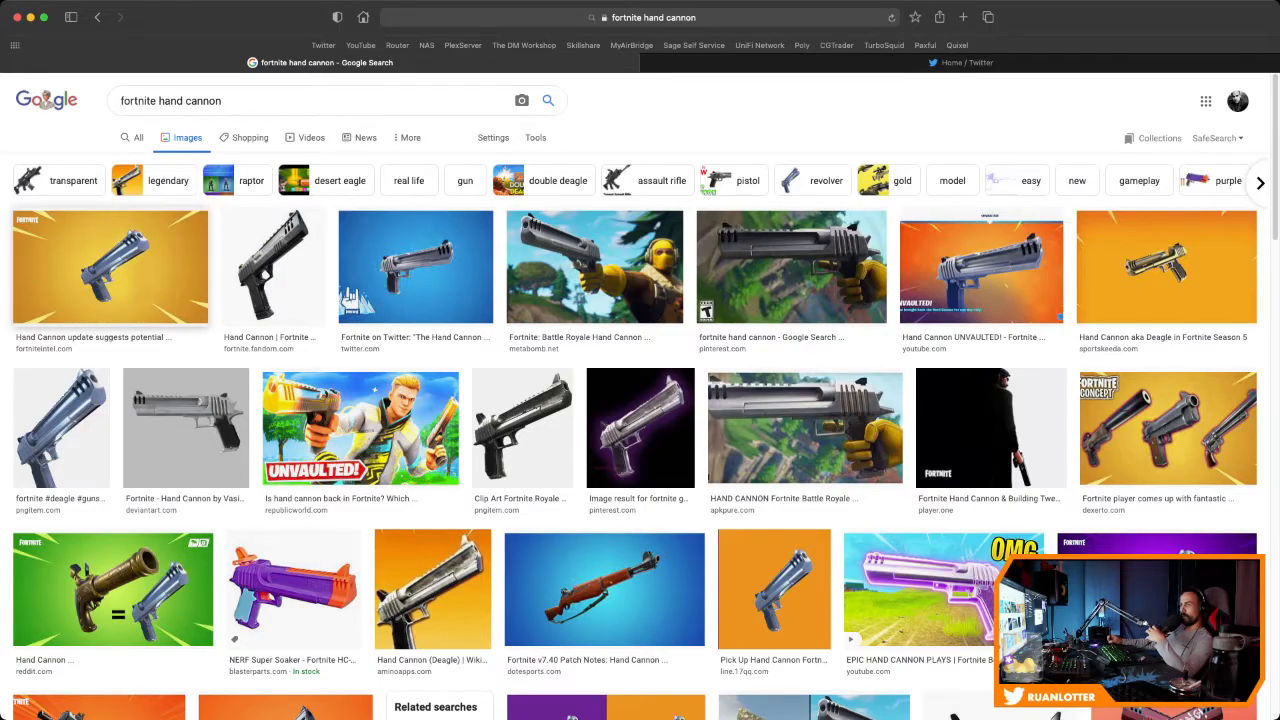
Open the first image result for the Fortnite hand cannon and look through its related images
{"action": "left_click", "coordinate": [110, 266]}
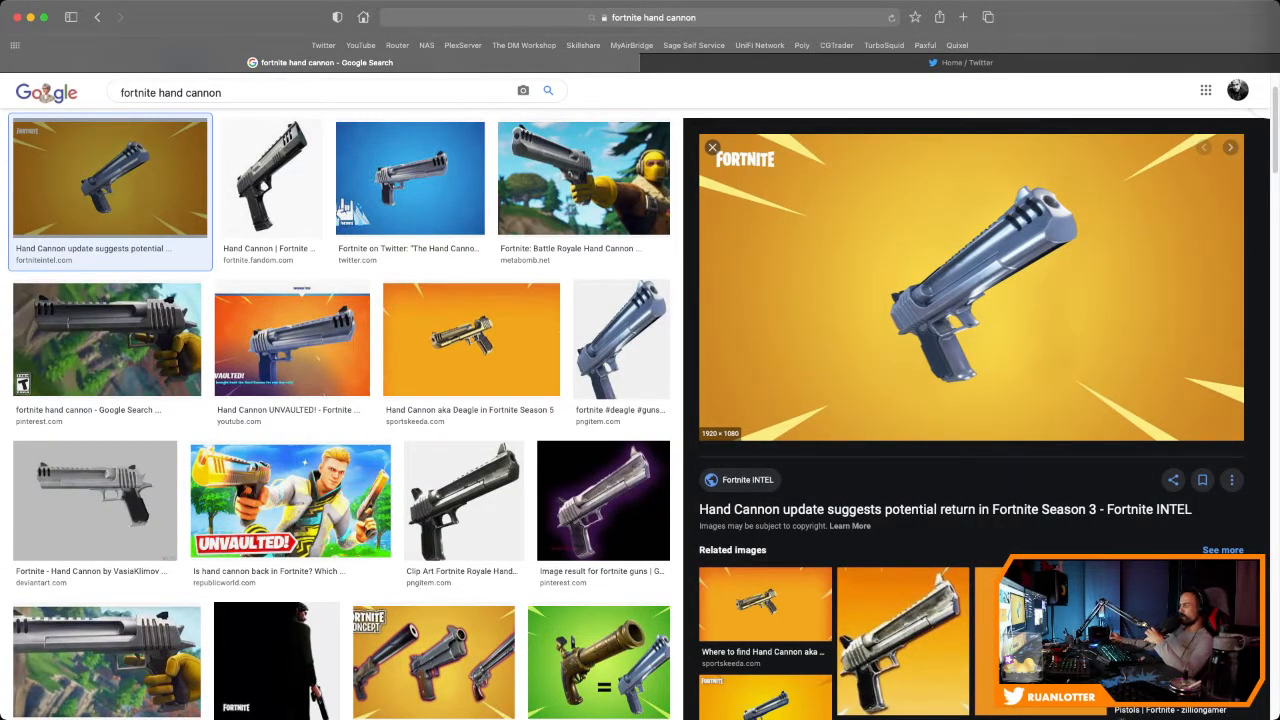
{"action": "scroll", "coordinate": [971, 419], "scroll_direction": "down", "scroll_amount": 5}
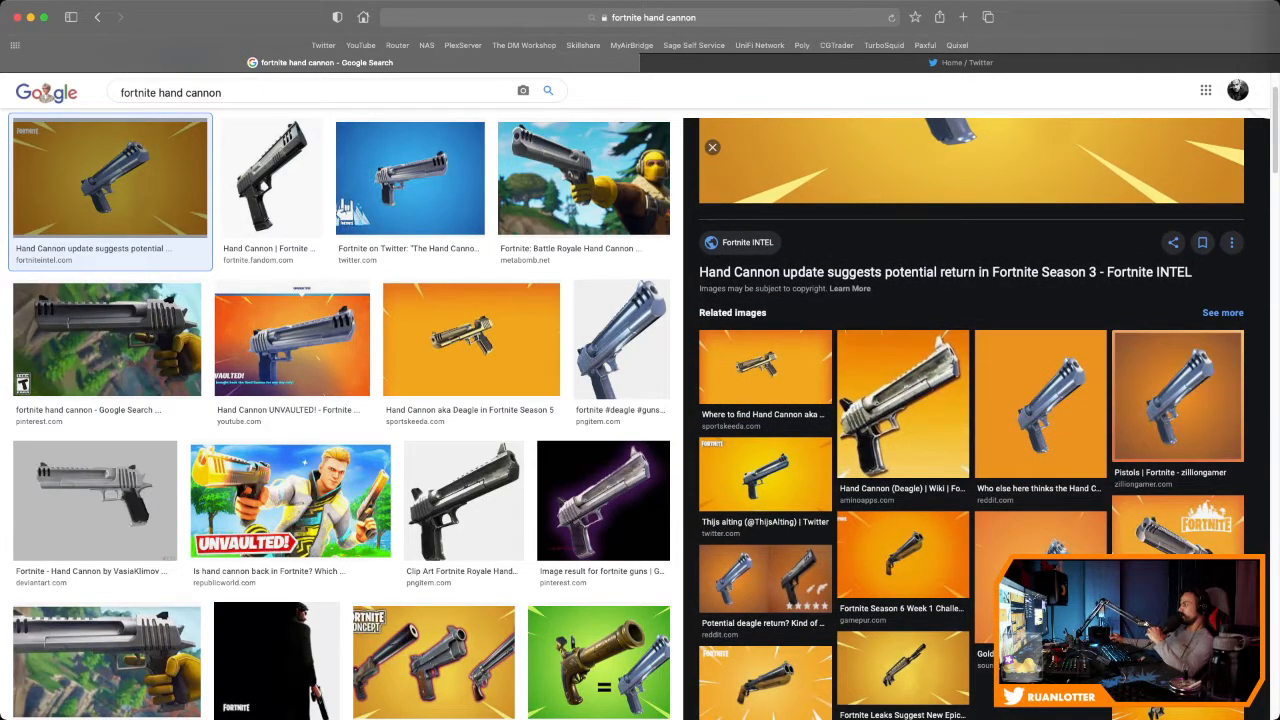
{"action": "scroll", "coordinate": [971, 419], "scroll_direction": "up", "scroll_amount": 5}
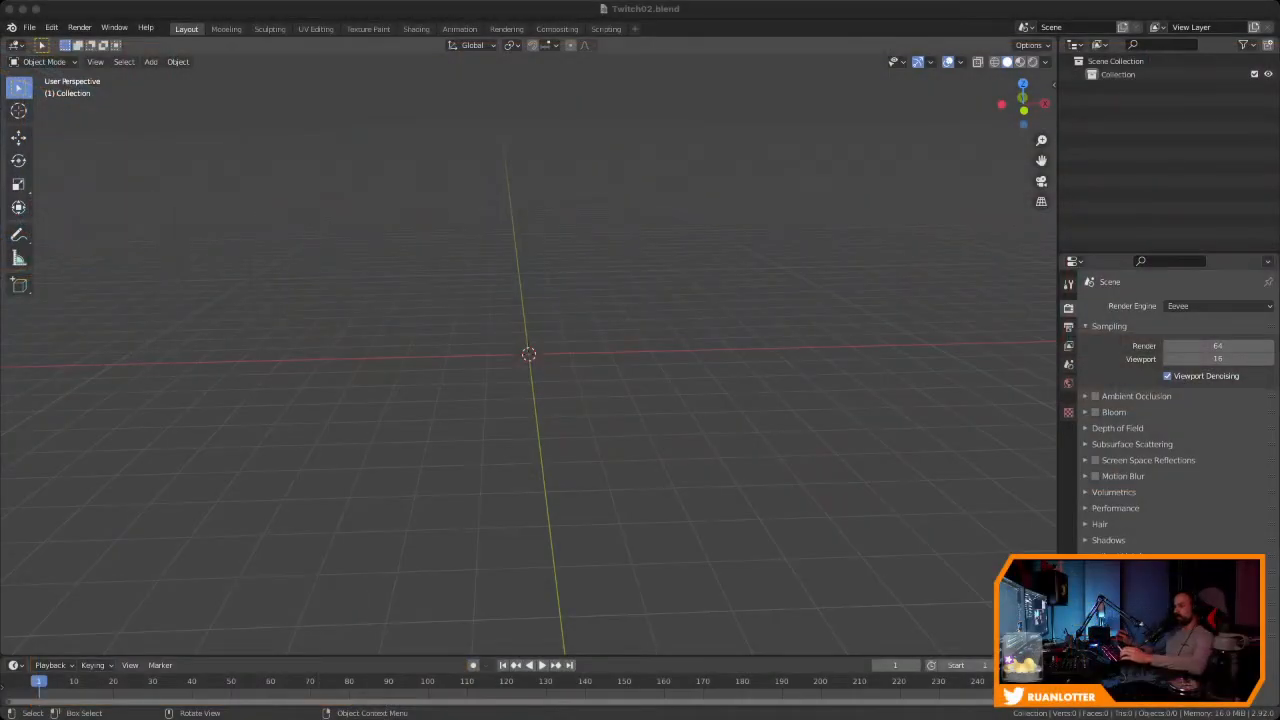
Switch to Blender, split the Outliner area horizontally and enlarge the new lower area
{"action": "key", "text": "super+Tab"}
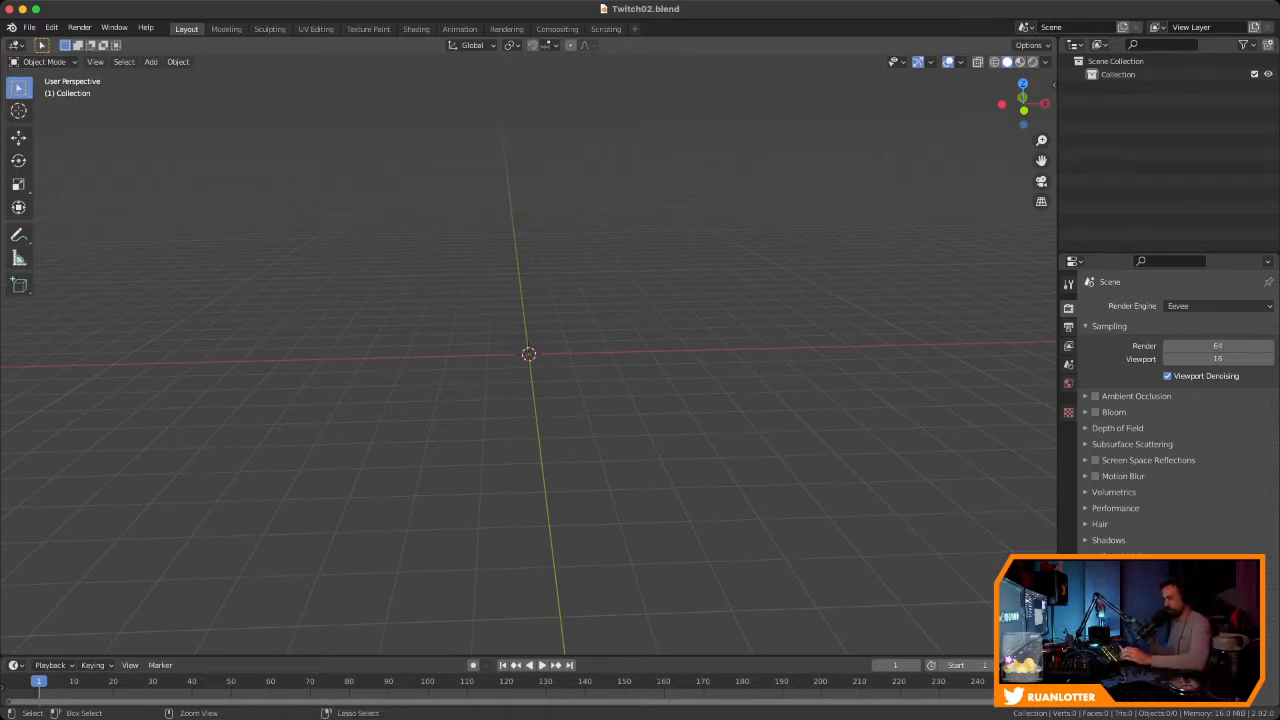
{"action": "key", "text": "super+Tab"}
{"action": "key", "text": "super+Tab"}
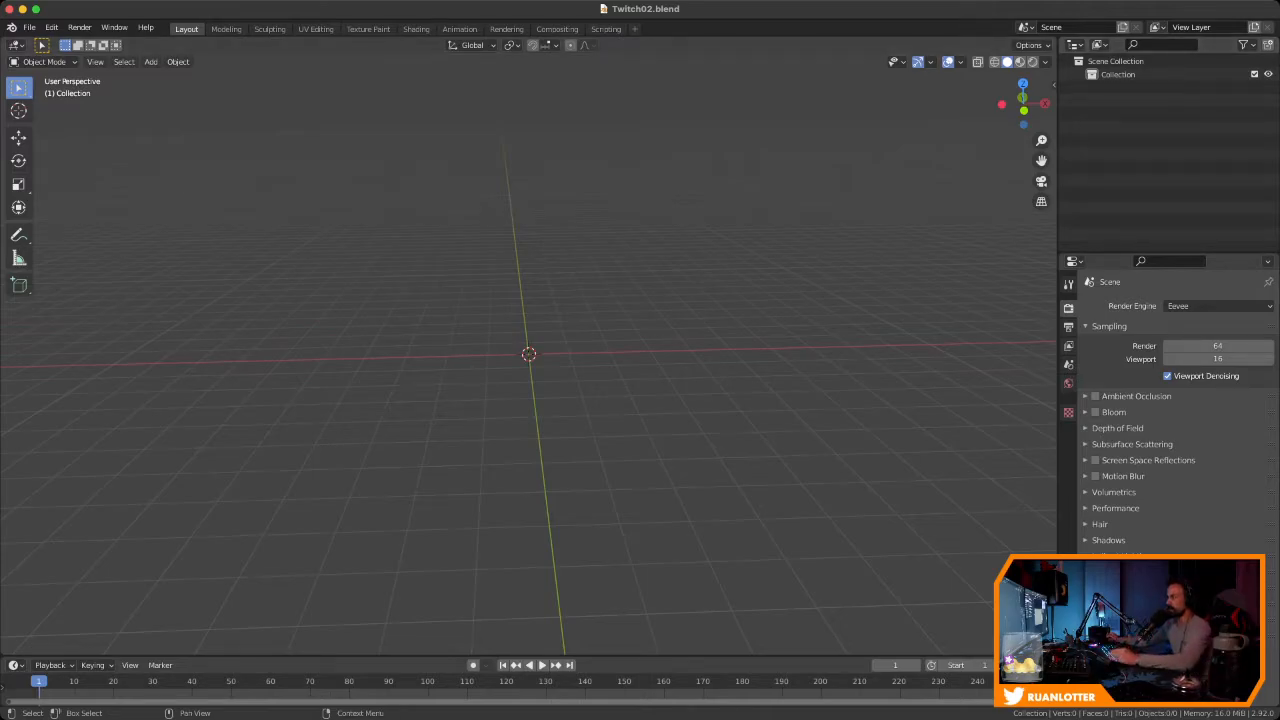
{"action": "right_click", "coordinate": [1058, 254]}
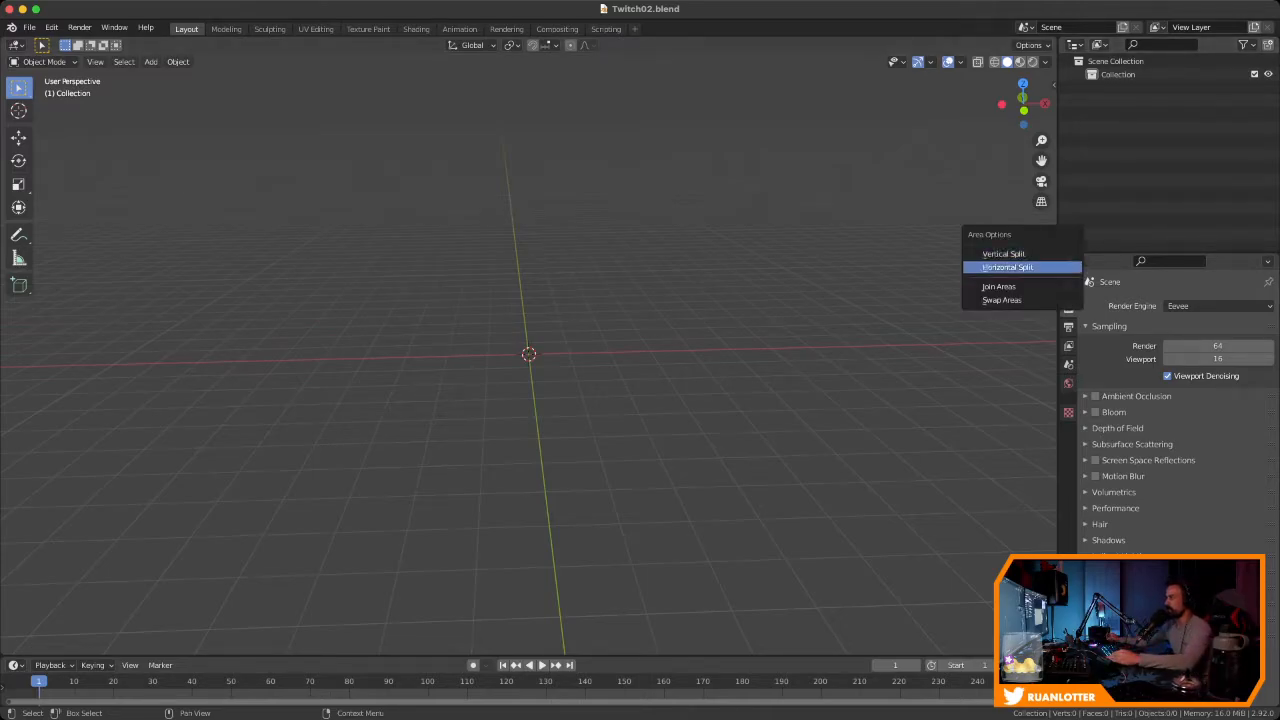
{"action": "left_click", "coordinate": [1010, 267]}
{"action": "left_click", "coordinate": [1160, 162]}
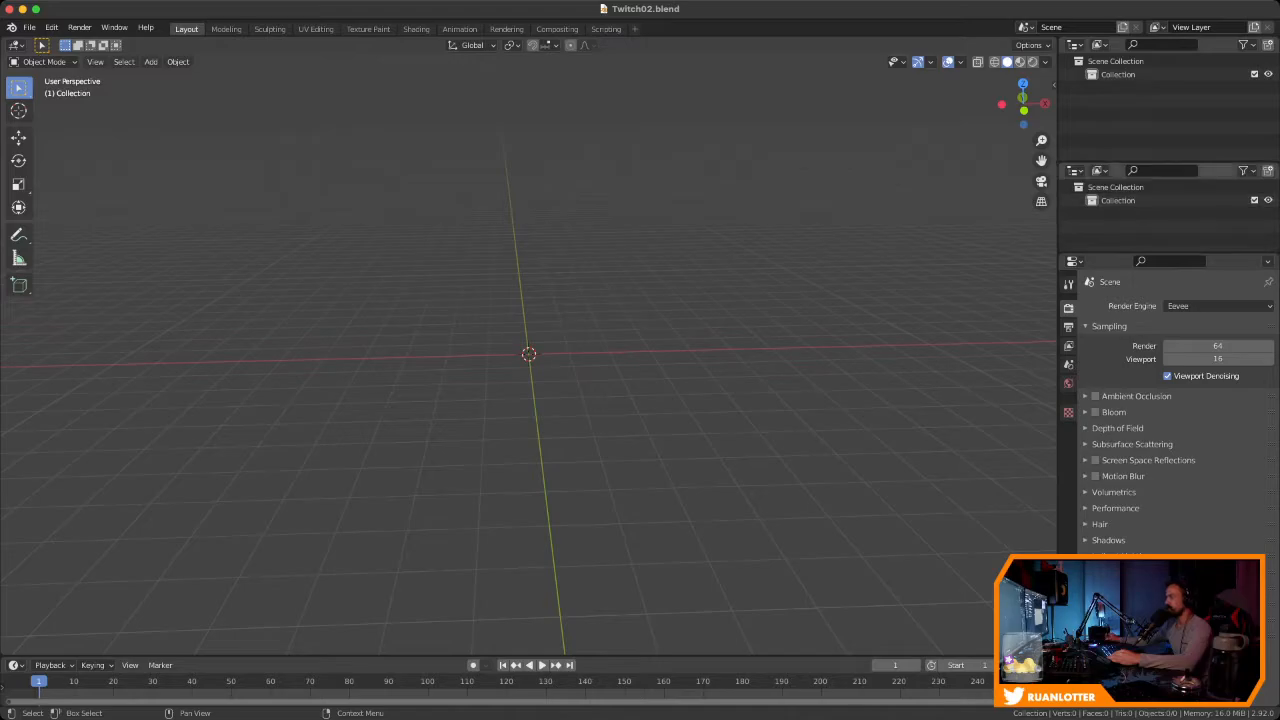
{"action": "left_click_drag", "start_coordinate": [1180, 253], "coordinate": [1180, 342]}
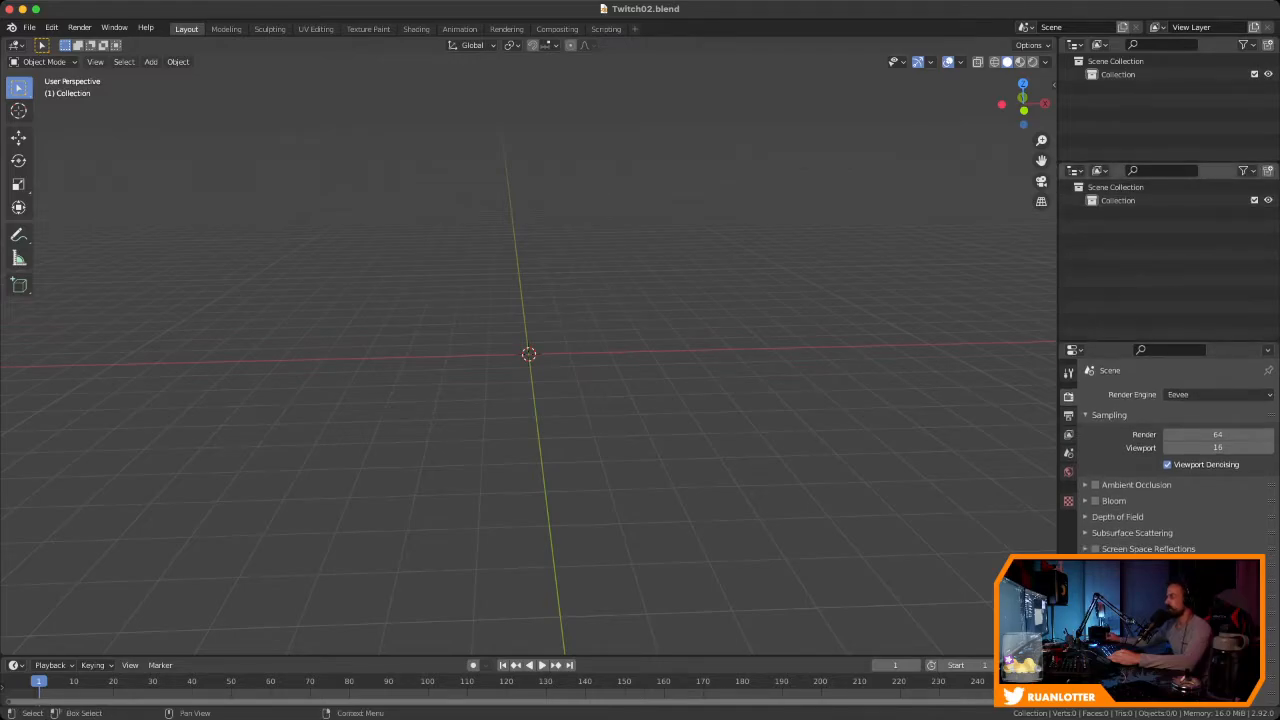
Turn the new area below the Outliner into an Image Editor and open ref1.jpg in it
{"action": "left_click", "coordinate": [1100, 171]}
{"action": "left_click", "coordinate": [1100, 171]}
{"action": "left_click", "coordinate": [1072, 171]}
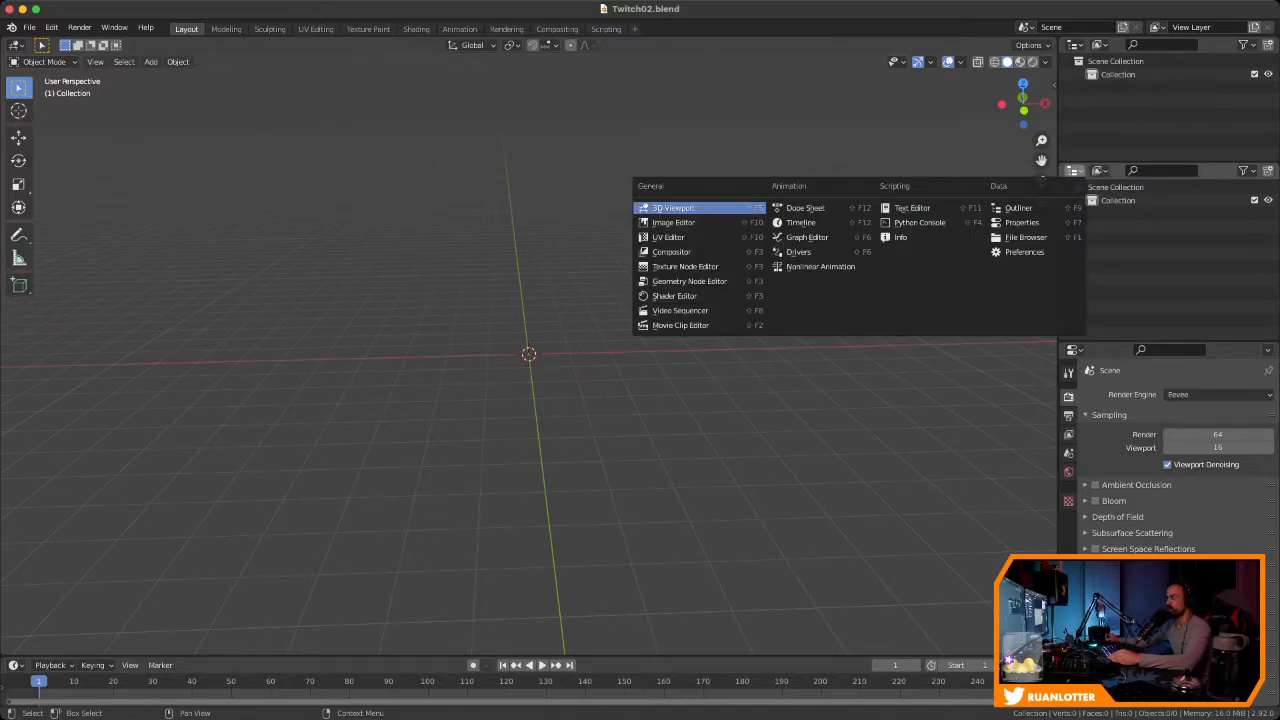
{"action": "left_click", "coordinate": [680, 223]}
{"action": "left_click", "coordinate": [1176, 171]}
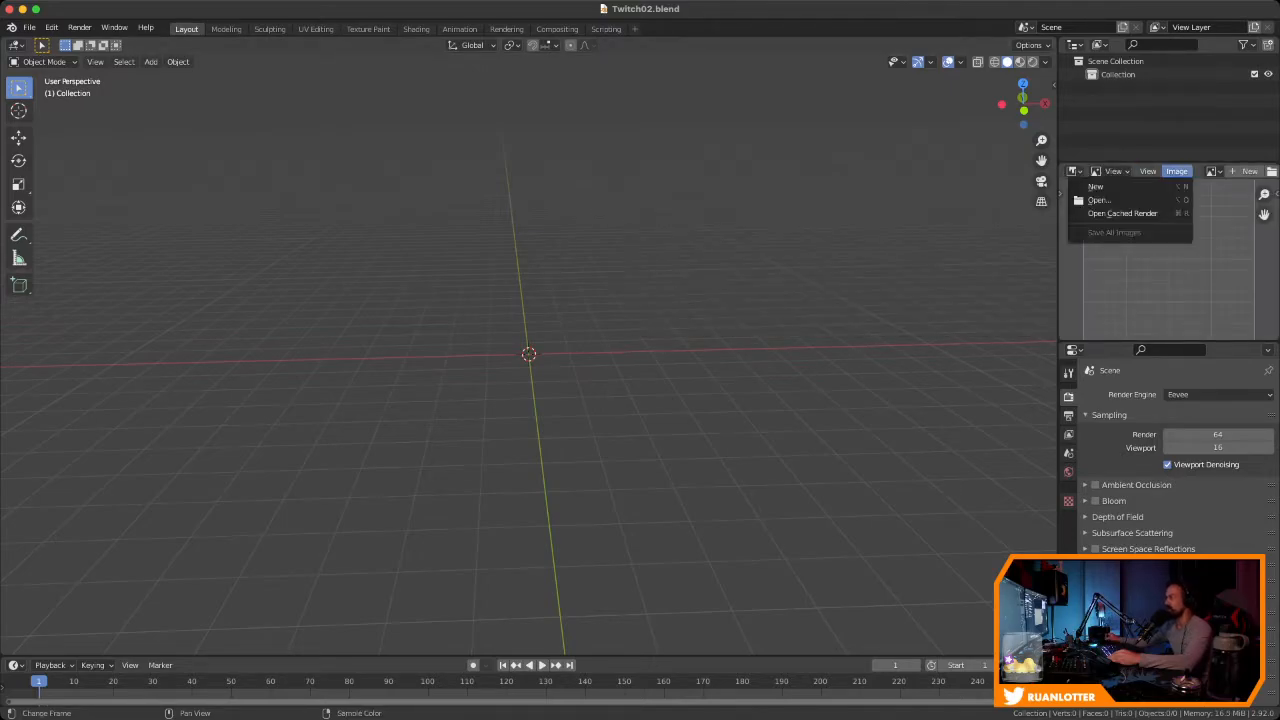
{"action": "left_click", "coordinate": [1097, 200]}
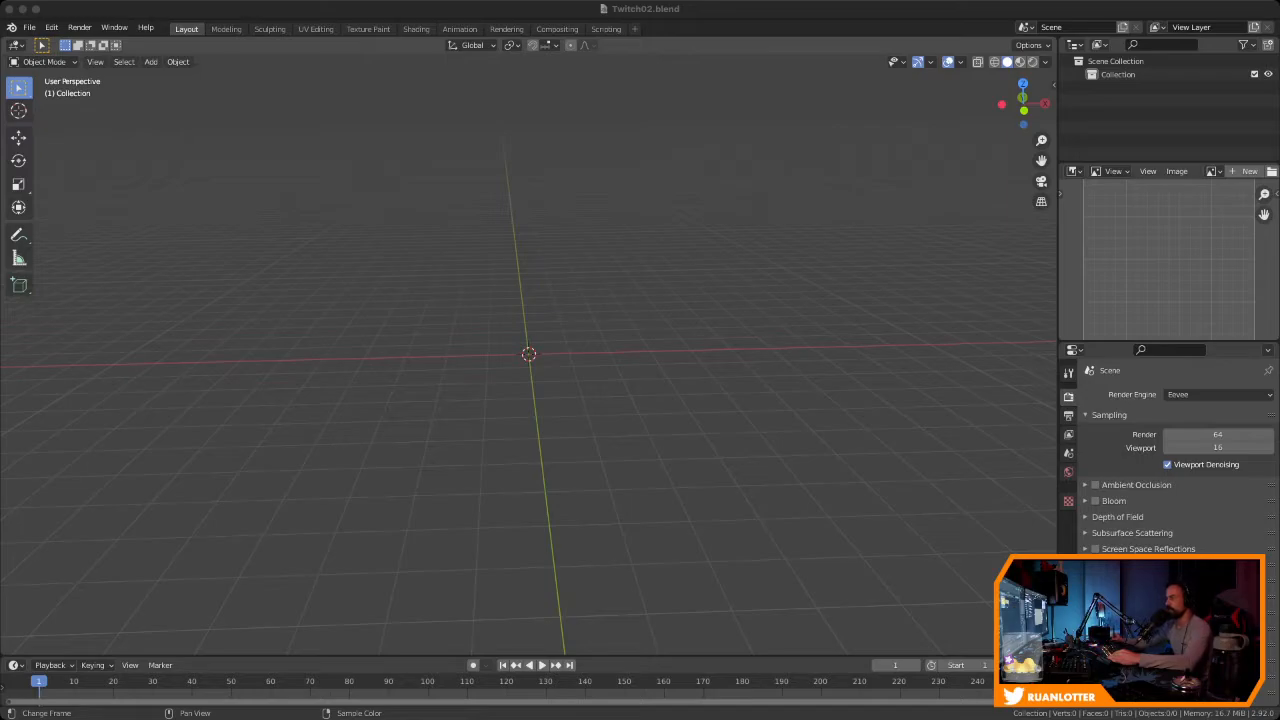
{"action": "key", "text": "Return"}
{"action": "middle_click_drag", "start_coordinate": [1168, 250], "coordinate": [1155, 276], "text": "ctrl"}
Bring the side-view pistol image ref2.jpg into the 3D viewport as a reference and move it near the world origin
{"action": "middle_click_drag", "start_coordinate": [700, 340], "coordinate": [700, 380]}
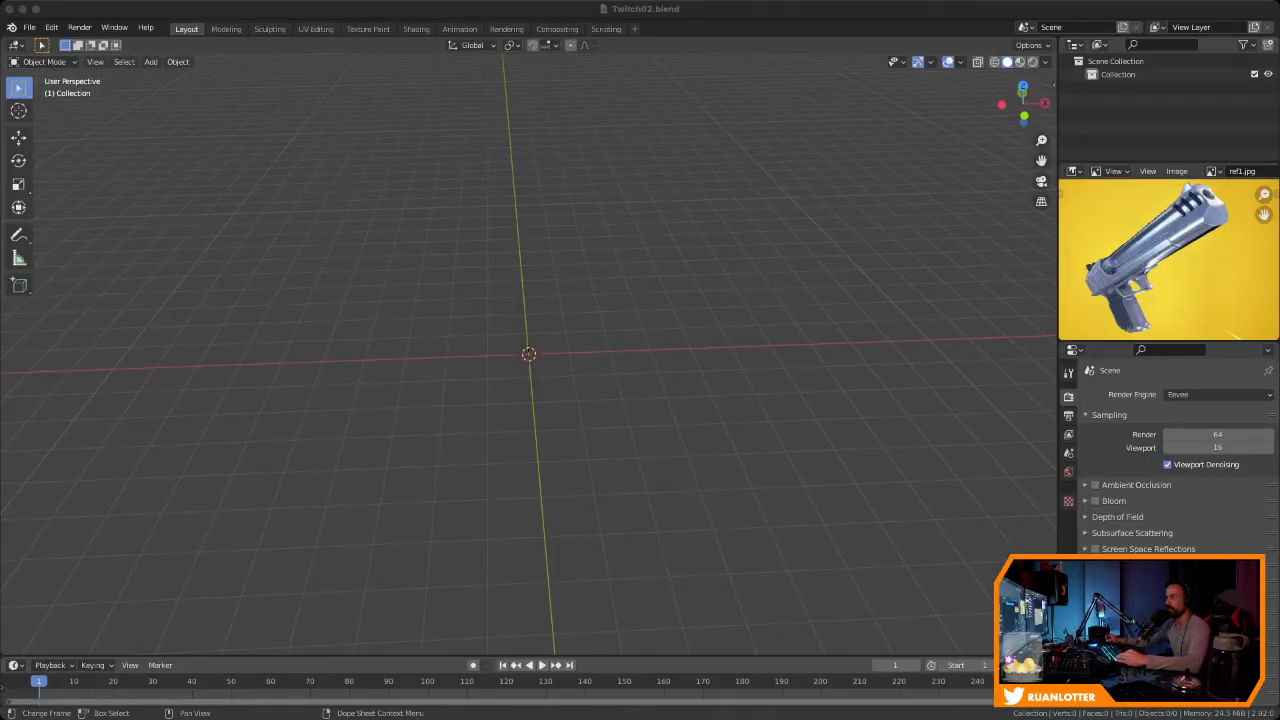
{"action": "left_click_drag", "start_coordinate": [0, 136], "coordinate": [576, 136]}
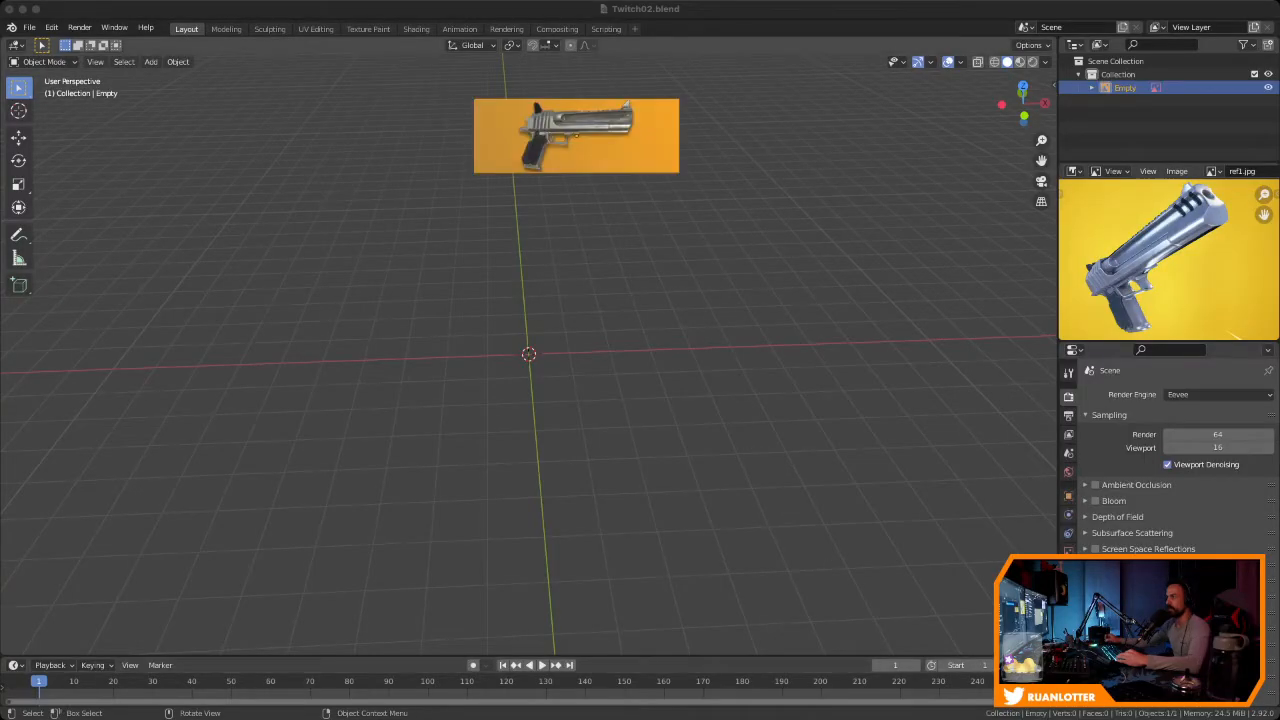
{"action": "left_click", "coordinate": [576, 136]}
{"action": "key", "text": "g"}
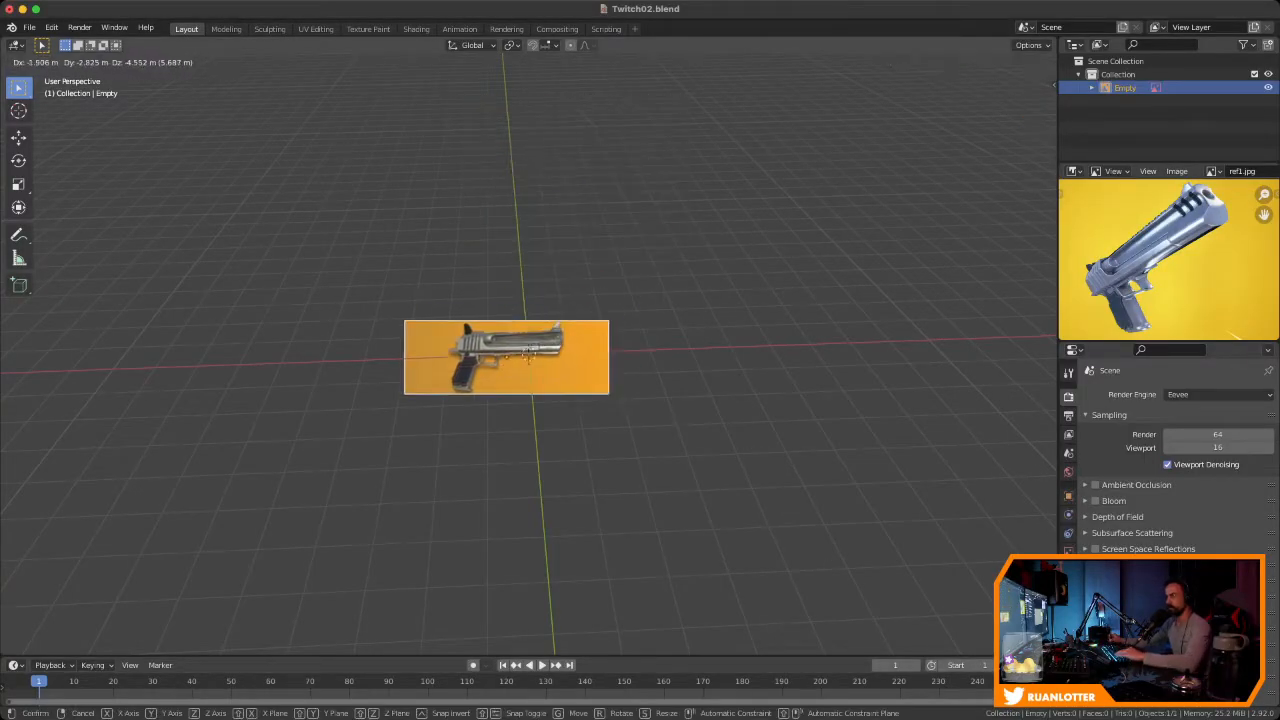
{"action": "left_click", "coordinate": [540, 340]}
{"action": "middle_click_drag", "start_coordinate": [540, 340], "coordinate": [540, 240], "text": "ctrl"}
{"action": "middle_click_drag", "start_coordinate": [540, 240], "coordinate": [520, 280], "text": "shift"}
{"action": "middle_click_drag", "start_coordinate": [520, 280], "coordinate": [524, 257], "text": "shift"}
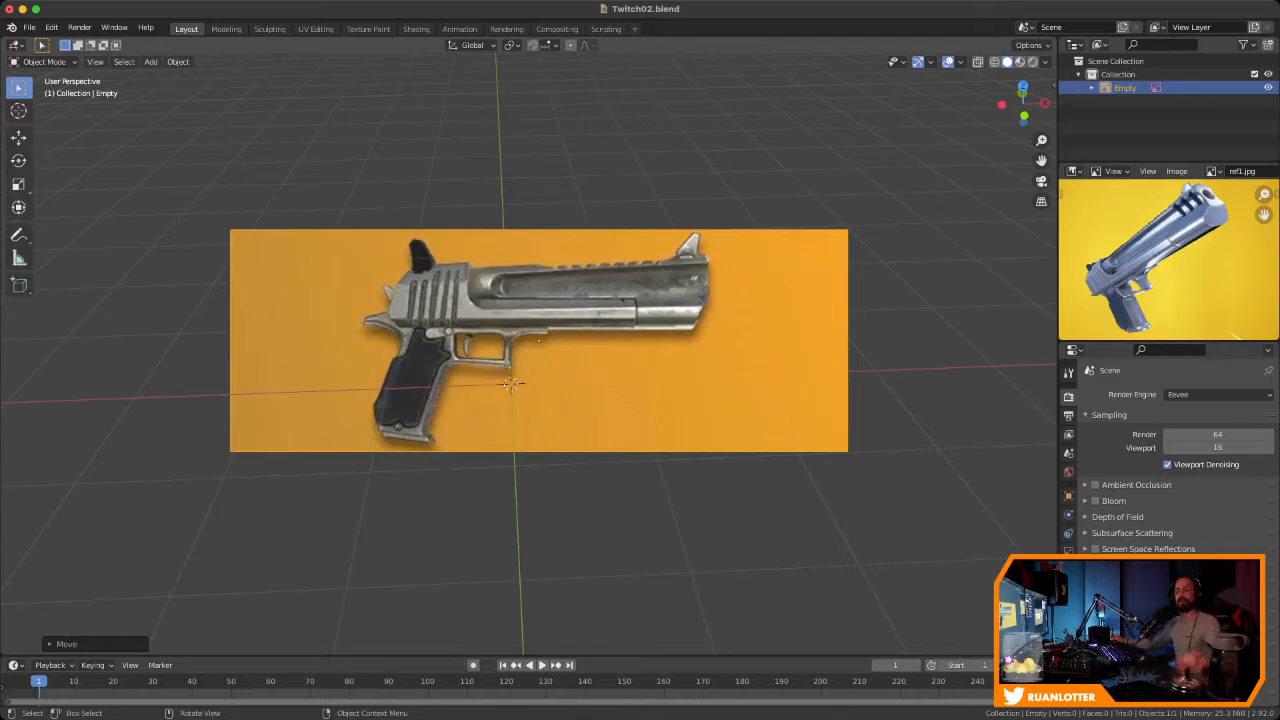
Set the pistol reference image's location to 0 on X, Y and Z
{"action": "mouse_move", "coordinate": [580, 295]}
{"action": "middle_mouse_down"}
{"action": "mouse_move", "coordinate": [665, 325]}
{"action": "mouse_move", "coordinate": [535, 318]}
{"action": "mouse_move", "coordinate": [605, 295]}
{"action": "mouse_move", "coordinate": [526, 280]}
{"action": "mouse_move", "coordinate": [505, 305]}
{"action": "mouse_move", "coordinate": [485, 300]}
{"action": "mouse_move", "coordinate": [588, 300]}
{"action": "middle_mouse_up"}
{"action": "scroll", "coordinate": [535, 318], "scroll_direction": "down", "scroll_amount": 2}
{"action": "scroll", "coordinate": [605, 295], "scroll_direction": "down", "scroll_amount": 2}
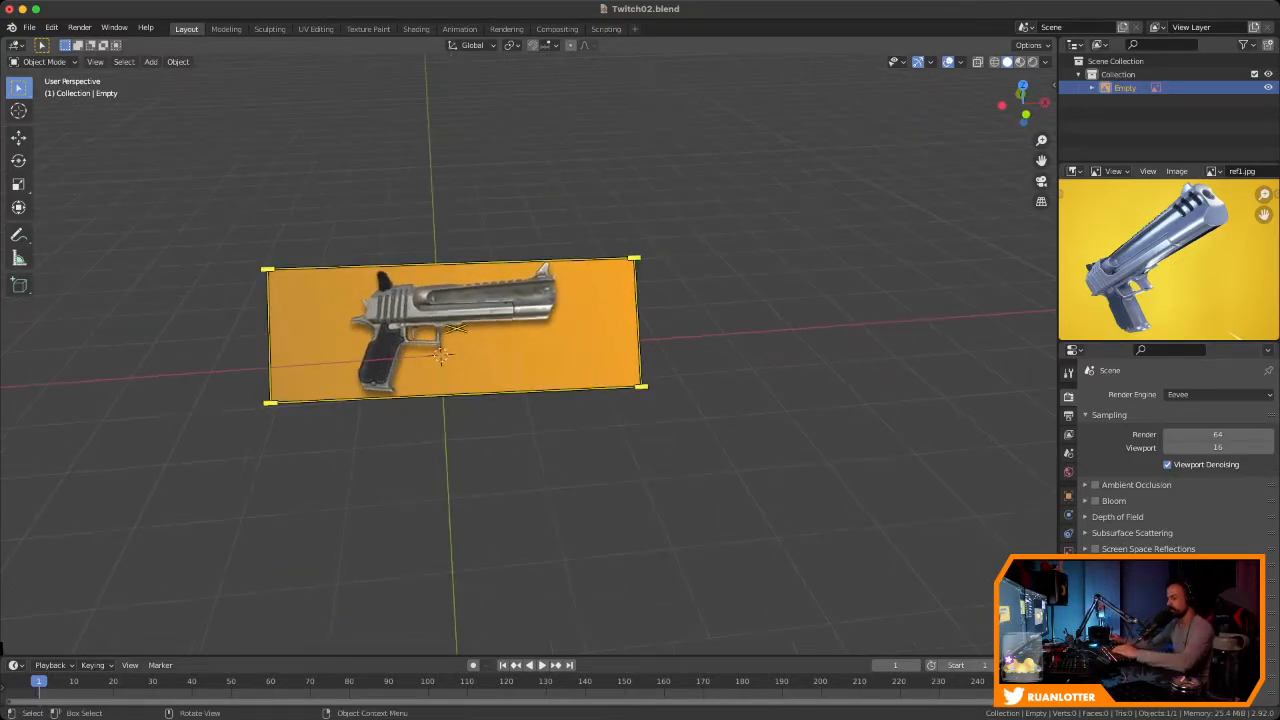
{"action": "key", "text": "n"}
{"action": "left_click", "coordinate": [962, 111]}
{"action": "type", "text": "0"}
{"action": "key", "text": "Tab"}
{"action": "type", "text": "0"}
{"action": "key", "text": "Tab"}
{"action": "type", "text": "0"}
{"action": "key", "text": "Tab"}
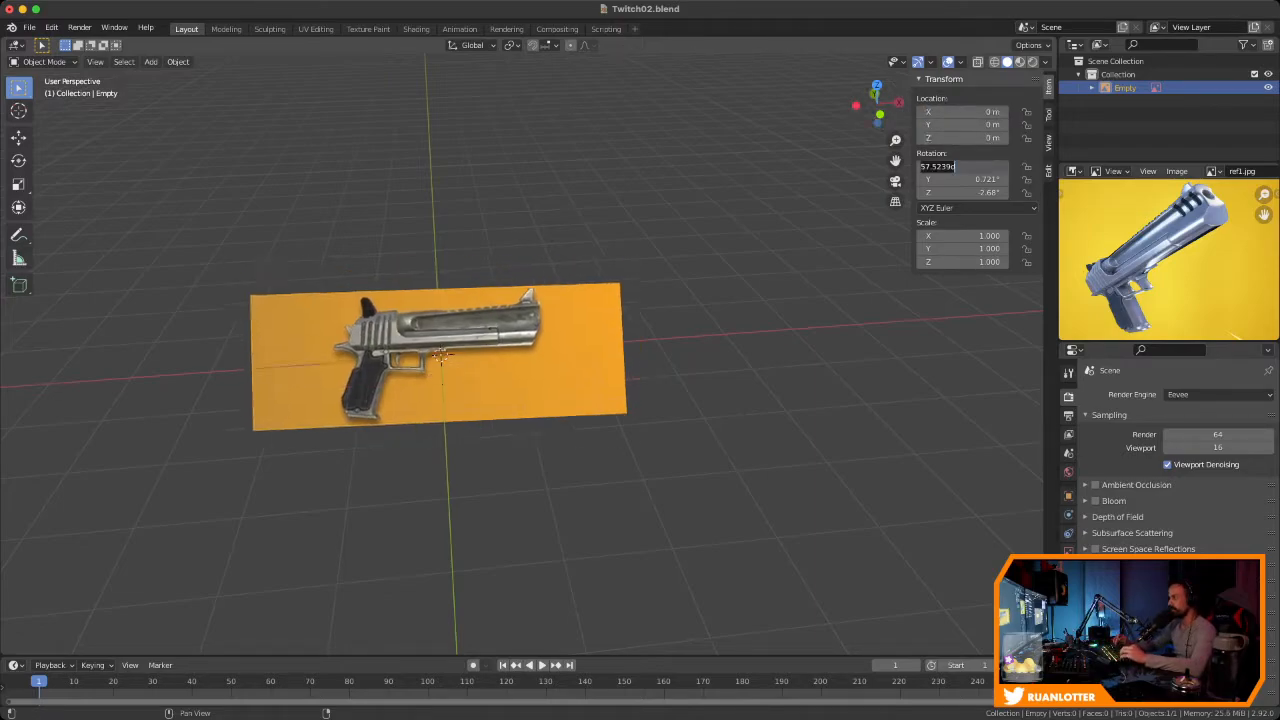
Set the pistol reference image's rotation to 90° on X and 0° on Y and Z
{"action": "type", "text": "0"}
{"action": "key", "text": "Tab"}
{"action": "type", "text": "0"}
{"action": "key", "text": "Tab"}
{"action": "type", "text": "0"}
{"action": "key", "text": "Tab"}
{"action": "key", "text": "Return"}
{"action": "mouse_move", "coordinate": [962, 167]}
{"action": "left_mouse_down"}
{"action": "mouse_move", "coordinate": [992, 167]}
{"action": "mouse_move", "coordinate": [978, 167]}
{"action": "left_mouse_up"}
{"action": "left_click", "coordinate": [962, 167]}
{"action": "type", "text": "90"}
{"action": "key", "text": "Return"}
{"action": "middle_click_drag", "start_coordinate": [640, 400], "coordinate": [618, 338]}
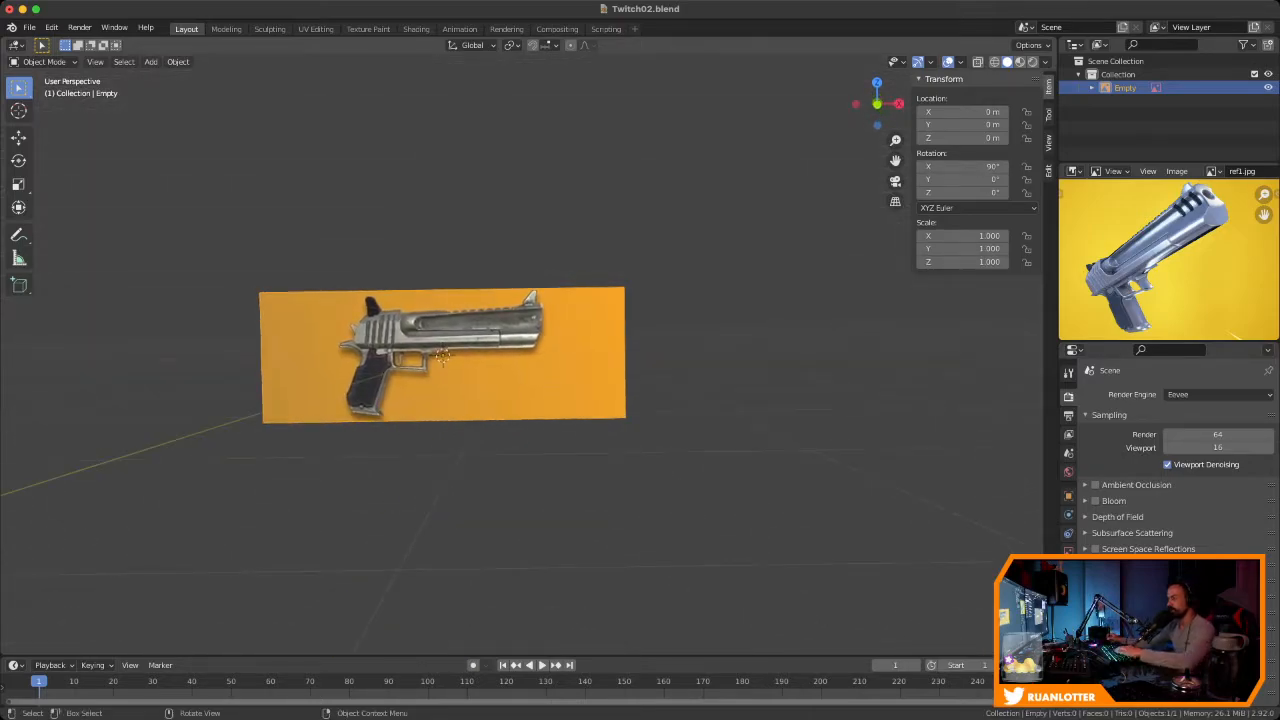
Check the reference image in front orthographic view, keep that view and save the file
{"action": "key", "text": "n"}
{"action": "key", "text": "KP_1"}
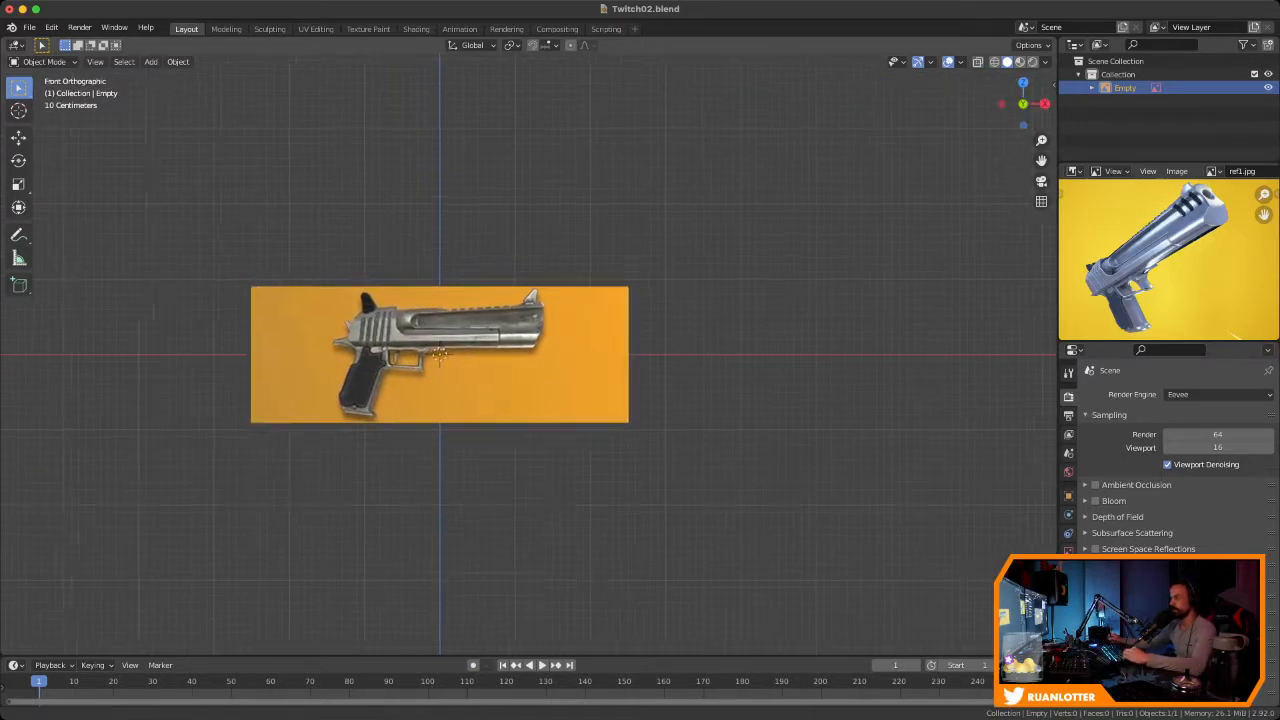
{"action": "scroll", "coordinate": [530, 355], "scroll_direction": "up", "scroll_amount": 8}
{"action": "scroll", "coordinate": [507, 370], "scroll_direction": "down", "scroll_amount": 2}
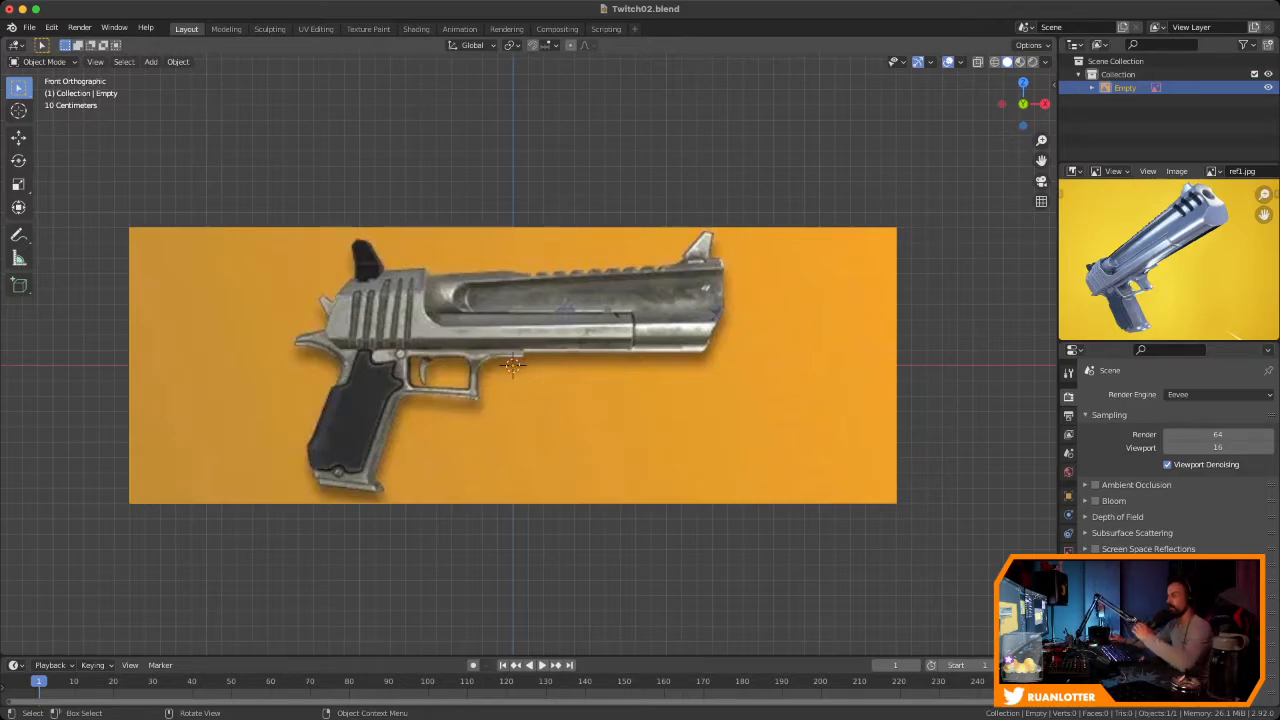
{"action": "scroll", "coordinate": [530, 360], "scroll_direction": "up", "scroll_amount": 2}
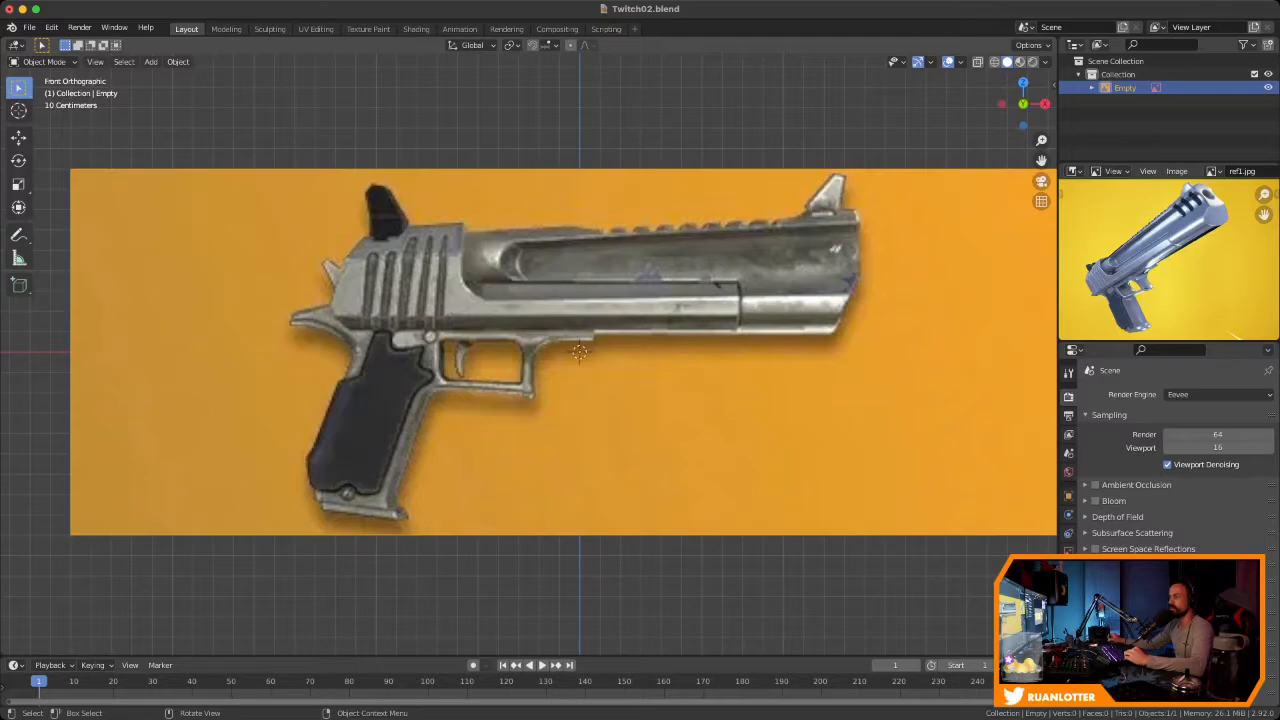
{"action": "middle_click_drag", "start_coordinate": [580, 360], "coordinate": [506, 375]}
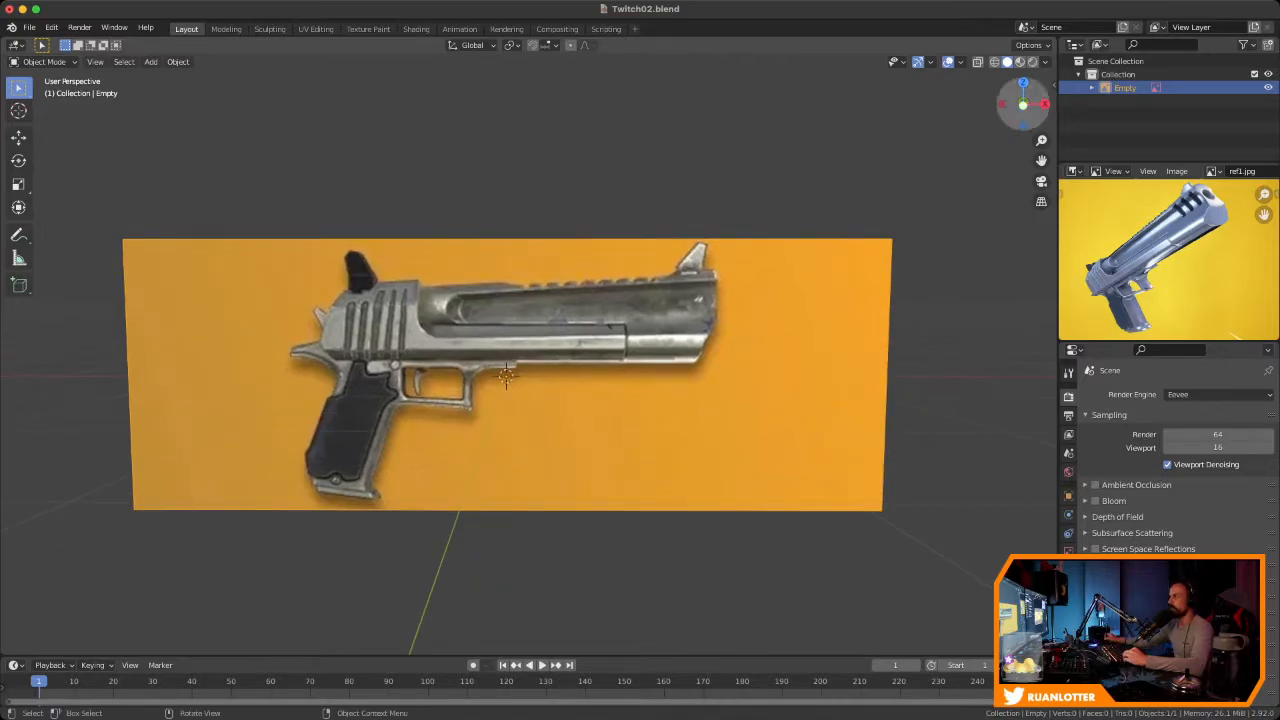
{"action": "left_click", "coordinate": [1023, 105]}
{"action": "mouse_move", "coordinate": [600, 360]}
{"action": "middle_mouse_down", "text": "ctrl"}
{"action": "mouse_move", "coordinate": [600, 328]}
{"action": "mouse_move", "coordinate": [600, 364]}
{"action": "middle_mouse_up", "text": "ctrl"}
{"action": "mouse_move", "coordinate": [600, 364]}
{"action": "middle_mouse_down", "text": "shift"}
{"action": "mouse_move", "coordinate": [637, 365]}
{"action": "mouse_move", "coordinate": [606, 357]}
{"action": "middle_mouse_up", "text": "shift"}
{"action": "key", "text": "super+s"}
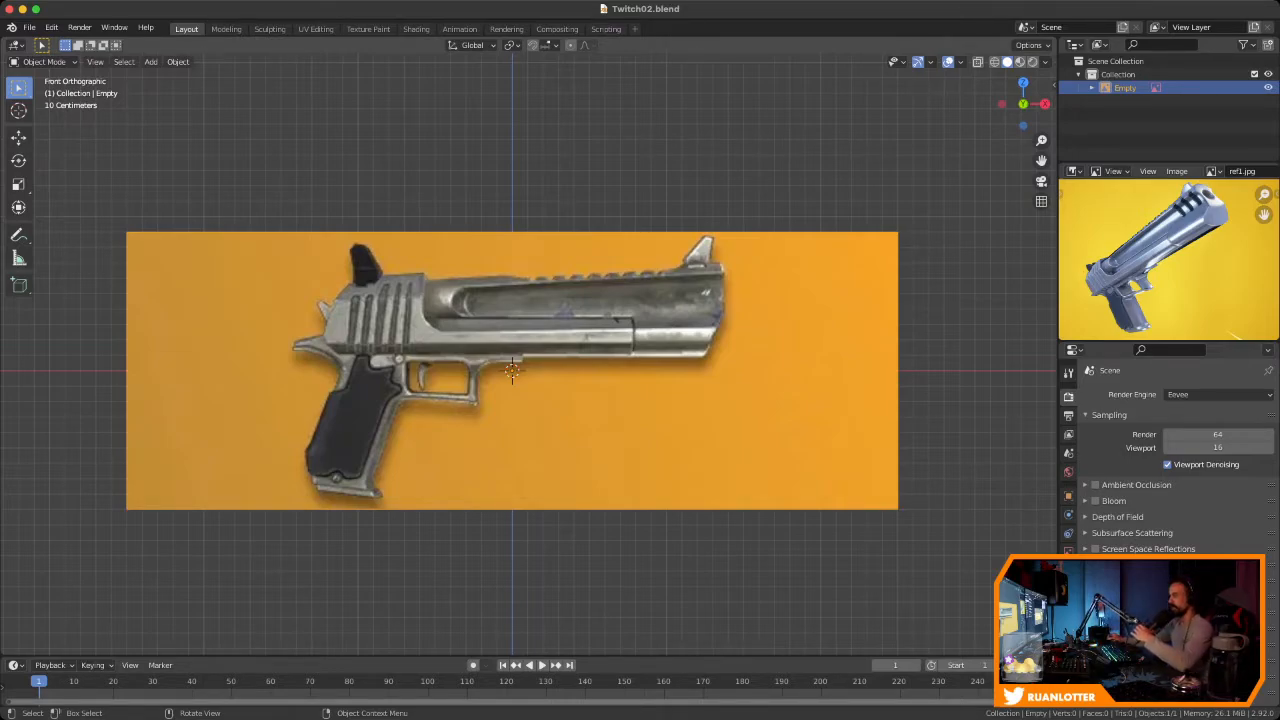
Add a cube mesh at the world origin in front of the reference image
{"action": "key", "text": "shift+a"}
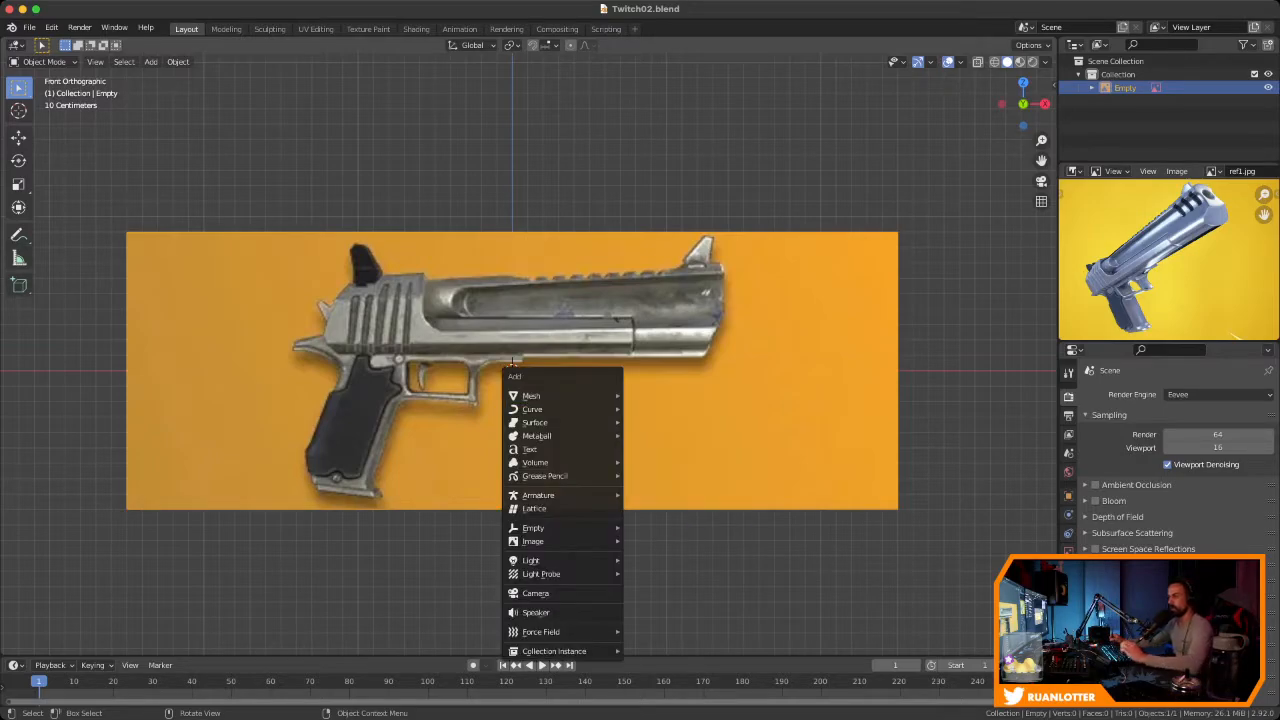
{"action": "mouse_move", "coordinate": [530, 395]}
{"action": "left_click", "coordinate": [651, 408]}
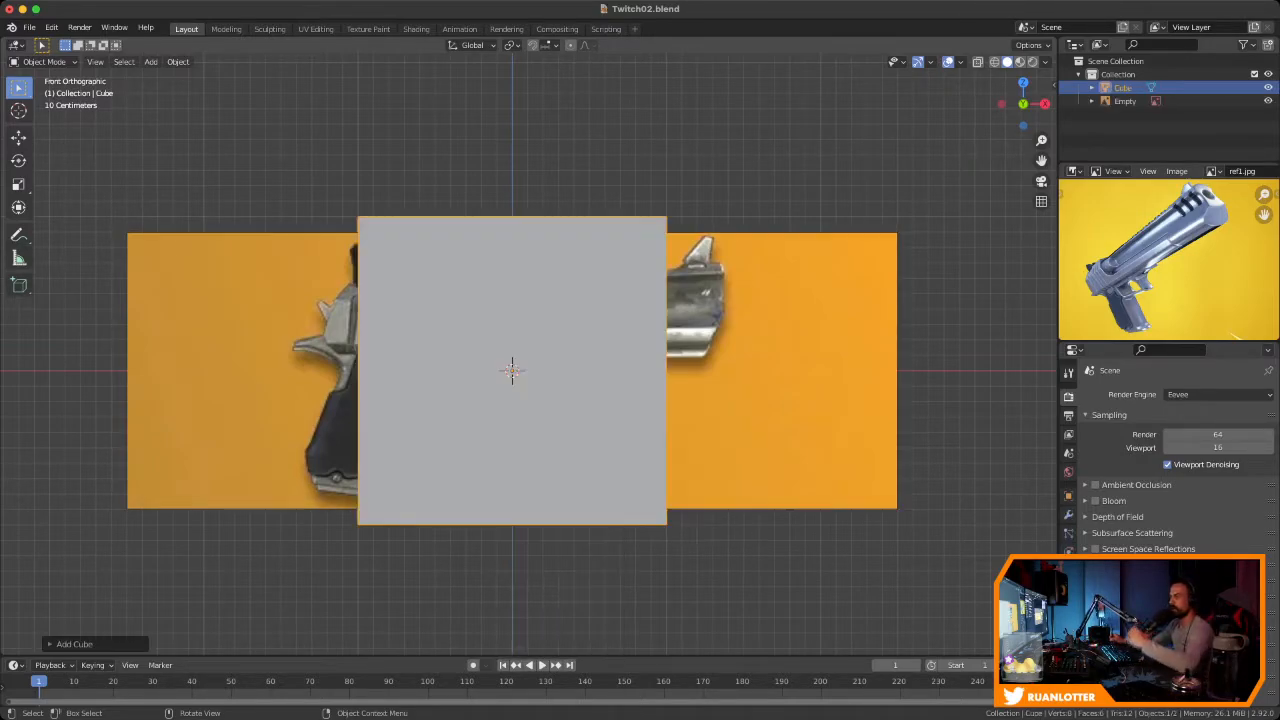
{"action": "scroll", "coordinate": [528, 352], "scroll_direction": "down", "scroll_amount": 2}
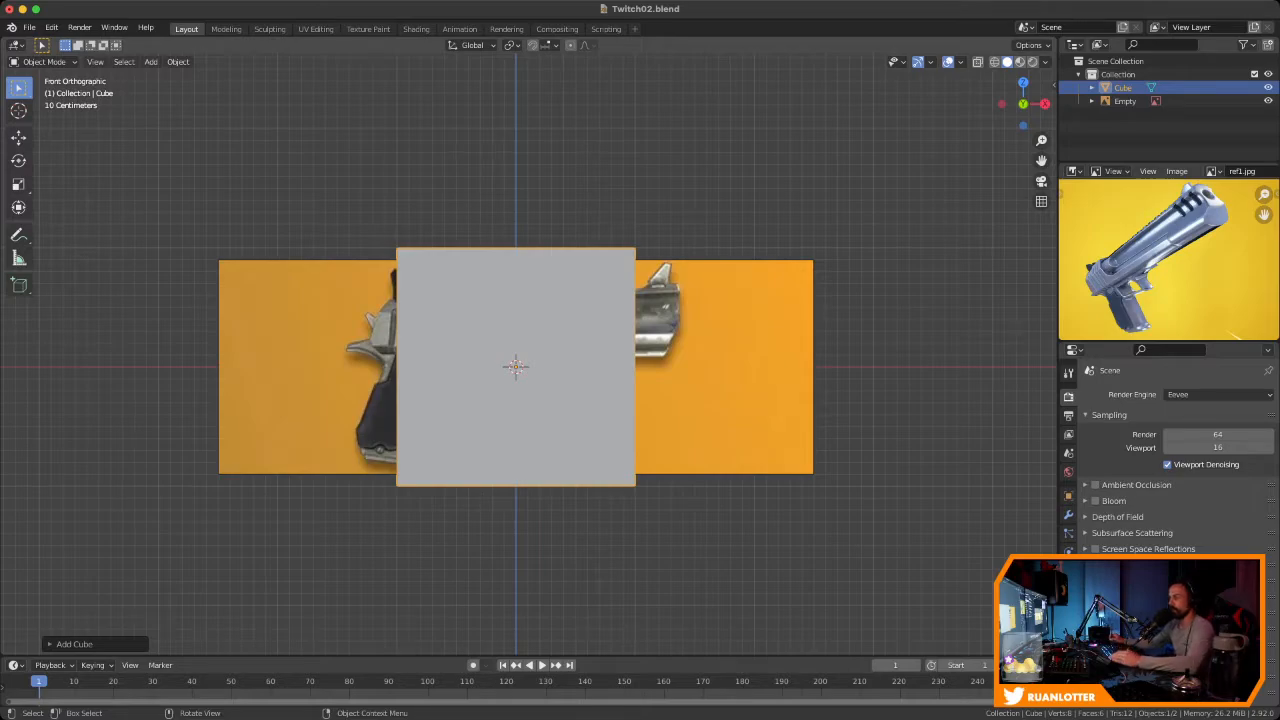
Save the file and set the pistol reference image's depth to Front with opacity enabled at 0.5
{"action": "left_click", "coordinate": [708, 408]}
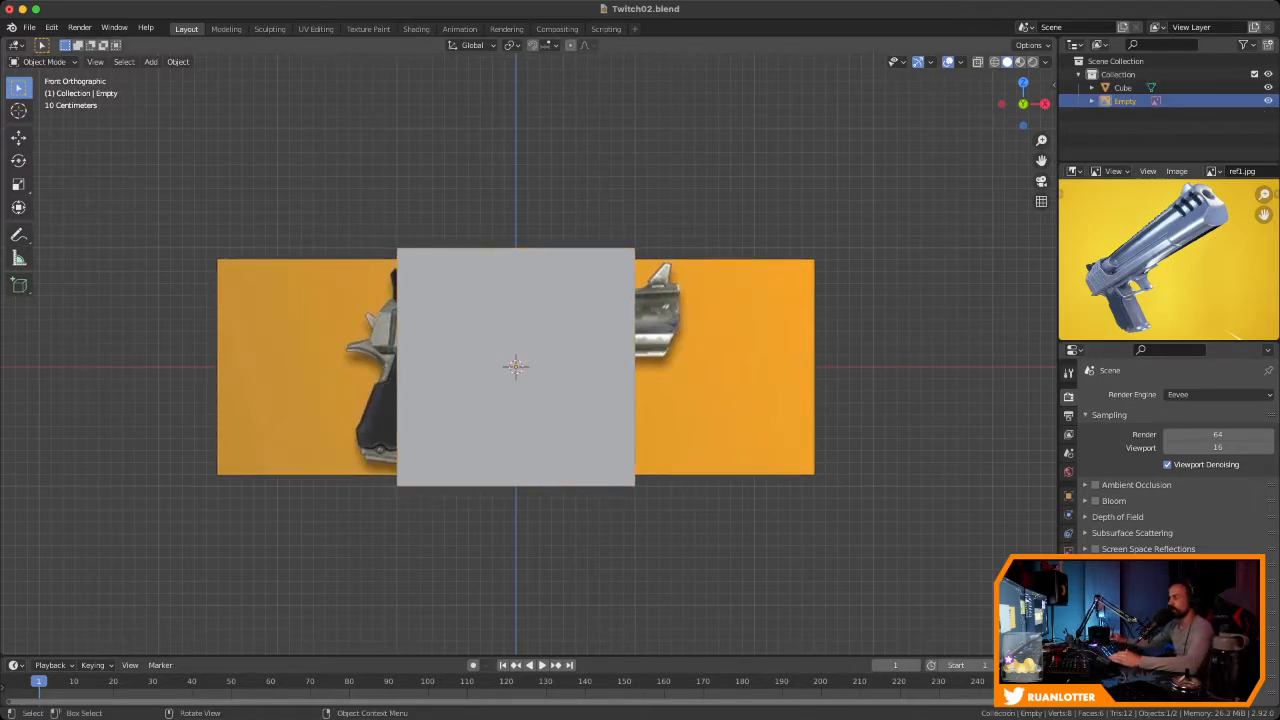
{"action": "key", "text": "ctrl+s"}
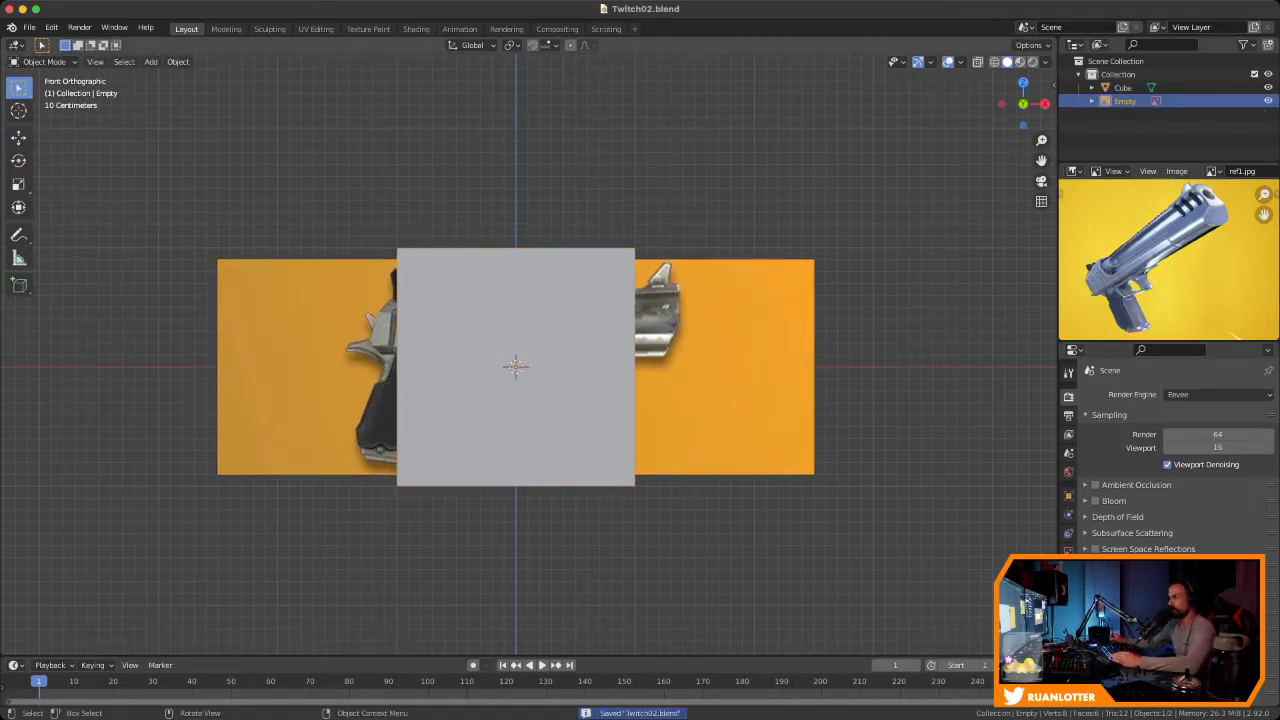
{"action": "left_click", "coordinate": [1068, 533]}
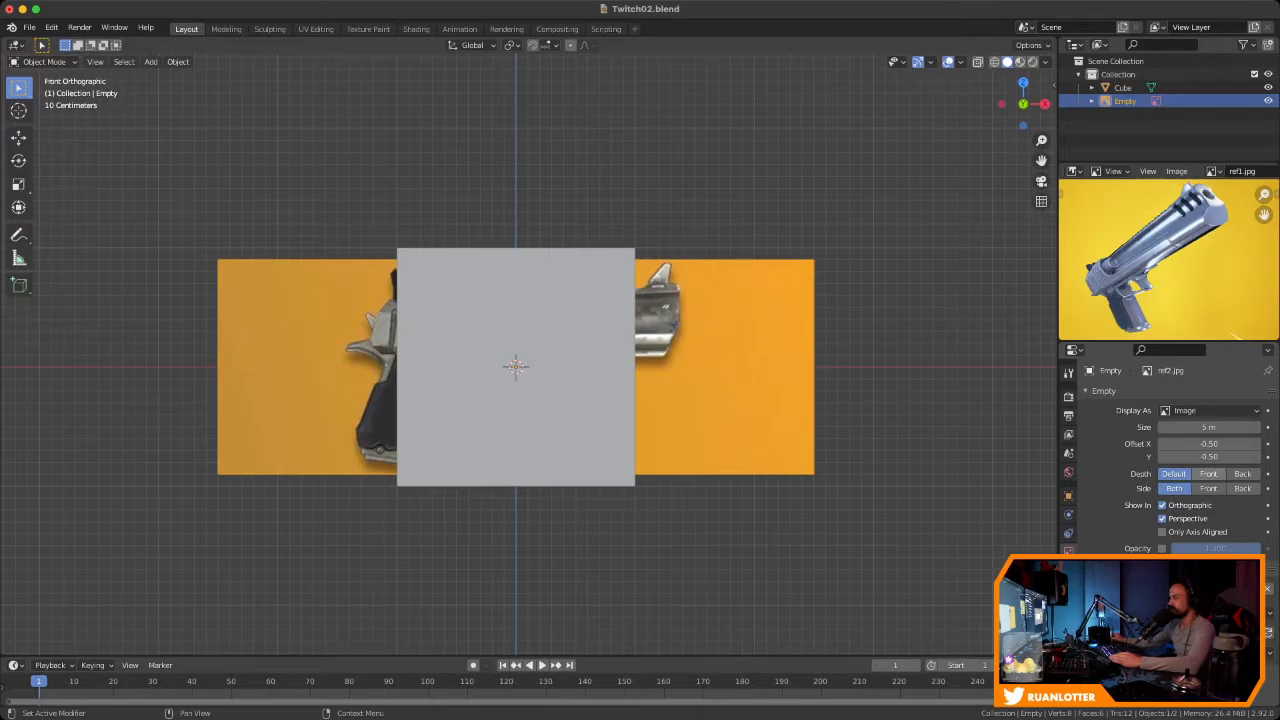
{"action": "left_click", "coordinate": [1208, 473]}
{"action": "left_click", "coordinate": [1162, 548]}
{"action": "left_click_drag", "start_coordinate": [1245, 548], "coordinate": [1216, 548]}
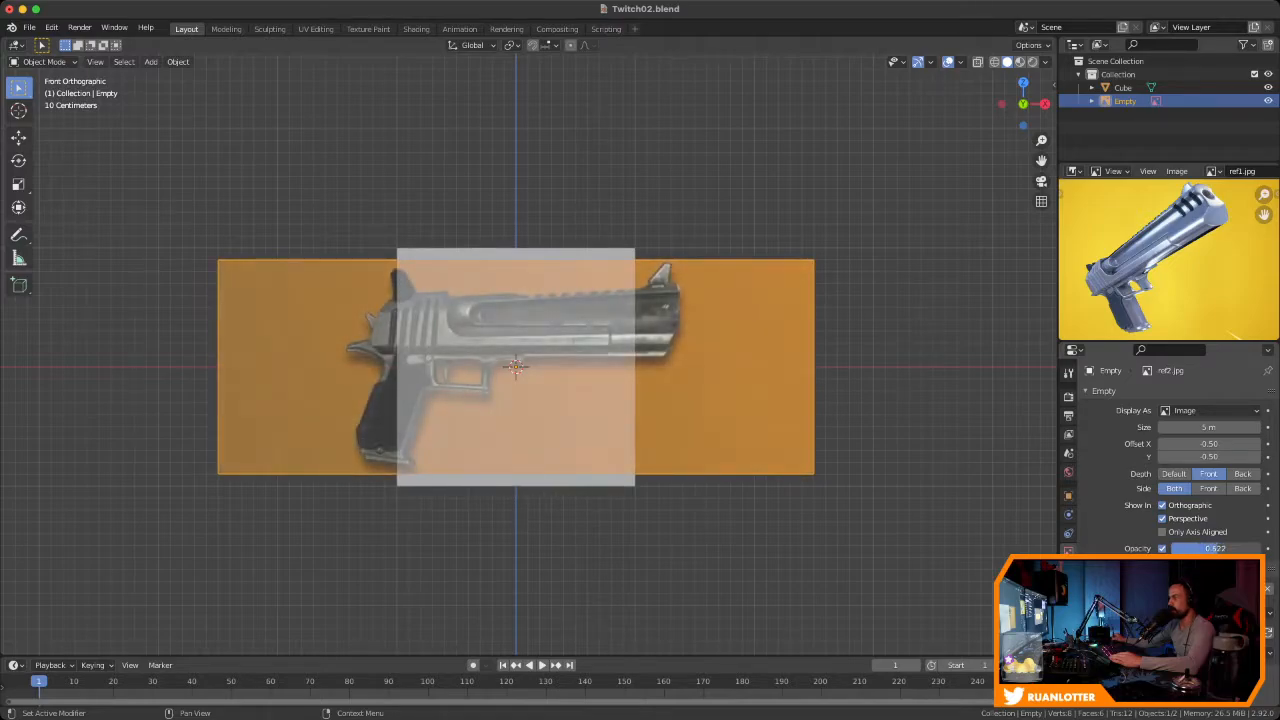
{"action": "left_click", "coordinate": [1215, 548]}
{"action": "type", "text": "0.5"}
{"action": "key", "text": "Return"}
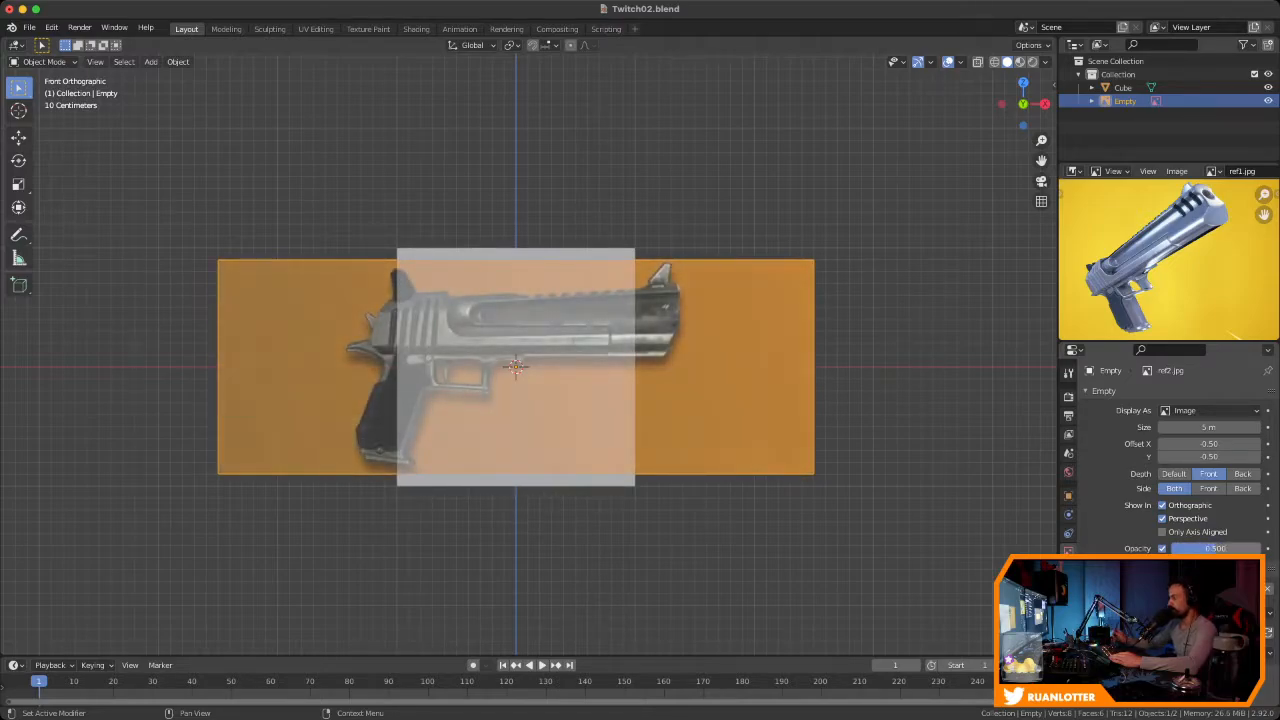
Show the selectability toggles in the Outliner and make the pistol reference image unselectable
{"action": "scroll", "coordinate": [514, 368], "scroll_direction": "up", "scroll_amount": 3}
{"action": "scroll", "coordinate": [512, 370], "scroll_direction": "down", "scroll_amount": 1}
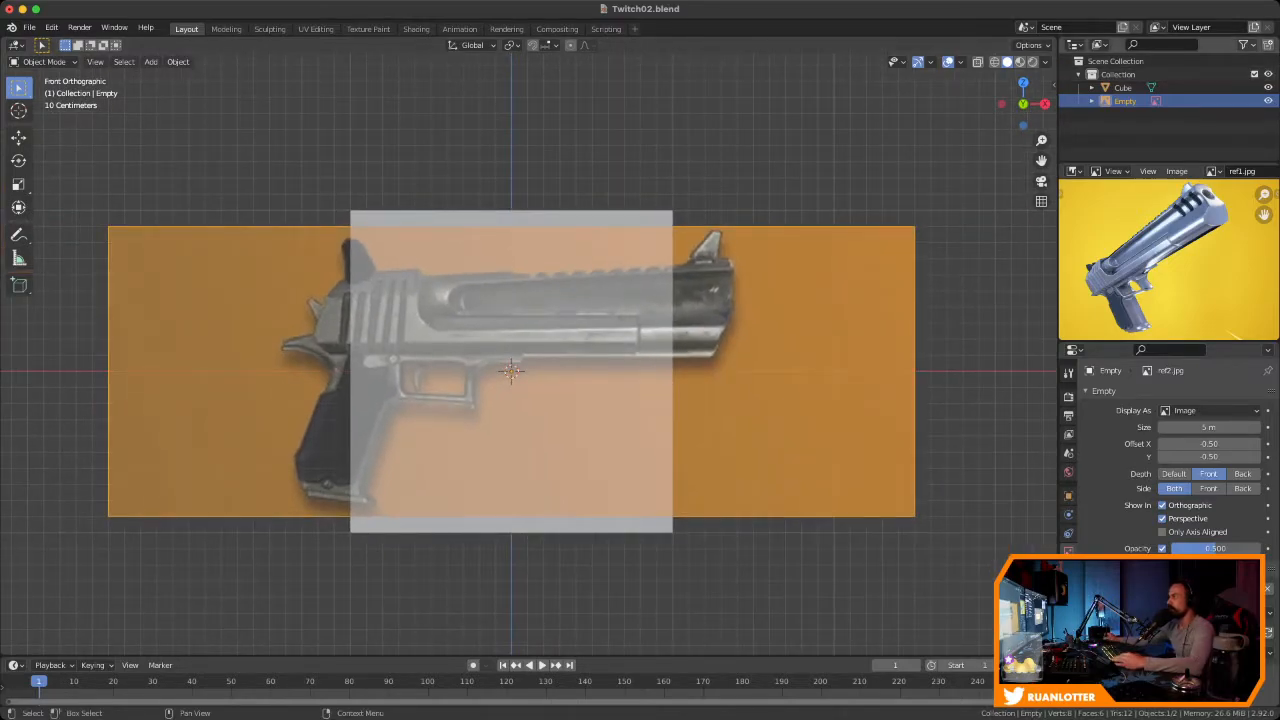
{"action": "left_click", "coordinate": [1243, 44]}
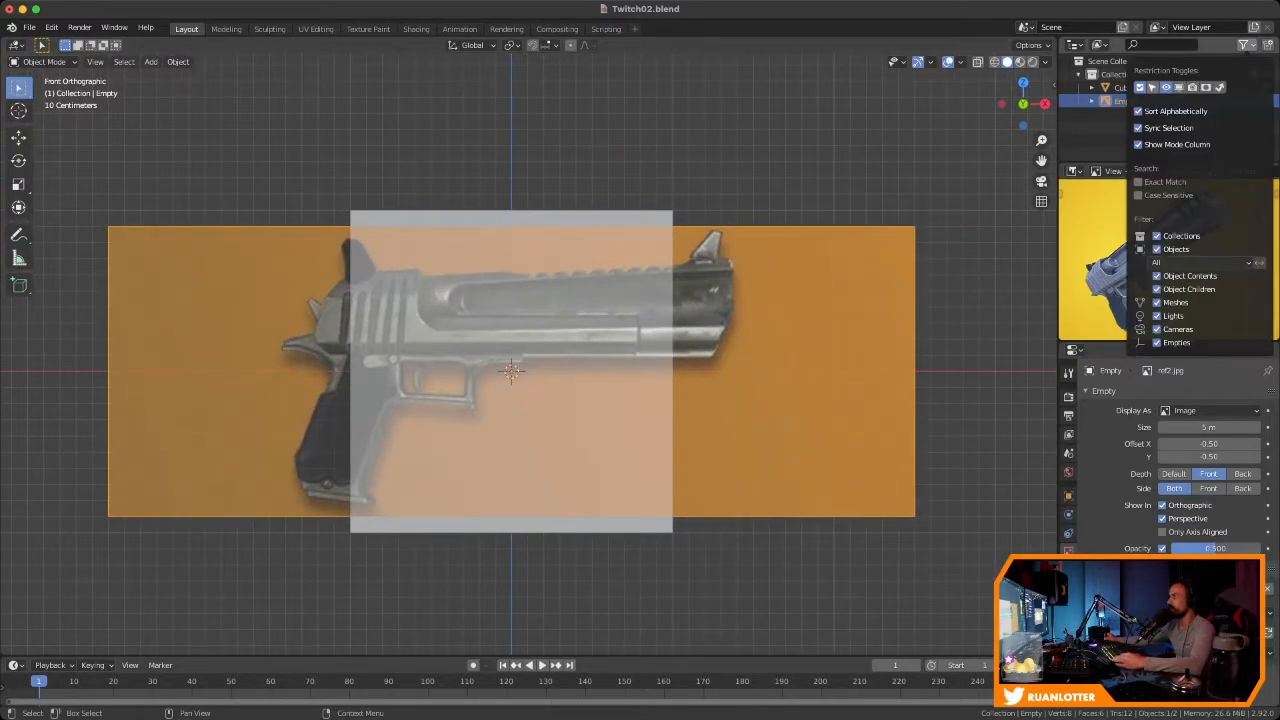
{"action": "left_click", "coordinate": [1152, 87]}
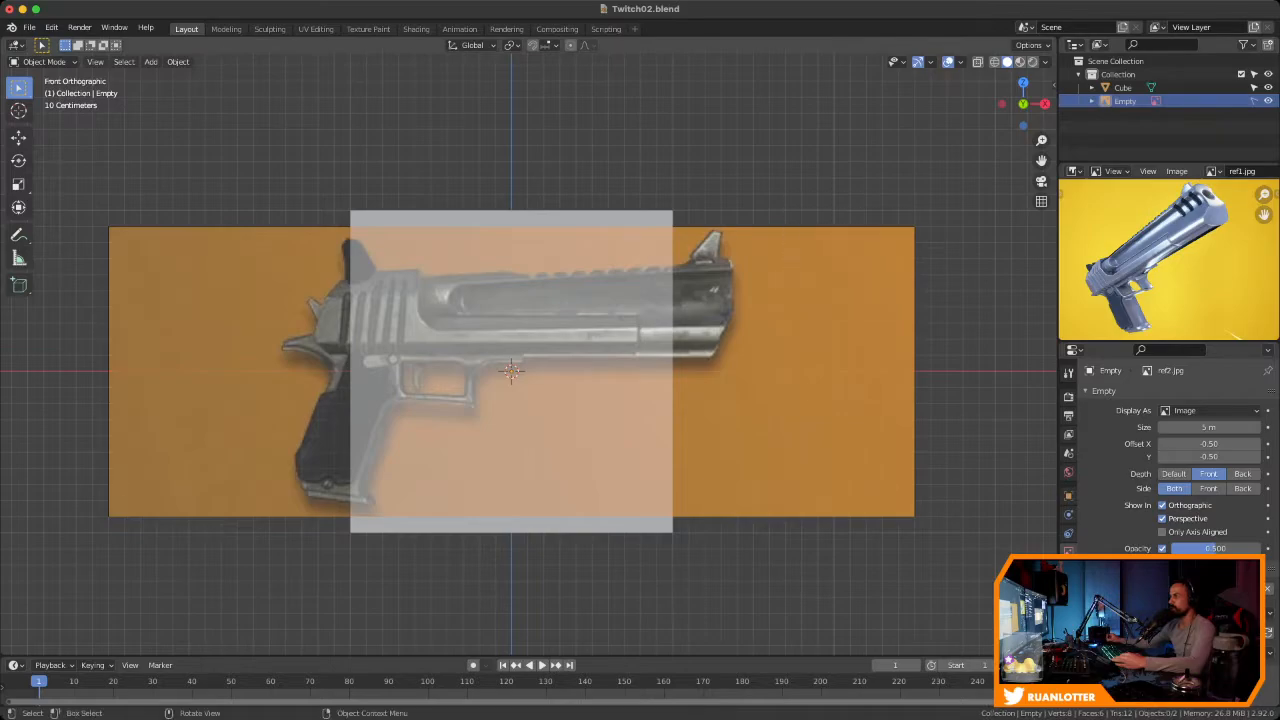
{"action": "scroll", "coordinate": [512, 370], "scroll_direction": "down", "scroll_amount": 1}
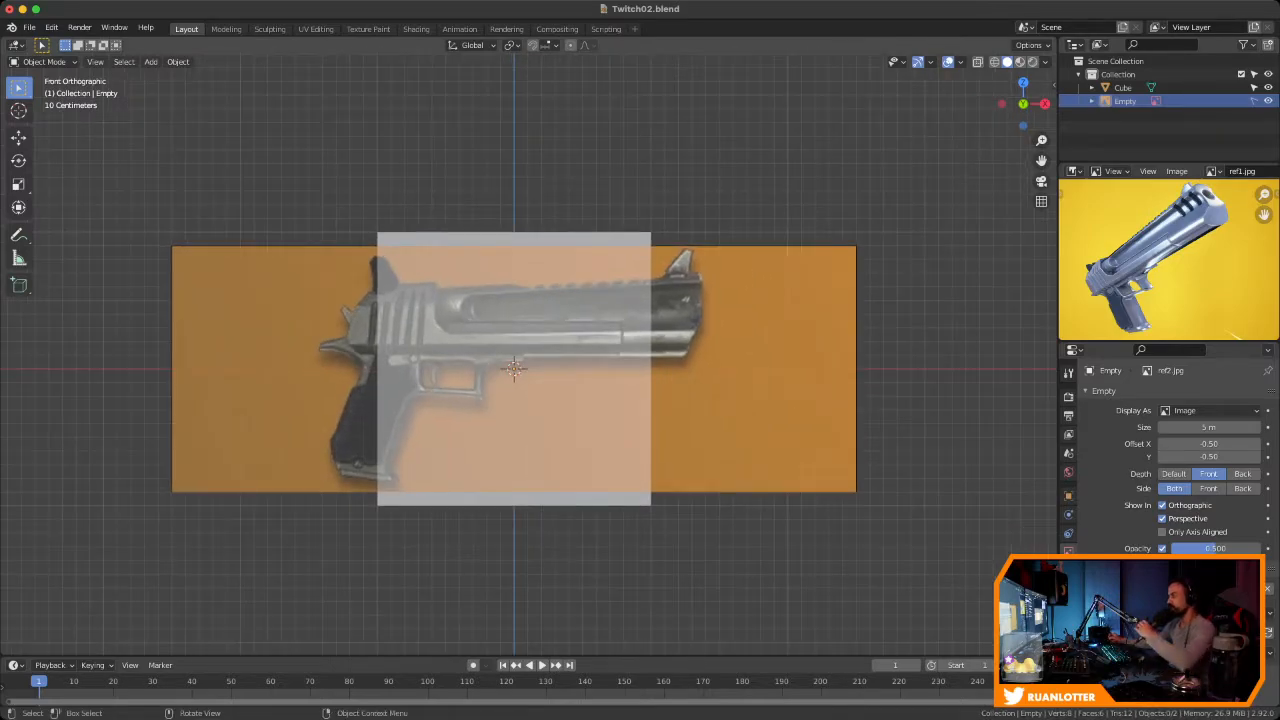
Scale the cube down to roughly the height of the pistol's slide and move it over the middle of the slide
{"action": "left_click", "coordinate": [520, 400]}
{"action": "key", "text": "g"}
{"action": "key", "text": "Escape"}
{"action": "key", "text": "s"}
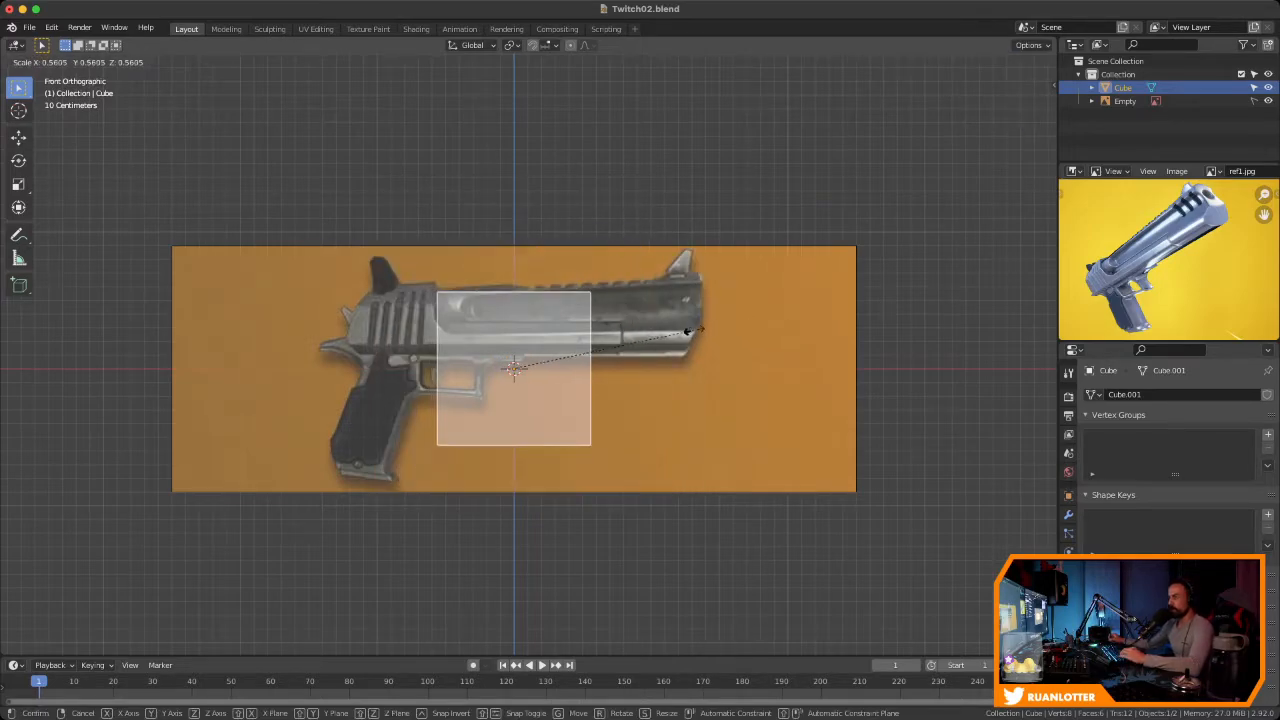
{"action": "key", "text": "Return"}
{"action": "key", "text": "g"}
{"action": "key", "text": "Return"}
{"action": "key", "text": "s"}
{"action": "key", "text": "Return"}
{"action": "scroll", "coordinate": [575, 340], "scroll_direction": "up", "scroll_amount": 5}
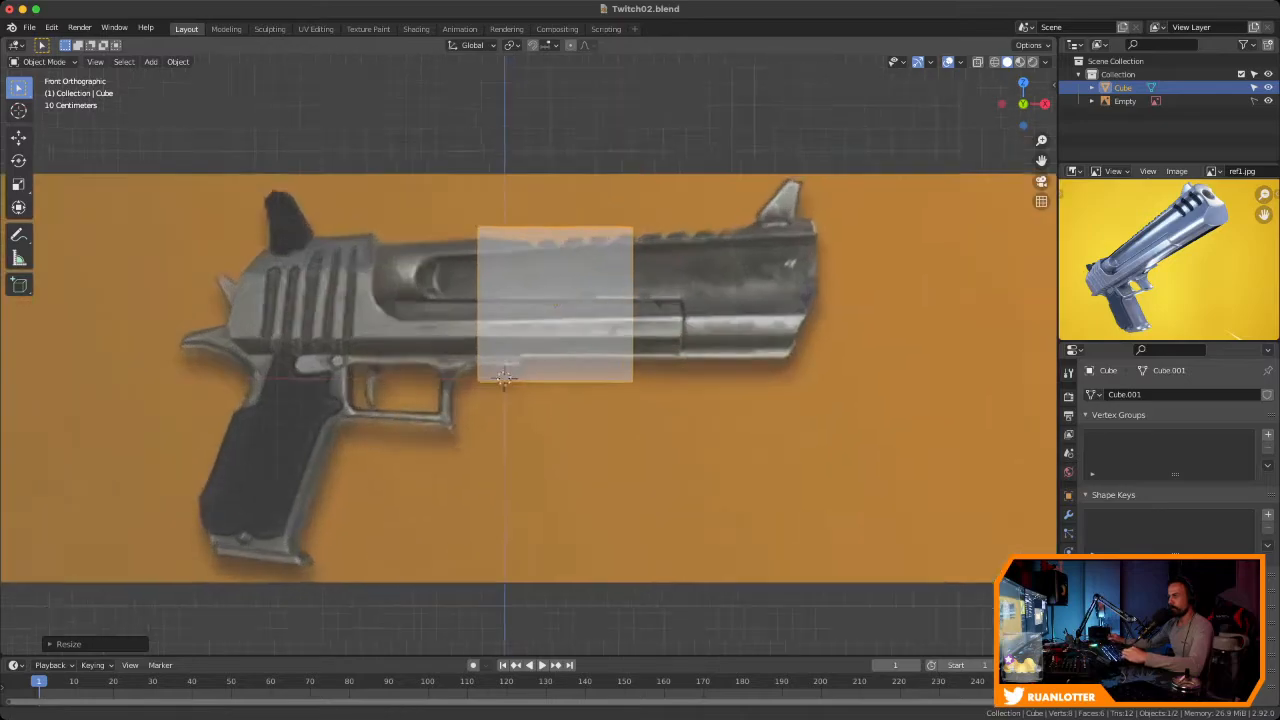
{"action": "middle_click_drag", "start_coordinate": [560, 340], "coordinate": [572, 356], "text": "shift"}
{"action": "middle_click_drag", "start_coordinate": [572, 356], "coordinate": [616, 390], "text": "ctrl"}
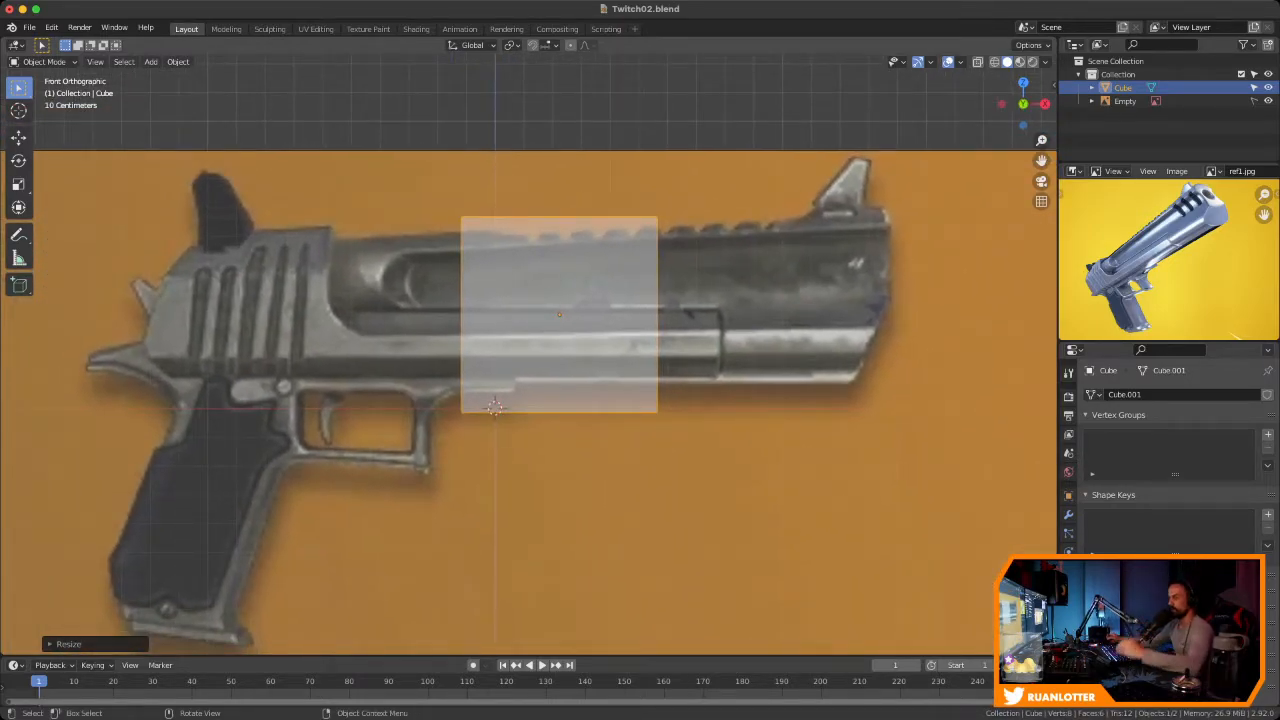
Enter Edit Mode on the cube and align the view to front orthographic
{"action": "middle_click_drag", "start_coordinate": [494, 406], "coordinate": [562, 340], "text": "ctrl"}
{"action": "key", "text": "Tab"}
{"action": "key", "text": "KP_1"}
{"action": "middle_click_drag", "start_coordinate": [562, 340], "coordinate": [558, 364], "text": "shift"}
{"action": "scroll", "coordinate": [477, 453], "scroll_direction": "down", "scroll_amount": 2}
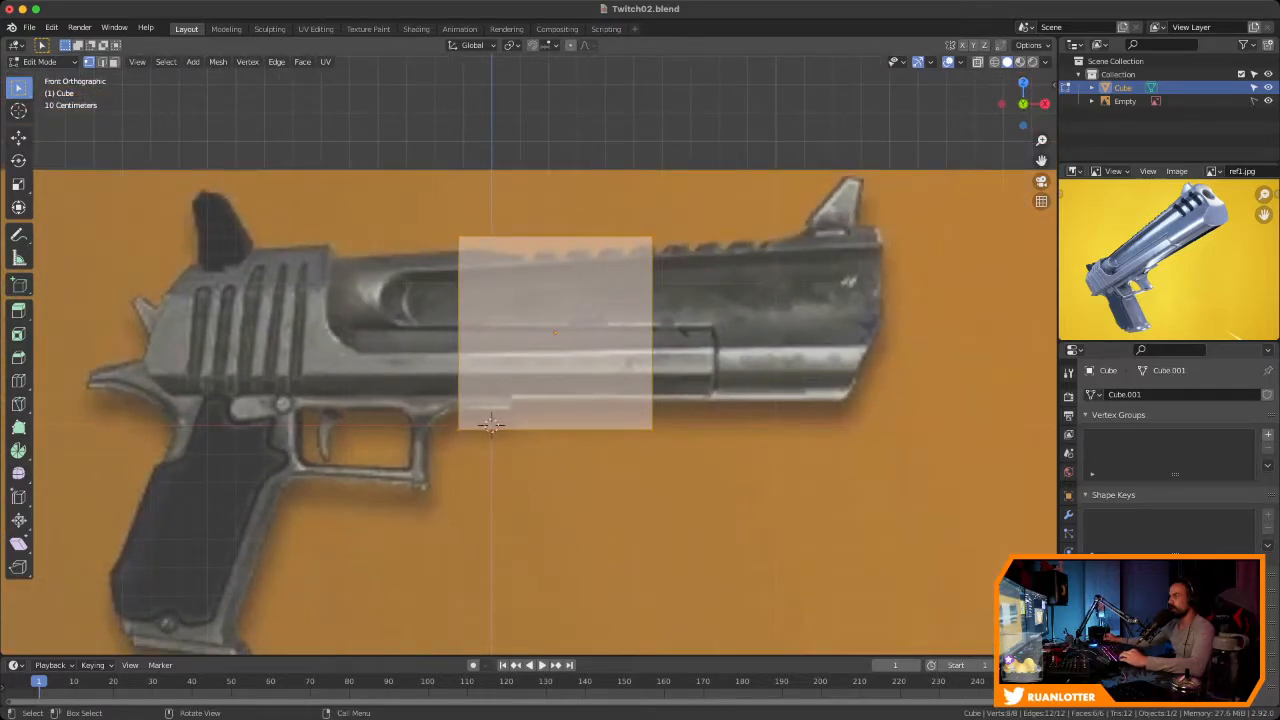
Enable X-ray, select the cube's muzzle-side vertices and move them about 0.8 m along X to the end of the barrel
{"action": "key", "text": "a"}
{"action": "left_click_drag", "start_coordinate": [622, 205], "coordinate": [720, 470]}
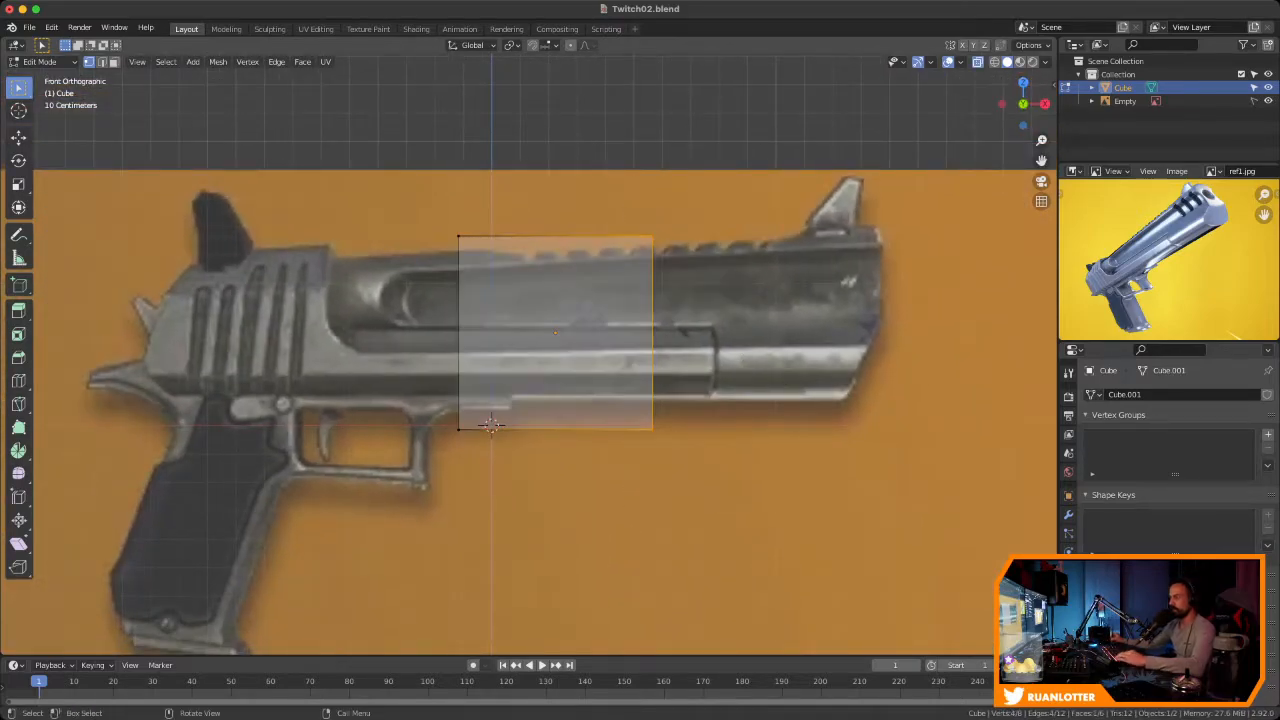
{"action": "key", "text": "g"}
{"action": "key", "text": "Escape"}
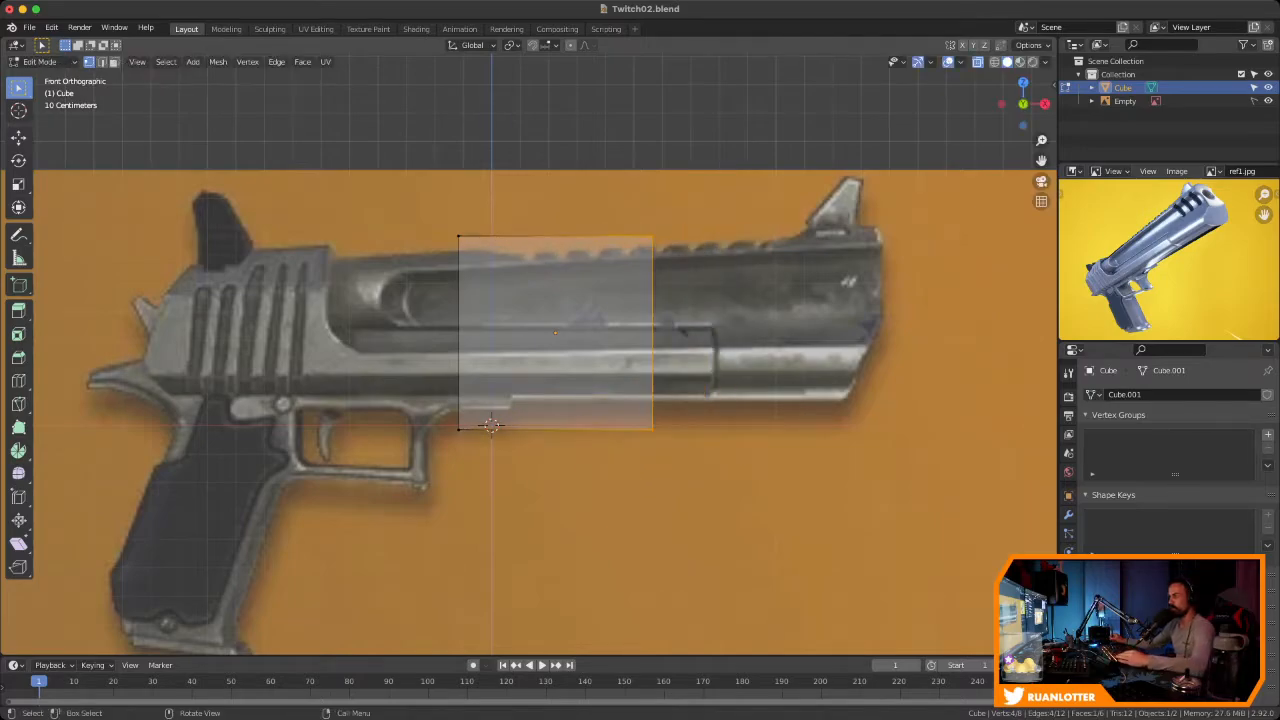
{"action": "scroll", "coordinate": [497, 413], "scroll_direction": "down", "scroll_amount": 1}
{"action": "scroll", "coordinate": [497, 413], "scroll_direction": "up", "scroll_amount": 2}
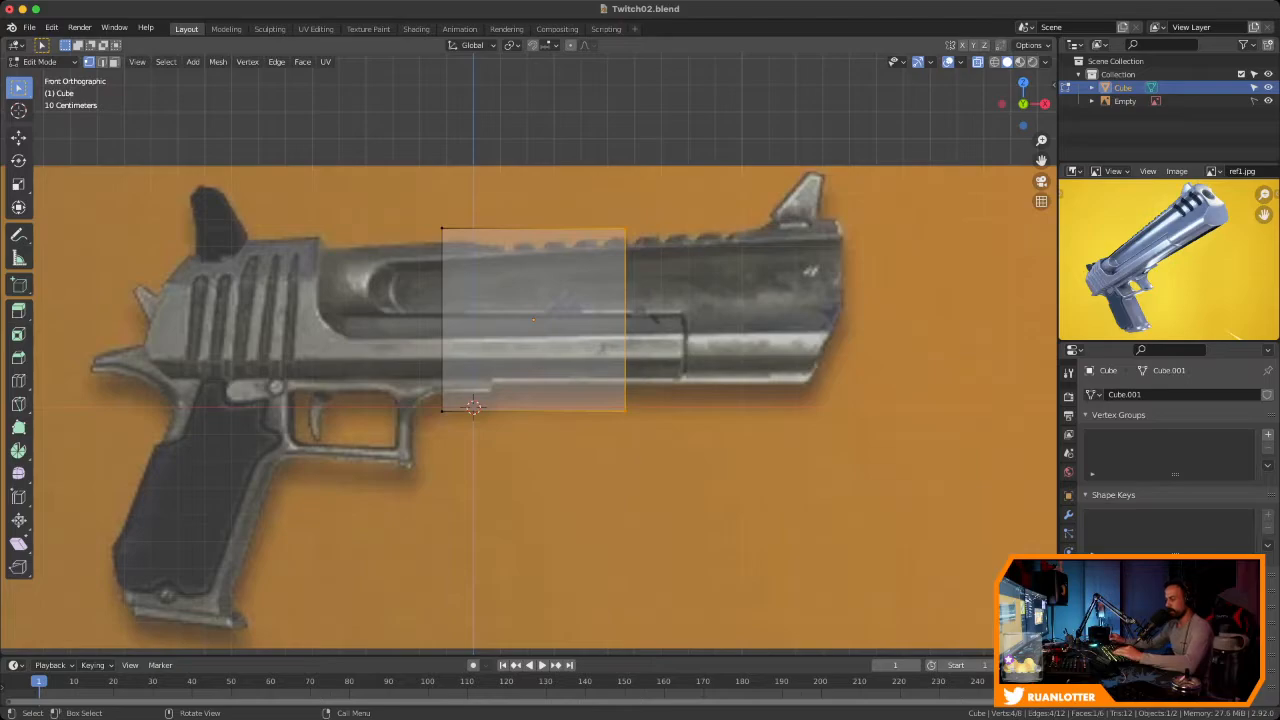
{"action": "key", "text": "g"}
{"action": "key", "text": "x"}
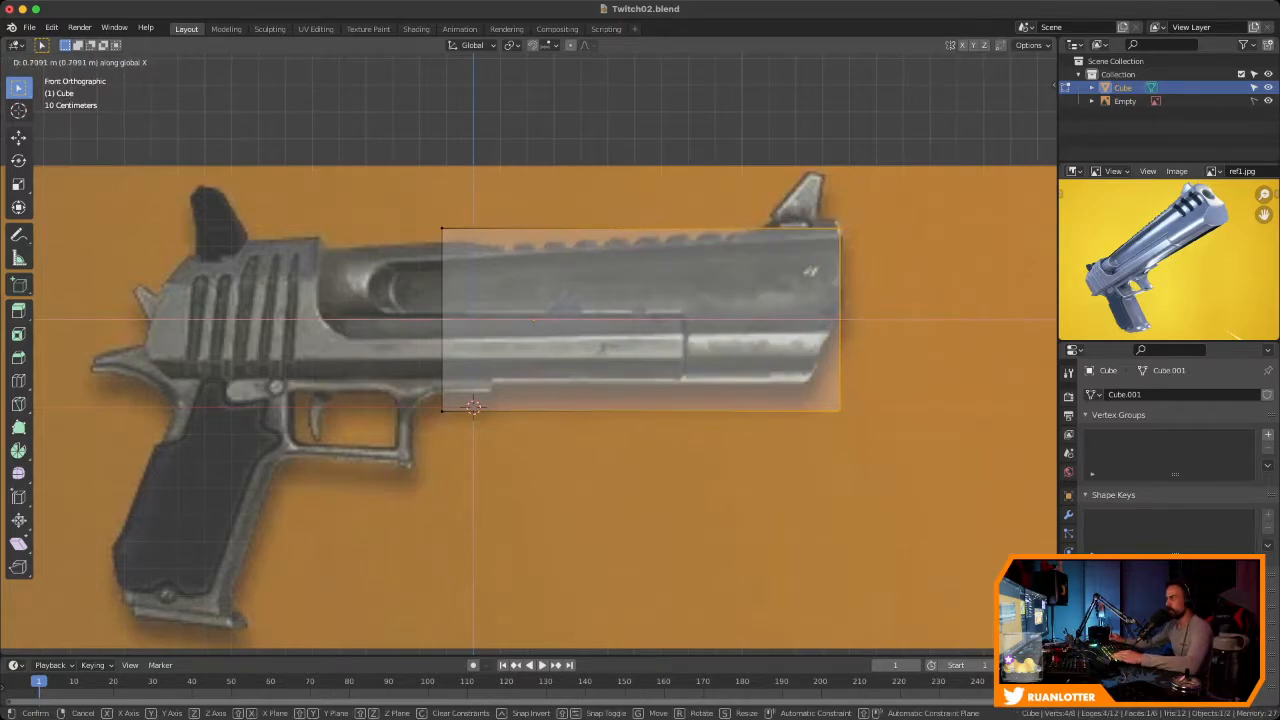
{"action": "key", "text": "Return"}
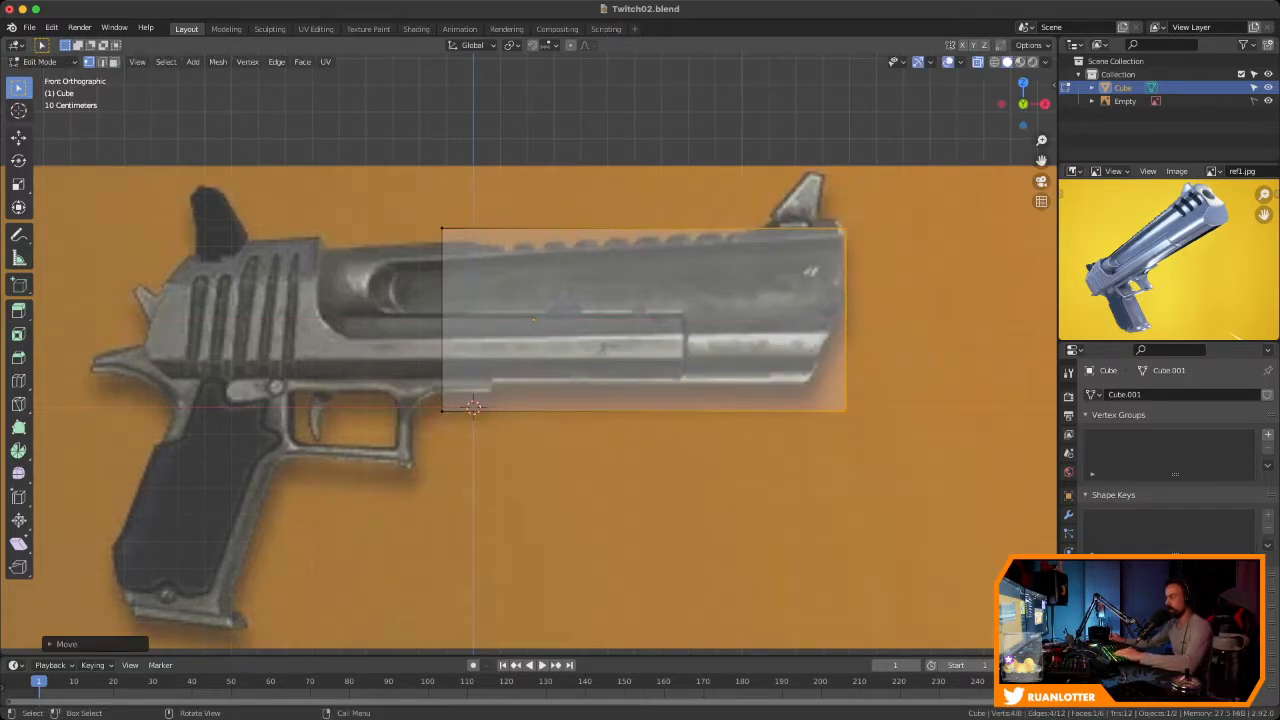
{"action": "key", "text": "g"}
{"action": "key", "text": "Escape"}
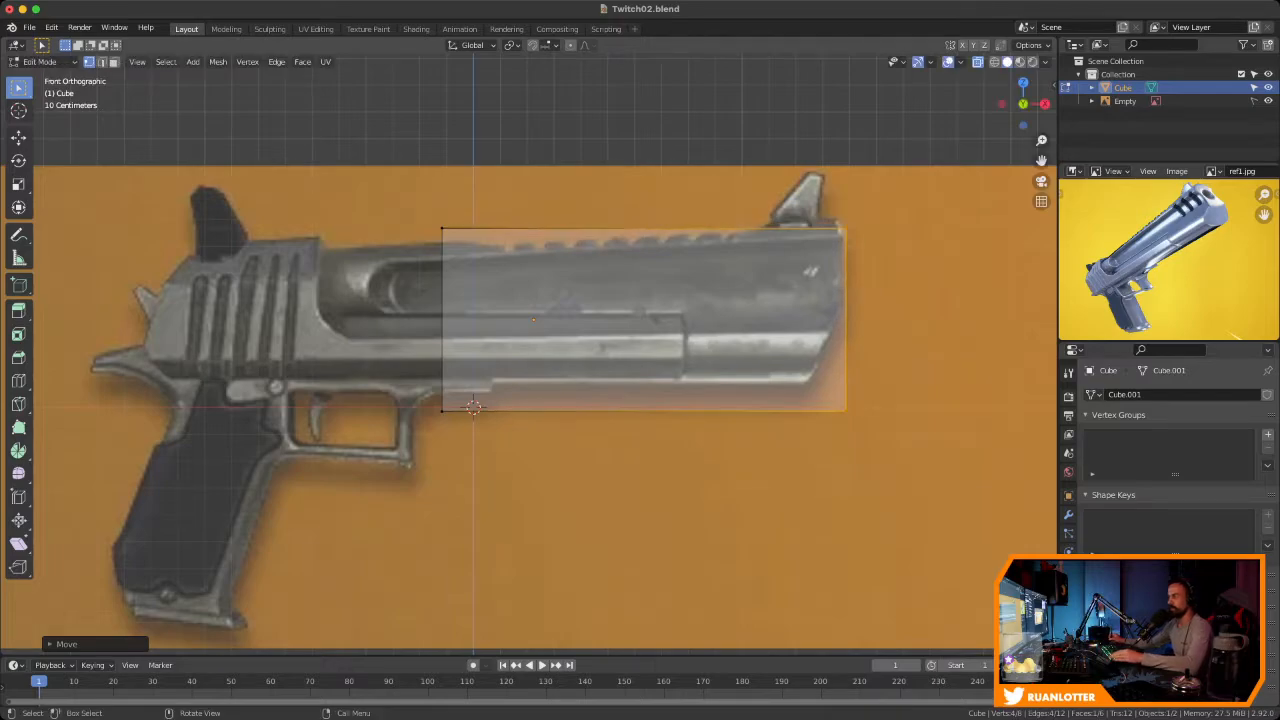
Select the cube's rear vertices and move them about -1.1 m along X to the back of the slide
{"action": "left_click_drag", "start_coordinate": [394, 197], "coordinate": [512, 445]}
{"action": "key", "text": "g"}
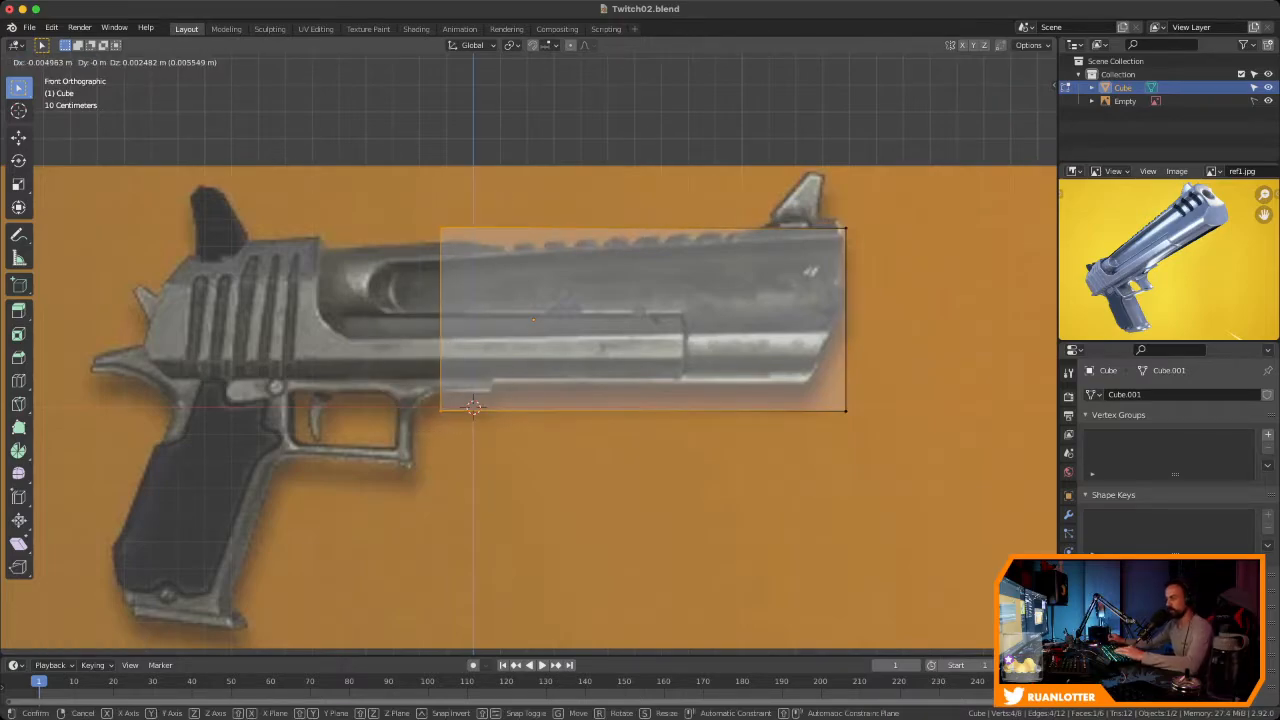
{"action": "key", "text": "x"}
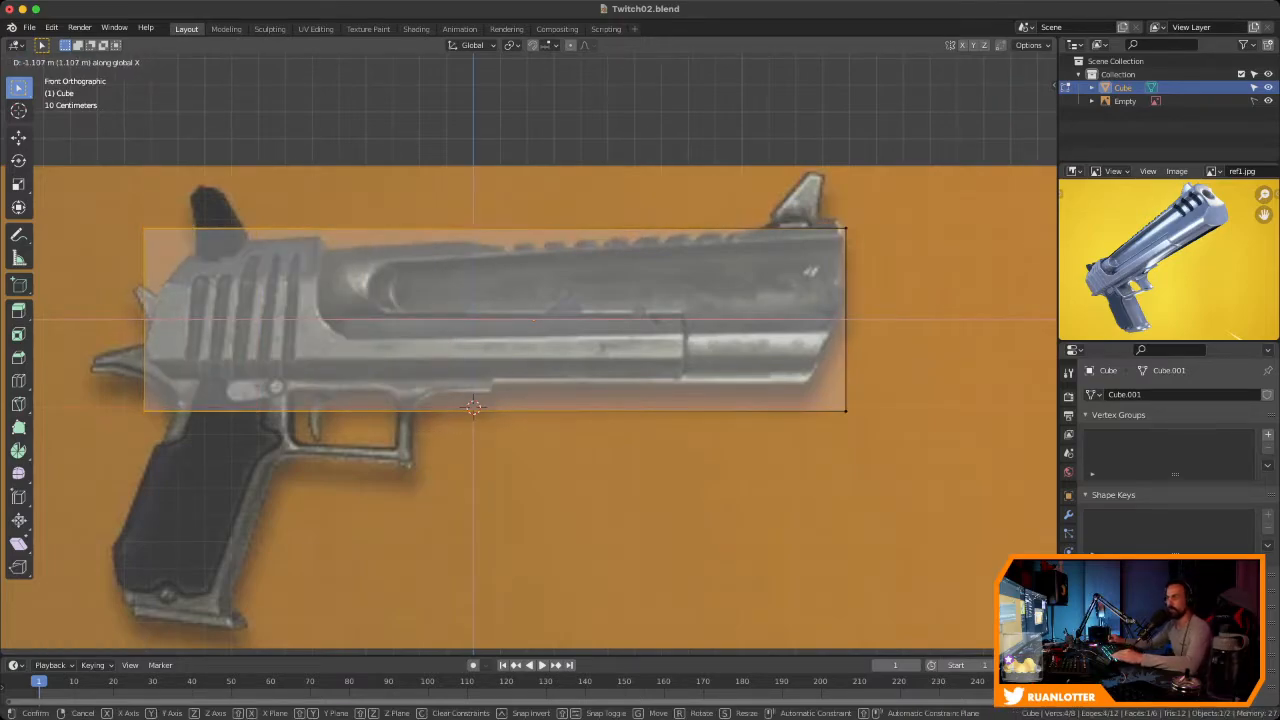
{"action": "left_click", "coordinate": [473, 408]}
{"action": "scroll", "coordinate": [640, 443], "scroll_direction": "up", "scroll_amount": 2}
{"action": "middle_click_drag", "start_coordinate": [640, 400], "coordinate": [540, 407], "text": "shift"}
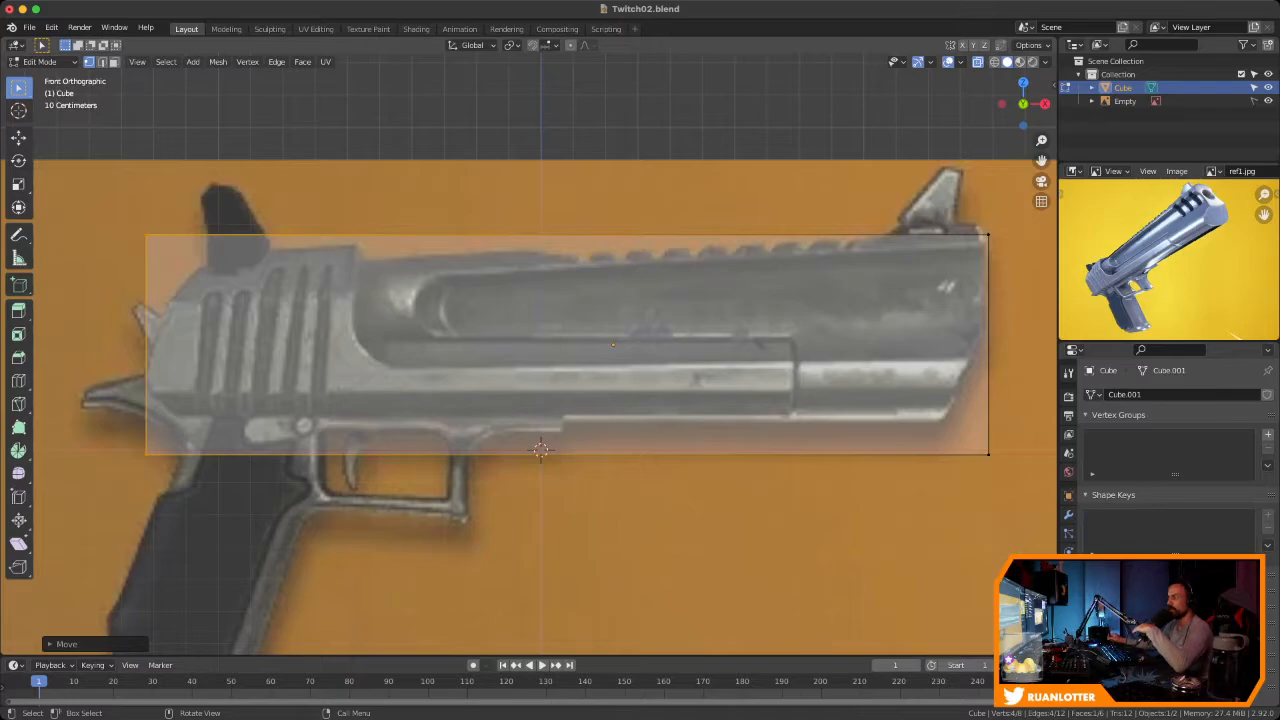
Add three vertical loop cuts: at the block's middle, below the front sight, and halfway between those two
{"action": "key", "text": "ctrl+r"}
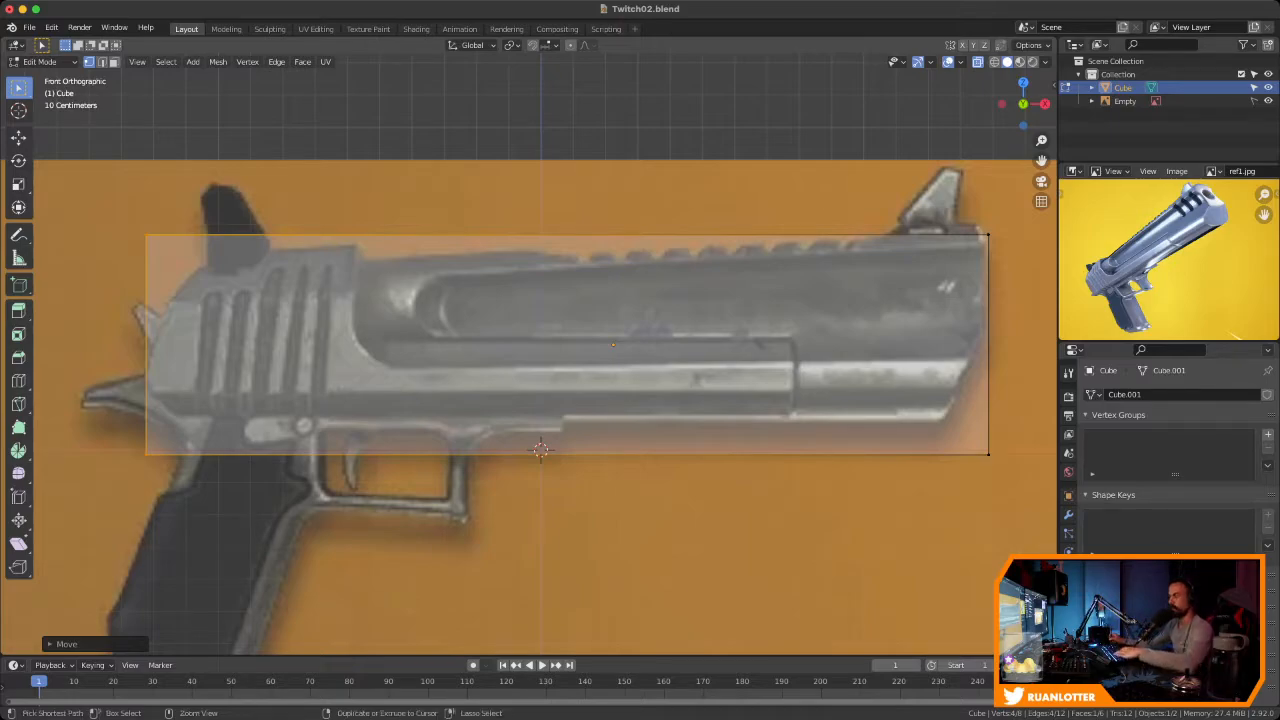
{"action": "left_click", "coordinate": [557, 263]}
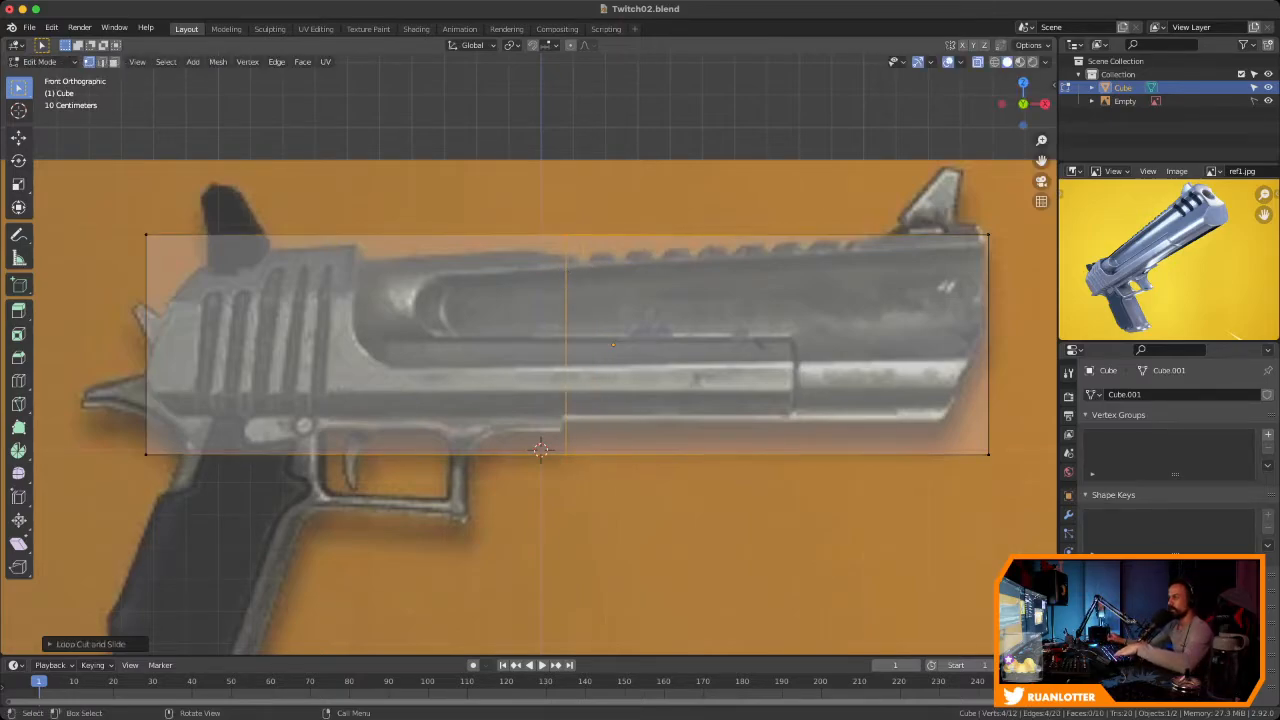
{"action": "left_click", "coordinate": [881, 274]}
{"action": "key", "text": "ctrl+r"}
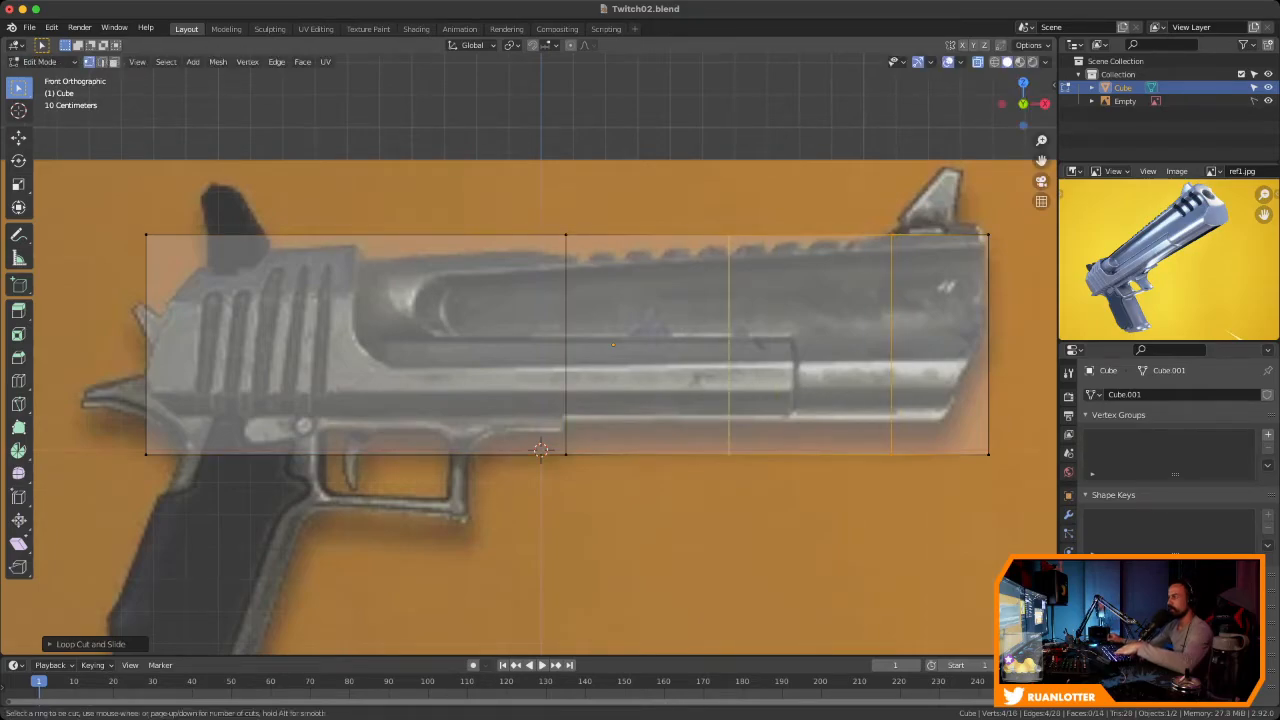
{"action": "left_click", "coordinate": [706, 277]}
{"action": "left_click", "coordinate": [706, 277]}
Add three vertical loop cuts in the rear half: at the serrated section's front edge and on both sides of the rear sight
{"action": "key", "text": "ctrl+r"}
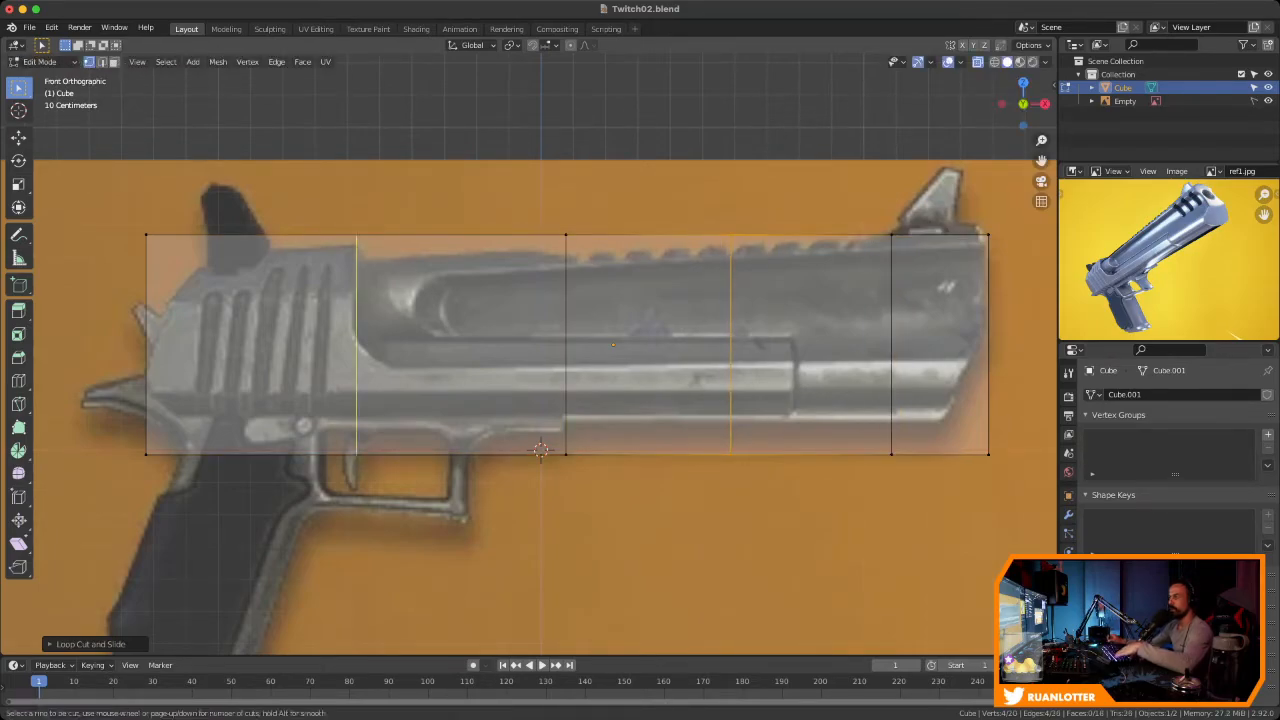
{"action": "left_click", "coordinate": [350, 281]}
{"action": "left_click", "coordinate": [354, 283]}
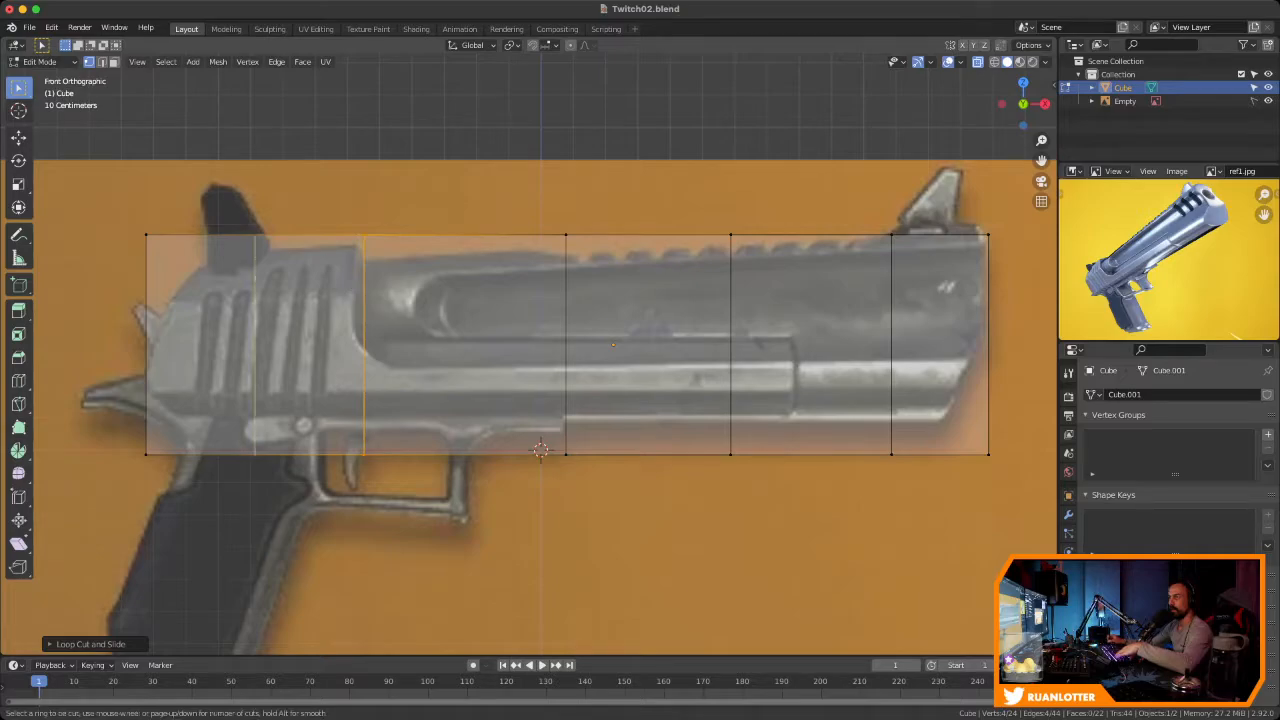
{"action": "key", "text": "ctrl+r"}
{"action": "left_click", "coordinate": [256, 281]}
{"action": "left_click", "coordinate": [271, 282]}
{"action": "key", "text": "ctrl+r"}
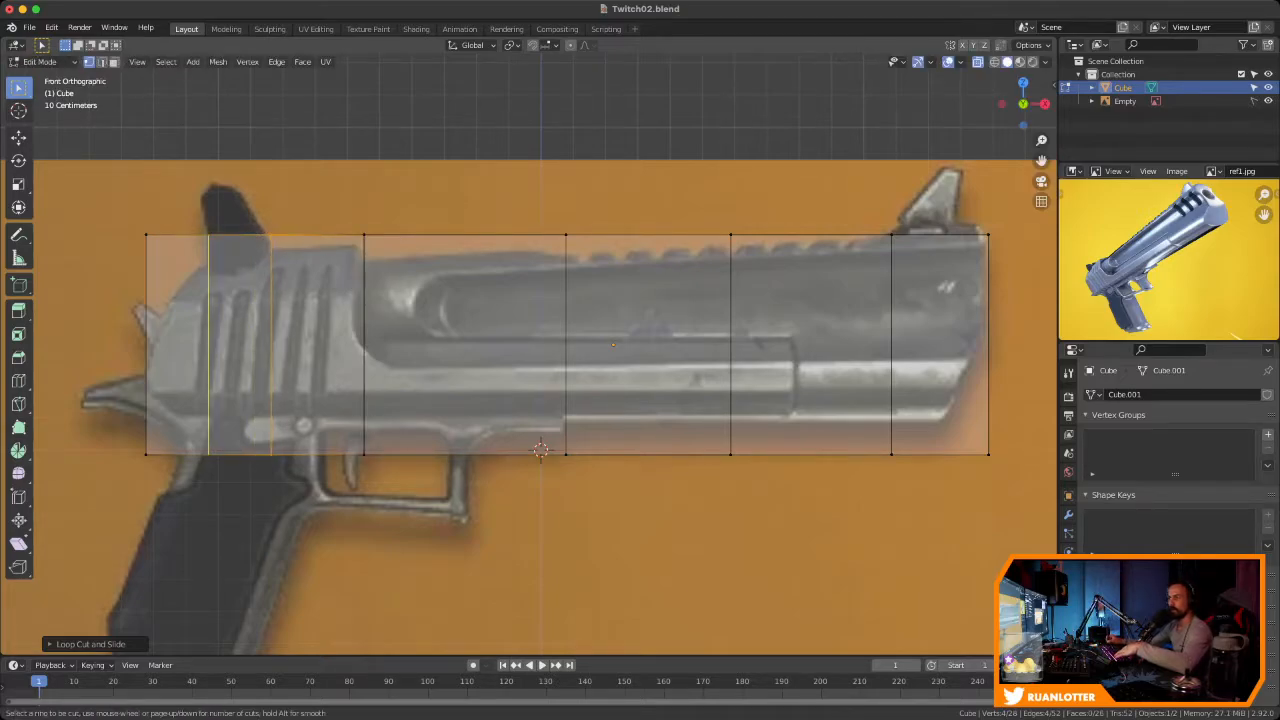
{"action": "left_click", "coordinate": [200, 245]}
{"action": "left_click", "coordinate": [196, 242]}
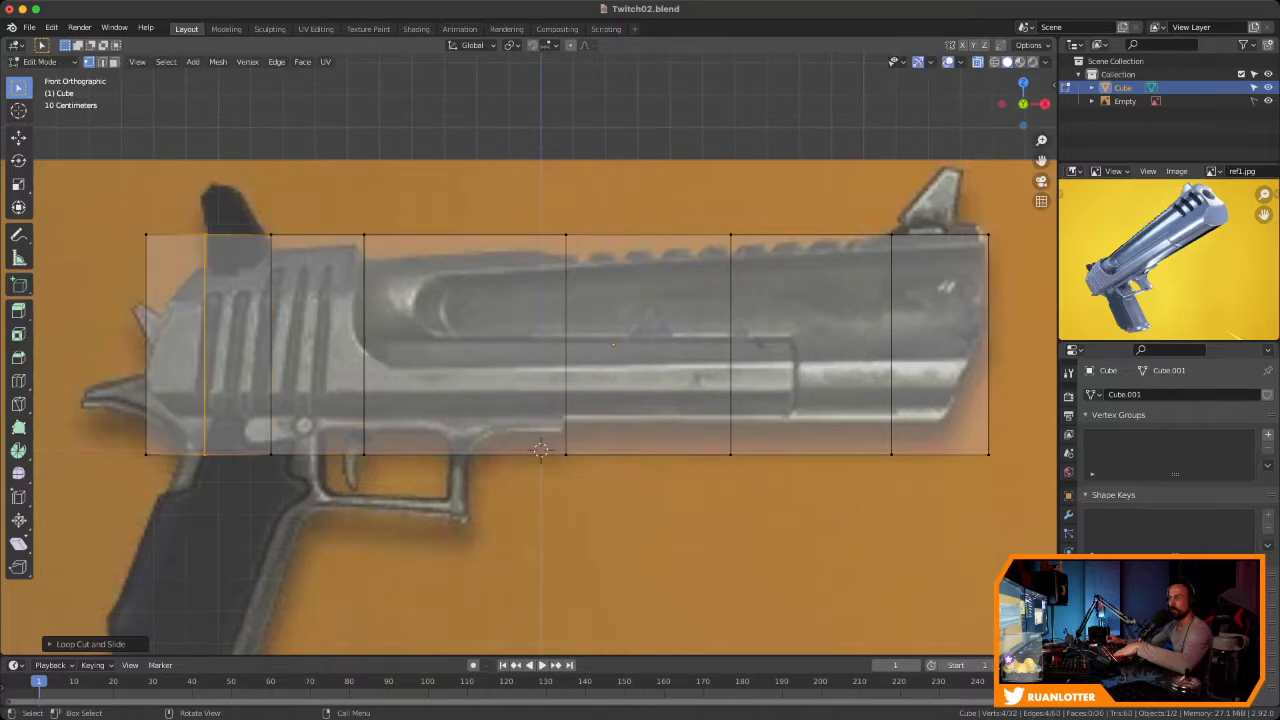
Nudge the block's rear end vertices slightly backwards along X to match the back of the slide
{"action": "left_click_drag", "start_coordinate": [123, 215], "coordinate": [166, 461]}
{"action": "key", "text": "g"}
{"action": "key", "text": "x"}
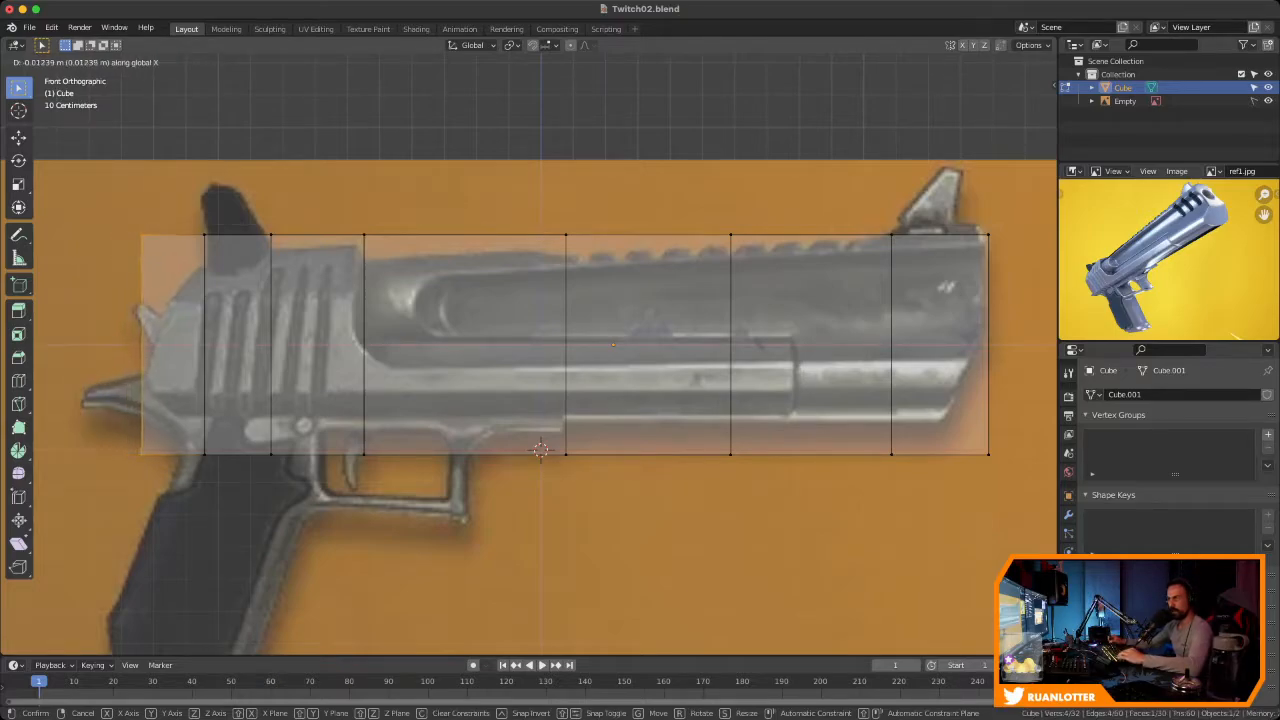
{"action": "left_click", "coordinate": [540, 449]}
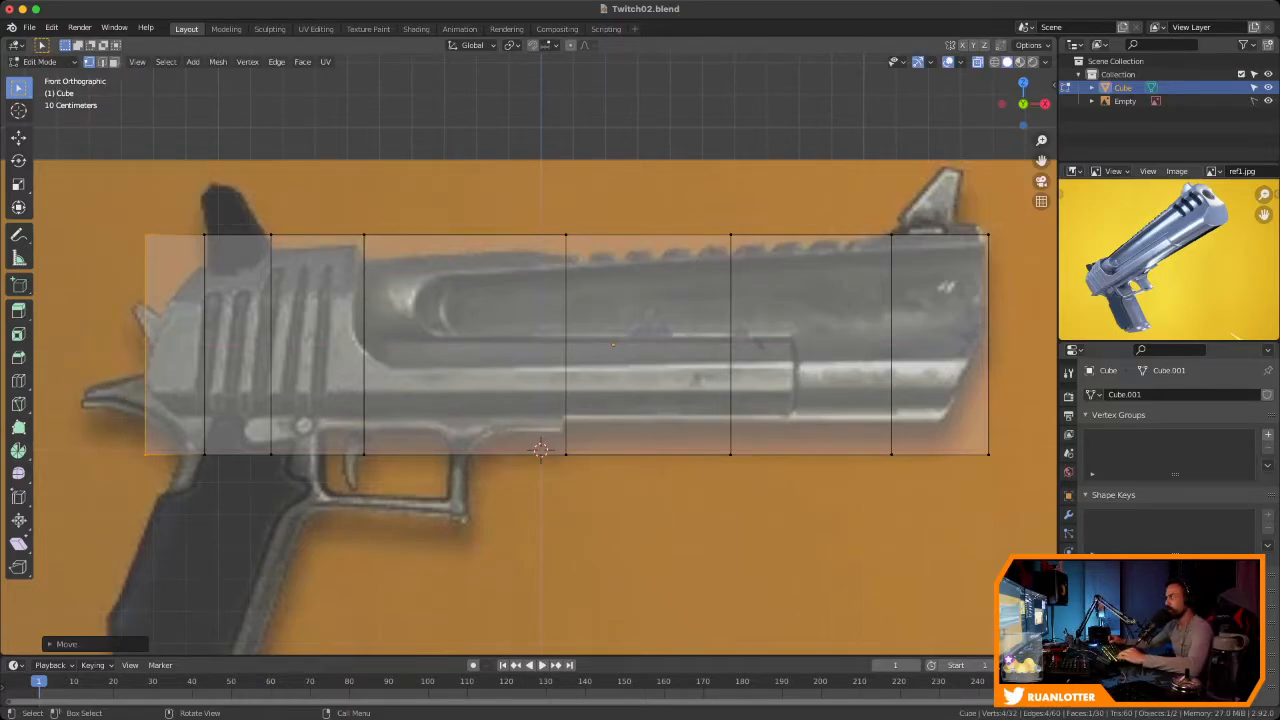
Add a vertical loop cut at the rounded rear end of the slide's long recess, above the front of the trigger guard
{"action": "middle_click_drag", "start_coordinate": [540, 400], "coordinate": [747, 400], "text": "ctrl"}
{"action": "middle_click_drag", "start_coordinate": [747, 400], "coordinate": [747, 280], "text": "ctrl"}
{"action": "middle_click_drag", "start_coordinate": [540, 360], "coordinate": [540, 395], "text": "ctrl"}
{"action": "middle_click_drag", "start_coordinate": [540, 395], "coordinate": [616, 448], "text": "shift"}
{"action": "middle_click_drag", "start_coordinate": [616, 448], "coordinate": [339, 472], "text": "shift"}
{"action": "middle_click_drag", "start_coordinate": [339, 472], "coordinate": [339, 530], "text": "ctrl"}
{"action": "middle_click_drag", "start_coordinate": [600, 400], "coordinate": [472, 371], "text": "shift"}
{"action": "middle_click_drag", "start_coordinate": [472, 371], "coordinate": [428, 423], "text": "shift"}
{"action": "middle_click_drag", "start_coordinate": [500, 380], "coordinate": [637, 394], "text": "ctrl"}
{"action": "key", "text": "ctrl+r"}
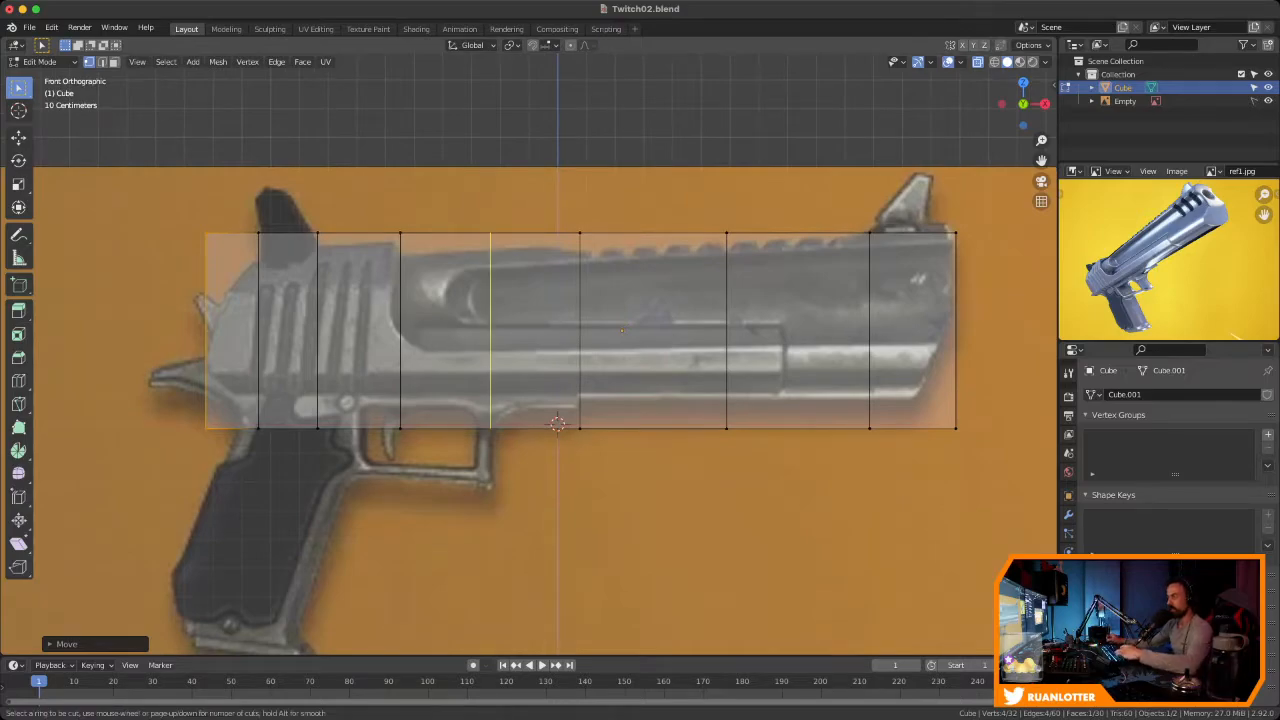
{"action": "left_click", "coordinate": [490, 237]}
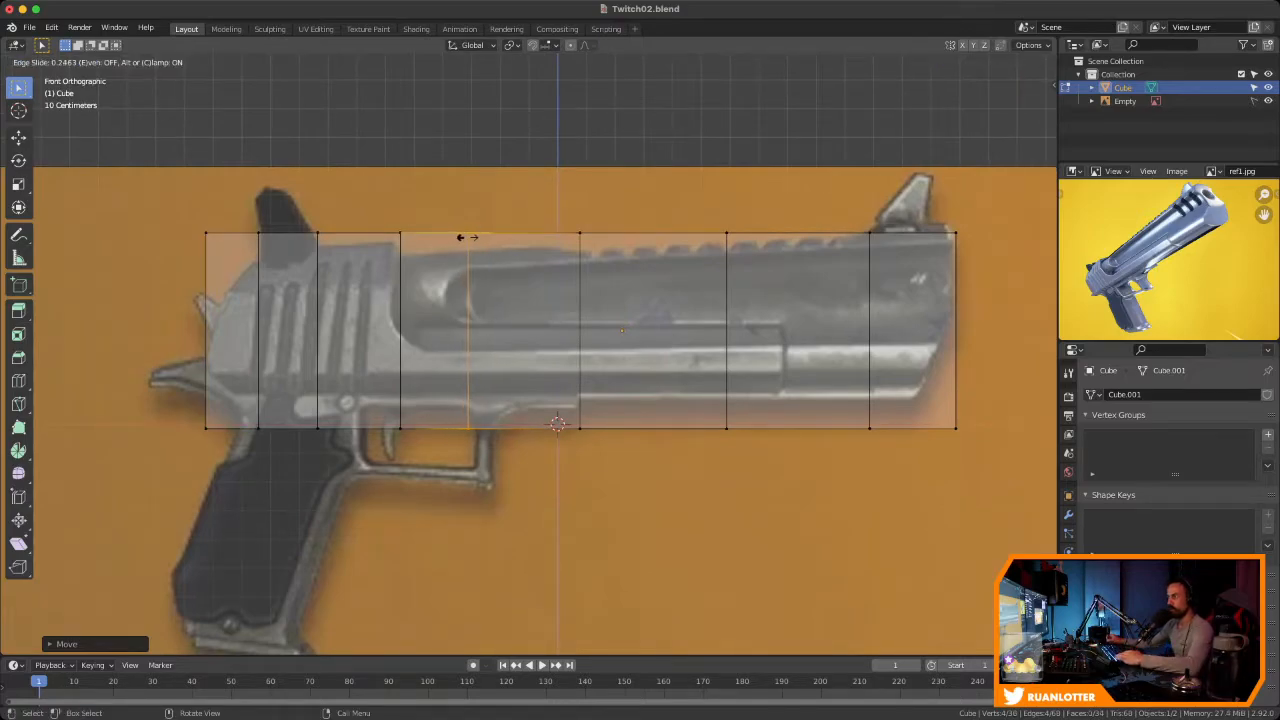
{"action": "left_click", "coordinate": [467, 237]}
Move the bottom front corner vertices up and back onto the muzzle's lower corner in the reference
{"action": "mouse_move", "coordinate": [557, 423]}
{"action": "middle_mouse_down"}
{"action": "mouse_move", "coordinate": [540, 390]}
{"action": "mouse_move", "coordinate": [560, 330]}
{"action": "mouse_move", "coordinate": [580, 400]}
{"action": "mouse_move", "coordinate": [557, 423]}
{"action": "middle_mouse_up"}
{"action": "middle_click_drag", "start_coordinate": [715, 342], "coordinate": [543, 344], "text": "shift"}
{"action": "middle_click_drag", "start_coordinate": [719, 379], "coordinate": [595, 301], "text": "shift"}
{"action": "middle_click_drag", "start_coordinate": [595, 301], "coordinate": [562, 322], "text": "shift"}
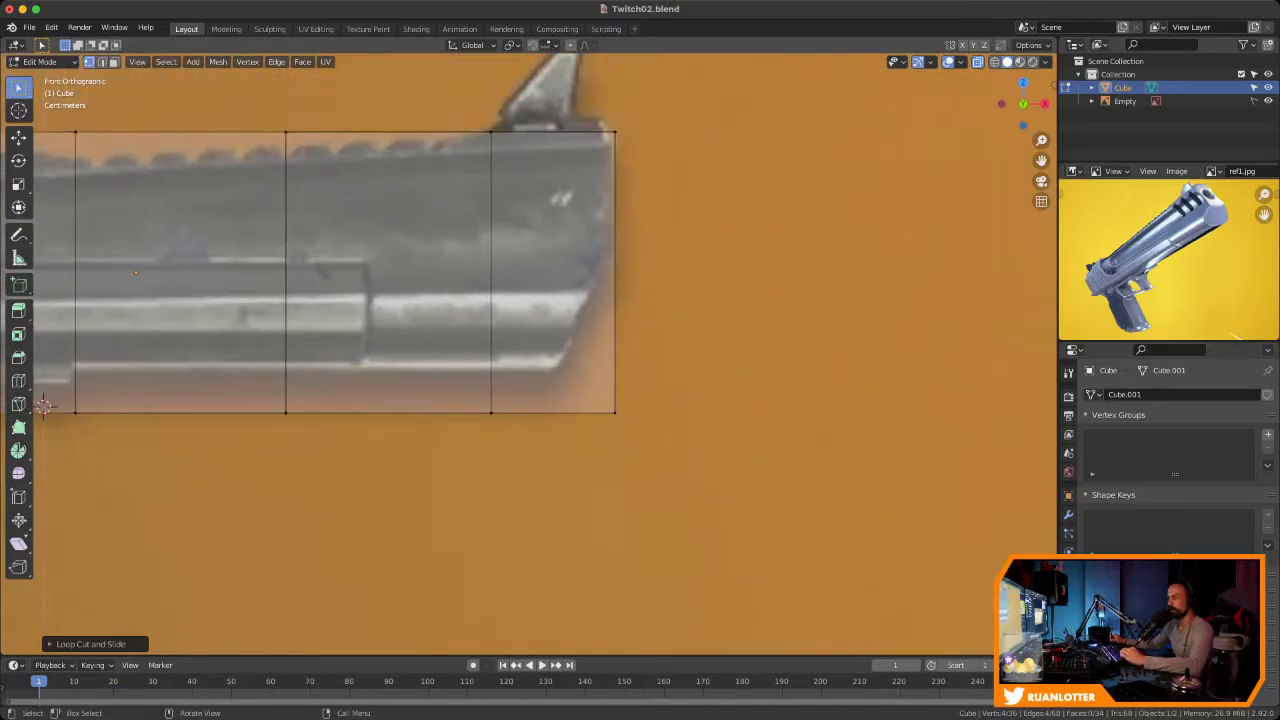
{"action": "left_click_drag", "start_coordinate": [575, 380], "coordinate": [660, 452]}
{"action": "key", "text": "g"}
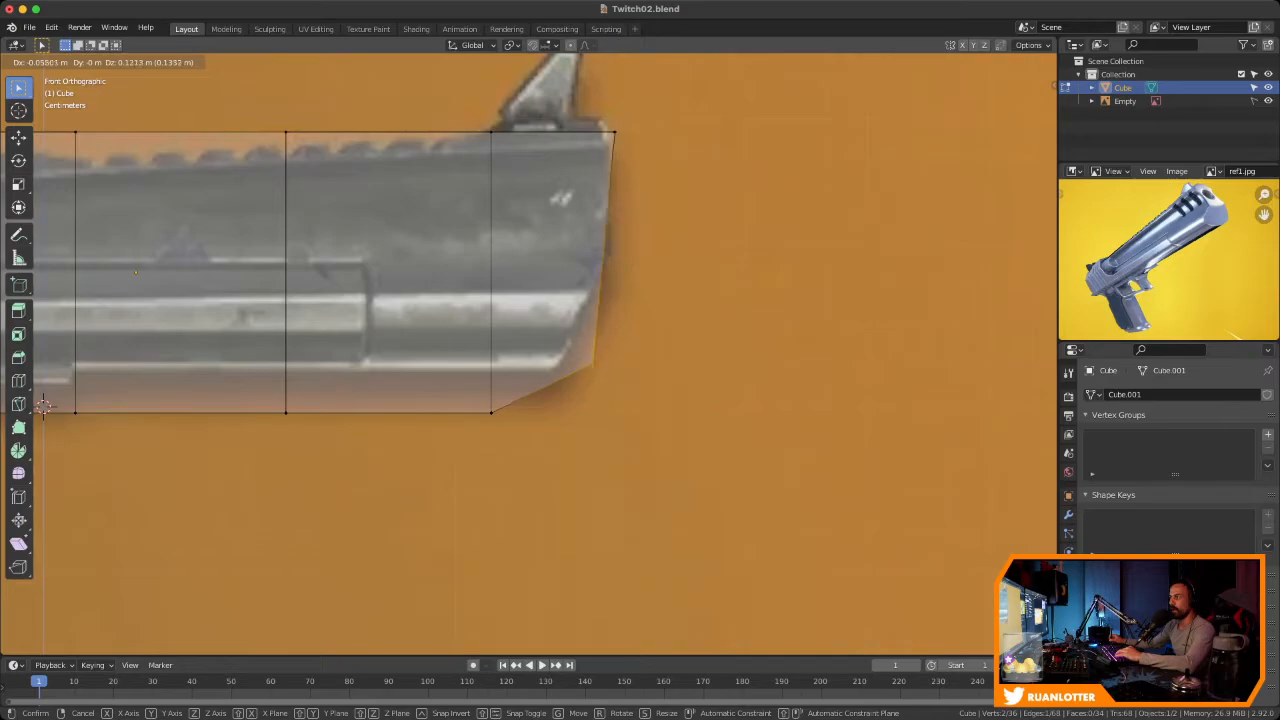
{"action": "key", "text": "Return"}
Raise the bottom vertices of the next two loops behind the muzzle to the barrel's lower edge
{"action": "left_click_drag", "start_coordinate": [462, 388], "coordinate": [520, 440]}
{"action": "key", "text": "g"}
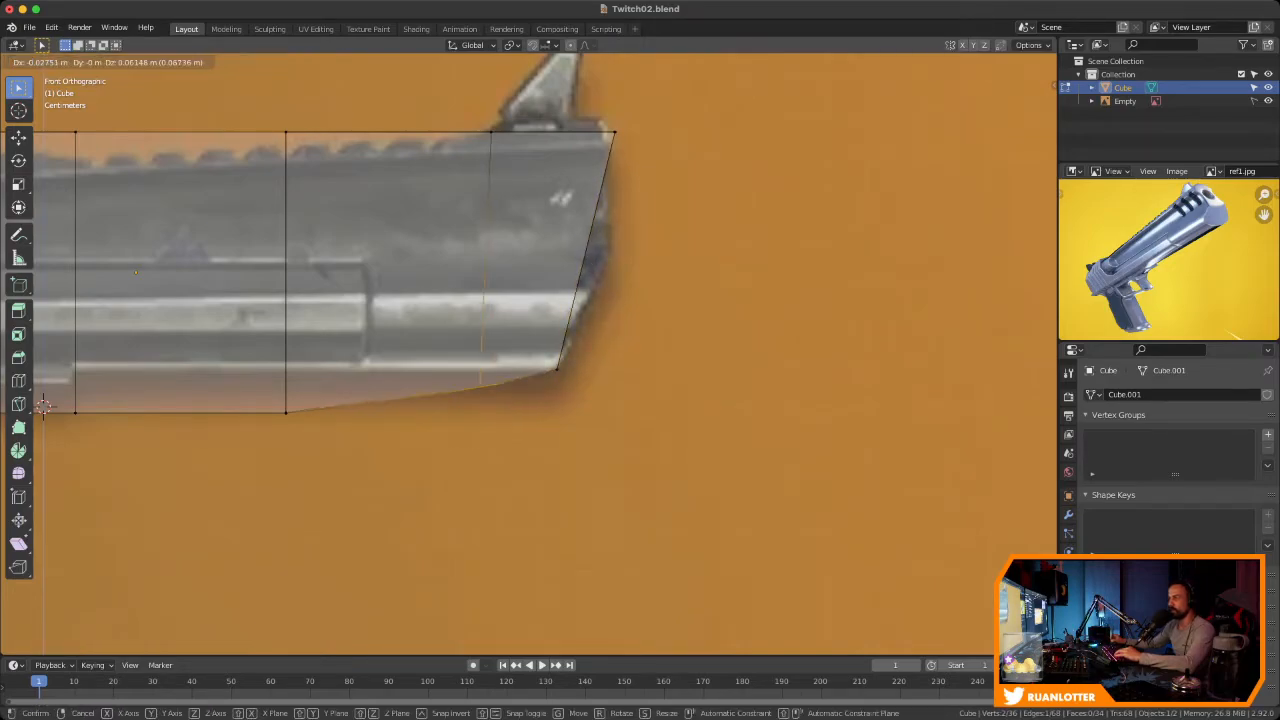
{"action": "key", "text": "Return"}
{"action": "middle_click_drag", "start_coordinate": [511, 400], "coordinate": [735, 400], "text": "ctrl"}
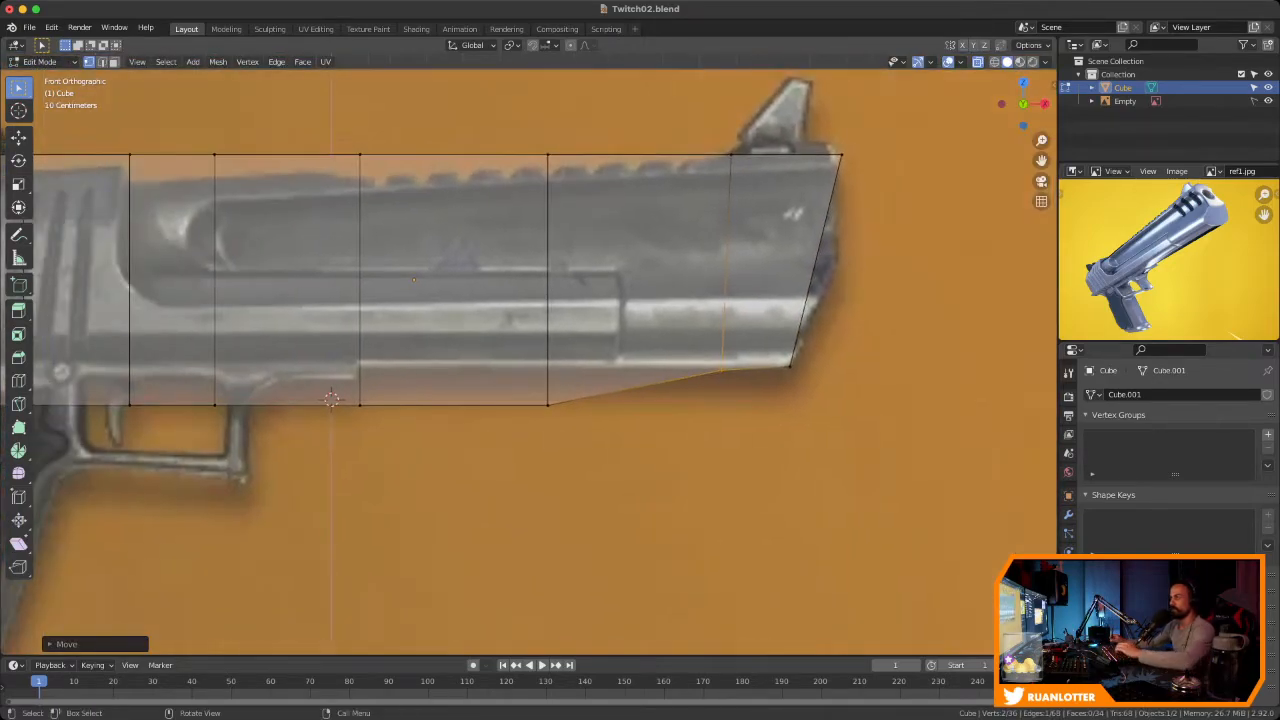
{"action": "key", "text": "g"}
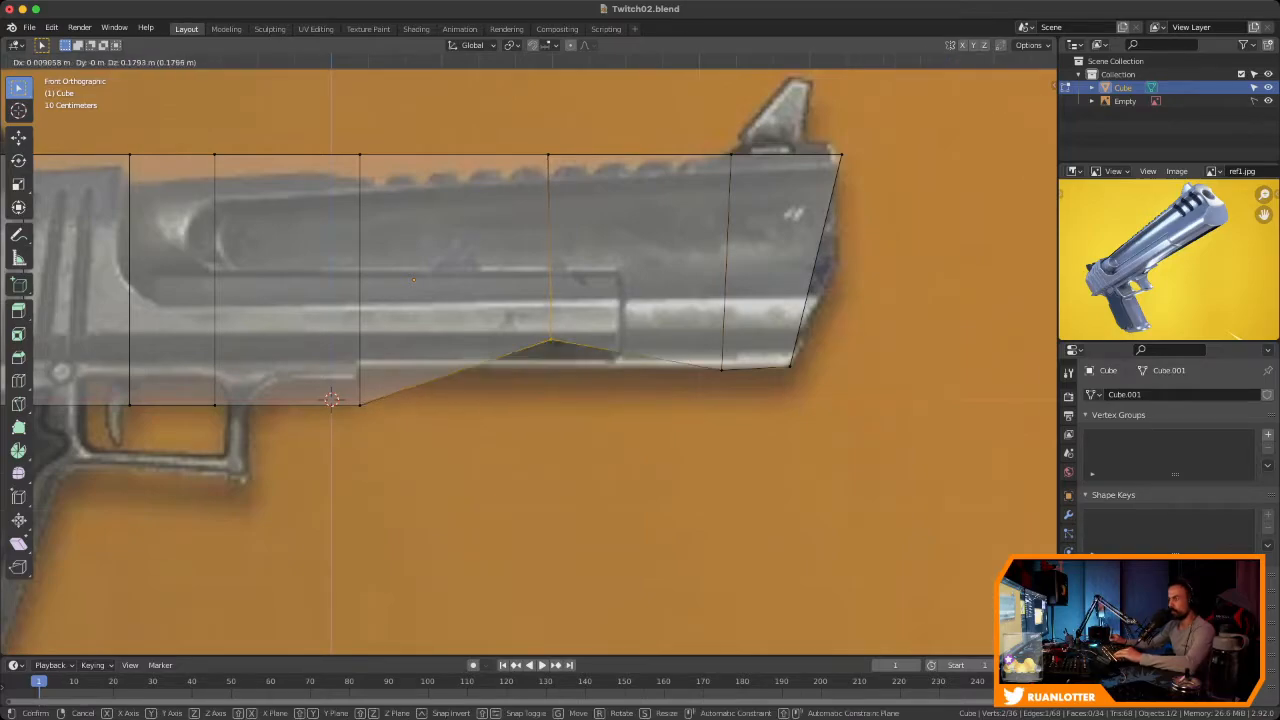
{"action": "key", "text": "Return"}
Raise the bottom vertices of the middle loop and the loop above the trigger guard's front to the slide's lower edge
{"action": "middle_click_drag", "start_coordinate": [511, 400], "coordinate": [511, 426], "text": "ctrl"}
{"action": "middle_click_drag", "start_coordinate": [511, 426], "coordinate": [715, 420], "text": "shift"}
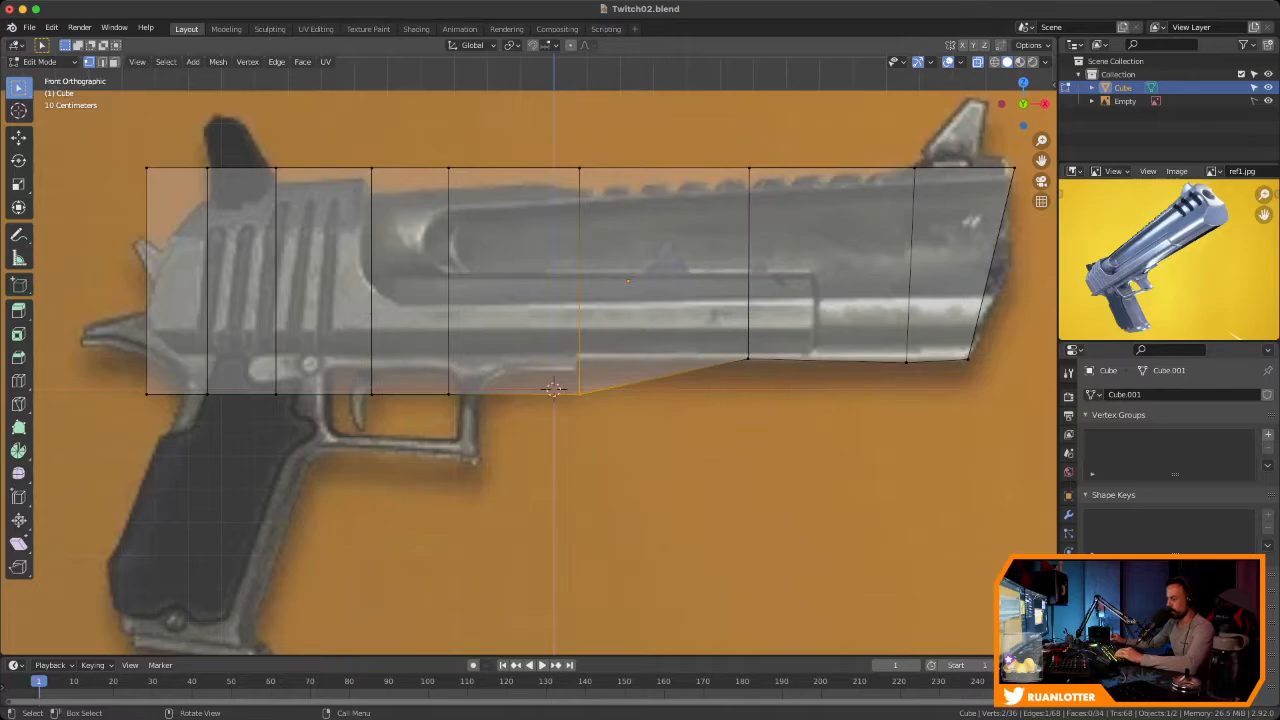
{"action": "key", "text": "g"}
{"action": "left_click", "coordinate": [580, 358]}
{"action": "left_click_drag", "start_coordinate": [431, 379], "coordinate": [466, 411]}
{"action": "key", "text": "g"}
{"action": "left_click", "coordinate": [466, 371]}
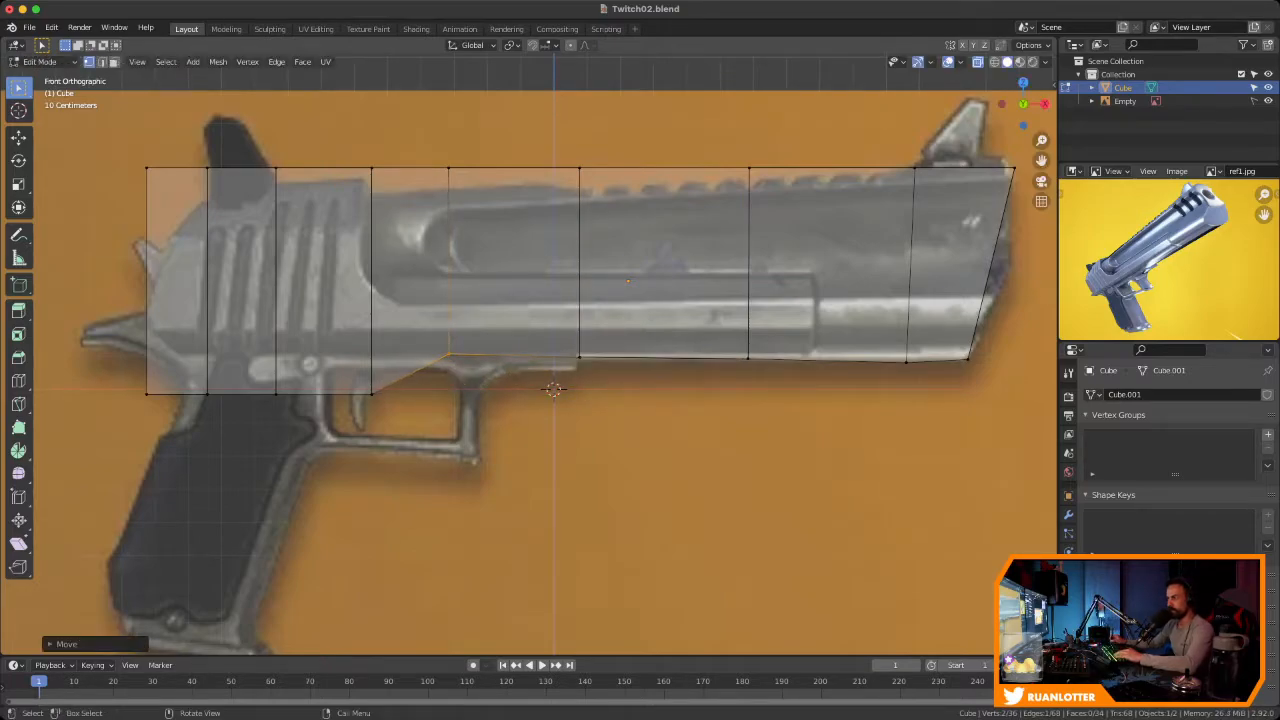
Raise the bottom vertices of the loops above the trigger and the front of the grip to the slide's lower edge
{"action": "left_click_drag", "start_coordinate": [362, 376], "coordinate": [402, 418]}
{"action": "key", "text": "g"}
{"action": "left_click", "coordinate": [402, 378]}
{"action": "left_click_drag", "start_coordinate": [262, 377], "coordinate": [302, 416]}
{"action": "key", "text": "g"}
{"action": "left_click", "coordinate": [302, 376]}
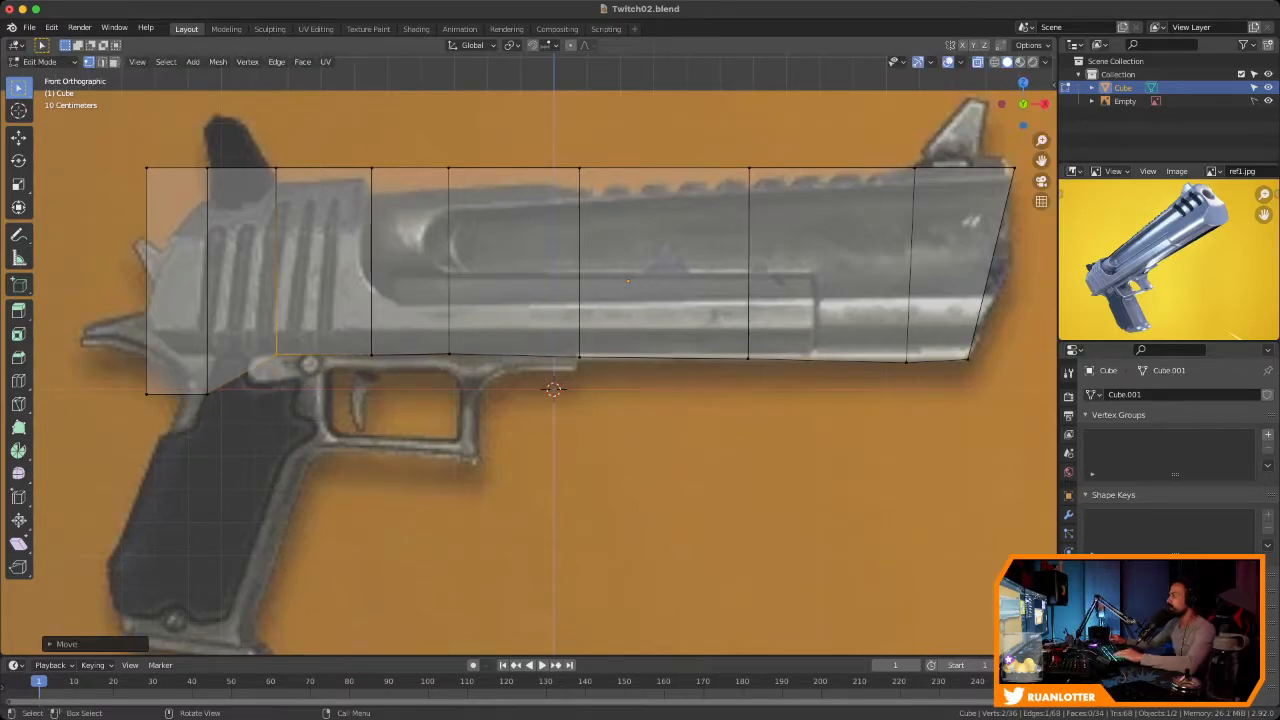
Raise the bottom vertices of the rearmost loop and move the rear bottom corner up and slightly forward to the slide's outline
{"action": "left_click_drag", "start_coordinate": [190, 376], "coordinate": [232, 417]}
{"action": "key", "text": "g"}
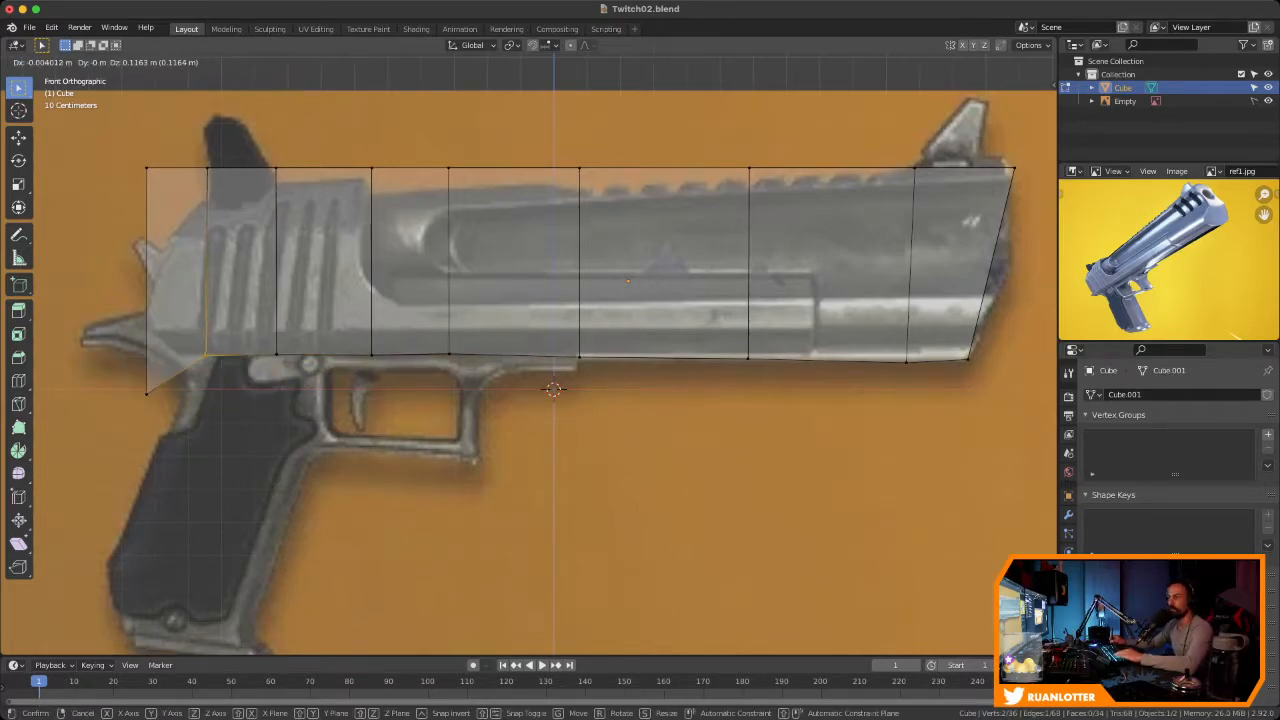
{"action": "left_click", "coordinate": [232, 376]}
{"action": "left_click_drag", "start_coordinate": [123, 372], "coordinate": [172, 429]}
{"action": "key", "text": "g"}
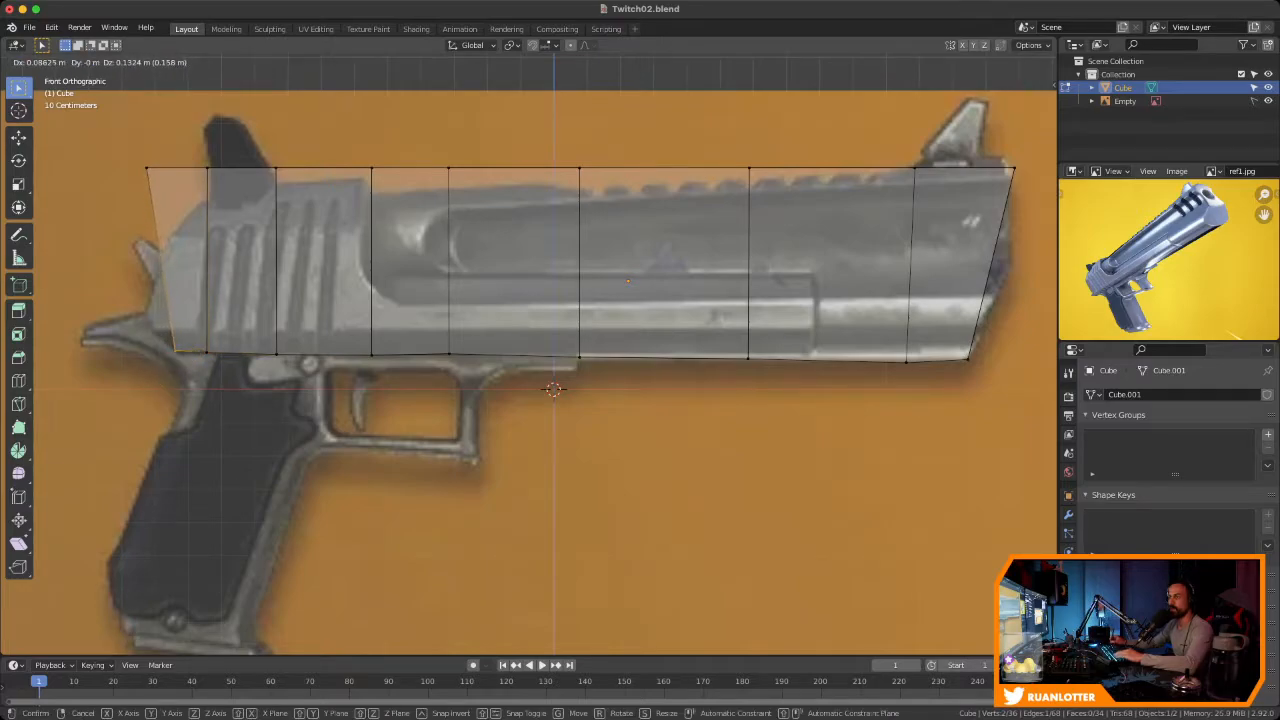
{"action": "key", "text": "Return"}
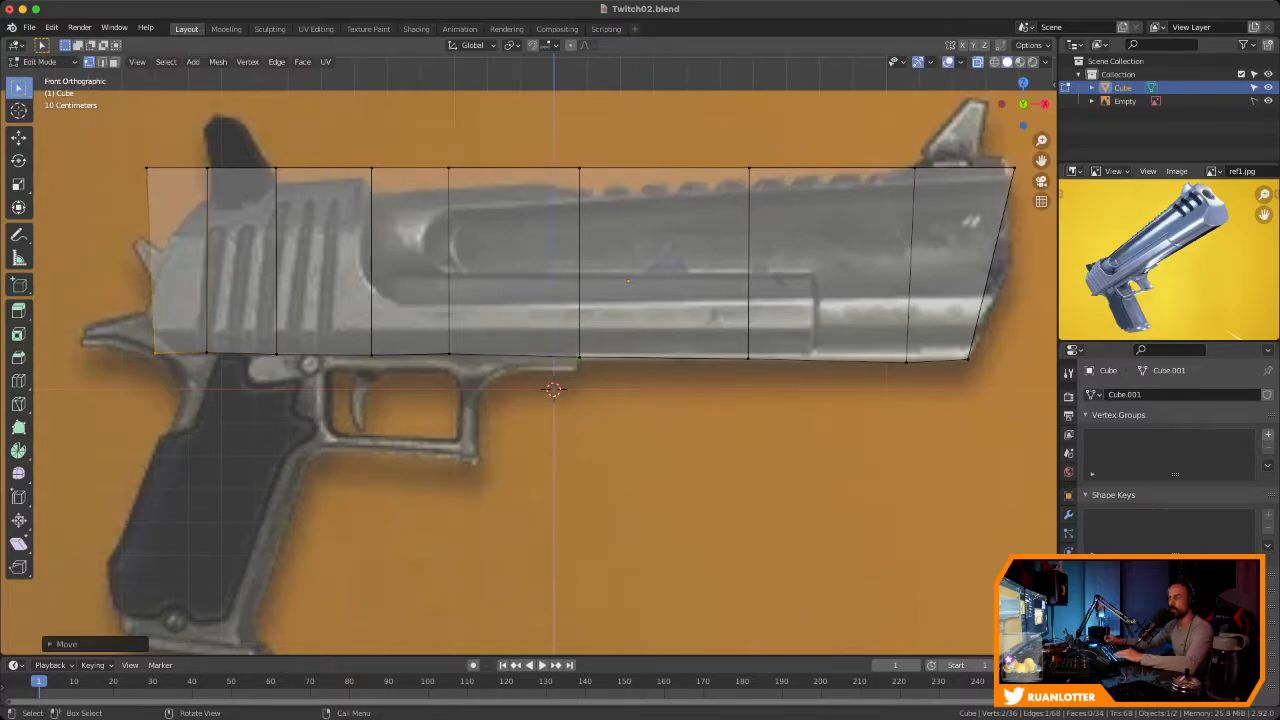
Move the slide's rear top corner down to the hammer-side outline and lower the top vertices of the next loop to the rear slope
{"action": "left_click_drag", "start_coordinate": [122, 145], "coordinate": [172, 192]}
{"action": "key", "text": "g"}
{"action": "left_click", "coordinate": [194, 262]}
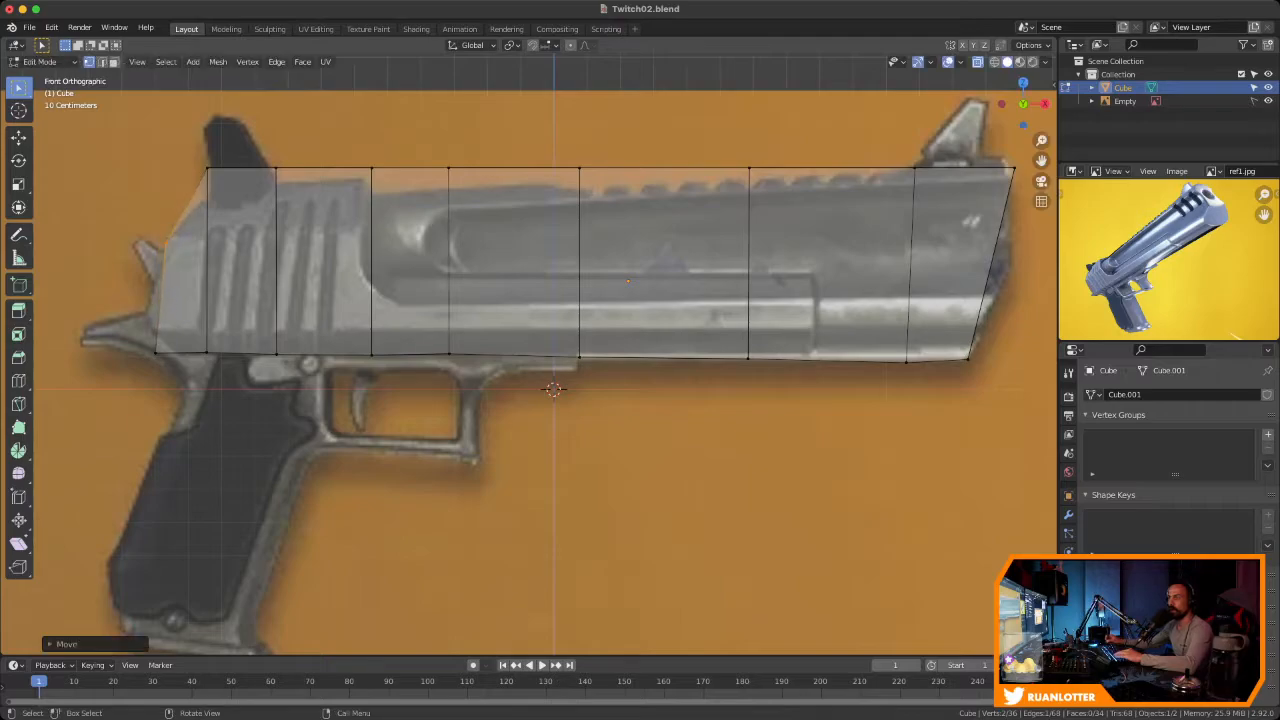
{"action": "left_click_drag", "start_coordinate": [188, 148], "coordinate": [230, 192]}
{"action": "key", "text": "g"}
{"action": "left_click", "coordinate": [231, 215]}
Lower the top vertices of the two loops around the front set of rear serrations to the slide's top edge
{"action": "left_click_drag", "start_coordinate": [256, 148], "coordinate": [298, 192]}
{"action": "key", "text": "g"}
{"action": "left_click", "coordinate": [298, 204]}
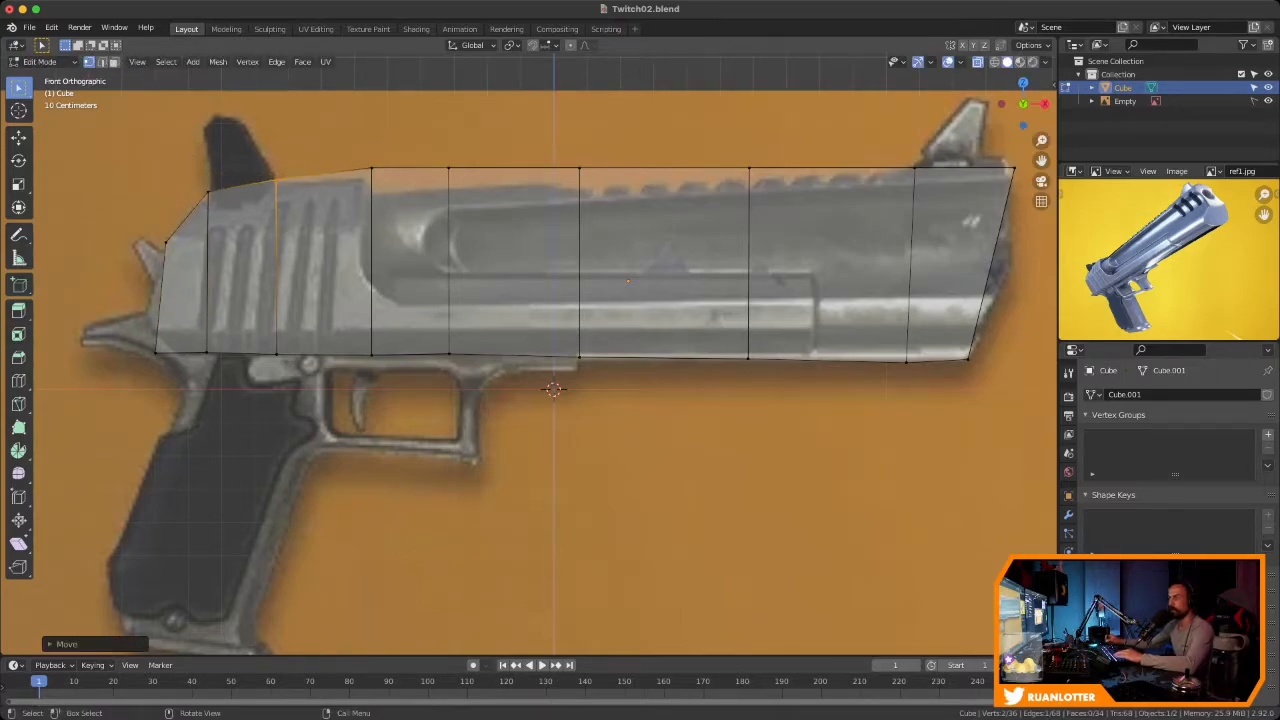
{"action": "left_click_drag", "start_coordinate": [351, 148], "coordinate": [392, 192]}
{"action": "key", "text": "g"}
{"action": "left_click", "coordinate": [386, 203]}
Lower the top vertices of the next two loops, above the trigger guard's front and at mid-slide, to the slide's top edge
{"action": "left_click_drag", "start_coordinate": [428, 148], "coordinate": [470, 192]}
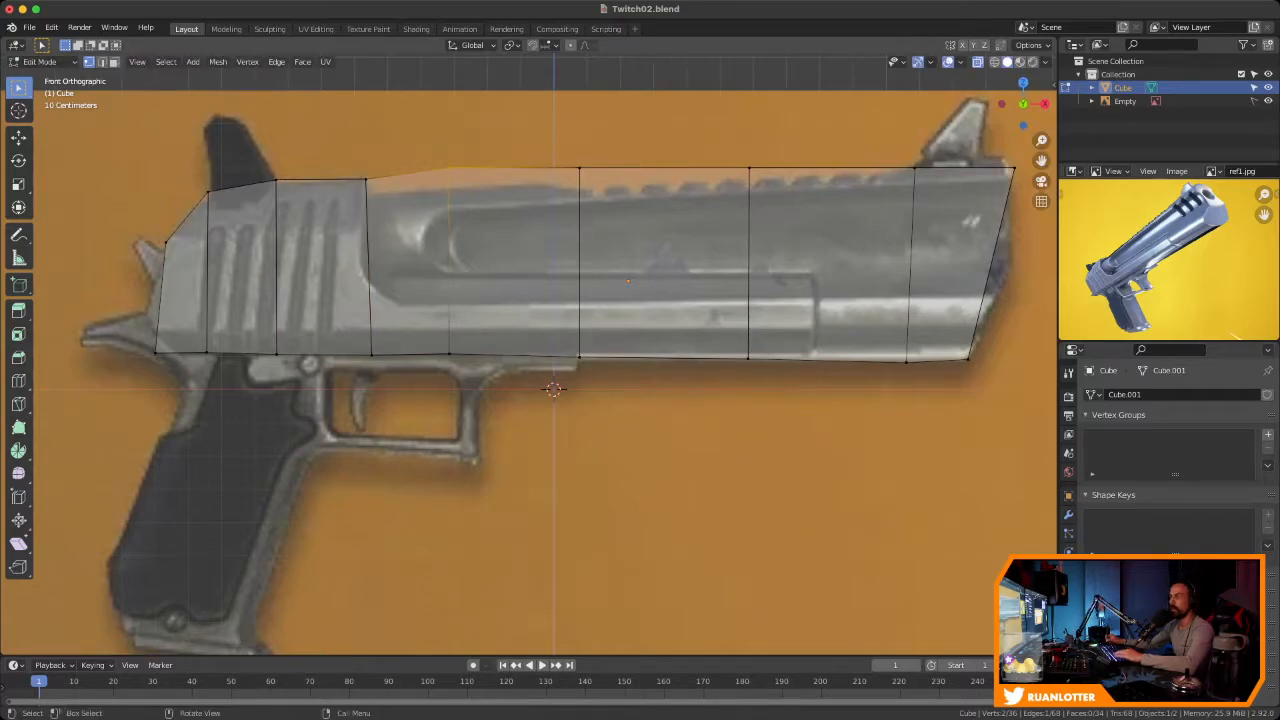
{"action": "key", "text": "g"}
{"action": "left_click", "coordinate": [465, 210]}
{"action": "left_click_drag", "start_coordinate": [601, 148], "coordinate": [559, 190]}
{"action": "key", "text": "g"}
{"action": "left_click", "coordinate": [556, 206]}
Fit the top vertices of the two front barrel loops and the muzzle's top corner to the barrel's upper outline
{"action": "left_click_drag", "start_coordinate": [774, 147], "coordinate": [729, 190]}
{"action": "key", "text": "g"}
{"action": "left_click", "coordinate": [725, 201]}
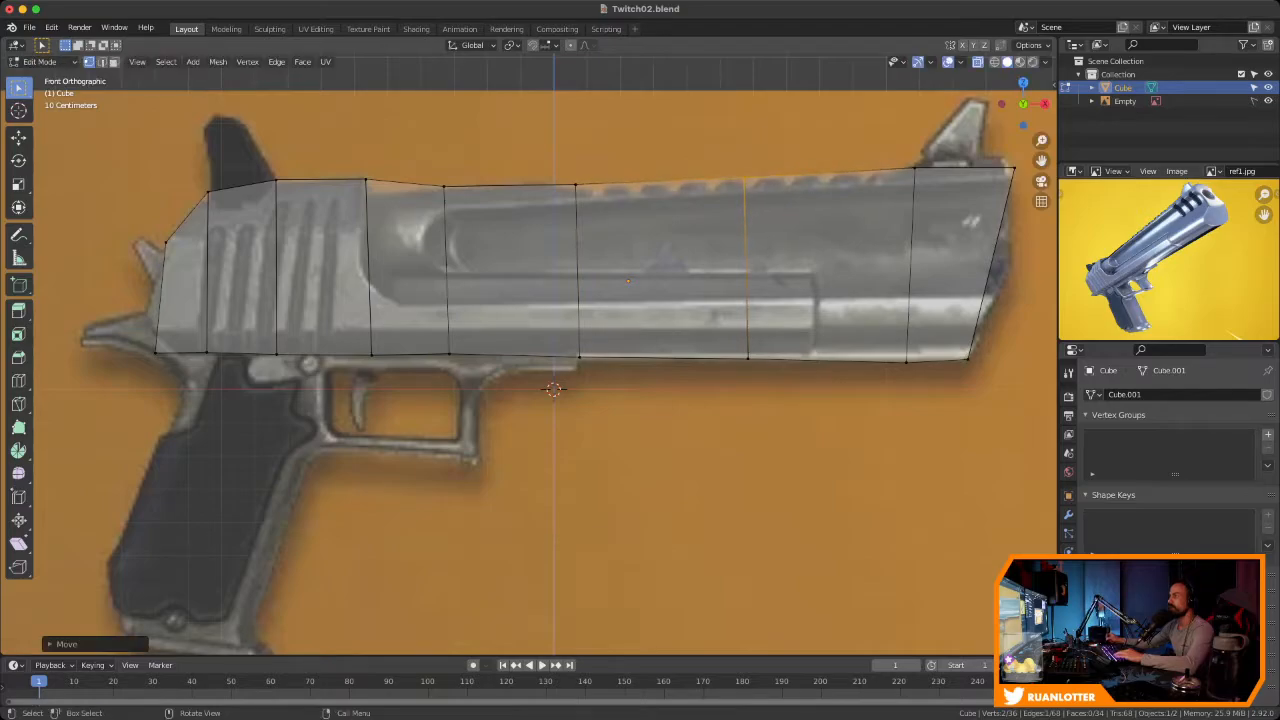
{"action": "left_click_drag", "start_coordinate": [932, 154], "coordinate": [900, 186]}
{"action": "key", "text": "g"}
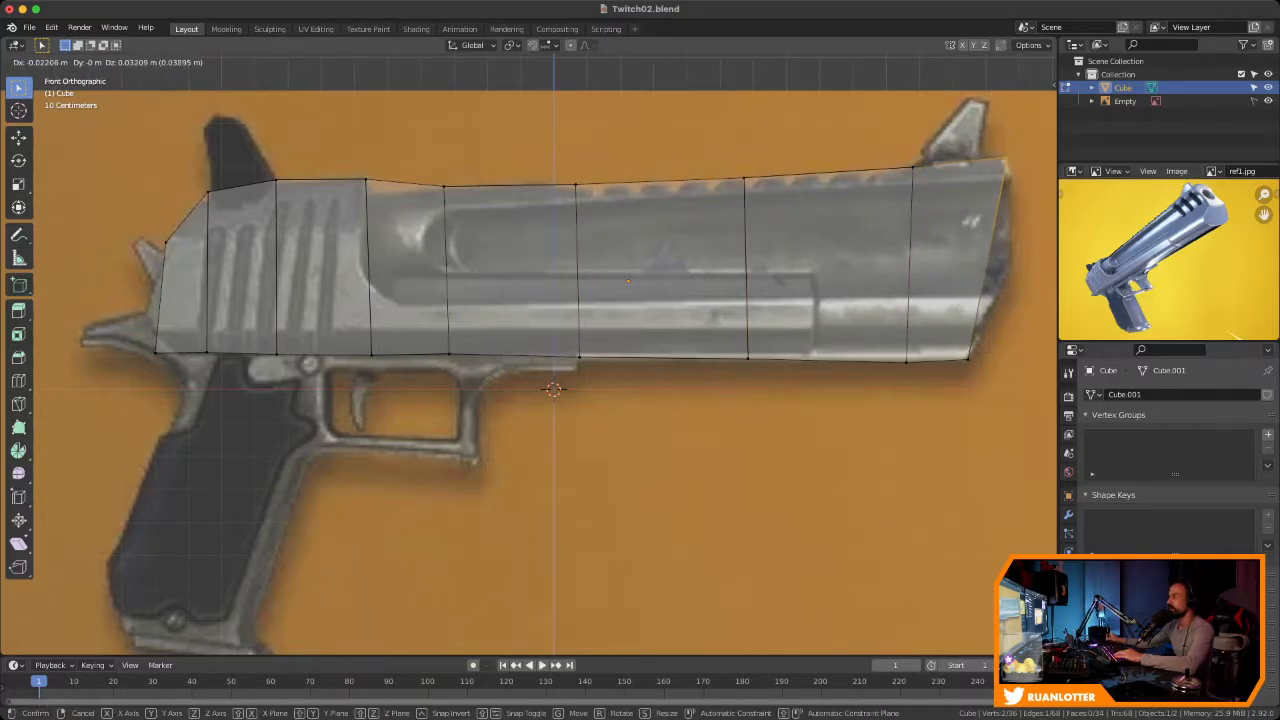
{"action": "left_click", "coordinate": [554, 389]}
Add a horizontal loop cut along the slide's mid-height and move its muzzle-end vertices forward to the muzzle tip
{"action": "scroll", "coordinate": [552, 387], "scroll_direction": "down", "scroll_amount": 1}
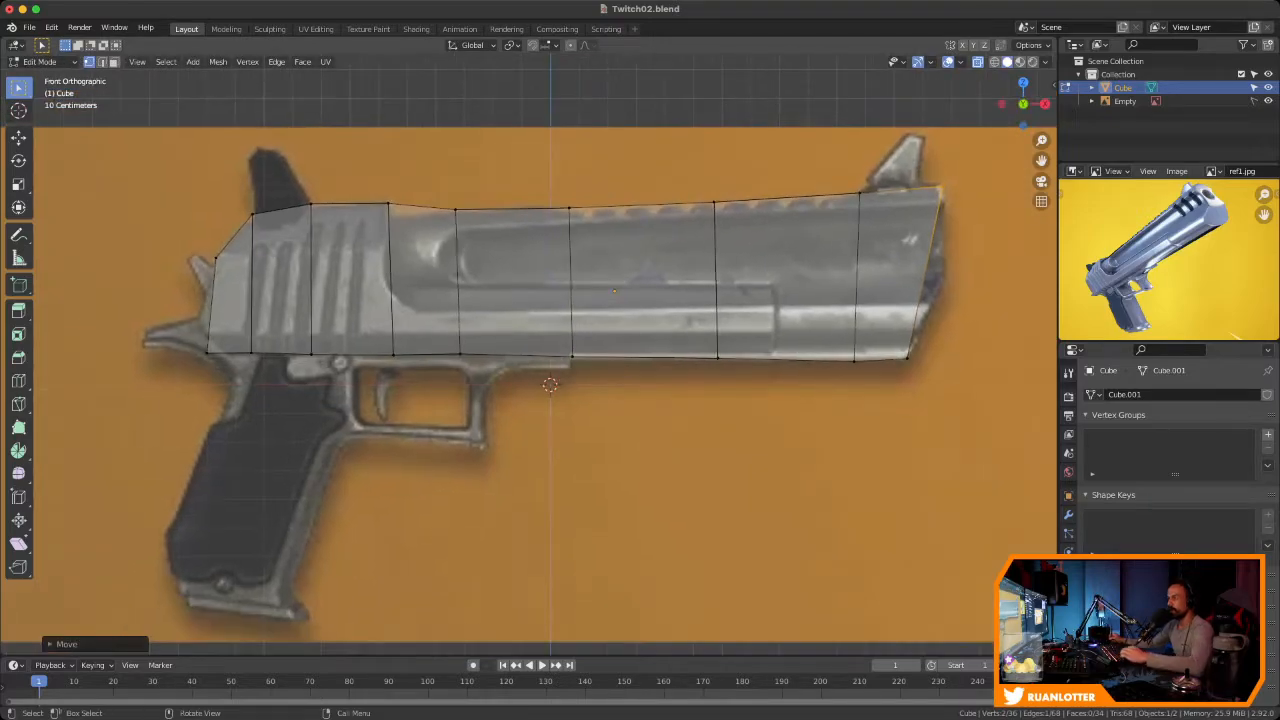
{"action": "key", "text": "ctrl+r"}
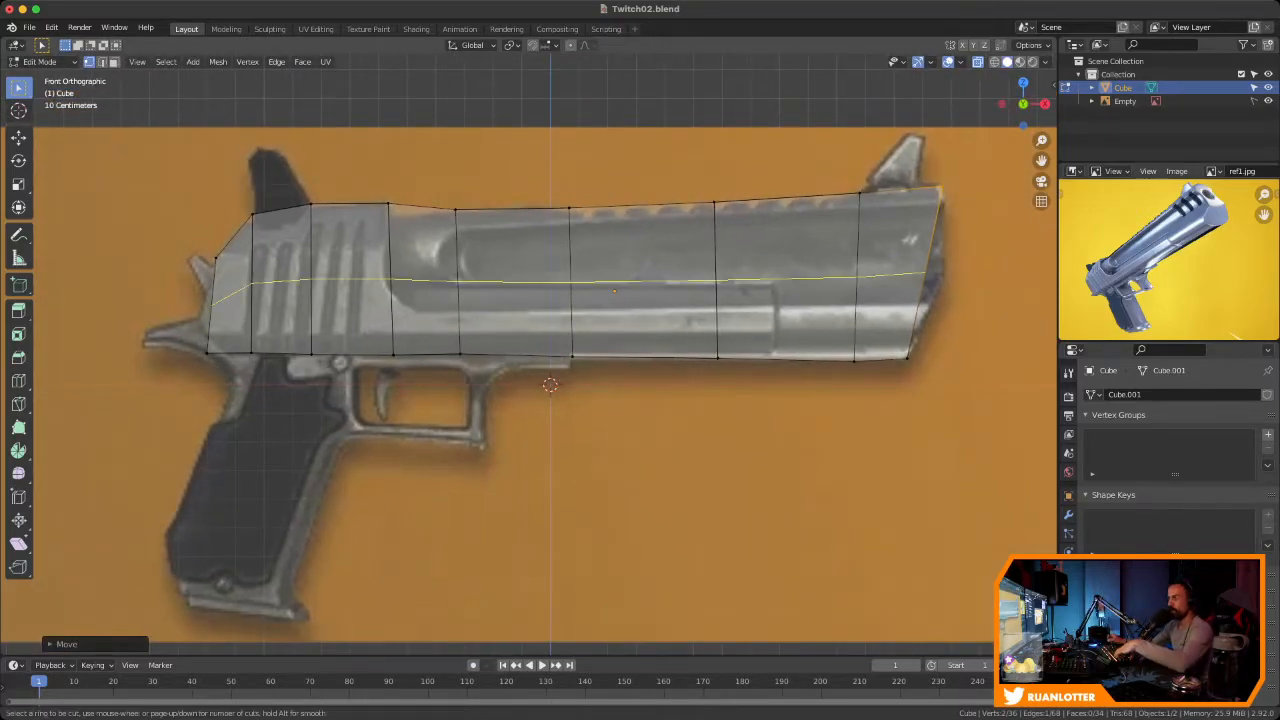
{"action": "left_click", "coordinate": [455, 285]}
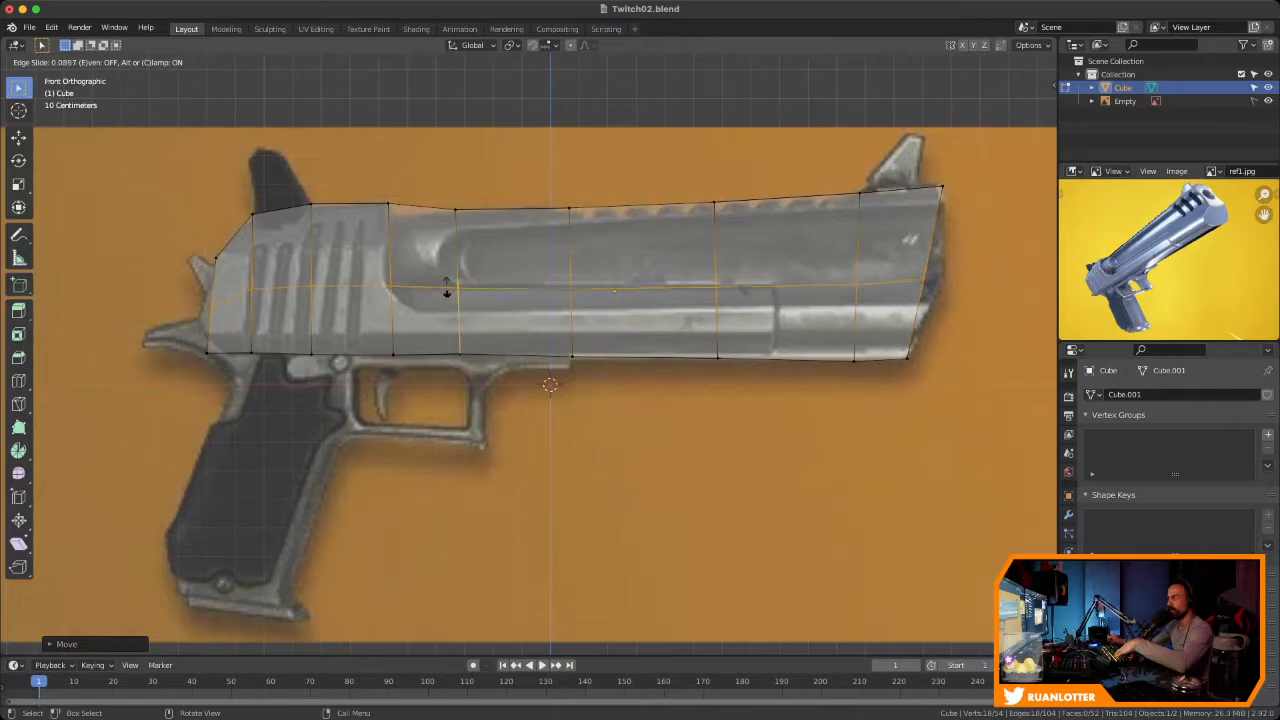
{"action": "left_click", "coordinate": [457, 284]}
{"action": "left_click_drag", "start_coordinate": [913, 255], "coordinate": [956, 294]}
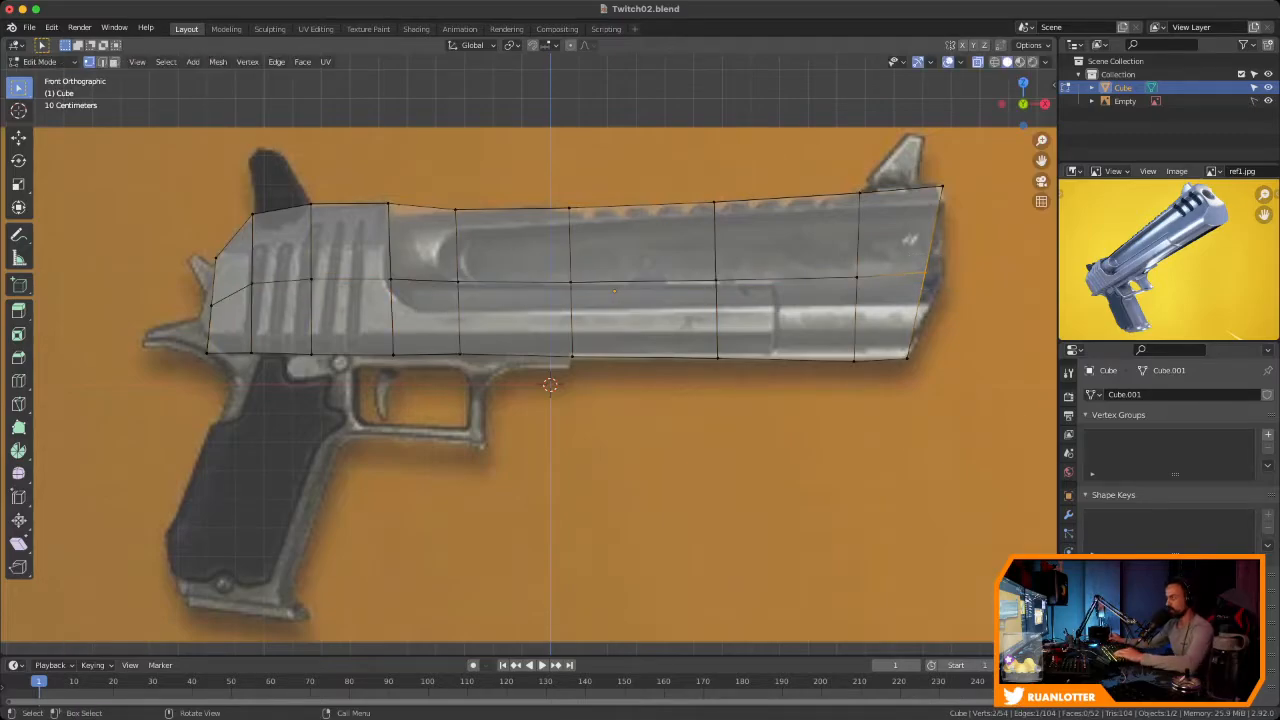
{"action": "key", "text": "g"}
{"action": "left_click", "coordinate": [946, 278]}
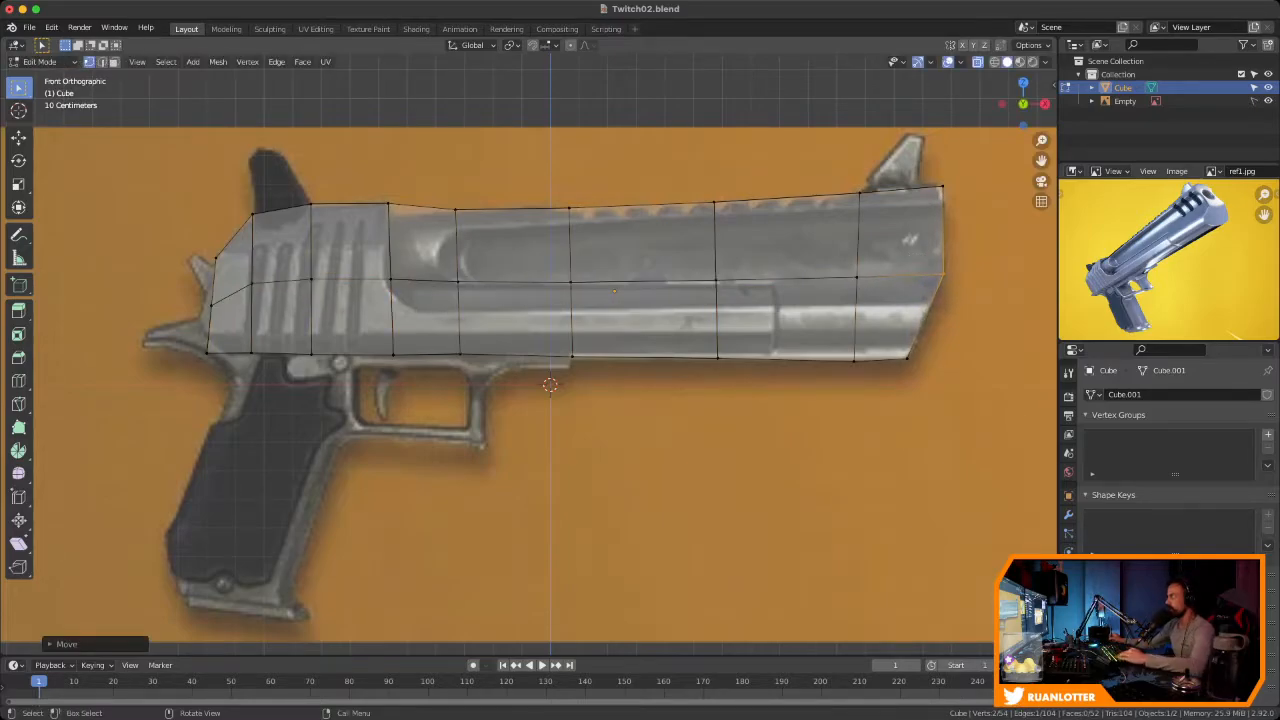
Move the middle vertices at the slide's rear end slightly backward onto the reference outline
{"action": "middle_click_drag", "start_coordinate": [900, 290], "coordinate": [1030, 285], "text": "ctrl"}
{"action": "middle_click_drag", "start_coordinate": [225, 225], "coordinate": [340, 205], "text": "shift"}
{"action": "middle_click_drag", "start_coordinate": [340, 205], "coordinate": [340, 157], "text": "ctrl"}
{"action": "left_click_drag", "start_coordinate": [466, 322], "coordinate": [505, 354]}
{"action": "key", "text": "g"}
{"action": "key", "text": "Return"}
Raise the rear bottom corner of the slide and pull the adjoining bottom vertices backward to follow the rounded rear outline
{"action": "left_click_drag", "start_coordinate": [460, 405], "coordinate": [495, 438]}
{"action": "key", "text": "g"}
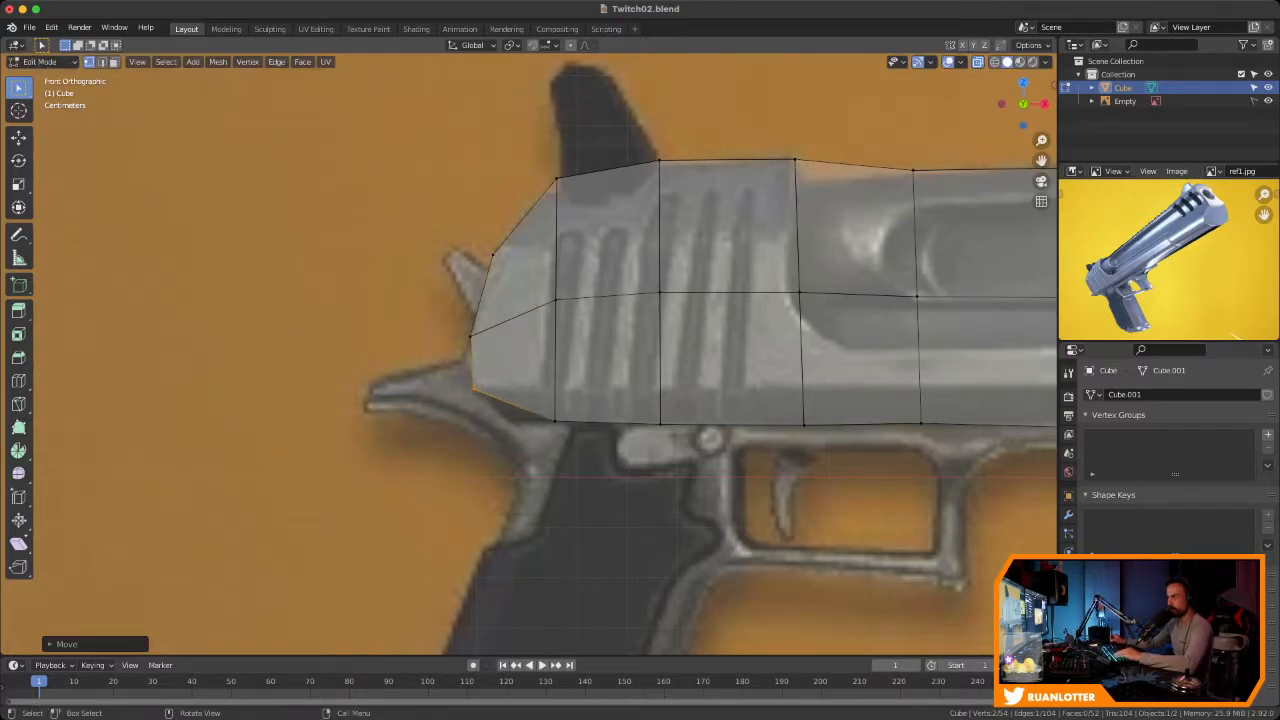
{"action": "left_click", "coordinate": [516, 422]}
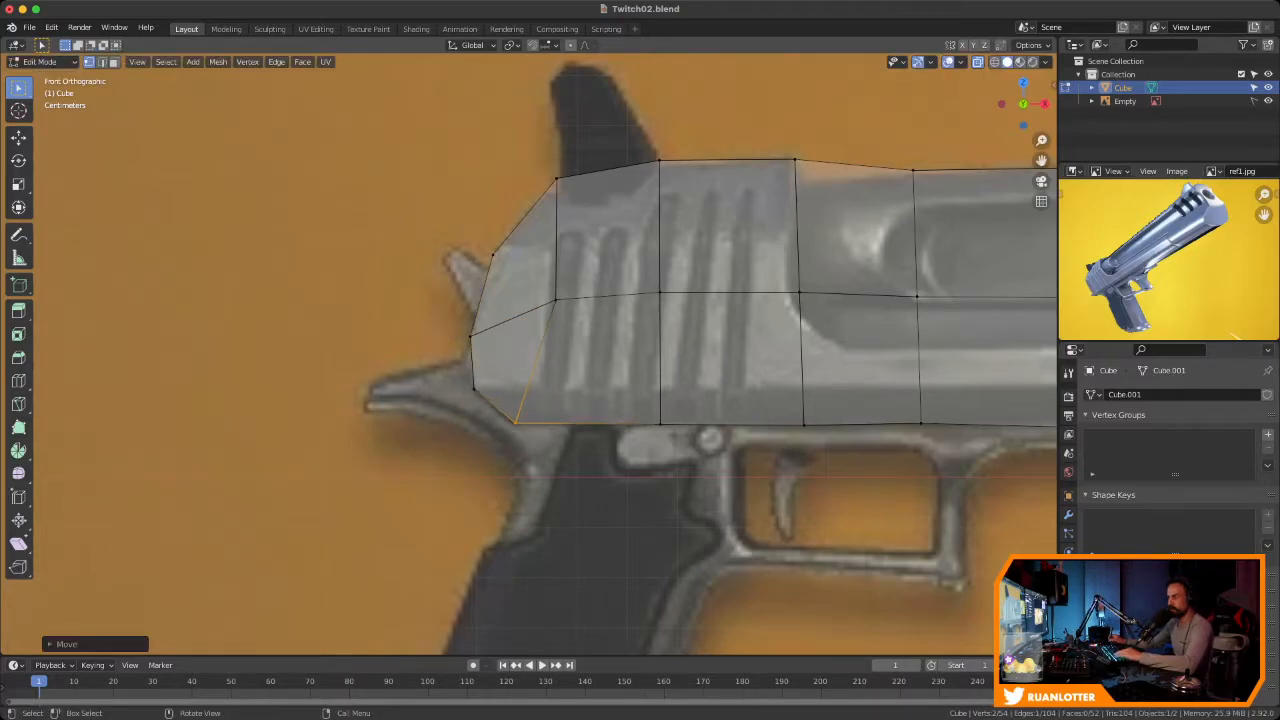
Move the middle and top vertices of the rearmost inner loop backward and down to follow the slide's rear curve
{"action": "left_click_drag", "start_coordinate": [540, 284], "coordinate": [574, 318]}
{"action": "key", "text": "g"}
{"action": "left_click", "coordinate": [554, 327]}
{"action": "left_click_drag", "start_coordinate": [552, 155], "coordinate": [574, 190]}
{"action": "key", "text": "g"}
{"action": "left_click", "coordinate": [569, 196]}
Edge-slide the vertical loop at the front of the rear serrations slightly backward
{"action": "middle_click_drag", "start_coordinate": [600, 240], "coordinate": [600, 290], "text": "ctrl"}
{"action": "middle_click_drag", "start_coordinate": [600, 290], "coordinate": [428, 304], "text": "shift"}
{"action": "middle_click_drag", "start_coordinate": [428, 304], "coordinate": [428, 250], "text": "ctrl"}
{"action": "middle_click_drag", "start_coordinate": [428, 250], "coordinate": [387, 270], "text": "shift"}
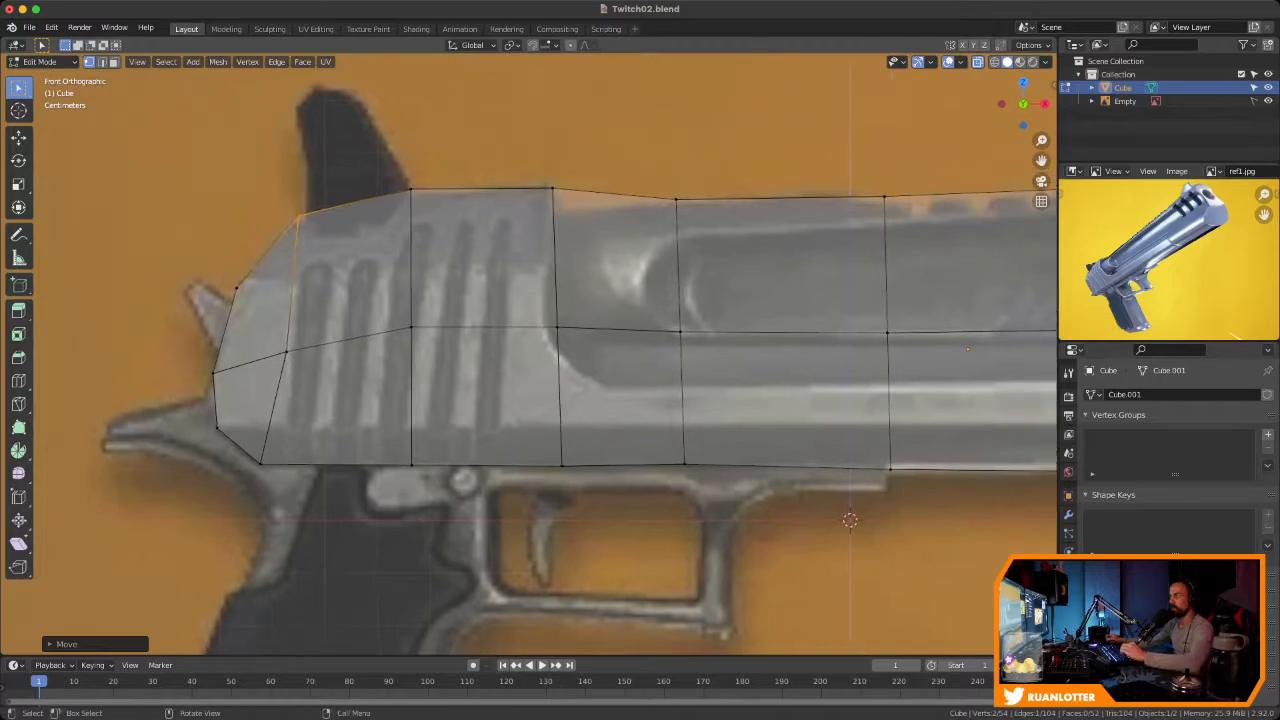
{"action": "left_click_drag", "start_coordinate": [593, 153], "coordinate": [543, 520]}
{"action": "key", "text": "g"}
{"action": "key", "text": "g"}
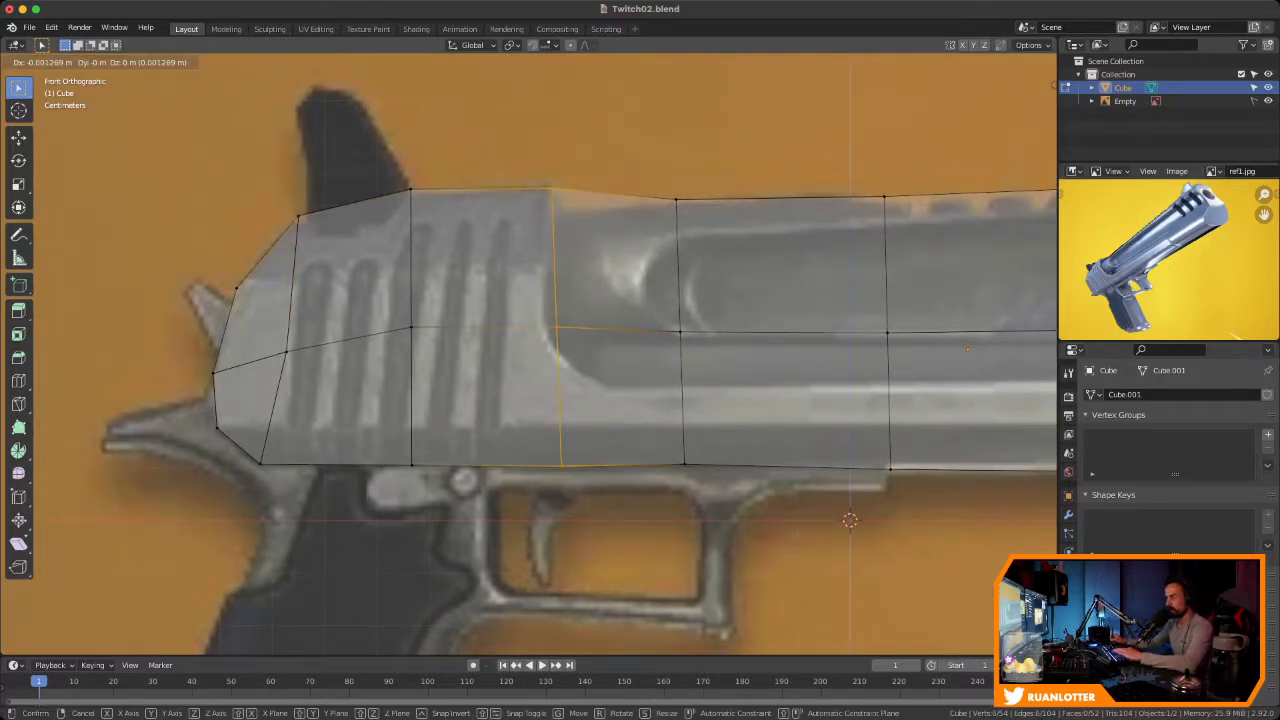
{"action": "left_click", "coordinate": [596, 390]}
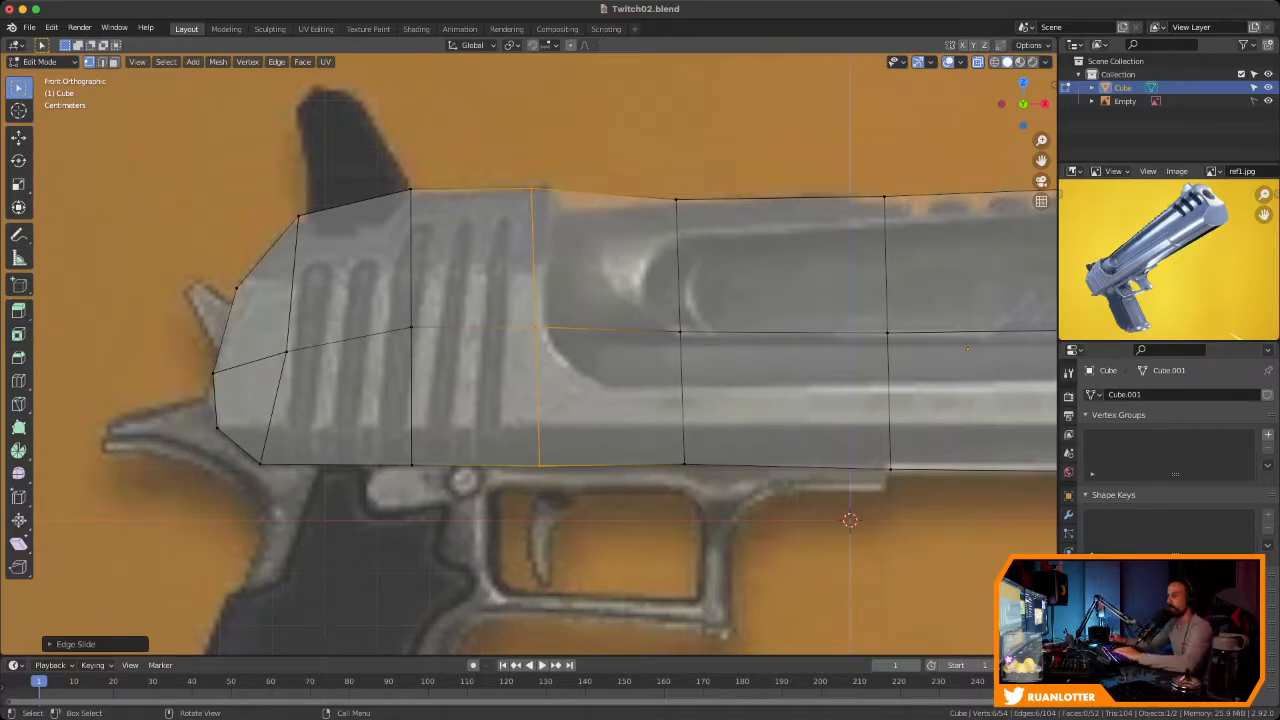
{"action": "key", "text": "g"}
{"action": "key", "text": "g"}
{"action": "left_click", "coordinate": [471, 365]}
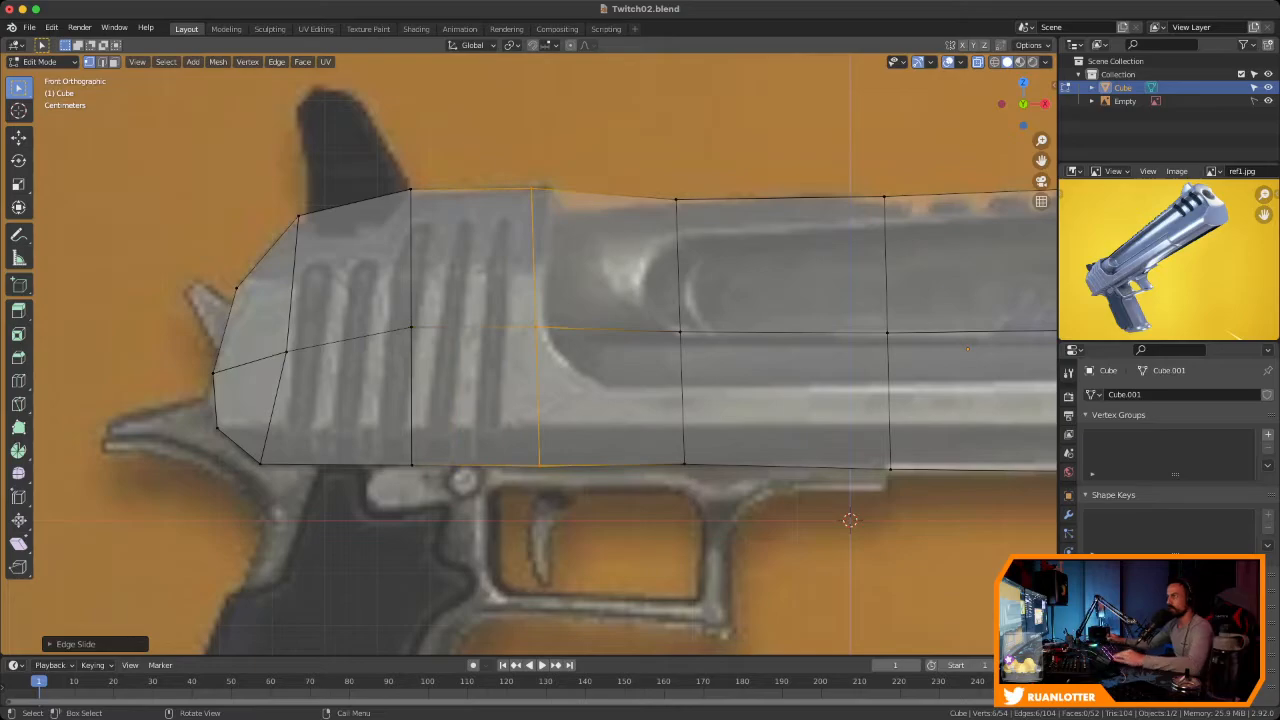
Check the mesh in perspective, return to the front view and save the file
{"action": "middle_click_drag", "start_coordinate": [471, 365], "coordinate": [592, 368]}
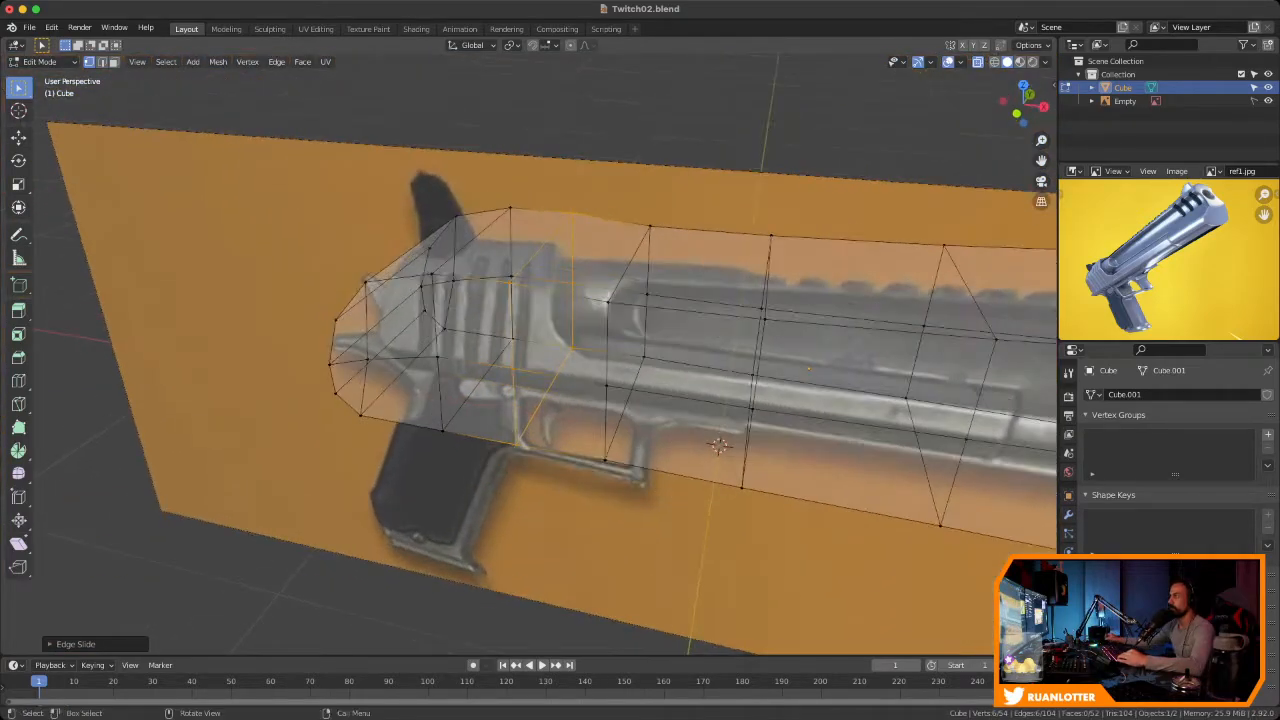
{"action": "left_click", "coordinate": [1015, 112]}
{"action": "key", "text": "ctrl+s"}
Add a loop cut just ahead of the rear serrated block and fit the top vertices there to the step in the outline
{"action": "scroll", "coordinate": [515, 368], "scroll_direction": "up", "scroll_amount": 2}
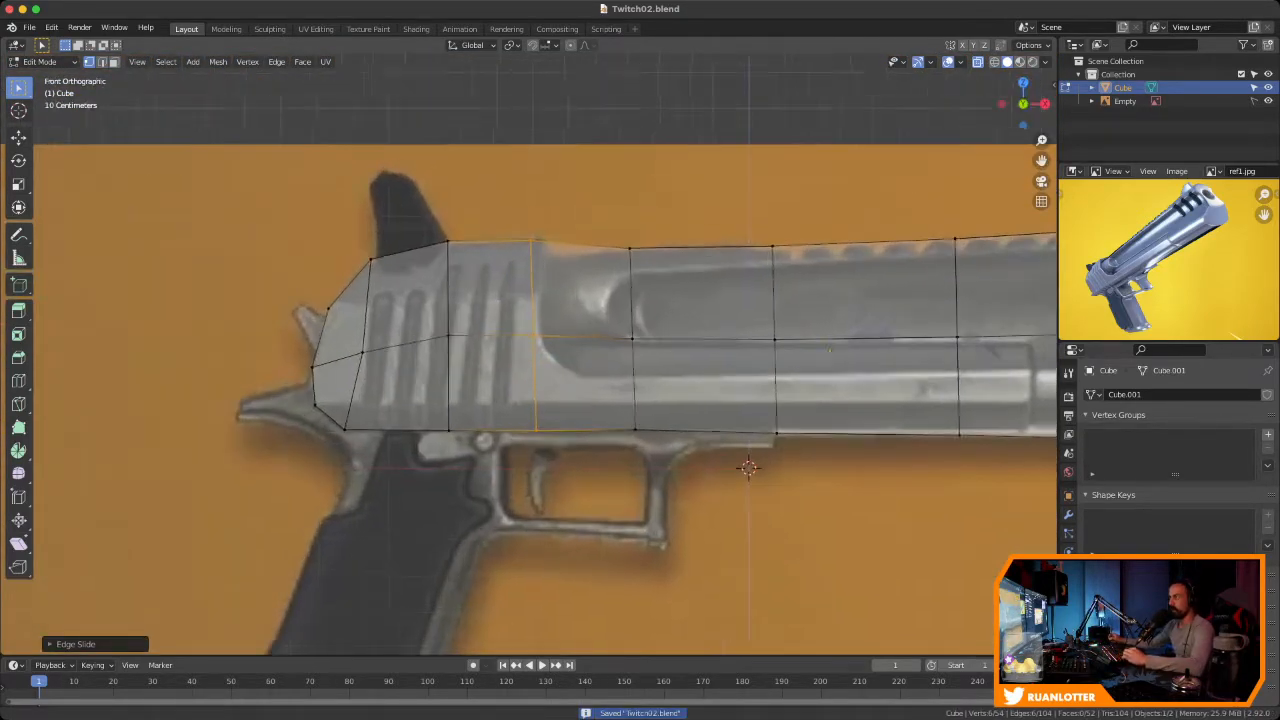
{"action": "key", "text": "ctrl+r"}
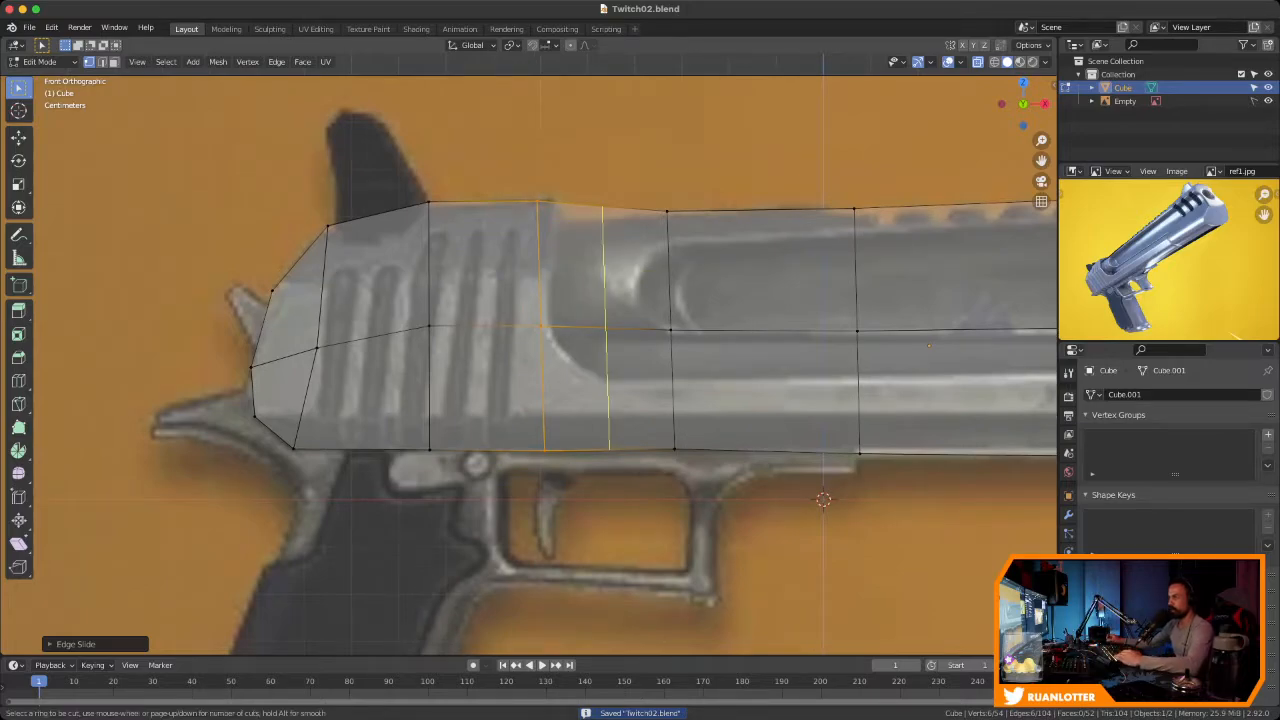
{"action": "left_click", "coordinate": [562, 208]}
{"action": "left_click", "coordinate": [576, 200]}
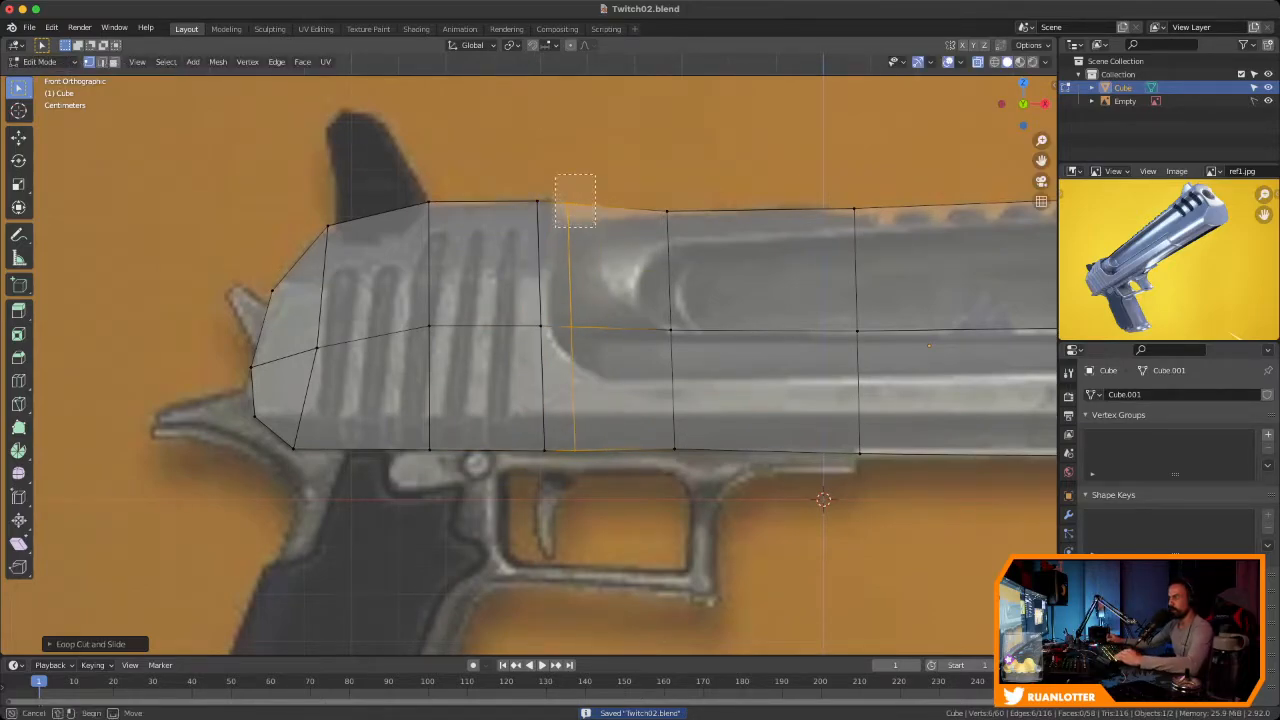
{"action": "left_click", "coordinate": [570, 208]}
{"action": "key", "text": "g"}
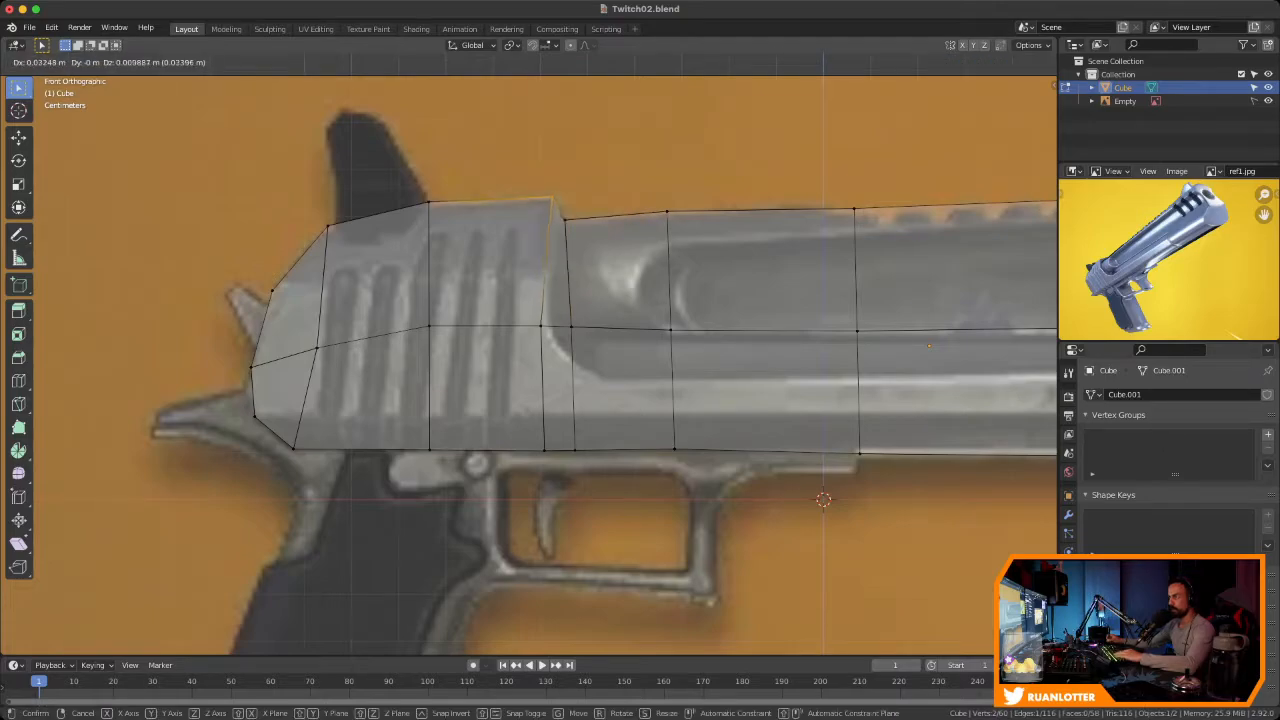
{"action": "left_click", "coordinate": [551, 201]}
Move the middle and bottom vertices of the serrated block's front loop slightly forward to the block's front edge
{"action": "left_click_drag", "start_coordinate": [526, 310], "coordinate": [555, 340]}
{"action": "key", "text": "g"}
{"action": "left_click", "coordinate": [546, 328]}
{"action": "left_click", "coordinate": [549, 450]}
{"action": "key", "text": "g"}
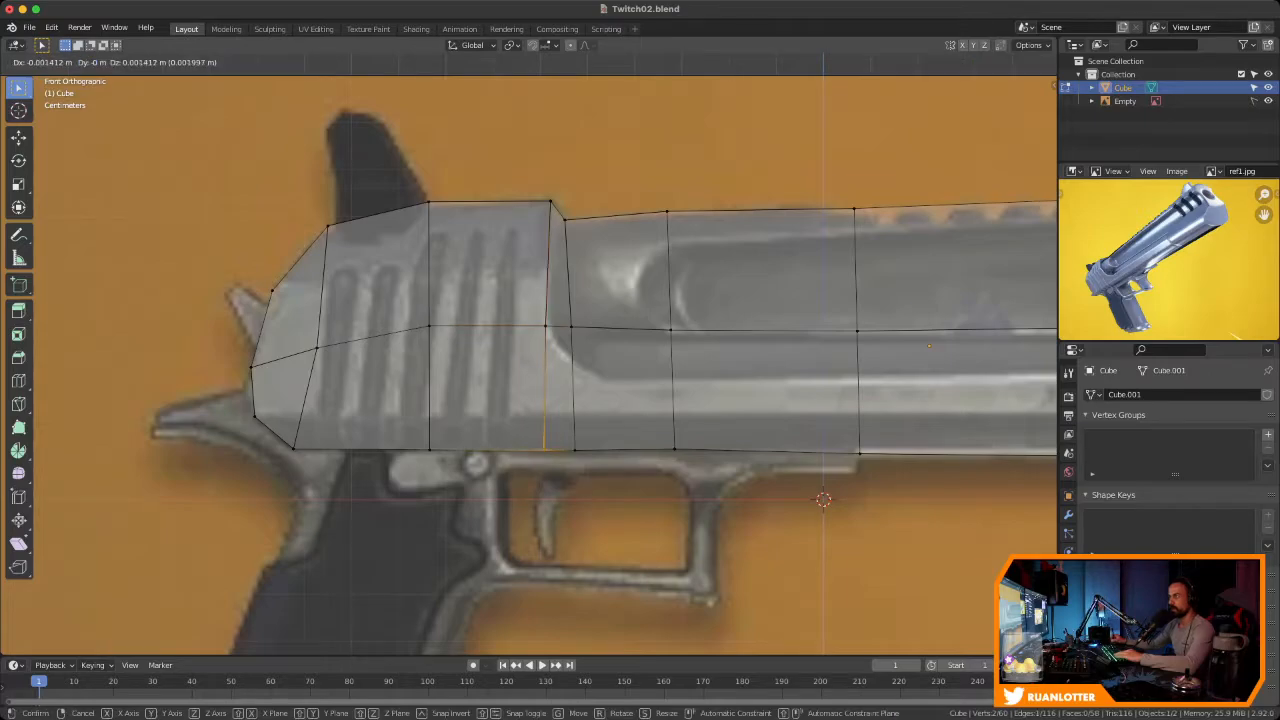
{"action": "left_click", "coordinate": [551, 451]}
{"action": "middle_click_drag", "start_coordinate": [553, 451], "coordinate": [234, 460], "text": "ctrl"}
{"action": "middle_click_drag", "start_coordinate": [594, 240], "coordinate": [547, 280], "text": "shift"}
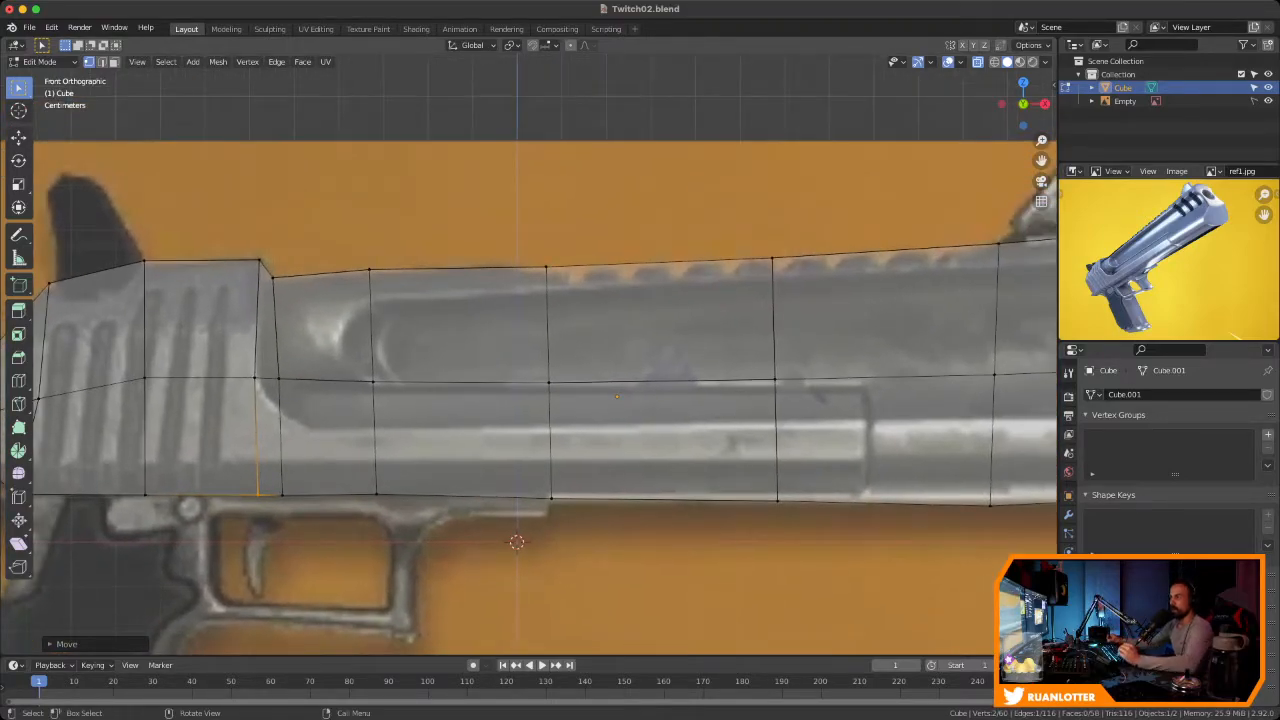
{"action": "left_click", "coordinate": [547, 267]}
{"action": "key", "text": "g"}
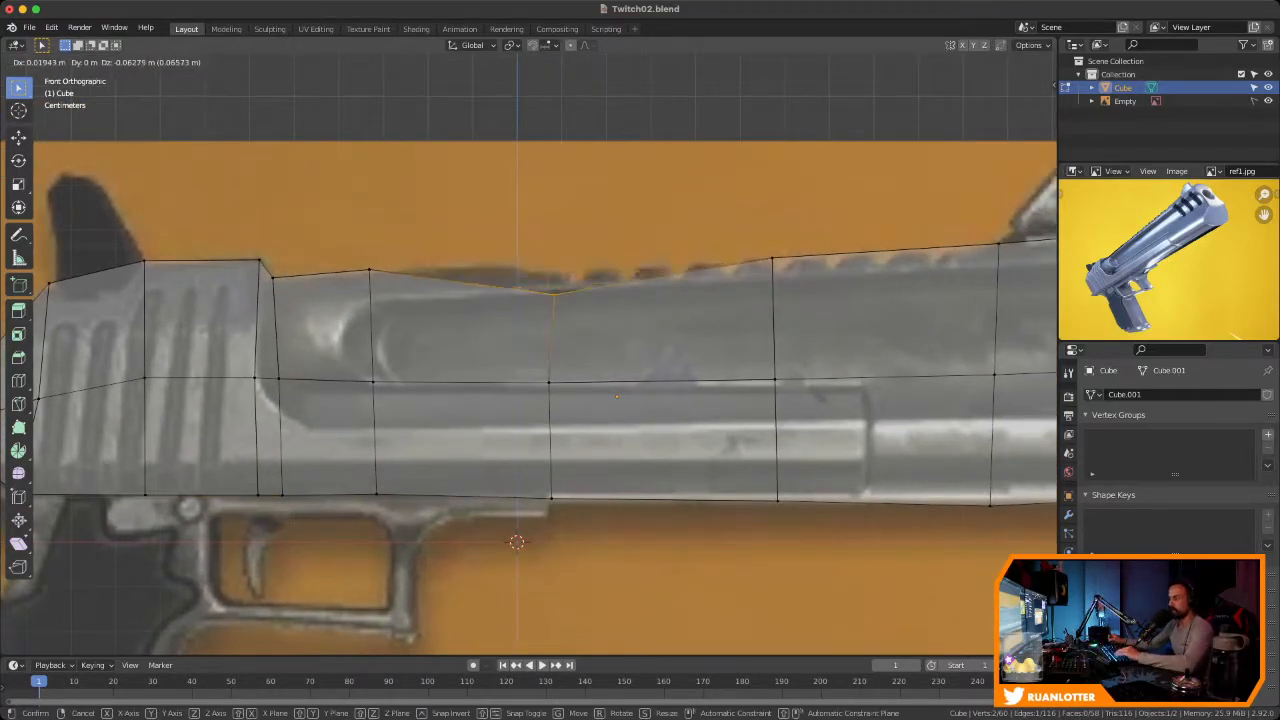
{"action": "key", "text": "Return"}
Add a loop cut just ahead of the mid-slide loop and lower its top vertices to the base of the barrel's top ridges
{"action": "key", "text": "ctrl+r"}
{"action": "left_click", "coordinate": [660, 265]}
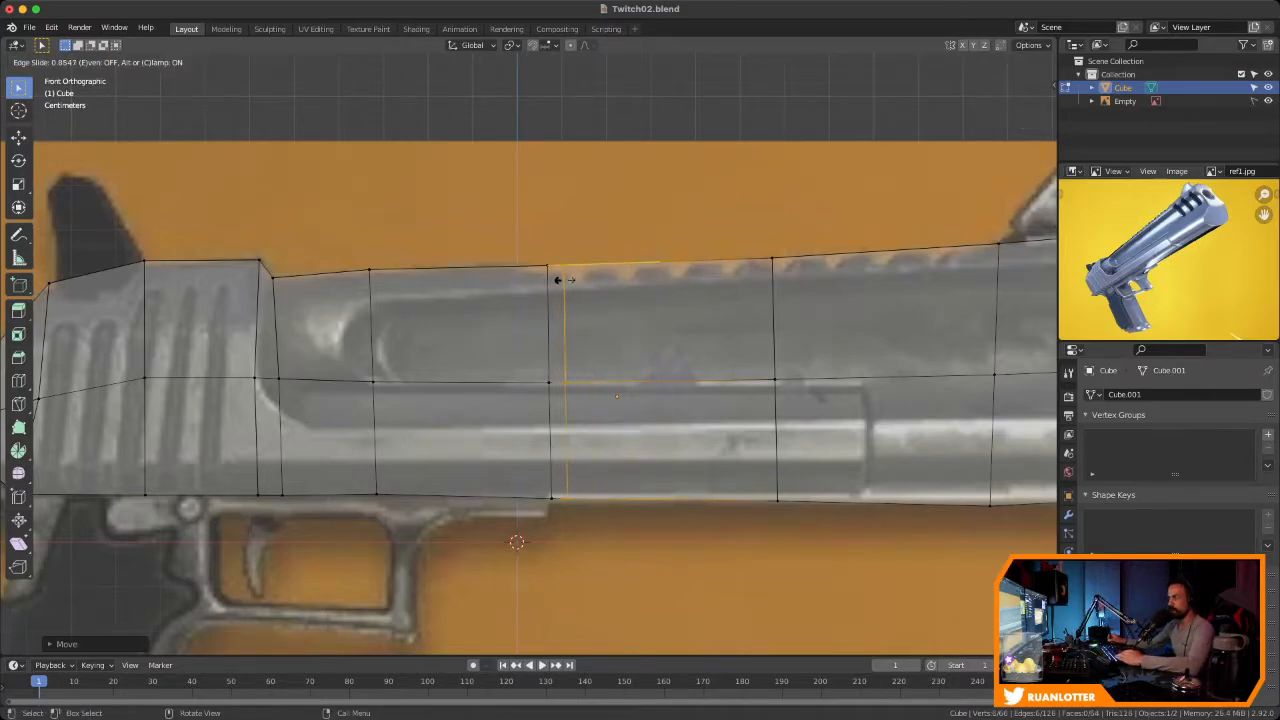
{"action": "left_click", "coordinate": [568, 276]}
{"action": "left_click_drag", "start_coordinate": [560, 242], "coordinate": [586, 292]}
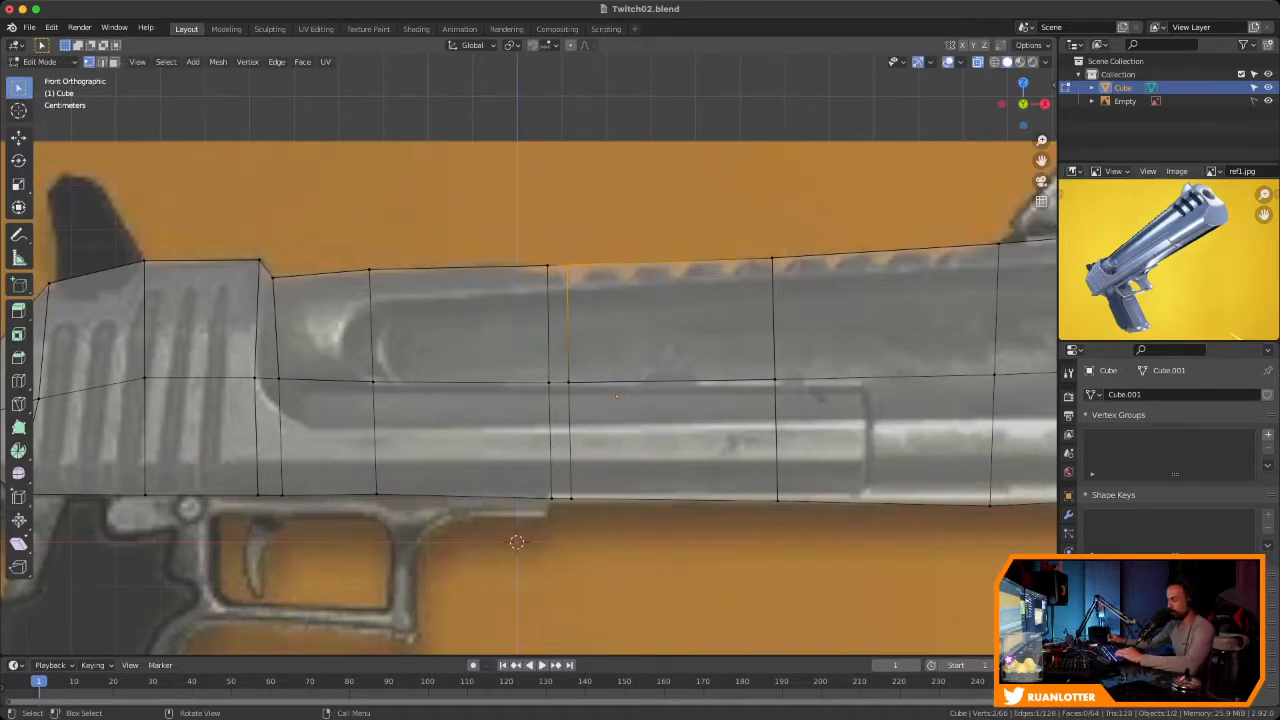
{"action": "key", "text": "g"}
{"action": "key", "text": "Return"}
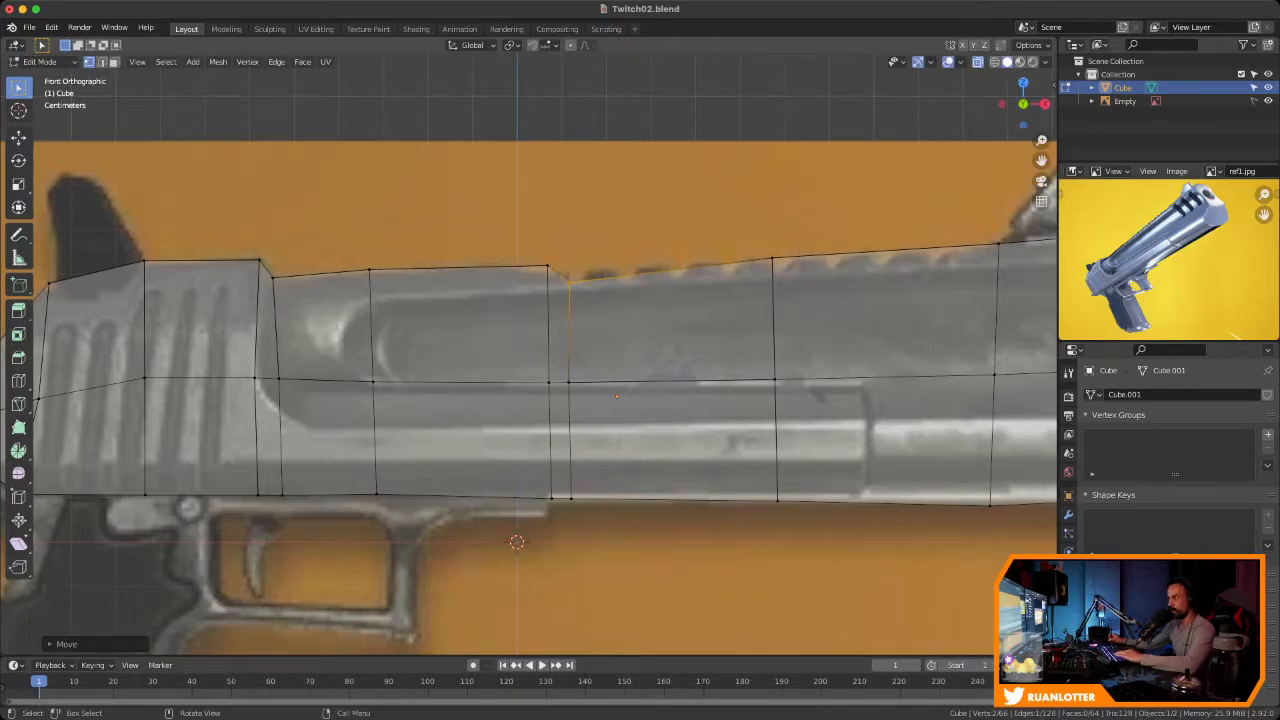
Lower the top vertices of the next loop forward to the base of the barrel's top ridges
{"action": "left_click_drag", "start_coordinate": [754, 234], "coordinate": [792, 282]}
{"action": "key", "text": "g"}
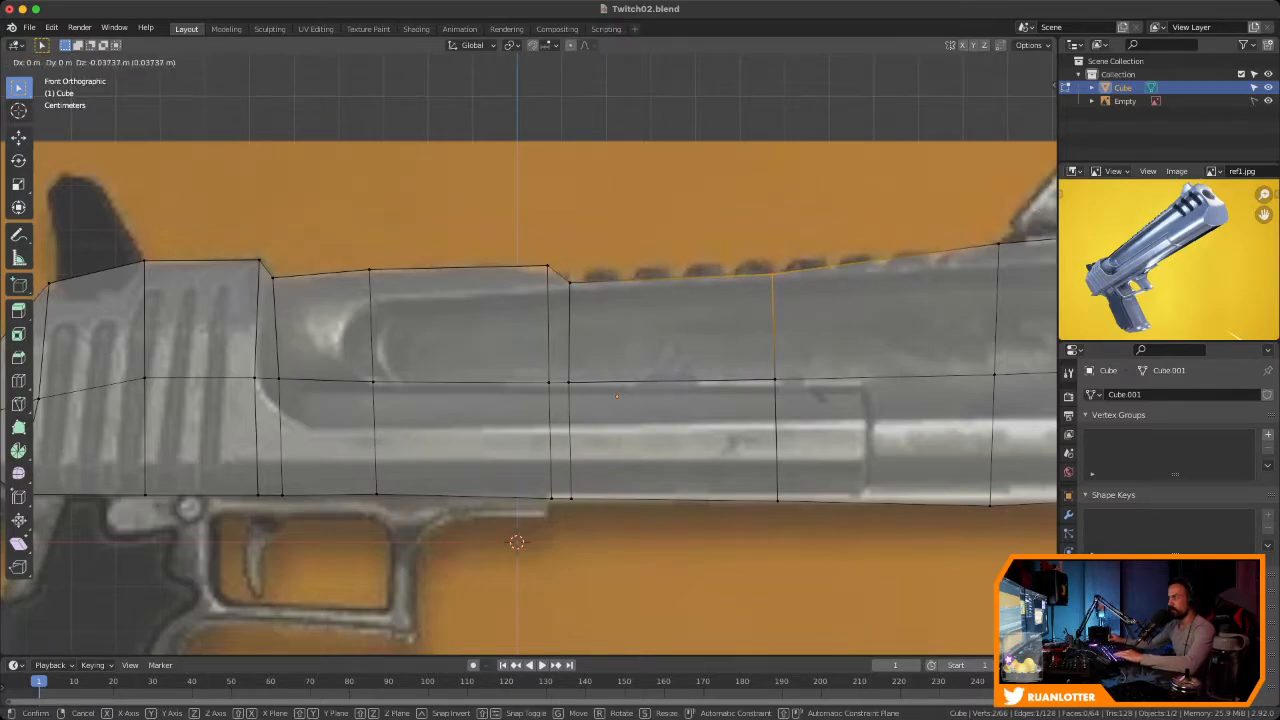
{"action": "key", "text": "Return"}
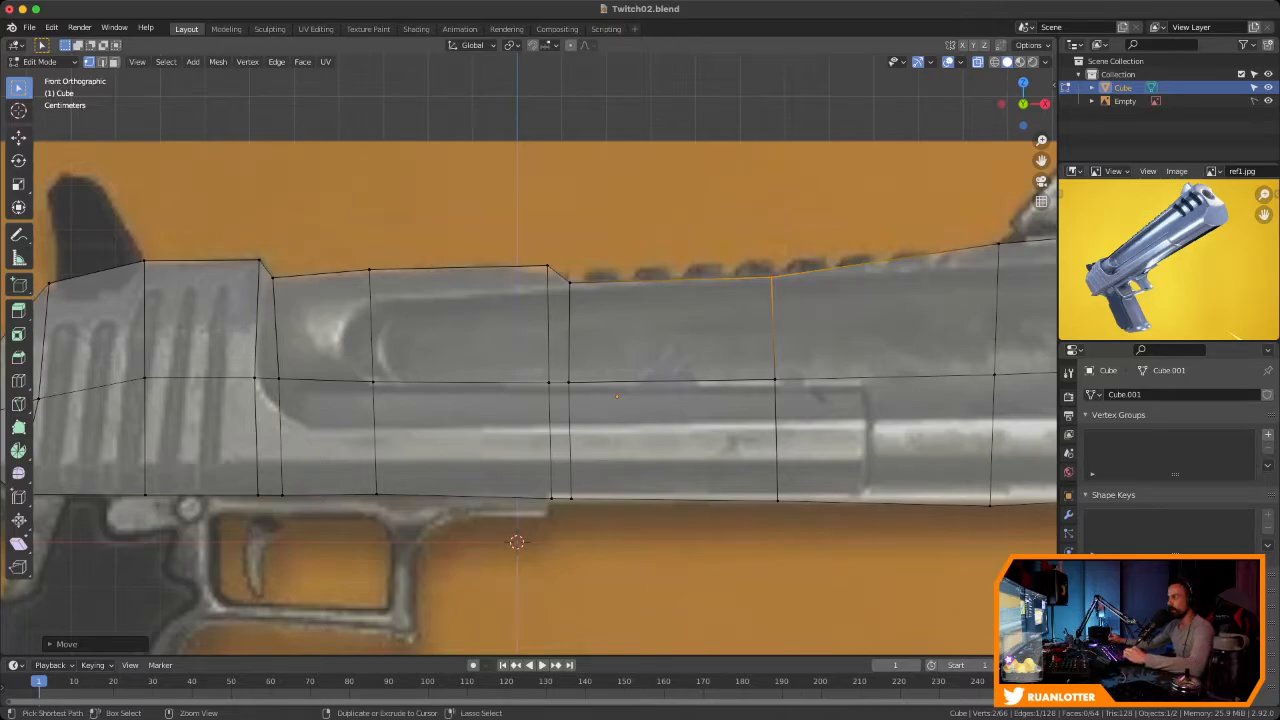
Fit the top vertices of the loop behind the front sight and the muzzle's top corner more closely to the barrel's outline
{"action": "scroll", "coordinate": [528, 400], "scroll_direction": "down", "scroll_amount": 2}
{"action": "middle_click_drag", "start_coordinate": [640, 340], "coordinate": [612, 338], "text": "shift"}
{"action": "left_click_drag", "start_coordinate": [797, 232], "coordinate": [836, 280]}
{"action": "key", "text": "g"}
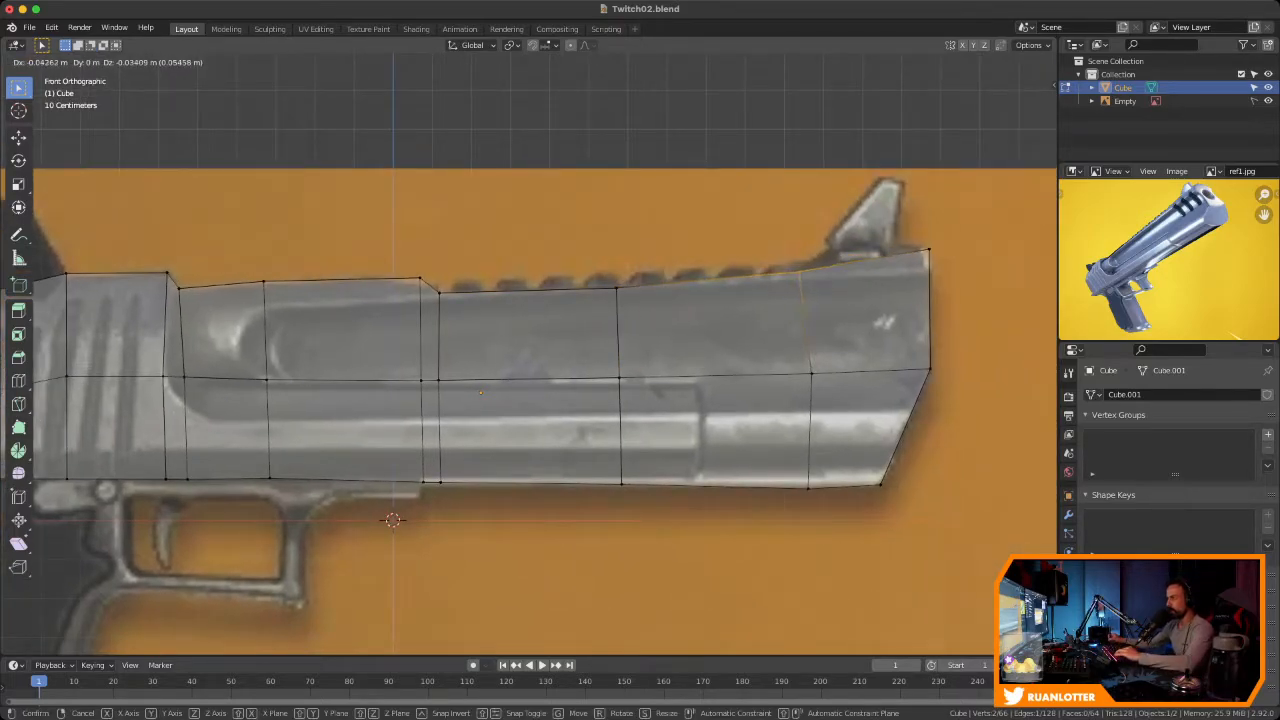
{"action": "key", "text": "Return"}
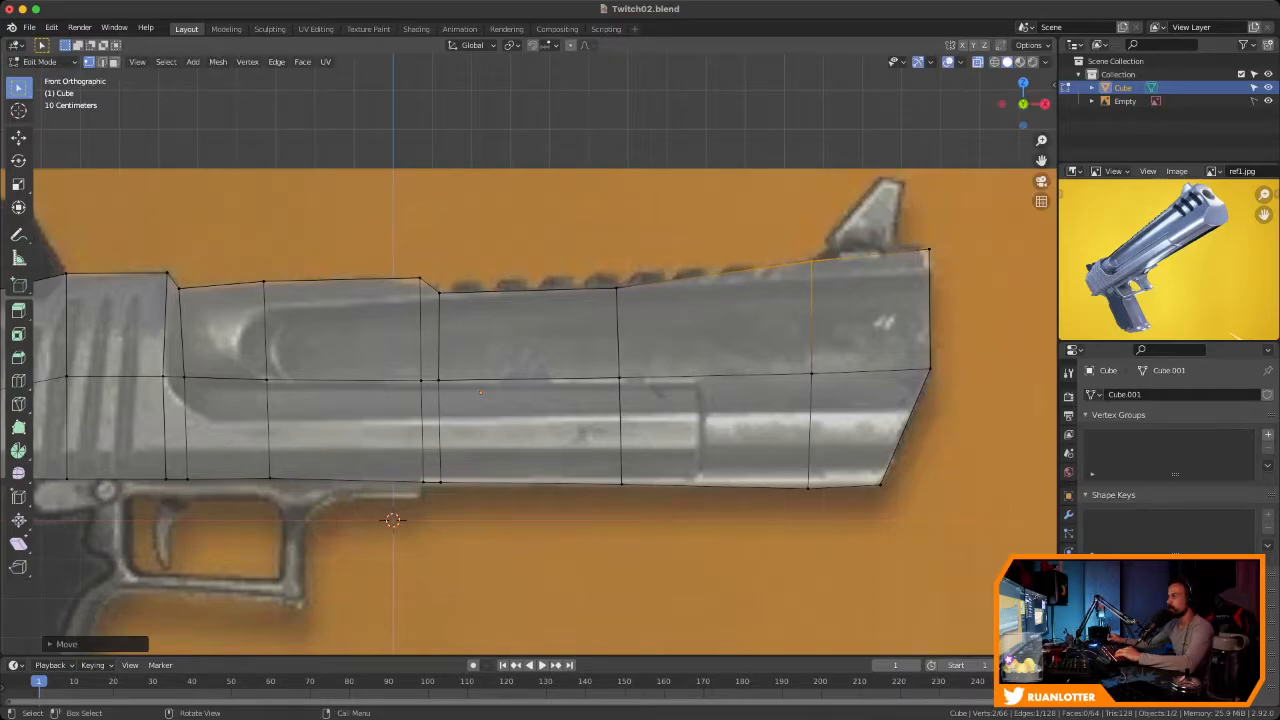
{"action": "left_click_drag", "start_coordinate": [910, 226], "coordinate": [947, 272]}
{"action": "key", "text": "g"}
{"action": "left_click", "coordinate": [945, 271]}
Add a loop cut at the front sight's rear edge and raise its top vertices to the base of the sight
{"action": "middle_click_drag", "start_coordinate": [930, 280], "coordinate": [930, 310], "text": "ctrl"}
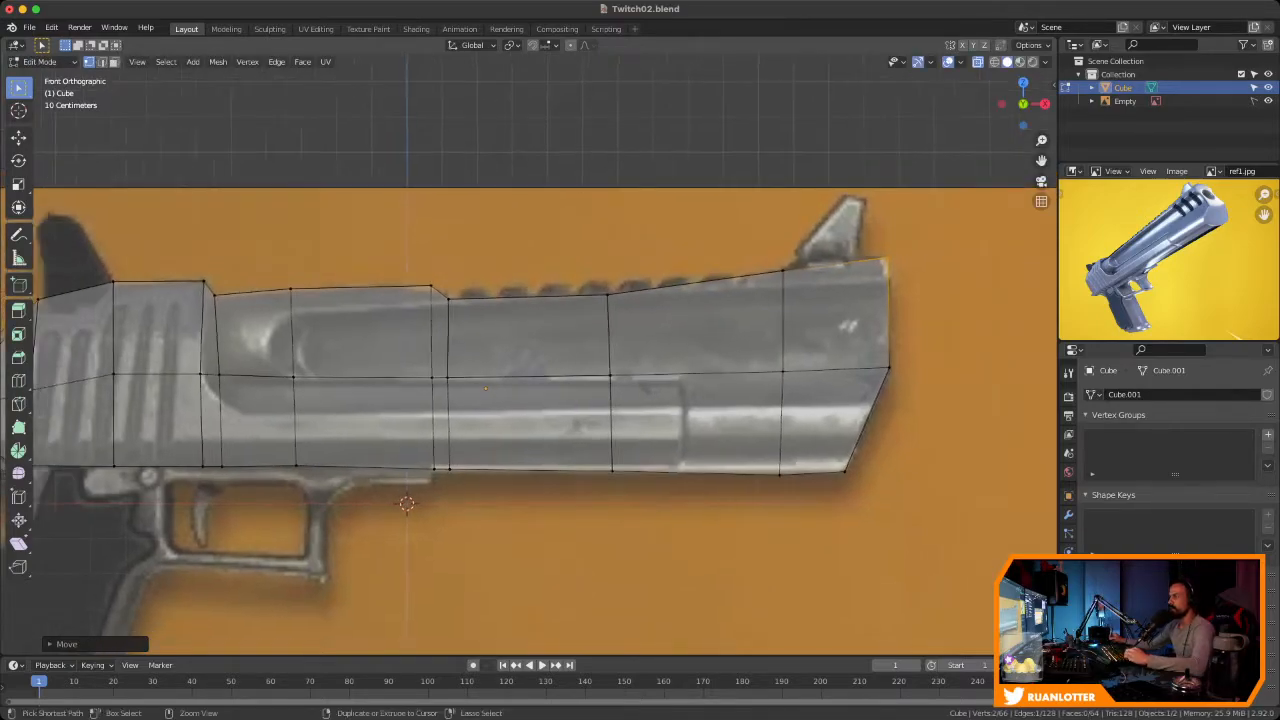
{"action": "middle_click_drag", "start_coordinate": [838, 369], "coordinate": [755, 362], "text": "shift"}
{"action": "key", "text": "ctrl+r"}
{"action": "left_click", "coordinate": [748, 272]}
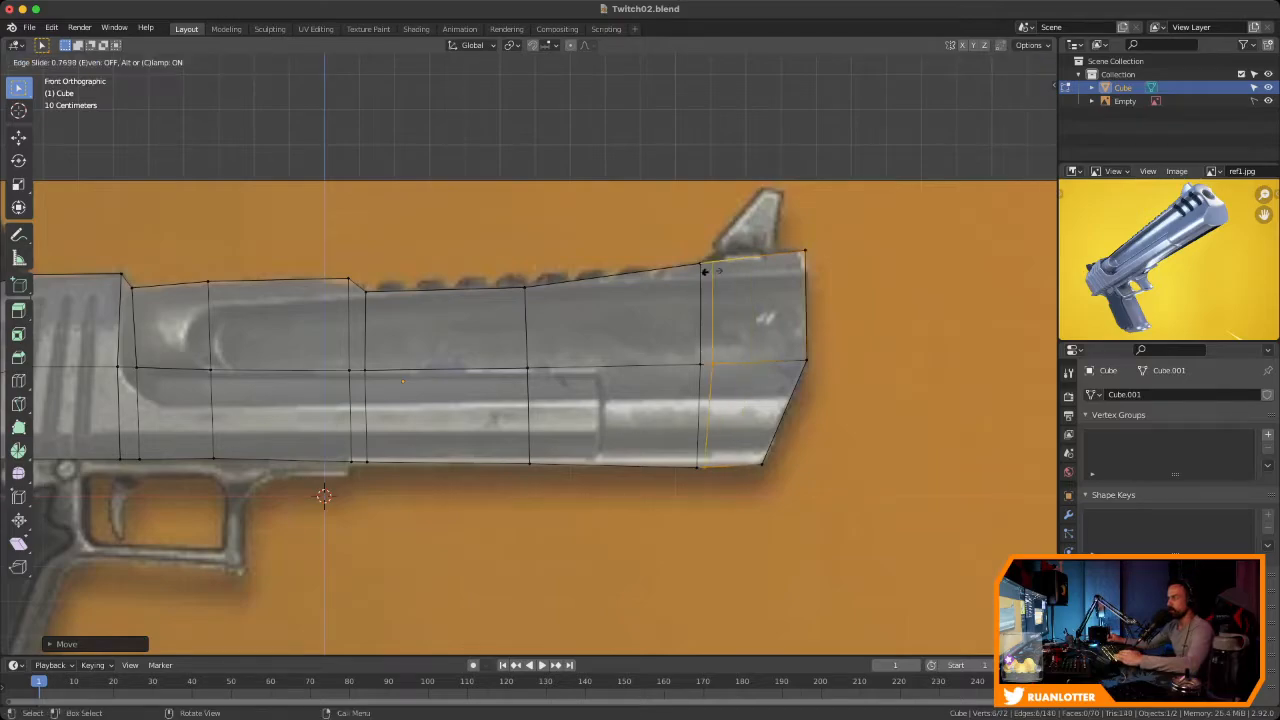
{"action": "left_click", "coordinate": [718, 272]}
{"action": "left_click_drag", "start_coordinate": [708, 247], "coordinate": [735, 275]}
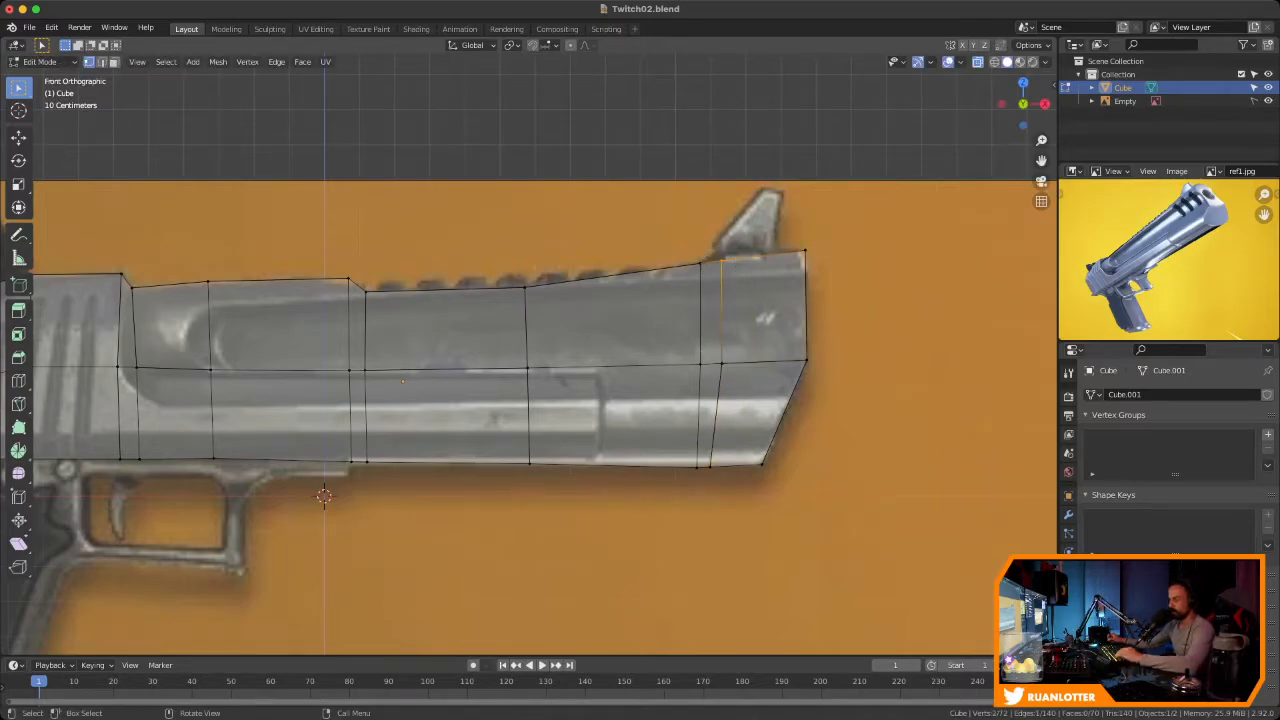
{"action": "key", "text": "g"}
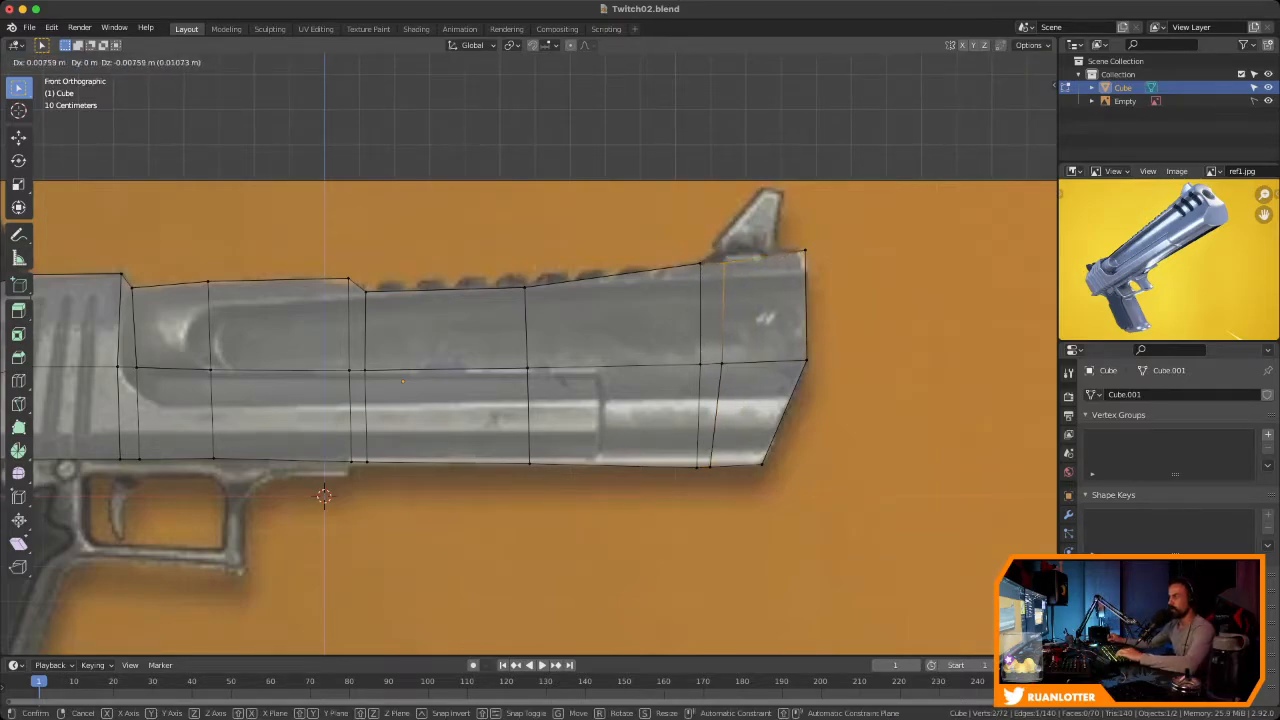
{"action": "left_click", "coordinate": [323, 495]}
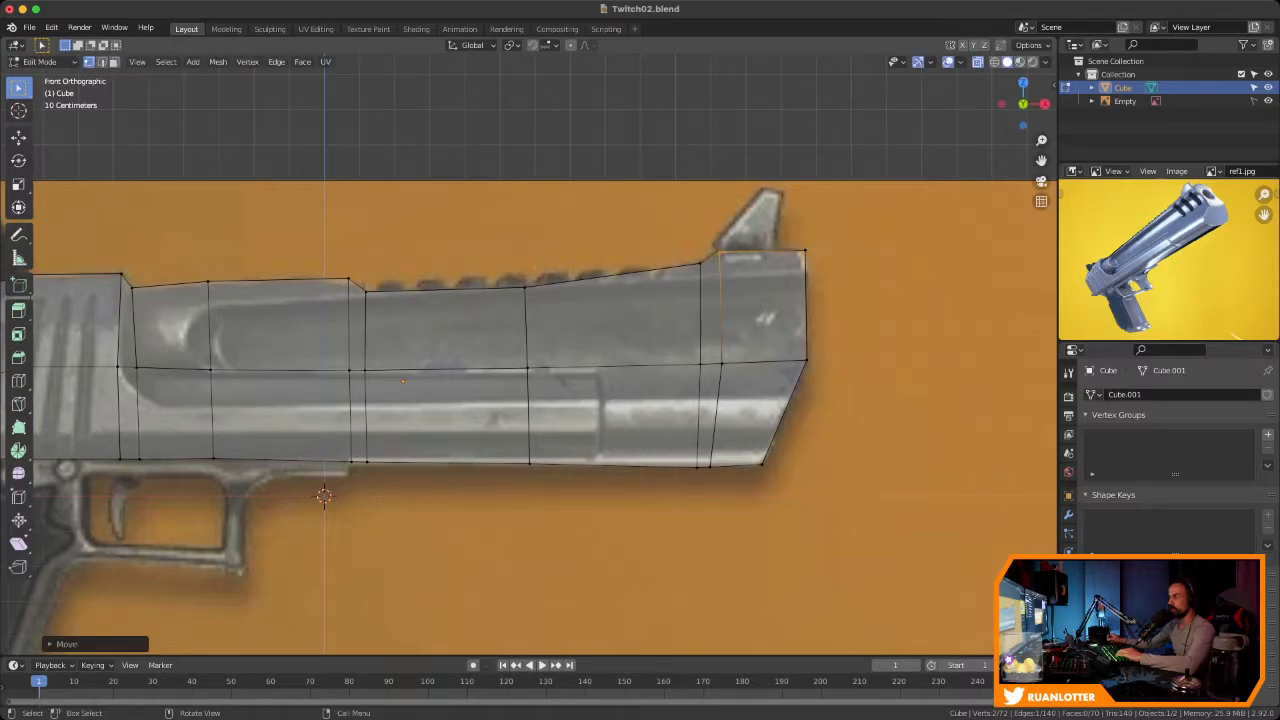
Fit the muzzle's bottom corner vertices to the barrel outline in the reference image
{"action": "left_click", "coordinate": [763, 463]}
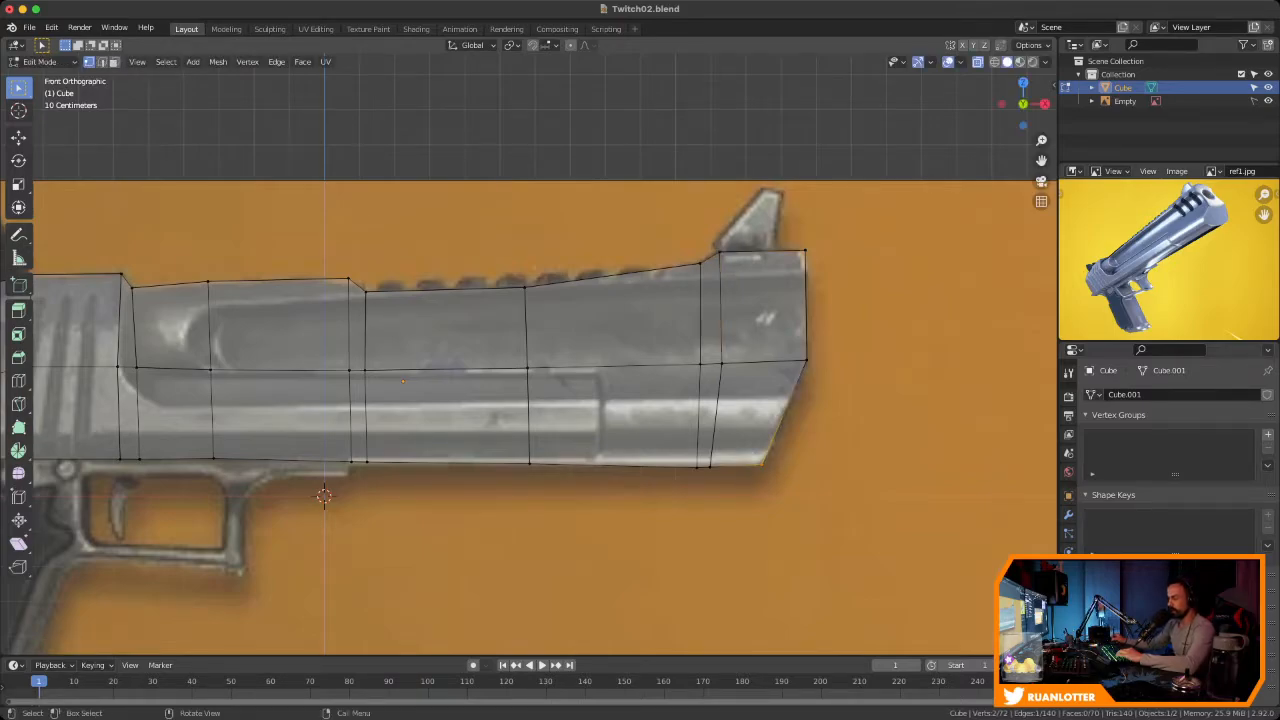
{"action": "key", "text": "g"}
{"action": "left_click", "coordinate": [766, 465]}
Examine the whole slide outline against the reference pistol
{"action": "middle_click_drag", "start_coordinate": [766, 465], "coordinate": [879, 520], "text": "ctrl"}
{"action": "middle_click_drag", "start_coordinate": [879, 520], "coordinate": [989, 505], "text": "shift"}
{"action": "middle_click_drag", "start_coordinate": [989, 505], "coordinate": [1013, 486], "text": "shift"}
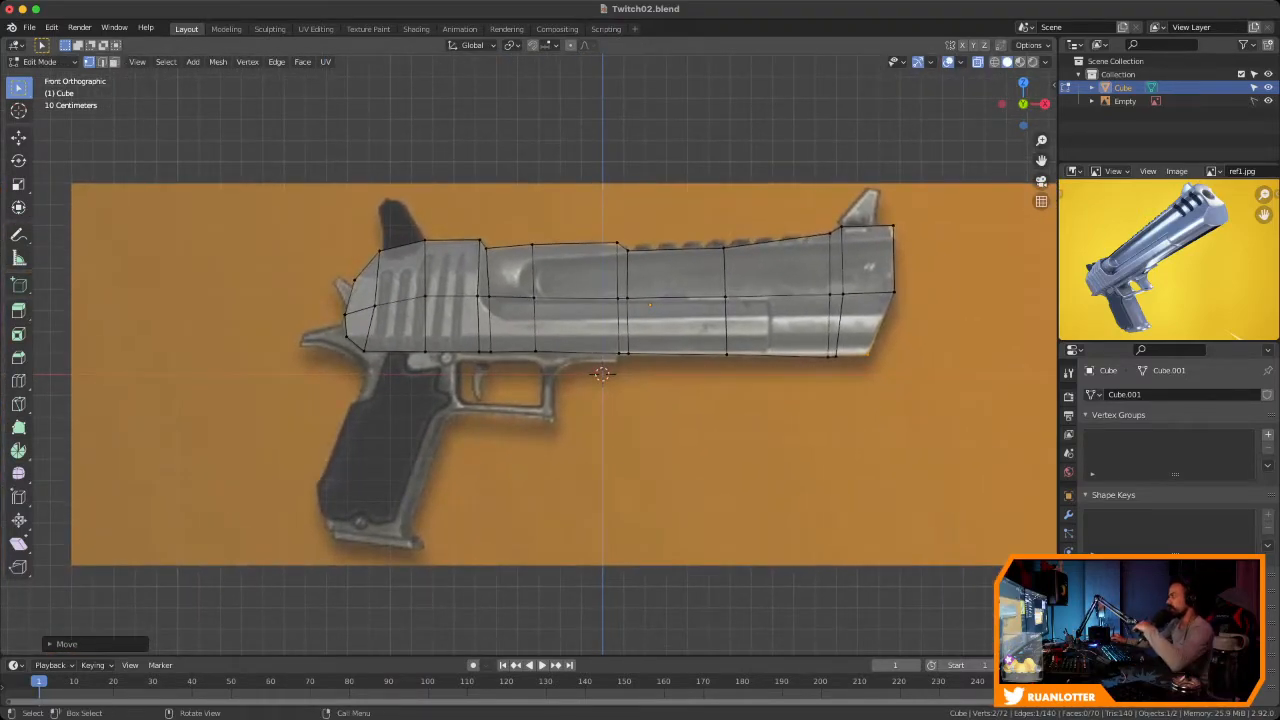
{"action": "middle_click_drag", "start_coordinate": [1013, 486], "coordinate": [1013, 506], "text": "ctrl"}
{"action": "middle_click_drag", "start_coordinate": [1013, 506], "coordinate": [963, 444], "text": "shift"}
{"action": "middle_click_drag", "start_coordinate": [963, 444], "coordinate": [1016, 444], "text": "shift"}
{"action": "middle_click_drag", "start_coordinate": [1016, 444], "coordinate": [976, 434], "text": "ctrl"}
{"action": "middle_click_drag", "start_coordinate": [976, 434], "coordinate": [1007, 452], "text": "shift"}
{"action": "middle_click_drag", "start_coordinate": [1007, 452], "coordinate": [1000, 466], "text": "shift"}
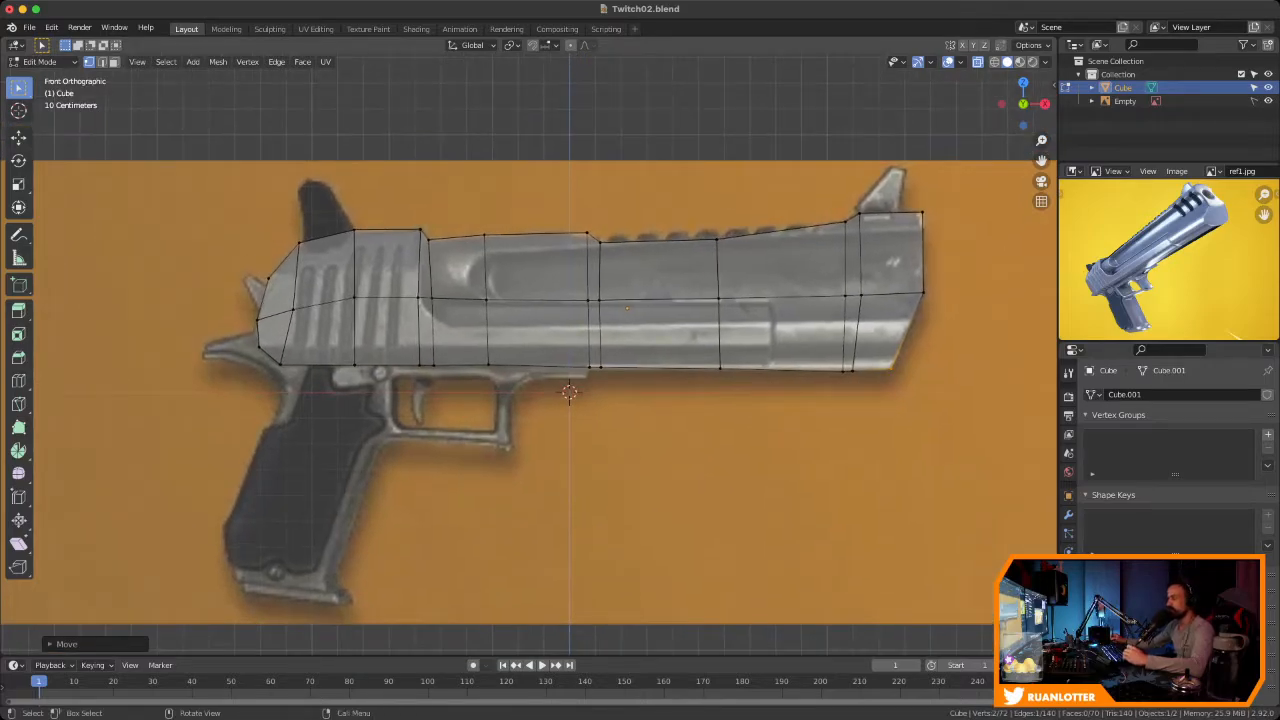
{"action": "key", "text": "ctrl+r"}
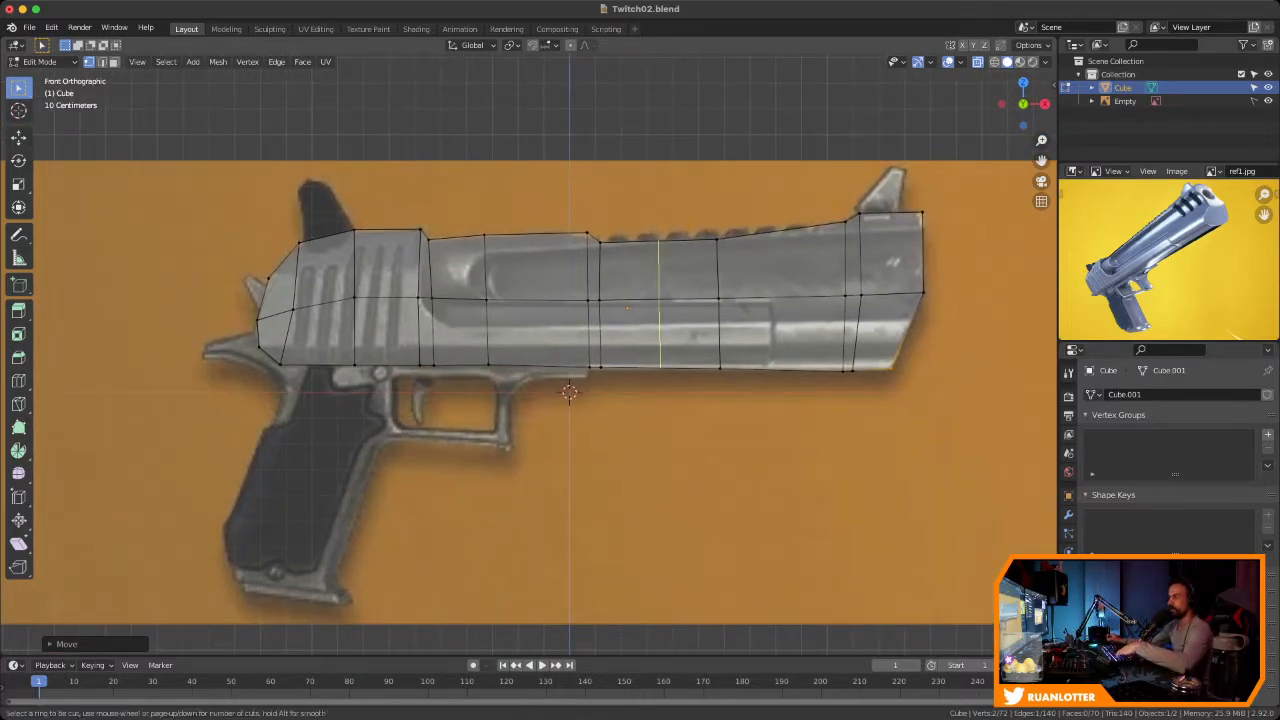
{"action": "left_click", "coordinate": [660, 250]}
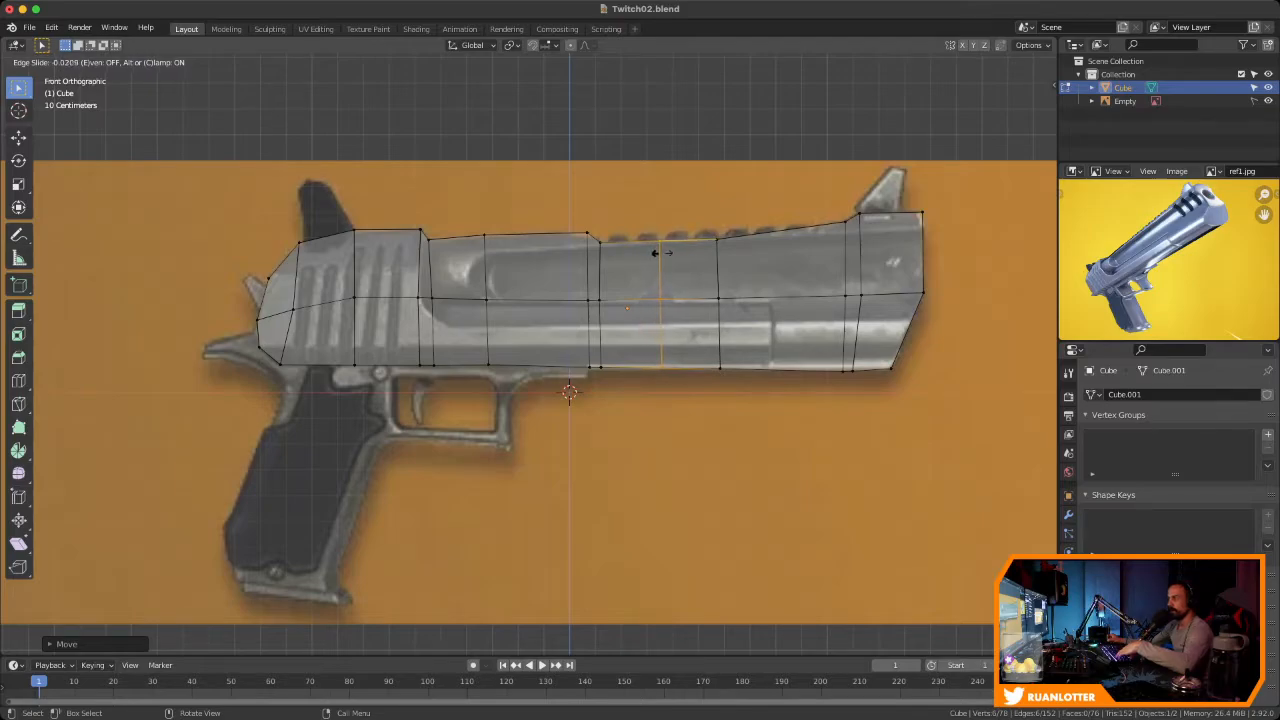
{"action": "right_click", "coordinate": [655, 253]}
{"action": "key", "text": "ctrl+z"}
Save the file and switch the slide mesh from Edit Mode to Object Mode
{"action": "key", "text": "ctrl+s"}
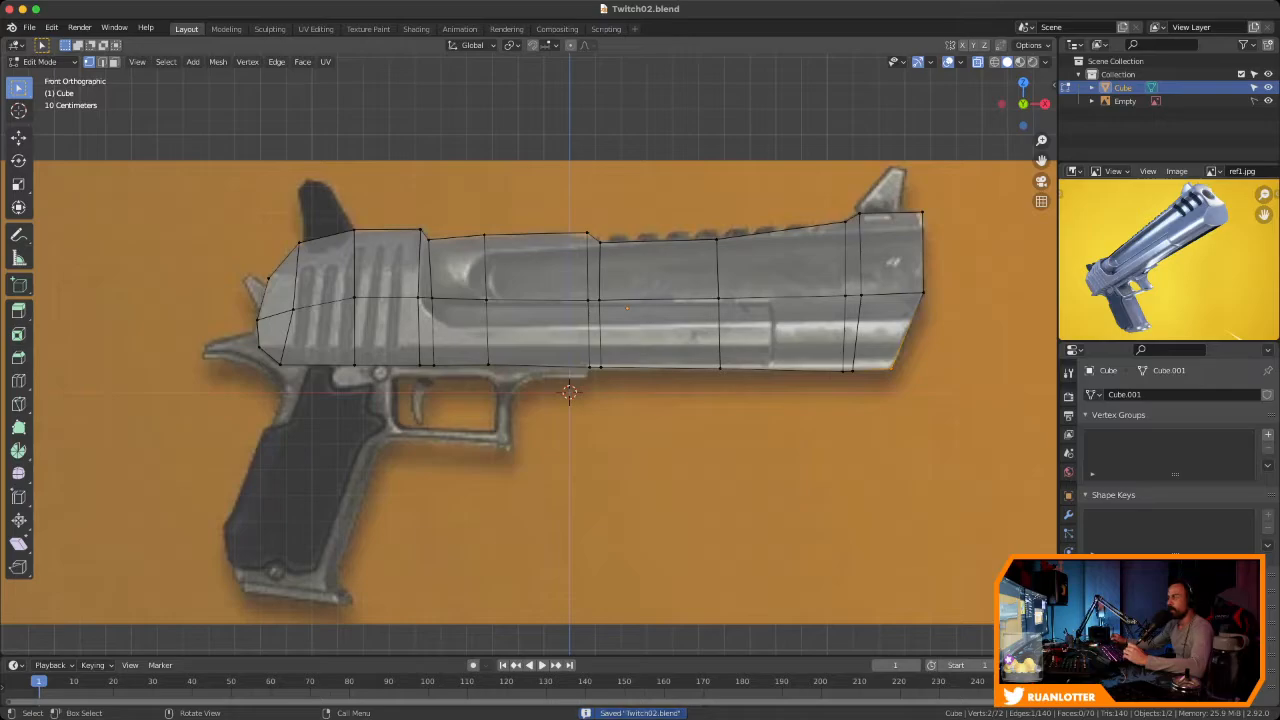
{"action": "middle_click_drag", "start_coordinate": [600, 400], "coordinate": [395, 378]}
{"action": "key", "text": "Tab"}
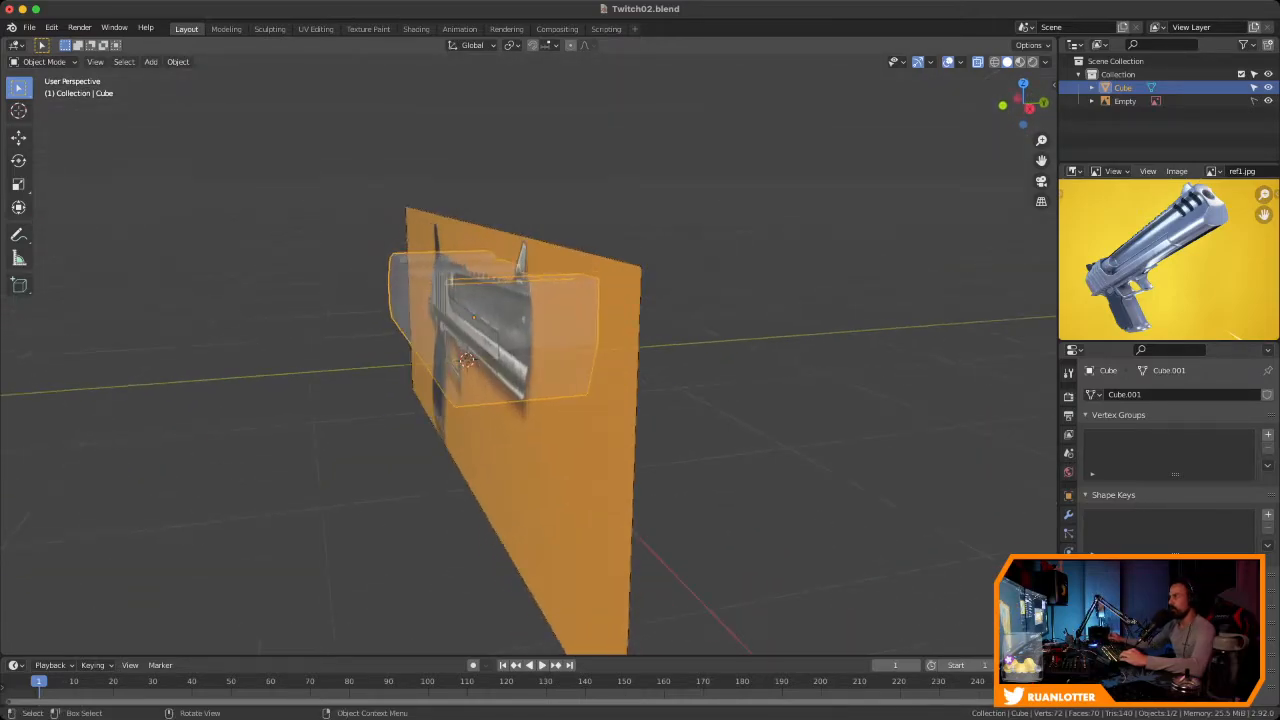
Turn off X-ray and scale the slide block narrower along the Y axis to suit the reference pistol's thickness
{"action": "middle_click_drag", "start_coordinate": [1160, 250], "coordinate": [1153, 266]}
{"action": "middle_click_drag", "start_coordinate": [1153, 266], "coordinate": [1158, 243], "text": "ctrl"}
{"action": "mouse_move", "coordinate": [500, 380]}
{"action": "middle_mouse_down"}
{"action": "mouse_move", "coordinate": [555, 378]}
{"action": "mouse_move", "coordinate": [515, 379]}
{"action": "middle_mouse_up"}
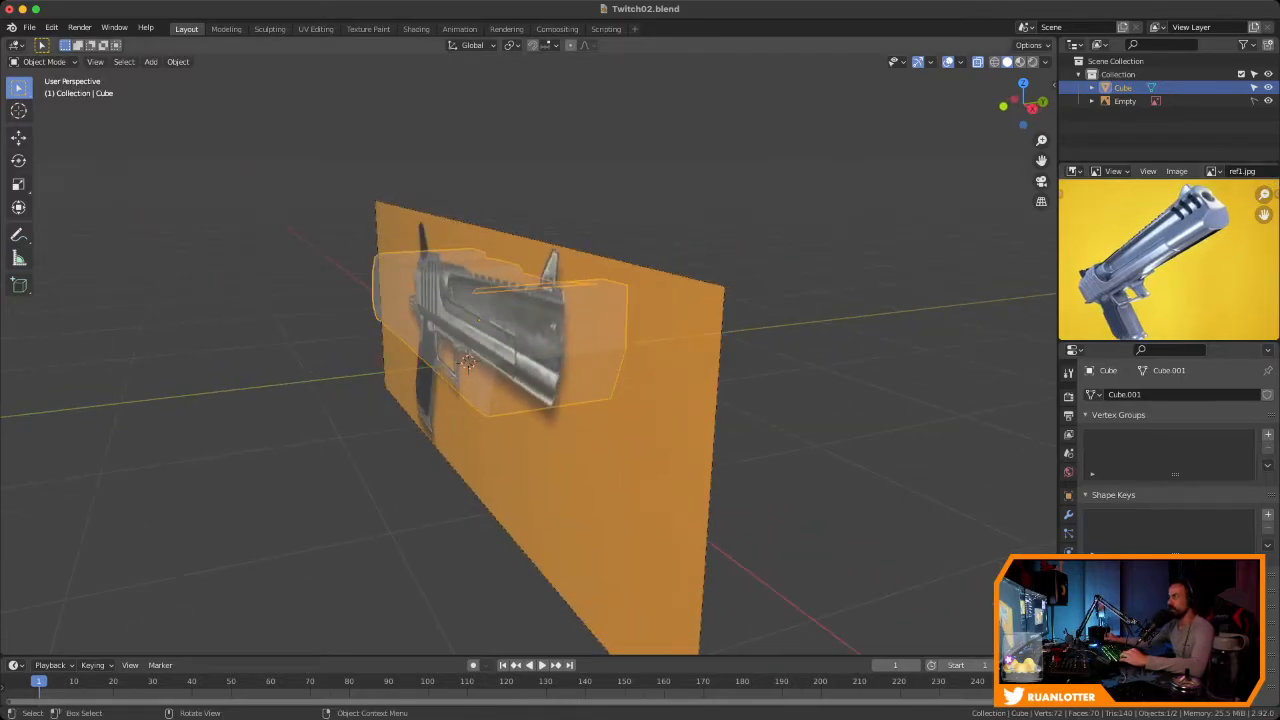
{"action": "key", "text": "alt+z"}
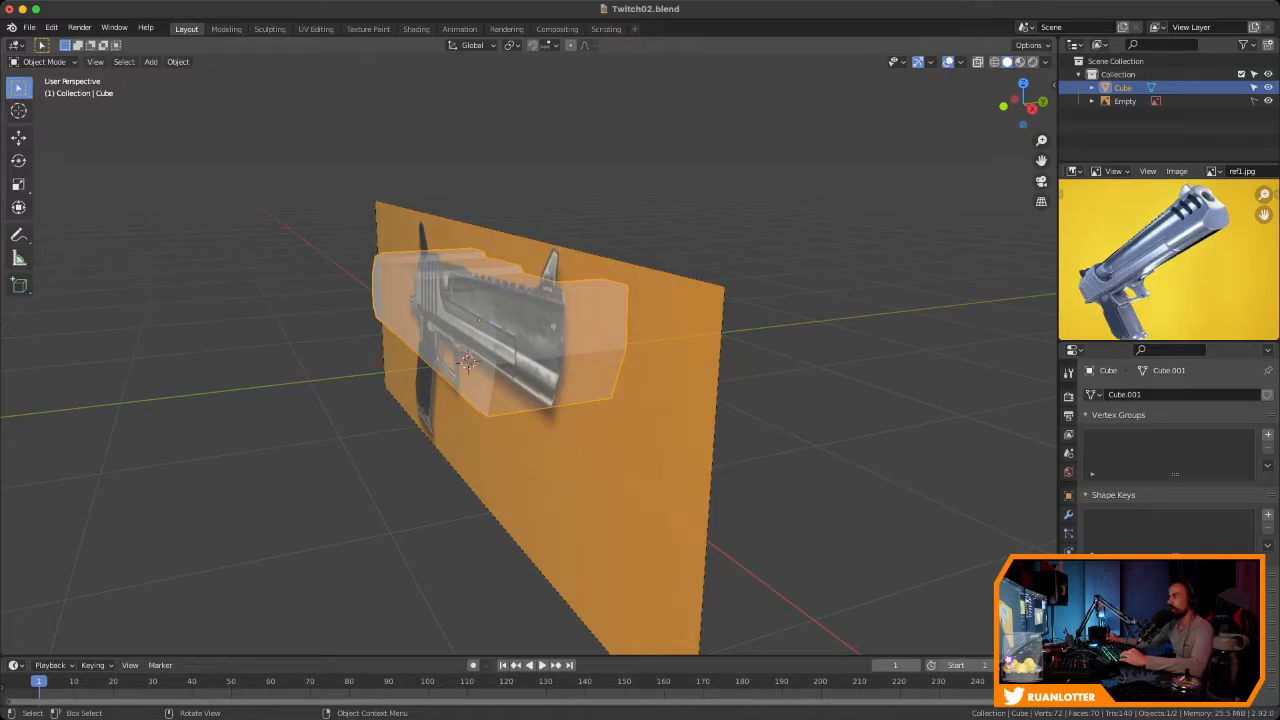
{"action": "key", "text": "alt+a"}
{"action": "key", "text": "a"}
{"action": "middle_click_drag", "start_coordinate": [515, 379], "coordinate": [560, 372]}
{"action": "key", "text": "s"}
{"action": "key", "text": "y"}
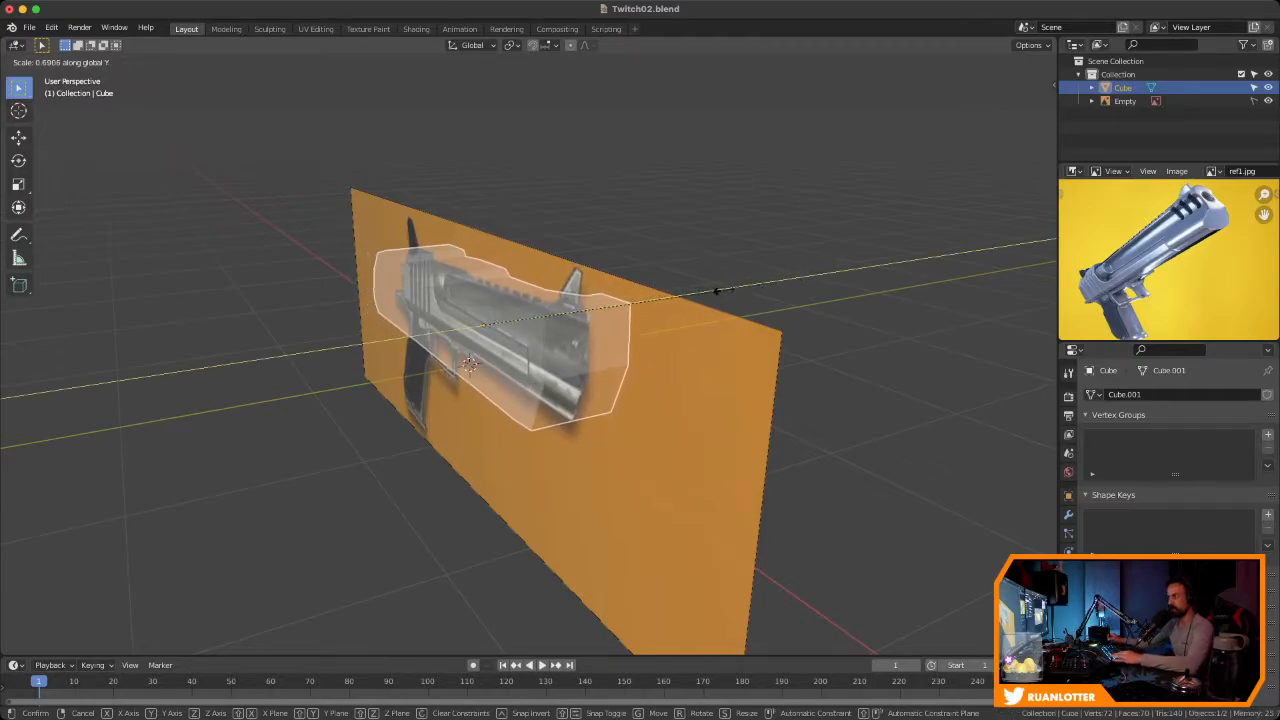
{"action": "left_click", "coordinate": [664, 301]}
{"action": "middle_click_drag", "start_coordinate": [664, 305], "coordinate": [736, 304]}
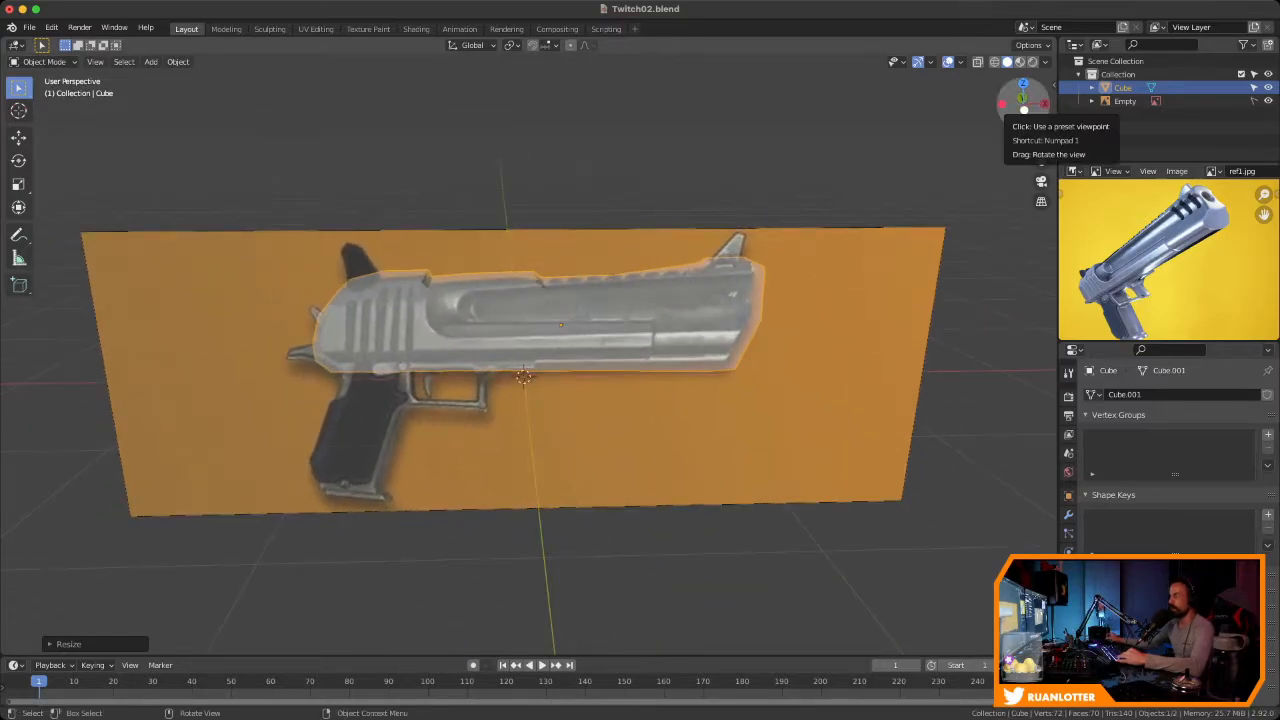
Examine the muzzle and lower barrel shape in the reference picture and compare it with the slide in front view
{"action": "left_click", "coordinate": [1023, 110]}
{"action": "middle_click_drag", "start_coordinate": [550, 272], "coordinate": [550, 195], "text": "ctrl"}
{"action": "mouse_move", "coordinate": [550, 300]}
{"action": "middle_mouse_down", "text": "shift"}
{"action": "mouse_move", "coordinate": [587, 293]}
{"action": "mouse_move", "coordinate": [587, 335]}
{"action": "mouse_move", "coordinate": [587, 260]}
{"action": "mouse_move", "coordinate": [606, 262]}
{"action": "mouse_move", "coordinate": [606, 290]}
{"action": "mouse_move", "coordinate": [564, 288]}
{"action": "middle_mouse_up", "text": "shift"}
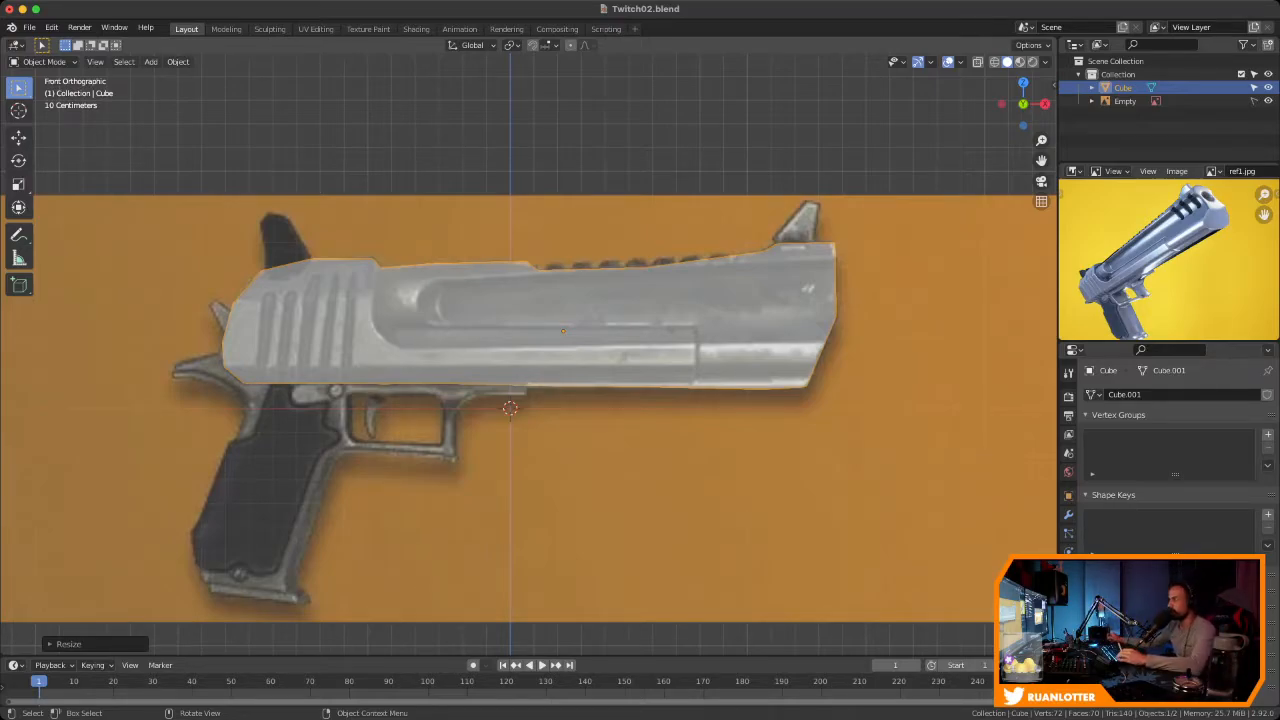
{"action": "mouse_move", "coordinate": [1168, 275]}
{"action": "middle_mouse_down", "text": "ctrl"}
{"action": "mouse_move", "coordinate": [1158, 233]}
{"action": "mouse_move", "coordinate": [1146, 254]}
{"action": "mouse_move", "coordinate": [1160, 234]}
{"action": "mouse_move", "coordinate": [1158, 276]}
{"action": "mouse_move", "coordinate": [1172, 268]}
{"action": "mouse_move", "coordinate": [1140, 286]}
{"action": "mouse_move", "coordinate": [1162, 238]}
{"action": "mouse_move", "coordinate": [1164, 268]}
{"action": "middle_mouse_up", "text": "ctrl"}
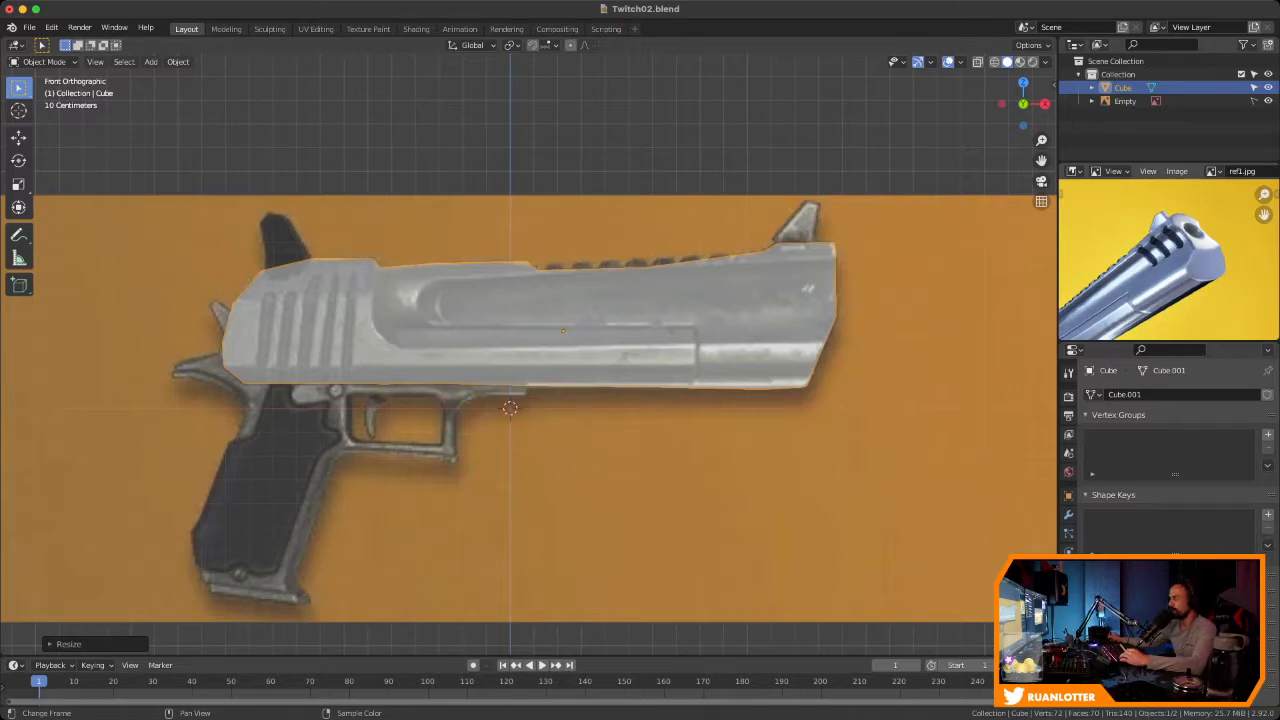
{"action": "scroll", "coordinate": [500, 395], "scroll_direction": "down", "scroll_amount": 2}
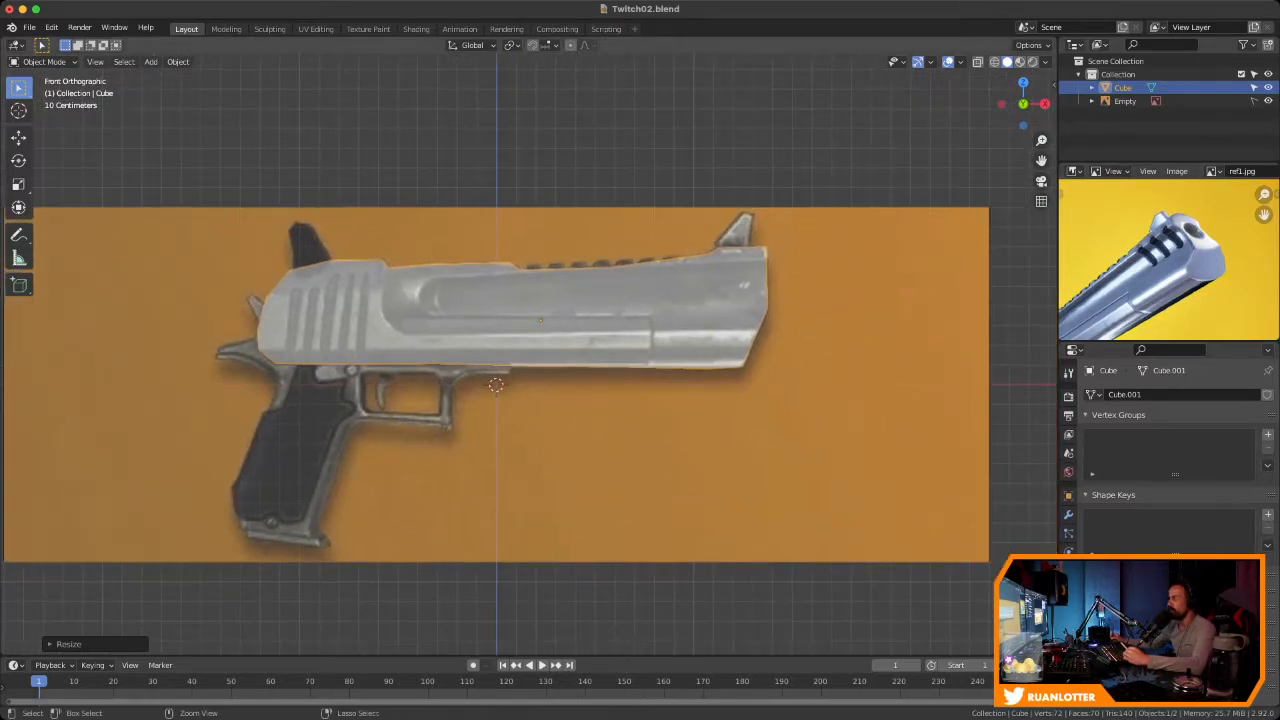
{"action": "middle_click_drag", "start_coordinate": [1160, 268], "coordinate": [1233, 203]}
{"action": "scroll", "coordinate": [1195, 229], "scroll_direction": "down", "scroll_amount": 3}
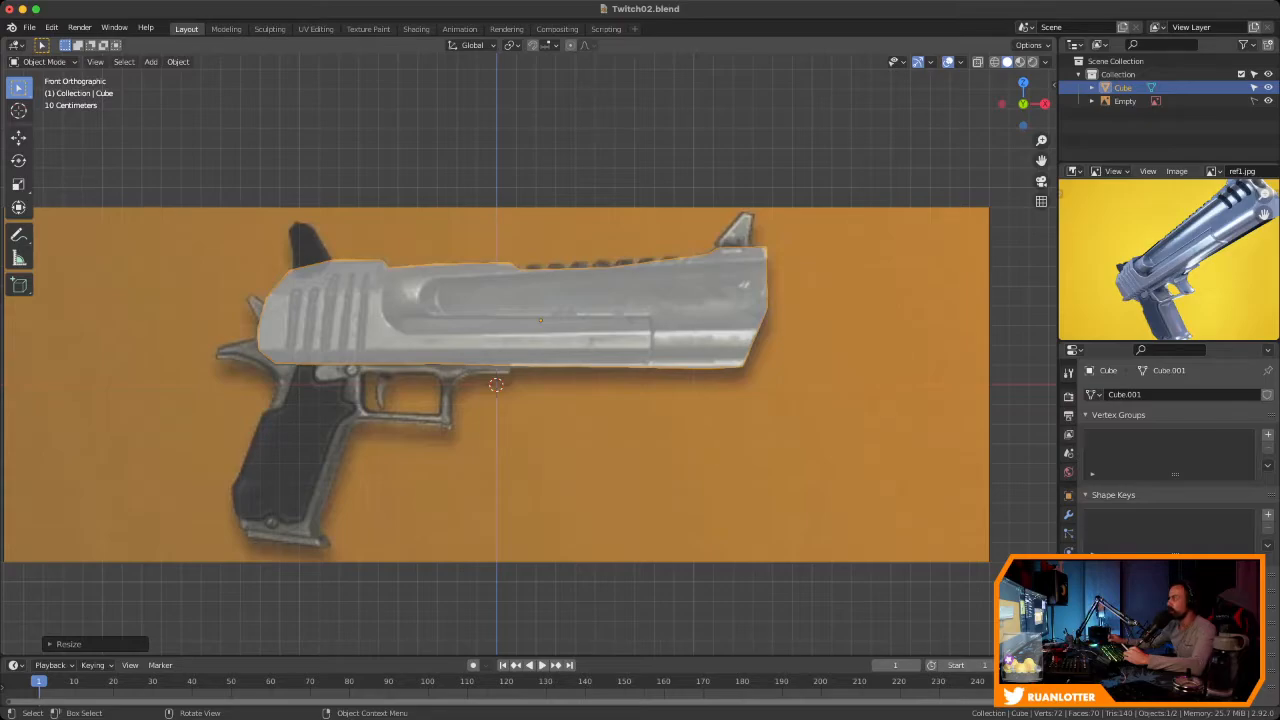
{"action": "mouse_move", "coordinate": [643, 318]}
{"action": "middle_mouse_down", "text": "ctrl"}
{"action": "mouse_move", "coordinate": [643, 283]}
{"action": "mouse_move", "coordinate": [643, 296]}
{"action": "middle_mouse_up", "text": "ctrl"}
In Edit Mode, add two lengthwise loop cuts along the lower half of the slide, the upper one at the lower barrel's highlight edge
{"action": "key", "text": "Tab"}
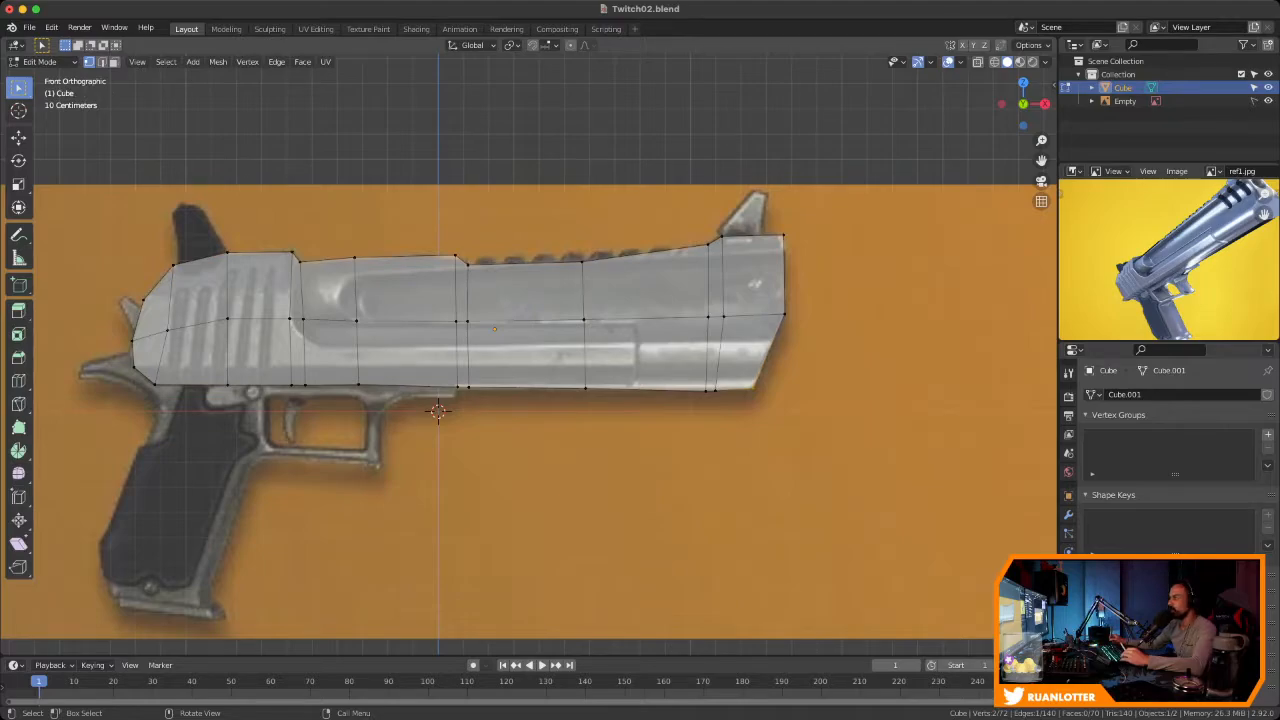
{"action": "middle_click_drag", "start_coordinate": [1190, 240], "coordinate": [1144, 264]}
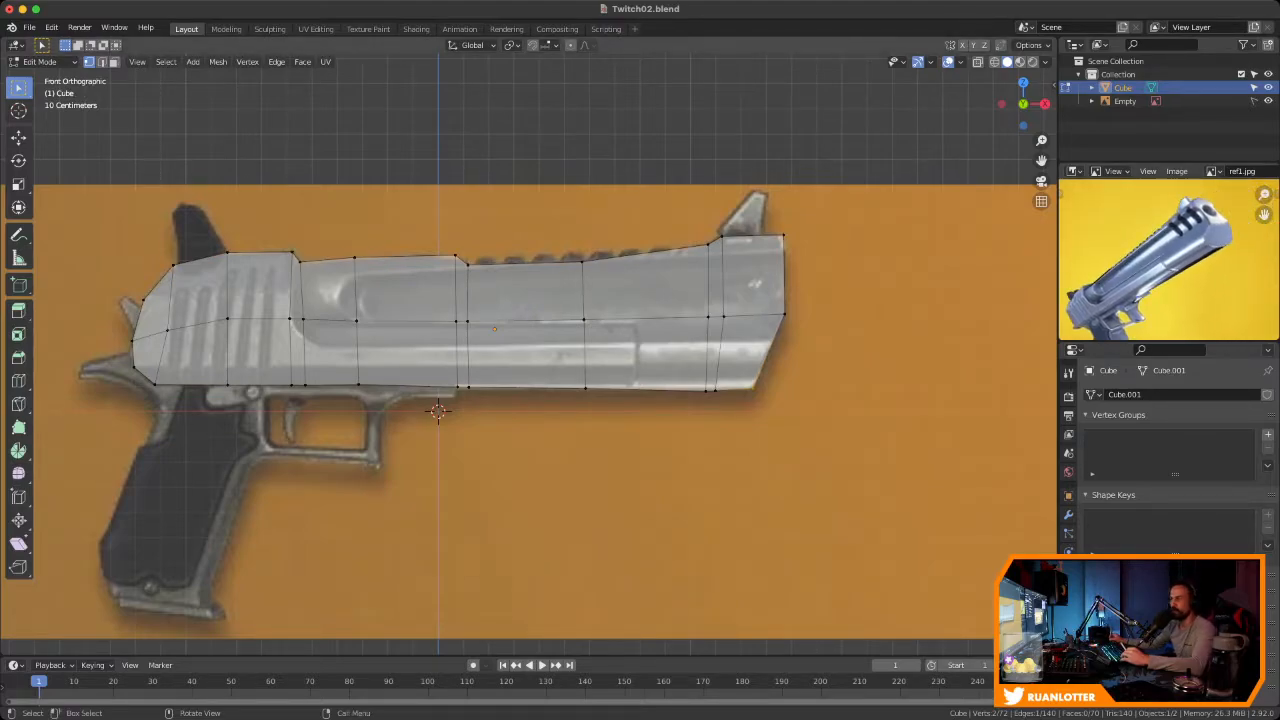
{"action": "key", "text": "ctrl+r"}
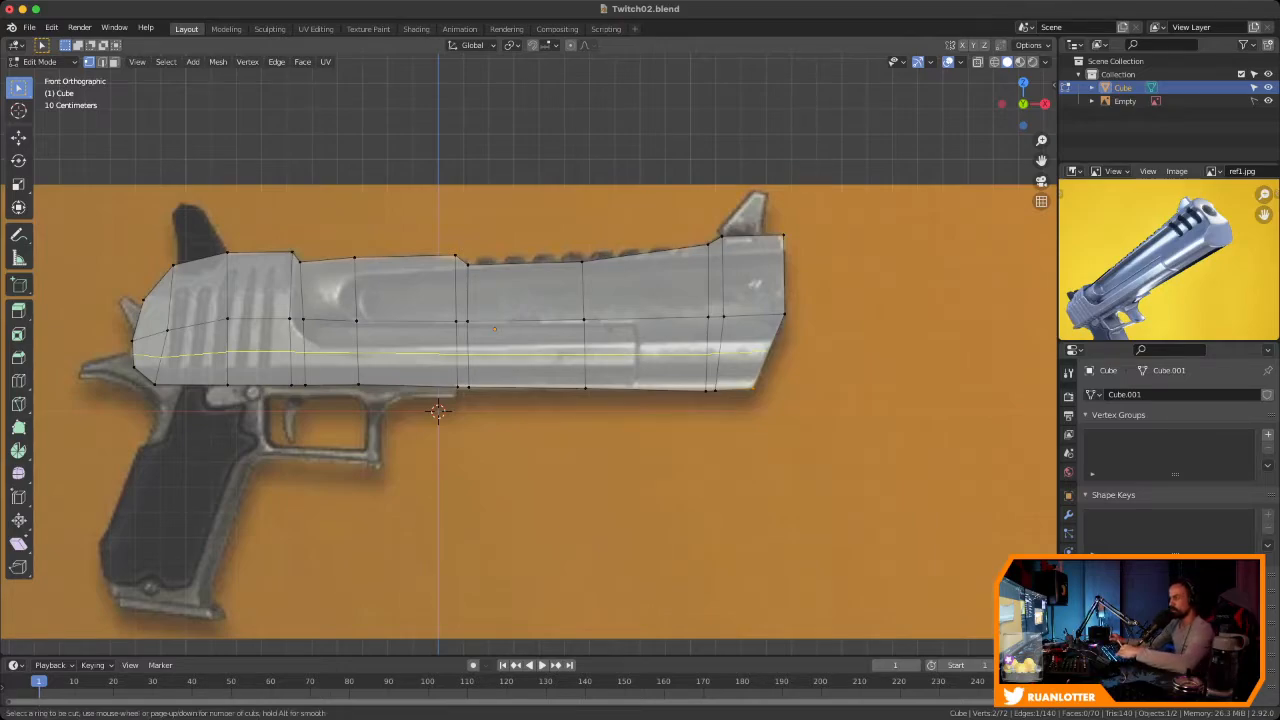
{"action": "left_click", "coordinate": [742, 350]}
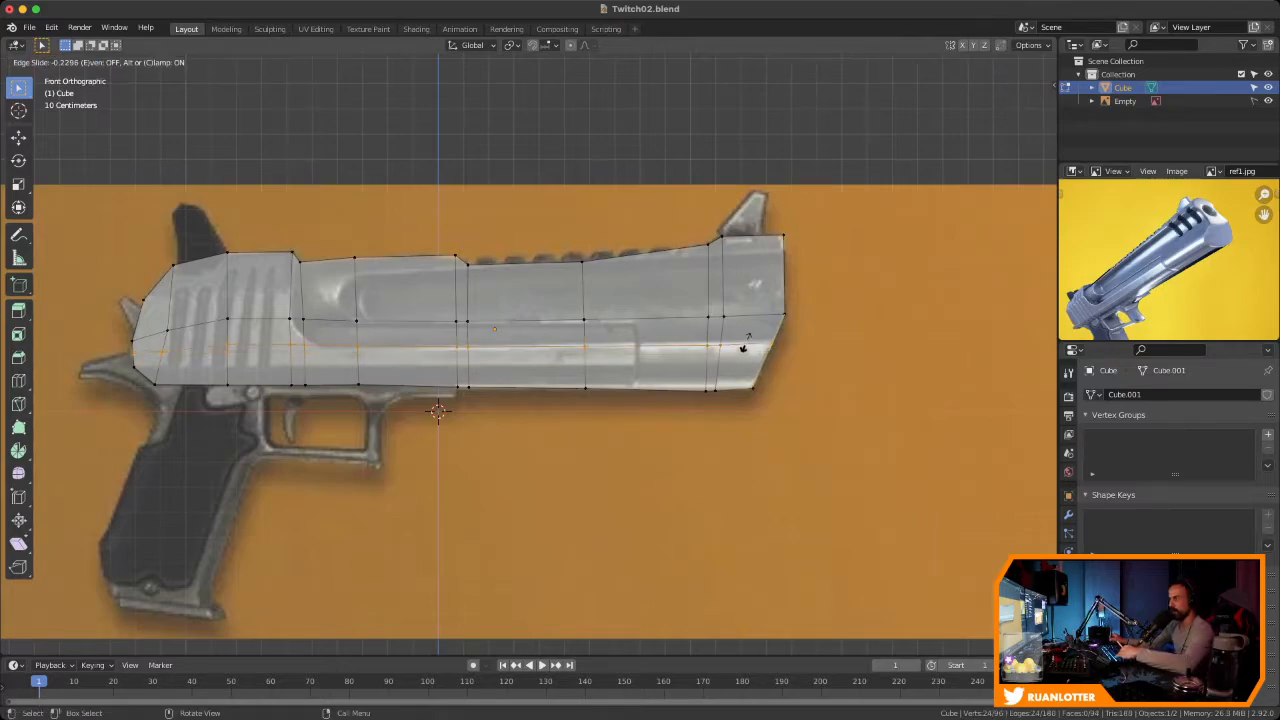
{"action": "left_click", "coordinate": [741, 348]}
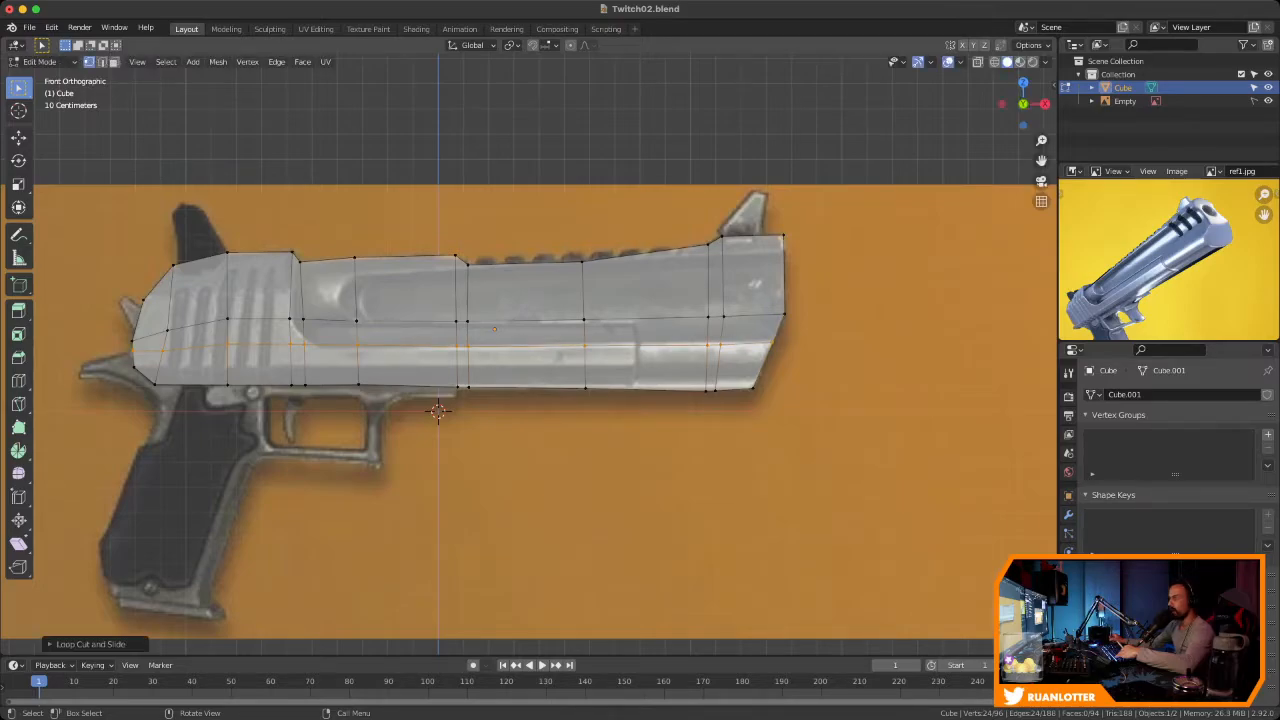
{"action": "key", "text": "ctrl+r"}
{"action": "left_click", "coordinate": [741, 355]}
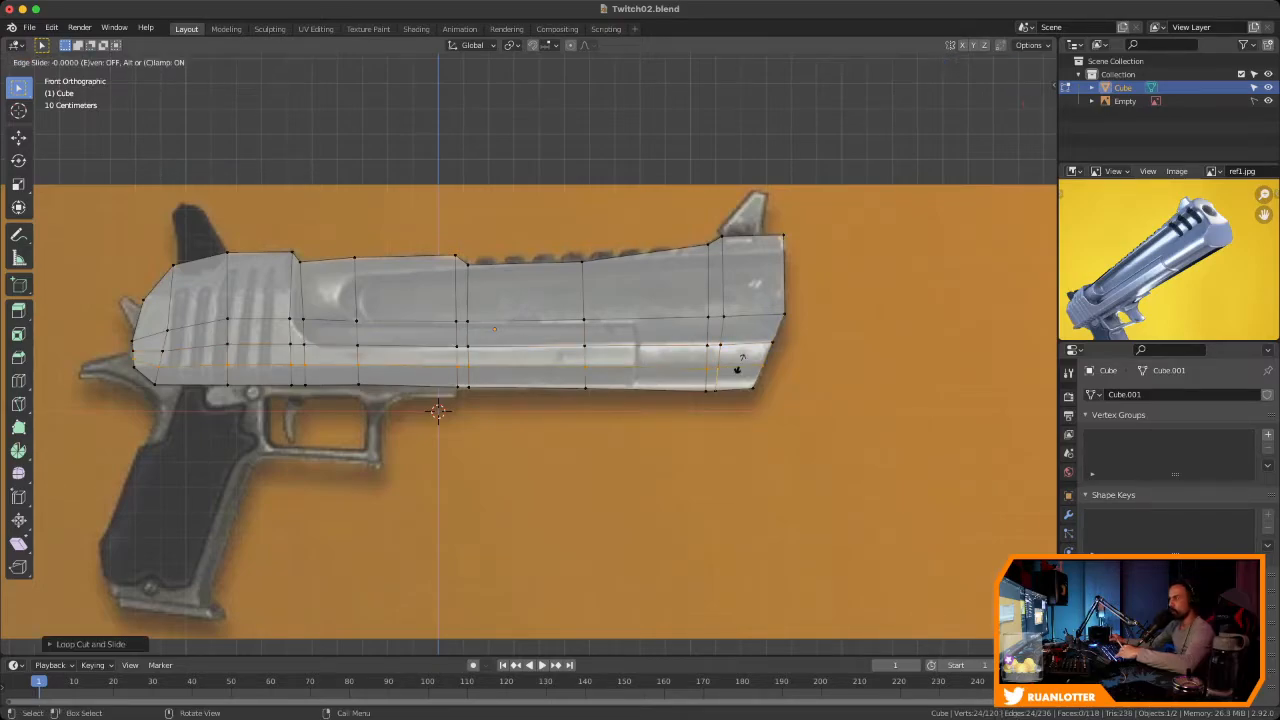
{"action": "left_click", "coordinate": [739, 358]}
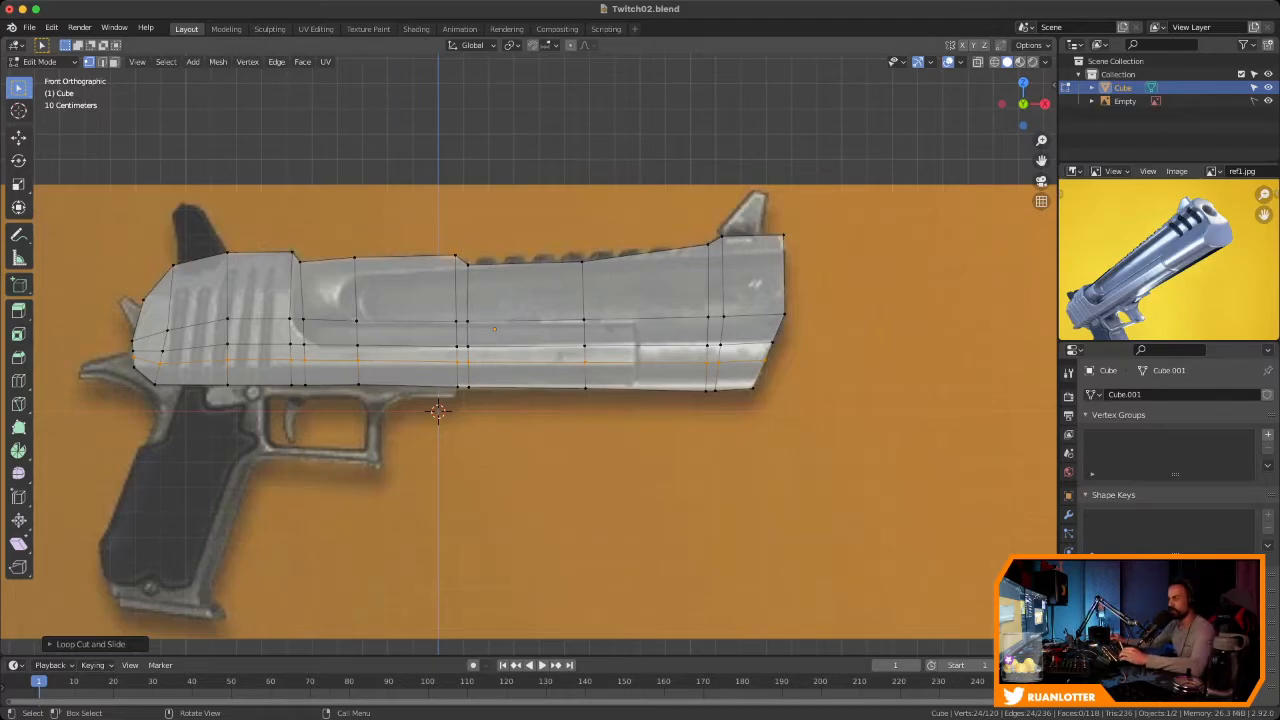
Try to select the vertices of the two new lengthwise loops without X-ray
{"action": "mouse_move", "coordinate": [545, 355]}
{"action": "middle_mouse_down", "text": "shift"}
{"action": "mouse_move", "coordinate": [598, 336]}
{"action": "mouse_move", "coordinate": [552, 364]}
{"action": "middle_mouse_up", "text": "shift"}
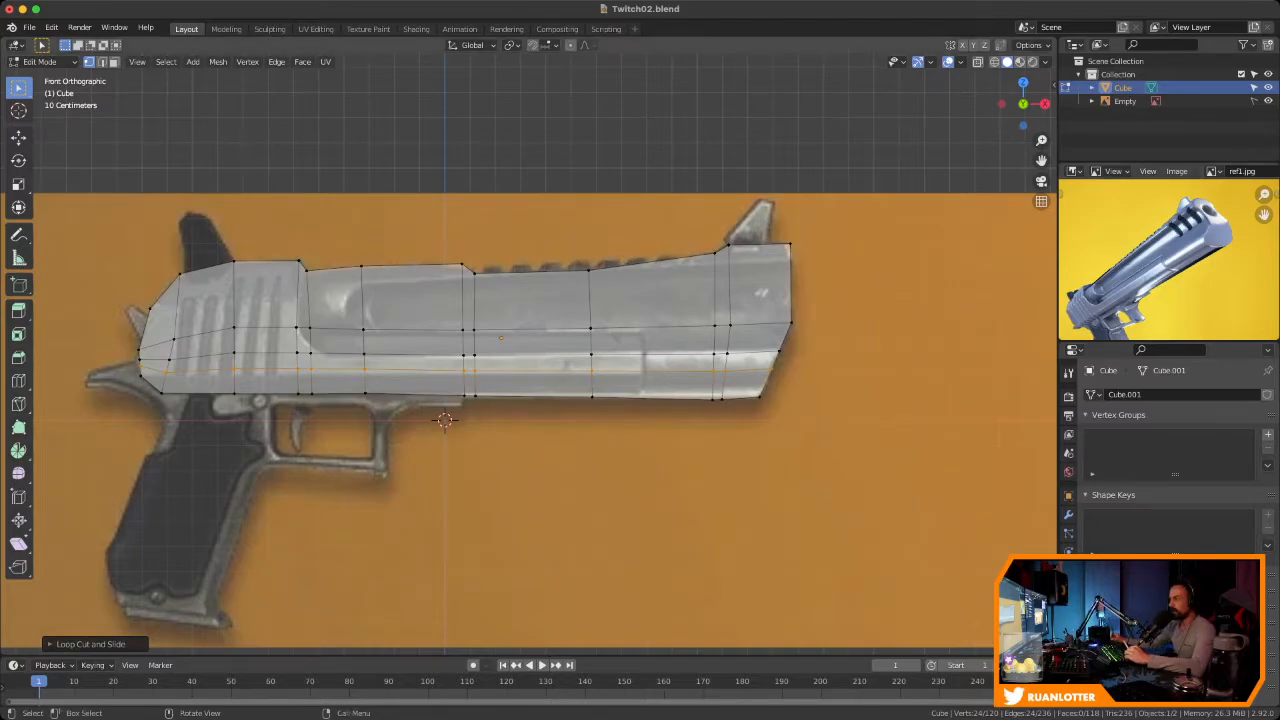
{"action": "left_click_drag", "start_coordinate": [515, 344], "coordinate": [800, 395]}
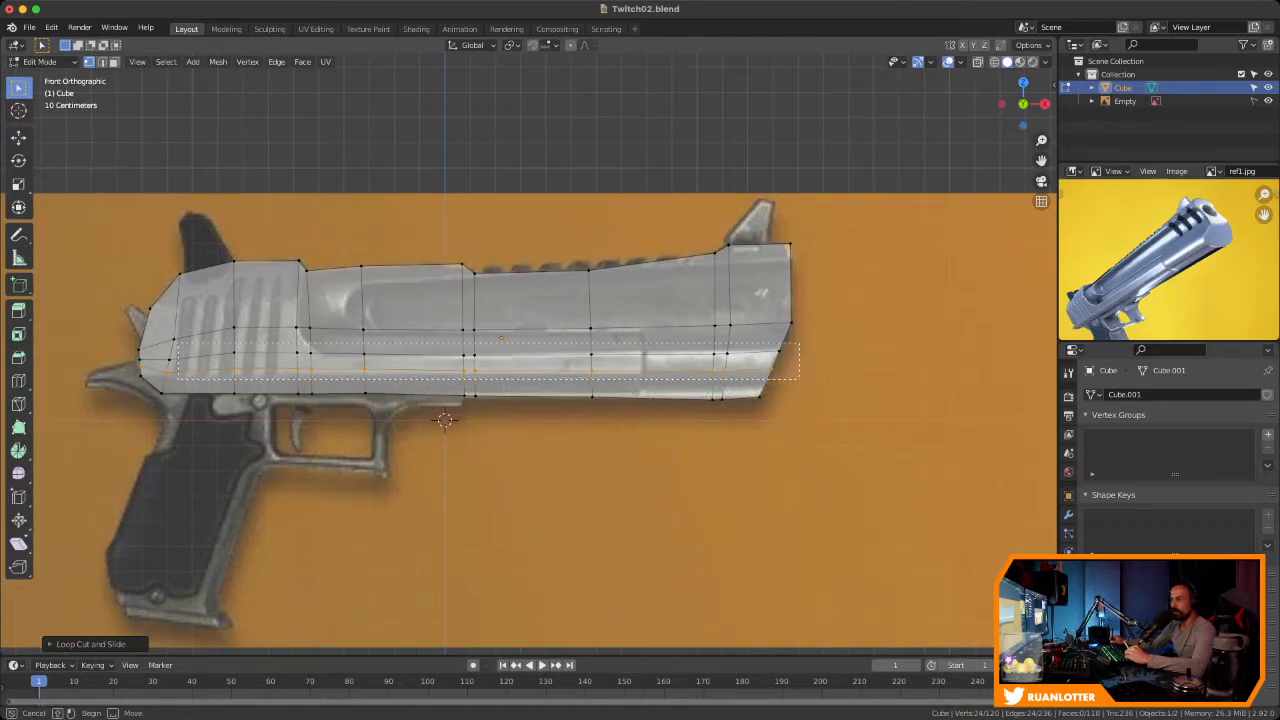
{"action": "left_click_drag", "start_coordinate": [120, 357], "coordinate": [173, 368]}
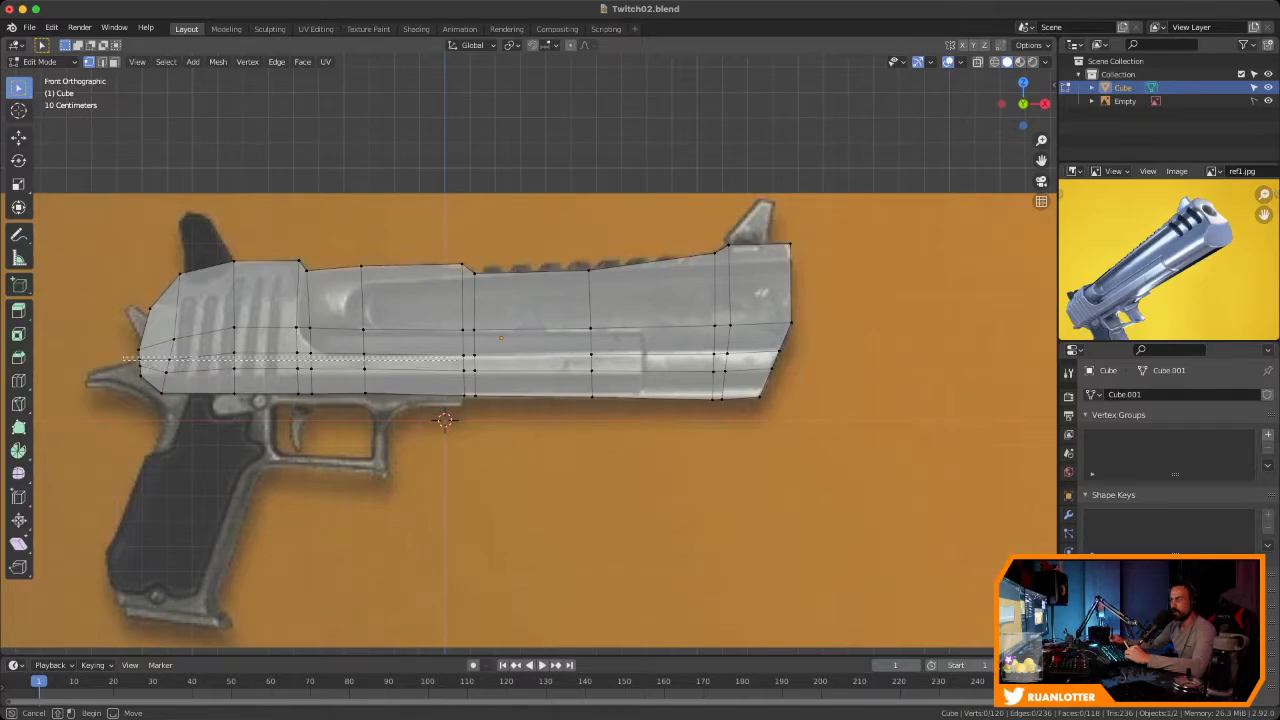
{"action": "left_click_drag", "start_coordinate": [720, 370], "coordinate": [788, 372]}
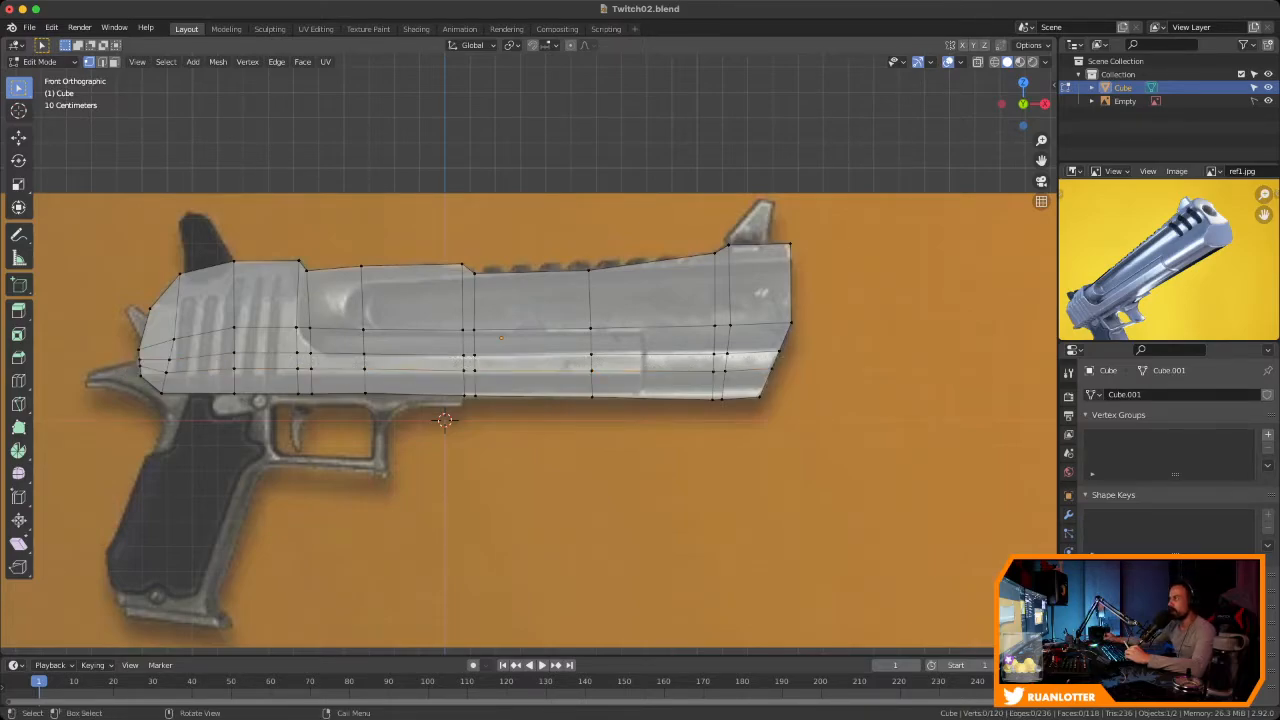
{"action": "middle_click_drag", "start_coordinate": [600, 400], "coordinate": [430, 410]}
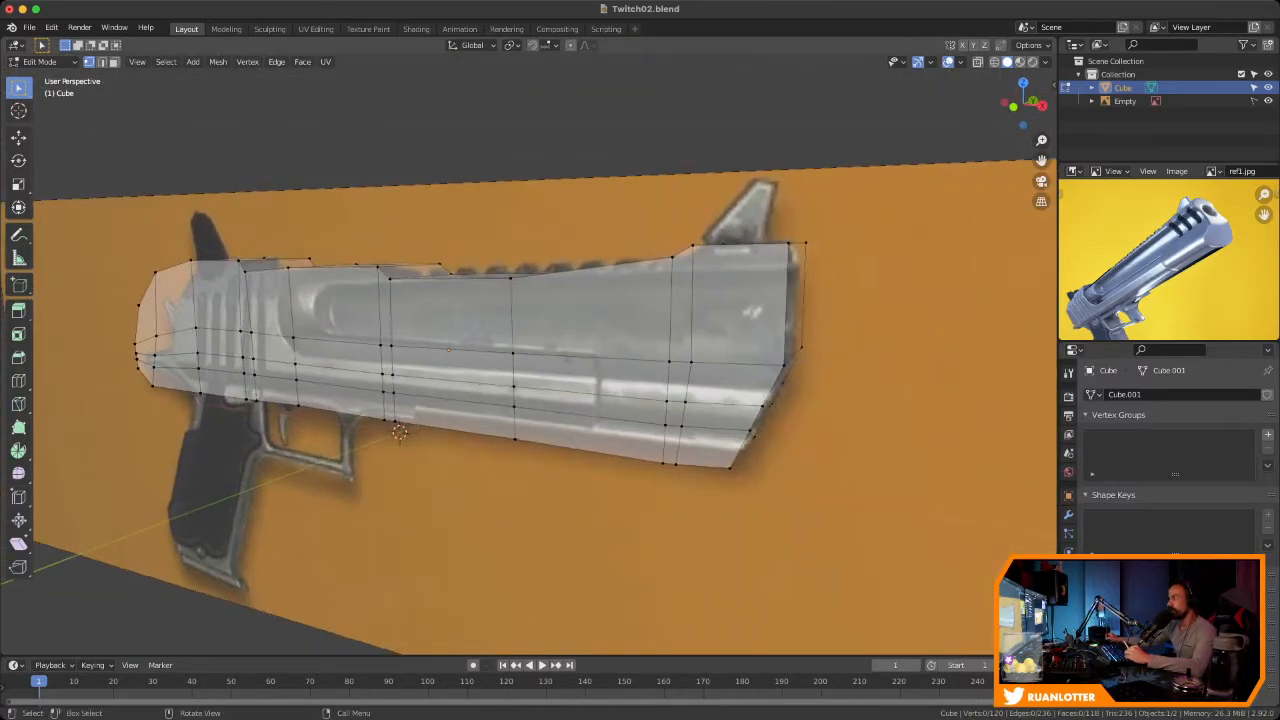
{"action": "left_click", "coordinate": [1013, 106]}
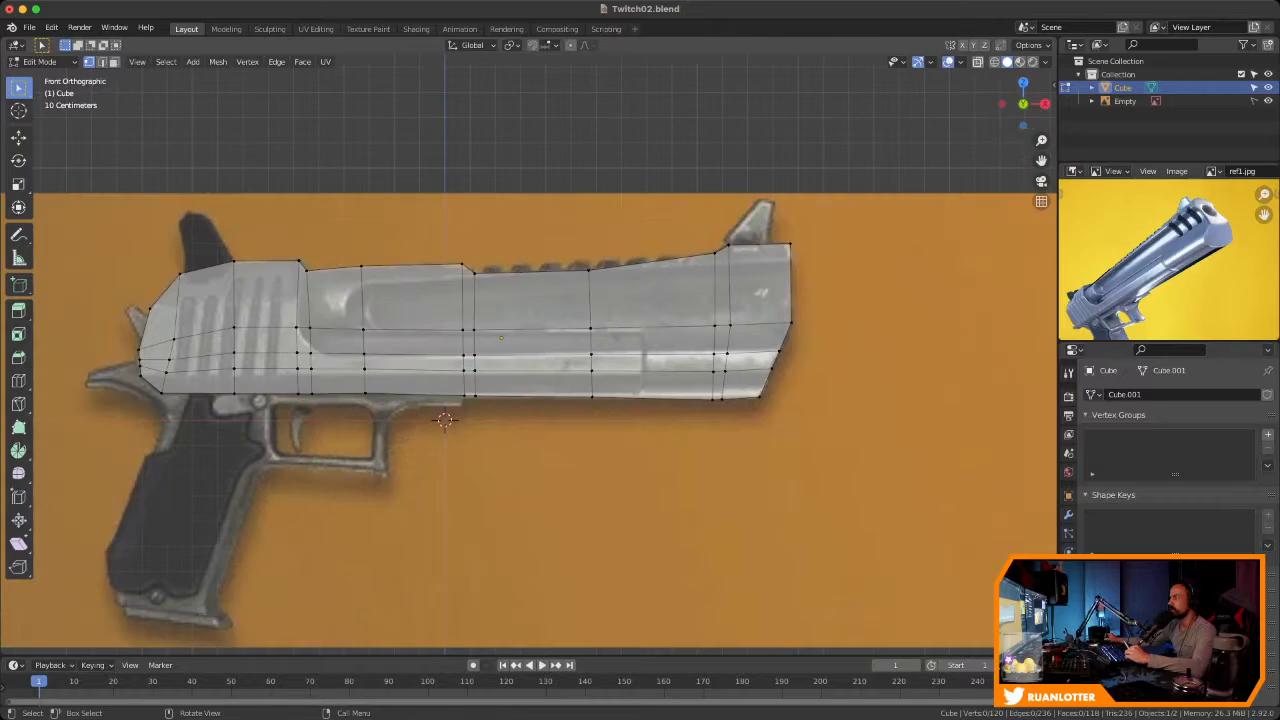
Turn on X-ray and select all vertices of the two new lengthwise loops on both sides of the slide
{"action": "left_click", "coordinate": [978, 62]}
{"action": "middle_click_drag", "start_coordinate": [540, 380], "coordinate": [540, 425], "text": "ctrl"}
{"action": "middle_click_drag", "start_coordinate": [540, 425], "coordinate": [658, 425], "text": "shift"}
{"action": "key", "text": "b"}
{"action": "left_click_drag", "start_coordinate": [348, 371], "coordinate": [612, 376]}
{"action": "key", "text": "b"}
{"action": "key", "text": "b"}
{"action": "key", "text": "b"}
{"action": "key", "text": "b"}
{"action": "left_click_drag", "start_coordinate": [685, 343], "coordinate": [767, 371]}
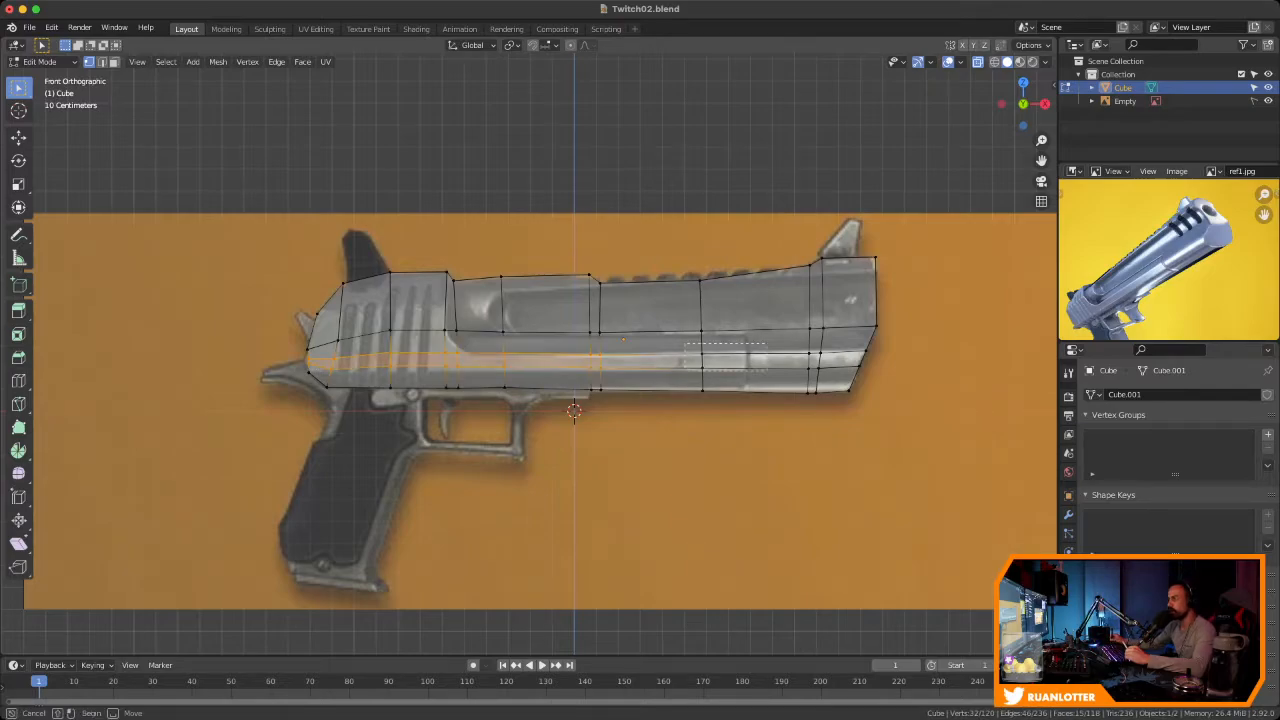
{"action": "left_click_drag", "start_coordinate": [880, 376], "coordinate": [881, 376]}
{"action": "middle_click_drag", "start_coordinate": [880, 378], "coordinate": [715, 392]}
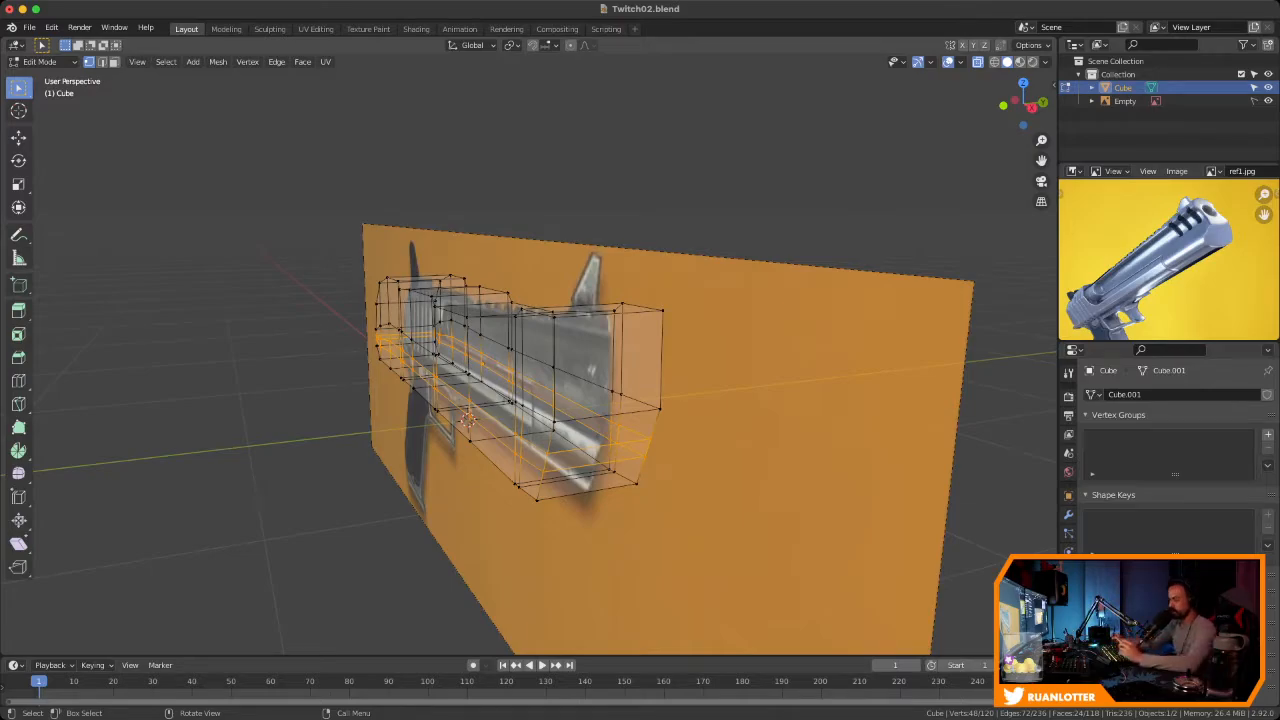
Scale the two selected lower loops outward along global Y so the lower barrel bulges beyond the slide's sides
{"action": "middle_click_drag", "start_coordinate": [700, 390], "coordinate": [650, 370]}
{"action": "scroll", "coordinate": [727, 386], "scroll_direction": "down", "scroll_amount": 1}
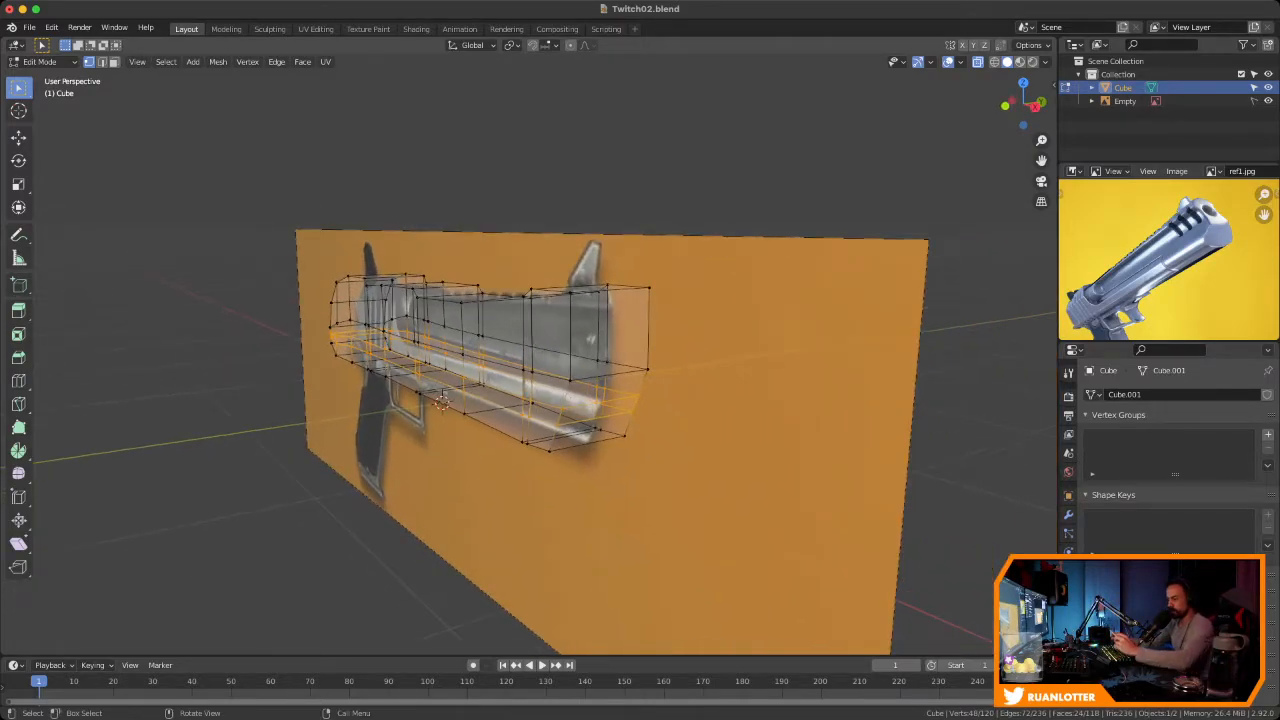
{"action": "key", "text": "s"}
{"action": "key", "text": "y"}
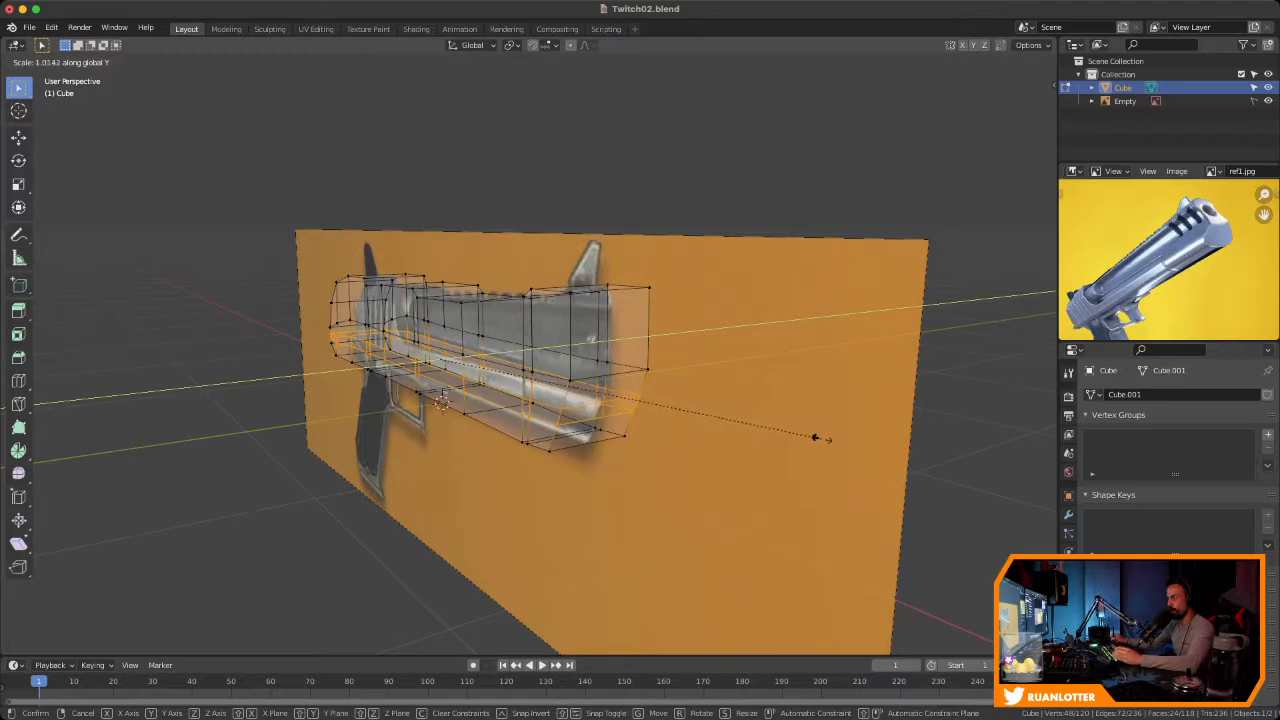
{"action": "left_click", "coordinate": [936, 492]}
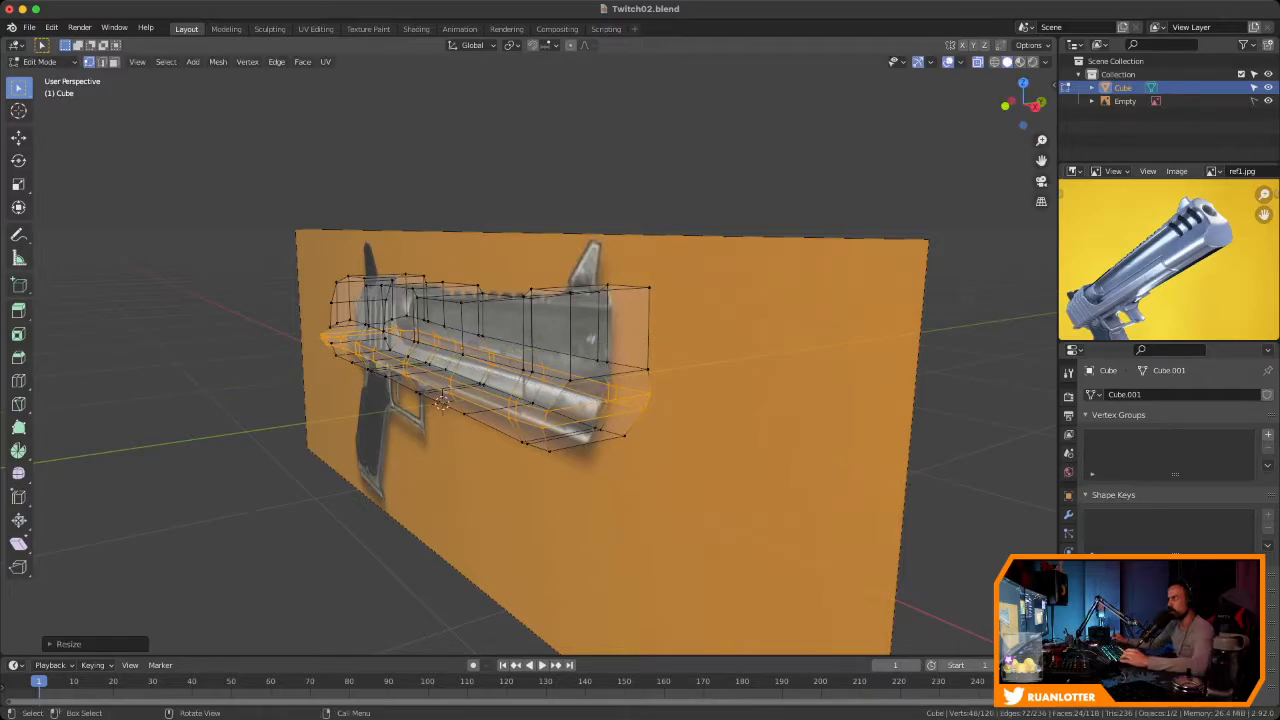
Box-select the whole lengthwise loop just above the lower barrel and scale it inward along Y to about 0.9
{"action": "middle_click_drag", "start_coordinate": [936, 492], "coordinate": [1030, 480]}
{"action": "scroll", "coordinate": [994, 484], "scroll_direction": "up", "scroll_amount": 2}
{"action": "left_click", "coordinate": [1022, 104]}
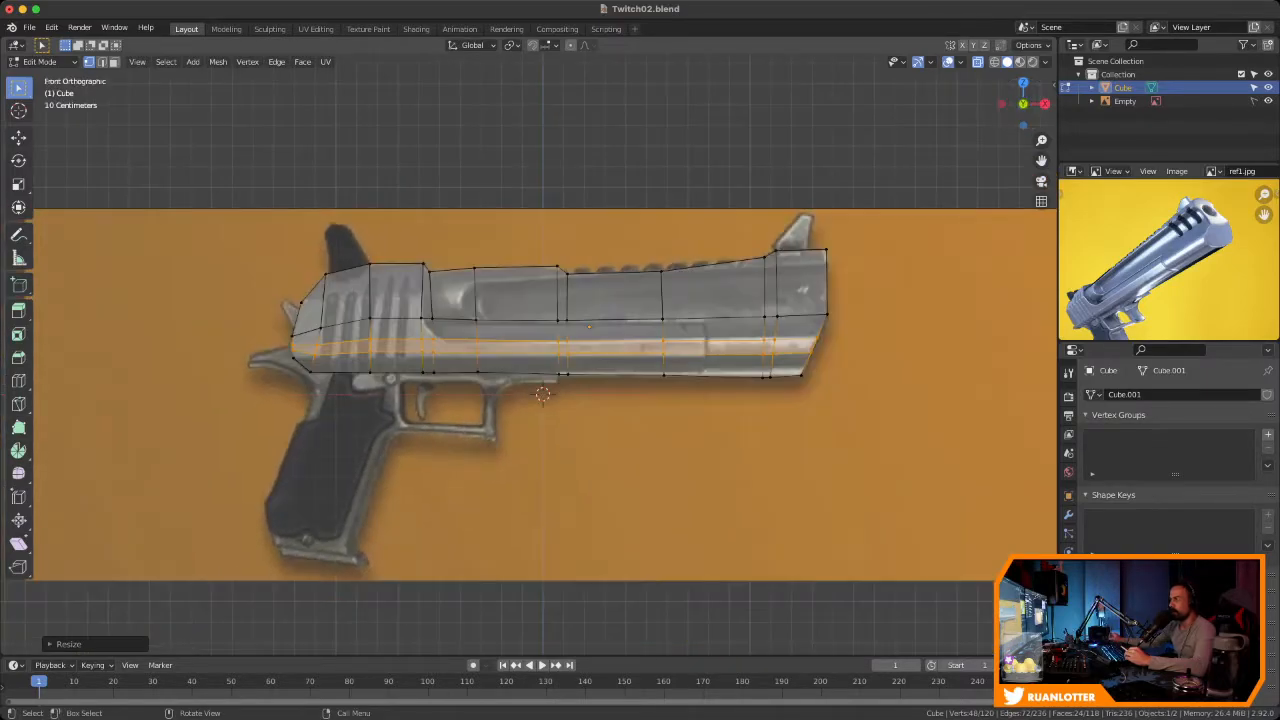
{"action": "key", "text": "b"}
{"action": "left_click_drag", "start_coordinate": [852, 330], "coordinate": [850, 330]}
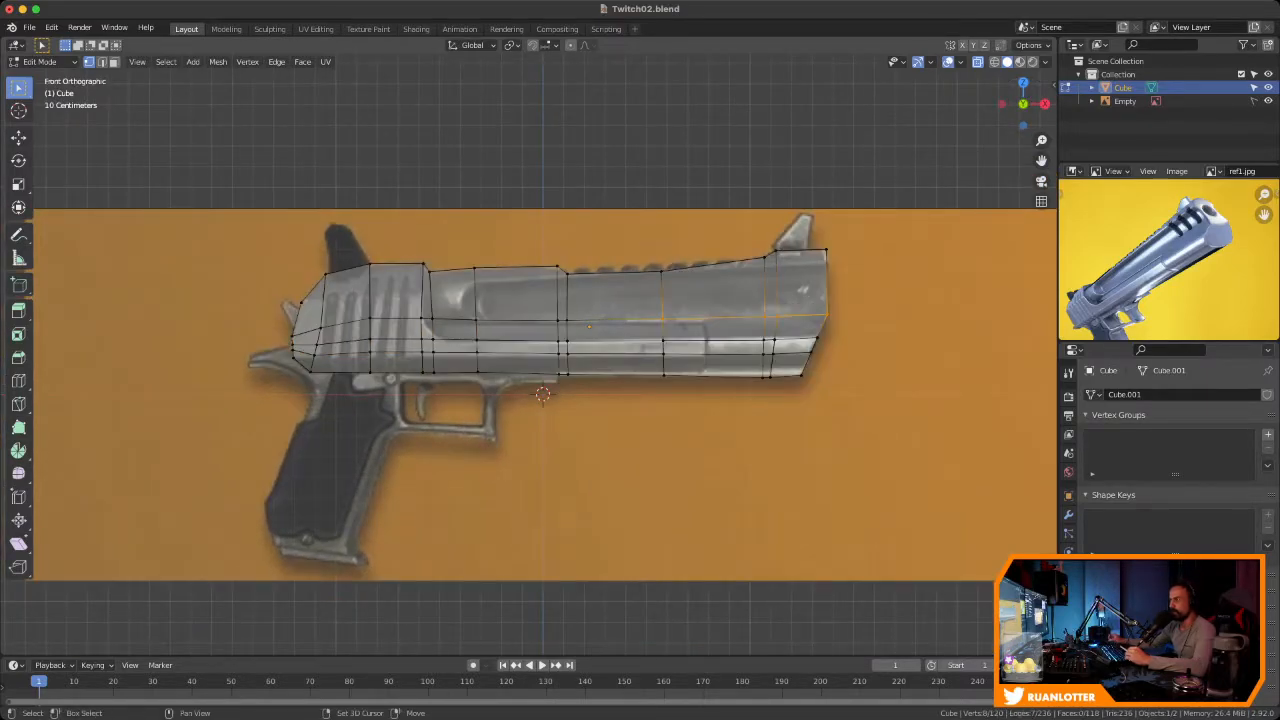
{"action": "key", "text": "b"}
{"action": "left_click_drag", "start_coordinate": [595, 310], "coordinate": [485, 328]}
{"action": "left_click_drag", "start_coordinate": [354, 330], "coordinate": [274, 343]}
{"action": "key", "text": "b"}
{"action": "middle_click_drag", "start_coordinate": [580, 360], "coordinate": [450, 380]}
{"action": "key", "text": "s"}
{"action": "key", "text": "y"}
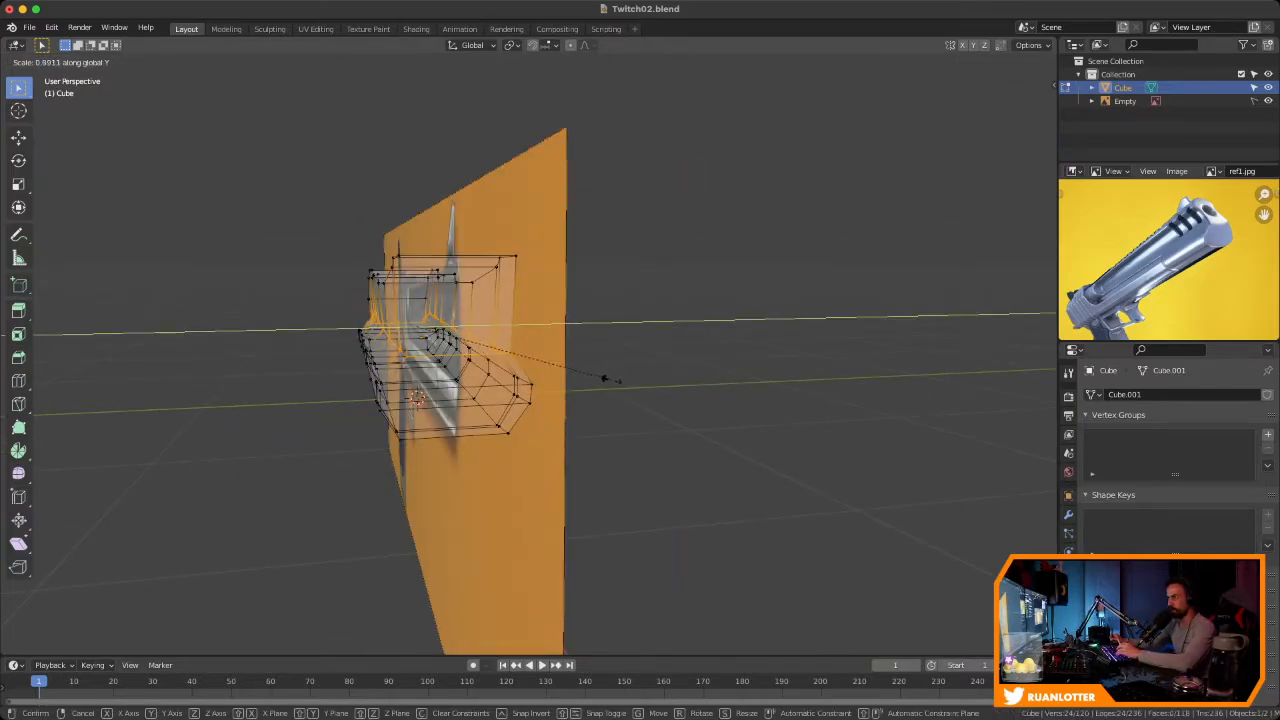
{"action": "left_click", "coordinate": [607, 378]}
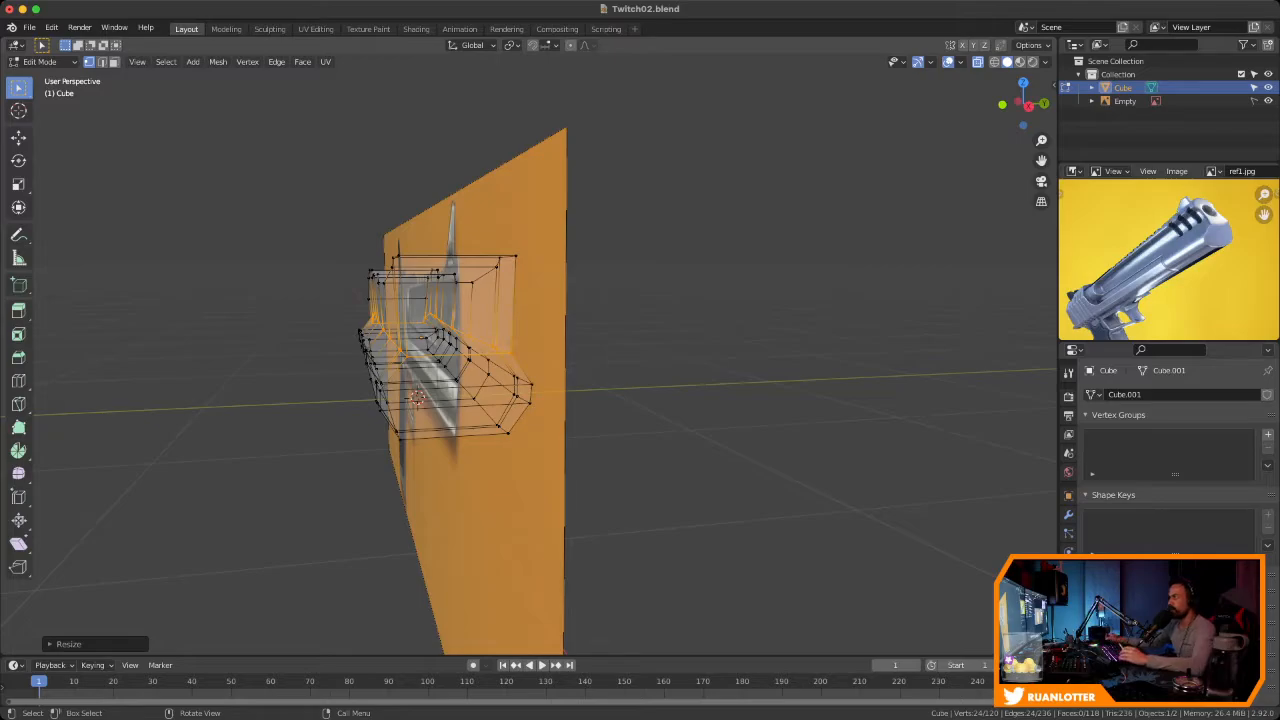
Add a lengthwise loop cut through the upper half of the slide, about midway between the top edge and the narrowed loop
{"action": "left_click", "coordinate": [1028, 105]}
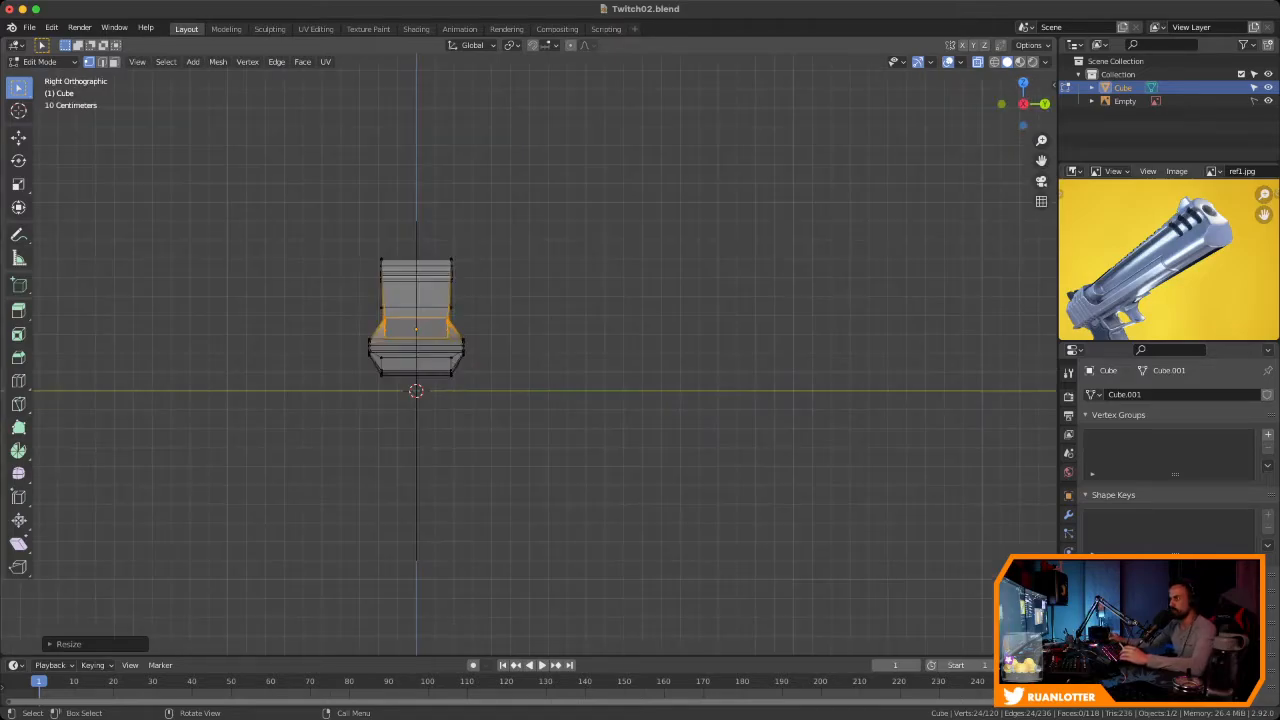
{"action": "middle_click_drag", "start_coordinate": [660, 330], "coordinate": [850, 345]}
{"action": "left_click", "coordinate": [1024, 106]}
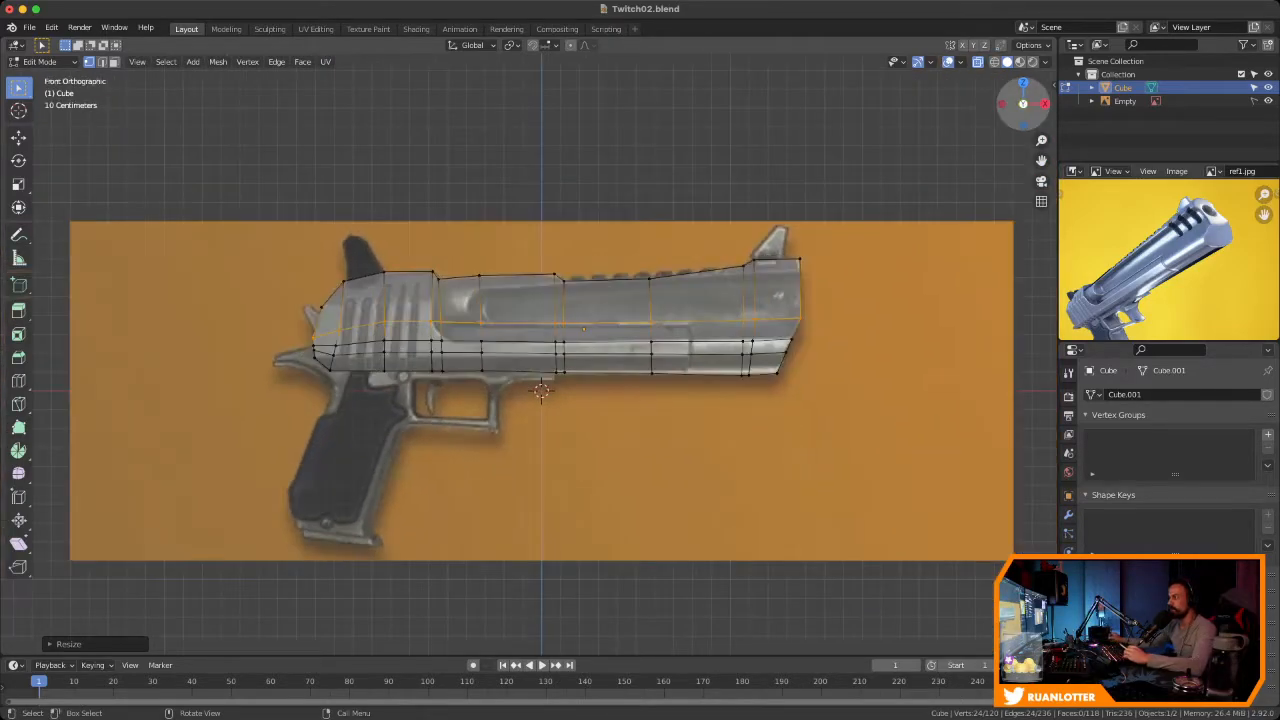
{"action": "scroll", "coordinate": [597, 238], "scroll_direction": "up", "scroll_amount": 3}
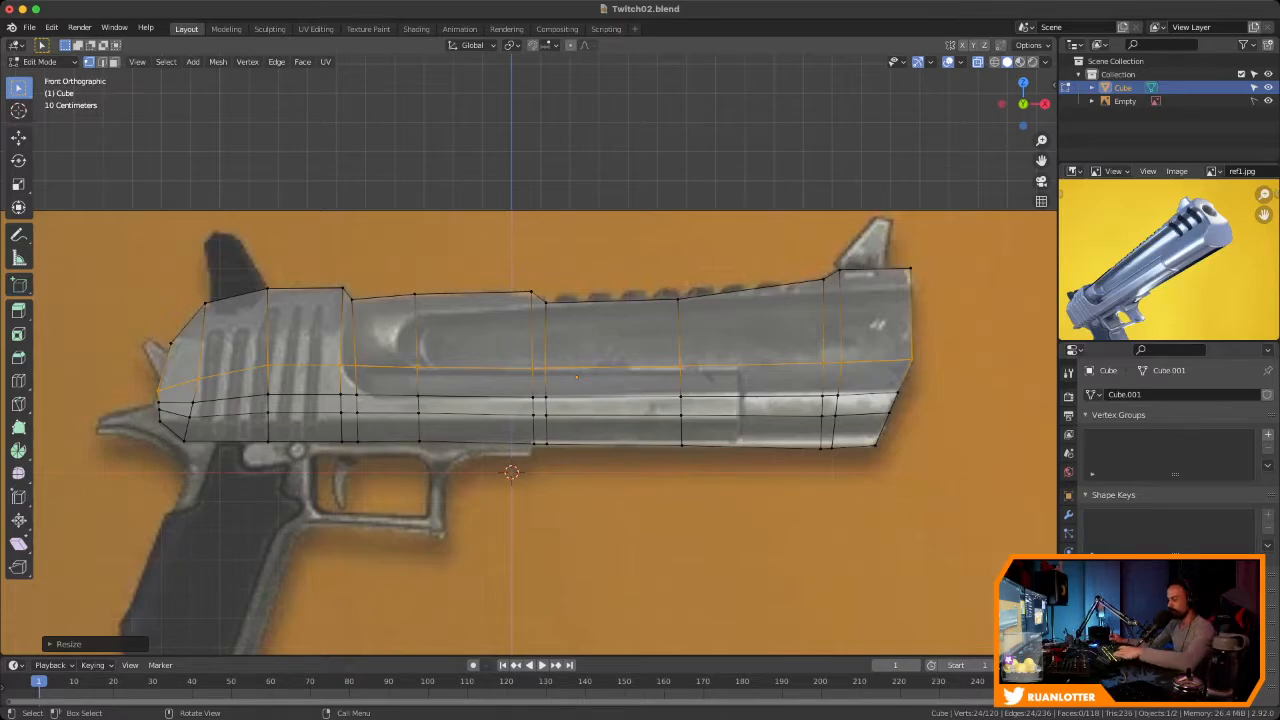
{"action": "key", "text": "ctrl+r"}
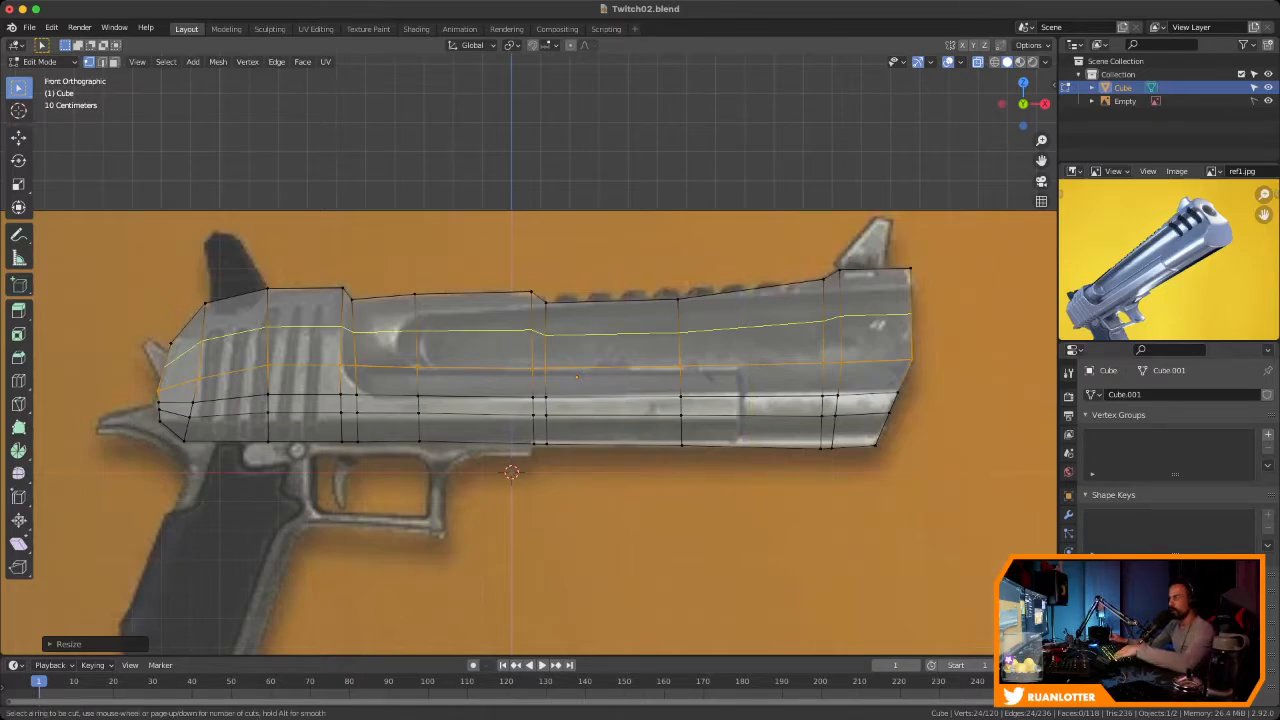
{"action": "left_click", "coordinate": [900, 321]}
{"action": "left_click", "coordinate": [898, 322]}
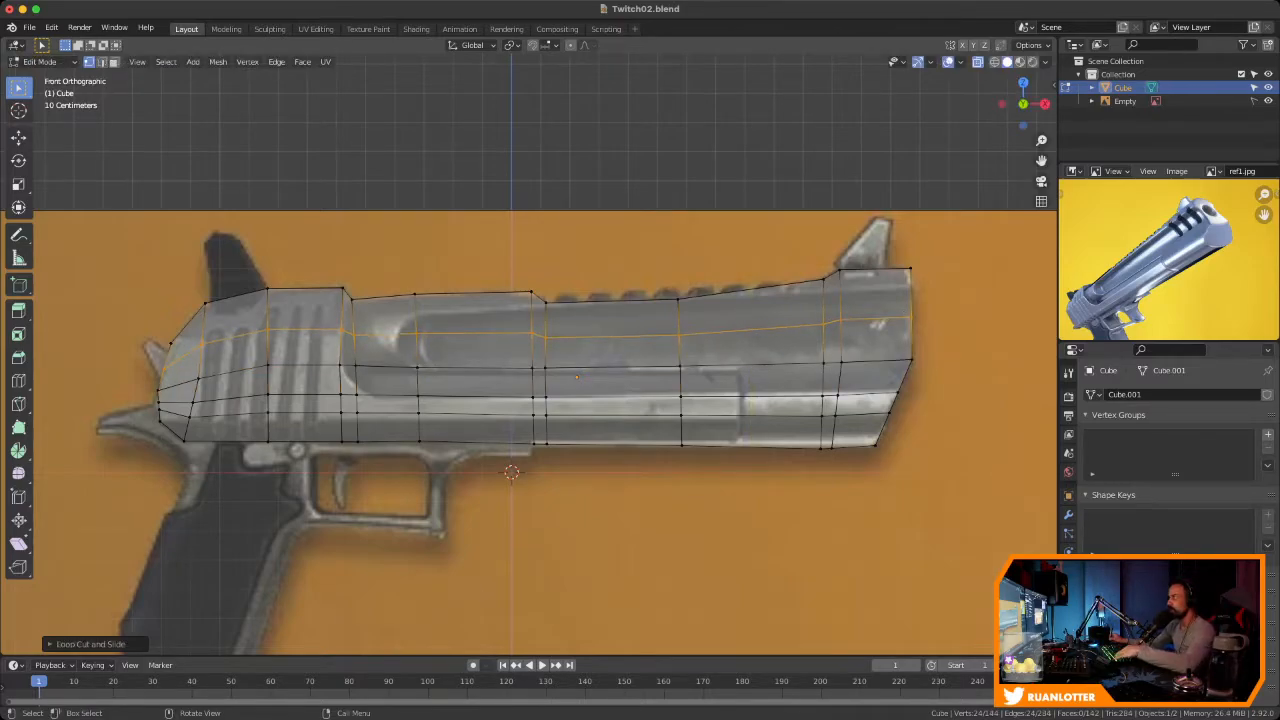
Scale the new upper loop slightly inward along the Y axis to shape the slide's sides
{"action": "middle_click_drag", "start_coordinate": [898, 322], "coordinate": [735, 325]}
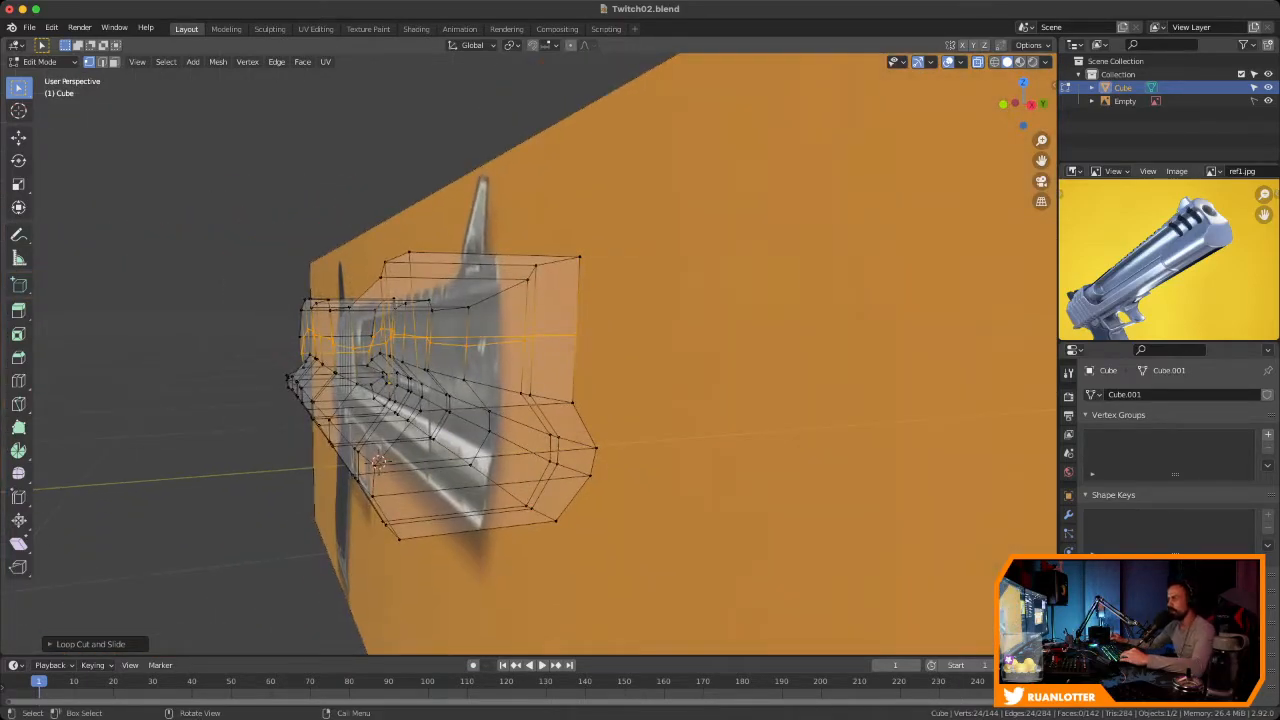
{"action": "mouse_move", "coordinate": [400, 306]}
{"action": "middle_mouse_down"}
{"action": "mouse_move", "coordinate": [470, 310]}
{"action": "mouse_move", "coordinate": [420, 320]}
{"action": "middle_mouse_up"}
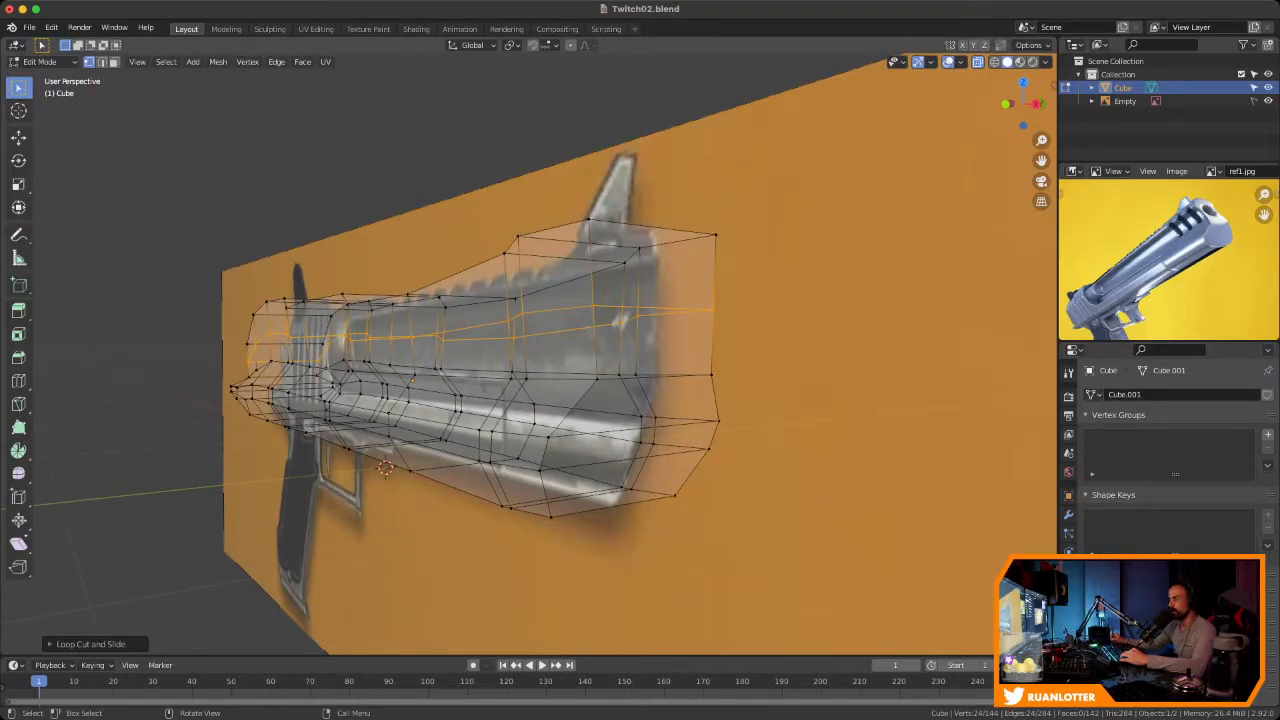
{"action": "middle_click_drag", "start_coordinate": [420, 240], "coordinate": [335, 240]}
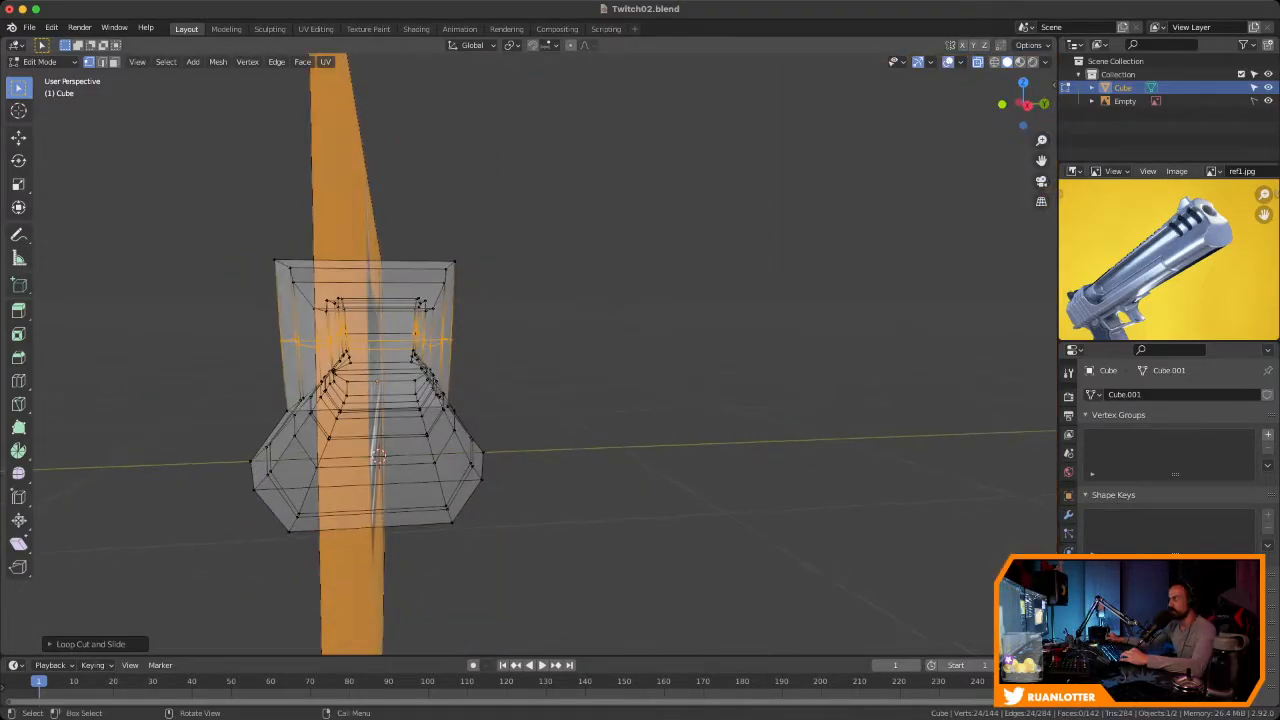
{"action": "left_click", "coordinate": [1027, 104]}
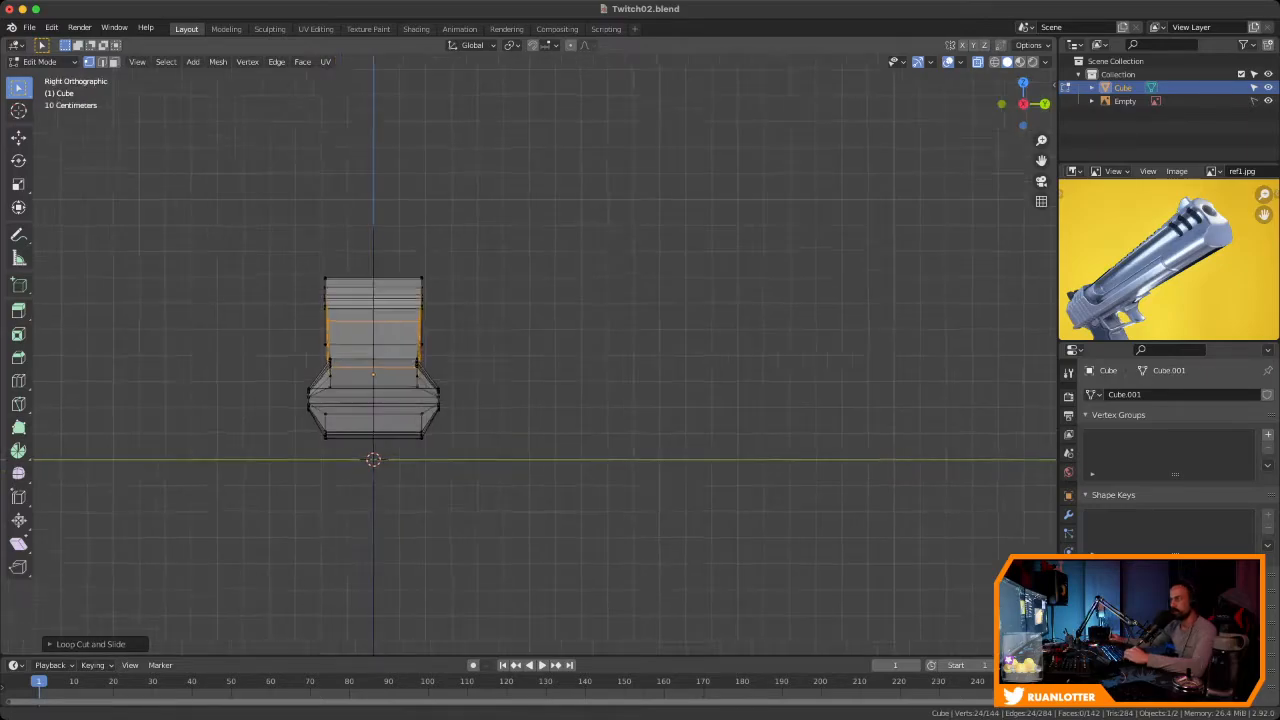
{"action": "scroll", "coordinate": [300, 340], "scroll_direction": "up", "scroll_amount": 4}
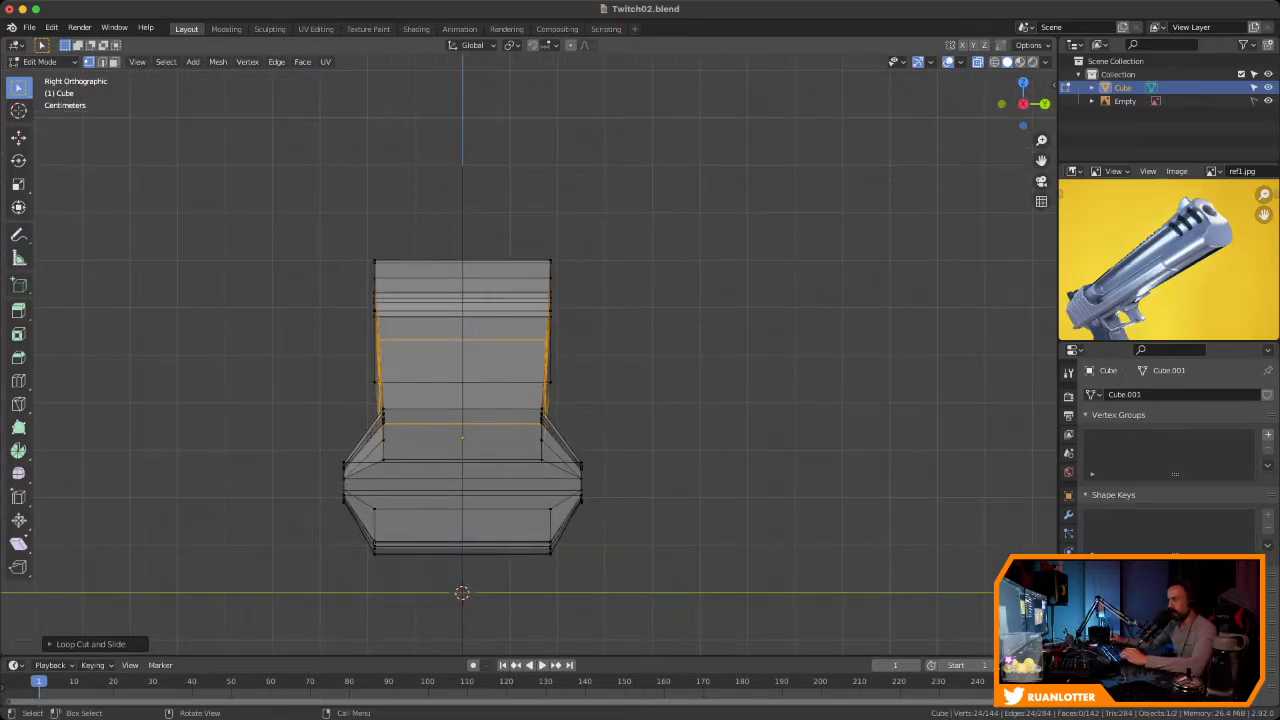
{"action": "key", "text": "s"}
{"action": "right_click", "coordinate": [629, 366]}
{"action": "middle_click_drag", "start_coordinate": [629, 366], "coordinate": [905, 364]}
{"action": "scroll", "coordinate": [692, 368], "scroll_direction": "down", "scroll_amount": 5}
{"action": "middle_click_drag", "start_coordinate": [700, 366], "coordinate": [662, 352]}
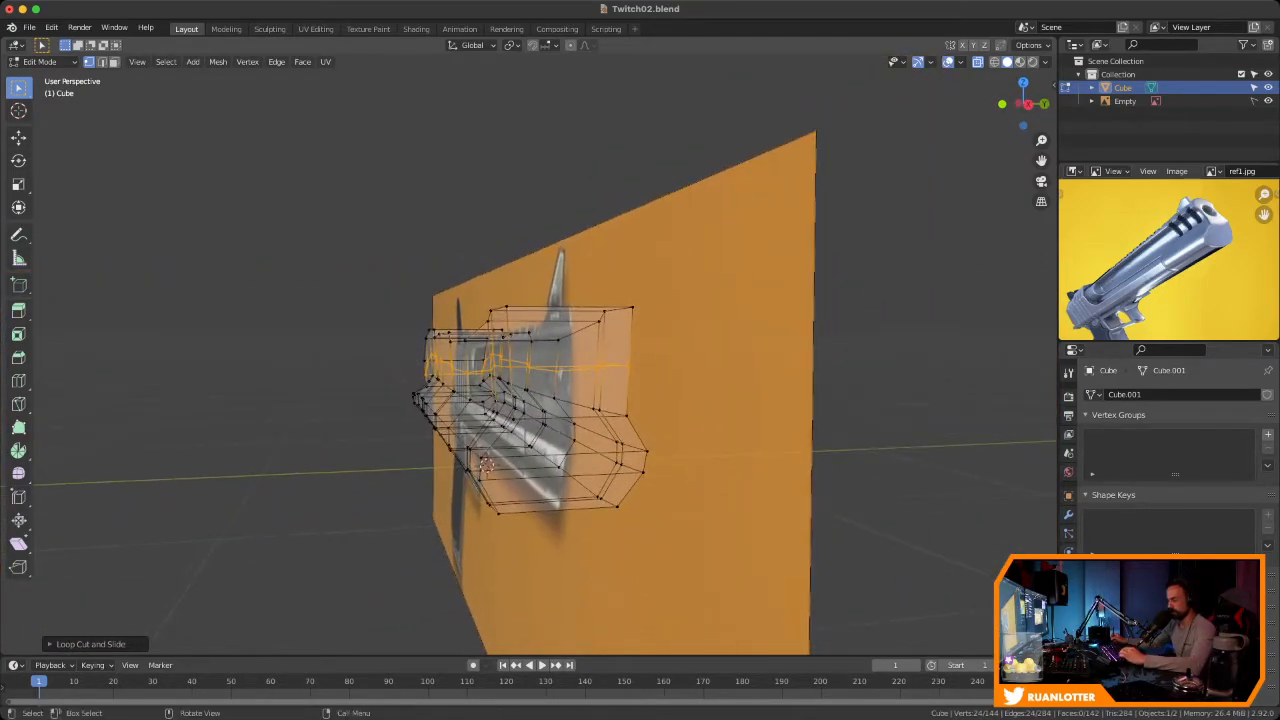
{"action": "key", "text": "s"}
{"action": "key", "text": "y"}
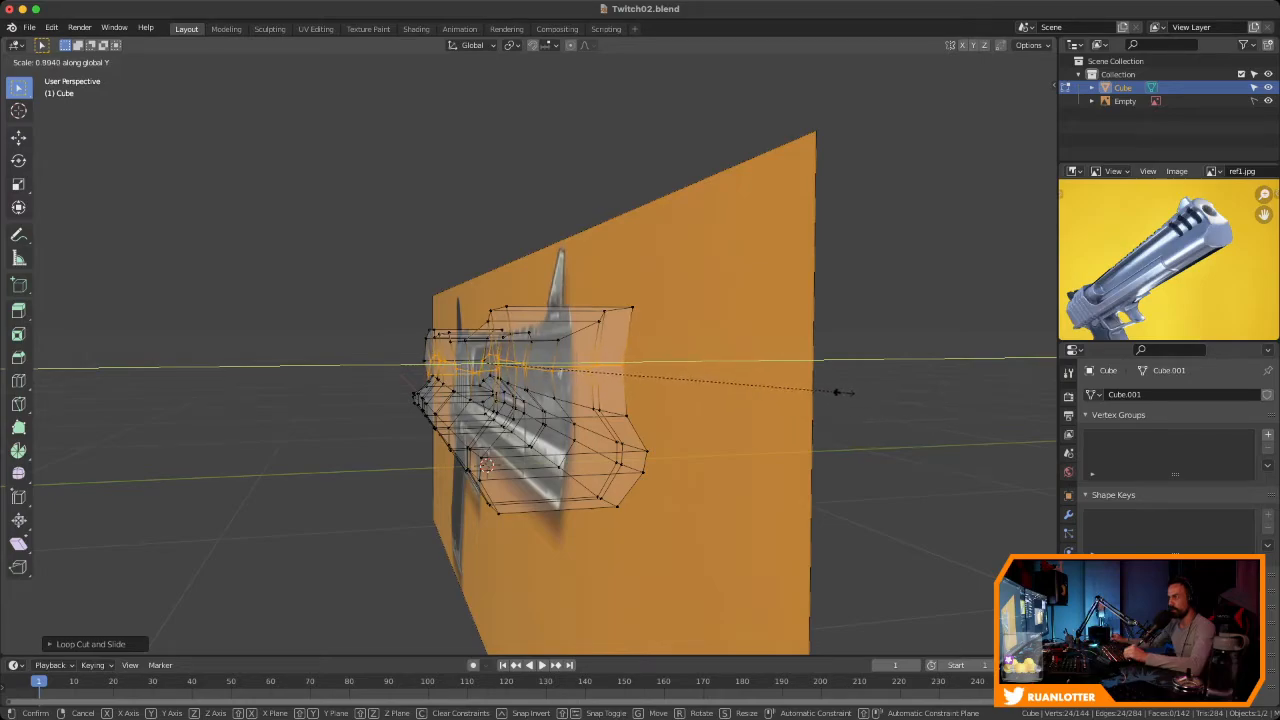
{"action": "left_click", "coordinate": [840, 392]}
Select the two top corner vertices at the muzzle and scale them together along Y to about 0.36
{"action": "middle_click_drag", "start_coordinate": [840, 392], "coordinate": [590, 392]}
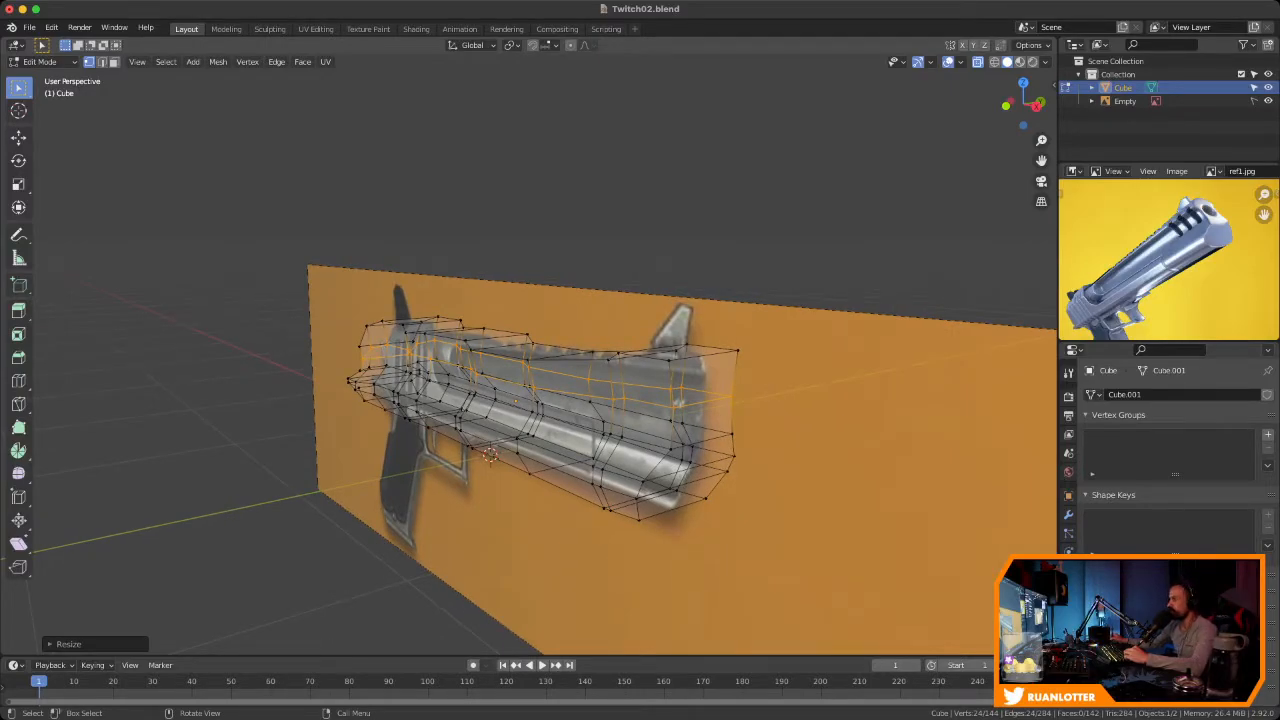
{"action": "middle_click_drag", "start_coordinate": [620, 440], "coordinate": [595, 370], "text": "ctrl"}
{"action": "left_click", "coordinate": [671, 355]}
{"action": "left_click", "coordinate": [778, 340], "text": "shift"}
{"action": "middle_click_drag", "start_coordinate": [778, 340], "coordinate": [732, 338]}
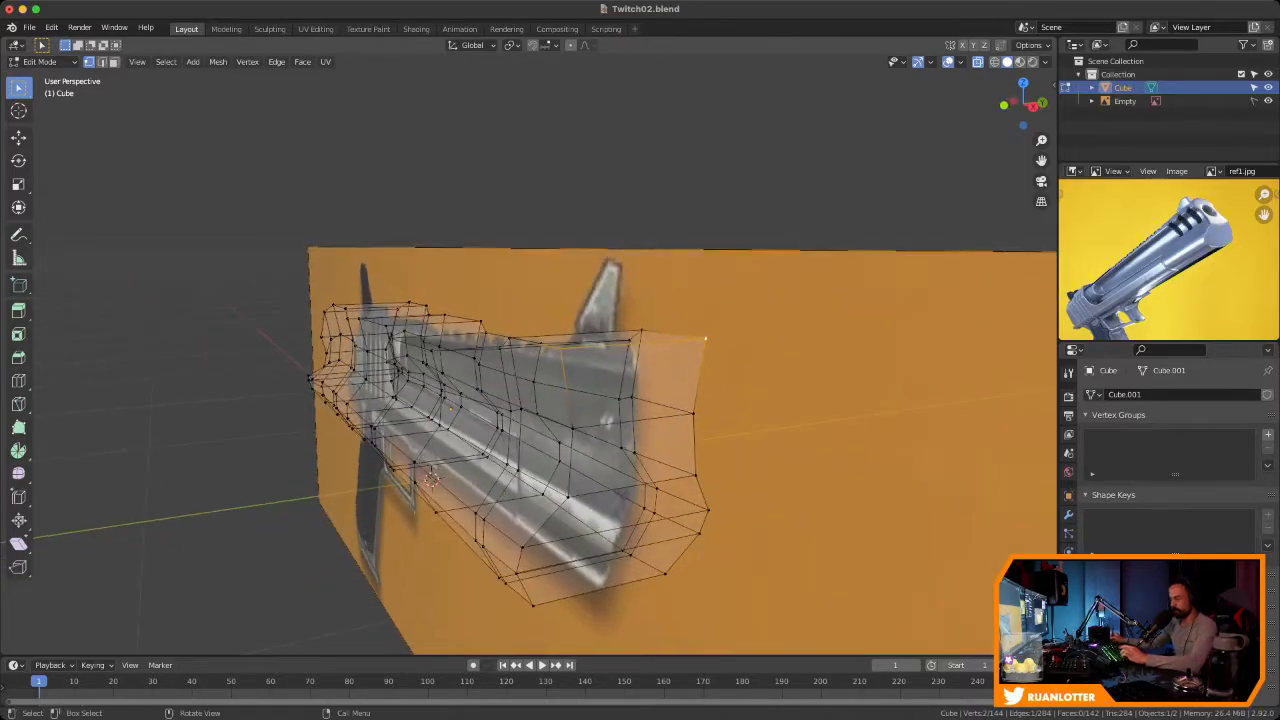
{"action": "key", "text": "s"}
{"action": "key", "text": "y"}
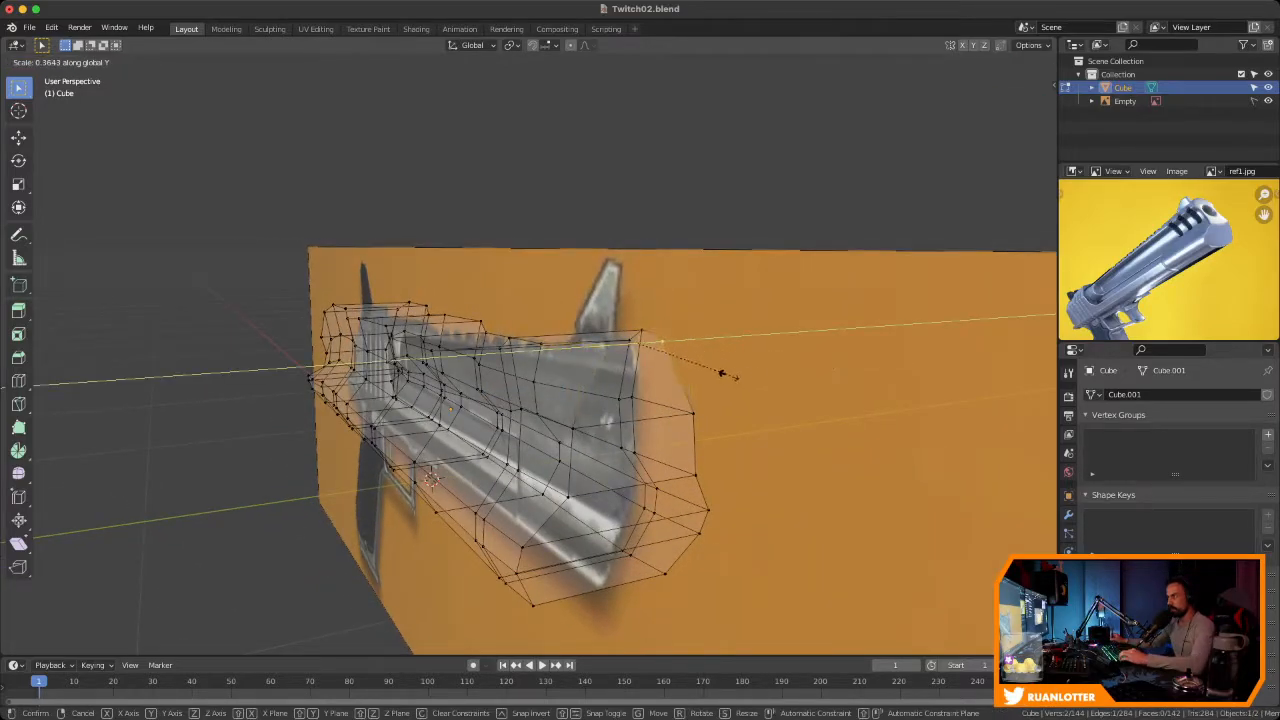
{"action": "left_click", "coordinate": [723, 371]}
Inspect the solid slide in Object Mode with X-ray off and the reference image temporarily hidden
{"action": "mouse_move", "coordinate": [723, 371]}
{"action": "middle_mouse_down"}
{"action": "mouse_move", "coordinate": [590, 364]}
{"action": "mouse_move", "coordinate": [842, 366]}
{"action": "mouse_move", "coordinate": [618, 369]}
{"action": "mouse_move", "coordinate": [818, 340]}
{"action": "mouse_move", "coordinate": [860, 366]}
{"action": "mouse_move", "coordinate": [942, 382]}
{"action": "mouse_move", "coordinate": [846, 368]}
{"action": "mouse_move", "coordinate": [820, 370]}
{"action": "mouse_move", "coordinate": [880, 372]}
{"action": "mouse_move", "coordinate": [720, 378]}
{"action": "middle_mouse_up"}
{"action": "left_click", "coordinate": [1268, 101]}
{"action": "key", "text": "Tab"}
{"action": "key", "text": "alt+z"}
{"action": "scroll", "coordinate": [704, 358], "scroll_direction": "down", "scroll_amount": 1}
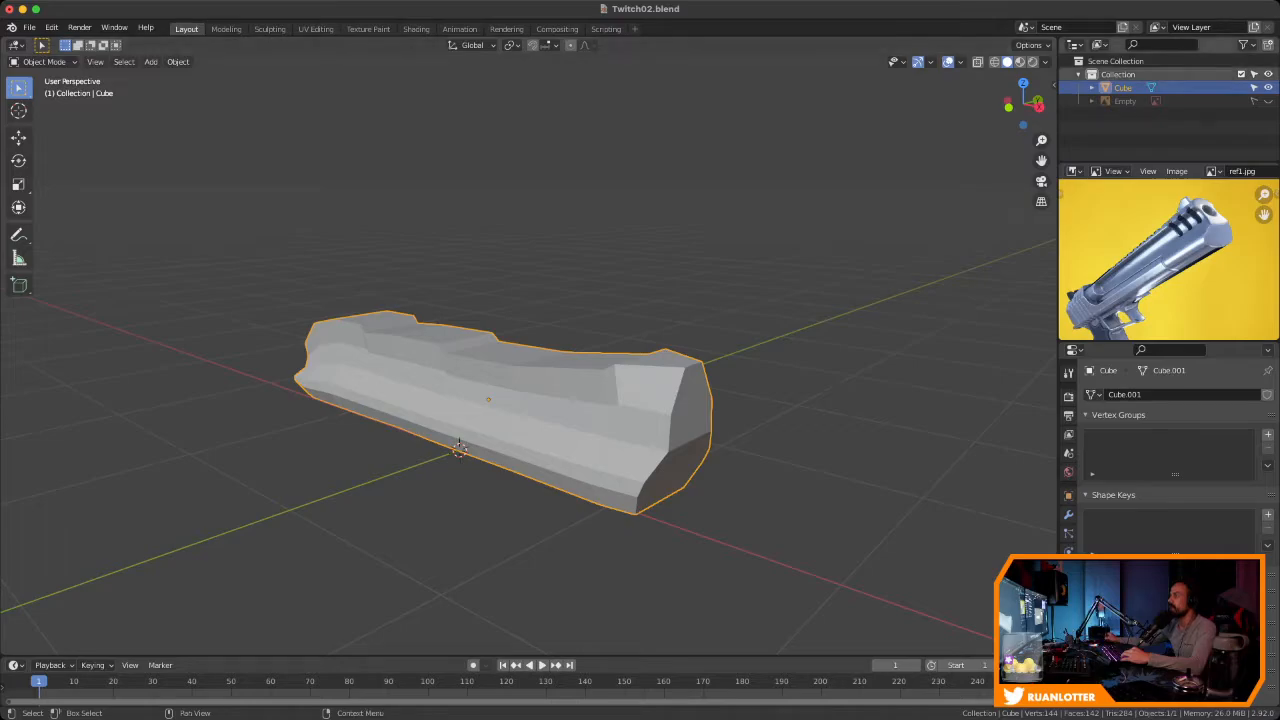
{"action": "left_click", "coordinate": [1268, 101]}
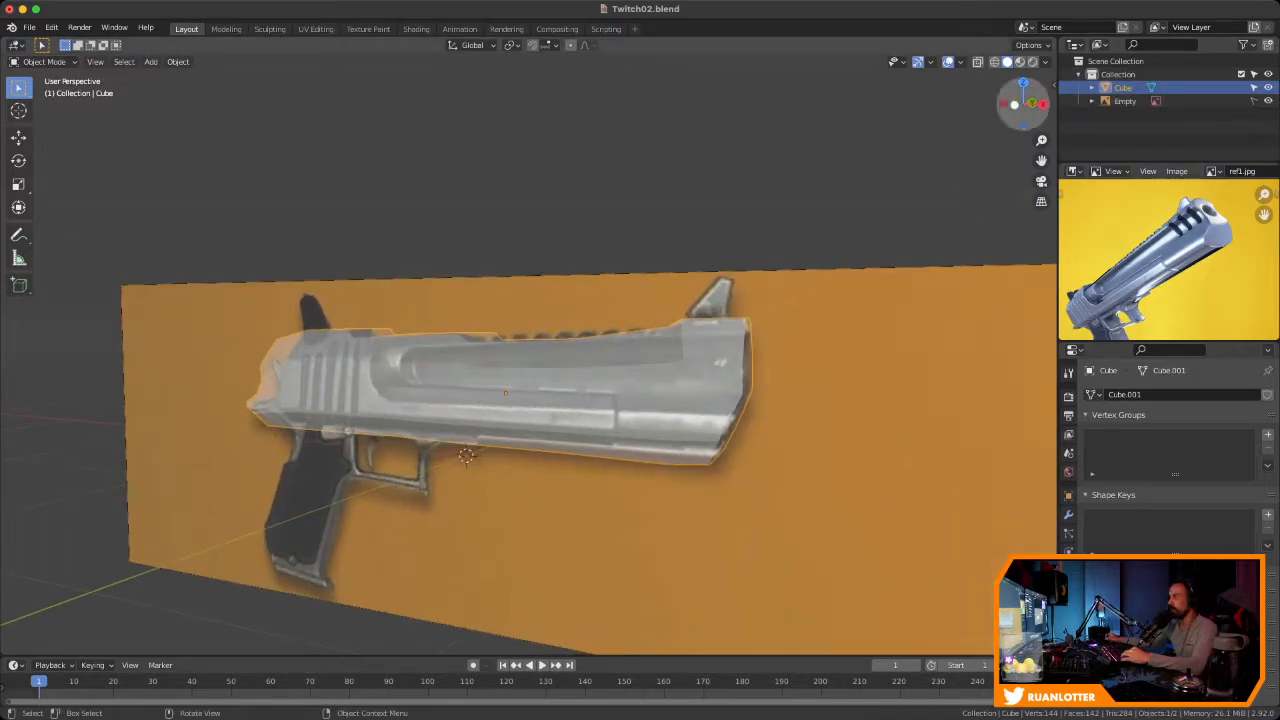
Compare the slide with the background reference in front view and with the muzzle in the reference picture
{"action": "left_click", "coordinate": [1014, 105]}
{"action": "scroll", "coordinate": [528, 355], "scroll_direction": "up", "scroll_amount": 1}
{"action": "middle_click_drag", "start_coordinate": [640, 380], "coordinate": [664, 369], "text": "shift"}
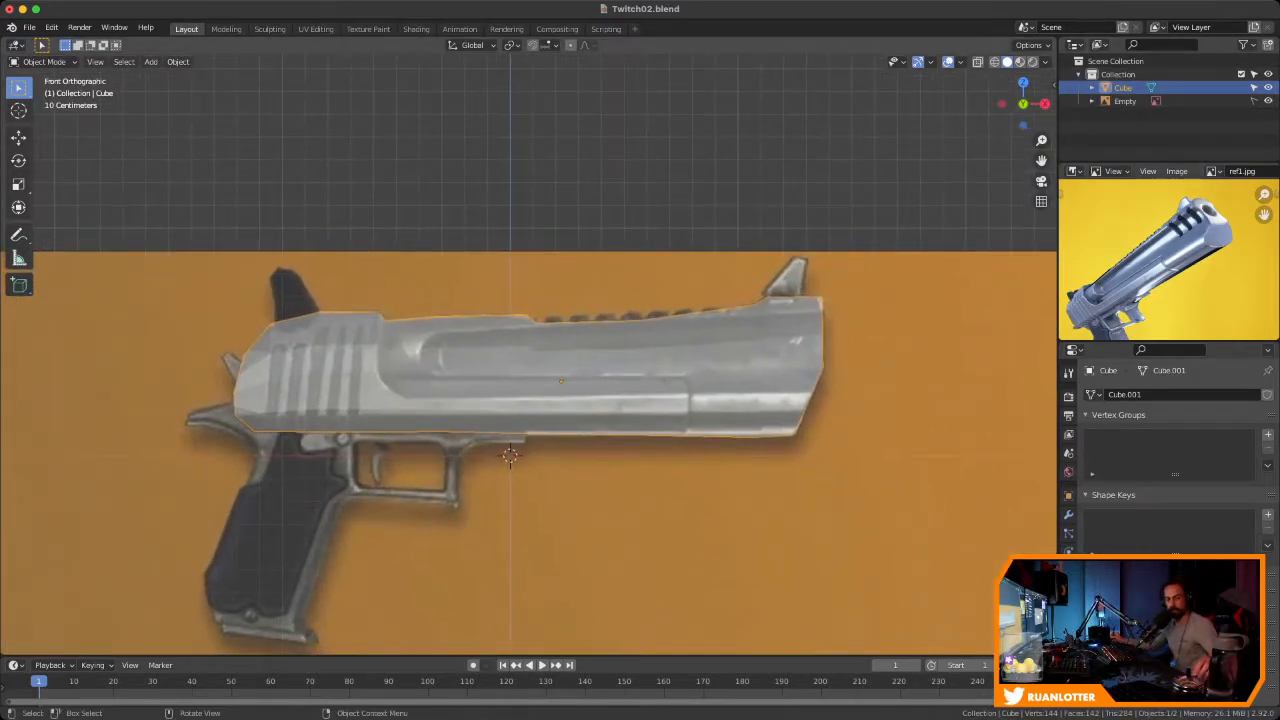
{"action": "middle_click_drag", "start_coordinate": [1170, 246], "coordinate": [1151, 273]}
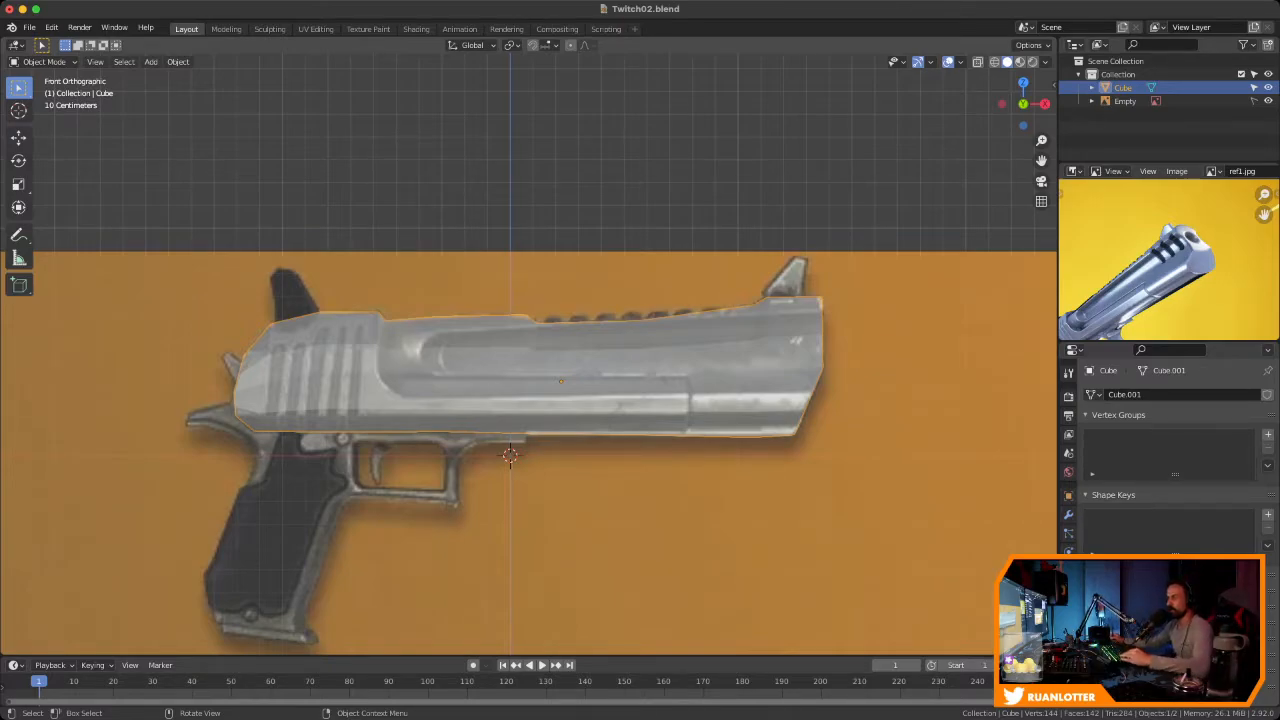
{"action": "mouse_move", "coordinate": [528, 370]}
{"action": "middle_mouse_down", "text": "ctrl"}
{"action": "mouse_move", "coordinate": [528, 345]}
{"action": "mouse_move", "coordinate": [600, 345]}
{"action": "mouse_move", "coordinate": [525, 345]}
{"action": "middle_mouse_up", "text": "ctrl"}
{"action": "middle_click_drag", "start_coordinate": [525, 345], "coordinate": [430, 350], "text": "ctrl"}
{"action": "middle_click_drag", "start_coordinate": [430, 350], "coordinate": [540, 370], "text": "ctrl"}
In Edit Mode, examine the slide's topology around the muzzle against a close-up of the muzzle in the reference picture
{"action": "key", "text": "Tab"}
{"action": "left_click", "coordinate": [1011, 106]}
{"action": "middle_click_drag", "start_coordinate": [540, 370], "coordinate": [674, 333], "text": "shift"}
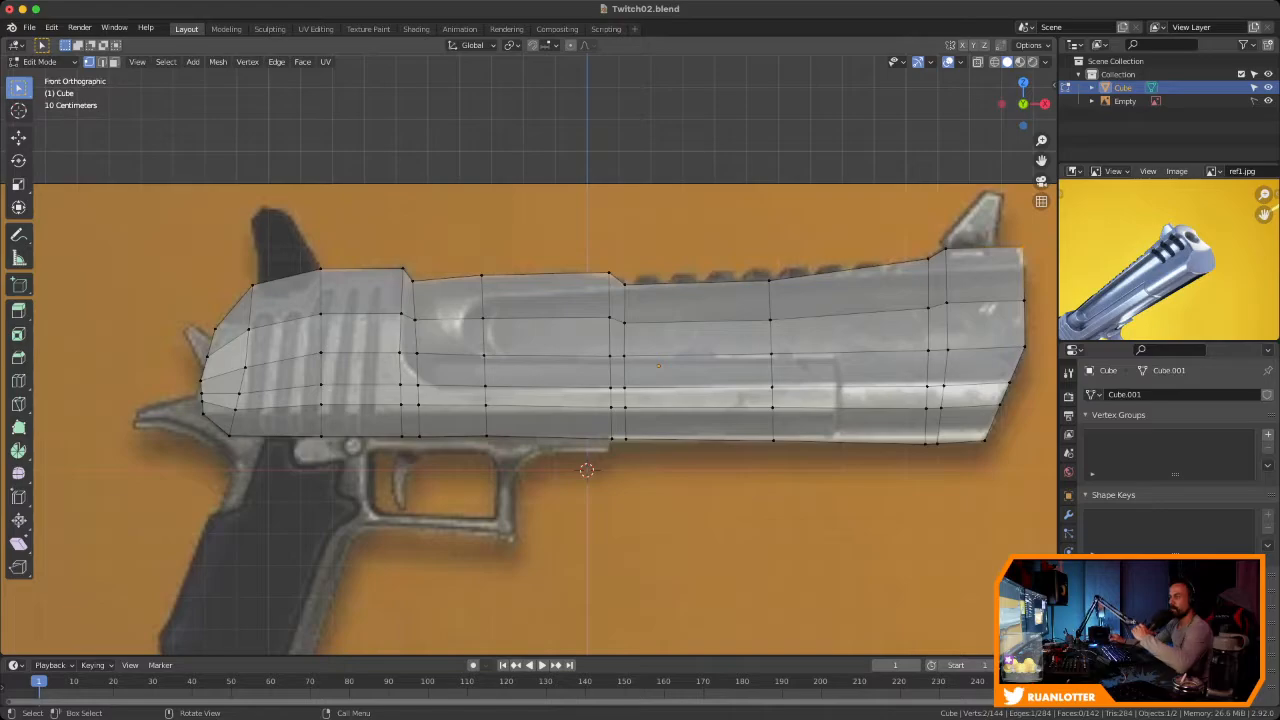
{"action": "middle_click_drag", "start_coordinate": [640, 360], "coordinate": [734, 358], "text": "shift"}
{"action": "middle_click_drag", "start_coordinate": [680, 468], "coordinate": [288, 529], "text": "shift"}
{"action": "middle_click_drag", "start_coordinate": [529, 360], "coordinate": [380, 300], "text": "shift"}
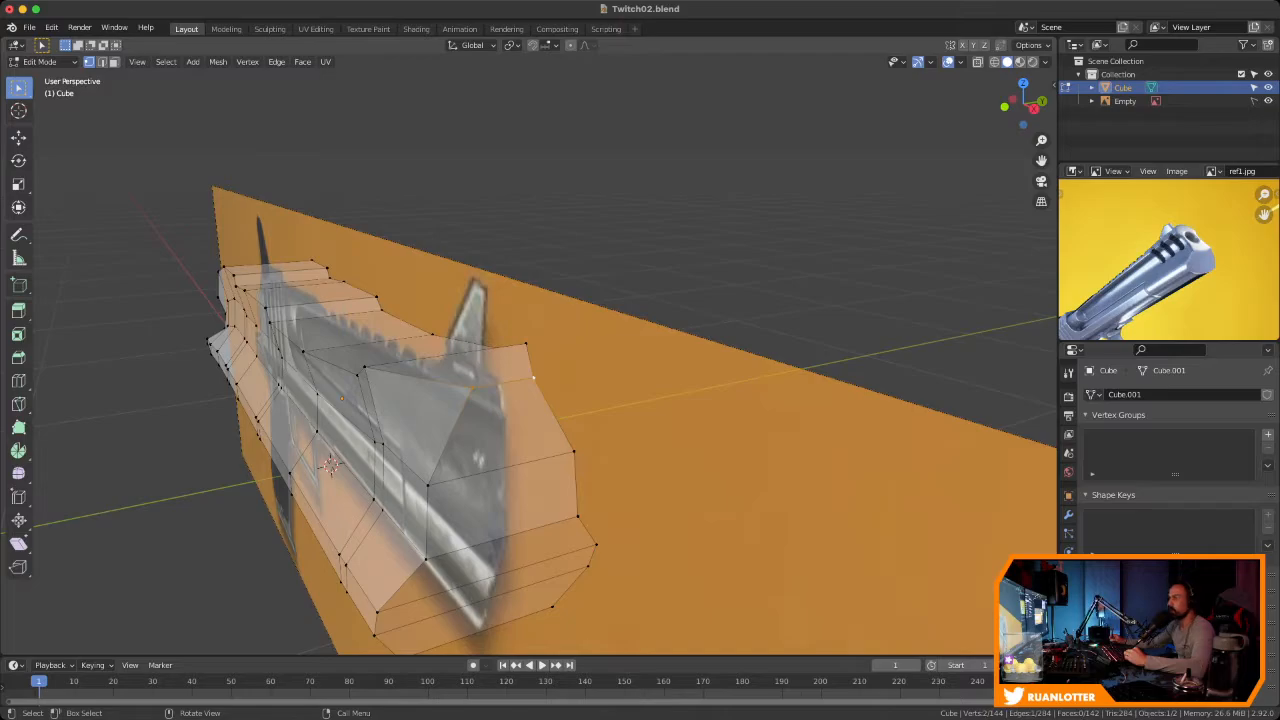
{"action": "scroll", "coordinate": [1170, 265], "scroll_direction": "up", "scroll_amount": 5}
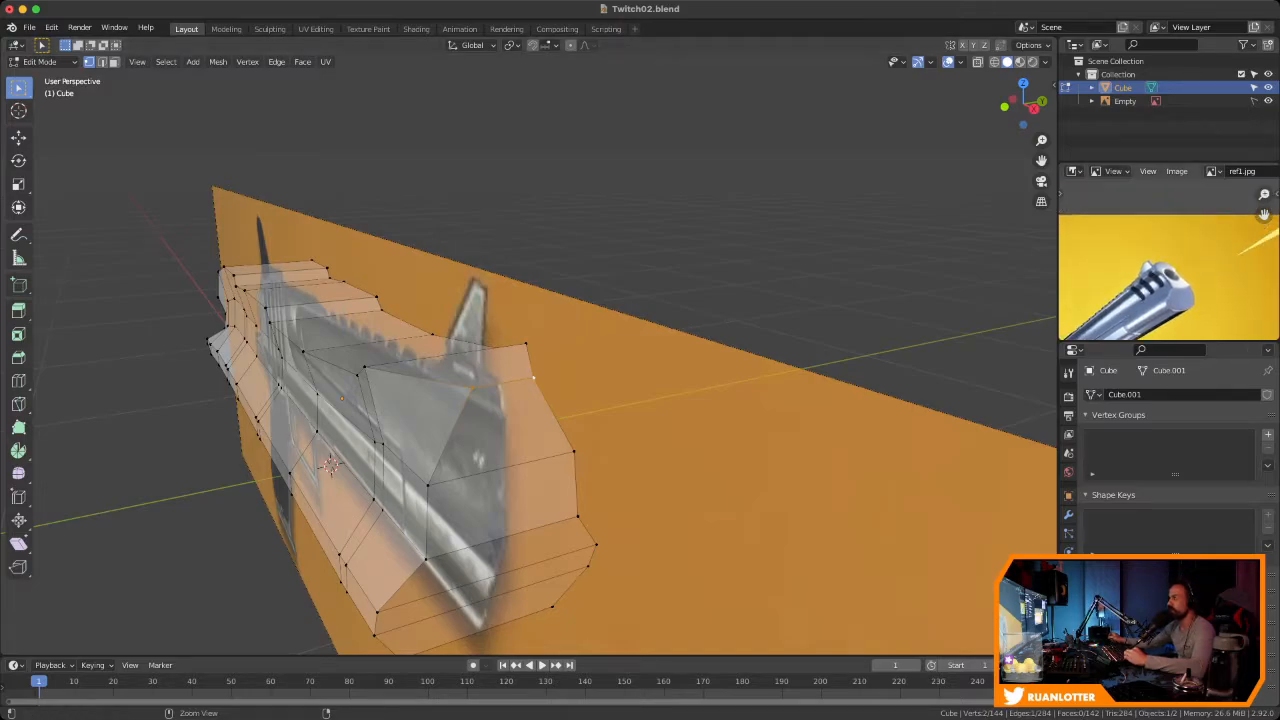
{"action": "middle_click_drag", "start_coordinate": [1165, 290], "coordinate": [1180, 260]}
{"action": "mouse_move", "coordinate": [1180, 260]}
{"action": "middle_mouse_down", "text": "ctrl"}
{"action": "mouse_move", "coordinate": [1180, 235]}
{"action": "mouse_move", "coordinate": [1165, 270]}
{"action": "middle_mouse_up", "text": "ctrl"}
{"action": "middle_click_drag", "start_coordinate": [600, 400], "coordinate": [690, 390]}
{"action": "middle_click_drag", "start_coordinate": [690, 390], "coordinate": [612, 358], "text": "ctrl"}
Apply the slide's scale in Object Mode and return to Edit Mode
{"action": "key", "text": "Tab"}
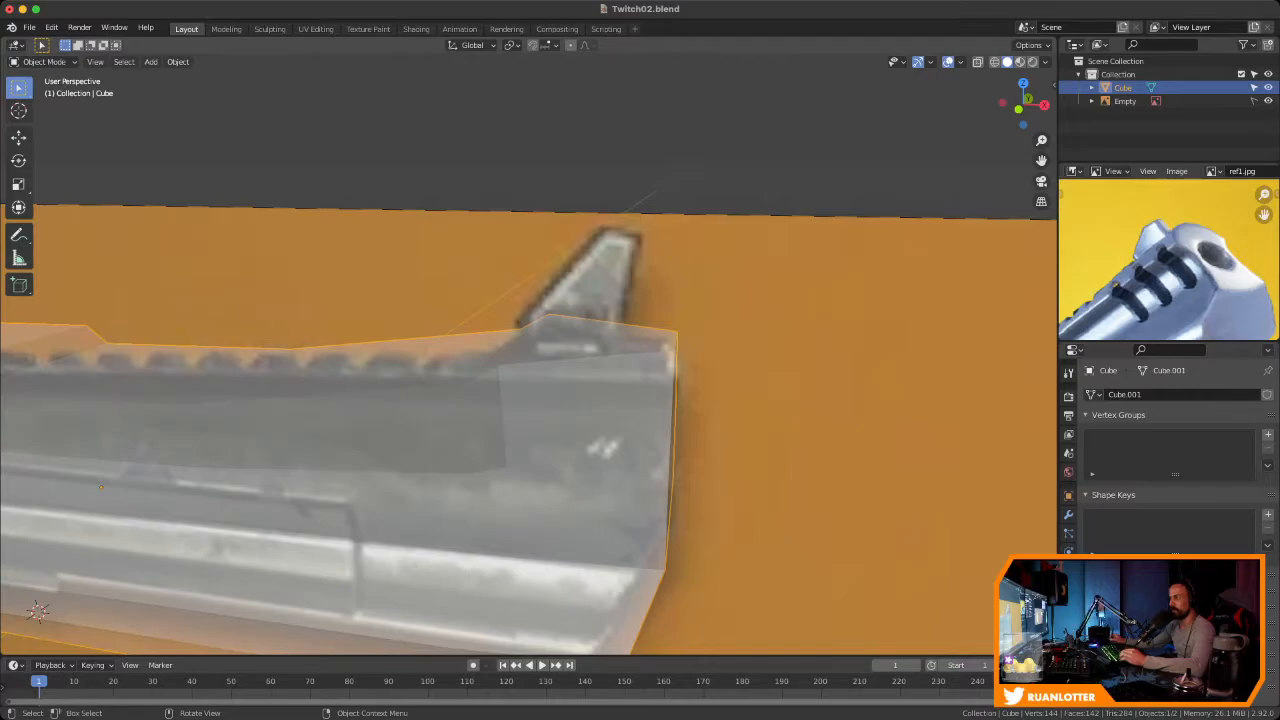
{"action": "left_click", "coordinate": [178, 61]}
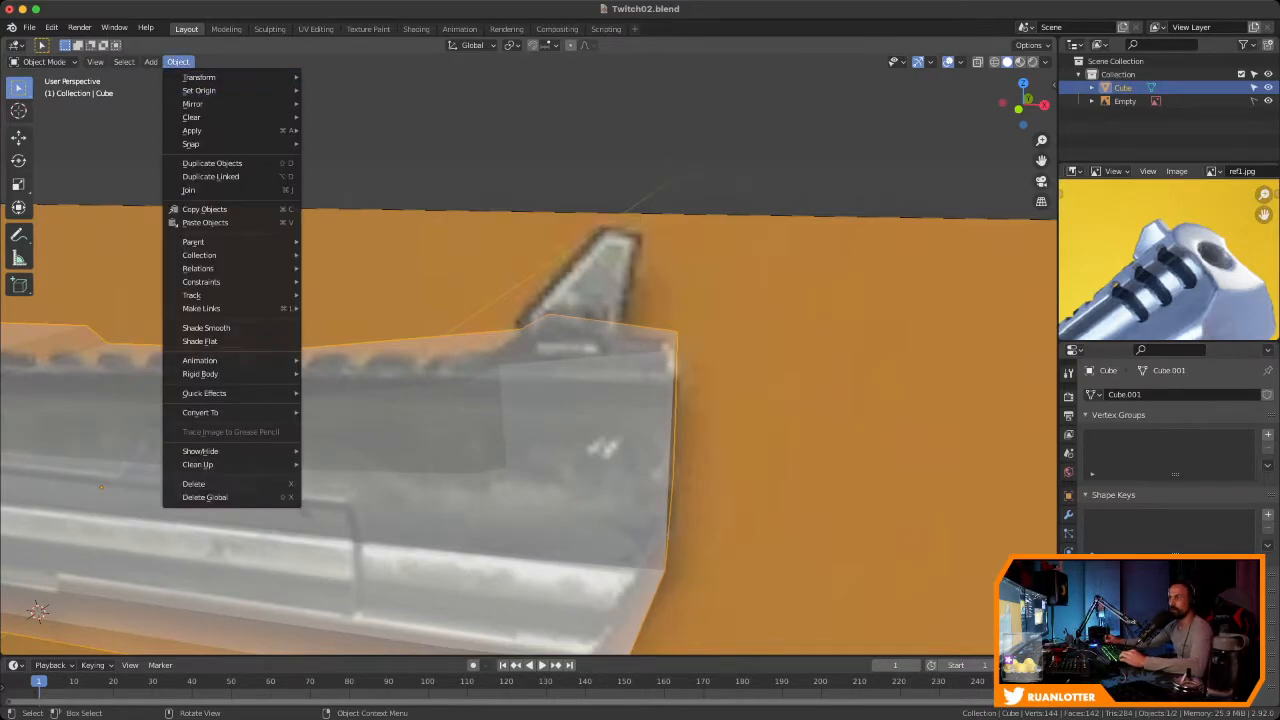
{"action": "mouse_move", "coordinate": [200, 128]}
{"action": "left_click", "coordinate": [330, 157]}
{"action": "key", "text": "Tab"}
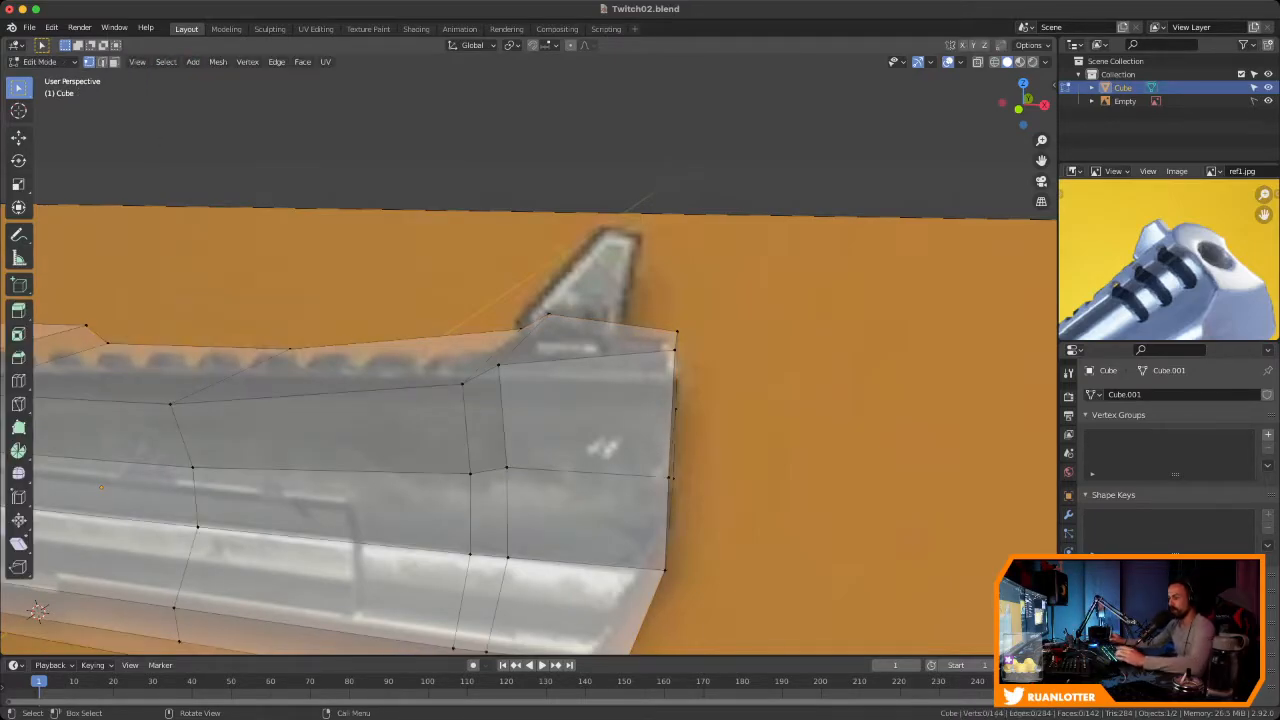
Inset the top face at the muzzle end of the slide, beneath the front sight
{"action": "middle_click_drag", "start_coordinate": [100, 487], "coordinate": [188, 467]}
{"action": "key", "text": "i"}
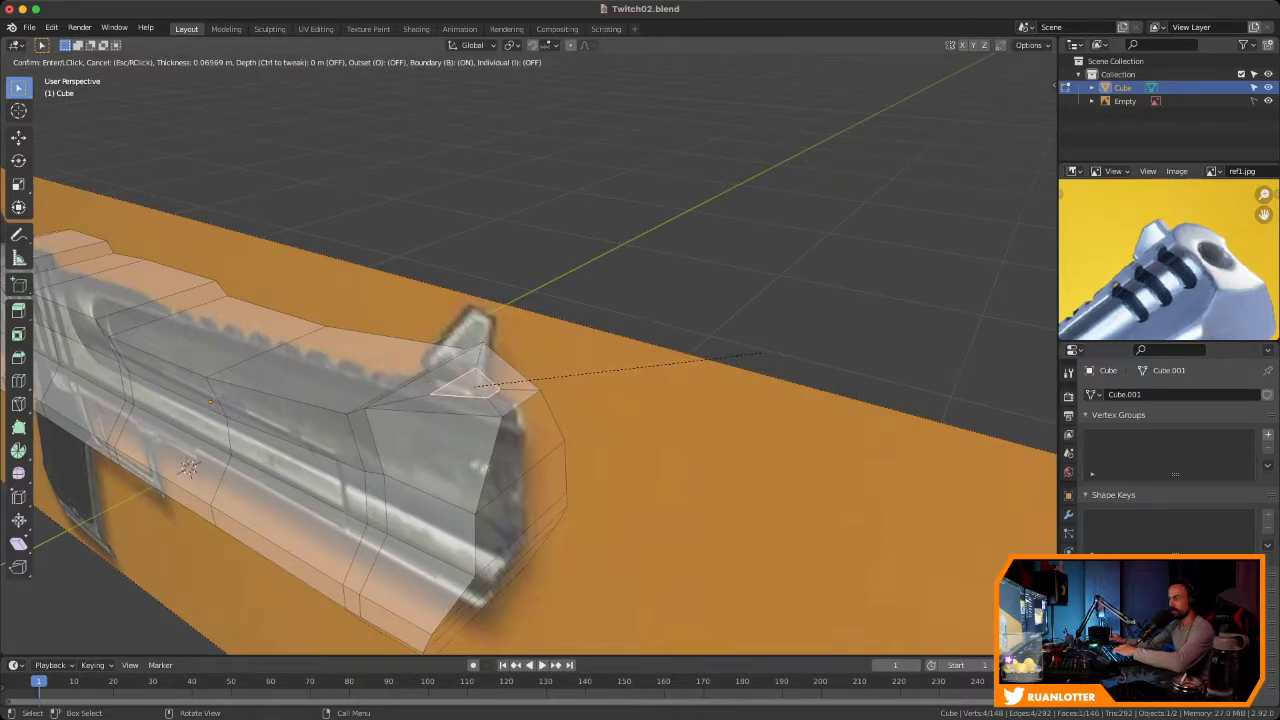
{"action": "key", "text": "Return"}
Move the rear edge of the inset face backward along X and narrow it along Y to about half its width
{"action": "key", "text": "2"}
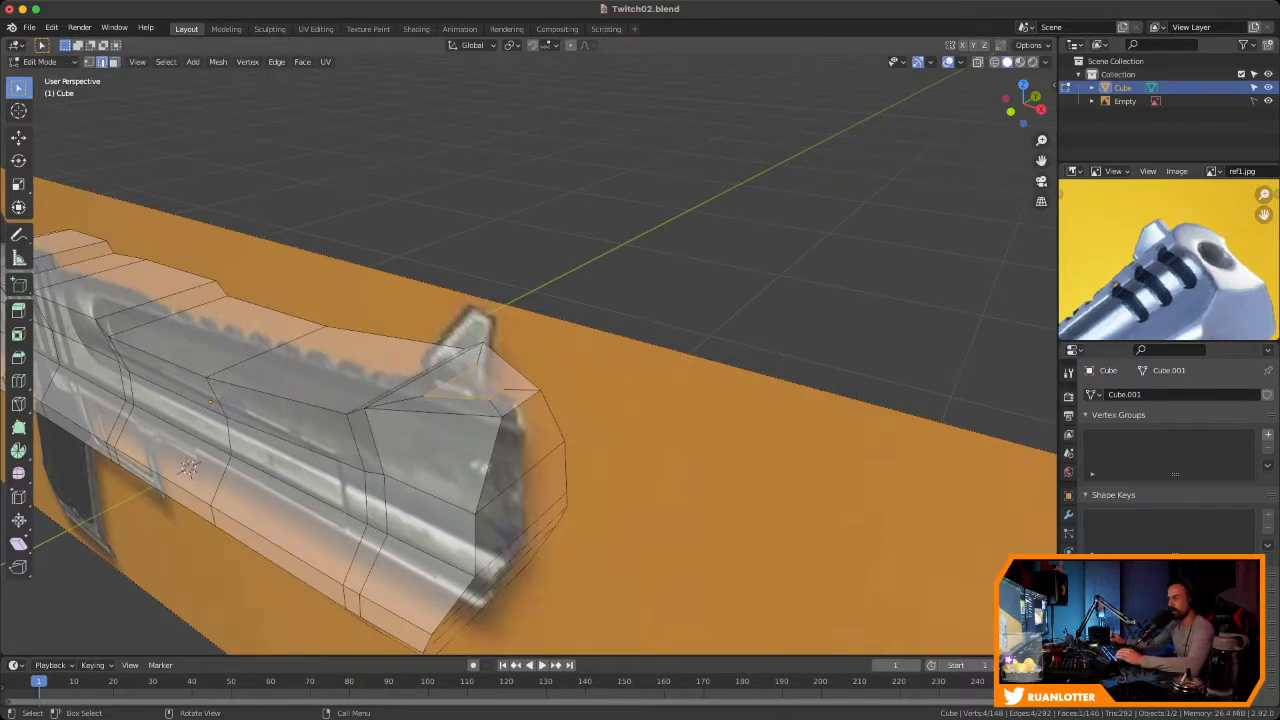
{"action": "key", "text": "g"}
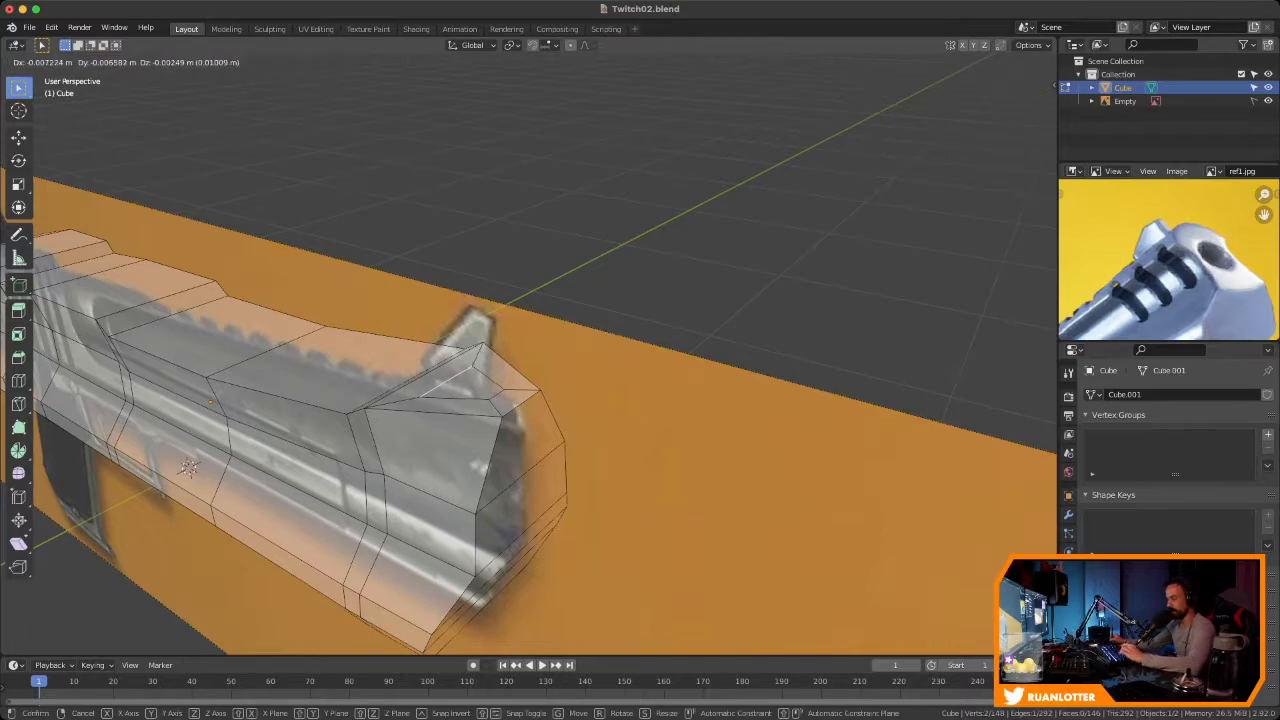
{"action": "key", "text": "x"}
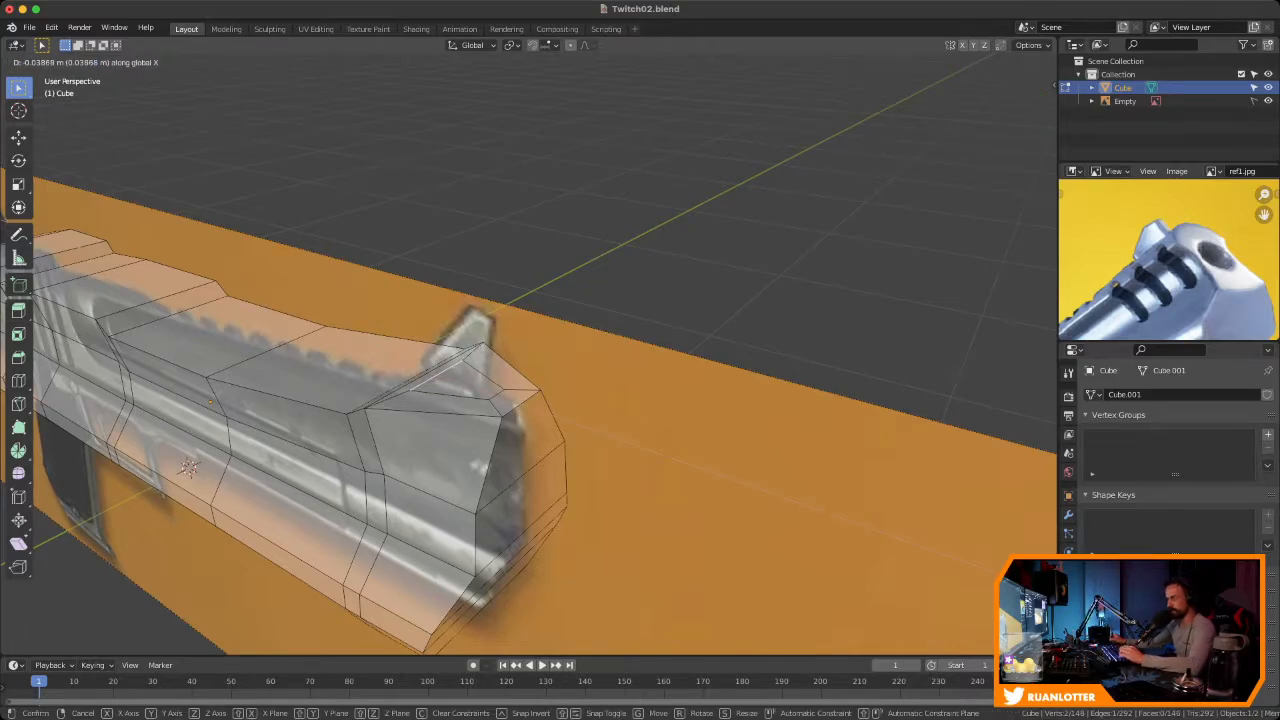
{"action": "key", "text": "Return"}
{"action": "key", "text": "s"}
{"action": "key", "text": "y"}
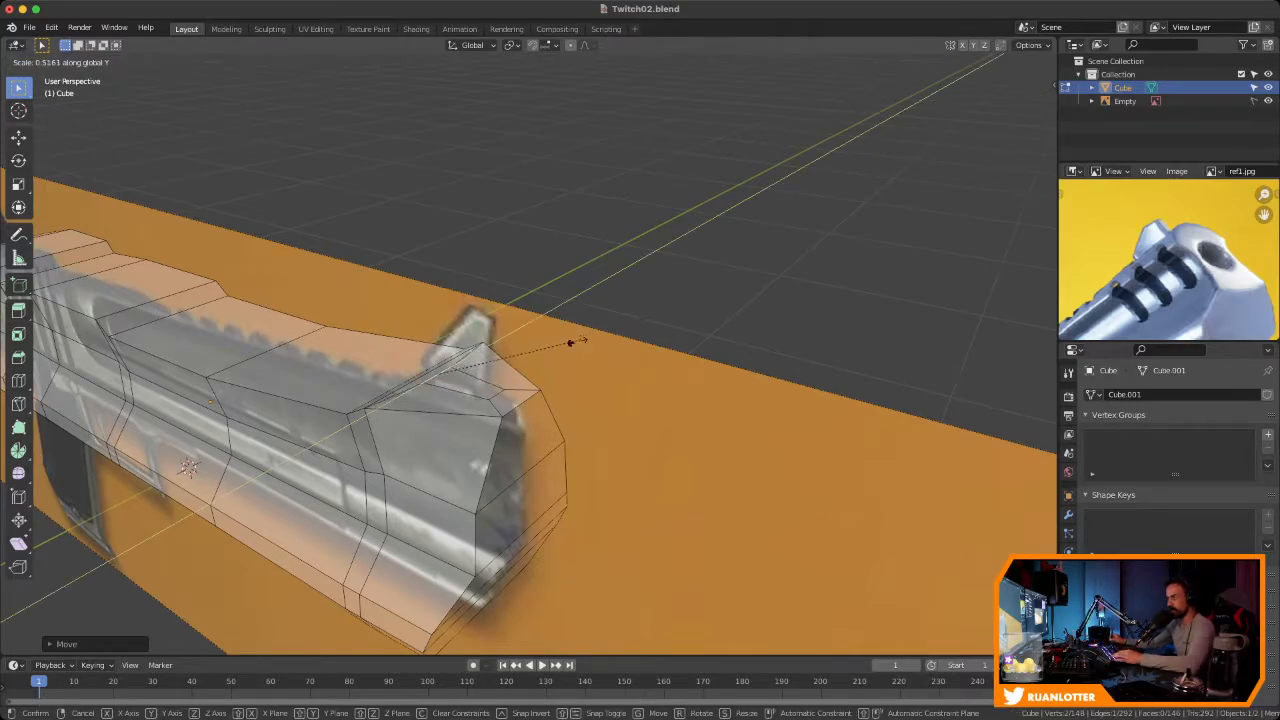
{"action": "key", "text": "Return"}
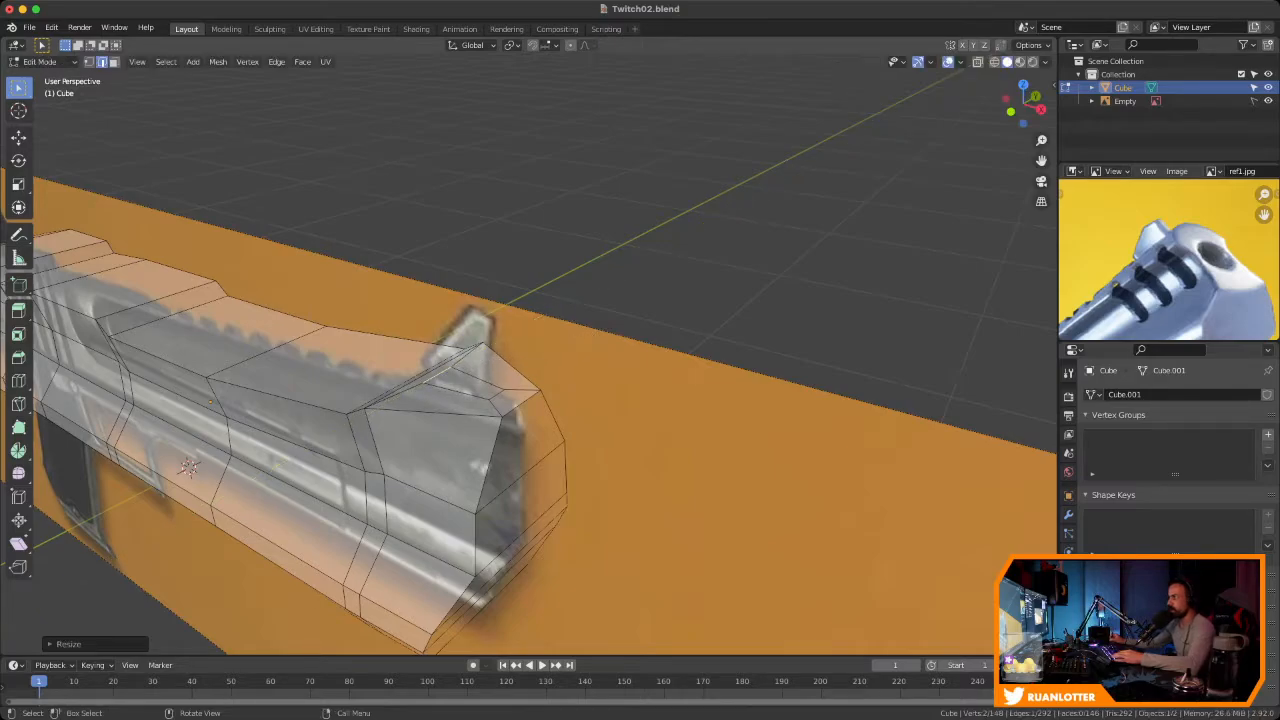
Extrude the inset face on the muzzle's top upward to the height of the front sight in the reference
{"action": "middle_click_drag", "start_coordinate": [540, 390], "coordinate": [576, 378]}
{"action": "key", "text": "3"}
{"action": "left_click", "coordinate": [512, 376]}
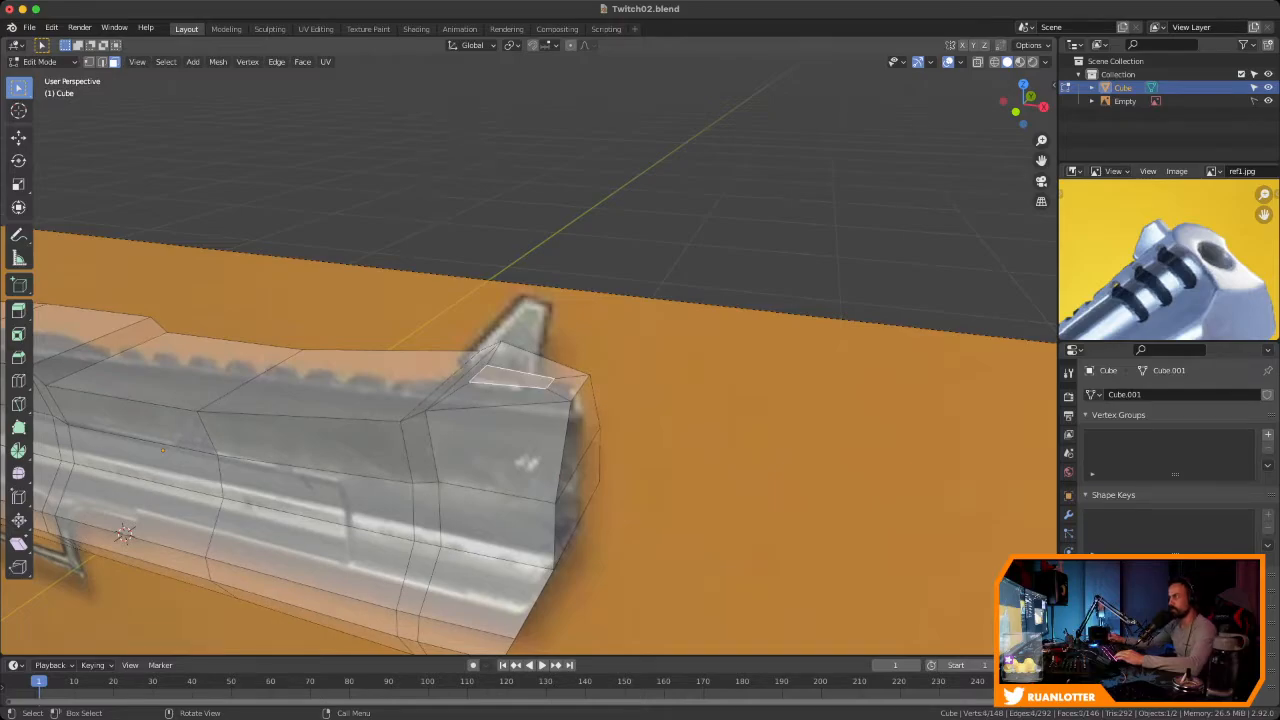
{"action": "middle_click_drag", "start_coordinate": [120, 540], "coordinate": [76, 587]}
{"action": "left_click", "coordinate": [1019, 110]}
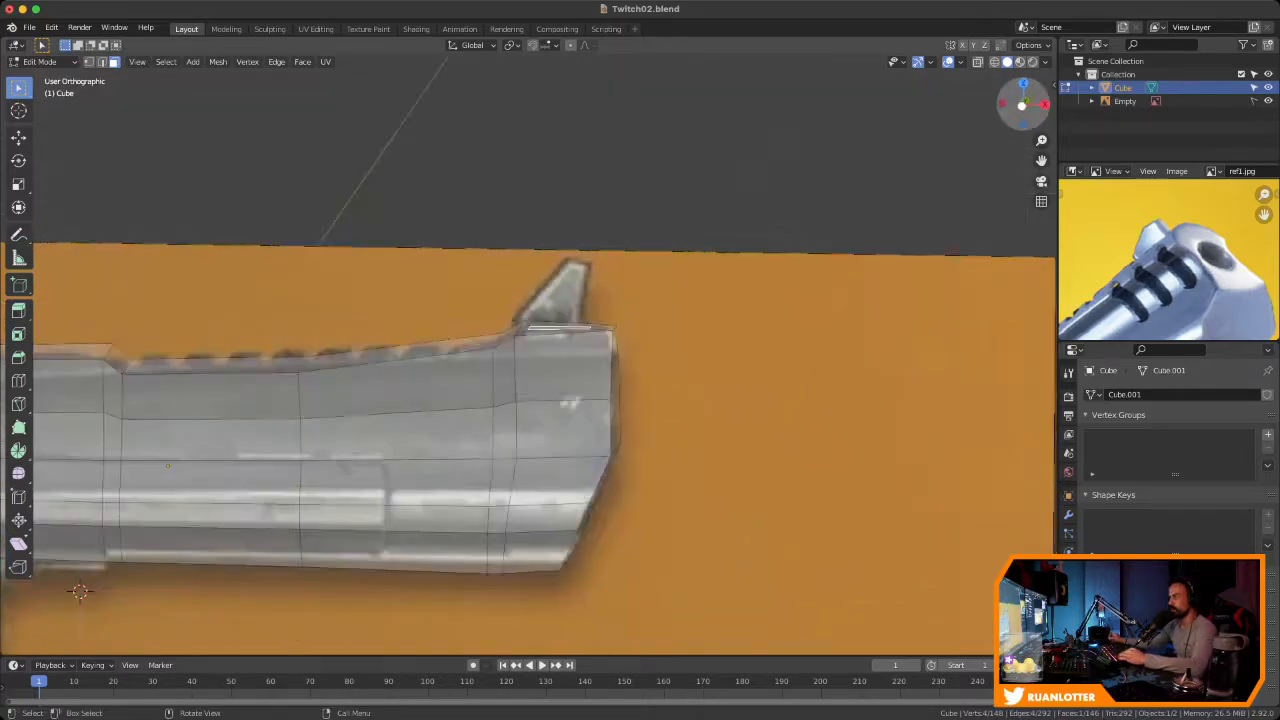
{"action": "middle_click_drag", "start_coordinate": [560, 370], "coordinate": [560, 340], "text": "ctrl"}
{"action": "middle_click_drag", "start_coordinate": [594, 298], "coordinate": [667, 295], "text": "shift"}
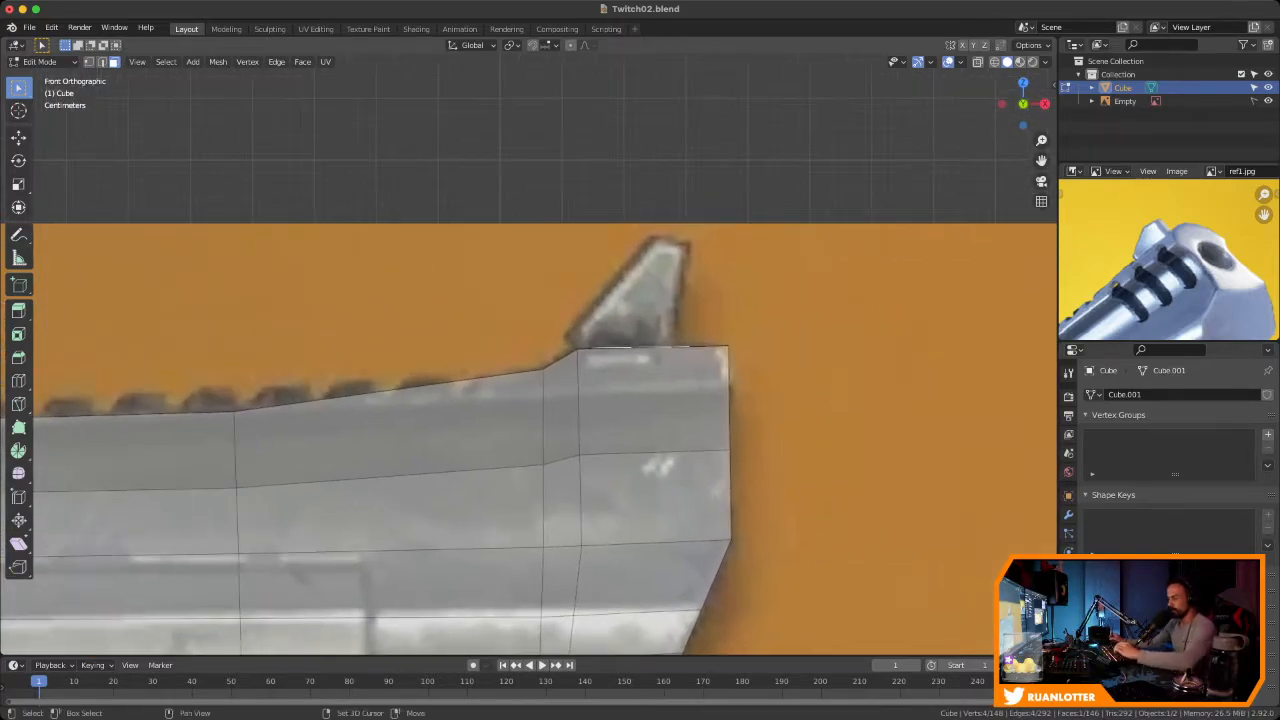
{"action": "key", "text": "e"}
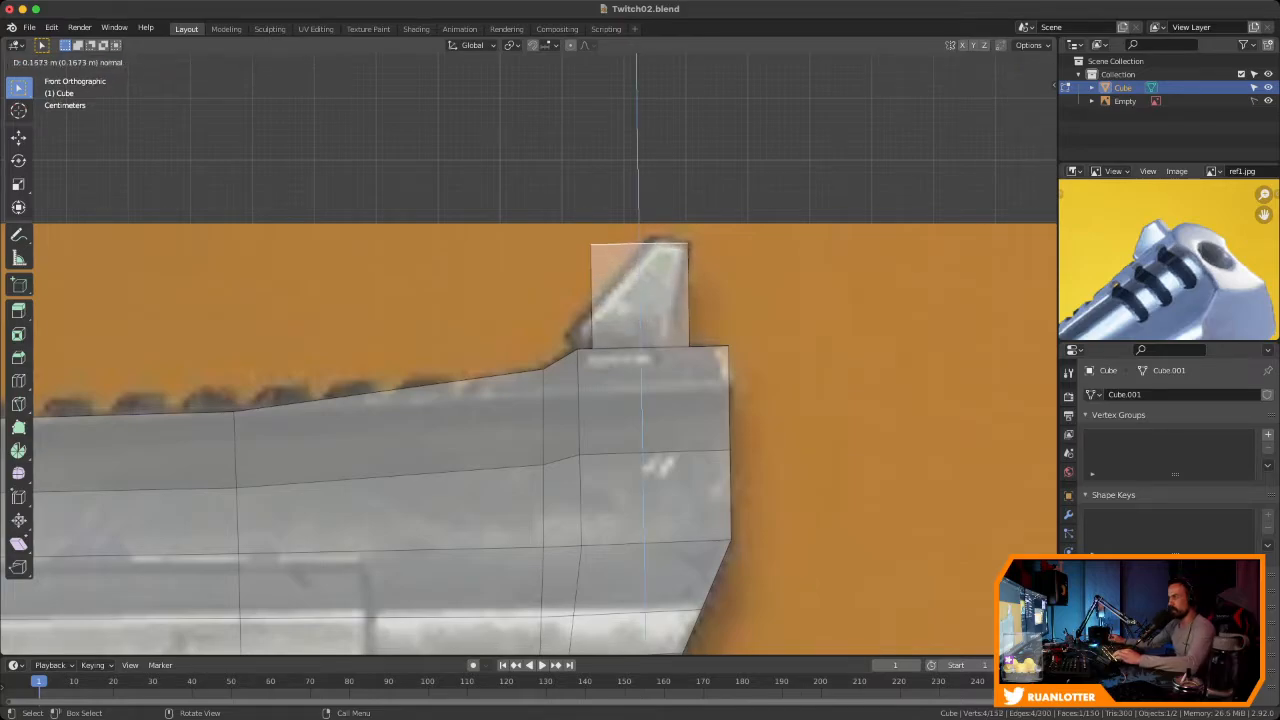
{"action": "key", "text": "Return"}
Move the extrusion's upper rear vertices forward to the front sight's tip in the reference, with X-ray on
{"action": "key", "text": "1"}
{"action": "left_click_drag", "start_coordinate": [562, 223], "coordinate": [618, 264]}
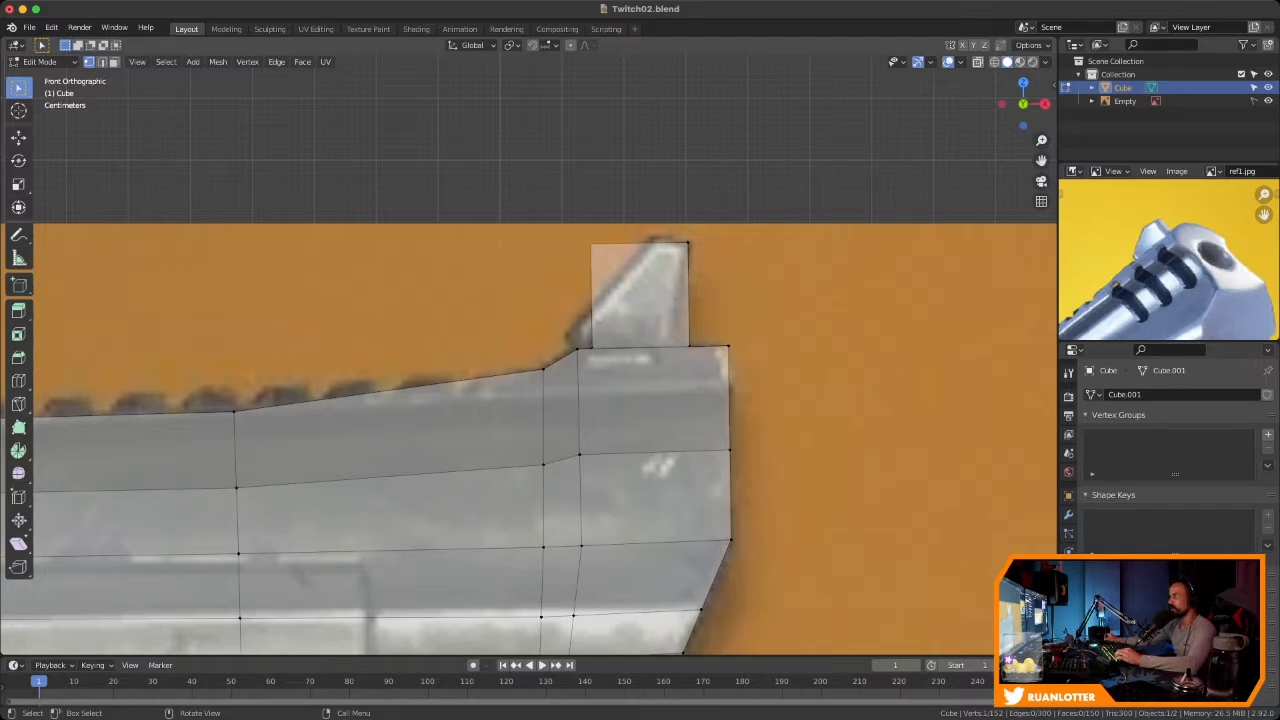
{"action": "key", "text": "alt+z"}
{"action": "left_click_drag", "start_coordinate": [556, 198], "coordinate": [623, 262]}
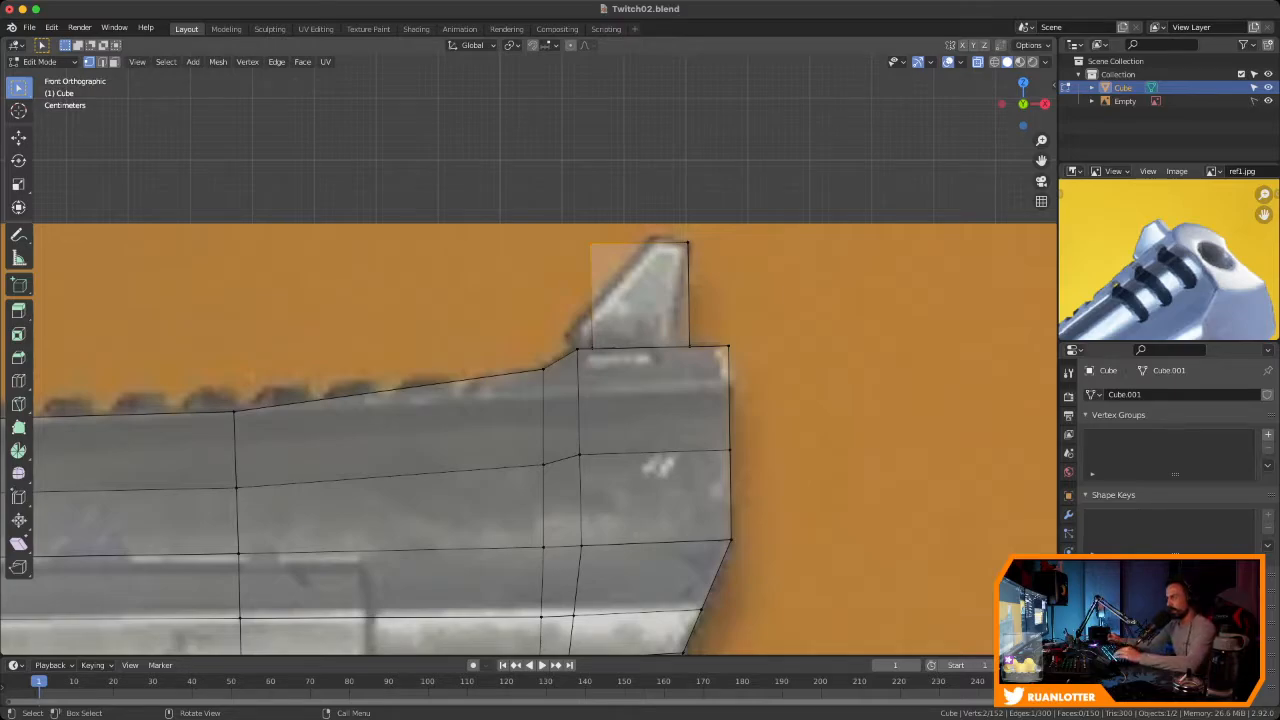
{"action": "key", "text": "g"}
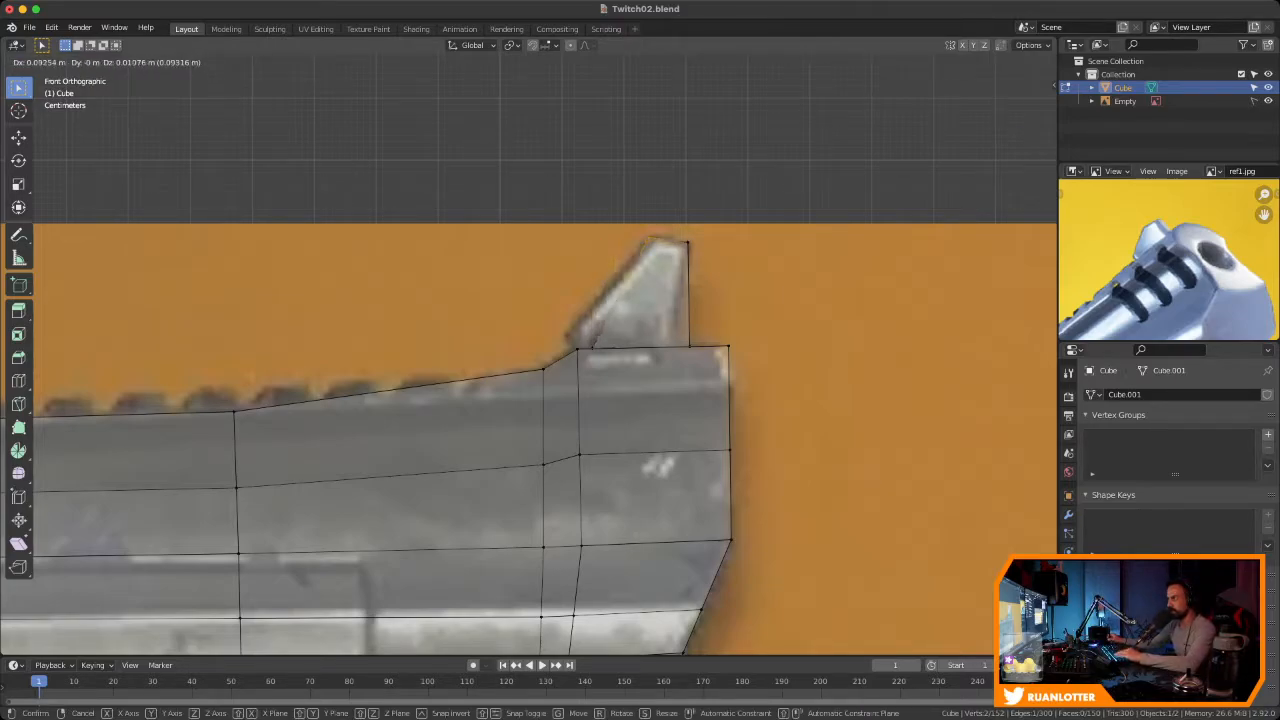
{"action": "key", "text": "Return"}
Shift the slide's top corner vertices behind the sight and the sight's rear base vertices backward to follow the reference outline
{"action": "left_click_drag", "start_coordinate": [565, 338], "coordinate": [588, 371]}
{"action": "key", "text": "g"}
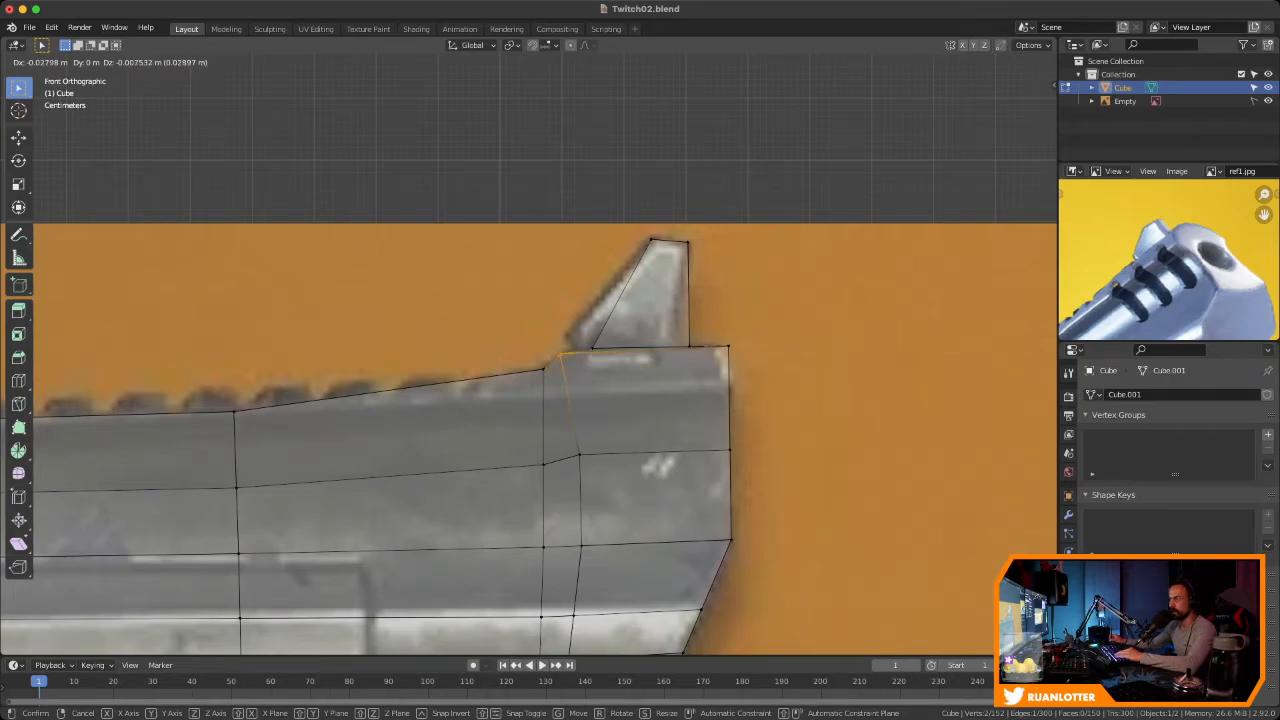
{"action": "left_click", "coordinate": [560, 356]}
{"action": "middle_click_drag", "start_coordinate": [560, 356], "coordinate": [640, 280]}
{"action": "left_click", "coordinate": [1028, 108]}
{"action": "left_click_drag", "start_coordinate": [661, 325], "coordinate": [689, 347]}
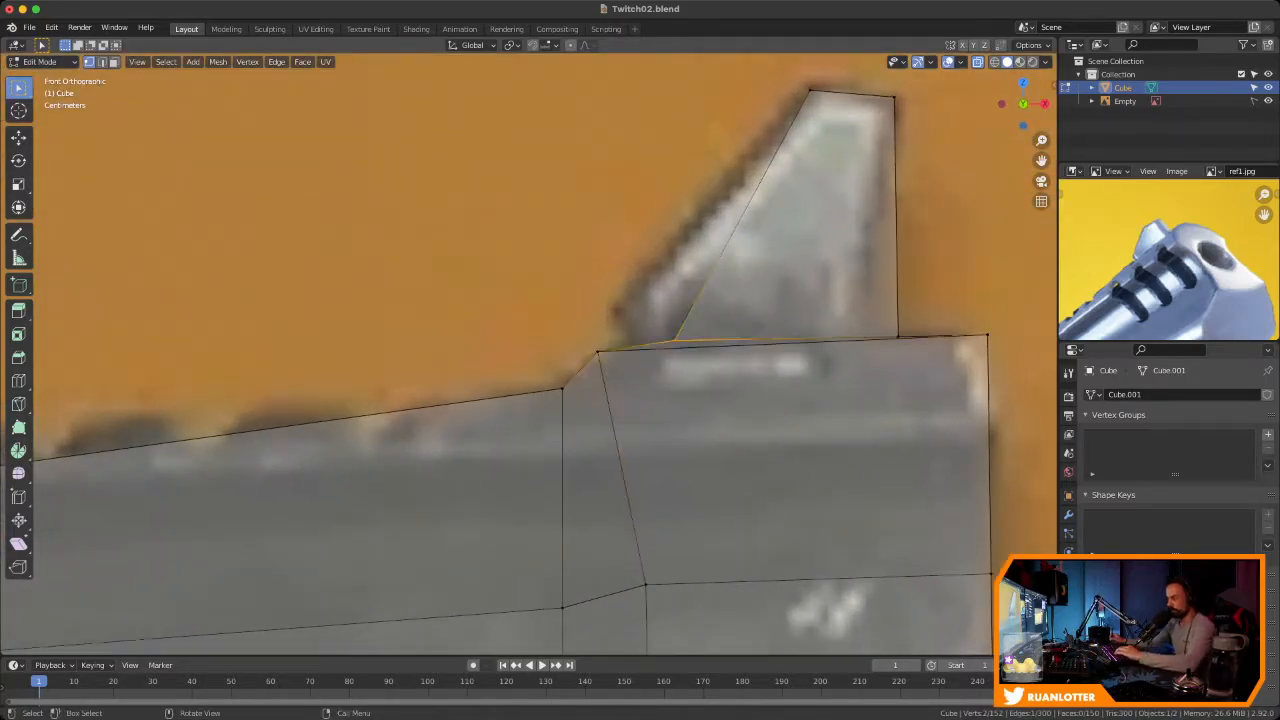
{"action": "key", "text": "g"}
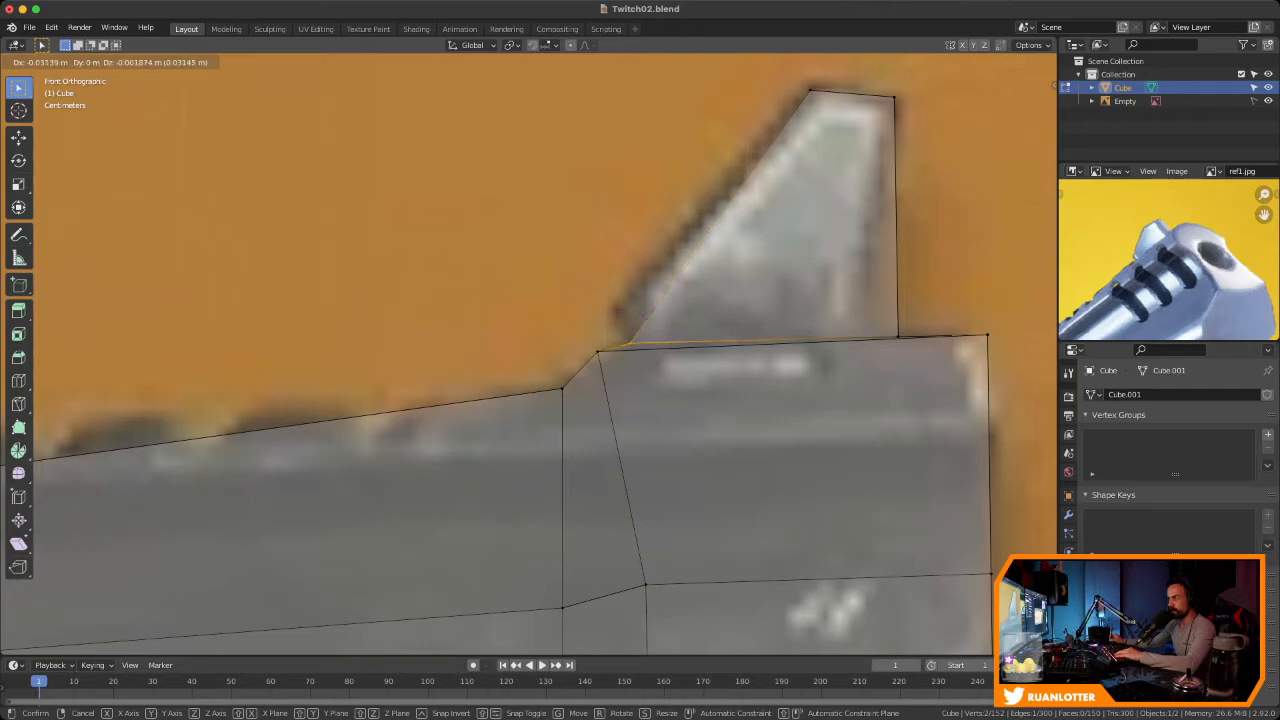
{"action": "key", "text": "Return"}
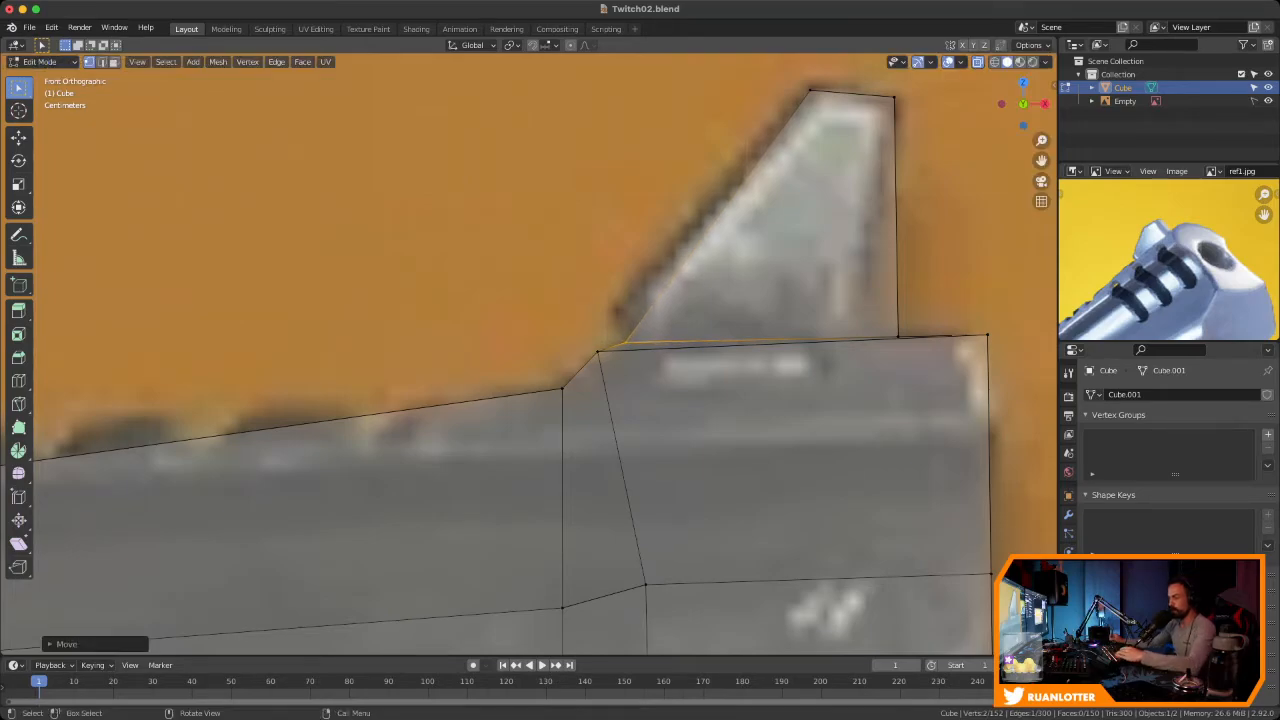
Add a horizontal loop cut near the front sight's base and move its rear vertices backward onto the reference outline
{"action": "key", "text": "ctrl+r"}
{"action": "left_click", "coordinate": [752, 220]}
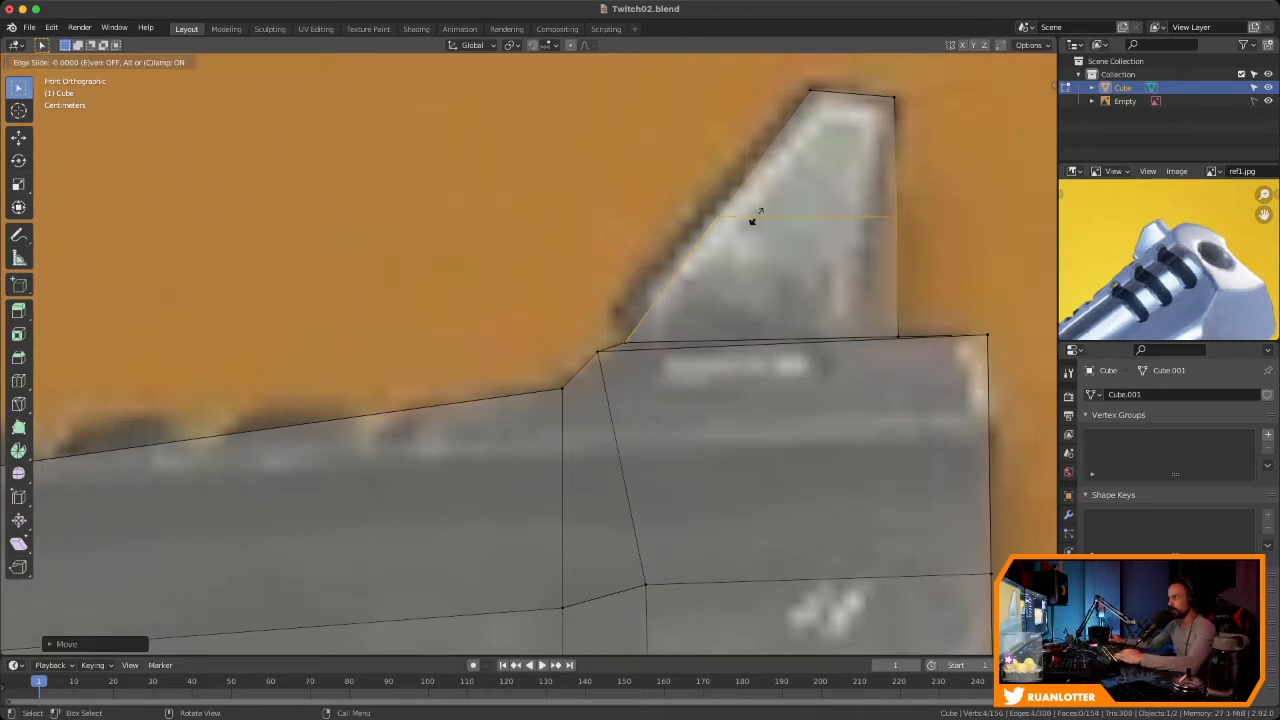
{"action": "left_click", "coordinate": [679, 318]}
{"action": "left_click_drag", "start_coordinate": [626, 291], "coordinate": [670, 329]}
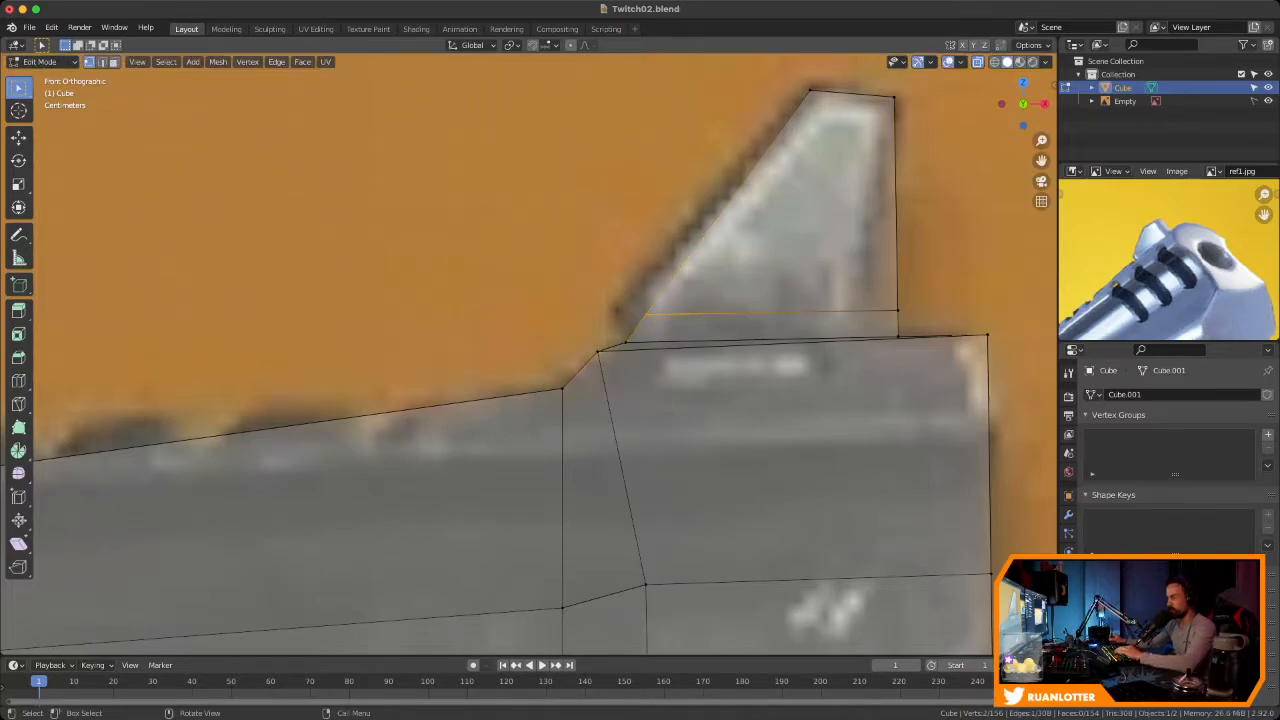
{"action": "key", "text": "g"}
{"action": "key", "text": "Return"}
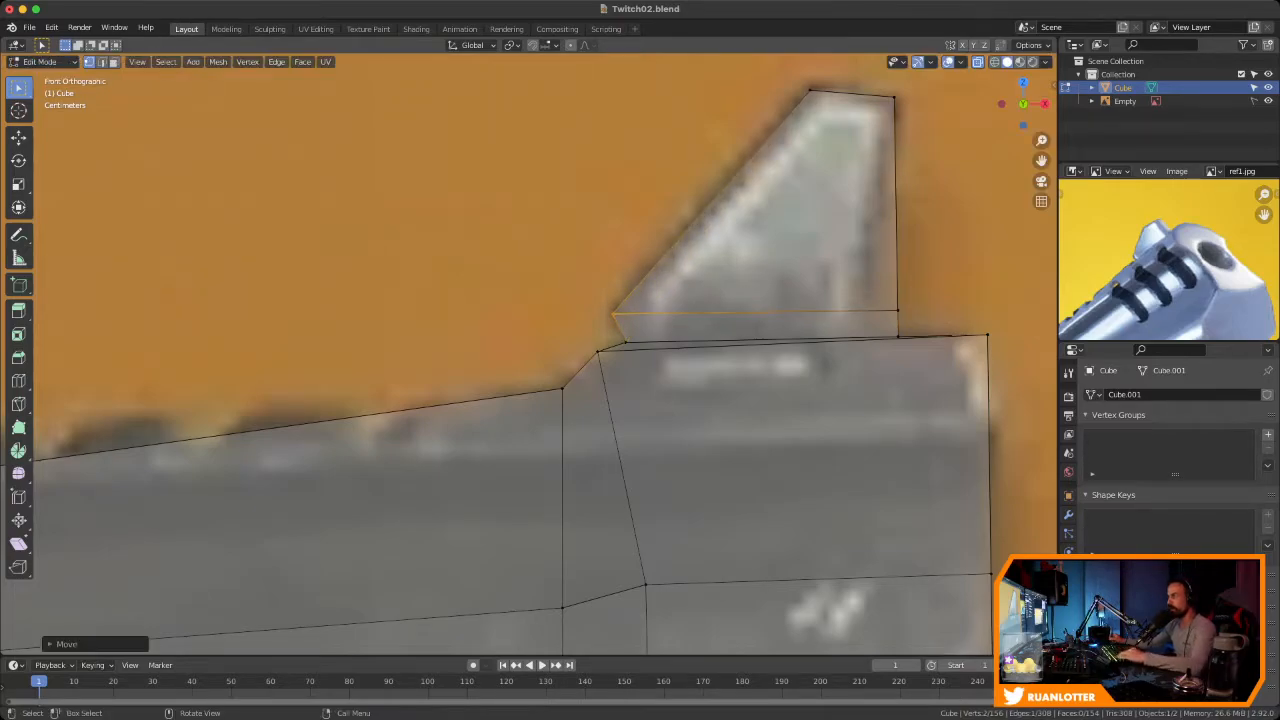
Reposition the front sight's muzzle-side vertices to match the slanted front edge in the reference
{"action": "middle_click_drag", "start_coordinate": [620, 330], "coordinate": [400, 321], "text": "ctrl"}
{"action": "middle_click_drag", "start_coordinate": [700, 345], "coordinate": [700, 285], "text": "ctrl"}
{"action": "middle_click_drag", "start_coordinate": [700, 285], "coordinate": [619, 360], "text": "shift"}
{"action": "left_click_drag", "start_coordinate": [615, 360], "coordinate": [627, 373]}
{"action": "key", "text": "g"}
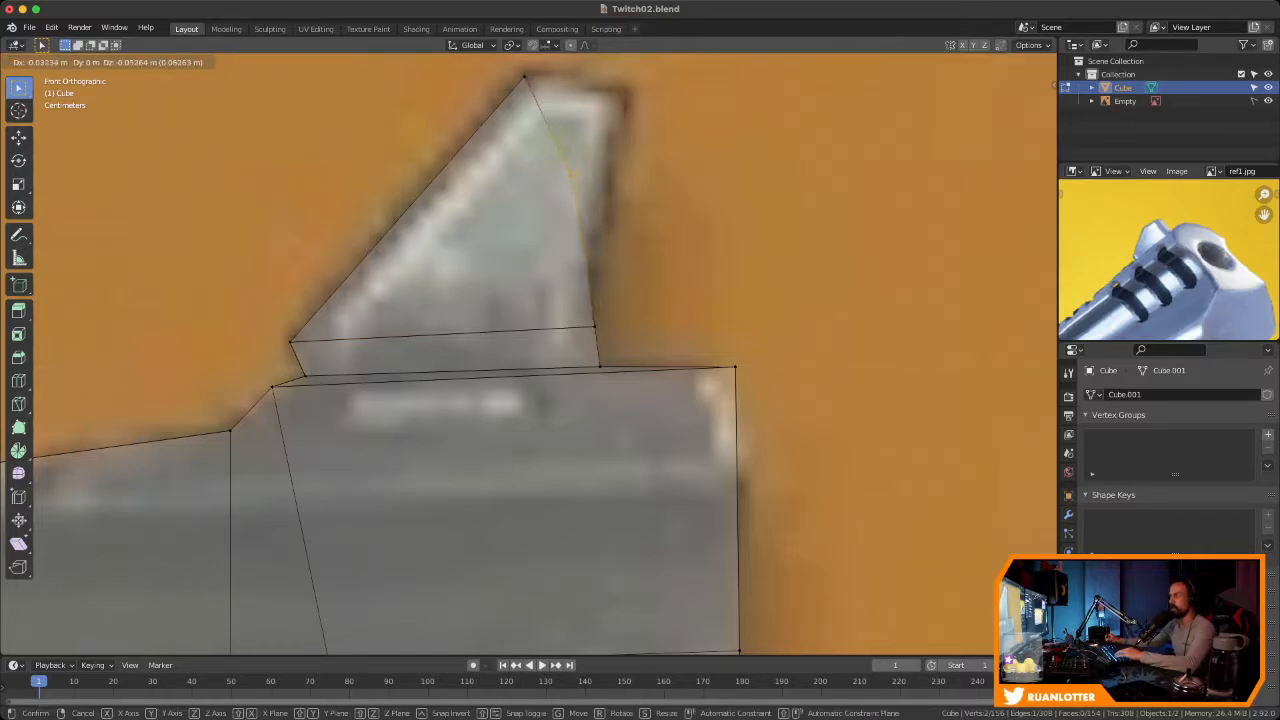
{"action": "key", "text": "Return"}
{"action": "key", "text": "g"}
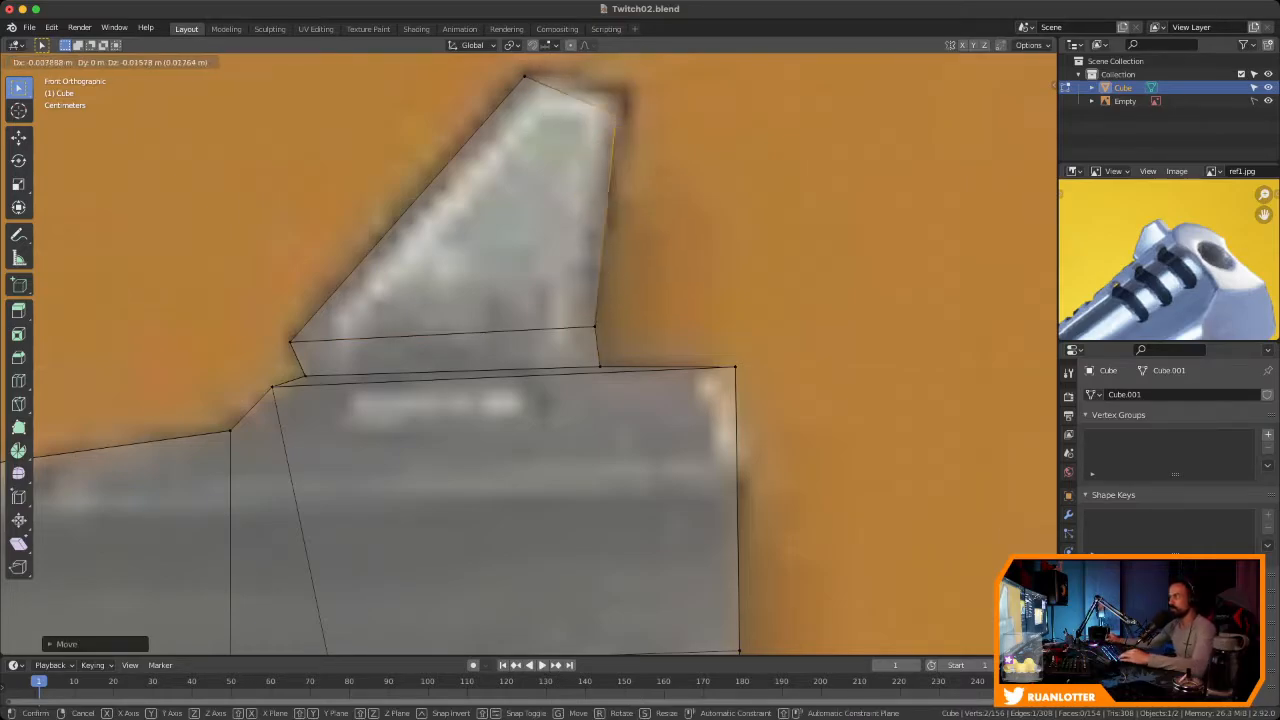
{"action": "key", "text": "Return"}
Narrow the front sight's tip by scaling its rear and front top vertex pairs along Y
{"action": "middle_click_drag", "start_coordinate": [628, 300], "coordinate": [400, 460]}
{"action": "middle_click_drag", "start_coordinate": [520, 340], "coordinate": [520, 430], "text": "ctrl"}
{"action": "middle_click_drag", "start_coordinate": [520, 430], "coordinate": [480, 440]}
{"action": "middle_click_drag", "start_coordinate": [400, 462], "coordinate": [560, 420]}
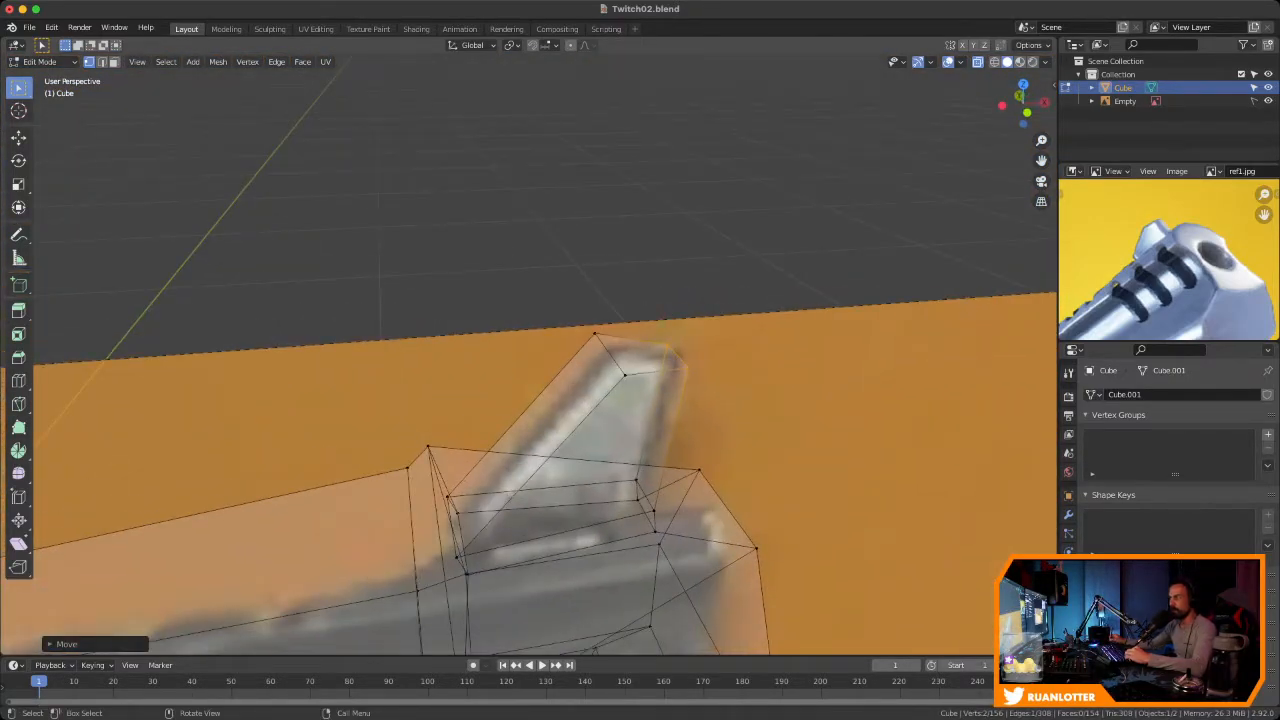
{"action": "left_click", "coordinate": [595, 333]}
{"action": "left_click", "coordinate": [625, 375], "text": "shift"}
{"action": "middle_click_drag", "start_coordinate": [625, 375], "coordinate": [625, 392], "text": "ctrl"}
{"action": "middle_click_drag", "start_coordinate": [625, 392], "coordinate": [565, 378], "text": "shift"}
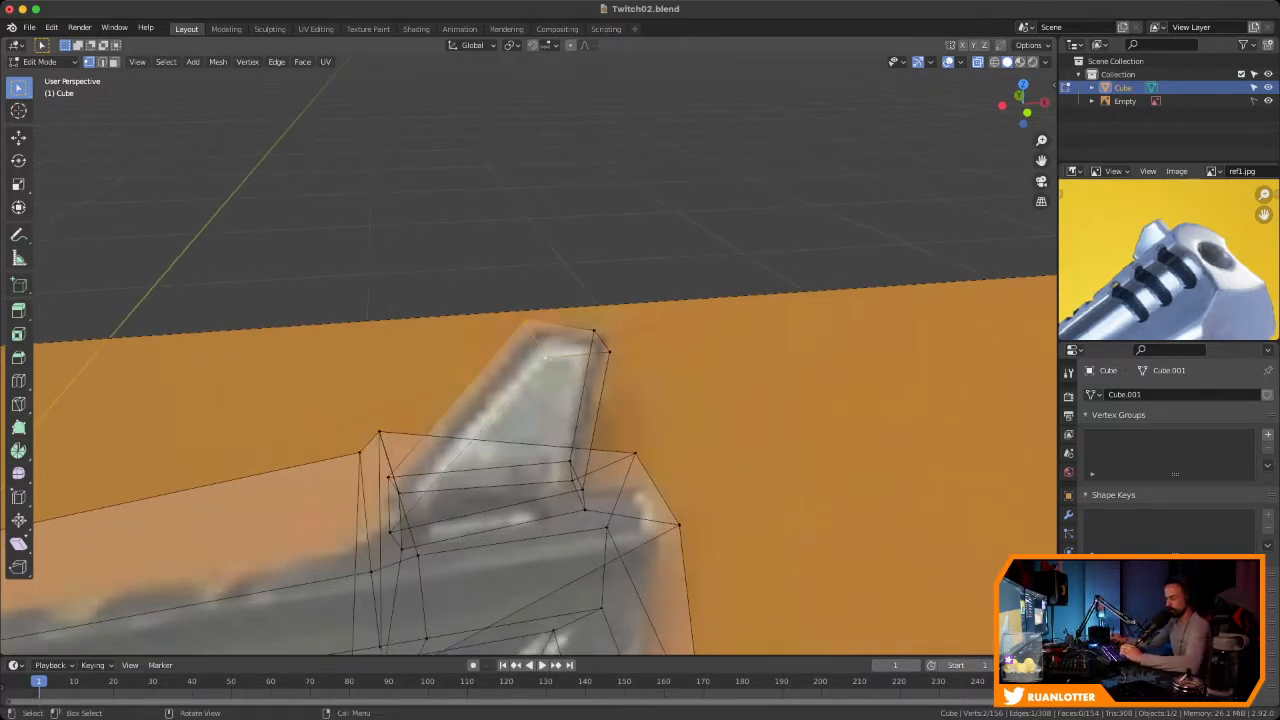
{"action": "key", "text": "s"}
{"action": "key", "text": "y"}
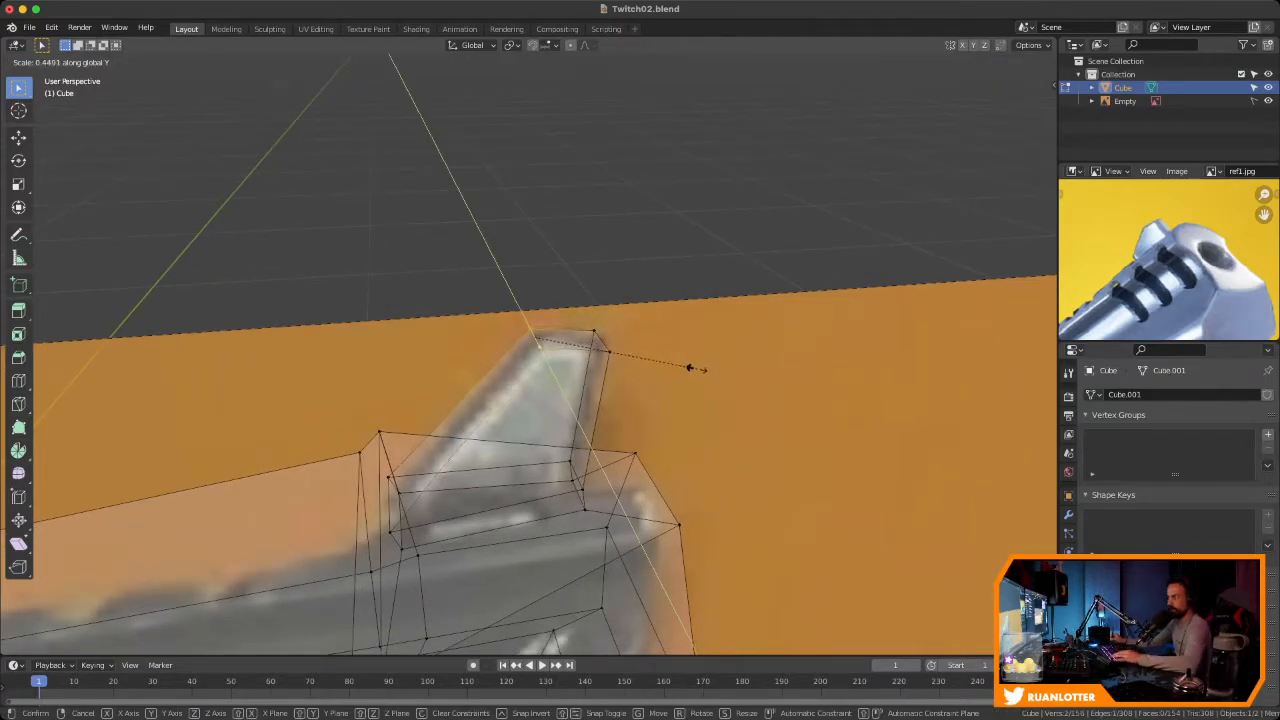
{"action": "key", "text": "y"}
{"action": "key", "text": "y"}
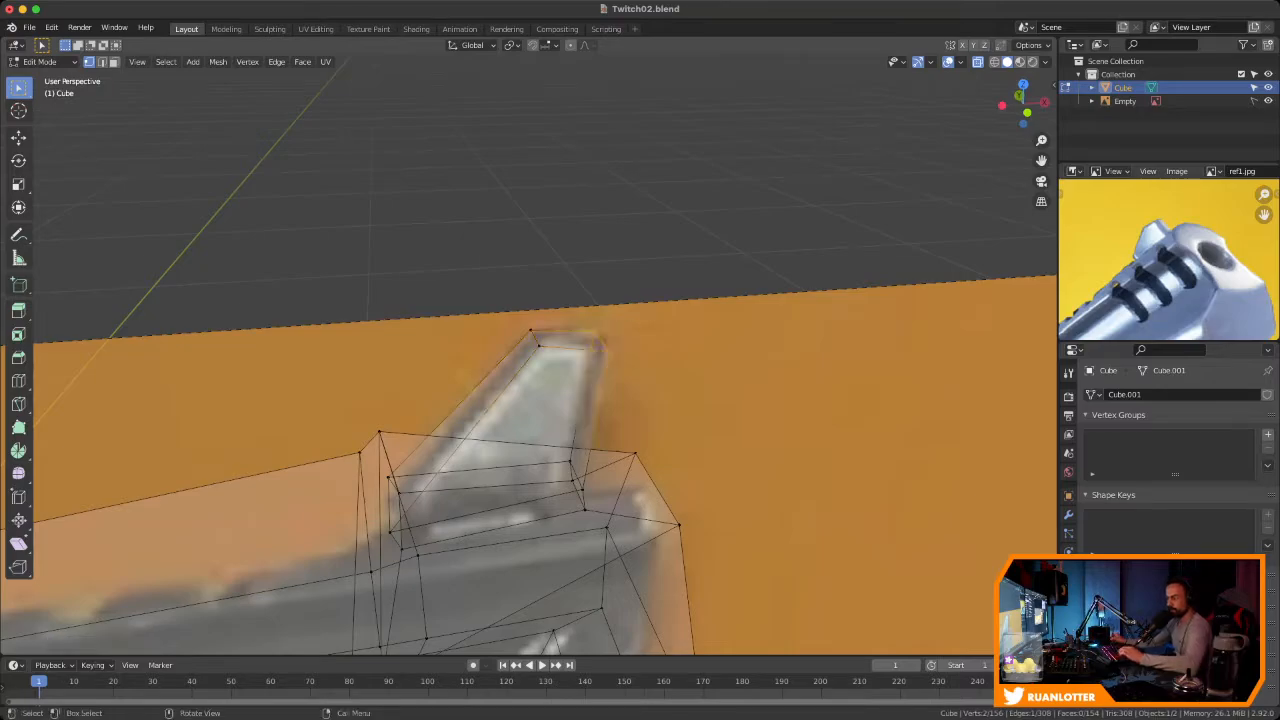
{"action": "key", "text": "y"}
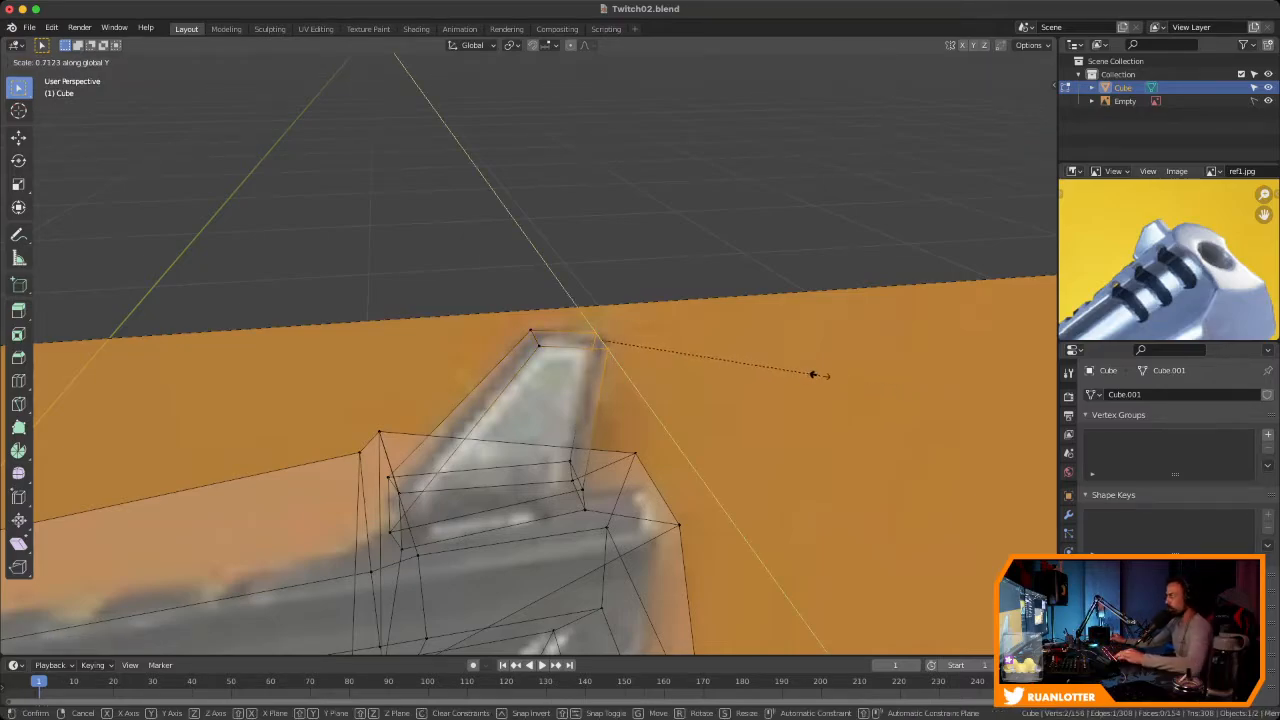
{"action": "left_click", "coordinate": [820, 375]}
Narrow the front sight's lower rear by scaling the loop cut's rear vertices and the rear base vertices along Y
{"action": "scroll", "coordinate": [820, 375], "scroll_direction": "down", "scroll_amount": 1}
{"action": "middle_click_drag", "start_coordinate": [820, 375], "coordinate": [838, 312], "text": "shift"}
{"action": "scroll", "coordinate": [897, 332], "scroll_direction": "down", "scroll_amount": 1}
{"action": "scroll", "coordinate": [640, 375], "scroll_direction": "up", "scroll_amount": 4}
{"action": "left_click", "coordinate": [635, 384]}
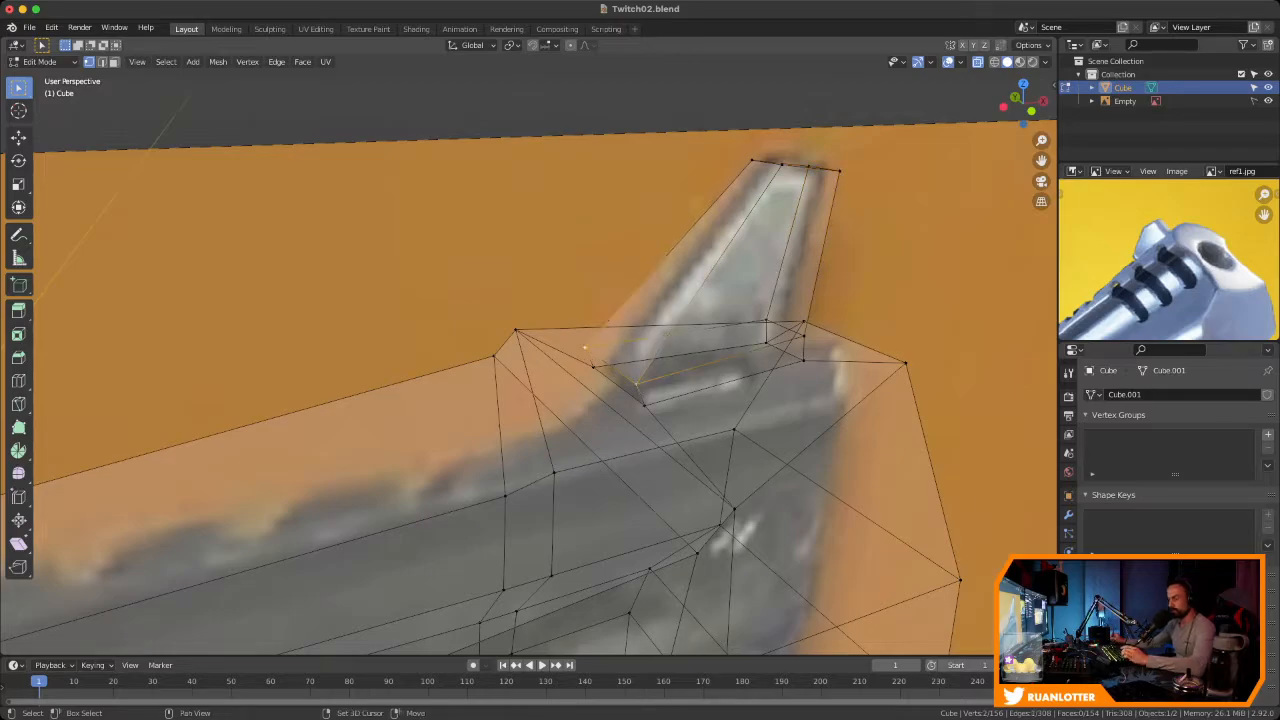
{"action": "key", "text": "s"}
{"action": "key", "text": "y"}
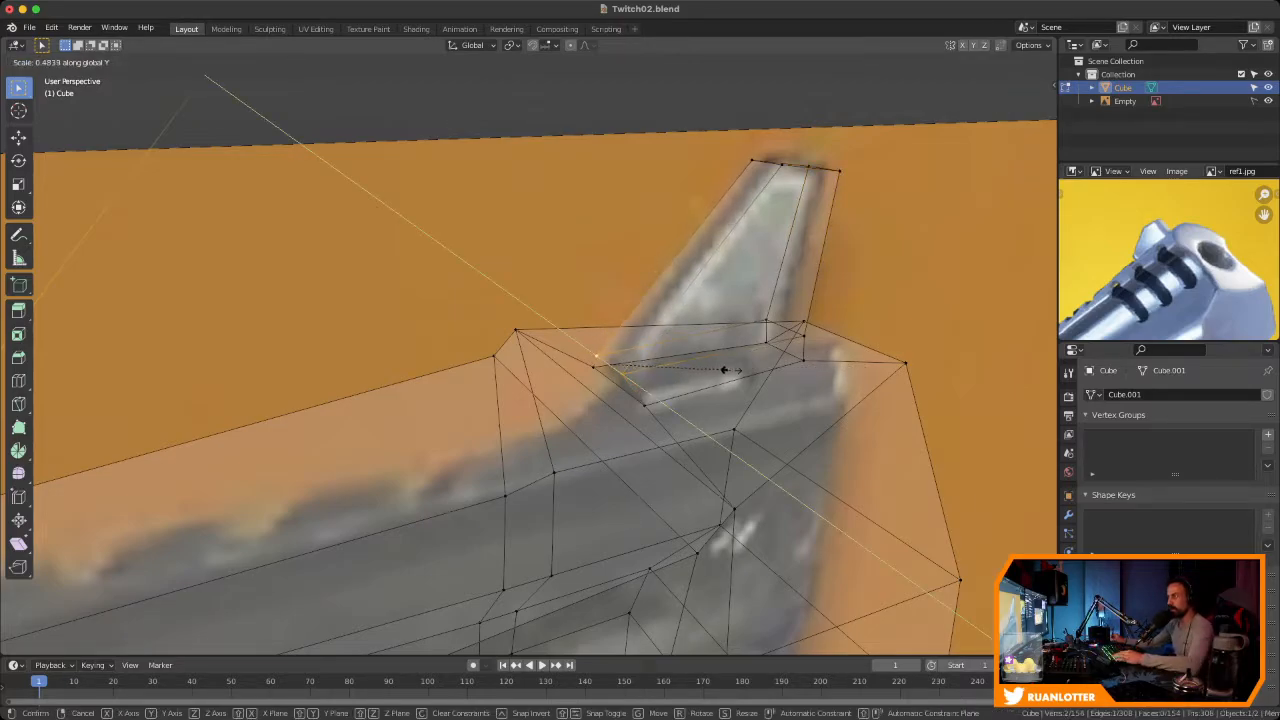
{"action": "left_click", "coordinate": [722, 370]}
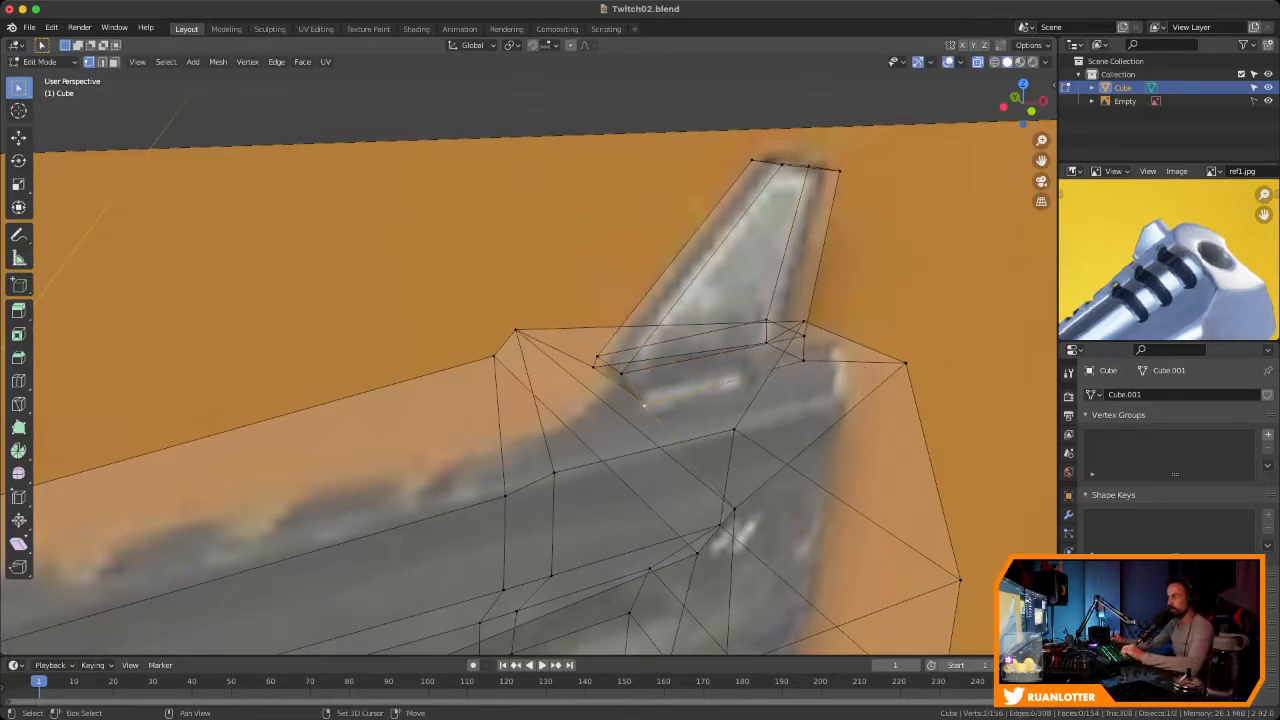
{"action": "key", "text": "s"}
{"action": "key", "text": "y"}
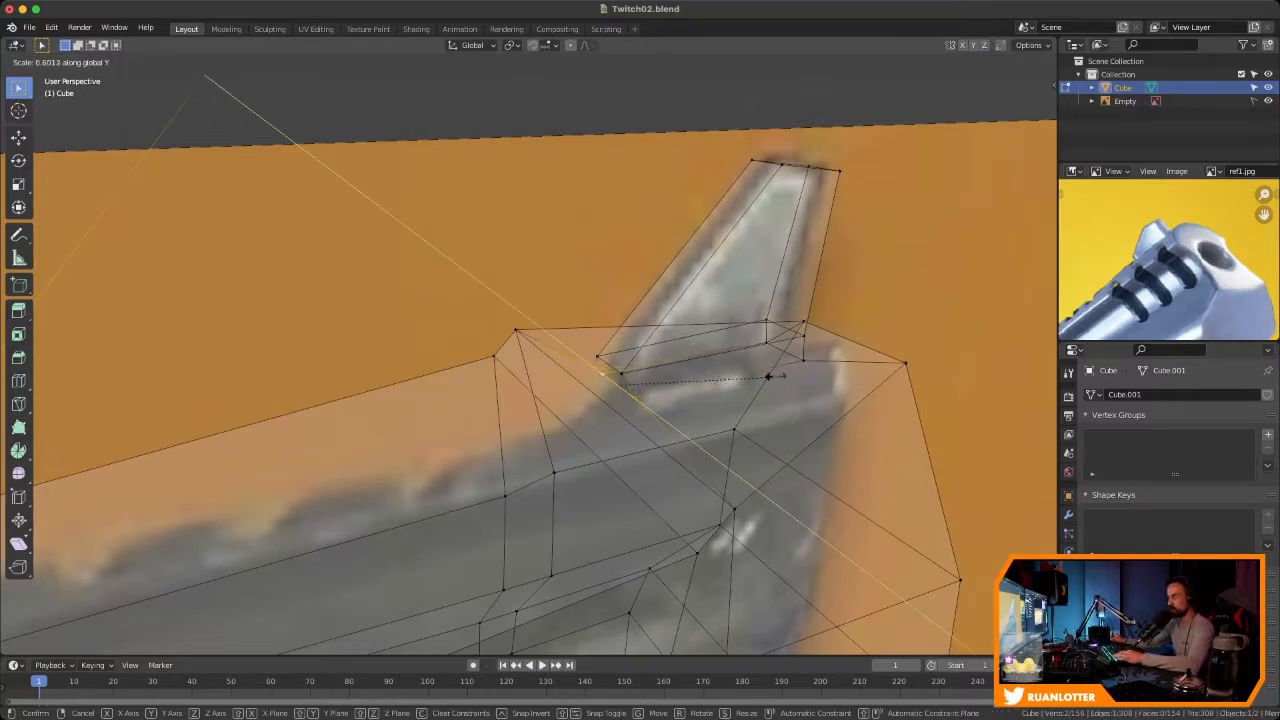
{"action": "left_click", "coordinate": [785, 373]}
Compare the slide and its new front sight in front view with the whole gun in the reference picture
{"action": "scroll", "coordinate": [785, 373], "scroll_direction": "down", "scroll_amount": 3}
{"action": "middle_click_drag", "start_coordinate": [785, 373], "coordinate": [857, 341]}
{"action": "left_click", "coordinate": [800, 350]}
{"action": "left_click", "coordinate": [1023, 107]}
{"action": "scroll", "coordinate": [650, 350], "scroll_direction": "down", "scroll_amount": 1}
{"action": "scroll", "coordinate": [650, 350], "scroll_direction": "down", "scroll_amount": 1}
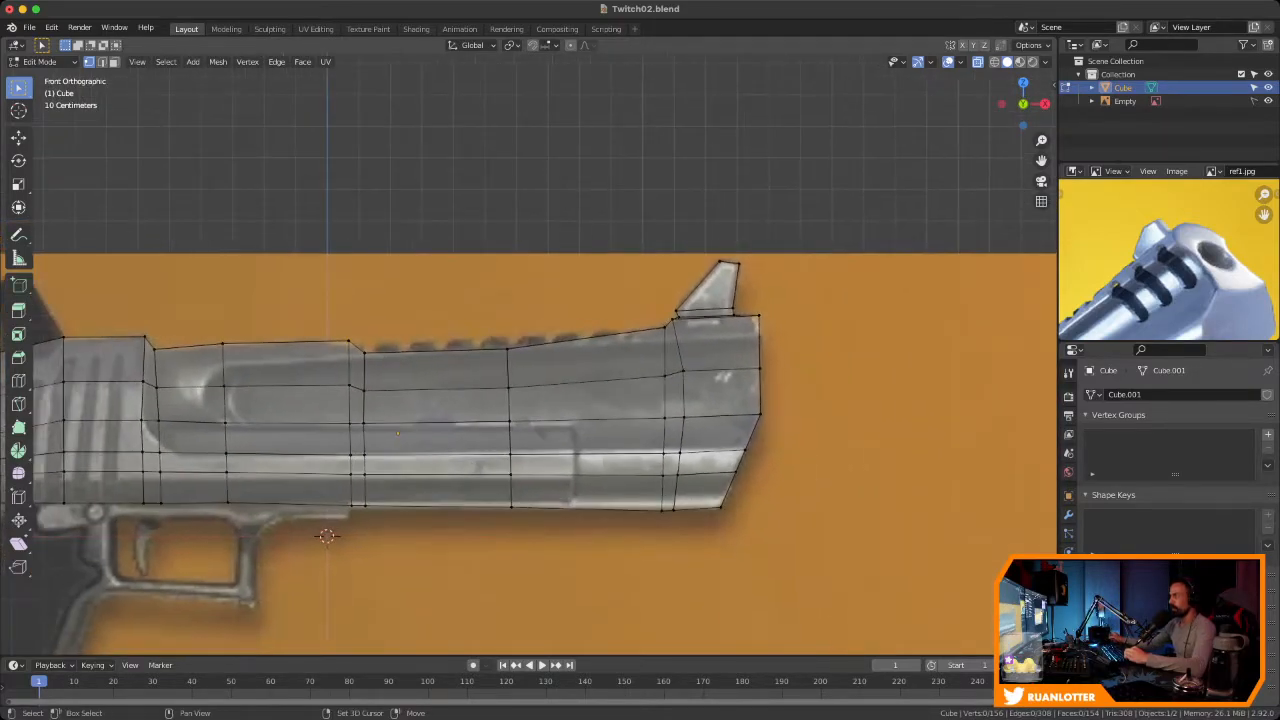
{"action": "middle_click_drag", "start_coordinate": [650, 350], "coordinate": [702, 335], "text": "shift"}
{"action": "scroll", "coordinate": [1168, 260], "scroll_direction": "down", "scroll_amount": 2}
{"action": "middle_click_drag", "start_coordinate": [1160, 270], "coordinate": [1175, 262]}
{"action": "scroll", "coordinate": [1168, 260], "scroll_direction": "down", "scroll_amount": 4}
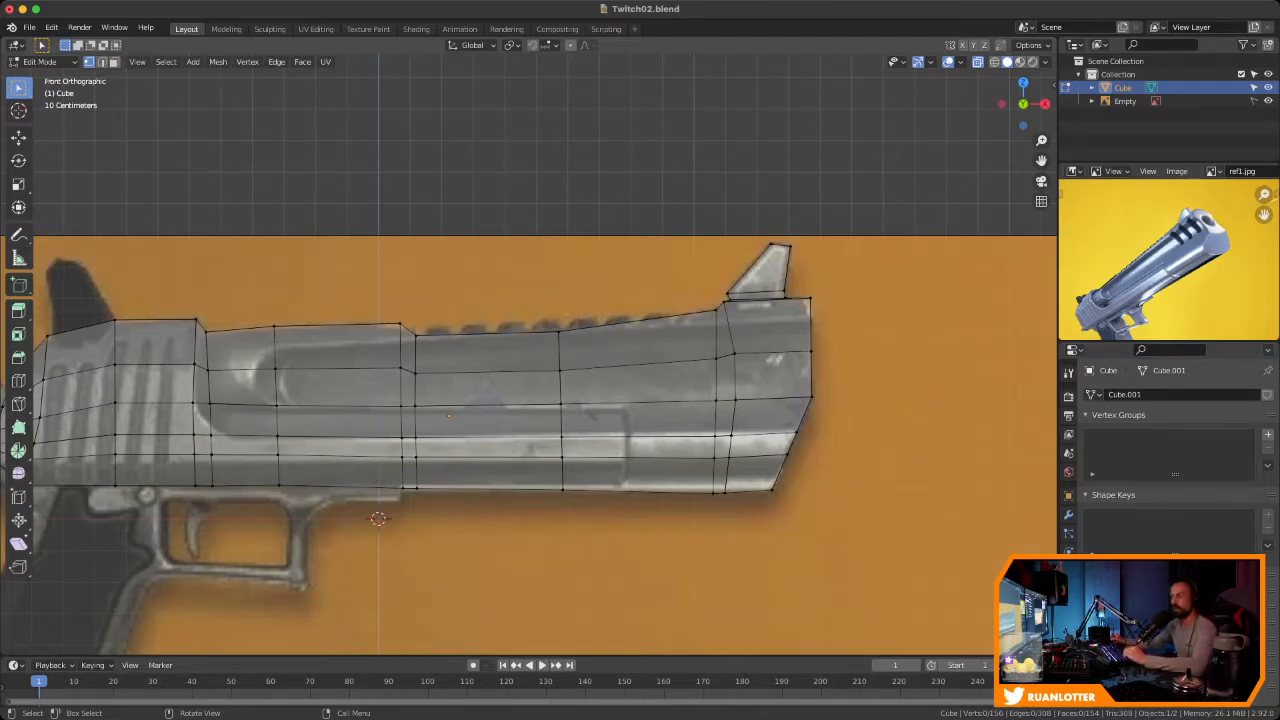
{"action": "middle_click_drag", "start_coordinate": [545, 355], "coordinate": [641, 326], "text": "shift"}
{"action": "middle_click_drag", "start_coordinate": [641, 326], "coordinate": [615, 272], "text": "ctrl"}
{"action": "scroll", "coordinate": [514, 350], "scroll_direction": "down", "scroll_amount": 1}
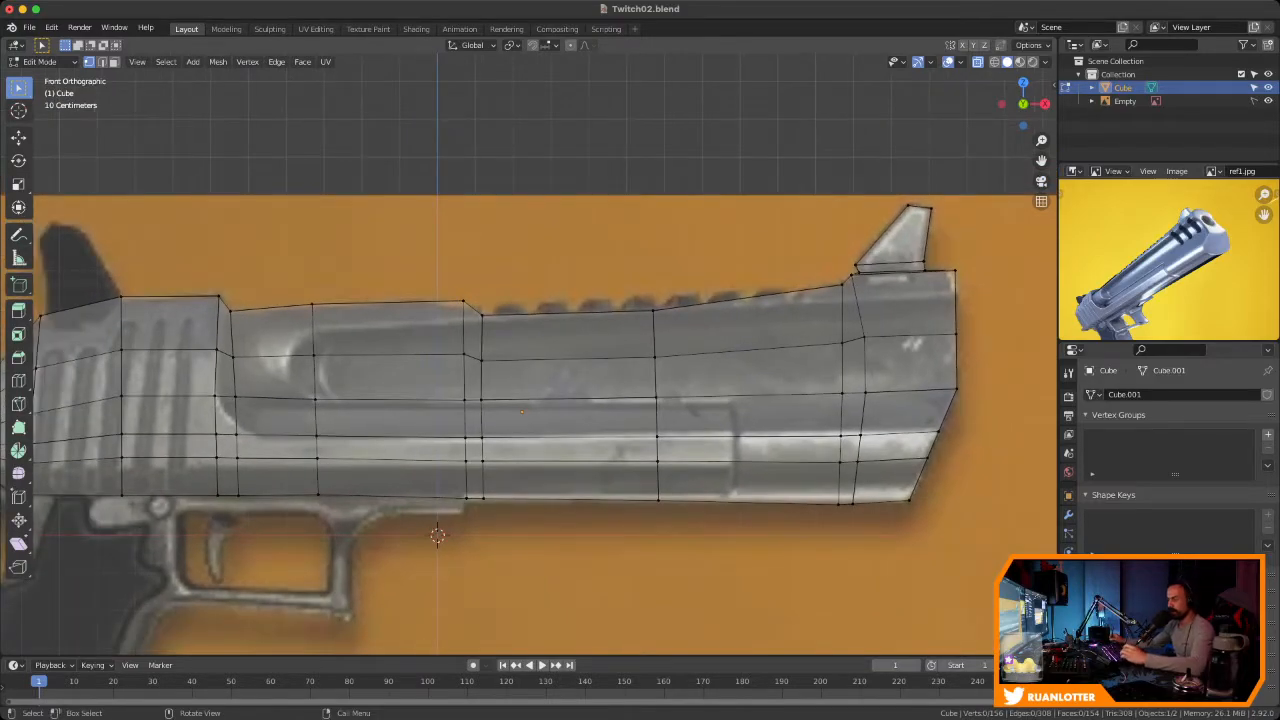
Add a lengthwise loop cut around the slide's upper side, just below its top edge
{"action": "key", "text": "ctrl+r"}
{"action": "left_click", "coordinate": [850, 302]}
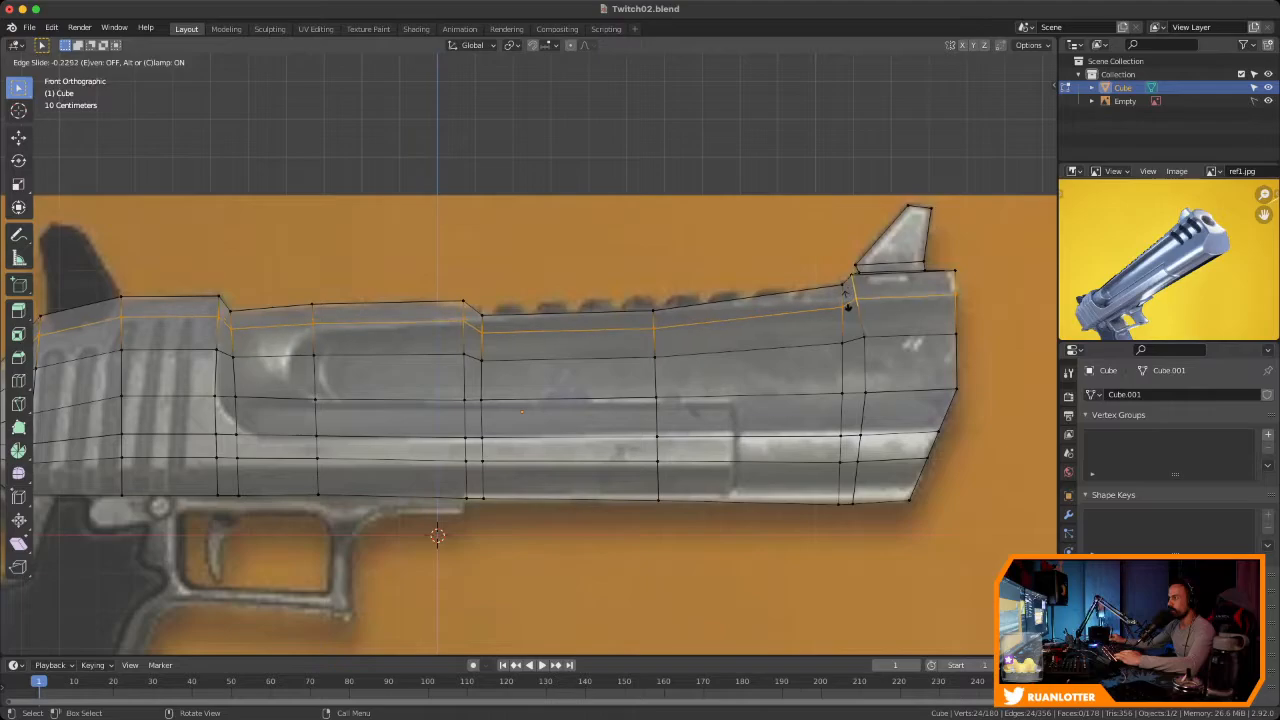
{"action": "left_click", "coordinate": [848, 306]}
{"action": "left_click", "coordinate": [840, 310]}
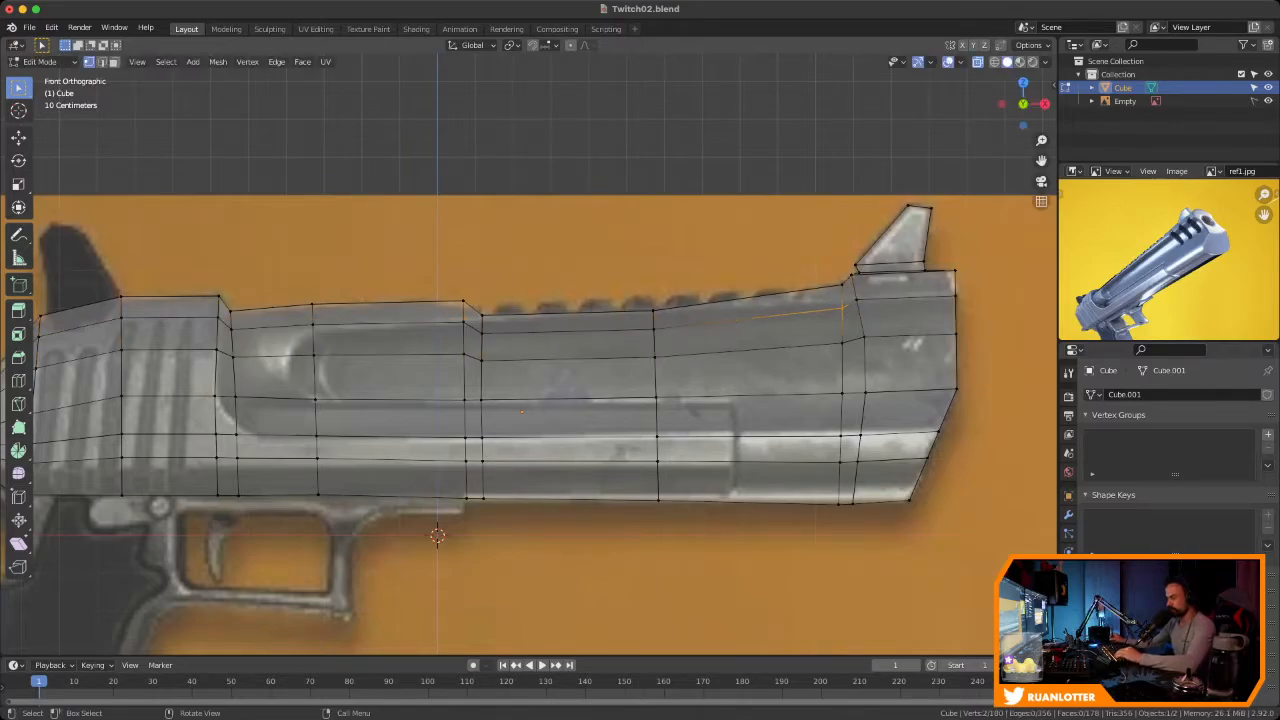
Raise the new loop's vertex pairs behind the front sight and at mid-slide so they run just below the top edge
{"action": "key", "text": "g"}
{"action": "left_click", "coordinate": [843, 300]}
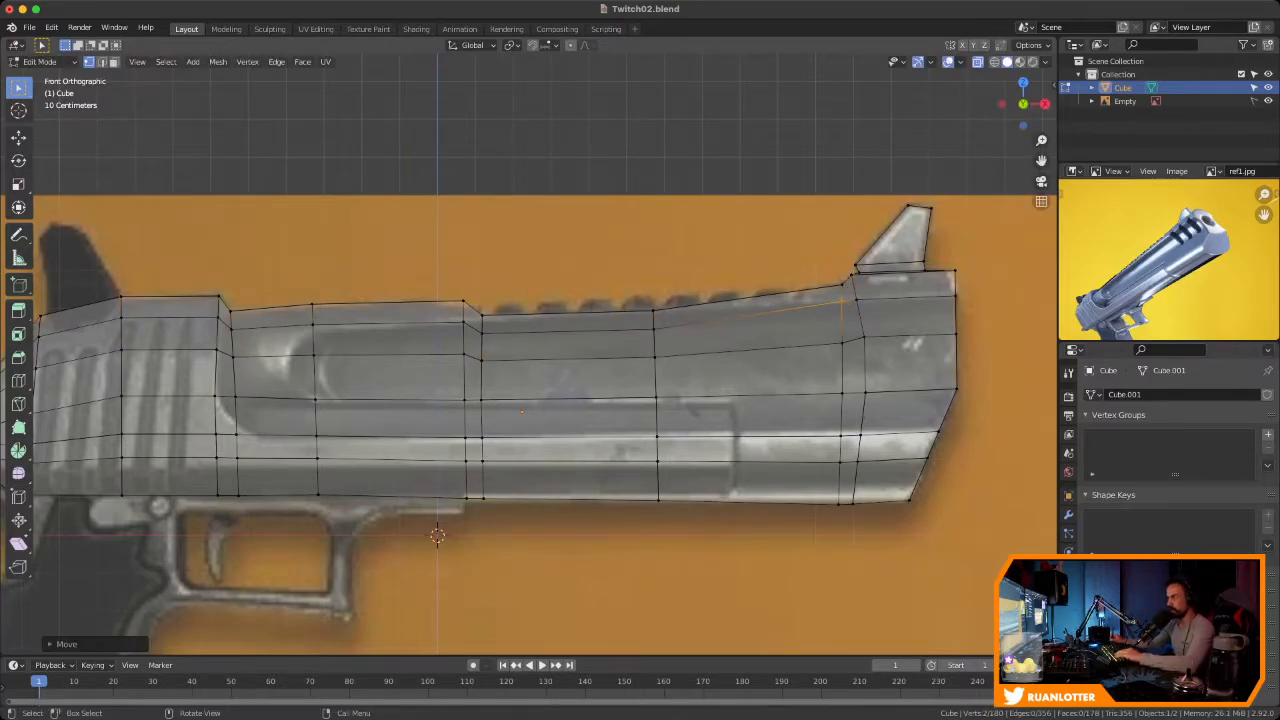
{"action": "left_click_drag", "start_coordinate": [666, 346], "coordinate": [640, 316]}
{"action": "key", "text": "g"}
{"action": "left_click", "coordinate": [641, 308]}
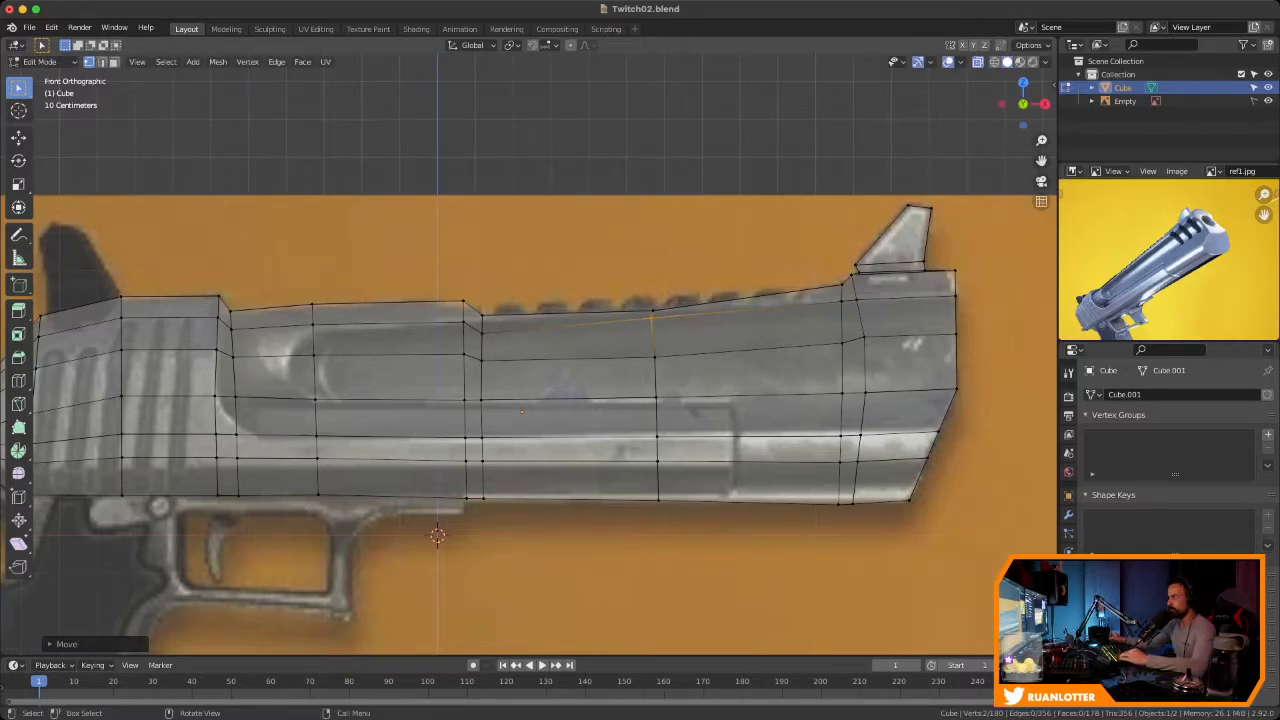
Raise the new loop's vertices at the rear end of the top ridges close to the slide's top edge, following the reference
{"action": "middle_click_drag", "start_coordinate": [1169, 290], "coordinate": [1187, 259], "text": "ctrl"}
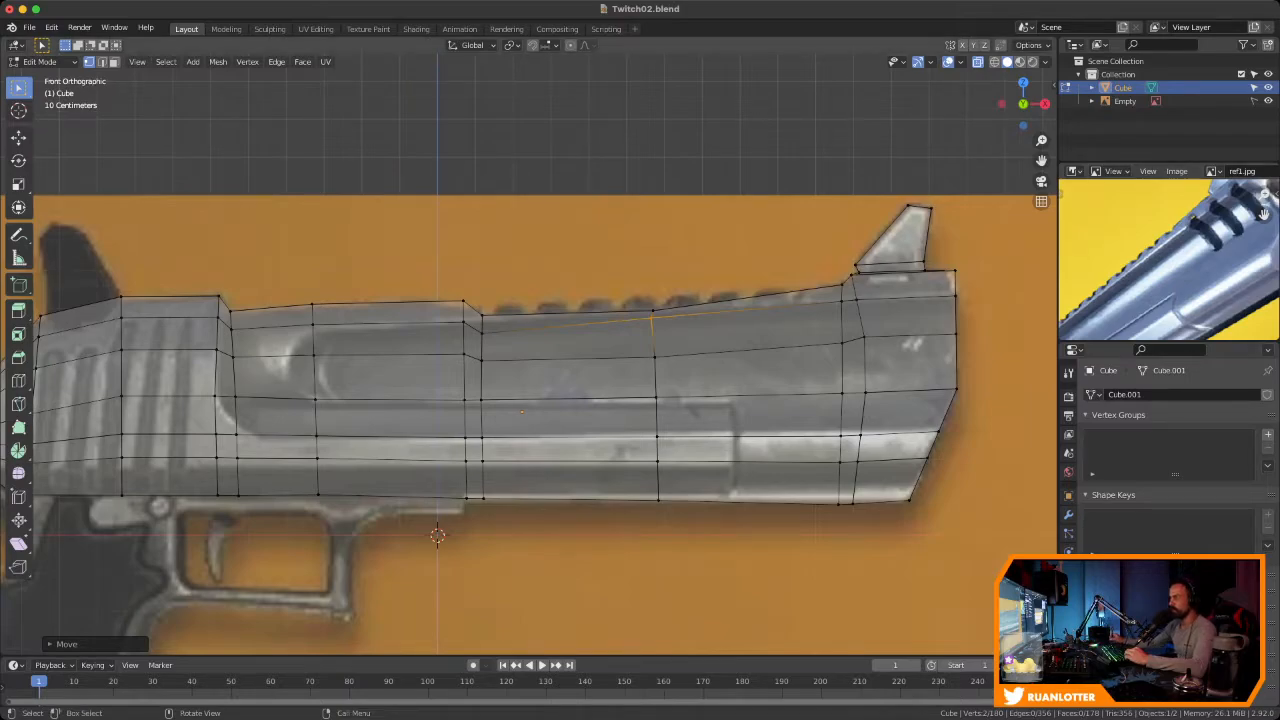
{"action": "middle_click_drag", "start_coordinate": [640, 380], "coordinate": [468, 405]}
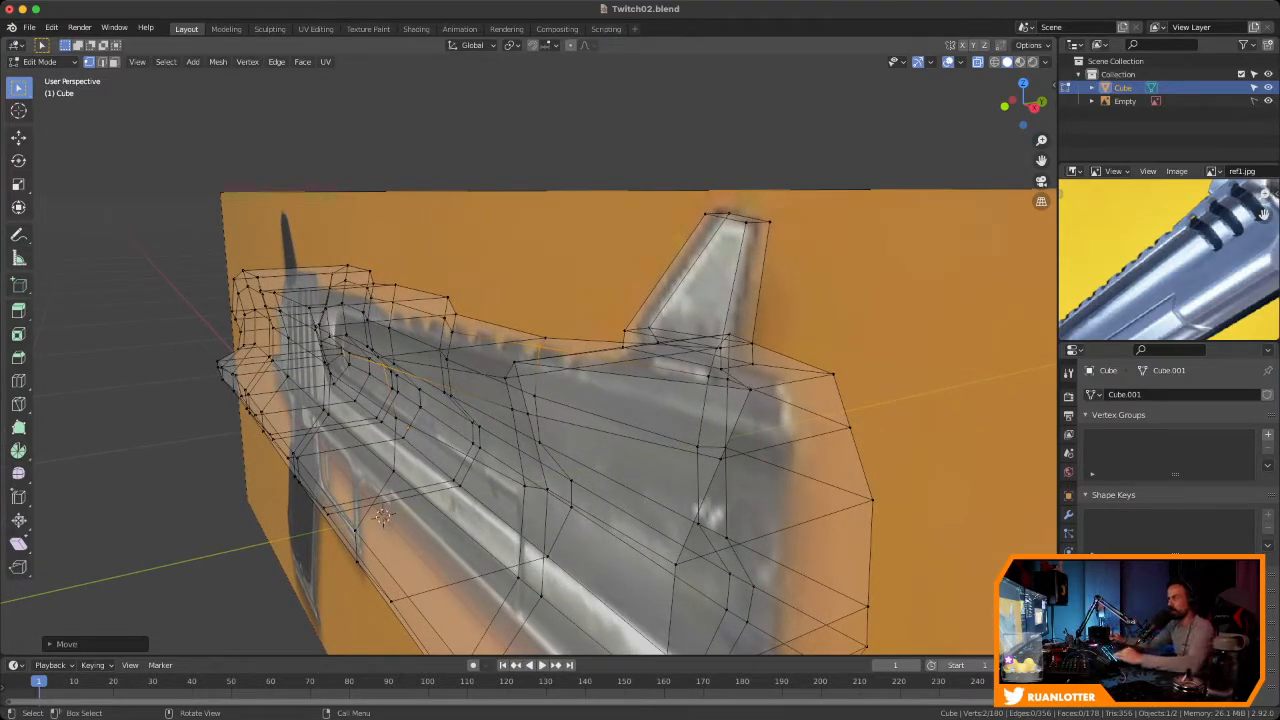
{"action": "middle_click_drag", "start_coordinate": [381, 516], "coordinate": [381, 559]}
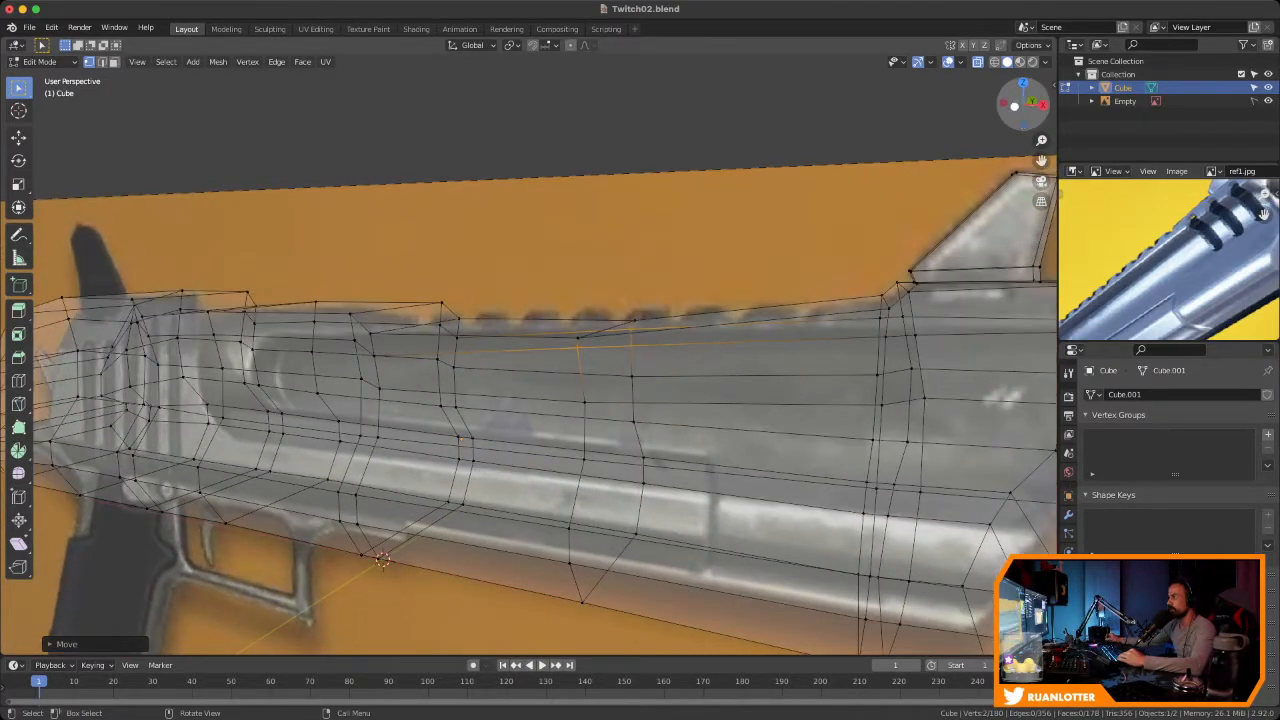
{"action": "left_click", "coordinate": [1014, 106]}
{"action": "middle_click_drag", "start_coordinate": [640, 320], "coordinate": [640, 355], "text": "ctrl"}
{"action": "middle_click_drag", "start_coordinate": [500, 390], "coordinate": [608, 290], "text": "shift"}
{"action": "middle_click_drag", "start_coordinate": [600, 400], "coordinate": [436, 426], "text": "shift"}
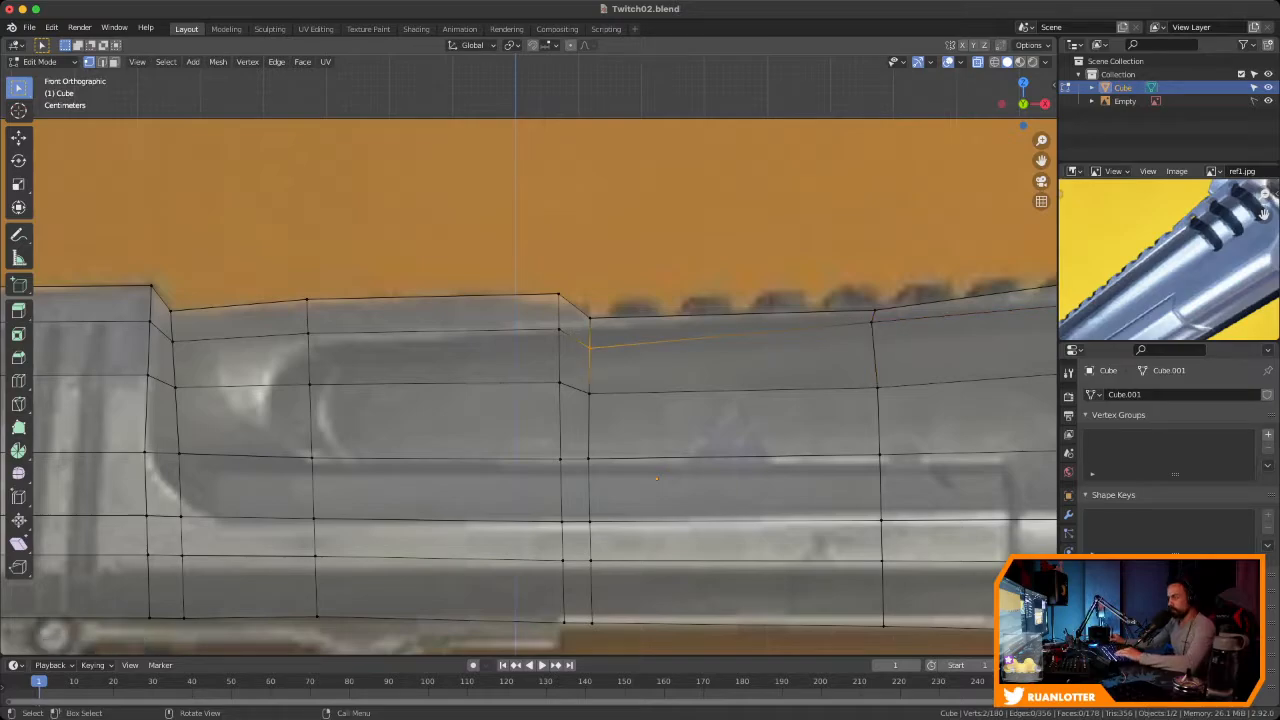
{"action": "key", "text": "g"}
{"action": "left_click", "coordinate": [587, 330]}
Move the loop vertices around the slide's side recess to trace its upper edge and curved rear end in the reference
{"action": "left_click_drag", "start_coordinate": [547, 318], "coordinate": [572, 342]}
{"action": "key", "text": "g"}
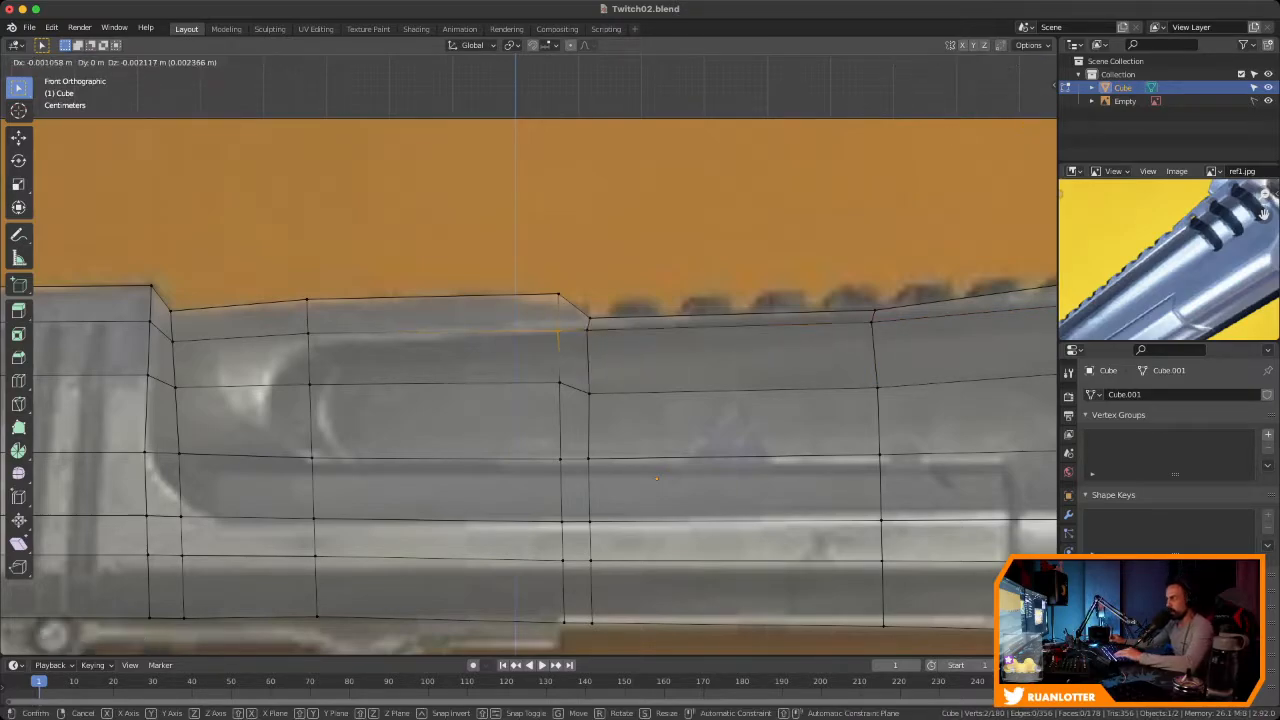
{"action": "left_click", "coordinate": [546, 331]}
{"action": "left_click_drag", "start_coordinate": [299, 318], "coordinate": [322, 396]}
{"action": "key", "text": "g"}
{"action": "left_click", "coordinate": [303, 341]}
{"action": "key", "text": "g"}
{"action": "left_click", "coordinate": [273, 387]}
{"action": "left_click_drag", "start_coordinate": [299, 444], "coordinate": [322, 468]}
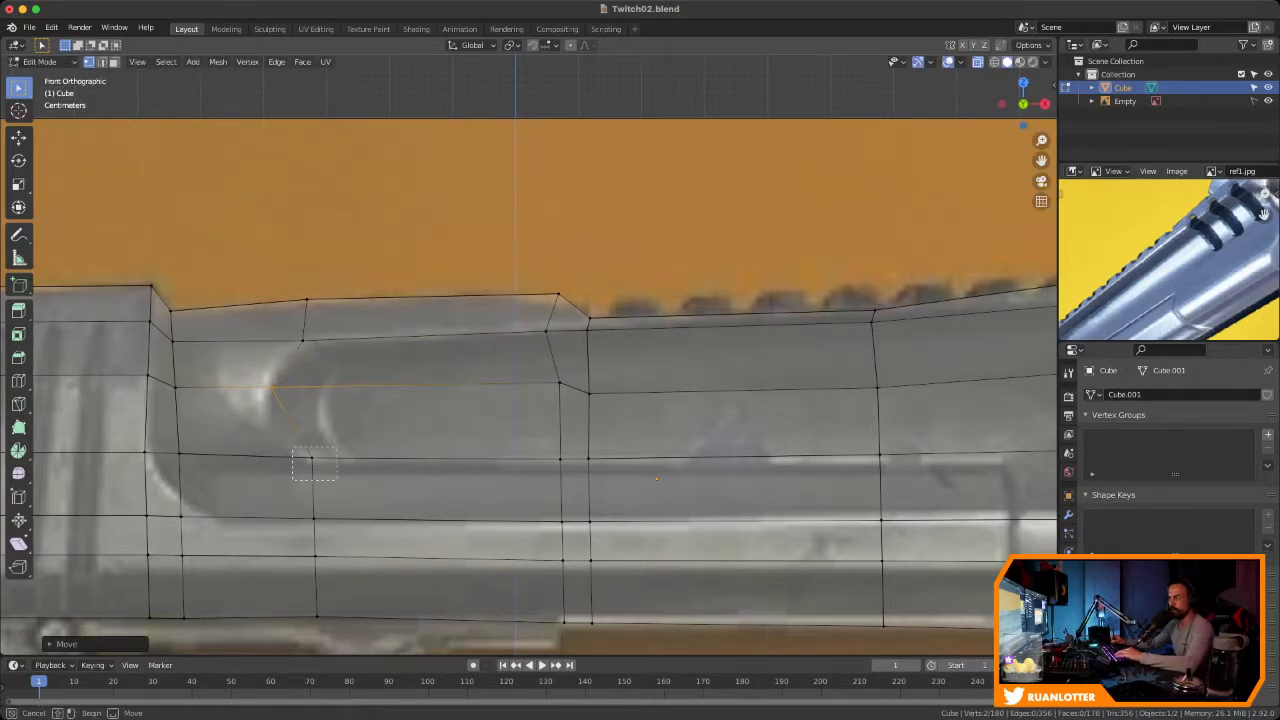
{"action": "key", "text": "g"}
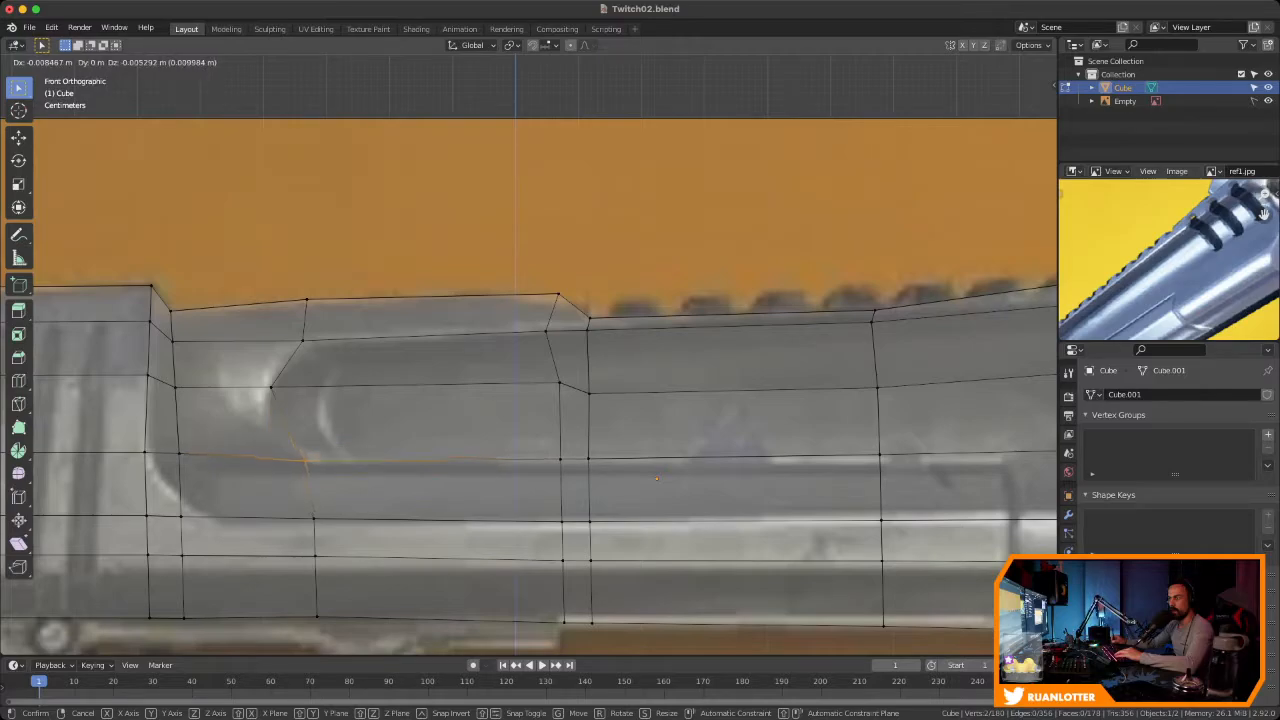
{"action": "left_click", "coordinate": [656, 478]}
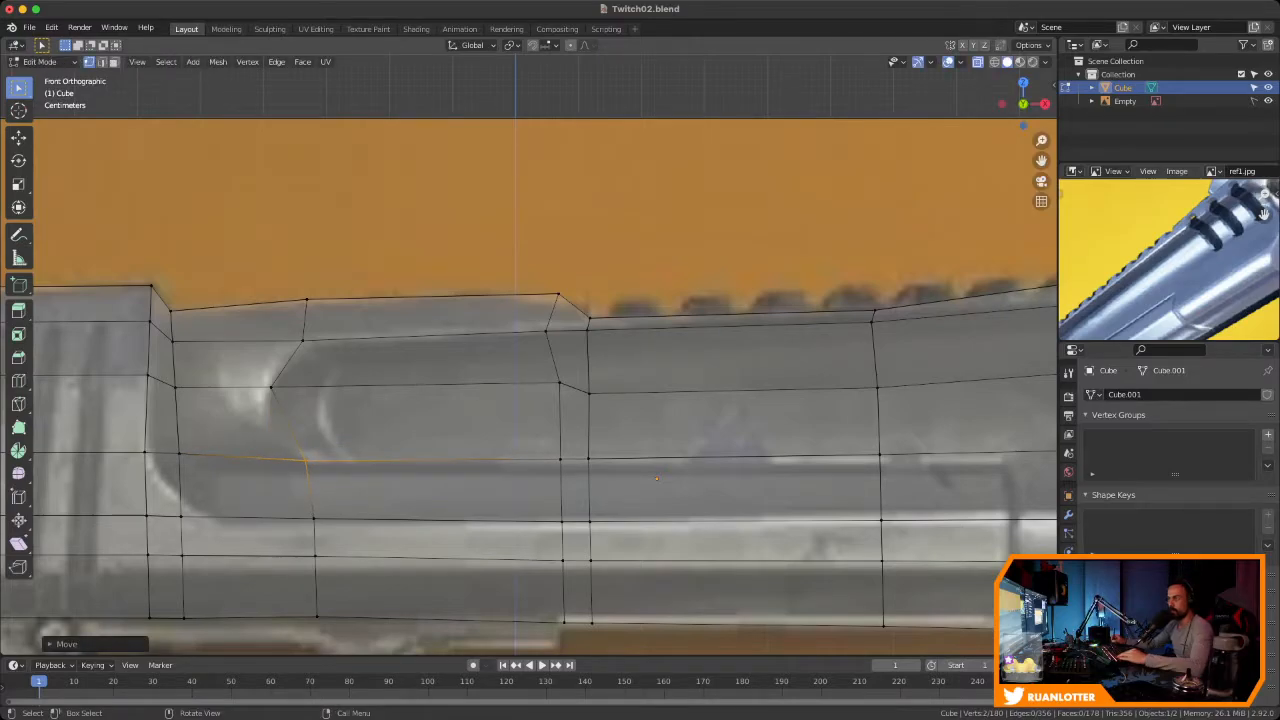
Shift the lower vertices ahead of the rear grip serrations forward to trace the curved groove, sliding the bottom pair along the lower edge
{"action": "scroll", "coordinate": [656, 478], "scroll_direction": "down", "scroll_amount": 4}
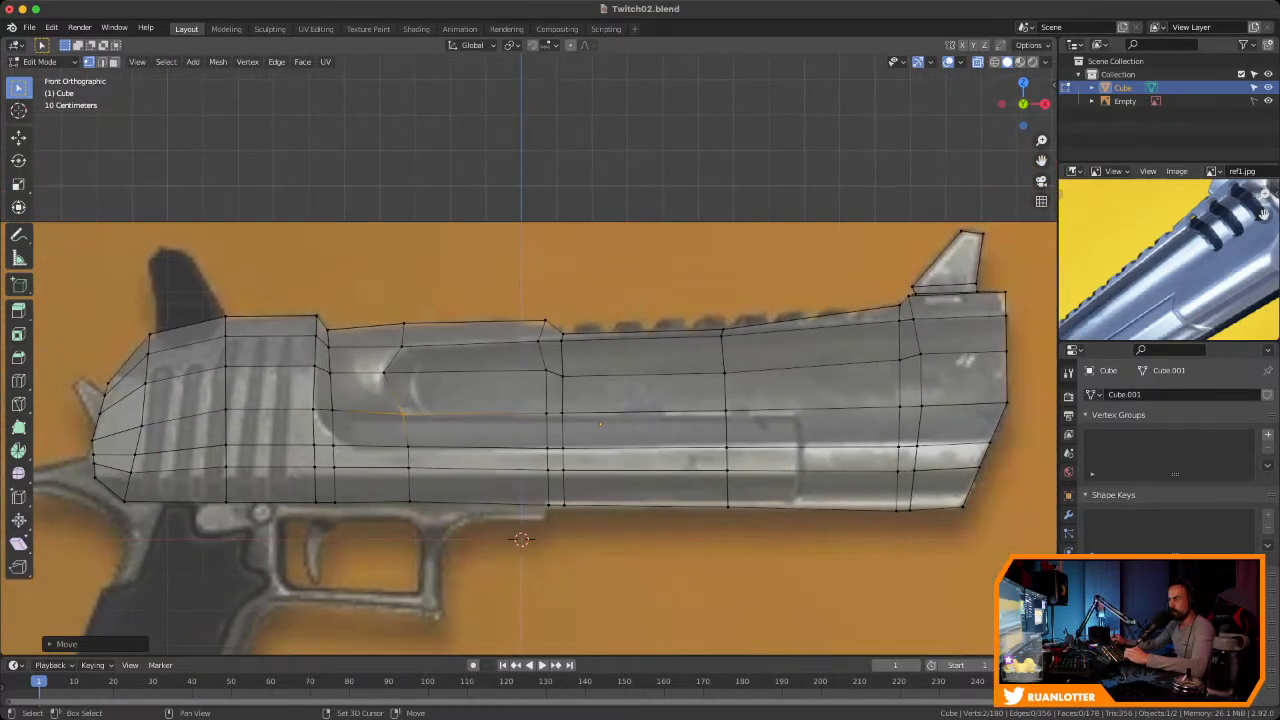
{"action": "scroll", "coordinate": [320, 420], "scroll_direction": "up", "scroll_amount": 4}
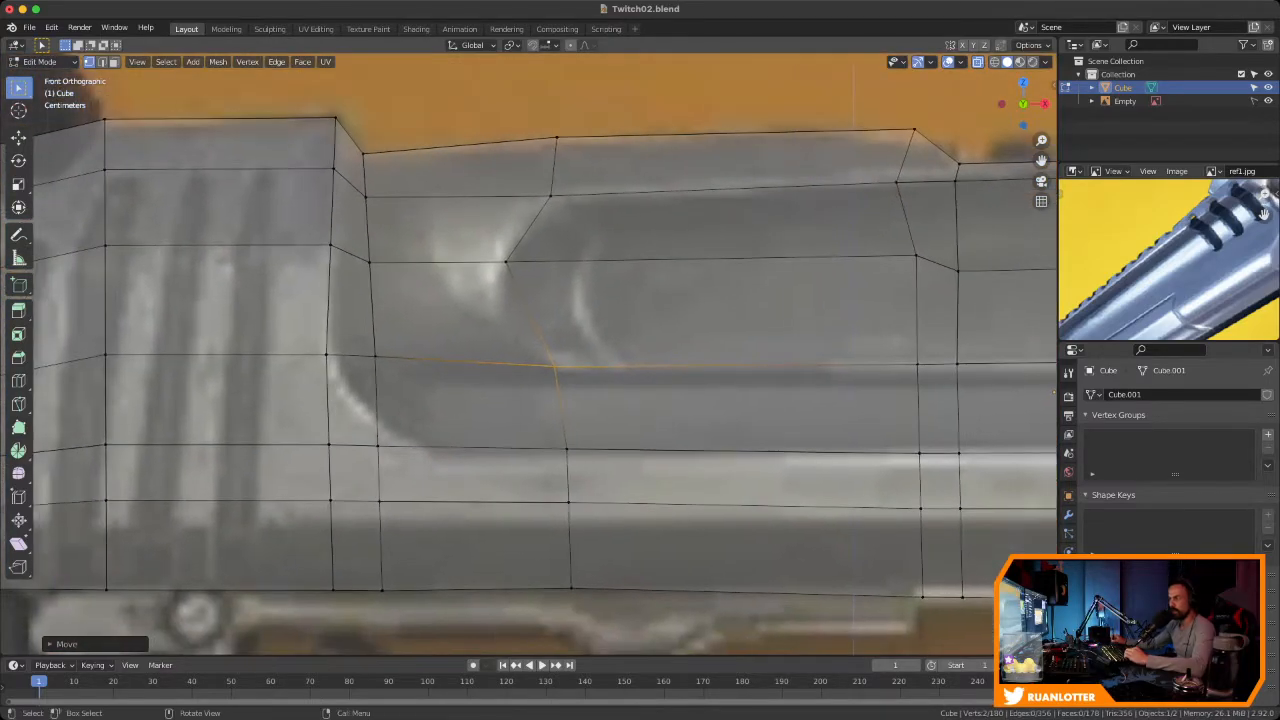
{"action": "key", "text": "g"}
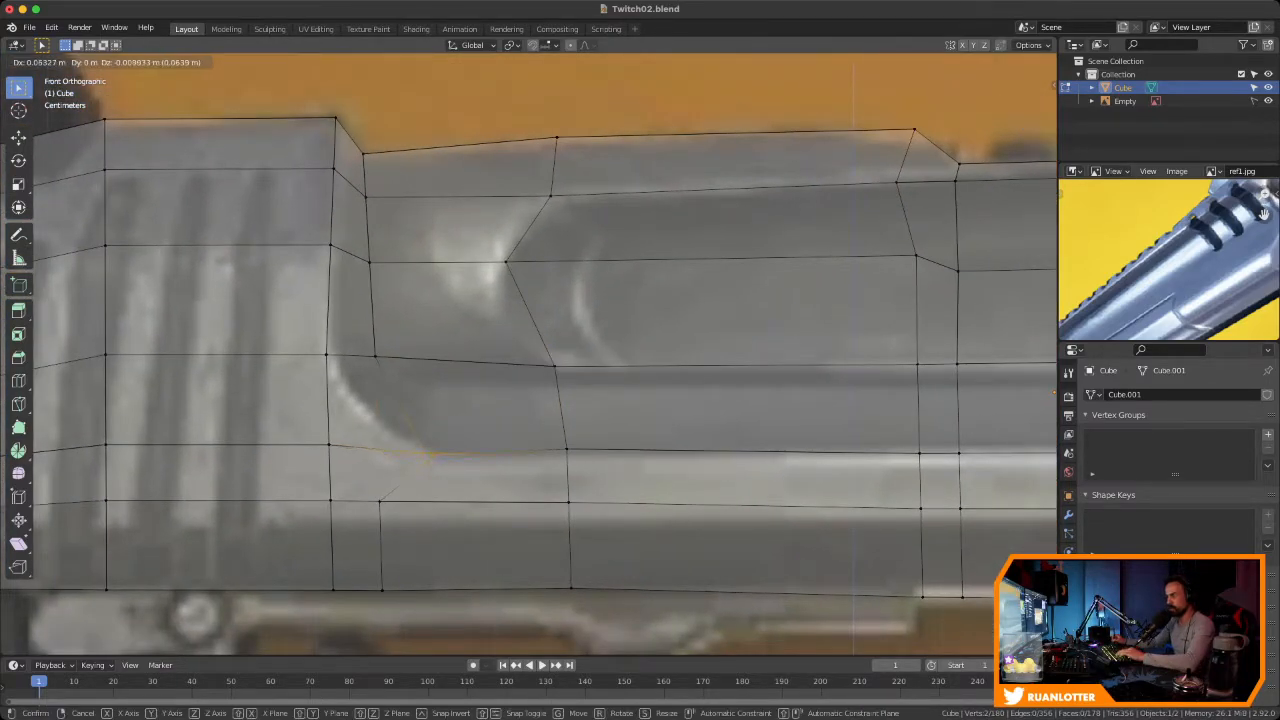
{"action": "left_click", "coordinate": [434, 455]}
{"action": "left_click_drag", "start_coordinate": [366, 488], "coordinate": [396, 518]}
{"action": "key", "text": "g"}
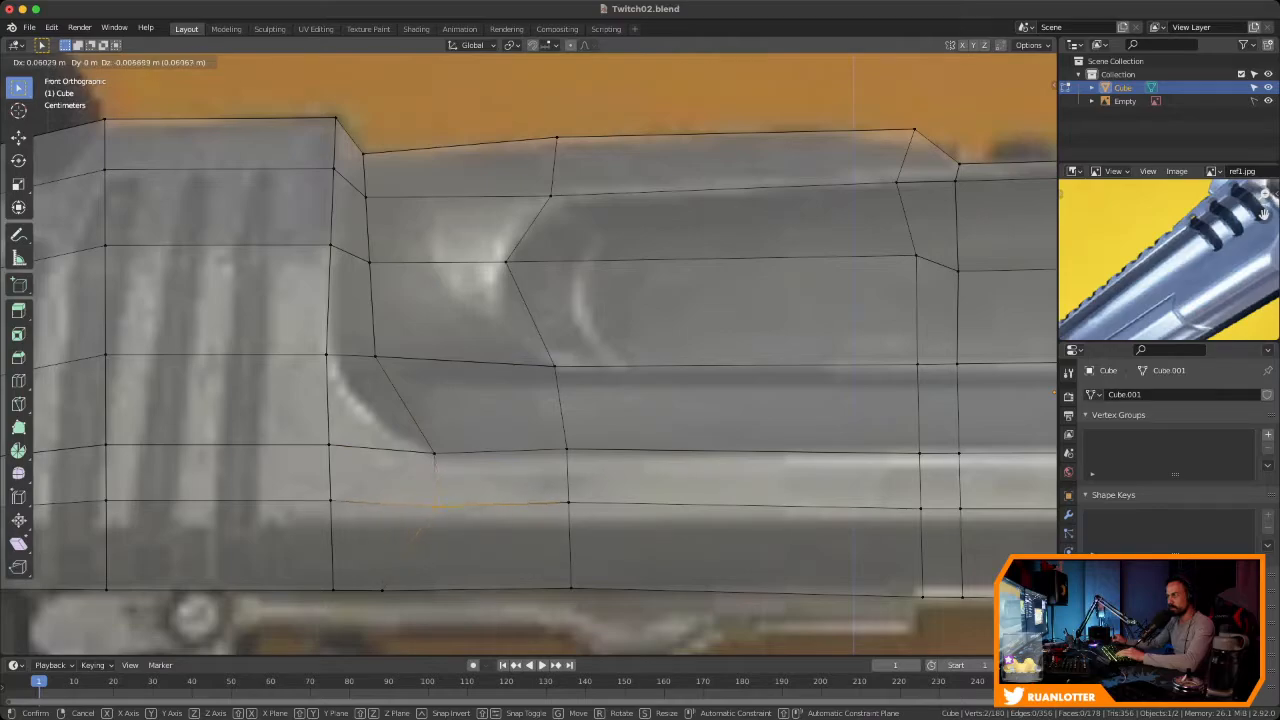
{"action": "left_click", "coordinate": [452, 522]}
{"action": "left_click_drag", "start_coordinate": [371, 572], "coordinate": [401, 601]}
{"action": "key", "text": "g"}
{"action": "key", "text": "g"}
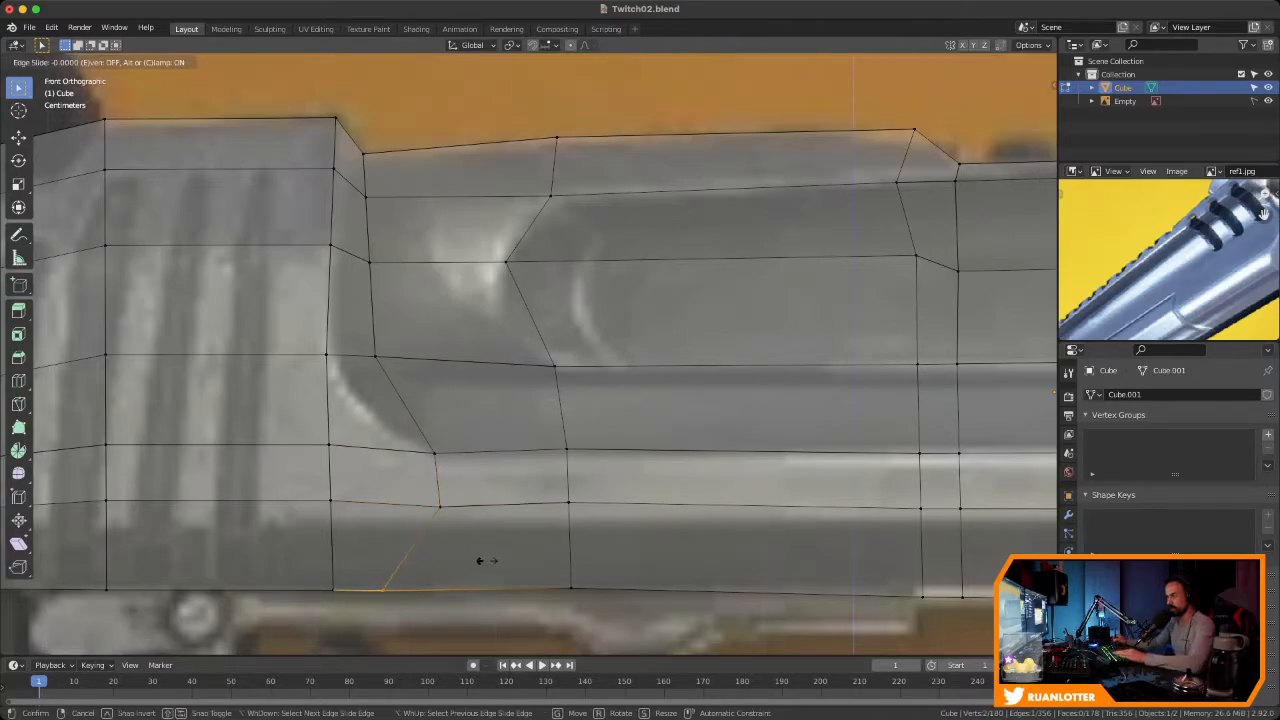
{"action": "left_click", "coordinate": [516, 553]}
Inspect the reshaped slide in perspective and against the whole gun in front view, and save the file
{"action": "middle_click_drag", "start_coordinate": [516, 553], "coordinate": [643, 556]}
{"action": "middle_click_drag", "start_coordinate": [643, 500], "coordinate": [643, 545], "text": "ctrl"}
{"action": "middle_click_drag", "start_coordinate": [643, 500], "coordinate": [530, 530]}
{"action": "middle_click_drag", "start_coordinate": [530, 480], "coordinate": [755, 455], "text": "ctrl"}
{"action": "middle_click_drag", "start_coordinate": [638, 366], "coordinate": [455, 438]}
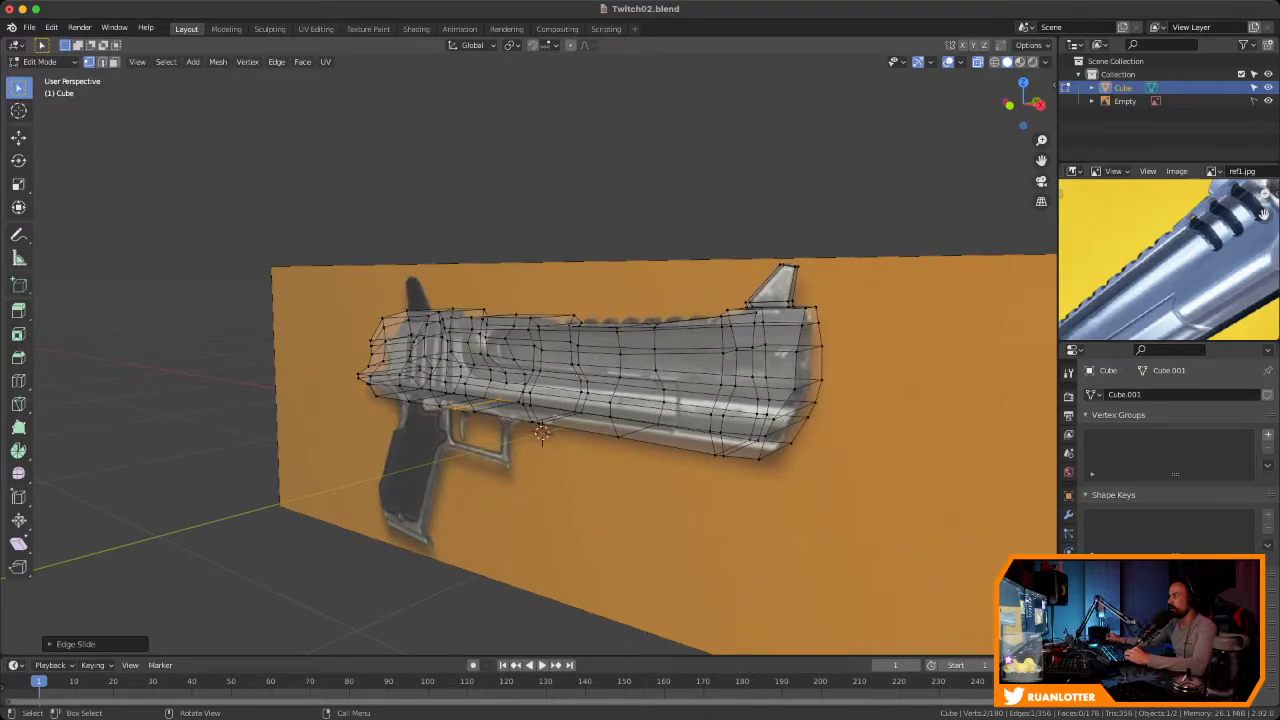
{"action": "left_click", "coordinate": [1009, 105]}
{"action": "middle_click_drag", "start_coordinate": [600, 420], "coordinate": [552, 423], "text": "ctrl"}
{"action": "middle_click_drag", "start_coordinate": [552, 423], "coordinate": [530, 364], "text": "shift"}
{"action": "key", "text": "ctrl+s"}
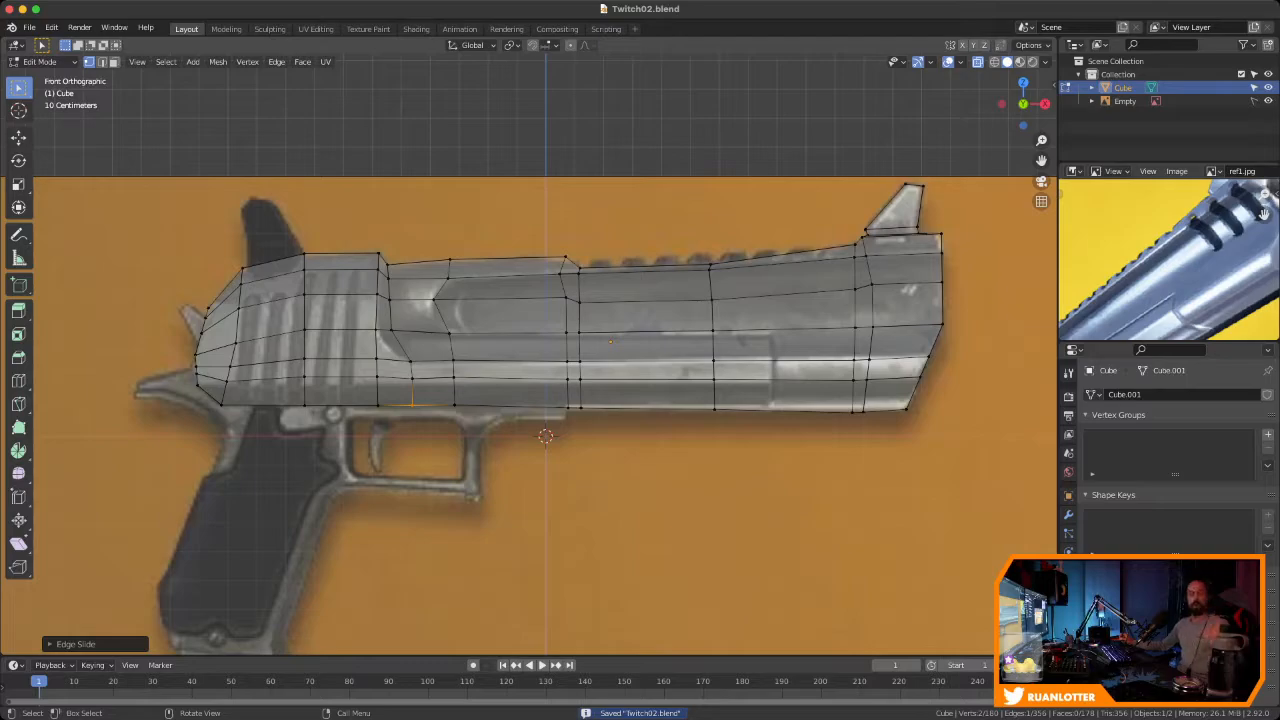
Lower the top-edge vertices just behind the front sight slightly to match the slide's contour in the reference
{"action": "middle_click_drag", "start_coordinate": [480, 400], "coordinate": [480, 440], "text": "ctrl"}
{"action": "middle_click_drag", "start_coordinate": [480, 440], "coordinate": [632, 437], "text": "shift"}
{"action": "middle_click_drag", "start_coordinate": [1170, 235], "coordinate": [1205, 240], "text": "ctrl"}
{"action": "middle_click_drag", "start_coordinate": [1170, 285], "coordinate": [1150, 258], "text": "ctrl"}
{"action": "middle_click_drag", "start_coordinate": [1195, 215], "coordinate": [1150, 262]}
{"action": "middle_click_drag", "start_coordinate": [1150, 262], "coordinate": [1145, 272], "text": "ctrl"}
{"action": "middle_click_drag", "start_coordinate": [800, 330], "coordinate": [499, 310], "text": "shift"}
{"action": "middle_click_drag", "start_coordinate": [499, 310], "coordinate": [461, 366], "text": "shift"}
{"action": "left_click", "coordinate": [893, 260]}
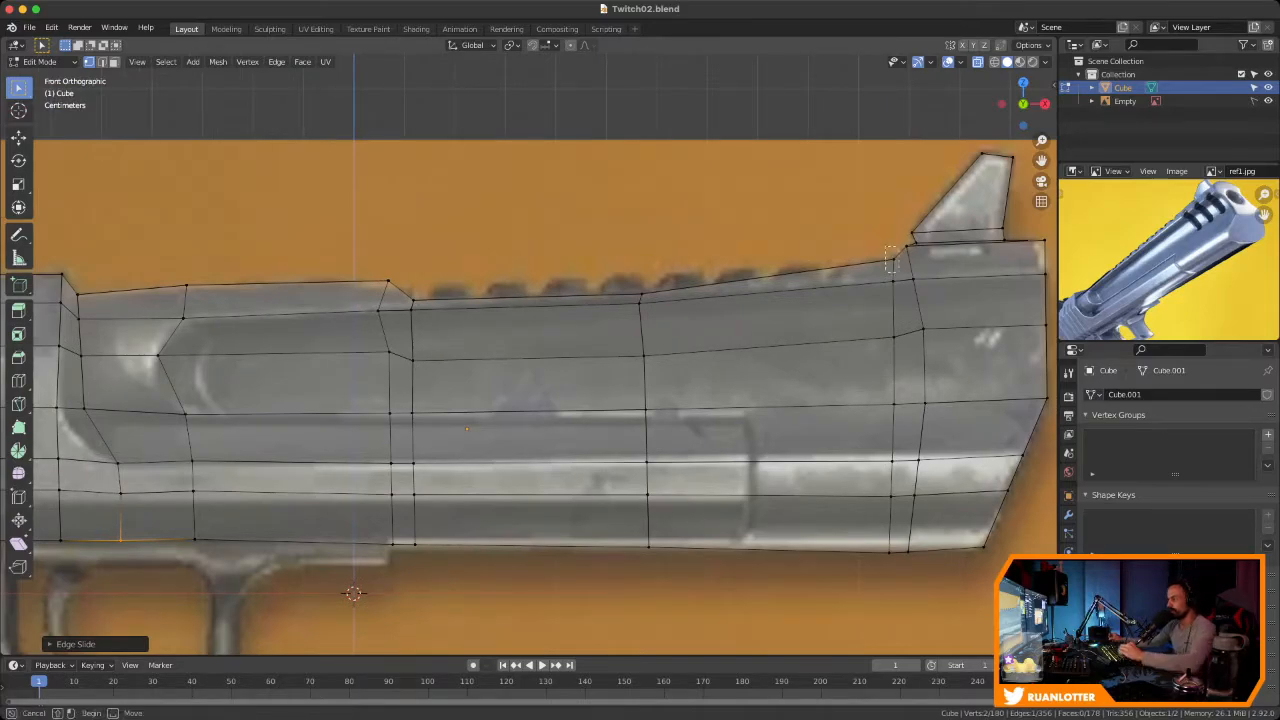
{"action": "key", "text": "g"}
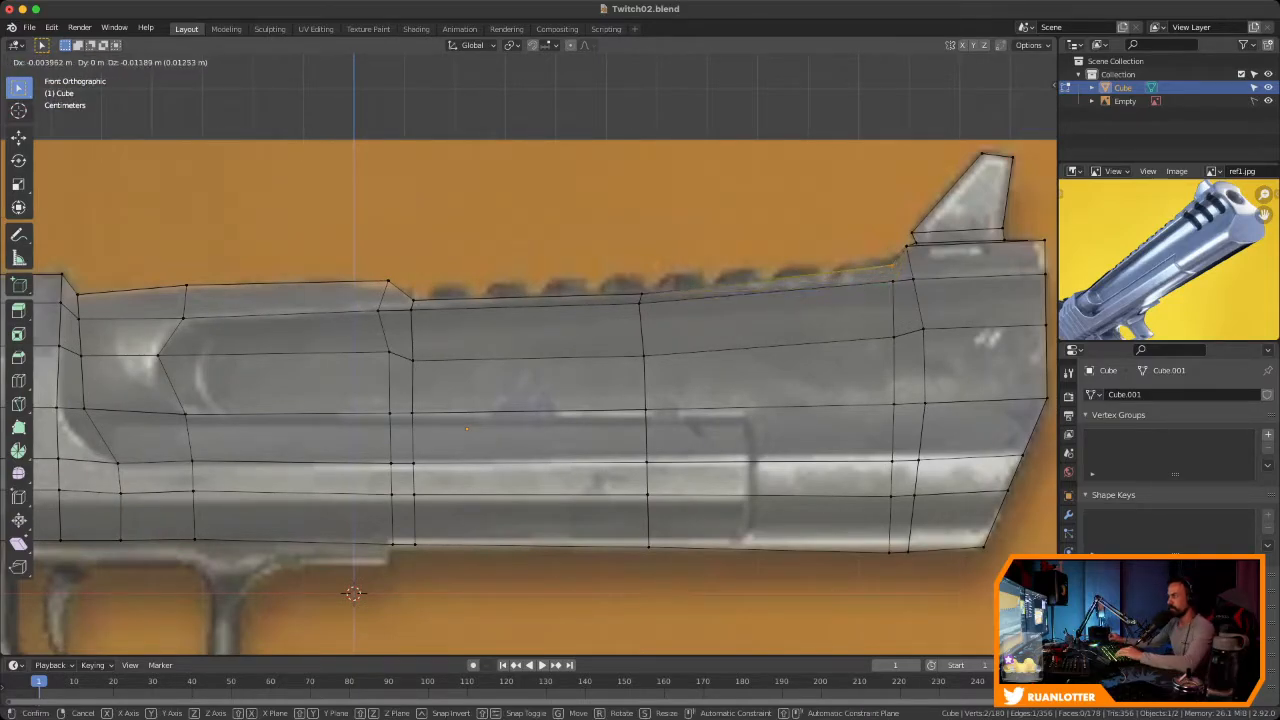
{"action": "key", "text": "Return"}
Add a crosswise loop cut just behind the front sight and lower its top vertices to the slide's contour beneath the ridges
{"action": "key", "text": "ctrl+r"}
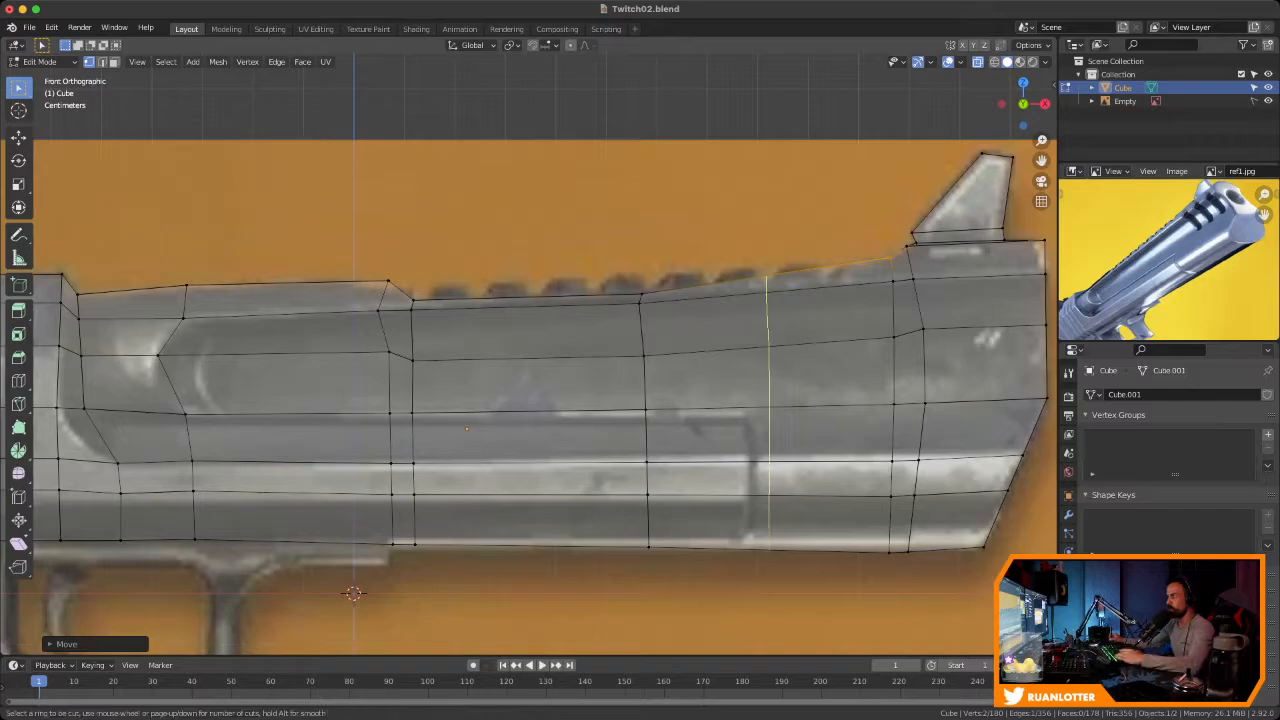
{"action": "left_click", "coordinate": [767, 290]}
{"action": "left_click", "coordinate": [850, 258]}
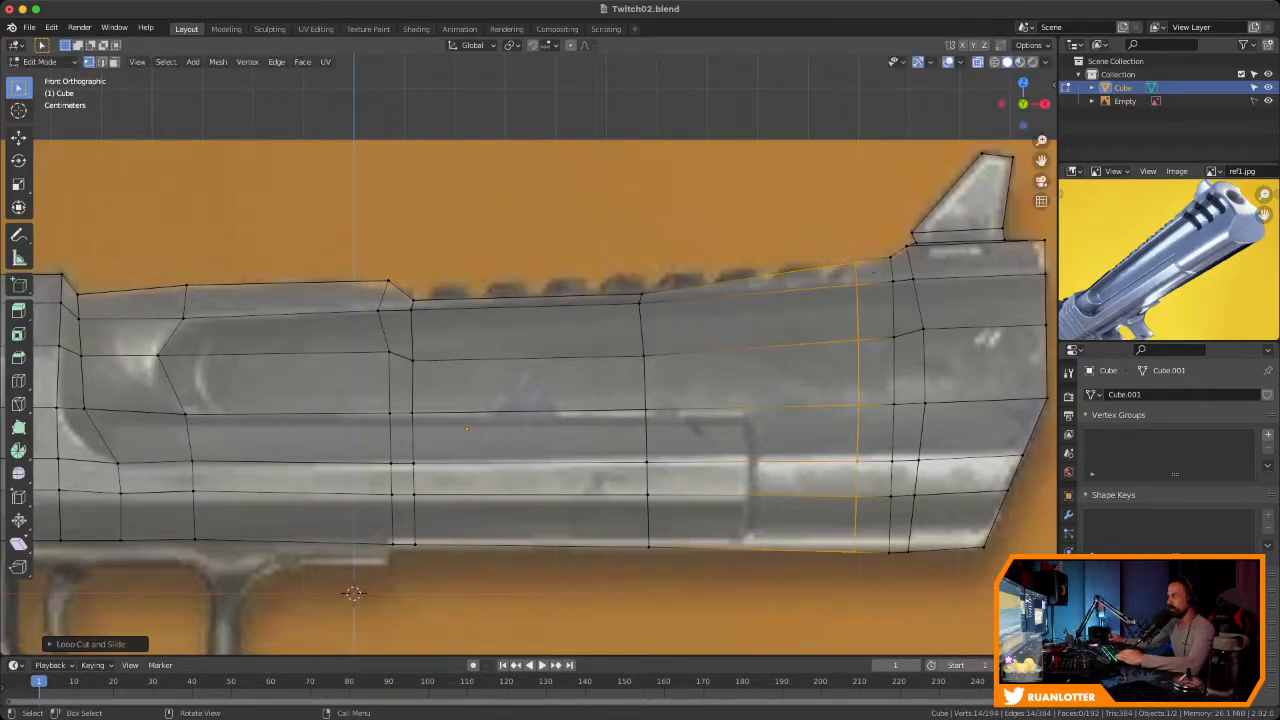
{"action": "left_click_drag", "start_coordinate": [858, 272], "coordinate": [860, 278]}
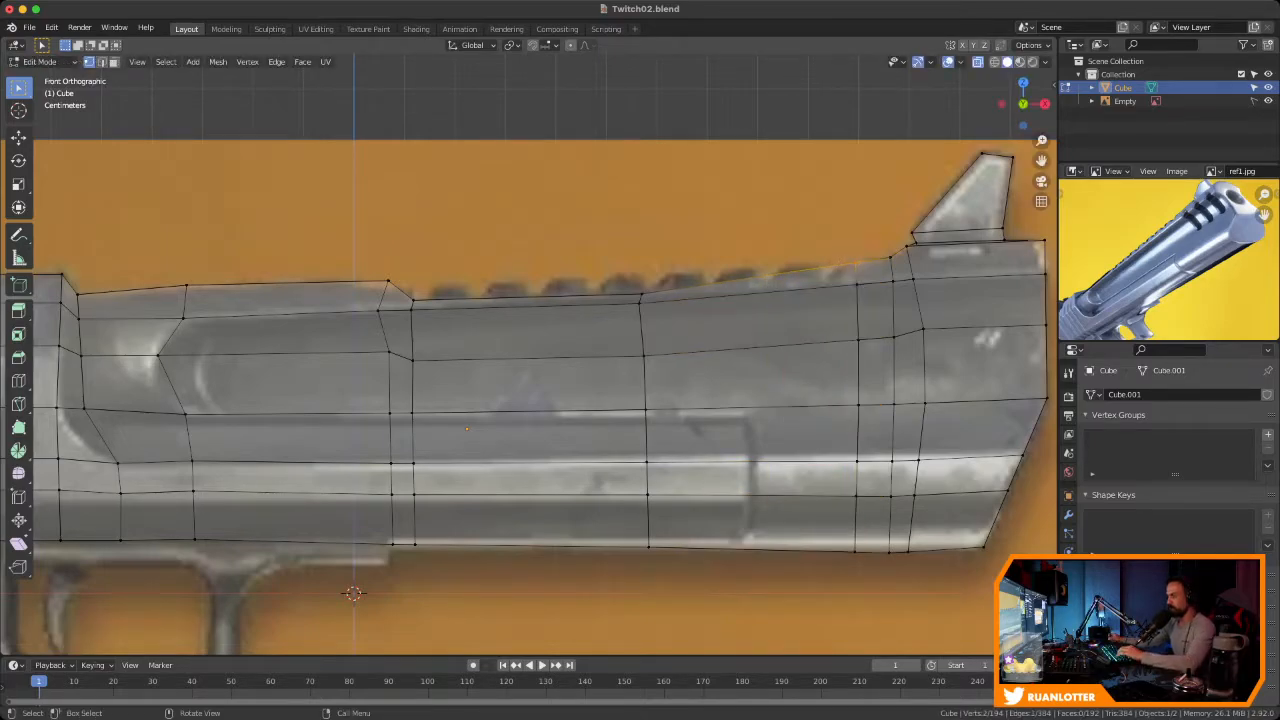
{"action": "key", "text": "g"}
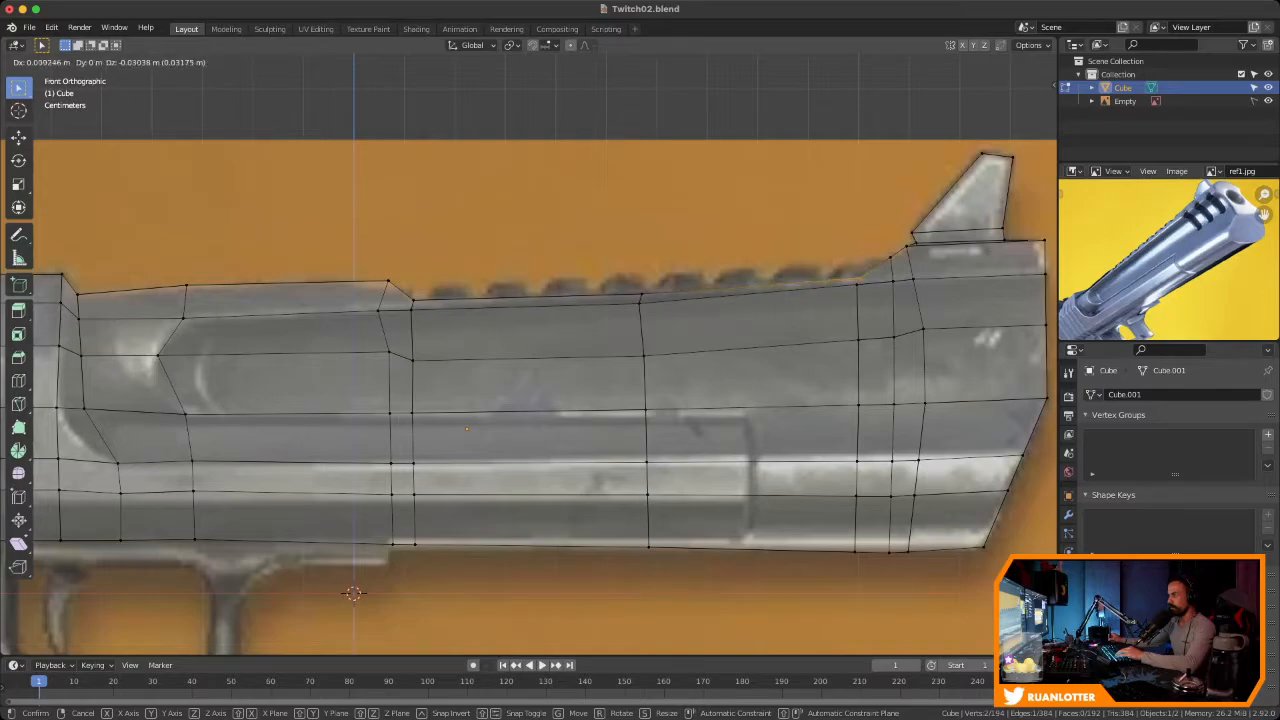
{"action": "left_click", "coordinate": [862, 279]}
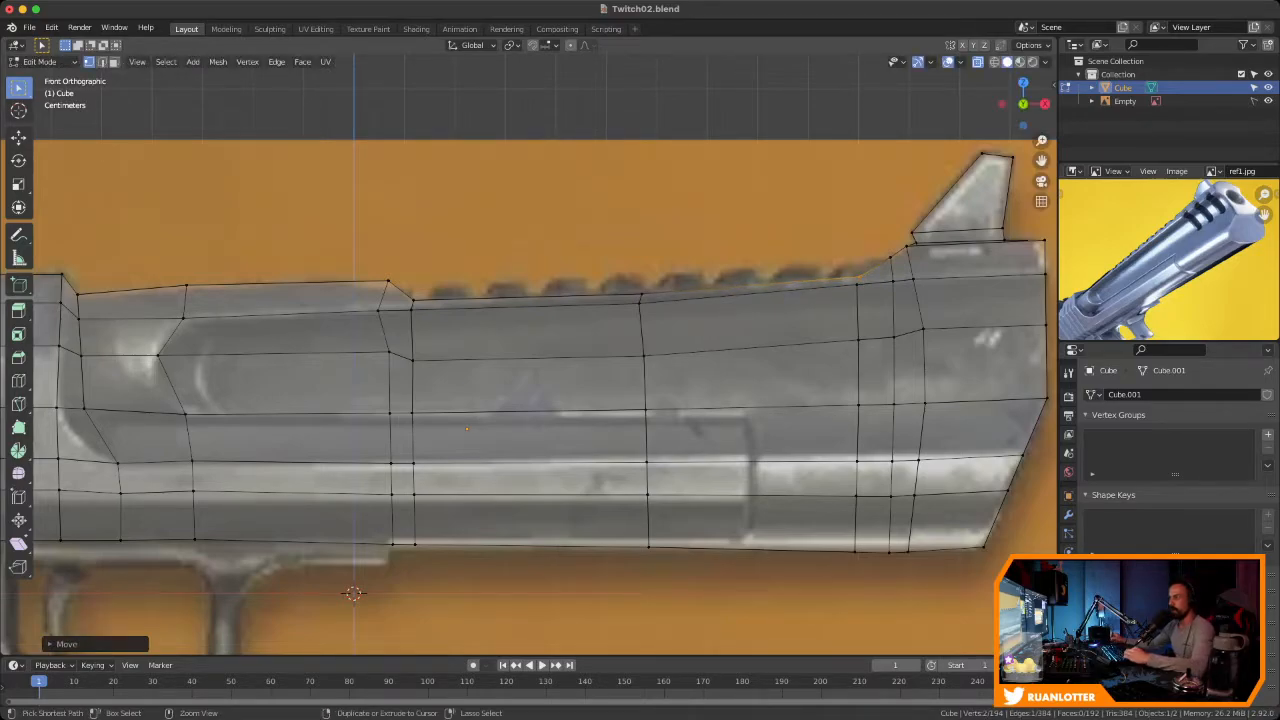
{"action": "middle_click_drag", "start_coordinate": [862, 279], "coordinate": [862, 294], "text": "ctrl"}
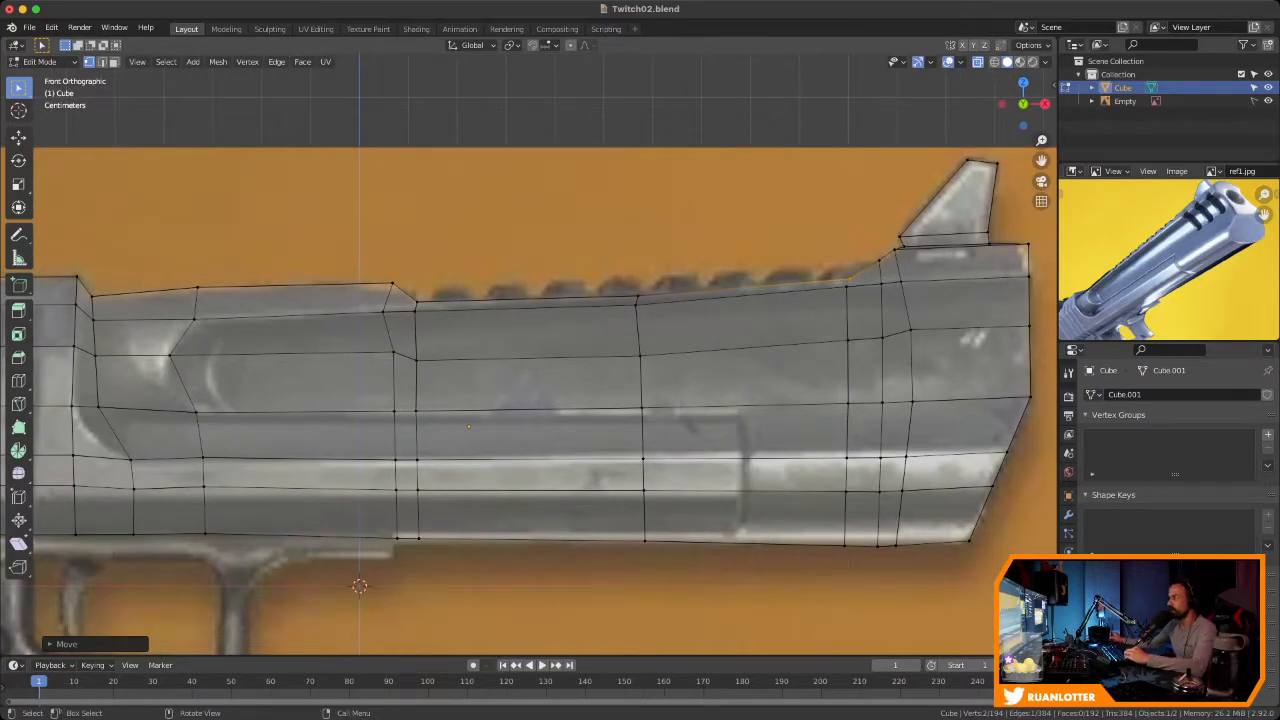
{"action": "left_click", "coordinate": [1029, 275]}
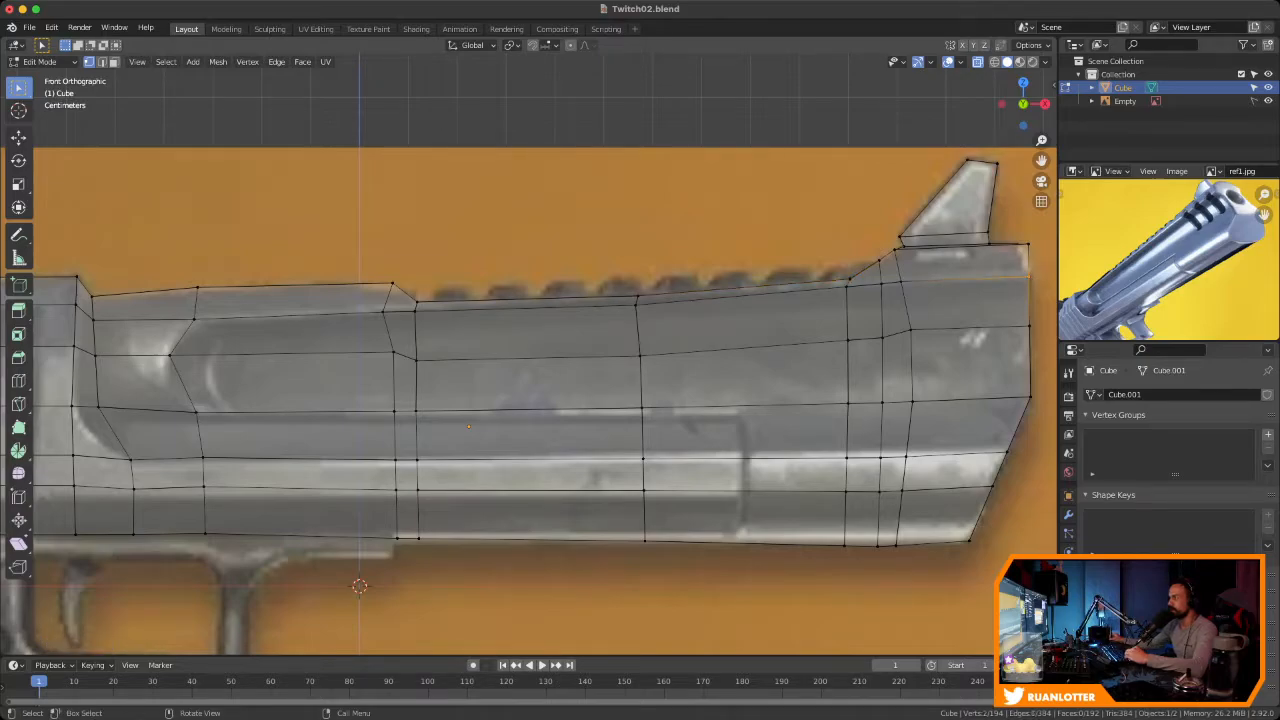
{"action": "left_click_drag", "start_coordinate": [915, 275], "coordinate": [835, 294], "text": "shift"}
{"action": "left_click", "coordinate": [636, 298], "text": "shift"}
{"action": "left_click_drag", "start_coordinate": [424, 300], "coordinate": [378, 320], "text": "shift"}
{"action": "left_click_drag", "start_coordinate": [204, 312], "coordinate": [182, 334], "text": "shift"}
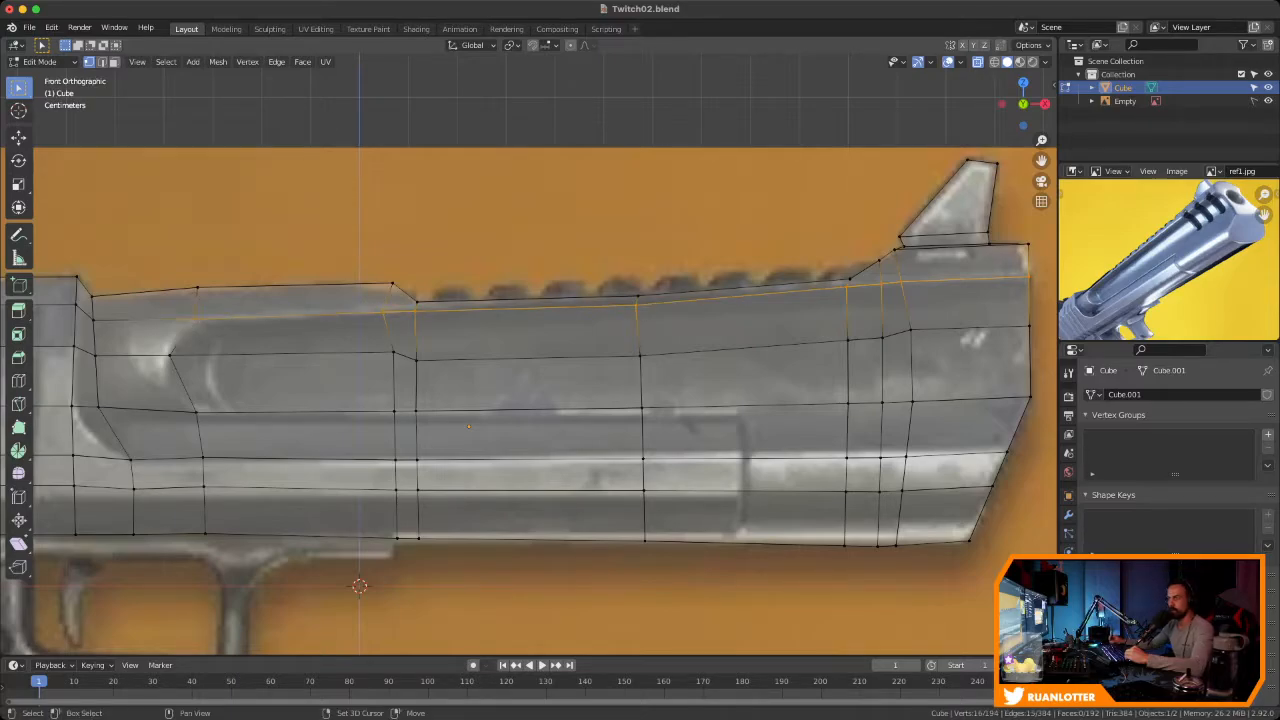
{"action": "middle_click_drag", "start_coordinate": [468, 425], "coordinate": [350, 470]}
{"action": "middle_click_drag", "start_coordinate": [350, 470], "coordinate": [380, 423], "text": "ctrl"}
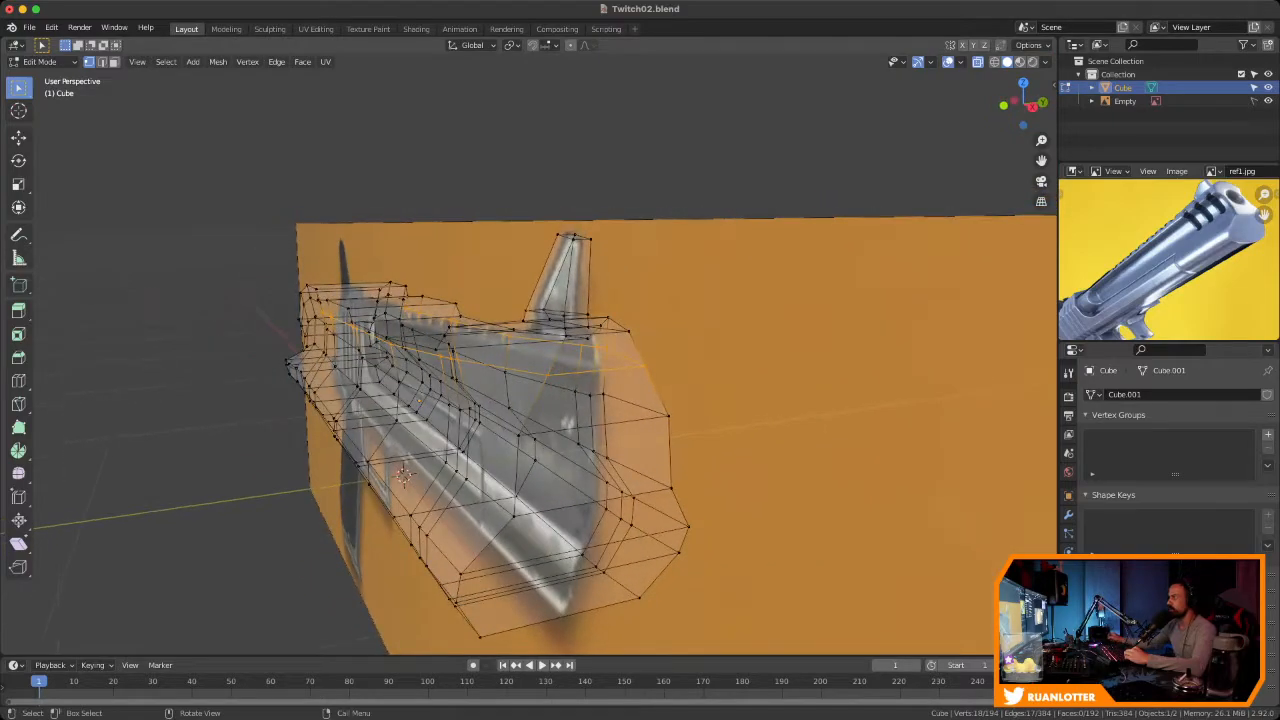
Widen the muzzle end's upper side by scaling the front vertex pair of the upper lengthwise loop along Y
{"action": "middle_click_drag", "start_coordinate": [1165, 250], "coordinate": [1149, 273]}
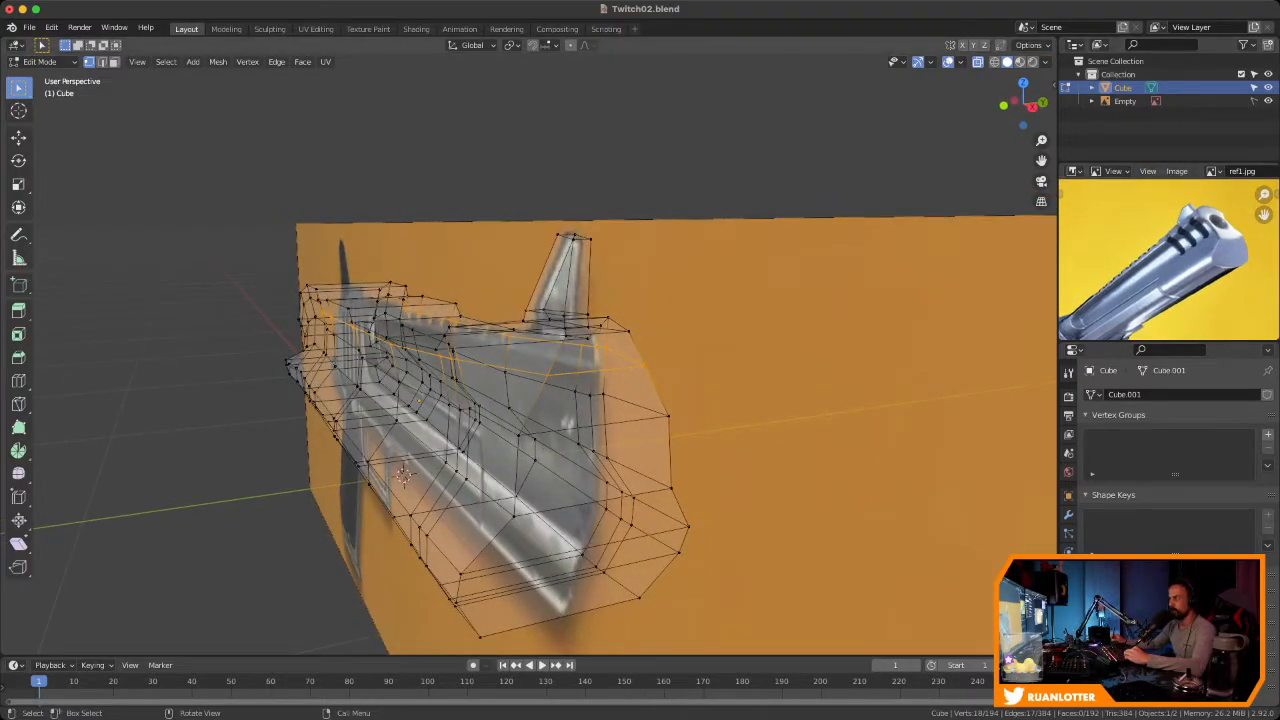
{"action": "left_click", "coordinate": [547, 374]}
{"action": "middle_click_drag", "start_coordinate": [548, 374], "coordinate": [548, 363]}
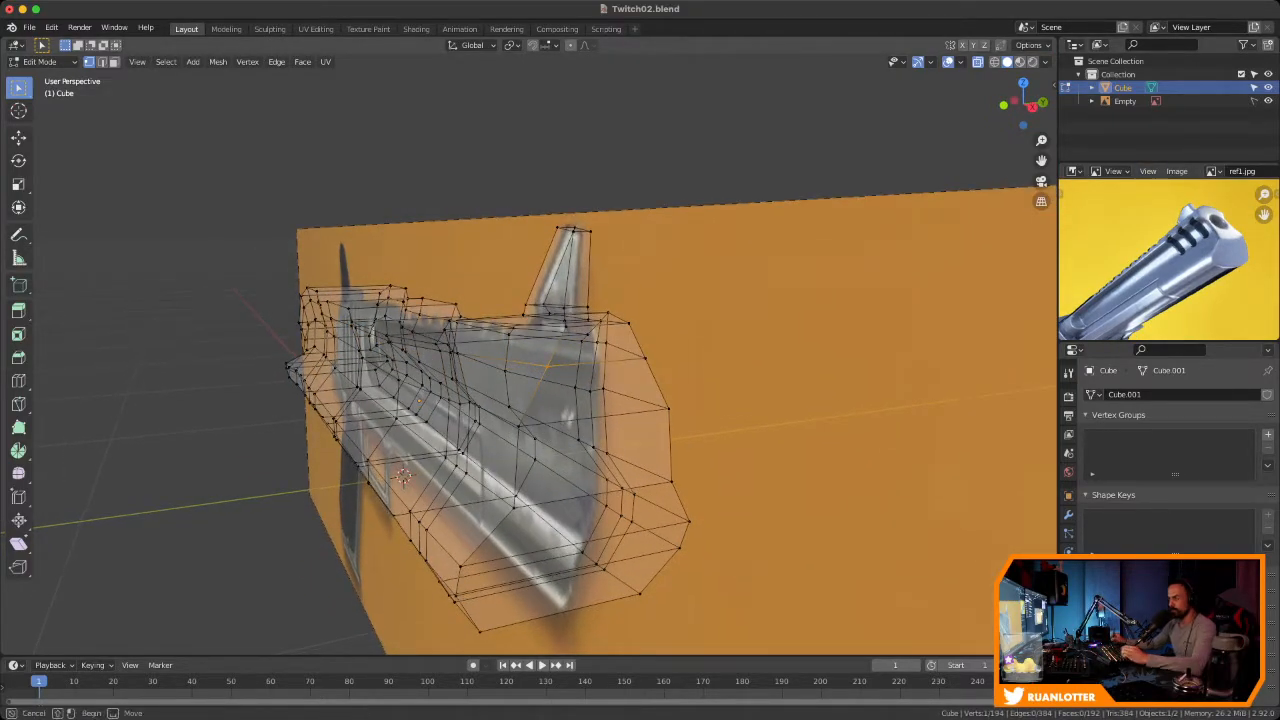
{"action": "left_click", "coordinate": [644, 358], "text": "shift"}
{"action": "key", "text": "s"}
{"action": "key", "text": "y"}
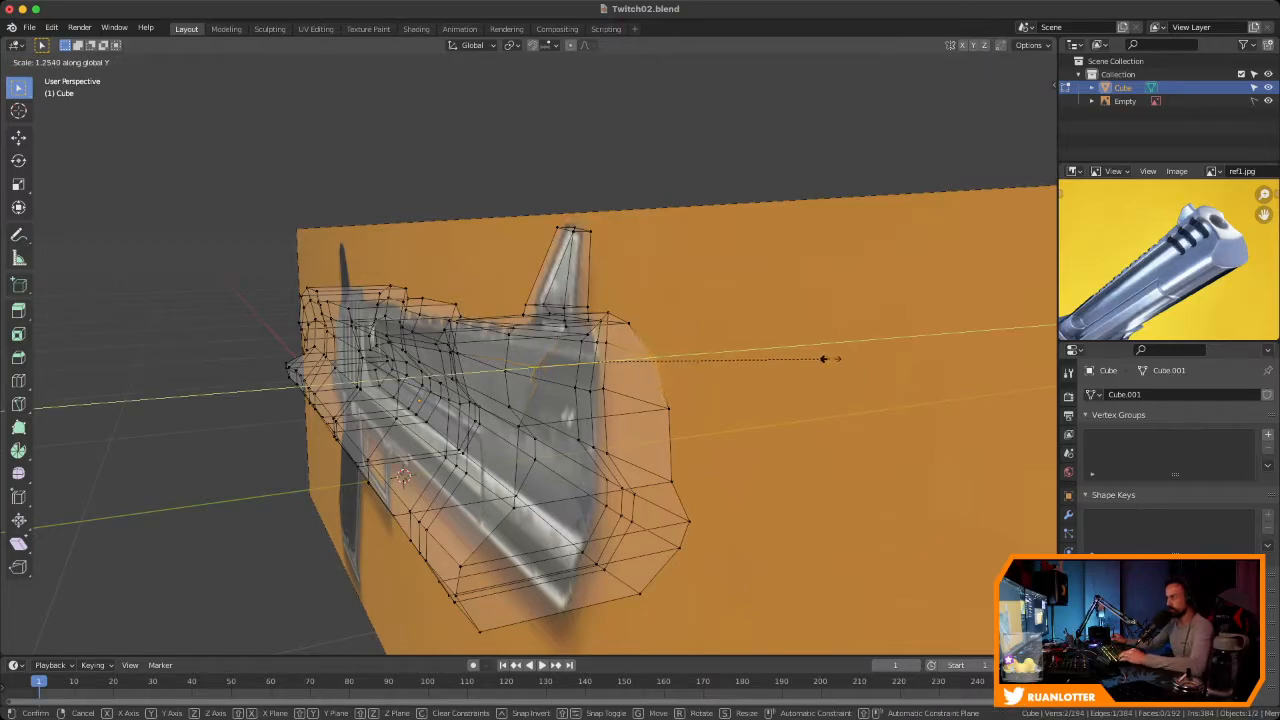
{"action": "left_click", "coordinate": [850, 358]}
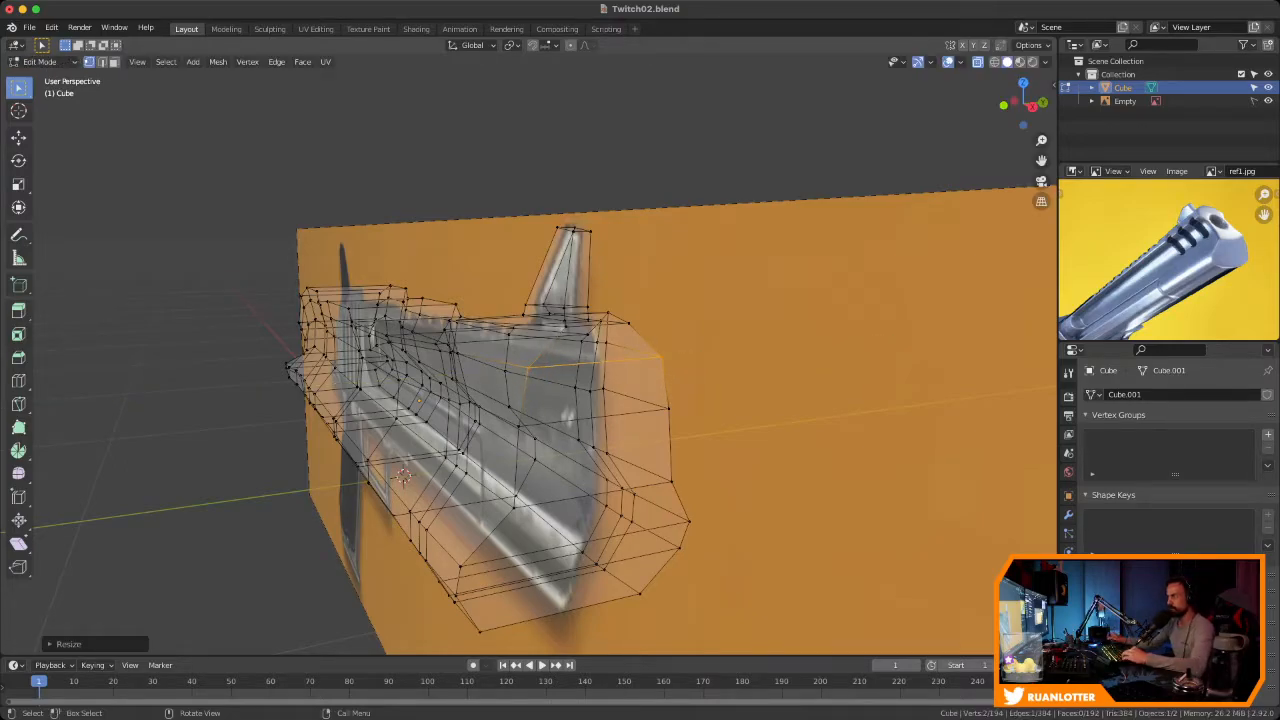
{"action": "left_click", "coordinate": [1014, 101]}
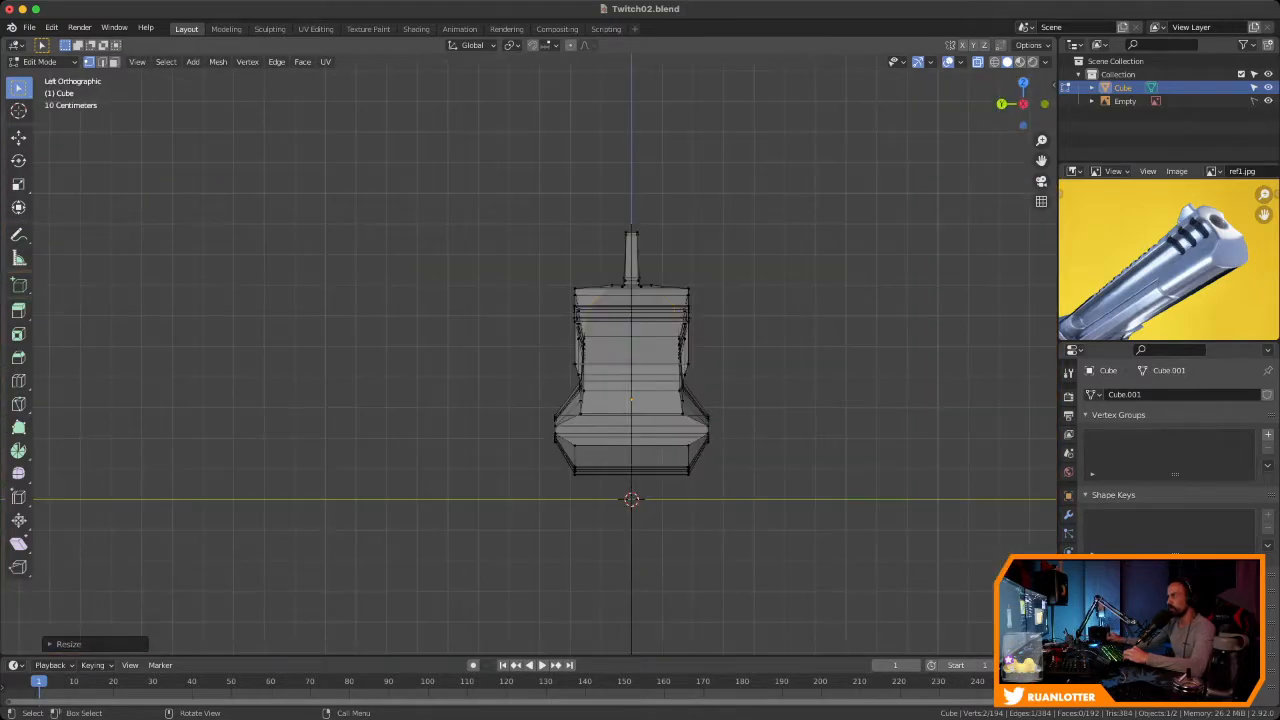
{"action": "left_click", "coordinate": [1023, 104]}
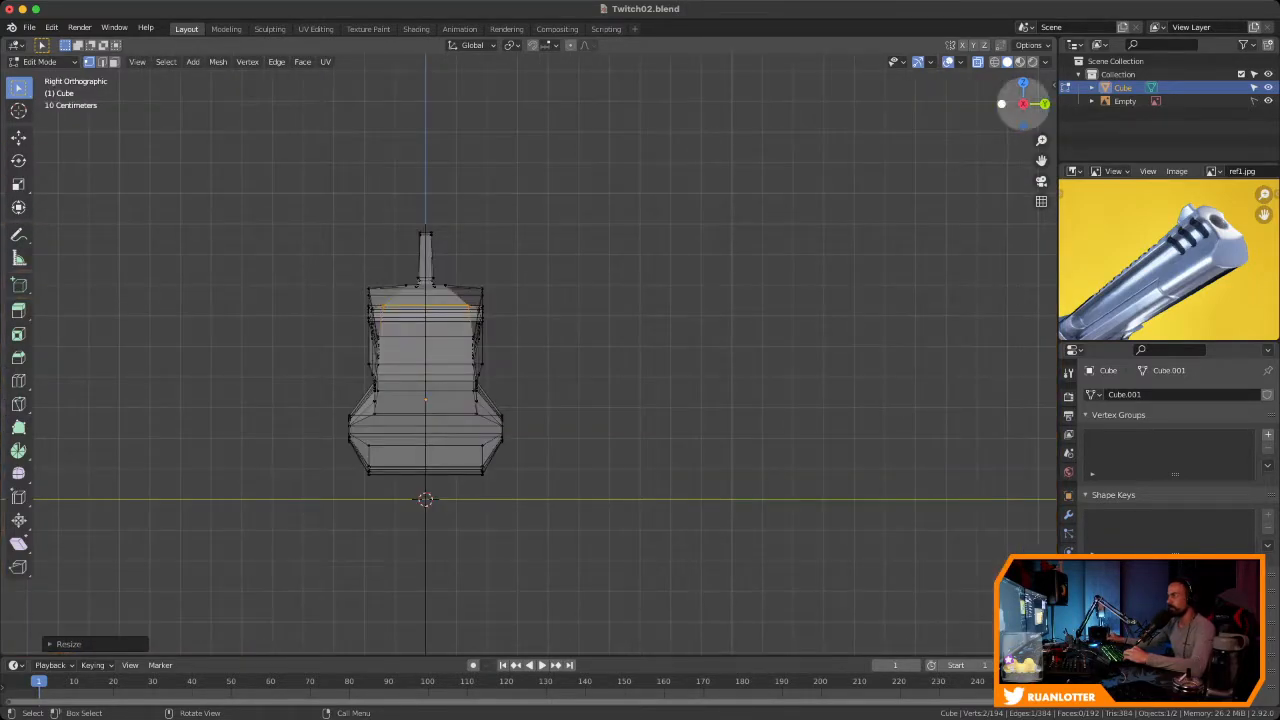
{"action": "left_click", "coordinate": [1001, 104]}
{"action": "scroll", "coordinate": [528, 355], "scroll_direction": "down", "scroll_amount": 1}
{"action": "scroll", "coordinate": [663, 322], "scroll_direction": "up", "scroll_amount": 2}
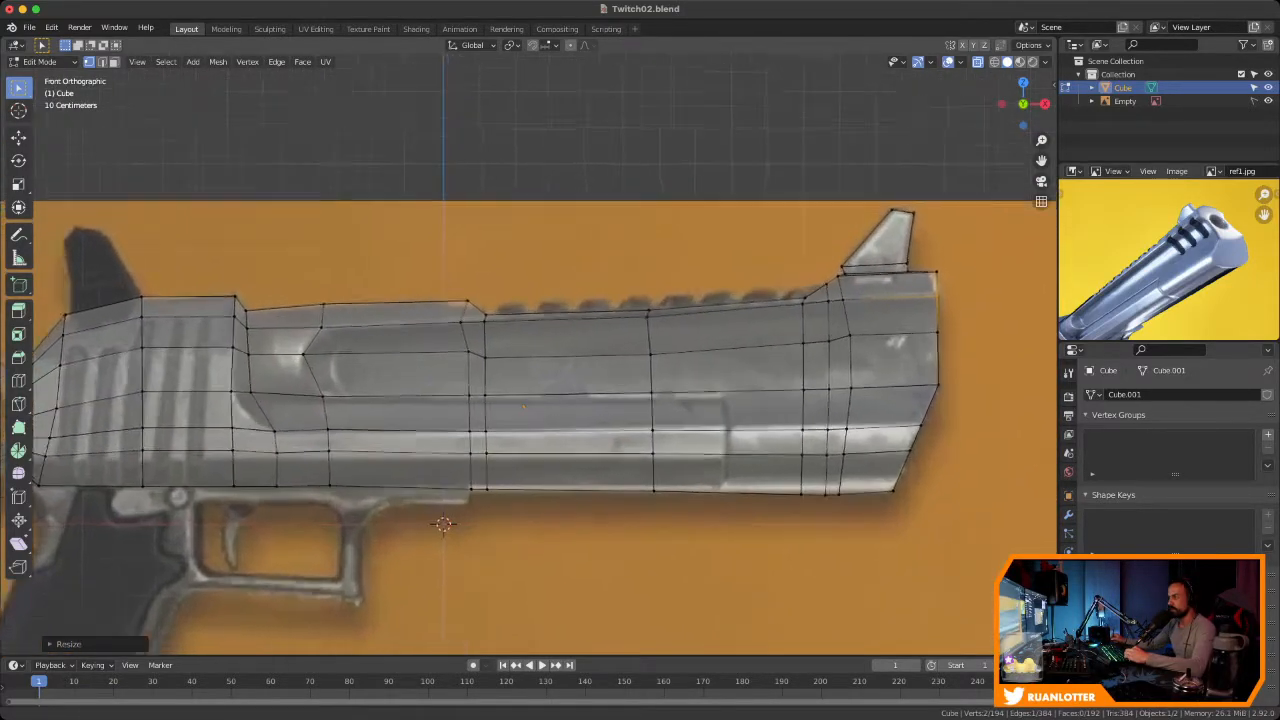
Widen the slide's upper lengthwise loop behind the muzzle end by scaling its vertices along Y by about 1.3
{"action": "left_click_drag", "start_coordinate": [789, 315], "coordinate": [741, 323]}
{"action": "left_click_drag", "start_coordinate": [589, 321], "coordinate": [571, 333], "text": "shift"}
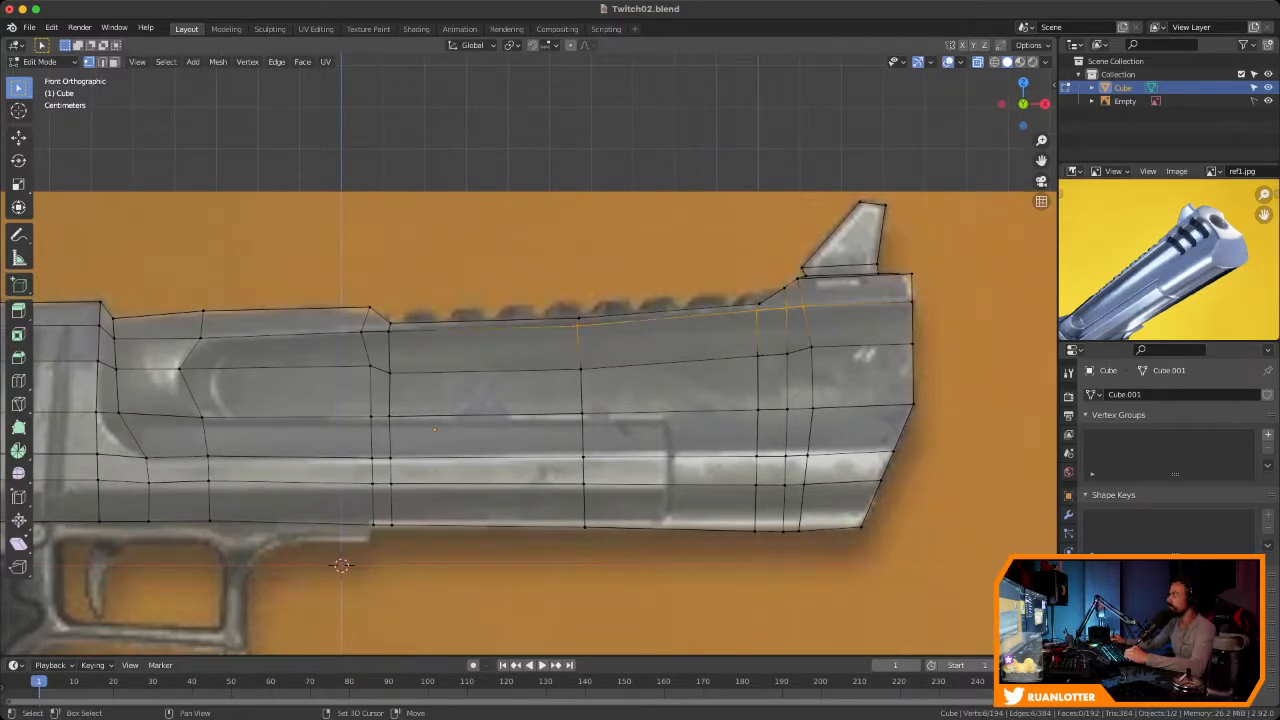
{"action": "scroll", "coordinate": [592, 295], "scroll_direction": "down", "scroll_amount": 1}
{"action": "middle_click_drag", "start_coordinate": [592, 295], "coordinate": [664, 282], "text": "shift"}
{"action": "key", "text": "b"}
{"action": "left_click_drag", "start_coordinate": [490, 331], "coordinate": [491, 332]}
{"action": "scroll", "coordinate": [491, 332], "scroll_direction": "down", "scroll_amount": 1}
{"action": "middle_click_drag", "start_coordinate": [491, 332], "coordinate": [713, 348], "text": "shift"}
{"action": "scroll", "coordinate": [713, 348], "scroll_direction": "up", "scroll_amount": 4}
{"action": "key", "text": "b"}
{"action": "left_click_drag", "start_coordinate": [546, 308], "coordinate": [585, 345]}
{"action": "left_click_drag", "start_coordinate": [399, 318], "coordinate": [422, 338], "text": "shift"}
{"action": "scroll", "coordinate": [420, 337], "scroll_direction": "down", "scroll_amount": 4}
{"action": "middle_click_drag", "start_coordinate": [640, 345], "coordinate": [435, 335], "text": "shift"}
{"action": "middle_click_drag", "start_coordinate": [435, 335], "coordinate": [615, 308]}
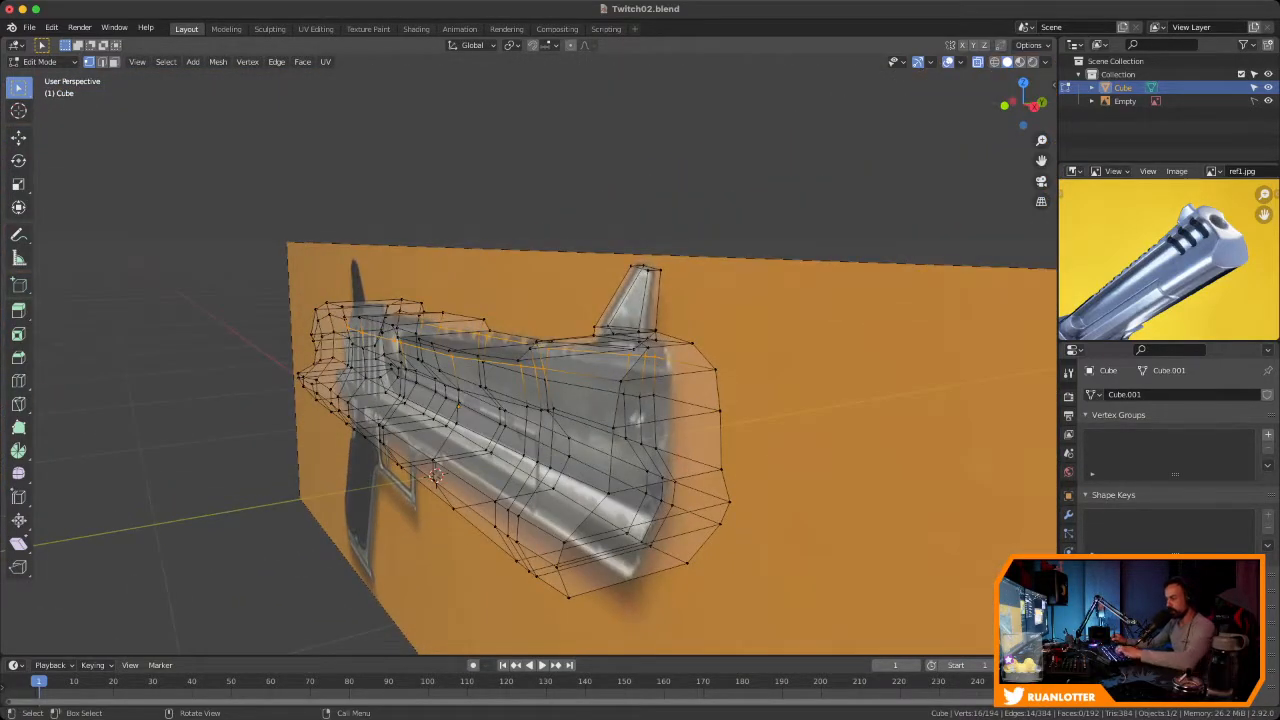
{"action": "key", "text": "s"}
{"action": "key", "text": "y"}
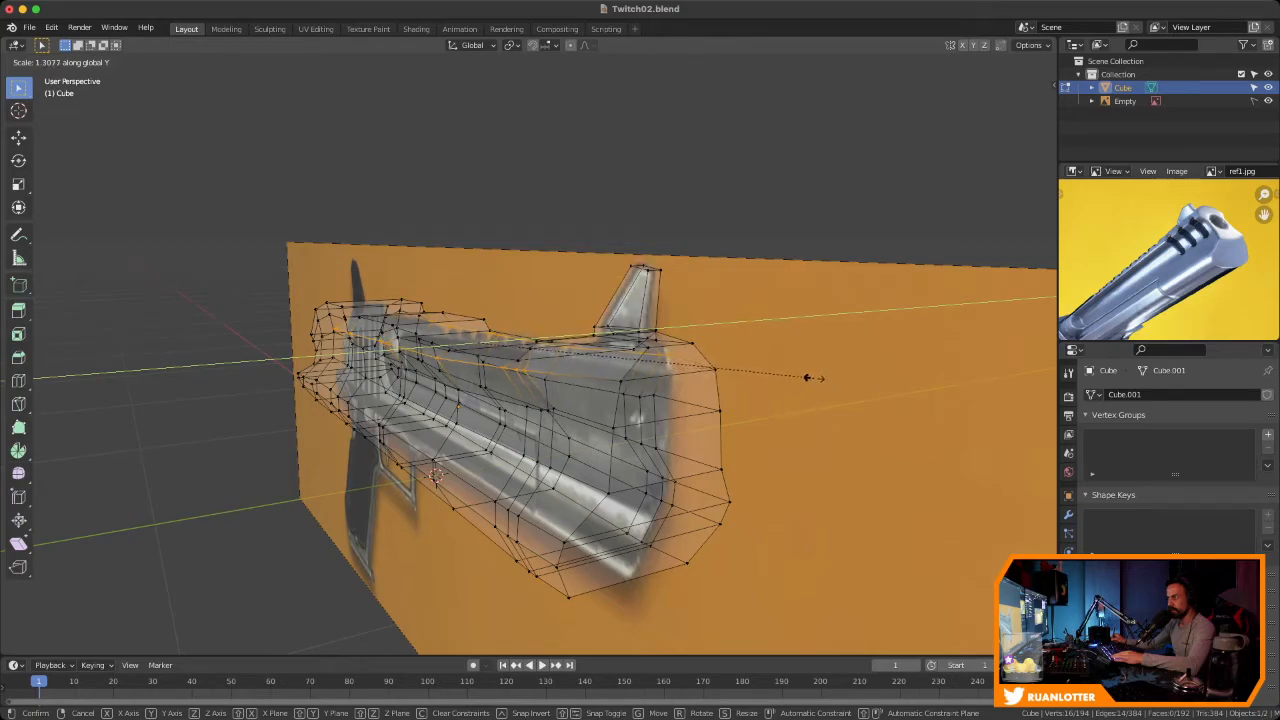
{"action": "left_click", "coordinate": [797, 378]}
{"action": "key", "text": "alt+z"}
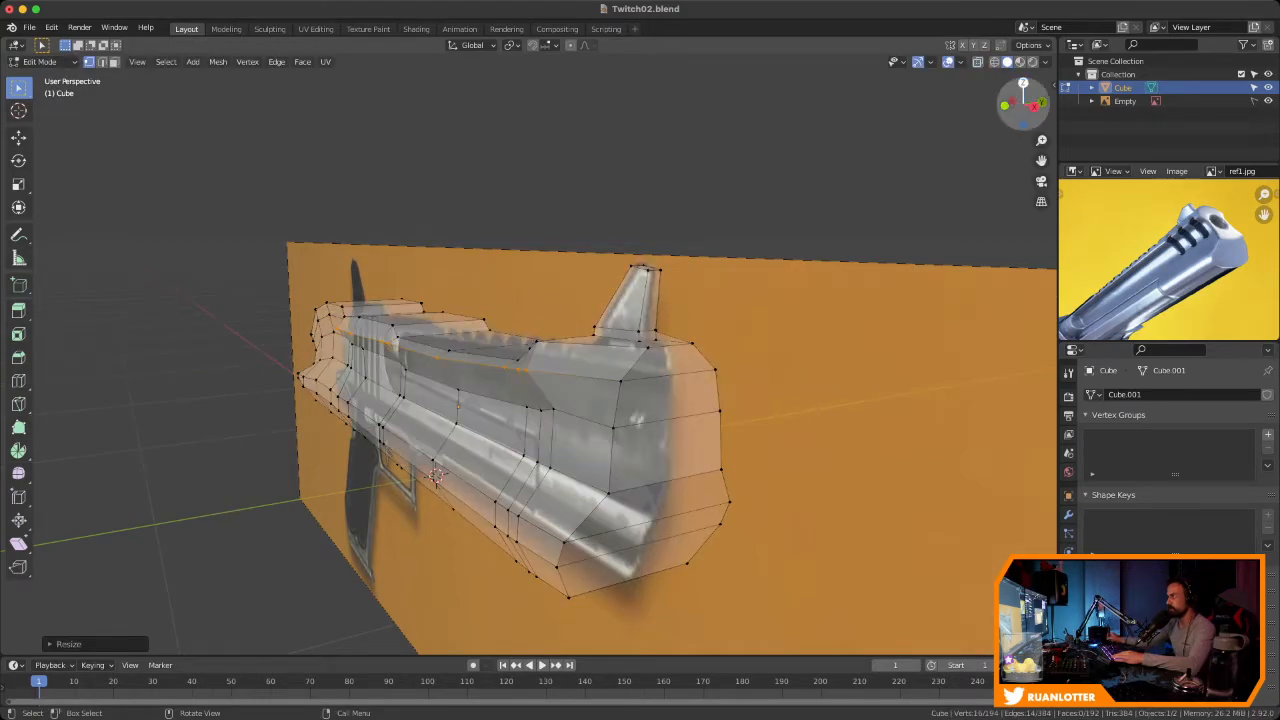
Hide the reference image, inspect the widened upper edge in perspective, leave Edit Mode and save the file
{"action": "left_click", "coordinate": [1268, 101]}
{"action": "middle_click_drag", "start_coordinate": [640, 380], "coordinate": [705, 362]}
{"action": "scroll", "coordinate": [650, 368], "scroll_direction": "up", "scroll_amount": 2}
{"action": "middle_click_drag", "start_coordinate": [600, 370], "coordinate": [548, 372]}
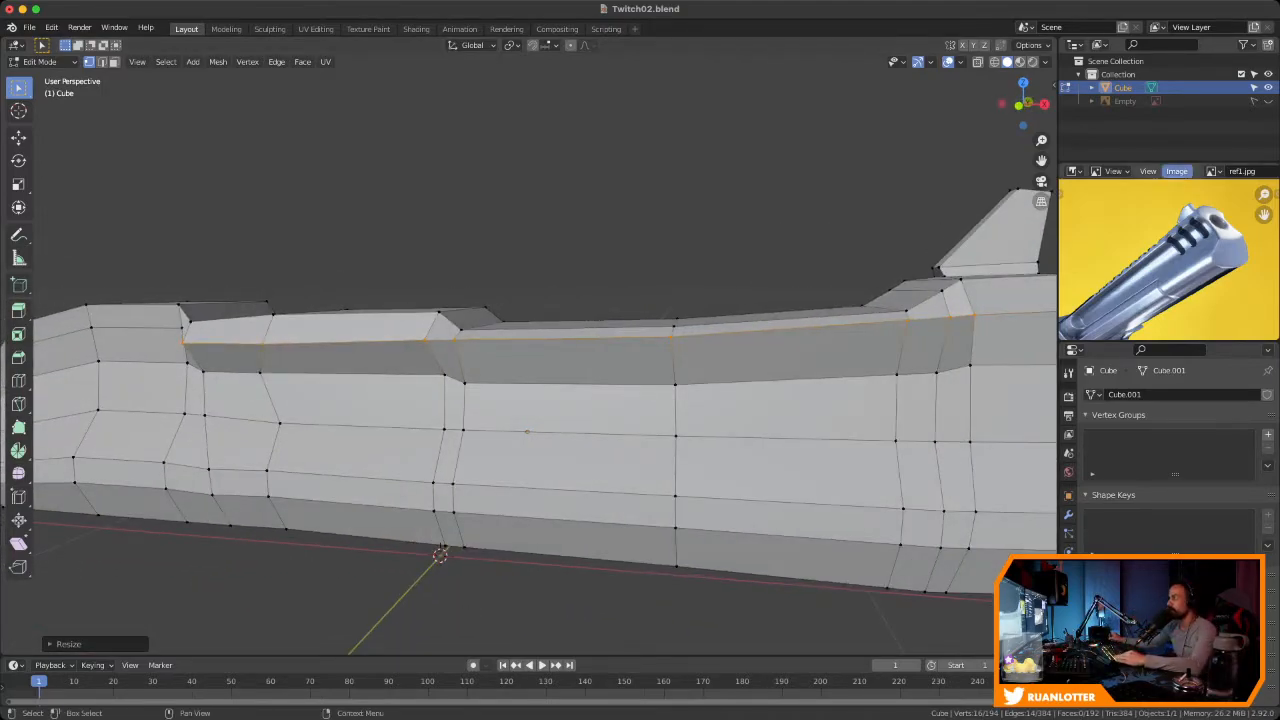
{"action": "middle_click_drag", "start_coordinate": [527, 432], "coordinate": [447, 446]}
{"action": "key", "text": "Tab"}
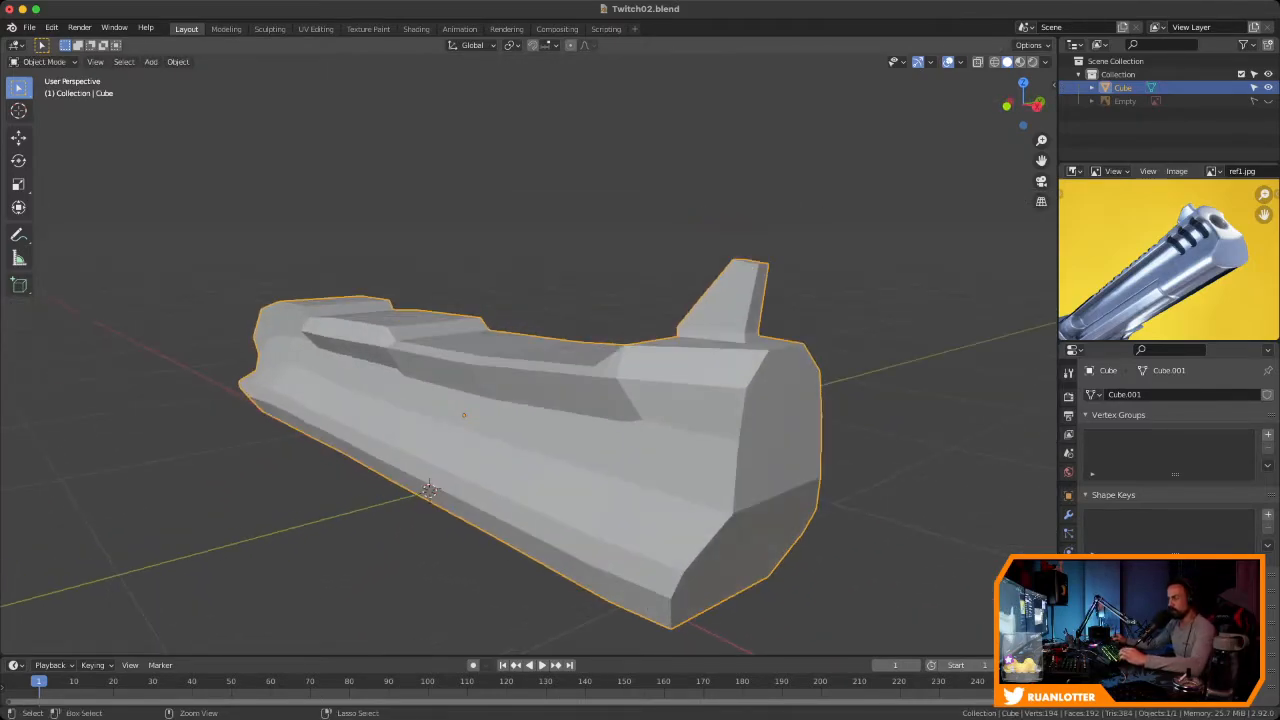
{"action": "key", "text": "super+s"}
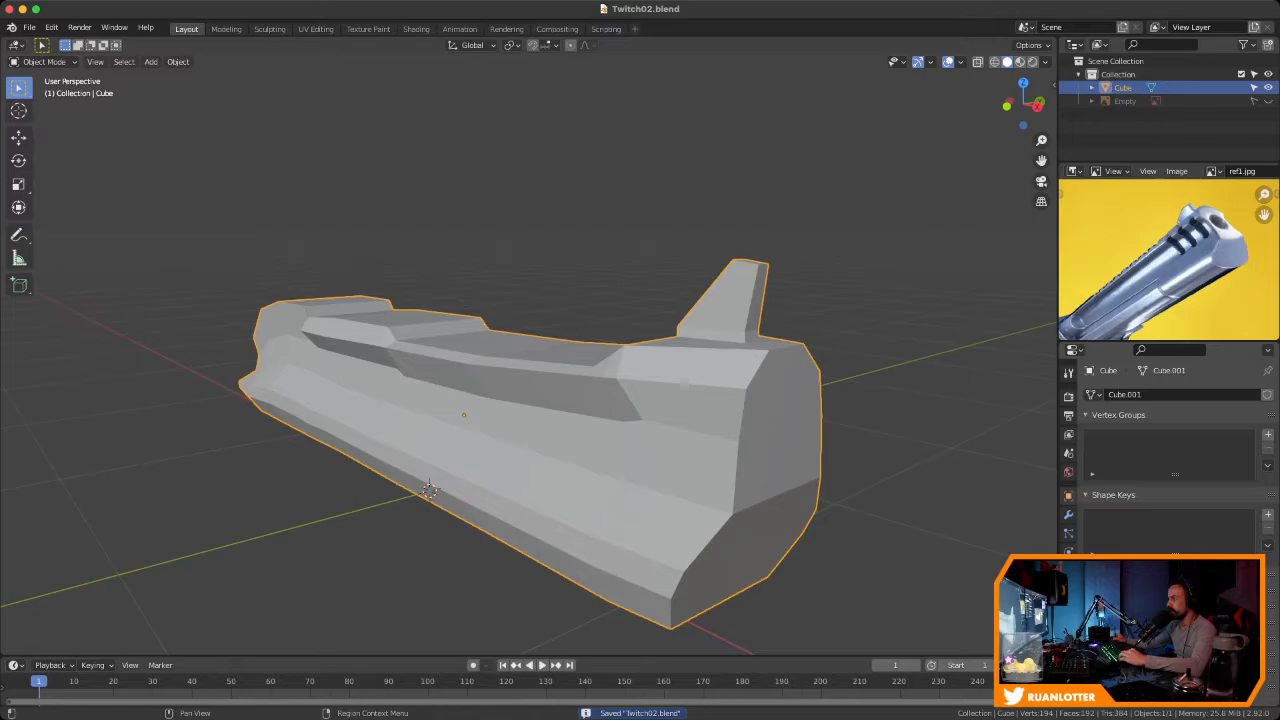
{"action": "left_click", "coordinate": [1068, 515]}
{"action": "left_click", "coordinate": [1140, 395]}
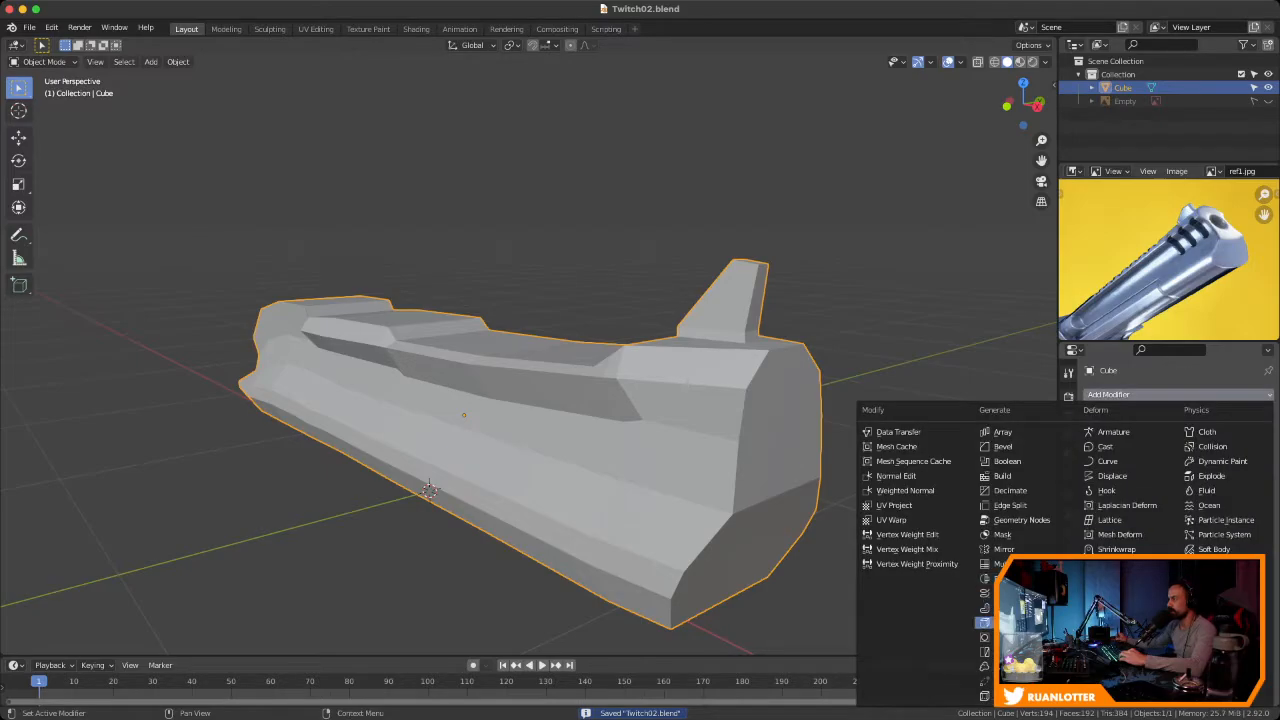
{"action": "left_click", "coordinate": [986, 637]}
{"action": "middle_click_drag", "start_coordinate": [429, 485], "coordinate": [573, 487]}
{"action": "left_click", "coordinate": [1250, 417]}
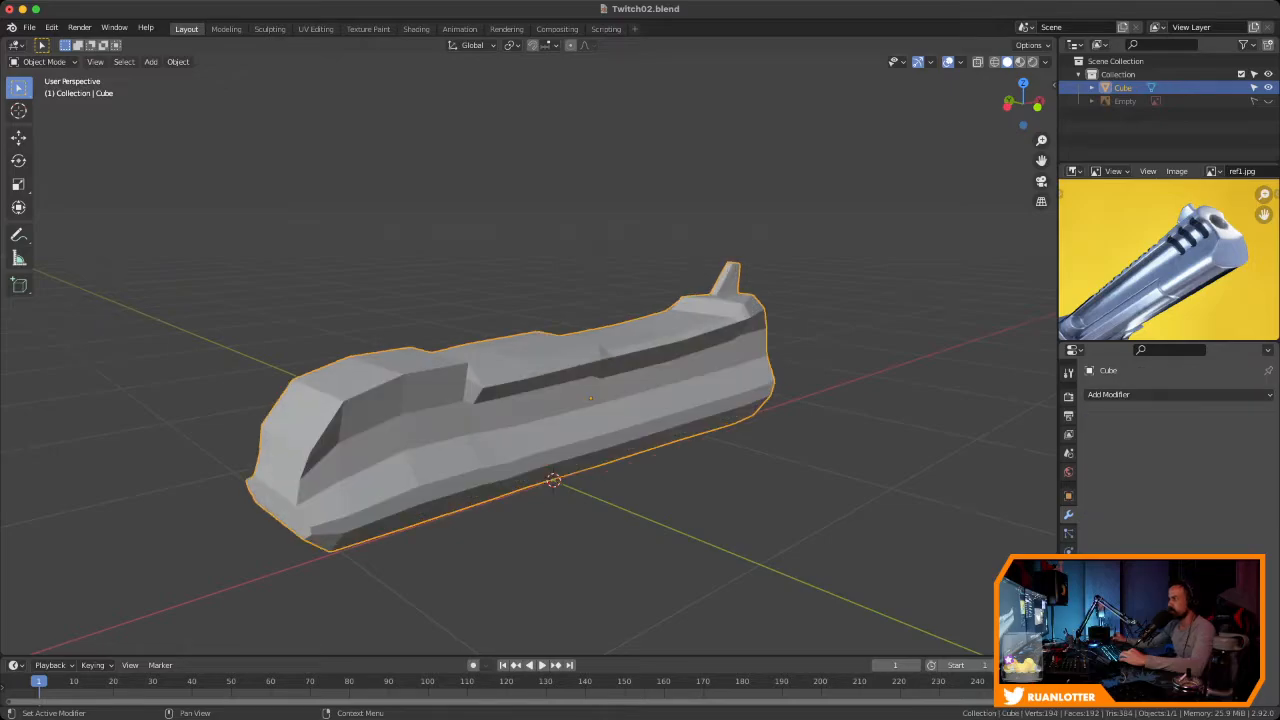
Show the reference image behind the slide and examine the top ridges in front and perspective views
{"action": "middle_click_drag", "start_coordinate": [640, 430], "coordinate": [574, 392]}
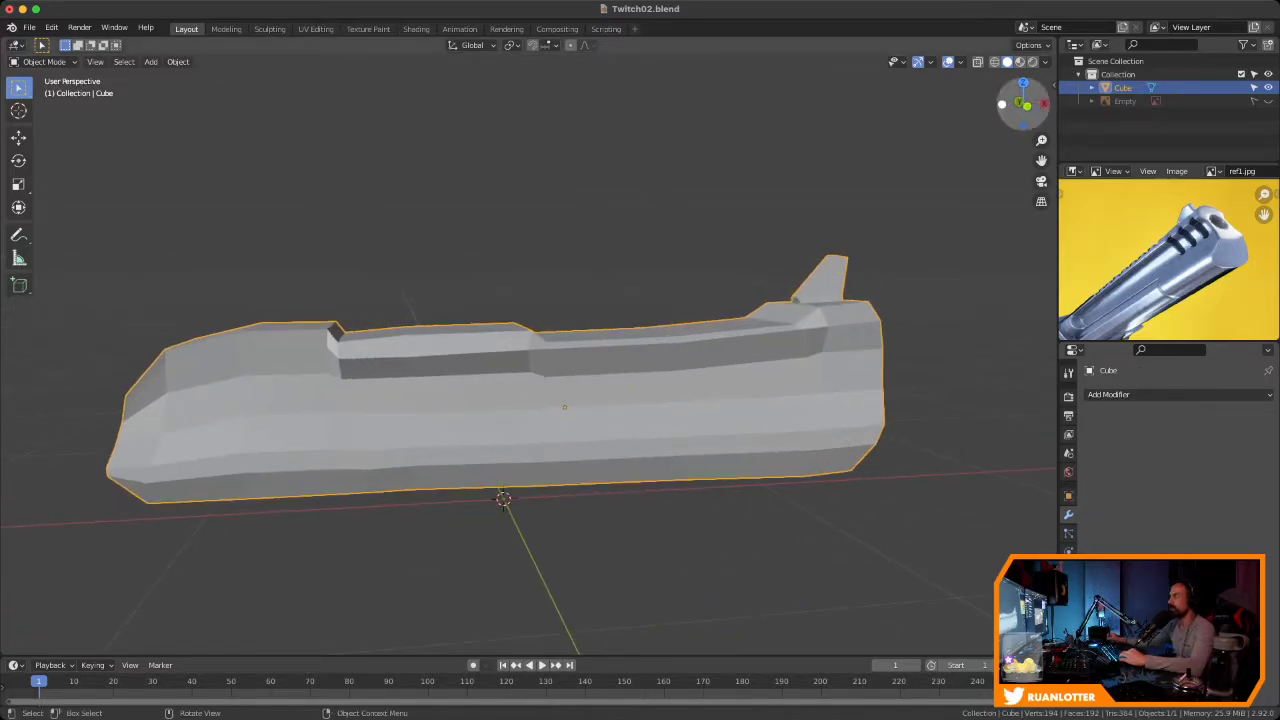
{"action": "left_click", "coordinate": [1027, 106]}
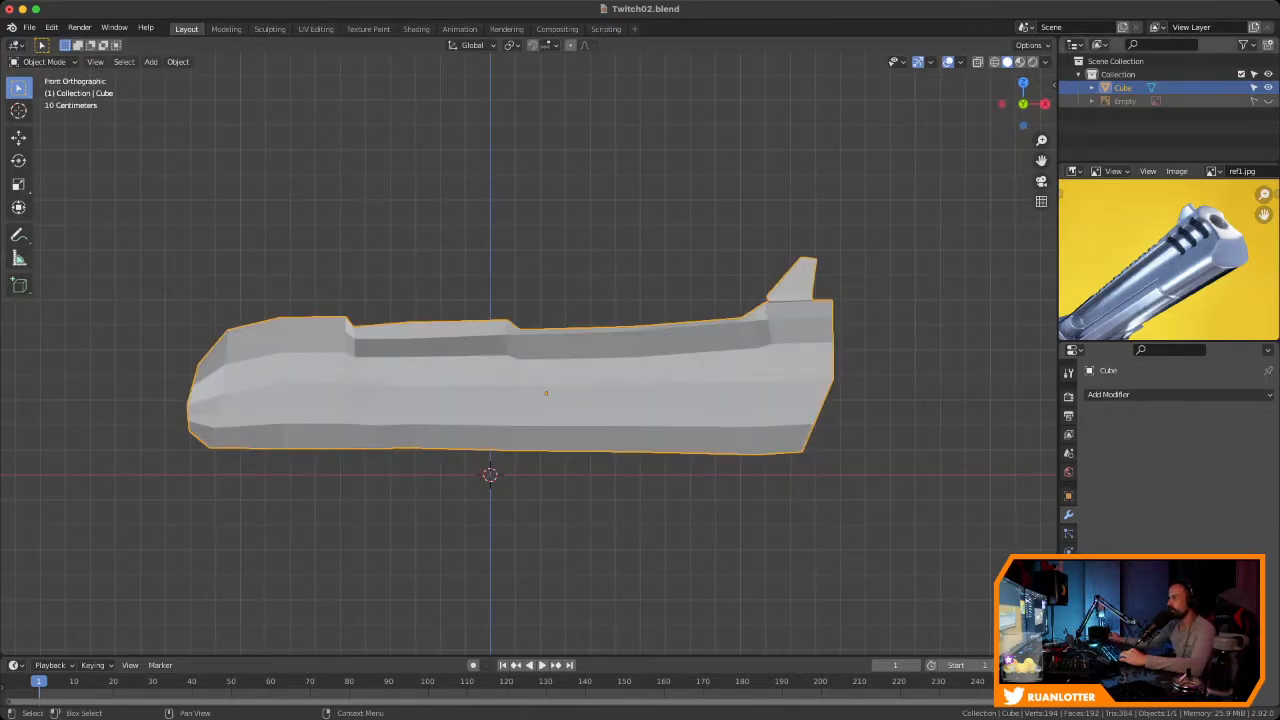
{"action": "left_click", "coordinate": [1268, 101]}
{"action": "middle_click_drag", "start_coordinate": [600, 400], "coordinate": [499, 368], "text": "ctrl"}
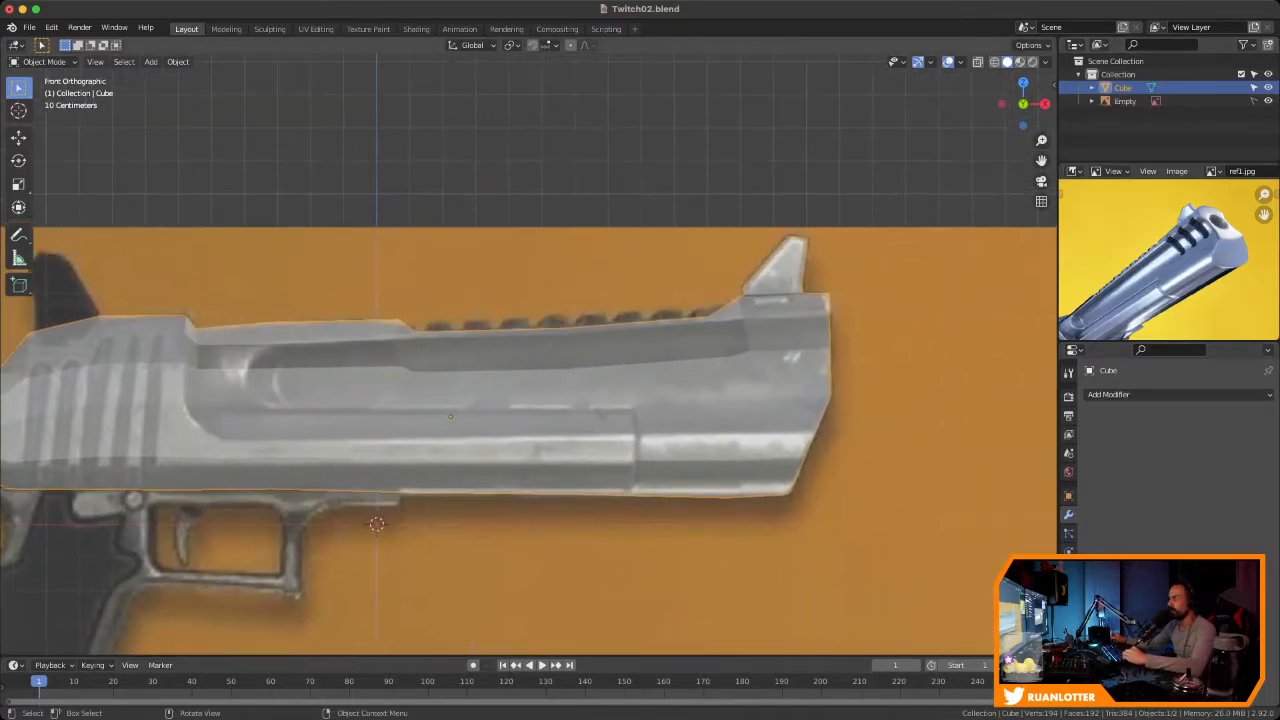
{"action": "middle_click_drag", "start_coordinate": [1150, 250], "coordinate": [1200, 268]}
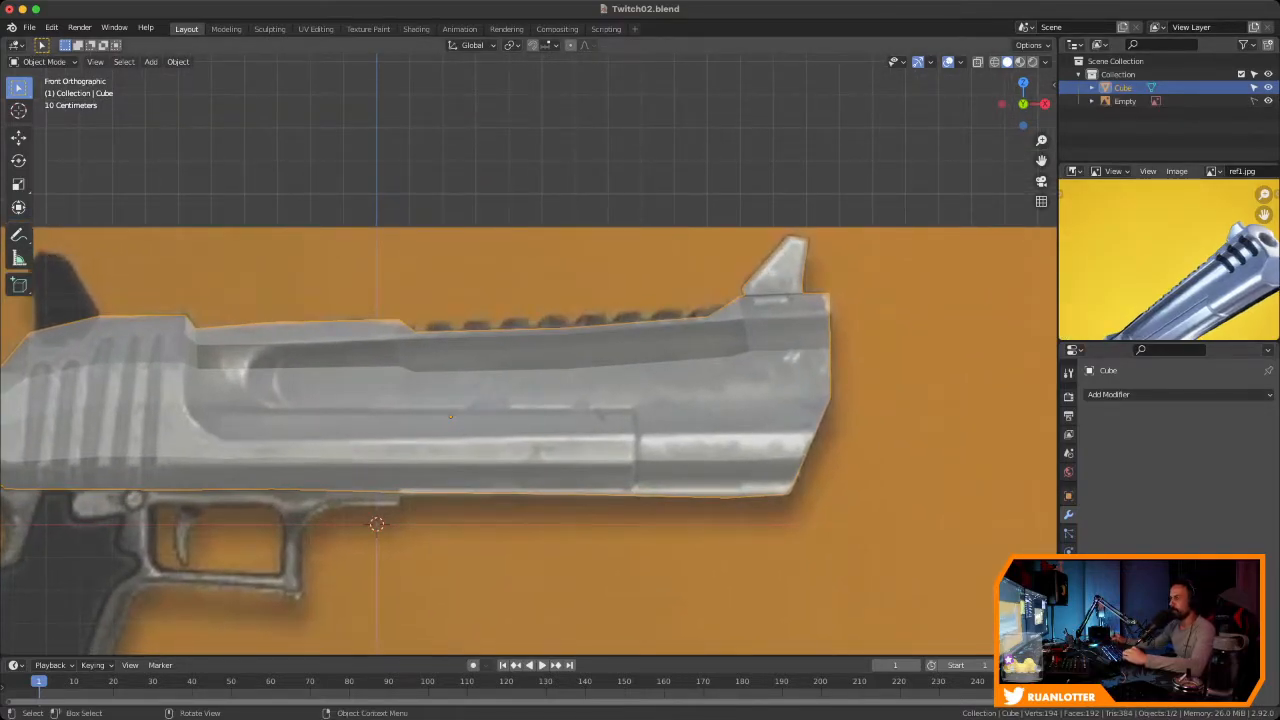
{"action": "middle_click_drag", "start_coordinate": [560, 360], "coordinate": [548, 415]}
{"action": "middle_click_drag", "start_coordinate": [367, 550], "coordinate": [358, 542]}
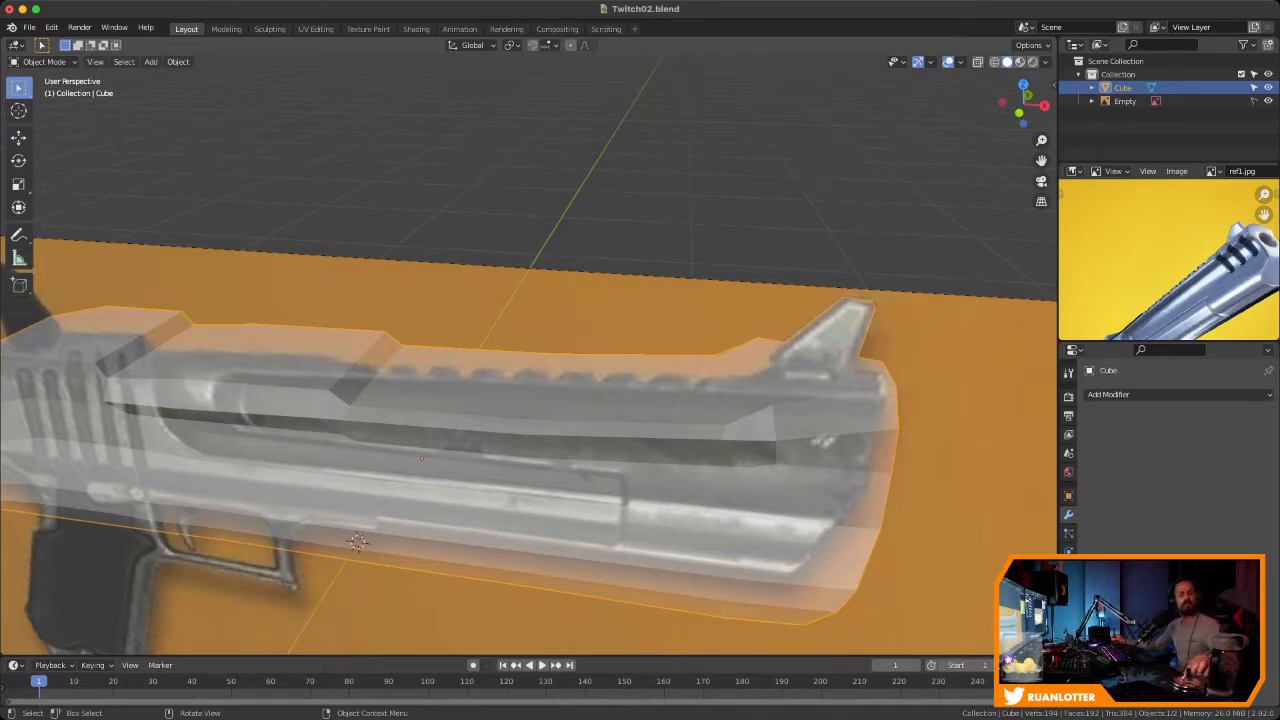
{"action": "middle_click_drag", "start_coordinate": [357, 541], "coordinate": [357, 549]}
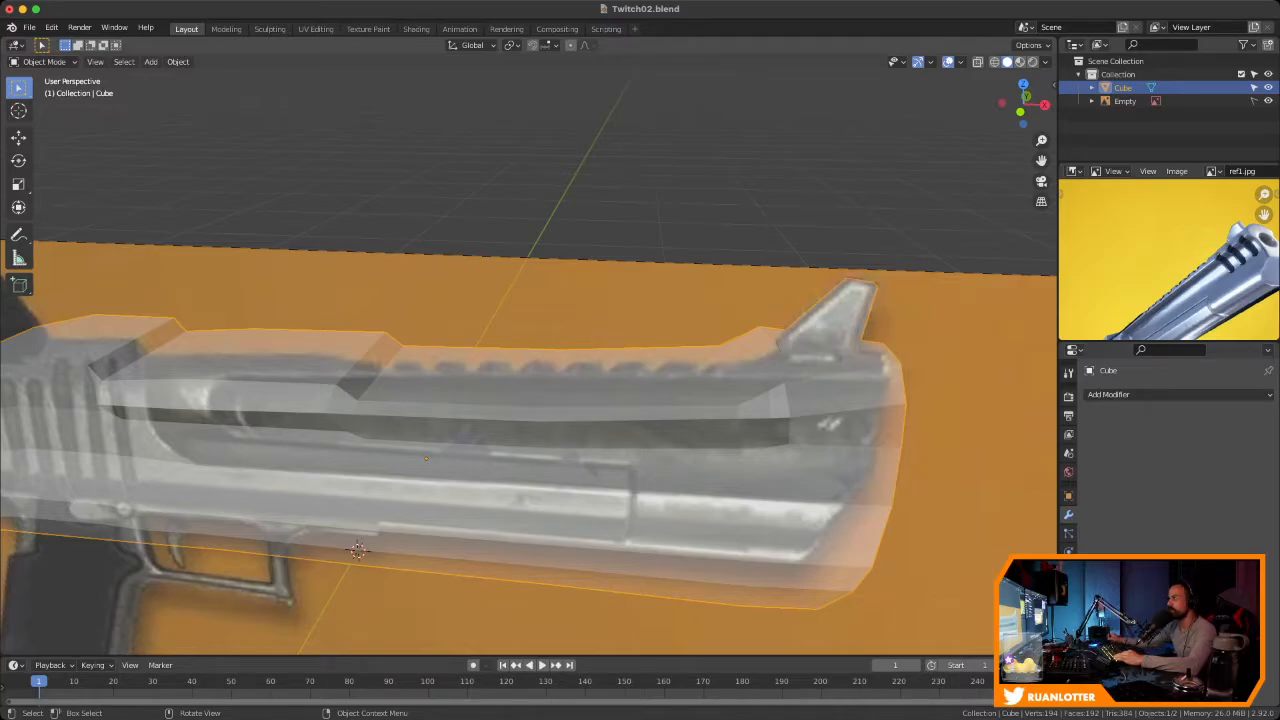
{"action": "left_click", "coordinate": [1020, 111]}
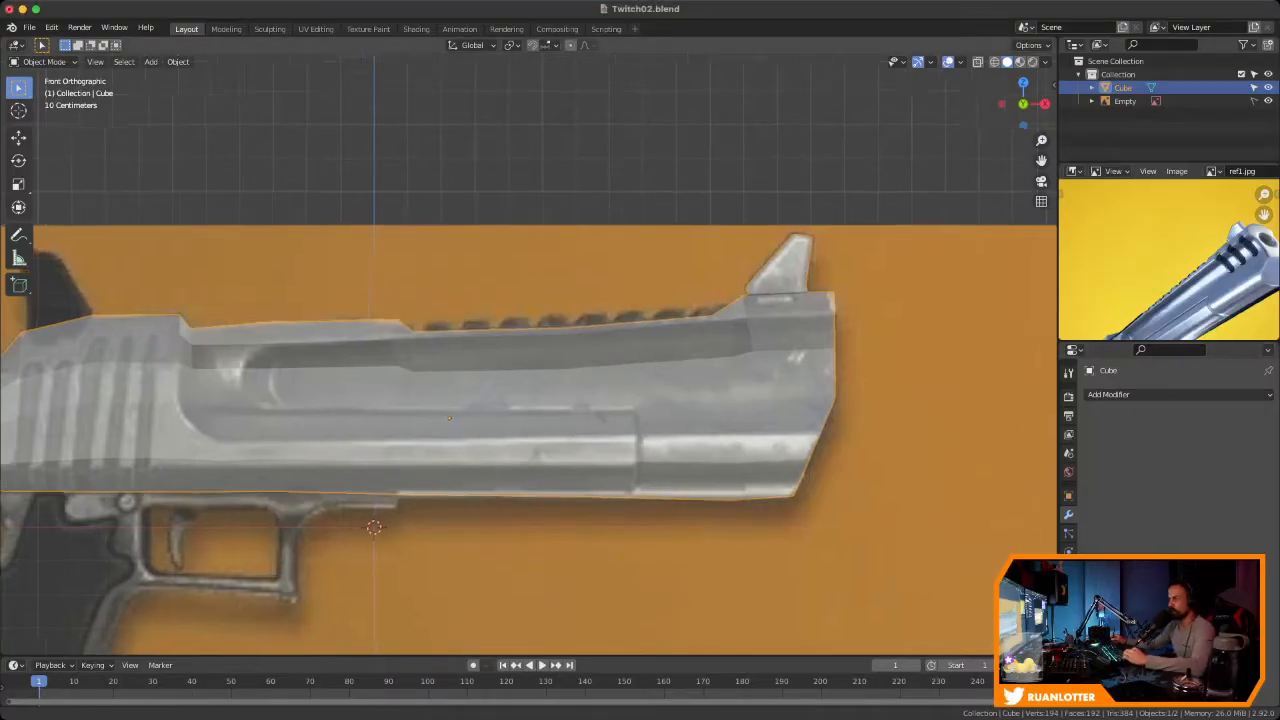
In Edit Mode, add crosswise loop cuts at the rear and front ends of the rearmost ridge on the slide's top
{"action": "scroll", "coordinate": [376, 524], "scroll_direction": "up", "scroll_amount": 4}
{"action": "key", "text": "Tab"}
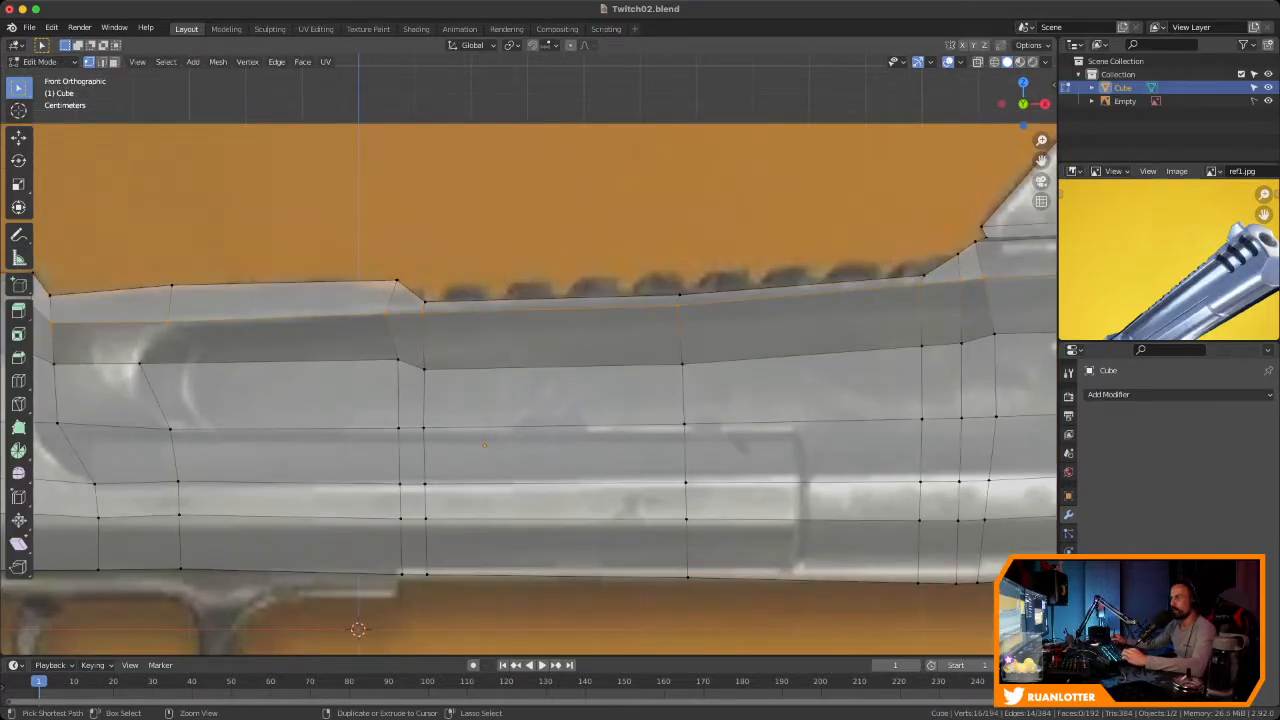
{"action": "scroll", "coordinate": [545, 313], "scroll_direction": "down", "scroll_amount": 2}
{"action": "key", "text": "ctrl+r"}
{"action": "left_click", "coordinate": [545, 313]}
{"action": "right_click", "coordinate": [545, 313]}
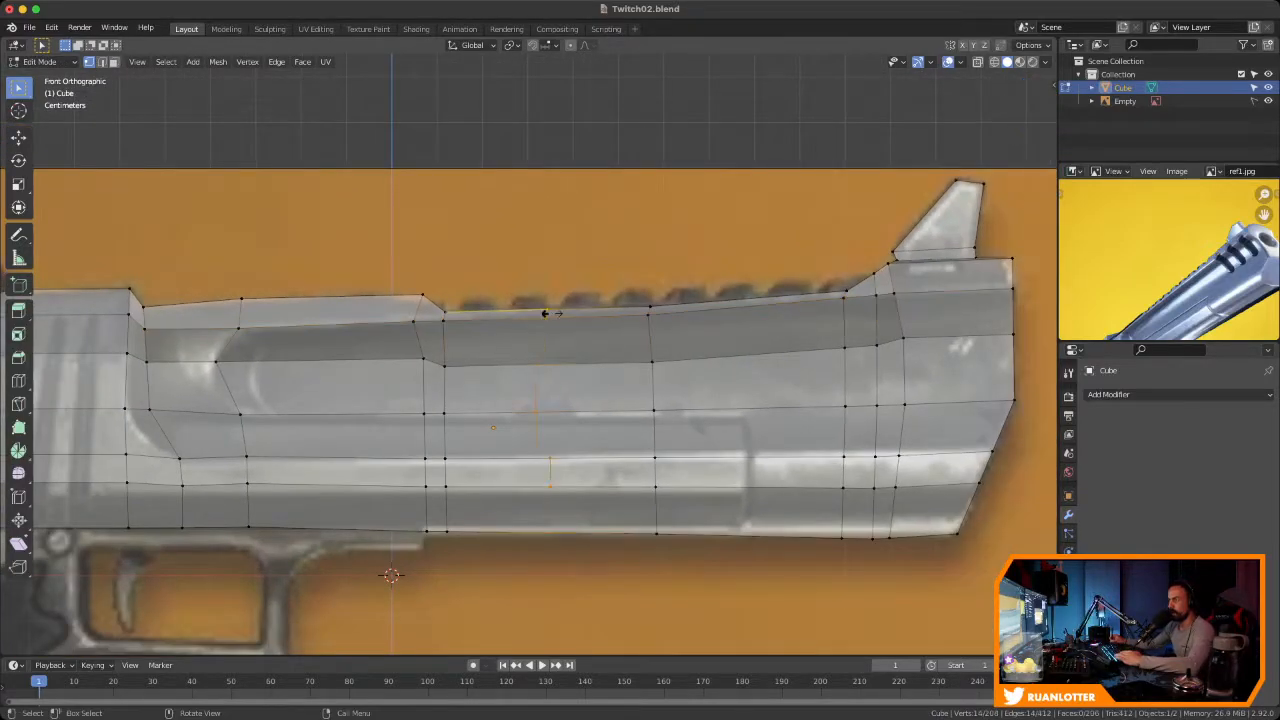
{"action": "left_click", "coordinate": [459, 340]}
{"action": "key", "text": "ctrl+r"}
{"action": "left_click", "coordinate": [549, 308]}
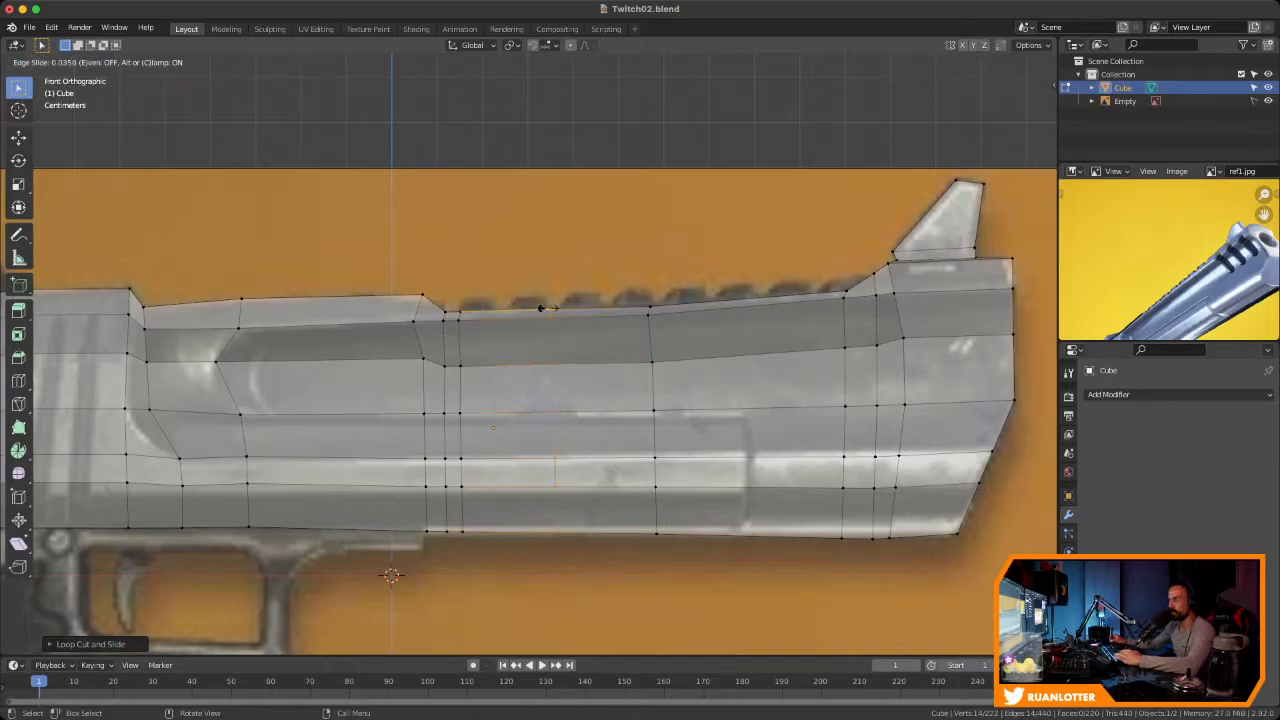
{"action": "left_click", "coordinate": [490, 324]}
Add crosswise loop cuts at the rear and front ends of the second ridge
{"action": "key", "text": "ctrl+r"}
{"action": "left_click", "coordinate": [554, 310]}
{"action": "left_click", "coordinate": [511, 322]}
{"action": "key", "text": "ctrl+r"}
{"action": "left_click", "coordinate": [541, 322]}
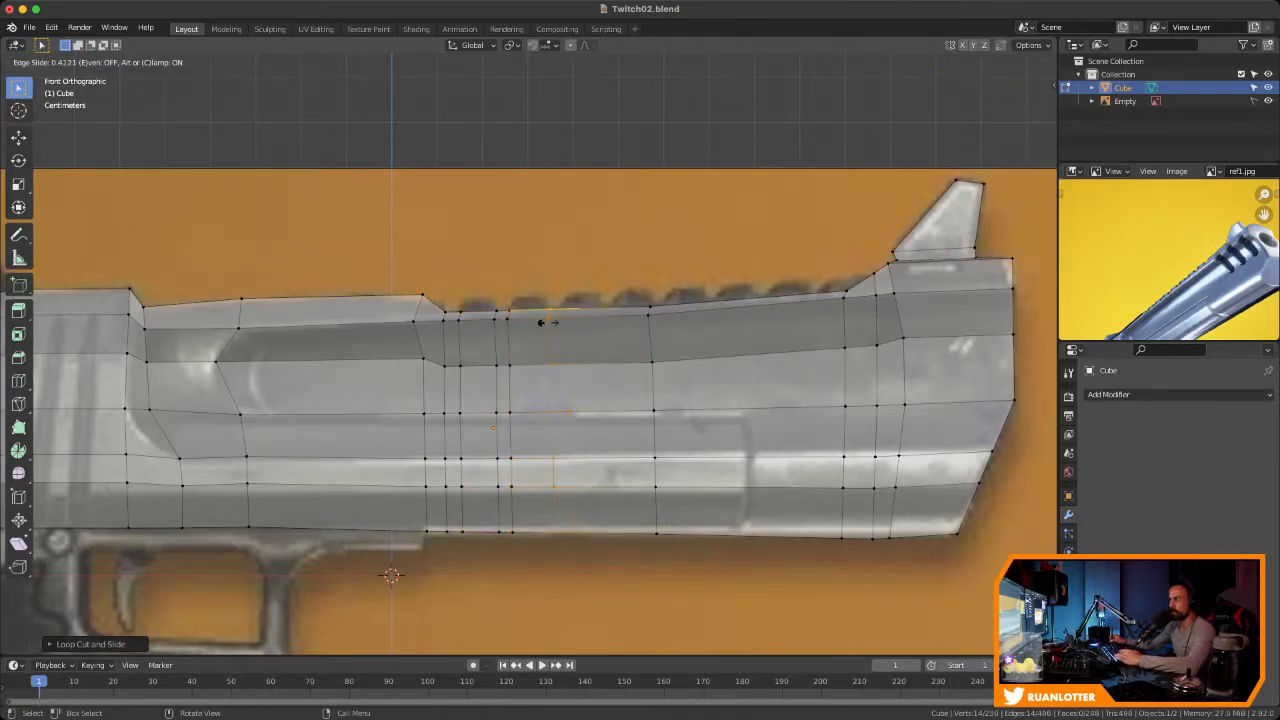
{"action": "left_click", "coordinate": [540, 323]}
Add crosswise loop cuts at the rear and front ends of the third ridge
{"action": "key", "text": "ctrl+r"}
{"action": "left_click", "coordinate": [575, 318]}
{"action": "left_click", "coordinate": [558, 321]}
{"action": "key", "text": "ctrl+r"}
{"action": "left_click", "coordinate": [600, 314]}
{"action": "left_click", "coordinate": [596, 320]}
Add a loop cut at the fourth ridge's rear end and edge-slide the existing mid-slide loop to its front end
{"action": "key", "text": "ctrl+r"}
{"action": "left_click", "coordinate": [603, 317]}
{"action": "left_click", "coordinate": [605, 316]}
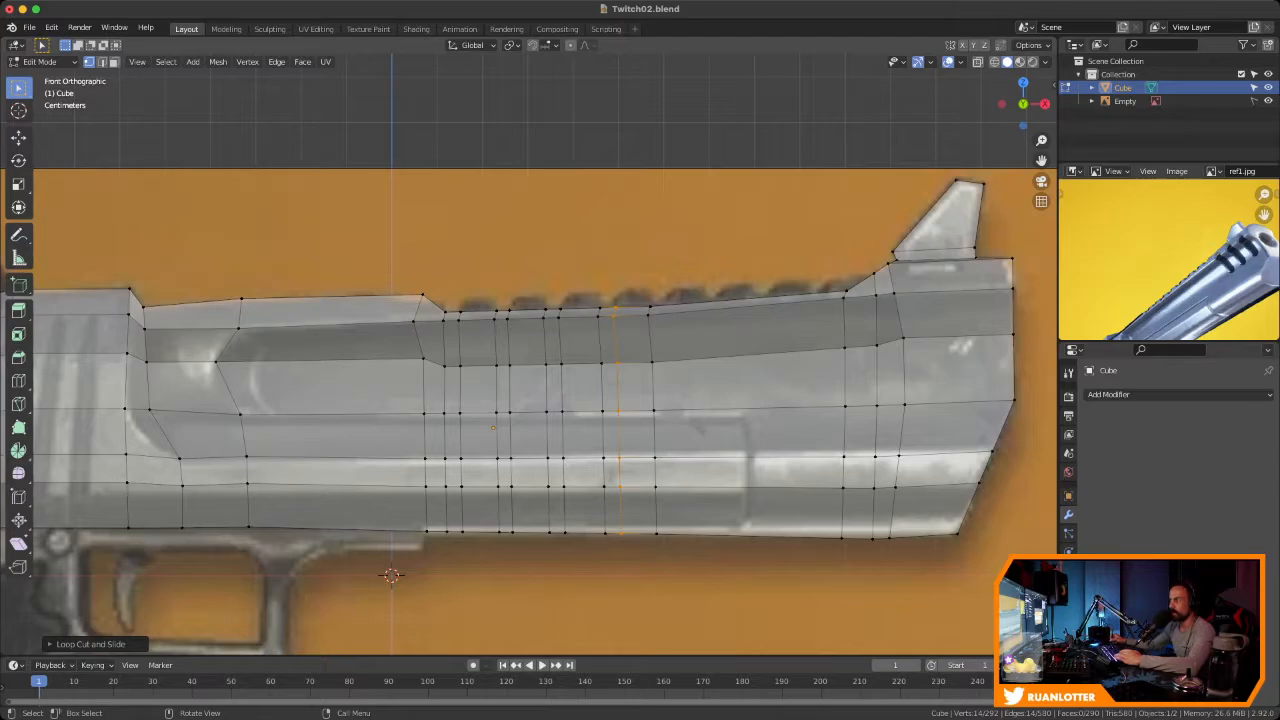
{"action": "left_click_drag", "start_coordinate": [640, 286], "coordinate": [713, 568]}
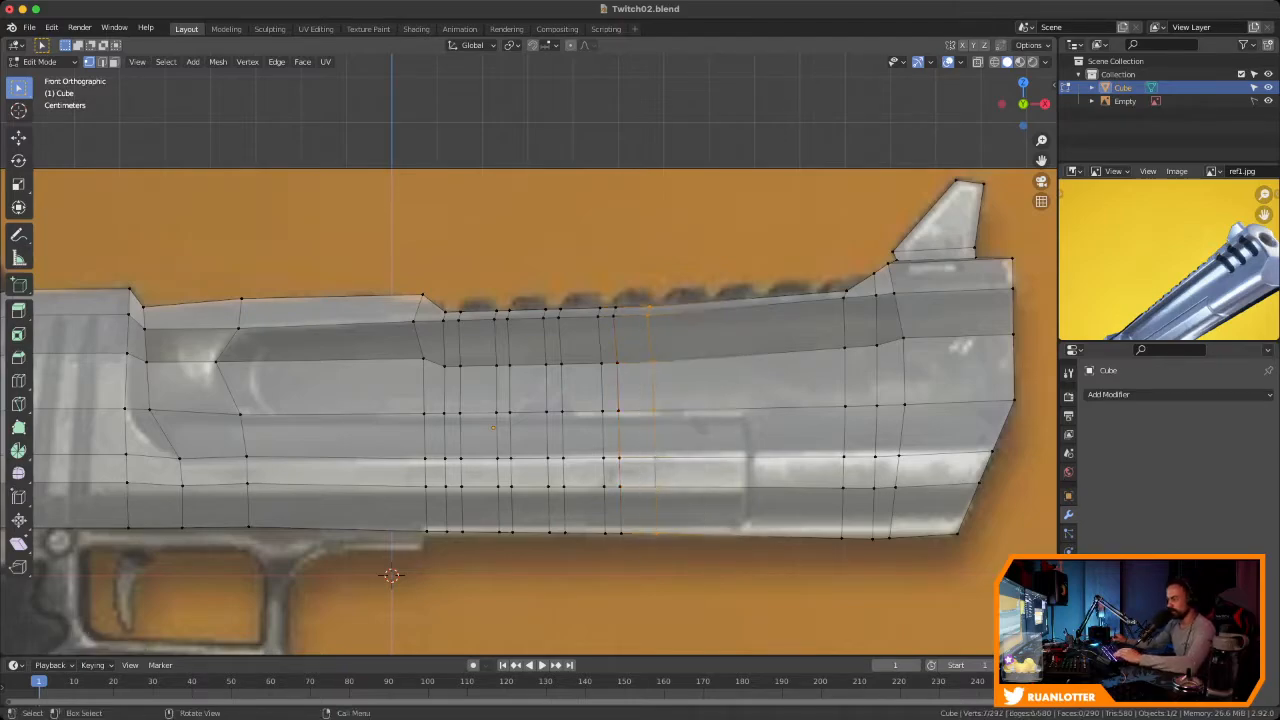
{"action": "key", "text": "g"}
{"action": "key", "text": "g"}
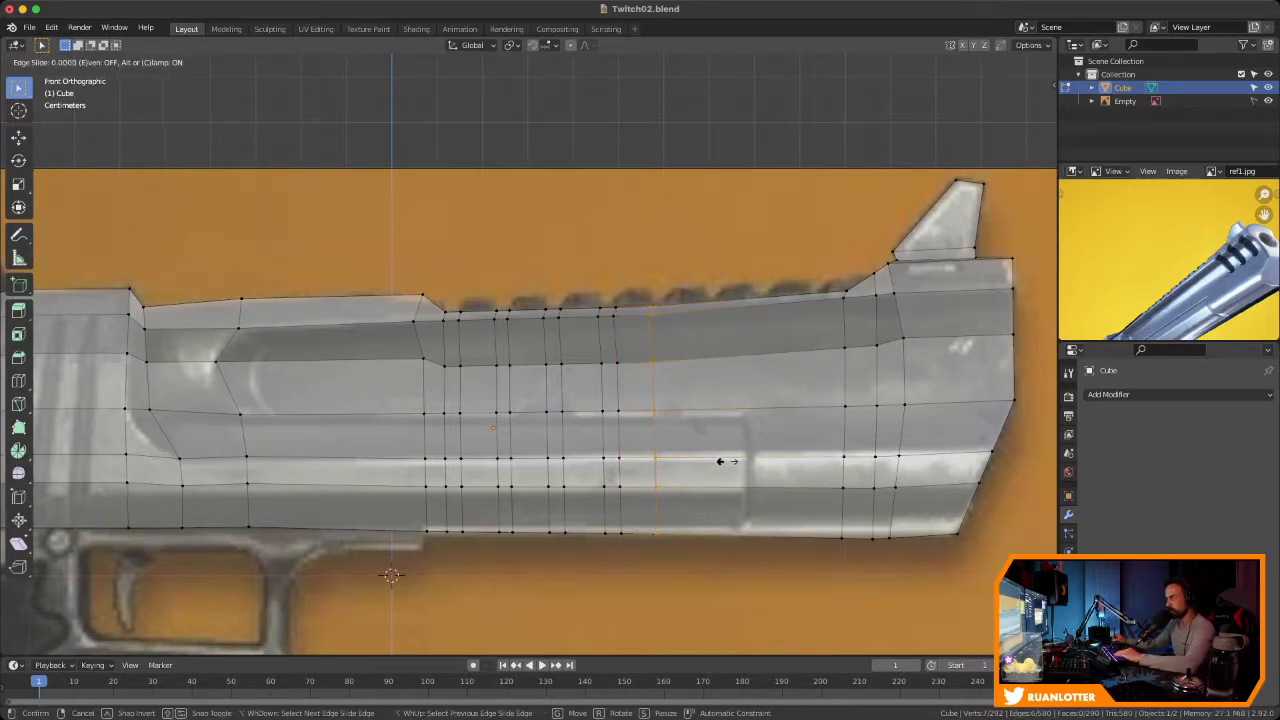
{"action": "left_click", "coordinate": [720, 461]}
Add crosswise loop cuts at the rear and front ends of the fifth ridge
{"action": "key", "text": "ctrl+r"}
{"action": "left_click", "coordinate": [737, 335]}
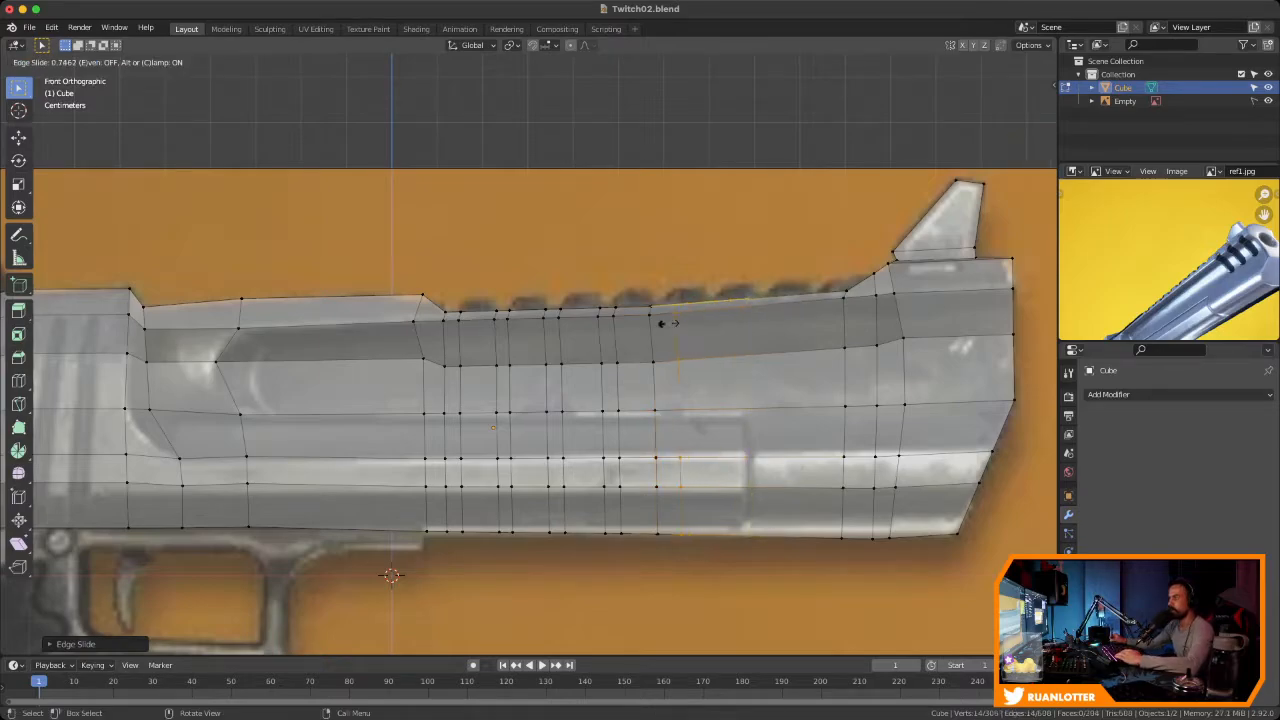
{"action": "left_click", "coordinate": [651, 325]}
{"action": "key", "text": "ctrl+r"}
{"action": "left_click", "coordinate": [715, 315]}
{"action": "left_click", "coordinate": [701, 314]}
Add crosswise loop cuts at the rear and front ends of the sixth ridge
{"action": "key", "text": "ctrl+r"}
{"action": "left_click", "coordinate": [708, 313]}
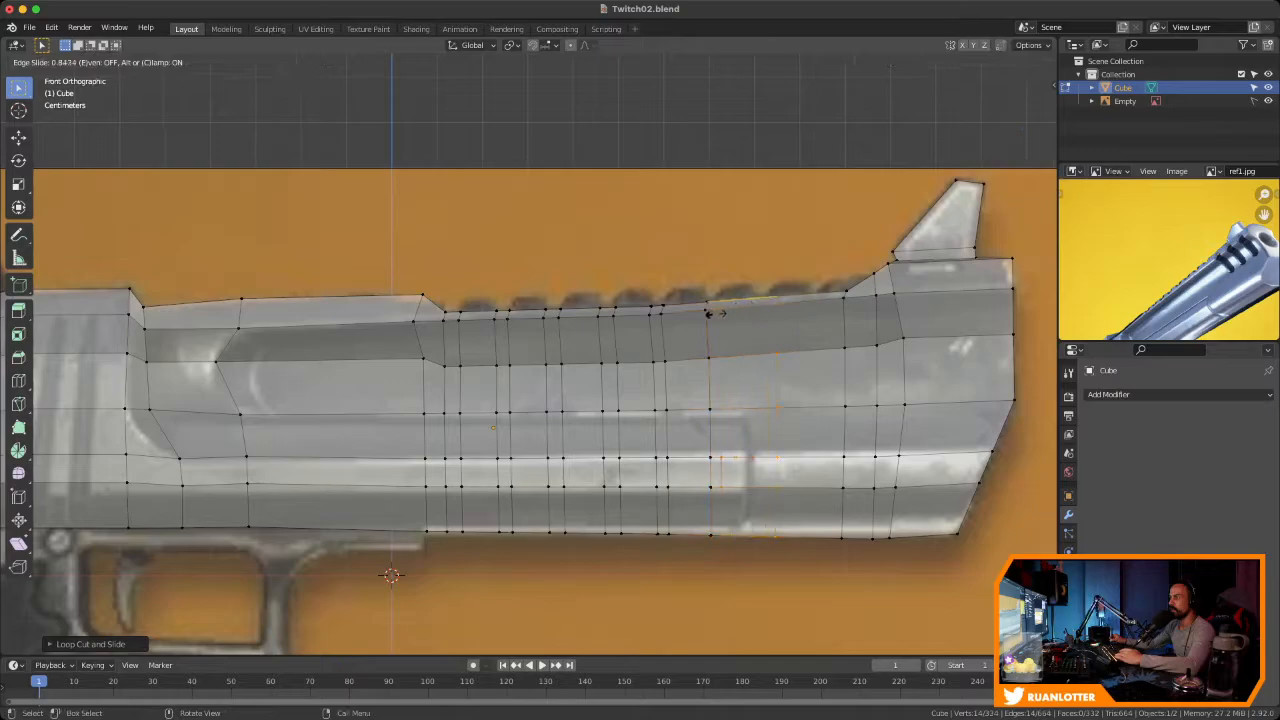
{"action": "left_click", "coordinate": [706, 315]}
{"action": "key", "text": "ctrl+r"}
{"action": "left_click", "coordinate": [777, 301]}
{"action": "left_click", "coordinate": [759, 308]}
Add loop cuts at both ends of the seventh ridge and another just ahead of it, where the last ridge starts
{"action": "key", "text": "ctrl+r"}
{"action": "left_click", "coordinate": [800, 300]}
{"action": "left_click", "coordinate": [782, 300]}
{"action": "key", "text": "ctrl+r"}
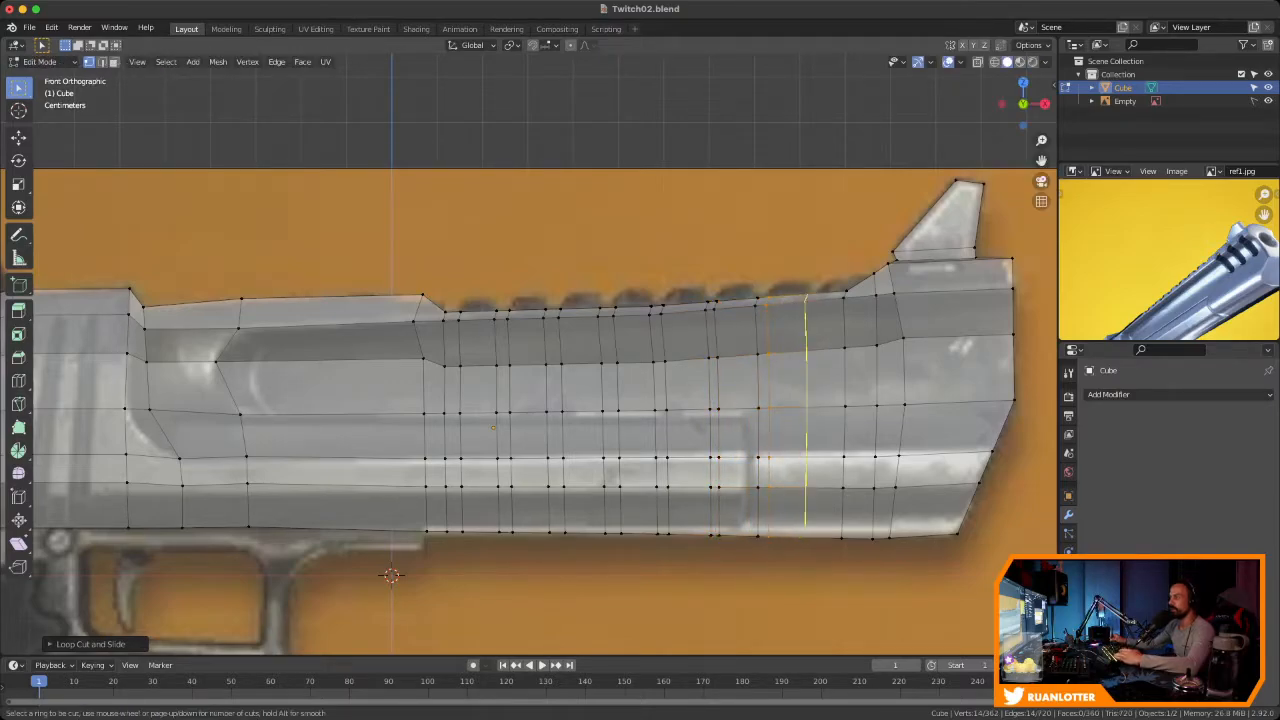
{"action": "left_click", "coordinate": [800, 308]}
{"action": "left_click", "coordinate": [808, 303]}
{"action": "key", "text": "ctrl+r"}
{"action": "left_click", "coordinate": [822, 296]}
{"action": "left_click", "coordinate": [818, 300]}
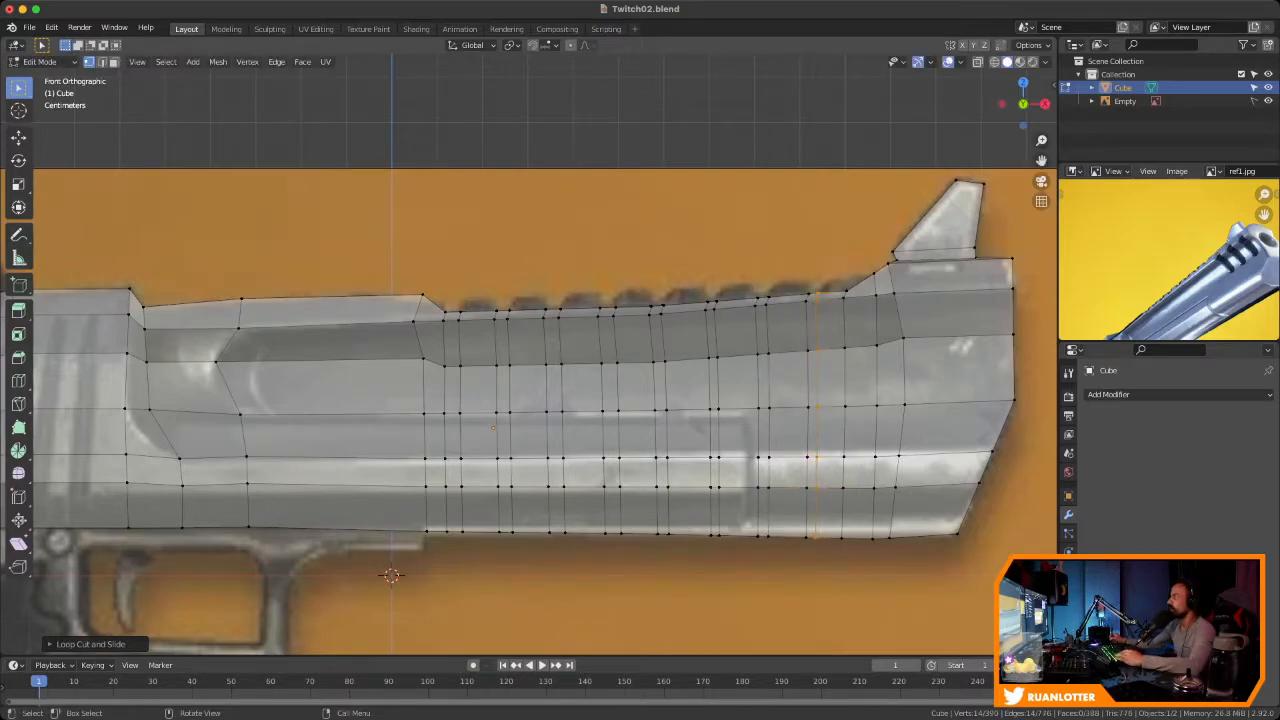
In face select mode, select the seven alternating top faces beneath the ridges, extending the pattern from the two rearmost ones
{"action": "middle_click_drag", "start_coordinate": [818, 300], "coordinate": [874, 323], "text": "ctrl"}
{"action": "scroll", "coordinate": [487, 500], "scroll_direction": "up", "scroll_amount": 3}
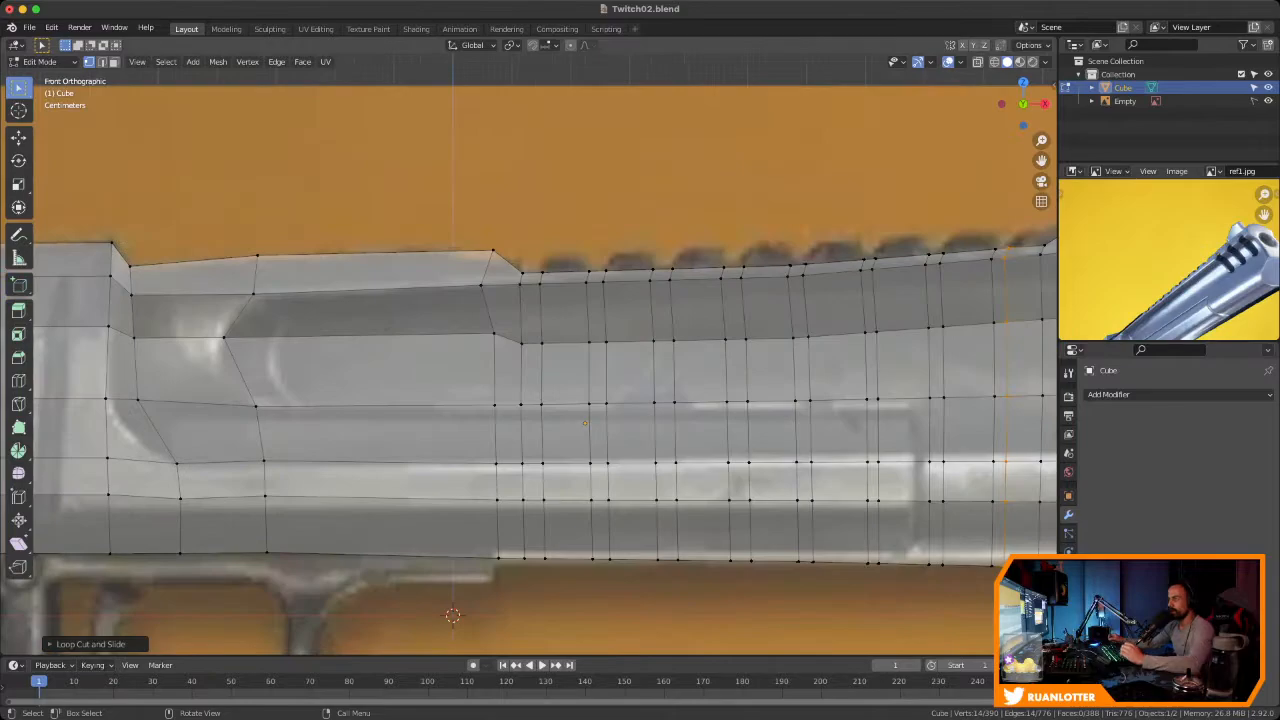
{"action": "left_click", "coordinate": [587, 282]}
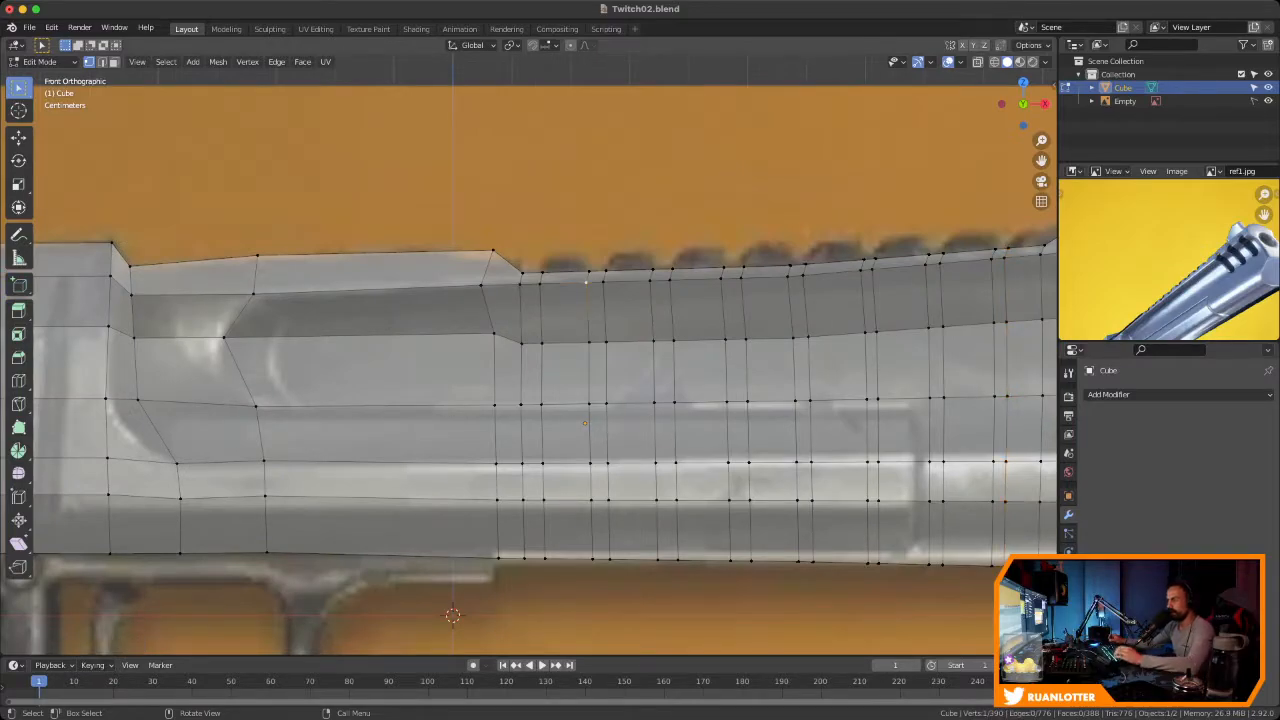
{"action": "middle_click_drag", "start_coordinate": [587, 282], "coordinate": [484, 360], "text": "ctrl"}
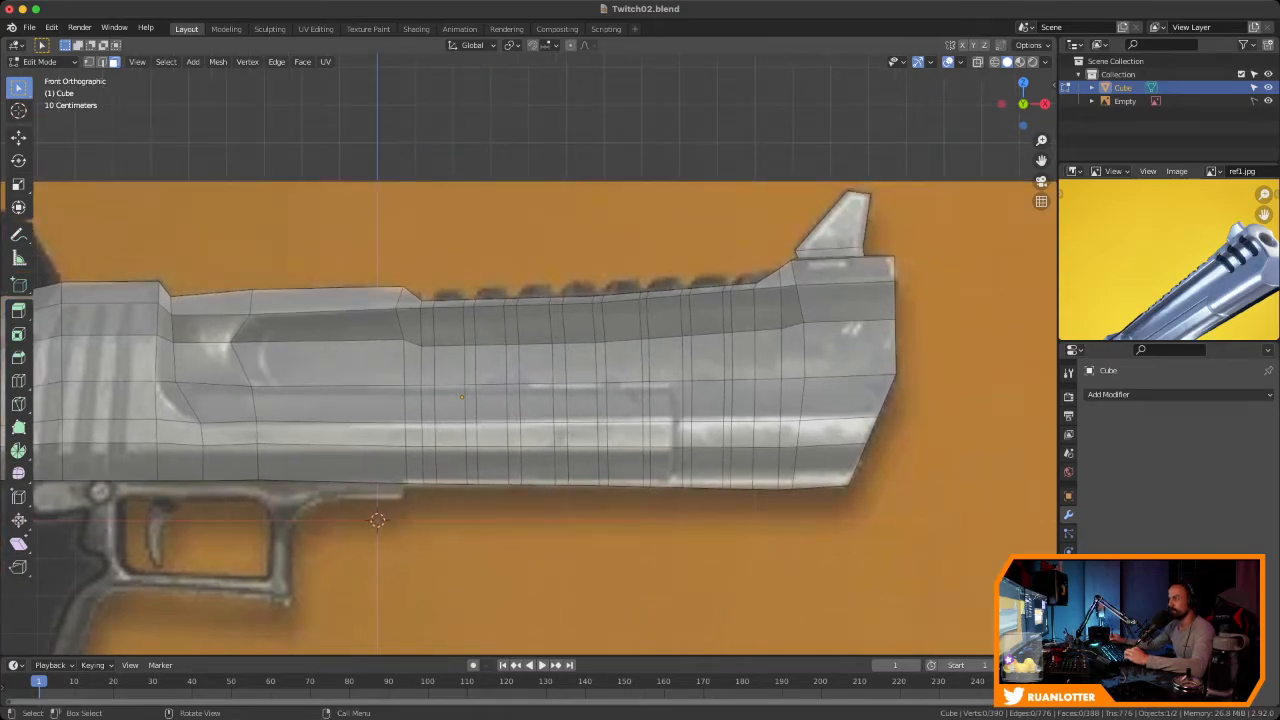
{"action": "middle_click_drag", "start_coordinate": [449, 303], "coordinate": [456, 371]}
{"action": "left_click", "coordinate": [437, 369]}
{"action": "left_click", "coordinate": [491, 366], "text": "shift"}
{"action": "key", "text": "ctrl+shift+KP_Add"}
{"action": "key", "text": "ctrl+shift+KP_Add"}
{"action": "key", "text": "ctrl+shift+KP_Add"}
{"action": "key", "text": "ctrl+shift+KP_Add"}
{"action": "key", "text": "ctrl+shift+KP_Add"}
{"action": "key", "text": "ctrl+shift+KP_Add"}
{"action": "key", "text": "ctrl+shift+KP_Add"}
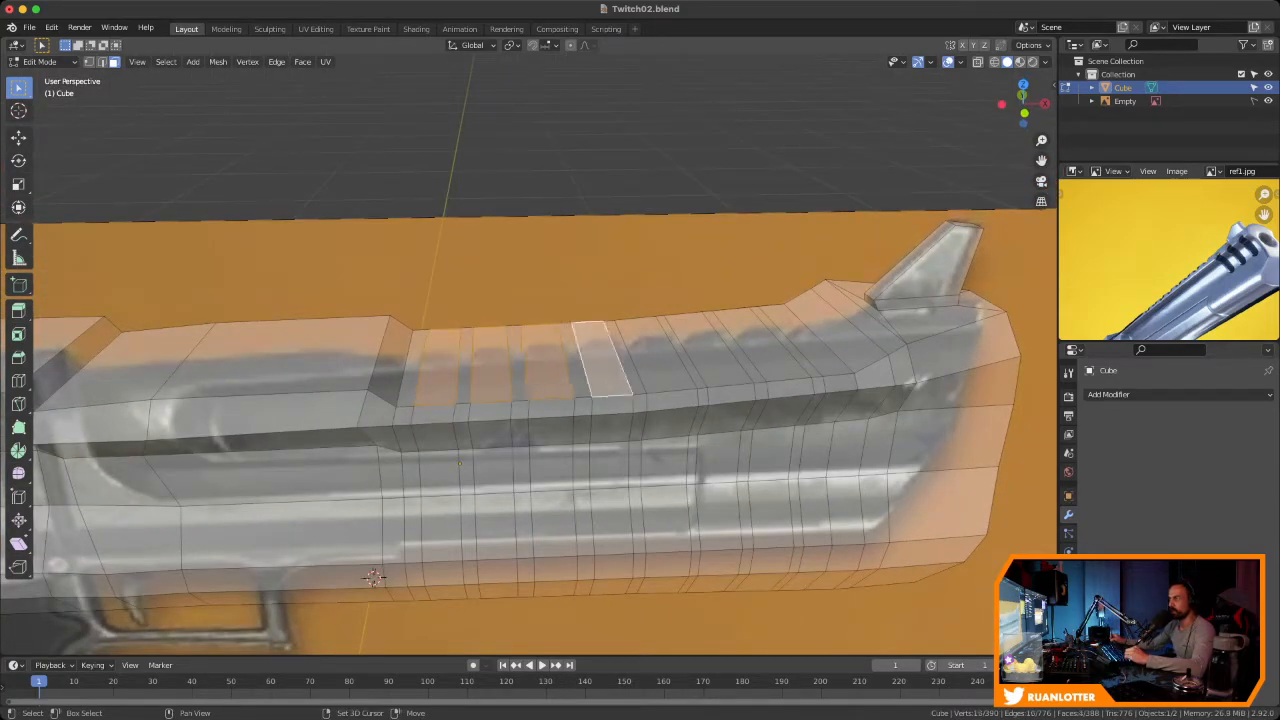
Examine the ridges on the model and in the reference picture, and switch to the browser's hand cannon image results
{"action": "middle_click_drag", "start_coordinate": [760, 345], "coordinate": [822, 340]}
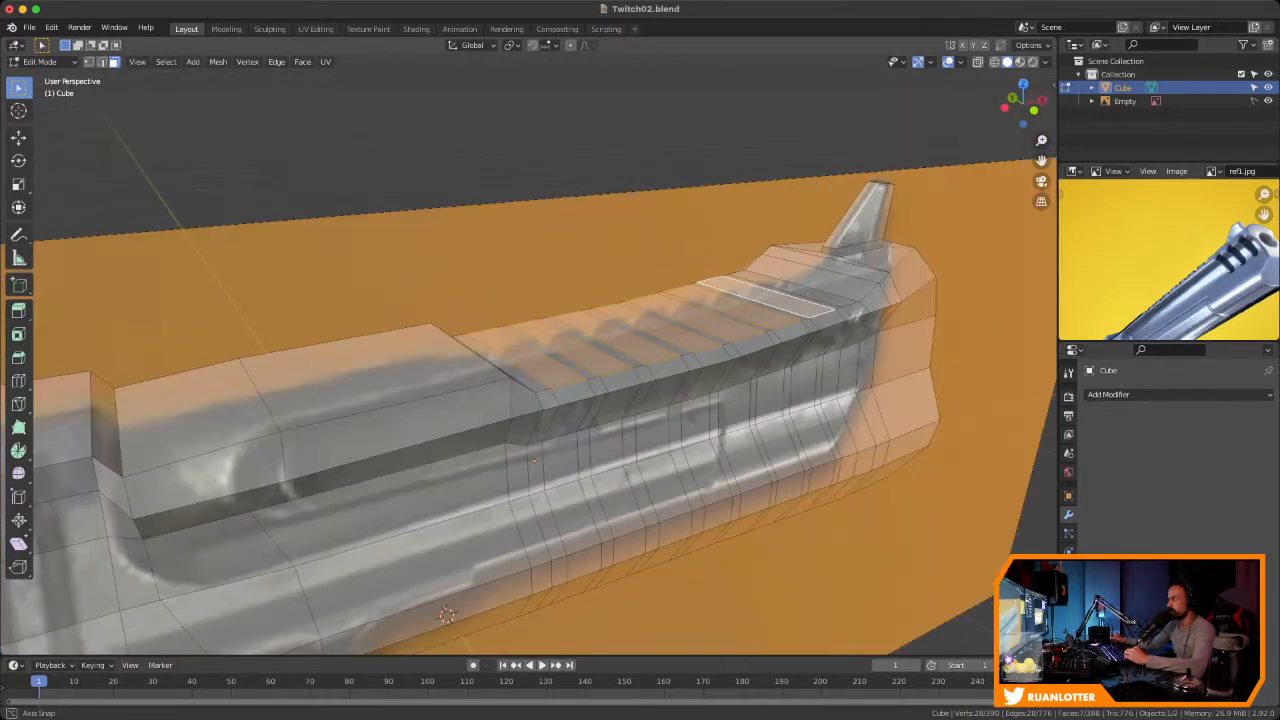
{"action": "middle_click_drag", "start_coordinate": [1200, 280], "coordinate": [1176, 268]}
{"action": "key", "text": "ctrl+Right"}
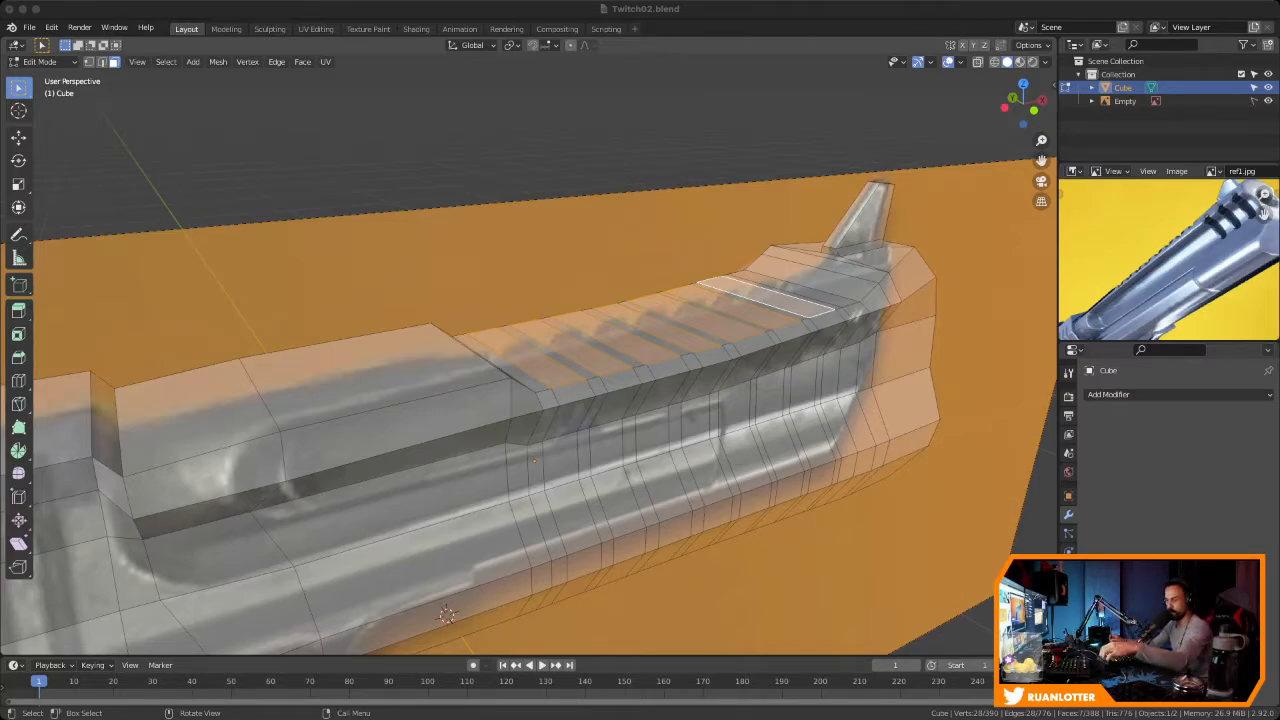
{"action": "key", "text": "super+Tab"}
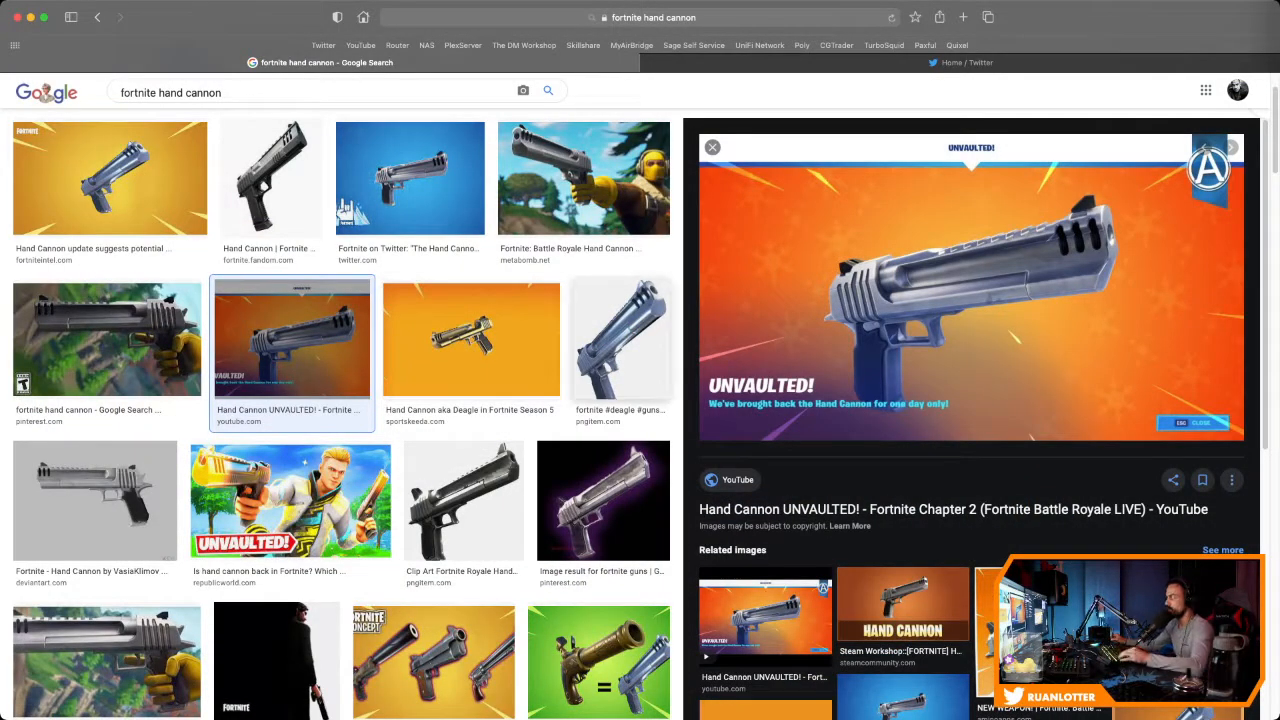
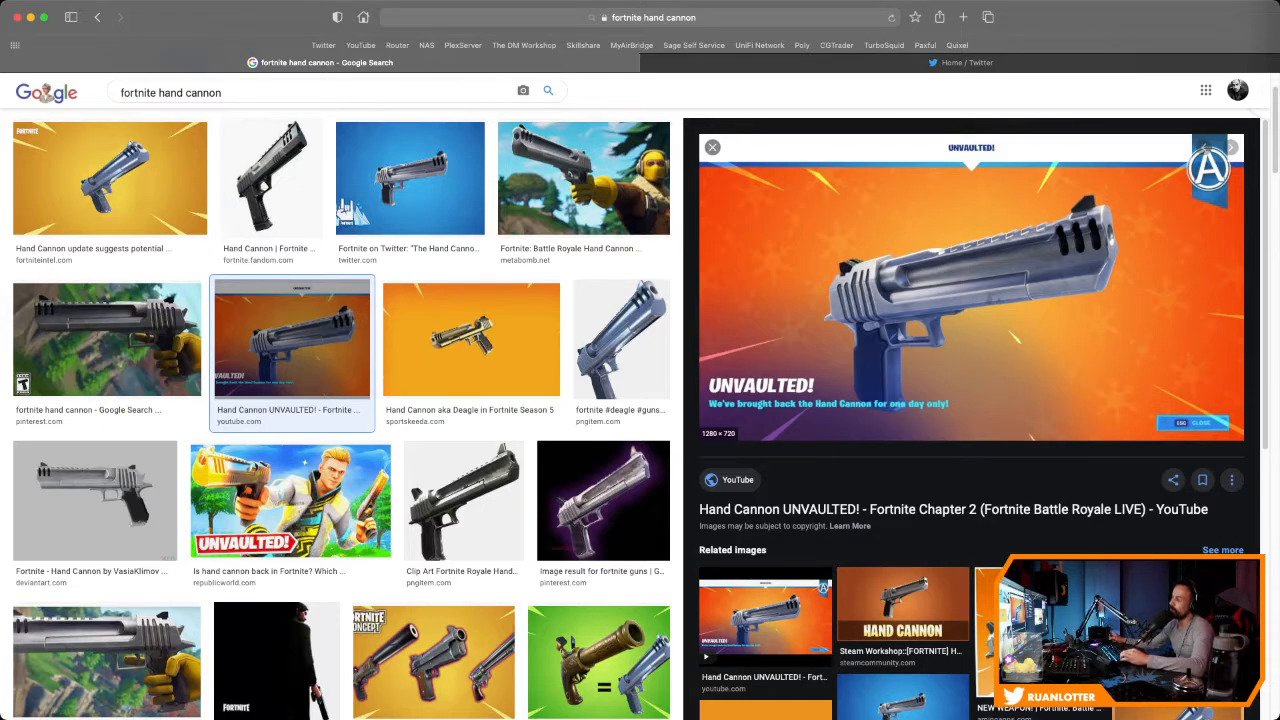
Switch back to Blender, add the eighth ridge's top face to the selection and align the view to the front
{"action": "key", "text": "super+Tab"}
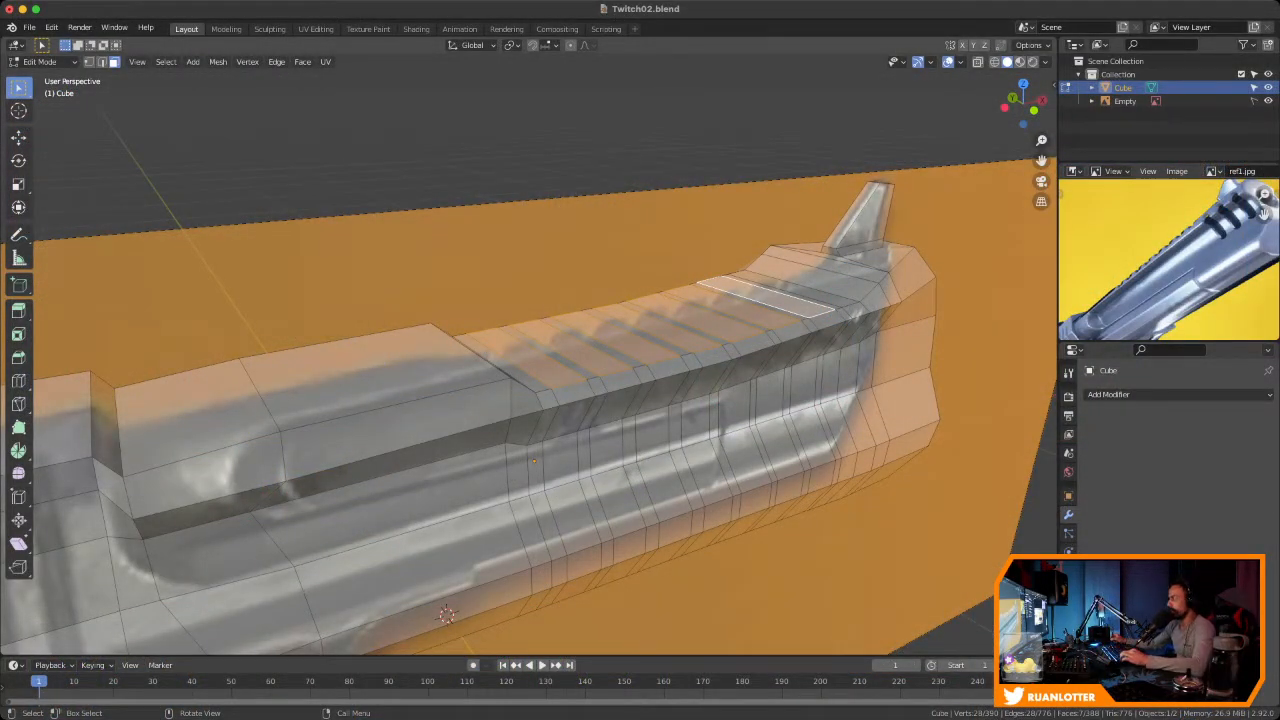
{"action": "mouse_move", "coordinate": [530, 370]}
{"action": "middle_mouse_down", "text": "ctrl"}
{"action": "mouse_move", "coordinate": [530, 430]}
{"action": "mouse_move", "coordinate": [552, 360]}
{"action": "middle_mouse_up", "text": "ctrl"}
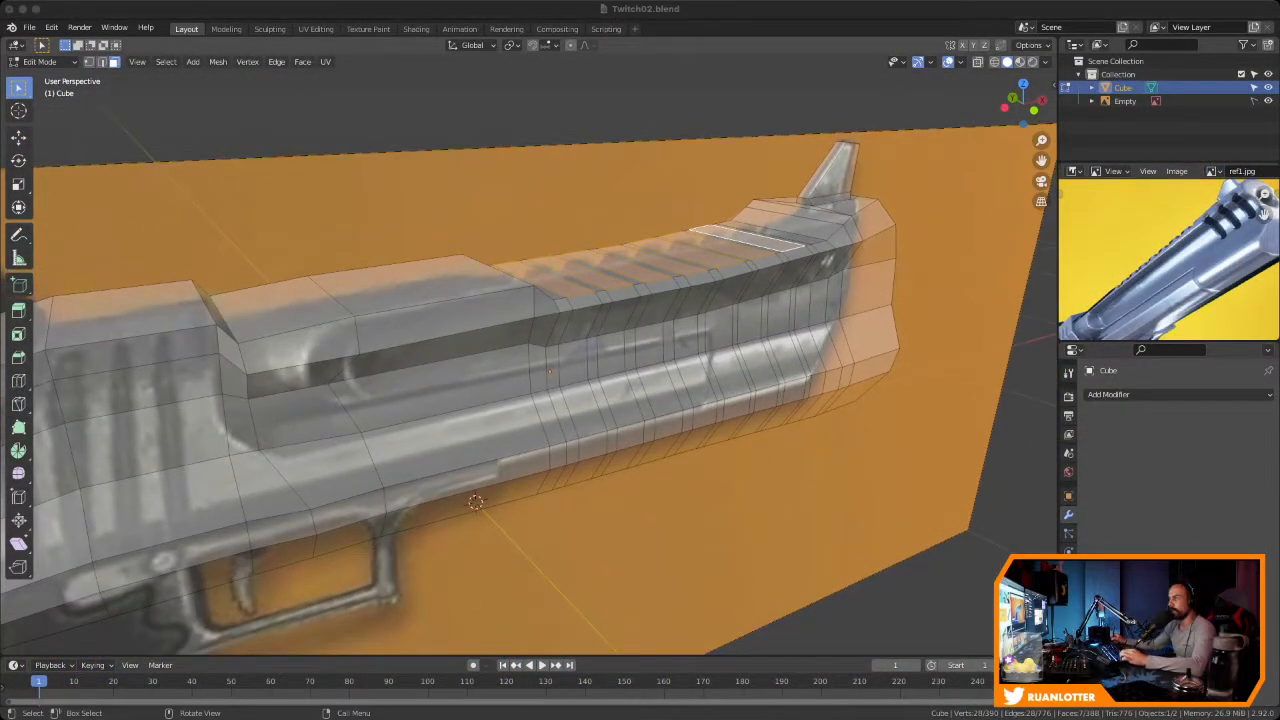
{"action": "middle_click_drag", "start_coordinate": [530, 370], "coordinate": [396, 332]}
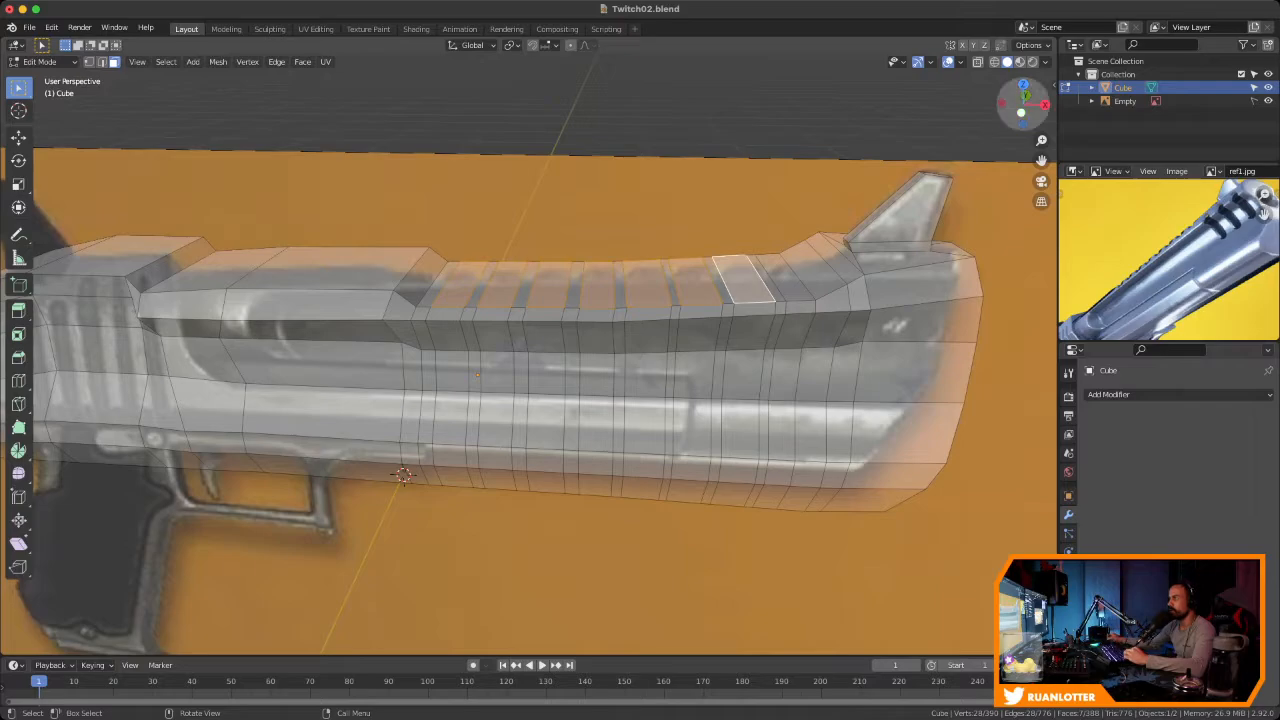
{"action": "left_click", "coordinate": [1021, 113]}
{"action": "middle_click_drag", "start_coordinate": [700, 340], "coordinate": [610, 375], "text": "shift"}
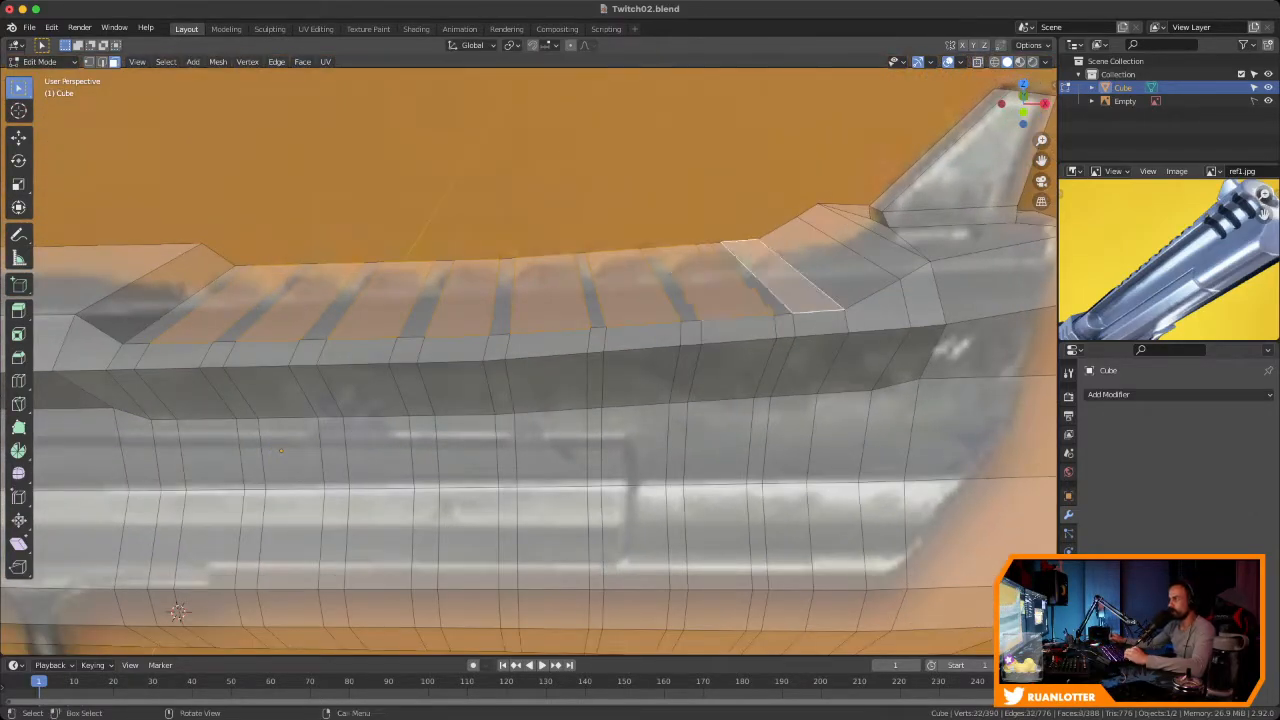
{"action": "left_click", "coordinate": [1023, 112]}
{"action": "middle_click_drag", "start_coordinate": [700, 350], "coordinate": [704, 407], "text": "ctrl"}
{"action": "left_click", "coordinate": [1020, 112]}
{"action": "middle_click_drag", "start_coordinate": [73, 600], "coordinate": [176, 643], "text": "shift"}
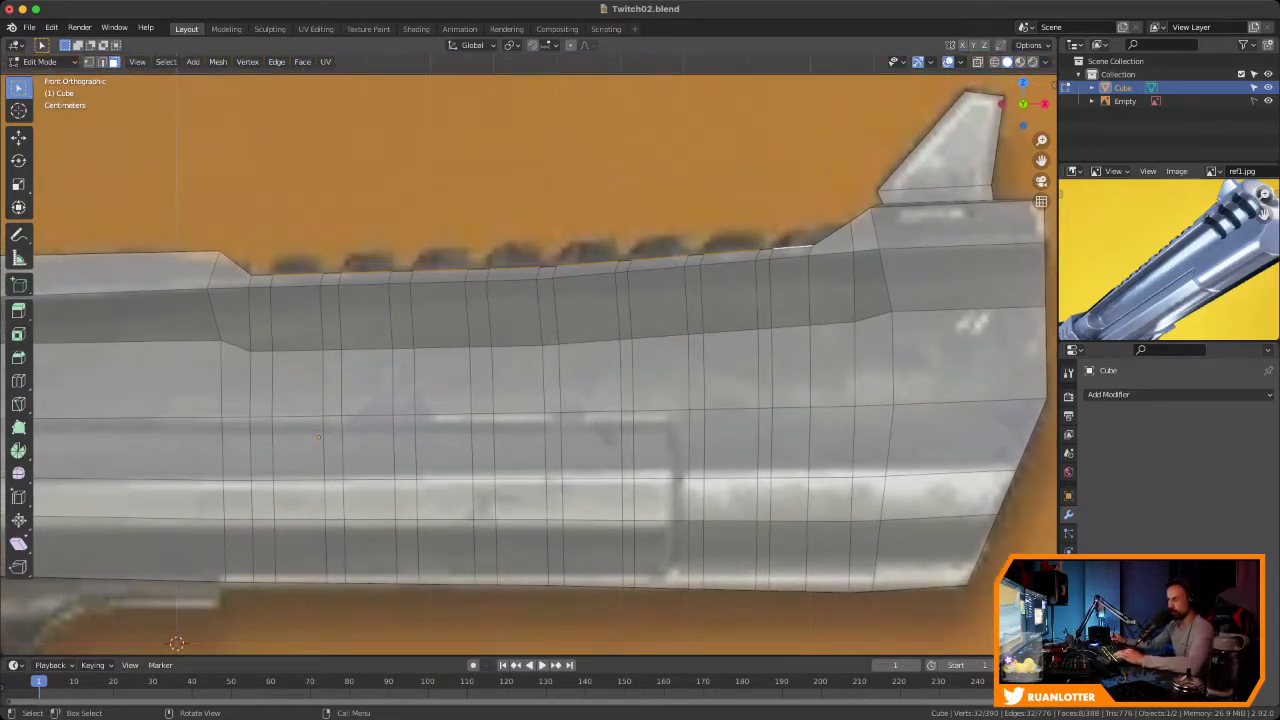
Extrude the eight selected faces upward by about 0.03 m to raise the ridges
{"action": "key", "text": "e"}
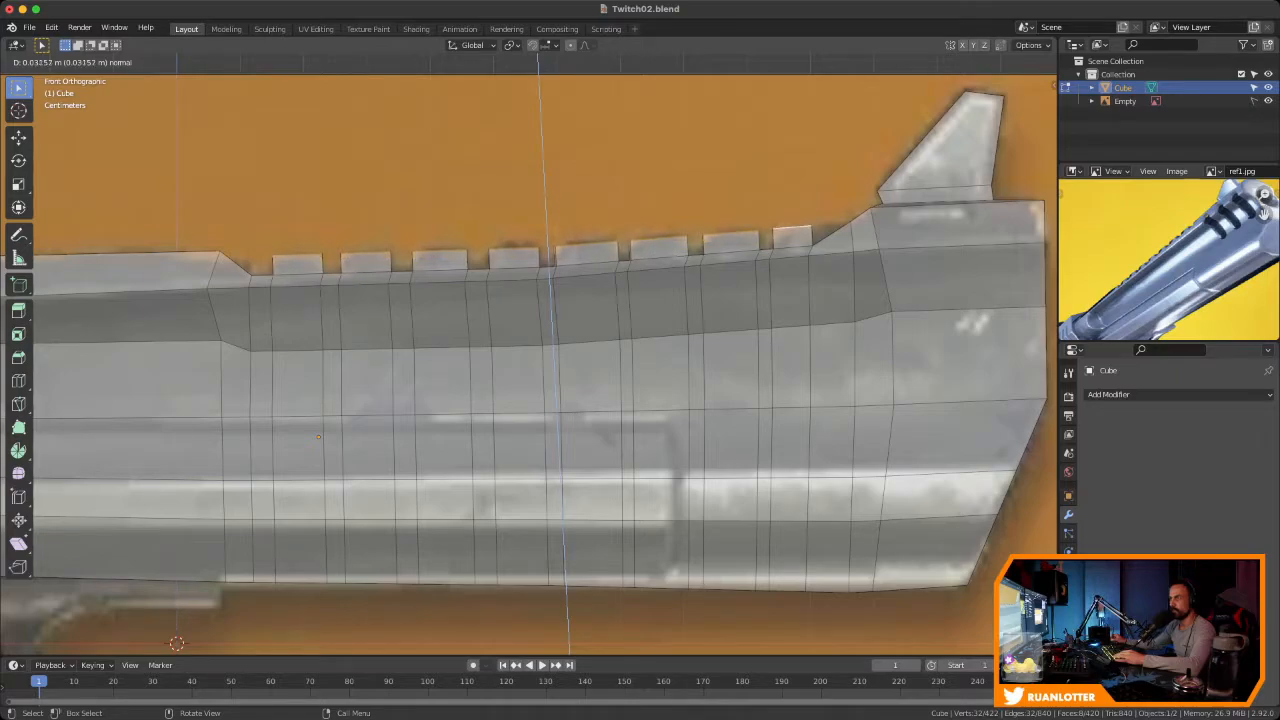
{"action": "left_click", "coordinate": [545, 350]}
{"action": "middle_click_drag", "start_coordinate": [545, 350], "coordinate": [543, 396]}
{"action": "scroll", "coordinate": [485, 420], "scroll_direction": "down", "scroll_amount": 4}
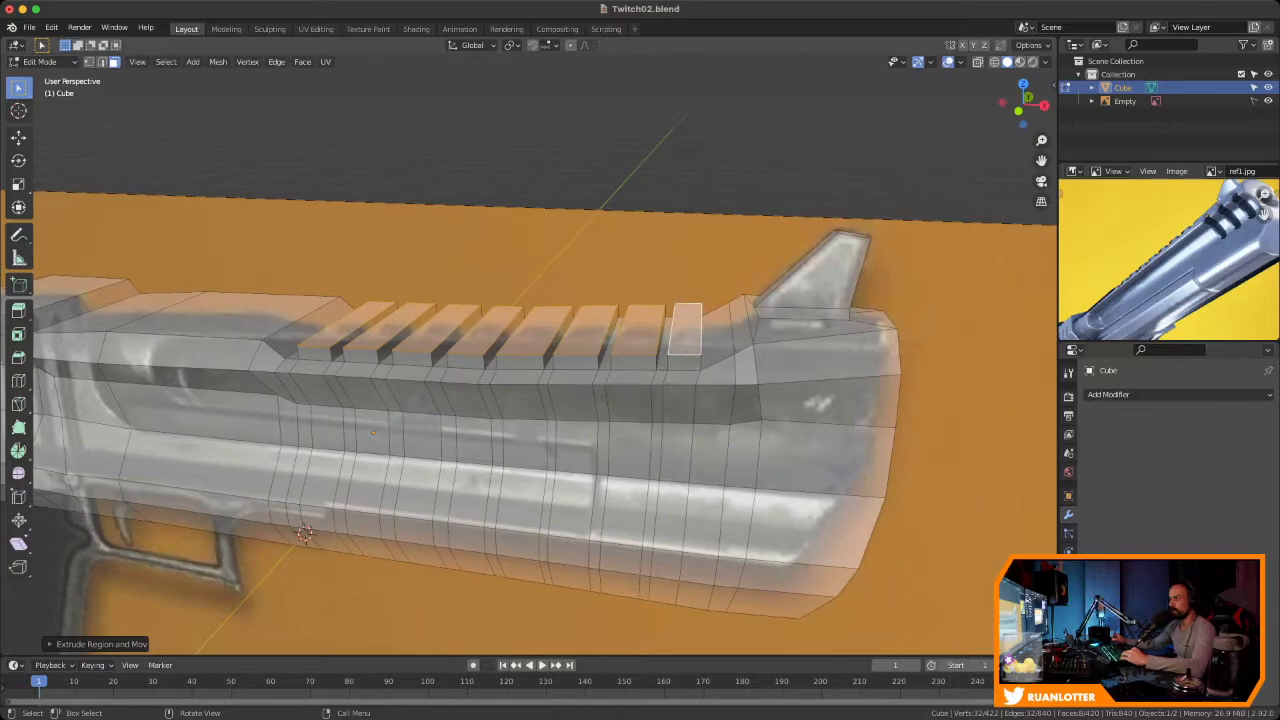
In vertex select mode with X-ray on, lower the first ridge's rear top corner to match the sloped reference profile
{"action": "left_click", "coordinate": [1018, 110]}
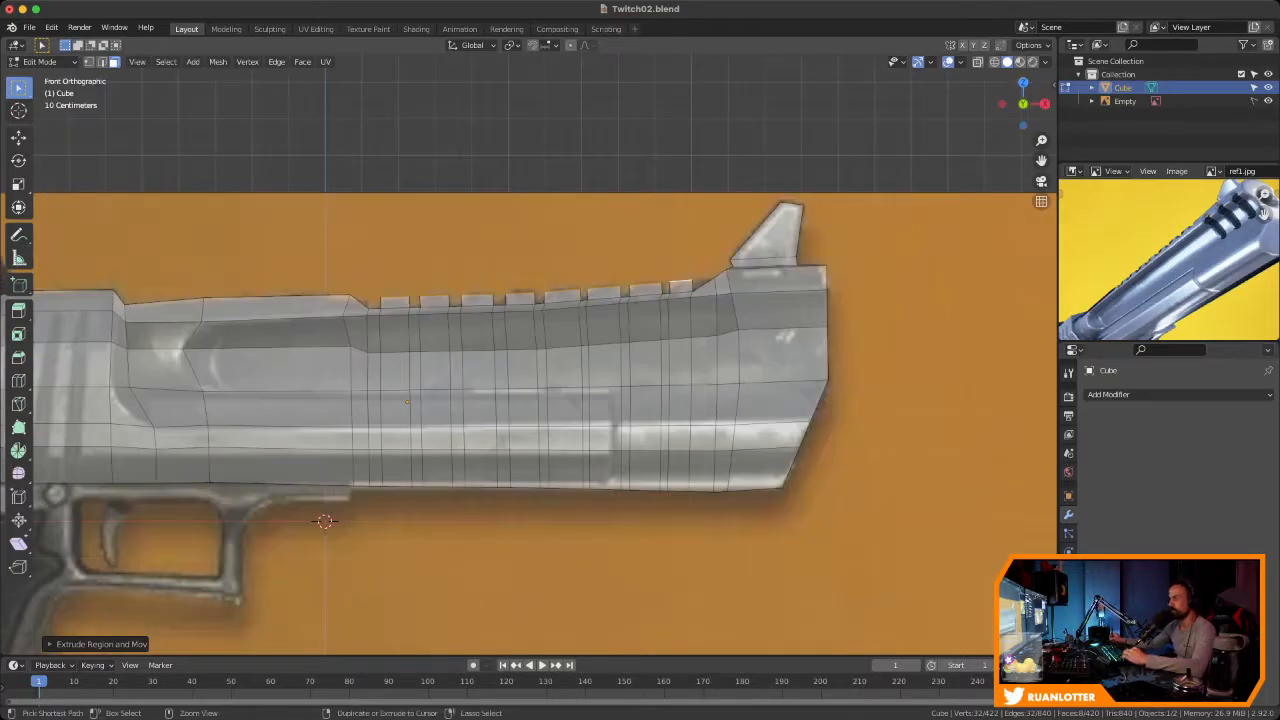
{"action": "scroll", "coordinate": [540, 320], "scroll_direction": "up", "scroll_amount": 5}
{"action": "scroll", "coordinate": [545, 355], "scroll_direction": "up", "scroll_amount": 3}
{"action": "middle_click_drag", "start_coordinate": [500, 340], "coordinate": [597, 355], "text": "shift"}
{"action": "key", "text": "1"}
{"action": "left_click_drag", "start_coordinate": [472, 277], "coordinate": [515, 306]}
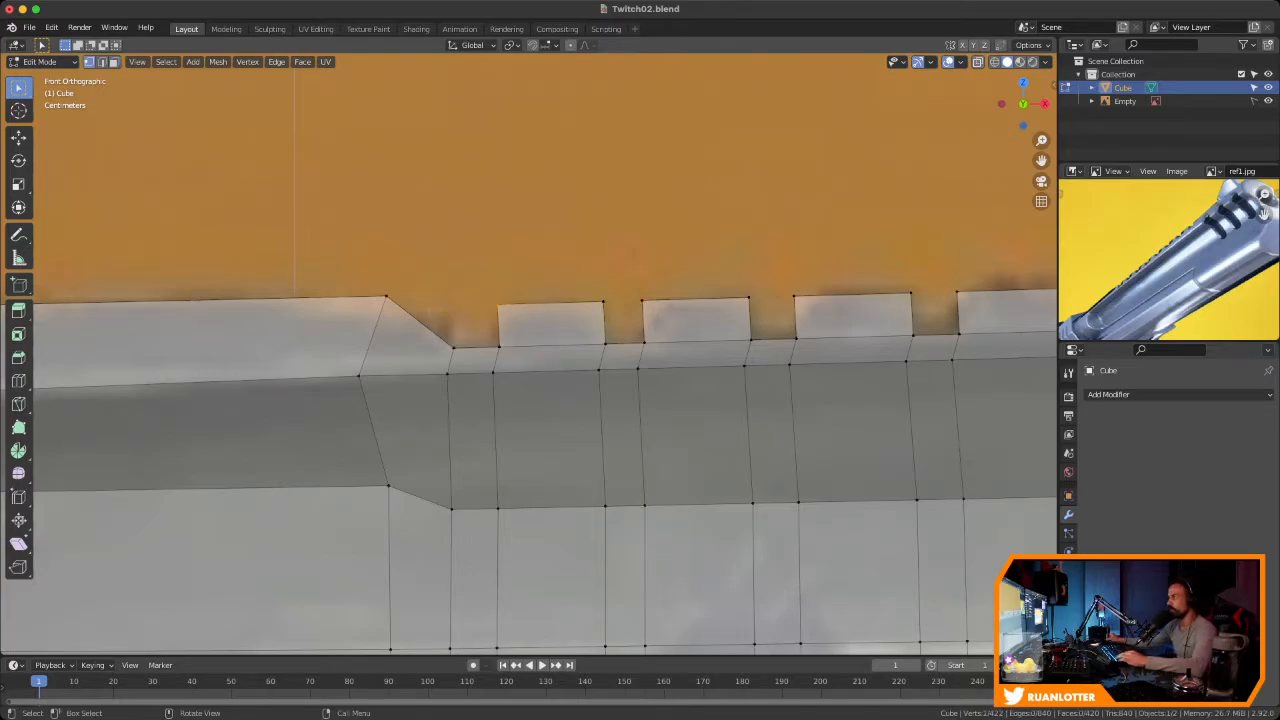
{"action": "key", "text": "alt+z"}
{"action": "left_click_drag", "start_coordinate": [474, 280], "coordinate": [517, 318]}
{"action": "key", "text": "g"}
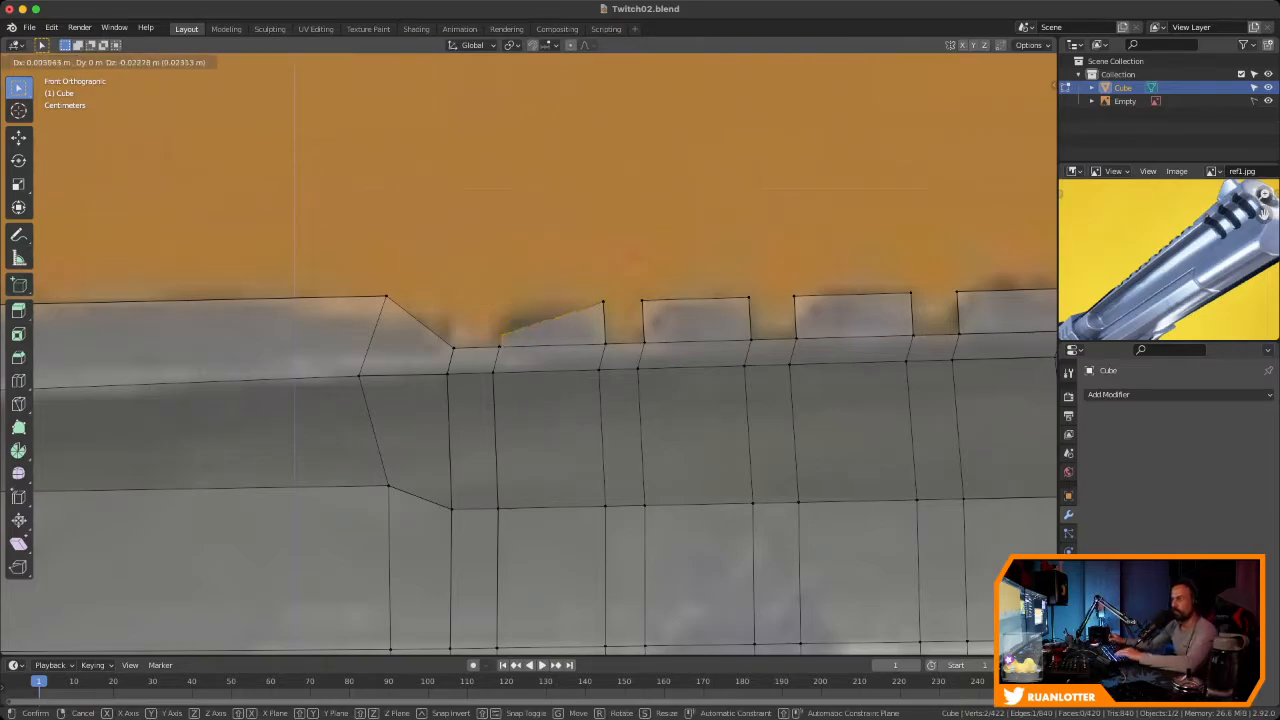
{"action": "key", "text": "Return"}
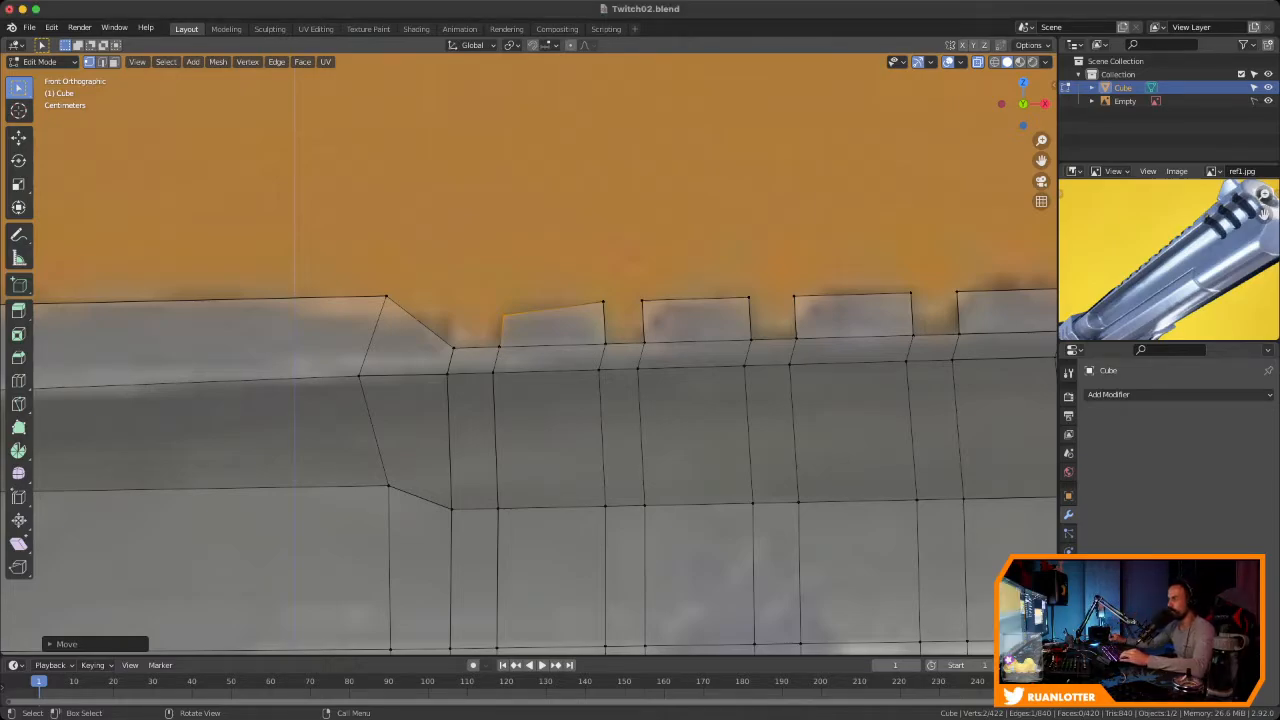
{"action": "key", "text": "g"}
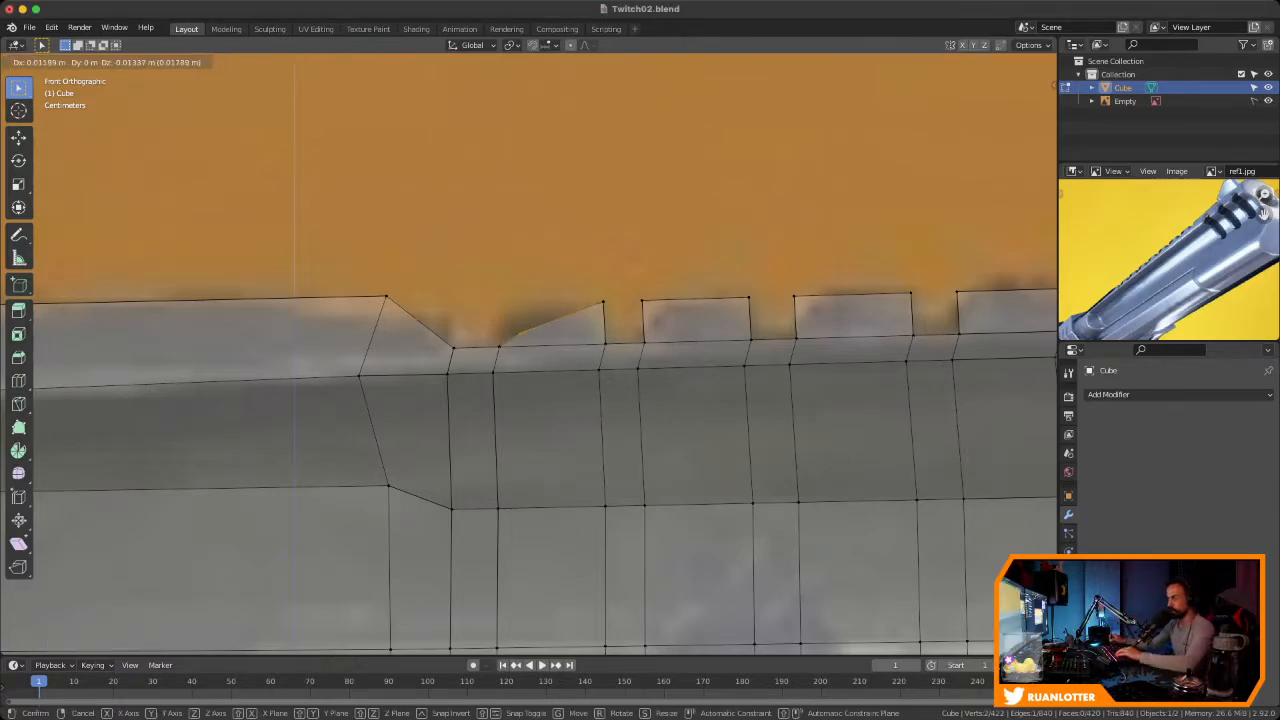
{"action": "left_click", "coordinate": [504, 320]}
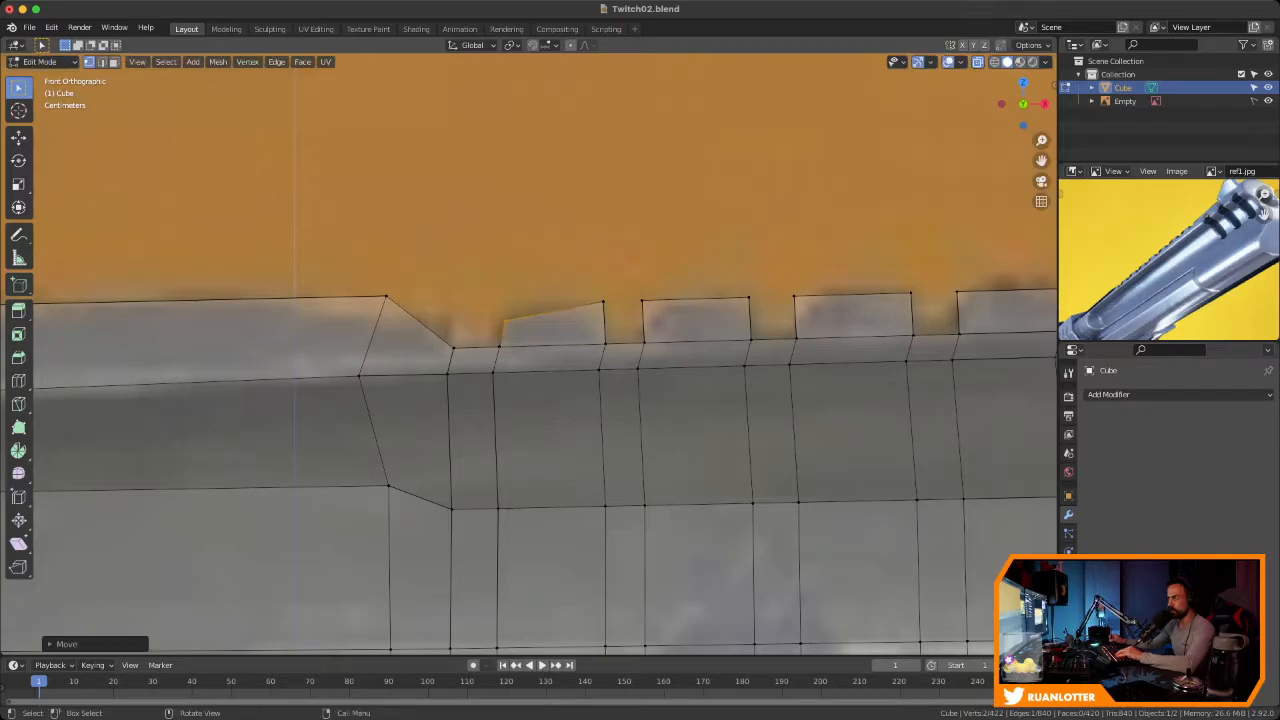
Adjust the first ridge's front top corner and shape the second and third ridges' top corners to the reference slope
{"action": "key", "text": "g"}
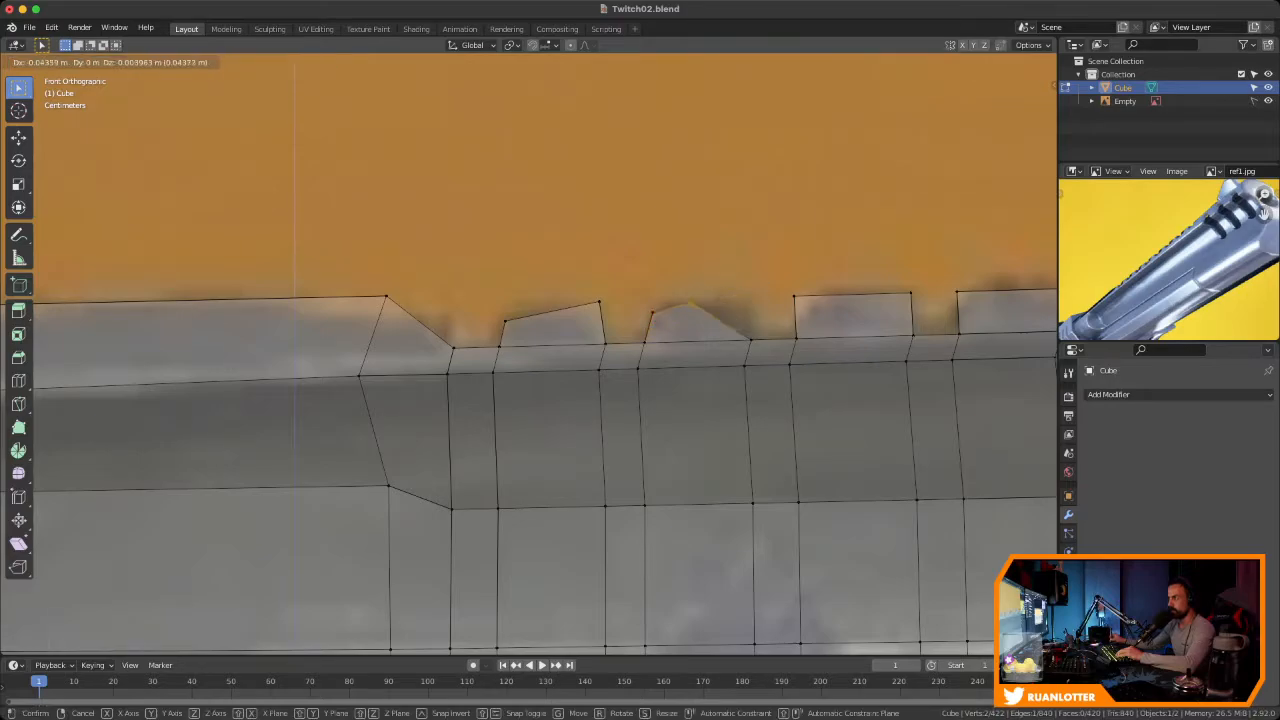
{"action": "key", "text": "Return"}
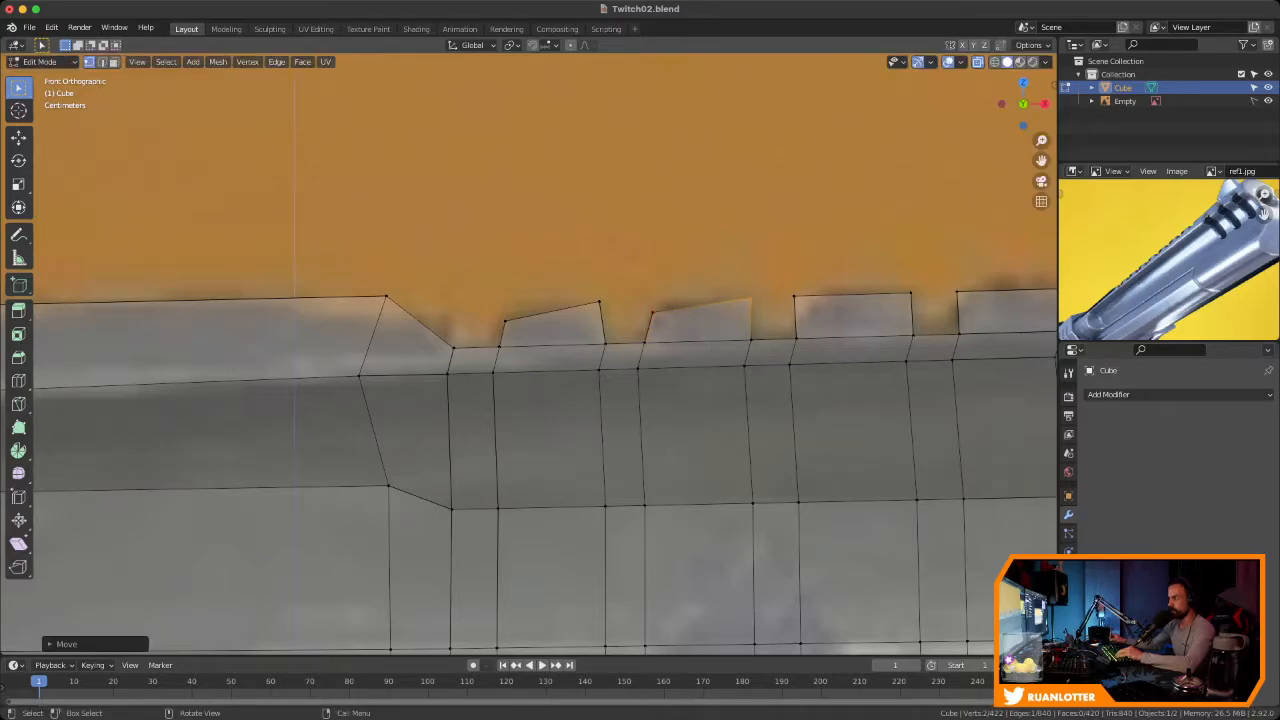
{"action": "key", "text": "g"}
{"action": "key", "text": "Return"}
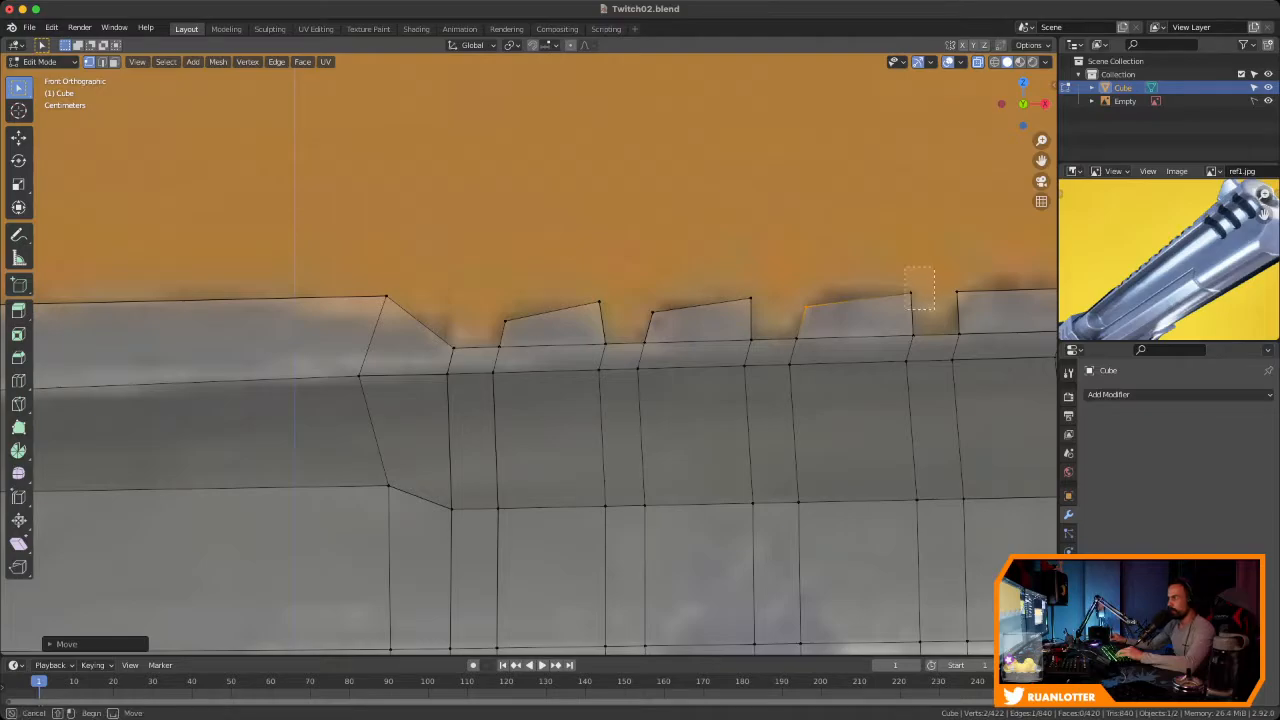
{"action": "key", "text": "g"}
{"action": "key", "text": "Return"}
Move the fourth ridge's rear top corner down and slightly forward to match the reference
{"action": "middle_click_drag", "start_coordinate": [880, 295], "coordinate": [880, 325], "text": "ctrl"}
{"action": "middle_click_drag", "start_coordinate": [880, 325], "coordinate": [730, 338], "text": "shift"}
{"action": "left_click_drag", "start_coordinate": [700, 305], "coordinate": [727, 333]}
{"action": "middle_click_drag", "start_coordinate": [727, 333], "coordinate": [432, 290], "text": "ctrl"}
{"action": "middle_click_drag", "start_coordinate": [432, 290], "coordinate": [359, 285], "text": "shift"}
{"action": "key", "text": "g"}
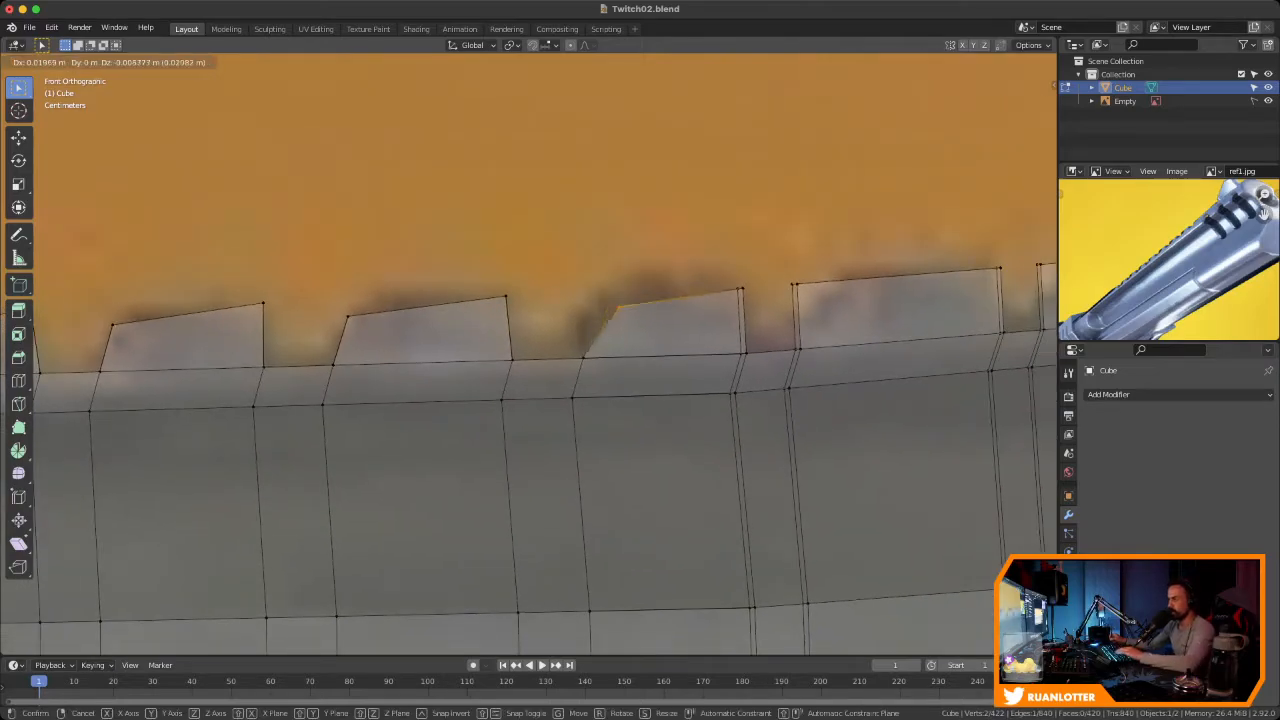
{"action": "key", "text": "Return"}
Select the fourth ridge's two front top vertices and examine them from the front and at an angle
{"action": "left_click_drag", "start_coordinate": [754, 289], "coordinate": [755, 291]}
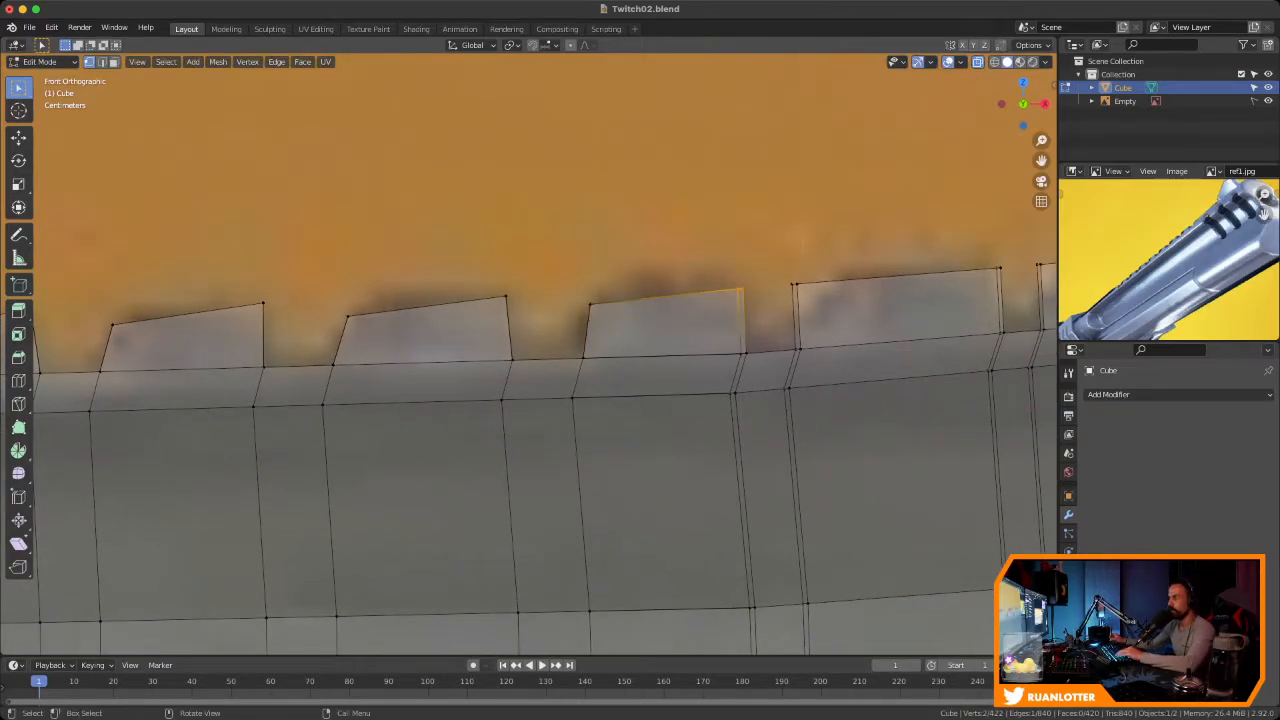
{"action": "mouse_move", "coordinate": [730, 300]}
{"action": "middle_mouse_down"}
{"action": "mouse_move", "coordinate": [780, 380]}
{"action": "mouse_move", "coordinate": [780, 300]}
{"action": "mouse_move", "coordinate": [780, 370]}
{"action": "mouse_move", "coordinate": [740, 360]}
{"action": "mouse_move", "coordinate": [740, 310]}
{"action": "middle_mouse_up"}
{"action": "left_click", "coordinate": [1022, 107]}
{"action": "middle_click_drag", "start_coordinate": [600, 350], "coordinate": [463, 378], "text": "shift"}
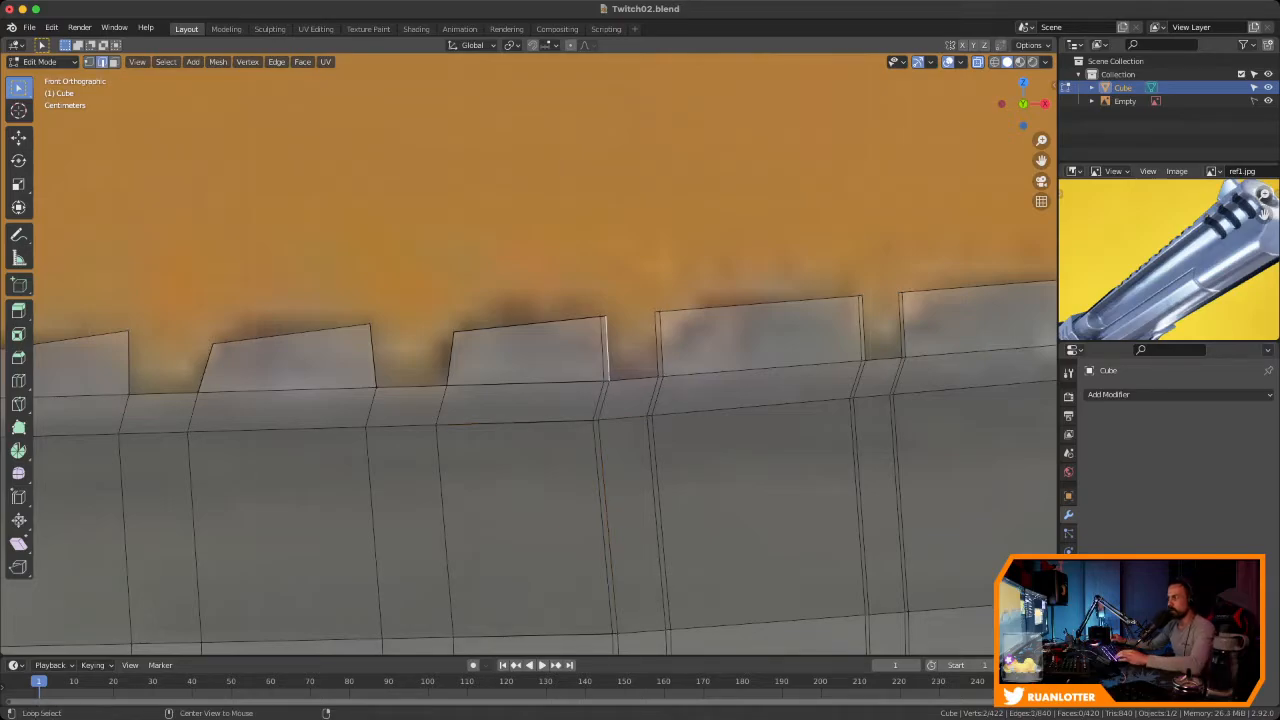
{"action": "middle_click_drag", "start_coordinate": [560, 350], "coordinate": [576, 396]}
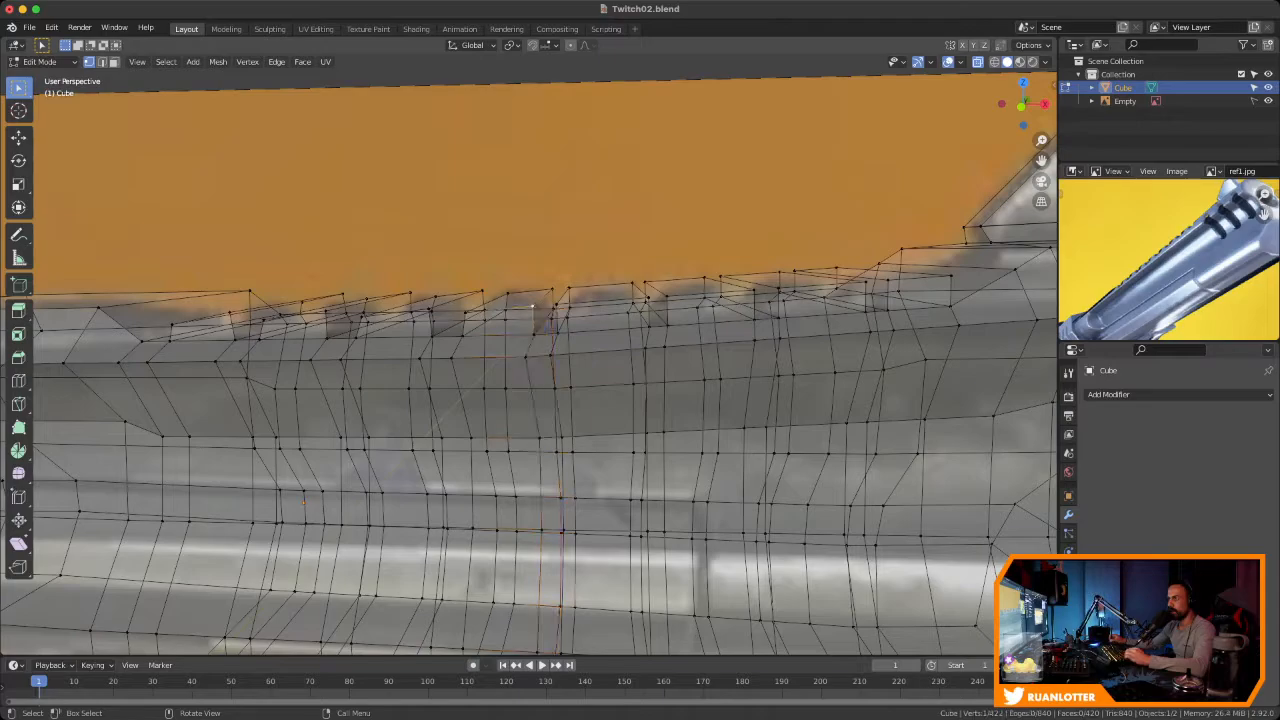
{"action": "key", "text": "KP_1"}
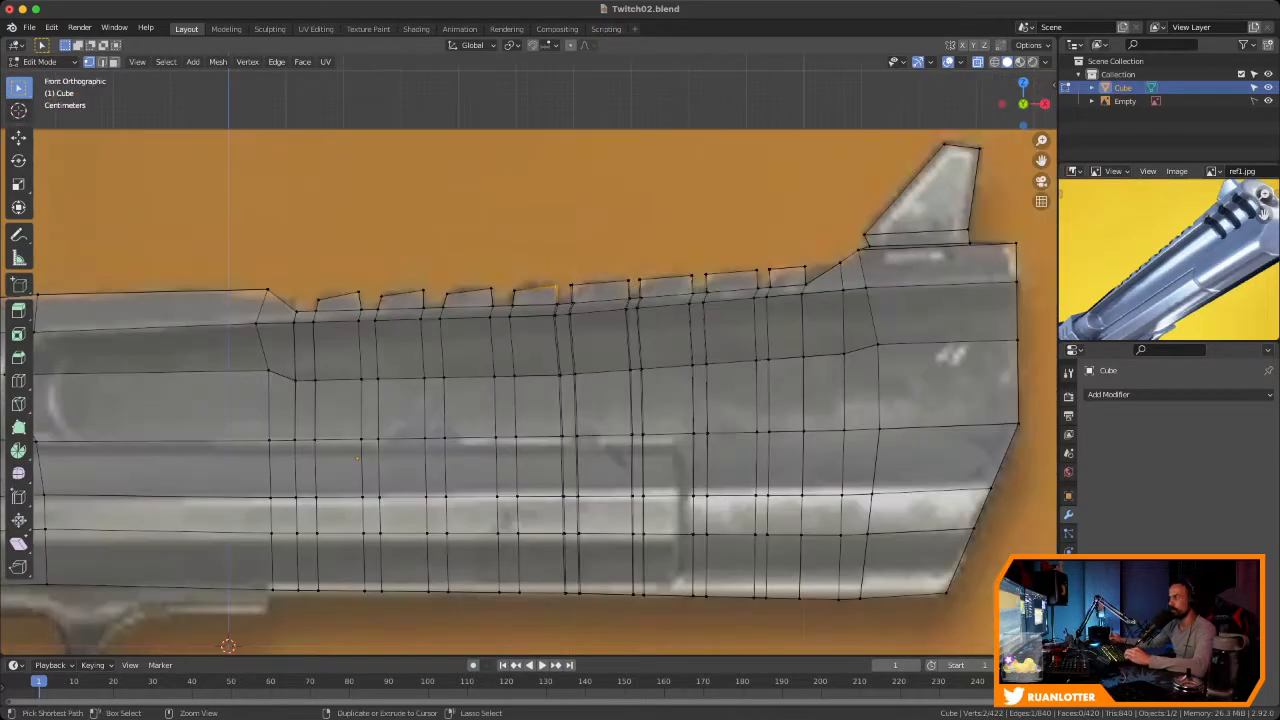
{"action": "scroll", "coordinate": [551, 289], "scroll_direction": "up", "scroll_amount": 6}
{"action": "middle_click_drag", "start_coordinate": [697, 322], "coordinate": [556, 575], "text": "shift"}
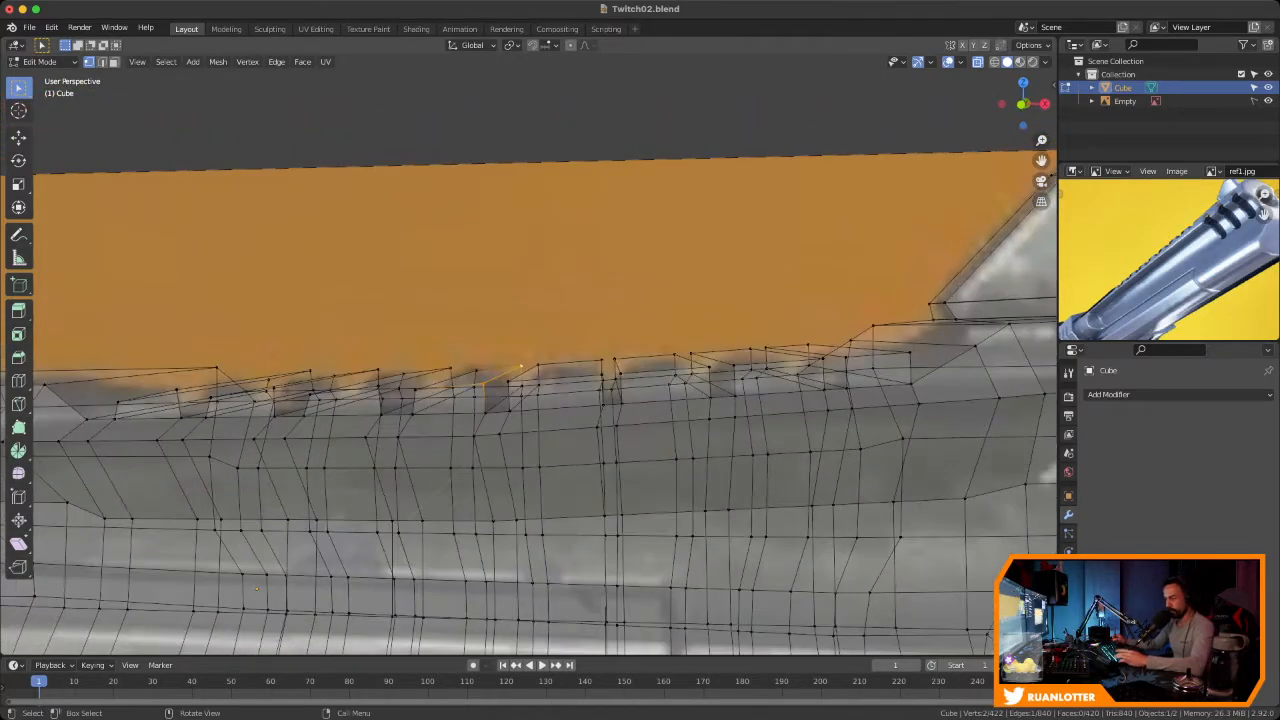
{"action": "middle_click_drag", "start_coordinate": [556, 440], "coordinate": [556, 330]}
{"action": "left_click", "coordinate": [1023, 112]}
{"action": "middle_click_drag", "start_coordinate": [550, 400], "coordinate": [565, 322], "text": "shift"}
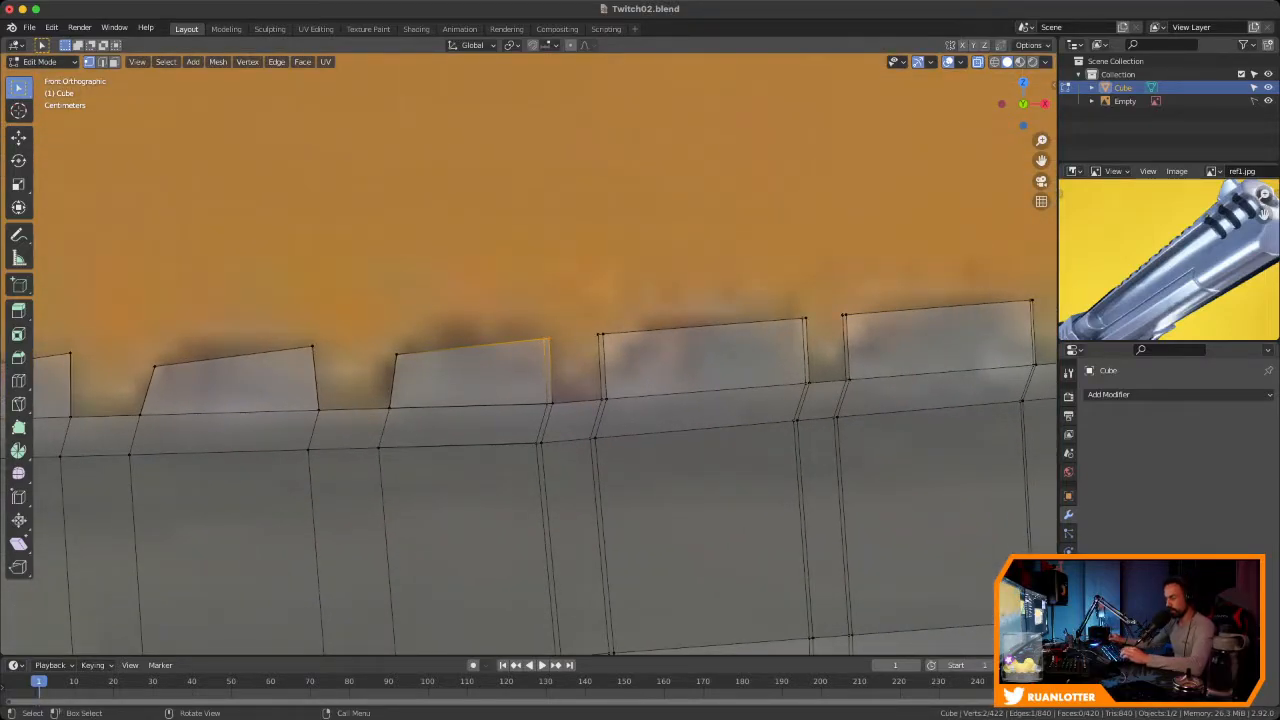
Scale the fourth ridge's front top vertices along the X axis to line them up
{"action": "key", "text": "s"}
{"action": "key", "text": "x"}
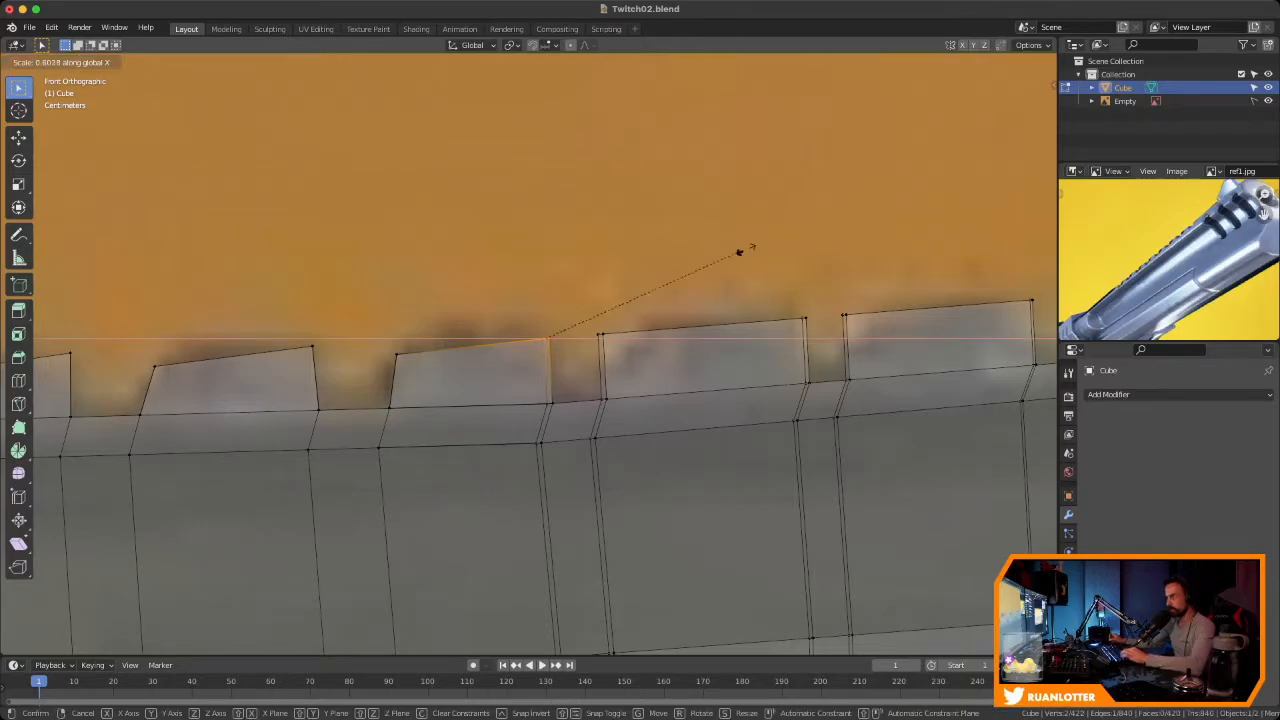
{"action": "key", "text": "Return"}
{"action": "middle_click_drag", "start_coordinate": [739, 253], "coordinate": [715, 276]}
{"action": "scroll", "coordinate": [690, 268], "scroll_direction": "down", "scroll_amount": 4}
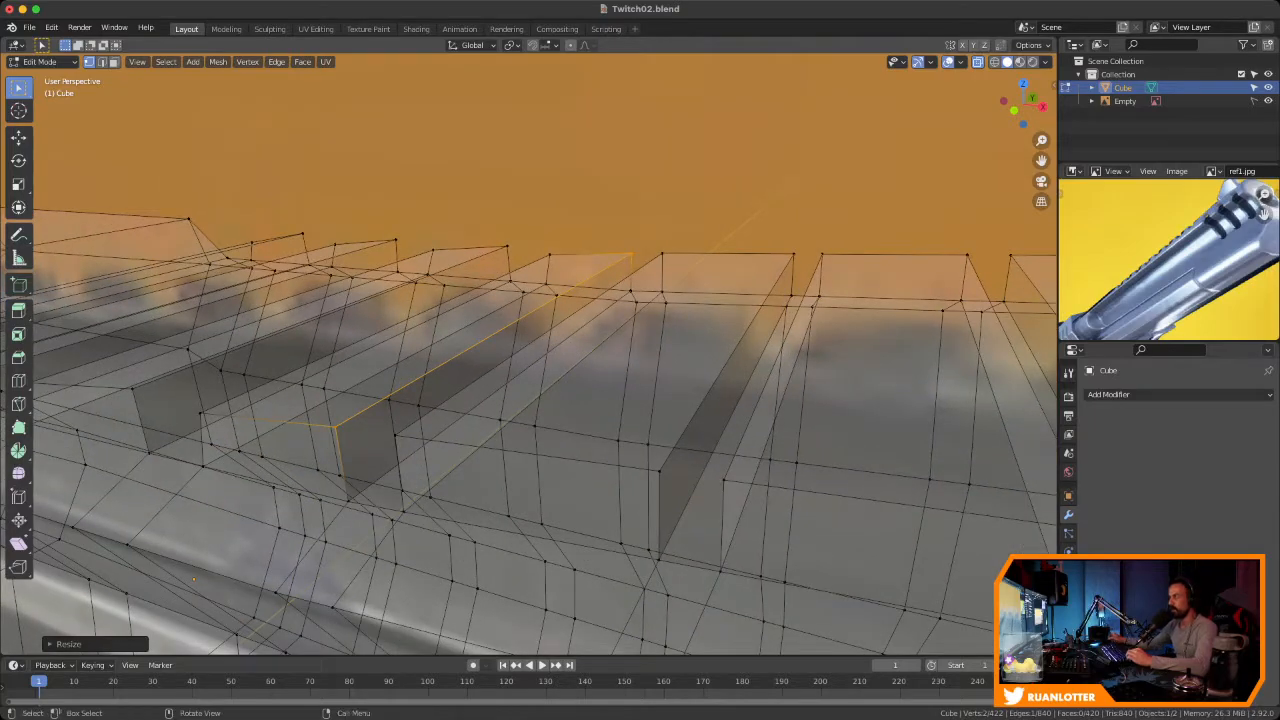
{"action": "key", "text": "KP_1"}
{"action": "scroll", "coordinate": [530, 380], "scroll_direction": "up", "scroll_amount": 4}
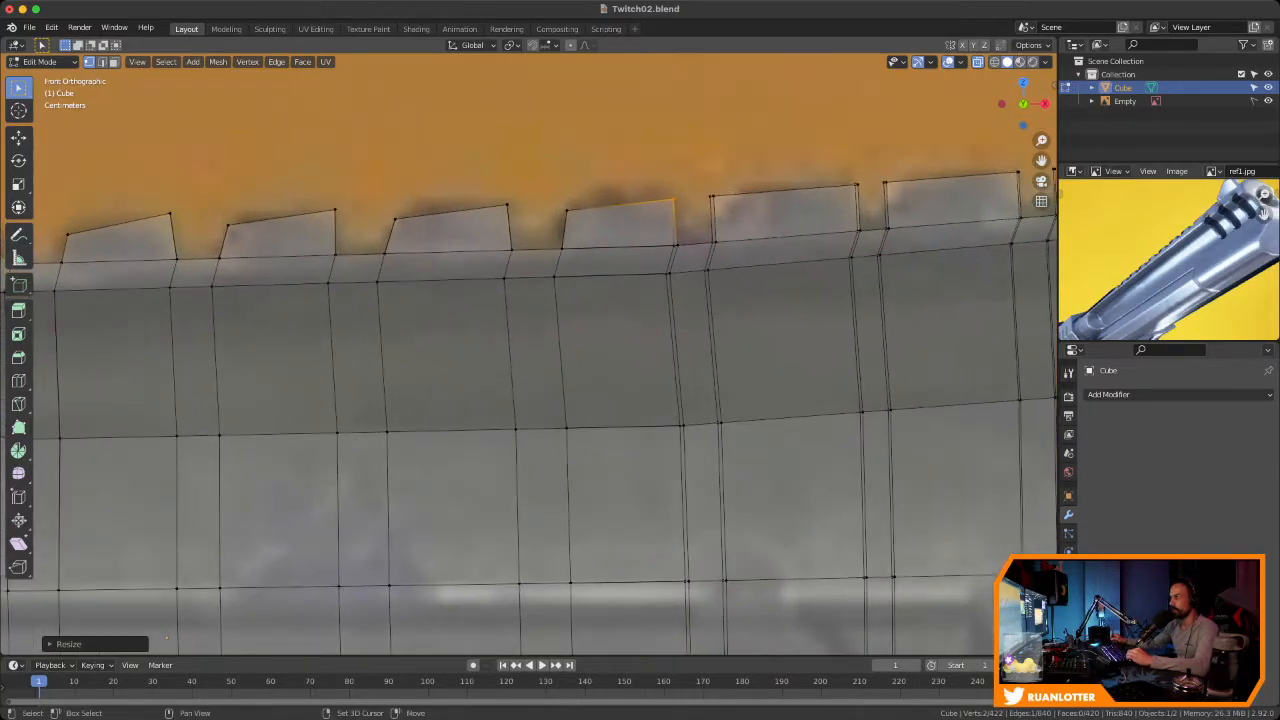
Select the vertices at the base of the fourth ridge's front side and scale them along X to align them
{"action": "left_click_drag", "start_coordinate": [618, 262], "coordinate": [662, 298]}
{"action": "scroll", "coordinate": [662, 298], "scroll_direction": "down", "scroll_amount": 1}
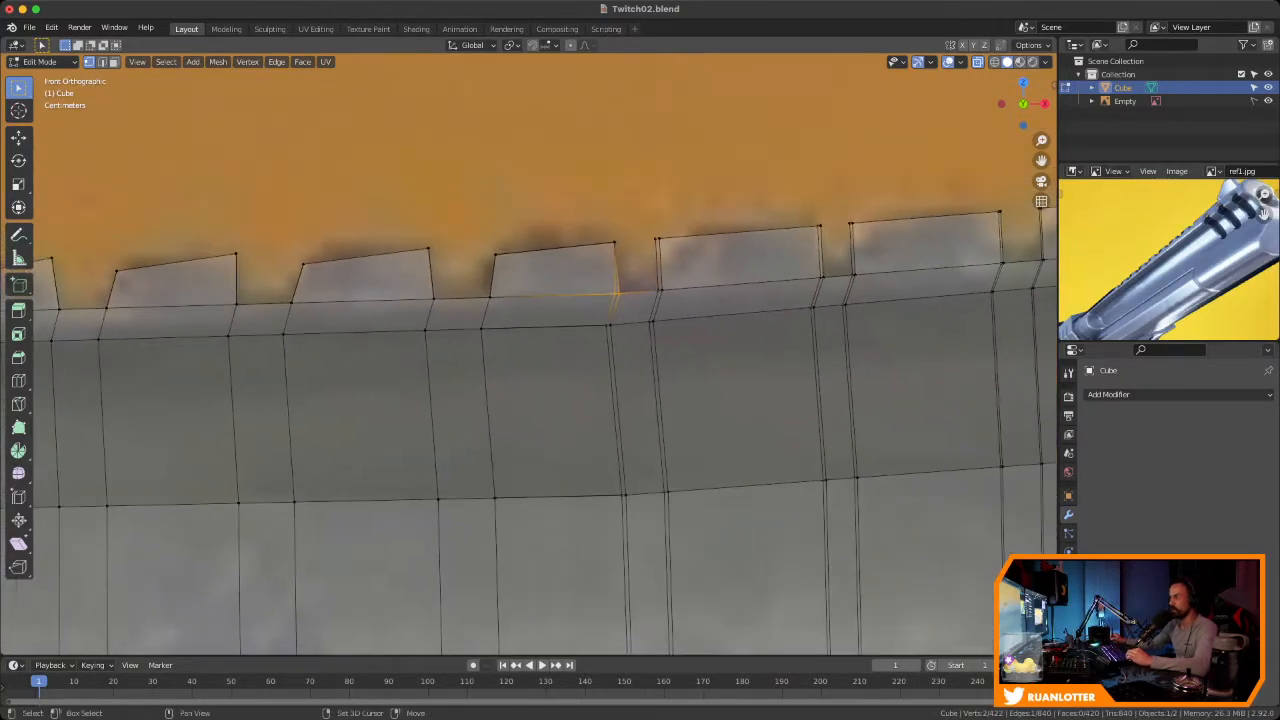
{"action": "middle_click_drag", "start_coordinate": [665, 300], "coordinate": [585, 337], "text": "shift"}
{"action": "key", "text": "s"}
{"action": "key", "text": "x"}
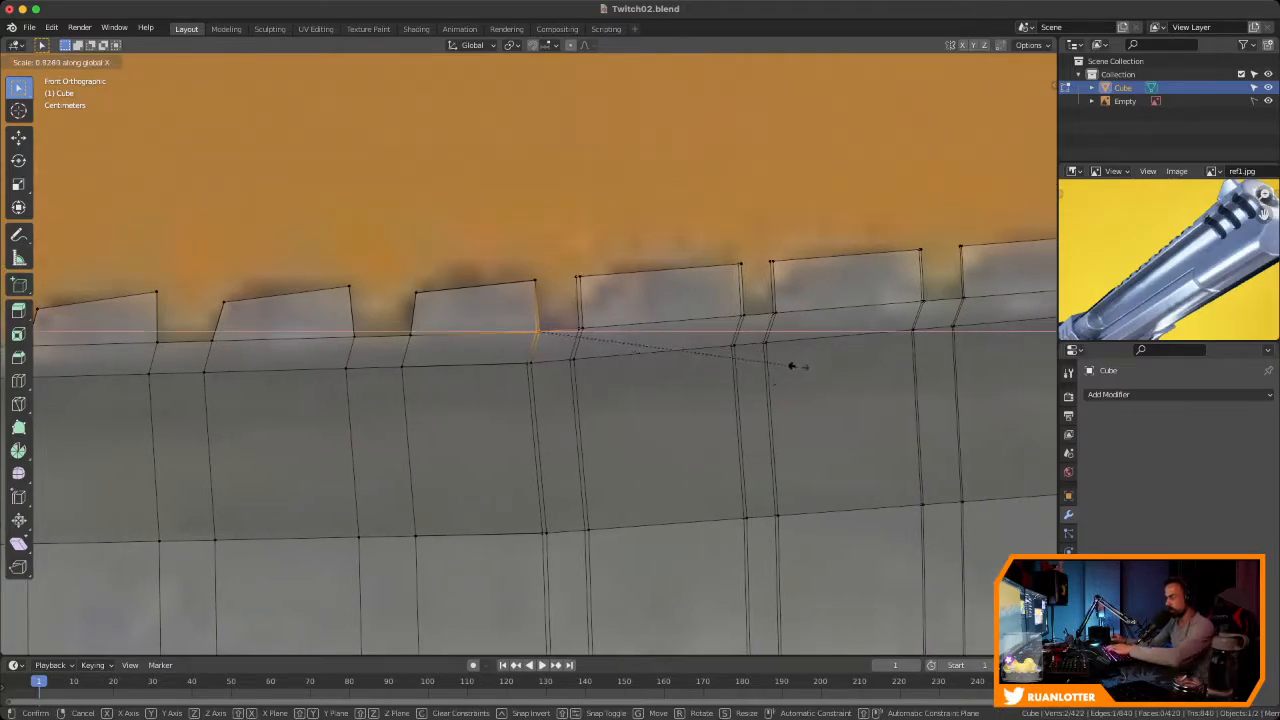
{"action": "left_click", "coordinate": [793, 366]}
{"action": "middle_click_drag", "start_coordinate": [793, 366], "coordinate": [775, 452]}
{"action": "key", "text": "KP_1"}
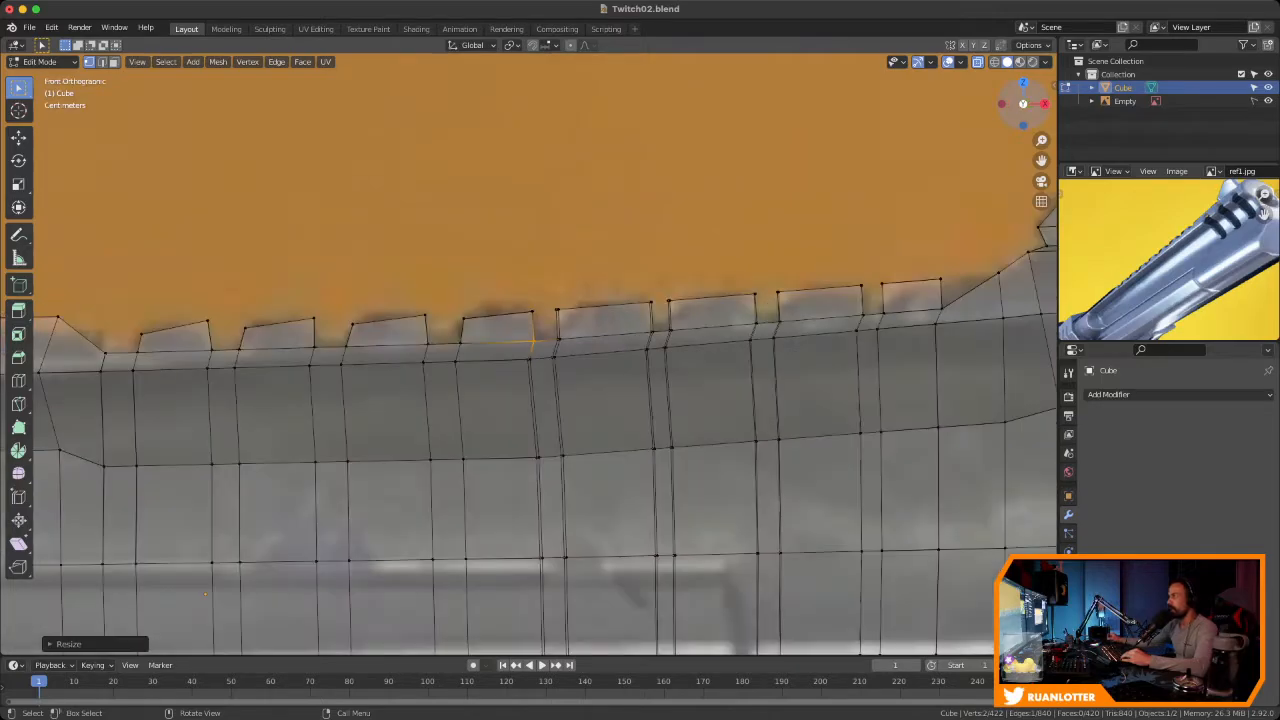
Align the vertices on the slide's upper side edge directly below the fourth ridge's front by scaling X to 0
{"action": "middle_click_drag", "start_coordinate": [600, 410], "coordinate": [611, 260], "text": "ctrl"}
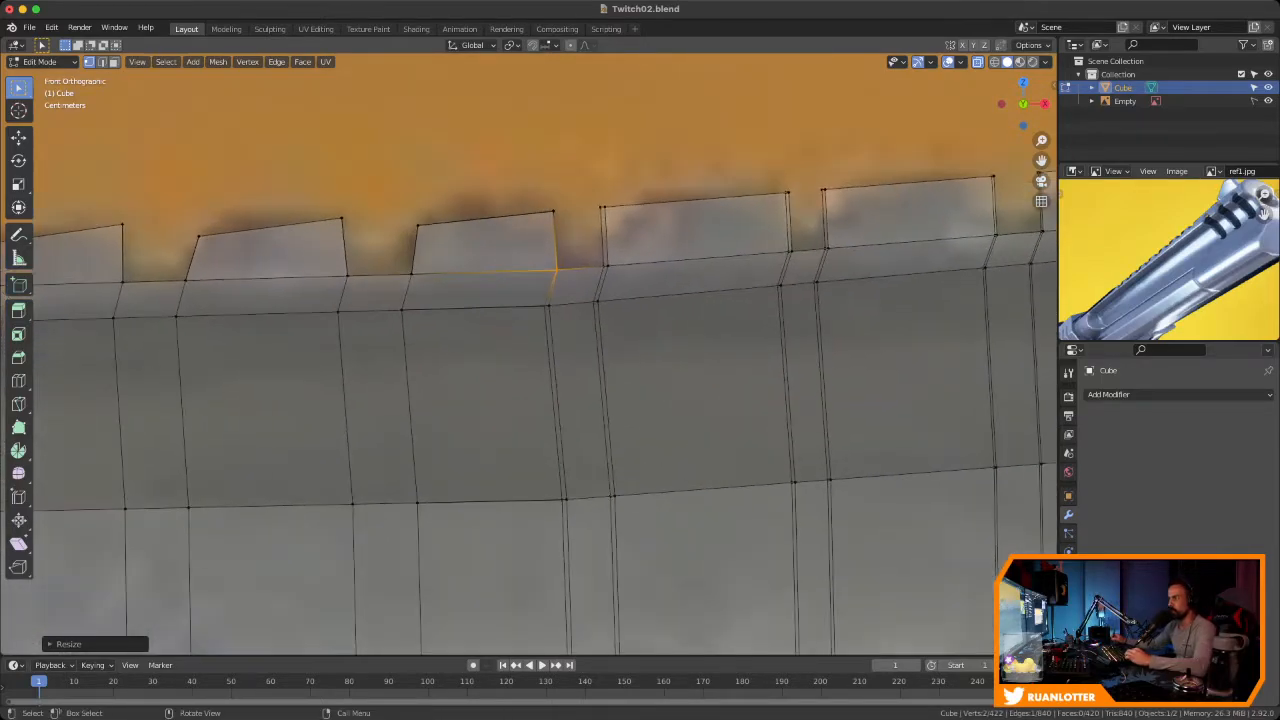
{"action": "left_click_drag", "start_coordinate": [527, 294], "coordinate": [562, 316]}
{"action": "key", "text": "s"}
{"action": "key", "text": "x"}
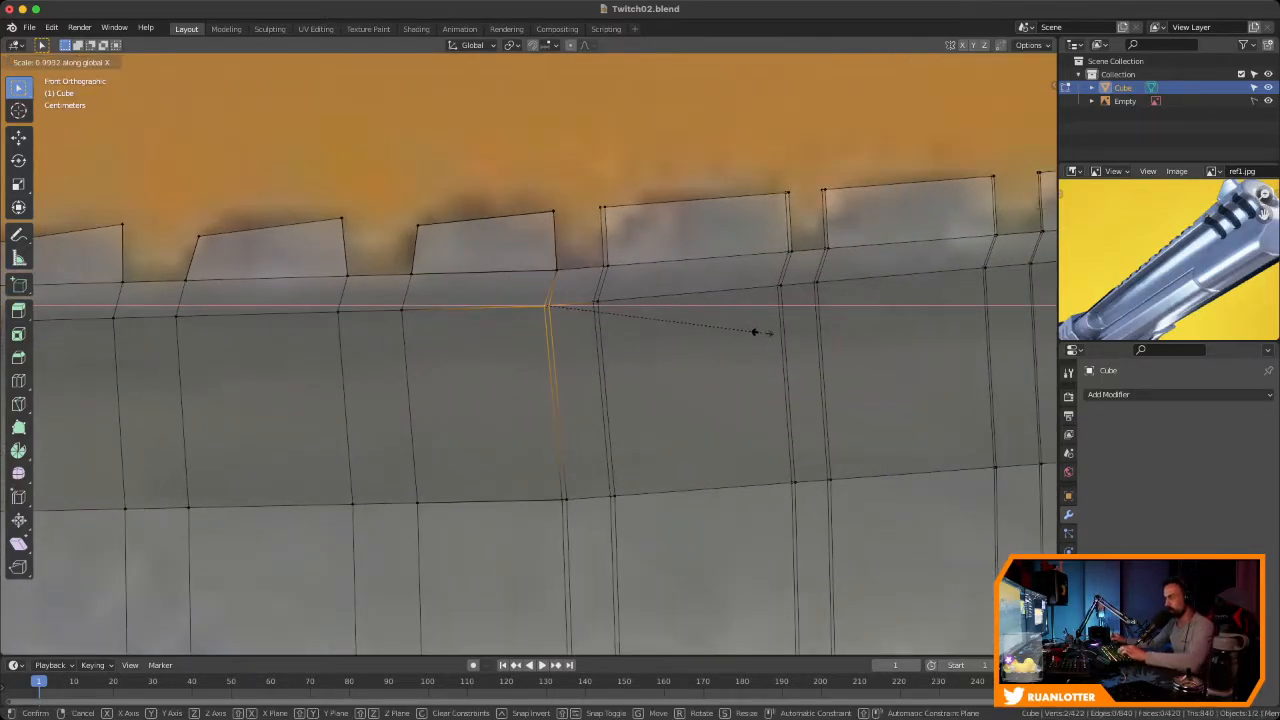
{"action": "key", "text": "0"}
{"action": "key", "text": "Return"}
Scale the same loop's vertices at the dark side band's lower edge to 0 along X
{"action": "left_click_drag", "start_coordinate": [543, 481], "coordinate": [580, 514]}
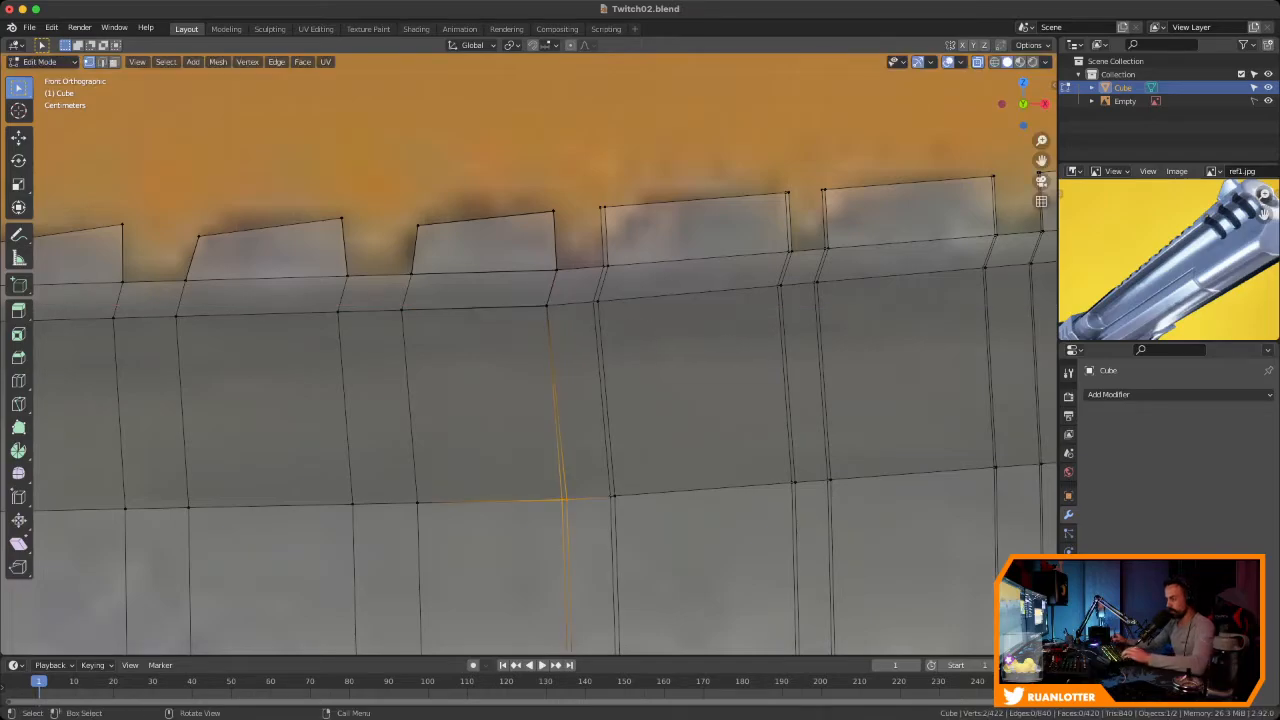
{"action": "key", "text": "s"}
{"action": "key", "text": "x"}
{"action": "key", "text": "0"}
{"action": "key", "text": "Return"}
Flatten the loop's next vertices down, level with the reference's thin side line, by scaling them along X
{"action": "mouse_move", "coordinate": [560, 480]}
{"action": "middle_mouse_down", "text": "ctrl"}
{"action": "mouse_move", "coordinate": [560, 520]}
{"action": "mouse_move", "coordinate": [545, 326]}
{"action": "middle_mouse_up", "text": "ctrl"}
{"action": "left_click_drag", "start_coordinate": [527, 433], "coordinate": [558, 465]}
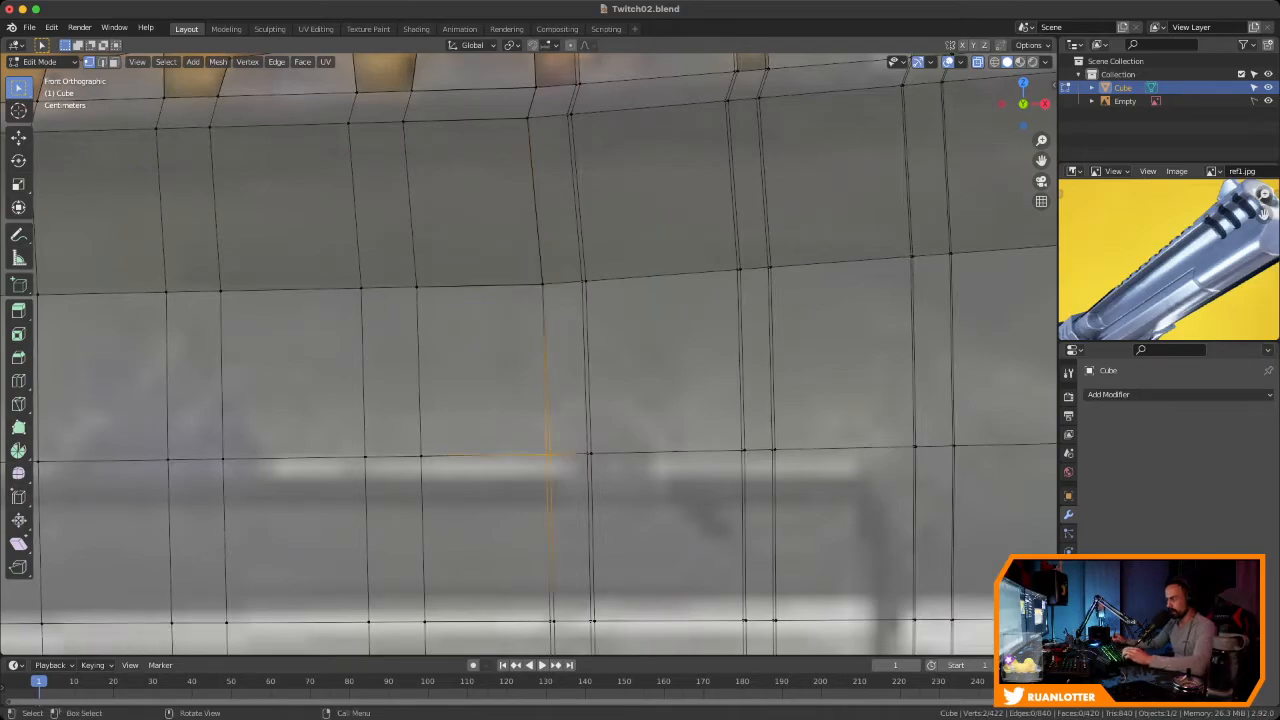
{"action": "key", "text": "s"}
{"action": "key", "text": "x"}
{"action": "key", "text": "Return"}
{"action": "middle_click_drag", "start_coordinate": [688, 408], "coordinate": [582, 247]}
{"action": "key", "text": "KP_1"}
Scale the loop's vertices along the bright highlight at mid-slide to 0 on the X axis
{"action": "scroll", "coordinate": [596, 428], "scroll_direction": "up", "scroll_amount": 2}
{"action": "scroll", "coordinate": [622, 364], "scroll_direction": "up", "scroll_amount": 2}
{"action": "left_click_drag", "start_coordinate": [524, 415], "coordinate": [573, 468]}
{"action": "key", "text": "s"}
{"action": "key", "text": "x"}
{"action": "key", "text": "0"}
{"action": "left_click", "coordinate": [677, 391]}
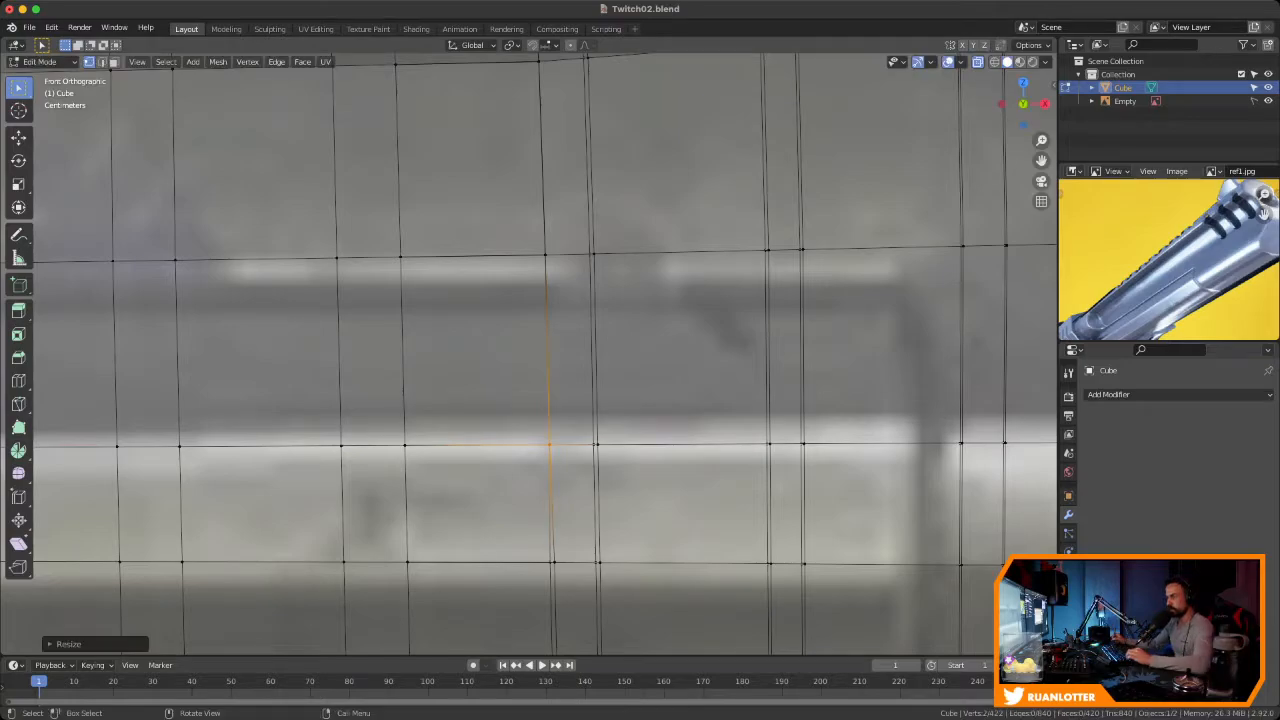
Flatten the fourth ridge's front loop along X where the light side band meets the dark lower band
{"action": "middle_click_drag", "start_coordinate": [677, 391], "coordinate": [669, 272], "text": "shift"}
{"action": "key", "text": "s"}
{"action": "key", "text": "x"}
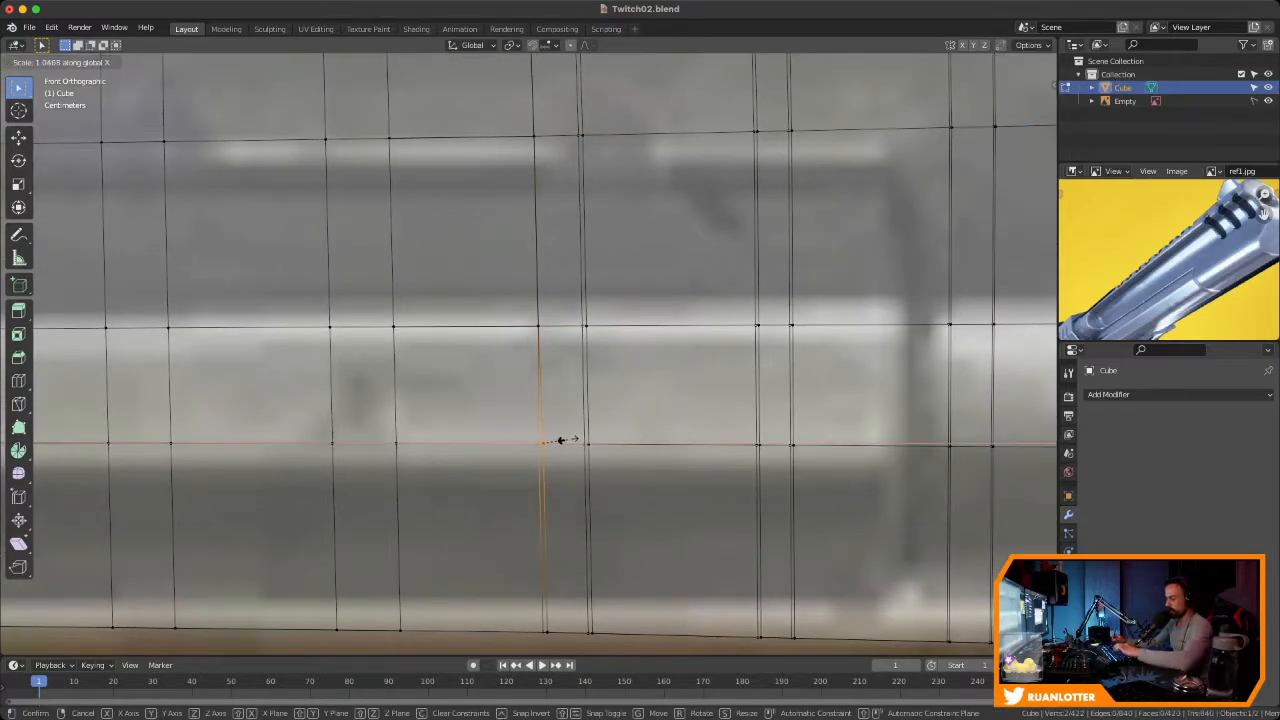
{"action": "left_click", "coordinate": [561, 440]}
{"action": "middle_click_drag", "start_coordinate": [561, 440], "coordinate": [552, 300], "text": "shift"}
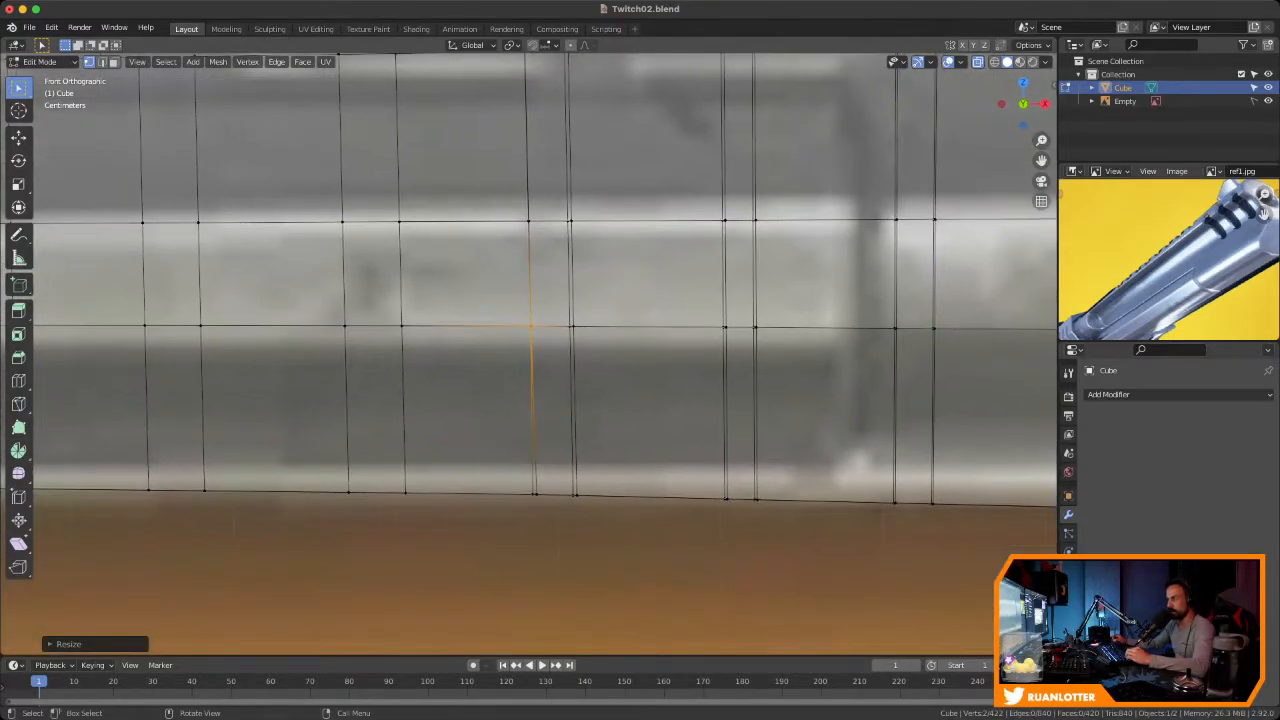
Scale the same loop's vertices on the slide's bottom edge to 0 along X
{"action": "key", "text": "s"}
{"action": "key", "text": "x"}
{"action": "key", "text": "0"}
{"action": "key", "text": "Return"}
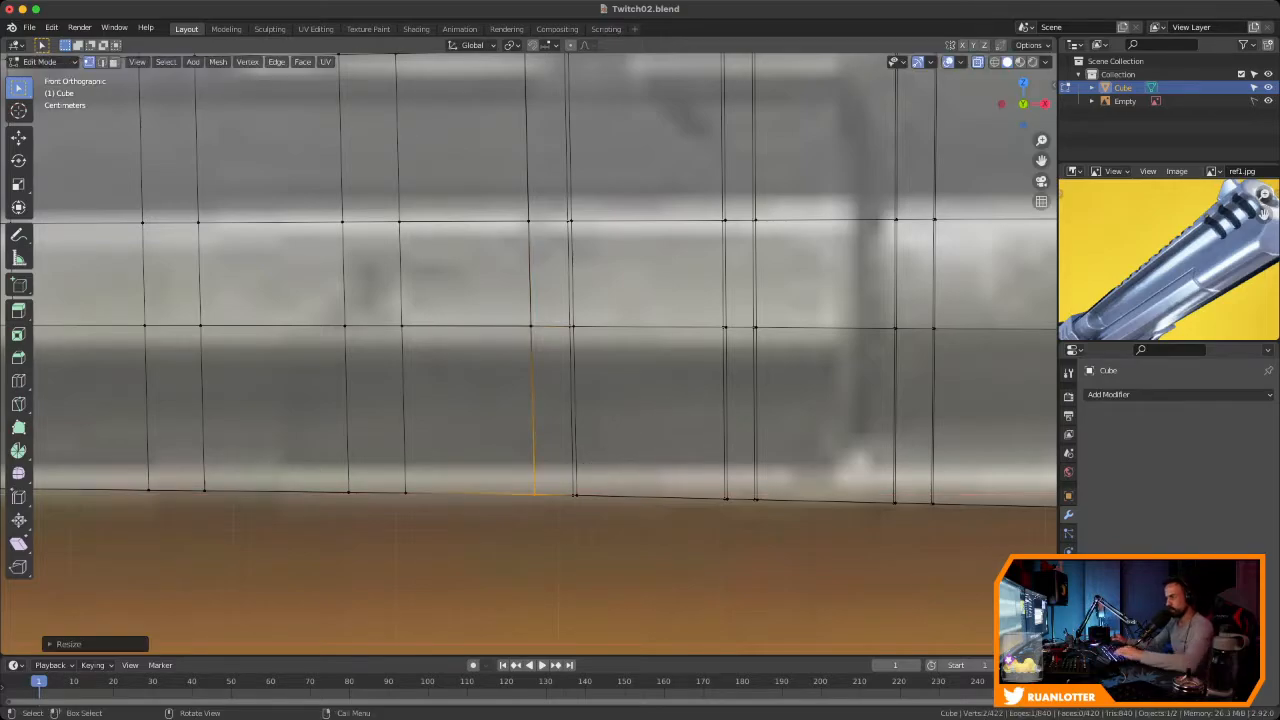
Examine the slide's edge loops from the back and in perspective against the reference picture
{"action": "middle_click_drag", "start_coordinate": [575, 505], "coordinate": [566, 460]}
{"action": "key", "text": "ctrl+KP_1"}
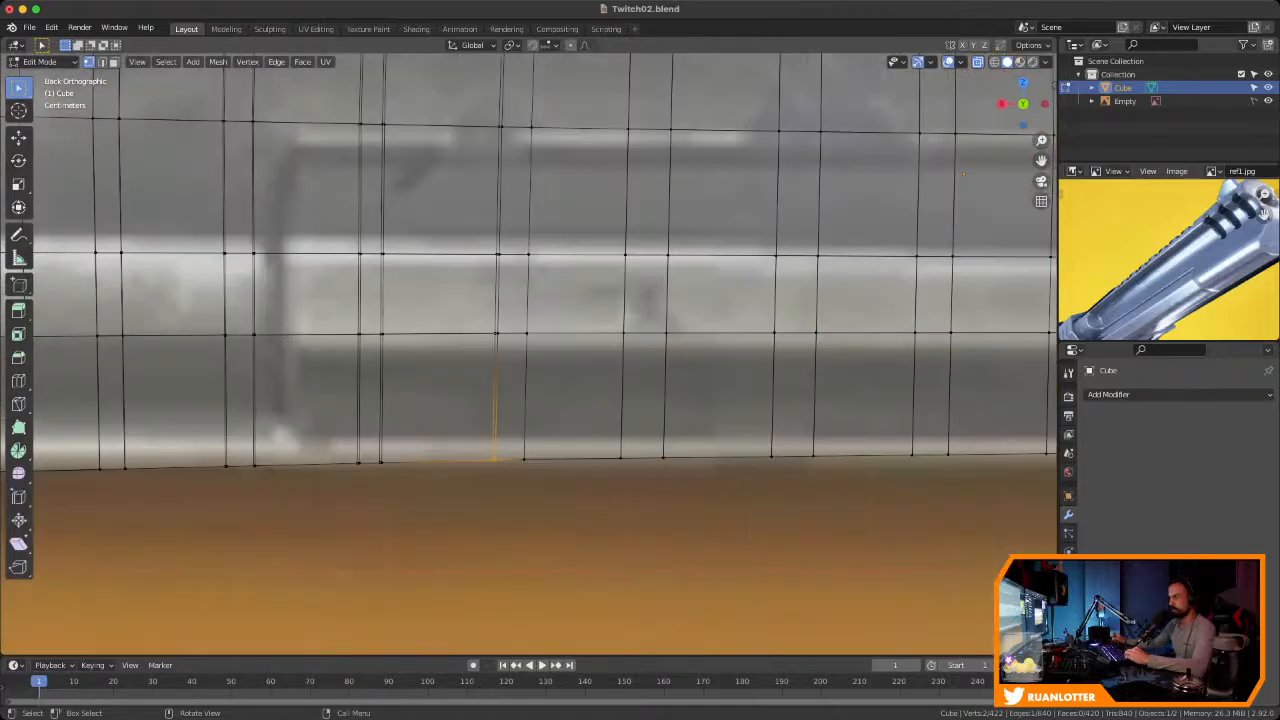
{"action": "left_click", "coordinate": [1020, 103]}
{"action": "middle_click_drag", "start_coordinate": [620, 350], "coordinate": [620, 309], "text": "ctrl"}
{"action": "middle_click_drag", "start_coordinate": [620, 309], "coordinate": [590, 269], "text": "shift"}
{"action": "middle_click_drag", "start_coordinate": [560, 360], "coordinate": [575, 510]}
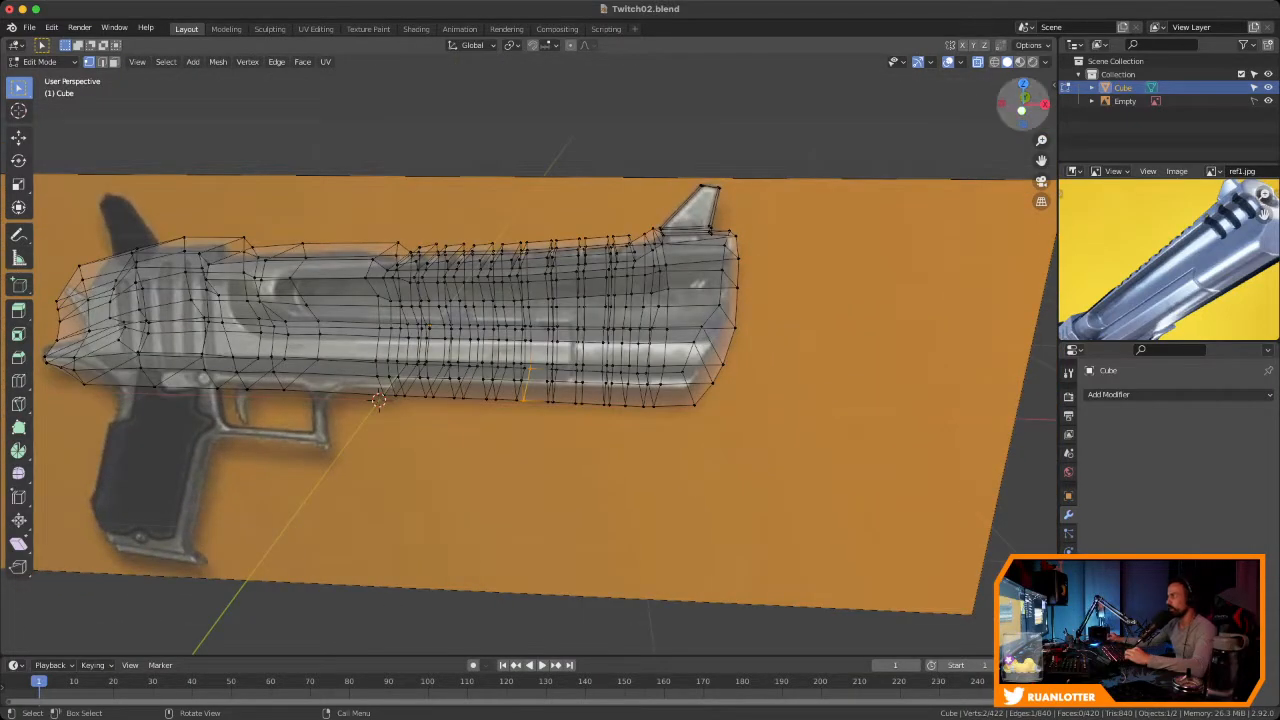
{"action": "left_click", "coordinate": [1024, 98]}
{"action": "middle_click_drag", "start_coordinate": [600, 400], "coordinate": [630, 310], "text": "ctrl"}
{"action": "left_click", "coordinate": [1023, 104]}
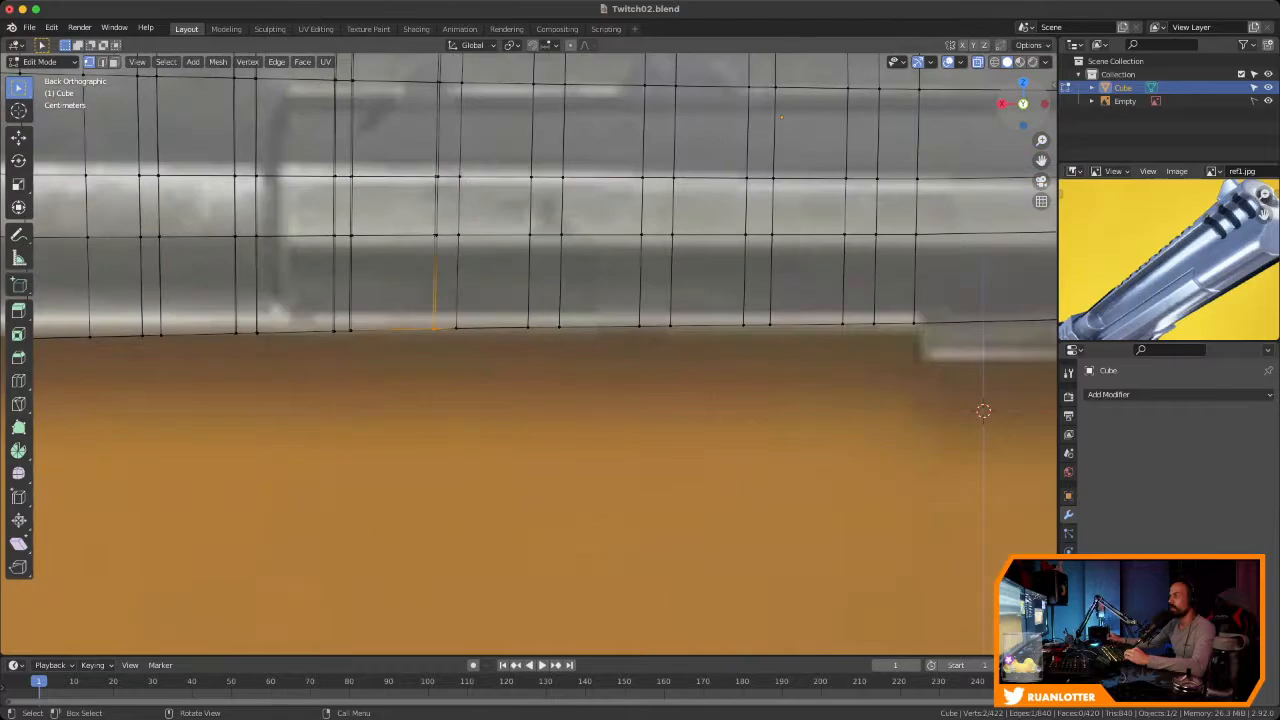
Flatten the fifth ridge's rear loop along X at the slide's bottom edge, working in the front view
{"action": "left_click", "coordinate": [1023, 104]}
{"action": "middle_click_drag", "start_coordinate": [600, 340], "coordinate": [548, 399], "text": "ctrl"}
{"action": "middle_click_drag", "start_coordinate": [548, 399], "coordinate": [548, 300], "text": "ctrl"}
{"action": "middle_click_drag", "start_coordinate": [548, 330], "coordinate": [479, 312], "text": "shift"}
{"action": "middle_click_drag", "start_coordinate": [479, 400], "coordinate": [508, 291], "text": "ctrl"}
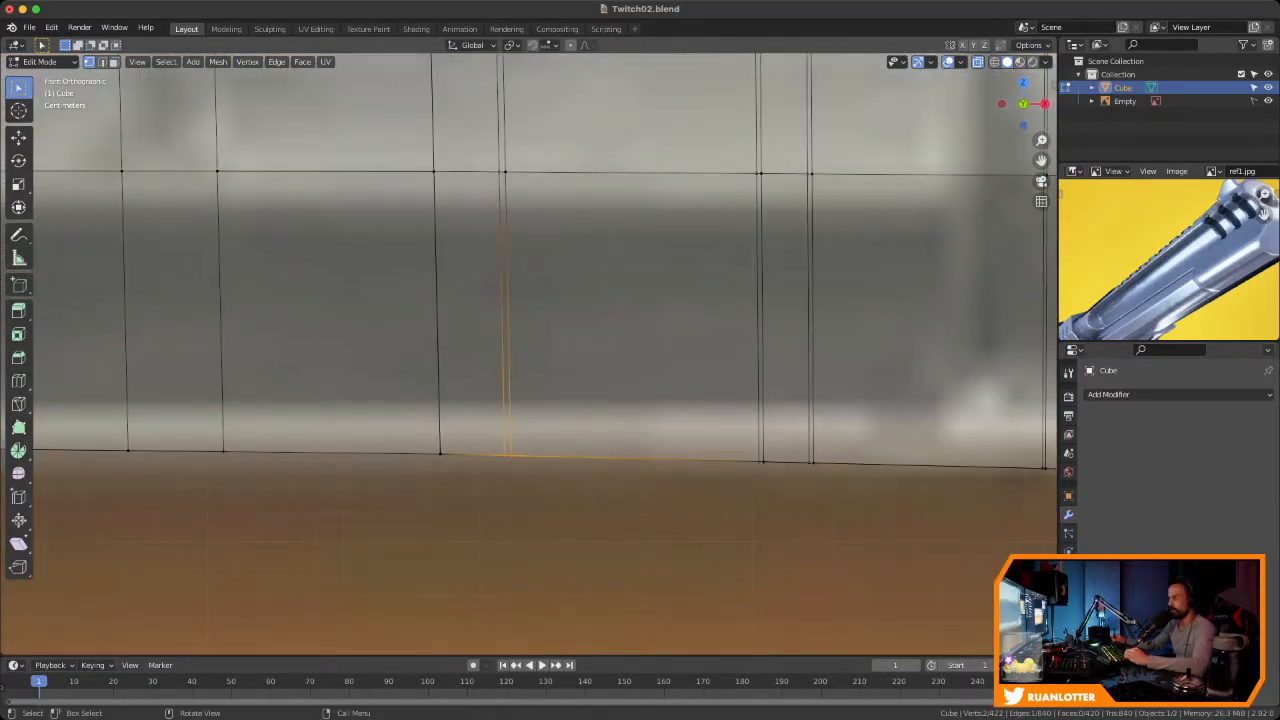
{"action": "key", "text": "s"}
{"action": "key", "text": "x"}
{"action": "key", "text": "Return"}
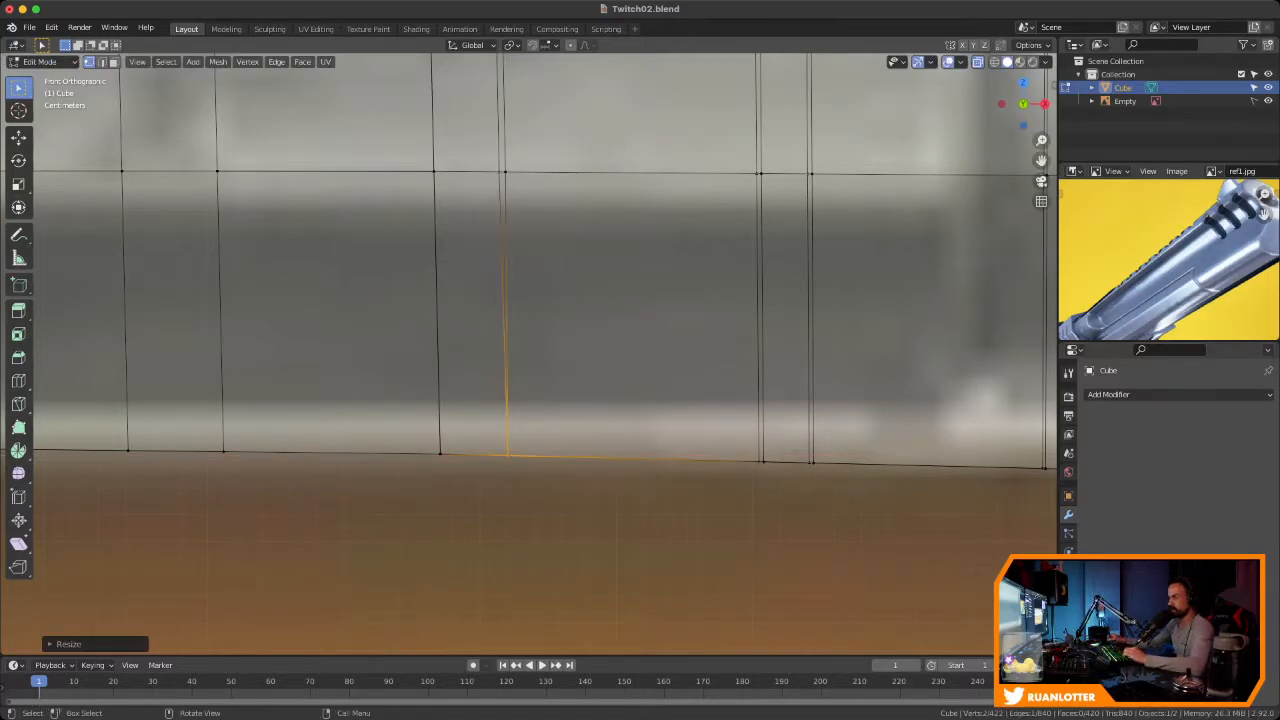
Scale that loop's vertices at the light side band's lower edge and on the bright highlight to 0 along X
{"action": "left_click_drag", "start_coordinate": [474, 137], "coordinate": [550, 203]}
{"action": "key", "text": "s"}
{"action": "key", "text": "x"}
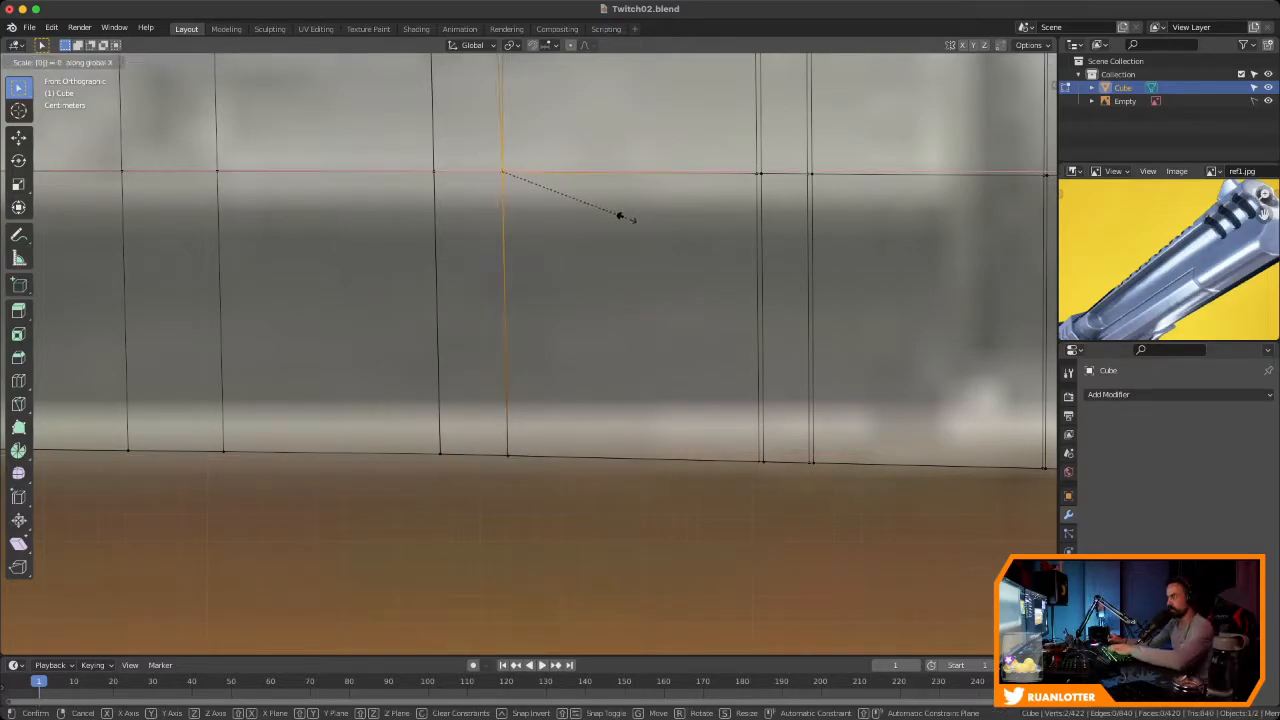
{"action": "key", "text": "Return"}
{"action": "middle_click_drag", "start_coordinate": [620, 216], "coordinate": [658, 384], "text": "shift"}
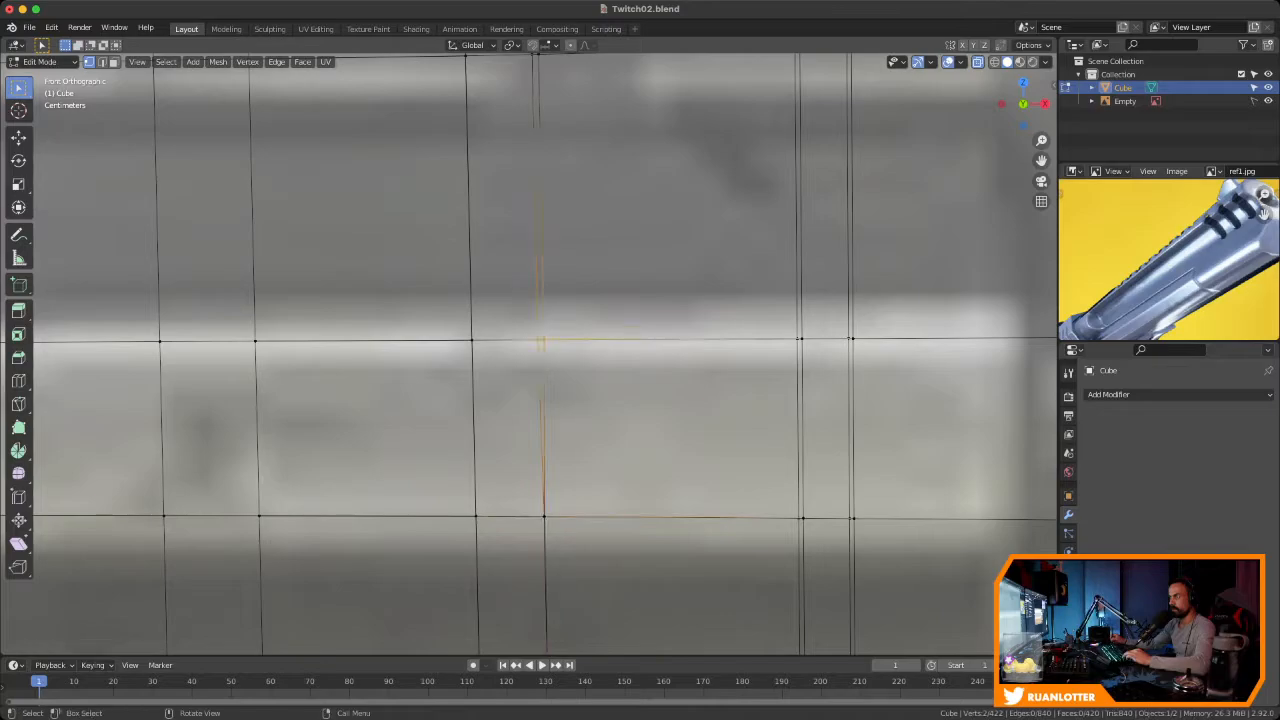
{"action": "key", "text": "s"}
{"action": "key", "text": "x"}
{"action": "middle_click_drag", "start_coordinate": [541, 340], "coordinate": [541, 532], "text": "shift"}
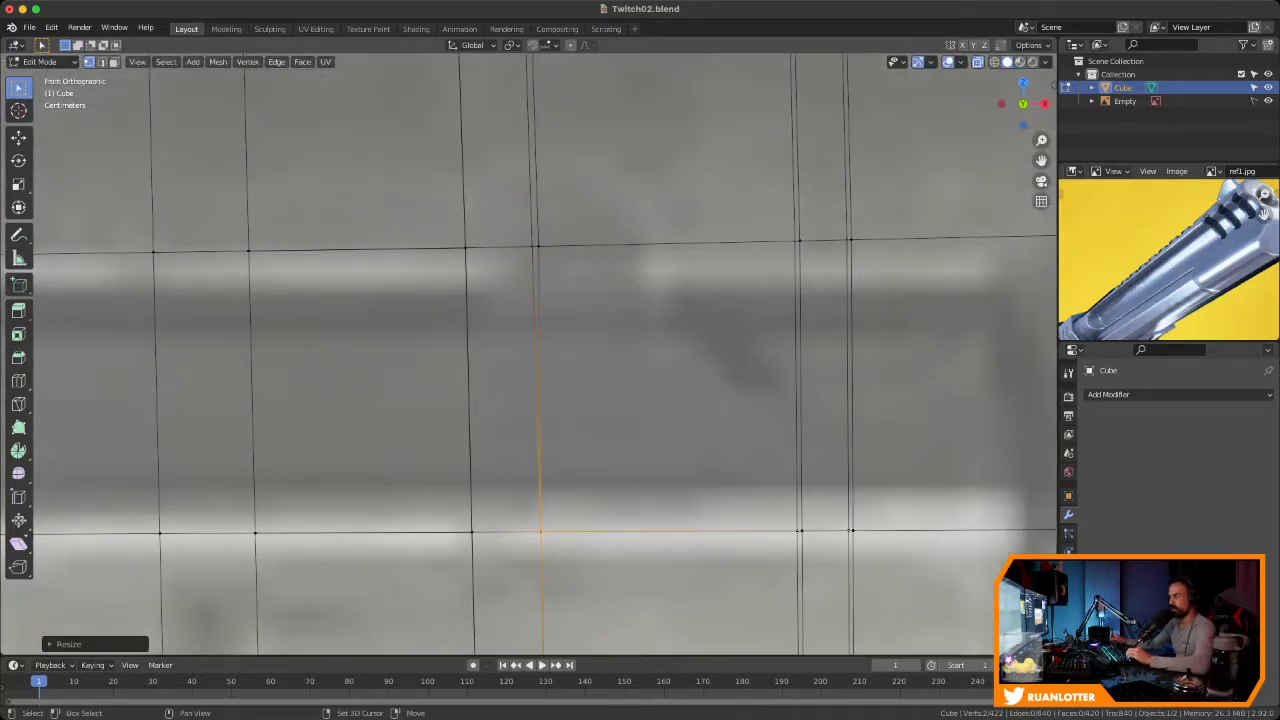
Align the loop's vertices at the thin side line and on the upper side edge by scaling X to 0
{"action": "left_click_drag", "start_coordinate": [534, 251], "coordinate": [575, 281]}
{"action": "key", "text": "s"}
{"action": "key", "text": "x"}
{"action": "key", "text": "0"}
{"action": "key", "text": "Return"}
{"action": "middle_click_drag", "start_coordinate": [657, 285], "coordinate": [664, 535], "text": "shift"}
{"action": "left_click", "coordinate": [540, 204]}
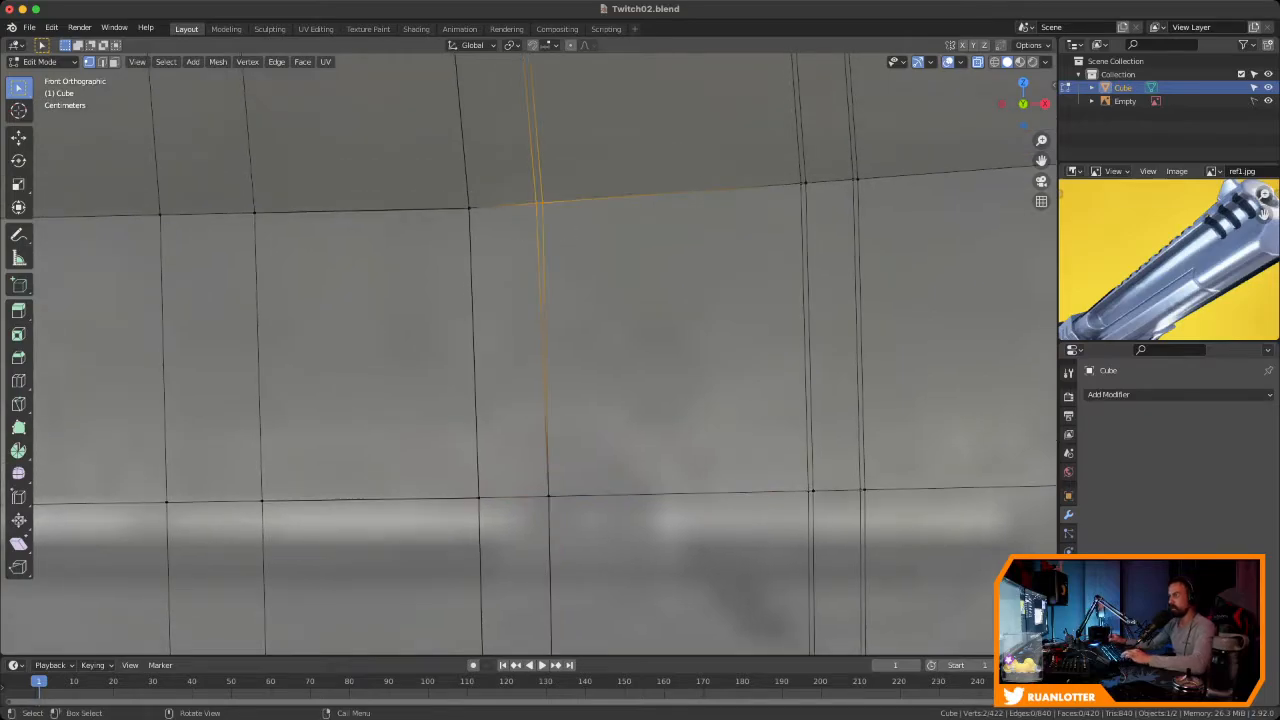
{"action": "key", "text": "s"}
{"action": "key", "text": "x"}
{"action": "key", "text": "Return"}
Scale the loop's vertices on the shoulder edge and at the fifth ridge's rear base to 0 along X
{"action": "middle_click_drag", "start_coordinate": [623, 243], "coordinate": [627, 570], "text": "shift"}
{"action": "left_click_drag", "start_coordinate": [500, 233], "coordinate": [548, 280]}
{"action": "key", "text": "s"}
{"action": "key", "text": "x"}
{"action": "key", "text": "0"}
{"action": "key", "text": "Return"}
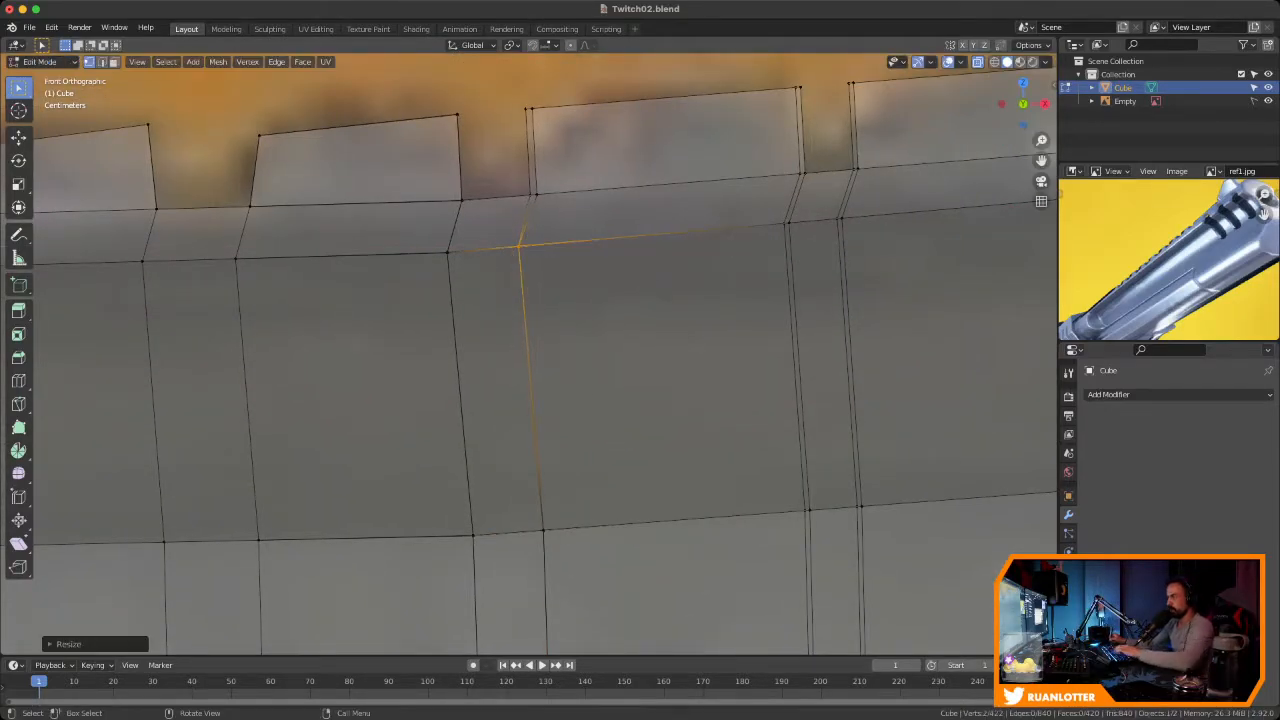
{"action": "left_click", "coordinate": [535, 194]}
{"action": "key", "text": "s"}
{"action": "key", "text": "x"}
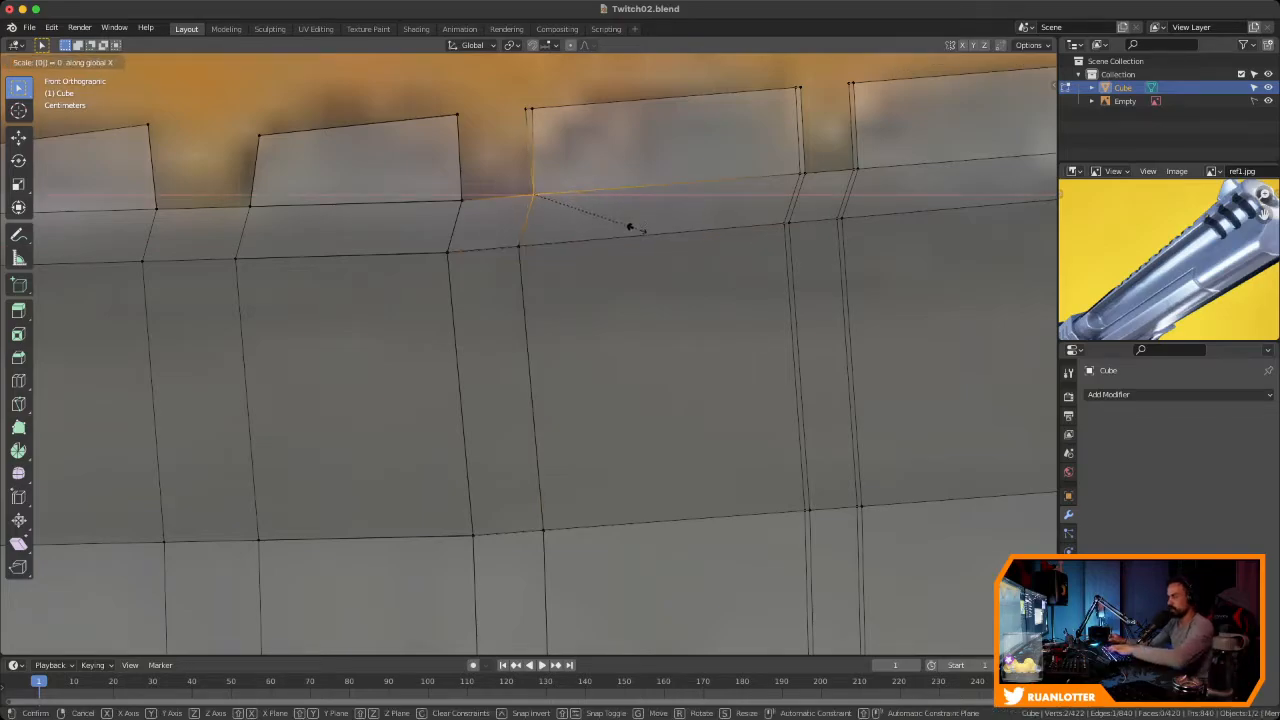
{"action": "key", "text": "Return"}
Align the vertices at the fifth ridge's rear top corner by scaling them to 0 on X
{"action": "left_click_drag", "start_coordinate": [506, 88], "coordinate": [552, 130]}
{"action": "mouse_move", "coordinate": [552, 130]}
{"action": "middle_mouse_down"}
{"action": "mouse_move", "coordinate": [655, 176]}
{"action": "mouse_move", "coordinate": [555, 135]}
{"action": "middle_mouse_up"}
{"action": "scroll", "coordinate": [655, 176], "scroll_direction": "down", "scroll_amount": 5}
{"action": "scroll", "coordinate": [655, 176], "scroll_direction": "down", "scroll_amount": 5}
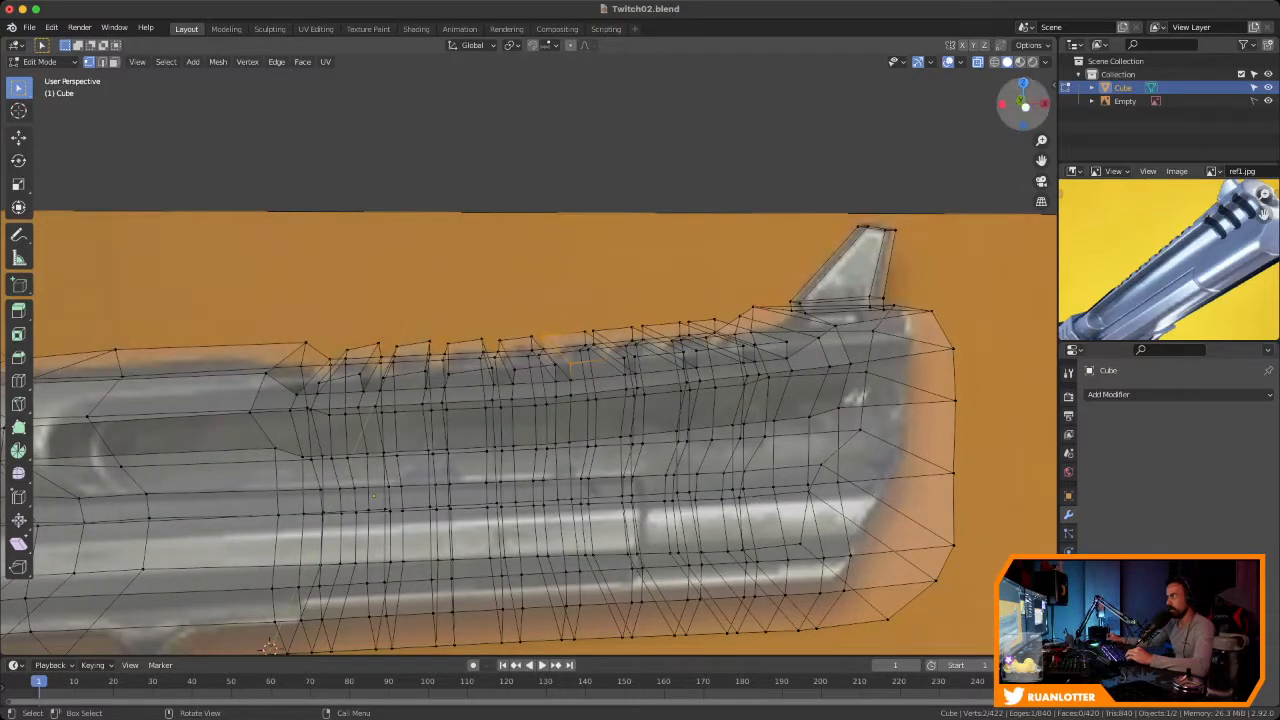
{"action": "left_click", "coordinate": [1021, 101]}
{"action": "middle_click_drag", "start_coordinate": [720, 330], "coordinate": [720, 160], "text": "ctrl"}
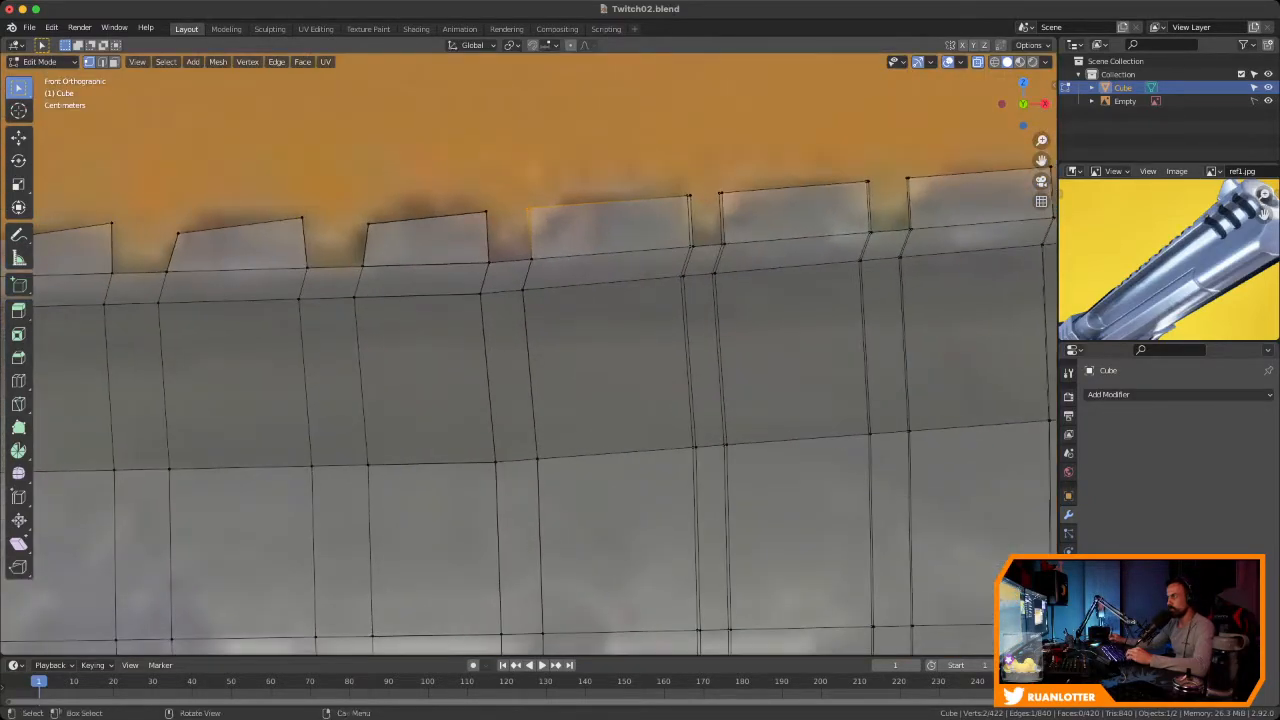
{"action": "middle_click_drag", "start_coordinate": [660, 300], "coordinate": [531, 296], "text": "shift"}
{"action": "mouse_move", "coordinate": [531, 296]}
{"action": "middle_mouse_down", "text": "ctrl"}
{"action": "mouse_move", "coordinate": [531, 392]}
{"action": "mouse_move", "coordinate": [531, 305]}
{"action": "middle_mouse_up", "text": "ctrl"}
{"action": "scroll", "coordinate": [424, 192], "scroll_direction": "up", "scroll_amount": 1}
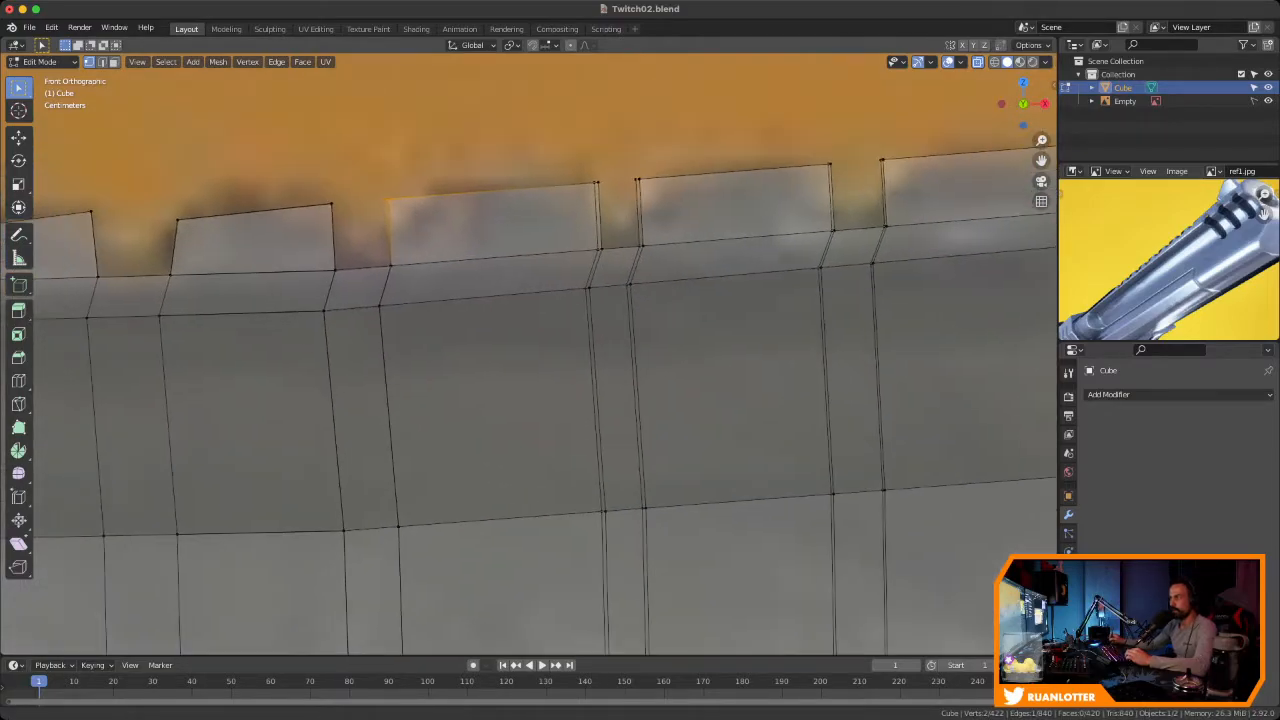
{"action": "middle_click_drag", "start_coordinate": [498, 262], "coordinate": [498, 211], "text": "ctrl"}
{"action": "middle_click_drag", "start_coordinate": [498, 211], "coordinate": [628, 331], "text": "shift"}
{"action": "key", "text": "s"}
{"action": "key", "text": "x"}
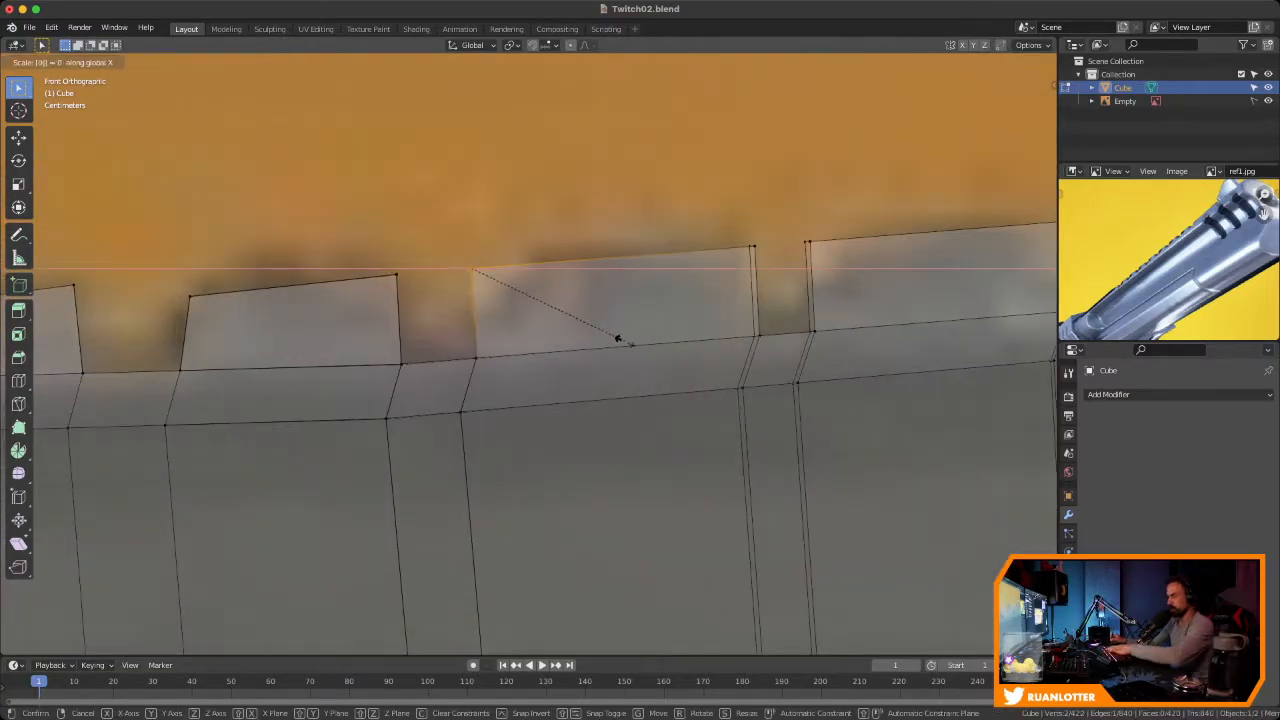
{"action": "key", "text": "Return"}
Flatten the vertices at the fifth ridge's front top corner along X
{"action": "left_click_drag", "start_coordinate": [726, 225], "coordinate": [768, 266]}
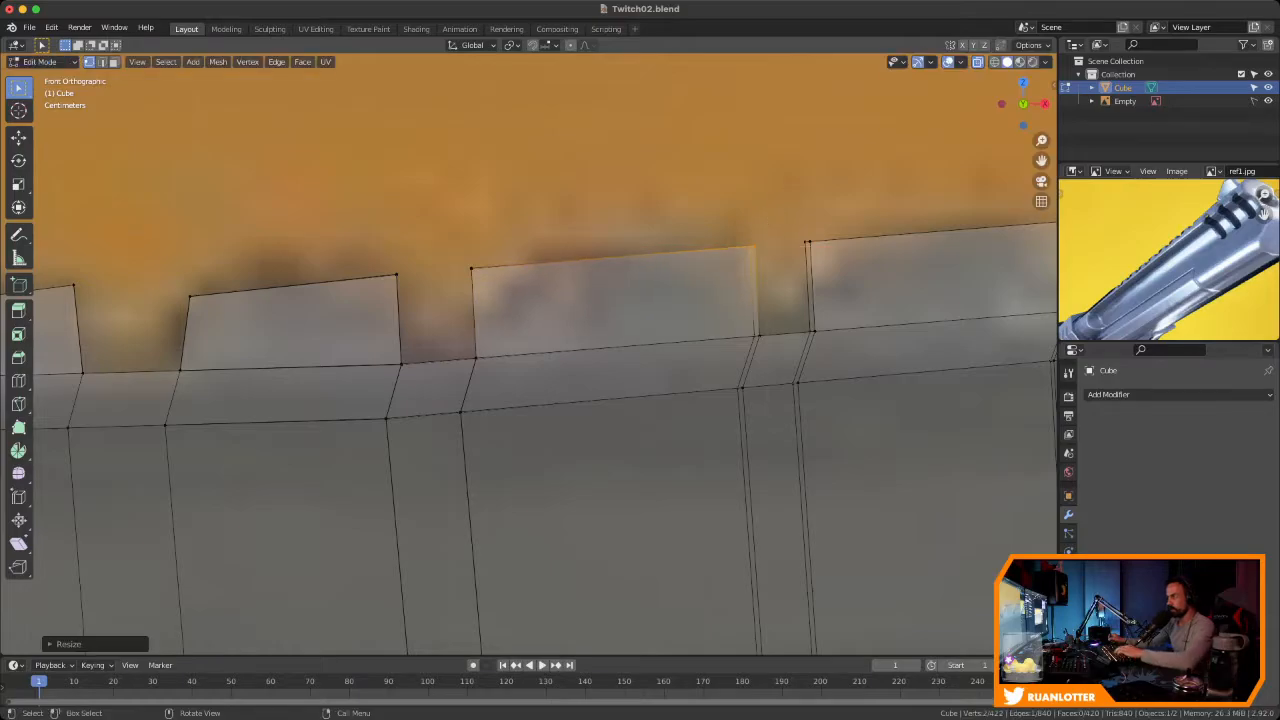
{"action": "key", "text": "s"}
{"action": "key", "text": "x"}
{"action": "key", "text": "Return"}
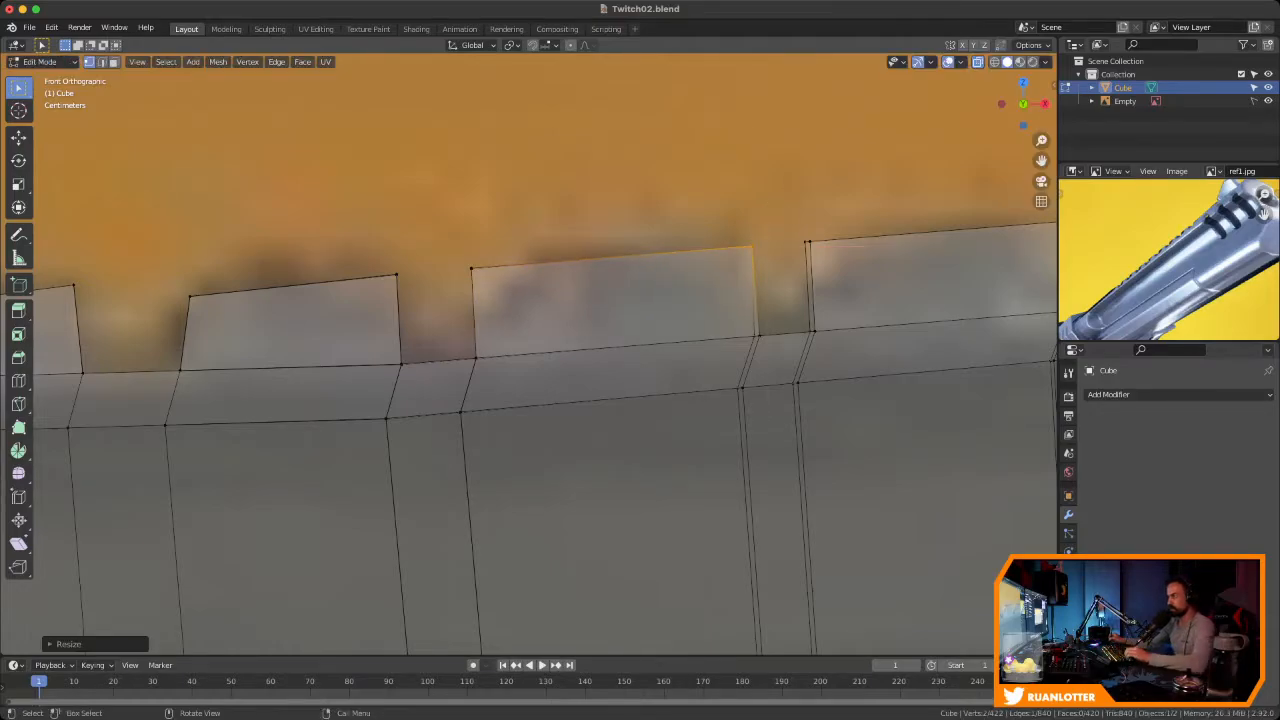
Scale the vertices at the fifth ridge's front base and on the shoulder edge below it to 0 along X
{"action": "middle_click_drag", "start_coordinate": [763, 216], "coordinate": [623, 225], "text": "shift"}
{"action": "left_click_drag", "start_coordinate": [598, 327], "coordinate": [682, 404]}
{"action": "key", "text": "s"}
{"action": "key", "text": "x"}
{"action": "key", "text": "0"}
{"action": "key", "text": "Return"}
{"action": "key", "text": "s"}
{"action": "key", "text": "x"}
{"action": "key", "text": "0"}
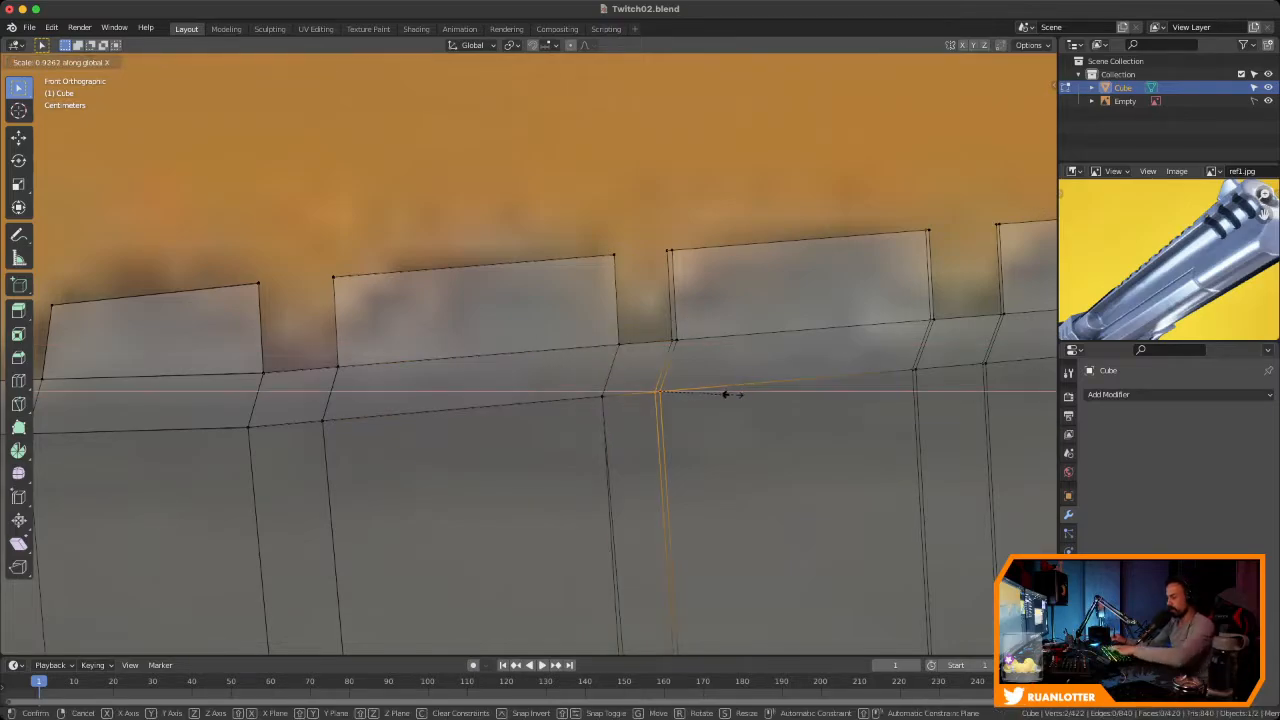
{"action": "key", "text": "Return"}
Align the vertices on the shoulder edge below the sixth ridge's rear and at its rear base by scaling X to 0
{"action": "key", "text": "s"}
{"action": "key", "text": "x"}
{"action": "key", "text": "Return"}
{"action": "left_click_drag", "start_coordinate": [656, 326], "coordinate": [694, 354]}
{"action": "key", "text": "s"}
{"action": "key", "text": "x"}
{"action": "key", "text": "0"}
{"action": "key", "text": "Return"}
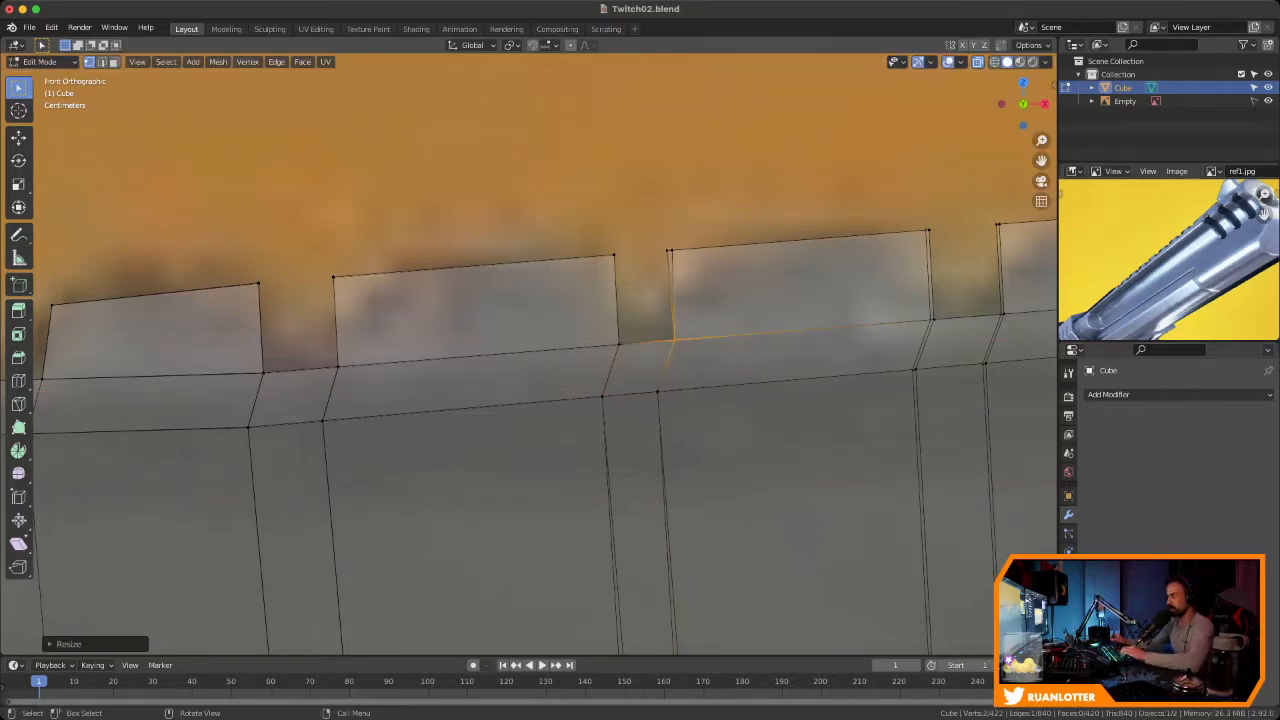
Scale the vertices at the sixth ridge's rear and front top corners to 0 along X, one corner at a time
{"action": "left_click_drag", "start_coordinate": [656, 235], "coordinate": [686, 258]}
{"action": "key", "text": "s"}
{"action": "key", "text": "x"}
{"action": "key", "text": "Return"}
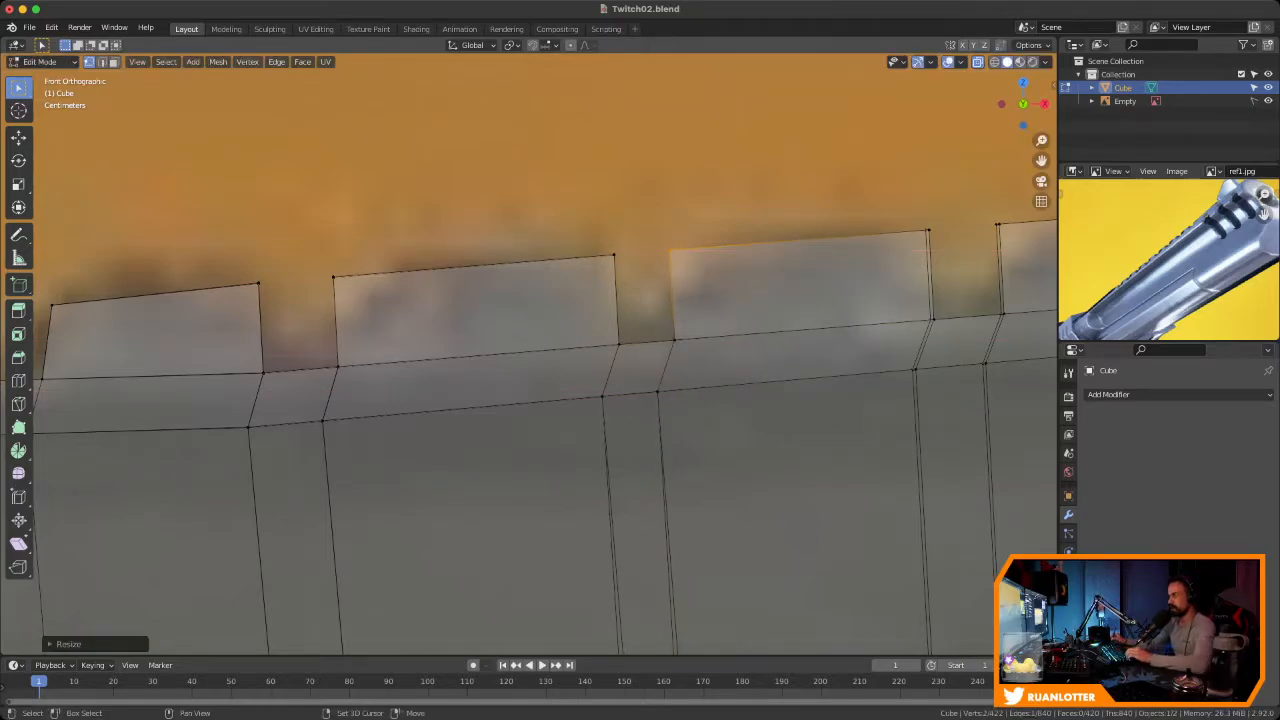
{"action": "middle_click_drag", "start_coordinate": [741, 299], "coordinate": [586, 337], "text": "shift"}
{"action": "left_click_drag", "start_coordinate": [744, 235], "coordinate": [799, 283]}
{"action": "key", "text": "s"}
{"action": "key", "text": "x"}
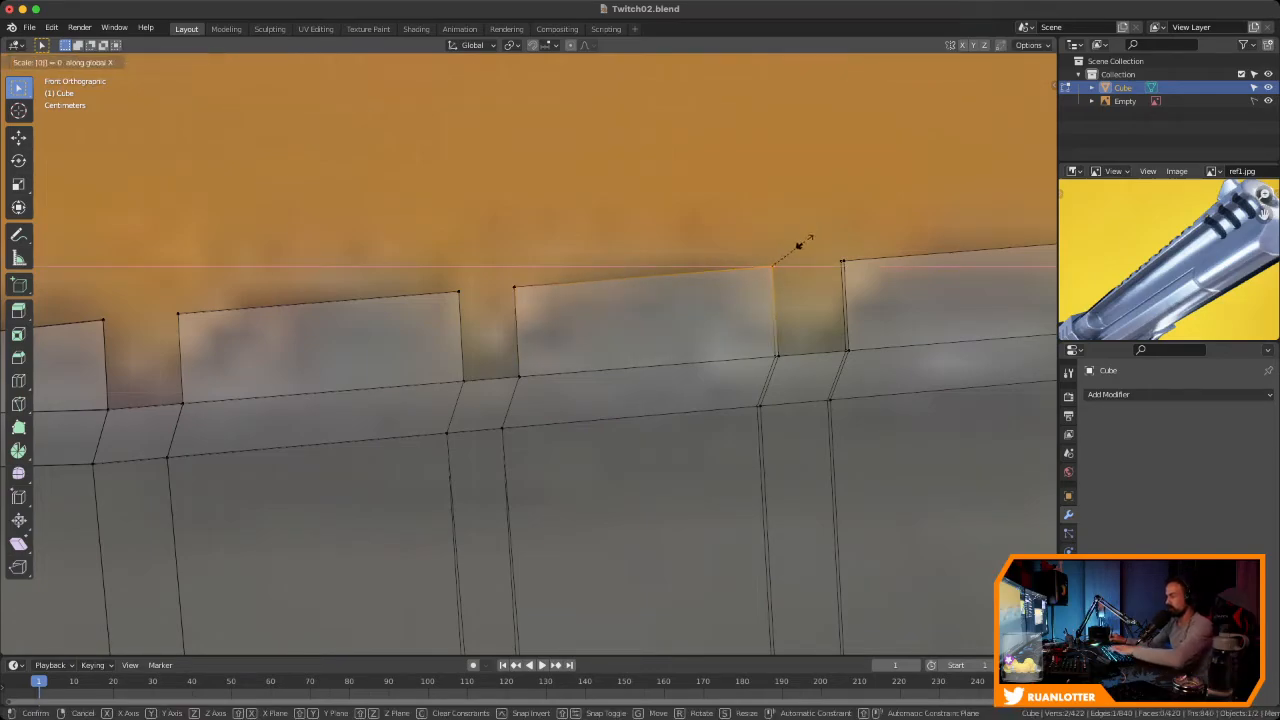
{"action": "key", "text": "Return"}
Flatten the vertices at the sixth ridge's front base and on the shoulder edge beneath it with an X scale of 0
{"action": "left_click_drag", "start_coordinate": [752, 331], "coordinate": [779, 431]}
{"action": "type", "text": "sx0"}
{"action": "key", "text": "Return"}
{"action": "type", "text": "sx0"}
{"action": "key", "text": "Return"}
Scale the seventh ridge's rear loop to 0 along X on the shoulder edge and at the ridge's base
{"action": "left_click_drag", "start_coordinate": [812, 372], "coordinate": [852, 416]}
{"action": "key", "text": "s"}
{"action": "key", "text": "x"}
{"action": "key", "text": "Return"}
{"action": "left_click_drag", "start_coordinate": [822, 330], "coordinate": [866, 372]}
{"action": "type", "text": "sx0"}
{"action": "key", "text": "Return"}
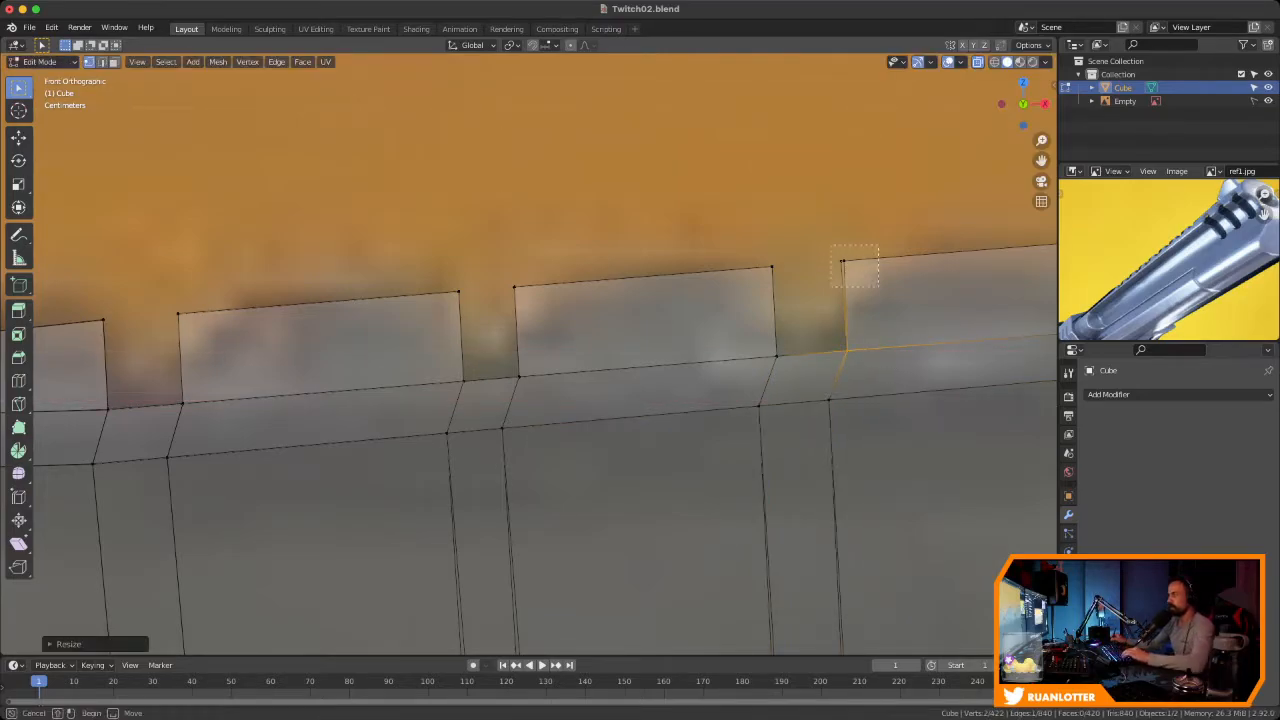
Align the vertices at the seventh ridge's rear top corner and front top corner by scaling each pair to 0 on X
{"action": "left_click_drag", "start_coordinate": [830, 245], "coordinate": [878, 288]}
{"action": "type", "text": "sx0"}
{"action": "key", "text": "Return"}
{"action": "scroll", "coordinate": [875, 292], "scroll_direction": "down", "scroll_amount": 2}
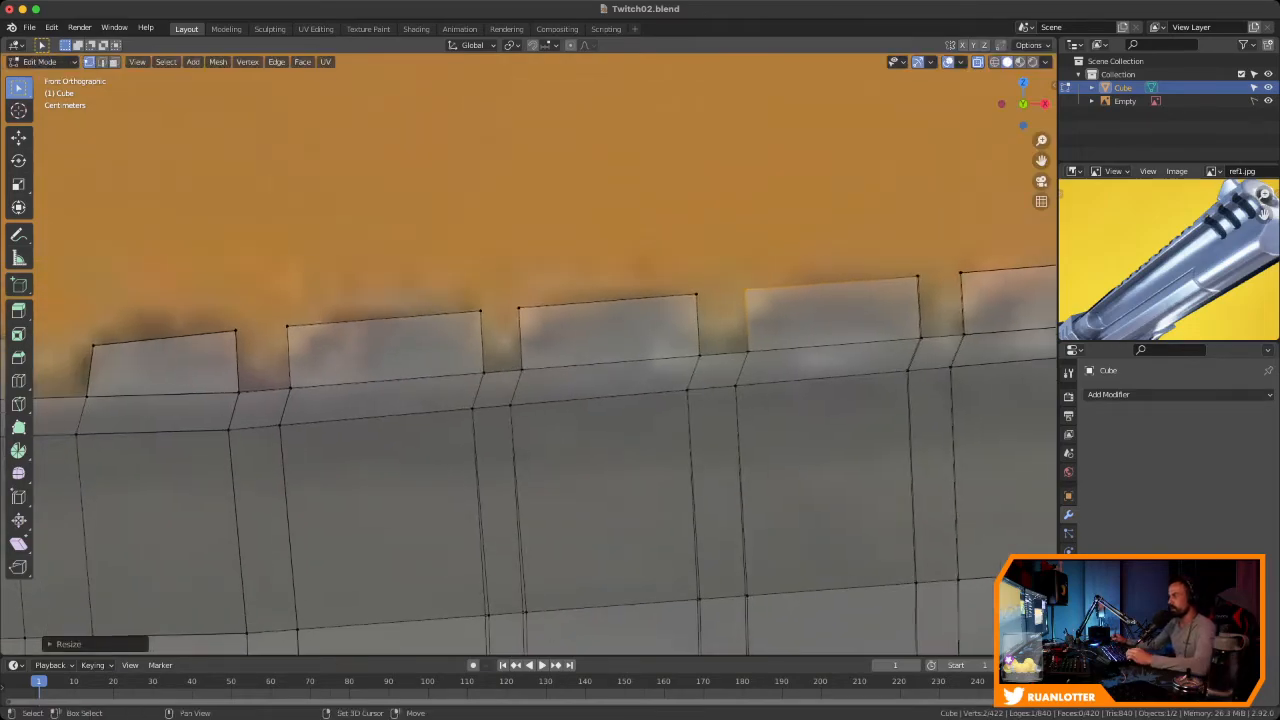
{"action": "middle_click_drag", "start_coordinate": [921, 286], "coordinate": [690, 323], "text": "shift"}
{"action": "scroll", "coordinate": [690, 323], "scroll_direction": "up", "scroll_amount": 3}
{"action": "left_click_drag", "start_coordinate": [703, 312], "coordinate": [704, 313]}
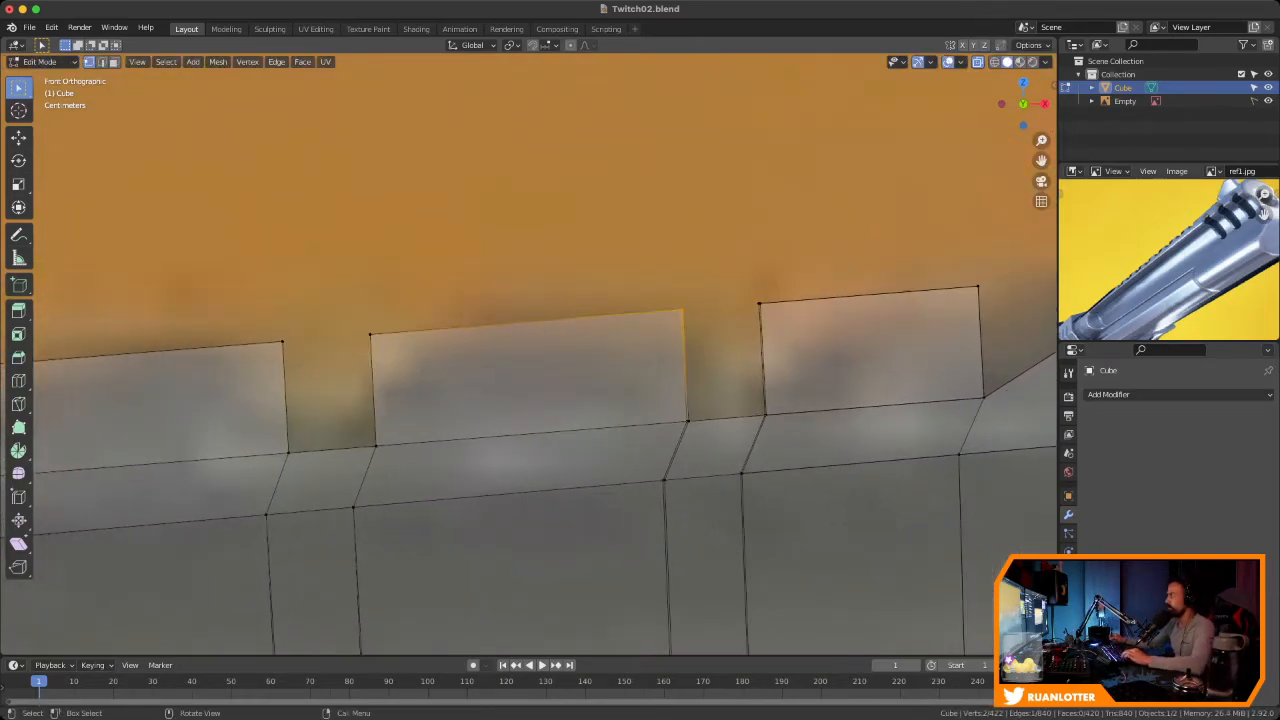
{"action": "key", "text": "s"}
{"action": "key", "text": "x"}
{"action": "key", "text": "Return"}
Scale the vertices at the eighth ridge's rear top corner and rear base to 0 along X
{"action": "left_click", "coordinate": [759, 303]}
{"action": "type", "text": "sx0"}
{"action": "key", "text": "Return"}
{"action": "key", "text": "alt+a"}
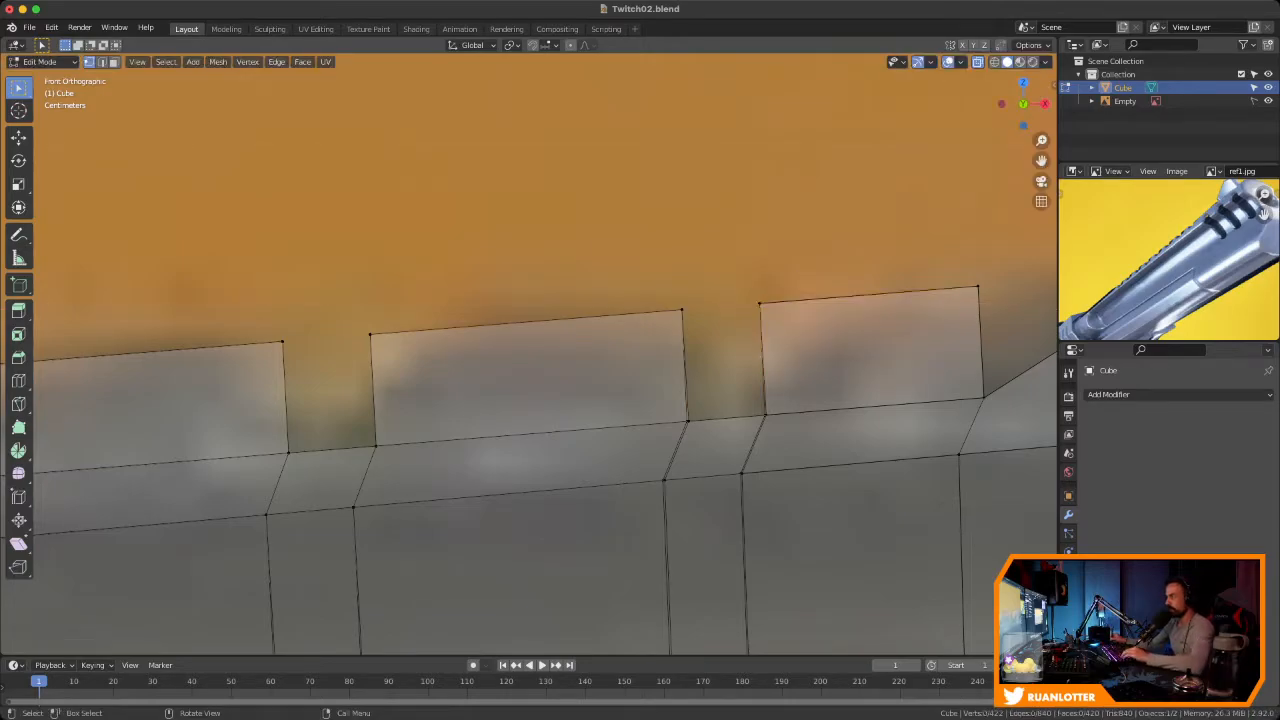
{"action": "left_click_drag", "start_coordinate": [785, 414], "coordinate": [785, 414]}
{"action": "key", "text": "s"}
{"action": "key", "text": "x"}
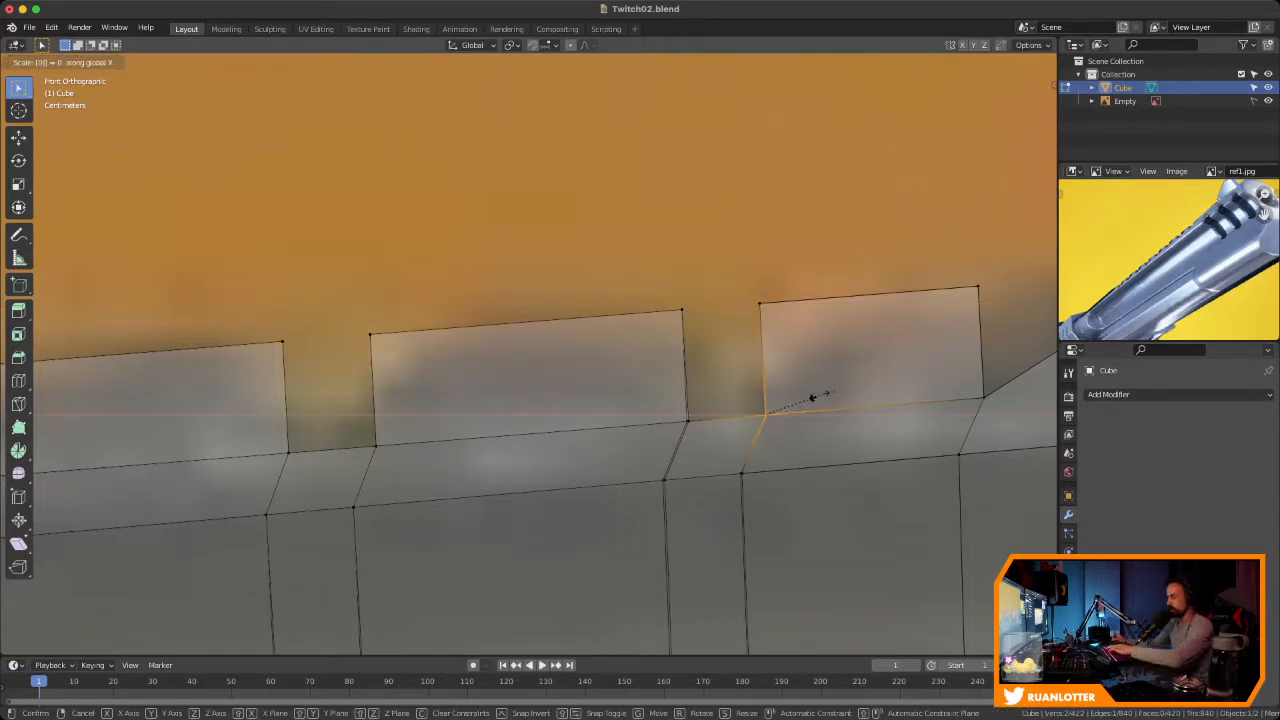
{"action": "key", "text": "Return"}
Flatten the vertices at the seventh ridge's front base by scaling them to 0 along X
{"action": "key", "text": "s"}
{"action": "key", "text": "x"}
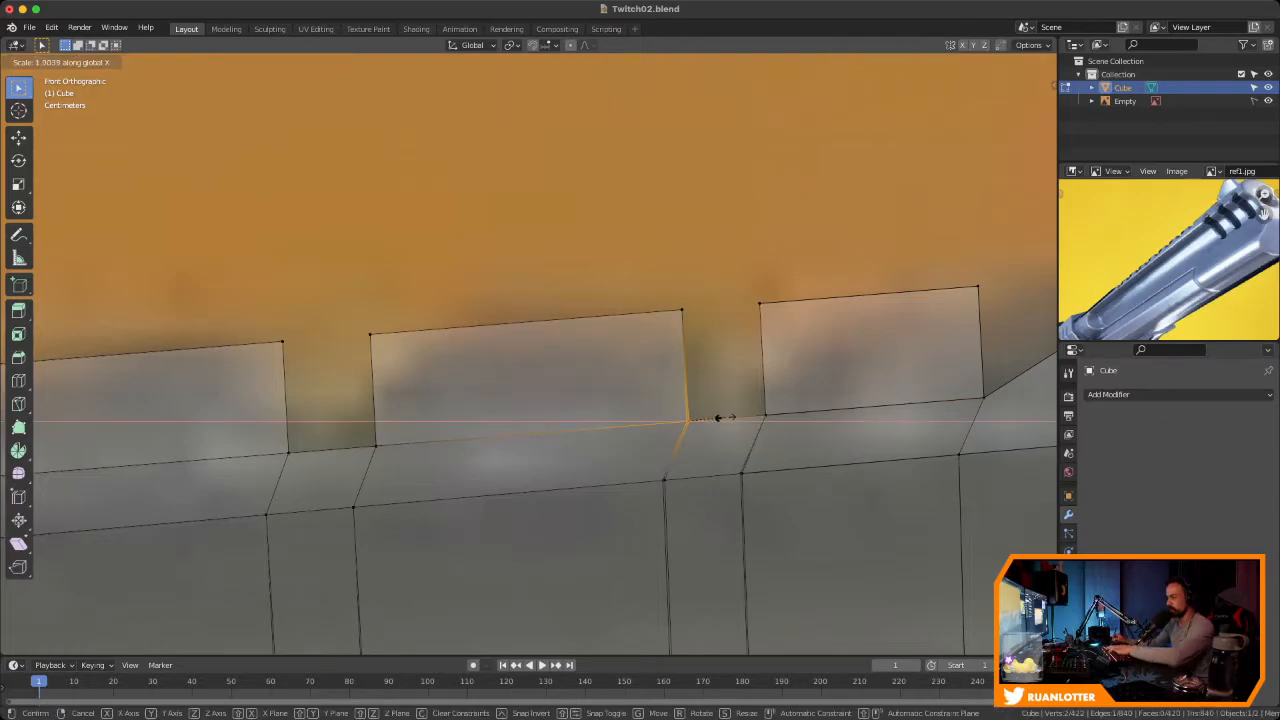
{"action": "key", "text": "0"}
{"action": "key", "text": "Return"}
Flatten the shoulder-edge vertices on both sides of the gap between the seventh and eighth ridges along X
{"action": "left_click_drag", "start_coordinate": [643, 460], "coordinate": [693, 507]}
{"action": "key", "text": "s"}
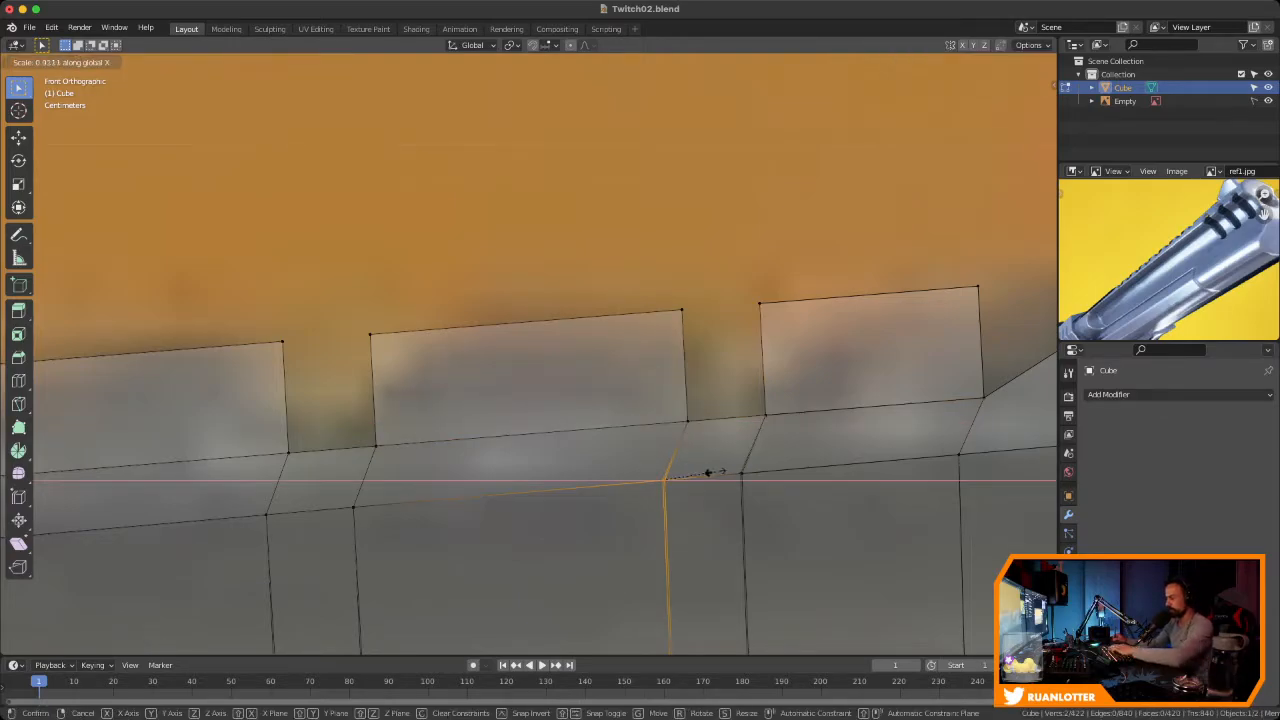
{"action": "key", "text": "x"}
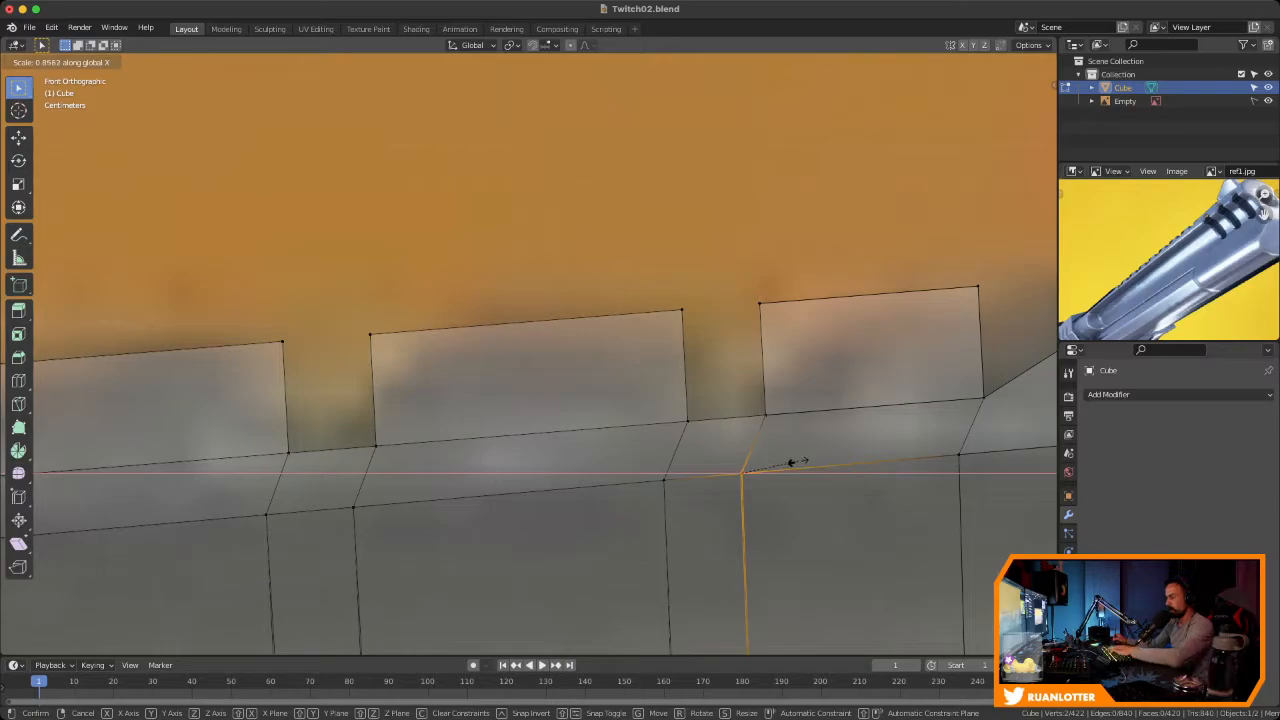
{"action": "key", "text": "Return"}
Move the fifth ridge's rear top corner forward and slightly down so its rear edge slopes
{"action": "middle_click_drag", "start_coordinate": [700, 440], "coordinate": [700, 500], "text": "ctrl"}
{"action": "middle_click_drag", "start_coordinate": [700, 500], "coordinate": [818, 630], "text": "shift"}
{"action": "middle_click_drag", "start_coordinate": [600, 420], "coordinate": [758, 429], "text": "shift"}
{"action": "scroll", "coordinate": [758, 429], "scroll_direction": "up", "scroll_amount": 4}
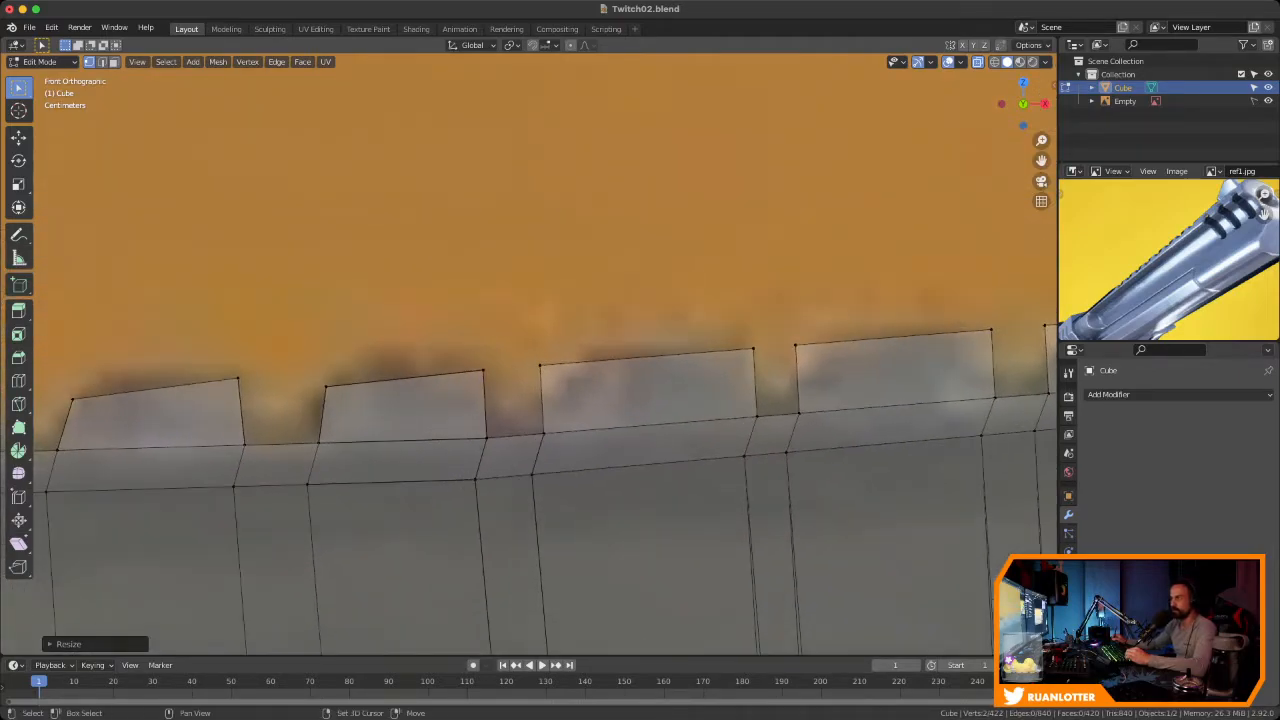
{"action": "left_click_drag", "start_coordinate": [522, 383], "coordinate": [522, 383]}
{"action": "key", "text": "g"}
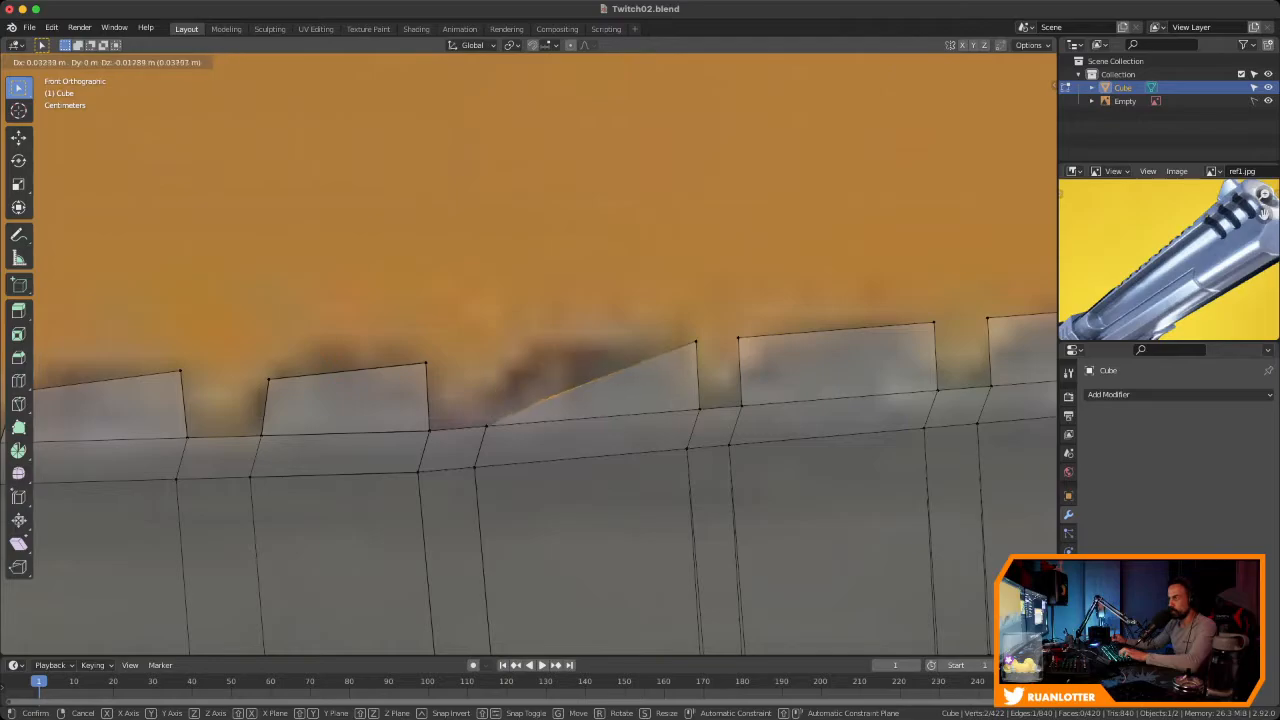
{"action": "key", "text": "Return"}
Move the fifth ridge's front top corner slightly rearward to match the reference outline
{"action": "left_click_drag", "start_coordinate": [712, 367], "coordinate": [712, 367]}
{"action": "key", "text": "g"}
{"action": "left_click", "coordinate": [693, 360]}
{"action": "key", "text": "g"}
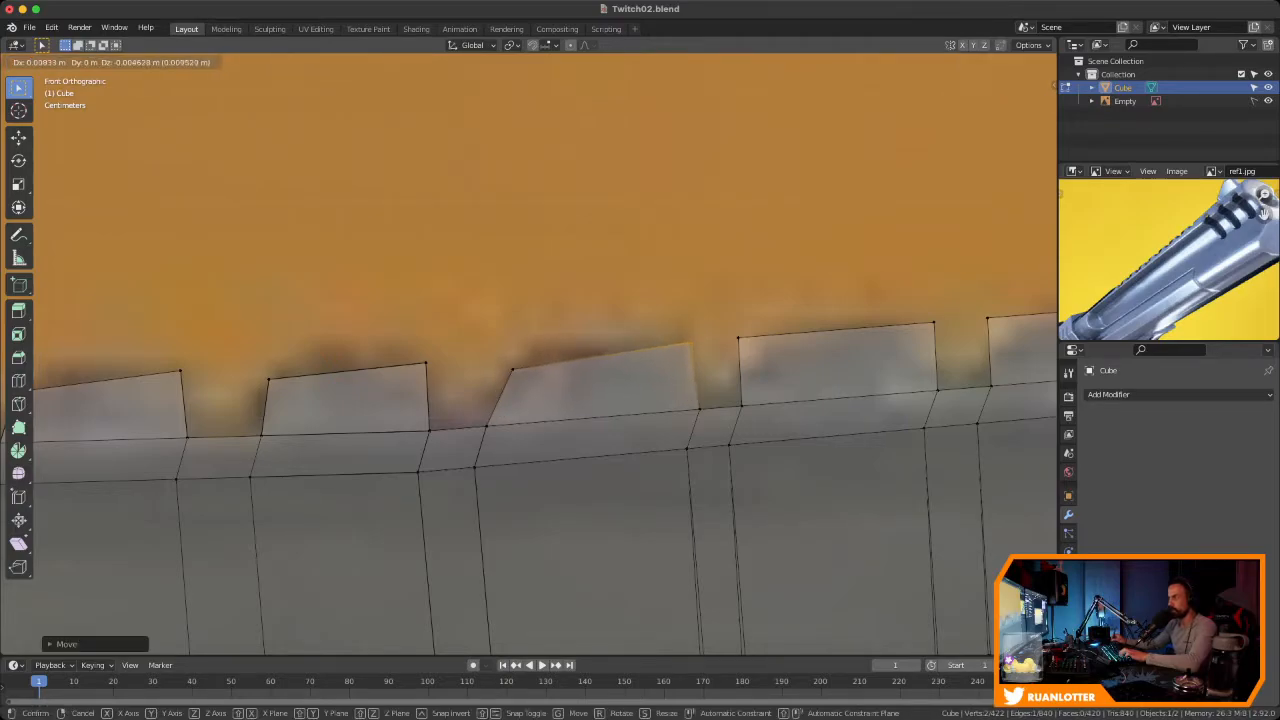
{"action": "key", "text": "Return"}
Move the sixth ridge's rear top corner down and slightly forward, and adjust its front top corner to the reference
{"action": "left_click_drag", "start_coordinate": [722, 321], "coordinate": [755, 354]}
{"action": "key", "text": "g"}
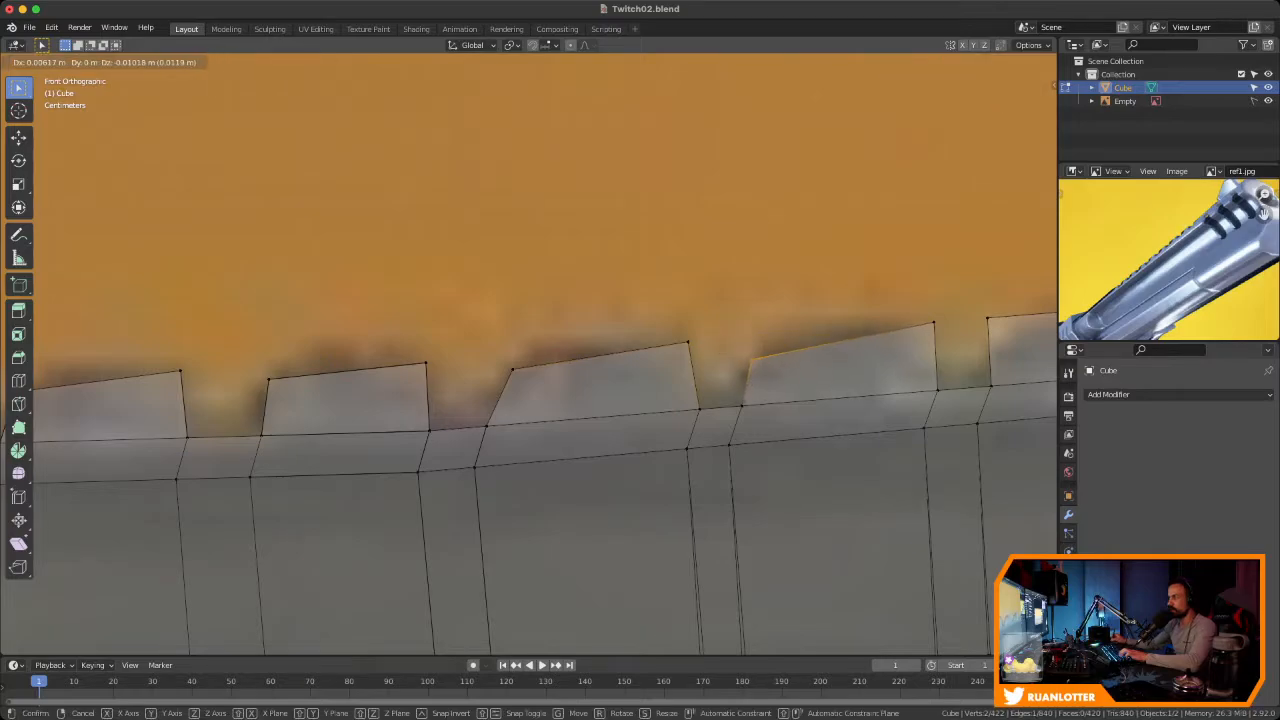
{"action": "left_click", "coordinate": [766, 375]}
{"action": "left_click_drag", "start_coordinate": [916, 303], "coordinate": [951, 341]}
{"action": "key", "text": "g"}
{"action": "left_click", "coordinate": [947, 343]}
Lower the seventh ridge's rear top corner slightly forward and nudge its front top corner down to match the reference
{"action": "middle_click_drag", "start_coordinate": [530, 420], "coordinate": [665, 425], "text": "shift"}
{"action": "left_click_drag", "start_coordinate": [567, 353], "coordinate": [581, 371]}
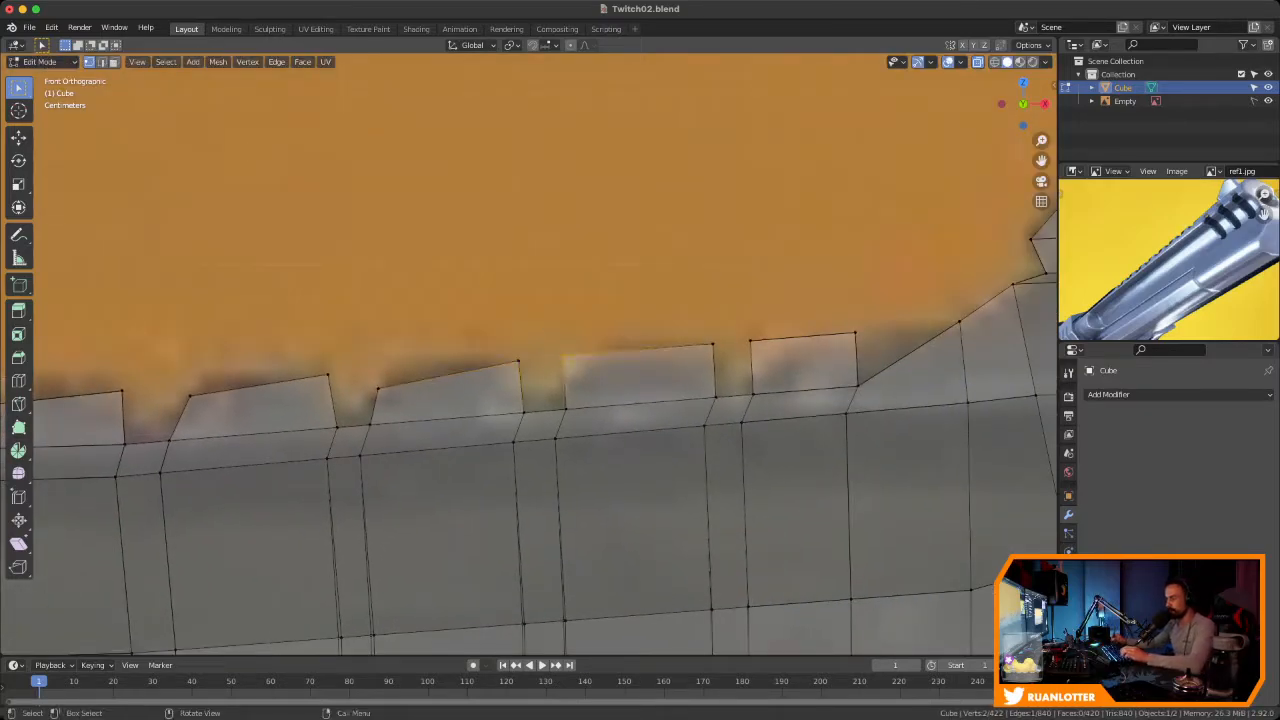
{"action": "key", "text": "g"}
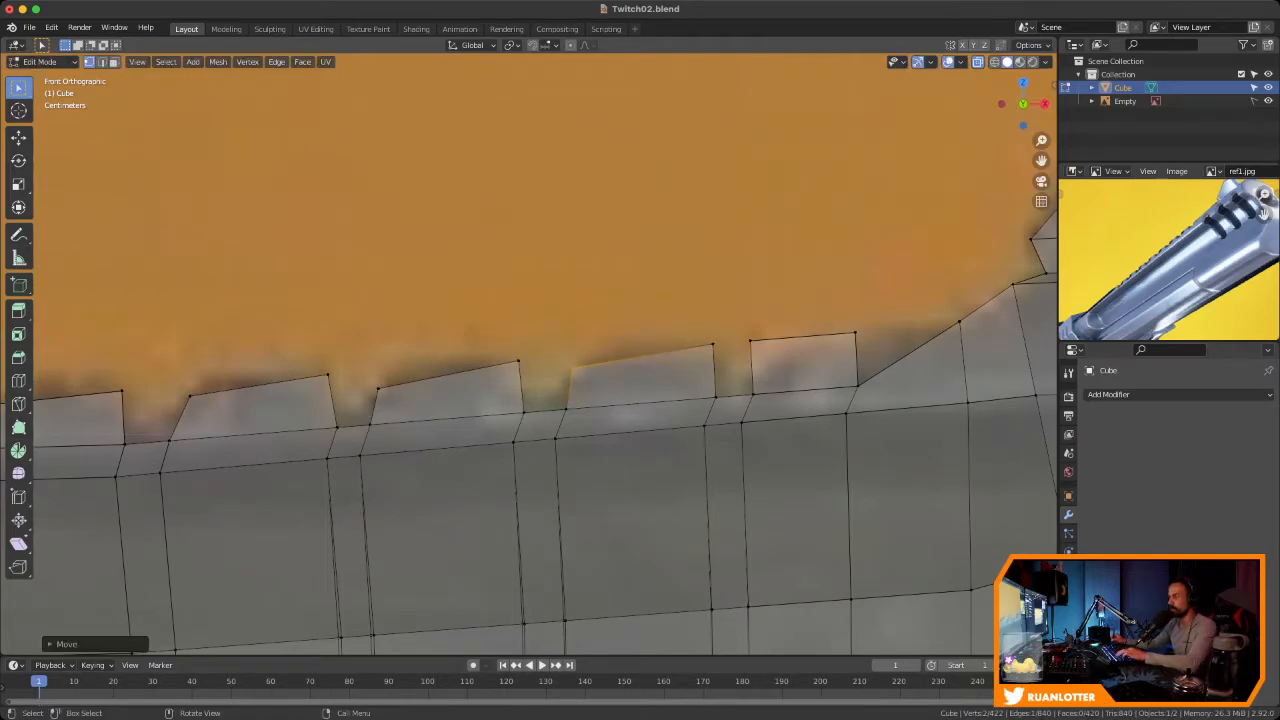
{"action": "left_click", "coordinate": [721, 356]}
Lower the eighth ridge's rear top corner and reposition its front top corner so its top follows the reference
{"action": "left_click_drag", "start_coordinate": [739, 329], "coordinate": [761, 352]}
{"action": "key", "text": "g"}
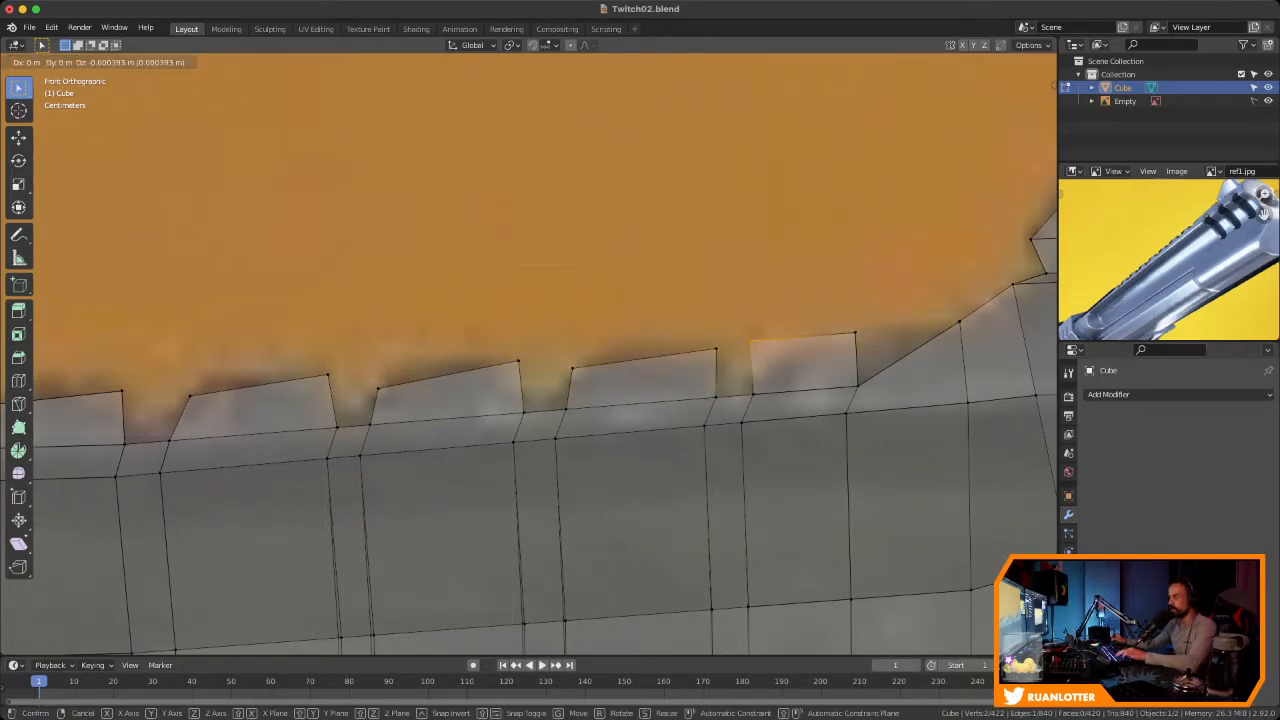
{"action": "key", "text": "Return"}
{"action": "left_click_drag", "start_coordinate": [869, 356], "coordinate": [870, 357]}
{"action": "key", "text": "g"}
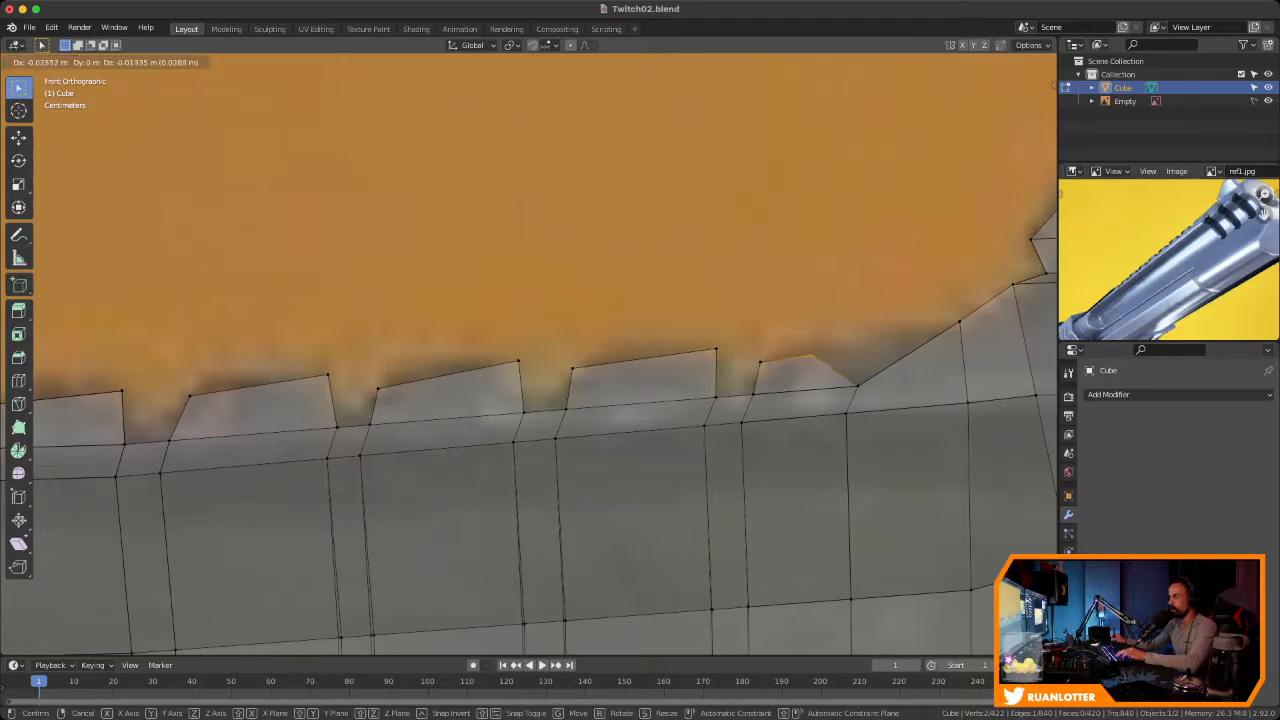
{"action": "key", "text": "Return"}
Turn off X-ray and hide the reference image to view the ridges as solid geometry in perspective
{"action": "scroll", "coordinate": [530, 355], "scroll_direction": "down", "scroll_amount": 5}
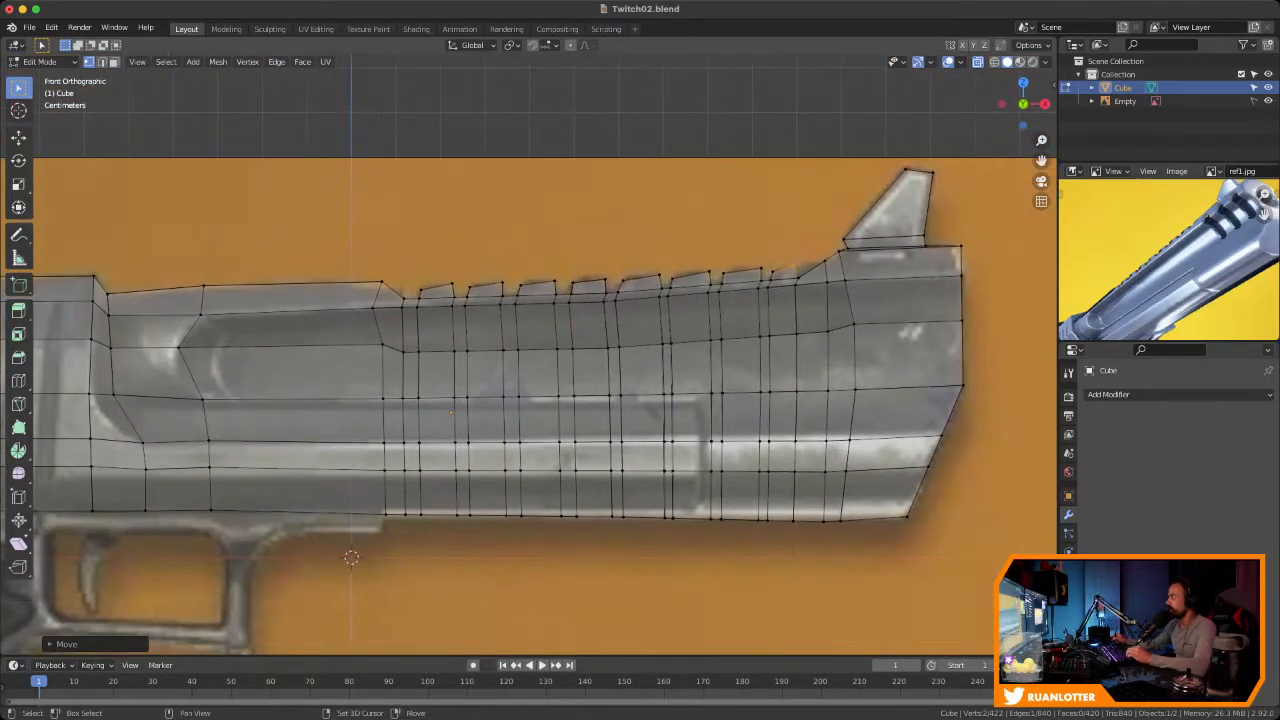
{"action": "middle_click_drag", "start_coordinate": [560, 360], "coordinate": [580, 330]}
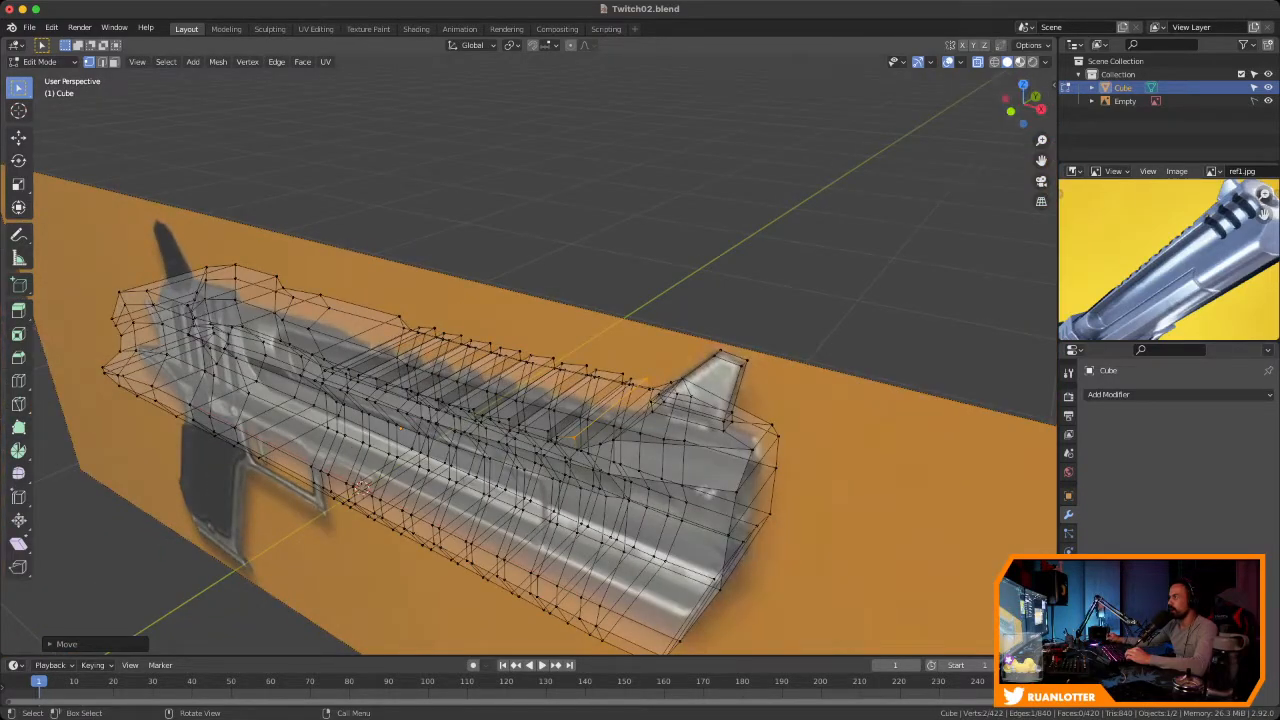
{"action": "key", "text": "alt+z"}
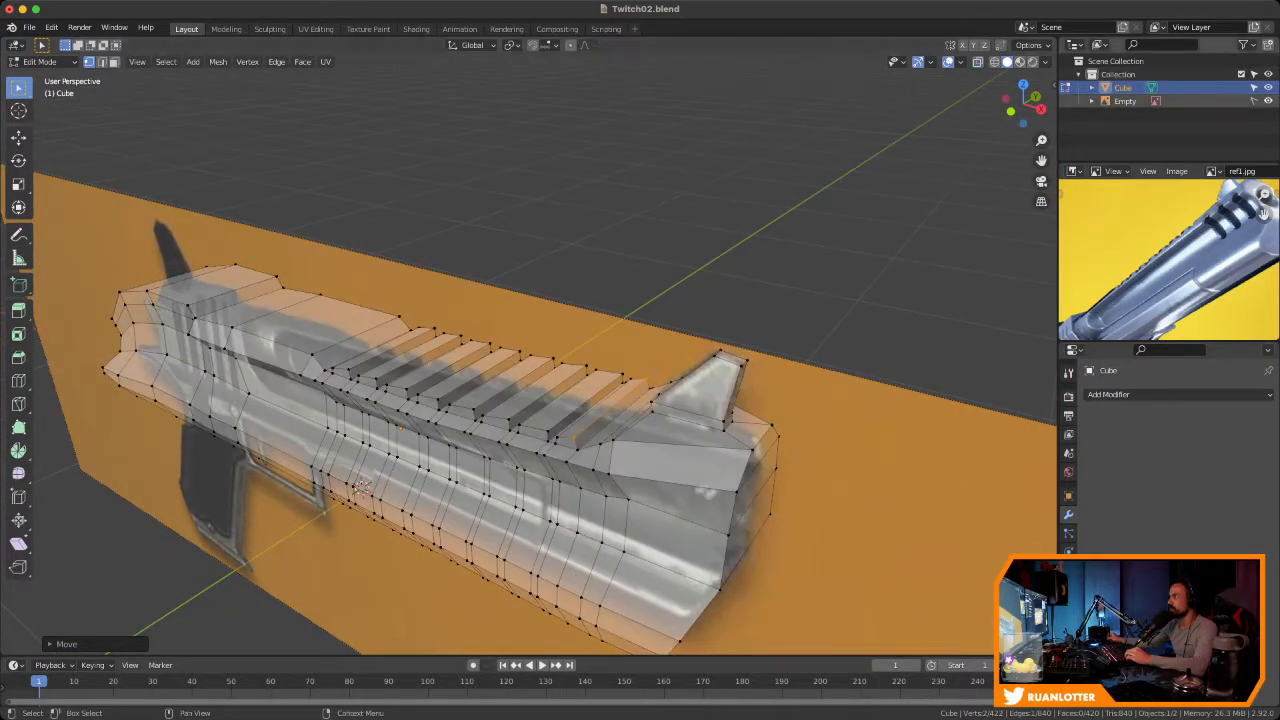
{"action": "left_click", "coordinate": [1268, 101]}
{"action": "middle_click_drag", "start_coordinate": [600, 350], "coordinate": [592, 298], "text": "ctrl"}
Bevel the rear top edges of all eight ridges with one segment, about 0.0145 m wide
{"action": "key", "text": "2"}
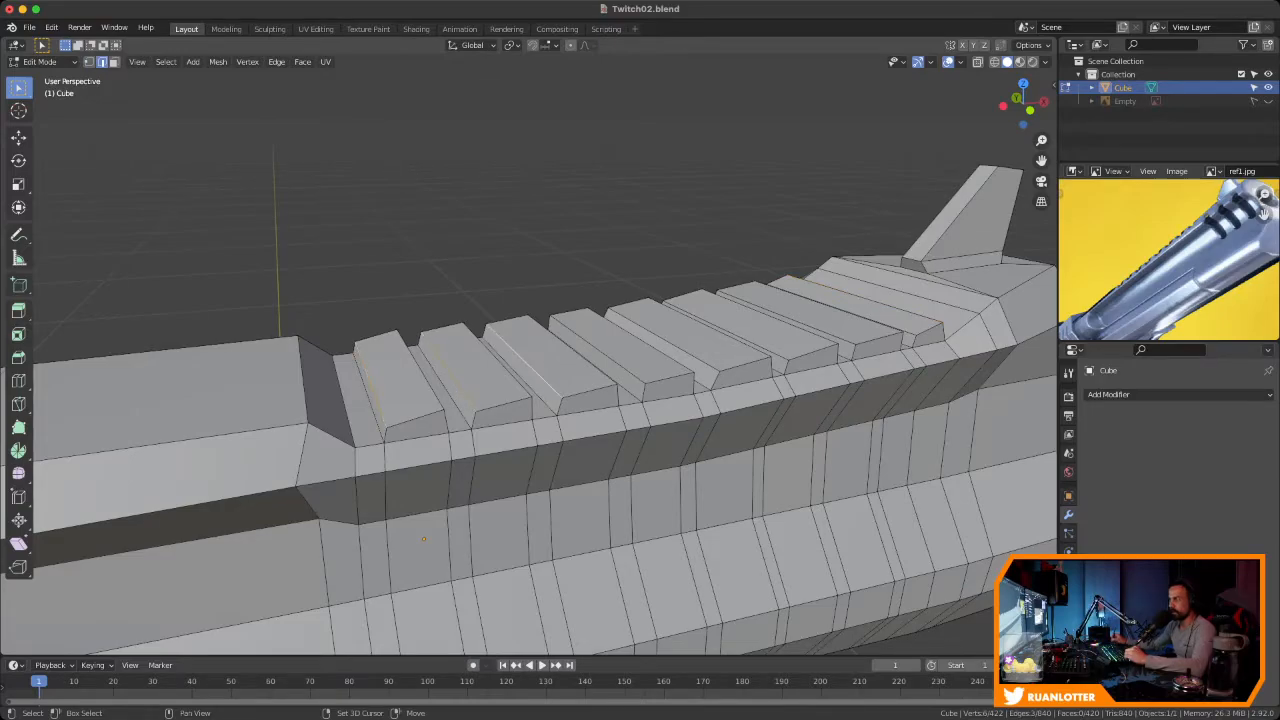
{"action": "scroll", "coordinate": [686, 352], "scroll_direction": "up", "scroll_amount": 3}
{"action": "middle_click_drag", "start_coordinate": [686, 352], "coordinate": [370, 400], "text": "shift"}
{"action": "scroll", "coordinate": [370, 400], "scroll_direction": "up", "scroll_amount": 3}
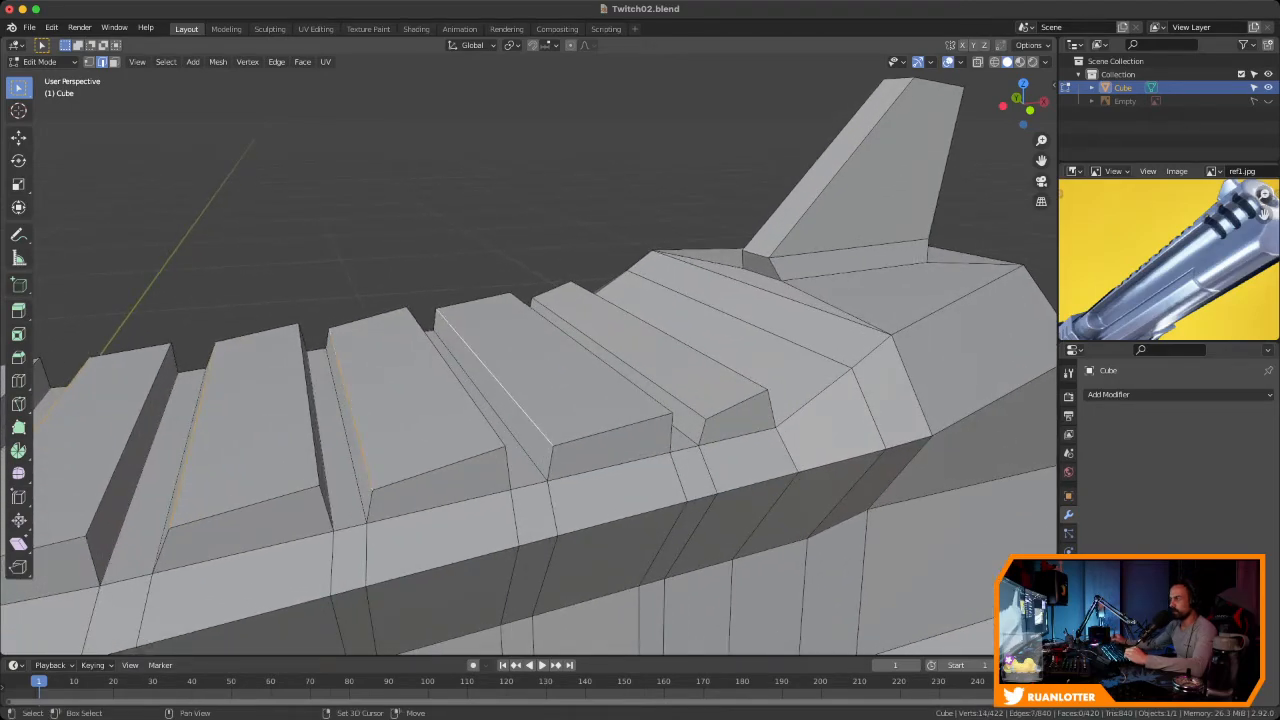
{"action": "middle_click_drag", "start_coordinate": [640, 380], "coordinate": [796, 463], "text": "ctrl"}
{"action": "key", "text": "ctrl+b"}
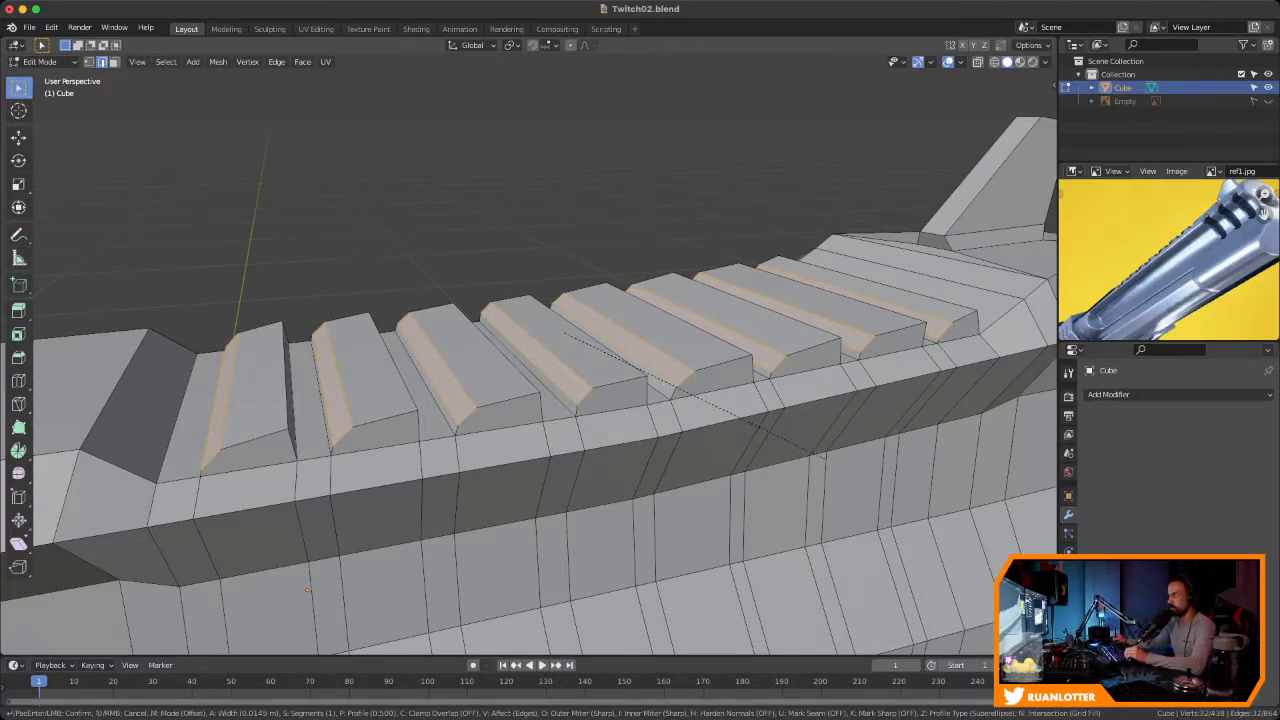
{"action": "left_click", "coordinate": [828, 455]}
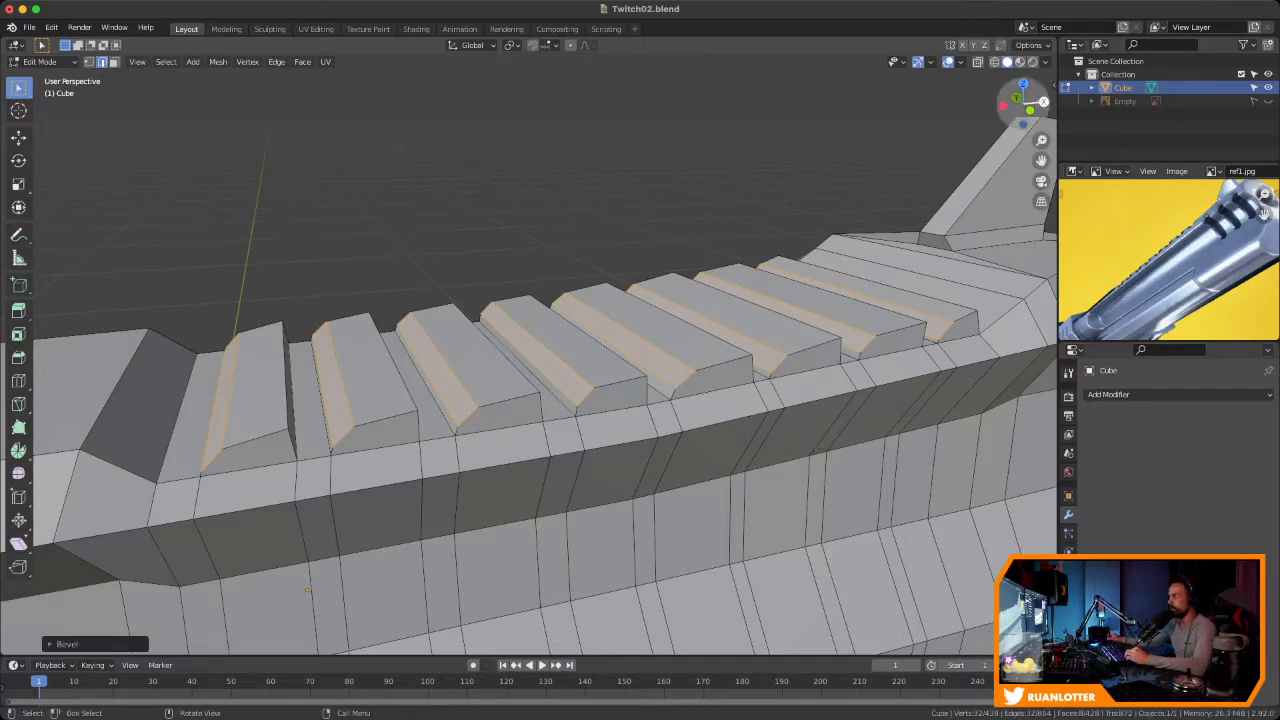
Return to the front view and show the reference image again behind the slide
{"action": "key", "text": "KP_1"}
{"action": "scroll", "coordinate": [528, 360], "scroll_direction": "up", "scroll_amount": 3}
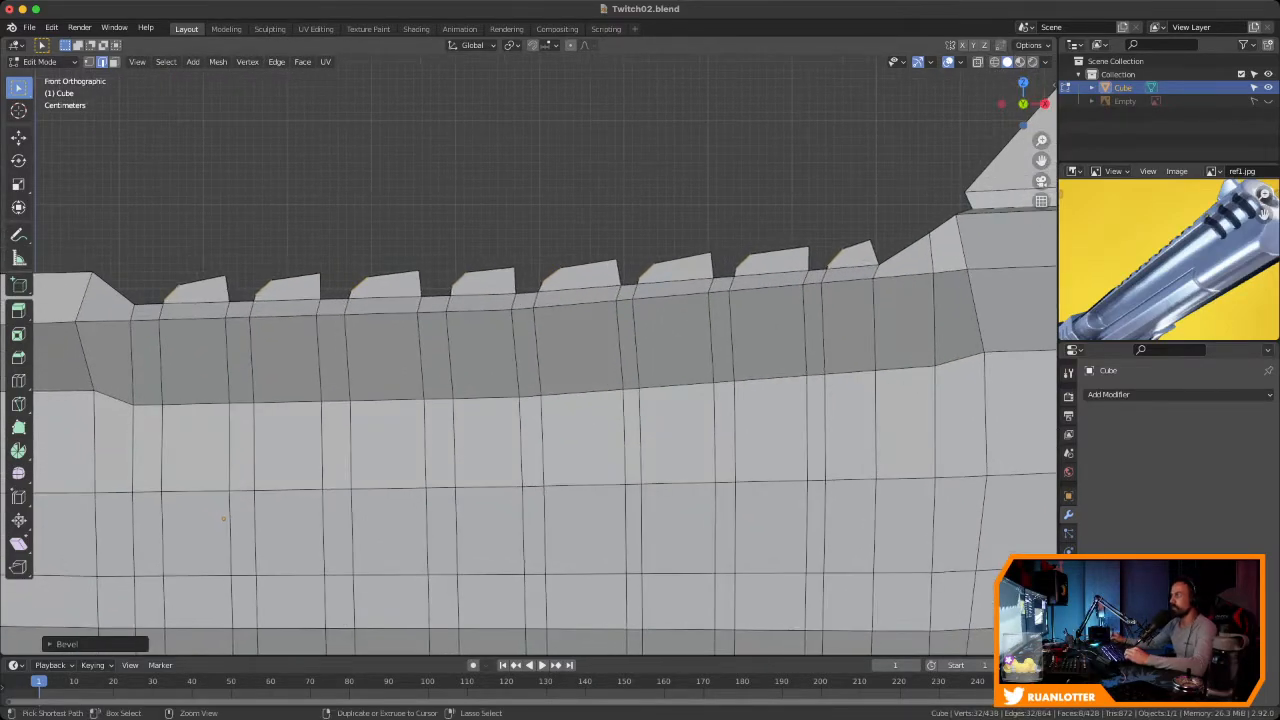
{"action": "left_click", "coordinate": [1268, 101]}
Examine the ridges and slide outline against the side reference and the perspective reference picture
{"action": "middle_click_drag", "start_coordinate": [528, 360], "coordinate": [528, 492], "text": "ctrl"}
{"action": "middle_click_drag", "start_coordinate": [528, 390], "coordinate": [649, 360], "text": "shift"}
{"action": "middle_click_drag", "start_coordinate": [649, 360], "coordinate": [649, 270], "text": "ctrl"}
{"action": "middle_click_drag", "start_coordinate": [649, 300], "coordinate": [313, 382], "text": "shift"}
{"action": "middle_click_drag", "start_coordinate": [528, 360], "coordinate": [528, 425], "text": "ctrl"}
{"action": "middle_click_drag", "start_coordinate": [528, 425], "coordinate": [776, 407], "text": "shift"}
{"action": "mouse_move", "coordinate": [1165, 262]}
{"action": "middle_mouse_down"}
{"action": "mouse_move", "coordinate": [1175, 250]}
{"action": "mouse_move", "coordinate": [1175, 292]}
{"action": "mouse_move", "coordinate": [1178, 282]}
{"action": "middle_mouse_up"}
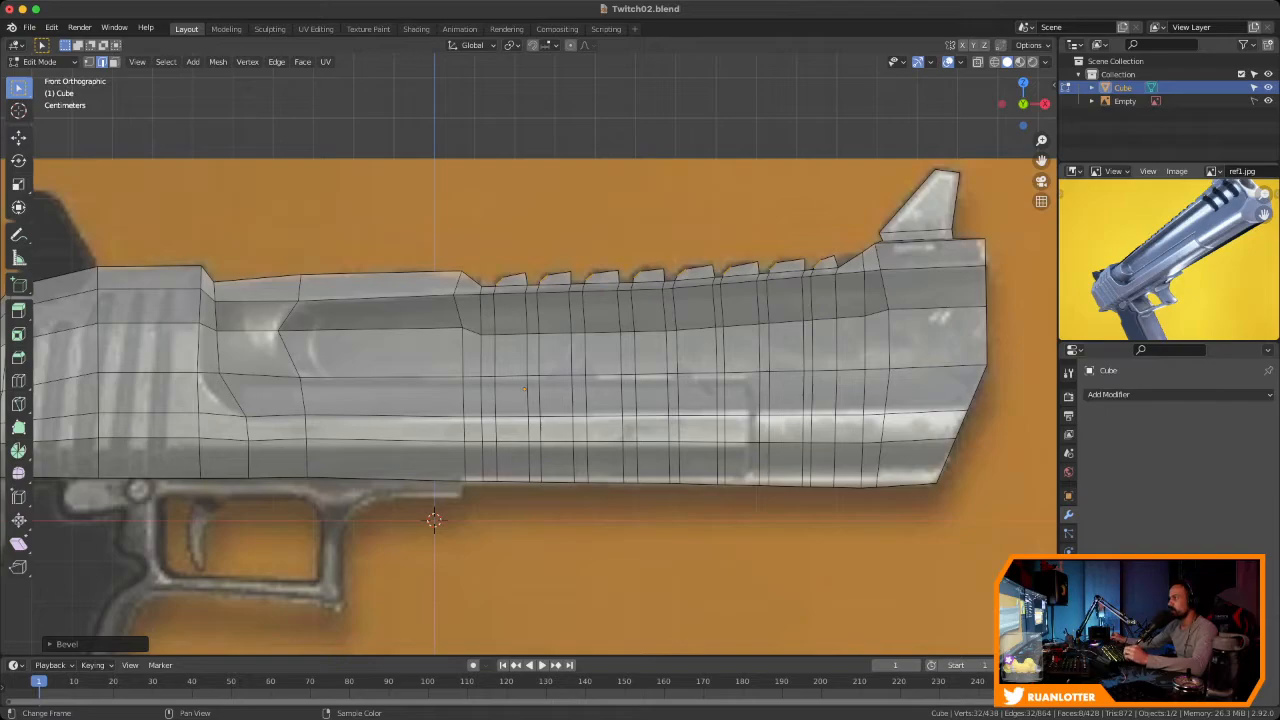
{"action": "middle_click_drag", "start_coordinate": [1178, 250], "coordinate": [1157, 275]}
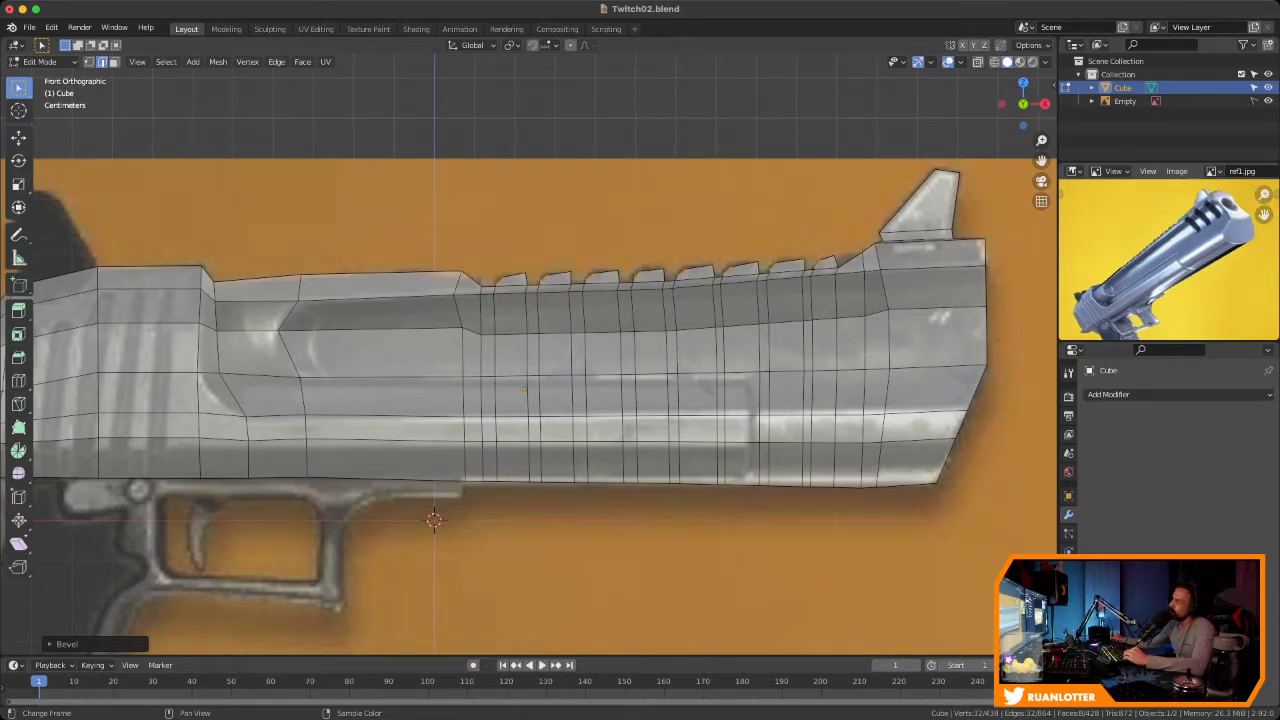
Add a vertical loop cut around the slide just in front of the side recess's angled rear edge
{"action": "middle_click_drag", "start_coordinate": [540, 360], "coordinate": [540, 405], "text": "ctrl"}
{"action": "middle_click_drag", "start_coordinate": [540, 405], "coordinate": [608, 300], "text": "shift"}
{"action": "middle_click_drag", "start_coordinate": [608, 300], "coordinate": [733, 314], "text": "shift"}
{"action": "key", "text": "ctrl+r"}
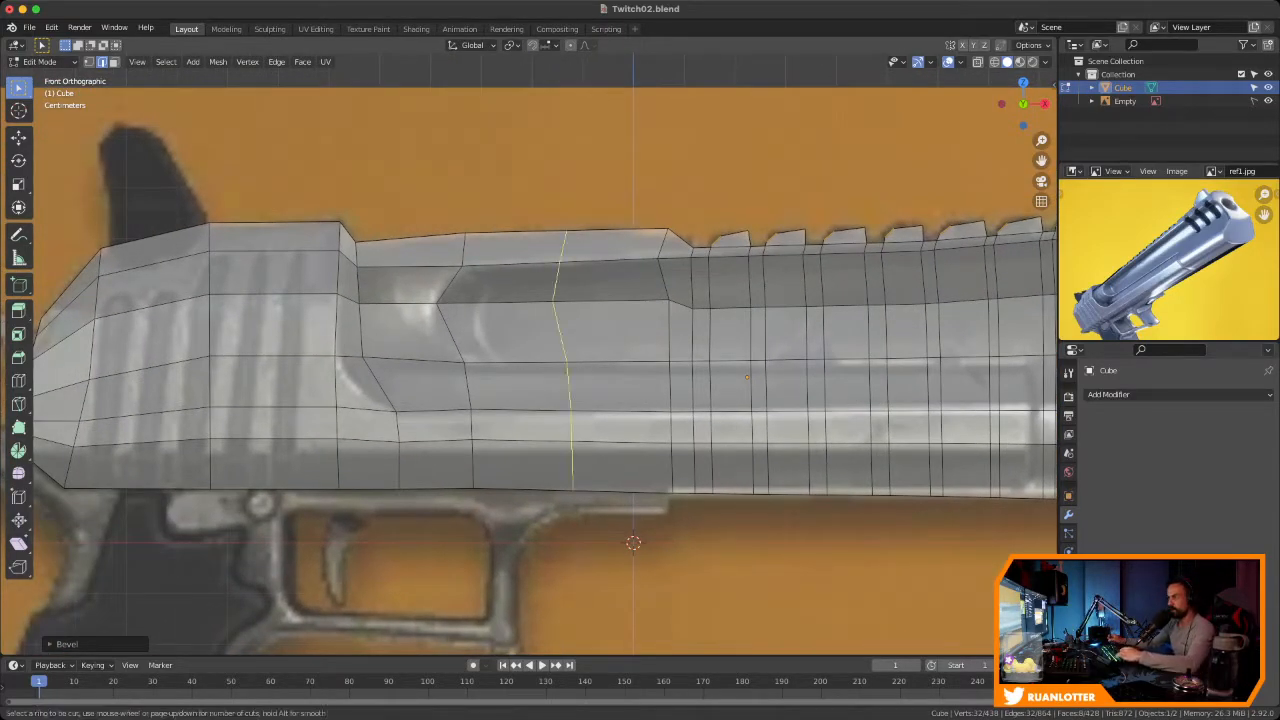
{"action": "left_click", "coordinate": [562, 256]}
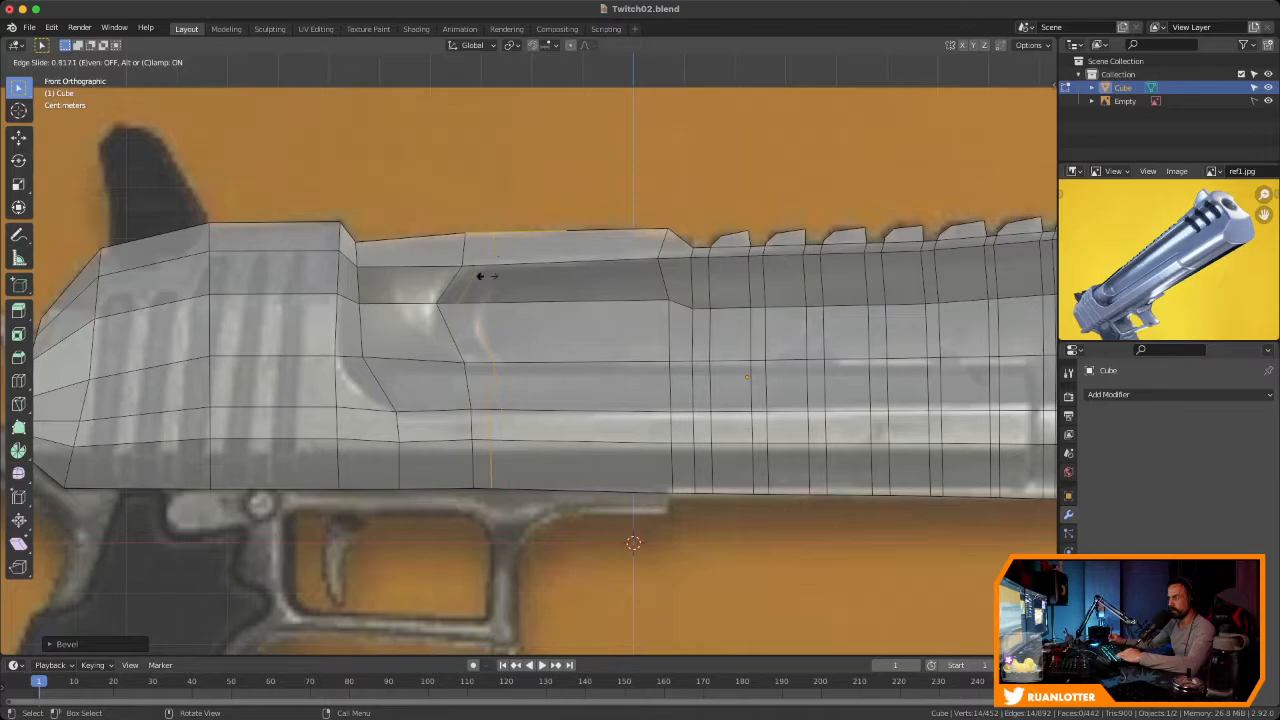
{"action": "left_click", "coordinate": [487, 266]}
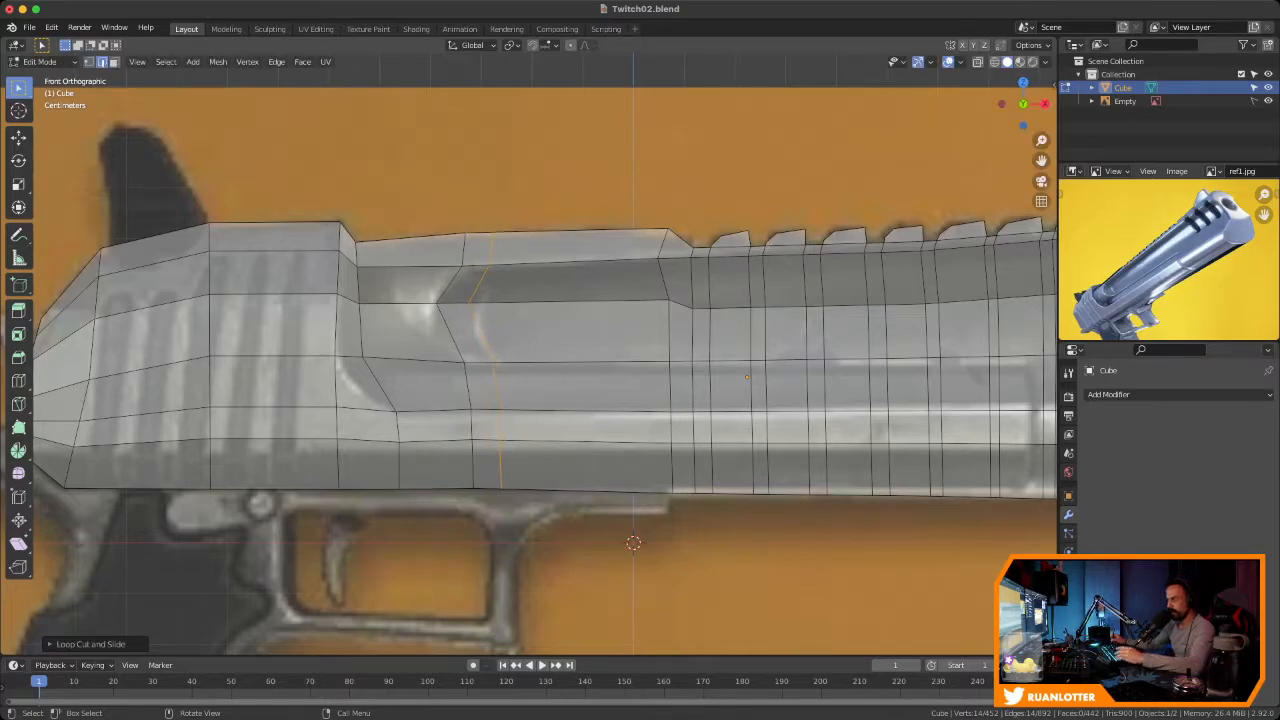
With X-ray on, move the new loop's vertices around the side recess forward to follow the curved reference edge
{"action": "key", "text": "alt+z"}
{"action": "key", "text": "alt+z"}
{"action": "key", "text": "alt+z"}
{"action": "key", "text": "1"}
{"action": "left_click", "coordinate": [493, 360]}
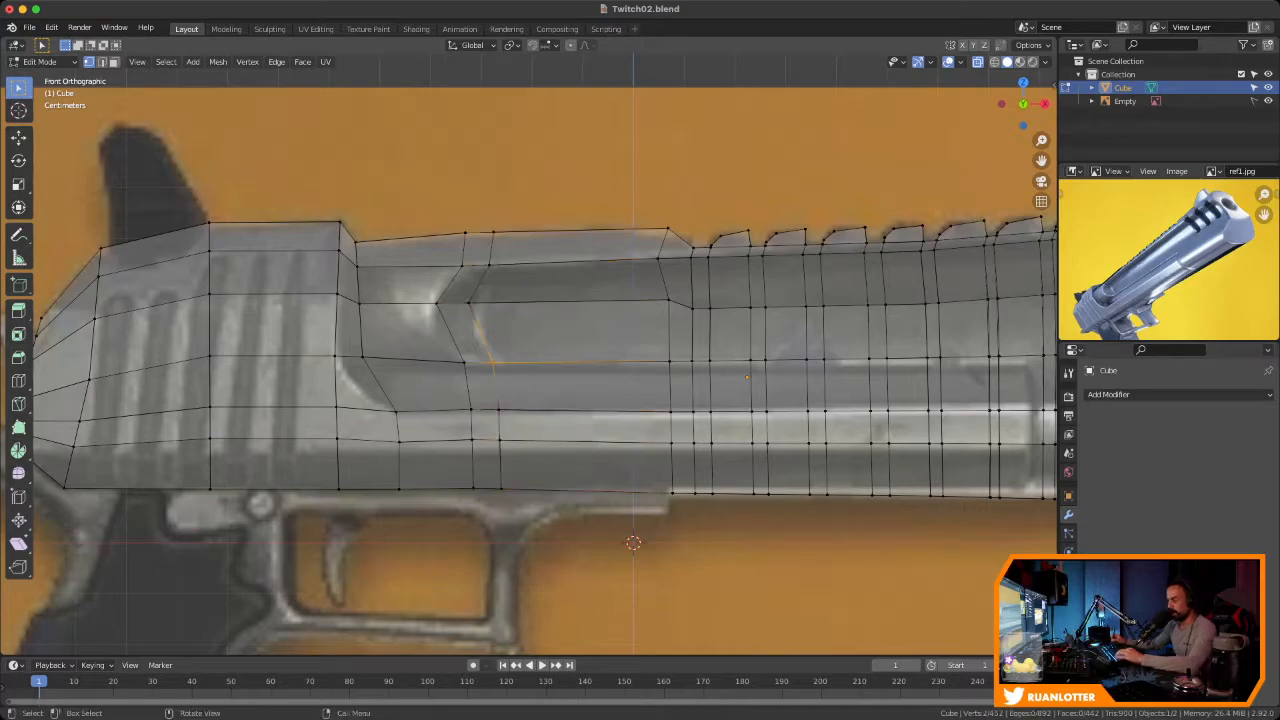
{"action": "key", "text": "g"}
{"action": "left_click", "coordinate": [499, 363]}
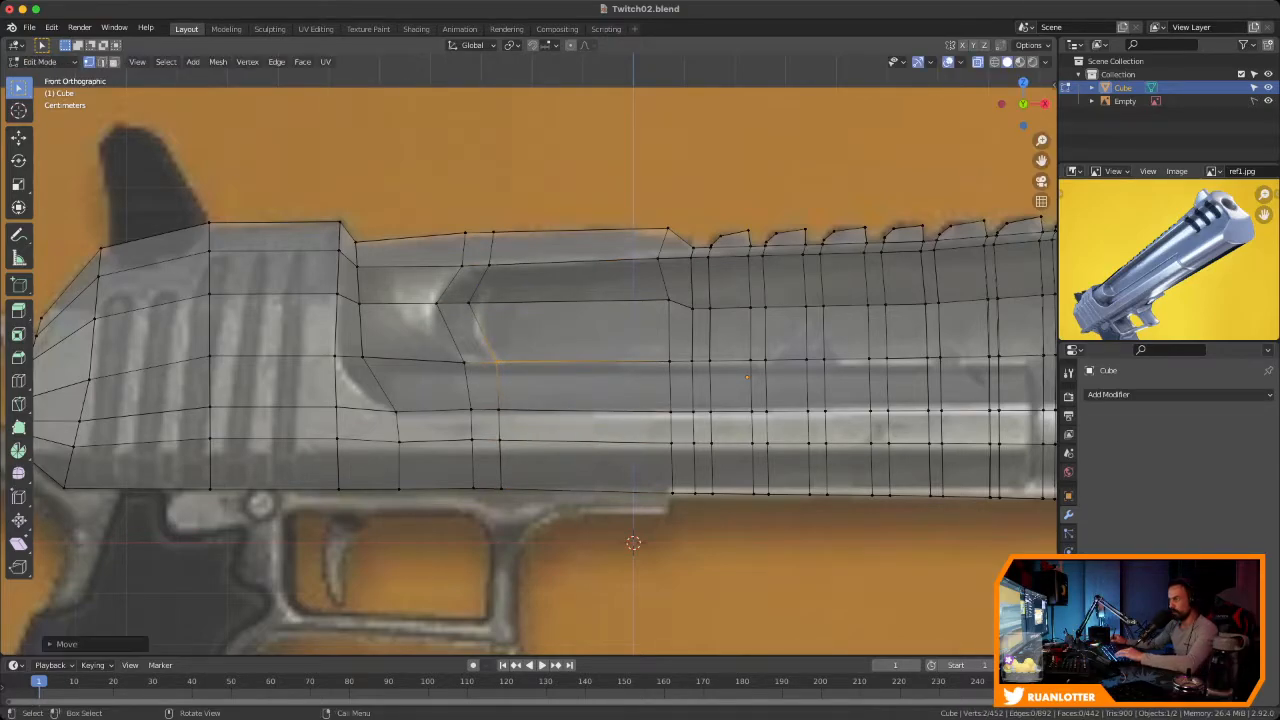
{"action": "key", "text": "g"}
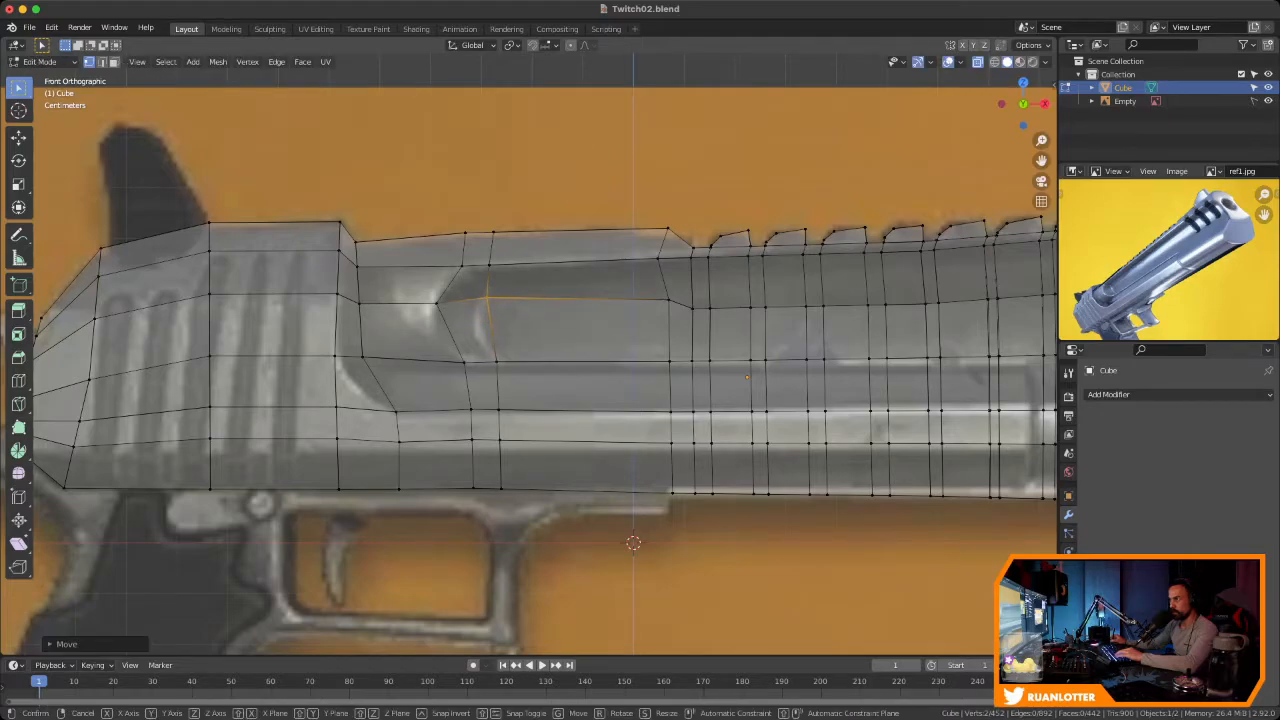
{"action": "left_click", "coordinate": [490, 266]}
Switch to Object Mode, hide the reference image and turn off X-ray to inspect the slide's solid shape
{"action": "middle_click_drag", "start_coordinate": [490, 266], "coordinate": [420, 290]}
{"action": "scroll", "coordinate": [470, 272], "scroll_direction": "down", "scroll_amount": 4}
{"action": "key", "text": "Tab"}
{"action": "middle_click_drag", "start_coordinate": [591, 452], "coordinate": [549, 494]}
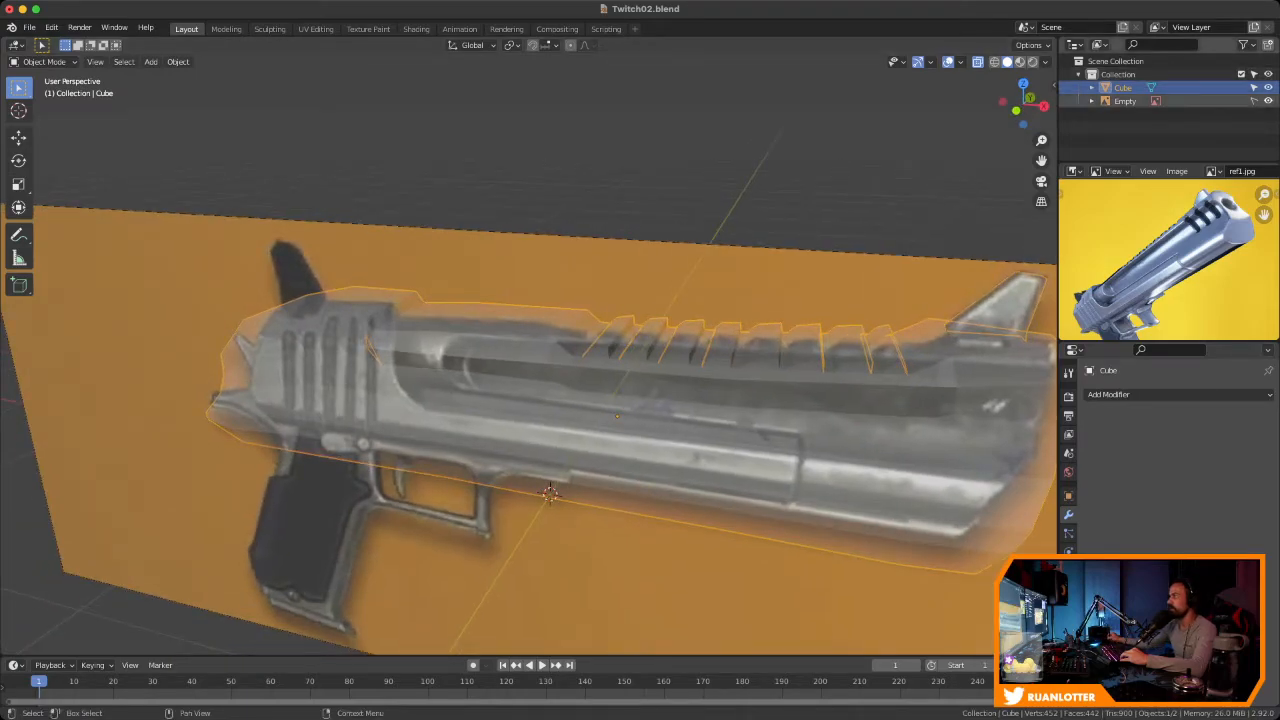
{"action": "left_click", "coordinate": [1268, 101]}
{"action": "middle_click_drag", "start_coordinate": [620, 420], "coordinate": [580, 405]}
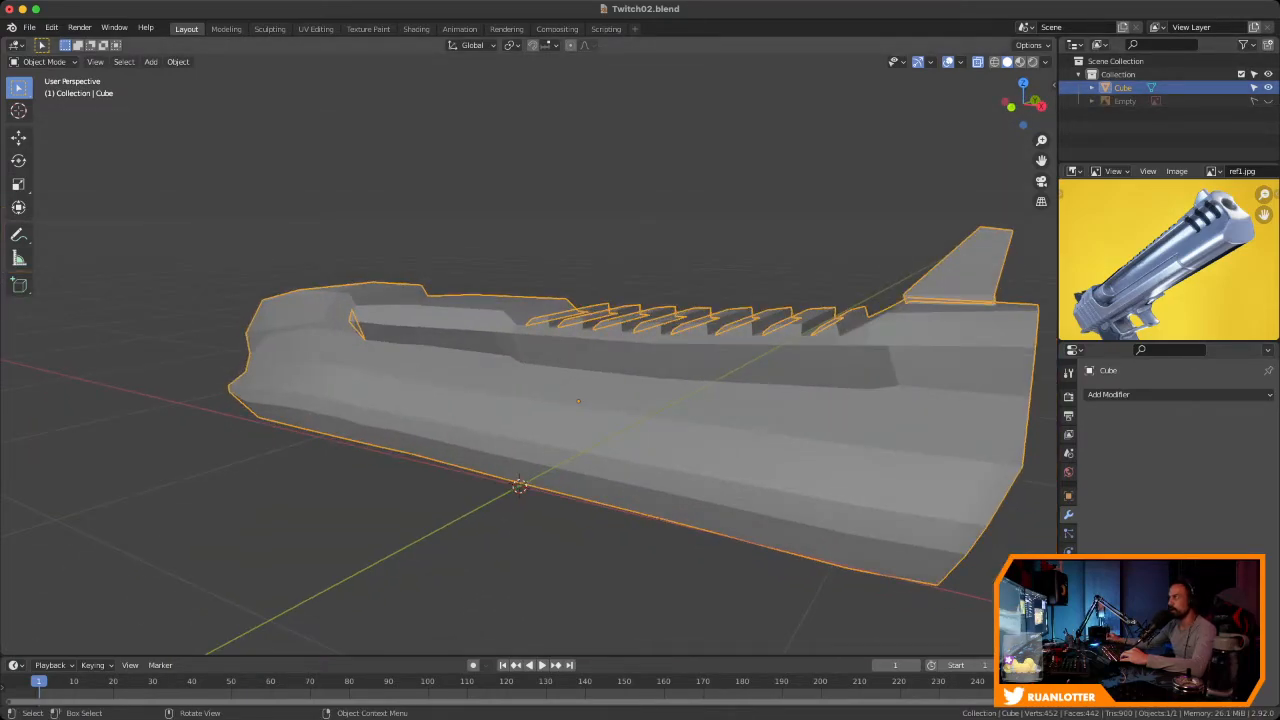
{"action": "key", "text": "alt+z"}
In Edit Mode, scale the protruding shoulder-edge vertex pair just in front of the rear block inward along Y
{"action": "middle_click_drag", "start_coordinate": [500, 410], "coordinate": [630, 420]}
{"action": "scroll", "coordinate": [640, 425], "scroll_direction": "up", "scroll_amount": 4}
{"action": "key", "text": "Tab"}
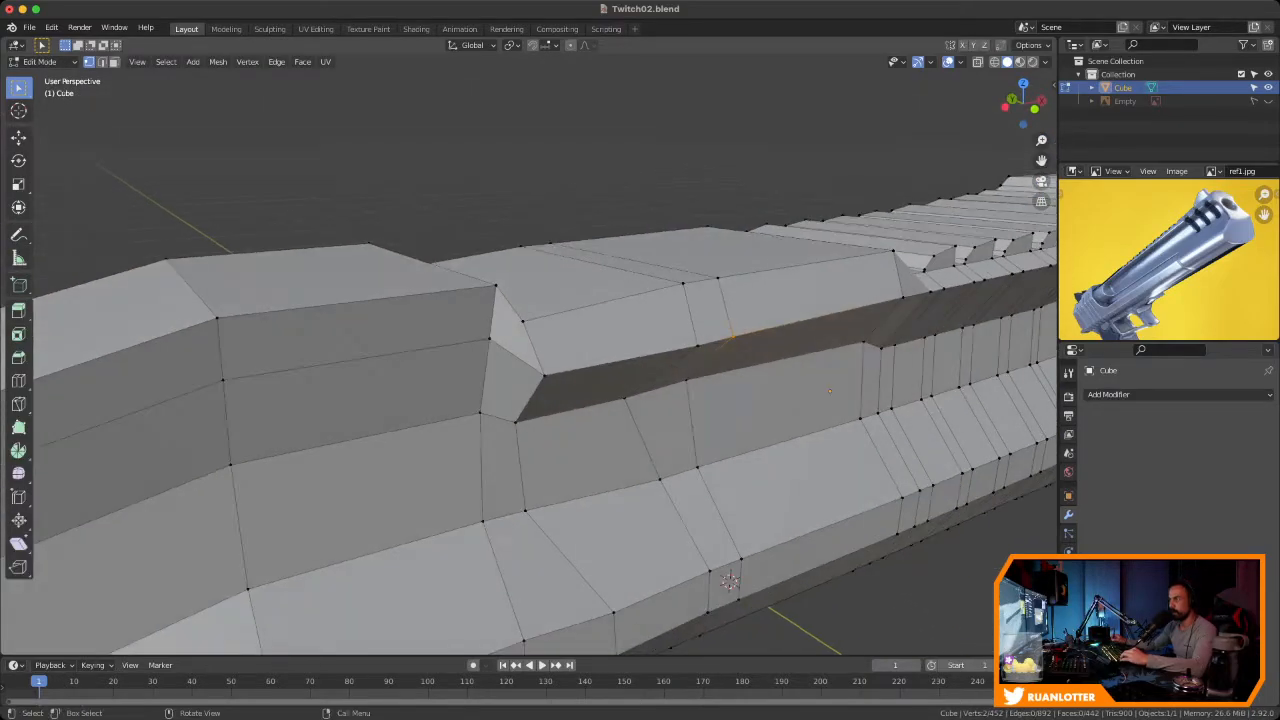
{"action": "middle_click_drag", "start_coordinate": [547, 375], "coordinate": [620, 400]}
{"action": "middle_click_drag", "start_coordinate": [686, 473], "coordinate": [395, 395]}
{"action": "scroll", "coordinate": [530, 355], "scroll_direction": "up", "scroll_amount": 3}
{"action": "middle_click_drag", "start_coordinate": [700, 385], "coordinate": [745, 381]}
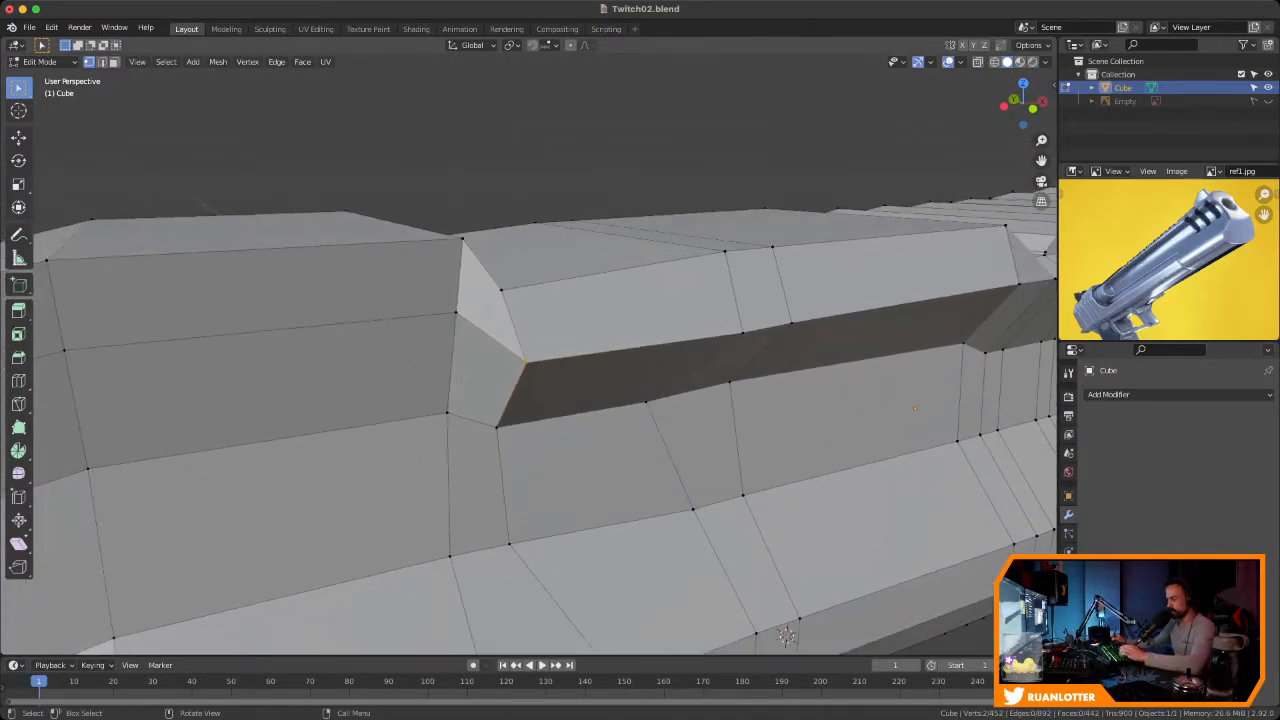
{"action": "key", "text": "s"}
{"action": "key", "text": "y"}
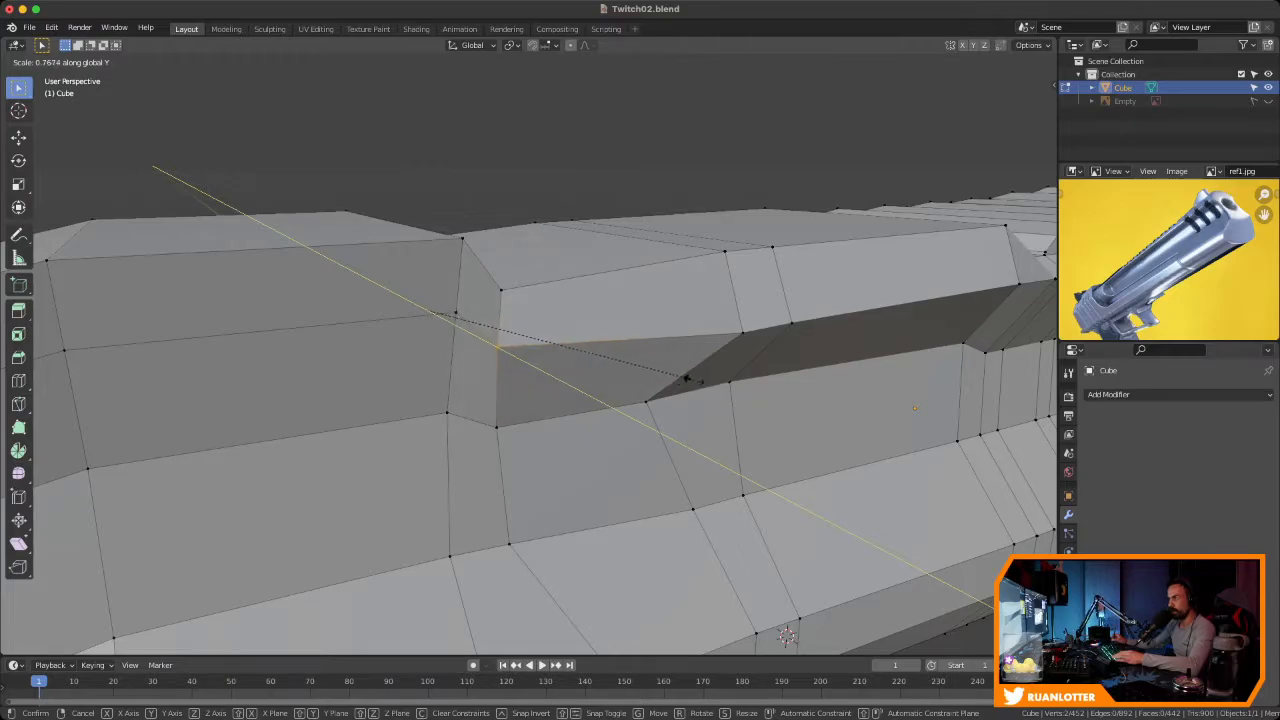
{"action": "left_click", "coordinate": [658, 381]}
Scale the top-edge vertex pair just in front of the rear block along Y
{"action": "middle_click_drag", "start_coordinate": [660, 385], "coordinate": [778, 650]}
{"action": "key", "text": "s"}
{"action": "key", "text": "y"}
{"action": "left_click", "coordinate": [672, 387]}
Save the Blender file after viewing the whole slide
{"action": "middle_click_drag", "start_coordinate": [672, 387], "coordinate": [690, 460]}
{"action": "scroll", "coordinate": [530, 360], "scroll_direction": "down", "scroll_amount": 5}
{"action": "middle_click_drag", "start_coordinate": [530, 360], "coordinate": [470, 380]}
{"action": "key", "text": "ctrl+s"}
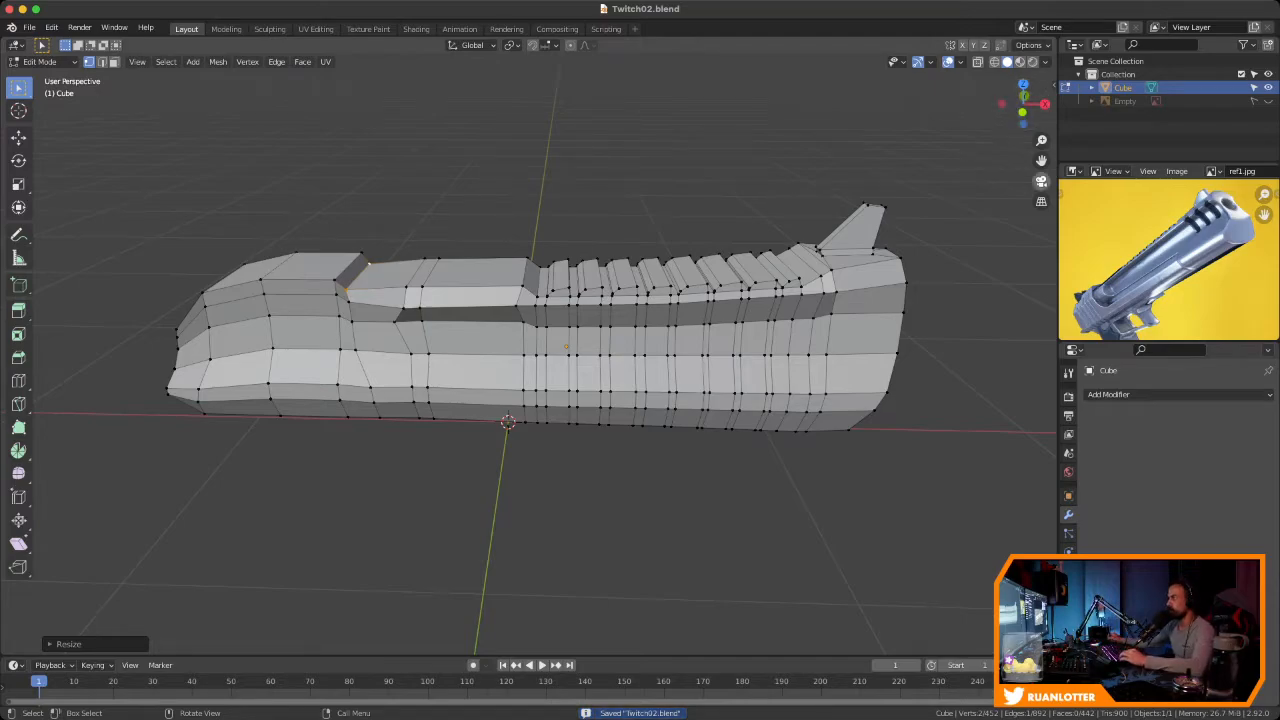
Switch to the front view and turn on X-ray for editing the slide's mesh
{"action": "left_click", "coordinate": [1022, 112]}
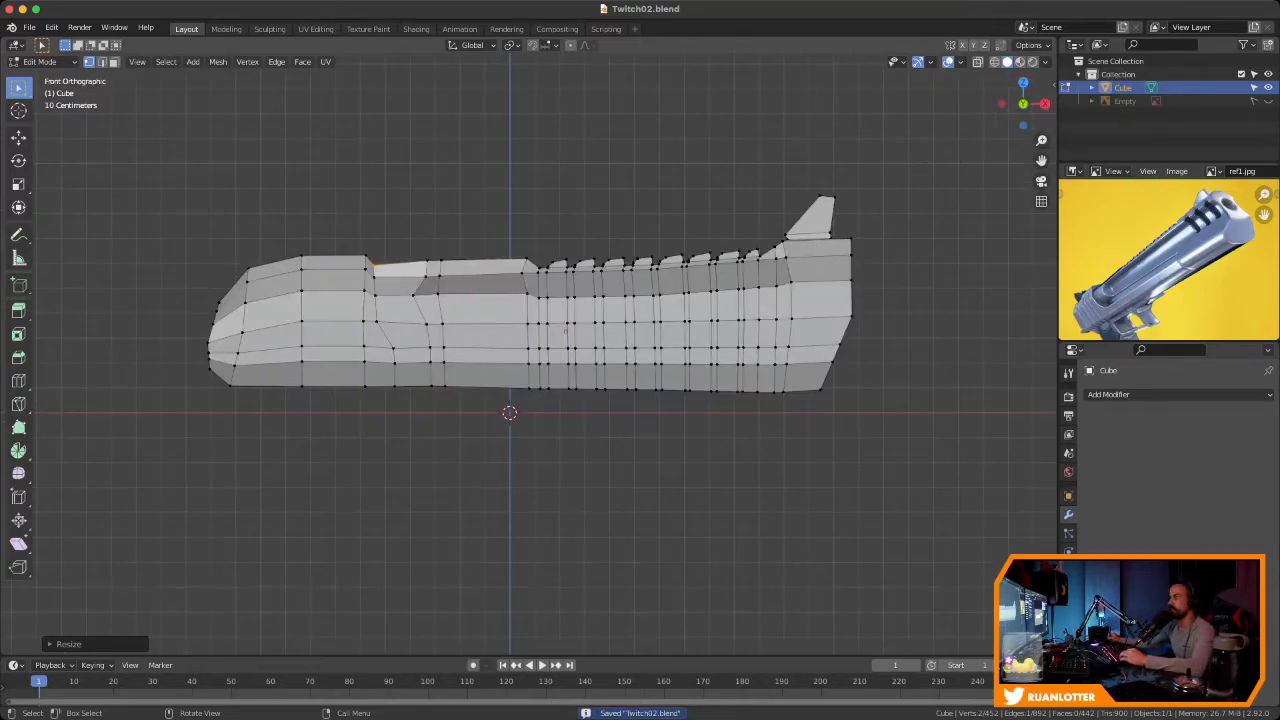
{"action": "scroll", "coordinate": [530, 360], "scroll_direction": "up", "scroll_amount": 3}
{"action": "scroll", "coordinate": [530, 360], "scroll_direction": "down", "scroll_amount": 3}
{"action": "middle_click_drag", "start_coordinate": [530, 350], "coordinate": [569, 350], "text": "shift"}
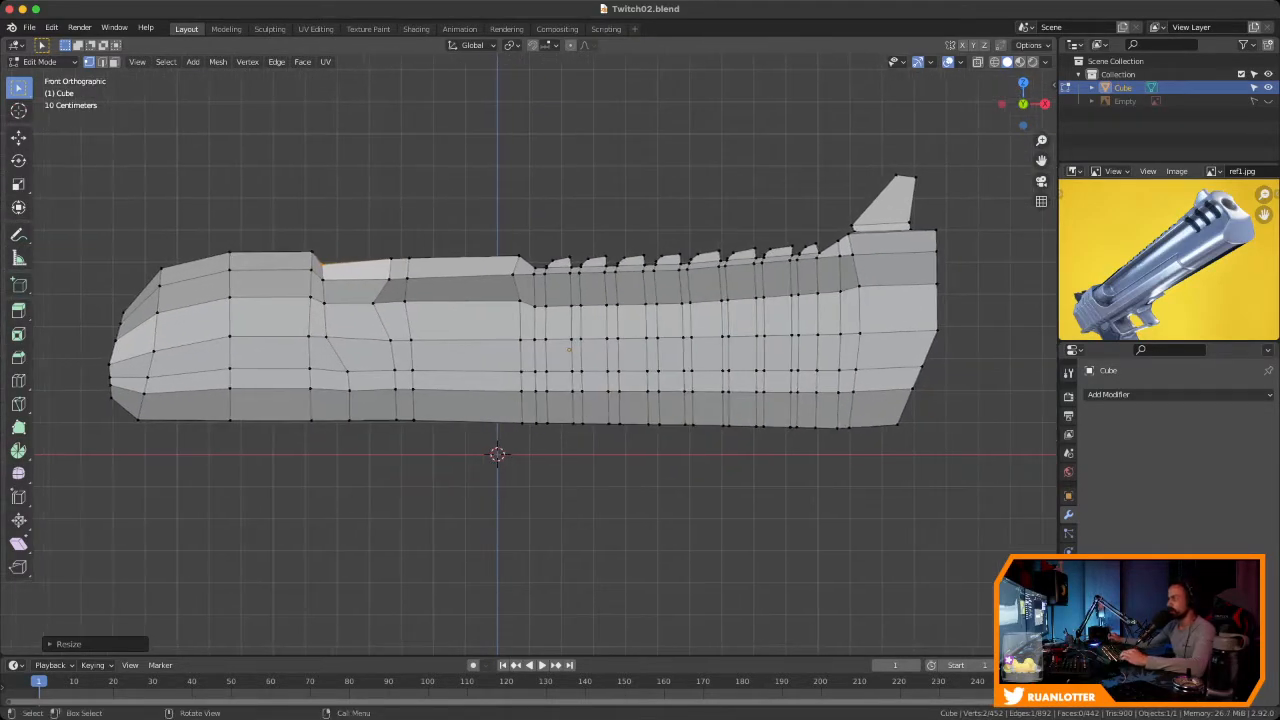
{"action": "key", "text": "Tab"}
{"action": "key", "text": "Tab"}
{"action": "scroll", "coordinate": [529, 353], "scroll_direction": "up", "scroll_amount": 2}
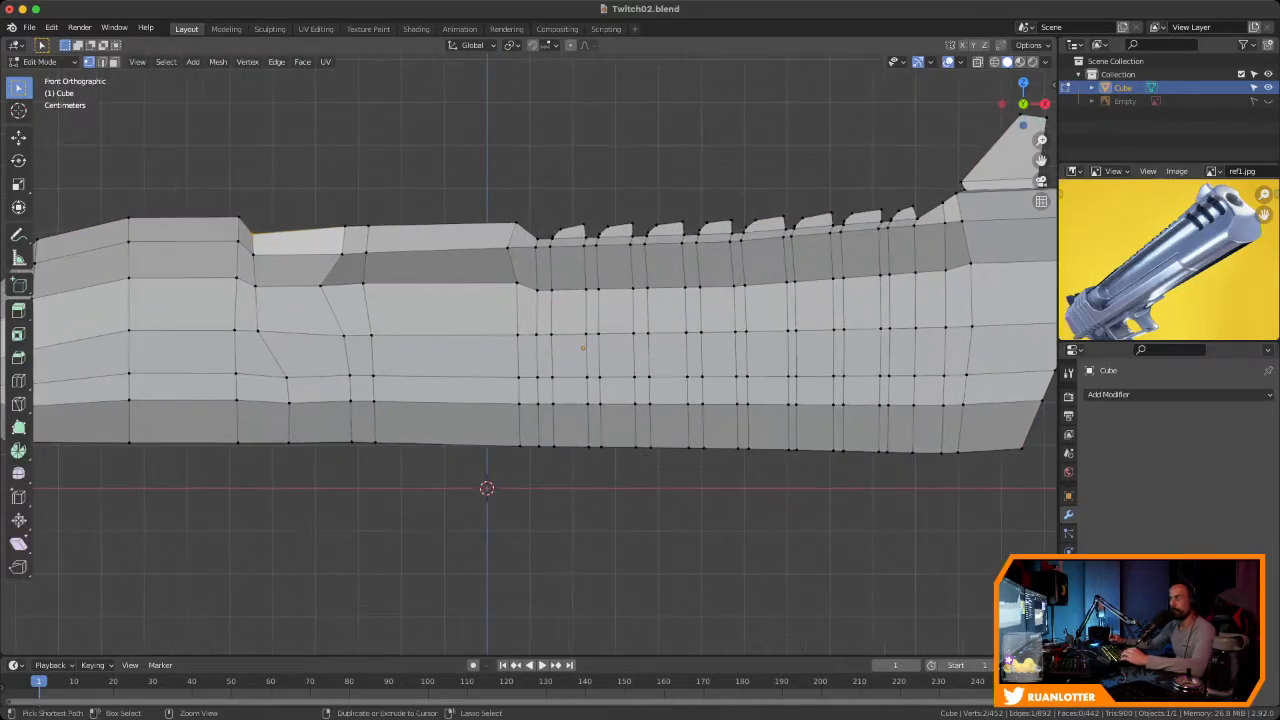
{"action": "key", "text": "alt+z"}
Move the vertices at the side recess's lower rear corner forward to steepen its angled rear edge
{"action": "scroll", "coordinate": [529, 353], "scroll_direction": "down", "scroll_amount": 2}
{"action": "middle_click_drag", "start_coordinate": [529, 353], "coordinate": [656, 379], "text": "shift"}
{"action": "scroll", "coordinate": [529, 353], "scroll_direction": "up", "scroll_amount": 3}
{"action": "left_click_drag", "start_coordinate": [561, 296], "coordinate": [589, 324]}
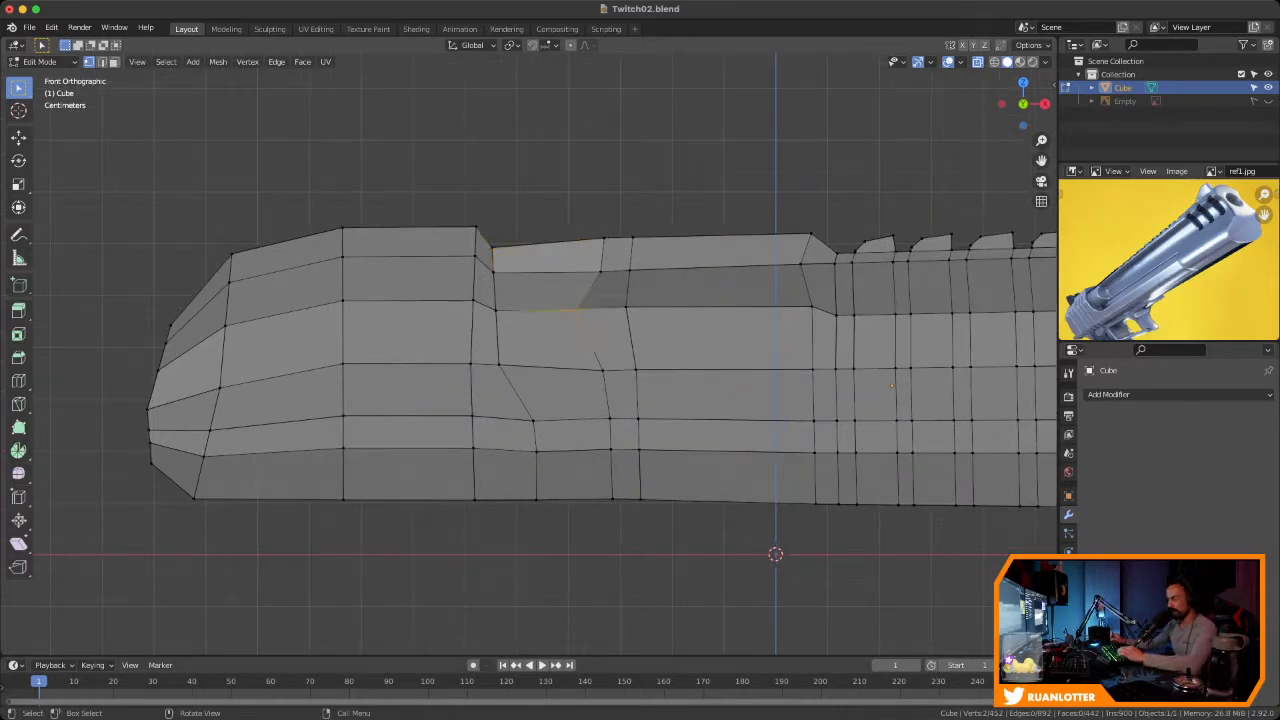
{"action": "key", "text": "g"}
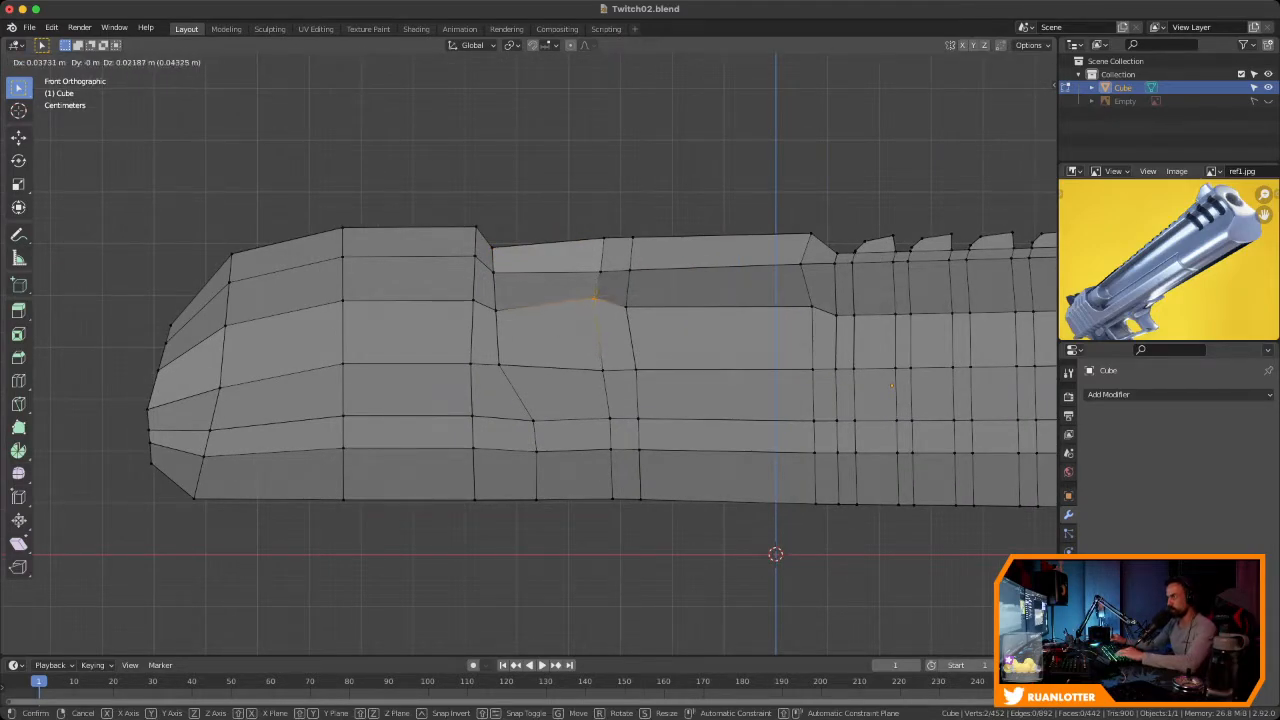
{"action": "key", "text": "Return"}
Move the upper vertices of the second edge loop in front of the rear block backward to straighten its line up to the top edge
{"action": "key", "text": "g"}
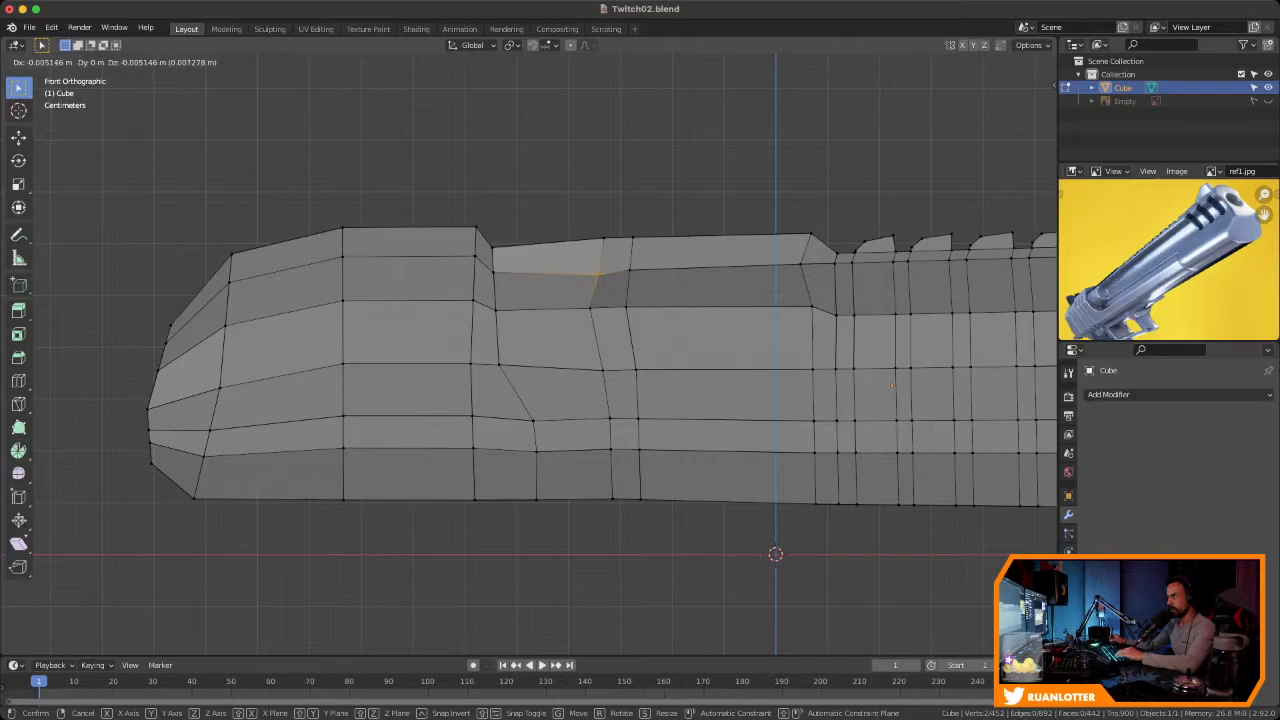
{"action": "key", "text": "Return"}
{"action": "key", "text": "g"}
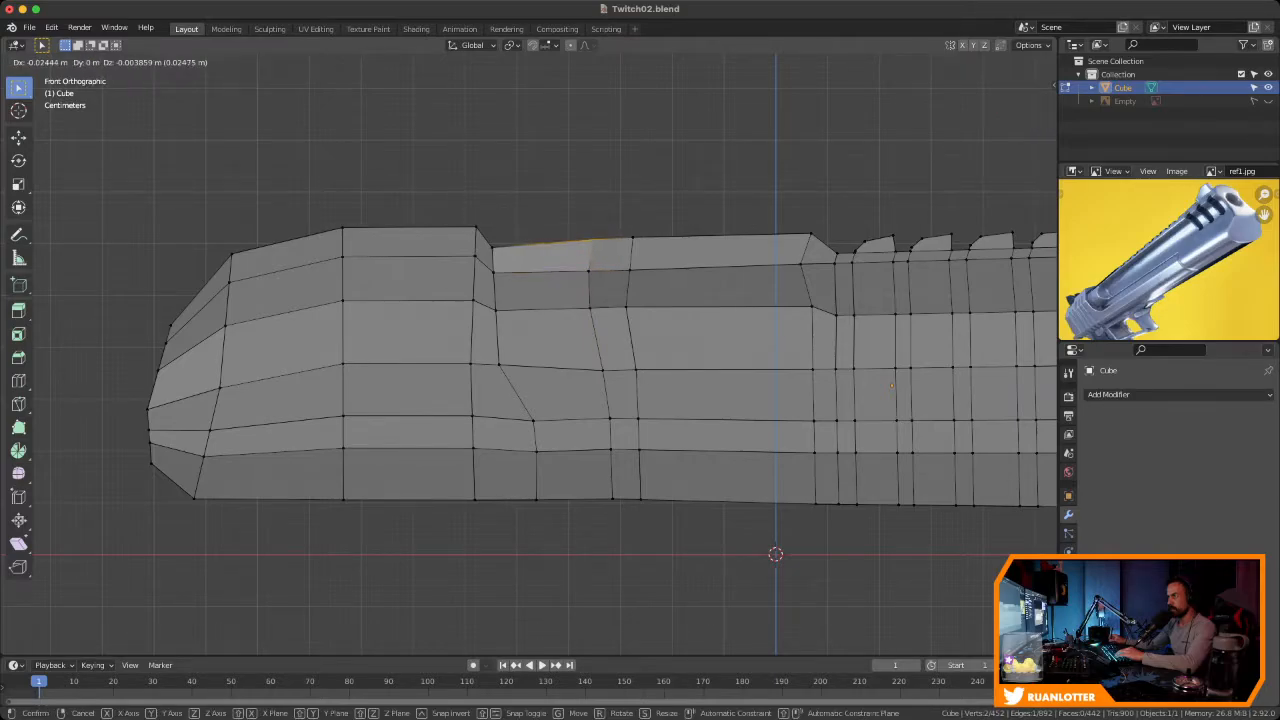
{"action": "key", "text": "Return"}
{"action": "key", "text": "g"}
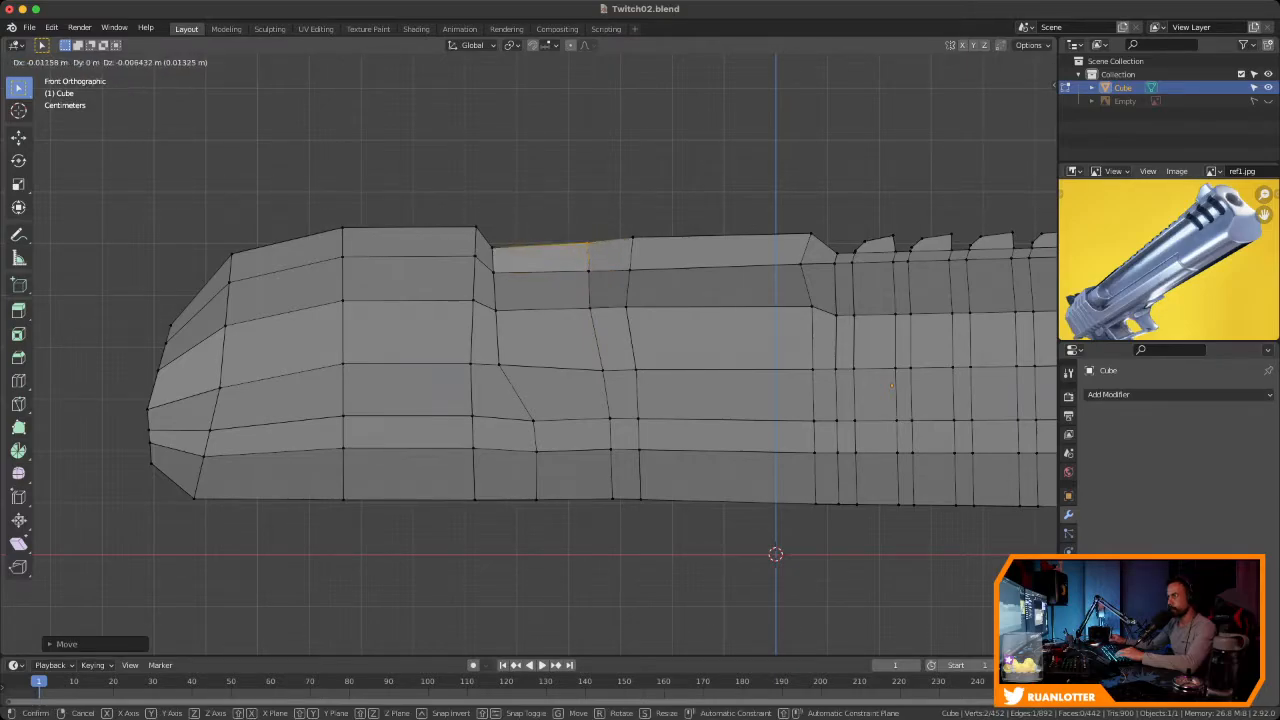
{"action": "key", "text": "Return"}
Move the middle vertices of the edge loop beside the rear block forward so the recess's rear edge slants evenly
{"action": "scroll", "coordinate": [510, 345], "scroll_direction": "down", "scroll_amount": 1}
{"action": "scroll", "coordinate": [502, 370], "scroll_direction": "up", "scroll_amount": 2}
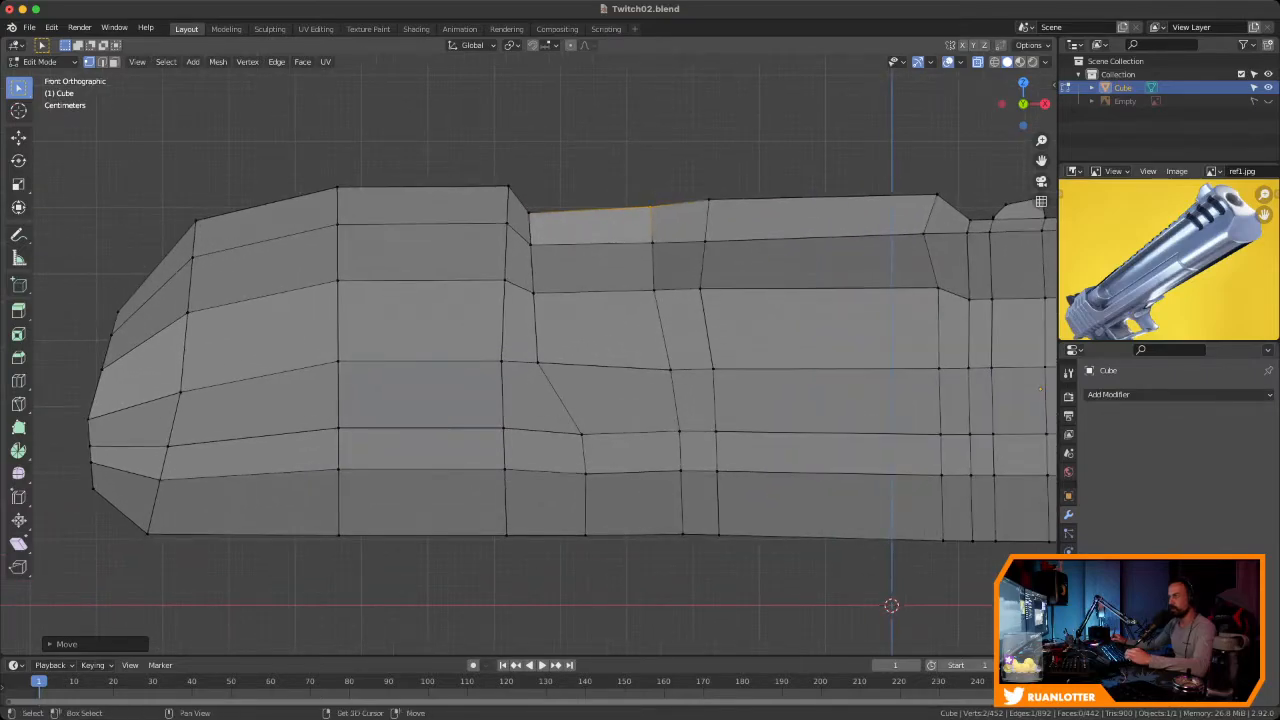
{"action": "key", "text": "g"}
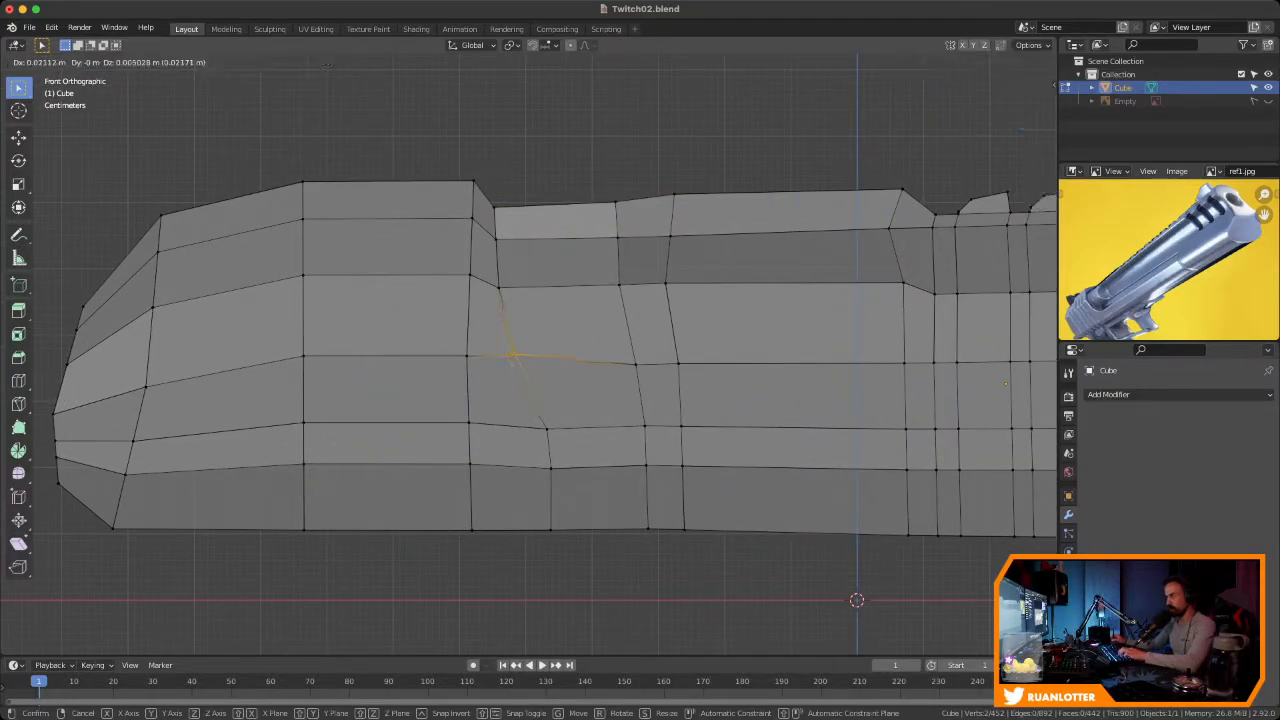
{"action": "key", "text": "Return"}
{"action": "left_click", "coordinate": [497, 289]}
{"action": "key", "text": "g"}
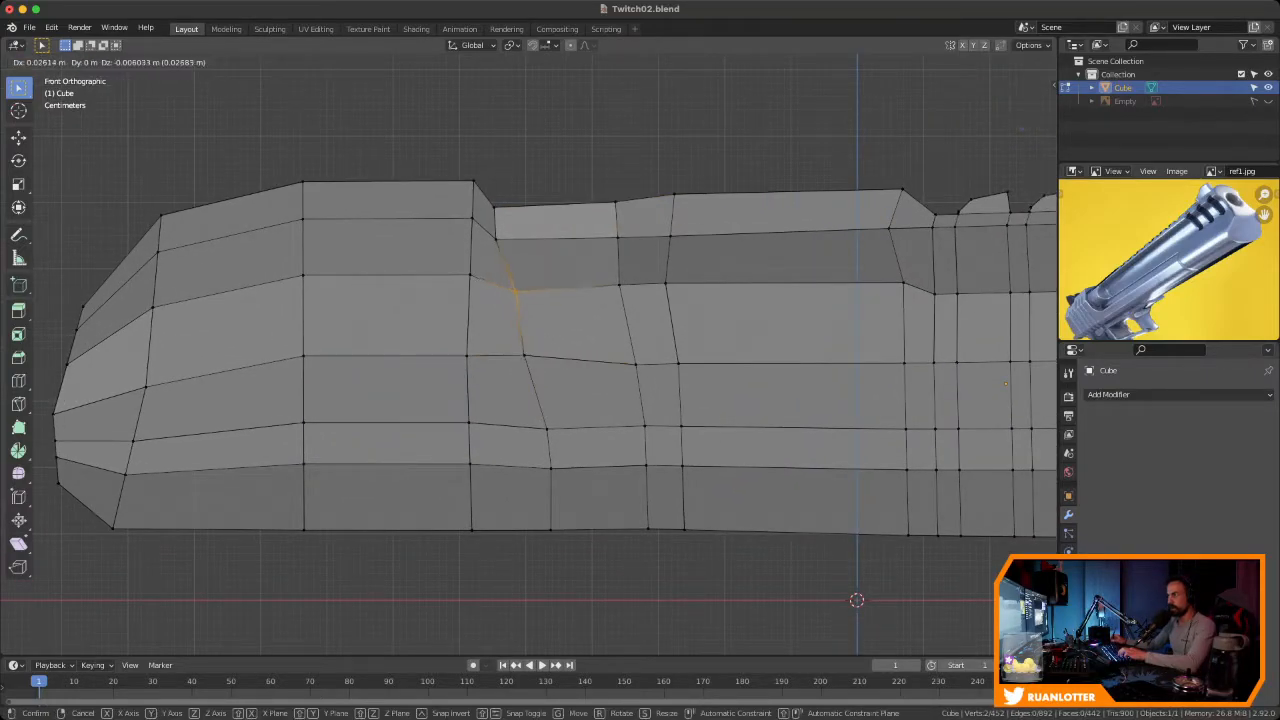
{"action": "key", "text": "Return"}
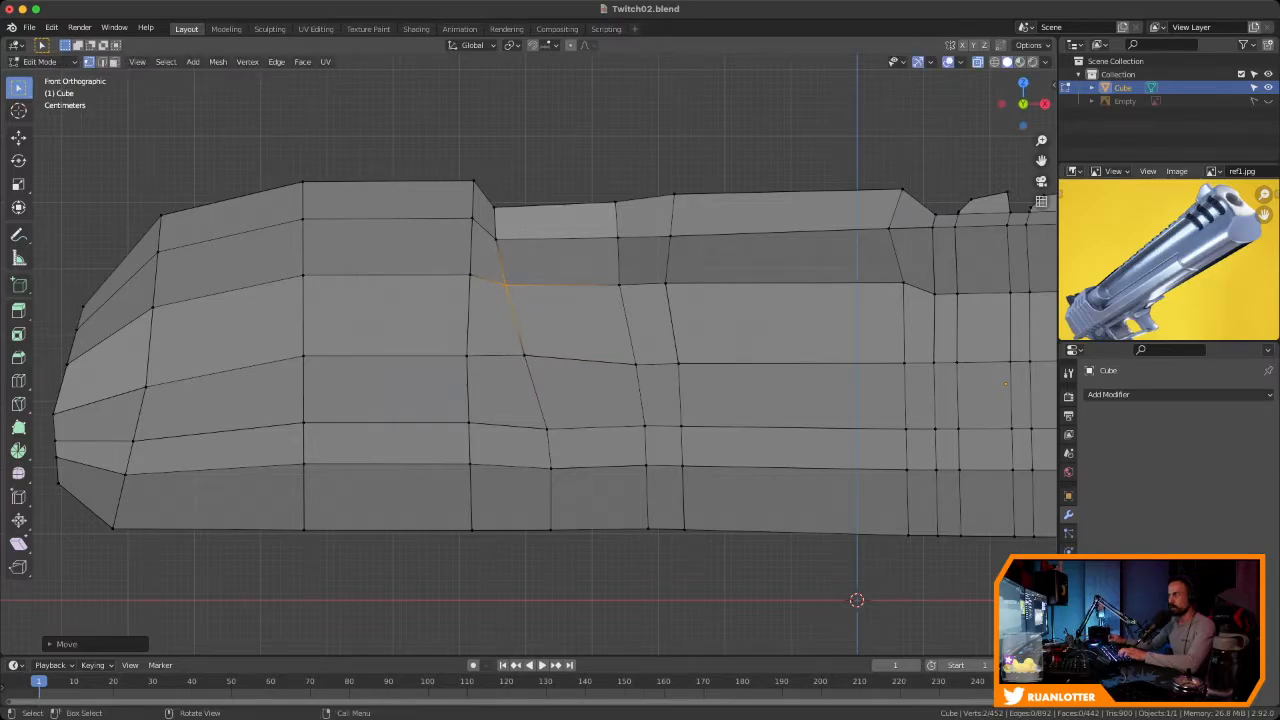
Nudge the two uppermost vertex pairs of the edge loop beside the rear block forward to continue the slant
{"action": "left_click_drag", "start_coordinate": [485, 228], "coordinate": [507, 250]}
{"action": "key", "text": "g"}
{"action": "left_click", "coordinate": [512, 248]}
{"action": "key", "text": "g"}
{"action": "key", "text": "Return"}
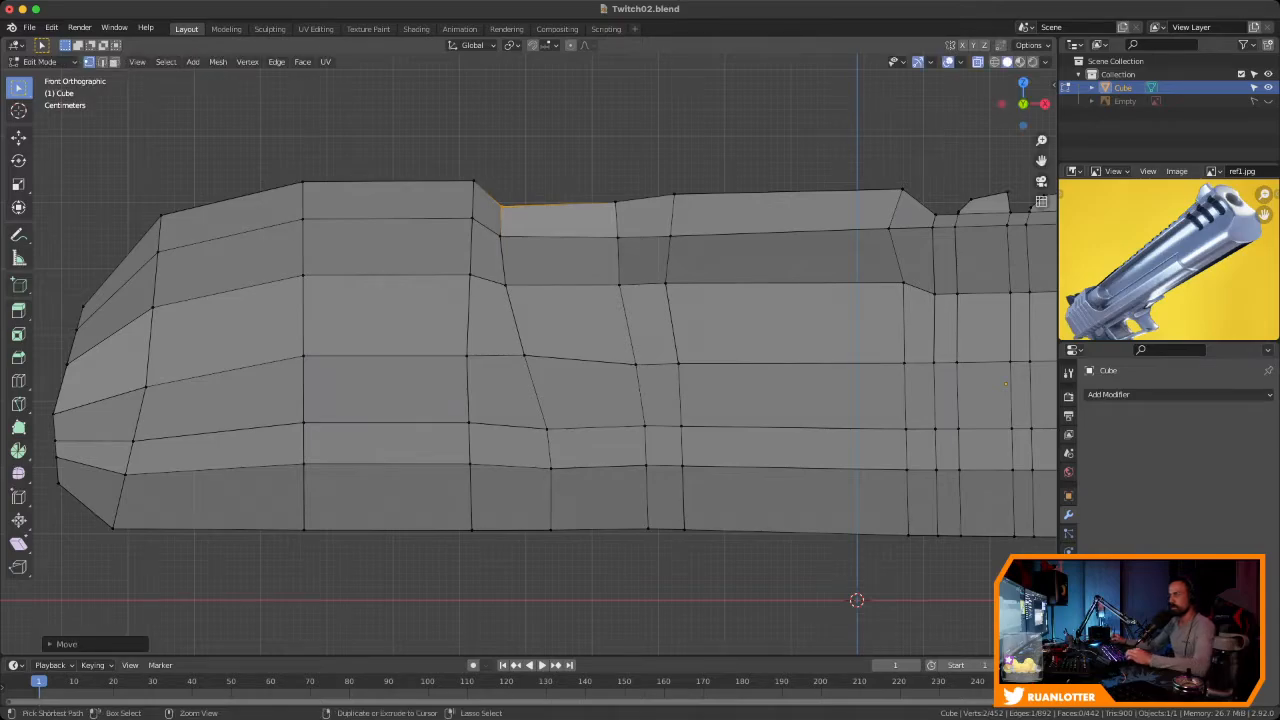
View the whole slide from its muzzle end with X-ray turned off
{"action": "scroll", "coordinate": [530, 360], "scroll_direction": "down", "scroll_amount": 5}
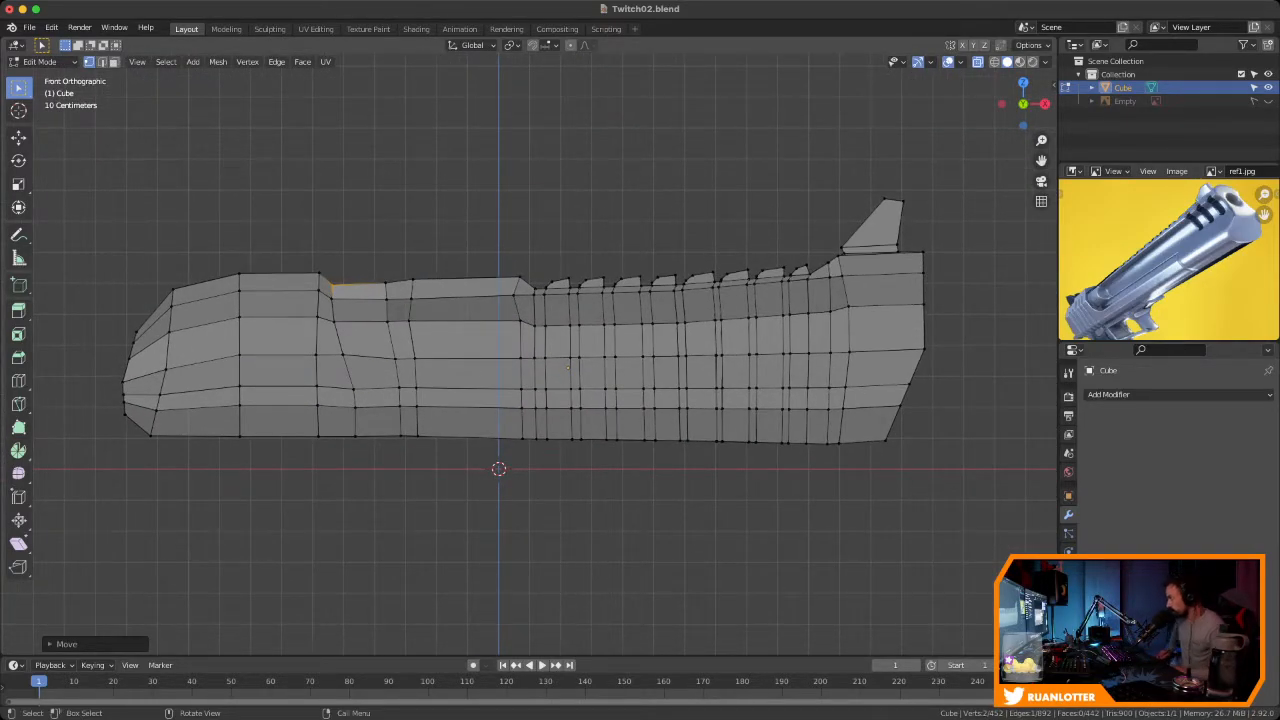
{"action": "middle_click_drag", "start_coordinate": [640, 350], "coordinate": [560, 398]}
{"action": "scroll", "coordinate": [545, 378], "scroll_direction": "down", "scroll_amount": 4}
{"action": "key", "text": "alt+z"}
{"action": "key", "text": "alt+z"}
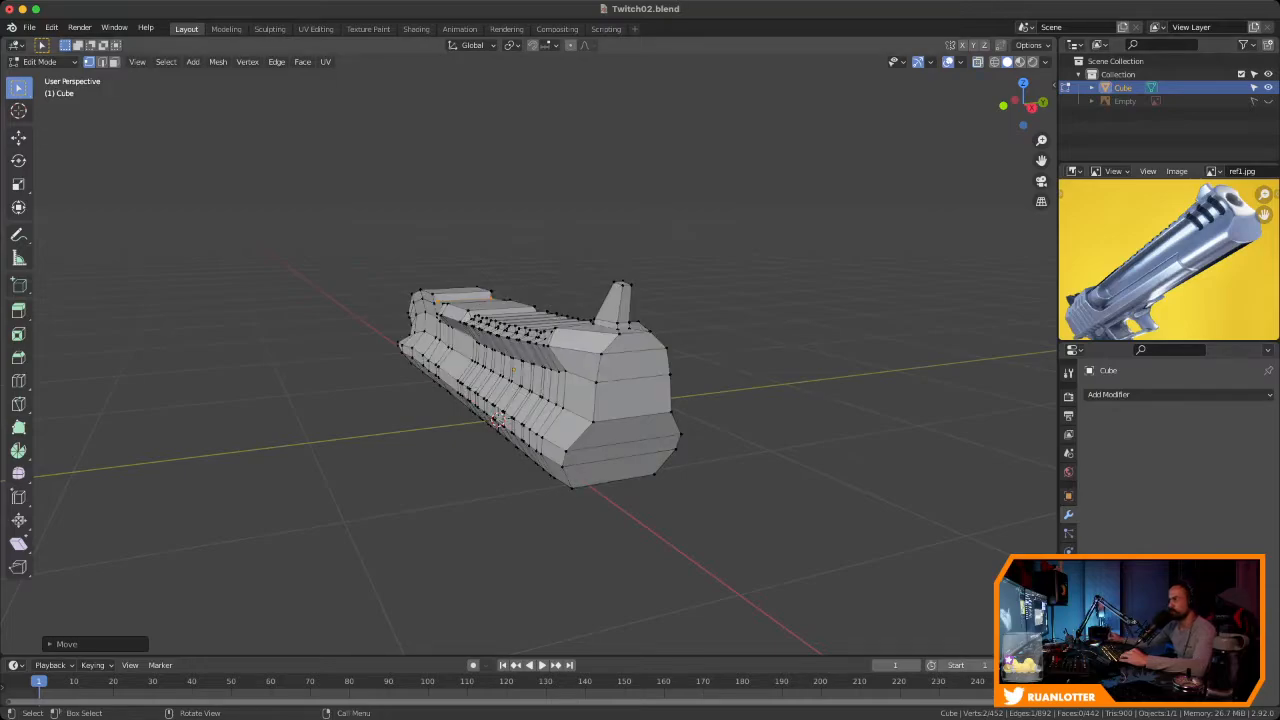
Examine the slide's overall shape in Object Mode against the reference picture and return to Edit Mode
{"action": "key", "text": "Tab"}
{"action": "middle_click_drag", "start_coordinate": [560, 398], "coordinate": [682, 402]}
{"action": "key", "text": "alt+a"}
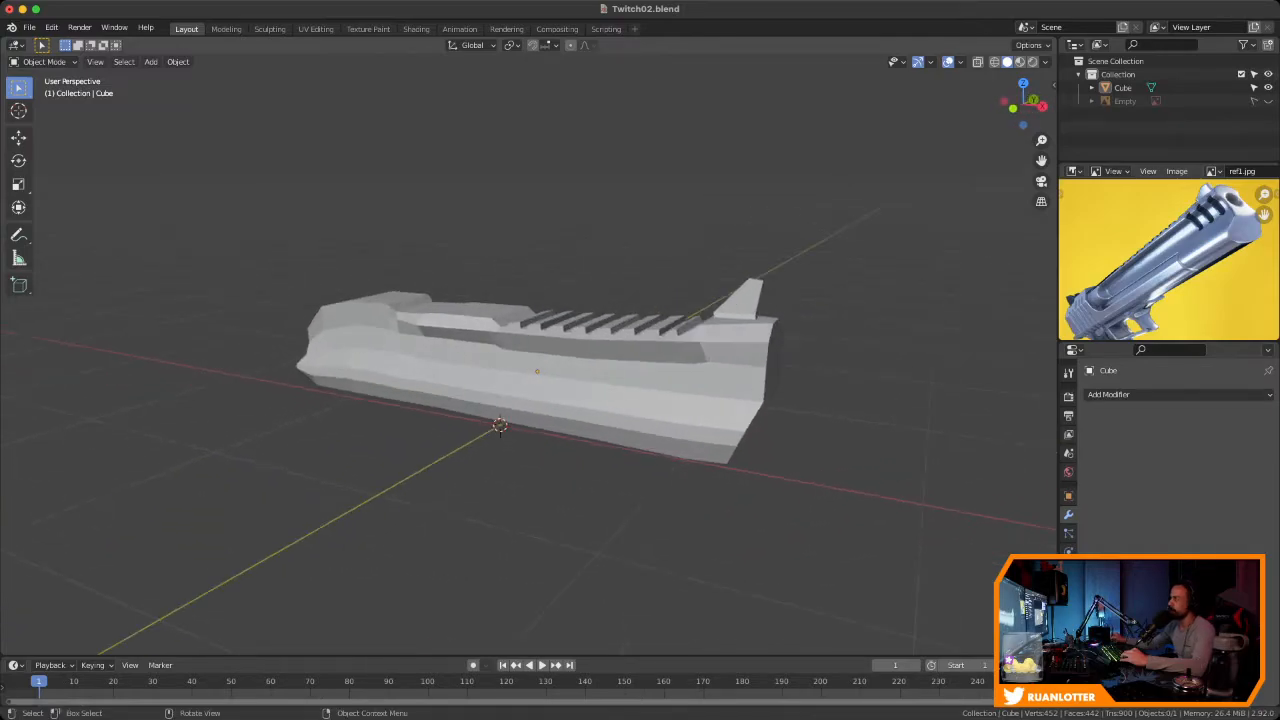
{"action": "middle_click_drag", "start_coordinate": [1162, 258], "coordinate": [1156, 265]}
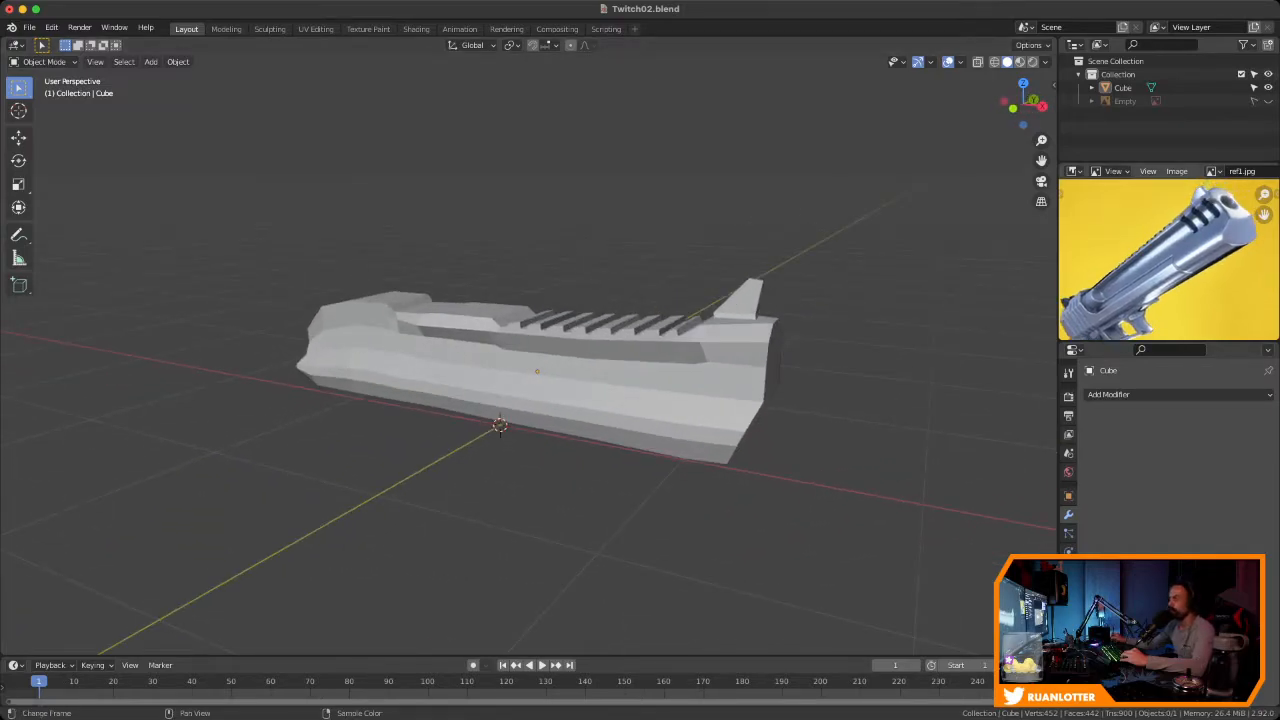
{"action": "middle_click_drag", "start_coordinate": [682, 402], "coordinate": [565, 396]}
{"action": "key", "text": "Tab"}
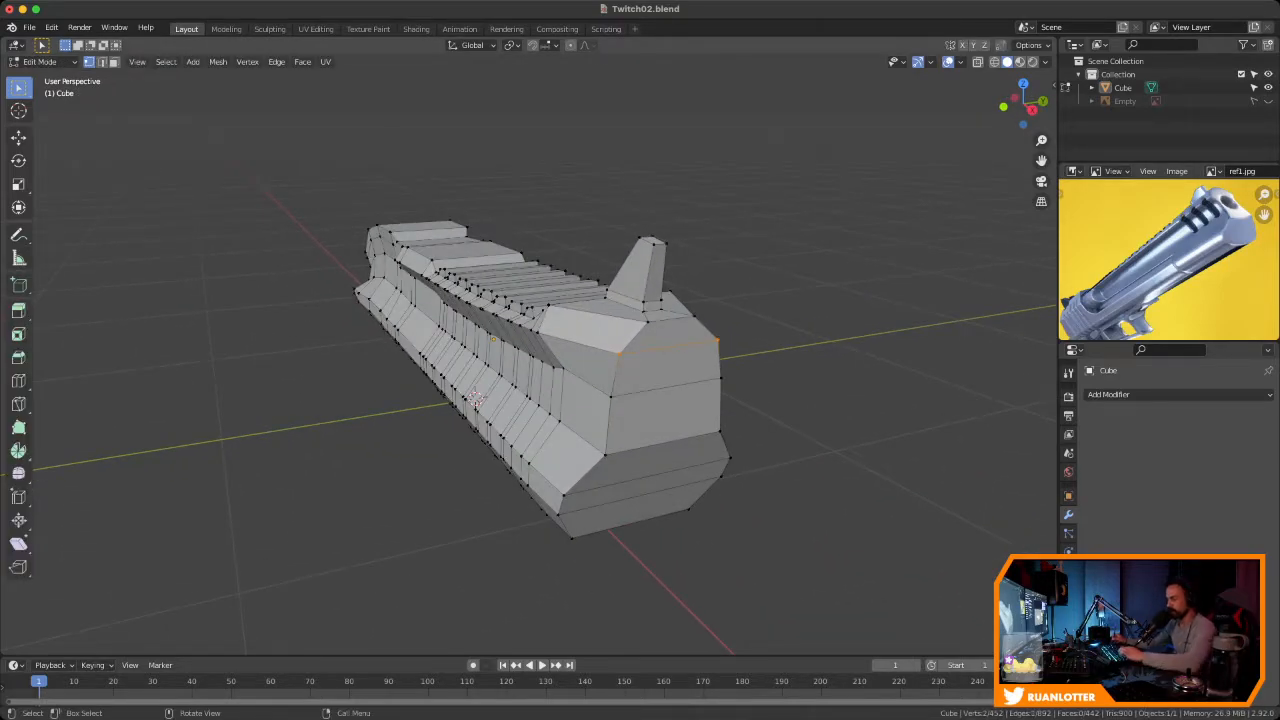
Scale the selected upper edge on the slide's muzzle face along Y by about 1.42
{"action": "key", "text": "s"}
{"action": "key", "text": "y"}
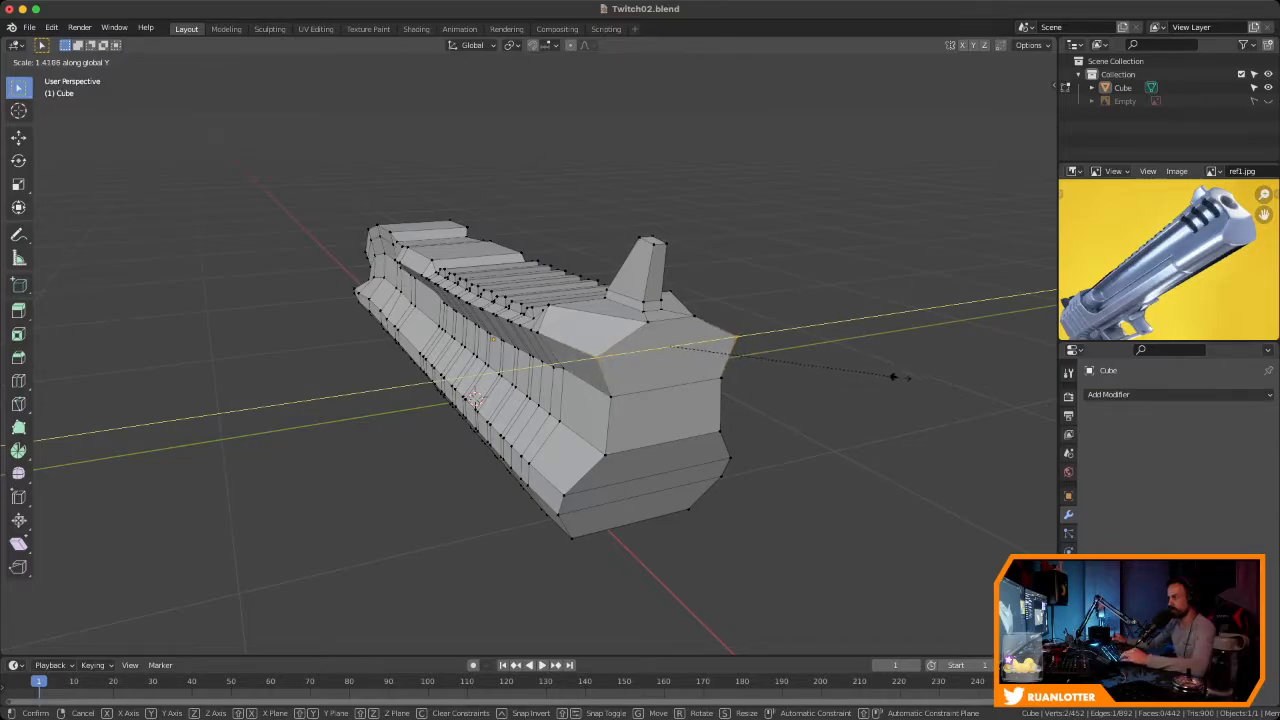
{"action": "left_click", "coordinate": [897, 378]}
{"action": "middle_click_drag", "start_coordinate": [897, 378], "coordinate": [858, 354]}
{"action": "scroll", "coordinate": [935, 342], "scroll_direction": "up", "scroll_amount": 3}
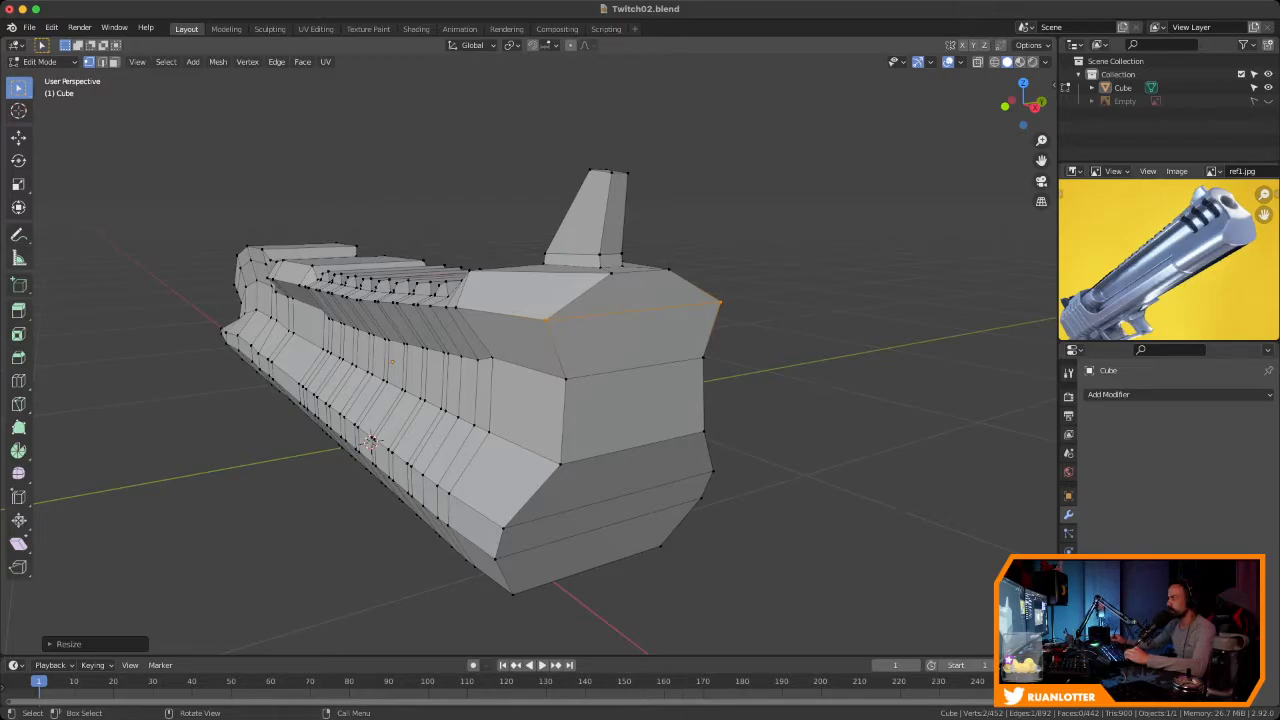
{"action": "middle_click_drag", "start_coordinate": [780, 370], "coordinate": [790, 340]}
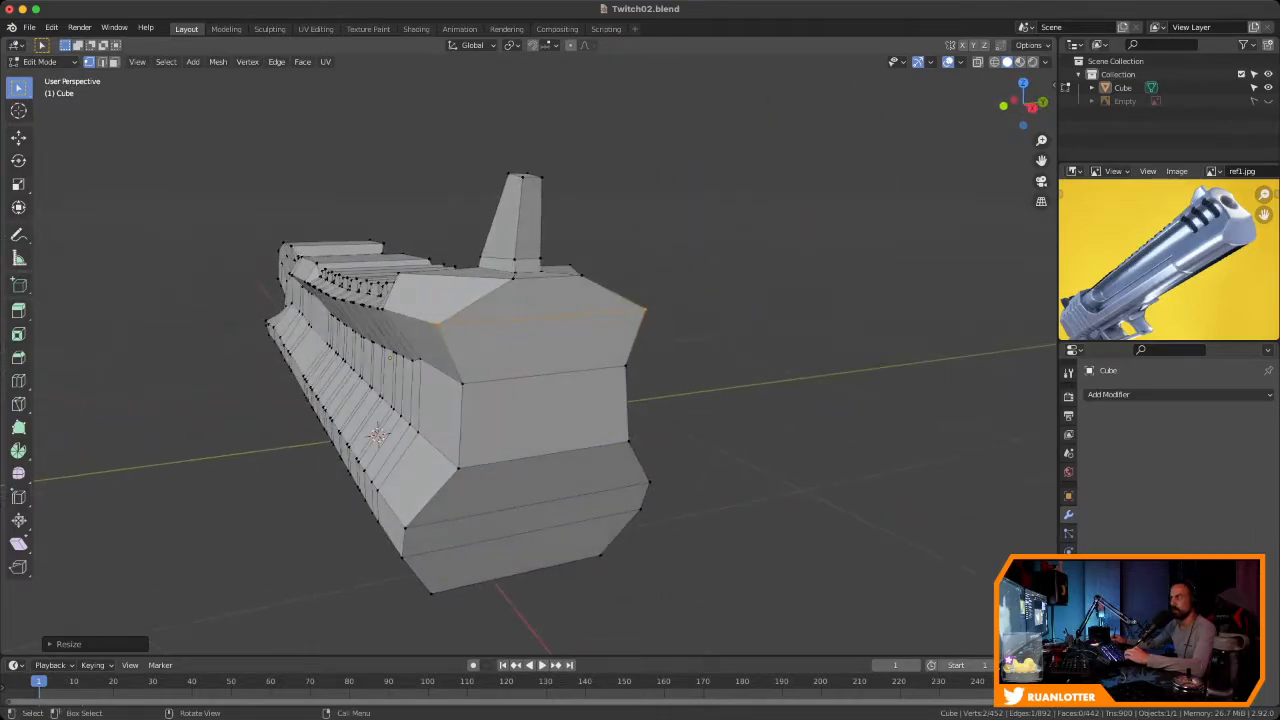
{"action": "middle_click_drag", "start_coordinate": [376, 434], "coordinate": [370, 443]}
Add a lengthwise loop cut just below the widened upper muzzle edge, slid about 0.35 toward that edge
{"action": "key", "text": "ctrl+r"}
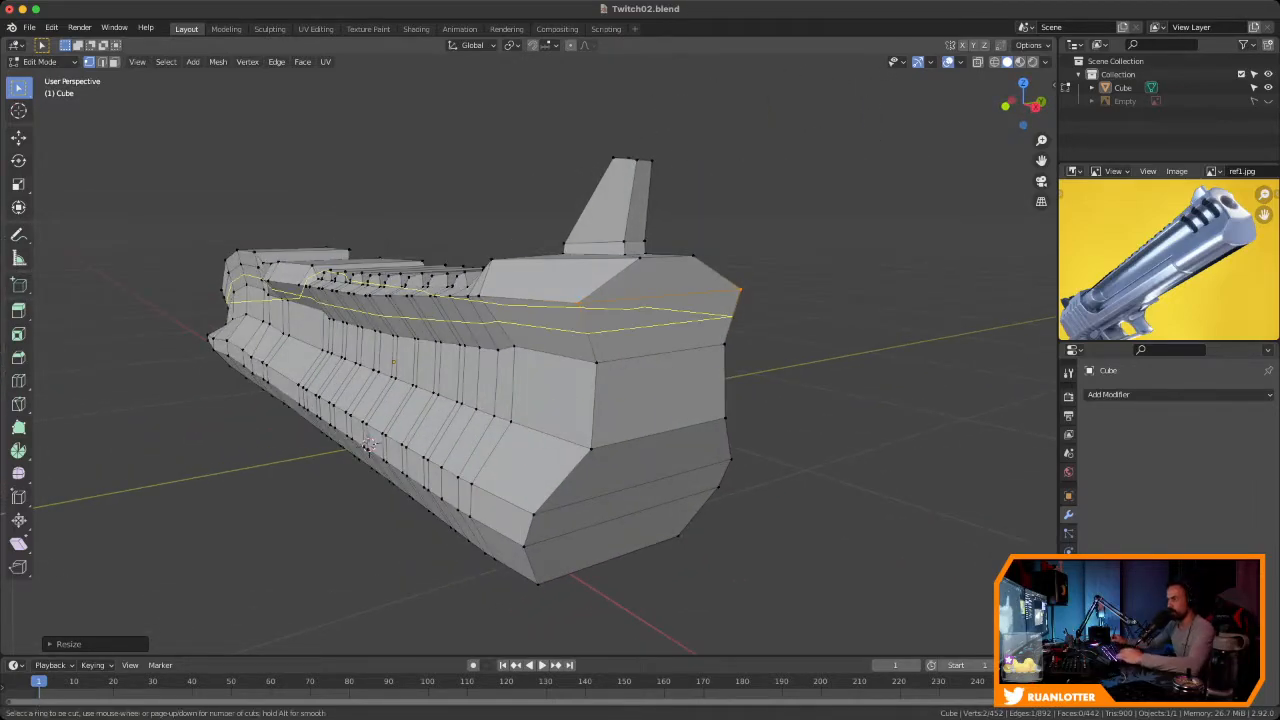
{"action": "left_click", "coordinate": [582, 330]}
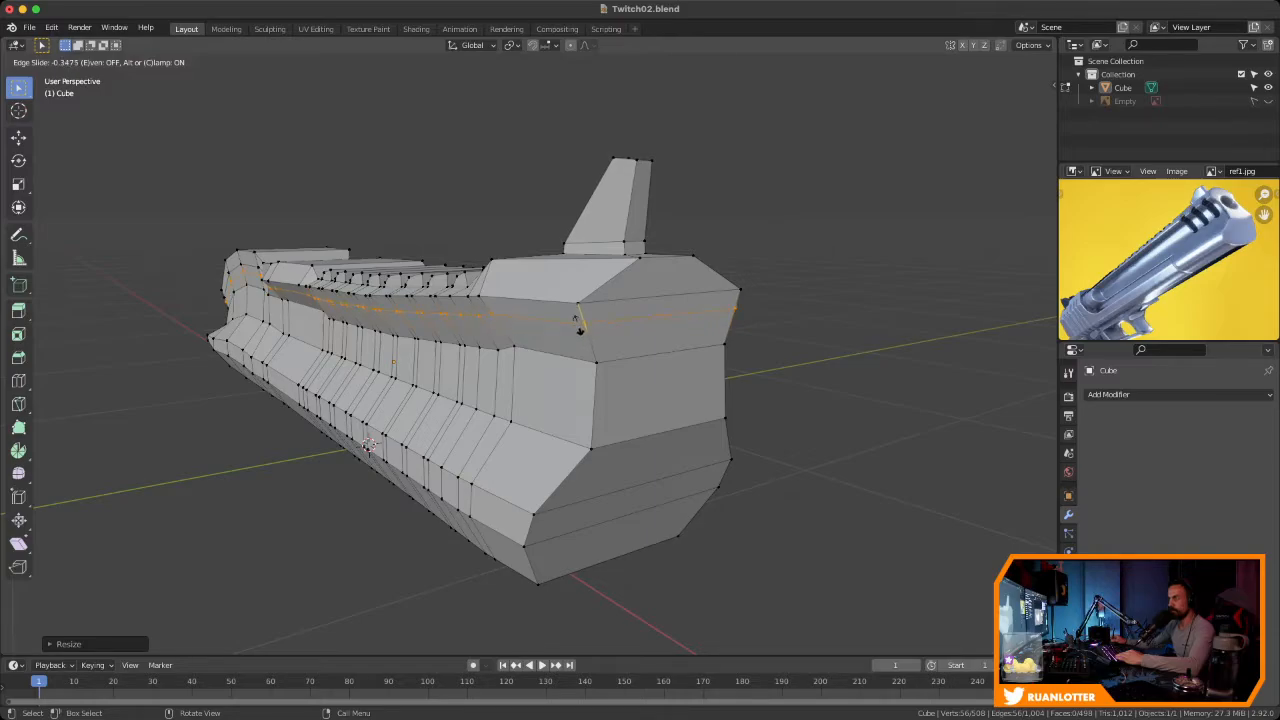
{"action": "left_click", "coordinate": [579, 322]}
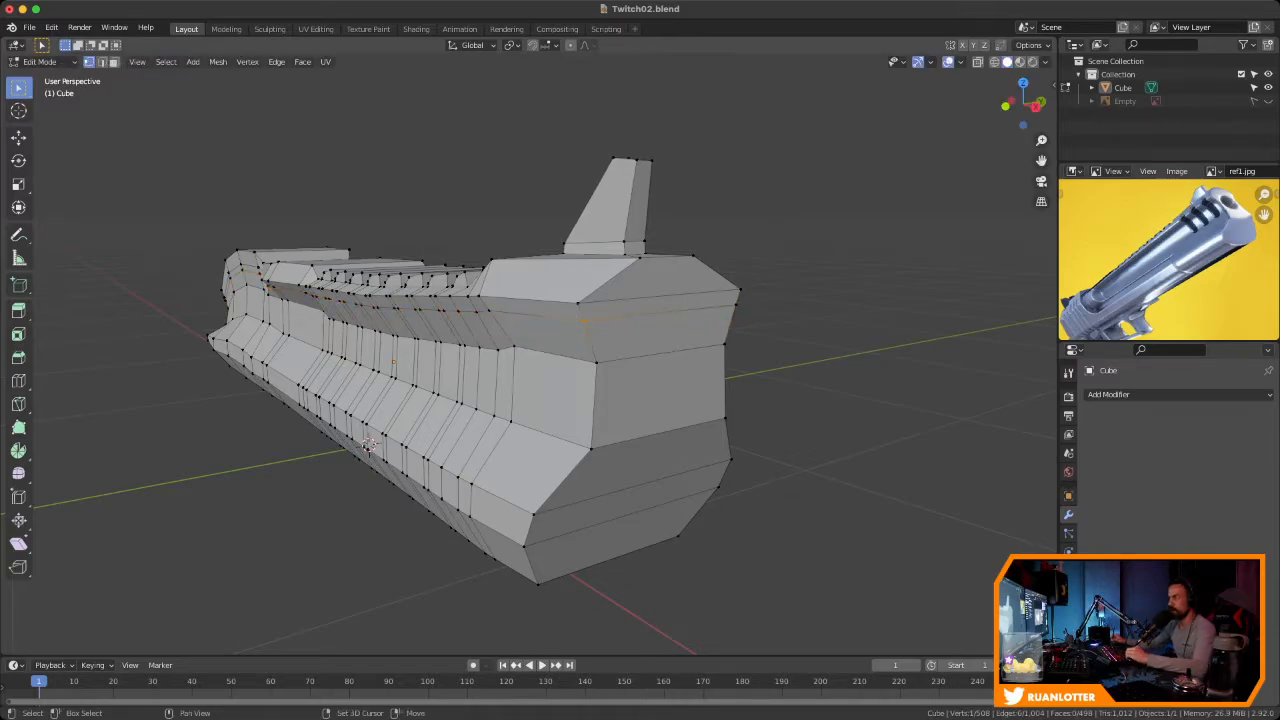
Scale the new loop's edge on the muzzle face by about 1.11 along Y and lower it about 0.013 m along Z
{"action": "key", "text": "s"}
{"action": "key", "text": "y"}
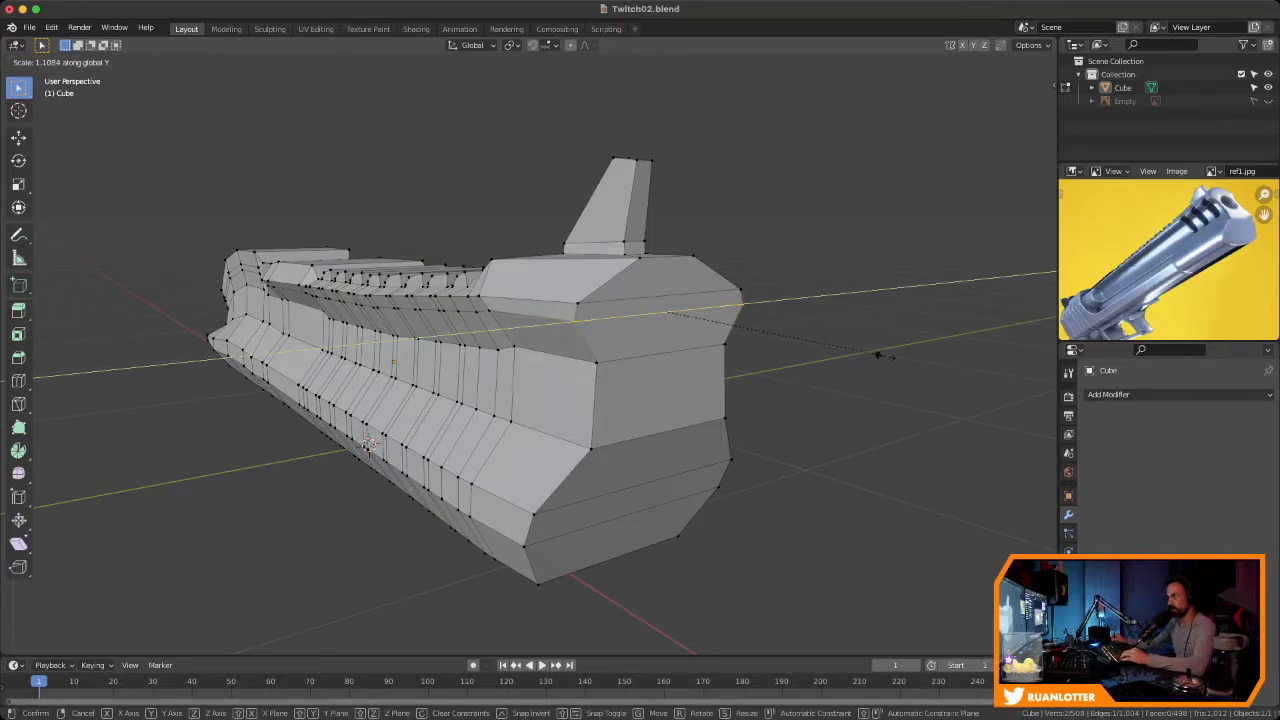
{"action": "left_click", "coordinate": [877, 355]}
{"action": "key", "text": "g"}
{"action": "key", "text": "z"}
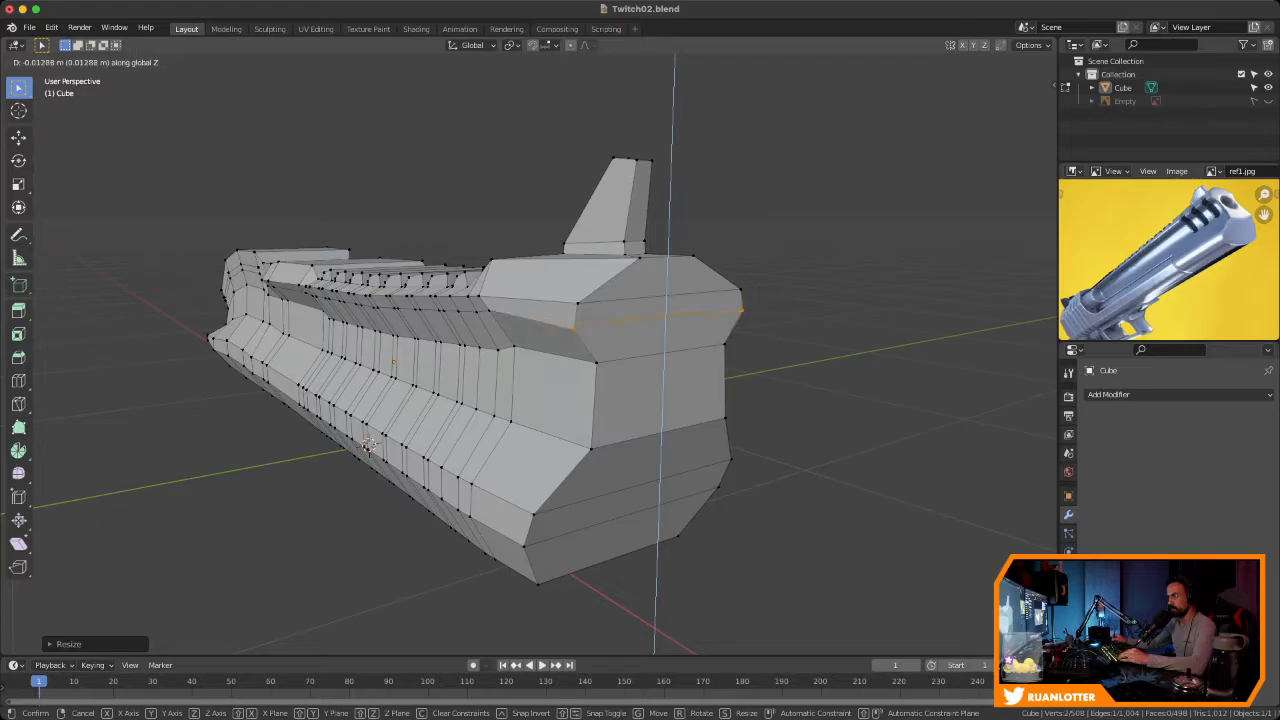
{"action": "key", "text": "Return"}
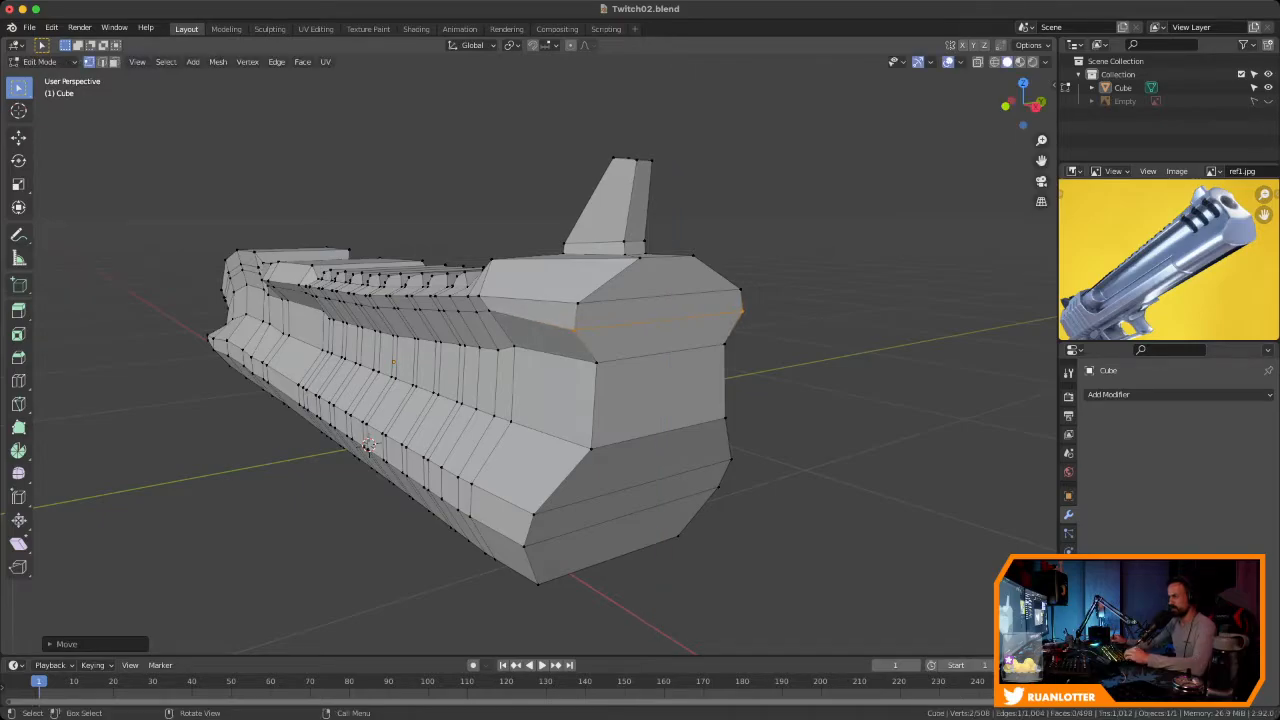
Lower the matching pair of side vertices behind the muzzle block by about 0.013 m along Z
{"action": "left_click", "coordinate": [573, 329]}
{"action": "middle_click_drag", "start_coordinate": [573, 329], "coordinate": [430, 300]}
{"action": "left_click", "coordinate": [304, 323], "text": "shift"}
{"action": "middle_click_drag", "start_coordinate": [304, 323], "coordinate": [440, 318]}
{"action": "scroll", "coordinate": [478, 322], "scroll_direction": "up", "scroll_amount": 2}
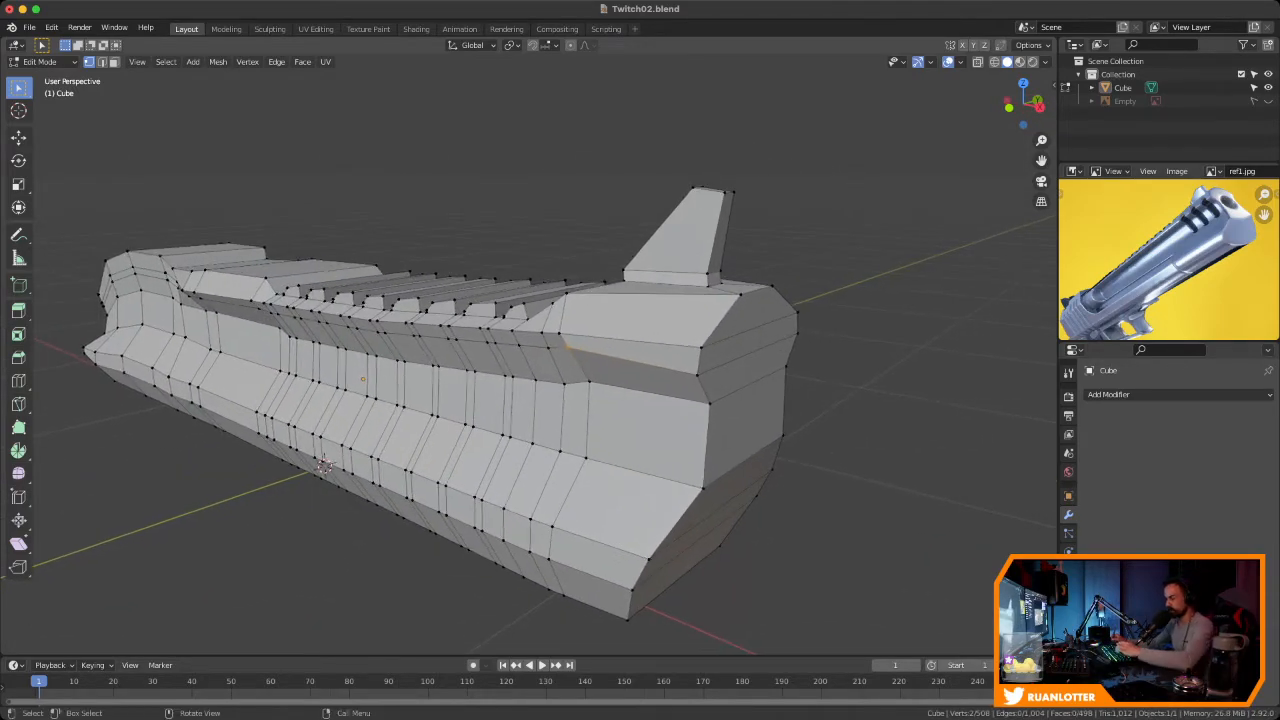
{"action": "key", "text": "g"}
{"action": "key", "text": "z"}
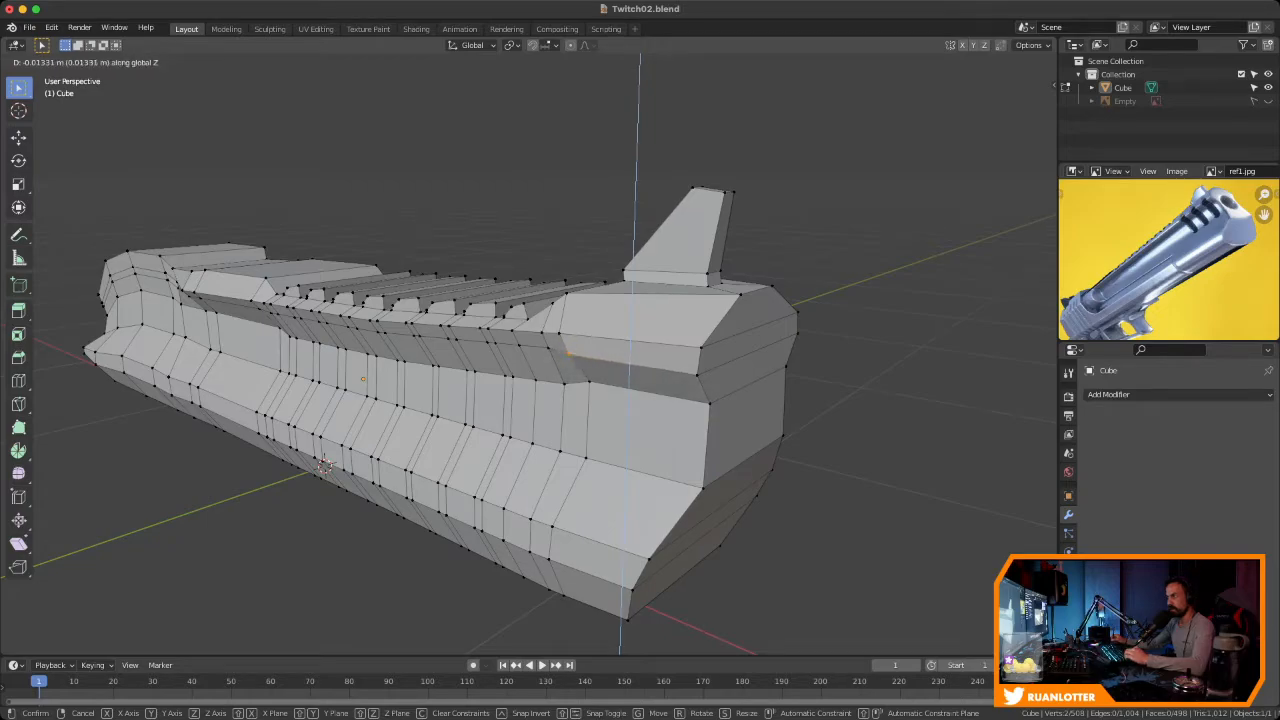
{"action": "key", "text": "Return"}
{"action": "scroll", "coordinate": [440, 380], "scroll_direction": "down", "scroll_amount": 2}
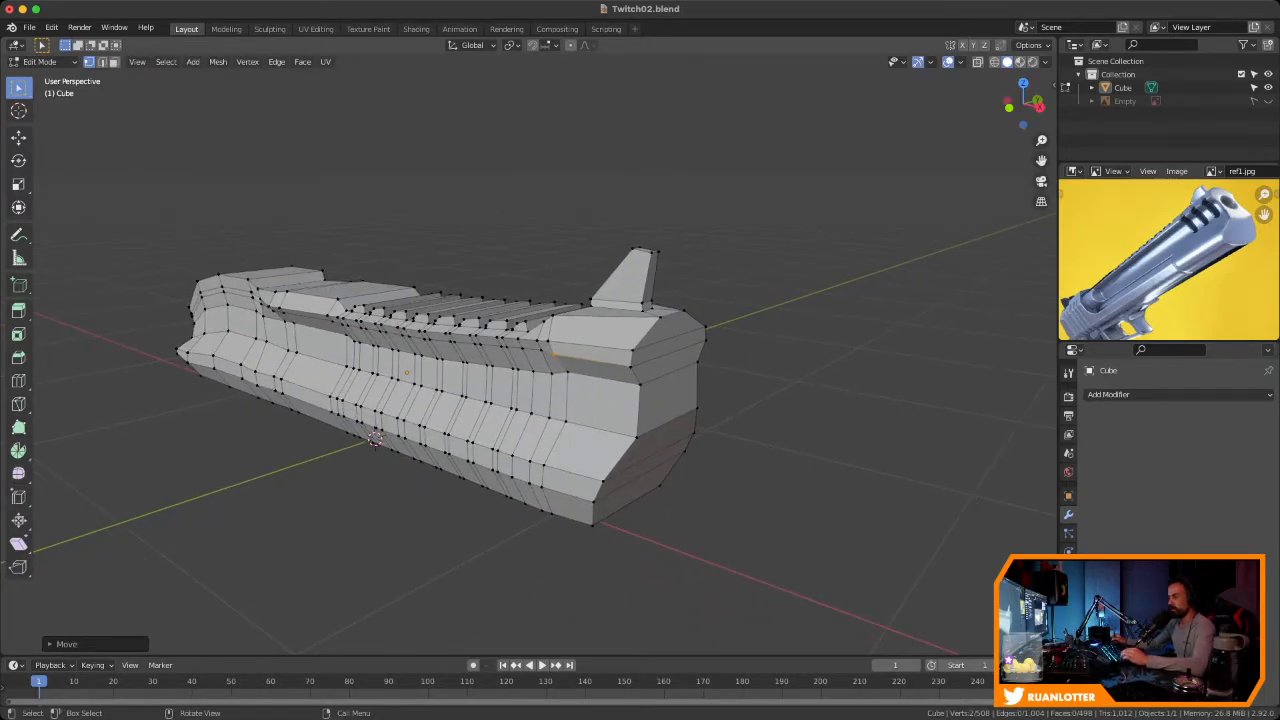
Save the file and switch the slide mesh to Object Mode
{"action": "key", "text": "ctrl+s"}
{"action": "key", "text": "Tab"}
{"action": "middle_click_drag", "start_coordinate": [440, 380], "coordinate": [500, 370]}
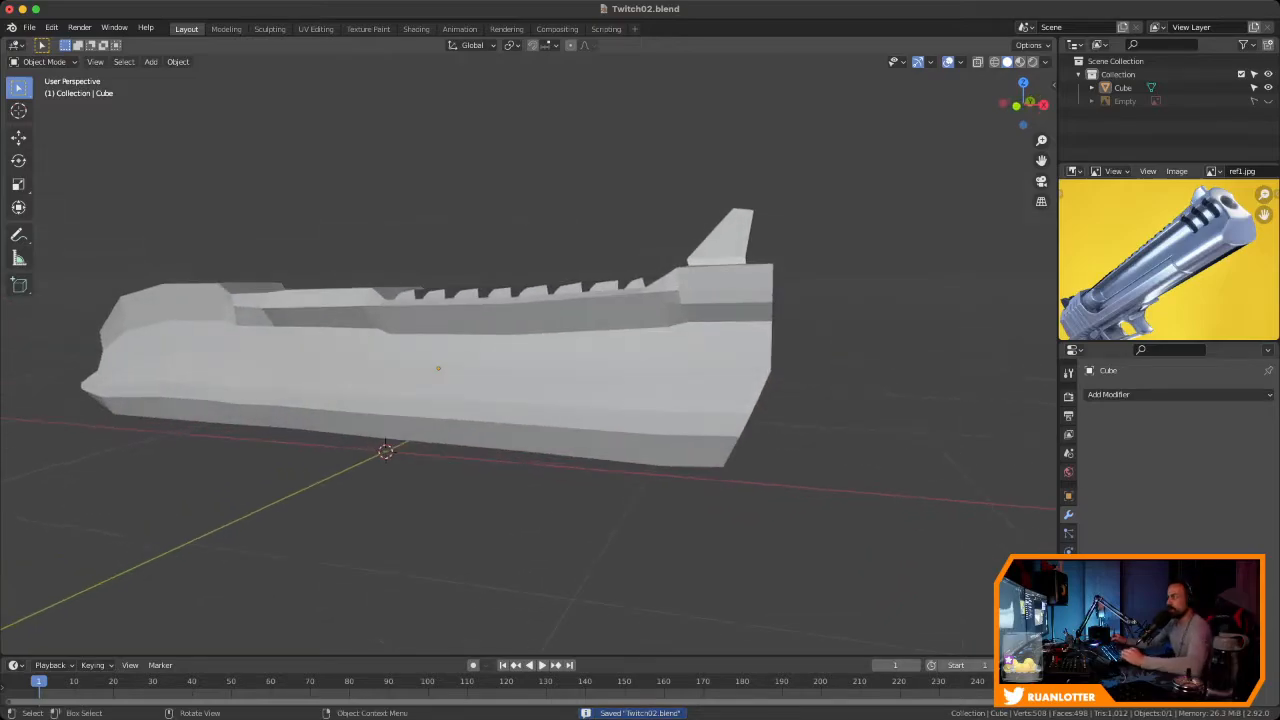
Compare the slide's muzzle shape and mesh from several angles with the muzzle in the reference picture
{"action": "scroll", "coordinate": [1200, 230], "scroll_direction": "up", "scroll_amount": 4}
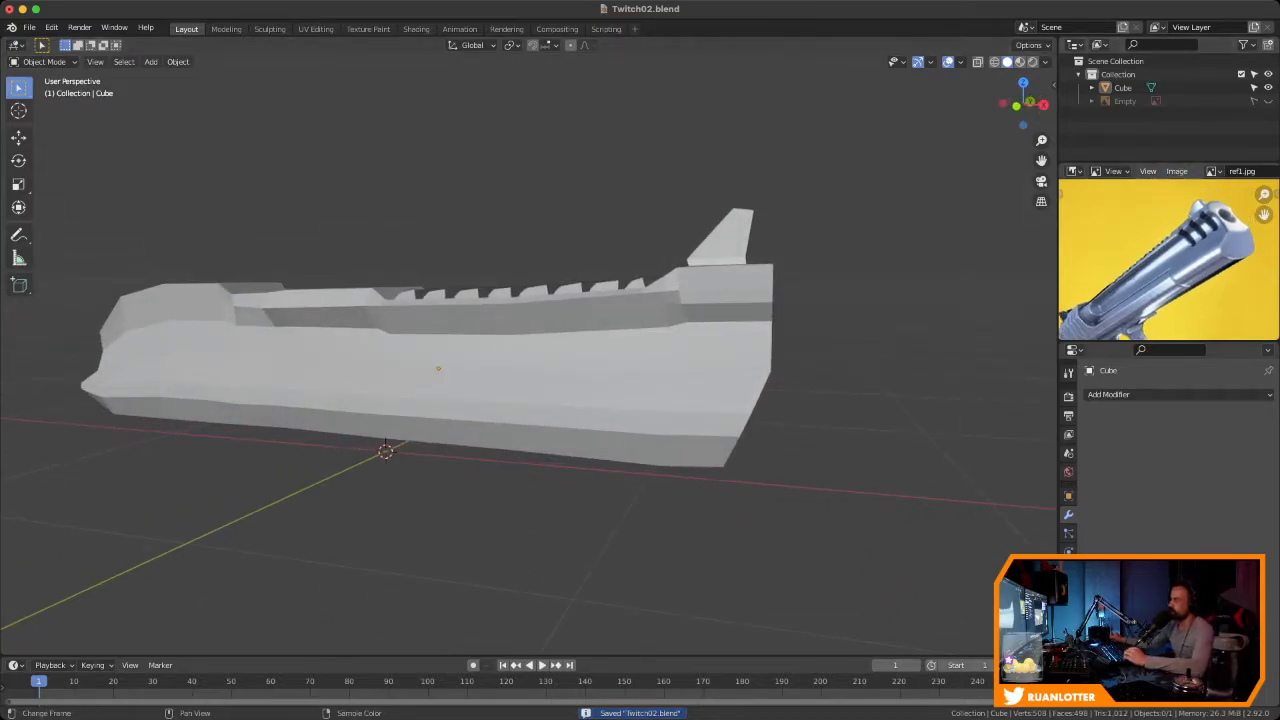
{"action": "scroll", "coordinate": [1168, 259], "scroll_direction": "up", "scroll_amount": 5}
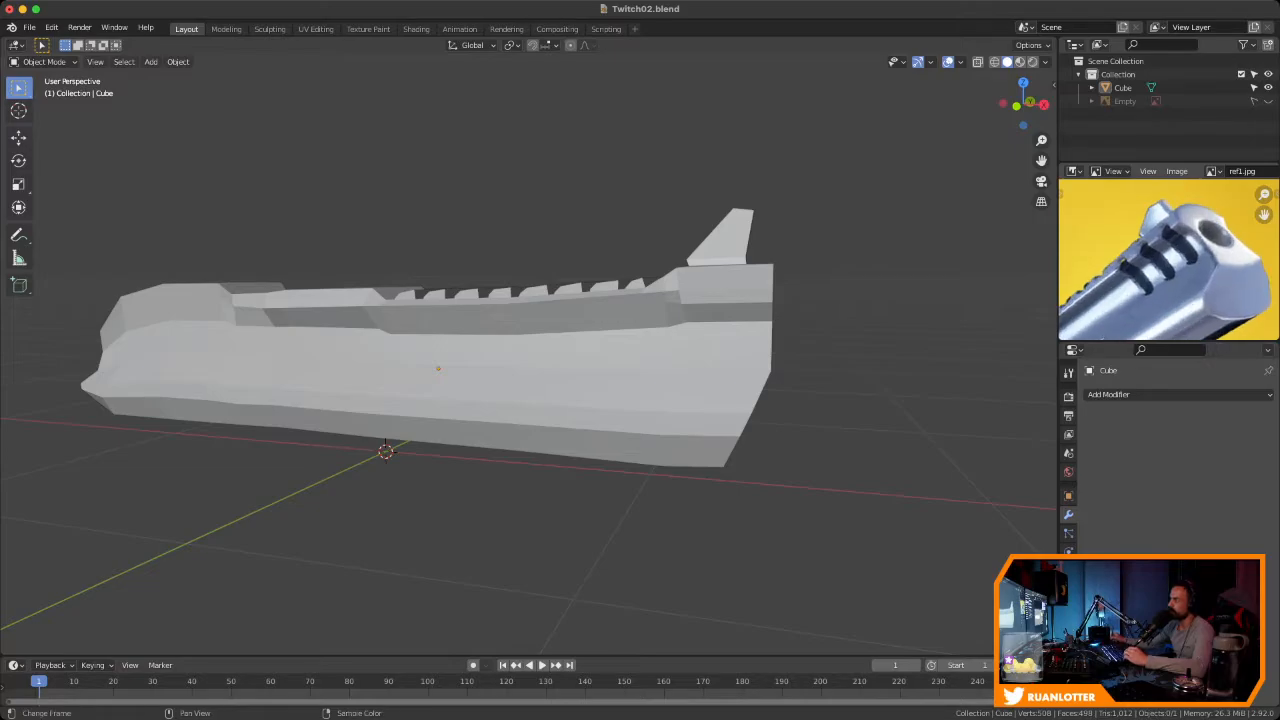
{"action": "scroll", "coordinate": [1168, 259], "scroll_direction": "down", "scroll_amount": 2}
{"action": "mouse_move", "coordinate": [620, 370]}
{"action": "middle_mouse_down"}
{"action": "mouse_move", "coordinate": [545, 378]}
{"action": "mouse_move", "coordinate": [612, 366]}
{"action": "middle_mouse_up"}
{"action": "scroll", "coordinate": [612, 366], "scroll_direction": "up", "scroll_amount": 1}
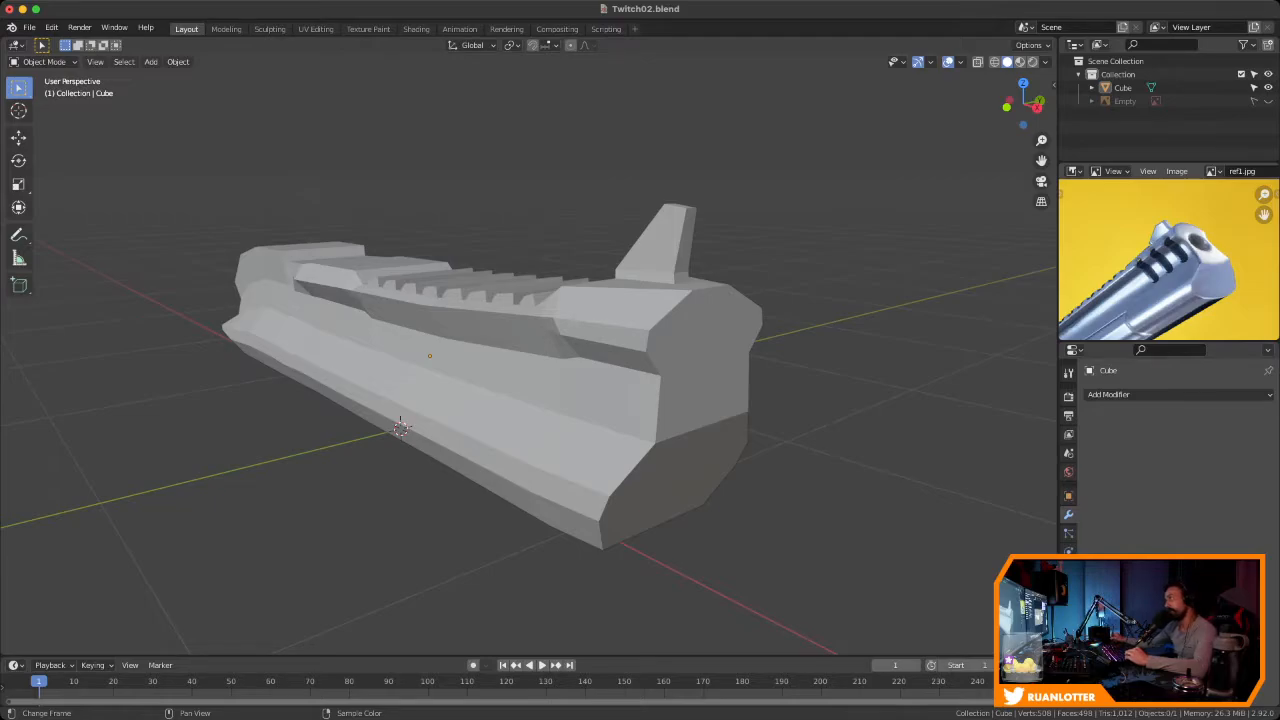
{"action": "scroll", "coordinate": [640, 350], "scroll_direction": "down", "scroll_amount": 1}
{"action": "middle_click_drag", "start_coordinate": [640, 350], "coordinate": [284, 375]}
{"action": "scroll", "coordinate": [528, 350], "scroll_direction": "up", "scroll_amount": 1}
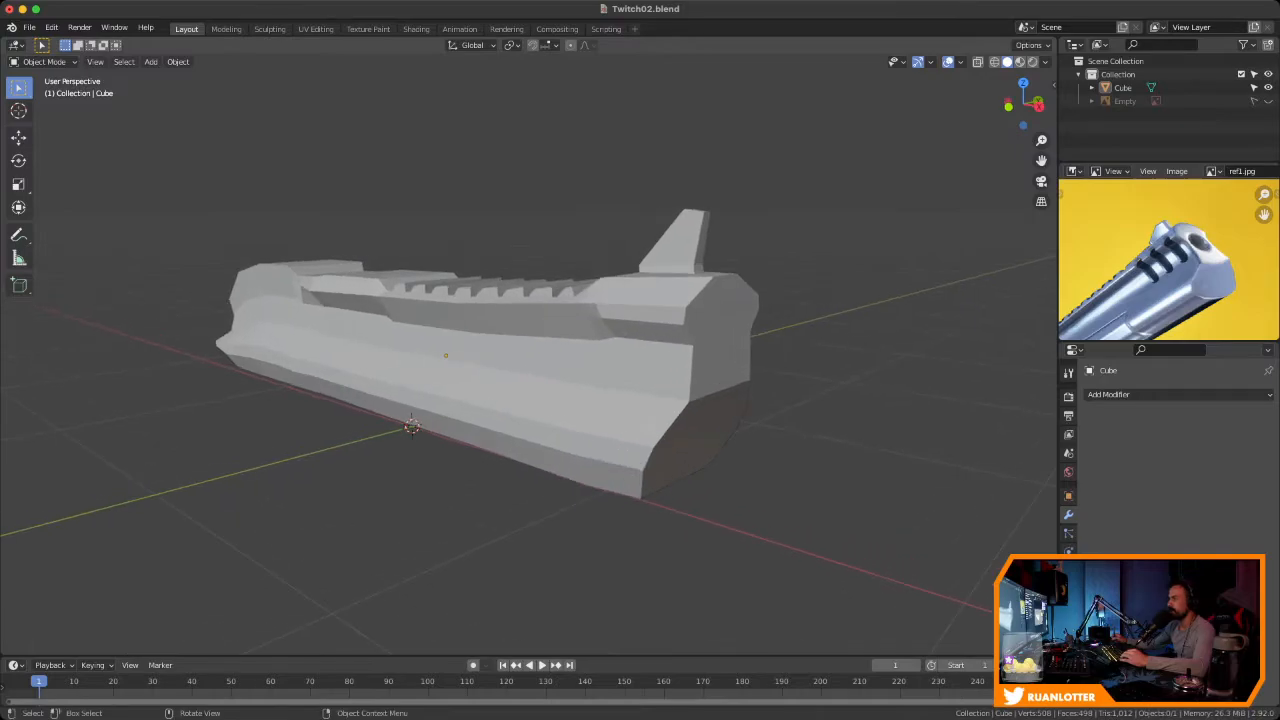
{"action": "key", "text": "Tab"}
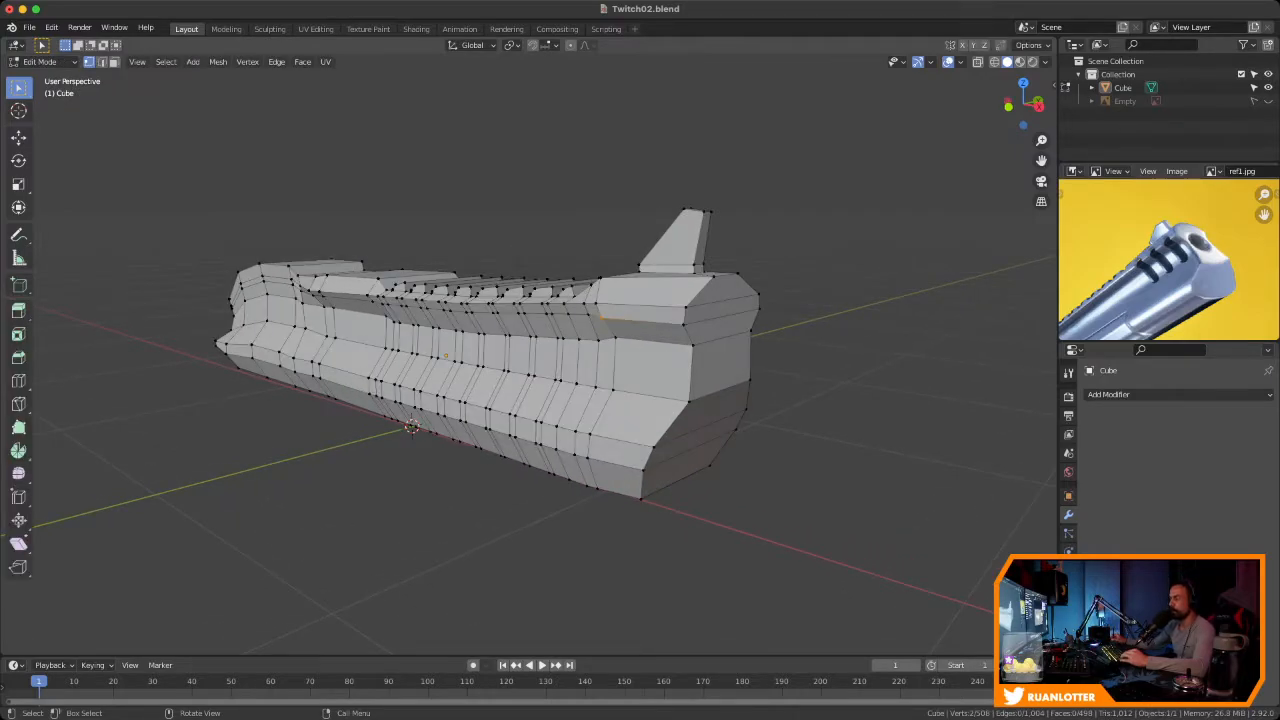
{"action": "mouse_move", "coordinate": [540, 360]}
{"action": "middle_mouse_down"}
{"action": "mouse_move", "coordinate": [612, 300]}
{"action": "mouse_move", "coordinate": [590, 350]}
{"action": "mouse_move", "coordinate": [563, 358]}
{"action": "middle_mouse_up"}
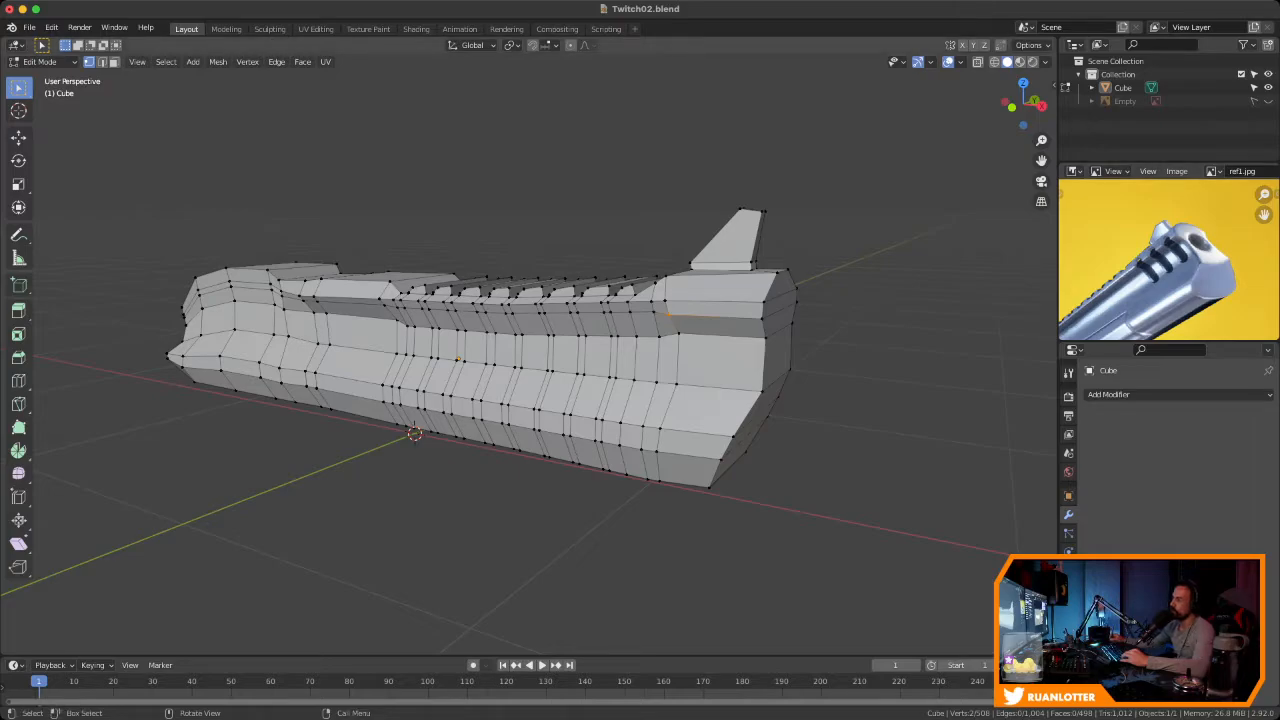
{"action": "middle_click_drag", "start_coordinate": [640, 345], "coordinate": [671, 360]}
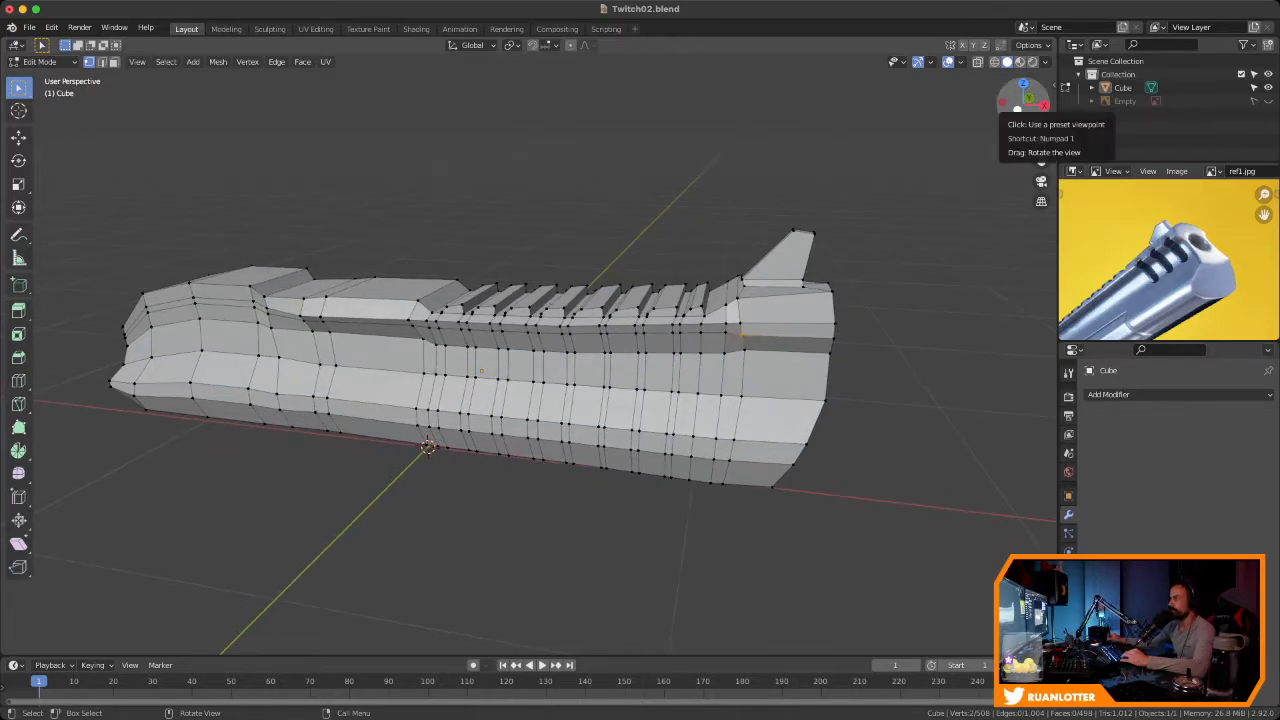
Show the gun reference image in front view and hide the slide mesh to examine the remaining parts
{"action": "left_click", "coordinate": [1017, 110]}
{"action": "key", "text": "Tab"}
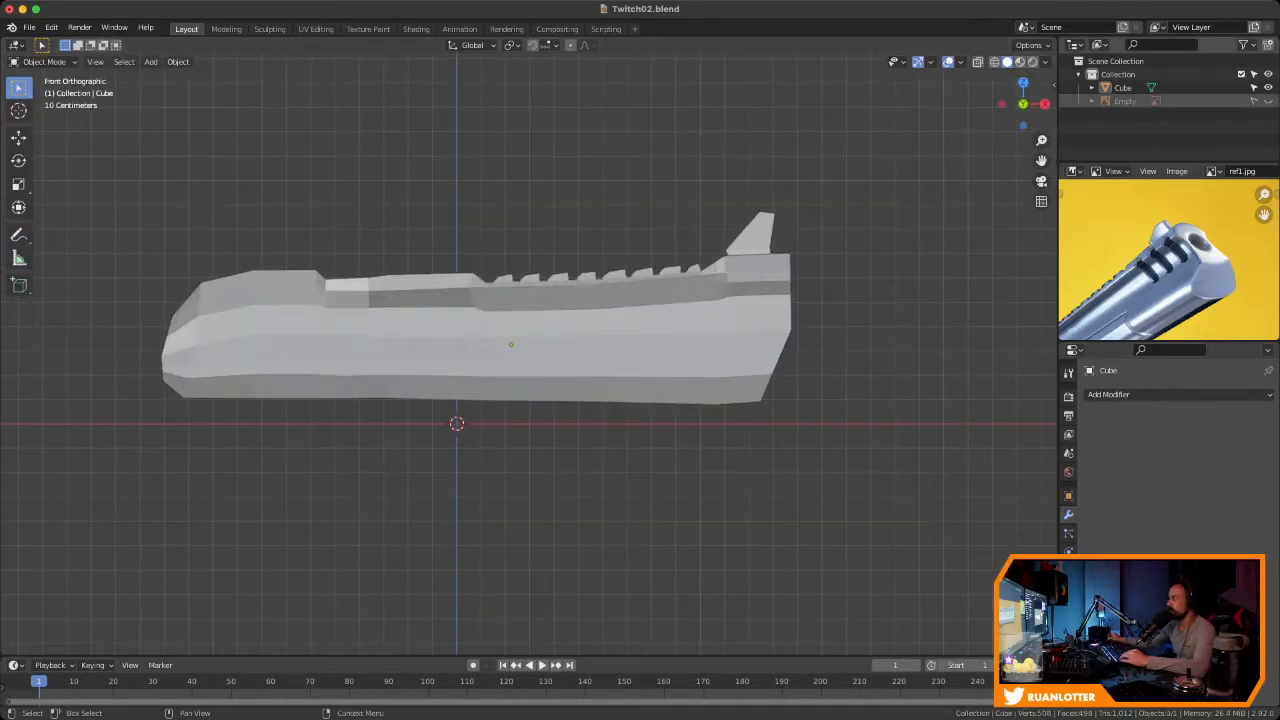
{"action": "left_click", "coordinate": [1268, 101]}
{"action": "scroll", "coordinate": [762, 255], "scroll_direction": "up", "scroll_amount": 6}
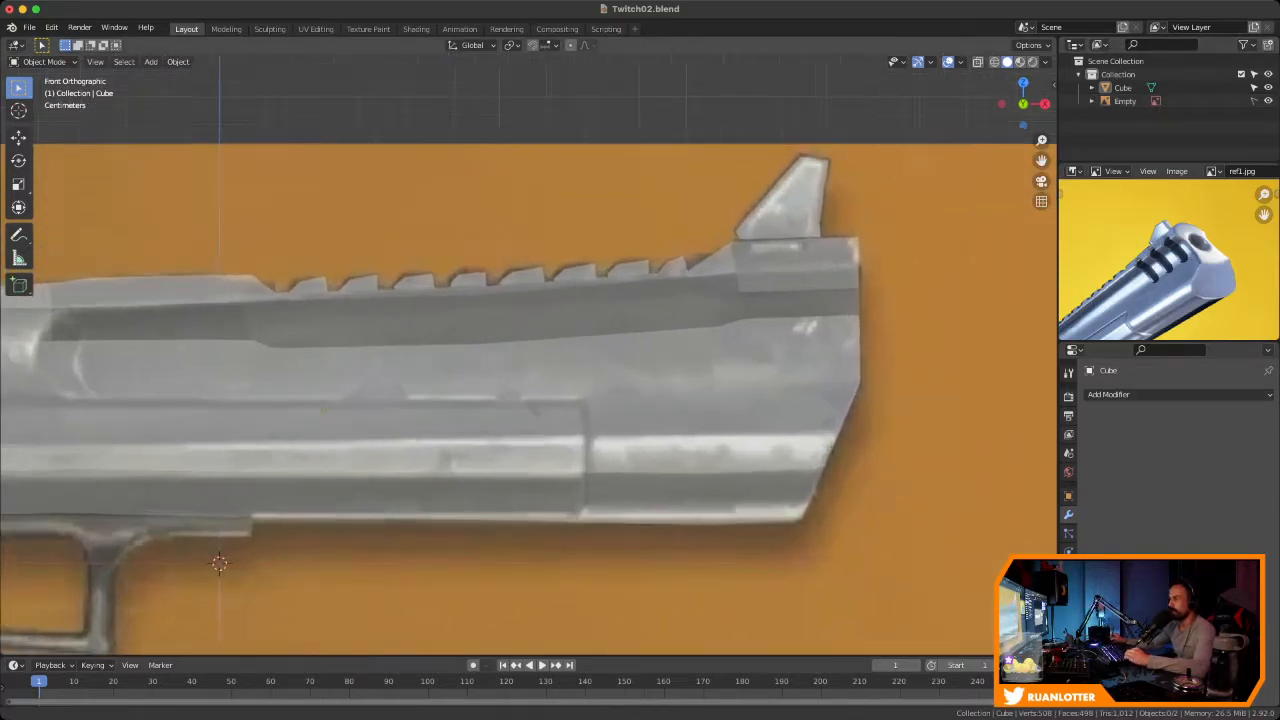
{"action": "scroll", "coordinate": [503, 358], "scroll_direction": "down", "scroll_amount": 5}
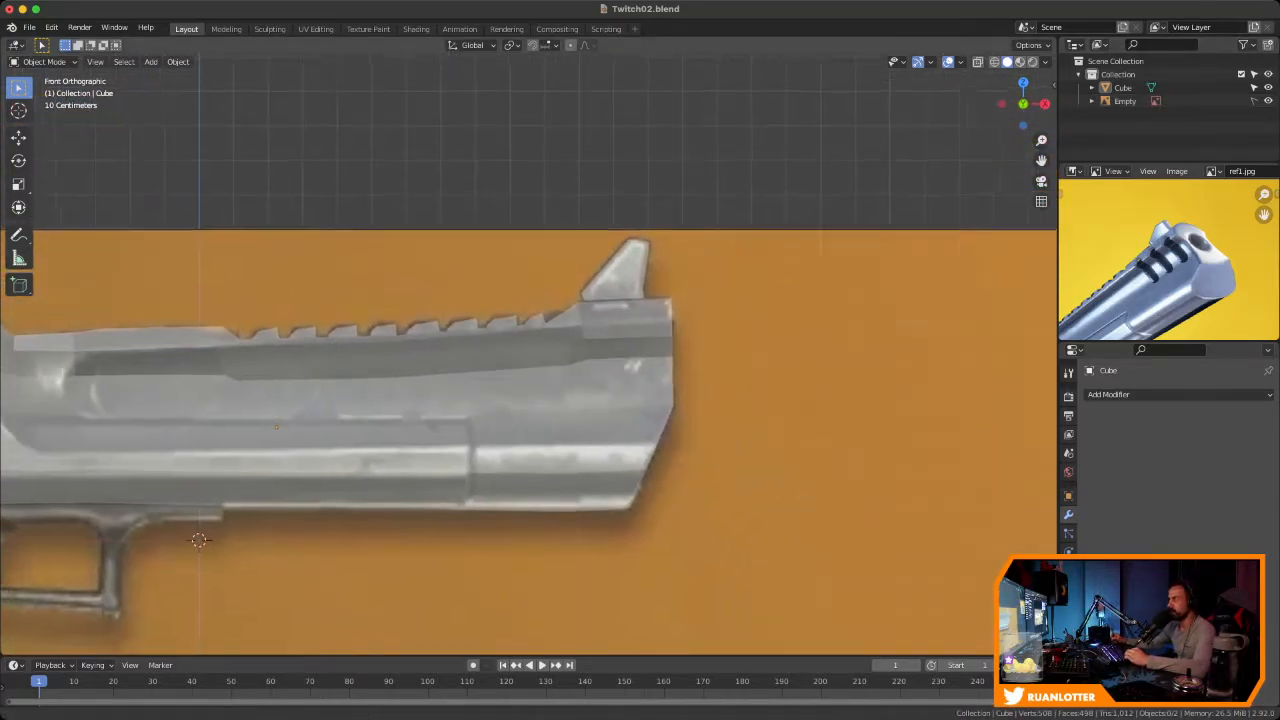
{"action": "key", "text": "h"}
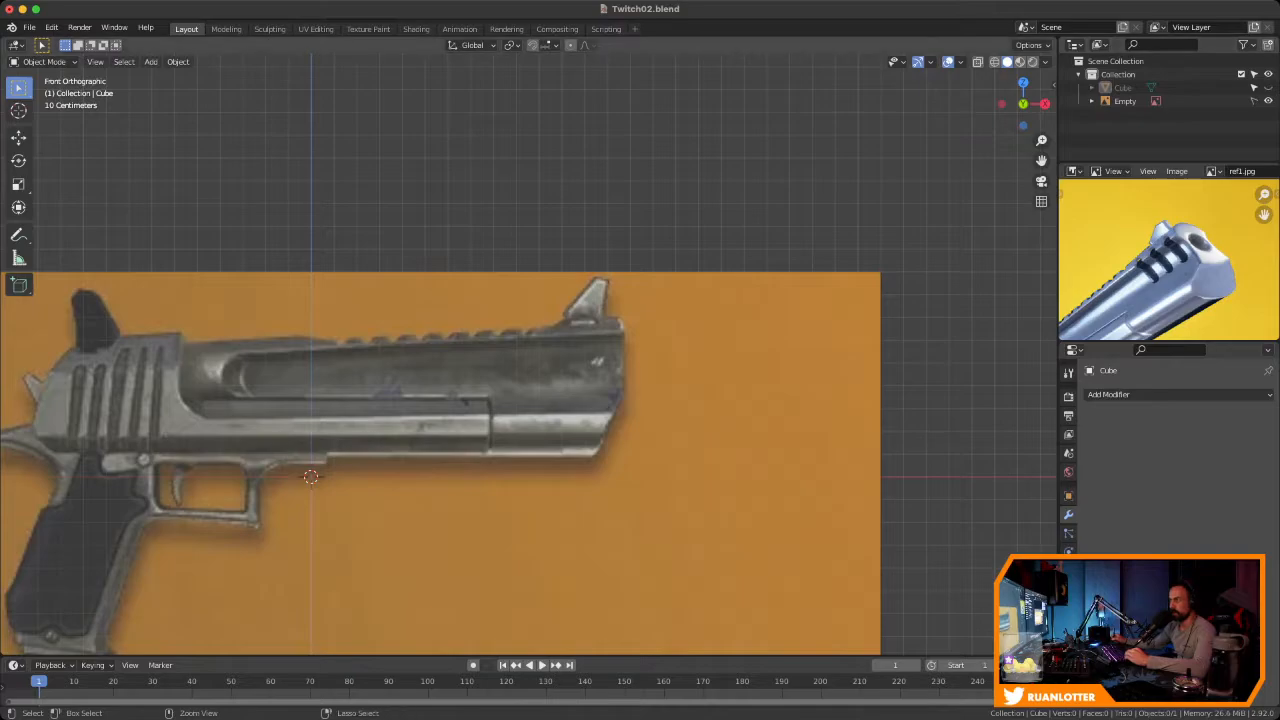
{"action": "scroll", "coordinate": [317, 518], "scroll_direction": "up", "scroll_amount": 2}
{"action": "scroll", "coordinate": [528, 355], "scroll_direction": "down", "scroll_amount": 2}
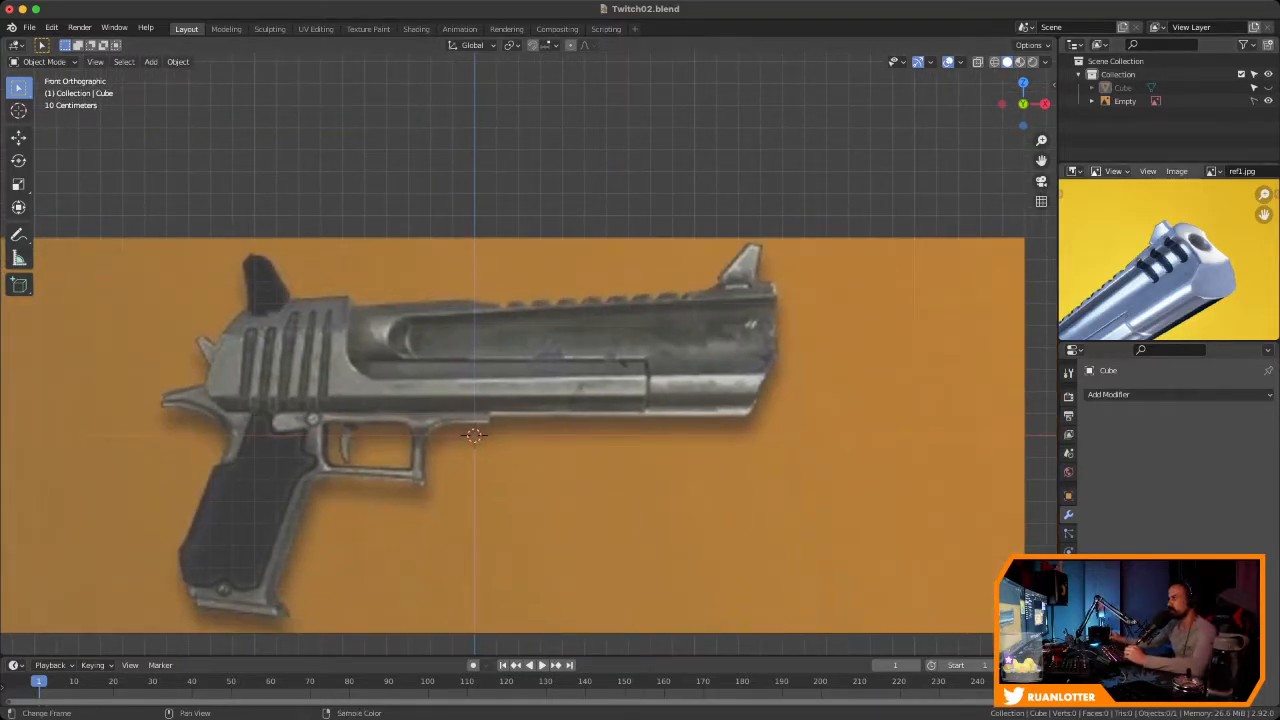
{"action": "middle_click_drag", "start_coordinate": [1160, 275], "coordinate": [1176, 239]}
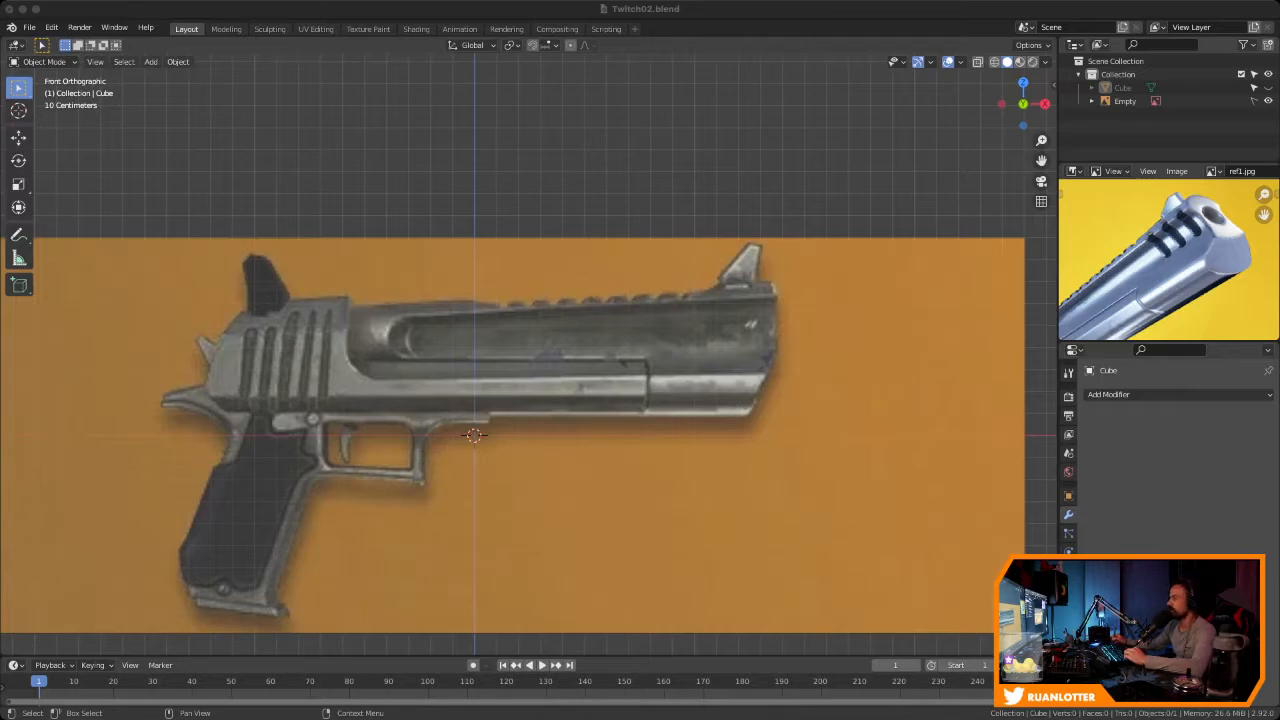
Unhide the slide mesh and save the file
{"action": "middle_click_drag", "start_coordinate": [528, 354], "coordinate": [513, 378], "text": "ctrl"}
{"action": "left_click", "coordinate": [1268, 88]}
{"action": "key", "text": "ctrl+s"}
Add a cylinder mesh and scale it down uniformly to about 0.12
{"action": "middle_click_drag", "start_coordinate": [513, 378], "coordinate": [420, 442], "text": "ctrl"}
{"action": "key", "text": "shift+a"}
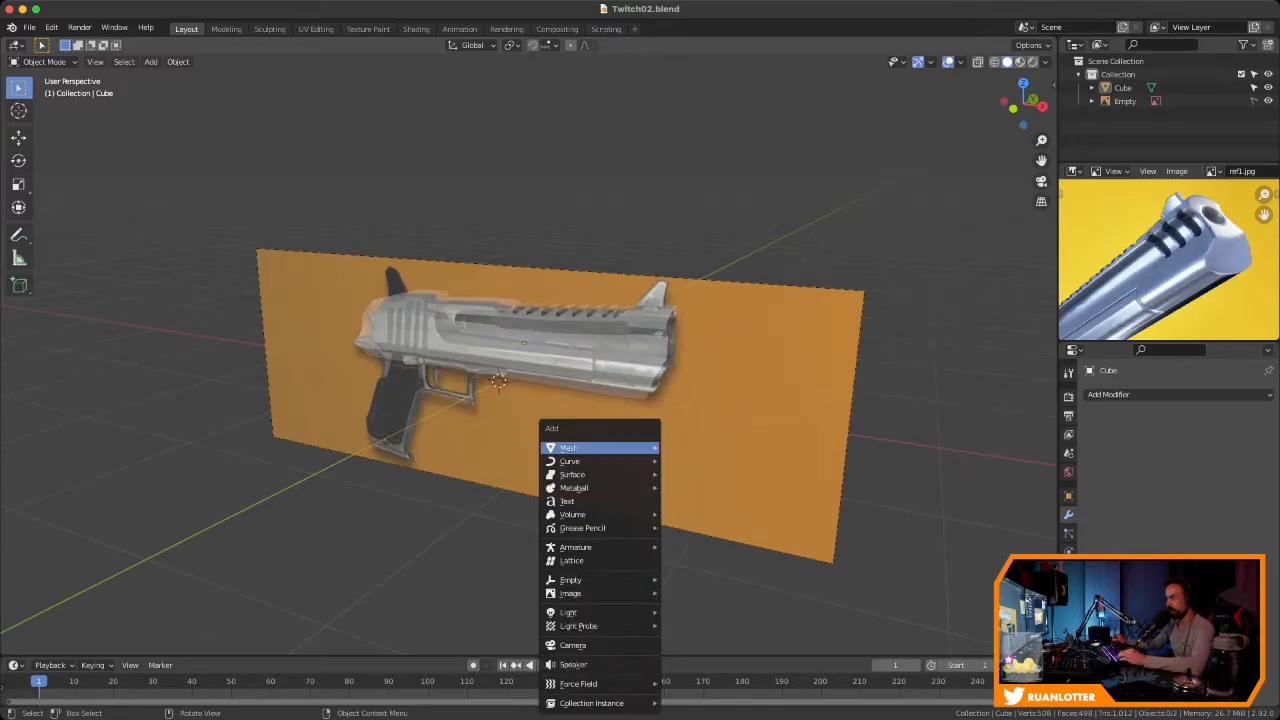
{"action": "mouse_move", "coordinate": [571, 443]}
{"action": "left_click", "coordinate": [700, 512]}
{"action": "scroll", "coordinate": [871, 329], "scroll_direction": "up", "scroll_amount": 1}
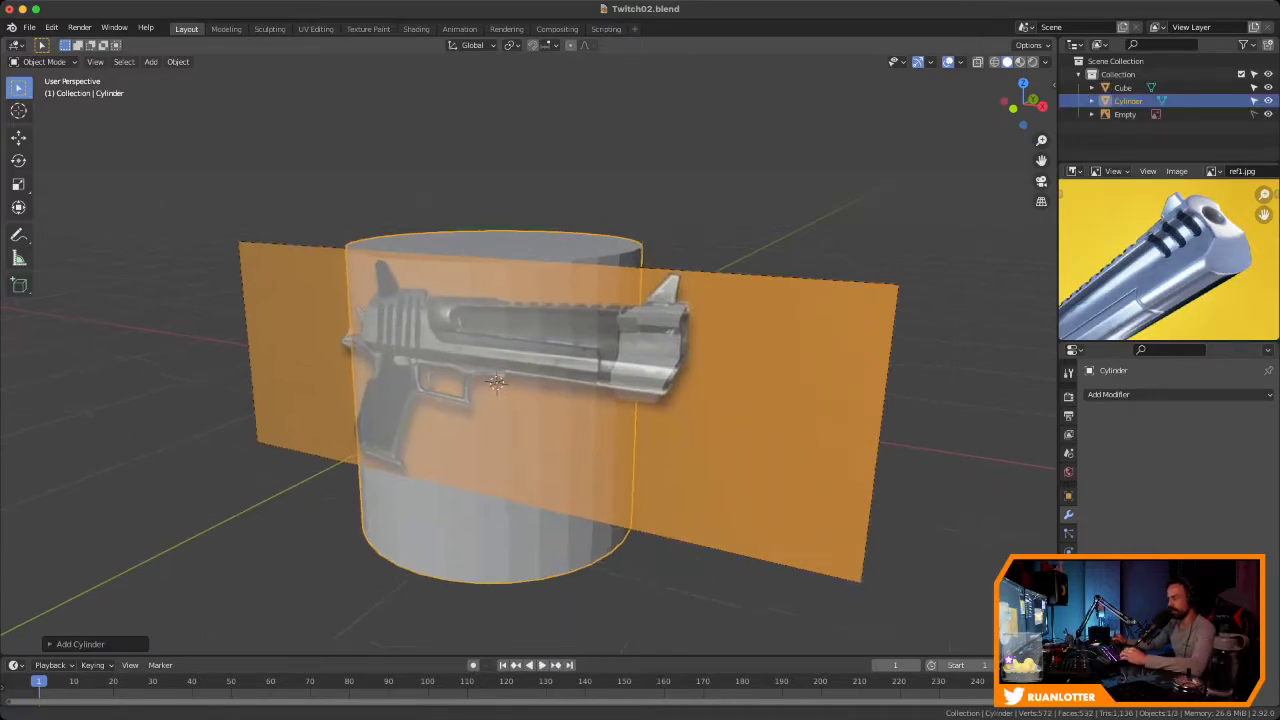
{"action": "key", "text": "s"}
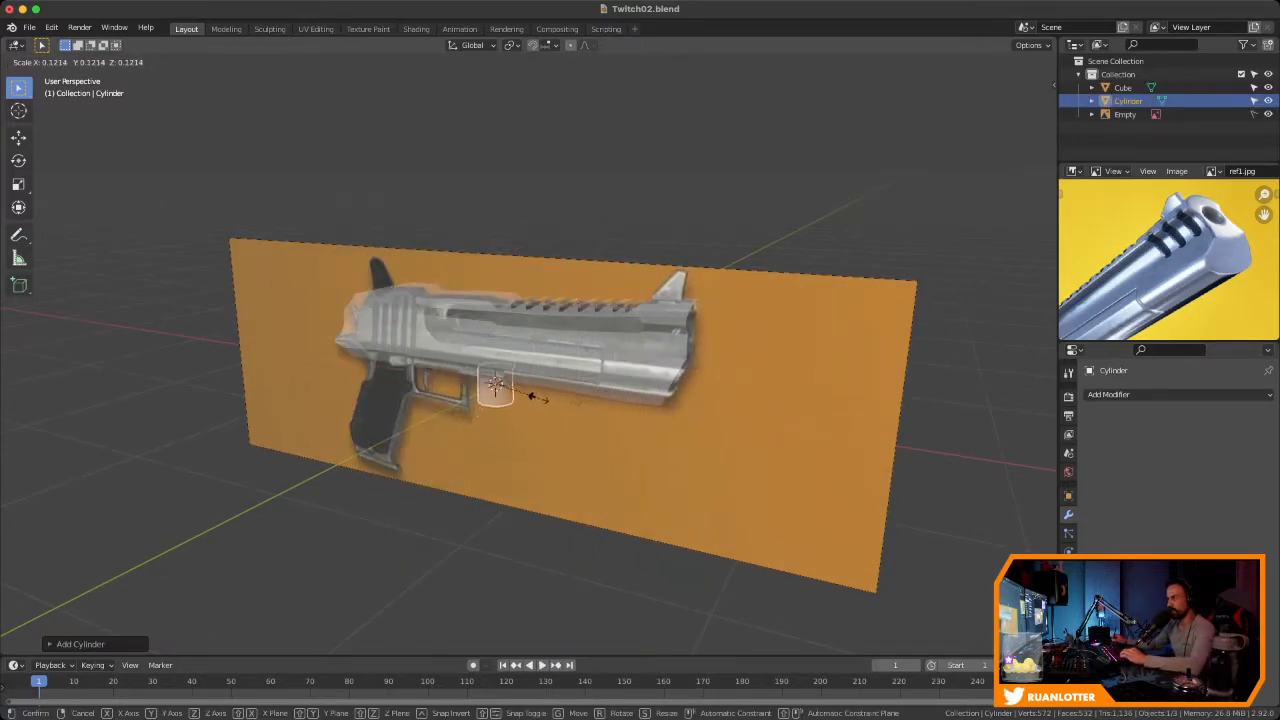
{"action": "left_click", "coordinate": [528, 395]}
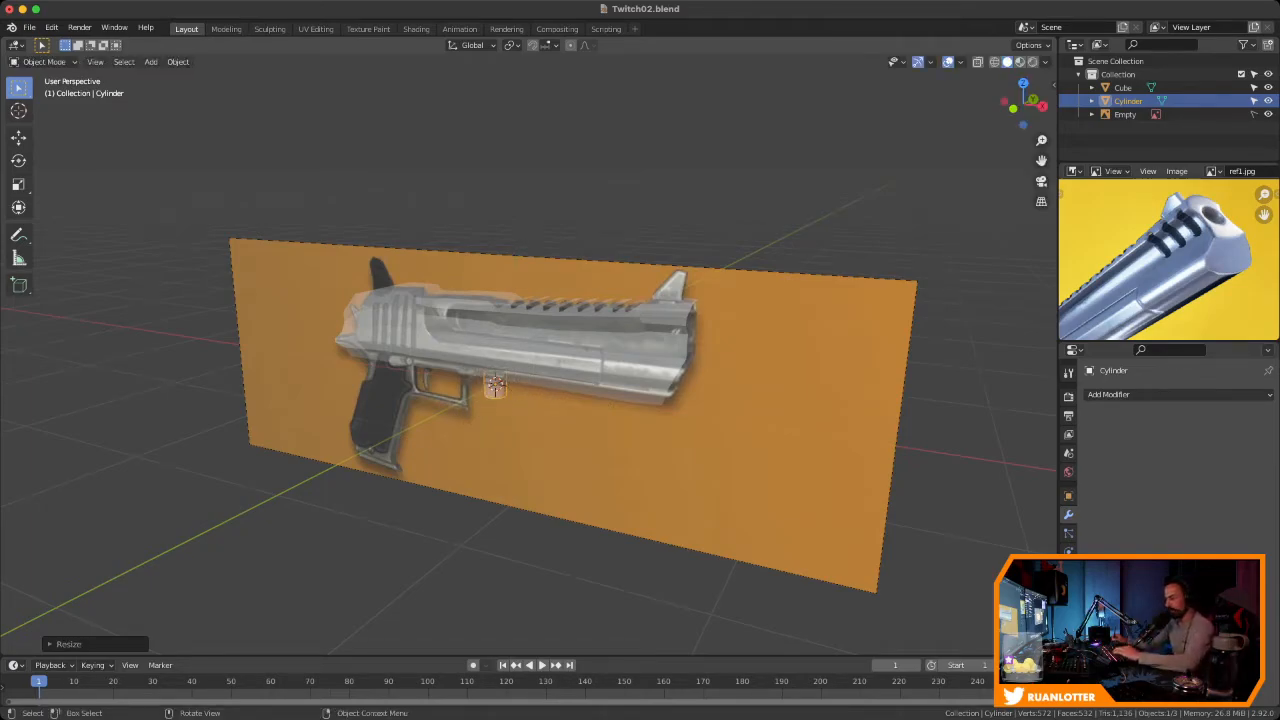
Move the small cylinder along the Y axis to stand clear in front of the gun, and hide the reference image
{"action": "key", "text": "g"}
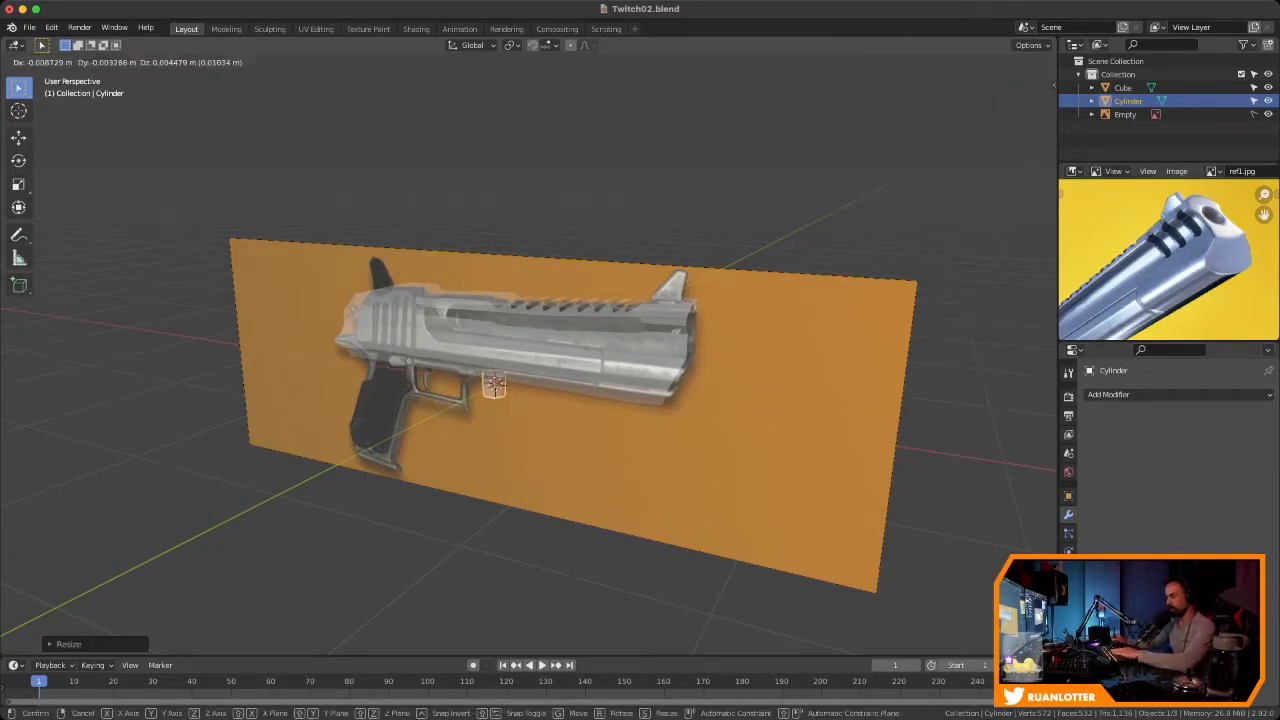
{"action": "key", "text": "Return"}
{"action": "scroll", "coordinate": [529, 355], "scroll_direction": "up", "scroll_amount": 3}
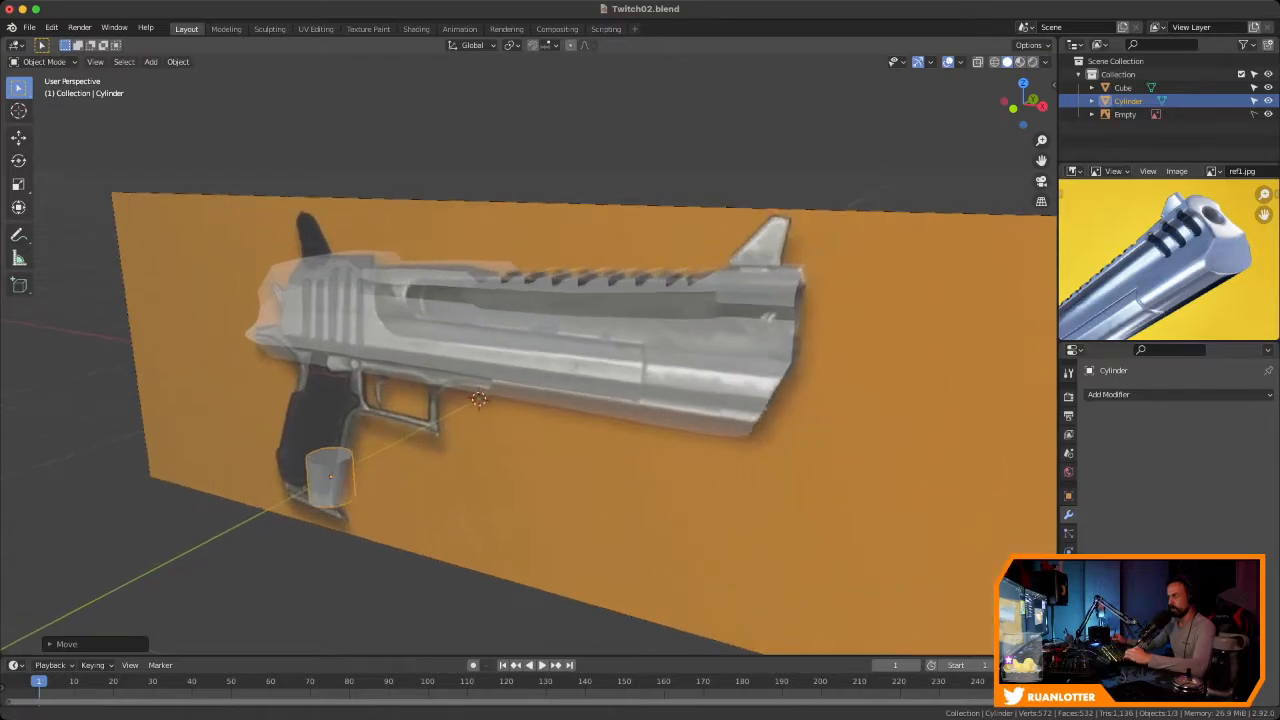
{"action": "middle_click_drag", "start_coordinate": [529, 355], "coordinate": [572, 342]}
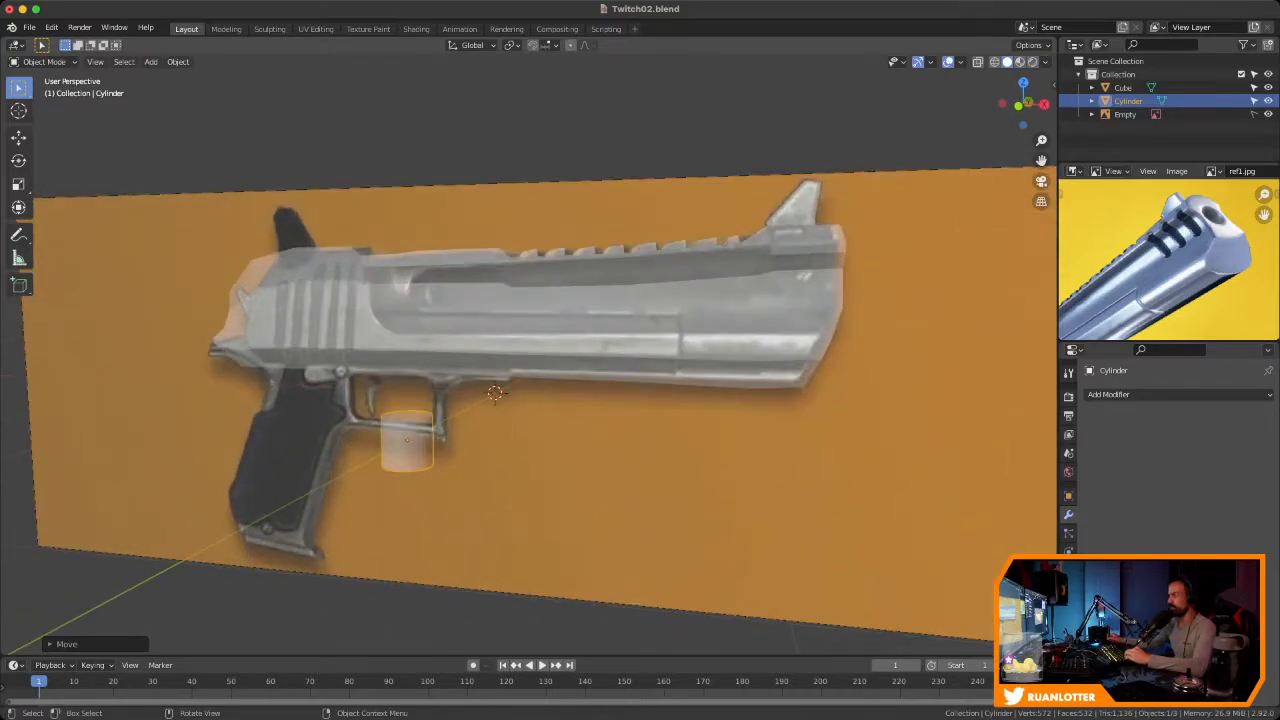
{"action": "left_click", "coordinate": [1268, 114]}
{"action": "middle_click_drag", "start_coordinate": [620, 350], "coordinate": [629, 304]}
{"action": "scroll", "coordinate": [529, 355], "scroll_direction": "down", "scroll_amount": 1}
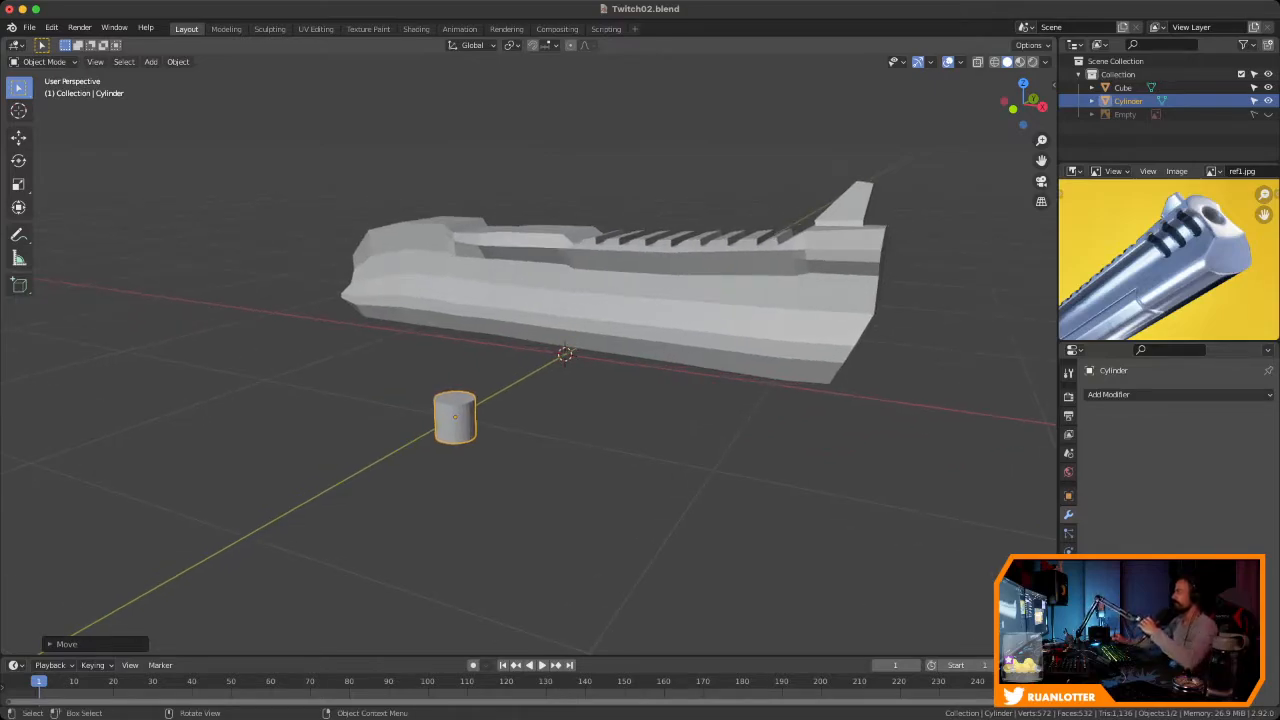
Rotate the cylinder 90 degrees about the X axis
{"action": "middle_click_drag", "start_coordinate": [529, 355], "coordinate": [572, 335], "text": "ctrl"}
{"action": "middle_click_drag", "start_coordinate": [572, 335], "coordinate": [572, 360], "text": "ctrl"}
{"action": "type", "text": "rx90"}
{"action": "key", "text": "Return"}
{"action": "middle_click_drag", "start_coordinate": [590, 560], "coordinate": [630, 505]}
{"action": "scroll", "coordinate": [529, 355], "scroll_direction": "up", "scroll_amount": 1}
{"action": "middle_click_drag", "start_coordinate": [589, 355], "coordinate": [529, 360], "text": "shift"}
{"action": "scroll", "coordinate": [529, 355], "scroll_direction": "up", "scroll_amount": 2}
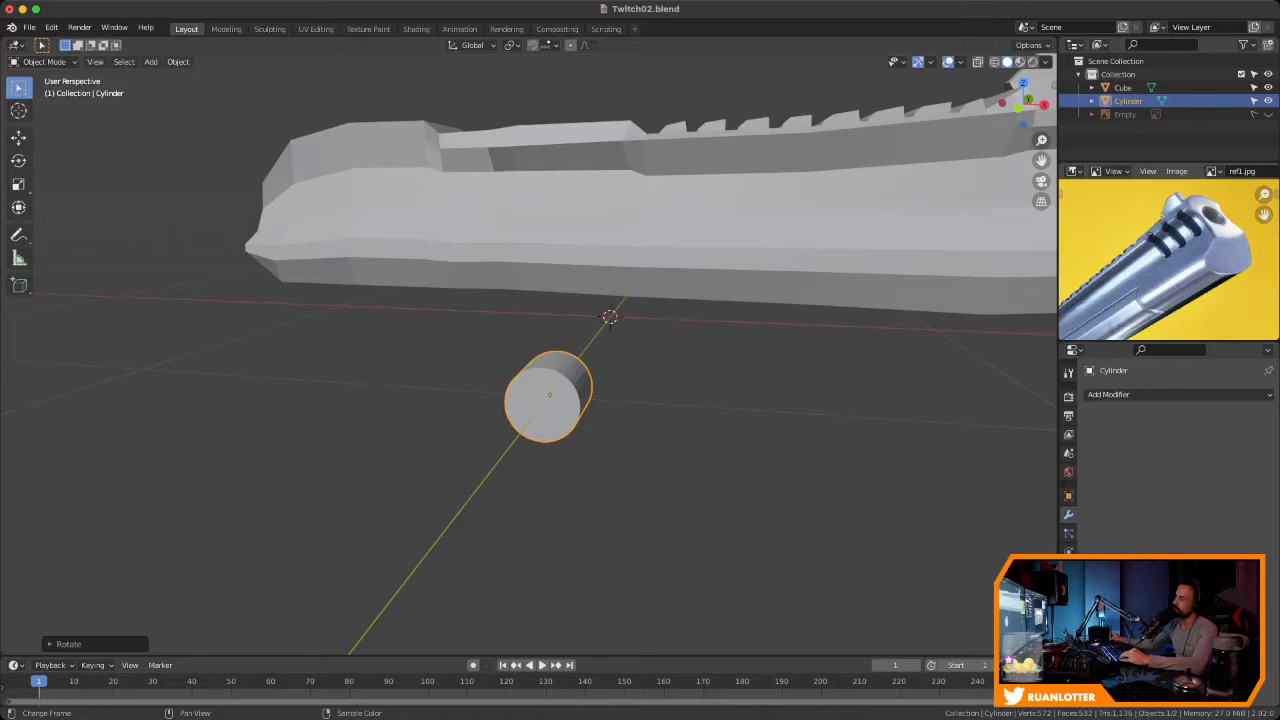
Examine the cylinder's round face and its vertices from the front in Edit Mode
{"action": "key", "text": "Tab"}
{"action": "middle_click_drag", "start_coordinate": [610, 318], "coordinate": [555, 335]}
{"action": "key", "text": "KP_1"}
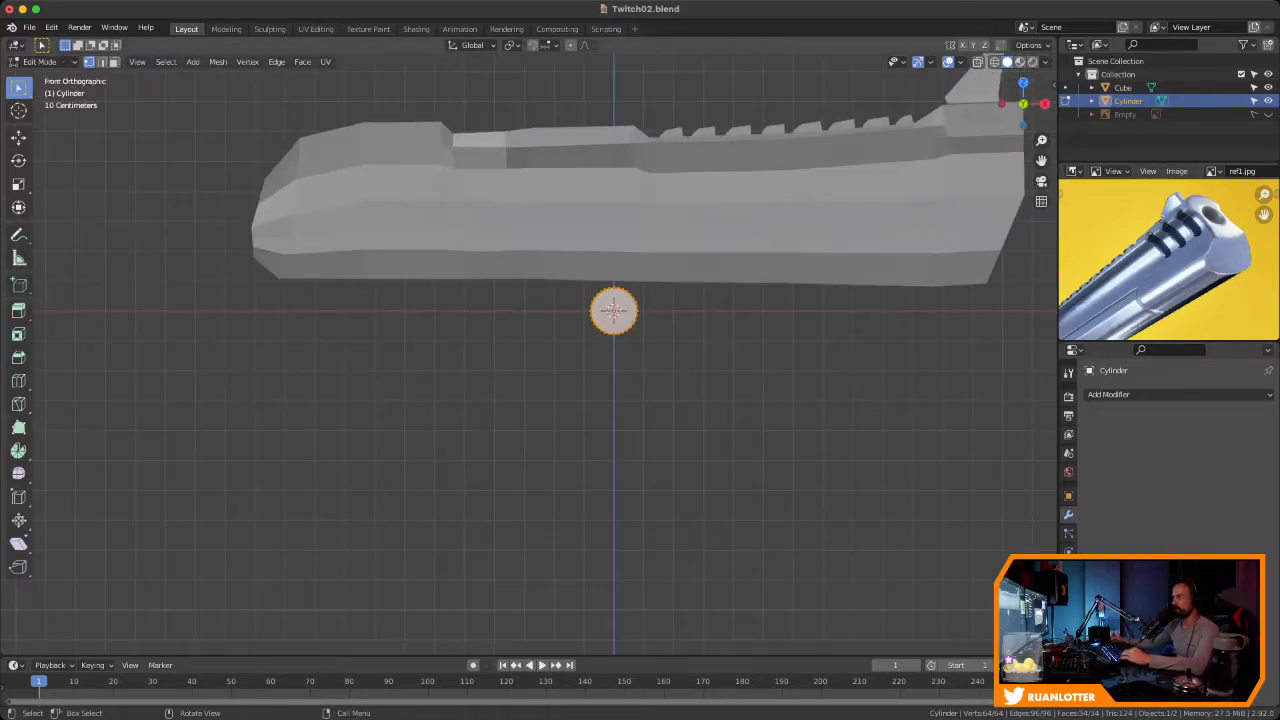
{"action": "scroll", "coordinate": [614, 330], "scroll_direction": "up", "scroll_amount": 6}
{"action": "middle_click_drag", "start_coordinate": [690, 290], "coordinate": [551, 386], "text": "shift"}
{"action": "scroll", "coordinate": [627, 330], "scroll_direction": "up", "scroll_amount": 2}
{"action": "middle_click_drag", "start_coordinate": [668, 337], "coordinate": [559, 403], "text": "shift"}
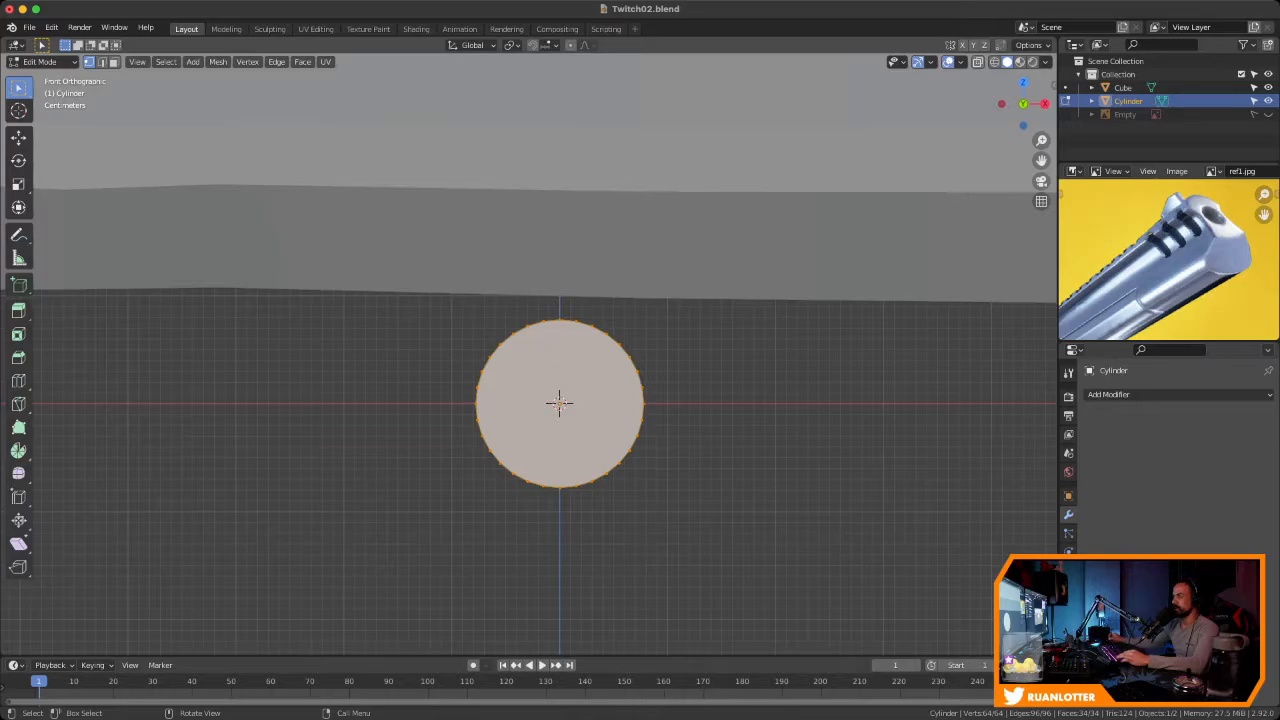
{"action": "key", "text": "Tab"}
Stretch the cylinder along the Z axis in two passes into a tall oval disc
{"action": "middle_click_drag", "start_coordinate": [560, 400], "coordinate": [680, 362]}
{"action": "key", "text": "KP_Decimal"}
{"action": "middle_click_drag", "start_coordinate": [520, 370], "coordinate": [550, 318]}
{"action": "scroll", "coordinate": [620, 356], "scroll_direction": "down", "scroll_amount": 9}
{"action": "key", "text": "s"}
{"action": "key", "text": "z"}
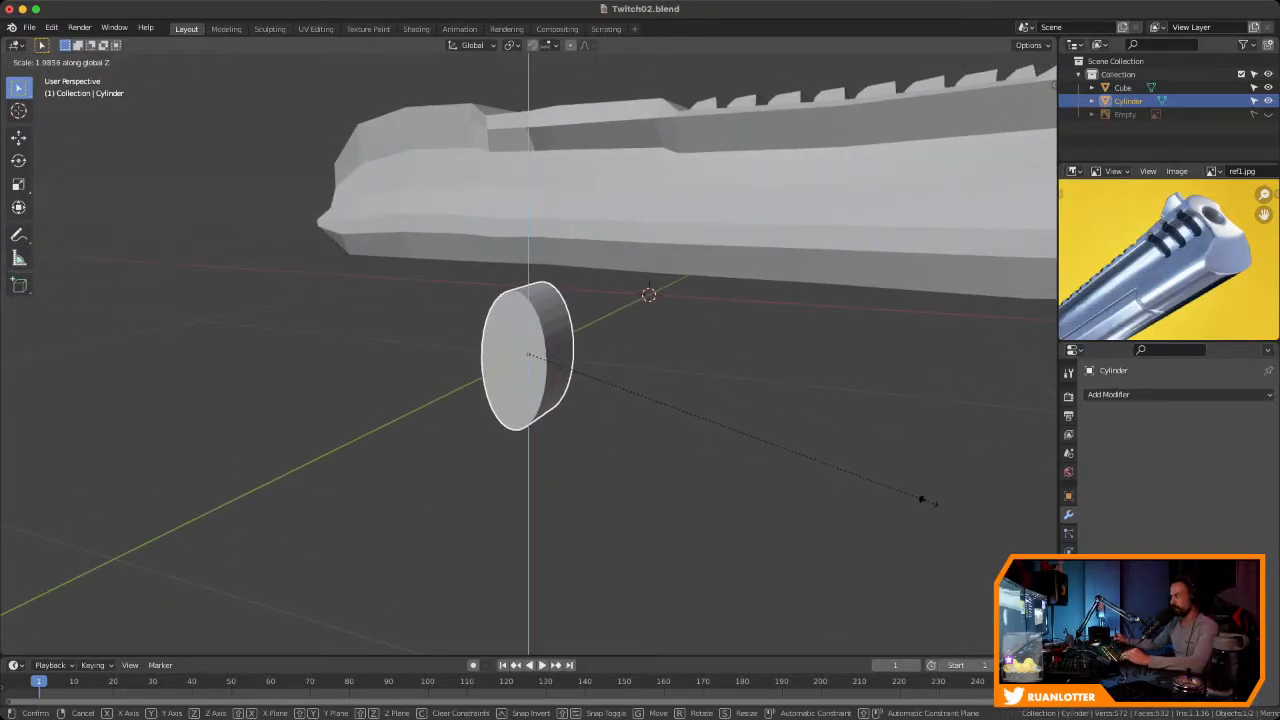
{"action": "left_click", "coordinate": [966, 543]}
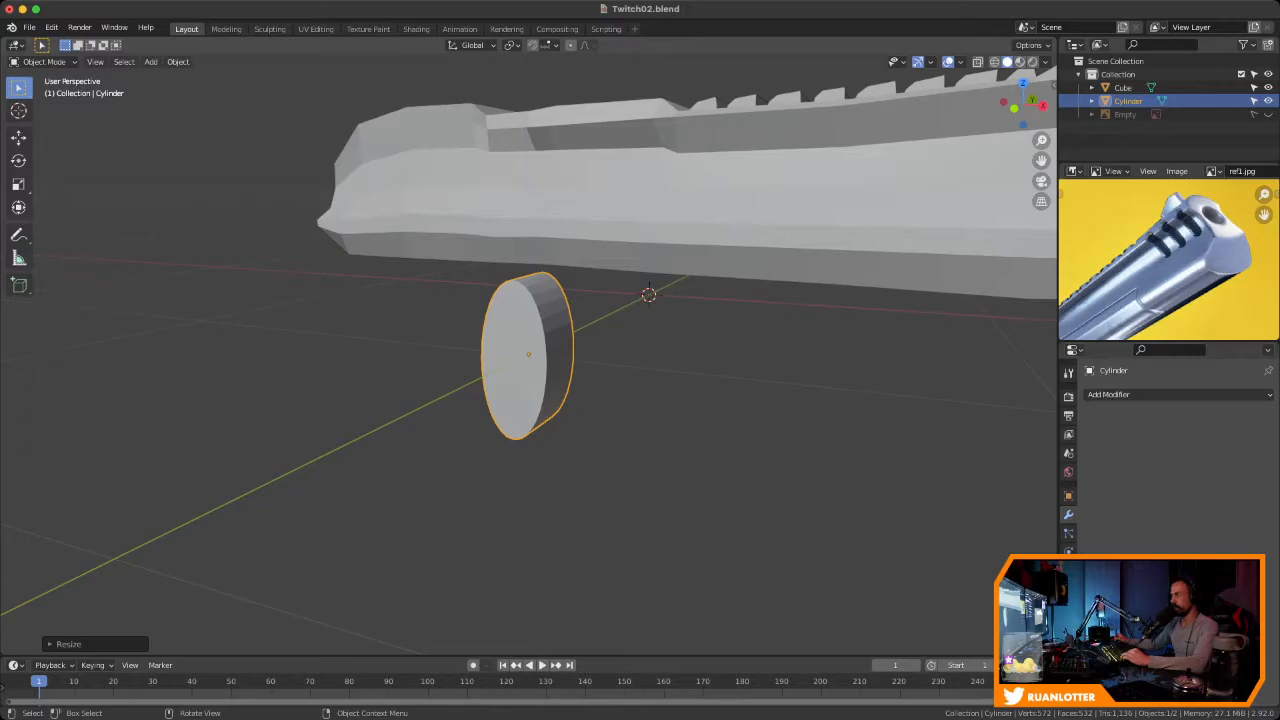
{"action": "key", "text": "s"}
{"action": "key", "text": "z"}
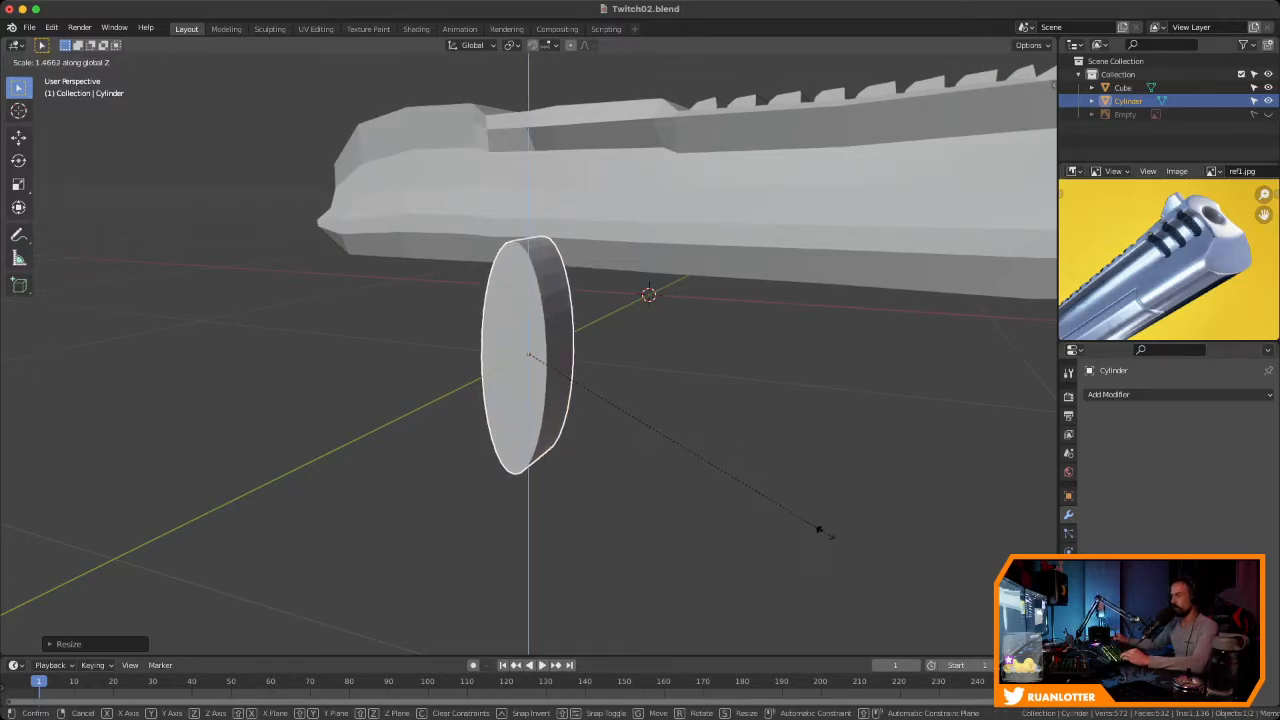
{"action": "left_click", "coordinate": [840, 602]}
Delete the stretched cylinder object
{"action": "key", "text": "Tab"}
{"action": "middle_click_drag", "start_coordinate": [840, 602], "coordinate": [900, 598]}
{"action": "key", "text": "Tab"}
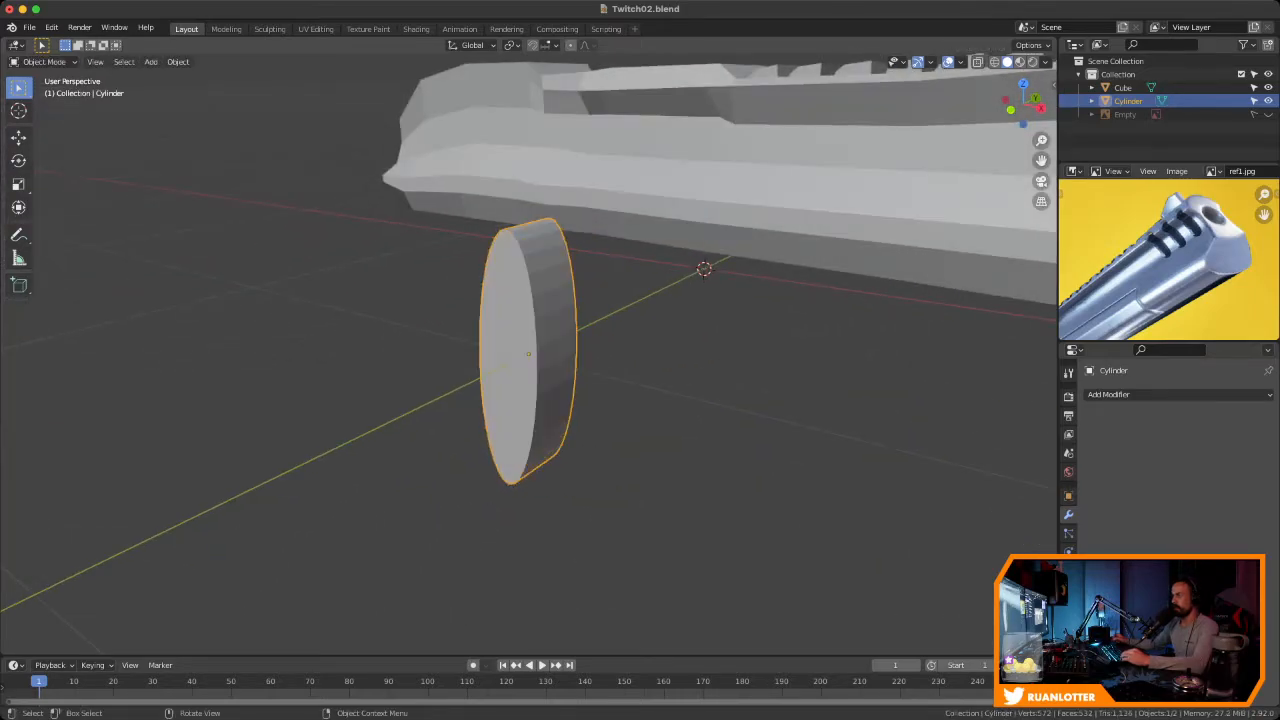
{"action": "key", "text": "x"}
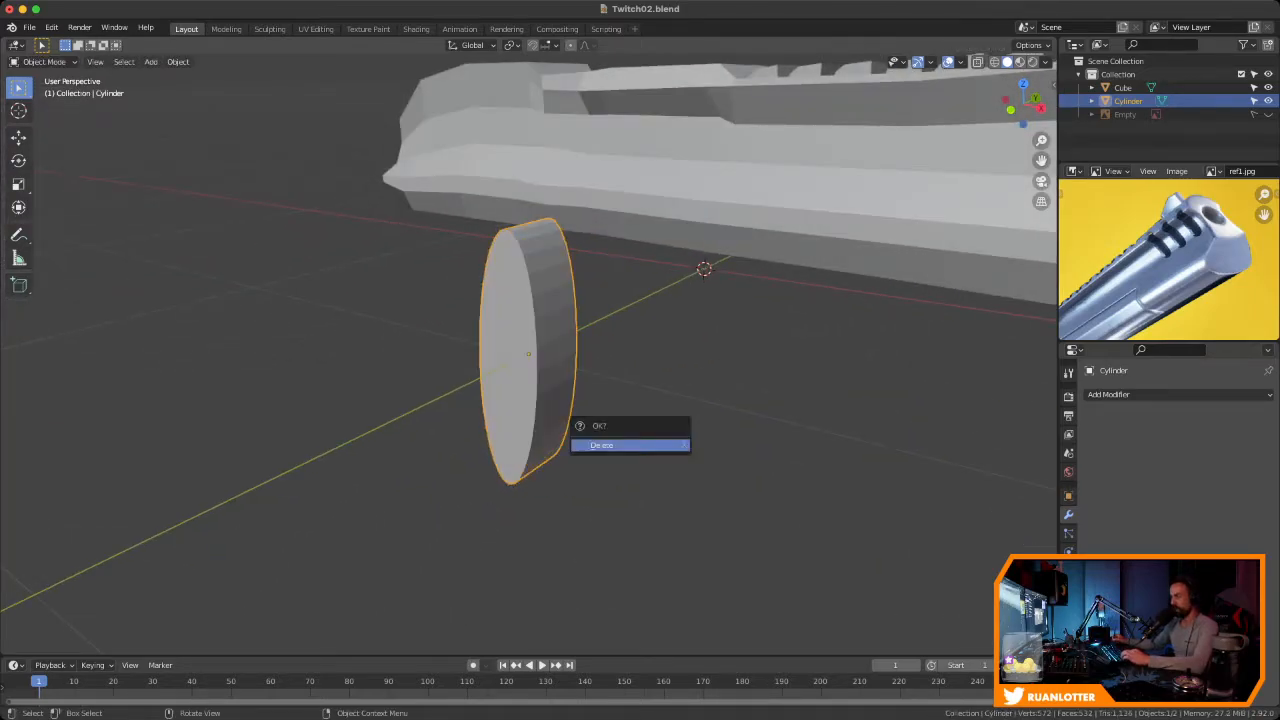
{"action": "left_click", "coordinate": [612, 443]}
Add a circle mesh at the world origin with 10 vertices
{"action": "key", "text": "shift+a"}
{"action": "mouse_move", "coordinate": [690, 441]}
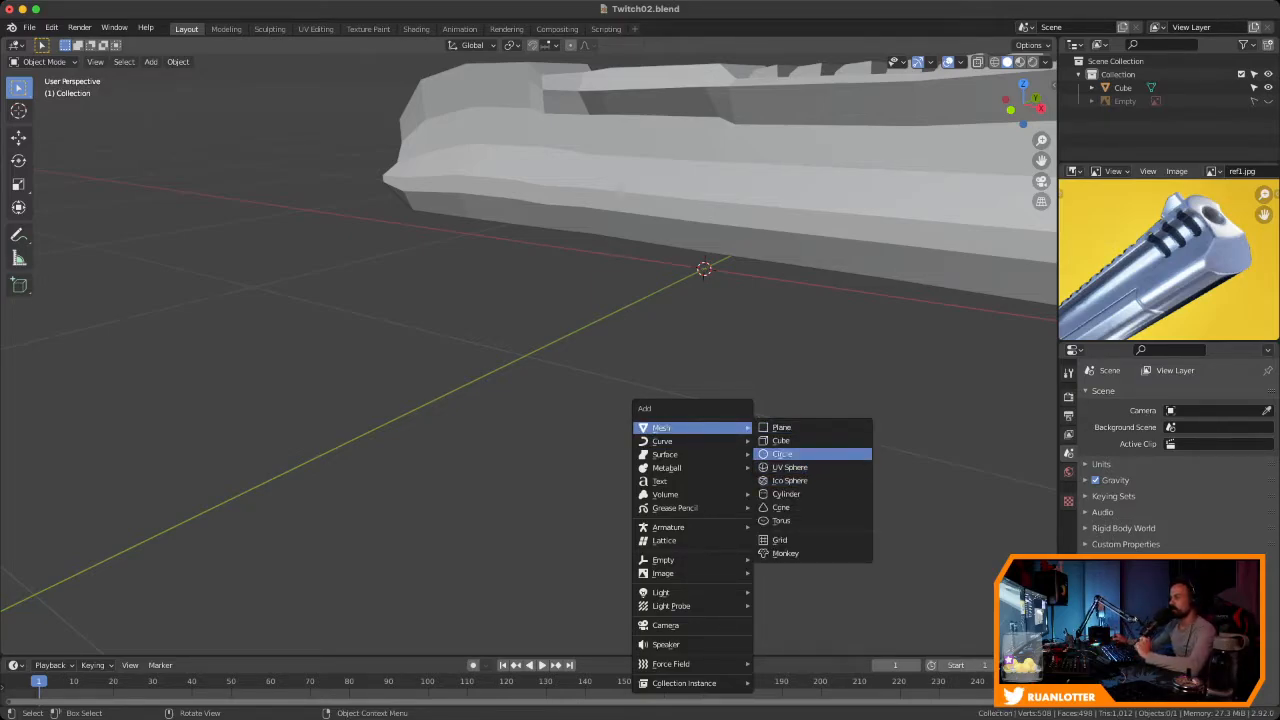
{"action": "left_click", "coordinate": [782, 454]}
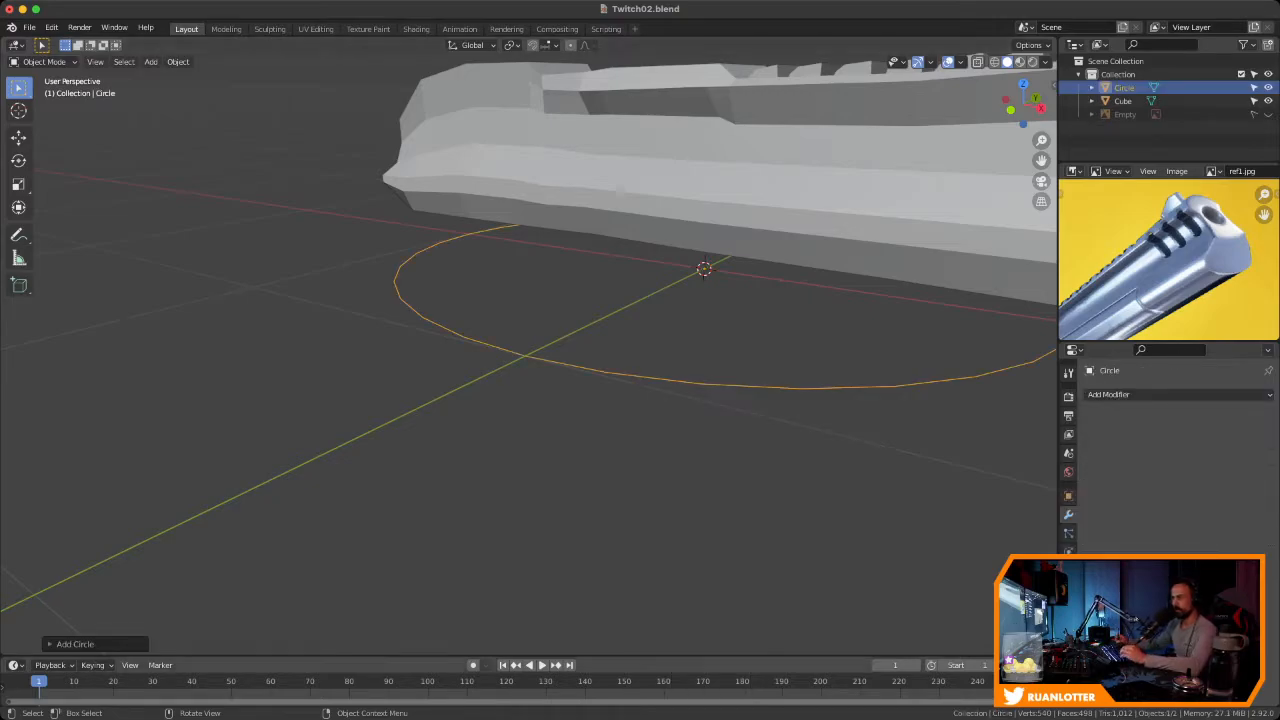
{"action": "left_click", "coordinate": [75, 644]}
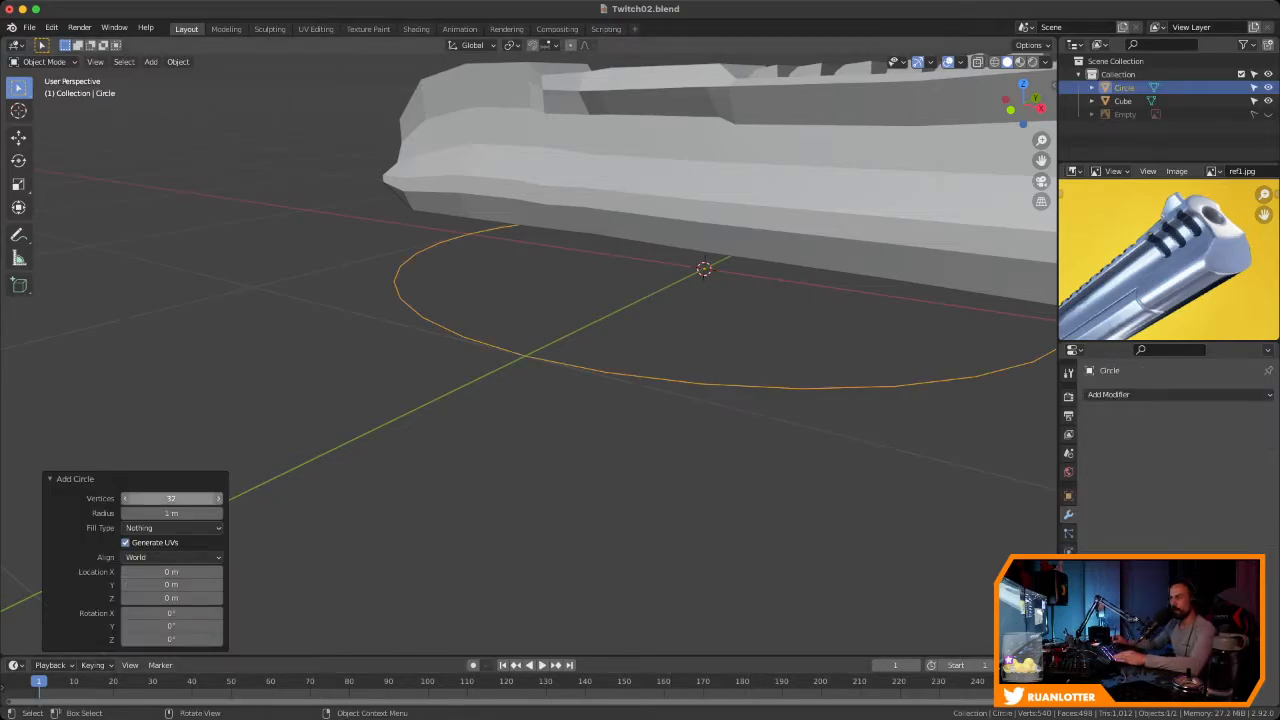
{"action": "mouse_move", "coordinate": [171, 498]}
{"action": "left_mouse_down"}
{"action": "mouse_move", "coordinate": [112, 498]}
{"action": "mouse_move", "coordinate": [147, 498]}
{"action": "left_mouse_up"}
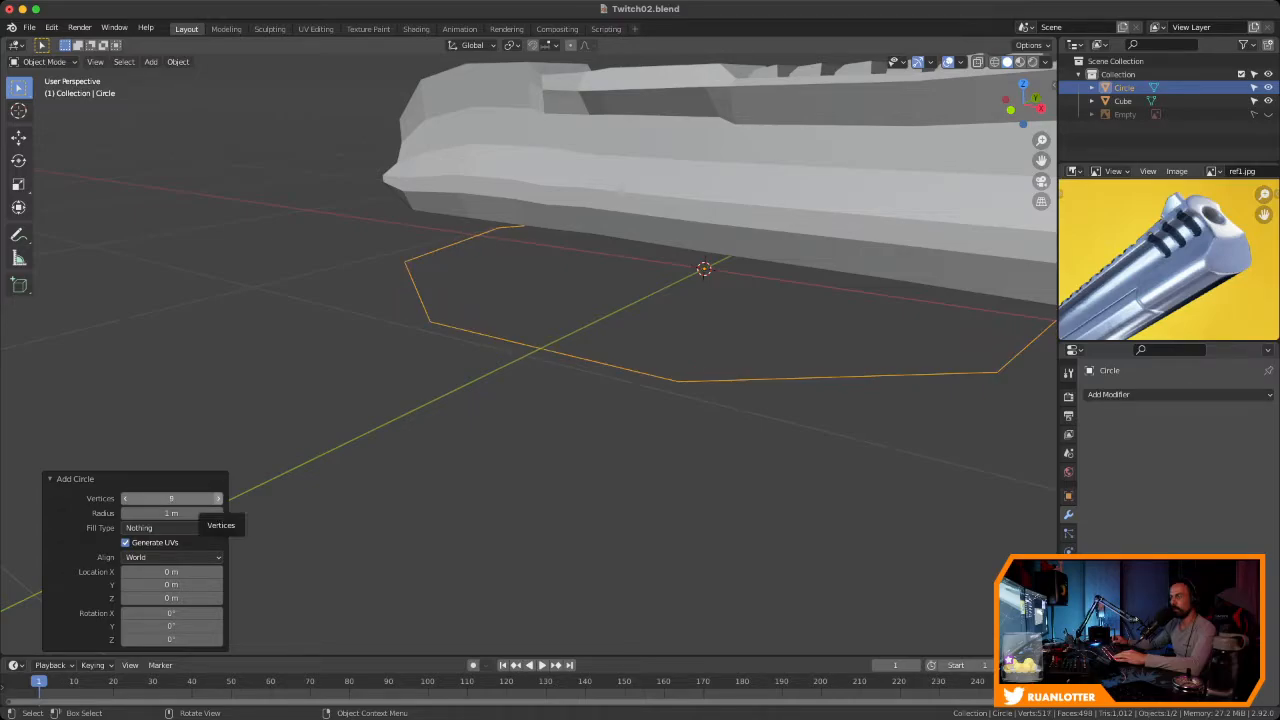
{"action": "left_click", "coordinate": [218, 498]}
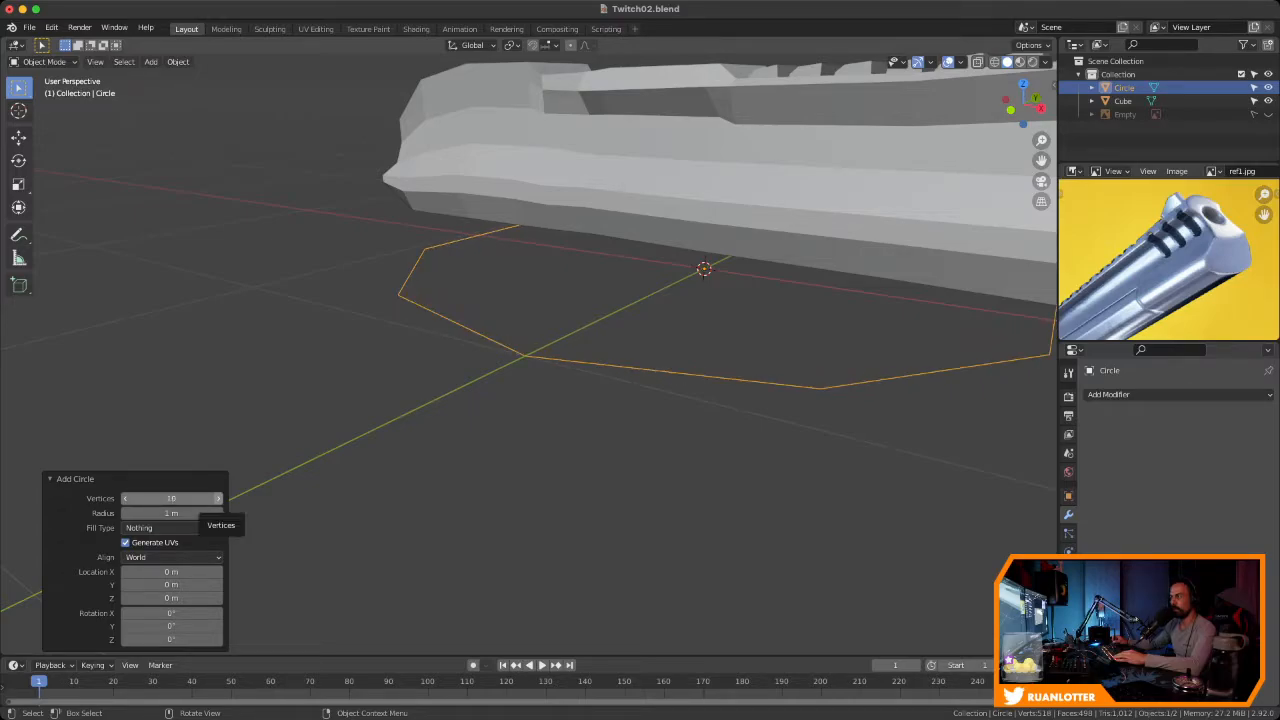
{"action": "scroll", "coordinate": [528, 355], "scroll_direction": "down", "scroll_amount": 2}
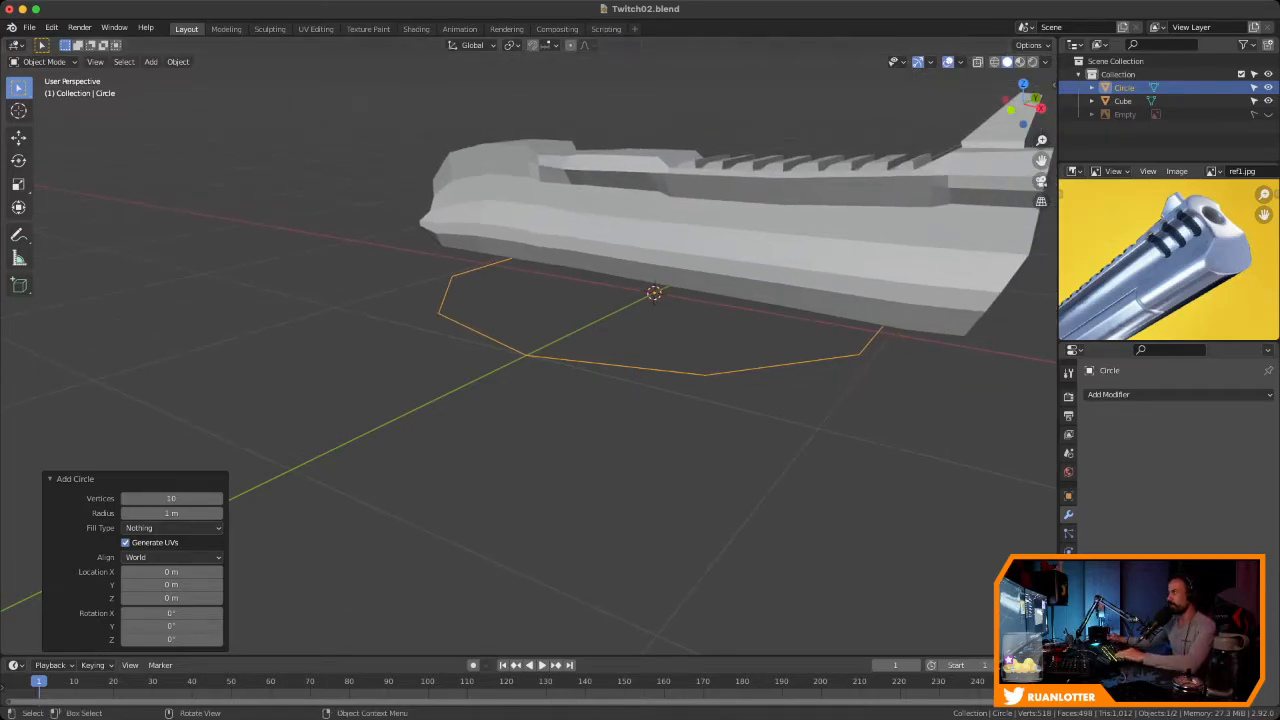
Try isolating the circle by hiding the slide mesh, and check its vertices in Edit Mode
{"action": "key", "text": "shift+h"}
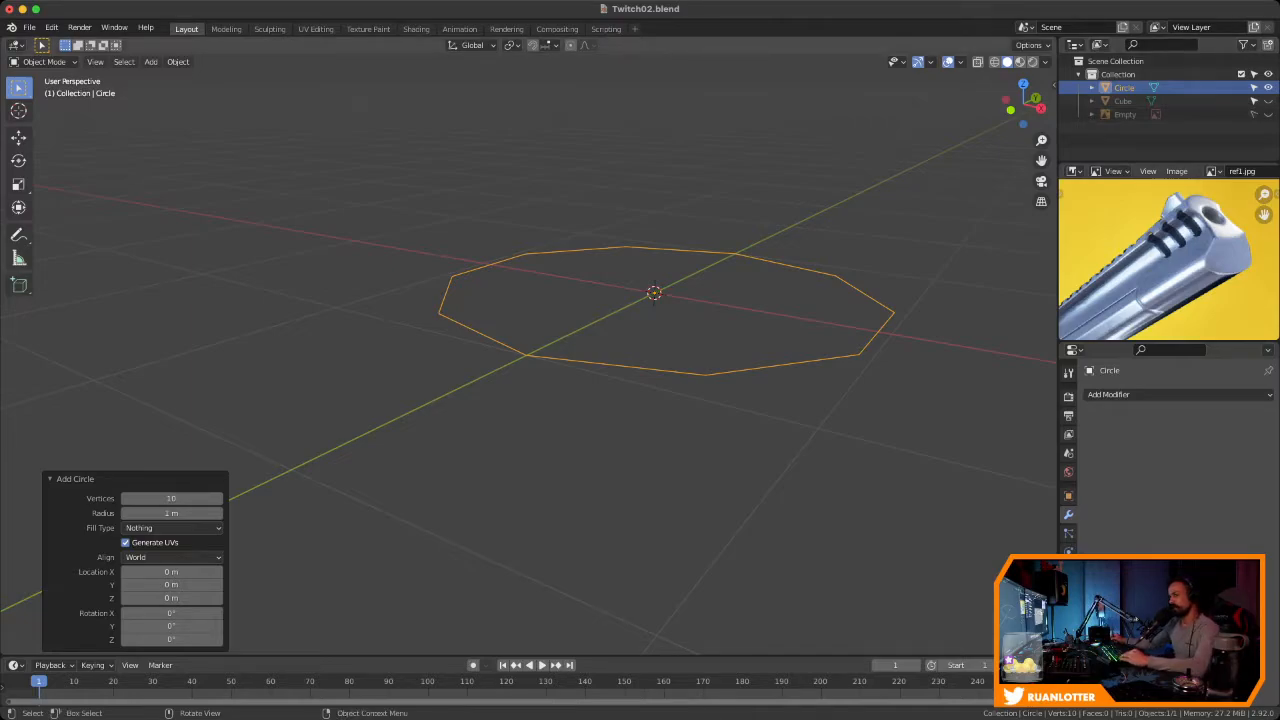
{"action": "middle_click_drag", "start_coordinate": [600, 330], "coordinate": [680, 441]}
{"action": "scroll", "coordinate": [652, 380], "scroll_direction": "down", "scroll_amount": 2}
{"action": "key", "text": "Tab"}
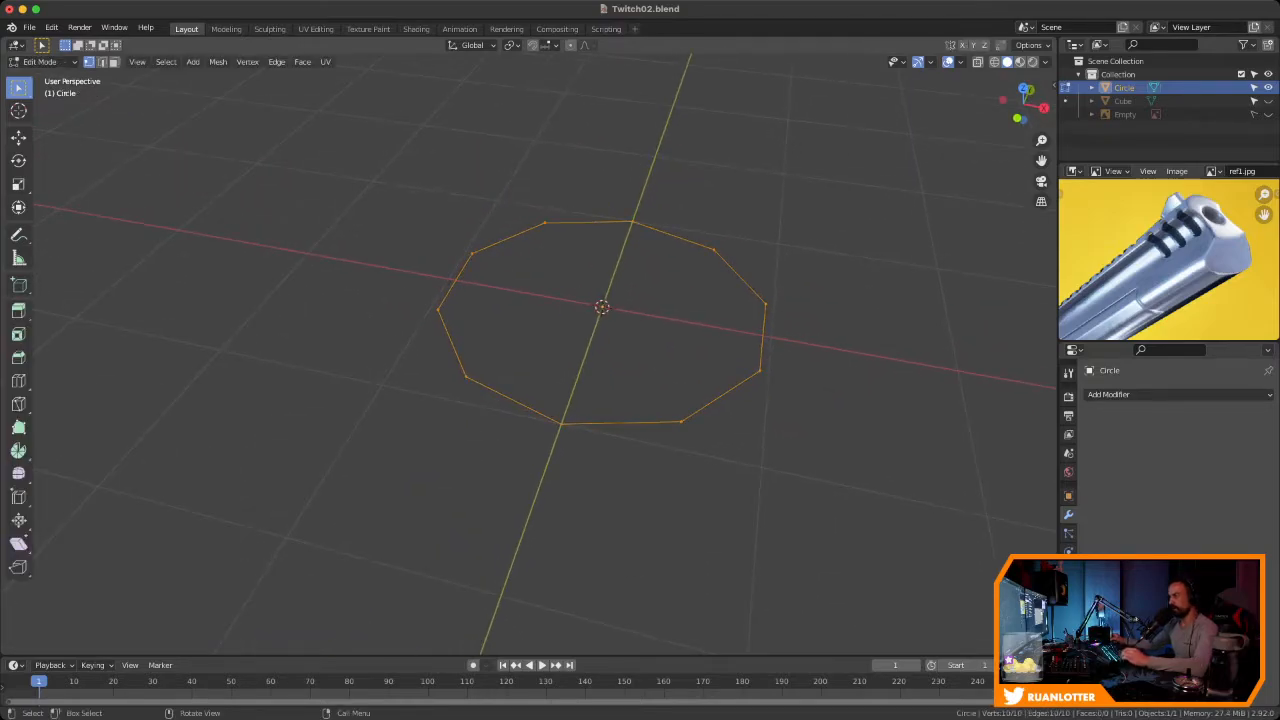
{"action": "key", "text": "Tab"}
{"action": "scroll", "coordinate": [529, 354], "scroll_direction": "down", "scroll_amount": 1}
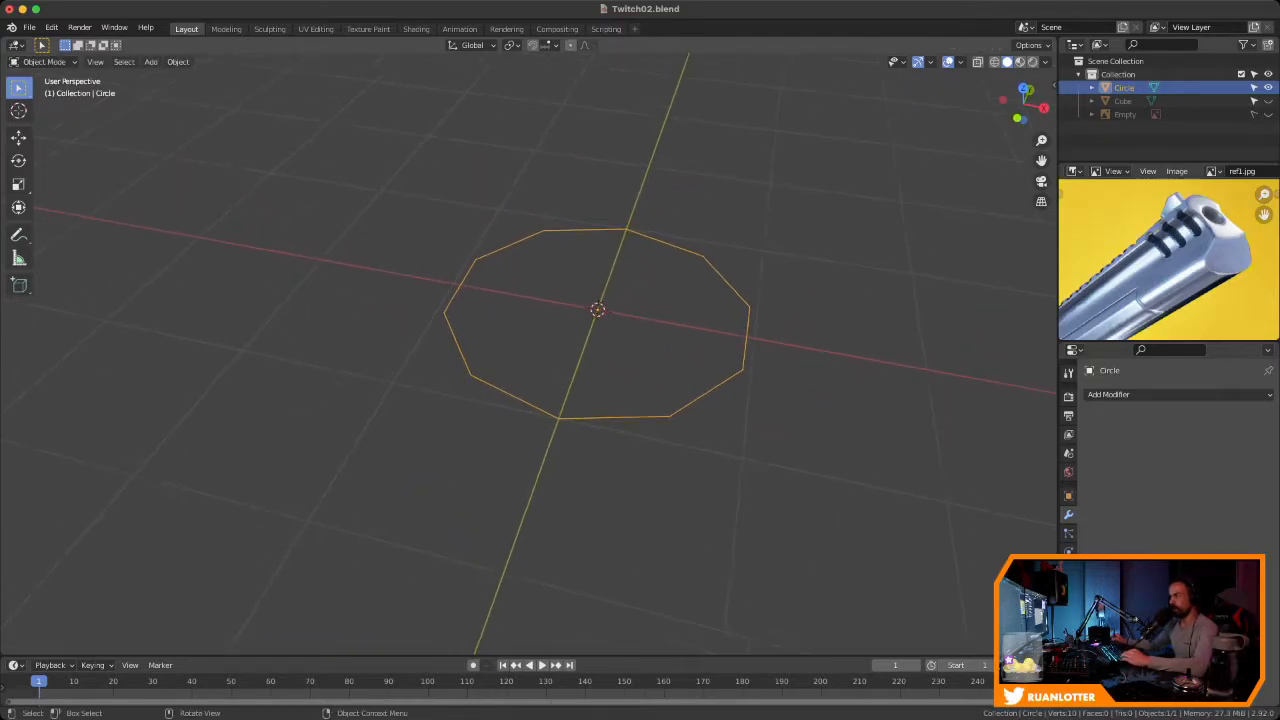
{"action": "key", "text": "Tab"}
{"action": "key", "text": "Tab"}
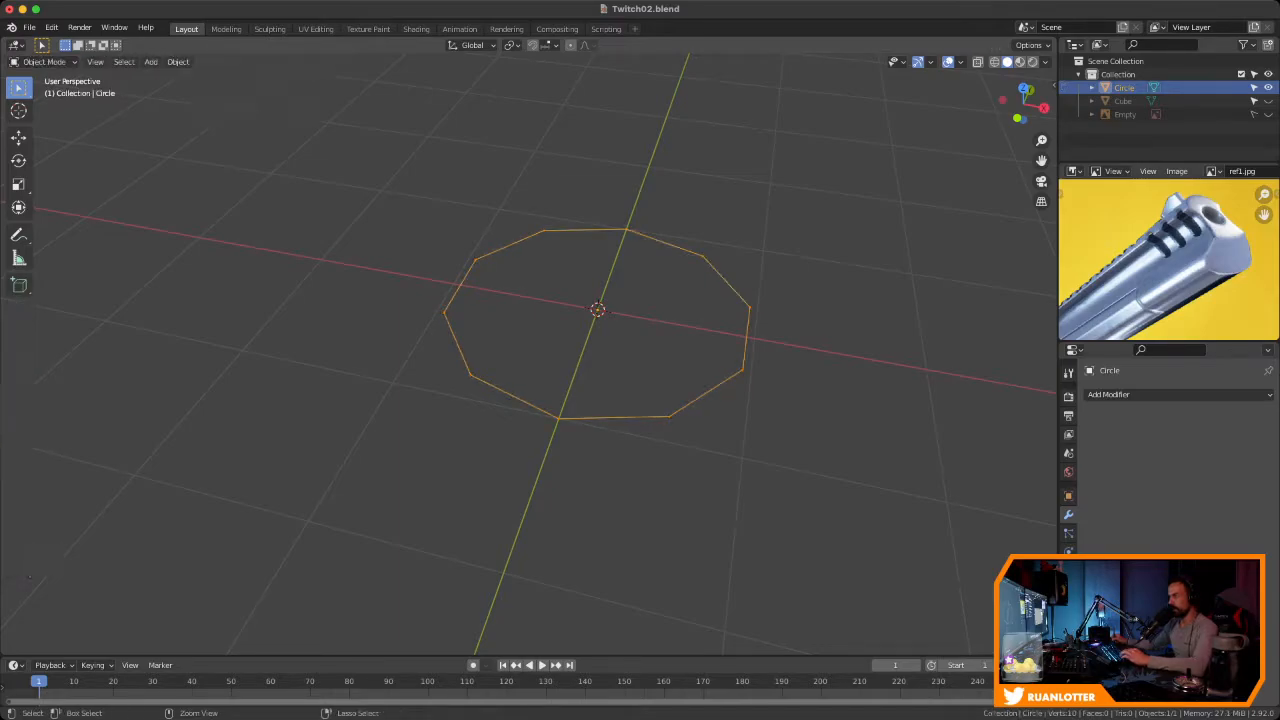
{"action": "key", "text": "ctrl+z"}
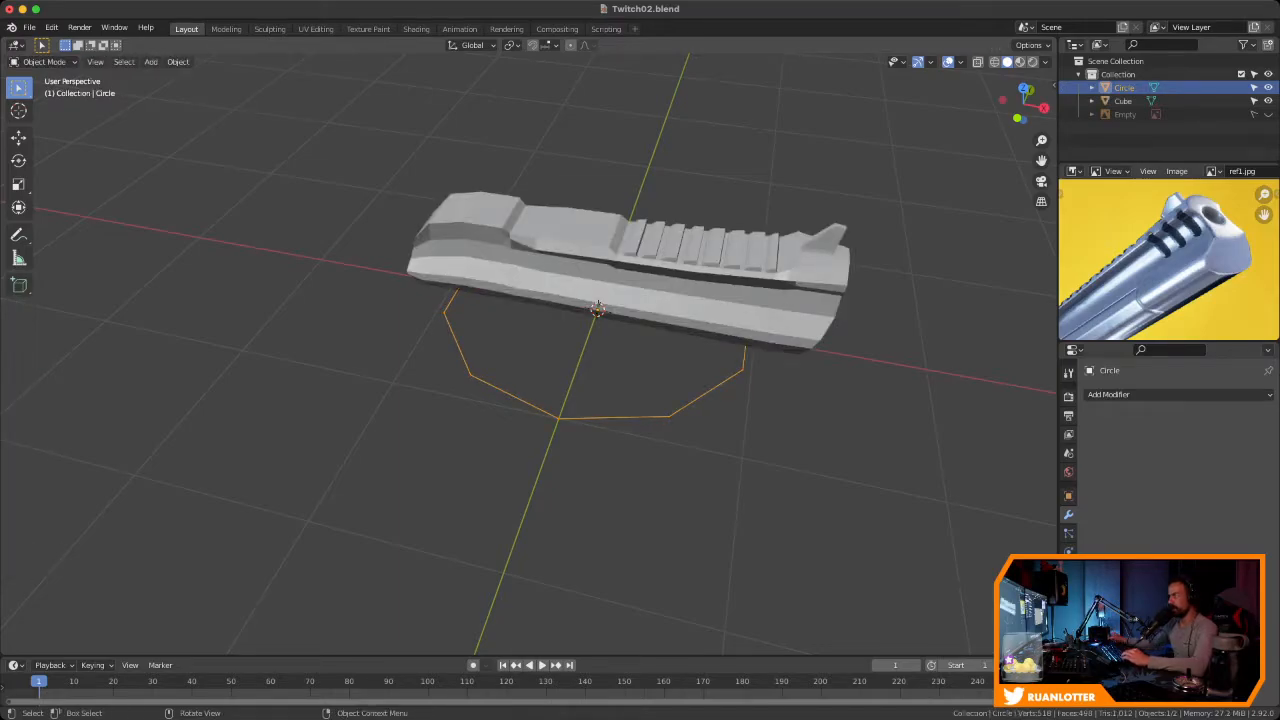
Hide the slide mesh and delete the 10-vertex circle
{"action": "key", "text": "alt+a"}
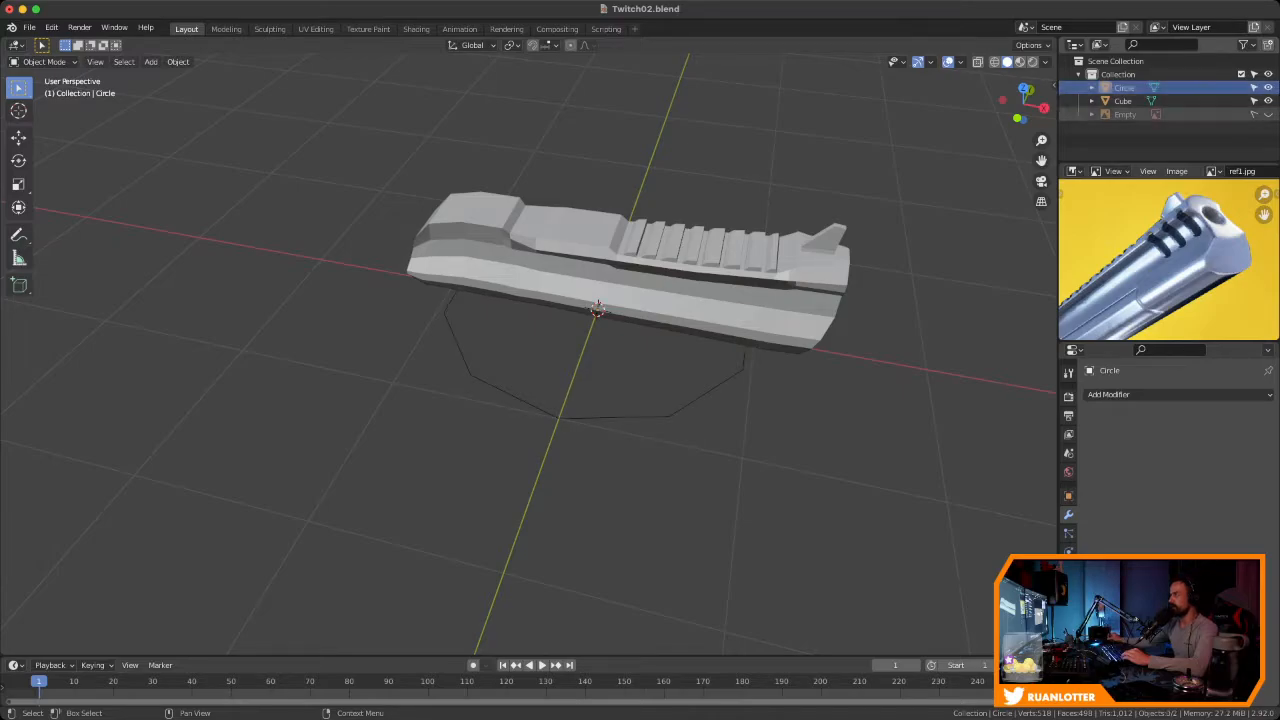
{"action": "left_click", "coordinate": [1268, 101]}
{"action": "key", "text": "a"}
{"action": "key", "text": "x"}
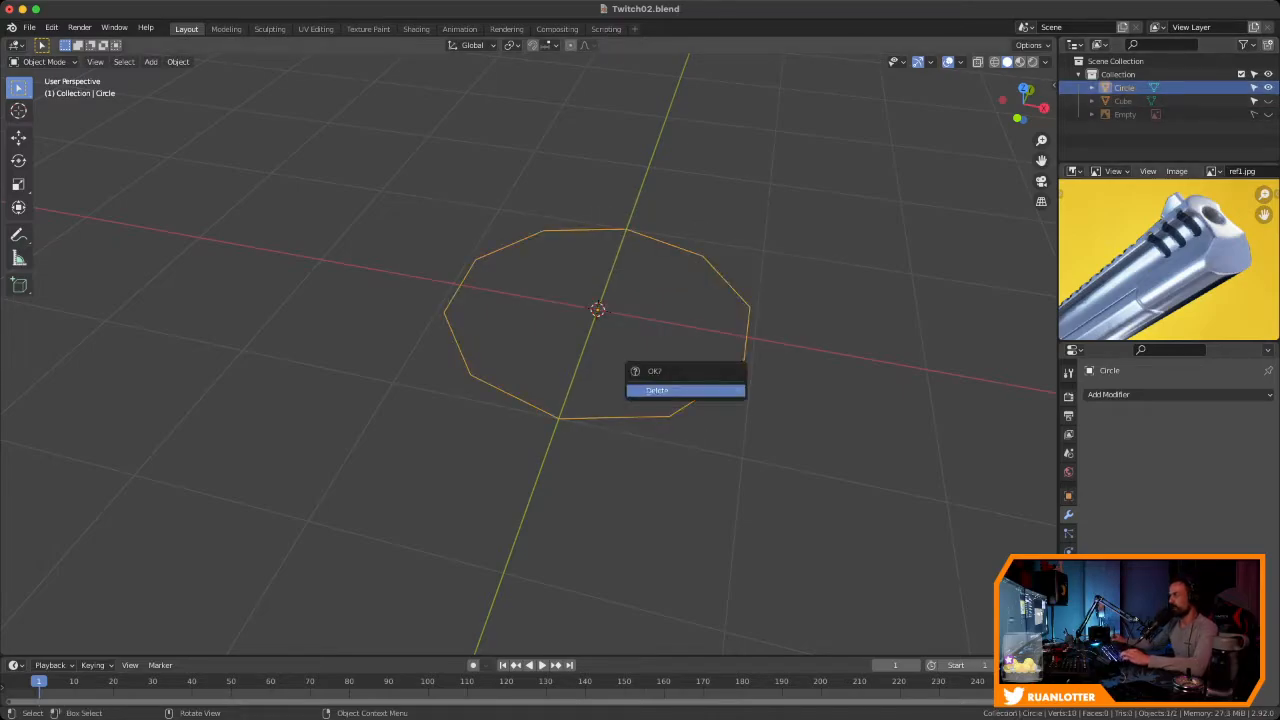
{"action": "key", "text": "Return"}
Add a new circle mesh at the world origin with 22 vertices
{"action": "key", "text": "shift+a"}
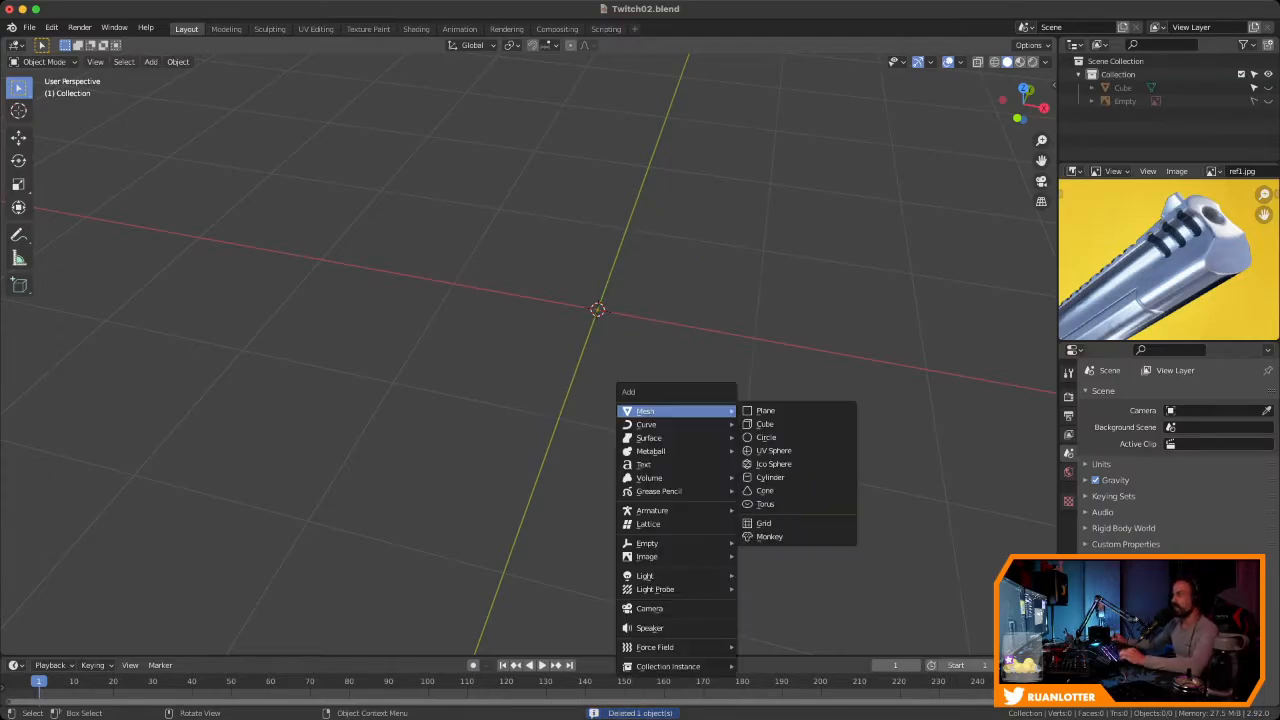
{"action": "left_click", "coordinate": [767, 437]}
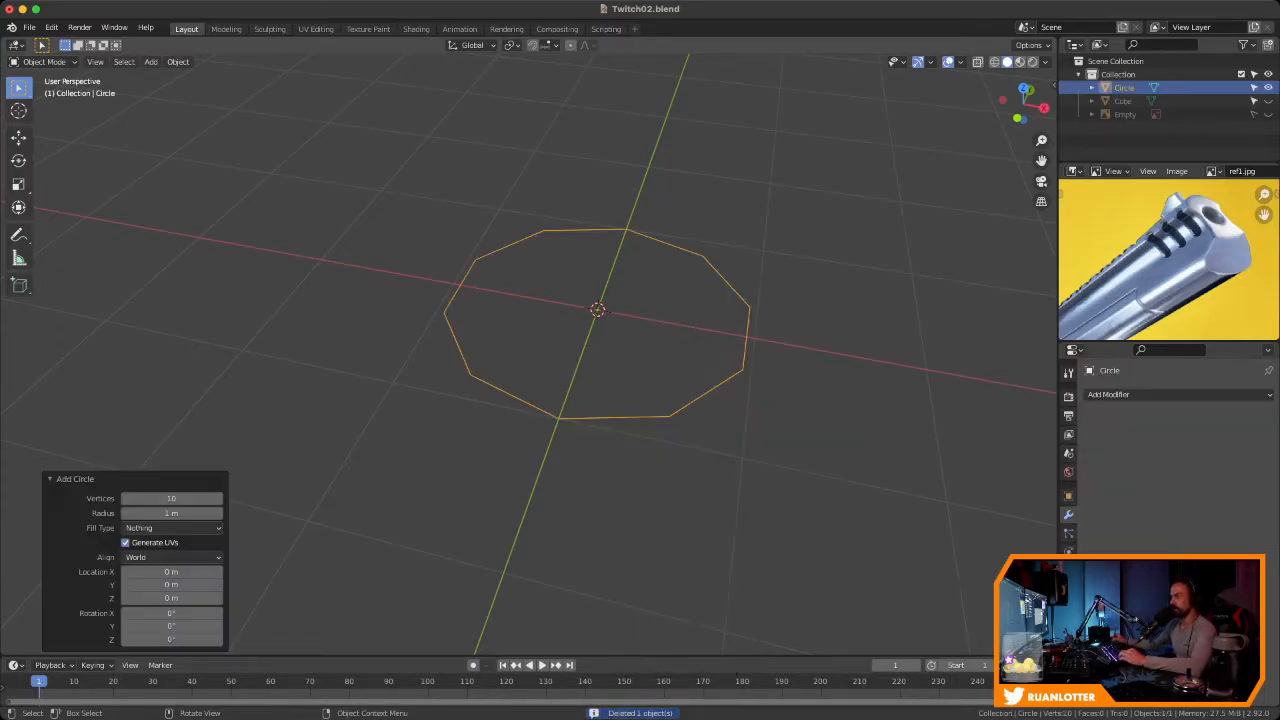
{"action": "left_click", "coordinate": [126, 498]}
{"action": "left_click_drag", "start_coordinate": [171, 498], "coordinate": [229, 498]}
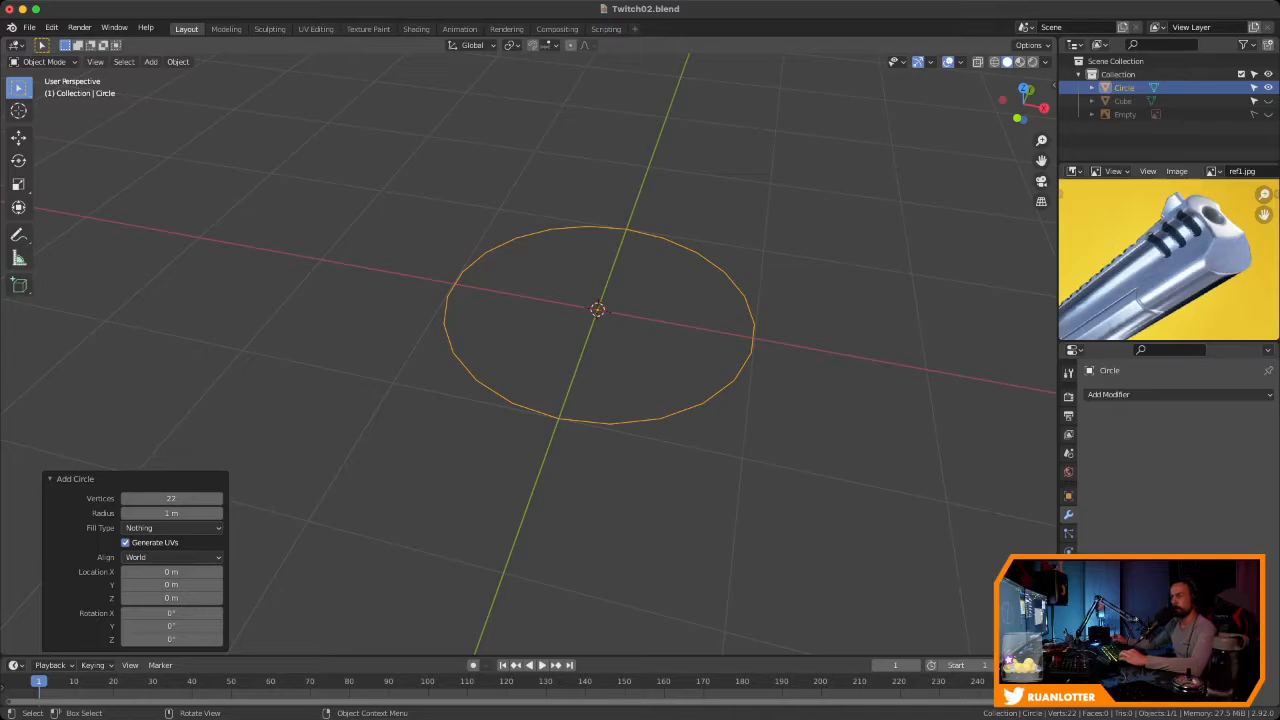
Scale the whole circle down uniformly to about 0.134
{"action": "key", "text": "alt+a"}
{"action": "key", "text": "a"}
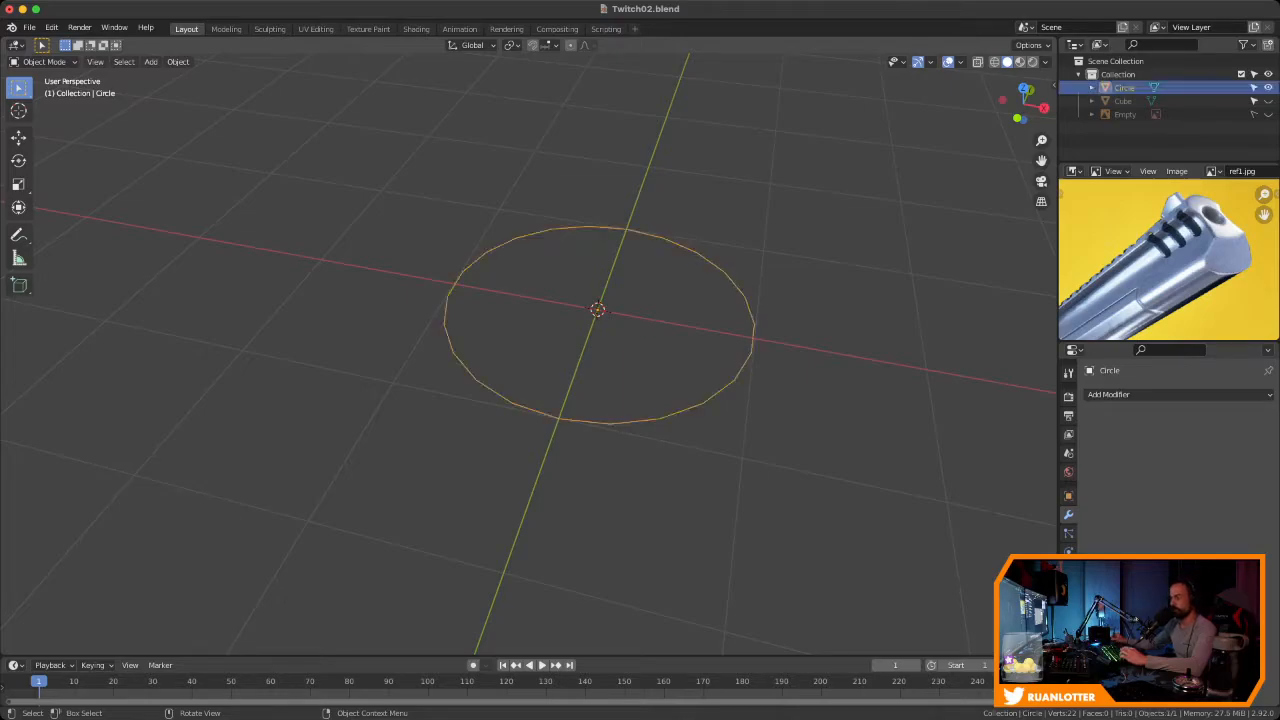
{"action": "key", "text": "s"}
{"action": "left_click", "coordinate": [630, 320]}
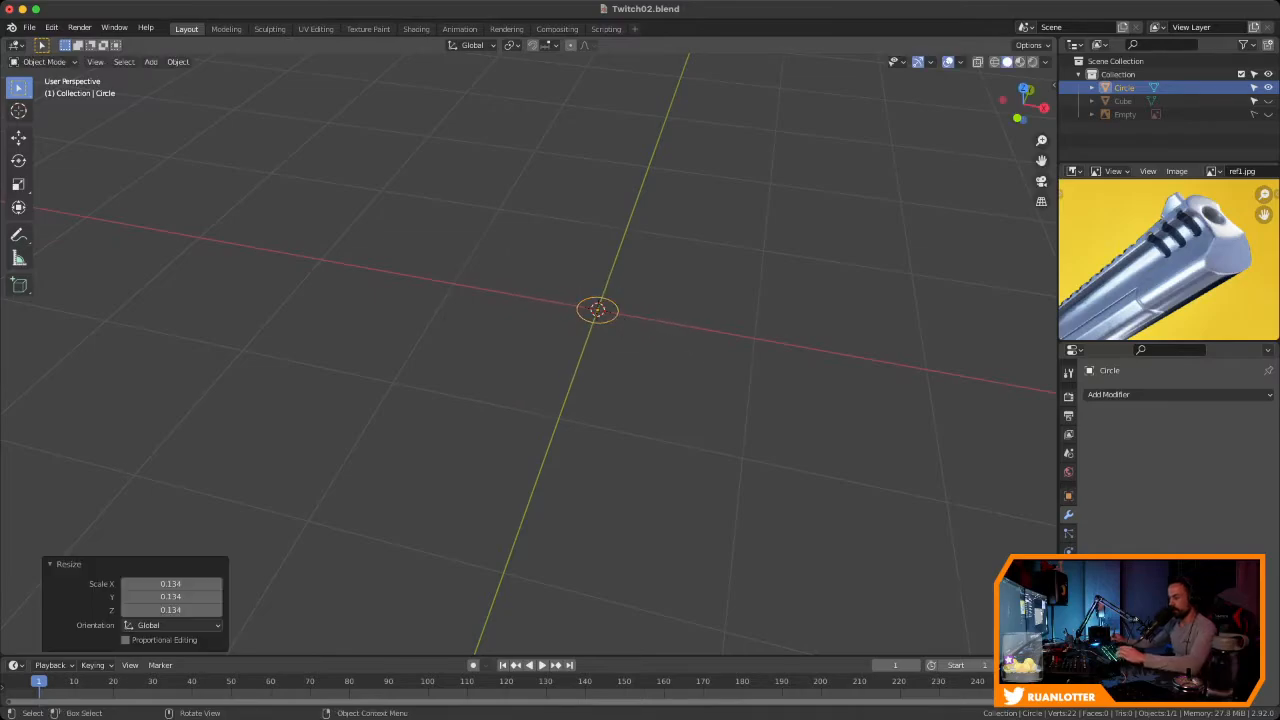
Rotate the circle 90 degrees about the X axis so it stands upright
{"action": "key", "text": "r"}
{"action": "key", "text": "x"}
{"action": "key", "text": "9"}
{"action": "key", "text": "0"}
{"action": "key", "text": "Return"}
Check the circle's vertices from the front in Edit Mode and unhide the slide mesh for size comparison
{"action": "middle_click_drag", "start_coordinate": [822, 336], "coordinate": [836, 304]}
{"action": "key", "text": "Tab"}
{"action": "middle_click_drag", "start_coordinate": [836, 304], "coordinate": [836, 262], "text": "ctrl"}
{"action": "middle_click_drag", "start_coordinate": [800, 330], "coordinate": [733, 240], "text": "shift"}
{"action": "key", "text": "KP_Decimal"}
{"action": "middle_click_drag", "start_coordinate": [733, 320], "coordinate": [775, 303]}
{"action": "left_click", "coordinate": [1026, 105]}
{"action": "middle_click_drag", "start_coordinate": [830, 250], "coordinate": [830, 362], "text": "ctrl"}
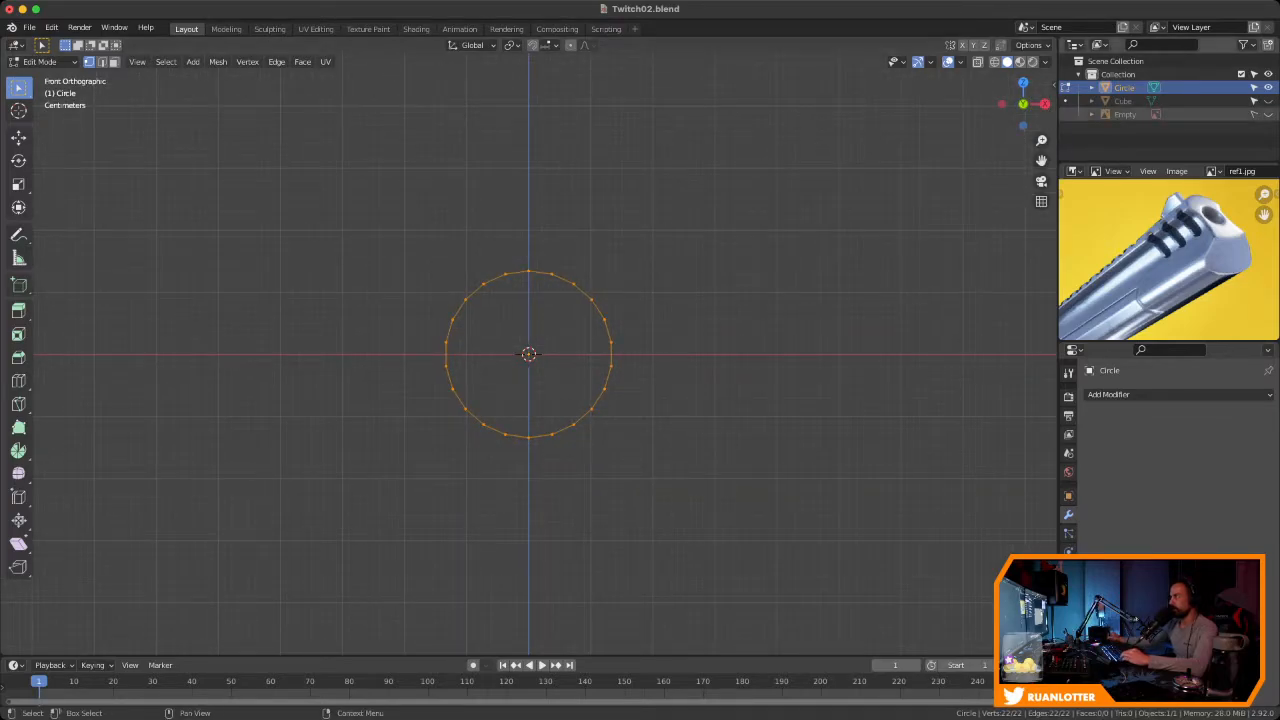
{"action": "left_click", "coordinate": [1268, 101]}
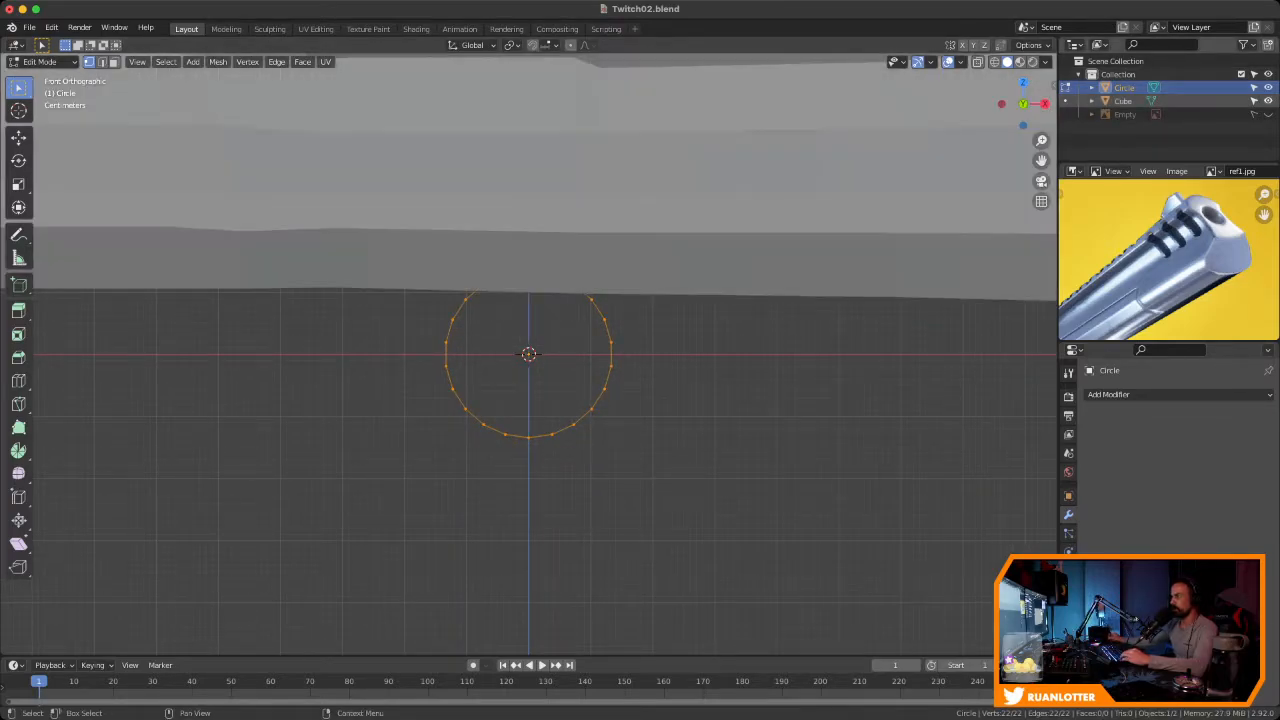
Move the circle about -0.753 m along the Y axis so it stands clear in front of the slide
{"action": "scroll", "coordinate": [528, 354], "scroll_direction": "down", "scroll_amount": 2}
{"action": "key", "text": "Tab"}
{"action": "middle_click_drag", "start_coordinate": [600, 350], "coordinate": [510, 372]}
{"action": "scroll", "coordinate": [528, 354], "scroll_direction": "down", "scroll_amount": 4}
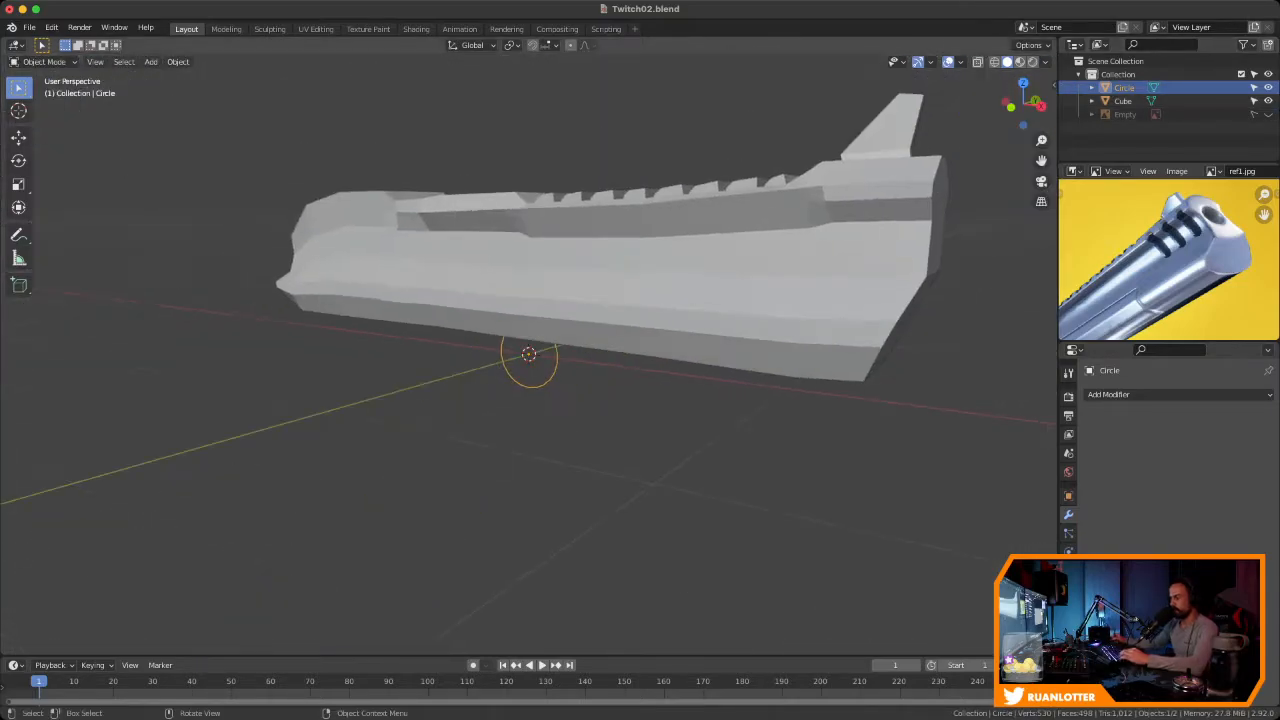
{"action": "key", "text": "g"}
{"action": "key", "text": "y"}
{"action": "key", "text": "Return"}
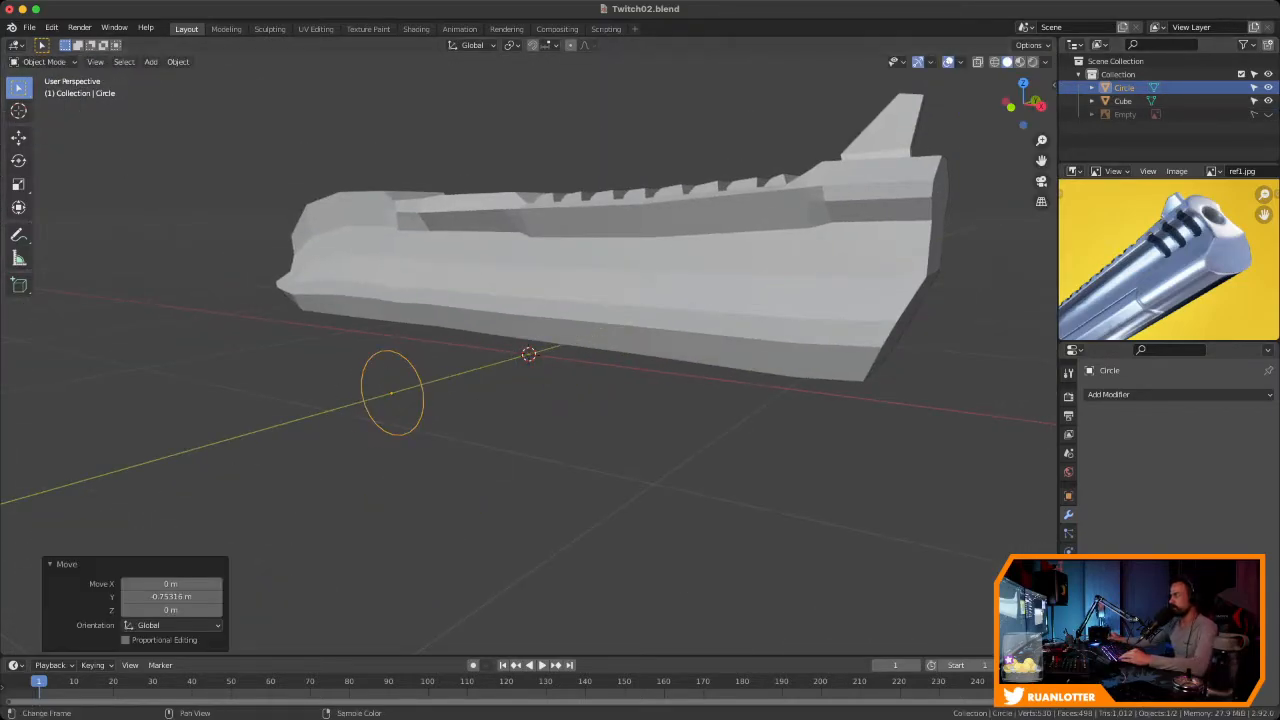
Scale the circle down uniformly to roughly a third of its size, judging it against the slide from the front
{"action": "key", "text": "KP_1"}
{"action": "scroll", "coordinate": [528, 354], "scroll_direction": "up", "scroll_amount": 5}
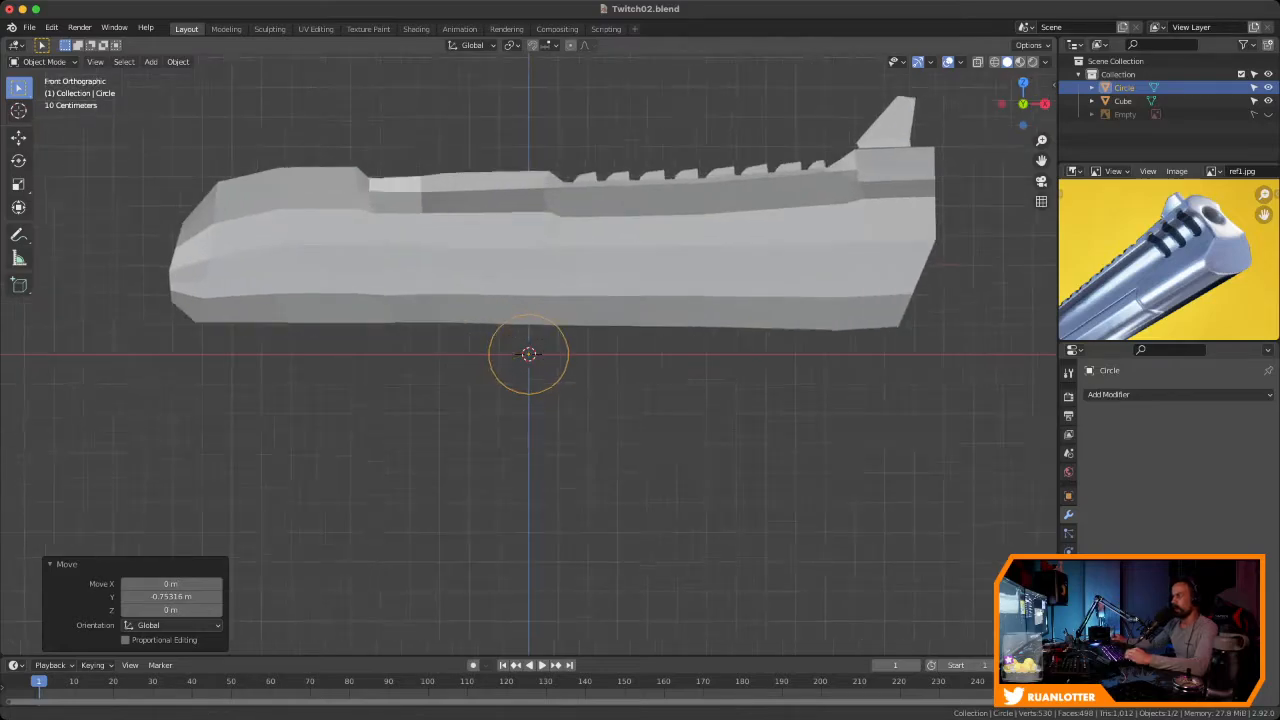
{"action": "key", "text": "Tab"}
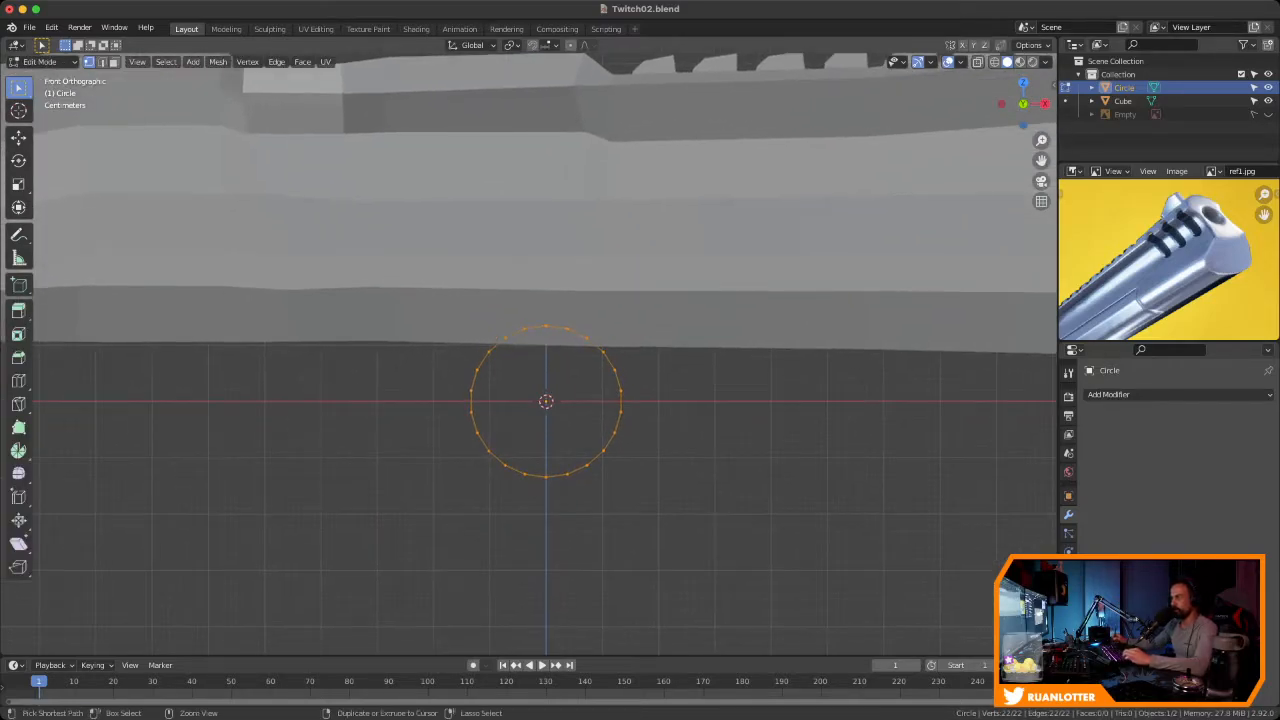
{"action": "scroll", "coordinate": [542, 390], "scroll_direction": "down", "scroll_amount": 2}
{"action": "key", "text": "Tab"}
{"action": "key", "text": "s"}
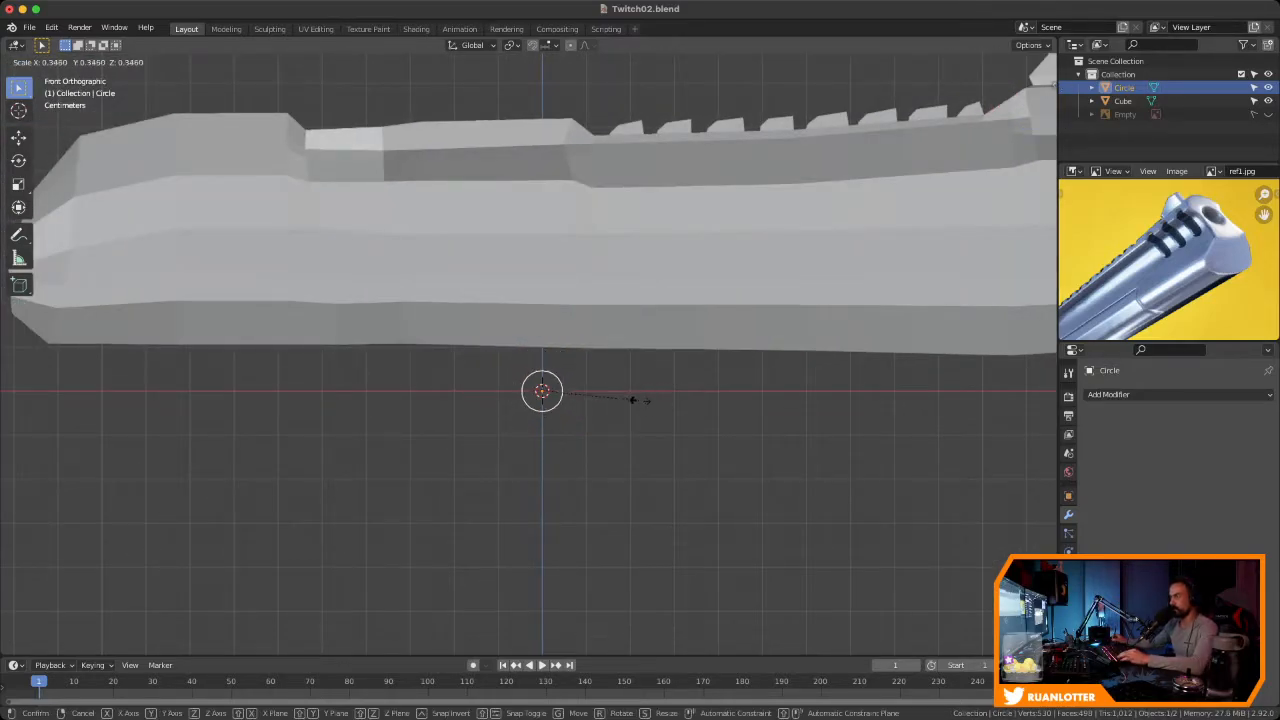
{"action": "left_click", "coordinate": [624, 395]}
Select the circle's lower half vertices and move them down about 0.17 m along Z to form a vertical slot outline
{"action": "key", "text": "Tab"}
{"action": "scroll", "coordinate": [624, 395], "scroll_direction": "up", "scroll_amount": 6}
{"action": "scroll", "coordinate": [523, 356], "scroll_direction": "up", "scroll_amount": 1}
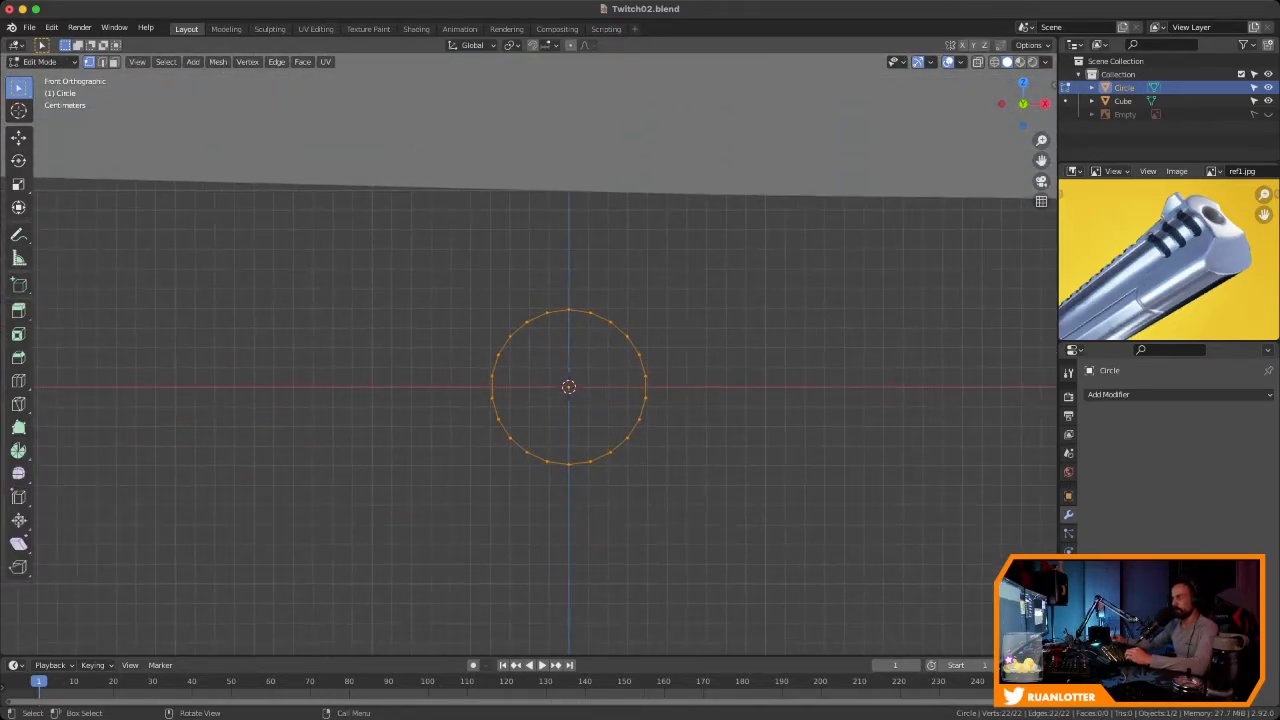
{"action": "mouse_move", "coordinate": [472, 386]}
{"action": "left_mouse_down"}
{"action": "mouse_move", "coordinate": [696, 456]}
{"action": "mouse_move", "coordinate": [687, 488]}
{"action": "left_mouse_up"}
{"action": "middle_click_drag", "start_coordinate": [687, 488], "coordinate": [687, 550], "text": "ctrl"}
{"action": "middle_click_drag", "start_coordinate": [687, 550], "coordinate": [617, 502], "text": "shift"}
{"action": "scroll", "coordinate": [528, 355], "scroll_direction": "down", "scroll_amount": 2}
{"action": "key", "text": "g"}
{"action": "key", "text": "z"}
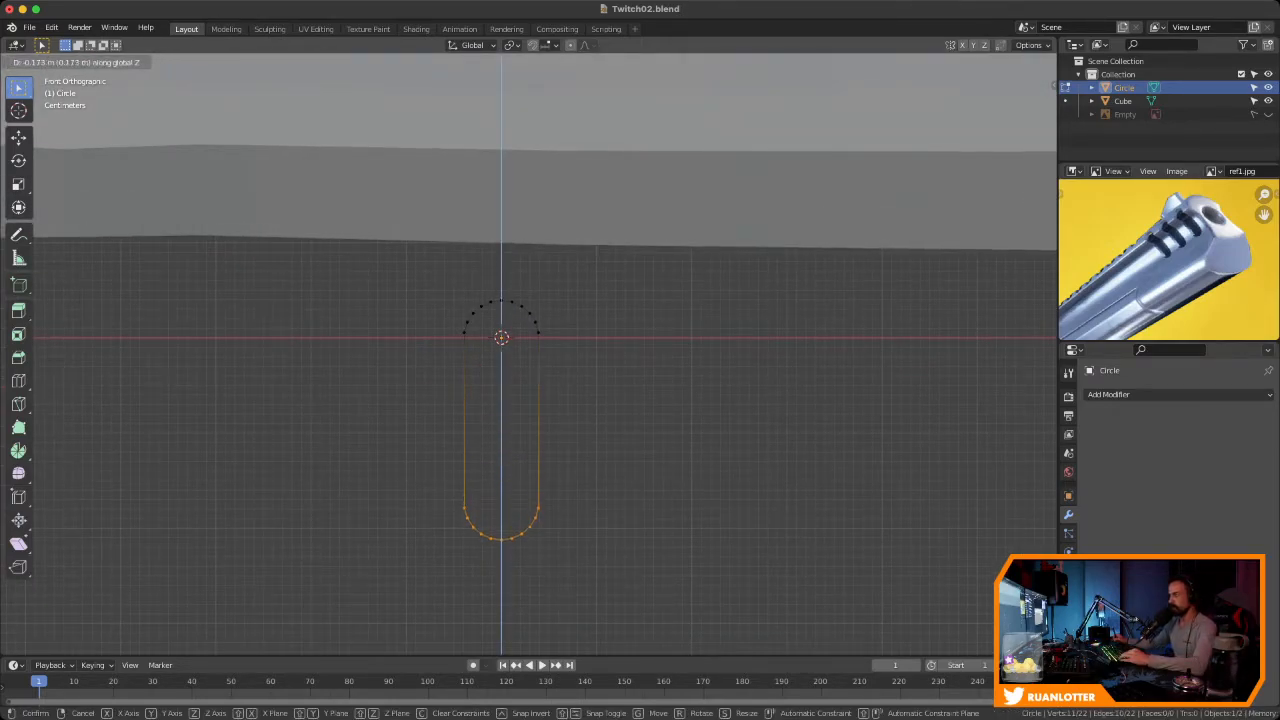
{"action": "left_click", "coordinate": [528, 400]}
{"action": "middle_click_drag", "start_coordinate": [528, 400], "coordinate": [665, 495]}
{"action": "key", "text": "Tab"}
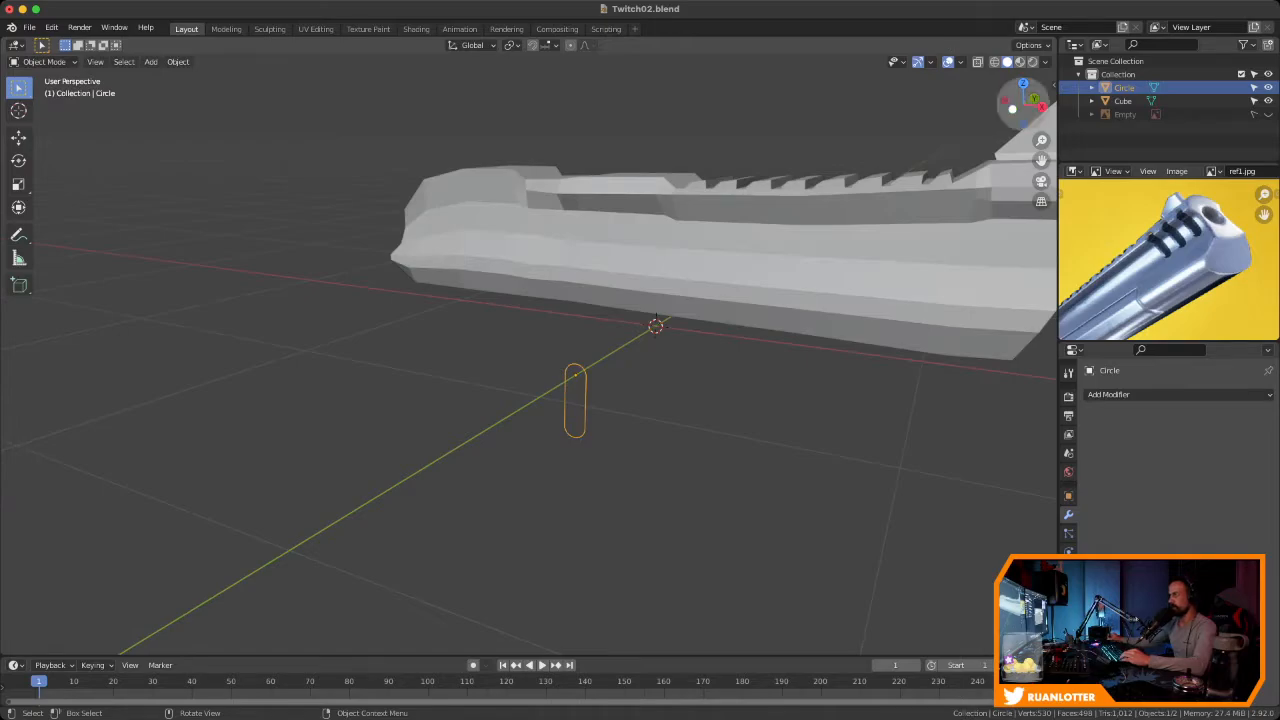
From the front, move the slot outline onto the slide's upper part just behind the front sight and tilt it about -2.66°
{"action": "left_click", "coordinate": [1012, 109]}
{"action": "middle_click_drag", "start_coordinate": [640, 410], "coordinate": [340, 438], "text": "ctrl"}
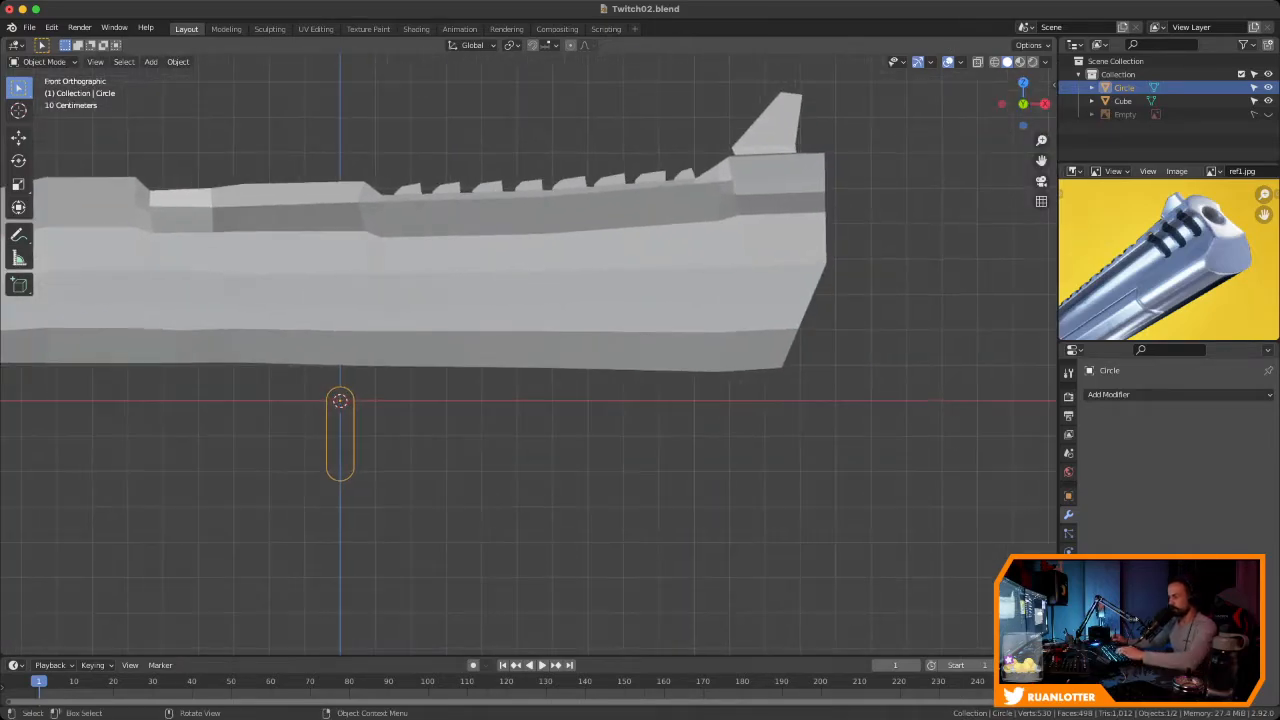
{"action": "key", "text": "g"}
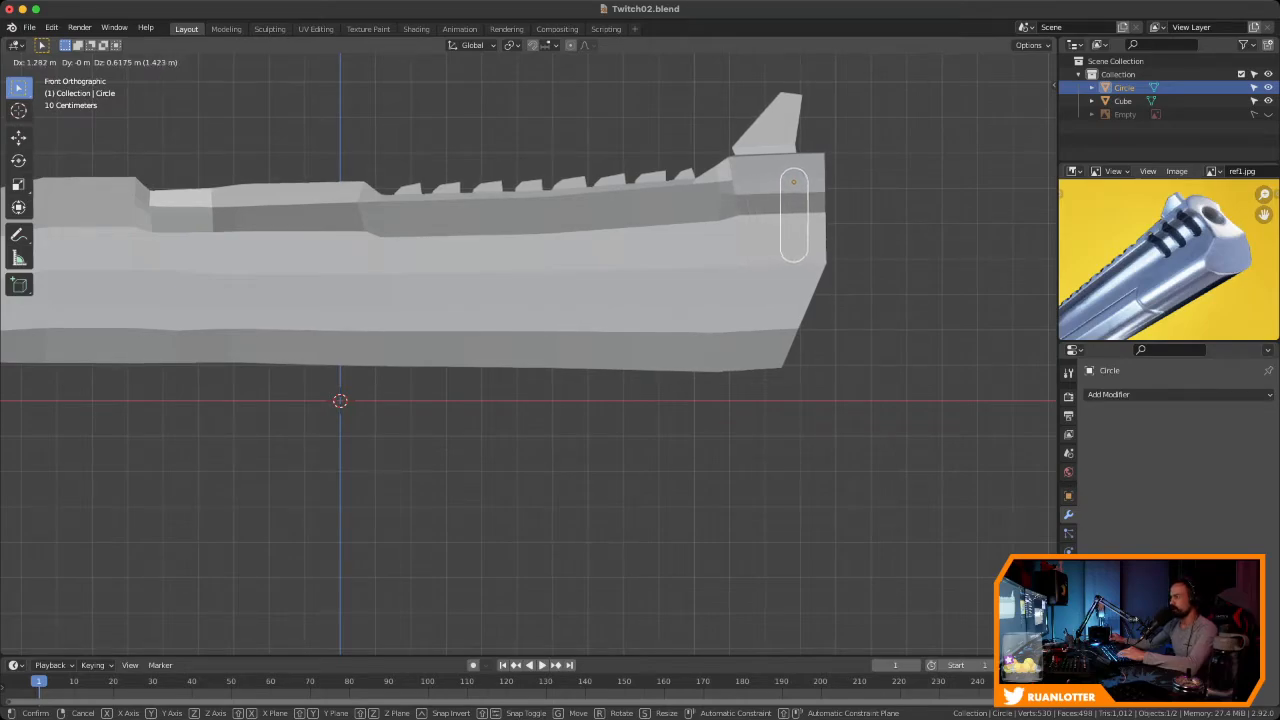
{"action": "key", "text": "Return"}
{"action": "key", "text": "r"}
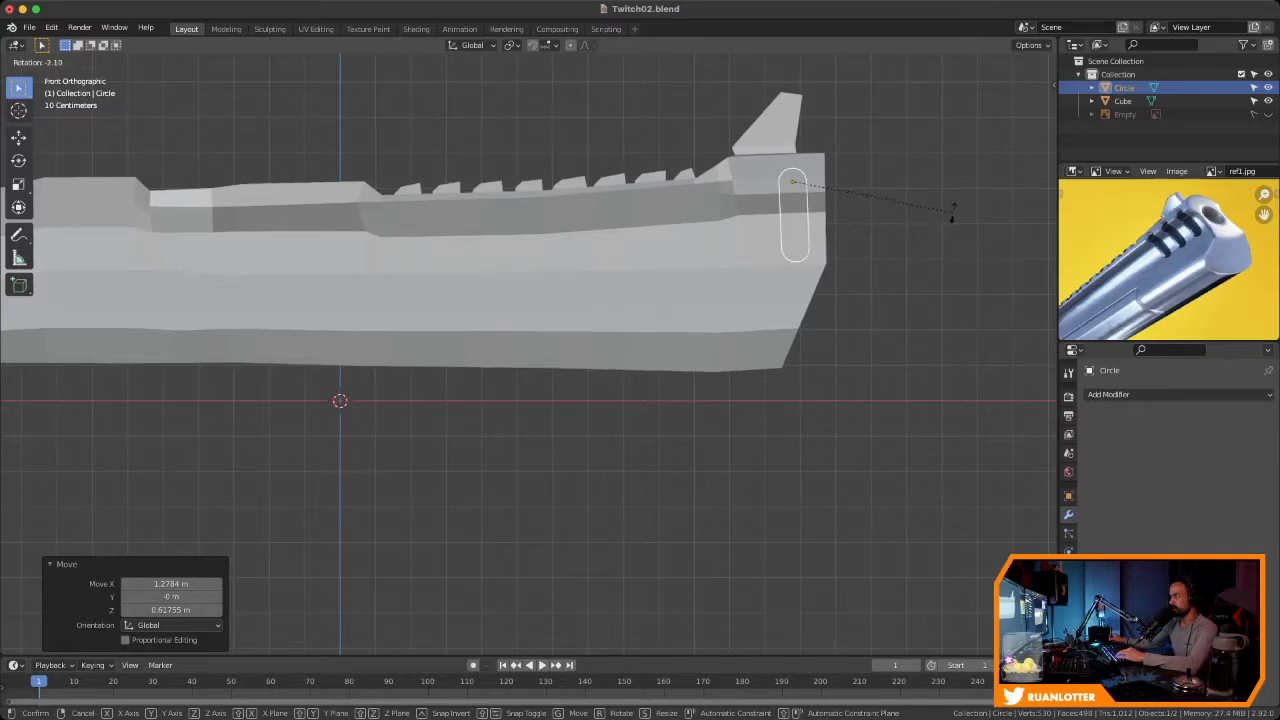
{"action": "key", "text": "Return"}
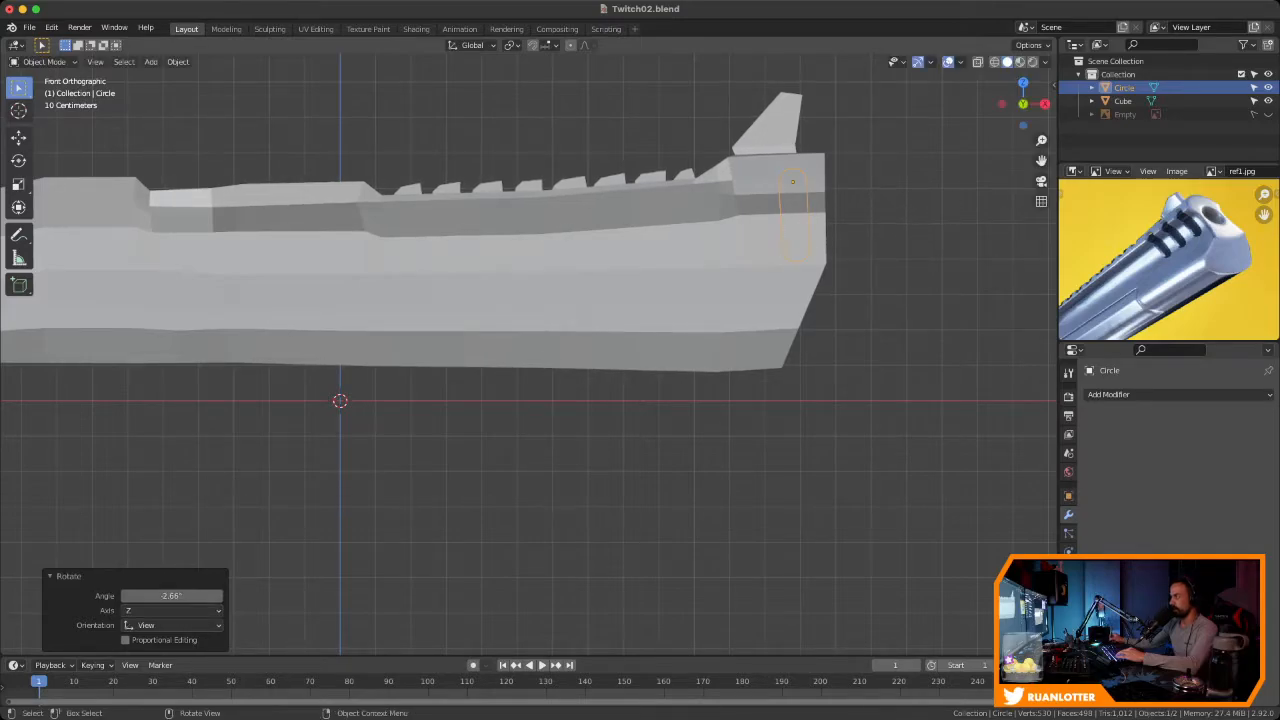
{"action": "key", "text": "g"}
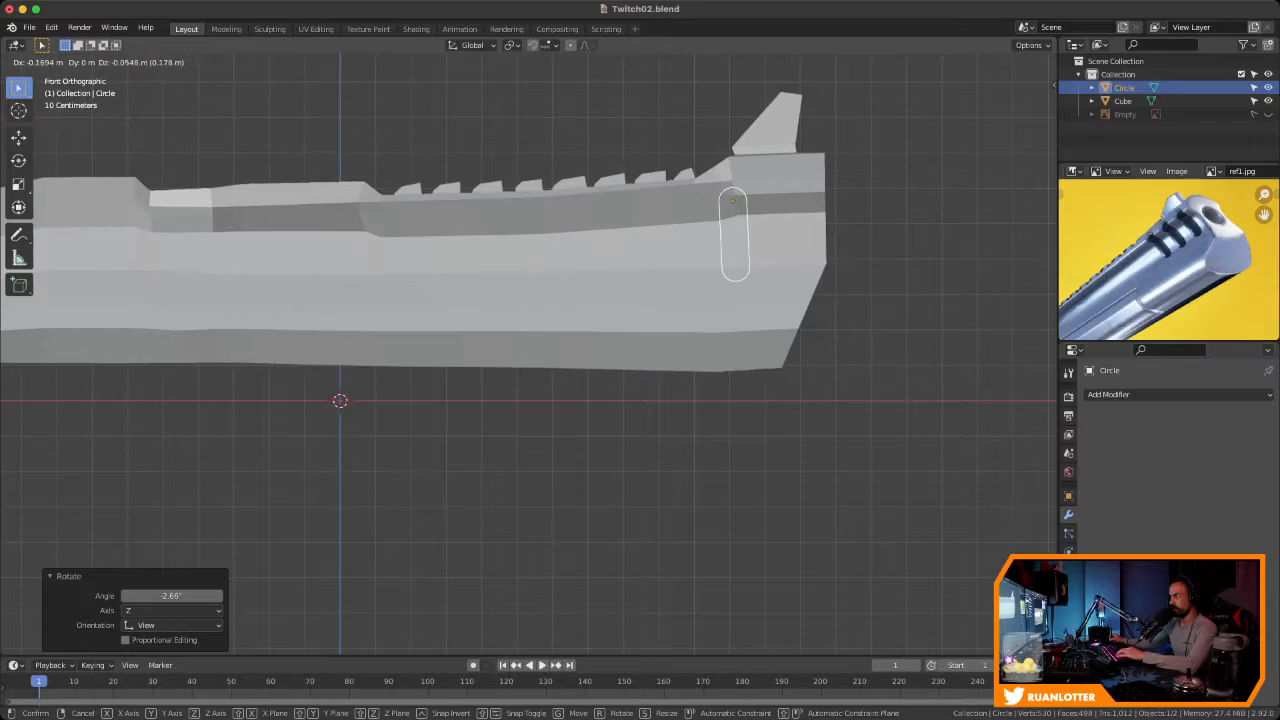
{"action": "key", "text": "Return"}
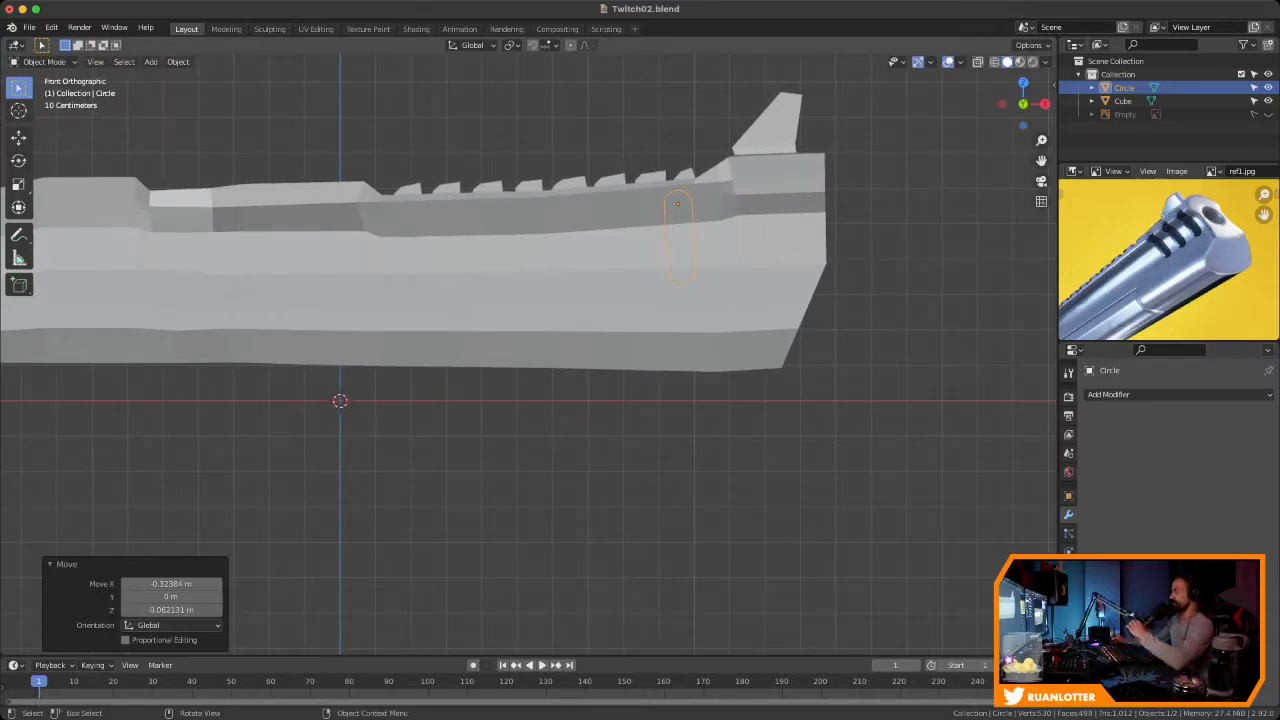
Save the file and fill the slot outline with a face in Edit Mode
{"action": "middle_click_drag", "start_coordinate": [500, 300], "coordinate": [580, 246]}
{"action": "scroll", "coordinate": [514, 308], "scroll_direction": "up", "scroll_amount": 2}
{"action": "scroll", "coordinate": [568, 242], "scroll_direction": "up", "scroll_amount": 1}
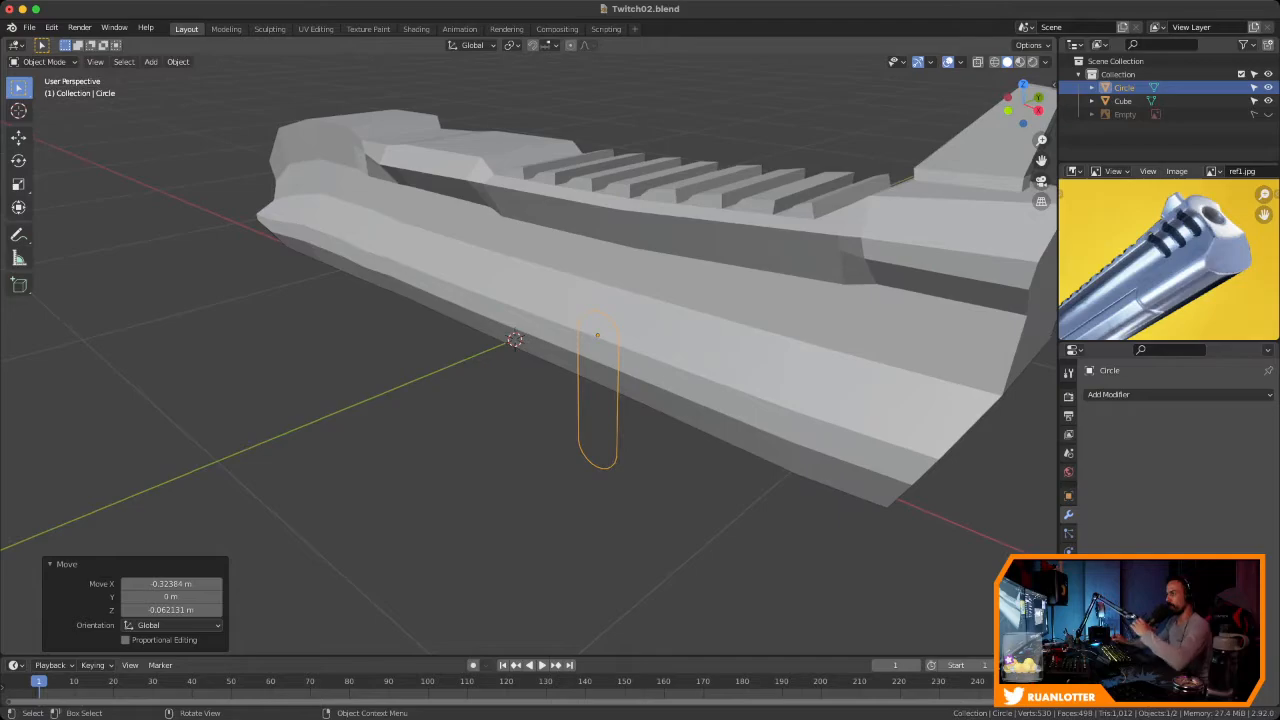
{"action": "key", "text": "Tab"}
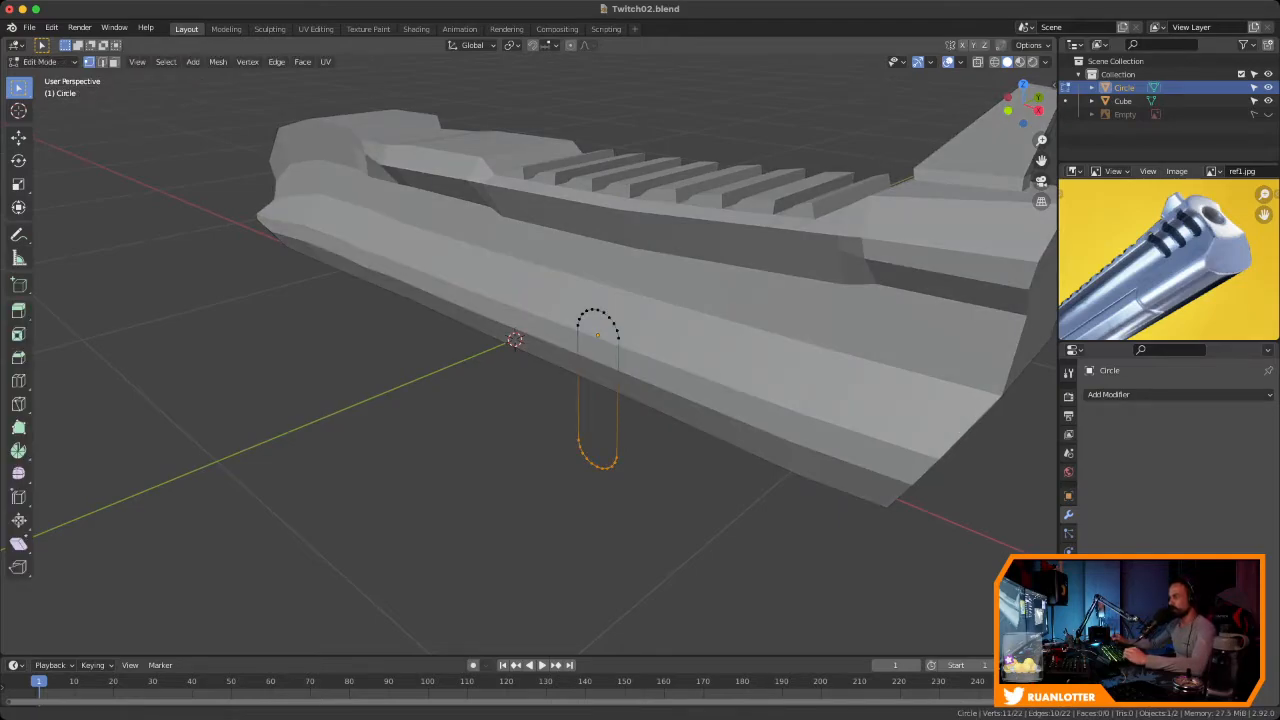
{"action": "scroll", "coordinate": [528, 350], "scroll_direction": "down", "scroll_amount": 1}
{"action": "key", "text": "Tab"}
{"action": "key", "text": "ctrl+s"}
{"action": "key", "text": "Tab"}
{"action": "middle_click_drag", "start_coordinate": [600, 420], "coordinate": [560, 345], "text": "ctrl"}
{"action": "scroll", "coordinate": [605, 325], "scroll_direction": "down", "scroll_amount": 1}
{"action": "key", "text": "f"}
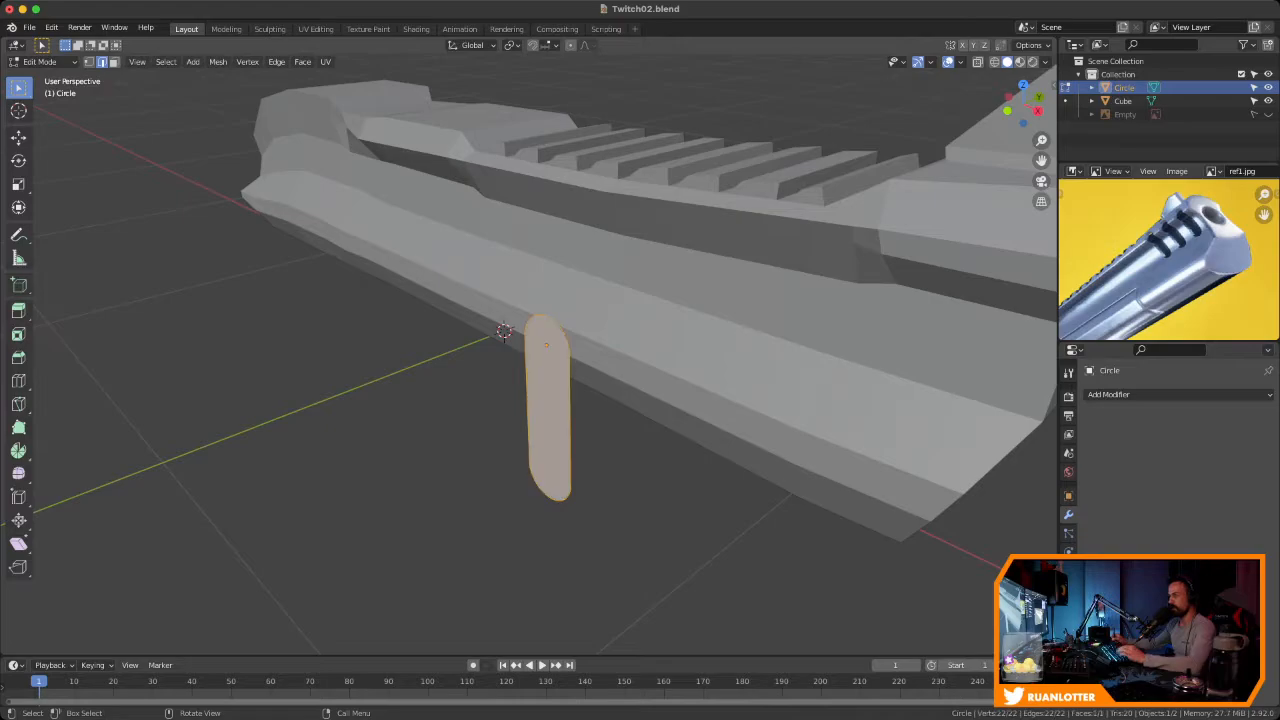
Extrude the slot face a little over 0.6 m along its normal into the slide to form a solid cutter
{"action": "key", "text": "3"}
{"action": "middle_click_drag", "start_coordinate": [560, 345], "coordinate": [622, 320]}
{"action": "key", "text": "e"}
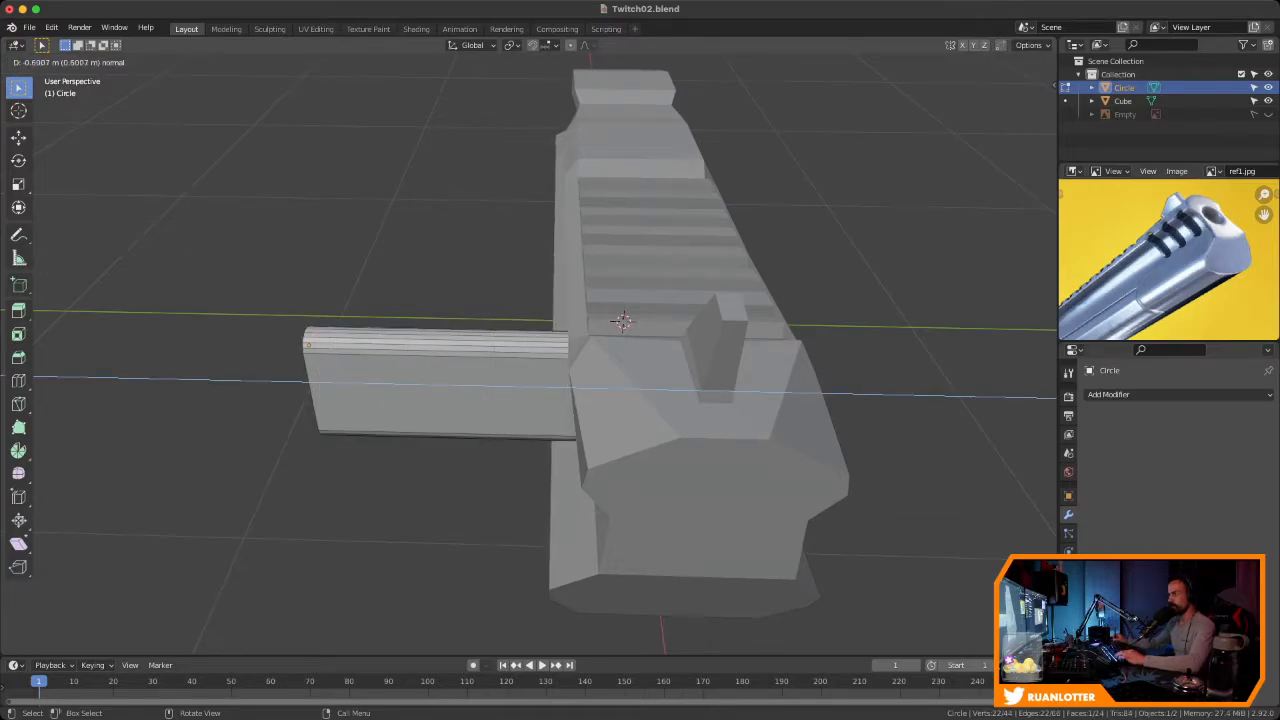
{"action": "left_click", "coordinate": [622, 320]}
Move the extruded slot about 0.444 m along Y so it passes through both sides of the slide, checking from the side view
{"action": "key", "text": "Tab"}
{"action": "key", "text": "g"}
{"action": "key", "text": "y"}
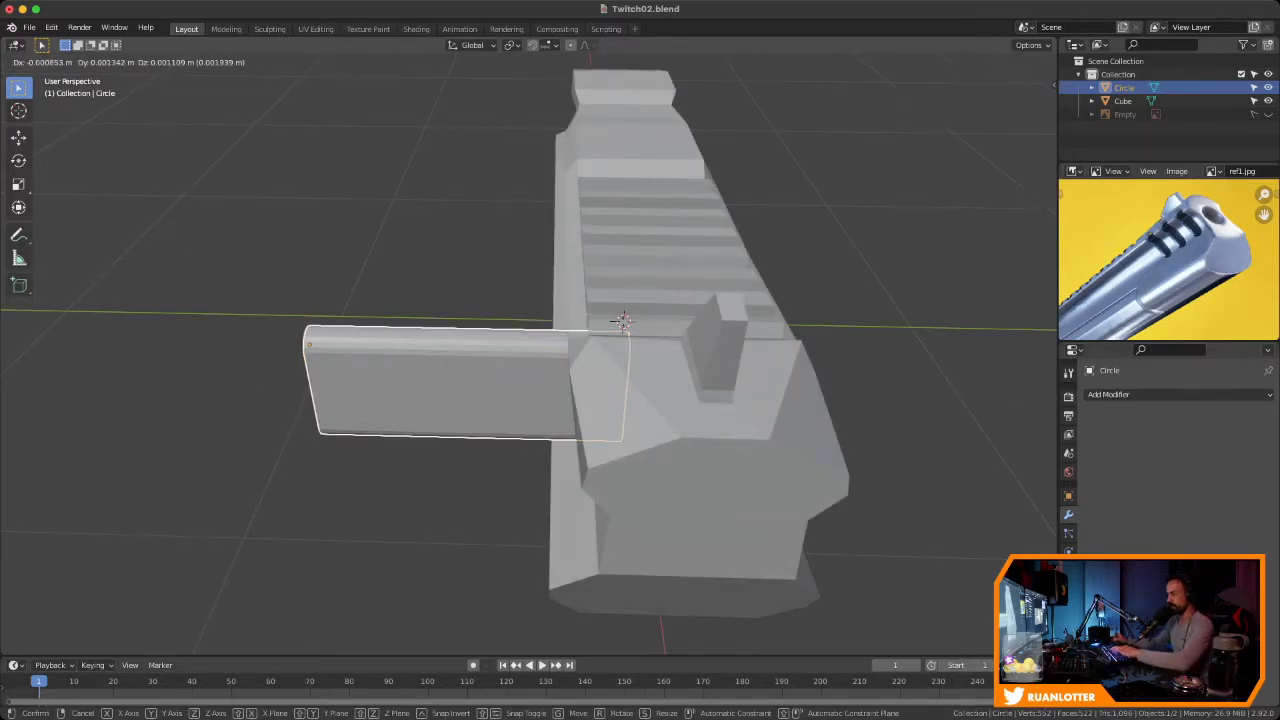
{"action": "left_click", "coordinate": [622, 320]}
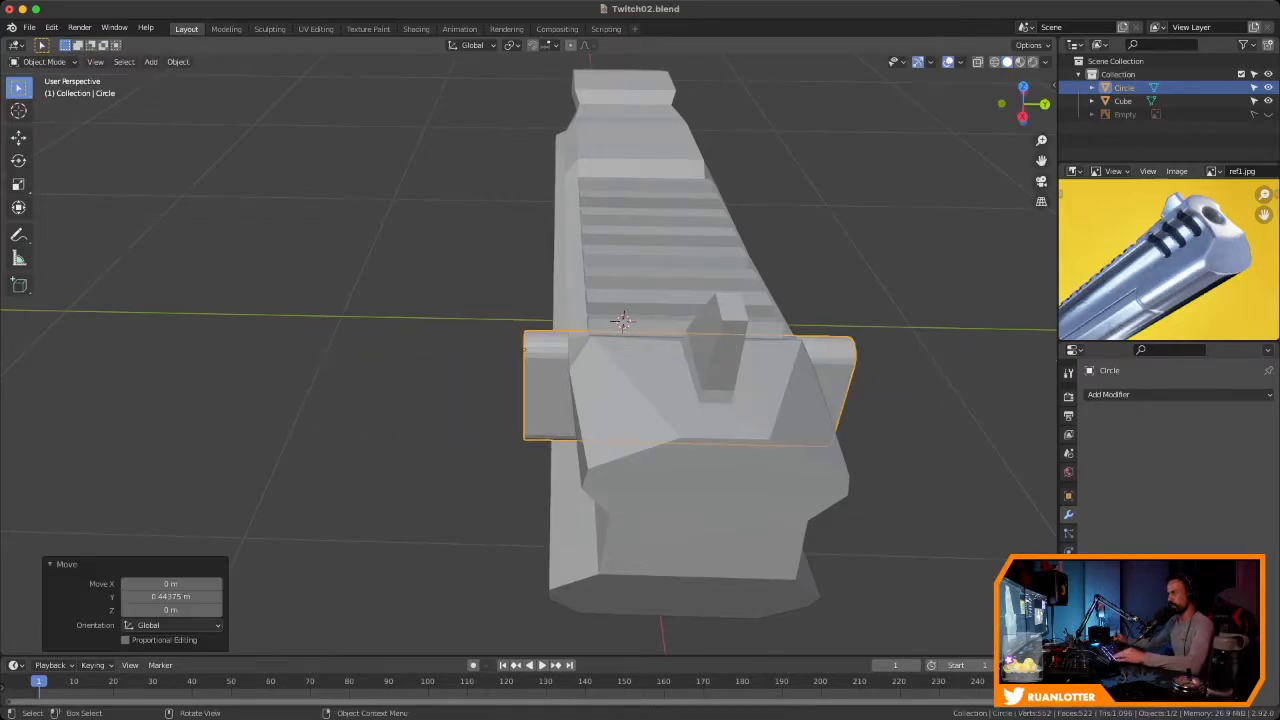
{"action": "middle_click_drag", "start_coordinate": [622, 320], "coordinate": [680, 365]}
{"action": "left_click", "coordinate": [1014, 112]}
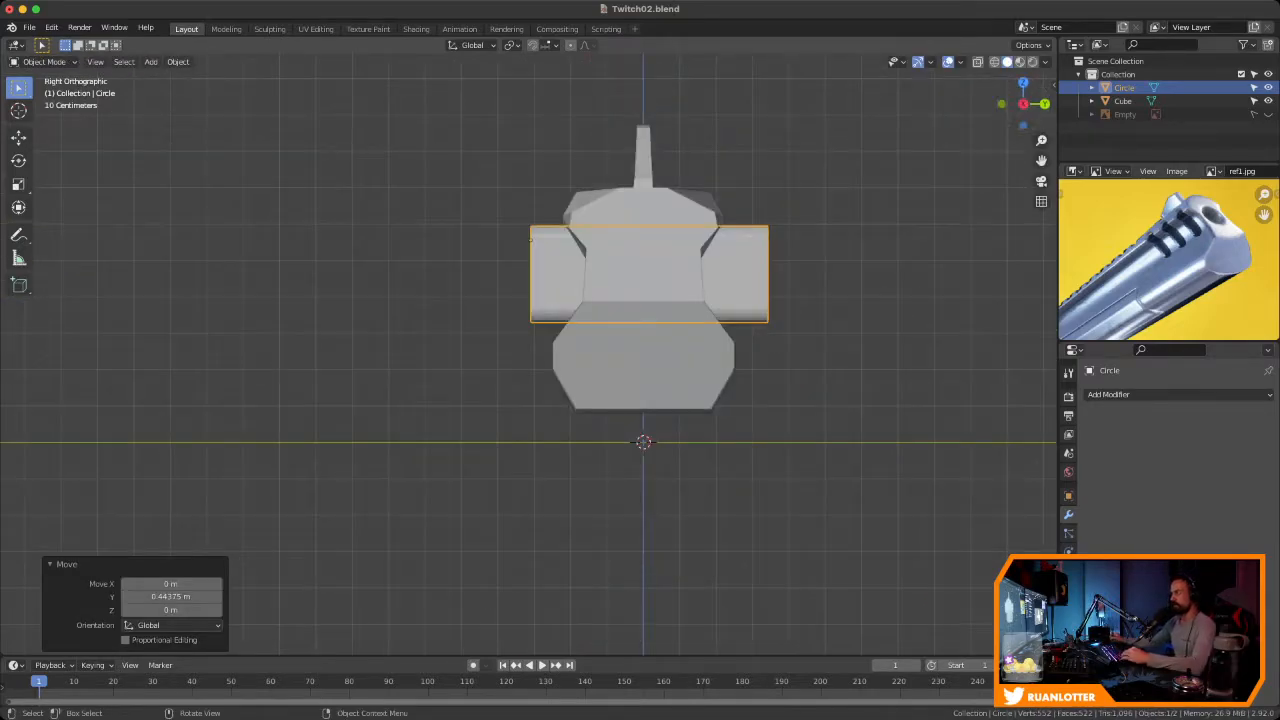
{"action": "middle_click_drag", "start_coordinate": [530, 237], "coordinate": [612, 240]}
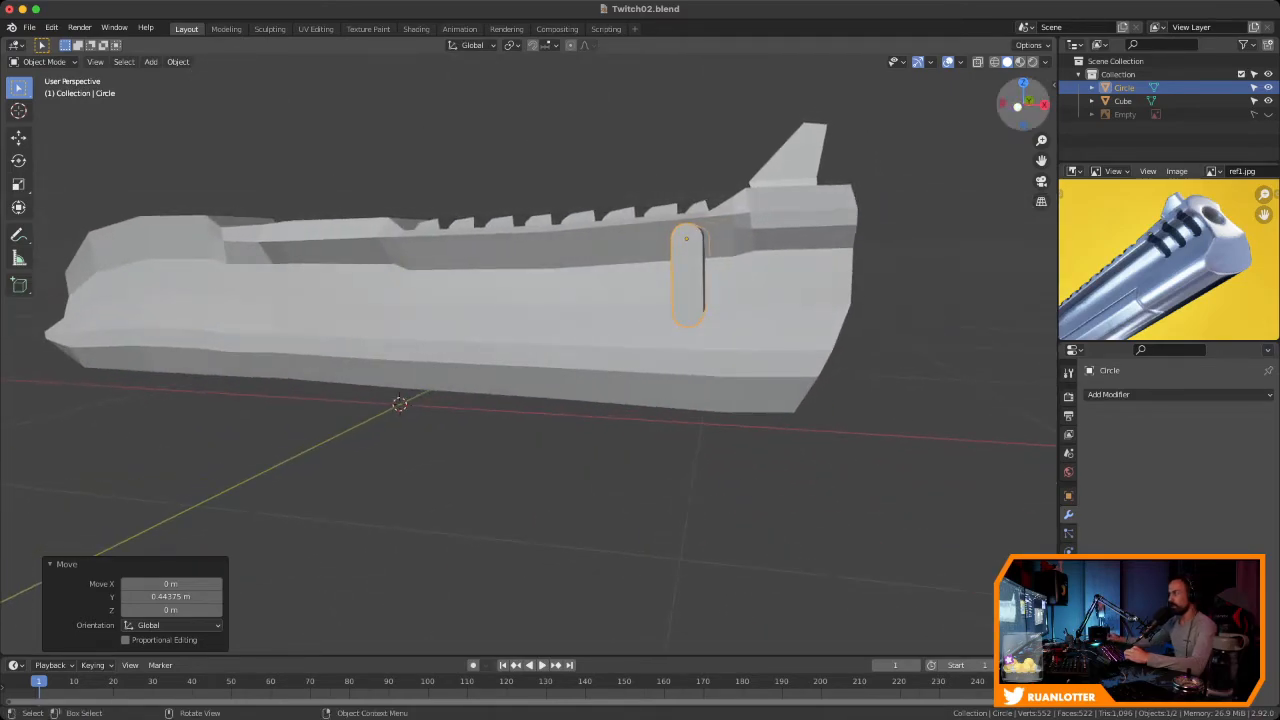
Shift the slot about 0.34 m along X and 0.04 m up along Z to the muzzle end, and save the file
{"action": "left_click", "coordinate": [1018, 107]}
{"action": "middle_click_drag", "start_coordinate": [600, 340], "coordinate": [600, 279], "text": "ctrl"}
{"action": "middle_click_drag", "start_coordinate": [600, 279], "coordinate": [453, 408], "text": "shift"}
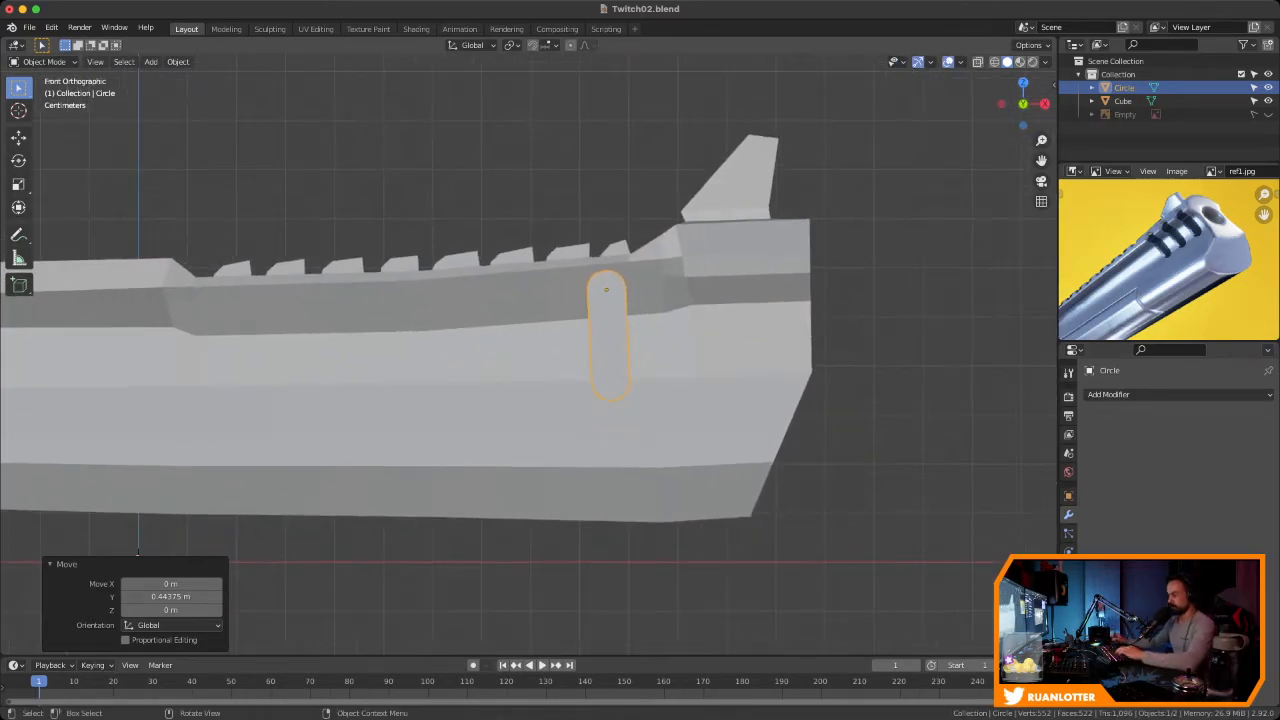
{"action": "key", "text": "g"}
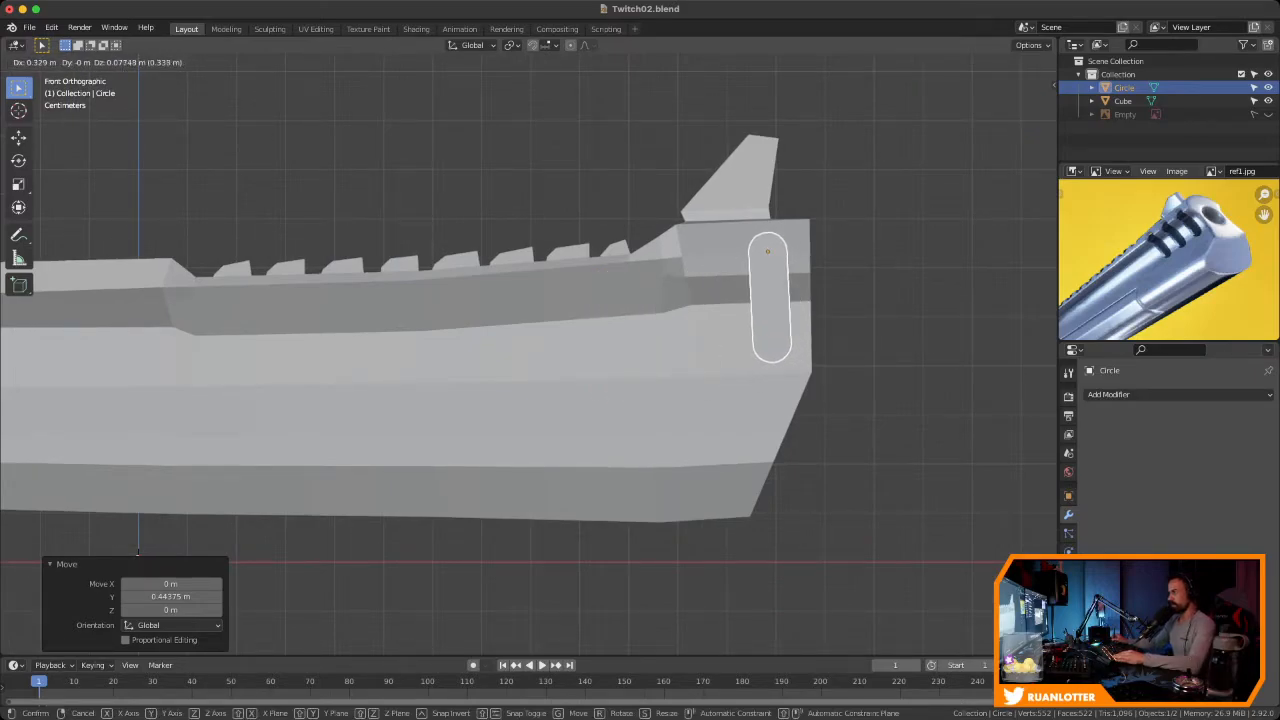
{"action": "key", "text": "Return"}
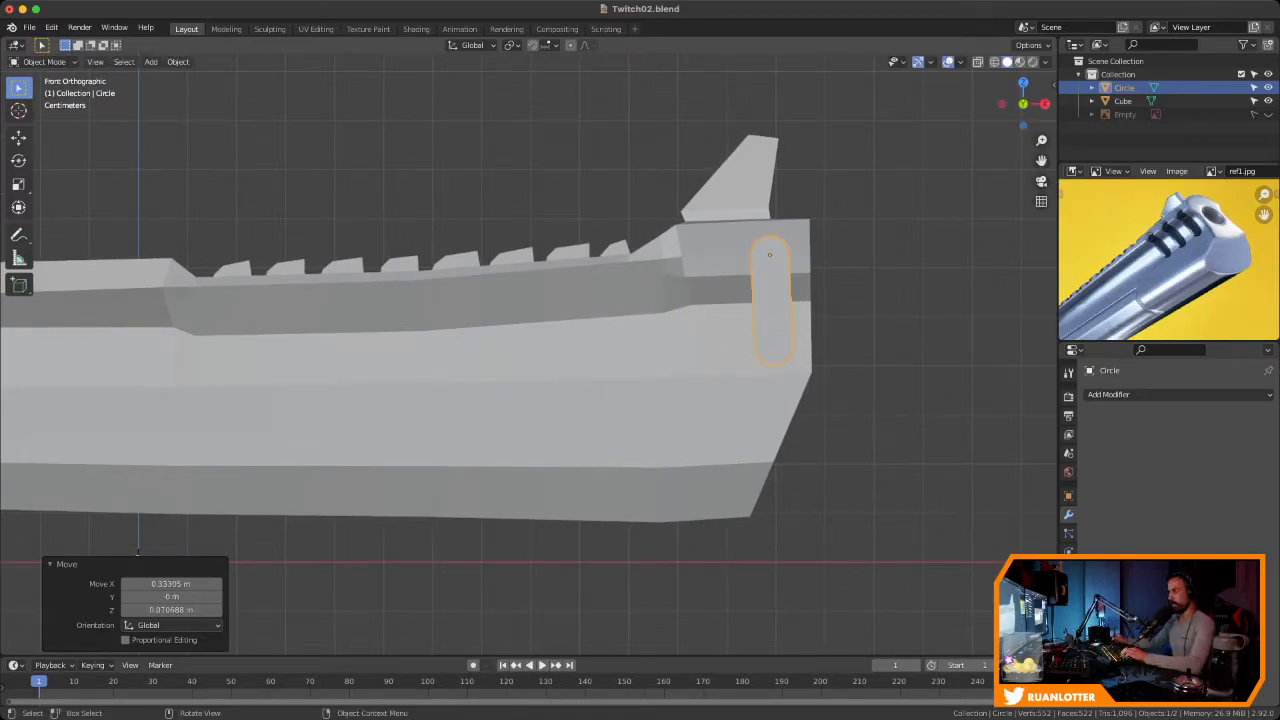
{"action": "key", "text": "g"}
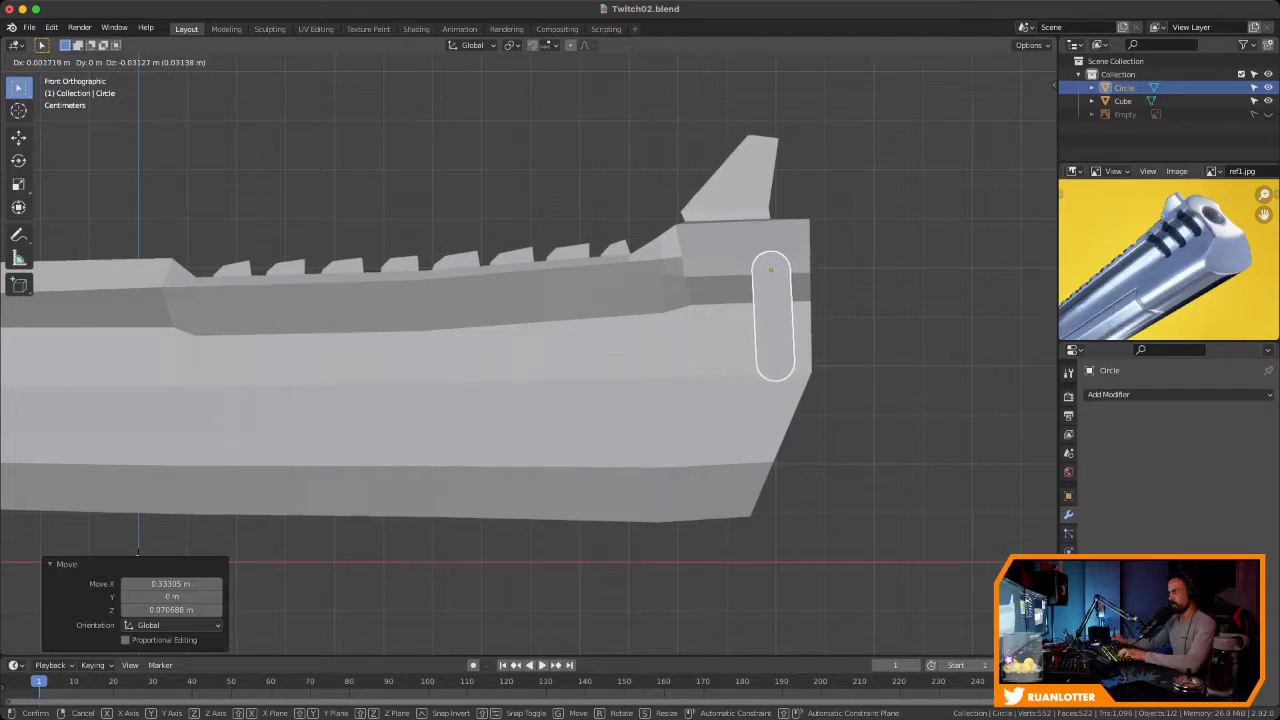
{"action": "key", "text": "Return"}
{"action": "middle_click_drag", "start_coordinate": [776, 340], "coordinate": [710, 328], "text": "ctrl"}
{"action": "key", "text": "ctrl+s"}
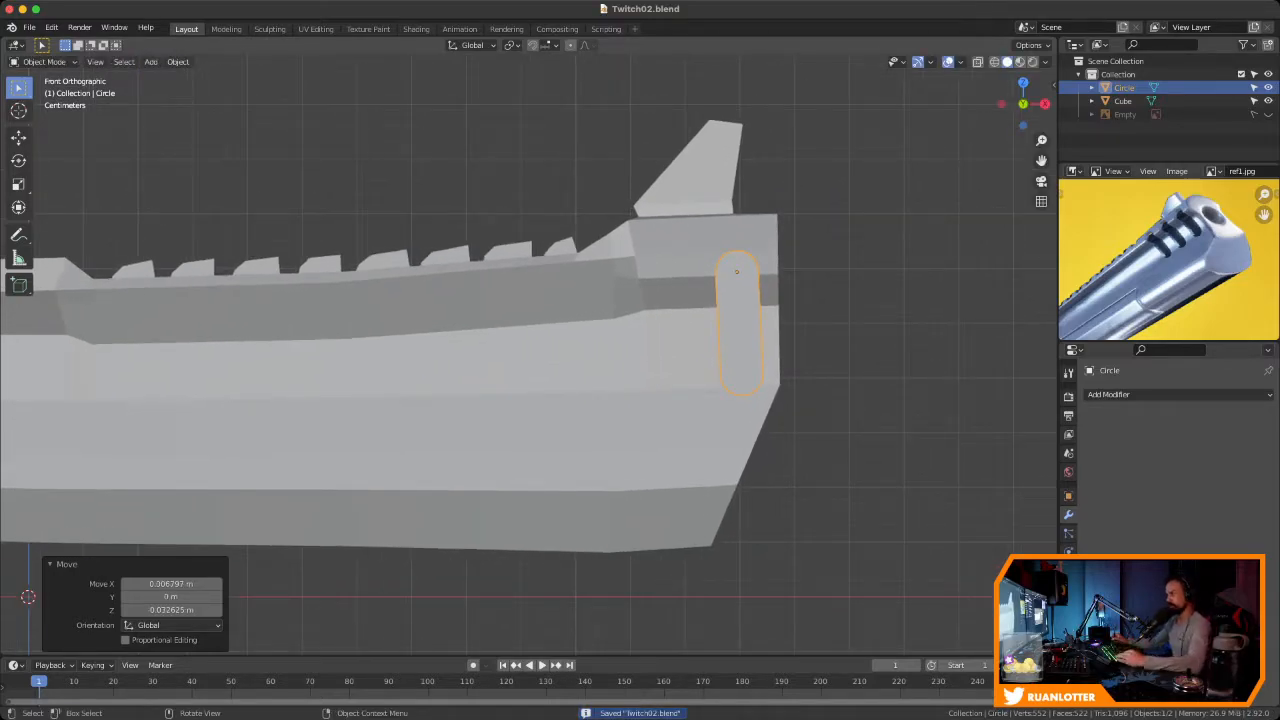
Add an Array modifier to the slot with count 3 and relative offset X -2.000 and Y -0.060
{"action": "left_click", "coordinate": [1110, 394]}
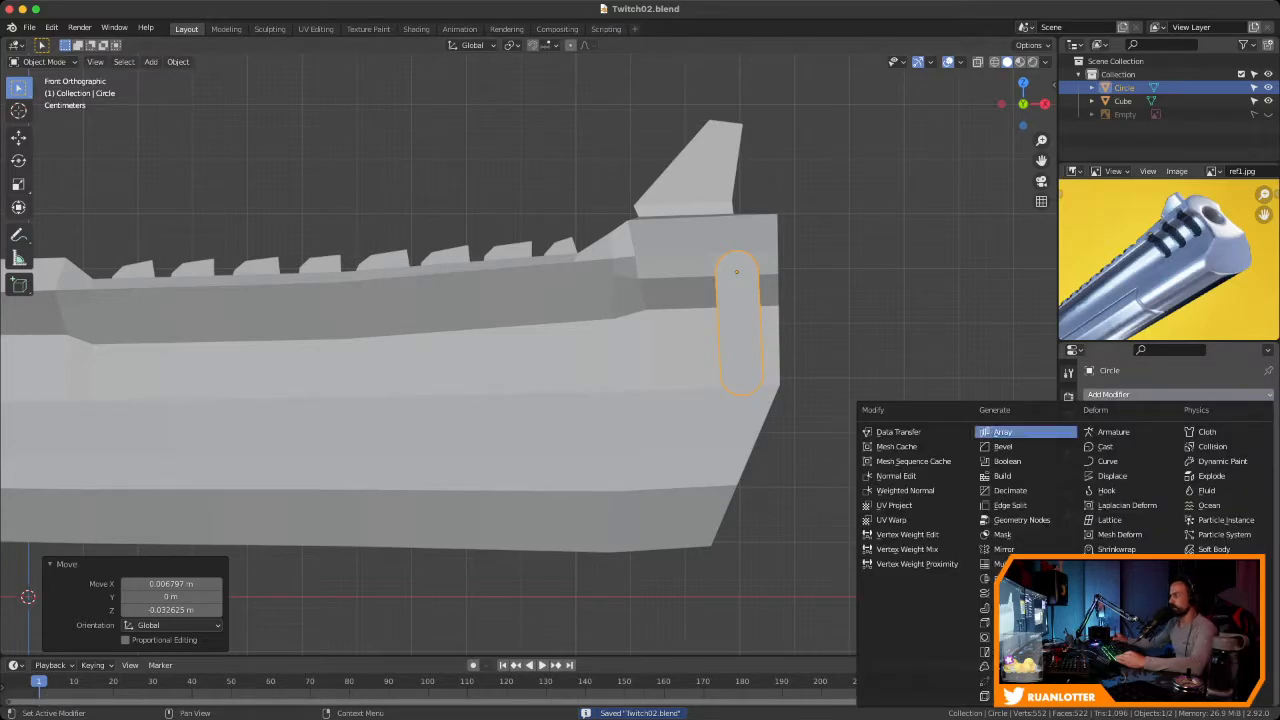
{"action": "left_click", "coordinate": [1003, 431]}
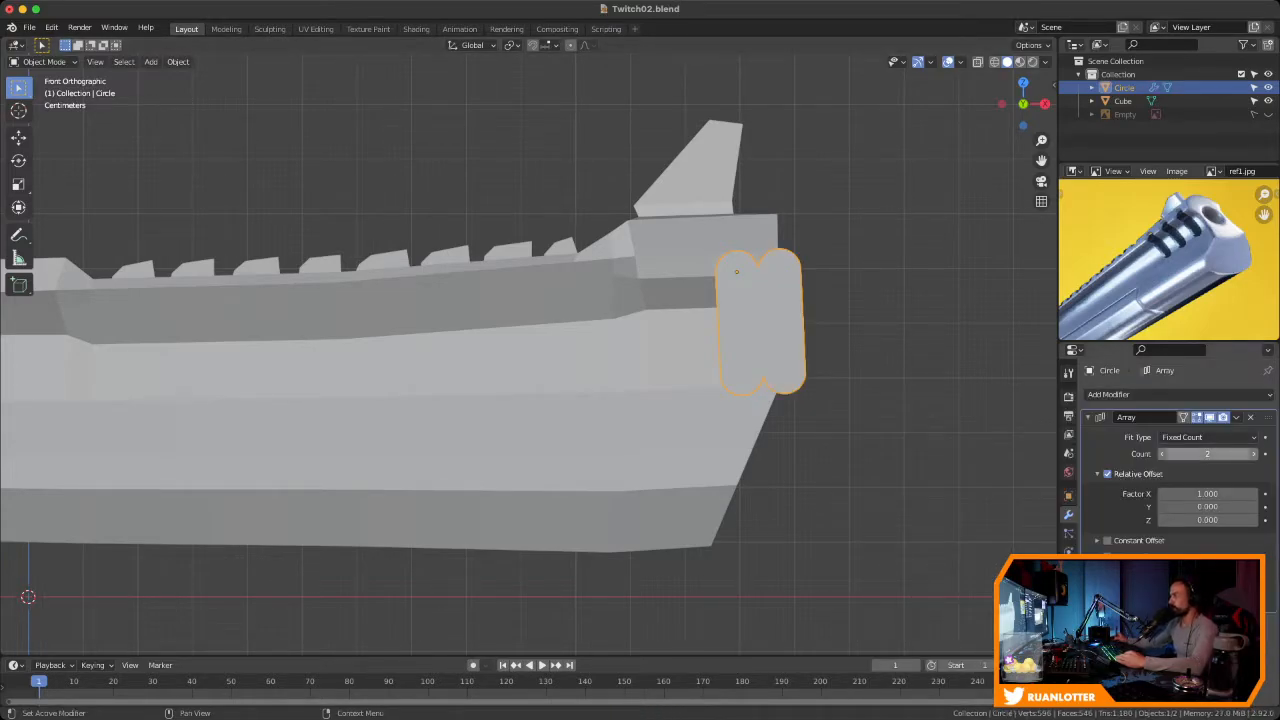
{"action": "left_click_drag", "start_coordinate": [1207, 494], "coordinate": [1182, 494]}
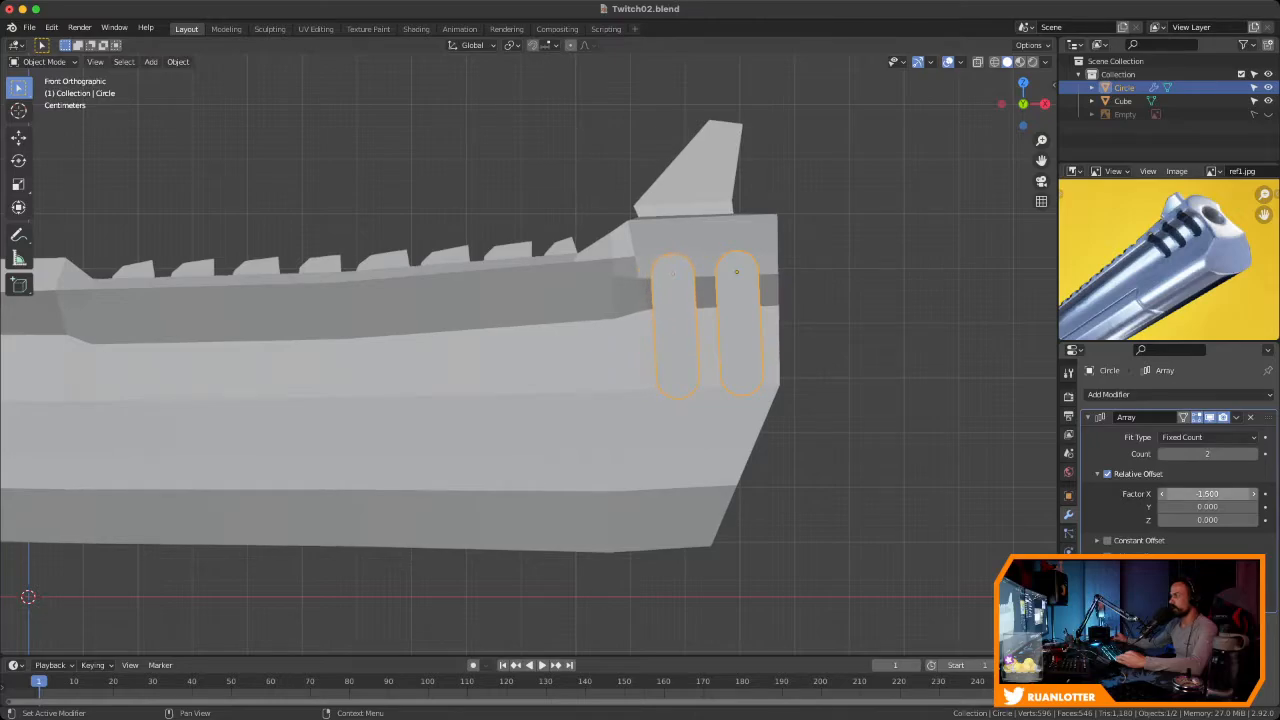
{"action": "left_click_drag", "start_coordinate": [1207, 453], "coordinate": [1216, 453]}
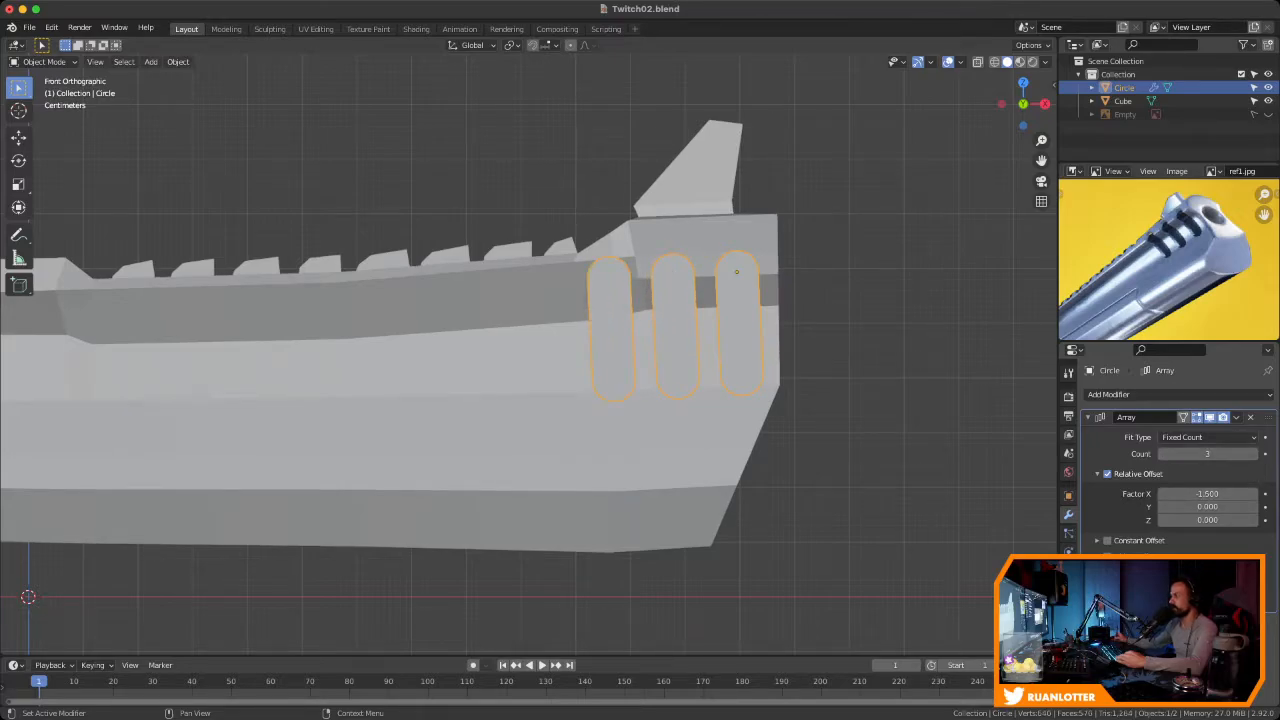
{"action": "left_click_drag", "start_coordinate": [1207, 494], "coordinate": [1202, 494]}
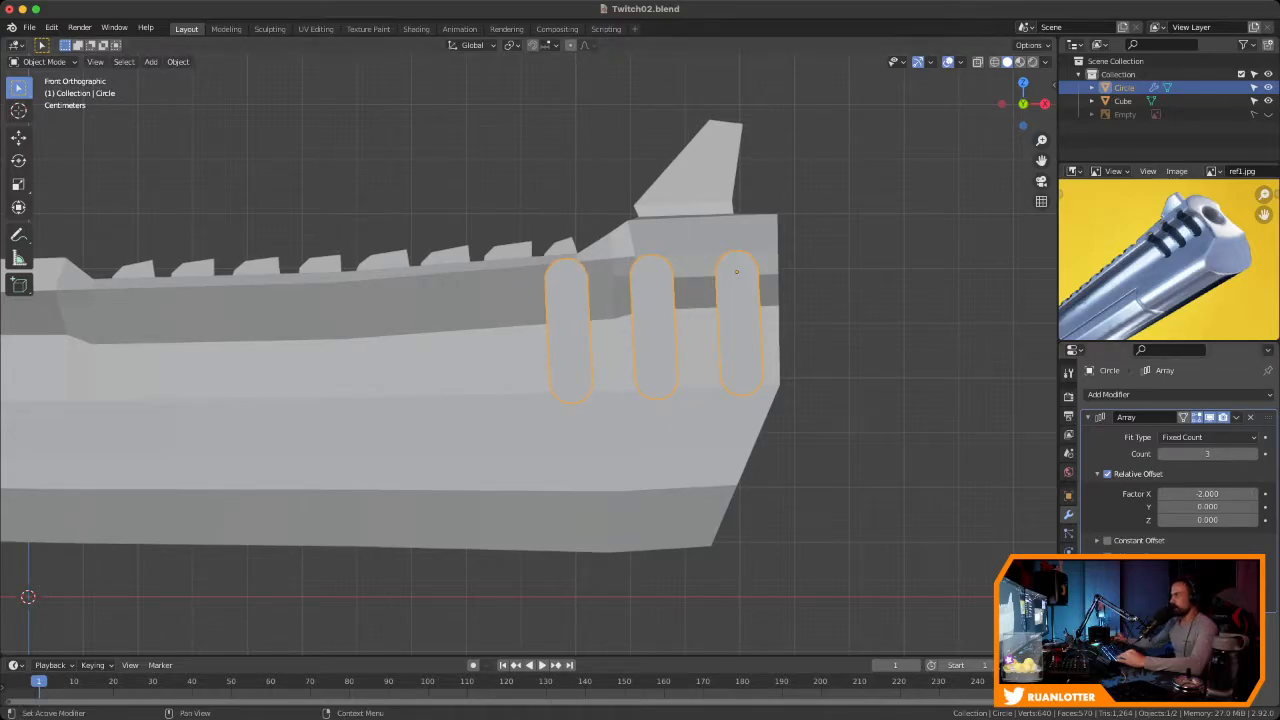
{"action": "mouse_move", "coordinate": [1207, 520]}
{"action": "left_mouse_down"}
{"action": "mouse_move", "coordinate": [1160, 520]}
{"action": "mouse_move", "coordinate": [1230, 520]}
{"action": "mouse_move", "coordinate": [1250, 506]}
{"action": "mouse_move", "coordinate": [1192, 506]}
{"action": "mouse_move", "coordinate": [1210, 506]}
{"action": "left_mouse_up"}
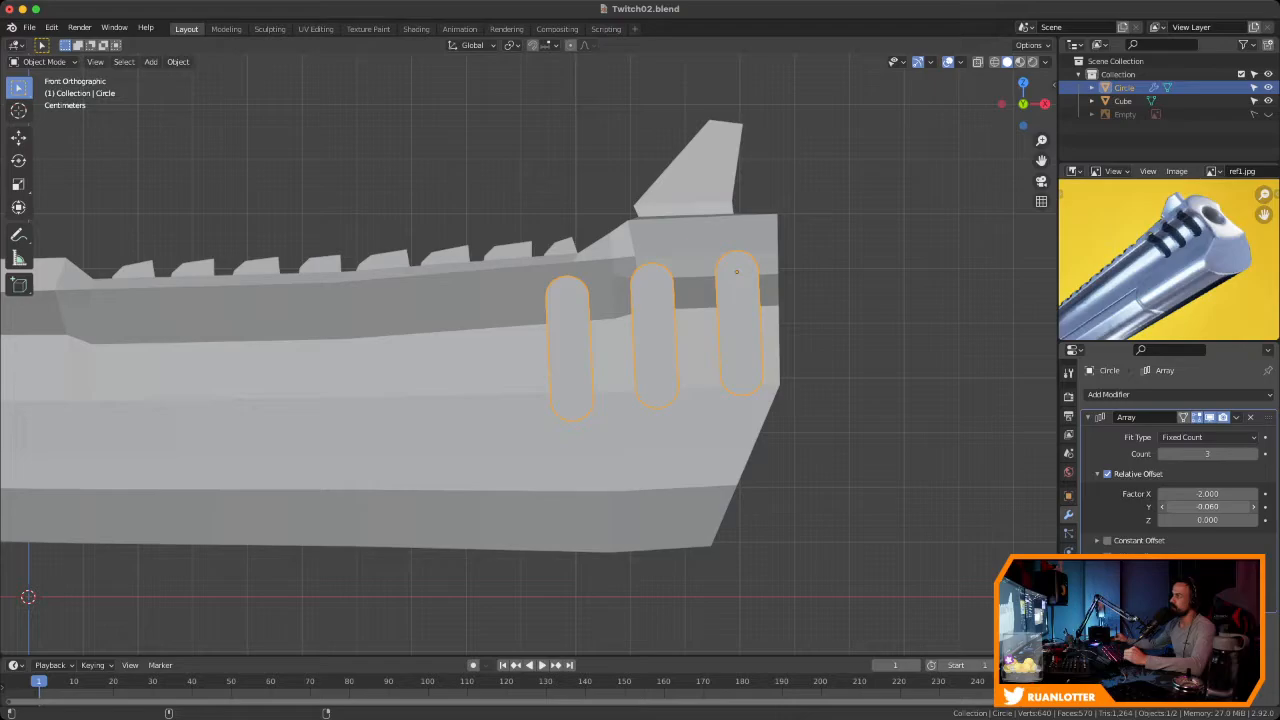
Scale the arrayed slots down uniformly to about 0.752
{"action": "middle_click_drag", "start_coordinate": [780, 400], "coordinate": [548, 274]}
{"action": "scroll", "coordinate": [685, 398], "scroll_direction": "down", "scroll_amount": 2}
{"action": "scroll", "coordinate": [585, 292], "scroll_direction": "up", "scroll_amount": 2}
{"action": "key", "text": "s"}
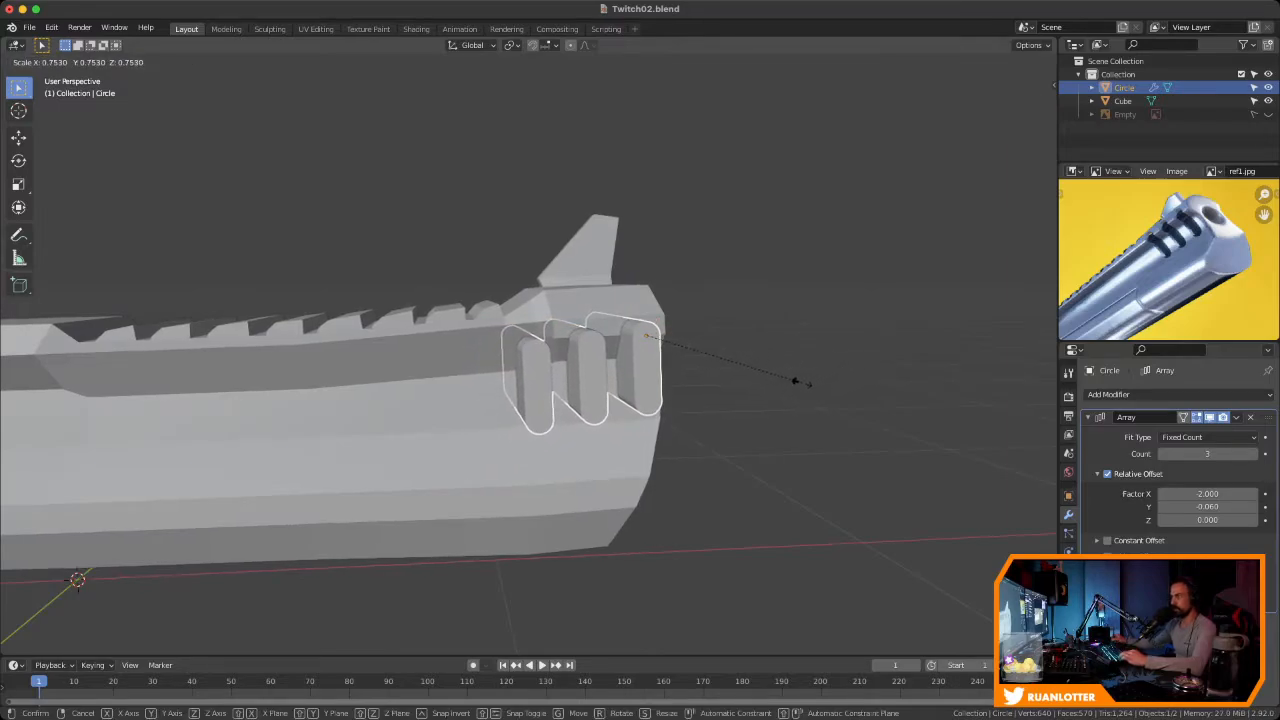
{"action": "left_click", "coordinate": [800, 382]}
From the front, raise the three slots about 0.02 m along Z on the slide's muzzle end
{"action": "middle_click_drag", "start_coordinate": [800, 382], "coordinate": [704, 394]}
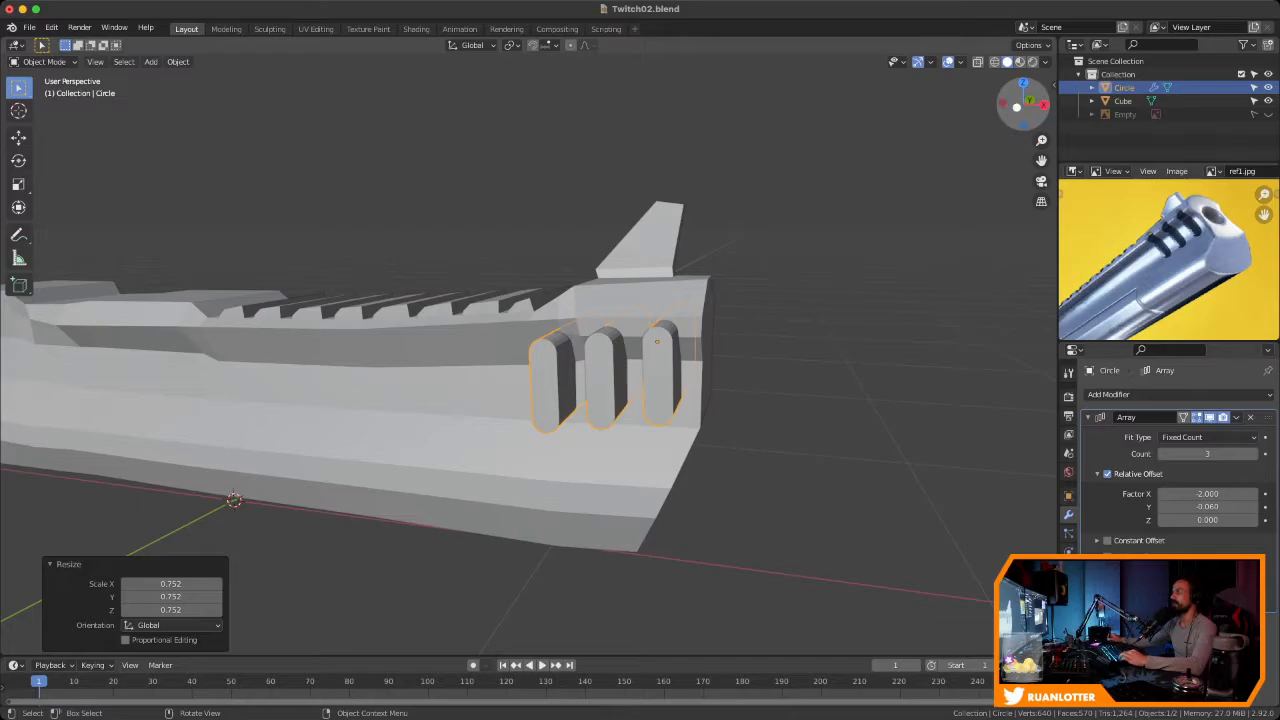
{"action": "key", "text": "KP_1"}
{"action": "scroll", "coordinate": [704, 394], "scroll_direction": "up", "scroll_amount": 2}
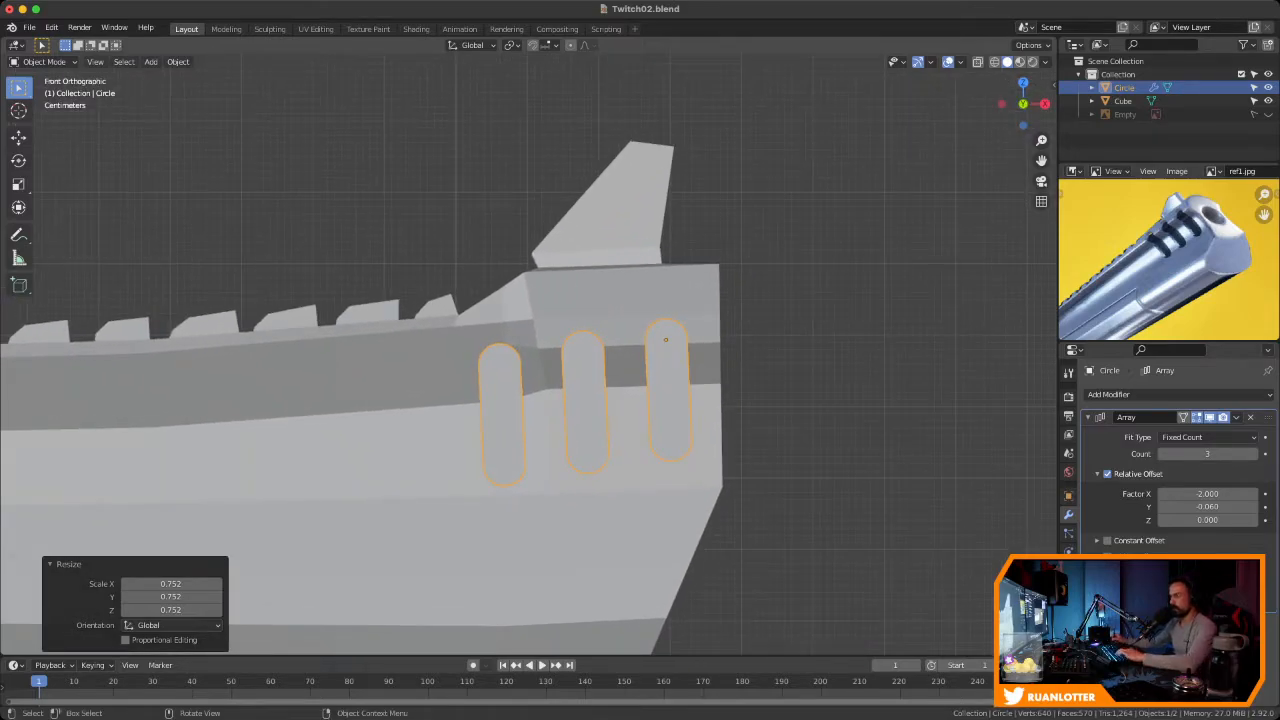
{"action": "key", "text": "g"}
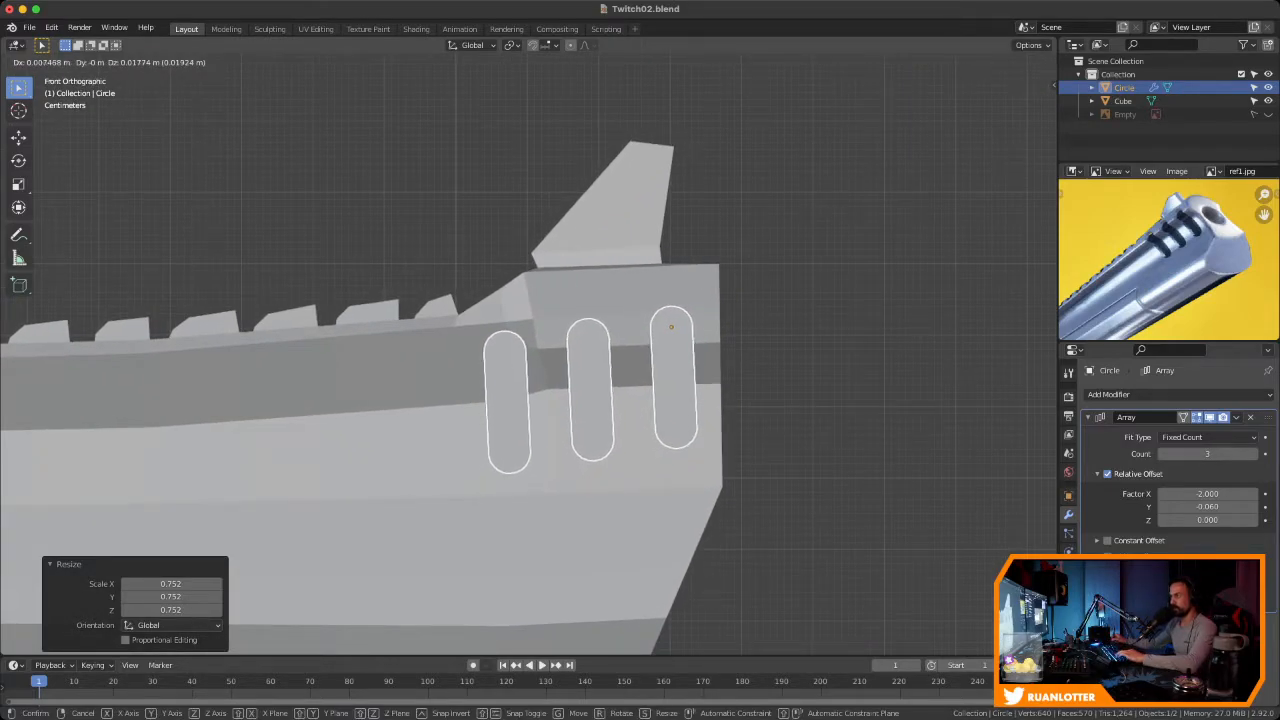
{"action": "left_click", "coordinate": [705, 380]}
Set the array's relative offset to X -2.400 and Y -0.070, check the slots' placement, and save the file
{"action": "mouse_move", "coordinate": [1207, 494]}
{"action": "left_mouse_down"}
{"action": "mouse_move", "coordinate": [1189, 494]}
{"action": "mouse_move", "coordinate": [1193, 507]}
{"action": "left_mouse_up"}
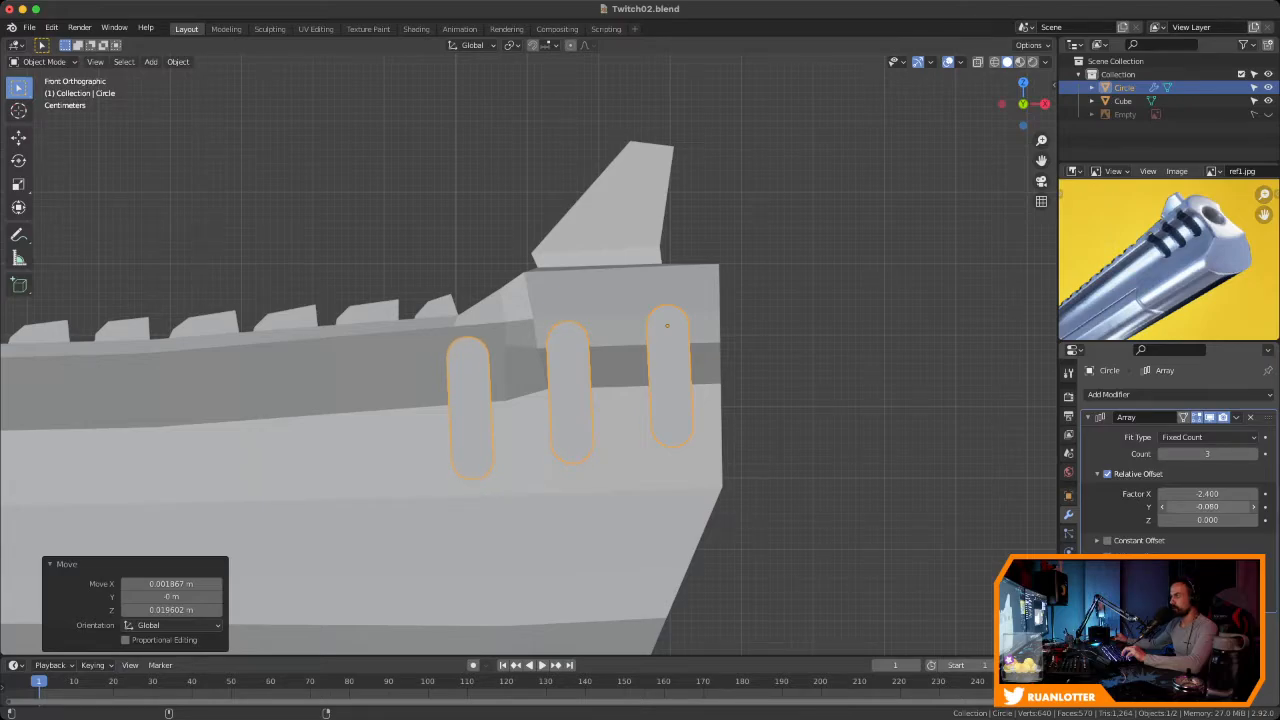
{"action": "left_click_drag", "start_coordinate": [1207, 507], "coordinate": [1208, 507]}
{"action": "scroll", "coordinate": [600, 345], "scroll_direction": "down", "scroll_amount": 2}
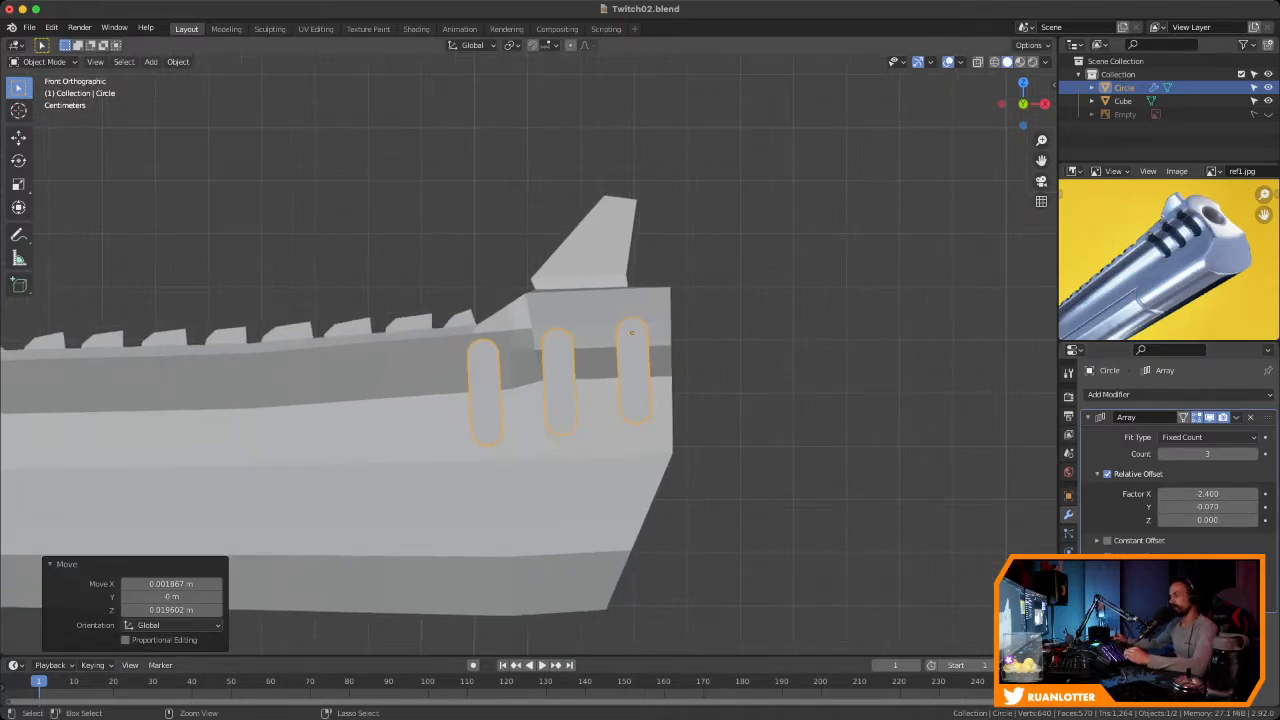
{"action": "middle_click_drag", "start_coordinate": [600, 345], "coordinate": [672, 388]}
{"action": "middle_click_drag", "start_coordinate": [603, 315], "coordinate": [592, 341]}
{"action": "key", "text": "ctrl+s"}
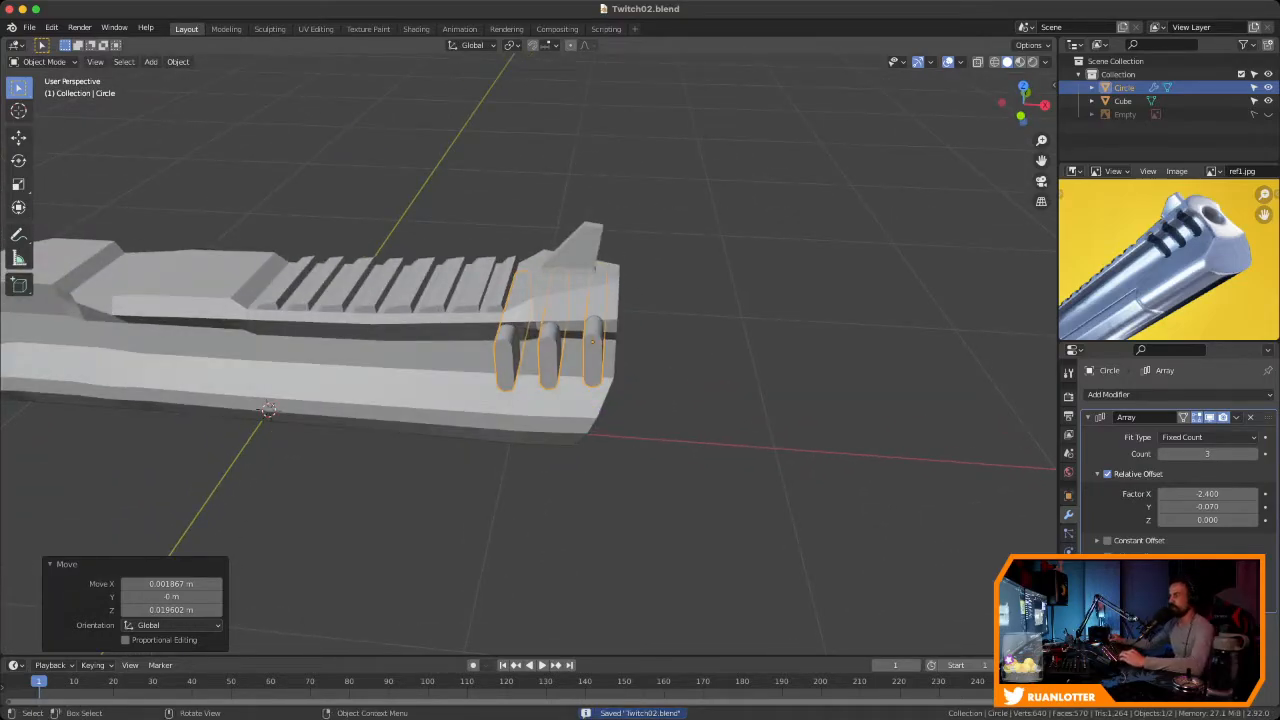
Select the slide mesh, save the file, and add a Boolean modifier to the slide
{"action": "left_click", "coordinate": [430, 375]}
{"action": "middle_click_drag", "start_coordinate": [430, 375], "coordinate": [484, 366]}
{"action": "key", "text": "ctrl+s"}
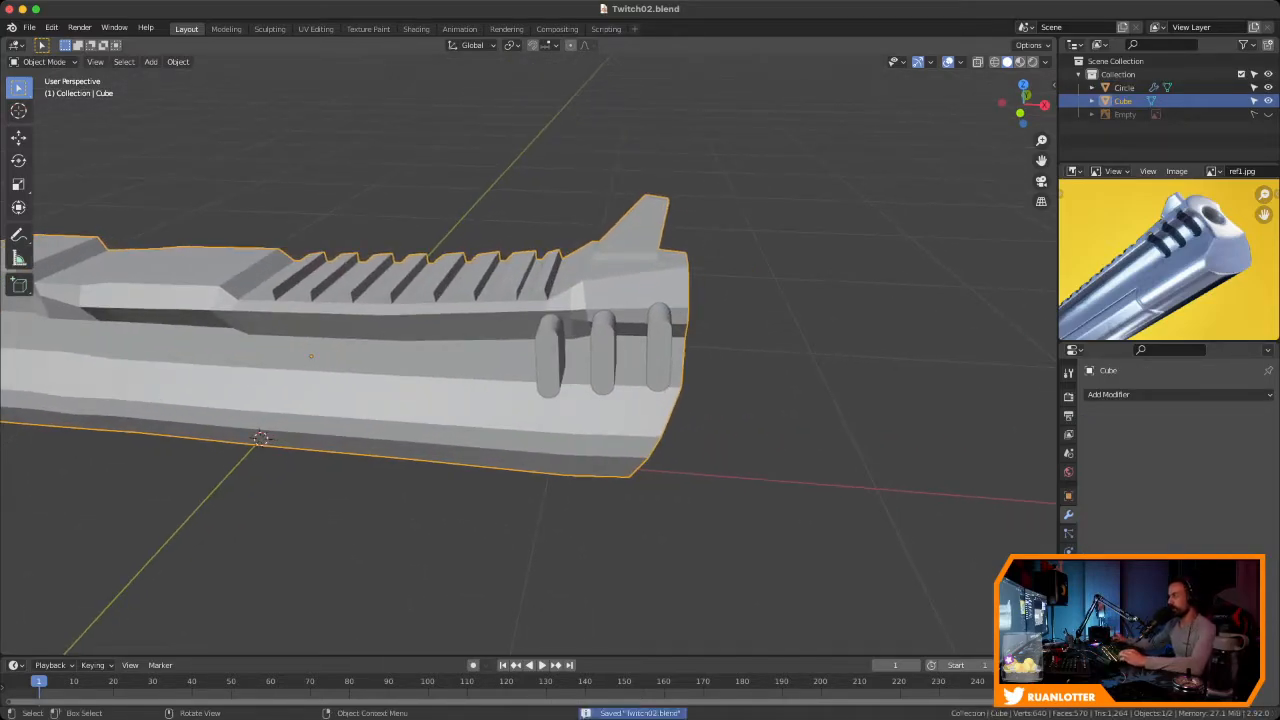
{"action": "left_click", "coordinate": [1150, 394]}
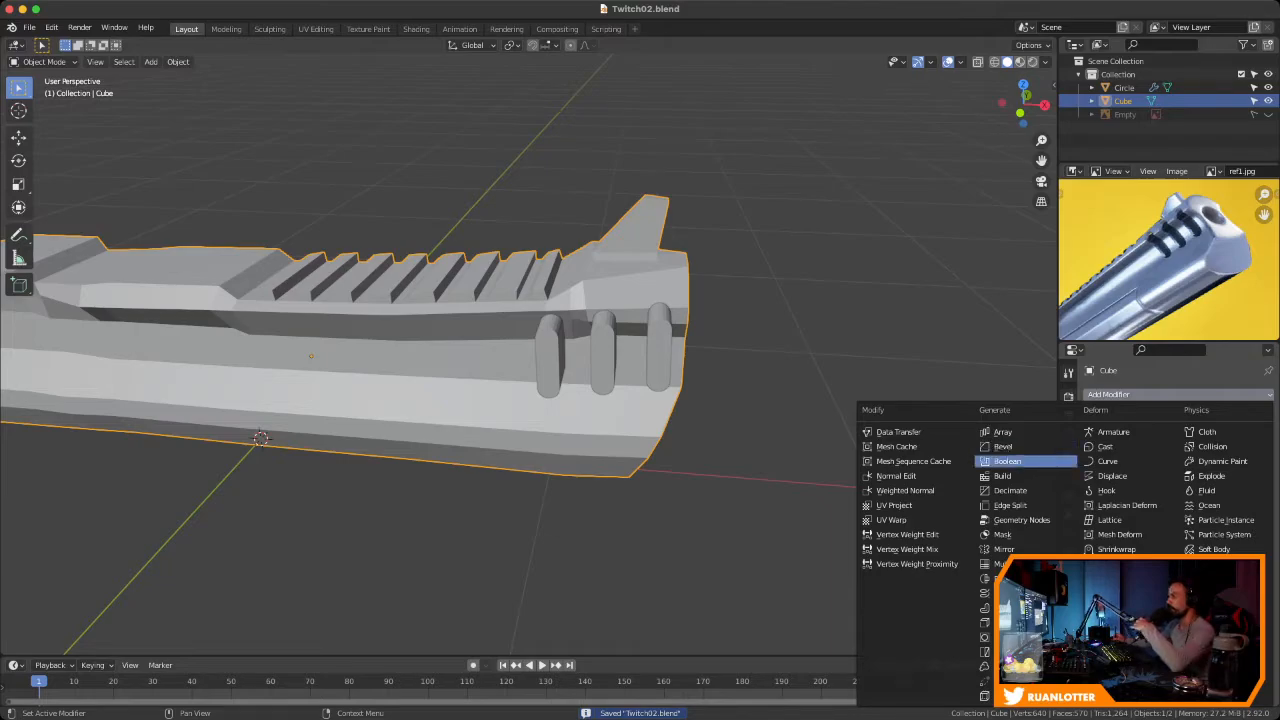
{"action": "left_click", "coordinate": [1007, 461]}
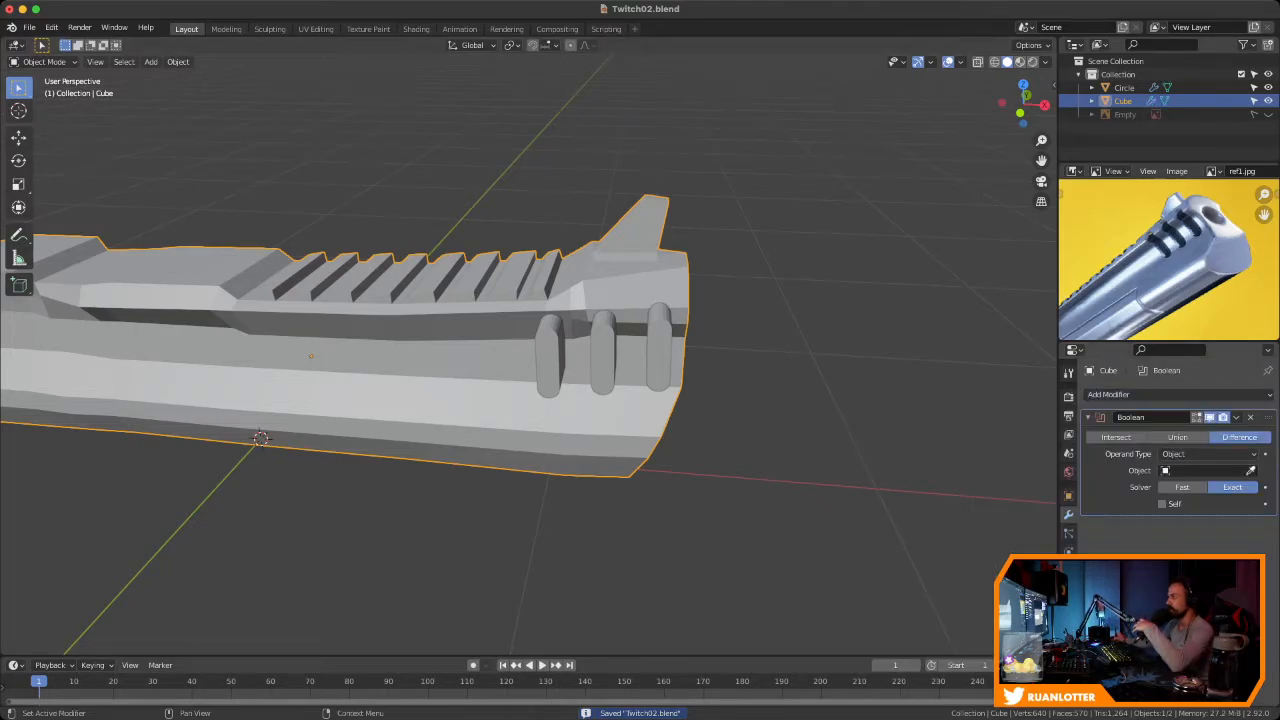
Pick the arrayed slots as the cutter object of the slide's Boolean and inspect the intersections in wireframe
{"action": "left_click", "coordinate": [1250, 470]}
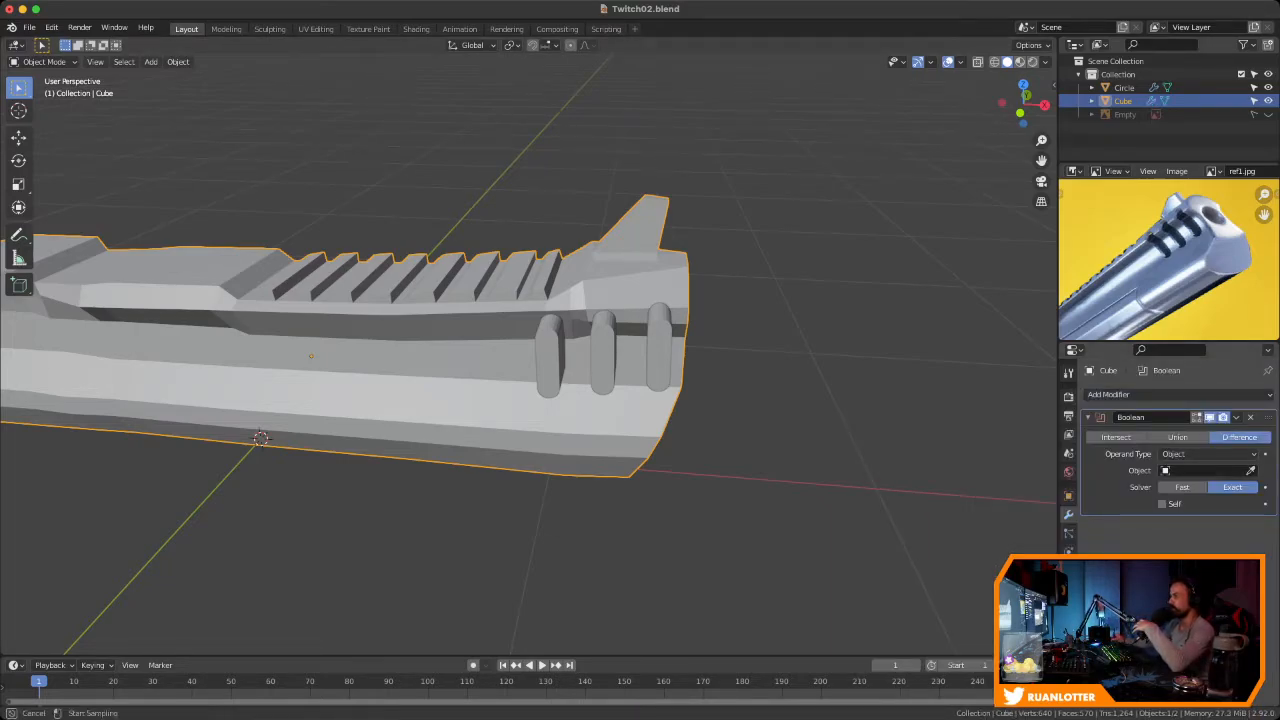
{"action": "left_click", "coordinate": [652, 345]}
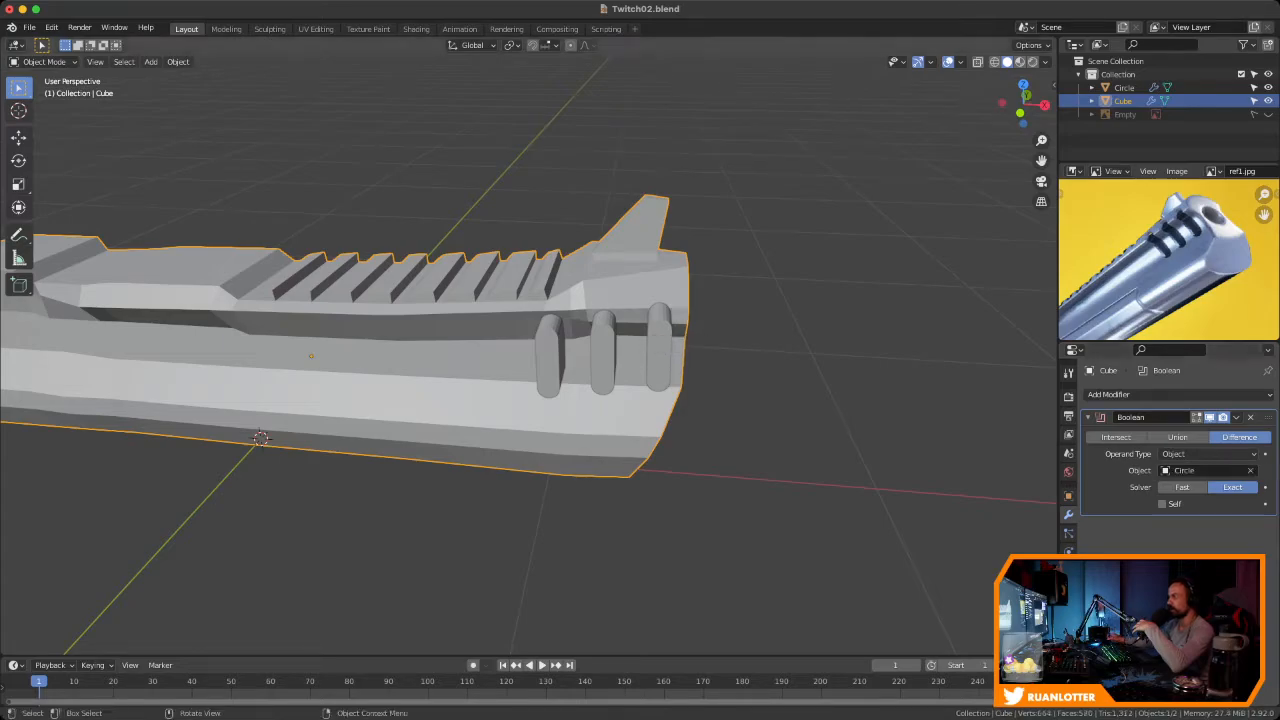
{"action": "key", "text": "shift+z"}
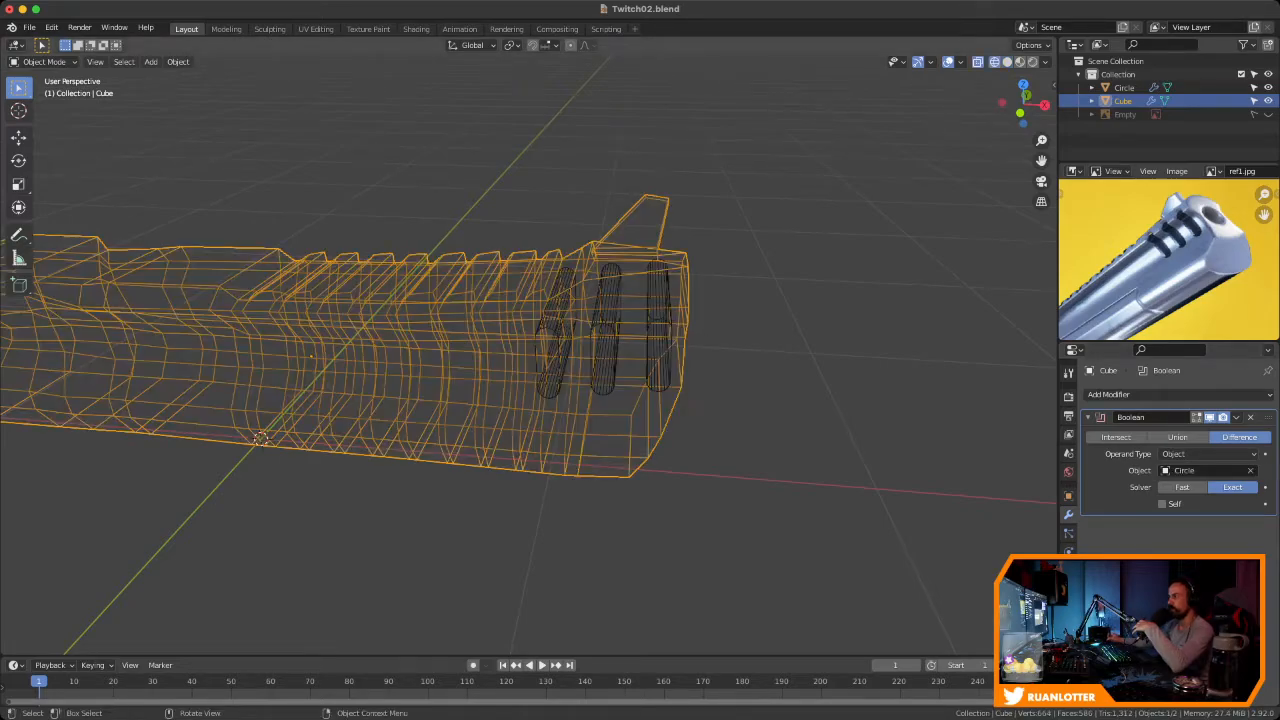
{"action": "key", "text": "alt+a"}
{"action": "middle_click_drag", "start_coordinate": [660, 400], "coordinate": [790, 395]}
{"action": "scroll", "coordinate": [600, 384], "scroll_direction": "up", "scroll_amount": 3}
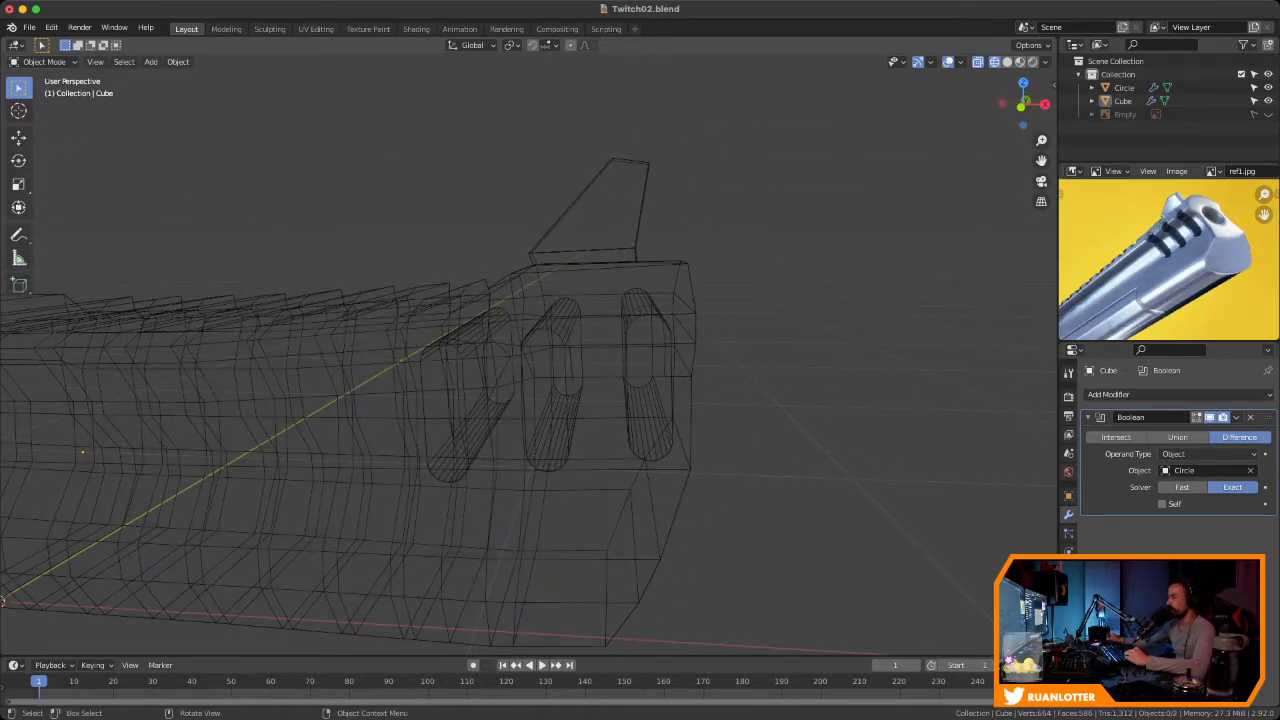
Return to solid shading, hide the slots to examine the Boolean's effect on the slide, and unhide them
{"action": "key", "text": "shift+z"}
{"action": "middle_click_drag", "start_coordinate": [500, 385], "coordinate": [542, 402]}
{"action": "left_click", "coordinate": [542, 402]}
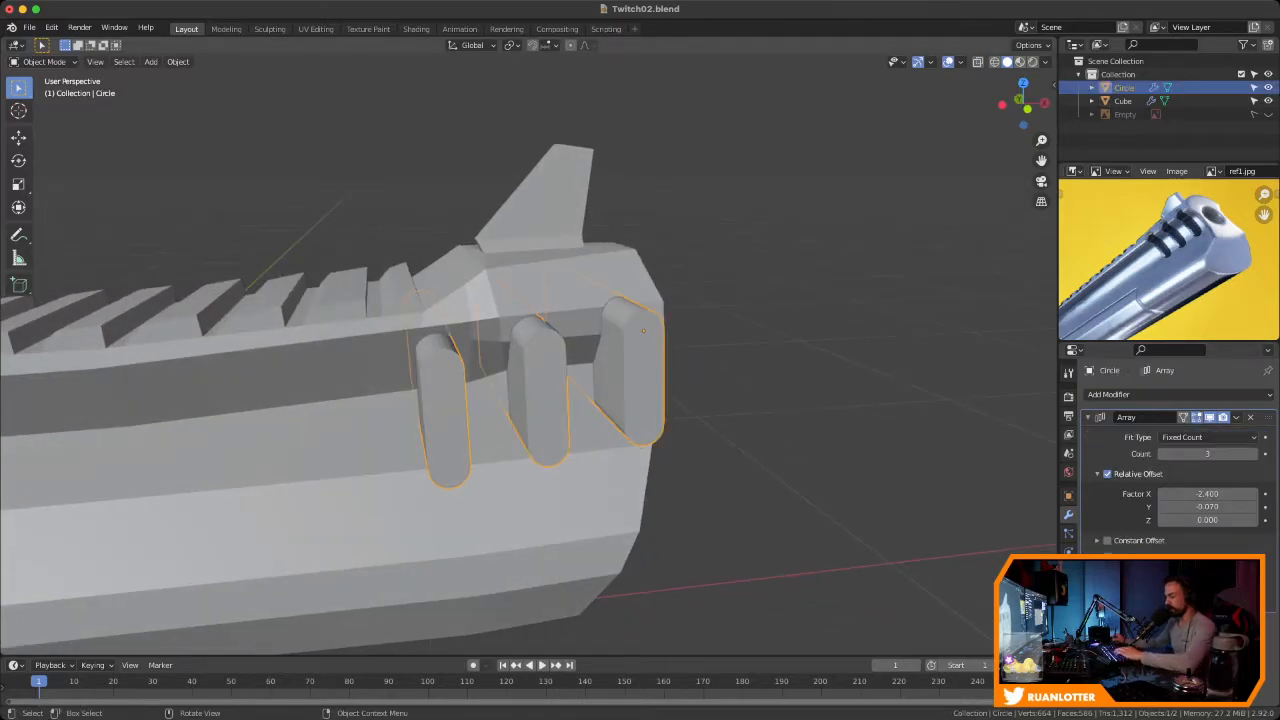
{"action": "key", "text": "h"}
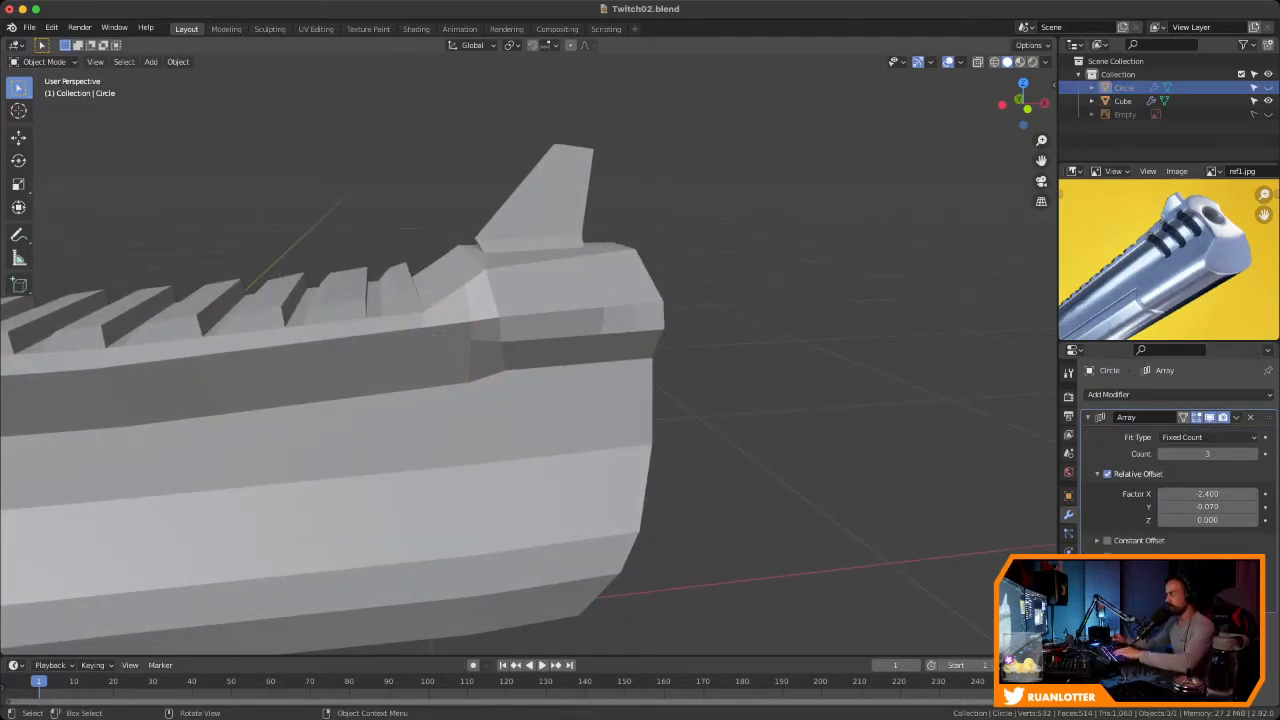
{"action": "key", "text": "alt+h"}
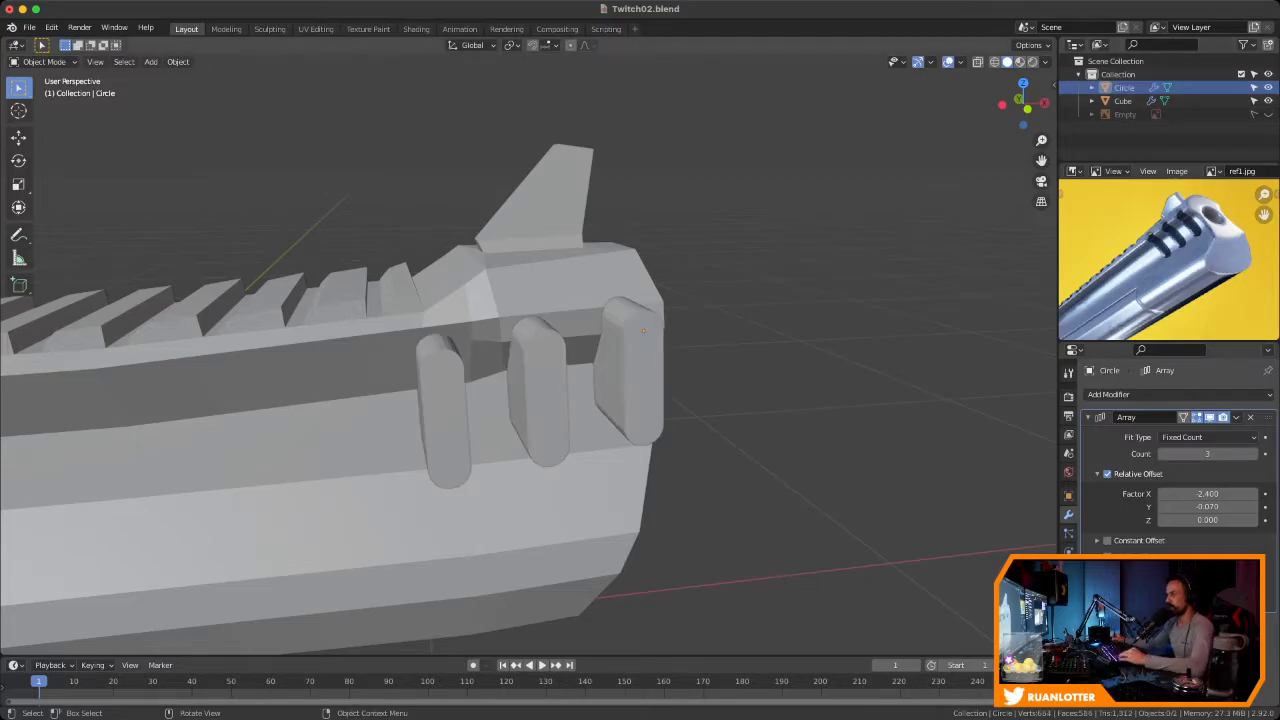
{"action": "scroll", "coordinate": [528, 360], "scroll_direction": "down", "scroll_amount": 2}
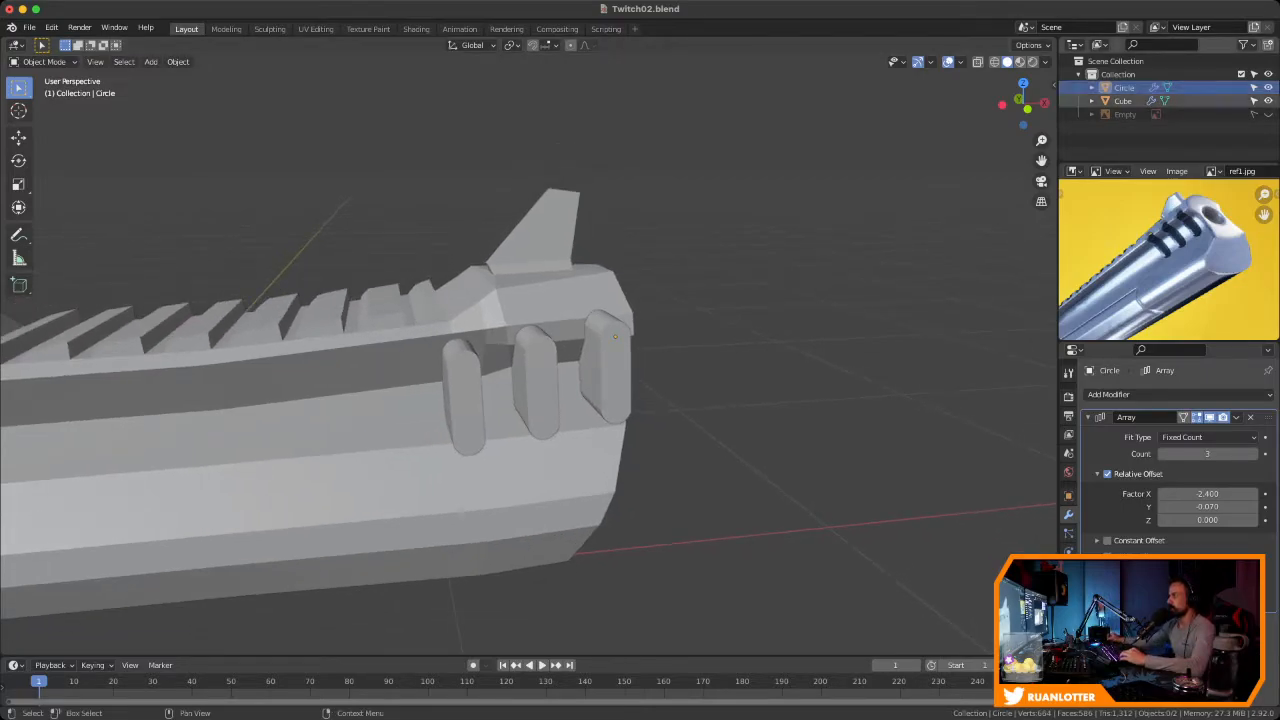
Apply the Array modifier on the slots object and clear the selection
{"action": "left_click", "coordinate": [1123, 101]}
{"action": "left_click", "coordinate": [615, 337]}
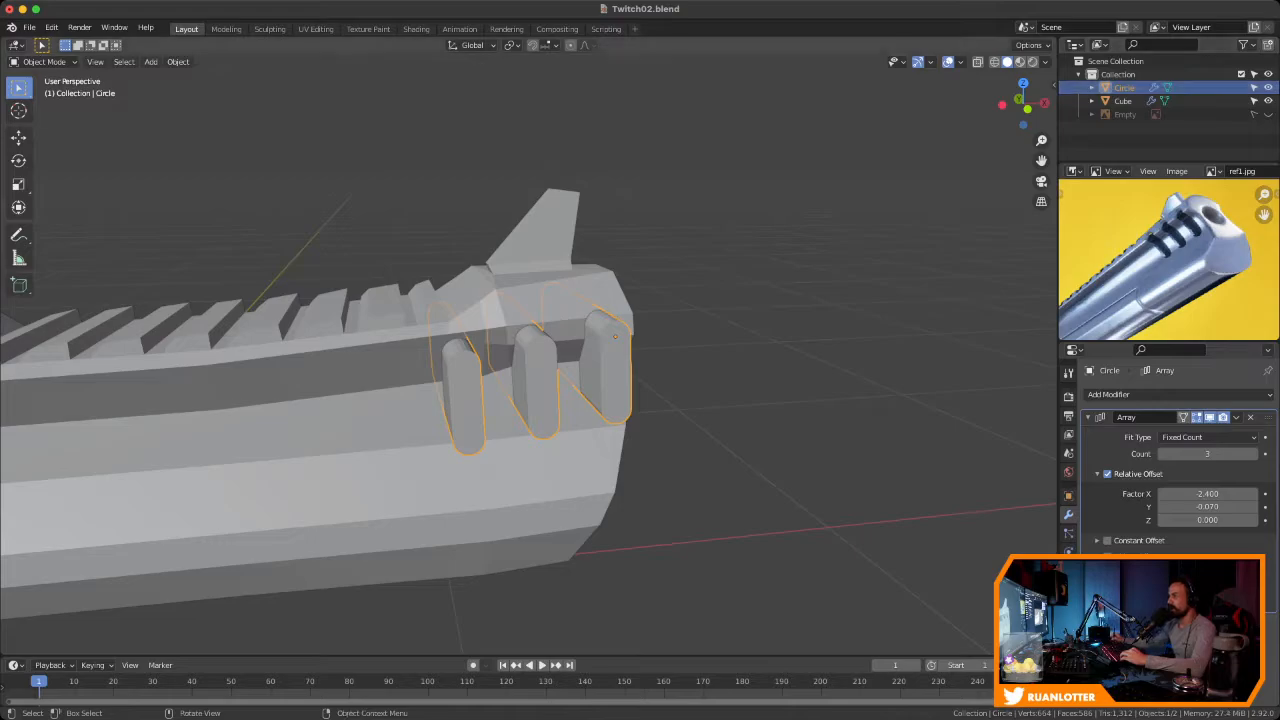
{"action": "left_click", "coordinate": [1236, 417]}
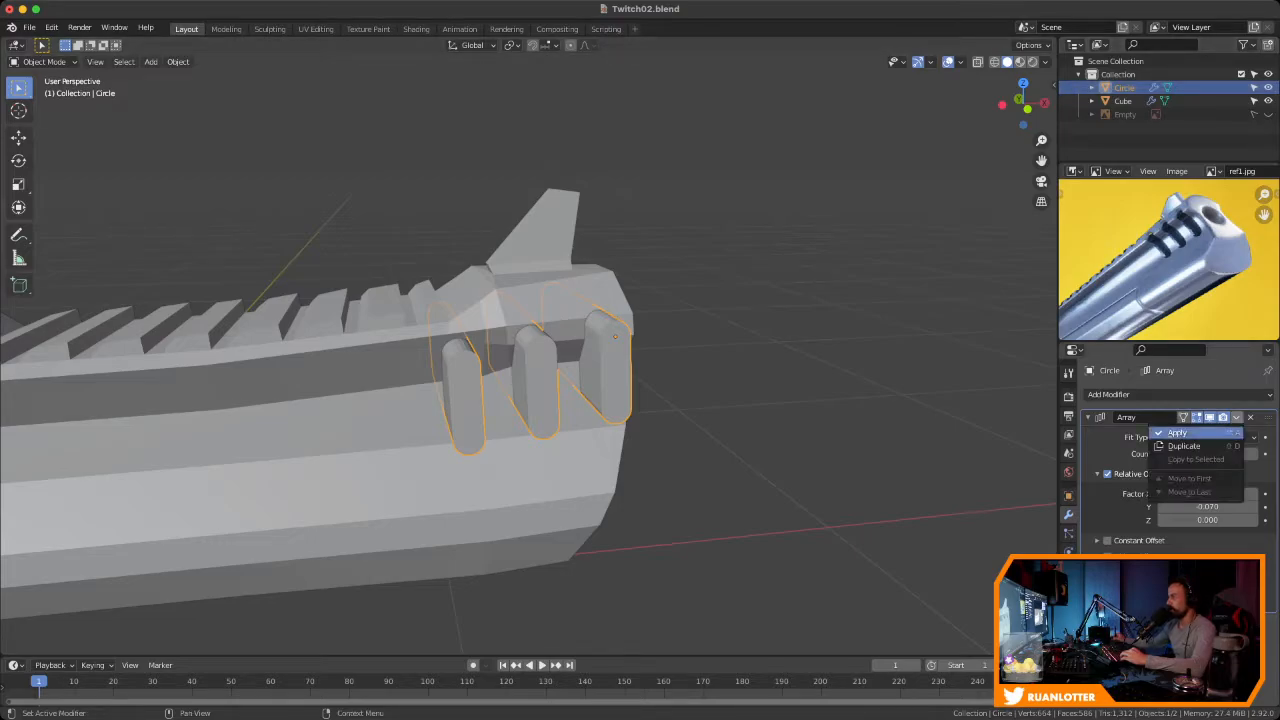
{"action": "left_click", "coordinate": [1225, 433]}
{"action": "key", "text": "alt+a"}
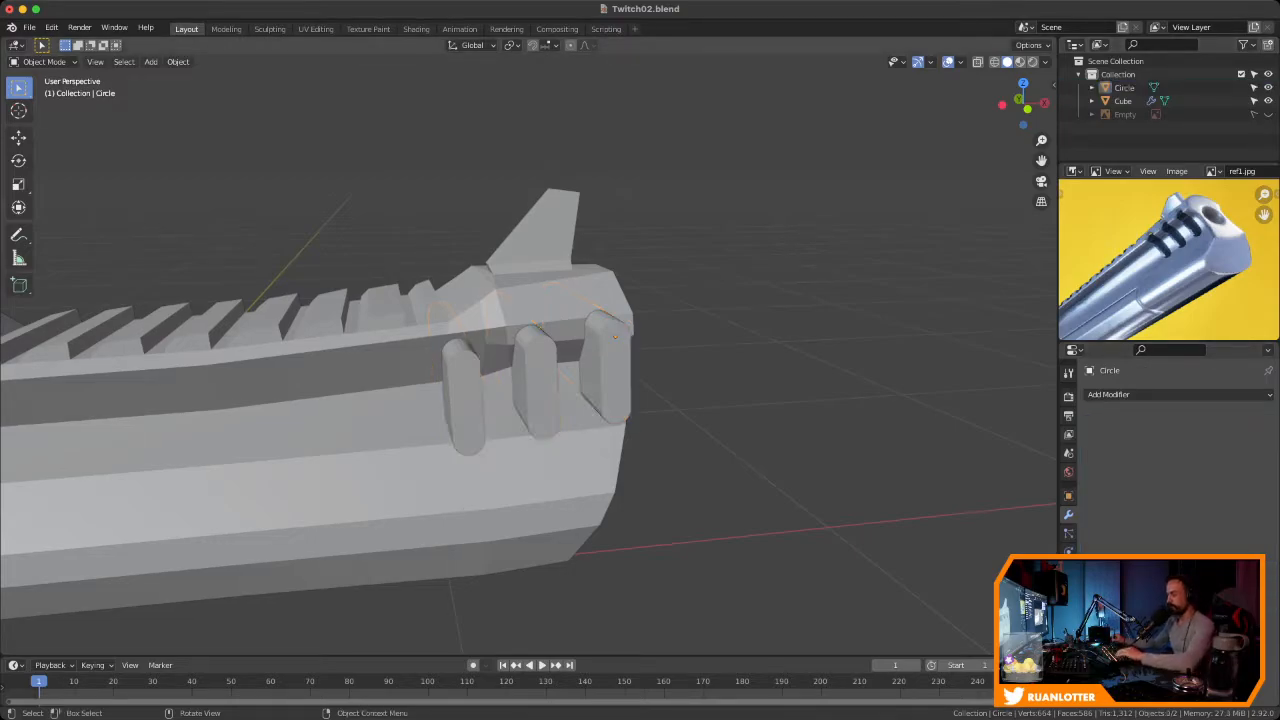
Recheck the cut with the slots hidden, unhide them without the reference image, and remove the slide's Boolean modifier
{"action": "left_click", "coordinate": [540, 385]}
{"action": "key", "text": "h"}
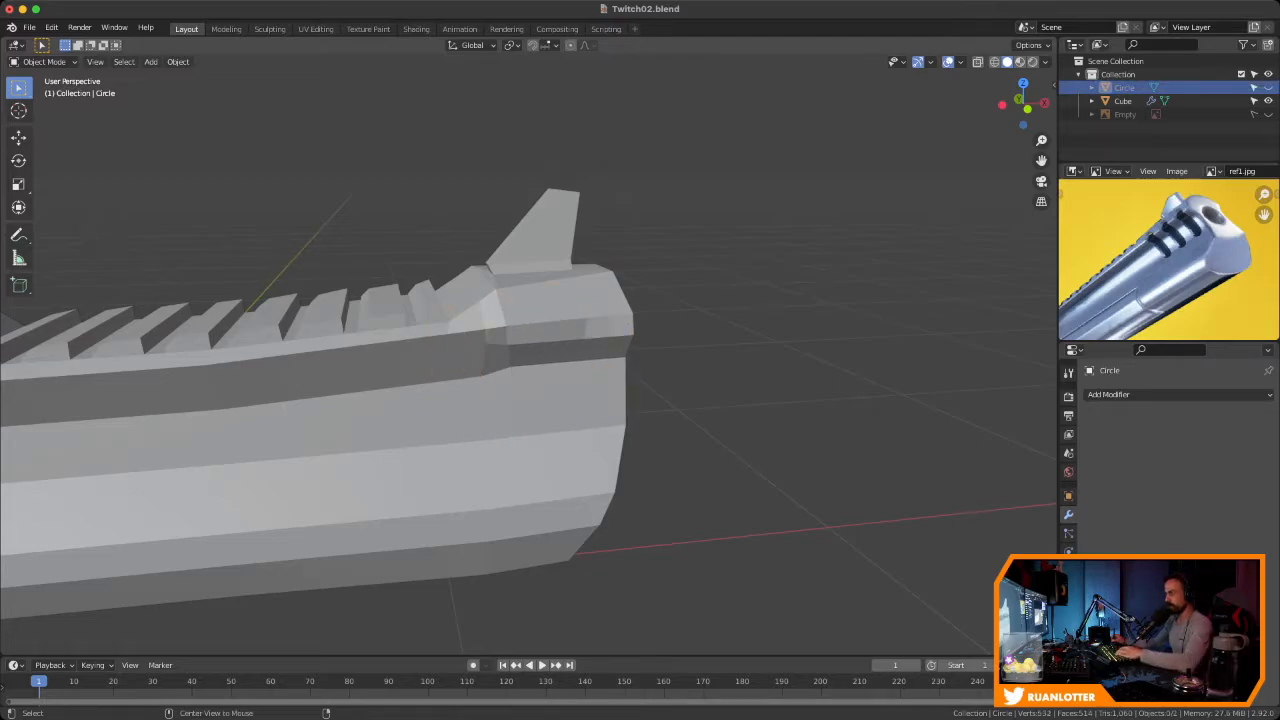
{"action": "key", "text": "alt+h"}
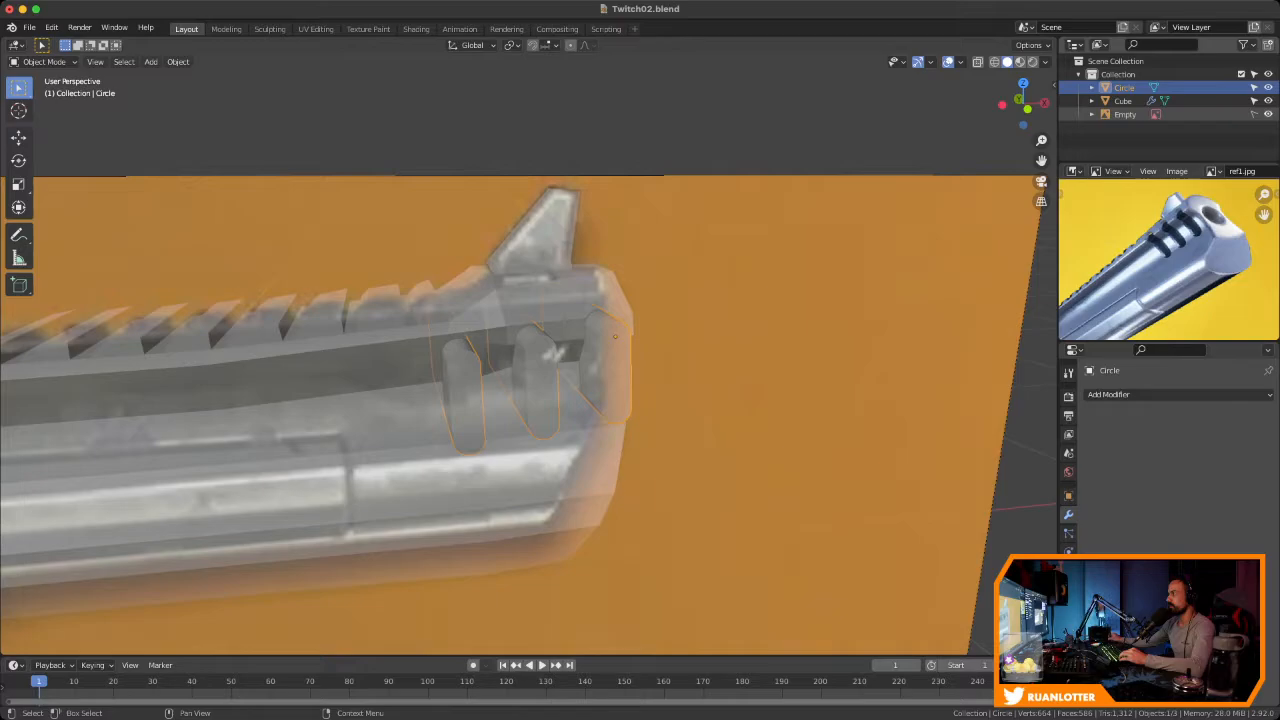
{"action": "left_click", "coordinate": [1268, 115]}
{"action": "left_click", "coordinate": [1123, 101]}
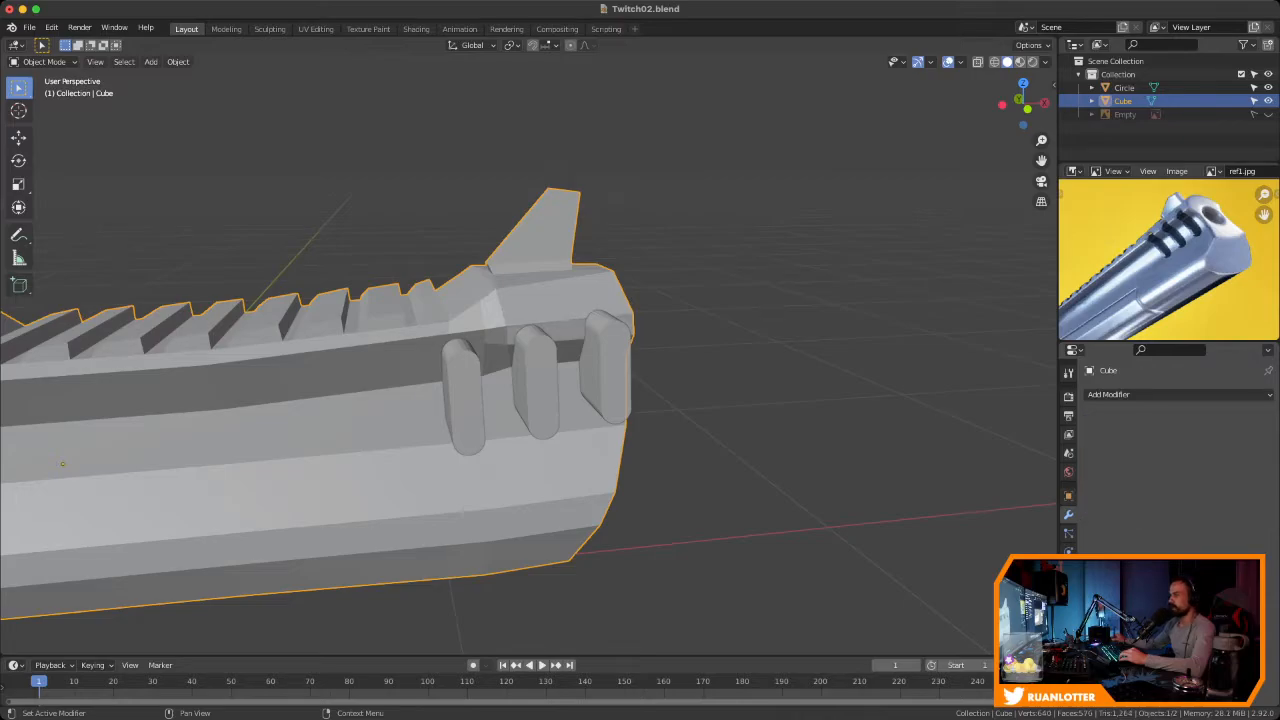
Shade the slots object smooth and inspect it from the muzzle side
{"action": "left_click", "coordinate": [540, 385]}
{"action": "right_click", "coordinate": [555, 380]}
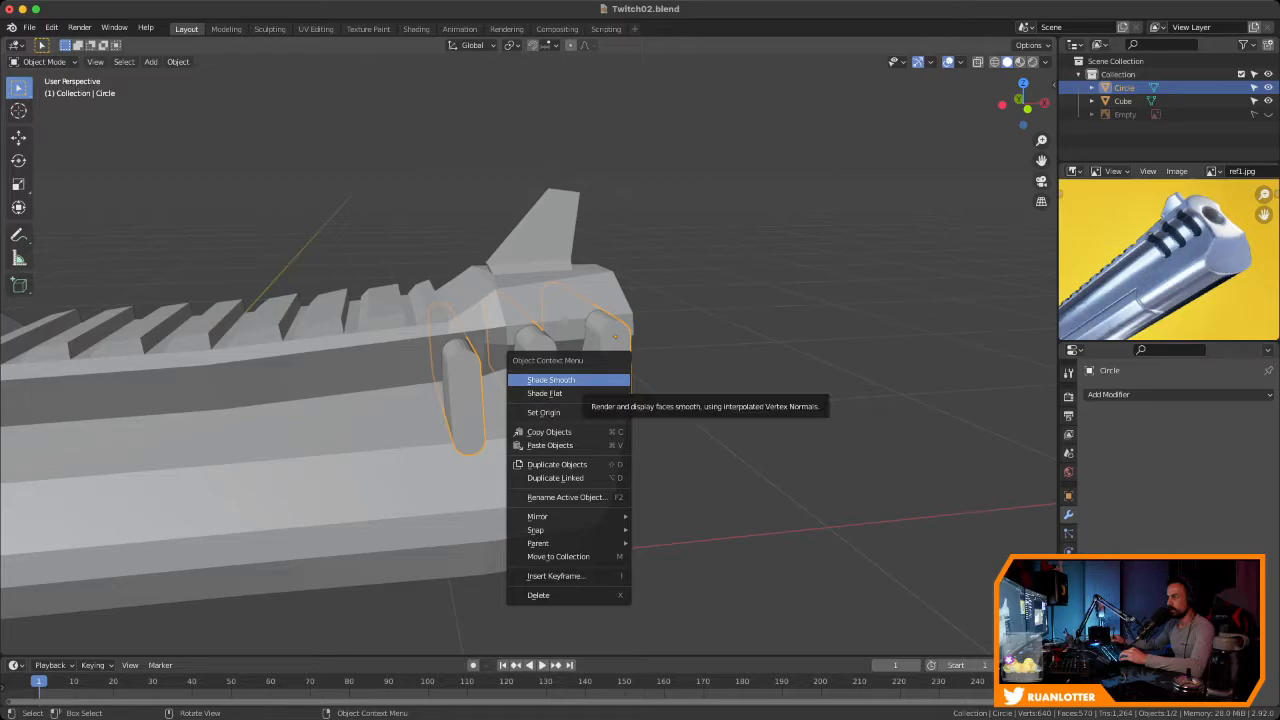
{"action": "left_click", "coordinate": [551, 380]}
{"action": "key", "text": "Tab"}
{"action": "middle_click_drag", "start_coordinate": [551, 380], "coordinate": [340, 433]}
{"action": "key", "text": "Tab"}
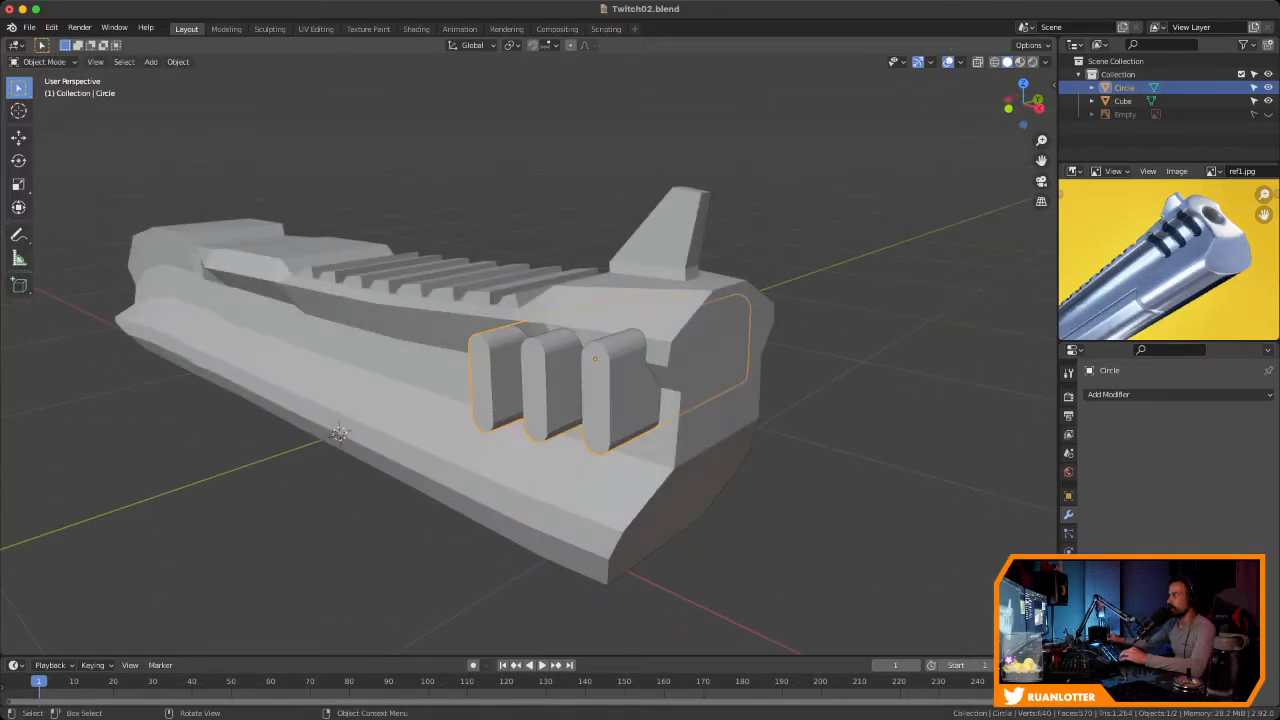
Turn on the Face Orientation overlay and examine the slots' normals from several angles
{"action": "left_click", "coordinate": [960, 62]}
{"action": "left_click", "coordinate": [880, 304]}
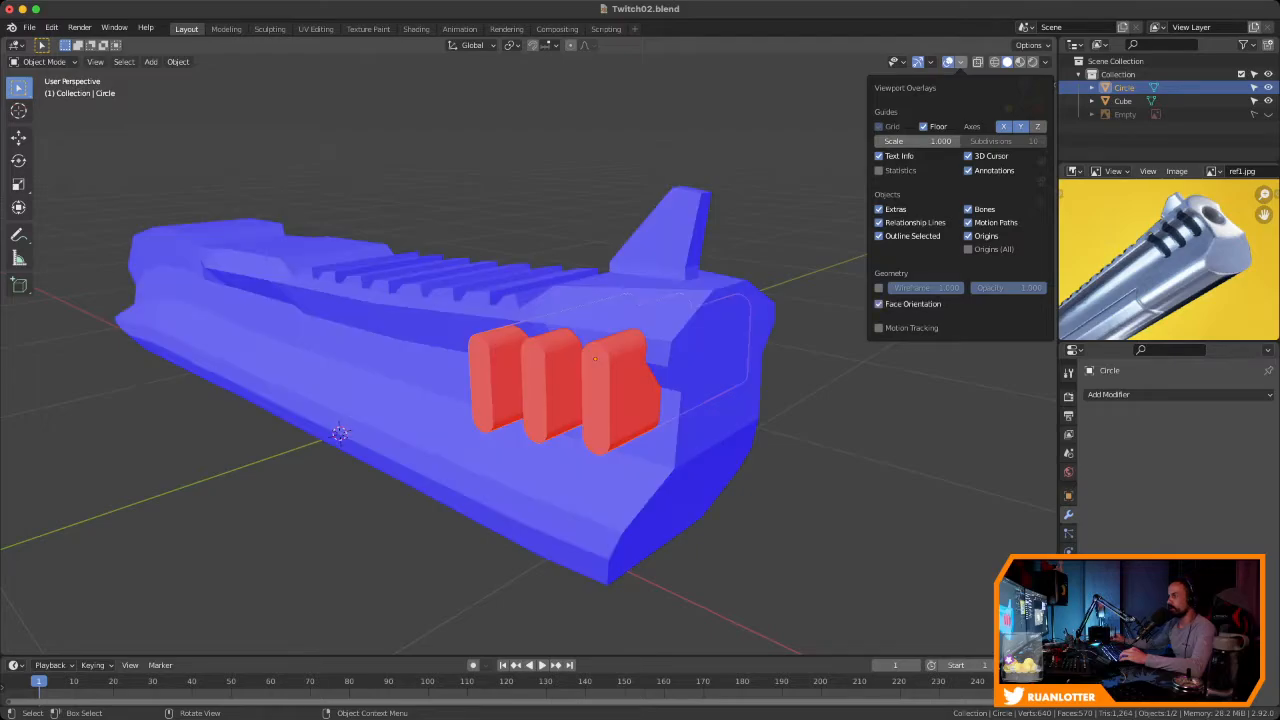
{"action": "middle_click_drag", "start_coordinate": [600, 370], "coordinate": [765, 345]}
{"action": "middle_click_drag", "start_coordinate": [617, 328], "coordinate": [727, 330]}
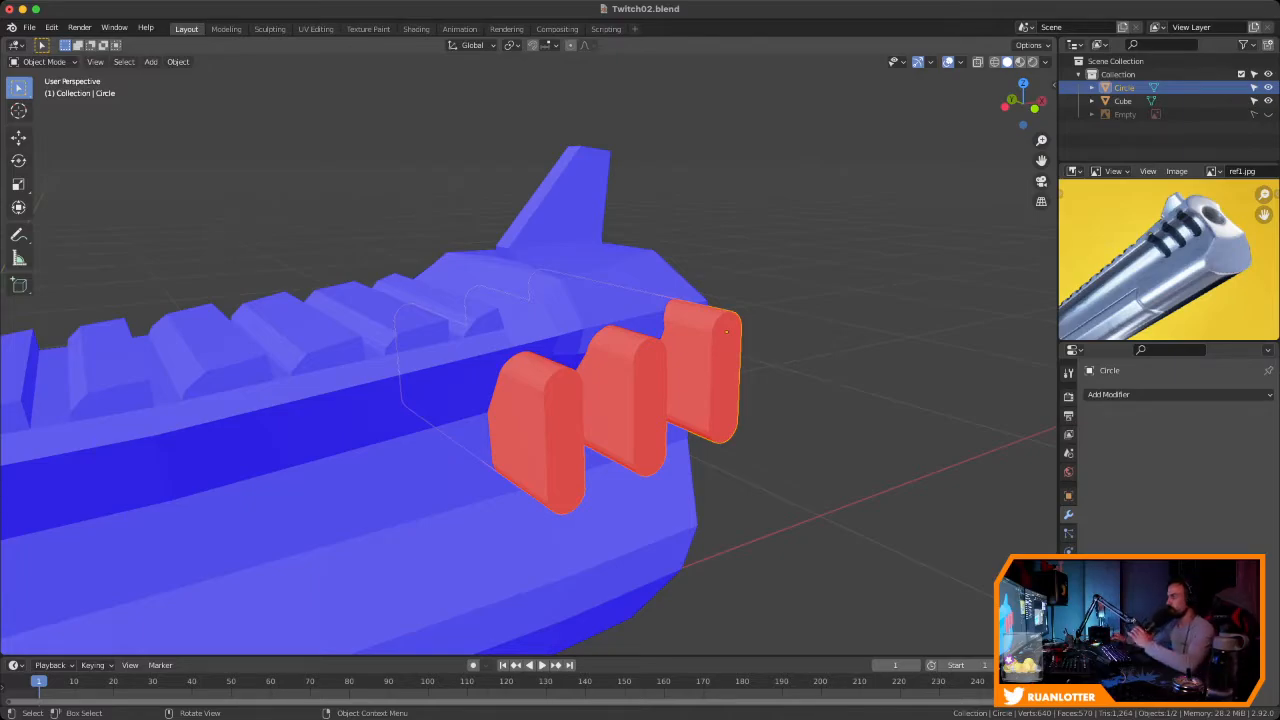
Flip the normals of all faces of the slots mesh and inspect the muzzle end
{"action": "key", "text": "Tab"}
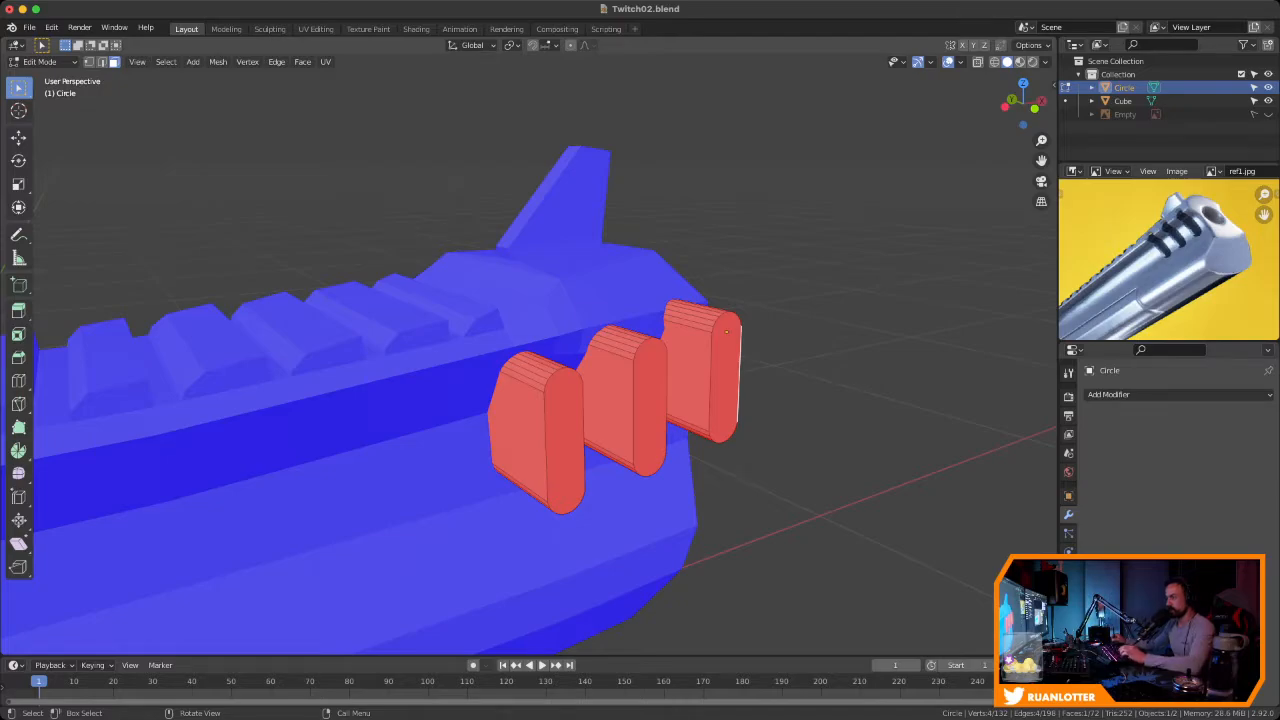
{"action": "key", "text": "a"}
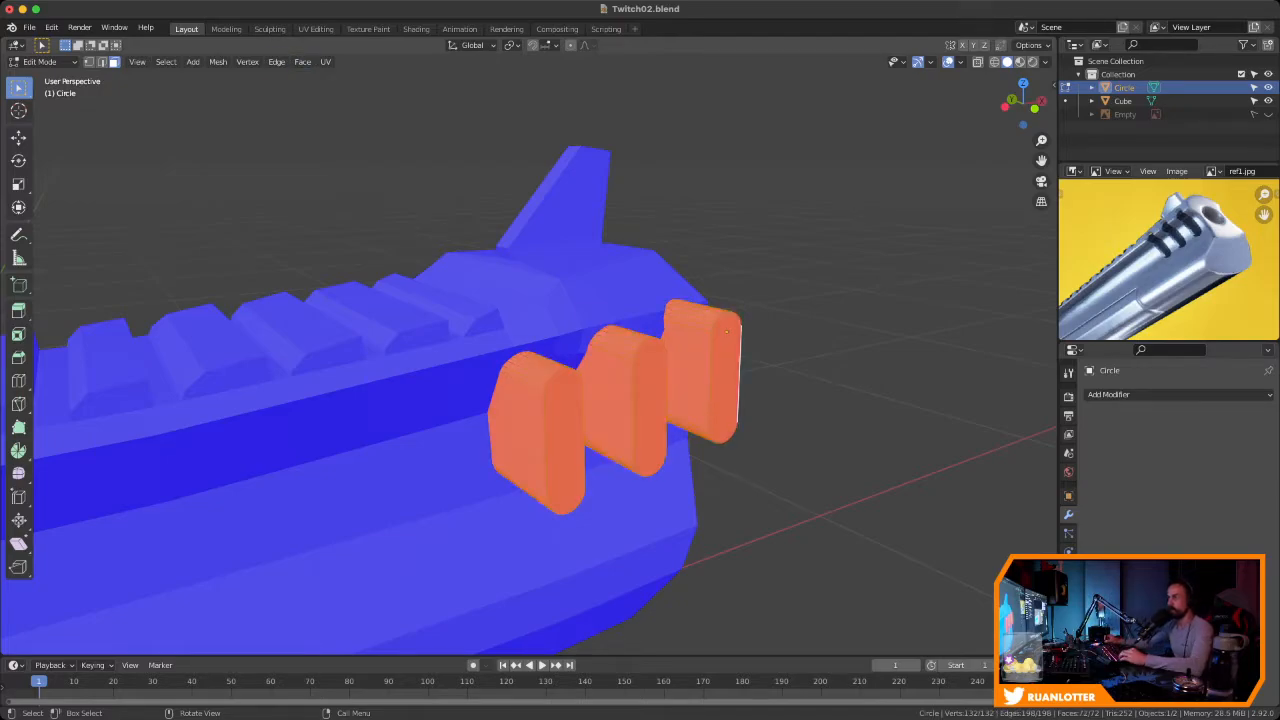
{"action": "left_click", "coordinate": [218, 62]}
{"action": "mouse_move", "coordinate": [240, 281]}
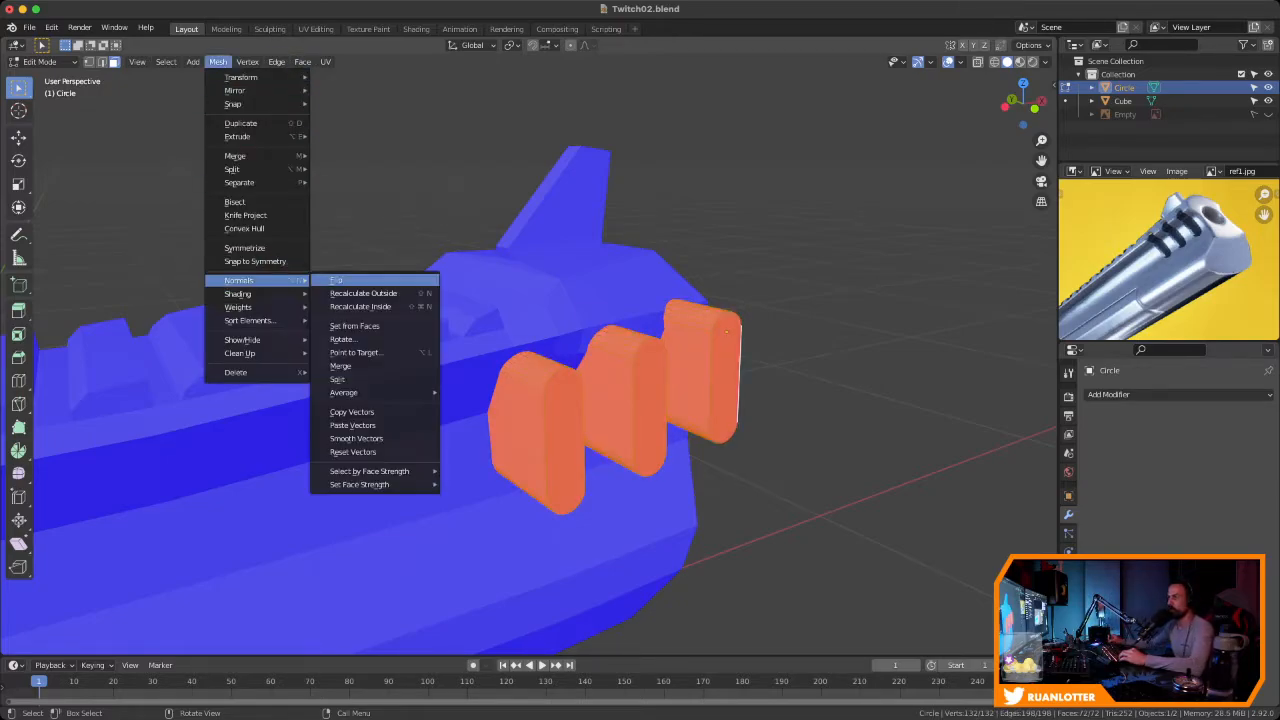
{"action": "left_click", "coordinate": [336, 280]}
{"action": "key", "text": "alt+a"}
{"action": "middle_click_drag", "start_coordinate": [930, 385], "coordinate": [758, 400]}
{"action": "scroll", "coordinate": [694, 402], "scroll_direction": "down", "scroll_amount": 3}
{"action": "middle_click_drag", "start_coordinate": [680, 388], "coordinate": [785, 404]}
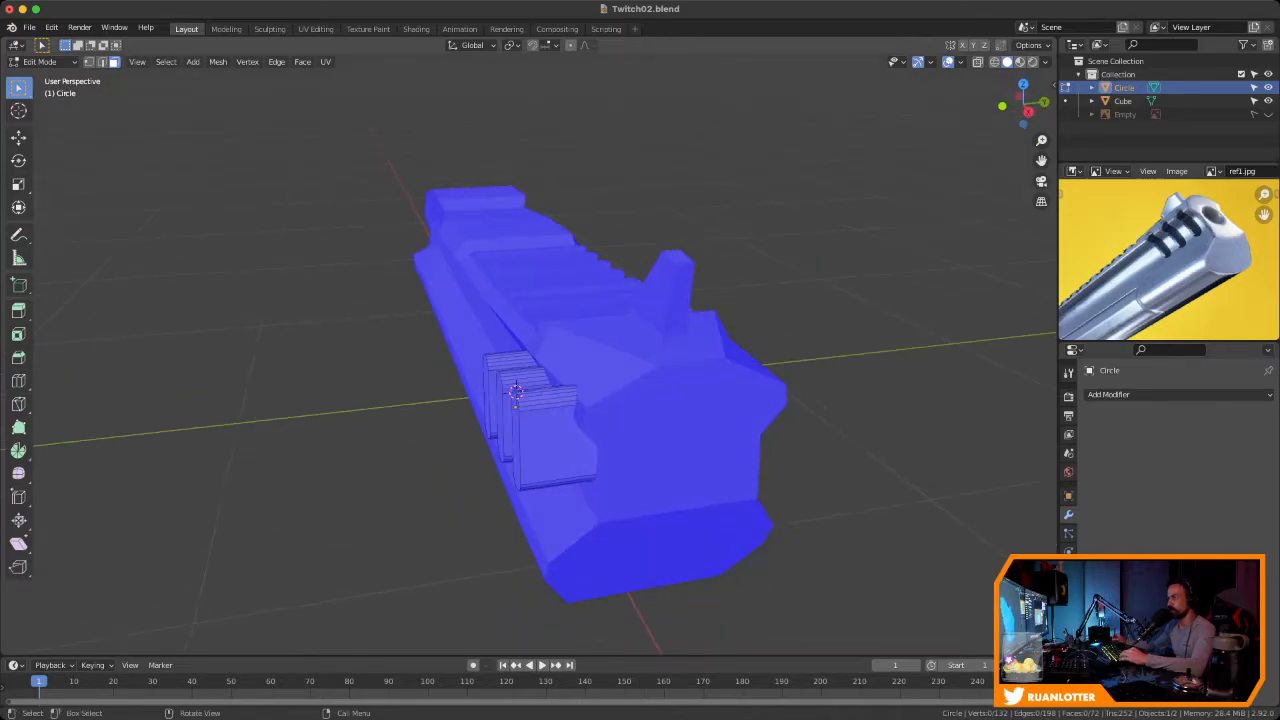
Check the face orientation of the slide and slots in Object Mode, and turn off the Face Orientation overlay
{"action": "key", "text": "Tab"}
{"action": "left_click", "coordinate": [682, 420]}
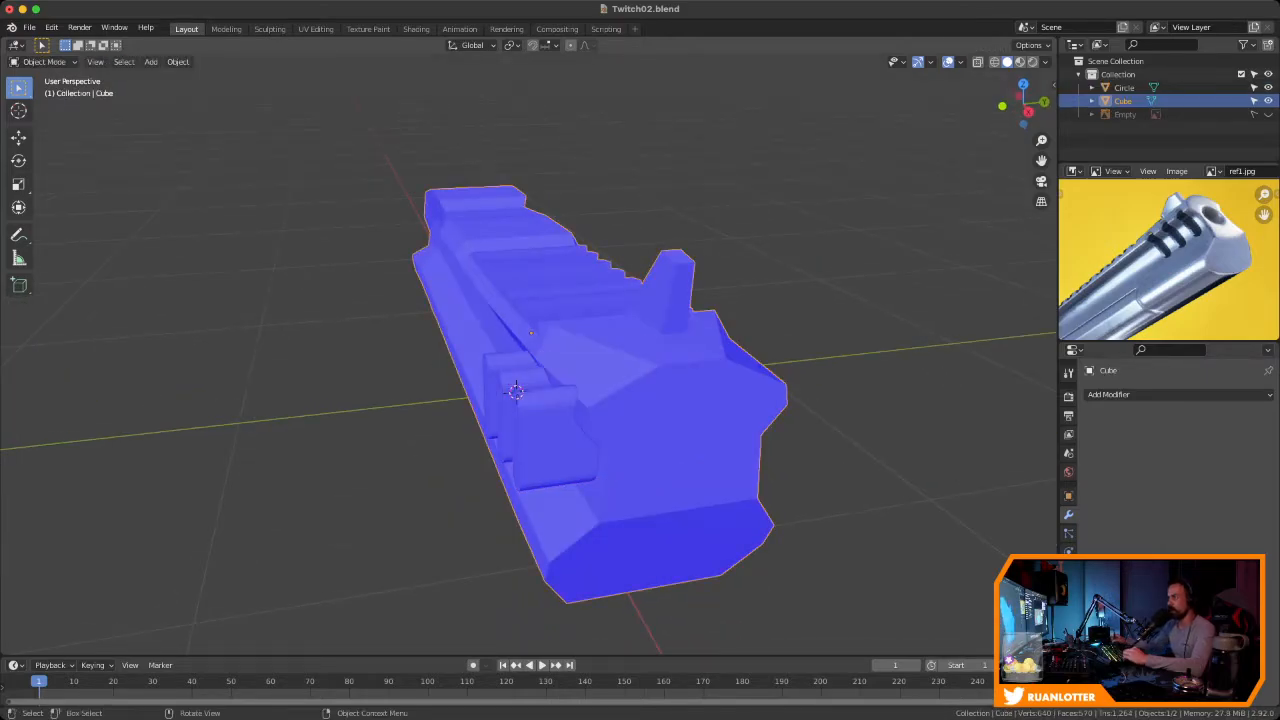
{"action": "left_click", "coordinate": [560, 438]}
{"action": "mouse_move", "coordinate": [560, 438]}
{"action": "middle_mouse_down"}
{"action": "mouse_move", "coordinate": [650, 430]}
{"action": "mouse_move", "coordinate": [575, 434]}
{"action": "middle_mouse_up"}
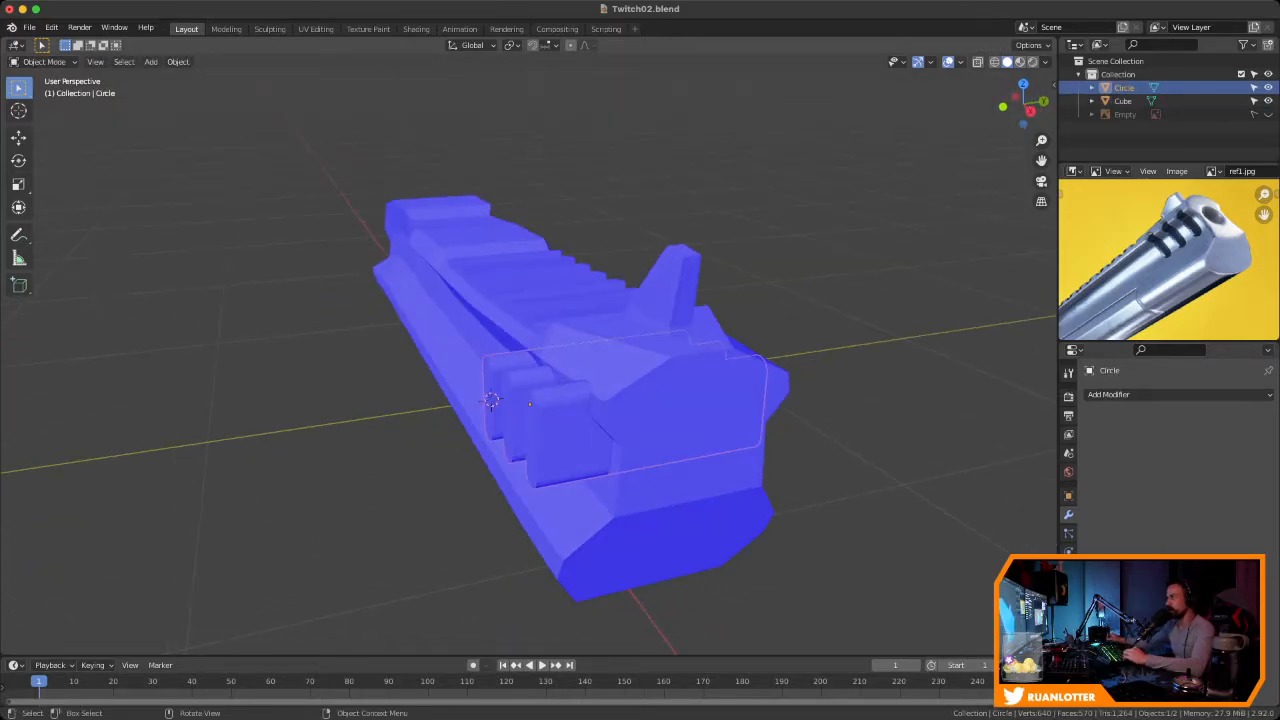
{"action": "left_click", "coordinate": [960, 62]}
{"action": "left_click", "coordinate": [880, 304]}
{"action": "middle_click_drag", "start_coordinate": [760, 400], "coordinate": [708, 402]}
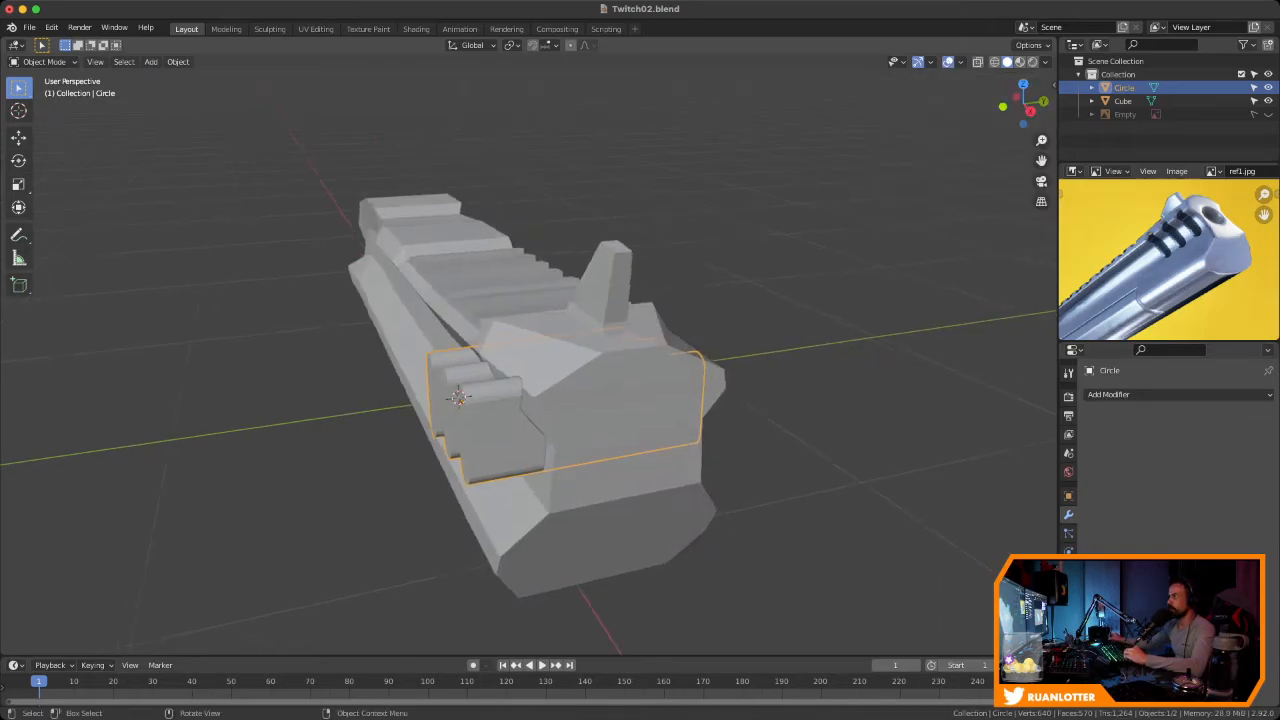
From the right view, move the slots about 0.074 m along Y so they protrude on both sides of the slide
{"action": "left_click", "coordinate": [1030, 111]}
{"action": "scroll", "coordinate": [573, 400], "scroll_direction": "up", "scroll_amount": 1}
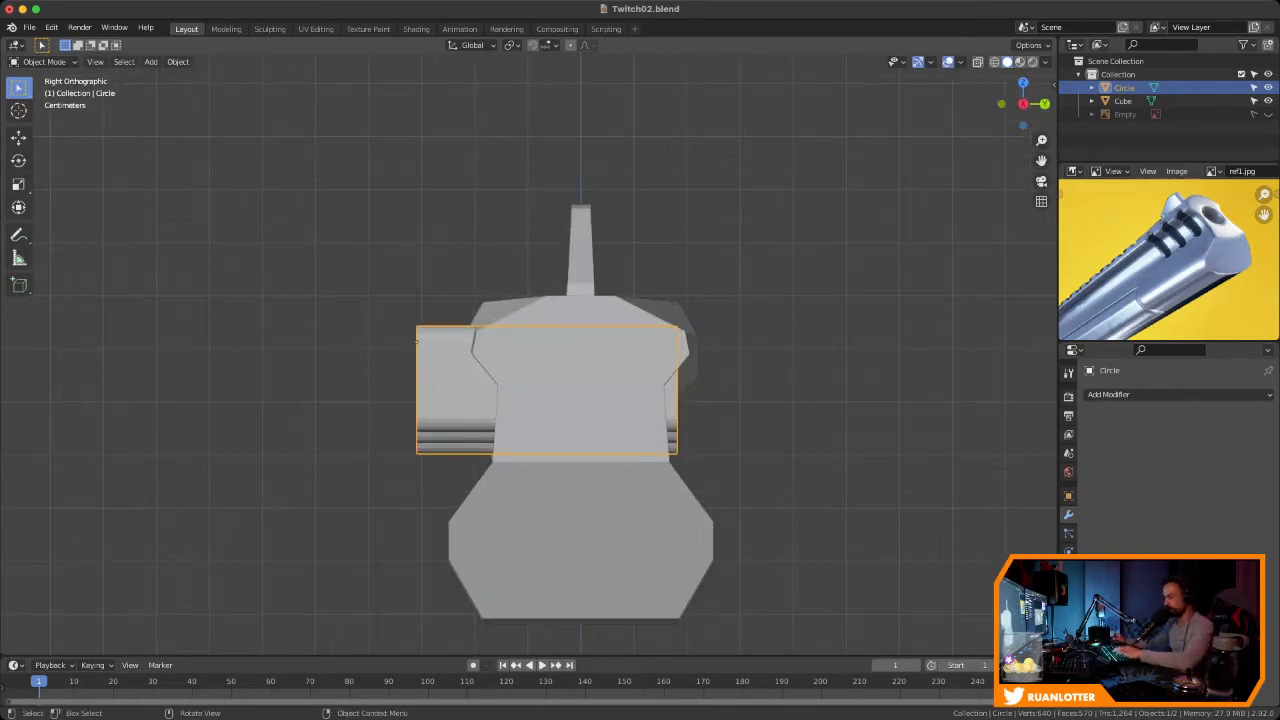
{"action": "key", "text": "g"}
{"action": "key", "text": "y"}
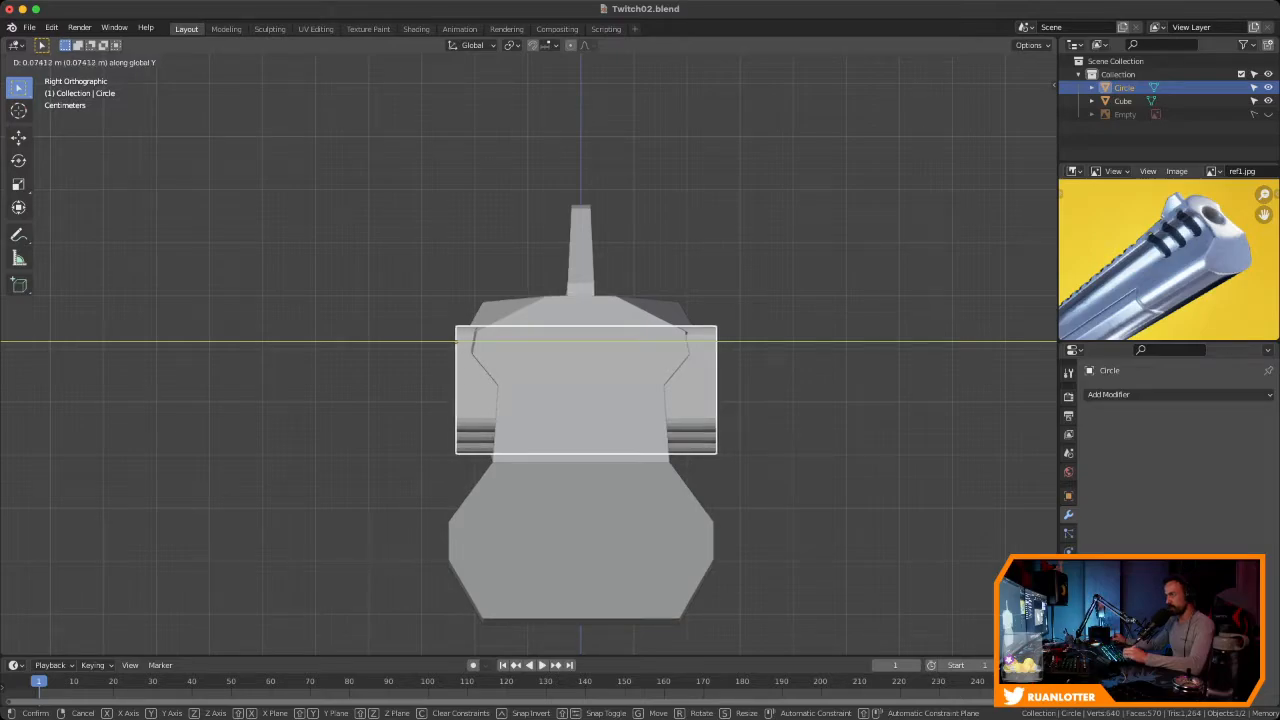
{"action": "left_click", "coordinate": [800, 400]}
{"action": "left_click", "coordinate": [800, 400]}
{"action": "middle_click_drag", "start_coordinate": [800, 400], "coordinate": [700, 424]}
{"action": "middle_click_drag", "start_coordinate": [771, 465], "coordinate": [411, 462]}
{"action": "middle_click_drag", "start_coordinate": [272, 507], "coordinate": [440, 467]}
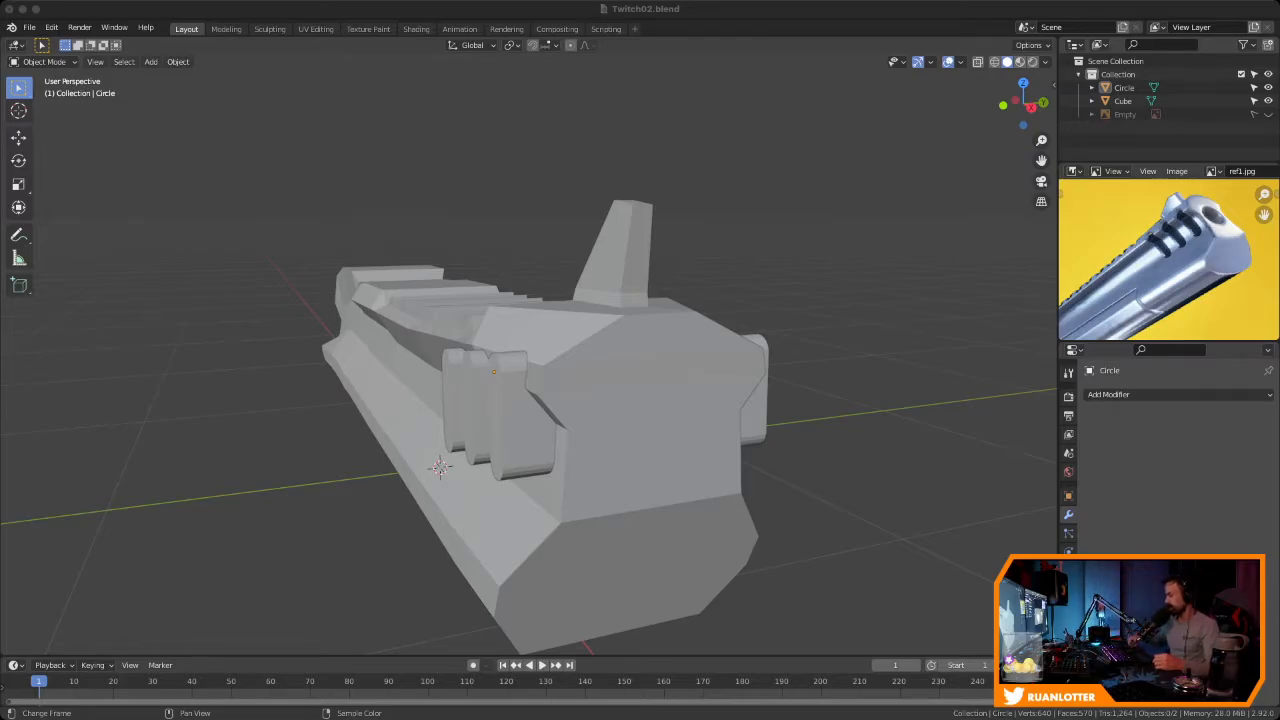
Save the file and add a new Boolean modifier to the slide mesh
{"action": "key", "text": "super+Tab"}
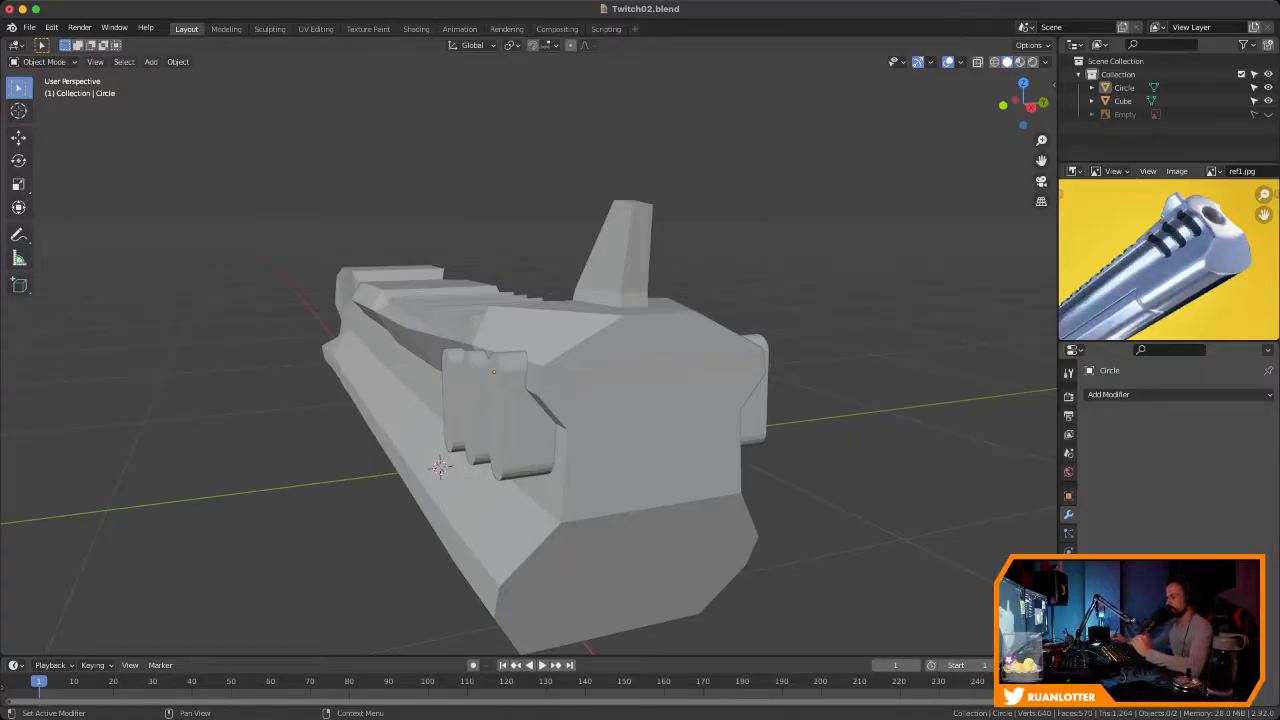
{"action": "key", "text": "super+s"}
{"action": "left_click", "coordinate": [630, 400]}
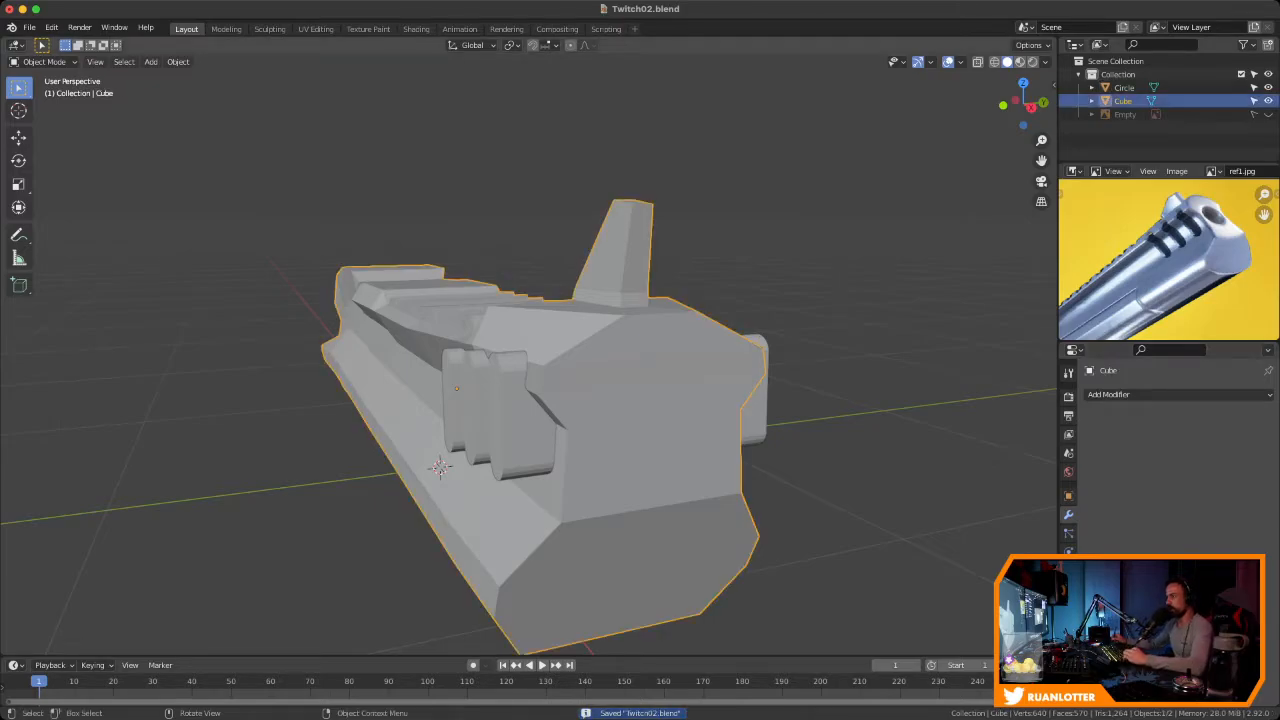
{"action": "scroll", "coordinate": [630, 400], "scroll_direction": "down", "scroll_amount": 4}
{"action": "middle_click_drag", "start_coordinate": [630, 400], "coordinate": [801, 403]}
{"action": "scroll", "coordinate": [760, 398], "scroll_direction": "up", "scroll_amount": 3}
{"action": "left_click", "coordinate": [1150, 395]}
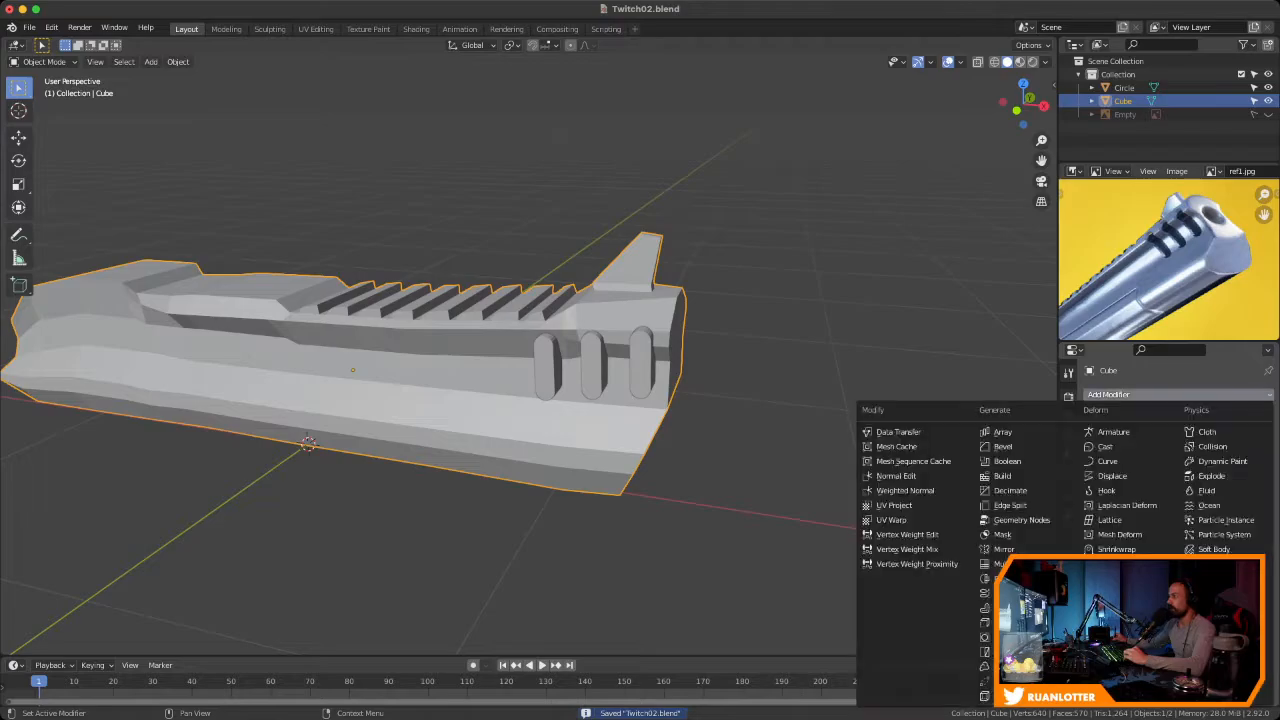
{"action": "left_click", "coordinate": [1007, 461]}
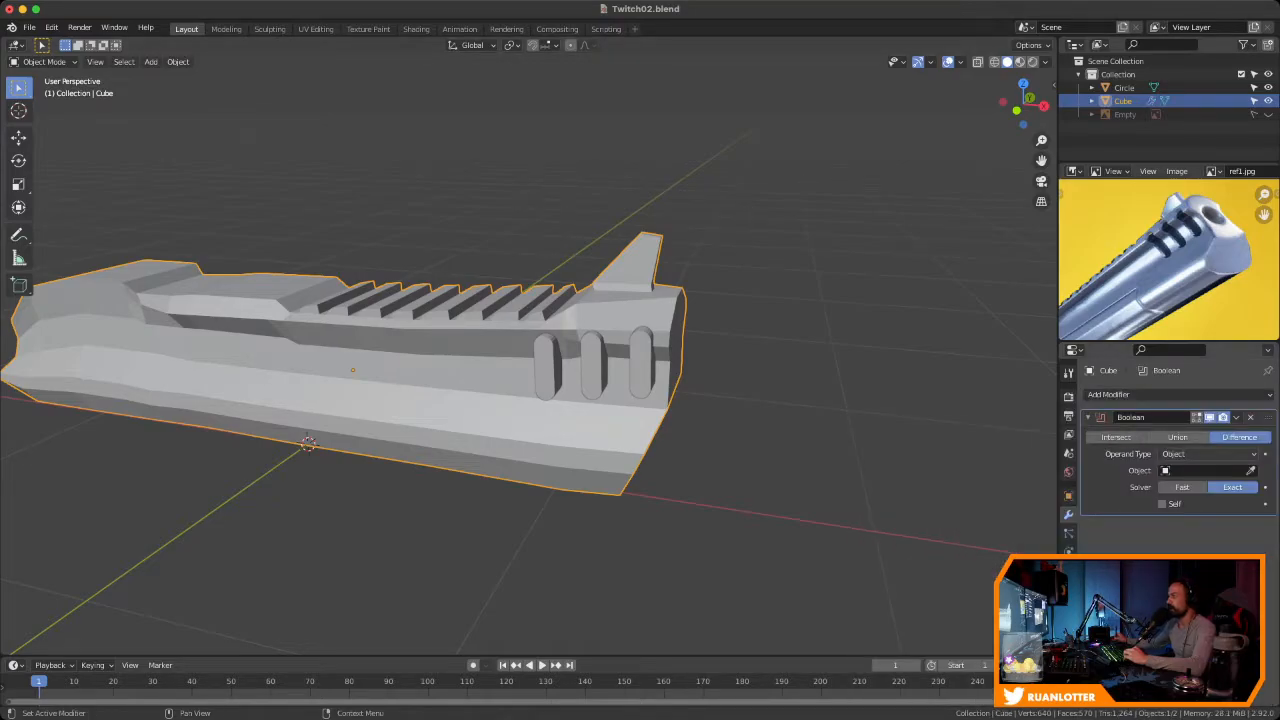
Set the Boolean's cutter object to the repositioned slots and inspect the result in wireframe
{"action": "left_click", "coordinate": [1250, 470]}
{"action": "left_click", "coordinate": [642, 356]}
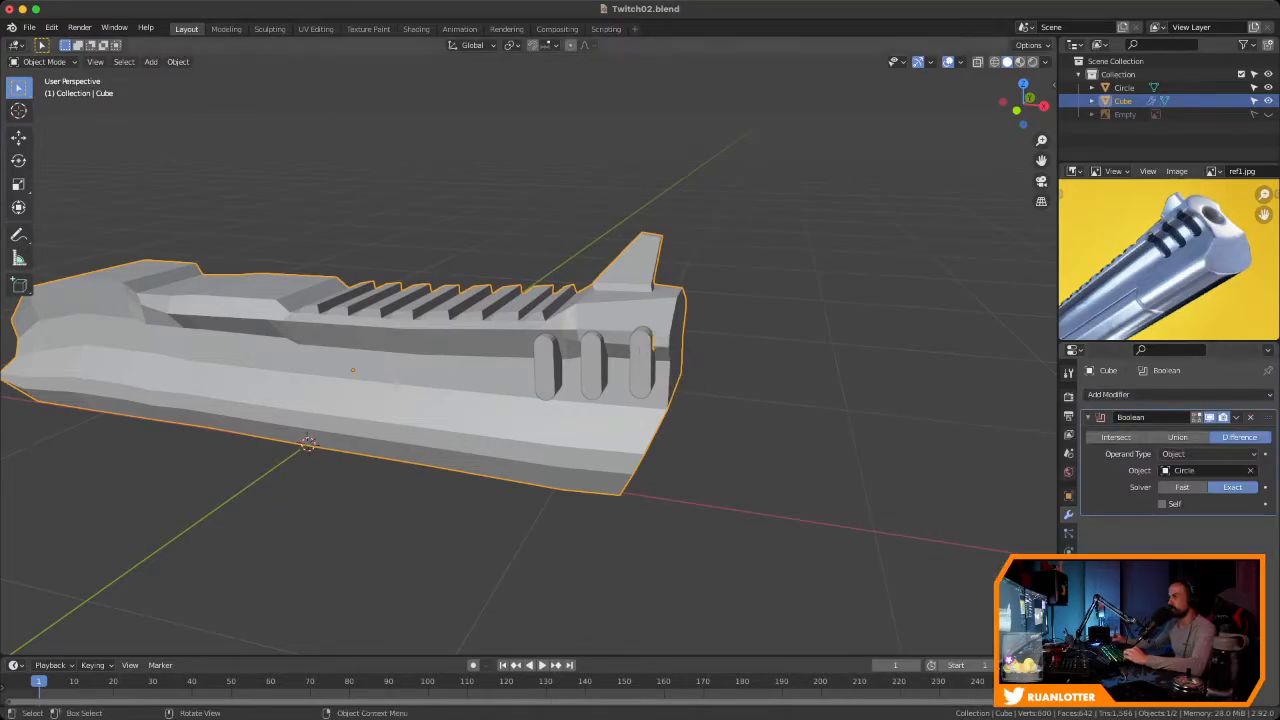
{"action": "left_click", "coordinate": [994, 62]}
{"action": "mouse_move", "coordinate": [740, 300]}
{"action": "middle_mouse_down"}
{"action": "mouse_move", "coordinate": [818, 264]}
{"action": "mouse_move", "coordinate": [796, 335]}
{"action": "middle_mouse_up"}
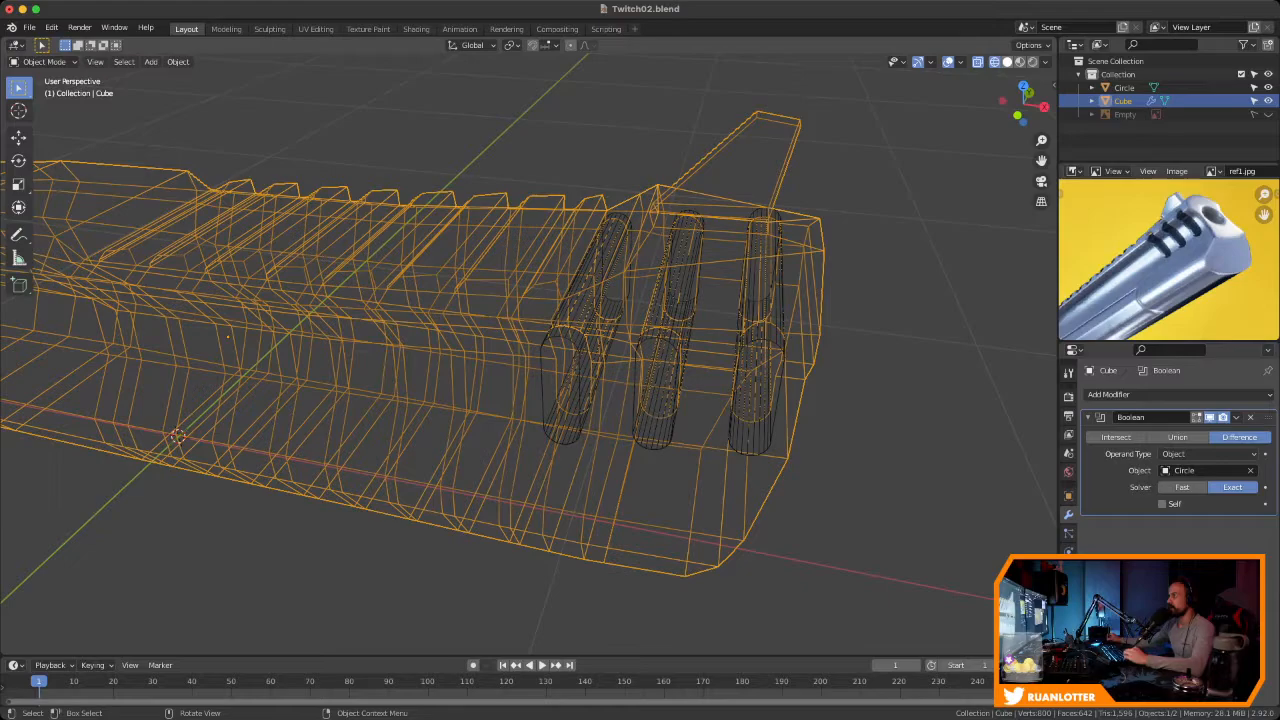
Return to solid shading and hide the slots object to expose the three cuts in the slide
{"action": "left_click", "coordinate": [1007, 62]}
{"action": "mouse_move", "coordinate": [672, 352]}
{"action": "middle_mouse_down"}
{"action": "mouse_move", "coordinate": [744, 338]}
{"action": "mouse_move", "coordinate": [734, 272]}
{"action": "mouse_move", "coordinate": [724, 280]}
{"action": "middle_mouse_up"}
{"action": "left_click", "coordinate": [742, 338]}
{"action": "key", "text": "h"}
{"action": "scroll", "coordinate": [738, 296], "scroll_direction": "down", "scroll_amount": 2}
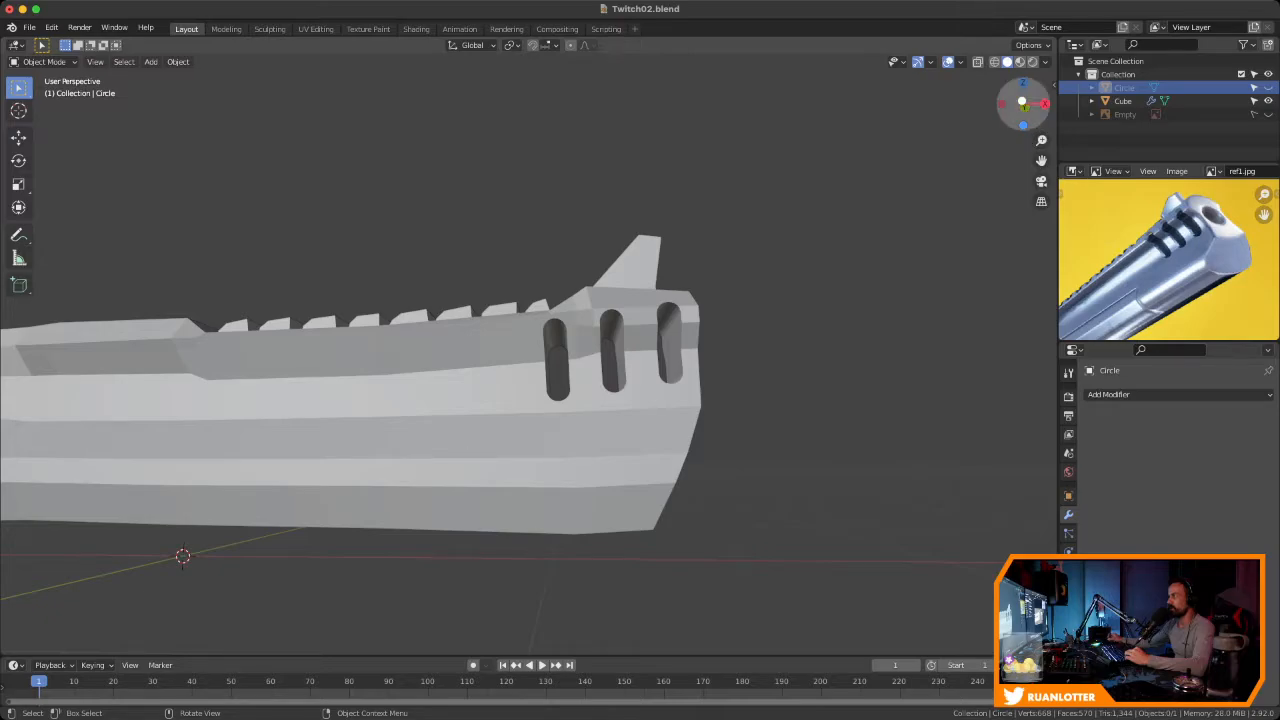
In Edit Mode on the slide mesh, select the four upper faces of the flat muzzle end
{"action": "left_click", "coordinate": [1022, 103]}
{"action": "middle_click_drag", "start_coordinate": [533, 358], "coordinate": [630, 320], "text": "ctrl"}
{"action": "scroll", "coordinate": [610, 402], "scroll_direction": "down", "scroll_amount": 3}
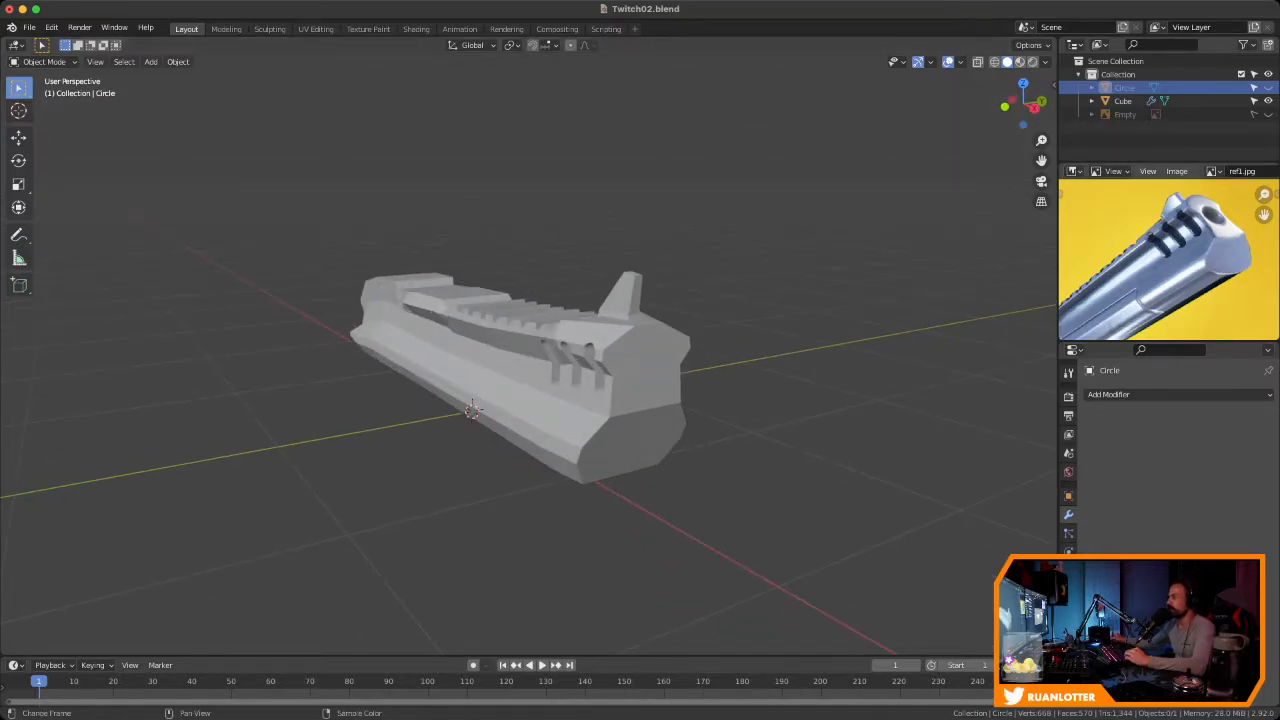
{"action": "middle_click_drag", "start_coordinate": [1180, 240], "coordinate": [1126, 269]}
{"action": "middle_click_drag", "start_coordinate": [1126, 269], "coordinate": [1169, 214], "text": "ctrl"}
{"action": "middle_click_drag", "start_coordinate": [800, 300], "coordinate": [810, 332], "text": "ctrl"}
{"action": "left_click", "coordinate": [530, 365]}
{"action": "key", "text": "Tab"}
{"action": "middle_click_drag", "start_coordinate": [620, 360], "coordinate": [573, 338]}
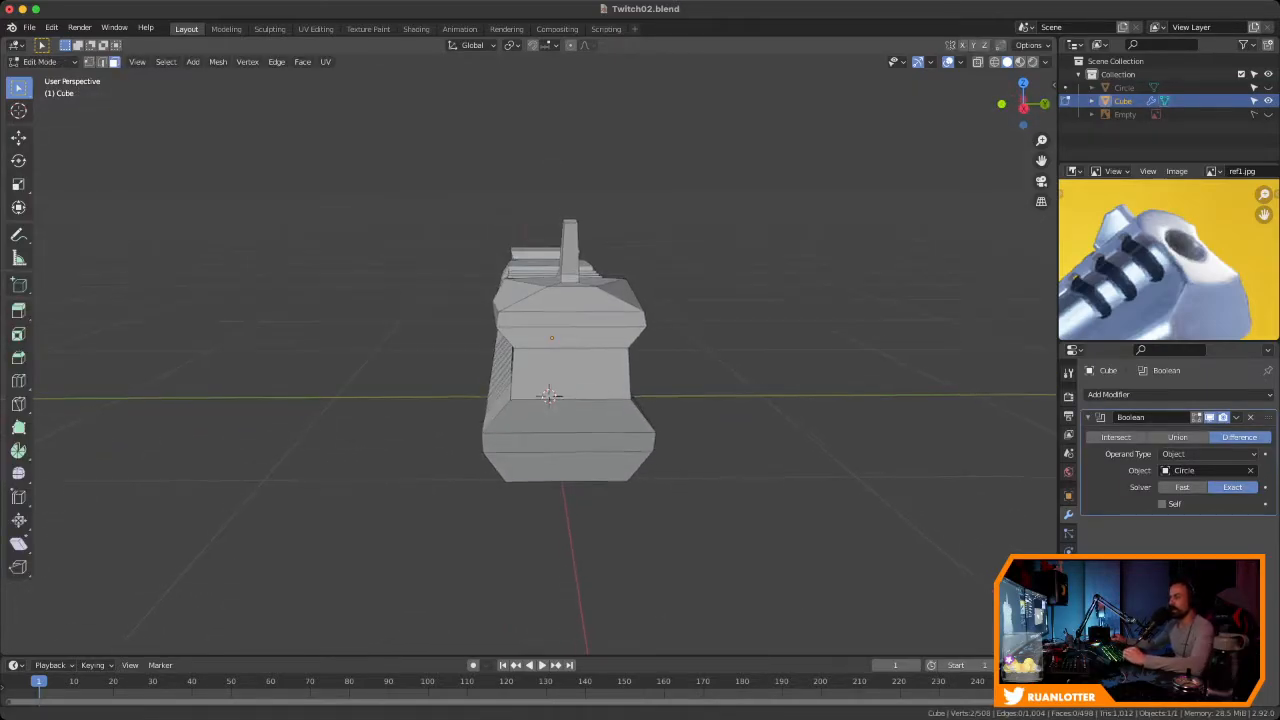
{"action": "scroll", "coordinate": [573, 338], "scroll_direction": "up", "scroll_amount": 2}
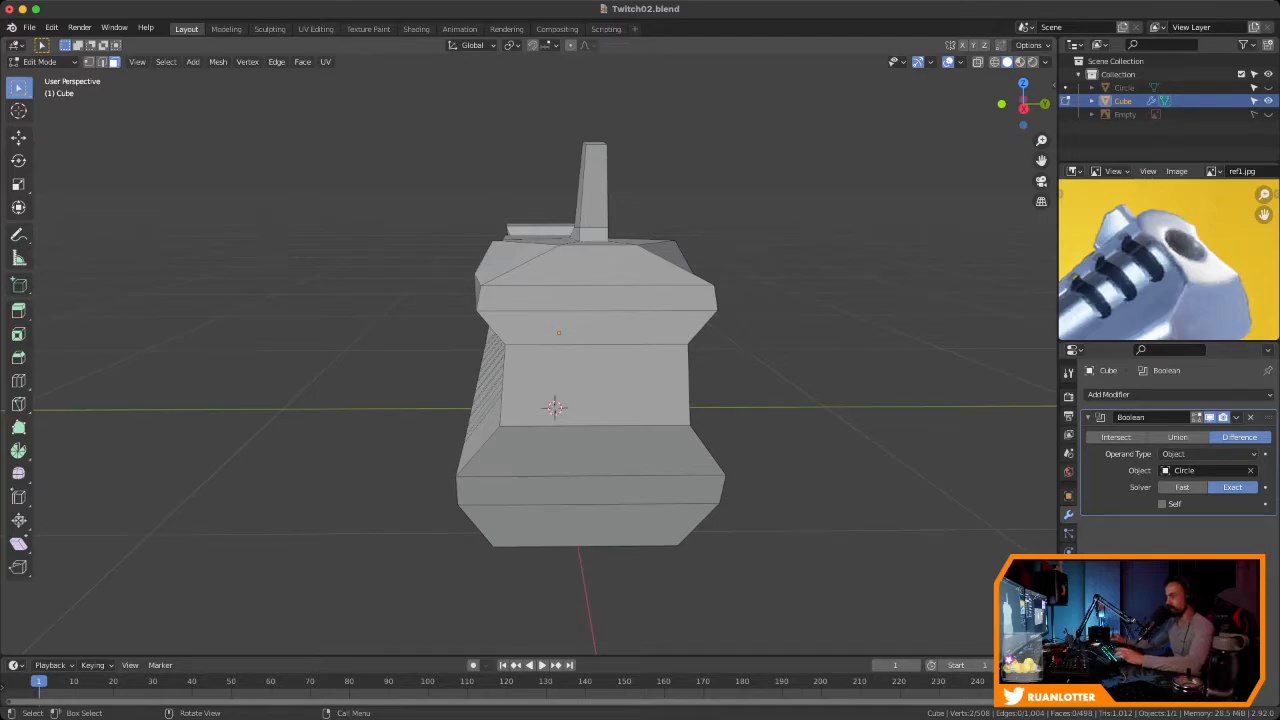
{"action": "left_click_drag", "start_coordinate": [580, 267], "coordinate": [629, 385]}
{"action": "mouse_move", "coordinate": [629, 385]}
{"action": "middle_mouse_down"}
{"action": "mouse_move", "coordinate": [520, 392]}
{"action": "mouse_move", "coordinate": [638, 386]}
{"action": "middle_mouse_up"}
{"action": "middle_click_drag", "start_coordinate": [543, 405], "coordinate": [541, 405]}
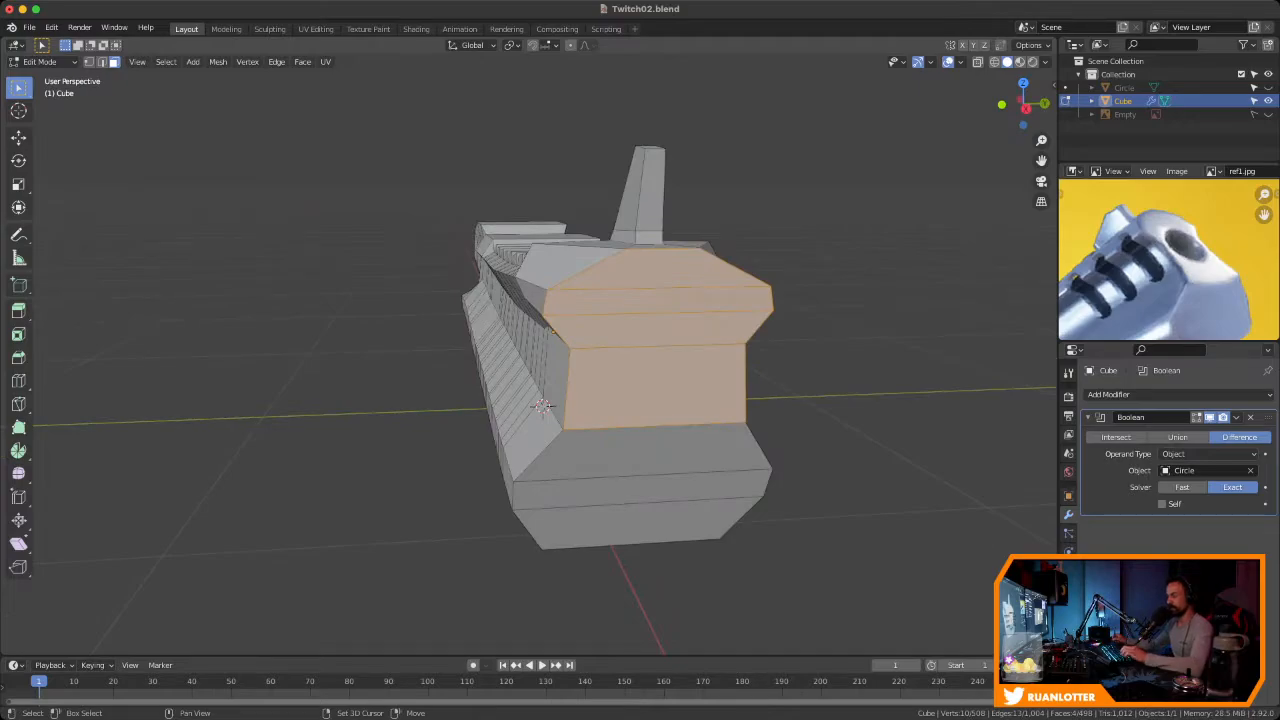
Snap the 3D cursor to the selected muzzle faces, return to Object Mode and deselect everything
{"action": "key", "text": "shift+s"}
{"action": "key", "text": "2"}
{"action": "middle_click_drag", "start_coordinate": [685, 398], "coordinate": [640, 450]}
{"action": "middle_click_drag", "start_coordinate": [640, 400], "coordinate": [668, 428]}
{"action": "middle_click_drag", "start_coordinate": [668, 428], "coordinate": [668, 465], "text": "ctrl"}
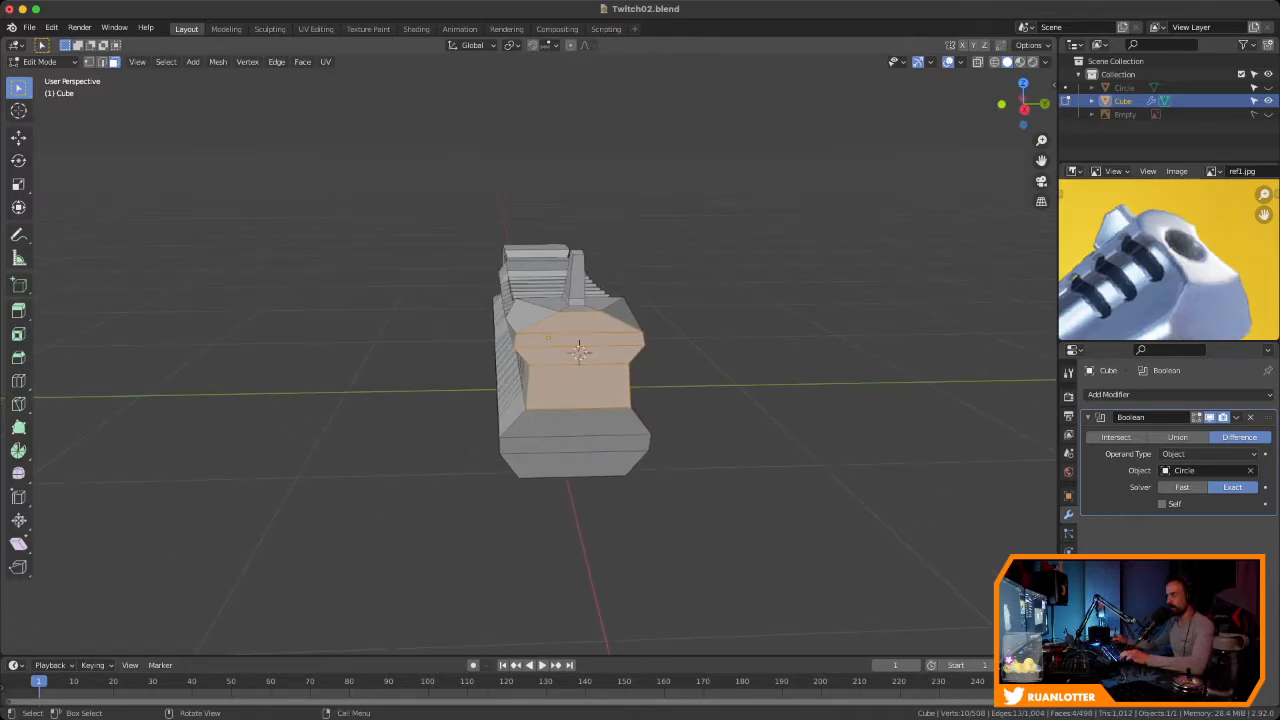
{"action": "key", "text": "Tab"}
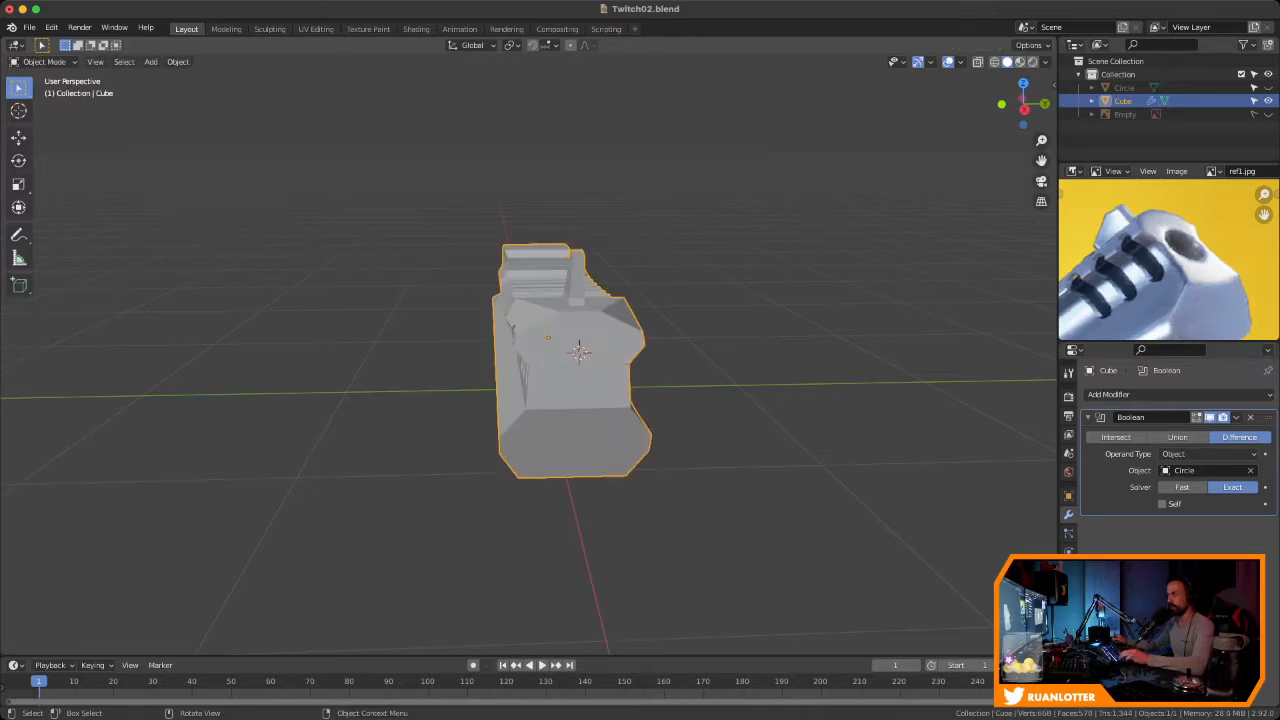
{"action": "key", "text": "alt+a"}
{"action": "middle_click_drag", "start_coordinate": [600, 360], "coordinate": [630, 365]}
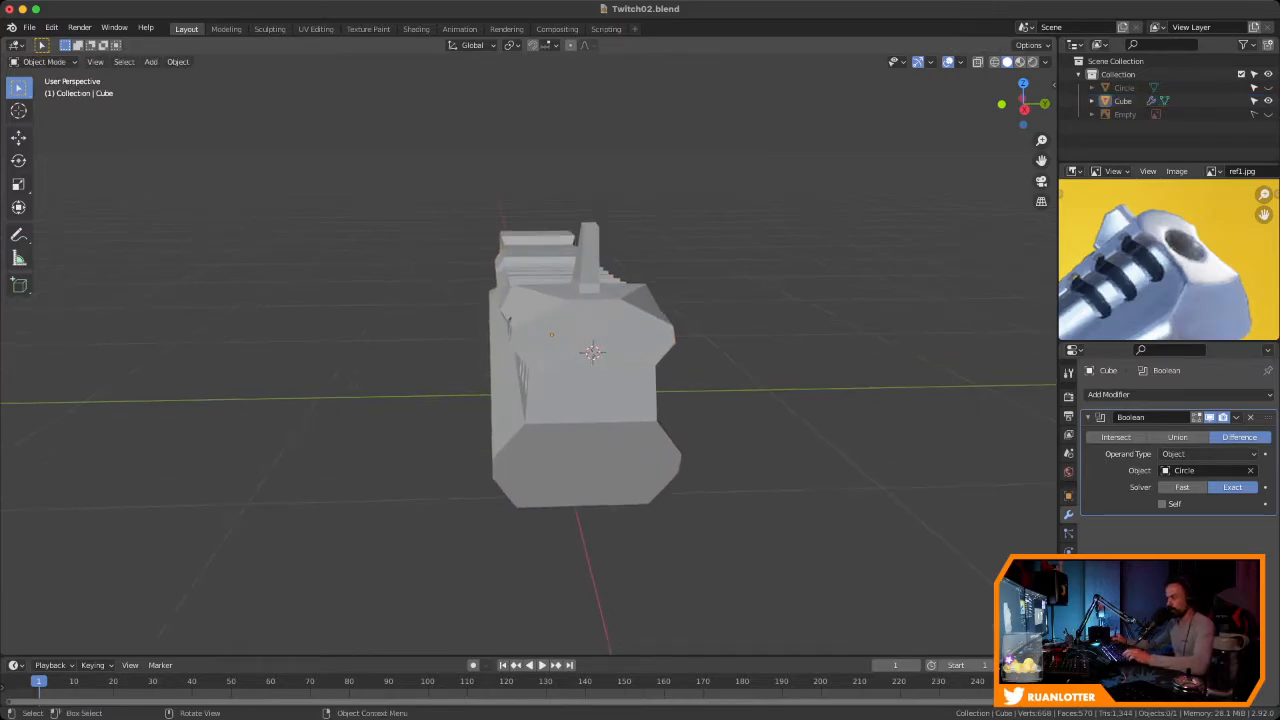
Add a cylinder at the 3D cursor with 64 vertices
{"action": "key", "text": "shift+a"}
{"action": "mouse_move", "coordinate": [690, 381]}
{"action": "left_click", "coordinate": [765, 447]}
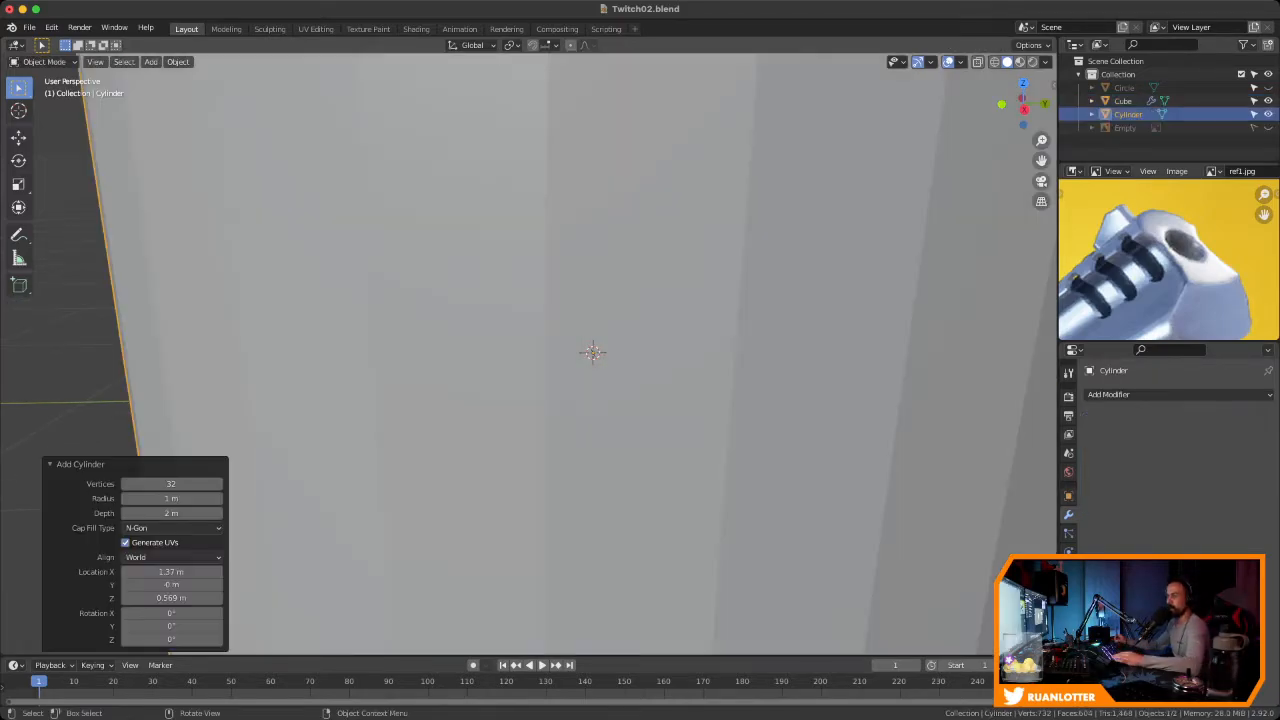
{"action": "middle_click_drag", "start_coordinate": [765, 447], "coordinate": [765, 560], "text": "ctrl"}
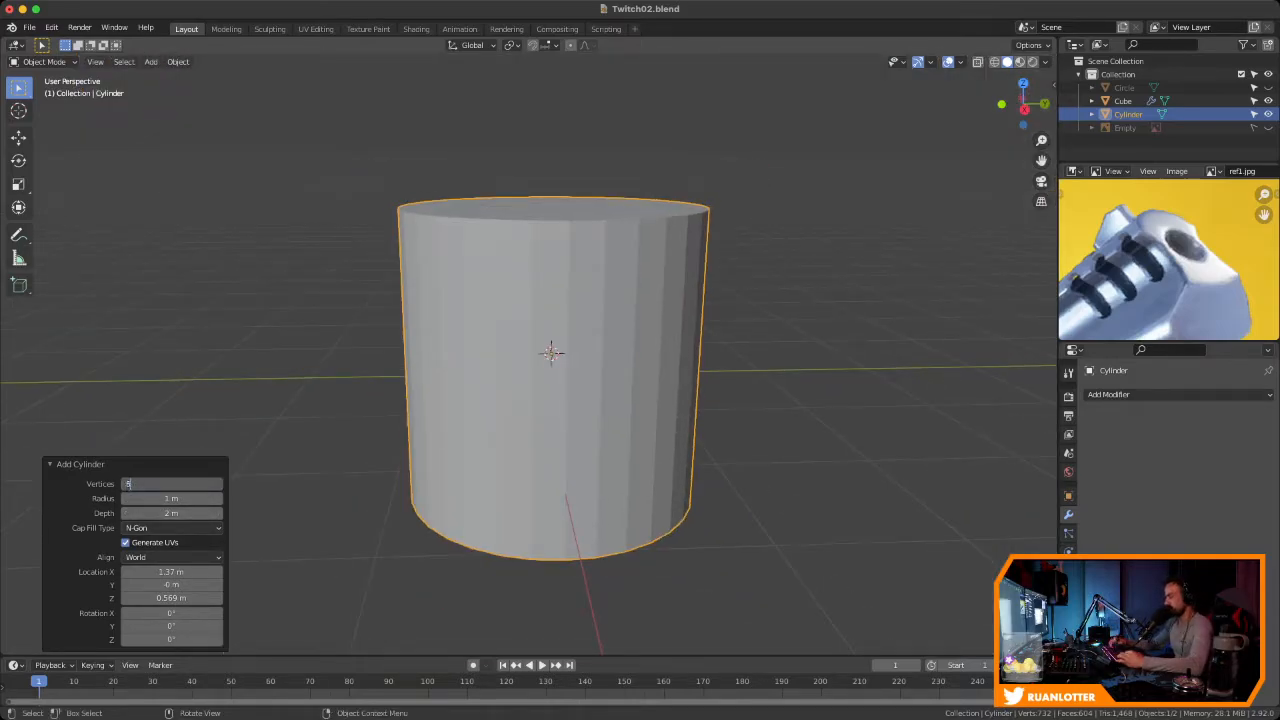
{"action": "type", "text": "4"}
{"action": "key", "text": "Return"}
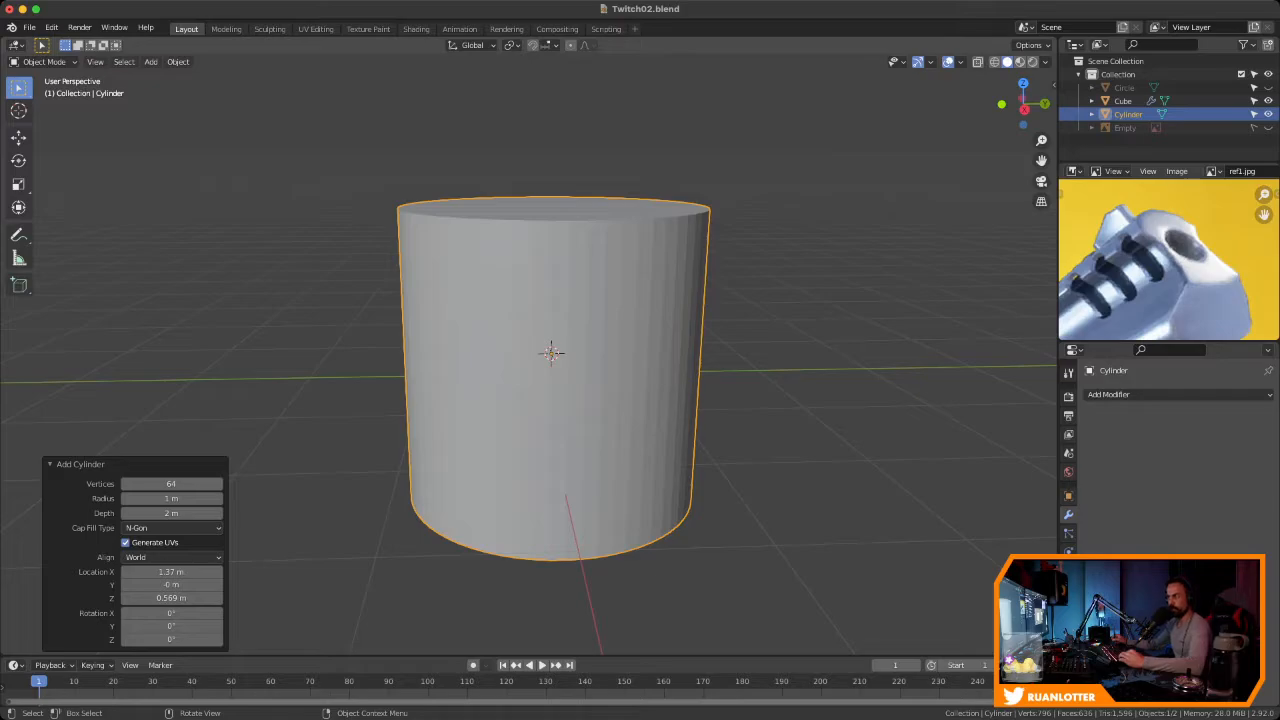
Scale the new cylinder down by a factor of about 0.108 and rotate it 90° about the Y axis
{"action": "key", "text": "s"}
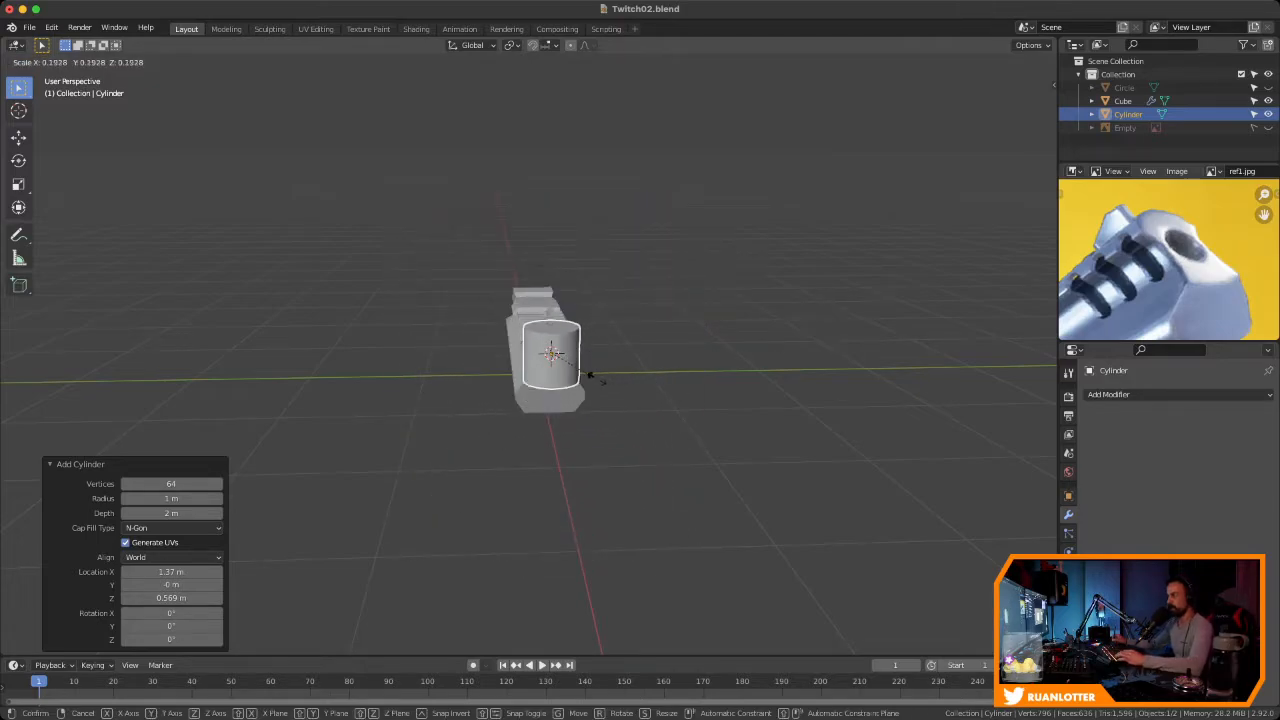
{"action": "left_click", "coordinate": [564, 363]}
{"action": "middle_click_drag", "start_coordinate": [564, 363], "coordinate": [620, 362]}
{"action": "scroll", "coordinate": [640, 340], "scroll_direction": "up", "scroll_amount": 5}
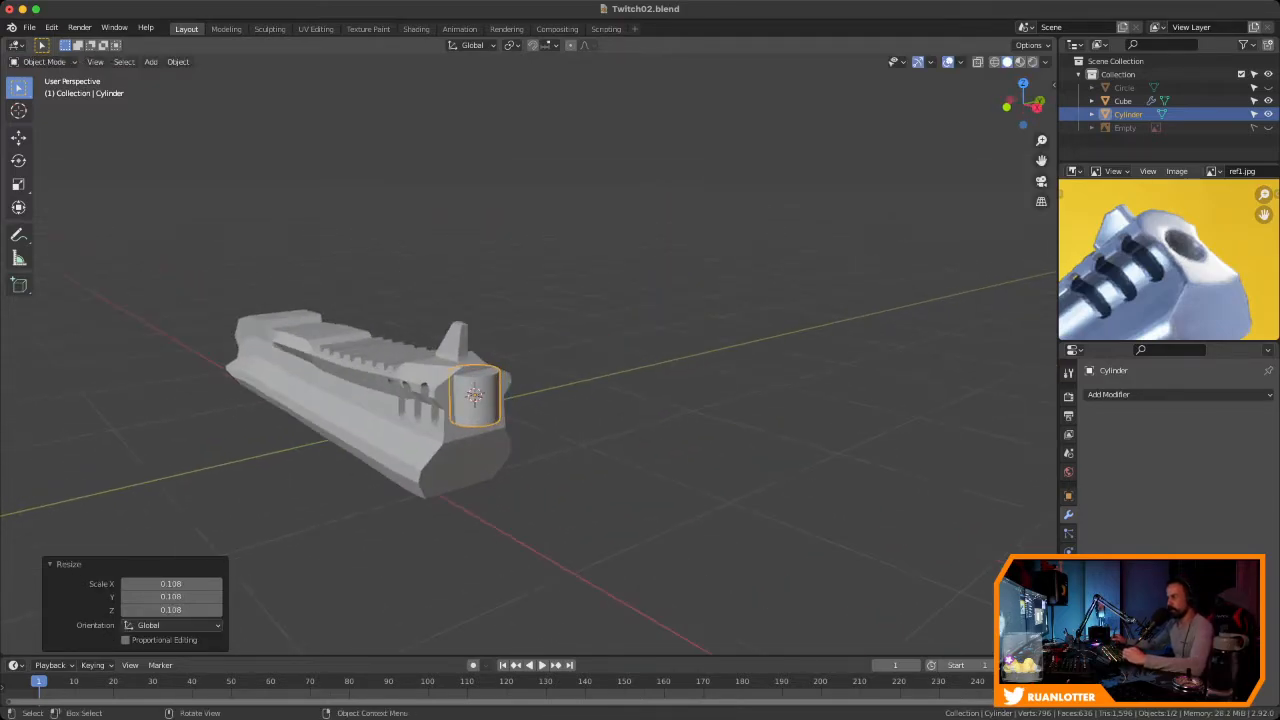
{"action": "type", "text": "ry"}
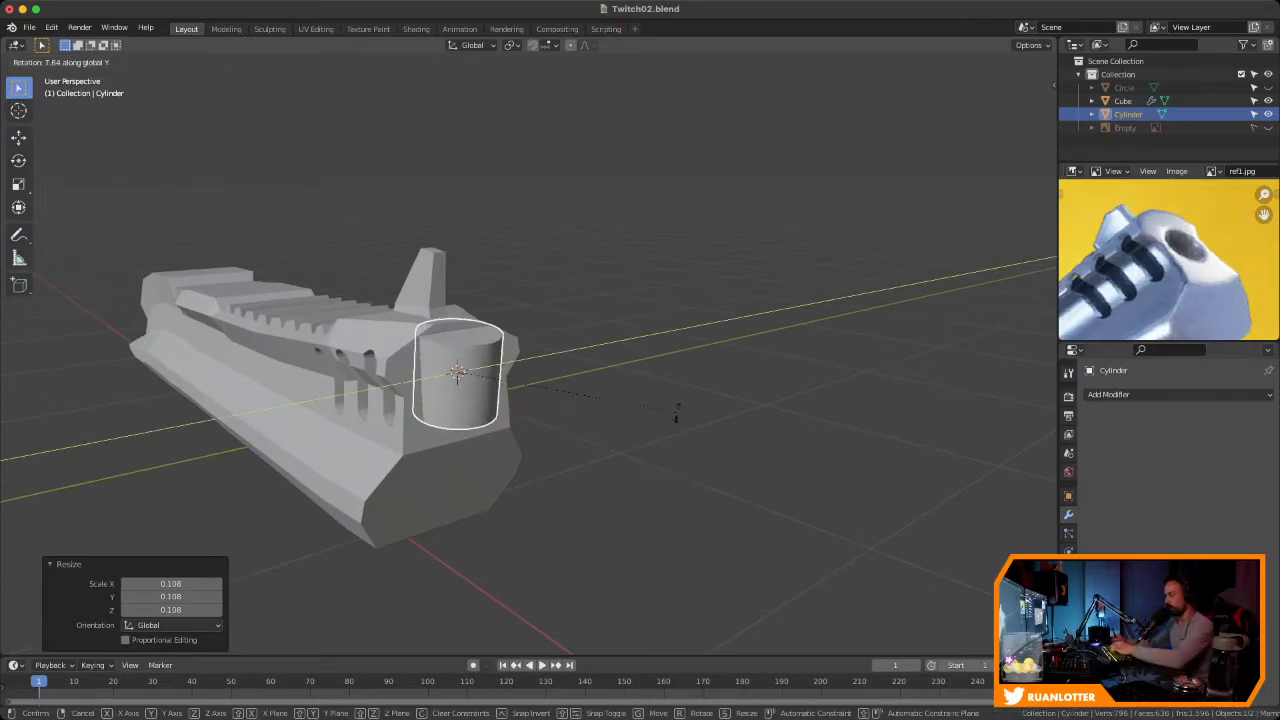
{"action": "type", "text": "90"}
{"action": "key", "text": "Return"}
{"action": "scroll", "coordinate": [600, 330], "scroll_direction": "down", "scroll_amount": 4}
{"action": "mouse_move", "coordinate": [600, 330]}
{"action": "middle_mouse_down"}
{"action": "mouse_move", "coordinate": [565, 333]}
{"action": "mouse_move", "coordinate": [580, 330]}
{"action": "middle_mouse_up"}
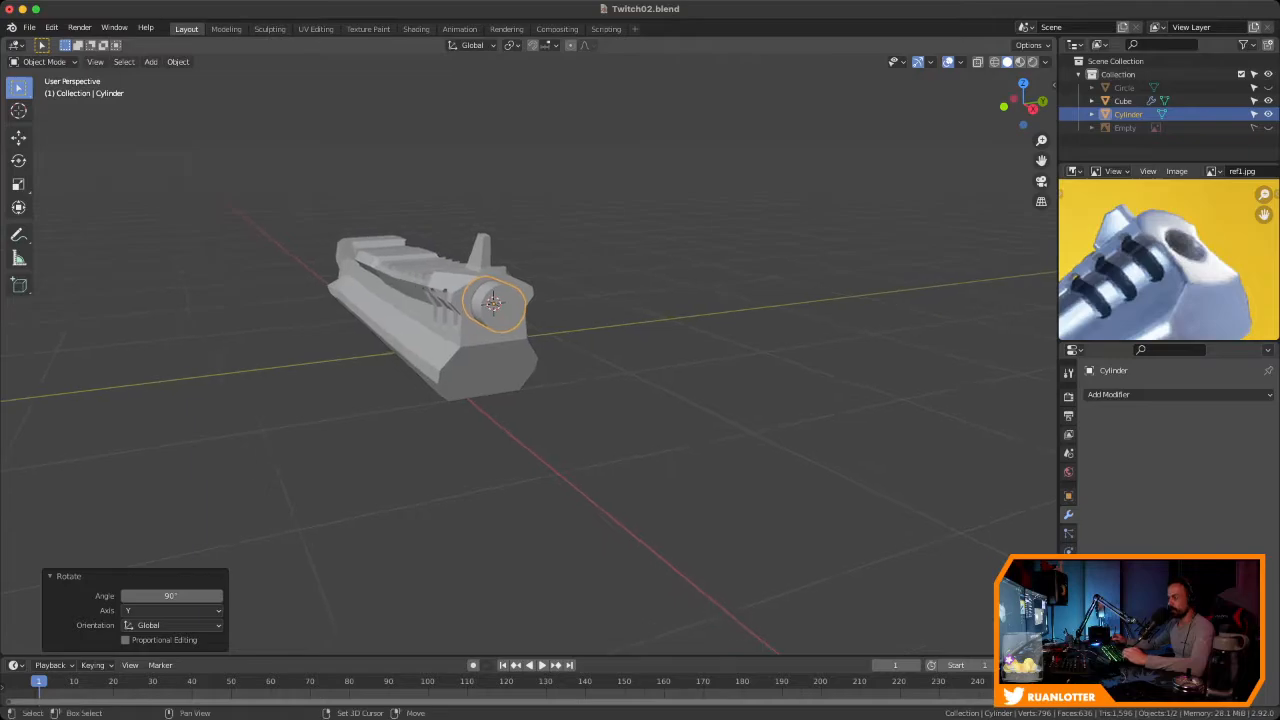
Shrink the cylinder uniformly by a factor of about 0.686 to approximate the reference's muzzle bore
{"action": "key", "text": "s"}
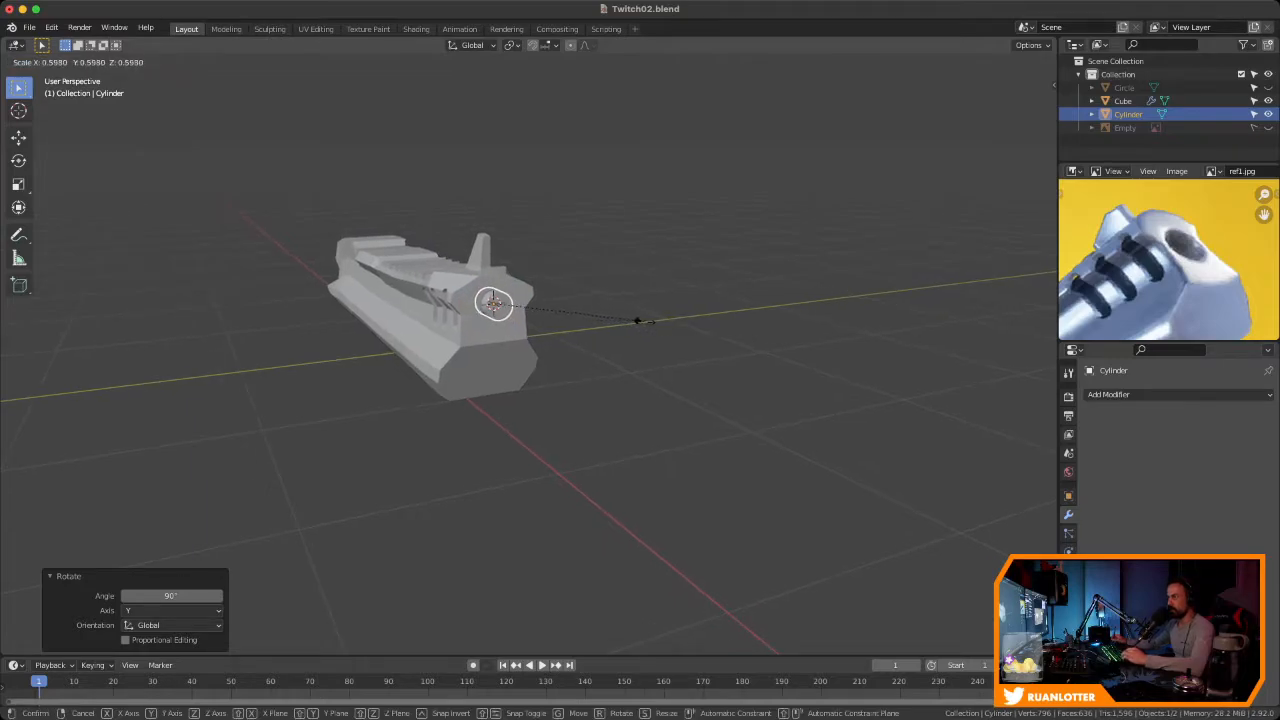
{"action": "left_click", "coordinate": [661, 321]}
{"action": "scroll", "coordinate": [661, 321], "scroll_direction": "up", "scroll_amount": 2}
{"action": "middle_click_drag", "start_coordinate": [661, 321], "coordinate": [683, 387], "text": "shift"}
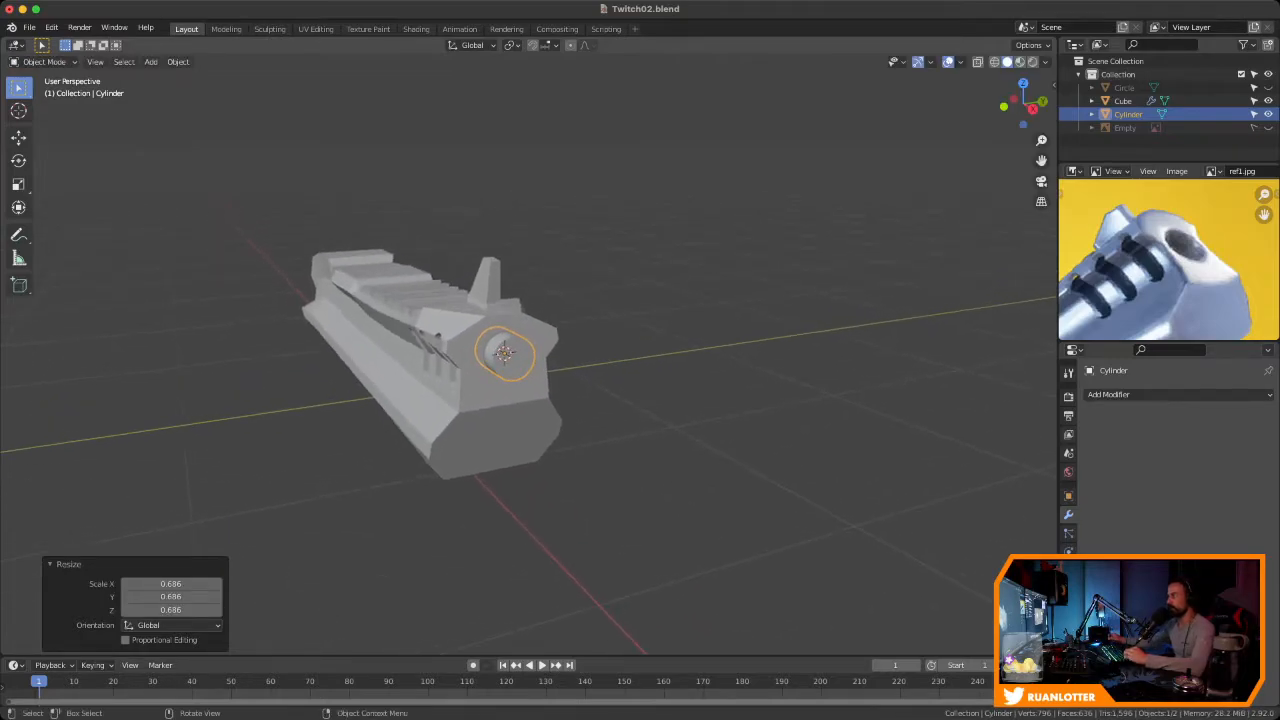
From the right view, lower the cylinder about 0.058 m along Z on the muzzle face
{"action": "left_click", "coordinate": [1033, 108]}
{"action": "scroll", "coordinate": [528, 355], "scroll_direction": "up", "scroll_amount": 3}
{"action": "middle_click_drag", "start_coordinate": [528, 355], "coordinate": [722, 387], "text": "shift"}
{"action": "scroll", "coordinate": [538, 298], "scroll_direction": "up", "scroll_amount": 2}
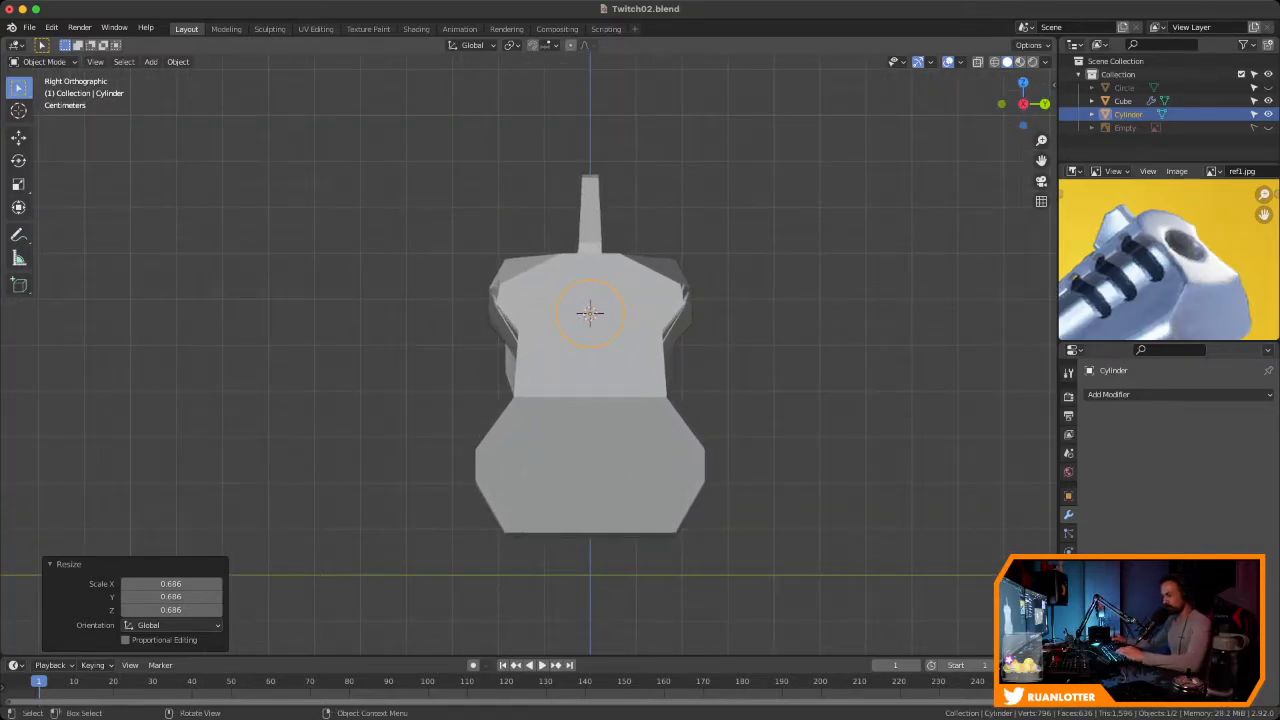
{"action": "key", "text": "g"}
{"action": "key", "text": "z"}
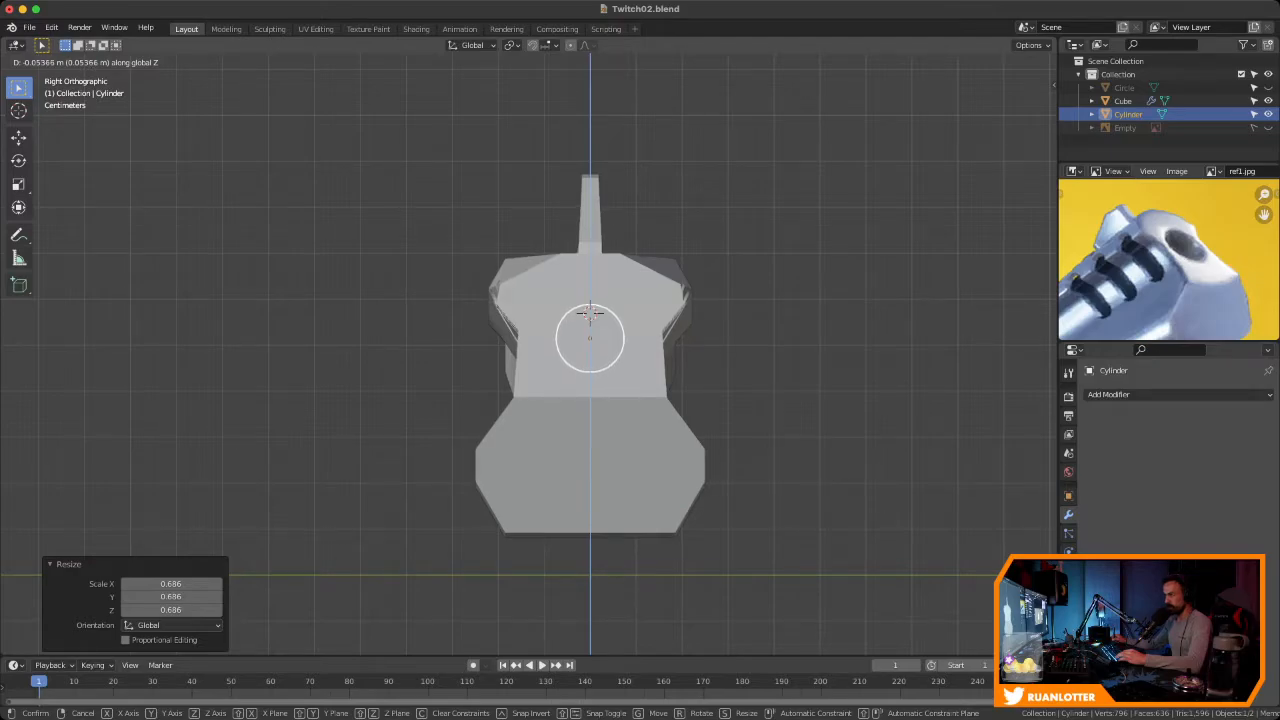
{"action": "left_click", "coordinate": [590, 314]}
Stretch the cylinder along X in repeated scalings, first by about 3.32 and finally by about 2.06, to form a long barrel
{"action": "middle_click_drag", "start_coordinate": [590, 314], "coordinate": [676, 335]}
{"action": "key", "text": "s"}
{"action": "key", "text": "y"}
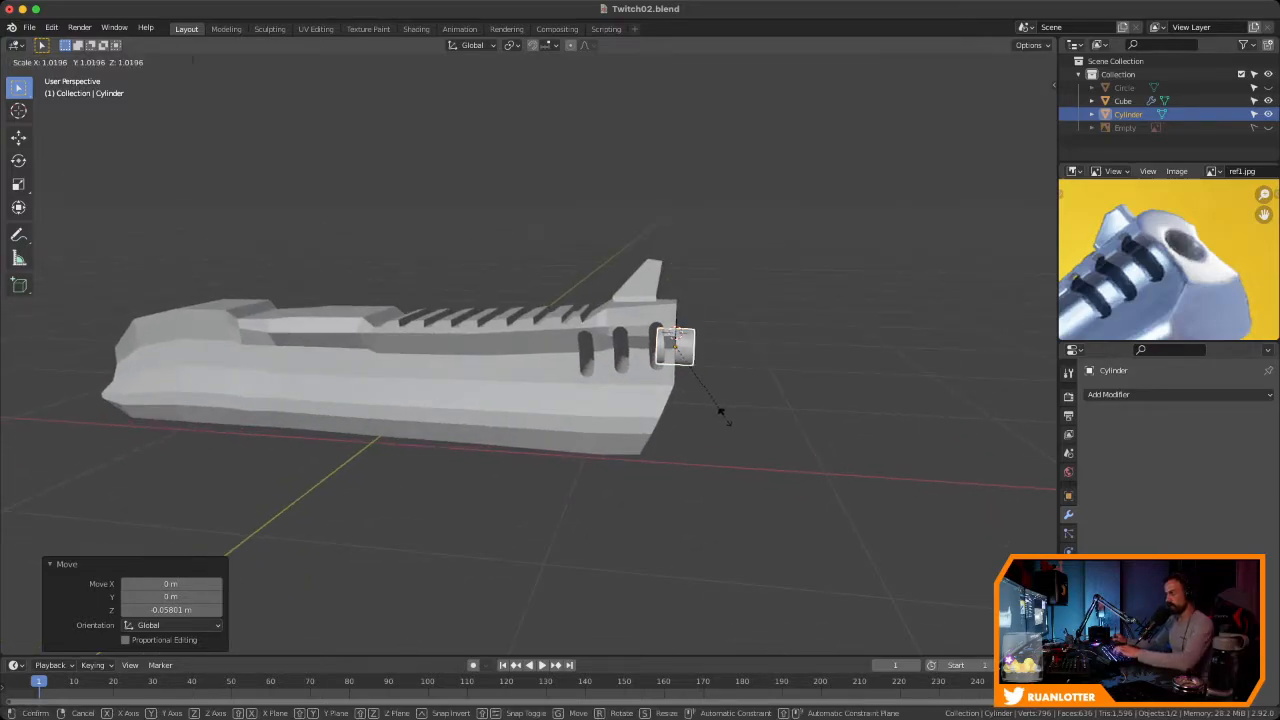
{"action": "left_click", "coordinate": [950, 415]}
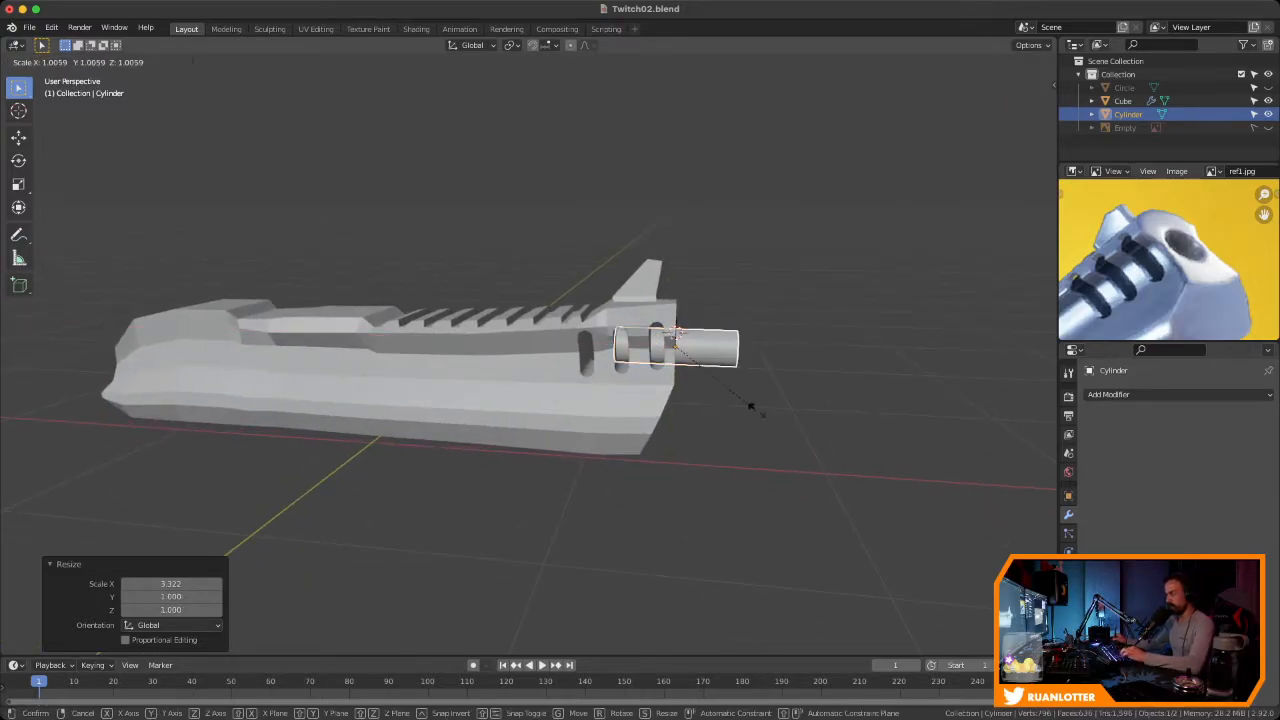
{"action": "key", "text": "s"}
{"action": "key", "text": "x"}
{"action": "left_click", "coordinate": [934, 404]}
{"action": "key", "text": "s"}
{"action": "key", "text": "x"}
{"action": "left_click", "coordinate": [840, 418]}
Shift the long cylinder about -1.206 m along X and back about 0.41 m, keeping one end protruding from the muzzle
{"action": "key", "text": "g"}
{"action": "key", "text": "x"}
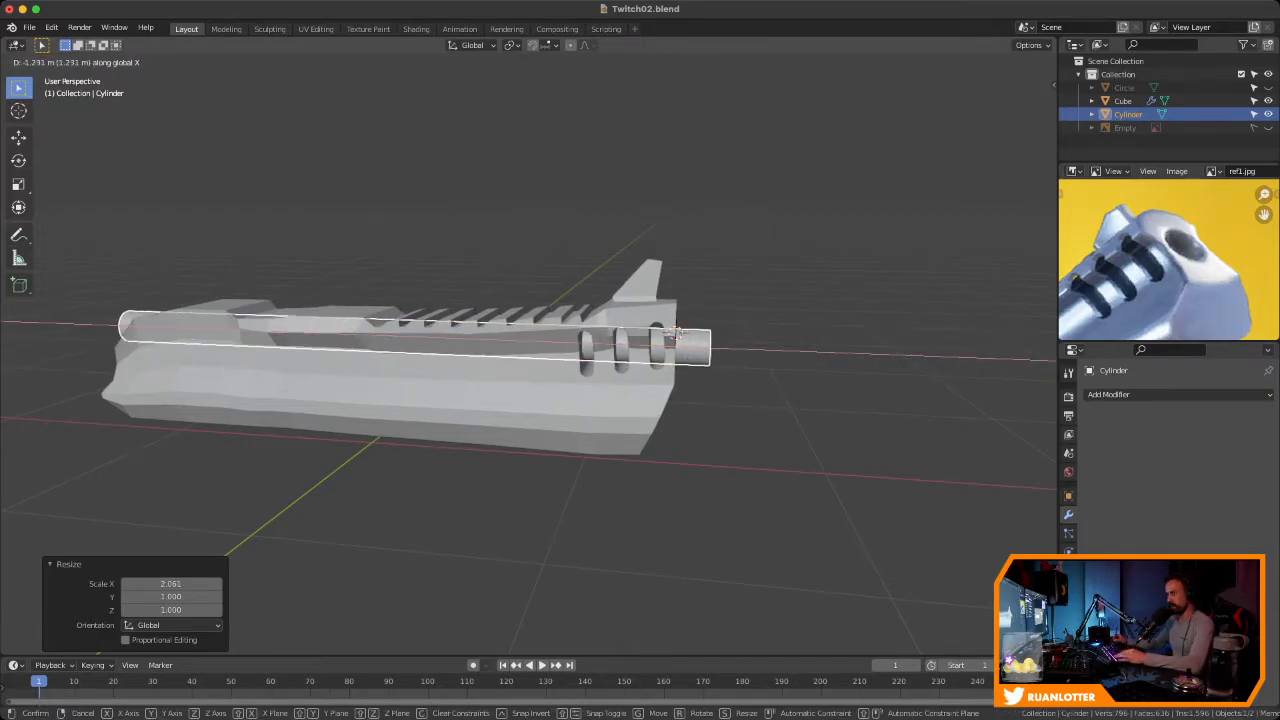
{"action": "left_click", "coordinate": [678, 335]}
{"action": "middle_click_drag", "start_coordinate": [678, 335], "coordinate": [965, 250]}
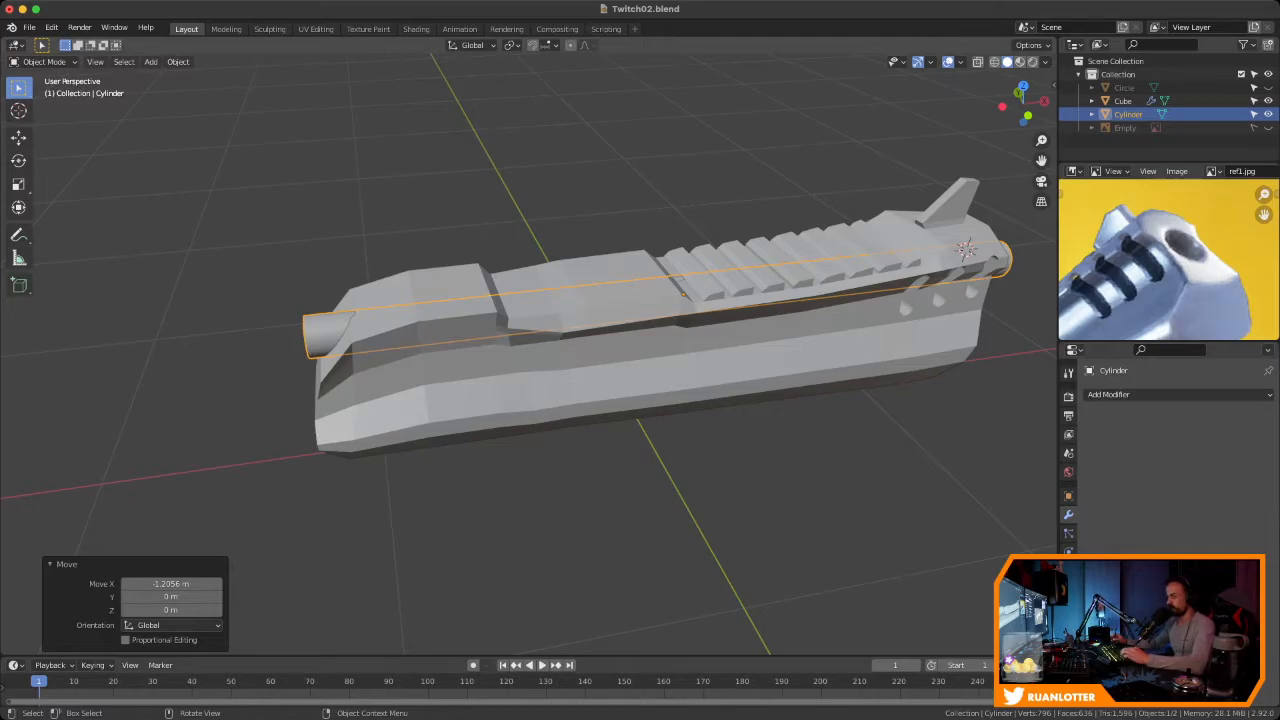
{"action": "key", "text": "g"}
{"action": "key", "text": "x"}
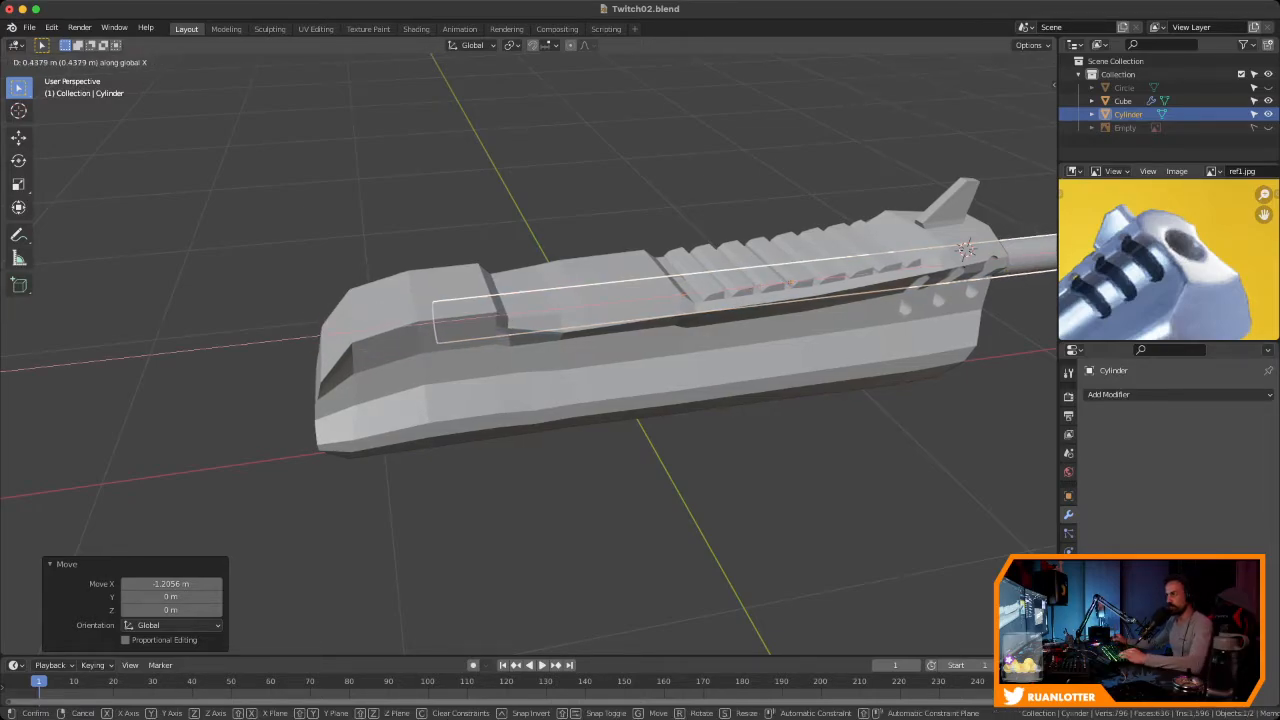
{"action": "left_click", "coordinate": [966, 250]}
Examine the cylinder's position inside the slide through the three slots and at the muzzle end
{"action": "middle_click_drag", "start_coordinate": [966, 250], "coordinate": [650, 368]}
{"action": "scroll", "coordinate": [740, 338], "scroll_direction": "up", "scroll_amount": 3}
{"action": "middle_click_drag", "start_coordinate": [650, 368], "coordinate": [508, 424]}
{"action": "scroll", "coordinate": [685, 364], "scroll_direction": "up", "scroll_amount": 3}
{"action": "middle_click_drag", "start_coordinate": [745, 390], "coordinate": [800, 375]}
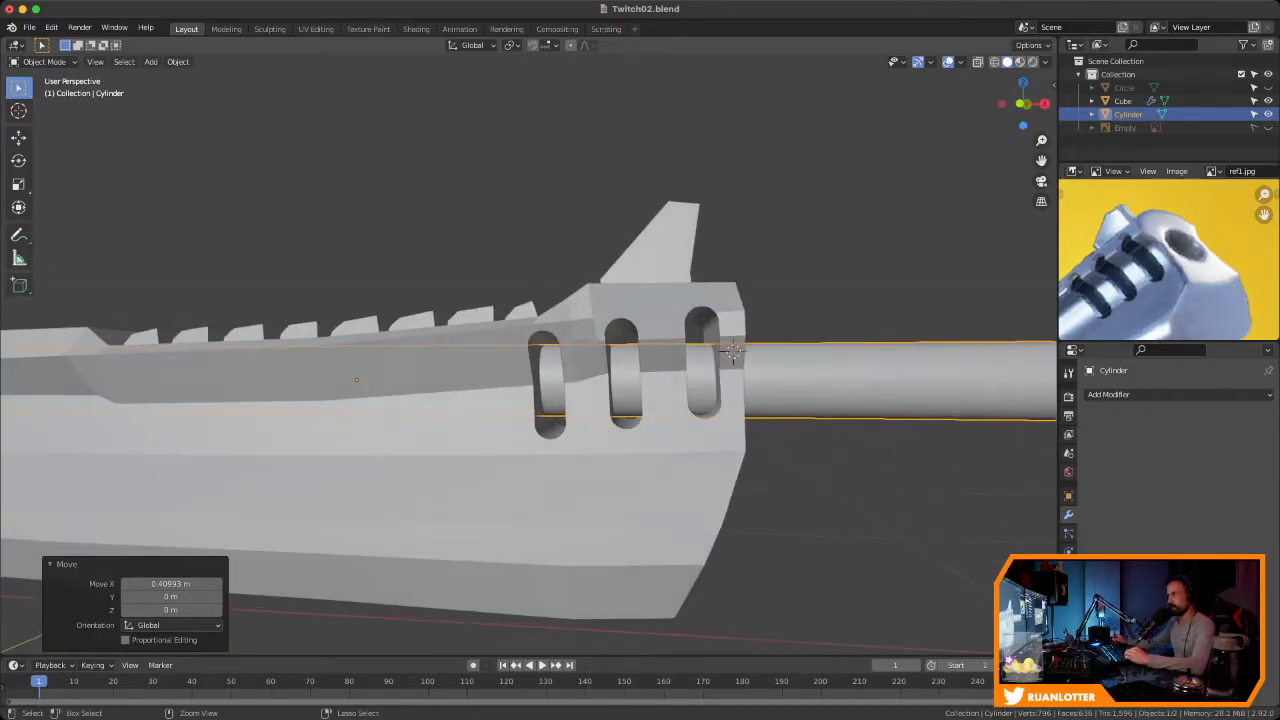
{"action": "scroll", "coordinate": [836, 364], "scroll_direction": "up", "scroll_amount": 3}
{"action": "scroll", "coordinate": [836, 364], "scroll_direction": "down", "scroll_amount": 5}
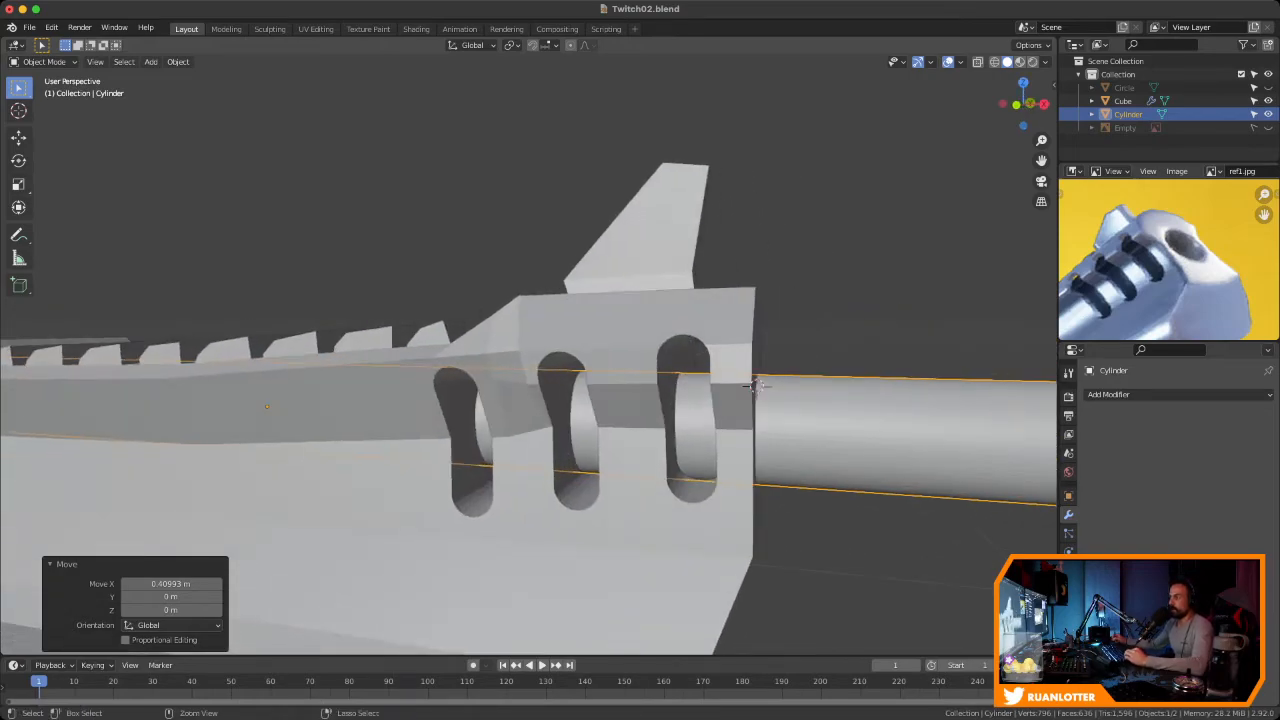
{"action": "middle_click_drag", "start_coordinate": [680, 345], "coordinate": [630, 372]}
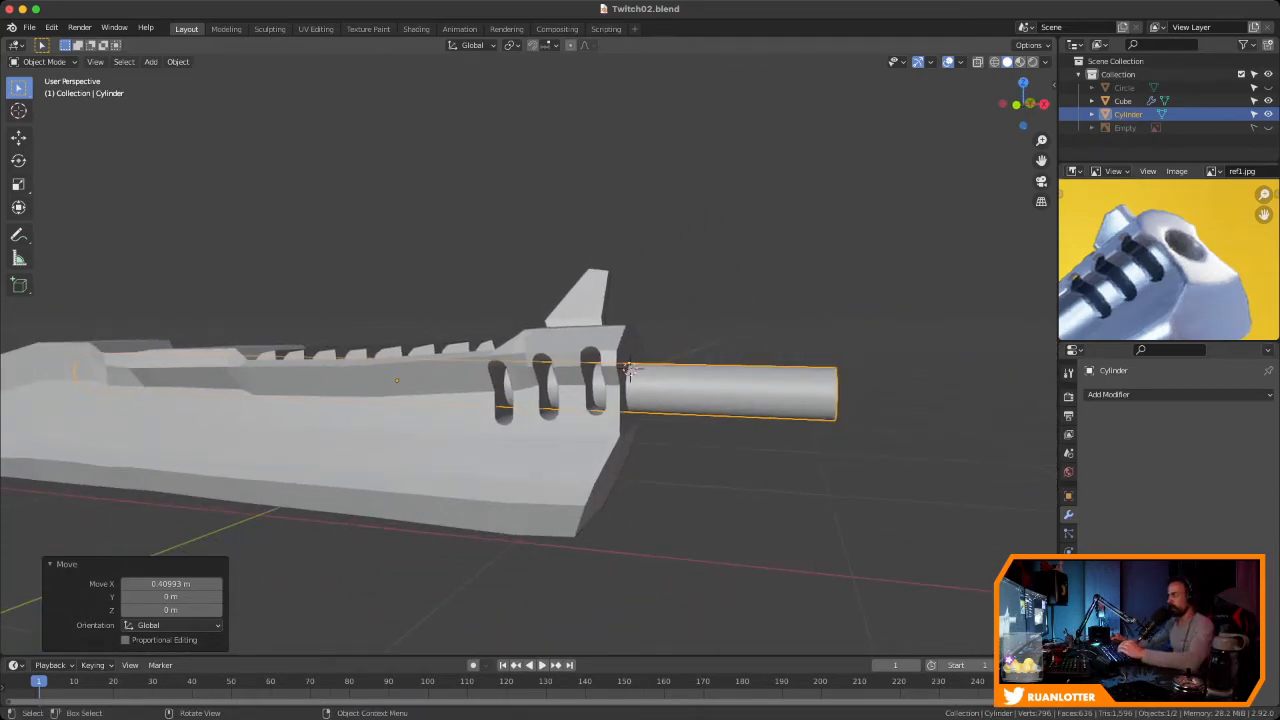
Save the file and apply the existing slot-cutting Boolean modifier on the slide
{"action": "key", "text": "super+s"}
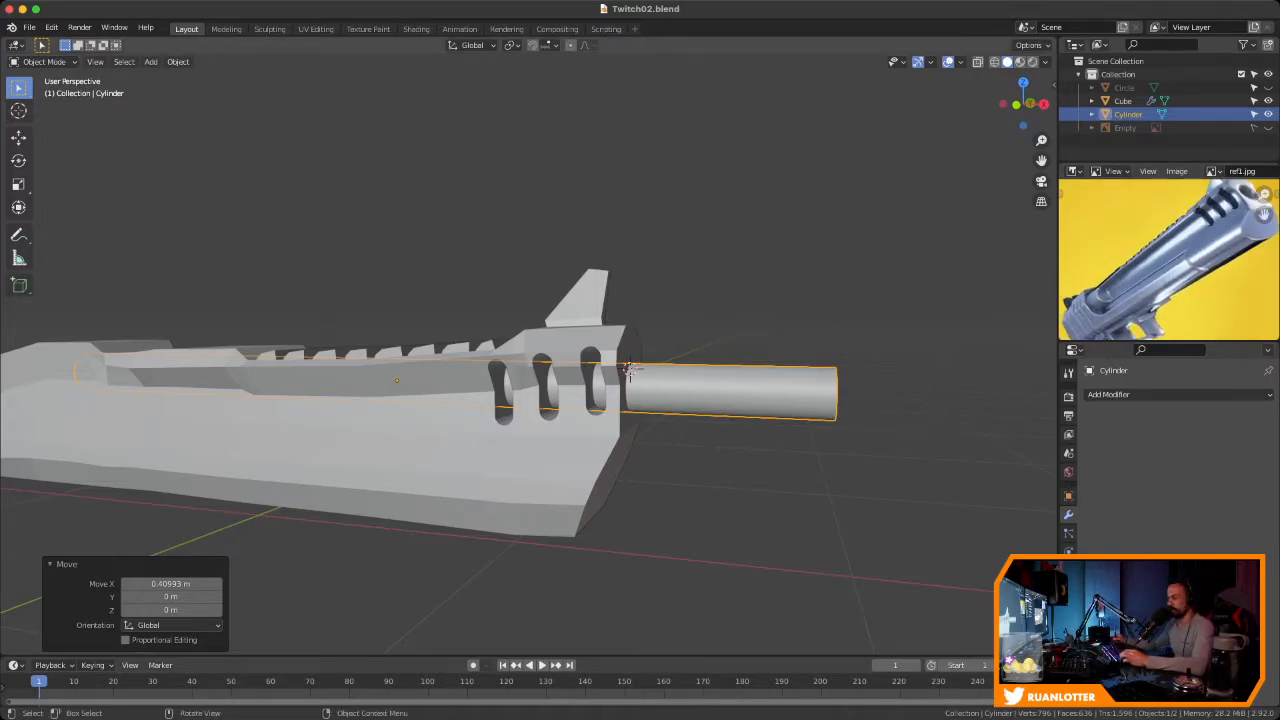
{"action": "key", "text": "super+Tab"}
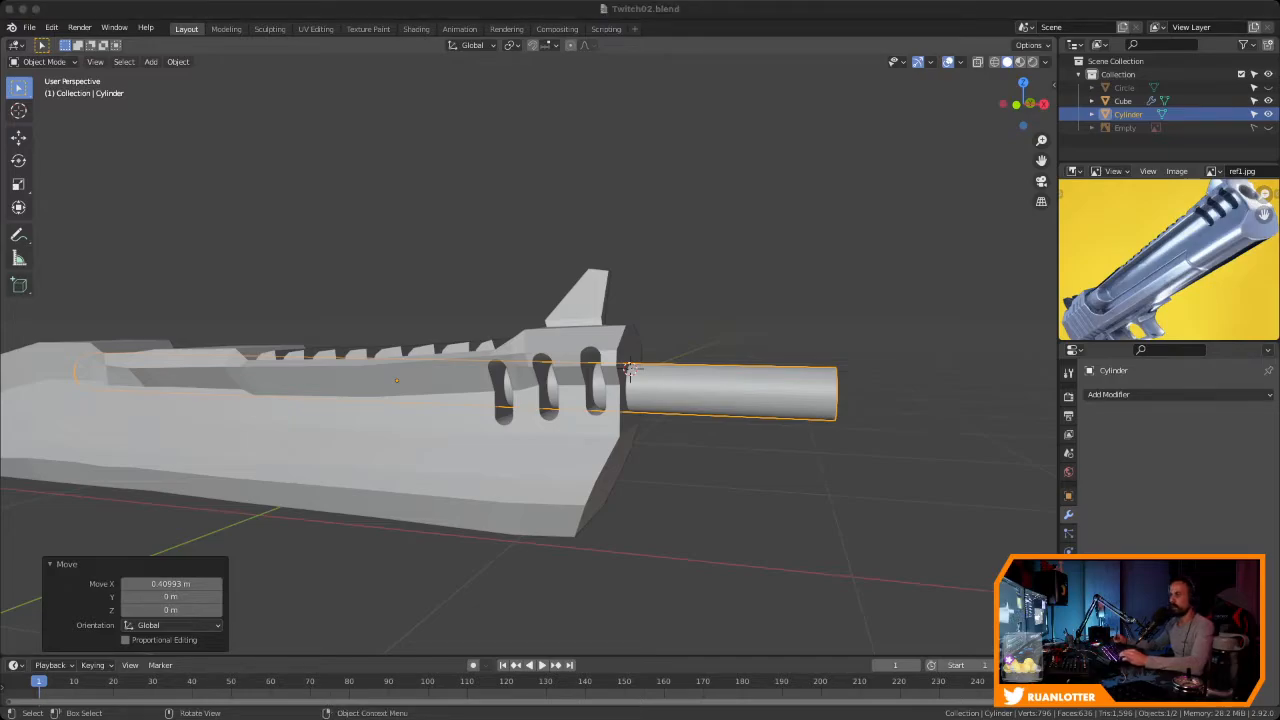
{"action": "key", "text": "super+Tab"}
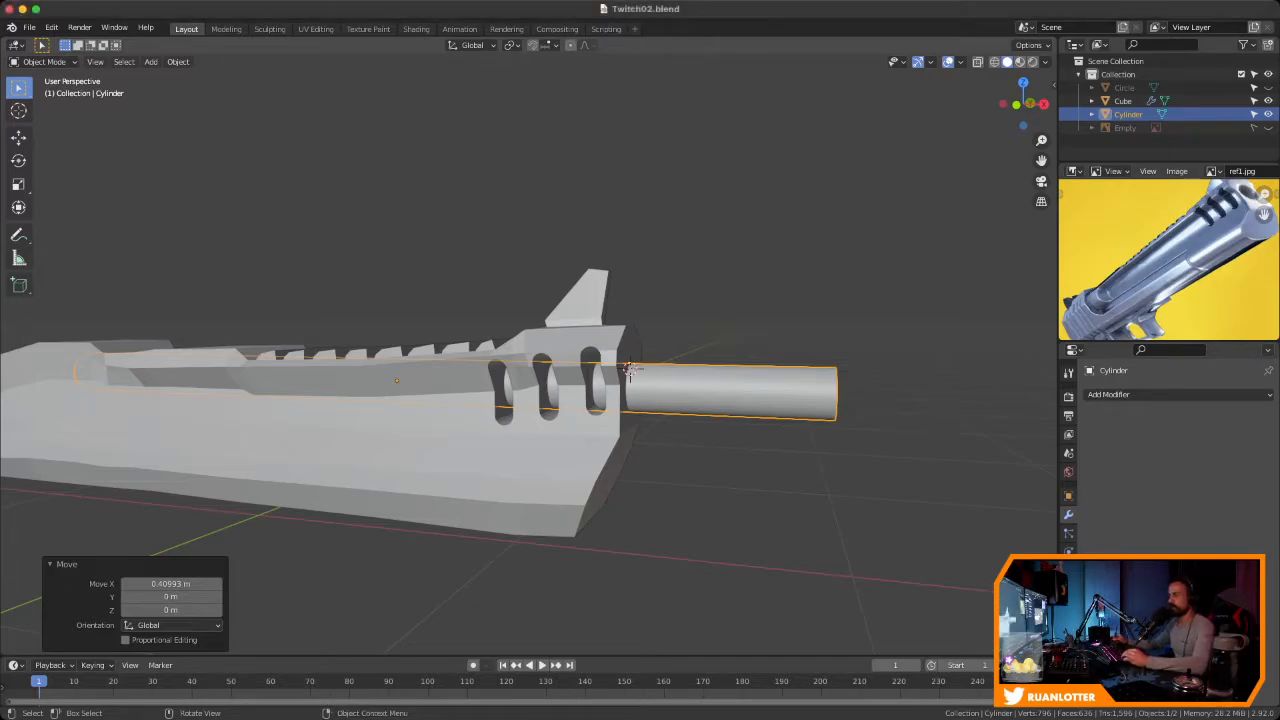
{"action": "key", "text": "super+s"}
{"action": "left_click", "coordinate": [628, 370]}
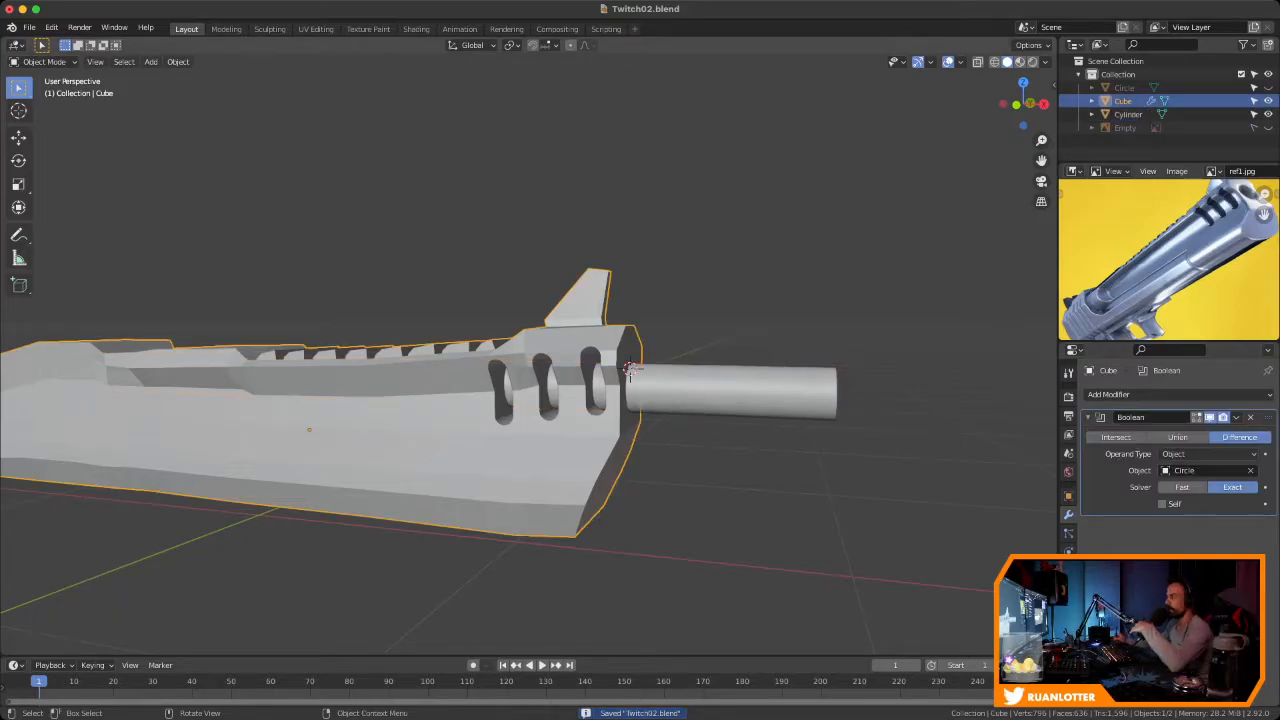
{"action": "left_click", "coordinate": [1237, 417]}
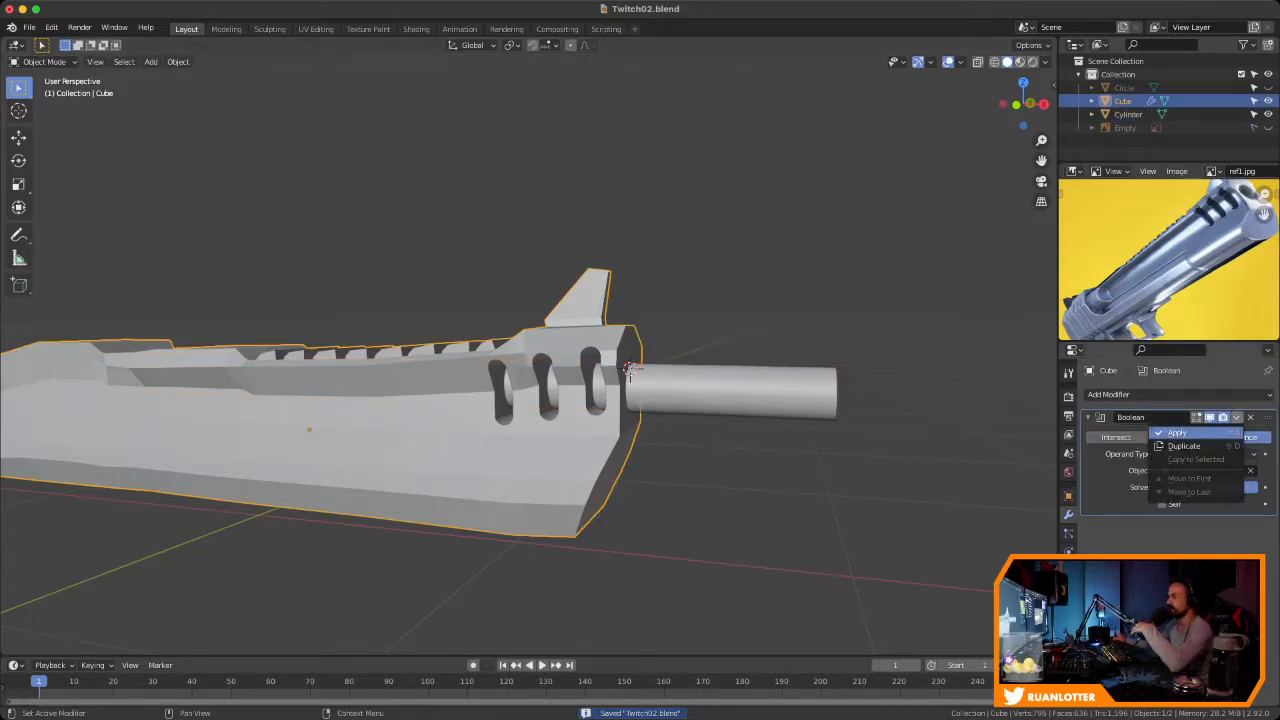
{"action": "left_click", "coordinate": [1177, 432]}
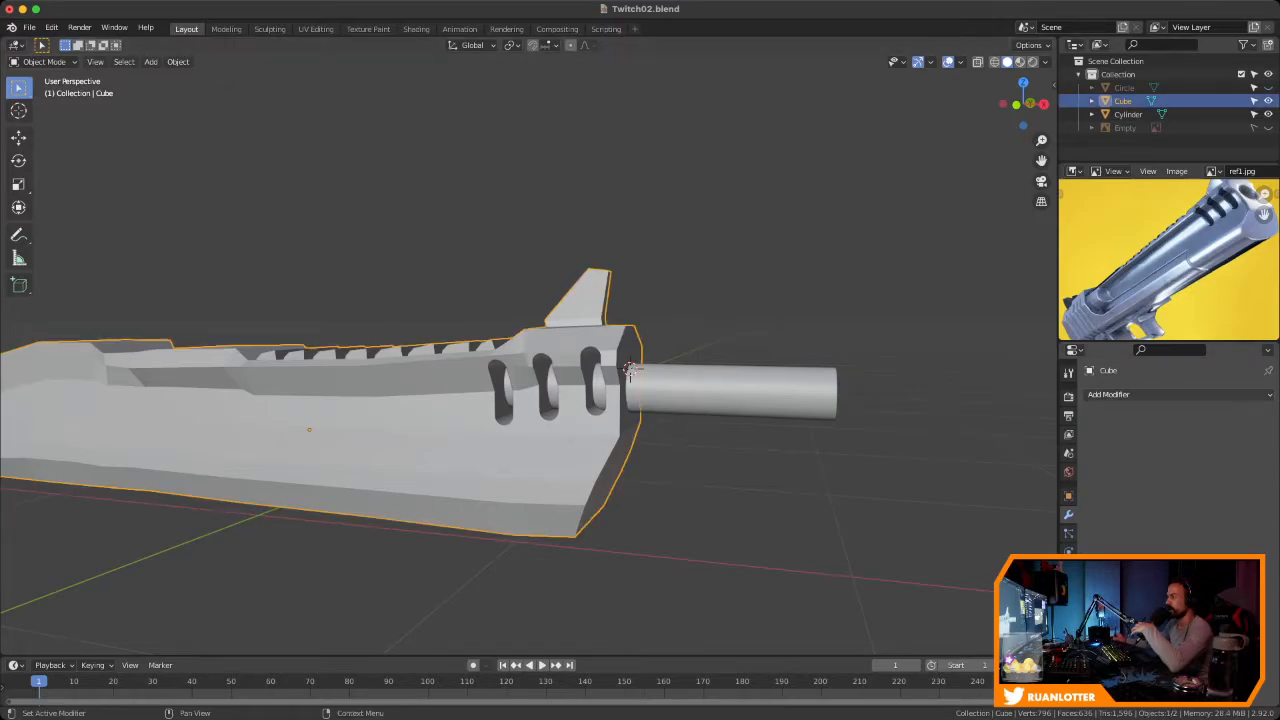
Add a new Difference Boolean to the slide with the long cylinder as cutter, deselect everything and inspect the bore in wireframe
{"action": "left_click", "coordinate": [1108, 394]}
{"action": "left_click", "coordinate": [1008, 461]}
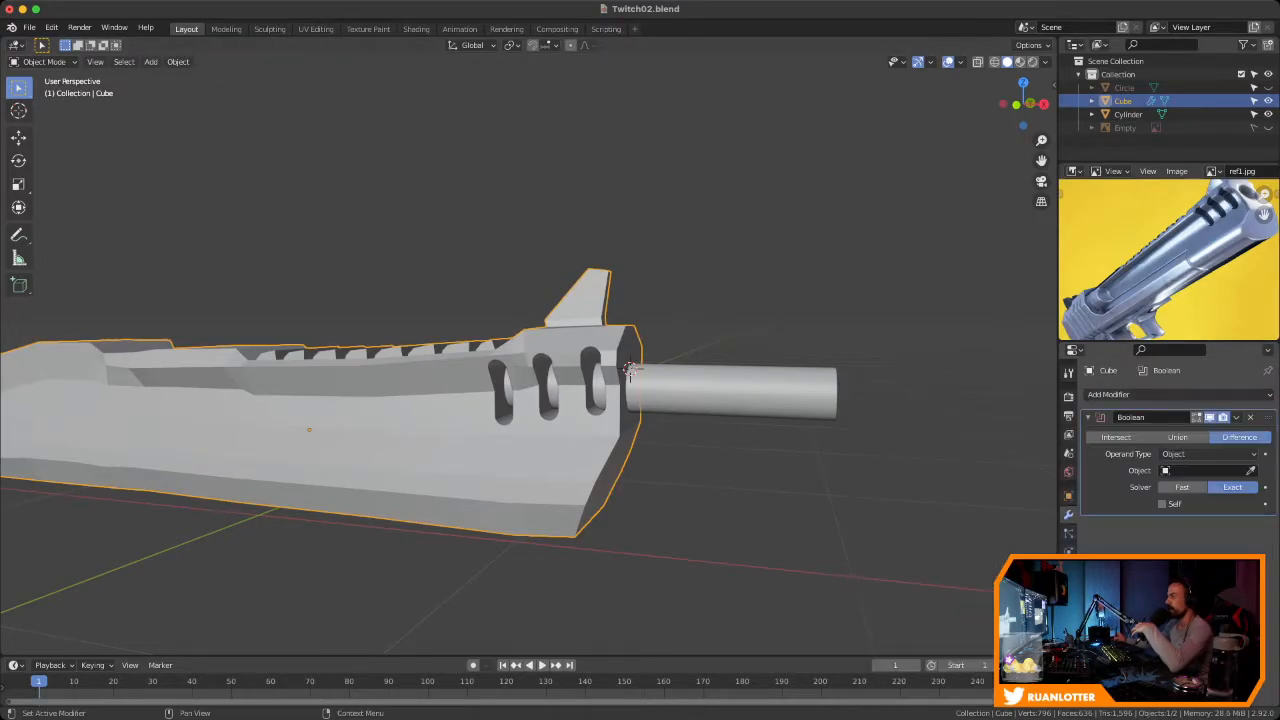
{"action": "left_click", "coordinate": [1250, 470]}
{"action": "left_click", "coordinate": [629, 372]}
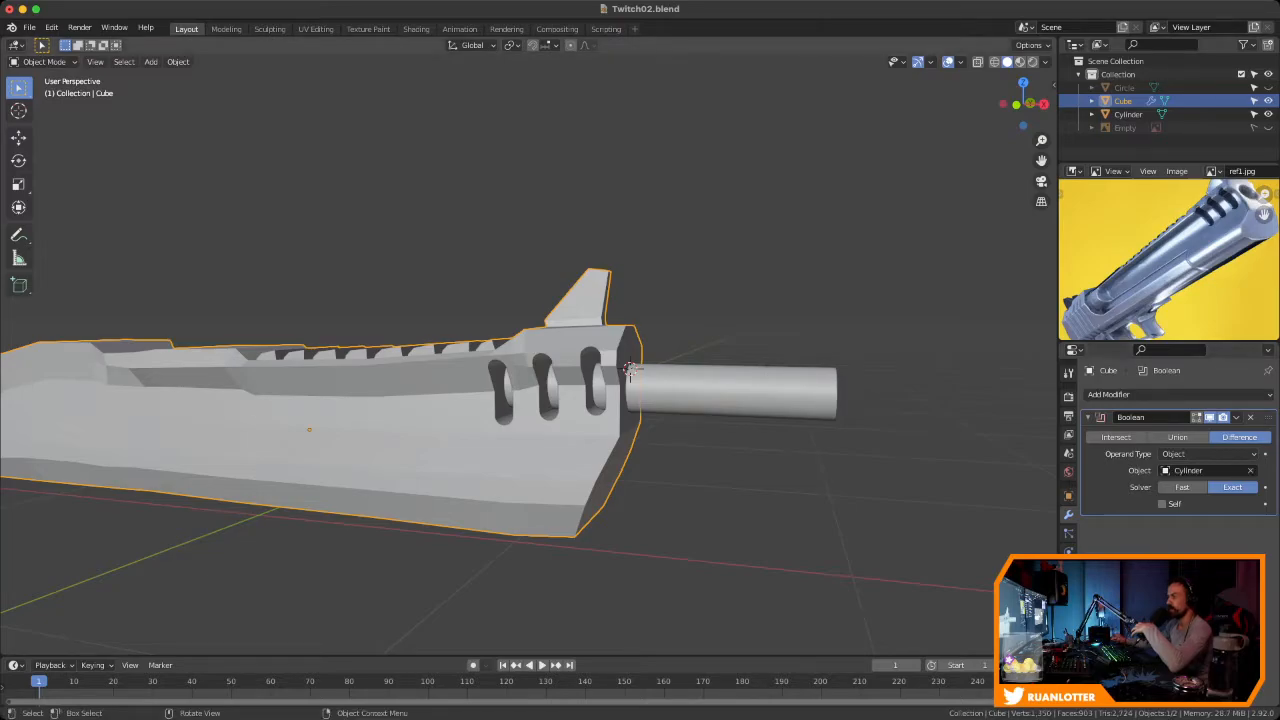
{"action": "key", "text": "alt+a"}
{"action": "key", "text": "shift+z"}
{"action": "mouse_move", "coordinate": [629, 368]}
{"action": "middle_mouse_down"}
{"action": "mouse_move", "coordinate": [540, 397]}
{"action": "mouse_move", "coordinate": [486, 394]}
{"action": "mouse_move", "coordinate": [469, 433]}
{"action": "mouse_move", "coordinate": [565, 375]}
{"action": "mouse_move", "coordinate": [665, 368]}
{"action": "mouse_move", "coordinate": [618, 372]}
{"action": "middle_mouse_up"}
{"action": "scroll", "coordinate": [528, 400], "scroll_direction": "up", "scroll_amount": 5}
{"action": "scroll", "coordinate": [565, 375], "scroll_direction": "down", "scroll_amount": 8}
{"action": "key", "text": "shift+z"}
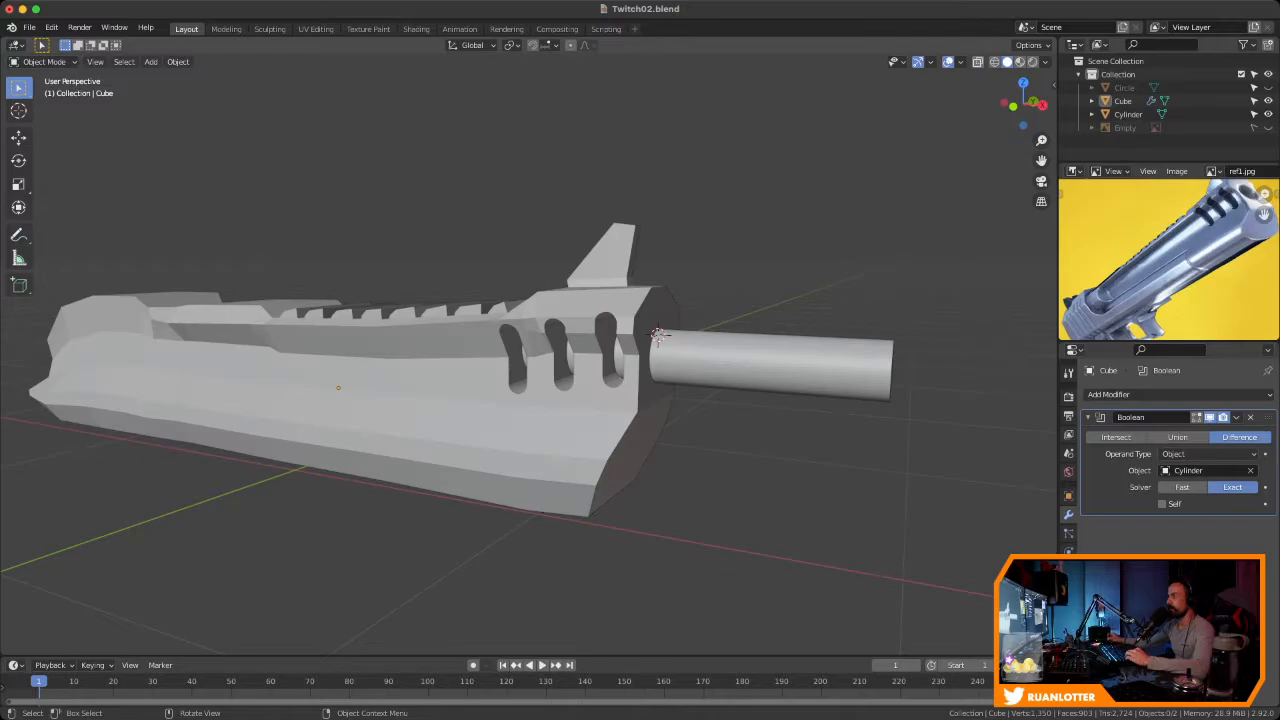
Hide the long cutter cylinder, inspect the bore from the muzzle end, and select the slide
{"action": "left_click", "coordinate": [657, 336]}
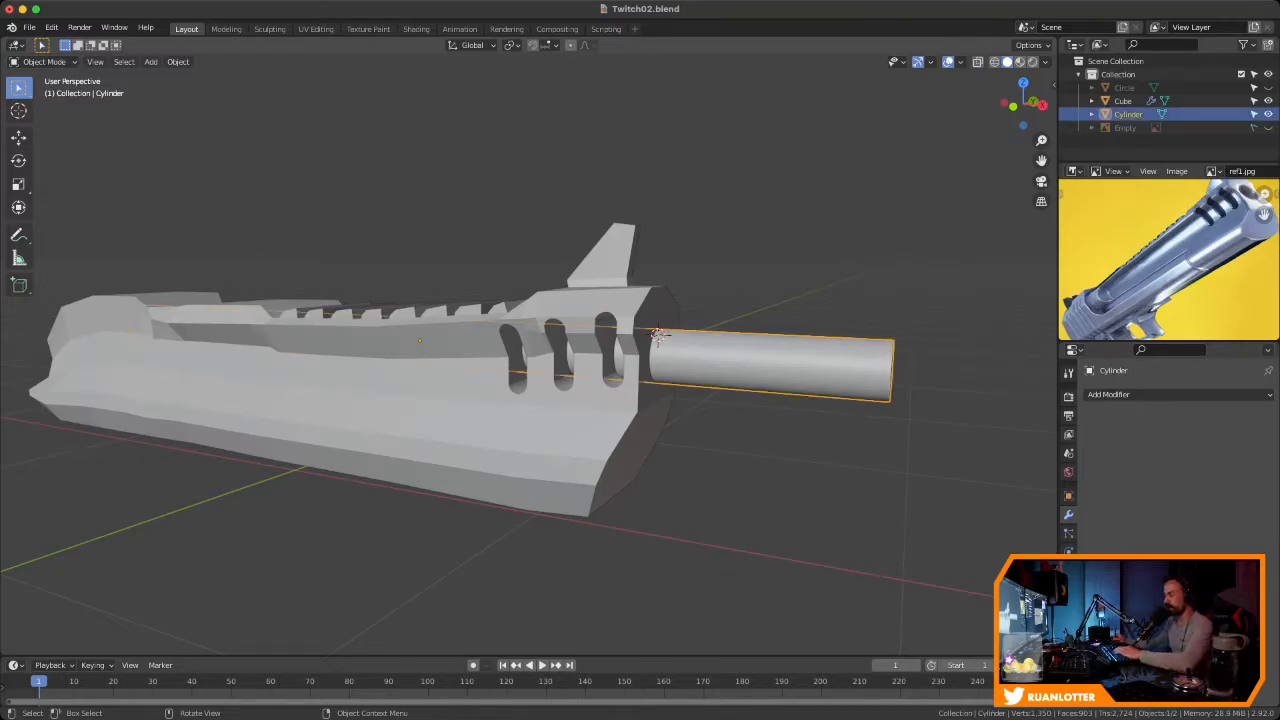
{"action": "key", "text": "h"}
{"action": "middle_click_drag", "start_coordinate": [657, 336], "coordinate": [472, 265]}
{"action": "middle_click_drag", "start_coordinate": [472, 265], "coordinate": [455, 225]}
{"action": "scroll", "coordinate": [490, 270], "scroll_direction": "up", "scroll_amount": 3}
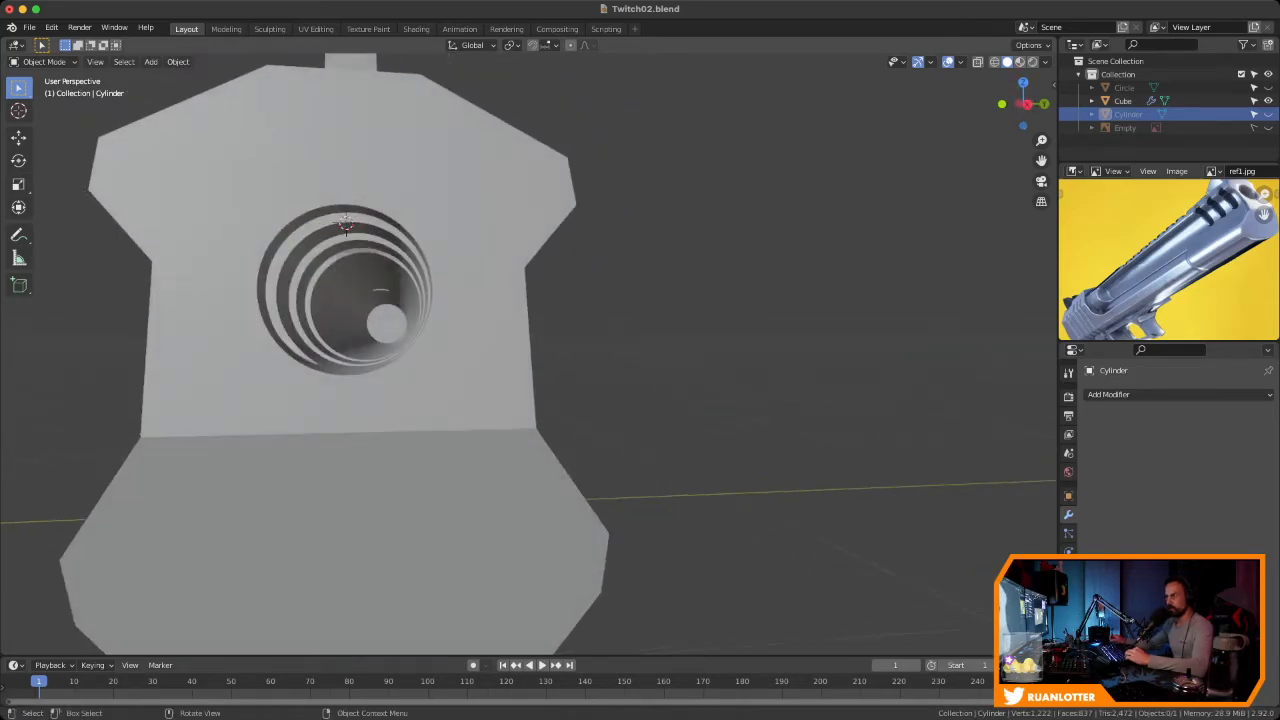
{"action": "left_click", "coordinate": [345, 222]}
{"action": "key", "text": "Tab"}
{"action": "key", "text": "Tab"}
Examine the slide's upper surface around the ridges for places where the bore breaks through
{"action": "middle_click_drag", "start_coordinate": [345, 222], "coordinate": [380, 350]}
{"action": "scroll", "coordinate": [528, 354], "scroll_direction": "down", "scroll_amount": 4}
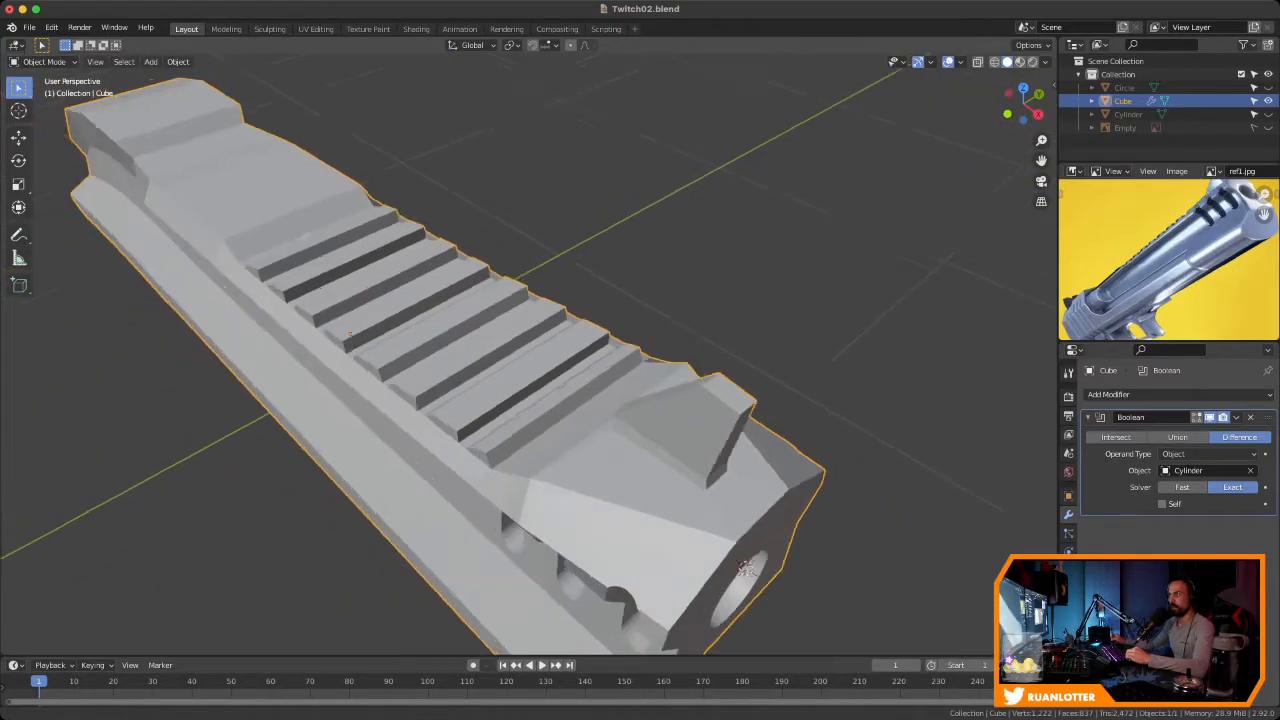
{"action": "middle_click_drag", "start_coordinate": [480, 330], "coordinate": [640, 400], "text": "shift"}
{"action": "middle_click_drag", "start_coordinate": [500, 350], "coordinate": [528, 445]}
{"action": "scroll", "coordinate": [528, 354], "scroll_direction": "up", "scroll_amount": 3}
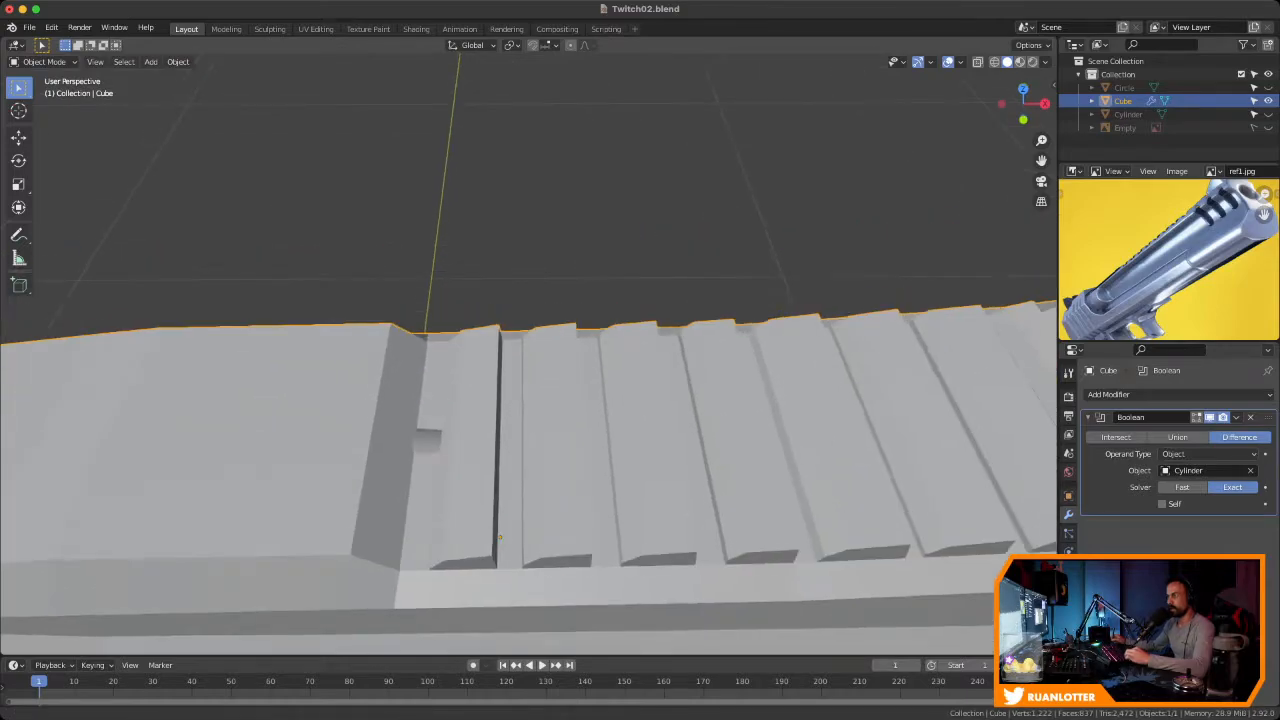
{"action": "scroll", "coordinate": [528, 354], "scroll_direction": "up", "scroll_amount": 3}
{"action": "middle_click_drag", "start_coordinate": [528, 354], "coordinate": [470, 345]}
{"action": "scroll", "coordinate": [528, 354], "scroll_direction": "down", "scroll_amount": 3}
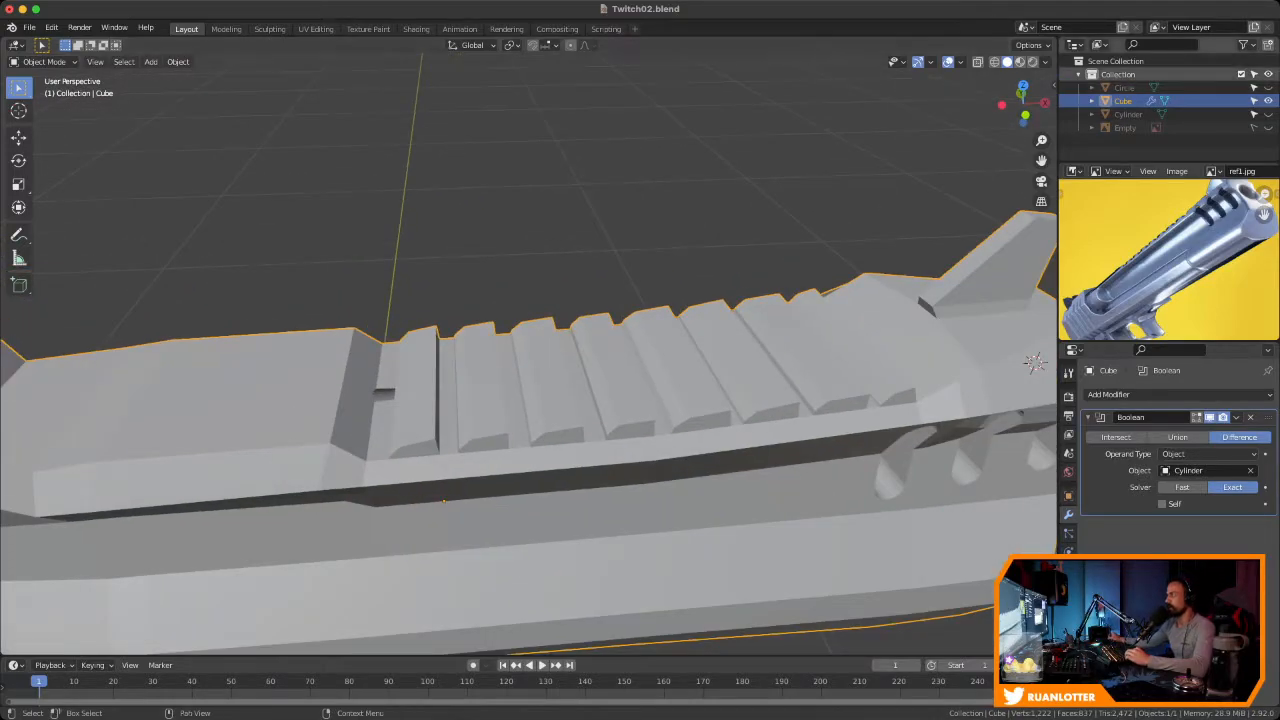
Unhide the long cutter cylinder and rotate it -1° about the global Y axis
{"action": "left_click", "coordinate": [1268, 114]}
{"action": "scroll", "coordinate": [528, 354], "scroll_direction": "down", "scroll_amount": 2}
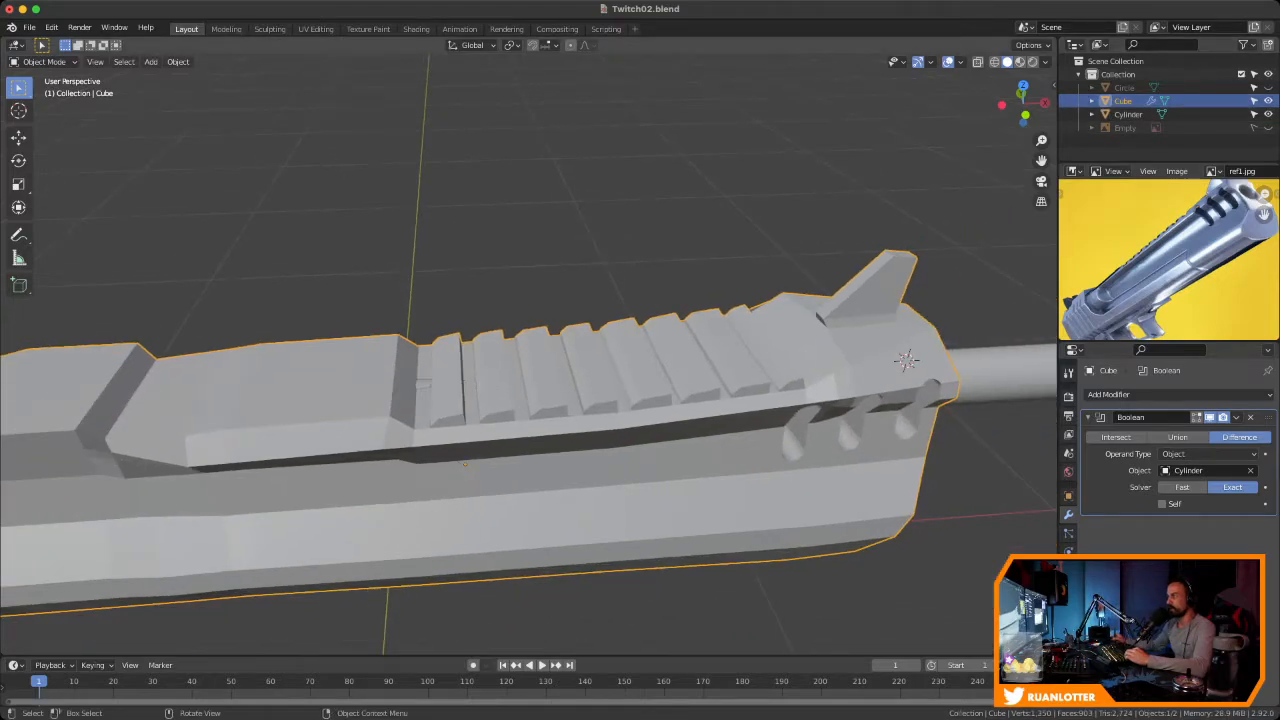
{"action": "left_click", "coordinate": [905, 360]}
{"action": "middle_click_drag", "start_coordinate": [905, 360], "coordinate": [863, 342]}
{"action": "key", "text": "r"}
{"action": "key", "text": "y"}
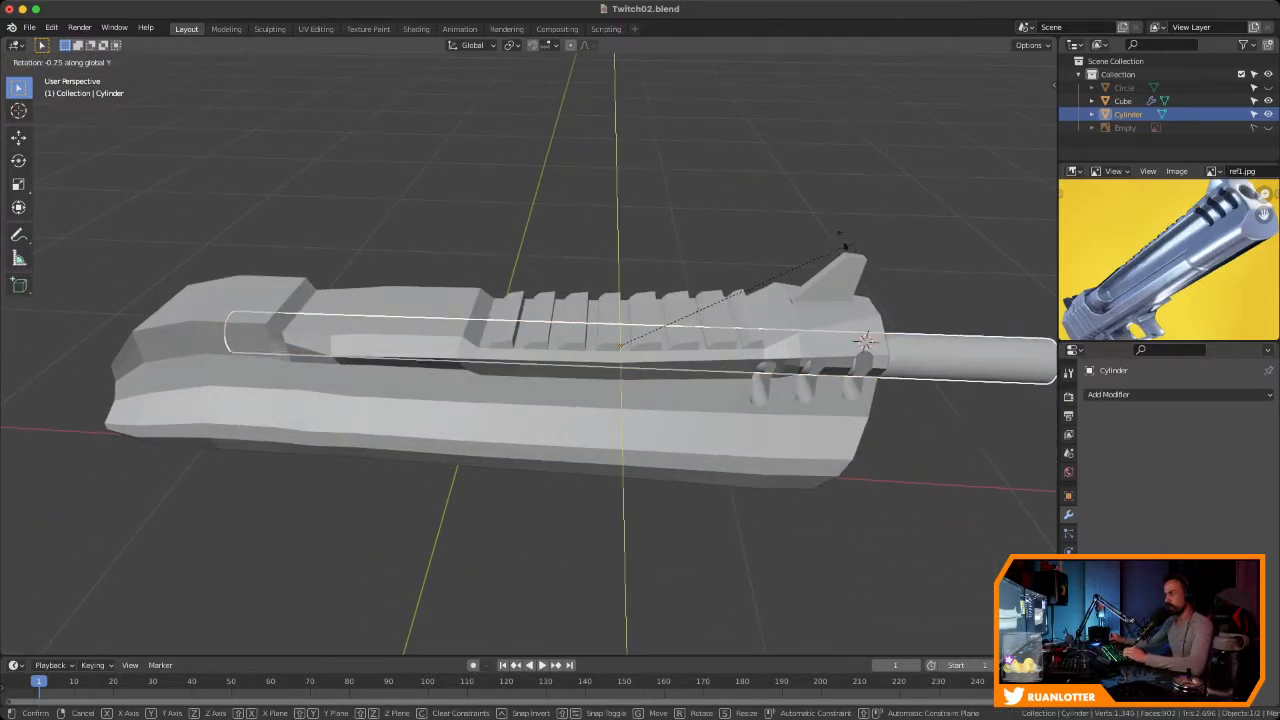
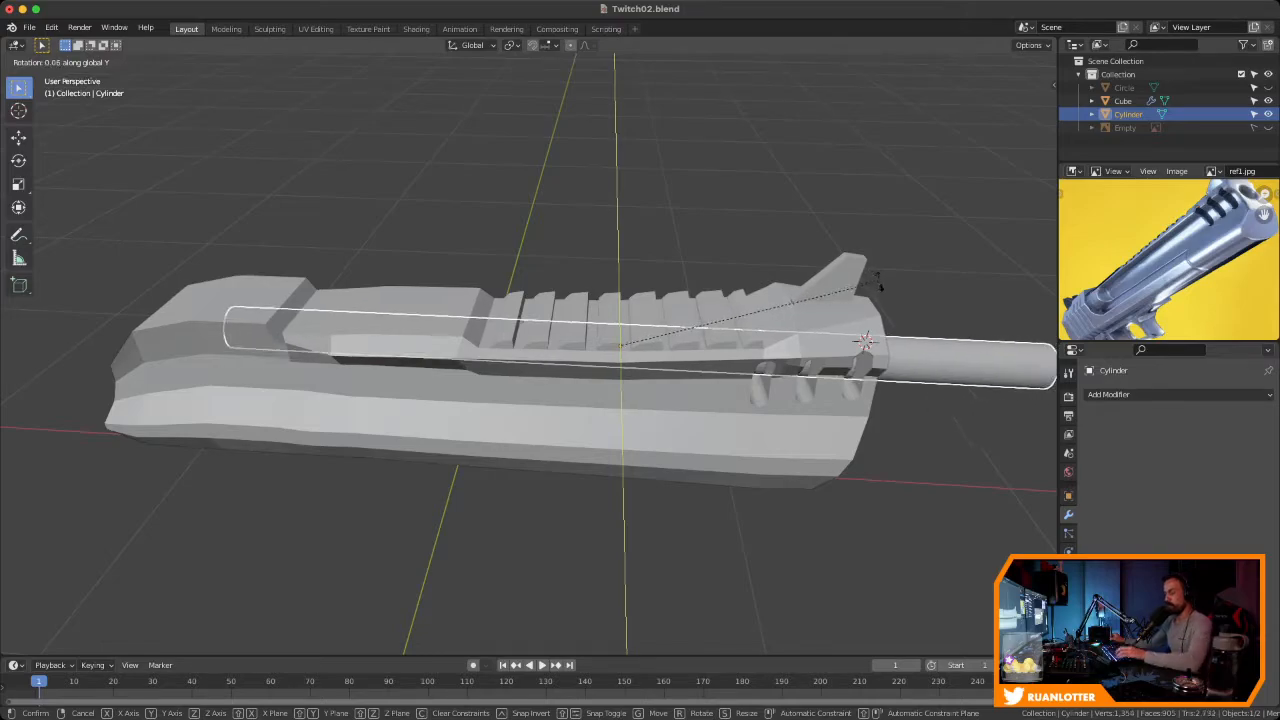
{"action": "type", "text": "-1"}
{"action": "key", "text": "Return"}
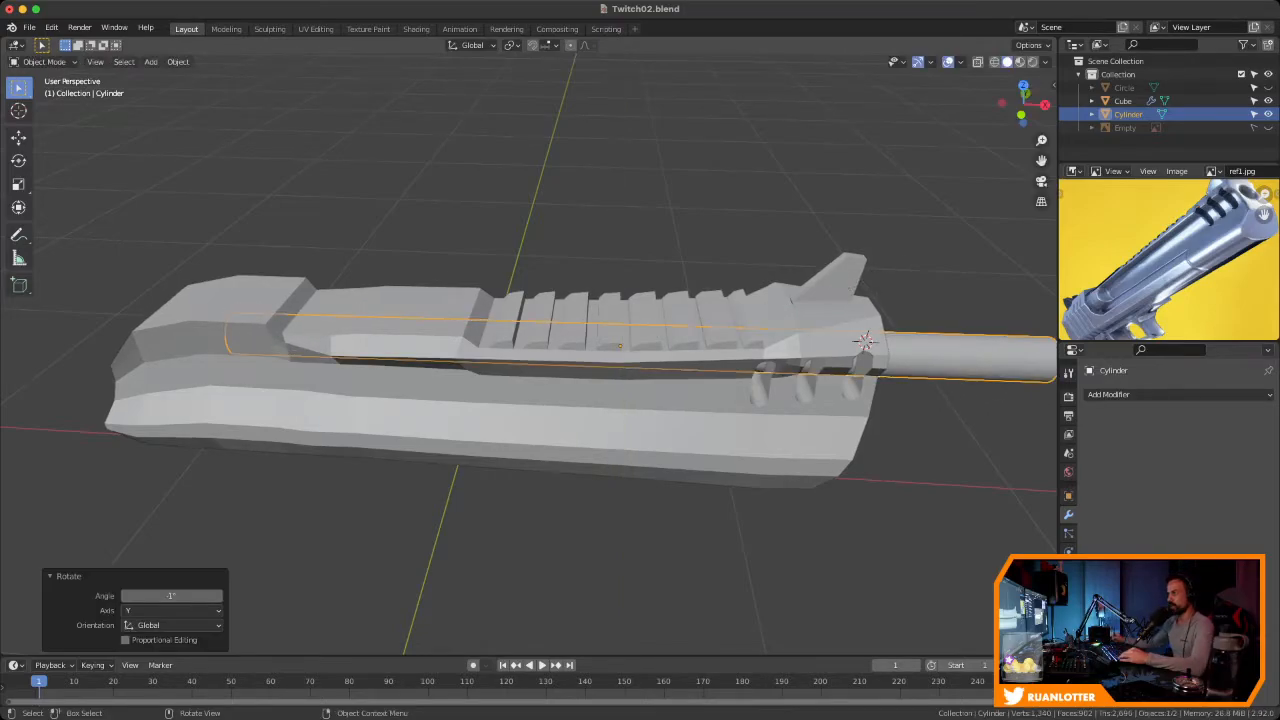
{"action": "key", "text": "alt+a"}
{"action": "left_click", "coordinate": [865, 341]}
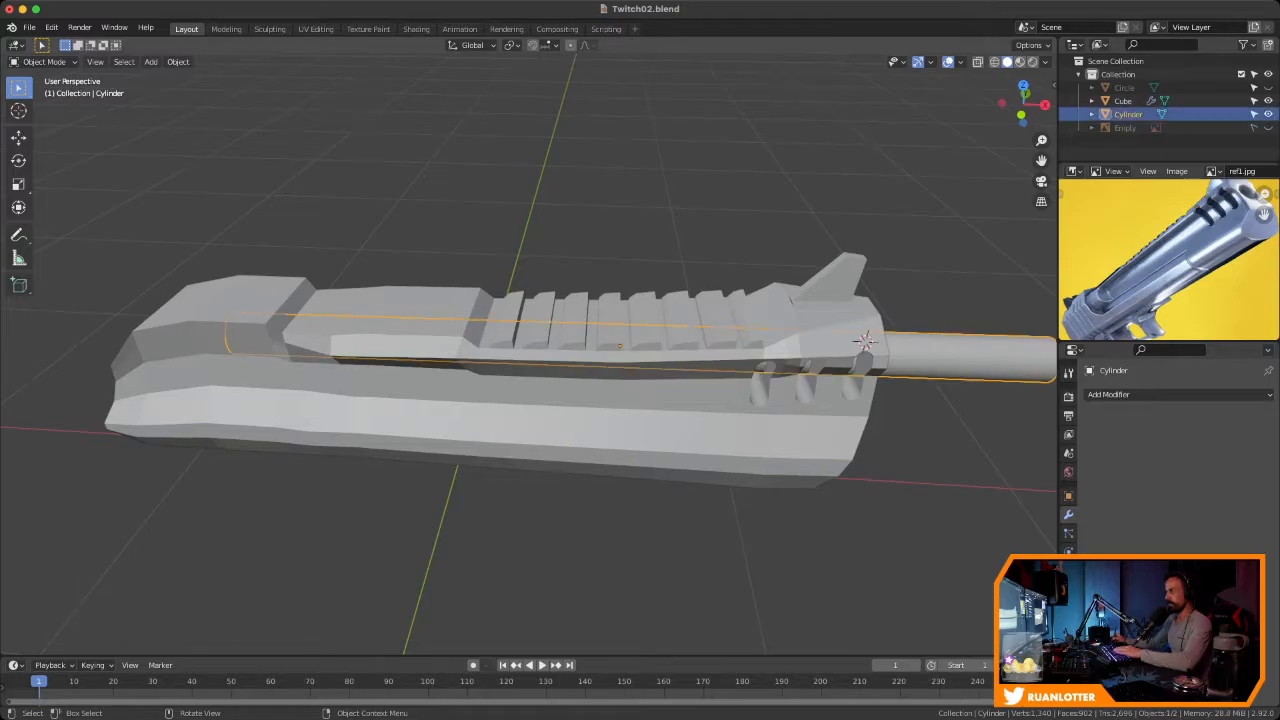
Hide the cutter cylinder and check the tilted bore from the muzzle end and the side
{"action": "middle_click_drag", "start_coordinate": [865, 341], "coordinate": [510, 290]}
{"action": "scroll", "coordinate": [528, 355], "scroll_direction": "up", "scroll_amount": 5}
{"action": "middle_click_drag", "start_coordinate": [680, 400], "coordinate": [451, 325], "text": "shift"}
{"action": "middle_click_drag", "start_coordinate": [451, 325], "coordinate": [475, 312]}
{"action": "middle_click_drag", "start_coordinate": [475, 312], "coordinate": [475, 360], "text": "ctrl"}
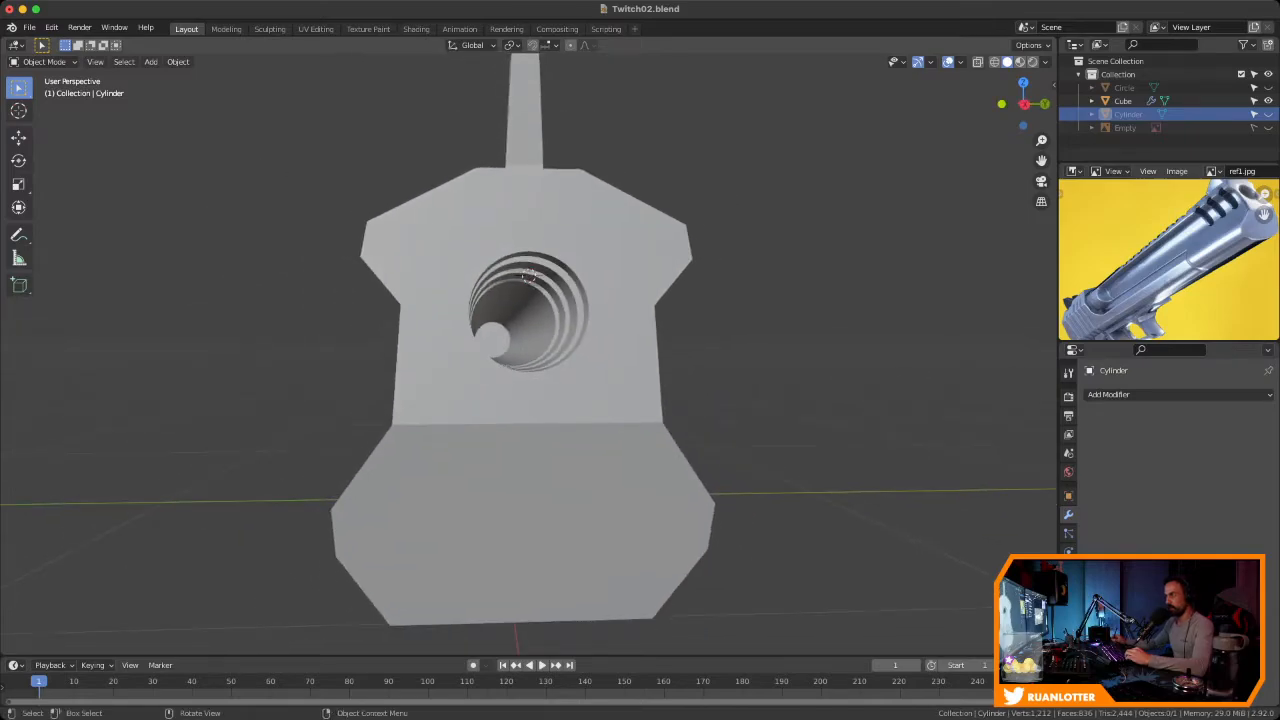
{"action": "middle_click_drag", "start_coordinate": [528, 276], "coordinate": [712, 346]}
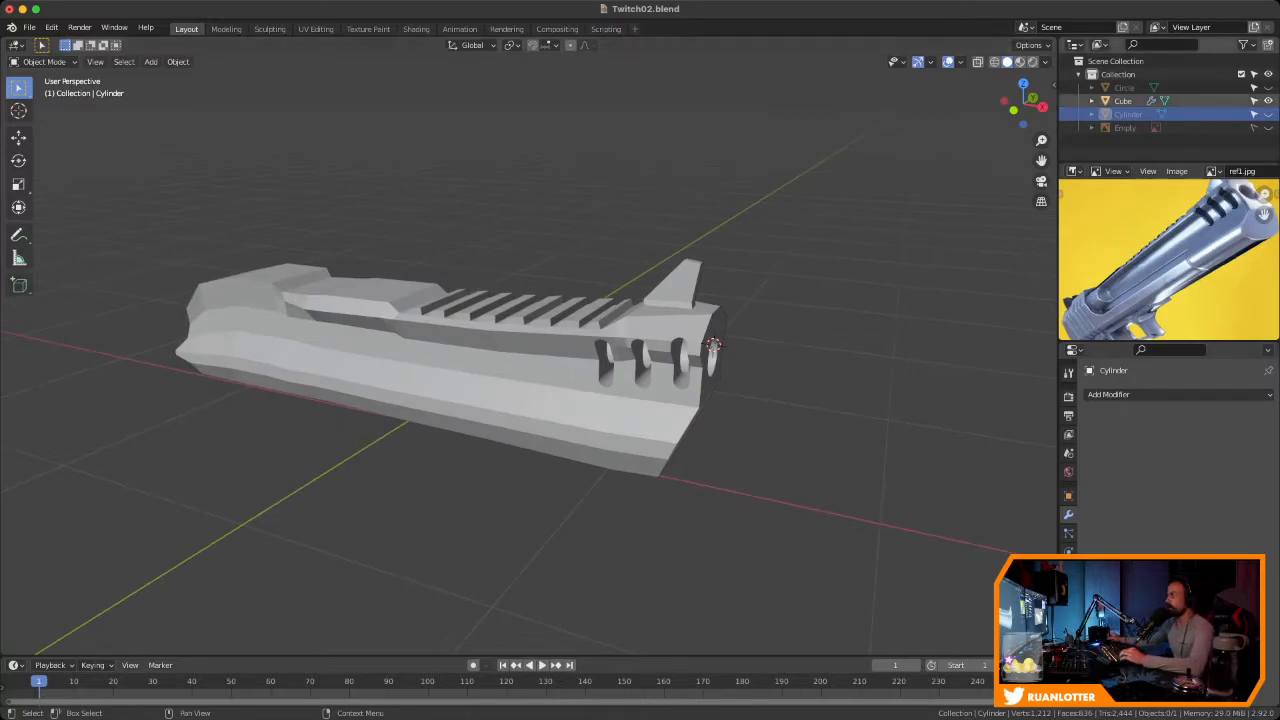
Apply the bore's Boolean modifier on the slide, and delete the long cutter cylinder
{"action": "left_click", "coordinate": [712, 346]}
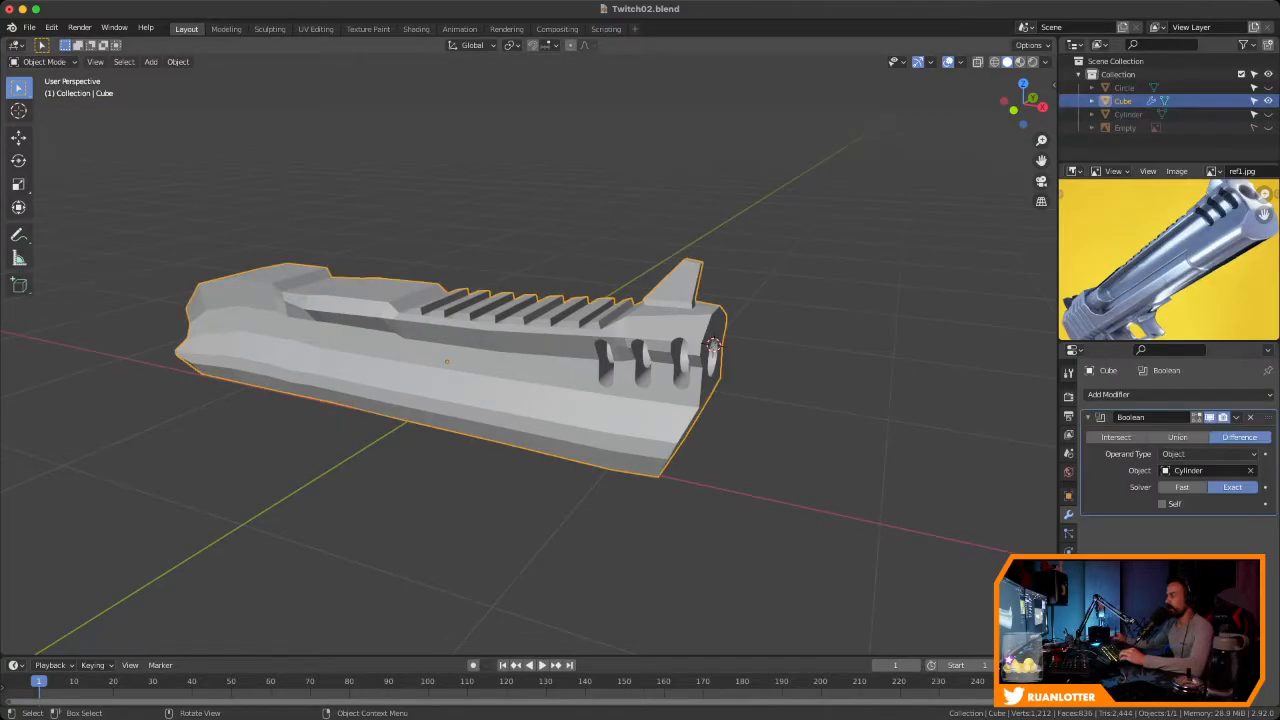
{"action": "left_click", "coordinate": [1236, 417]}
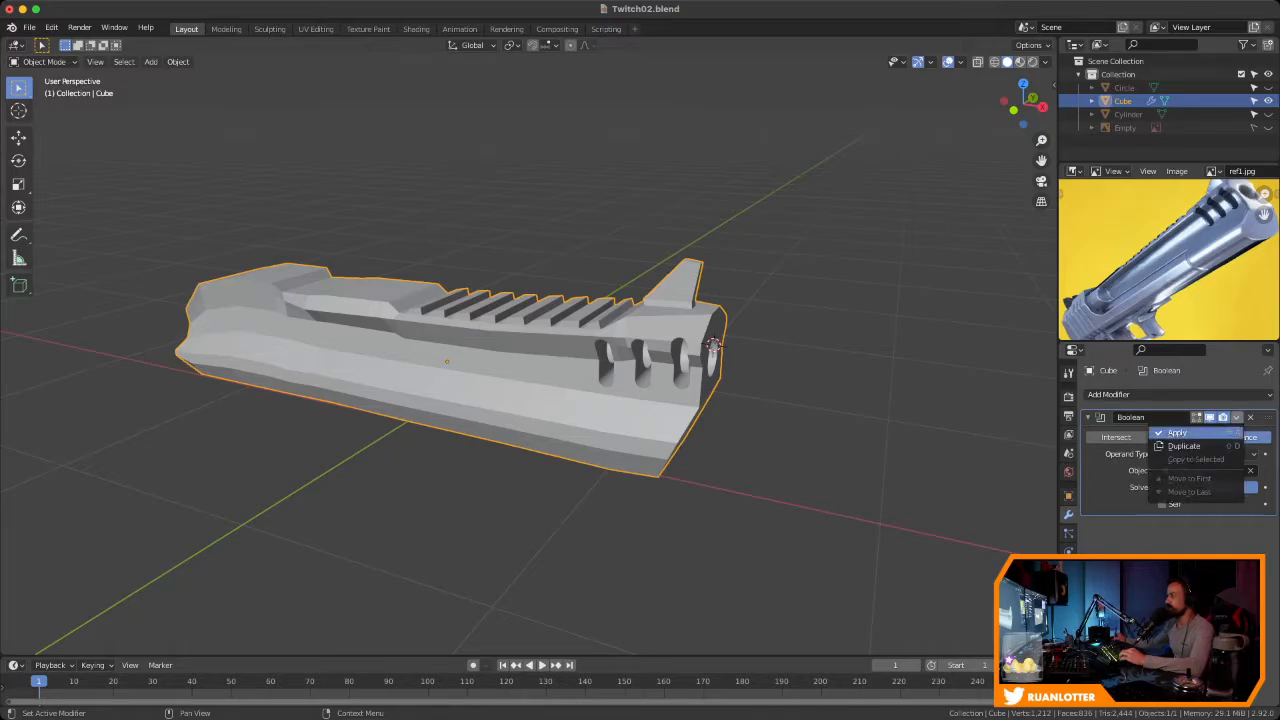
{"action": "left_click", "coordinate": [1190, 432]}
{"action": "left_click", "coordinate": [1128, 114]}
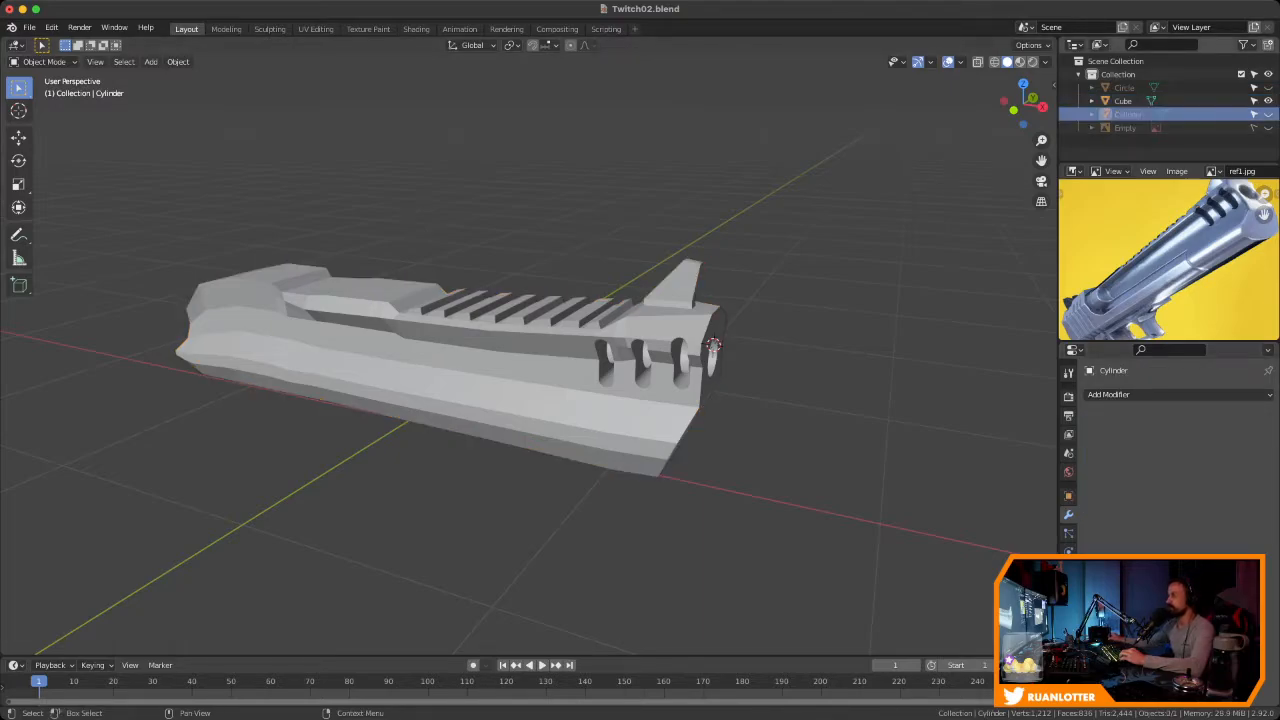
{"action": "key", "text": "alt+h"}
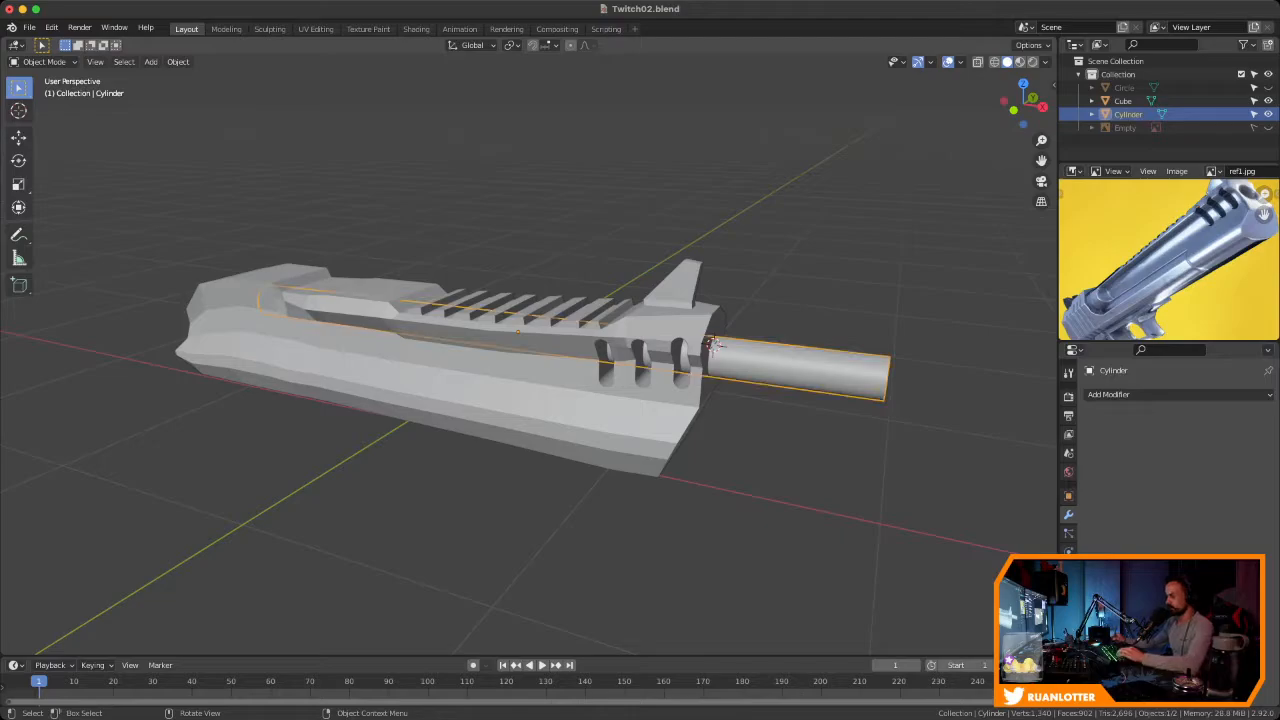
{"action": "key", "text": "x"}
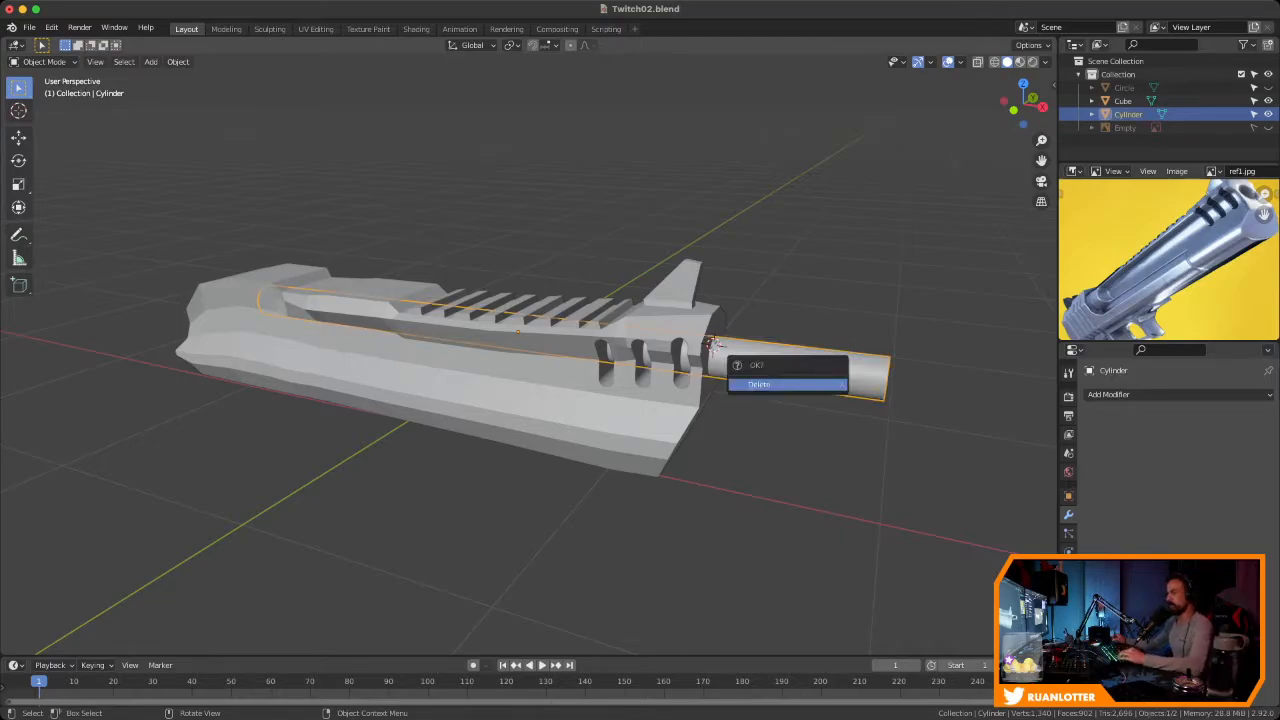
{"action": "key", "text": "Return"}
Unhide and delete the Circle object that cut the three slots, and save the file
{"action": "left_click", "coordinate": [1268, 88]}
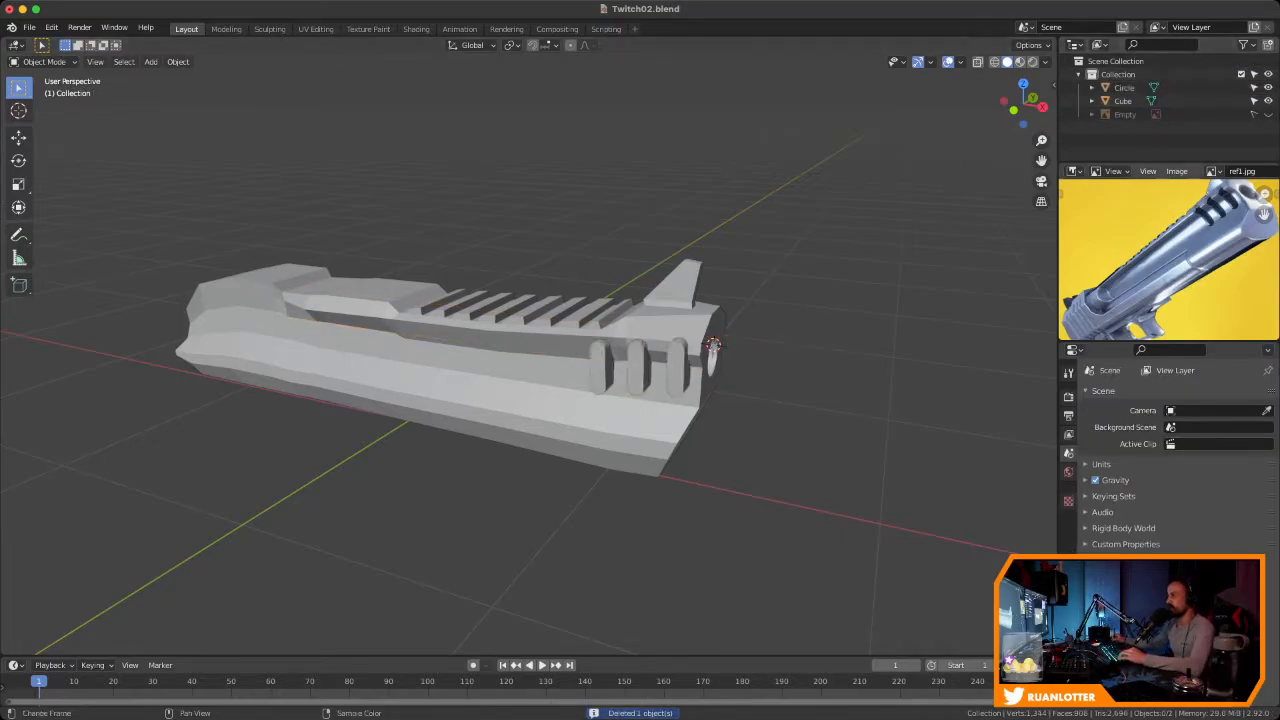
{"action": "left_click", "coordinate": [677, 366]}
{"action": "key", "text": "x"}
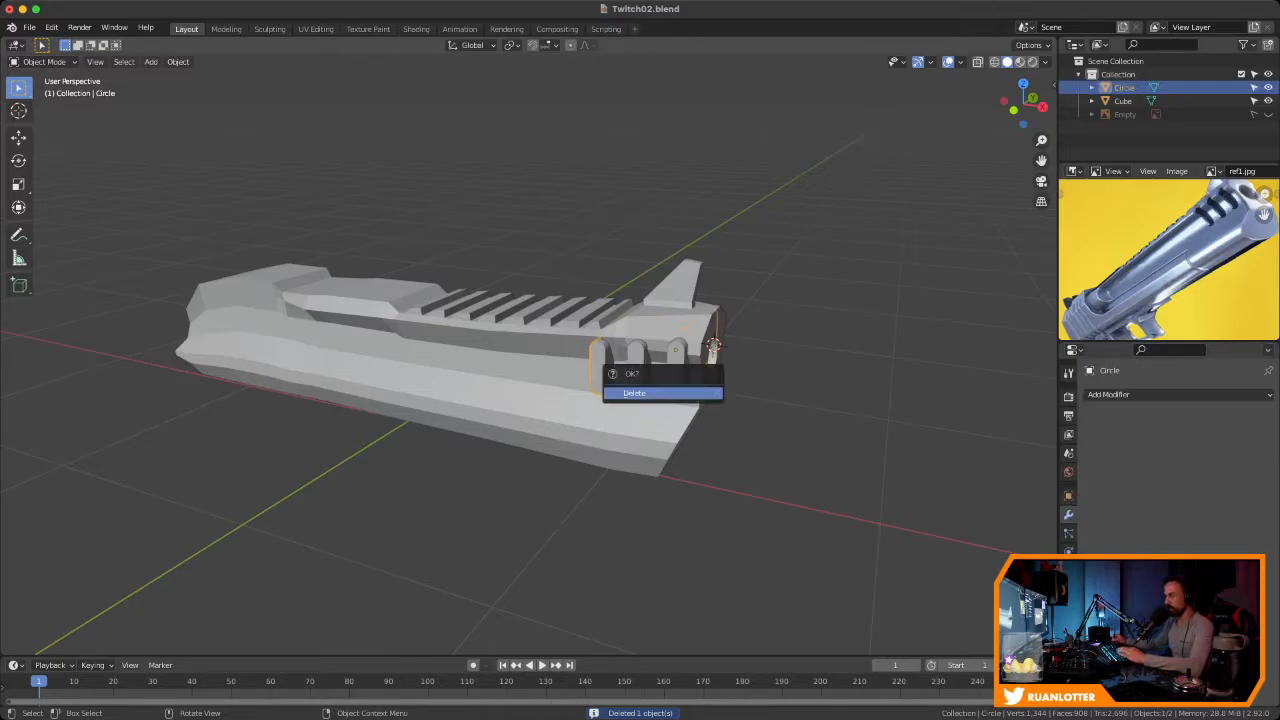
{"action": "key", "text": "Return"}
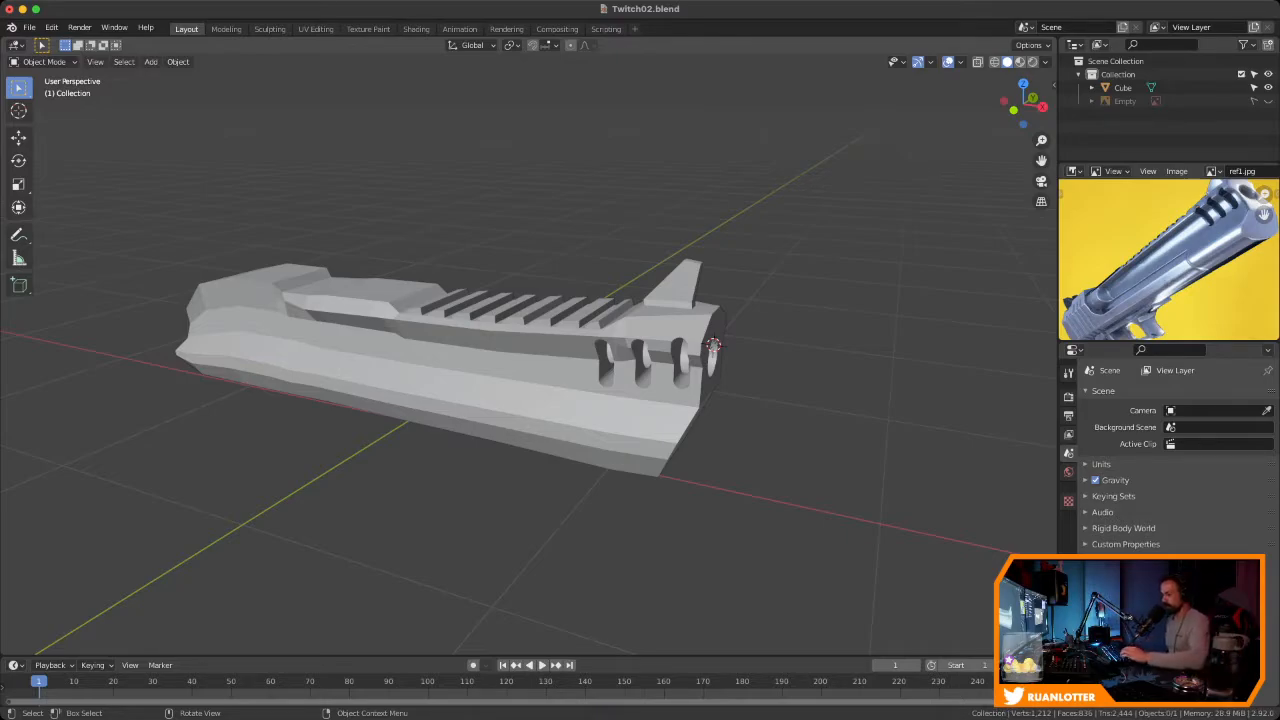
{"action": "key", "text": "super+s"}
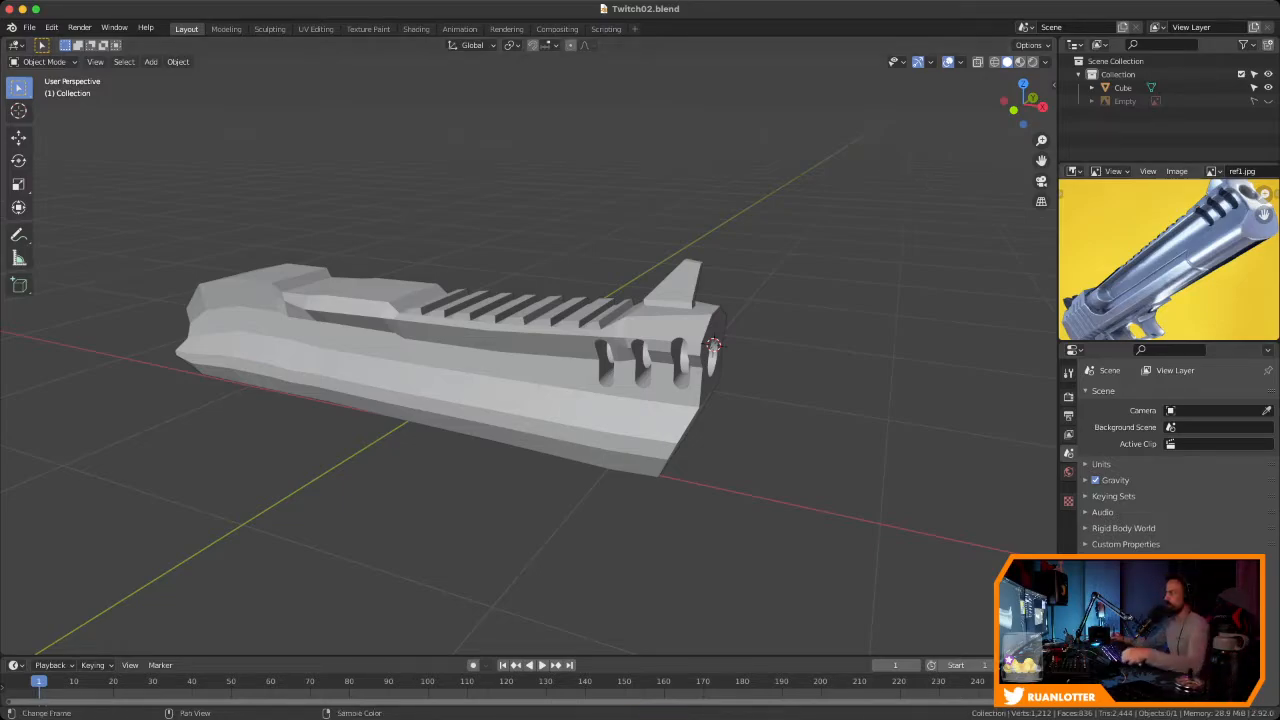
Examine the recessed groove and rear part of the slide in the ref1.jpg reference
{"action": "middle_click_drag", "start_coordinate": [1168, 275], "coordinate": [1168, 236], "text": "ctrl"}
{"action": "middle_click_drag", "start_coordinate": [1168, 236], "coordinate": [1174, 260]}
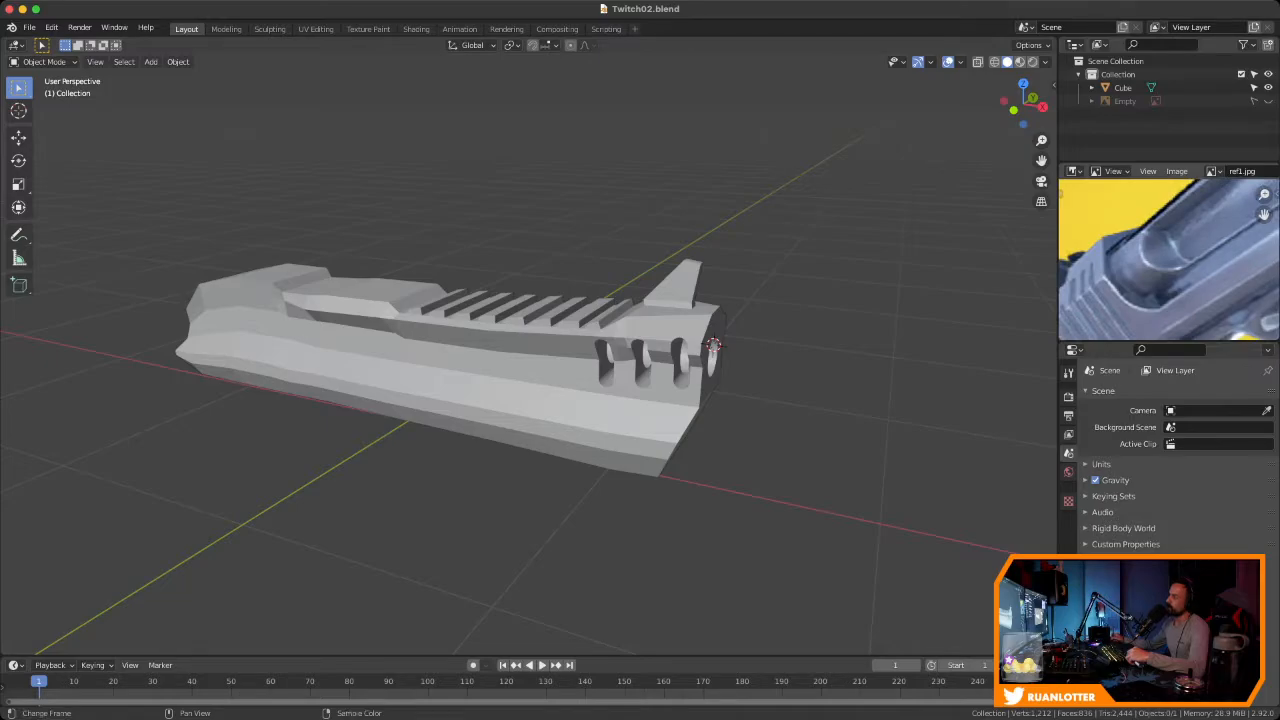
{"action": "middle_click_drag", "start_coordinate": [1168, 240], "coordinate": [1138, 280], "text": "ctrl"}
{"action": "middle_click_drag", "start_coordinate": [1264, 193], "coordinate": [1264, 213]}
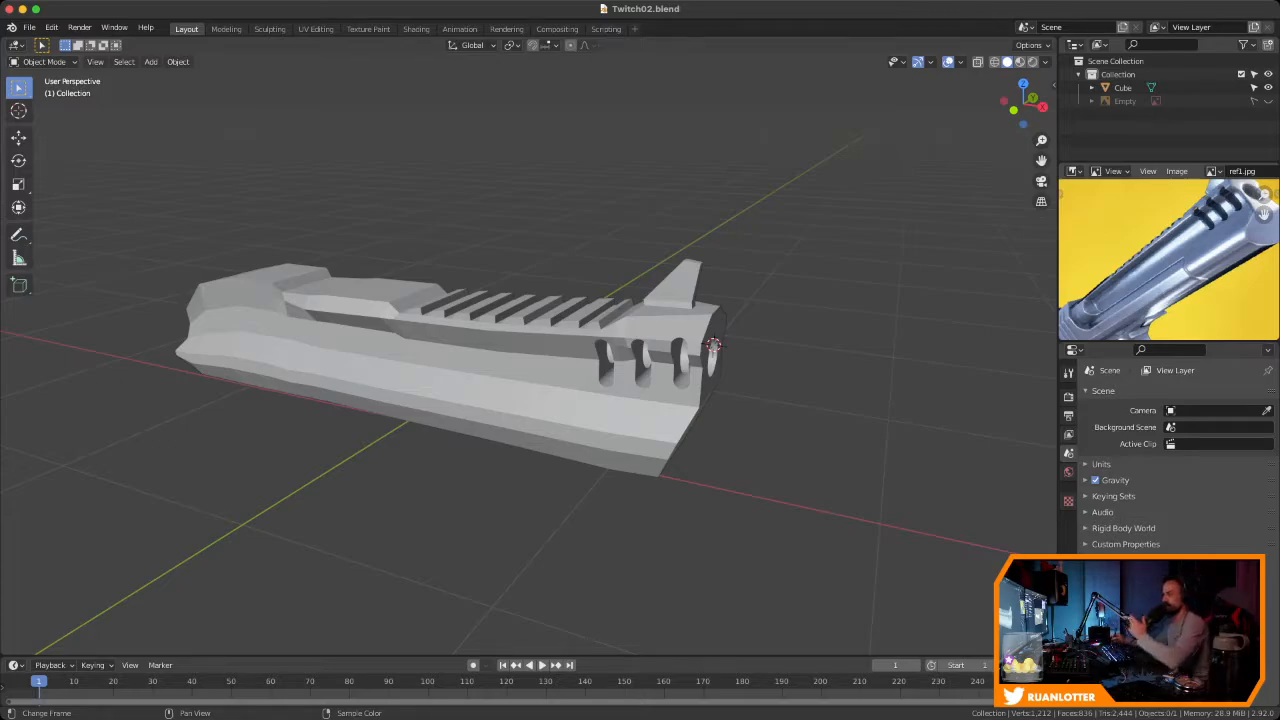
{"action": "middle_click_drag", "start_coordinate": [1150, 287], "coordinate": [1196, 258]}
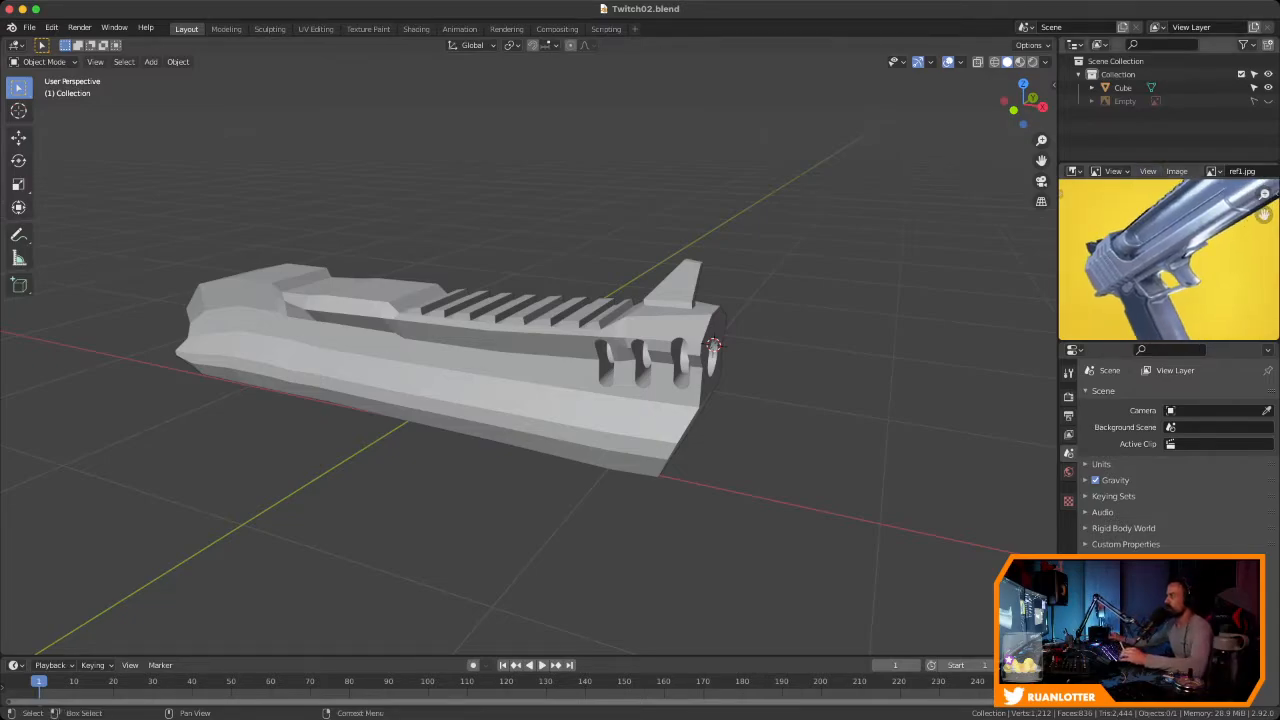
Show the side-view reference with the slide hidden, and study the recess along the slide against ref1.jpg
{"action": "left_click", "coordinate": [1268, 101]}
{"action": "left_click", "coordinate": [1268, 88]}
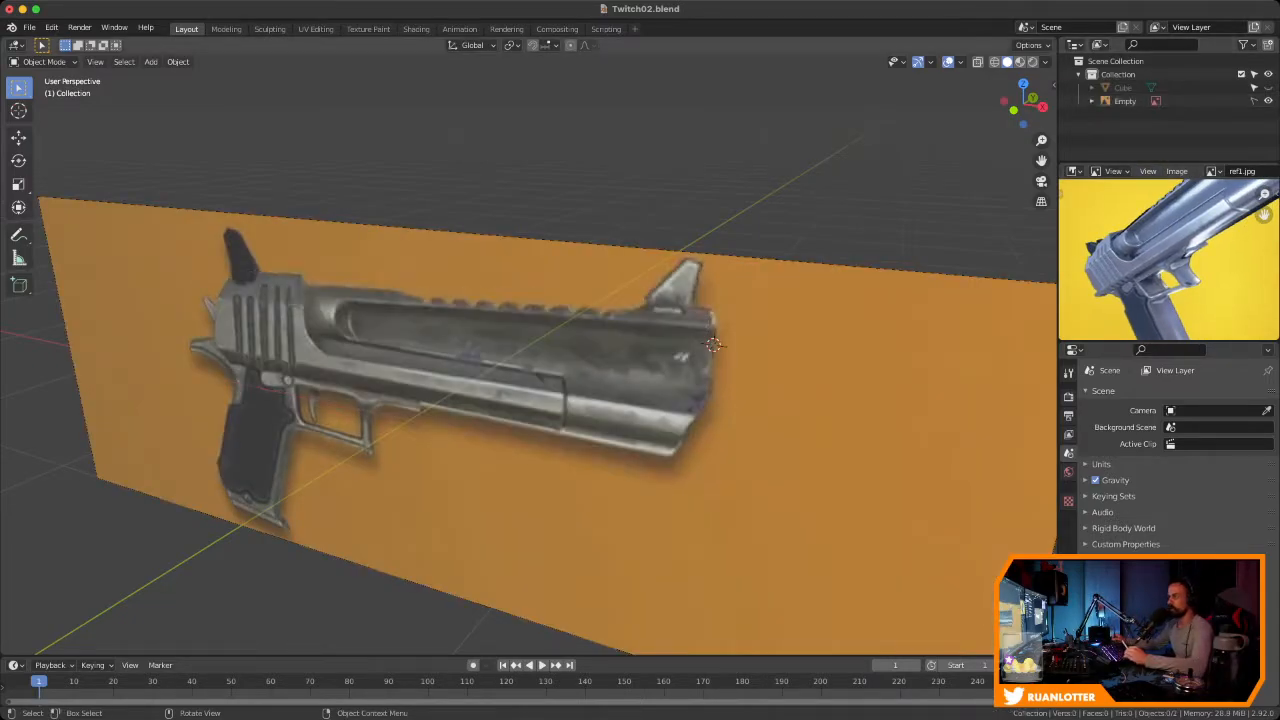
{"action": "middle_click_drag", "start_coordinate": [600, 400], "coordinate": [645, 385]}
{"action": "middle_click_drag", "start_coordinate": [645, 385], "coordinate": [645, 350], "text": "ctrl"}
{"action": "middle_click_drag", "start_coordinate": [500, 350], "coordinate": [500, 320], "text": "ctrl"}
{"action": "middle_click_drag", "start_coordinate": [500, 320], "coordinate": [940, 322], "text": "shift"}
{"action": "middle_click_drag", "start_coordinate": [645, 385], "coordinate": [403, 346], "text": "ctrl"}
{"action": "middle_click_drag", "start_coordinate": [403, 346], "coordinate": [403, 382], "text": "ctrl"}
{"action": "middle_click_drag", "start_coordinate": [403, 382], "coordinate": [356, 382]}
{"action": "middle_click_drag", "start_coordinate": [966, 256], "coordinate": [1018, 254]}
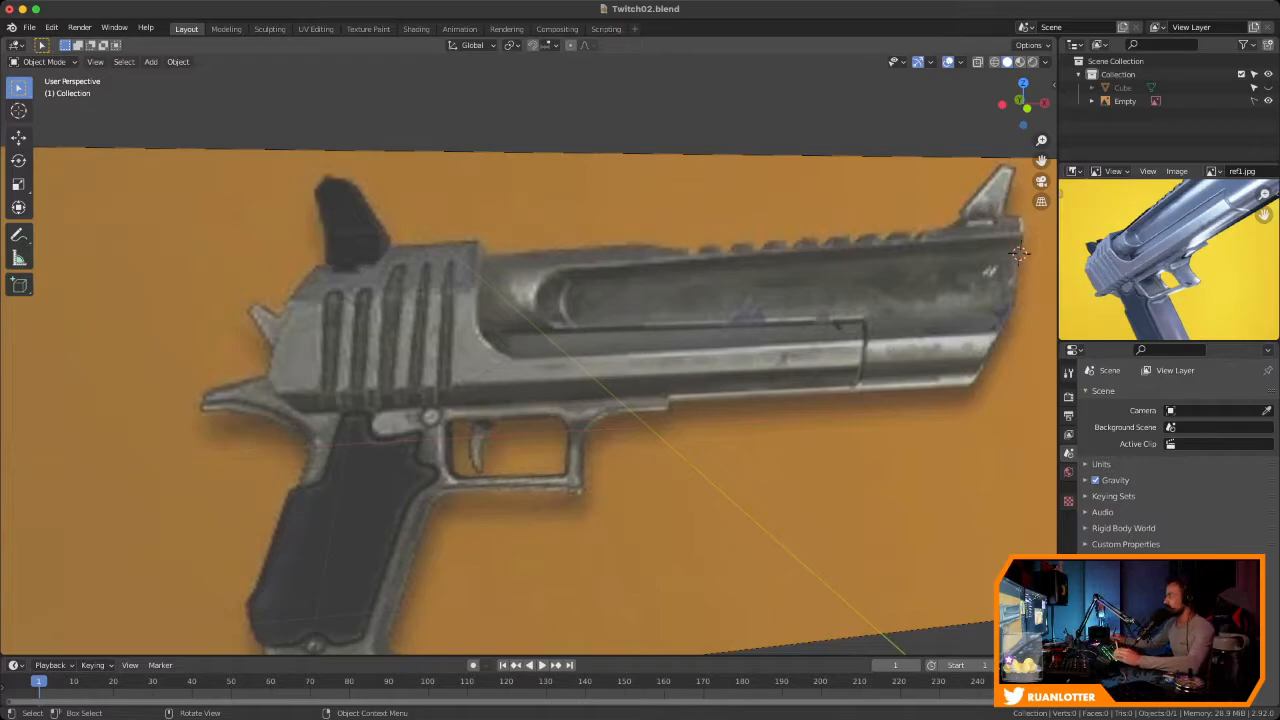
{"action": "middle_click_drag", "start_coordinate": [1018, 253], "coordinate": [948, 245]}
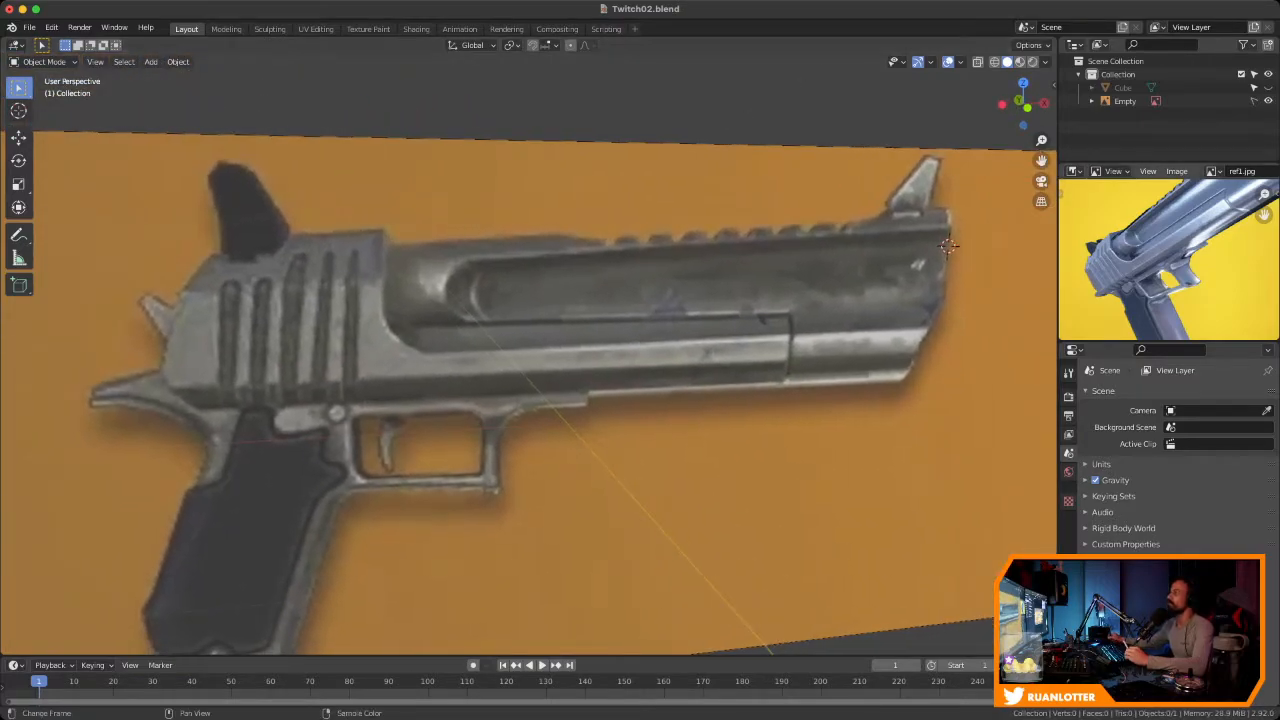
{"action": "scroll", "coordinate": [1168, 258], "scroll_direction": "down", "scroll_amount": 2}
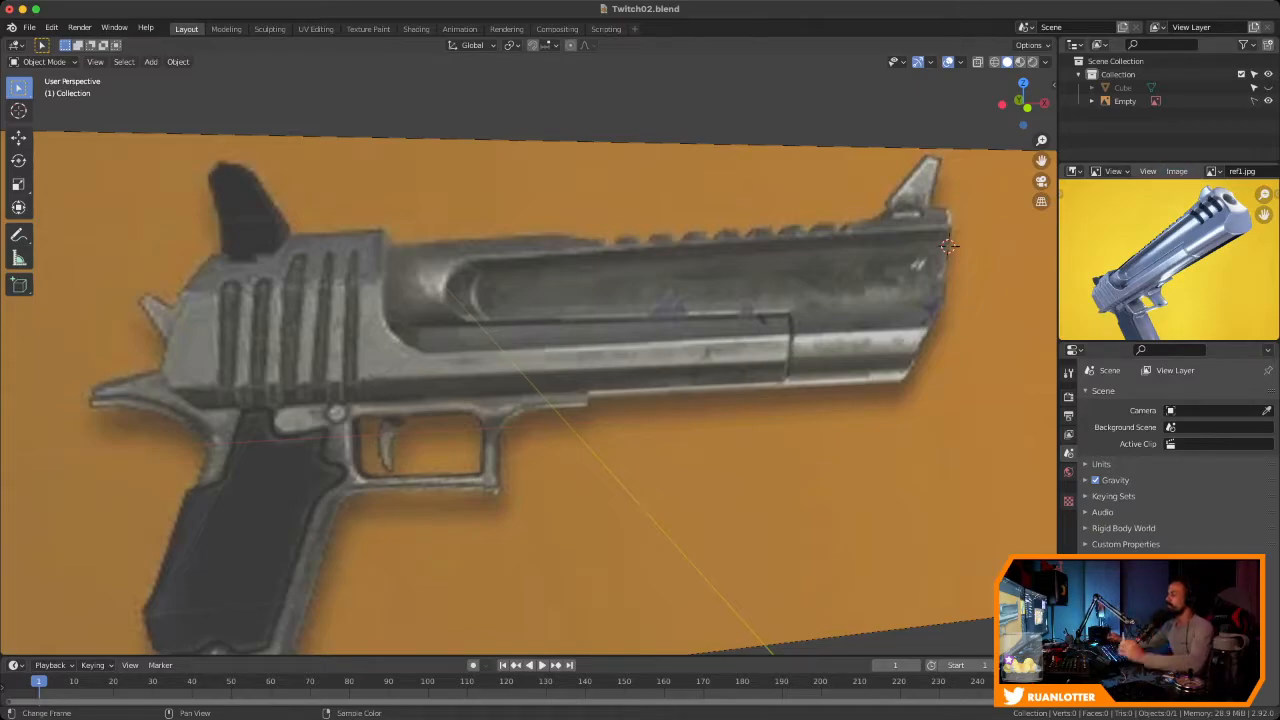
{"action": "mouse_move", "coordinate": [1166, 262]}
{"action": "middle_mouse_down", "text": "ctrl"}
{"action": "mouse_move", "coordinate": [1172, 232]}
{"action": "mouse_move", "coordinate": [1168, 272]}
{"action": "mouse_move", "coordinate": [1168, 240]}
{"action": "mouse_move", "coordinate": [1200, 245]}
{"action": "mouse_move", "coordinate": [1168, 242]}
{"action": "mouse_move", "coordinate": [1156, 265]}
{"action": "mouse_move", "coordinate": [1156, 250]}
{"action": "middle_mouse_up", "text": "ctrl"}
{"action": "middle_click_drag", "start_coordinate": [640, 350], "coordinate": [640, 400], "text": "ctrl"}
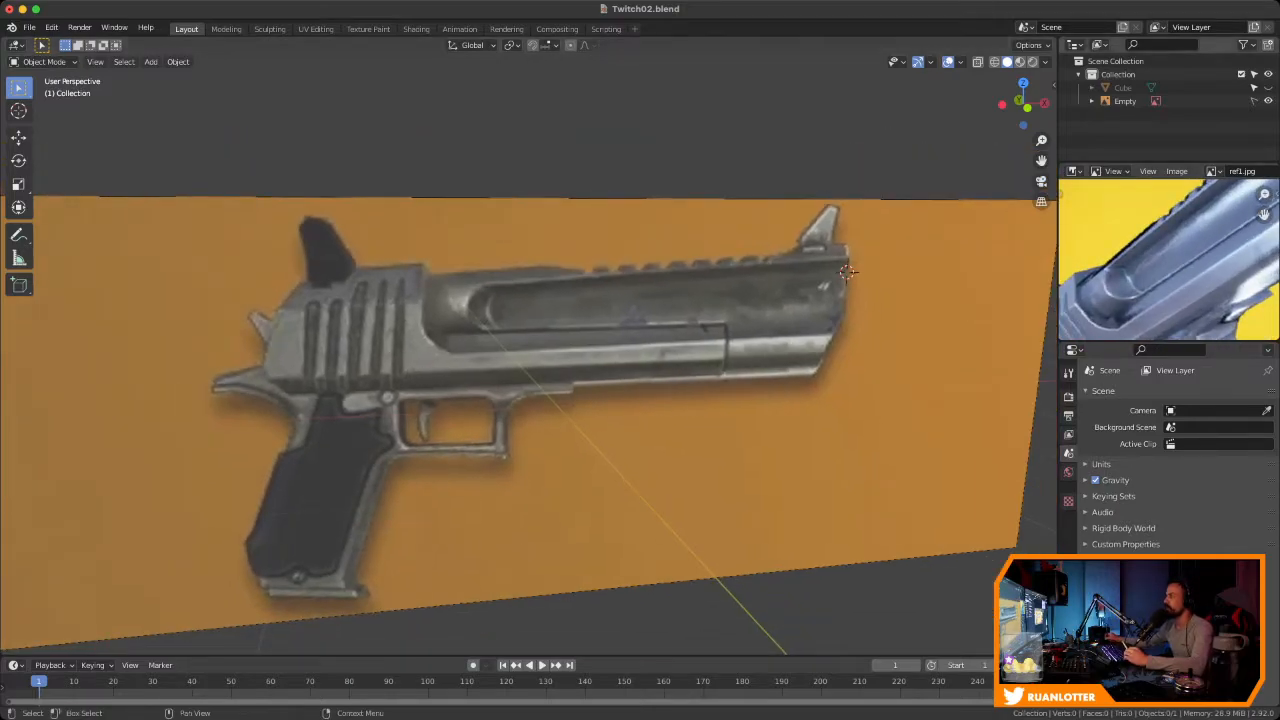
Unhide the slide, hide the side-view reference, and compare the slide's rear section with ref1.jpg
{"action": "key", "text": "alt+h"}
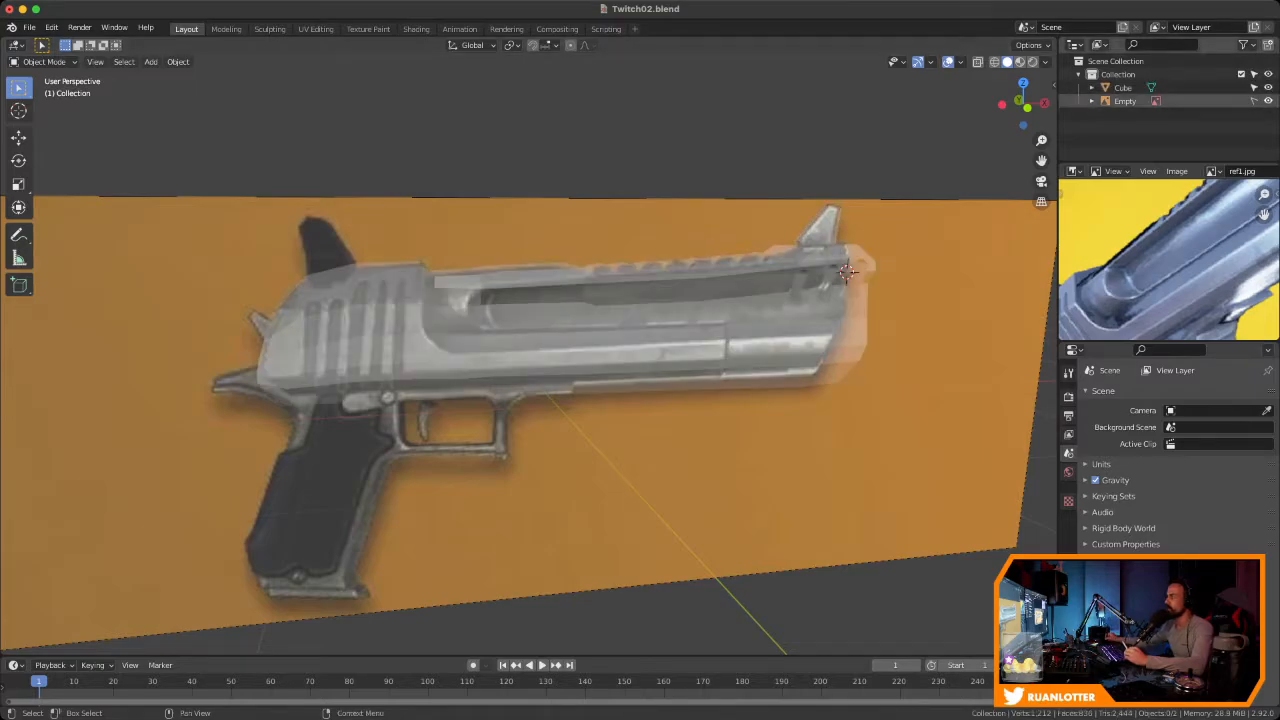
{"action": "left_click", "coordinate": [1268, 101]}
{"action": "middle_click_drag", "start_coordinate": [640, 400], "coordinate": [640, 350], "text": "ctrl"}
{"action": "middle_click_drag", "start_coordinate": [936, 246], "coordinate": [980, 253]}
{"action": "middle_click_drag", "start_coordinate": [1130, 270], "coordinate": [1176, 252]}
{"action": "scroll", "coordinate": [1180, 250], "scroll_direction": "down", "scroll_amount": 4}
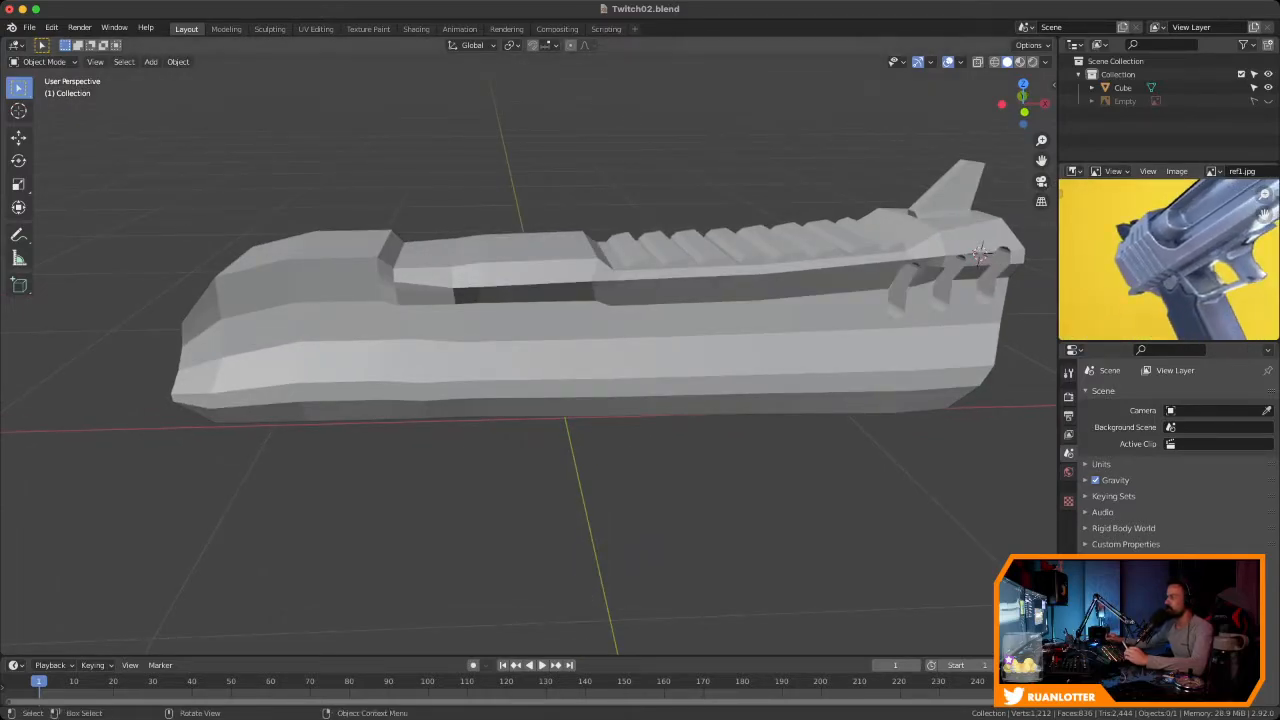
Show the side reference in front orthographic view, and edit the slide mesh in vertex selection mode with X-ray enabled
{"action": "left_click", "coordinate": [1024, 112]}
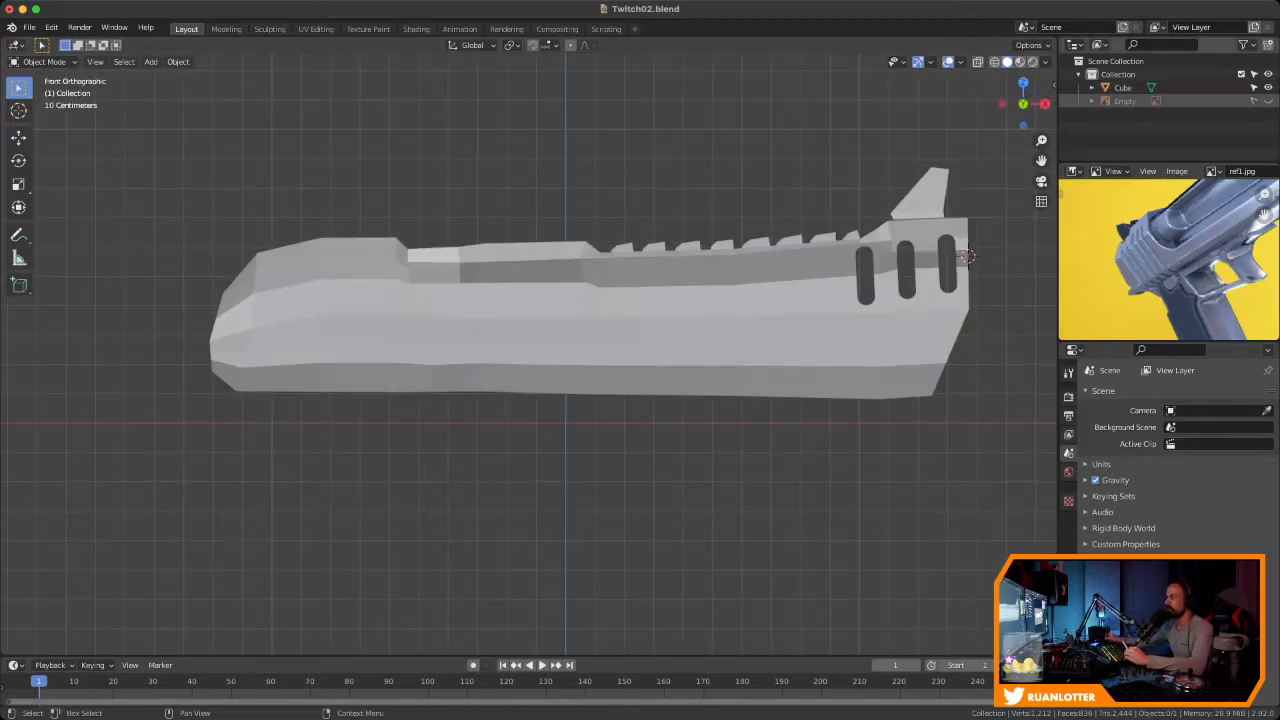
{"action": "left_click", "coordinate": [1268, 101]}
{"action": "scroll", "coordinate": [470, 300], "scroll_direction": "up", "scroll_amount": 4}
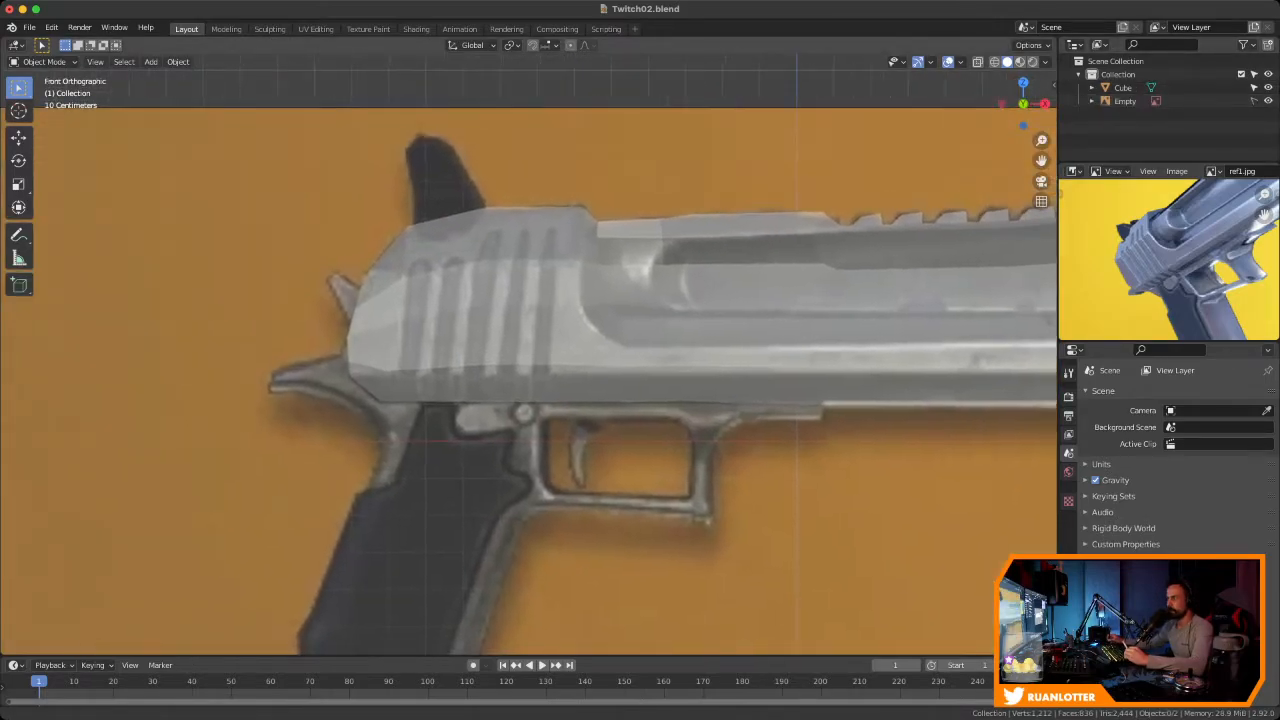
{"action": "left_click", "coordinate": [560, 300]}
{"action": "key", "text": "Tab"}
{"action": "middle_click_drag", "start_coordinate": [560, 300], "coordinate": [483, 288], "text": "ctrl"}
{"action": "key", "text": "1"}
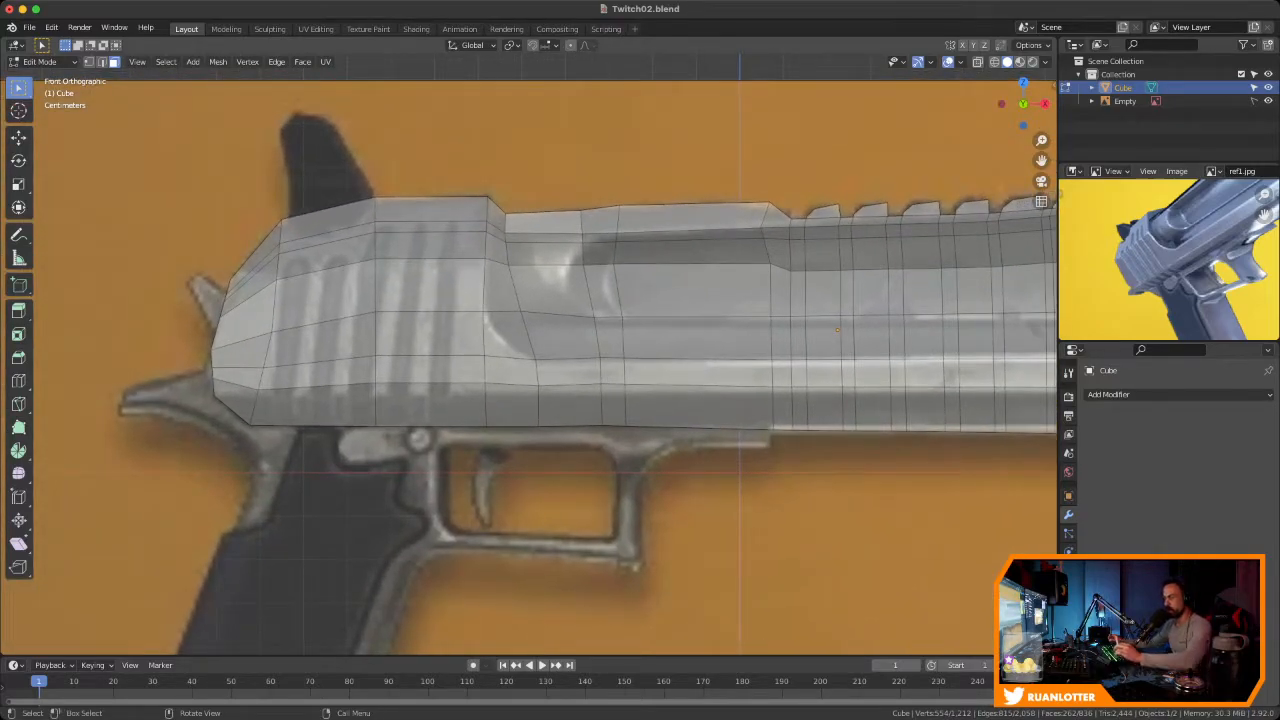
{"action": "key", "text": "alt+z"}
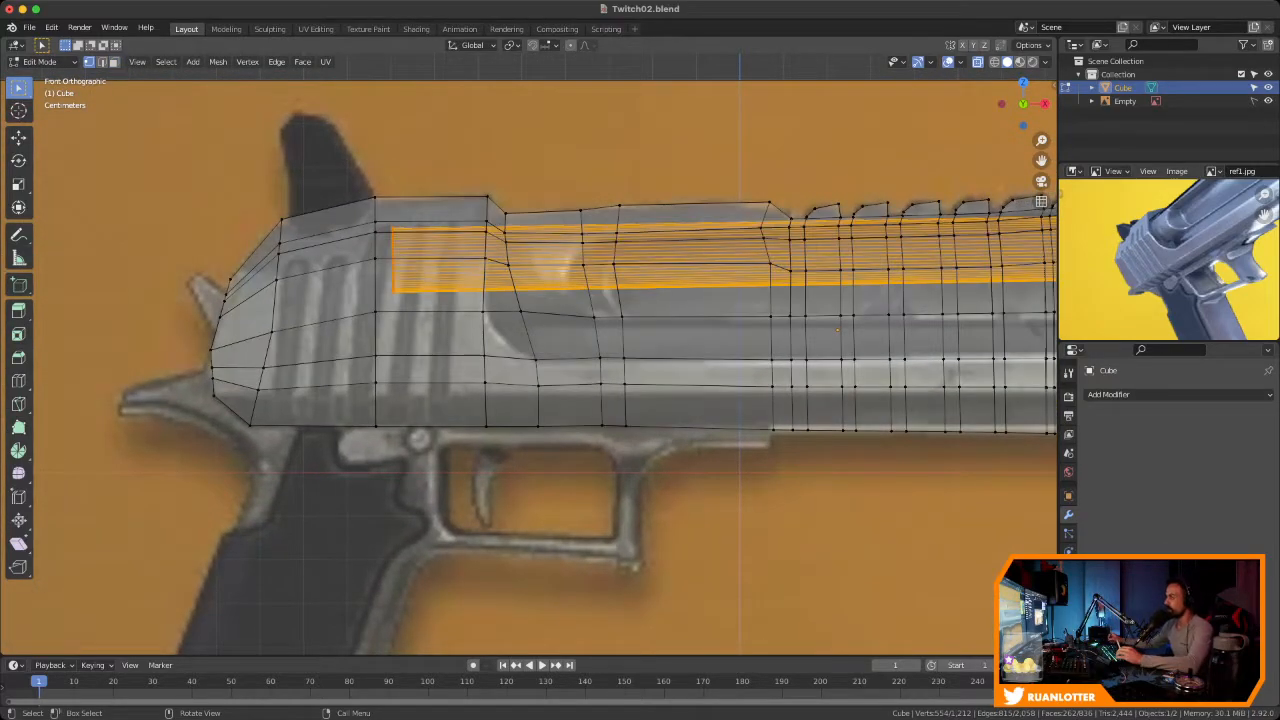
Move the vertices at the rear lower corner of the slide's side recess to follow the curved edge in the reference
{"action": "left_click_drag", "start_coordinate": [472, 343], "coordinate": [499, 369]}
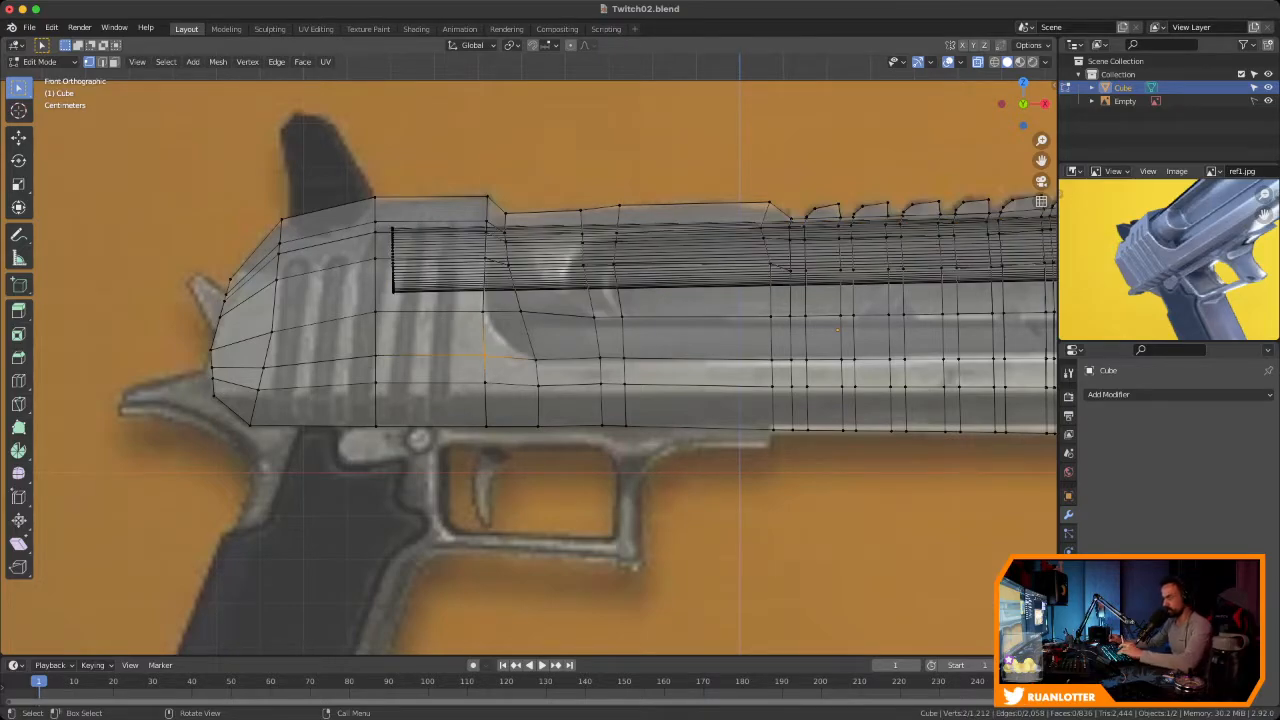
{"action": "key", "text": "g"}
{"action": "key", "text": "Return"}
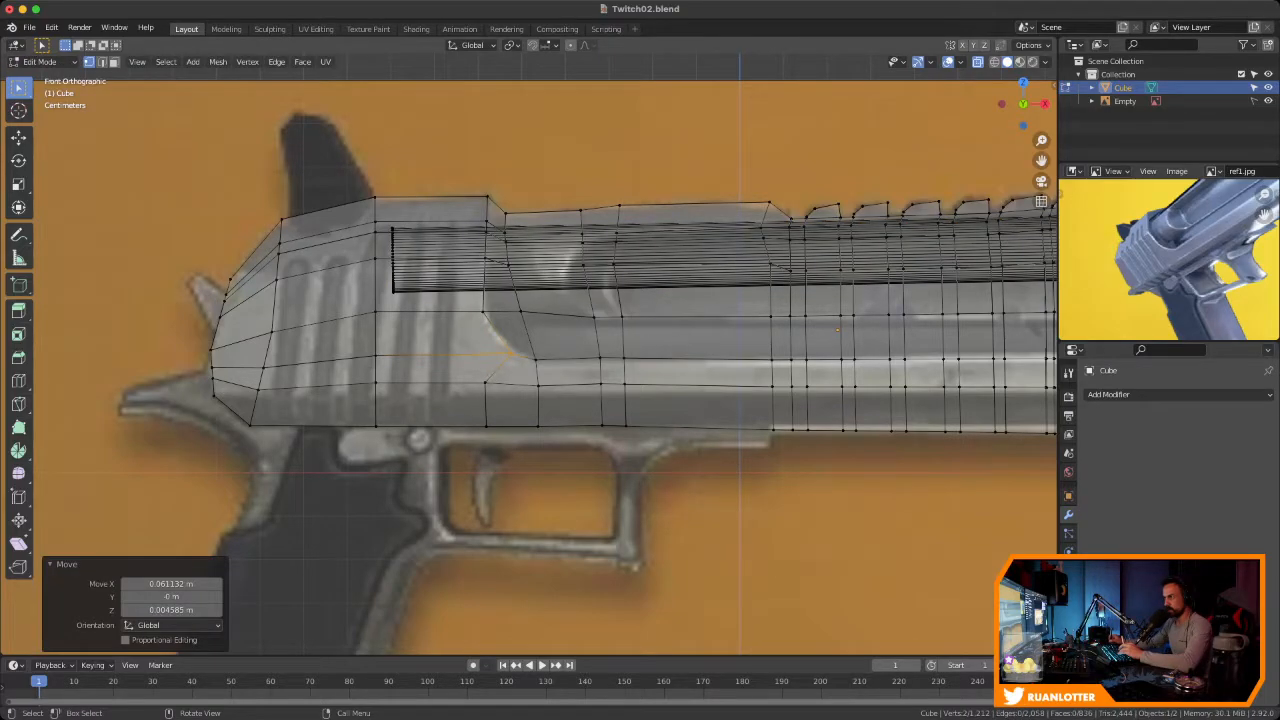
{"action": "key", "text": "g"}
{"action": "key", "text": "Return"}
{"action": "key", "text": "g"}
{"action": "key", "text": "Return"}
Select the inner end loop of the bore and move it about 0.77 m along X towards the muzzle
{"action": "middle_click_drag", "start_coordinate": [530, 425], "coordinate": [595, 452]}
{"action": "scroll", "coordinate": [650, 455], "scroll_direction": "up", "scroll_amount": 2}
{"action": "left_click", "coordinate": [383, 268]}
{"action": "middle_click_drag", "start_coordinate": [383, 268], "coordinate": [436, 284]}
{"action": "scroll", "coordinate": [436, 284], "scroll_direction": "up", "scroll_amount": 2}
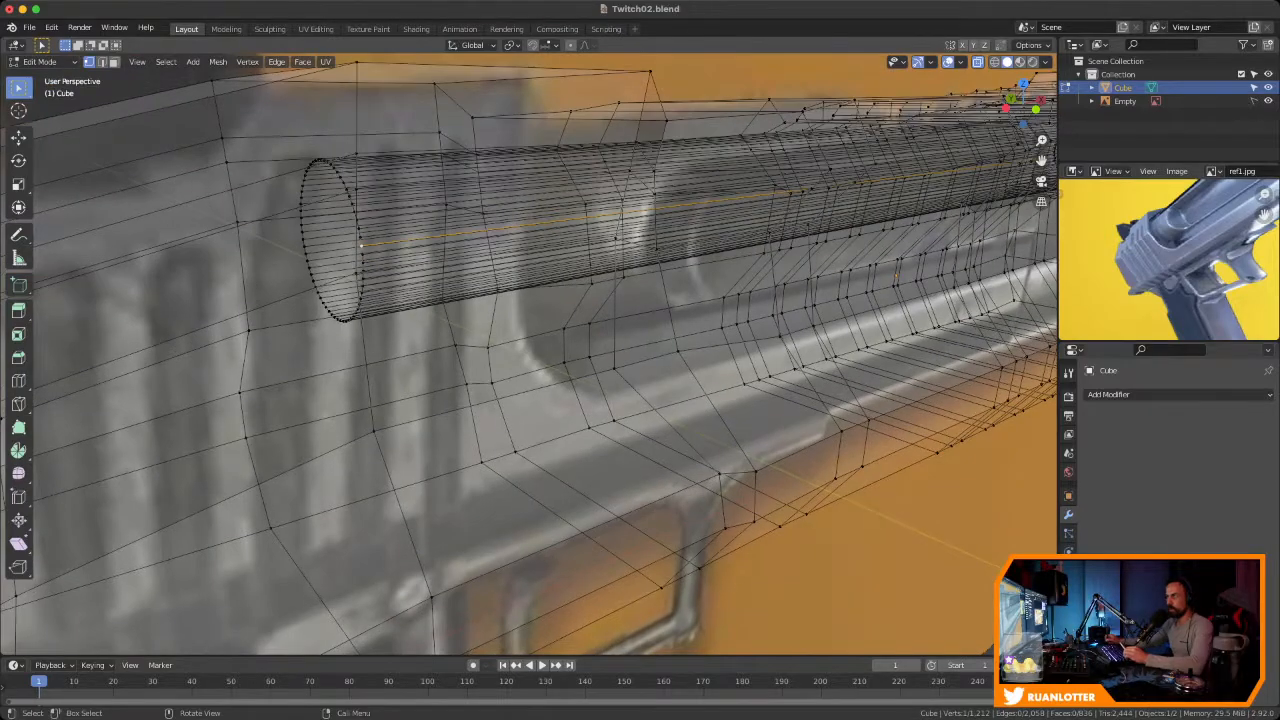
{"action": "left_click", "coordinate": [303, 233], "text": "alt"}
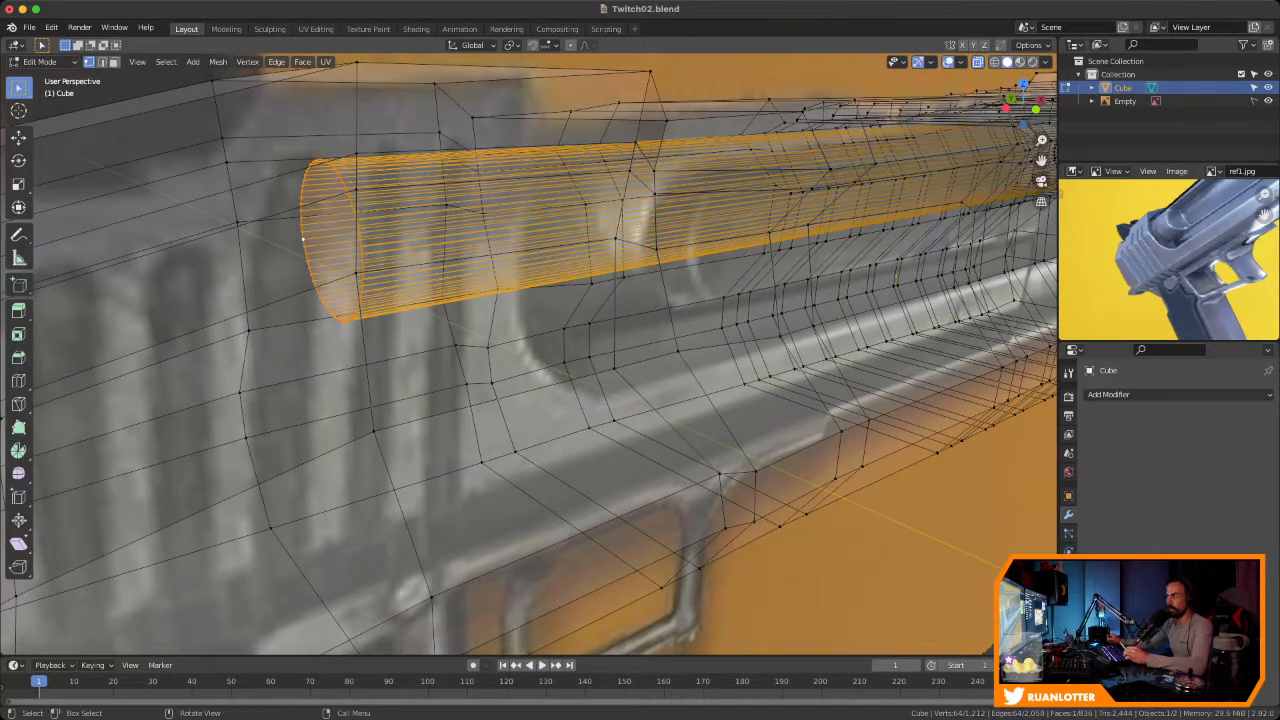
{"action": "scroll", "coordinate": [303, 233], "scroll_direction": "down", "scroll_amount": 5}
{"action": "middle_click_drag", "start_coordinate": [303, 233], "coordinate": [158, 264], "text": "shift"}
{"action": "scroll", "coordinate": [170, 262], "scroll_direction": "down", "scroll_amount": 3}
{"action": "scroll", "coordinate": [102, 248], "scroll_direction": "up", "scroll_amount": 2}
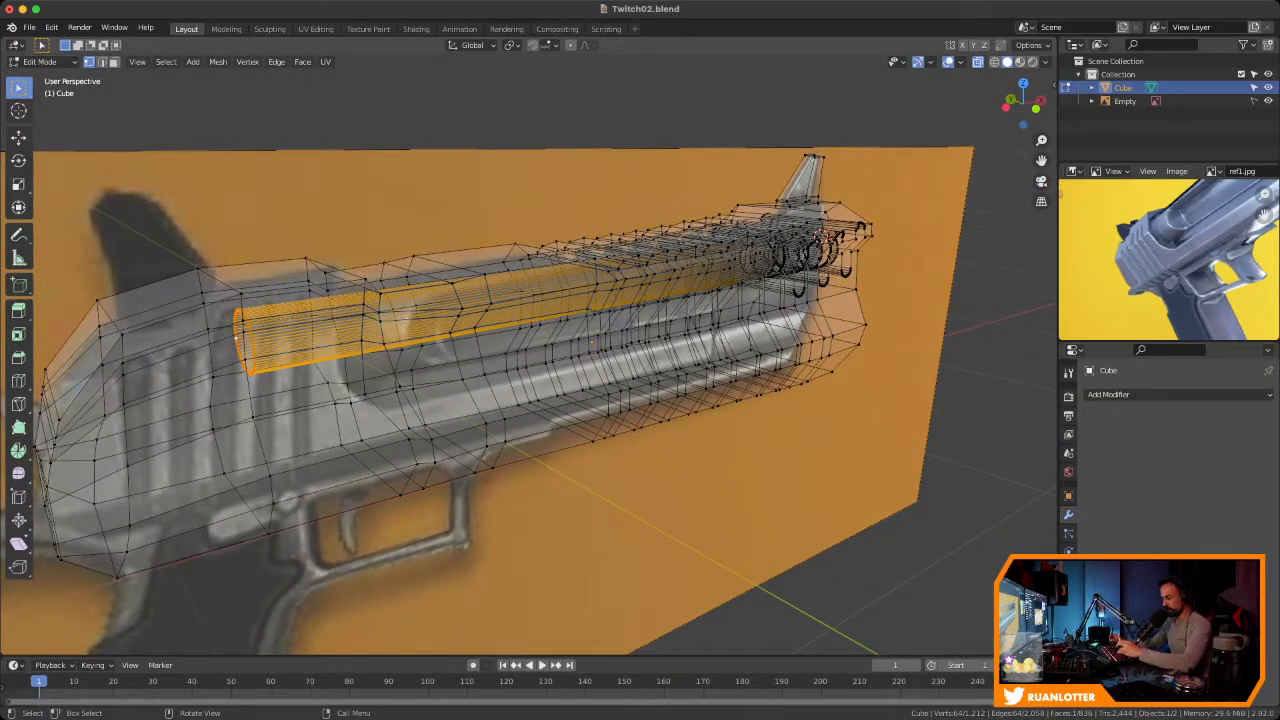
{"action": "key", "text": "g"}
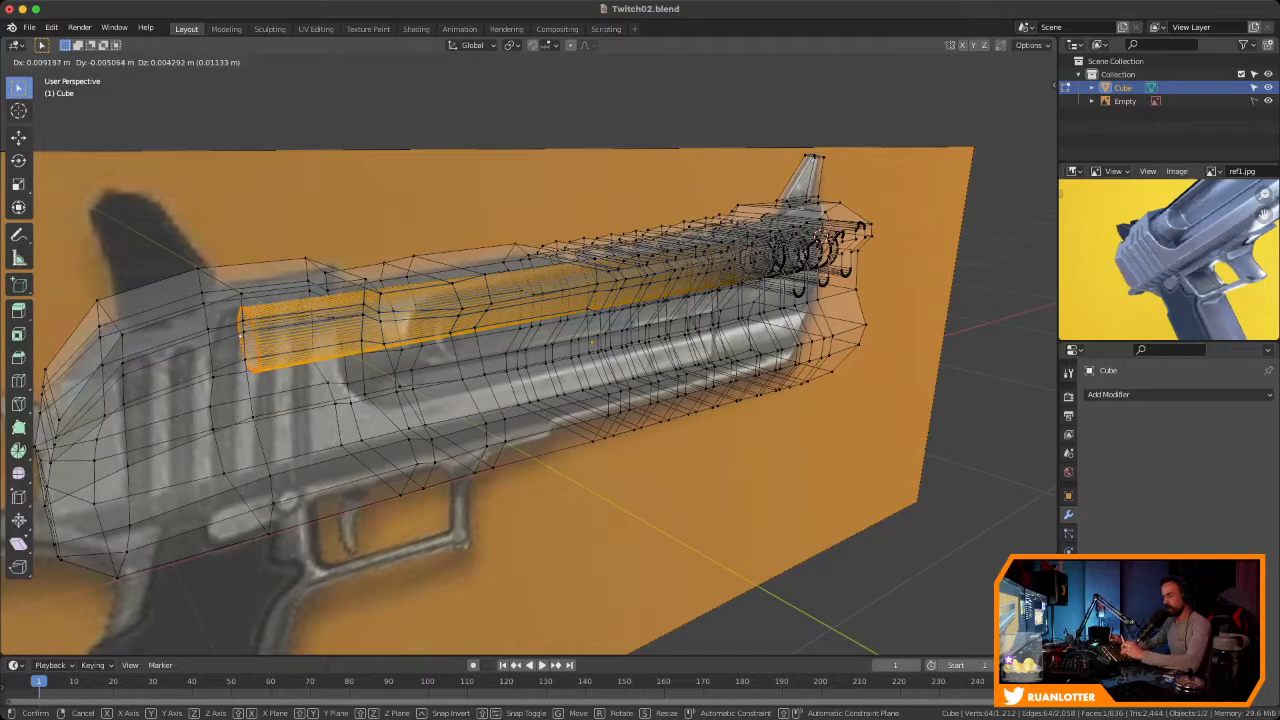
{"action": "key", "text": "x"}
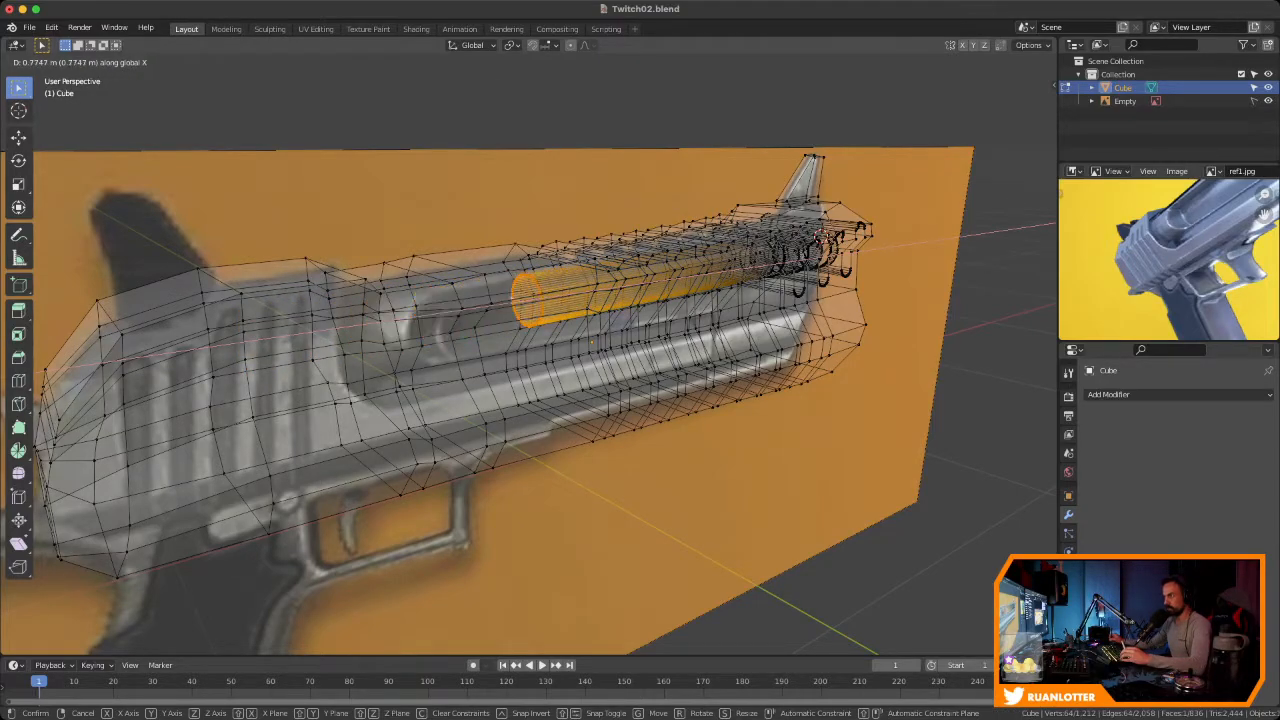
{"action": "key", "text": "Return"}
{"action": "middle_click_drag", "start_coordinate": [635, 316], "coordinate": [682, 400]}
{"action": "key", "text": "Tab"}
{"action": "key", "text": "Tab"}
{"action": "scroll", "coordinate": [682, 400], "scroll_direction": "up", "scroll_amount": 2}
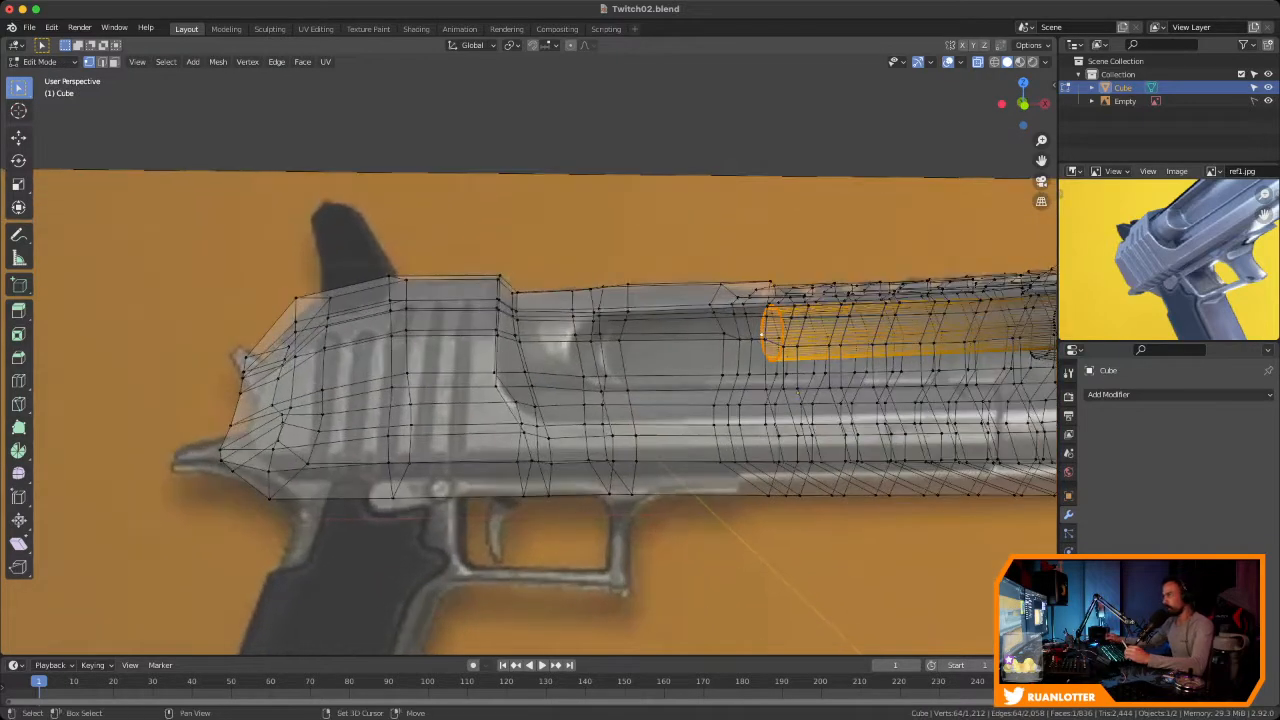
In front orthographic view, lower the vertex pairs just below the recess's rear corner onto the reference's shading line
{"action": "left_click", "coordinate": [1023, 105]}
{"action": "scroll", "coordinate": [579, 336], "scroll_direction": "up", "scroll_amount": 2}
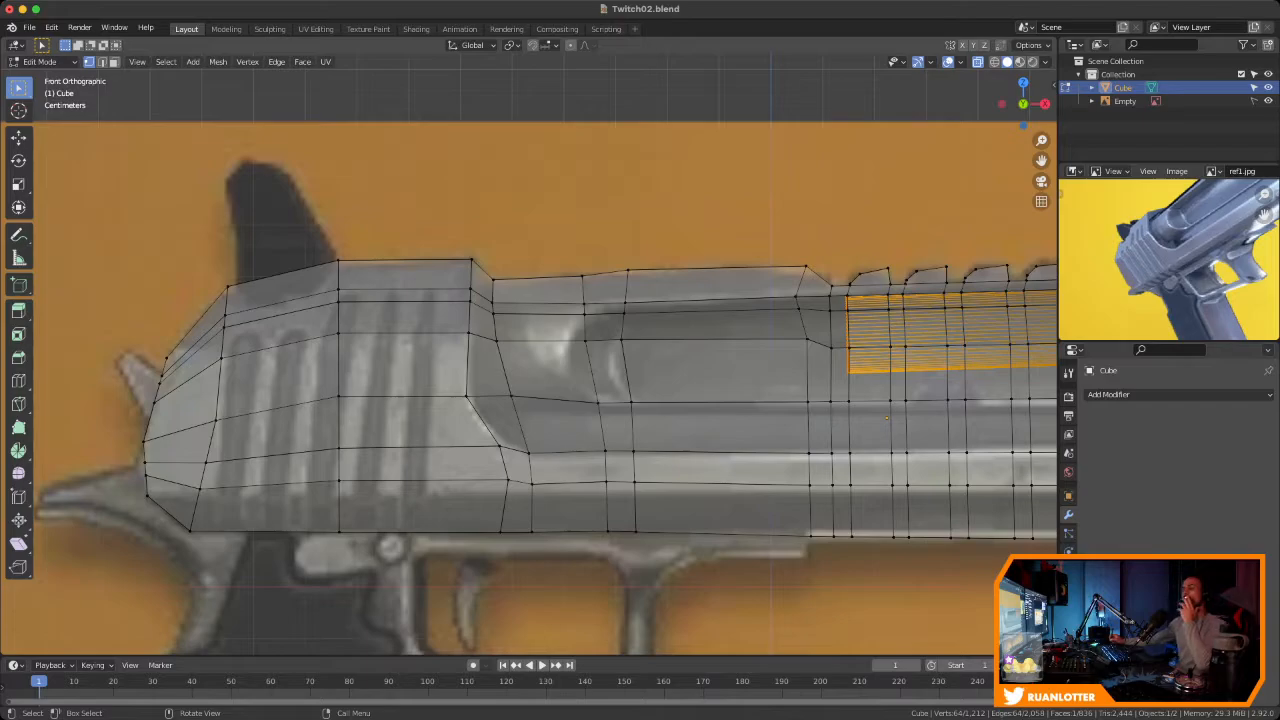
{"action": "key", "text": "c"}
{"action": "left_click_drag", "start_coordinate": [501, 470], "coordinate": [517, 486]}
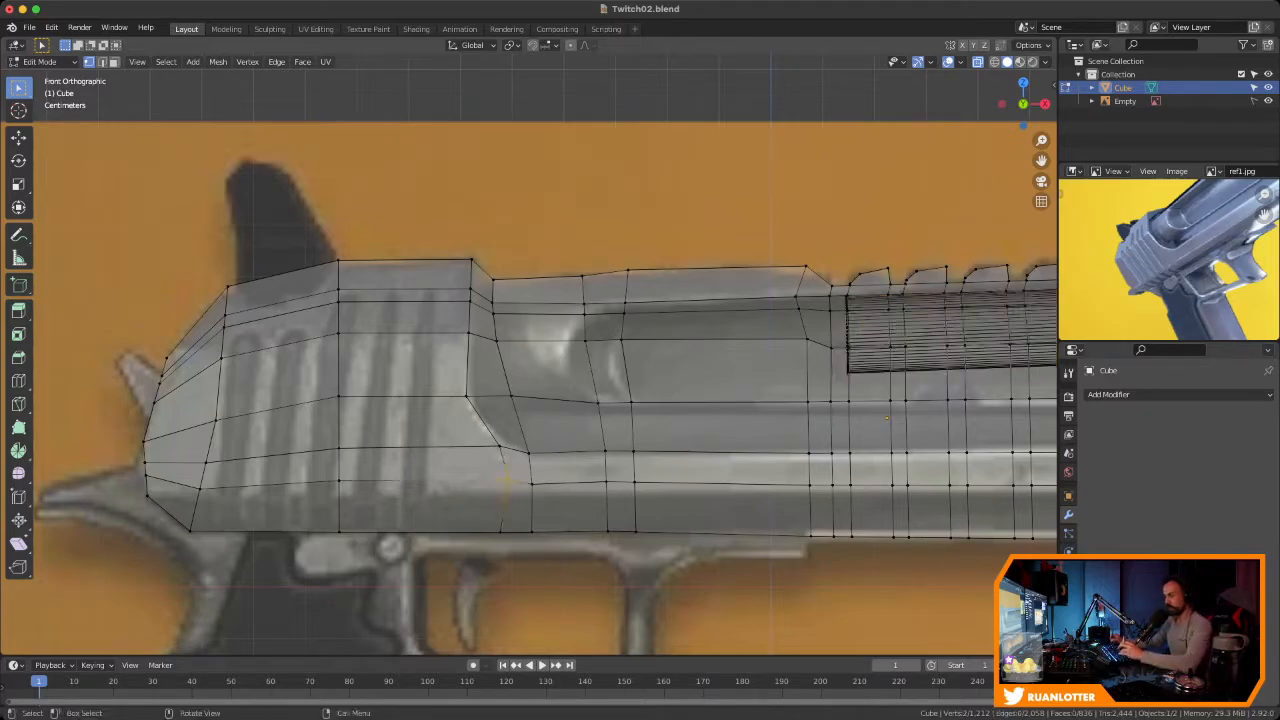
{"action": "key", "text": "g"}
{"action": "key", "text": "Return"}
{"action": "key", "text": "g"}
{"action": "key", "text": "Return"}
{"action": "key", "text": "alt+a"}
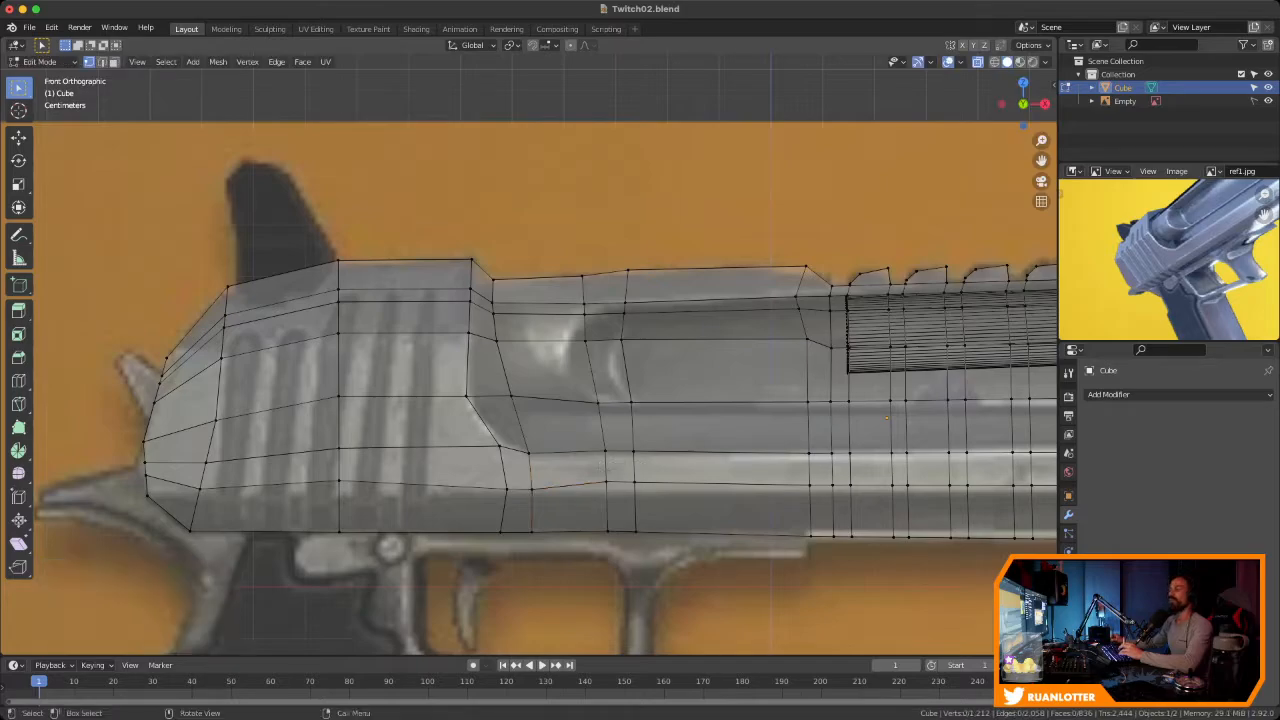
Lower the rest of the lower vertex row towards the muzzle in groups, matching the dark band's upper edge in the reference
{"action": "left_click_drag", "start_coordinate": [594, 469], "coordinate": [658, 498]}
{"action": "key", "text": "g"}
{"action": "left_click", "coordinate": [657, 503]}
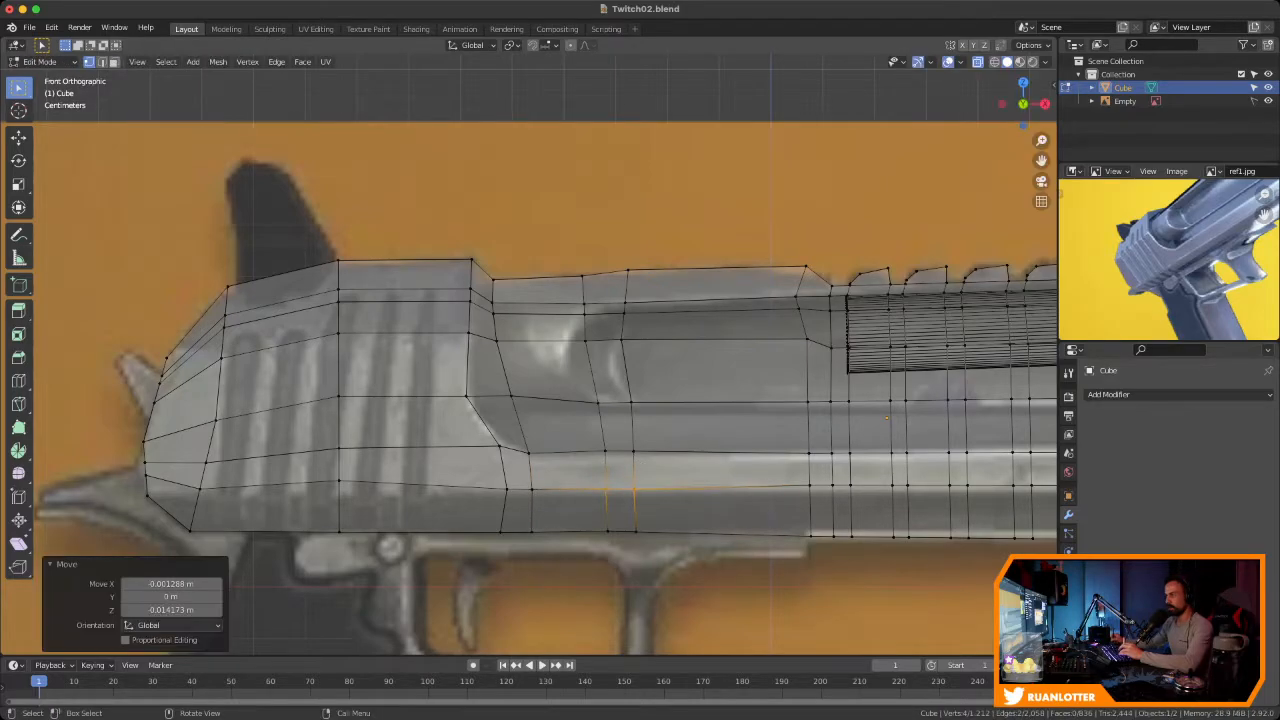
{"action": "left_click_drag", "start_coordinate": [792, 474], "coordinate": [981, 496]}
{"action": "key", "text": "g"}
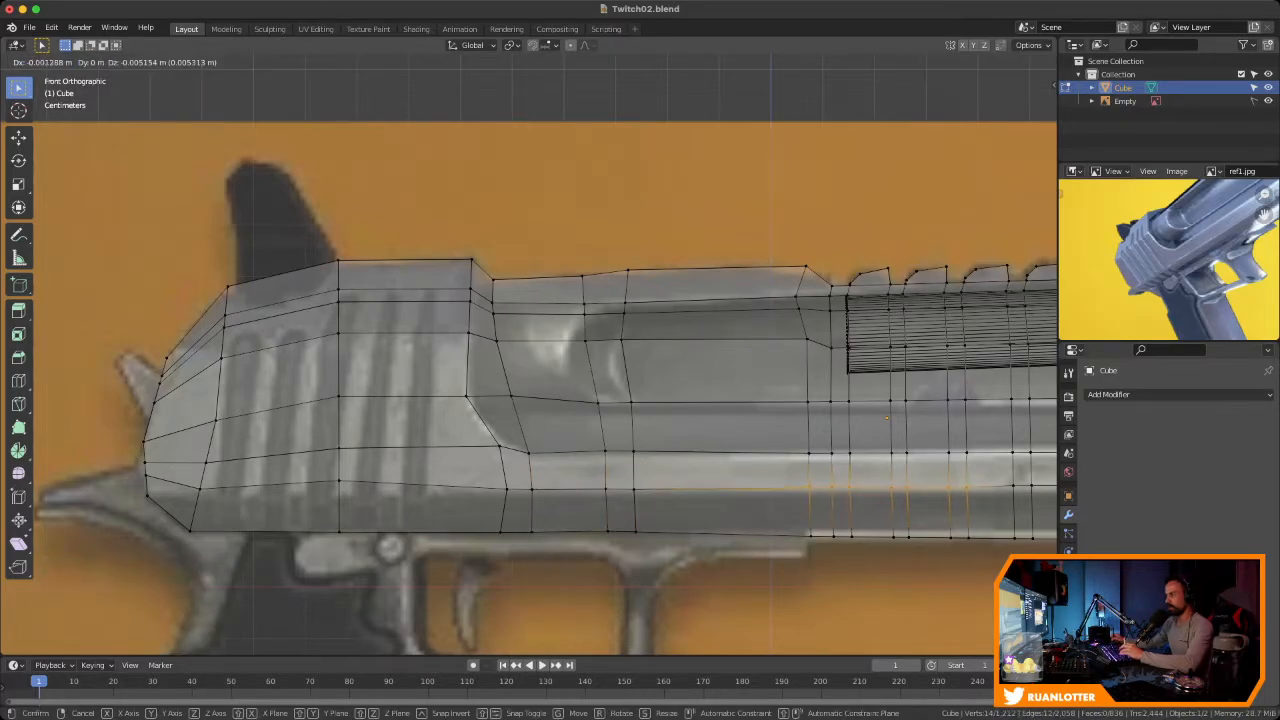
{"action": "left_click", "coordinate": [980, 499]}
{"action": "middle_click_drag", "start_coordinate": [980, 499], "coordinate": [679, 488], "text": "shift"}
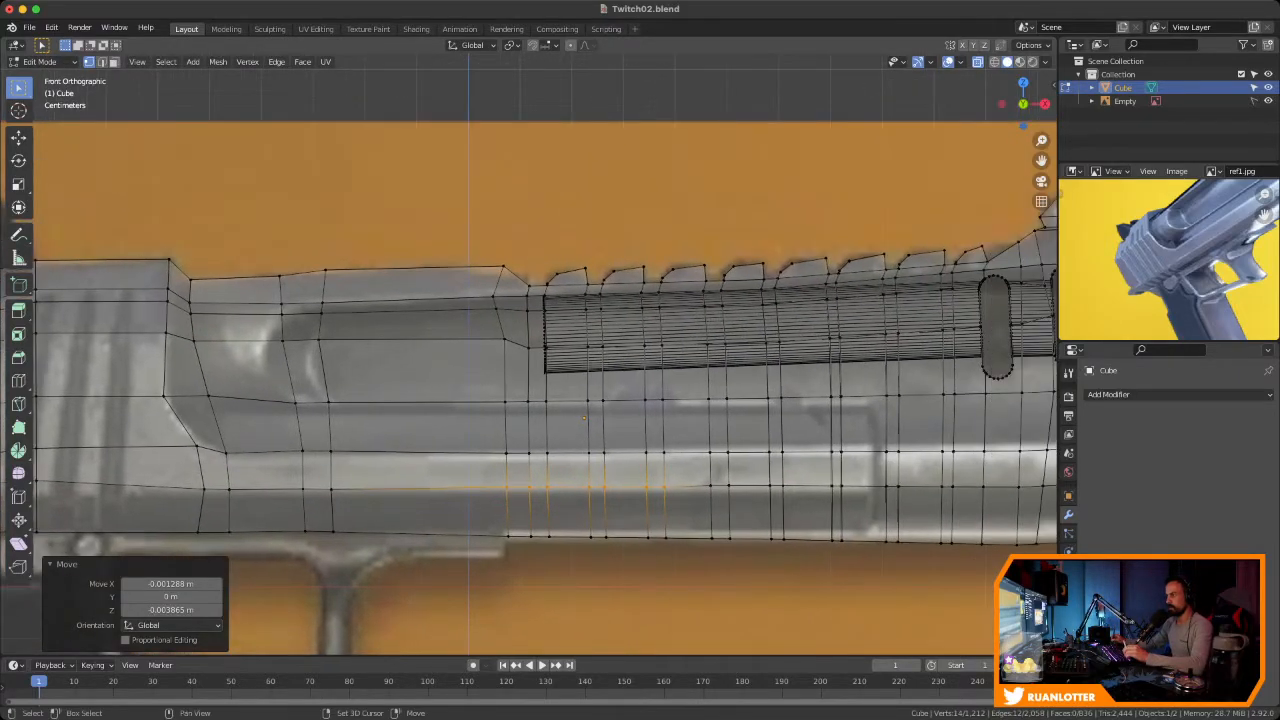
{"action": "middle_click_drag", "start_coordinate": [850, 488], "coordinate": [679, 492], "text": "shift"}
{"action": "left_click_drag", "start_coordinate": [527, 467], "coordinate": [919, 495]}
{"action": "key", "text": "g"}
{"action": "left_click", "coordinate": [921, 498]}
Align the mismatched vertex pairs in the row crossing the bore's lower half by scaling each to 0 along X
{"action": "middle_click_drag", "start_coordinate": [921, 498], "coordinate": [743, 367], "text": "ctrl"}
{"action": "left_click_drag", "start_coordinate": [548, 281], "coordinate": [588, 317]}
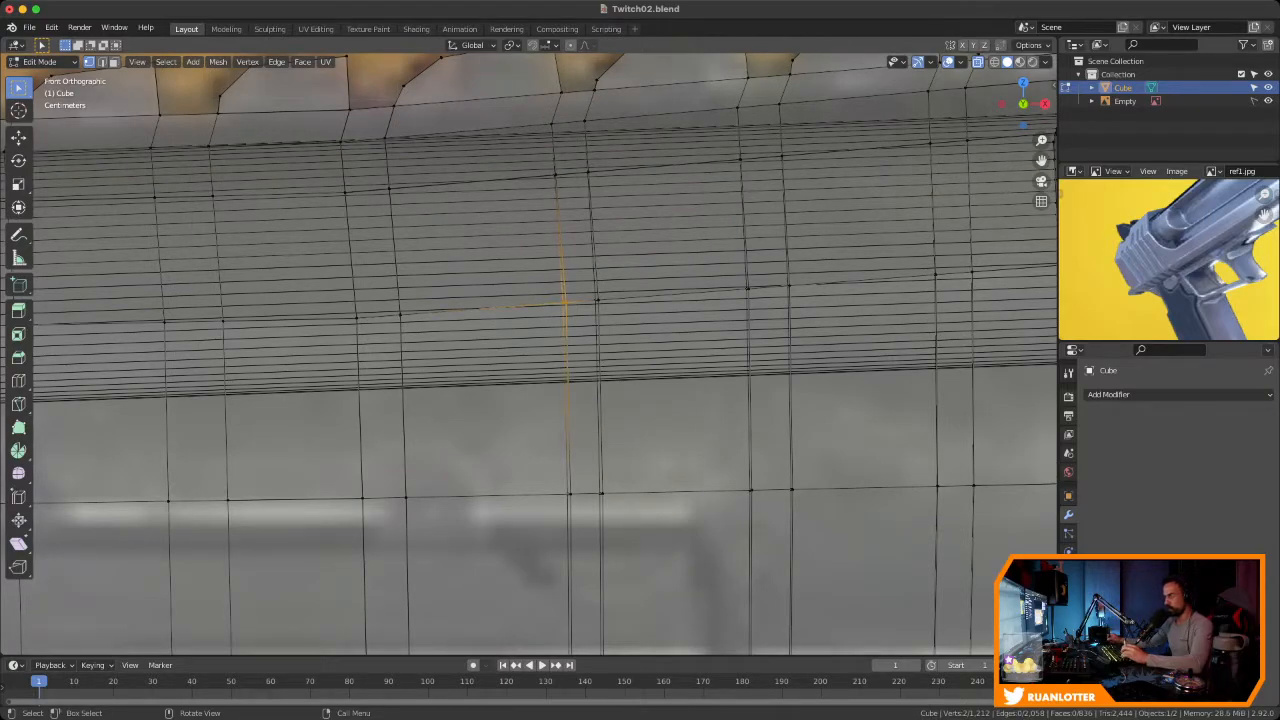
{"action": "key", "text": "s"}
{"action": "key", "text": "x"}
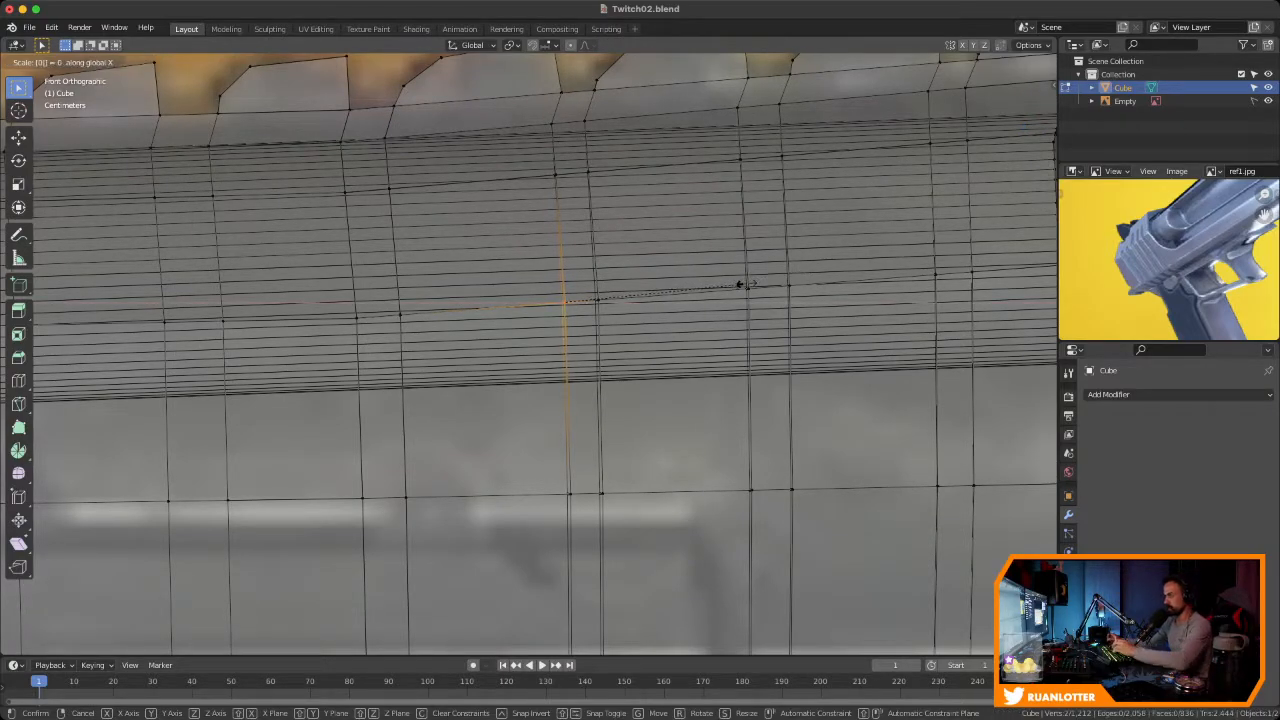
{"action": "key", "text": "Return"}
{"action": "left_click_drag", "start_coordinate": [584, 290], "coordinate": [608, 315]}
{"action": "type", "text": "sx0"}
{"action": "key", "text": "Return"}
{"action": "left_click_drag", "start_coordinate": [737, 273], "coordinate": [817, 303]}
{"action": "type", "text": "sx0"}
{"action": "key", "text": "Return"}
{"action": "type", "text": "sx0"}
{"action": "key", "text": "Return"}
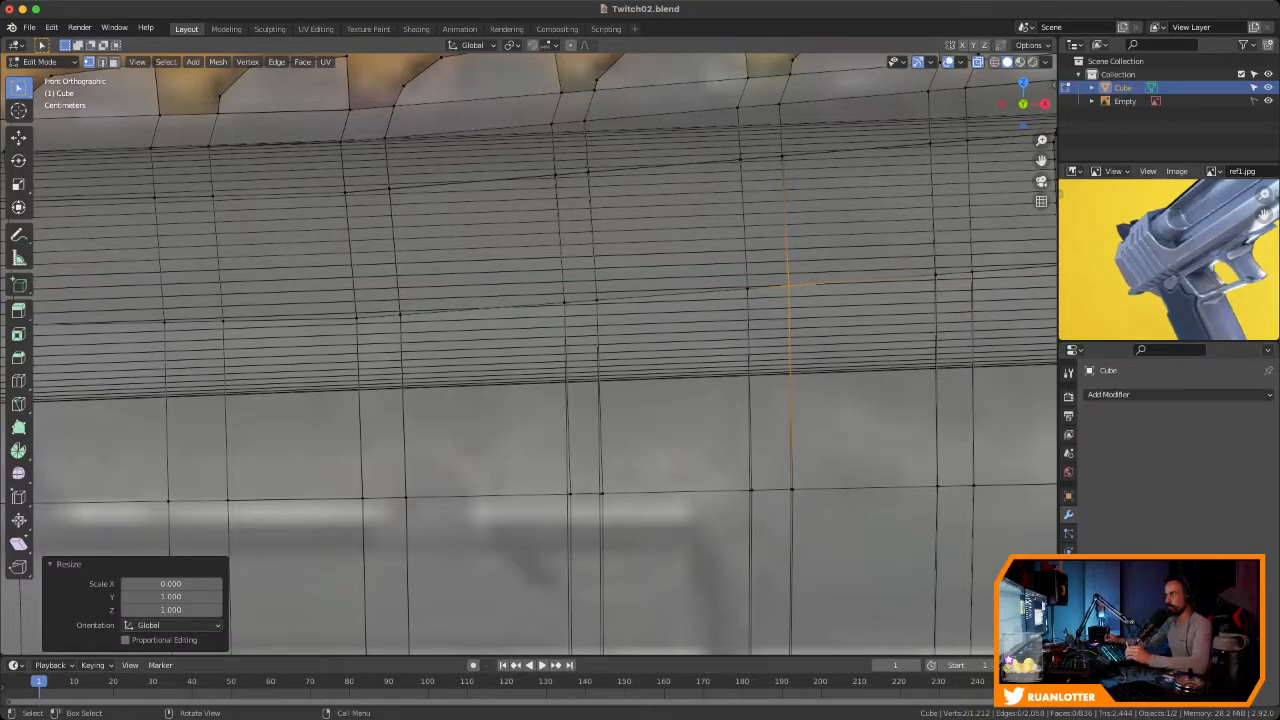
Flatten the two neighbouring vertex pairs in the row near the bore's upper edge to 0 along X
{"action": "left_click", "coordinate": [553, 177]}
{"action": "type", "text": "sx0"}
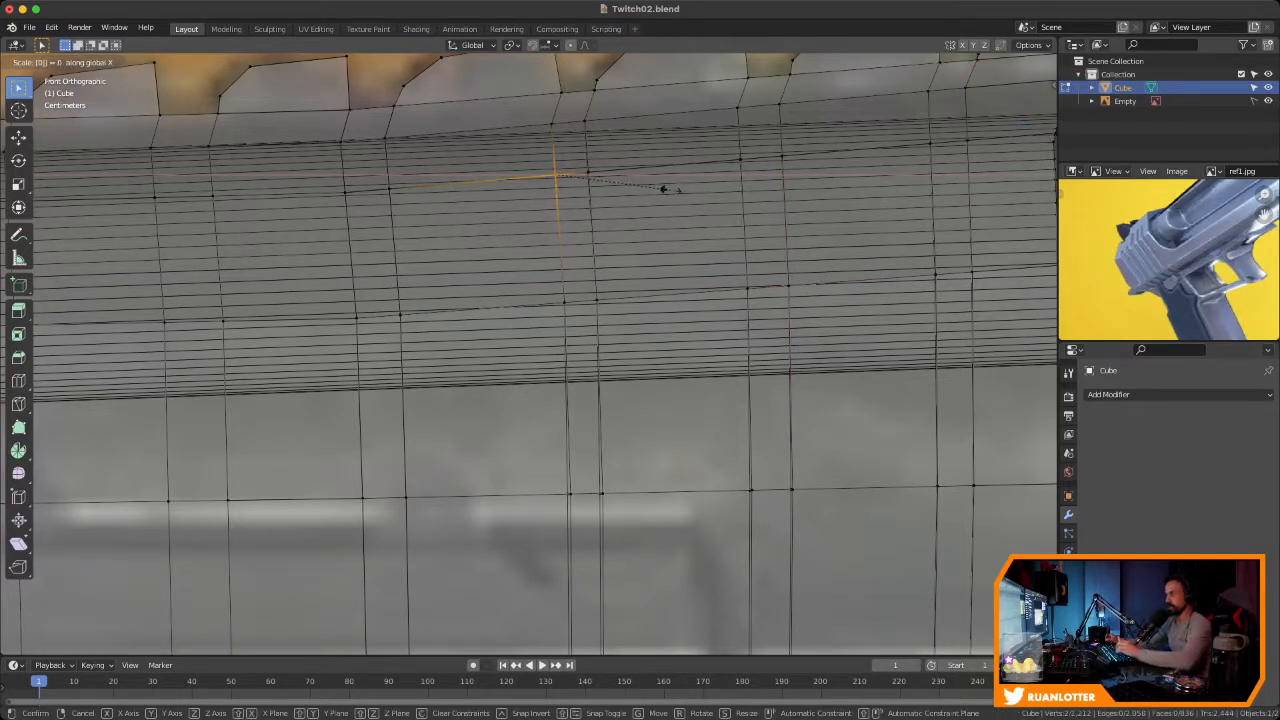
{"action": "key", "text": "Return"}
{"action": "left_click", "coordinate": [588, 176]}
{"action": "type", "text": "sx"}
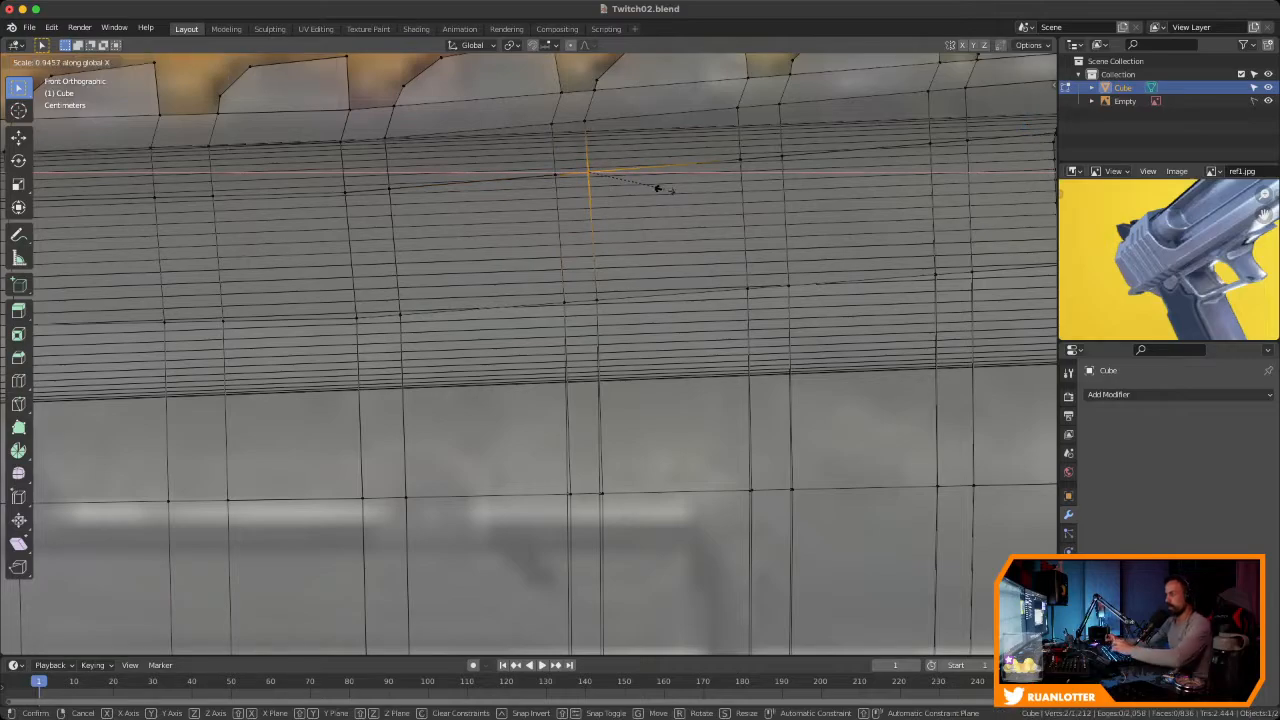
{"action": "type", "text": "0"}
{"action": "key", "text": "Return"}
Align the vertex pairs of the same two edge columns in the rows below the bore by scaling to 0 along X
{"action": "middle_click_drag", "start_coordinate": [580, 300], "coordinate": [500, 109], "text": "ctrl"}
{"action": "key", "text": "g"}
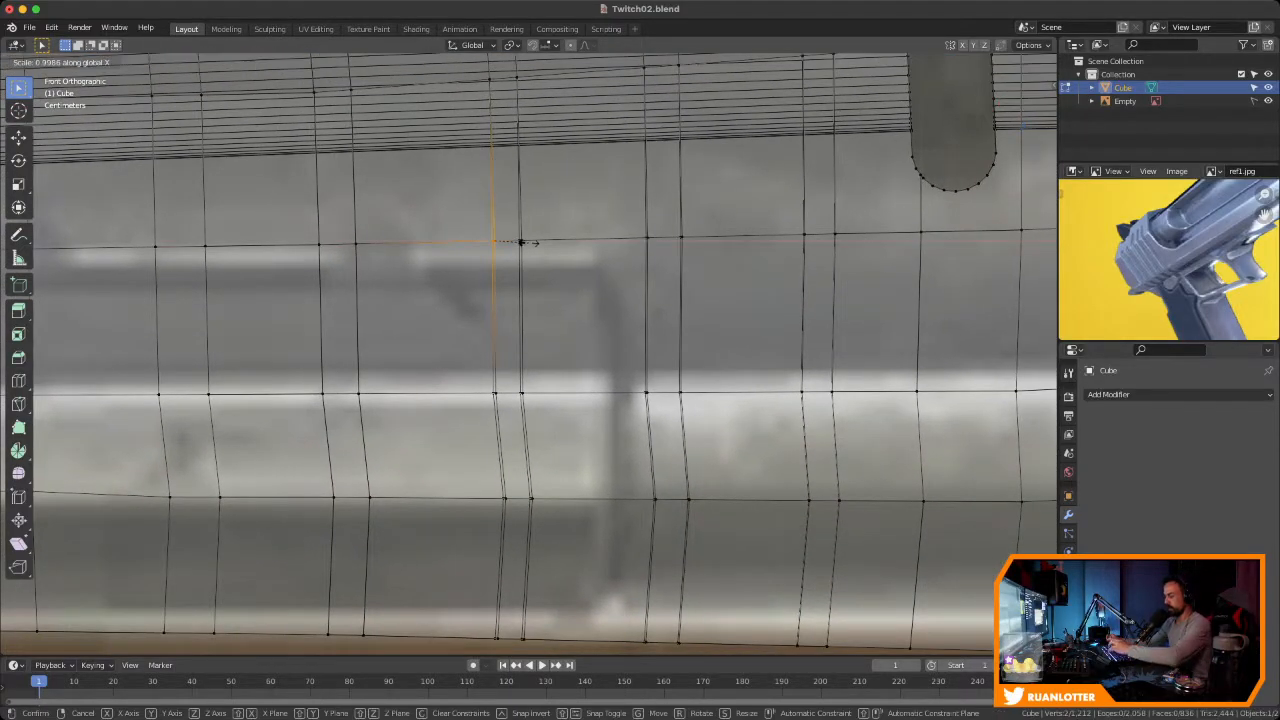
{"action": "left_click", "coordinate": [519, 244]}
{"action": "type", "text": "sx0"}
{"action": "key", "text": "Return"}
{"action": "left_click_drag", "start_coordinate": [508, 378], "coordinate": [538, 408]}
{"action": "type", "text": "sx0"}
{"action": "key", "text": "Return"}
{"action": "left_click_drag", "start_coordinate": [470, 361], "coordinate": [505, 408]}
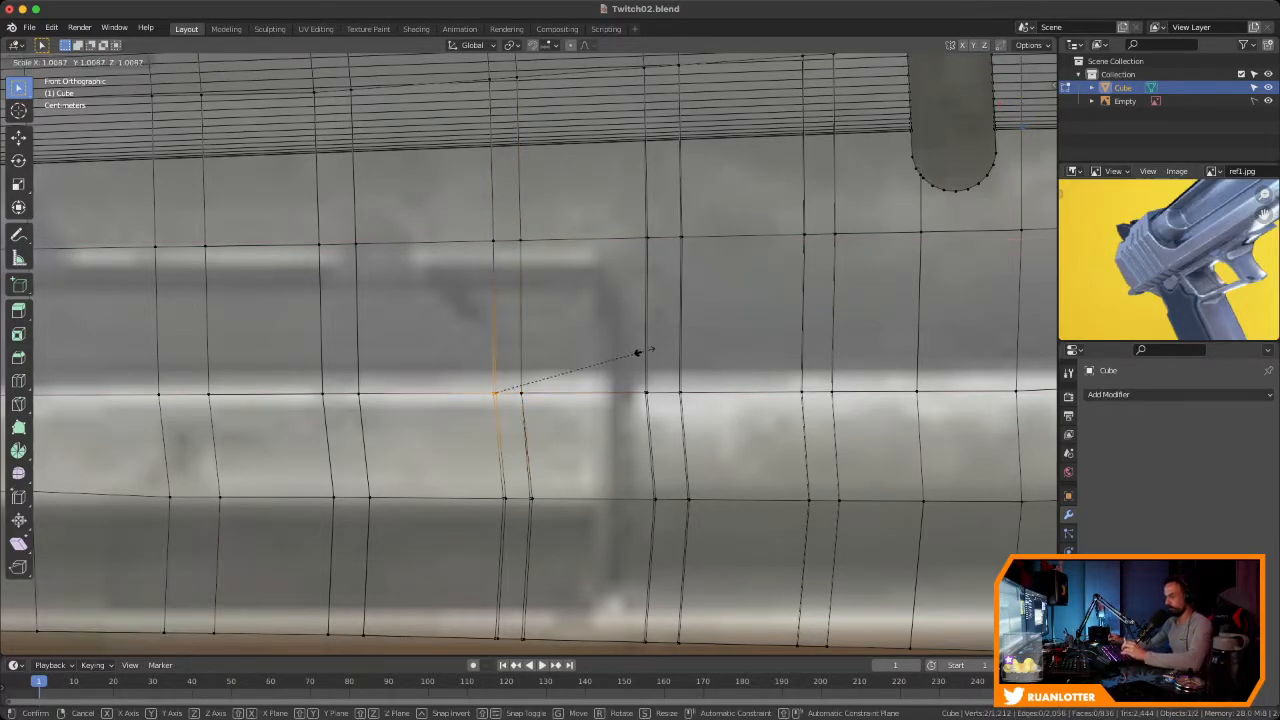
Scale those two columns' vertex pairs to 0 along X in the row at the dark band's upper edge
{"action": "middle_click_drag", "start_coordinate": [500, 430], "coordinate": [500, 385], "text": "ctrl"}
{"action": "middle_click_drag", "start_coordinate": [500, 485], "coordinate": [502, 399], "text": "shift"}
{"action": "left_click_drag", "start_coordinate": [532, 414], "coordinate": [564, 448]}
{"action": "key", "text": "s"}
{"action": "key", "text": "x"}
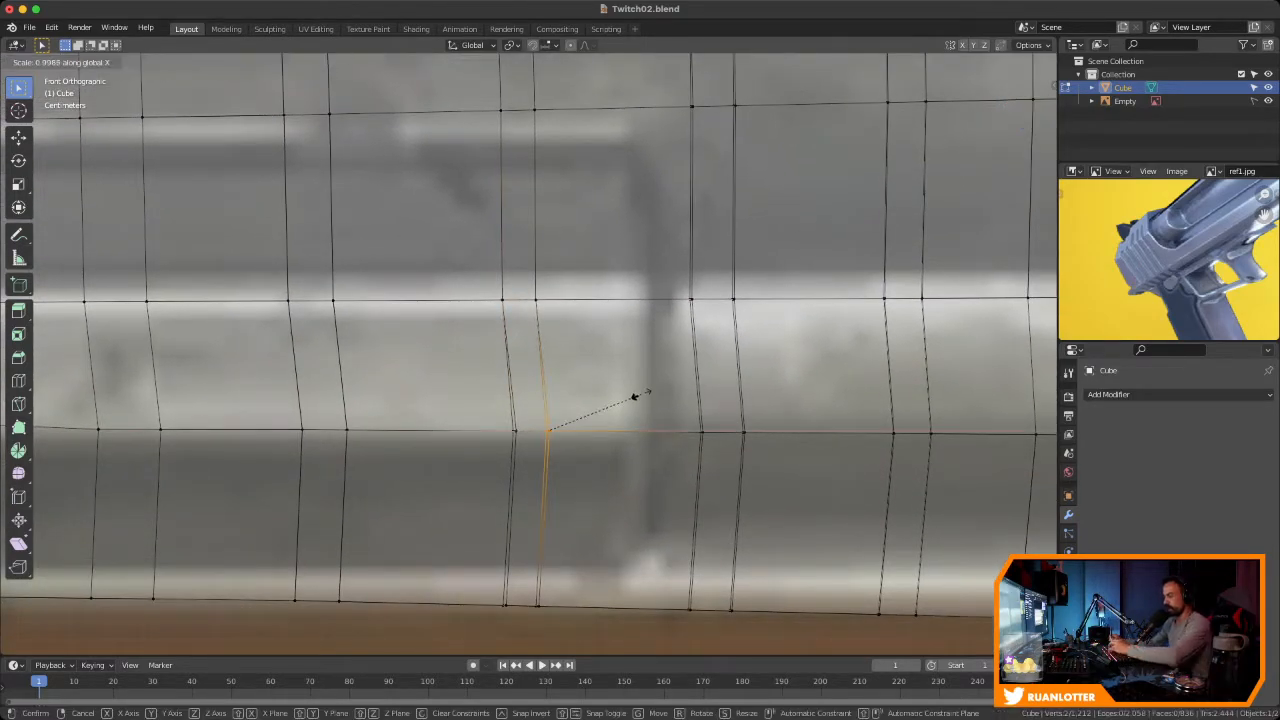
{"action": "key", "text": "Return"}
{"action": "left_click_drag", "start_coordinate": [502, 417], "coordinate": [524, 448]}
{"action": "key", "text": "s"}
{"action": "key", "text": "x"}
{"action": "key", "text": "0"}
{"action": "key", "text": "Return"}
Align the vertex pairs along the slide's bottom edge on both double columns by scaling each to 0 along X
{"action": "middle_click_drag", "start_coordinate": [648, 400], "coordinate": [648, 300], "text": "shift"}
{"action": "left_click_drag", "start_coordinate": [489, 503], "coordinate": [518, 528]}
{"action": "key", "text": "s"}
{"action": "key", "text": "x"}
{"action": "key", "text": "Return"}
{"action": "key", "text": "s"}
{"action": "key", "text": "x"}
{"action": "key", "text": "Return"}
{"action": "left_click_drag", "start_coordinate": [661, 498], "coordinate": [760, 526]}
{"action": "key", "text": "s"}
{"action": "key", "text": "x"}
{"action": "key", "text": "Return"}
{"action": "key", "text": "s"}
{"action": "key", "text": "x"}
{"action": "key", "text": "Return"}
Scale the front double column's vertex pairs to 0 along X in the row above the slide's bottom edge
{"action": "left_click_drag", "start_coordinate": [737, 327], "coordinate": [760, 352]}
{"action": "key", "text": "s"}
{"action": "key", "text": "x"}
{"action": "key", "text": "Return"}
{"action": "left_click_drag", "start_coordinate": [690, 314], "coordinate": [714, 352]}
{"action": "key", "text": "s"}
{"action": "key", "text": "x"}
{"action": "key", "text": "0"}
{"action": "key", "text": "Return"}
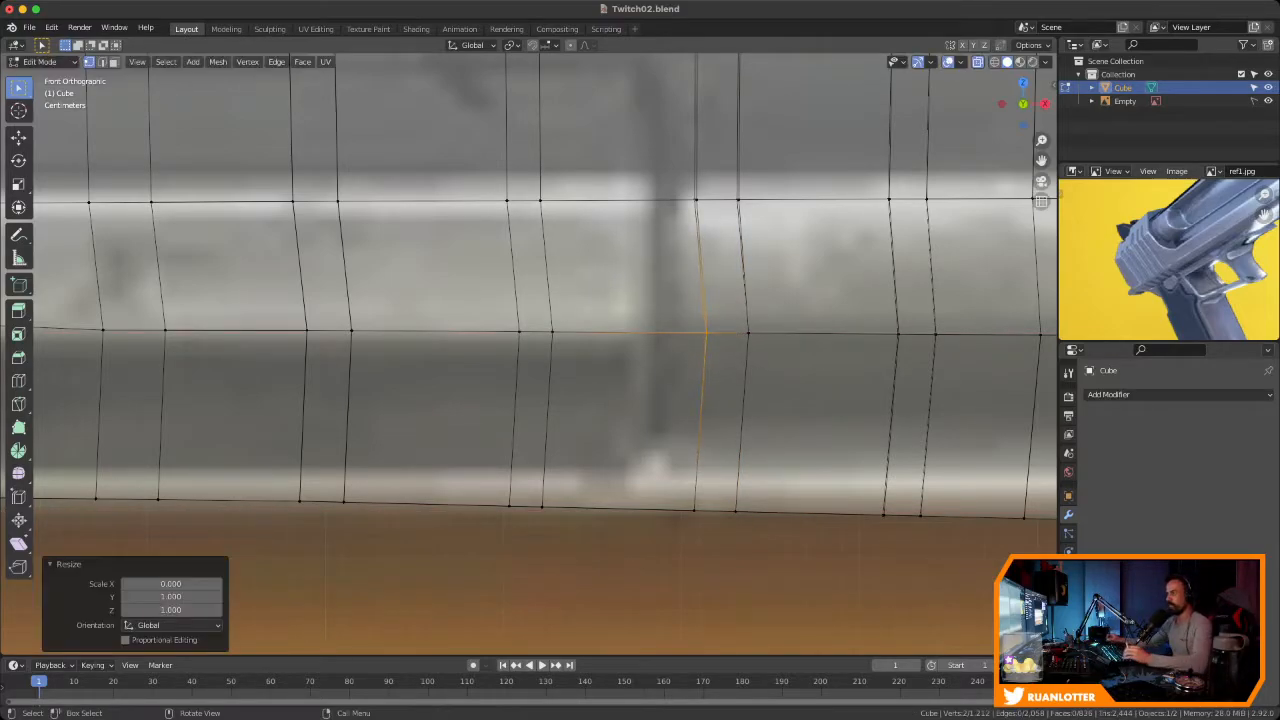
Scale the front double column's two vertex pairs on the bright highlight line to 0 along X
{"action": "left_click_drag", "start_coordinate": [680, 186], "coordinate": [760, 216]}
{"action": "key", "text": "s"}
{"action": "key", "text": "x"}
{"action": "key", "text": "0"}
{"action": "key", "text": "Return"}
{"action": "key", "text": "s"}
{"action": "key", "text": "x"}
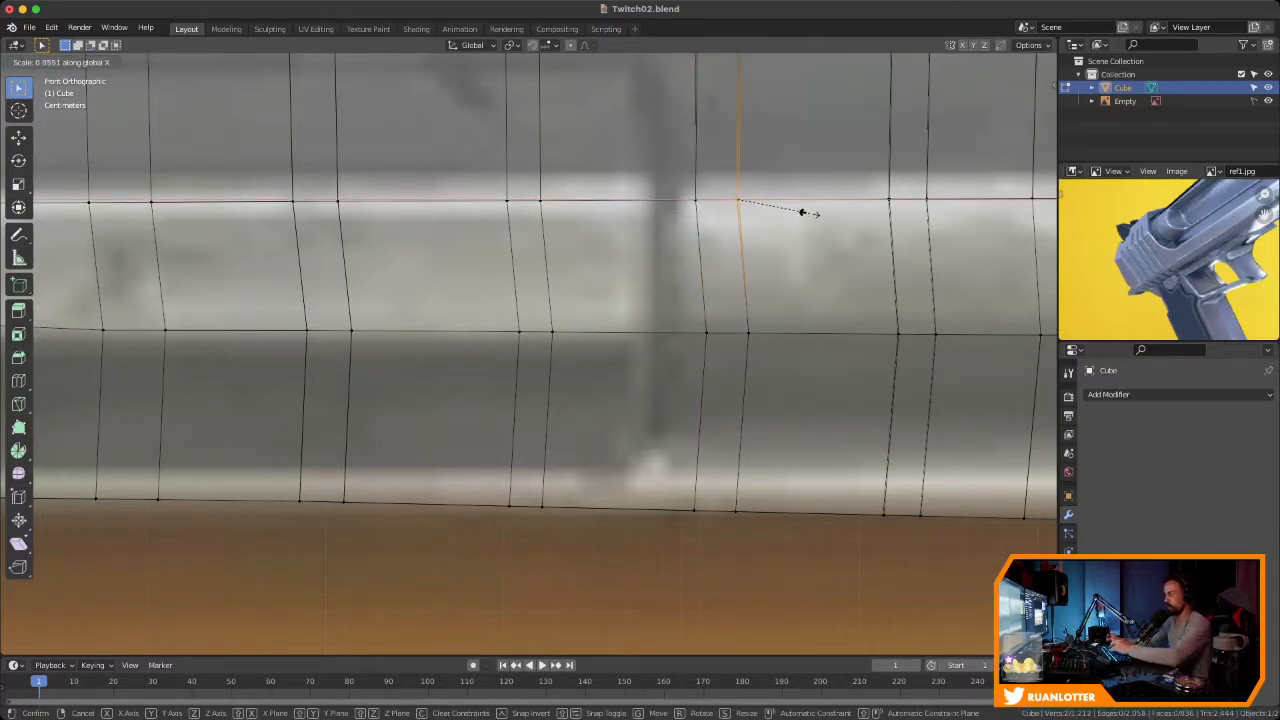
{"action": "key", "text": "0"}
{"action": "key", "text": "Return"}
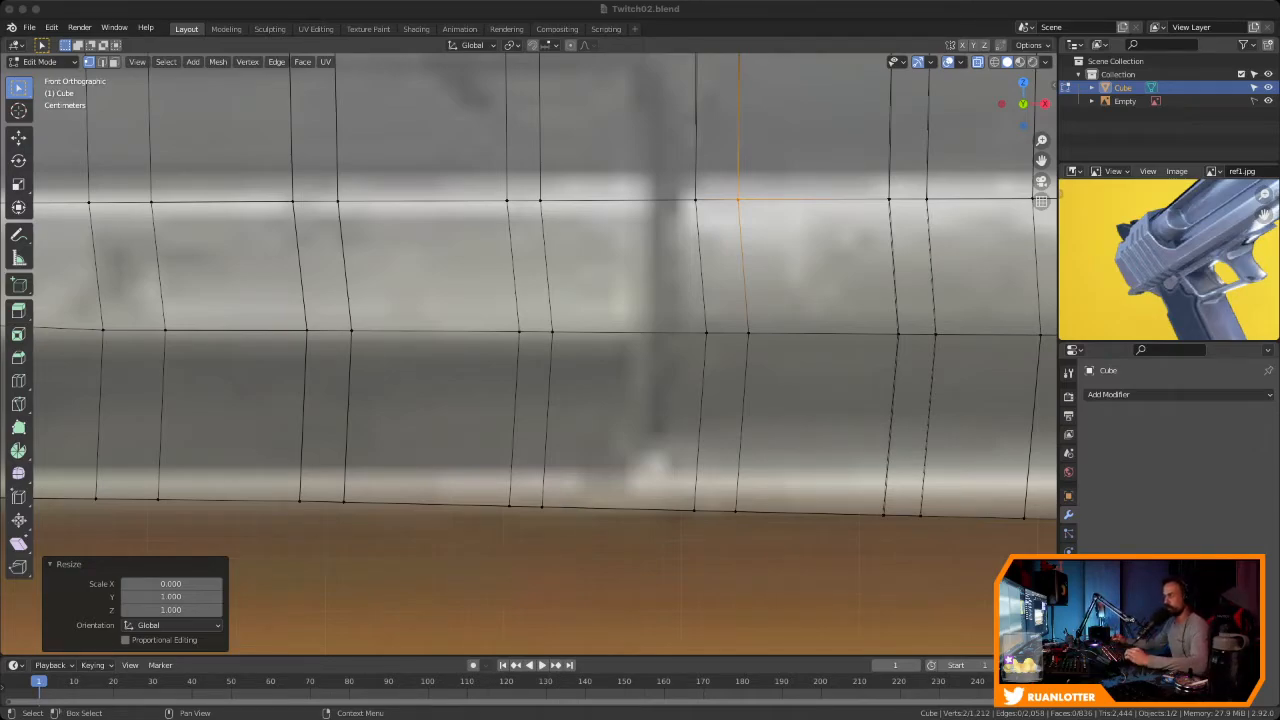
Examine the stepped panel edge on the slide's side in the side reference and across the whole gun in ref1.jpg
{"action": "middle_click_drag", "start_coordinate": [535, 360], "coordinate": [546, 600], "text": "ctrl"}
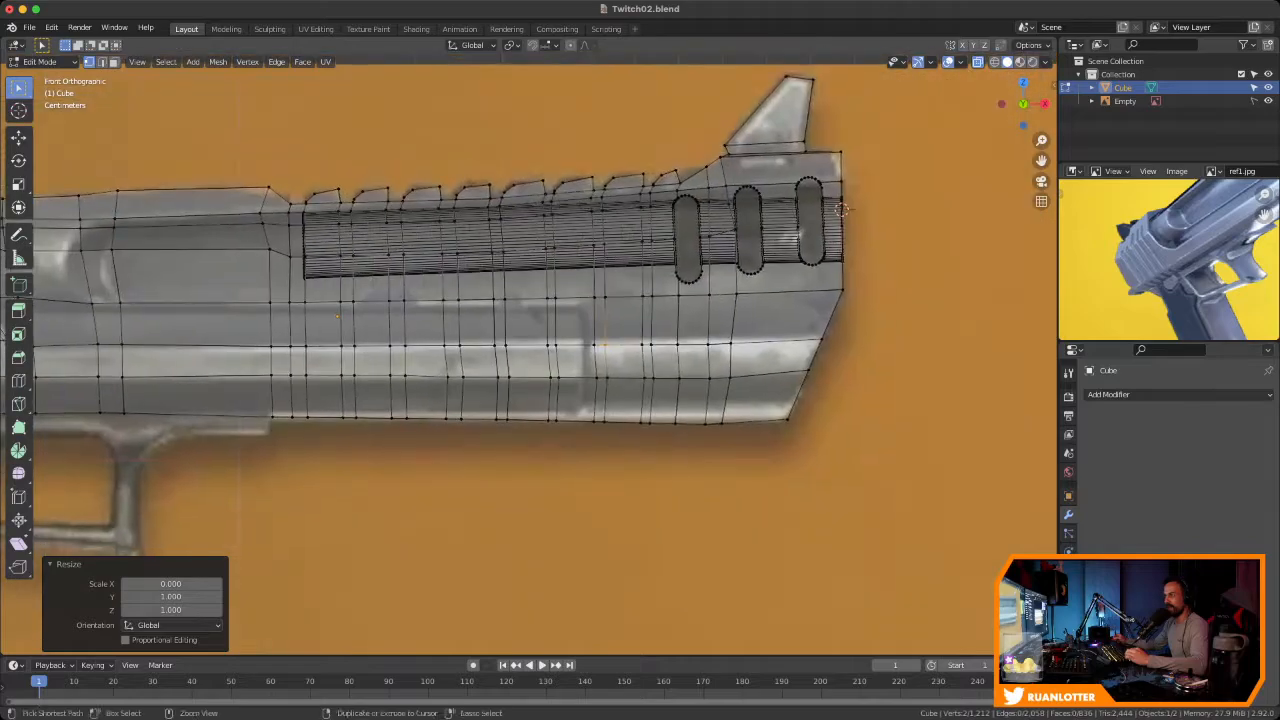
{"action": "scroll", "coordinate": [840, 208], "scroll_direction": "down", "scroll_amount": 6}
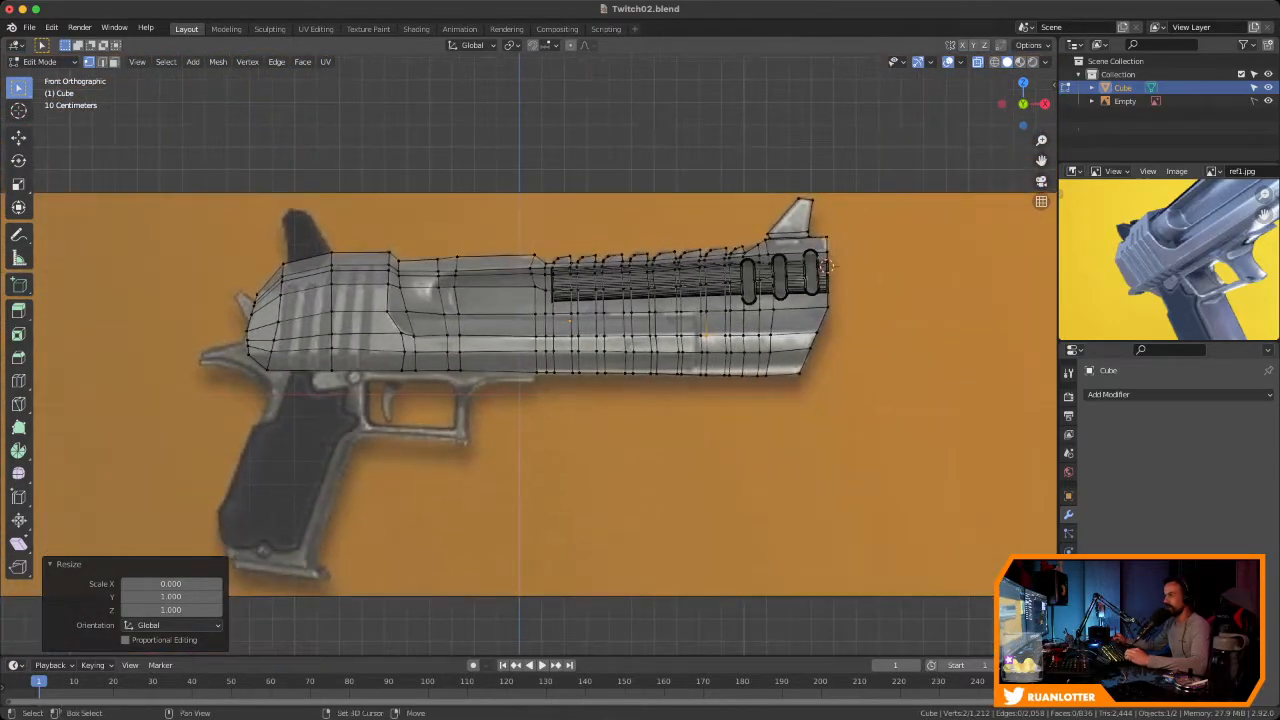
{"action": "scroll", "coordinate": [826, 265], "scroll_direction": "up", "scroll_amount": 4}
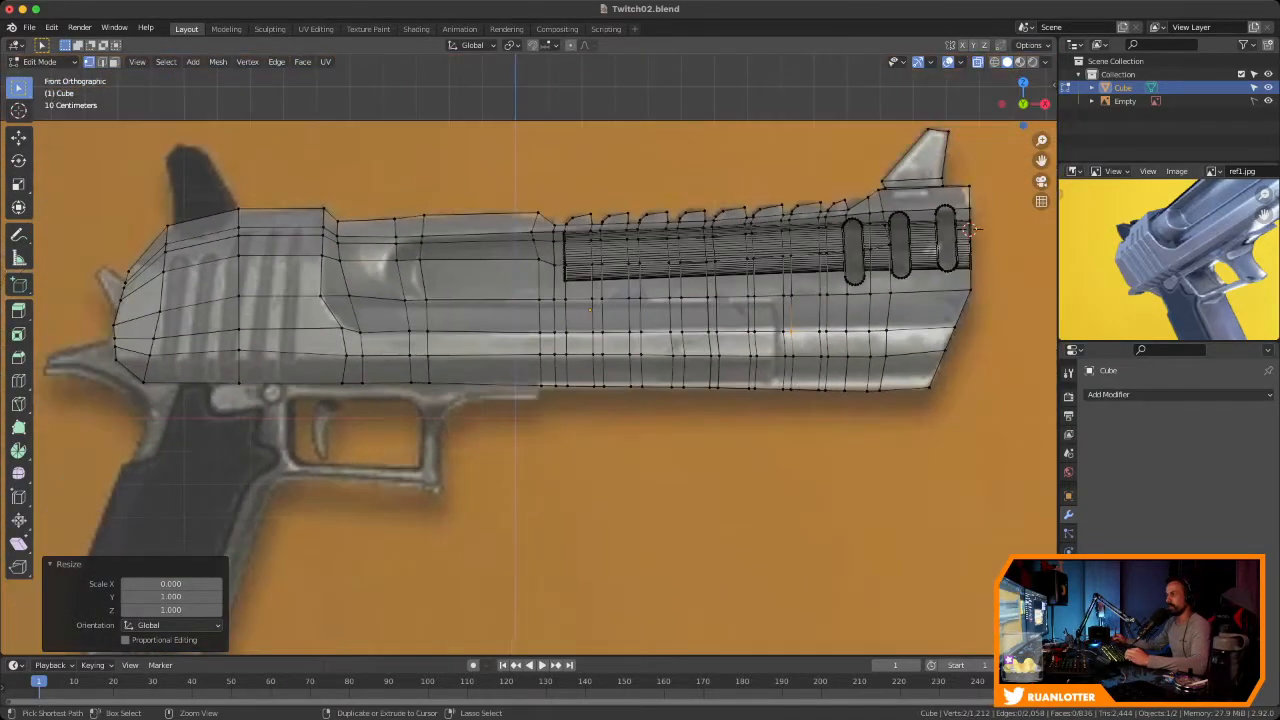
{"action": "middle_click_drag", "start_coordinate": [938, 248], "coordinate": [838, 150], "text": "shift"}
{"action": "middle_click_drag", "start_coordinate": [838, 250], "coordinate": [392, 228], "text": "shift"}
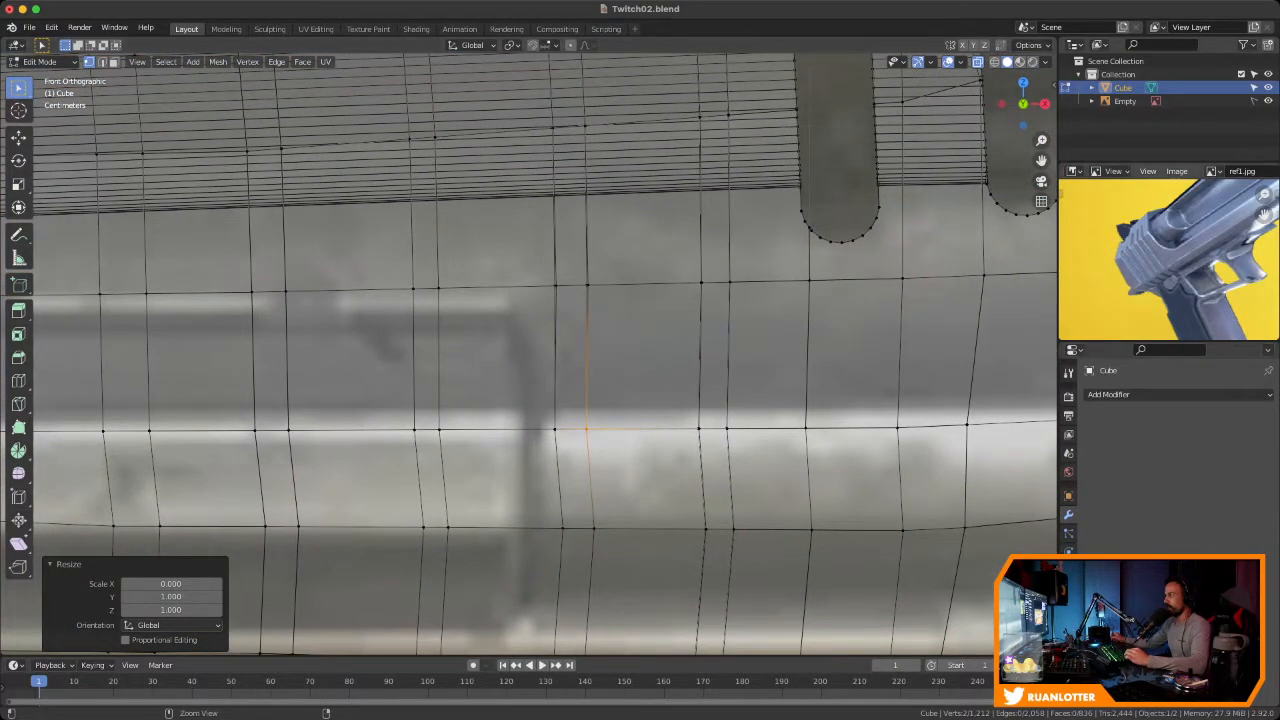
{"action": "scroll", "coordinate": [1168, 258], "scroll_direction": "down", "scroll_amount": 5}
{"action": "middle_click_drag", "start_coordinate": [1168, 262], "coordinate": [1168, 257], "text": "ctrl"}
{"action": "middle_click_drag", "start_coordinate": [1168, 257], "coordinate": [1162, 259]}
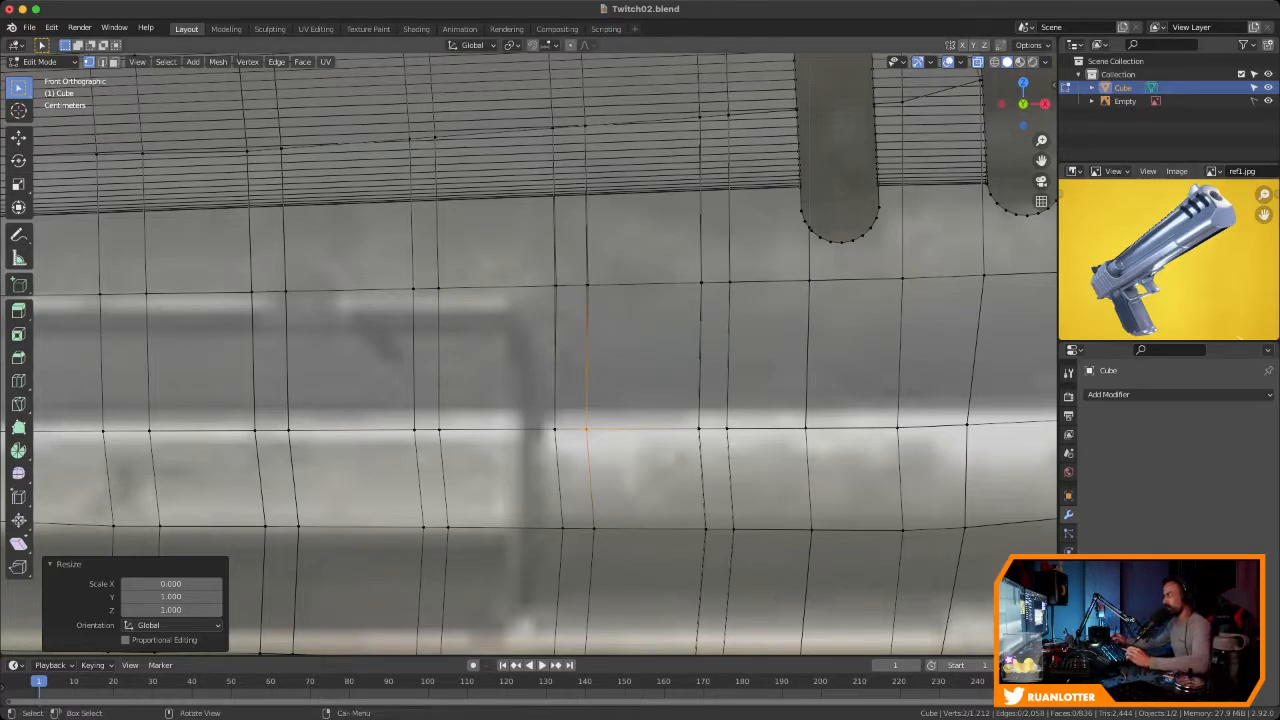
{"action": "scroll", "coordinate": [530, 355], "scroll_direction": "down", "scroll_amount": 6}
{"action": "scroll", "coordinate": [530, 355], "scroll_direction": "down", "scroll_amount": 3}
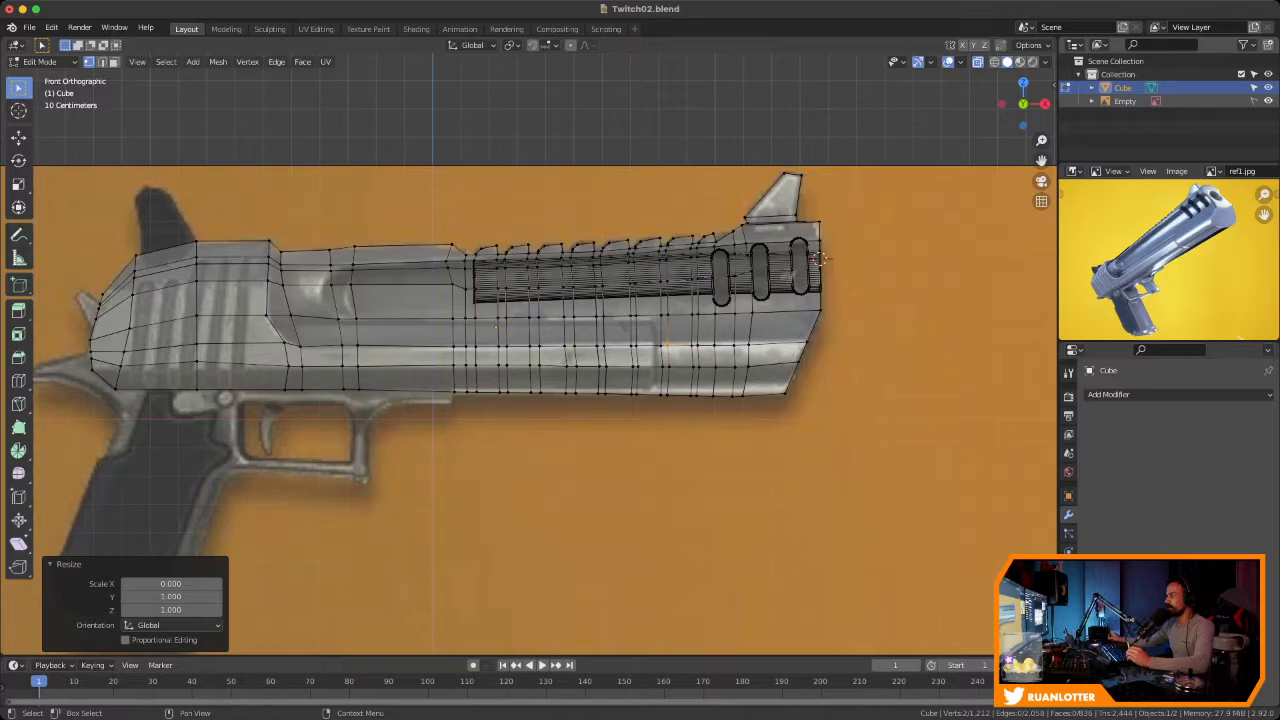
Hide the side reference, inspect the slide in Object Mode without X-ray, and compare it with the reference in front orthographic view
{"action": "left_click", "coordinate": [1268, 101]}
{"action": "middle_click_drag", "start_coordinate": [640, 350], "coordinate": [860, 323]}
{"action": "key", "text": "alt+z"}
{"action": "key", "text": "Tab"}
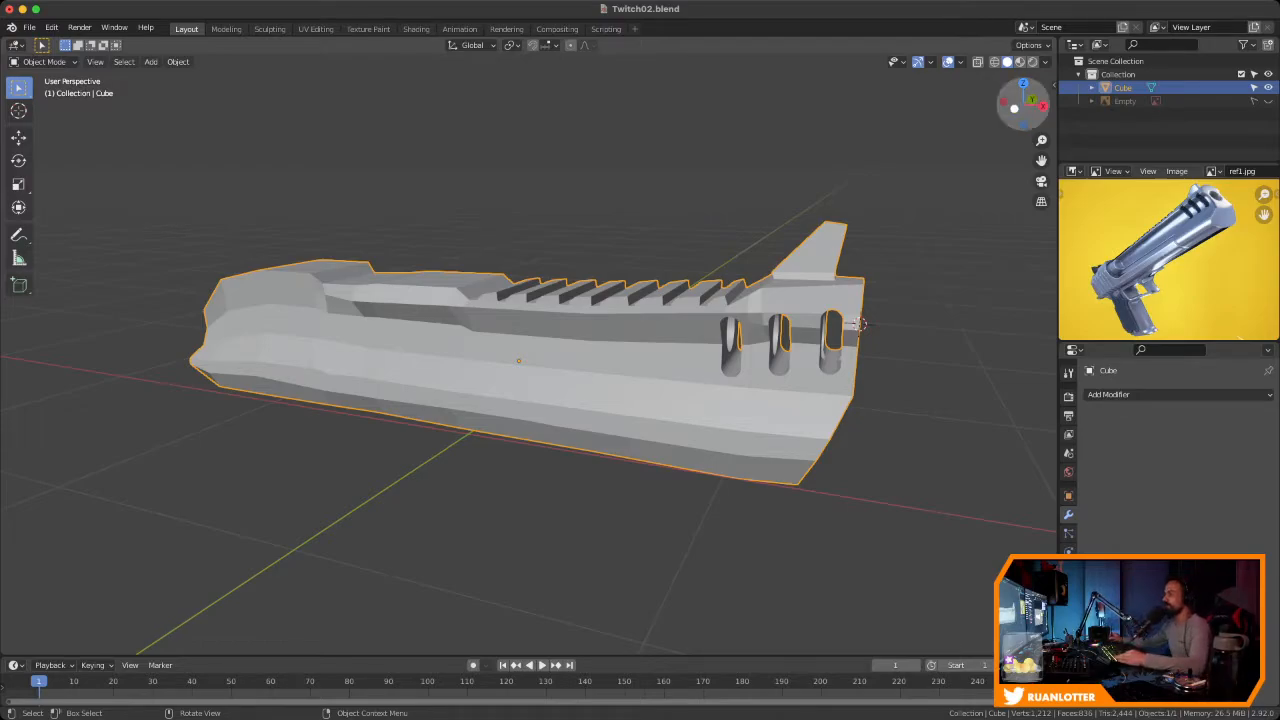
{"action": "left_click", "coordinate": [1014, 108]}
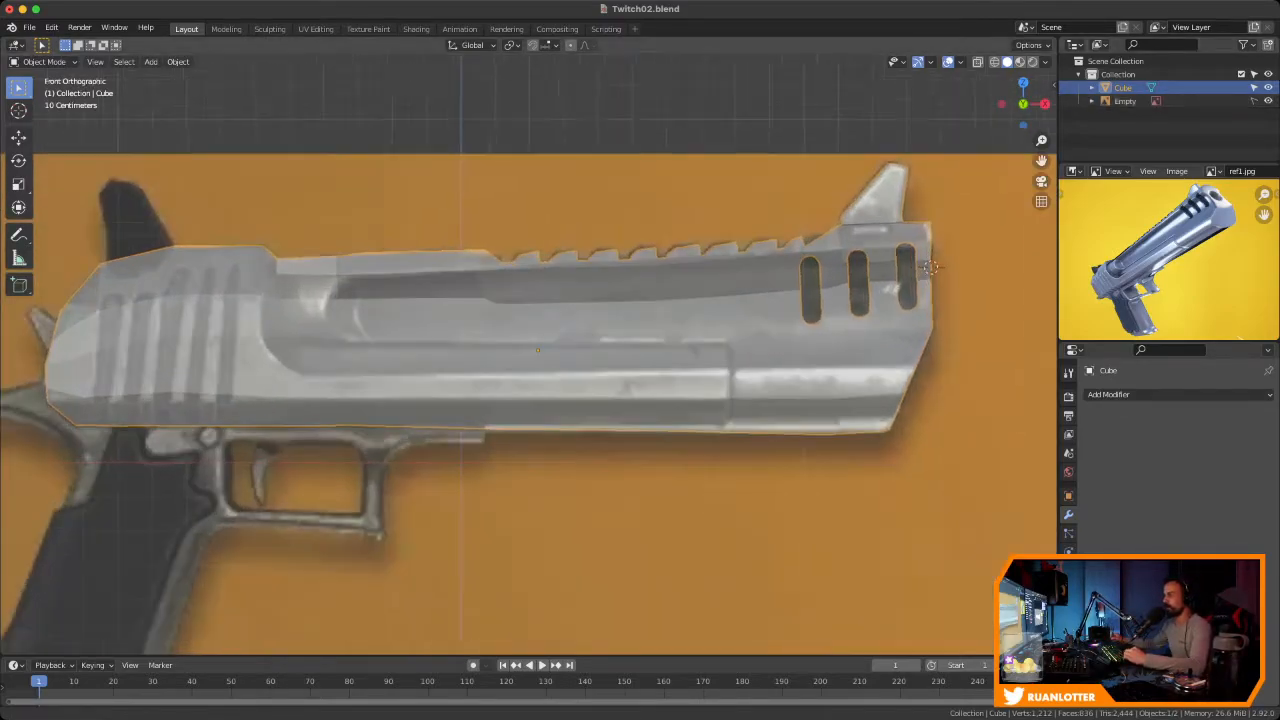
{"action": "scroll", "coordinate": [930, 267], "scroll_direction": "down", "scroll_amount": 2}
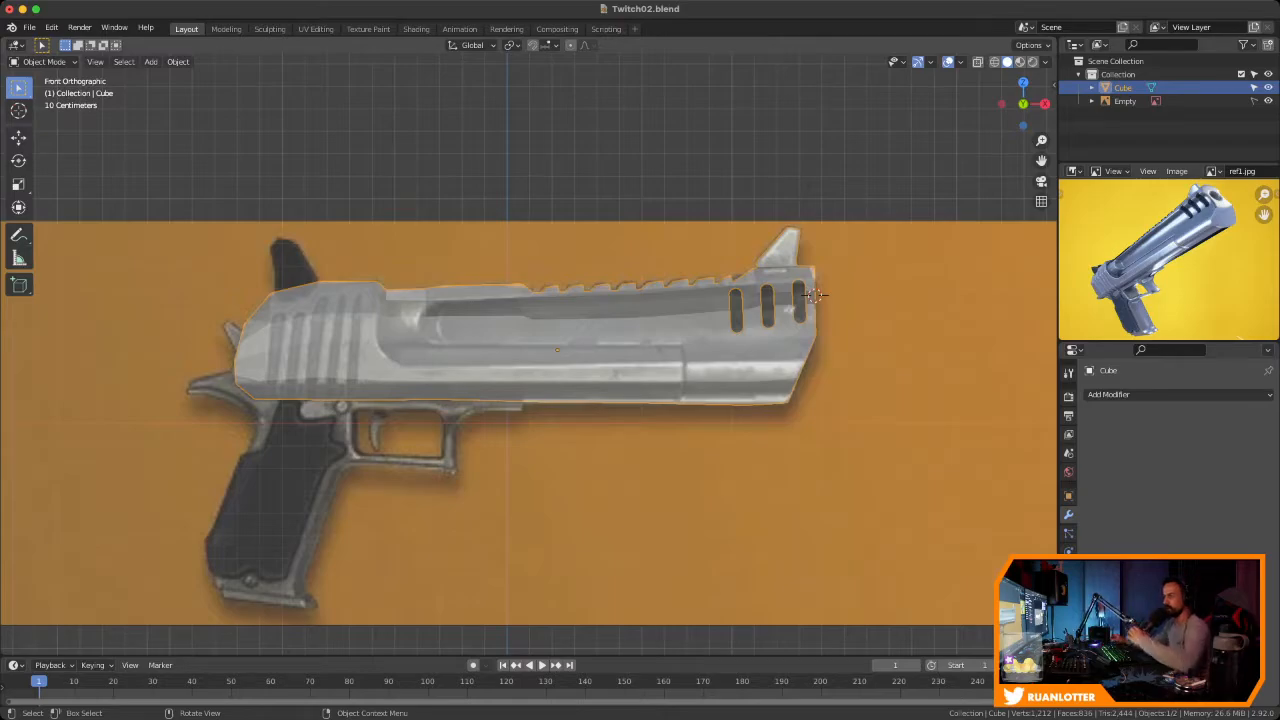
{"action": "scroll", "coordinate": [300, 354], "scroll_direction": "up", "scroll_amount": 3}
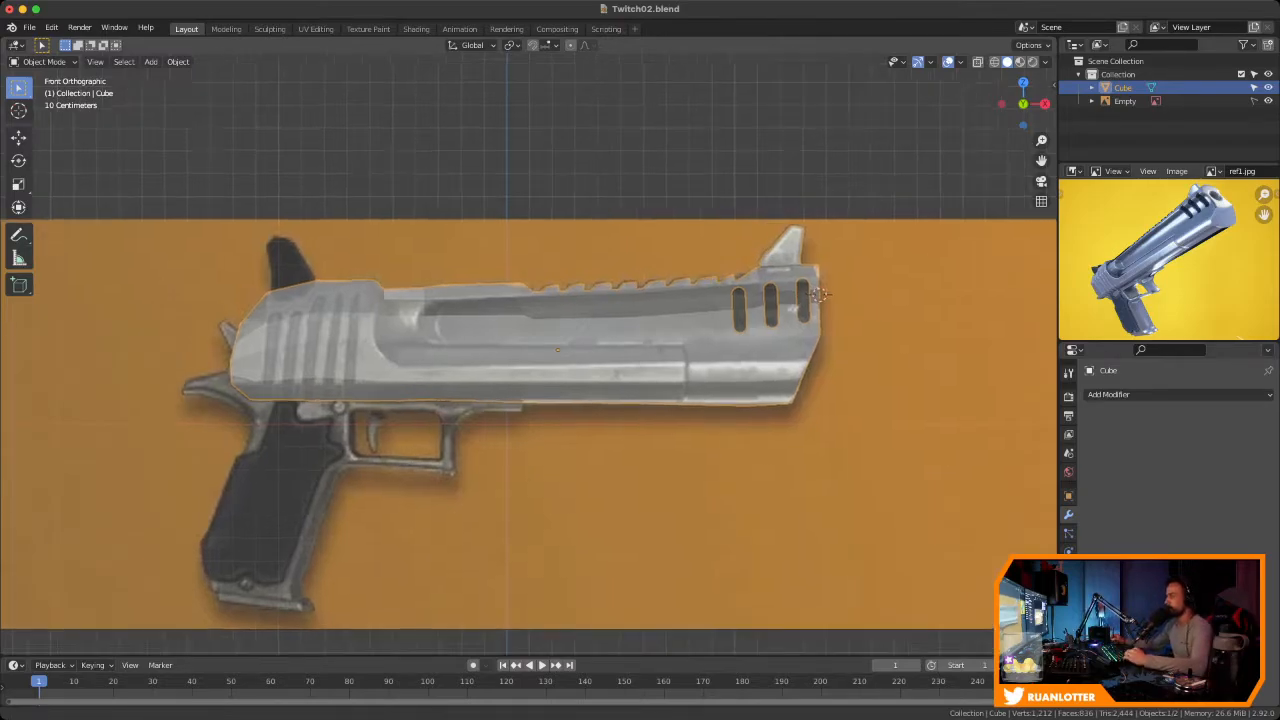
Compare the slide's muzzle end and stepped side panel with ref1.jpg while viewing the mesh from several perspective angles
{"action": "scroll", "coordinate": [955, 275], "scroll_direction": "down", "scroll_amount": 3}
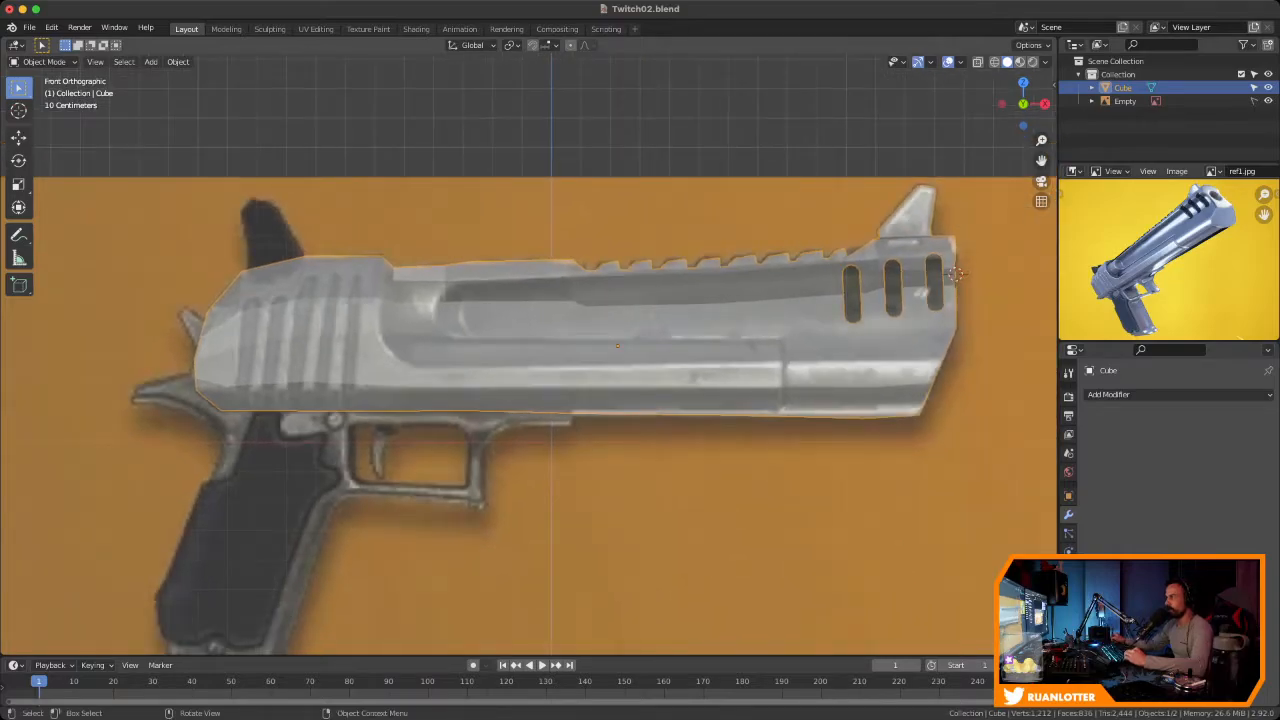
{"action": "scroll", "coordinate": [1168, 260], "scroll_direction": "up", "scroll_amount": 2}
{"action": "scroll", "coordinate": [1150, 250], "scroll_direction": "up", "scroll_amount": 3}
{"action": "middle_click_drag", "start_coordinate": [1150, 245], "coordinate": [1165, 285]}
{"action": "middle_click_drag", "start_coordinate": [1165, 285], "coordinate": [1180, 265], "text": "shift"}
{"action": "middle_click_drag", "start_coordinate": [800, 330], "coordinate": [755, 336]}
{"action": "middle_click_drag", "start_coordinate": [1052, 272], "coordinate": [800, 310]}
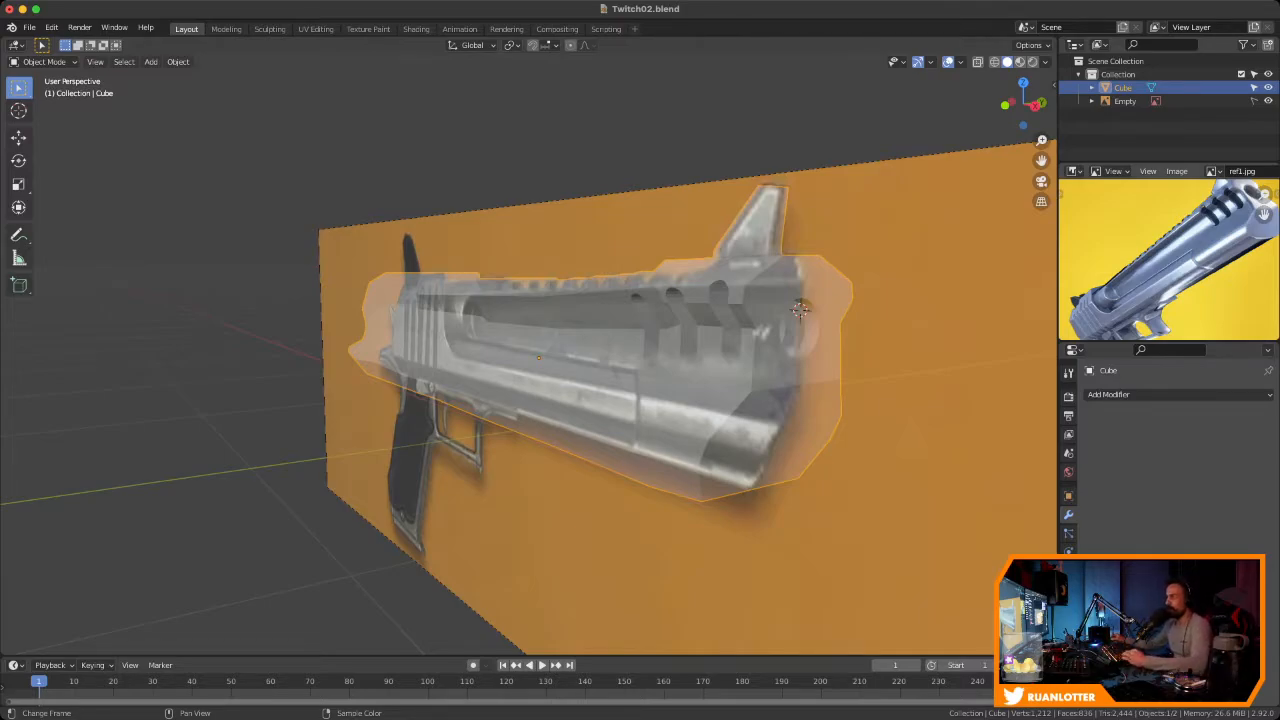
{"action": "middle_click_drag", "start_coordinate": [800, 309], "coordinate": [725, 270]}
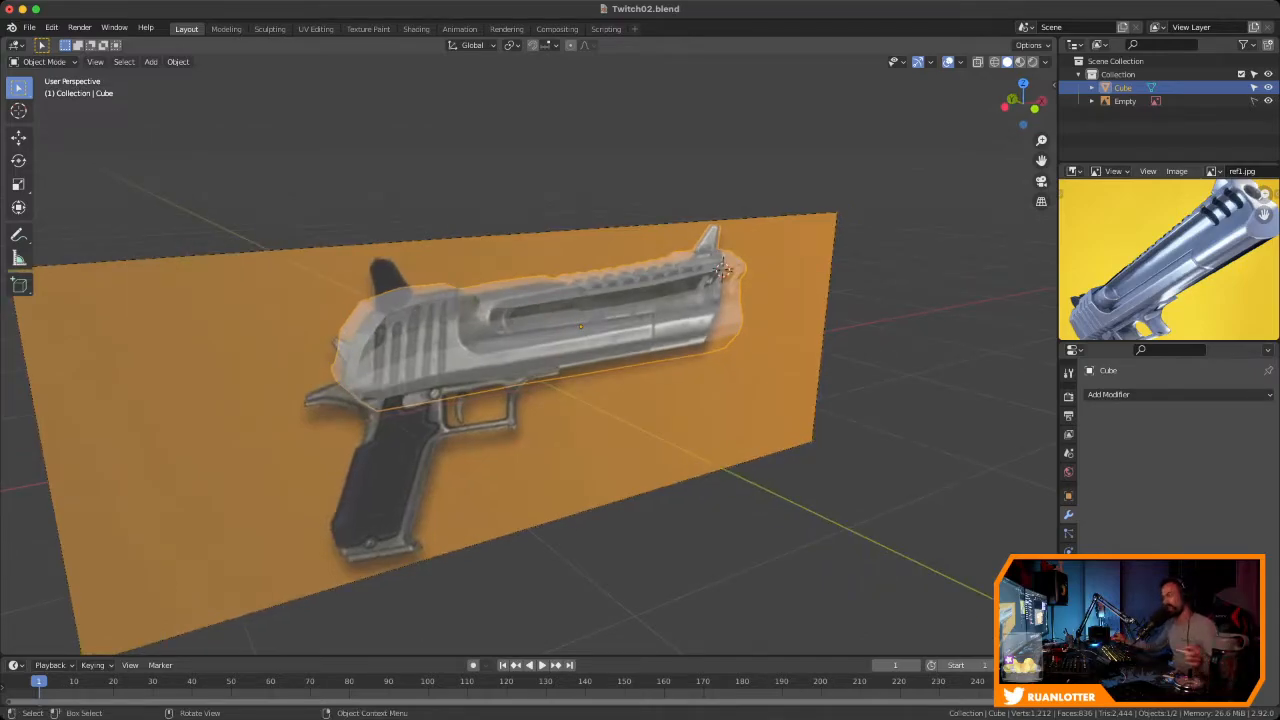
{"action": "middle_click_drag", "start_coordinate": [722, 270], "coordinate": [738, 280]}
{"action": "scroll", "coordinate": [1168, 258], "scroll_direction": "down", "scroll_amount": 4}
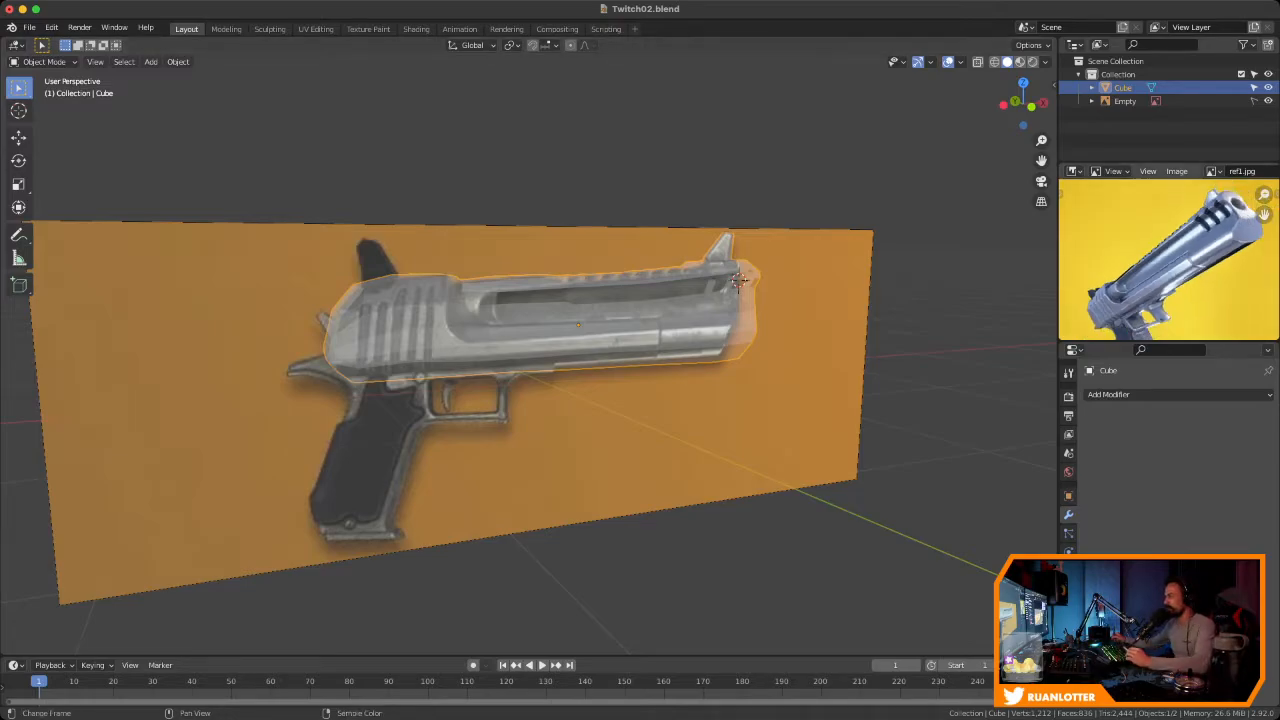
{"action": "middle_click_drag", "start_coordinate": [1168, 262], "coordinate": [1167, 246], "text": "ctrl"}
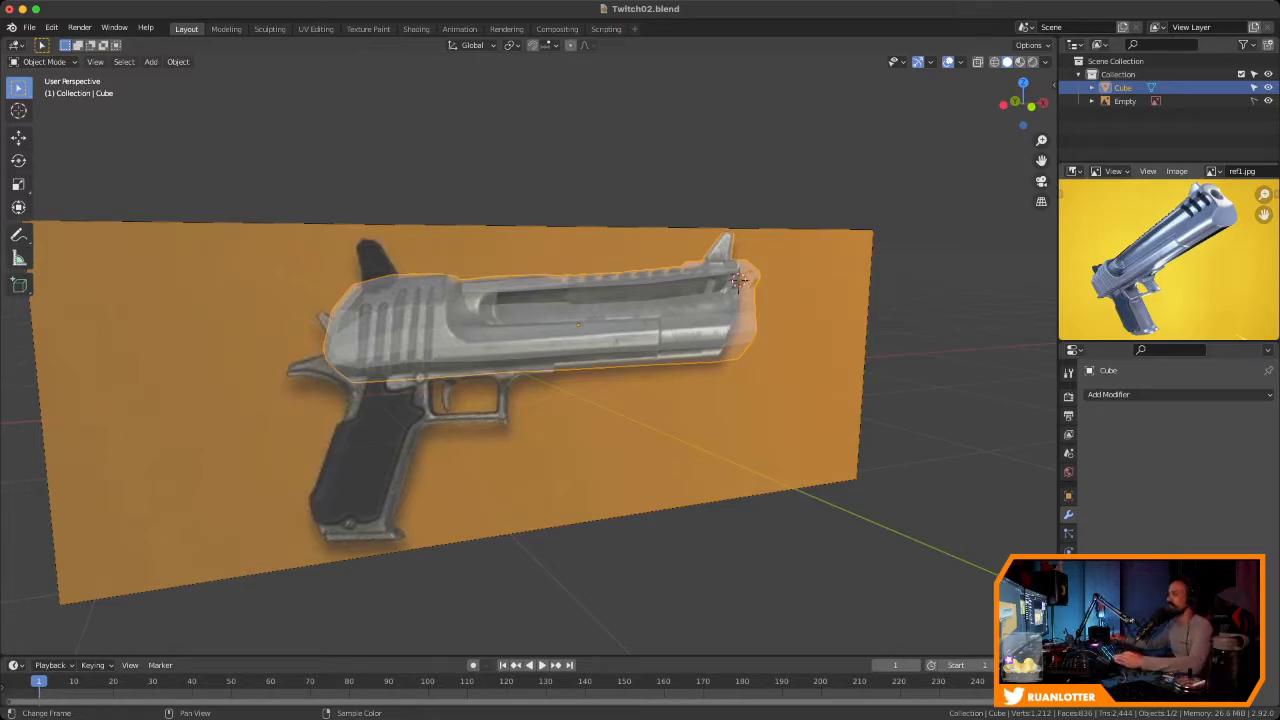
{"action": "middle_click_drag", "start_coordinate": [700, 400], "coordinate": [575, 392]}
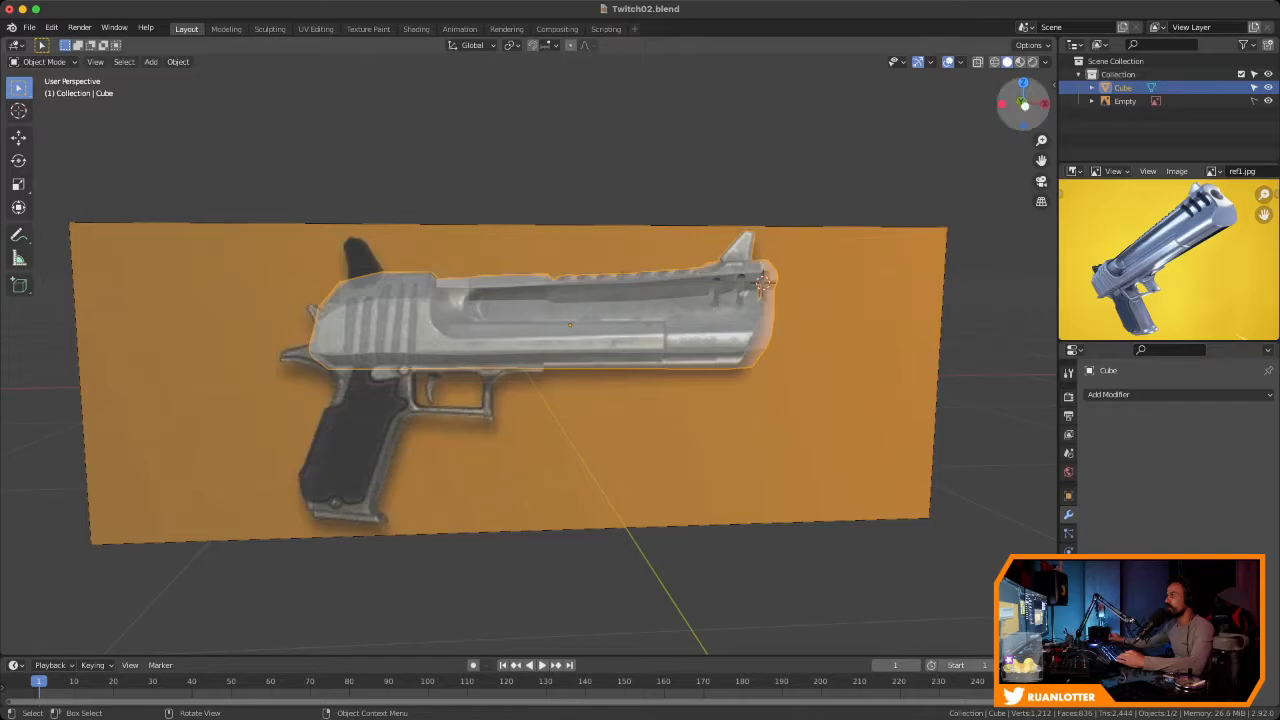
In front orthographic Edit Mode with X-ray on, lower the slide's bottom front corner vertices about 0.004 m along Z
{"action": "left_click", "coordinate": [1021, 102]}
{"action": "middle_click_drag", "start_coordinate": [760, 360], "coordinate": [792, 256], "text": "ctrl"}
{"action": "middle_click_drag", "start_coordinate": [792, 256], "coordinate": [792, 335], "text": "ctrl"}
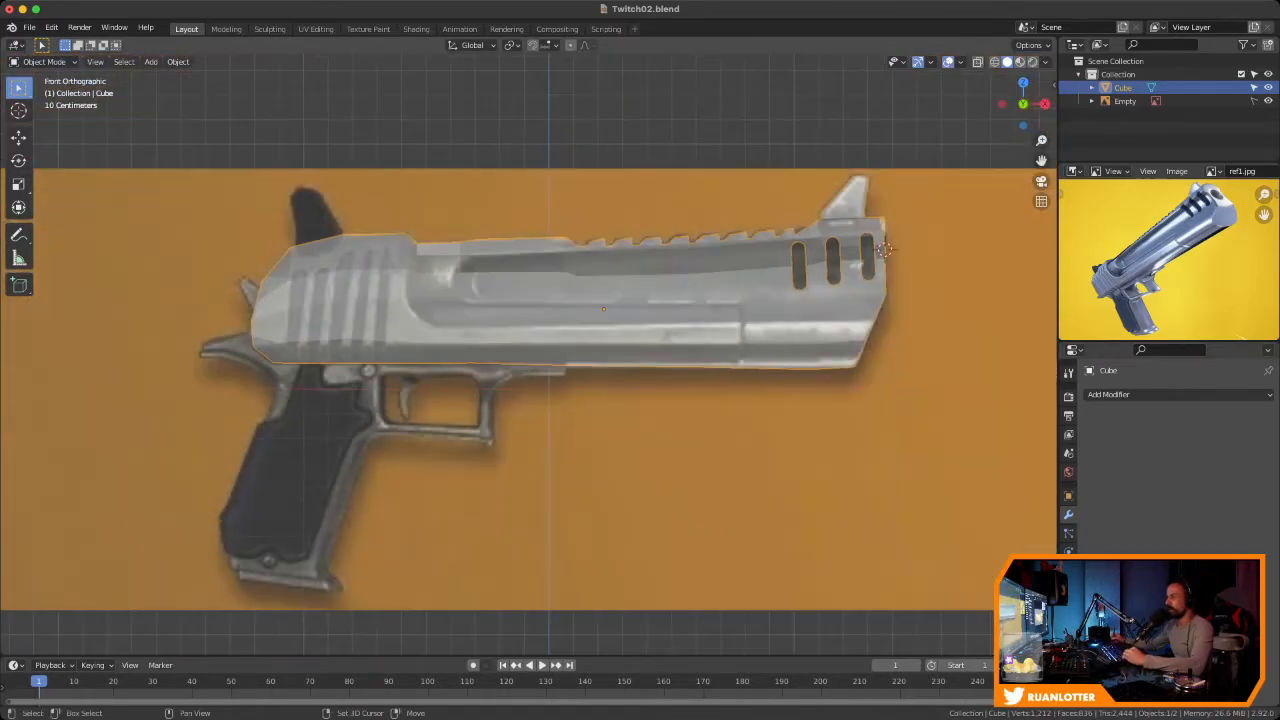
{"action": "scroll", "coordinate": [884, 250], "scroll_direction": "down", "scroll_amount": 3, "text": "ctrl"}
{"action": "scroll", "coordinate": [797, 237], "scroll_direction": "up", "scroll_amount": 2}
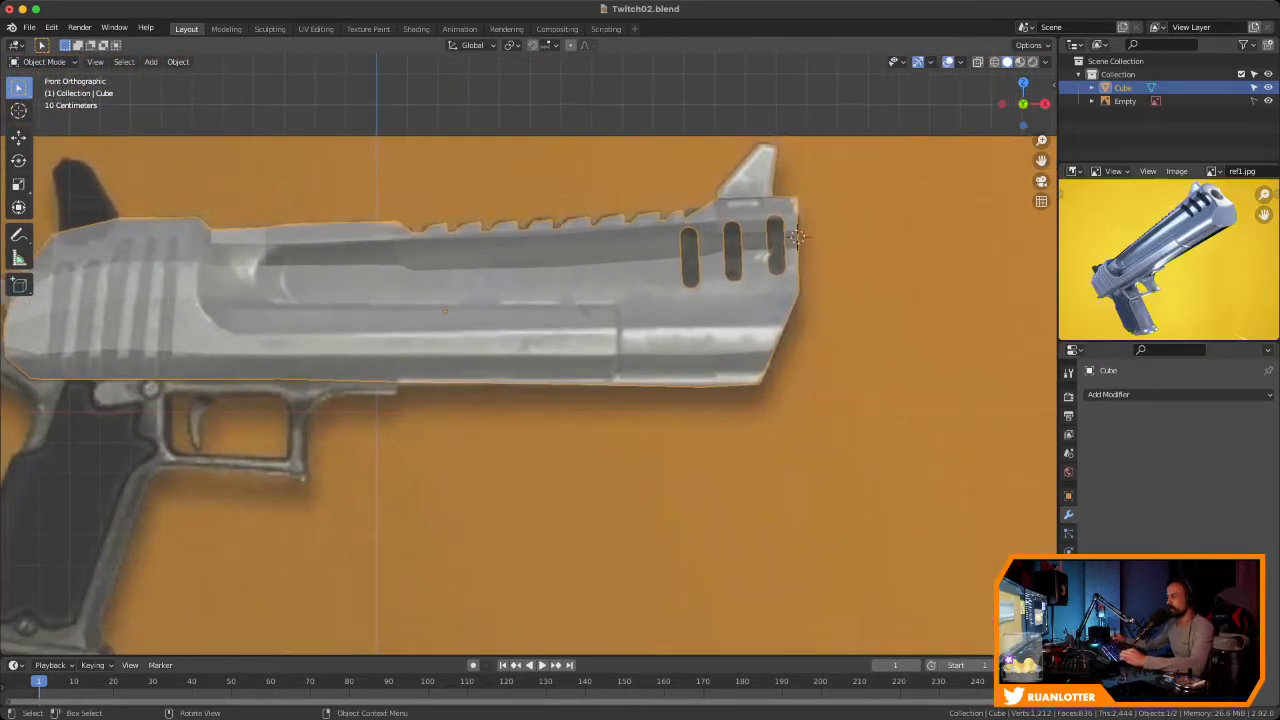
{"action": "key", "text": "Tab"}
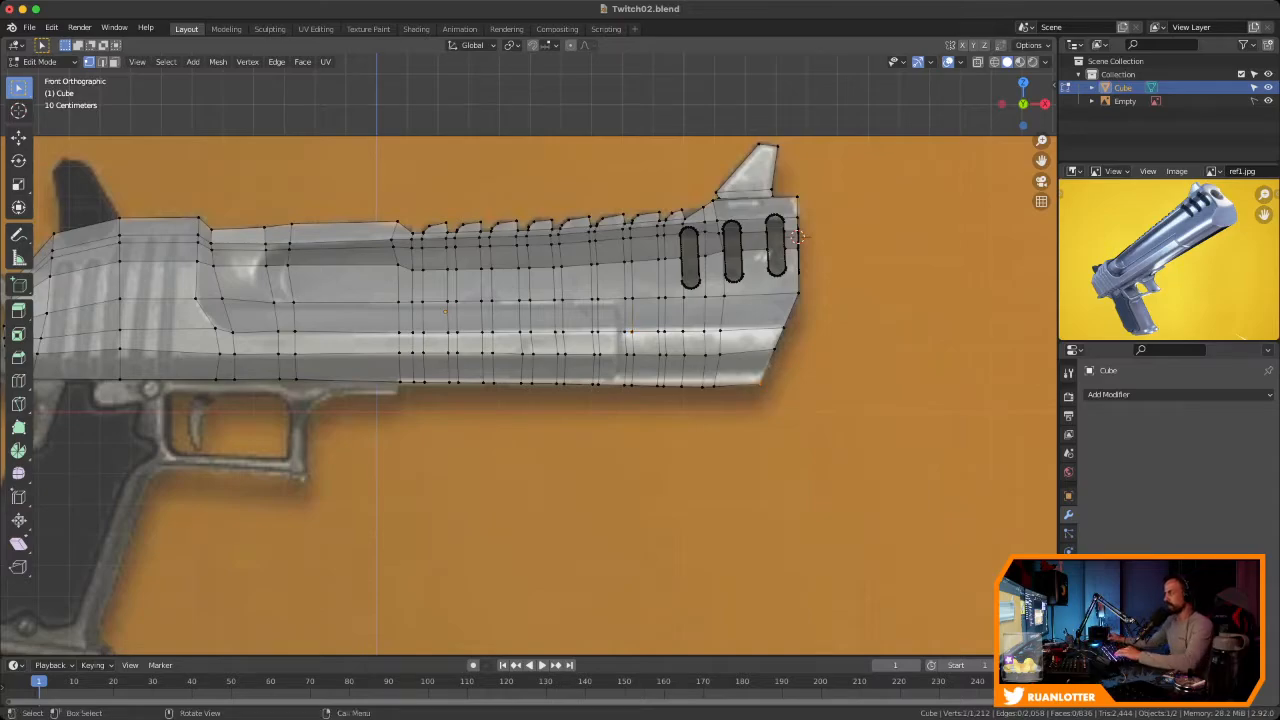
{"action": "key", "text": "alt+z"}
{"action": "left_click_drag", "start_coordinate": [744, 369], "coordinate": [778, 398]}
{"action": "key", "text": "g"}
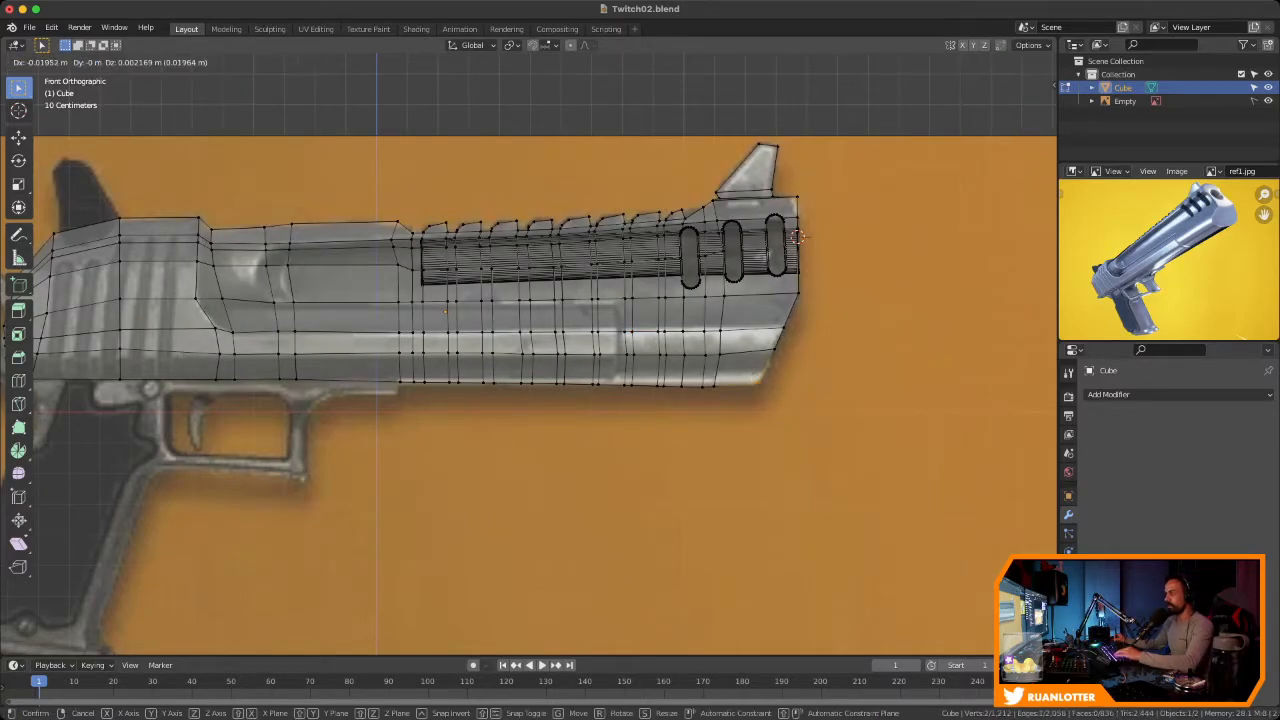
{"action": "key", "text": "z"}
{"action": "key", "text": "Return"}
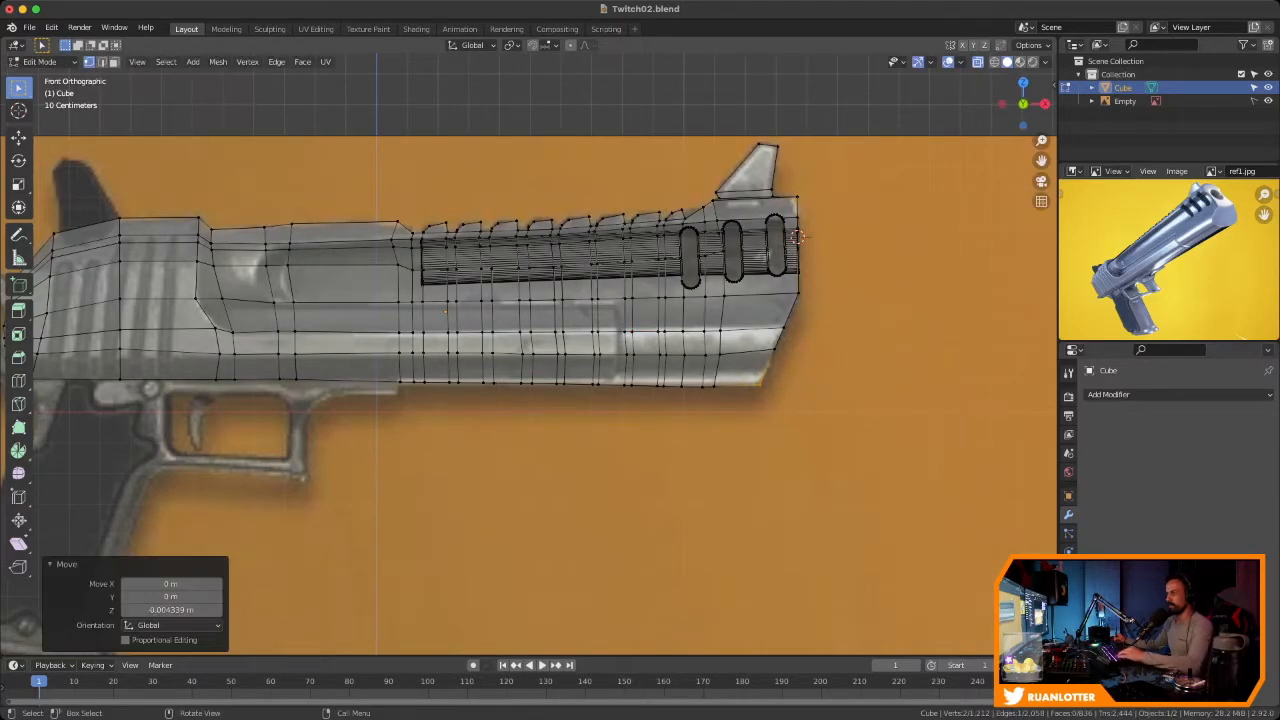
Raise the vertex pair just behind the dense barrel wireframe's rear end by about 0.016 m to meet the recess edge row
{"action": "middle_click_drag", "start_coordinate": [529, 355], "coordinate": [529, 270], "text": "ctrl"}
{"action": "middle_click_drag", "start_coordinate": [450, 350], "coordinate": [640, 370], "text": "shift"}
{"action": "mouse_move", "coordinate": [529, 355]}
{"action": "middle_mouse_down", "text": "ctrl"}
{"action": "mouse_move", "coordinate": [529, 320]}
{"action": "mouse_move", "coordinate": [529, 345]}
{"action": "middle_mouse_up", "text": "ctrl"}
{"action": "middle_click_drag", "start_coordinate": [580, 355], "coordinate": [475, 379], "text": "shift"}
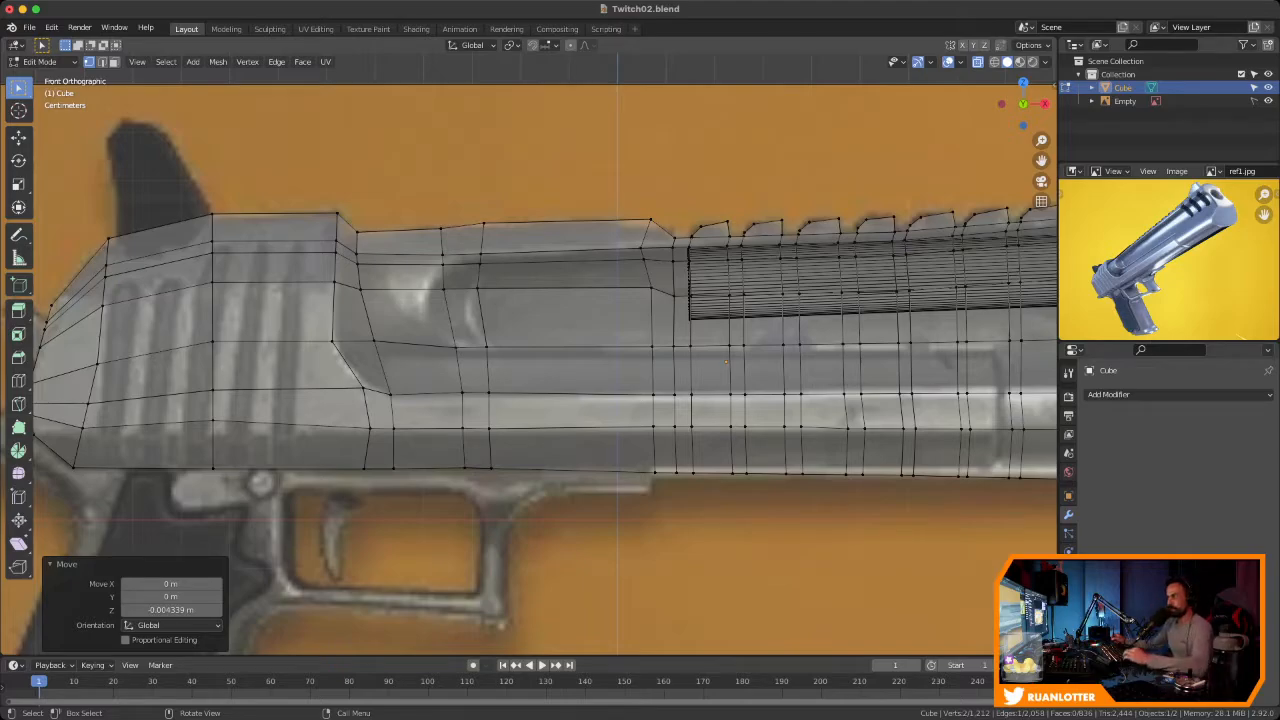
{"action": "middle_click_drag", "start_coordinate": [745, 275], "coordinate": [745, 320], "text": "ctrl"}
{"action": "middle_click_drag", "start_coordinate": [745, 320], "coordinate": [546, 349], "text": "shift"}
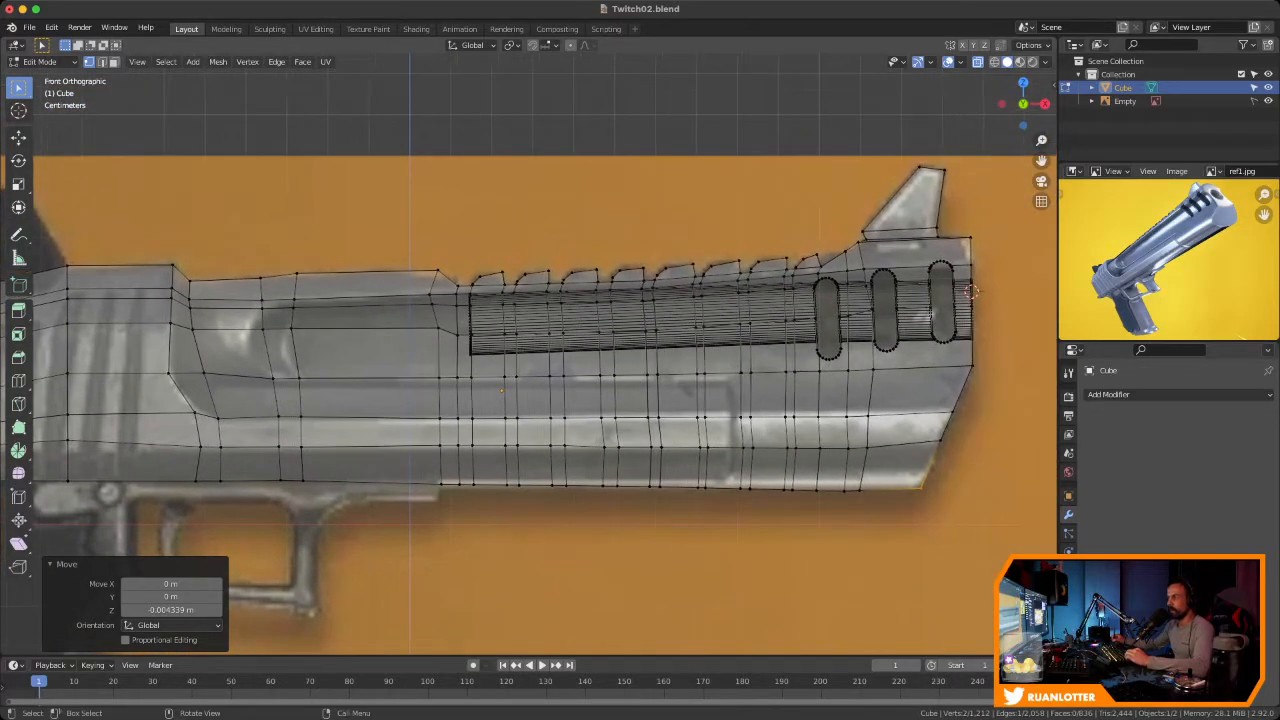
{"action": "middle_click_drag", "start_coordinate": [932, 315], "coordinate": [932, 260], "text": "ctrl"}
{"action": "middle_click_drag", "start_coordinate": [396, 303], "coordinate": [461, 294], "text": "shift"}
{"action": "left_click_drag", "start_coordinate": [461, 294], "coordinate": [488, 328]}
{"action": "middle_click_drag", "start_coordinate": [488, 328], "coordinate": [555, 300], "text": "ctrl"}
{"action": "key", "text": "g"}
{"action": "left_click", "coordinate": [511, 292]}
Raise the recess edge row's vertex pair at the rear of the first top serration by about 0.014 m
{"action": "middle_click_drag", "start_coordinate": [511, 292], "coordinate": [511, 228], "text": "ctrl"}
{"action": "middle_click_drag", "start_coordinate": [511, 228], "coordinate": [480, 261], "text": "shift"}
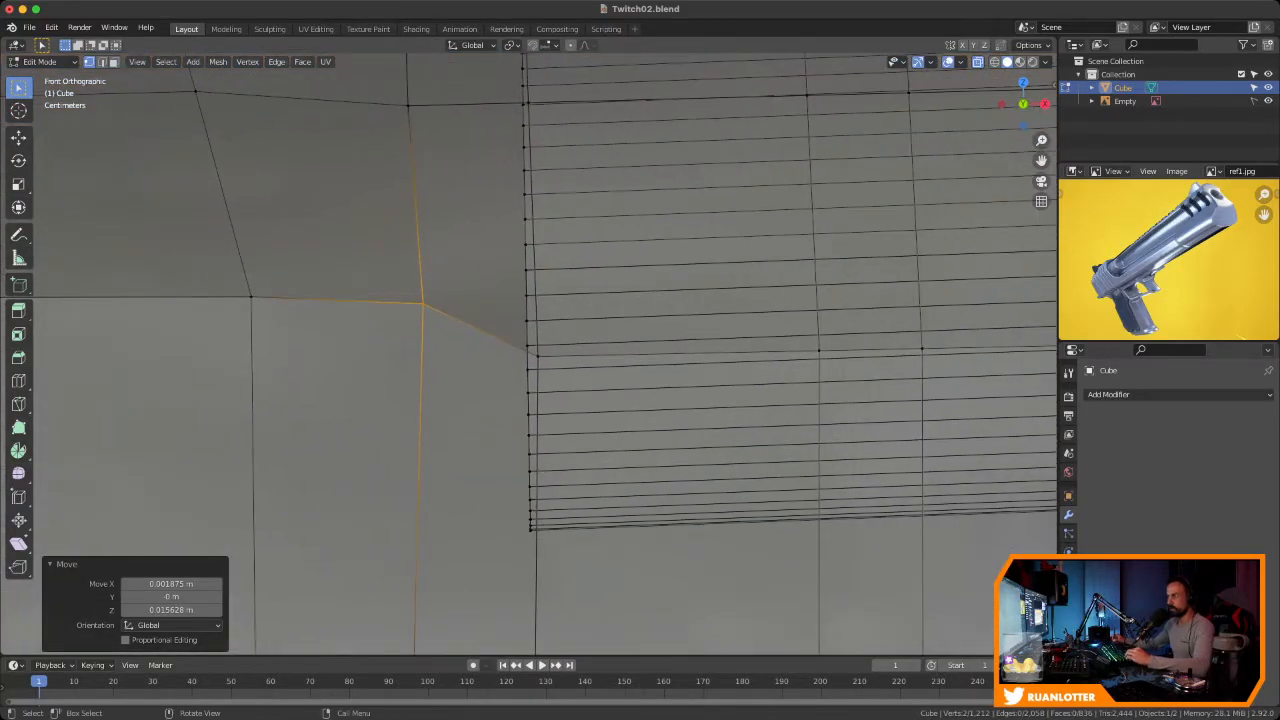
{"action": "left_click_drag", "start_coordinate": [533, 342], "coordinate": [556, 372]}
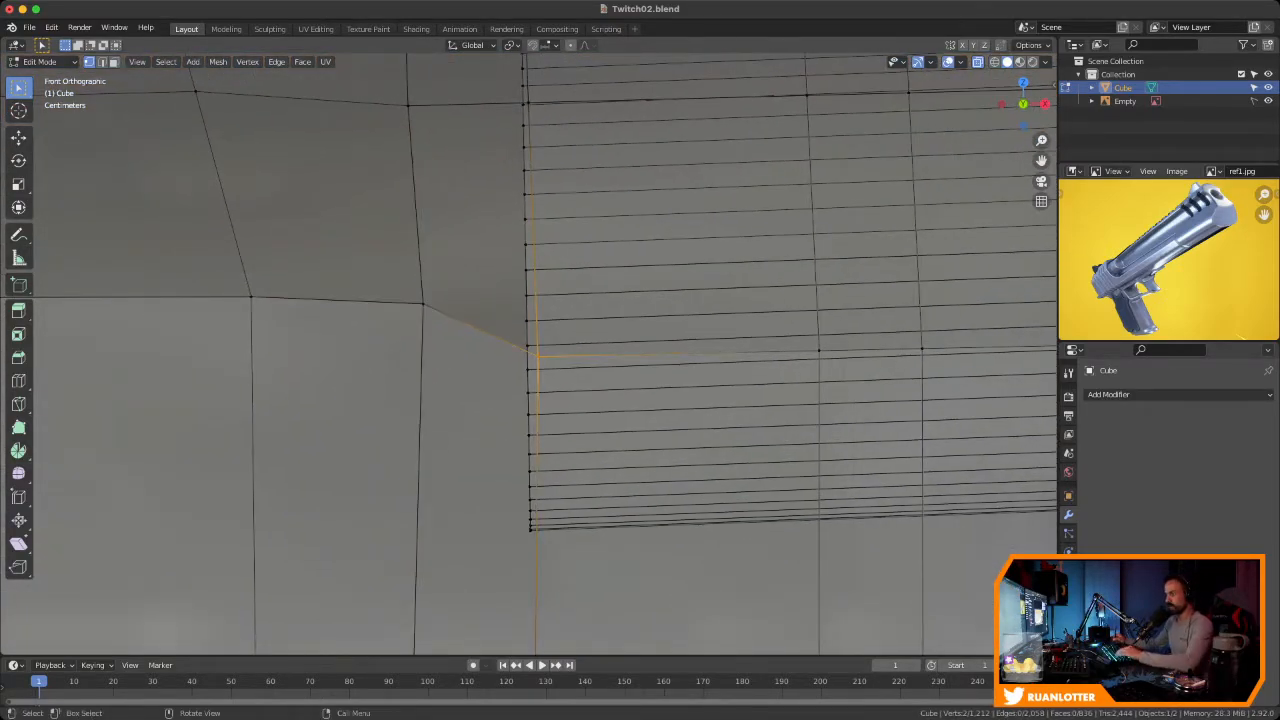
{"action": "key", "text": "g"}
{"action": "left_click", "coordinate": [541, 308]}
Raise the edge row's two vertex pairs below the gap between the first and second serrations by about 0.014 and 0.015 m
{"action": "middle_click_drag", "start_coordinate": [541, 308], "coordinate": [541, 352], "text": "ctrl"}
{"action": "middle_click_drag", "start_coordinate": [690, 364], "coordinate": [572, 377], "text": "shift"}
{"action": "middle_click_drag", "start_coordinate": [572, 377], "coordinate": [572, 325], "text": "ctrl"}
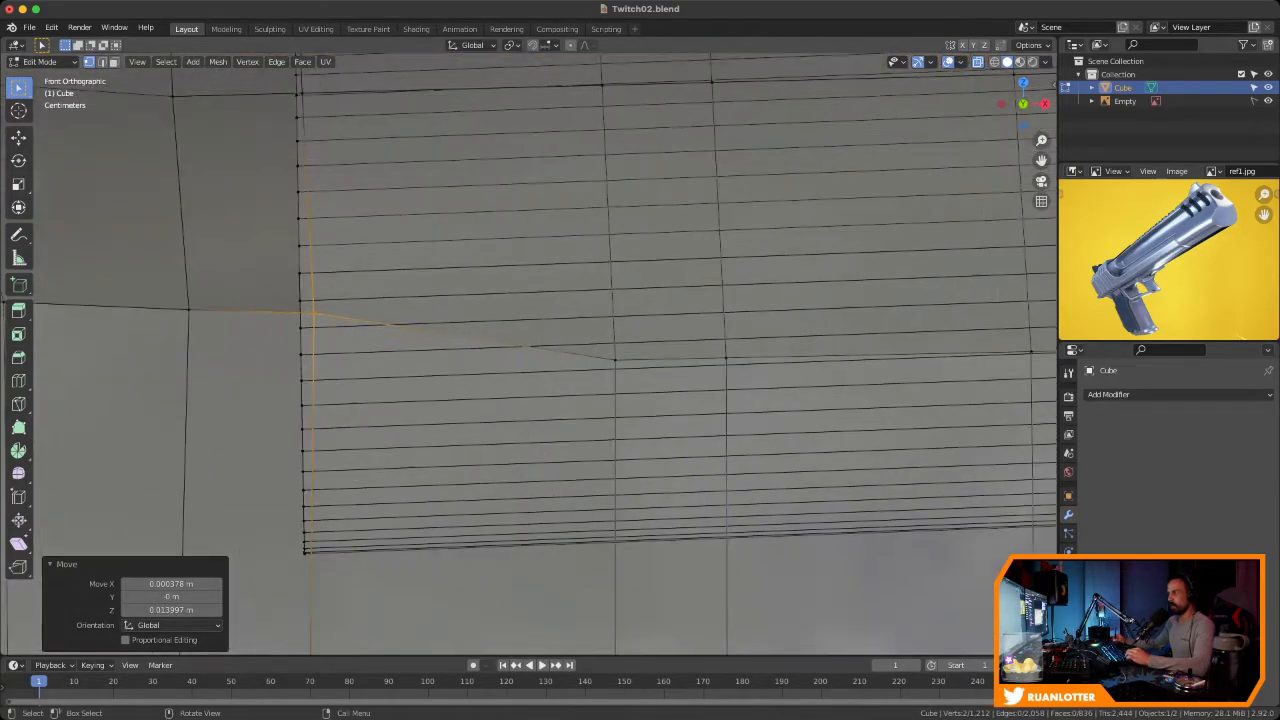
{"action": "left_click_drag", "start_coordinate": [605, 347], "coordinate": [628, 374]}
{"action": "key", "text": "g"}
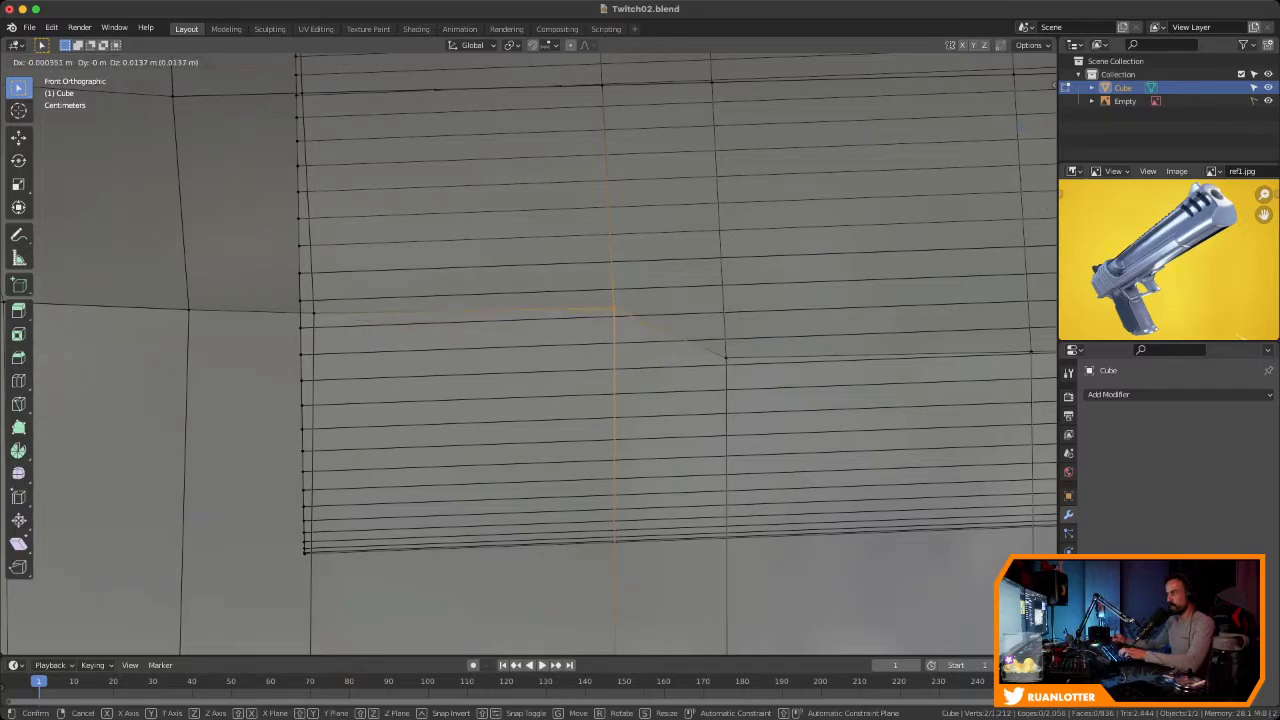
{"action": "key", "text": "Return"}
{"action": "key", "text": "g"}
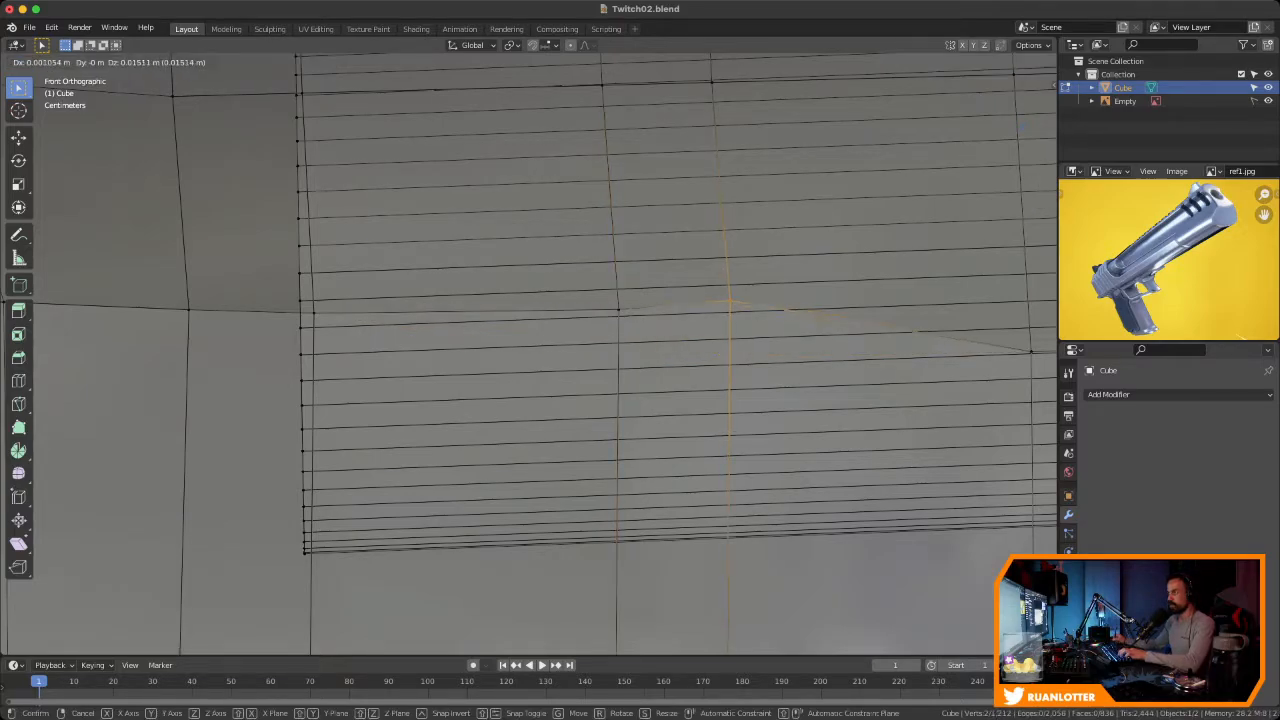
{"action": "key", "text": "Return"}
Raise the edge row's two vertex pairs below the gap between the second and third serrations by about 0.014 and 0.015 m
{"action": "middle_click_drag", "start_coordinate": [620, 330], "coordinate": [620, 402], "text": "ctrl"}
{"action": "middle_click_drag", "start_coordinate": [620, 402], "coordinate": [392, 322], "text": "shift"}
{"action": "left_click_drag", "start_coordinate": [651, 328], "coordinate": [676, 353]}
{"action": "middle_click_drag", "start_coordinate": [676, 353], "coordinate": [616, 380], "text": "ctrl"}
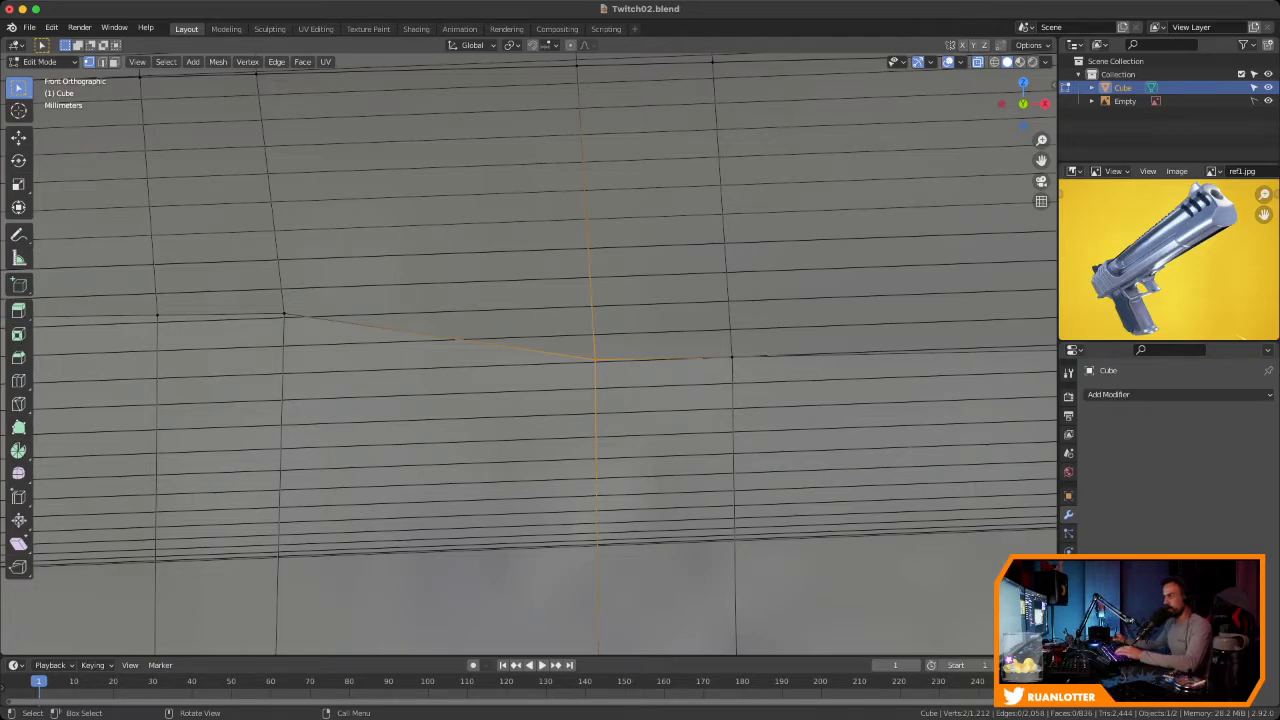
{"action": "key", "text": "g"}
{"action": "left_click", "coordinate": [606, 322]}
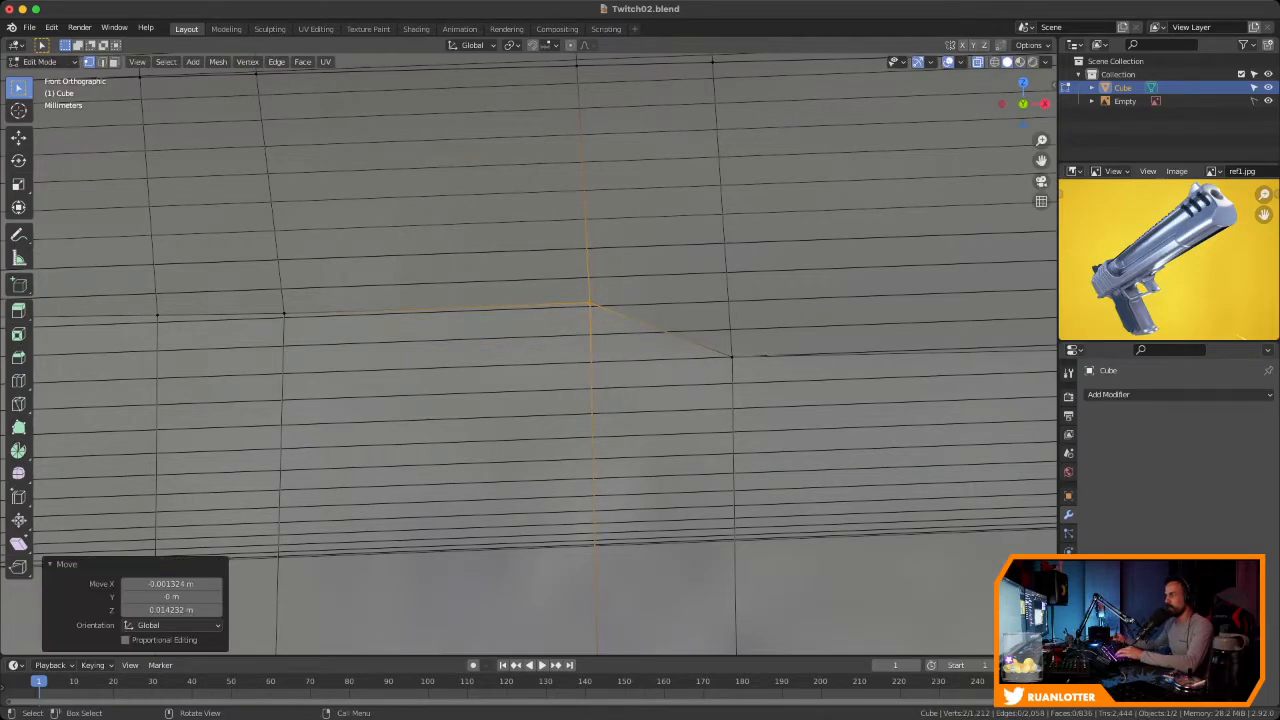
{"action": "left_click_drag", "start_coordinate": [716, 346], "coordinate": [744, 365]}
{"action": "key", "text": "g"}
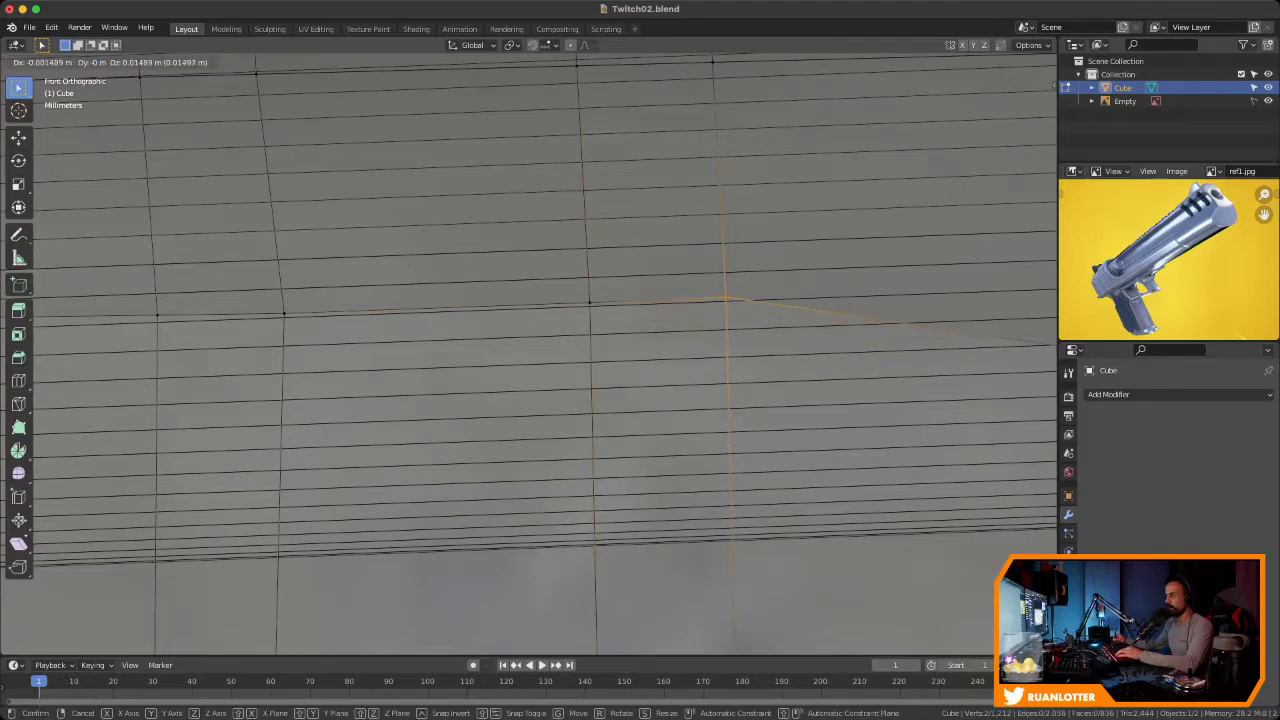
{"action": "left_click", "coordinate": [727, 298]}
Raise the edge row's two vertex pairs below the gap between the third and fourth serrations by about 0.016 and 0.015 m
{"action": "scroll", "coordinate": [540, 350], "scroll_direction": "down", "scroll_amount": 8}
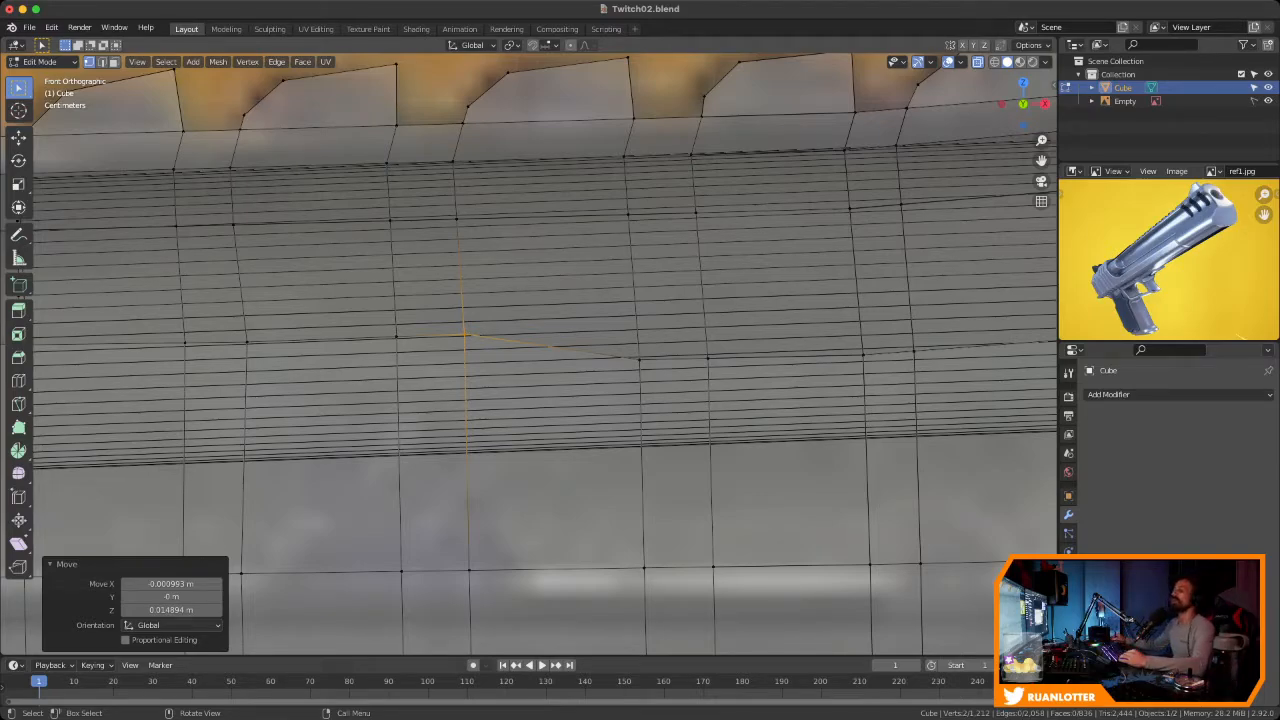
{"action": "scroll", "coordinate": [668, 360], "scroll_direction": "up", "scroll_amount": 4}
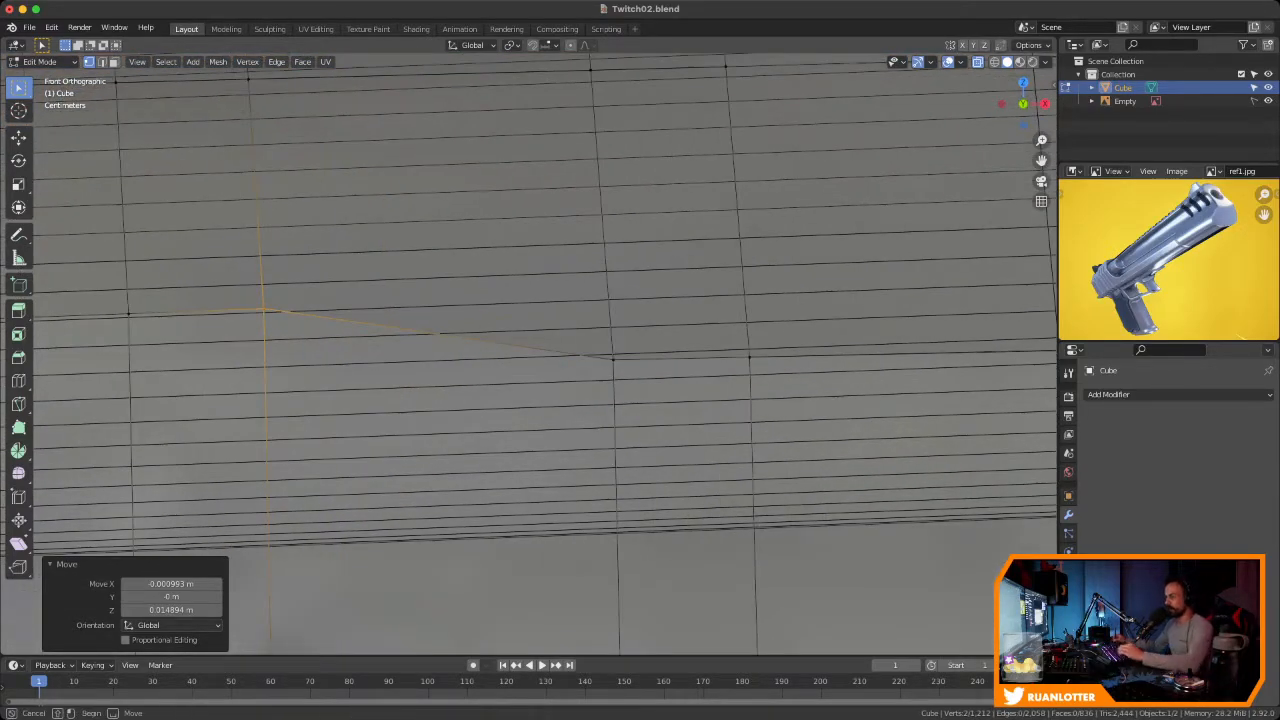
{"action": "left_click_drag", "start_coordinate": [590, 336], "coordinate": [638, 384]}
{"action": "key", "text": "g"}
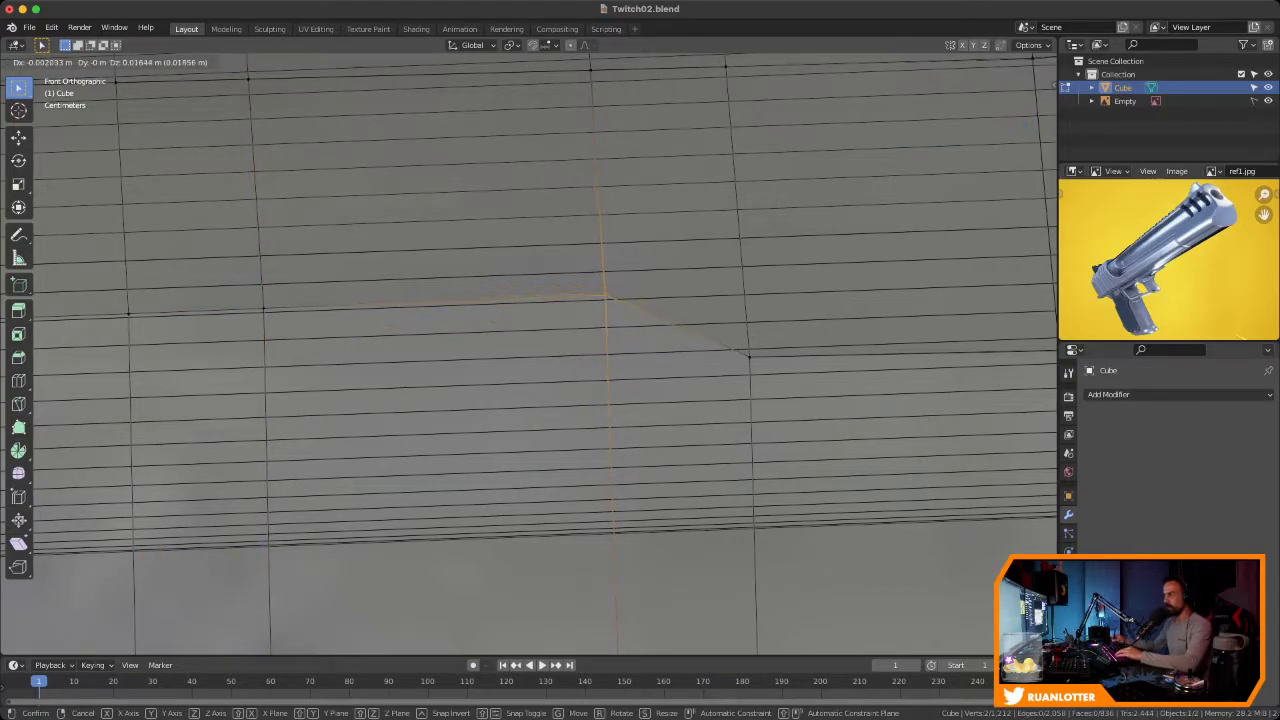
{"action": "key", "text": "Return"}
{"action": "left_click", "coordinate": [748, 356]}
{"action": "key", "text": "g"}
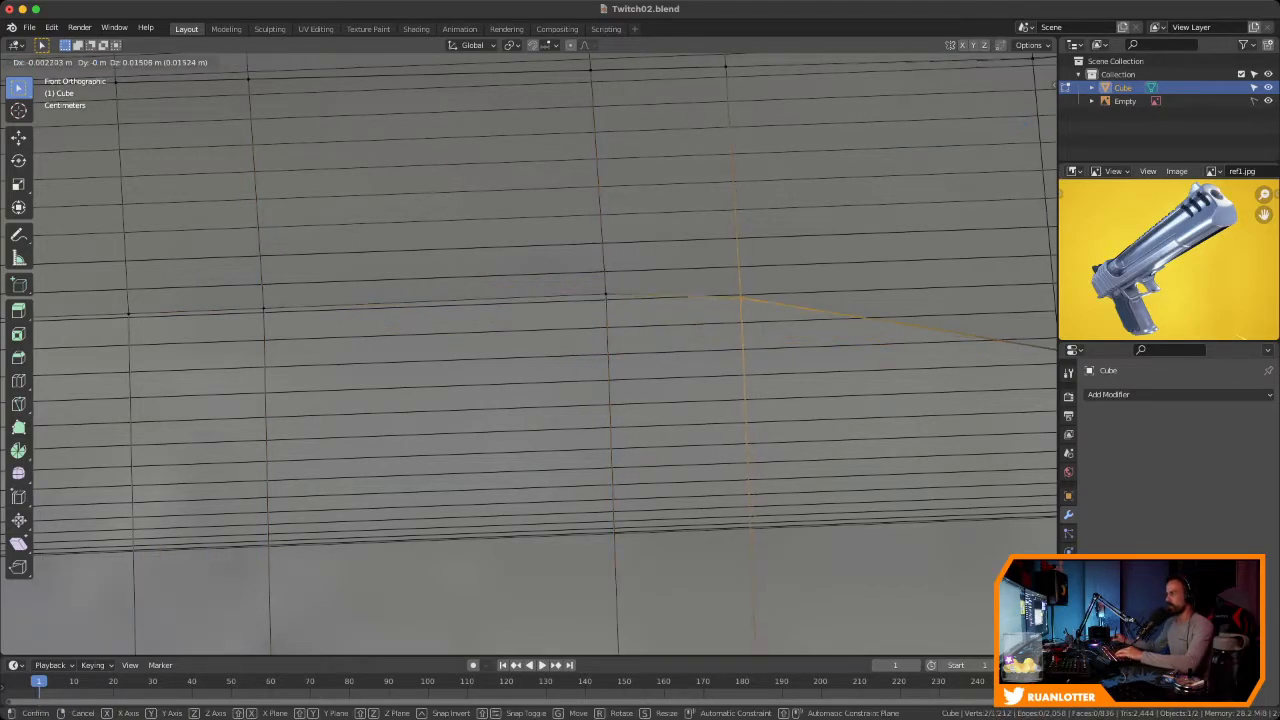
{"action": "left_click", "coordinate": [747, 290]}
Raise the edge row's two vertex pairs below the gap between the fourth and fifth serrations by about 0.018 and 0.017 m
{"action": "scroll", "coordinate": [686, 306], "scroll_direction": "down", "scroll_amount": 2}
{"action": "middle_click_drag", "start_coordinate": [686, 306], "coordinate": [395, 335], "text": "shift"}
{"action": "scroll", "coordinate": [395, 335], "scroll_direction": "up", "scroll_amount": 2}
{"action": "scroll", "coordinate": [655, 388], "scroll_direction": "up", "scroll_amount": 1}
{"action": "left_click", "coordinate": [655, 388]}
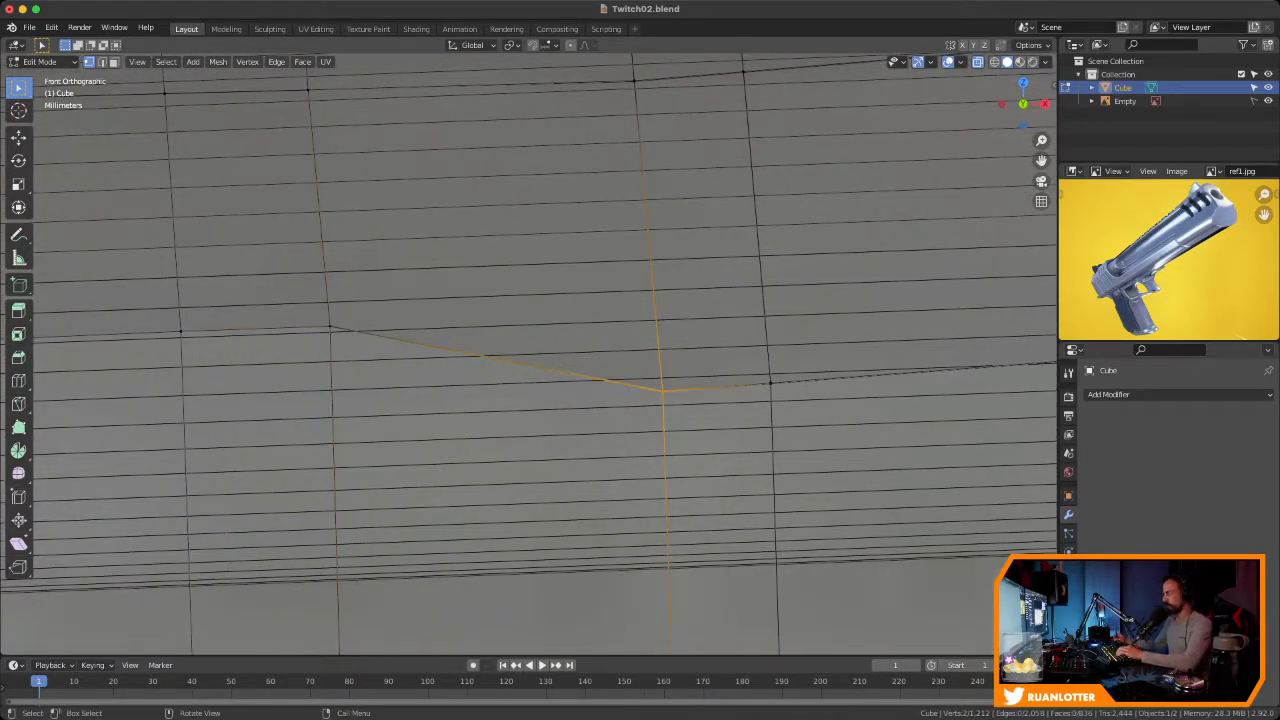
{"action": "key", "text": "g"}
{"action": "left_click", "coordinate": [760, 365]}
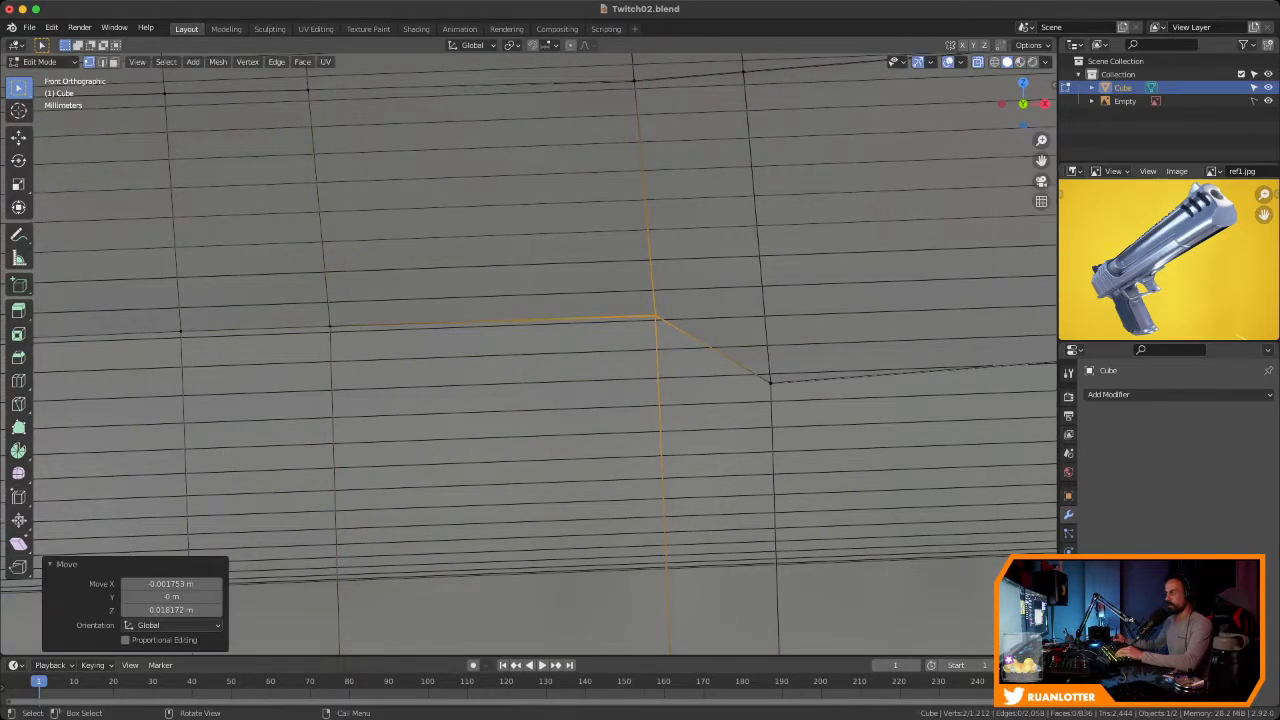
{"action": "key", "text": "g"}
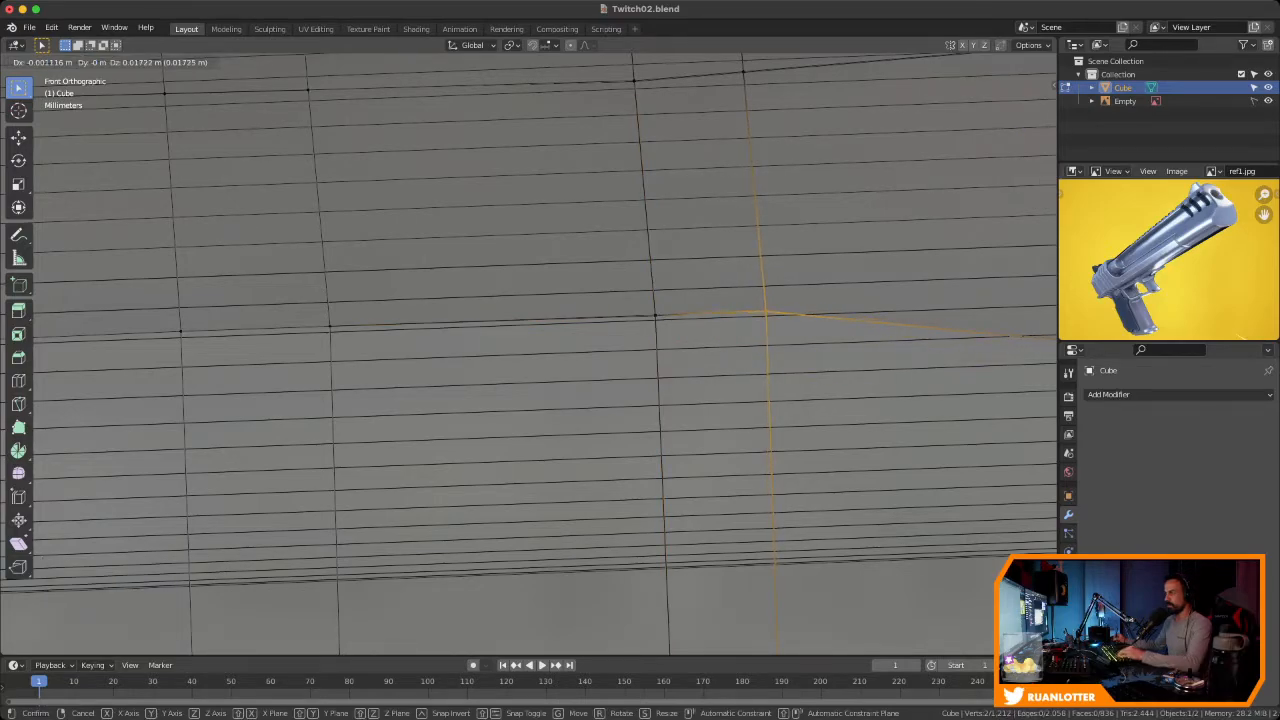
{"action": "left_click", "coordinate": [762, 309]}
Move the edge row's two vertex pairs below the gap between the fifth and sixth serrations up into line with the row
{"action": "scroll", "coordinate": [762, 309], "scroll_direction": "down", "scroll_amount": 8}
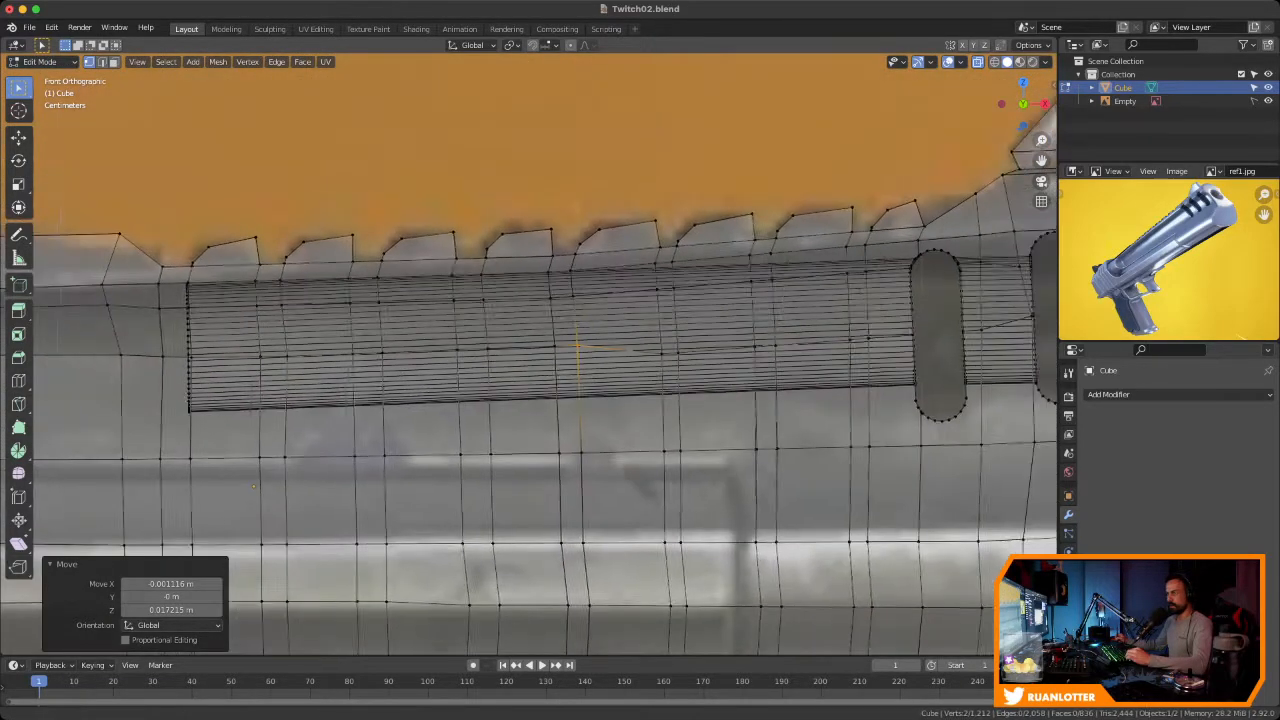
{"action": "middle_click_drag", "start_coordinate": [650, 350], "coordinate": [765, 386], "text": "shift"}
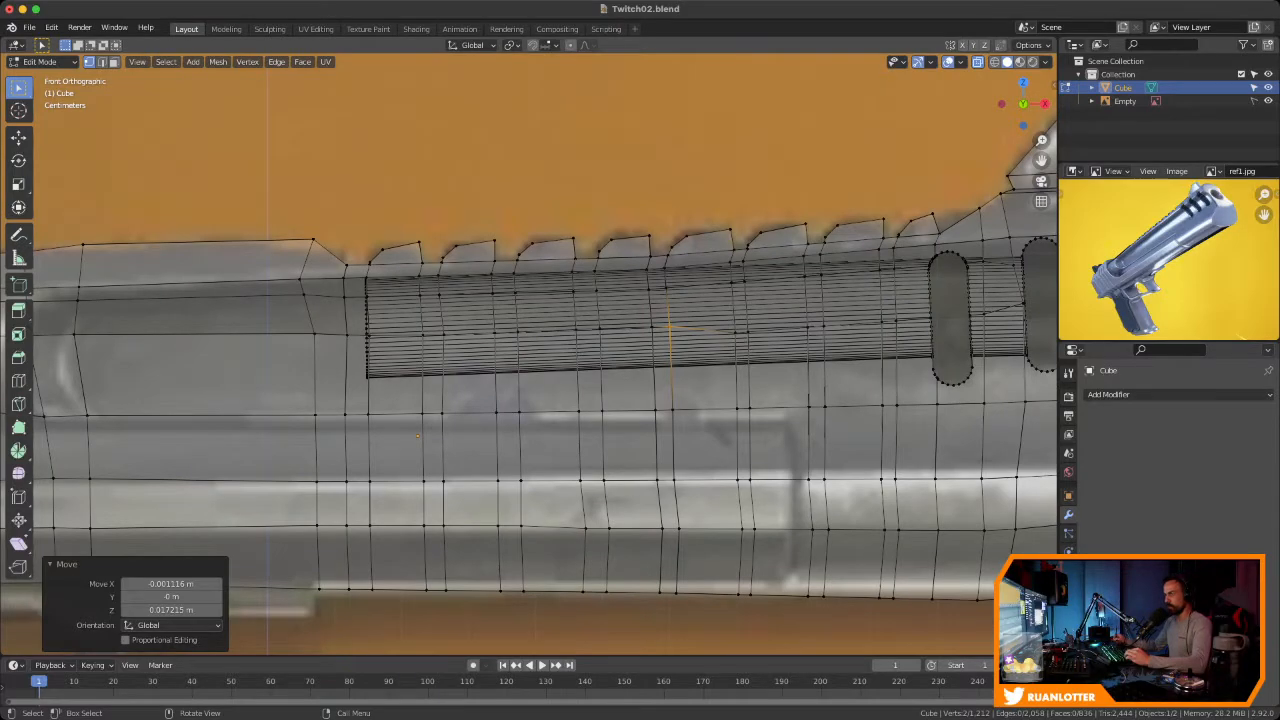
{"action": "middle_click_drag", "start_coordinate": [665, 350], "coordinate": [665, 425], "text": "ctrl"}
{"action": "middle_click_drag", "start_coordinate": [650, 370], "coordinate": [731, 387], "text": "shift"}
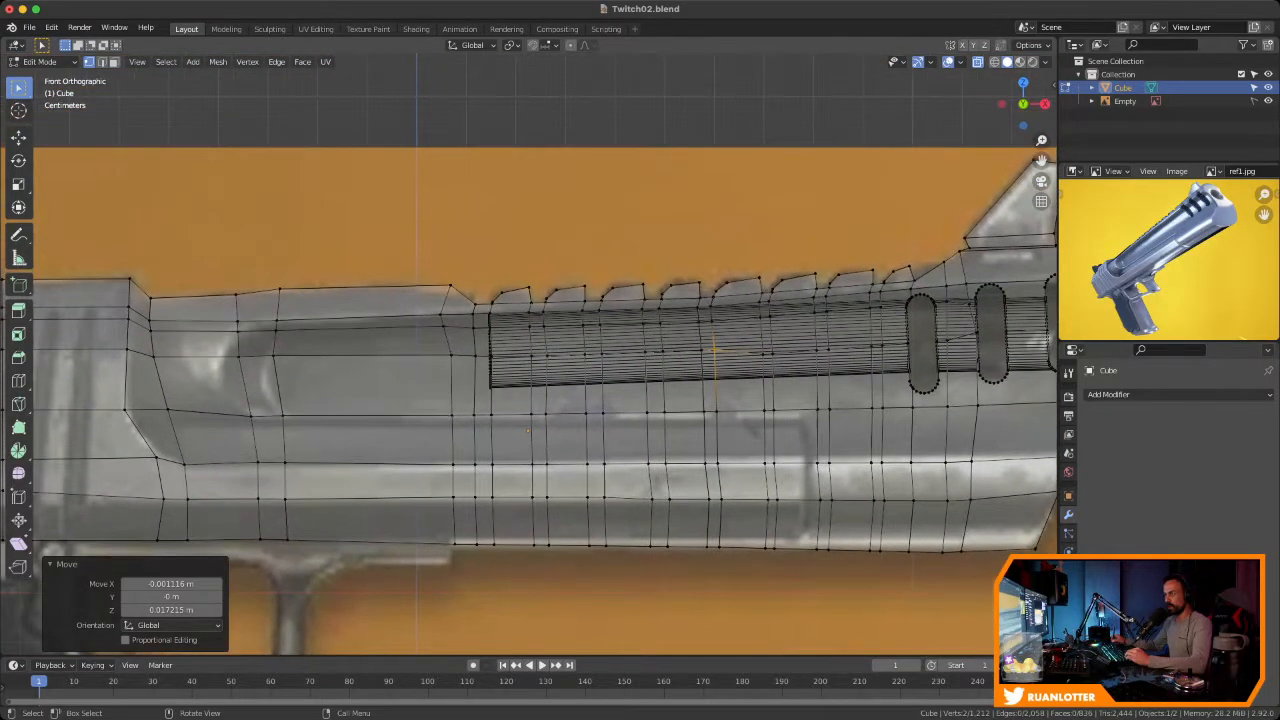
{"action": "middle_click_drag", "start_coordinate": [650, 430], "coordinate": [527, 354], "text": "ctrl"}
{"action": "middle_click_drag", "start_coordinate": [600, 430], "coordinate": [600, 257], "text": "ctrl"}
{"action": "middle_click_drag", "start_coordinate": [740, 350], "coordinate": [473, 382], "text": "shift"}
{"action": "middle_click_drag", "start_coordinate": [473, 400], "coordinate": [473, 308], "text": "ctrl"}
{"action": "middle_click_drag", "start_coordinate": [656, 400], "coordinate": [645, 399], "text": "shift"}
{"action": "left_click_drag", "start_coordinate": [633, 397], "coordinate": [699, 421]}
{"action": "key", "text": "g"}
{"action": "left_click", "coordinate": [658, 392]}
{"action": "key", "text": "g"}
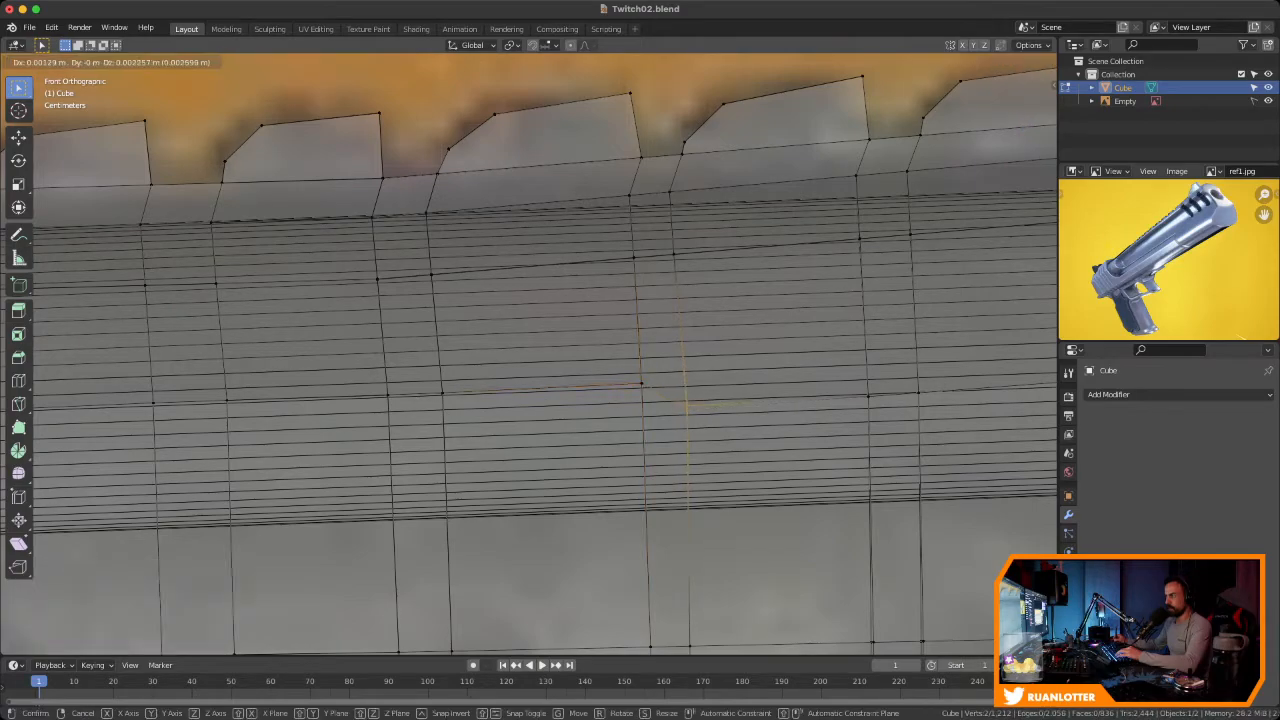
{"action": "left_click", "coordinate": [677, 380]}
Align the edge row's two vertex pairs below the gap between the sixth and seventh serrations with the raised row
{"action": "scroll", "coordinate": [670, 380], "scroll_direction": "down", "scroll_amount": 1}
{"action": "middle_click_drag", "start_coordinate": [677, 380], "coordinate": [452, 378], "text": "shift"}
{"action": "middle_click_drag", "start_coordinate": [452, 378], "coordinate": [452, 335], "text": "ctrl"}
{"action": "left_click_drag", "start_coordinate": [609, 376], "coordinate": [699, 399]}
{"action": "key", "text": "g"}
{"action": "left_click", "coordinate": [637, 378]}
{"action": "key", "text": "g"}
{"action": "left_click", "coordinate": [700, 376]}
Scale each of the edge row's two vertex pairs just behind the rearmost vent slot to 0 along X
{"action": "middle_click_drag", "start_coordinate": [700, 376], "coordinate": [297, 303], "text": "shift"}
{"action": "left_click_drag", "start_coordinate": [602, 362], "coordinate": [640, 397]}
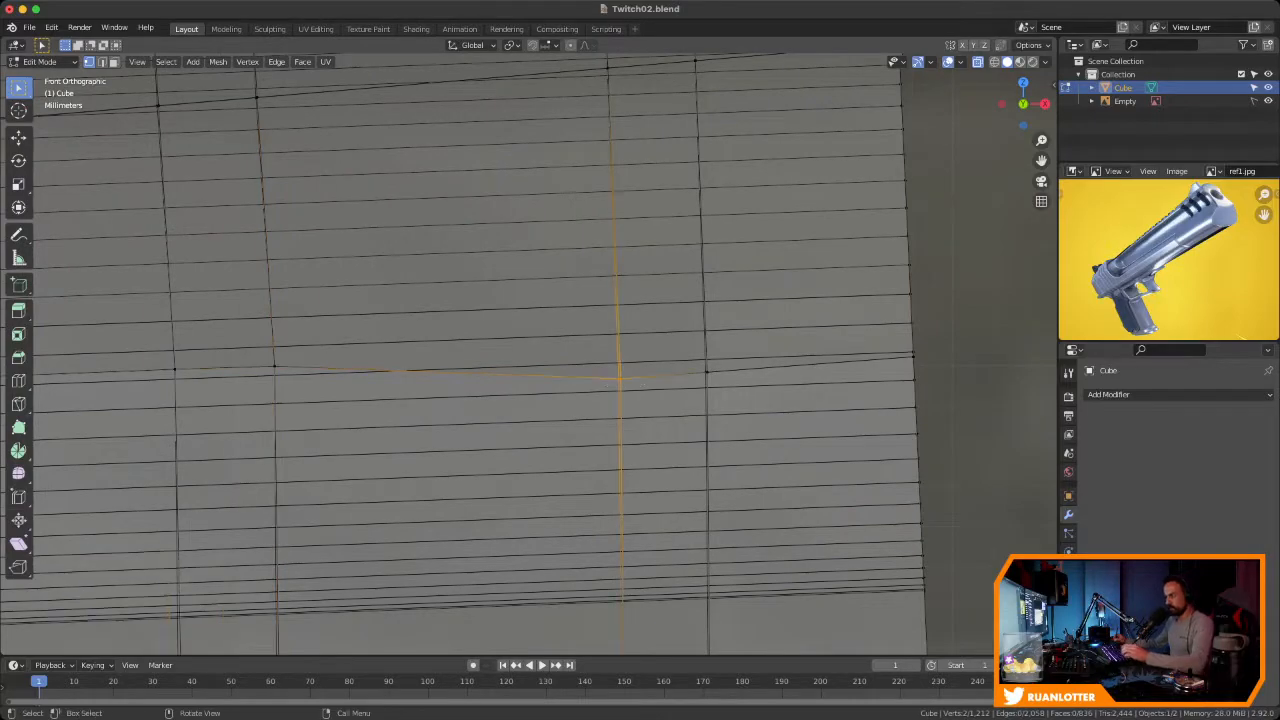
{"action": "key", "text": "s"}
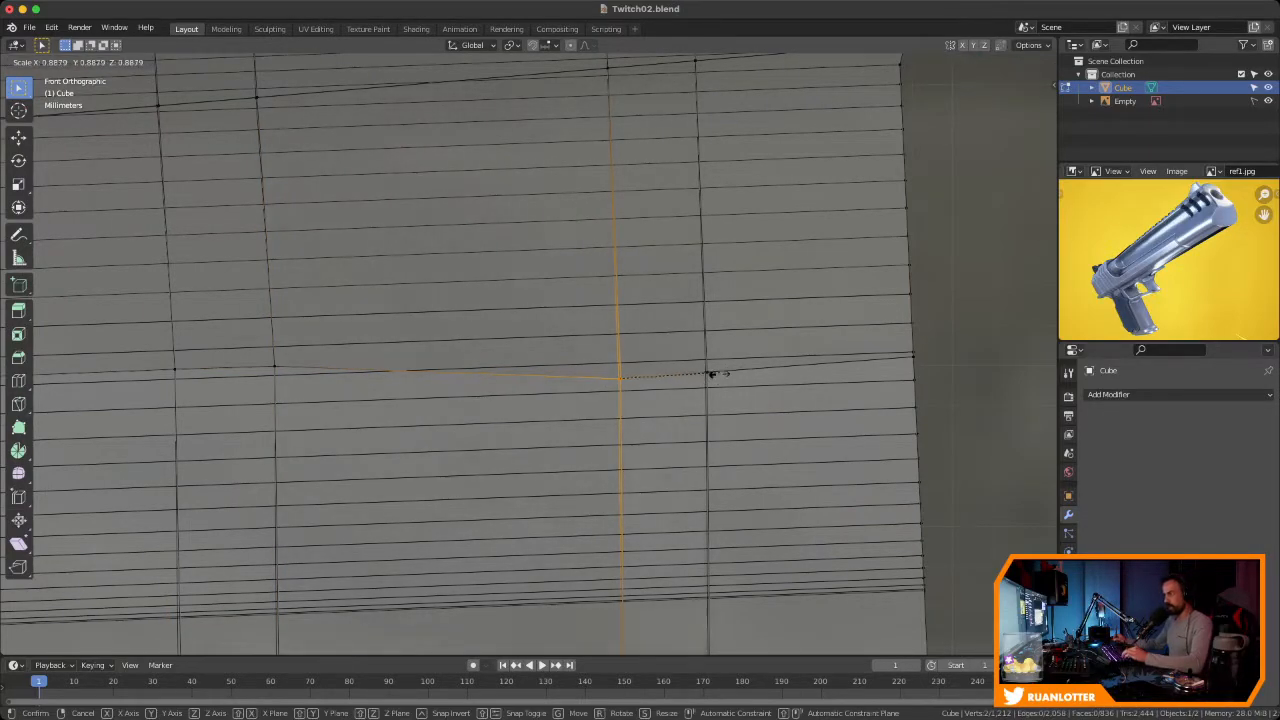
{"action": "key", "text": "x"}
{"action": "key", "text": "0"}
{"action": "key", "text": "Return"}
{"action": "left_click_drag", "start_coordinate": [690, 354], "coordinate": [728, 390]}
{"action": "key", "text": "s"}
{"action": "key", "text": "x"}
{"action": "key", "text": "0"}
{"action": "key", "text": "Return"}
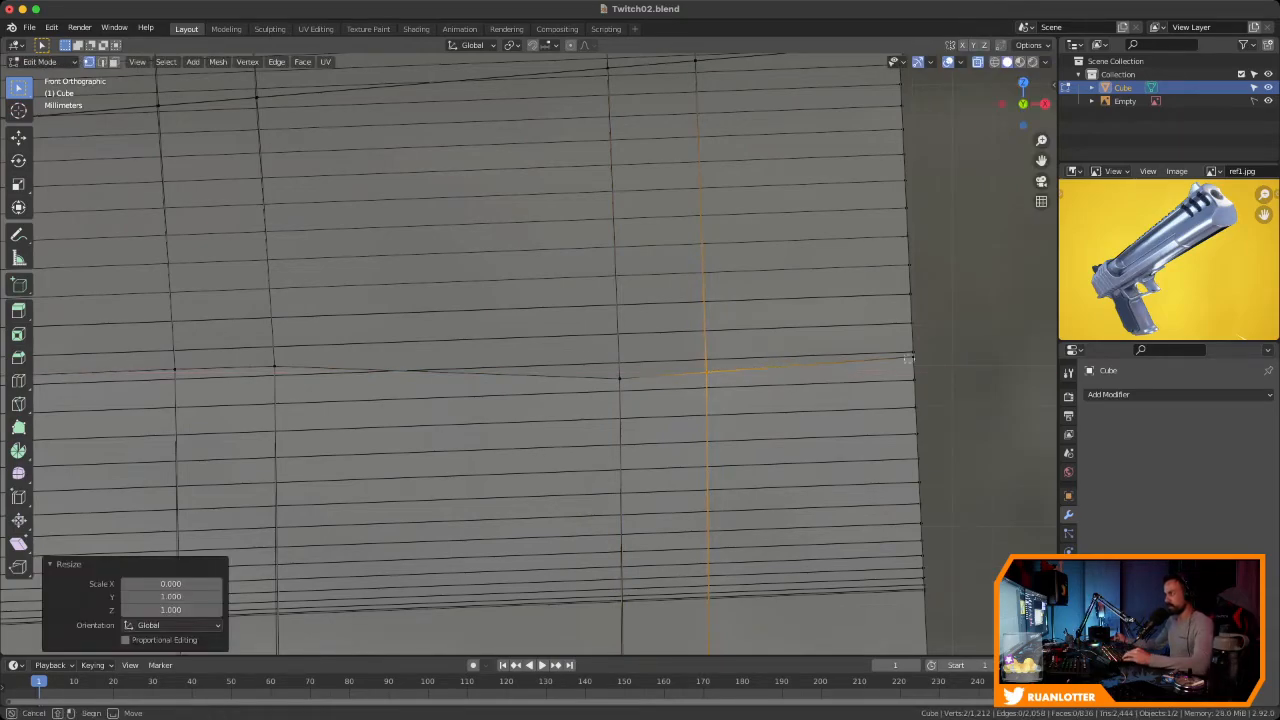
Nudge the edge row's vertex pair on the rearmost vent slot's rear edge slightly into line with the row
{"action": "left_click_drag", "start_coordinate": [895, 339], "coordinate": [932, 371]}
{"action": "key", "text": "g"}
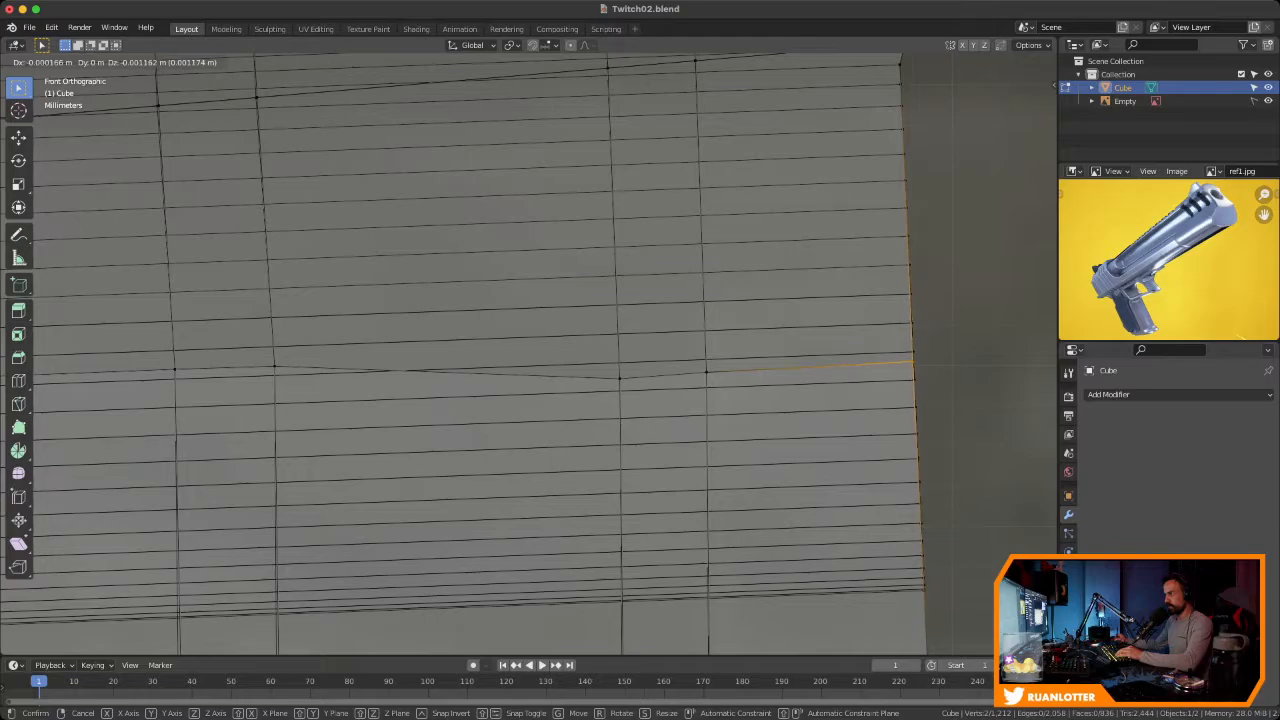
{"action": "left_click", "coordinate": [911, 360]}
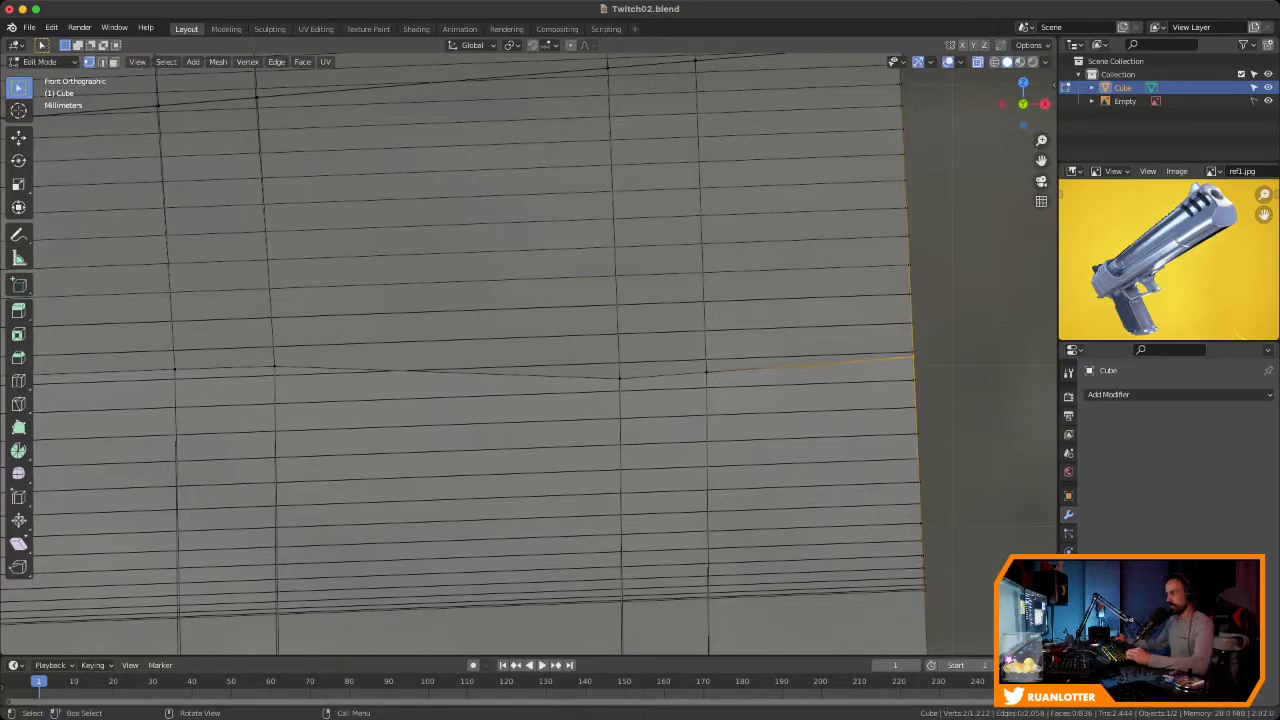
Raise the edge row's two vertex pairs just behind the rearmost vent slot by about 0.007 and 0.006 m, and save the file
{"action": "scroll", "coordinate": [712, 346], "scroll_direction": "down", "scroll_amount": 5}
{"action": "scroll", "coordinate": [604, 389], "scroll_direction": "up", "scroll_amount": 3}
{"action": "scroll", "coordinate": [564, 320], "scroll_direction": "down", "scroll_amount": 1}
{"action": "scroll", "coordinate": [564, 320], "scroll_direction": "up", "scroll_amount": 4}
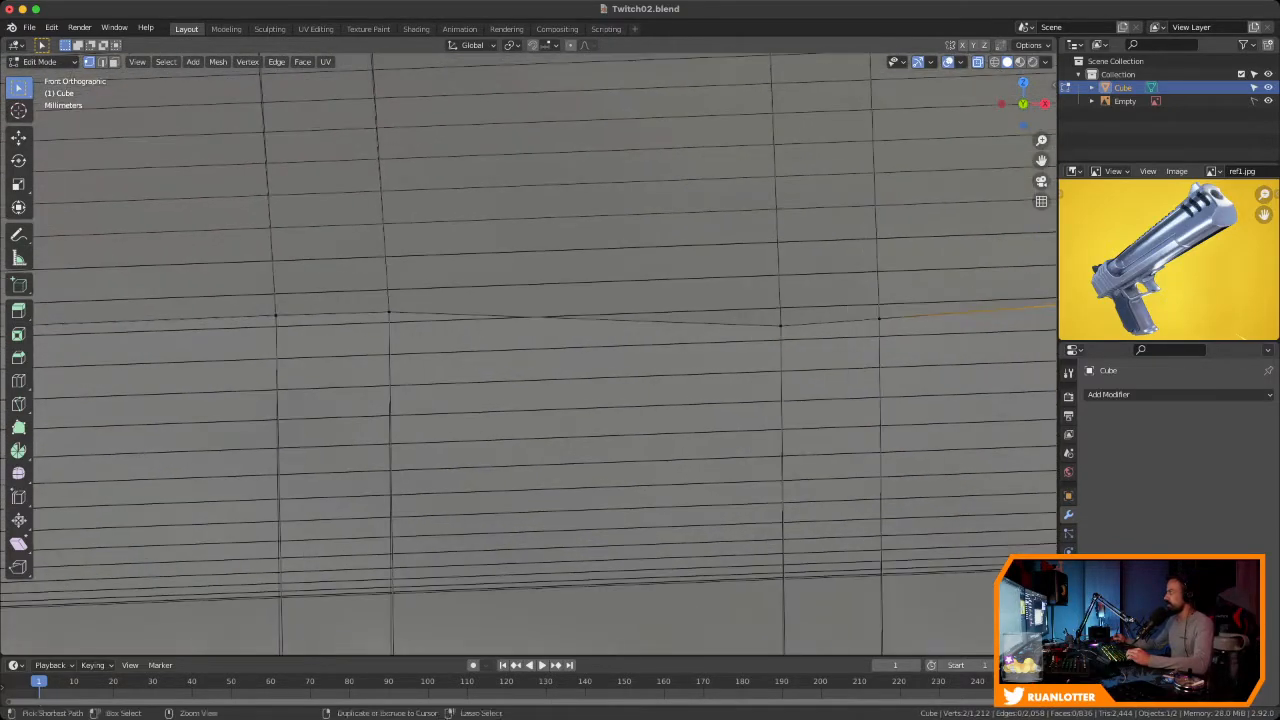
{"action": "middle_click_drag", "start_coordinate": [800, 350], "coordinate": [638, 356], "text": "shift"}
{"action": "left_click", "coordinate": [736, 364]}
{"action": "key", "text": "g"}
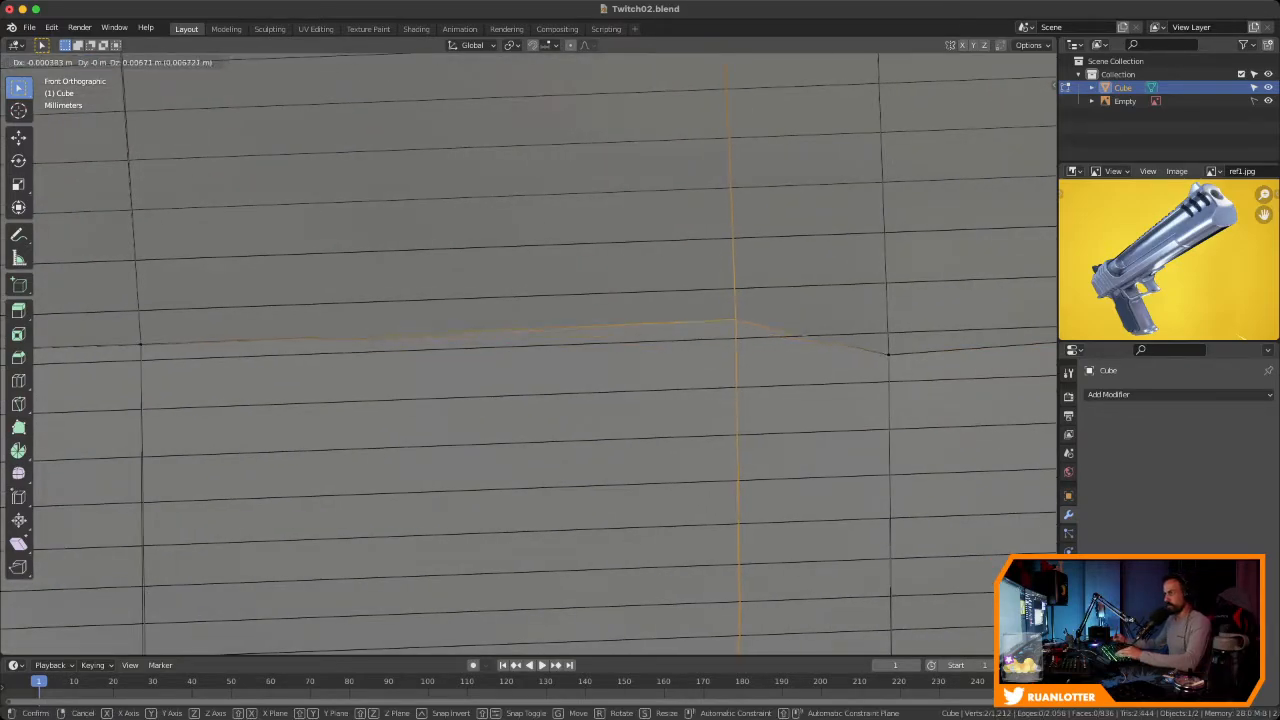
{"action": "left_click", "coordinate": [736, 322]}
{"action": "left_click_drag", "start_coordinate": [866, 334], "coordinate": [908, 374]}
{"action": "key", "text": "g"}
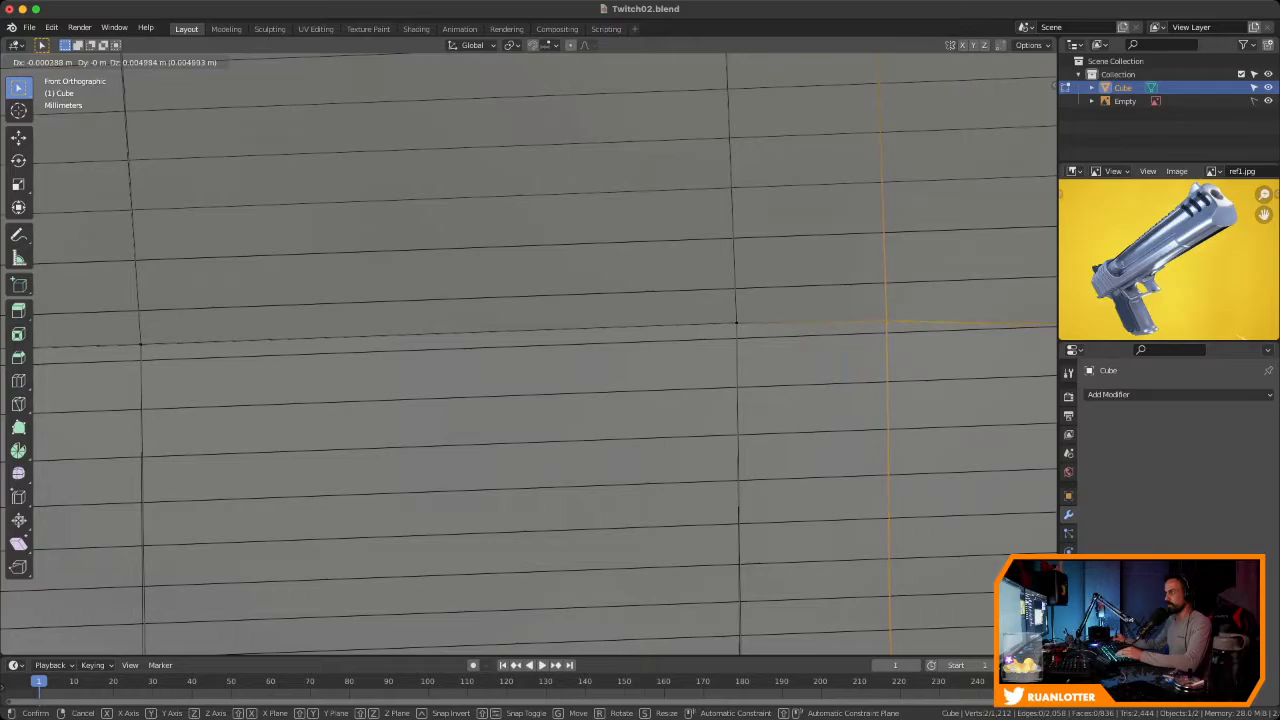
{"action": "left_click", "coordinate": [890, 326]}
{"action": "scroll", "coordinate": [890, 326], "scroll_direction": "down", "scroll_amount": 10}
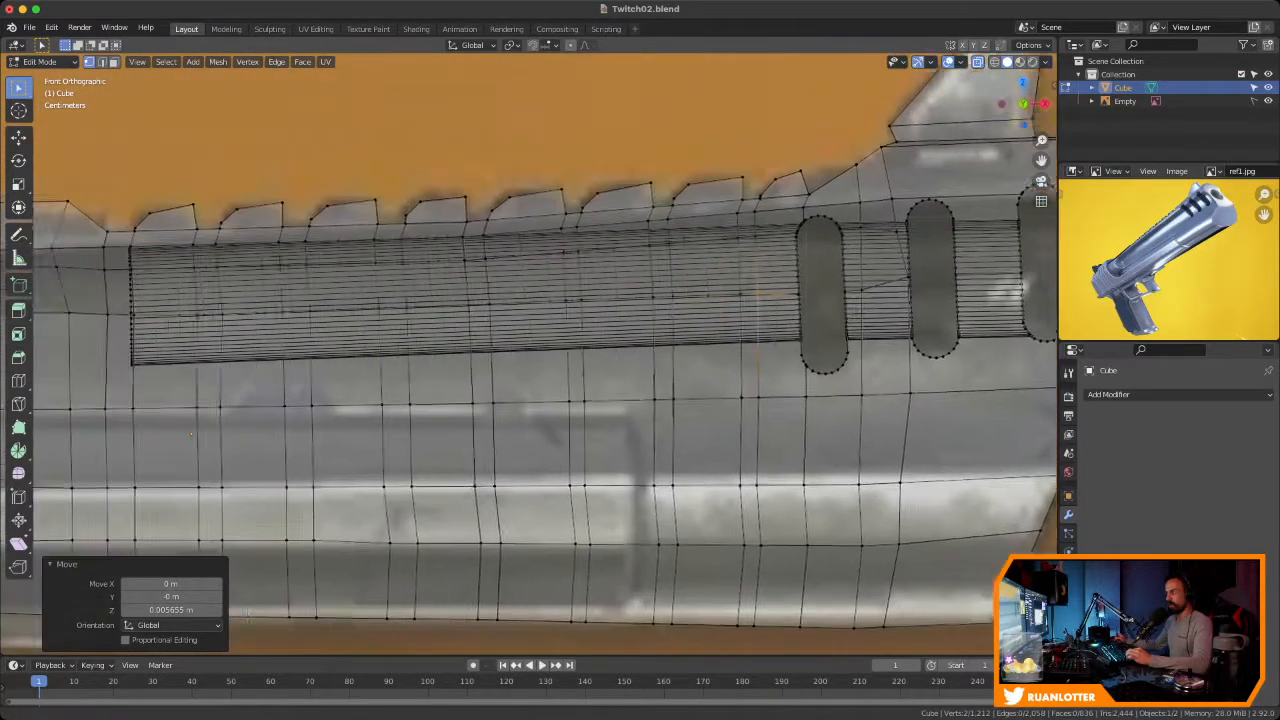
{"action": "middle_click_drag", "start_coordinate": [247, 615], "coordinate": [60, 650], "text": "ctrl"}
{"action": "middle_click_drag", "start_coordinate": [857, 304], "coordinate": [728, 165], "text": "shift"}
{"action": "key", "text": "ctrl+s"}
In the edge row just below the recess, lower the vertices under the fifth-sixth serration gap about 0.003 m and raise the fourth-fifth gap's about 0.0007 m
{"action": "left_click_drag", "start_coordinate": [770, 286], "coordinate": [828, 328]}
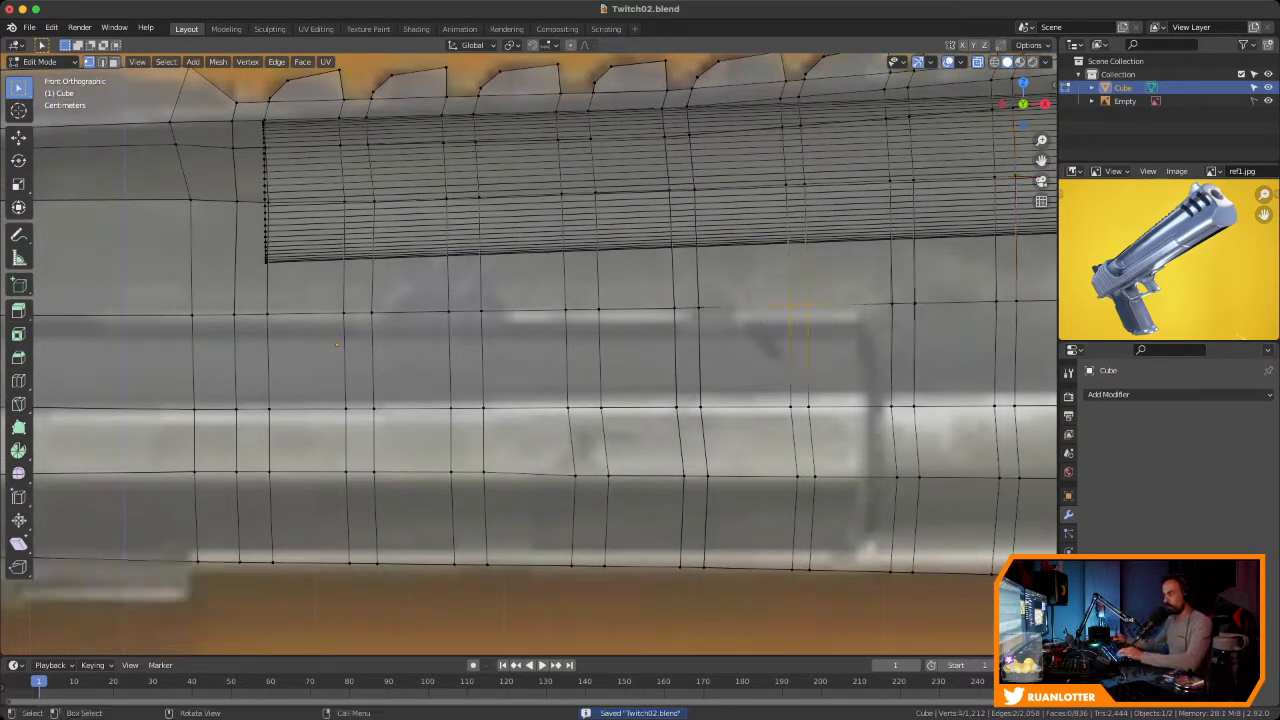
{"action": "key", "text": "g"}
{"action": "left_click", "coordinate": [829, 331]}
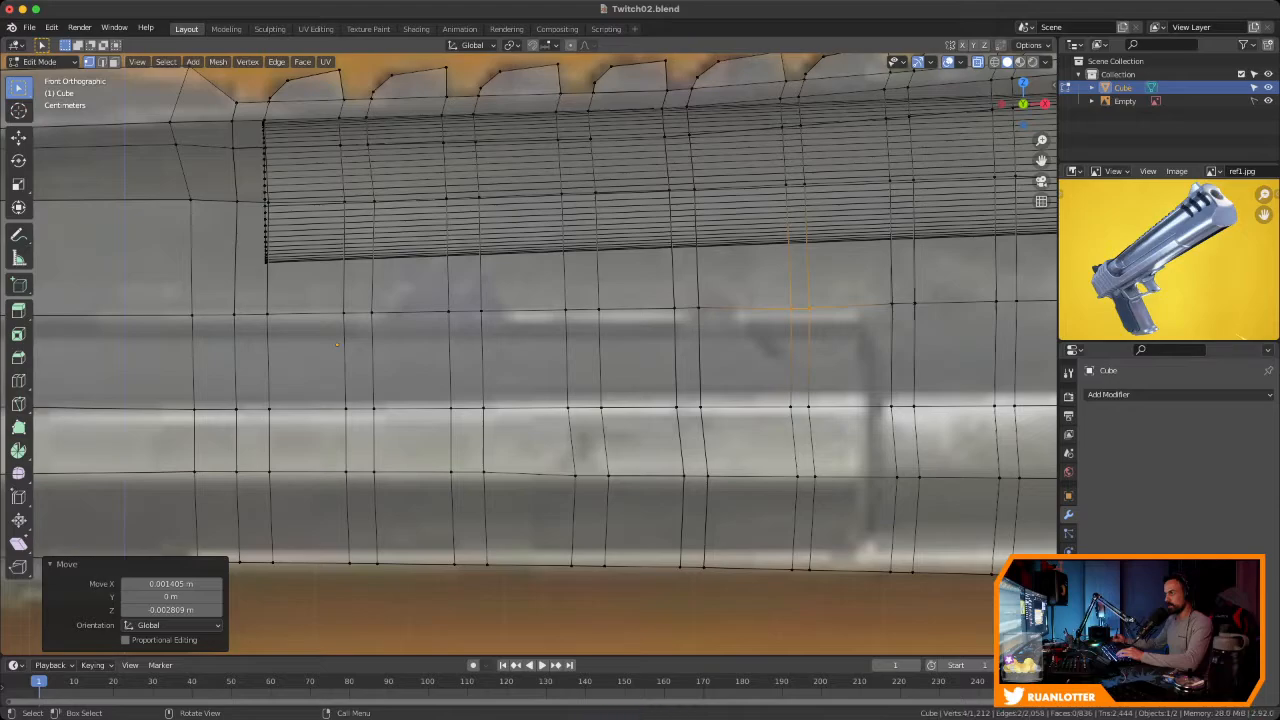
{"action": "left_click_drag", "start_coordinate": [660, 290], "coordinate": [714, 328]}
{"action": "key", "text": "g"}
{"action": "key", "text": "z"}
{"action": "left_click", "coordinate": [715, 327]}
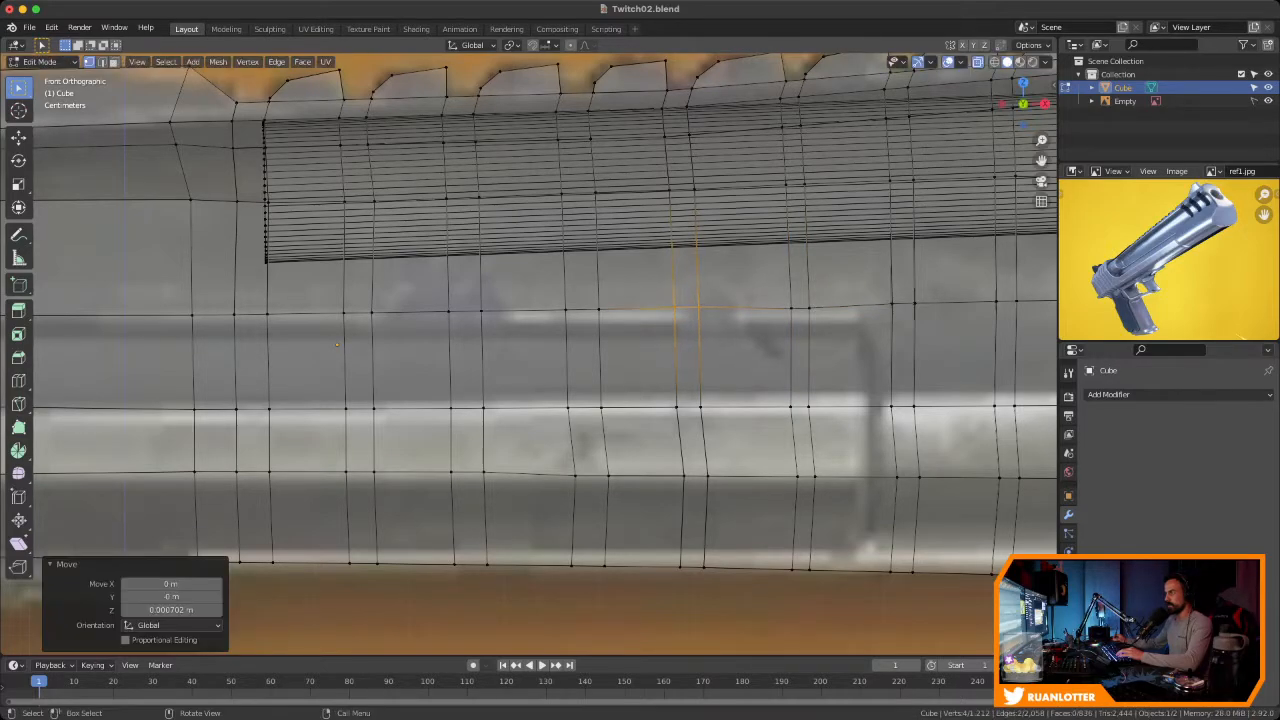
Lower the four vertices under the sixth-seventh serration gap by about 0.0014 m in the edge row just below the recess
{"action": "left_click_drag", "start_coordinate": [872, 284], "coordinate": [931, 325]}
{"action": "key", "text": "g"}
{"action": "left_click", "coordinate": [930, 327]}
Scale each of the two vertex pairs below the gap between the sixth and seventh serrations to 0 along X in that row
{"action": "middle_click_drag", "start_coordinate": [930, 277], "coordinate": [620, 245], "text": "ctrl"}
{"action": "scroll", "coordinate": [581, 437], "scroll_direction": "up", "scroll_amount": 2}
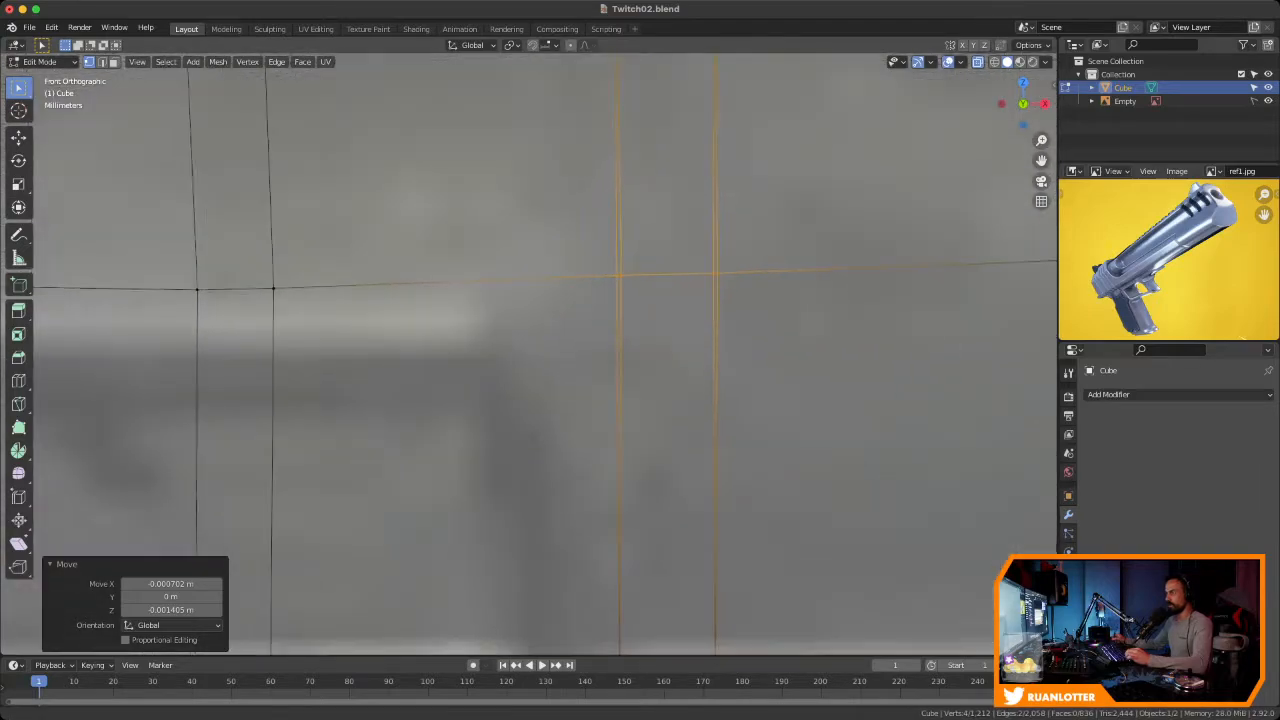
{"action": "left_click_drag", "start_coordinate": [568, 288], "coordinate": [632, 358]}
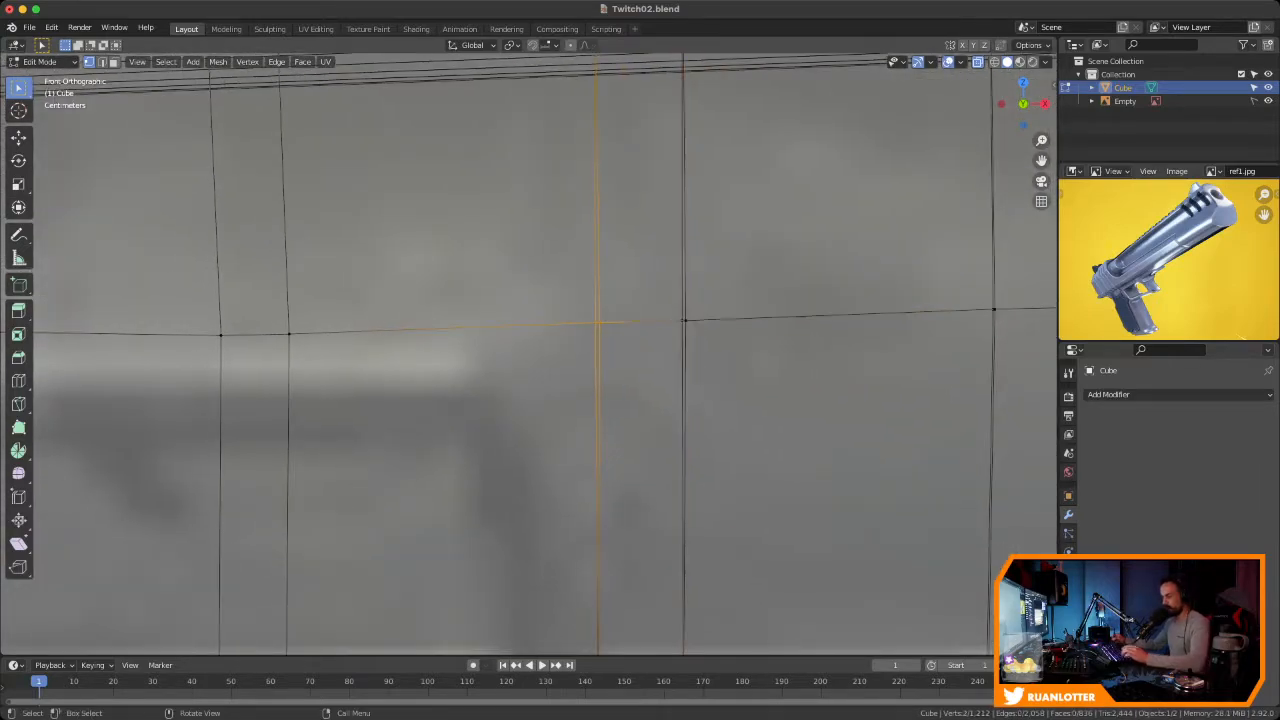
{"action": "key", "text": "s"}
{"action": "key", "text": "x"}
{"action": "left_click", "coordinate": [662, 322]}
{"action": "left_click", "coordinate": [684, 321]}
{"action": "key", "text": "s"}
{"action": "key", "text": "x"}
{"action": "key", "text": "0"}
{"action": "key", "text": "Return"}
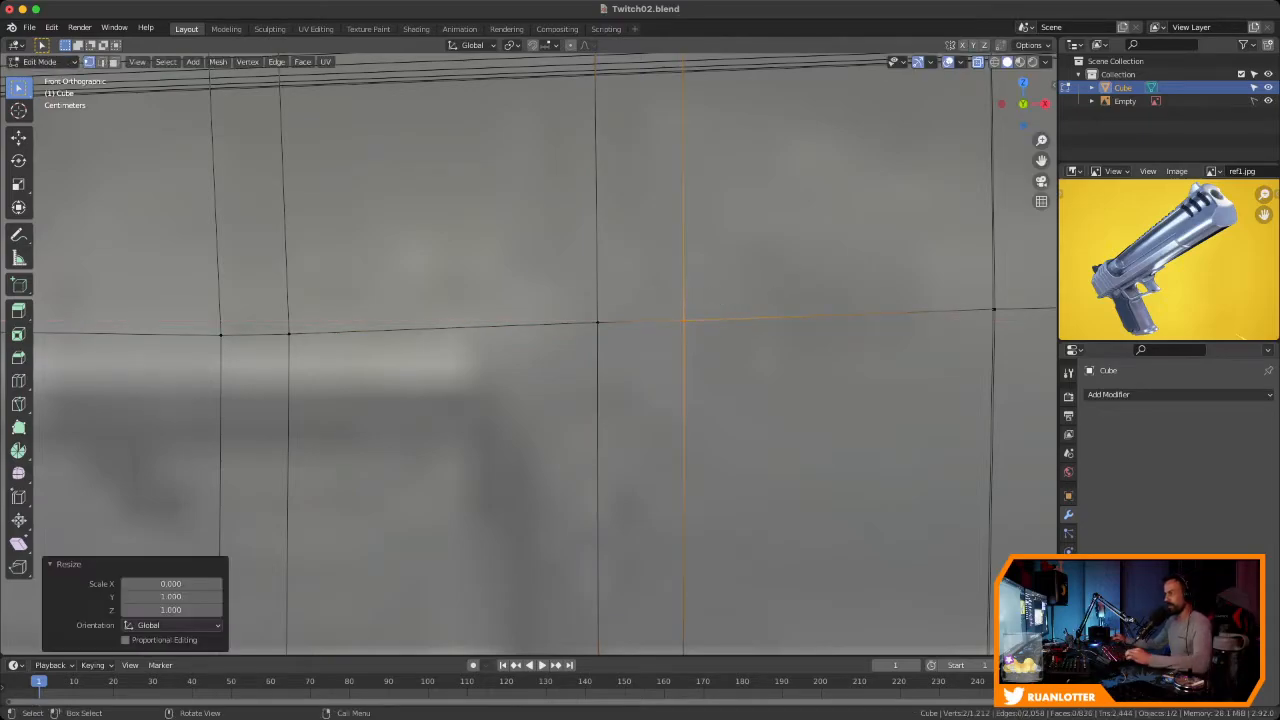
In the edge row just below the recess, scale each of the two vertex pairs just behind the rearmost vent slot to 0 along X
{"action": "scroll", "coordinate": [780, 283], "scroll_direction": "down", "scroll_amount": 2}
{"action": "scroll", "coordinate": [740, 295], "scroll_direction": "right", "scroll_amount": 5, "text": "ctrl"}
{"action": "left_click", "coordinate": [740, 320]}
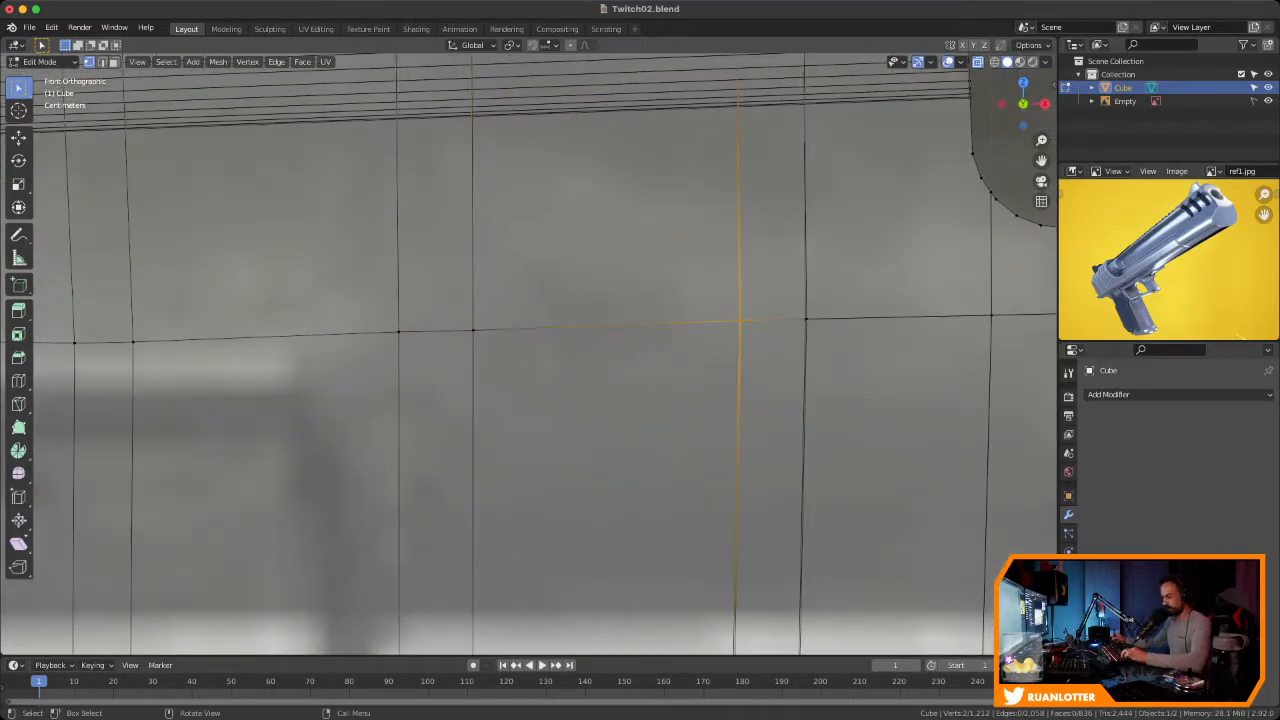
{"action": "key", "text": "s"}
{"action": "key", "text": "x"}
{"action": "key", "text": "Return"}
{"action": "left_click", "coordinate": [804, 312]}
{"action": "key", "text": "s"}
{"action": "key", "text": "x"}
{"action": "key", "text": "0"}
{"action": "key", "text": "Return"}
Flatten the same two columns' vertex pairs to 0 along X in the second edge row below the recess
{"action": "middle_click_drag", "start_coordinate": [804, 320], "coordinate": [804, 430], "text": "ctrl"}
{"action": "middle_click_drag", "start_coordinate": [804, 430], "coordinate": [787, 165], "text": "shift"}
{"action": "left_click_drag", "start_coordinate": [718, 330], "coordinate": [896, 342]}
{"action": "key", "text": "s"}
{"action": "key", "text": "x"}
{"action": "key", "text": "0"}
{"action": "key", "text": "Return"}
{"action": "key", "text": "s"}
{"action": "key", "text": "x"}
{"action": "key", "text": "Return"}
Scale both columns' vertex pairs to 0 along X in the third edge row below the recess
{"action": "middle_click_drag", "start_coordinate": [850, 350], "coordinate": [850, 430], "text": "ctrl"}
{"action": "middle_click_drag", "start_coordinate": [850, 430], "coordinate": [811, 293], "text": "shift"}
{"action": "left_click_drag", "start_coordinate": [619, 424], "coordinate": [658, 388]}
{"action": "scroll", "coordinate": [637, 402], "scroll_direction": "up", "scroll_amount": 3}
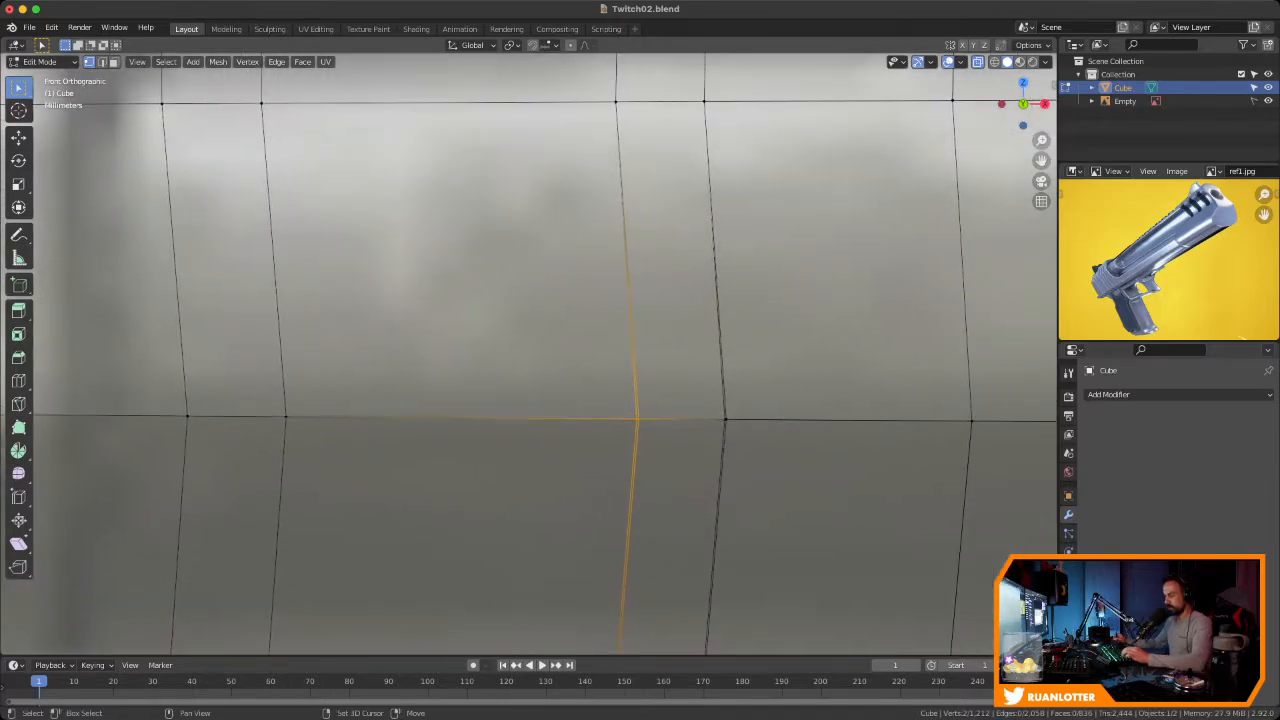
{"action": "key", "text": "s"}
{"action": "key", "text": "x"}
{"action": "key", "text": "0"}
{"action": "key", "text": "Return"}
{"action": "left_click_drag", "start_coordinate": [700, 440], "coordinate": [745, 400]}
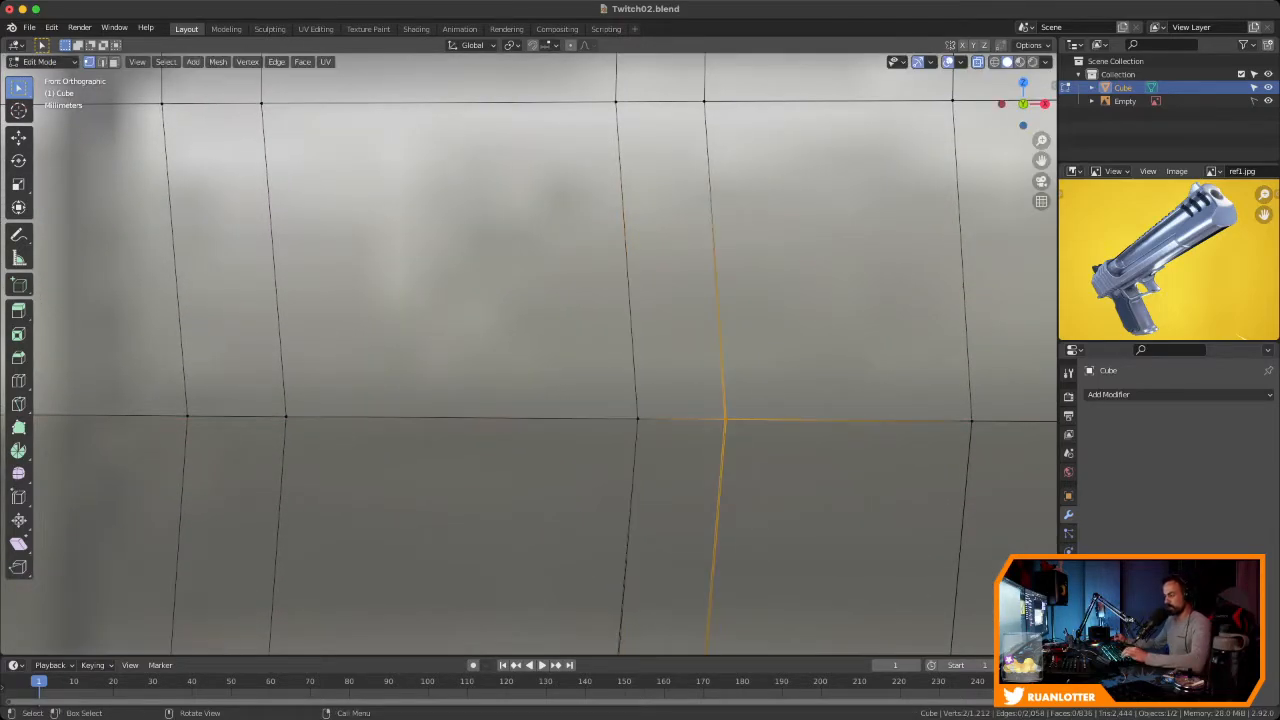
{"action": "key", "text": "s"}
{"action": "key", "text": "x"}
{"action": "key", "text": "Return"}
Scale the same two columns' vertex pairs on the slide's bottom edge to 0 along X
{"action": "middle_click_drag", "start_coordinate": [761, 407], "coordinate": [761, 477], "text": "ctrl"}
{"action": "middle_click_drag", "start_coordinate": [761, 477], "coordinate": [778, 239], "text": "shift"}
{"action": "left_click", "coordinate": [600, 460]}
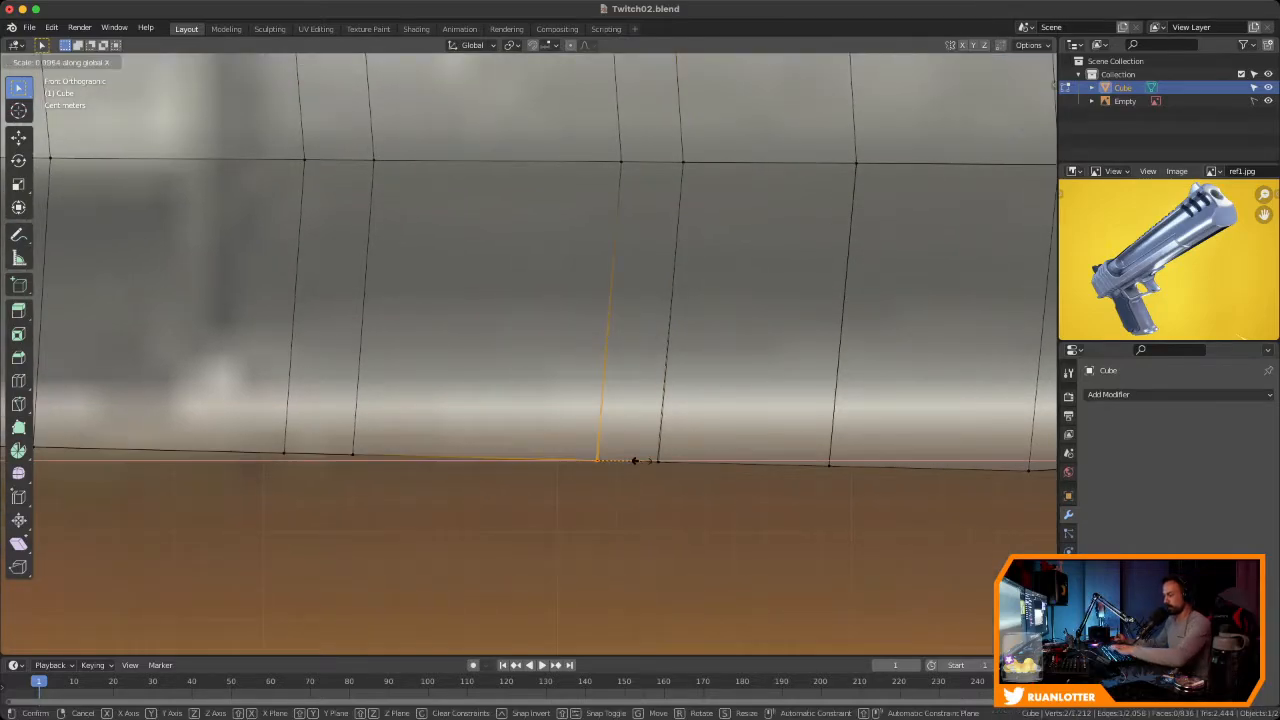
{"action": "left_click", "coordinate": [658, 461]}
{"action": "type", "text": "sx0"}
{"action": "key", "text": "Return"}
Vertex-slide the recess edge row's vertices on the rearmost vent slot's rear edge by a factor of 0.050
{"action": "scroll", "coordinate": [714, 437], "scroll_direction": "down", "scroll_amount": 2}
{"action": "middle_click_drag", "start_coordinate": [714, 437], "coordinate": [530, 552], "text": "shift"}
{"action": "middle_click_drag", "start_coordinate": [530, 300], "coordinate": [557, 560], "text": "shift"}
{"action": "middle_click_drag", "start_coordinate": [557, 560], "coordinate": [557, 610], "text": "ctrl"}
{"action": "middle_click_drag", "start_coordinate": [500, 400], "coordinate": [598, 462], "text": "shift"}
{"action": "middle_click_drag", "start_coordinate": [598, 462], "coordinate": [715, 428], "text": "shift"}
{"action": "middle_click_drag", "start_coordinate": [715, 428], "coordinate": [862, 510], "text": "ctrl"}
{"action": "middle_click_drag", "start_coordinate": [640, 400], "coordinate": [568, 476], "text": "ctrl"}
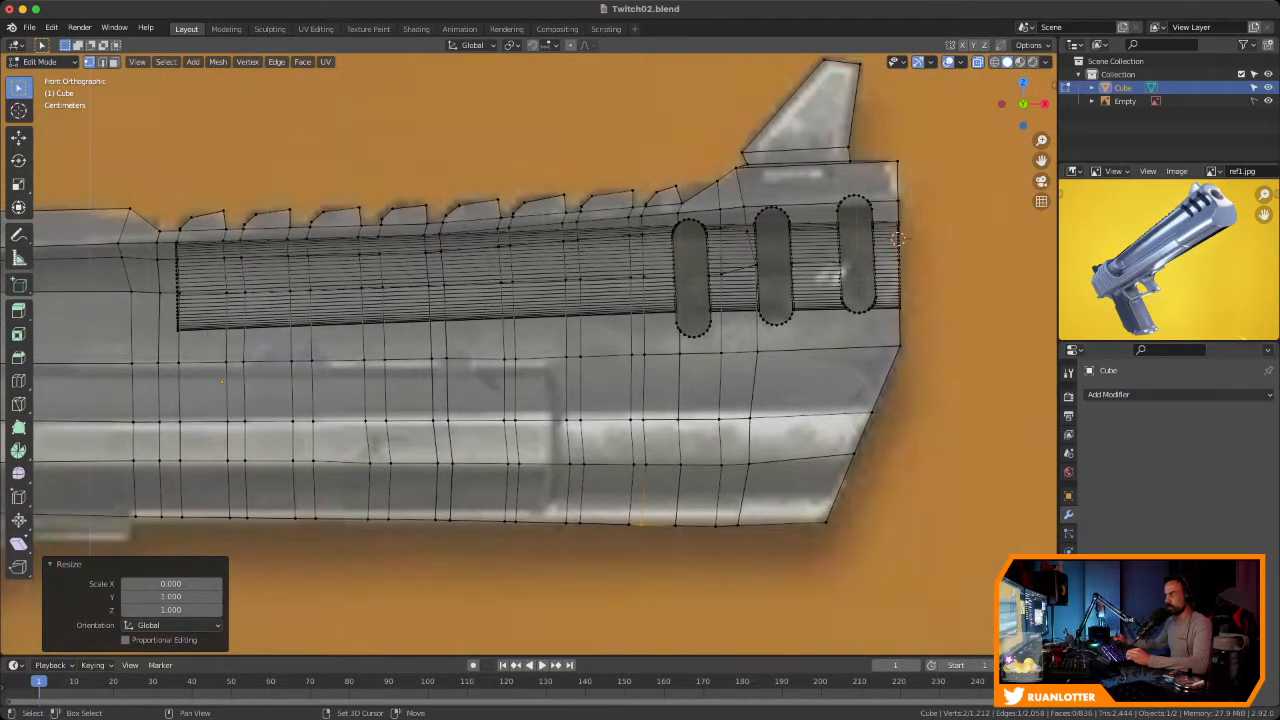
{"action": "middle_click_drag", "start_coordinate": [640, 440], "coordinate": [640, 365], "text": "ctrl"}
{"action": "middle_click_drag", "start_coordinate": [640, 365], "coordinate": [424, 474], "text": "shift"}
{"action": "middle_click_drag", "start_coordinate": [640, 400], "coordinate": [640, 270], "text": "ctrl"}
{"action": "middle_click_drag", "start_coordinate": [640, 360], "coordinate": [596, 383], "text": "shift"}
{"action": "key", "text": "shift+v"}
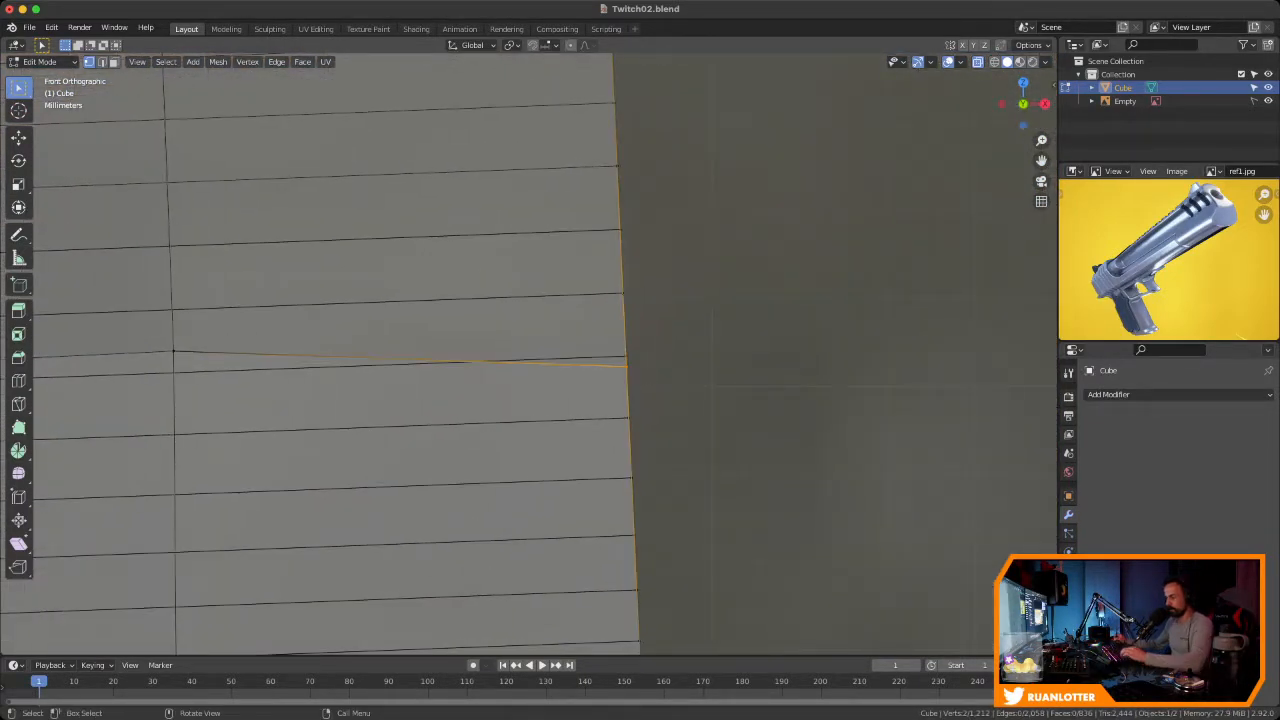
{"action": "left_click", "coordinate": [709, 364]}
{"action": "middle_click_drag", "start_coordinate": [709, 364], "coordinate": [650, 480]}
{"action": "middle_click_drag", "start_coordinate": [640, 400], "coordinate": [640, 450], "text": "ctrl"}
{"action": "middle_click_drag", "start_coordinate": [640, 450], "coordinate": [645, 520]}
{"action": "middle_click_drag", "start_coordinate": [888, 258], "coordinate": [908, 278]}
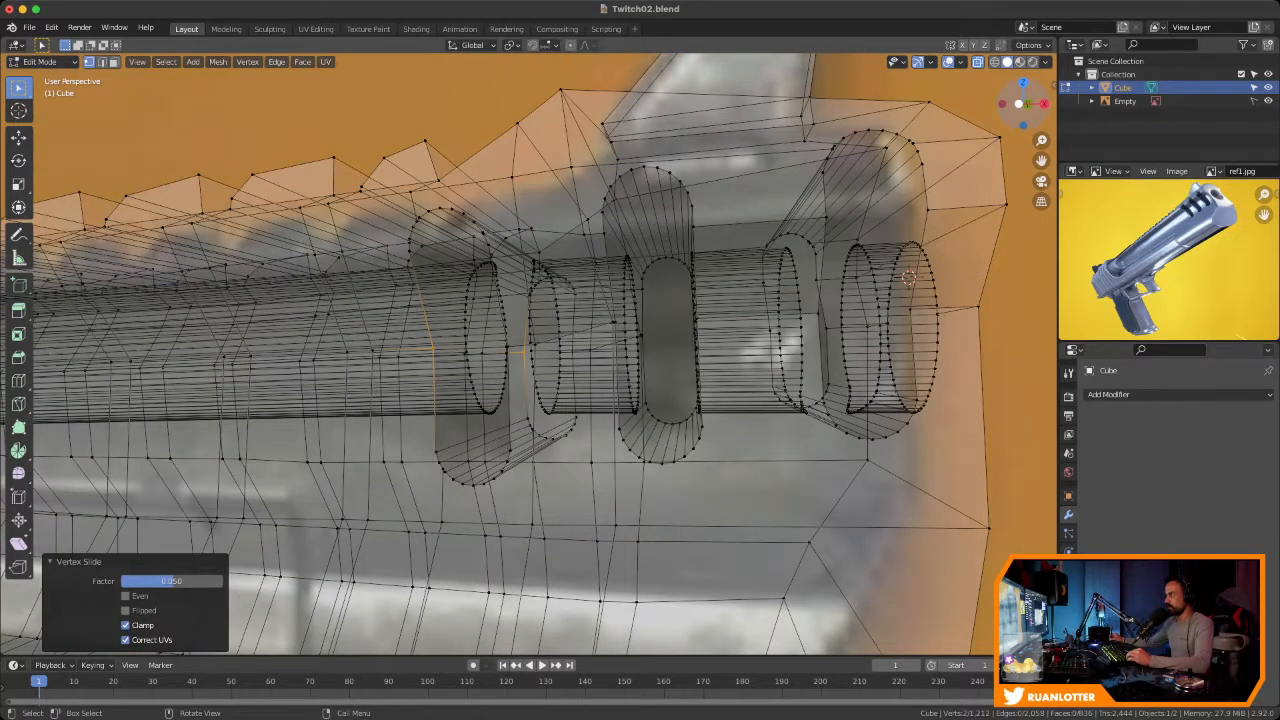
Lower the edge row's four vertices at the middle vent slot's rear edge by about 0.015 m along Z
{"action": "key", "text": "KP_1"}
{"action": "middle_click_drag", "start_coordinate": [545, 400], "coordinate": [545, 300], "text": "ctrl"}
{"action": "middle_click_drag", "start_coordinate": [640, 400], "coordinate": [465, 445], "text": "shift"}
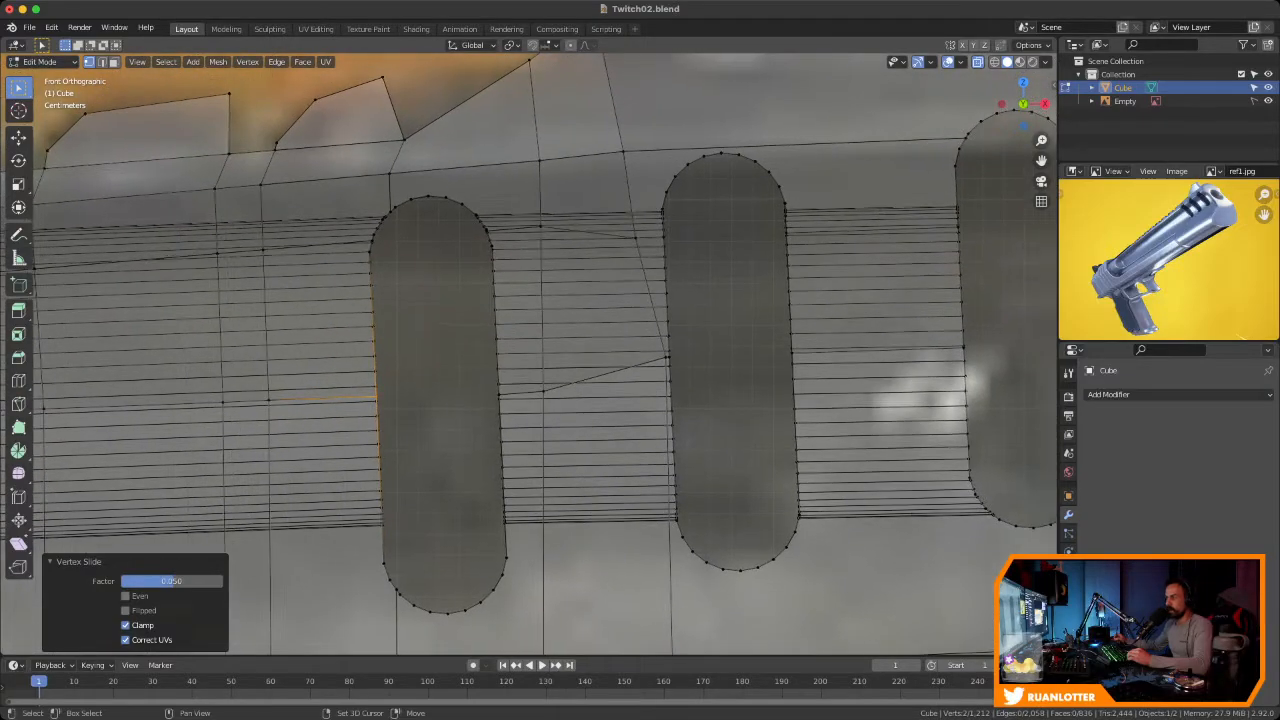
{"action": "scroll", "coordinate": [635, 332], "scroll_direction": "up", "scroll_amount": 5}
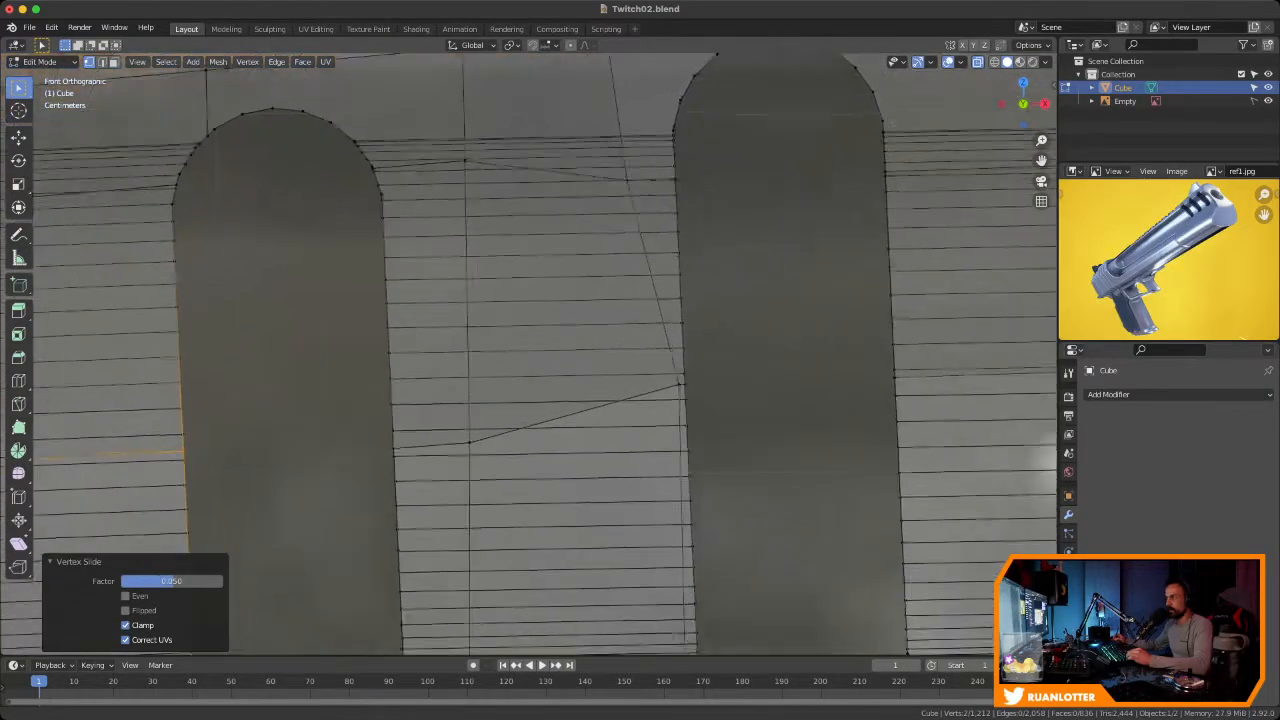
{"action": "middle_click_drag", "start_coordinate": [635, 360], "coordinate": [598, 324], "text": "shift"}
{"action": "middle_click_drag", "start_coordinate": [598, 324], "coordinate": [541, 279], "text": "ctrl"}
{"action": "left_click_drag", "start_coordinate": [651, 341], "coordinate": [722, 361]}
{"action": "middle_click_drag", "start_coordinate": [722, 361], "coordinate": [610, 358]}
{"action": "middle_click_drag", "start_coordinate": [610, 358], "coordinate": [725, 500], "text": "ctrl"}
{"action": "middle_click_drag", "start_coordinate": [918, 226], "coordinate": [919, 305]}
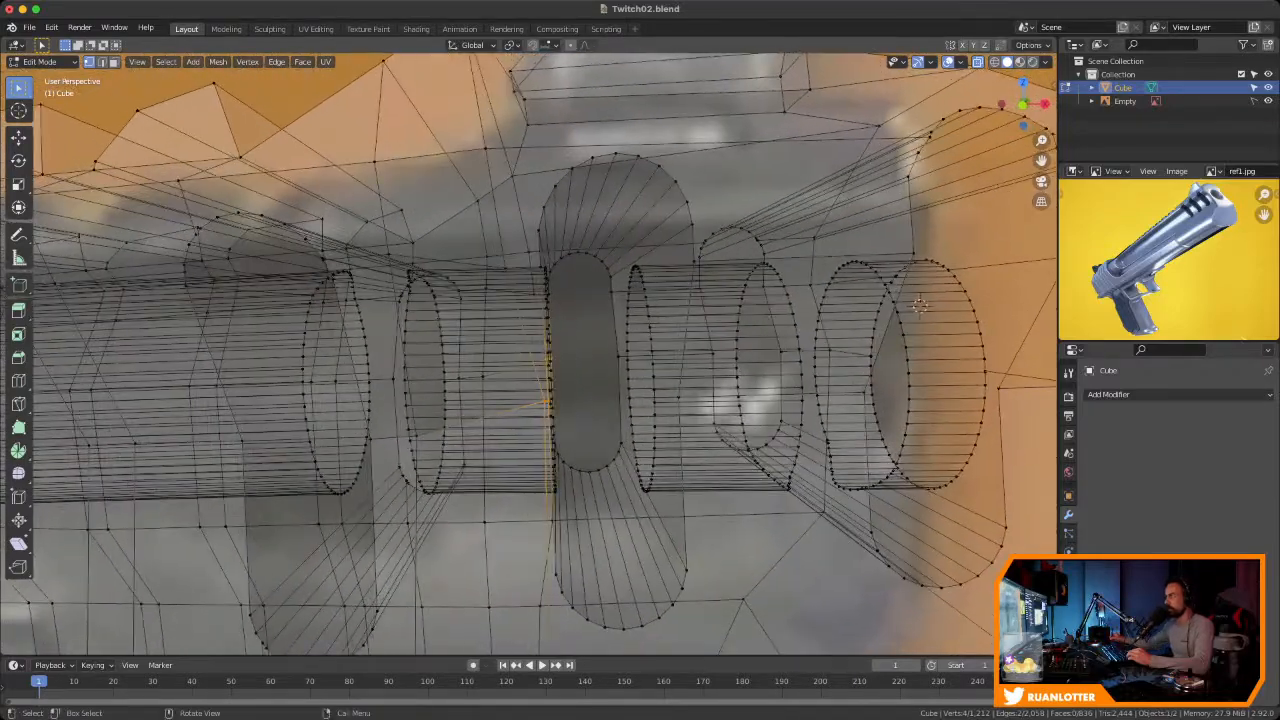
{"action": "key", "text": "KP_1"}
{"action": "scroll", "coordinate": [640, 350], "scroll_direction": "up", "scroll_amount": 6}
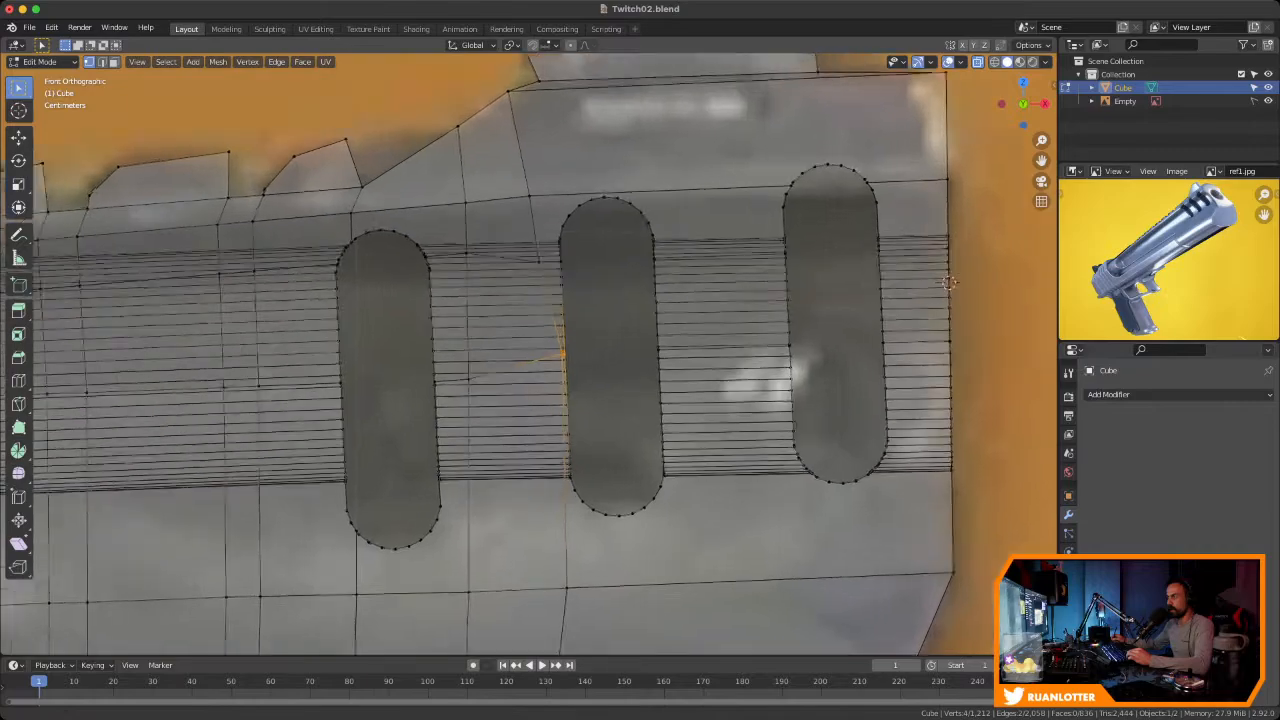
{"action": "key", "text": "g"}
{"action": "key", "text": "g"}
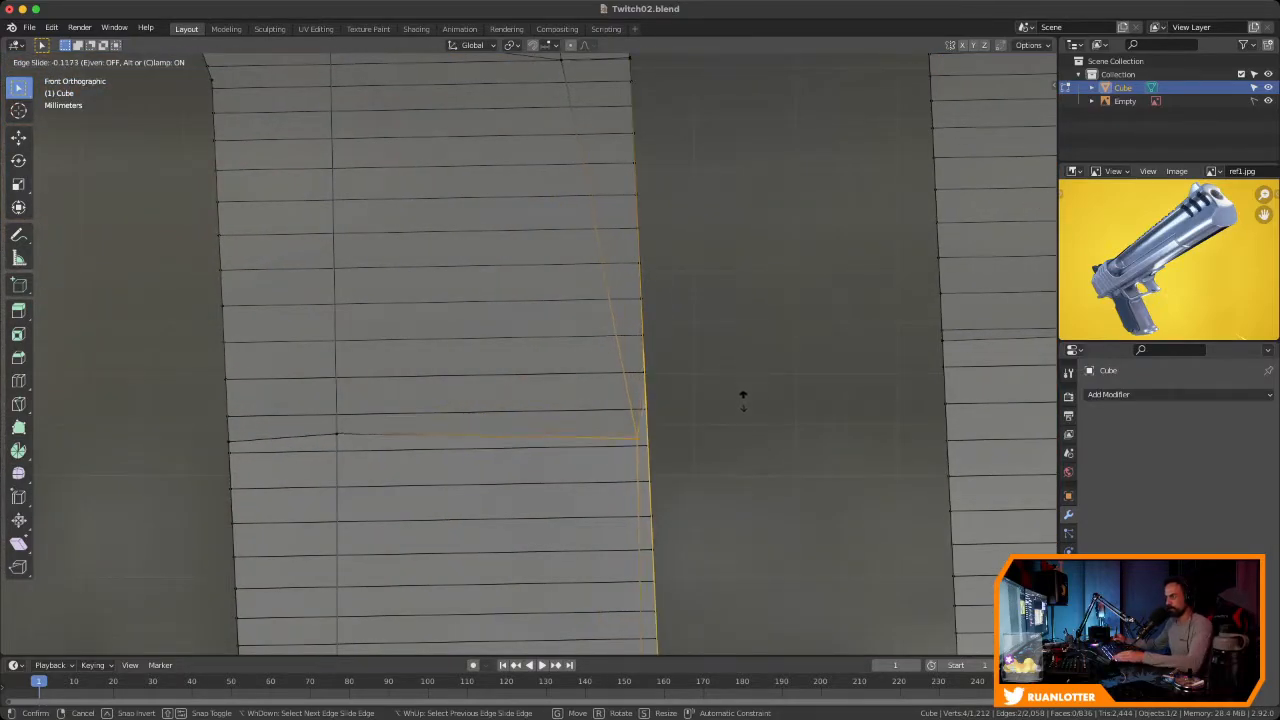
{"action": "left_click", "coordinate": [741, 345]}
{"action": "key", "text": "g"}
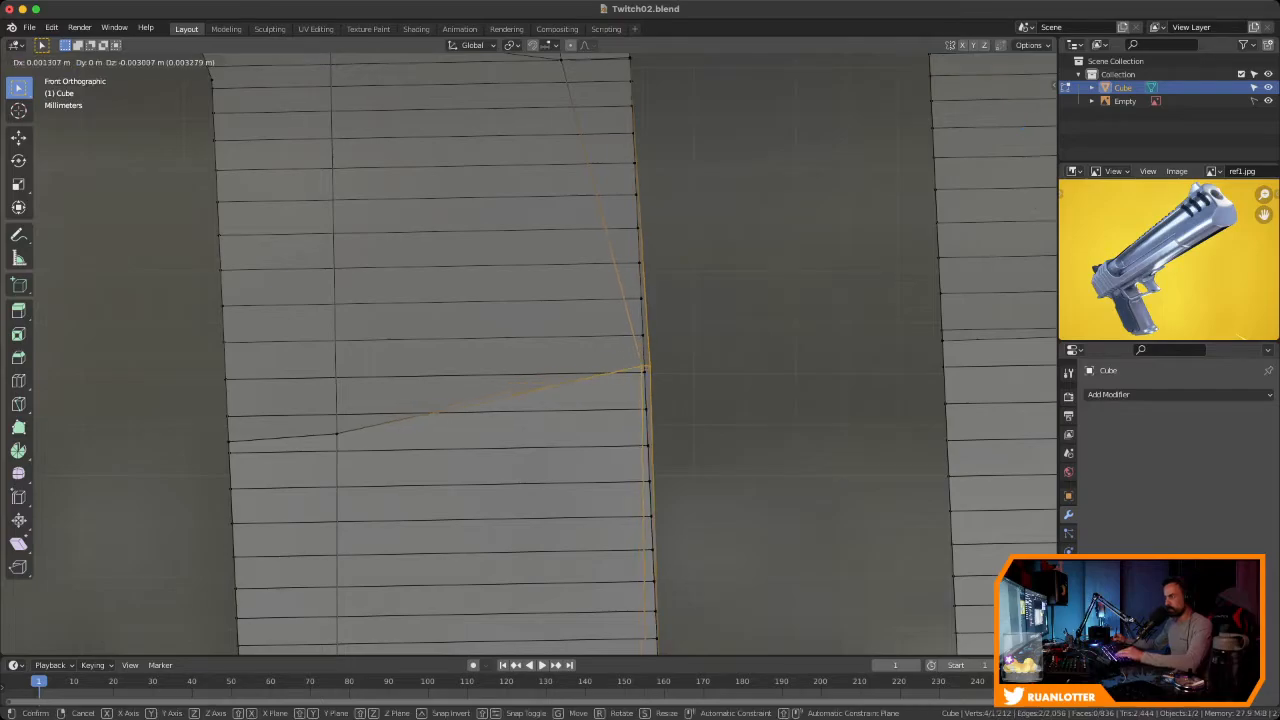
{"action": "key", "text": "z"}
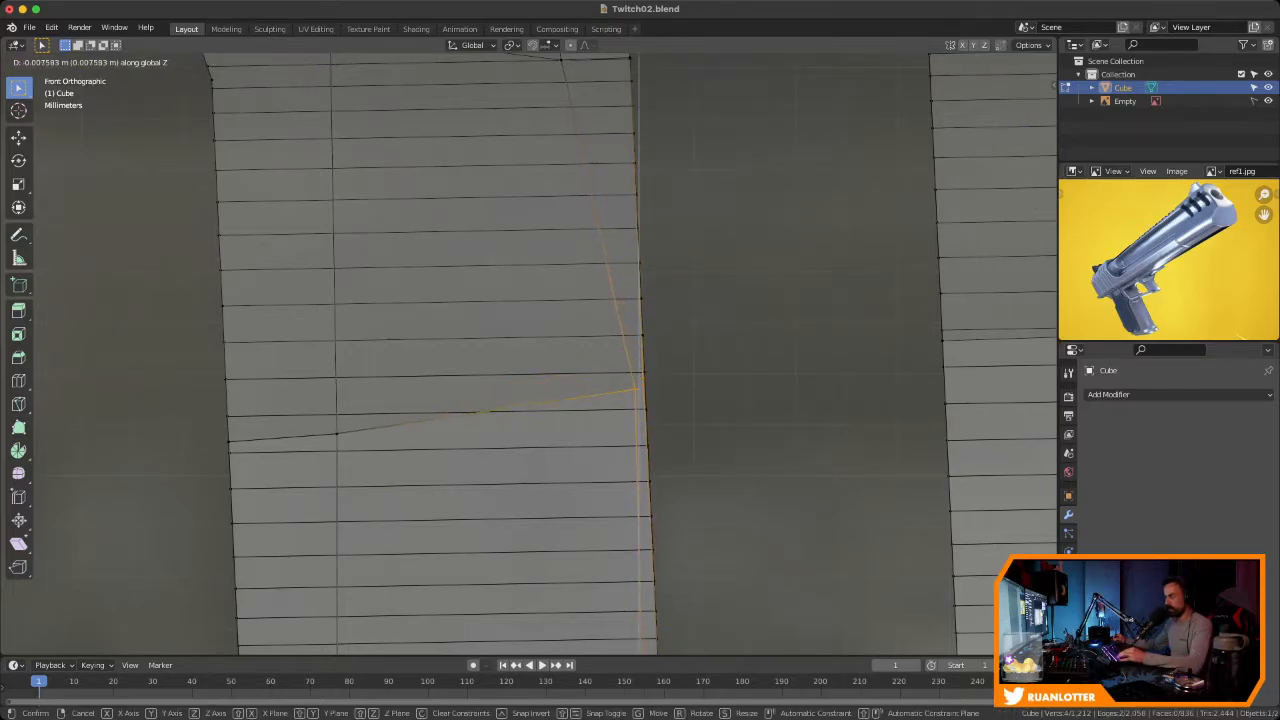
{"action": "left_click", "coordinate": [640, 430]}
{"action": "middle_click_drag", "start_coordinate": [640, 430], "coordinate": [500, 560], "text": "ctrl"}
{"action": "middle_click_drag", "start_coordinate": [383, 322], "coordinate": [682, 362]}
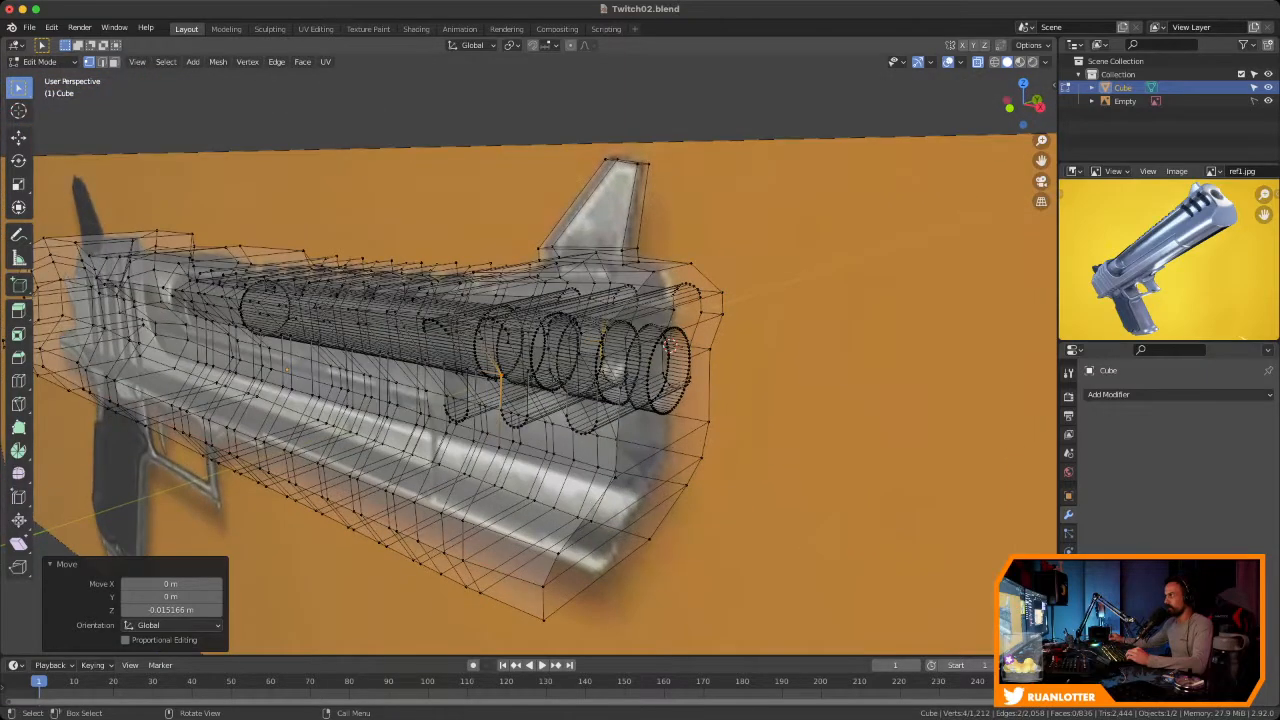
Move the vertex pair just behind the top of the middle vent slot about 0.010 m along X and 0.0075 m along Z
{"action": "left_click", "coordinate": [1012, 108]}
{"action": "middle_click_drag", "start_coordinate": [826, 320], "coordinate": [826, 232], "text": "ctrl"}
{"action": "middle_click_drag", "start_coordinate": [826, 232], "coordinate": [702, 288], "text": "shift"}
{"action": "middle_click_drag", "start_coordinate": [702, 288], "coordinate": [702, 200], "text": "ctrl"}
{"action": "middle_click_drag", "start_coordinate": [702, 200], "coordinate": [526, 220], "text": "shift"}
{"action": "middle_click_drag", "start_coordinate": [526, 220], "coordinate": [361, 388], "text": "shift"}
{"action": "left_click_drag", "start_coordinate": [540, 287], "coordinate": [598, 338]}
{"action": "middle_click_drag", "start_coordinate": [598, 338], "coordinate": [598, 545], "text": "ctrl"}
{"action": "key", "text": "g"}
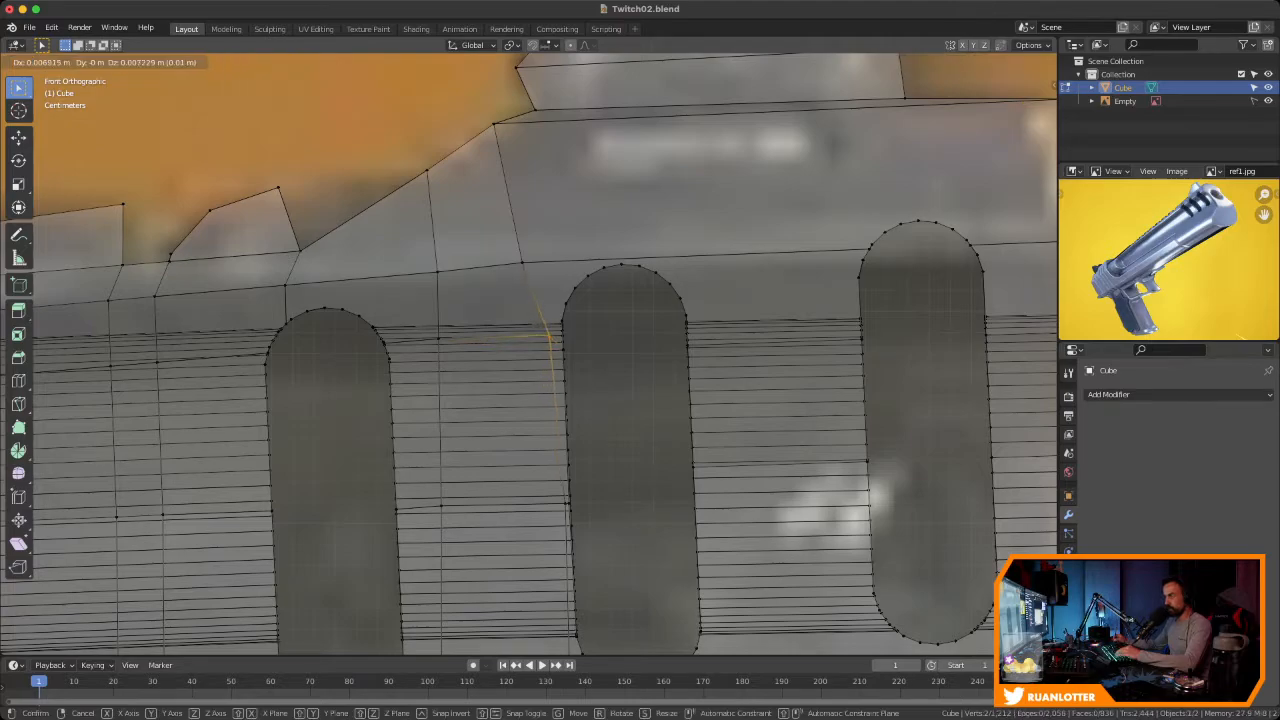
{"action": "key", "text": "Return"}
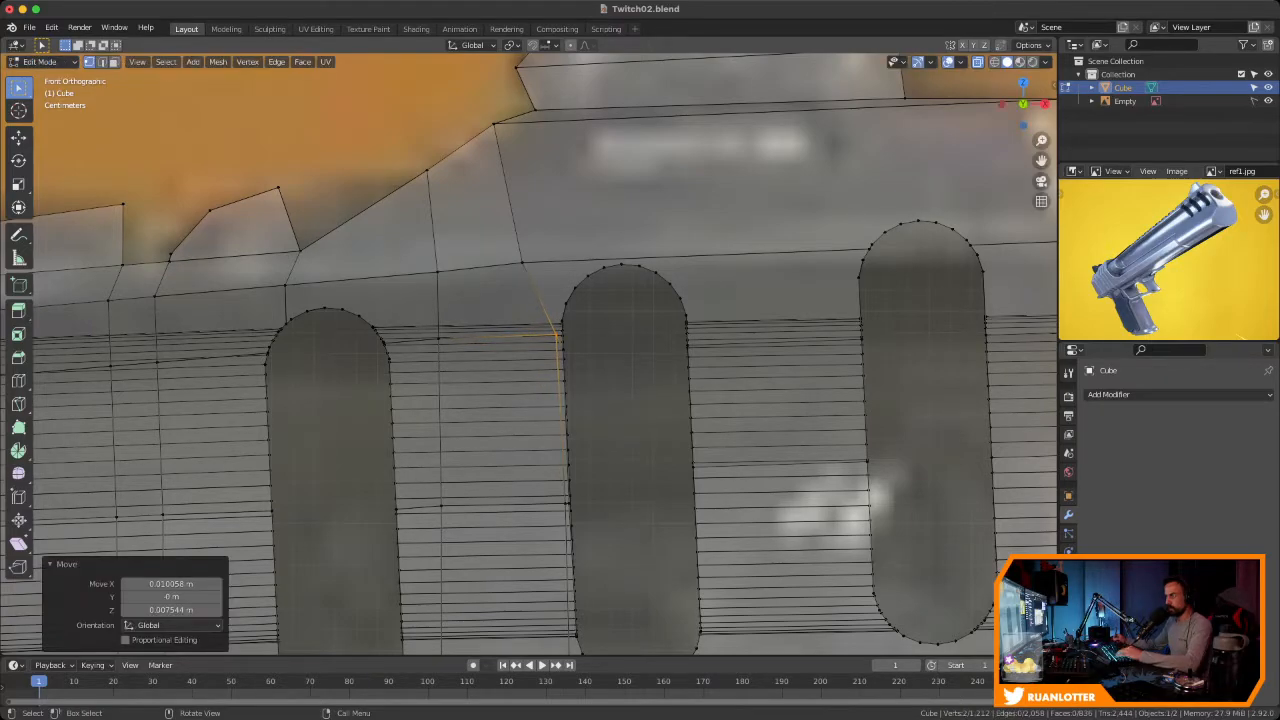
Shift the vertex pair on the edge just above the middle vent slot about 0.0126 m along X and 0.0016 m along Z
{"action": "left_click_drag", "start_coordinate": [505, 246], "coordinate": [541, 282]}
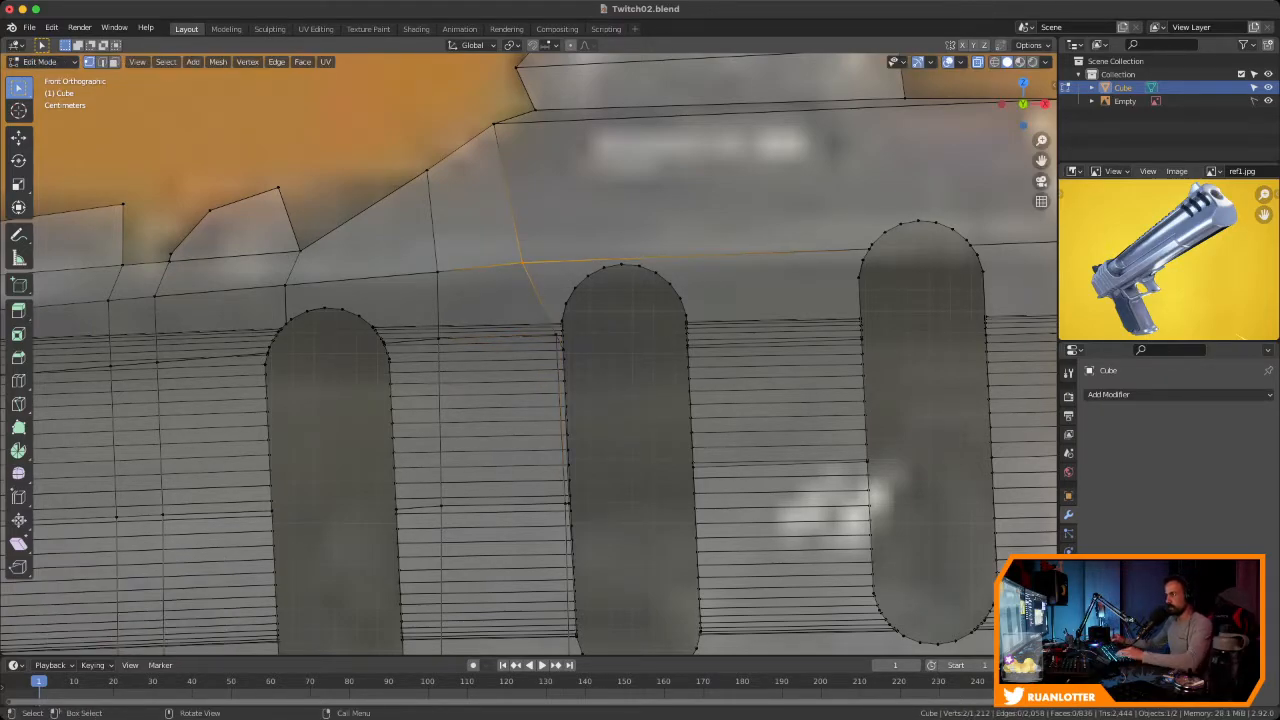
{"action": "key", "text": "g"}
{"action": "key", "text": "Return"}
{"action": "scroll", "coordinate": [850, 368], "scroll_direction": "down", "scroll_amount": 3}
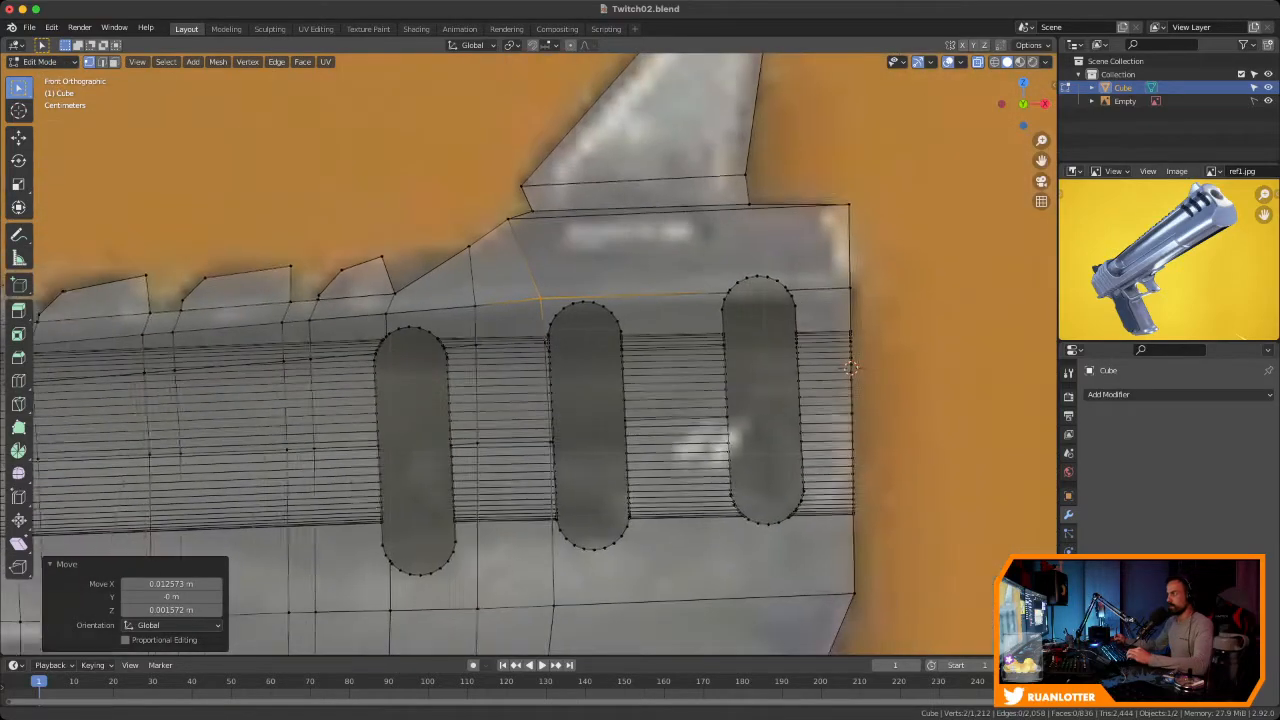
{"action": "scroll", "coordinate": [850, 368], "scroll_direction": "down", "scroll_amount": 5}
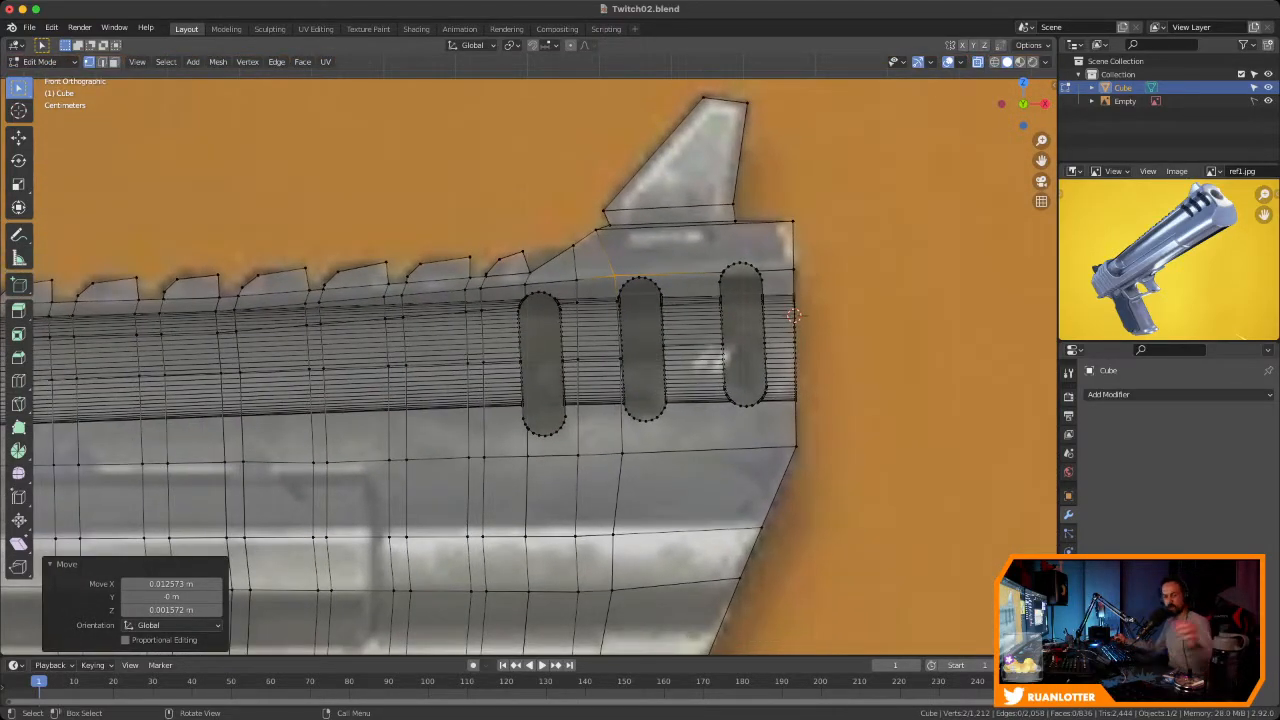
{"action": "middle_click_drag", "start_coordinate": [793, 315], "coordinate": [778, 340]}
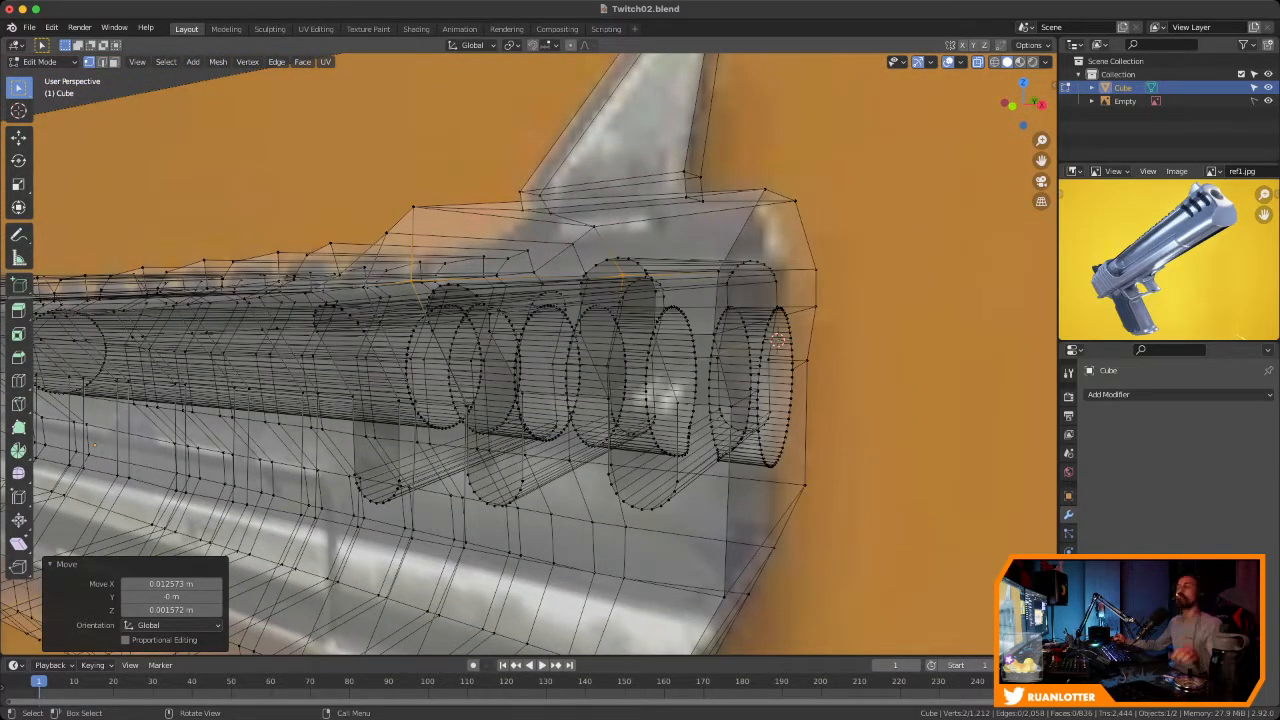
{"action": "middle_click_drag", "start_coordinate": [778, 340], "coordinate": [843, 303]}
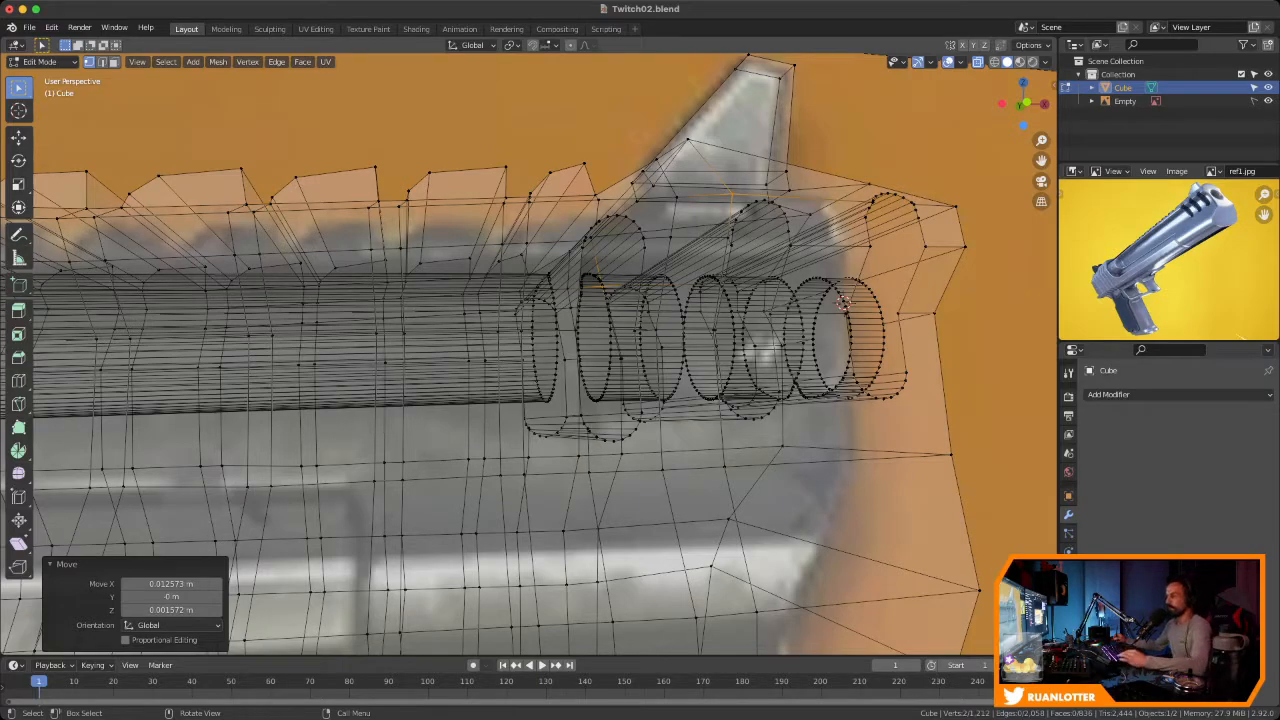
{"action": "scroll", "coordinate": [843, 303], "scroll_direction": "down", "scroll_amount": 10}
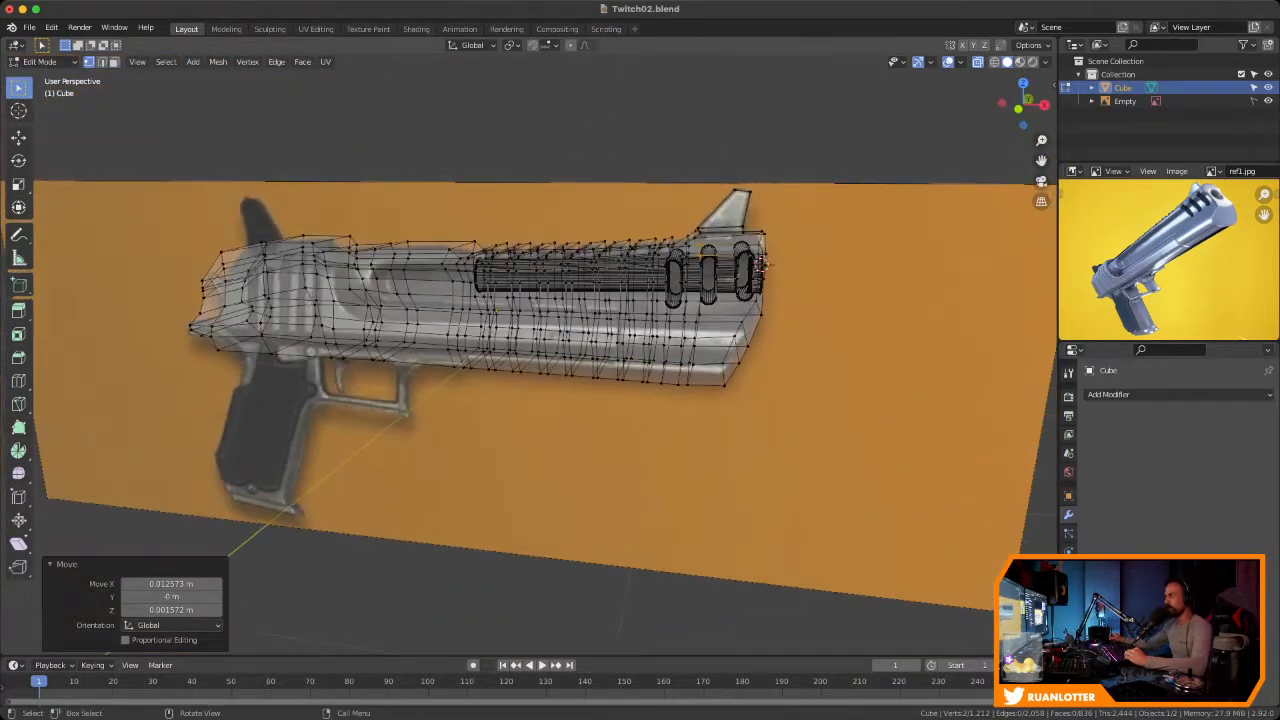
Turn off X-ray in the front view and clear the vertex selection on the slide
{"action": "key", "text": "KP_1"}
{"action": "scroll", "coordinate": [553, 301], "scroll_direction": "up", "scroll_amount": 6}
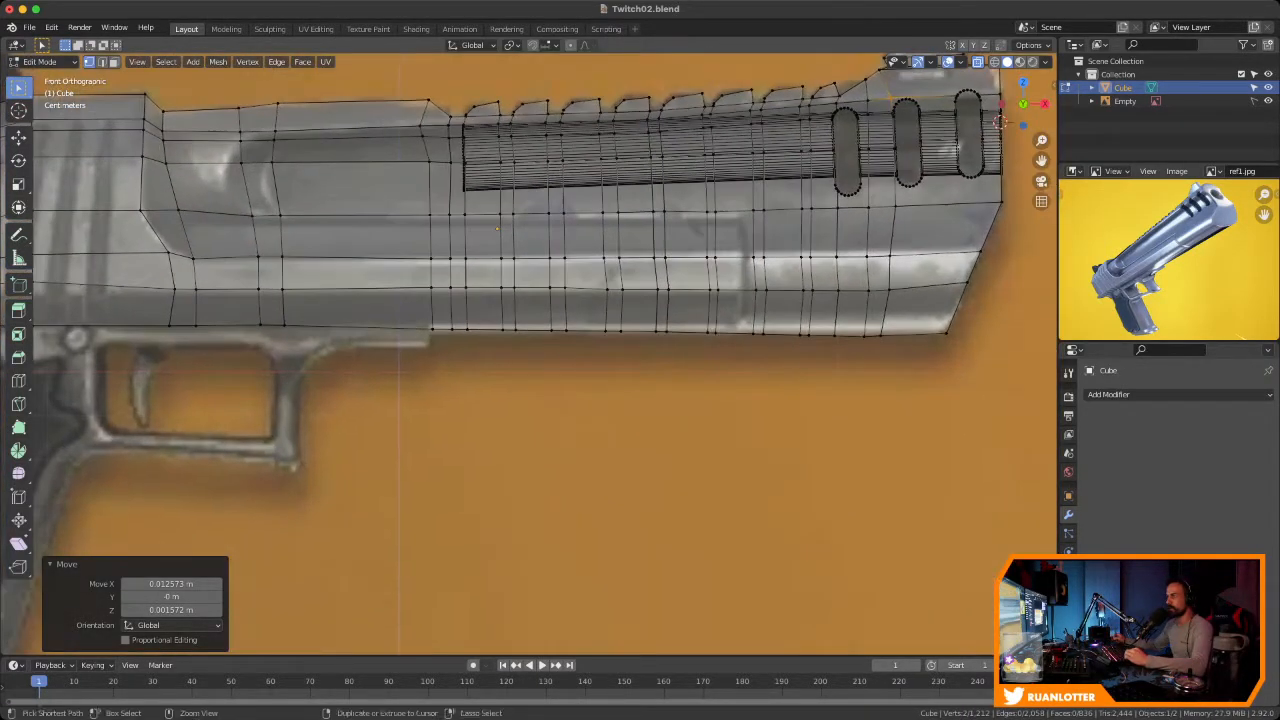
{"action": "scroll", "coordinate": [931, 232], "scroll_direction": "down", "scroll_amount": 2}
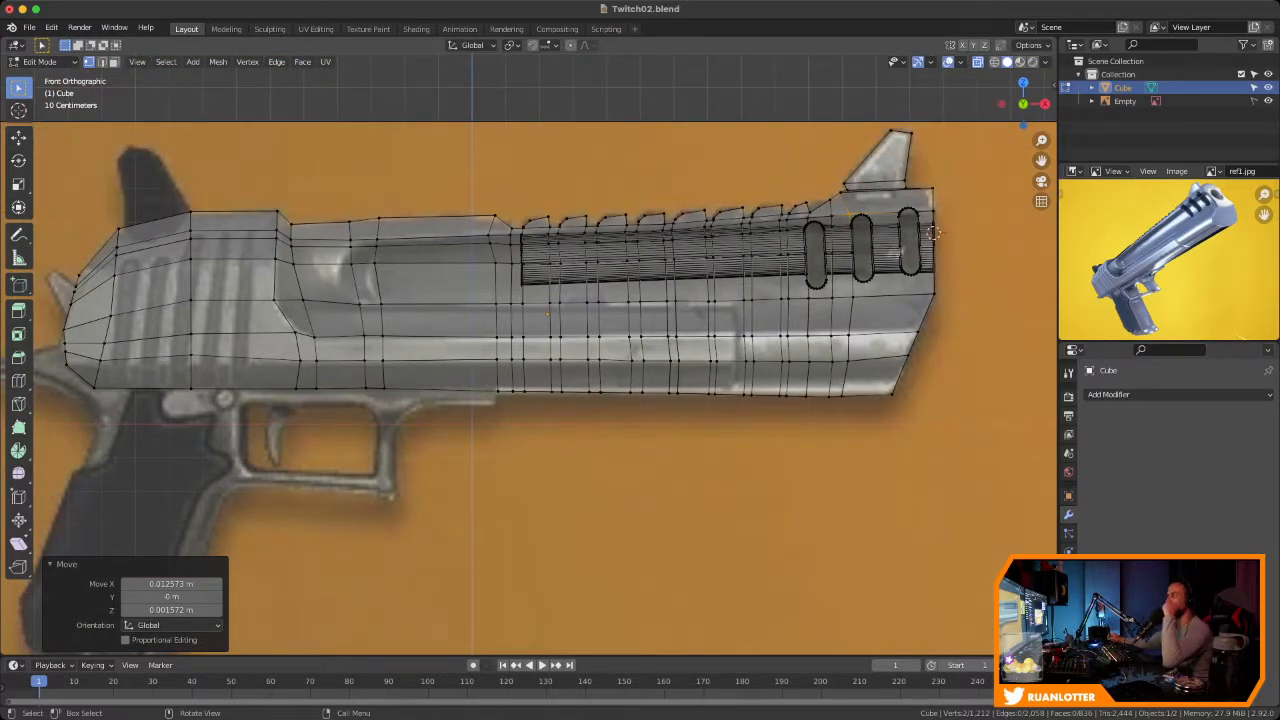
{"action": "key", "text": "alt+z"}
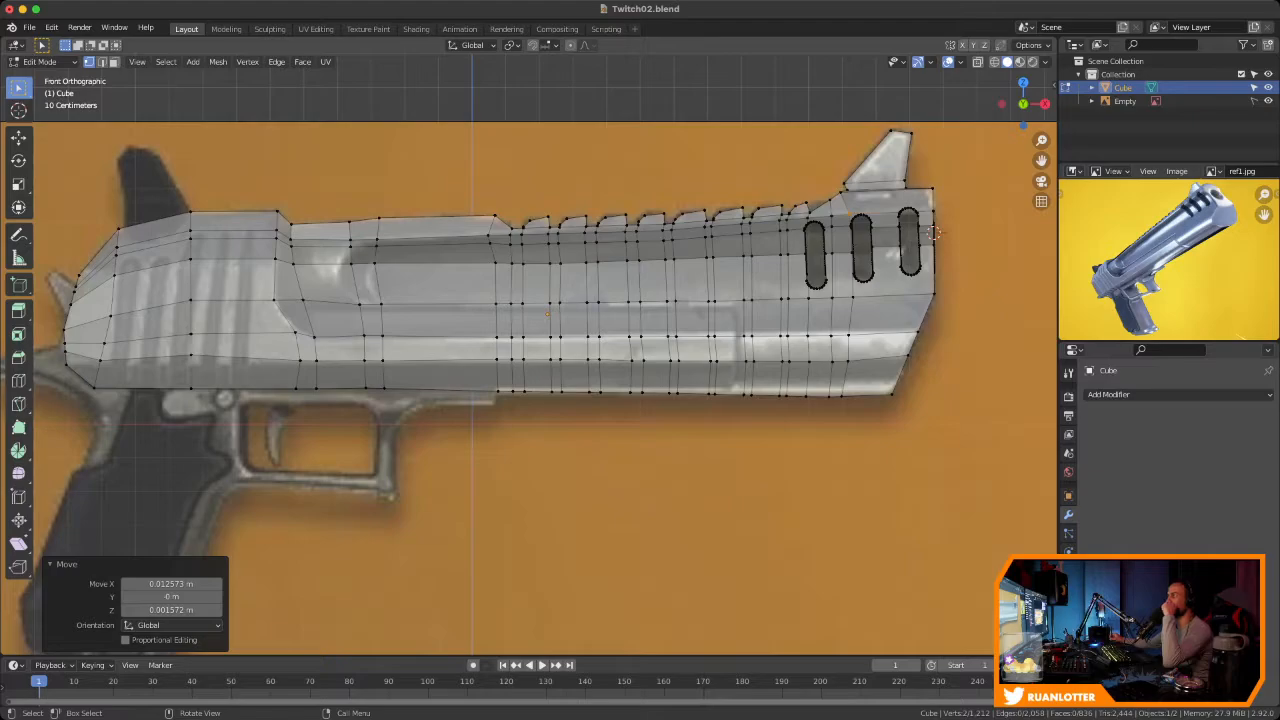
{"action": "left_click", "coordinate": [931, 232]}
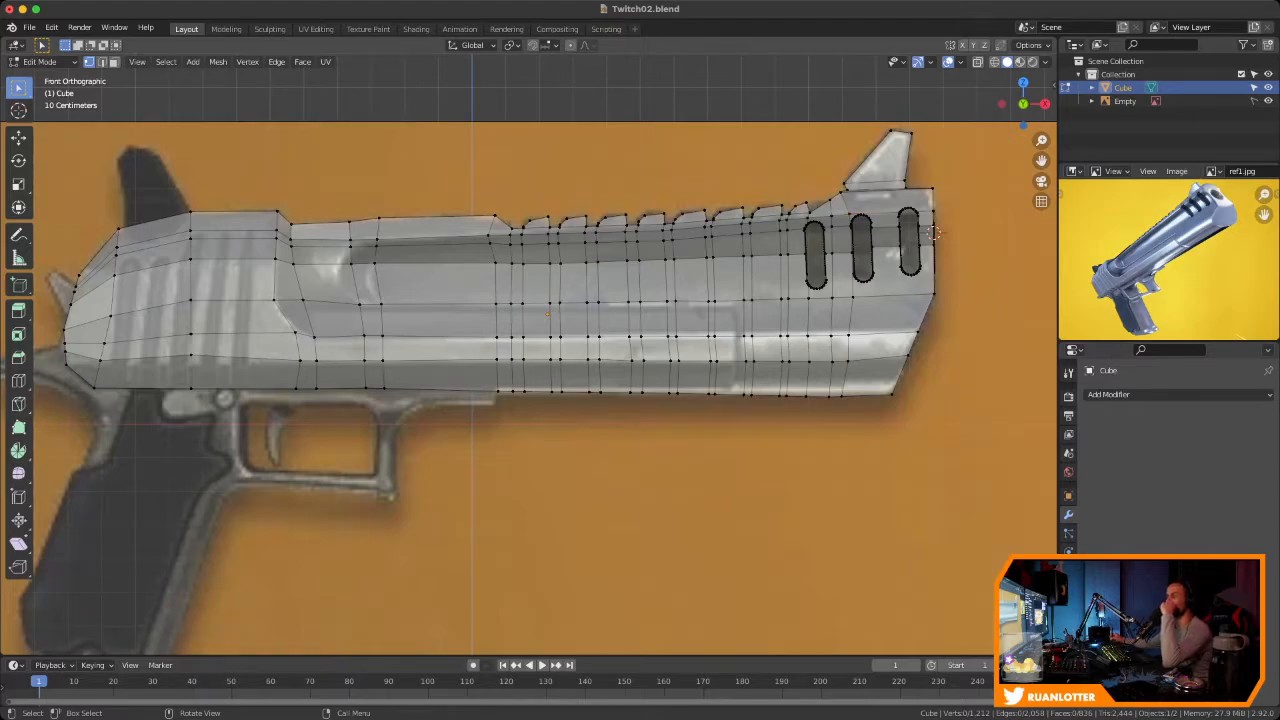
Inspect the slide's edge flow and recess from several angles, with the reference image shown and hidden
{"action": "scroll", "coordinate": [529, 354], "scroll_direction": "up", "scroll_amount": 2}
{"action": "middle_click_drag", "start_coordinate": [529, 354], "coordinate": [618, 403], "text": "shift"}
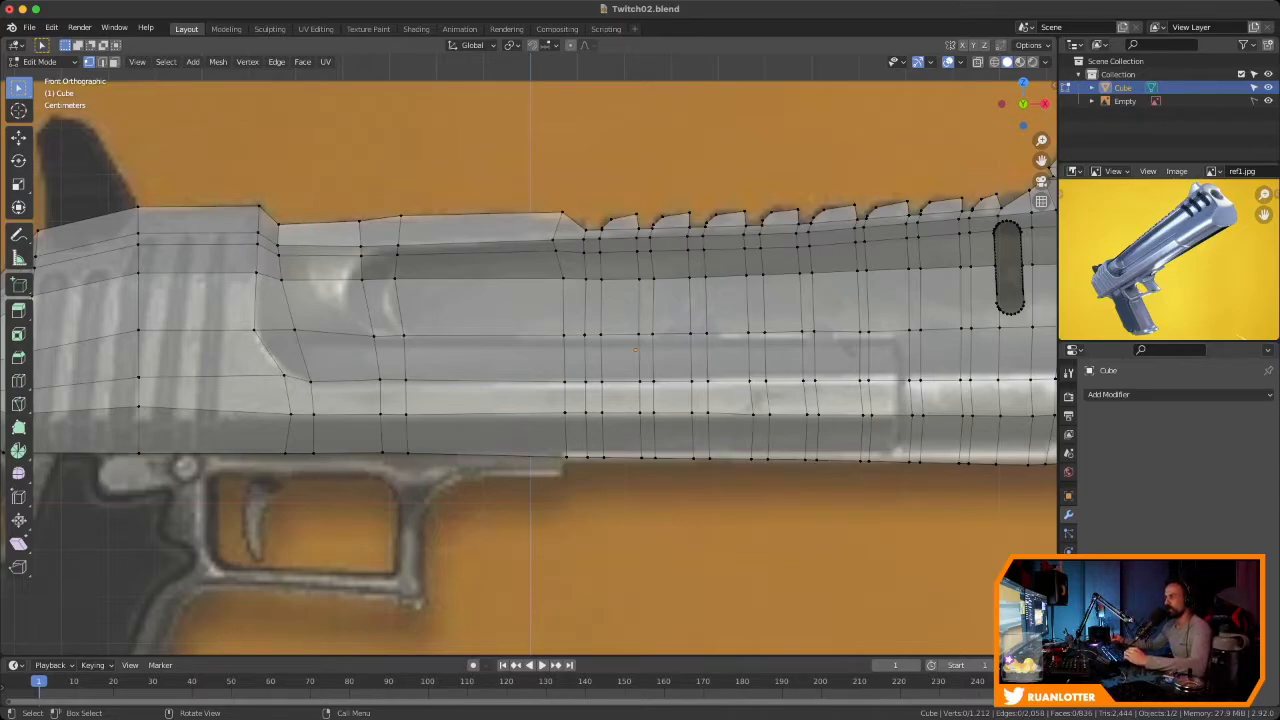
{"action": "scroll", "coordinate": [930, 281], "scroll_direction": "down", "scroll_amount": 3}
{"action": "middle_click_drag", "start_coordinate": [1160, 248], "coordinate": [1188, 241]}
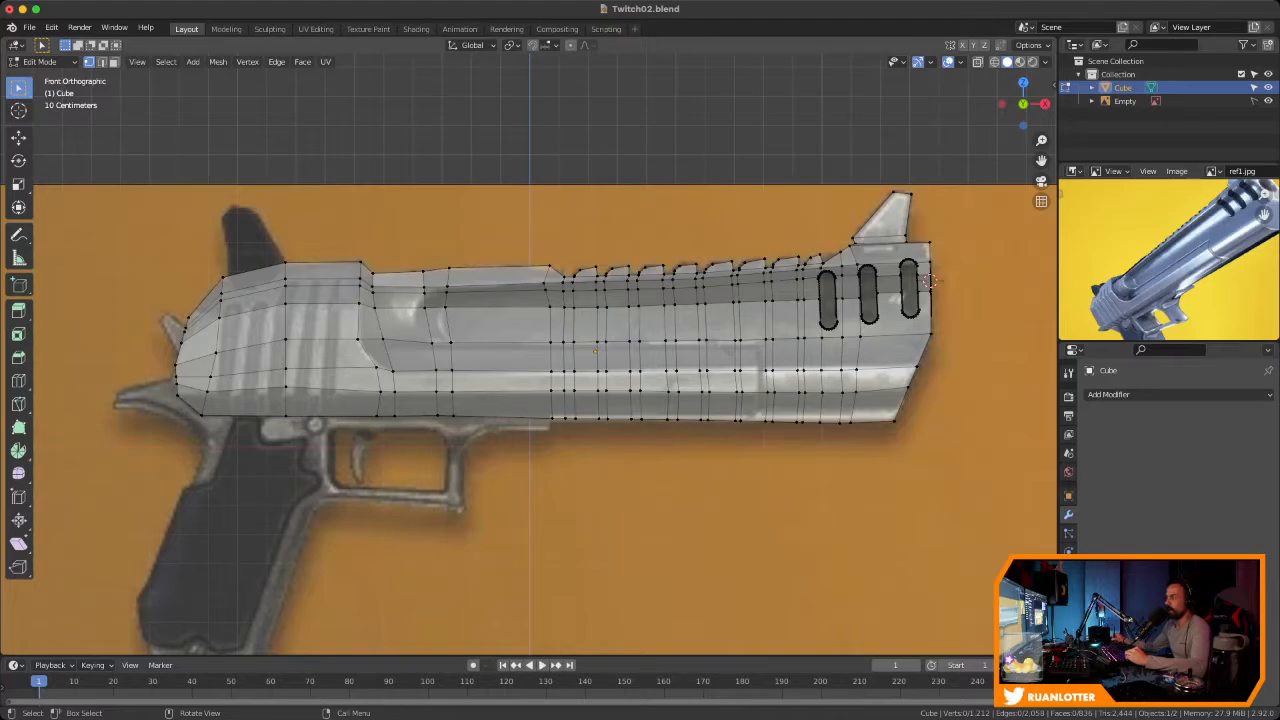
{"action": "middle_click_drag", "start_coordinate": [928, 282], "coordinate": [652, 357]}
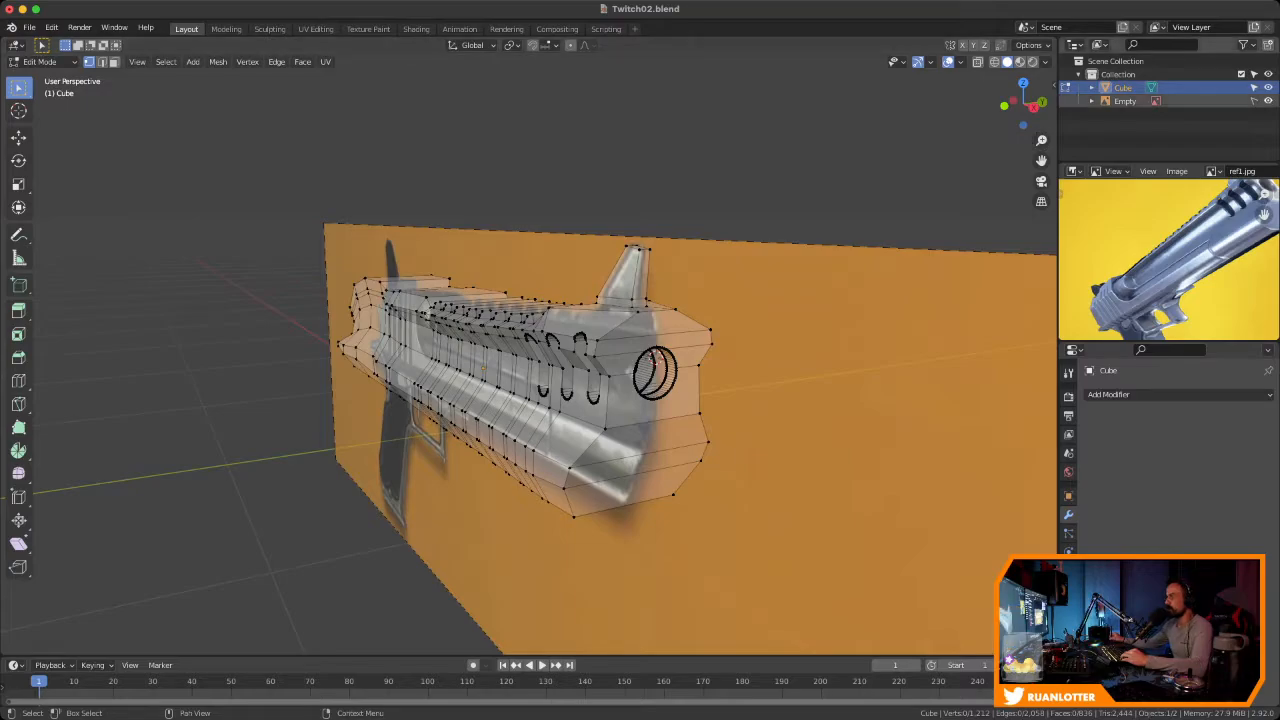
{"action": "left_click", "coordinate": [1268, 101]}
{"action": "middle_click_drag", "start_coordinate": [850, 300], "coordinate": [928, 300]}
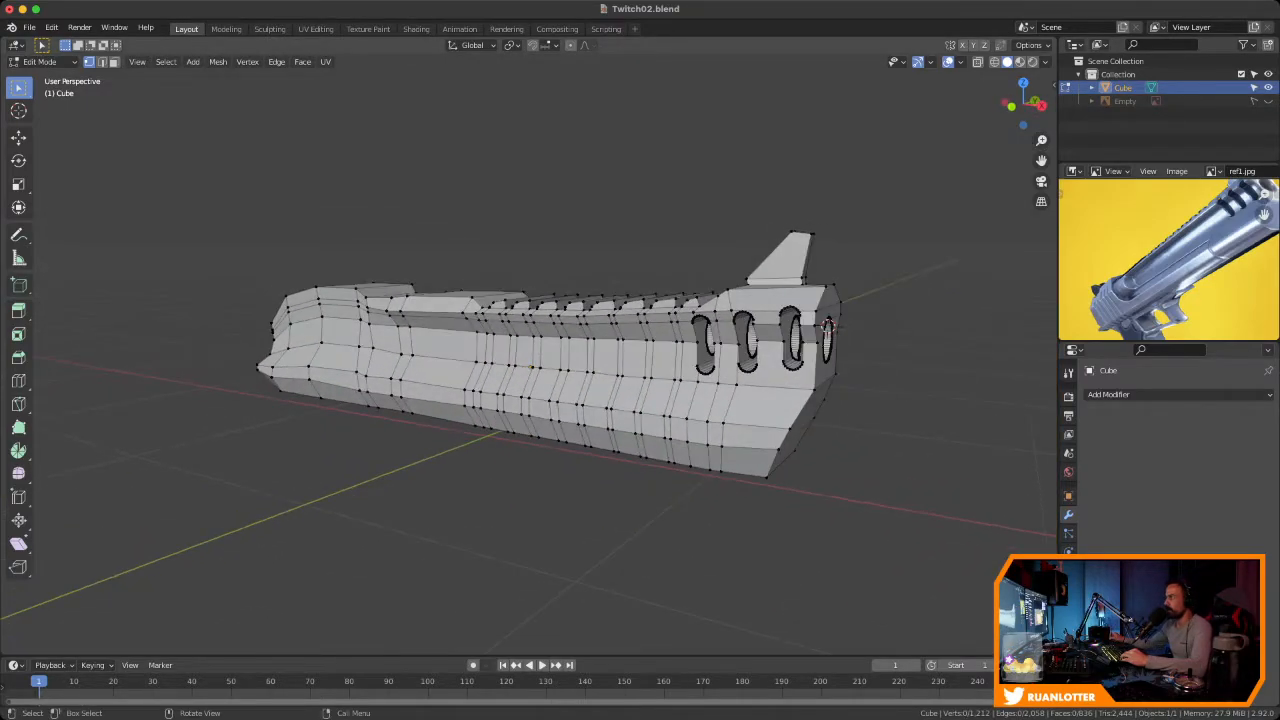
{"action": "left_click", "coordinate": [1268, 101]}
{"action": "middle_click_drag", "start_coordinate": [820, 300], "coordinate": [915, 300]}
{"action": "scroll", "coordinate": [960, 300], "scroll_direction": "up", "scroll_amount": 3}
{"action": "middle_click_drag", "start_coordinate": [687, 363], "coordinate": [693, 370]}
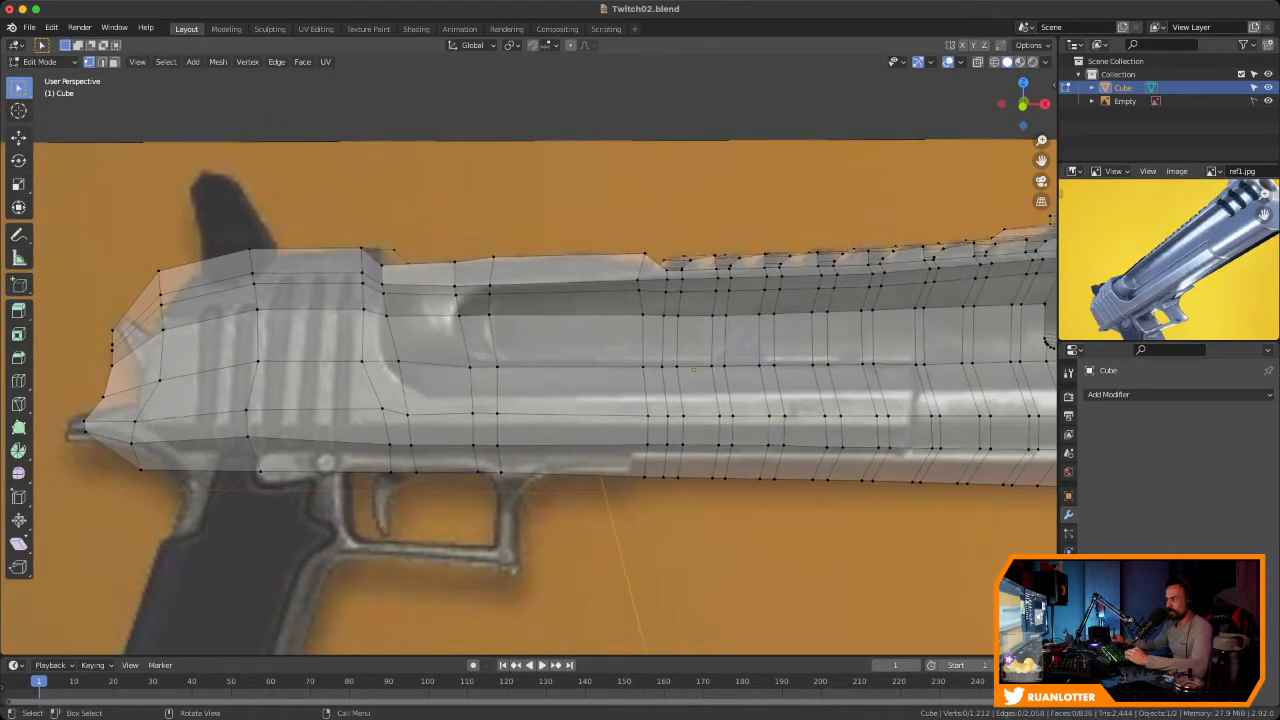
{"action": "left_click_drag", "start_coordinate": [513, 303], "coordinate": [444, 386]}
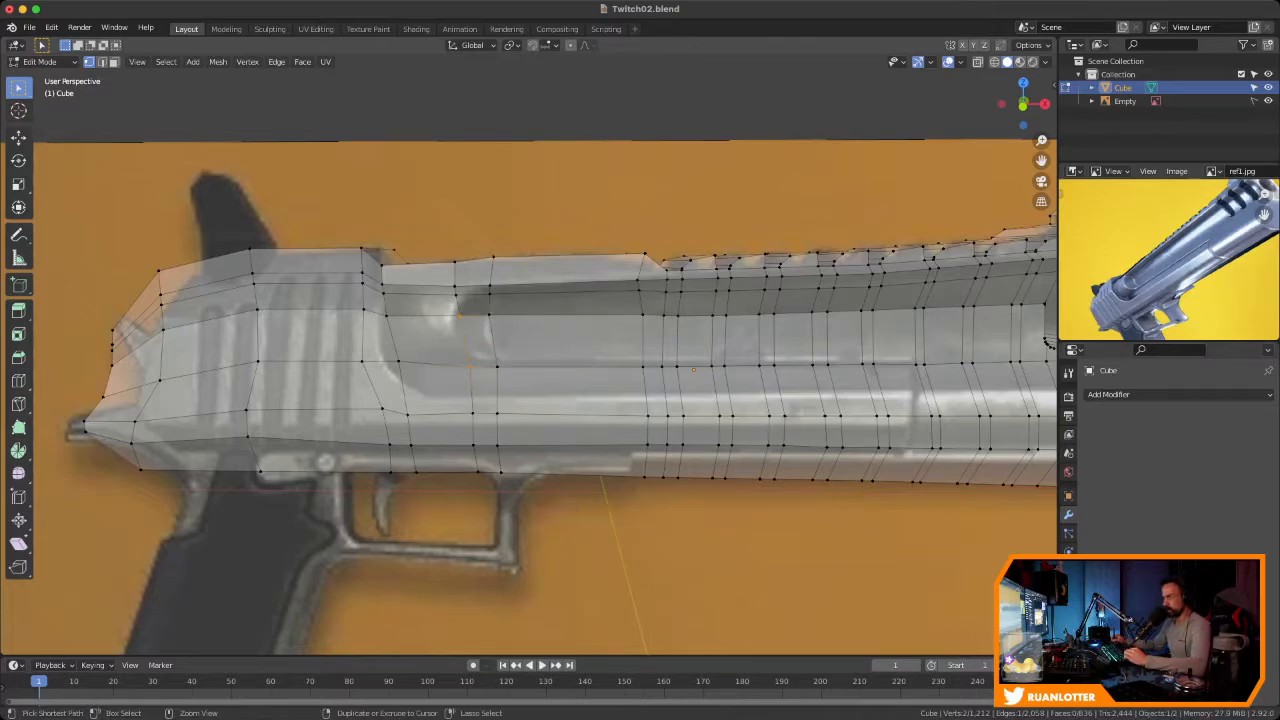
{"action": "scroll", "coordinate": [445, 386], "scroll_direction": "up", "scroll_amount": 5}
{"action": "middle_click_drag", "start_coordinate": [445, 386], "coordinate": [538, 369], "text": "shift"}
{"action": "scroll", "coordinate": [538, 369], "scroll_direction": "down", "scroll_amount": 3}
{"action": "scroll", "coordinate": [530, 360], "scroll_direction": "down", "scroll_amount": 6}
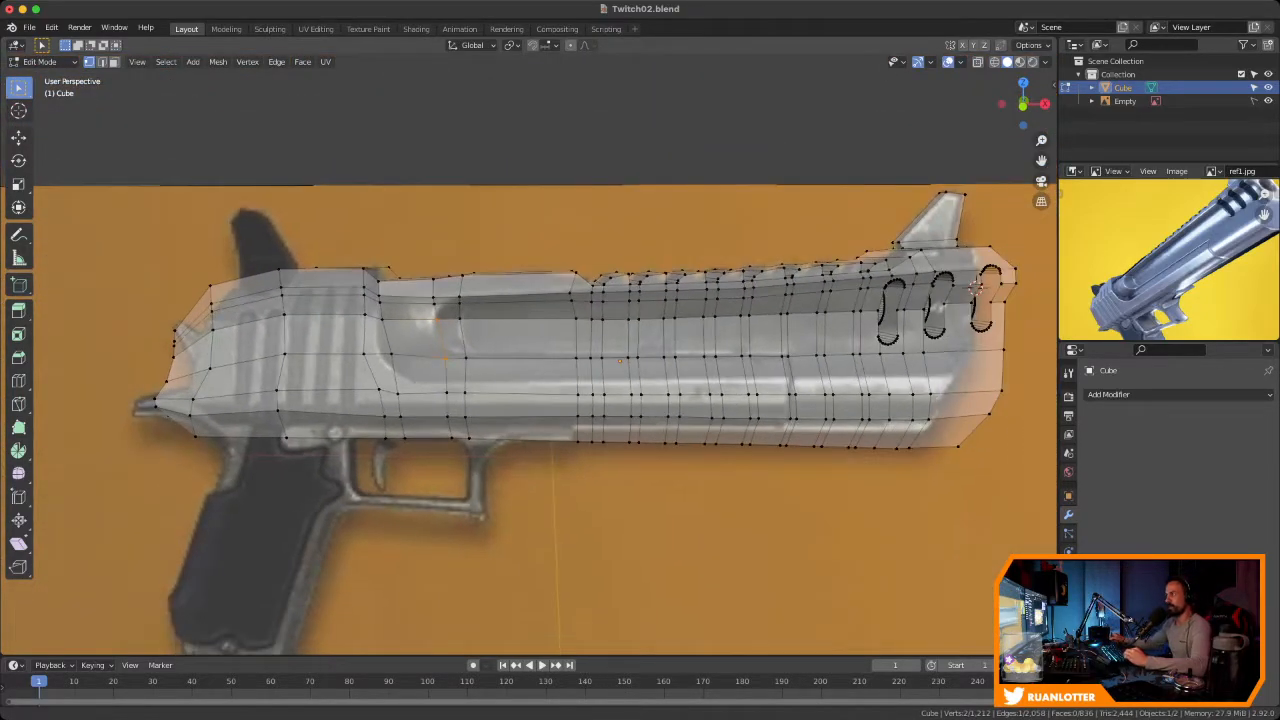
{"action": "middle_click_drag", "start_coordinate": [530, 360], "coordinate": [446, 352], "text": "shift"}
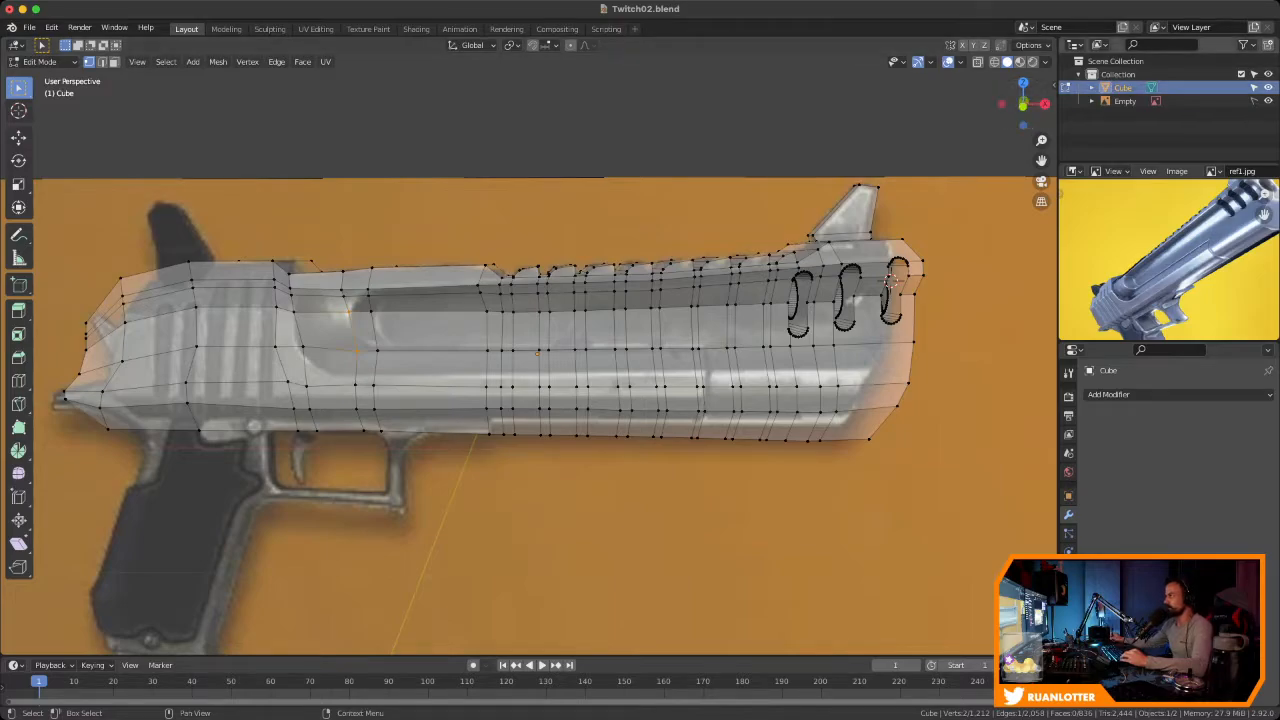
Hide the reference image empty and save the file
{"action": "left_click", "coordinate": [1268, 101]}
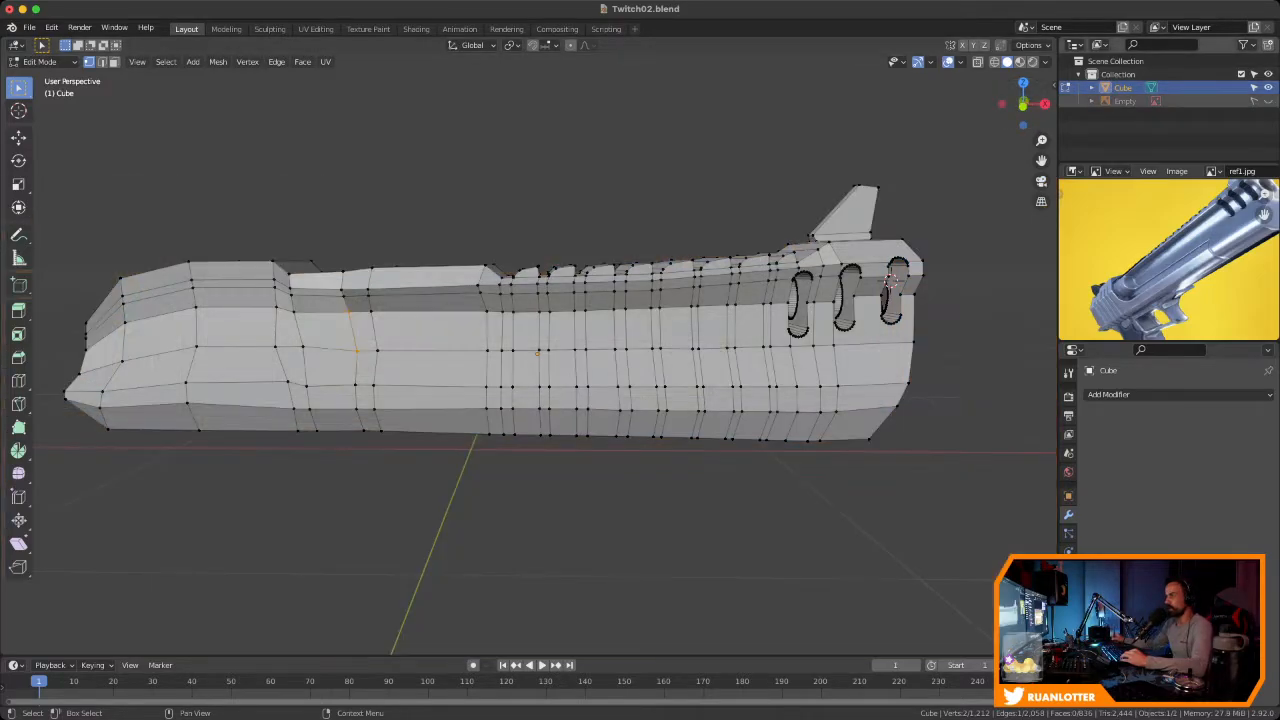
{"action": "middle_click_drag", "start_coordinate": [530, 360], "coordinate": [530, 412], "text": "ctrl"}
{"action": "key", "text": "ctrl+s"}
{"action": "middle_click_drag", "start_coordinate": [530, 360], "coordinate": [530, 325], "text": "ctrl"}
{"action": "middle_click_drag", "start_coordinate": [530, 325], "coordinate": [619, 330], "text": "shift"}
{"action": "middle_click_drag", "start_coordinate": [619, 330], "coordinate": [619, 356], "text": "ctrl"}
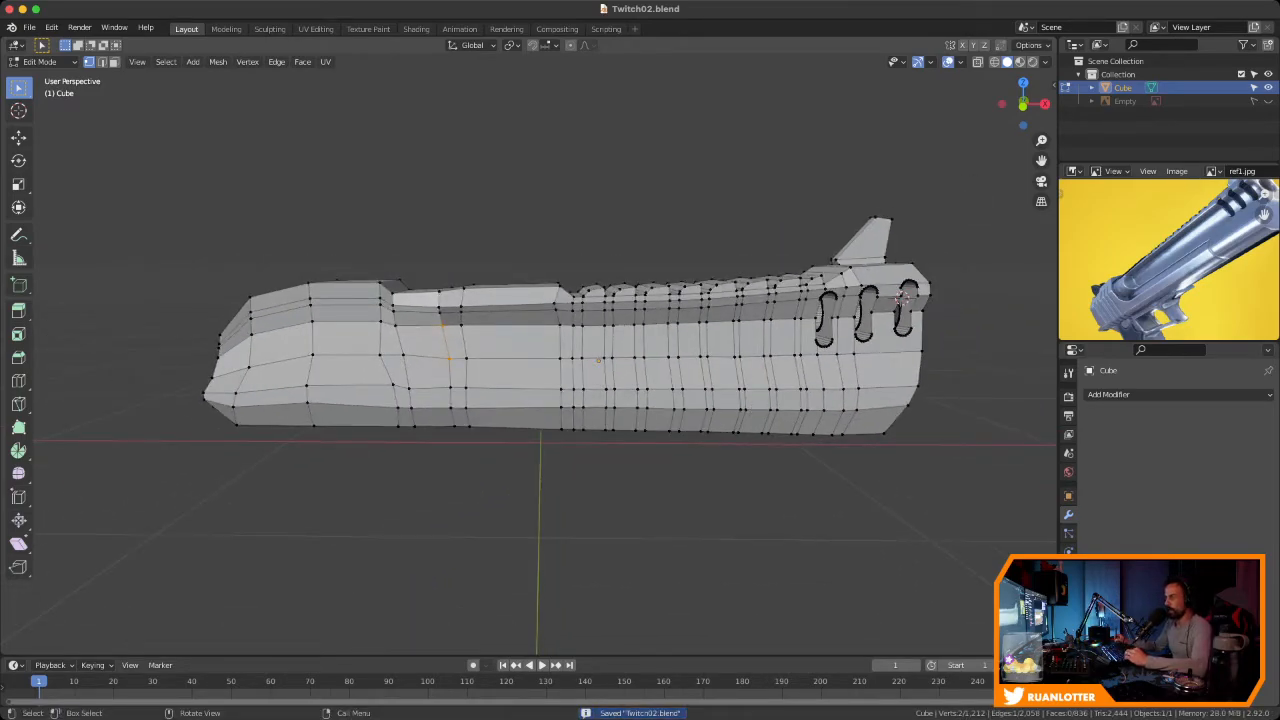
In Object Mode, add a mesh circle with 22 vertices and a 1 m radius at the muzzle
{"action": "key", "text": "Tab"}
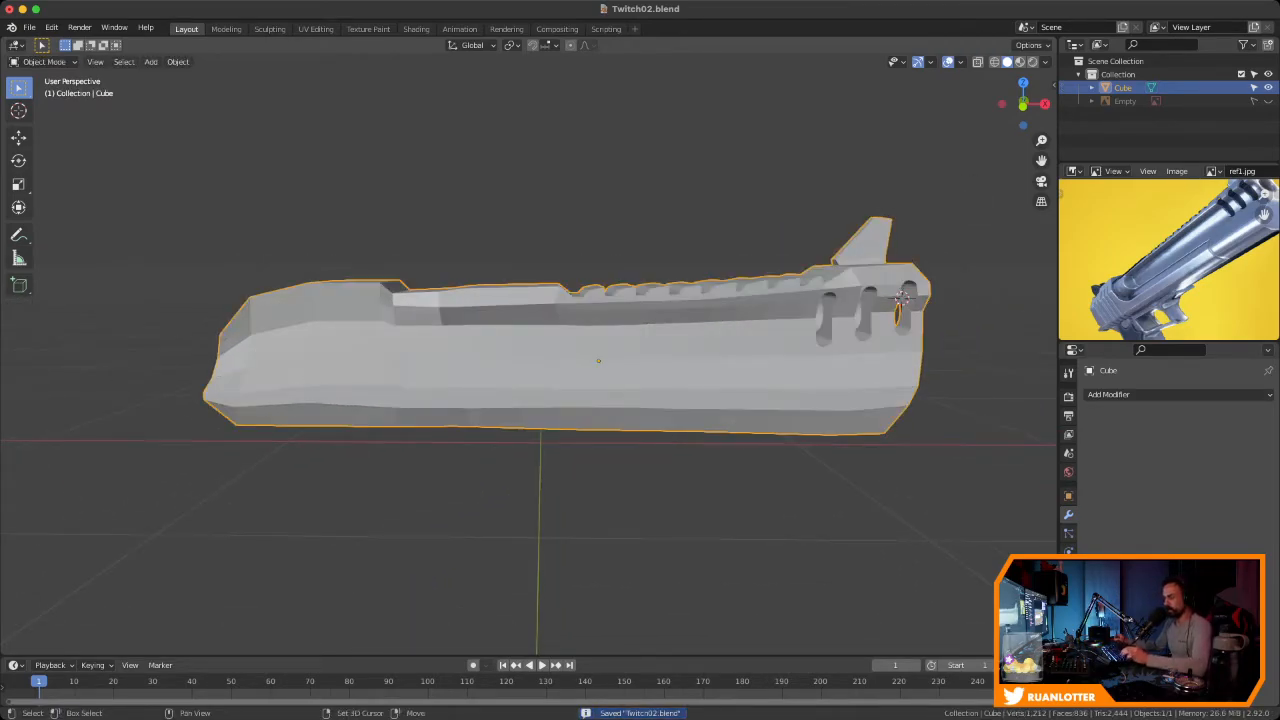
{"action": "key", "text": "shift+a"}
{"action": "mouse_move", "coordinate": [565, 447]}
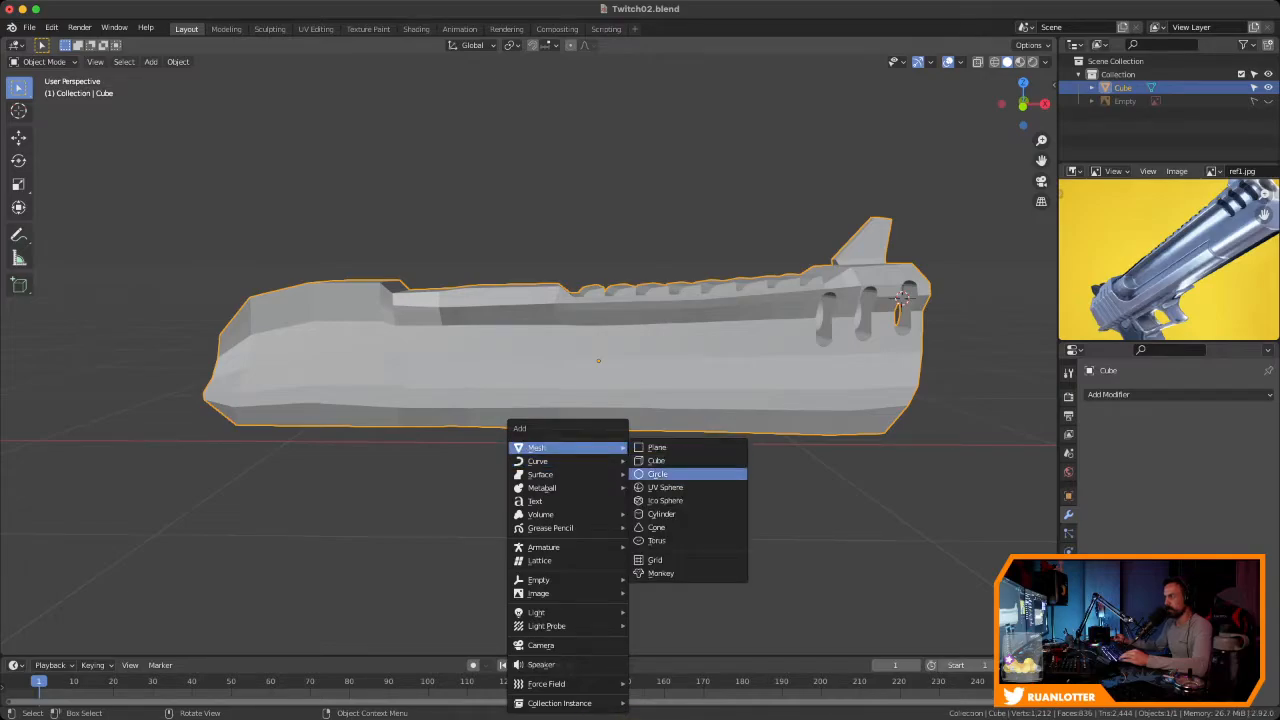
{"action": "left_click", "coordinate": [657, 474]}
{"action": "scroll", "coordinate": [640, 430], "scroll_direction": "down", "scroll_amount": 3}
{"action": "middle_click_drag", "start_coordinate": [640, 430], "coordinate": [643, 511]}
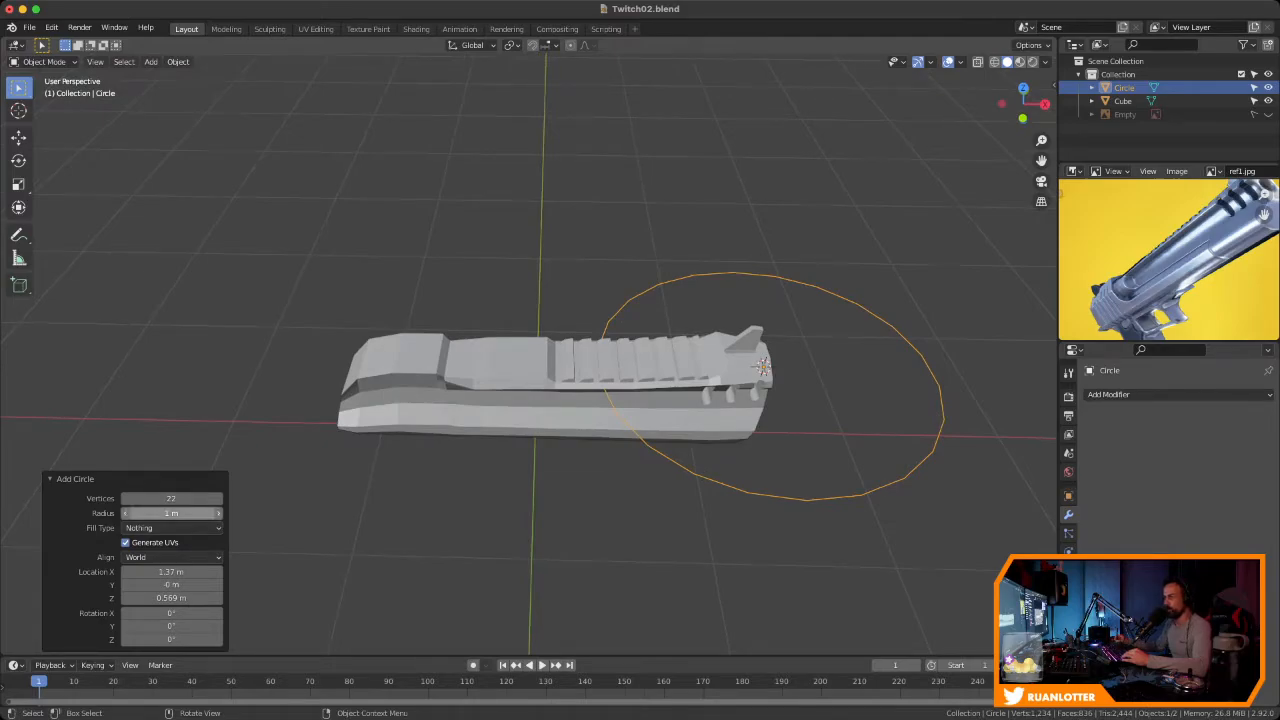
{"action": "middle_click_drag", "start_coordinate": [640, 430], "coordinate": [548, 433], "text": "shift"}
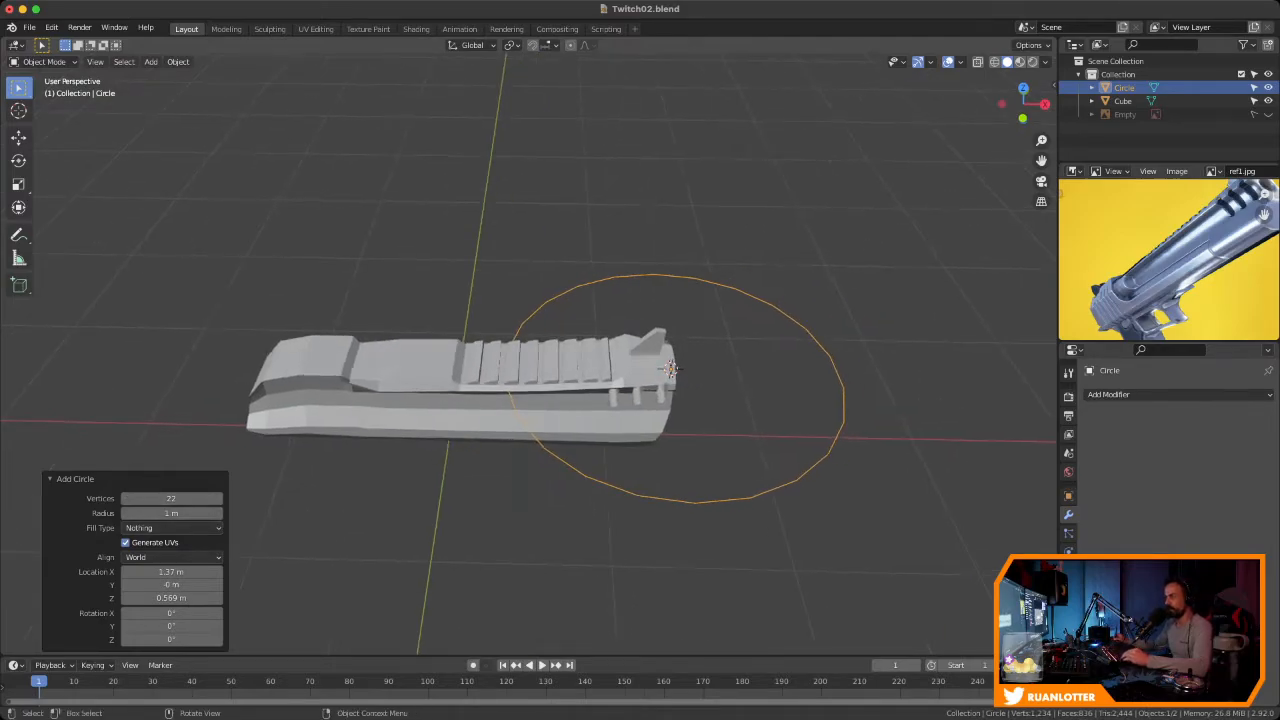
Rotate the new circle 90° about the X axis so it stands upright
{"action": "left_click", "coordinate": [872, 356]}
{"action": "left_click", "coordinate": [836, 366]}
{"action": "key", "text": "r"}
{"action": "type", "text": "90"}
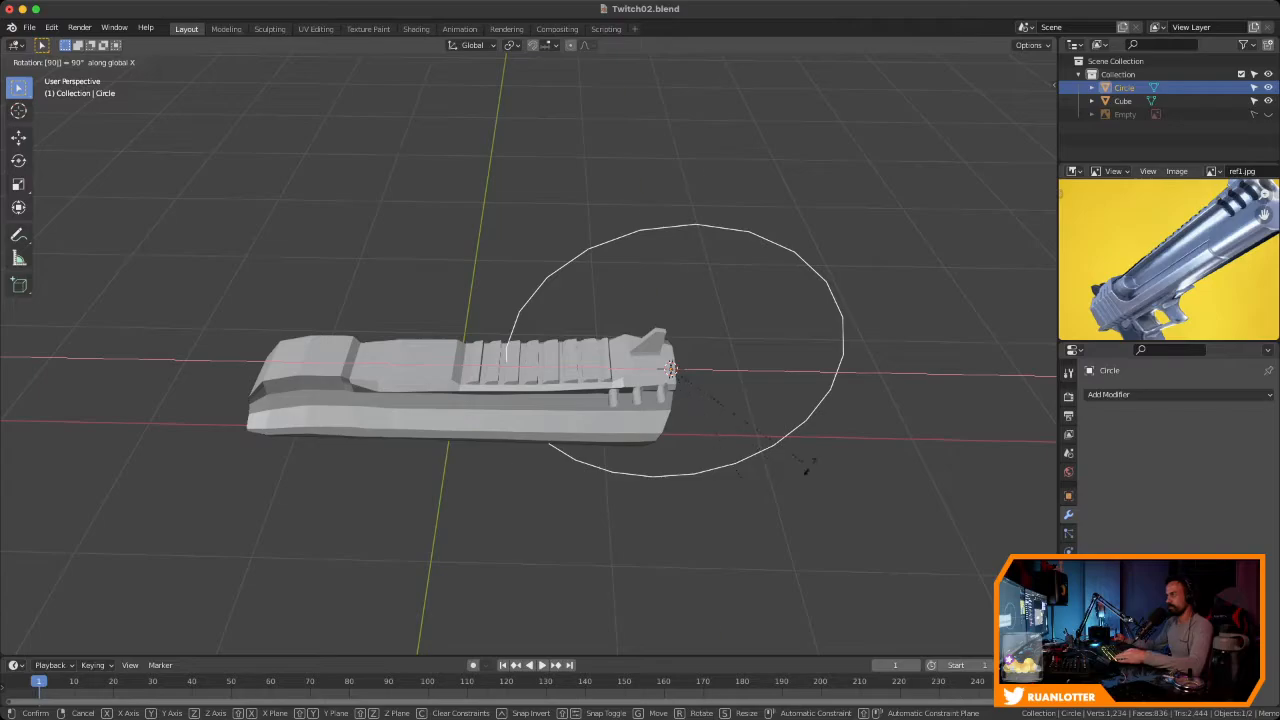
{"action": "key", "text": "Return"}
Move the circle about -1.54 m along Y, out beside the slide, and align the view to the front
{"action": "middle_click_drag", "start_coordinate": [850, 468], "coordinate": [812, 408]}
{"action": "scroll", "coordinate": [690, 400], "scroll_direction": "down", "scroll_amount": 2}
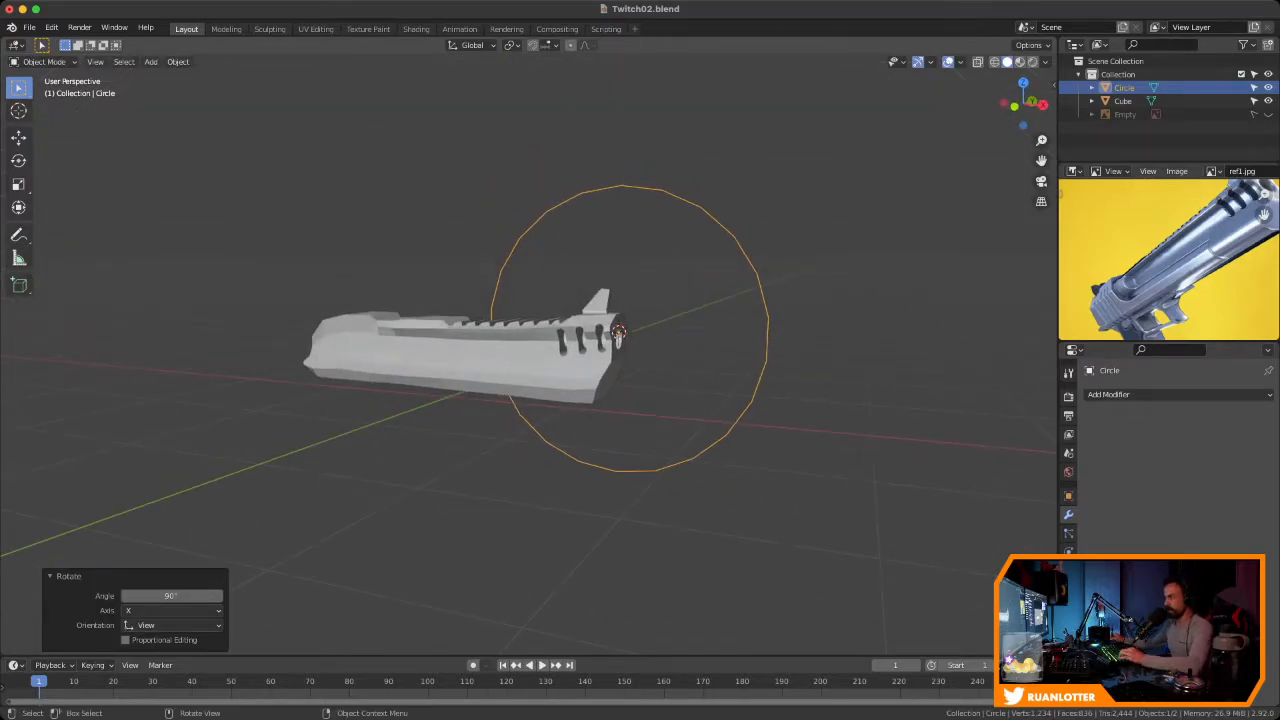
{"action": "key", "text": "g"}
{"action": "key", "text": "y"}
{"action": "key", "text": "Return"}
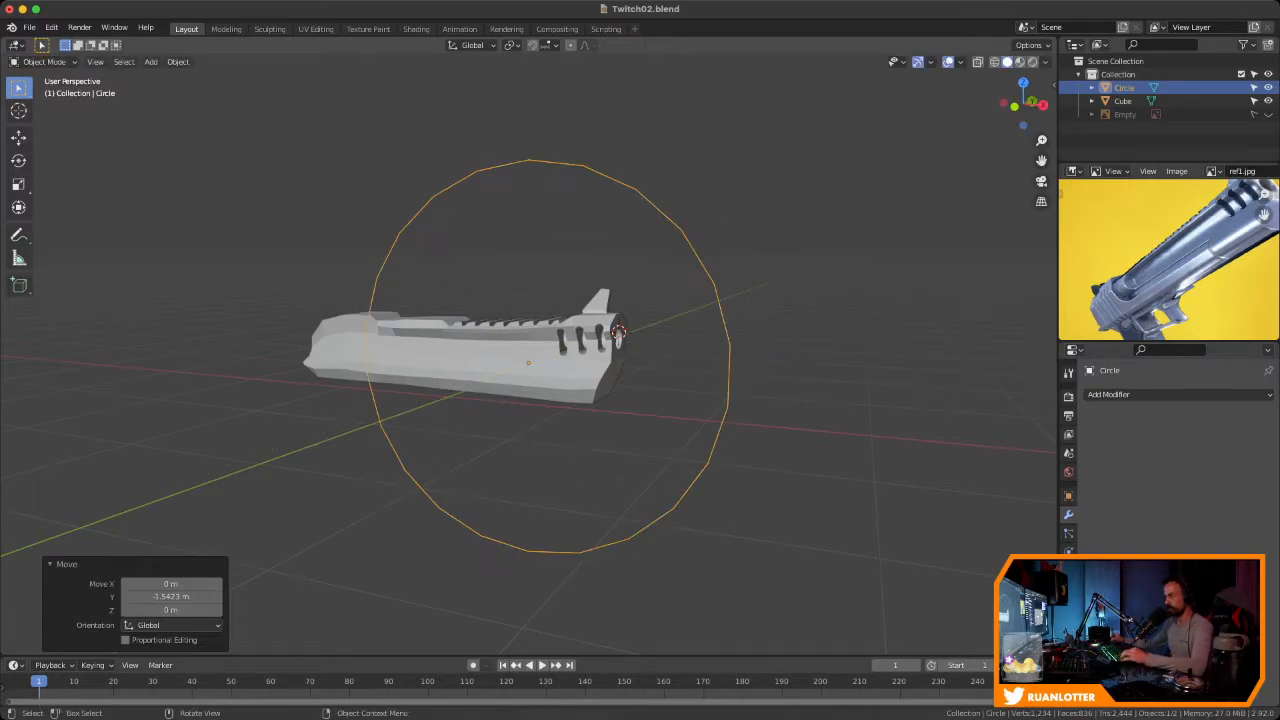
{"action": "middle_click_drag", "start_coordinate": [812, 408], "coordinate": [842, 408]}
{"action": "left_click", "coordinate": [1019, 105]}
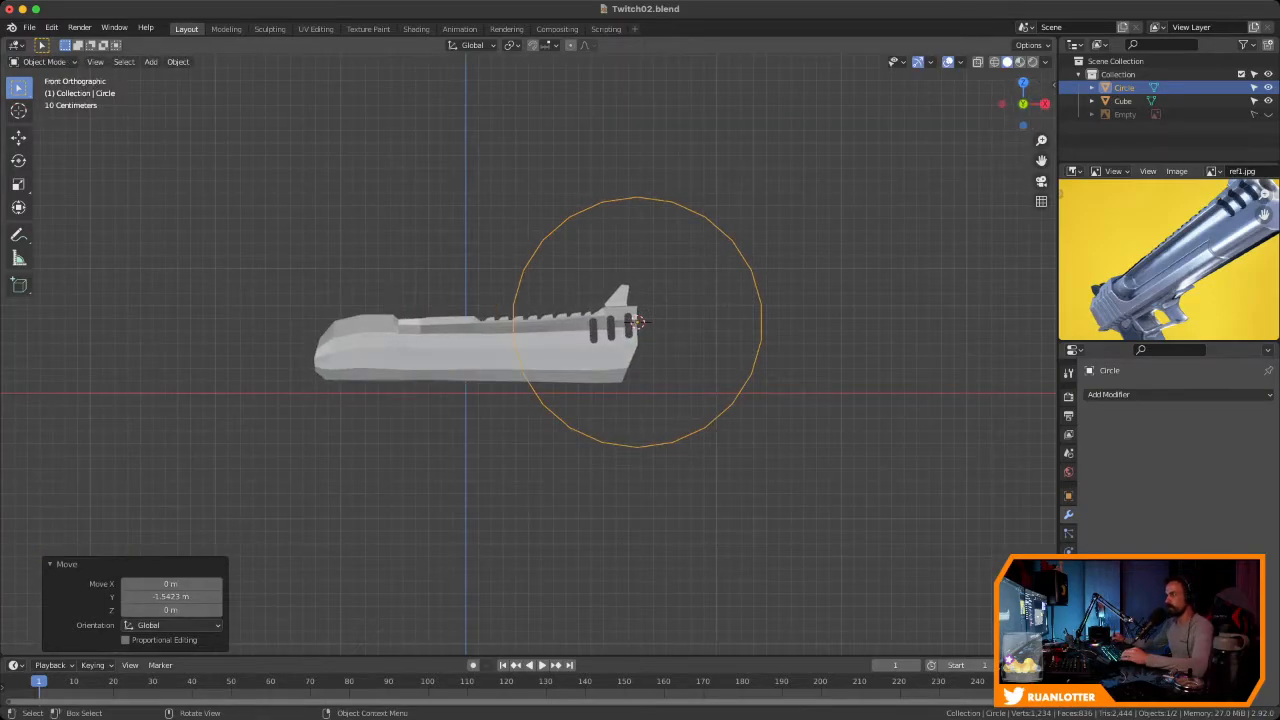
In Edit Mode, select the ten vertices on the circle's rear half, excluding the top and bottom ones
{"action": "key", "text": "Tab"}
{"action": "middle_click_drag", "start_coordinate": [638, 321], "coordinate": [690, 295], "text": "ctrl"}
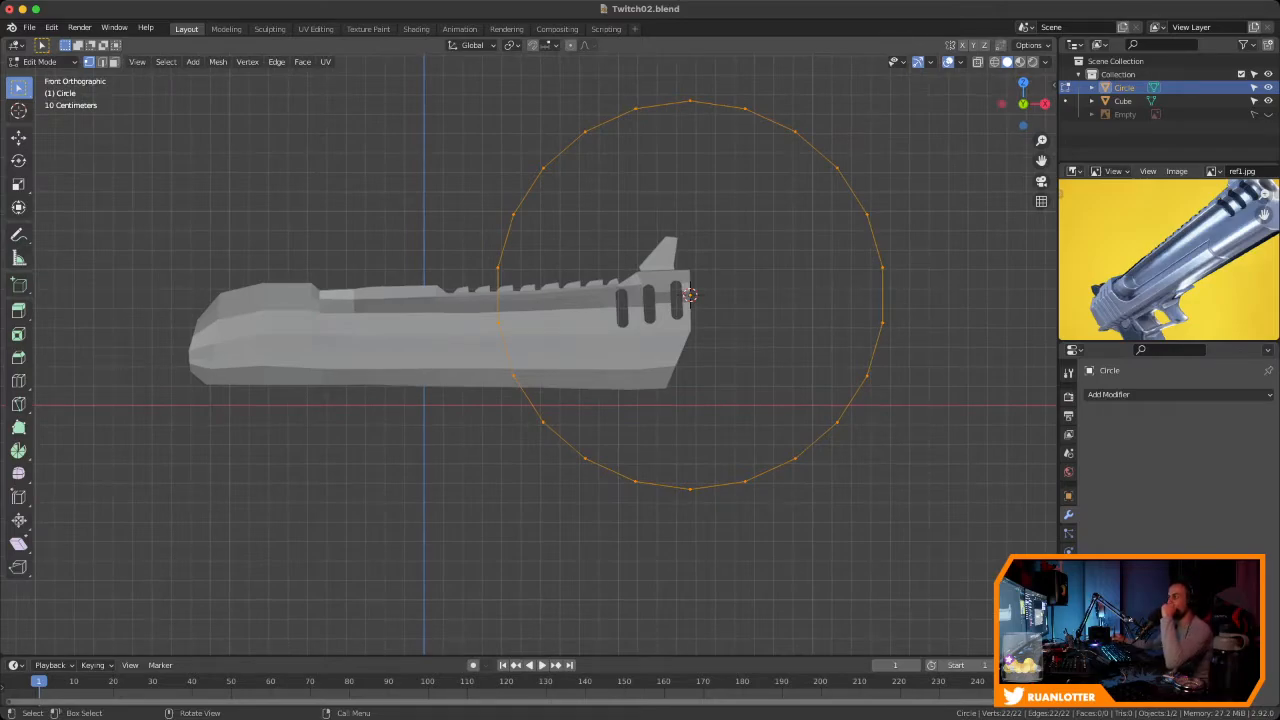
{"action": "left_click_drag", "start_coordinate": [662, 87], "coordinate": [459, 513]}
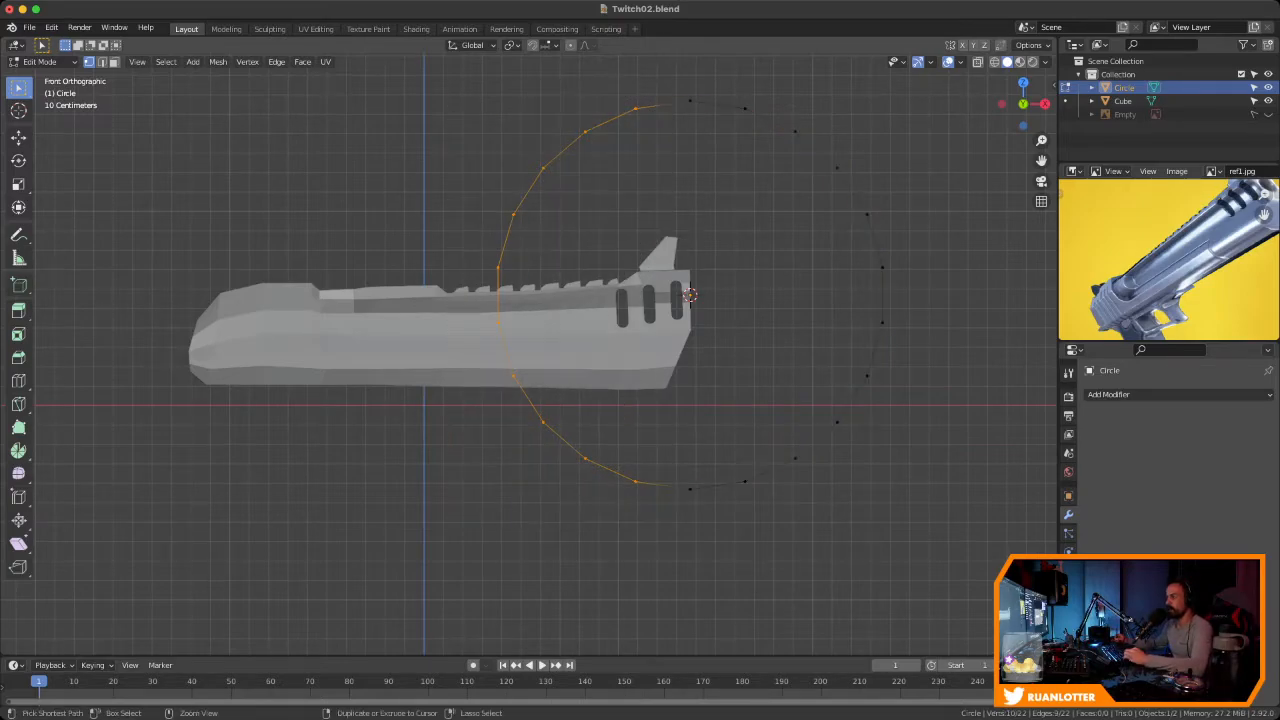
Return to Object Mode and scale the whole circle uniformly by about 0.183
{"action": "scroll", "coordinate": [200, 475], "scroll_direction": "down", "scroll_amount": 2}
{"action": "key", "text": "Tab"}
{"action": "key", "text": "s"}
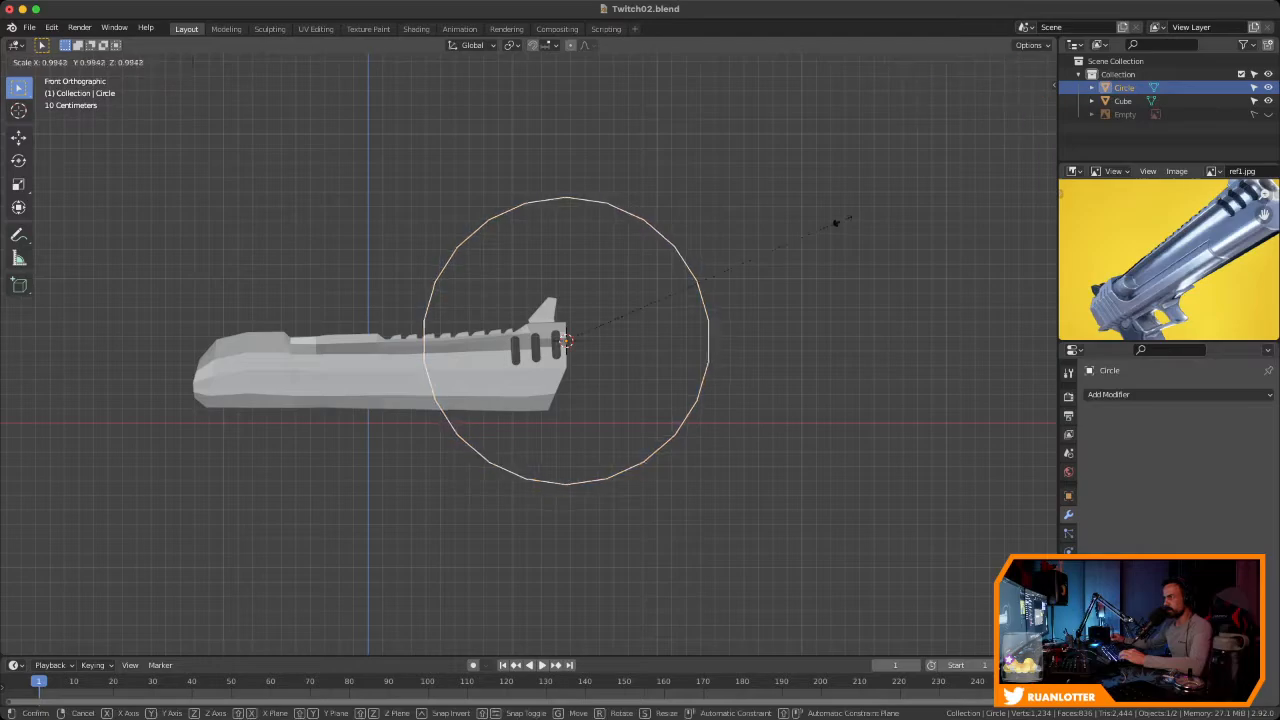
{"action": "left_click", "coordinate": [617, 322]}
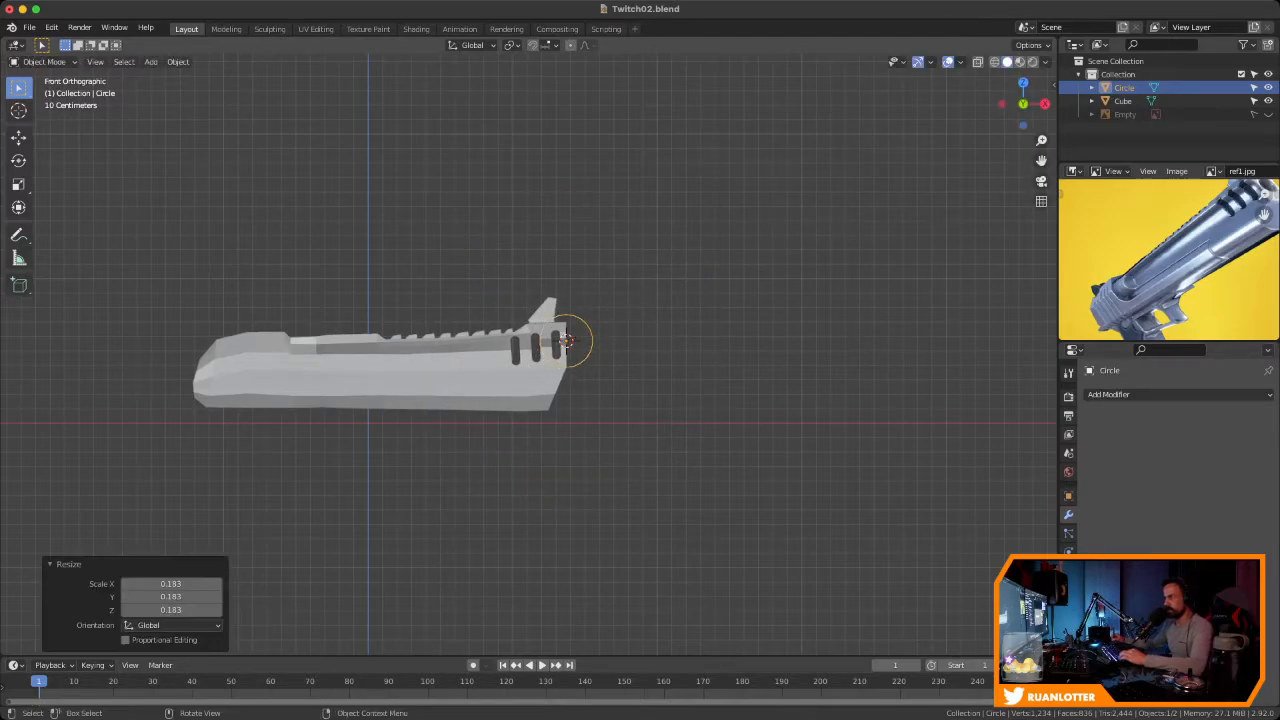
Try to stretch the circle into a capsule by moving its rear-half vertices about -1.035 m along X
{"action": "scroll", "coordinate": [522, 356], "scroll_direction": "up", "scroll_amount": 6}
{"action": "scroll", "coordinate": [522, 356], "scroll_direction": "down", "scroll_amount": 2}
{"action": "scroll", "coordinate": [522, 356], "scroll_direction": "up", "scroll_amount": 1}
{"action": "key", "text": "Tab"}
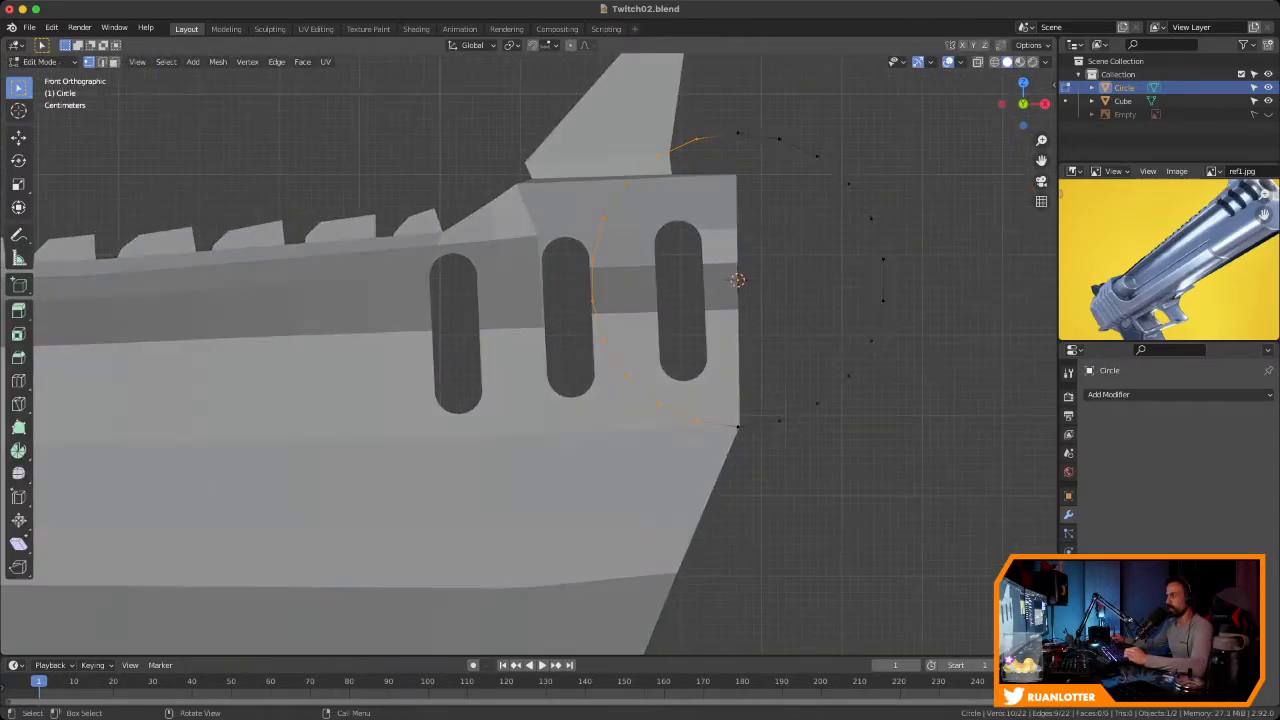
{"action": "scroll", "coordinate": [360, 347], "scroll_direction": "down", "scroll_amount": 2}
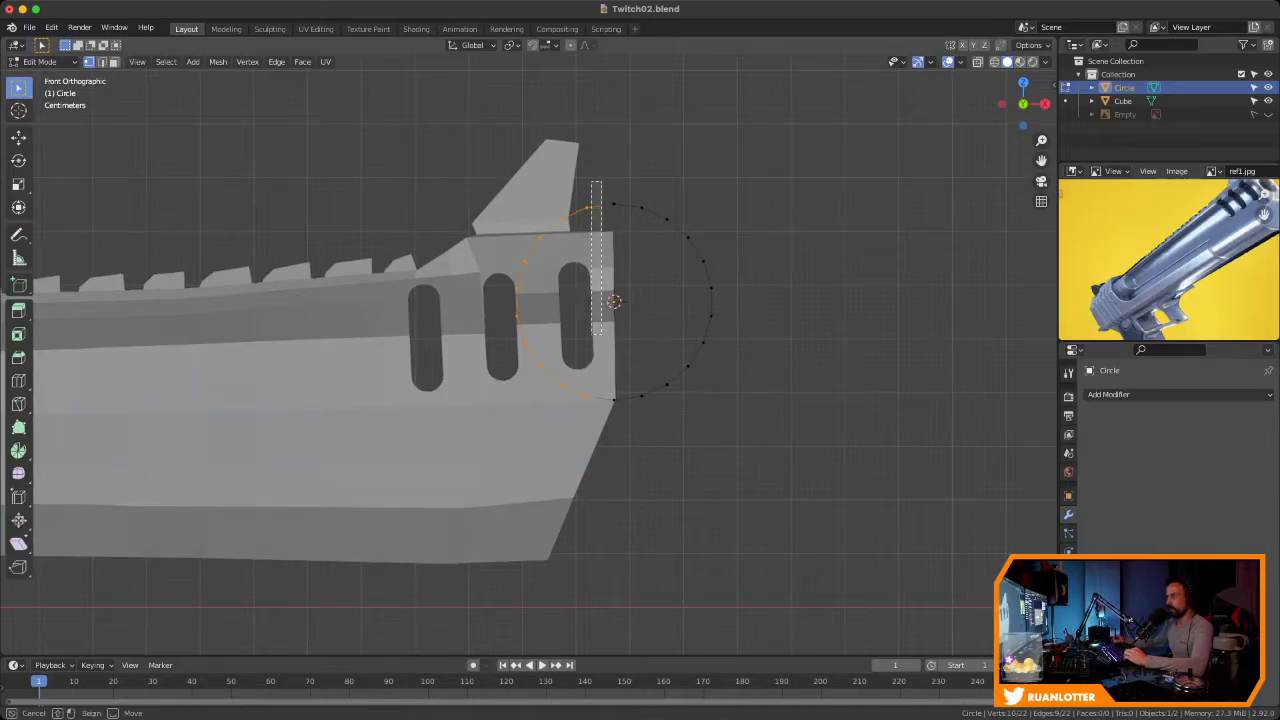
{"action": "scroll", "coordinate": [585, 355], "scroll_direction": "down", "scroll_amount": 1}
{"action": "middle_click_drag", "start_coordinate": [700, 340], "coordinate": [634, 475], "text": "ctrl"}
{"action": "middle_click_drag", "start_coordinate": [634, 475], "coordinate": [664, 442], "text": "shift"}
{"action": "key", "text": "g"}
{"action": "key", "text": "x"}
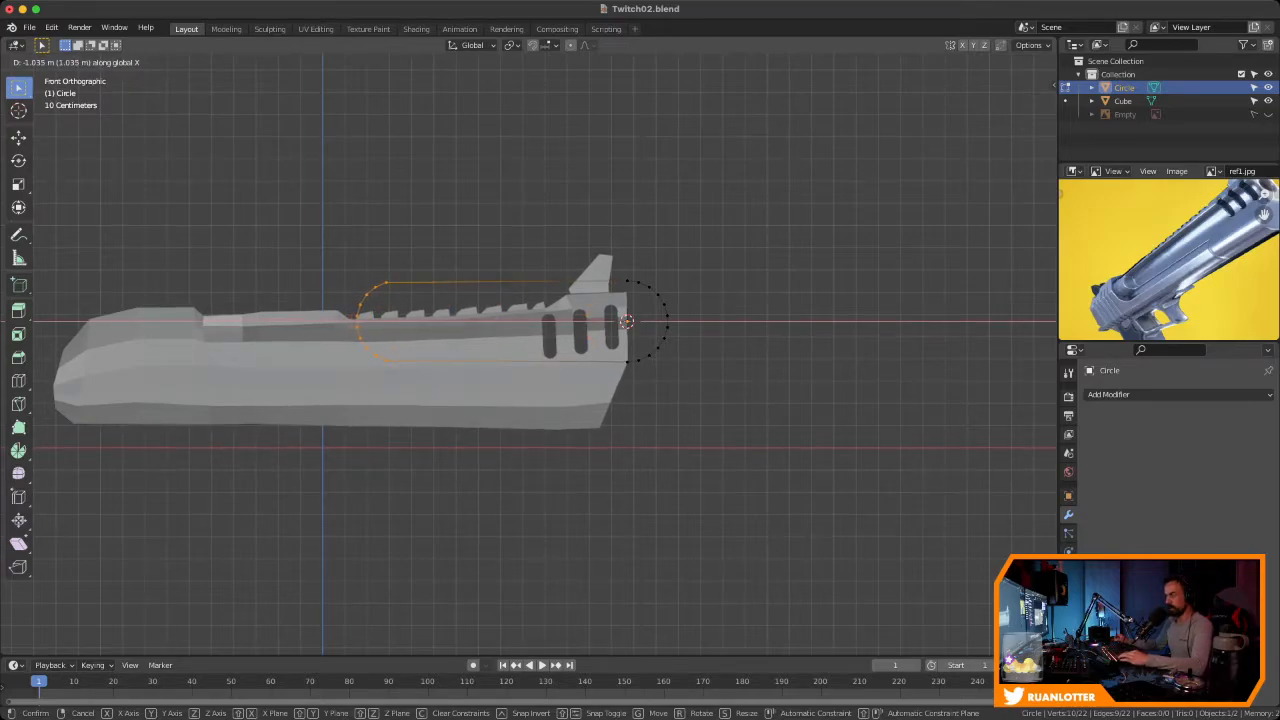
{"action": "key", "text": "Return"}
{"action": "scroll", "coordinate": [654, 306], "scroll_direction": "up", "scroll_amount": 6}
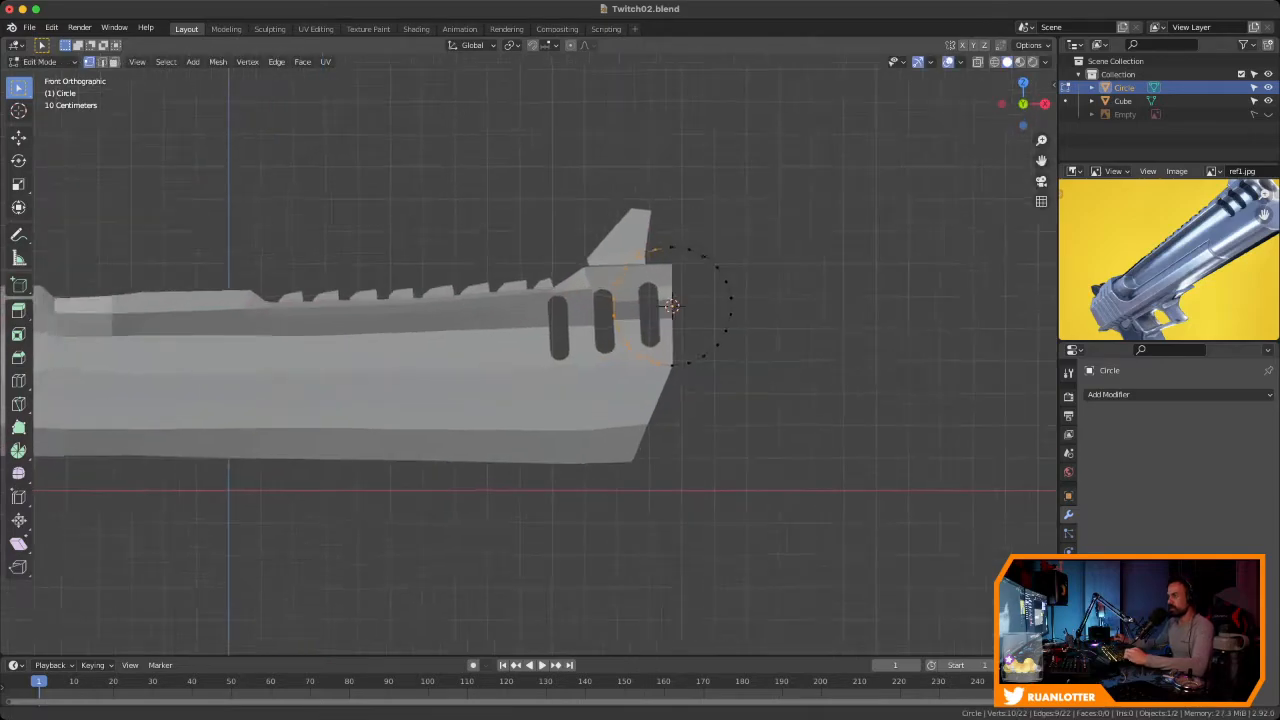
Select the circle's top and bottom vertices and reduce the selection to the top vertex
{"action": "scroll", "coordinate": [527, 350], "scroll_direction": "up", "scroll_amount": 1}
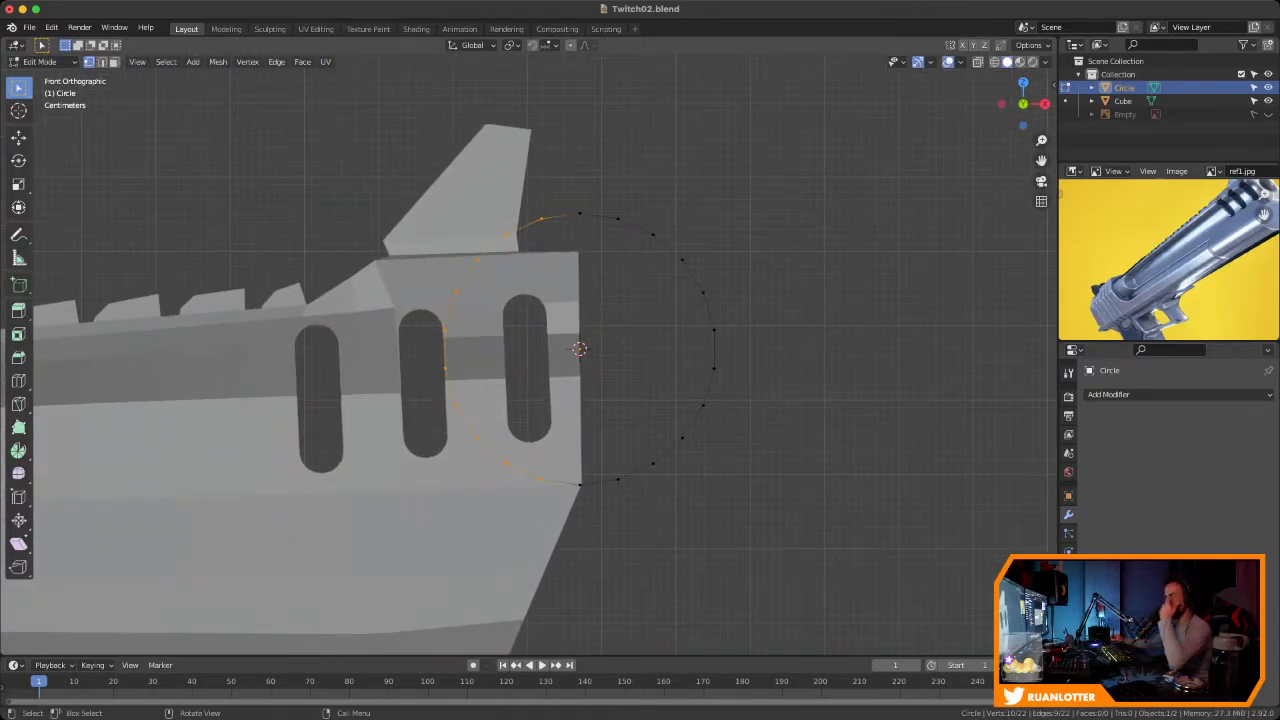
{"action": "left_click_drag", "start_coordinate": [566, 190], "coordinate": [604, 505]}
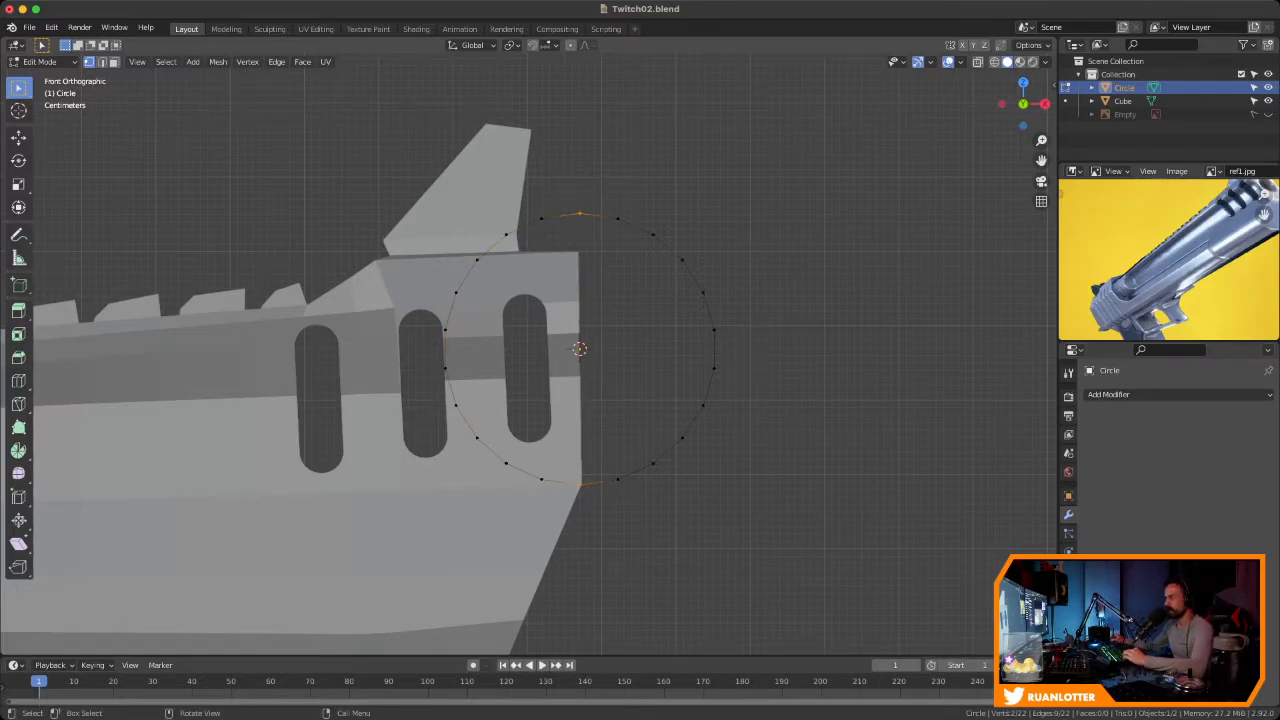
{"action": "left_click_drag", "start_coordinate": [534, 207], "coordinate": [549, 235]}
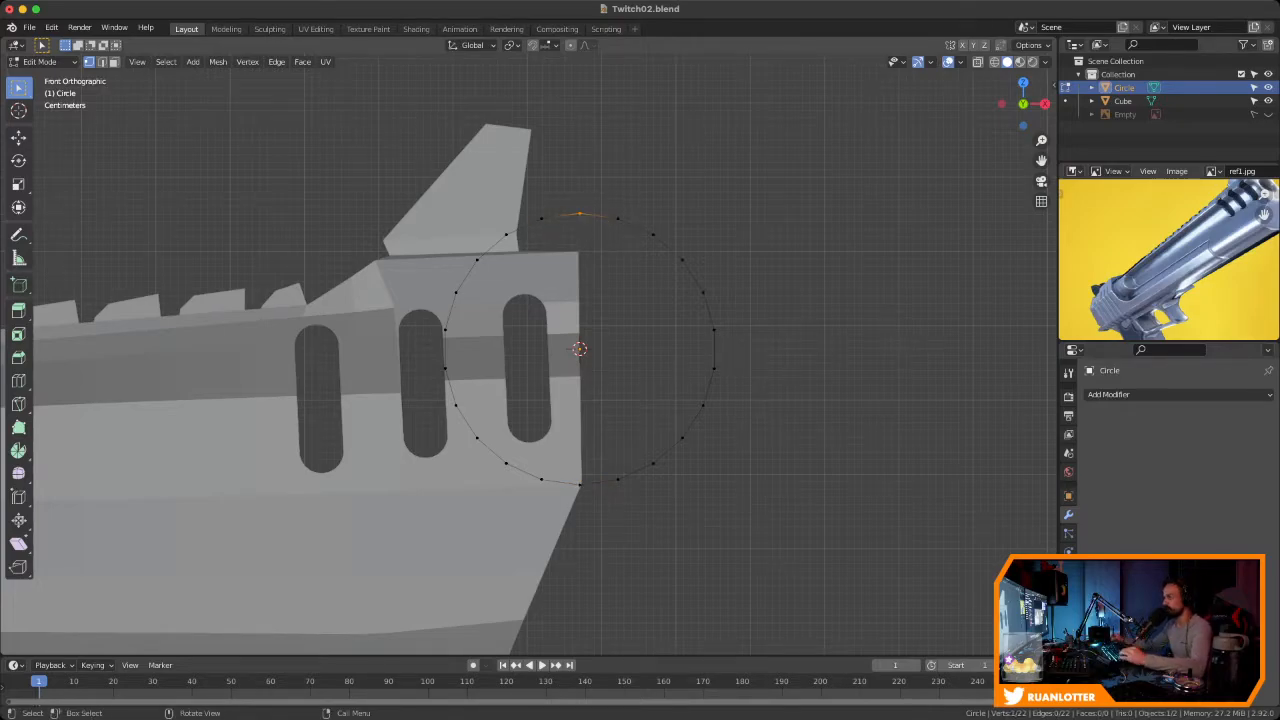
Return to Object Mode, rotate the circle a quarter turn in the front view, and resume editing its mesh
{"action": "key", "text": "Tab"}
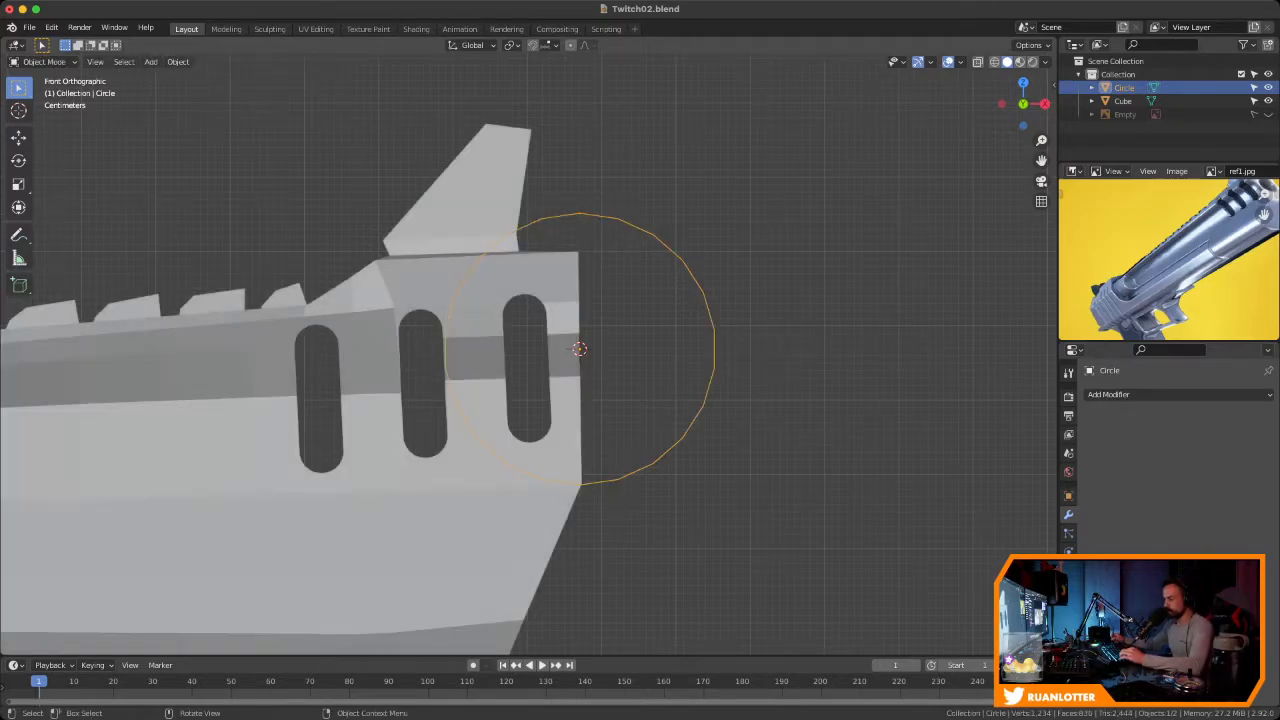
{"action": "key", "text": "r"}
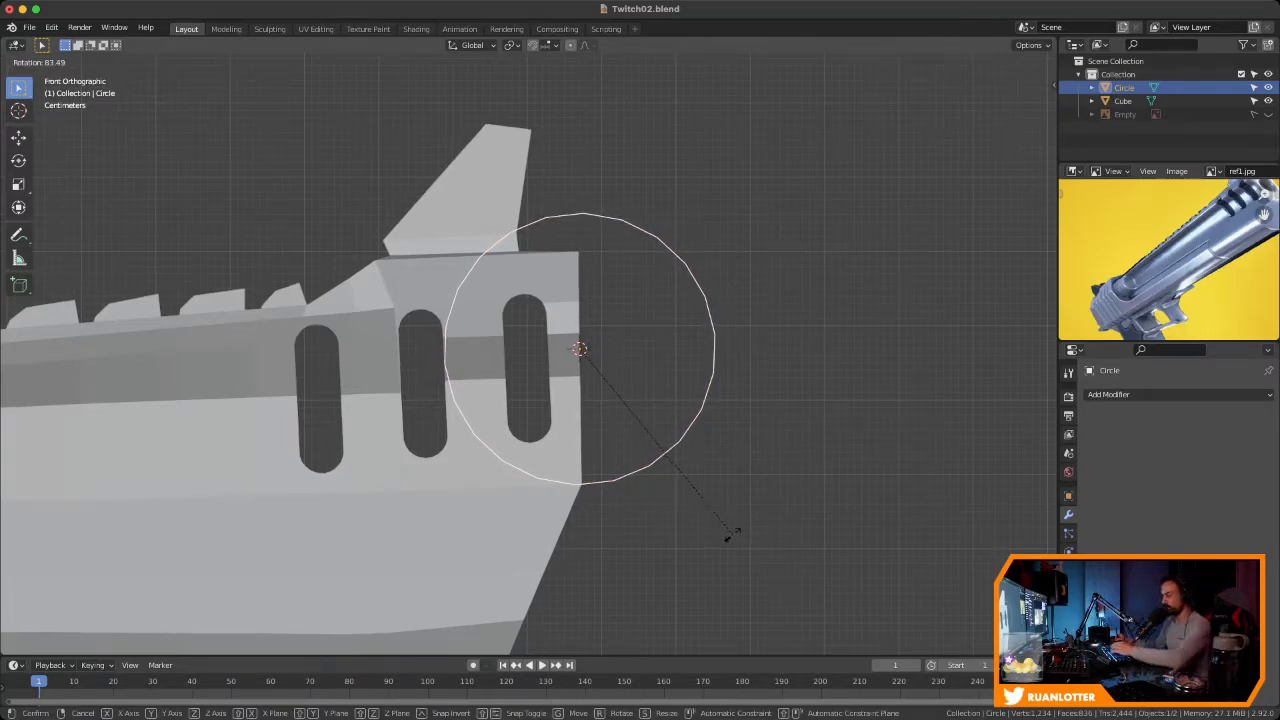
{"action": "key", "text": "Return"}
{"action": "key", "text": "Tab"}
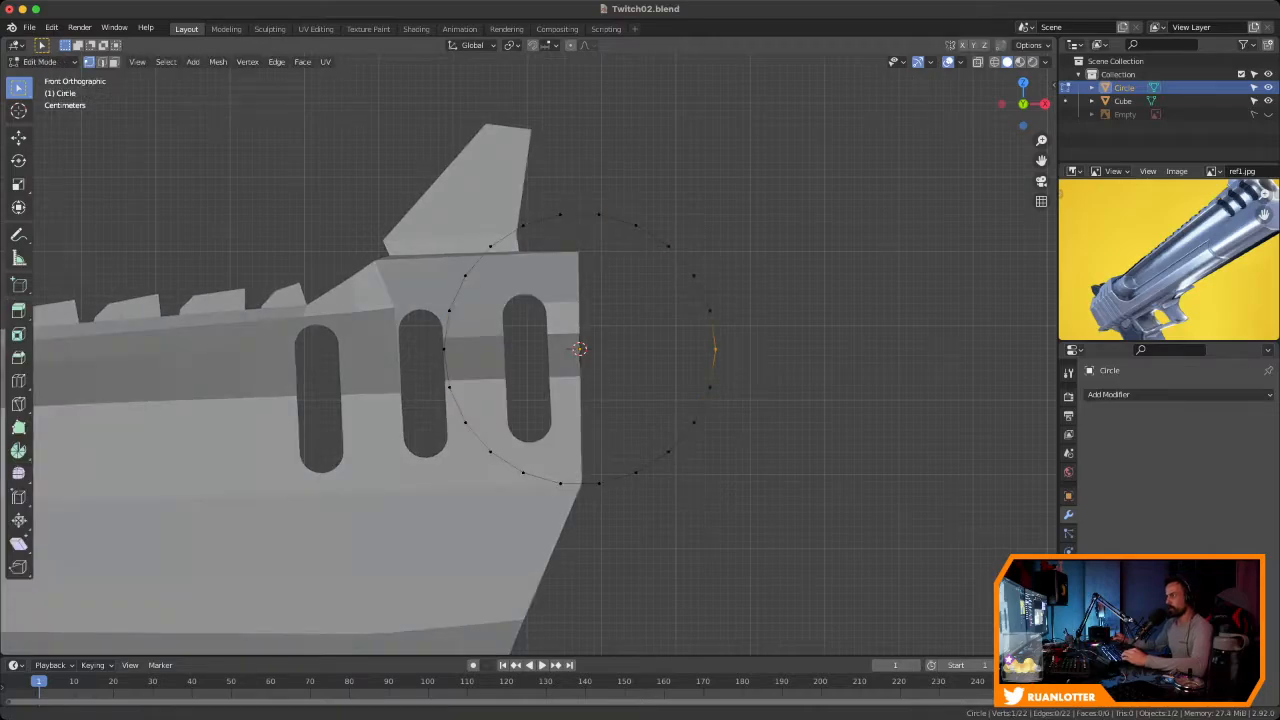
Select the circle's 11 rear-half vertices and move them about -1.6 m along X to form a capsule outline
{"action": "left_click_drag", "start_coordinate": [583, 185], "coordinate": [428, 508]}
{"action": "scroll", "coordinate": [430, 500], "scroll_direction": "down", "scroll_amount": 3}
{"action": "middle_click_drag", "start_coordinate": [430, 500], "coordinate": [687, 520], "text": "shift"}
{"action": "scroll", "coordinate": [593, 492], "scroll_direction": "down", "scroll_amount": 2}
{"action": "middle_click_drag", "start_coordinate": [687, 520], "coordinate": [628, 533], "text": "shift"}
{"action": "key", "text": "g"}
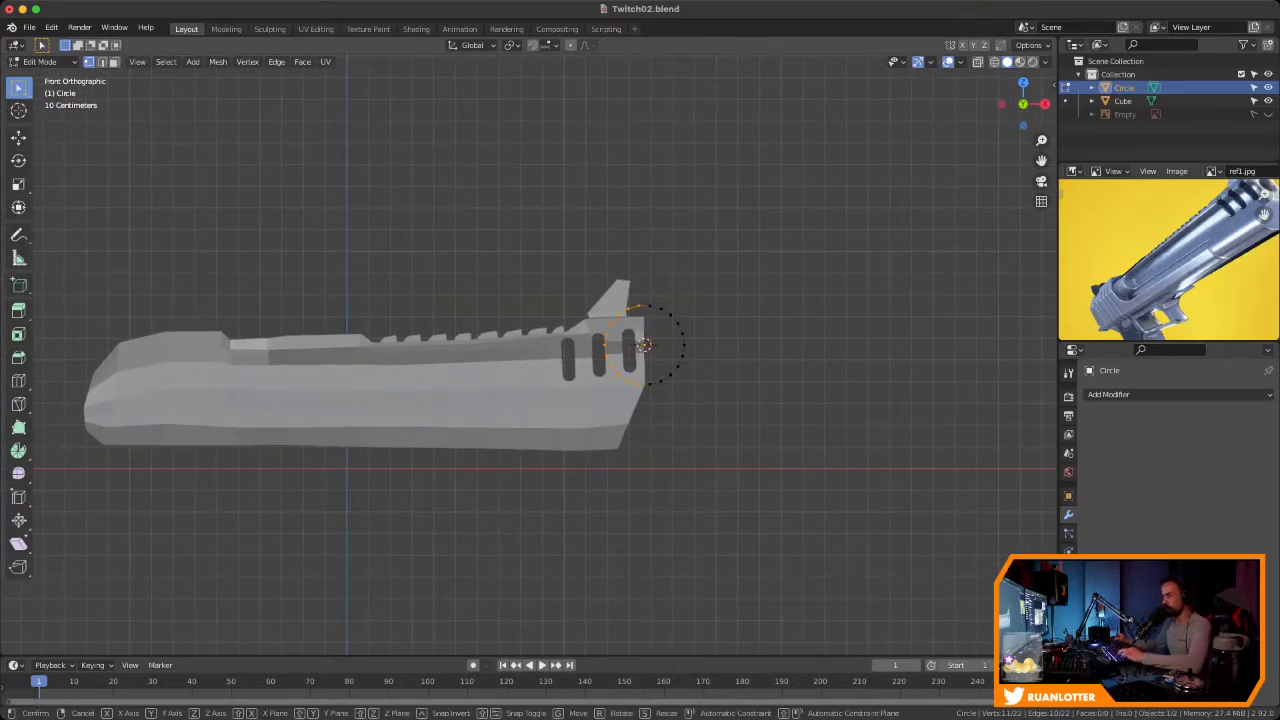
{"action": "key", "text": "x"}
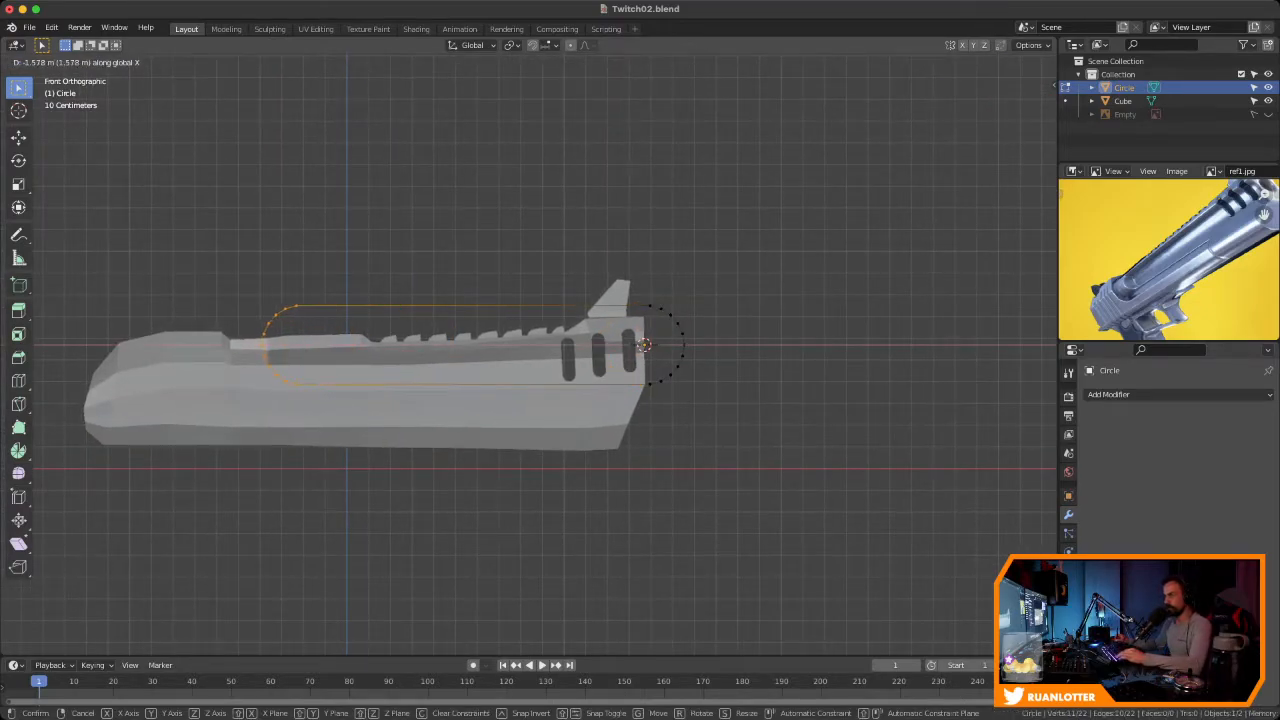
{"action": "left_click", "coordinate": [287, 533]}
{"action": "key", "text": "Tab"}
{"action": "middle_click_drag", "start_coordinate": [287, 533], "coordinate": [420, 489], "text": "ctrl"}
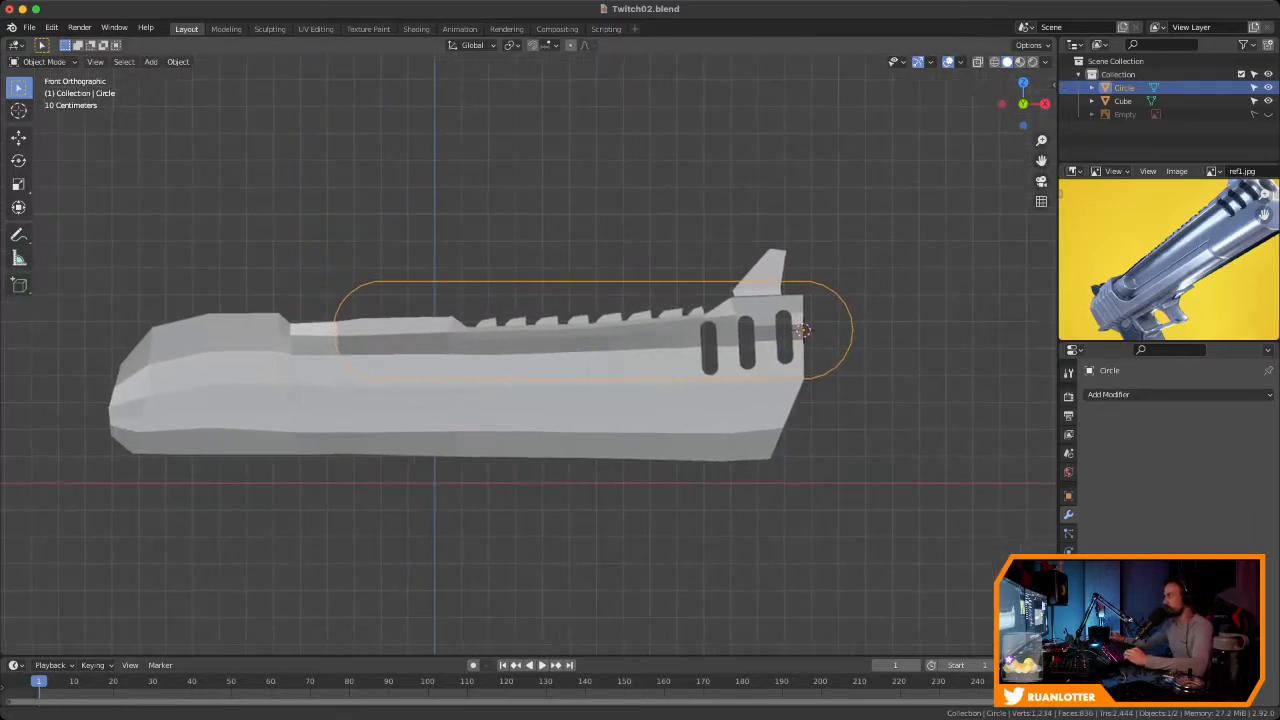
Show the gun reference image and scale the capsule outline uniformly by 0.544
{"action": "left_click", "coordinate": [1268, 114]}
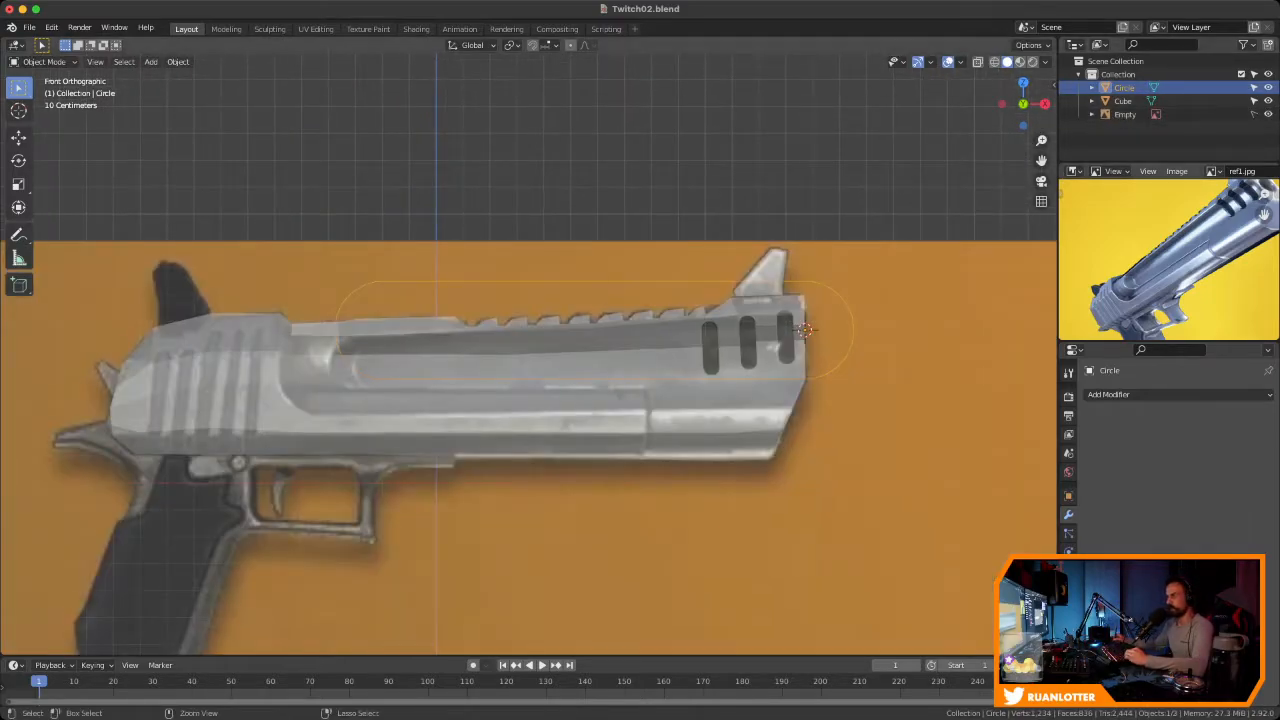
{"action": "middle_click_drag", "start_coordinate": [600, 400], "coordinate": [600, 384], "text": "ctrl"}
{"action": "middle_click_drag", "start_coordinate": [600, 384], "coordinate": [690, 386], "text": "shift"}
{"action": "left_click", "coordinate": [690, 255]}
{"action": "left_click", "coordinate": [690, 279]}
{"action": "middle_click_drag", "start_coordinate": [489, 351], "coordinate": [444, 339], "text": "ctrl"}
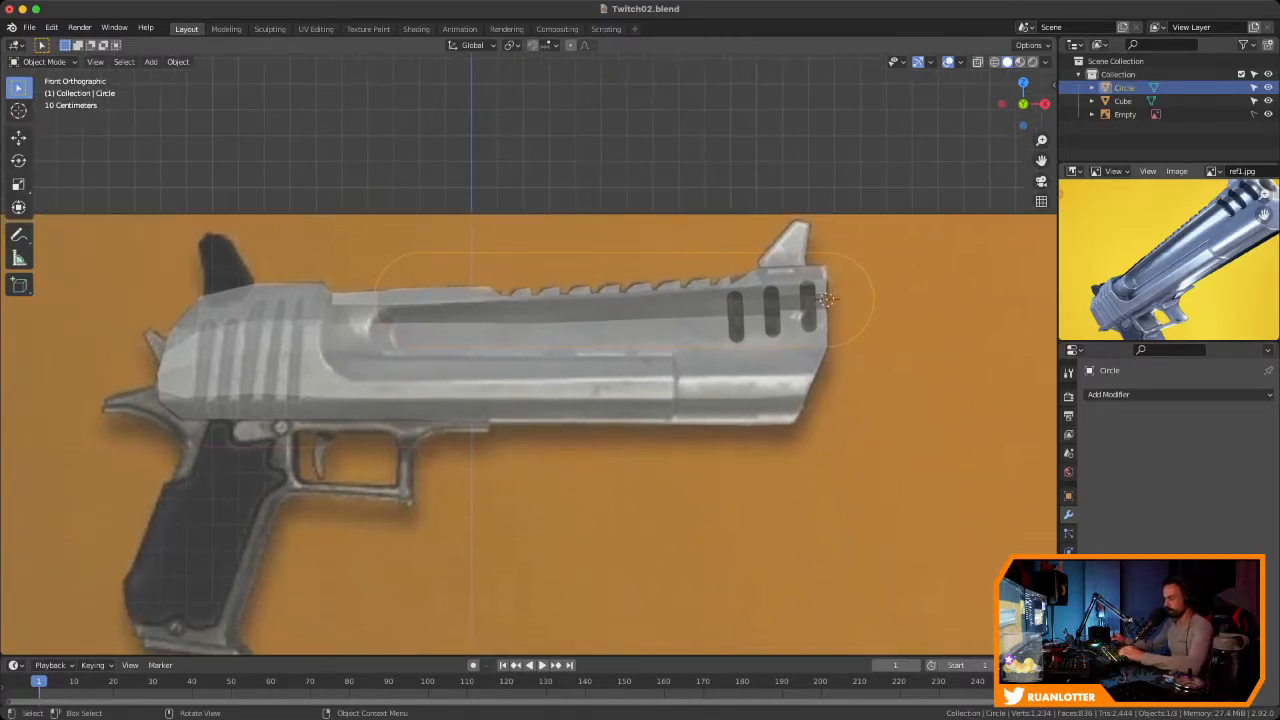
{"action": "key", "text": "s"}
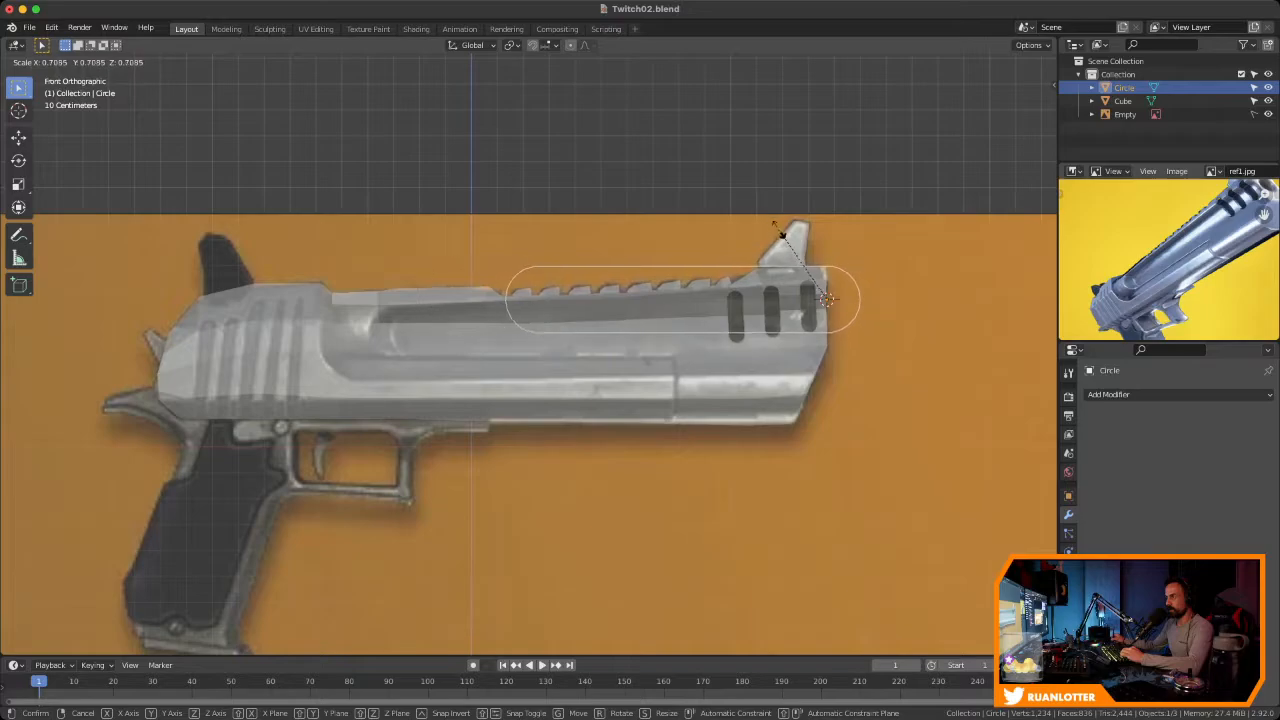
{"action": "left_click", "coordinate": [789, 248]}
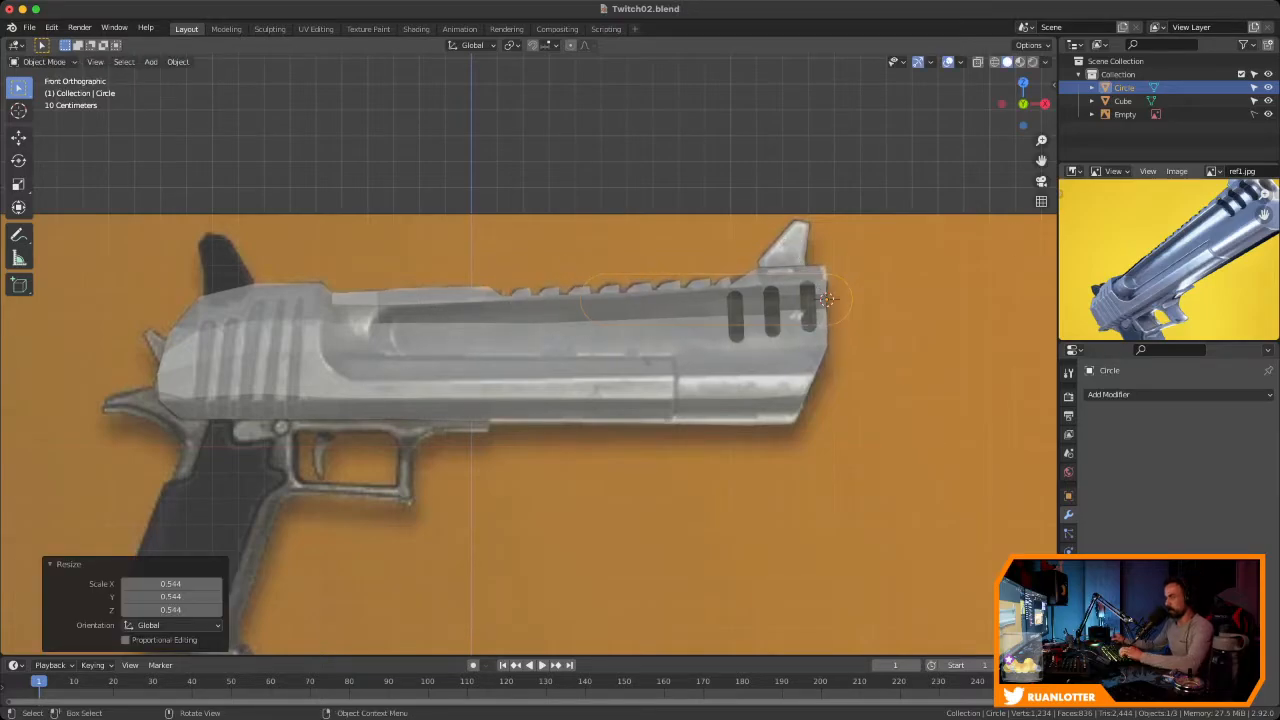
Move the capsule outline about -0.79 m along X and -0.12 m along Z onto the slide's side recess in the reference
{"action": "key", "text": "g"}
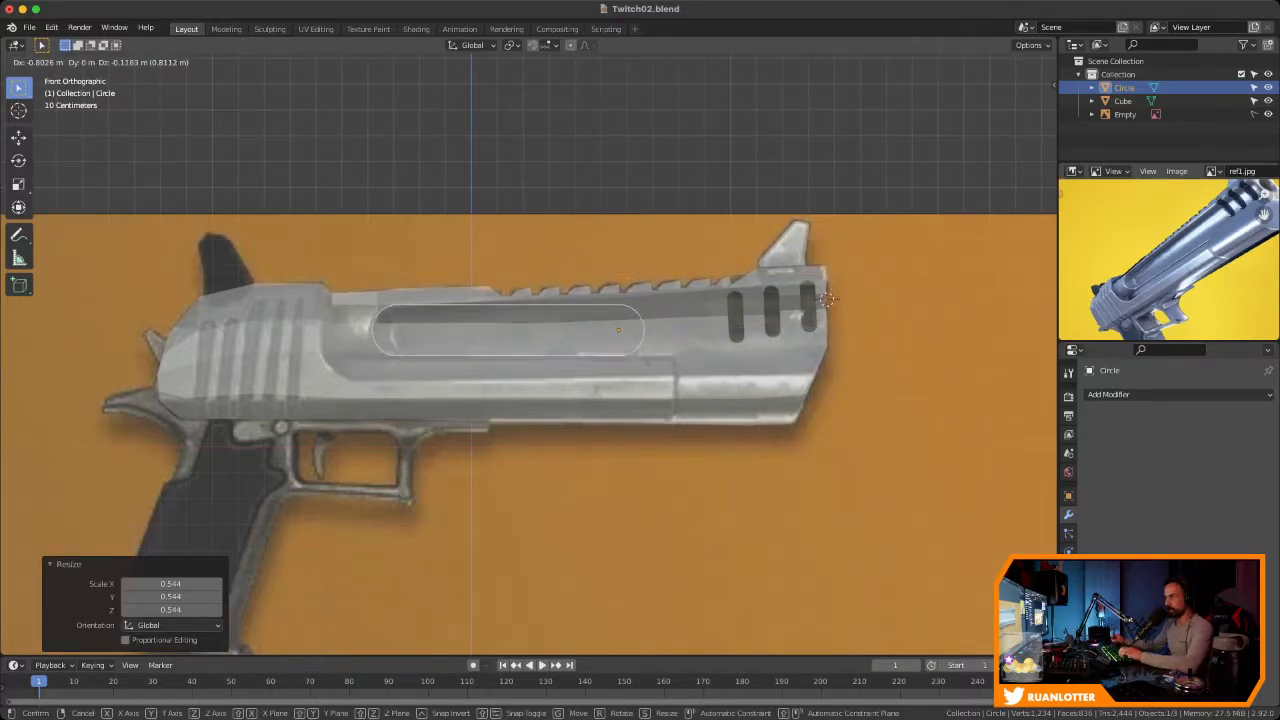
{"action": "left_click", "coordinate": [826, 298]}
{"action": "scroll", "coordinate": [826, 298], "scroll_direction": "up", "scroll_amount": 4}
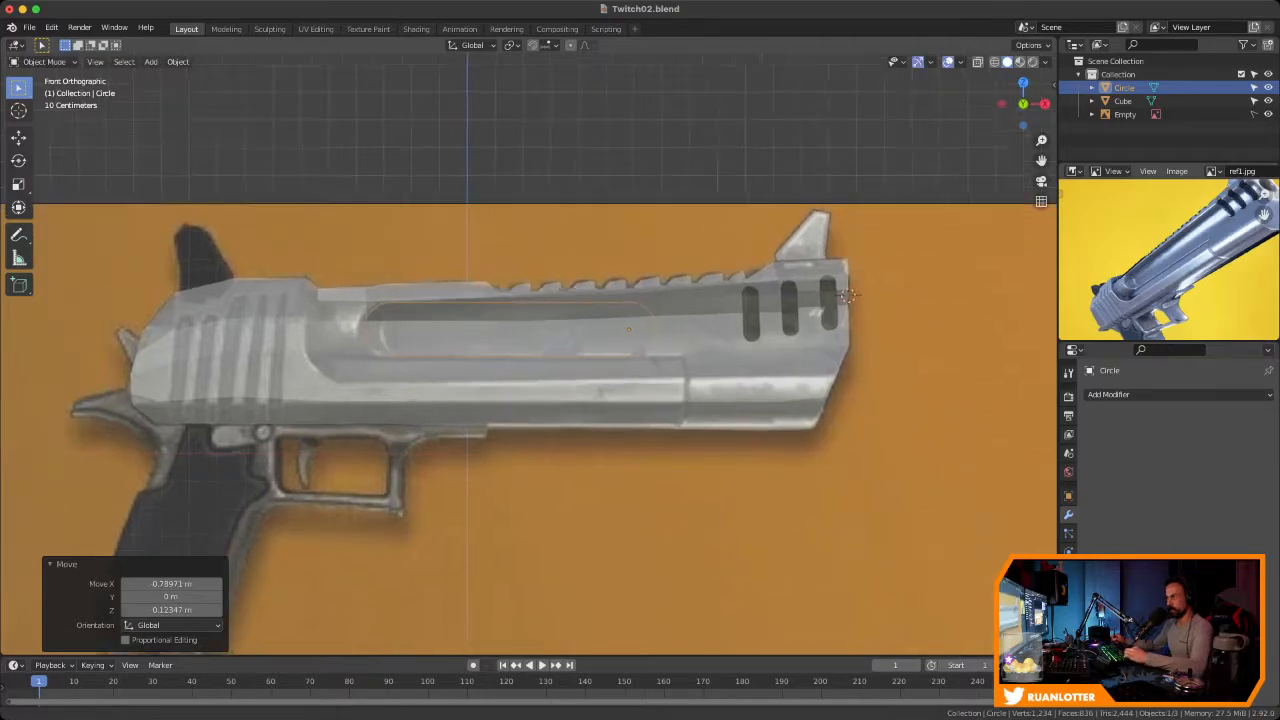
Extend the capsule past the muzzle by moving its front-end vertices about 1.1 m along X, and save the file
{"action": "key", "text": "Tab"}
{"action": "left_click_drag", "start_coordinate": [633, 280], "coordinate": [720, 380]}
{"action": "middle_click_drag", "start_coordinate": [720, 380], "coordinate": [626, 428], "text": "ctrl"}
{"action": "key", "text": "g"}
{"action": "key", "text": "x"}
{"action": "left_click", "coordinate": [757, 295]}
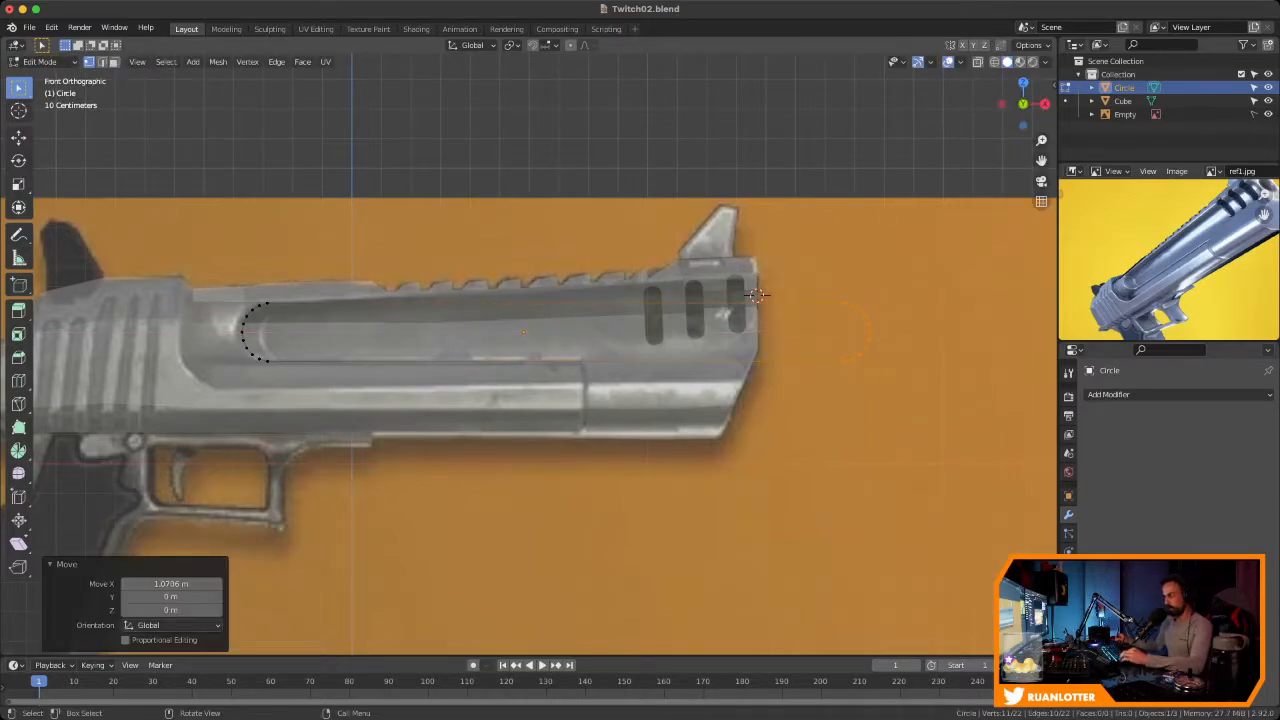
{"action": "key", "text": "ctrl+s"}
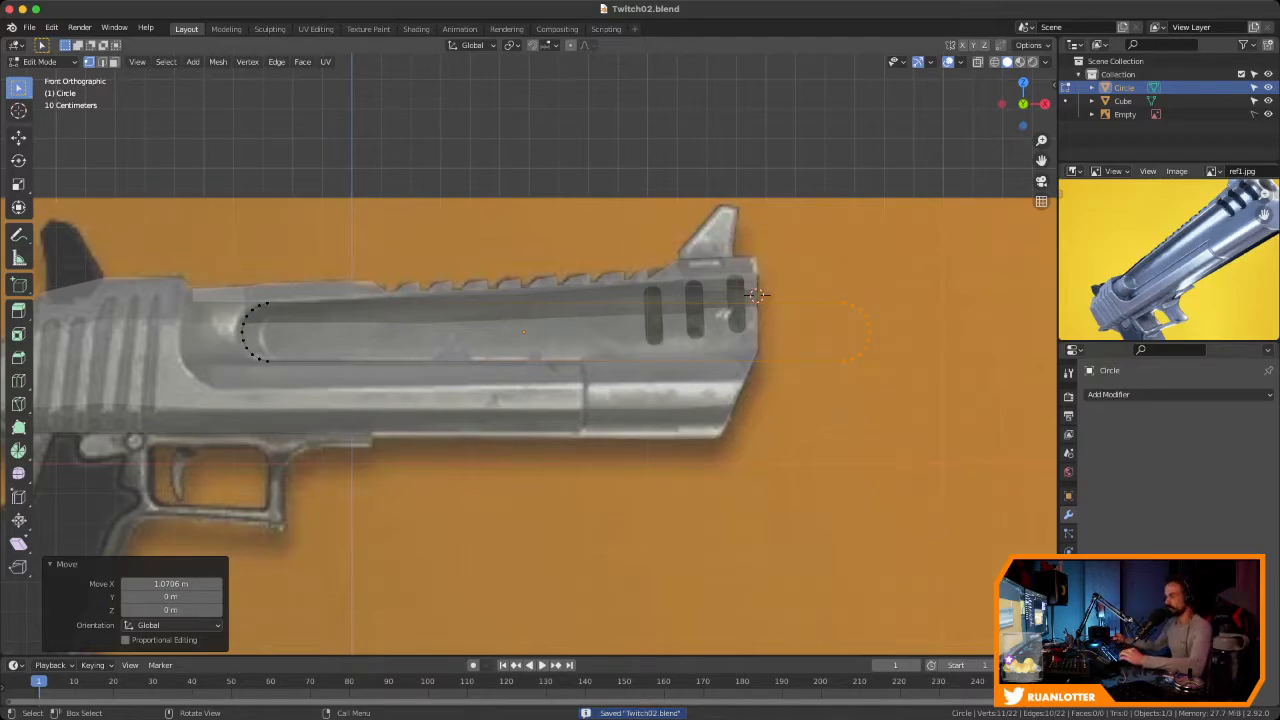
Select the entire capsule outline in Edit Mode and fill it with a face
{"action": "key", "text": "Tab"}
{"action": "scroll", "coordinate": [757, 295], "scroll_direction": "down", "scroll_amount": 3}
{"action": "middle_click_drag", "start_coordinate": [757, 295], "coordinate": [643, 325]}
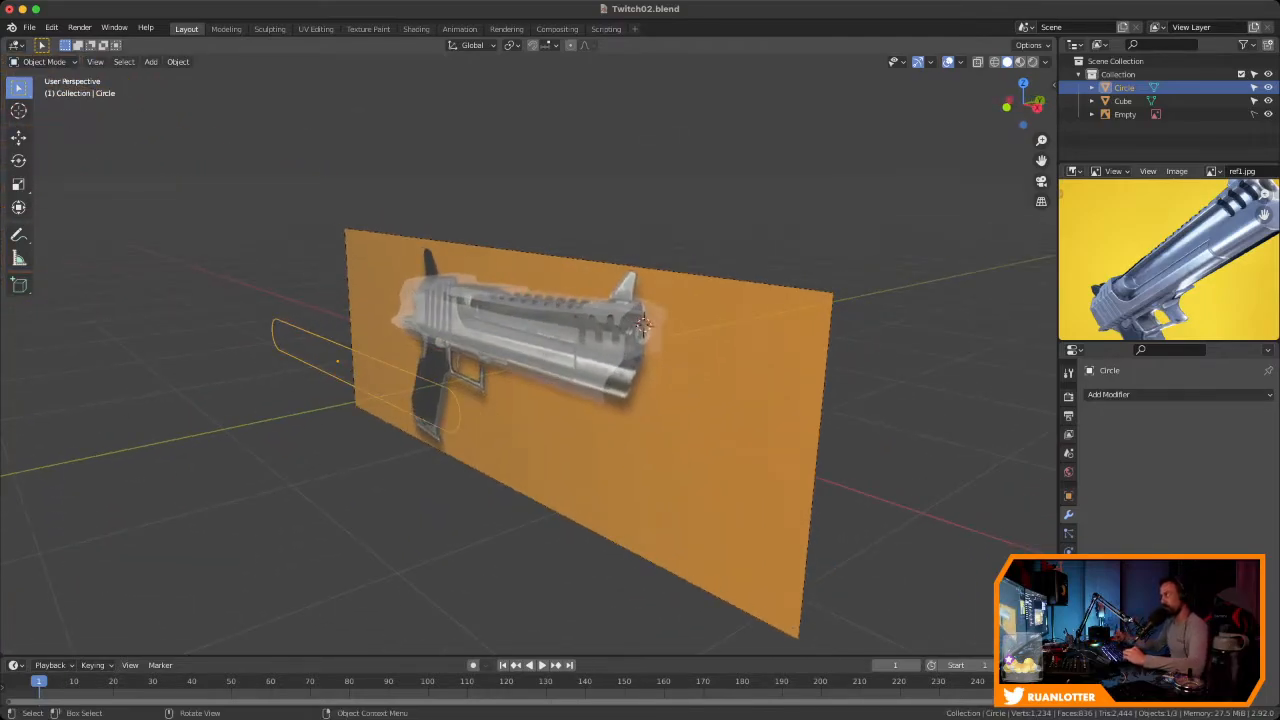
{"action": "key", "text": "Tab"}
{"action": "key", "text": "Tab"}
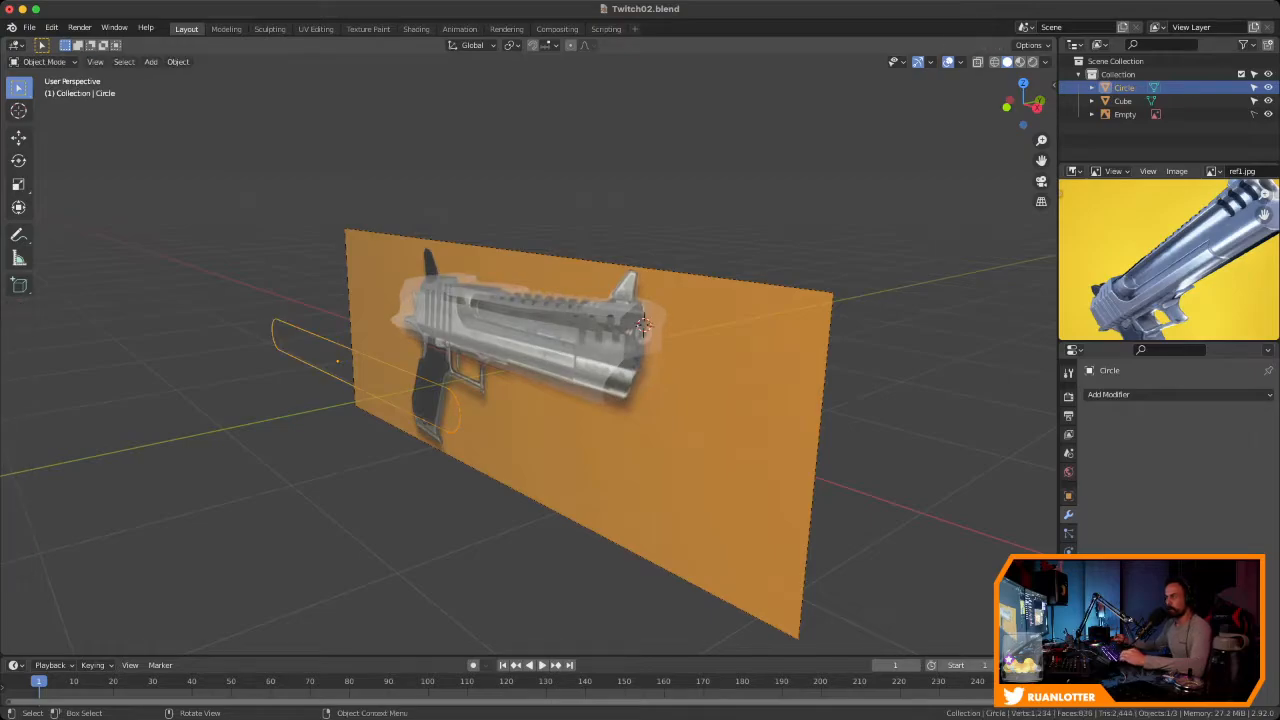
{"action": "middle_click_drag", "start_coordinate": [643, 323], "coordinate": [655, 318]}
{"action": "key", "text": "Tab"}
{"action": "key", "text": "a"}
{"action": "scroll", "coordinate": [692, 306], "scroll_direction": "up", "scroll_amount": 2}
{"action": "left_click", "coordinate": [296, 359]}
{"action": "key", "text": "a"}
{"action": "key", "text": "f"}
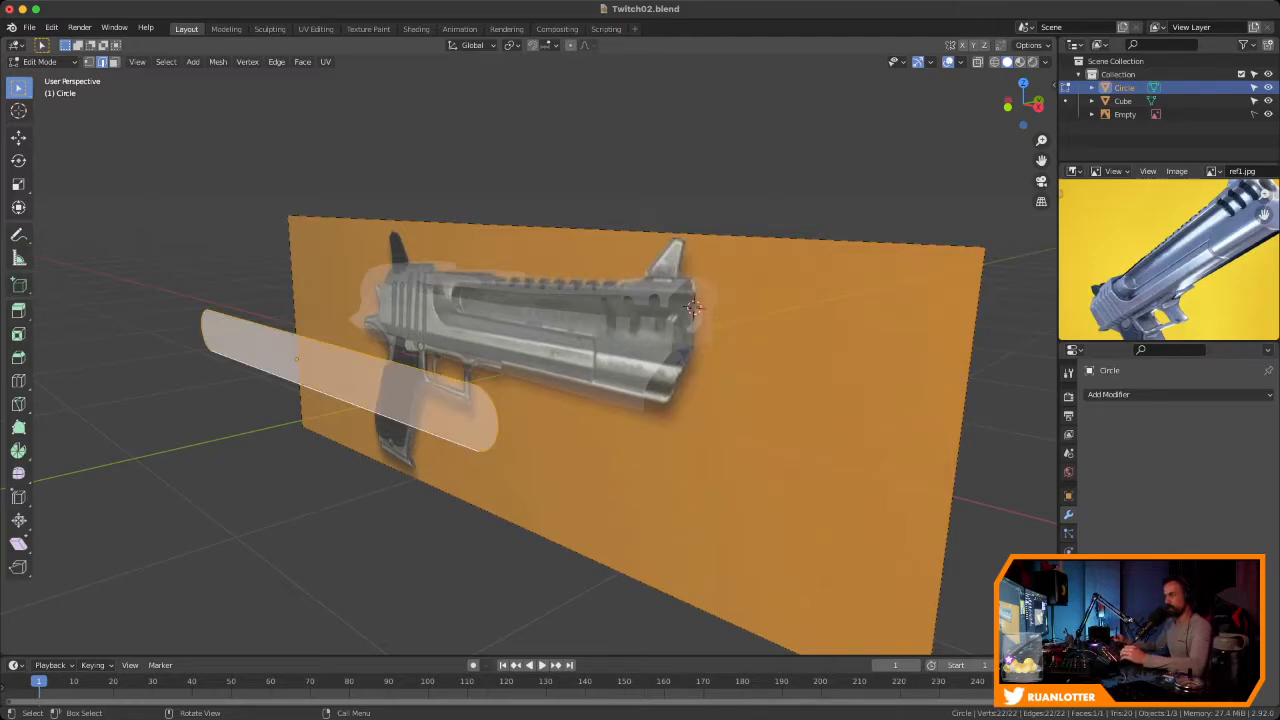
Extrude the capsule face about 0.655 m along its normal, away from the gun, to make a solid
{"action": "key", "text": "Tab"}
{"action": "middle_click_drag", "start_coordinate": [694, 308], "coordinate": [563, 291]}
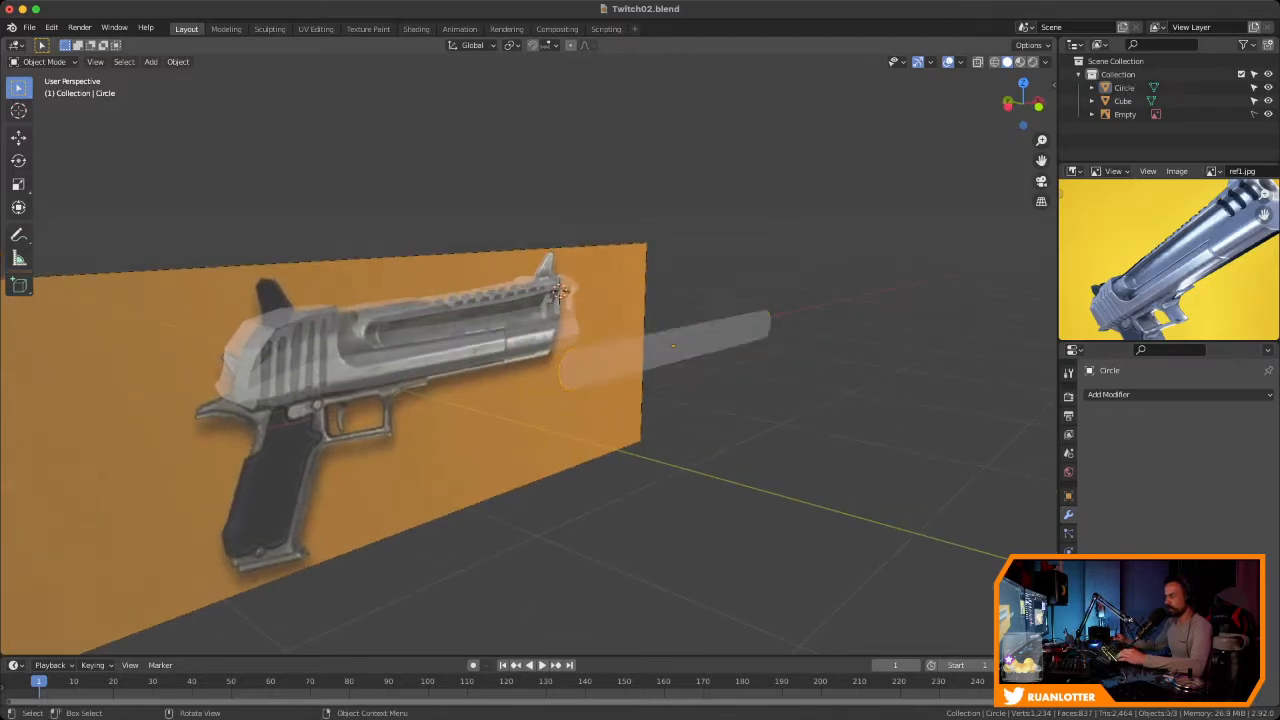
{"action": "key", "text": "Tab"}
{"action": "key", "text": "3"}
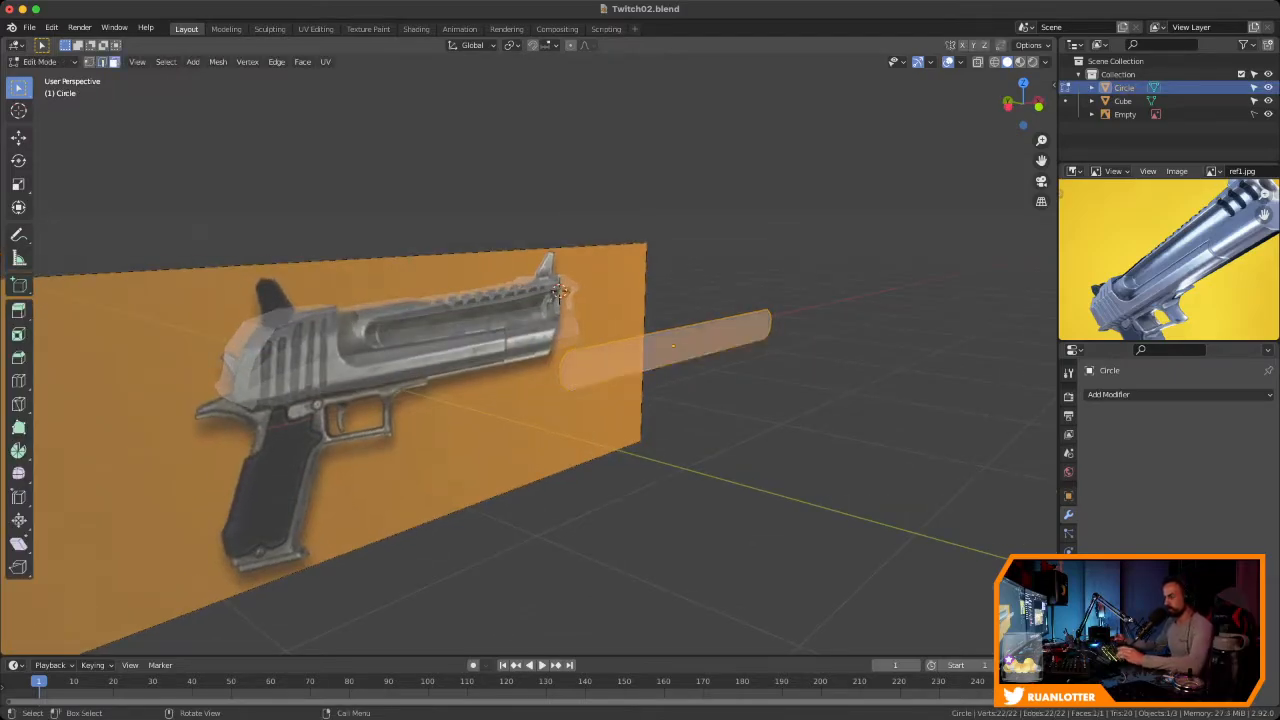
{"action": "key", "text": "e"}
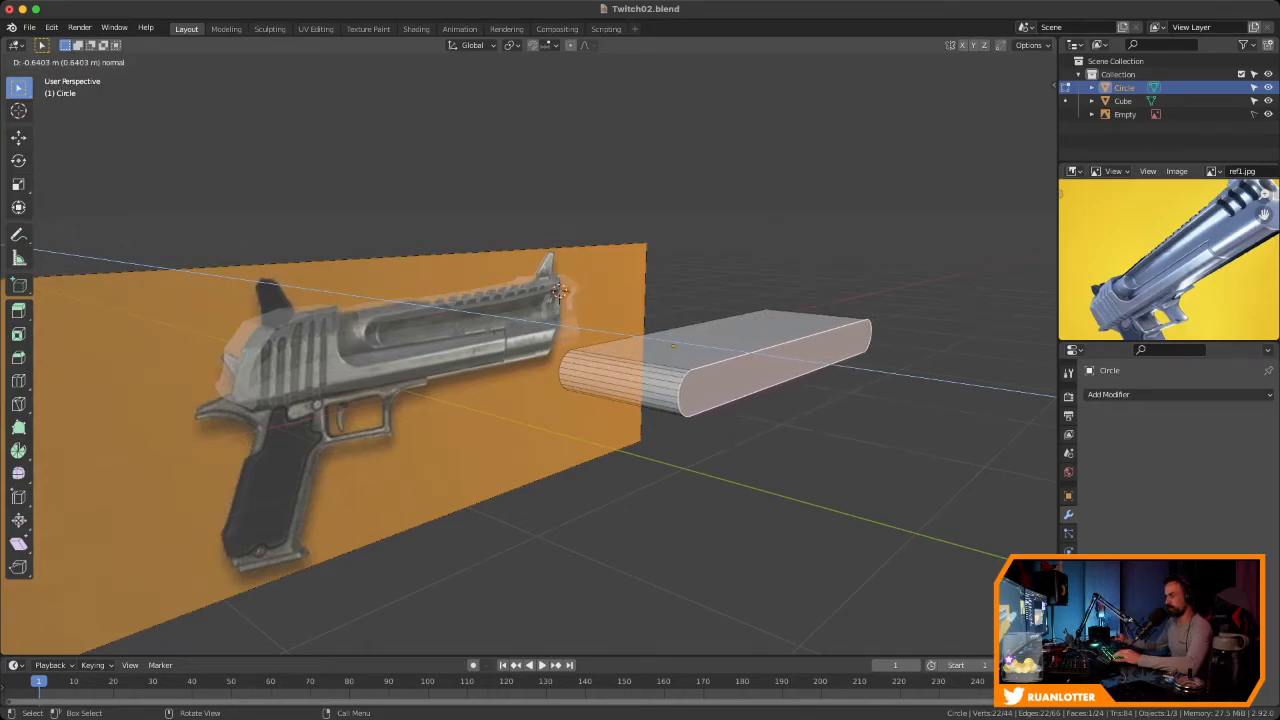
{"action": "left_click", "coordinate": [545, 360]}
{"action": "middle_click_drag", "start_coordinate": [545, 360], "coordinate": [450, 395]}
{"action": "scroll", "coordinate": [545, 360], "scroll_direction": "down", "scroll_amount": 1}
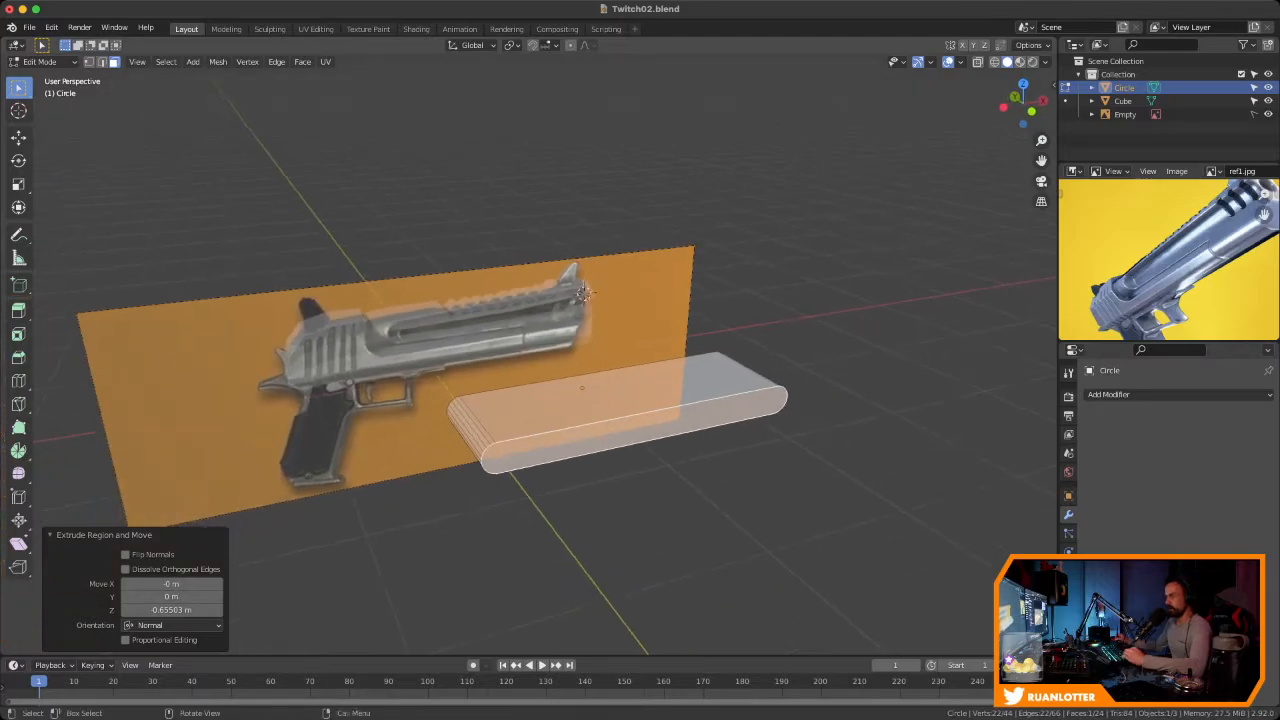
In Object Mode and right orthographic view, move the capsule solid 1 m along Y toward the slide
{"action": "middle_click_drag", "start_coordinate": [545, 360], "coordinate": [520, 362]}
{"action": "middle_click_drag", "start_coordinate": [600, 362], "coordinate": [330, 358]}
{"action": "scroll", "coordinate": [545, 360], "scroll_direction": "up", "scroll_amount": 2}
{"action": "middle_click_drag", "start_coordinate": [545, 360], "coordinate": [640, 395]}
{"action": "scroll", "coordinate": [545, 358], "scroll_direction": "up", "scroll_amount": 2}
{"action": "left_click", "coordinate": [1020, 109]}
{"action": "key", "text": "Tab"}
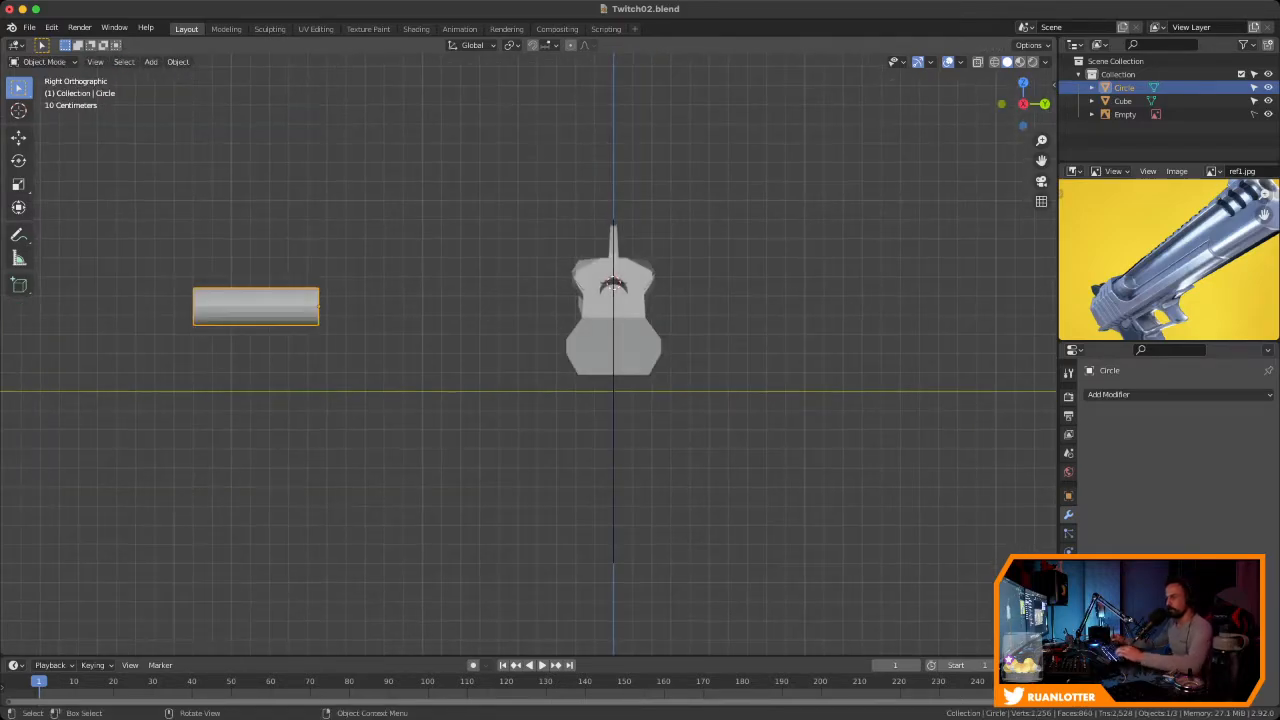
{"action": "key", "text": "g"}
{"action": "key", "text": "y"}
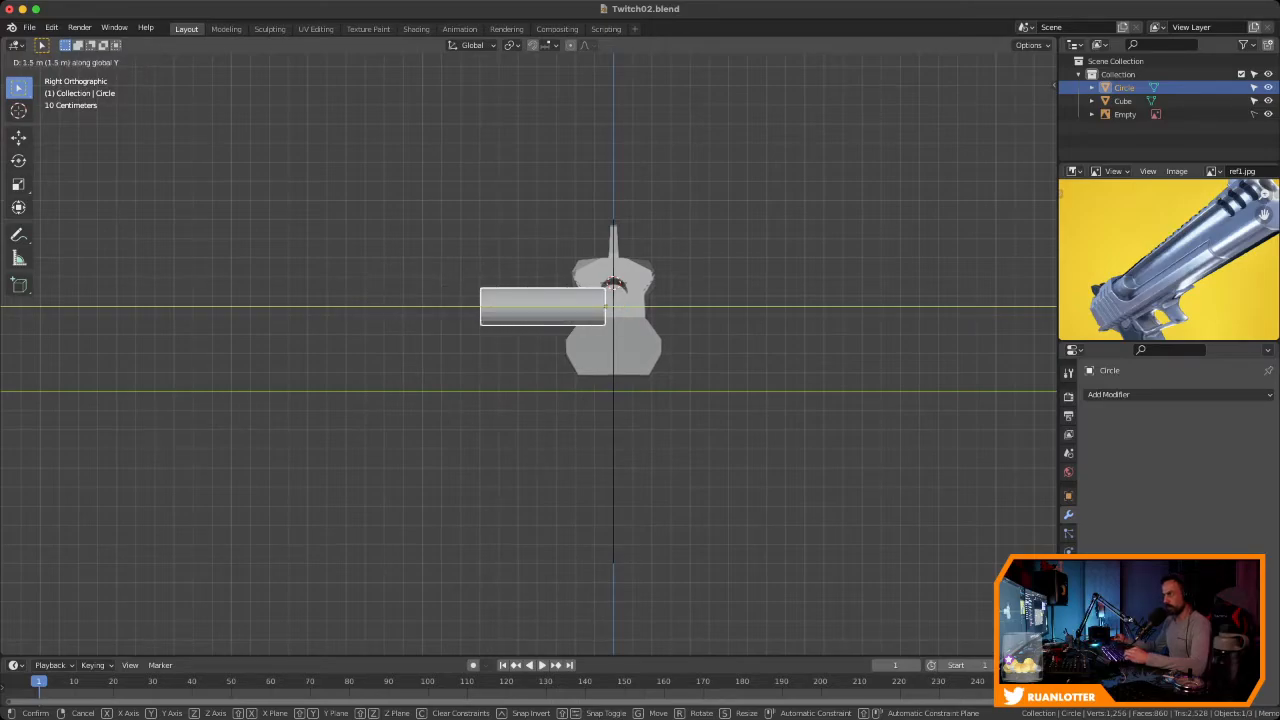
{"action": "key", "text": "Return"}
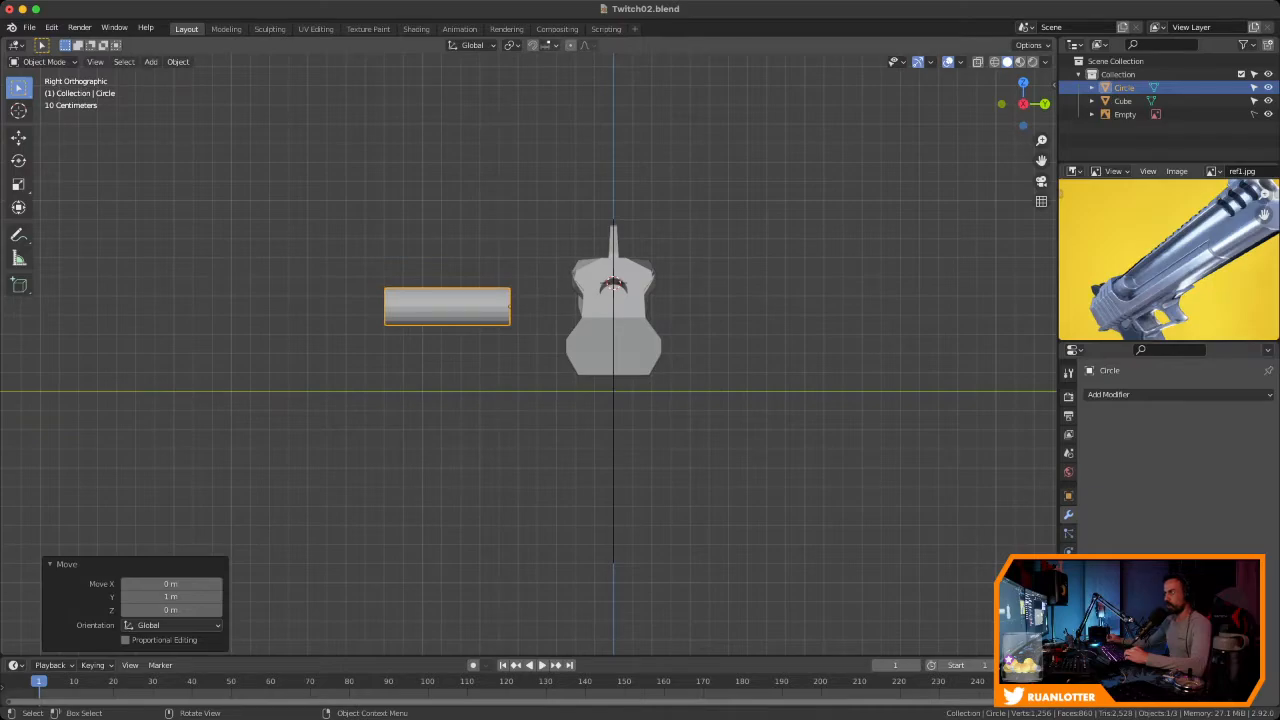
Move the capsule solid a further 0.44 m or so along Y so it penetrates the side of the slide
{"action": "left_click", "coordinate": [555, 45]}
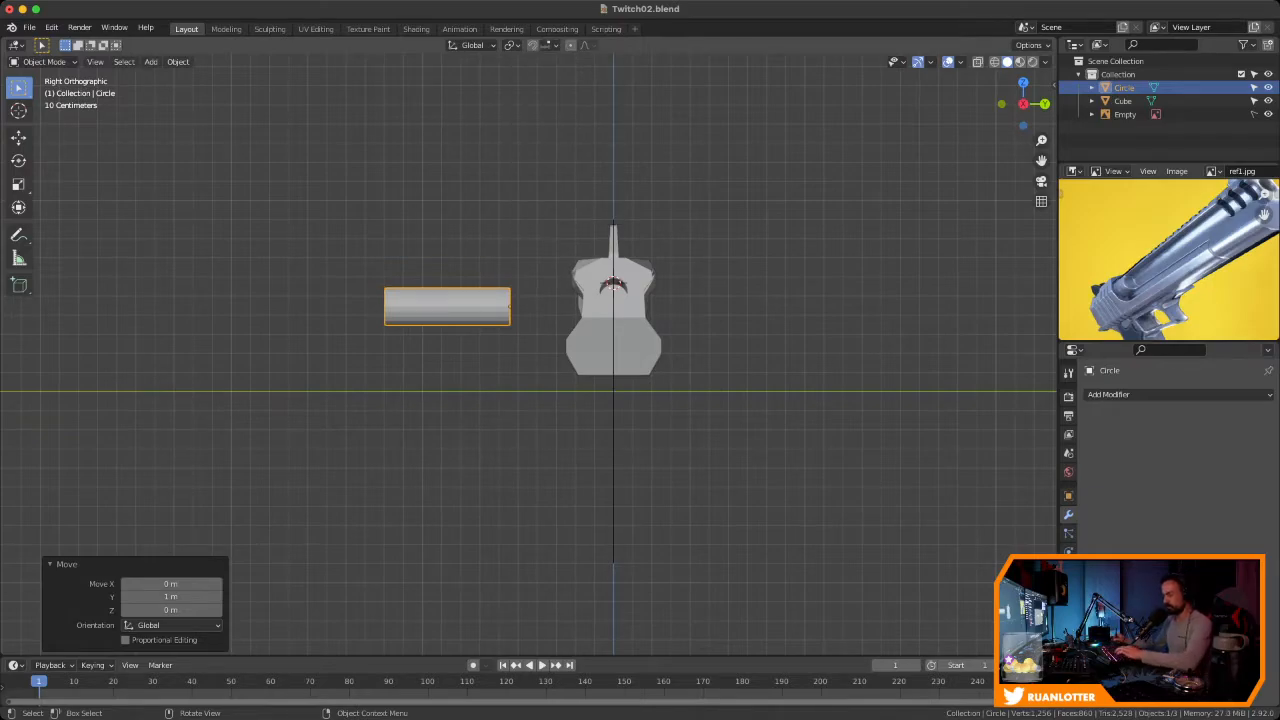
{"action": "key", "text": "g"}
{"action": "key", "text": "y"}
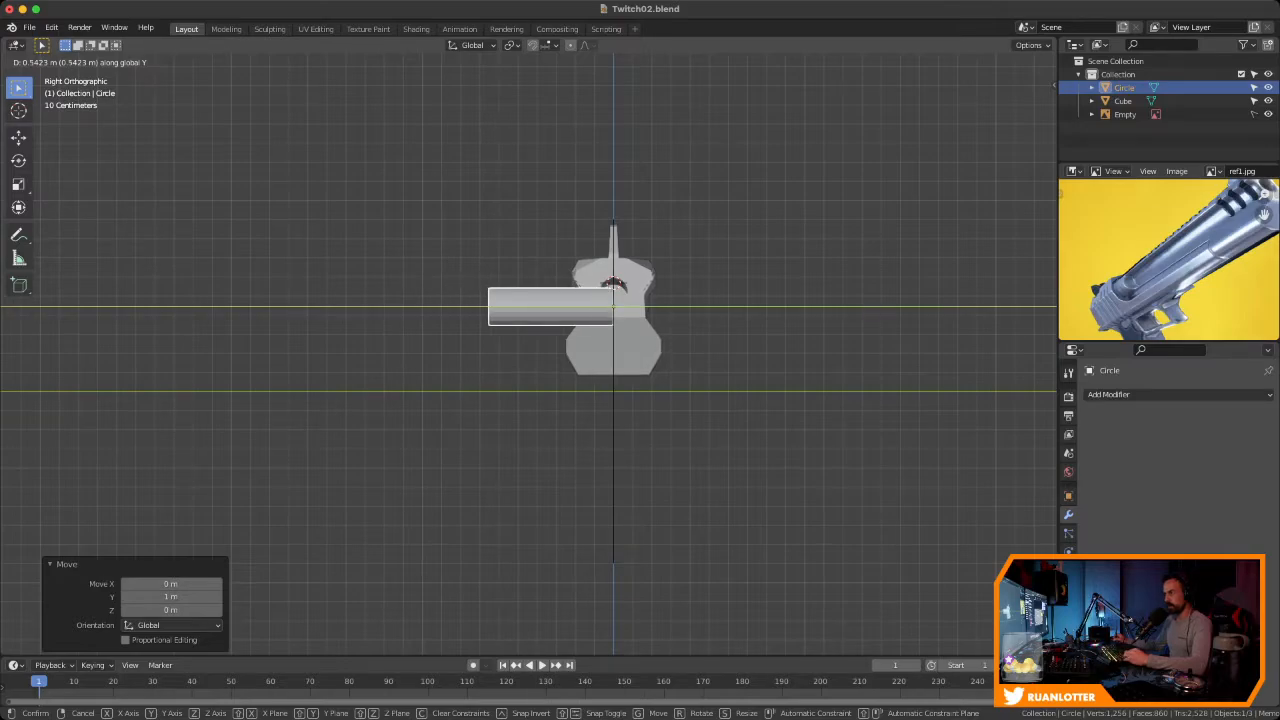
{"action": "left_click", "coordinate": [600, 330]}
{"action": "middle_click_drag", "start_coordinate": [600, 330], "coordinate": [700, 455]}
{"action": "scroll", "coordinate": [702, 500], "scroll_direction": "up", "scroll_amount": 3}
{"action": "scroll", "coordinate": [826, 204], "scroll_direction": "down", "scroll_amount": 4}
{"action": "middle_click_drag", "start_coordinate": [826, 204], "coordinate": [617, 295]}
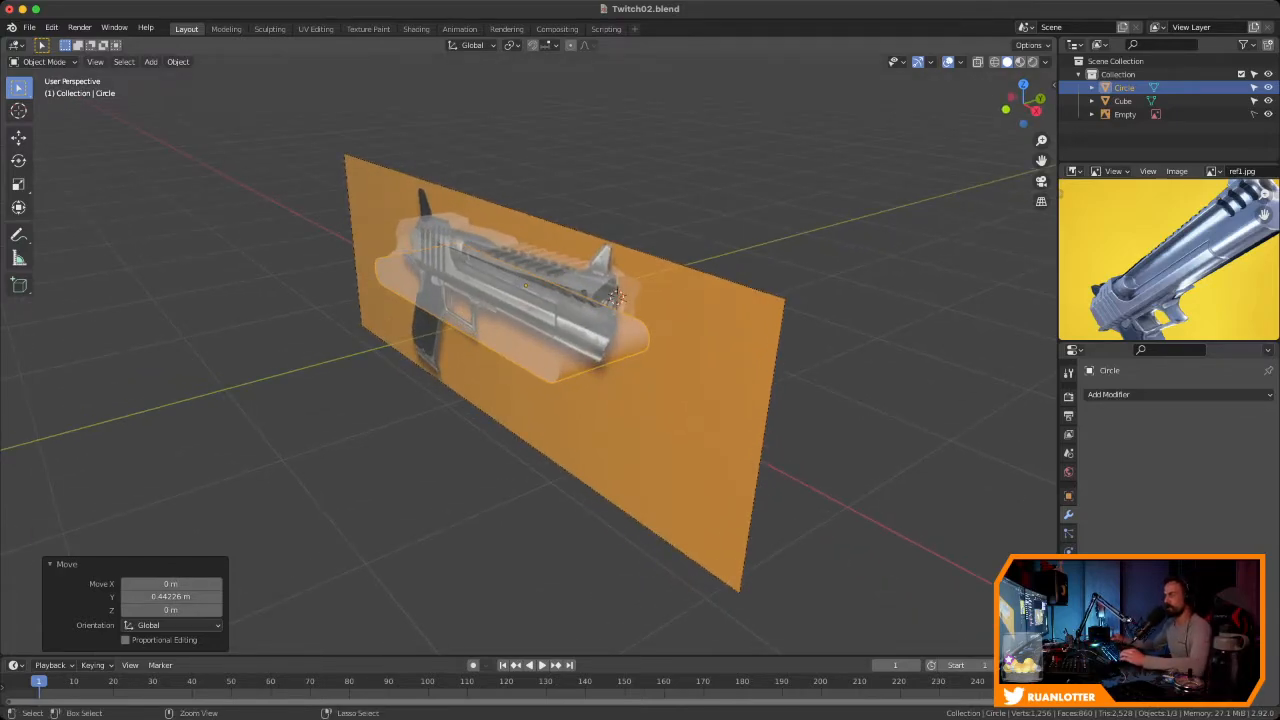
Save the file and hide the gun reference image, with the slide body selected
{"action": "key", "text": "ctrl+s"}
{"action": "key", "text": "Tab"}
{"action": "key", "text": "Tab"}
{"action": "left_click", "coordinate": [520, 250]}
{"action": "middle_click_drag", "start_coordinate": [520, 250], "coordinate": [520, 238], "text": "ctrl"}
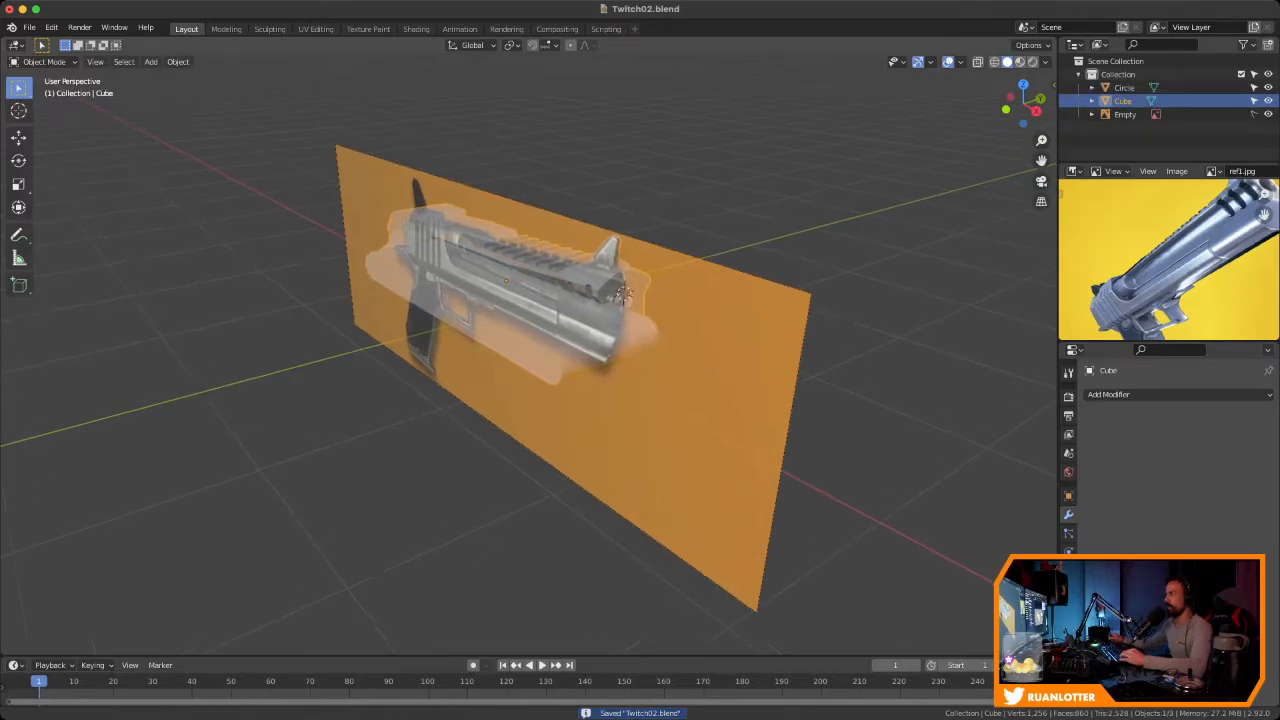
{"action": "left_click", "coordinate": [1268, 114]}
{"action": "middle_click_drag", "start_coordinate": [500, 360], "coordinate": [540, 256]}
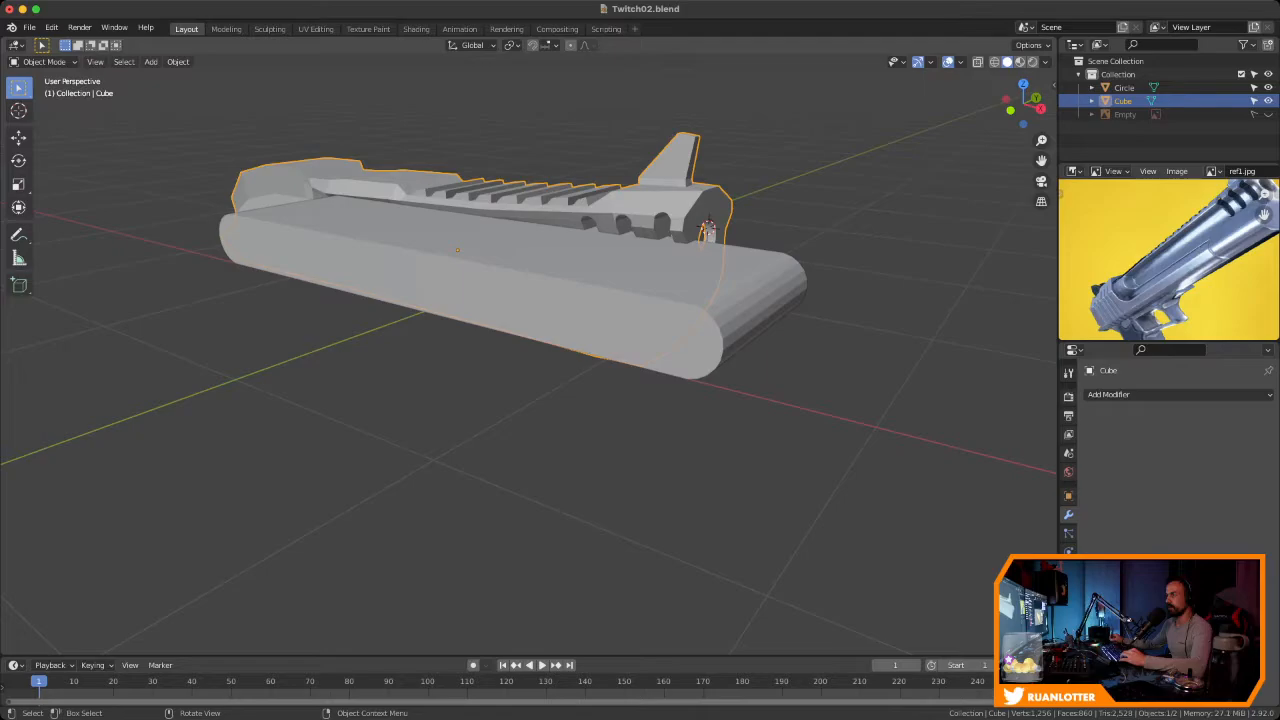
Add a Boolean modifier set to Difference to the slide, with the capsule solid as its cutter object
{"action": "middle_click_drag", "start_coordinate": [540, 330], "coordinate": [580, 396], "text": "ctrl"}
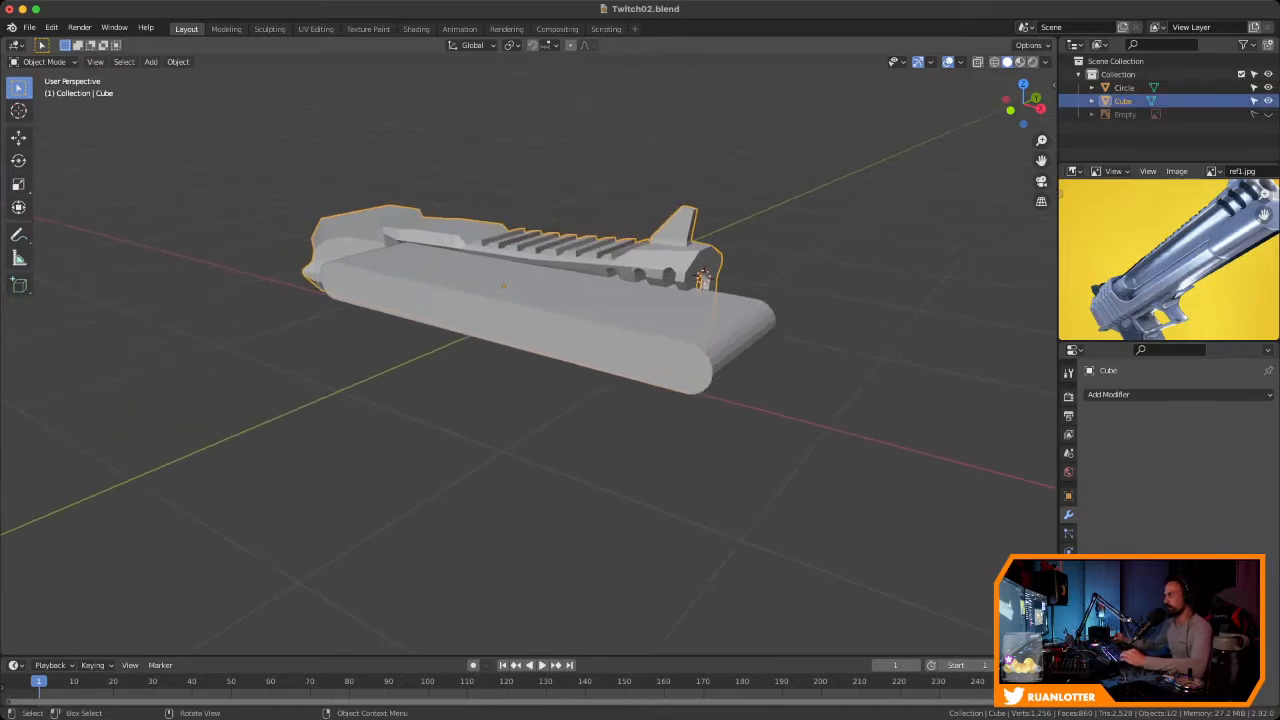
{"action": "left_click", "coordinate": [1150, 394]}
{"action": "left_click", "coordinate": [1007, 461]}
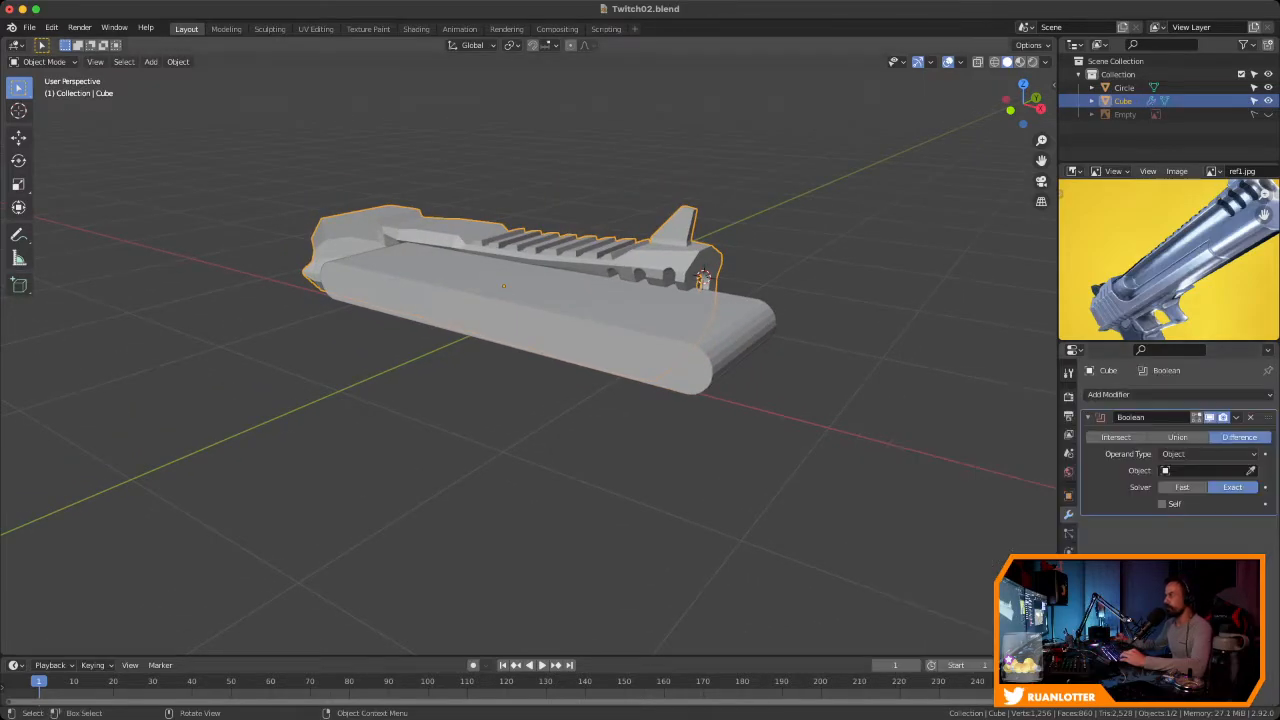
{"action": "left_click", "coordinate": [1250, 470]}
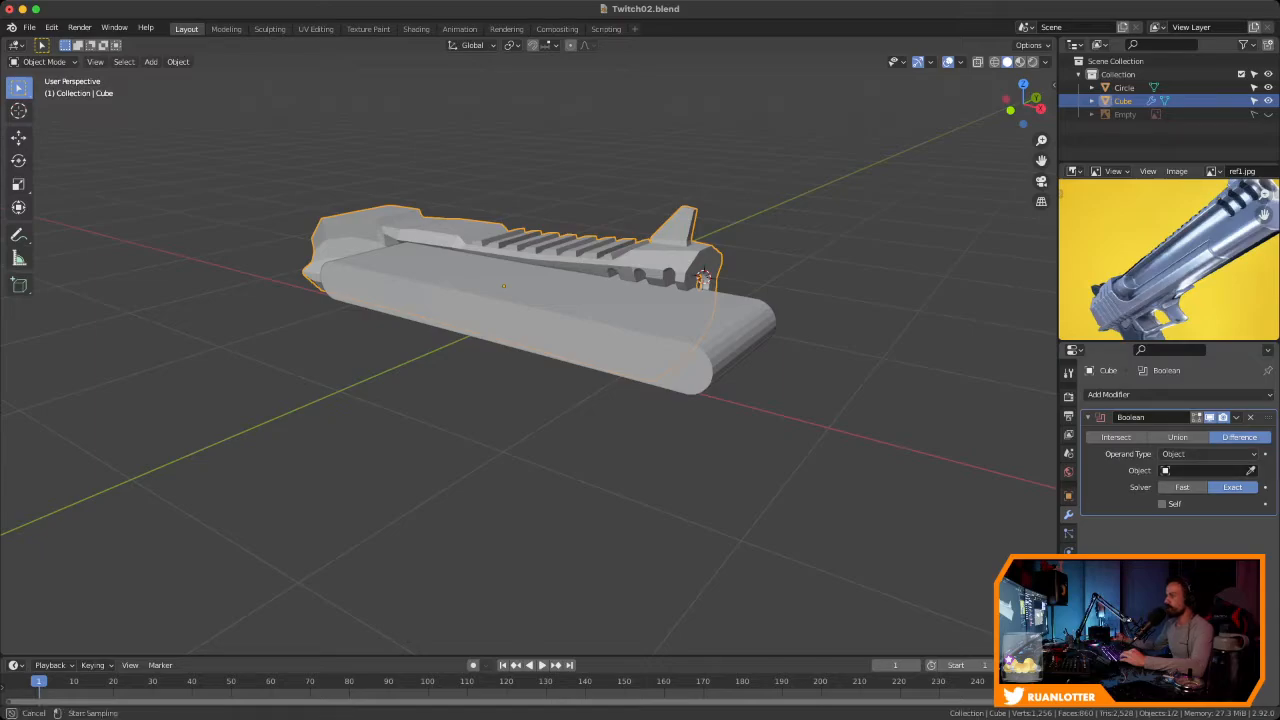
{"action": "left_click", "coordinate": [748, 305]}
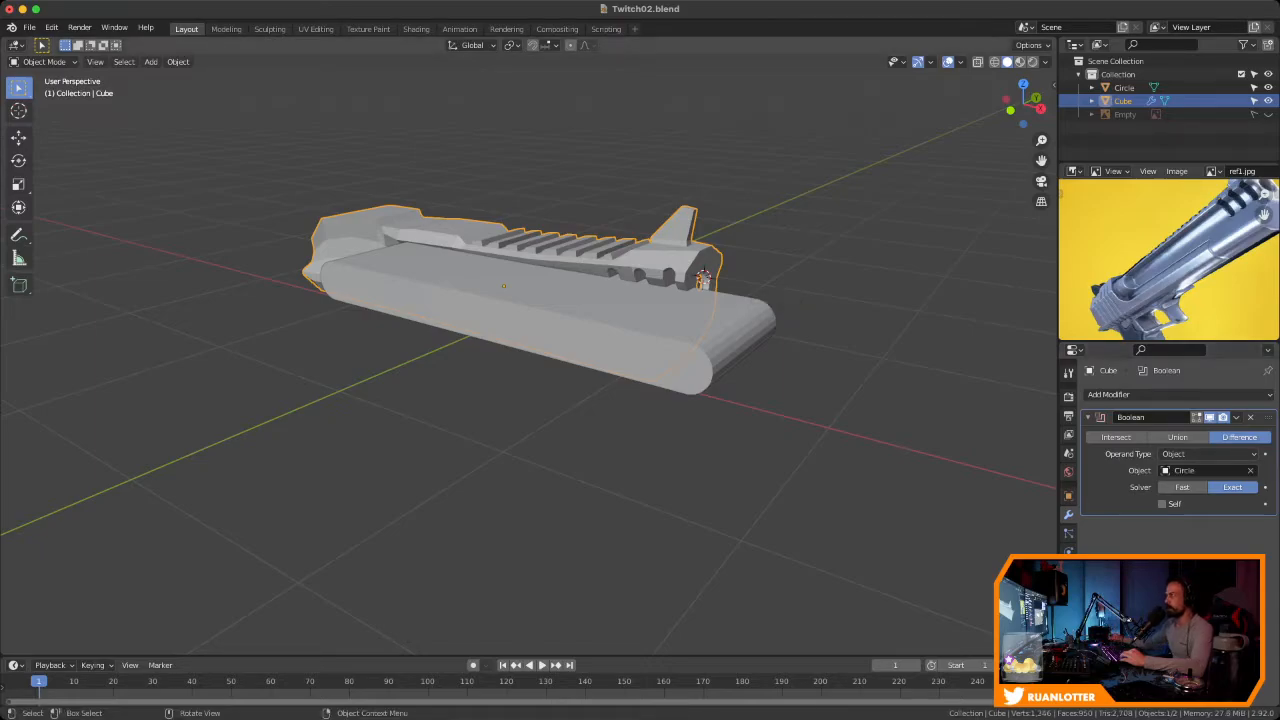
Examine in wireframe display how the capsule cutter intersects the slide
{"action": "key", "text": "shift+z"}
{"action": "mouse_move", "coordinate": [703, 280]}
{"action": "middle_mouse_down"}
{"action": "mouse_move", "coordinate": [582, 252]}
{"action": "mouse_move", "coordinate": [537, 275]}
{"action": "mouse_move", "coordinate": [540, 220]}
{"action": "middle_mouse_up"}
{"action": "middle_click_drag", "start_coordinate": [474, 334], "coordinate": [507, 346]}
{"action": "middle_click_drag", "start_coordinate": [597, 250], "coordinate": [532, 223]}
{"action": "scroll", "coordinate": [590, 252], "scroll_direction": "down", "scroll_amount": 3}
{"action": "key", "text": "shift+z"}
{"action": "middle_click_drag", "start_coordinate": [532, 320], "coordinate": [485, 318]}
{"action": "scroll", "coordinate": [570, 335], "scroll_direction": "down", "scroll_amount": 2}
Hide the capsule cutter and view the recess cut along the slide's side
{"action": "left_click", "coordinate": [570, 340]}
{"action": "middle_click_drag", "start_coordinate": [696, 291], "coordinate": [655, 291]}
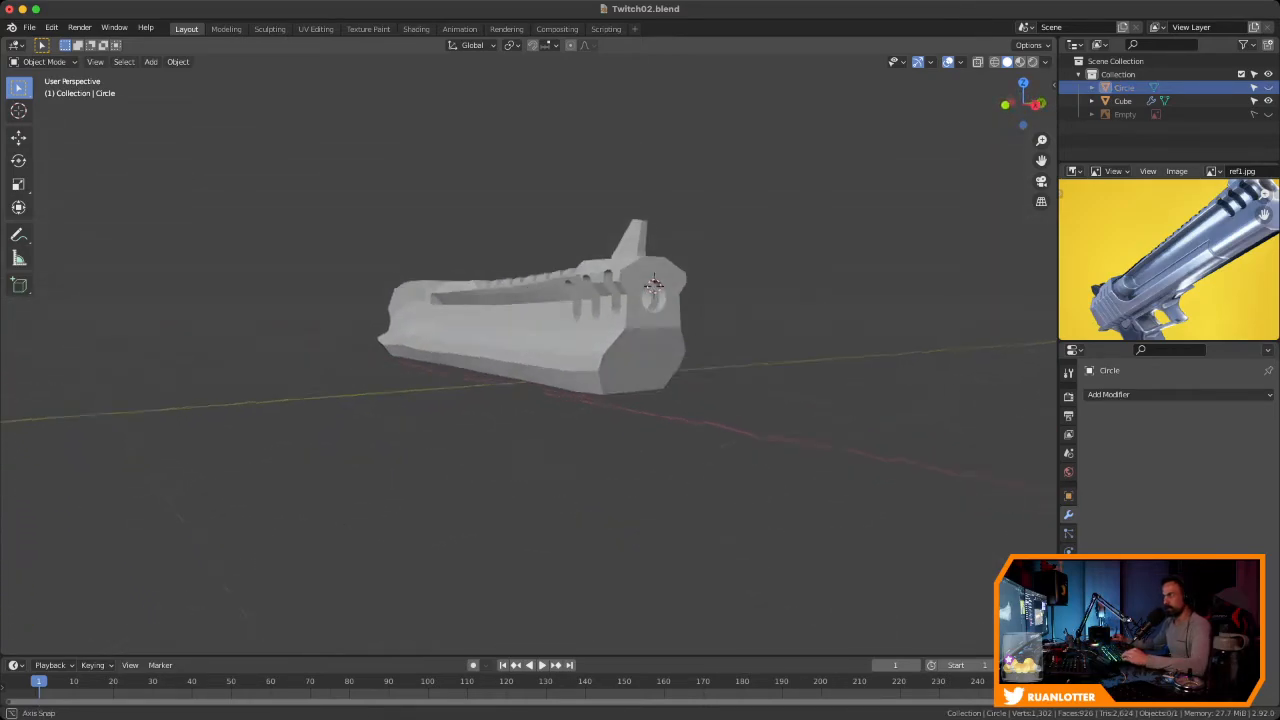
{"action": "middle_click_drag", "start_coordinate": [675, 290], "coordinate": [720, 224]}
{"action": "scroll", "coordinate": [716, 240], "scroll_direction": "up", "scroll_amount": 3}
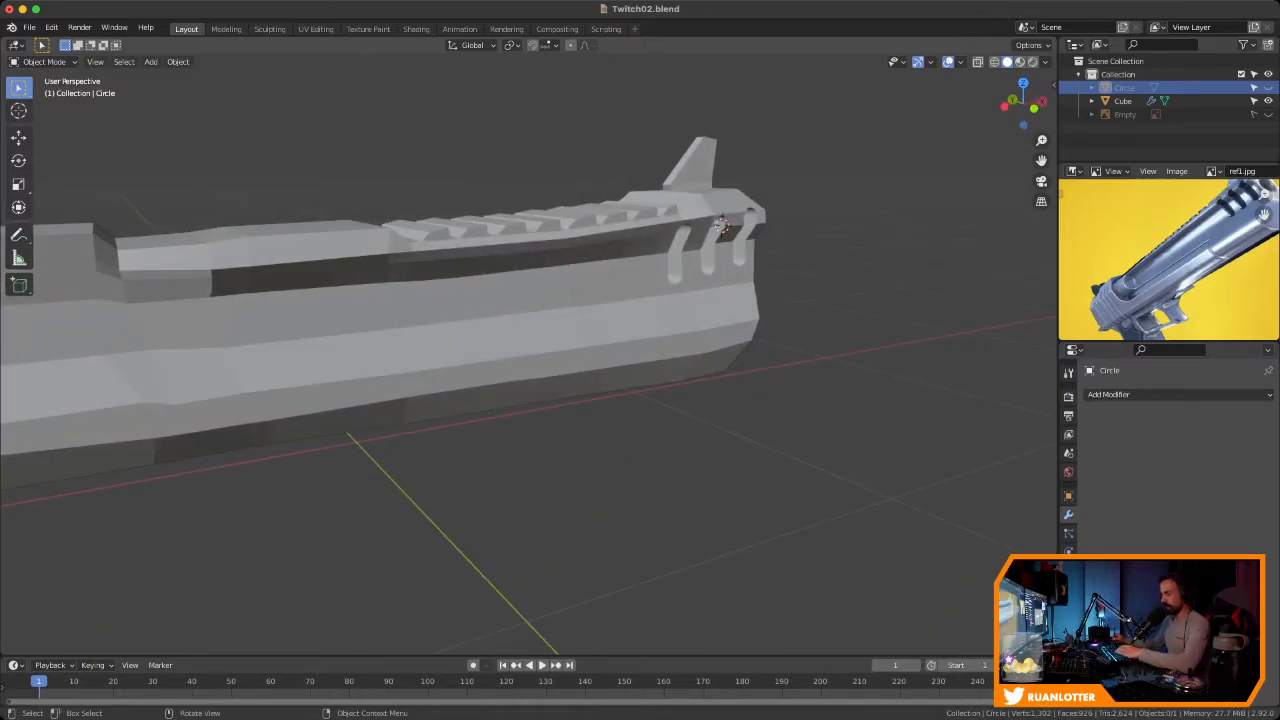
Unhide all hidden objects and hide the gun reference image again, leaving the capsule cutter and slide displayed
{"action": "key", "text": "slash"}
{"action": "scroll", "coordinate": [645, 278], "scroll_direction": "down", "scroll_amount": 3}
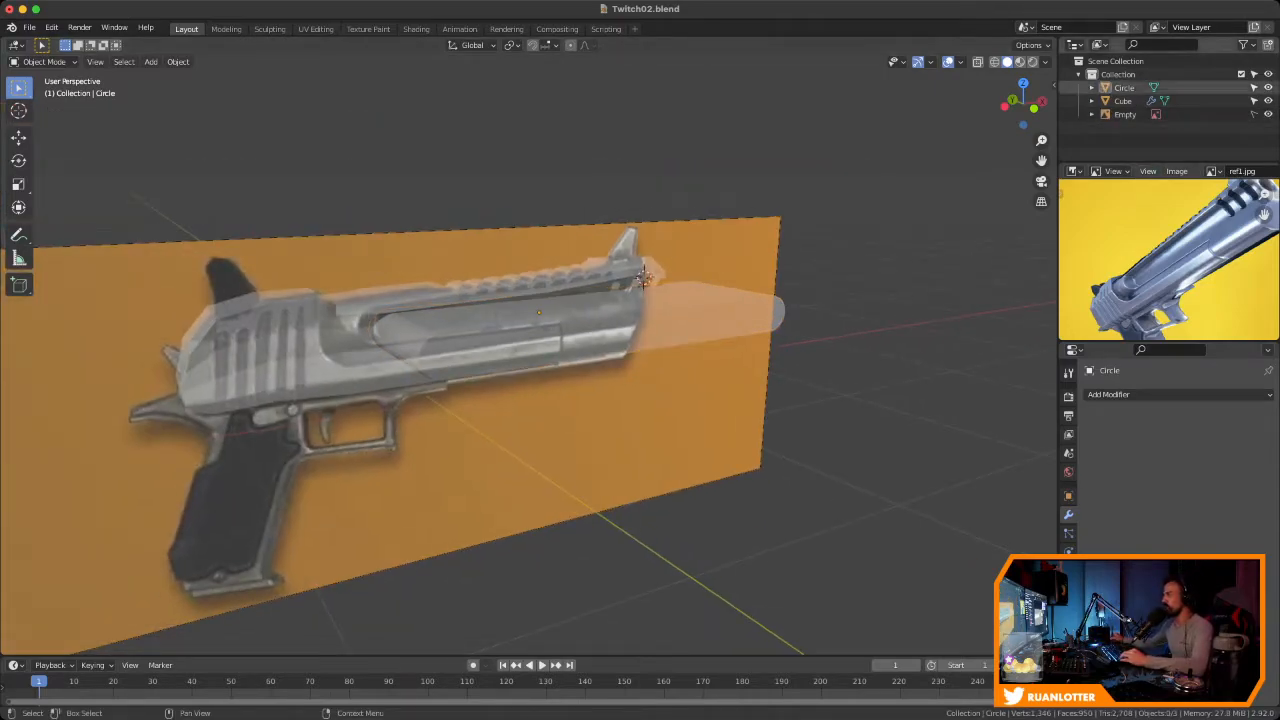
{"action": "left_click", "coordinate": [1268, 114]}
{"action": "middle_click_drag", "start_coordinate": [640, 370], "coordinate": [566, 384]}
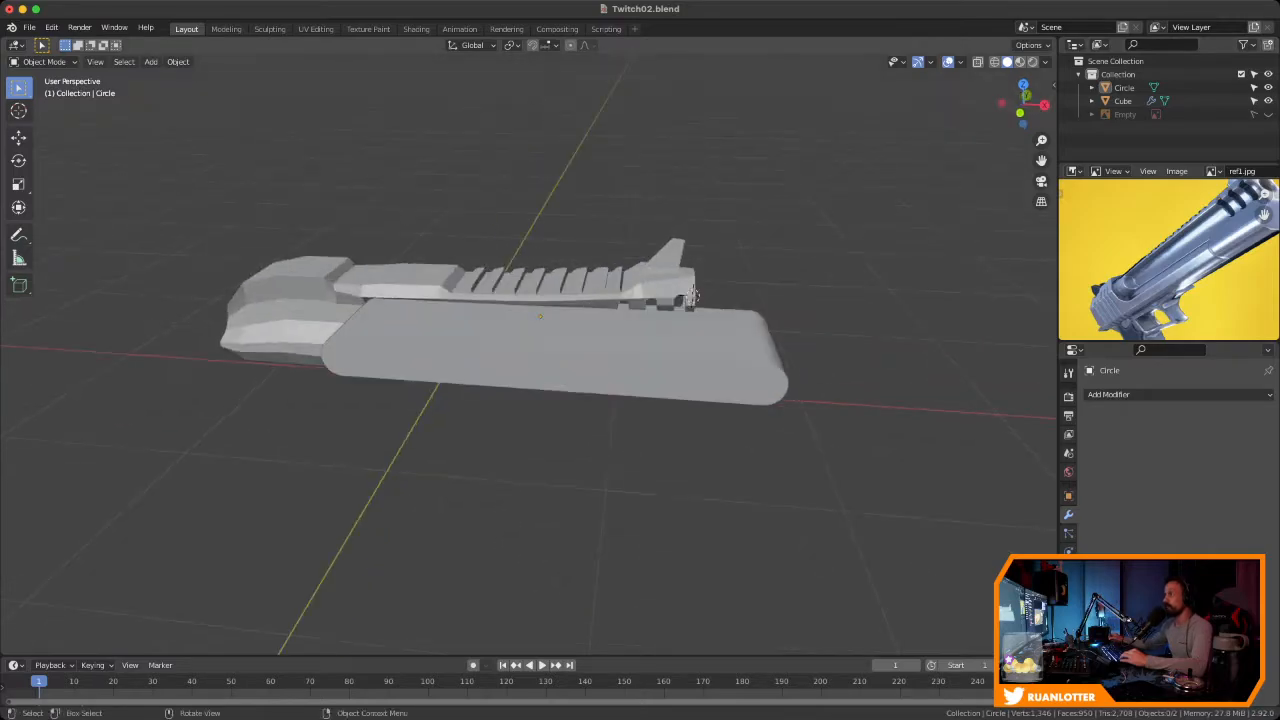
Turn on the Face Orientation overlay and inspect the normals of the capsule cutter and the slide
{"action": "left_click", "coordinate": [566, 360]}
{"action": "left_click", "coordinate": [930, 62]}
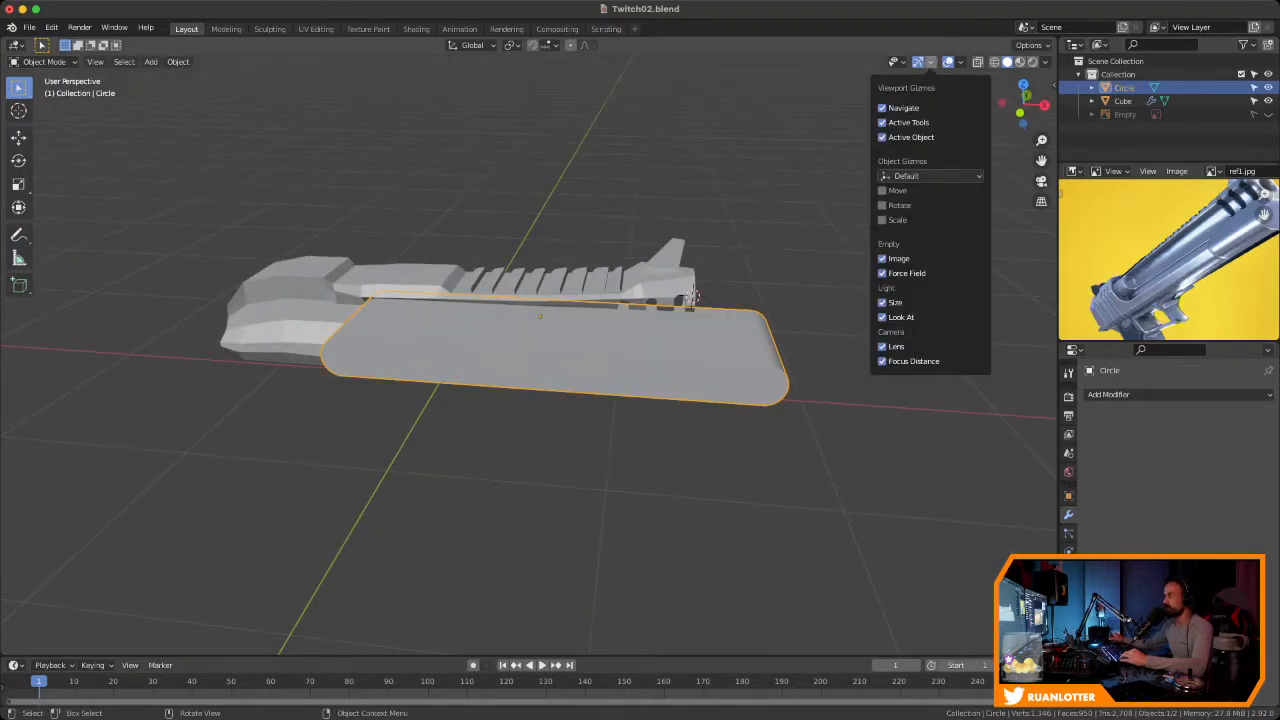
{"action": "left_click", "coordinate": [960, 62]}
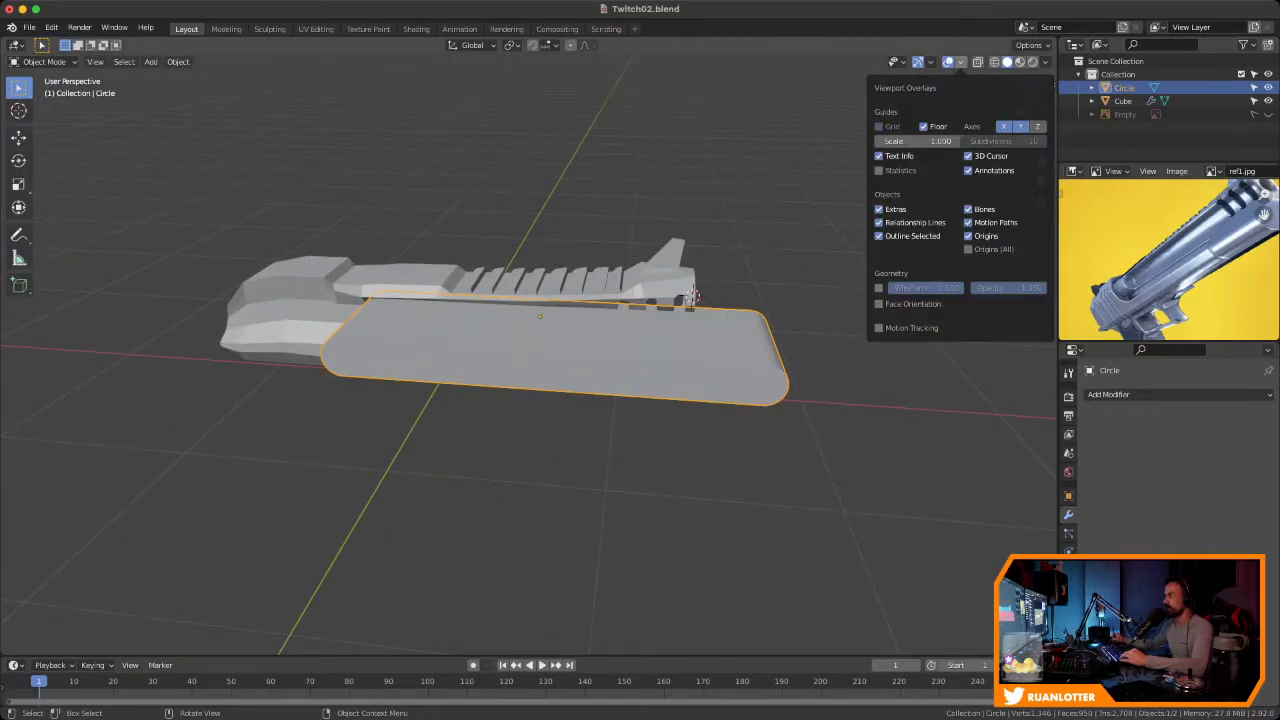
{"action": "left_click", "coordinate": [880, 304]}
{"action": "mouse_move", "coordinate": [690, 360]}
{"action": "middle_mouse_down"}
{"action": "mouse_move", "coordinate": [745, 335]}
{"action": "mouse_move", "coordinate": [645, 368]}
{"action": "middle_mouse_up"}
{"action": "scroll", "coordinate": [725, 345], "scroll_direction": "up", "scroll_amount": 2}
{"action": "key", "text": "alt+a"}
{"action": "scroll", "coordinate": [685, 355], "scroll_direction": "down", "scroll_amount": 2}
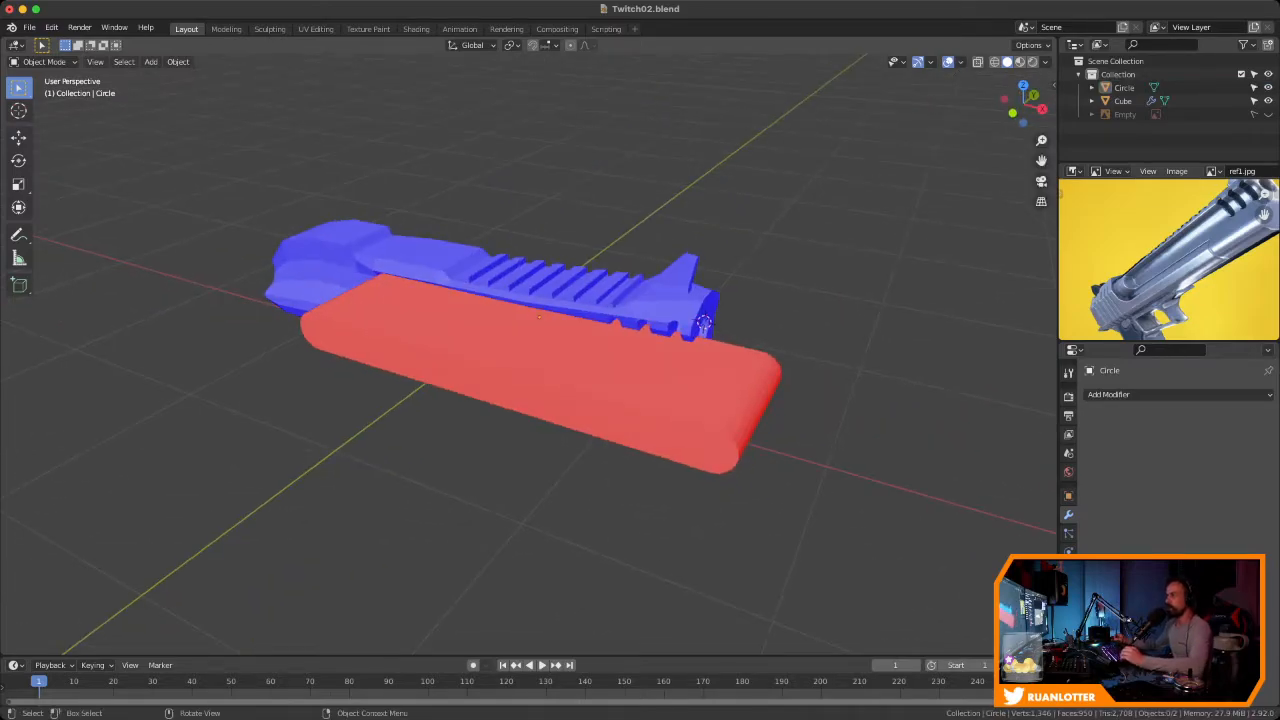
Select the capsule cutter and open its mesh for editing
{"action": "left_click", "coordinate": [538, 317]}
{"action": "key", "text": "Tab"}
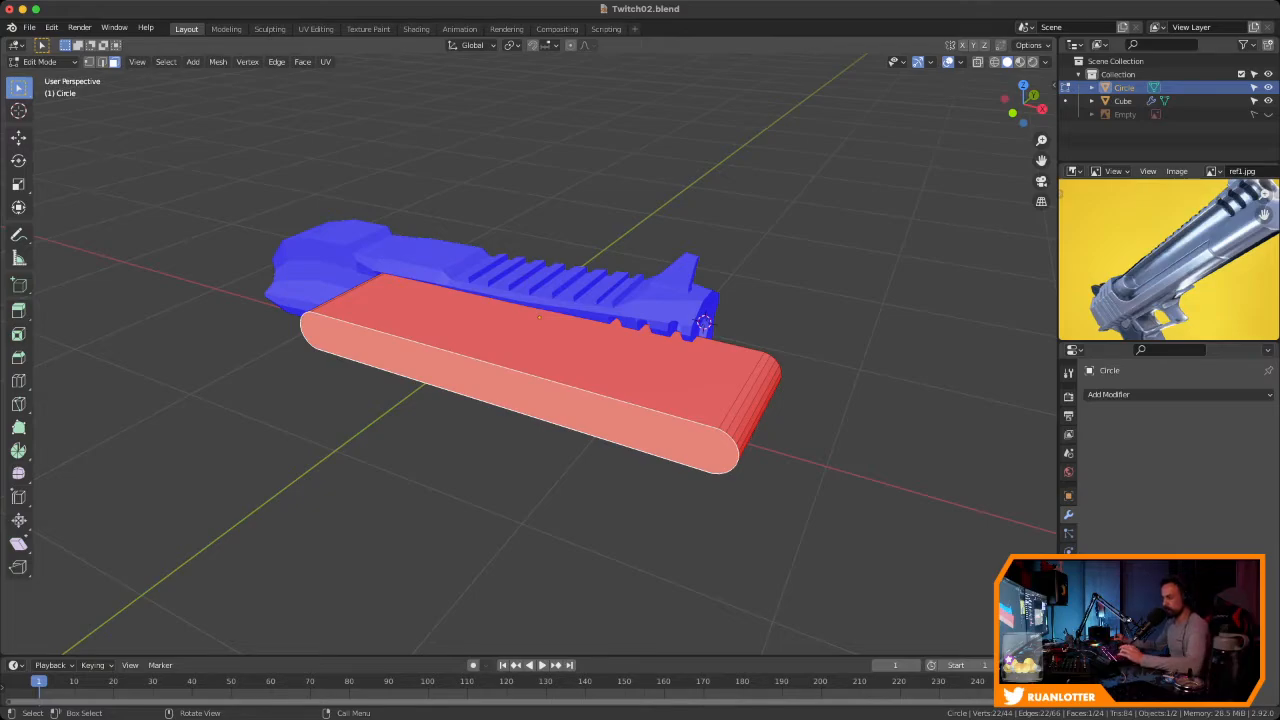
Flip the normals of all faces of the rounded cutter and return to Object Mode
{"action": "key", "text": "a"}
{"action": "mouse_move", "coordinate": [540, 330]}
{"action": "middle_mouse_down"}
{"action": "mouse_move", "coordinate": [500, 360]}
{"action": "mouse_move", "coordinate": [410, 325]}
{"action": "mouse_move", "coordinate": [538, 328]}
{"action": "middle_mouse_up"}
{"action": "left_click", "coordinate": [218, 62]}
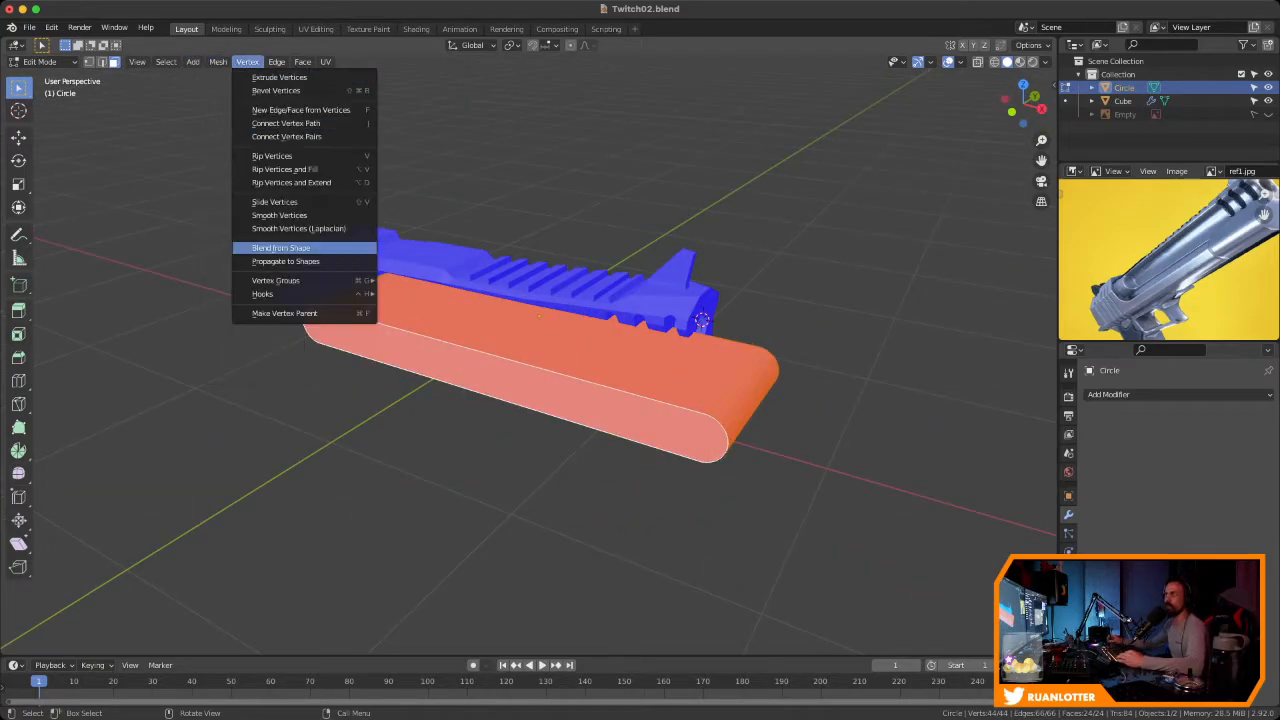
{"action": "left_click", "coordinate": [218, 62]}
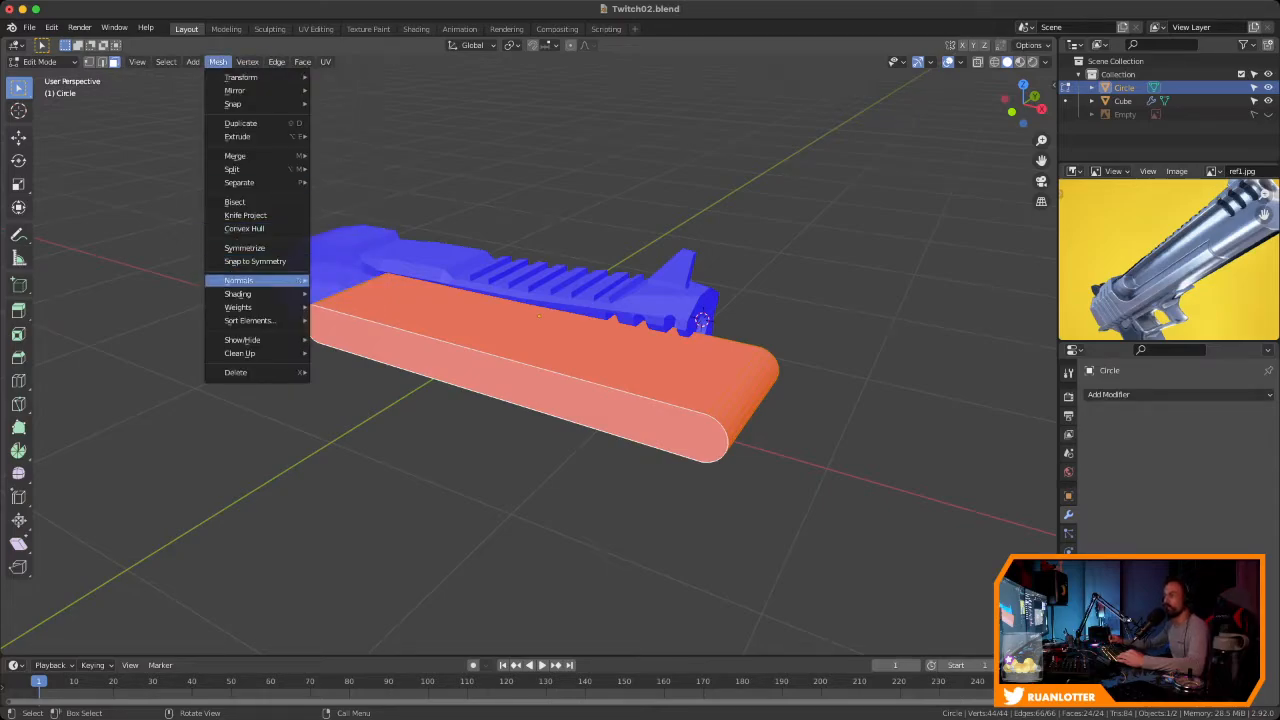
{"action": "mouse_move", "coordinate": [240, 280]}
{"action": "left_click", "coordinate": [336, 280]}
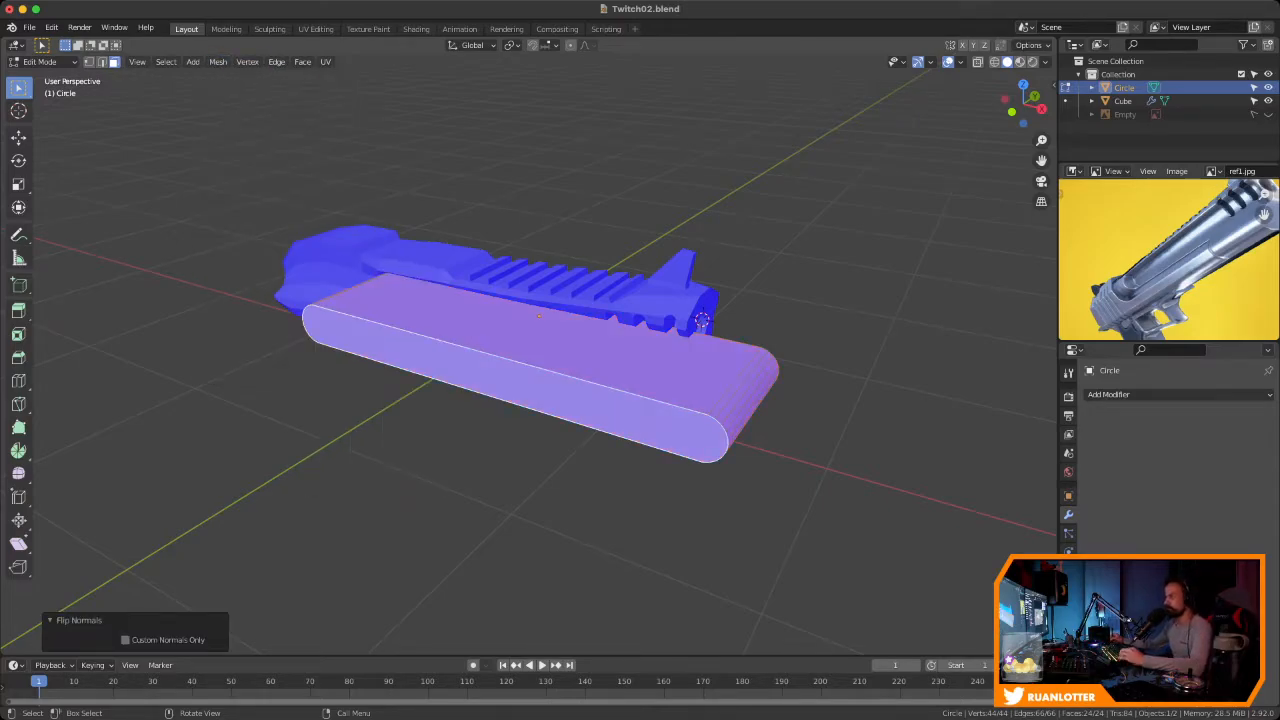
{"action": "key", "text": "Tab"}
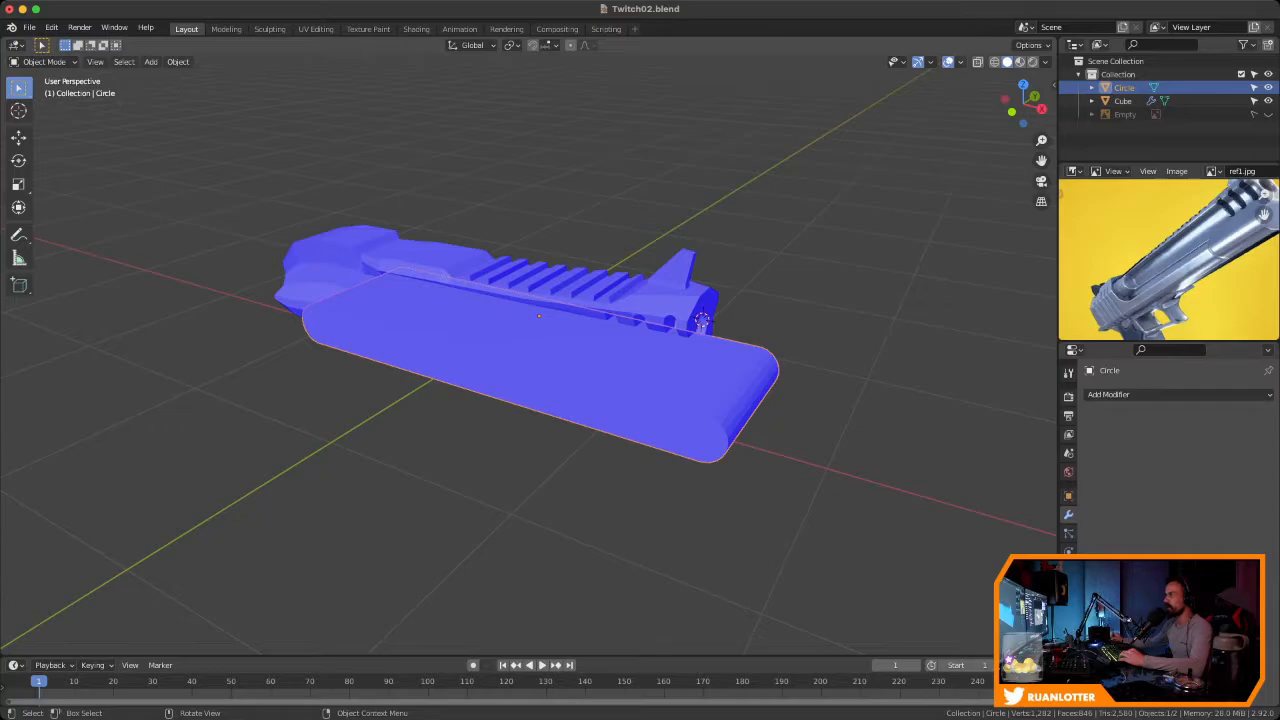
Turn off the Face Orientation overlay and save the file
{"action": "left_click", "coordinate": [961, 62]}
{"action": "left_click", "coordinate": [879, 303]}
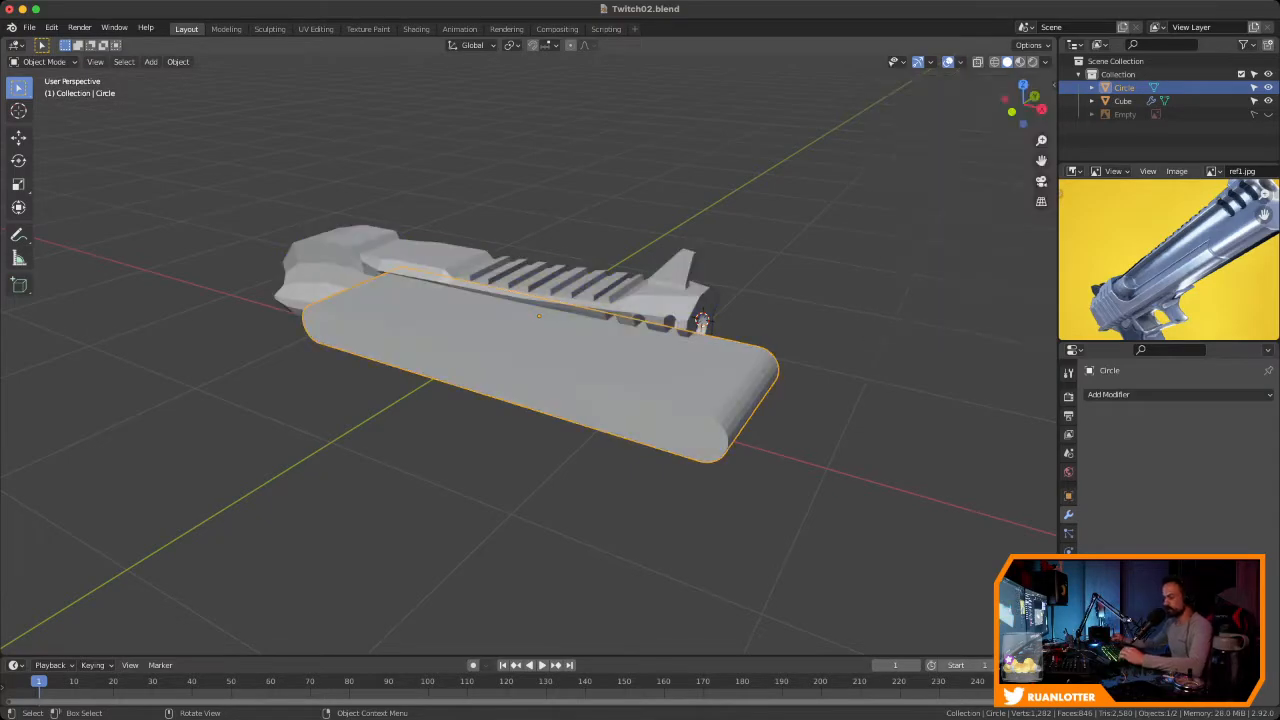
{"action": "key", "text": "ctrl+s"}
Set the Circle cutter as the object of the slide's Boolean Difference modifier and inspect the overlap in wireframe shading
{"action": "left_click", "coordinate": [660, 304]}
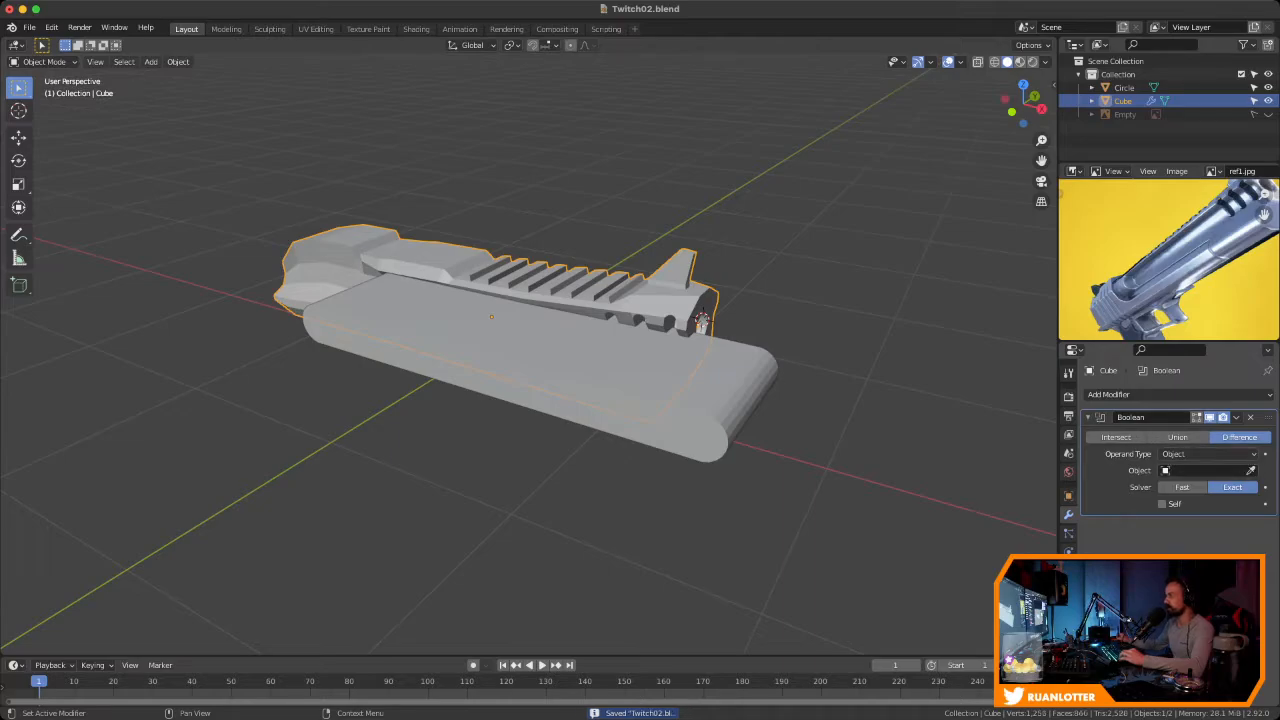
{"action": "left_click", "coordinate": [702, 323]}
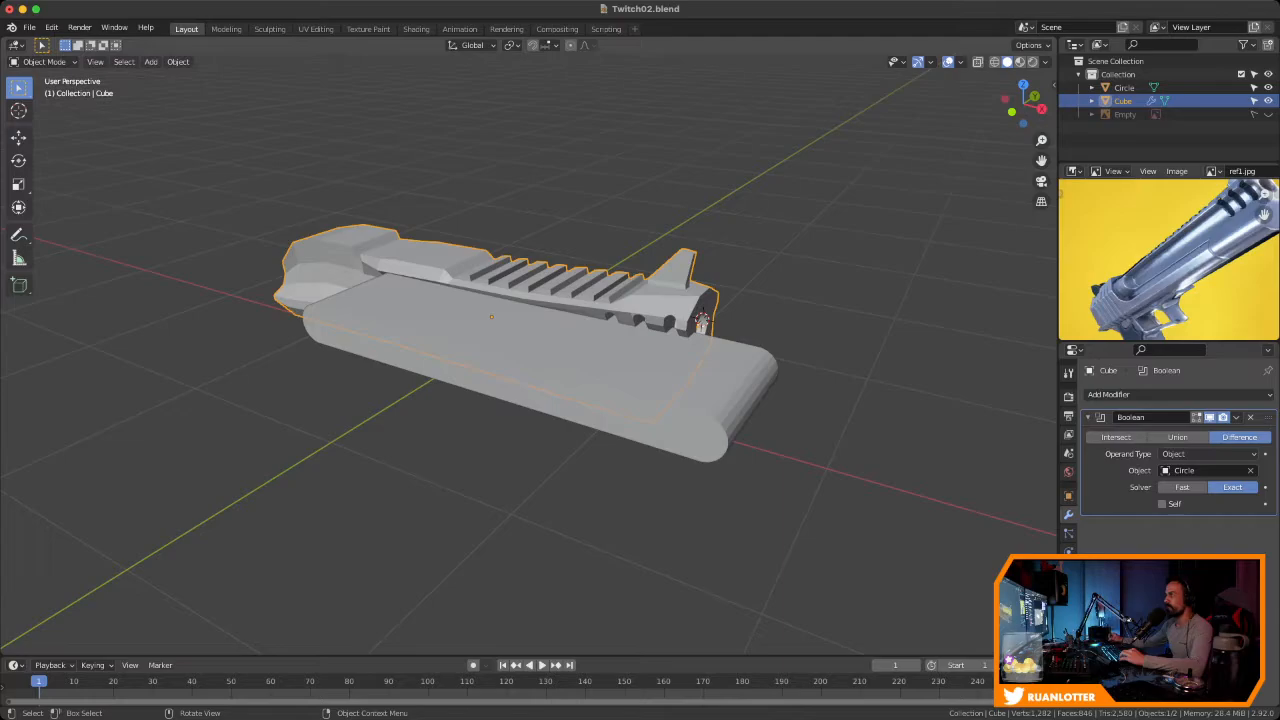
{"action": "left_click", "coordinate": [994, 62]}
{"action": "mouse_move", "coordinate": [640, 400]}
{"action": "middle_mouse_down"}
{"action": "mouse_move", "coordinate": [705, 345]}
{"action": "mouse_move", "coordinate": [780, 325]}
{"action": "mouse_move", "coordinate": [780, 275]}
{"action": "mouse_move", "coordinate": [680, 320]}
{"action": "mouse_move", "coordinate": [600, 330]}
{"action": "mouse_move", "coordinate": [560, 370]}
{"action": "middle_mouse_up"}
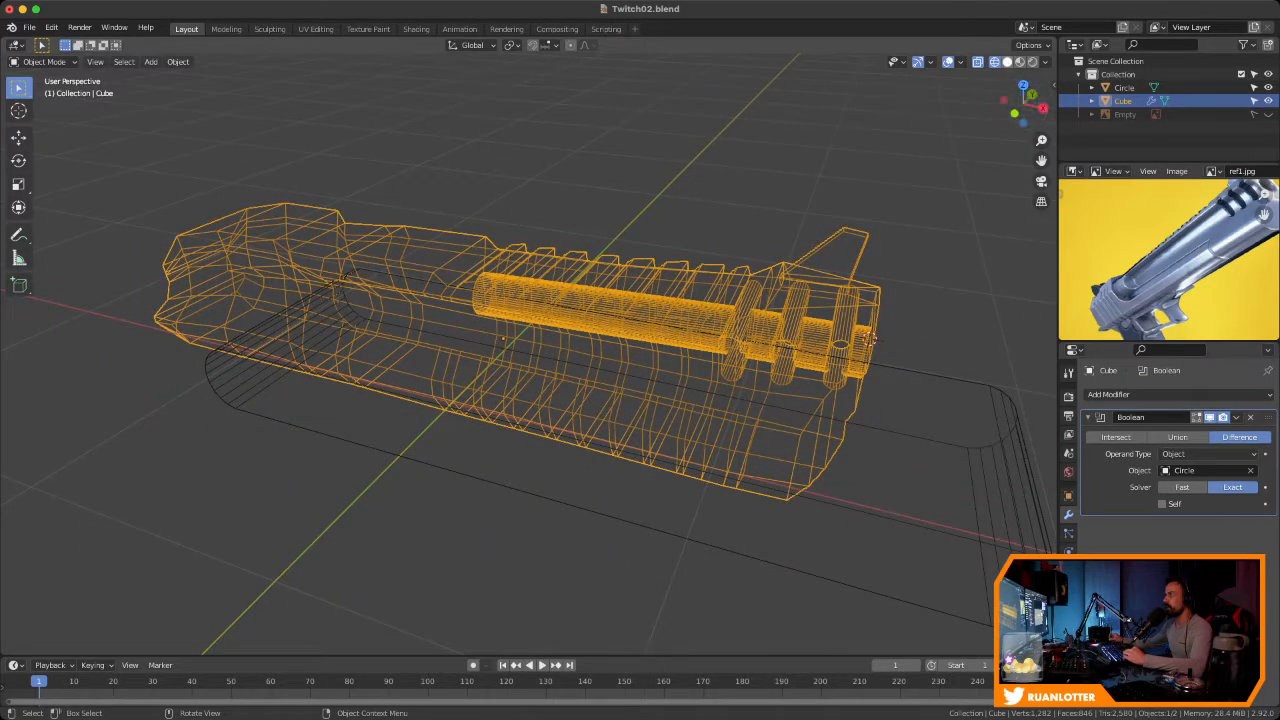
{"action": "key", "text": "shift+z"}
{"action": "mouse_move", "coordinate": [870, 340]}
{"action": "middle_mouse_down"}
{"action": "mouse_move", "coordinate": [770, 320]}
{"action": "mouse_move", "coordinate": [960, 242]}
{"action": "mouse_move", "coordinate": [840, 180]}
{"action": "mouse_move", "coordinate": [825, 190]}
{"action": "mouse_move", "coordinate": [840, 215]}
{"action": "mouse_move", "coordinate": [778, 236]}
{"action": "middle_mouse_up"}
Hide the cutter, examine the cut in the slide against the reference image, and unhide the cutter
{"action": "left_click", "coordinate": [760, 318]}
{"action": "key", "text": "h"}
{"action": "scroll", "coordinate": [880, 270], "scroll_direction": "up", "scroll_amount": 4}
{"action": "scroll", "coordinate": [880, 270], "scroll_direction": "up", "scroll_amount": 3}
{"action": "scroll", "coordinate": [840, 180], "scroll_direction": "down", "scroll_amount": 4}
{"action": "middle_click_drag", "start_coordinate": [1195, 240], "coordinate": [1136, 240]}
{"action": "middle_click_drag", "start_coordinate": [780, 240], "coordinate": [806, 220]}
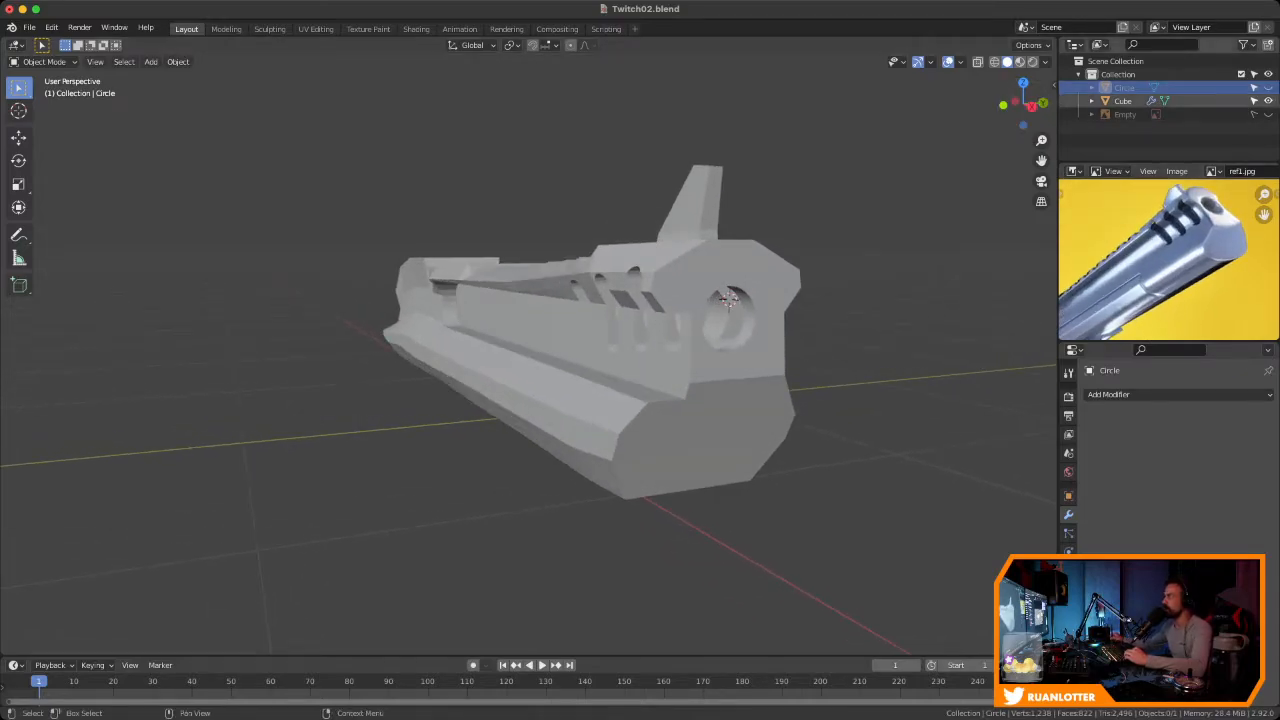
{"action": "left_click", "coordinate": [1268, 88]}
{"action": "middle_click_drag", "start_coordinate": [800, 232], "coordinate": [774, 244]}
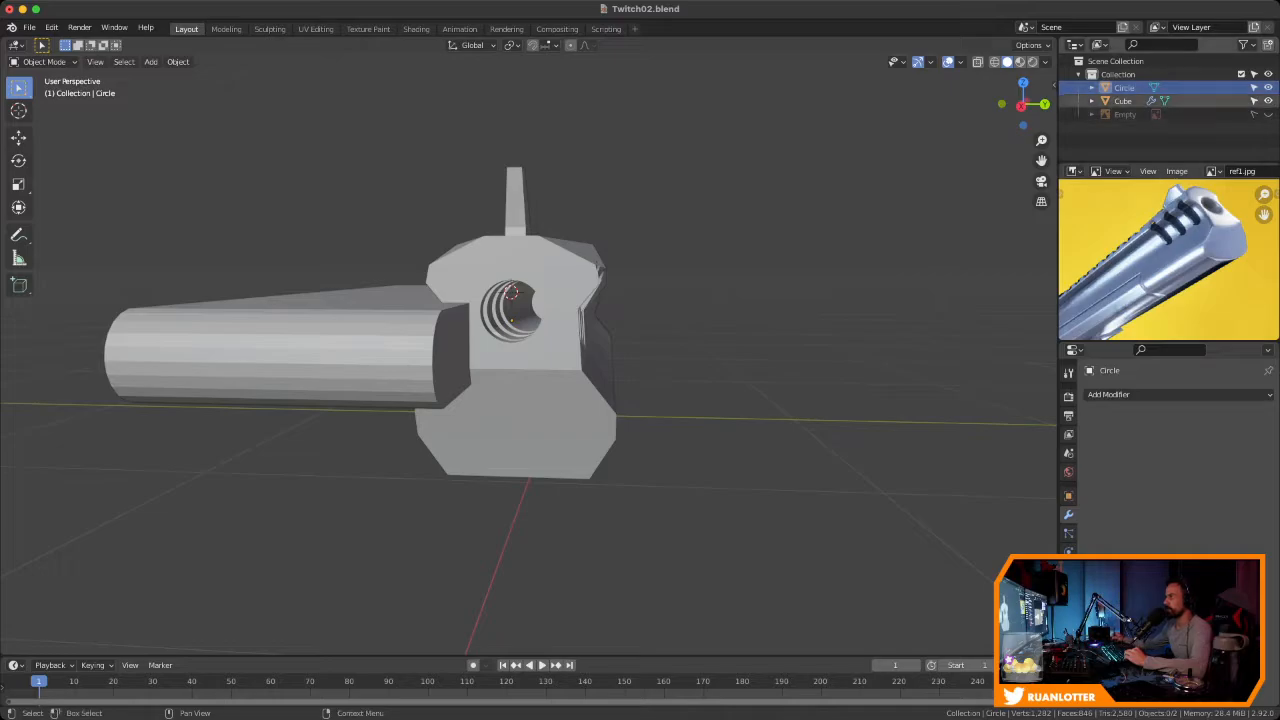
Move the cutter away from the slide by about -0.9 m along the global Y axis
{"action": "left_click", "coordinate": [1123, 101]}
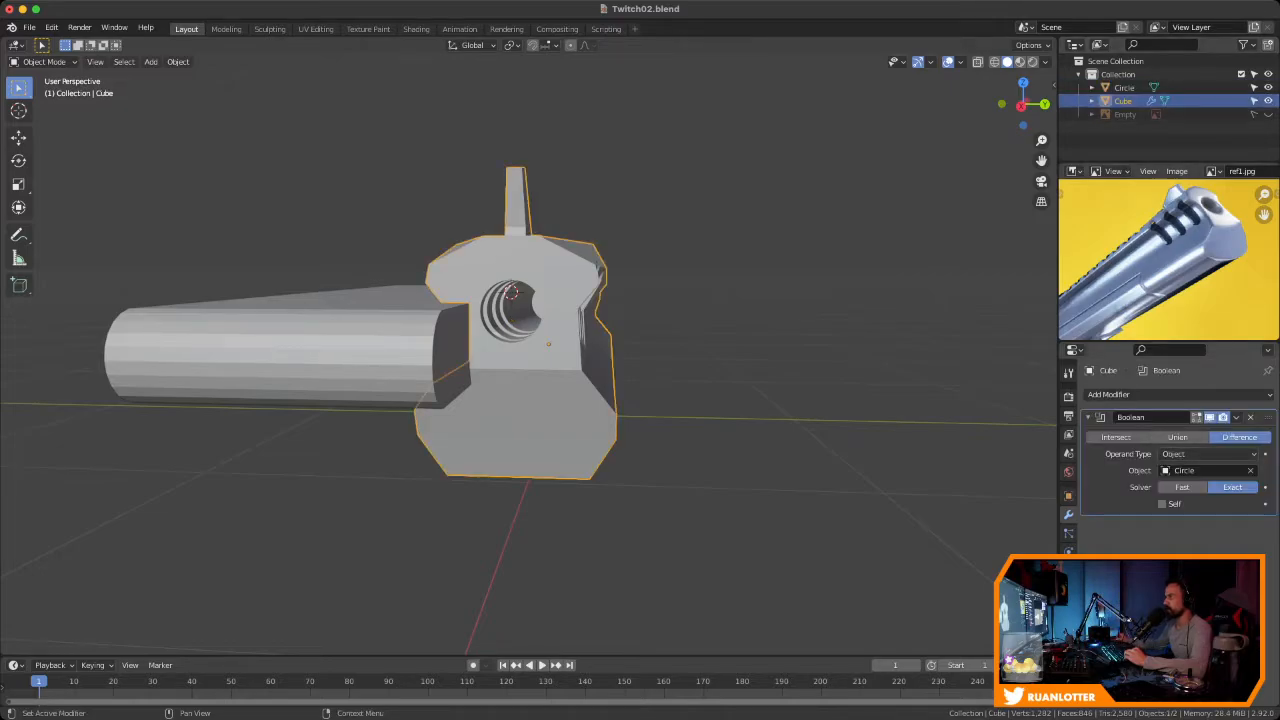
{"action": "scroll", "coordinate": [450, 345], "scroll_direction": "down", "scroll_amount": 2}
{"action": "middle_click_drag", "start_coordinate": [450, 345], "coordinate": [502, 340]}
{"action": "left_click", "coordinate": [540, 342]}
{"action": "scroll", "coordinate": [540, 342], "scroll_direction": "up", "scroll_amount": 3}
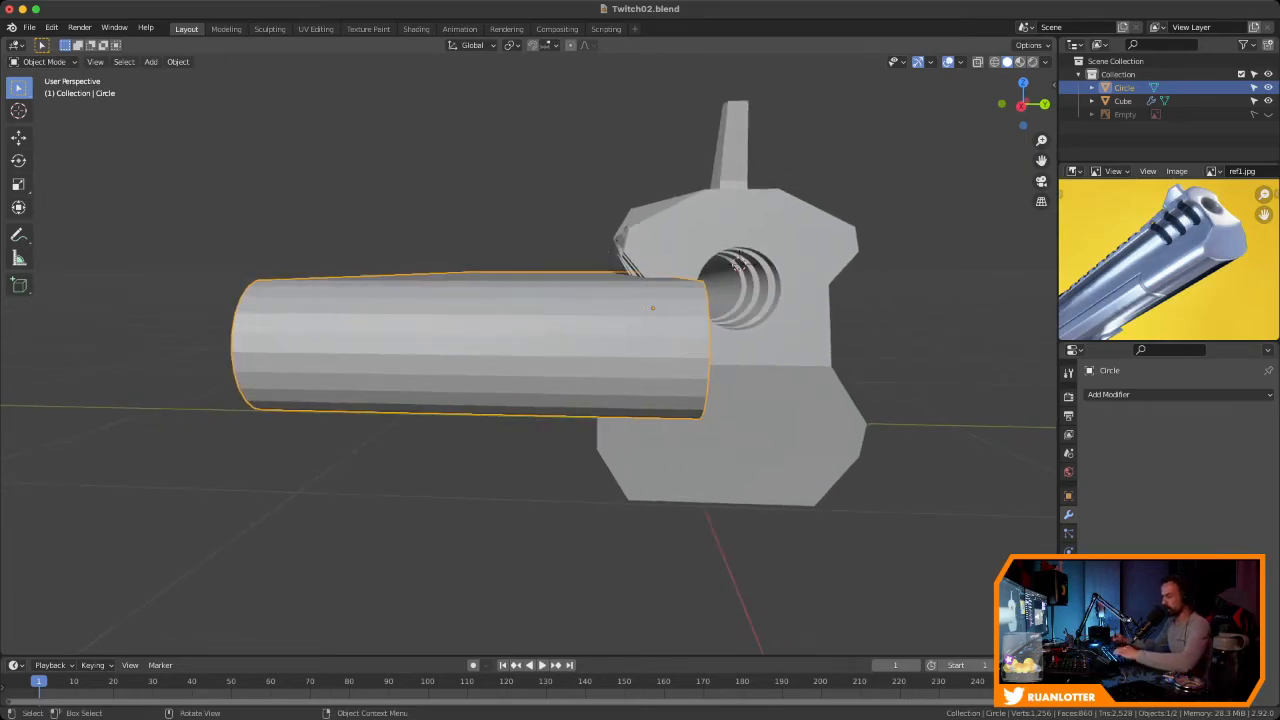
{"action": "key", "text": "g"}
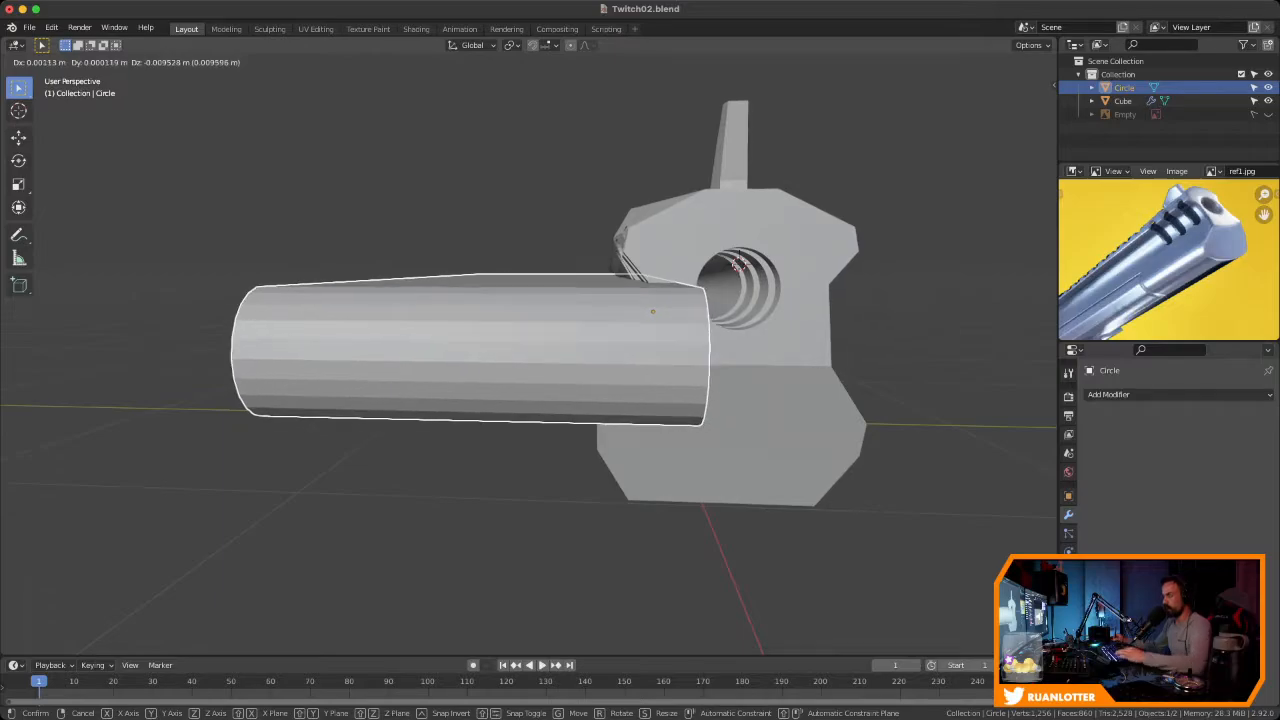
{"action": "key", "text": "y"}
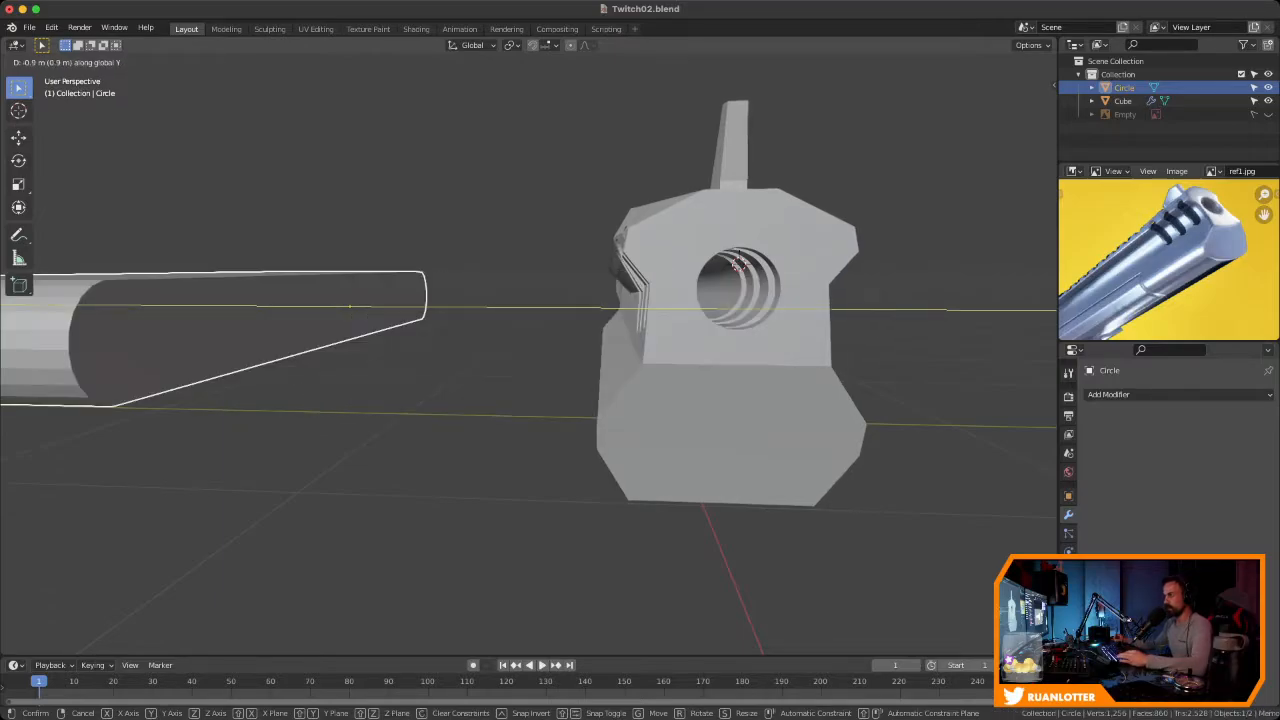
{"action": "key", "text": "Return"}
{"action": "scroll", "coordinate": [528, 355], "scroll_direction": "down", "scroll_amount": 3}
{"action": "middle_click_drag", "start_coordinate": [528, 355], "coordinate": [568, 371]}
{"action": "key", "text": "Tab"}
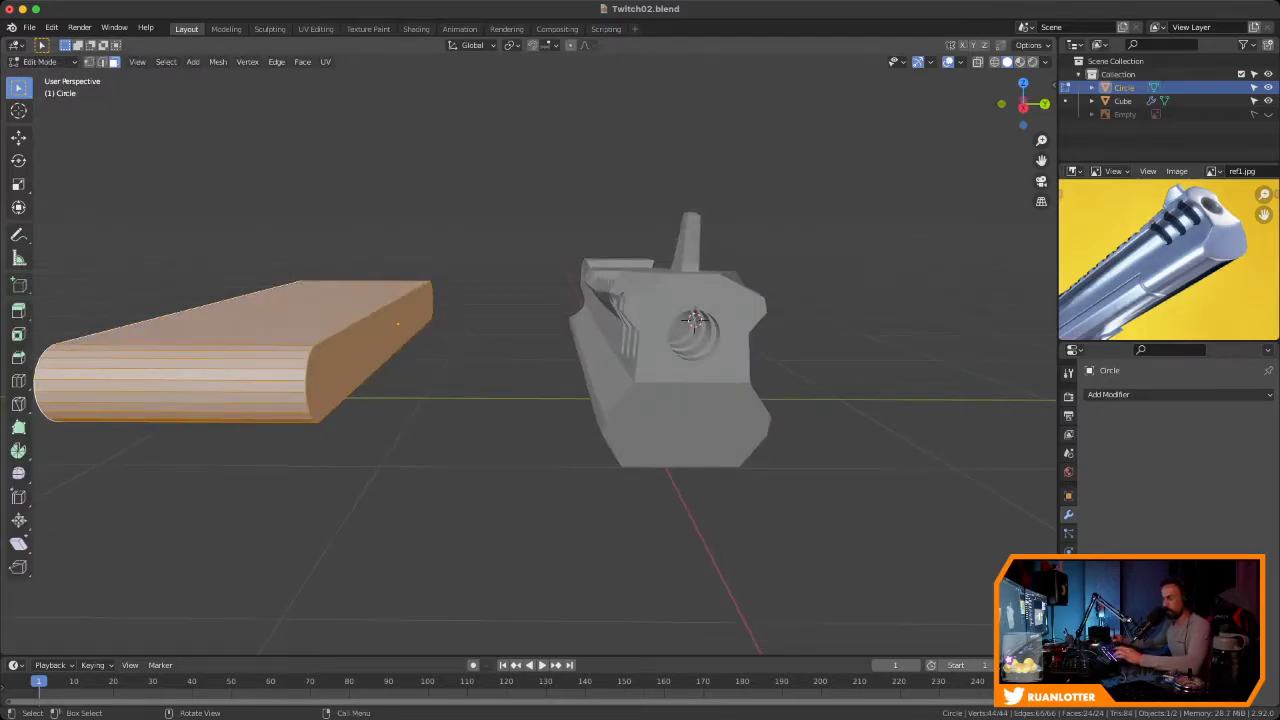
{"action": "left_click", "coordinate": [398, 323]}
{"action": "middle_click_drag", "start_coordinate": [398, 323], "coordinate": [468, 306]}
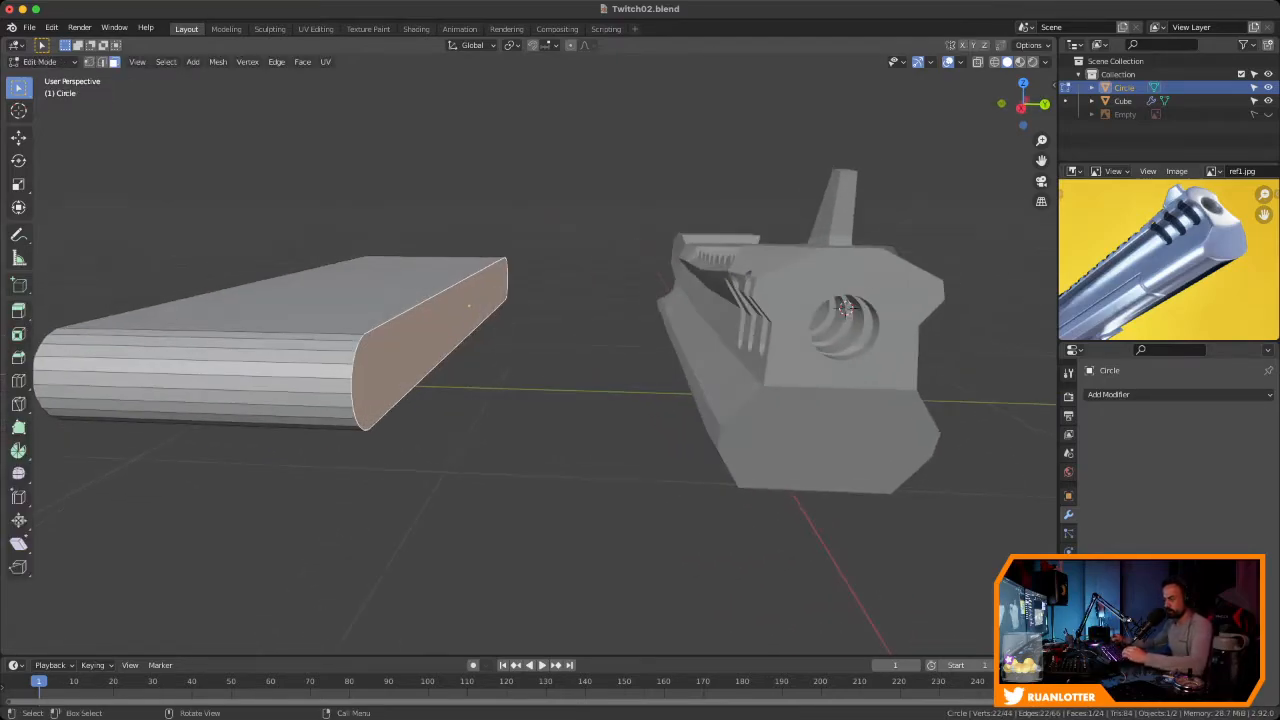
{"action": "key", "text": "ctrl+b"}
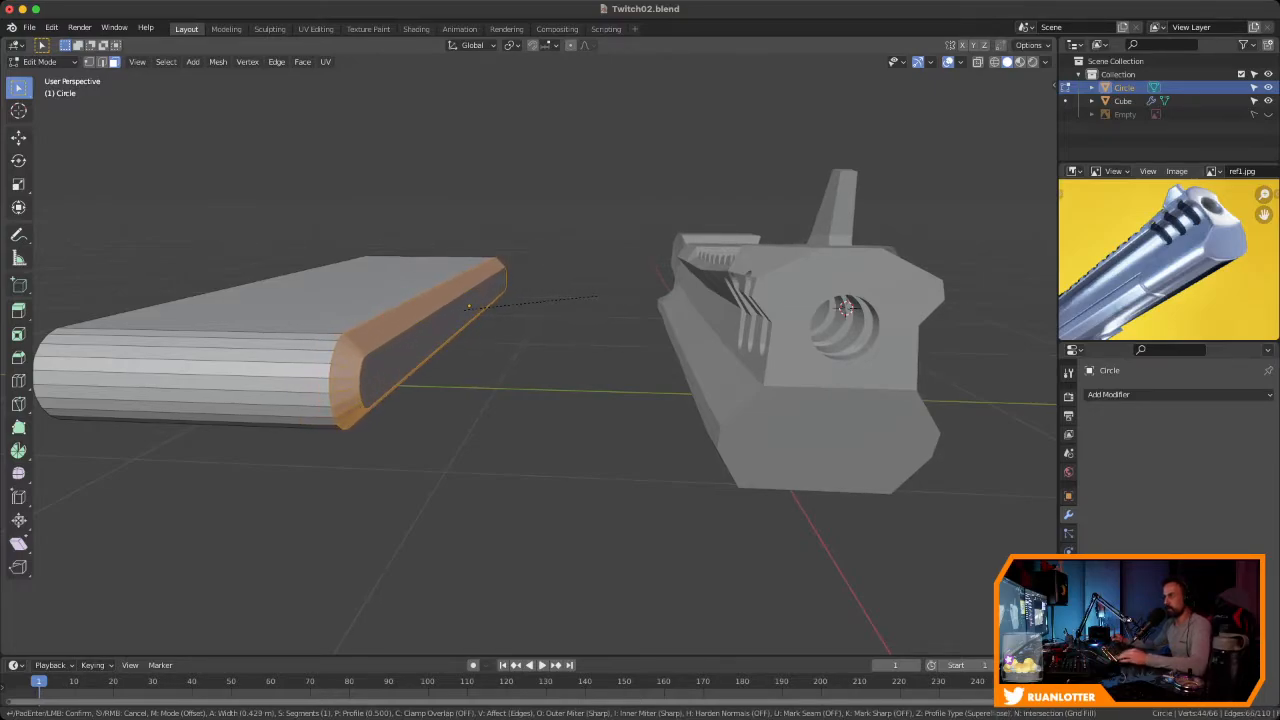
{"action": "key", "text": "Escape"}
{"action": "key", "text": "2"}
{"action": "left_click", "coordinate": [469, 305]}
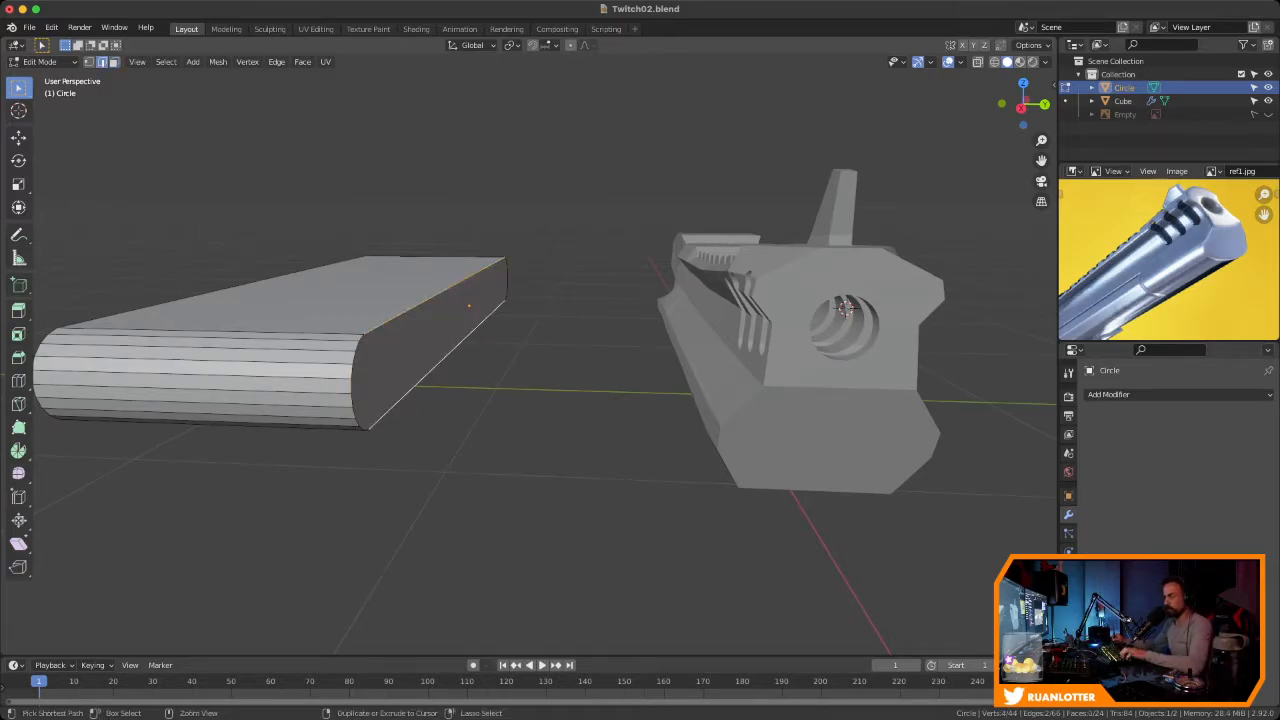
{"action": "key", "text": "ctrl+b"}
{"action": "key", "text": "Escape"}
{"action": "scroll", "coordinate": [430, 370], "scroll_direction": "up", "scroll_amount": 3}
{"action": "middle_click_drag", "start_coordinate": [430, 370], "coordinate": [510, 374], "text": "shift"}
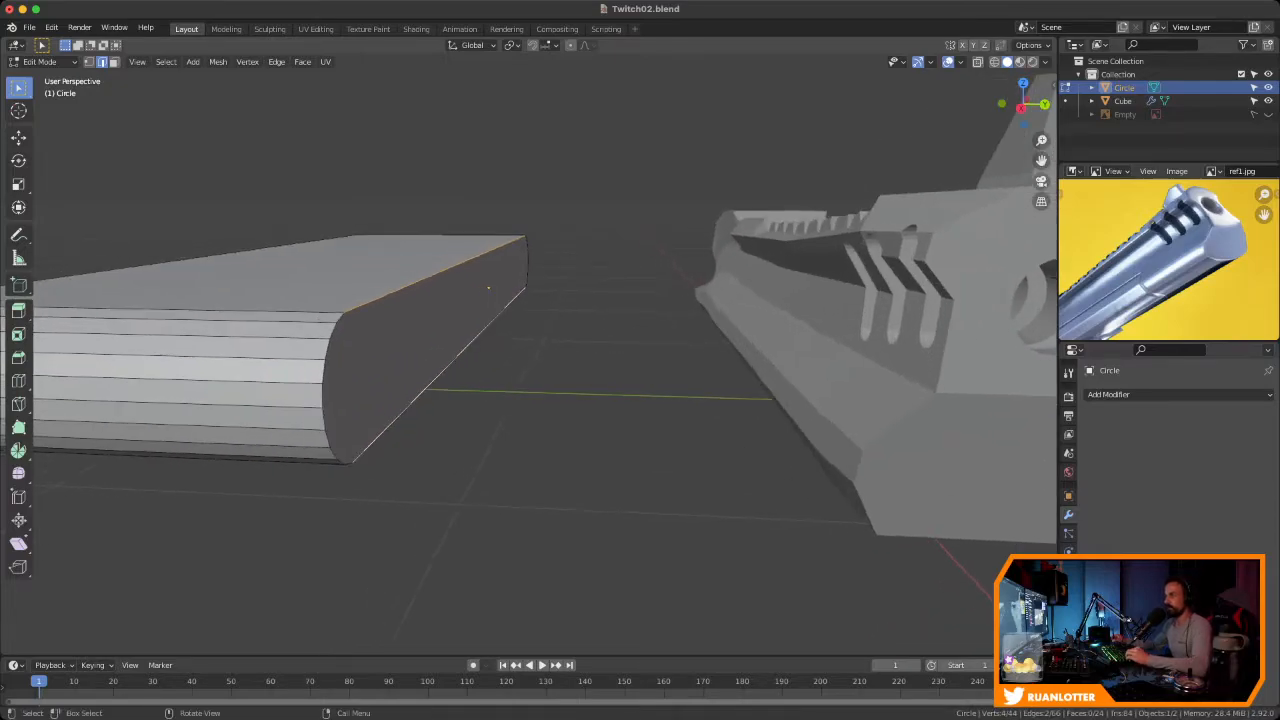
{"action": "middle_click_drag", "start_coordinate": [489, 287], "coordinate": [500, 305]}
{"action": "key", "text": "3"}
{"action": "left_click", "coordinate": [502, 310]}
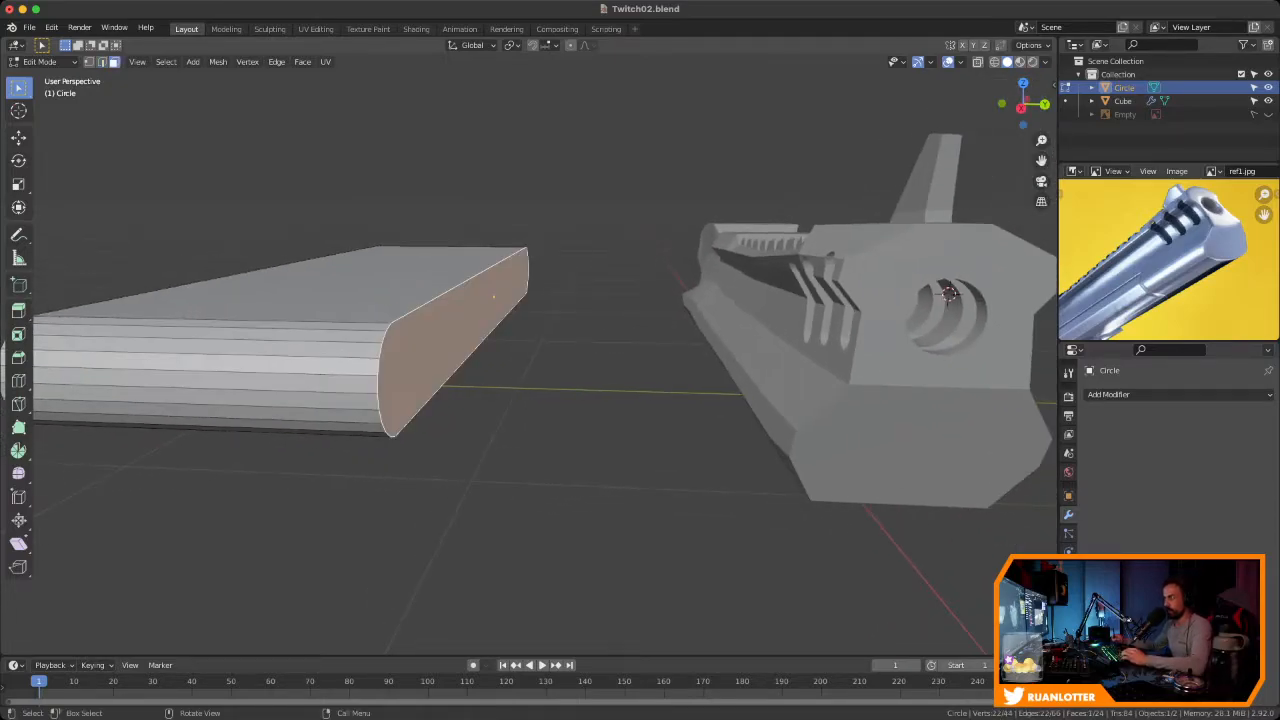
{"action": "scroll", "coordinate": [502, 310], "scroll_direction": "down", "scroll_amount": 3}
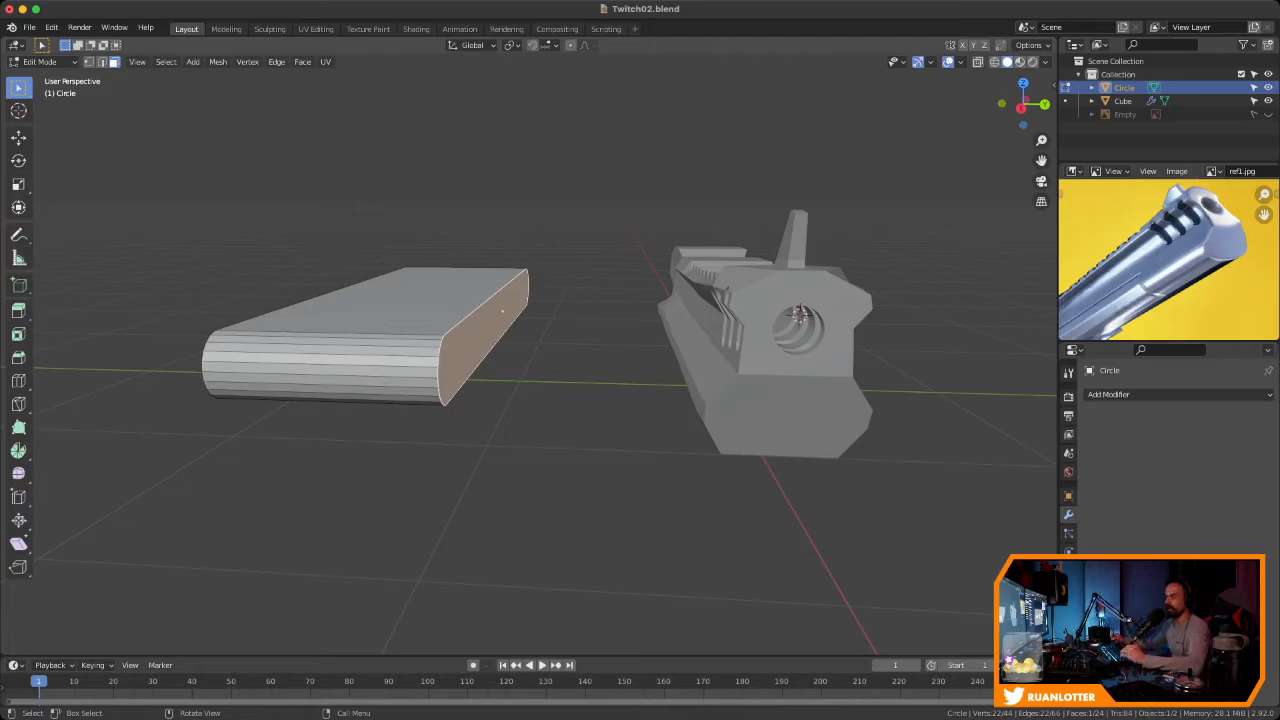
{"action": "middle_click_drag", "start_coordinate": [502, 310], "coordinate": [660, 410], "text": "ctrl"}
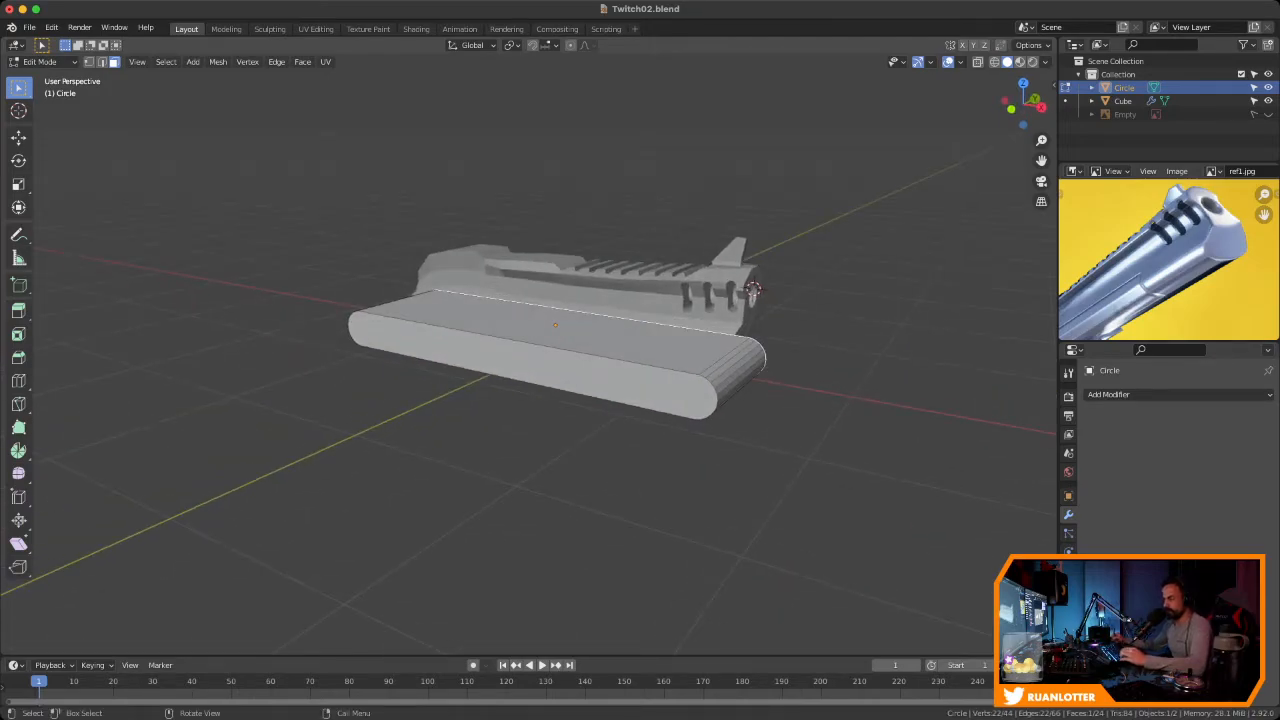
{"action": "key", "text": "Tab"}
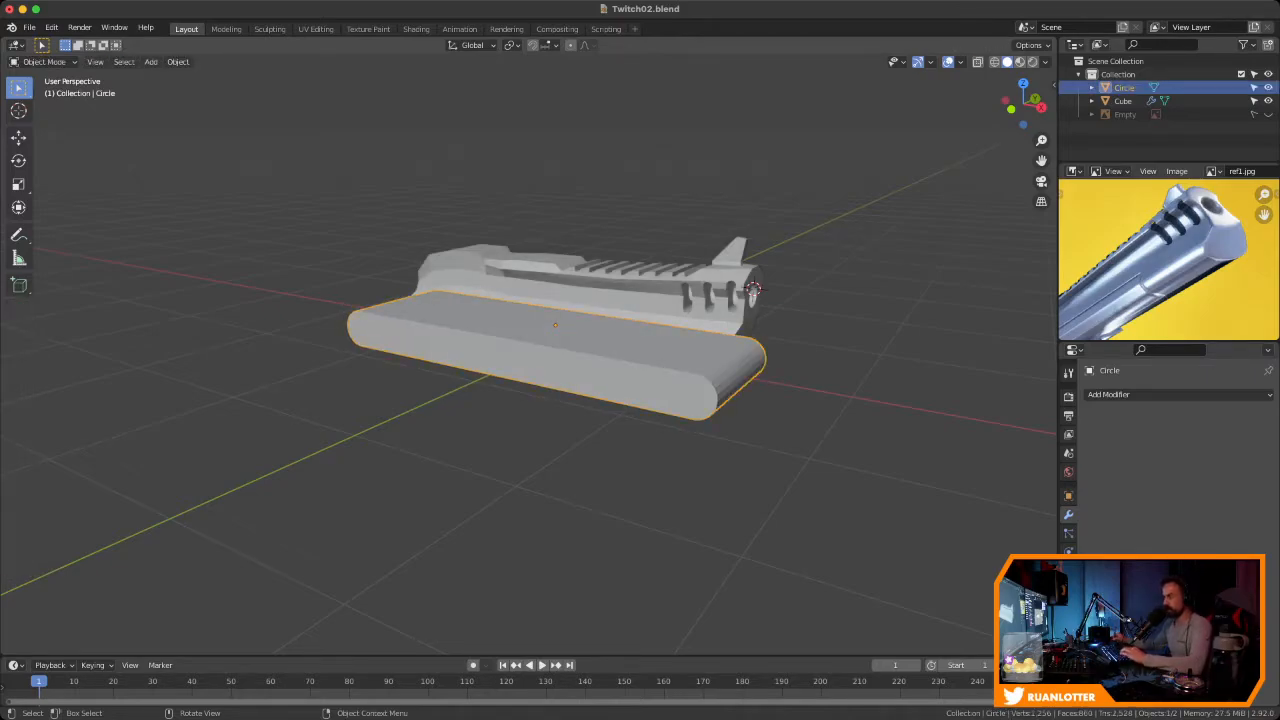
Rotate the cutter 90° about the global Z axis
{"action": "key", "text": "s"}
{"action": "key", "text": "x"}
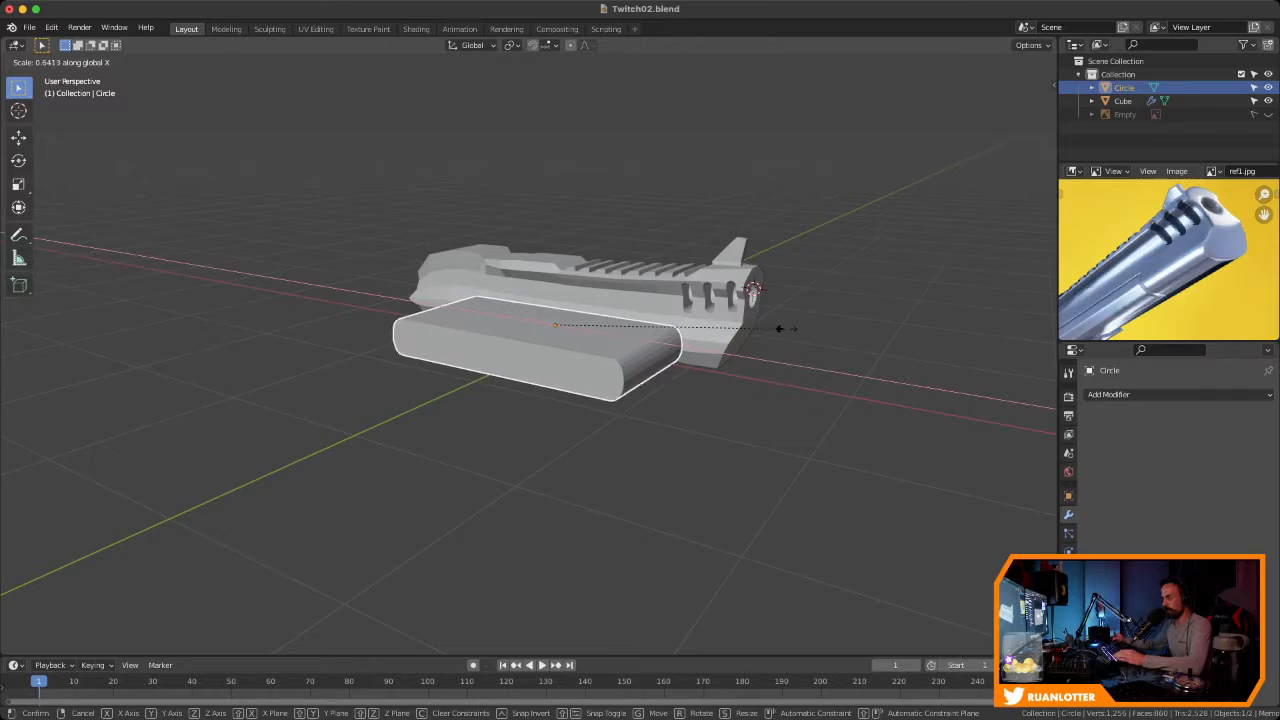
{"action": "left_click", "coordinate": [910, 312]}
{"action": "key", "text": "r"}
{"action": "key", "text": "z"}
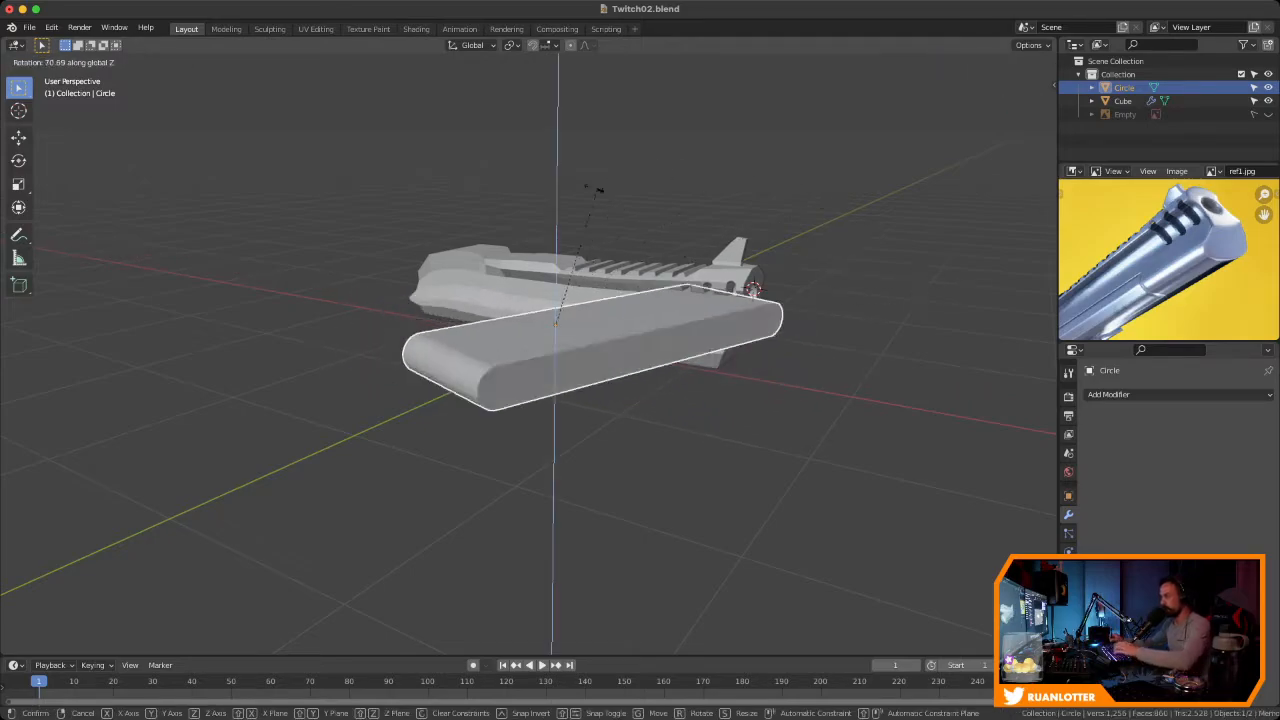
{"action": "type", "text": "90"}
{"action": "key", "text": "Return"}
{"action": "scroll", "coordinate": [560, 380], "scroll_direction": "down", "scroll_amount": 2}
{"action": "mouse_move", "coordinate": [560, 380]}
{"action": "middle_mouse_down"}
{"action": "mouse_move", "coordinate": [563, 392]}
{"action": "mouse_move", "coordinate": [640, 365]}
{"action": "mouse_move", "coordinate": [632, 405]}
{"action": "mouse_move", "coordinate": [555, 402]}
{"action": "middle_mouse_up"}
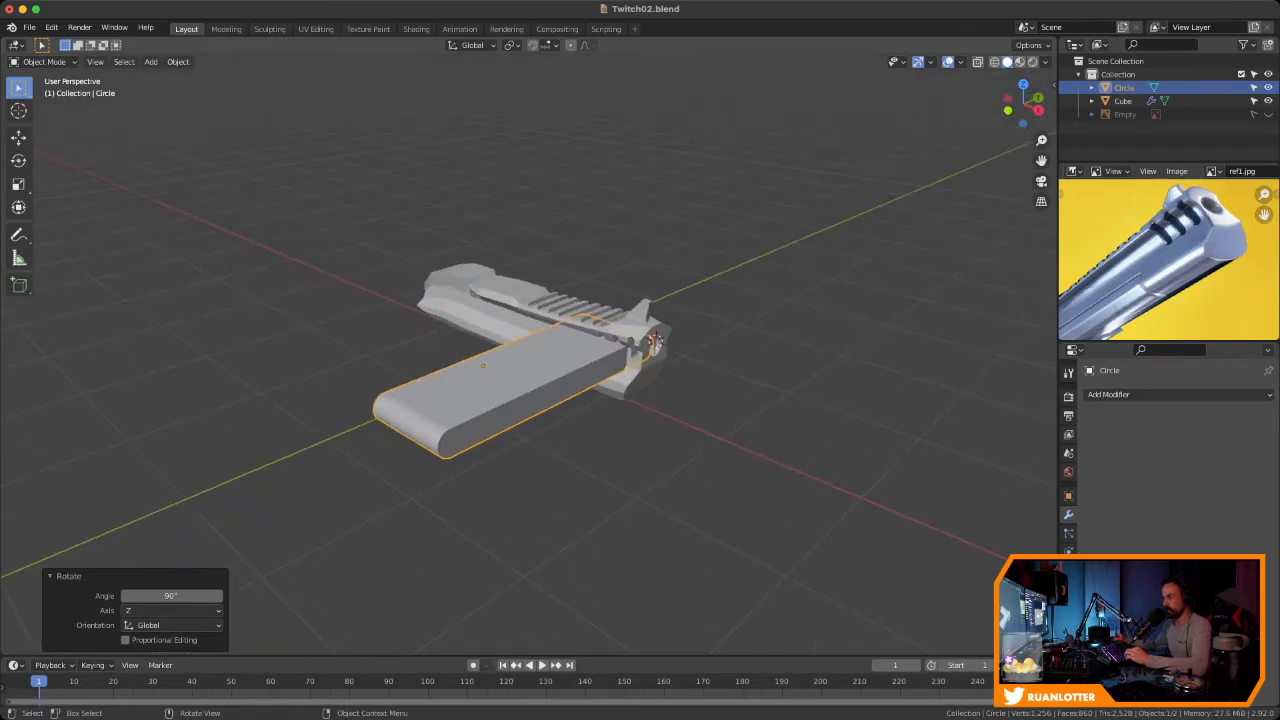
Move the rotated cutter along the global Y axis until it is clear of the slide
{"action": "key", "text": "g"}
{"action": "key", "text": "y"}
{"action": "left_click", "coordinate": [420, 450]}
{"action": "middle_click_drag", "start_coordinate": [420, 450], "coordinate": [352, 456]}
{"action": "scroll", "coordinate": [515, 425], "scroll_direction": "down", "scroll_amount": 1}
Shorten the cutter in Edit Mode by moving its rounded far end along global Y towards the slide
{"action": "key", "text": "Tab"}
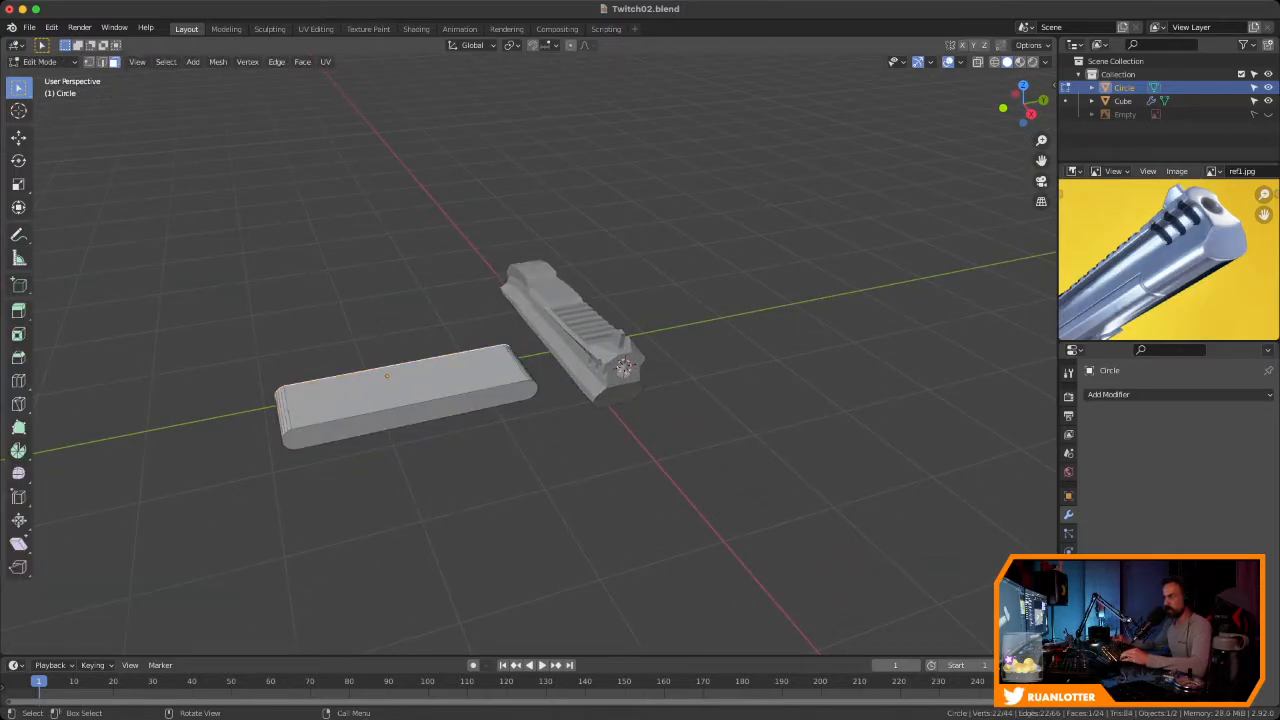
{"action": "key", "text": "alt+z"}
{"action": "middle_click_drag", "start_coordinate": [352, 440], "coordinate": [330, 365]}
{"action": "left_click_drag", "start_coordinate": [277, 286], "coordinate": [352, 378]}
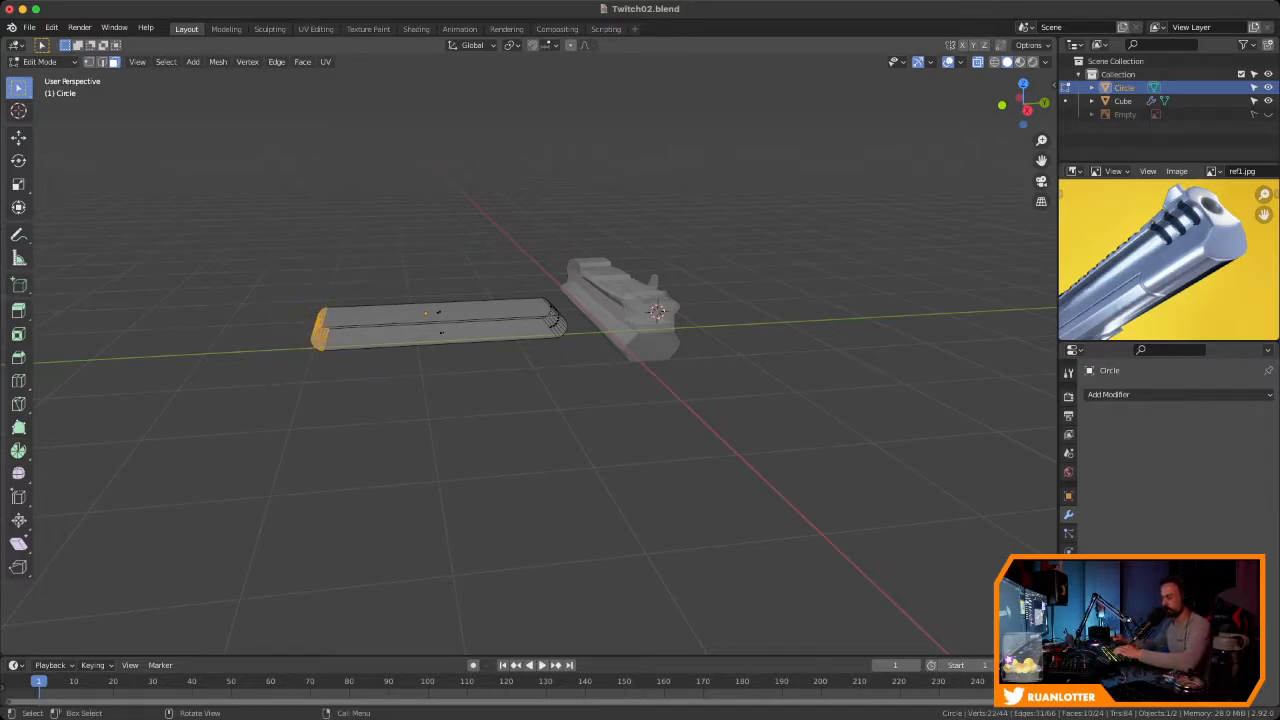
{"action": "key", "text": "g"}
{"action": "key", "text": "y"}
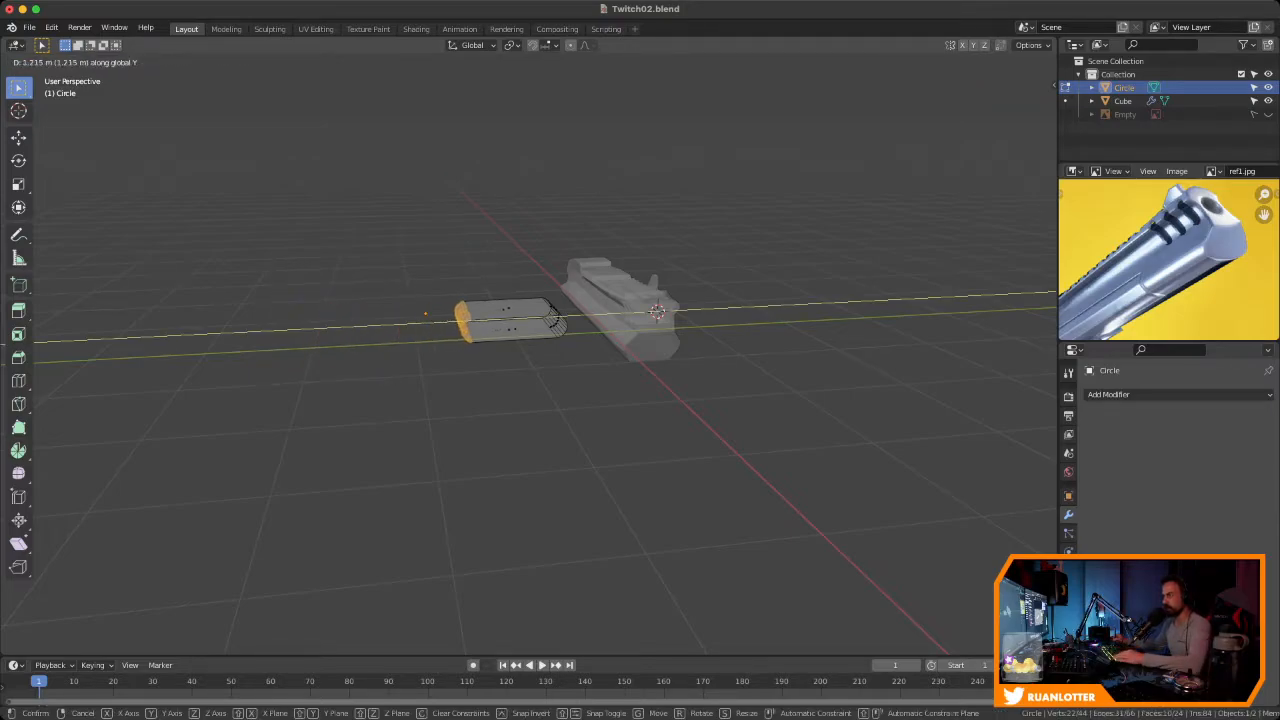
{"action": "left_click", "coordinate": [545, 365]}
{"action": "key", "text": "Tab"}
{"action": "middle_click_drag", "start_coordinate": [545, 365], "coordinate": [668, 392]}
Set the shortened cutter's origin to its geometry
{"action": "right_click", "coordinate": [455, 350]}
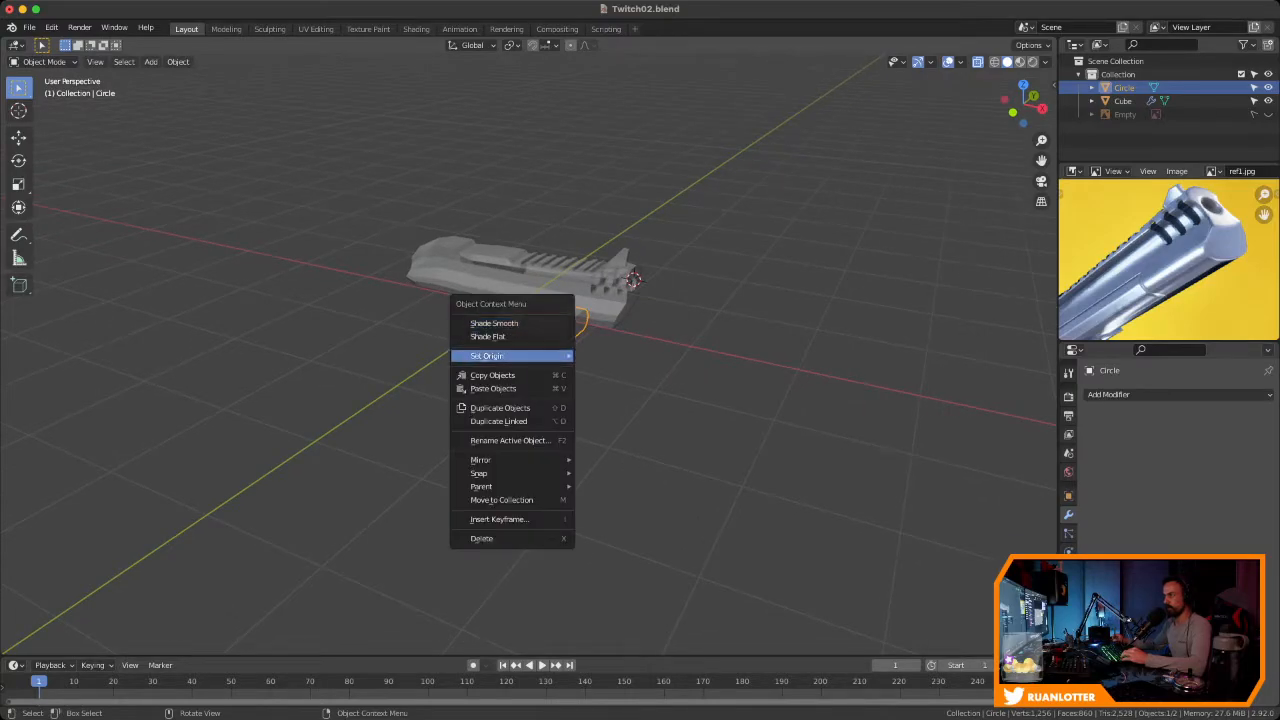
{"action": "mouse_move", "coordinate": [510, 356]}
{"action": "left_click", "coordinate": [626, 370]}
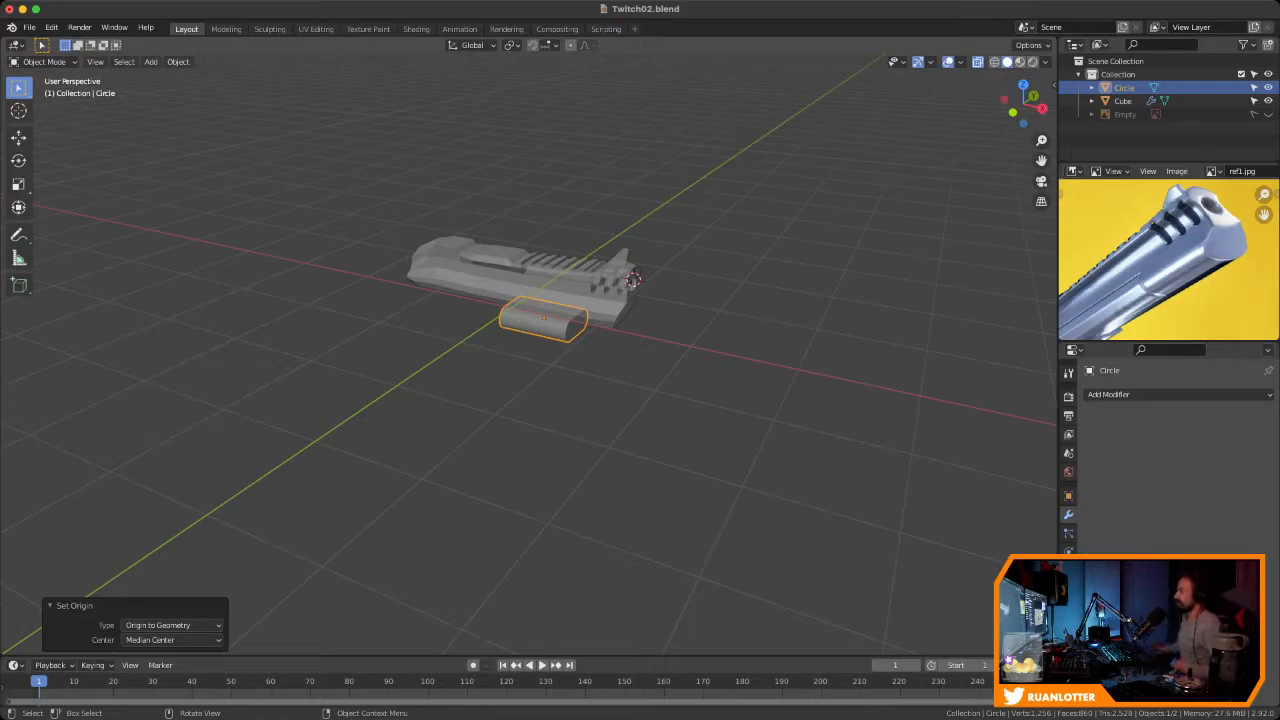
{"action": "mouse_move", "coordinate": [540, 380]}
{"action": "middle_mouse_down"}
{"action": "mouse_move", "coordinate": [635, 360]}
{"action": "mouse_move", "coordinate": [515, 380]}
{"action": "middle_mouse_up"}
{"action": "scroll", "coordinate": [600, 365], "scroll_direction": "up", "scroll_amount": 3}
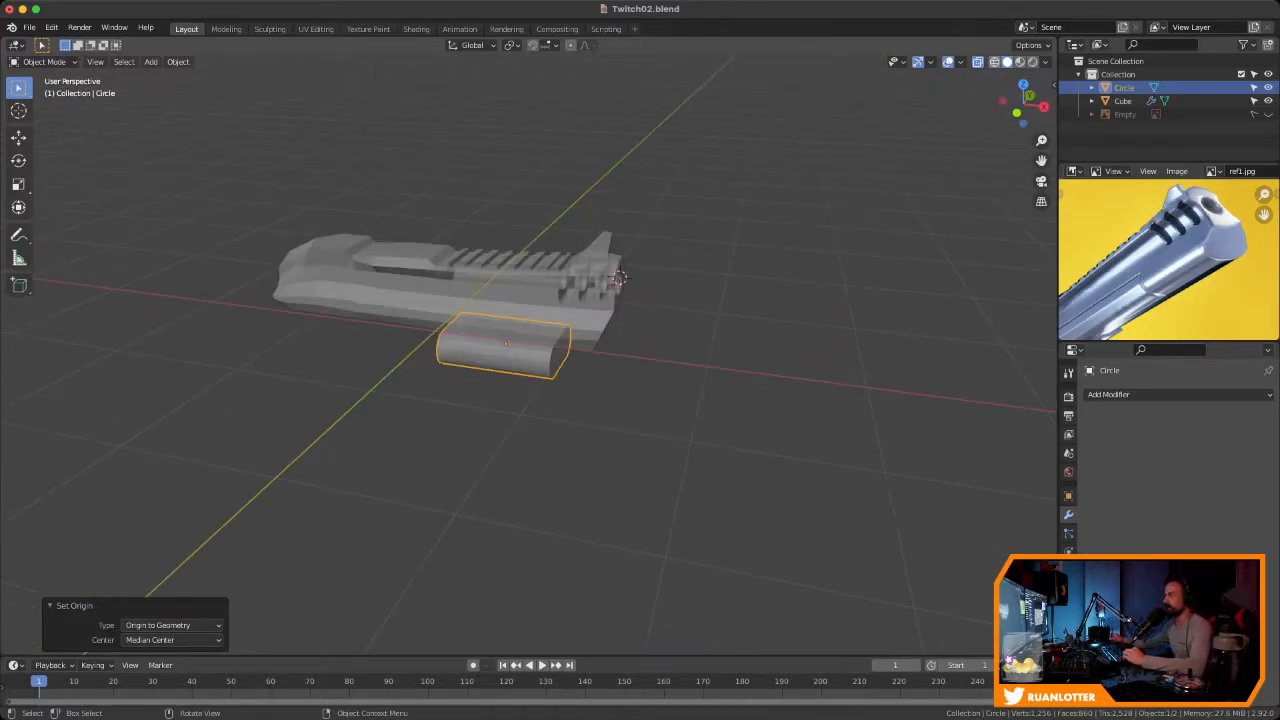
Turn off X-ray and stretch the cutter along X by a factor of about 2.2 in the front view
{"action": "left_click", "coordinate": [978, 62]}
{"action": "middle_click_drag", "start_coordinate": [790, 220], "coordinate": [825, 190]}
{"action": "left_click", "coordinate": [1020, 109]}
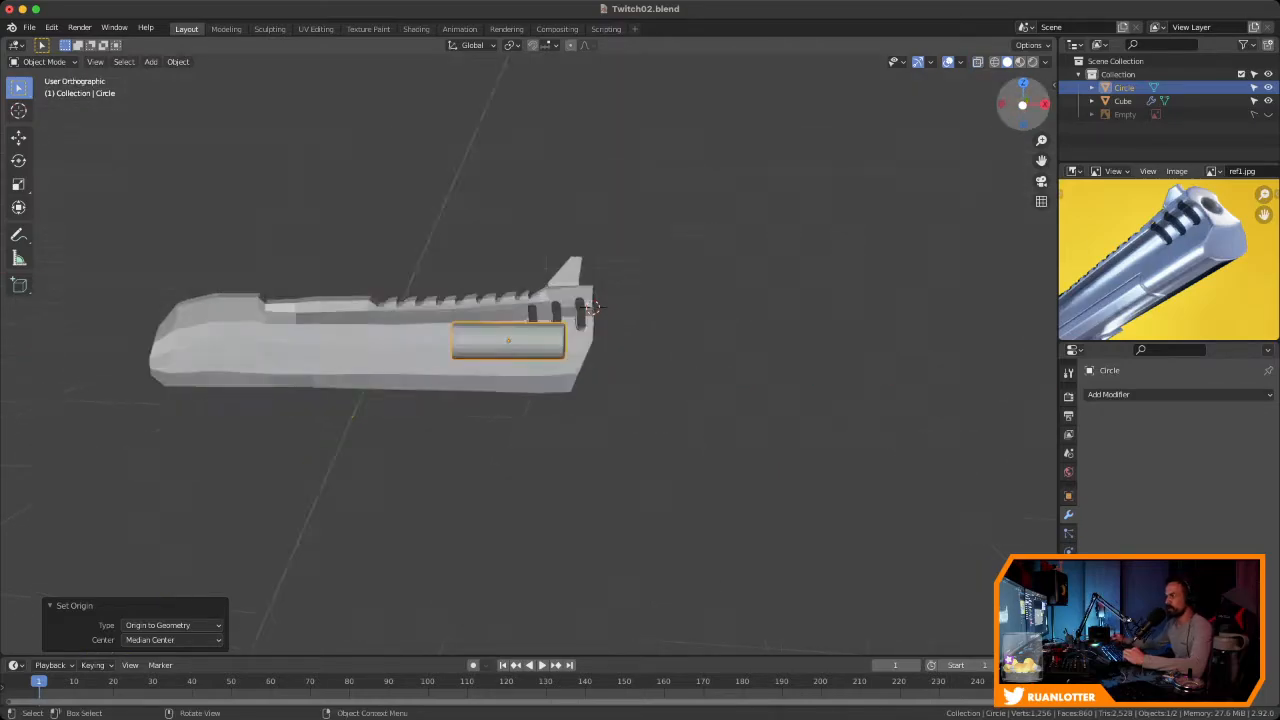
{"action": "key", "text": "s"}
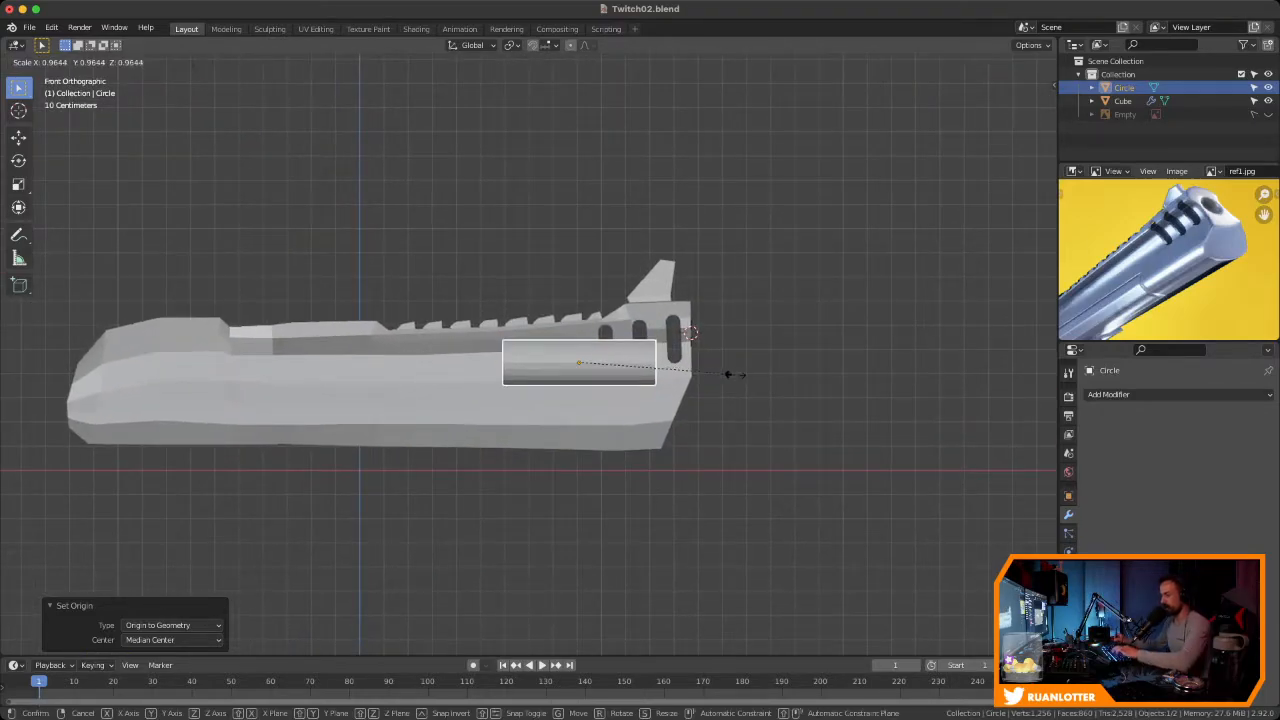
{"action": "key", "text": "x"}
{"action": "left_click", "coordinate": [897, 360]}
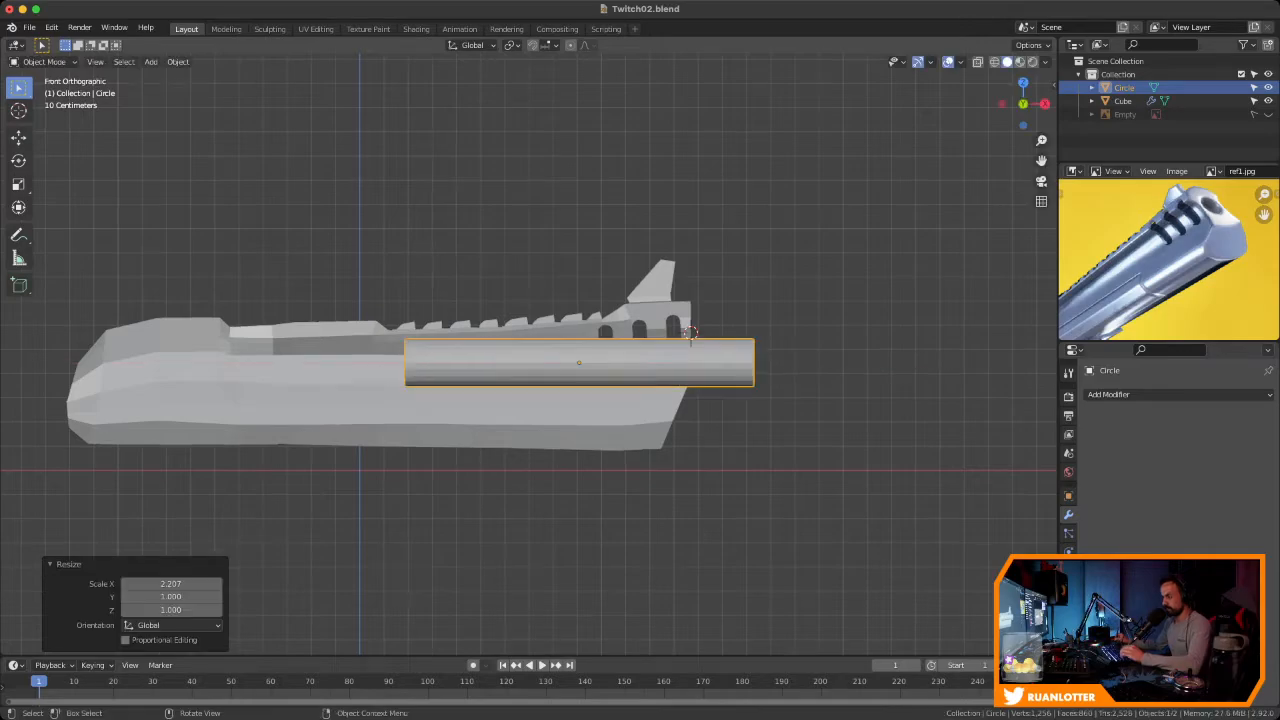
Stretch the cutter further along global X by a factor of about 1.5
{"action": "key", "text": "s"}
{"action": "key", "text": "x"}
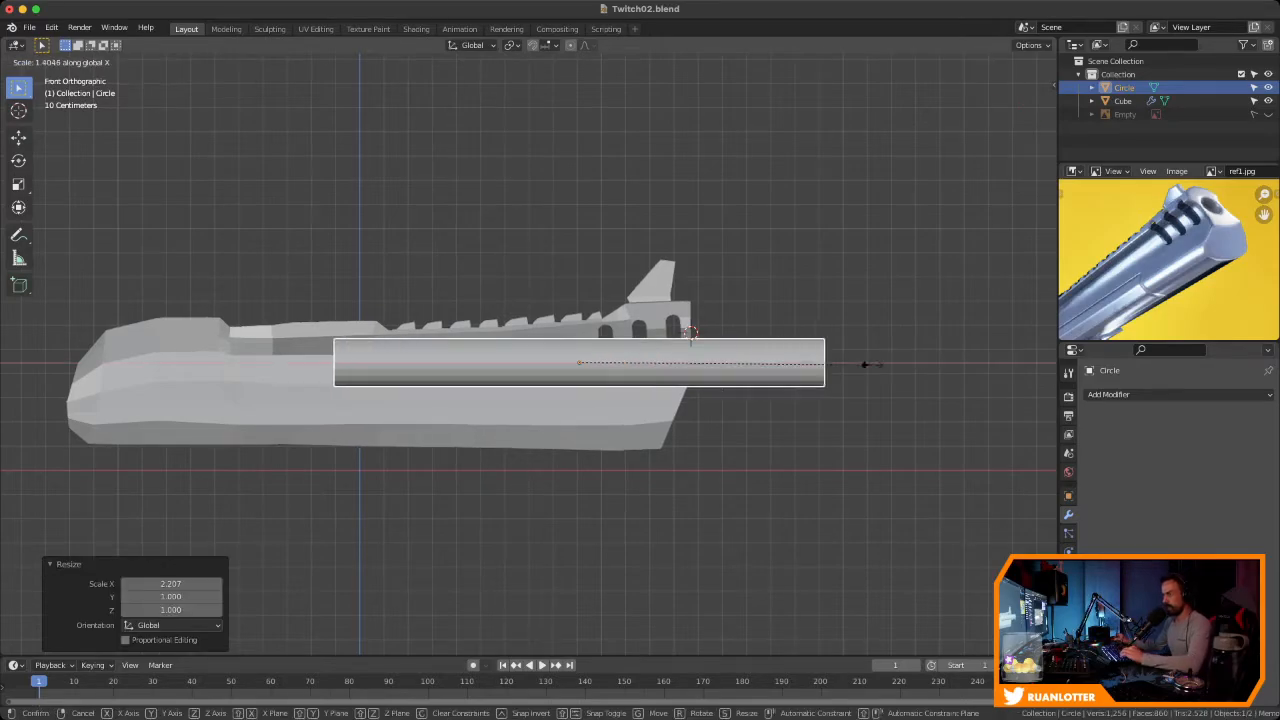
{"action": "left_click", "coordinate": [860, 362]}
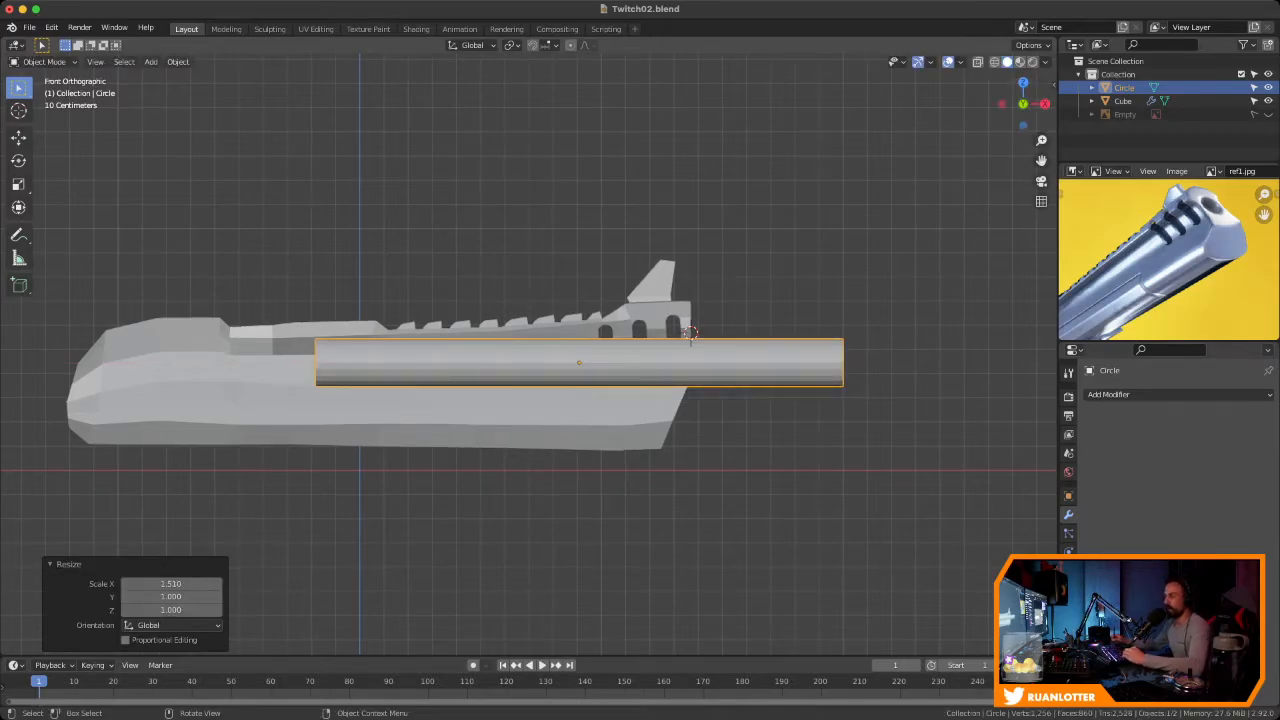
{"action": "scroll", "coordinate": [971, 320], "scroll_direction": "down", "scroll_amount": 1}
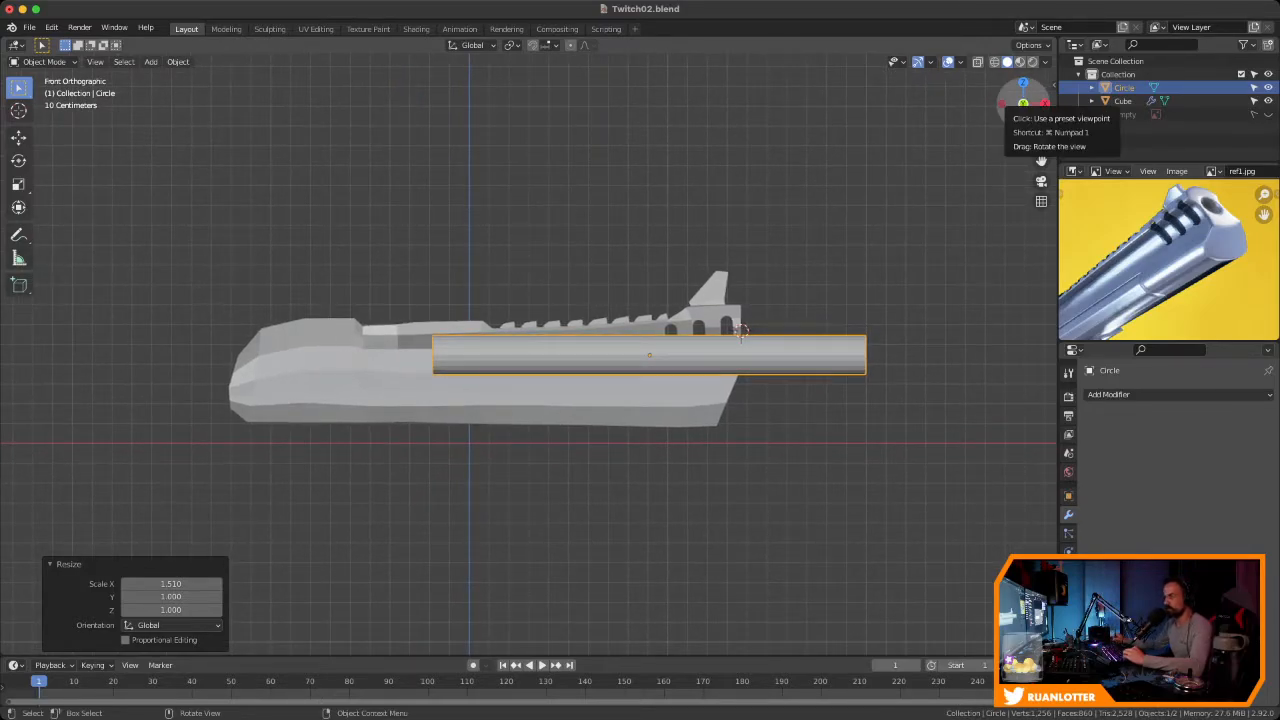
{"action": "middle_click_drag", "start_coordinate": [740, 350], "coordinate": [570, 405]}
{"action": "middle_click_drag", "start_coordinate": [1140, 290], "coordinate": [1222, 240]}
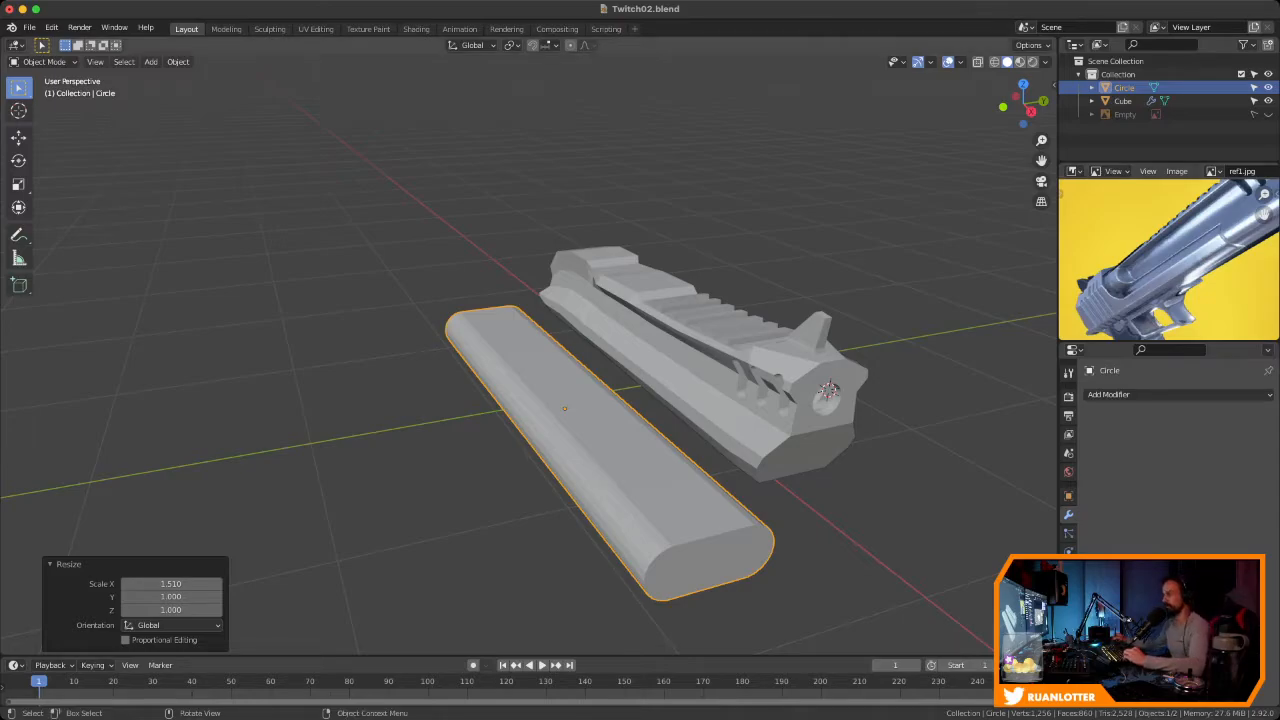
Snap the 3D cursor to the middle lengthwise edge on the cutter's rounded side facing the slide
{"action": "middle_click_drag", "start_coordinate": [620, 390], "coordinate": [530, 315]}
{"action": "scroll", "coordinate": [690, 378], "scroll_direction": "down", "scroll_amount": 3}
{"action": "scroll", "coordinate": [530, 384], "scroll_direction": "up", "scroll_amount": 2}
{"action": "key", "text": "Tab"}
{"action": "scroll", "coordinate": [498, 345], "scroll_direction": "up", "scroll_amount": 2}
{"action": "left_click", "coordinate": [420, 336]}
{"action": "left_click", "coordinate": [420, 349]}
{"action": "left_click", "coordinate": [420, 337]}
{"action": "mouse_move", "coordinate": [420, 337]}
{"action": "middle_mouse_down"}
{"action": "mouse_move", "coordinate": [450, 331]}
{"action": "mouse_move", "coordinate": [405, 335]}
{"action": "mouse_move", "coordinate": [424, 337]}
{"action": "middle_mouse_up"}
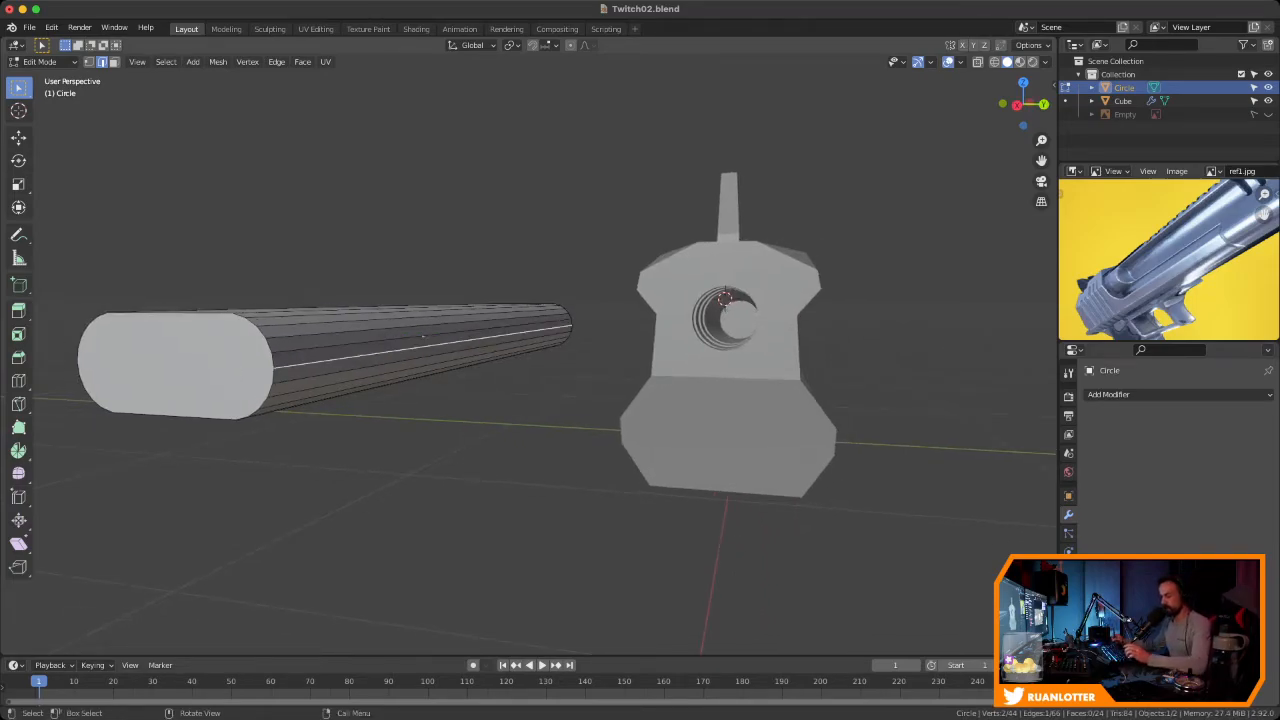
{"action": "key", "text": "shift+s"}
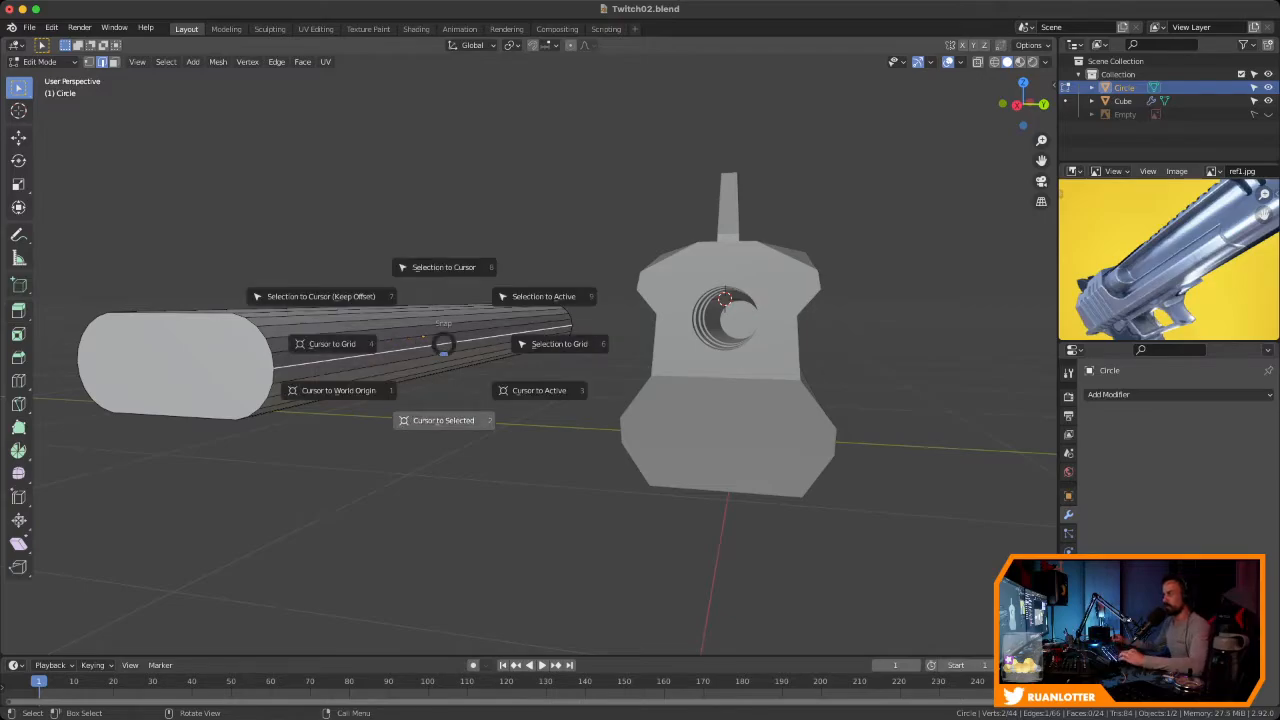
{"action": "left_click", "coordinate": [443, 420]}
{"action": "key", "text": "Tab"}
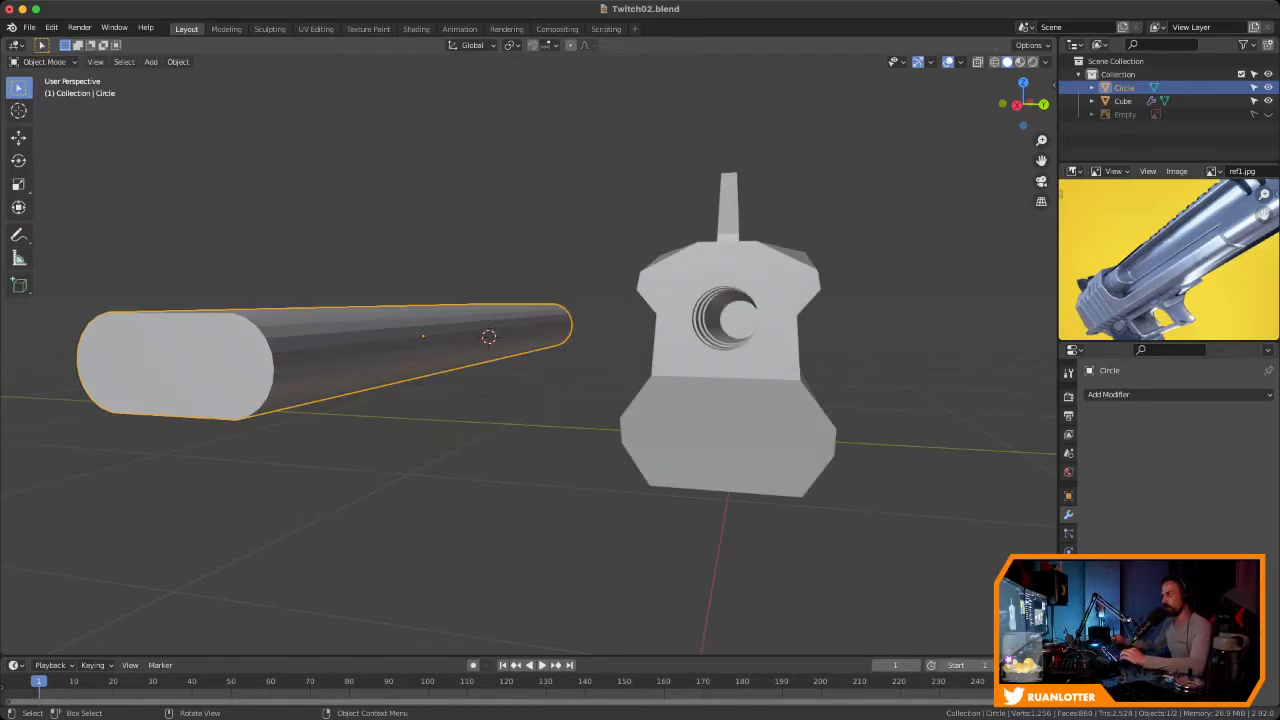
Set the cutter's origin to the 3D cursor
{"action": "right_click", "coordinate": [400, 327]}
{"action": "mouse_move", "coordinate": [400, 327]}
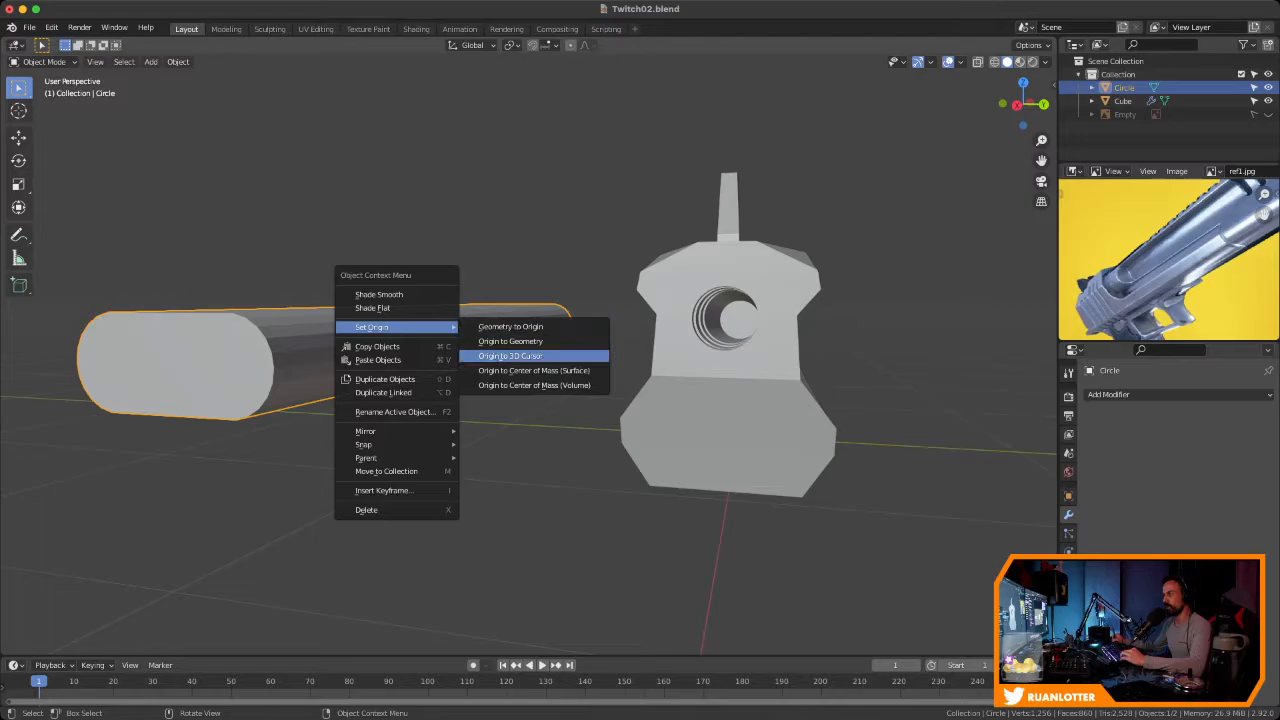
{"action": "left_click", "coordinate": [510, 355]}
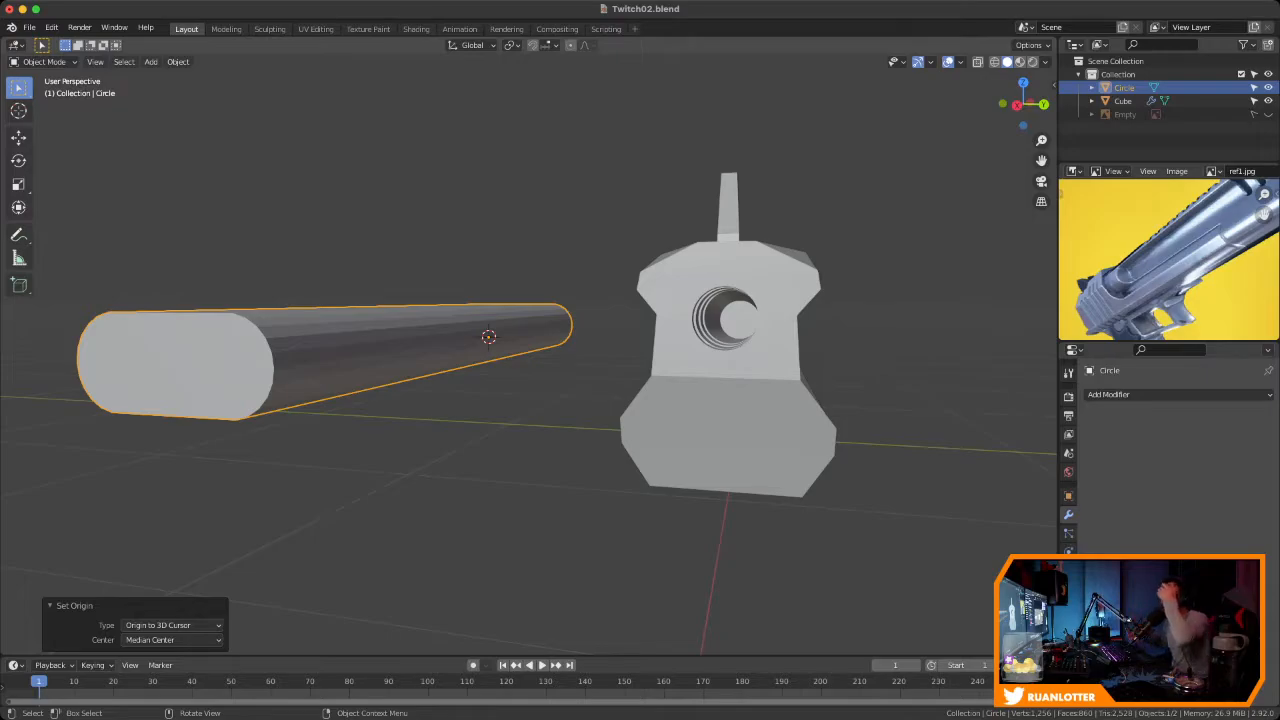
{"action": "middle_click_drag", "start_coordinate": [488, 337], "coordinate": [510, 358]}
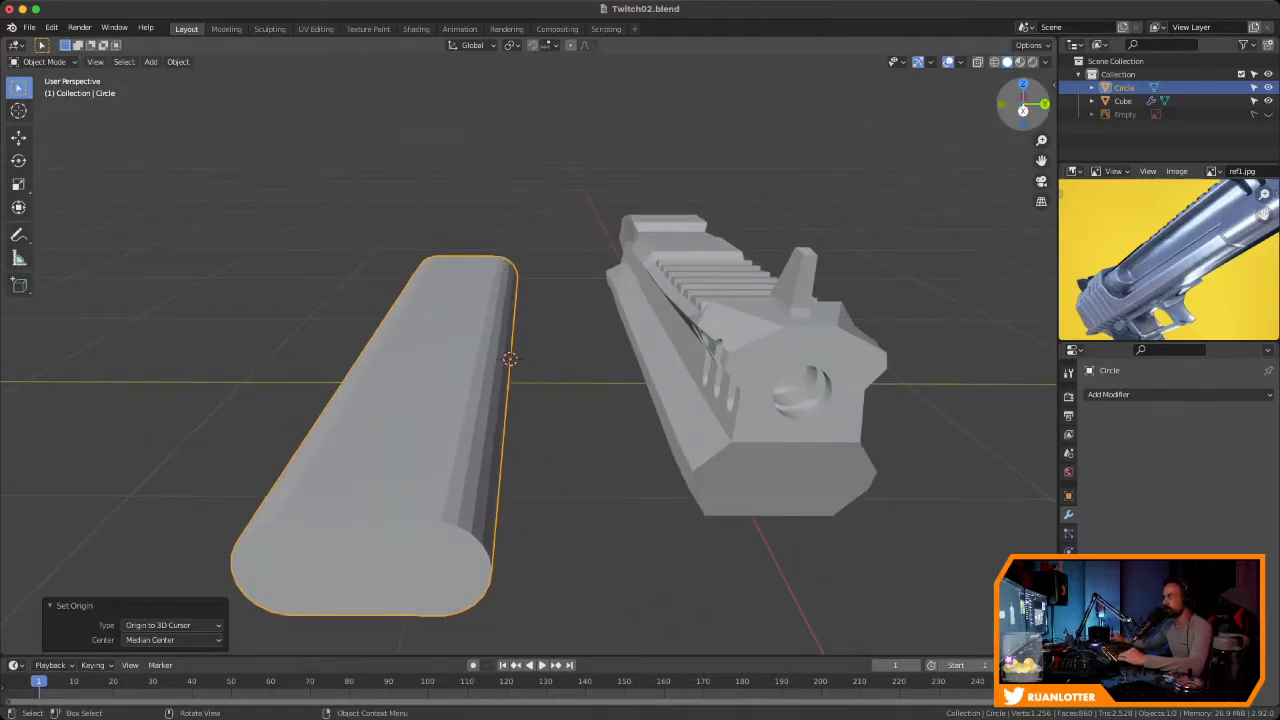
In the right view, move the cutter along global Y by about 0.65 m into the slide's side
{"action": "key", "text": "KP_3"}
{"action": "scroll", "coordinate": [508, 340], "scroll_direction": "up", "scroll_amount": 2}
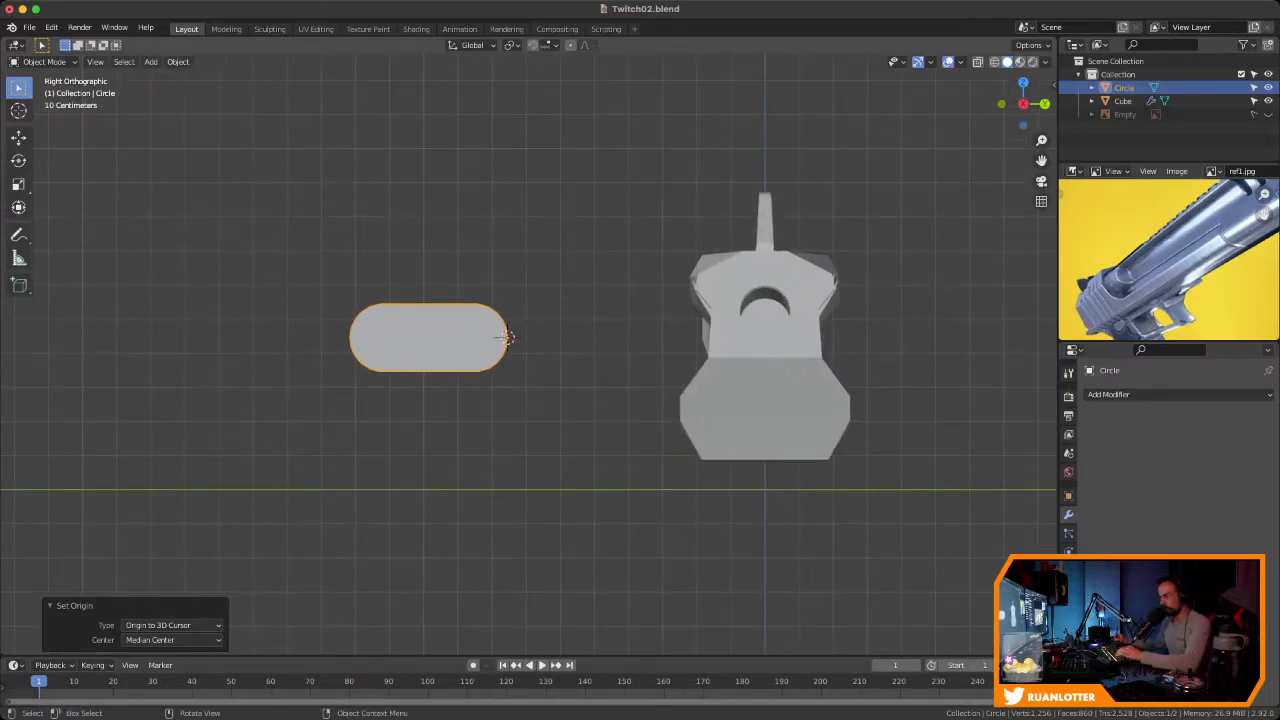
{"action": "key", "text": "g"}
{"action": "key", "text": "y"}
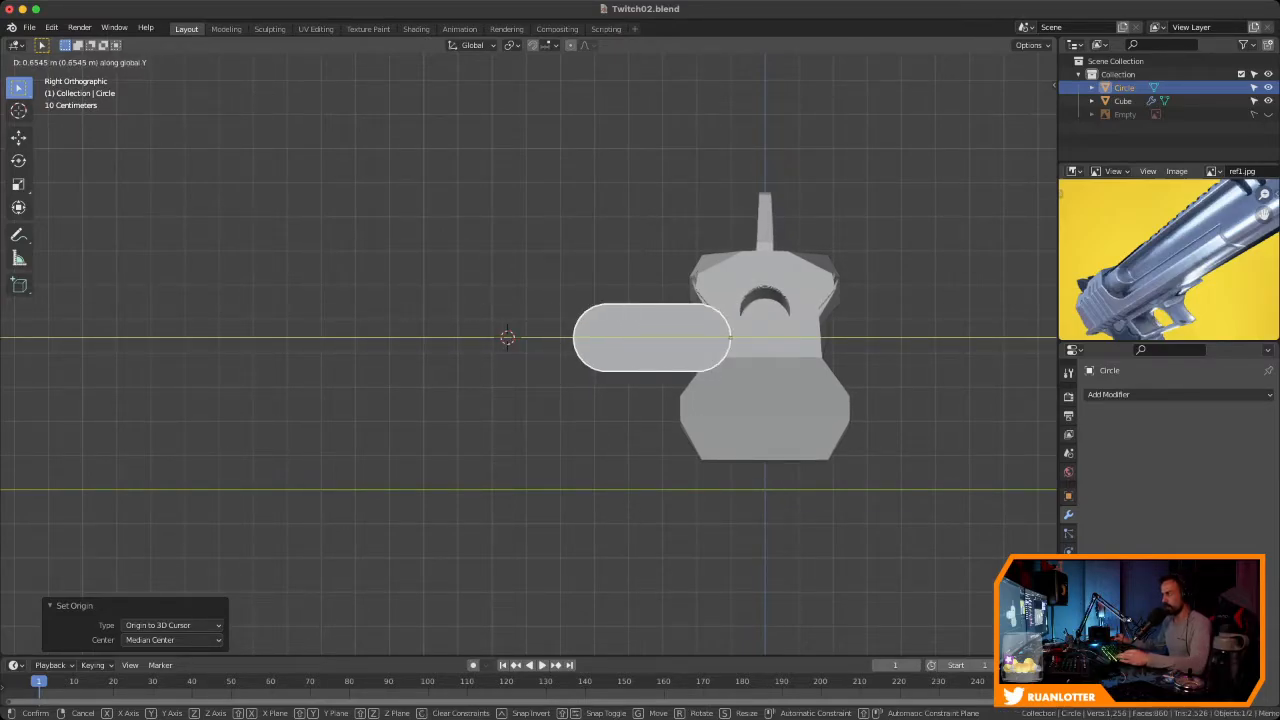
{"action": "left_click", "coordinate": [620, 338]}
{"action": "middle_click_drag", "start_coordinate": [520, 330], "coordinate": [670, 370]}
{"action": "middle_click_drag", "start_coordinate": [560, 380], "coordinate": [680, 370]}
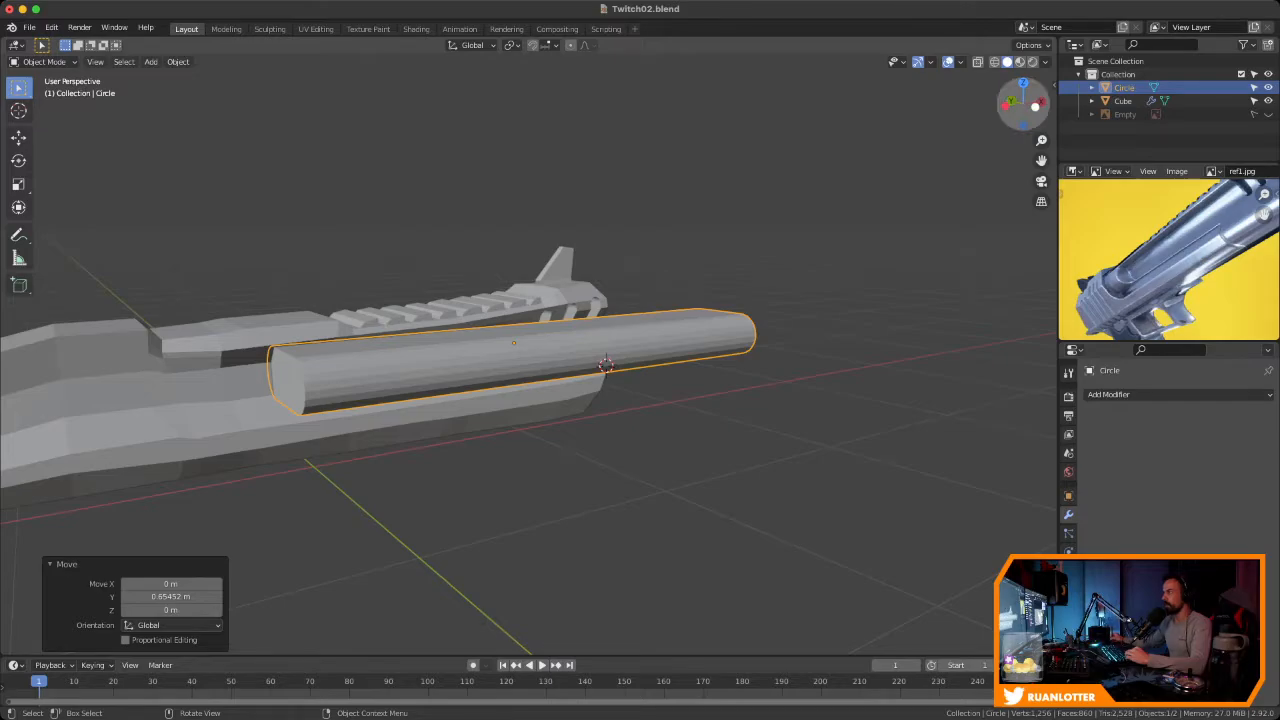
Reveal the reference image in the front view and move the cutter along X by about -0.18 m, adjusting it back by about 0.06 m
{"action": "key", "text": "KP_1"}
{"action": "key", "text": "alt+h"}
{"action": "scroll", "coordinate": [529, 355], "scroll_direction": "up", "scroll_amount": 1}
{"action": "middle_click_drag", "start_coordinate": [500, 375], "coordinate": [660, 356], "text": "shift"}
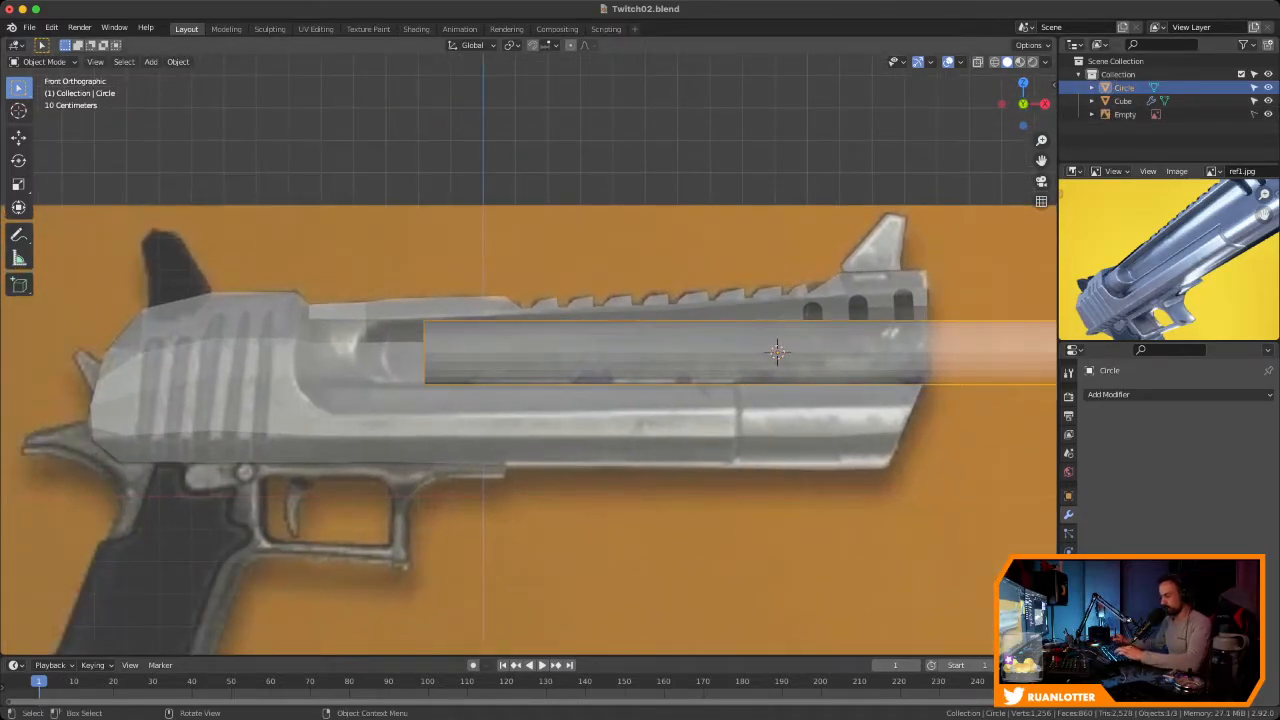
{"action": "key", "text": "g"}
{"action": "key", "text": "x"}
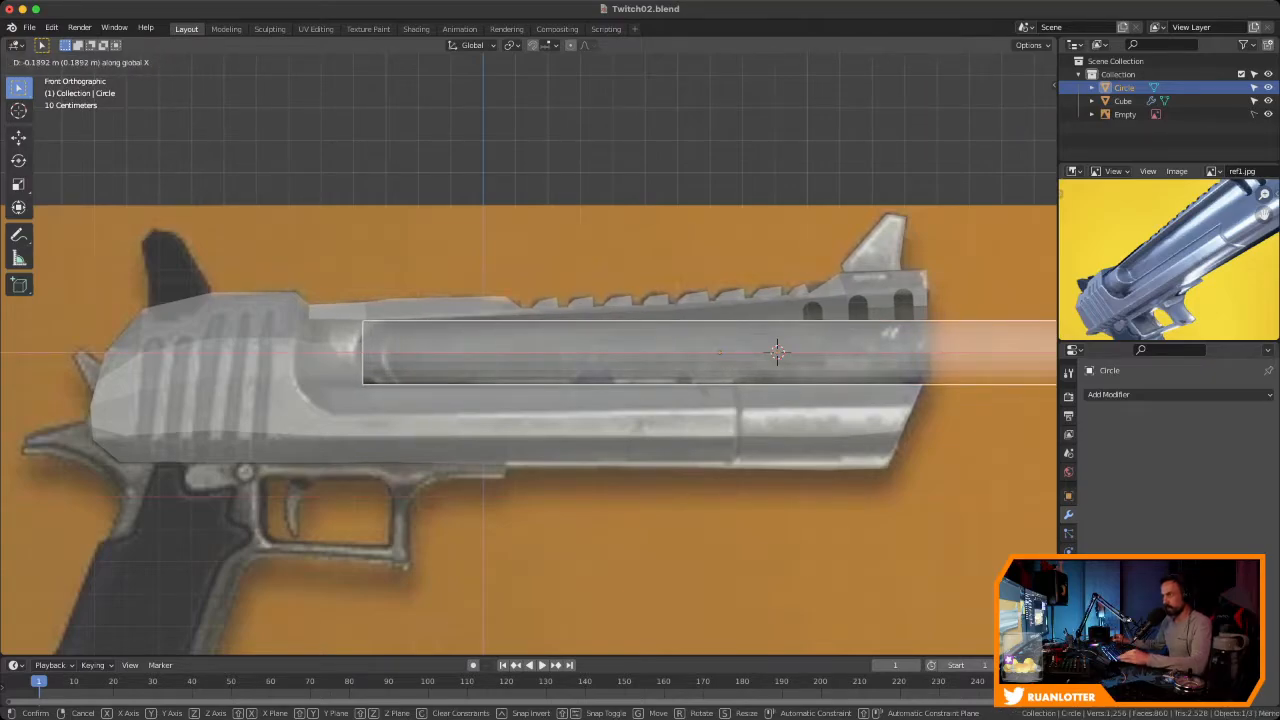
{"action": "key", "text": "Return"}
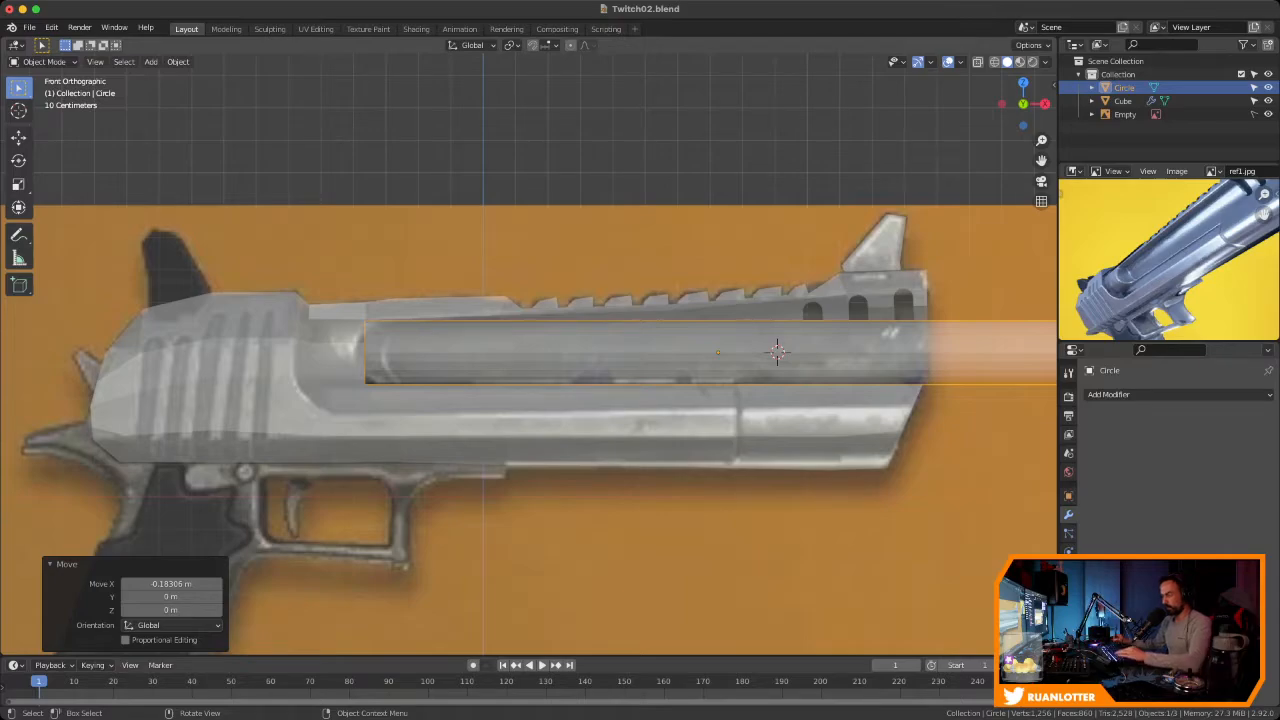
{"action": "key", "text": "g"}
{"action": "key", "text": "x"}
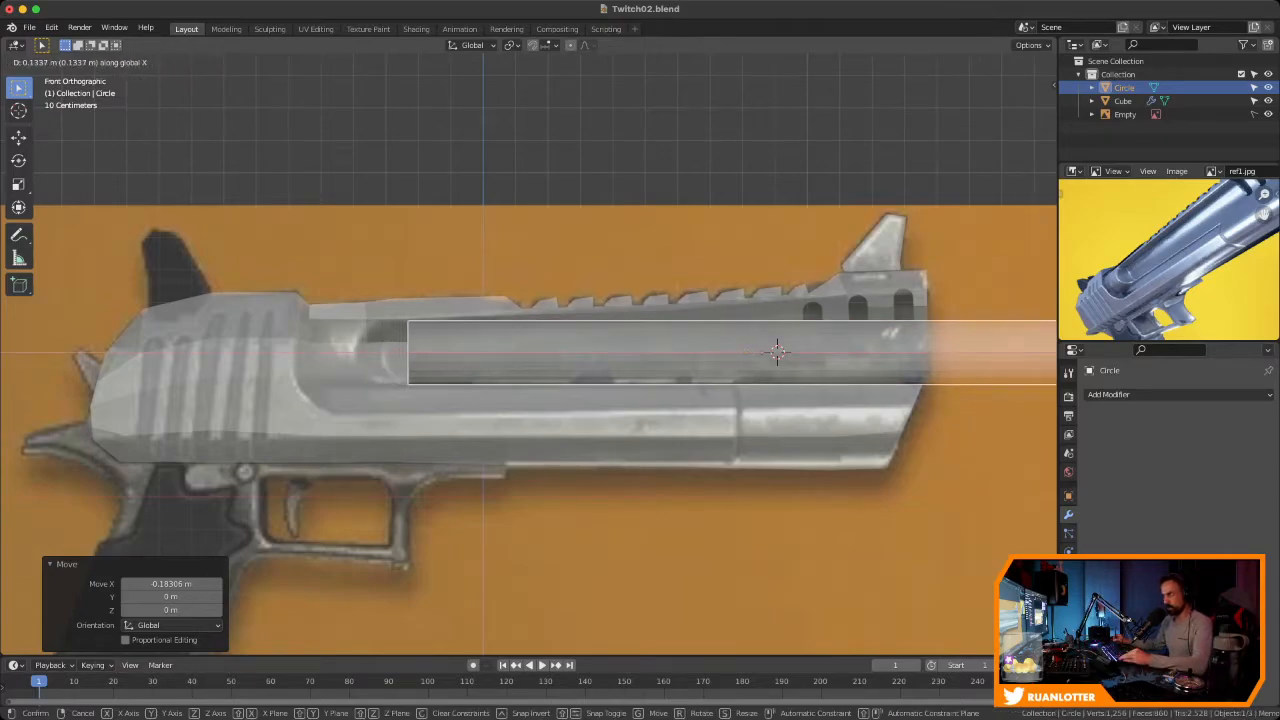
{"action": "left_click", "coordinate": [777, 350]}
Hide the reference image and save the file
{"action": "middle_click_drag", "start_coordinate": [777, 350], "coordinate": [515, 400]}
{"action": "left_click", "coordinate": [1268, 114]}
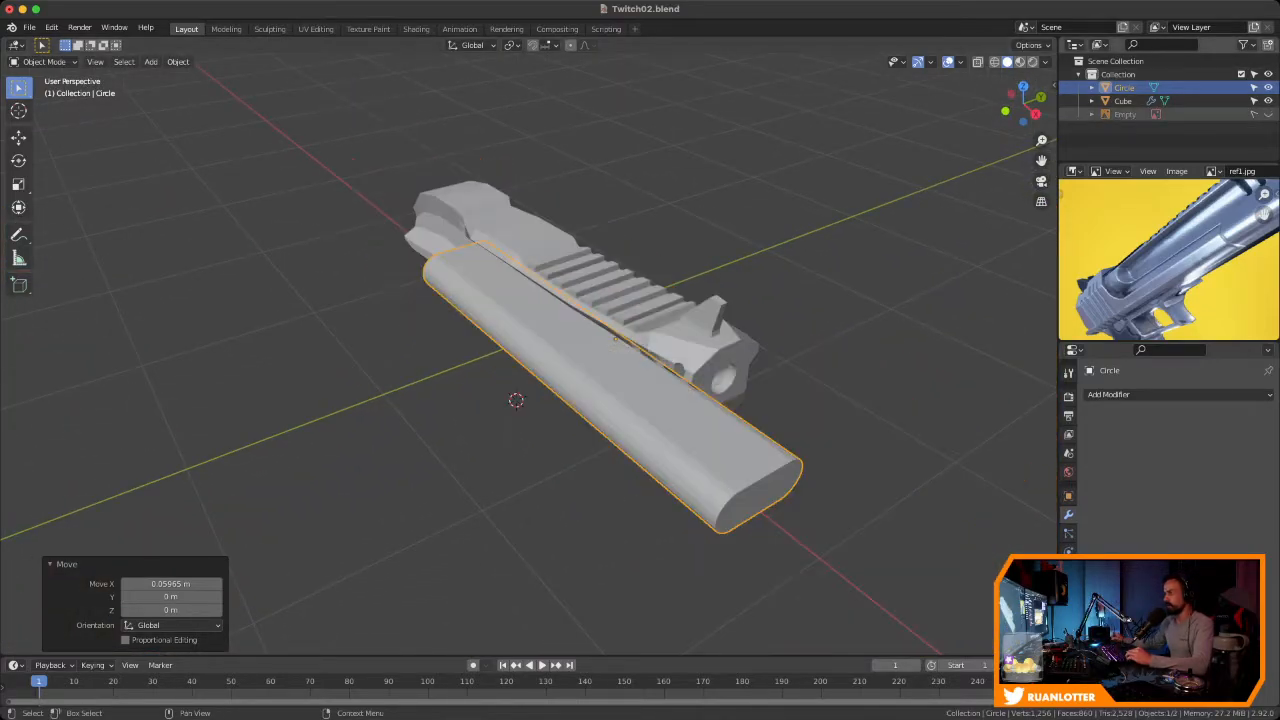
{"action": "key", "text": "ctrl+s"}
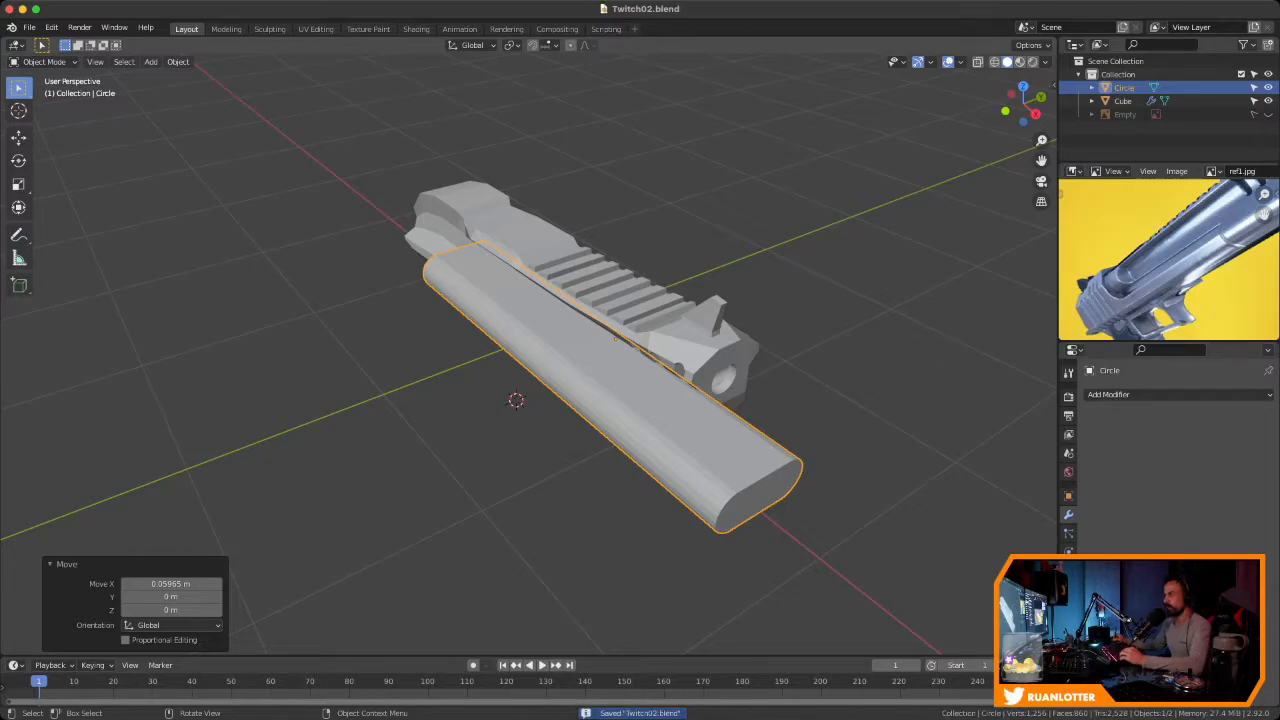
Select the slide and inspect in wireframe how the cutter overlaps its side
{"action": "left_click", "coordinate": [598, 284]}
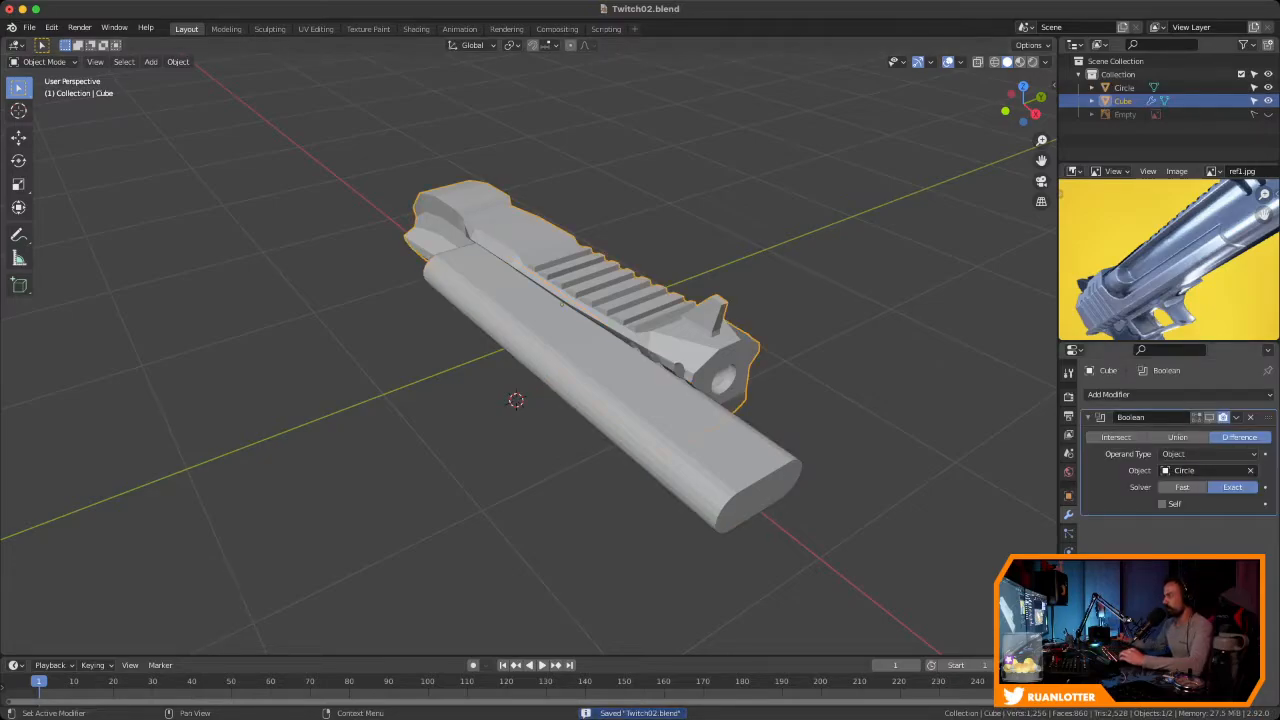
{"action": "left_click", "coordinate": [690, 450]}
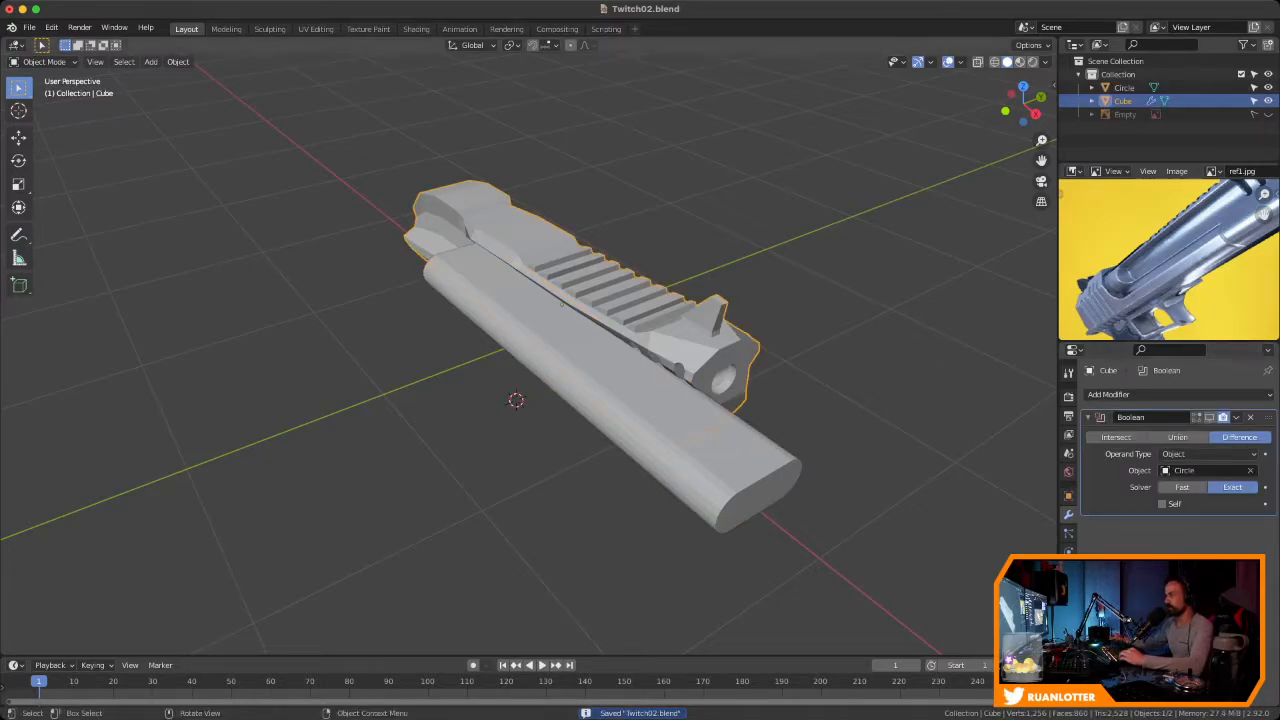
{"action": "key", "text": "shift+z"}
{"action": "middle_click_drag", "start_coordinate": [640, 410], "coordinate": [785, 360]}
{"action": "scroll", "coordinate": [640, 380], "scroll_direction": "up", "scroll_amount": 4}
{"action": "middle_click_drag", "start_coordinate": [640, 380], "coordinate": [380, 425]}
{"action": "scroll", "coordinate": [565, 425], "scroll_direction": "down", "scroll_amount": 5}
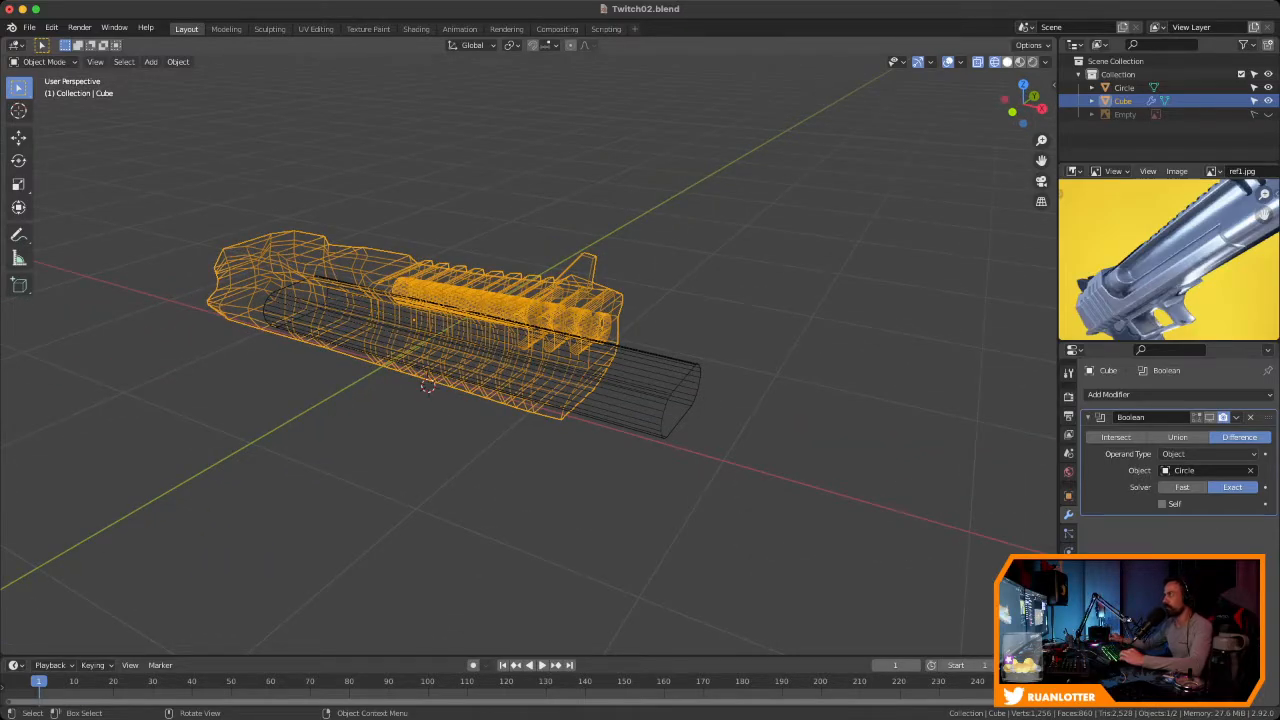
{"action": "key", "text": "shift+z"}
Hide the cutter temporarily to check the slide's side for the cut, and unhide it
{"action": "left_click", "coordinate": [520, 358]}
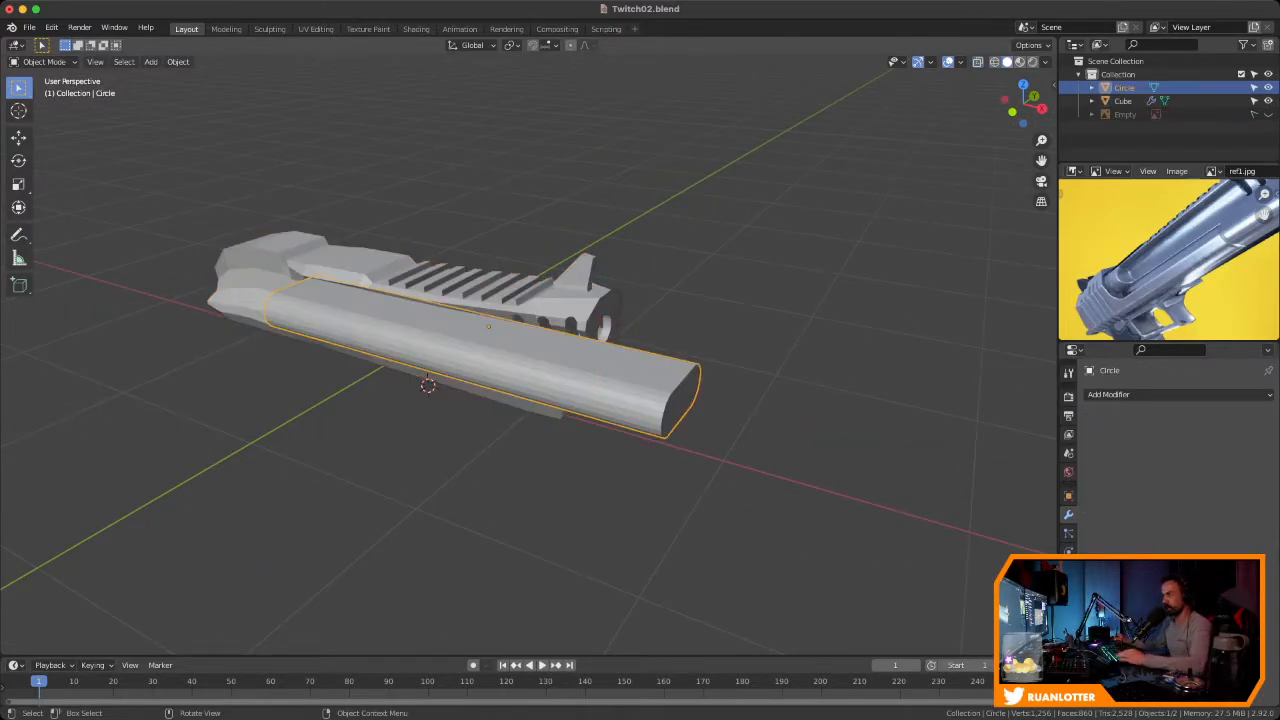
{"action": "key", "text": "h"}
{"action": "middle_click_drag", "start_coordinate": [520, 358], "coordinate": [446, 373]}
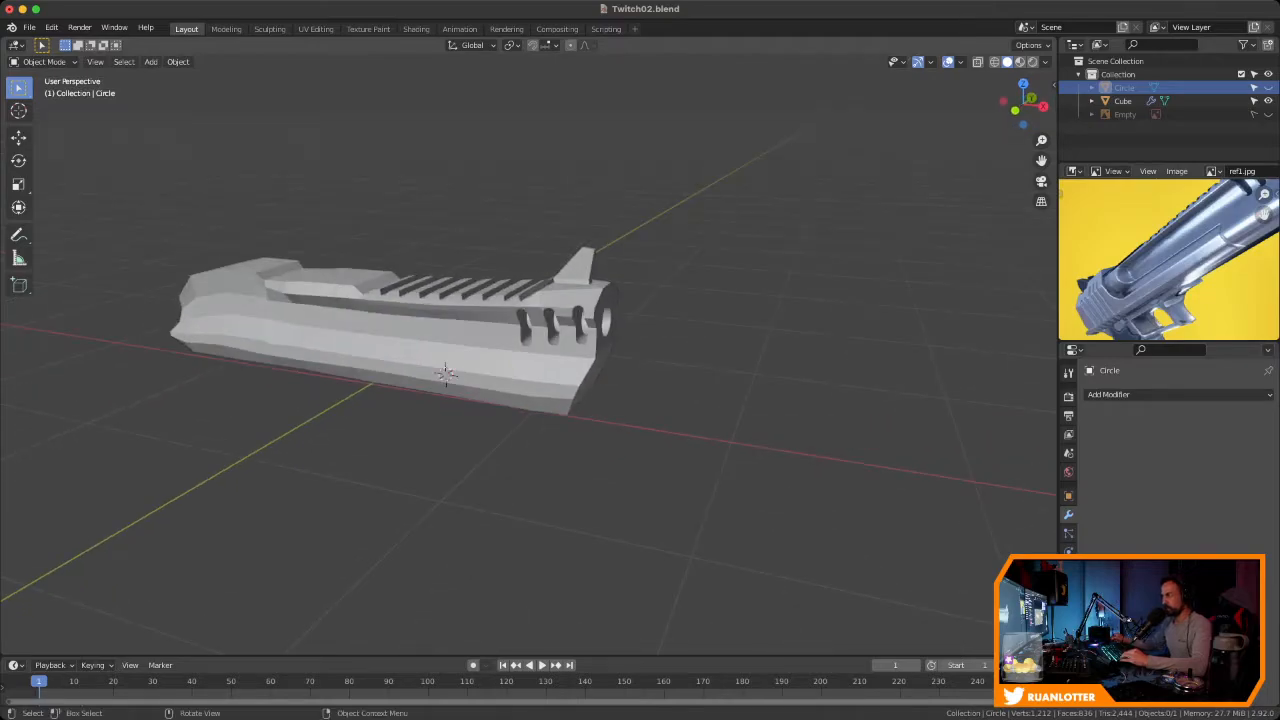
{"action": "key", "text": "alt+h"}
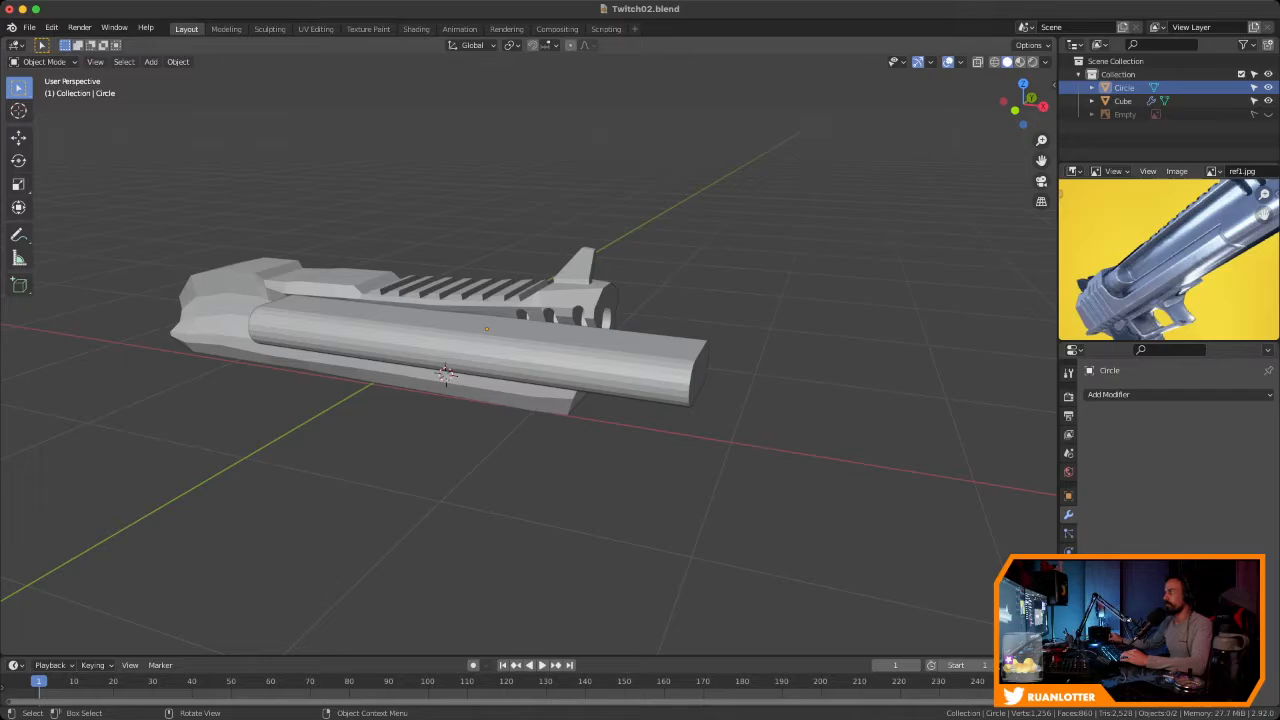
Turn on the Face Orientation overlay and check the normals of the cutter and the slide
{"action": "left_click", "coordinate": [960, 62]}
{"action": "left_click", "coordinate": [879, 304]}
{"action": "middle_click_drag", "start_coordinate": [700, 390], "coordinate": [490, 405]}
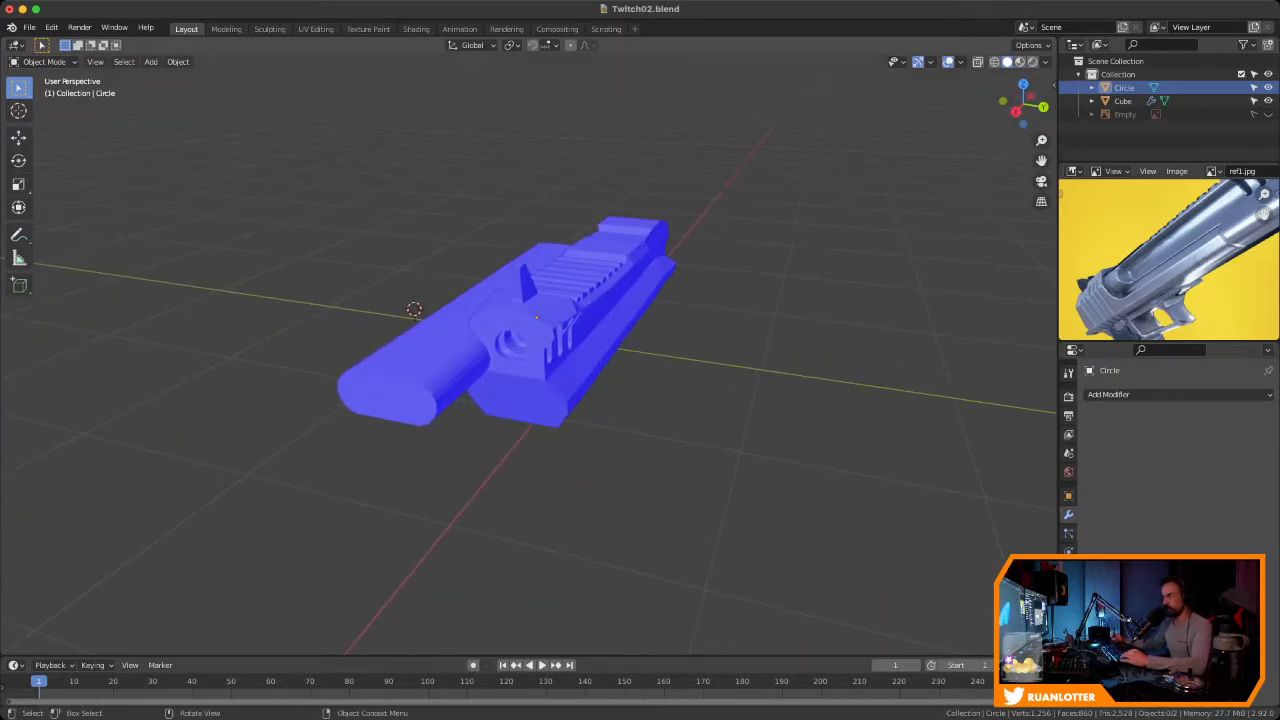
{"action": "left_click", "coordinate": [545, 350]}
{"action": "middle_click_drag", "start_coordinate": [545, 350], "coordinate": [500, 352]}
{"action": "mouse_move", "coordinate": [280, 340]}
{"action": "middle_mouse_down"}
{"action": "mouse_move", "coordinate": [367, 317]}
{"action": "mouse_move", "coordinate": [300, 327]}
{"action": "middle_mouse_up"}
{"action": "left_click", "coordinate": [390, 350]}
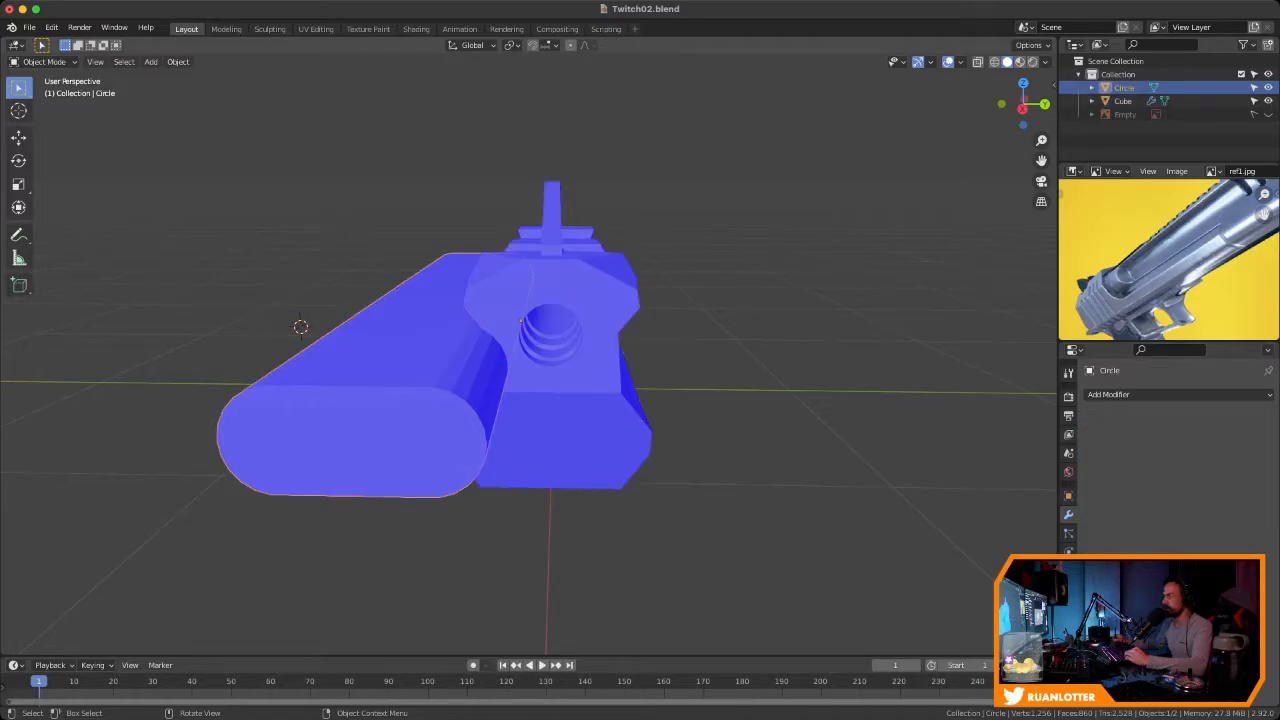
Enable viewport display for the slide's Boolean Difference modifier and check the intersection in wireframe
{"action": "left_click", "coordinate": [553, 322]}
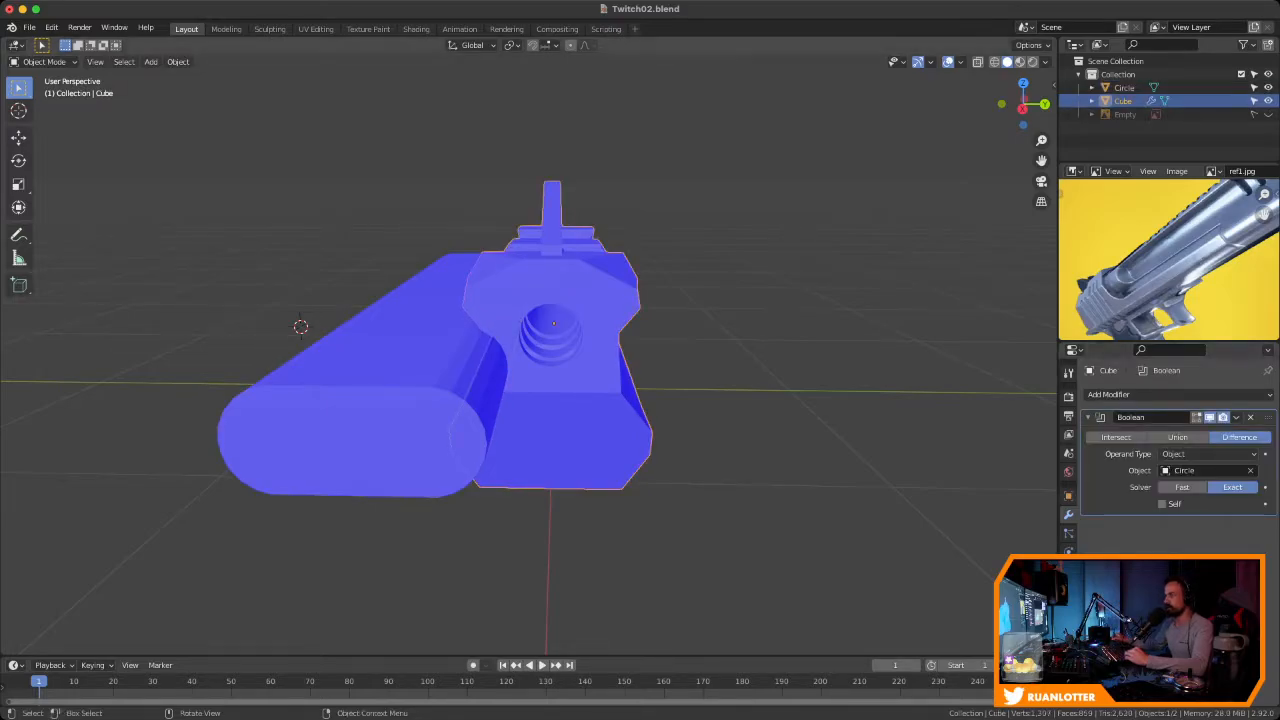
{"action": "key", "text": "shift+z"}
{"action": "mouse_move", "coordinate": [560, 360]}
{"action": "middle_mouse_down"}
{"action": "mouse_move", "coordinate": [722, 352]}
{"action": "mouse_move", "coordinate": [656, 364]}
{"action": "middle_mouse_up"}
{"action": "key", "text": "shift+z"}
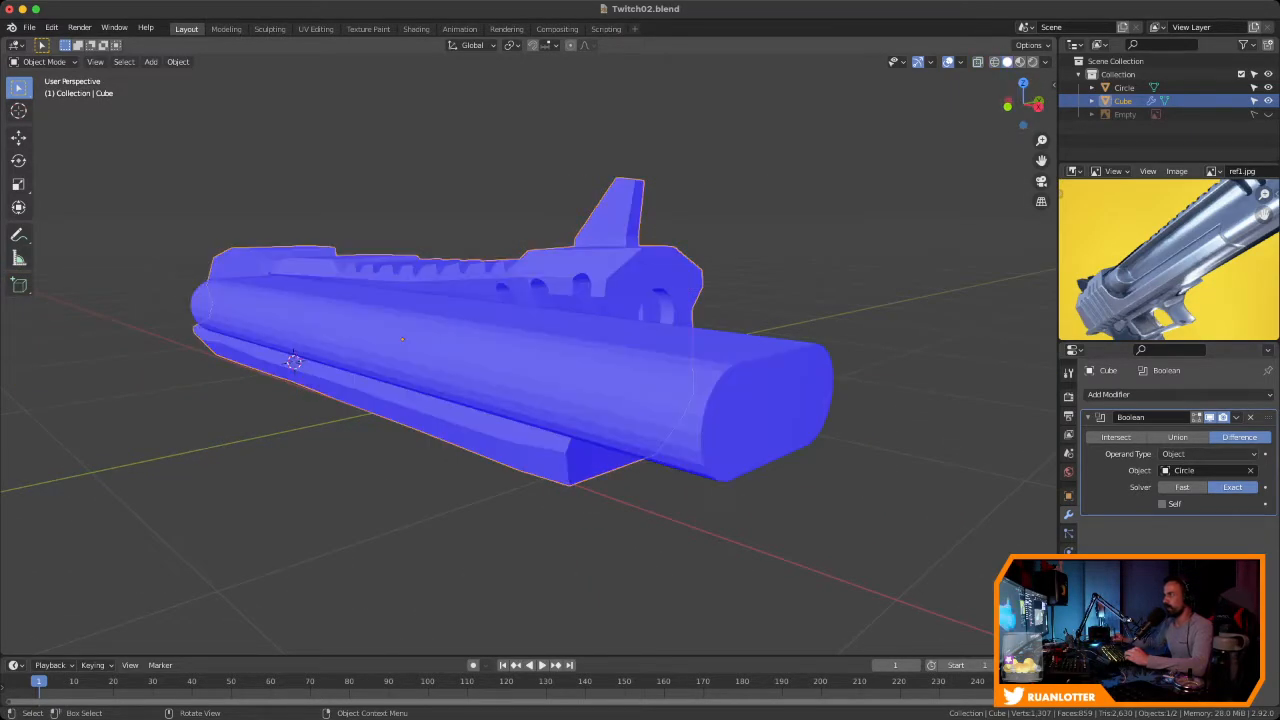
Turn off the Face Orientation overlay
{"action": "left_click", "coordinate": [640, 372]}
{"action": "left_click", "coordinate": [960, 62]}
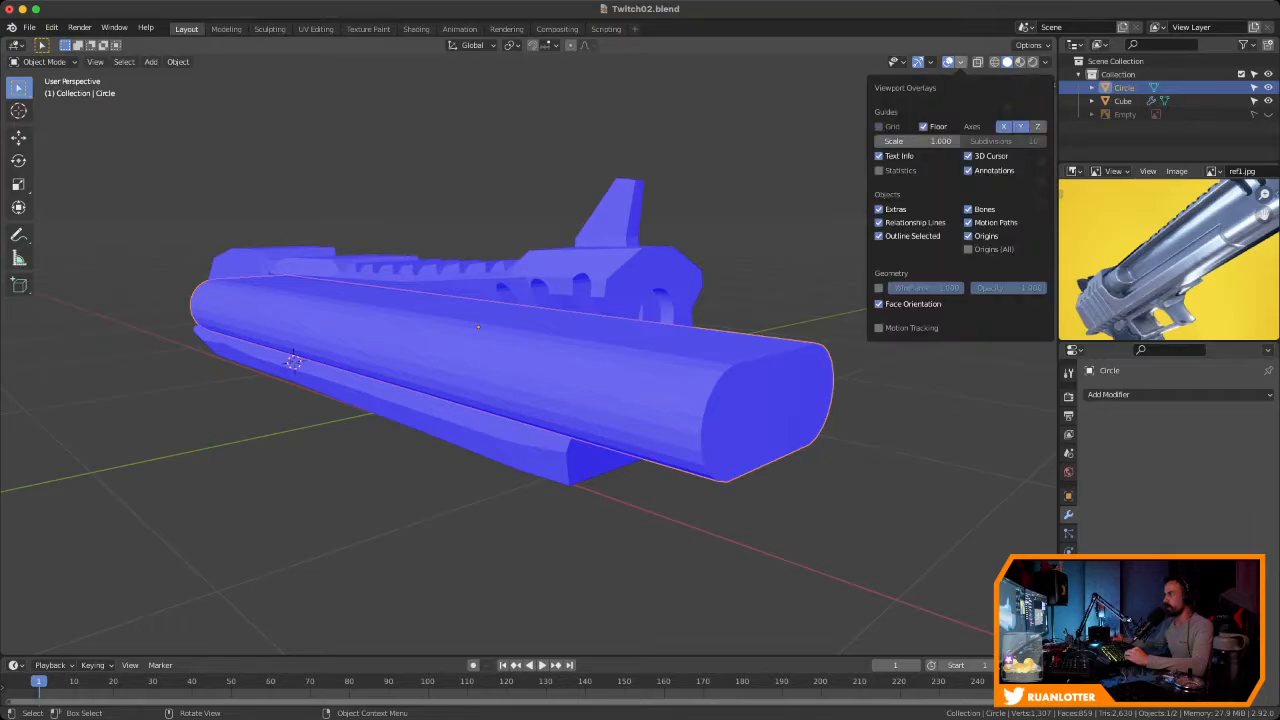
{"action": "left_click", "coordinate": [880, 304]}
{"action": "left_click", "coordinate": [800, 290]}
Hide the cutter to expose the recess cut along the slide's side
{"action": "left_click", "coordinate": [660, 375]}
{"action": "key", "text": "h"}
{"action": "middle_click_drag", "start_coordinate": [660, 340], "coordinate": [900, 292]}
{"action": "scroll", "coordinate": [750, 305], "scroll_direction": "down", "scroll_amount": 3}
{"action": "middle_click_drag", "start_coordinate": [658, 315], "coordinate": [777, 337]}
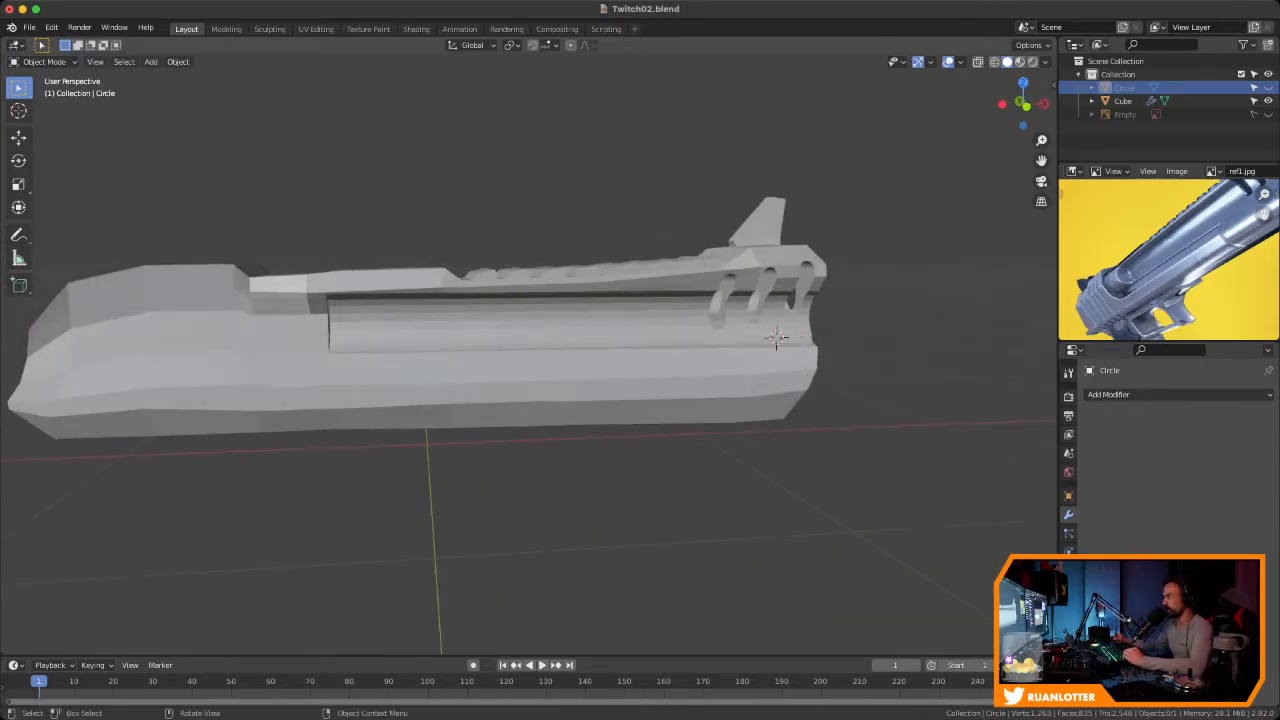
Compare the recess's depth, edges and closed rear end with the reference photo from several angles
{"action": "scroll", "coordinate": [560, 350], "scroll_direction": "up", "scroll_amount": 1}
{"action": "middle_click_drag", "start_coordinate": [1218, 232], "coordinate": [1105, 313]}
{"action": "middle_click_drag", "start_coordinate": [835, 333], "coordinate": [740, 268]}
{"action": "middle_click_drag", "start_coordinate": [1120, 290], "coordinate": [1222, 230]}
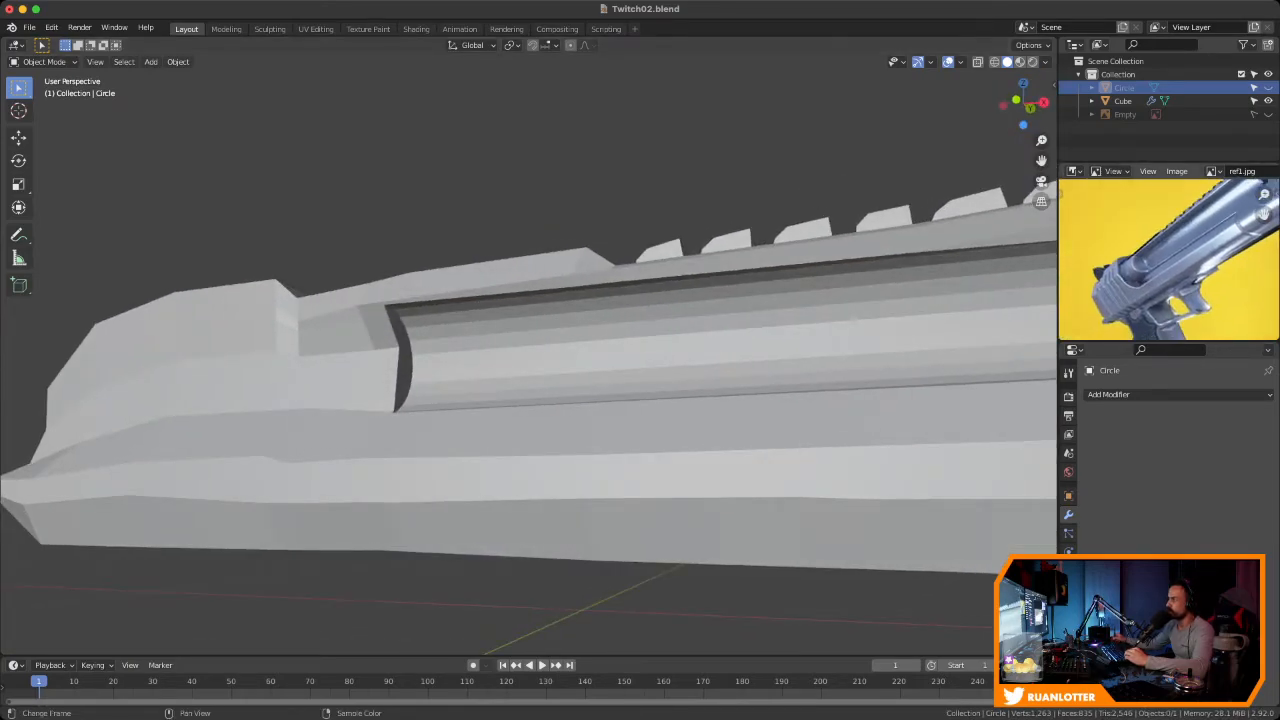
{"action": "middle_click_drag", "start_coordinate": [700, 340], "coordinate": [630, 324], "text": "shift"}
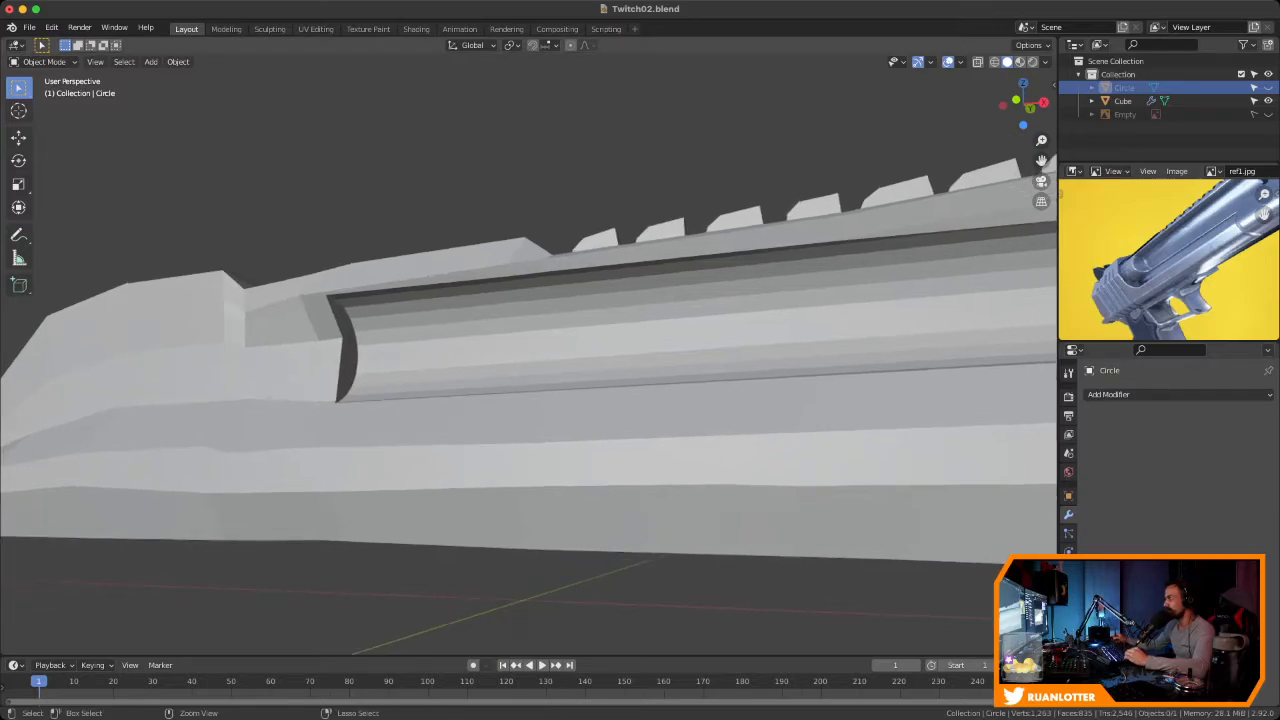
{"action": "scroll", "coordinate": [630, 324], "scroll_direction": "down", "scroll_amount": 2}
{"action": "middle_click_drag", "start_coordinate": [1190, 238], "coordinate": [1128, 276]}
{"action": "middle_click_drag", "start_coordinate": [640, 330], "coordinate": [760, 370]}
{"action": "scroll", "coordinate": [702, 326], "scroll_direction": "down", "scroll_amount": 4}
{"action": "middle_click_drag", "start_coordinate": [818, 333], "coordinate": [466, 338]}
{"action": "scroll", "coordinate": [480, 350], "scroll_direction": "down", "scroll_amount": 2}
{"action": "scroll", "coordinate": [433, 354], "scroll_direction": "up", "scroll_amount": 2}
Switch to the right view, show the hidden cutter and select it
{"action": "left_click", "coordinate": [1023, 104]}
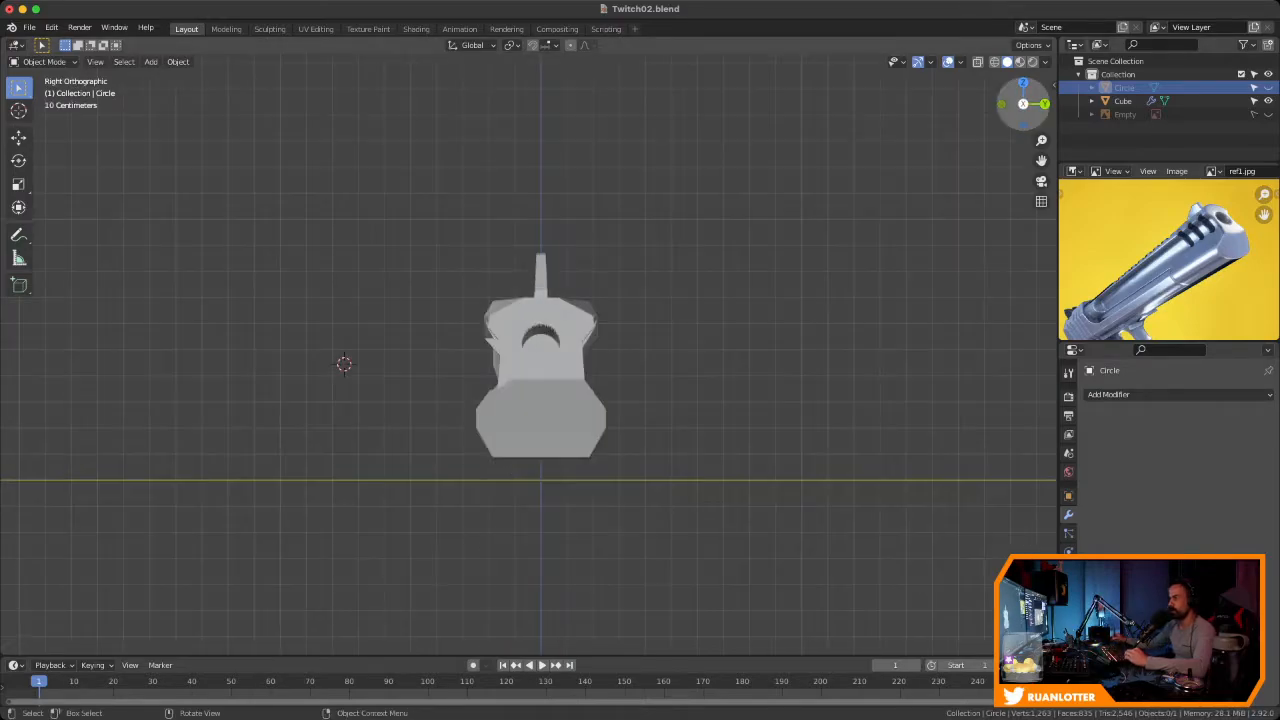
{"action": "scroll", "coordinate": [1000, 115], "scroll_direction": "up", "scroll_amount": 2}
{"action": "left_click", "coordinate": [1268, 88]}
{"action": "scroll", "coordinate": [520, 350], "scroll_direction": "up", "scroll_amount": 1}
{"action": "middle_click_drag", "start_coordinate": [520, 350], "coordinate": [612, 266], "text": "shift"}
{"action": "scroll", "coordinate": [577, 356], "scroll_direction": "up", "scroll_amount": 2}
{"action": "scroll", "coordinate": [603, 339], "scroll_direction": "up", "scroll_amount": 2}
{"action": "scroll", "coordinate": [603, 339], "scroll_direction": "down", "scroll_amount": 1}
{"action": "left_click", "coordinate": [480, 300]}
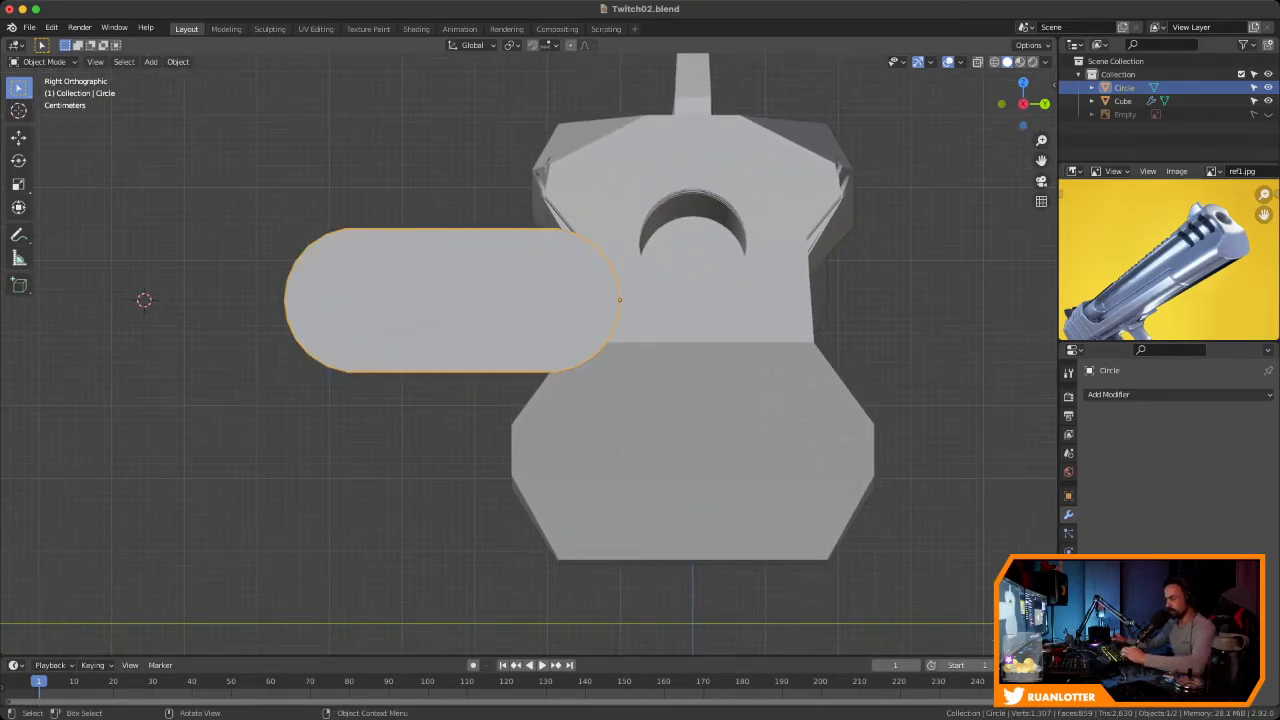
{"action": "key", "text": "g"}
{"action": "key", "text": "y"}
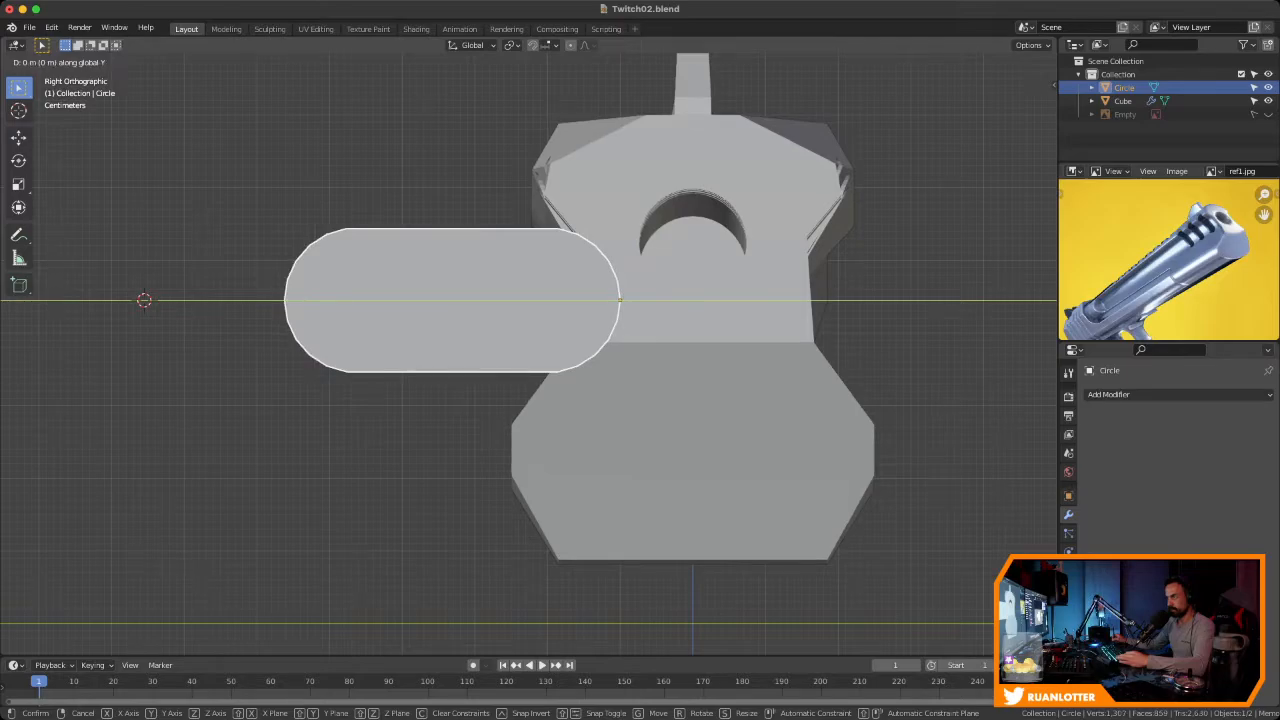
{"action": "key", "text": "Return"}
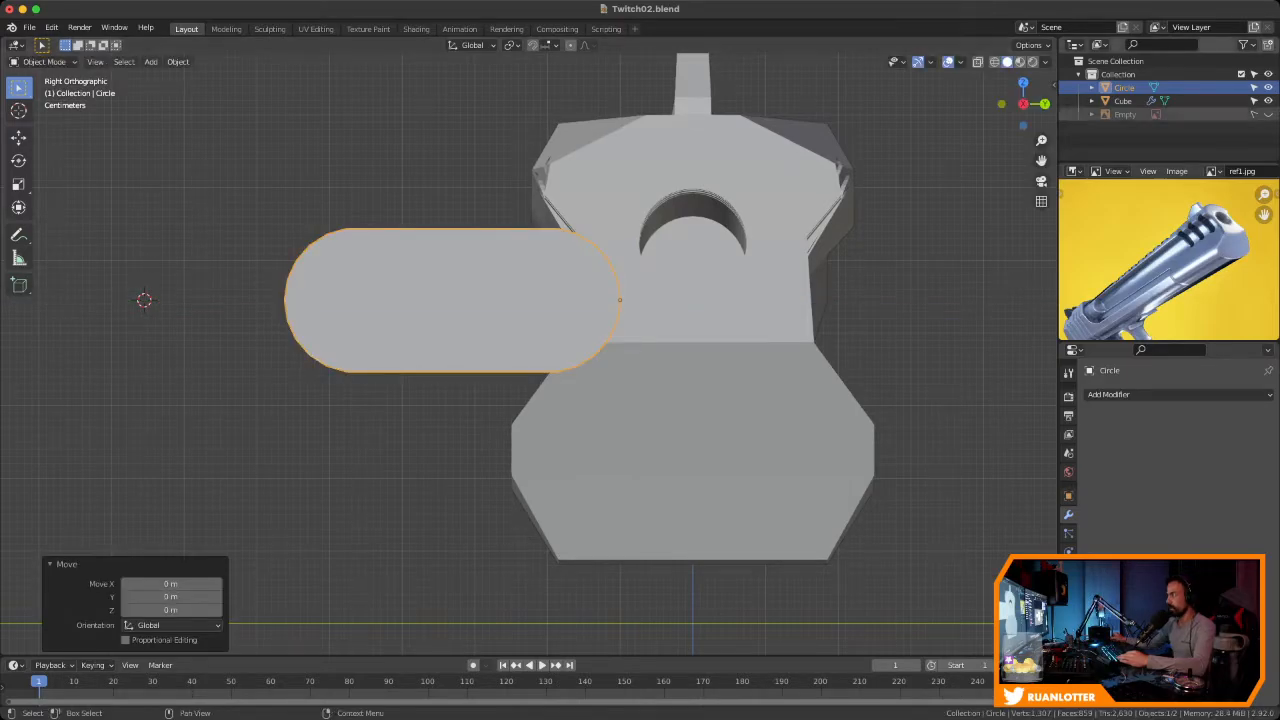
{"action": "key", "text": "shift+h"}
{"action": "scroll", "coordinate": [529, 354], "scroll_direction": "up", "scroll_amount": 1}
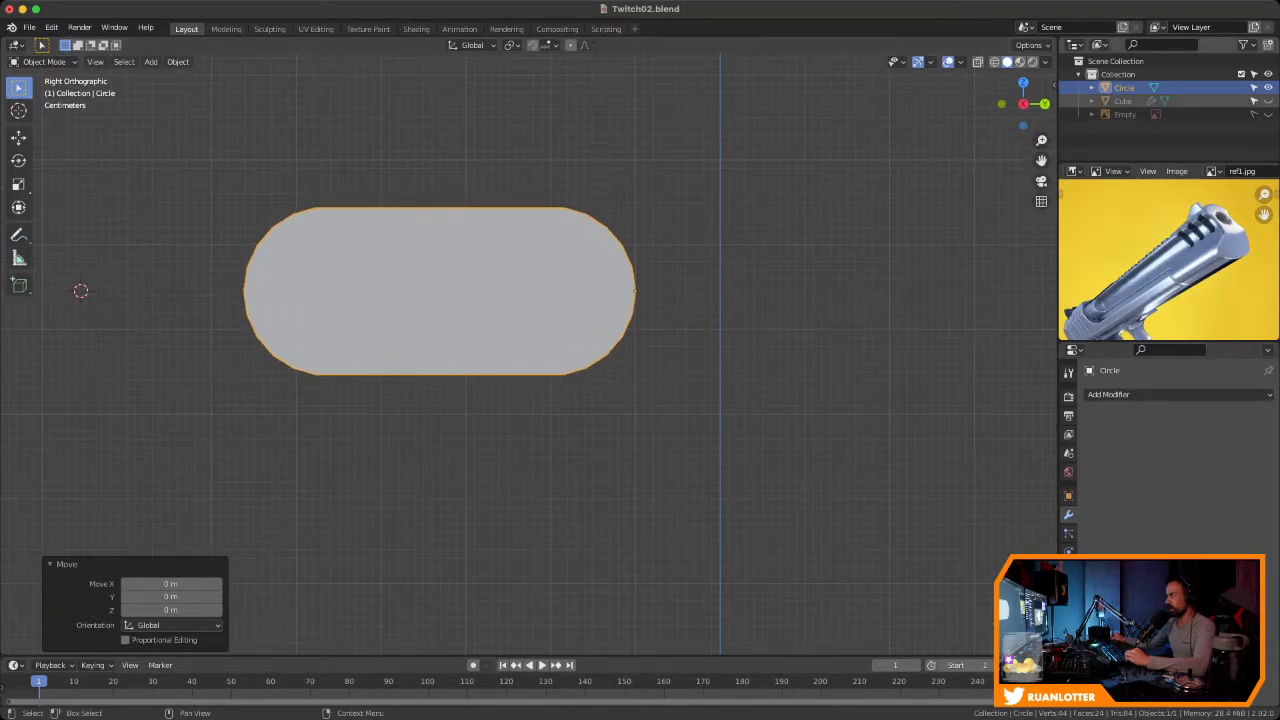
{"action": "key", "text": "alt+h"}
{"action": "scroll", "coordinate": [530, 362], "scroll_direction": "down", "scroll_amount": 2}
{"action": "scroll", "coordinate": [530, 362], "scroll_direction": "up", "scroll_amount": 3}
{"action": "middle_click_drag", "start_coordinate": [530, 362], "coordinate": [456, 354], "text": "ctrl"}
{"action": "middle_click_drag", "start_coordinate": [456, 354], "coordinate": [456, 408], "text": "ctrl"}
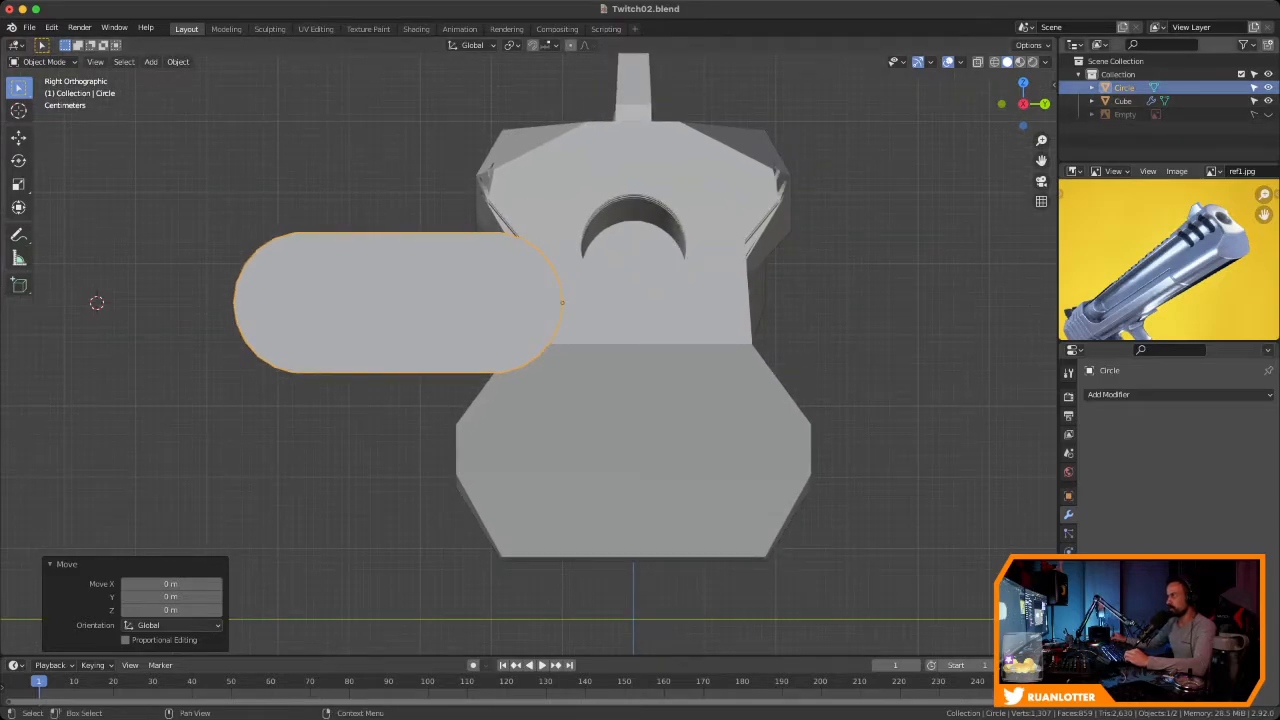
Isolate the cutter in the viewport and move it -0.05 m along the global Y axis
{"action": "key", "text": "shift+h"}
{"action": "scroll", "coordinate": [462, 341], "scroll_direction": "up", "scroll_amount": 2}
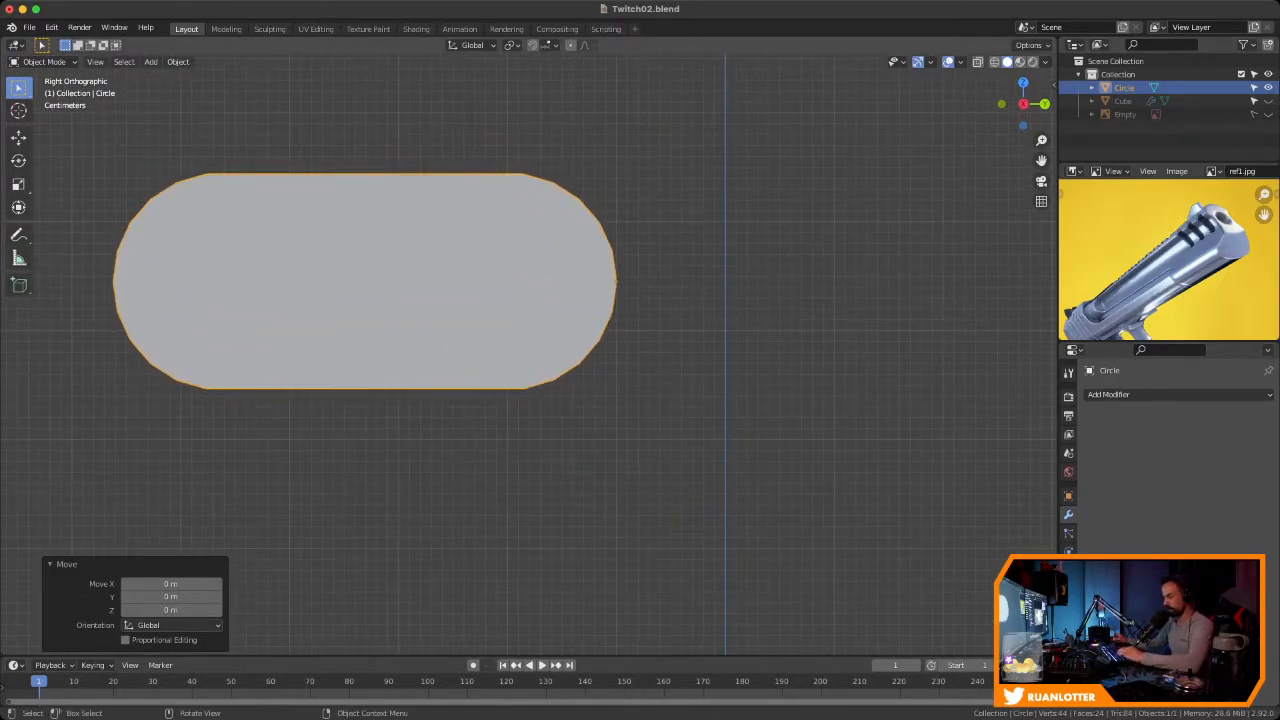
{"action": "key", "text": "g"}
{"action": "key", "text": "y"}
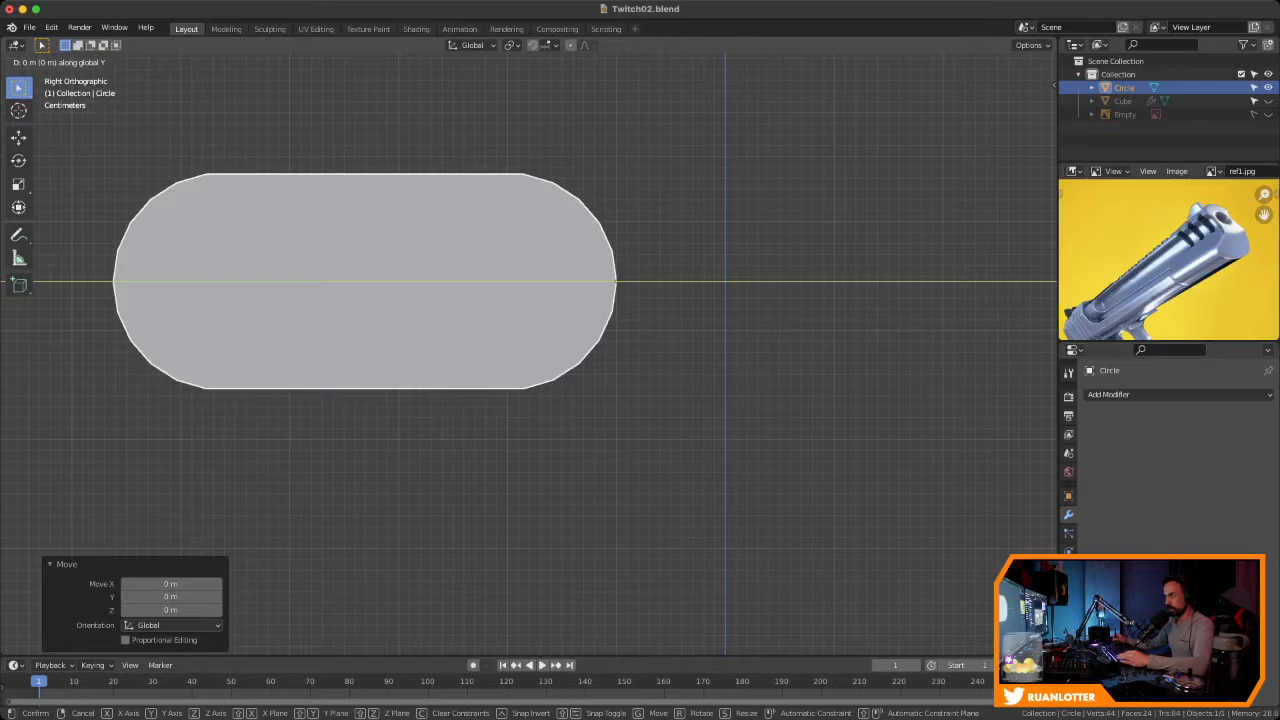
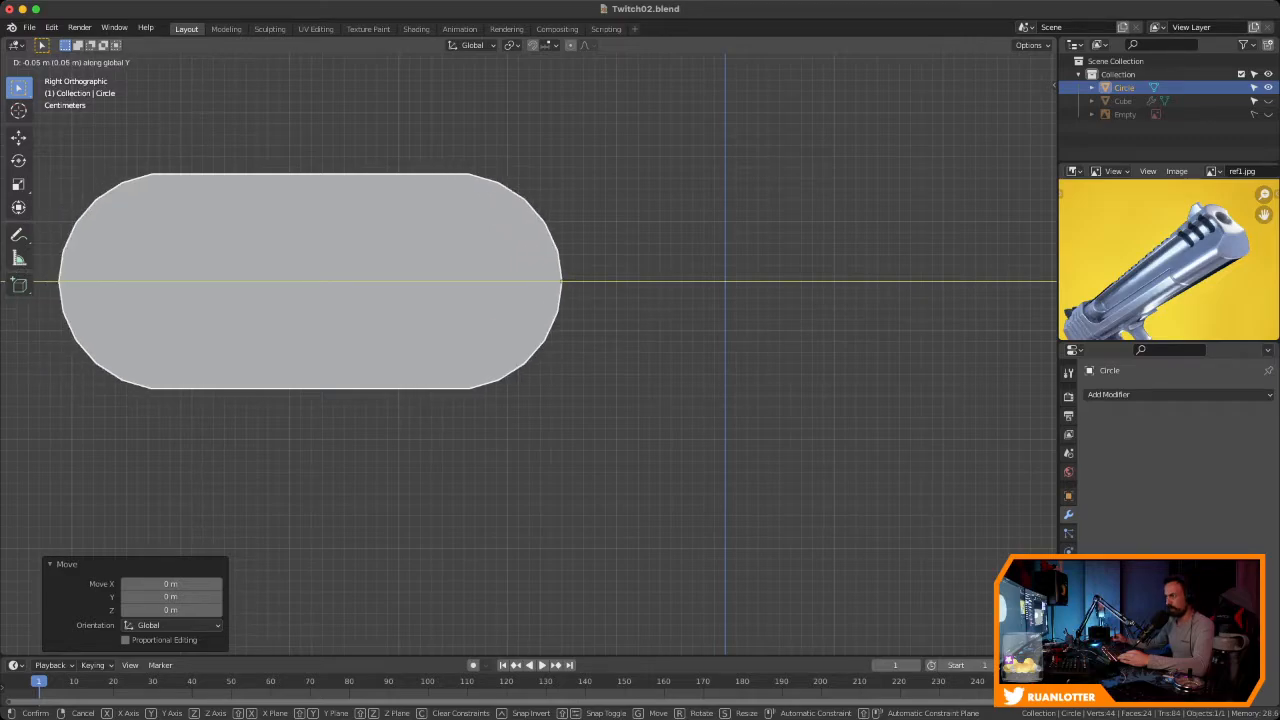
{"action": "key", "text": "Return"}
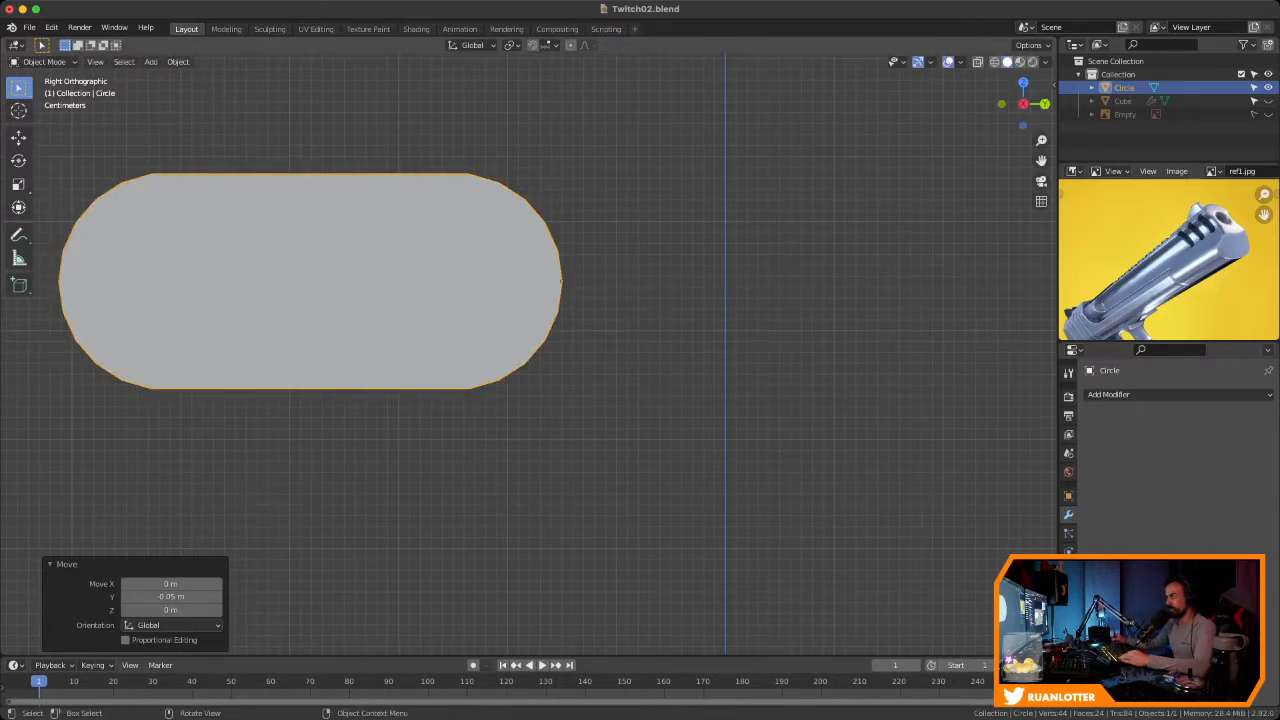
Show the slide again and hide the cutter to inspect the recess along the slide's side
{"action": "middle_click_drag", "start_coordinate": [529, 354], "coordinate": [572, 388]}
{"action": "scroll", "coordinate": [572, 388], "scroll_direction": "down", "scroll_amount": 6}
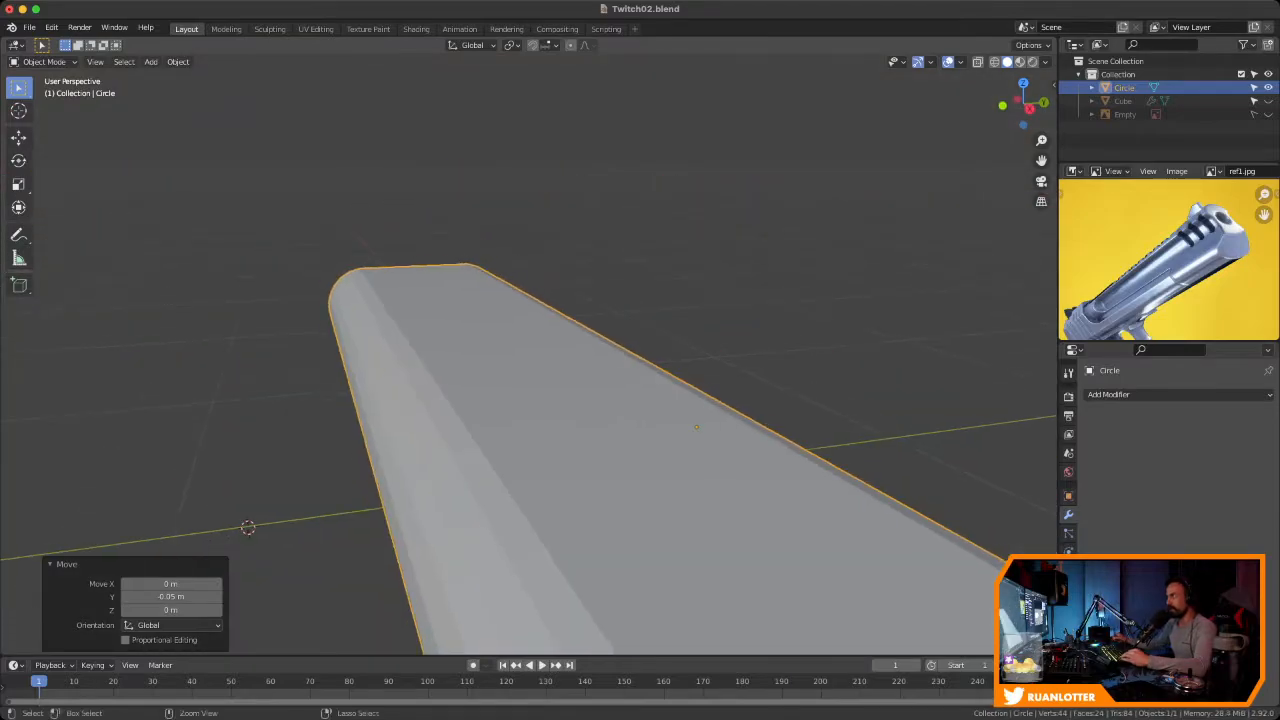
{"action": "left_click", "coordinate": [1268, 101]}
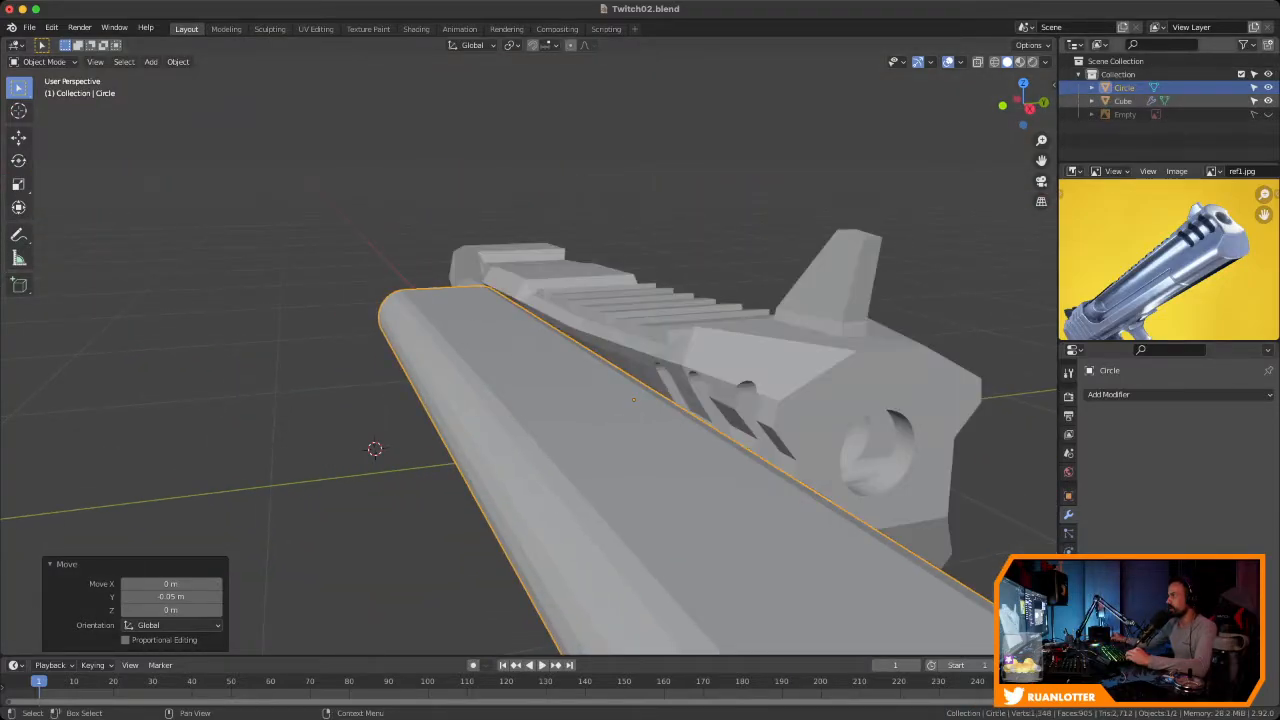
{"action": "scroll", "coordinate": [600, 400], "scroll_direction": "down", "scroll_amount": 3}
{"action": "middle_click_drag", "start_coordinate": [600, 400], "coordinate": [512, 318], "text": "shift"}
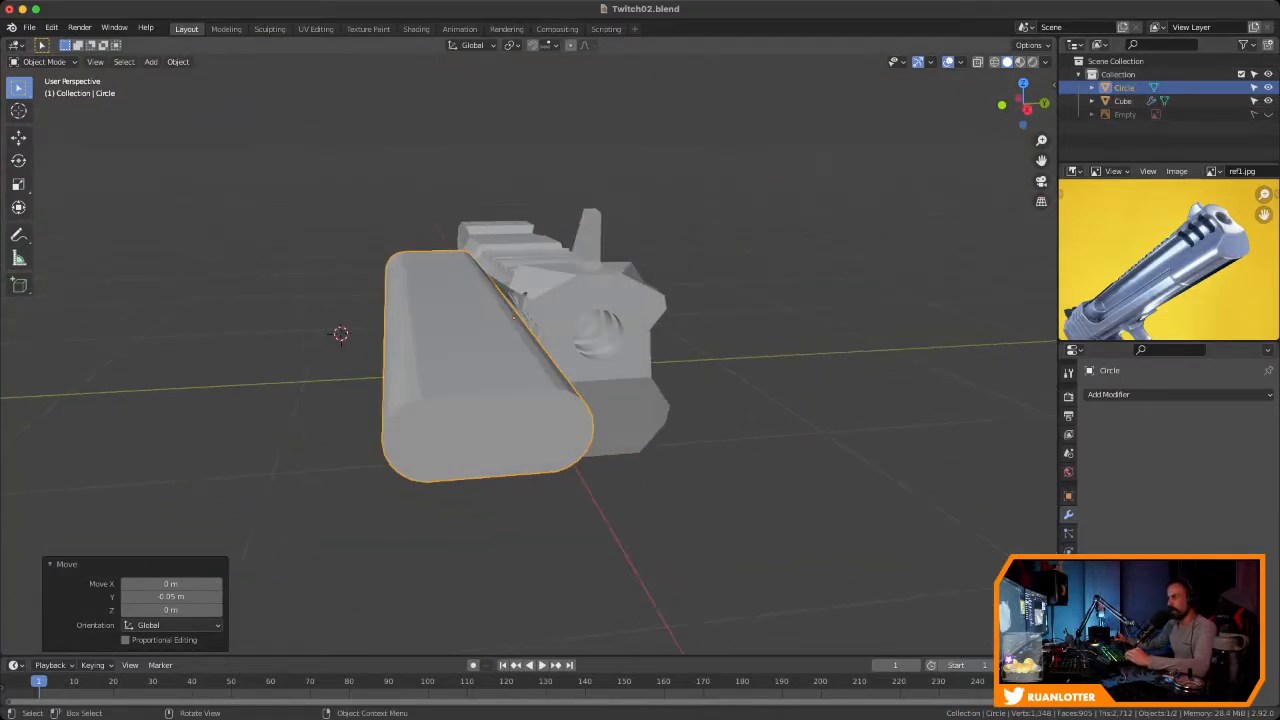
{"action": "key", "text": "alt+a"}
{"action": "left_click", "coordinate": [490, 372]}
{"action": "middle_click_drag", "start_coordinate": [490, 372], "coordinate": [433, 328]}
{"action": "key", "text": "h"}
{"action": "scroll", "coordinate": [598, 361], "scroll_direction": "up", "scroll_amount": 4}
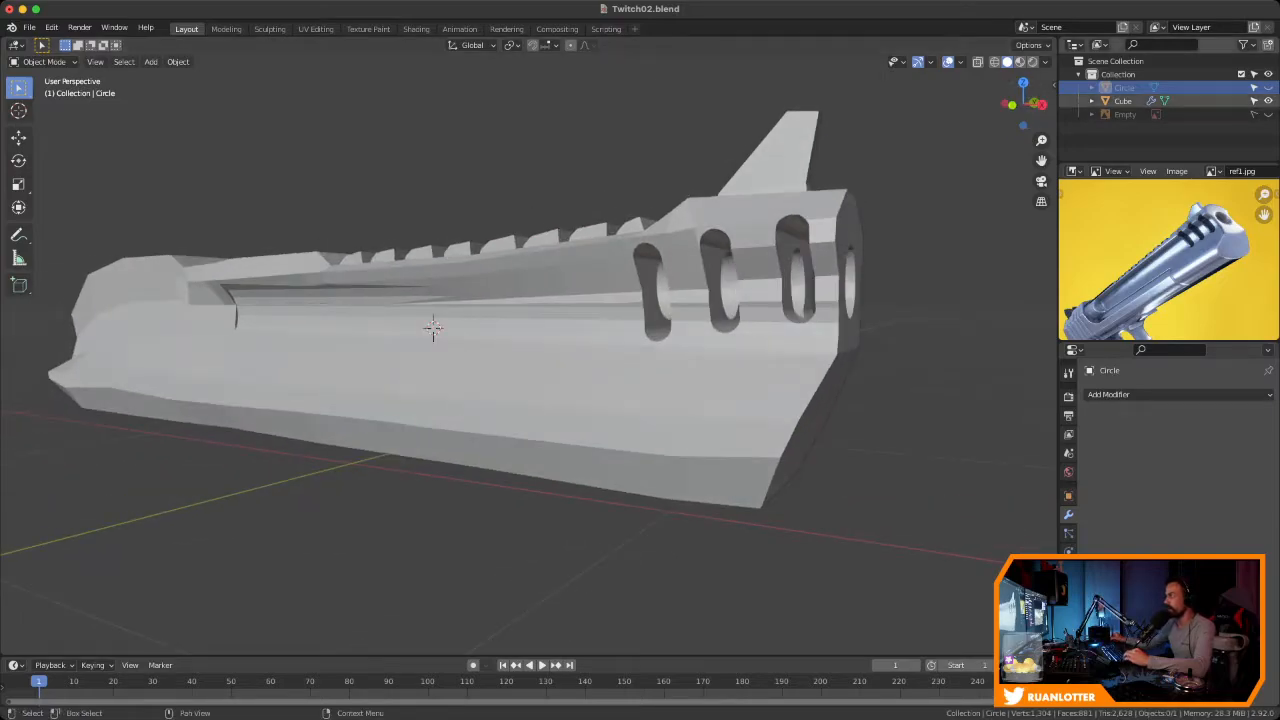
Bring back the cutter, hide the slide and, in the right view, move the cutter 0.03 m along Y
{"action": "key", "text": "alt+h"}
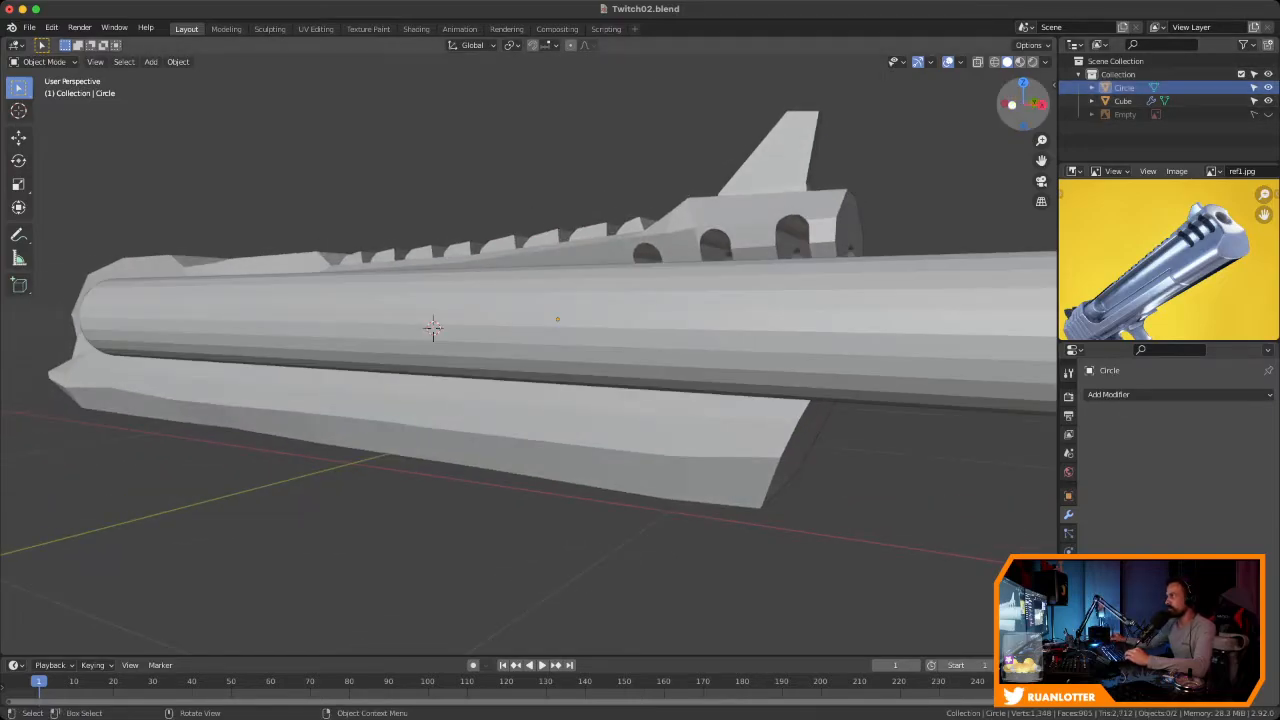
{"action": "key", "text": "KP_3"}
{"action": "scroll", "coordinate": [528, 355], "scroll_direction": "up", "scroll_amount": 3}
{"action": "middle_click_drag", "start_coordinate": [433, 328], "coordinate": [713, 374], "text": "shift"}
{"action": "scroll", "coordinate": [528, 355], "scroll_direction": "up", "scroll_amount": 2}
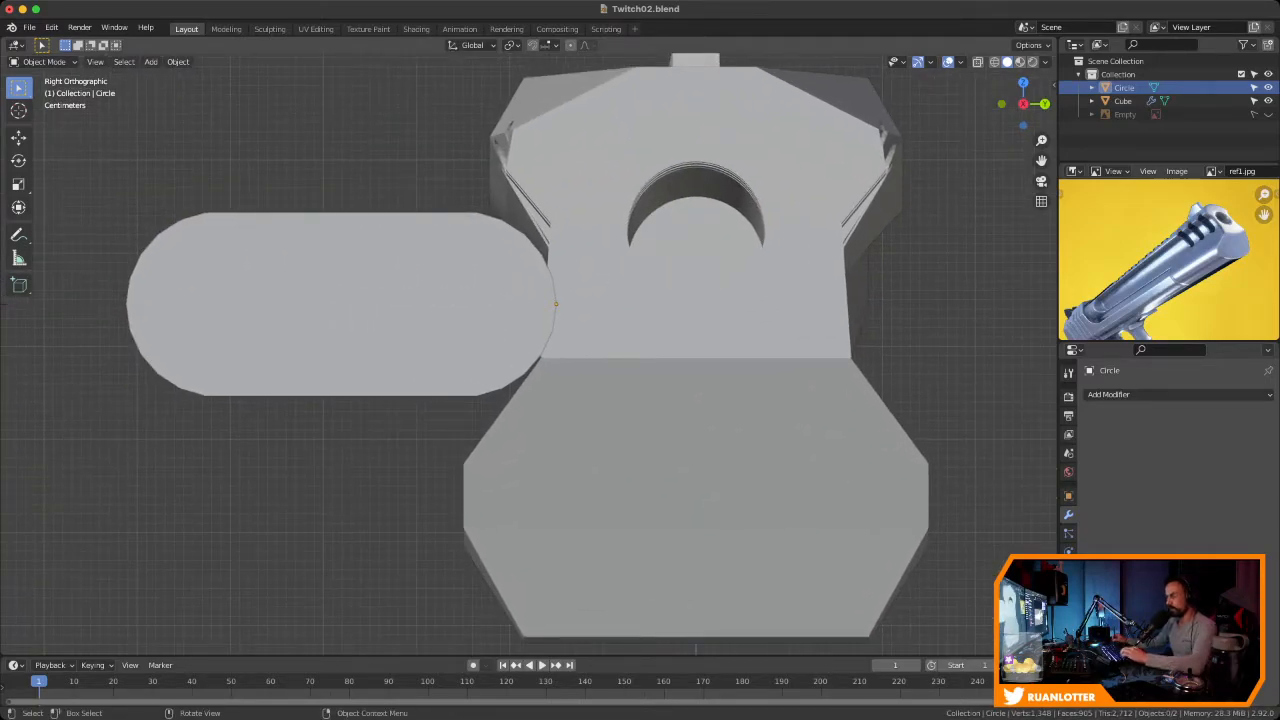
{"action": "left_click", "coordinate": [713, 376]}
{"action": "key", "text": "h"}
{"action": "left_click", "coordinate": [450, 308]}
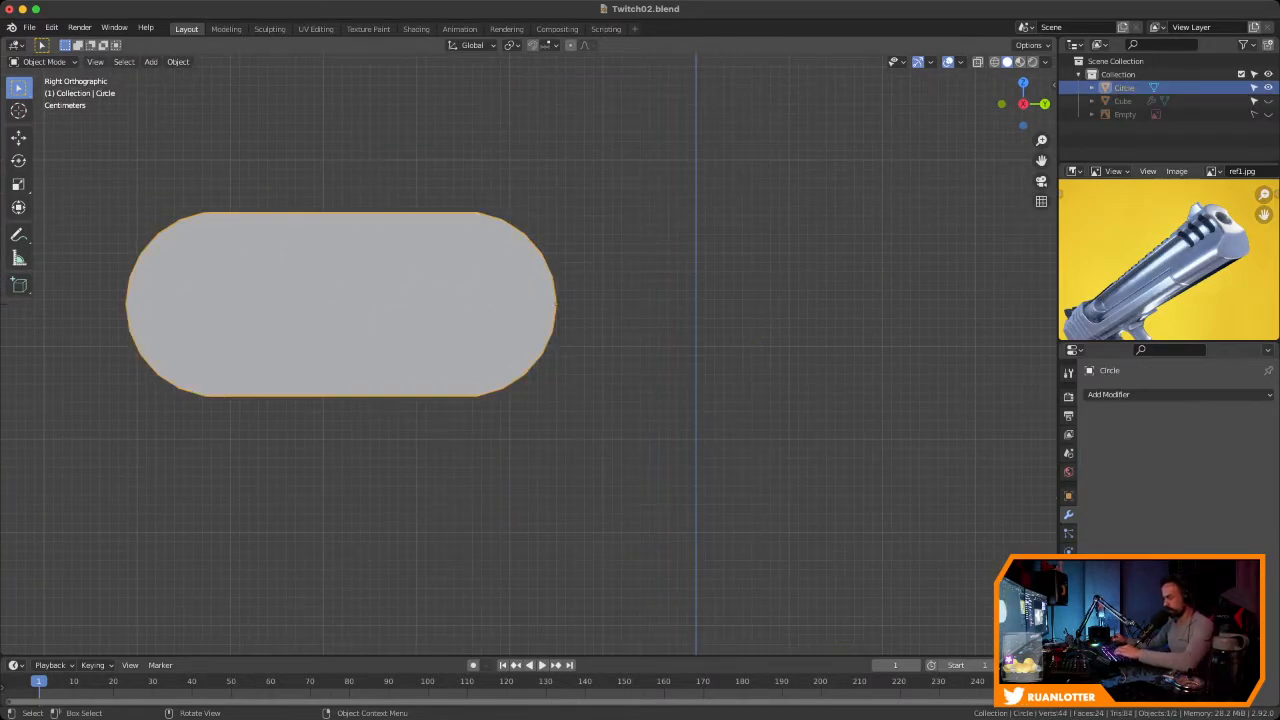
{"action": "key", "text": "g"}
{"action": "key", "text": "y"}
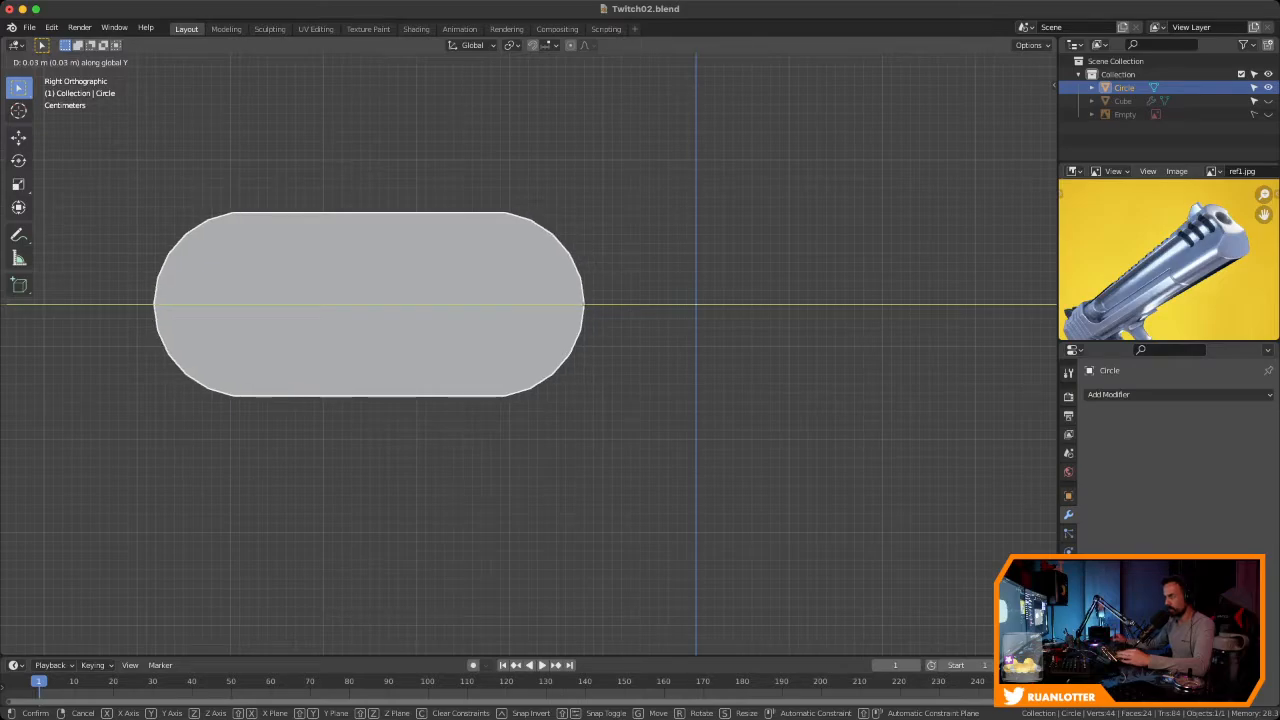
{"action": "key", "text": "Return"}
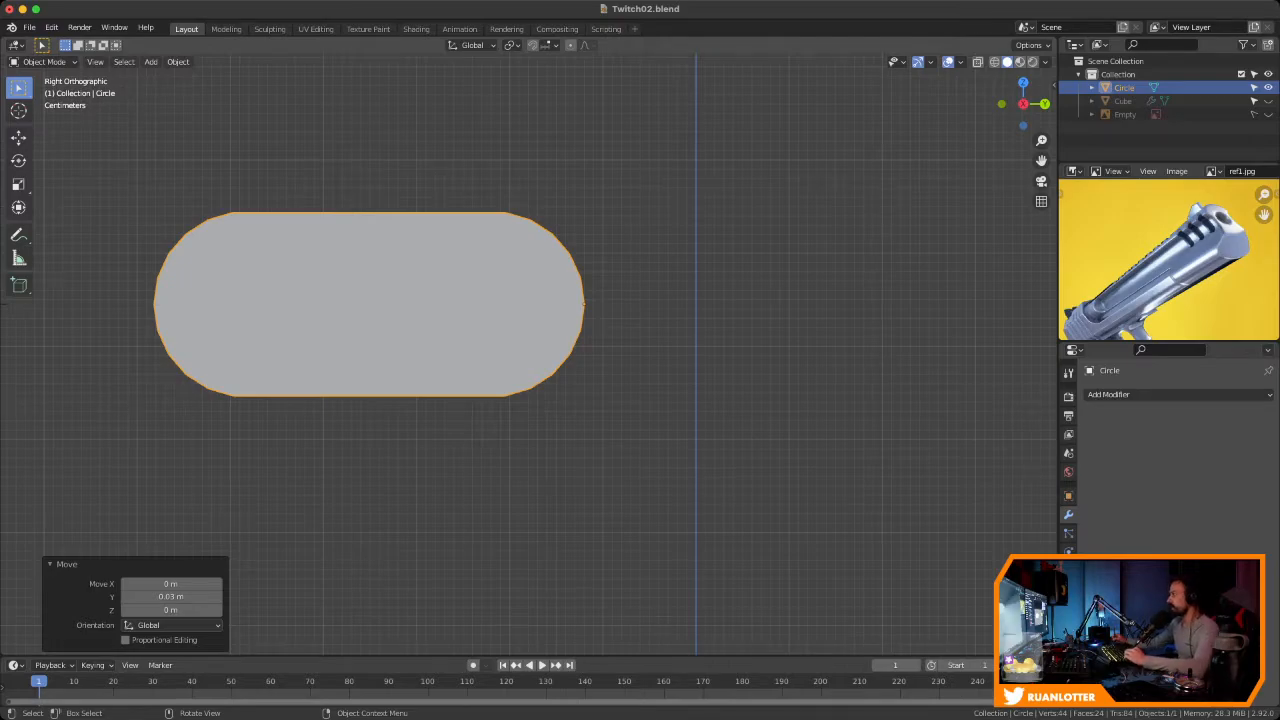
Show the slide again and toggle the cutter's visibility to check the side recess in perspective
{"action": "middle_click_drag", "start_coordinate": [528, 354], "coordinate": [550, 374]}
{"action": "scroll", "coordinate": [550, 374], "scroll_direction": "down", "scroll_amount": 3}
{"action": "scroll", "coordinate": [550, 374], "scroll_direction": "down", "scroll_amount": 5}
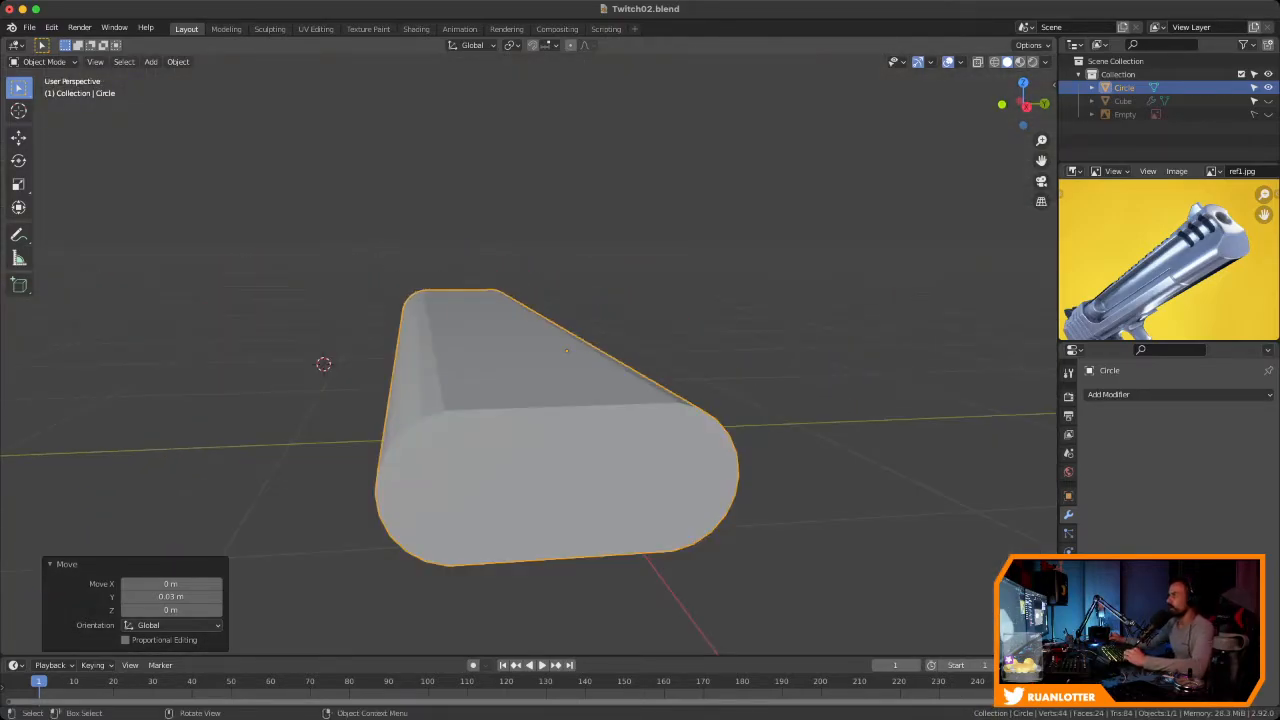
{"action": "scroll", "coordinate": [550, 374], "scroll_direction": "down", "scroll_amount": 4}
{"action": "middle_click_drag", "start_coordinate": [550, 374], "coordinate": [507, 354], "text": "shift"}
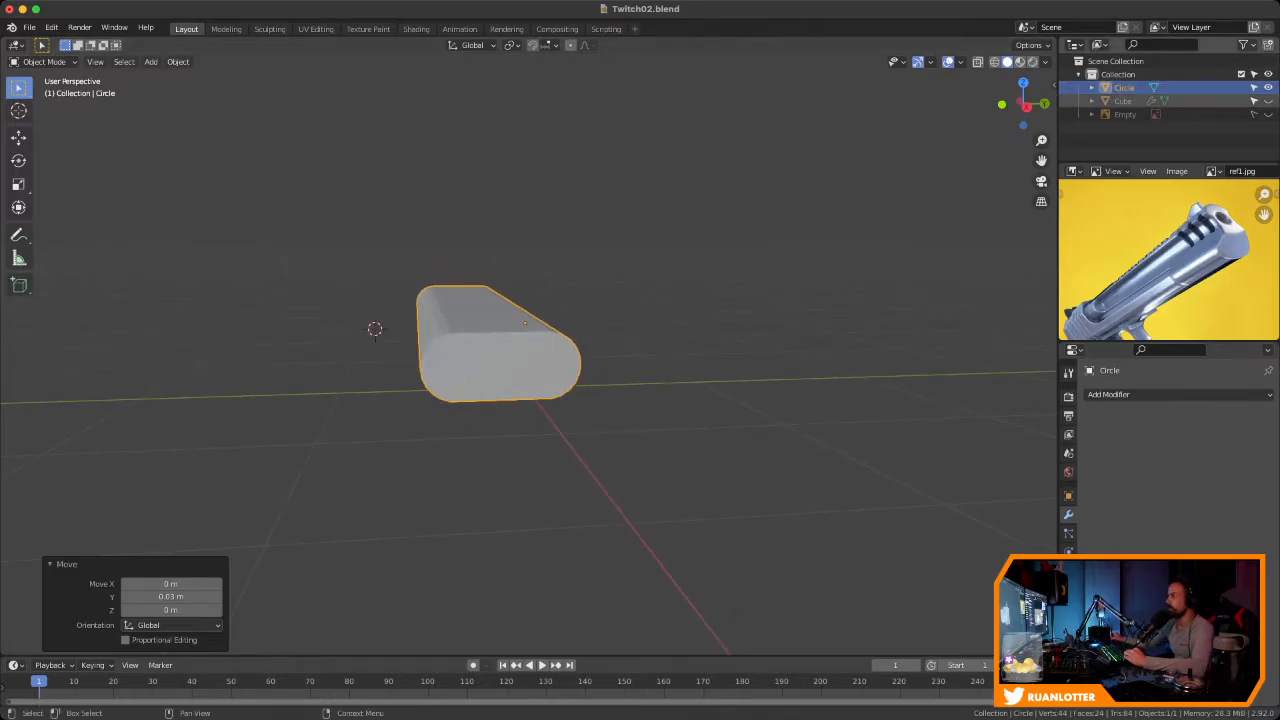
{"action": "left_click", "coordinate": [1268, 101]}
{"action": "left_click", "coordinate": [1268, 88]}
{"action": "middle_click_drag", "start_coordinate": [560, 370], "coordinate": [240, 478]}
{"action": "scroll", "coordinate": [640, 374], "scroll_direction": "up", "scroll_amount": 5}
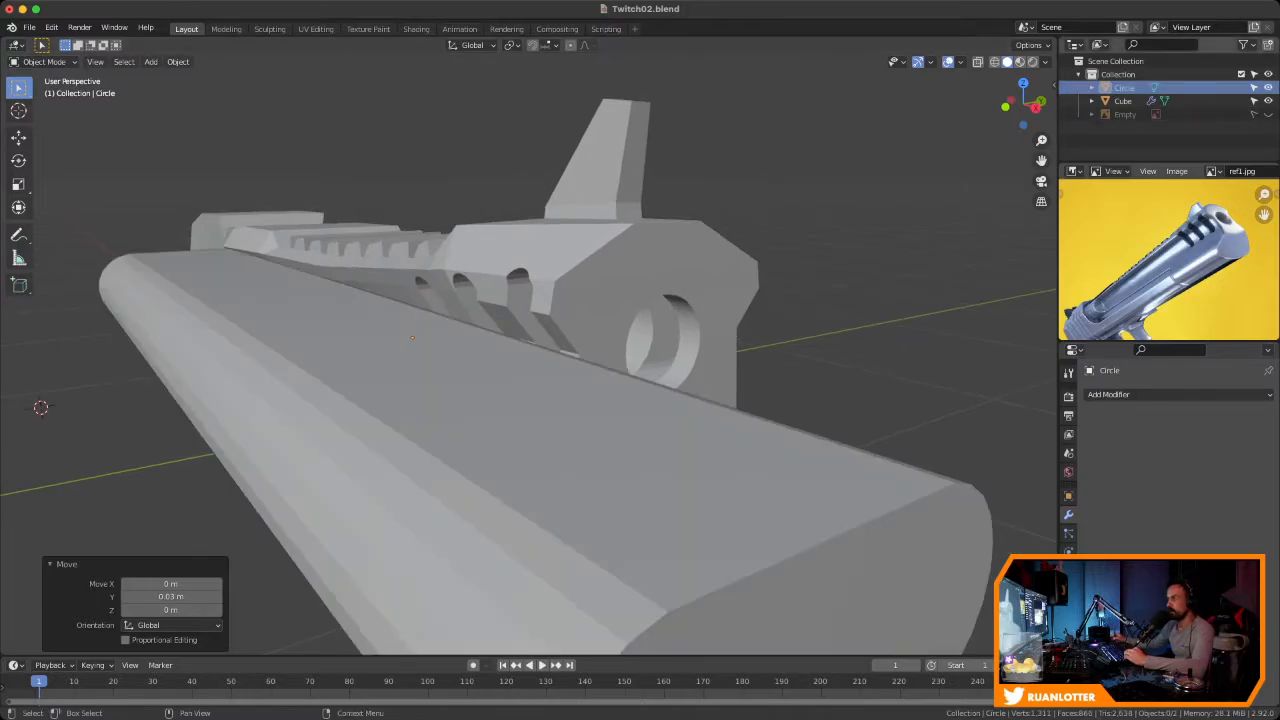
Raise the cutter about 0.0135 m along the global Z axis beside the slide
{"action": "mouse_move", "coordinate": [600, 400]}
{"action": "middle_mouse_down"}
{"action": "mouse_move", "coordinate": [515, 405]}
{"action": "mouse_move", "coordinate": [530, 360]}
{"action": "mouse_move", "coordinate": [587, 343]}
{"action": "middle_mouse_up"}
{"action": "middle_click_drag", "start_coordinate": [38, 314], "coordinate": [140, 302], "text": "ctrl"}
{"action": "left_click", "coordinate": [136, 307]}
{"action": "key", "text": "g"}
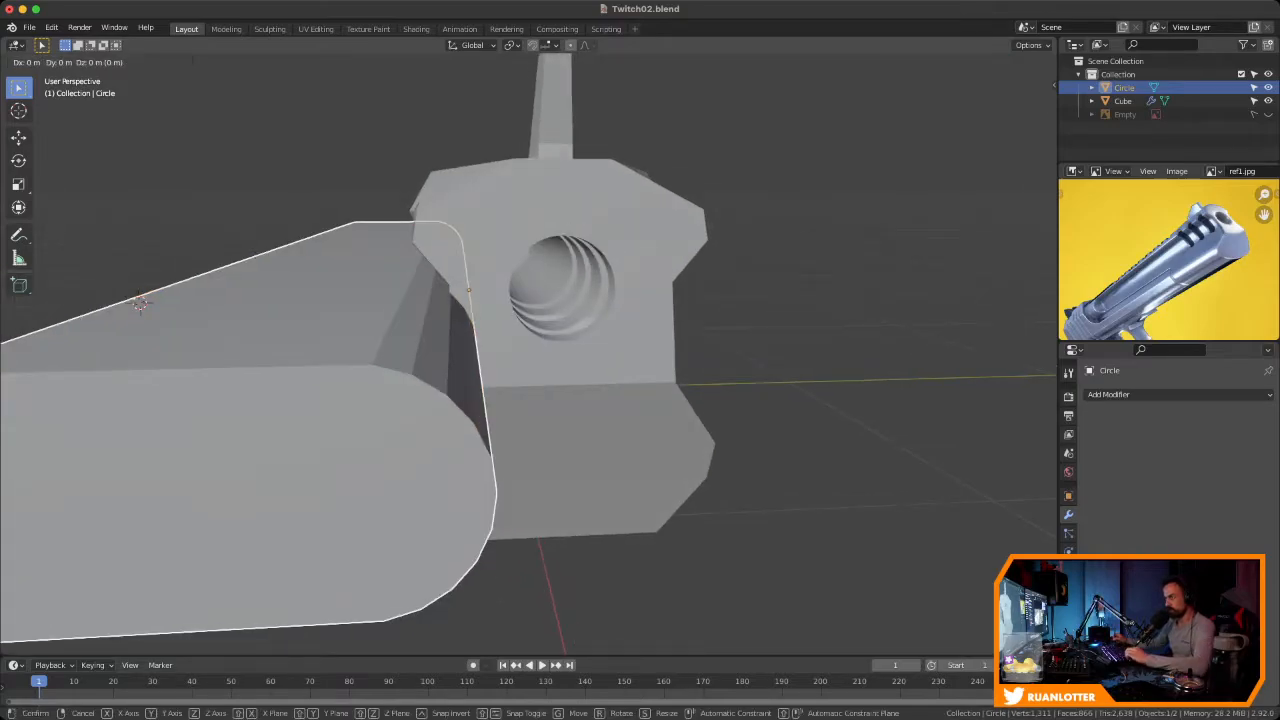
{"action": "key", "text": "z"}
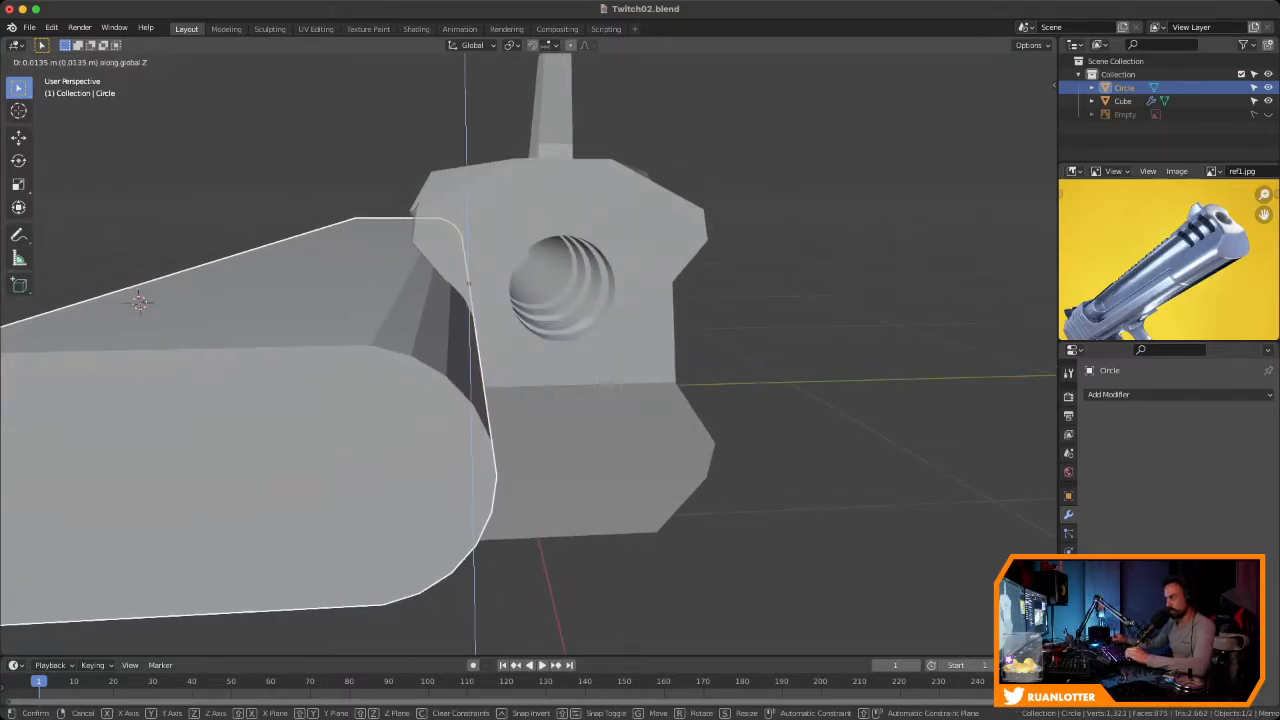
{"action": "left_click", "coordinate": [138, 299]}
Hide the cutter to inspect the recess in the right view, show it again and check the slide's Boolean modifier
{"action": "middle_click_drag", "start_coordinate": [138, 299], "coordinate": [131, 371]}
{"action": "key", "text": "h"}
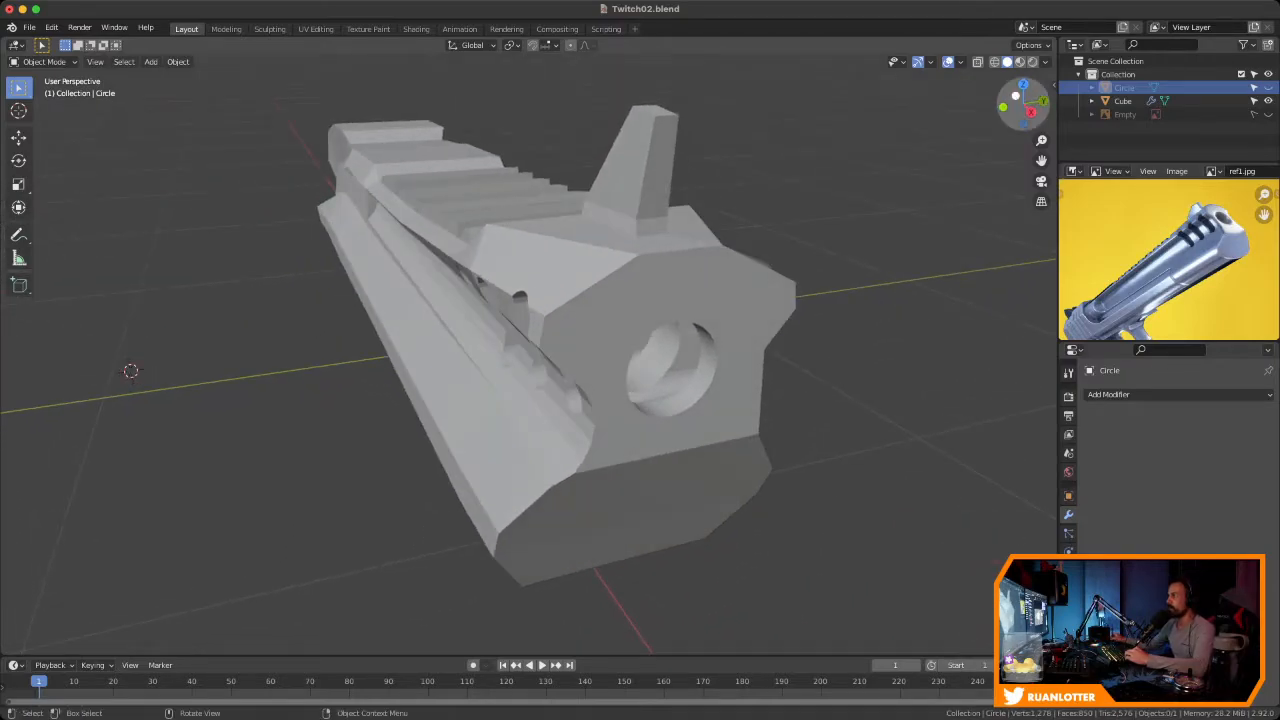
{"action": "left_click", "coordinate": [1031, 112]}
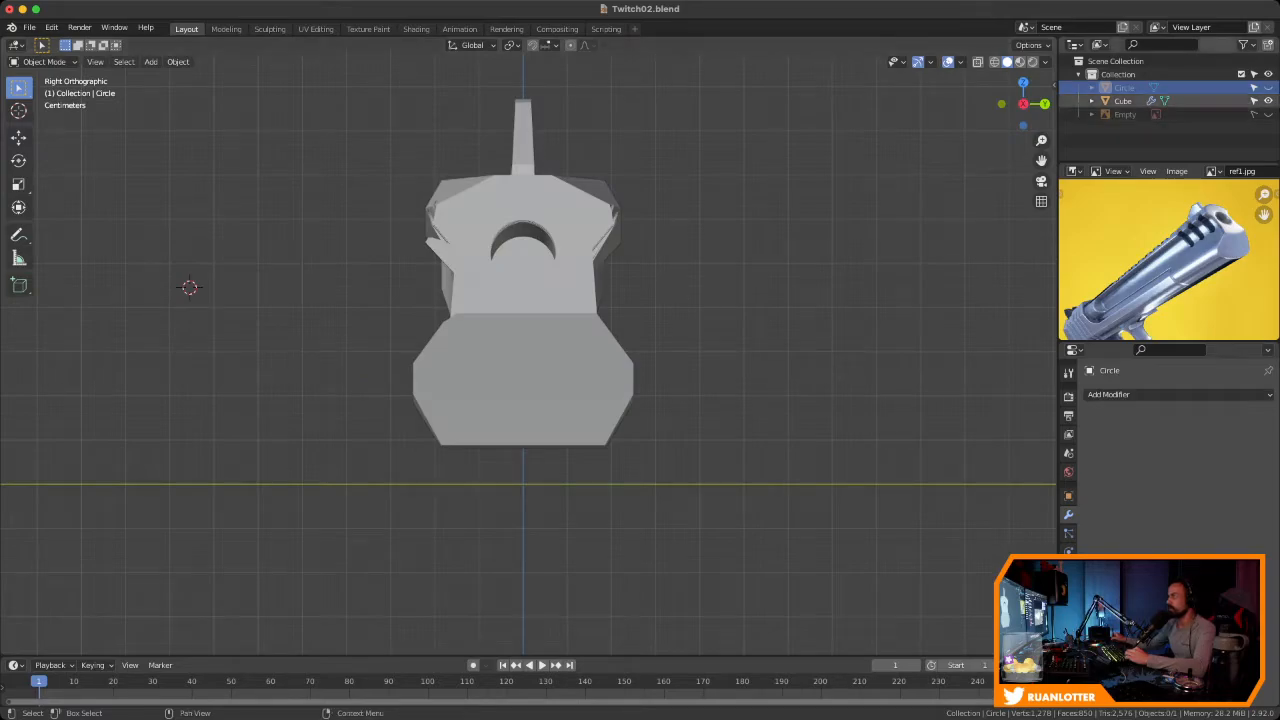
{"action": "left_click", "coordinate": [1268, 88]}
{"action": "middle_click_drag", "start_coordinate": [600, 300], "coordinate": [675, 284], "text": "ctrl"}
{"action": "middle_click_drag", "start_coordinate": [675, 284], "coordinate": [675, 330], "text": "ctrl"}
{"action": "left_click", "coordinate": [426, 316]}
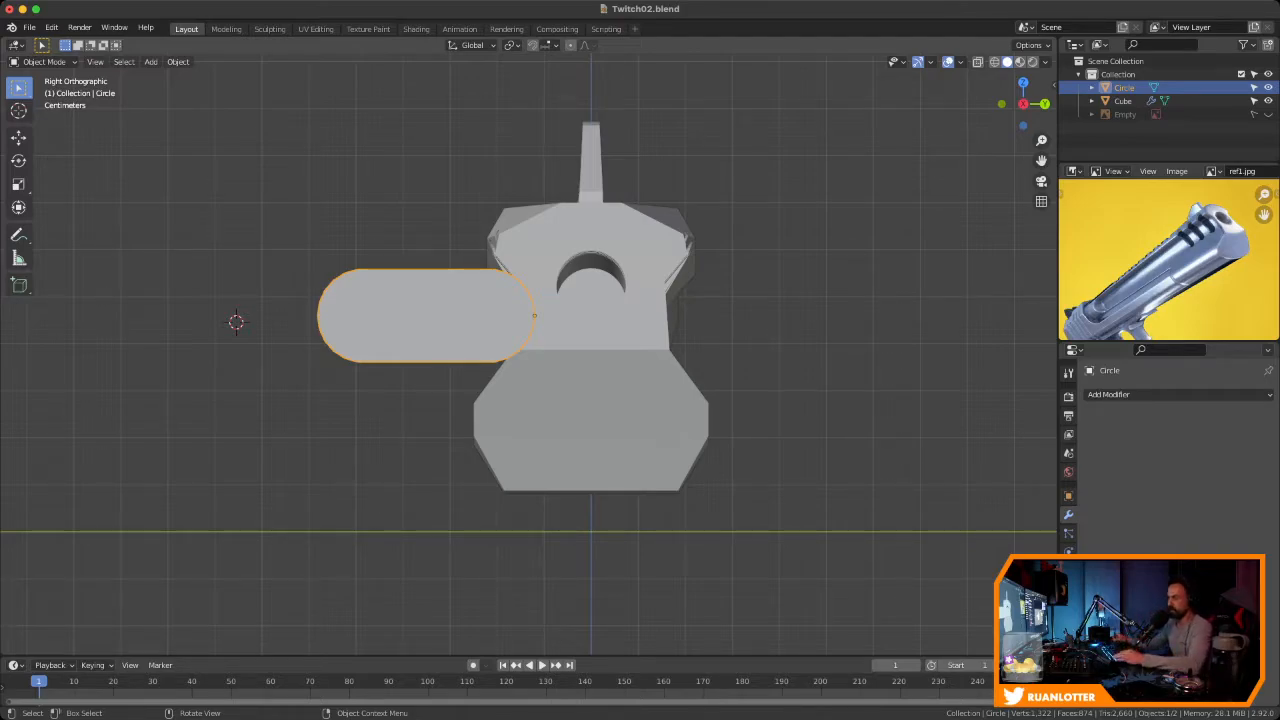
{"action": "left_click", "coordinate": [610, 394]}
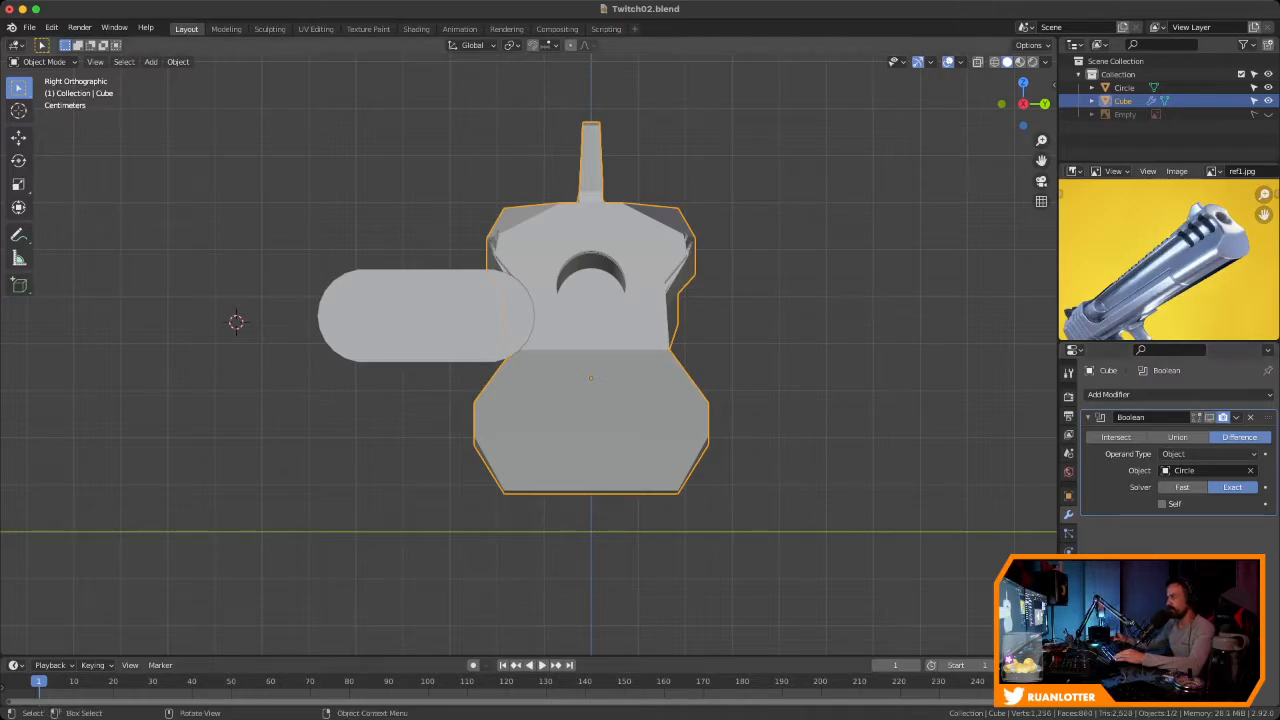
Duplicate the cutter and move the copy 0.52 m along the global Y axis
{"action": "left_click", "coordinate": [434, 316]}
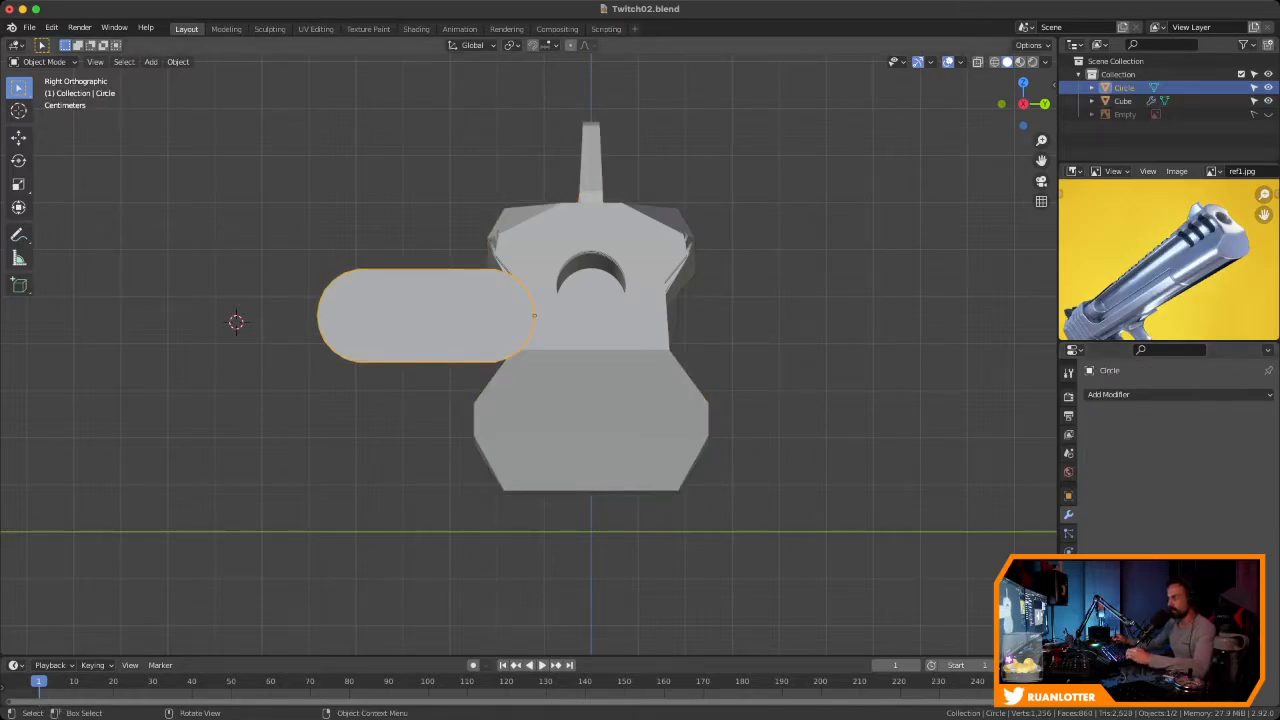
{"action": "scroll", "coordinate": [530, 350], "scroll_direction": "up", "scroll_amount": 1}
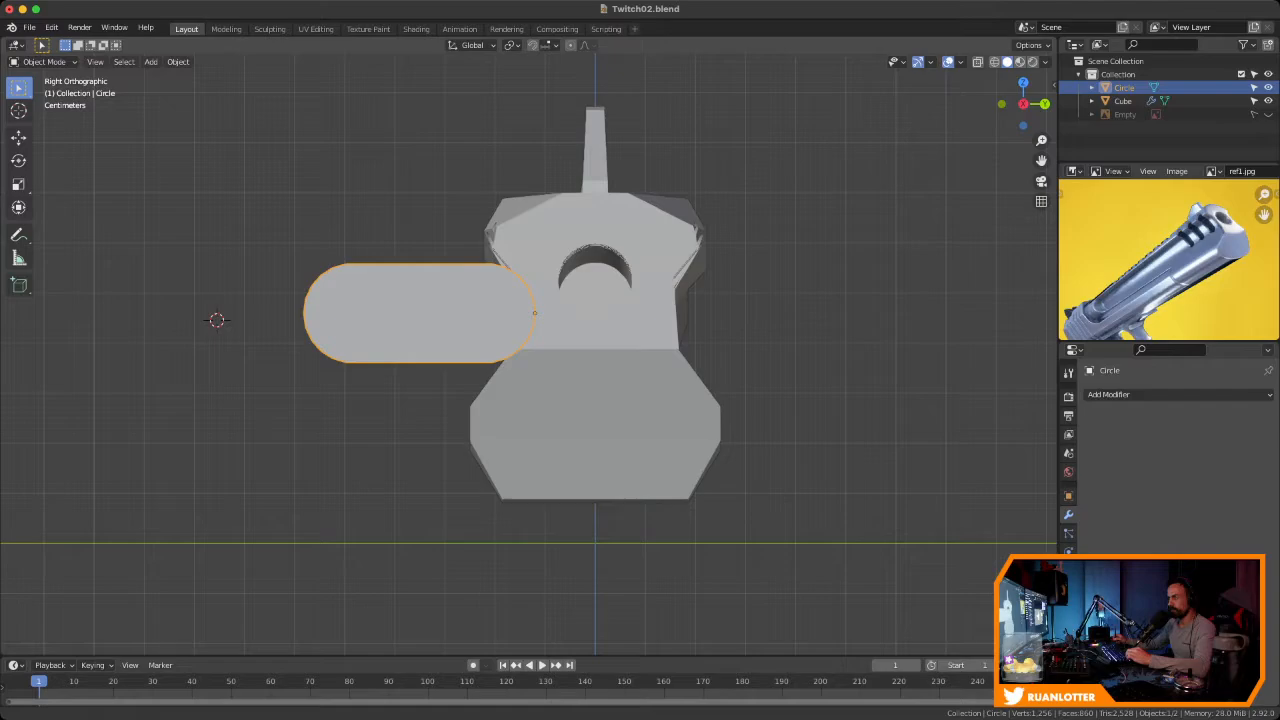
{"action": "scroll", "coordinate": [528, 355], "scroll_direction": "up", "scroll_amount": 1}
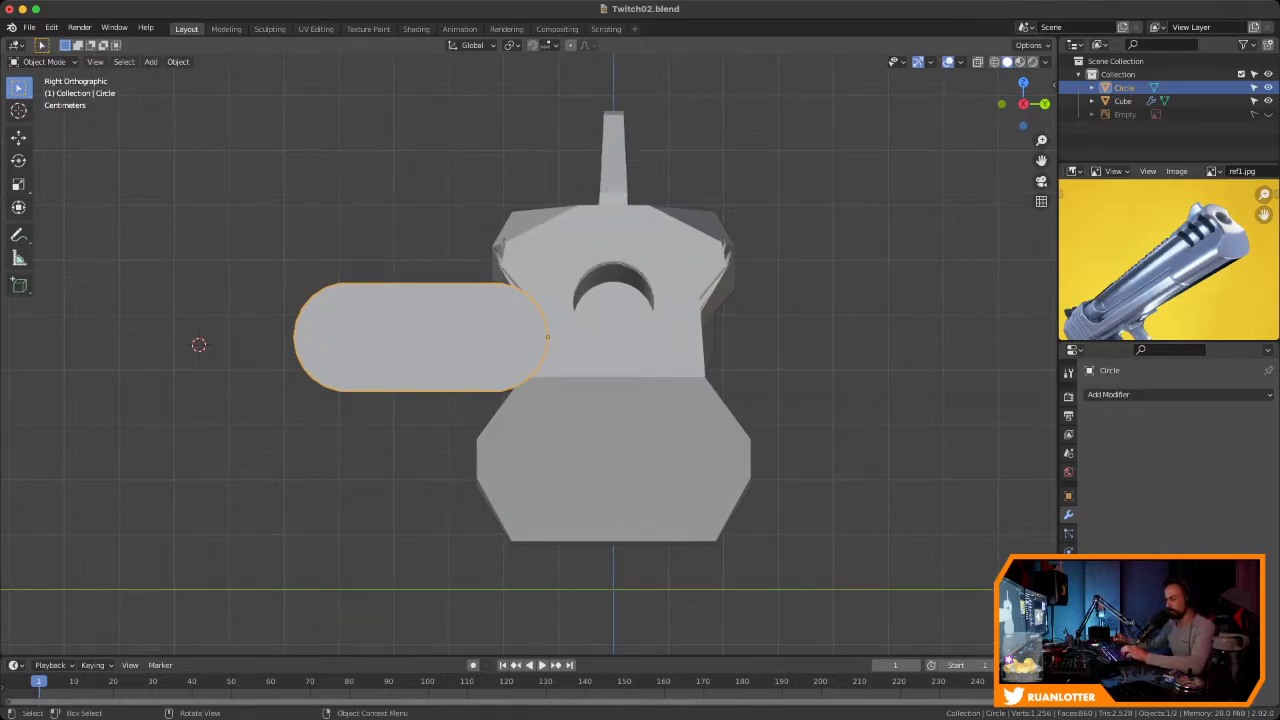
{"action": "key", "text": "shift+d"}
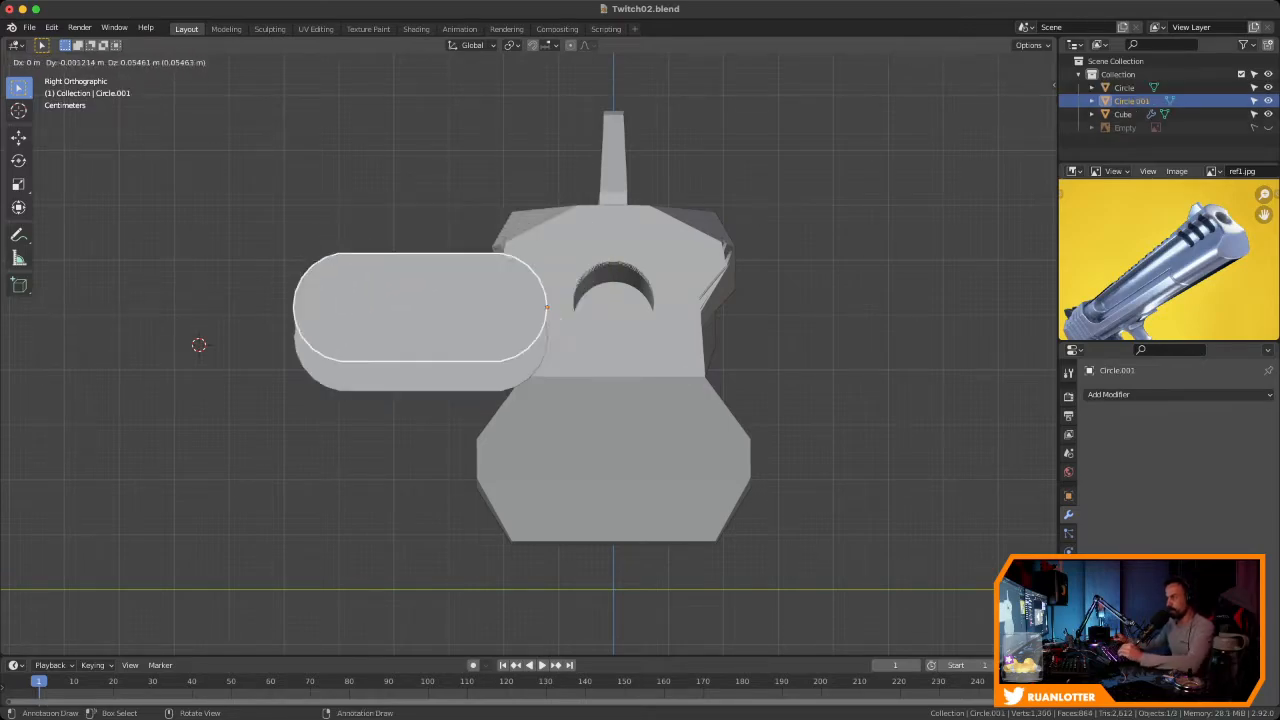
{"action": "key", "text": "y"}
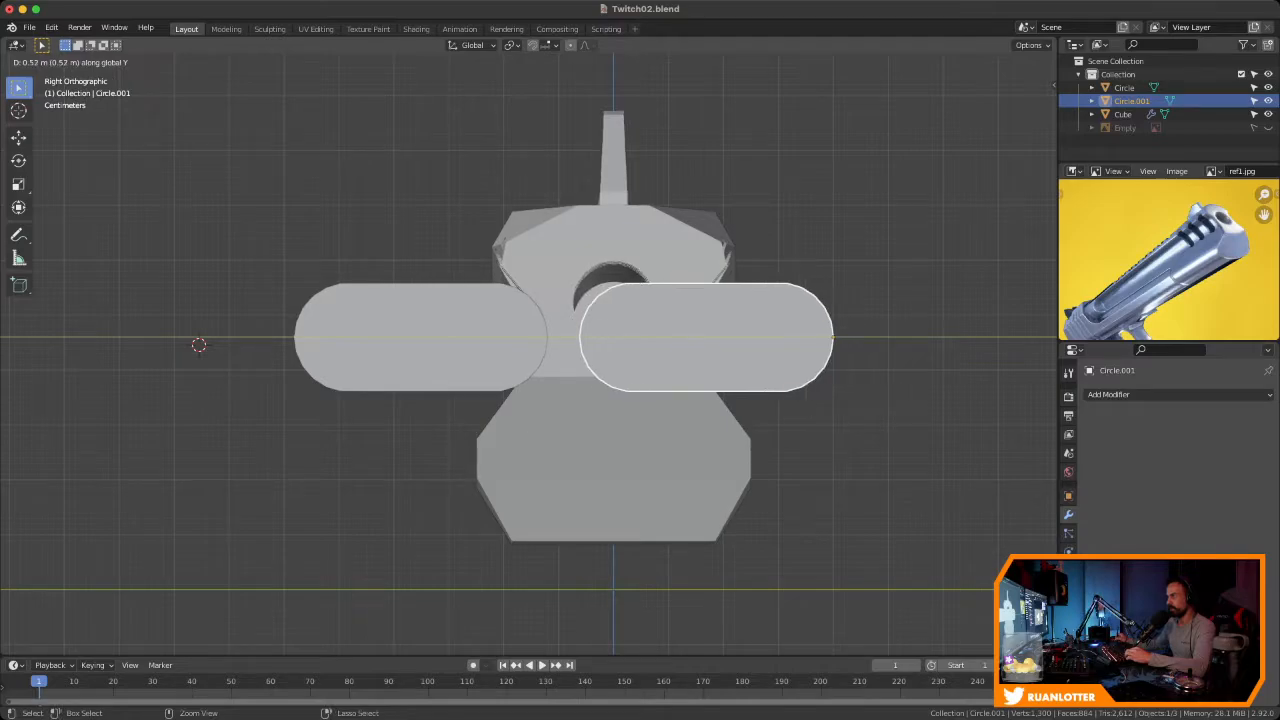
{"action": "key", "text": "Return"}
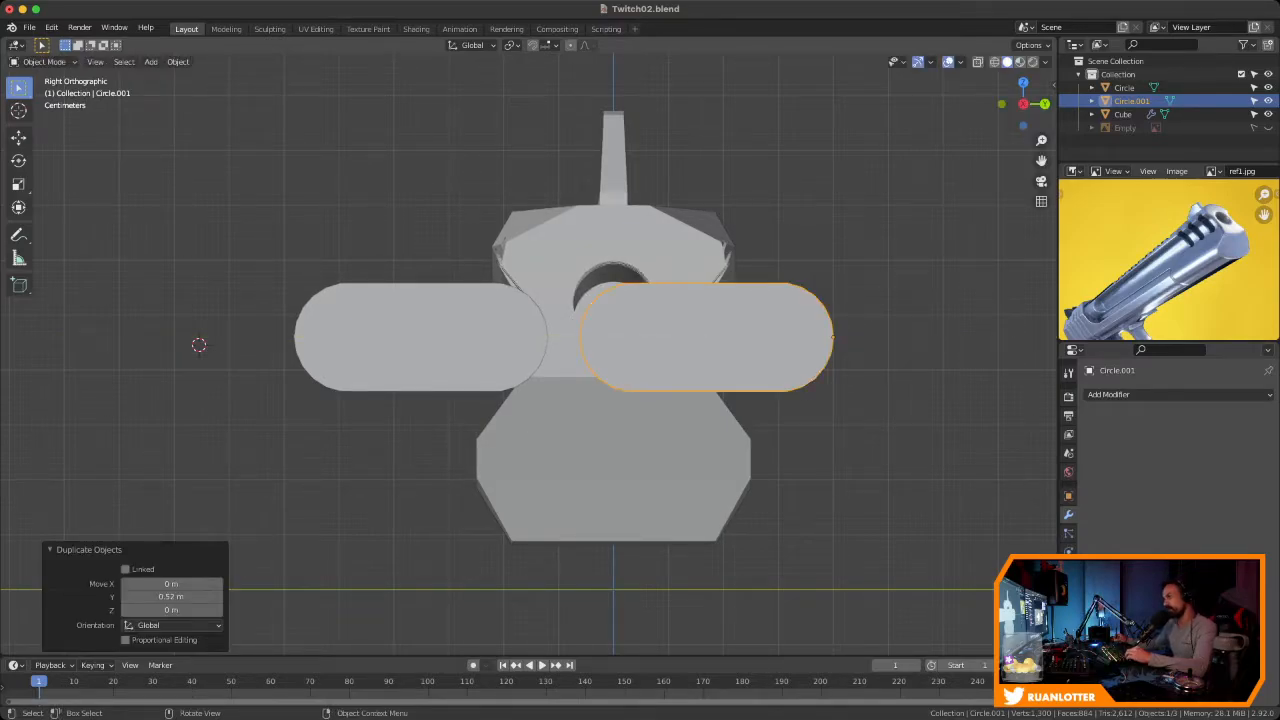
Move the duplicated cutter about 0.43 m further along Y to the opposite side of the slide
{"action": "left_click", "coordinate": [440, 337]}
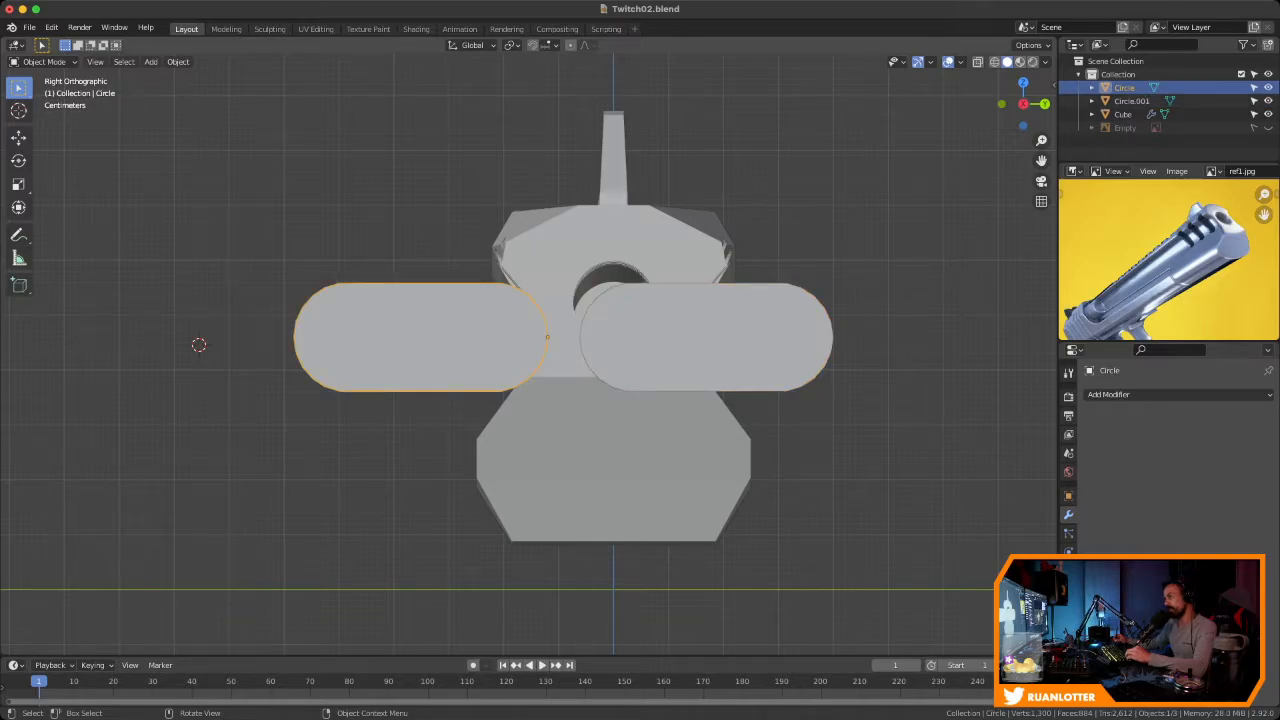
{"action": "left_click", "coordinate": [706, 337]}
{"action": "key", "text": "g"}
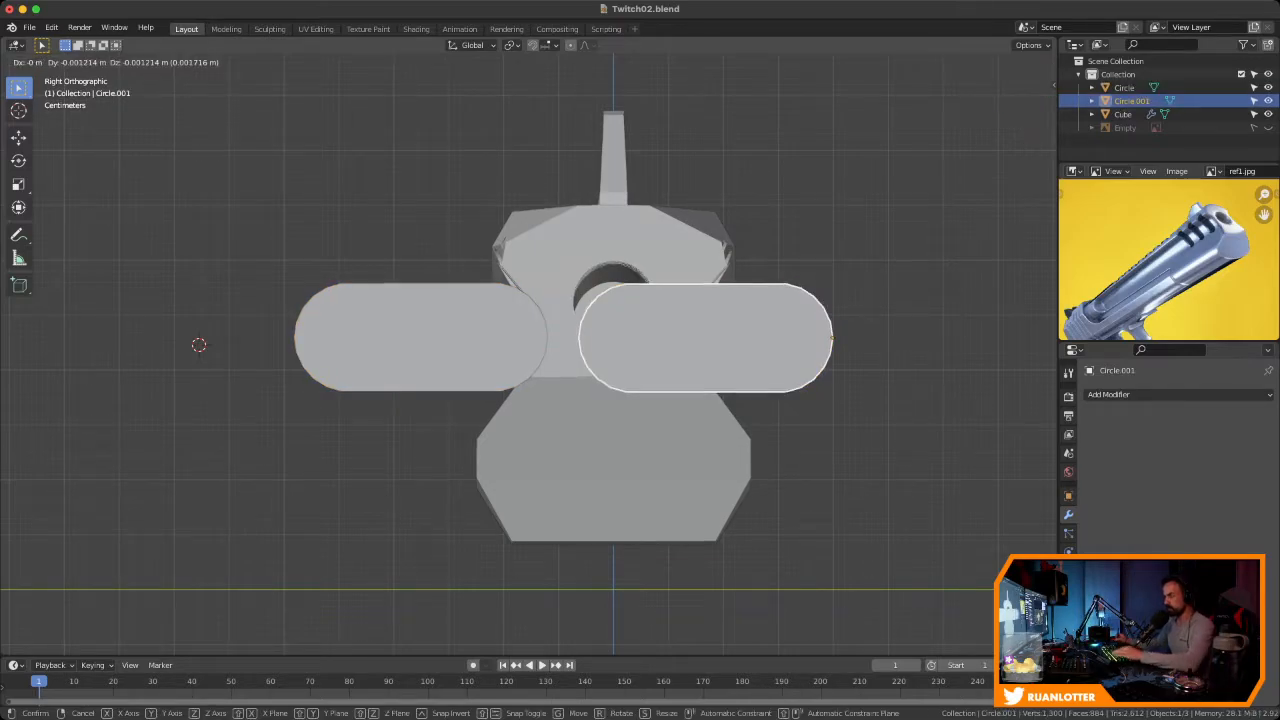
{"action": "key", "text": "y"}
{"action": "left_click", "coordinate": [944, 337]}
{"action": "middle_click_drag", "start_coordinate": [944, 337], "coordinate": [970, 358]}
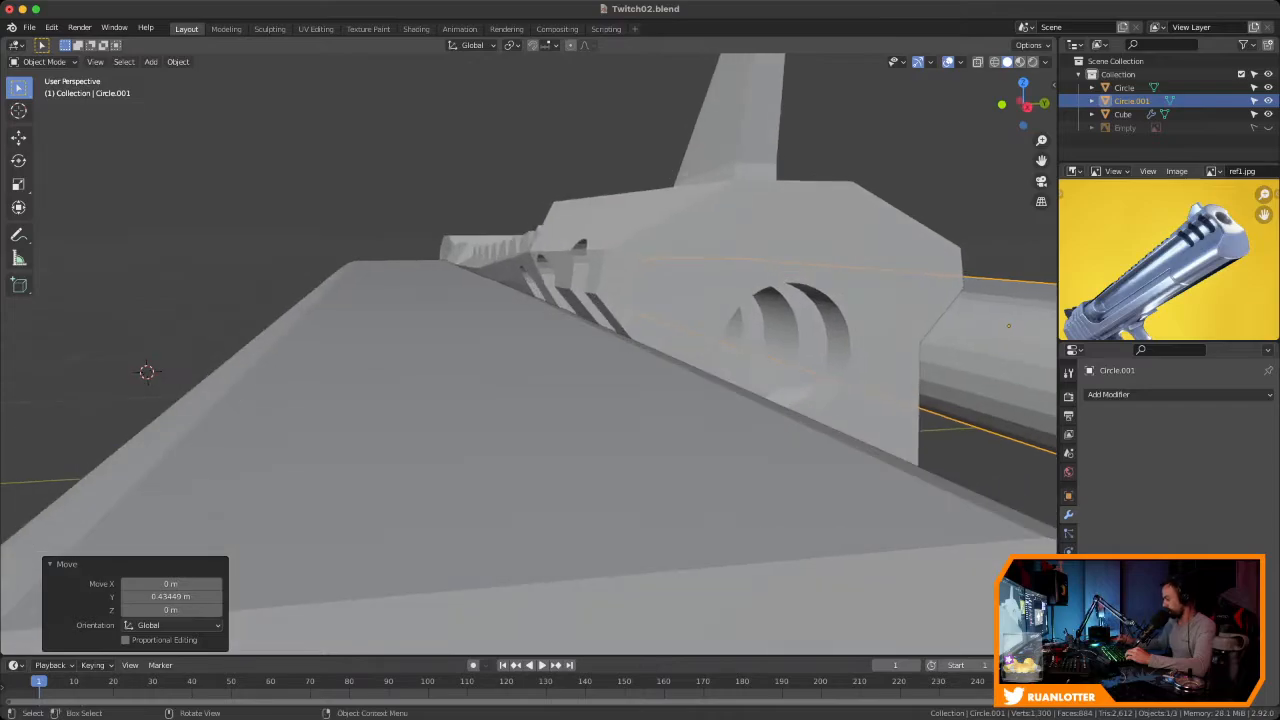
Snap the 3D cursor to the long edge on the duplicated cutter's side facing the slide
{"action": "scroll", "coordinate": [970, 358], "scroll_direction": "down", "scroll_amount": 5}
{"action": "middle_click_drag", "start_coordinate": [640, 360], "coordinate": [568, 366]}
{"action": "scroll", "coordinate": [640, 360], "scroll_direction": "up", "scroll_amount": 3}
{"action": "key", "text": "Tab"}
{"action": "scroll", "coordinate": [618, 326], "scroll_direction": "up", "scroll_amount": 1}
{"action": "scroll", "coordinate": [600, 354], "scroll_direction": "up", "scroll_amount": 1}
{"action": "left_click", "coordinate": [600, 355]}
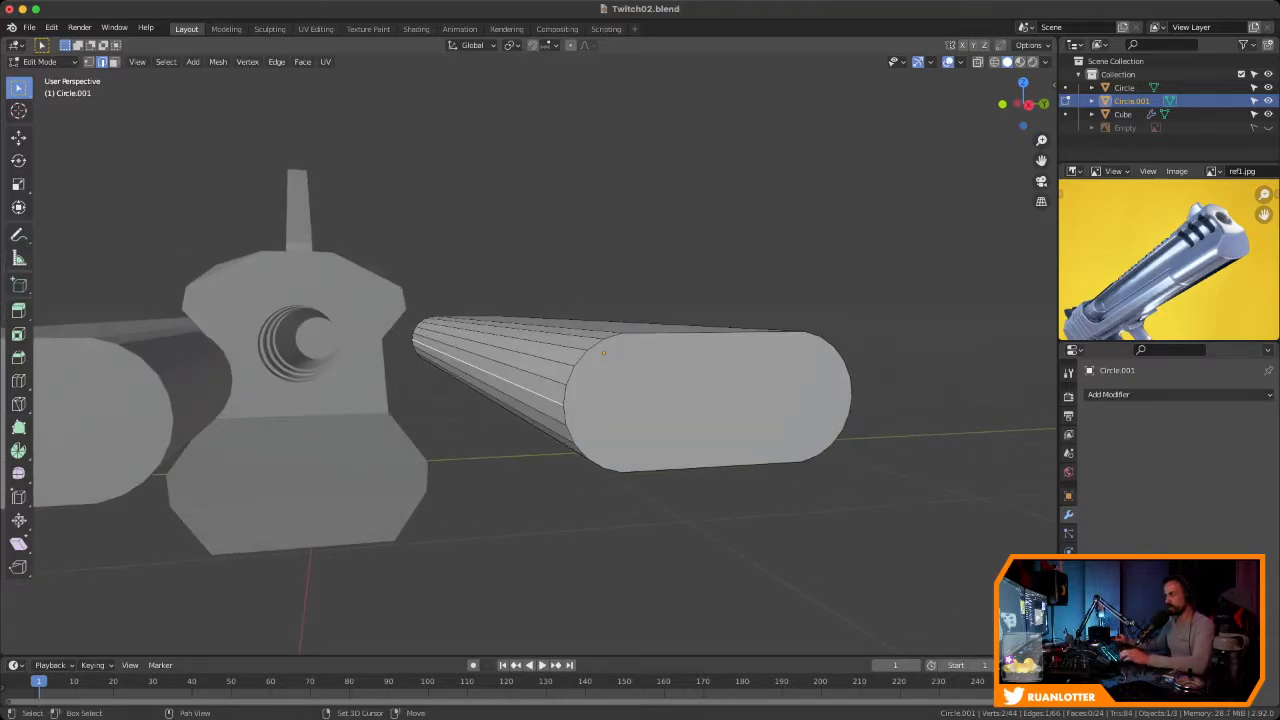
{"action": "key", "text": "shift+s"}
{"action": "left_click", "coordinate": [586, 492]}
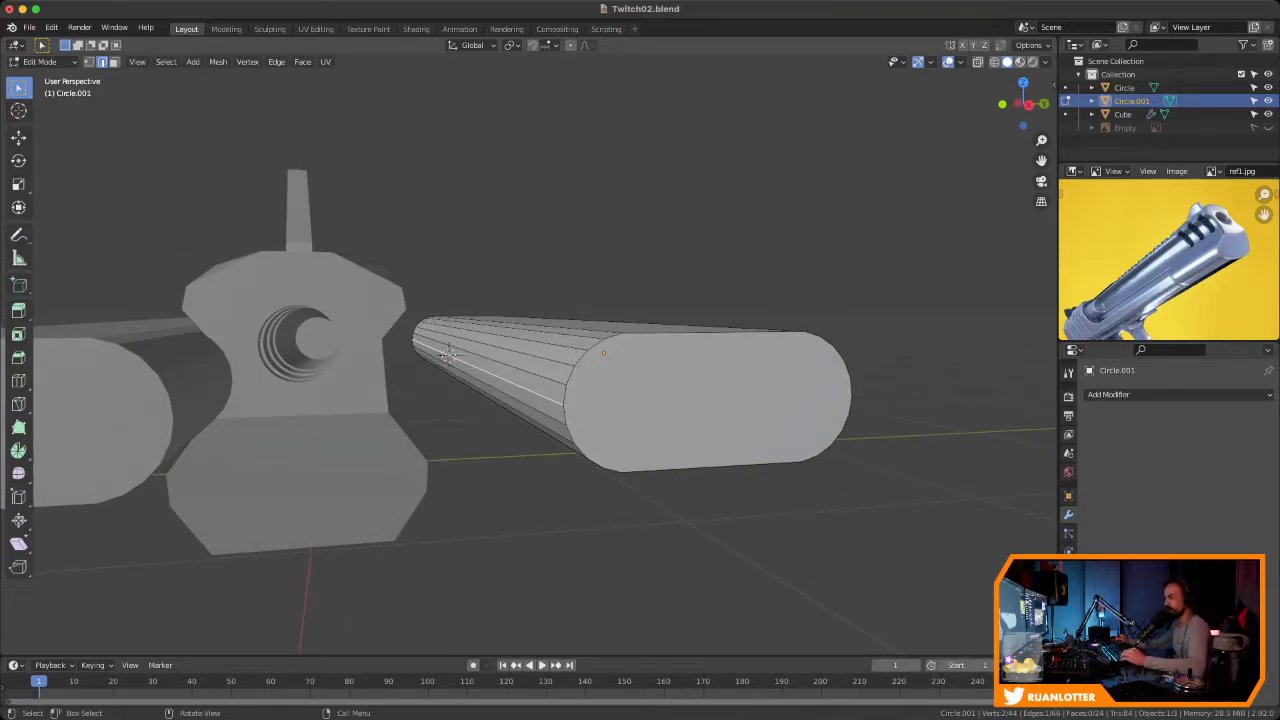
Set the duplicated cutter's origin to the 3D cursor
{"action": "key", "text": "Tab"}
{"action": "right_click", "coordinate": [450, 358]}
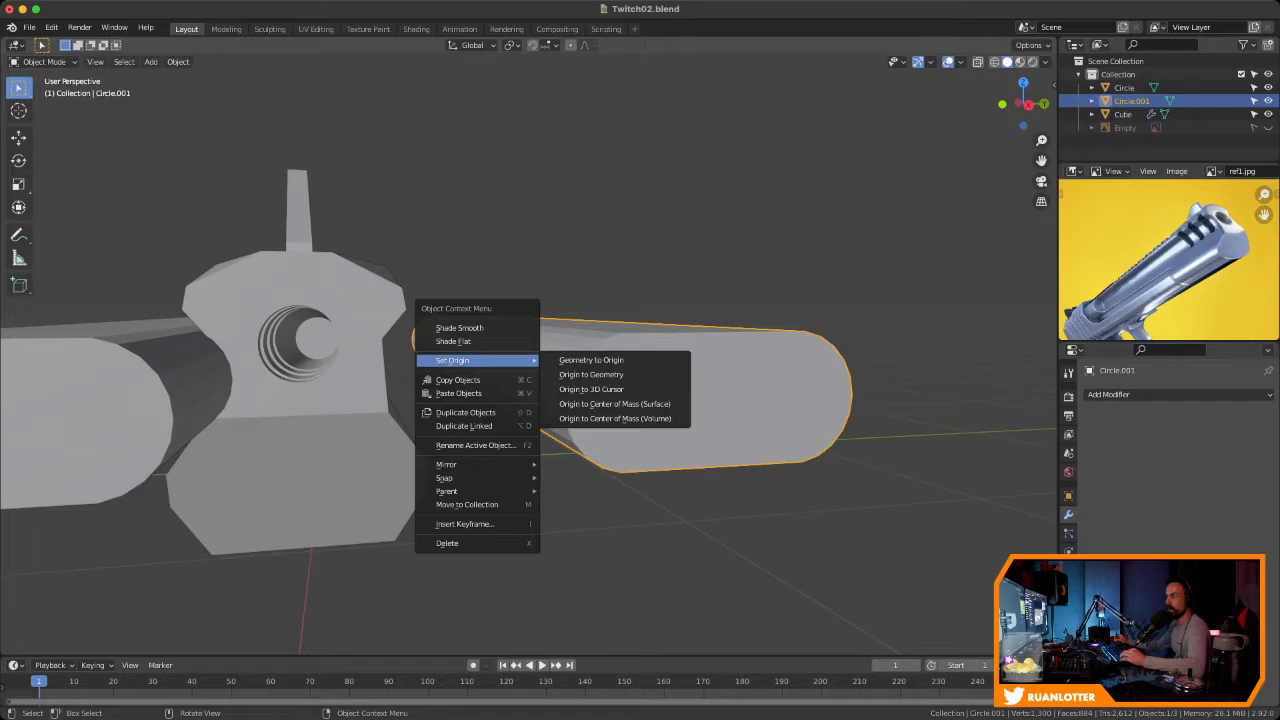
{"action": "left_click", "coordinate": [591, 389]}
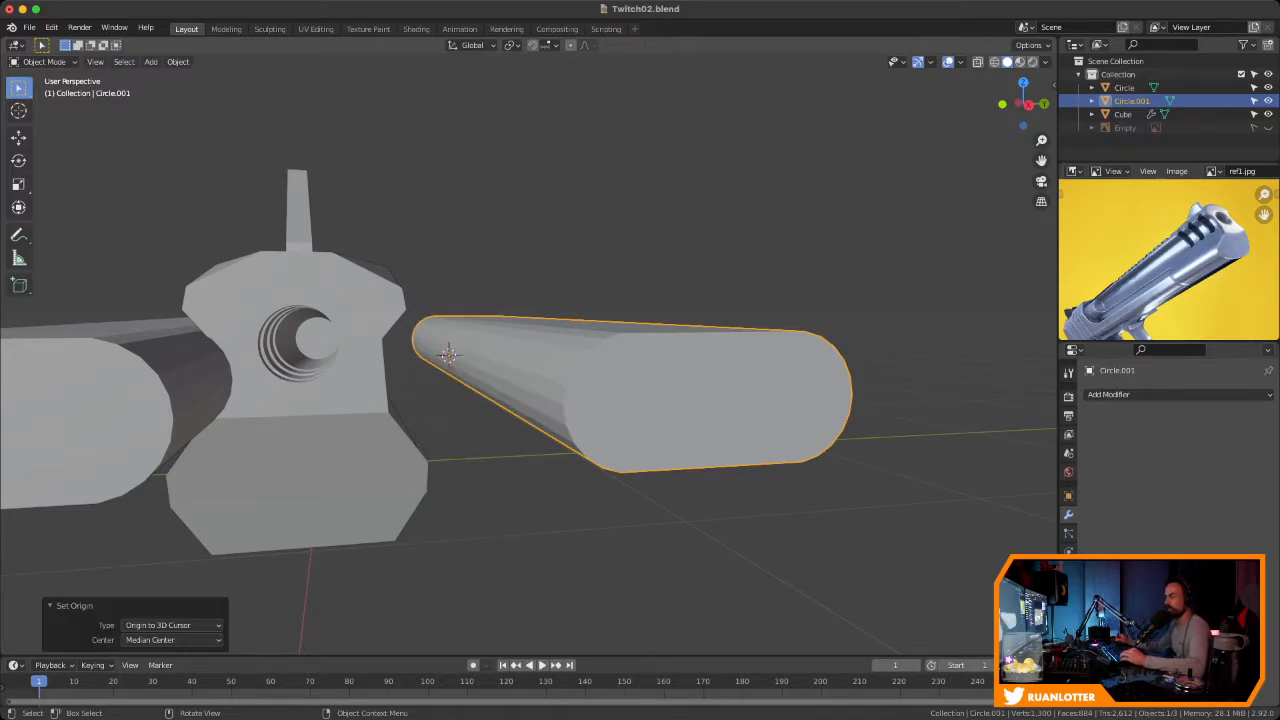
{"action": "middle_click_drag", "start_coordinate": [590, 390], "coordinate": [590, 417], "text": "ctrl"}
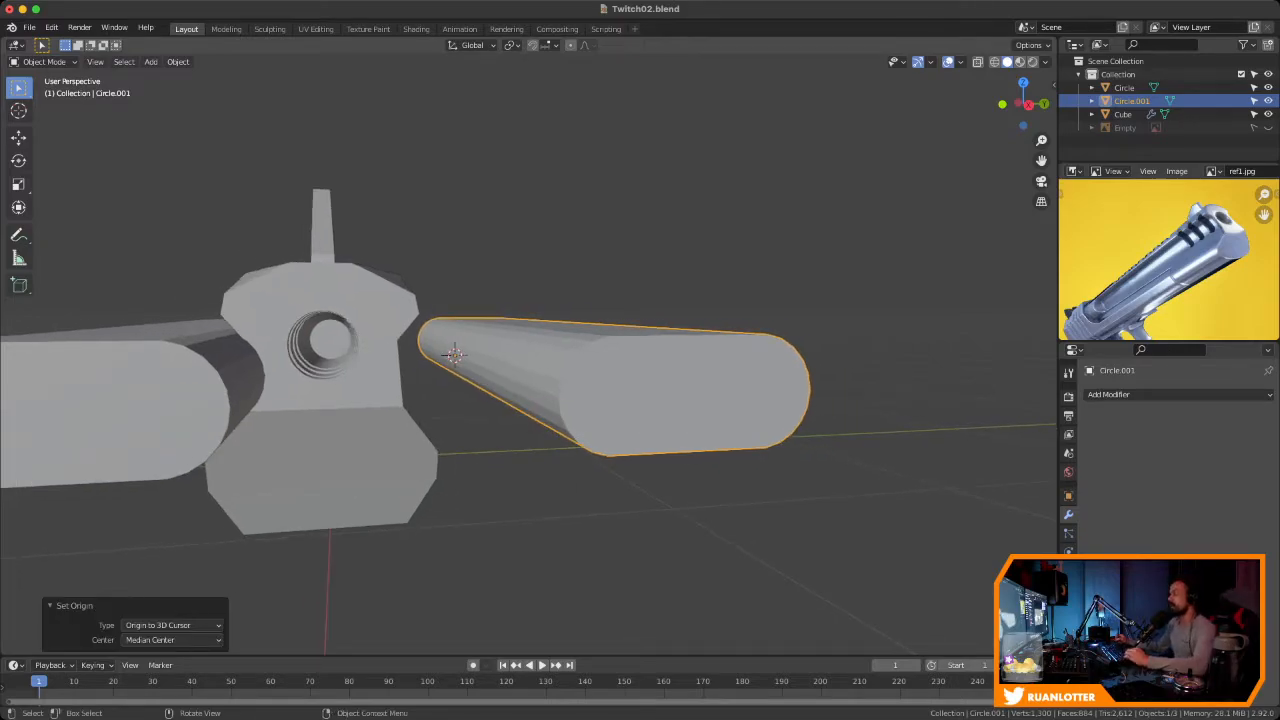
{"action": "middle_click_drag", "start_coordinate": [453, 355], "coordinate": [506, 336]}
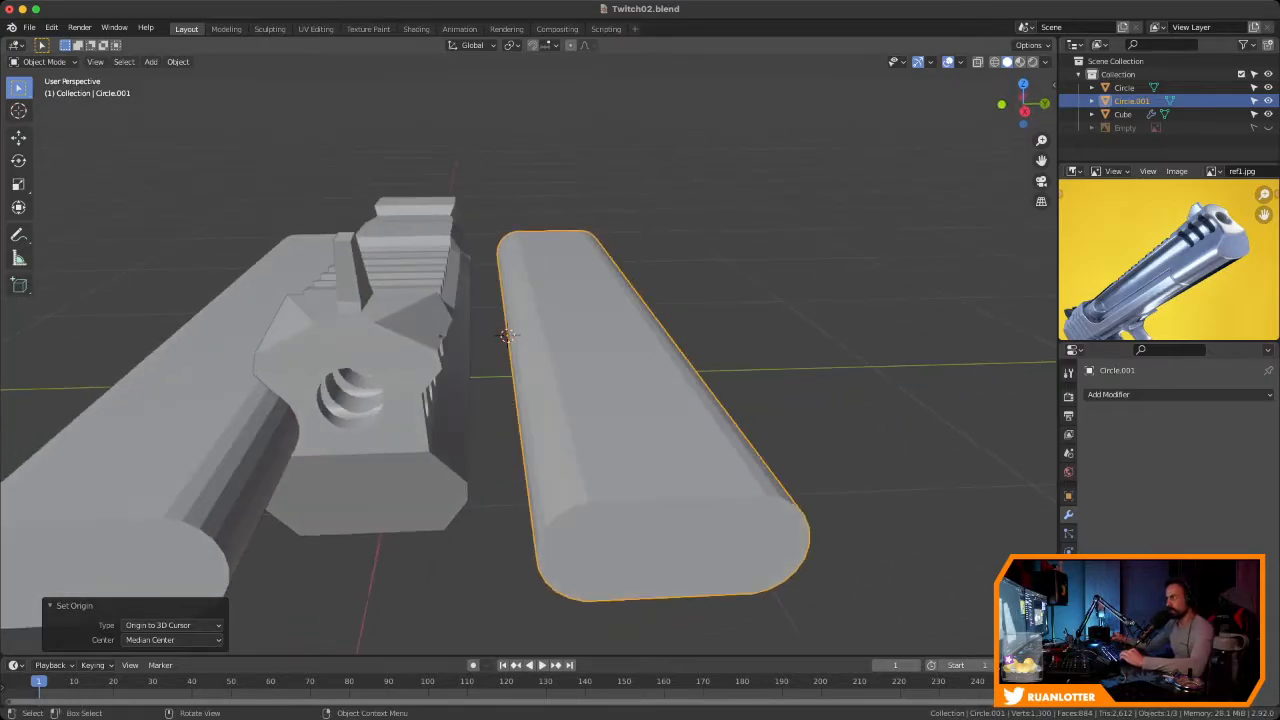
Hide the slide in the right orthographic view so only the two cutters remain
{"action": "left_click", "coordinate": [1024, 110]}
{"action": "middle_click_drag", "start_coordinate": [640, 360], "coordinate": [640, 335]}
{"action": "left_click", "coordinate": [1024, 103]}
{"action": "middle_click_drag", "start_coordinate": [600, 380], "coordinate": [767, 341], "text": "ctrl"}
{"action": "left_click", "coordinate": [540, 400]}
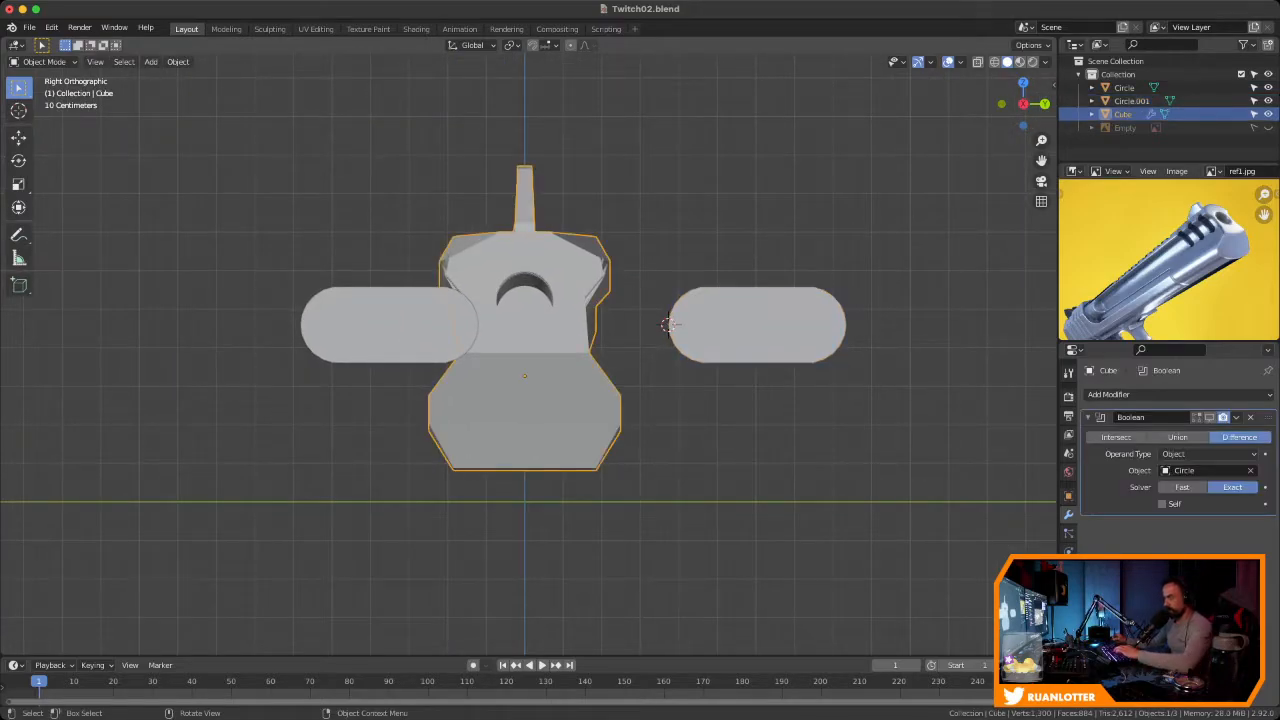
{"action": "key", "text": "g"}
{"action": "key", "text": "Escape"}
{"action": "key", "text": "h"}
{"action": "scroll", "coordinate": [671, 322], "scroll_direction": "up", "scroll_amount": 4}
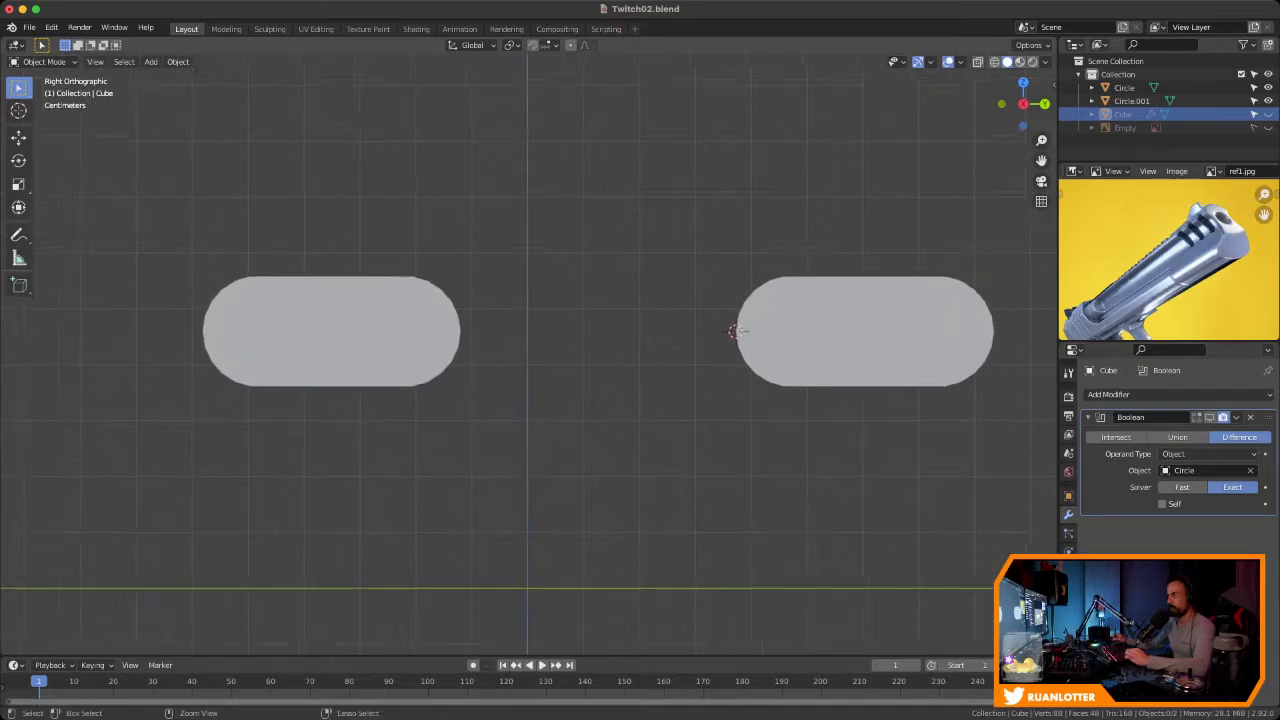
Move the duplicated cutter about -0.25 m along the global Y axis, toward the original cutter
{"action": "left_click", "coordinate": [799, 323]}
{"action": "key", "text": "g"}
{"action": "key", "text": "y"}
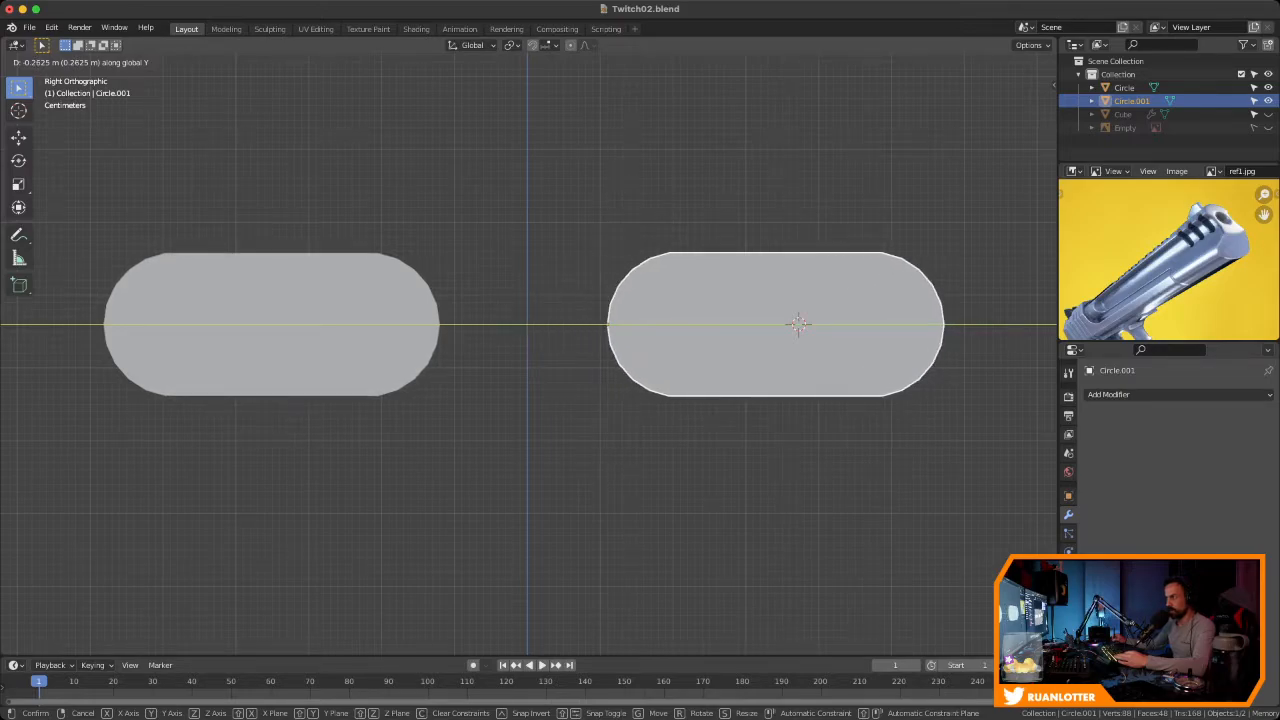
{"action": "left_click", "coordinate": [797, 323]}
{"action": "middle_click_drag", "start_coordinate": [797, 323], "coordinate": [708, 333]}
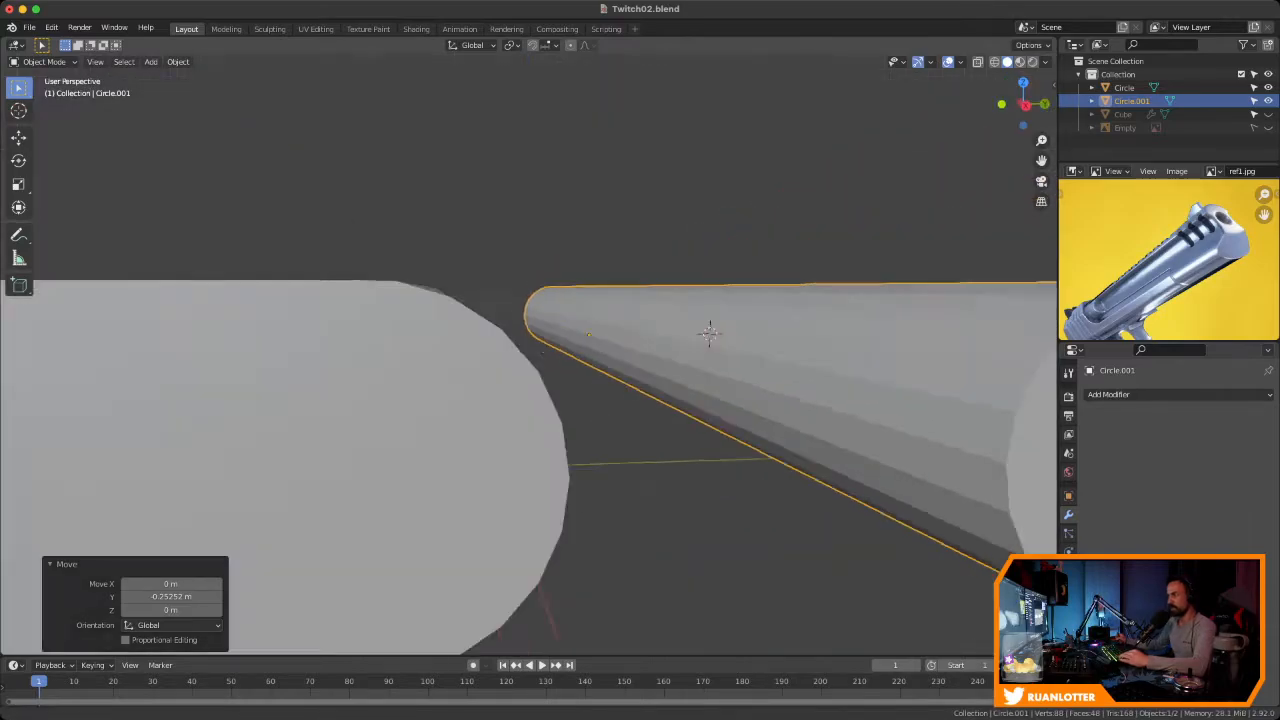
{"action": "scroll", "coordinate": [600, 380], "scroll_direction": "down", "scroll_amount": 6}
{"action": "middle_click_drag", "start_coordinate": [600, 380], "coordinate": [573, 393]}
{"action": "left_click", "coordinate": [420, 395]}
{"action": "left_click", "coordinate": [660, 398]}
{"action": "left_click", "coordinate": [435, 398]}
{"action": "left_click", "coordinate": [660, 398]}
{"action": "left_click", "coordinate": [435, 398]}
{"action": "left_click", "coordinate": [660, 398]}
{"action": "left_click", "coordinate": [435, 398]}
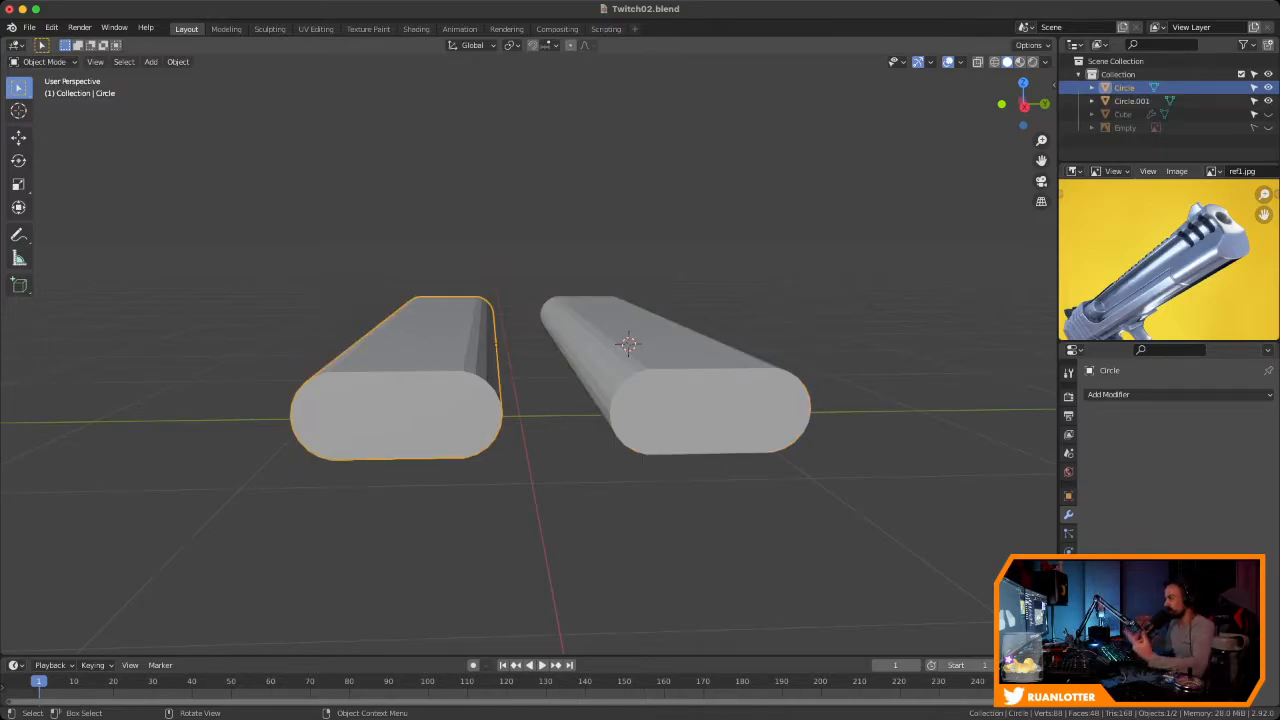
Join the duplicated cutter with the original cutter into a single object
{"action": "left_click", "coordinate": [660, 398]}
{"action": "left_click", "coordinate": [435, 398], "text": "shift"}
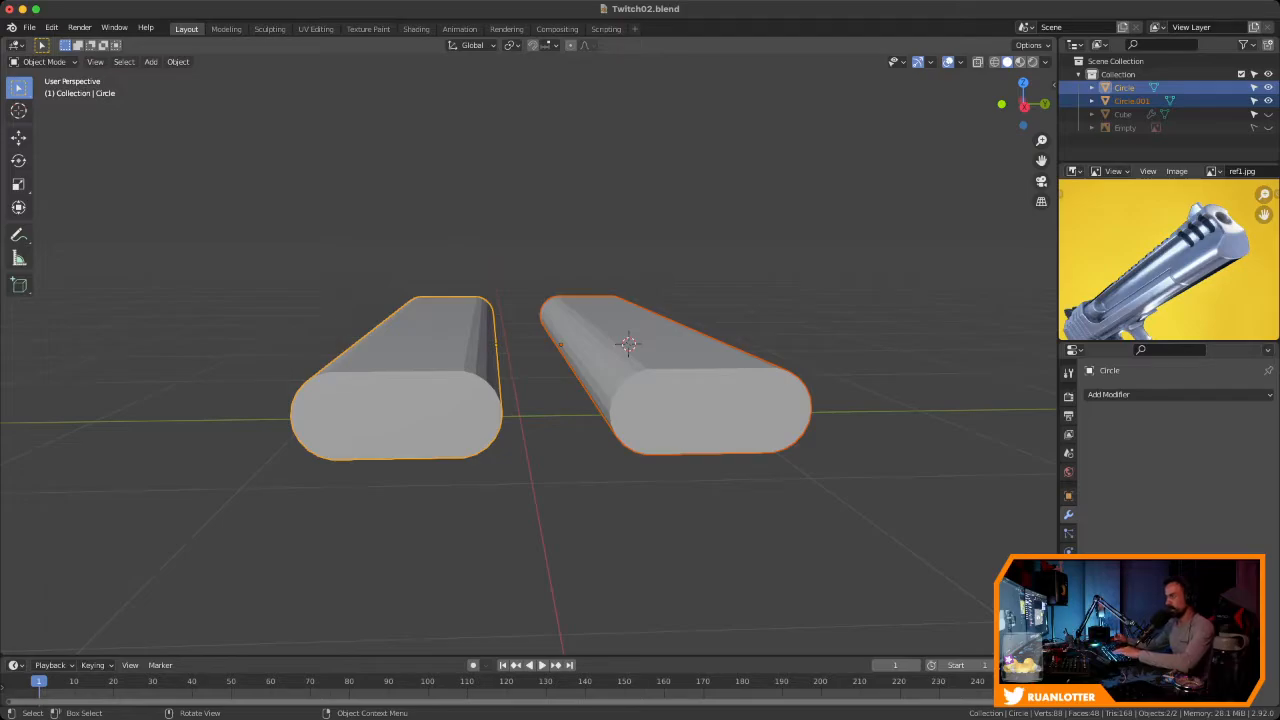
{"action": "right_click", "coordinate": [662, 366]}
{"action": "left_click", "coordinate": [660, 379]}
{"action": "key", "text": "alt+a"}
{"action": "left_click", "coordinate": [660, 398]}
{"action": "key", "text": "g"}
{"action": "key", "text": "Escape"}
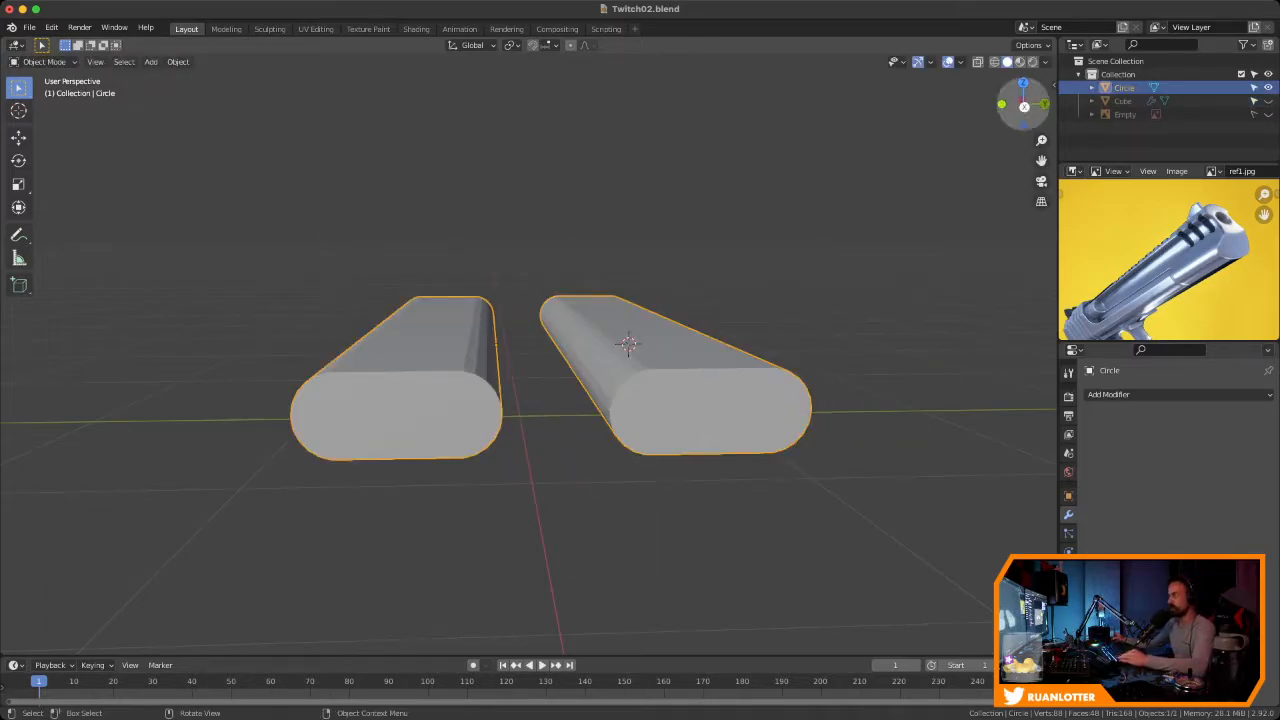
{"action": "middle_click_drag", "start_coordinate": [640, 380], "coordinate": [680, 402]}
{"action": "scroll", "coordinate": [680, 402], "scroll_direction": "down", "scroll_amount": 3}
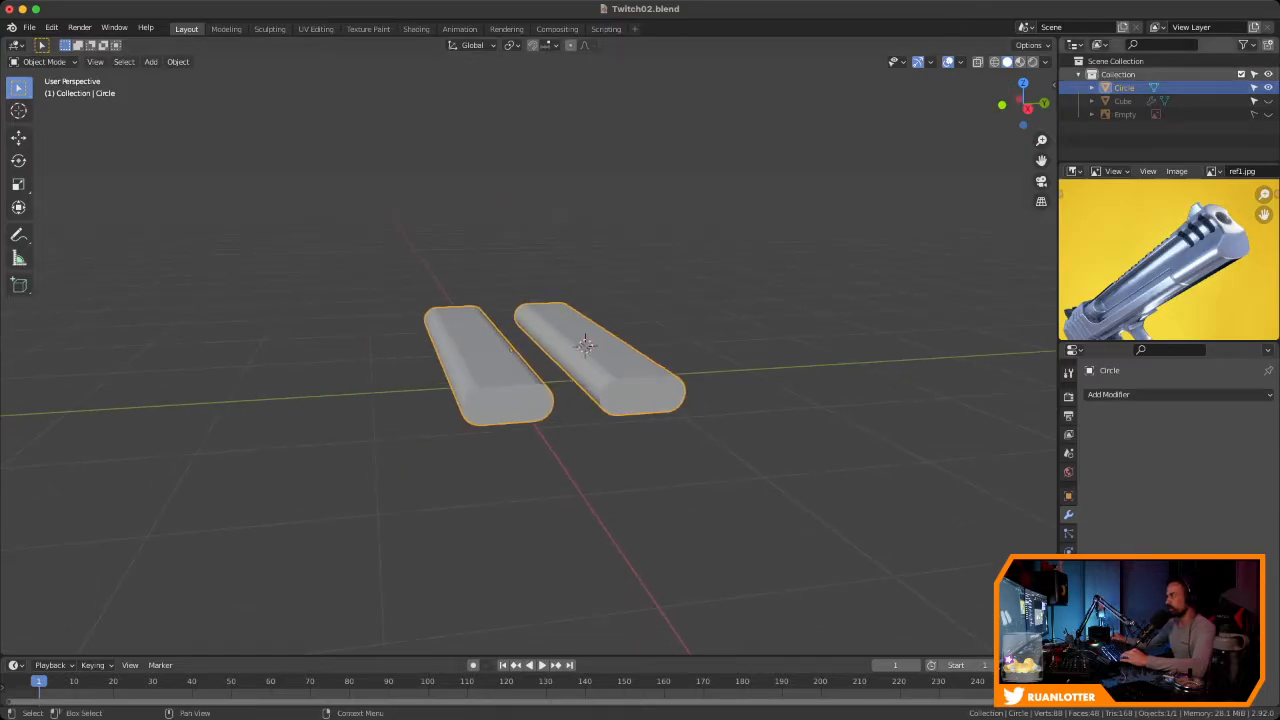
Show the slide again and enable its Boolean modifier's display in the viewport
{"action": "left_click", "coordinate": [1268, 101]}
{"action": "left_click", "coordinate": [556, 368]}
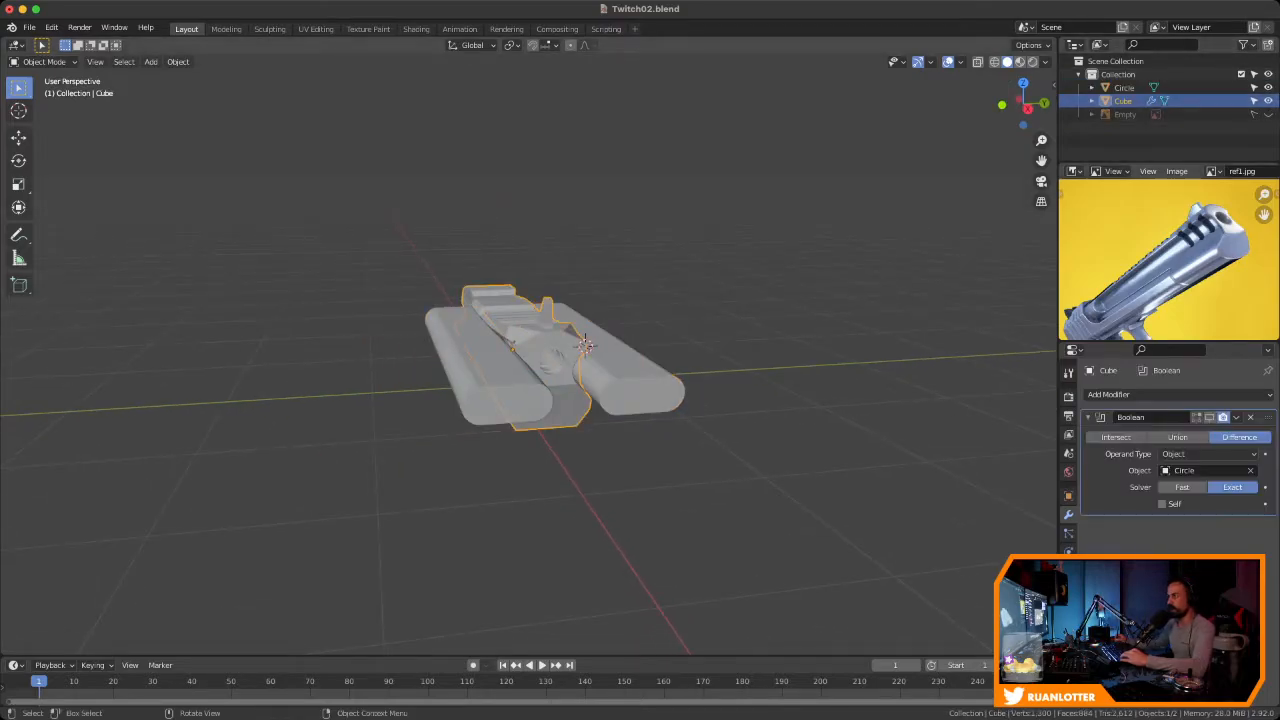
{"action": "scroll", "coordinate": [556, 368], "scroll_direction": "up", "scroll_amount": 3}
{"action": "mouse_move", "coordinate": [556, 368]}
{"action": "middle_mouse_down"}
{"action": "mouse_move", "coordinate": [498, 343]}
{"action": "mouse_move", "coordinate": [480, 374]}
{"action": "mouse_move", "coordinate": [570, 362]}
{"action": "middle_mouse_up"}
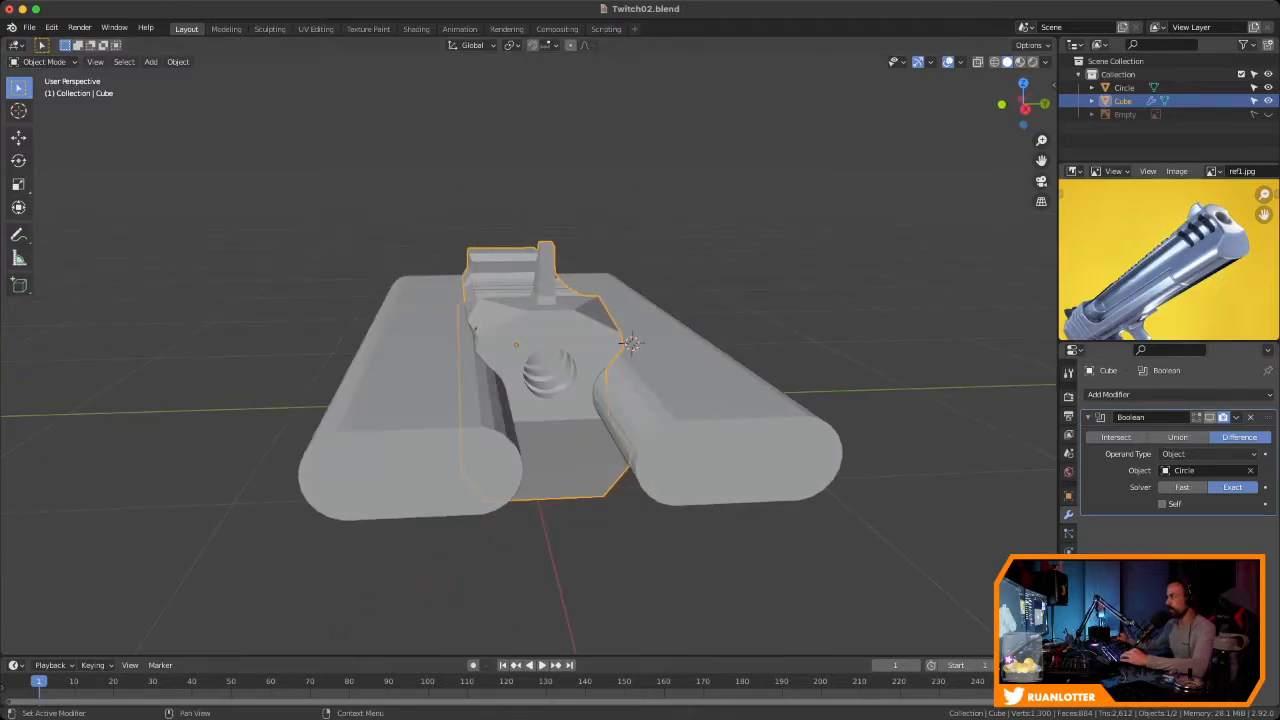
{"action": "left_click", "coordinate": [1210, 417]}
Check how the cutters overlap the slide in wireframe, then return to solid shading and hide the joined cutter
{"action": "left_click", "coordinate": [994, 62]}
{"action": "mouse_move", "coordinate": [720, 300]}
{"action": "middle_mouse_down"}
{"action": "mouse_move", "coordinate": [590, 284]}
{"action": "mouse_move", "coordinate": [452, 355]}
{"action": "mouse_move", "coordinate": [745, 351]}
{"action": "middle_mouse_up"}
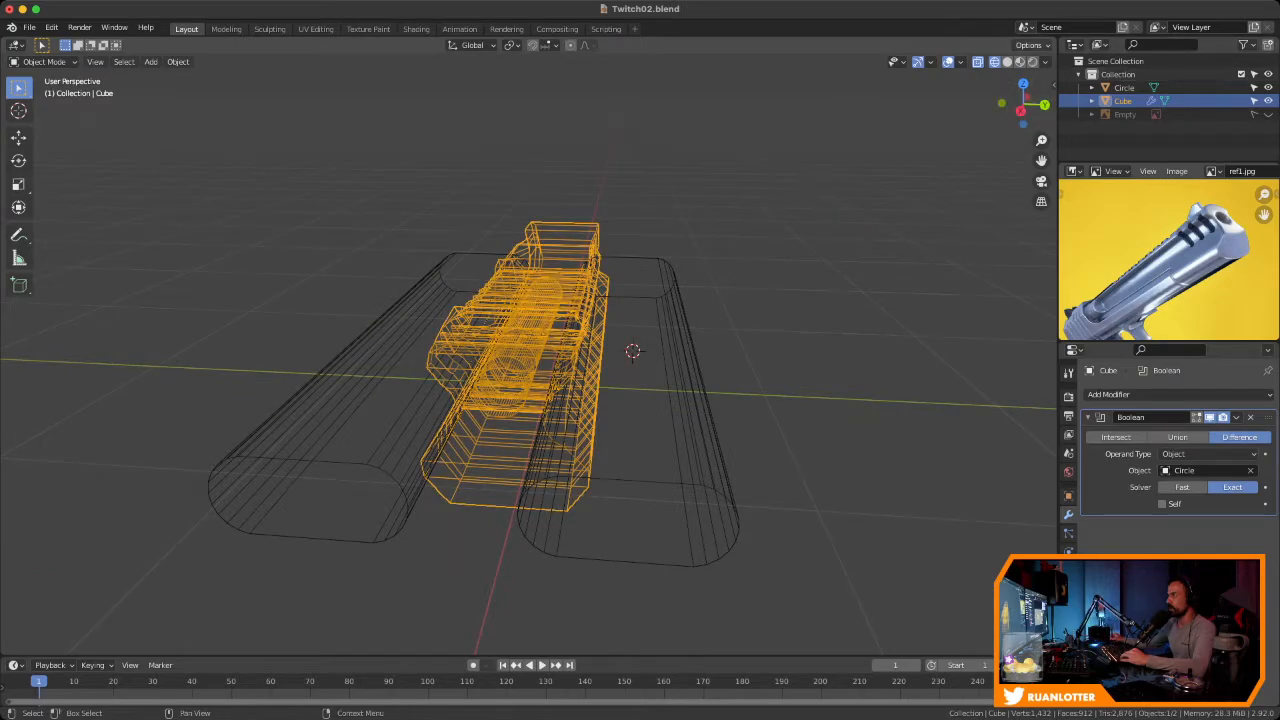
{"action": "left_click", "coordinate": [1007, 62]}
{"action": "left_click", "coordinate": [633, 350]}
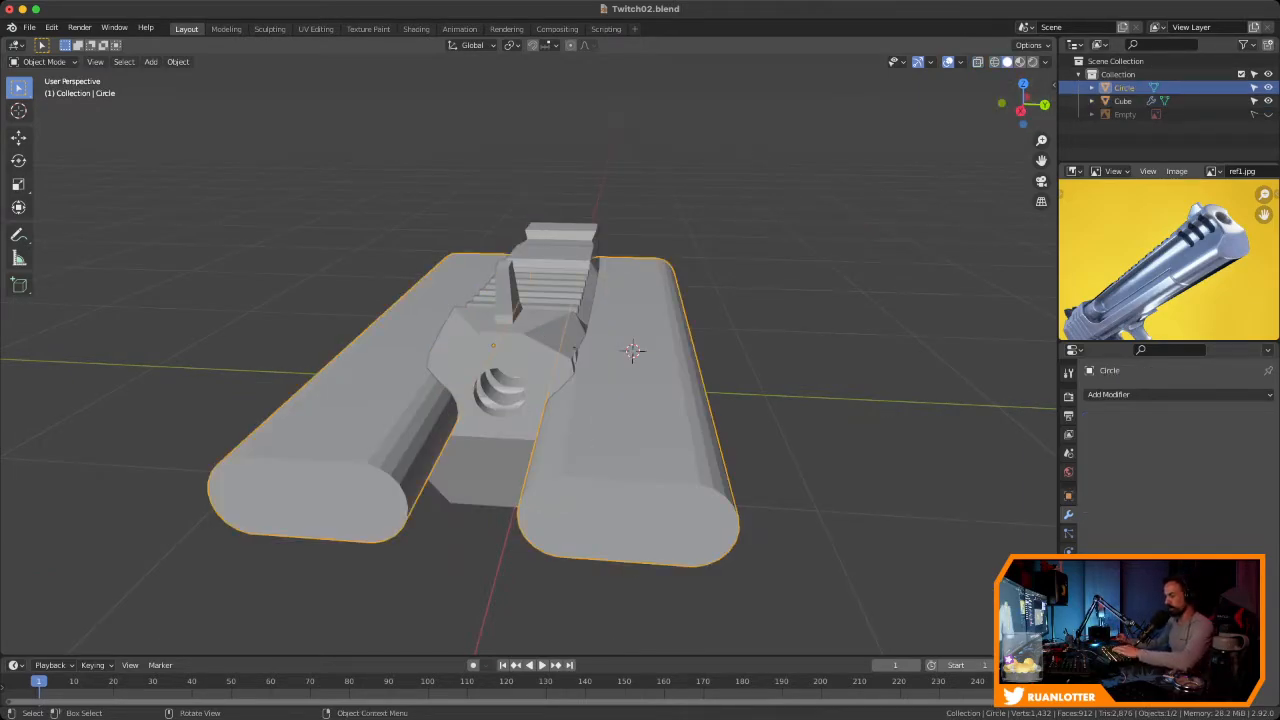
{"action": "key", "text": "h"}
{"action": "middle_click_drag", "start_coordinate": [633, 350], "coordinate": [540, 308]}
{"action": "scroll", "coordinate": [580, 298], "scroll_direction": "up", "scroll_amount": 3}
{"action": "middle_click_drag", "start_coordinate": [676, 338], "coordinate": [573, 305]}
Apply the slide's Boolean modifier and save the file
{"action": "left_click", "coordinate": [573, 305]}
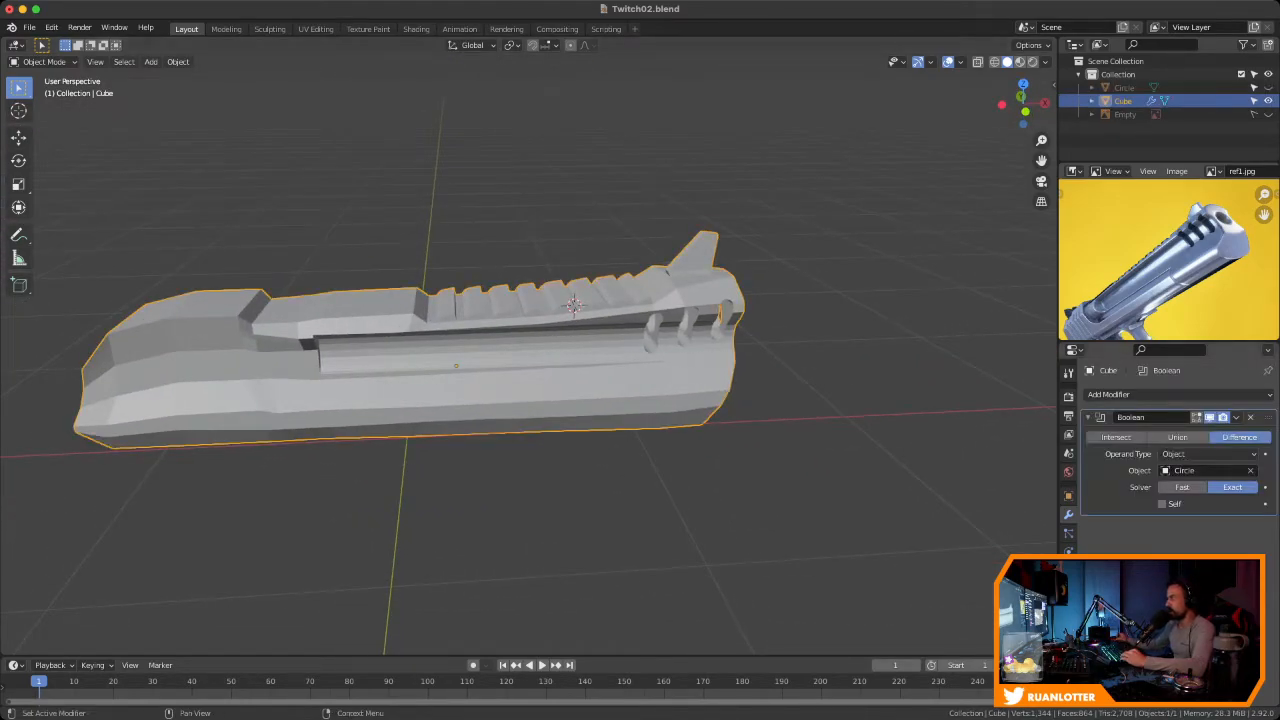
{"action": "left_click", "coordinate": [1237, 417]}
{"action": "left_click", "coordinate": [1195, 431]}
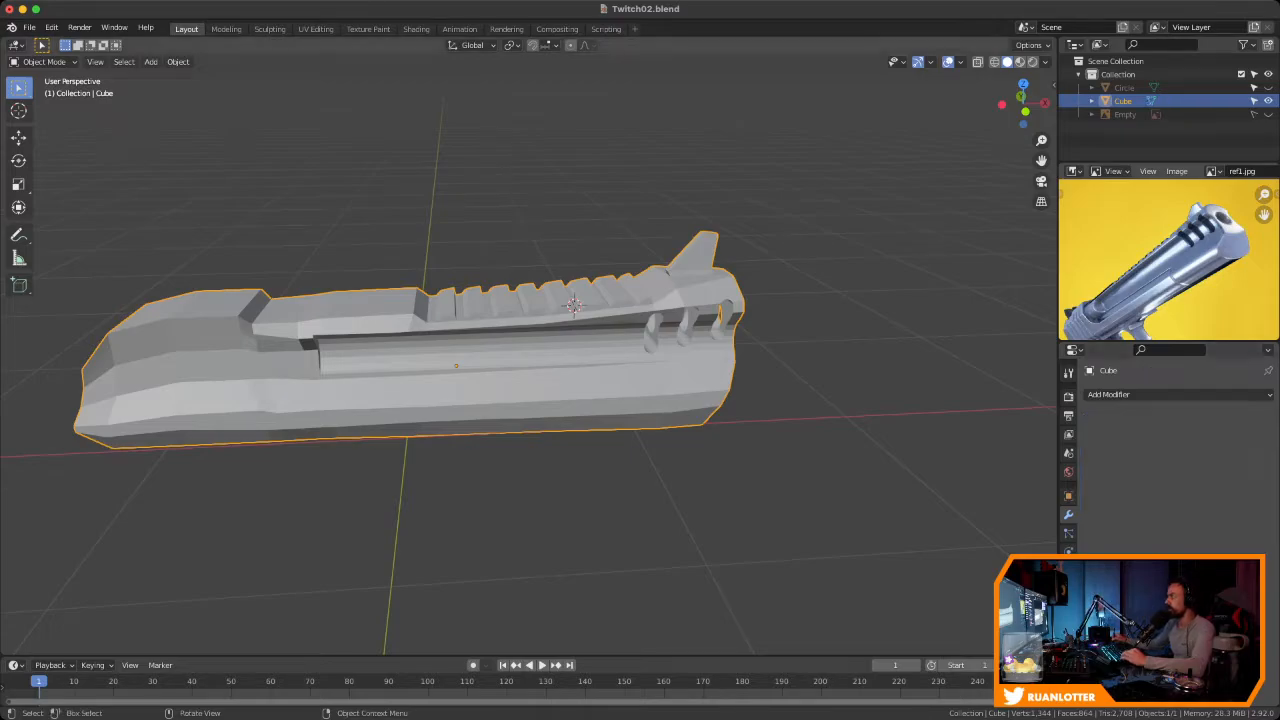
{"action": "key", "text": "ctrl+s"}
{"action": "middle_click_drag", "start_coordinate": [576, 330], "coordinate": [490, 328]}
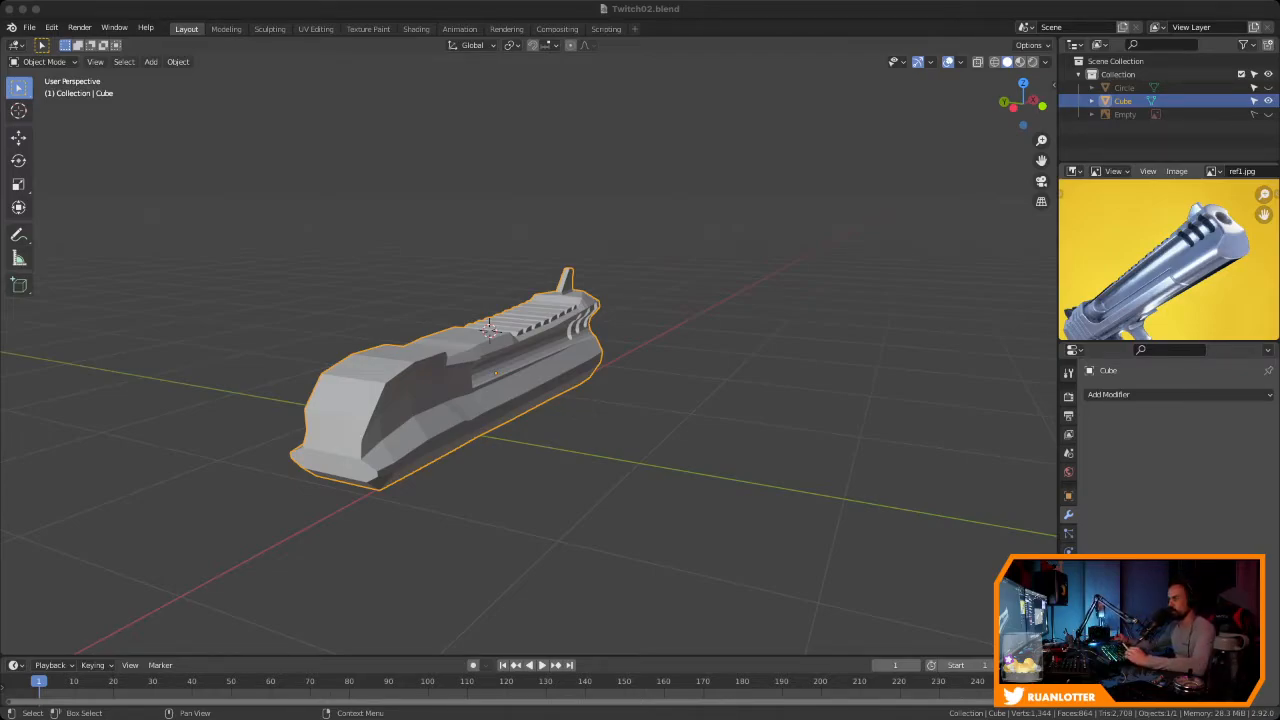
Show the hidden reference image behind the slide in the front orthographic view
{"action": "left_click", "coordinate": [640, 480]}
{"action": "middle_click_drag", "start_coordinate": [640, 480], "coordinate": [575, 465]}
{"action": "left_click", "coordinate": [1268, 114]}
{"action": "scroll", "coordinate": [620, 400], "scroll_direction": "up", "scroll_amount": 2}
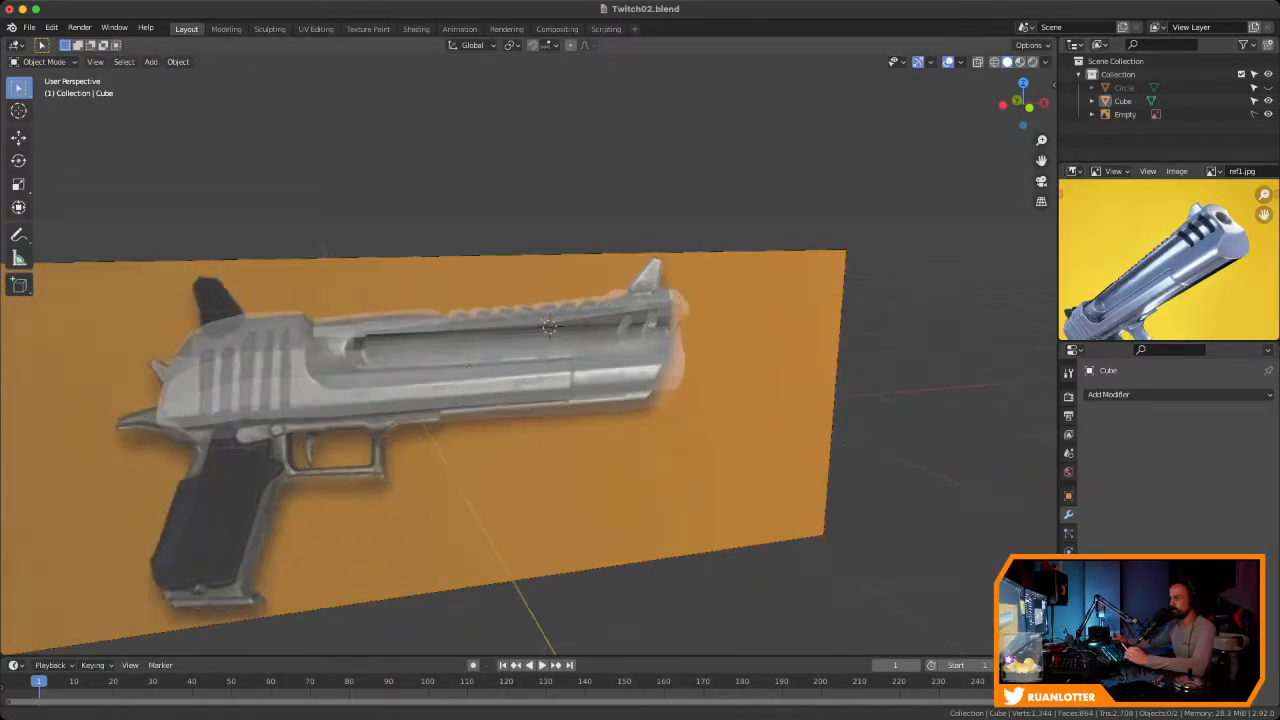
{"action": "middle_click_drag", "start_coordinate": [620, 400], "coordinate": [806, 364], "text": "shift"}
{"action": "middle_click_drag", "start_coordinate": [700, 370], "coordinate": [660, 365]}
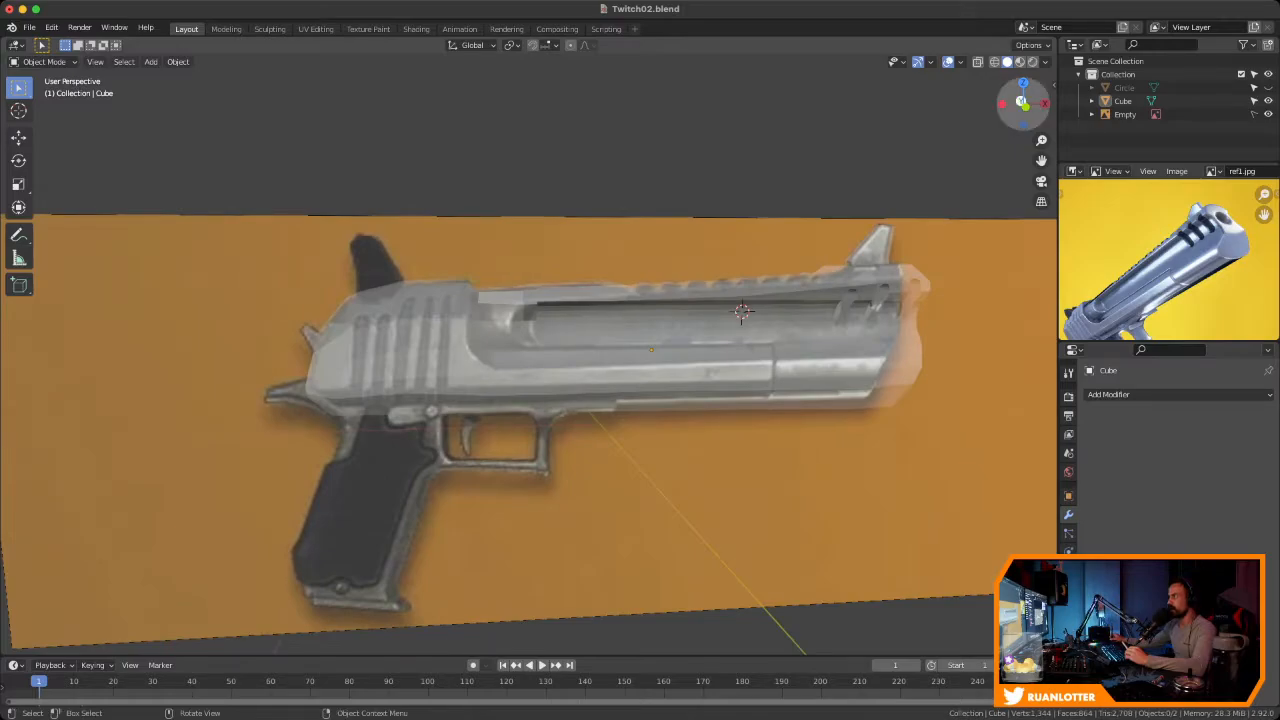
{"action": "left_click", "coordinate": [1024, 105]}
Examine the rear sight and the rear end of the slide in both reference images
{"action": "middle_click_drag", "start_coordinate": [760, 380], "coordinate": [760, 310], "text": "ctrl"}
{"action": "middle_click_drag", "start_coordinate": [530, 350], "coordinate": [620, 372], "text": "shift"}
{"action": "middle_click_drag", "start_coordinate": [620, 372], "coordinate": [685, 462], "text": "ctrl"}
{"action": "scroll", "coordinate": [529, 355], "scroll_direction": "up", "scroll_amount": 4}
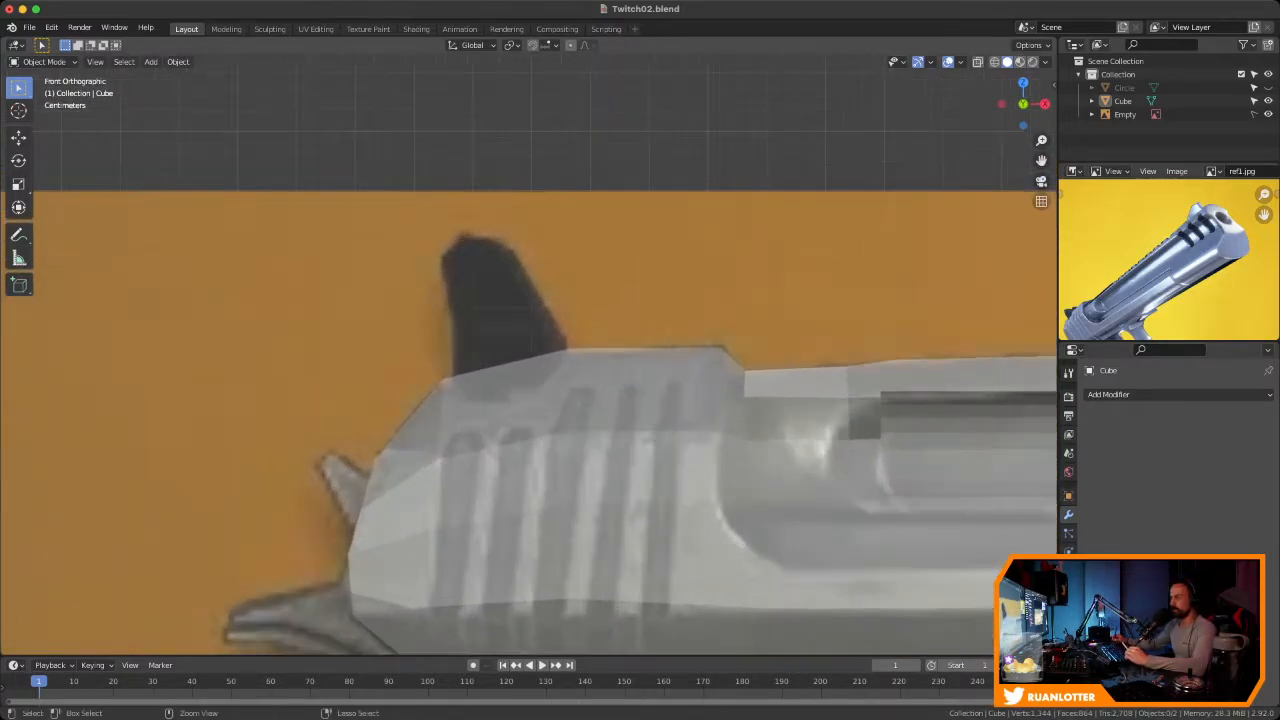
{"action": "middle_click_drag", "start_coordinate": [1120, 295], "coordinate": [1226, 212]}
{"action": "mouse_move", "coordinate": [1200, 290]}
{"action": "middle_mouse_down", "text": "ctrl"}
{"action": "mouse_move", "coordinate": [1208, 242]}
{"action": "mouse_move", "coordinate": [1218, 256]}
{"action": "mouse_move", "coordinate": [1184, 290]}
{"action": "middle_mouse_up", "text": "ctrl"}
{"action": "scroll", "coordinate": [1172, 260], "scroll_direction": "up", "scroll_amount": 3}
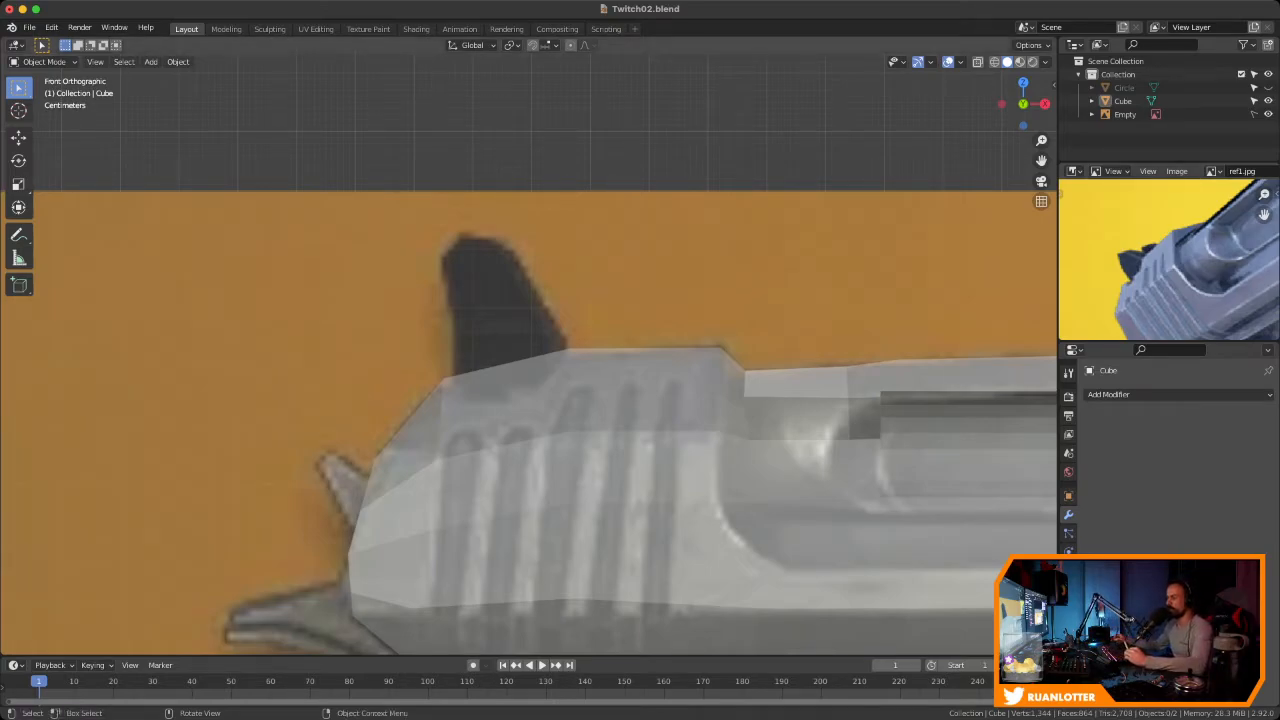
{"action": "middle_click_drag", "start_coordinate": [530, 360], "coordinate": [442, 382], "text": "ctrl"}
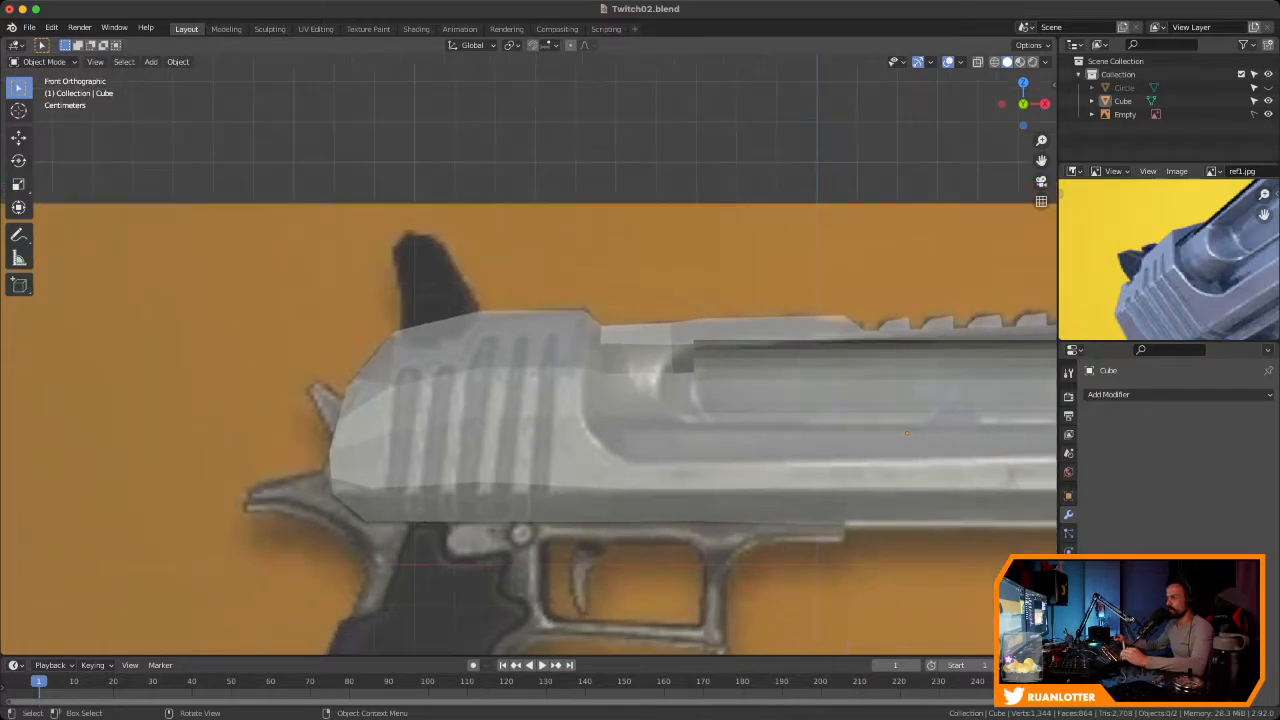
Extrude the sloped top face at the slide's rear about 0.229 m along its normal for the rear sight
{"action": "left_click", "coordinate": [500, 400]}
{"action": "key", "text": "Tab"}
{"action": "middle_click_drag", "start_coordinate": [907, 433], "coordinate": [940, 283]}
{"action": "key", "text": "3"}
{"action": "left_click", "coordinate": [455, 370]}
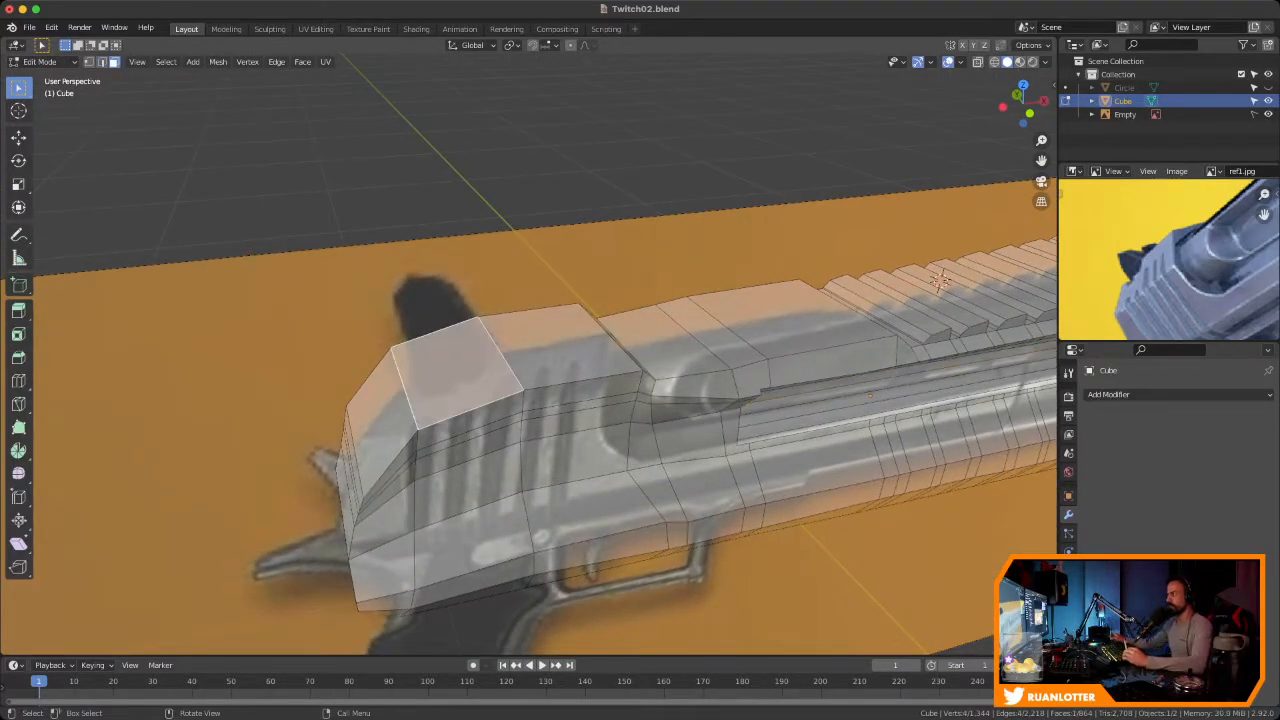
{"action": "key", "text": "KP_1"}
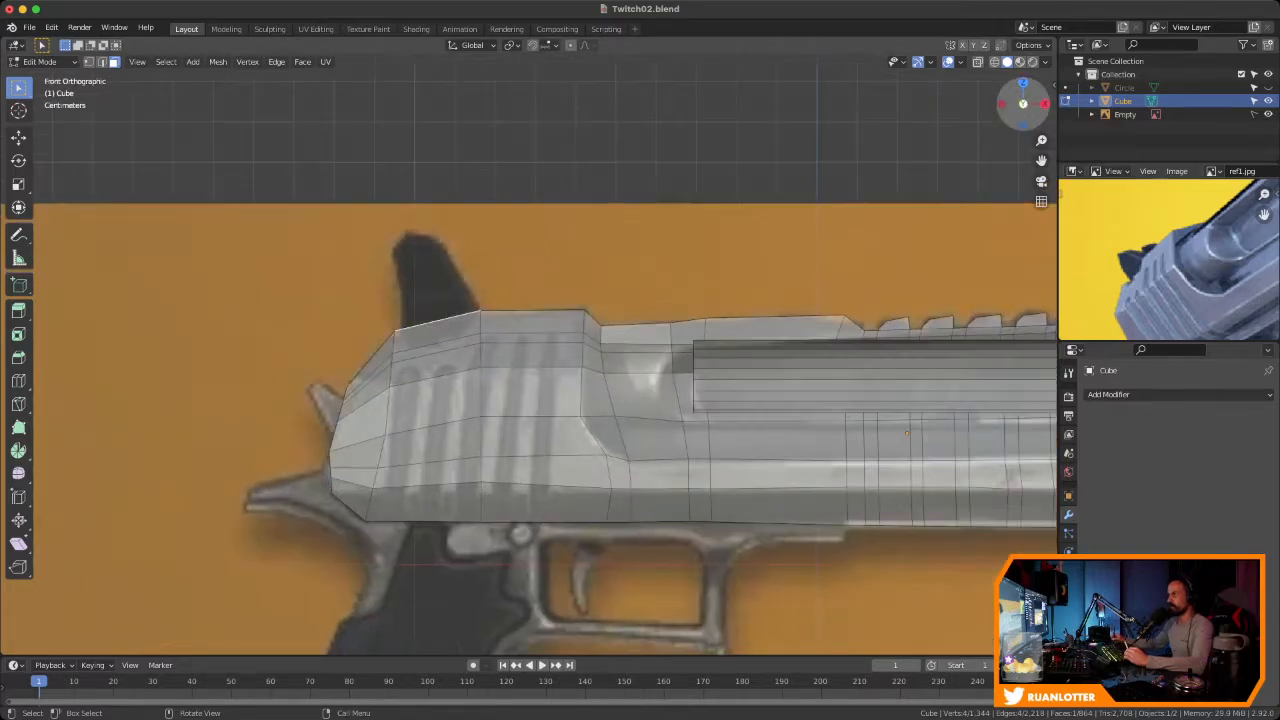
{"action": "scroll", "coordinate": [455, 370], "scroll_direction": "up", "scroll_amount": 2}
{"action": "middle_click_drag", "start_coordinate": [455, 370], "coordinate": [540, 381], "text": "shift"}
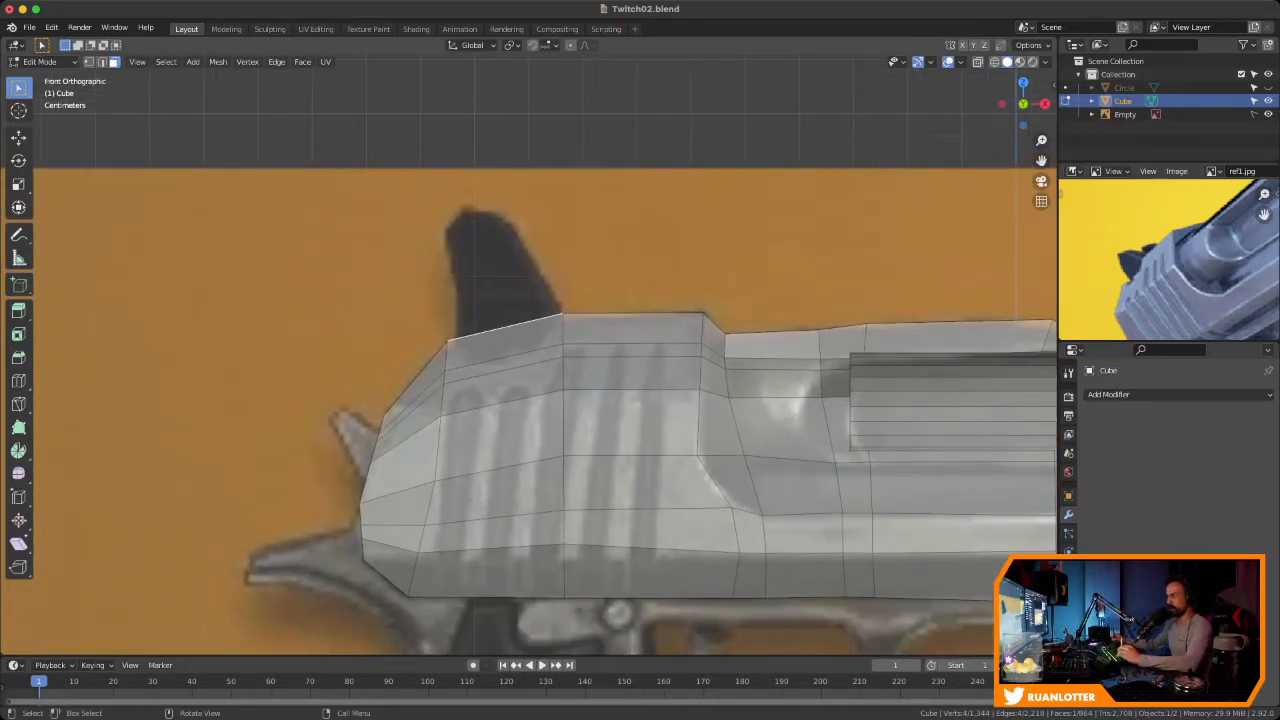
{"action": "key", "text": "e"}
{"action": "key", "text": "Return"}
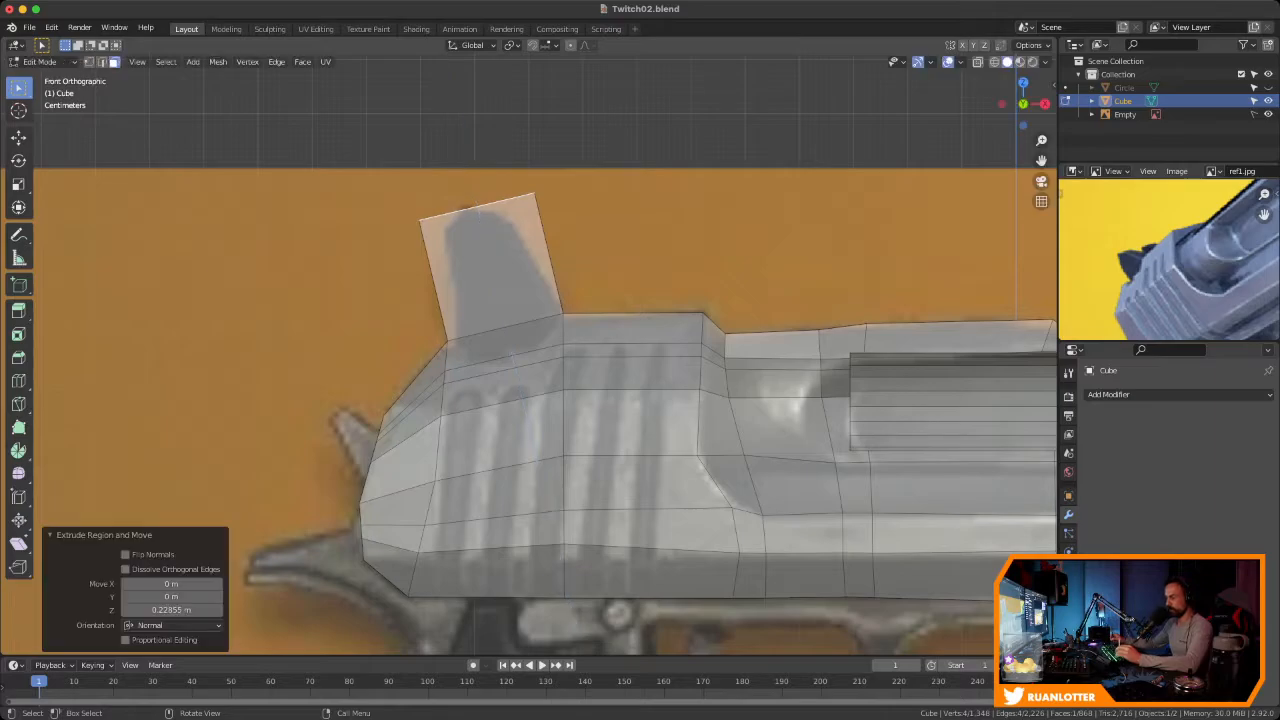
Move the rear sight's upper front vertices about -0.043 m in X and -0.055 m in Z to match the reference
{"action": "key", "text": "1"}
{"action": "key", "text": "alt+z"}
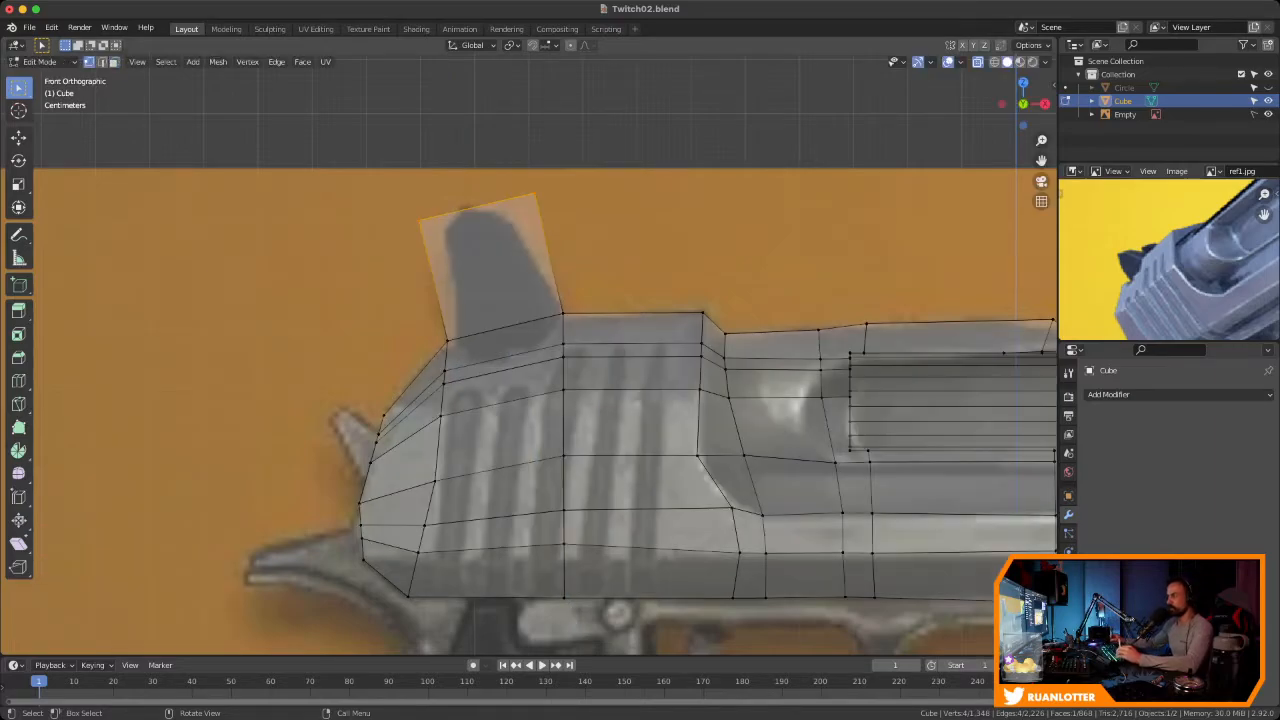
{"action": "key", "text": "g"}
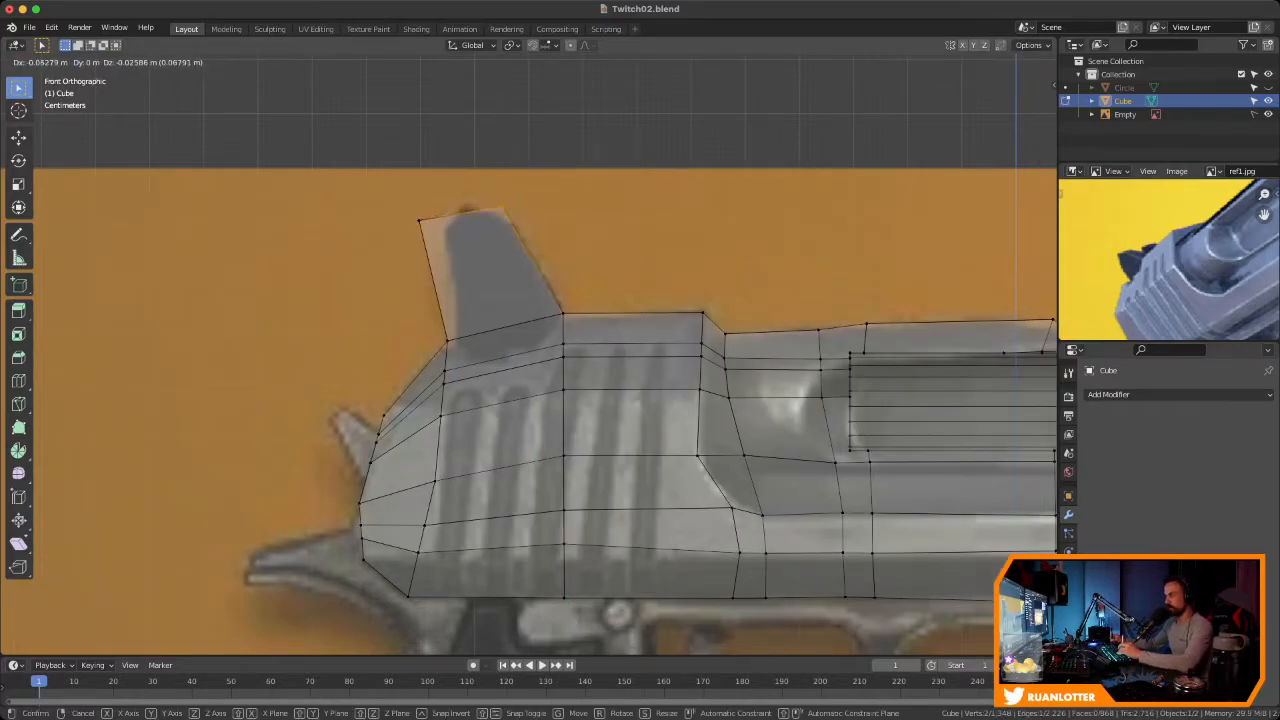
{"action": "key", "text": "Return"}
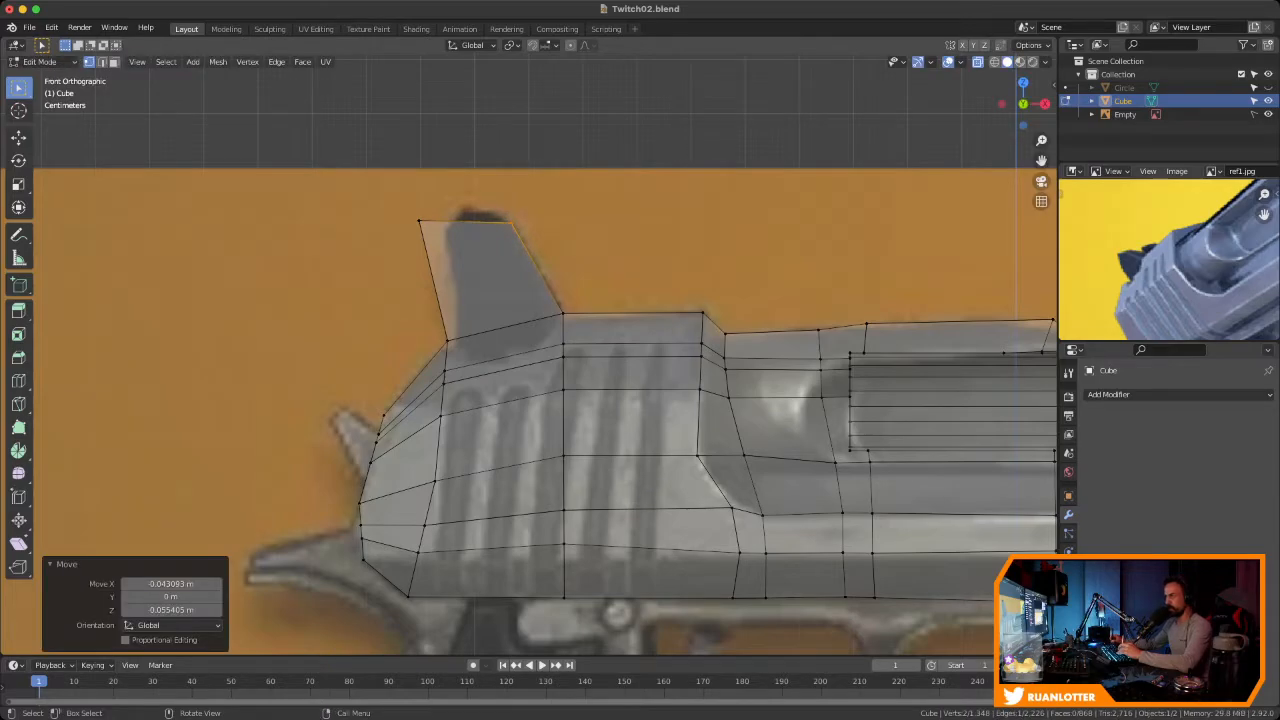
Move the rear sight's upper back vertices about 0.047 m in X and -0.016 m in Z to match the reference
{"action": "left_click_drag", "start_coordinate": [398, 199], "coordinate": [437, 239]}
{"action": "key", "text": "g"}
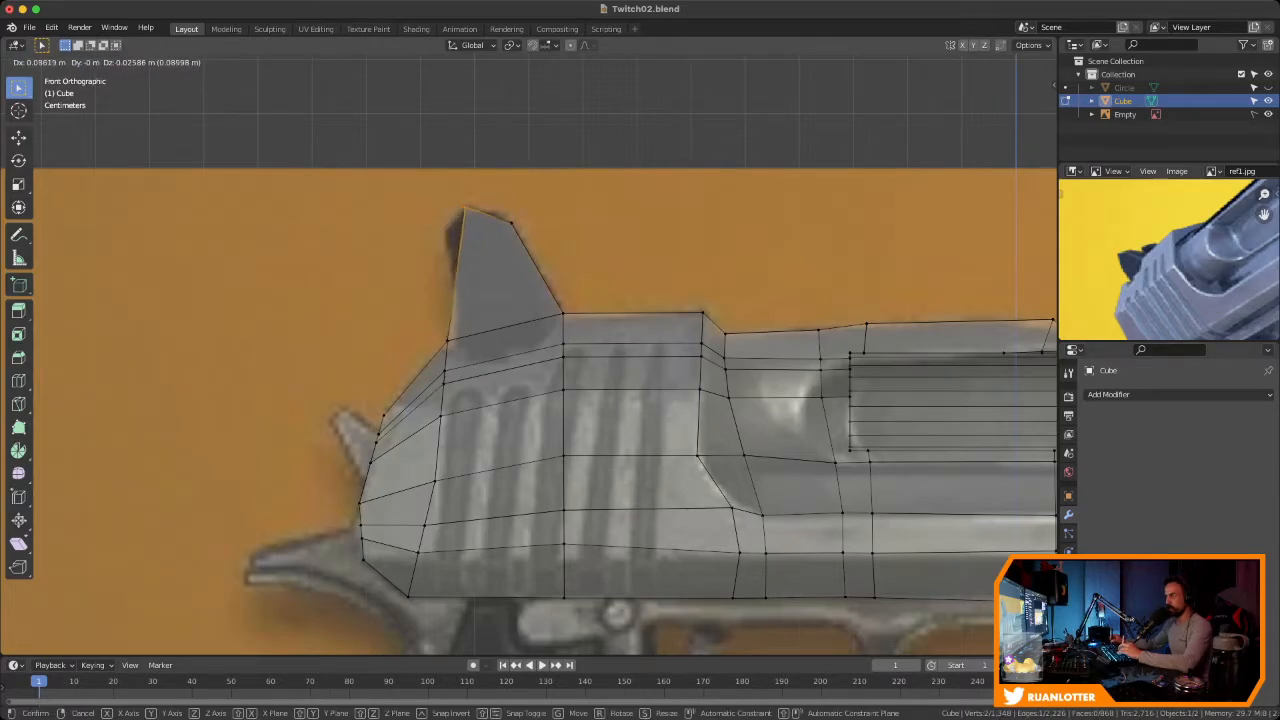
{"action": "key", "text": "Return"}
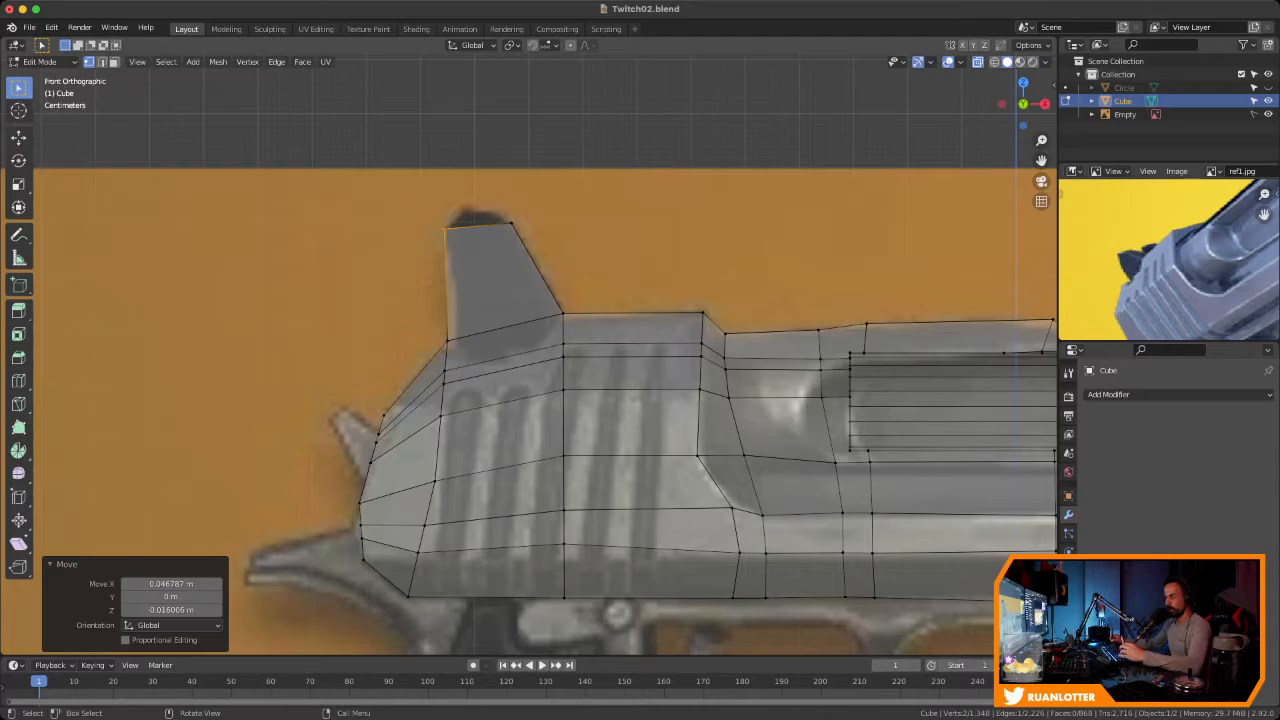
Add a vertical loop cut through the rear sight and raise its top vertices to the sight's peak in the reference
{"action": "key", "text": "ctrl+r"}
{"action": "left_click", "coordinate": [478, 220]}
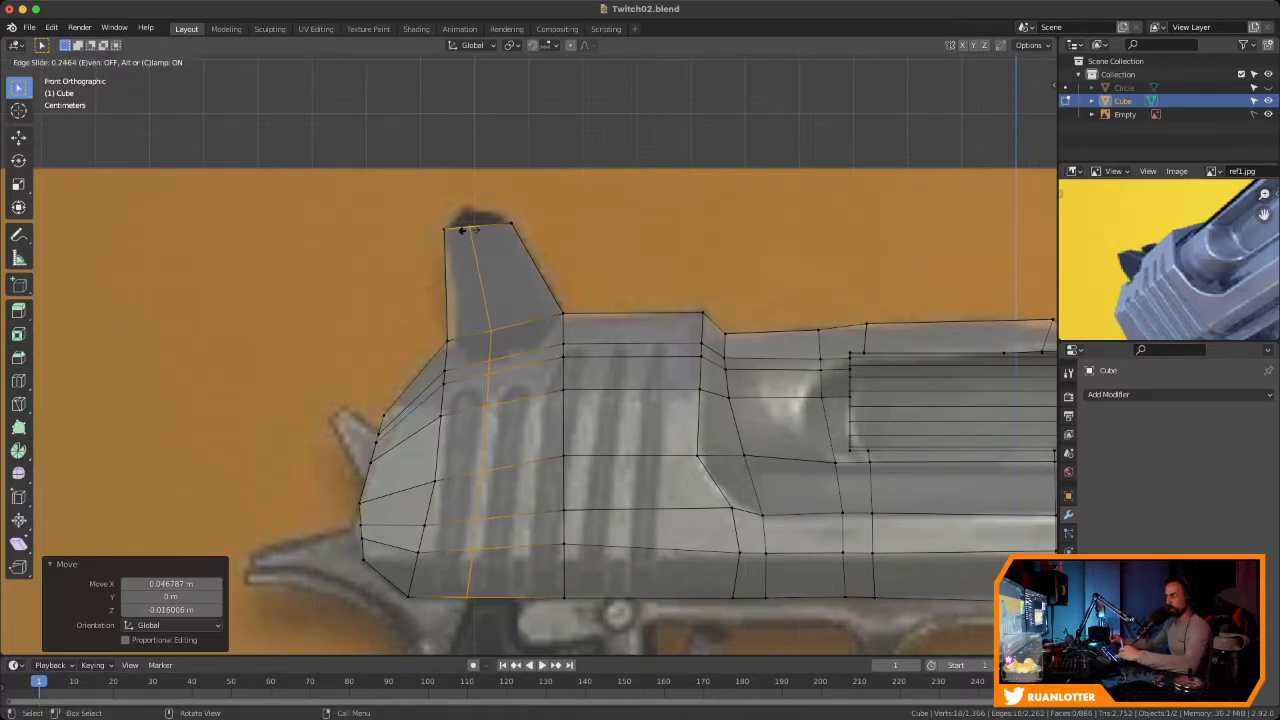
{"action": "left_click", "coordinate": [467, 217]}
{"action": "left_click", "coordinate": [467, 217]}
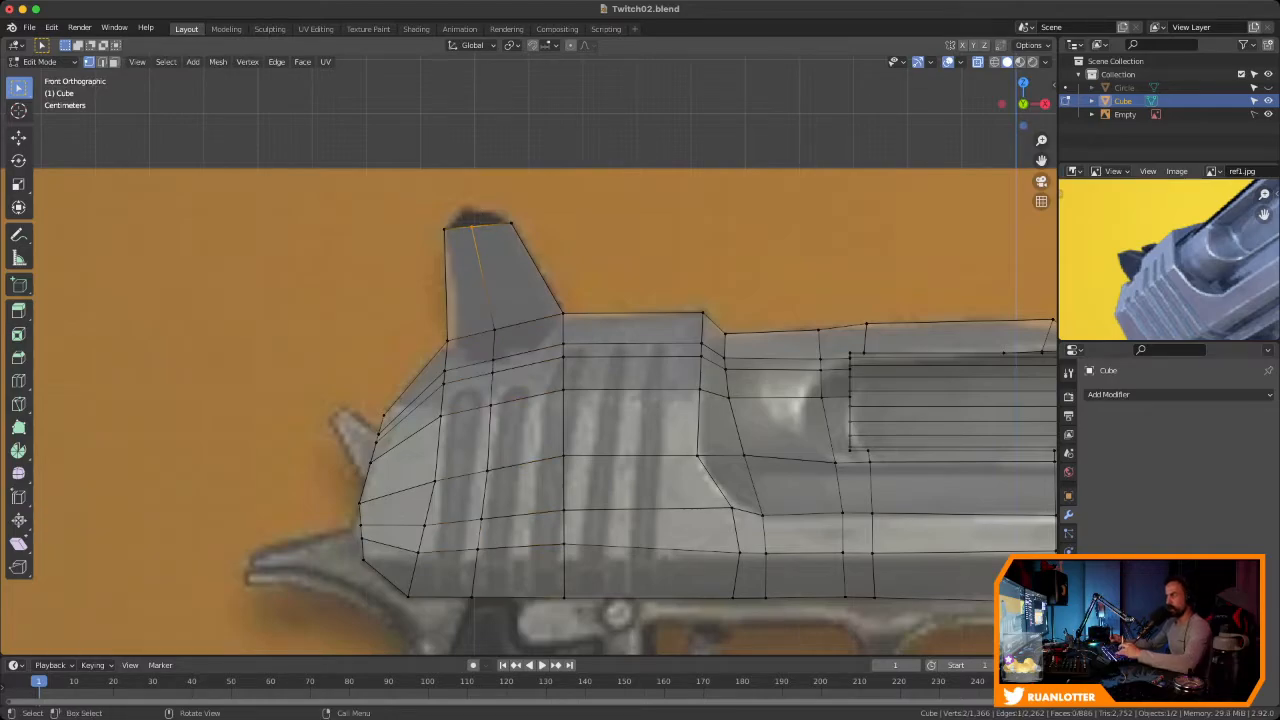
{"action": "key", "text": "g"}
{"action": "left_click", "coordinate": [468, 212]}
Move the sight's upper front vertices about -0.004 m in X and 0.006 m in Z, and nudge its front base vertices onto the reference outline
{"action": "left_click_drag", "start_coordinate": [499, 208], "coordinate": [526, 235]}
{"action": "key", "text": "g"}
{"action": "left_click", "coordinate": [512, 222]}
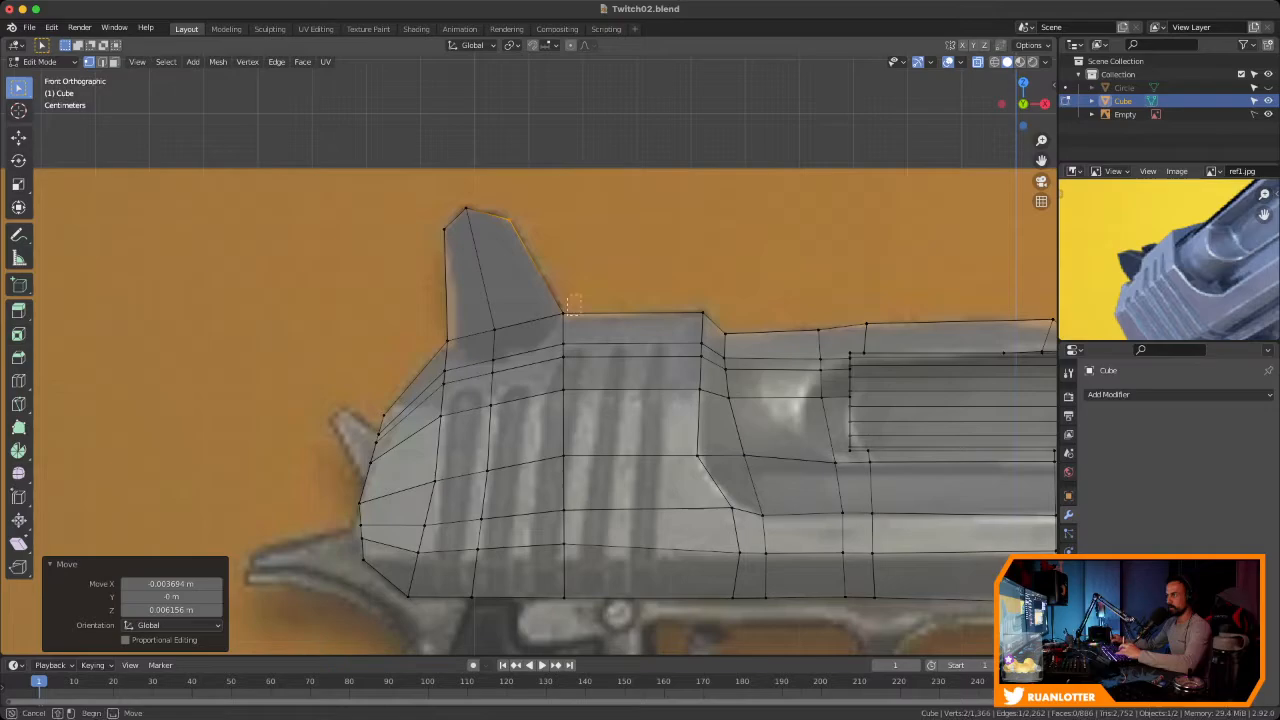
{"action": "left_click", "coordinate": [562, 314]}
{"action": "key", "text": "g"}
{"action": "key", "text": "Return"}
{"action": "key", "text": "g"}
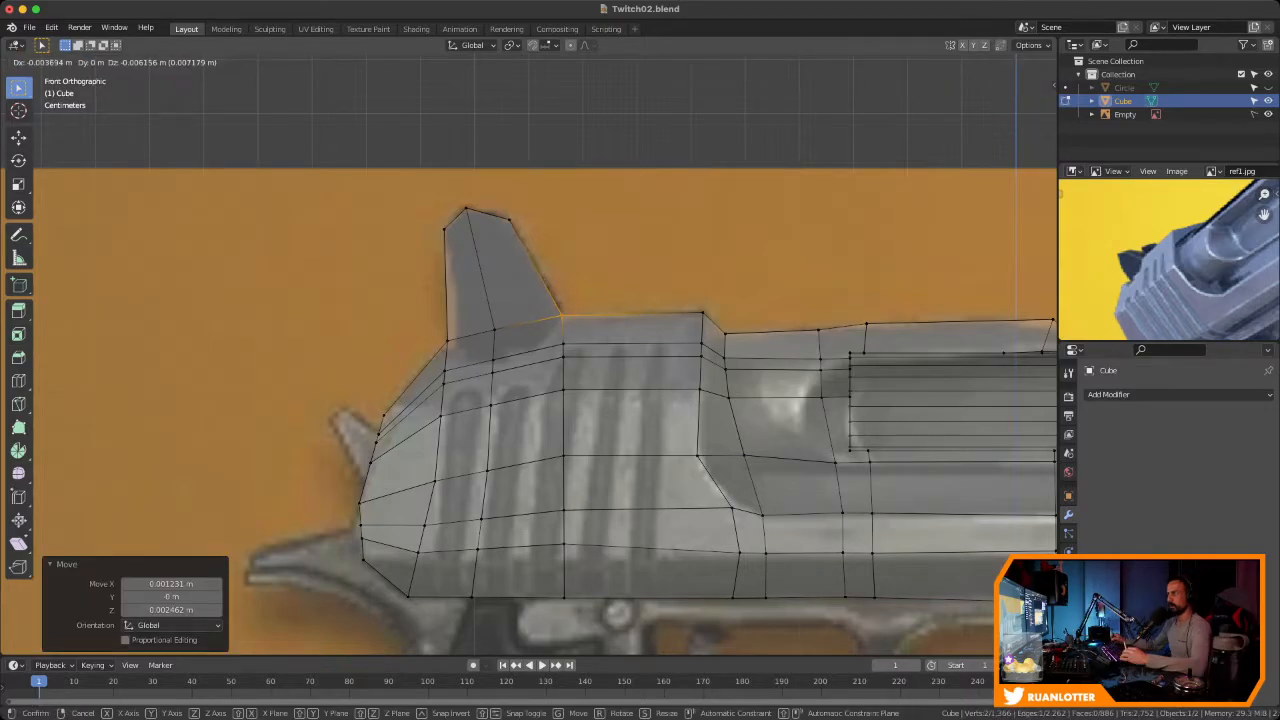
{"action": "left_click", "coordinate": [562, 316]}
Narrow the rear sight's top by scaling its upper vertices to 0.386 in Y
{"action": "middle_click_drag", "start_coordinate": [562, 316], "coordinate": [615, 345]}
{"action": "scroll", "coordinate": [450, 352], "scroll_direction": "down", "scroll_amount": 5}
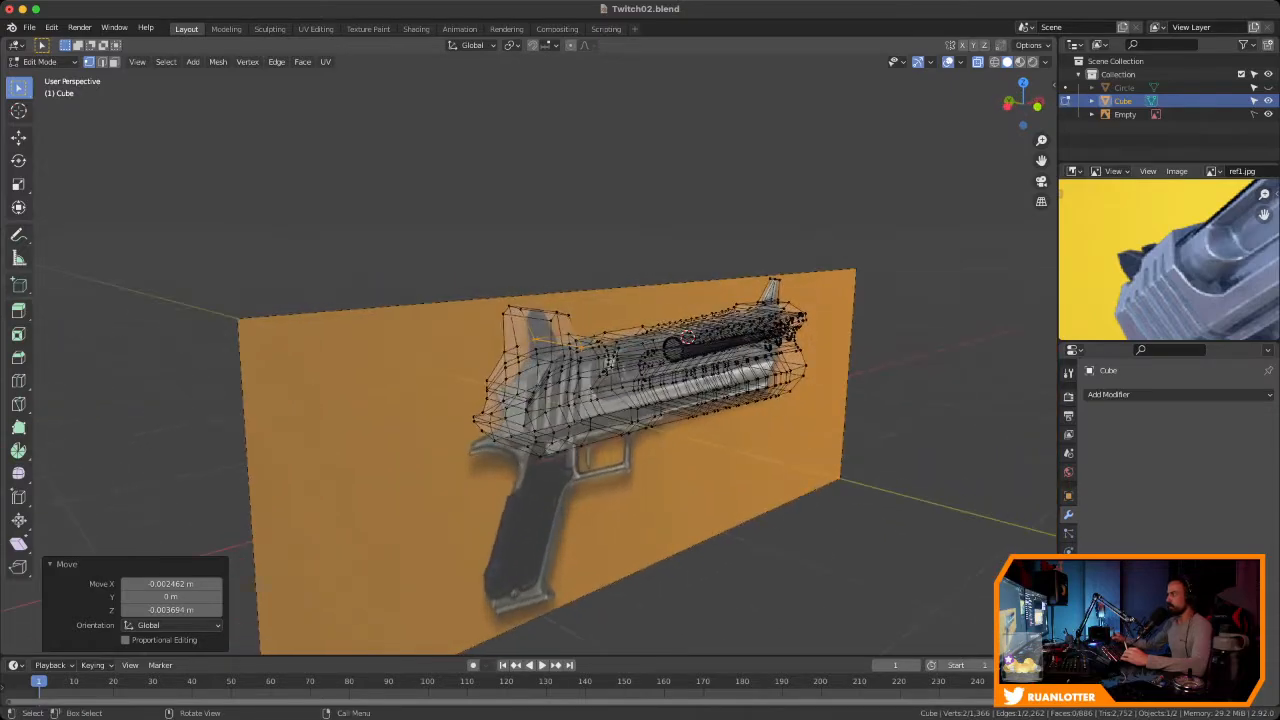
{"action": "middle_click_drag", "start_coordinate": [1178, 262], "coordinate": [1193, 249]}
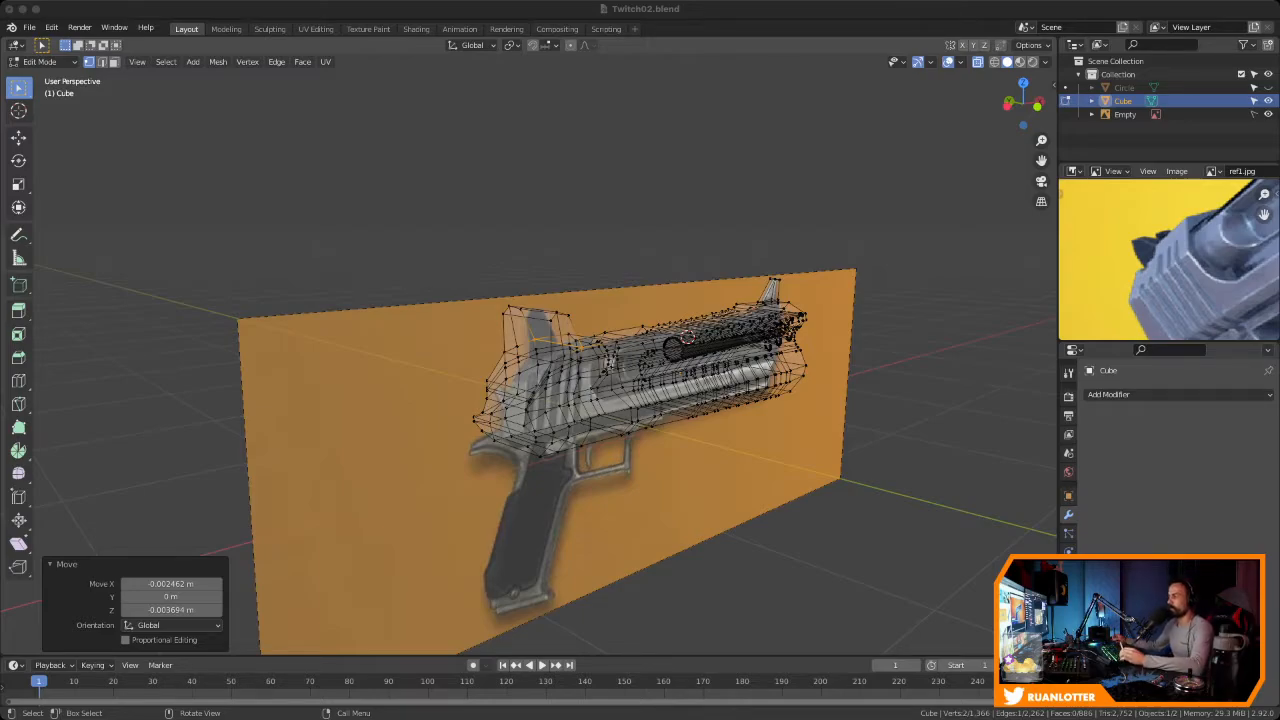
{"action": "left_click", "coordinate": [609, 362]}
{"action": "mouse_move", "coordinate": [609, 362]}
{"action": "middle_mouse_down"}
{"action": "mouse_move", "coordinate": [620, 405]}
{"action": "mouse_move", "coordinate": [620, 318]}
{"action": "mouse_move", "coordinate": [522, 270]}
{"action": "middle_mouse_up"}
{"action": "left_click", "coordinate": [577, 317]}
{"action": "left_click_drag", "start_coordinate": [437, 242], "coordinate": [539, 278]}
{"action": "middle_click_drag", "start_coordinate": [539, 278], "coordinate": [608, 294]}
{"action": "key", "text": "s"}
{"action": "key", "text": "y"}
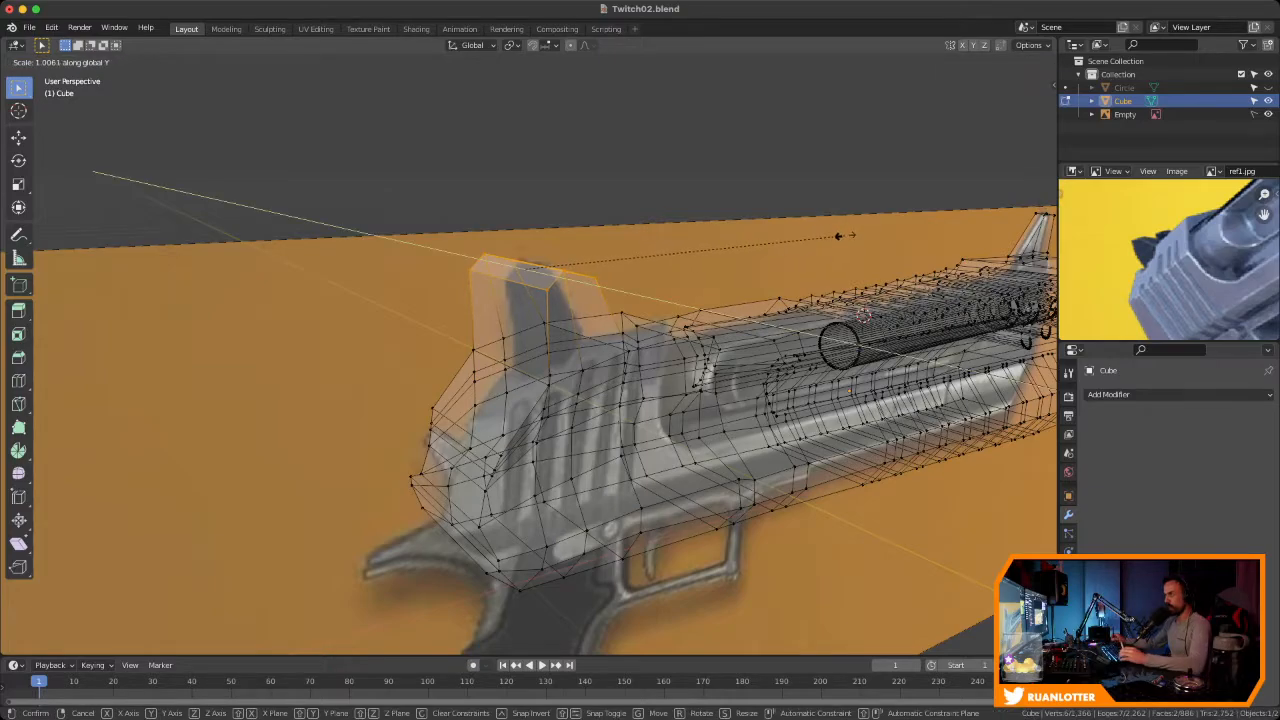
{"action": "left_click", "coordinate": [648, 269]}
Narrow the rear sight's base by scaling its vertices on both sides to 0.405 in Y
{"action": "middle_click_drag", "start_coordinate": [648, 269], "coordinate": [594, 259]}
{"action": "scroll", "coordinate": [582, 266], "scroll_direction": "up", "scroll_amount": 3}
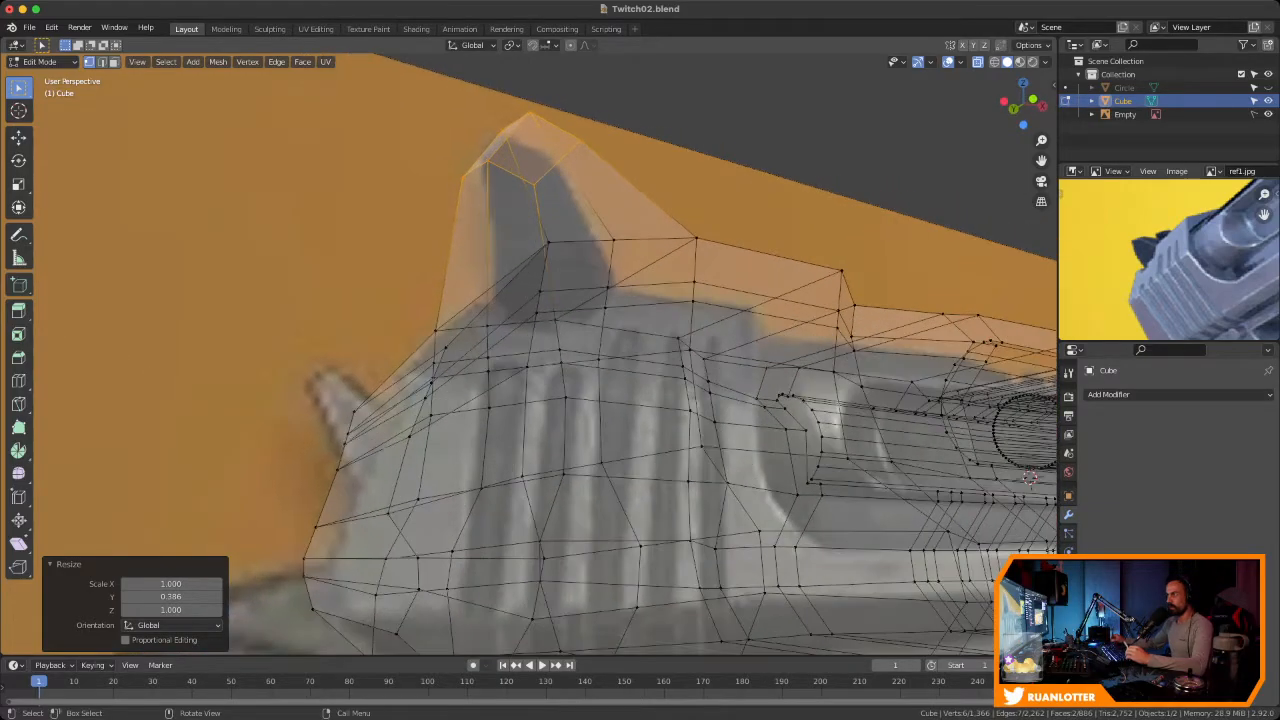
{"action": "left_click", "coordinate": [548, 243]}
{"action": "left_click", "coordinate": [614, 241], "text": "shift"}
{"action": "left_click", "coordinate": [696, 239], "text": "shift"}
{"action": "middle_click_drag", "start_coordinate": [696, 240], "coordinate": [778, 245]}
{"action": "middle_click_drag", "start_coordinate": [566, 492], "coordinate": [669, 345]}
{"action": "key", "text": "s"}
{"action": "key", "text": "y"}
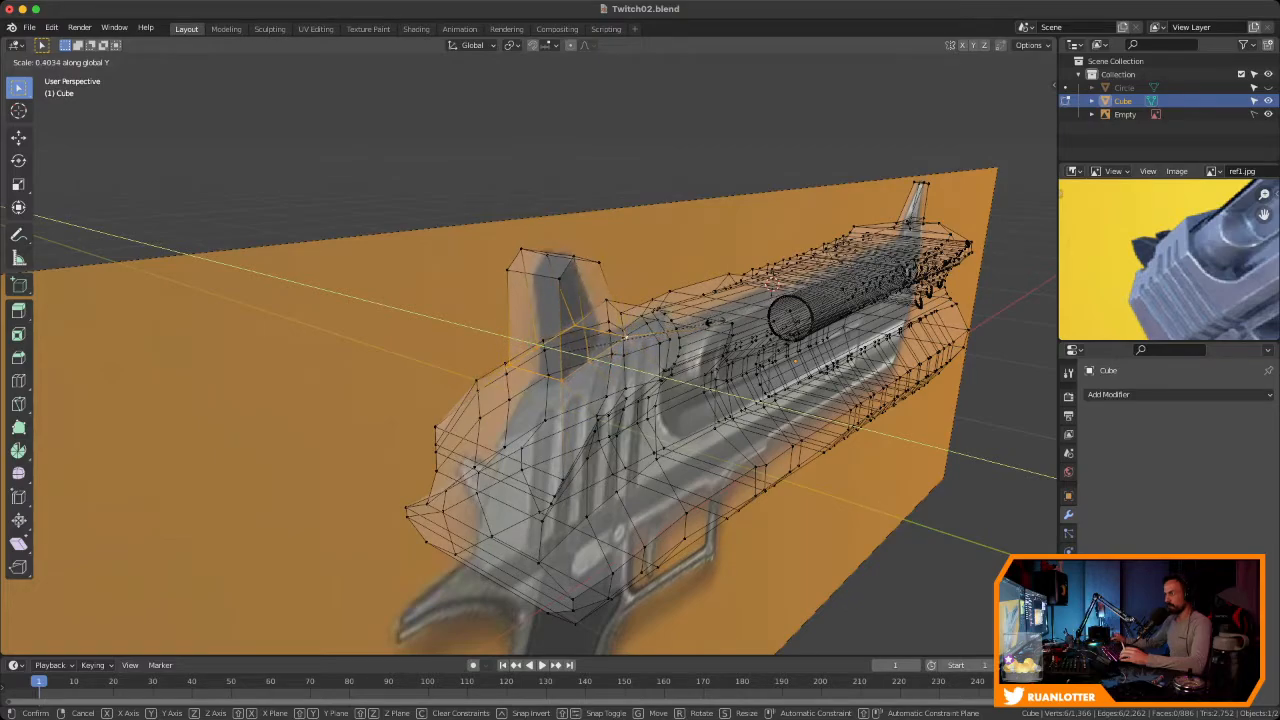
{"action": "left_click", "coordinate": [708, 323]}
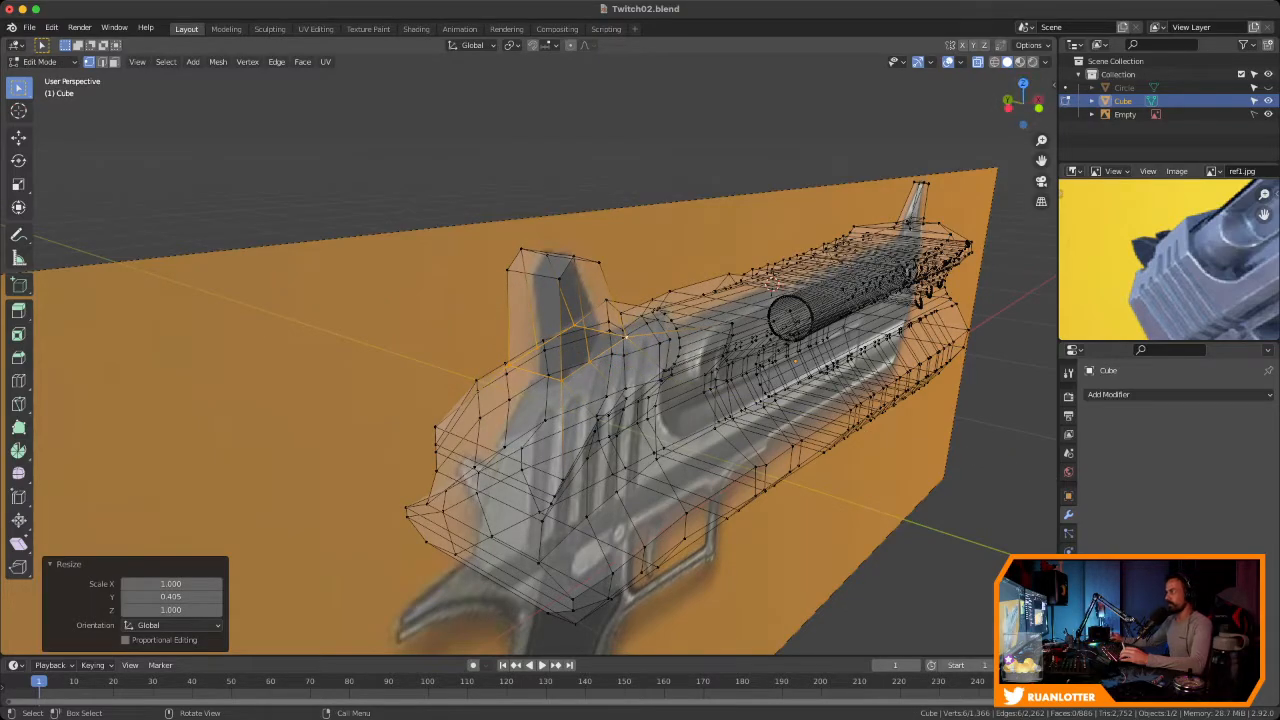
Turn off X-ray and scale the two top vertices at the front edge of the slide's rear block to 0.516 in Y
{"action": "key", "text": "alt+z"}
{"action": "middle_click_drag", "start_coordinate": [640, 340], "coordinate": [880, 410]}
{"action": "middle_click_drag", "start_coordinate": [470, 383], "coordinate": [482, 392]}
{"action": "left_click", "coordinate": [553, 482]}
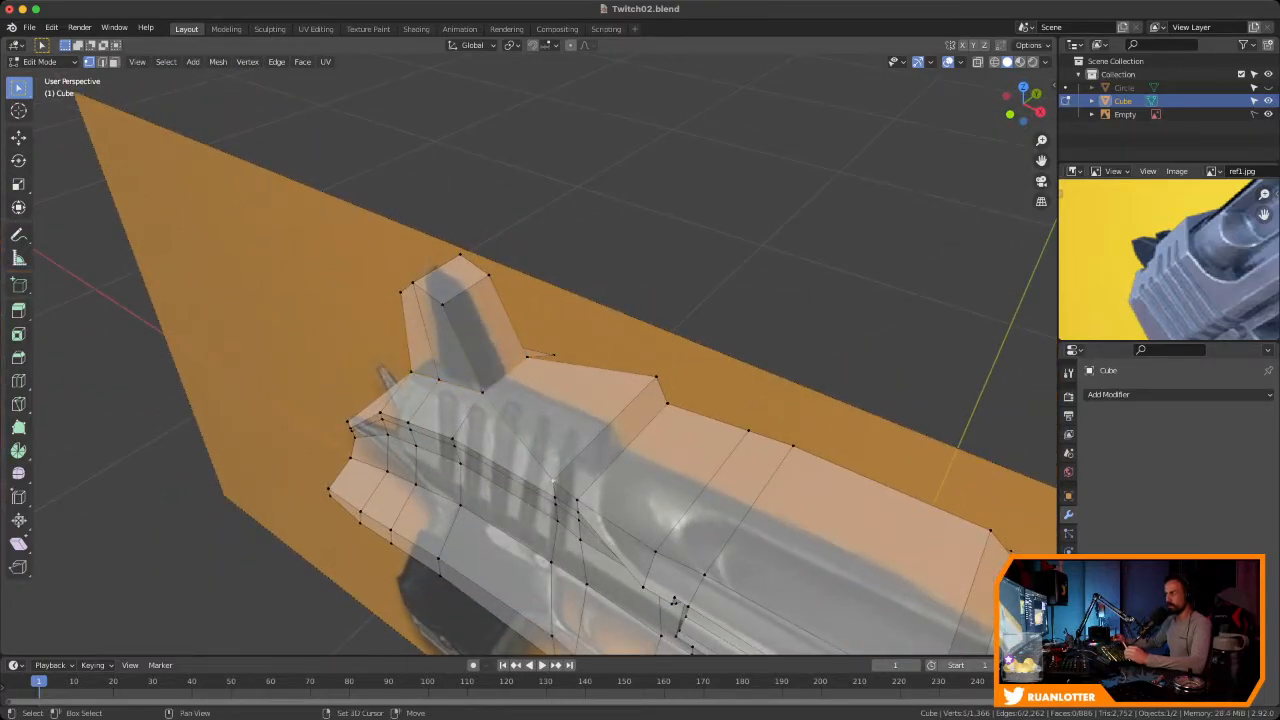
{"action": "key", "text": "s"}
{"action": "key", "text": "y"}
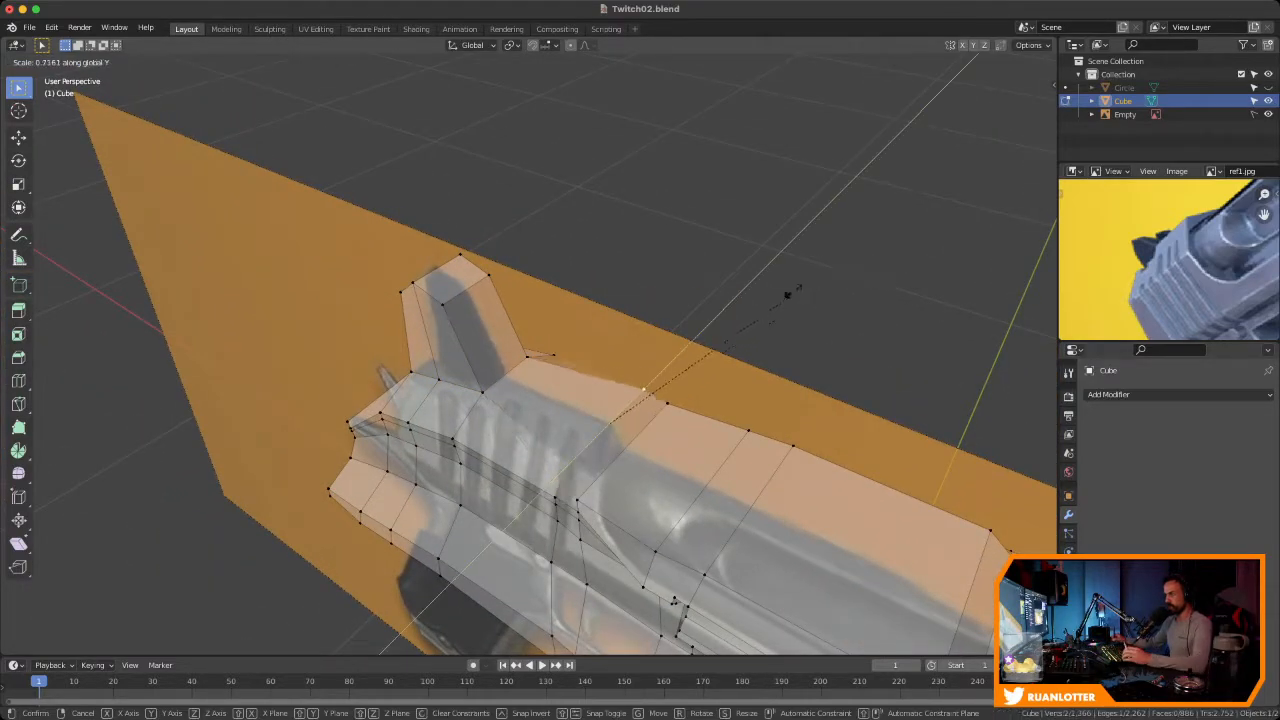
{"action": "left_click", "coordinate": [740, 335]}
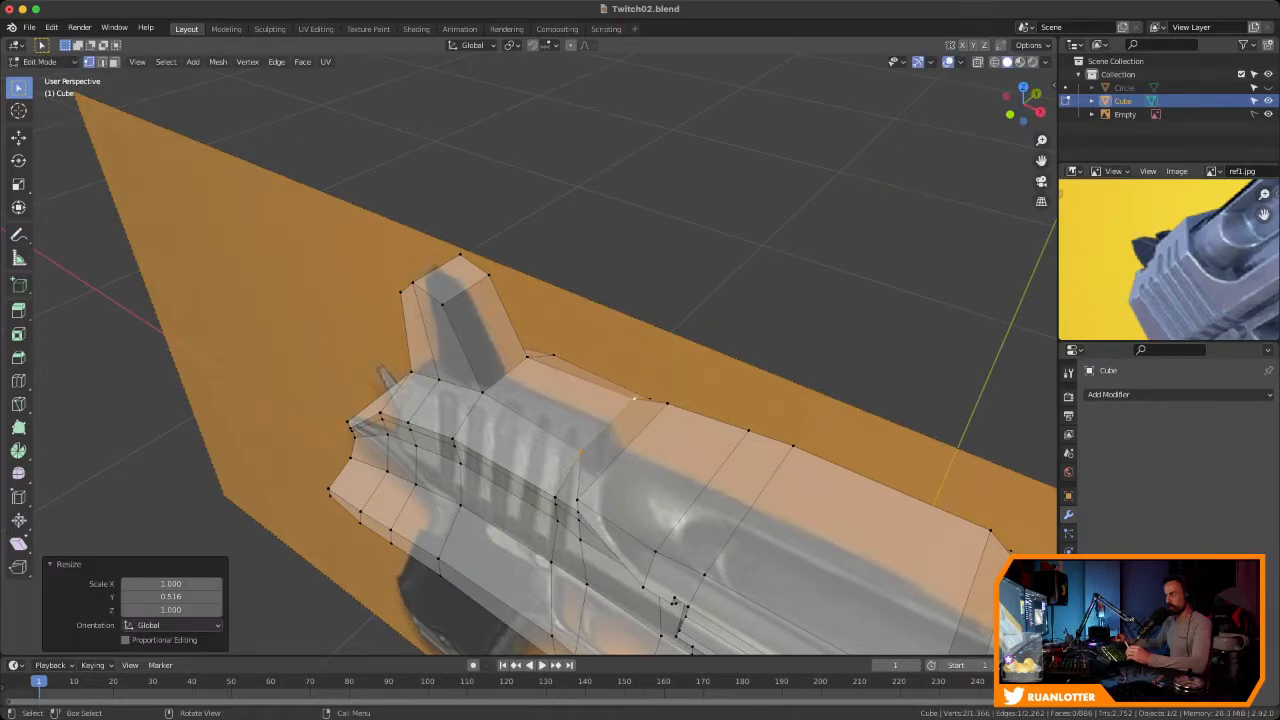
Scale the two top vertices at the foot of the ramp ahead of the rear block inward in Y
{"action": "left_click", "coordinate": [577, 500]}
{"action": "scroll", "coordinate": [529, 354], "scroll_direction": "up", "scroll_amount": 12}
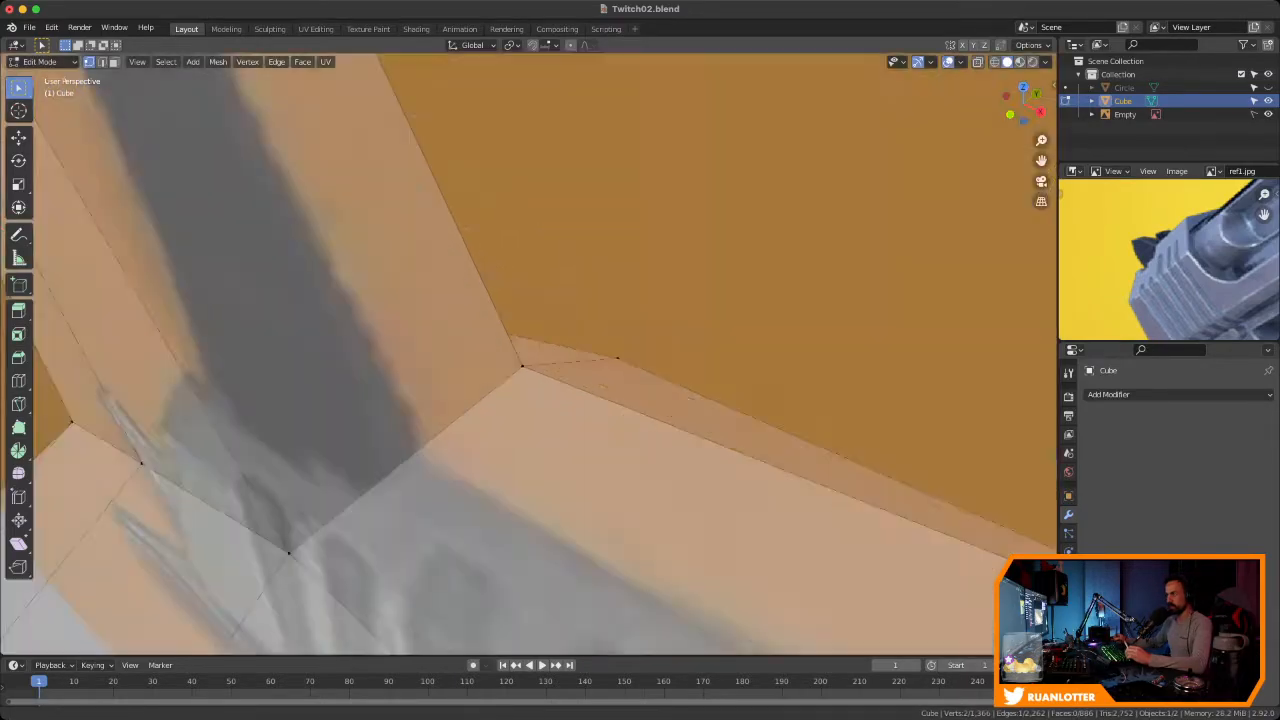
{"action": "scroll", "coordinate": [529, 354], "scroll_direction": "down", "scroll_amount": 9}
{"action": "scroll", "coordinate": [529, 354], "scroll_direction": "down", "scroll_amount": 3}
{"action": "middle_click_drag", "start_coordinate": [740, 470], "coordinate": [280, 190], "text": "shift"}
{"action": "scroll", "coordinate": [529, 354], "scroll_direction": "down", "scroll_amount": 4}
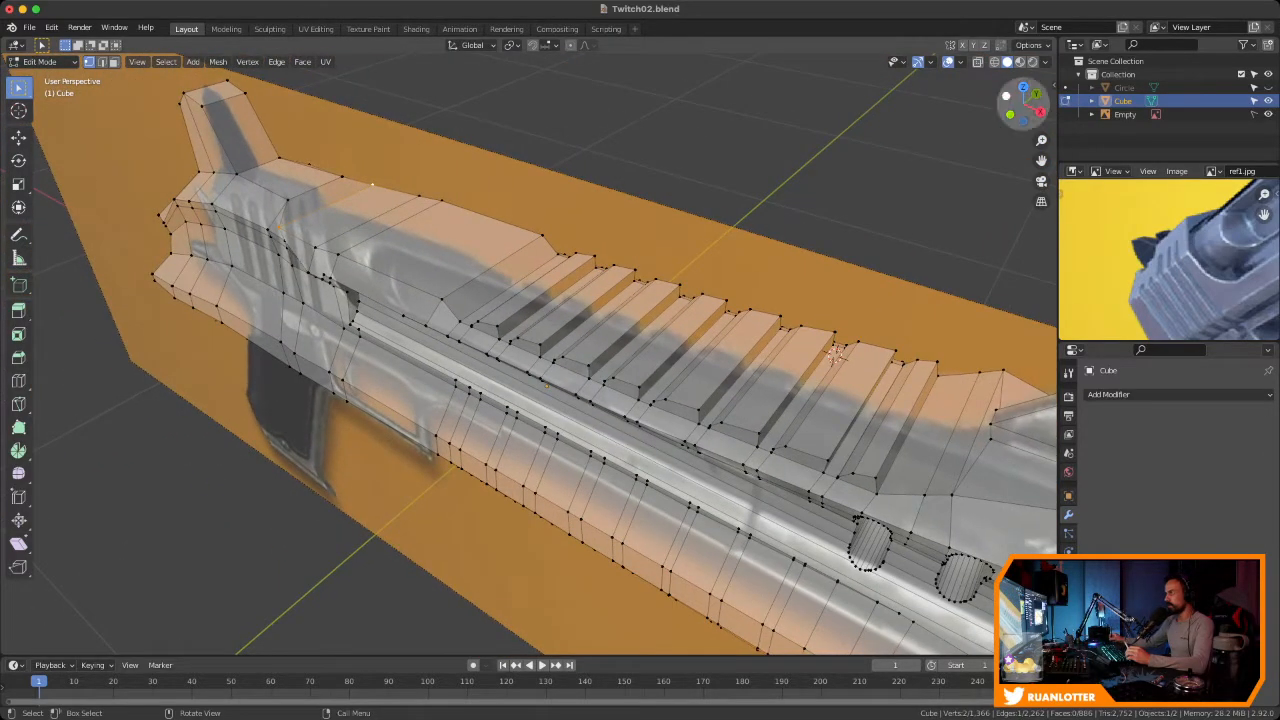
{"action": "left_click", "coordinate": [1023, 88]}
{"action": "middle_click_drag", "start_coordinate": [740, 500], "coordinate": [679, 313], "text": "shift"}
{"action": "scroll", "coordinate": [529, 354], "scroll_direction": "up", "scroll_amount": 4}
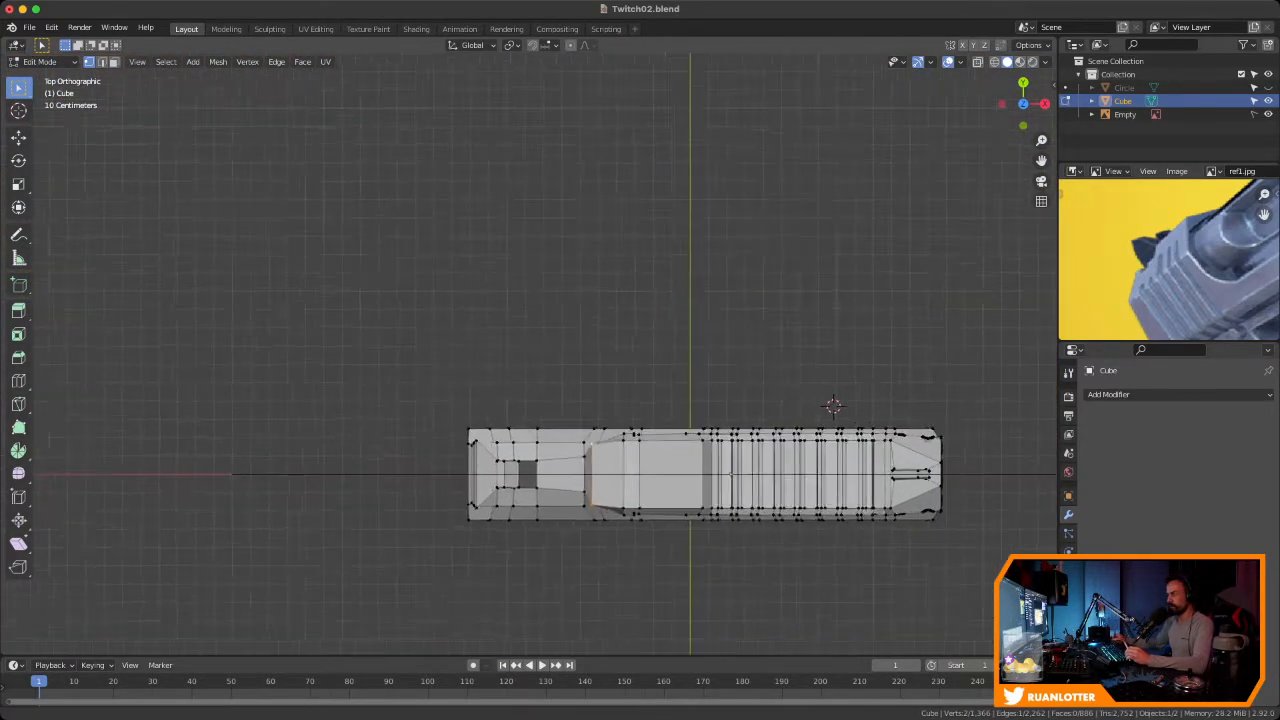
{"action": "middle_click_drag", "start_coordinate": [640, 450], "coordinate": [492, 287], "text": "shift"}
{"action": "scroll", "coordinate": [529, 354], "scroll_direction": "up", "scroll_amount": 2}
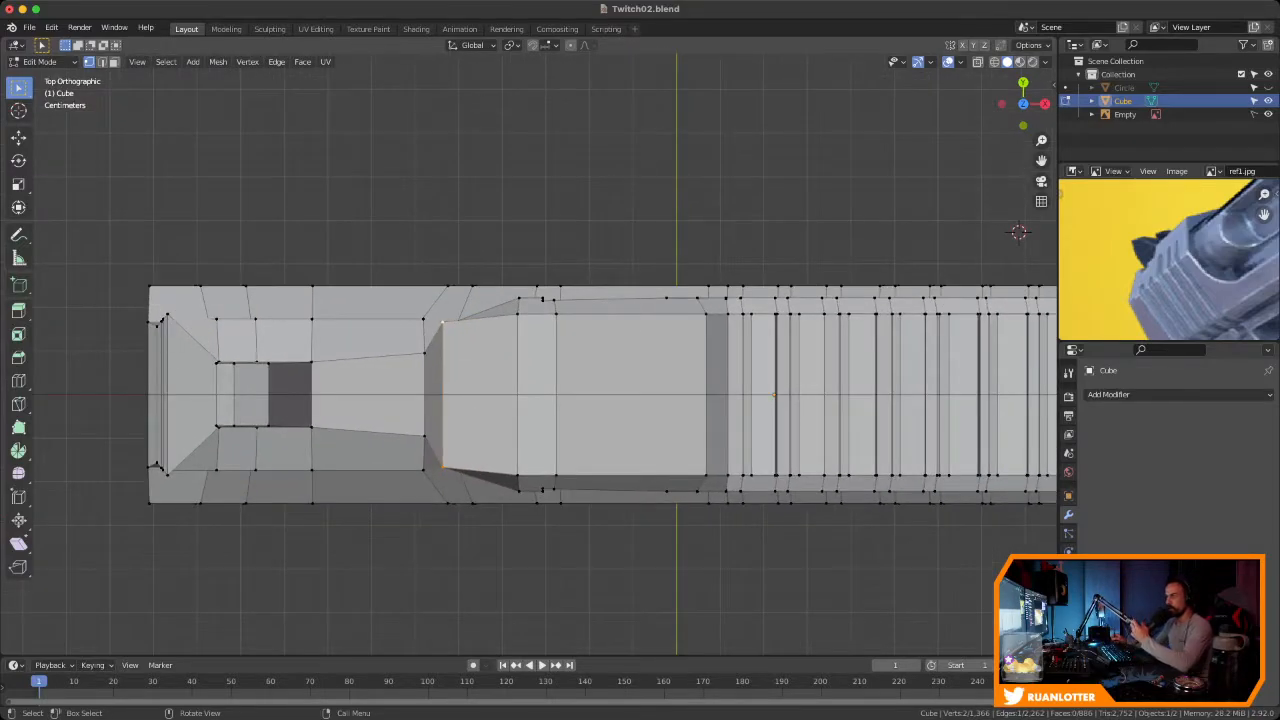
{"action": "key", "text": "s"}
{"action": "key", "text": "y"}
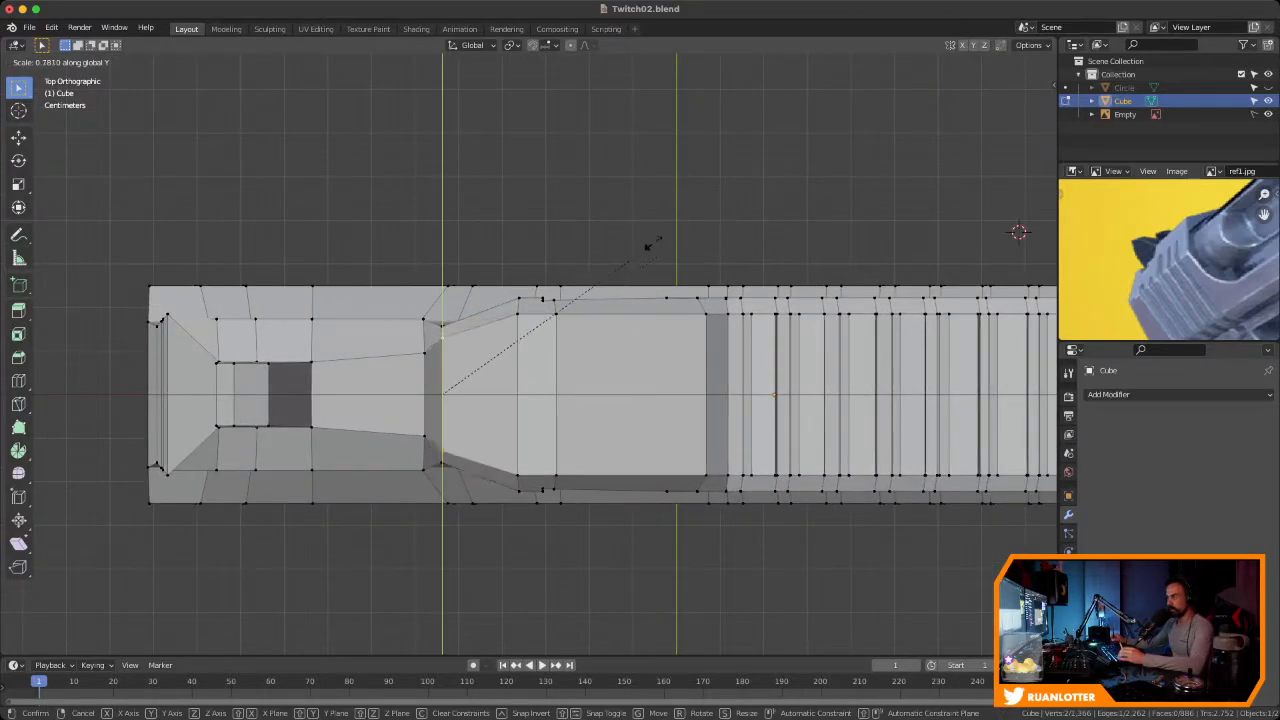
{"action": "left_click", "coordinate": [610, 272]}
Scale the next pair of top-edge vertices forward of the ramp to about 0.8 in Y
{"action": "left_click", "coordinate": [518, 314]}
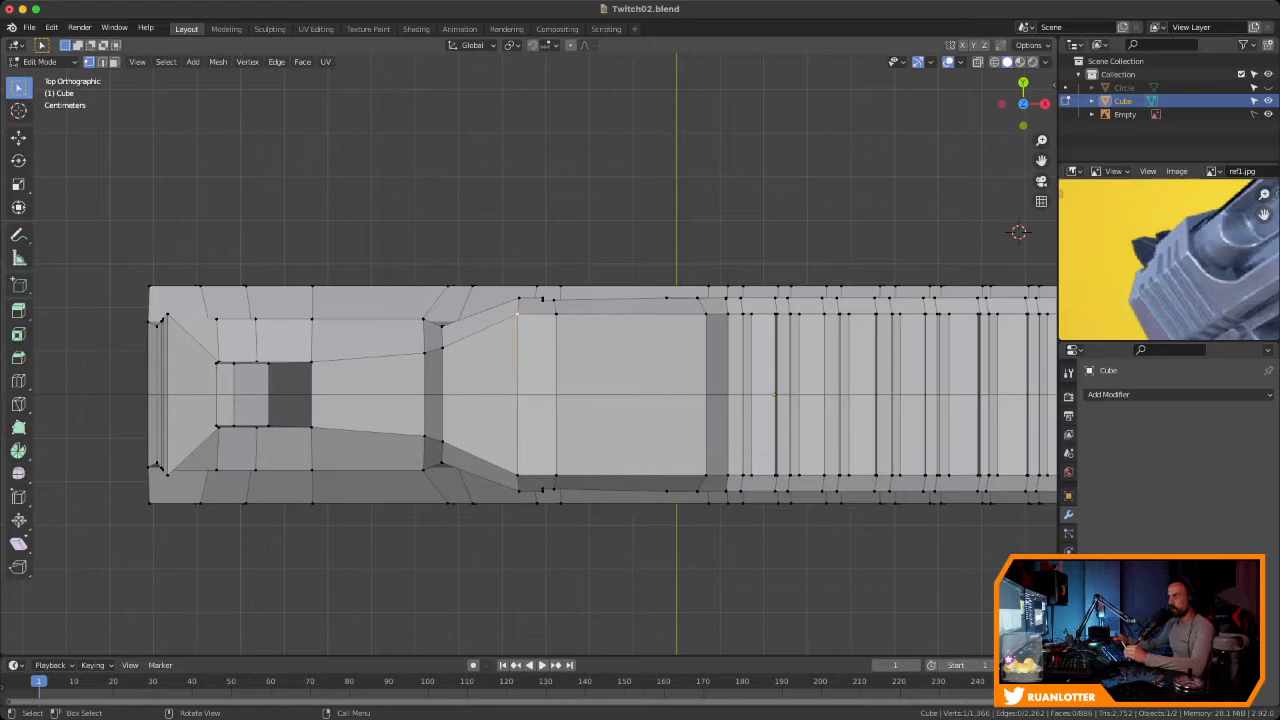
{"action": "key", "text": "s"}
{"action": "key", "text": "y"}
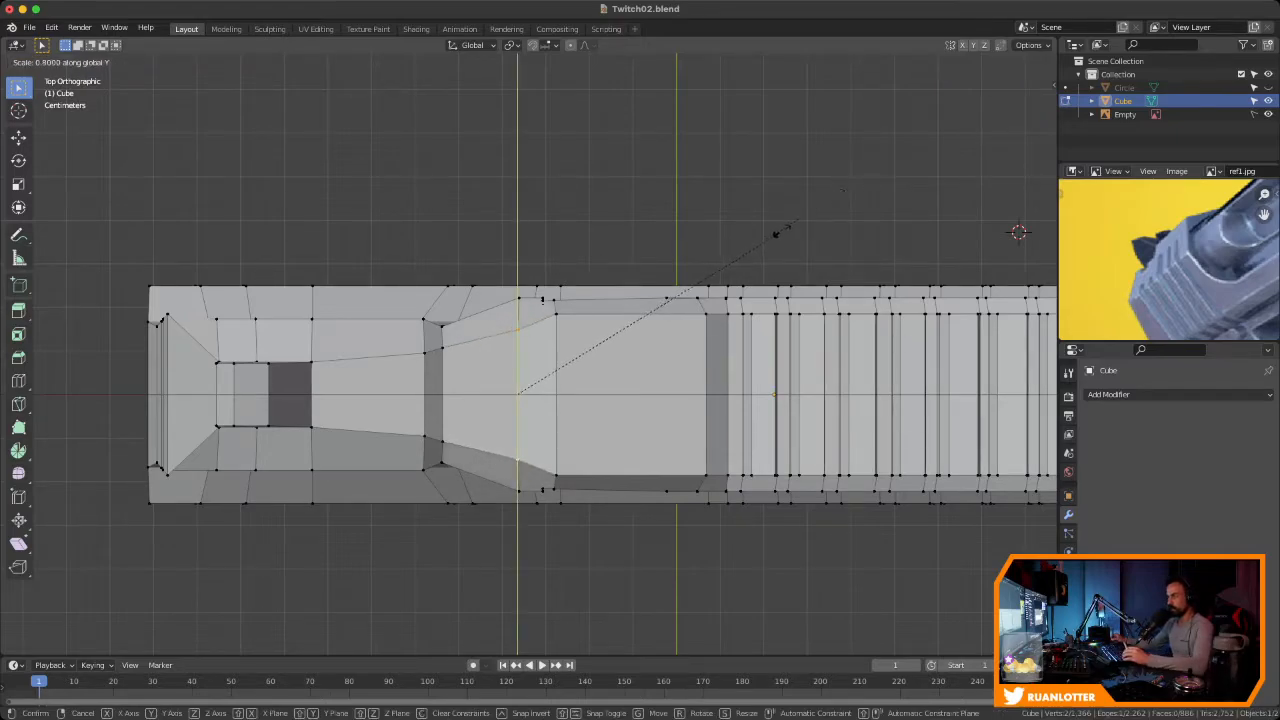
{"action": "left_click", "coordinate": [779, 232]}
Scale the following pair of top-edge vertices to about 0.9 in Y to finish the taper, and save the file
{"action": "left_click", "coordinate": [542, 298], "text": "shift"}
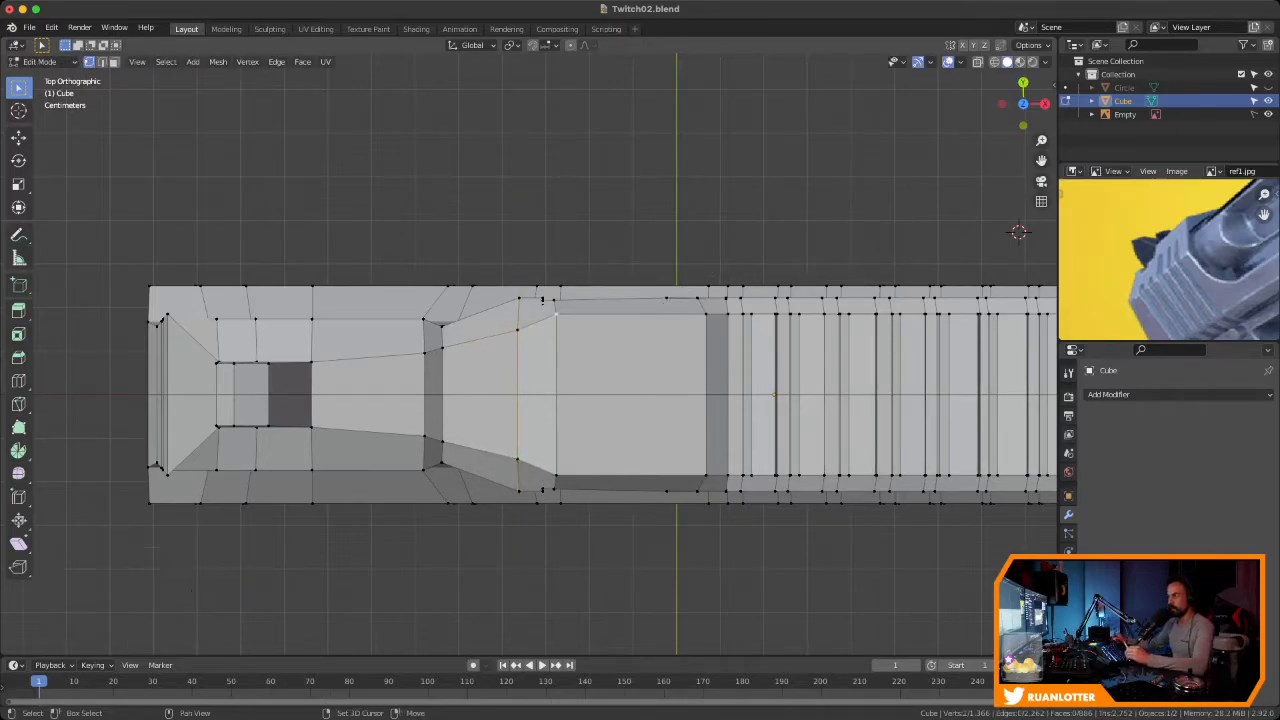
{"action": "key", "text": "s"}
{"action": "key", "text": "y"}
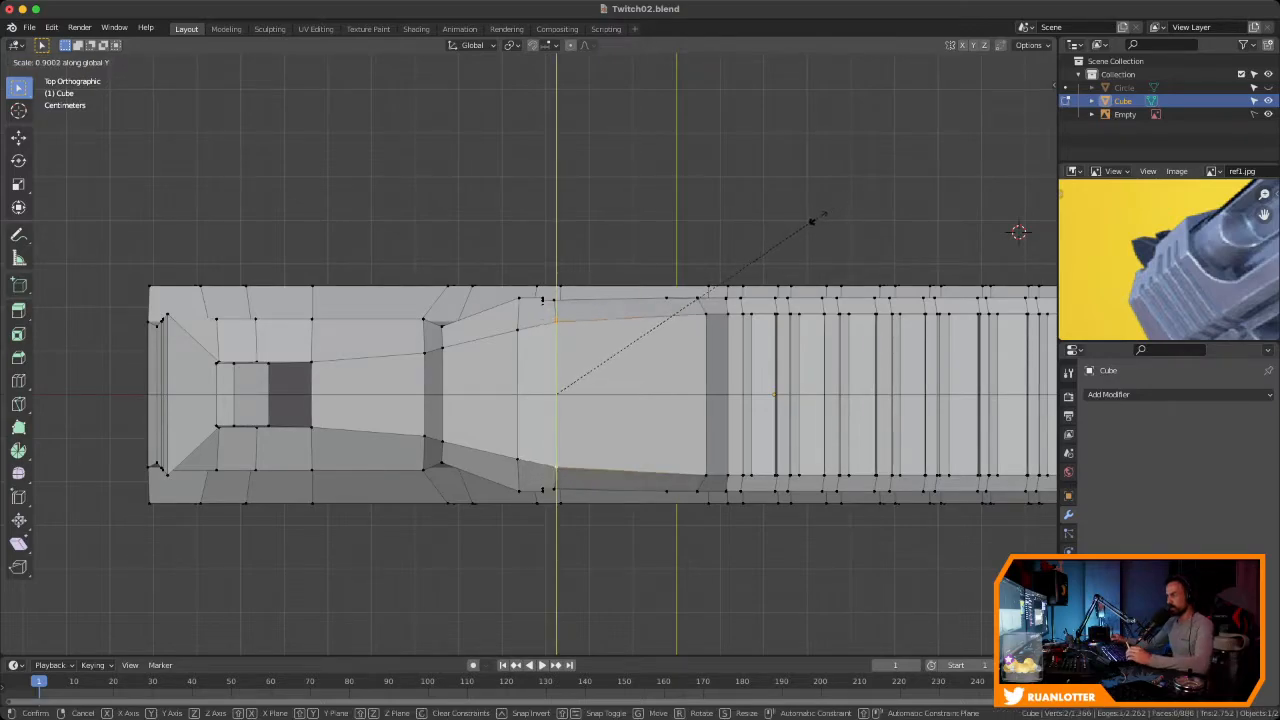
{"action": "left_click", "coordinate": [817, 217]}
{"action": "middle_click_drag", "start_coordinate": [817, 217], "coordinate": [711, 321]}
{"action": "key", "text": "alt+a"}
{"action": "key", "text": "ctrl+s"}
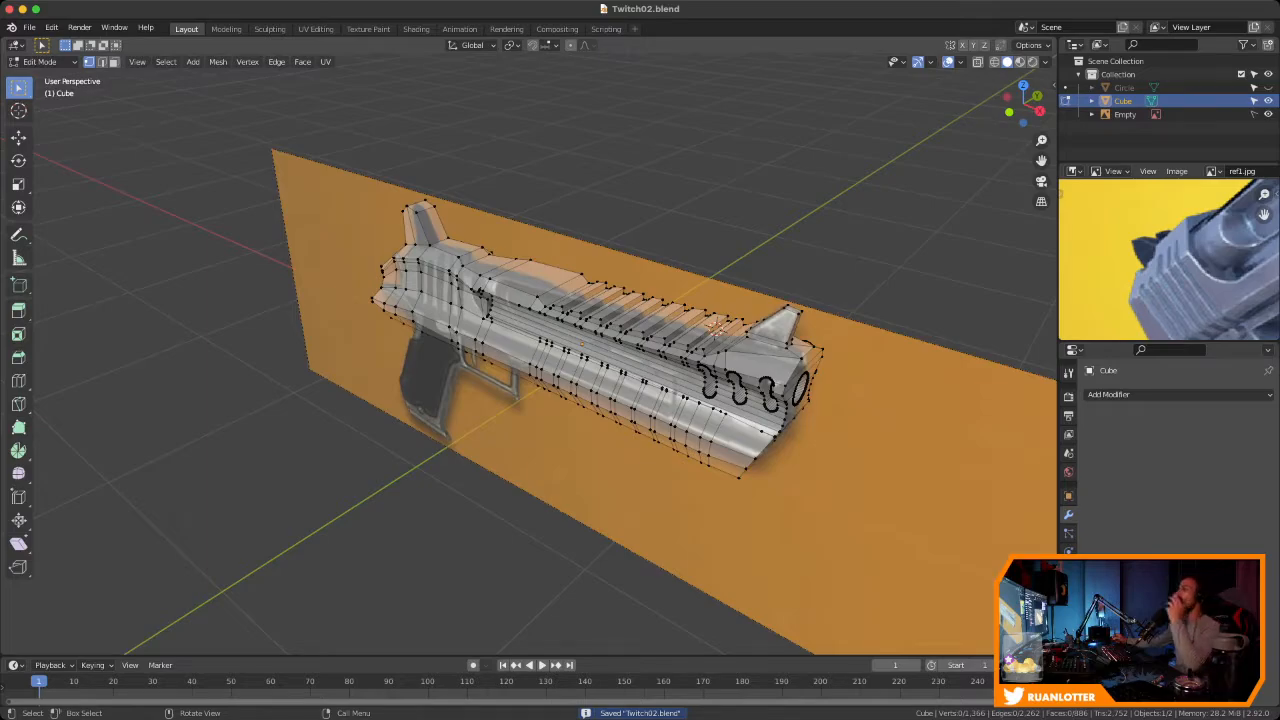
Examine the rear sight's shape from behind in the model and in the reference photo
{"action": "middle_click_drag", "start_coordinate": [560, 390], "coordinate": [790, 450]}
{"action": "scroll", "coordinate": [645, 345], "scroll_direction": "up", "scroll_amount": 3}
{"action": "scroll", "coordinate": [560, 370], "scroll_direction": "up", "scroll_amount": 3}
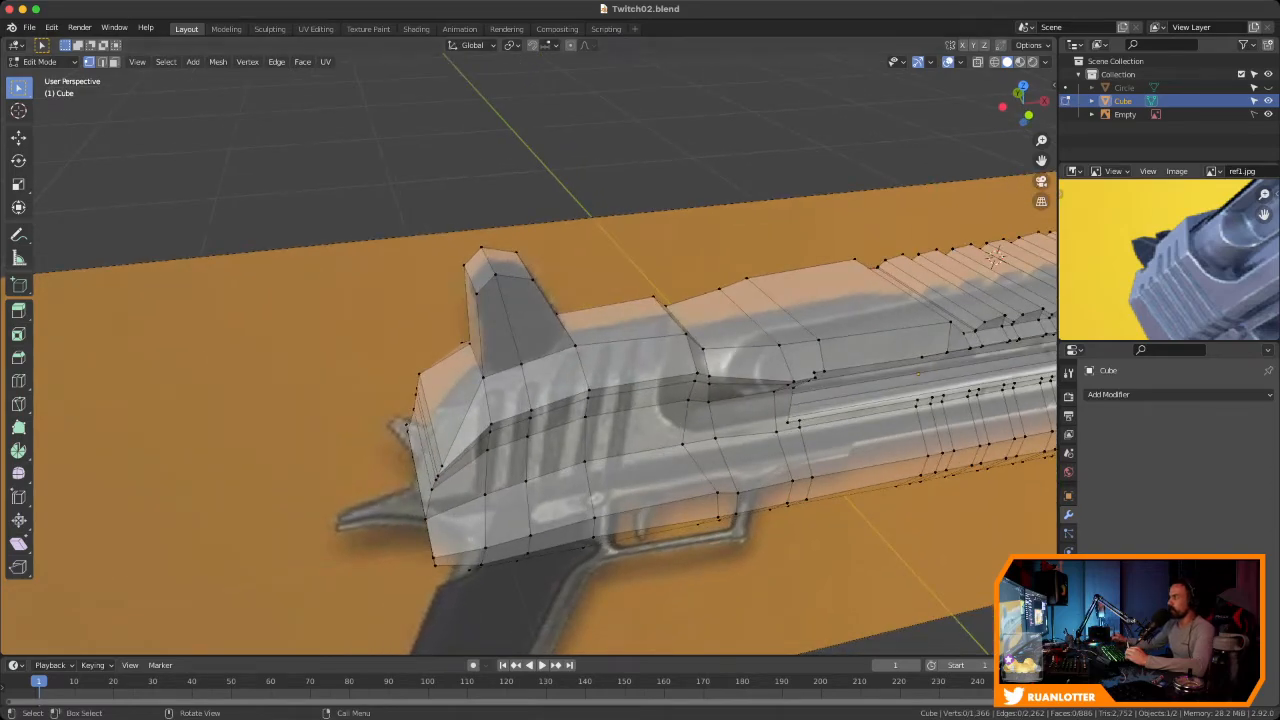
{"action": "scroll", "coordinate": [1180, 255], "scroll_direction": "up", "scroll_amount": 2}
{"action": "middle_click_drag", "start_coordinate": [1180, 255], "coordinate": [1188, 290]}
{"action": "scroll", "coordinate": [1178, 277], "scroll_direction": "up", "scroll_amount": 1}
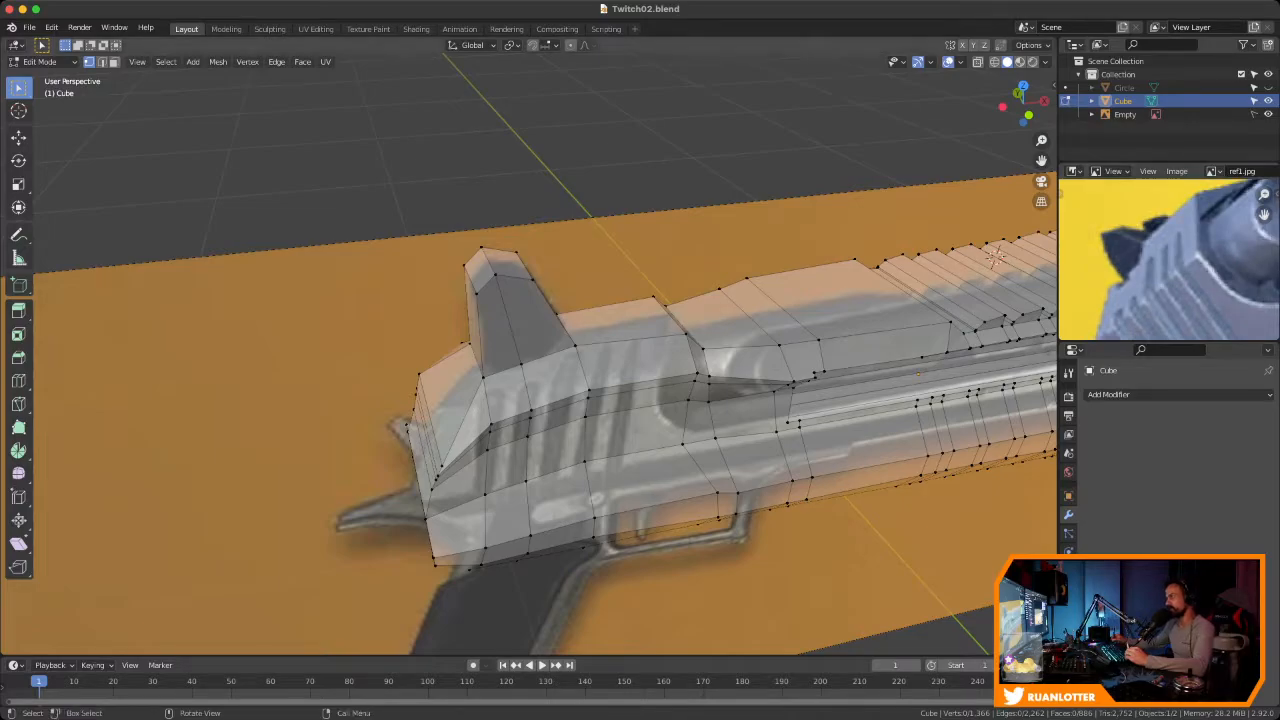
{"action": "middle_click_drag", "start_coordinate": [620, 380], "coordinate": [680, 350]}
{"action": "middle_click_drag", "start_coordinate": [880, 158], "coordinate": [900, 192]}
Subdivide the rear sight's back, top and front faces with one cut
{"action": "key", "text": "3"}
{"action": "left_click", "coordinate": [428, 318]}
{"action": "left_click", "coordinate": [431, 251], "text": "shift"}
{"action": "left_click", "coordinate": [556, 291], "text": "shift"}
{"action": "middle_click_drag", "start_coordinate": [556, 291], "coordinate": [430, 298]}
{"action": "left_click", "coordinate": [324, 297], "text": "shift"}
{"action": "scroll", "coordinate": [324, 297], "scroll_direction": "up", "scroll_amount": 2}
{"action": "middle_click_drag", "start_coordinate": [324, 297], "coordinate": [505, 290]}
{"action": "right_click", "coordinate": [505, 290]}
{"action": "left_click", "coordinate": [510, 294]}
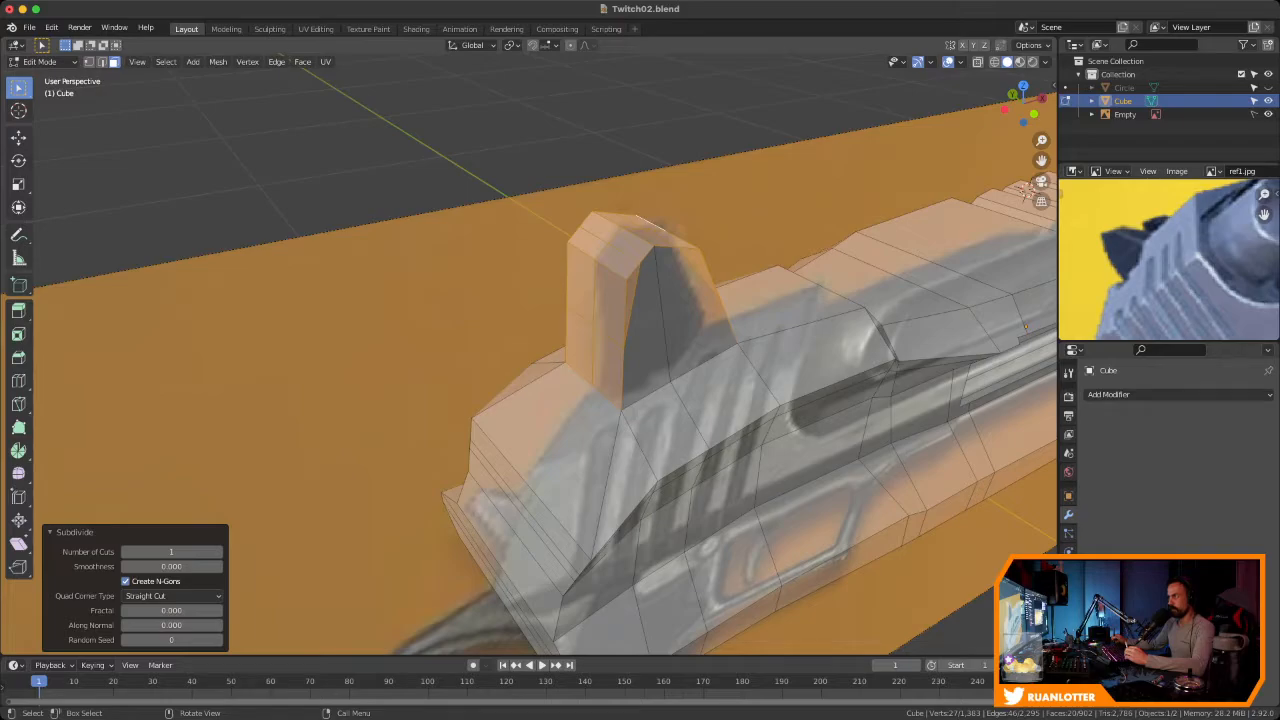
Select the rear sight's subdivided back, top and front faces again and subdivide them a second time
{"action": "left_click", "coordinate": [648, 325]}
{"action": "middle_click_drag", "start_coordinate": [648, 325], "coordinate": [610, 330]}
{"action": "scroll", "coordinate": [636, 308], "scroll_direction": "up", "scroll_amount": 3}
{"action": "left_click", "coordinate": [550, 296]}
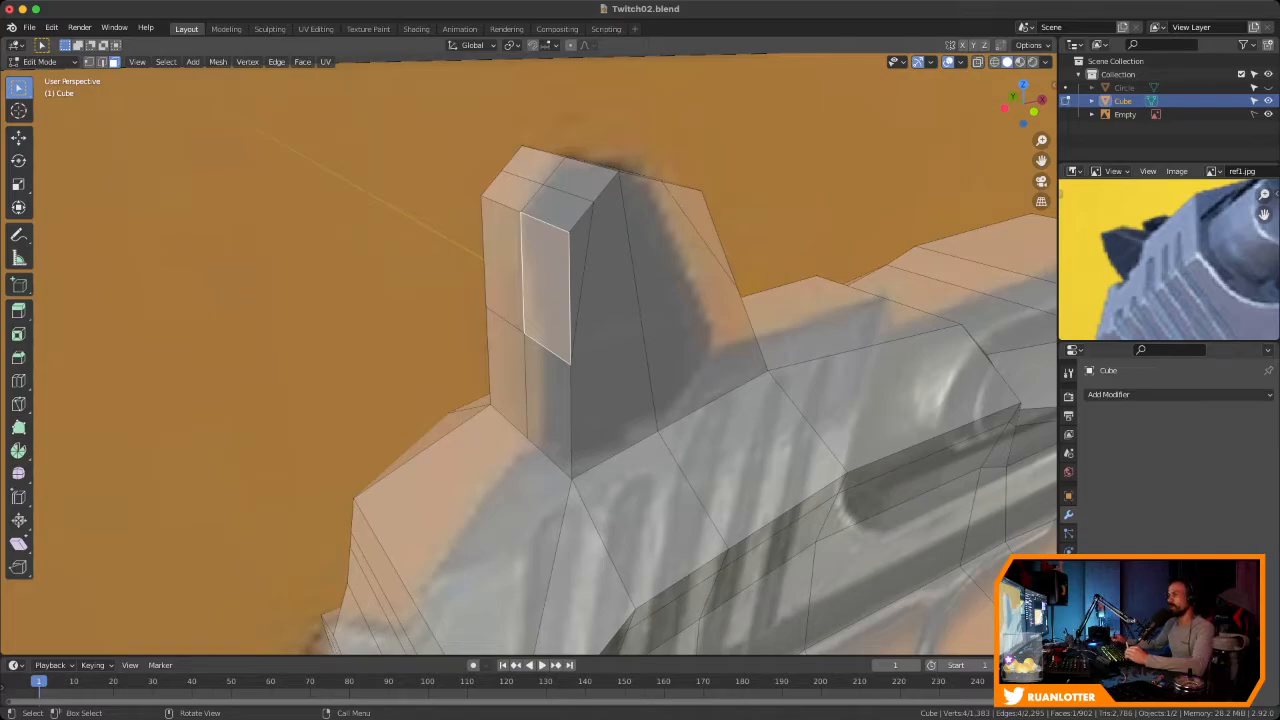
{"action": "middle_click_drag", "start_coordinate": [556, 300], "coordinate": [552, 345]}
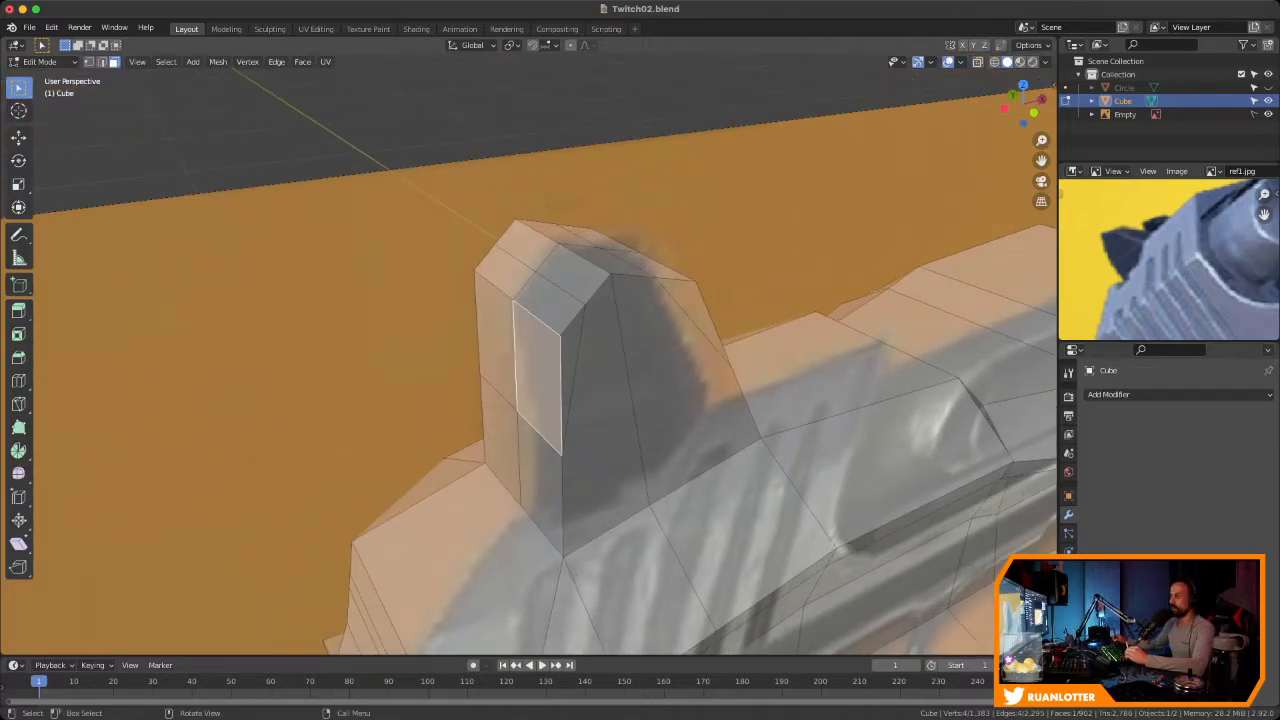
{"action": "left_click_drag", "start_coordinate": [502, 436], "coordinate": [541, 474], "text": "shift"}
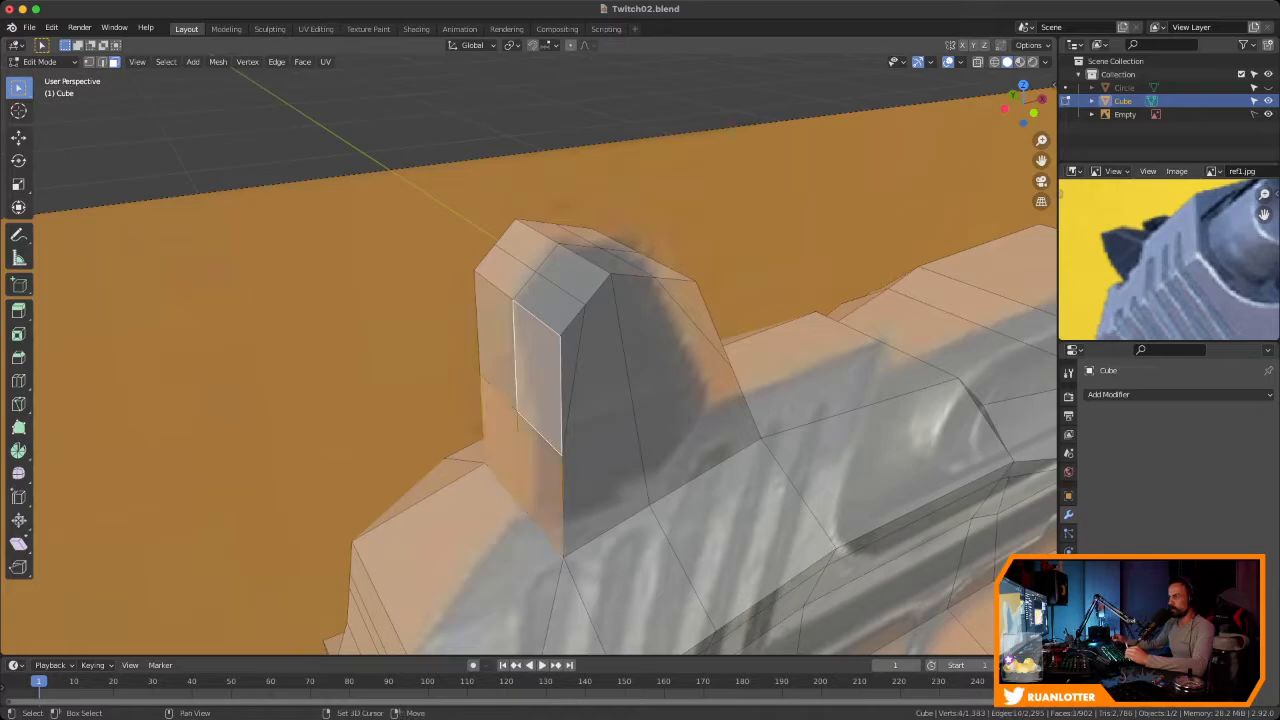
{"action": "left_click_drag", "start_coordinate": [520, 256], "coordinate": [556, 290], "text": "shift"}
{"action": "middle_click_drag", "start_coordinate": [556, 290], "coordinate": [482, 290]}
{"action": "middle_click_drag", "start_coordinate": [482, 290], "coordinate": [452, 268], "text": "ctrl"}
{"action": "middle_click_drag", "start_coordinate": [452, 268], "coordinate": [454, 320], "text": "ctrl"}
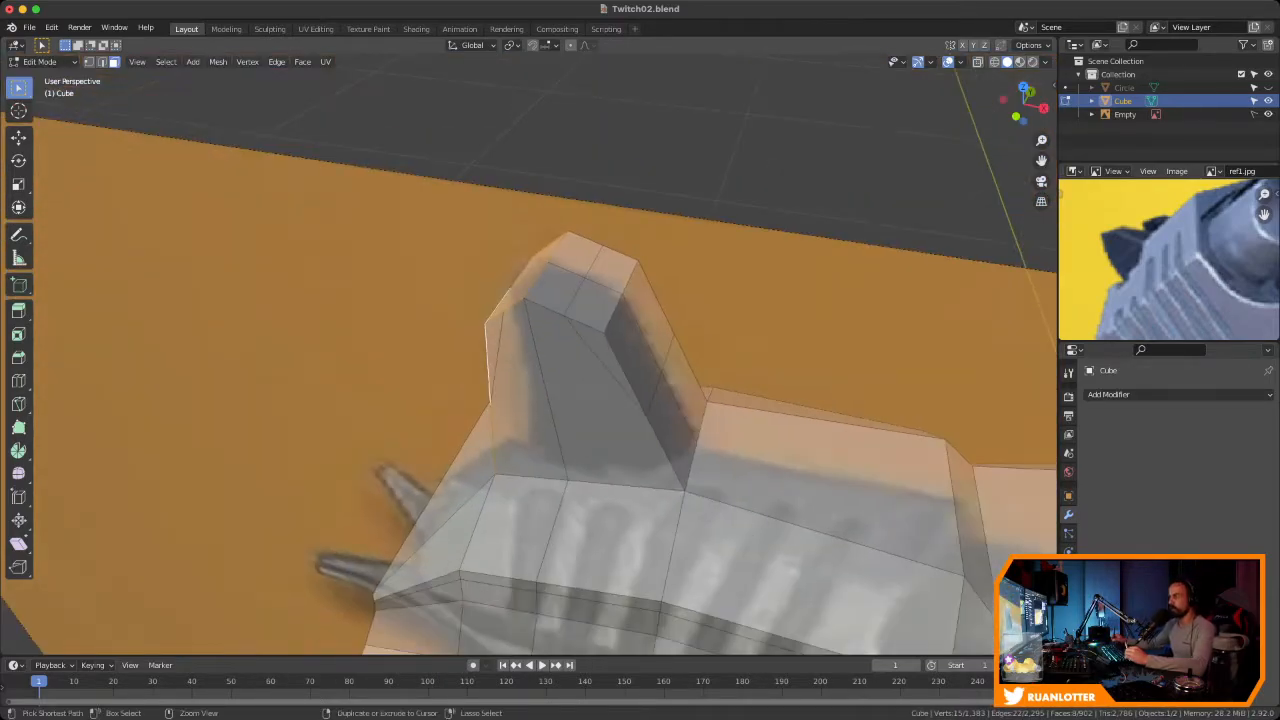
{"action": "left_click_drag", "start_coordinate": [570, 258], "coordinate": [603, 300], "text": "shift"}
{"action": "middle_click_drag", "start_coordinate": [603, 300], "coordinate": [515, 300]}
{"action": "left_click_drag", "start_coordinate": [592, 320], "coordinate": [645, 415], "text": "shift"}
{"action": "middle_click_drag", "start_coordinate": [645, 415], "coordinate": [768, 392]}
{"action": "right_click", "coordinate": [512, 287]}
{"action": "left_click", "coordinate": [515, 282]}
Delete the two middle columns of faces across the rear sight's back, top and front to open the notch, and hide the reference image
{"action": "middle_click_drag", "start_coordinate": [463, 292], "coordinate": [591, 272]}
{"action": "left_click", "coordinate": [509, 435]}
{"action": "left_click", "coordinate": [540, 437], "text": "shift"}
{"action": "left_click", "coordinate": [510, 396], "text": "shift"}
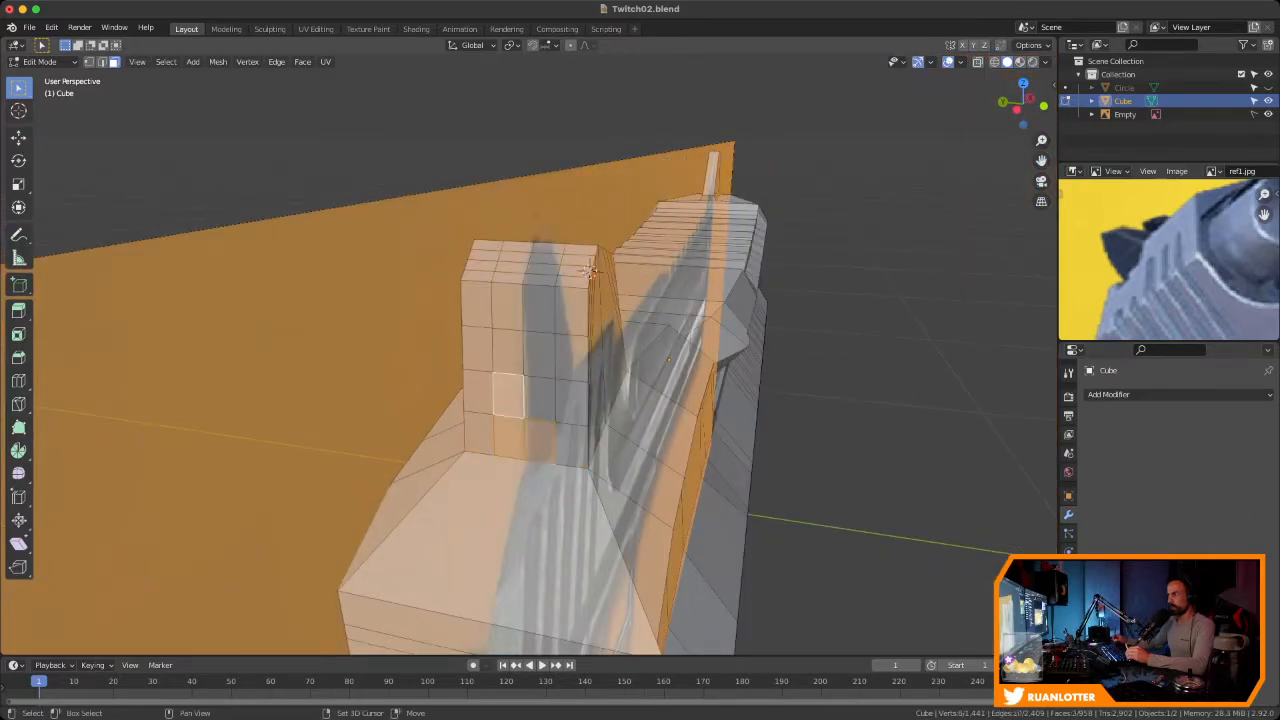
{"action": "left_click", "coordinate": [539, 397], "text": "shift"}
{"action": "left_click", "coordinate": [510, 354], "text": "shift"}
{"action": "left_click", "coordinate": [509, 307], "text": "shift"}
{"action": "left_click", "coordinate": [540, 310], "text": "shift"}
{"action": "mouse_move", "coordinate": [540, 310]}
{"action": "middle_mouse_down"}
{"action": "mouse_move", "coordinate": [498, 345]}
{"action": "mouse_move", "coordinate": [540, 322]}
{"action": "middle_mouse_up"}
{"action": "left_click", "coordinate": [541, 285], "text": "shift"}
{"action": "left_click", "coordinate": [518, 245], "text": "ctrl+shift"}
{"action": "middle_click_drag", "start_coordinate": [518, 245], "coordinate": [256, 272]}
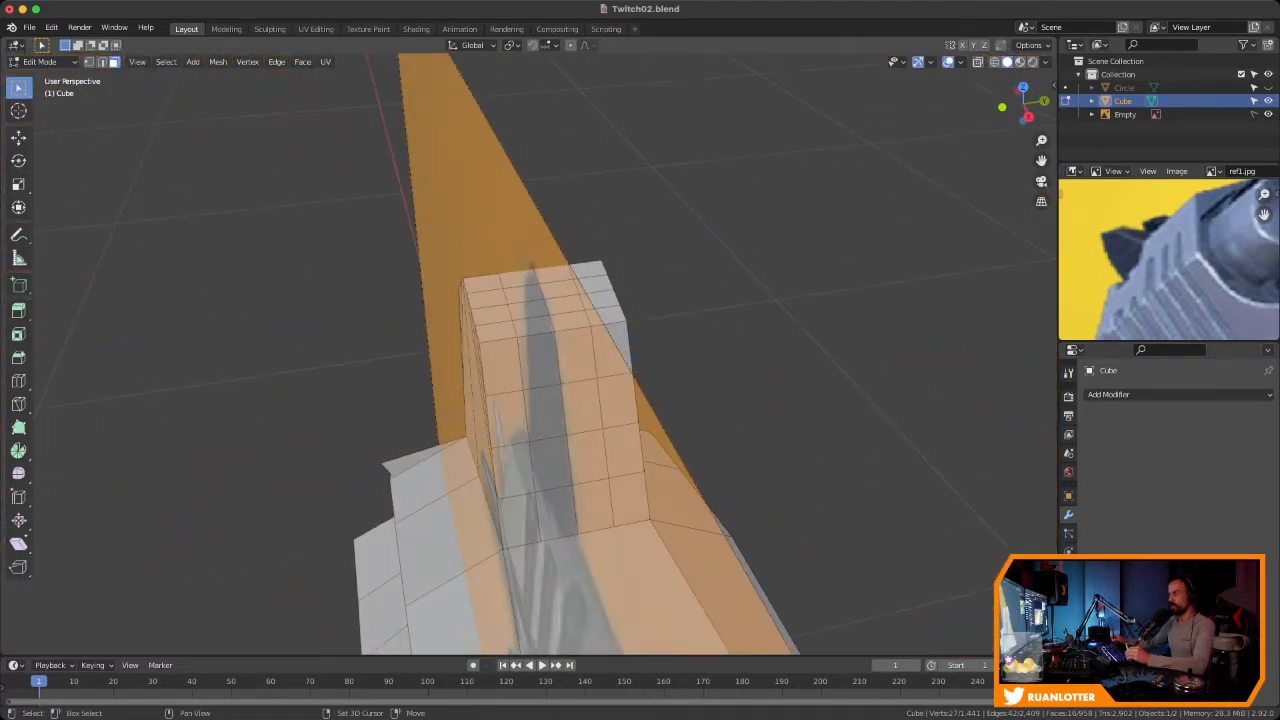
{"action": "middle_click_drag", "start_coordinate": [556, 352], "coordinate": [518, 322]}
{"action": "left_click_drag", "start_coordinate": [515, 327], "coordinate": [549, 477], "text": "shift"}
{"action": "key", "text": "x"}
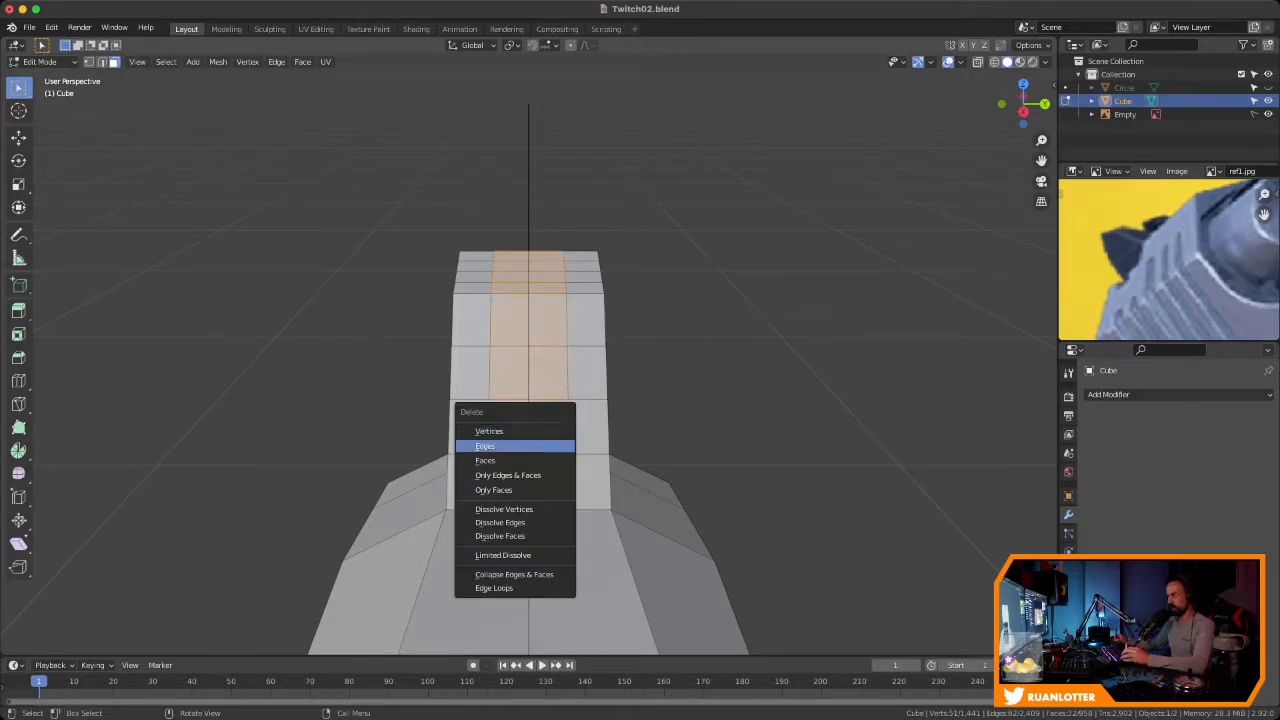
{"action": "left_click", "coordinate": [515, 460]}
{"action": "middle_click_drag", "start_coordinate": [515, 460], "coordinate": [420, 430]}
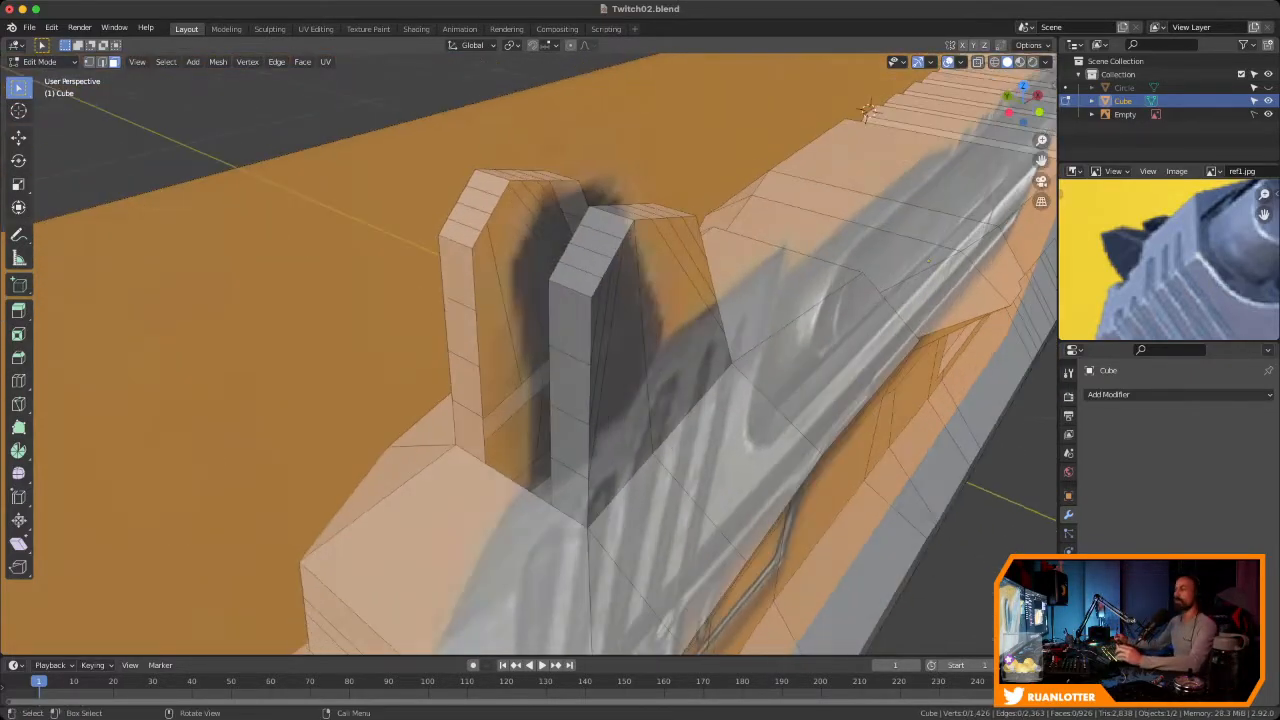
{"action": "left_click", "coordinate": [1268, 114]}
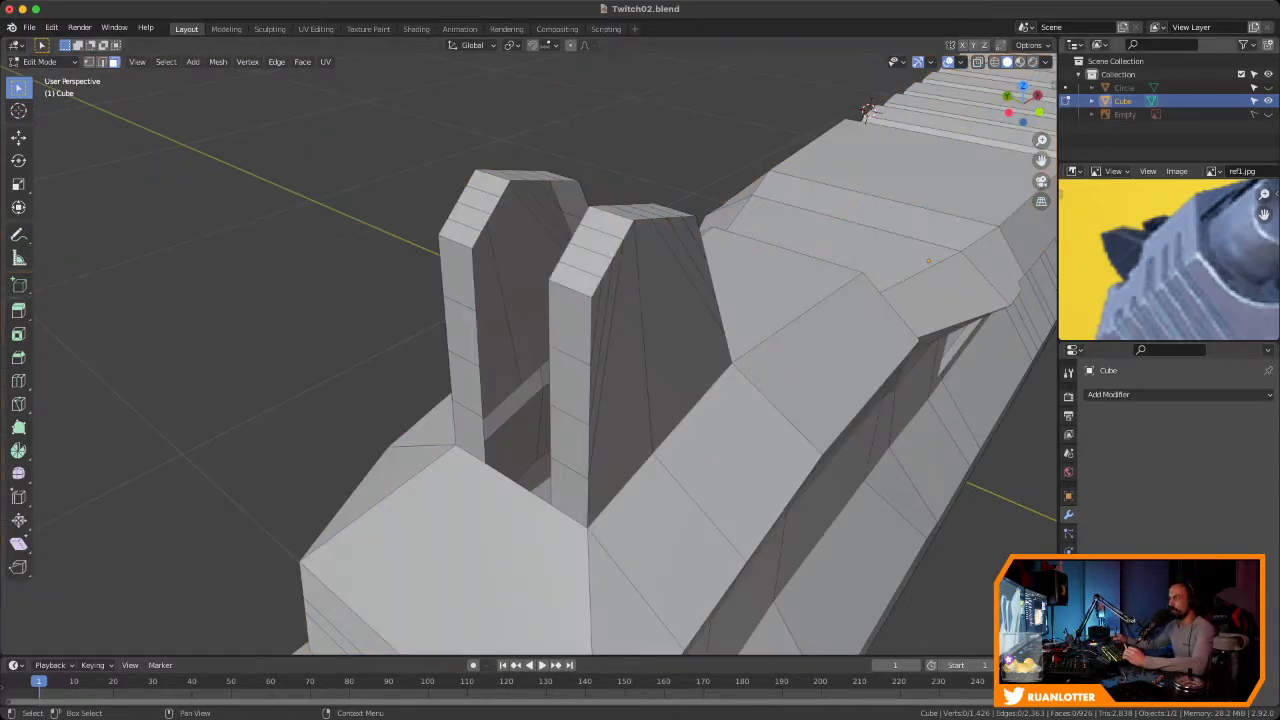
Fill the open floor of the rear sight's notch between the two posts with a face
{"action": "middle_click_drag", "start_coordinate": [540, 400], "coordinate": [440, 378], "text": "ctrl"}
{"action": "key", "text": "2"}
{"action": "middle_click_drag", "start_coordinate": [421, 293], "coordinate": [590, 265]}
{"action": "left_click", "coordinate": [590, 265]}
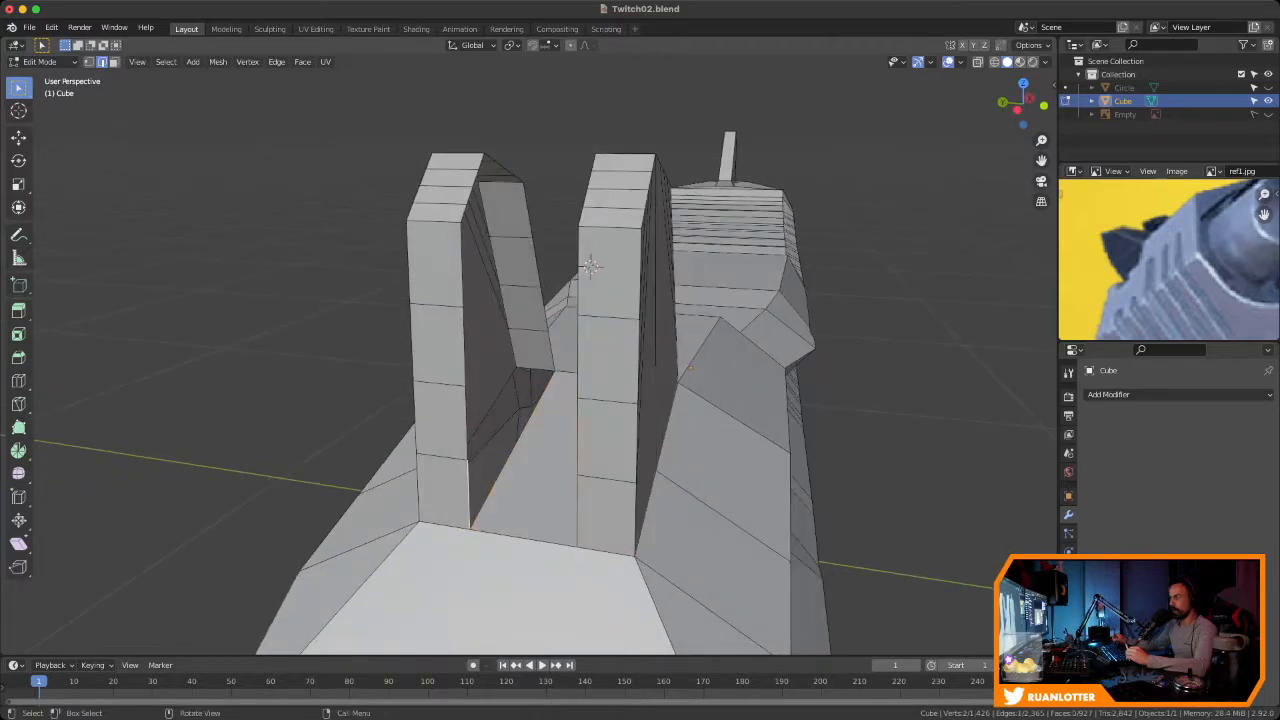
Fill the open inner wall of the rear sight's left post, seen from behind, with four faces up to the sloped top
{"action": "key", "text": "f"}
{"action": "left_click", "coordinate": [590, 265]}
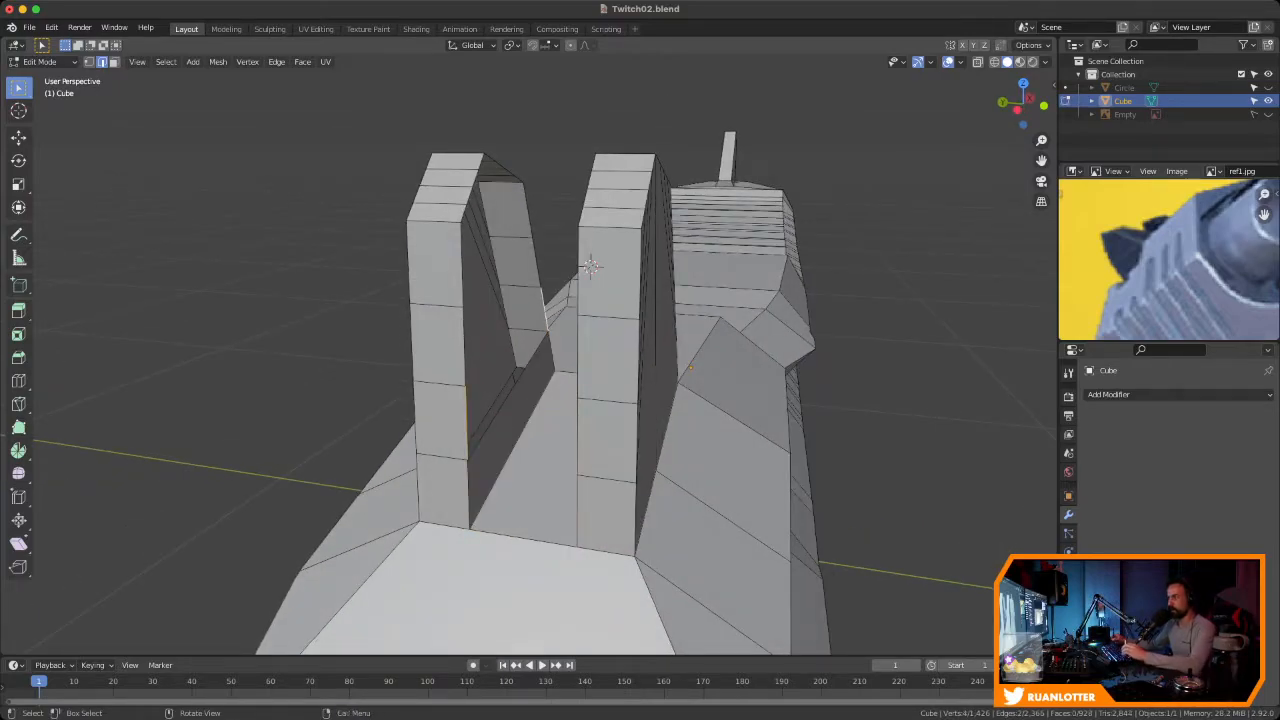
{"action": "key", "text": "f"}
{"action": "middle_click_drag", "start_coordinate": [590, 265], "coordinate": [660, 375]}
{"action": "key", "text": "ctrl+z"}
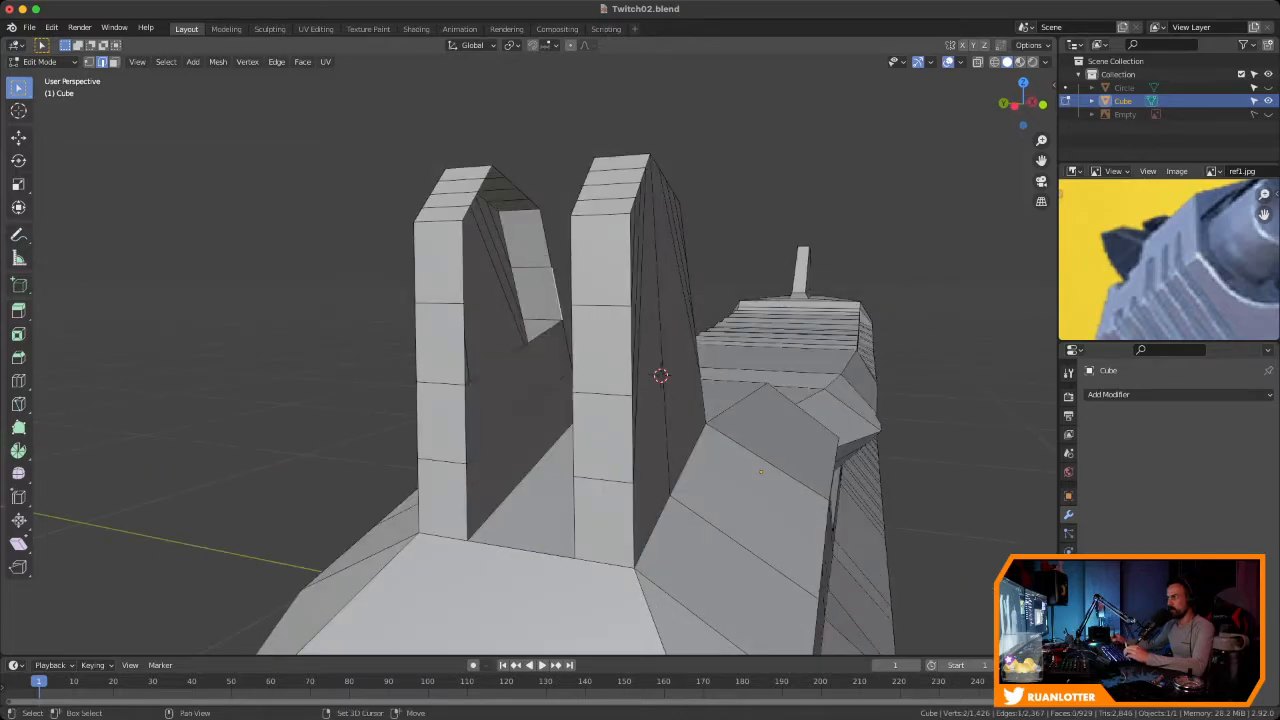
{"action": "key", "text": "f"}
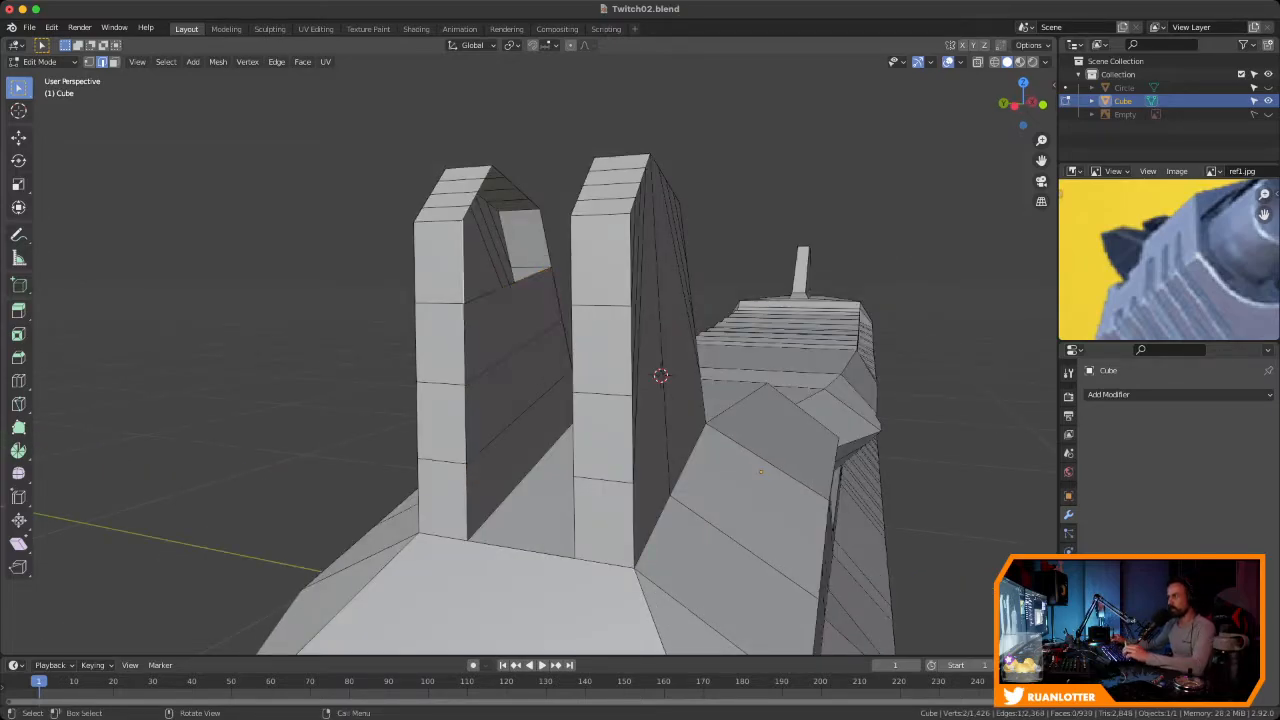
{"action": "key", "text": "f"}
Fill the open inner wall of the rear sight's right post with four faces between its front and back edges
{"action": "middle_click_drag", "start_coordinate": [660, 375], "coordinate": [271, 344]}
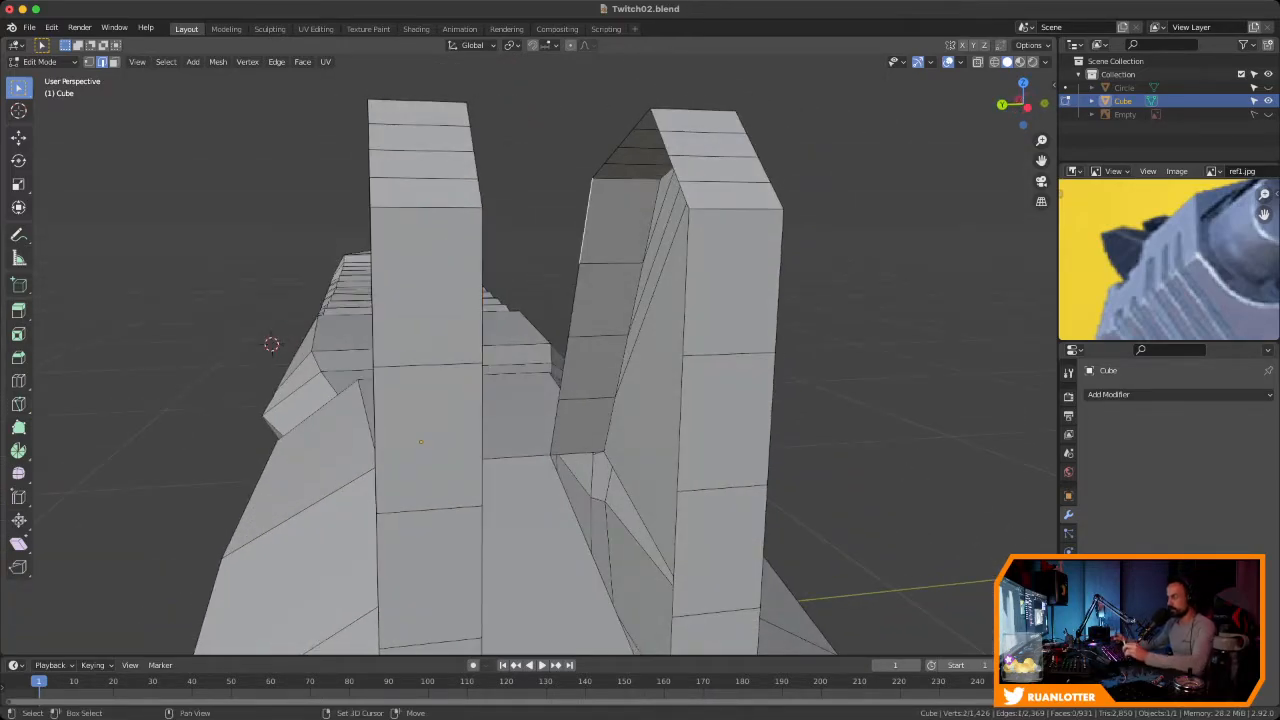
{"action": "key", "text": "f"}
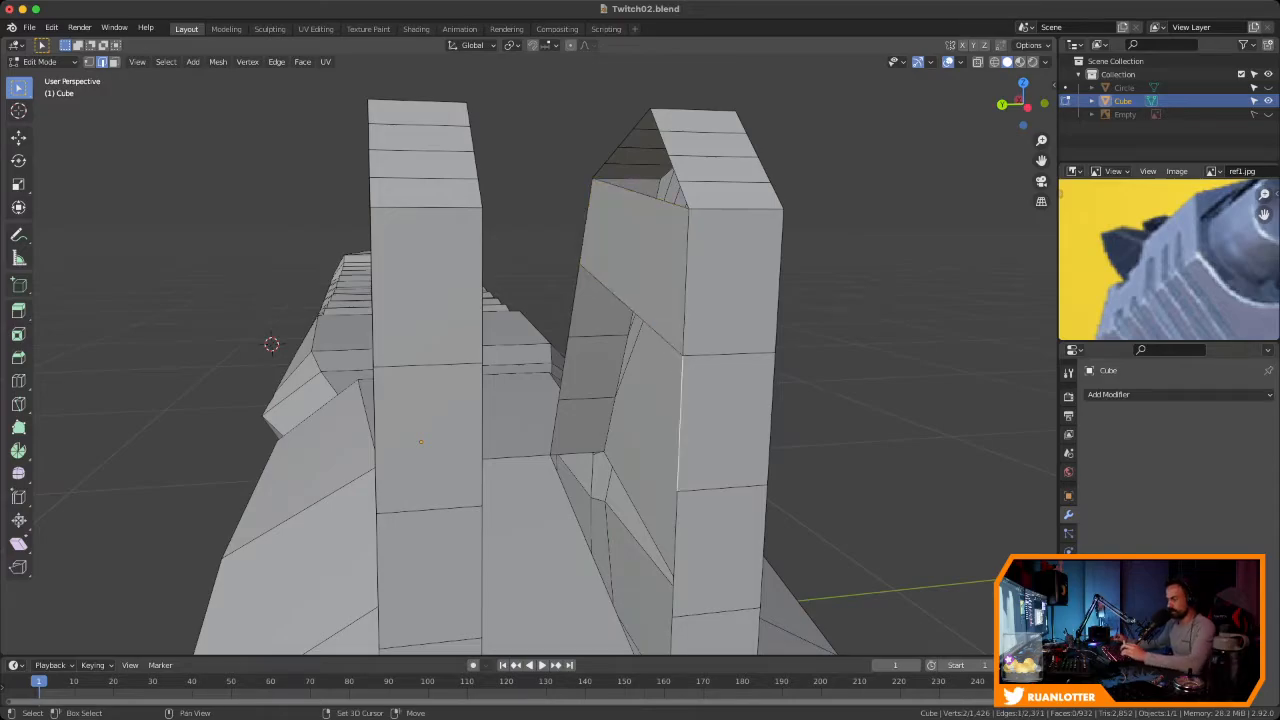
{"action": "key", "text": "f"}
{"action": "middle_click_drag", "start_coordinate": [576, 302], "coordinate": [585, 275]}
{"action": "left_click", "coordinate": [563, 378]}
{"action": "scroll", "coordinate": [563, 378], "scroll_direction": "down", "scroll_amount": 1}
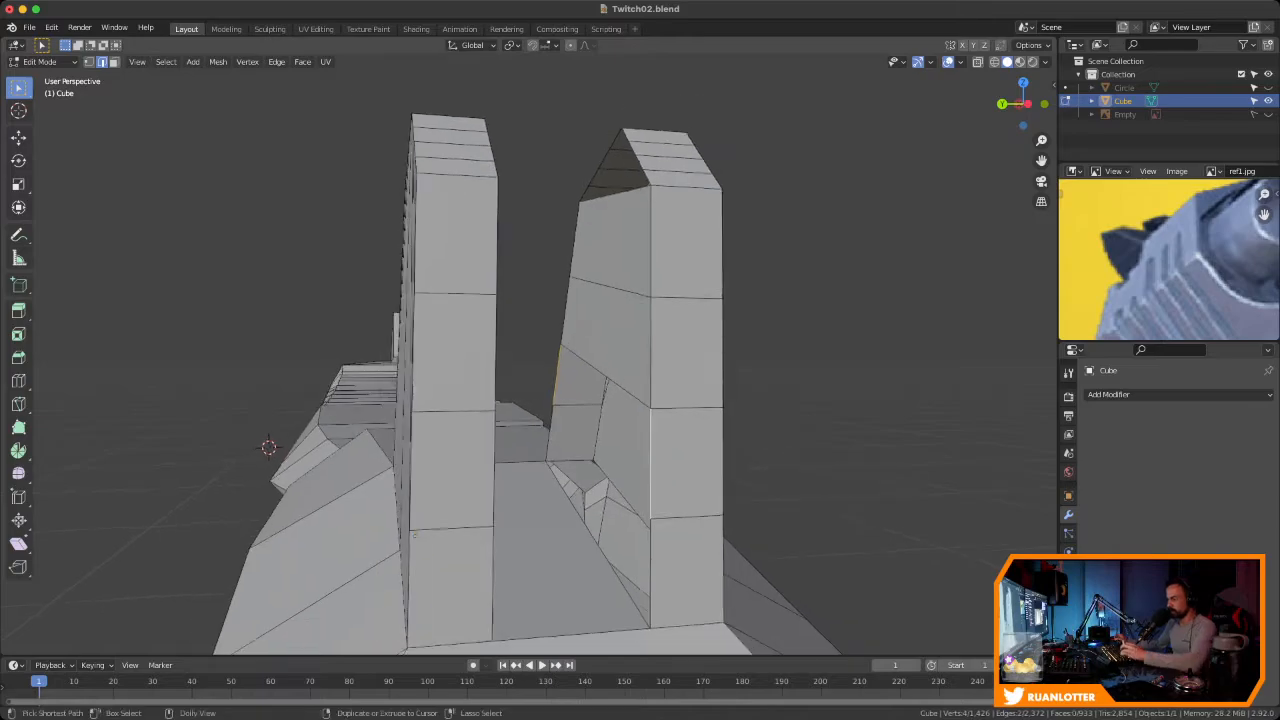
{"action": "middle_click_drag", "start_coordinate": [600, 430], "coordinate": [593, 375], "text": "shift"}
{"action": "left_click", "coordinate": [643, 400], "text": "shift"}
{"action": "key", "text": "f"}
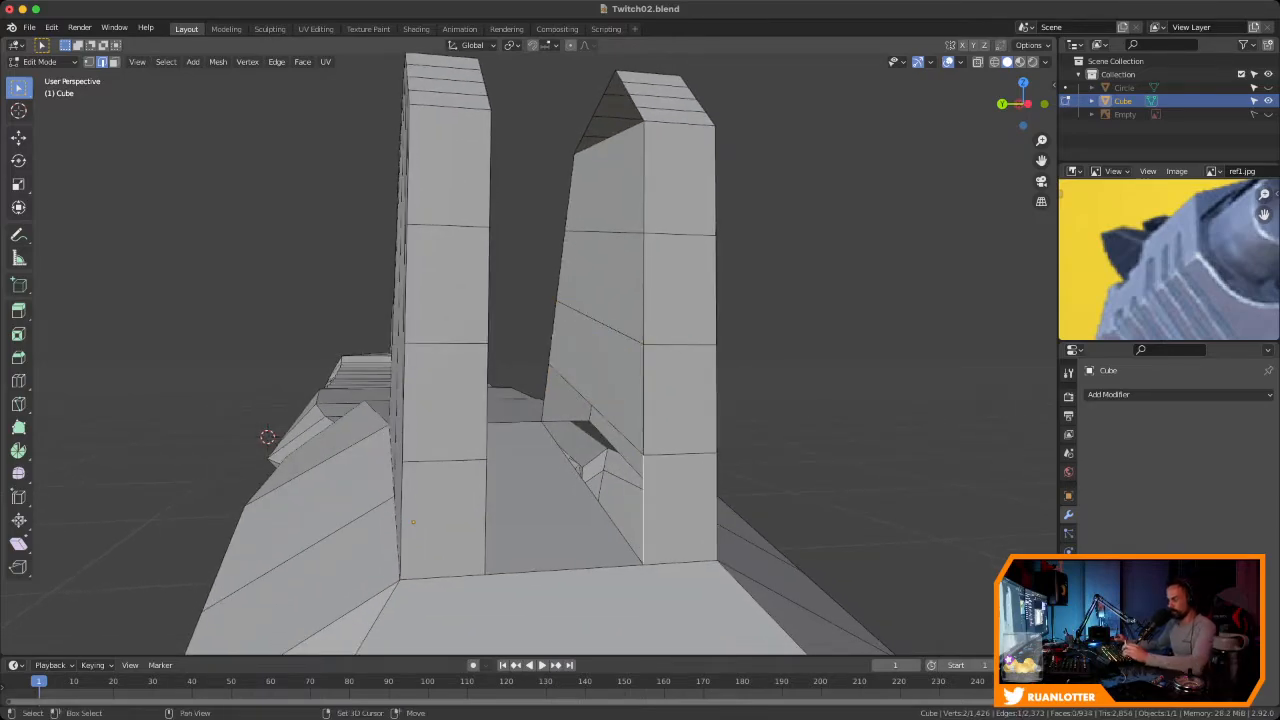
{"action": "key", "text": "f"}
Close the remaining opening at the top of the left post's inner wall with a single face
{"action": "middle_click_drag", "start_coordinate": [640, 400], "coordinate": [530, 390]}
{"action": "middle_click_drag", "start_coordinate": [752, 252], "coordinate": [905, 383]}
{"action": "middle_click_drag", "start_coordinate": [640, 480], "coordinate": [680, 510], "text": "shift"}
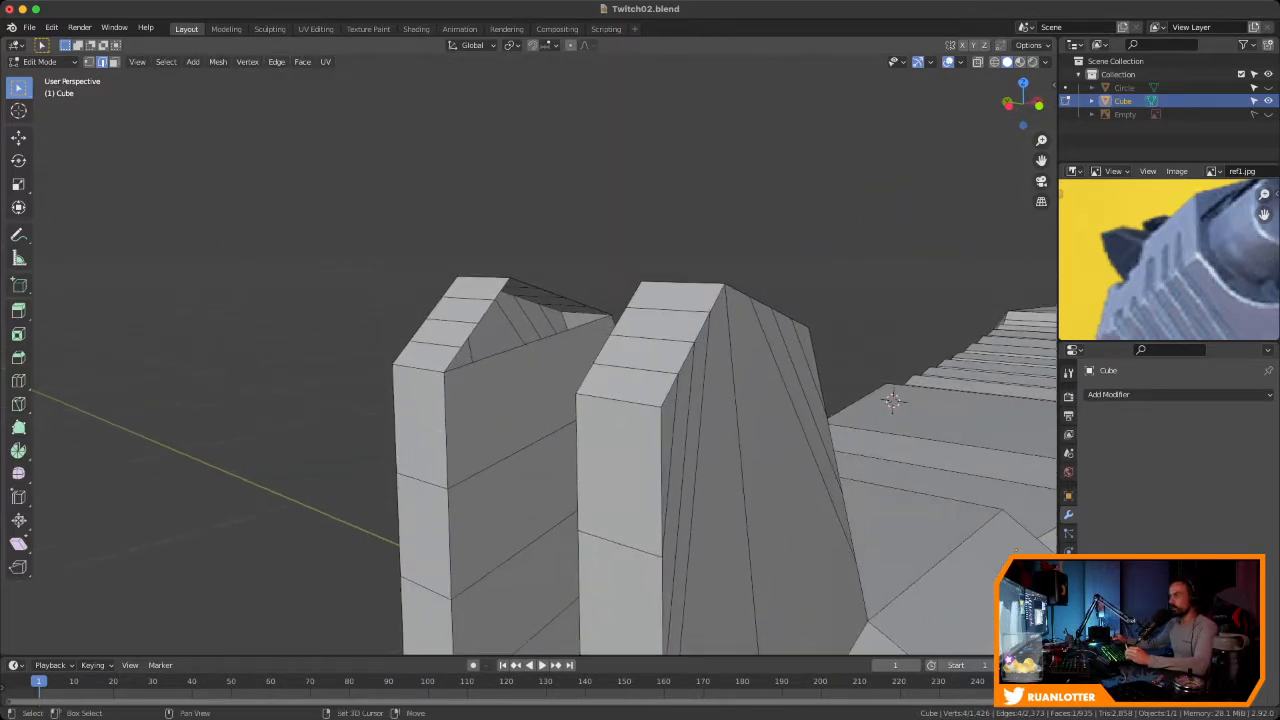
{"action": "middle_click_drag", "start_coordinate": [640, 440], "coordinate": [640, 370], "text": "ctrl"}
{"action": "middle_click_drag", "start_coordinate": [922, 405], "coordinate": [807, 514]}
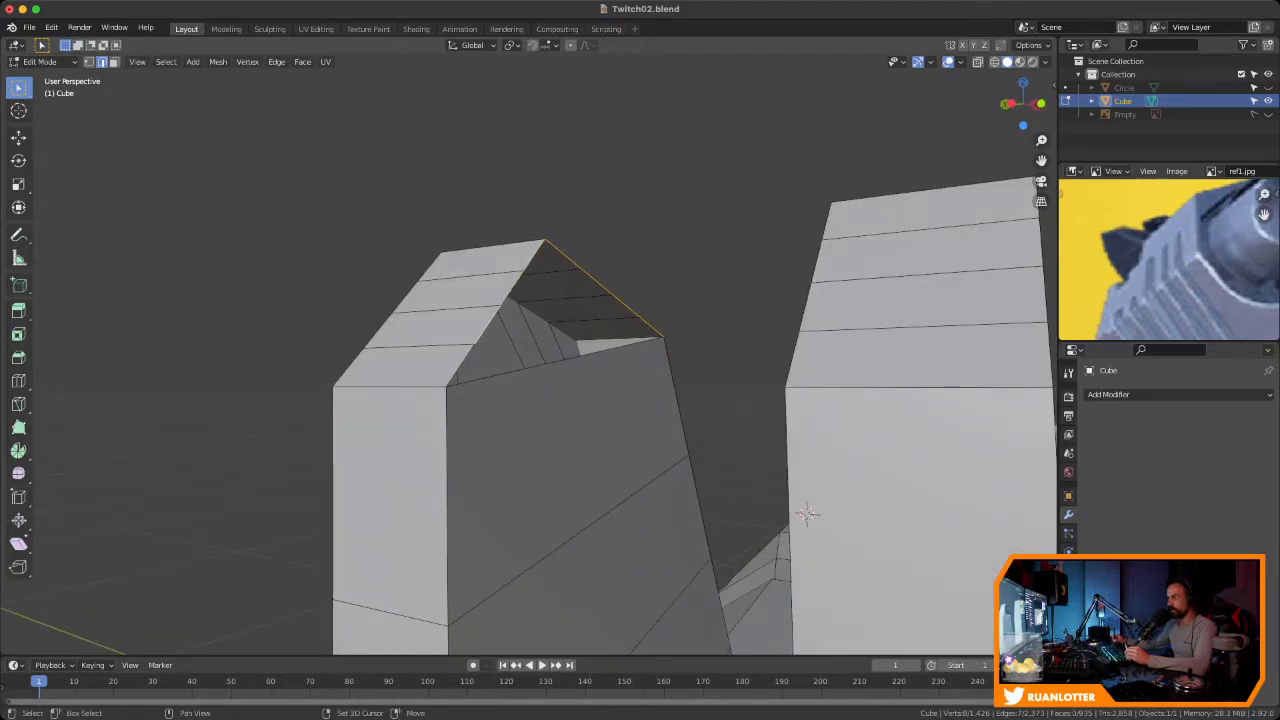
{"action": "key", "text": "f"}
Select the edges around the right post's upper inner opening and fill them with one face
{"action": "middle_click_drag", "start_coordinate": [808, 514], "coordinate": [180, 526]}
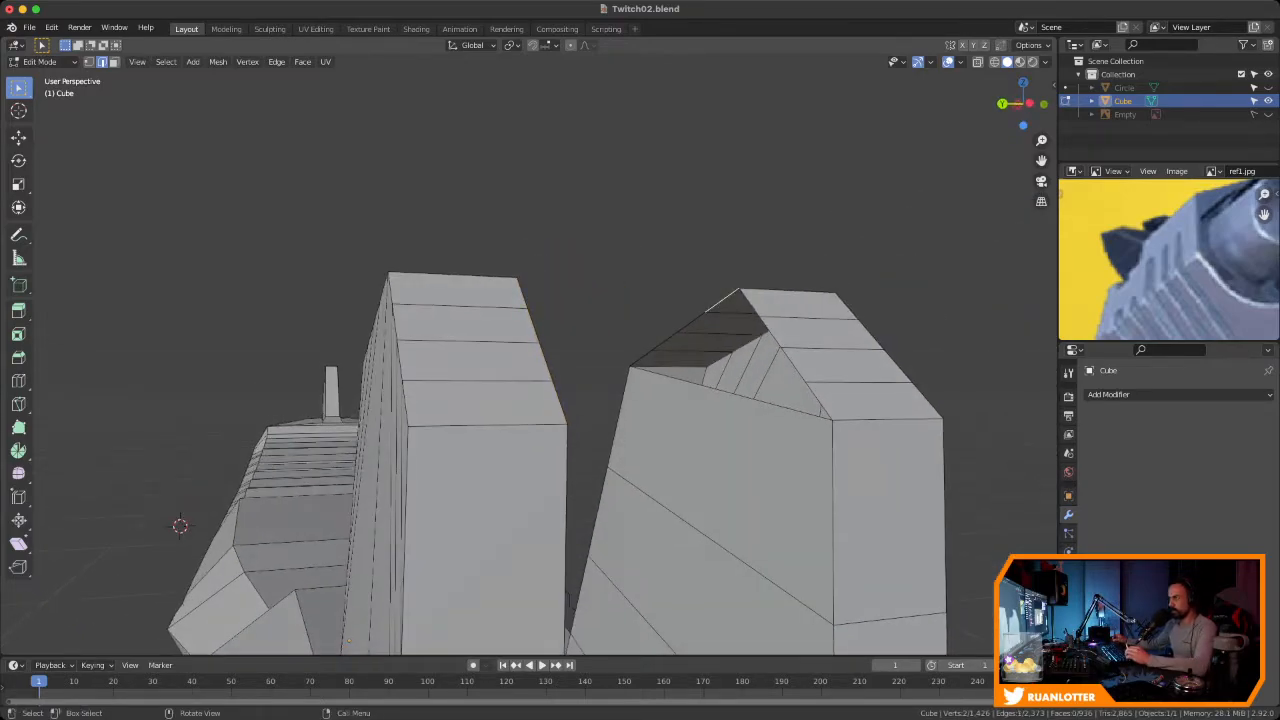
{"action": "left_click", "coordinate": [180, 526], "text": "ctrl"}
{"action": "left_click", "coordinate": [732, 393], "text": "shift"}
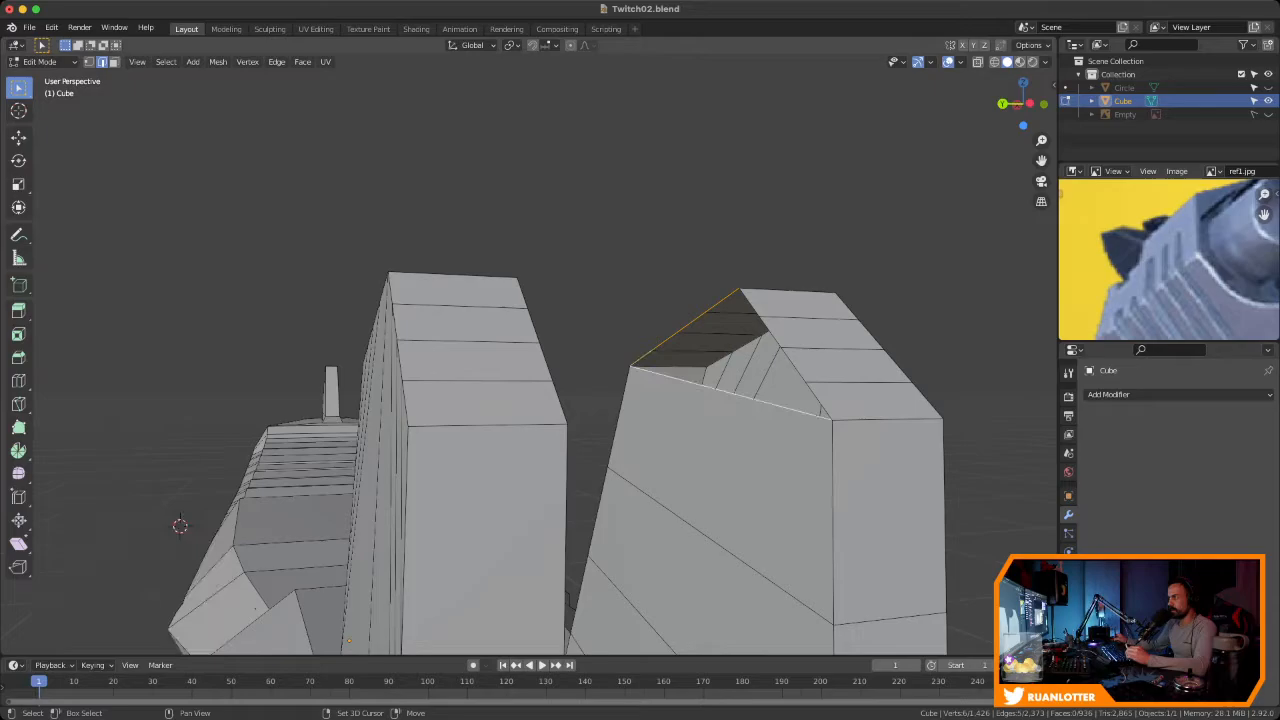
{"action": "key", "text": "f"}
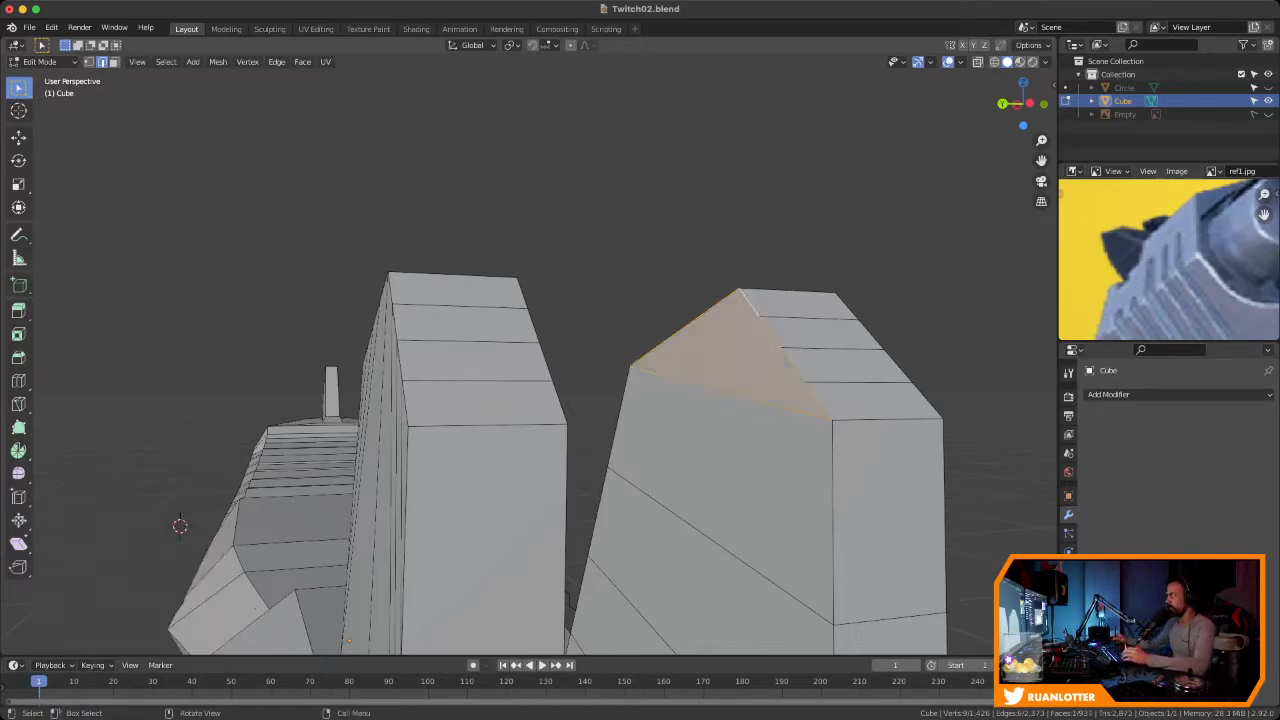
View the slide from the front and show the reference image behind the rear sight
{"action": "scroll", "coordinate": [732, 393], "scroll_direction": "down", "scroll_amount": 3}
{"action": "middle_click_drag", "start_coordinate": [732, 393], "coordinate": [735, 328], "text": "shift"}
{"action": "middle_click_drag", "start_coordinate": [735, 328], "coordinate": [380, 440]}
{"action": "middle_click_drag", "start_coordinate": [380, 440], "coordinate": [500, 450], "text": "ctrl"}
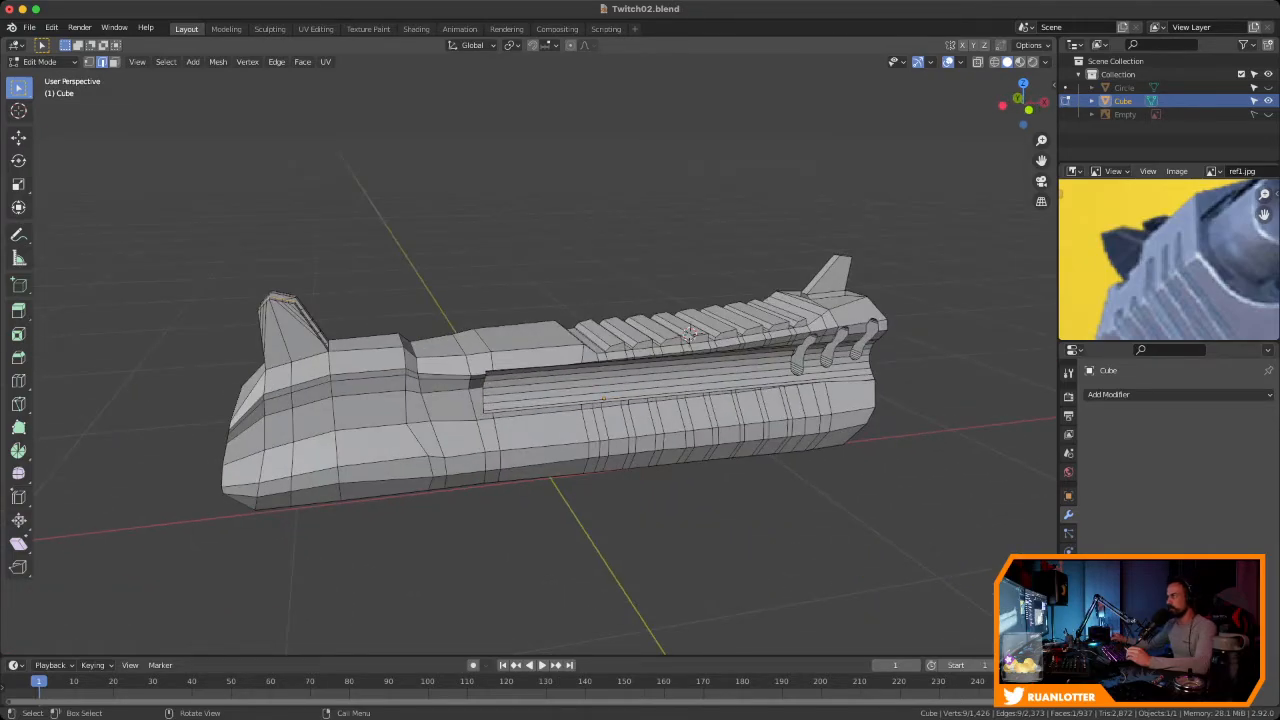
{"action": "left_click", "coordinate": [1028, 110]}
{"action": "middle_click_drag", "start_coordinate": [560, 400], "coordinate": [653, 374], "text": "ctrl"}
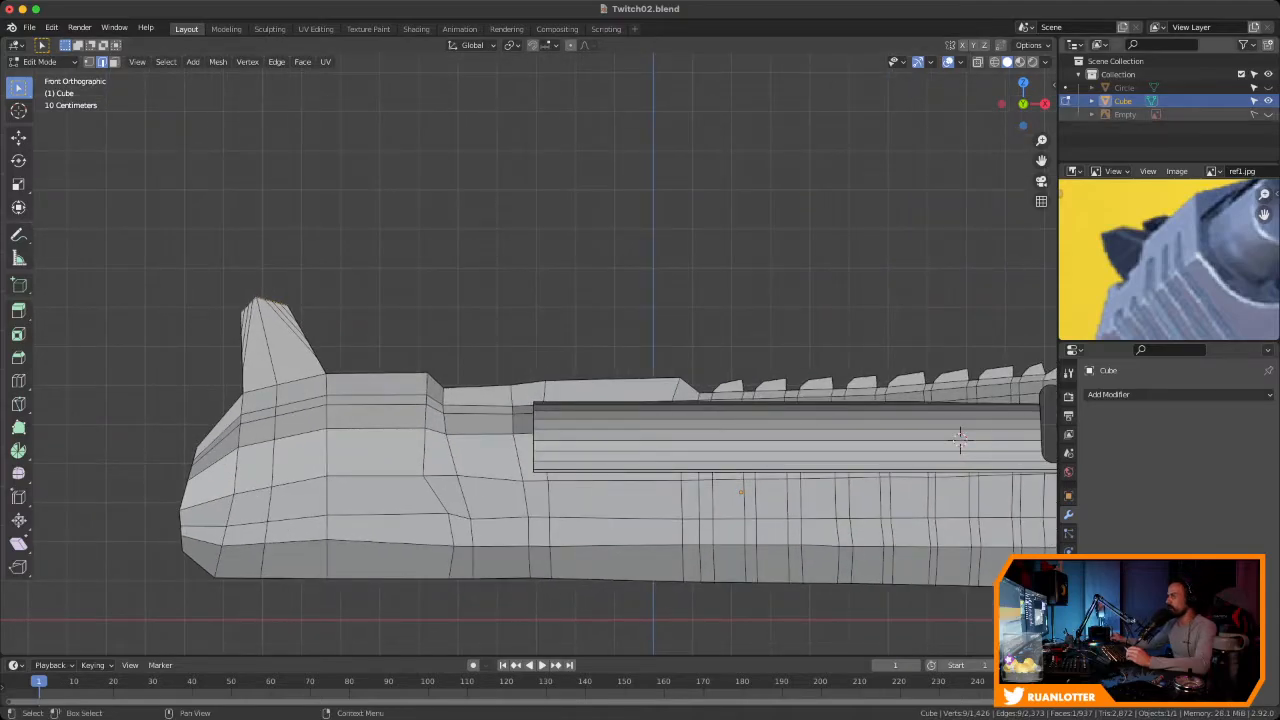
{"action": "left_click", "coordinate": [1268, 115]}
{"action": "mouse_move", "coordinate": [560, 400]}
{"action": "middle_mouse_down", "text": "ctrl"}
{"action": "mouse_move", "coordinate": [671, 384]}
{"action": "mouse_move", "coordinate": [666, 268]}
{"action": "mouse_move", "coordinate": [934, 308]}
{"action": "middle_mouse_up", "text": "ctrl"}
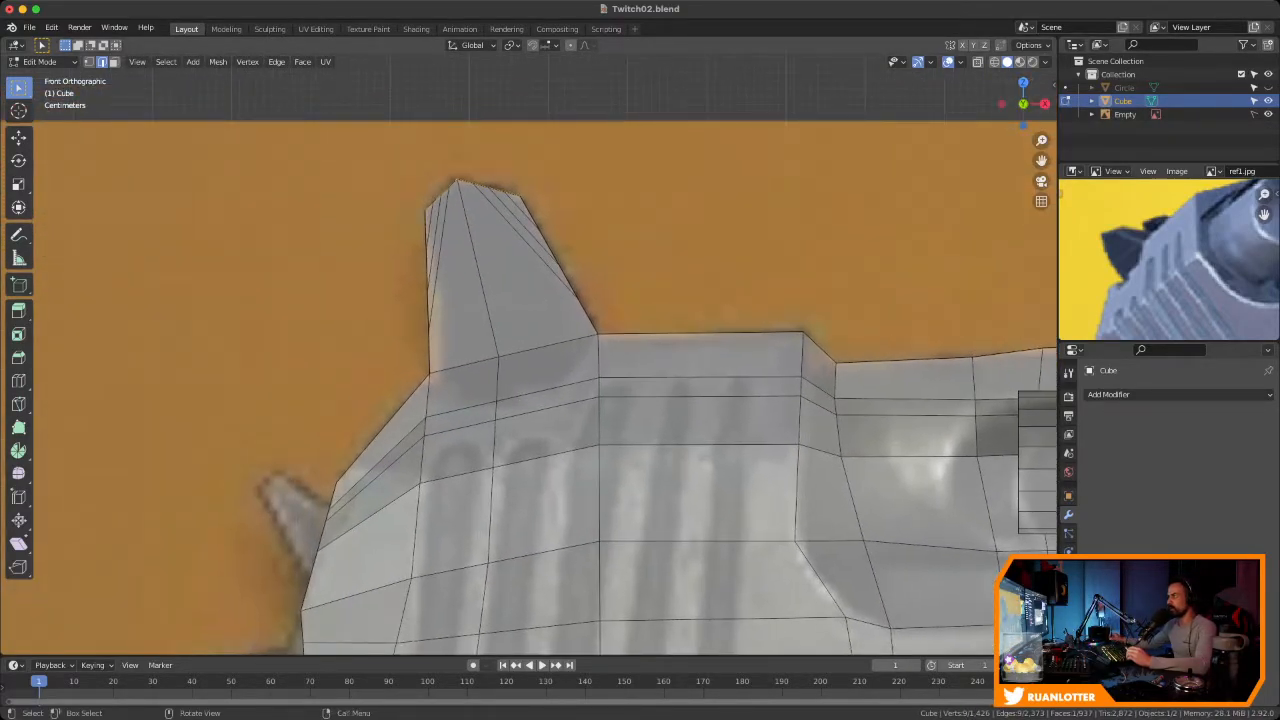
In wireframe shading, move the two lowest vertex groups of the rear sight's back edge forward onto the reference outline
{"action": "left_click", "coordinate": [994, 62]}
{"action": "middle_click_drag", "start_coordinate": [540, 380], "coordinate": [540, 343], "text": "ctrl"}
{"action": "middle_click_drag", "start_coordinate": [540, 343], "coordinate": [646, 331], "text": "shift"}
{"action": "left_click_drag", "start_coordinate": [474, 348], "coordinate": [520, 391]}
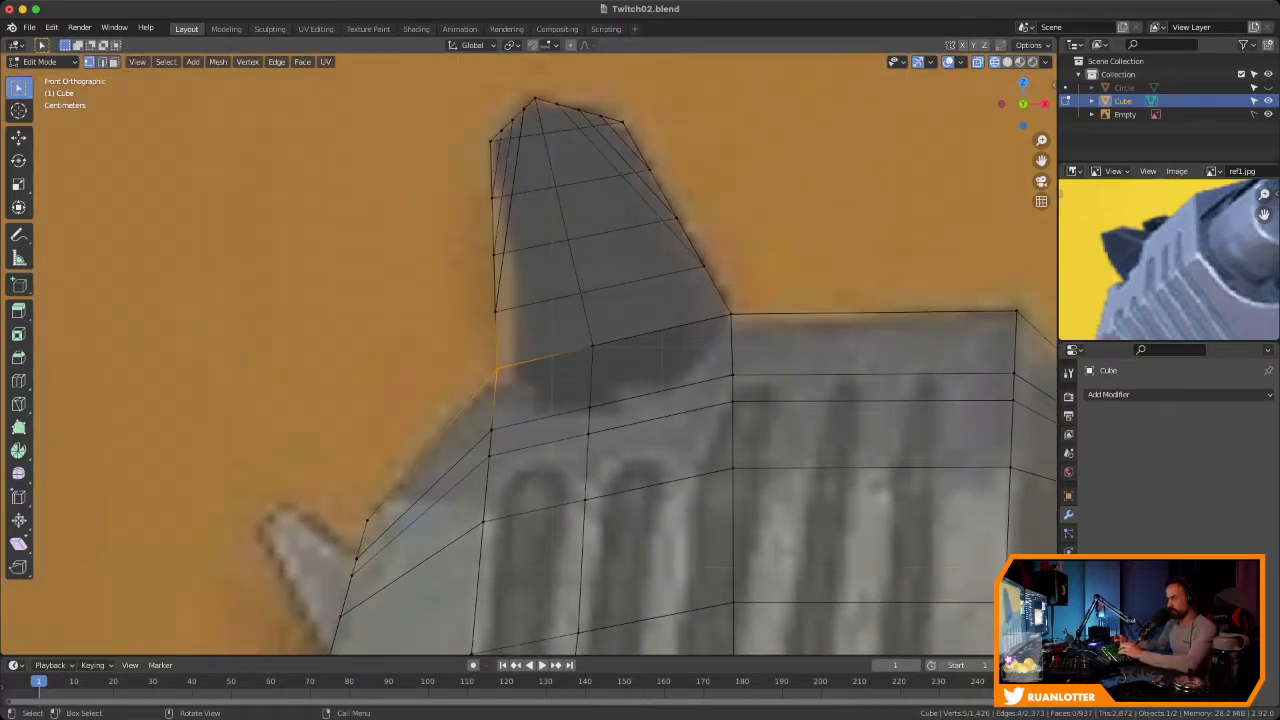
{"action": "key", "text": "g"}
{"action": "left_click", "coordinate": [535, 385]}
{"action": "left_click_drag", "start_coordinate": [475, 292], "coordinate": [521, 329]}
{"action": "key", "text": "g"}
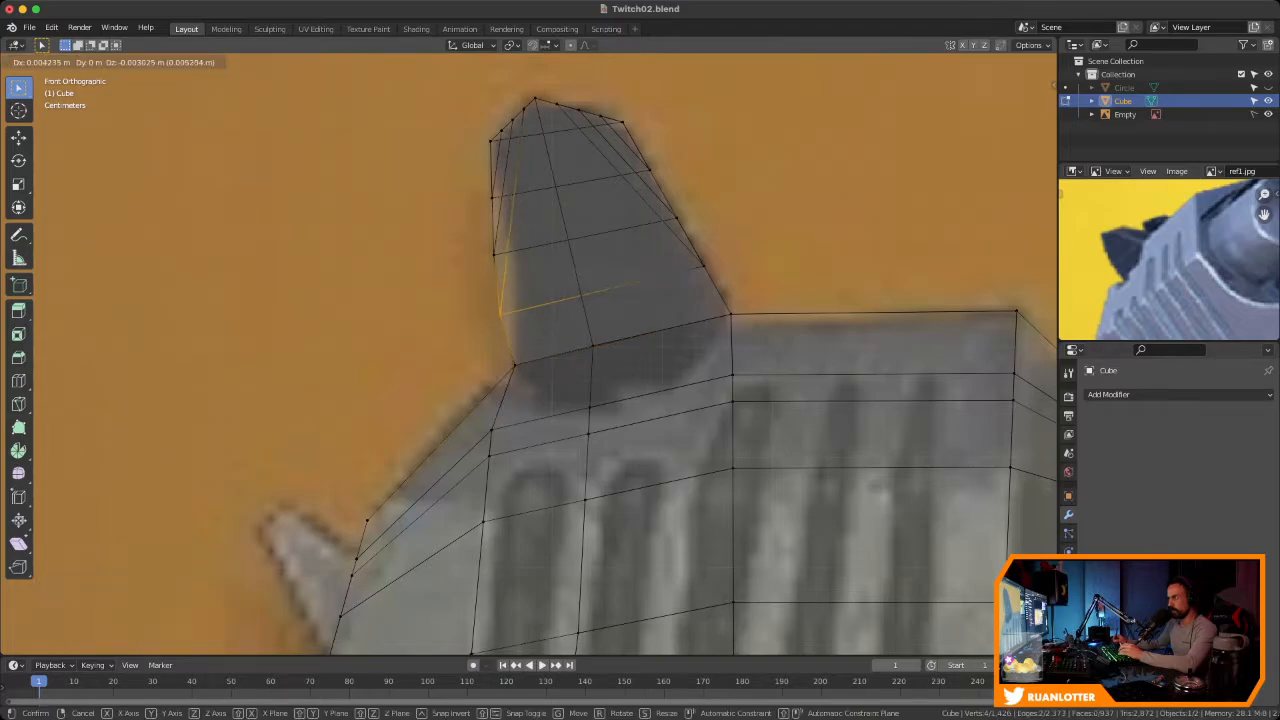
{"action": "left_click", "coordinate": [541, 324]}
Move the next two vertex groups up the rear sight's back edge forward to follow the reference's curved outline
{"action": "left_click_drag", "start_coordinate": [469, 235], "coordinate": [511, 268]}
{"action": "key", "text": "g"}
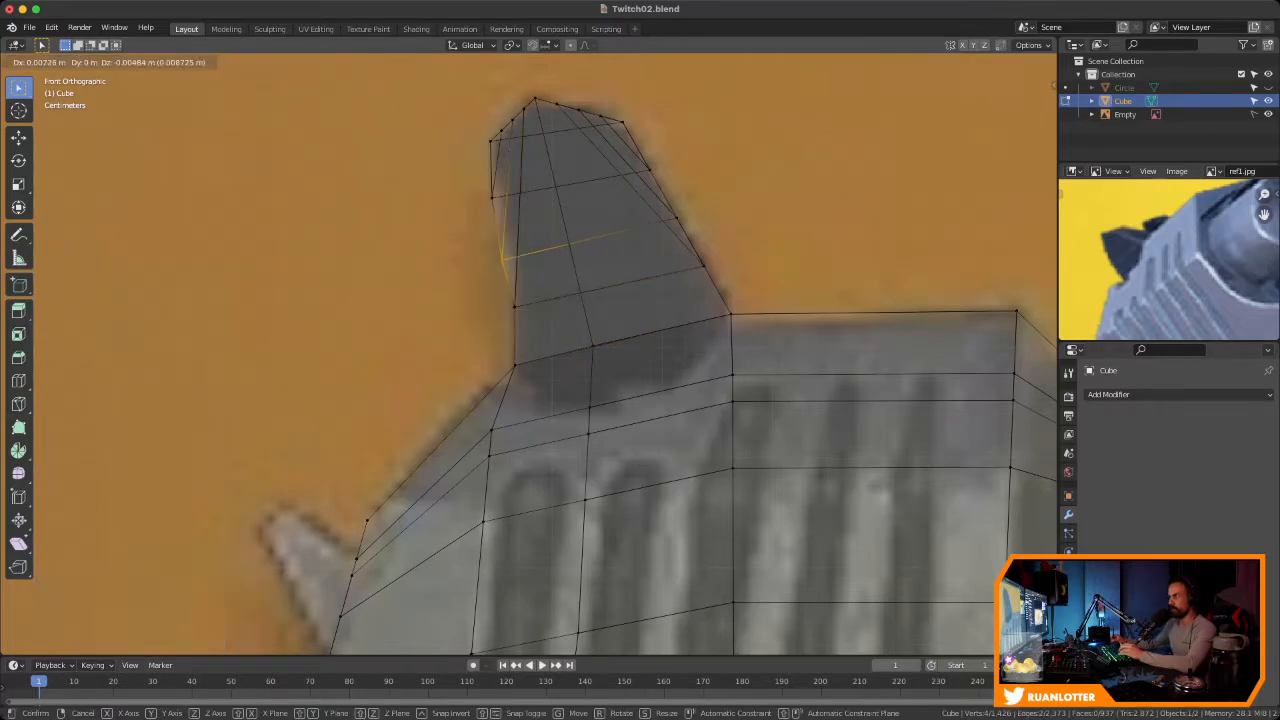
{"action": "left_click", "coordinate": [528, 260]}
{"action": "left_click_drag", "start_coordinate": [470, 180], "coordinate": [508, 215]}
{"action": "key", "text": "g"}
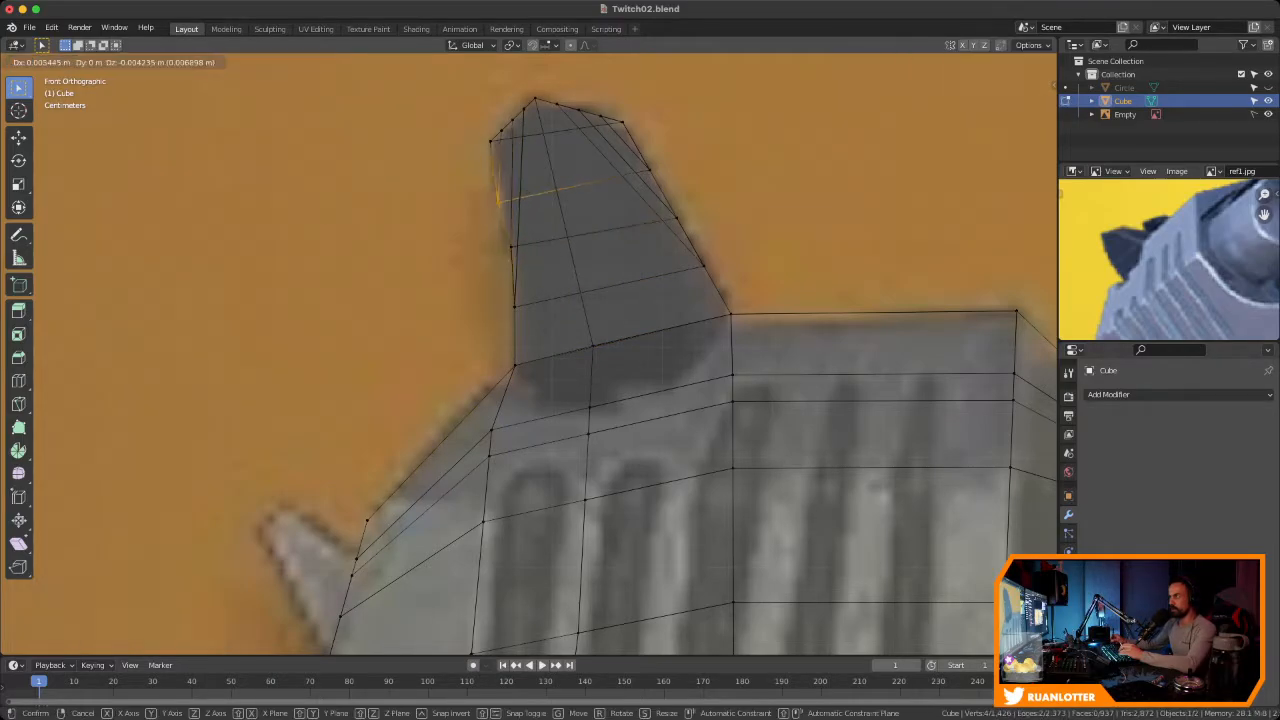
{"action": "key", "text": "Return"}
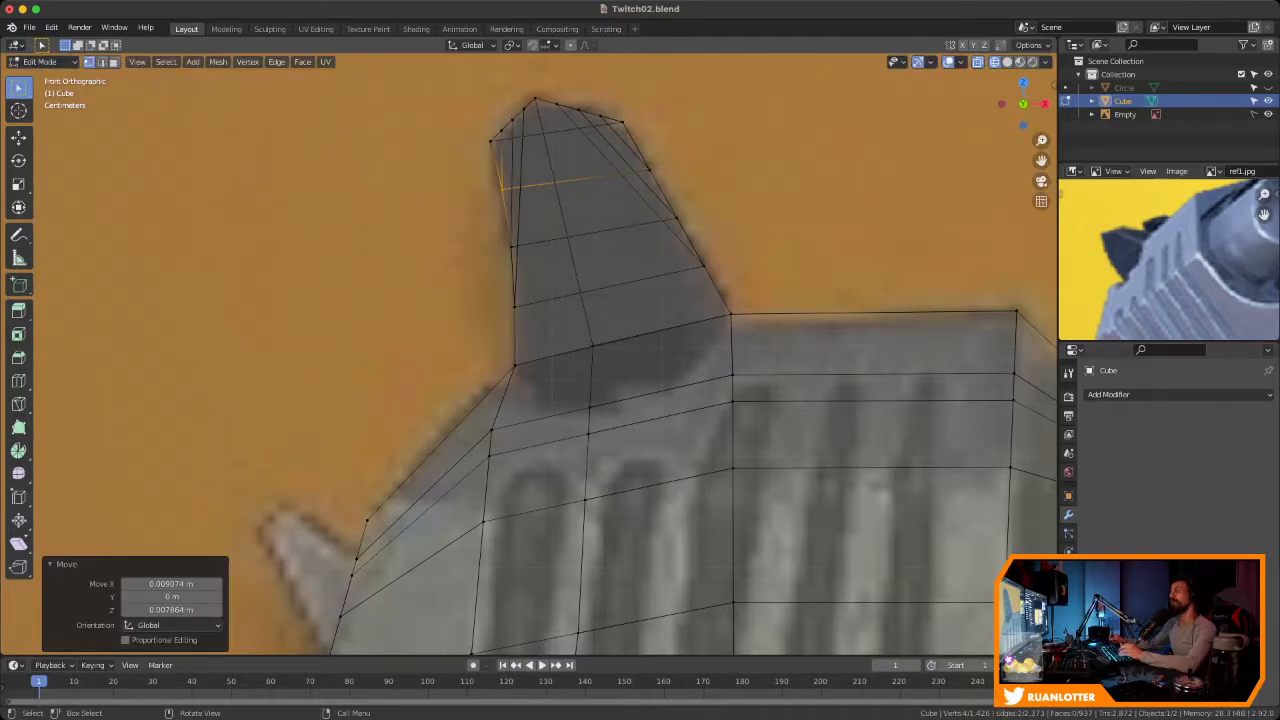
Examine the reshaped rear sight in perspective with nothing selected, and leave Edit Mode
{"action": "middle_click_drag", "start_coordinate": [530, 230], "coordinate": [565, 245]}
{"action": "scroll", "coordinate": [625, 236], "scroll_direction": "down", "scroll_amount": 3}
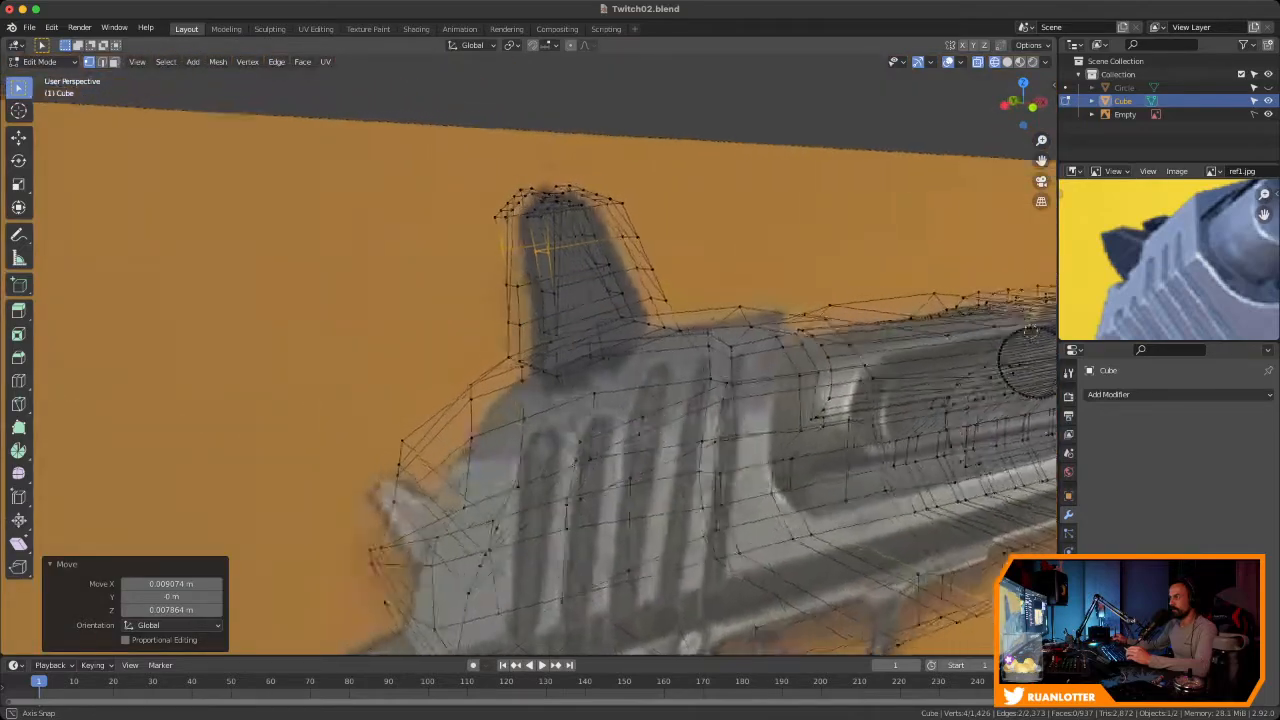
{"action": "scroll", "coordinate": [565, 245], "scroll_direction": "up", "scroll_amount": 4}
{"action": "middle_click_drag", "start_coordinate": [560, 190], "coordinate": [588, 240], "text": "shift"}
{"action": "key", "text": "alt+a"}
{"action": "middle_click_drag", "start_coordinate": [496, 240], "coordinate": [460, 360]}
{"action": "scroll", "coordinate": [528, 355], "scroll_direction": "down", "scroll_amount": 4}
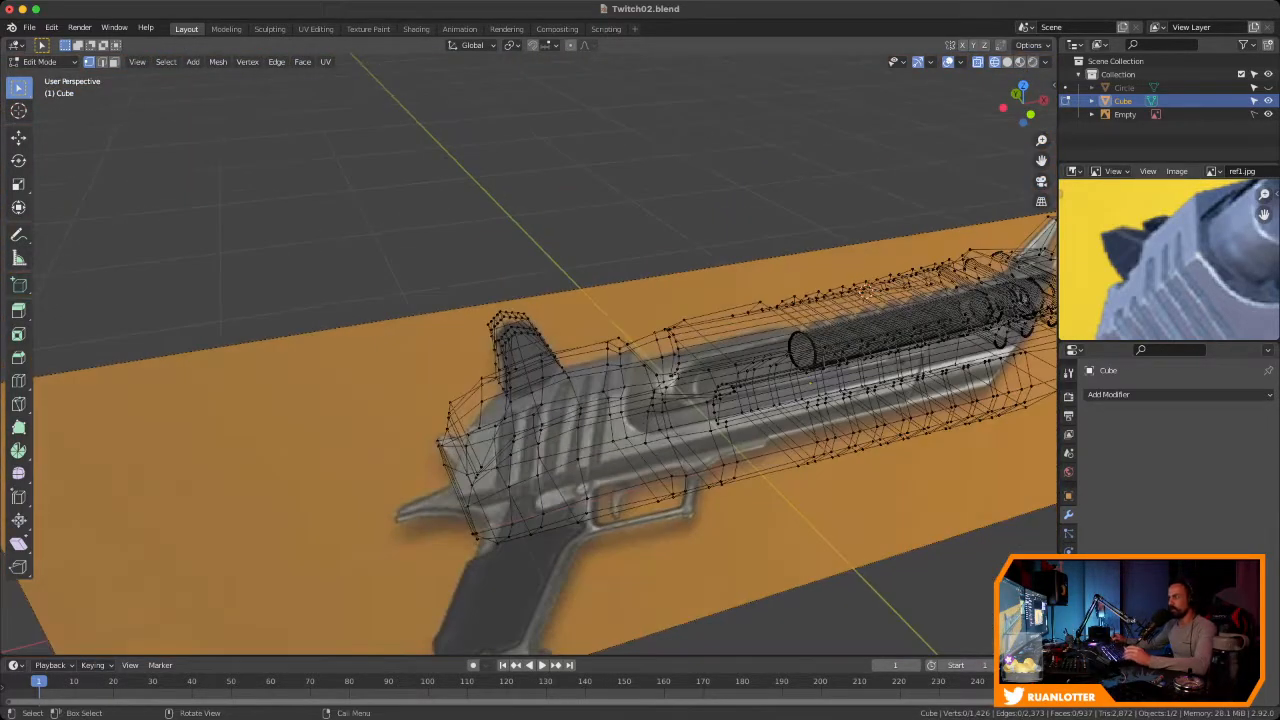
{"action": "key", "text": "Tab"}
Compare the whole slide with the reference image, looking closely at the grooves on its rear side in front view
{"action": "middle_click_drag", "start_coordinate": [560, 370], "coordinate": [480, 335]}
{"action": "scroll", "coordinate": [480, 335], "scroll_direction": "down", "scroll_amount": 3}
{"action": "middle_click_drag", "start_coordinate": [480, 335], "coordinate": [440, 250], "text": "shift"}
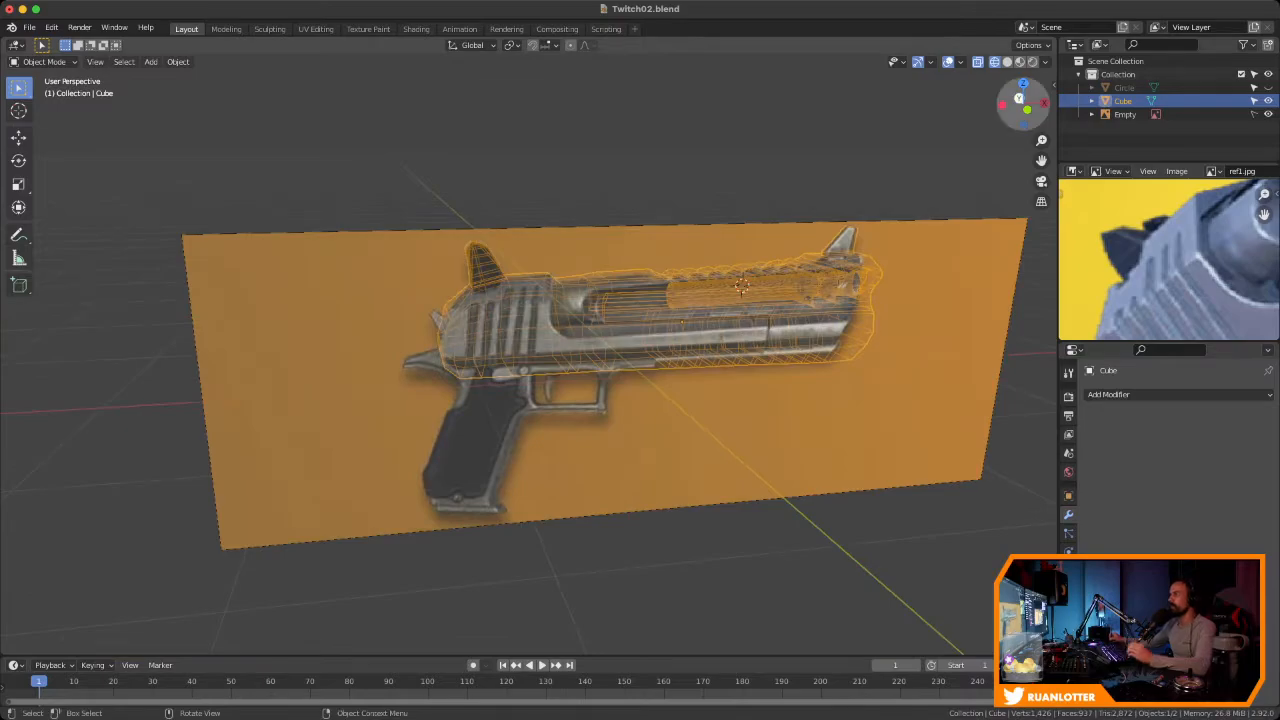
{"action": "left_click", "coordinate": [1027, 109]}
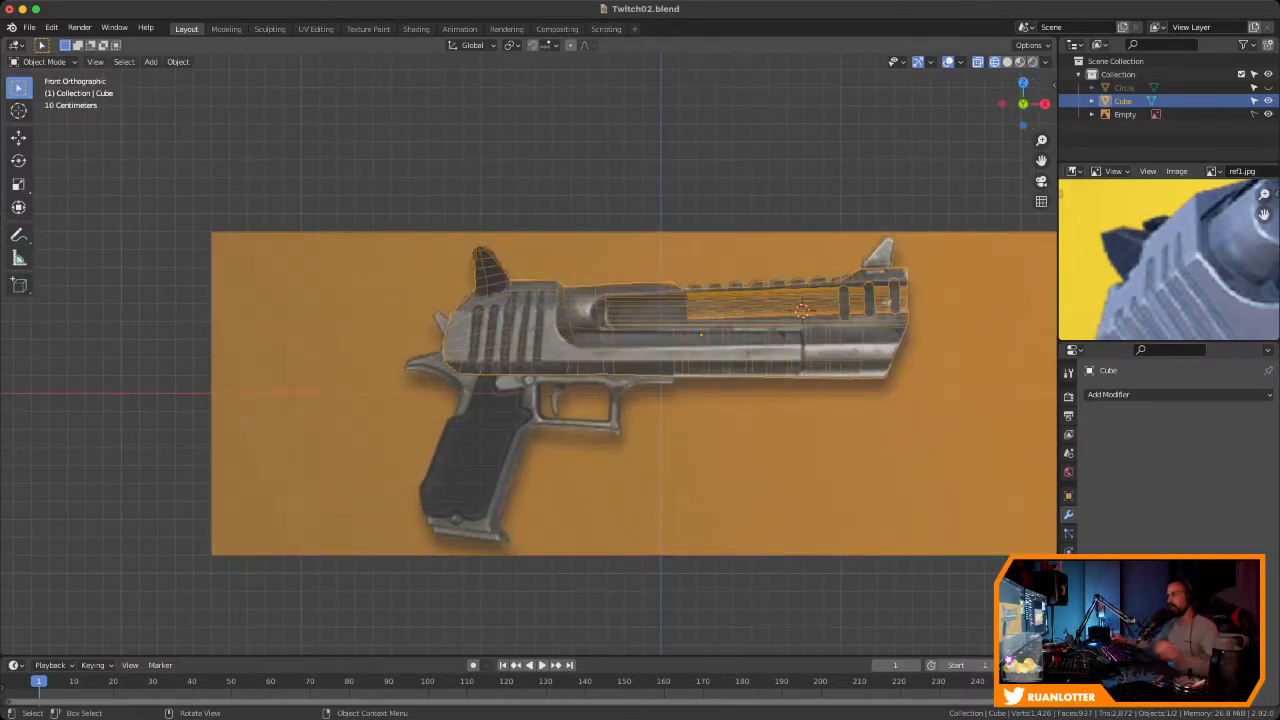
{"action": "scroll", "coordinate": [528, 355], "scroll_direction": "up", "scroll_amount": 4}
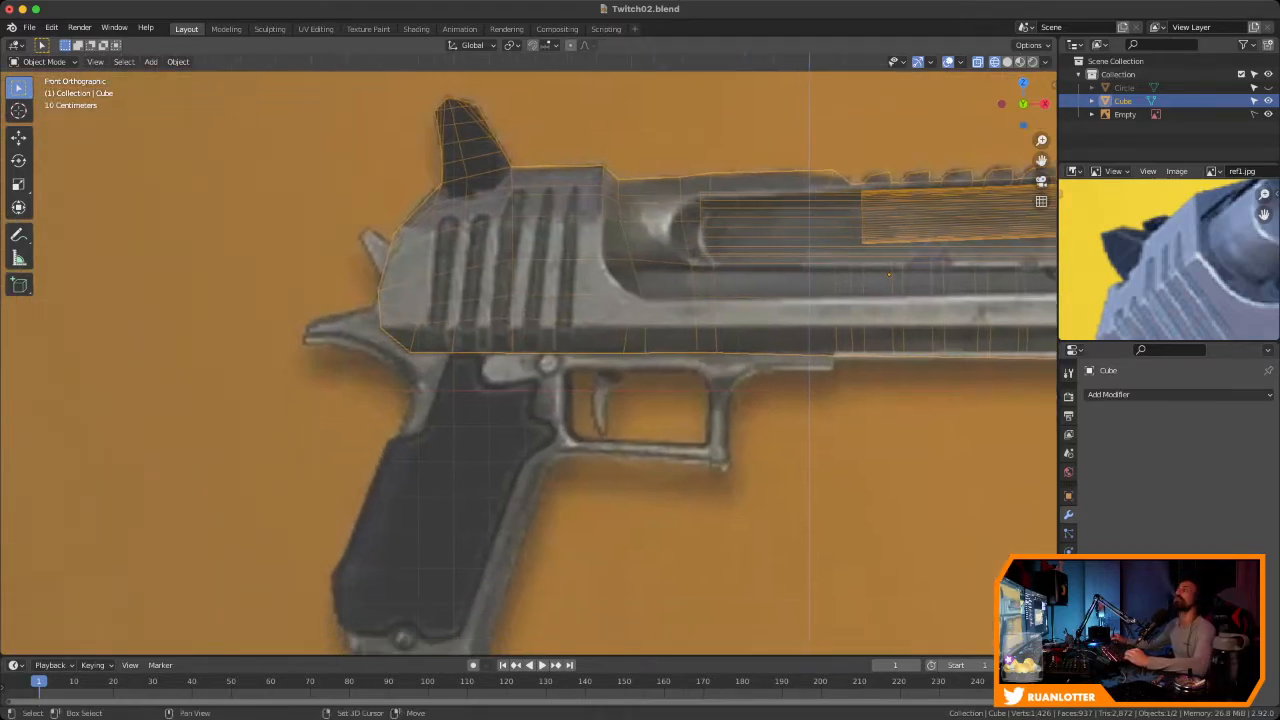
{"action": "mouse_move", "coordinate": [528, 370]}
{"action": "middle_mouse_down", "text": "ctrl"}
{"action": "mouse_move", "coordinate": [528, 325]}
{"action": "mouse_move", "coordinate": [538, 386]}
{"action": "mouse_move", "coordinate": [538, 353]}
{"action": "middle_mouse_up", "text": "ctrl"}
{"action": "middle_click_drag", "start_coordinate": [538, 353], "coordinate": [553, 392], "text": "shift"}
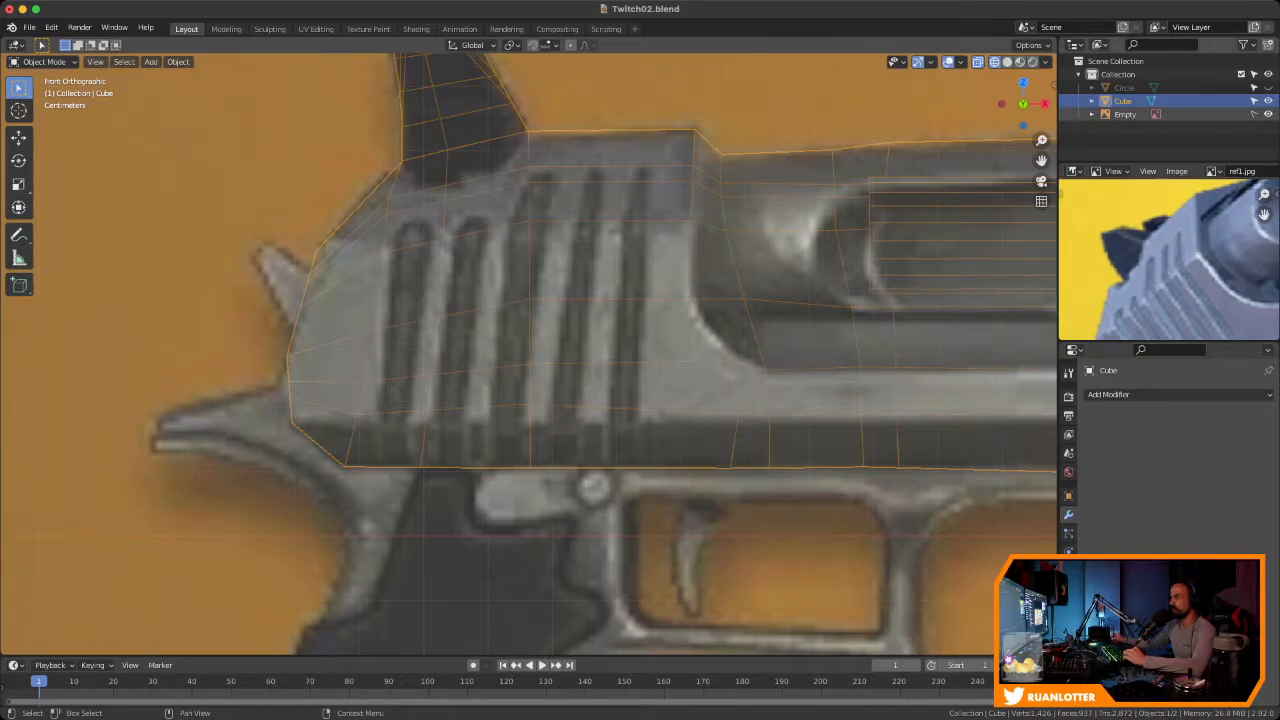
Examine the slide's rear side in solid shading with the reference image hidden, and compare it with the grooves in the reference photo
{"action": "left_click", "coordinate": [1268, 114]}
{"action": "key", "text": "shift+z"}
{"action": "mouse_move", "coordinate": [560, 330]}
{"action": "middle_mouse_down"}
{"action": "mouse_move", "coordinate": [725, 348]}
{"action": "mouse_move", "coordinate": [615, 346]}
{"action": "middle_mouse_up"}
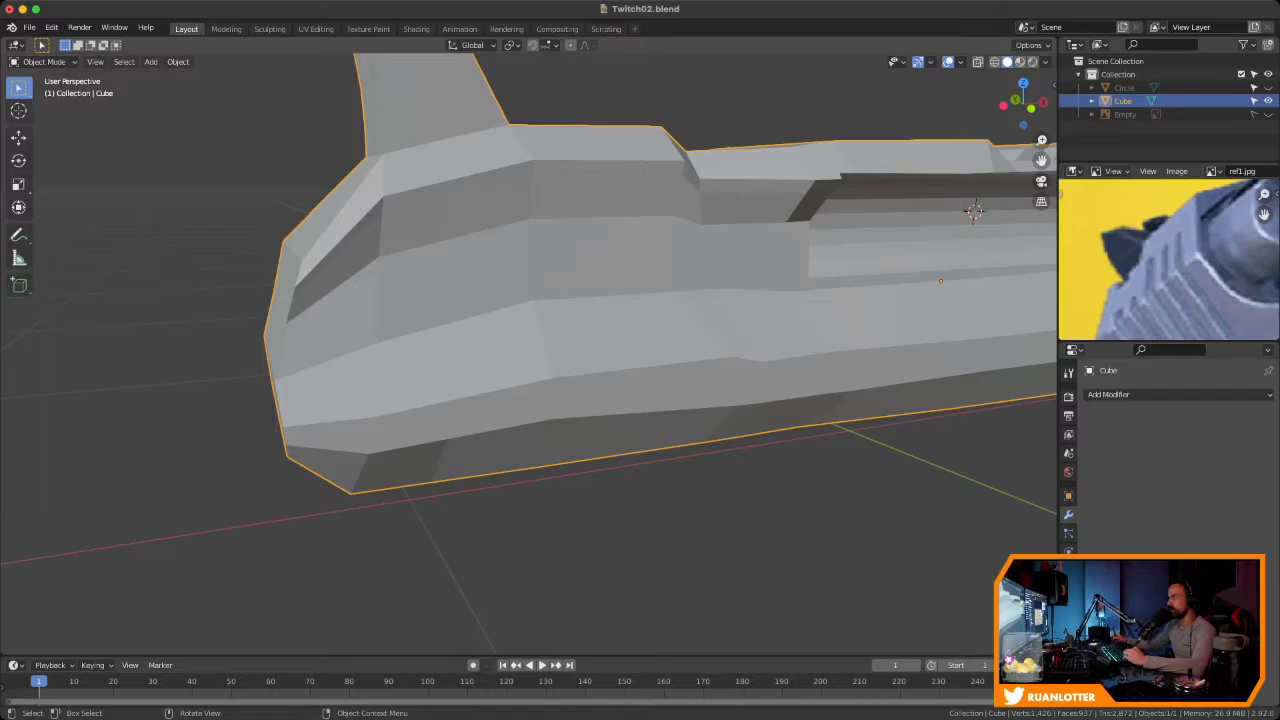
{"action": "scroll", "coordinate": [1168, 258], "scroll_direction": "down", "scroll_amount": 4}
{"action": "middle_click_drag", "start_coordinate": [1165, 270], "coordinate": [1173, 244], "text": "ctrl"}
{"action": "middle_click_drag", "start_coordinate": [640, 300], "coordinate": [565, 336], "text": "ctrl"}
{"action": "left_click", "coordinate": [1031, 108]}
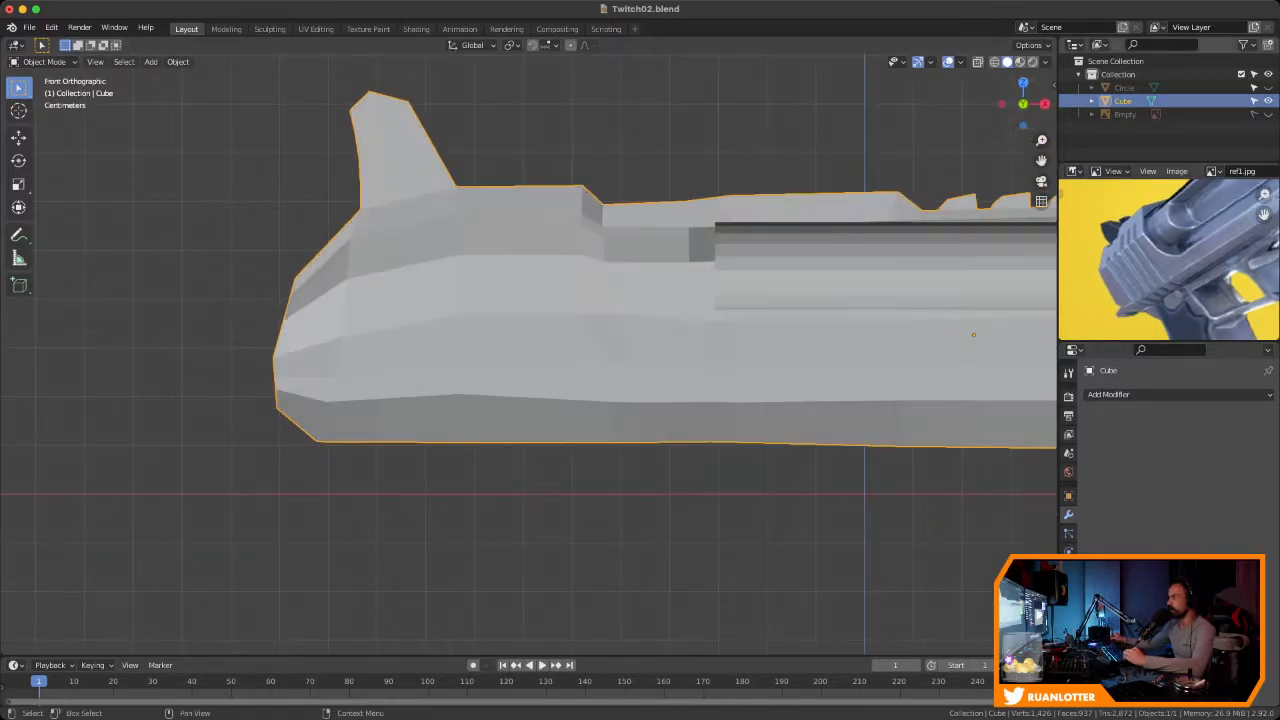
Show the reference image and, in Edit Mode, select the column of side faces over the front grooves from top to bottom
{"action": "left_click", "coordinate": [1268, 114]}
{"action": "middle_click_drag", "start_coordinate": [1037, 255], "coordinate": [1053, 278], "text": "ctrl"}
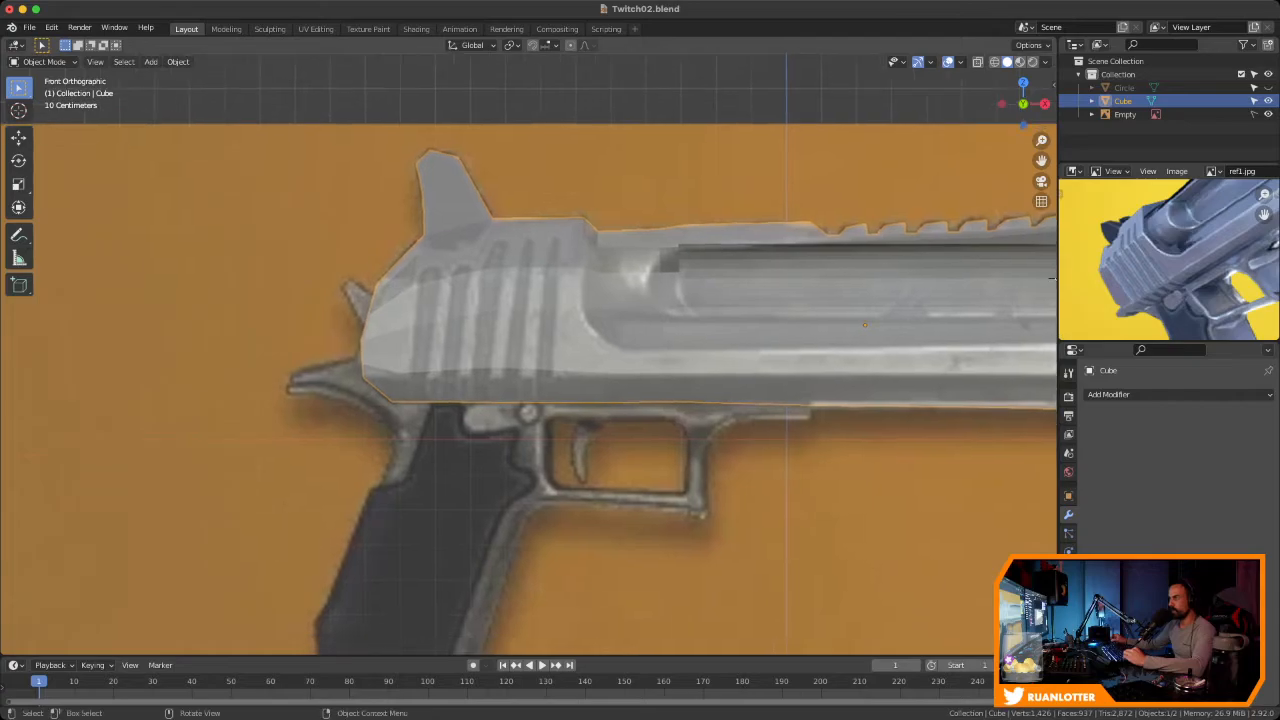
{"action": "key", "text": "Tab"}
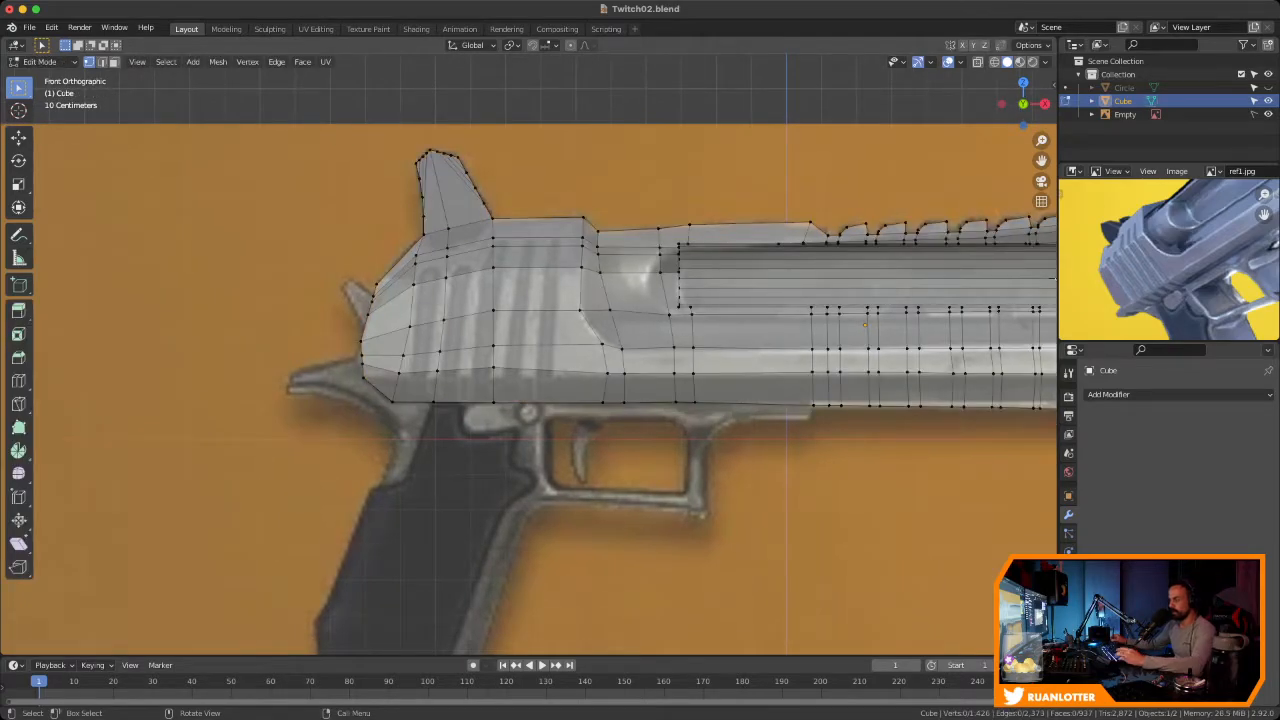
{"action": "left_click", "coordinate": [538, 228]}
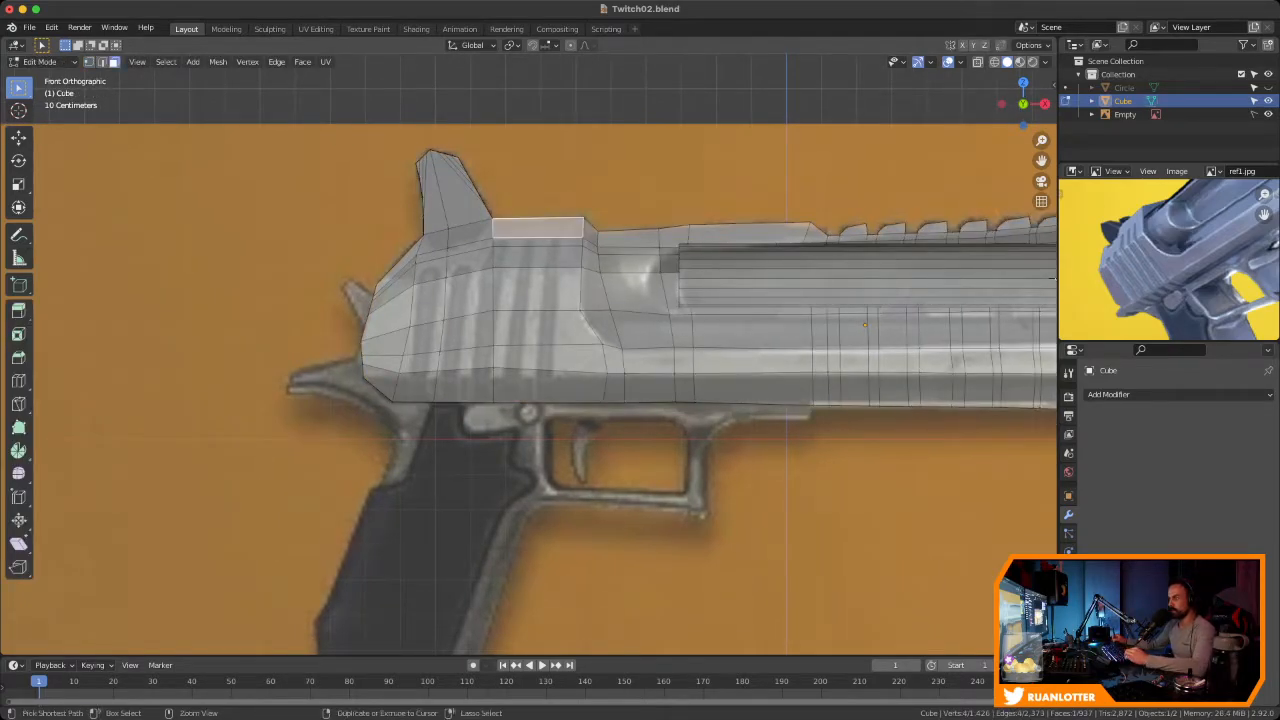
{"action": "left_click", "coordinate": [549, 385], "text": "ctrl"}
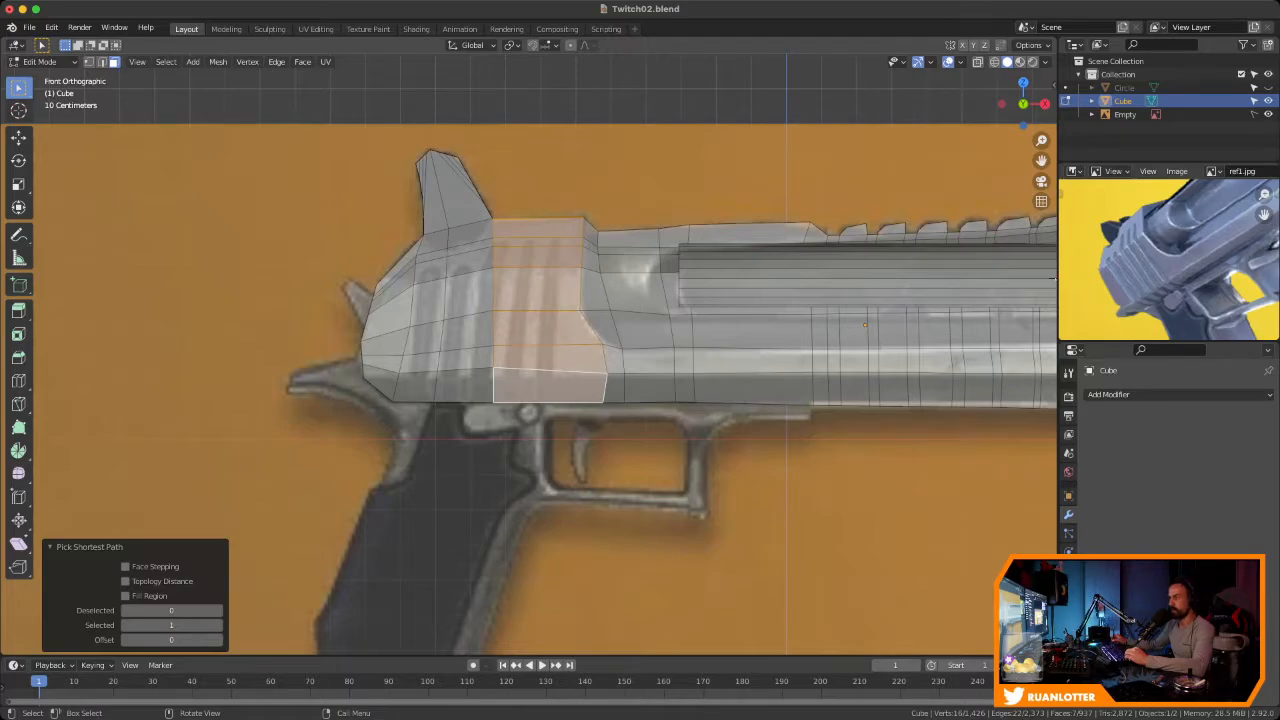
In edge mode with see-through shading, select the horizontal edges crossing the front grooves on both sides of the slide
{"action": "middle_click_drag", "start_coordinate": [300, 215], "coordinate": [549, 240]}
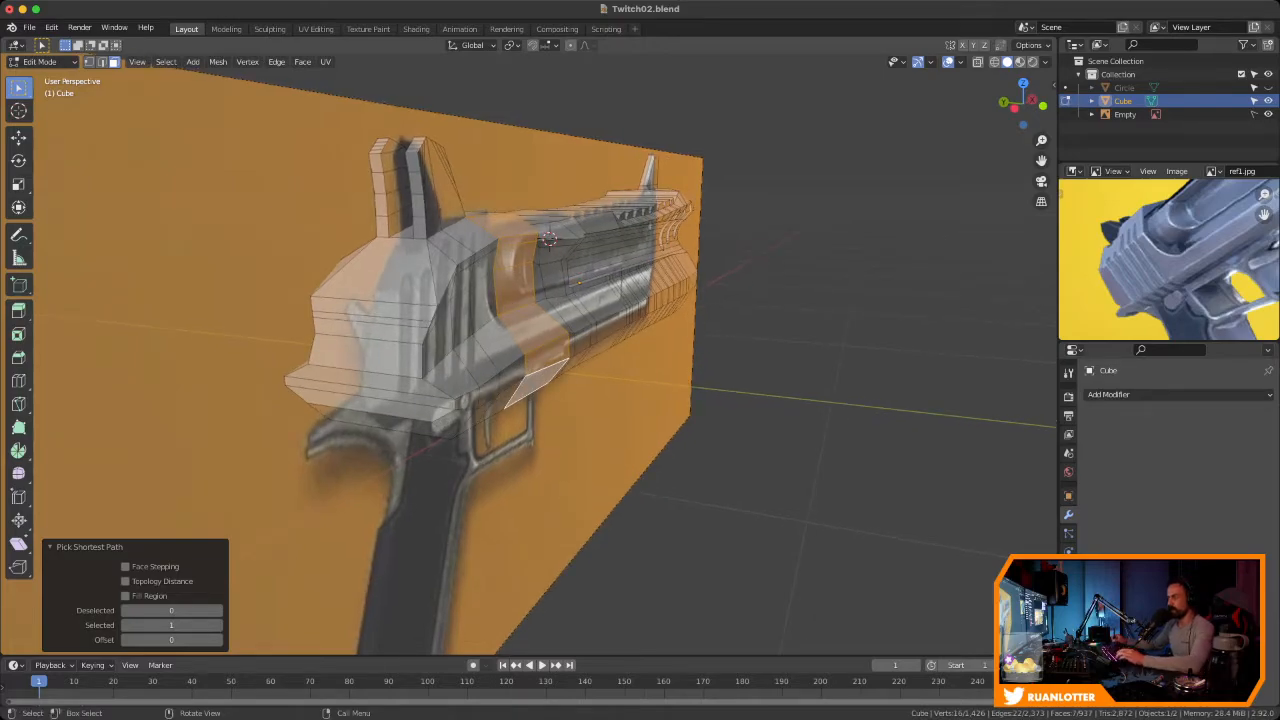
{"action": "key", "text": "2"}
{"action": "left_click", "coordinate": [518, 309]}
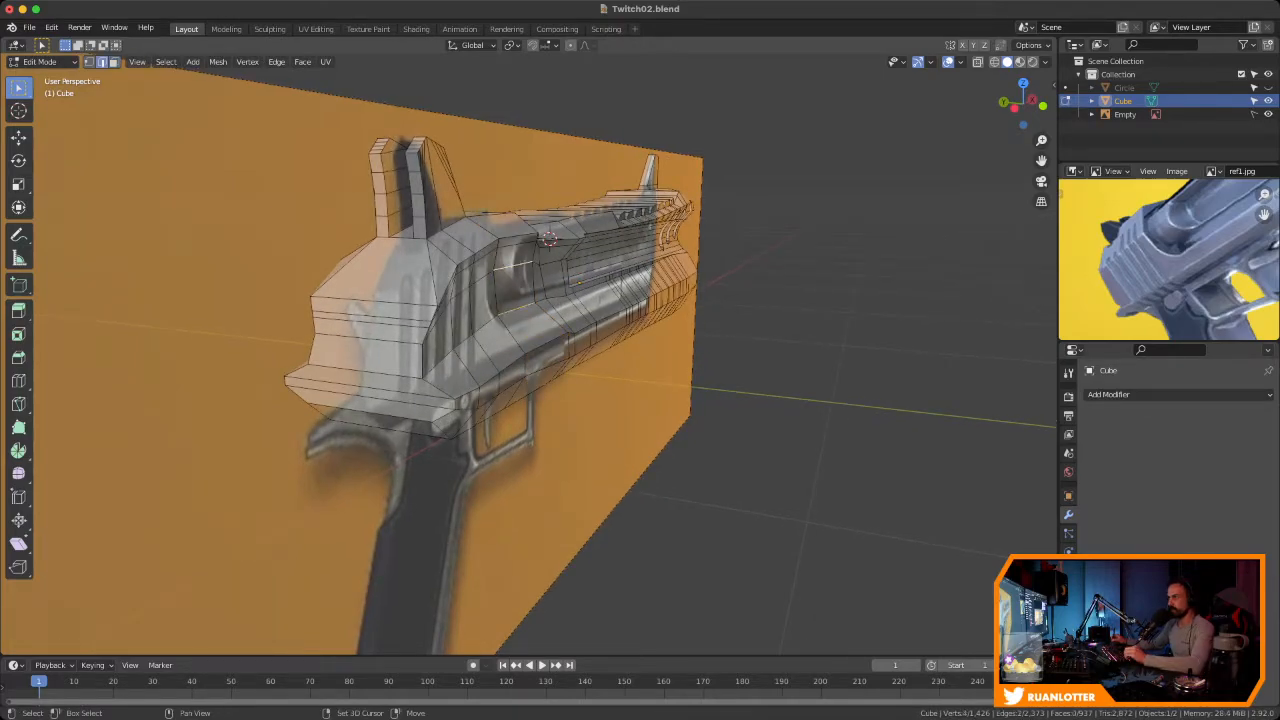
{"action": "mouse_move", "coordinate": [520, 305]}
{"action": "middle_mouse_down"}
{"action": "mouse_move", "coordinate": [577, 298]}
{"action": "mouse_move", "coordinate": [453, 301]}
{"action": "middle_mouse_up"}
{"action": "key", "text": "shift+z"}
{"action": "key", "text": "KP_1"}
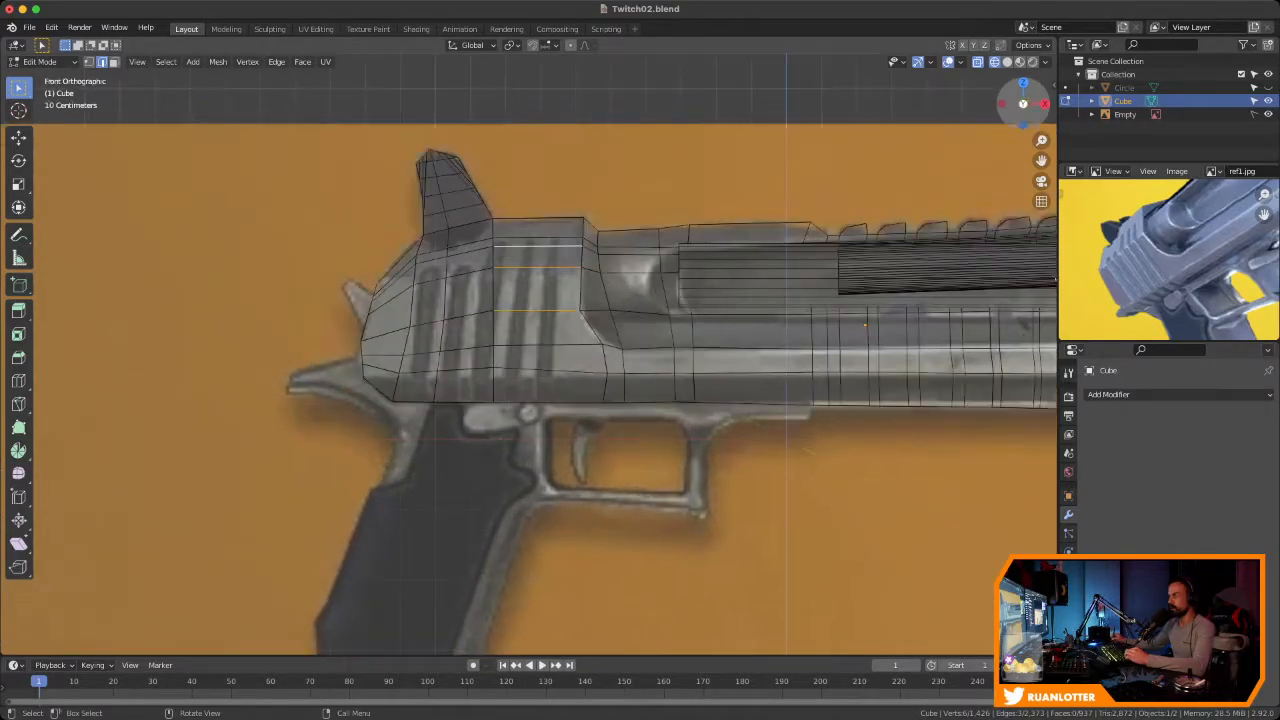
{"action": "scroll", "coordinate": [960, 287], "scroll_direction": "up", "scroll_amount": 6}
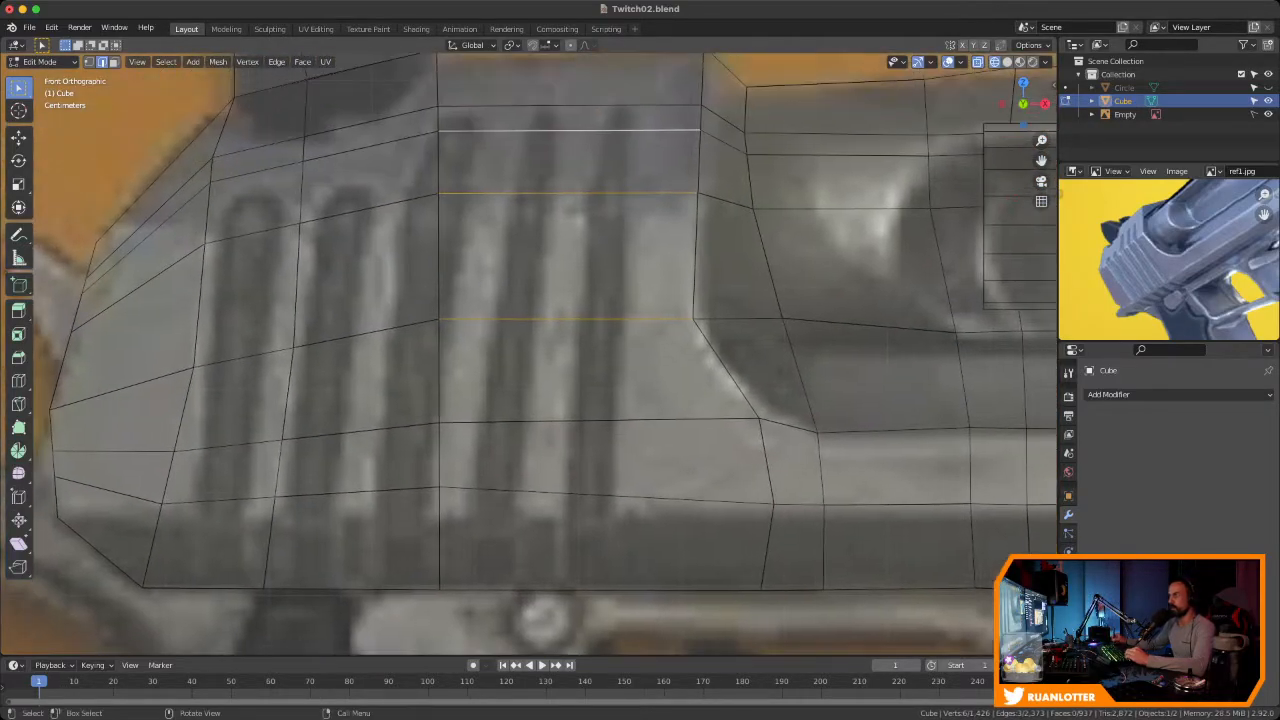
{"action": "key", "text": "ctrl+z"}
{"action": "middle_click_drag", "start_coordinate": [534, 303], "coordinate": [630, 350], "text": "shift"}
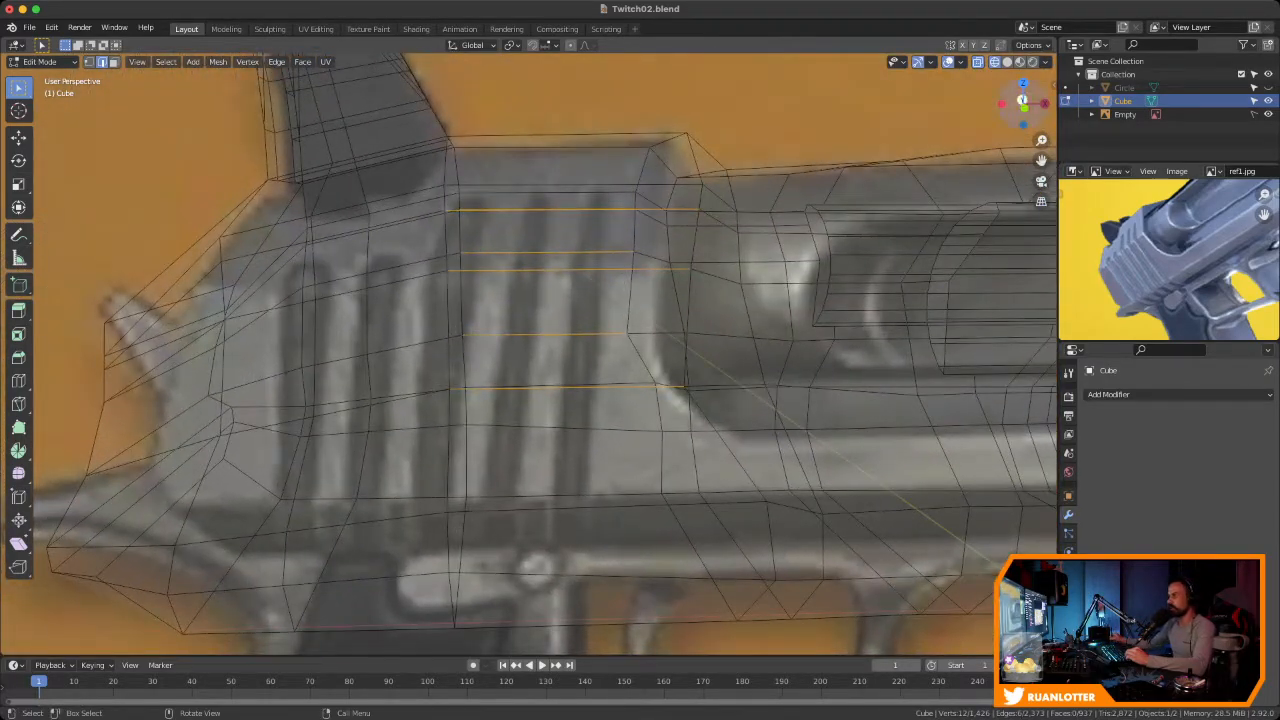
{"action": "middle_click_drag", "start_coordinate": [530, 350], "coordinate": [612, 340]}
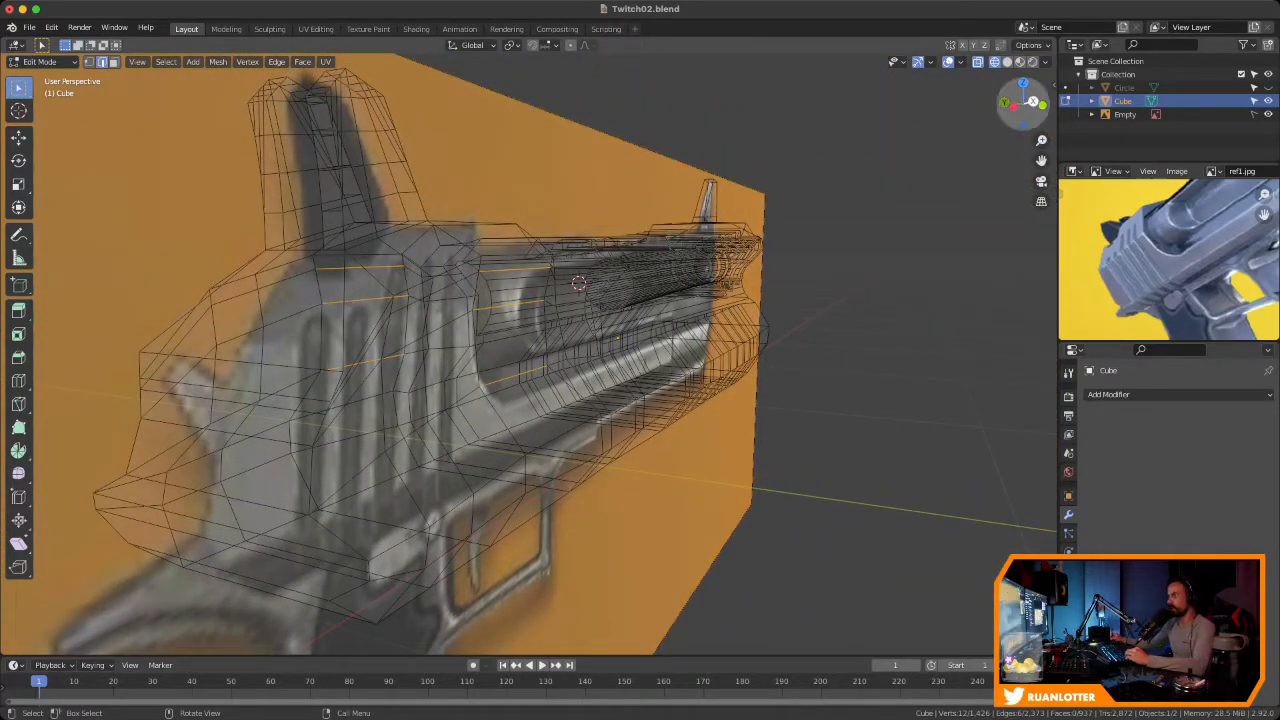
Extend the selection along the three horizontal edge rows across the rear grooves to the back end of the slide
{"action": "left_click", "coordinate": [1042, 105]}
{"action": "middle_click_drag", "start_coordinate": [700, 350], "coordinate": [820, 287], "text": "shift"}
{"action": "left_click_drag", "start_coordinate": [553, 320], "coordinate": [564, 344], "text": "shift"}
{"action": "left_click_drag", "start_coordinate": [482, 333], "coordinate": [492, 356], "text": "shift"}
{"action": "left_click_drag", "start_coordinate": [486, 259], "coordinate": [498, 284], "text": "shift"}
{"action": "left_click_drag", "start_coordinate": [553, 245], "coordinate": [564, 270], "text": "shift"}
{"action": "left_click_drag", "start_coordinate": [489, 227], "coordinate": [500, 247], "text": "shift"}
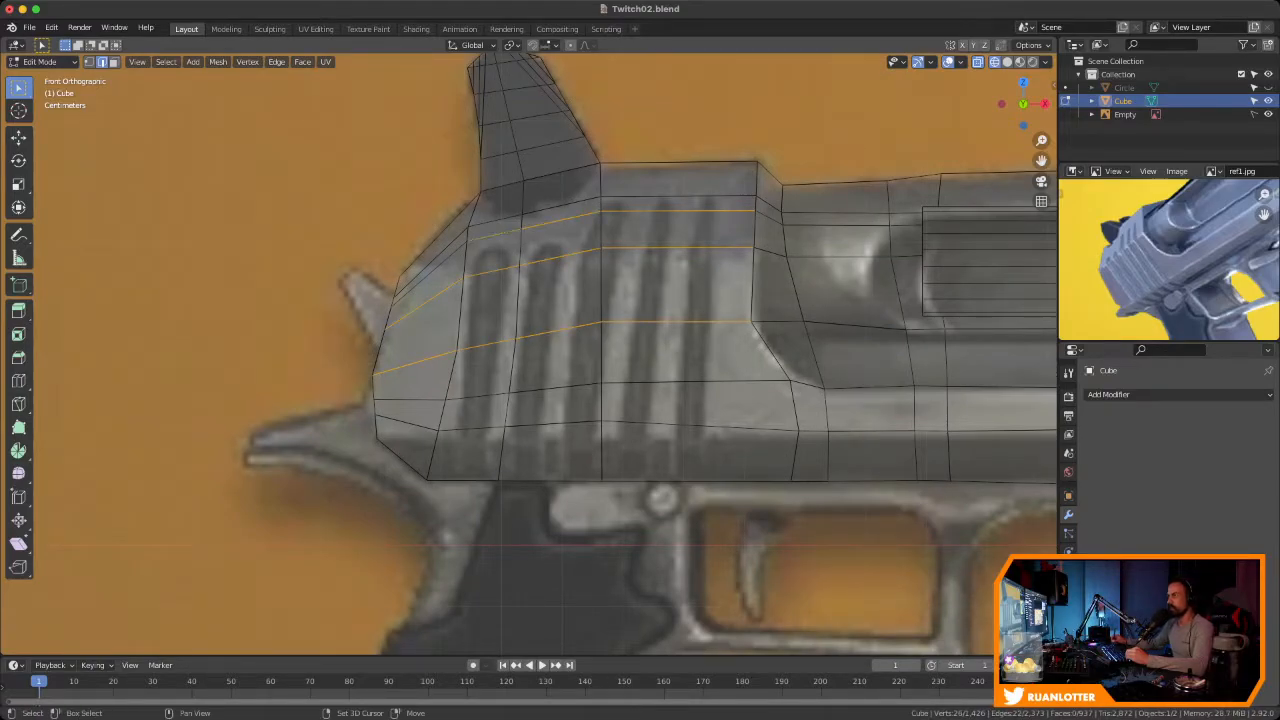
Widen the selected edge rows by scaling them 1.380 along global Y, and return to solid shading
{"action": "middle_click_drag", "start_coordinate": [530, 350], "coordinate": [390, 322]}
{"action": "key", "text": "s"}
{"action": "key", "text": "y"}
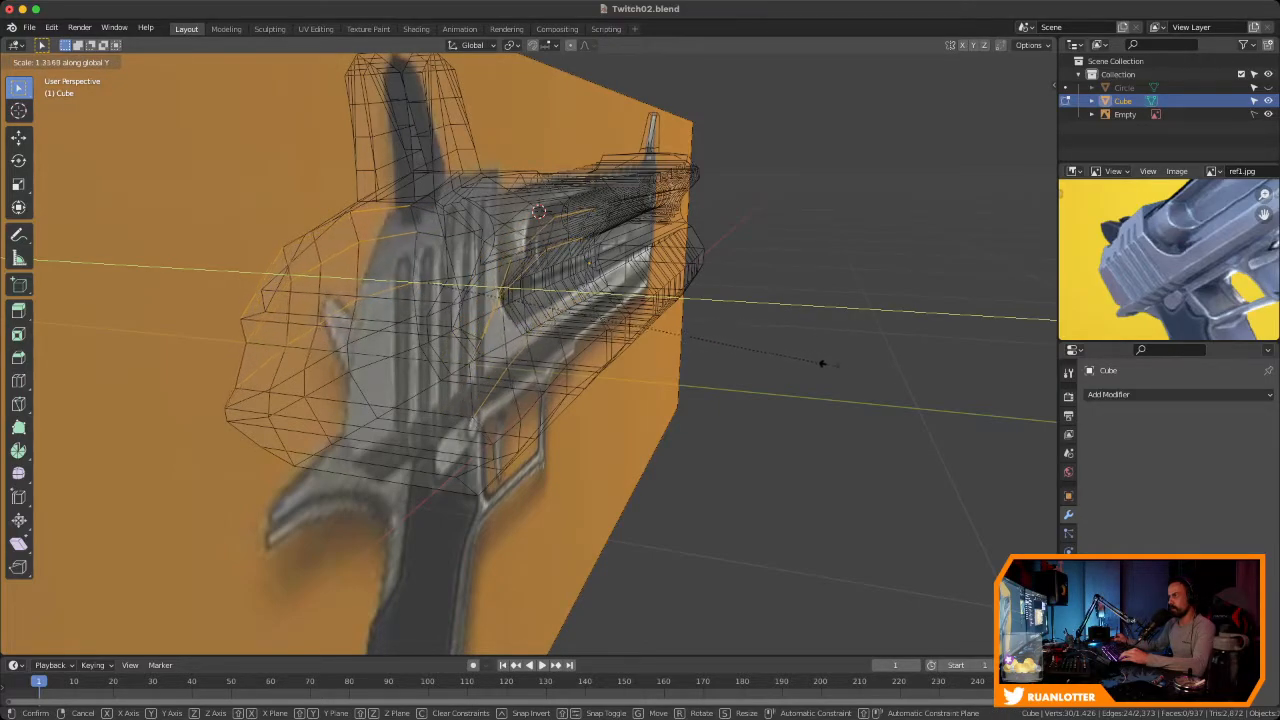
{"action": "left_click", "coordinate": [838, 364]}
{"action": "middle_click_drag", "start_coordinate": [838, 364], "coordinate": [620, 400]}
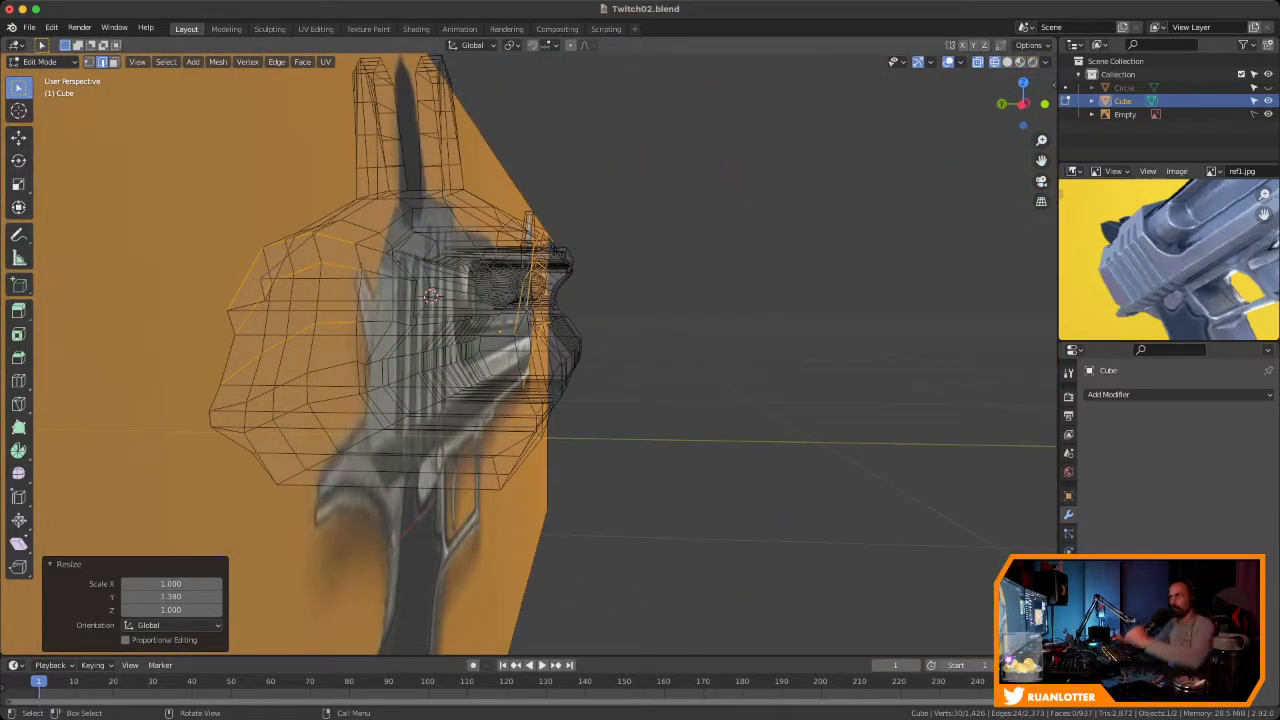
{"action": "middle_click_drag", "start_coordinate": [620, 400], "coordinate": [540, 388]}
{"action": "middle_click_drag", "start_coordinate": [629, 349], "coordinate": [515, 363]}
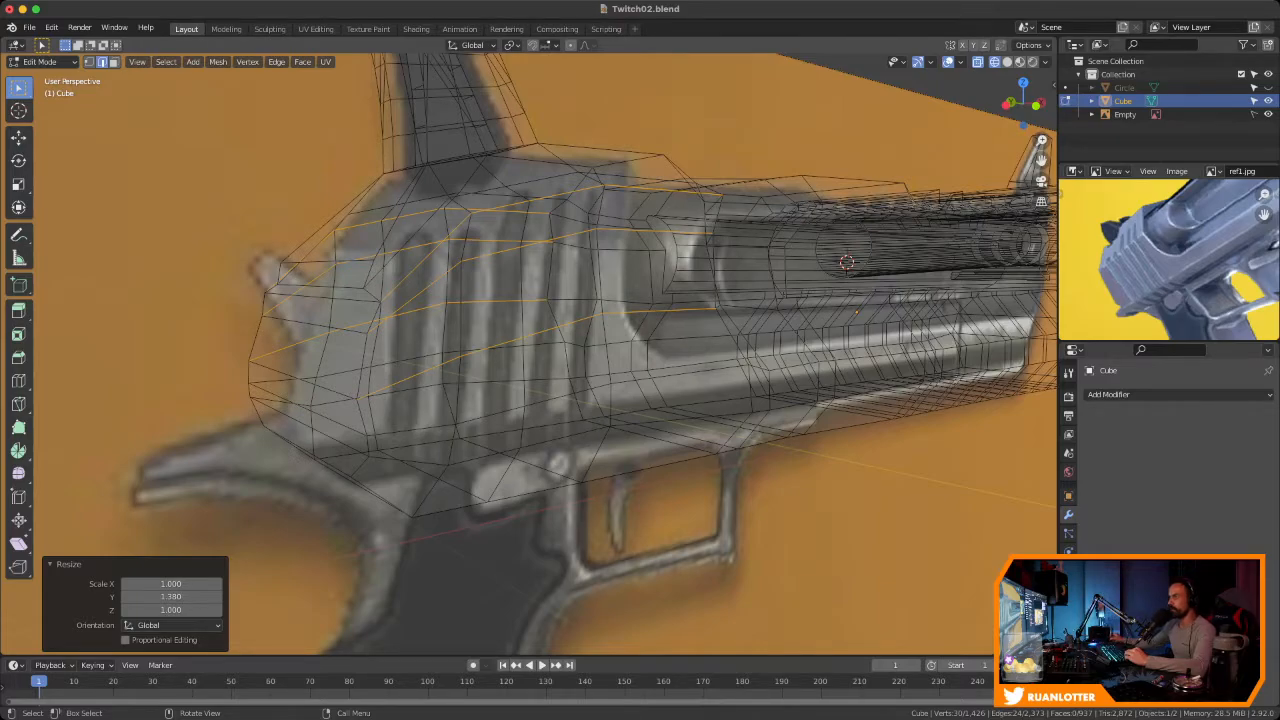
{"action": "key", "text": "alt+z"}
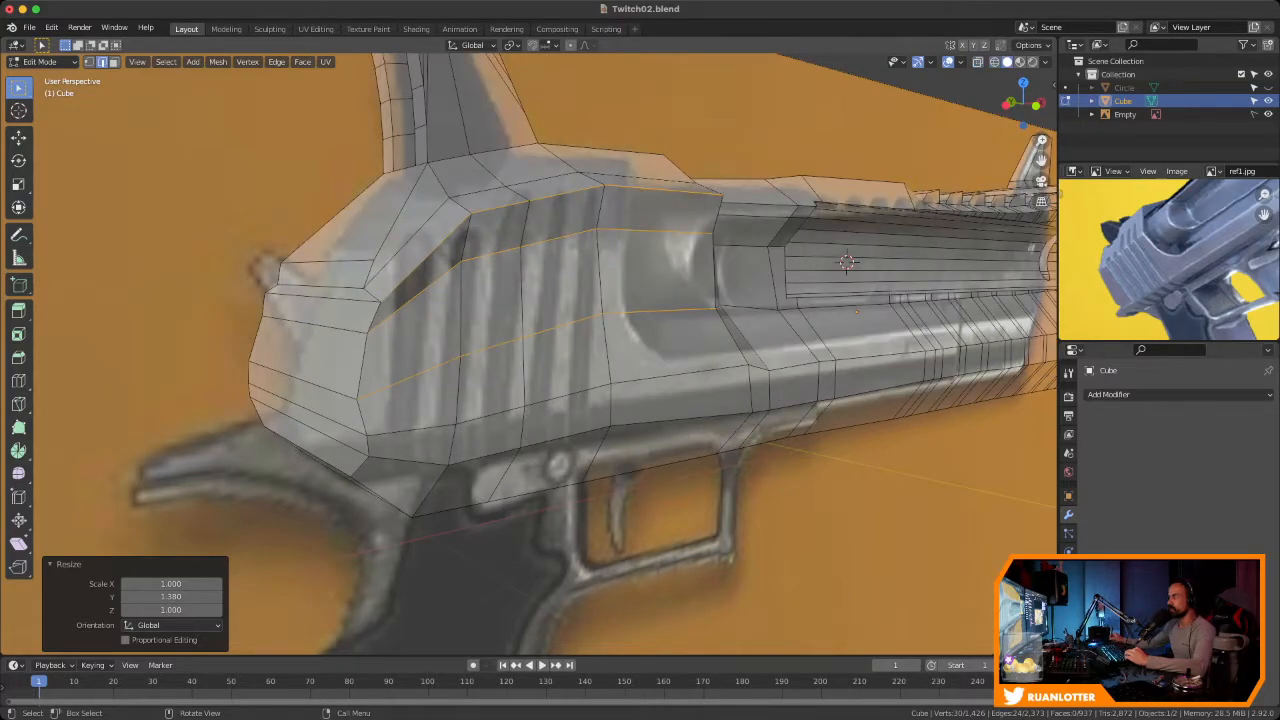
Select the three horizontal edge rows across the grooves on the slide's front-view side and flatten them with a Y scale of 0
{"action": "middle_click_drag", "start_coordinate": [555, 364], "coordinate": [532, 346]}
{"action": "left_click", "coordinate": [426, 404]}
{"action": "left_click", "coordinate": [643, 291], "text": "ctrl"}
{"action": "left_click", "coordinate": [640, 211], "text": "shift"}
{"action": "left_click", "coordinate": [420, 320], "text": "ctrl"}
{"action": "middle_click_drag", "start_coordinate": [420, 320], "coordinate": [535, 312]}
{"action": "left_click", "coordinate": [408, 260], "text": "shift"}
{"action": "left_click", "coordinate": [706, 178], "text": "ctrl"}
{"action": "scroll", "coordinate": [706, 178], "scroll_direction": "down", "scroll_amount": 3}
{"action": "middle_click_drag", "start_coordinate": [706, 178], "coordinate": [812, 217]}
{"action": "key", "text": "s"}
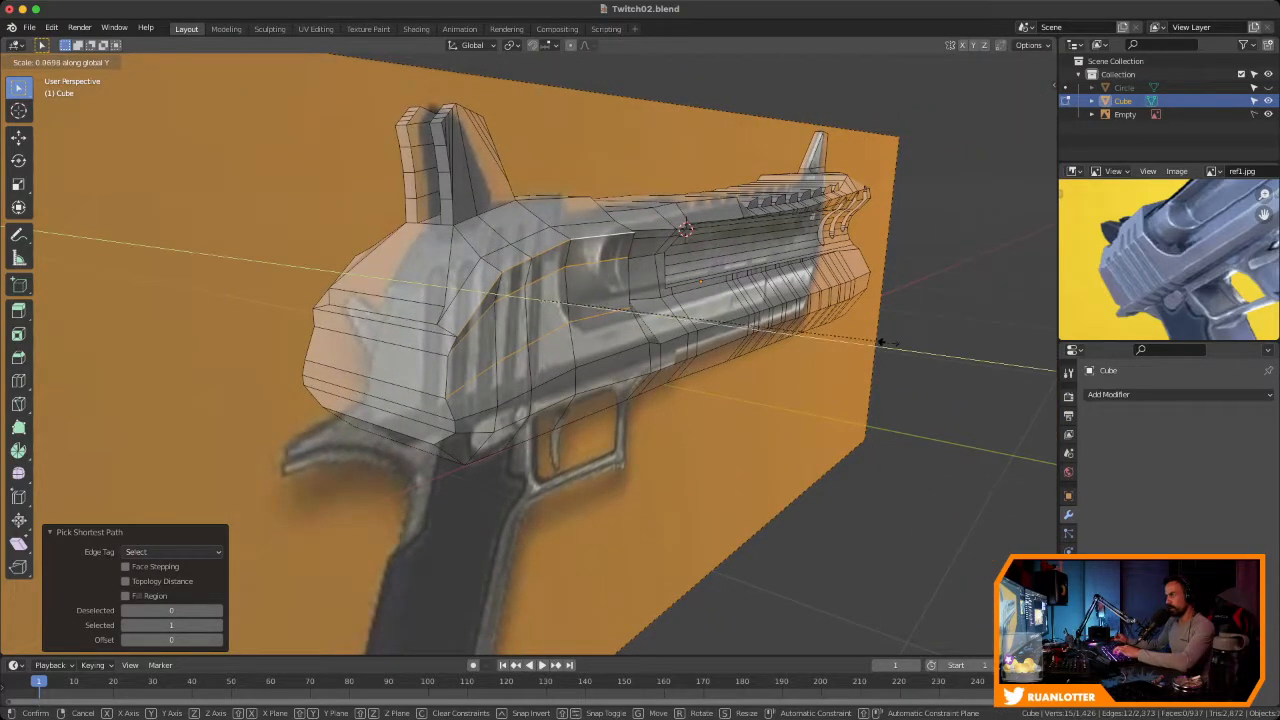
{"action": "key", "text": "0"}
{"action": "key", "text": "Return"}
Select the matching three edge rows across the grooves on the opposite side and flatten them along global Y
{"action": "middle_click_drag", "start_coordinate": [719, 338], "coordinate": [190, 312]}
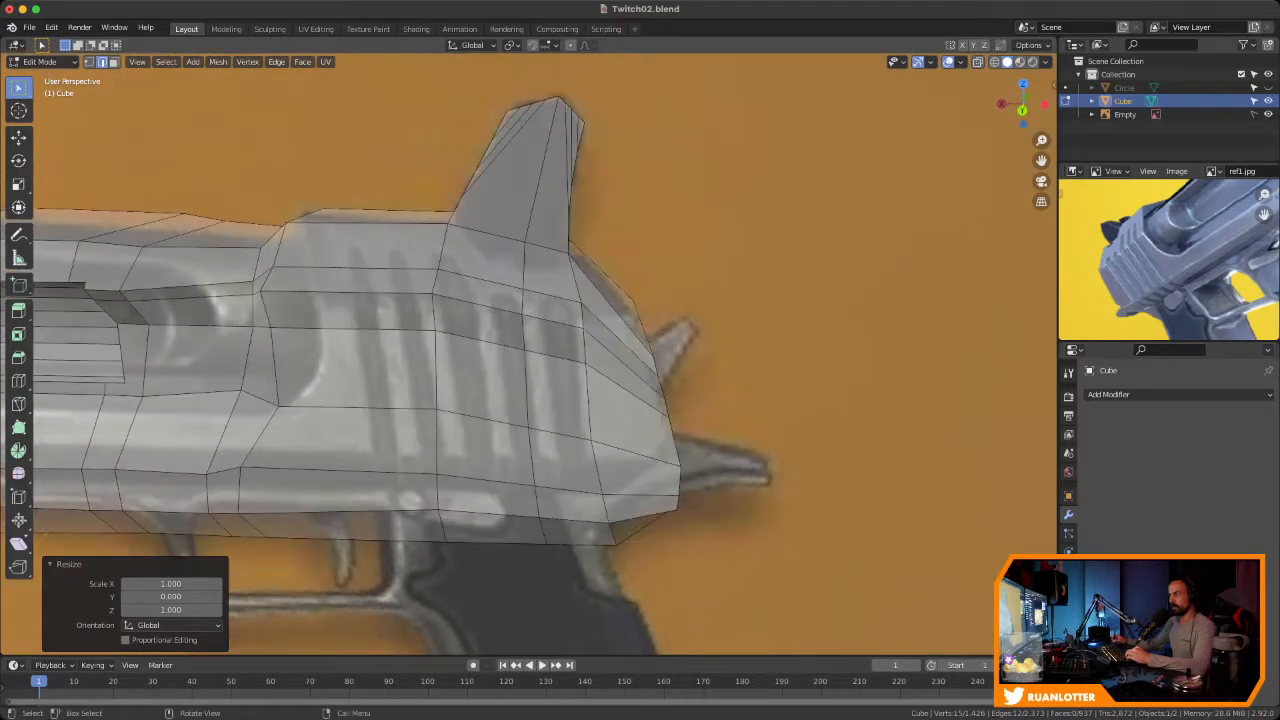
{"action": "left_click", "coordinate": [350, 293]}
{"action": "left_click", "coordinate": [625, 360], "text": "ctrl"}
{"action": "middle_click_drag", "start_coordinate": [625, 360], "coordinate": [625, 284], "text": "shift"}
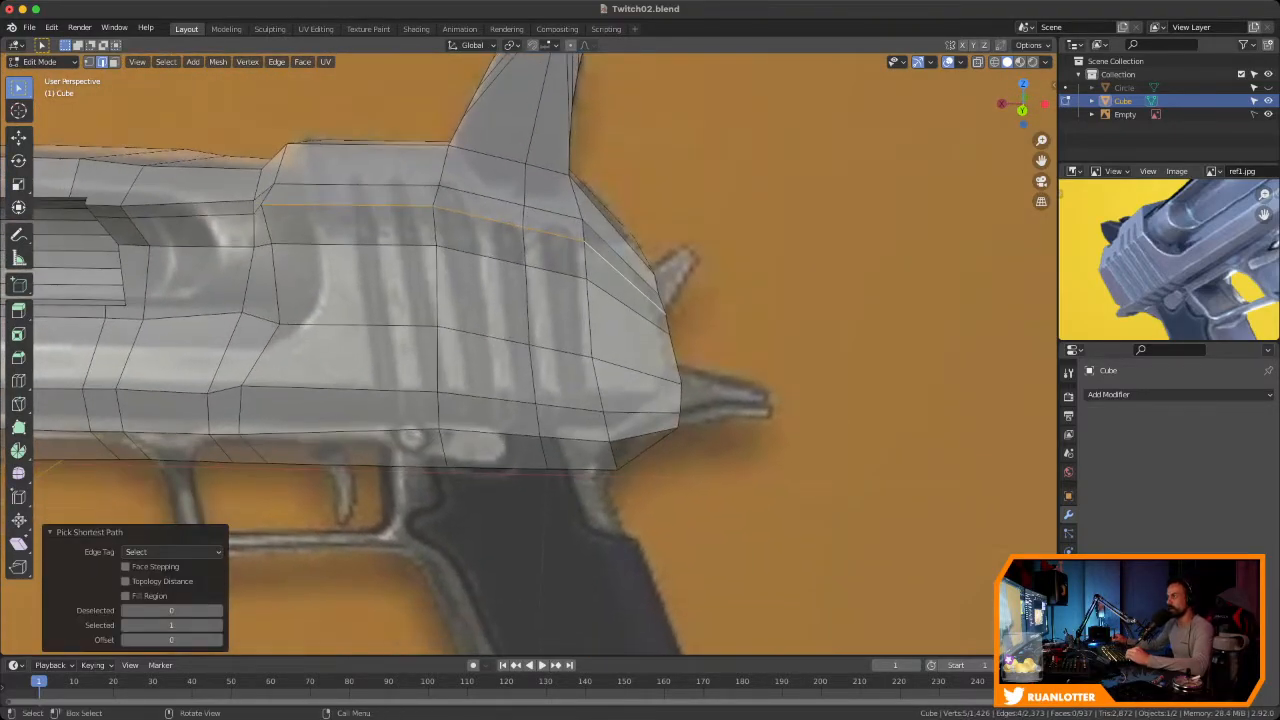
{"action": "left_click", "coordinate": [355, 245], "text": "shift"}
{"action": "left_click", "coordinate": [627, 305], "text": "ctrl"}
{"action": "left_click", "coordinate": [358, 325], "text": "shift"}
{"action": "left_click", "coordinate": [636, 370], "text": "ctrl"}
{"action": "middle_click_drag", "start_coordinate": [636, 370], "coordinate": [110, 188]}
{"action": "key", "text": "s"}
{"action": "key", "text": "y"}
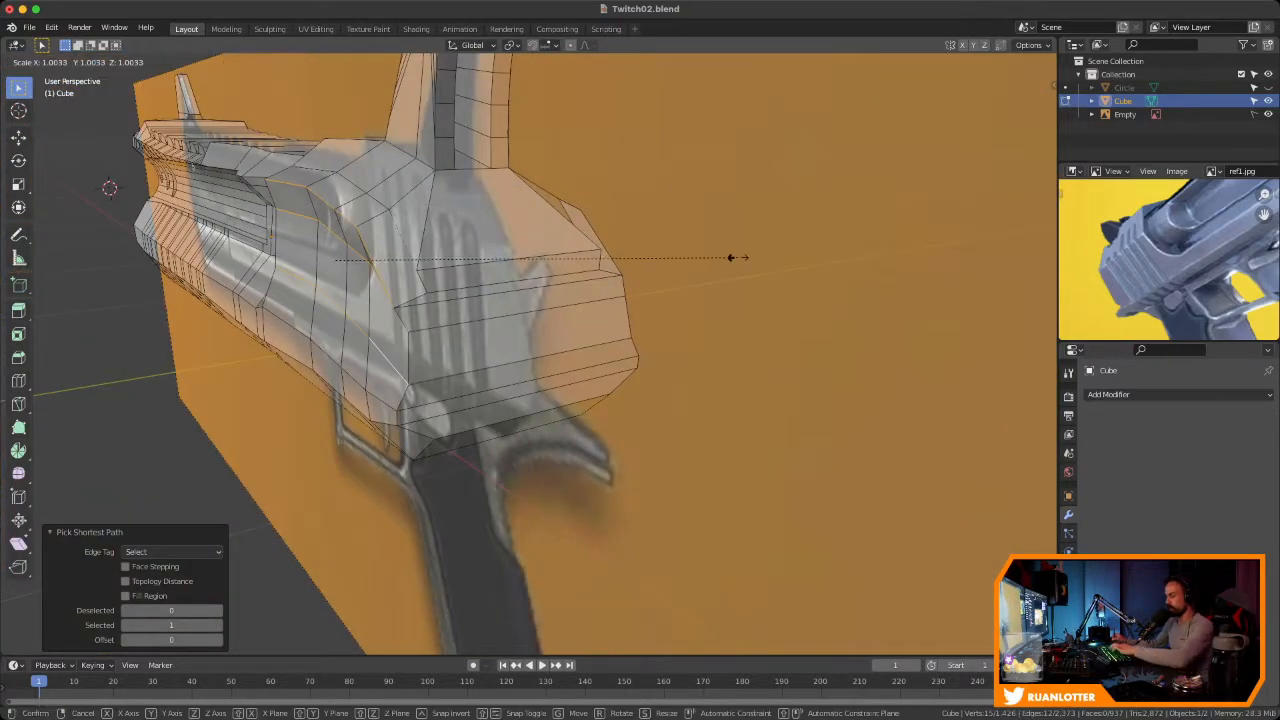
{"action": "key", "text": "Return"}
Select the next lower edge row below the grooved area on the opposite side and flatten it along global Y
{"action": "middle_click_drag", "start_coordinate": [731, 262], "coordinate": [946, 407]}
{"action": "key", "text": "ctrl+KP_3"}
{"action": "scroll", "coordinate": [636, 264], "scroll_direction": "up", "scroll_amount": 2}
{"action": "scroll", "coordinate": [820, 405], "scroll_direction": "down", "scroll_amount": 4}
{"action": "scroll", "coordinate": [890, 406], "scroll_direction": "up", "scroll_amount": 2}
{"action": "left_click", "coordinate": [657, 424]}
{"action": "left_click", "coordinate": [633, 430], "text": "shift"}
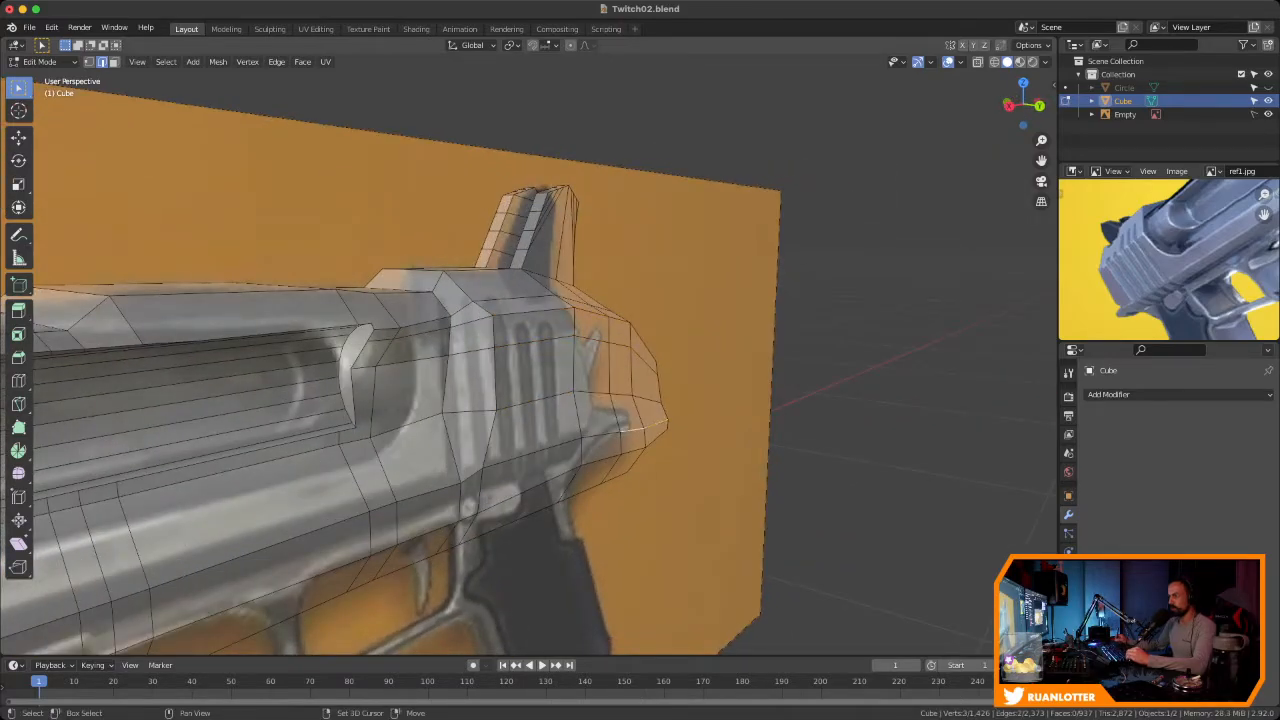
{"action": "key", "text": "s"}
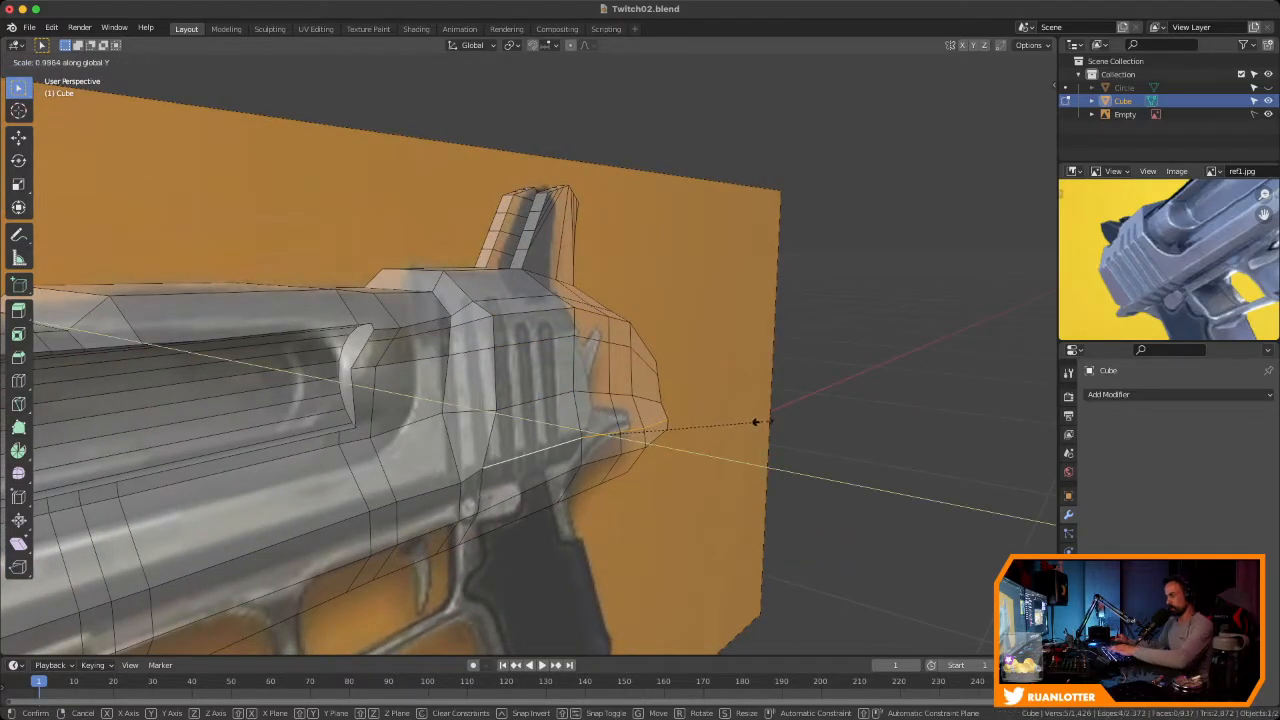
{"action": "key", "text": "Return"}
Select all four groove-area edge rows on the opposite side together and flatten them with a Y scale of 0
{"action": "middle_click_drag", "start_coordinate": [640, 430], "coordinate": [555, 431]}
{"action": "left_click", "coordinate": [663, 421], "text": "shift"}
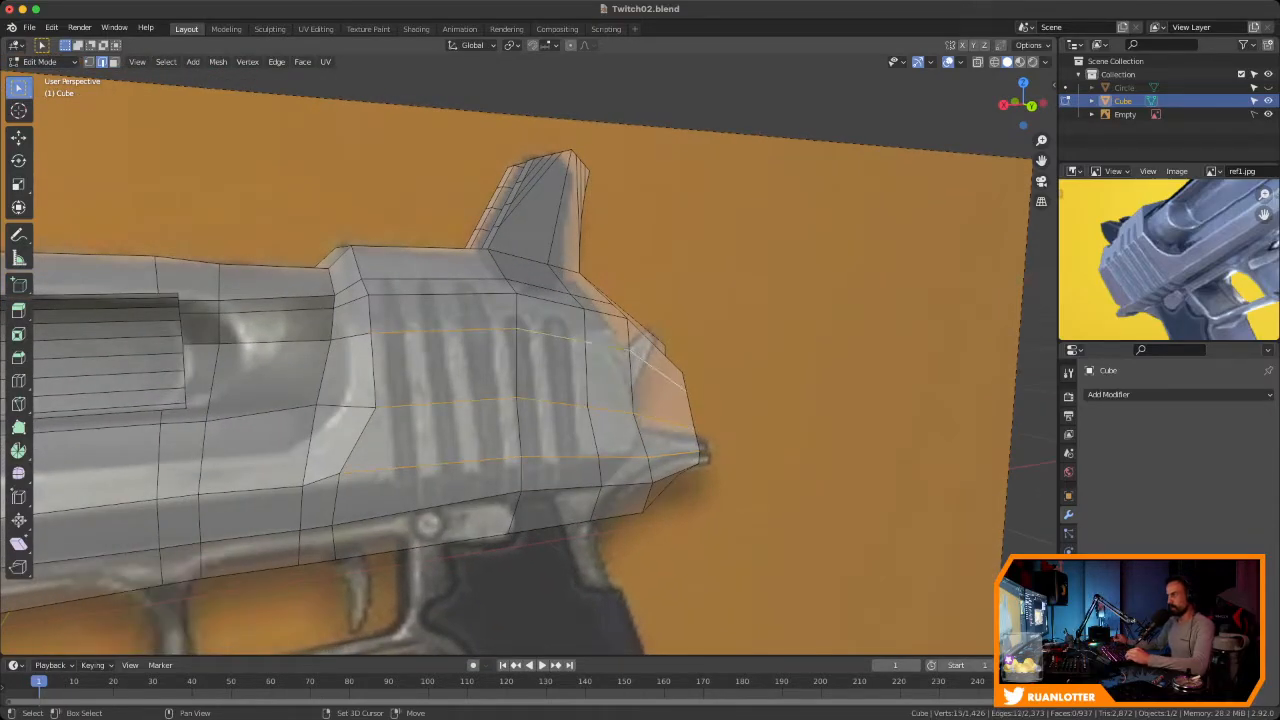
{"action": "middle_click_drag", "start_coordinate": [555, 431], "coordinate": [480, 433]}
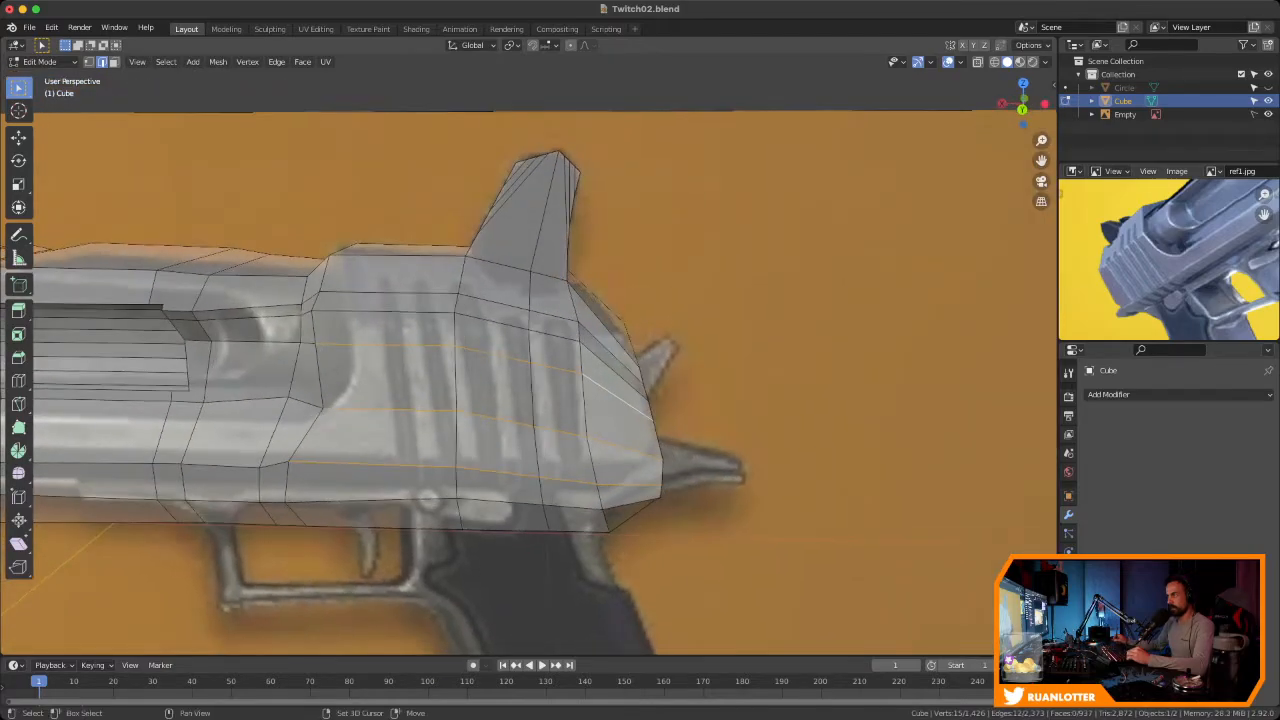
{"action": "left_click", "coordinate": [385, 313], "text": "shift"}
{"action": "middle_click_drag", "start_coordinate": [385, 313], "coordinate": [465, 338]}
{"action": "key", "text": "s"}
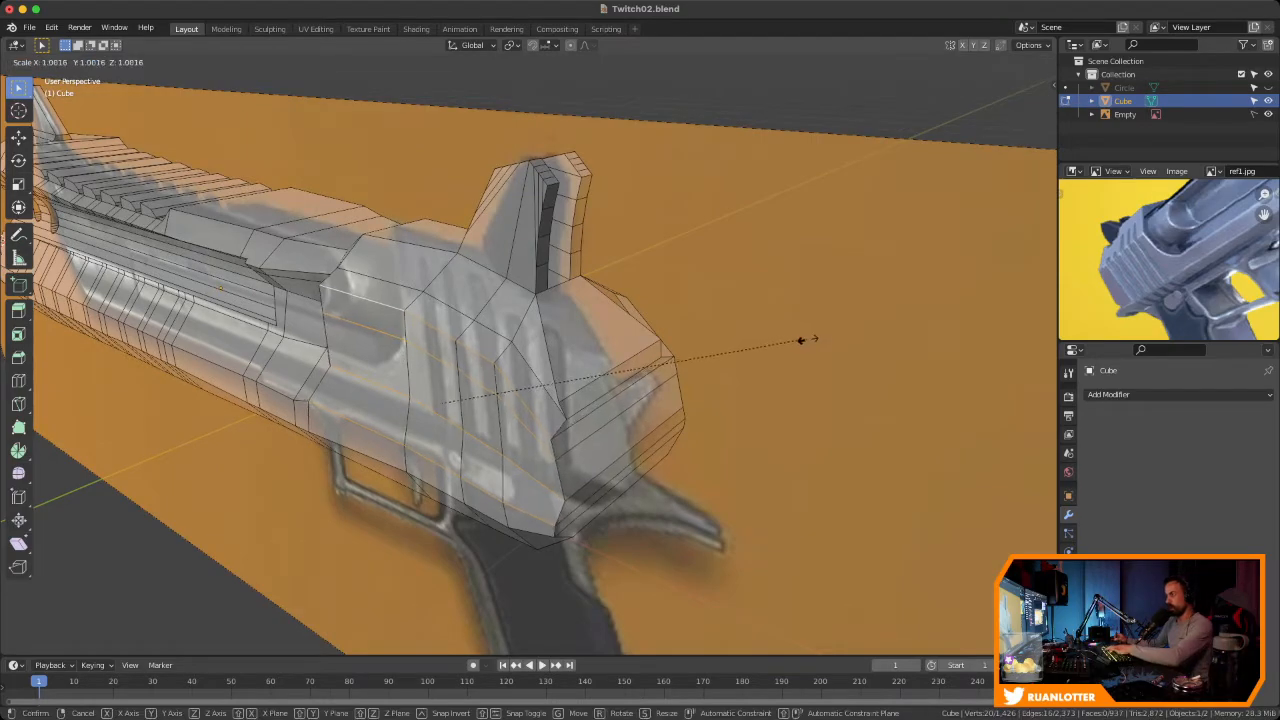
{"action": "key", "text": "Return"}
Select the lower groove edge row on the front-view side and straighten it with a Y scale of 0
{"action": "middle_click_drag", "start_coordinate": [800, 343], "coordinate": [685, 306]}
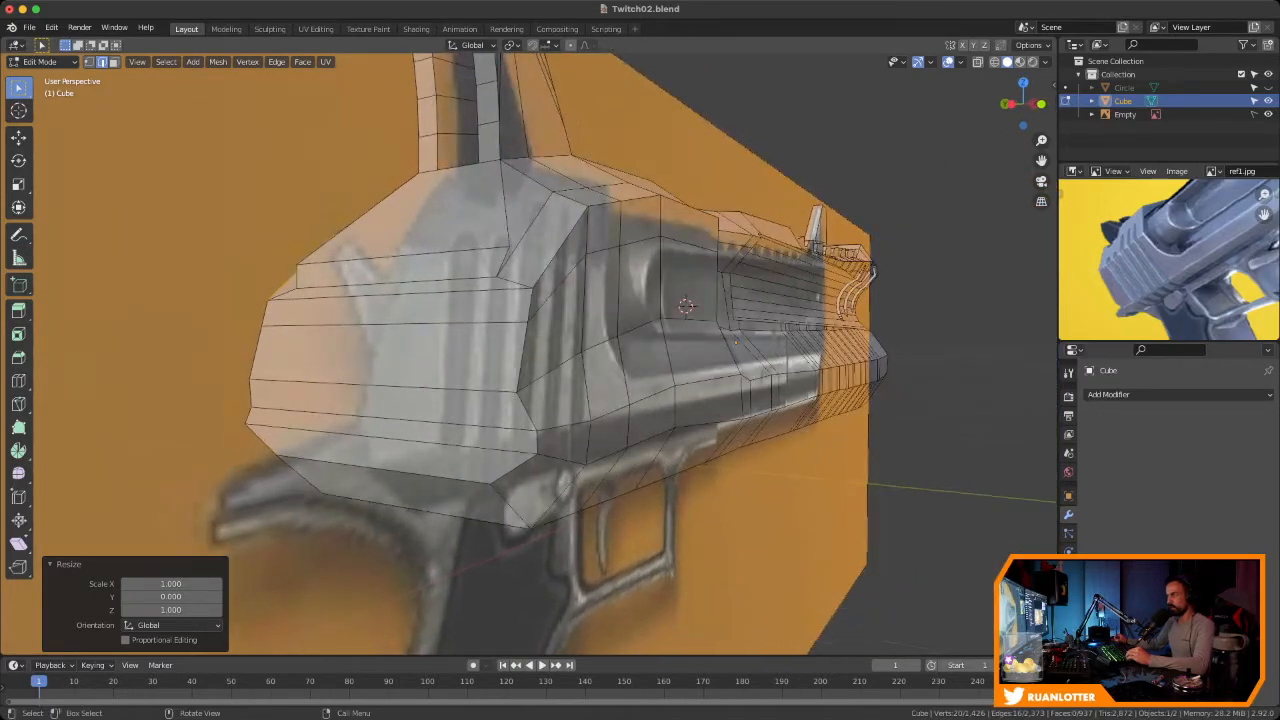
{"action": "left_click", "coordinate": [564, 426]}
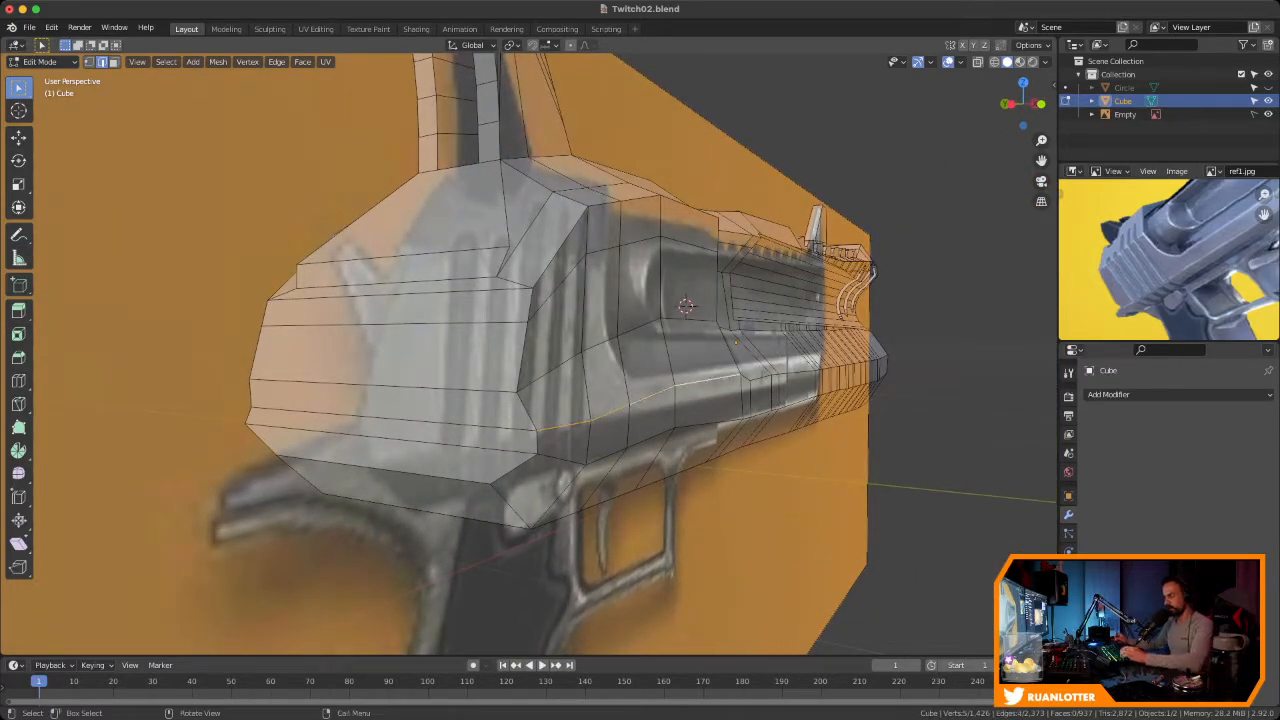
{"action": "key", "text": "s"}
{"action": "key", "text": "y"}
{"action": "key", "text": "0"}
{"action": "key", "text": "Return"}
Add the three upper groove edge rows on the front-view side to the selection and align all four along Y
{"action": "middle_click_drag", "start_coordinate": [838, 386], "coordinate": [896, 377]}
{"action": "mouse_move", "coordinate": [546, 312]}
{"action": "middle_mouse_down"}
{"action": "mouse_move", "coordinate": [528, 300]}
{"action": "mouse_move", "coordinate": [542, 290]}
{"action": "middle_mouse_up"}
{"action": "middle_click_drag", "start_coordinate": [600, 348], "coordinate": [495, 354]}
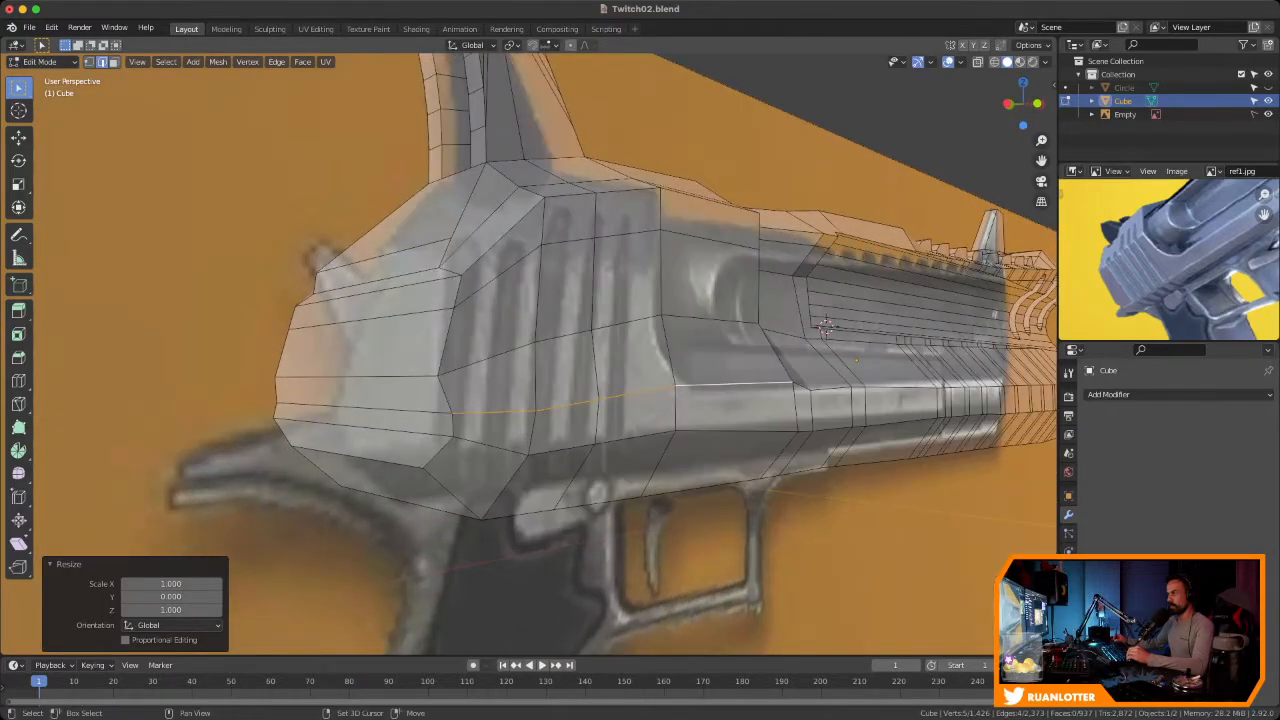
{"action": "left_click", "coordinate": [487, 360], "text": "shift"}
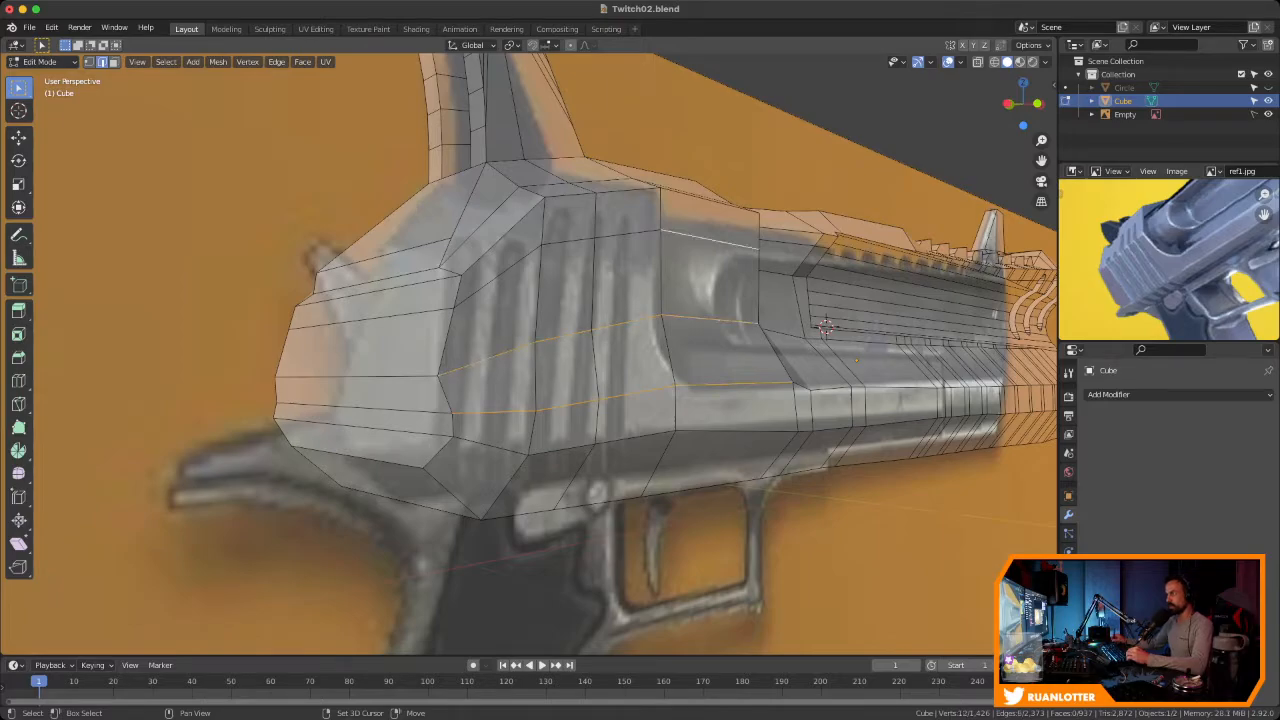
{"action": "left_click", "coordinate": [628, 190], "text": "shift"}
{"action": "middle_click_drag", "start_coordinate": [628, 190], "coordinate": [575, 196]}
{"action": "left_click", "coordinate": [753, 190], "text": "shift"}
{"action": "middle_click_drag", "start_coordinate": [753, 190], "coordinate": [610, 345]}
{"action": "key", "text": "s"}
{"action": "key", "text": "Return"}
Select the opposite side's groove edge rows including the one near the bottom edge, and flatten them along Y
{"action": "scroll", "coordinate": [784, 342], "scroll_direction": "down", "scroll_amount": 4}
{"action": "middle_click_drag", "start_coordinate": [257, 449], "coordinate": [150, 343]}
{"action": "scroll", "coordinate": [406, 395], "scroll_direction": "up", "scroll_amount": 6}
{"action": "middle_click_drag", "start_coordinate": [412, 398], "coordinate": [368, 375]}
{"action": "left_click", "coordinate": [660, 198]}
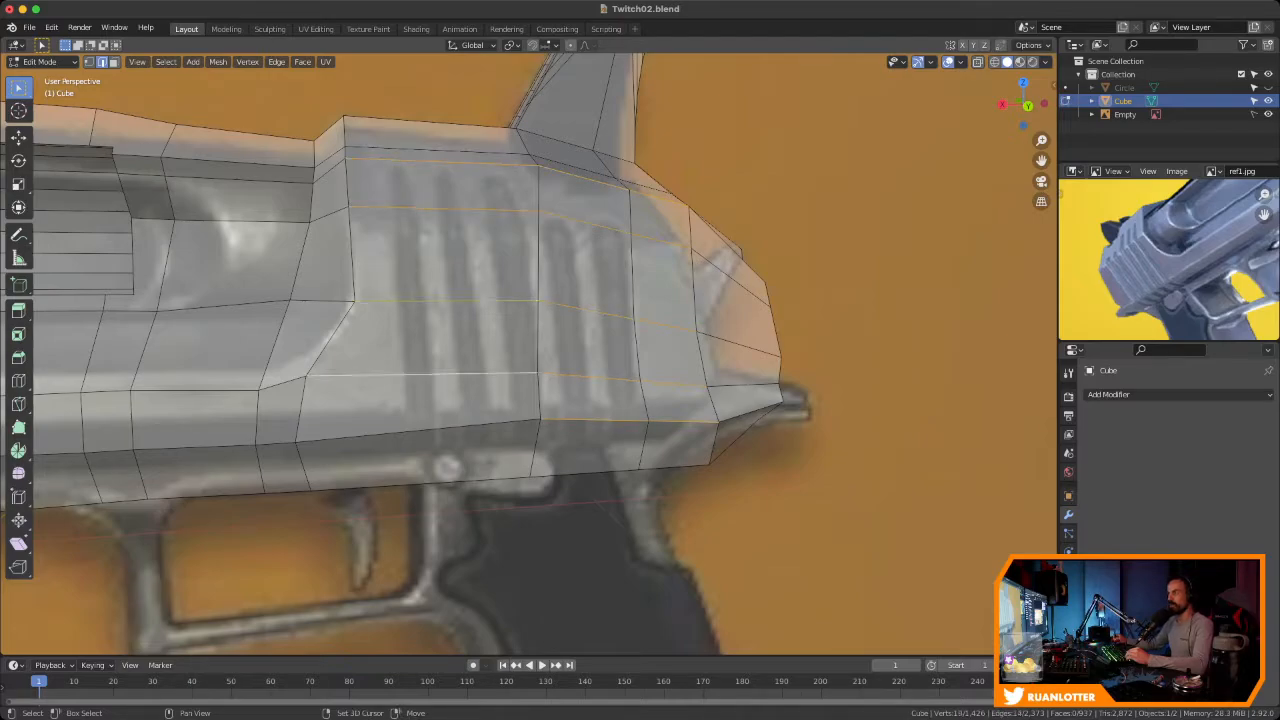
{"action": "key", "text": "s"}
{"action": "key", "text": "y"}
{"action": "key", "text": "Return"}
Select all five groove edge rows on the front-view side, flatten them into one plane along Y, and leave Edit Mode
{"action": "middle_click_drag", "start_coordinate": [777, 324], "coordinate": [499, 375]}
{"action": "scroll", "coordinate": [560, 370], "scroll_direction": "up", "scroll_amount": 3}
{"action": "left_click", "coordinate": [709, 110]}
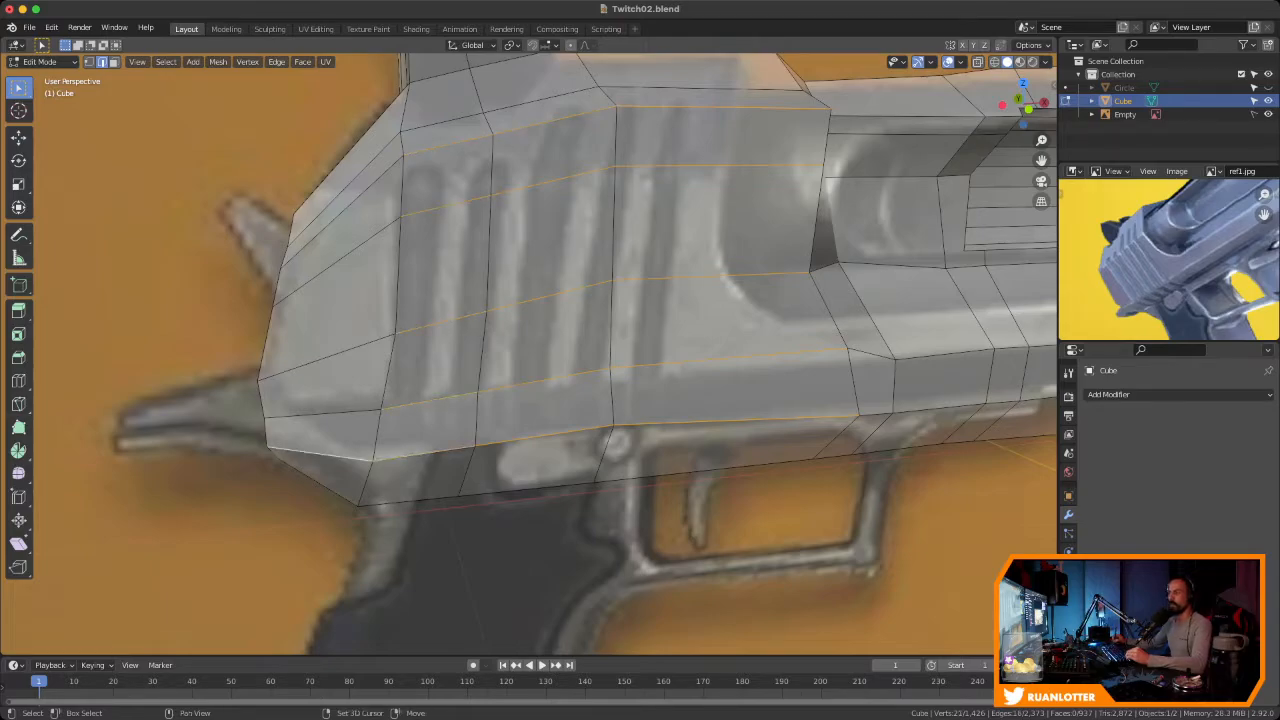
{"action": "middle_click_drag", "start_coordinate": [322, 413], "coordinate": [370, 420]}
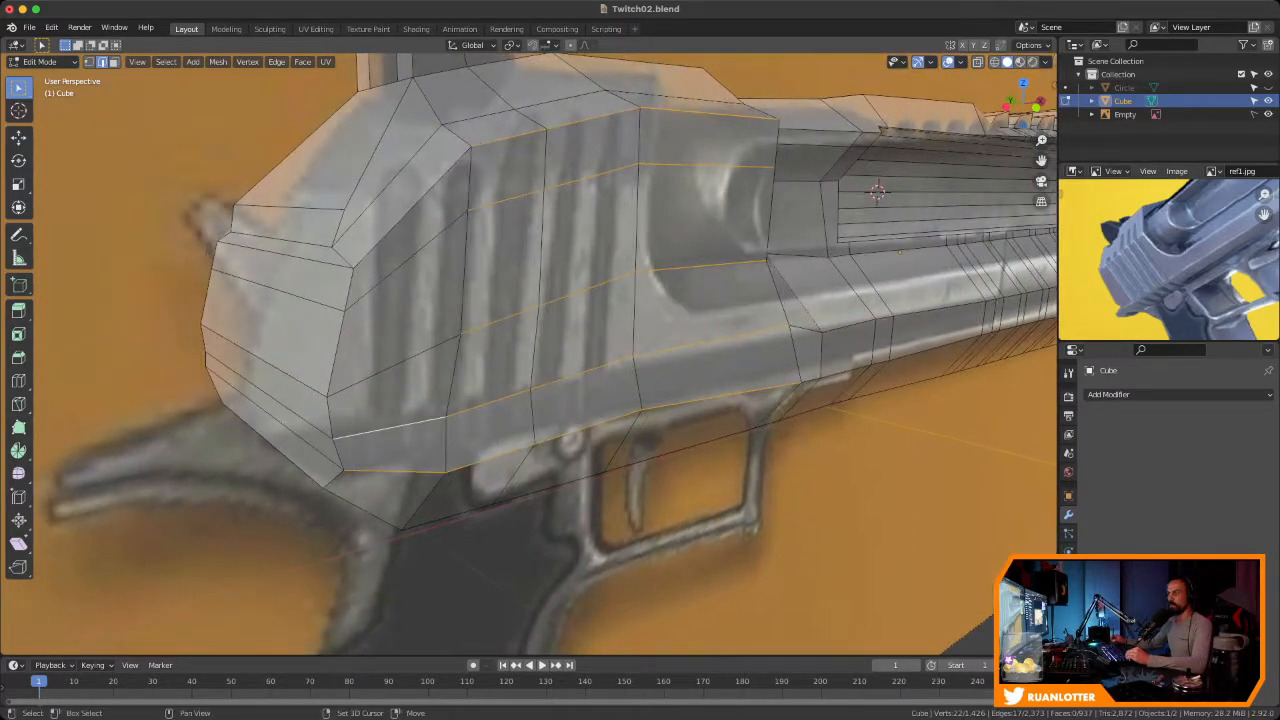
{"action": "scroll", "coordinate": [528, 355], "scroll_direction": "down", "scroll_amount": 2}
{"action": "middle_click_drag", "start_coordinate": [528, 355], "coordinate": [580, 358]}
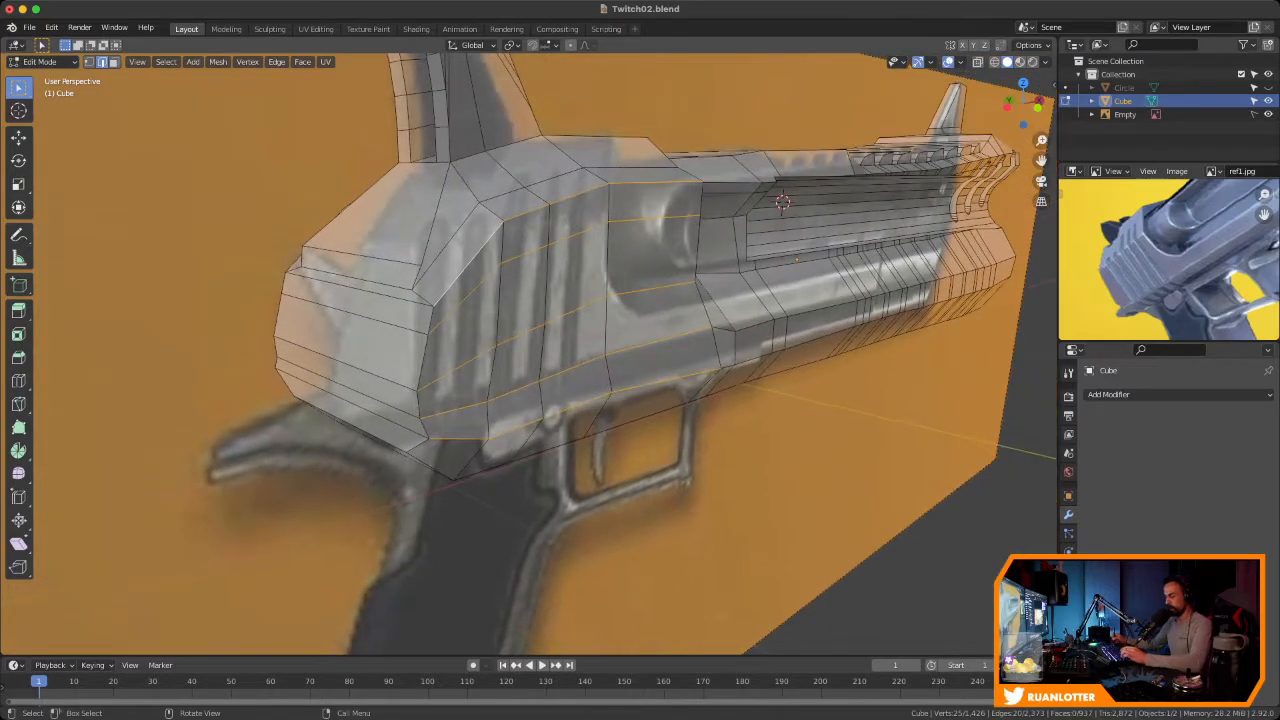
{"action": "left_click", "coordinate": [734, 272]}
{"action": "mouse_move", "coordinate": [734, 272]}
{"action": "middle_mouse_down"}
{"action": "mouse_move", "coordinate": [880, 274]}
{"action": "mouse_move", "coordinate": [712, 280]}
{"action": "middle_mouse_up"}
{"action": "key", "text": "Tab"}
Hide the reference image and examine the flattened rear sides of the slide, comparing them with an enlarged view of the reference photo
{"action": "middle_click_drag", "start_coordinate": [859, 120], "coordinate": [909, 127]}
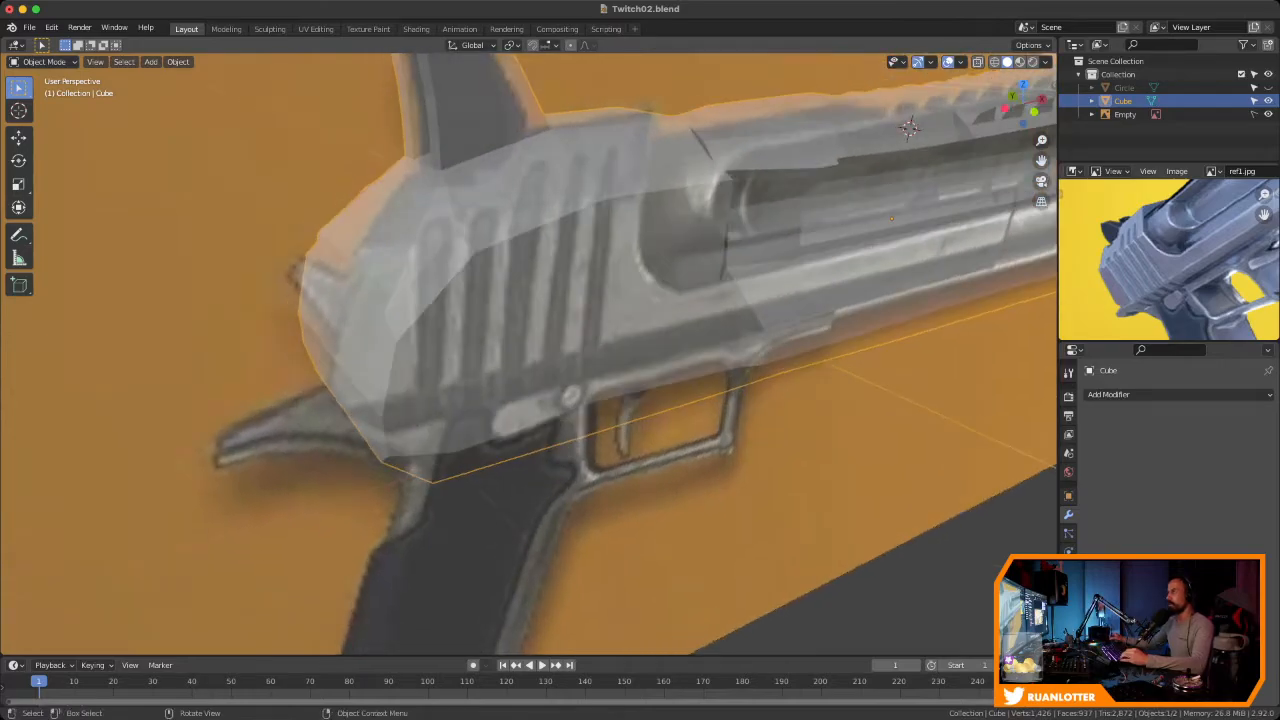
{"action": "left_click", "coordinate": [1268, 114]}
{"action": "middle_click_drag", "start_coordinate": [860, 280], "coordinate": [441, 250]}
{"action": "scroll", "coordinate": [770, 250], "scroll_direction": "down", "scroll_amount": 4}
{"action": "scroll", "coordinate": [860, 280], "scroll_direction": "up", "scroll_amount": 3}
{"action": "mouse_move", "coordinate": [1170, 275]}
{"action": "middle_mouse_down", "text": "ctrl"}
{"action": "mouse_move", "coordinate": [1172, 235]}
{"action": "mouse_move", "coordinate": [1212, 262]}
{"action": "mouse_move", "coordinate": [1190, 230]}
{"action": "mouse_move", "coordinate": [1190, 262]}
{"action": "mouse_move", "coordinate": [1152, 275]}
{"action": "middle_mouse_up", "text": "ctrl"}
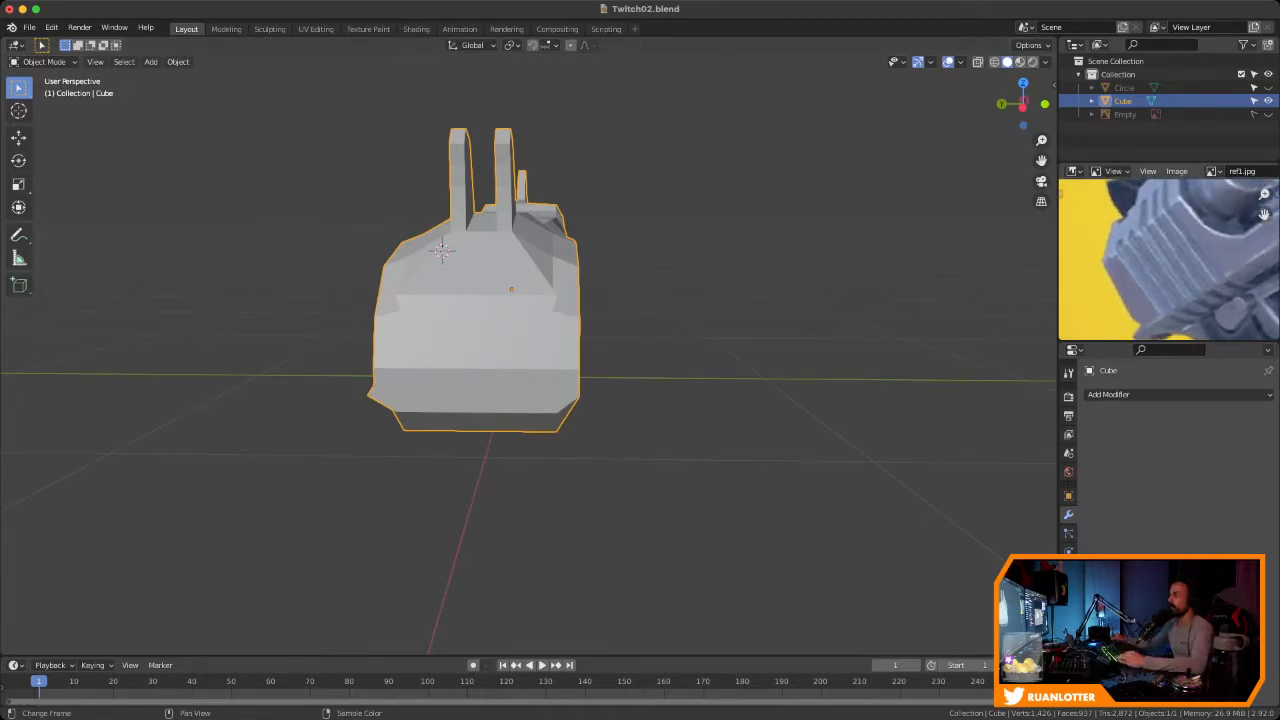
{"action": "middle_click_drag", "start_coordinate": [740, 300], "coordinate": [585, 302]}
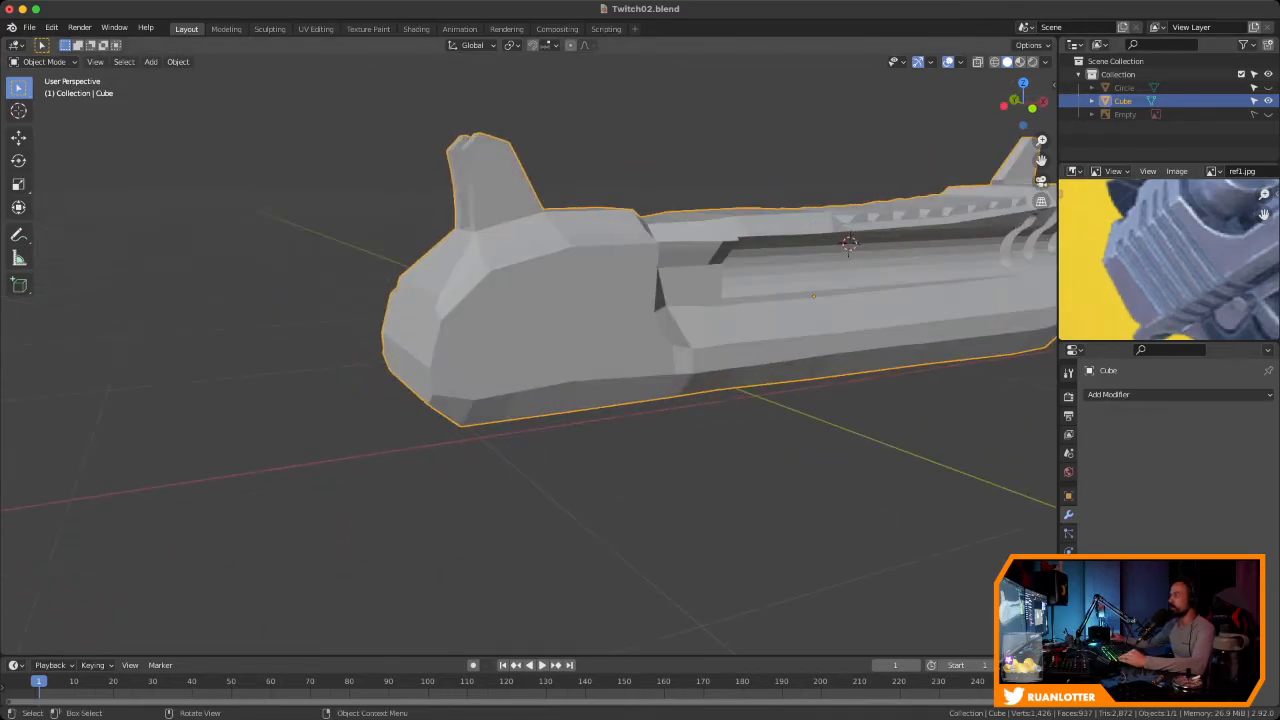
Show the reference image again and compare the slide's outline and grooves with it in front view, ending with a view from behind
{"action": "key", "text": "KP_1"}
{"action": "left_click", "coordinate": [1268, 114]}
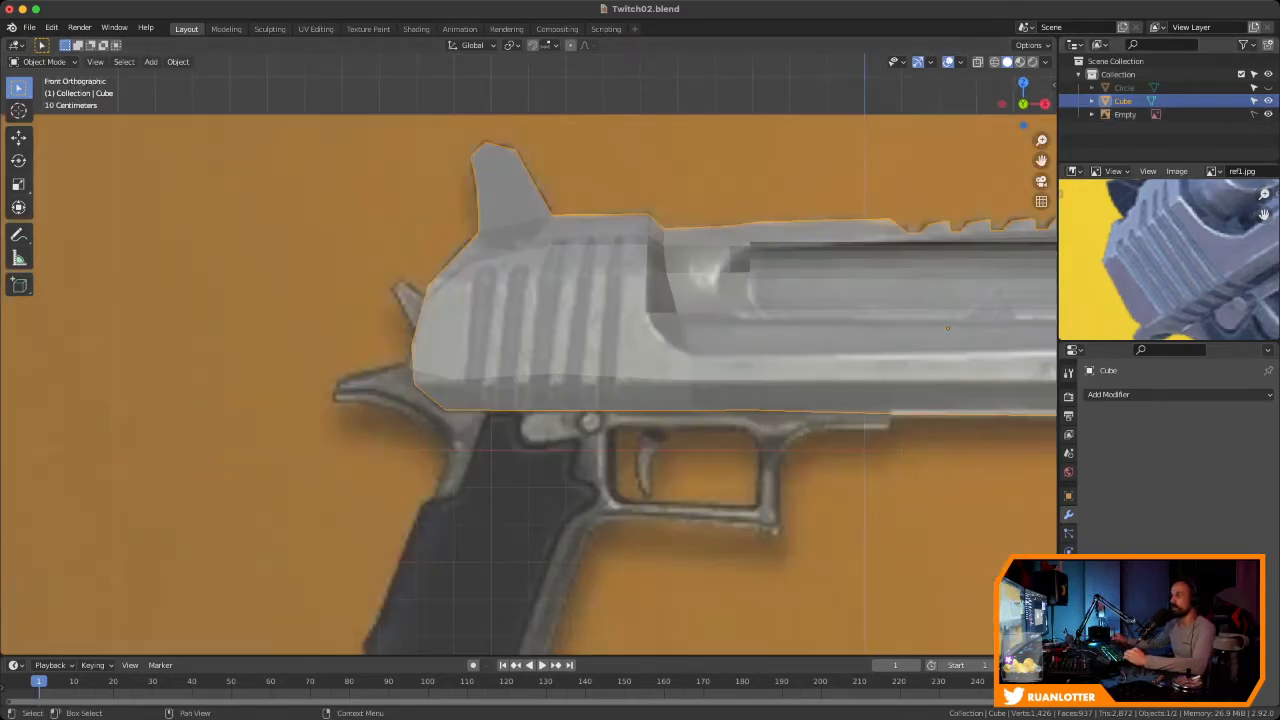
{"action": "scroll", "coordinate": [529, 354], "scroll_direction": "up", "scroll_amount": 2}
{"action": "middle_click_drag", "start_coordinate": [280, 436], "coordinate": [280, 514], "text": "ctrl"}
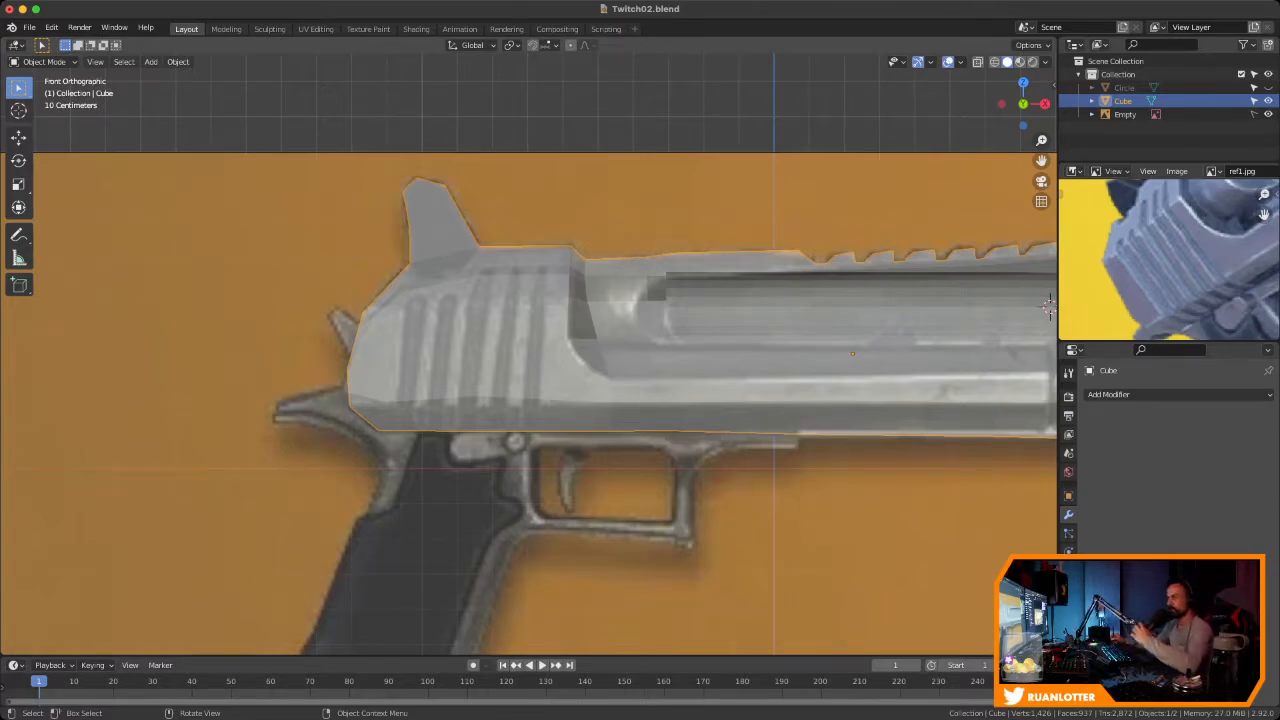
{"action": "middle_click_drag", "start_coordinate": [1049, 305], "coordinate": [962, 274]}
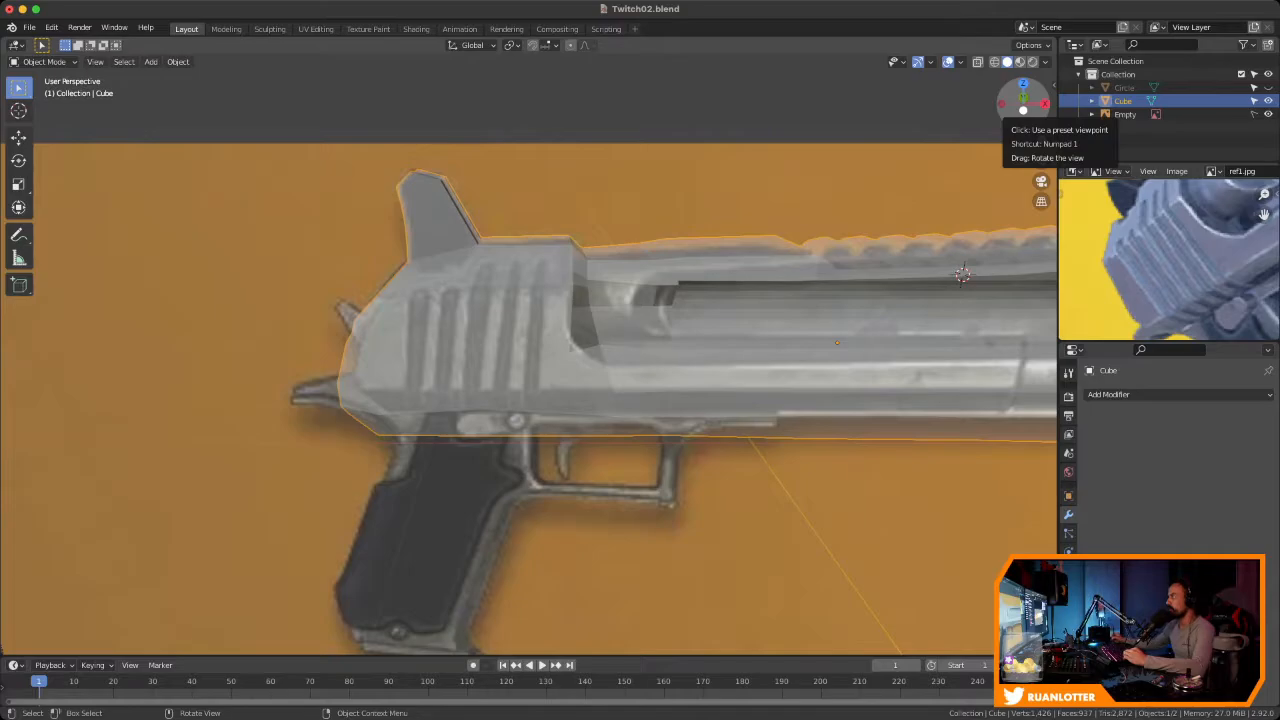
{"action": "left_click", "coordinate": [1023, 111]}
{"action": "scroll", "coordinate": [491, 343], "scroll_direction": "up", "scroll_amount": 2}
{"action": "middle_click_drag", "start_coordinate": [491, 343], "coordinate": [775, 296], "text": "shift"}
{"action": "scroll", "coordinate": [533, 279], "scroll_direction": "down", "scroll_amount": 1}
{"action": "scroll", "coordinate": [545, 269], "scroll_direction": "up", "scroll_amount": 2}
{"action": "scroll", "coordinate": [524, 284], "scroll_direction": "down", "scroll_amount": 4}
{"action": "scroll", "coordinate": [618, 290], "scroll_direction": "down", "scroll_amount": 3}
{"action": "middle_click_drag", "start_coordinate": [690, 294], "coordinate": [722, 286]}
{"action": "key", "text": "ctrl+KP_3"}
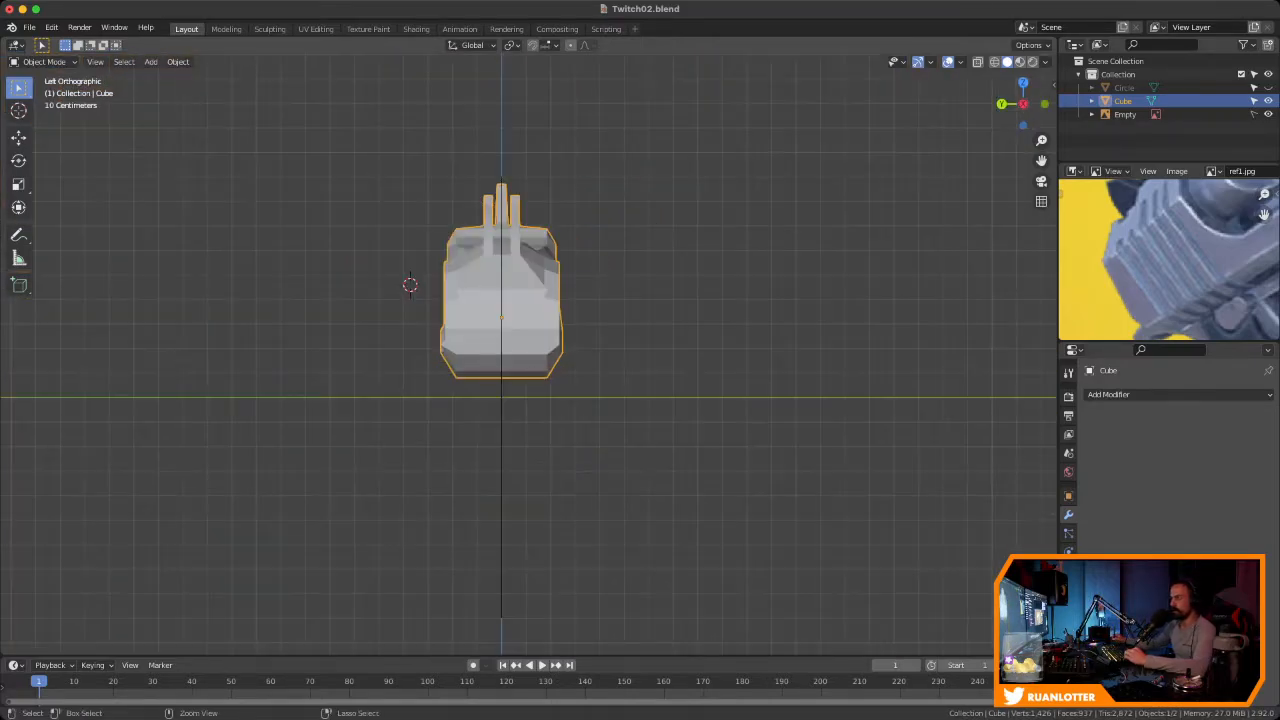
Enter Edit Mode with vertex selection and examine the protruding lower corner vertex at the rear of the slide
{"action": "scroll", "coordinate": [528, 300], "scroll_direction": "up", "scroll_amount": 6}
{"action": "key", "text": "Tab"}
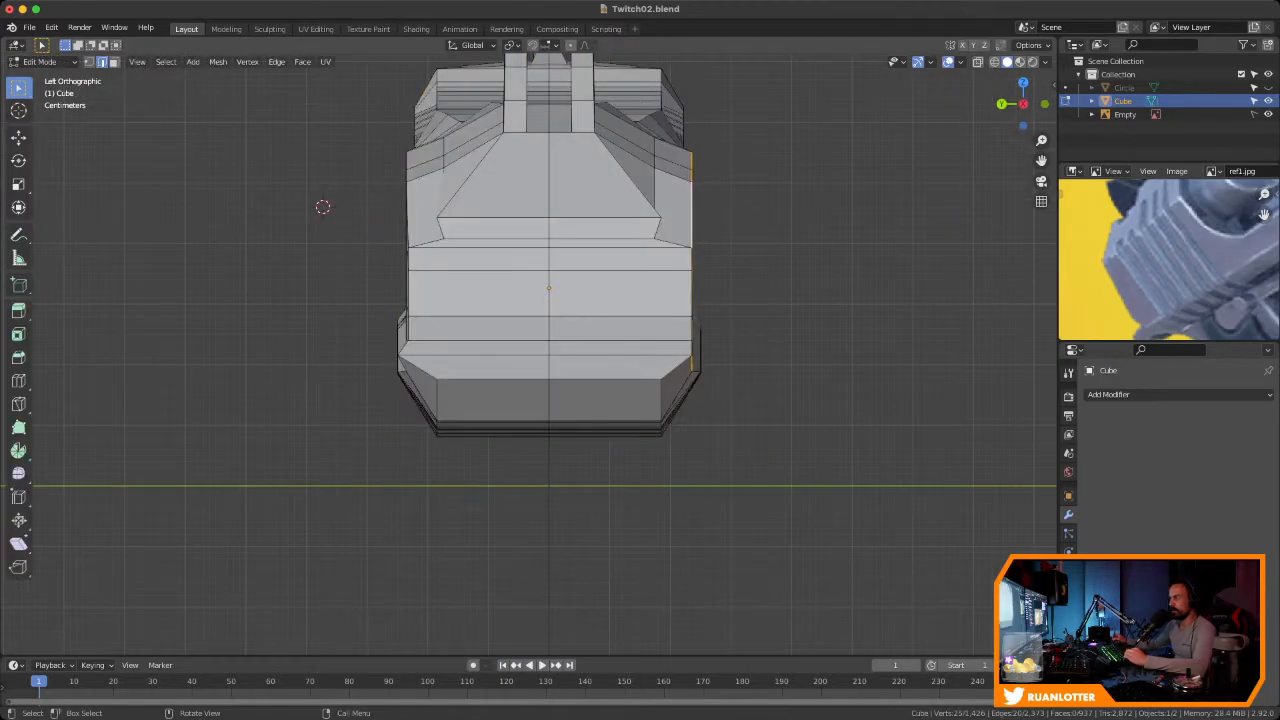
{"action": "scroll", "coordinate": [323, 206], "scroll_direction": "up", "scroll_amount": 2}
{"action": "key", "text": "1"}
{"action": "middle_click_drag", "start_coordinate": [620, 320], "coordinate": [520, 325]}
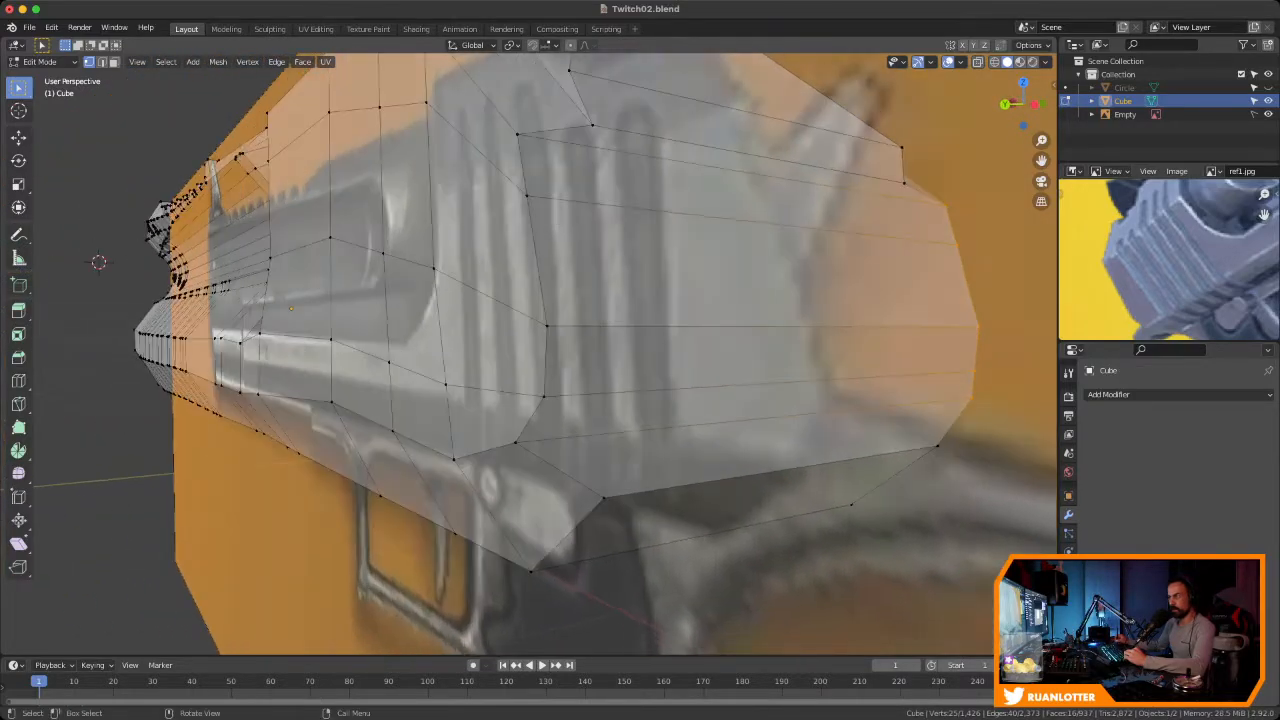
{"action": "left_click", "coordinate": [515, 442]}
{"action": "scroll", "coordinate": [515, 442], "scroll_direction": "down", "scroll_amount": 2}
{"action": "middle_click_drag", "start_coordinate": [518, 420], "coordinate": [404, 262]}
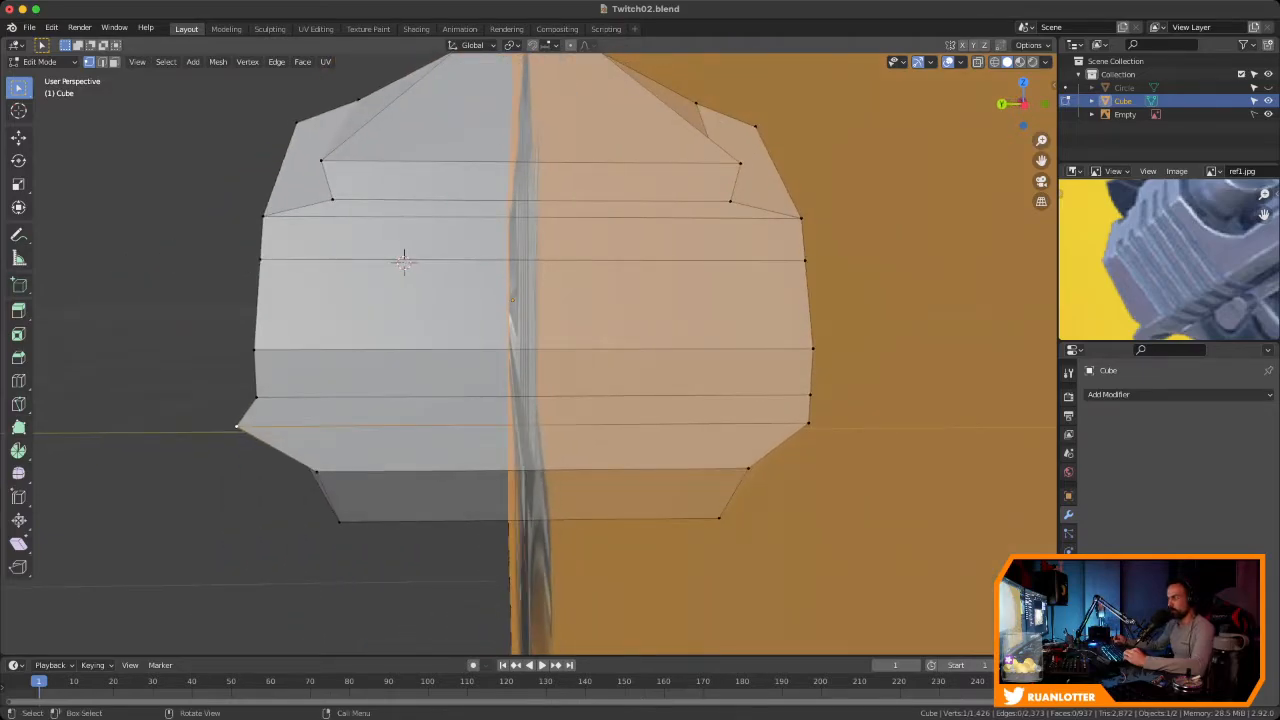
{"action": "middle_click_drag", "start_coordinate": [404, 262], "coordinate": [520, 284]}
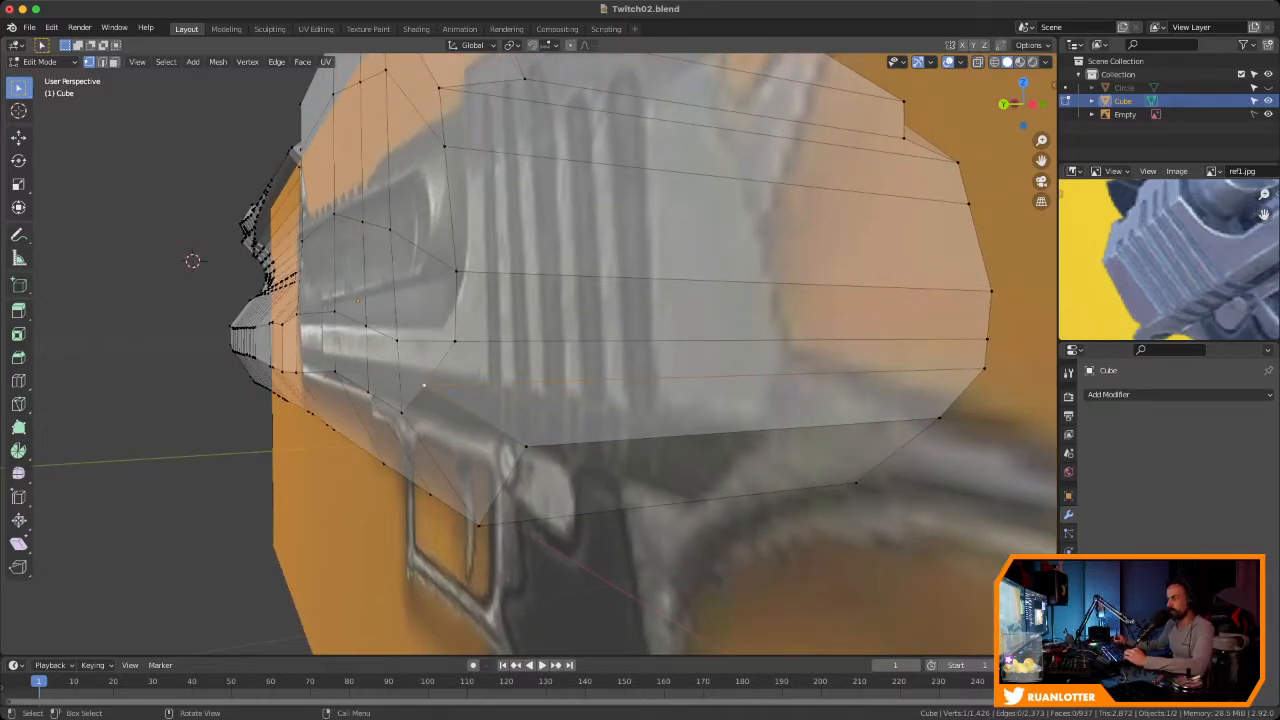
Select the side vertex in front of the protruding rear corner and show its coordinates in global space
{"action": "left_click", "coordinate": [402, 412]}
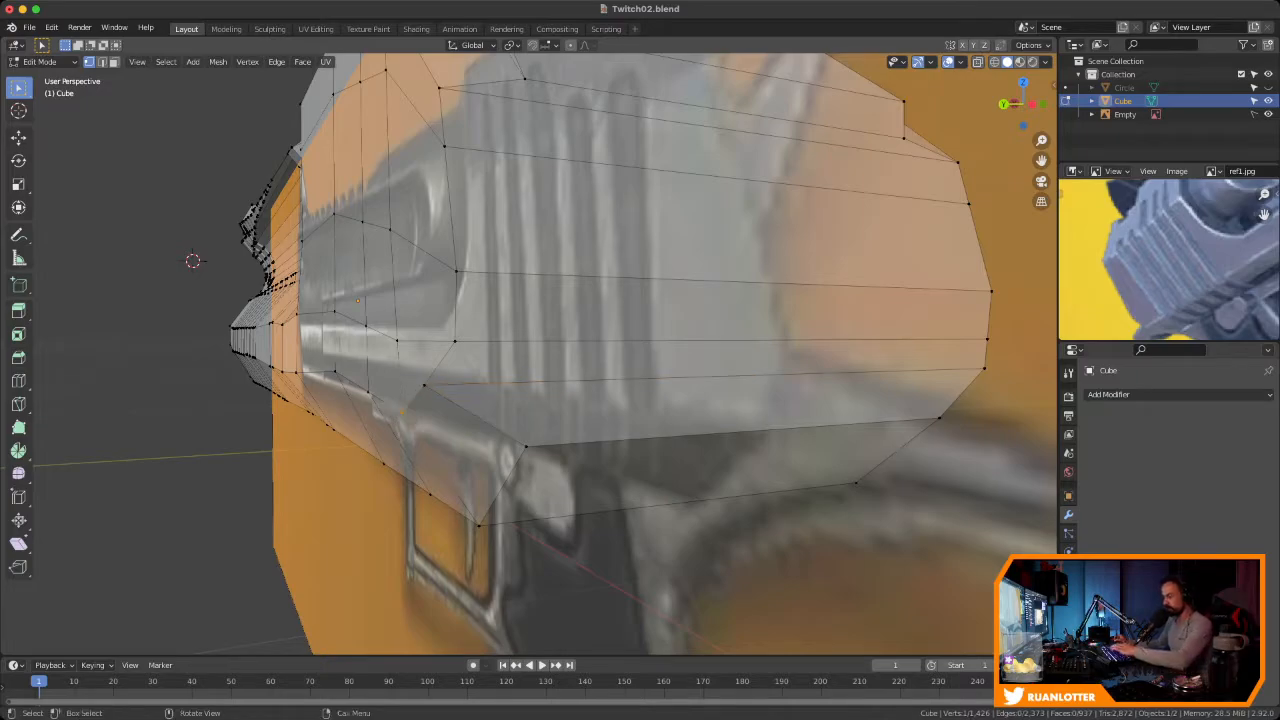
{"action": "key", "text": "n"}
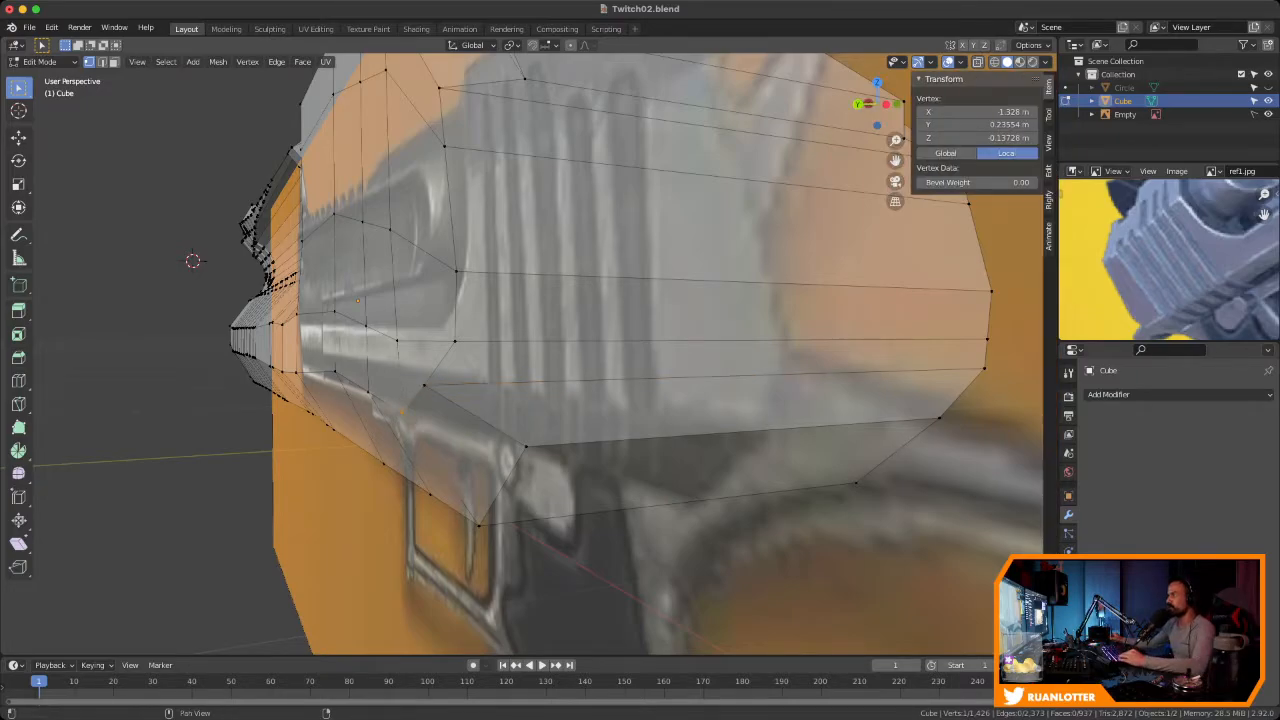
{"action": "left_click", "coordinate": [945, 153]}
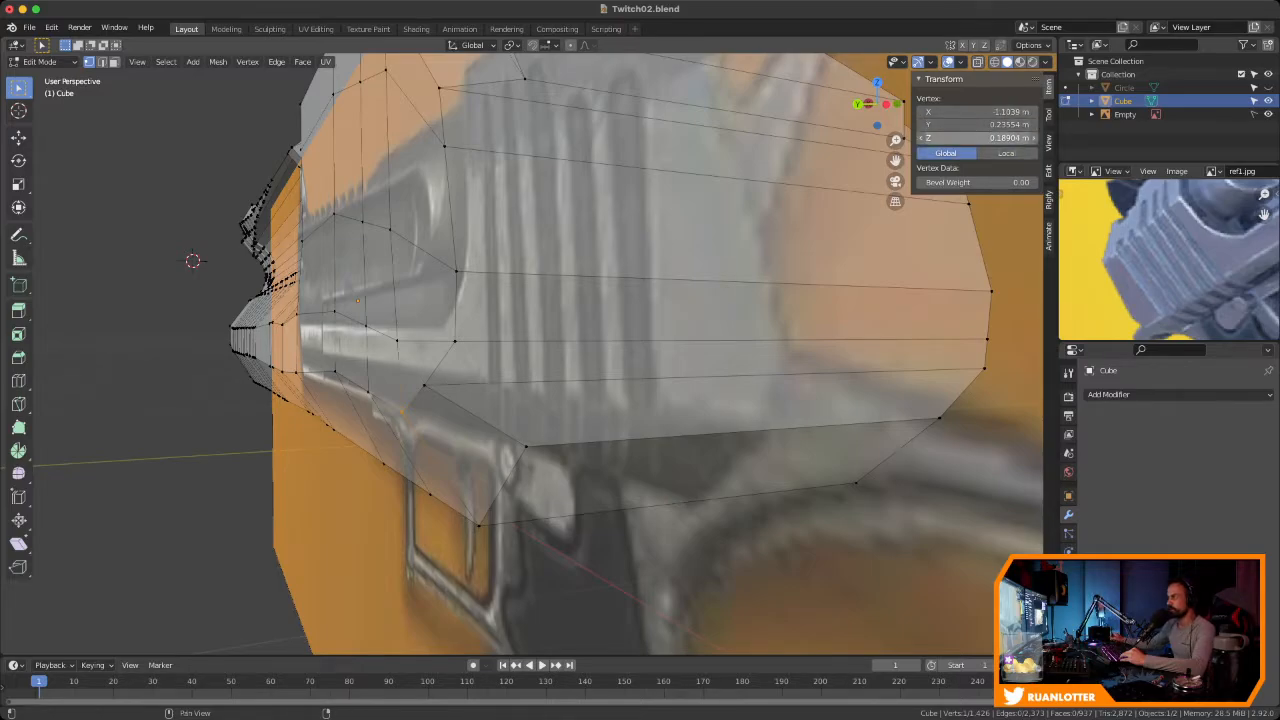
{"action": "mouse_move", "coordinate": [1000, 124]}
{"action": "left_mouse_down"}
{"action": "mouse_move", "coordinate": [1040, 124]}
{"action": "mouse_move", "coordinate": [1010, 124]}
{"action": "left_mouse_up"}
{"action": "key", "text": "Escape"}
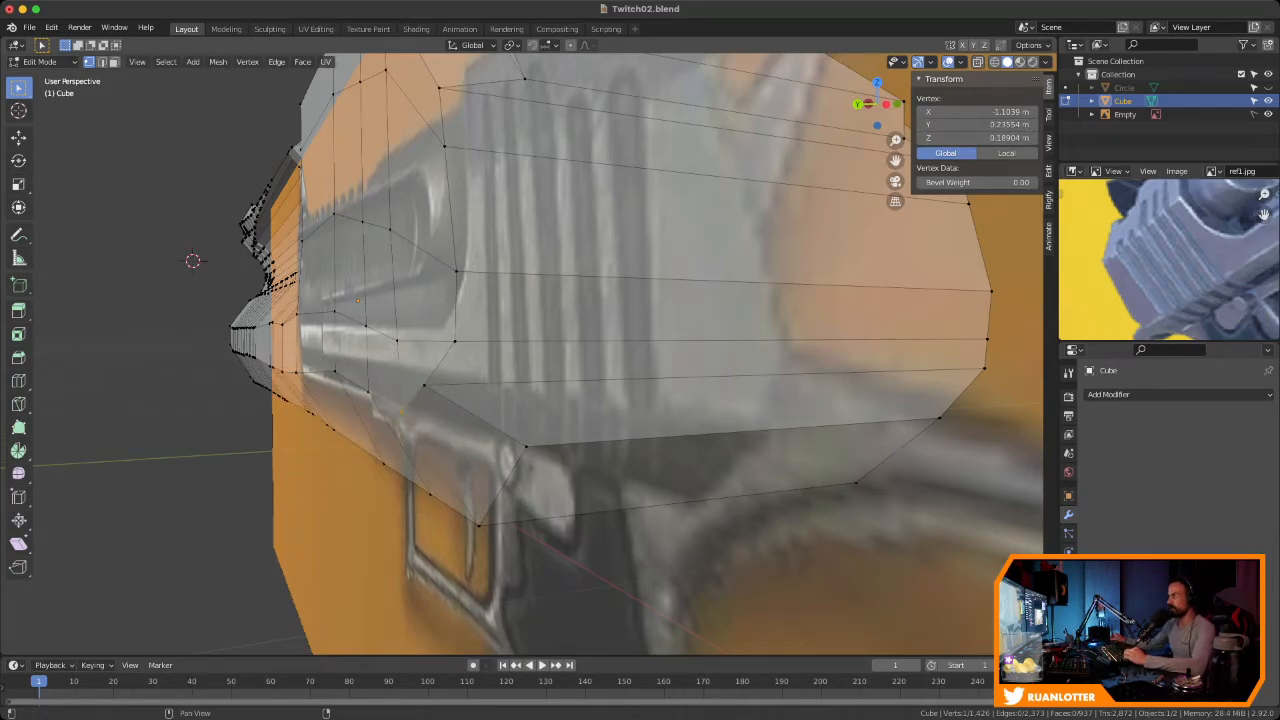
Copy the side vertex's global Y coordinate to the protruding rear corner vertex, setting it to 0.235536 m, and clear the selection
{"action": "left_click", "coordinate": [980, 125]}
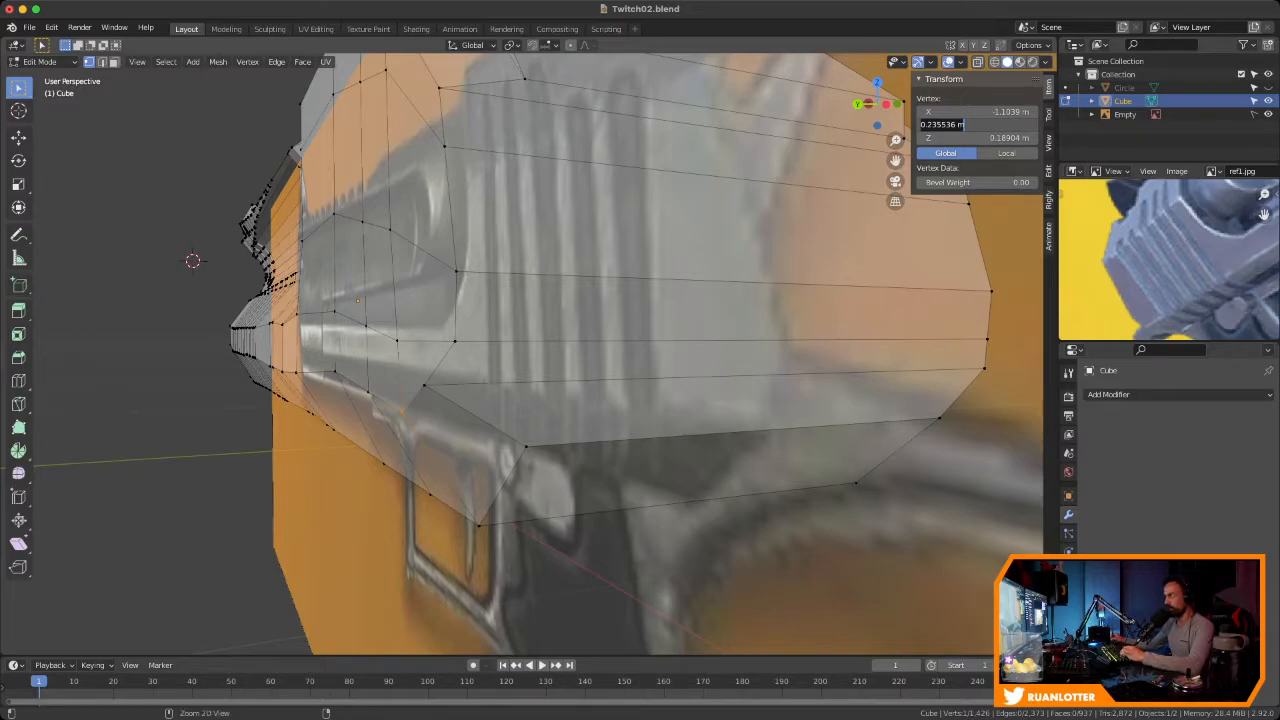
{"action": "key", "text": "Return"}
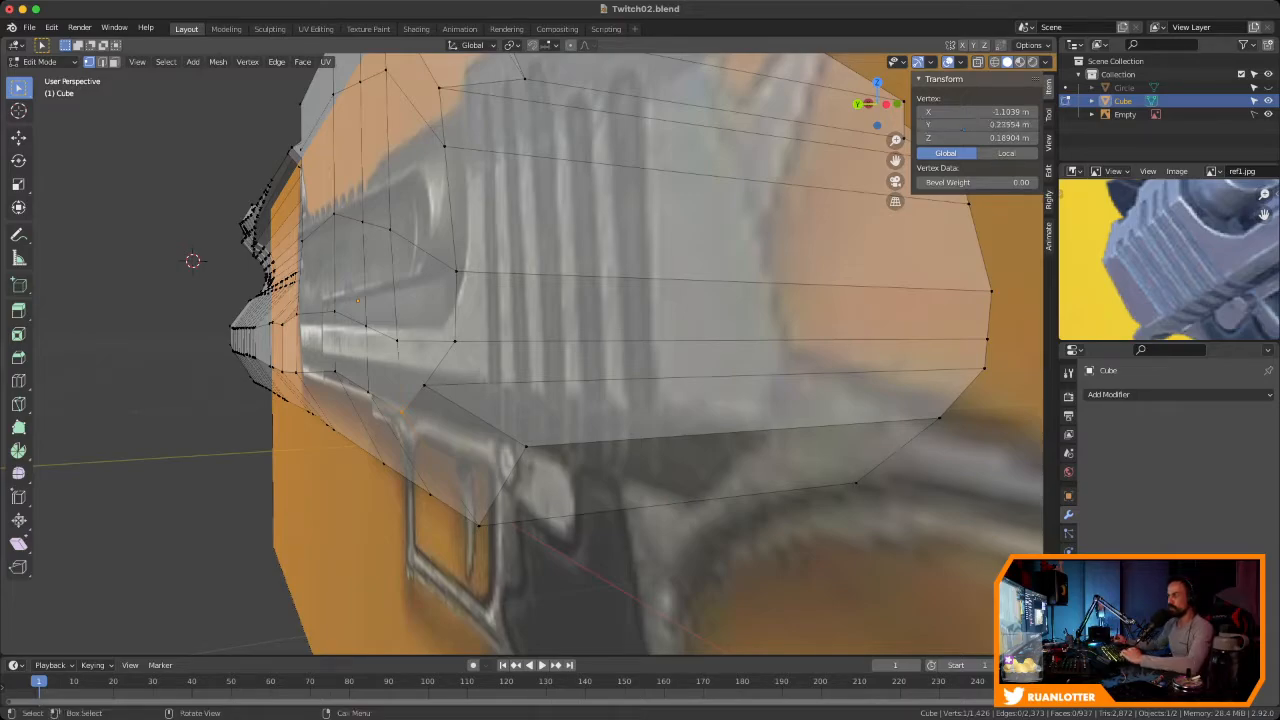
{"action": "mouse_move", "coordinate": [540, 380]}
{"action": "middle_mouse_down"}
{"action": "mouse_move", "coordinate": [650, 376]}
{"action": "mouse_move", "coordinate": [520, 380]}
{"action": "mouse_move", "coordinate": [560, 378]}
{"action": "middle_mouse_up"}
{"action": "left_click", "coordinate": [955, 124]}
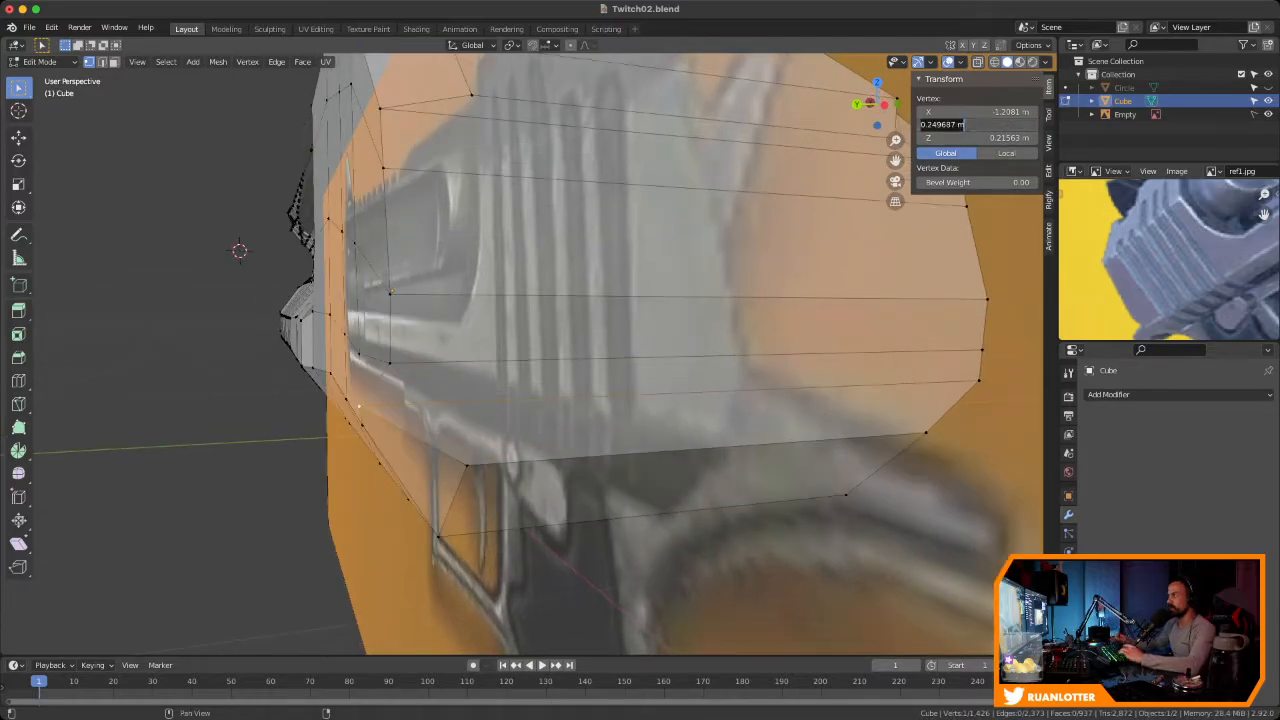
{"action": "key", "text": "Return"}
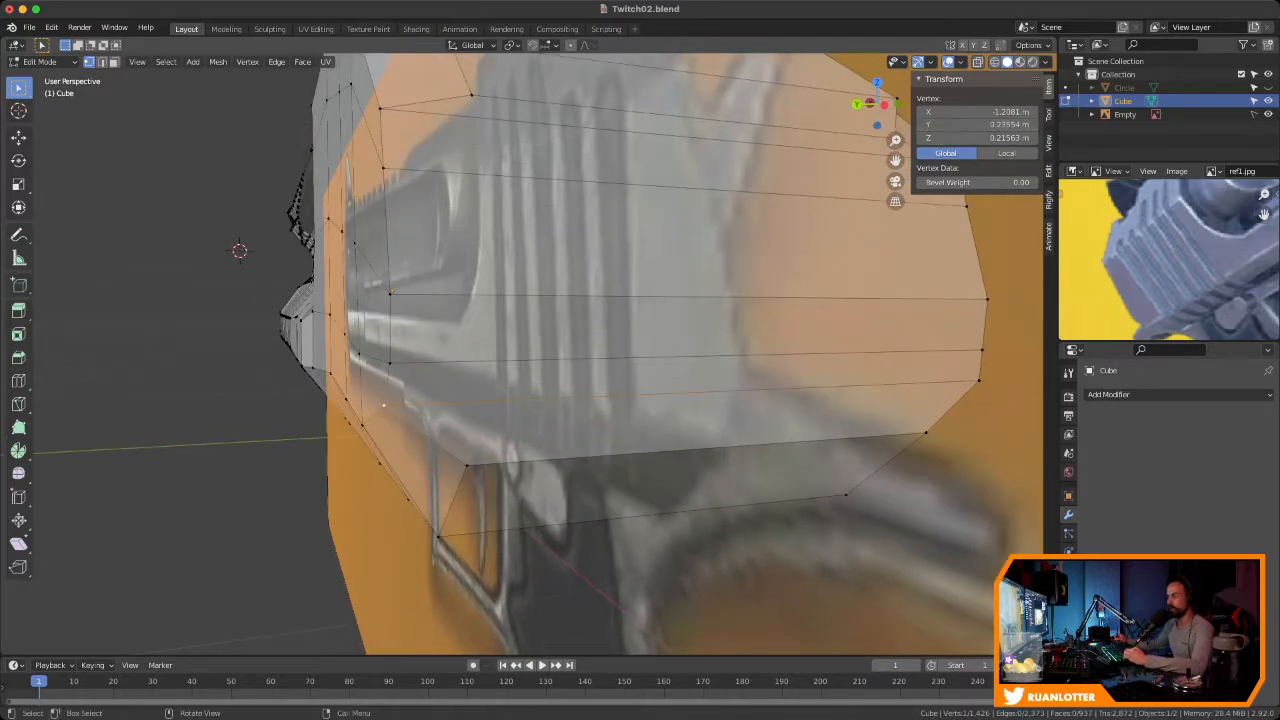
{"action": "scroll", "coordinate": [540, 360], "scroll_direction": "down", "scroll_amount": 2}
{"action": "key", "text": "alt+a"}
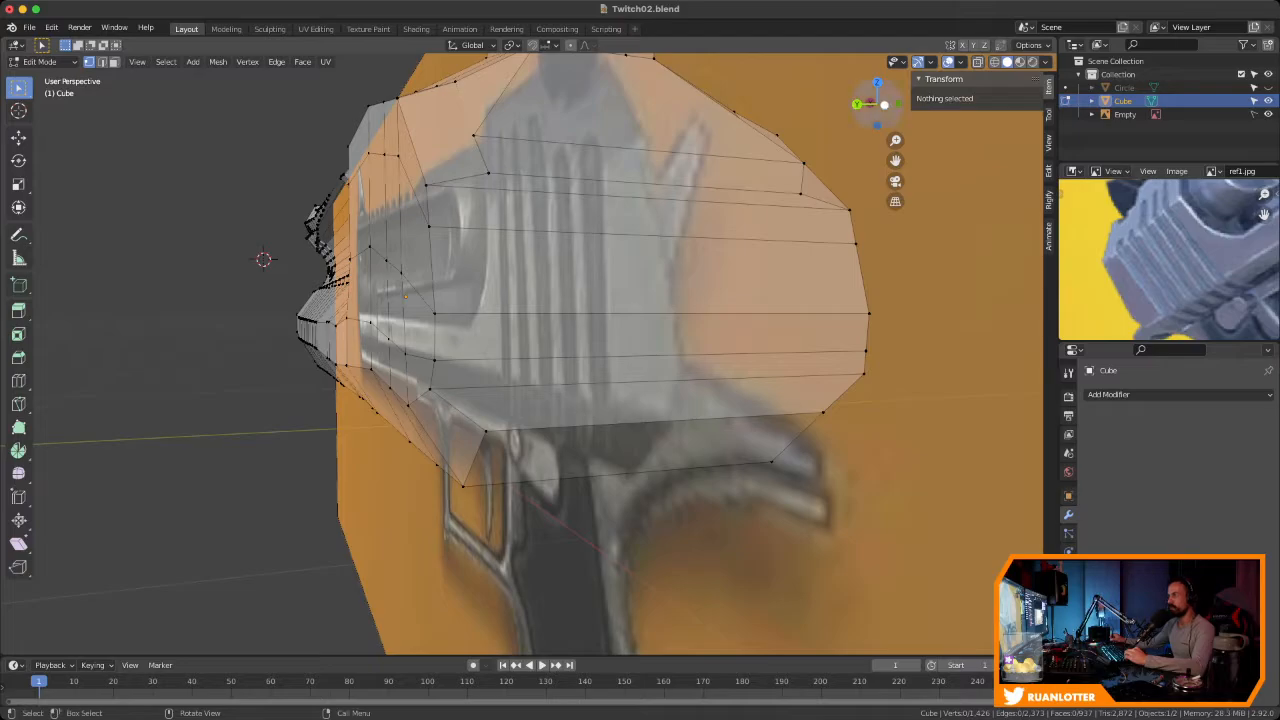
Check the slide's rear profile from the left view and select the inset edge vertex just above the corrected corner
{"action": "left_click", "coordinate": [884, 104]}
{"action": "scroll", "coordinate": [884, 104], "scroll_direction": "up", "scroll_amount": 3}
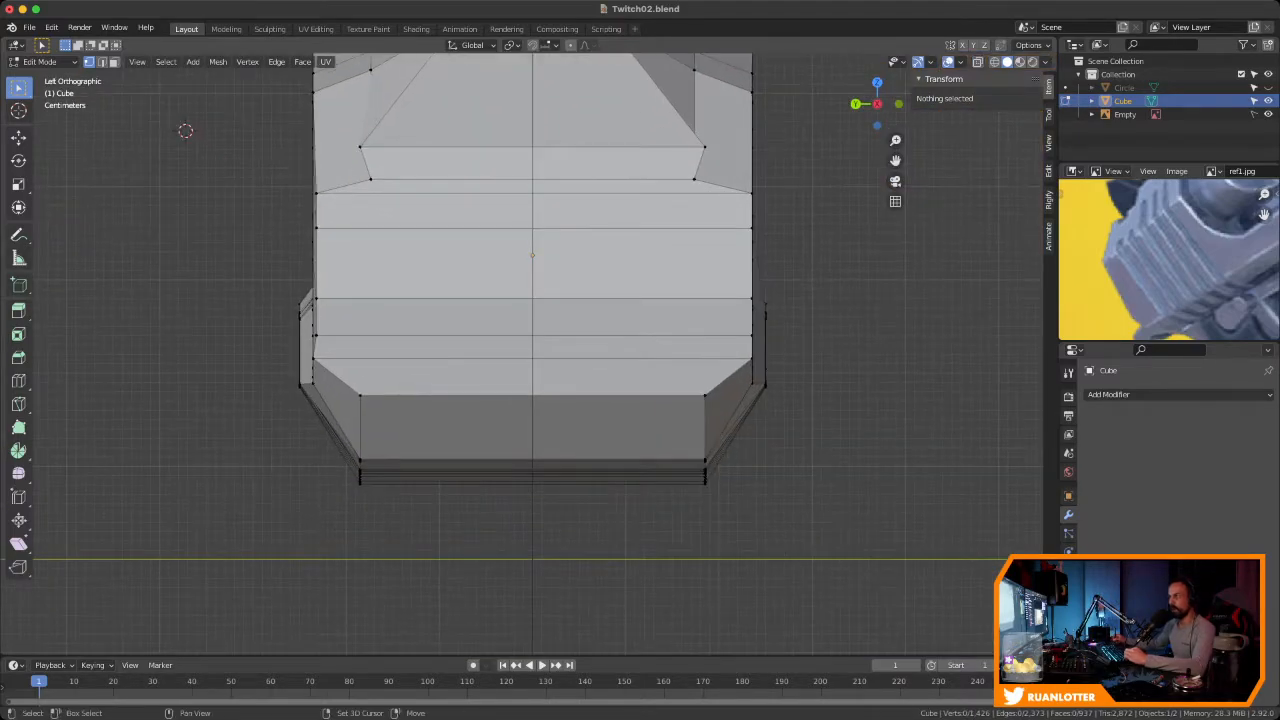
{"action": "scroll", "coordinate": [309, 274], "scroll_direction": "up", "scroll_amount": 2}
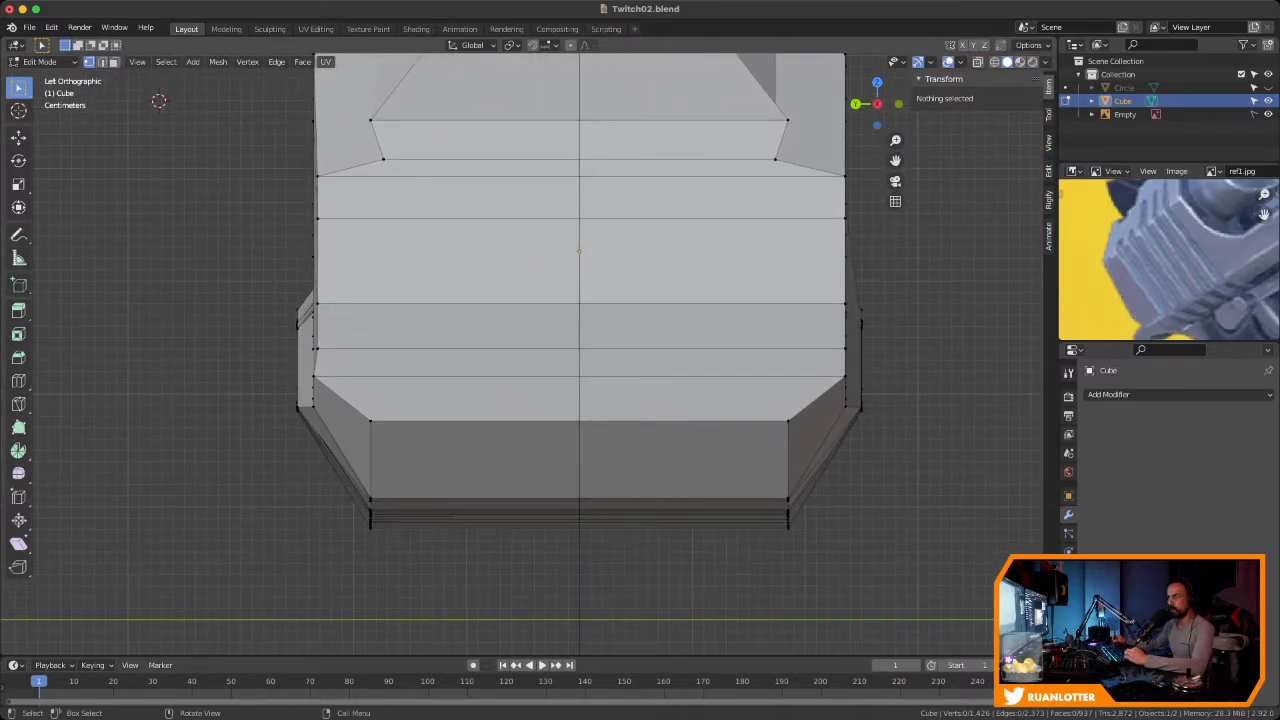
{"action": "middle_click_drag", "start_coordinate": [309, 274], "coordinate": [331, 277], "text": "shift"}
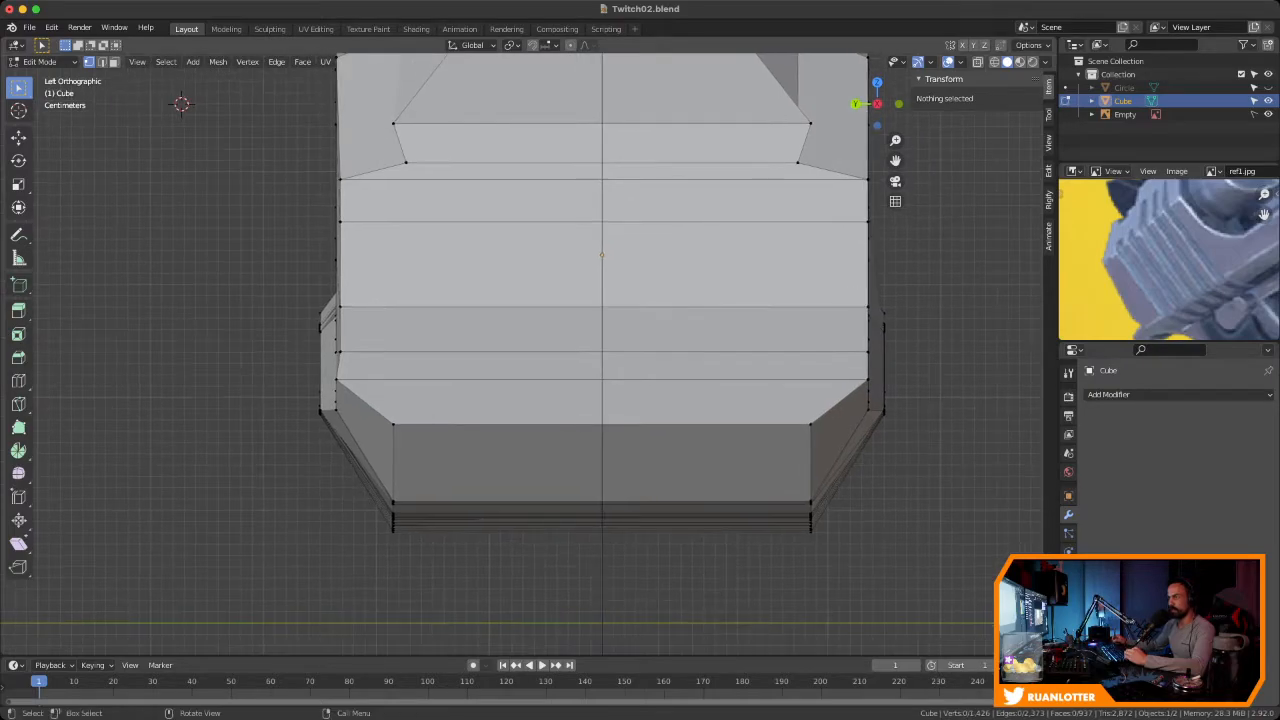
{"action": "left_click", "coordinate": [340, 352]}
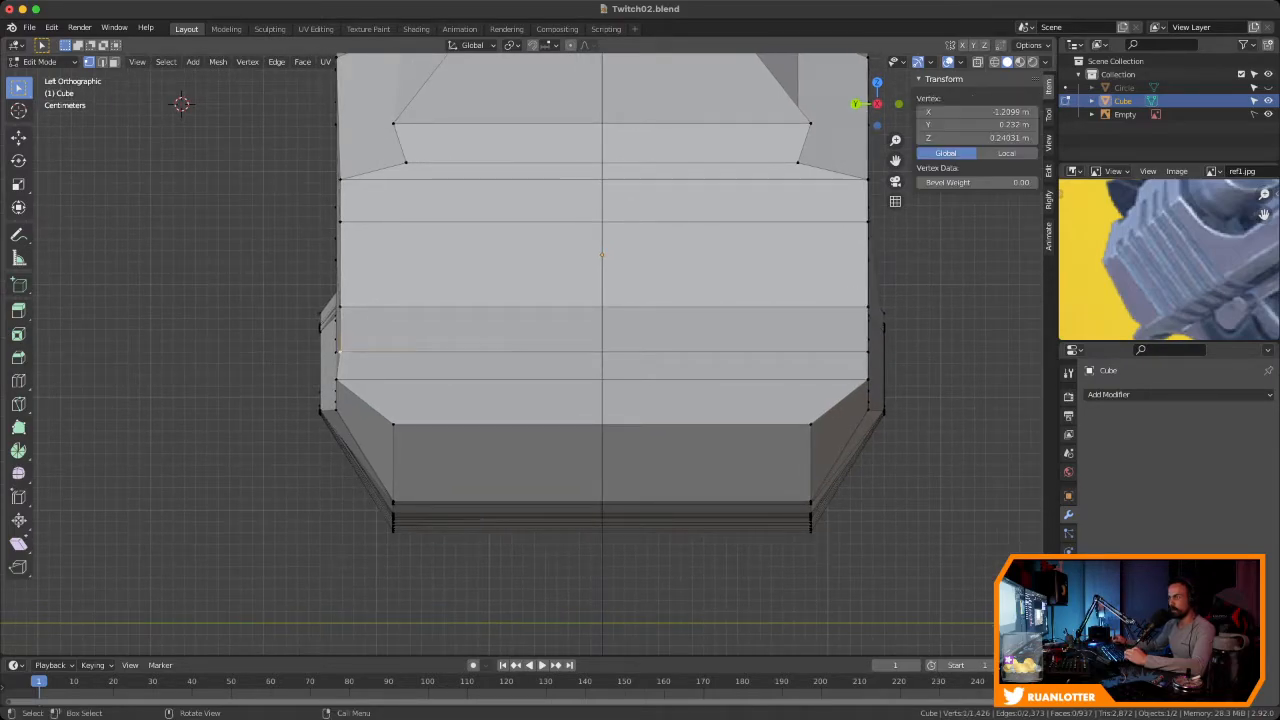
{"action": "left_click", "coordinate": [340, 352], "text": "shift"}
{"action": "middle_click_drag", "start_coordinate": [342, 352], "coordinate": [490, 358]}
Copy the Y coordinate of the adjacent forward side vertex and set the inset rear edge vertex's Y to 0.235536 m
{"action": "left_click", "coordinate": [460, 364]}
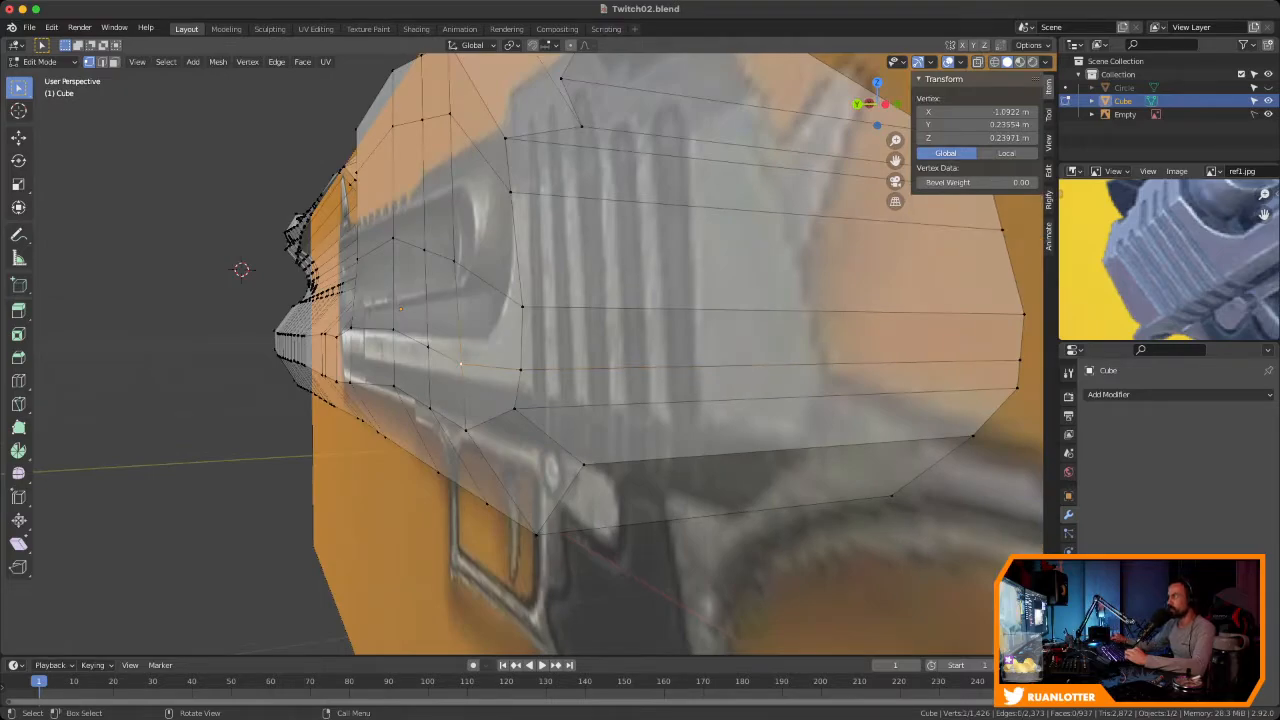
{"action": "left_click", "coordinate": [976, 125]}
{"action": "key", "text": "super+c"}
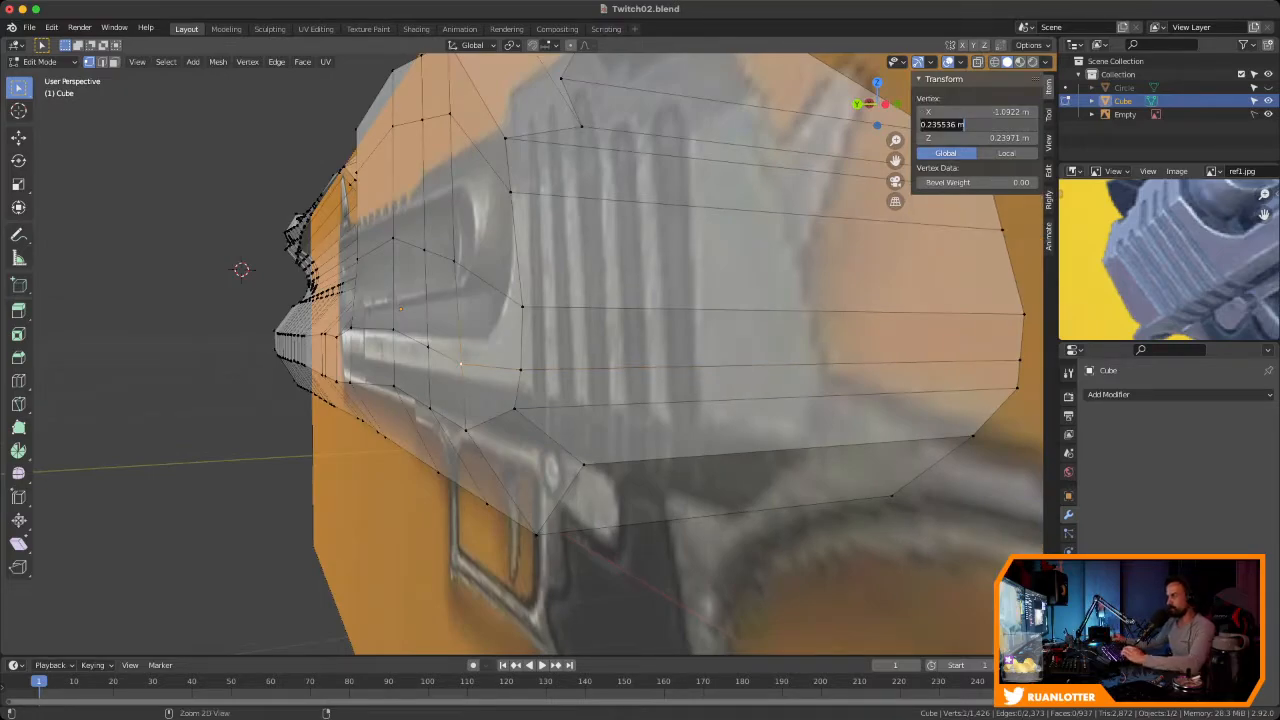
{"action": "key", "text": "Return"}
{"action": "left_click", "coordinate": [976, 125]}
{"action": "key", "text": "super+v"}
{"action": "key", "text": "Return"}
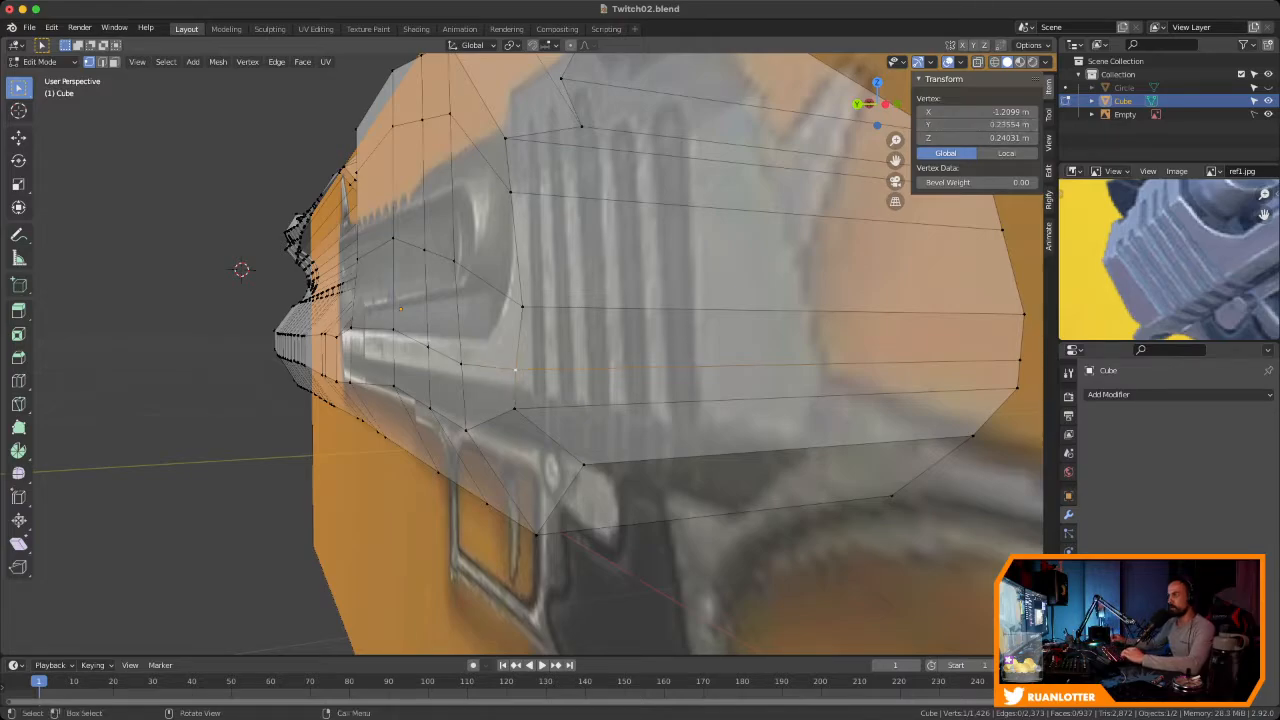
Set the Y coordinate of the next three vertices up the same rear side edge to 0.235536 m
{"action": "left_click", "coordinate": [976, 125]}
{"action": "key", "text": "super+v"}
{"action": "key", "text": "Return"}
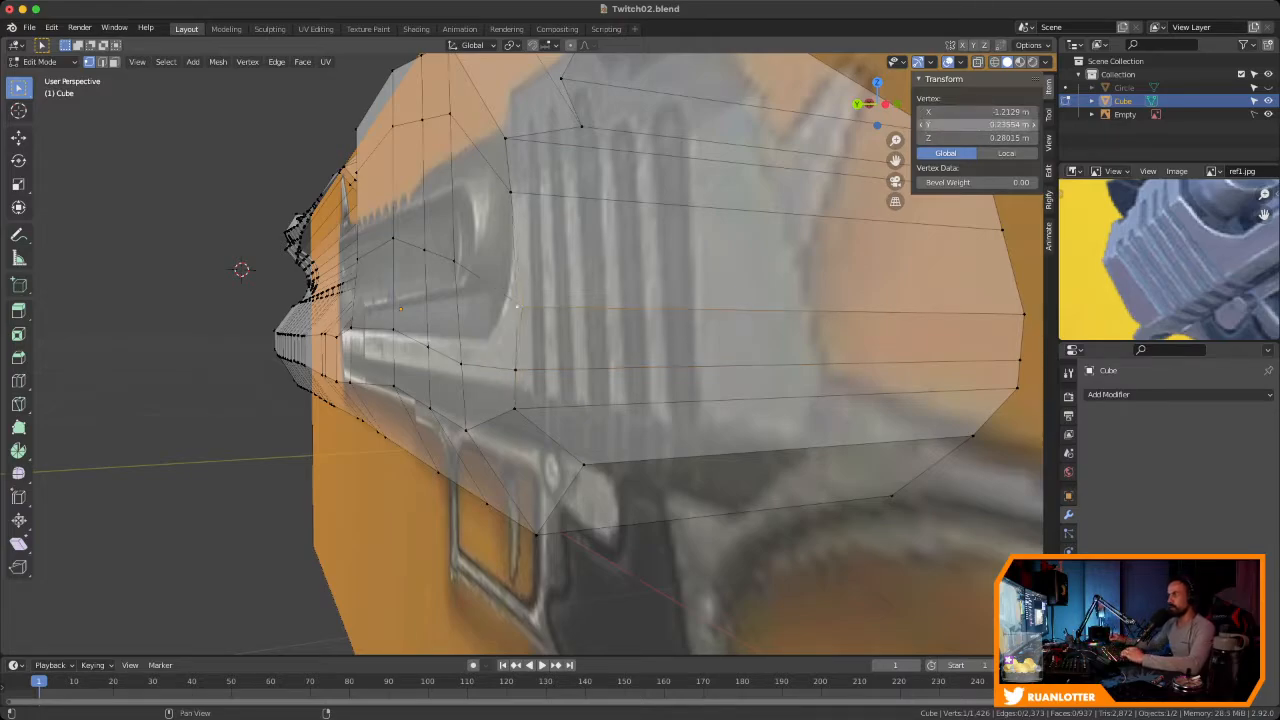
{"action": "left_click", "coordinate": [511, 192]}
{"action": "left_click", "coordinate": [976, 125]}
{"action": "key", "text": "super+v"}
{"action": "key", "text": "Return"}
{"action": "left_click", "coordinate": [505, 138]}
{"action": "left_click", "coordinate": [976, 125]}
{"action": "key", "text": "super+v"}
{"action": "key", "text": "Return"}
Examine the alignment of the rear side edge with the slide's side faces in the left view
{"action": "middle_click_drag", "start_coordinate": [700, 230], "coordinate": [606, 226]}
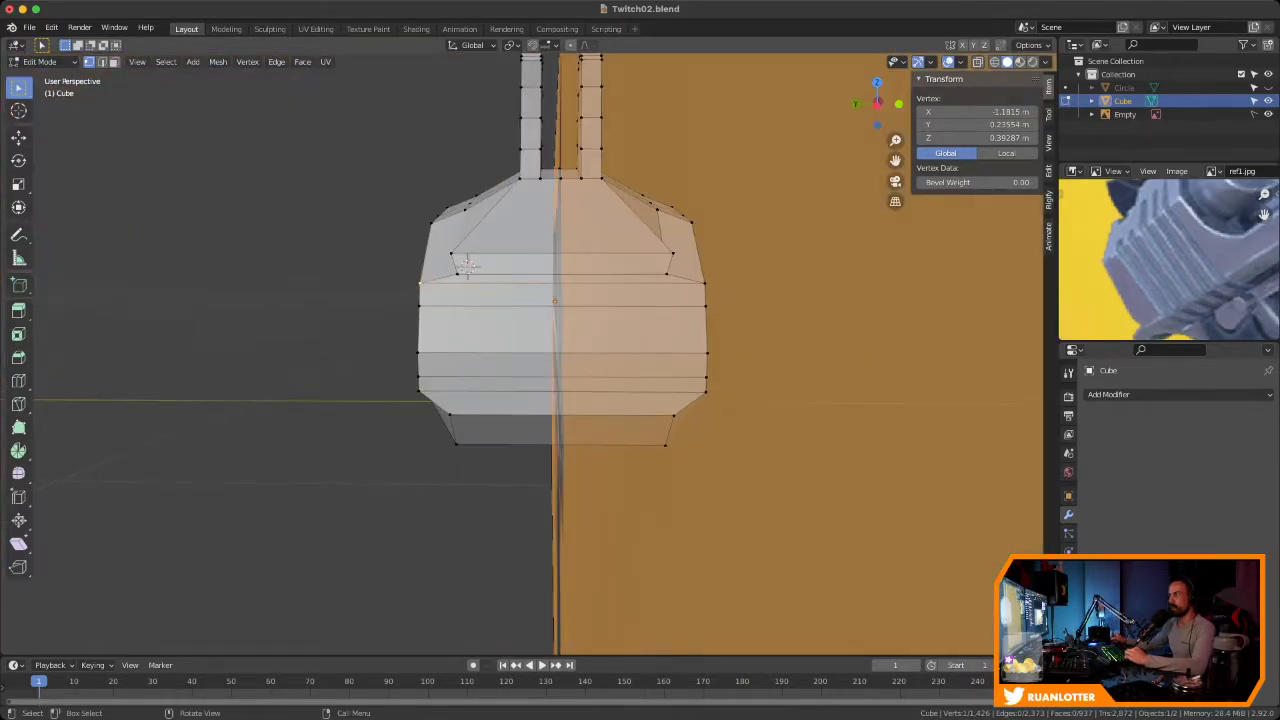
{"action": "left_click", "coordinate": [878, 103]}
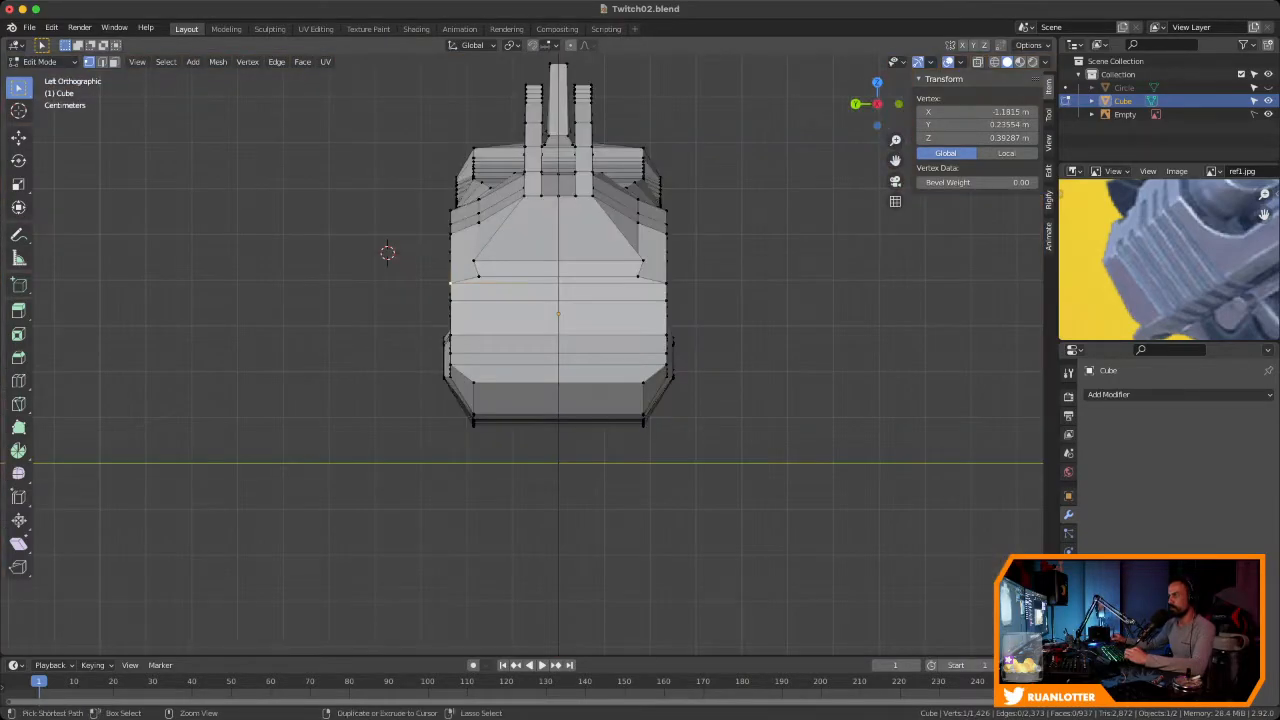
{"action": "scroll", "coordinate": [331, 211], "scroll_direction": "up", "scroll_amount": 4}
{"action": "middle_click_drag", "start_coordinate": [560, 320], "coordinate": [542, 351], "text": "shift"}
{"action": "middle_click_drag", "start_coordinate": [542, 351], "coordinate": [542, 304], "text": "ctrl"}
{"action": "middle_click_drag", "start_coordinate": [542, 304], "coordinate": [436, 505], "text": "shift"}
Save the file and hide the vertex coordinate display
{"action": "key", "text": "ctrl+s"}
{"action": "middle_click_drag", "start_coordinate": [436, 505], "coordinate": [270, 495]}
{"action": "middle_click_drag", "start_coordinate": [975, 85], "coordinate": [975, 138], "text": "ctrl"}
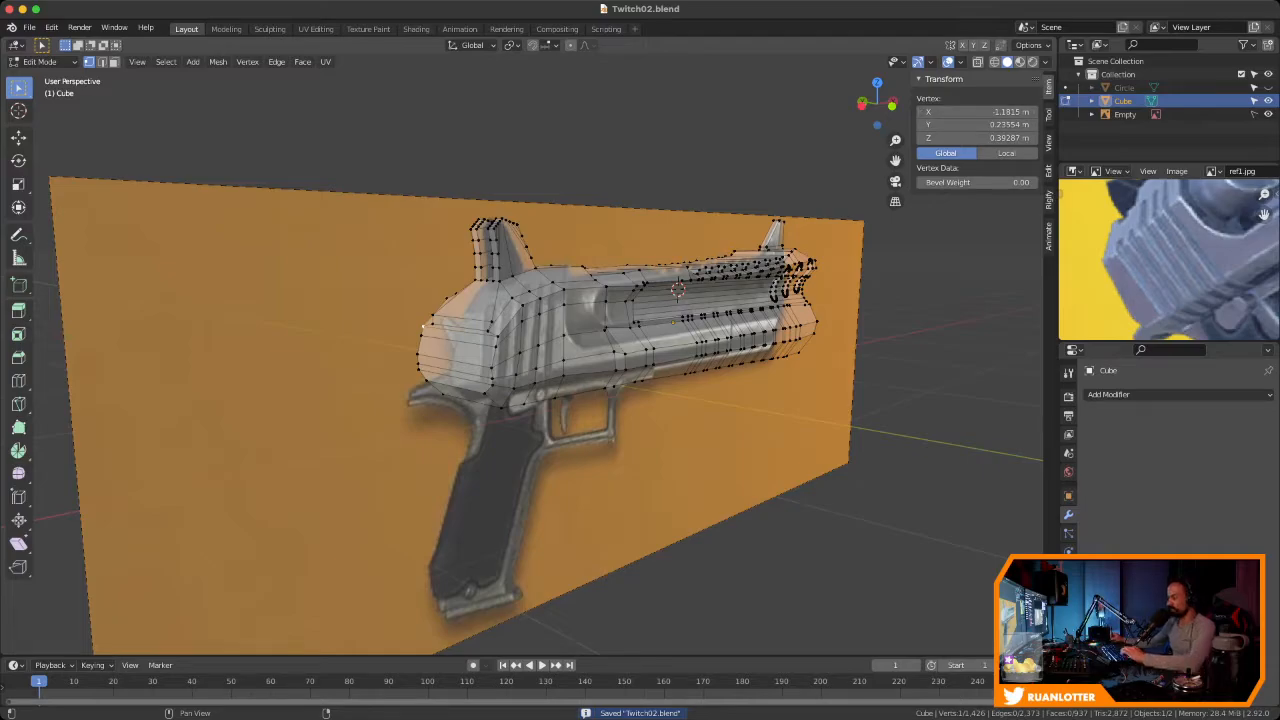
{"action": "key", "text": "n"}
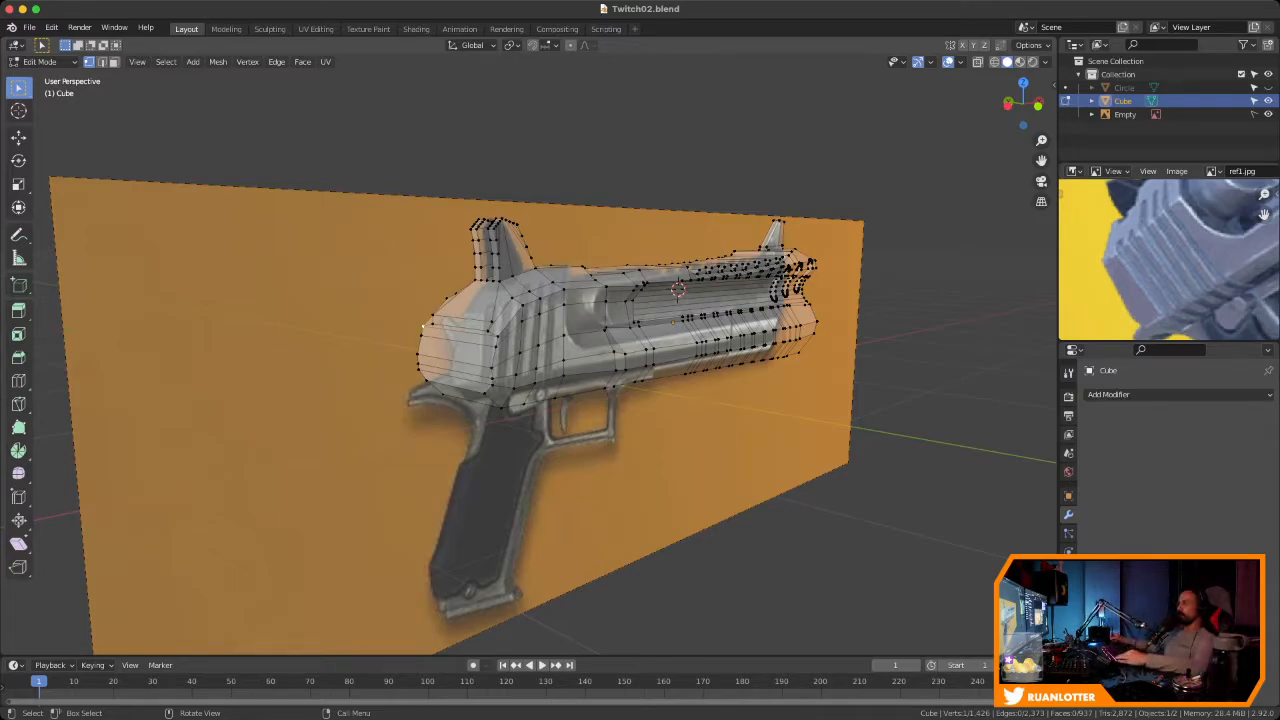
Compare the slide's rear mesh and groove area with the side-view drawing and the reference photo, ending behind the slide
{"action": "left_click", "coordinate": [1038, 104]}
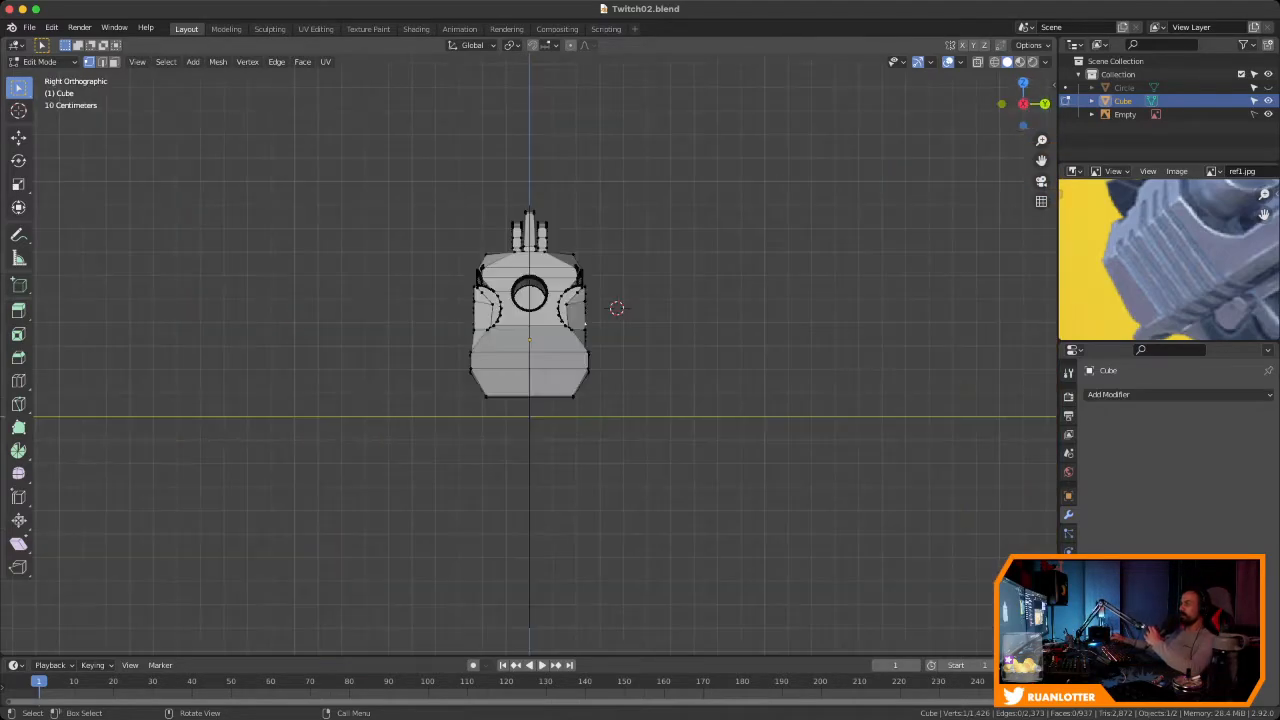
{"action": "left_click", "coordinate": [1001, 104]}
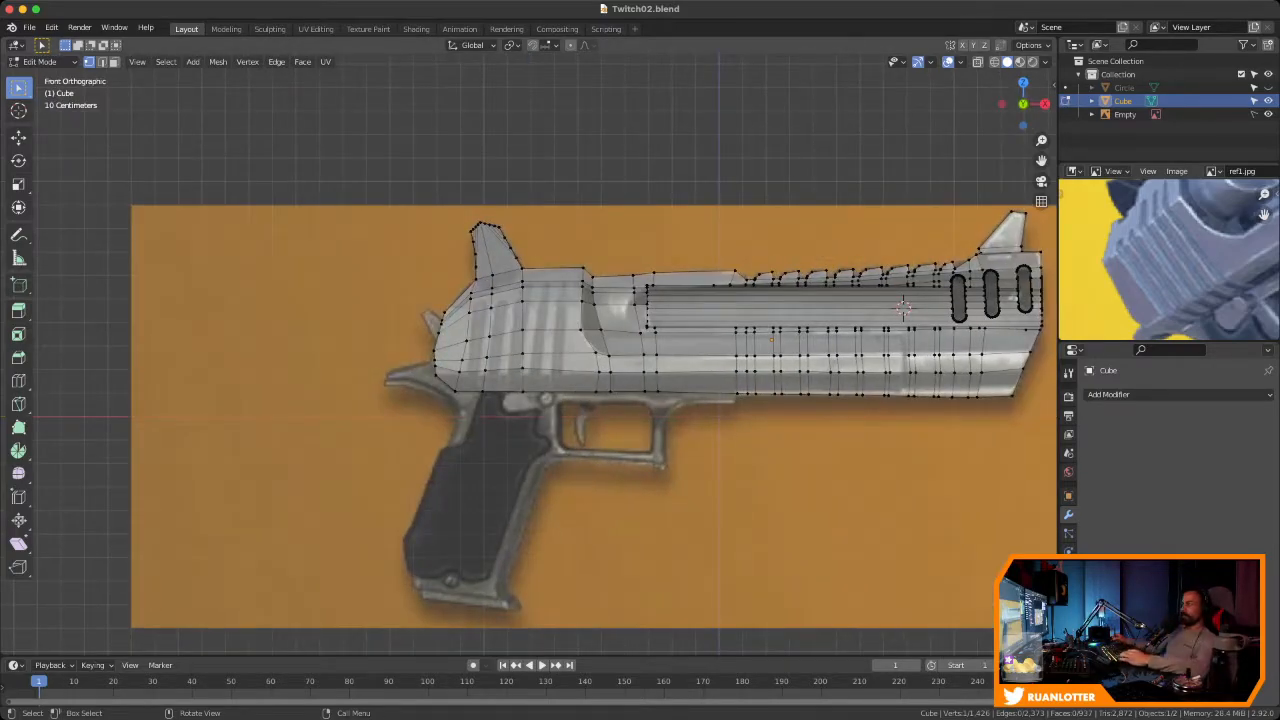
{"action": "scroll", "coordinate": [903, 308], "scroll_direction": "down", "scroll_amount": 2}
{"action": "scroll", "coordinate": [880, 305], "scroll_direction": "up", "scroll_amount": 4}
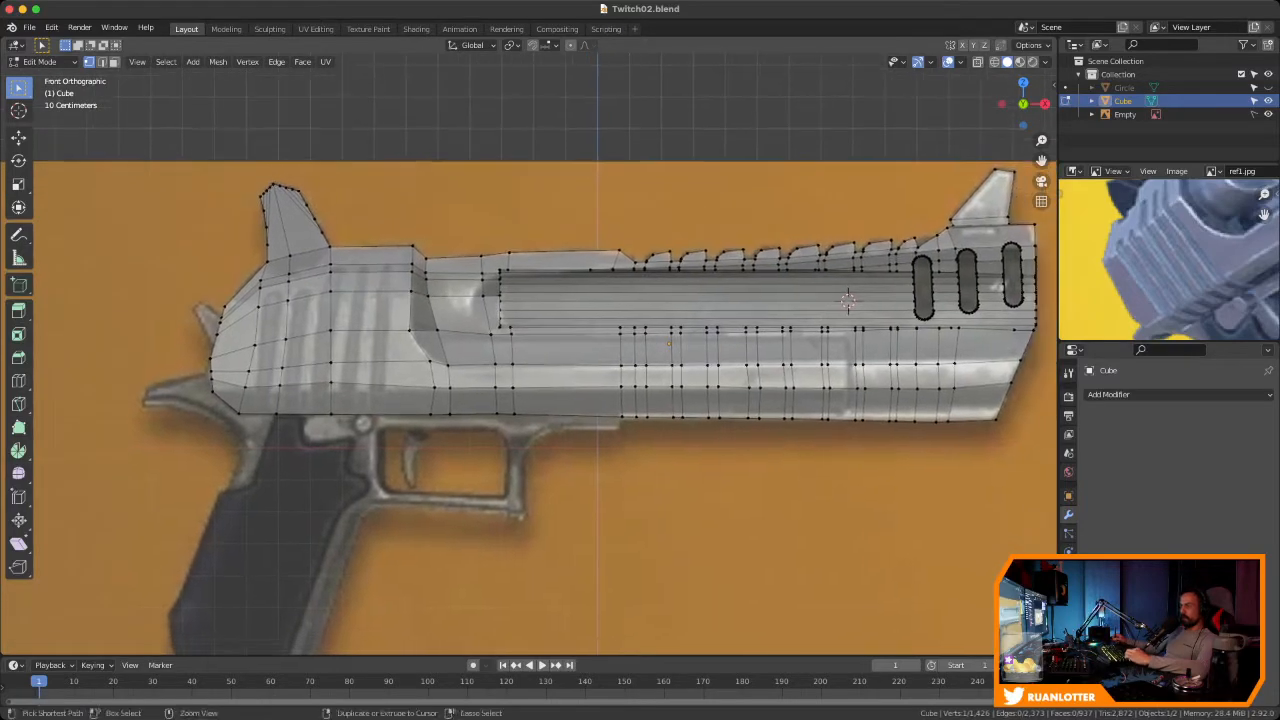
{"action": "scroll", "coordinate": [607, 347], "scroll_direction": "down", "scroll_amount": 1}
{"action": "middle_click_drag", "start_coordinate": [607, 347], "coordinate": [670, 335], "text": "shift"}
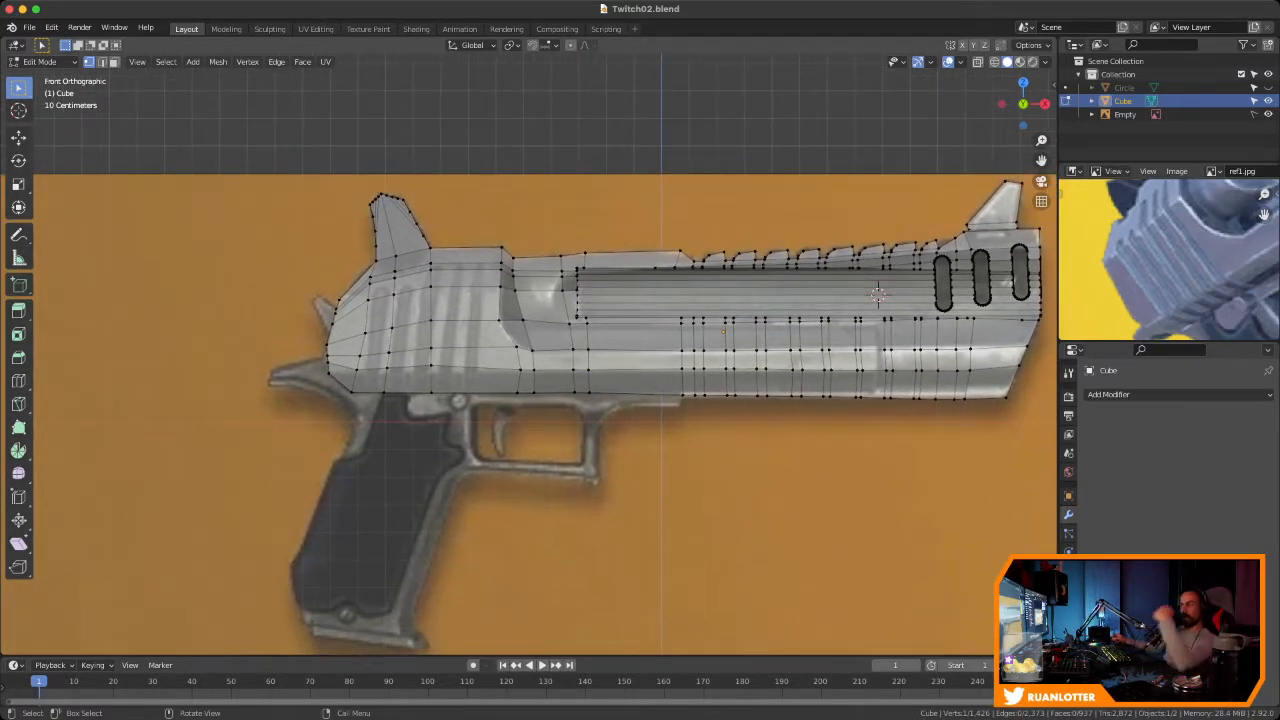
{"action": "scroll", "coordinate": [223, 366], "scroll_direction": "up", "scroll_amount": 5}
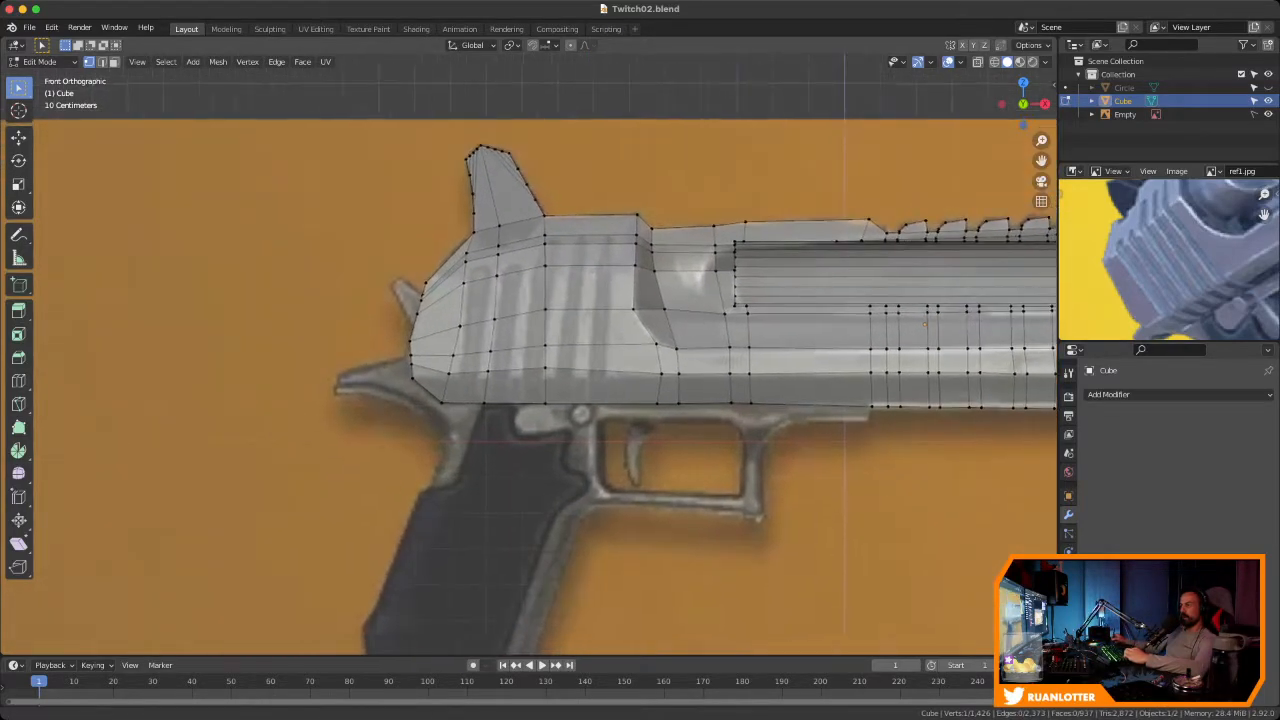
{"action": "scroll", "coordinate": [530, 356], "scroll_direction": "down", "scroll_amount": 2}
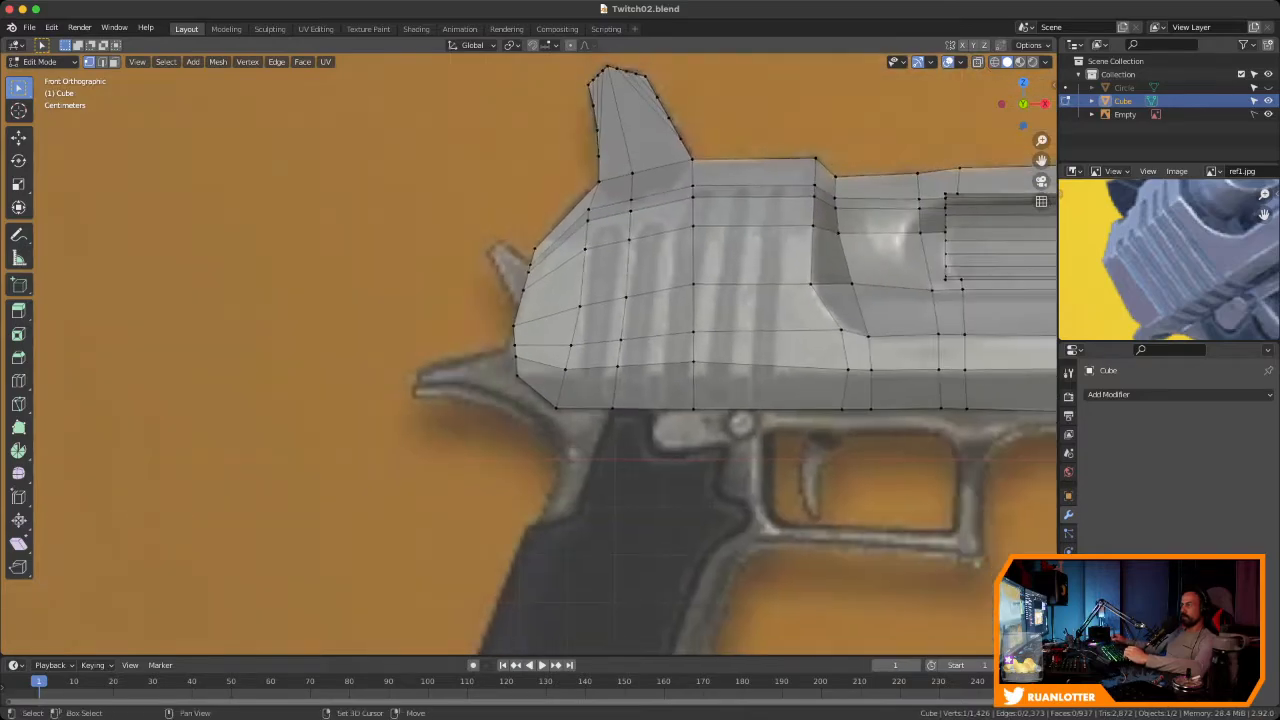
{"action": "middle_click_drag", "start_coordinate": [530, 356], "coordinate": [376, 371], "text": "shift"}
{"action": "middle_click_drag", "start_coordinate": [500, 360], "coordinate": [570, 364]}
{"action": "middle_click_drag", "start_coordinate": [1160, 275], "coordinate": [1182, 221]}
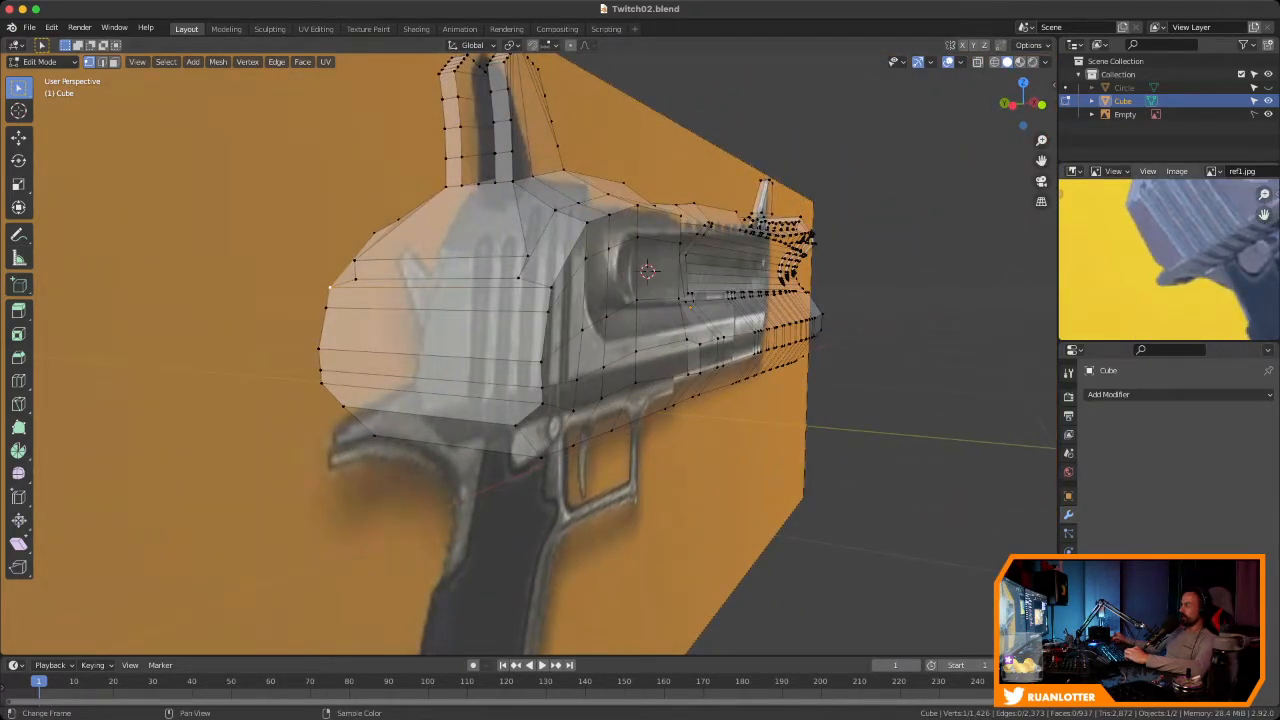
{"action": "middle_click_drag", "start_coordinate": [640, 366], "coordinate": [508, 356]}
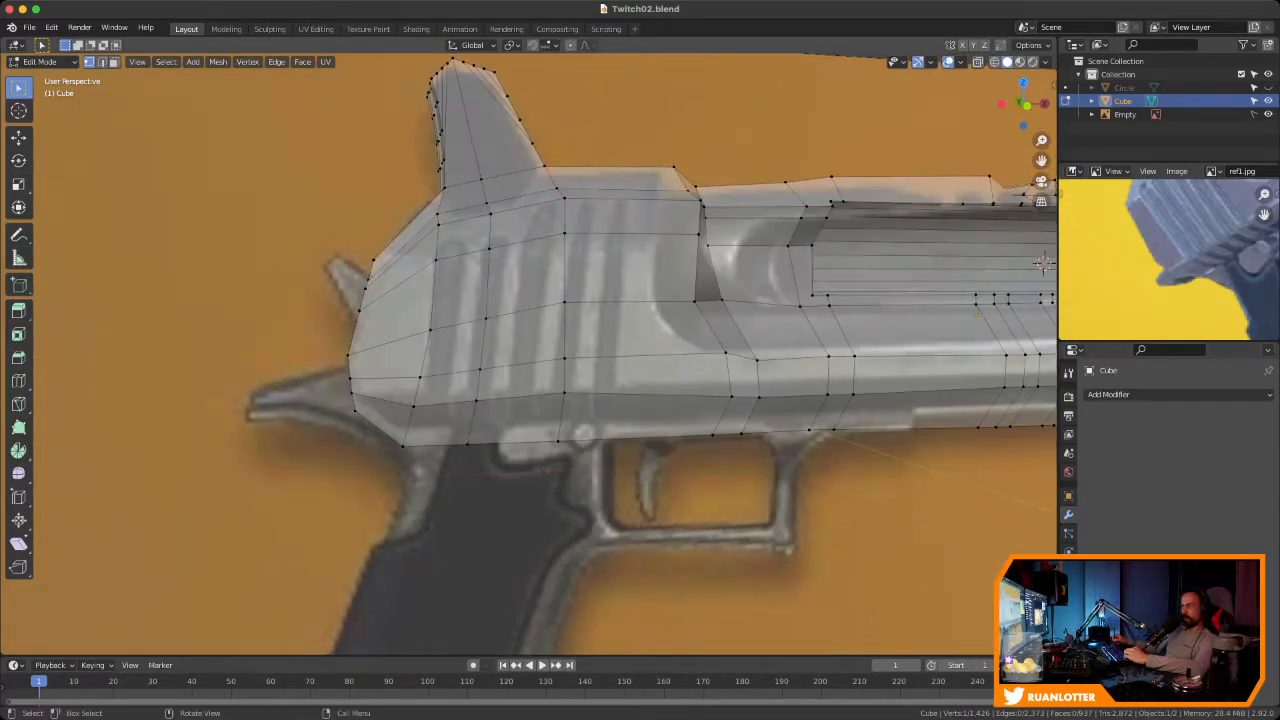
{"action": "middle_click_drag", "start_coordinate": [1043, 263], "coordinate": [524, 196]}
Add a single loop cut lengthwise down the middle of the slide, keeping it centred with a factor of 0
{"action": "key", "text": "3"}
{"action": "key", "text": "ctrl+r"}
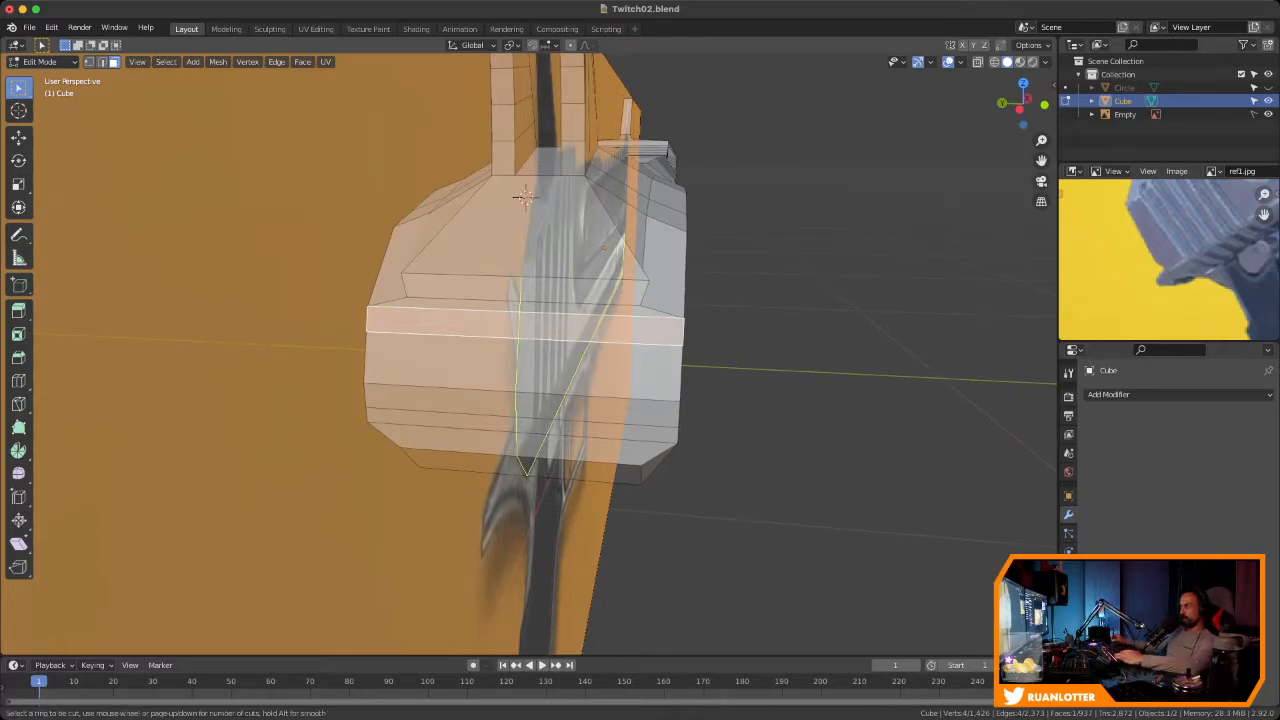
{"action": "left_click", "coordinate": [524, 196]}
{"action": "right_click", "coordinate": [524, 196]}
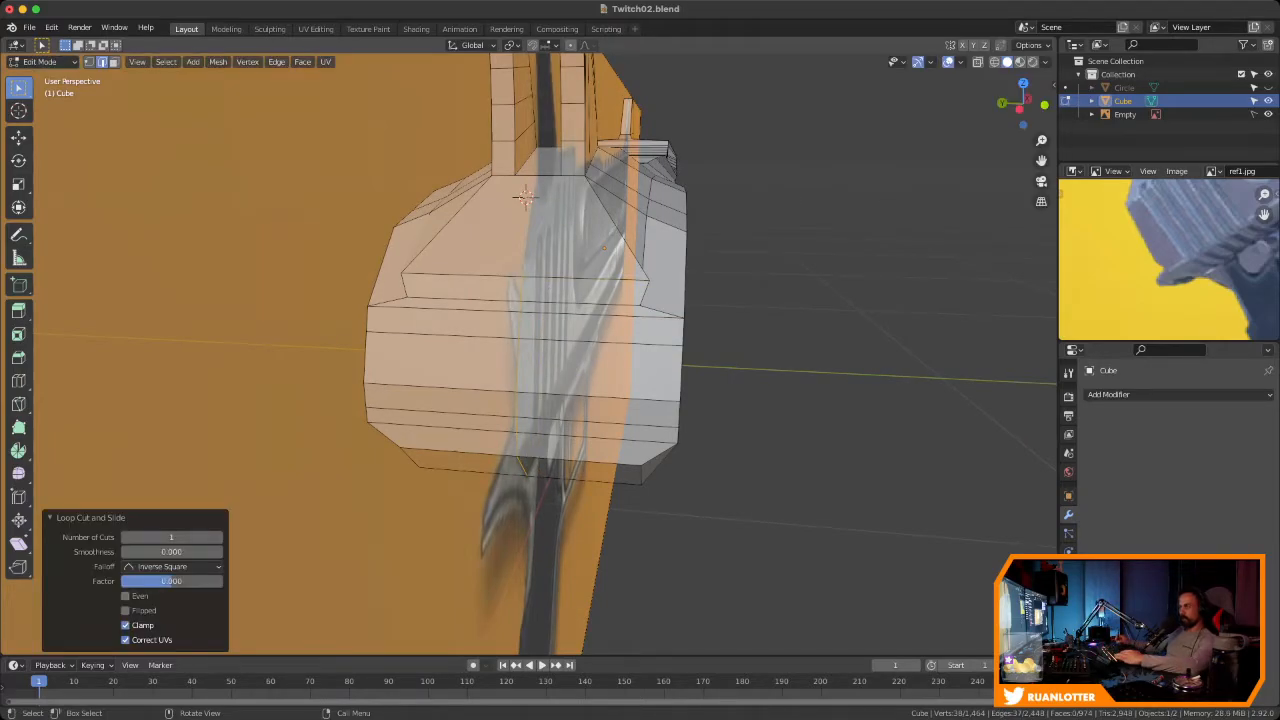
Increase the lengthwise loop cut on the slide to 2 cuts, deselect everything and save the file
{"action": "left_click", "coordinate": [218, 537]}
{"action": "middle_click_drag", "start_coordinate": [563, 440], "coordinate": [450, 435]}
{"action": "middle_click_drag", "start_coordinate": [822, 382], "coordinate": [928, 250]}
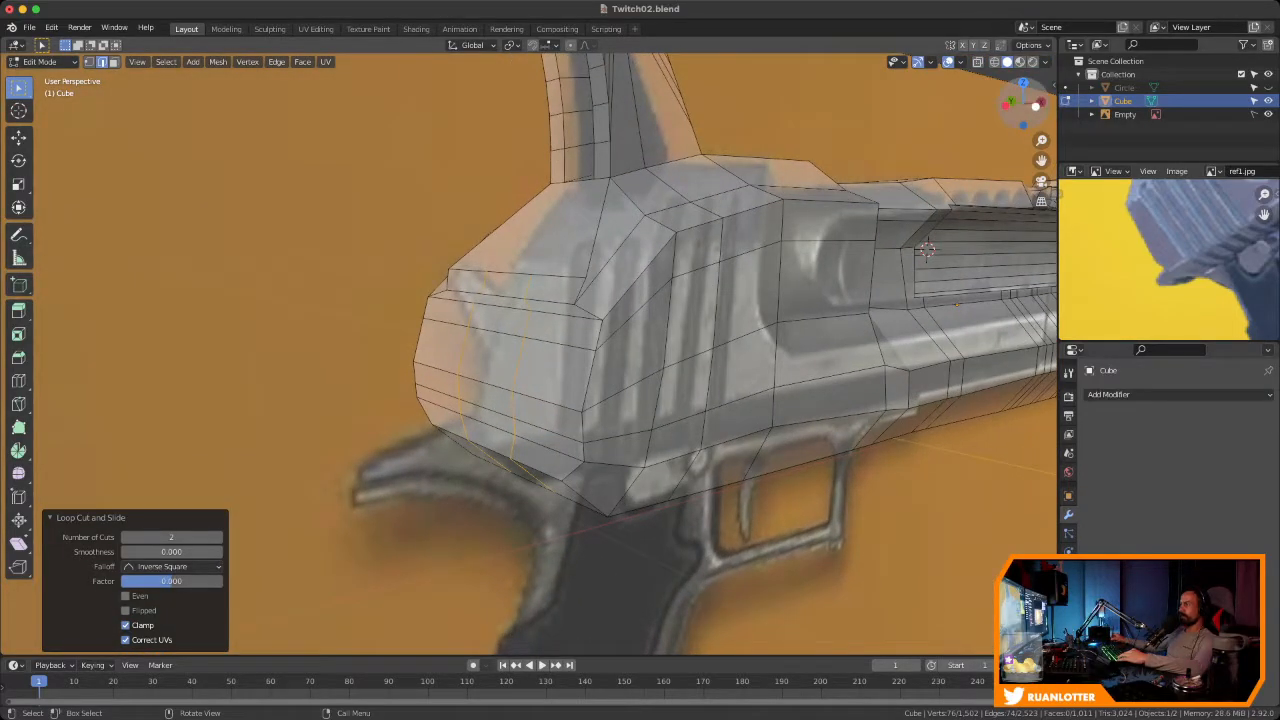
{"action": "key", "text": "KP_1"}
{"action": "scroll", "coordinate": [530, 360], "scroll_direction": "down", "scroll_amount": 5}
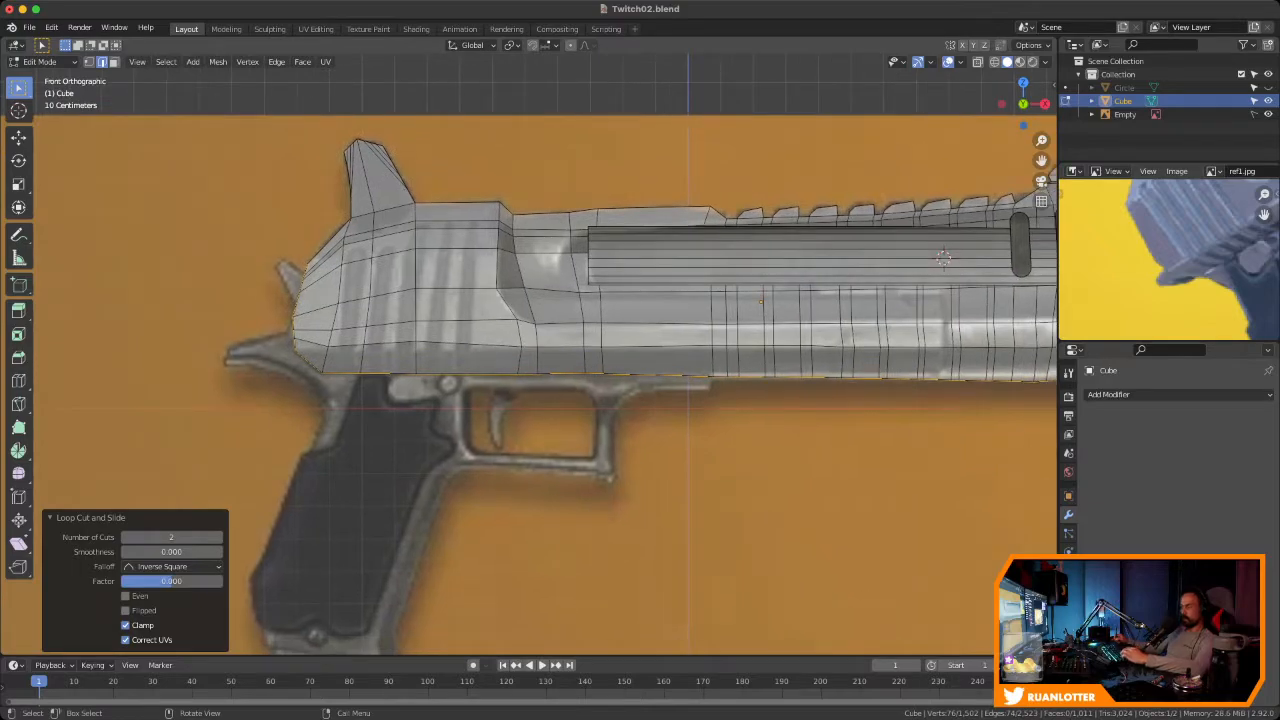
{"action": "key", "text": "ctrl+z"}
{"action": "key", "text": "ctrl+s"}
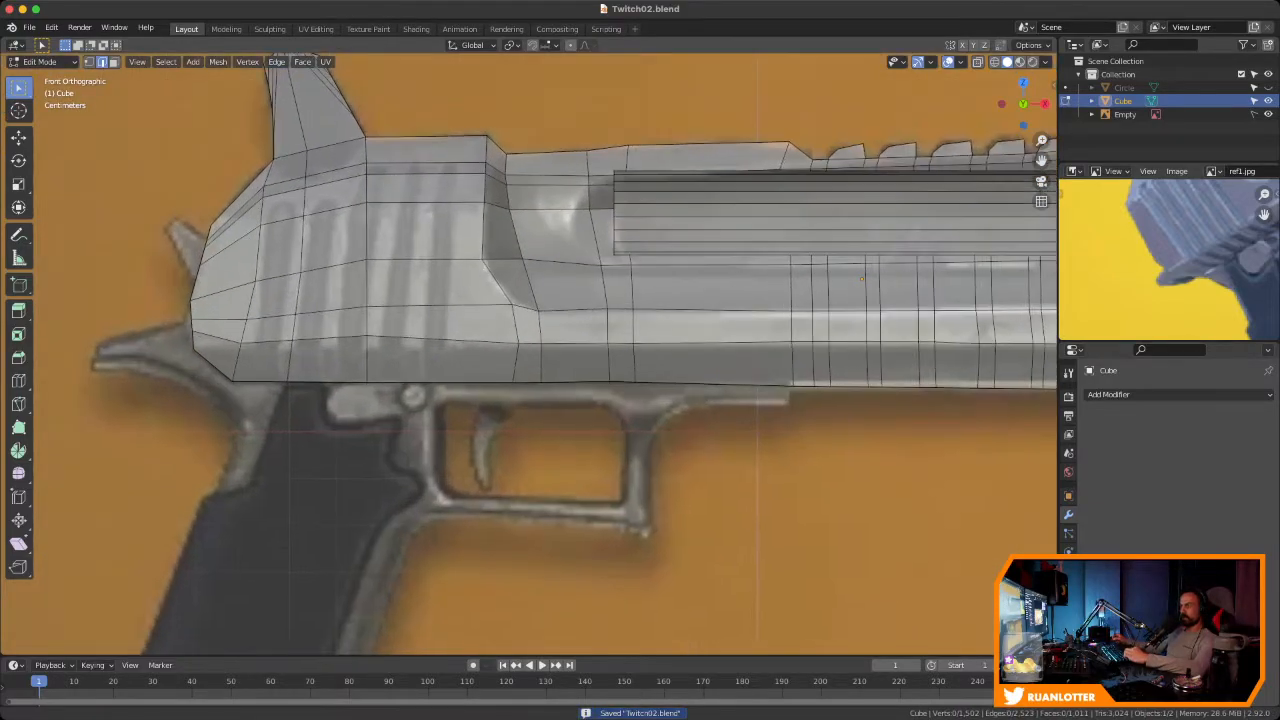
Extrude the middle face on the slide's rear about 0.096 m along its normal to start the hammer
{"action": "scroll", "coordinate": [225, 355], "scroll_direction": "up", "scroll_amount": 3}
{"action": "scroll", "coordinate": [530, 350], "scroll_direction": "down", "scroll_amount": 2}
{"action": "middle_click_drag", "start_coordinate": [640, 190], "coordinate": [707, 190]}
{"action": "key", "text": "KP_1"}
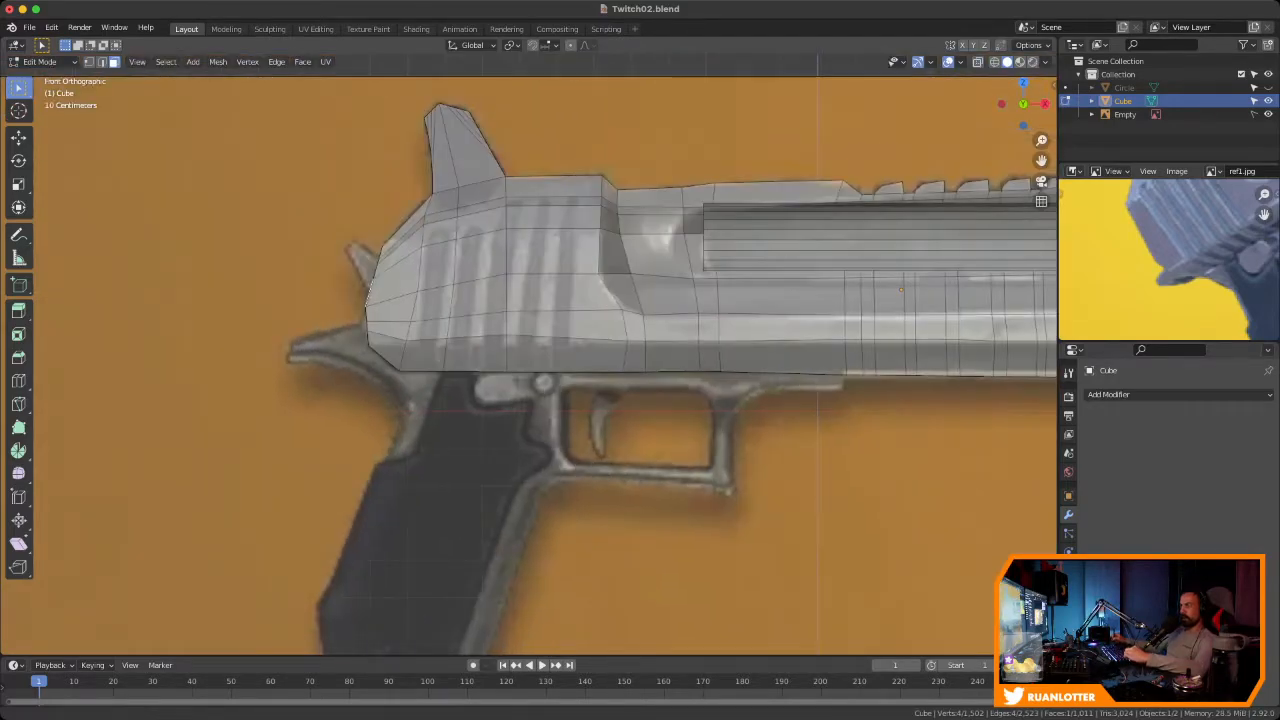
{"action": "scroll", "coordinate": [707, 190], "scroll_direction": "up", "scroll_amount": 4}
{"action": "key", "text": "e"}
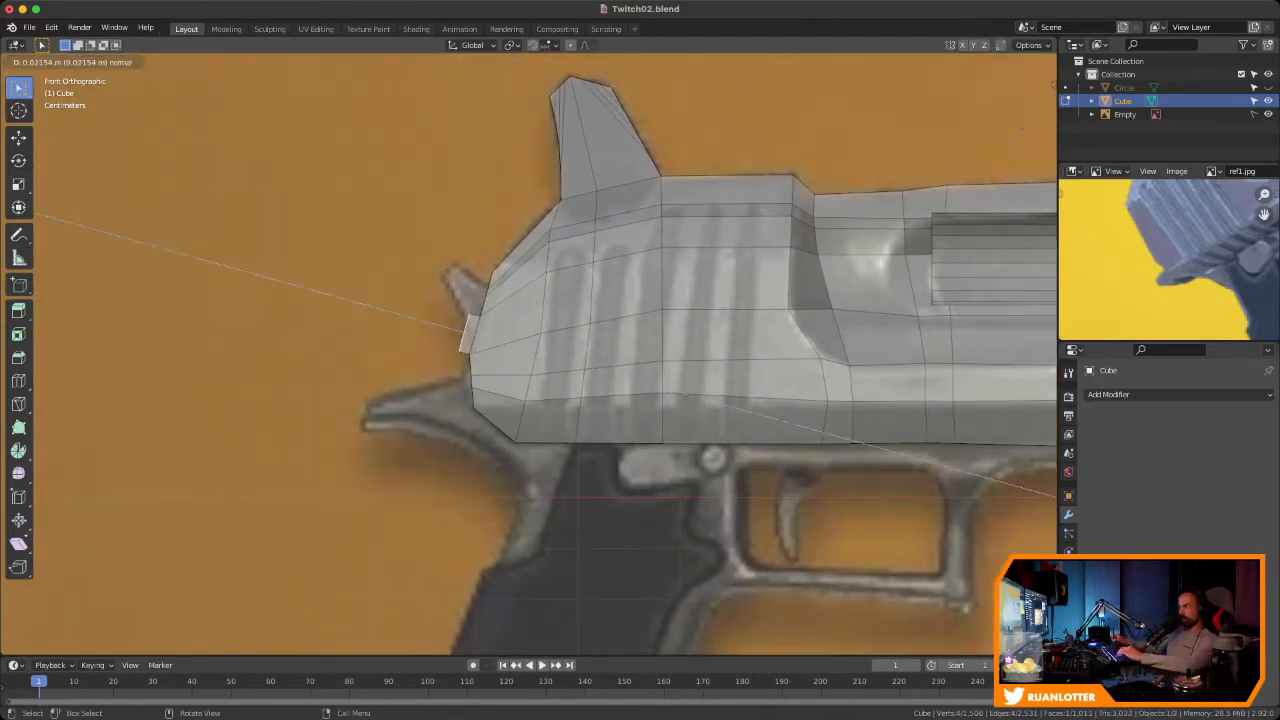
{"action": "key", "text": "Return"}
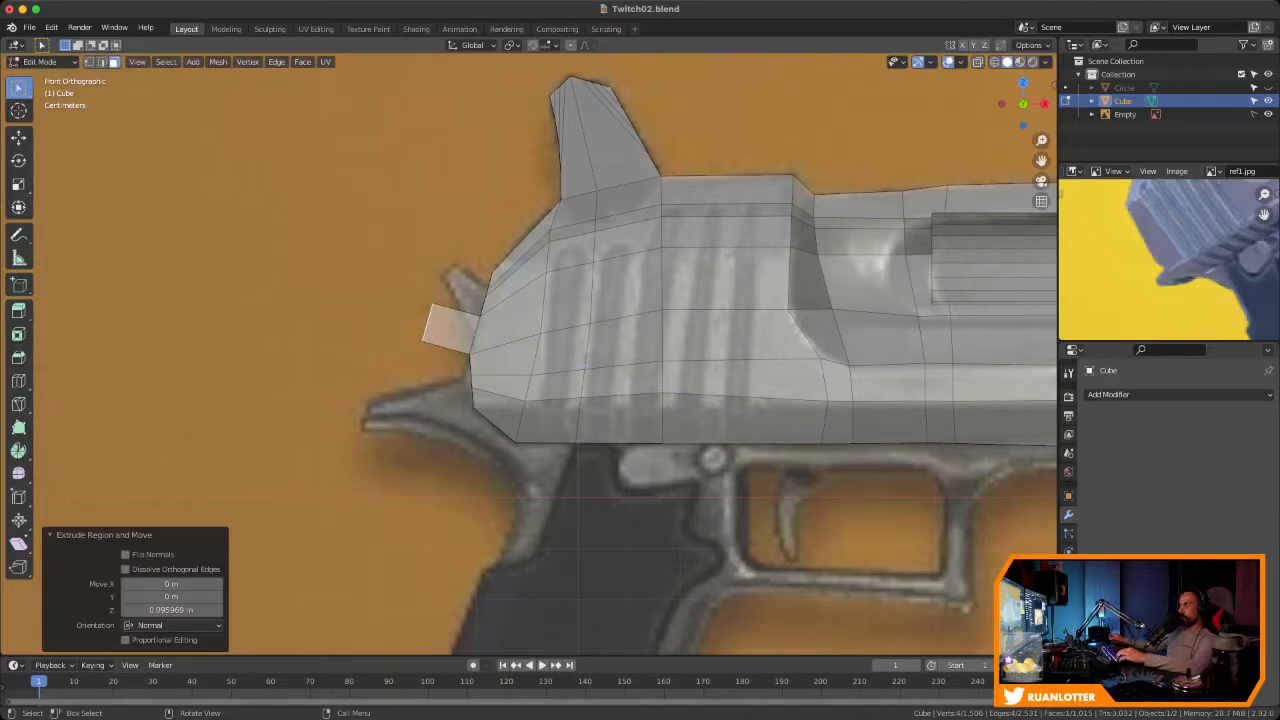
Move the upper and lower vertices of the extrusion's free end up to the hammer tip in the reference, with X-ray display on
{"action": "key", "text": "alt+z"}
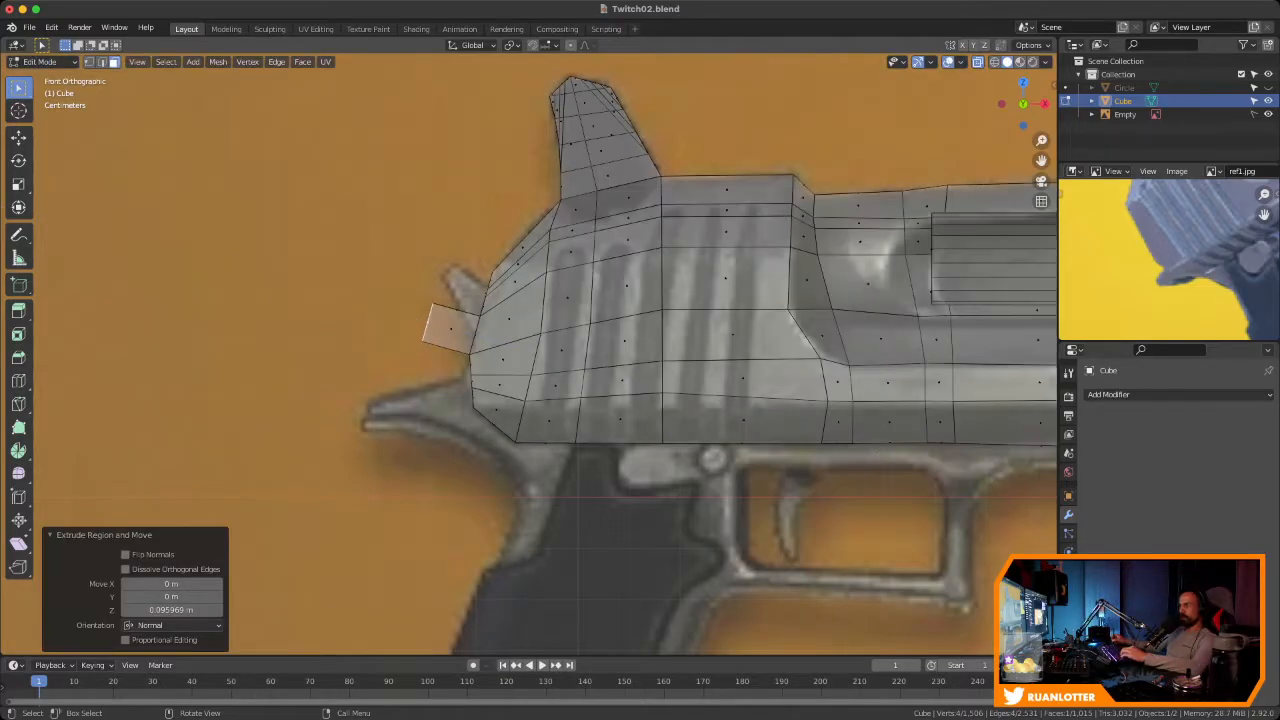
{"action": "key", "text": "1"}
{"action": "left_click_drag", "start_coordinate": [411, 283], "coordinate": [443, 316]}
{"action": "key", "text": "g"}
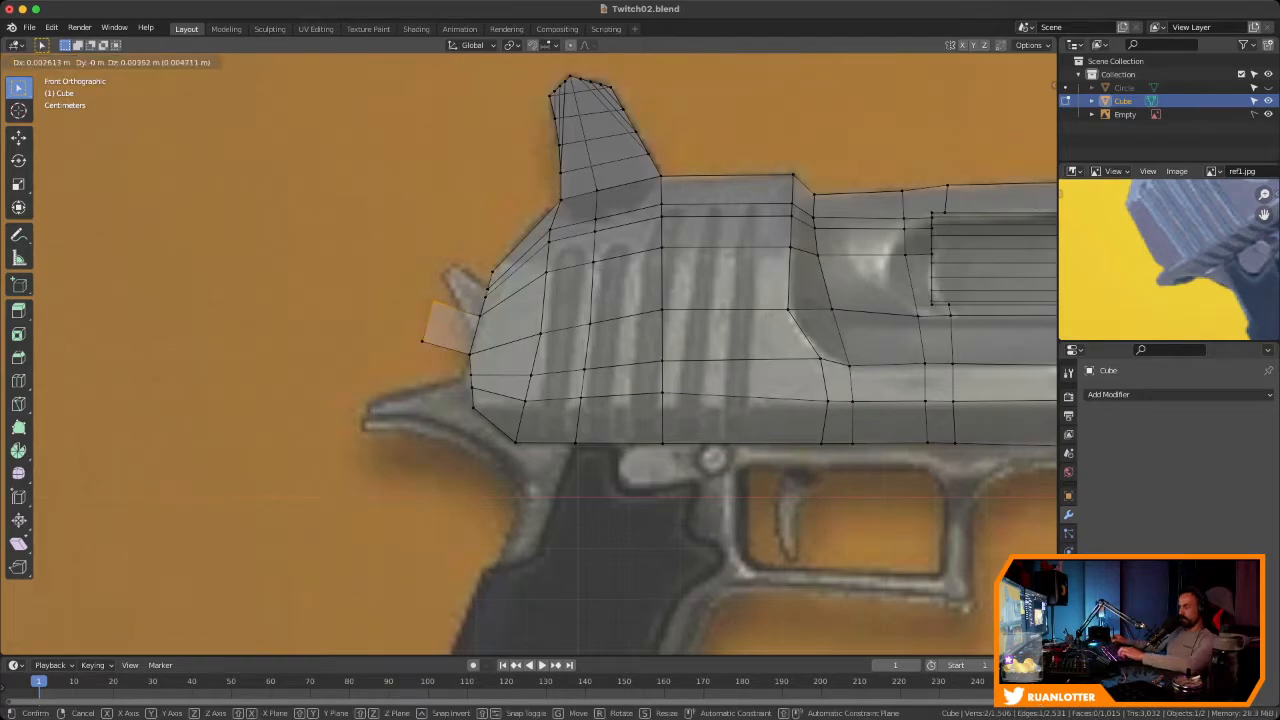
{"action": "key", "text": "Return"}
{"action": "key", "text": "g"}
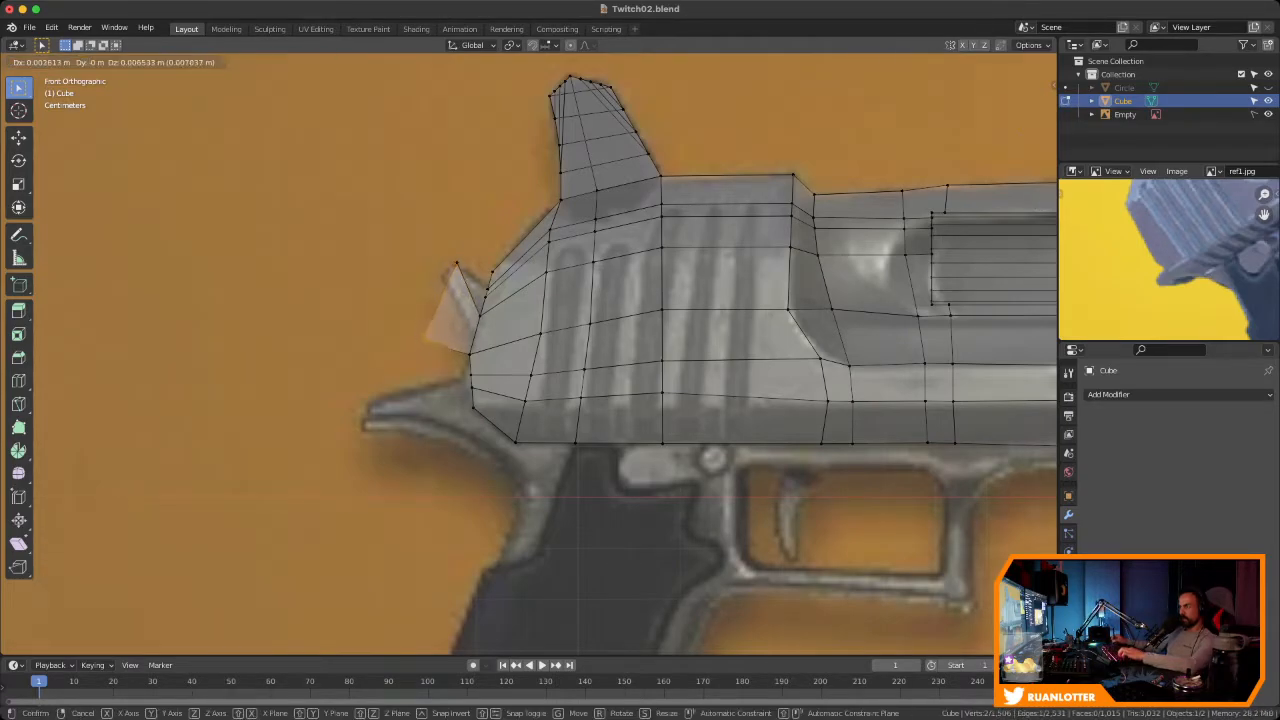
{"action": "key", "text": "Return"}
Move the slide's rear vertices just above the hammer base upward along the reference outline
{"action": "scroll", "coordinate": [448, 268], "scroll_direction": "up", "scroll_amount": 4}
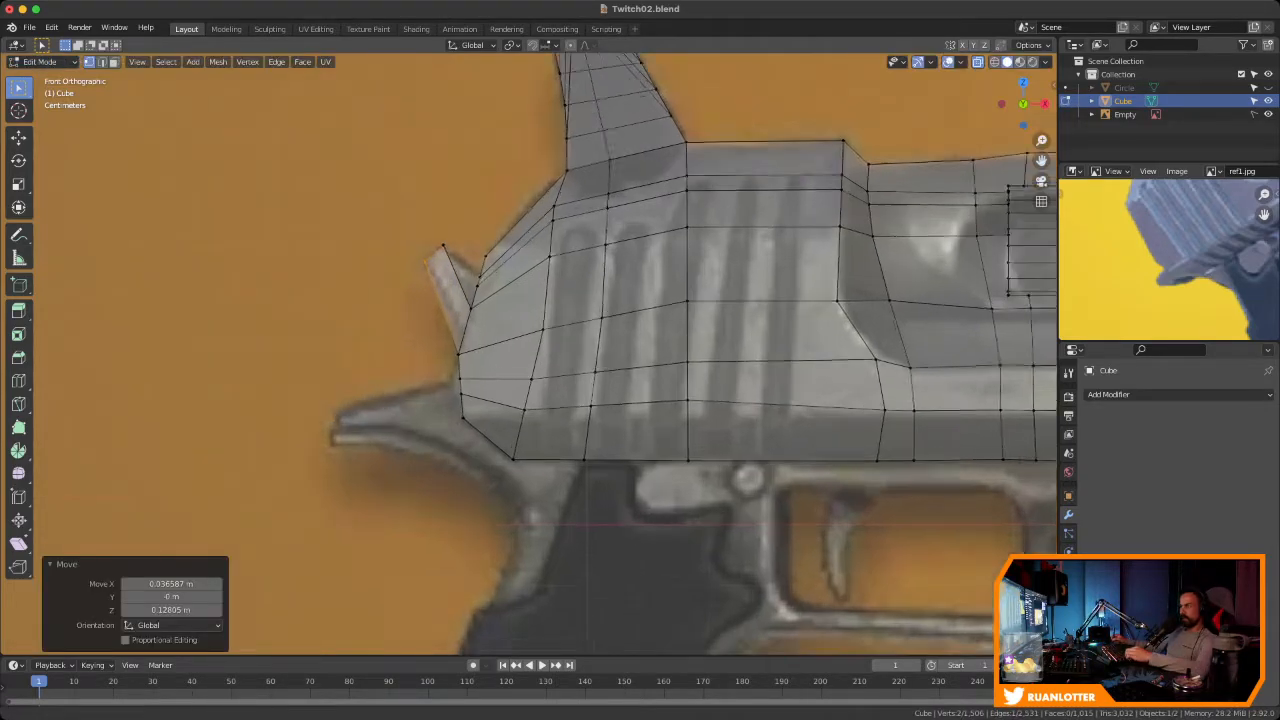
{"action": "scroll", "coordinate": [529, 354], "scroll_direction": "up", "scroll_amount": 3}
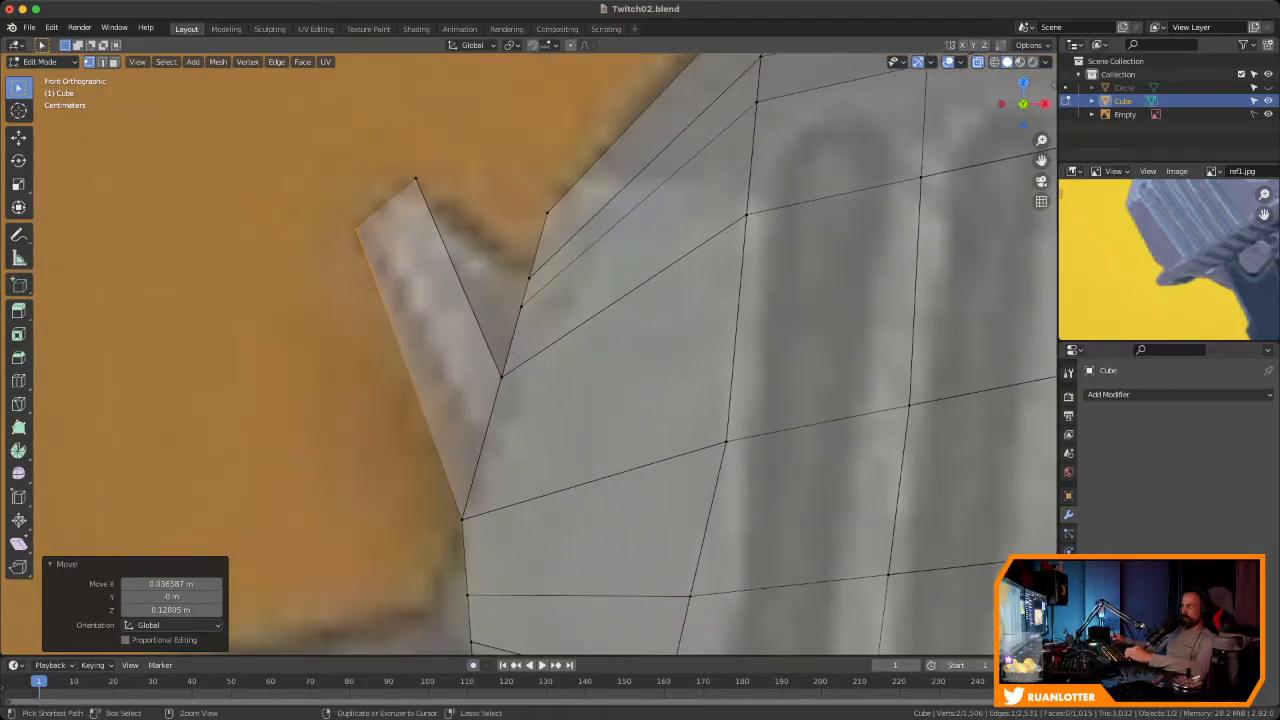
{"action": "scroll", "coordinate": [529, 354], "scroll_direction": "down", "scroll_amount": 2}
{"action": "left_click_drag", "start_coordinate": [538, 274], "coordinate": [557, 367]}
{"action": "key", "text": "g"}
{"action": "left_click", "coordinate": [558, 275]}
{"action": "key", "text": "g"}
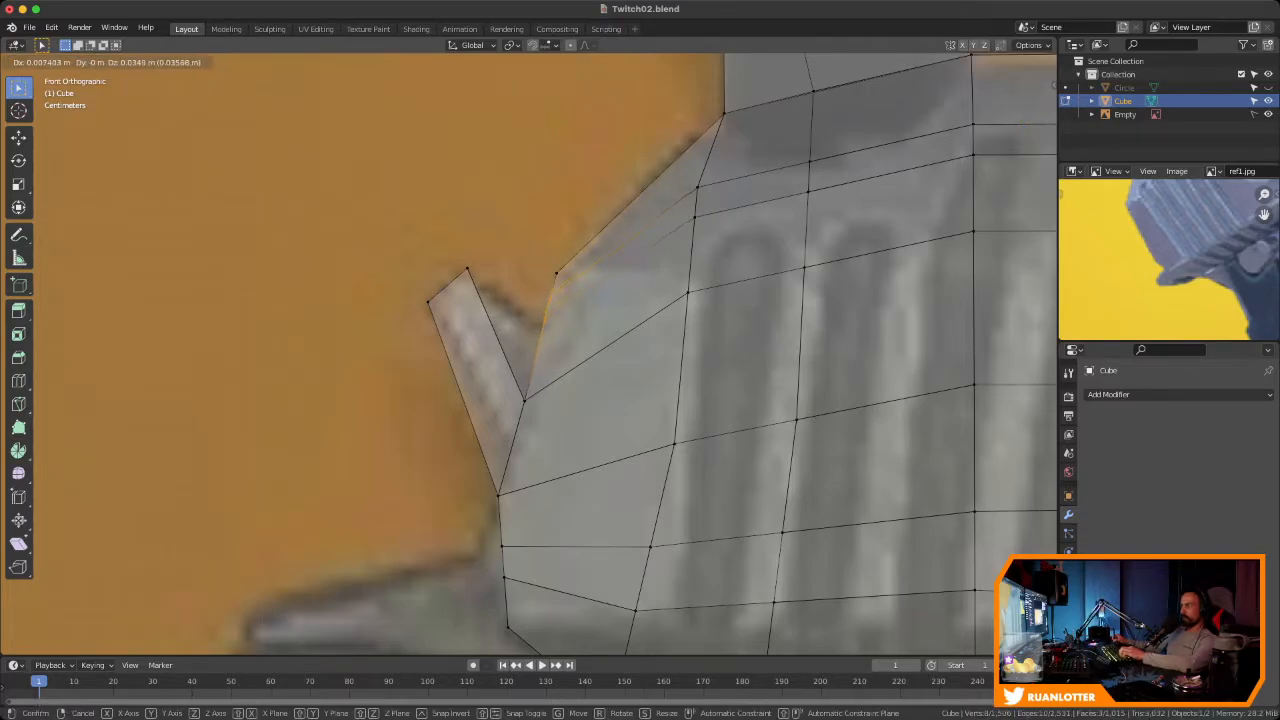
{"action": "key", "text": "Return"}
Shift the hammer's upper and lower base vertices up and forward to match the hammer outline in the reference
{"action": "key", "text": "g"}
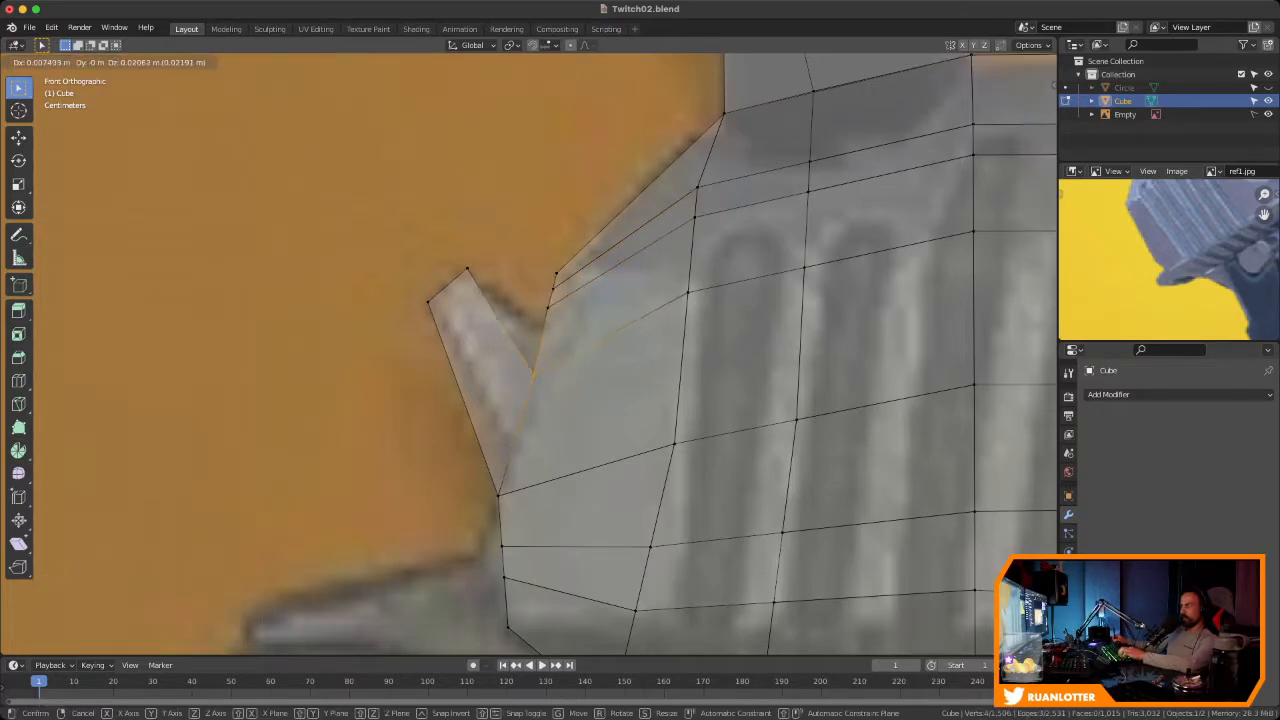
{"action": "key", "text": "Return"}
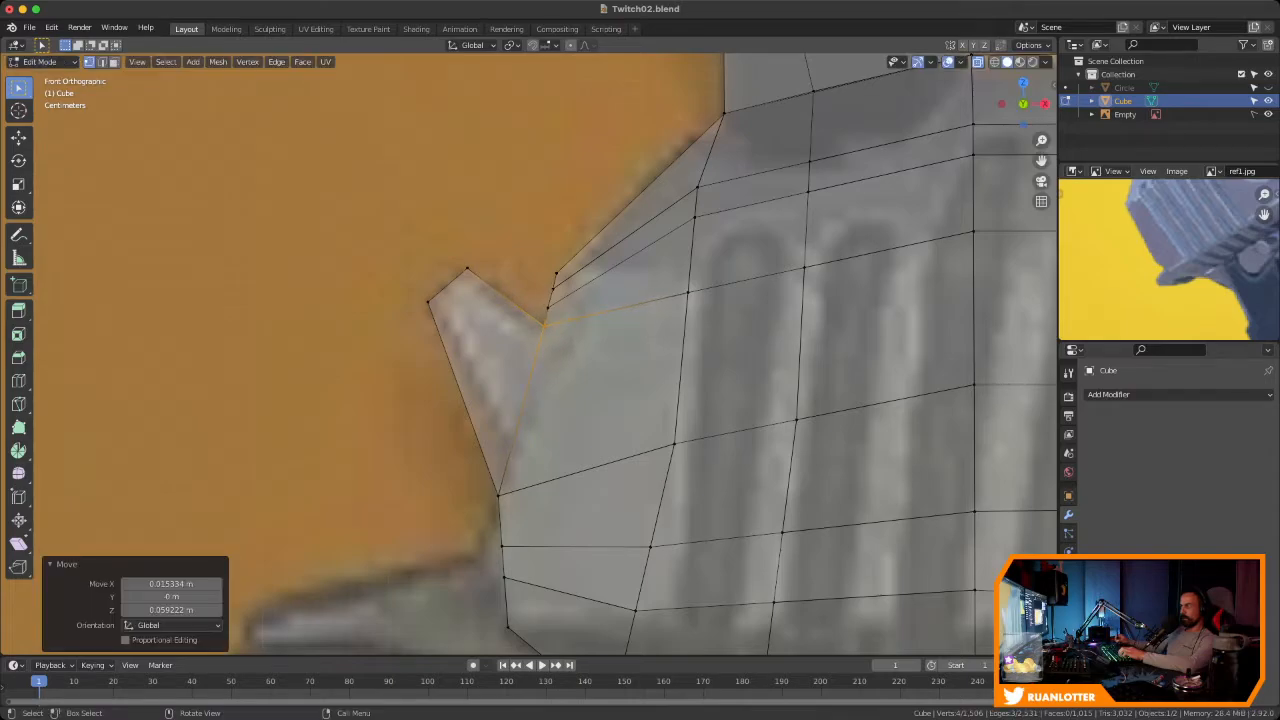
{"action": "left_click", "coordinate": [482, 478]}
{"action": "key", "text": "g"}
{"action": "key", "text": "Return"}
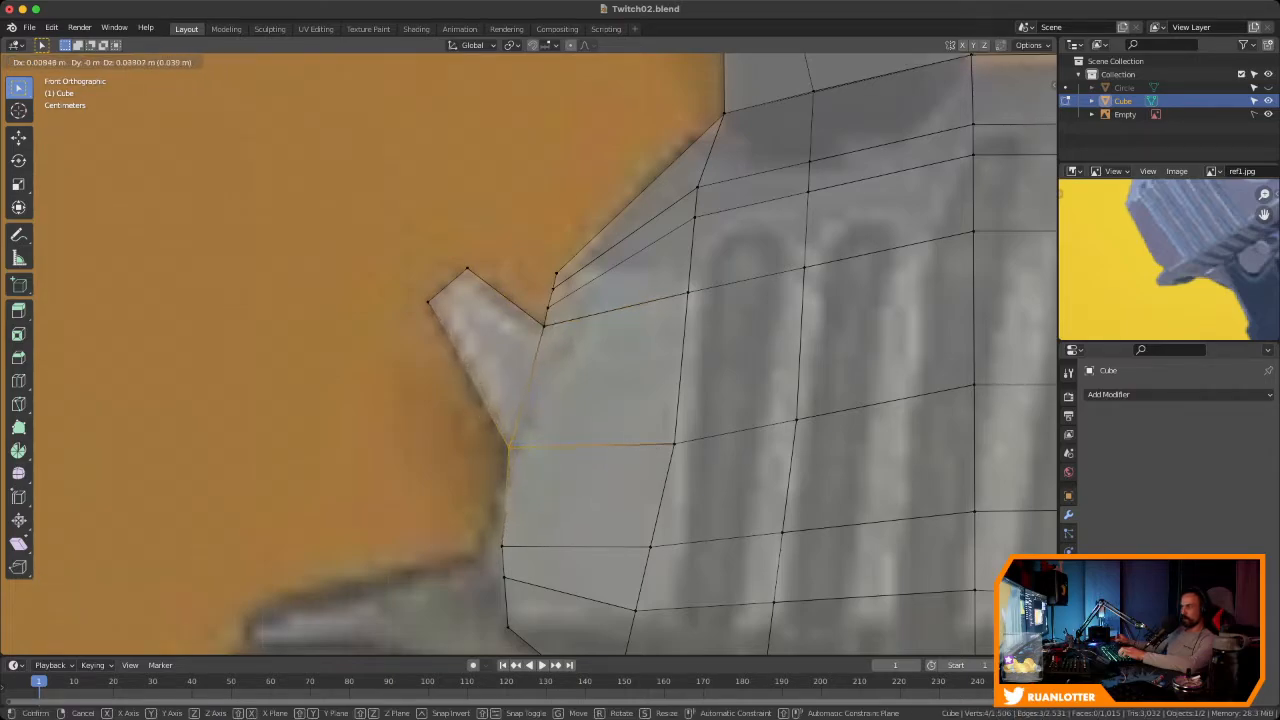
{"action": "scroll", "coordinate": [540, 300], "scroll_direction": "down", "scroll_amount": 1}
{"action": "middle_click_drag", "start_coordinate": [540, 400], "coordinate": [552, 330], "text": "shift"}
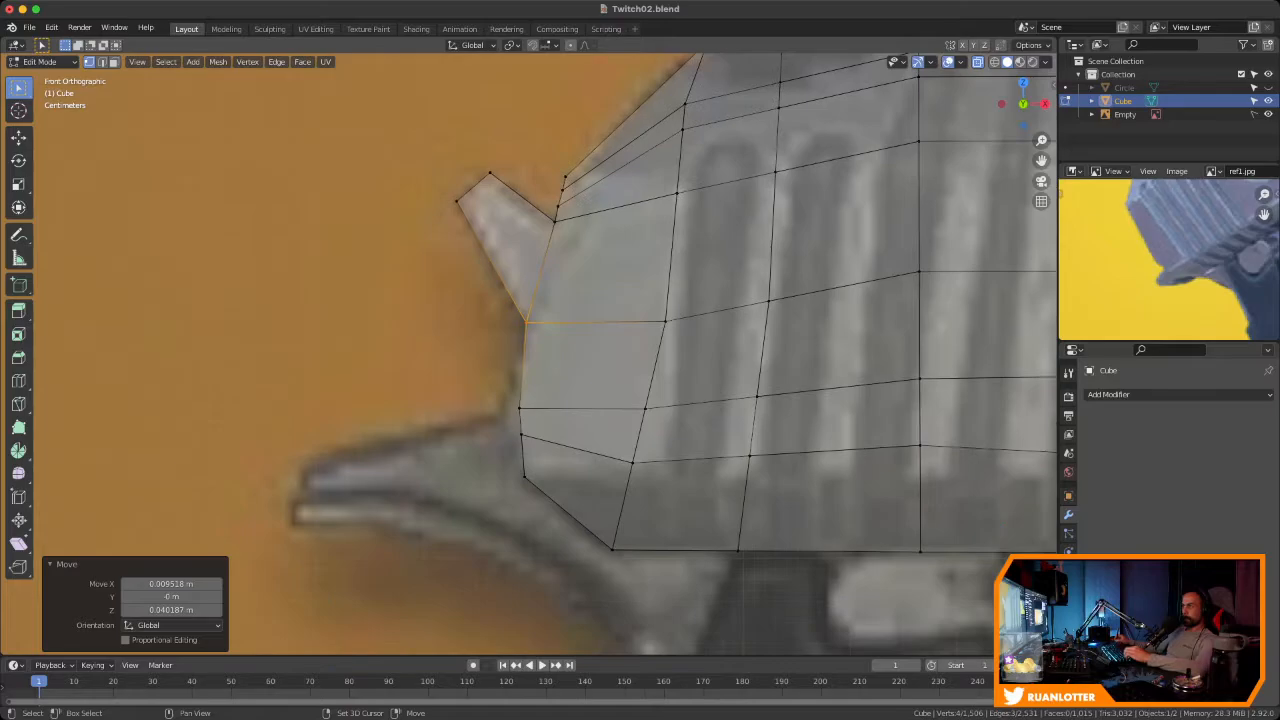
Nudge the slide's lower rear vertices and its bottom rear corner onto the reference outline
{"action": "left_click_drag", "start_coordinate": [497, 389], "coordinate": [542, 494]}
{"action": "key", "text": "g"}
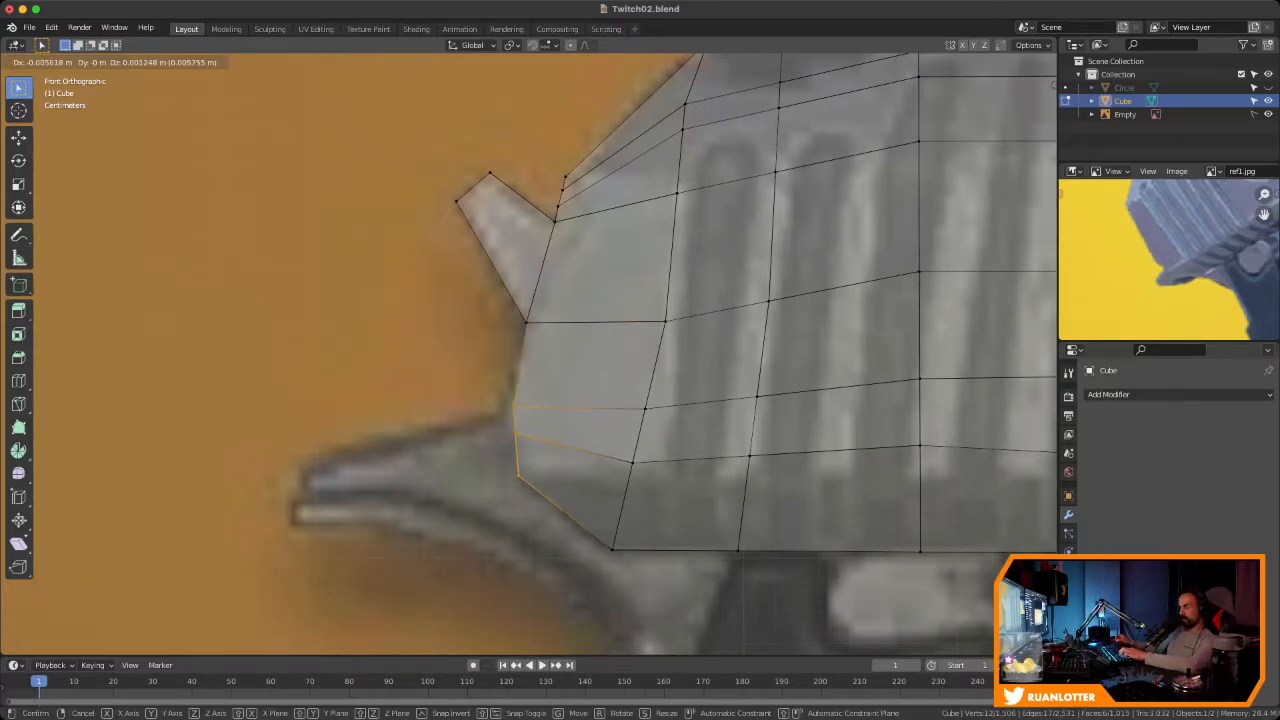
{"action": "left_click", "coordinate": [506, 440]}
{"action": "left_click_drag", "start_coordinate": [647, 528], "coordinate": [603, 563]}
{"action": "key", "text": "g"}
{"action": "left_click", "coordinate": [603, 567]}
{"action": "scroll", "coordinate": [393, 88], "scroll_direction": "down", "scroll_amount": 3}
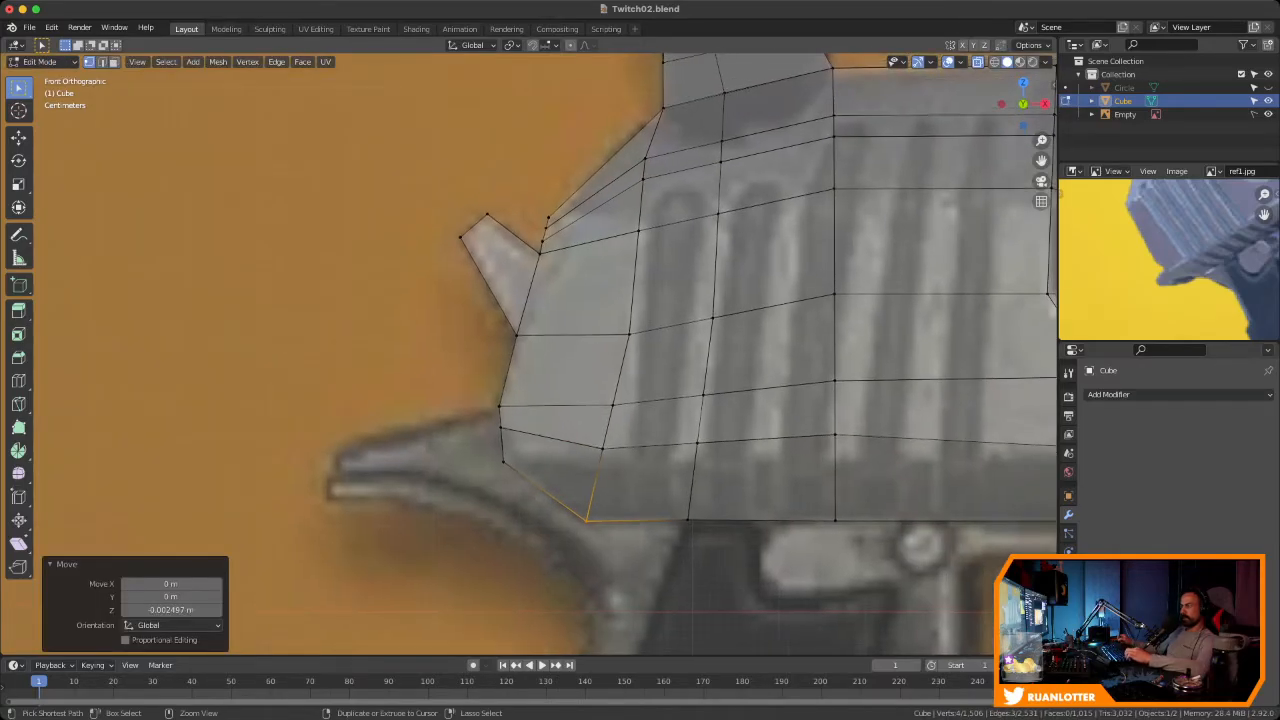
Select the hammer's end face and narrow it by scaling along the Y axis
{"action": "middle_click_drag", "start_coordinate": [538, 186], "coordinate": [598, 222]}
{"action": "middle_click_drag", "start_coordinate": [598, 222], "coordinate": [668, 335], "text": "shift"}
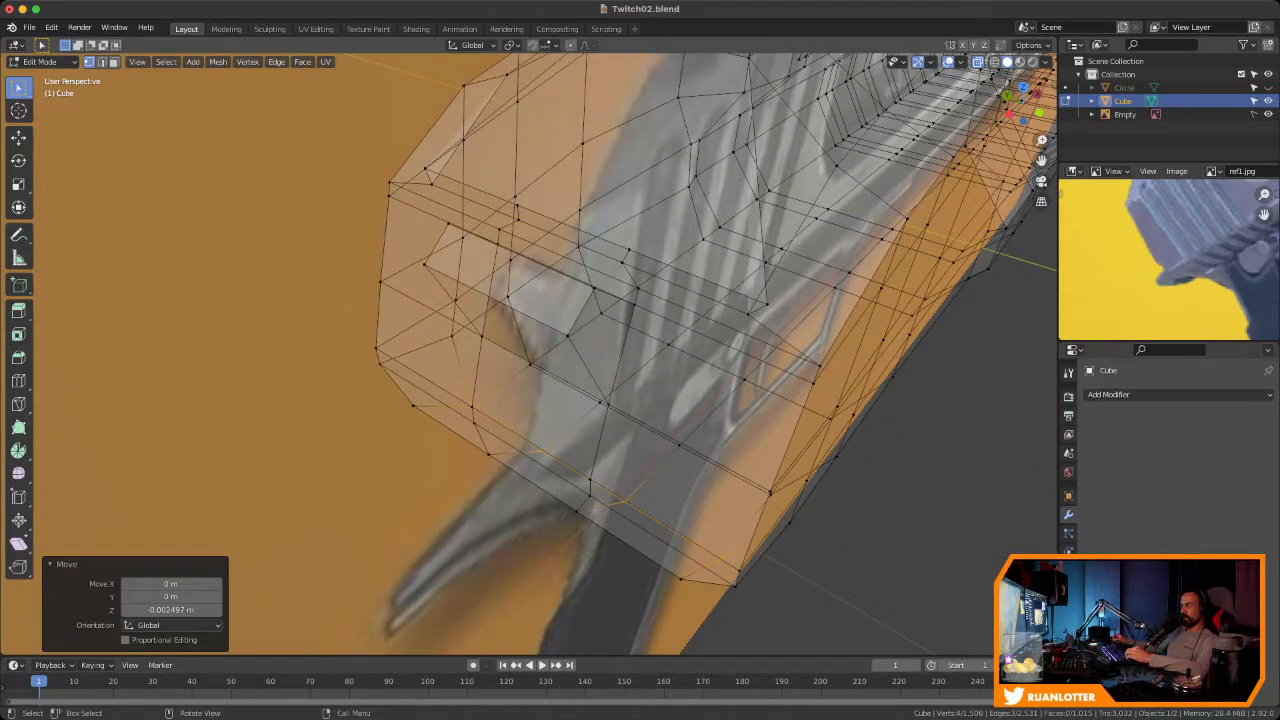
{"action": "left_click", "coordinate": [567, 336]}
{"action": "middle_click_drag", "start_coordinate": [567, 336], "coordinate": [560, 300]}
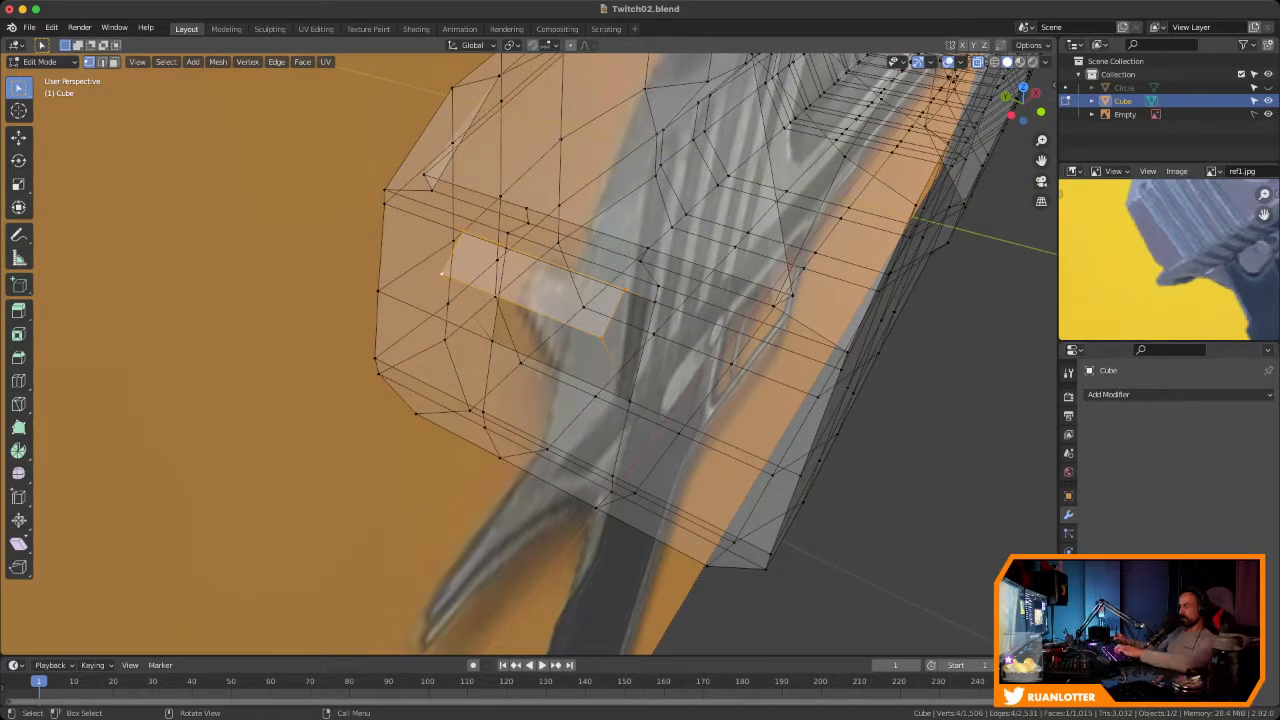
{"action": "key", "text": "s"}
{"action": "key", "text": "y"}
{"action": "left_click", "coordinate": [567, 300]}
Narrow the hammer's base by scaling its vertices along the Y axis to about a third
{"action": "middle_click_drag", "start_coordinate": [567, 300], "coordinate": [600, 285]}
{"action": "middle_click_drag", "start_coordinate": [488, 260], "coordinate": [790, 295]}
{"action": "key", "text": "s"}
{"action": "key", "text": "y"}
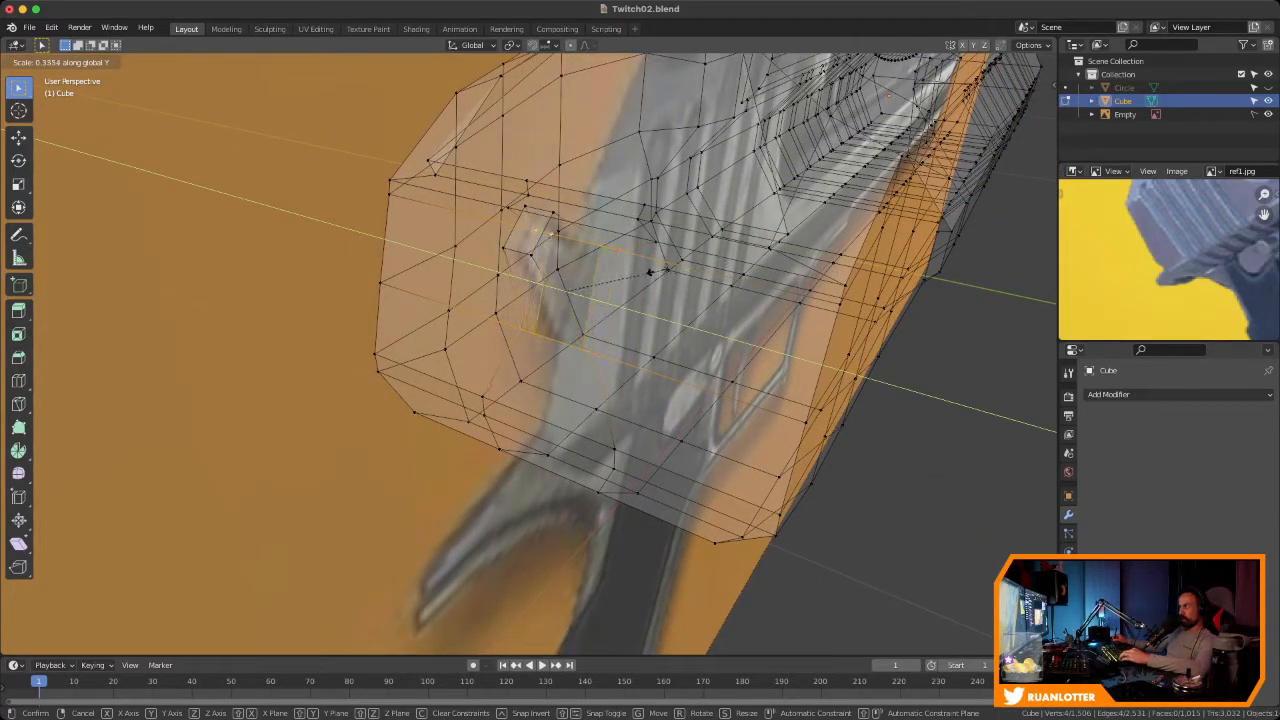
{"action": "left_click", "coordinate": [648, 271]}
Taper the hammer tip by scaling its end vertices along the Y axis to 0.422
{"action": "middle_click_drag", "start_coordinate": [648, 271], "coordinate": [468, 208]}
{"action": "scroll", "coordinate": [538, 226], "scroll_direction": "up", "scroll_amount": 6}
{"action": "left_click_drag", "start_coordinate": [485, 135], "coordinate": [356, 274]}
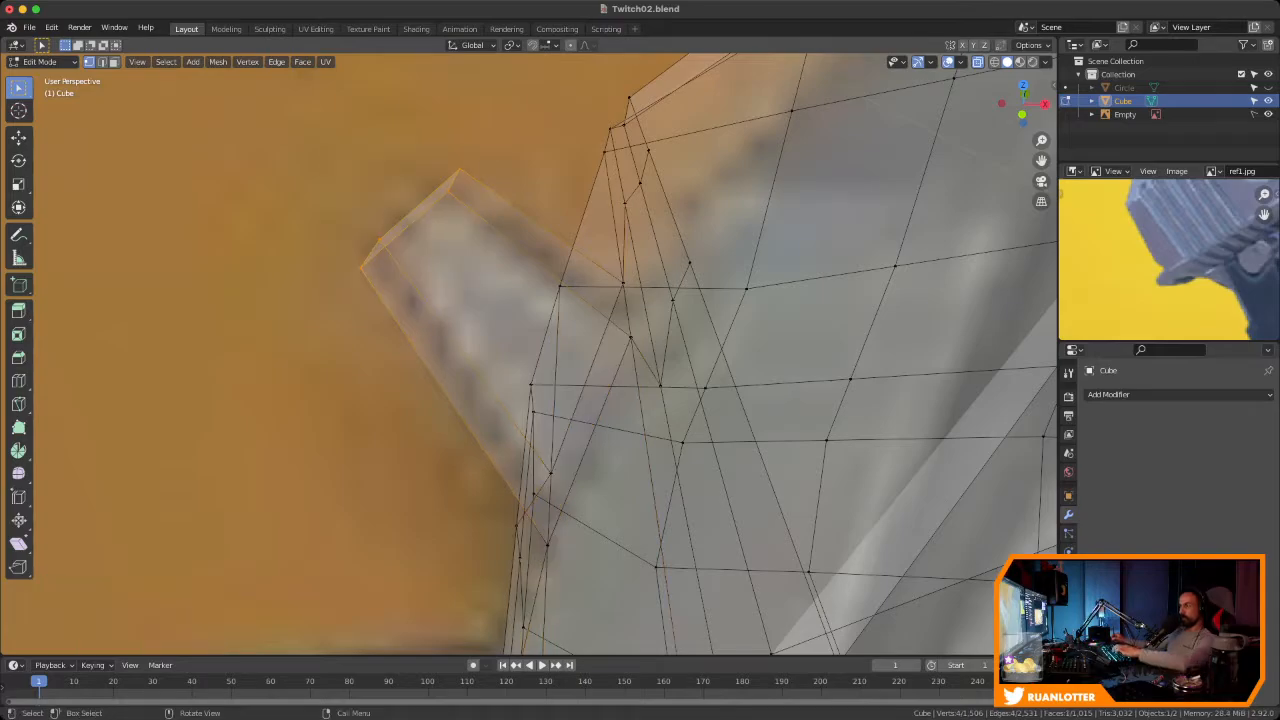
{"action": "key", "text": "s"}
{"action": "key", "text": "y"}
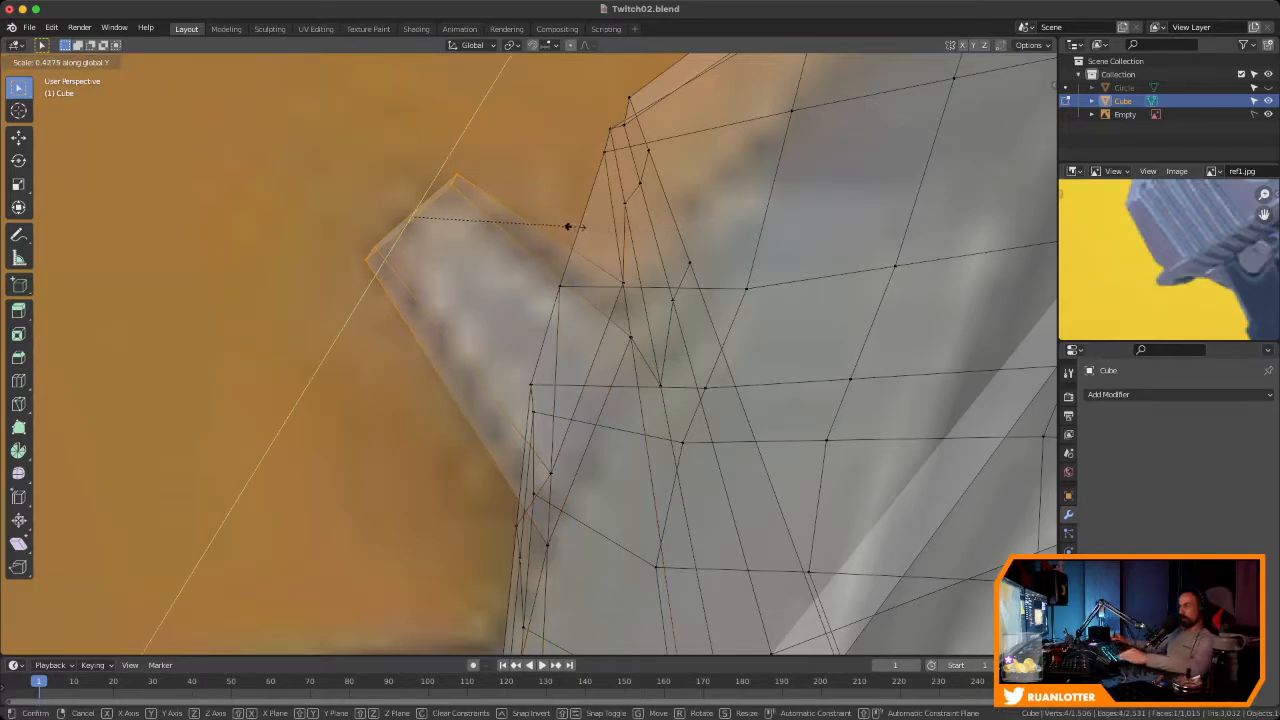
{"action": "left_click", "coordinate": [567, 227]}
{"action": "scroll", "coordinate": [567, 227], "scroll_direction": "down", "scroll_amount": 8}
{"action": "middle_click_drag", "start_coordinate": [567, 227], "coordinate": [428, 211], "text": "shift"}
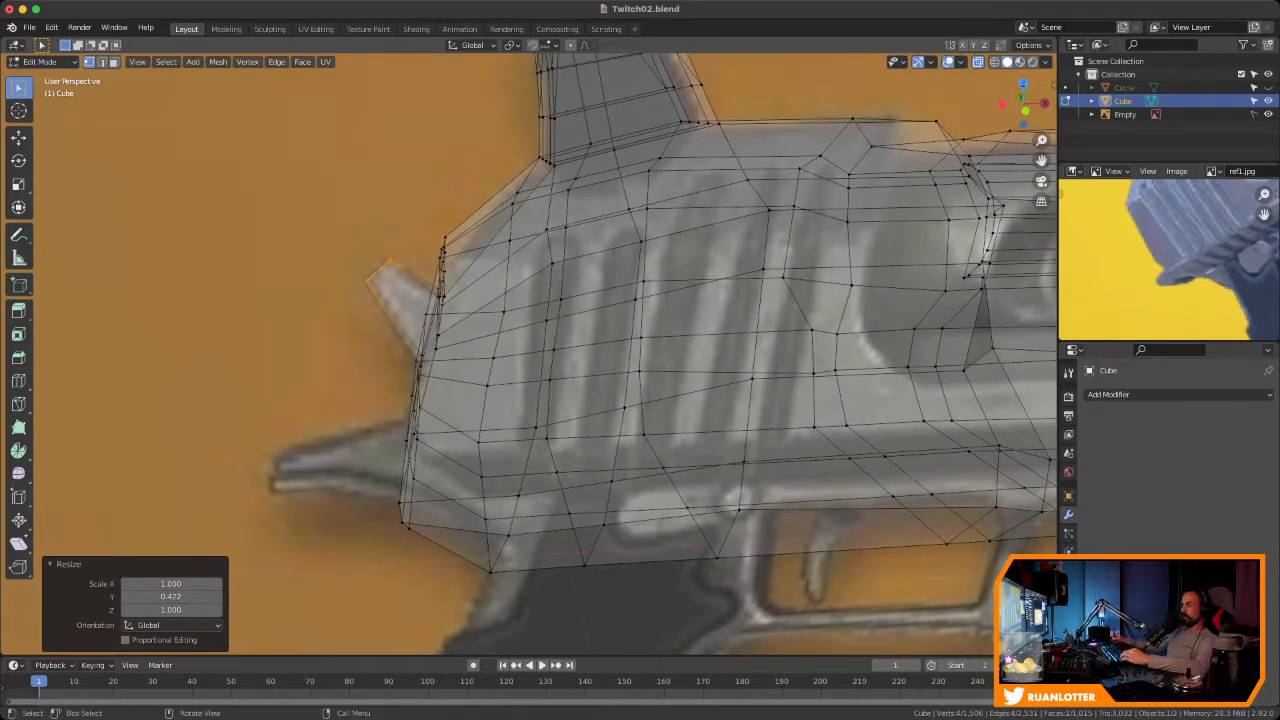
Deselect the mesh, turn off X-ray display, hide the reference image and return to Object Mode
{"action": "left_click", "coordinate": [340, 205]}
{"action": "scroll", "coordinate": [340, 205], "scroll_direction": "down", "scroll_amount": 4}
{"action": "middle_click_drag", "start_coordinate": [340, 205], "coordinate": [430, 208]}
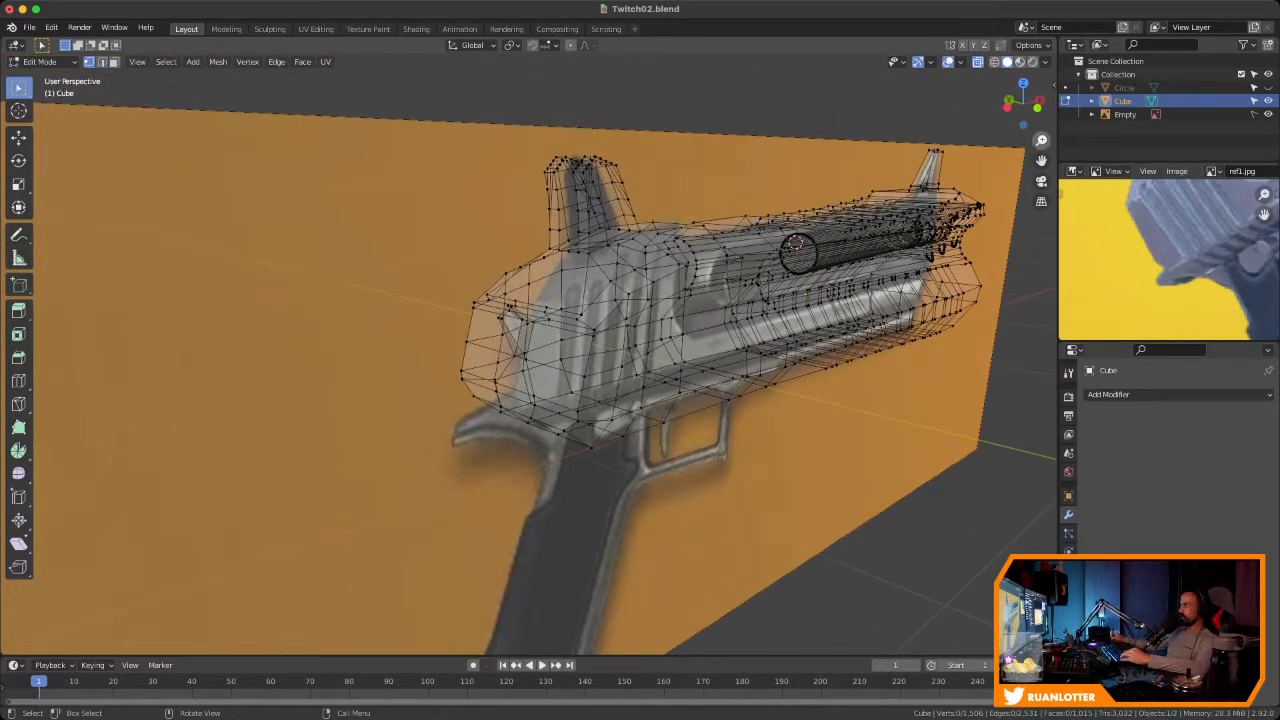
{"action": "key", "text": "alt+z"}
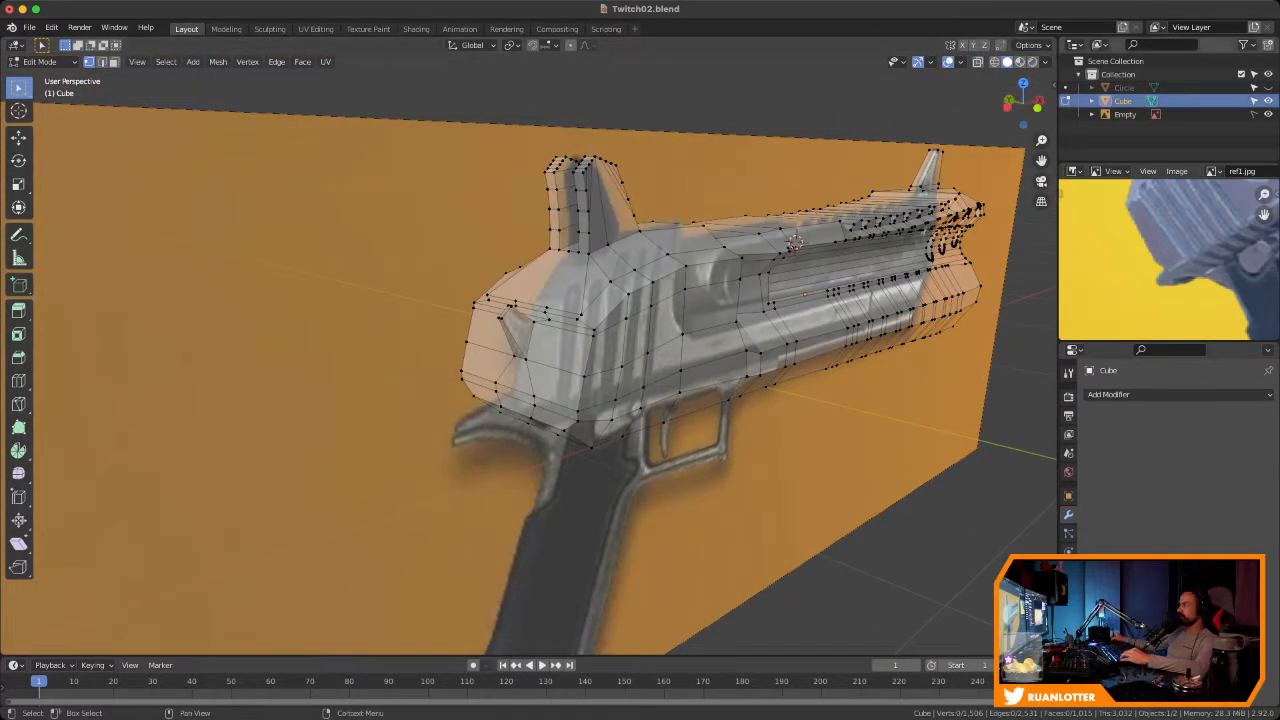
{"action": "left_click", "coordinate": [1268, 114]}
{"action": "key", "text": "Tab"}
Compare the slide's shaded rear and new hammer with the pistol reference photo
{"action": "middle_click_drag", "start_coordinate": [560, 300], "coordinate": [650, 302]}
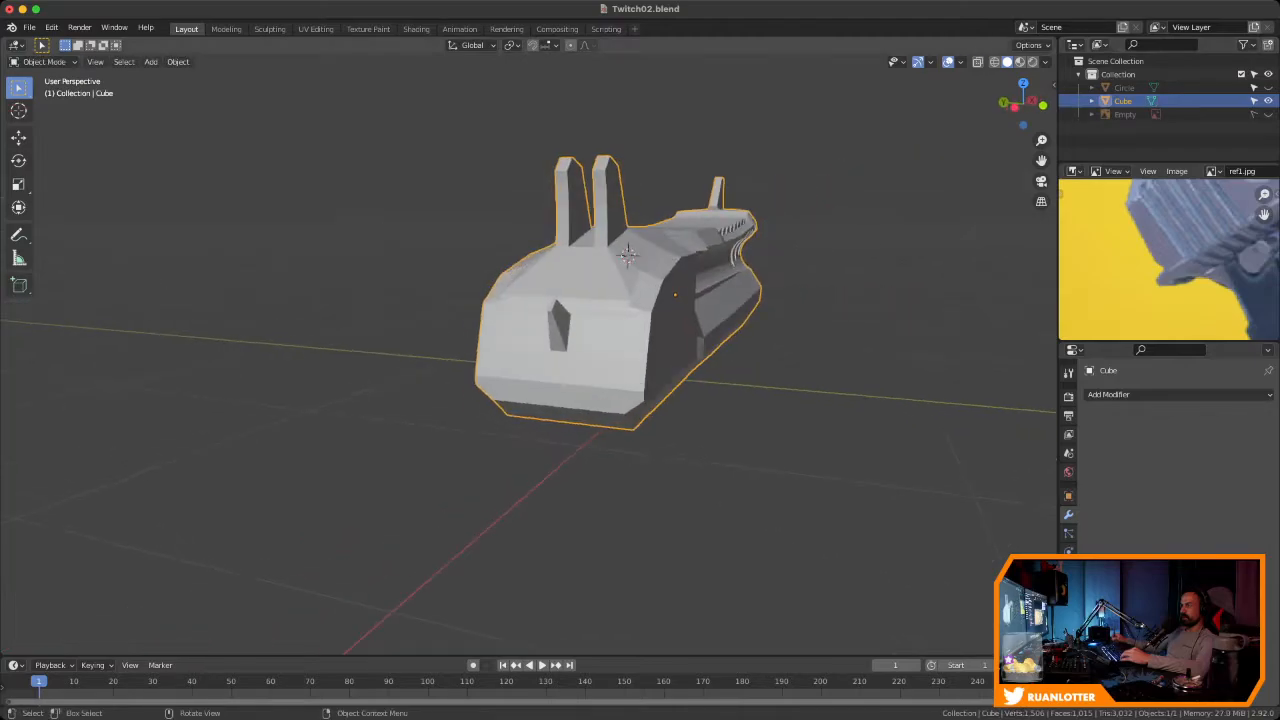
{"action": "left_click", "coordinate": [850, 270]}
{"action": "middle_click_drag", "start_coordinate": [850, 270], "coordinate": [760, 274]}
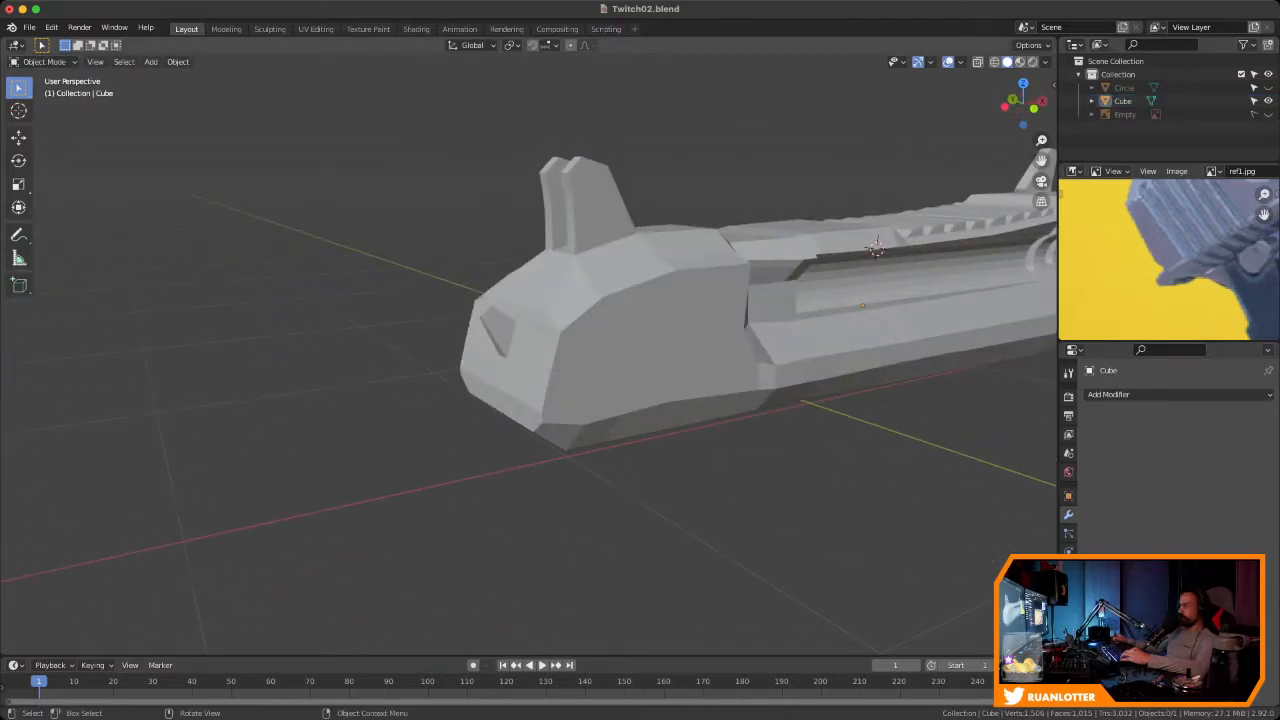
{"action": "middle_click_drag", "start_coordinate": [1170, 245], "coordinate": [1146, 273], "text": "ctrl"}
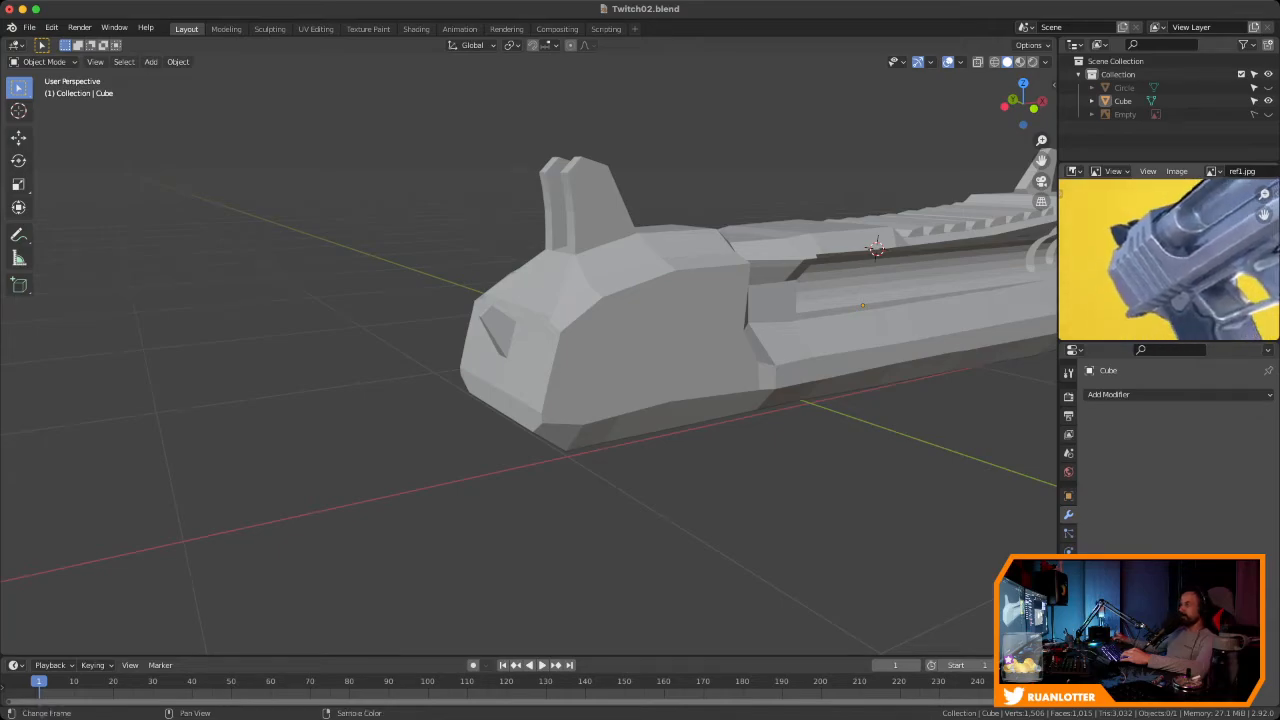
{"action": "middle_click_drag", "start_coordinate": [960, 240], "coordinate": [612, 332]}
Show the background reference image again in the front view and save the file
{"action": "left_click", "coordinate": [1030, 108]}
{"action": "middle_click_drag", "start_coordinate": [612, 332], "coordinate": [595, 273], "text": "ctrl"}
{"action": "left_click", "coordinate": [1268, 114]}
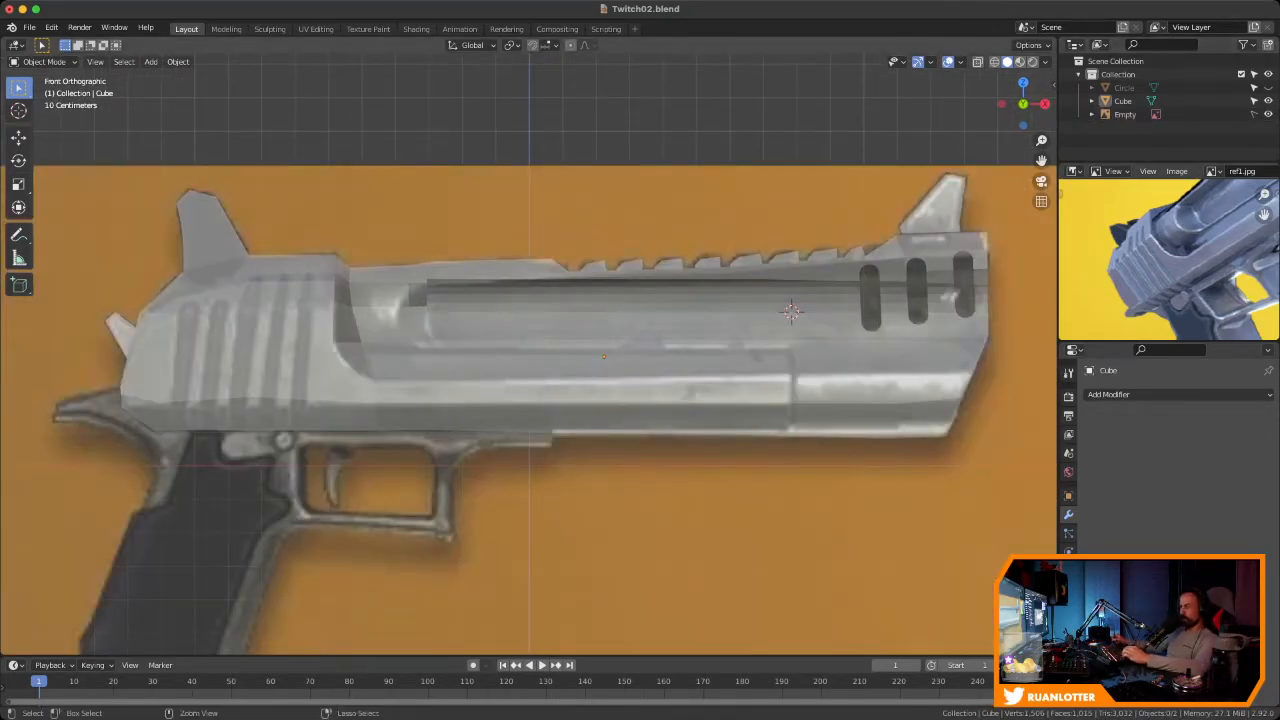
{"action": "key", "text": "super+s"}
Examine the grip, trigger guard and rear grooves in the side reference drawing
{"action": "middle_click_drag", "start_coordinate": [520, 400], "coordinate": [828, 288], "text": "ctrl"}
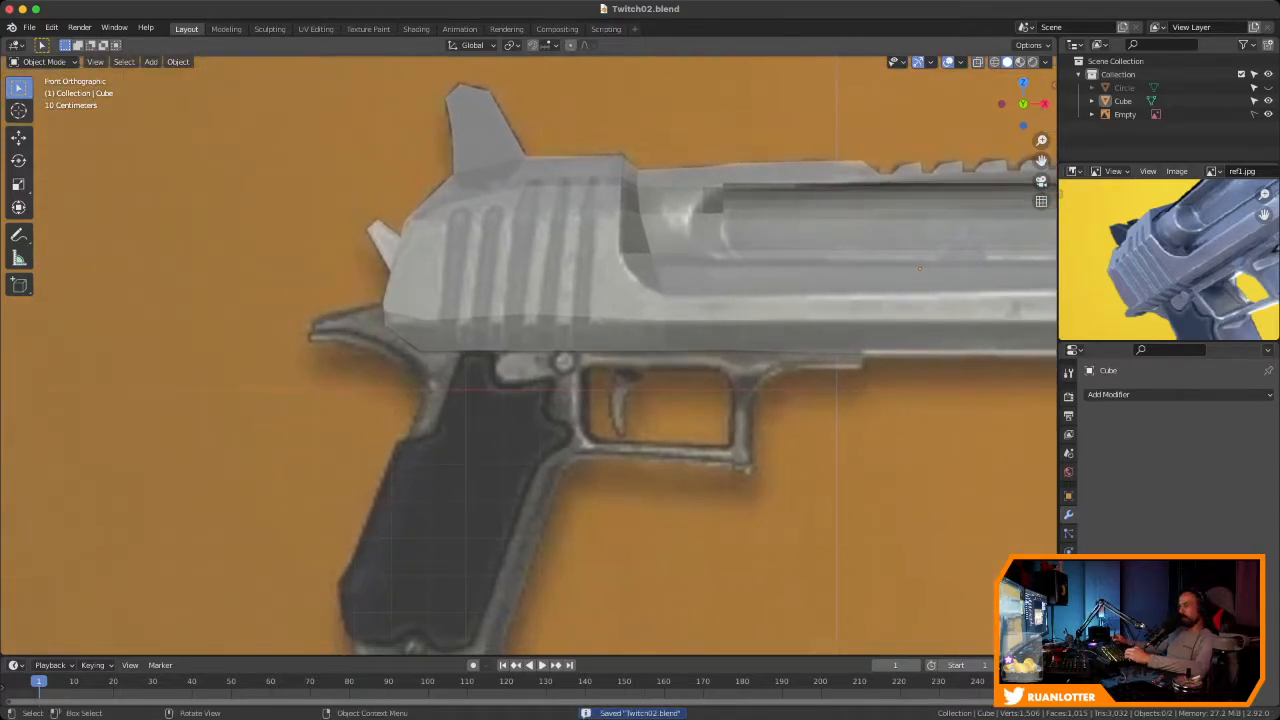
{"action": "middle_click_drag", "start_coordinate": [828, 288], "coordinate": [873, 296], "text": "shift"}
{"action": "middle_click_drag", "start_coordinate": [873, 296], "coordinate": [938, 192], "text": "ctrl"}
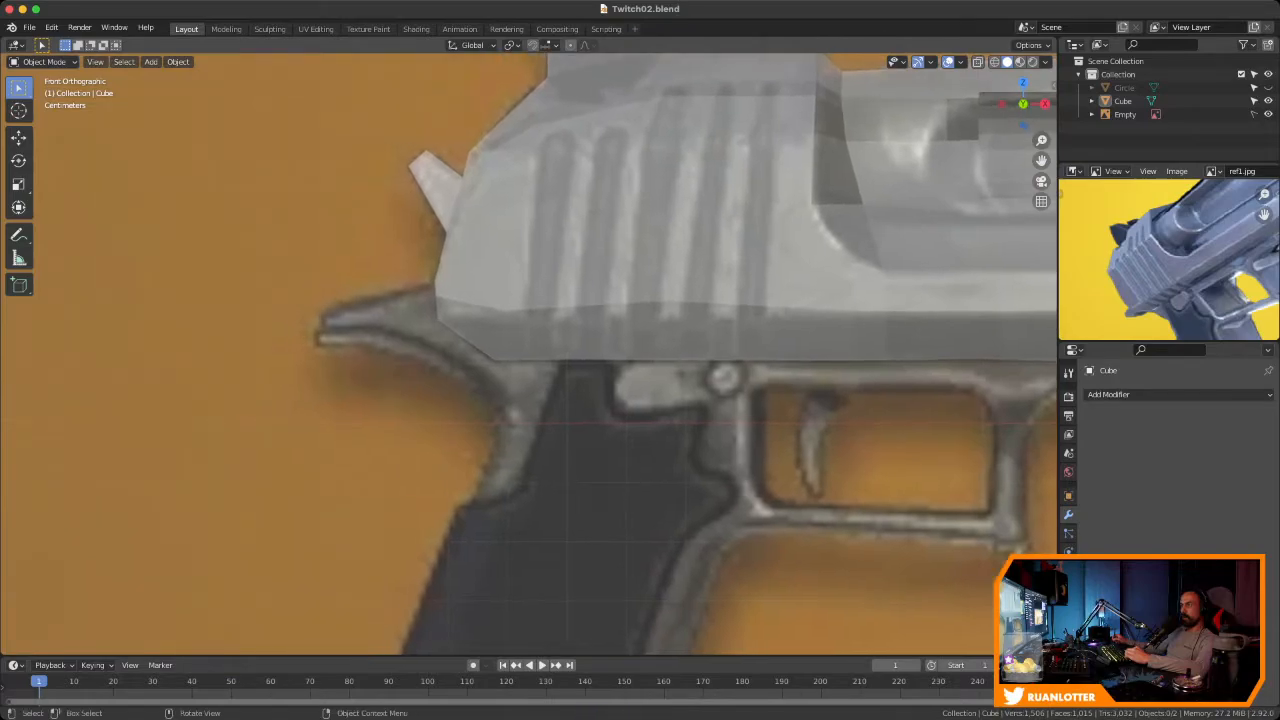
{"action": "mouse_move", "coordinate": [529, 355]}
{"action": "middle_mouse_down", "text": "ctrl"}
{"action": "mouse_move", "coordinate": [529, 313]}
{"action": "mouse_move", "coordinate": [529, 358]}
{"action": "middle_mouse_up", "text": "ctrl"}
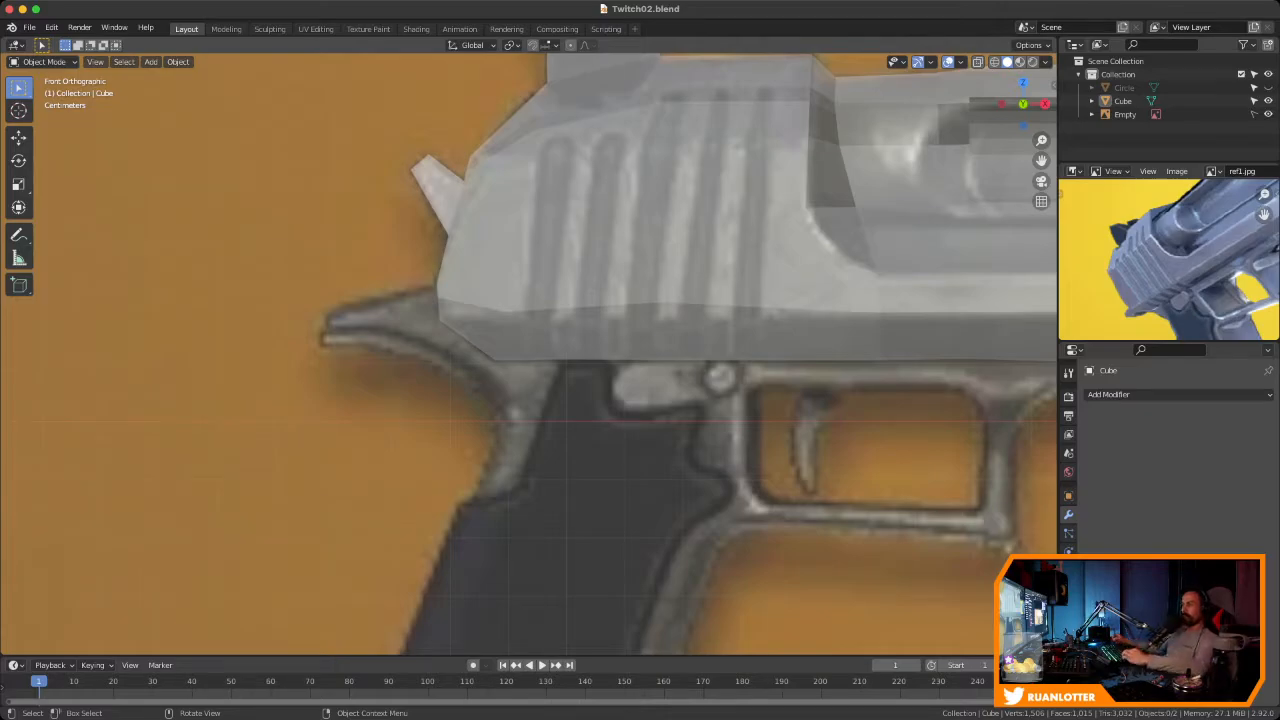
{"action": "middle_click_drag", "start_coordinate": [529, 355], "coordinate": [448, 350], "text": "ctrl"}
{"action": "middle_click_drag", "start_coordinate": [448, 350], "coordinate": [448, 318], "text": "ctrl"}
{"action": "middle_click_drag", "start_coordinate": [448, 318], "coordinate": [414, 338], "text": "shift"}
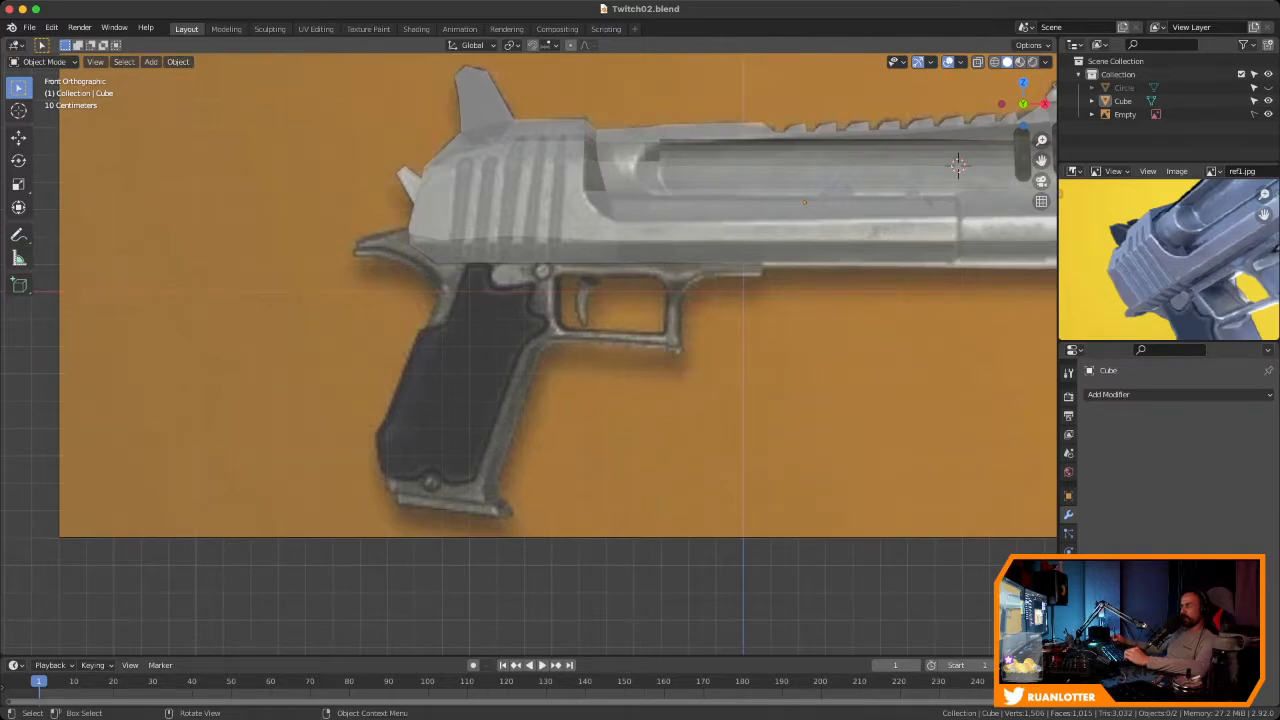
{"action": "middle_click_drag", "start_coordinate": [958, 165], "coordinate": [1050, 118], "text": "ctrl"}
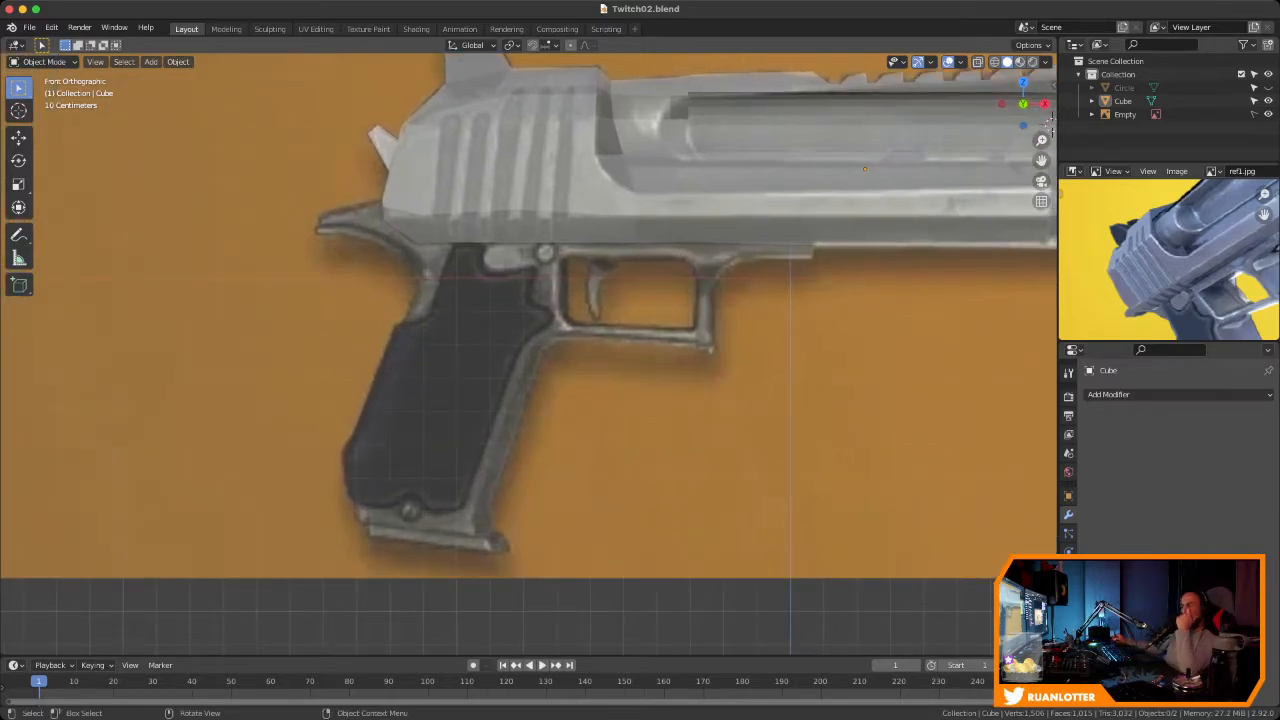
{"action": "middle_click_drag", "start_coordinate": [600, 365], "coordinate": [678, 348], "text": "ctrl"}
{"action": "key", "text": "shift+z"}
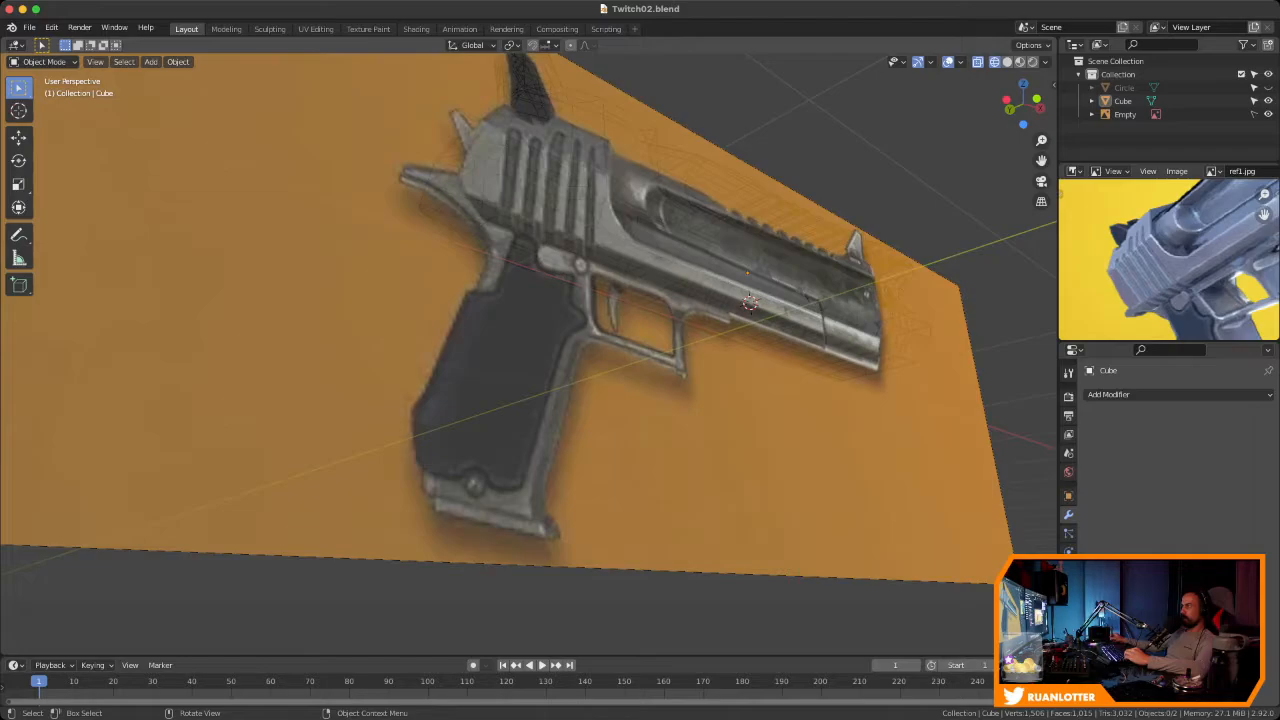
{"action": "key", "text": "shift+z"}
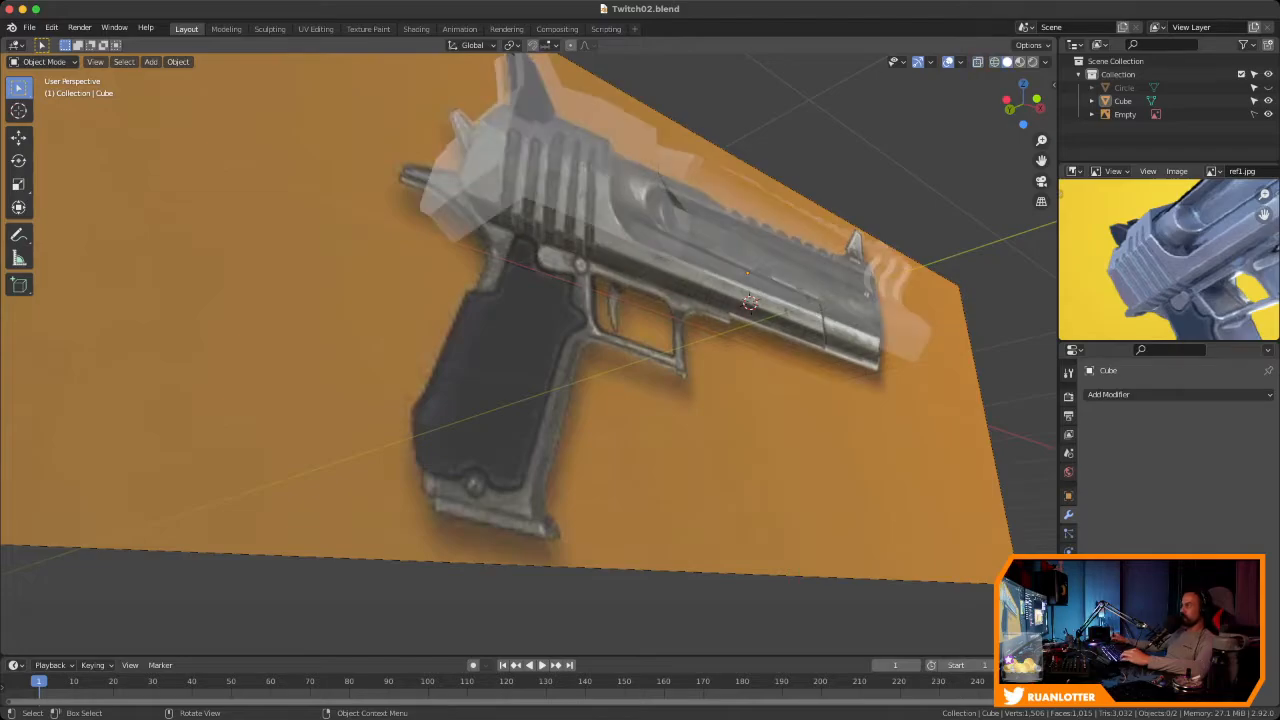
{"action": "mouse_move", "coordinate": [678, 348]}
{"action": "middle_mouse_down"}
{"action": "mouse_move", "coordinate": [638, 350]}
{"action": "mouse_move", "coordinate": [654, 349]}
{"action": "middle_mouse_up"}
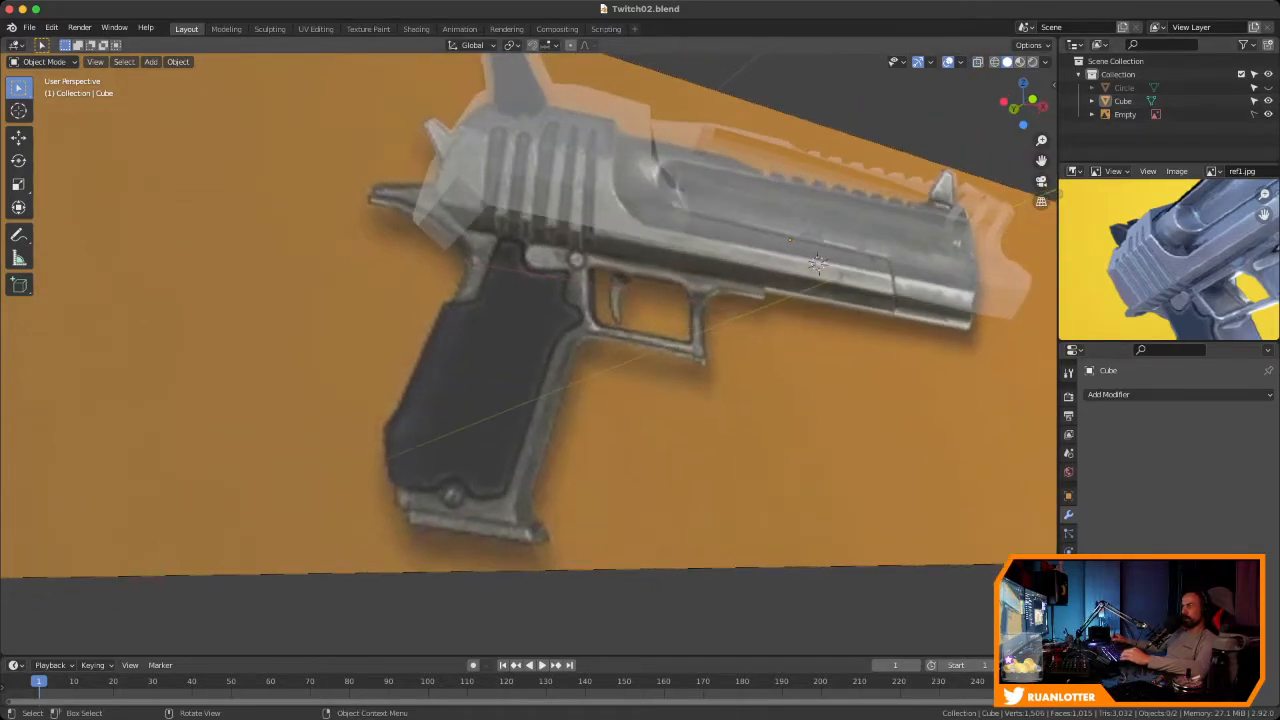
Edit the slide's mesh in face mode and select the nine underside faces at its rear, above the grip
{"action": "key", "text": "Tab"}
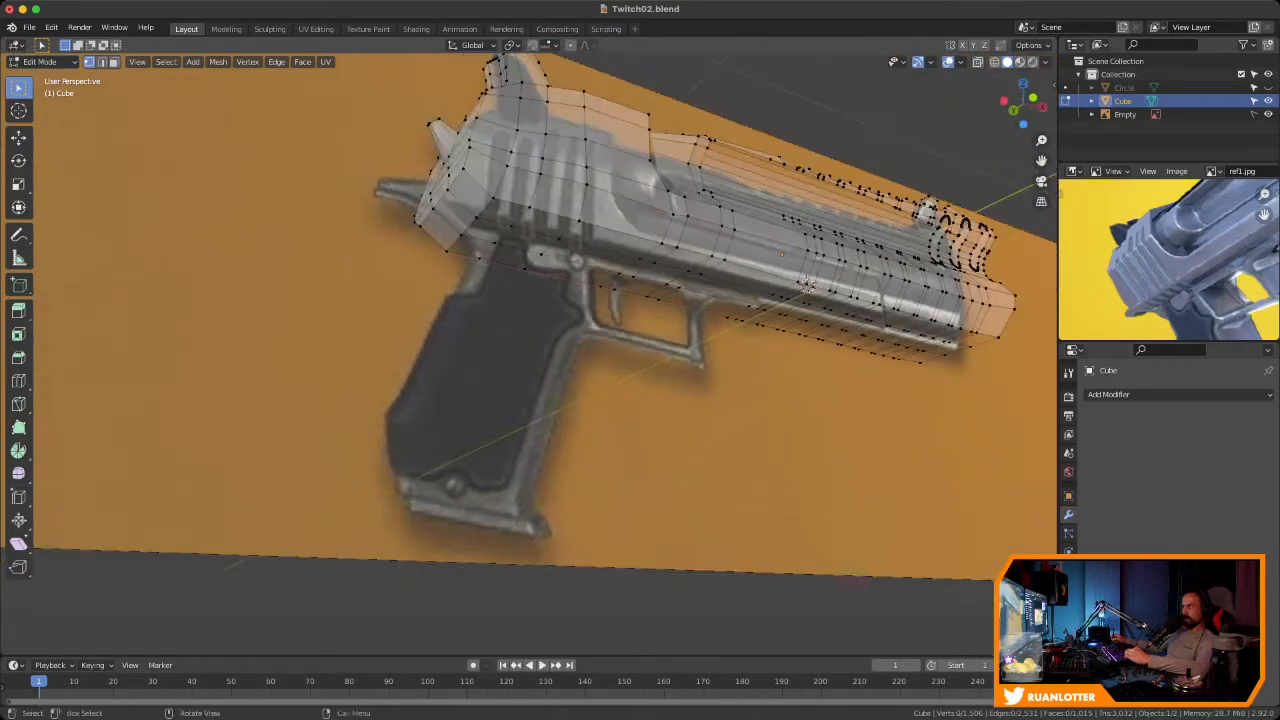
{"action": "scroll", "coordinate": [530, 350], "scroll_direction": "up", "scroll_amount": 5}
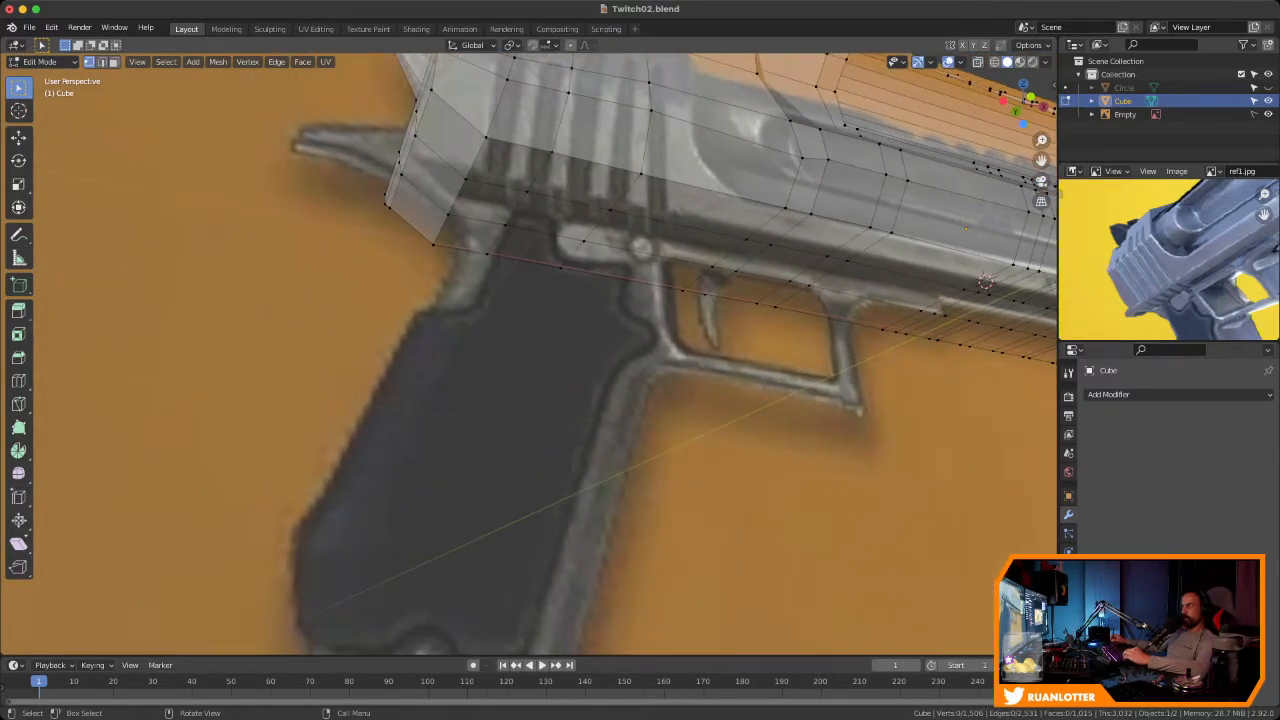
{"action": "key", "text": "3"}
{"action": "left_click", "coordinate": [508, 166]}
{"action": "left_click", "coordinate": [487, 202], "text": "shift"}
{"action": "left_click", "coordinate": [468, 235], "text": "shift"}
{"action": "left_click", "coordinate": [534, 248], "text": "shift"}
{"action": "left_click", "coordinate": [556, 217], "text": "shift"}
{"action": "left_click", "coordinate": [583, 182], "text": "shift"}
{"action": "left_click", "coordinate": [694, 208], "text": "shift"}
{"action": "left_click", "coordinate": [668, 239], "text": "shift"}
{"action": "left_click", "coordinate": [638, 267], "text": "shift"}
{"action": "middle_click_drag", "start_coordinate": [638, 267], "coordinate": [562, 308]}
{"action": "scroll", "coordinate": [562, 308], "scroll_direction": "down", "scroll_amount": 4}
{"action": "scroll", "coordinate": [540, 320], "scroll_direction": "up", "scroll_amount": 2}
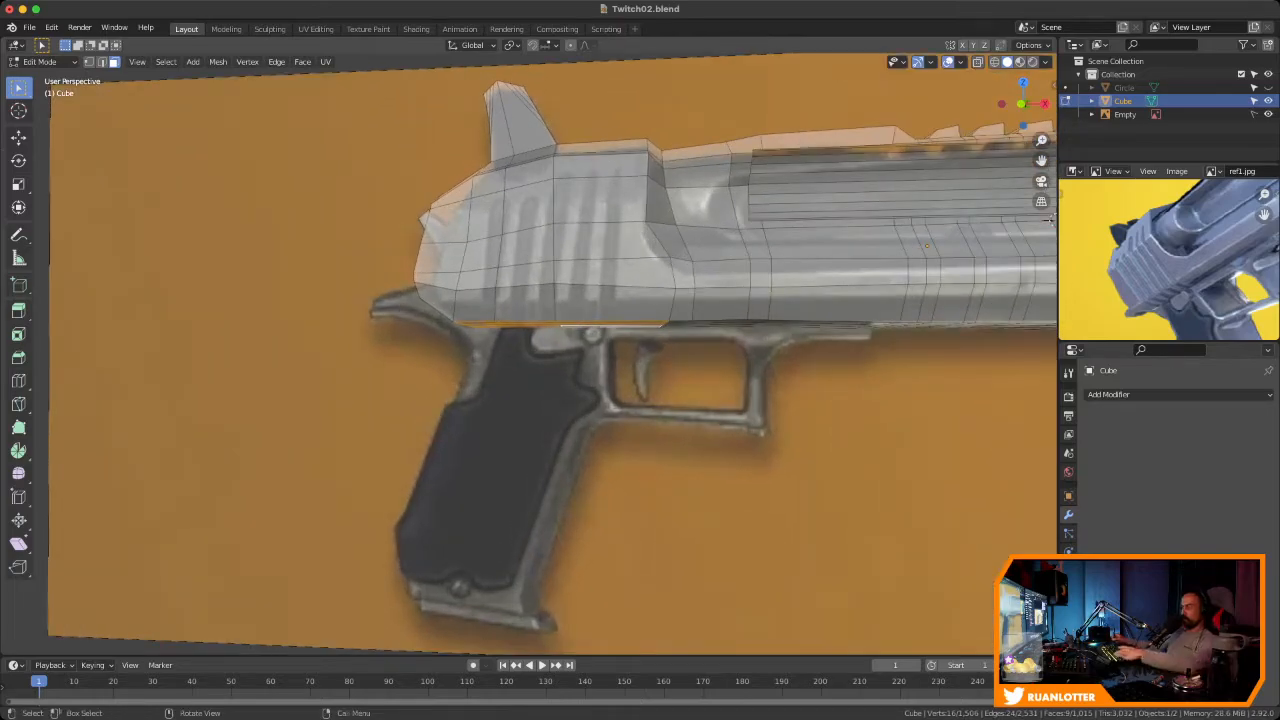
Add a vertical loop cut through the slide's rear at the grip's front edge, with a factor of about -0.098, and deselect everything
{"action": "key", "text": "ctrl+r"}
{"action": "left_click", "coordinate": [610, 290]}
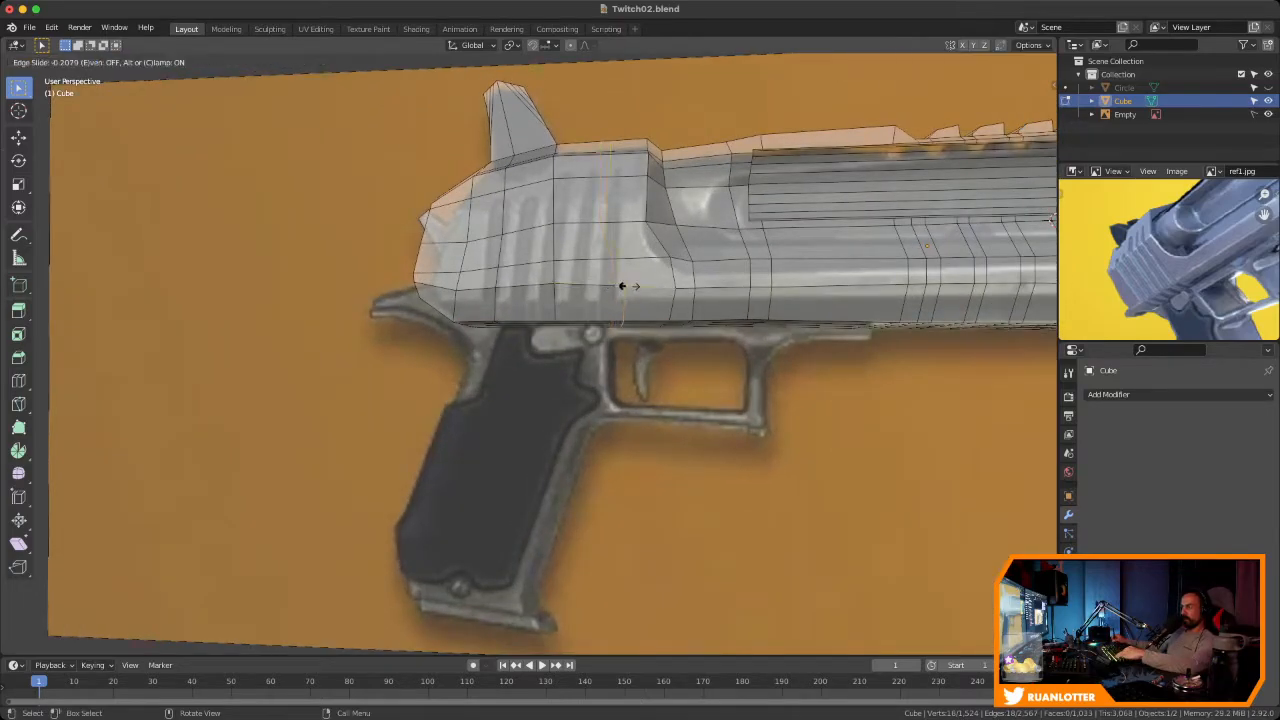
{"action": "left_click", "coordinate": [615, 287]}
{"action": "middle_click_drag", "start_coordinate": [615, 287], "coordinate": [1007, 259]}
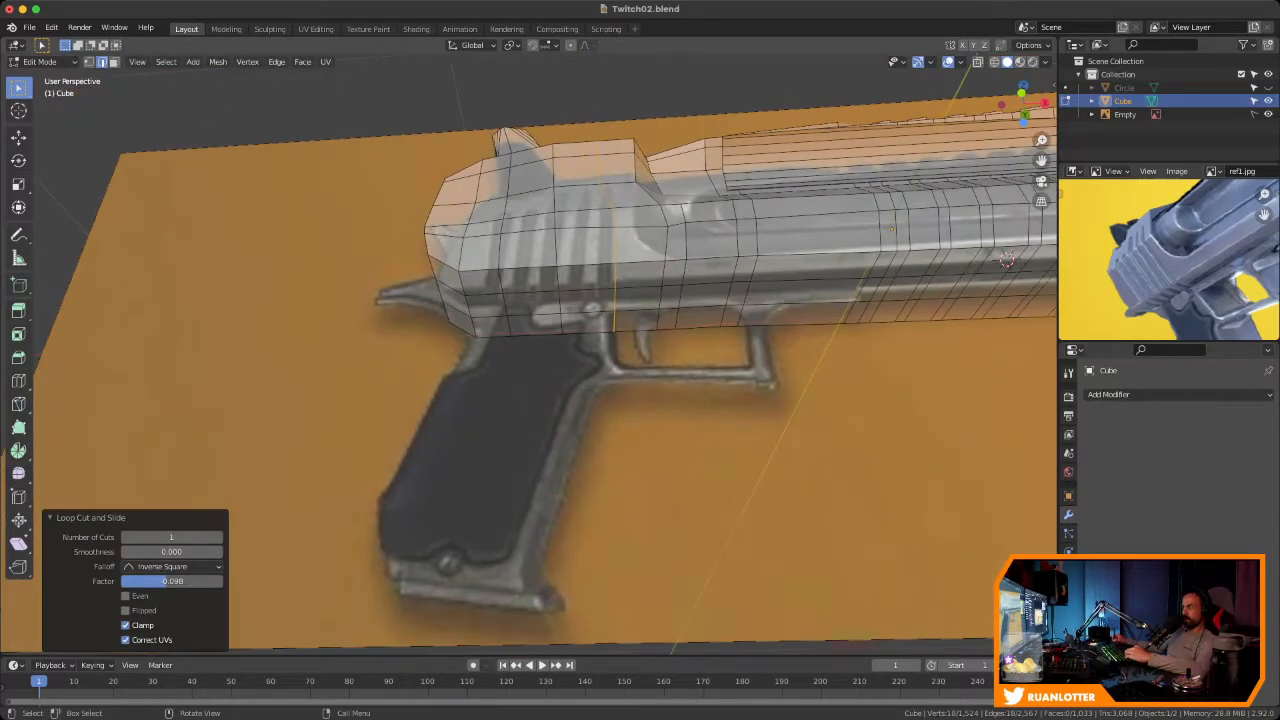
{"action": "key", "text": "alt+a"}
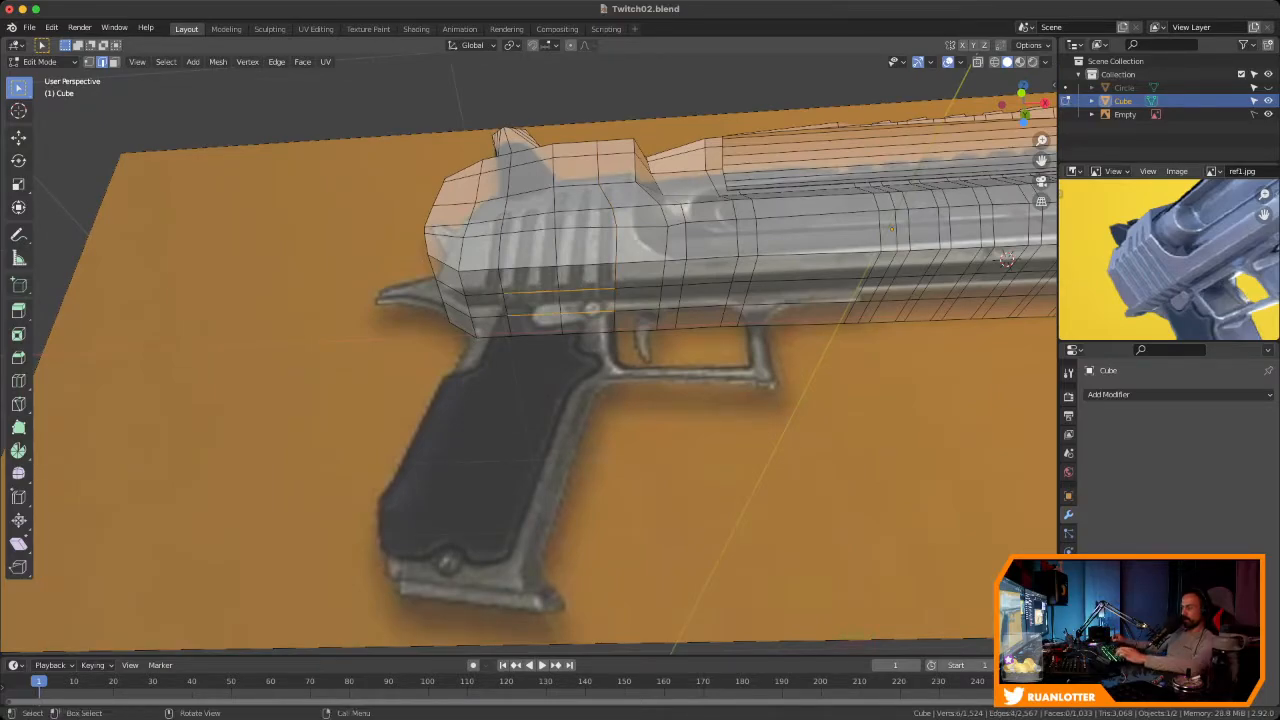
Select the underside faces above the grip and extrude them about 0.90 m down to the grip's base in front view
{"action": "left_click_drag", "start_coordinate": [576, 270], "coordinate": [600, 324]}
{"action": "left_click_drag", "start_coordinate": [534, 280], "coordinate": [556, 322], "text": "shift"}
{"action": "middle_click_drag", "start_coordinate": [1007, 259], "coordinate": [942, 197]}
{"action": "key", "text": "e"}
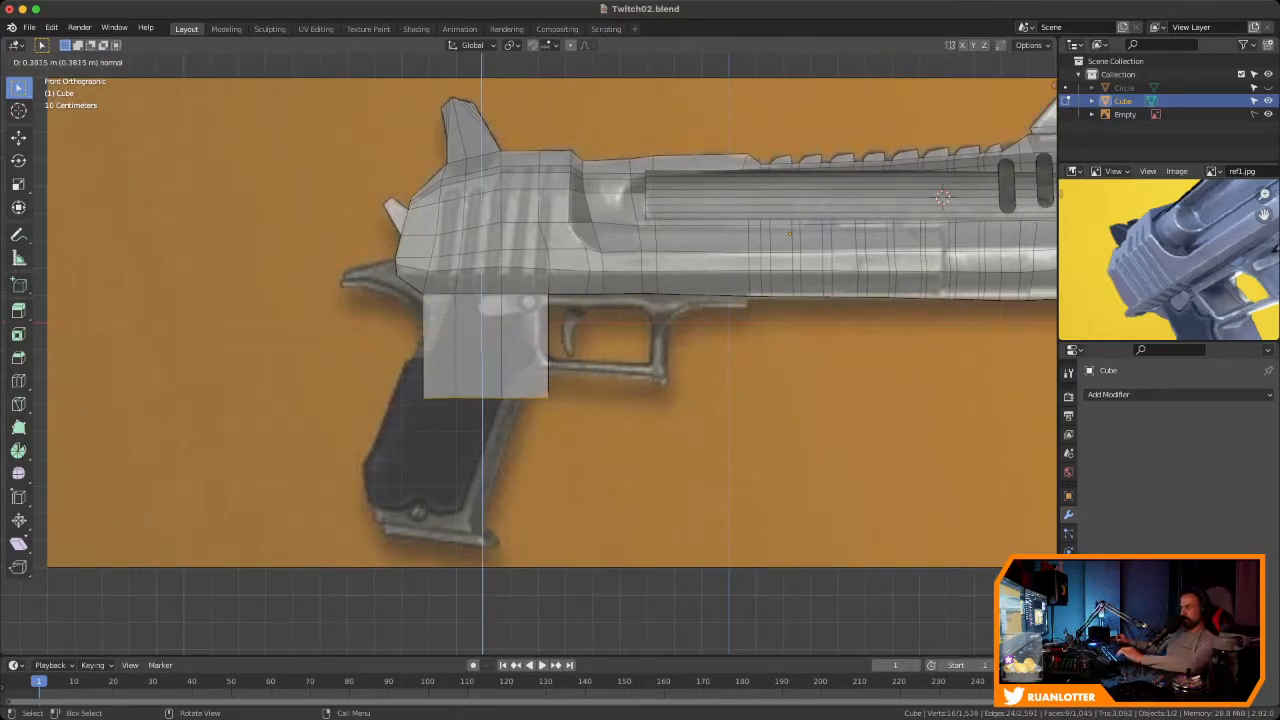
{"action": "left_click", "coordinate": [942, 197]}
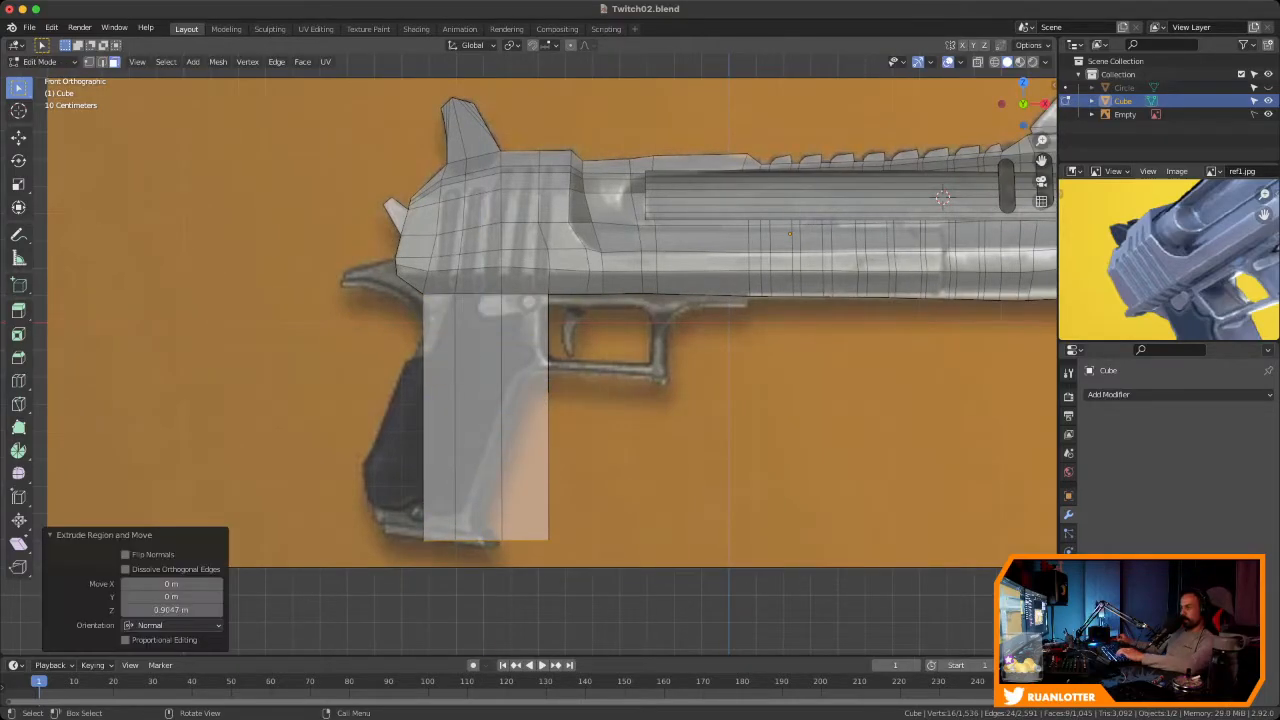
Slant the extruded grip backwards by moving its bottom faces towards the rear and rotating them about 7° to match the reference
{"action": "key", "text": "g"}
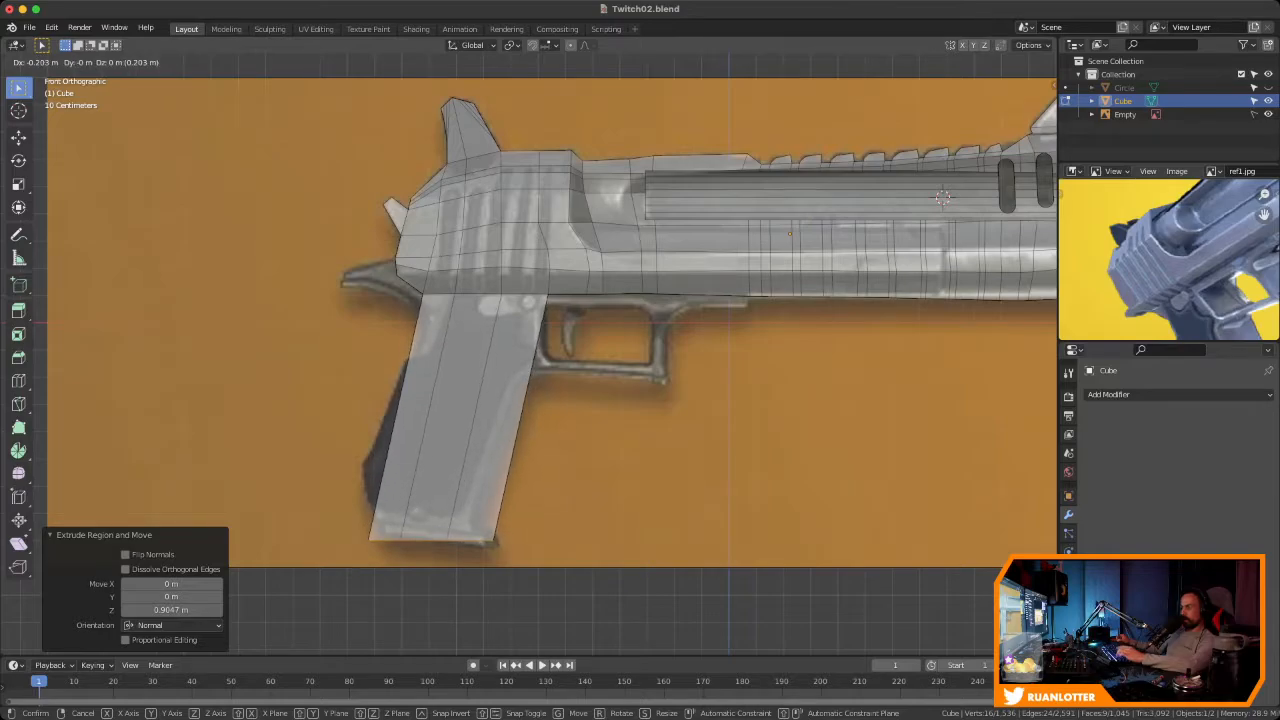
{"action": "left_click", "coordinate": [651, 479]}
{"action": "key", "text": "r"}
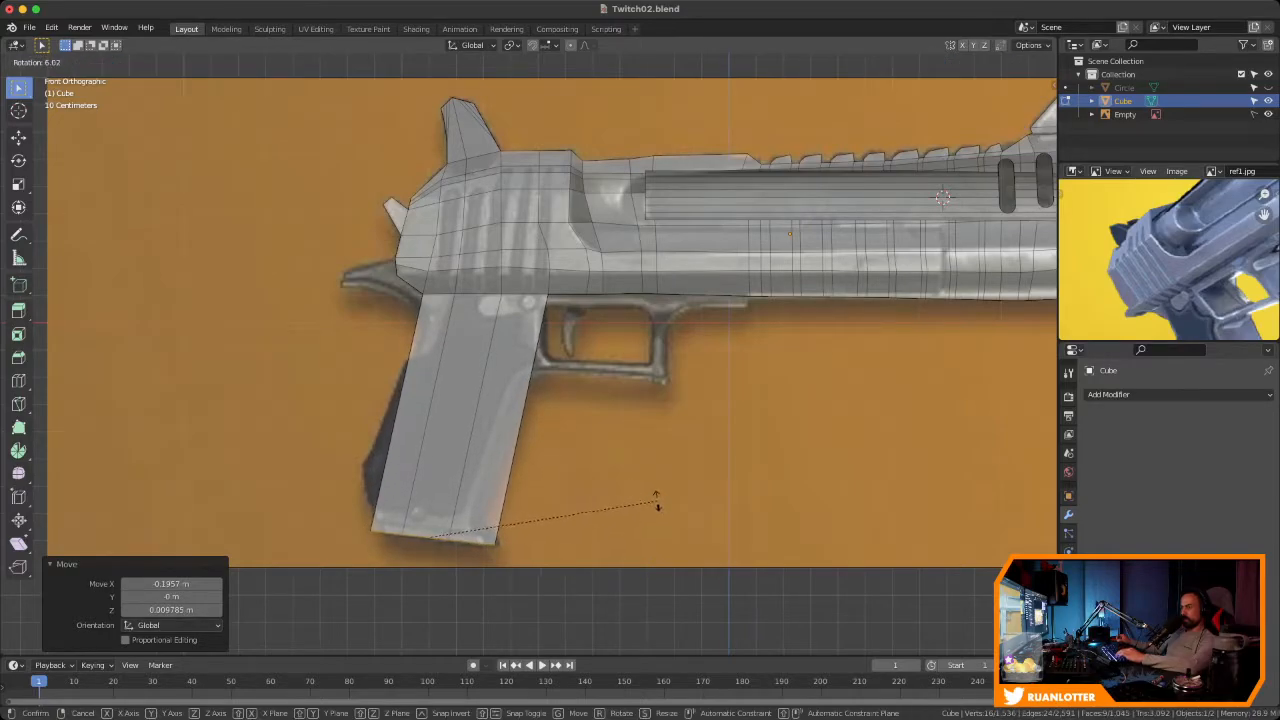
{"action": "left_click", "coordinate": [655, 510]}
{"action": "key", "text": "g"}
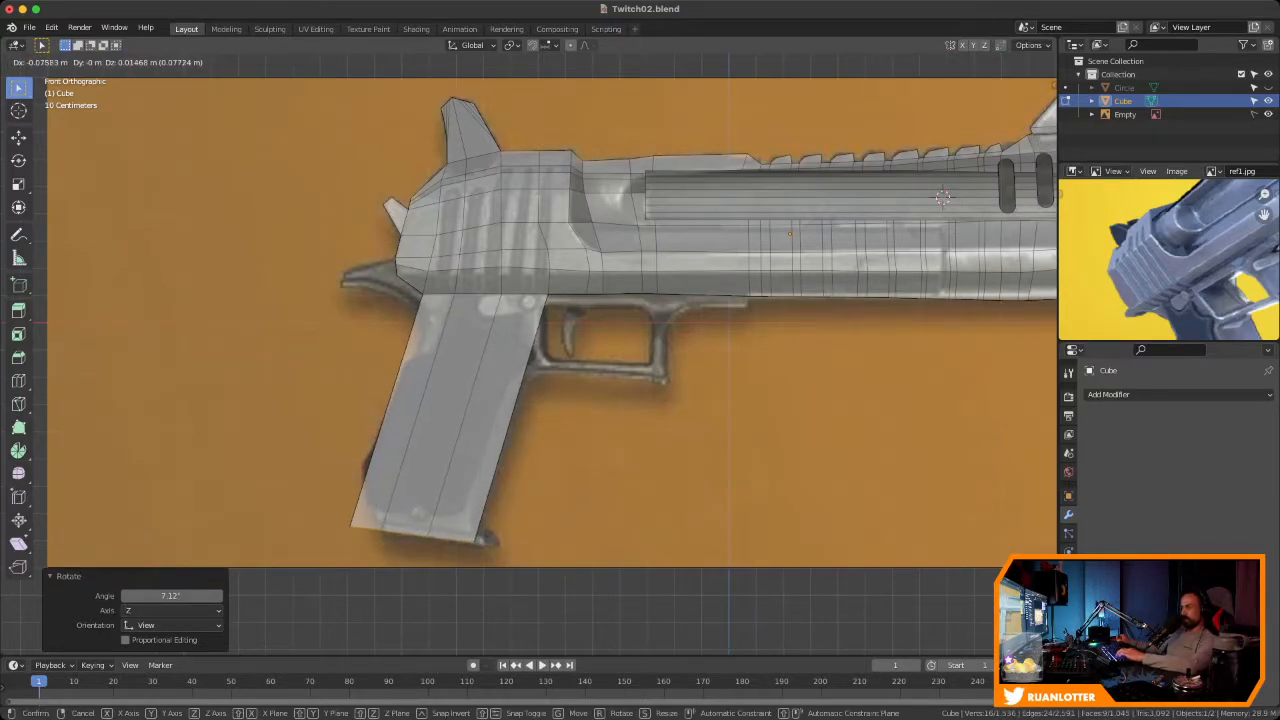
{"action": "left_click", "coordinate": [631, 508]}
Add a horizontal loop cut around the grip just below the slide, with a factor of about 0.921, and clear the selection
{"action": "middle_click_drag", "start_coordinate": [631, 508], "coordinate": [747, 430], "text": "ctrl"}
{"action": "mouse_move", "coordinate": [545, 188]}
{"action": "middle_mouse_down"}
{"action": "mouse_move", "coordinate": [685, 188]}
{"action": "mouse_move", "coordinate": [557, 188]}
{"action": "middle_mouse_up"}
{"action": "mouse_move", "coordinate": [1172, 270]}
{"action": "middle_mouse_down"}
{"action": "mouse_move", "coordinate": [1164, 239]}
{"action": "mouse_move", "coordinate": [1166, 262]}
{"action": "middle_mouse_up"}
{"action": "middle_click_drag", "start_coordinate": [1166, 262], "coordinate": [1174, 282]}
{"action": "mouse_move", "coordinate": [1174, 282]}
{"action": "middle_mouse_down"}
{"action": "mouse_move", "coordinate": [1184, 268]}
{"action": "mouse_move", "coordinate": [1164, 284]}
{"action": "middle_mouse_up"}
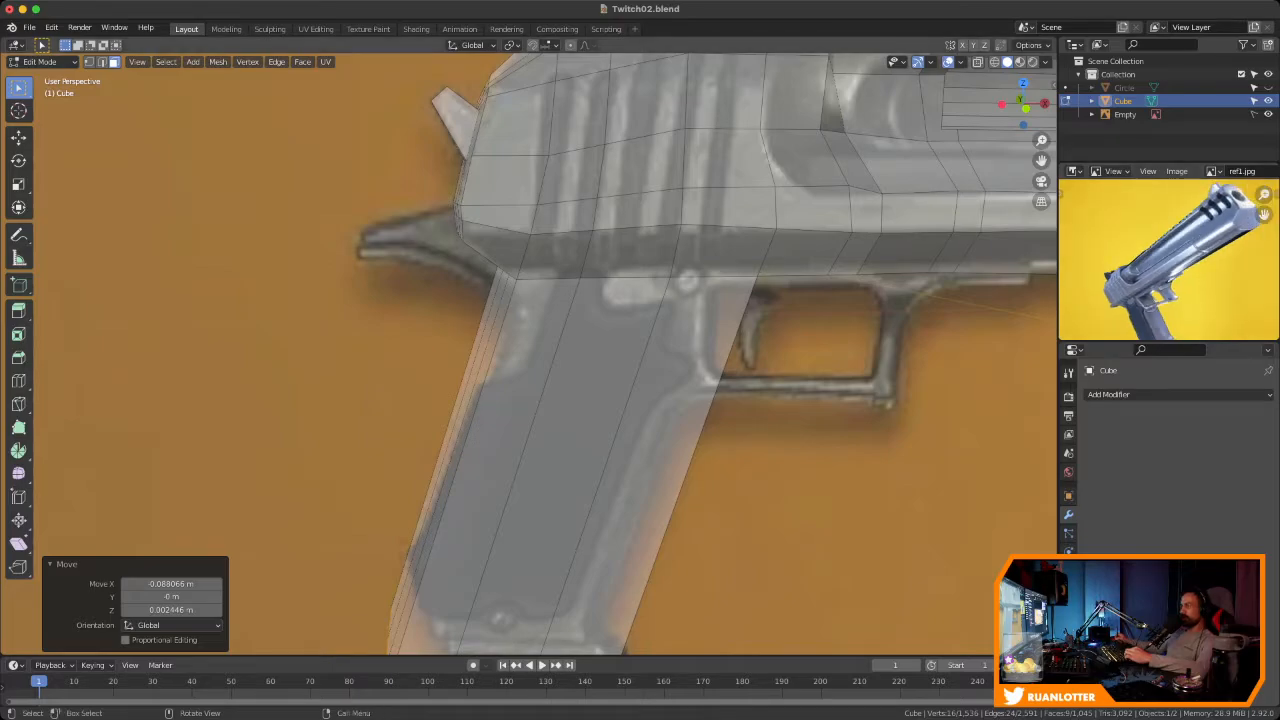
{"action": "middle_click_drag", "start_coordinate": [640, 330], "coordinate": [649, 305], "text": "ctrl"}
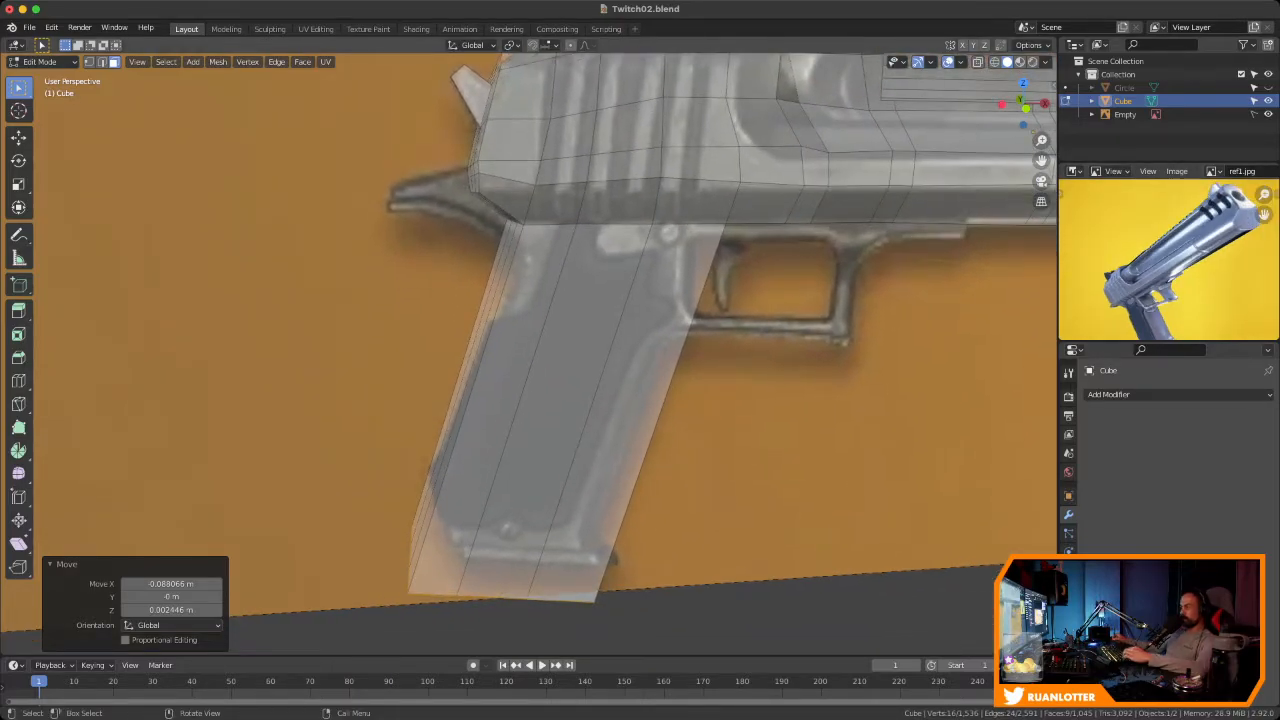
{"action": "key", "text": "ctrl+r"}
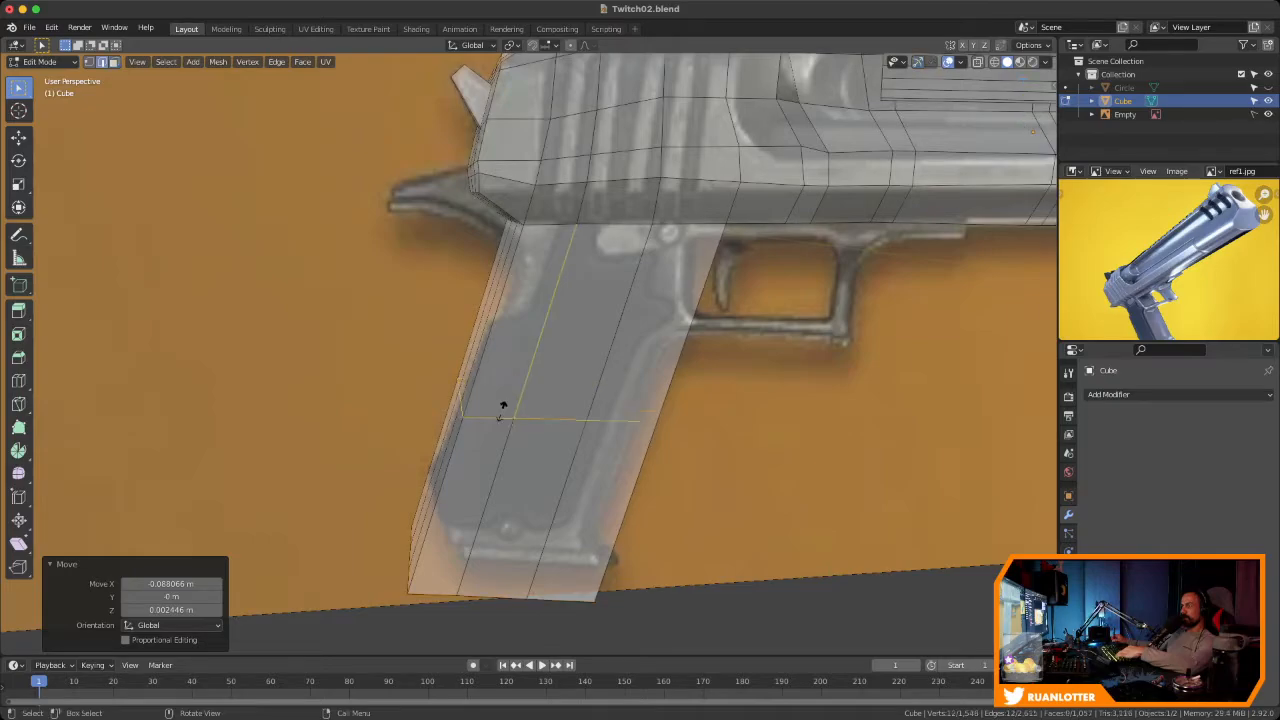
{"action": "left_click", "coordinate": [503, 406]}
{"action": "left_click", "coordinate": [563, 236]}
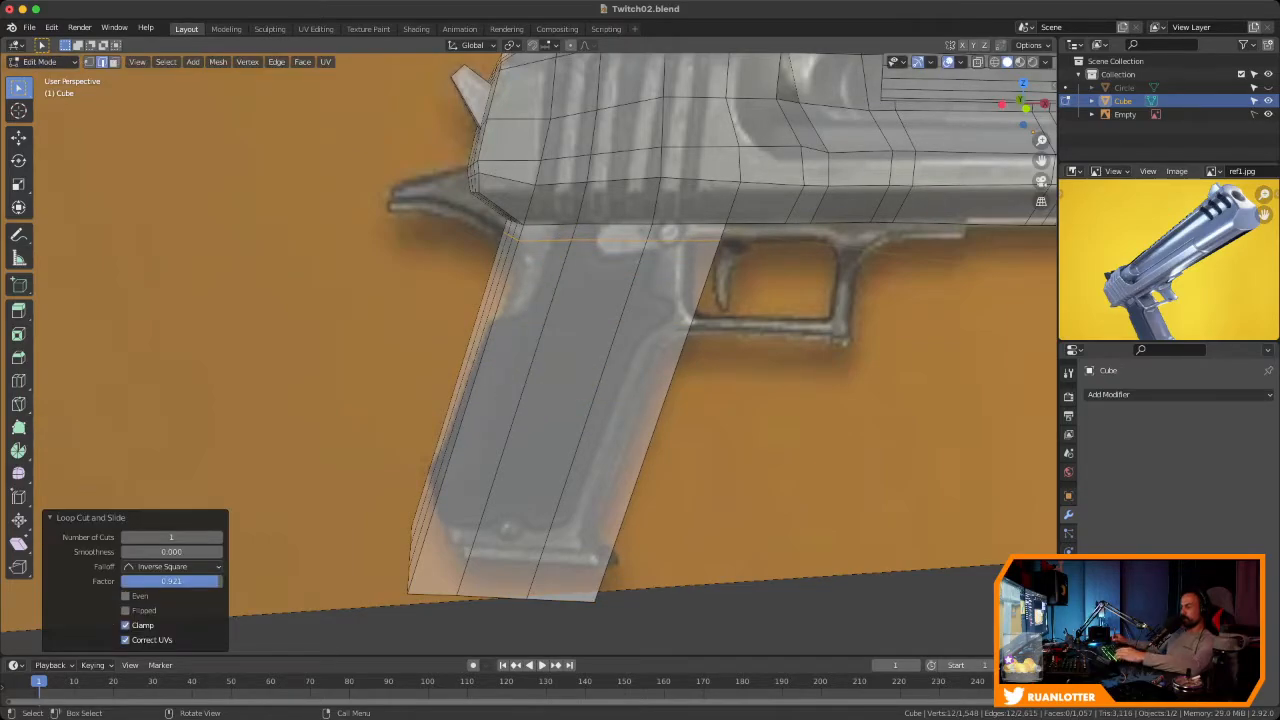
{"action": "key", "text": "alt+a"}
Select all side faces of the grip below the top loop and scale them to about 0.476 along Y
{"action": "middle_click_drag", "start_coordinate": [528, 340], "coordinate": [473, 300], "text": "shift"}
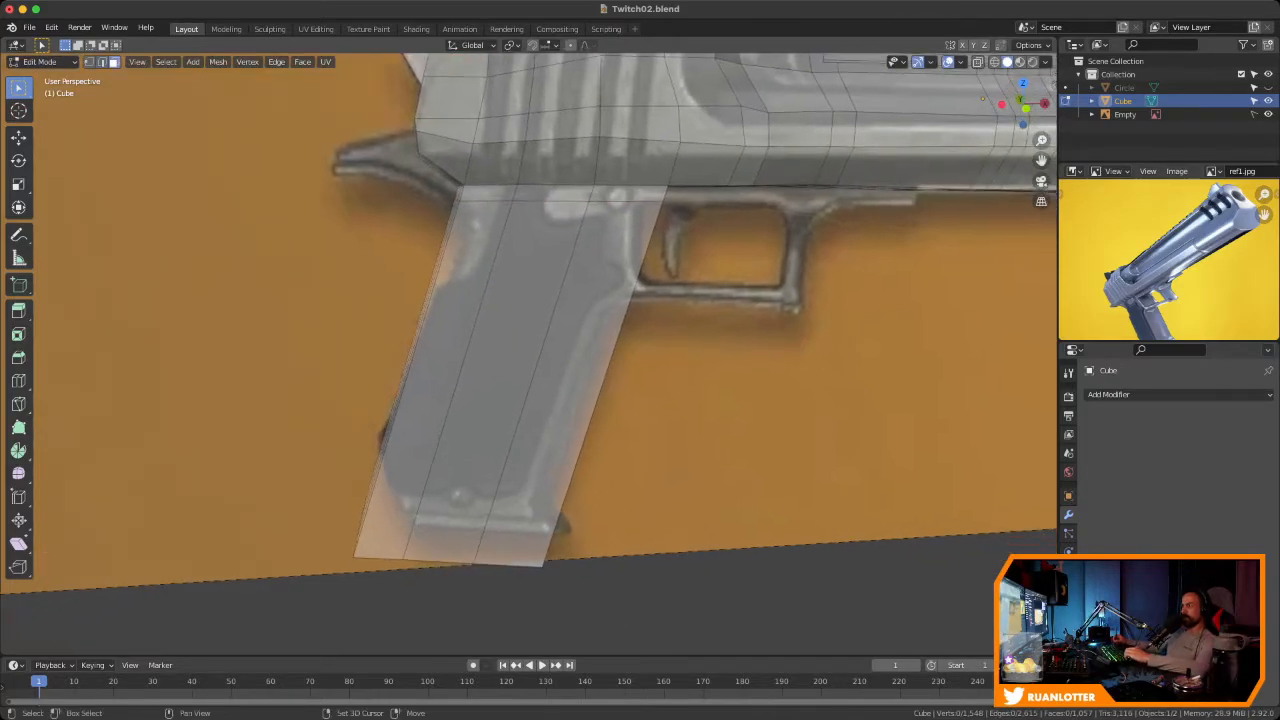
{"action": "left_click_drag", "start_coordinate": [427, 345], "coordinate": [612, 370]}
{"action": "middle_click_drag", "start_coordinate": [606, 370], "coordinate": [420, 358]}
{"action": "left_click_drag", "start_coordinate": [343, 349], "coordinate": [630, 368], "text": "shift"}
{"action": "middle_click_drag", "start_coordinate": [630, 368], "coordinate": [456, 368]}
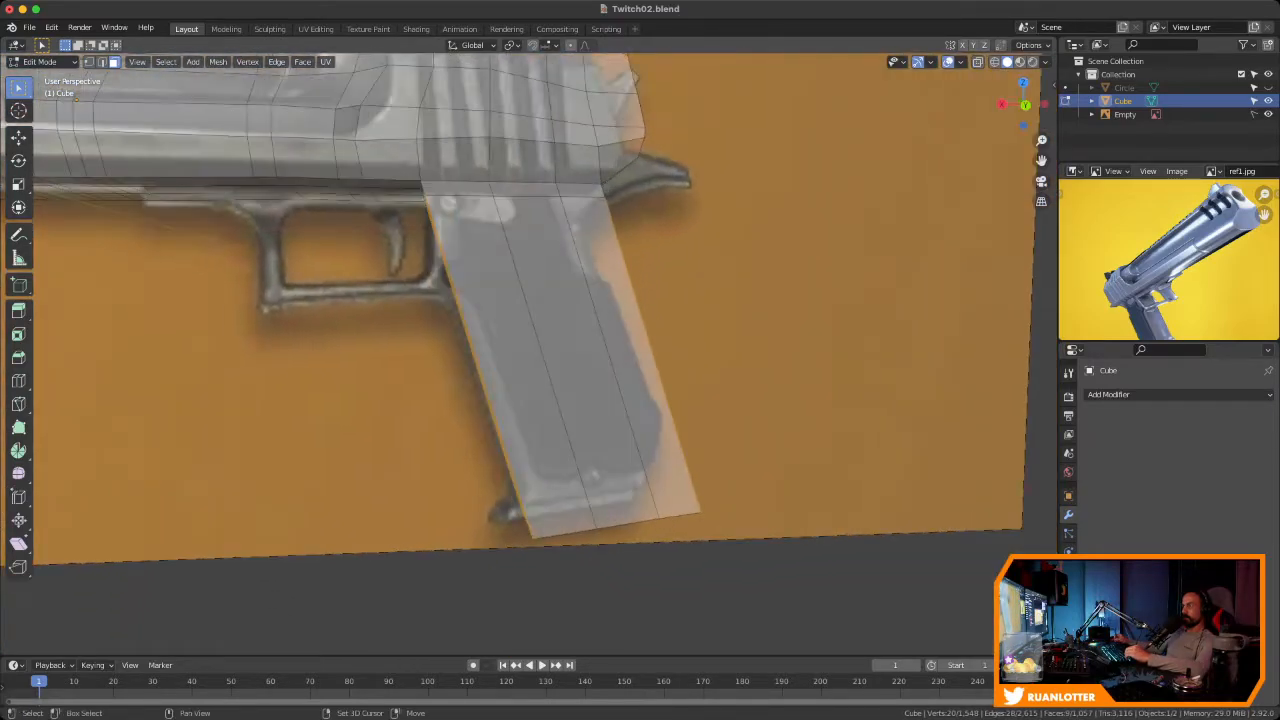
{"action": "left_click_drag", "start_coordinate": [456, 368], "coordinate": [670, 395], "text": "shift"}
{"action": "middle_click_drag", "start_coordinate": [670, 395], "coordinate": [382, 378]}
{"action": "middle_click_drag", "start_coordinate": [808, 358], "coordinate": [843, 334]}
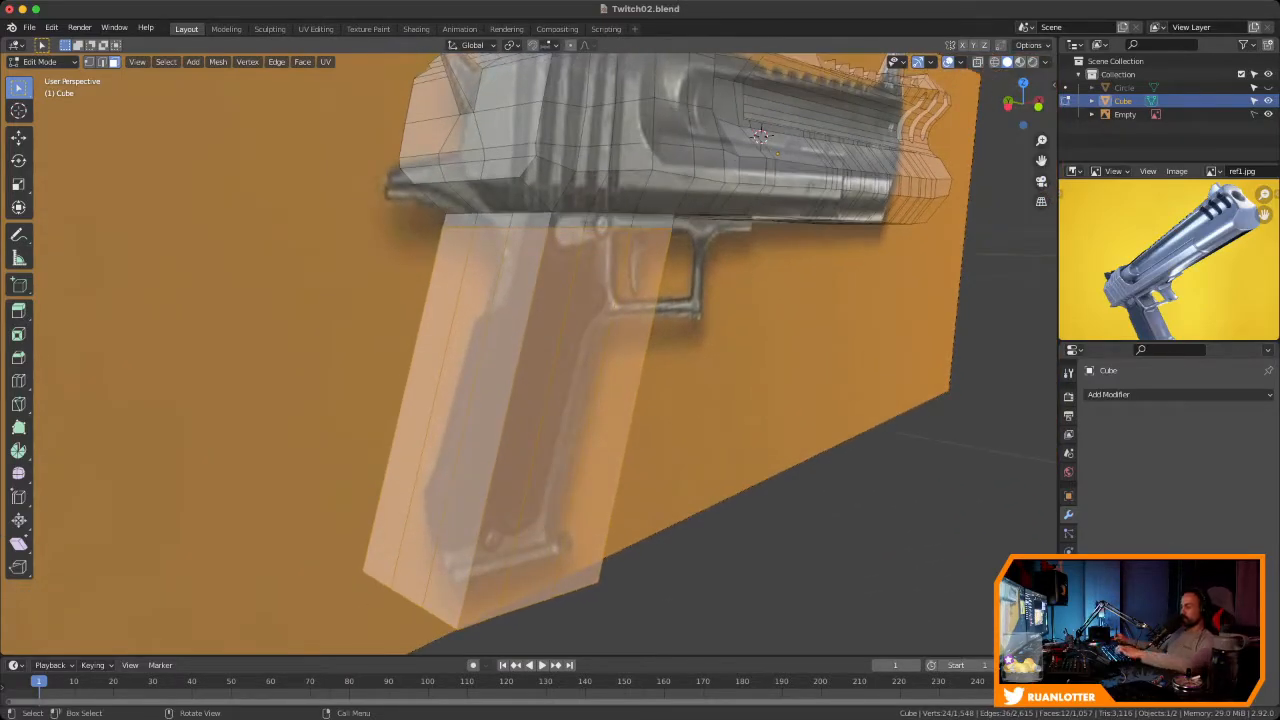
{"action": "key", "text": "s"}
{"action": "key", "text": "y"}
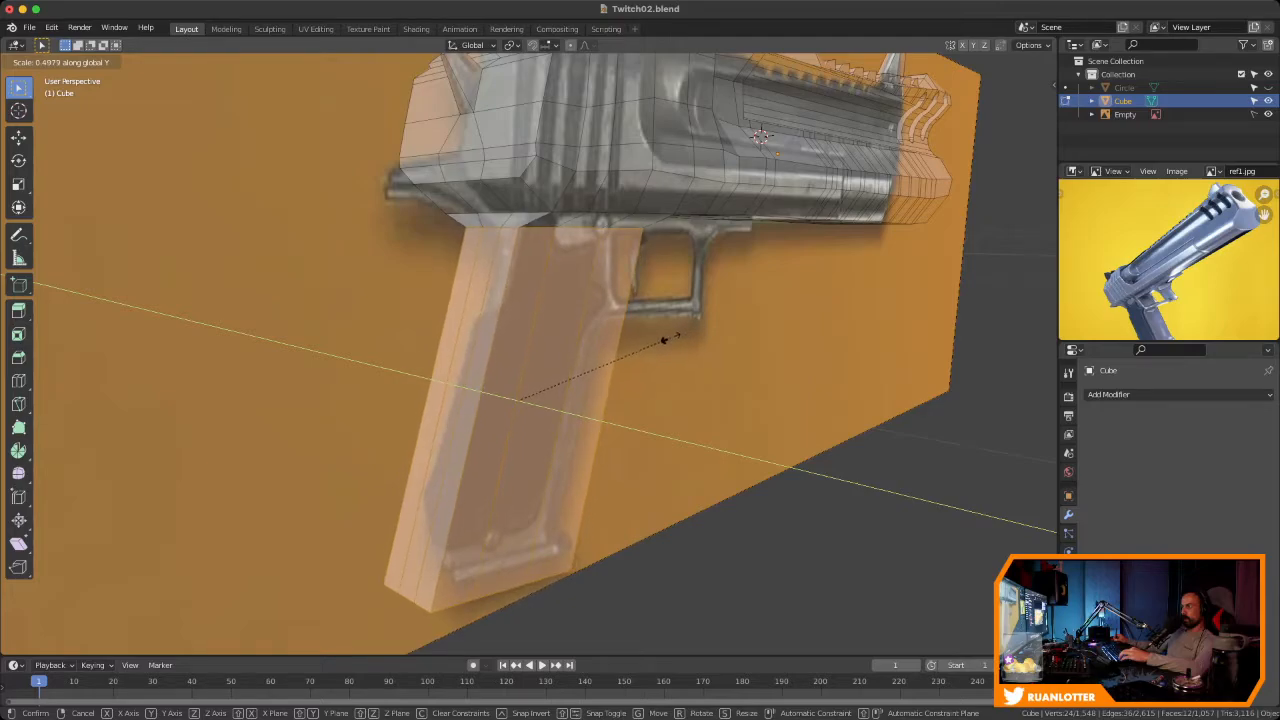
{"action": "left_click", "coordinate": [656, 341]}
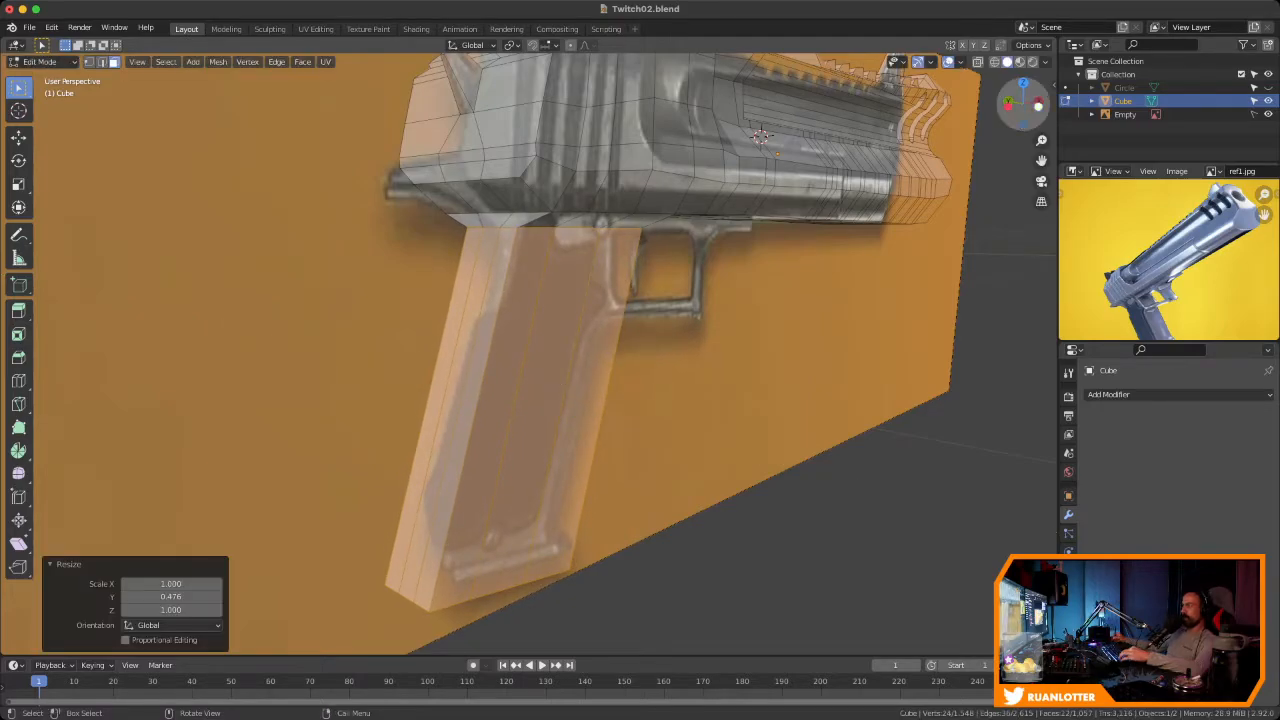
Add a horizontal loop cut around the grip in front view, level with the bottom of the trigger guard
{"action": "left_click", "coordinate": [1037, 106]}
{"action": "middle_click_drag", "start_coordinate": [560, 340], "coordinate": [640, 320]}
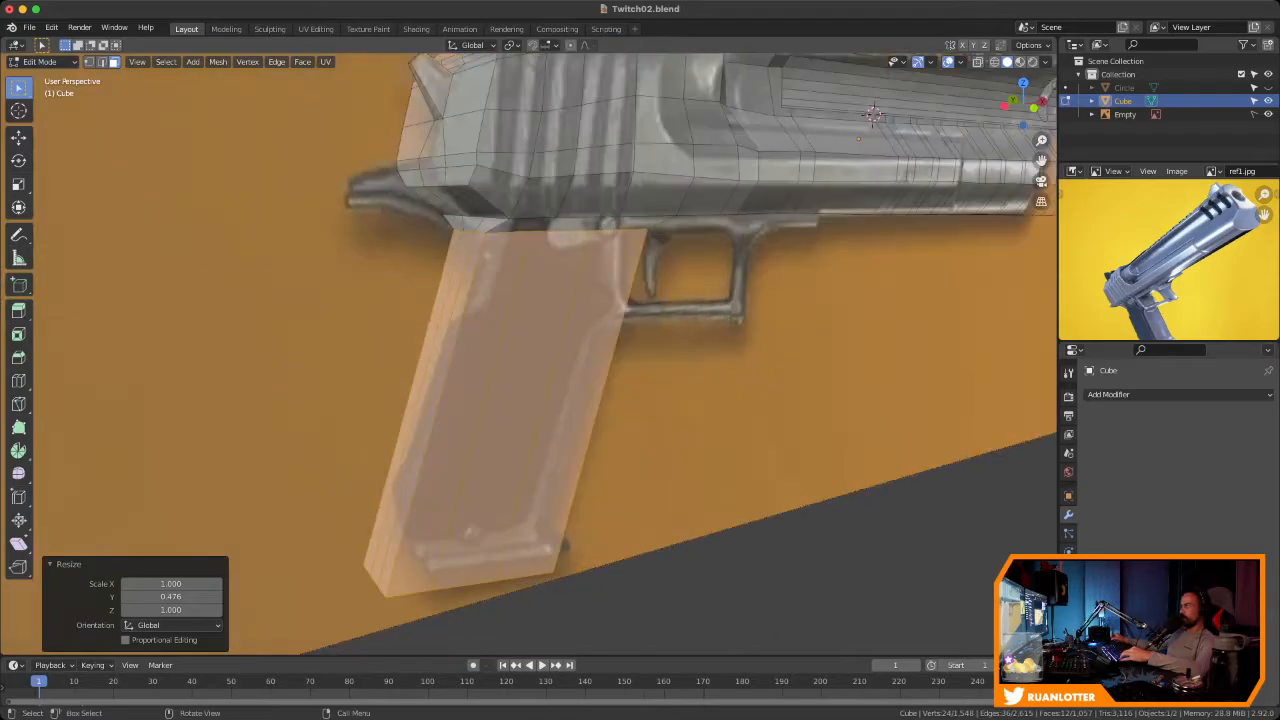
{"action": "left_click", "coordinate": [1034, 107]}
{"action": "middle_click_drag", "start_coordinate": [665, 245], "coordinate": [560, 240], "text": "ctrl"}
{"action": "middle_click_drag", "start_coordinate": [560, 300], "coordinate": [518, 362], "text": "shift"}
{"action": "key", "text": "alt+a"}
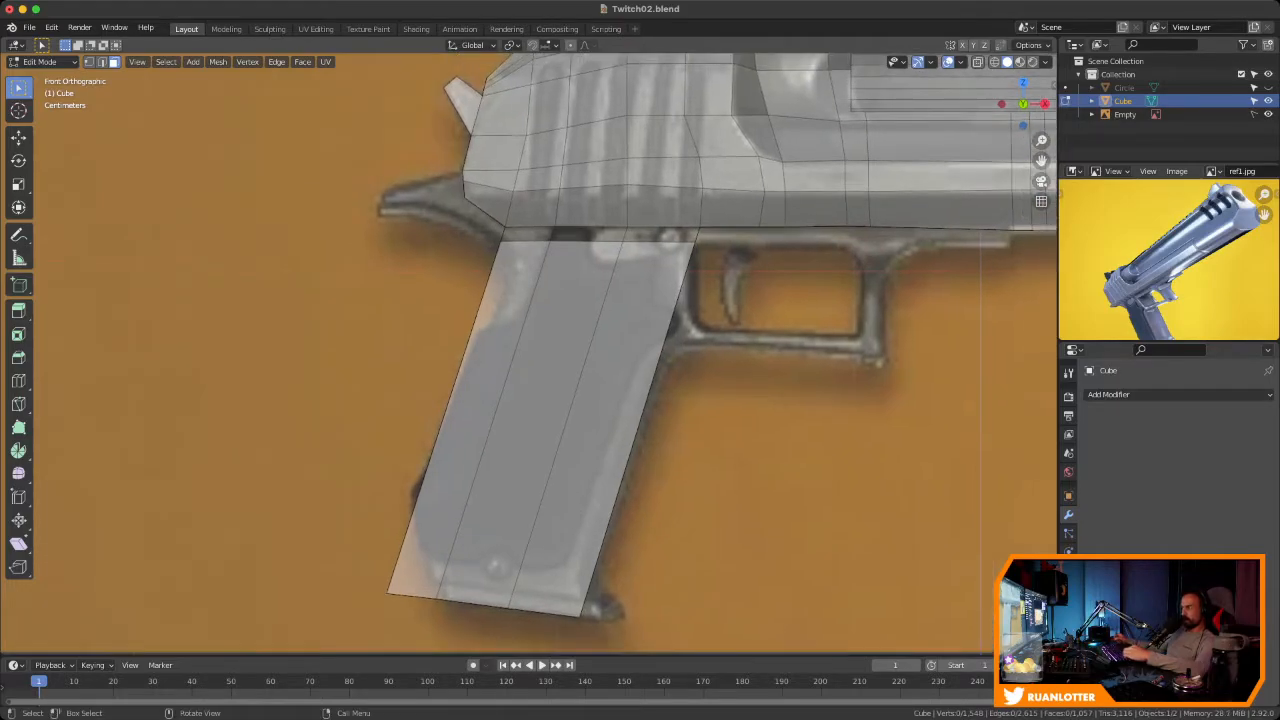
{"action": "key", "text": "ctrl+r"}
{"action": "left_click", "coordinate": [646, 346]}
{"action": "left_click", "coordinate": [646, 350]}
Turn on X-ray and move the middle loop's front and rear vertices onto the grip outline in the reference
{"action": "key", "text": "1"}
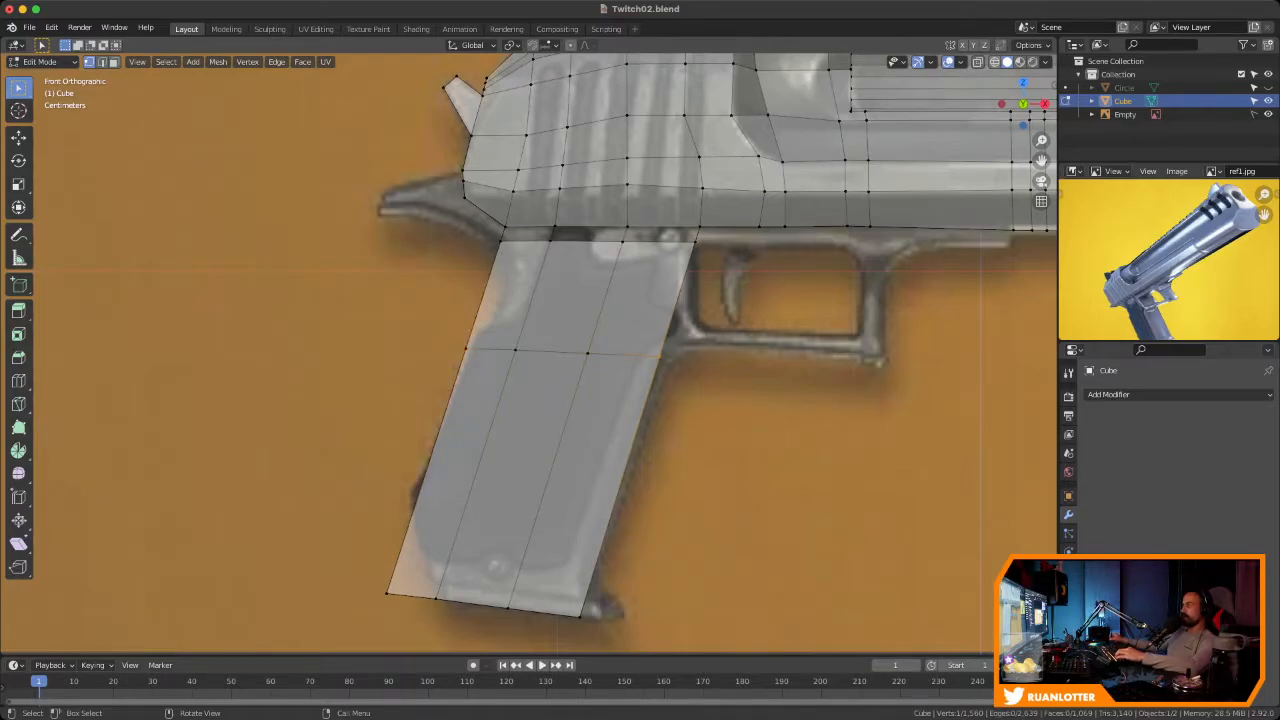
{"action": "key", "text": "alt+z"}
{"action": "left_click", "coordinate": [660, 350]}
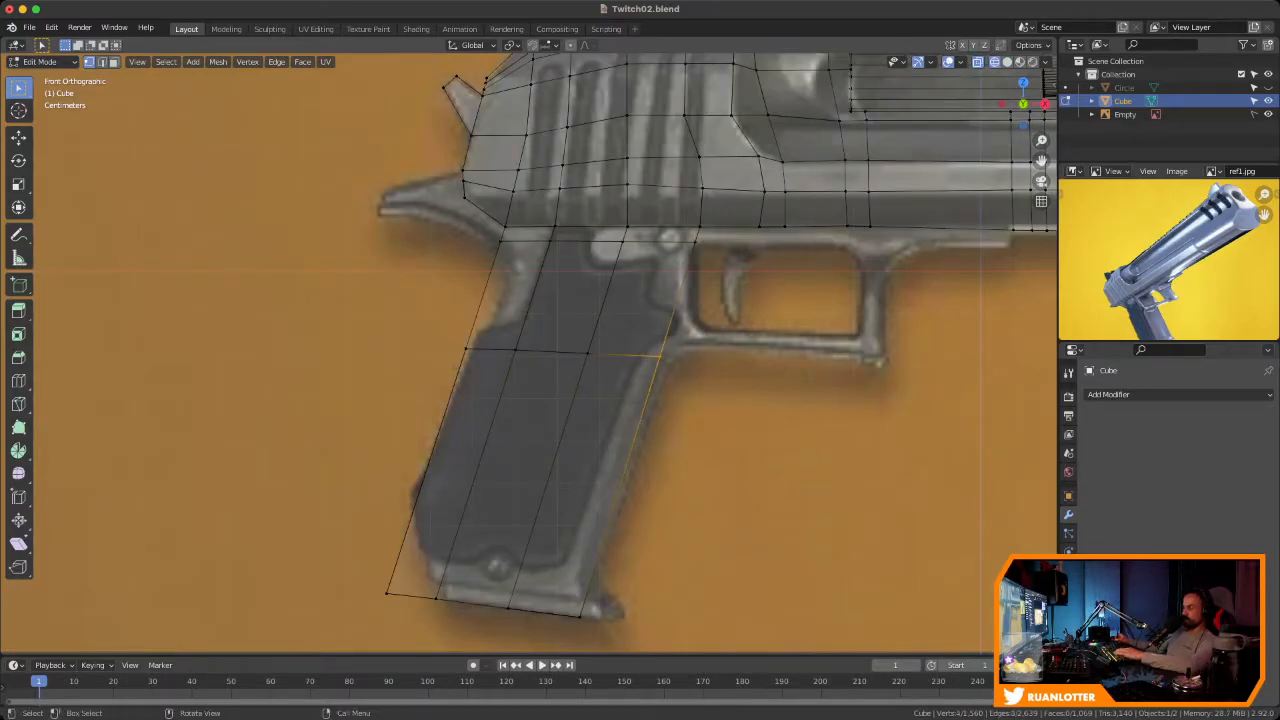
{"action": "key", "text": "g"}
{"action": "left_click", "coordinate": [678, 350]}
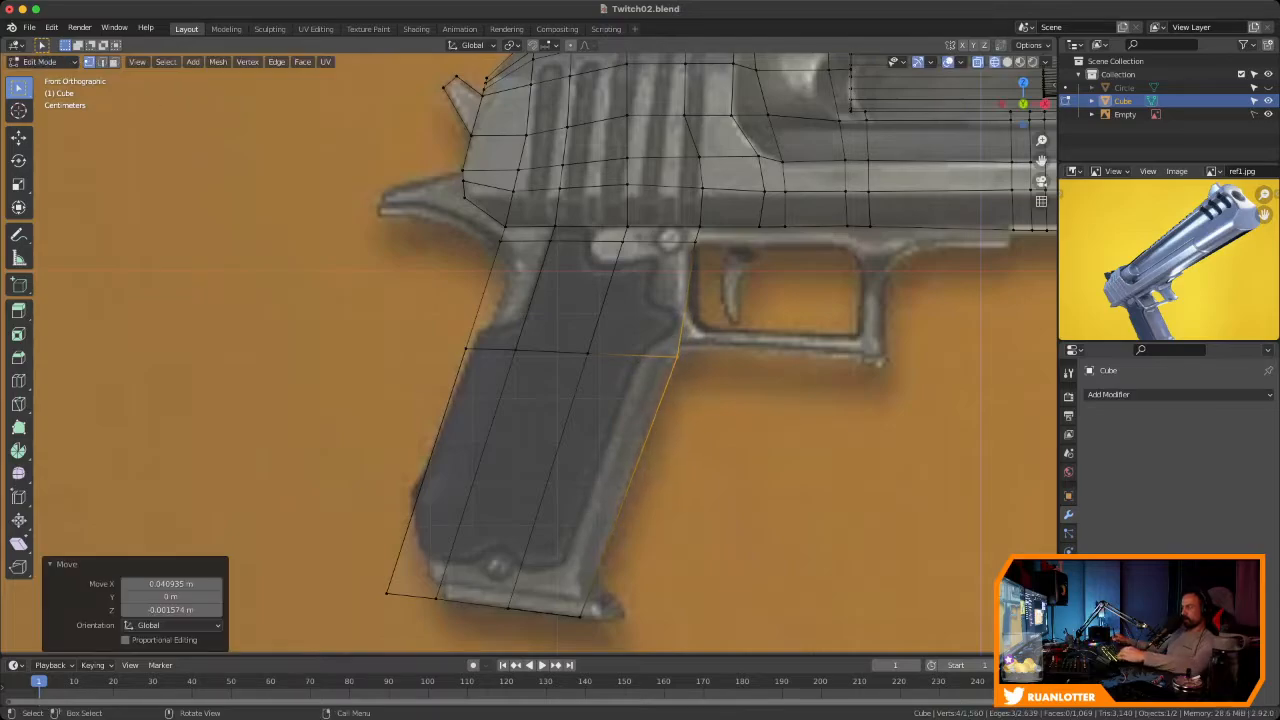
{"action": "left_click_drag", "start_coordinate": [446, 329], "coordinate": [486, 370]}
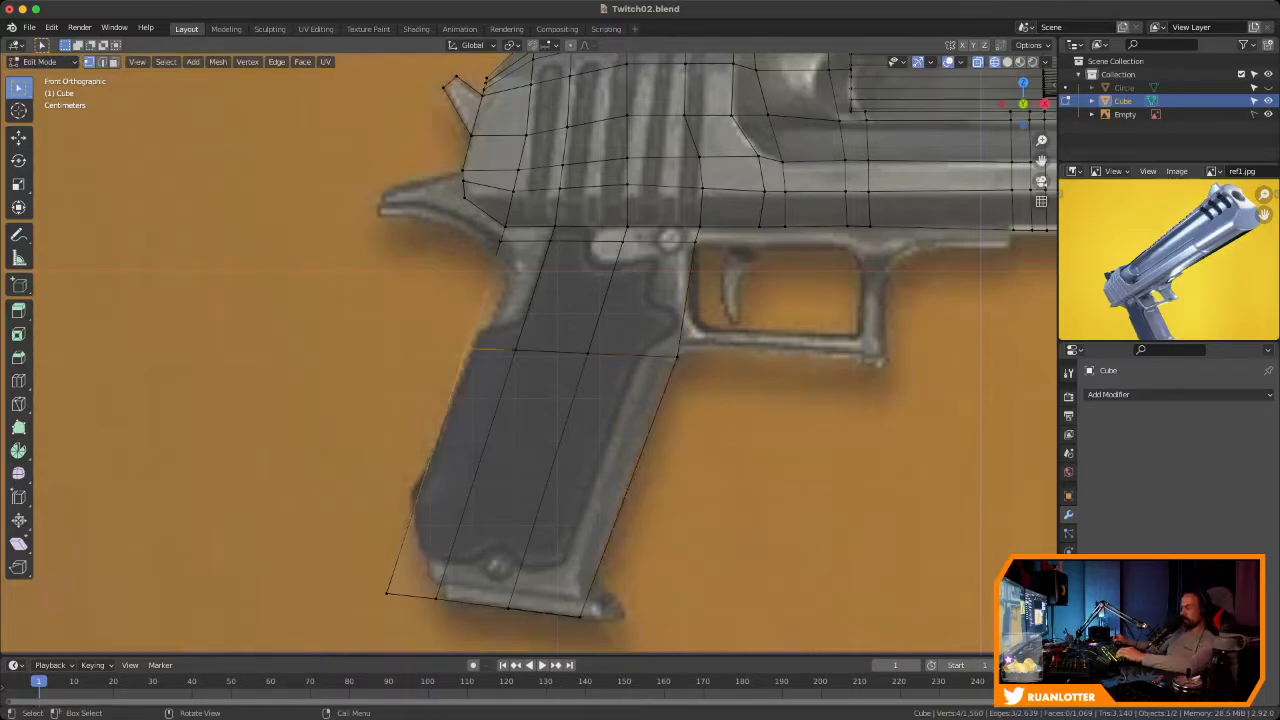
{"action": "key", "text": "g"}
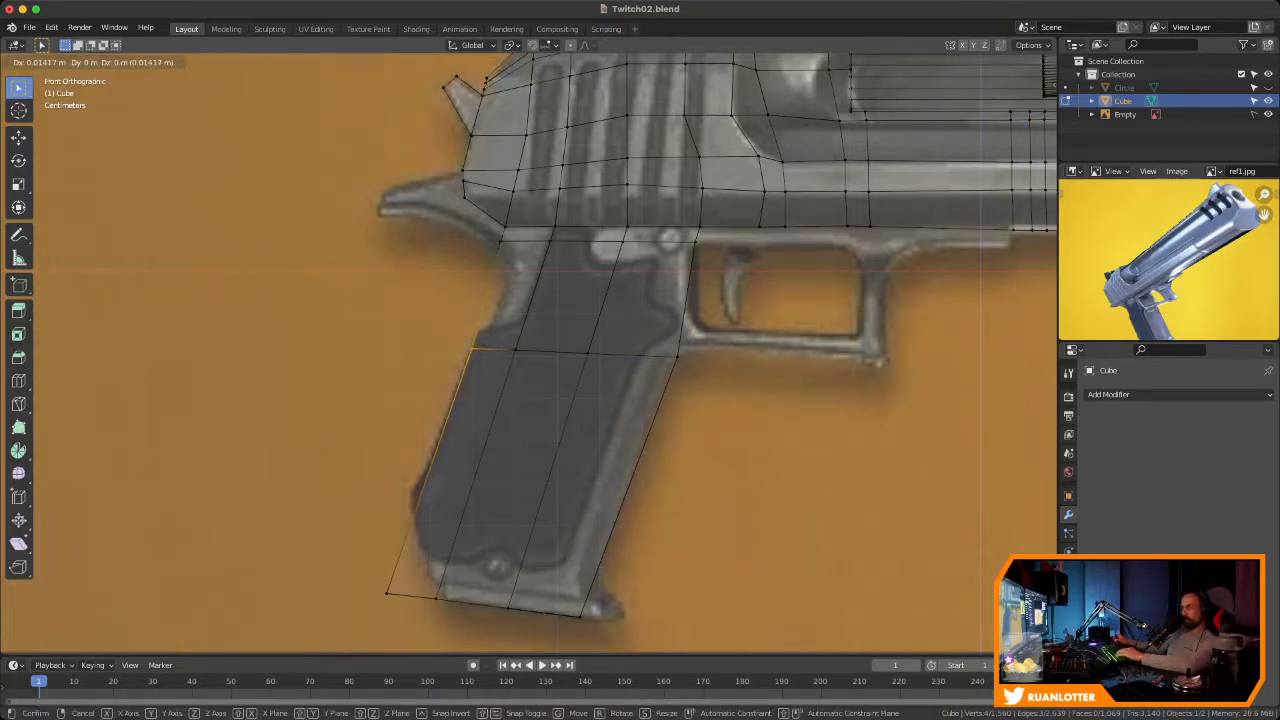
{"action": "key", "text": "Return"}
Move the grip's bottom rear corner up to the outline's rear bulge and fit the neighbouring bottom vertices to the base's rear corner
{"action": "left_click_drag", "start_coordinate": [400, 590], "coordinate": [400, 590]}
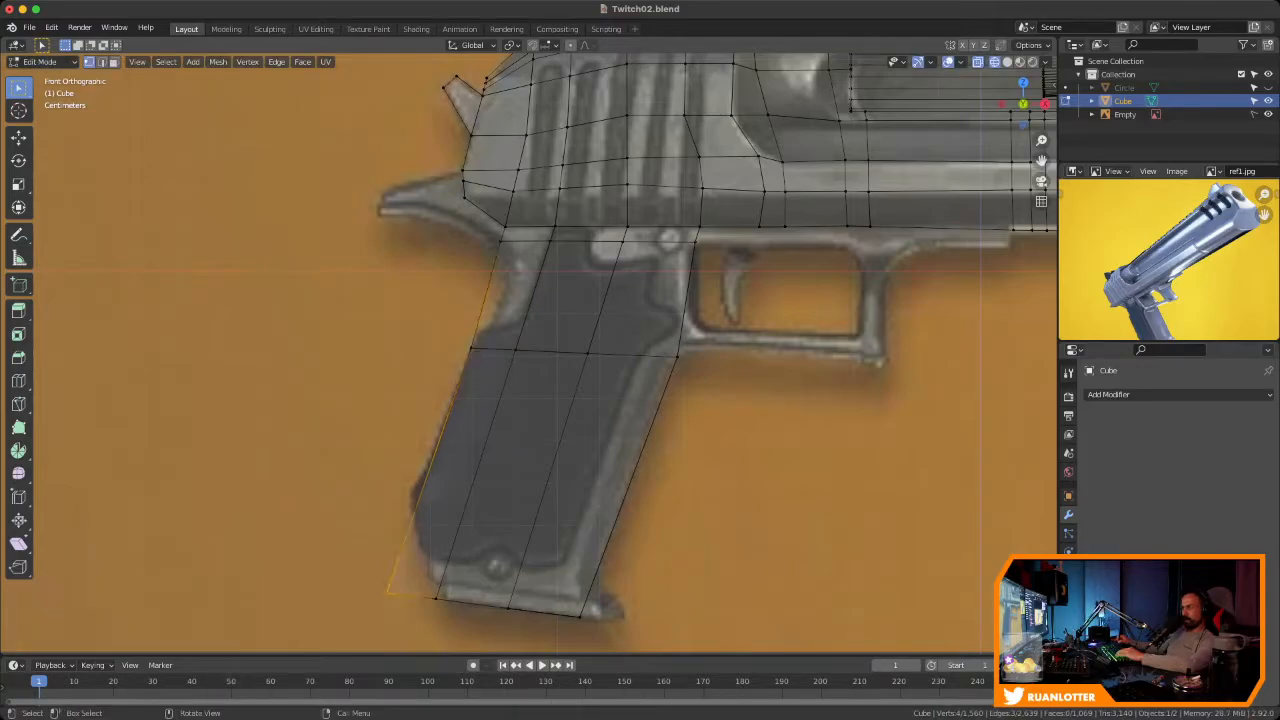
{"action": "key", "text": "g"}
{"action": "key", "text": "Return"}
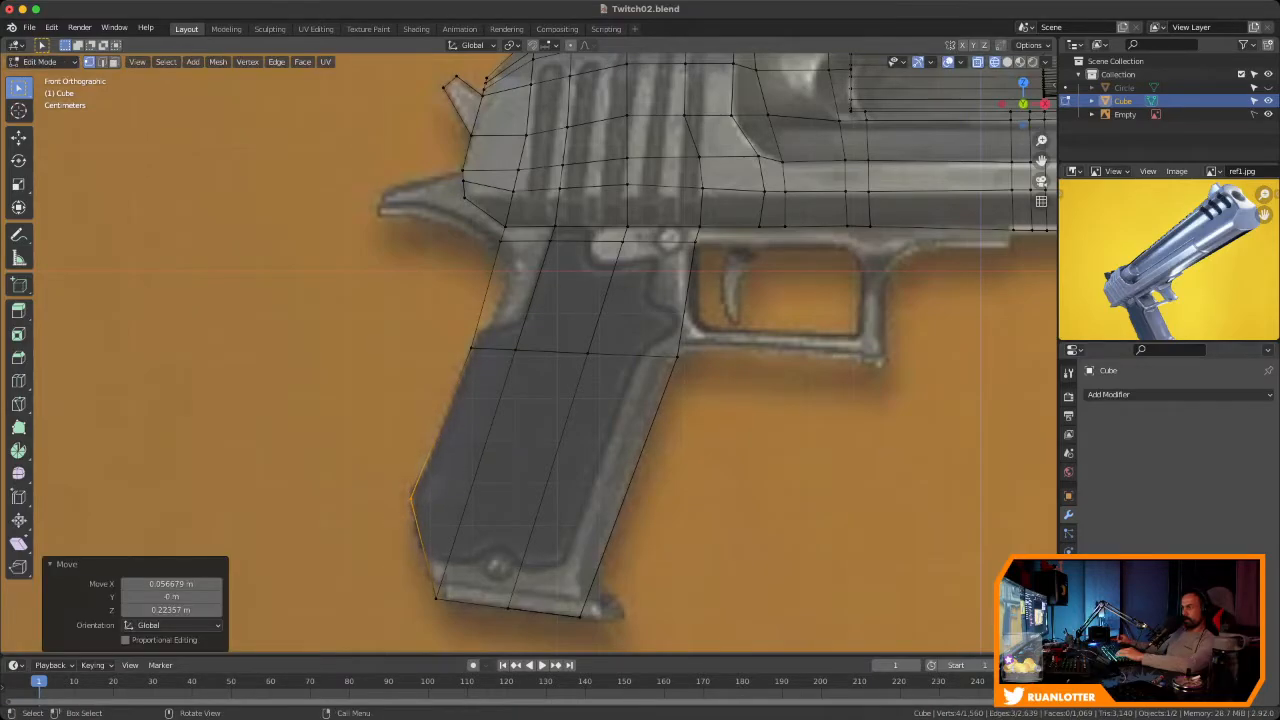
{"action": "key", "text": "g"}
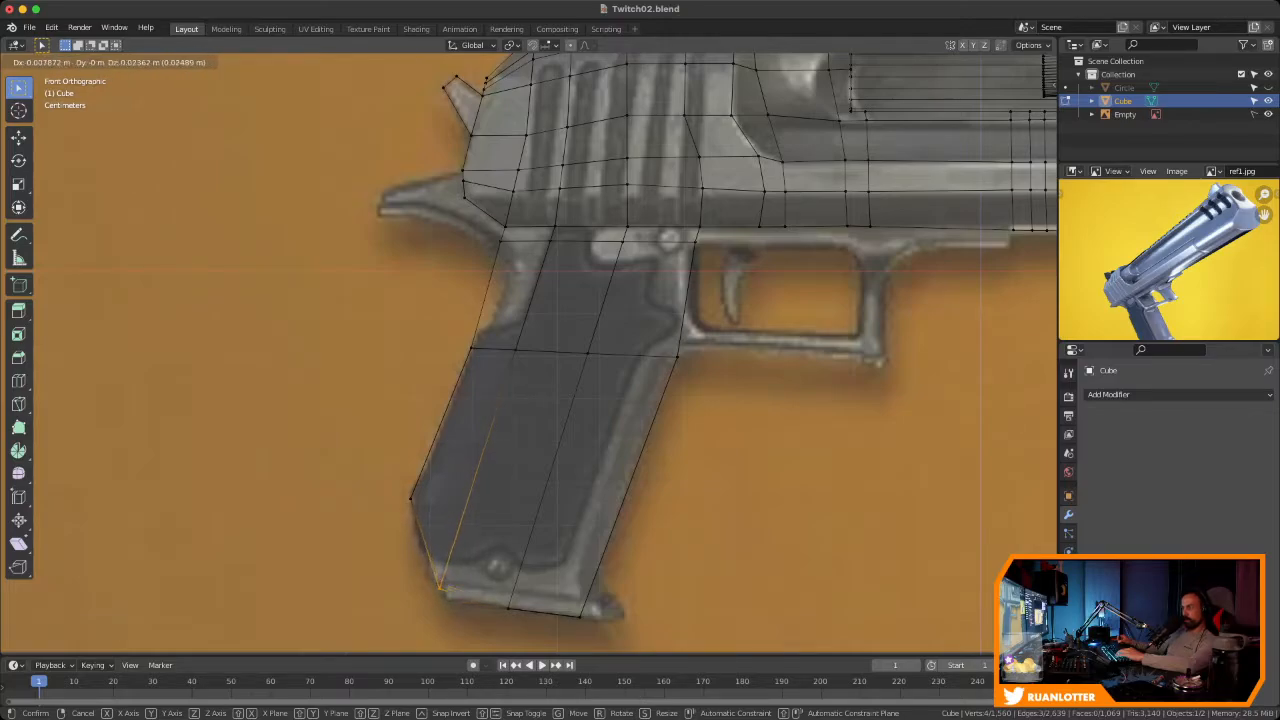
{"action": "key", "text": "Return"}
Align the grip's remaining bottom vertices with the base outline, extending the front corner to the tip of the magazine base
{"action": "left_click_drag", "start_coordinate": [493, 599], "coordinate": [539, 637]}
{"action": "key", "text": "g"}
{"action": "left_click", "coordinate": [544, 635]}
{"action": "left_click", "coordinate": [600, 609]}
{"action": "key", "text": "g"}
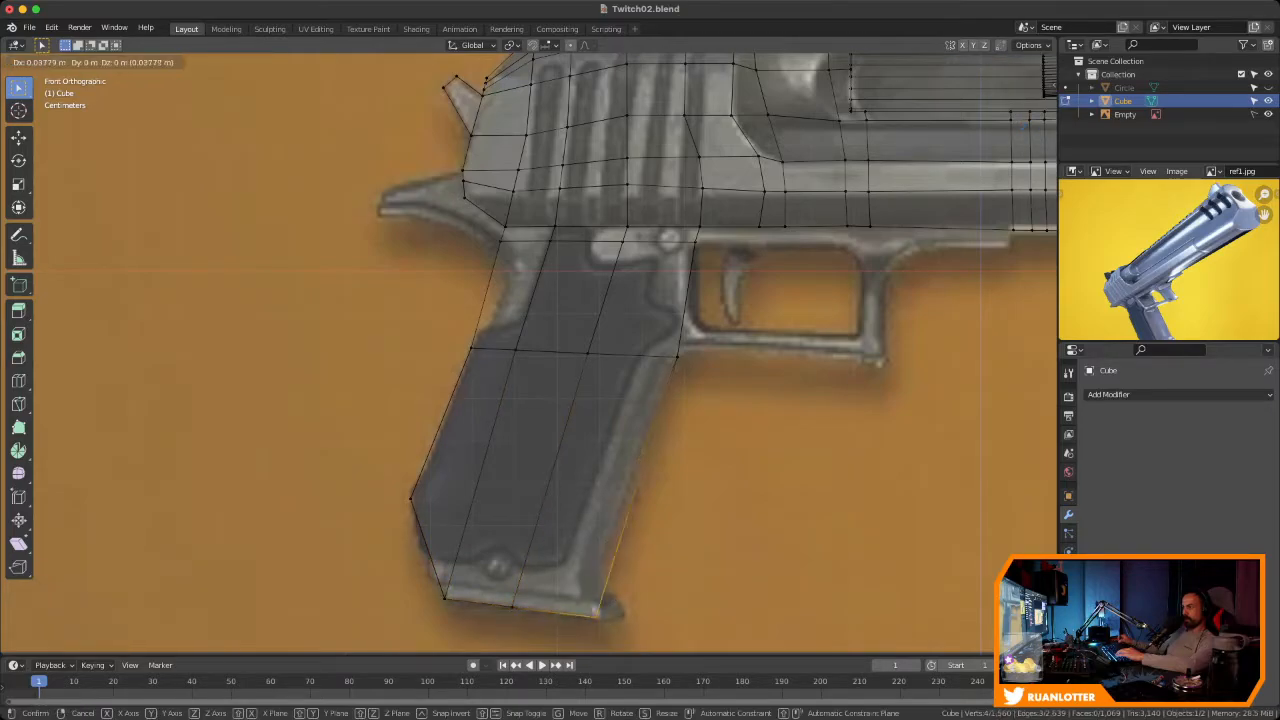
{"action": "key", "text": "Return"}
Add a loop cut just above the grip's base and move its front vertices about 0.04 m back onto the reference outline
{"action": "key", "text": "ctrl+r"}
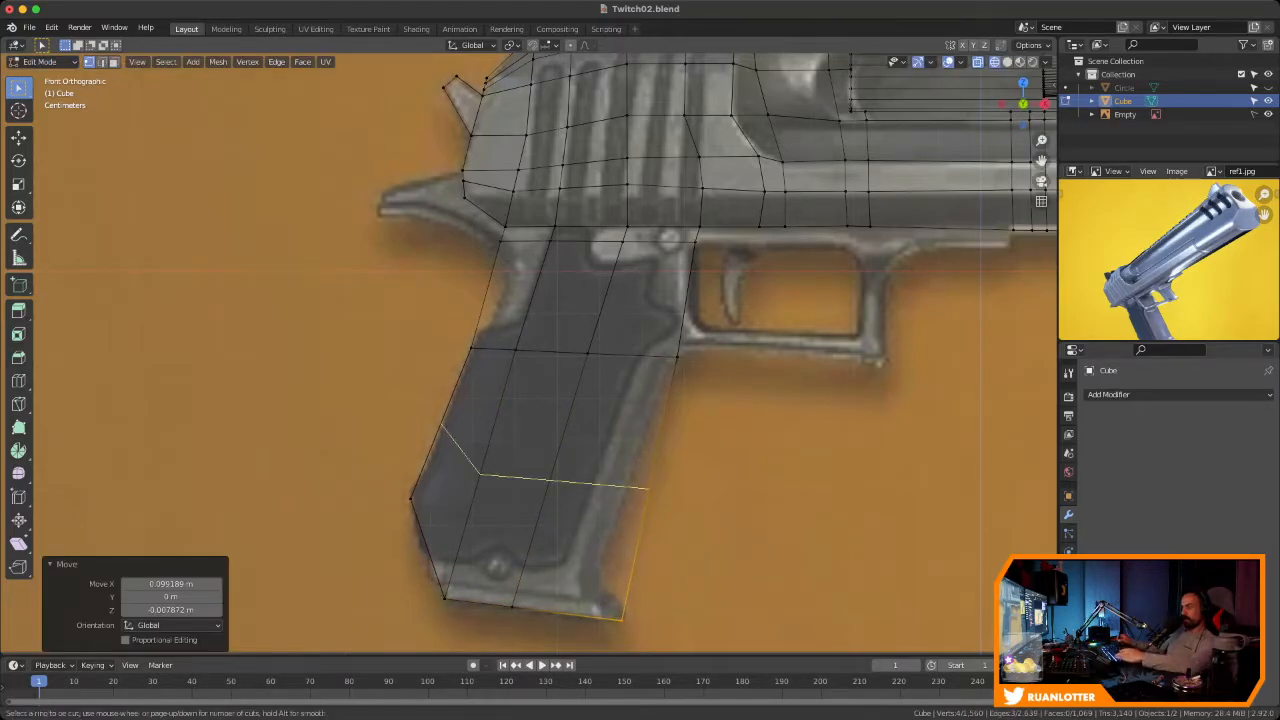
{"action": "left_click", "coordinate": [646, 492]}
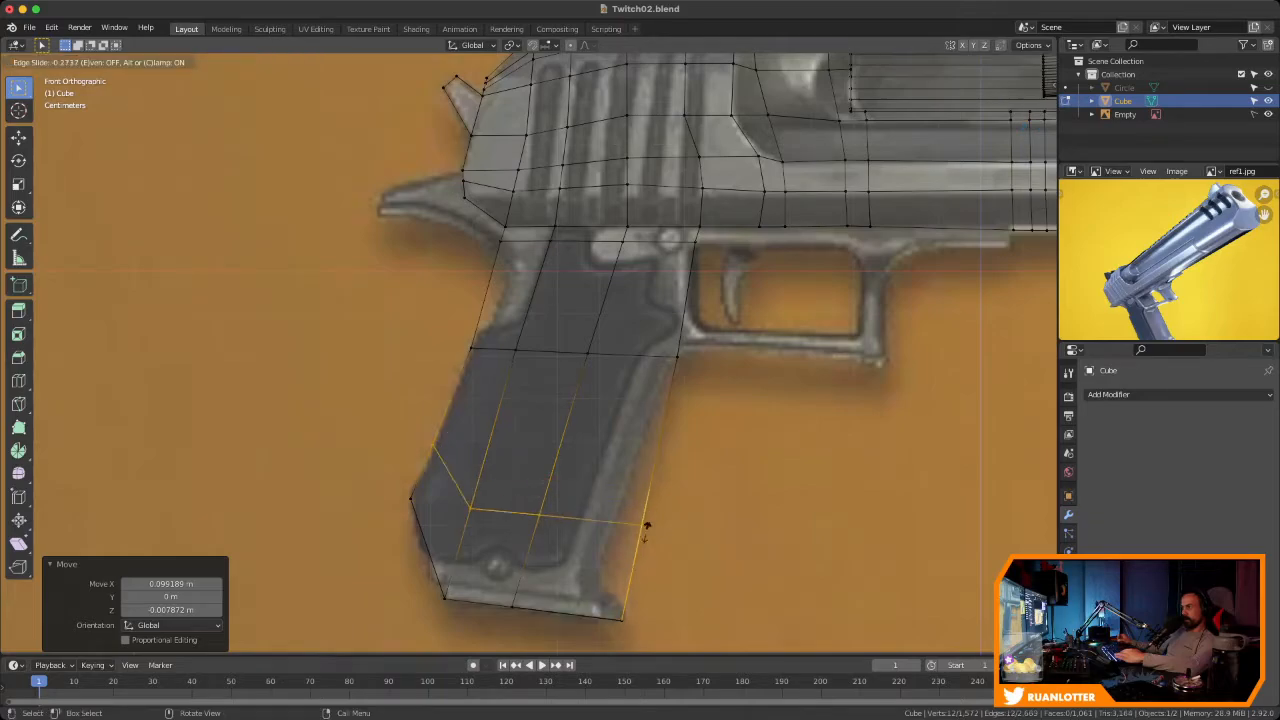
{"action": "left_click", "coordinate": [622, 599]}
{"action": "left_click_drag", "start_coordinate": [603, 582], "coordinate": [645, 611]}
{"action": "key", "text": "g"}
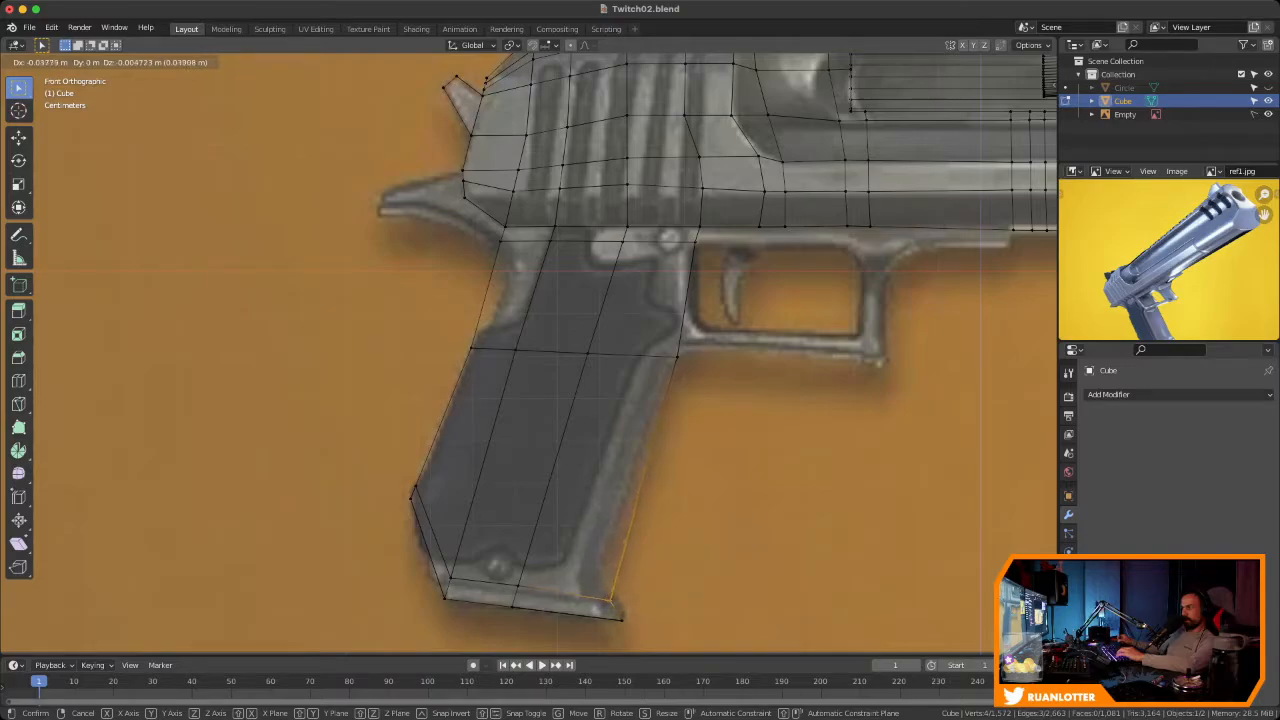
{"action": "key", "text": "Return"}
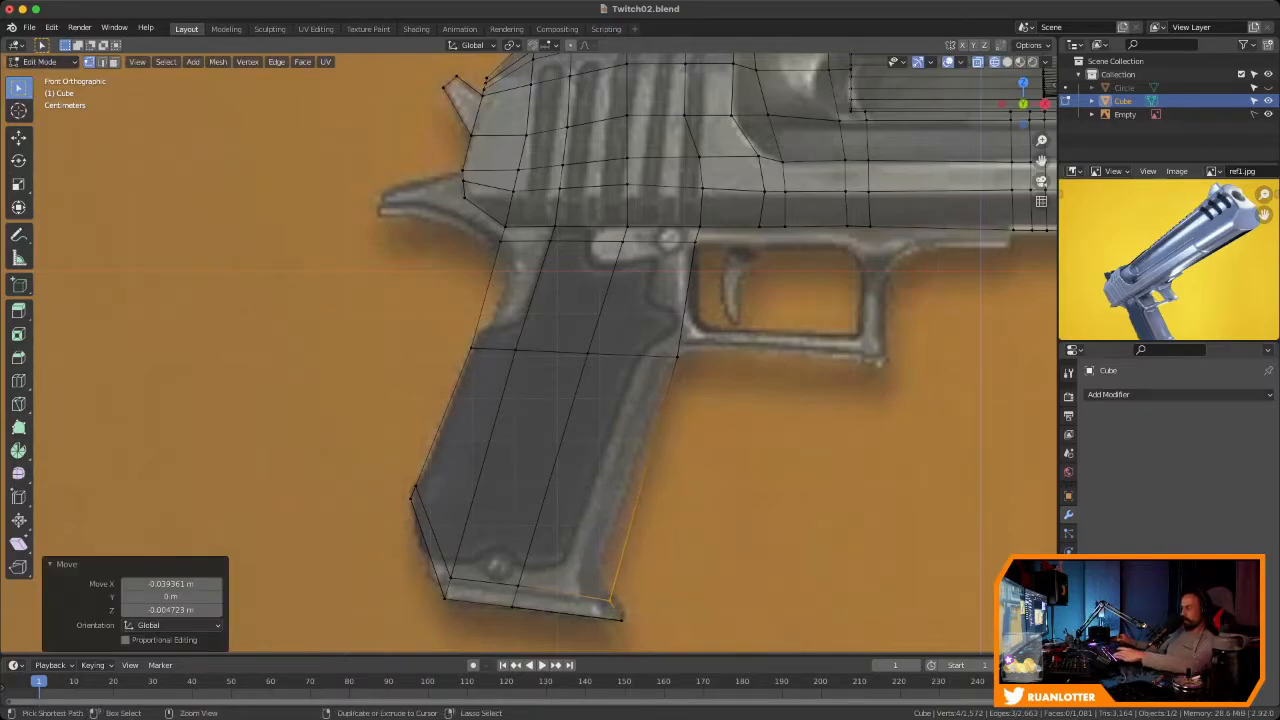
Add another loop cut just above that one and move its front vertices about 0.03 m back onto the grip's front edge
{"action": "key", "text": "ctrl+r"}
{"action": "left_click", "coordinate": [605, 485]}
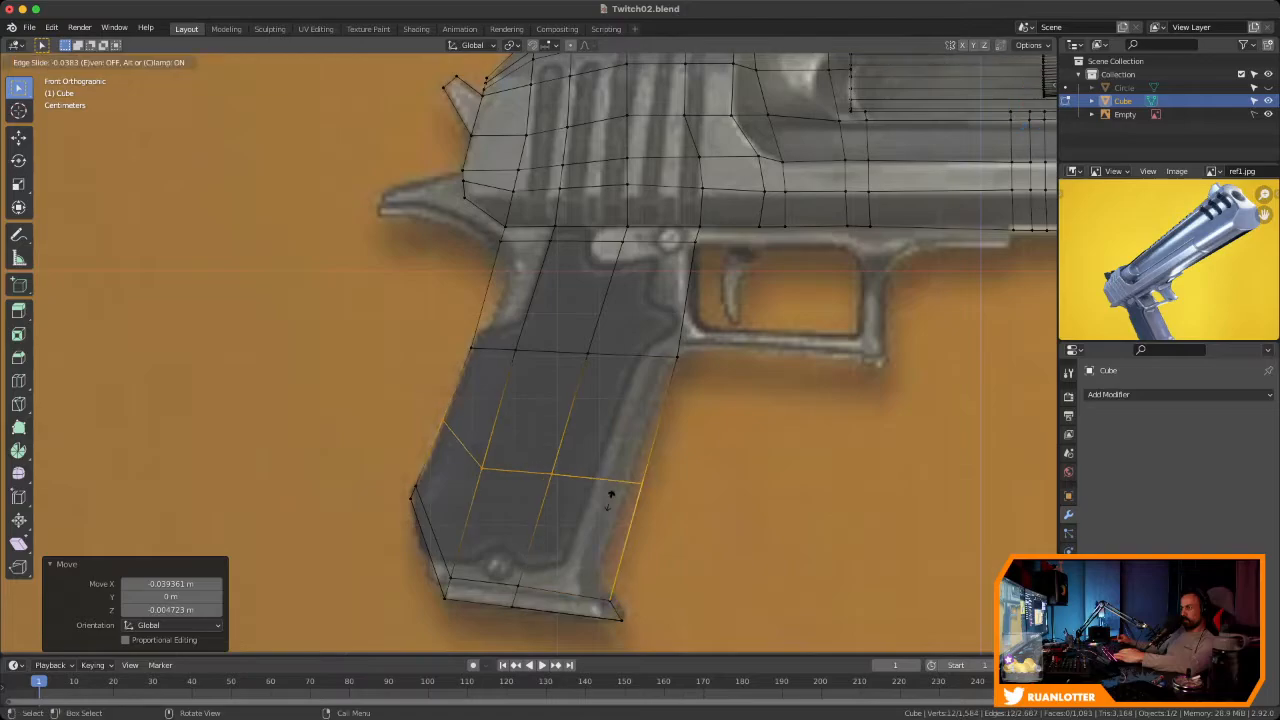
{"action": "left_click", "coordinate": [577, 577]}
{"action": "left_click_drag", "start_coordinate": [638, 562], "coordinate": [600, 584]}
{"action": "key", "text": "g"}
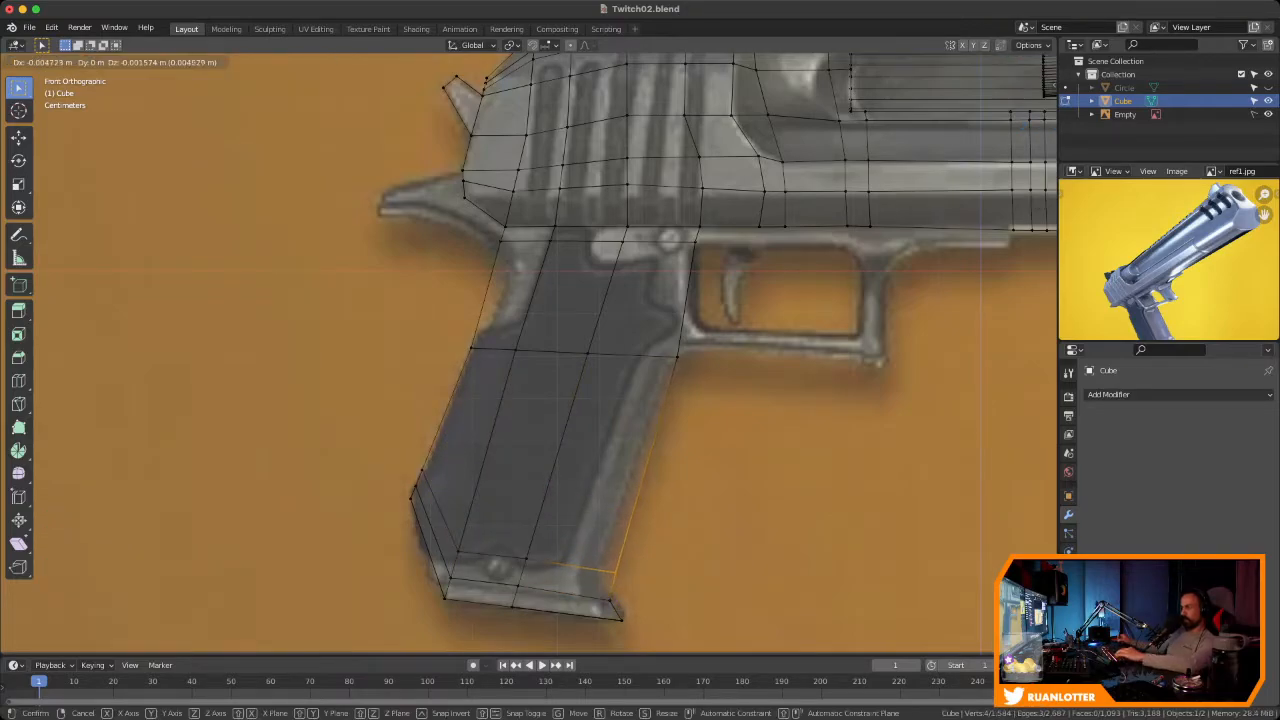
{"action": "left_click", "coordinate": [605, 570]}
Add a lengthwise loop cut along the grip's rear, then fit the lower rear corner and bulge vertices to the reference outline
{"action": "key", "text": "ctrl+r"}
{"action": "left_click", "coordinate": [430, 547]}
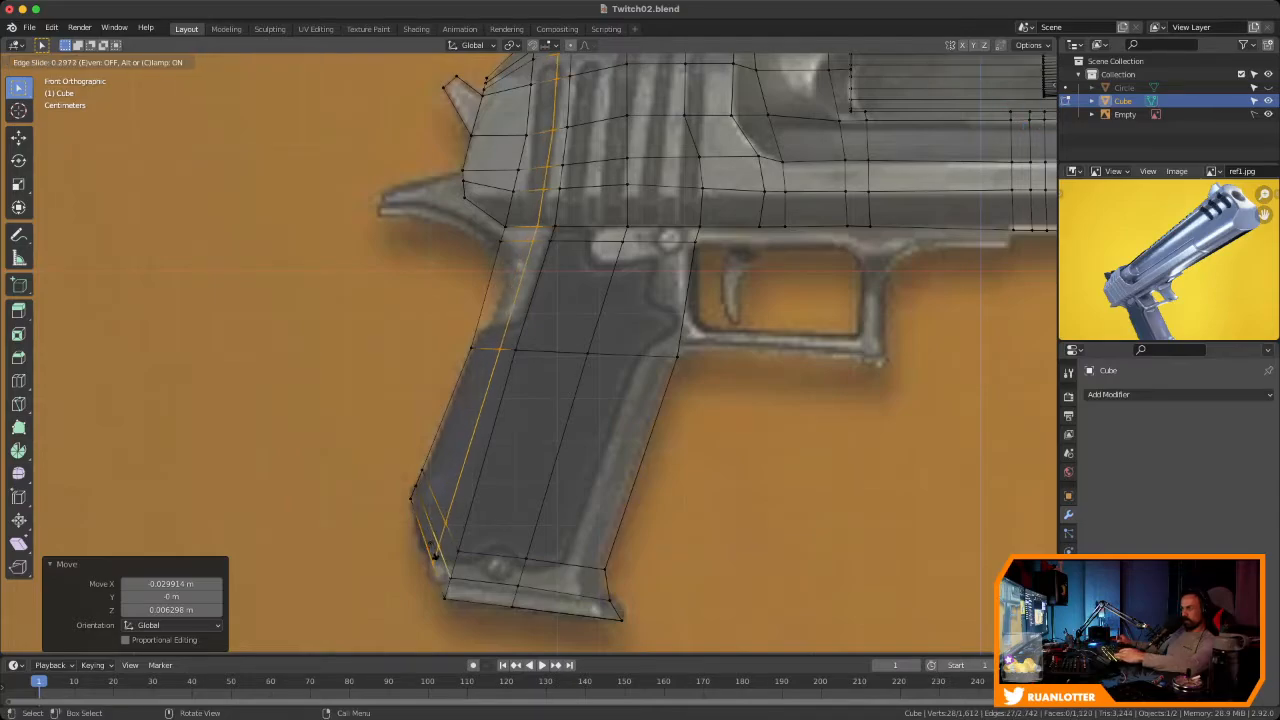
{"action": "left_click", "coordinate": [433, 556]}
{"action": "left_click", "coordinate": [423, 538]}
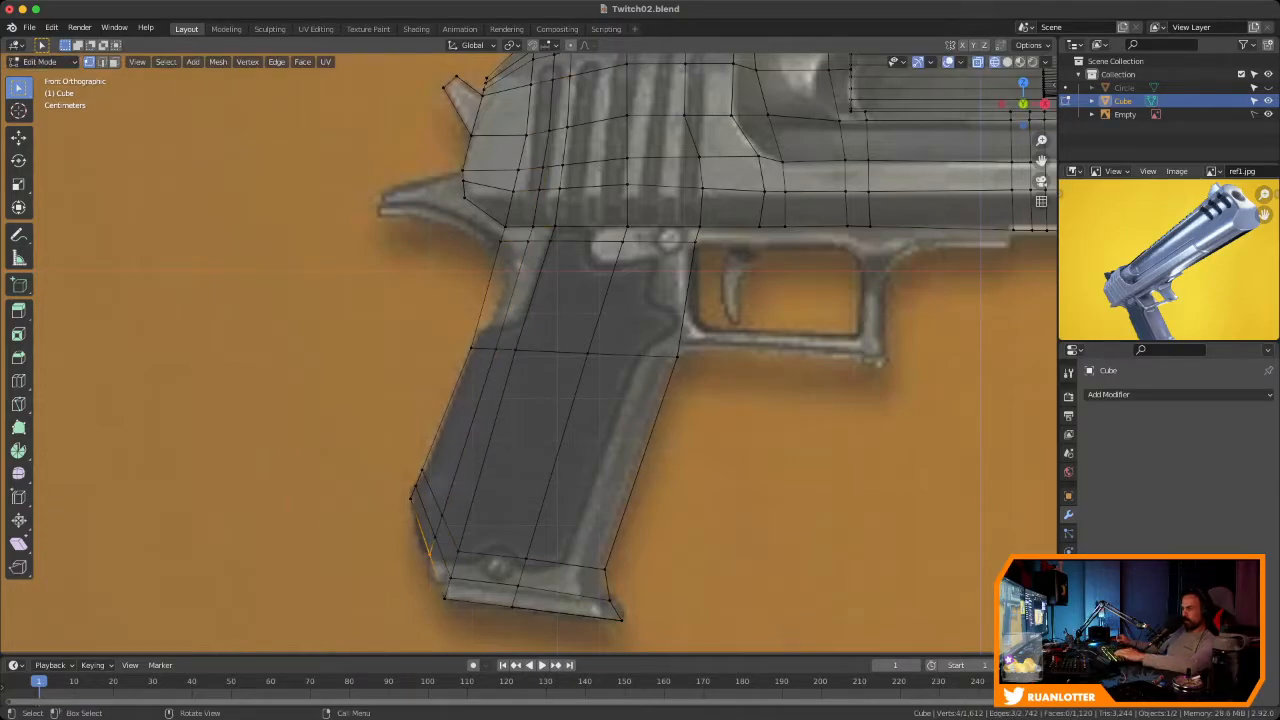
{"action": "key", "text": "g"}
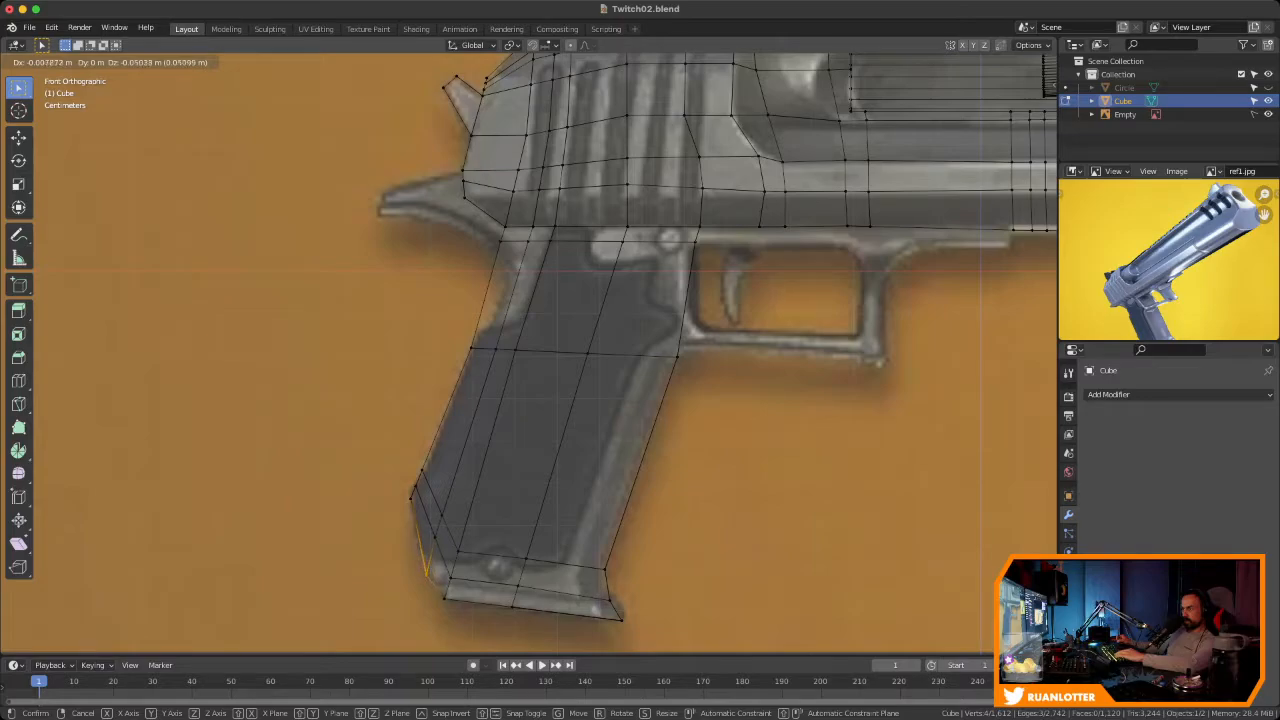
{"action": "key", "text": "Return"}
{"action": "left_click_drag", "start_coordinate": [392, 489], "coordinate": [417, 520]}
{"action": "key", "text": "g"}
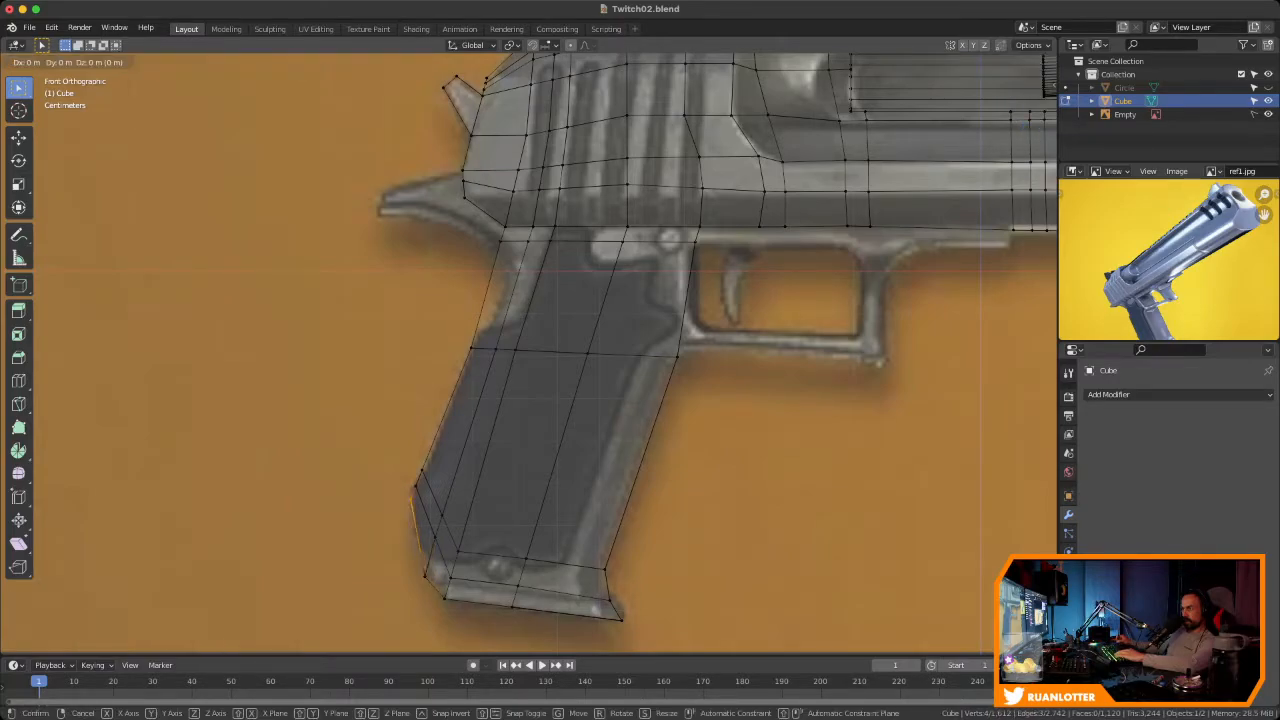
{"action": "left_click", "coordinate": [415, 522]}
Add a loop cut just above the grip's middle loop and move its rear vertices about 0.035 m forward into the outline's notch
{"action": "middle_click_drag", "start_coordinate": [560, 335], "coordinate": [524, 397], "text": "ctrl"}
{"action": "key", "text": "ctrl+r"}
{"action": "left_click", "coordinate": [462, 387]}
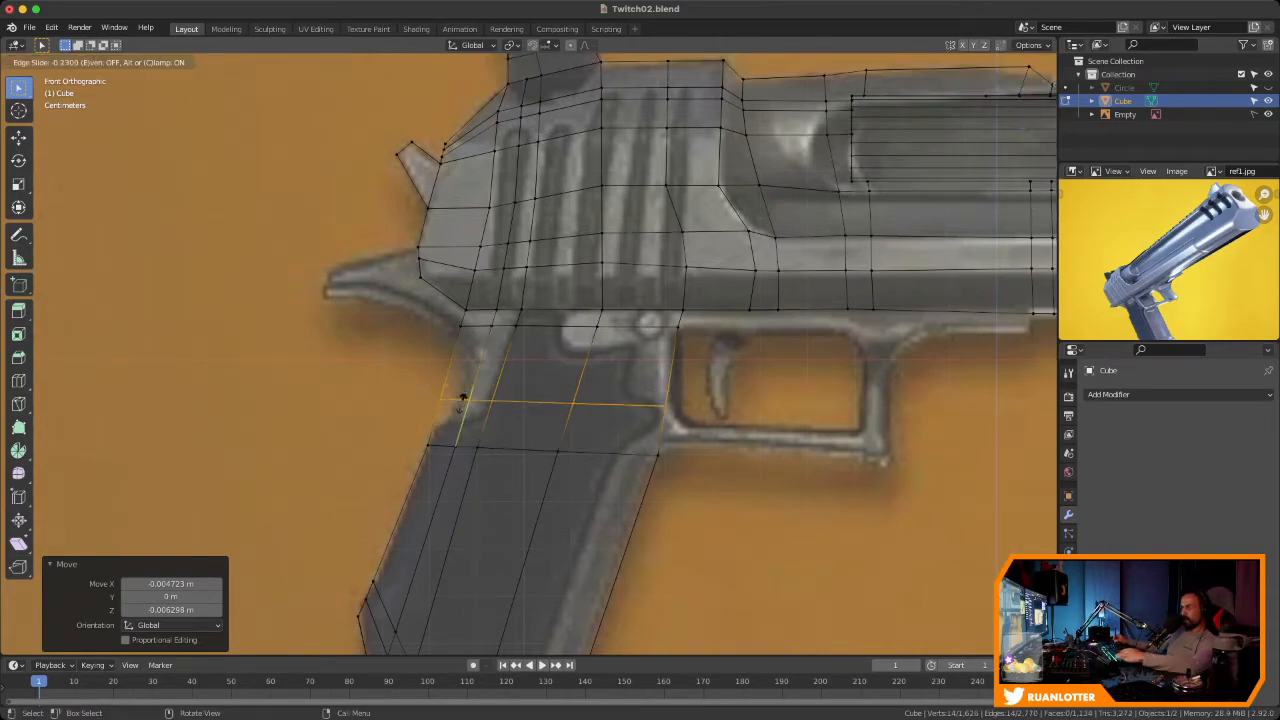
{"action": "left_click", "coordinate": [460, 420]}
{"action": "left_click_drag", "start_coordinate": [416, 405], "coordinate": [448, 434]}
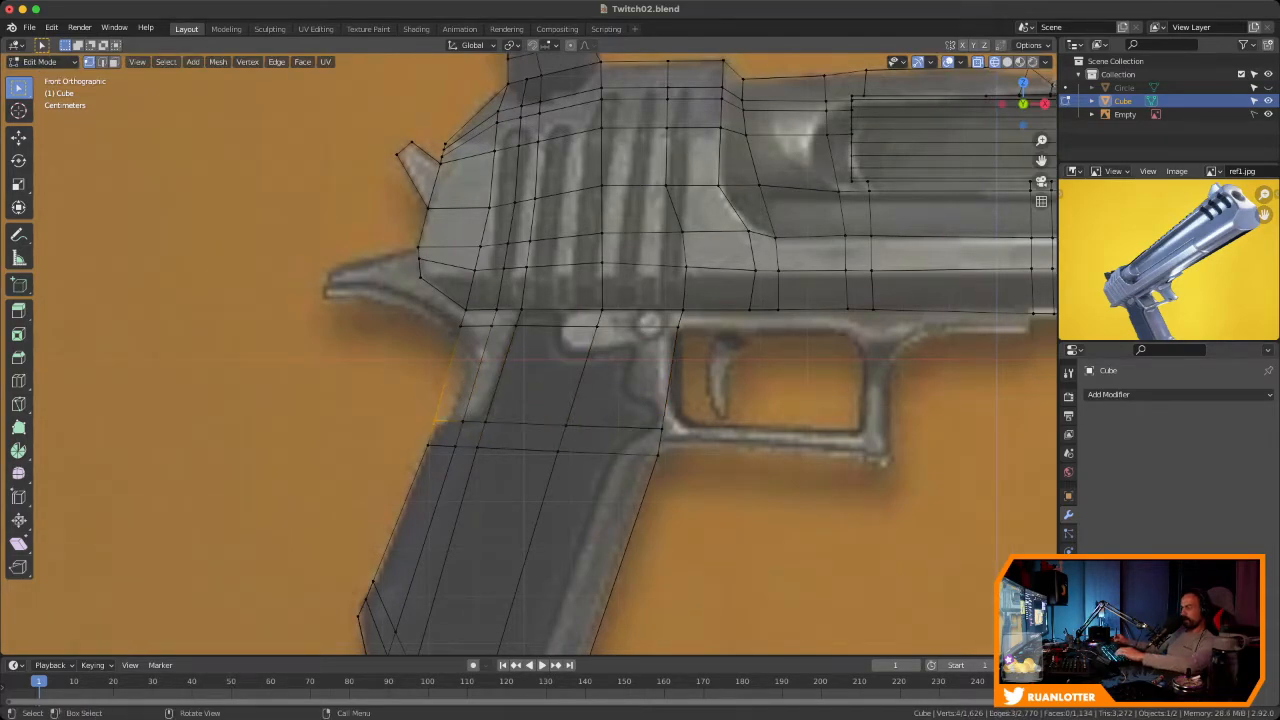
{"action": "key", "text": "g"}
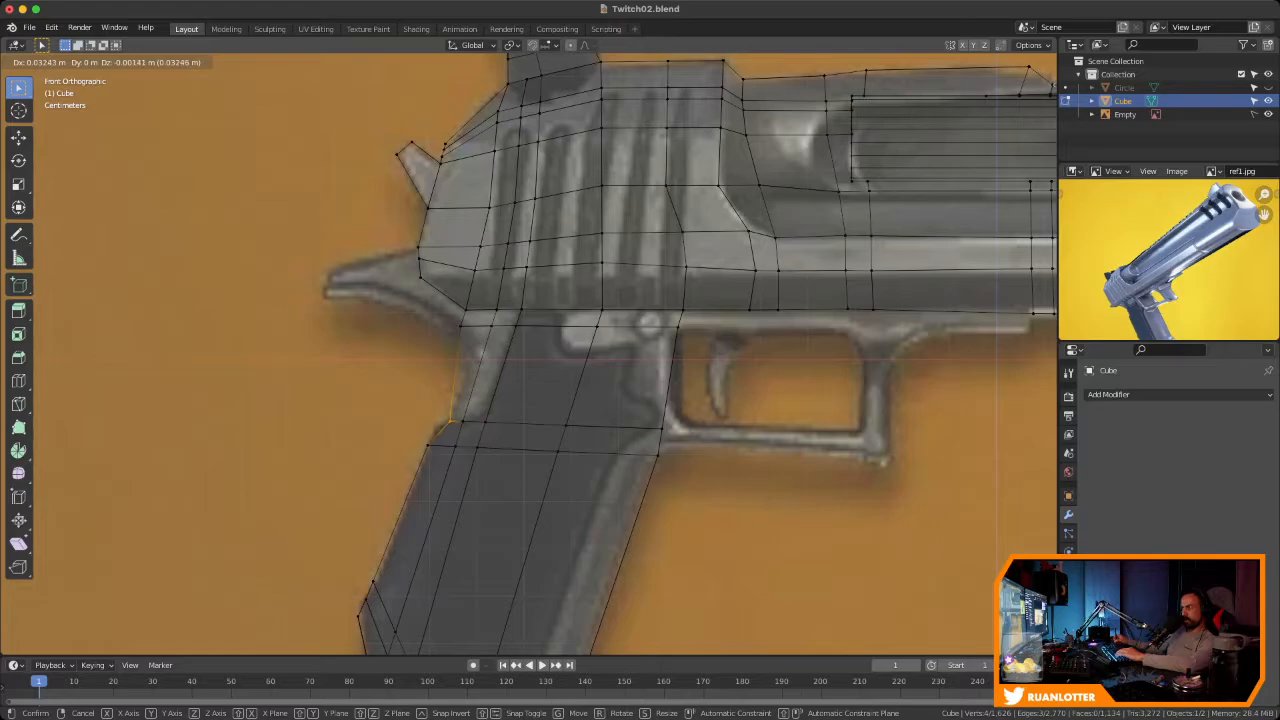
{"action": "key", "text": "Return"}
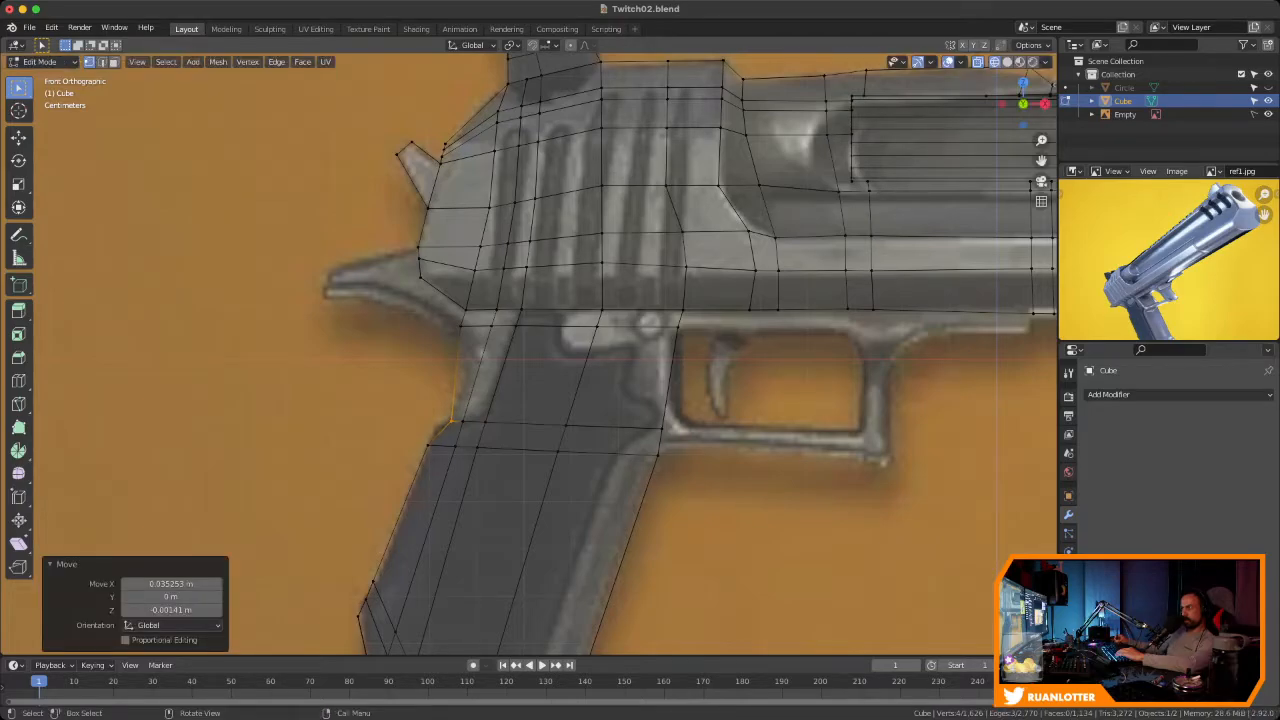
{"action": "key", "text": "ctrl+z"}
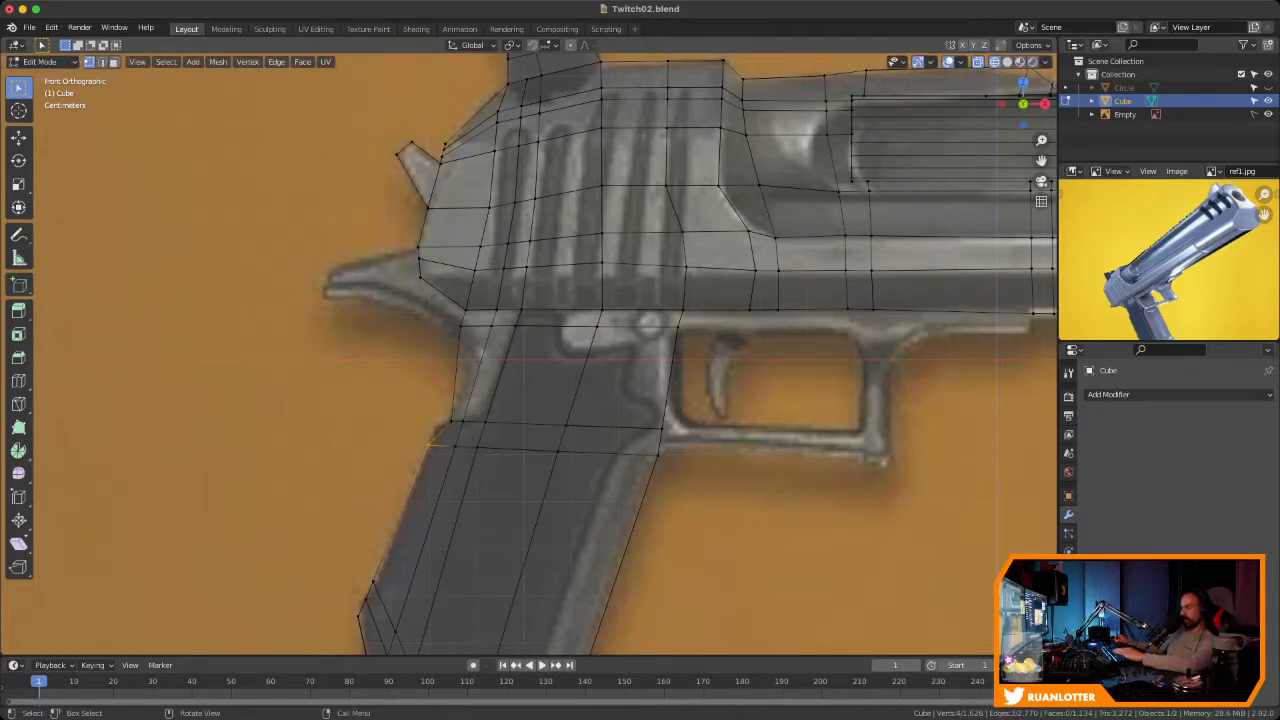
{"action": "key", "text": "g"}
{"action": "key", "text": "g"}
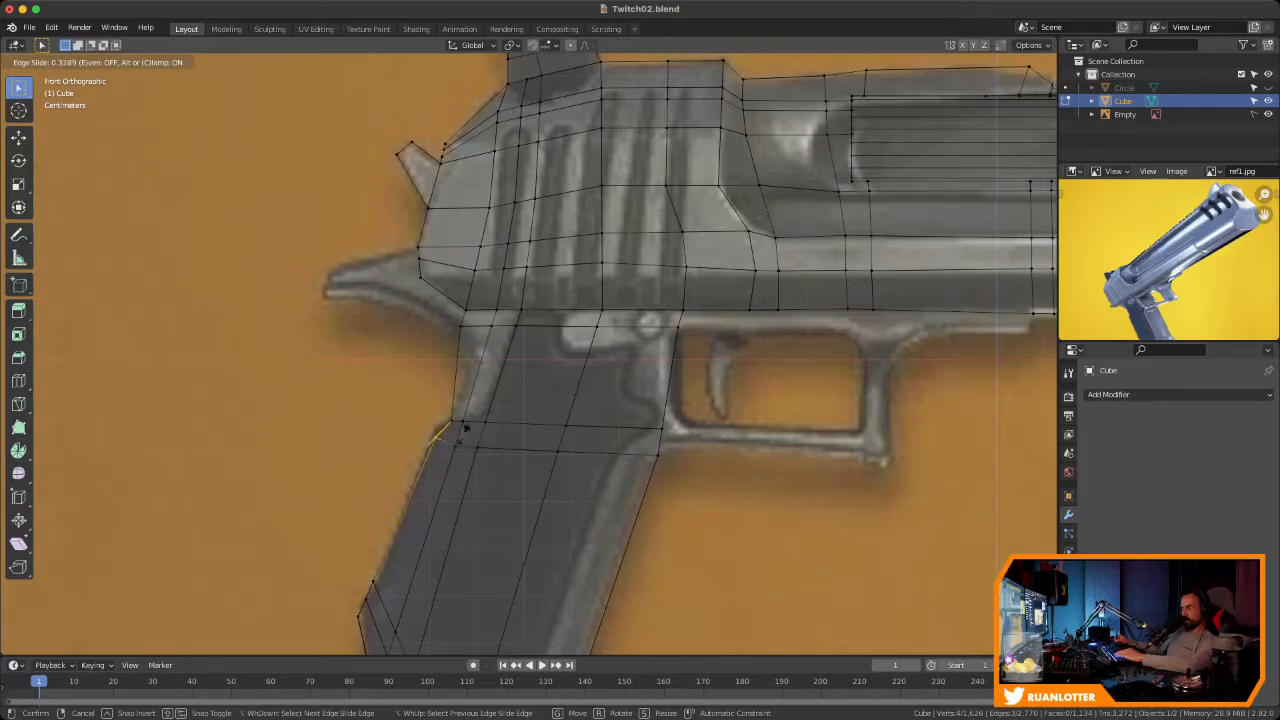
{"action": "right_click", "coordinate": [457, 449]}
Raise the vertices of the loop below the notch, fitting the rear ones to the grip panel's shoulder and the front ones to the outline
{"action": "key", "text": "g"}
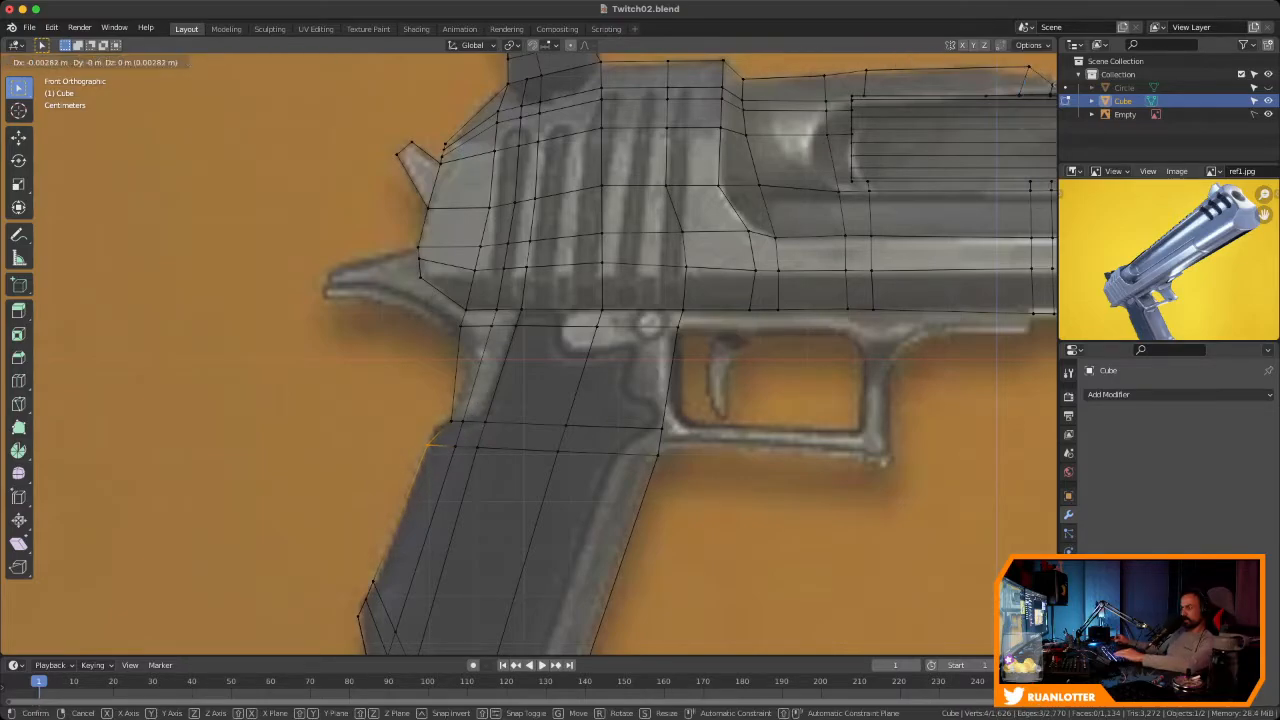
{"action": "left_click", "coordinate": [437, 430]}
{"action": "left_click_drag", "start_coordinate": [447, 438], "coordinate": [577, 465]}
{"action": "key", "text": "g"}
{"action": "left_click", "coordinate": [490, 446]}
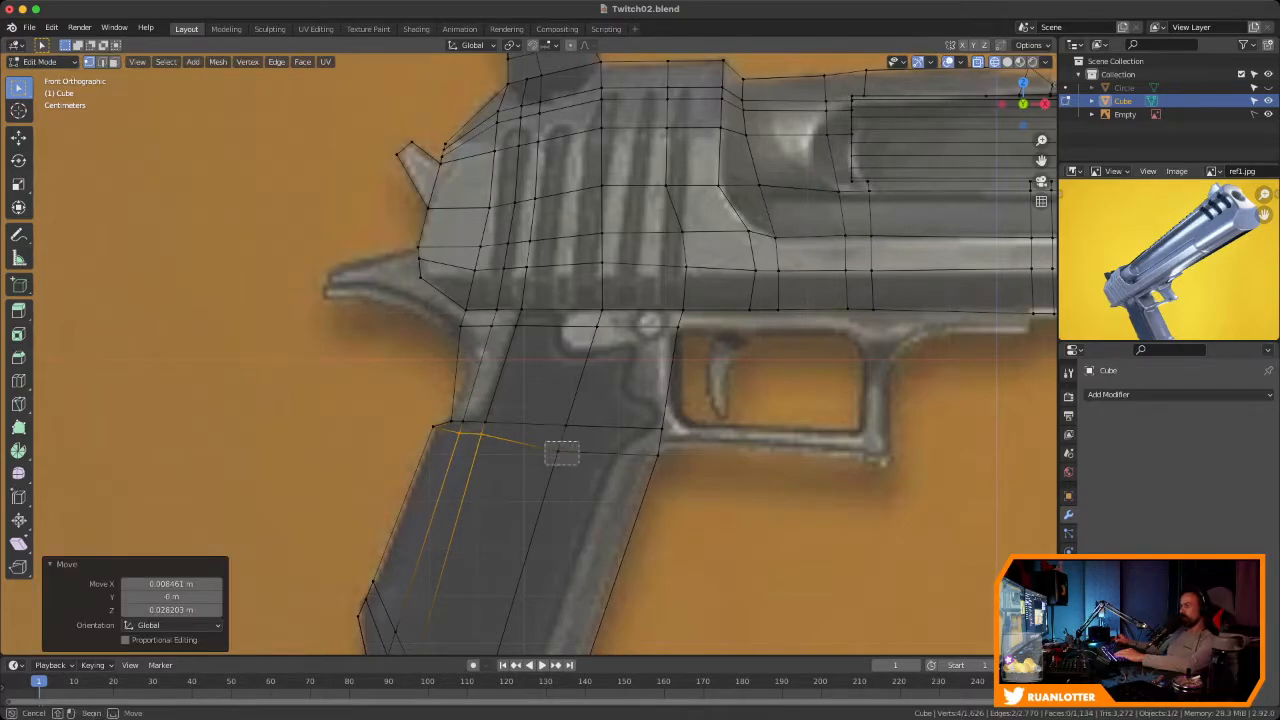
{"action": "key", "text": "g"}
{"action": "key", "text": "Return"}
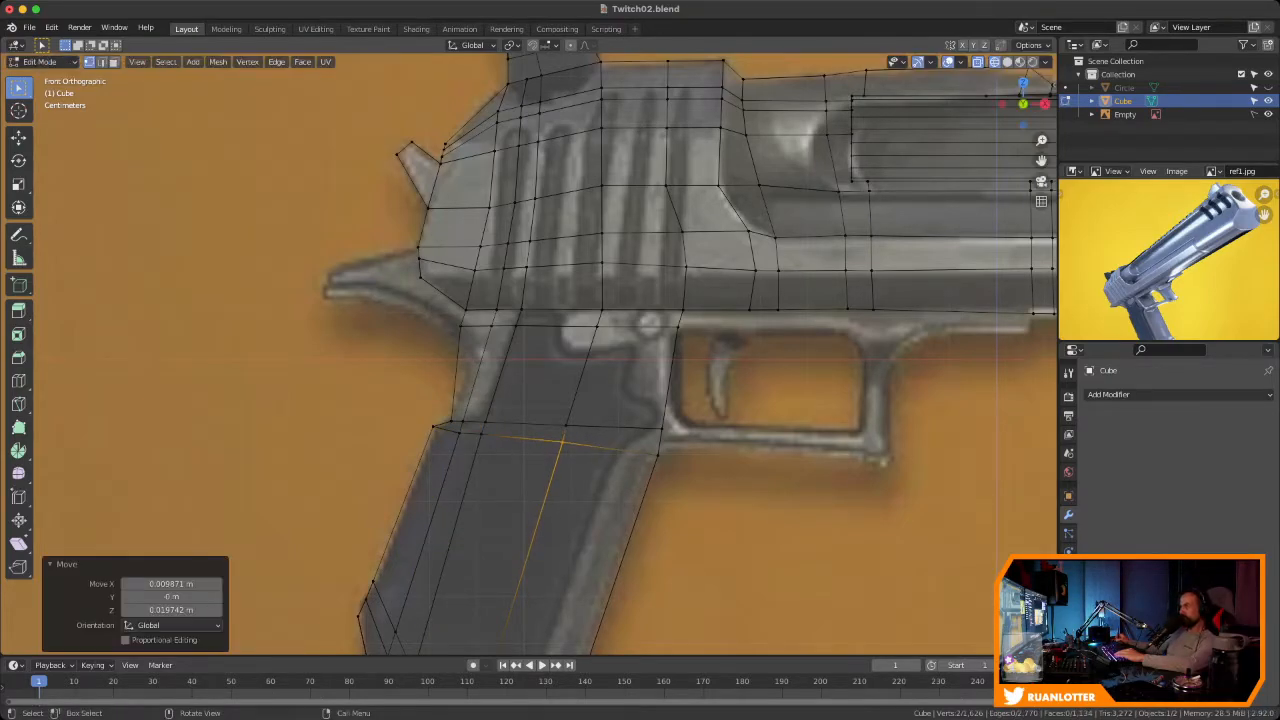
{"action": "left_click_drag", "start_coordinate": [636, 446], "coordinate": [668, 471]}
{"action": "key", "text": "g"}
{"action": "left_click", "coordinate": [670, 468]}
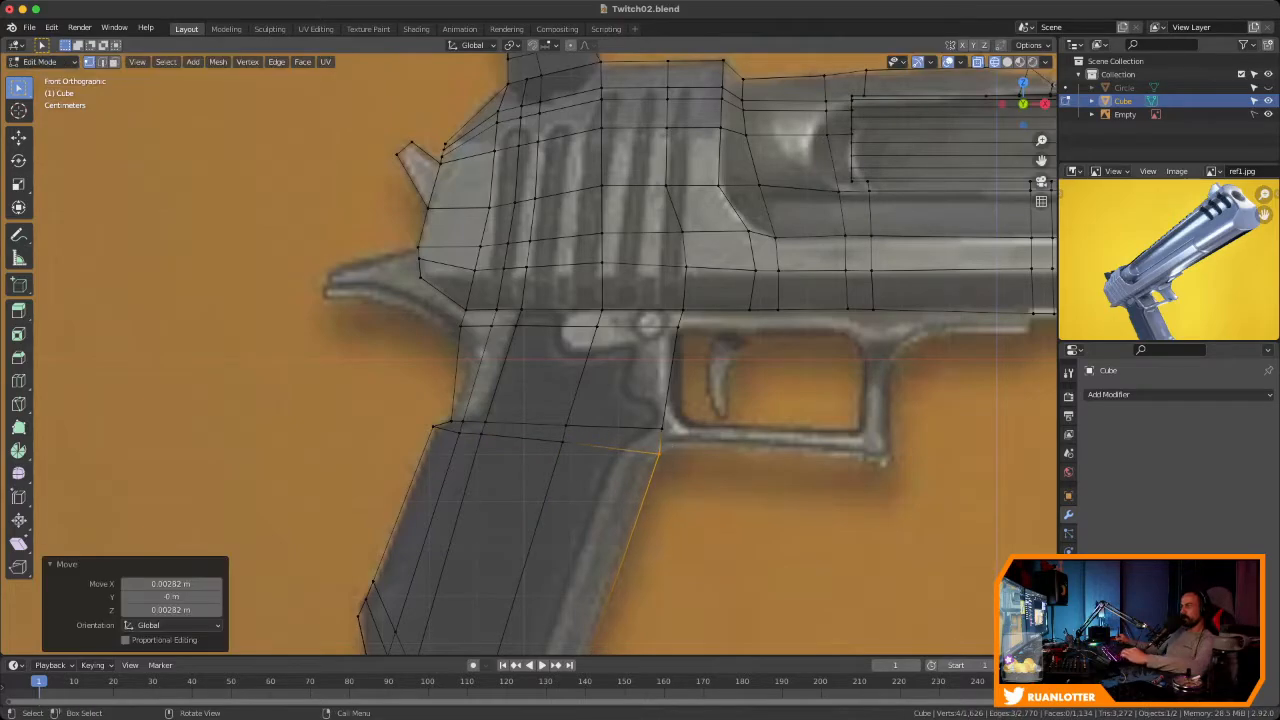
Lower the three rear columns of vertices in the grip's top loop, placing the rearmost on the curve under the beavertail
{"action": "middle_click_drag", "start_coordinate": [670, 468], "coordinate": [747, 410], "text": "ctrl"}
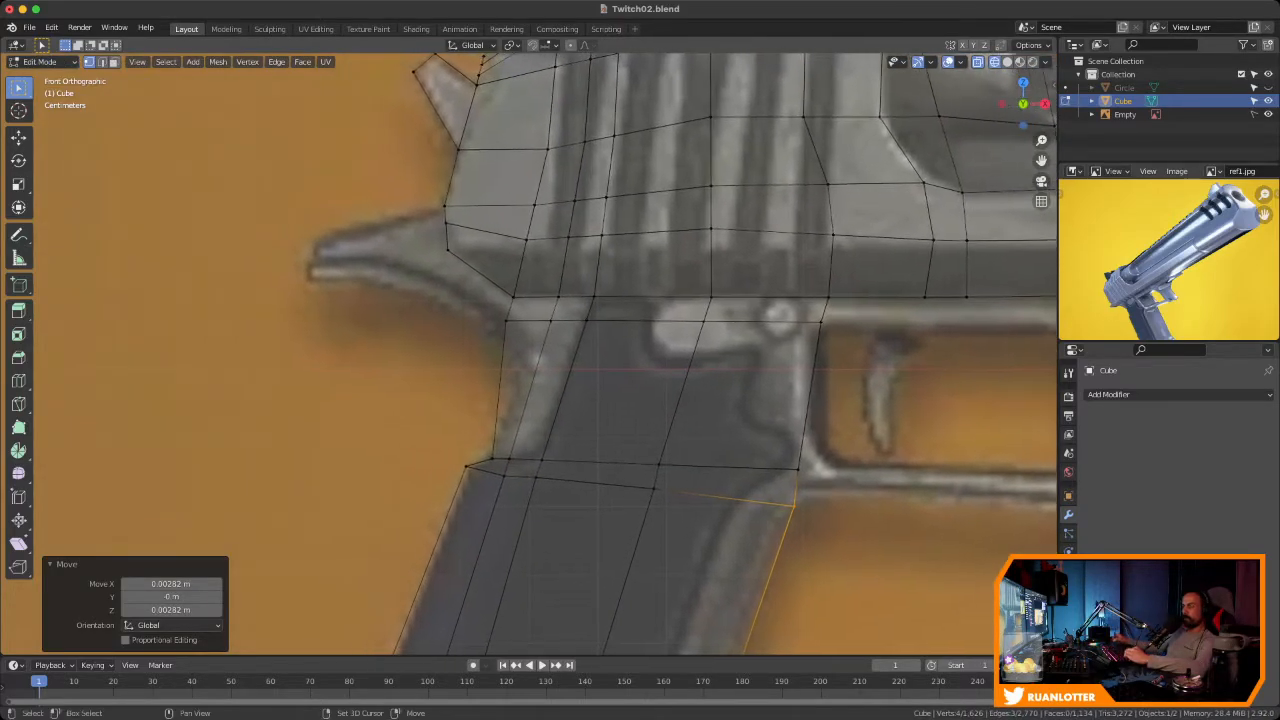
{"action": "left_click", "coordinate": [512, 320]}
{"action": "key", "text": "g"}
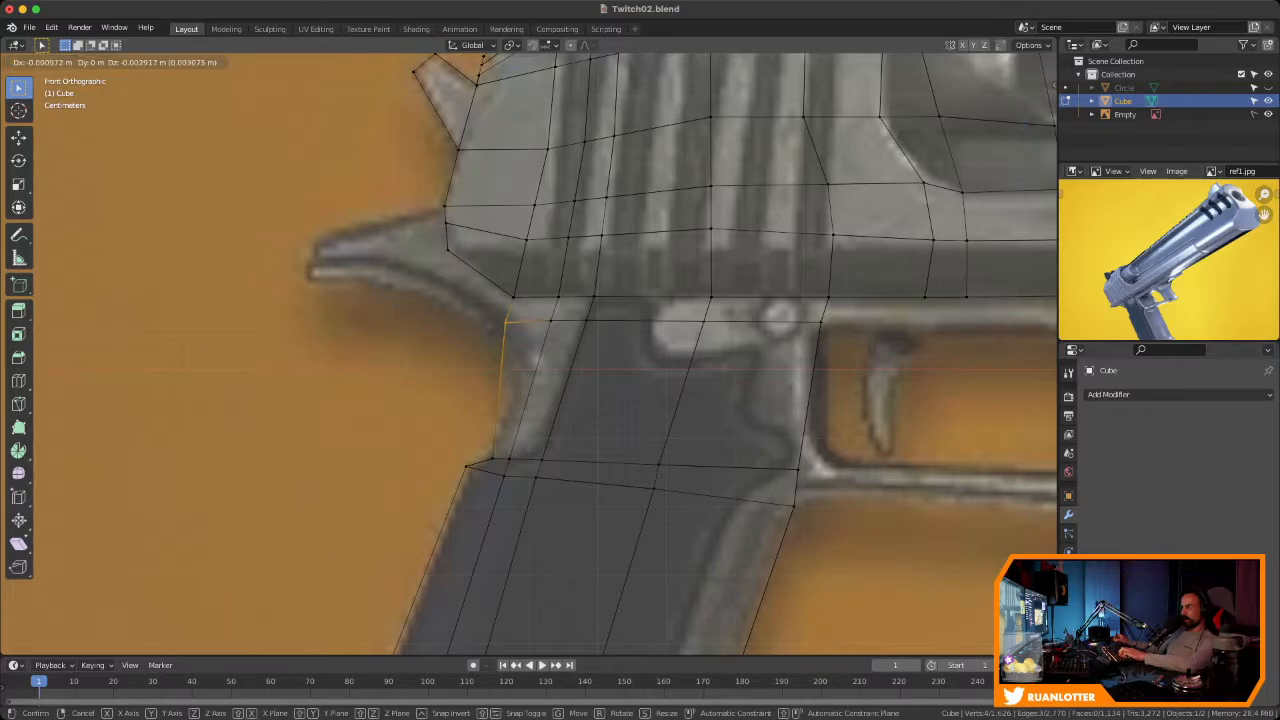
{"action": "left_click", "coordinate": [521, 346]}
{"action": "key", "text": "g"}
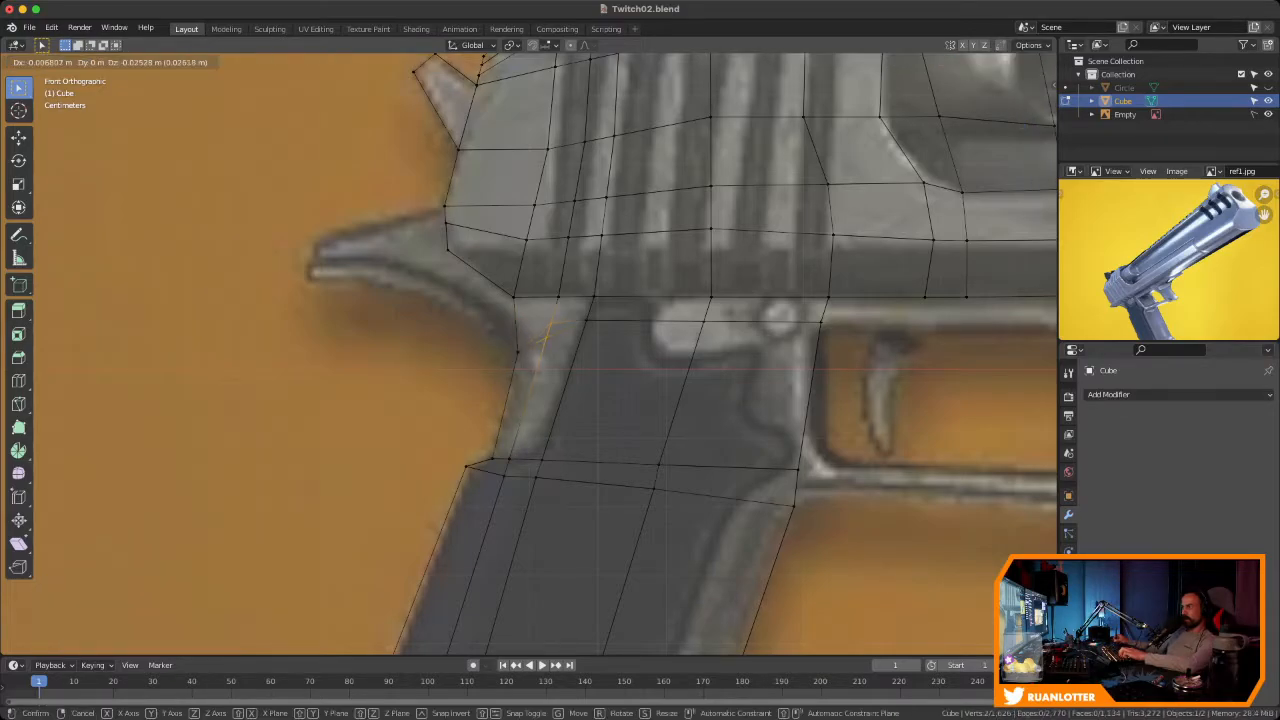
{"action": "left_click", "coordinate": [538, 352]}
{"action": "key", "text": "g"}
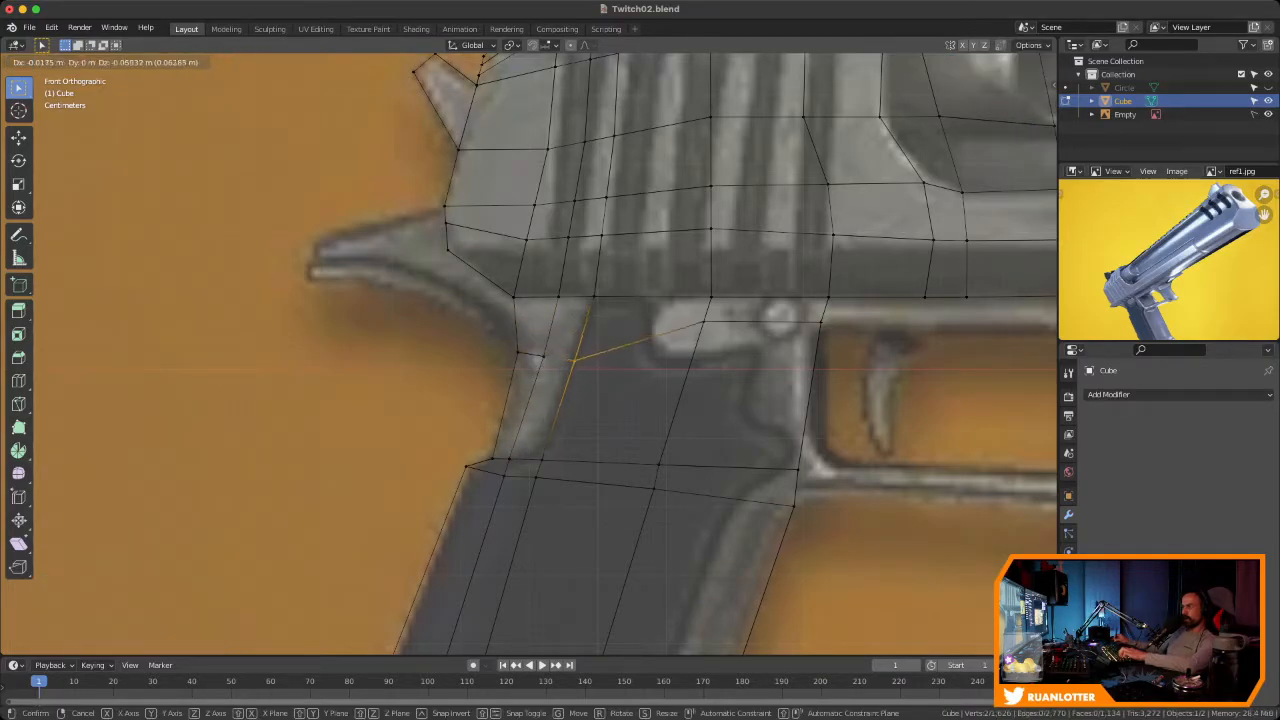
{"action": "left_click", "coordinate": [576, 356]}
Lower the grip's remaining top-loop vertices, the middle ones below the safety lever and the front ones along the trigger guard's edge
{"action": "left_click", "coordinate": [705, 322]}
{"action": "key", "text": "g"}
{"action": "left_click", "coordinate": [697, 356]}
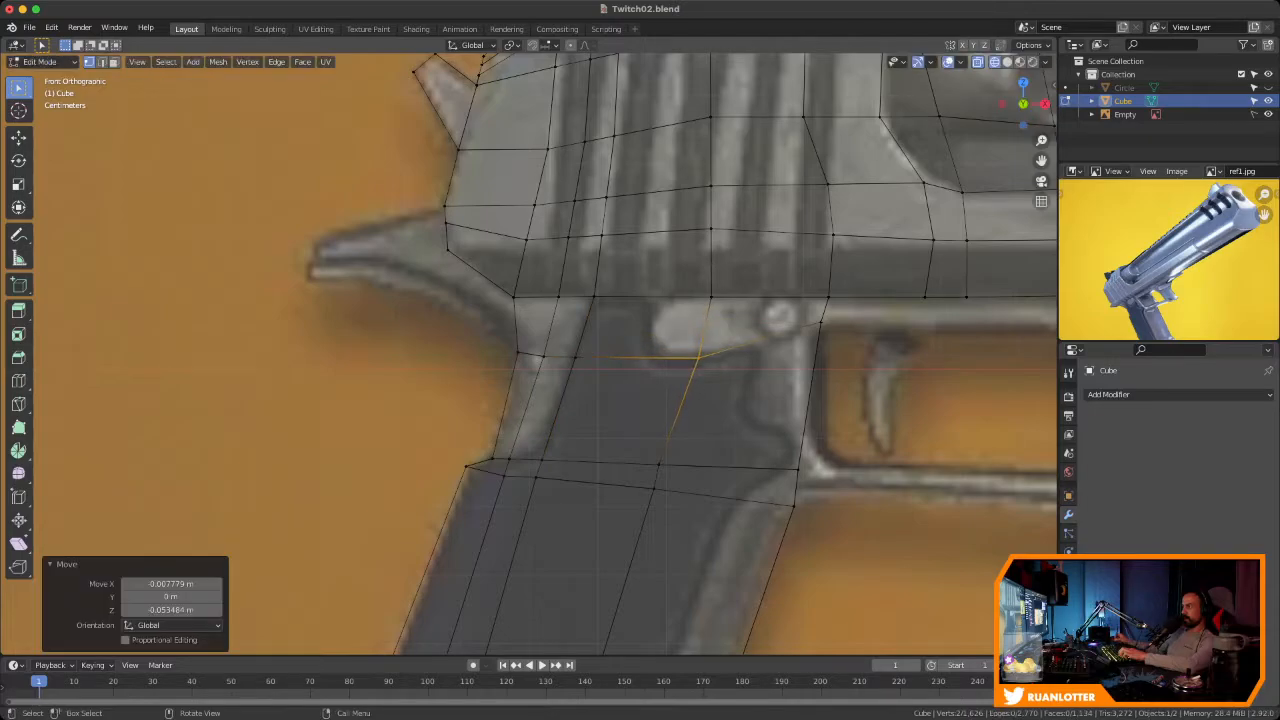
{"action": "left_click", "coordinate": [820, 322]}
{"action": "key", "text": "g"}
{"action": "left_click", "coordinate": [818, 337]}
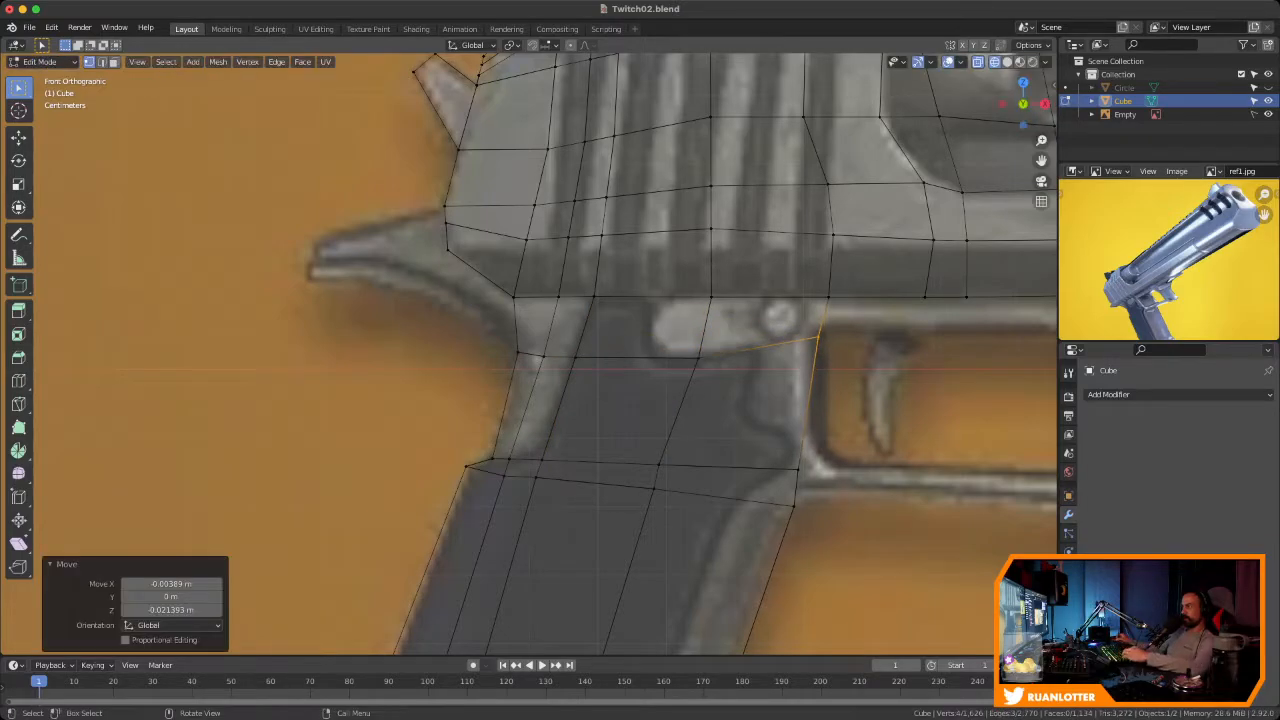
Add a loop cut across the upper grip just above the notch and move its front vertices forward to the trigger guard's inner edge
{"action": "key", "text": "ctrl+r"}
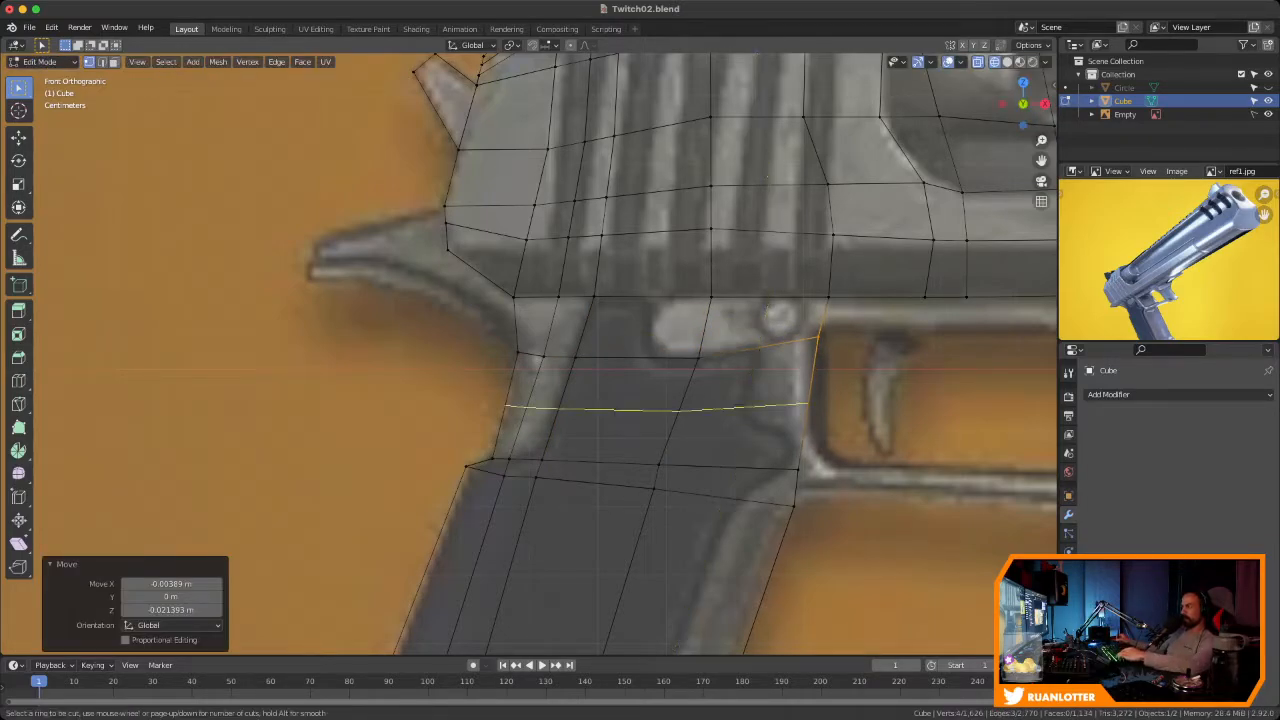
{"action": "left_click", "coordinate": [805, 410]}
{"action": "left_click", "coordinate": [802, 440]}
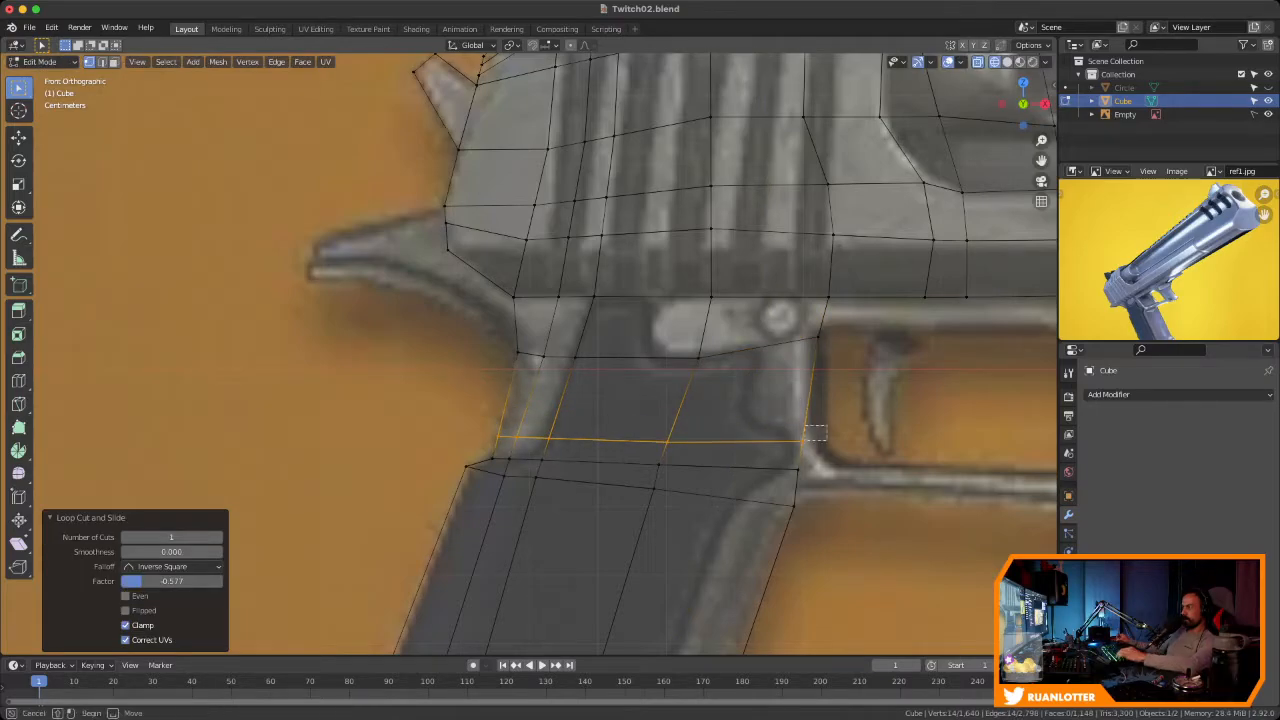
{"action": "left_click", "coordinate": [802, 440]}
{"action": "key", "text": "g"}
{"action": "left_click", "coordinate": [815, 441]}
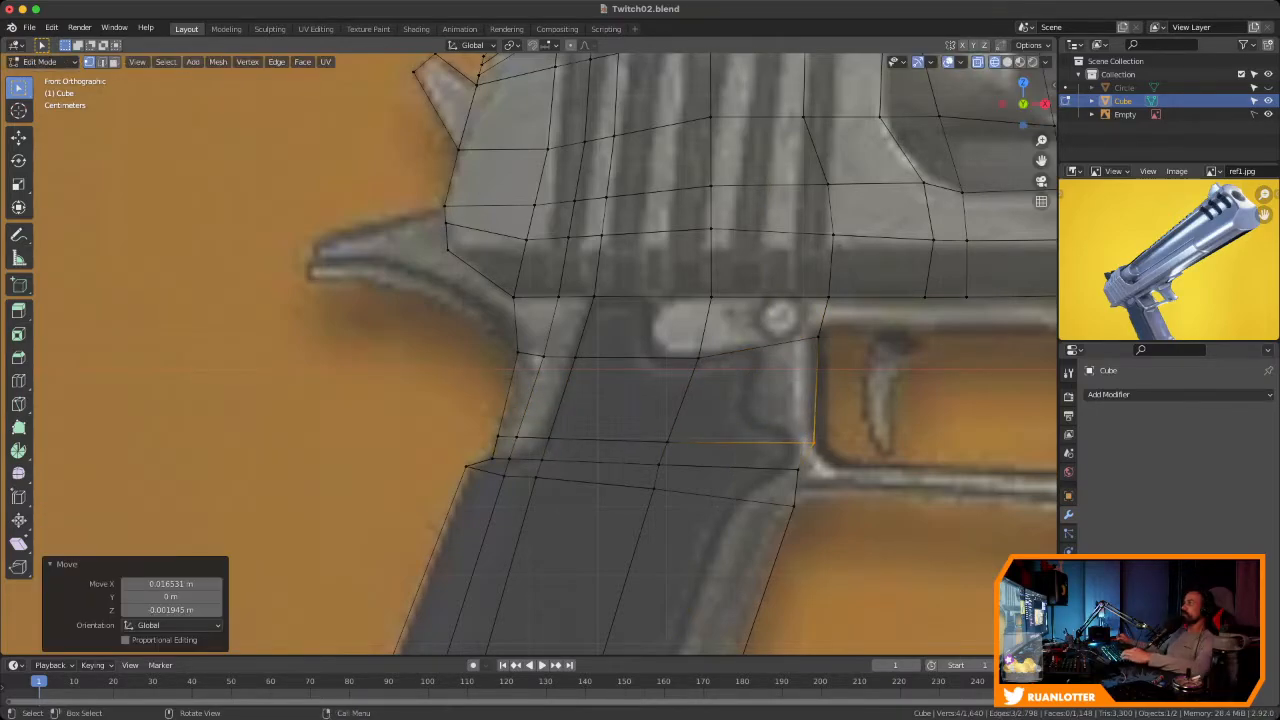
Move the front vertices of the loop below about 0.026 m forward to the inner corner where the trigger guard meets the grip
{"action": "middle_click_drag", "start_coordinate": [815, 441], "coordinate": [673, 386], "text": "ctrl"}
{"action": "left_click_drag", "start_coordinate": [633, 405], "coordinate": [664, 432]}
{"action": "key", "text": "g"}
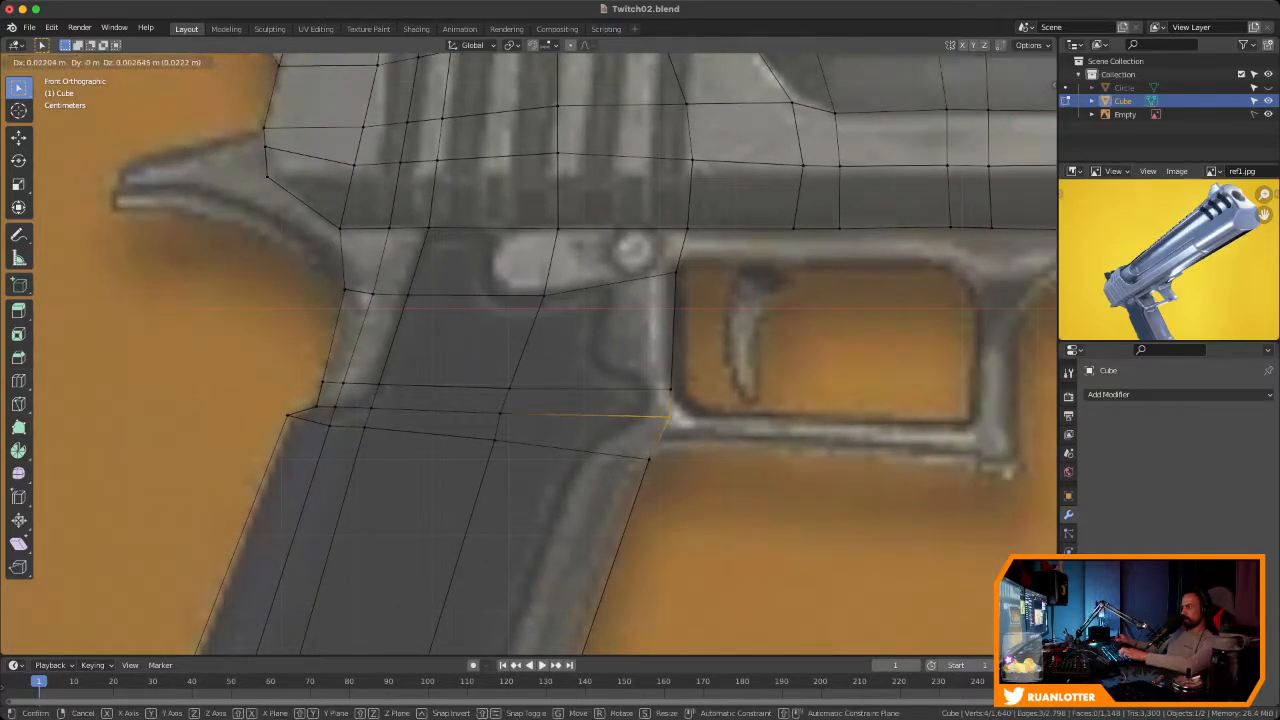
{"action": "left_click", "coordinate": [689, 424]}
Extrude the three front grip faces at the trigger guard's lower junction outward by about 0.47 m, working in front view
{"action": "middle_click_drag", "start_coordinate": [689, 424], "coordinate": [590, 422]}
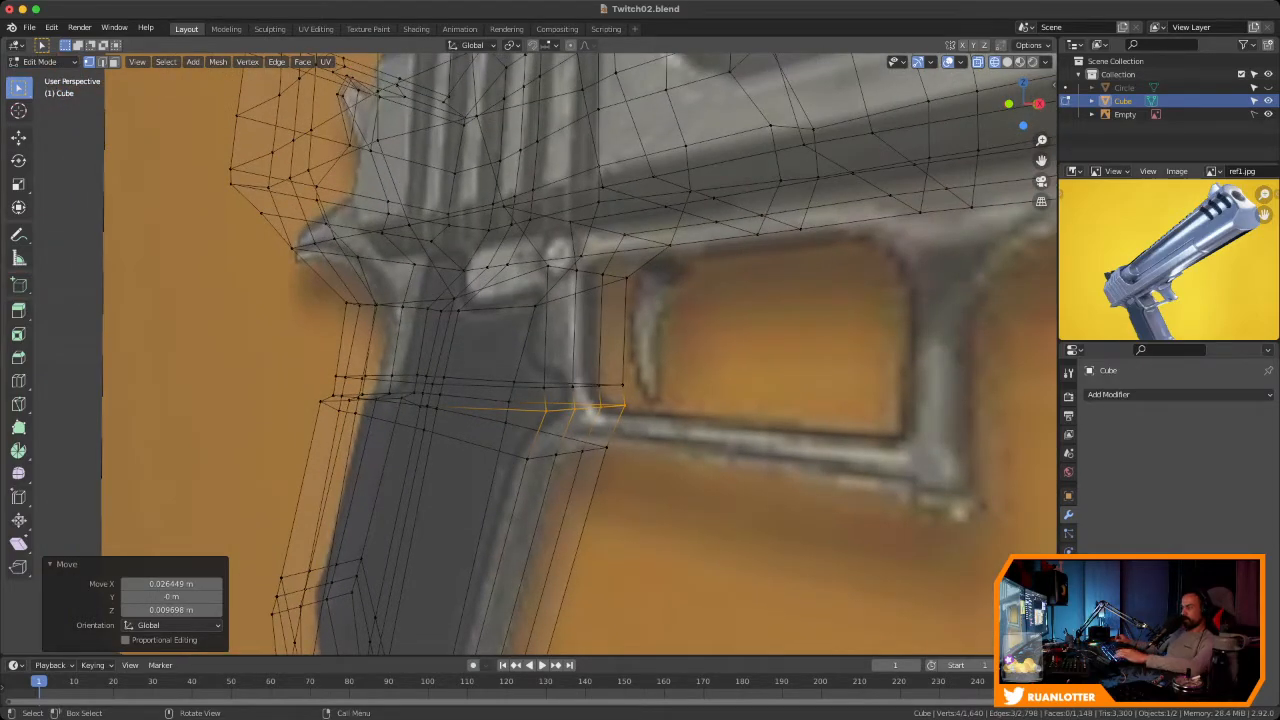
{"action": "key", "text": "3"}
{"action": "left_click", "coordinate": [551, 433]}
{"action": "left_click", "coordinate": [578, 430], "text": "shift"}
{"action": "left_click", "coordinate": [602, 427], "text": "shift"}
{"action": "middle_click_drag", "start_coordinate": [602, 427], "coordinate": [695, 449]}
{"action": "key", "text": "KP_1"}
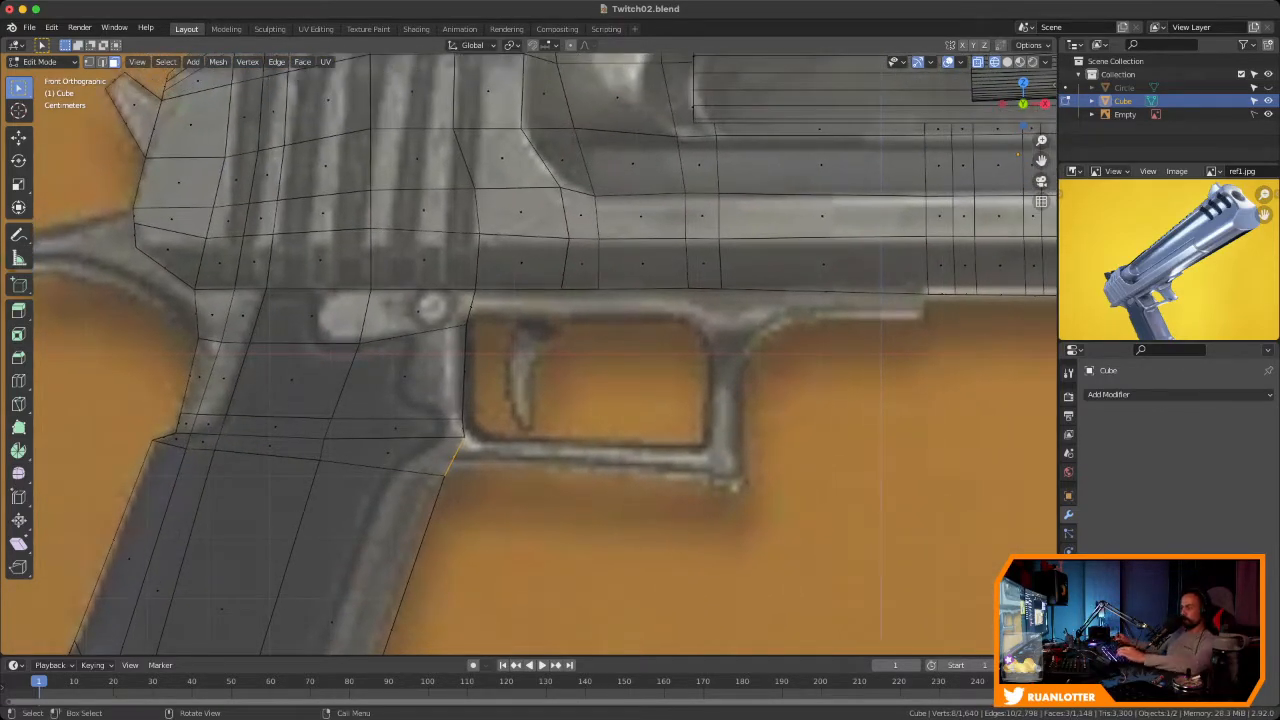
{"action": "key", "text": "e"}
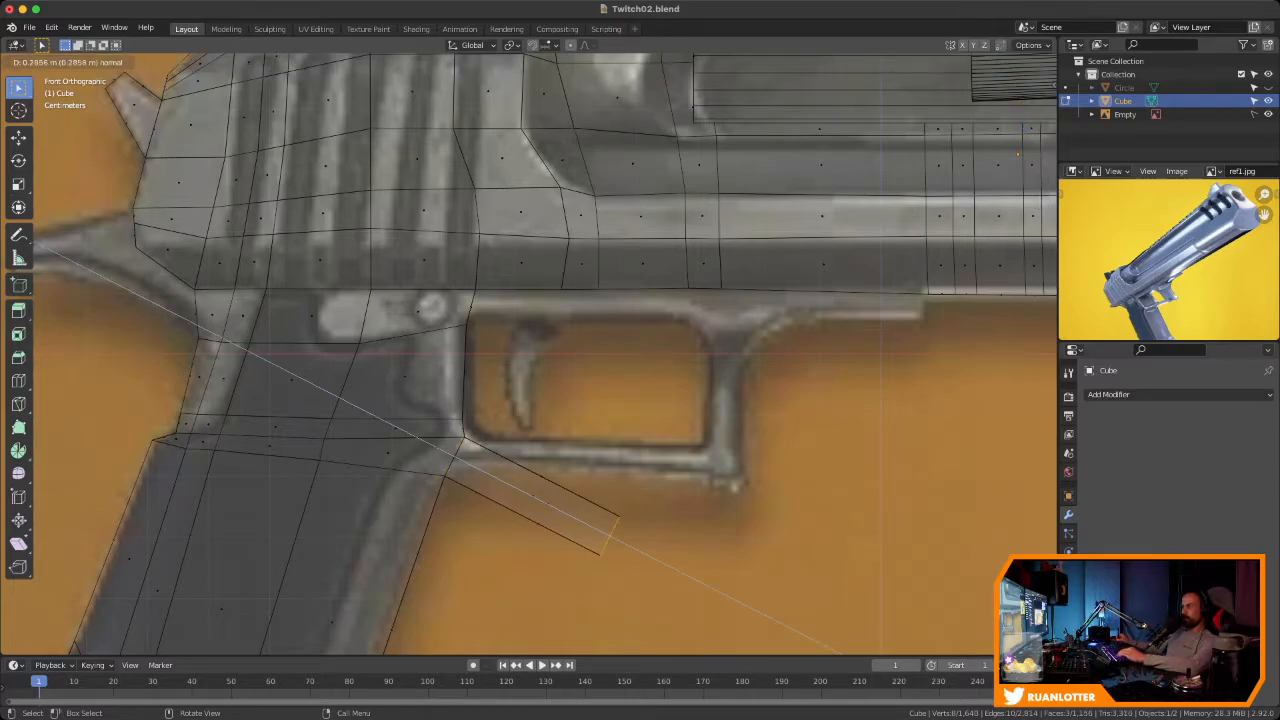
{"action": "left_click", "coordinate": [580, 521]}
Move the extruded end to the trigger guard's lower front corner, rotate it about -29.1° to stand vertical, and save the file
{"action": "key", "text": "g"}
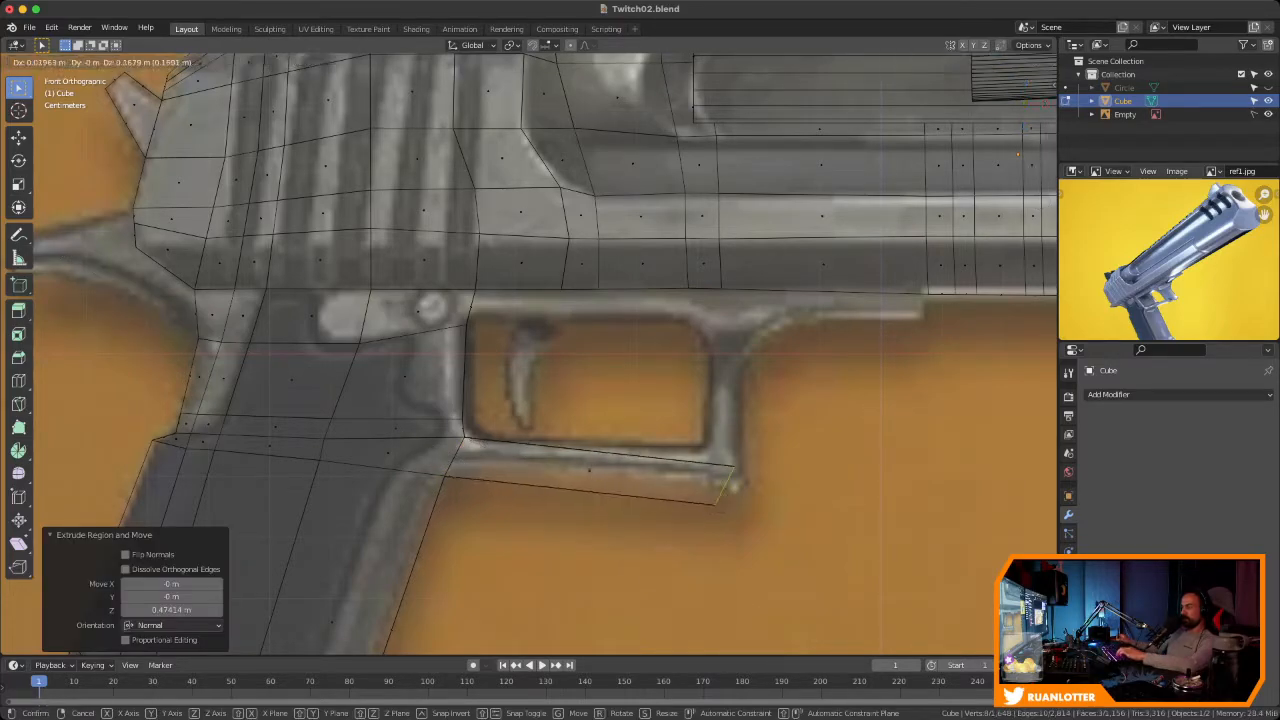
{"action": "left_click", "coordinate": [735, 485]}
{"action": "key", "text": "r"}
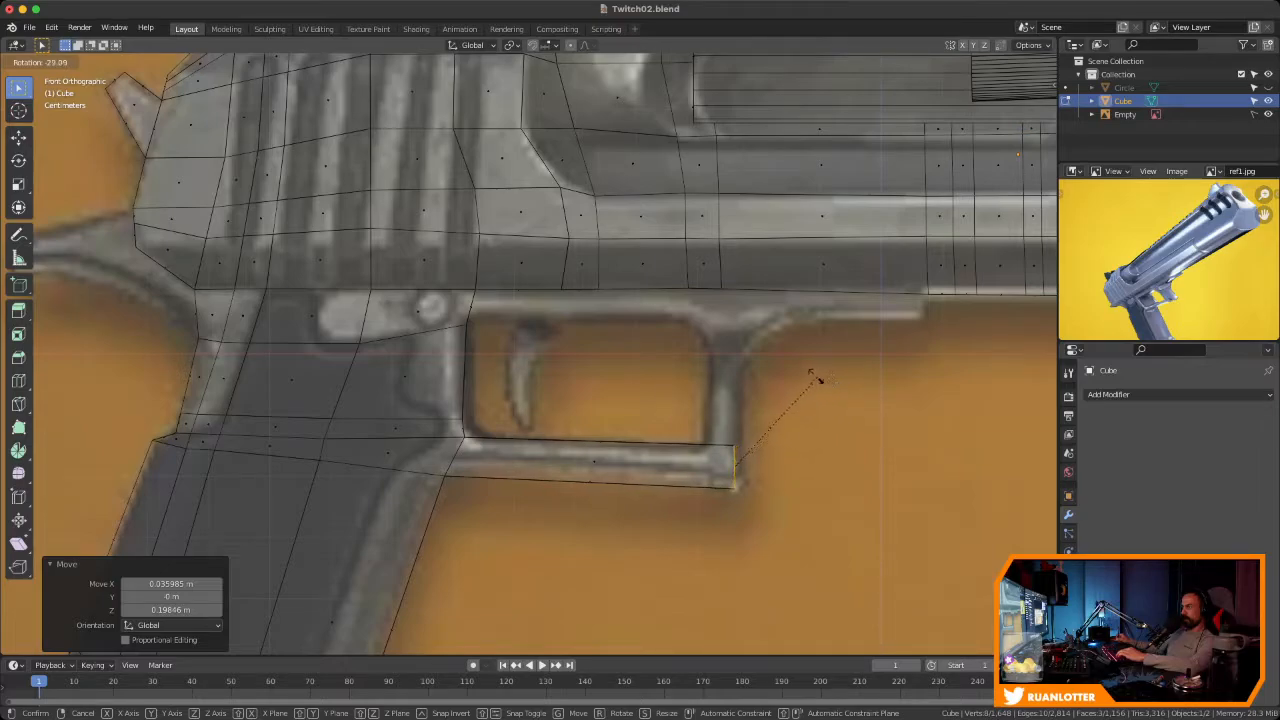
{"action": "left_click", "coordinate": [815, 377]}
{"action": "key", "text": "g"}
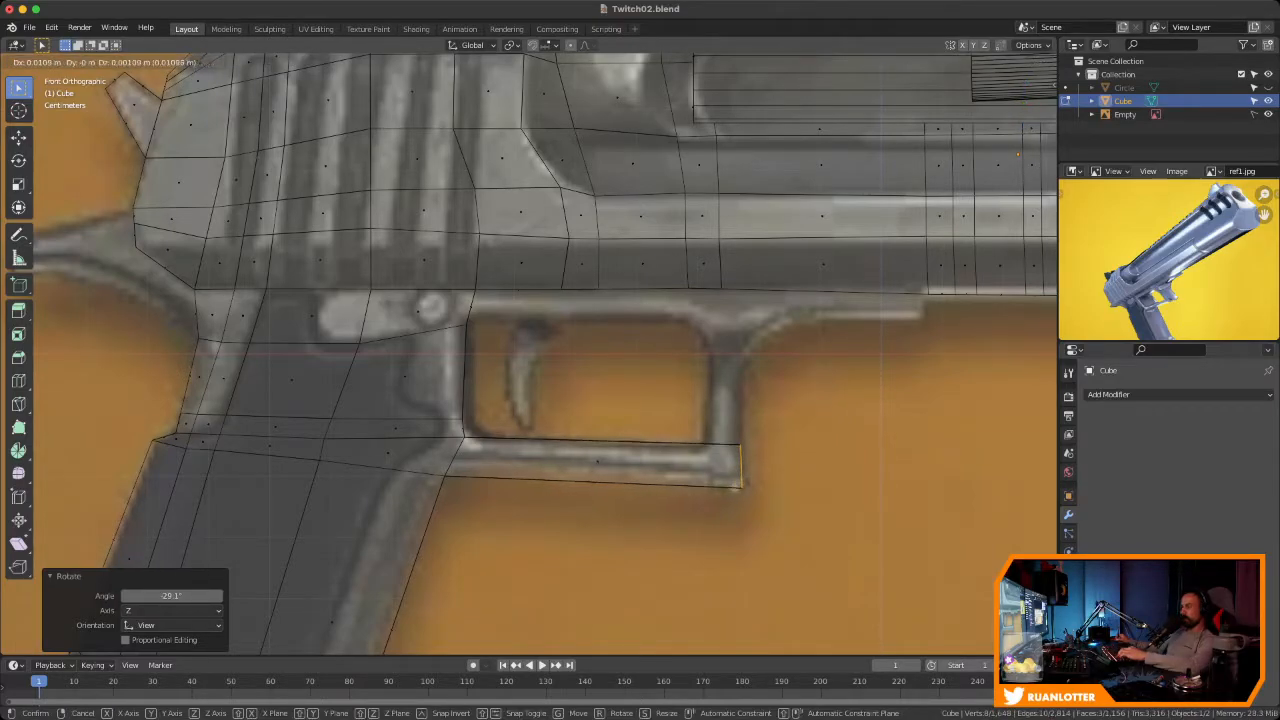
{"action": "left_click", "coordinate": [821, 375]}
{"action": "key", "text": "ctrl+s"}
Add a loop cut across the guard's lower bar and slide it forward to the inner edge of the front post
{"action": "middle_click_drag", "start_coordinate": [821, 375], "coordinate": [821, 340], "text": "ctrl"}
{"action": "middle_click_drag", "start_coordinate": [821, 340], "coordinate": [732, 322], "text": "shift"}
{"action": "key", "text": "ctrl+r"}
{"action": "left_click", "coordinate": [530, 465]}
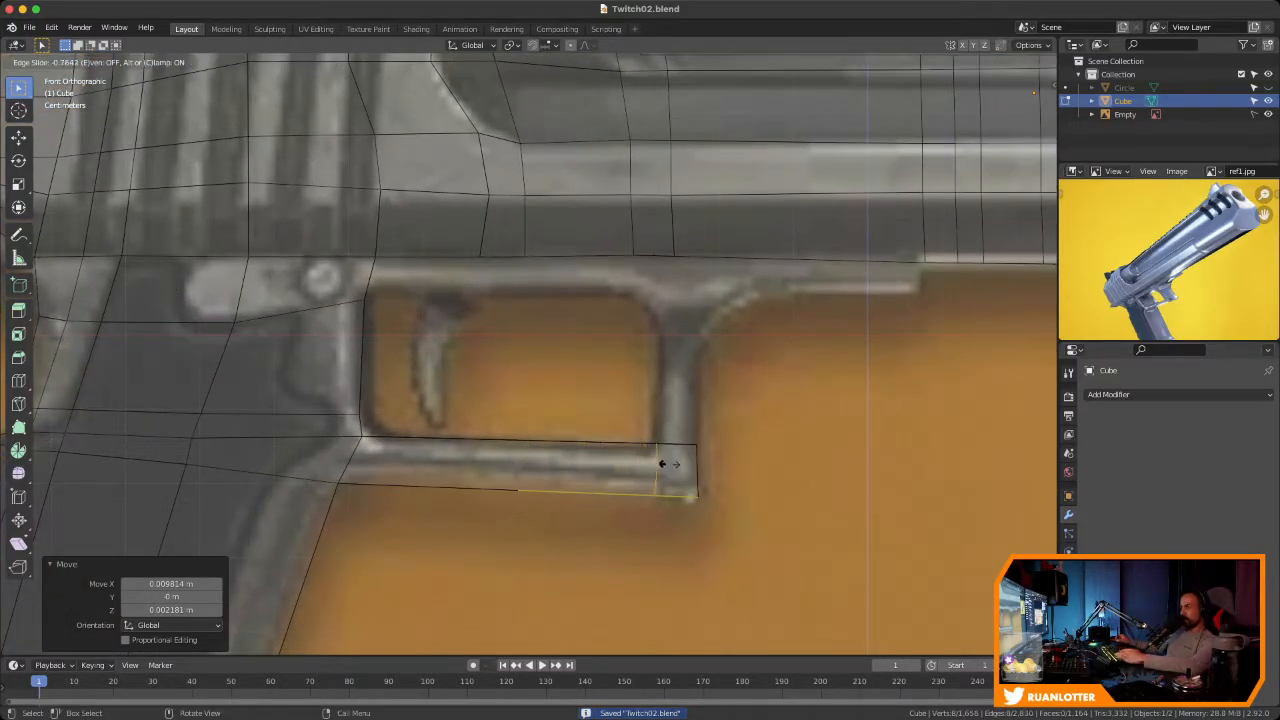
{"action": "left_click", "coordinate": [661, 463]}
Extrude the three top faces at the lower bar's front end upward by about 0.175 m in front view to form the guard's post
{"action": "middle_click_drag", "start_coordinate": [661, 463], "coordinate": [625, 430]}
{"action": "left_click", "coordinate": [677, 469]}
{"action": "left_click", "coordinate": [679, 490], "text": "shift"}
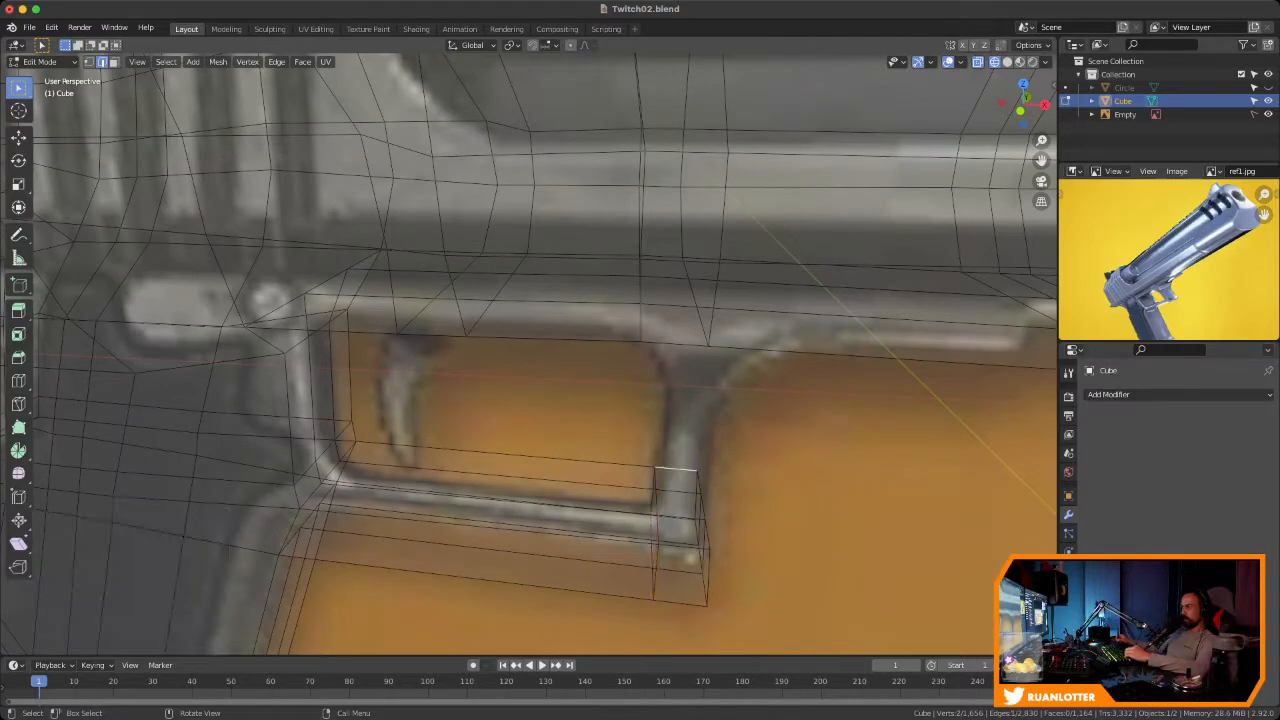
{"action": "key", "text": "3"}
{"action": "left_click", "coordinate": [678, 480]}
{"action": "left_click", "coordinate": [679, 504], "text": "shift"}
{"action": "left_click", "coordinate": [681, 532], "text": "shift"}
{"action": "middle_click_drag", "start_coordinate": [681, 532], "coordinate": [752, 485]}
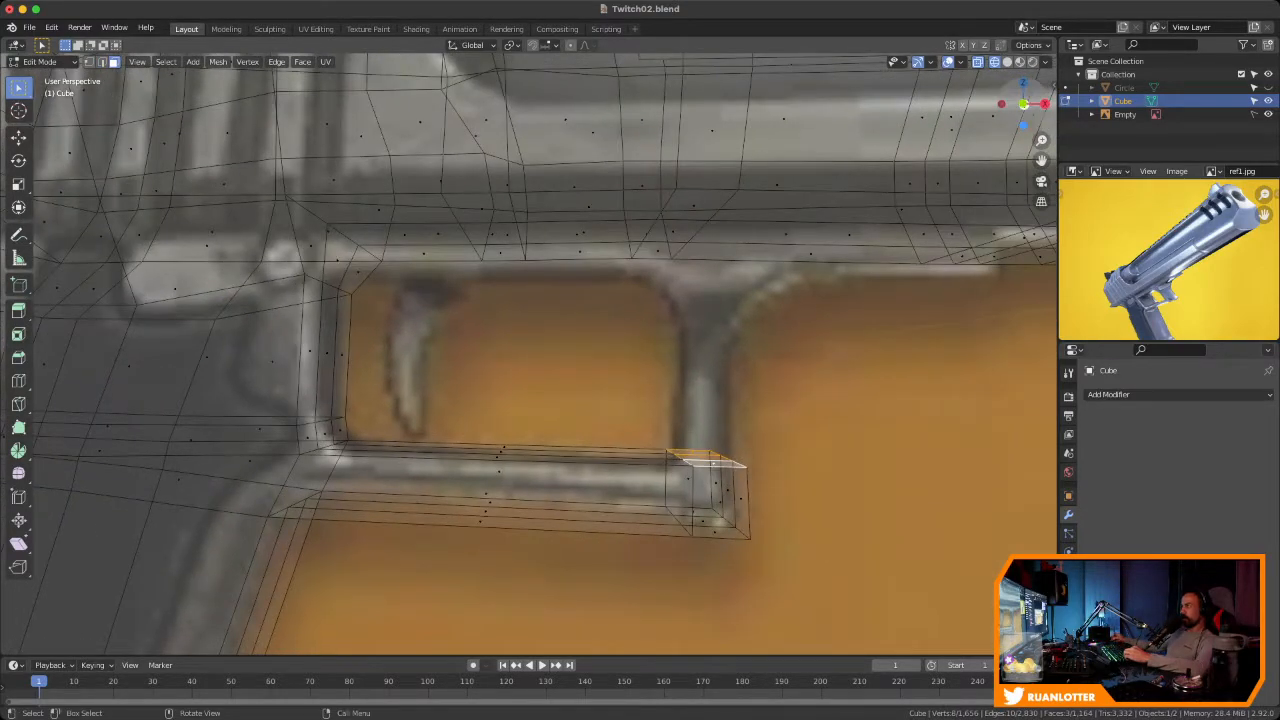
{"action": "key", "text": "KP_1"}
{"action": "key", "text": "e"}
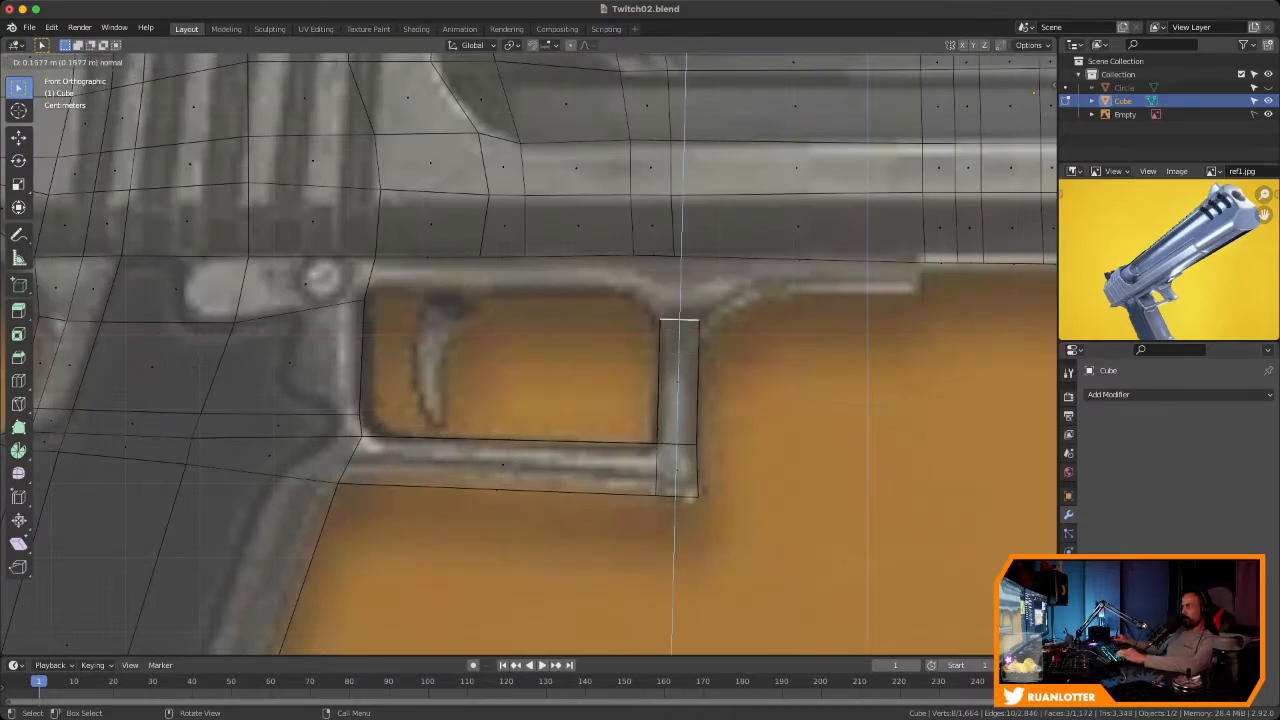
{"action": "key", "text": "Return"}
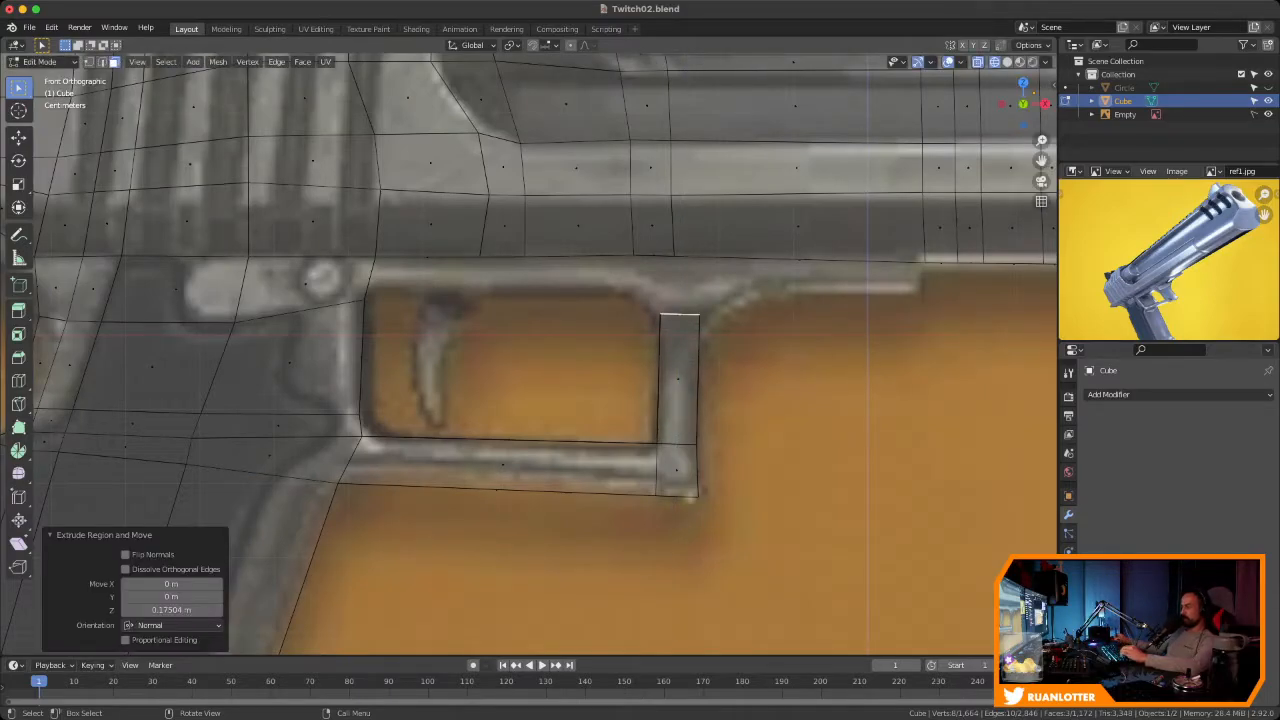
Scale the top face of the trigger guard's front post along X by about 1.64 and raise it to match the reference
{"action": "key", "text": "s"}
{"action": "key", "text": "x"}
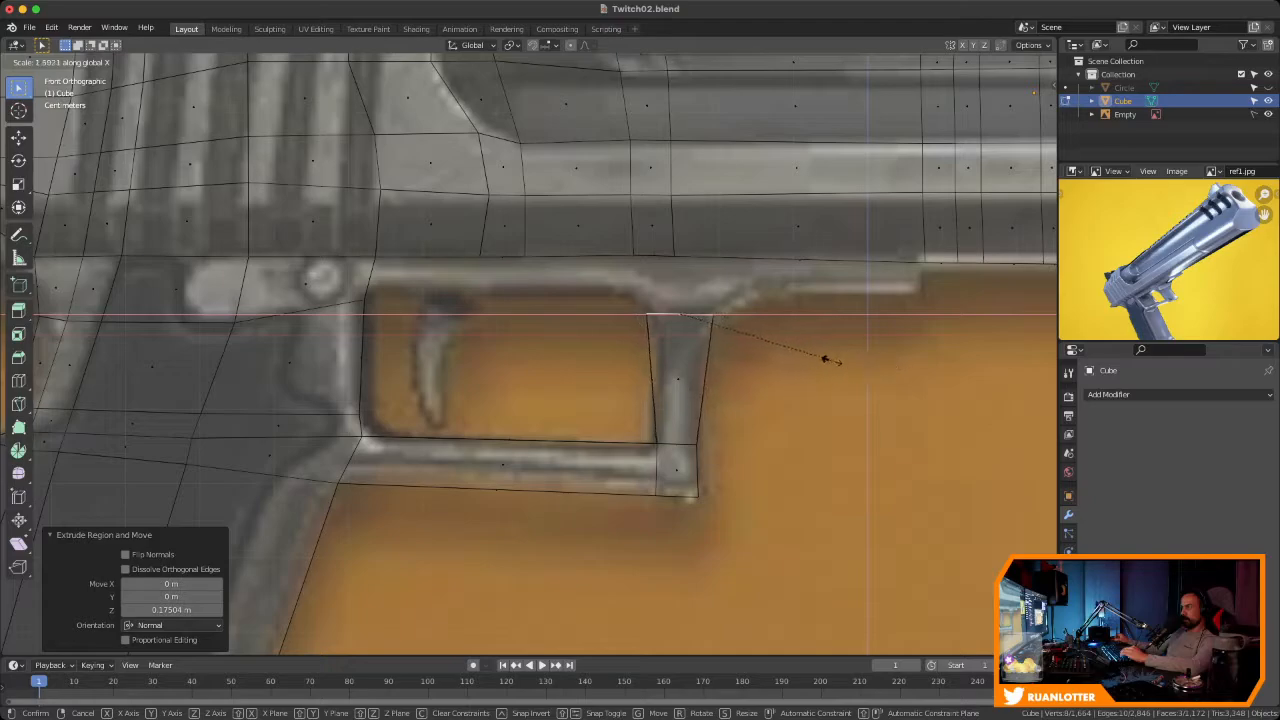
{"action": "left_click", "coordinate": [834, 353]}
{"action": "key", "text": "g"}
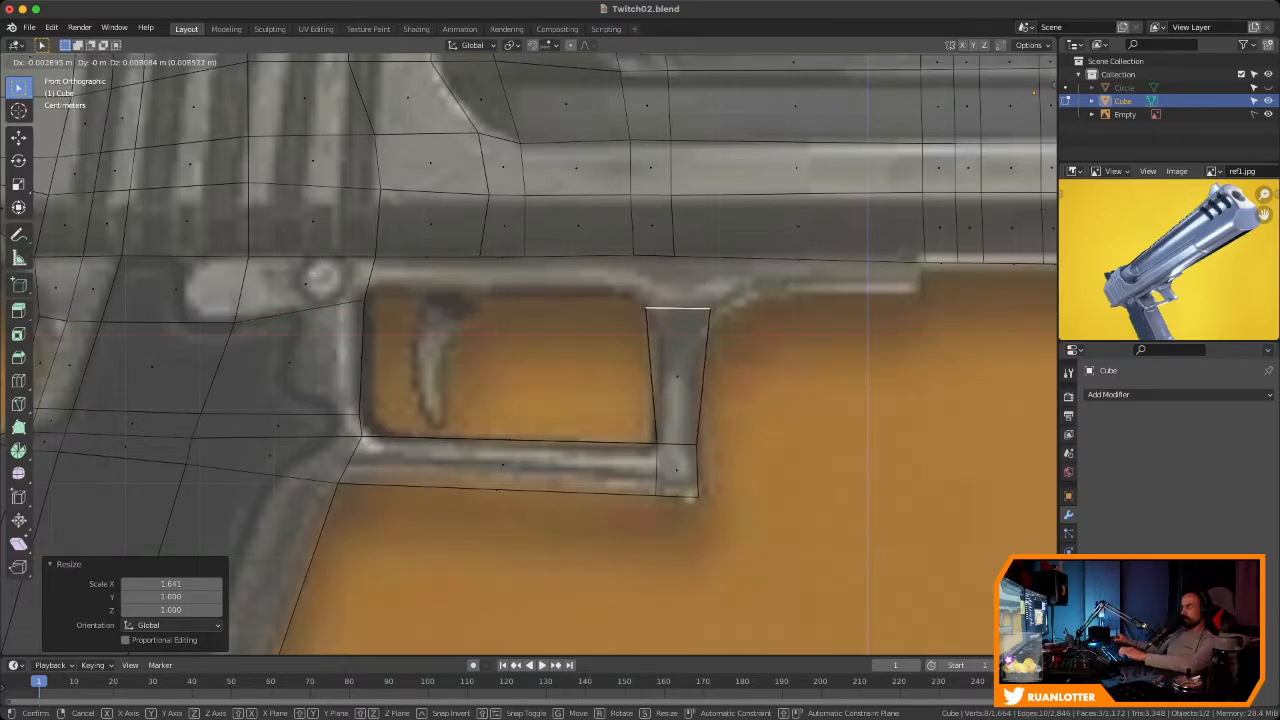
{"action": "left_click", "coordinate": [832, 340]}
{"action": "middle_click_drag", "start_coordinate": [832, 340], "coordinate": [772, 352]}
Turn off X-ray and select the faces on the frame's underside above the trigger guard, from the grip forward past the front post
{"action": "left_click", "coordinate": [445, 223]}
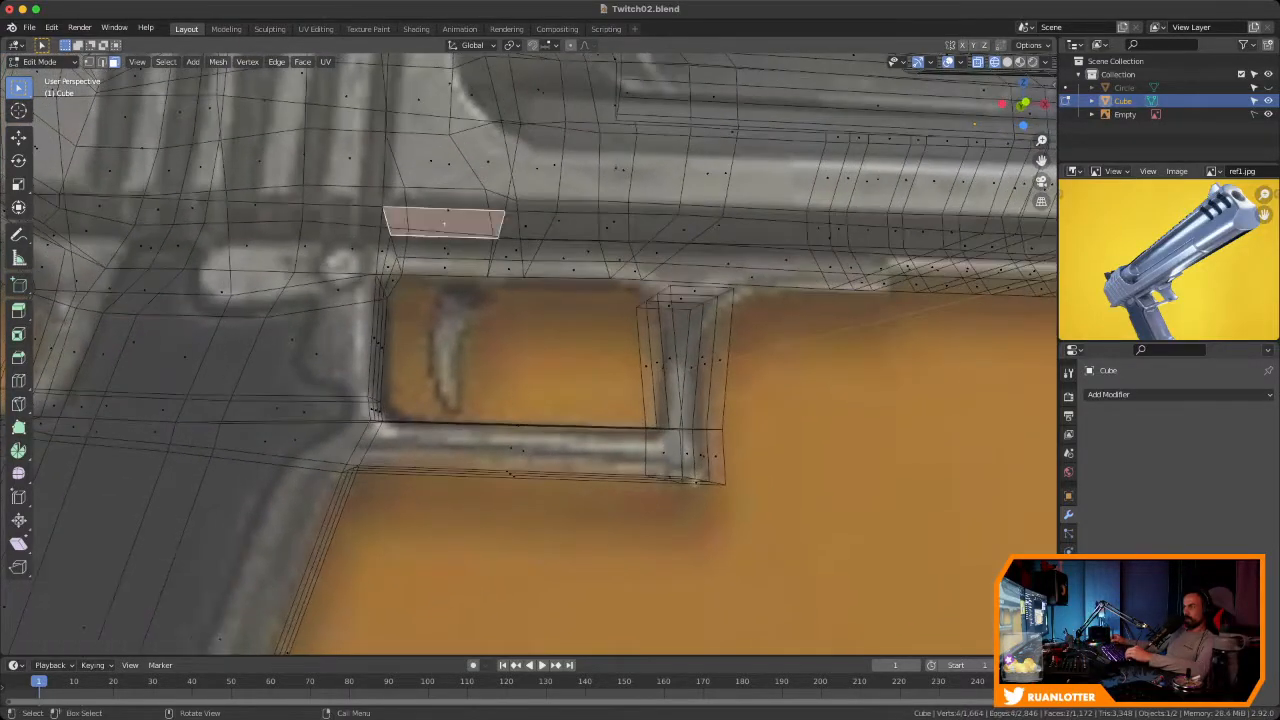
{"action": "left_click", "coordinate": [445, 249], "text": "shift"}
{"action": "left_click", "coordinate": [445, 267], "text": "shift"}
{"action": "key", "text": "alt+z"}
{"action": "middle_click_drag", "start_coordinate": [772, 352], "coordinate": [800, 342]}
{"action": "left_click", "coordinate": [546, 220], "text": "shift"}
{"action": "left_click", "coordinate": [528, 247], "text": "shift"}
{"action": "left_click", "coordinate": [512, 268], "text": "shift"}
{"action": "left_click", "coordinate": [624, 225], "text": "shift"}
{"action": "left_click", "coordinate": [598, 250], "text": "shift"}
{"action": "middle_click_drag", "start_coordinate": [600, 250], "coordinate": [568, 250]}
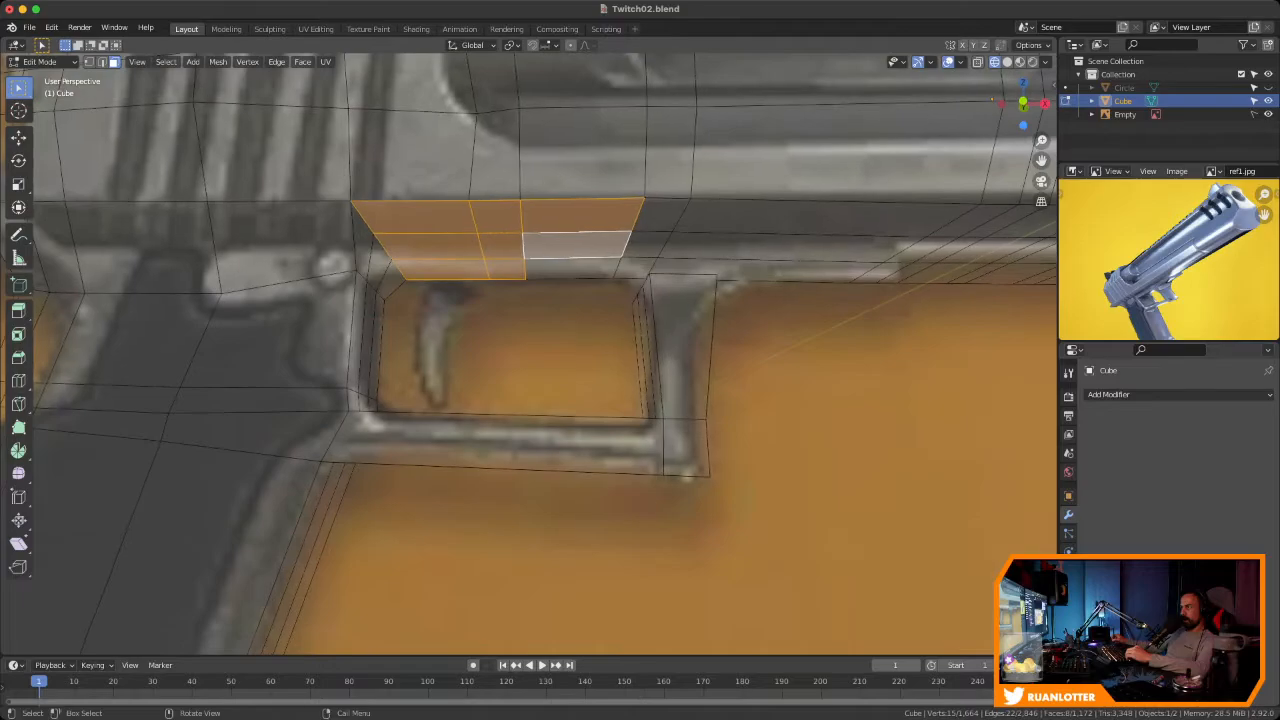
{"action": "left_click", "coordinate": [571, 269], "text": "shift"}
{"action": "left_click", "coordinate": [635, 268], "text": "shift"}
{"action": "left_click", "coordinate": [646, 245], "text": "shift"}
{"action": "left_click", "coordinate": [661, 215], "text": "shift"}
{"action": "left_click", "coordinate": [742, 218], "text": "shift"}
{"action": "left_click", "coordinate": [731, 247], "text": "shift"}
{"action": "left_click", "coordinate": [727, 269], "text": "shift"}
{"action": "middle_click_drag", "start_coordinate": [727, 269], "coordinate": [690, 318]}
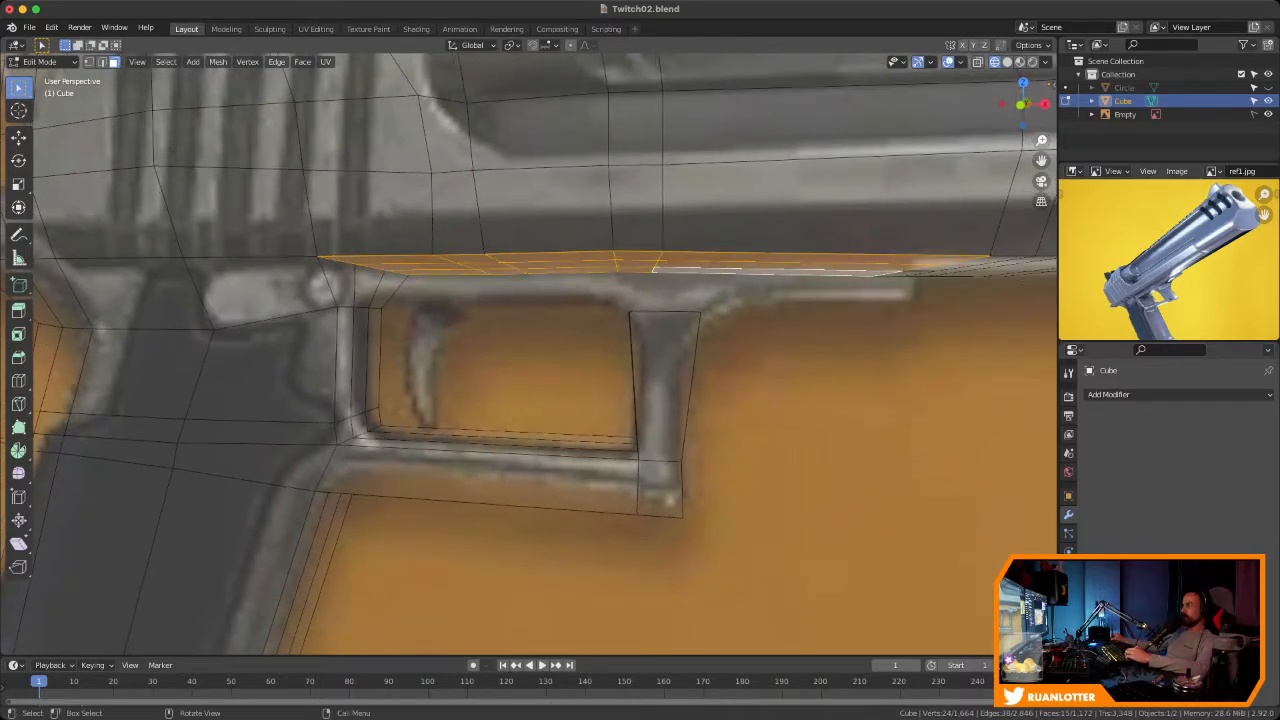
{"action": "left_click", "coordinate": [1022, 104]}
{"action": "middle_click_drag", "start_coordinate": [560, 365], "coordinate": [560, 336], "text": "ctrl"}
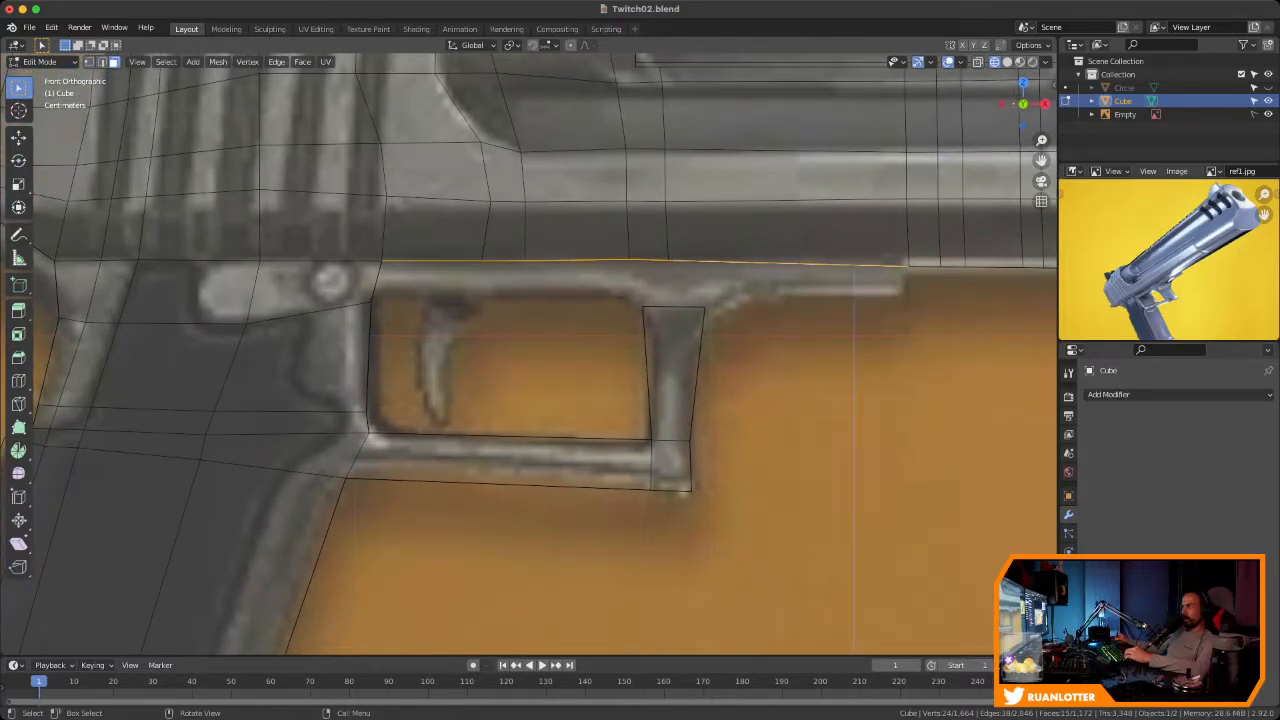
{"action": "middle_click_drag", "start_coordinate": [560, 336], "coordinate": [568, 380]}
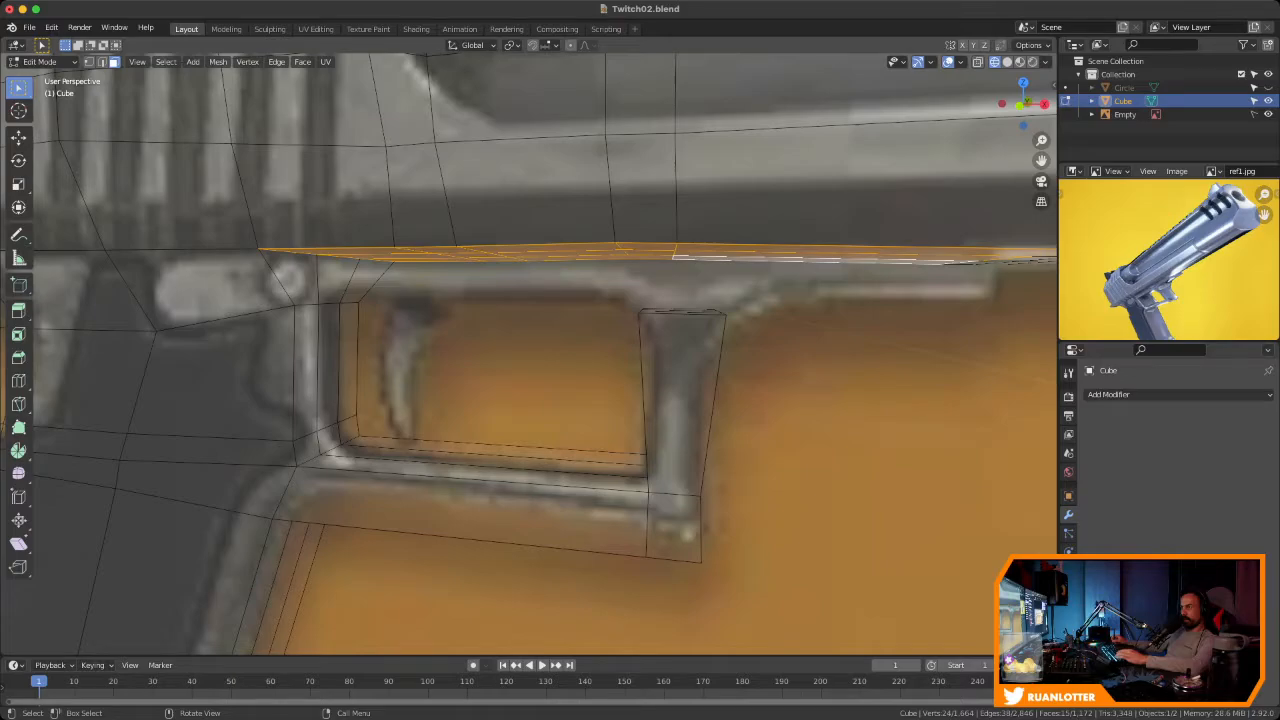
Fill a face across the top of the trigger guard opening, joining the rear wall's upper edges to the front post
{"action": "left_click", "coordinate": [299, 280]}
{"action": "left_click", "coordinate": [352, 270], "text": "shift"}
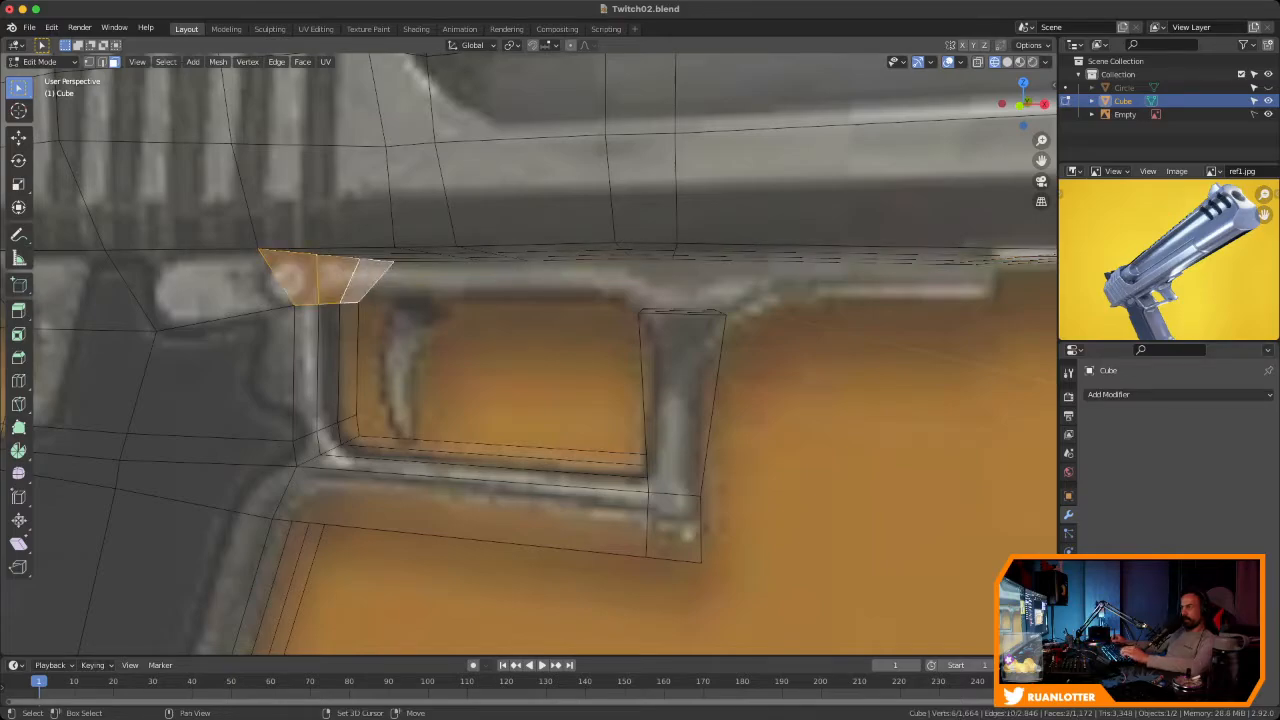
{"action": "key", "text": "2"}
{"action": "left_click", "coordinate": [306, 305]}
{"action": "left_click", "coordinate": [349, 303], "text": "shift"}
{"action": "middle_click_drag", "start_coordinate": [352, 304], "coordinate": [390, 332]}
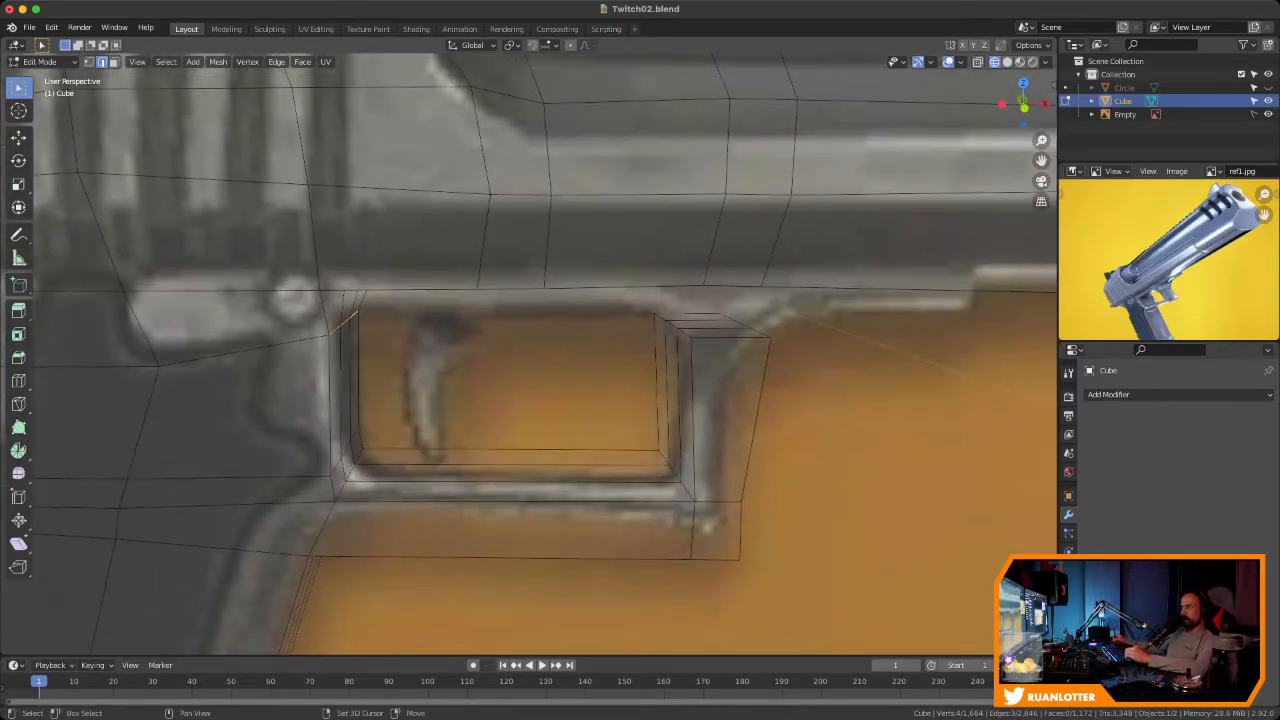
{"action": "key", "text": "f"}
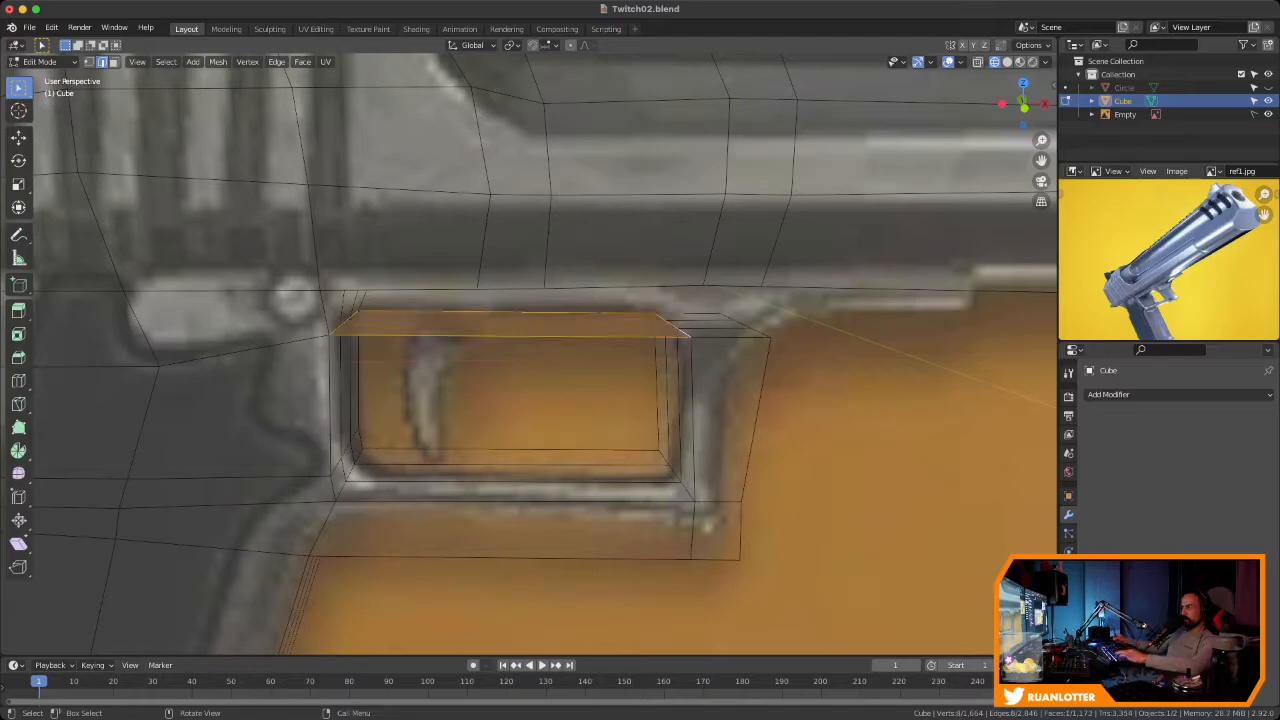
Fill the open side faces between the trigger guard's top strip and the lower edge of the frame
{"action": "middle_click_drag", "start_coordinate": [690, 340], "coordinate": [760, 398]}
{"action": "left_click", "coordinate": [762, 350]}
{"action": "left_click", "coordinate": [598, 315]}
{"action": "middle_click_drag", "start_coordinate": [598, 315], "coordinate": [754, 272]}
{"action": "middle_click_drag", "start_coordinate": [848, 380], "coordinate": [672, 358]}
{"action": "scroll", "coordinate": [722, 384], "scroll_direction": "up", "scroll_amount": 2}
{"action": "left_click", "coordinate": [408, 209], "text": "shift"}
{"action": "middle_click_drag", "start_coordinate": [408, 209], "coordinate": [374, 190]}
{"action": "left_click", "coordinate": [430, 314], "text": "shift"}
{"action": "middle_click_drag", "start_coordinate": [430, 314], "coordinate": [860, 330]}
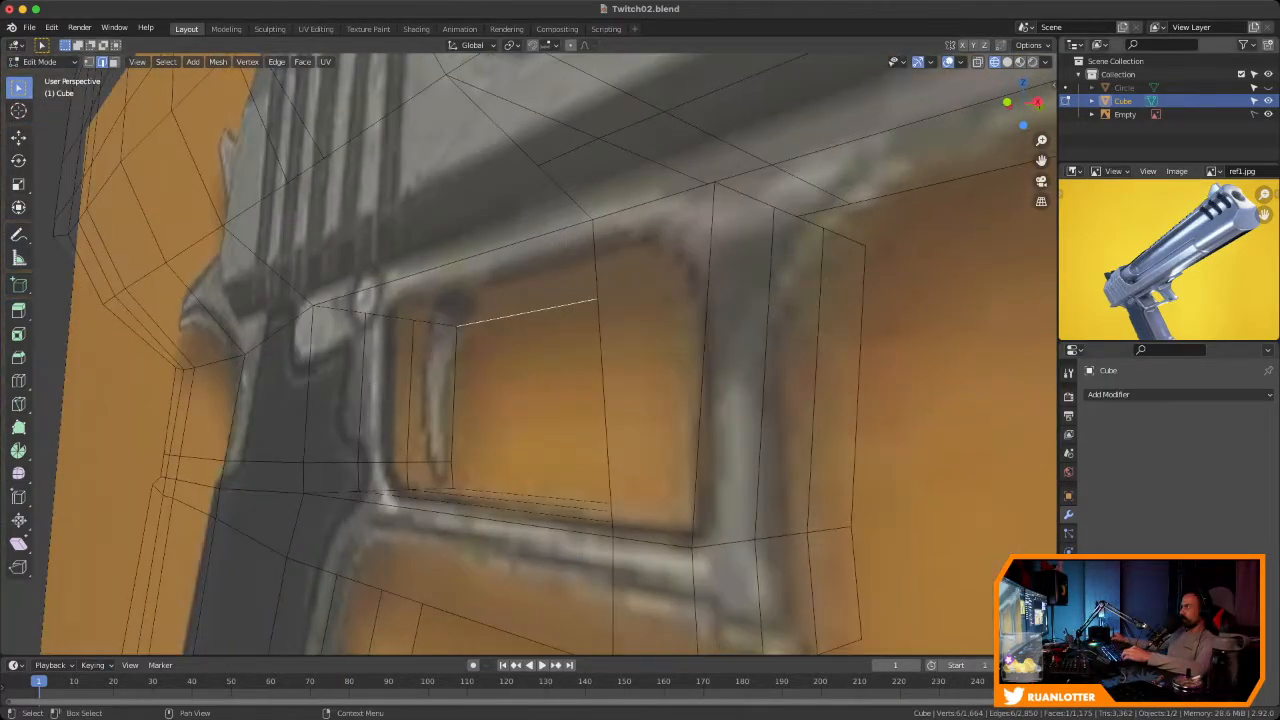
Hide the reference image and save the file
{"action": "left_click", "coordinate": [1268, 114]}
{"action": "mouse_move", "coordinate": [720, 330]}
{"action": "middle_mouse_down"}
{"action": "mouse_move", "coordinate": [680, 325]}
{"action": "mouse_move", "coordinate": [800, 310]}
{"action": "mouse_move", "coordinate": [815, 265]}
{"action": "mouse_move", "coordinate": [808, 288]}
{"action": "mouse_move", "coordinate": [690, 345]}
{"action": "mouse_move", "coordinate": [700, 335]}
{"action": "middle_mouse_up"}
{"action": "scroll", "coordinate": [700, 335], "scroll_direction": "down", "scroll_amount": 4}
{"action": "middle_click_drag", "start_coordinate": [819, 191], "coordinate": [580, 258]}
{"action": "key", "text": "ctrl+s"}
Fill the gaps between the front post's upper side edges and the matching edges on the frame's underside
{"action": "scroll", "coordinate": [640, 270], "scroll_direction": "up", "scroll_amount": 3}
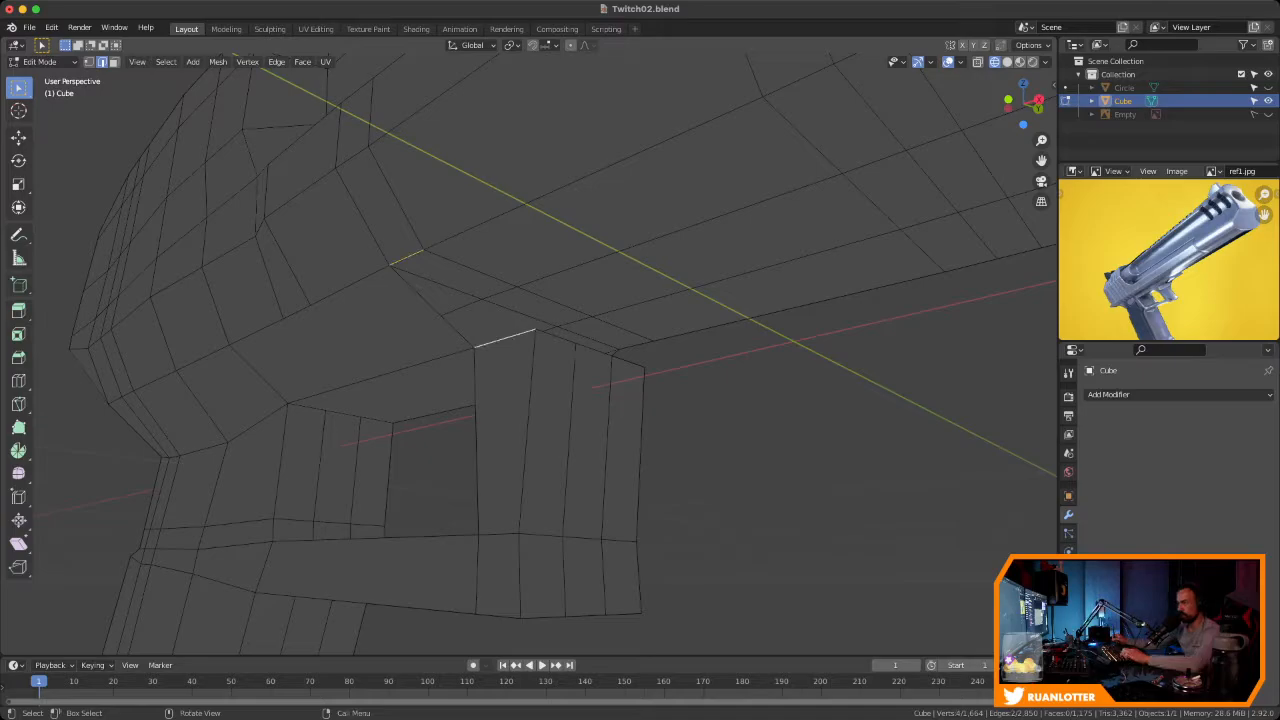
{"action": "middle_click_drag", "start_coordinate": [600, 330], "coordinate": [455, 310]}
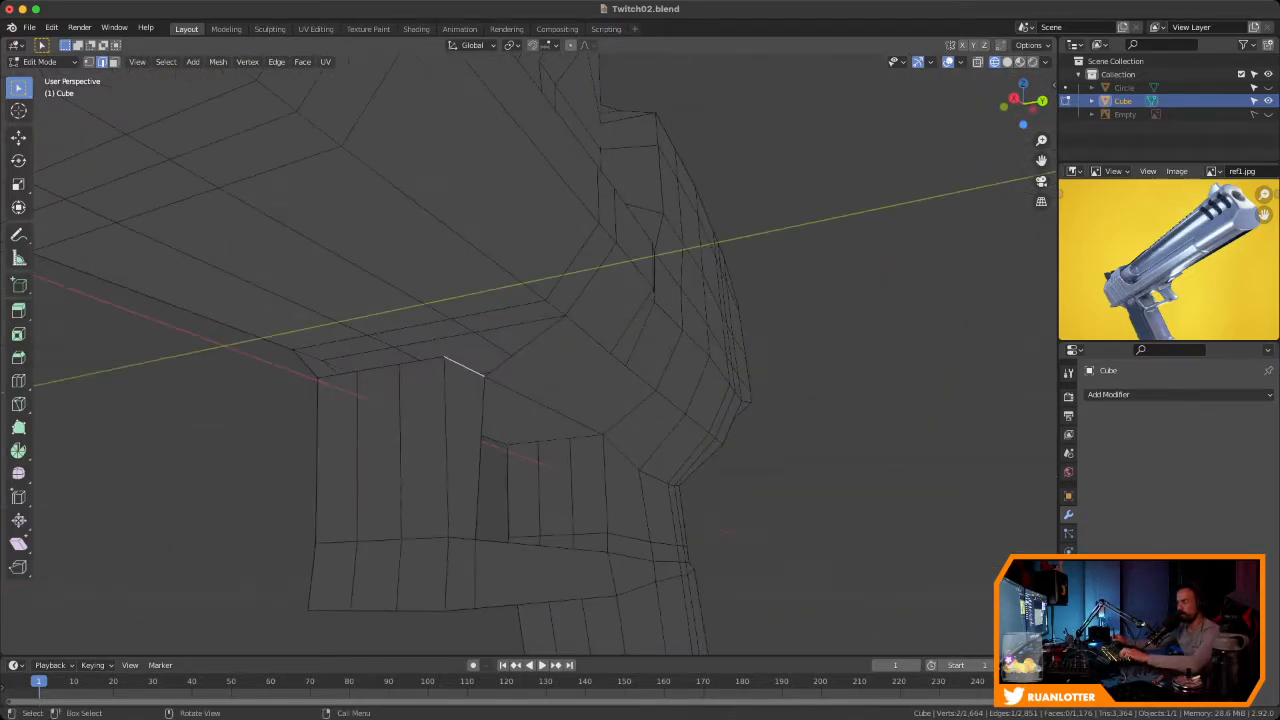
{"action": "left_click", "coordinate": [556, 305], "text": "shift"}
{"action": "key", "text": "f"}
{"action": "middle_click_drag", "start_coordinate": [556, 305], "coordinate": [665, 300]}
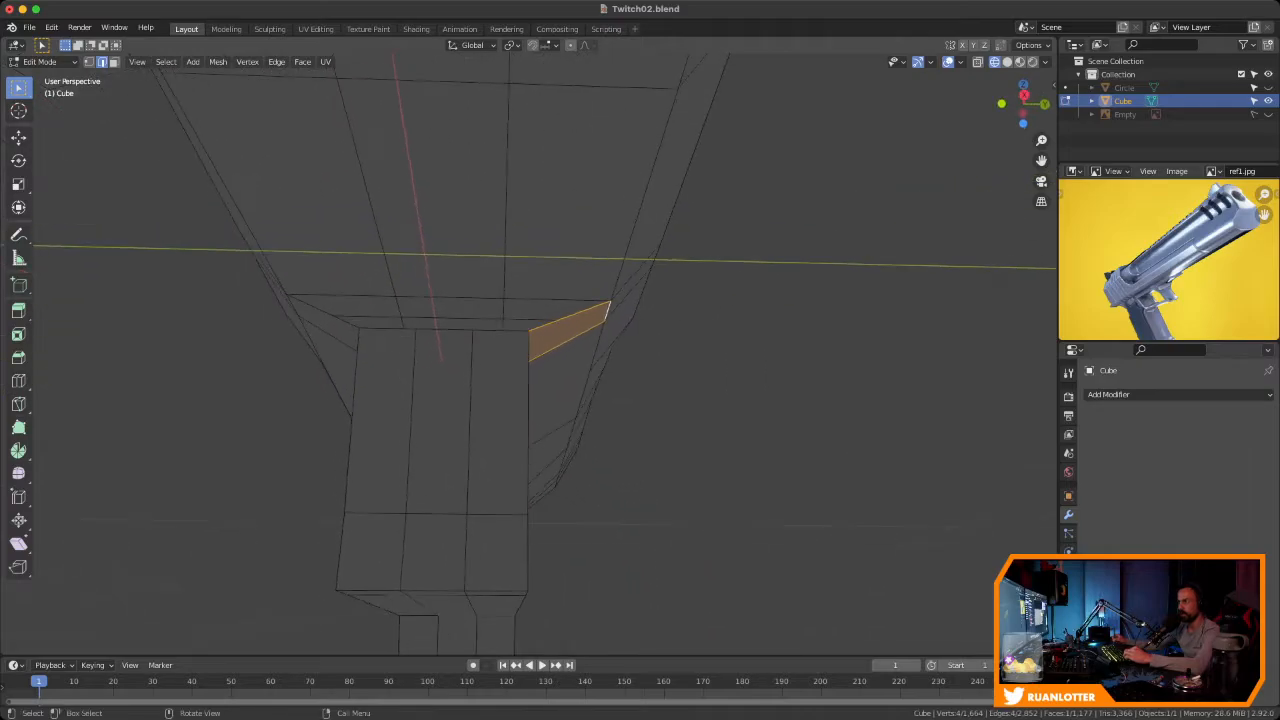
Fill three faces joining the upper front edges of the trigger guard post to the edges of the frame's underside
{"action": "left_click", "coordinate": [503, 330]}
{"action": "left_click", "coordinate": [552, 300], "text": "shift"}
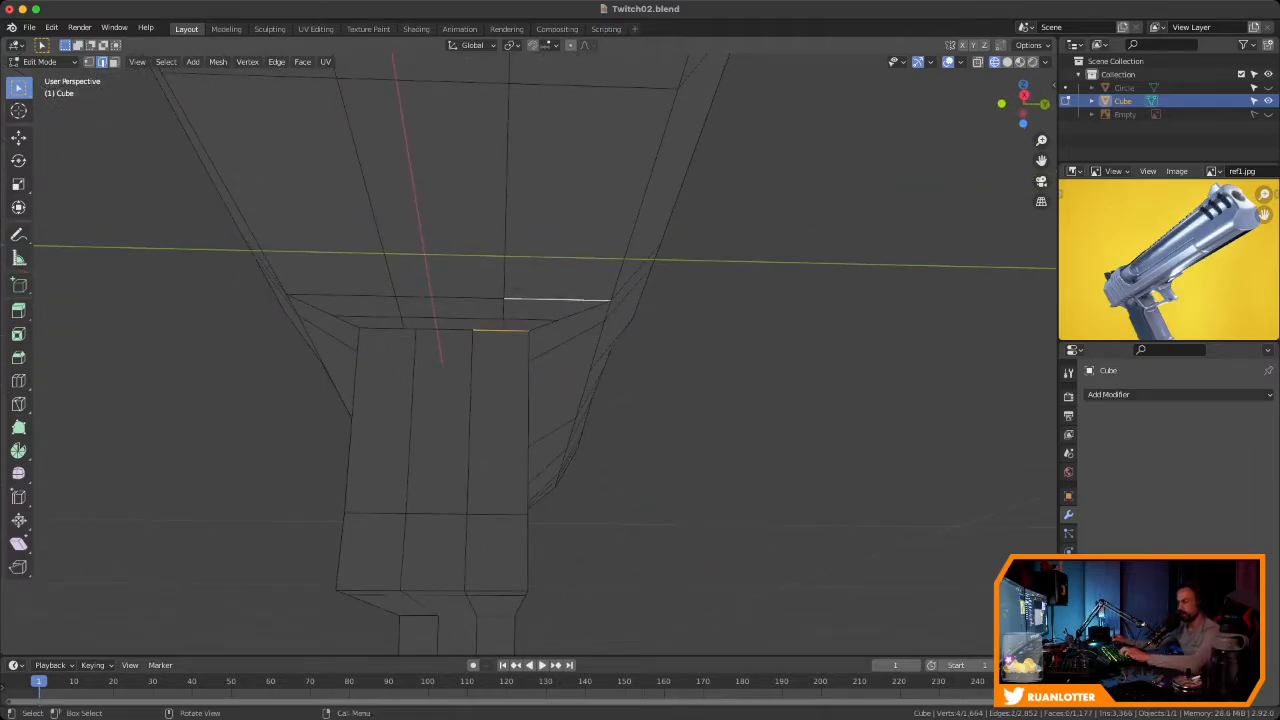
{"action": "key", "text": "f"}
{"action": "left_click", "coordinate": [387, 329]}
{"action": "left_click", "coordinate": [340, 295], "text": "shift"}
{"action": "key", "text": "f"}
{"action": "left_click", "coordinate": [444, 329]}
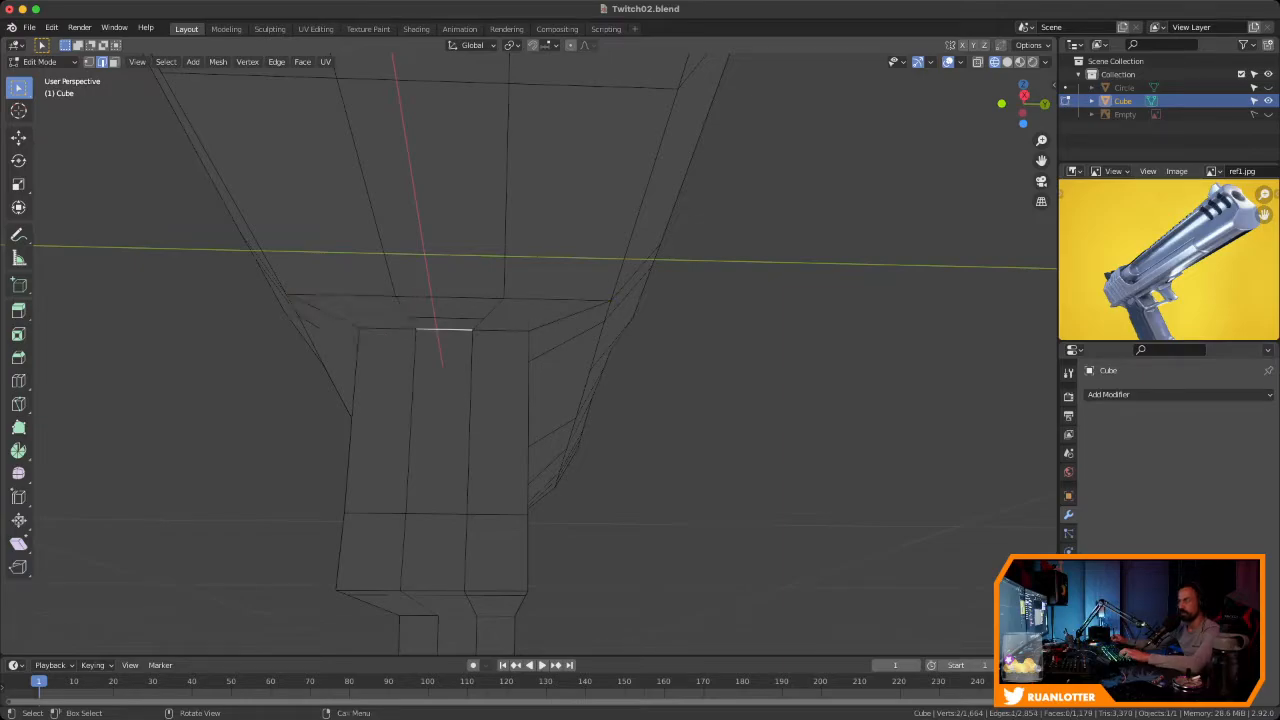
{"action": "left_click", "coordinate": [450, 298], "text": "shift"}
{"action": "key", "text": "f"}
Save the file and show the reference image again behind the model in front view
{"action": "middle_click_drag", "start_coordinate": [450, 300], "coordinate": [560, 360]}
{"action": "left_click", "coordinate": [697, 298]}
{"action": "middle_click_drag", "start_coordinate": [697, 300], "coordinate": [805, 348]}
{"action": "key", "text": "ctrl+s"}
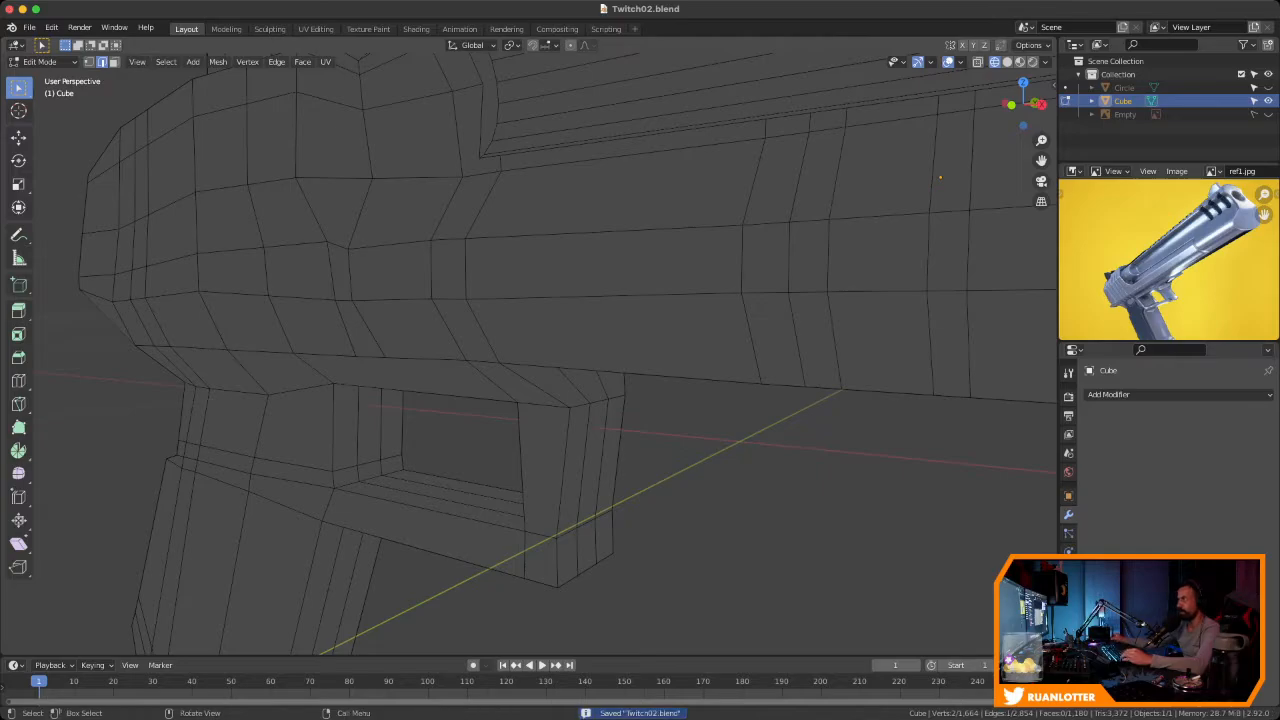
{"action": "left_click", "coordinate": [1035, 104]}
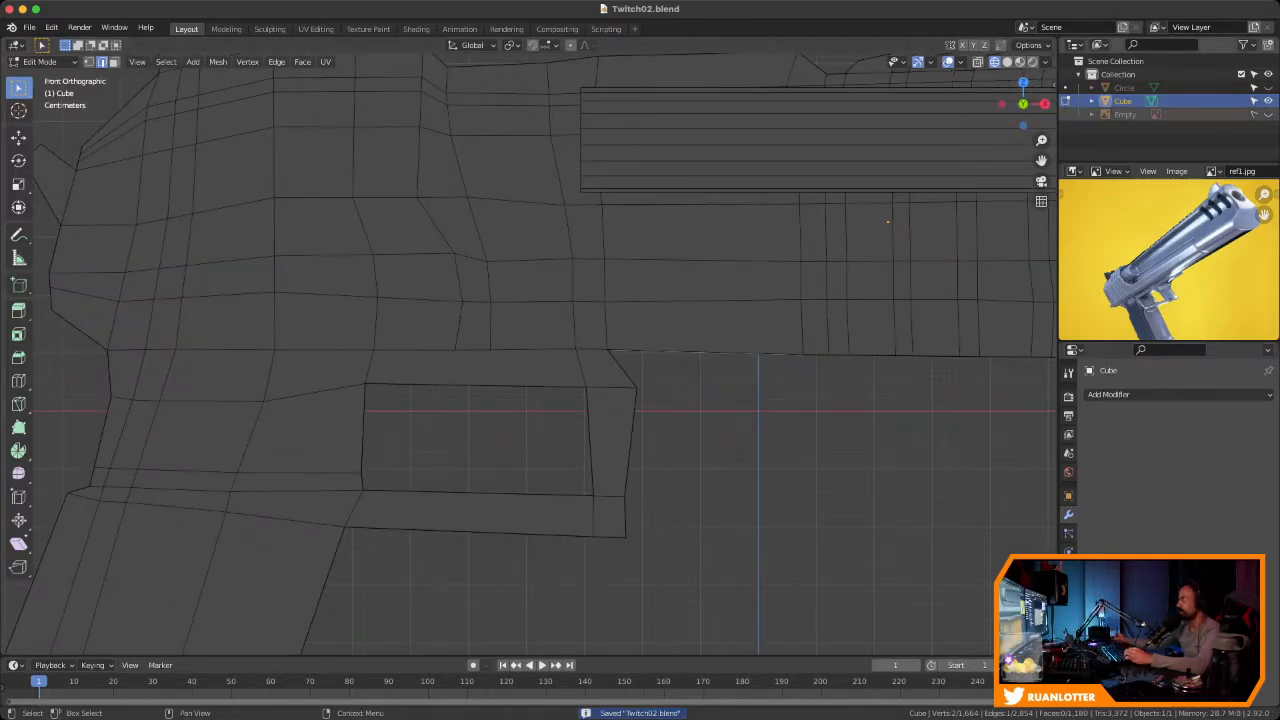
{"action": "left_click", "coordinate": [1268, 114]}
{"action": "mouse_move", "coordinate": [780, 300]}
{"action": "middle_mouse_down", "text": "ctrl"}
{"action": "mouse_move", "coordinate": [780, 360]}
{"action": "mouse_move", "coordinate": [787, 295]}
{"action": "middle_mouse_up", "text": "ctrl"}
{"action": "scroll", "coordinate": [784, 322], "scroll_direction": "up", "scroll_amount": 4}
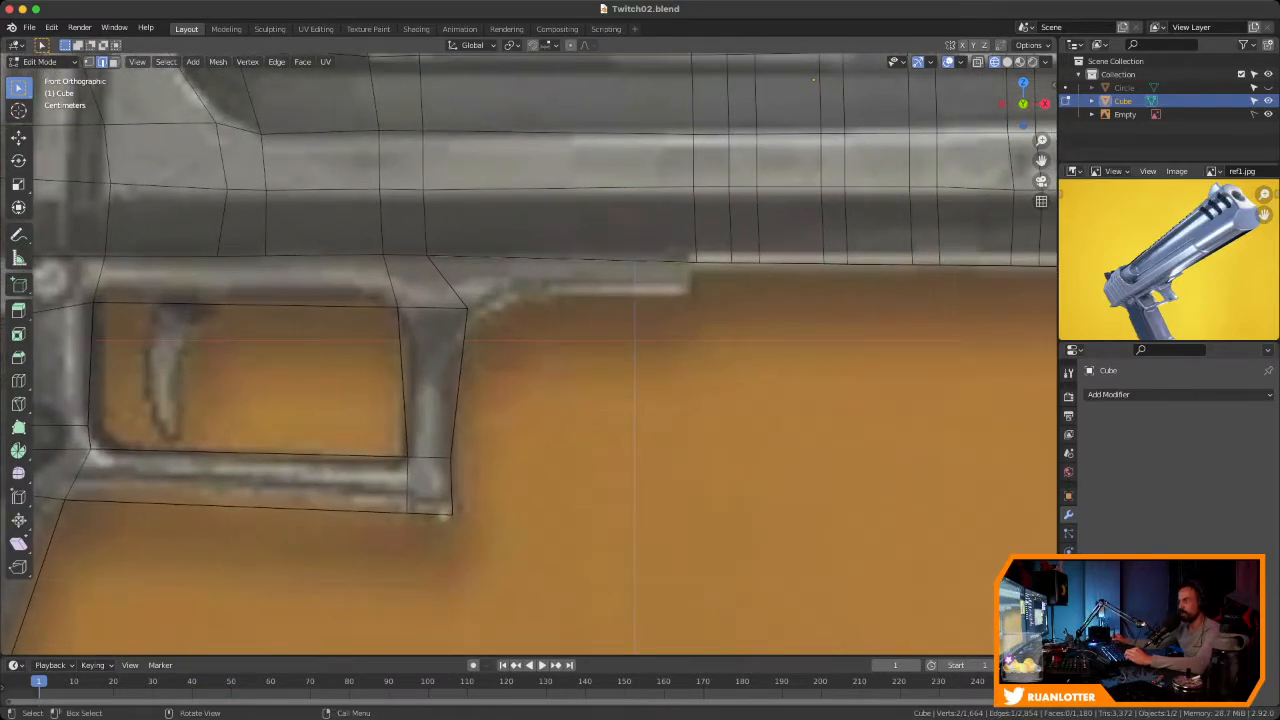
Extrude the post's three upper front edges forward to the end of the lower rail in the reference
{"action": "middle_click_drag", "start_coordinate": [640, 340], "coordinate": [576, 318]}
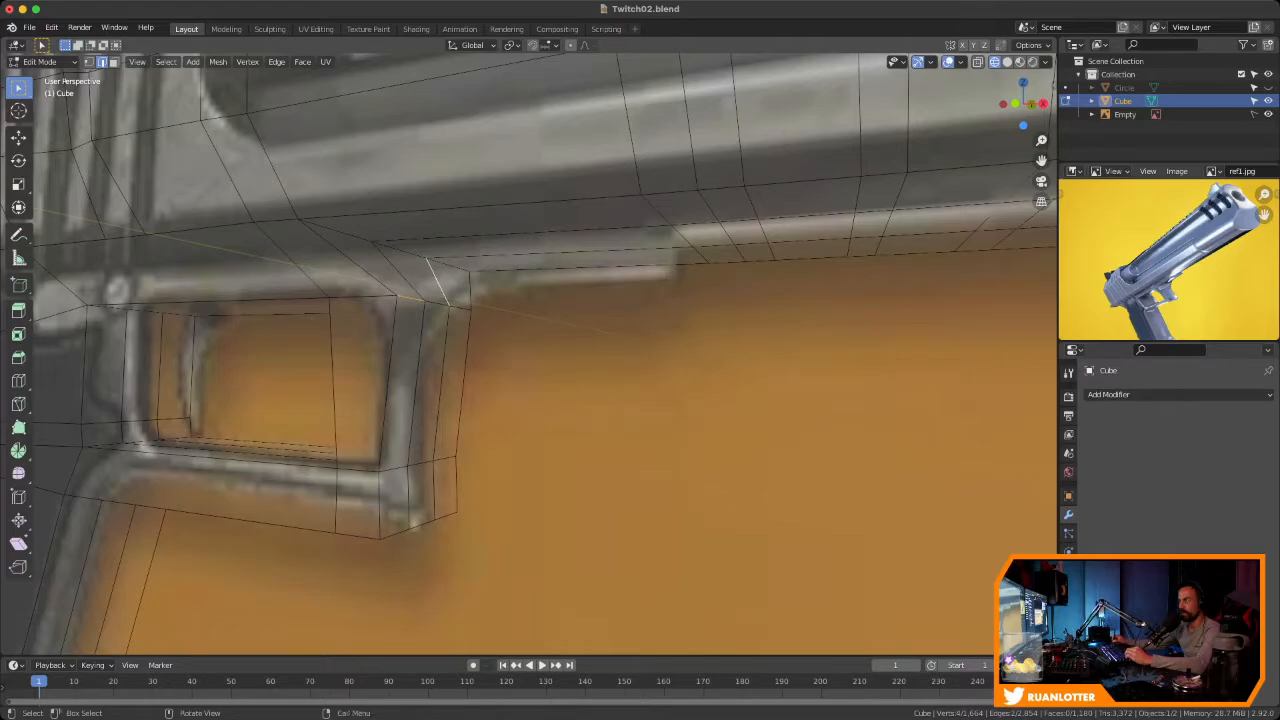
{"action": "left_click", "coordinate": [576, 318], "text": "ctrl"}
{"action": "middle_click_drag", "start_coordinate": [576, 318], "coordinate": [552, 312]}
{"action": "left_click", "coordinate": [1021, 104]}
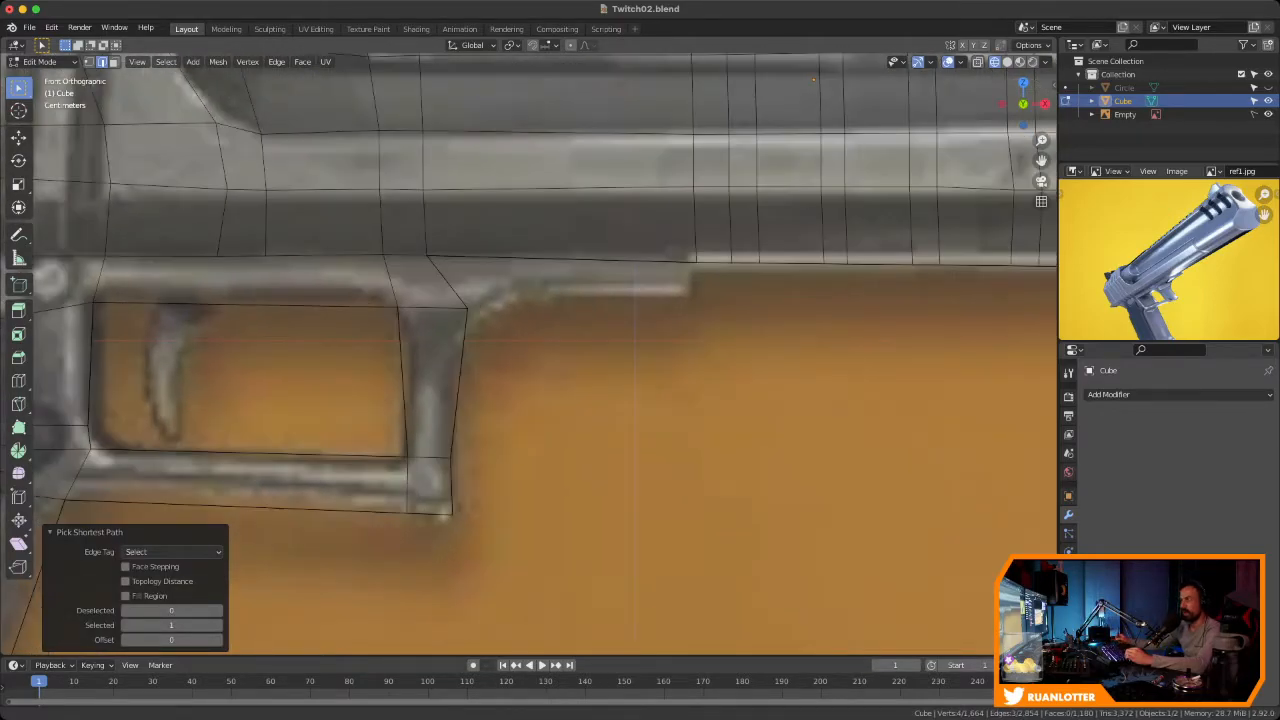
{"action": "scroll", "coordinate": [548, 320], "scroll_direction": "up", "scroll_amount": 3}
{"action": "key", "text": "g"}
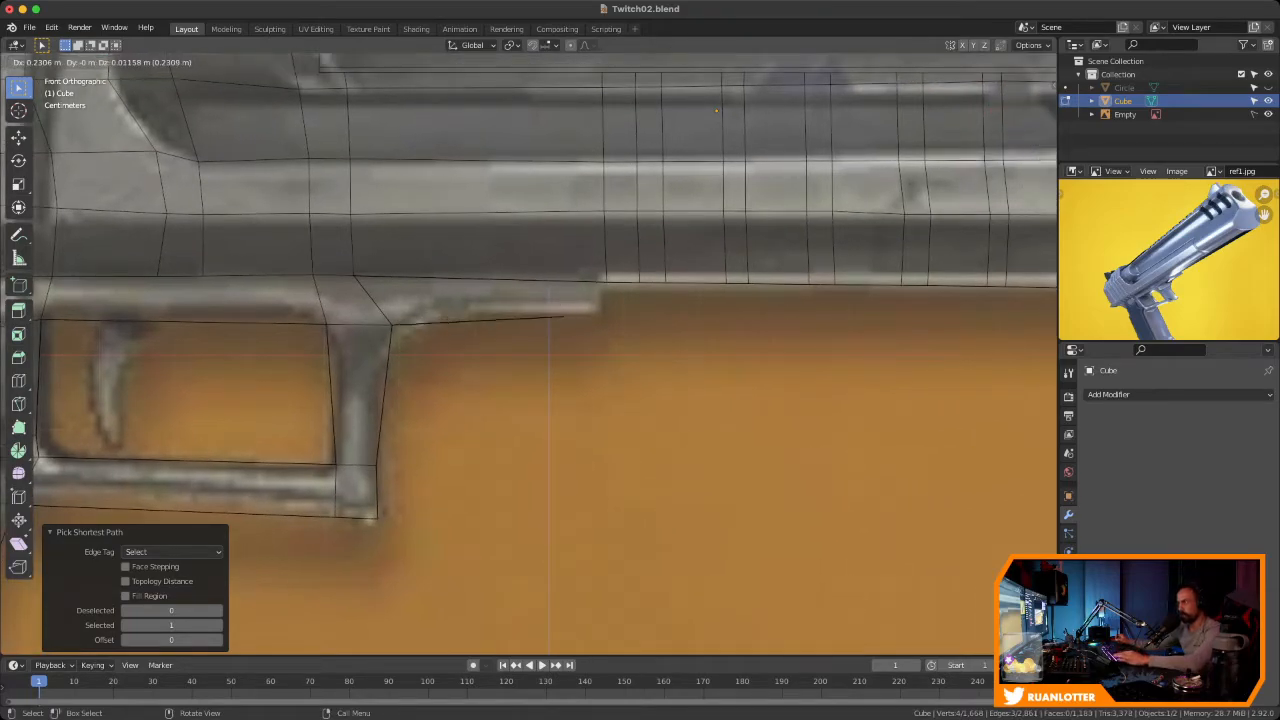
{"action": "left_click", "coordinate": [602, 316]}
Fill the open faces between the extruded rail strip and the underside of the frame
{"action": "middle_click_drag", "start_coordinate": [602, 316], "coordinate": [500, 255]}
{"action": "middle_click_drag", "start_coordinate": [540, 320], "coordinate": [632, 304], "text": "ctrl"}
{"action": "left_click", "coordinate": [575, 293], "text": "shift"}
{"action": "key", "text": "f"}
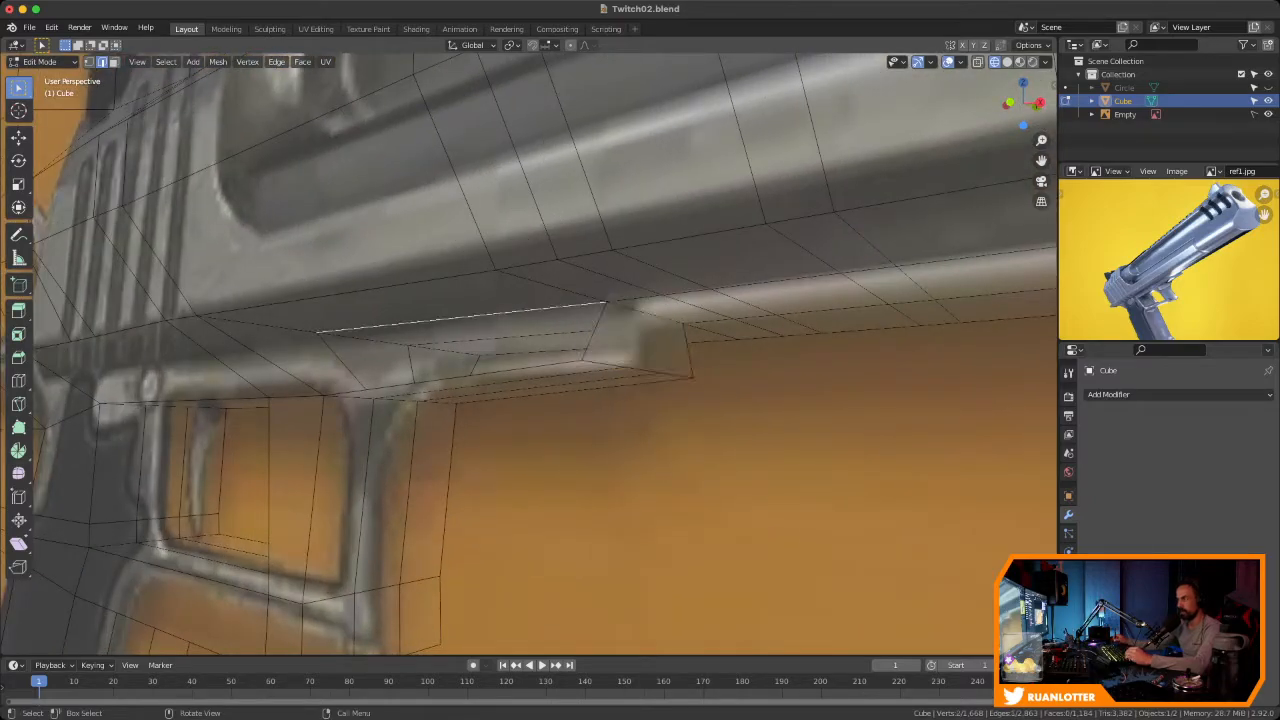
{"action": "middle_click_drag", "start_coordinate": [480, 376], "coordinate": [518, 446]}
{"action": "key", "text": "f"}
{"action": "key", "text": "f"}
Hide the reference image and scale the rail strip's two outer front vertices along Y to narrow its front end
{"action": "key", "text": "Tab"}
{"action": "left_click", "coordinate": [1268, 114]}
{"action": "key", "text": "Tab"}
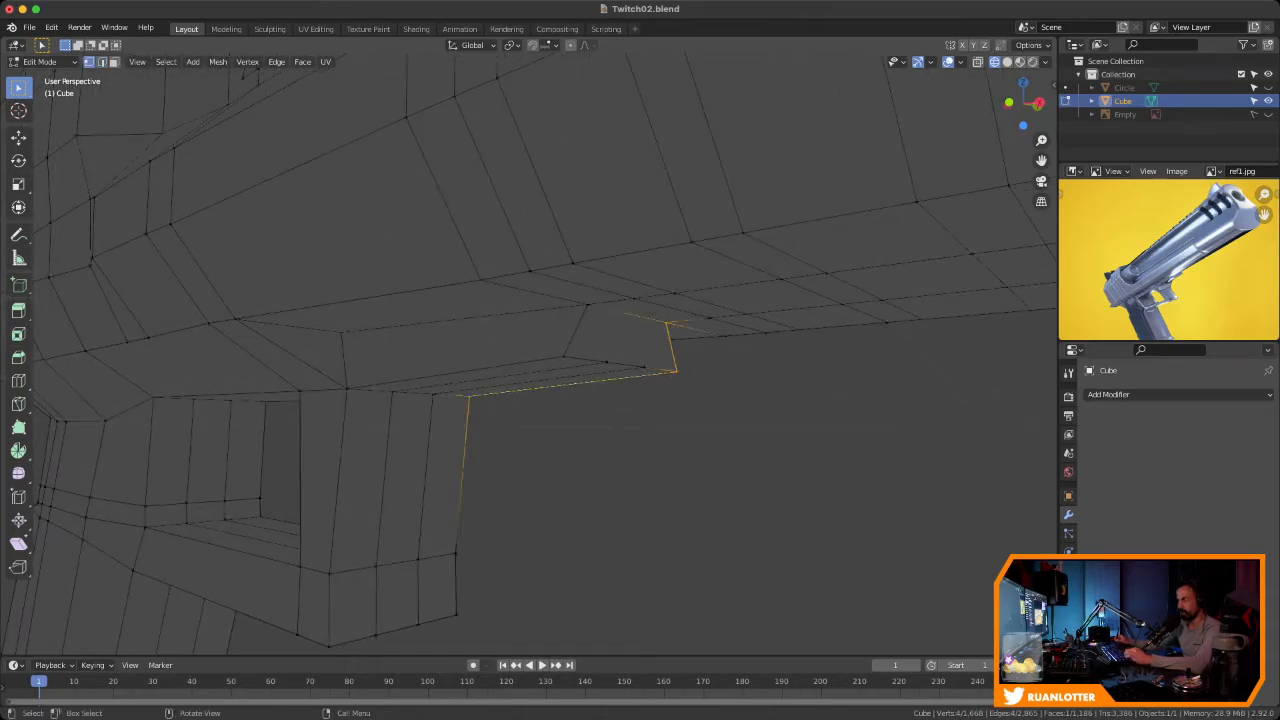
{"action": "left_click", "coordinate": [676, 371], "text": "shift"}
{"action": "middle_click_drag", "start_coordinate": [720, 400], "coordinate": [862, 388]}
{"action": "key", "text": "s"}
{"action": "key", "text": "y"}
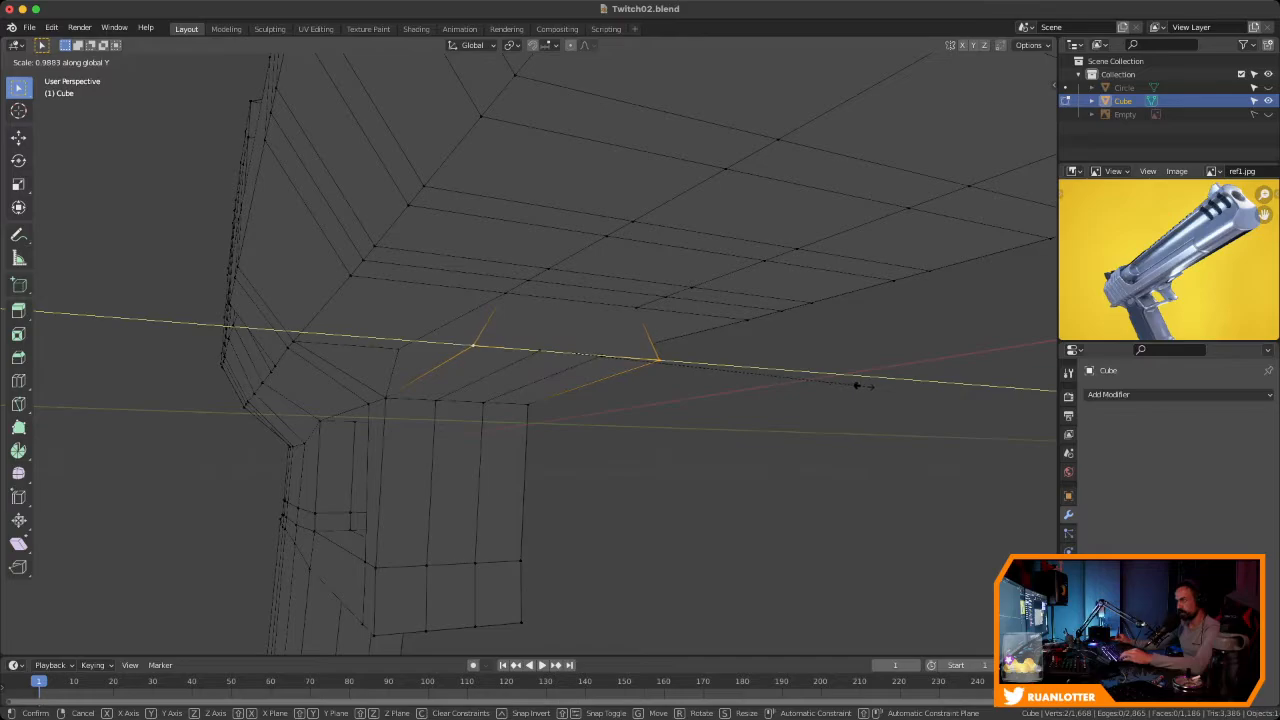
{"action": "left_click", "coordinate": [768, 378]}
{"action": "left_click", "coordinate": [775, 400]}
{"action": "middle_click_drag", "start_coordinate": [775, 400], "coordinate": [905, 345]}
{"action": "left_click", "coordinate": [606, 293]}
{"action": "key", "text": "g"}
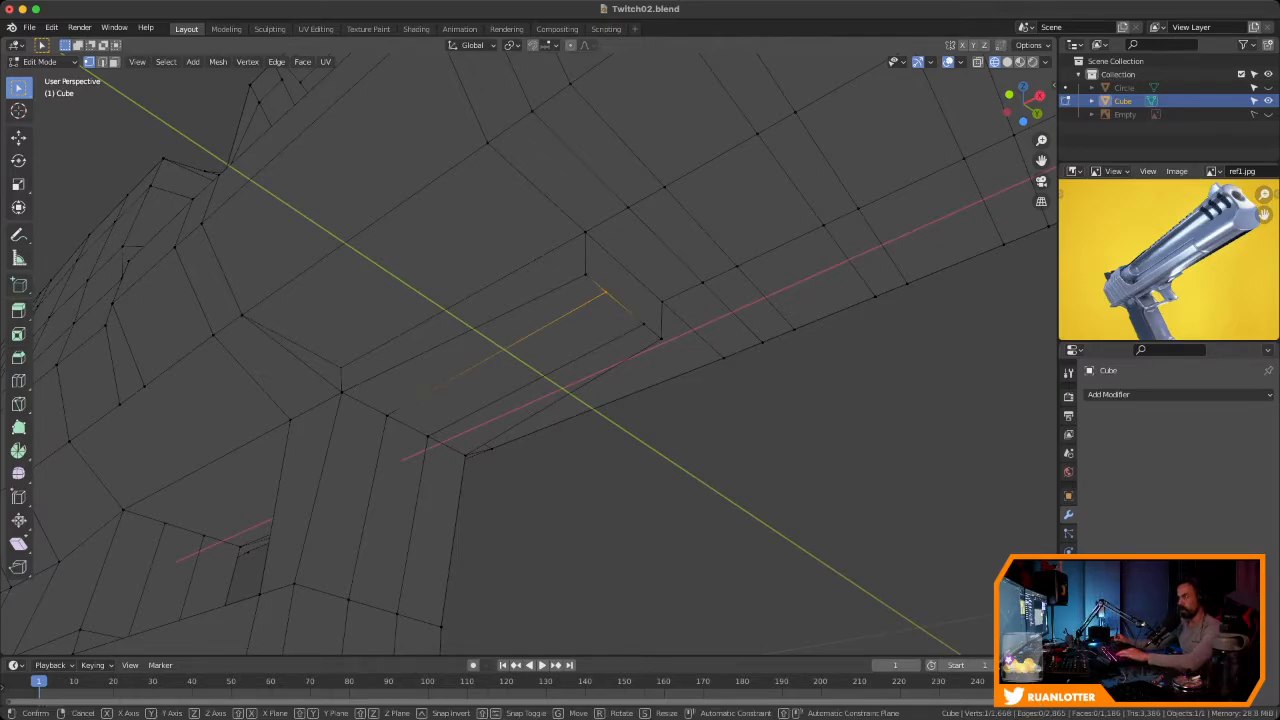
{"action": "right_click", "coordinate": [601, 348]}
Bring the reference image back in front view with the whole pistol in sight and save the file
{"action": "middle_click_drag", "start_coordinate": [601, 348], "coordinate": [515, 404]}
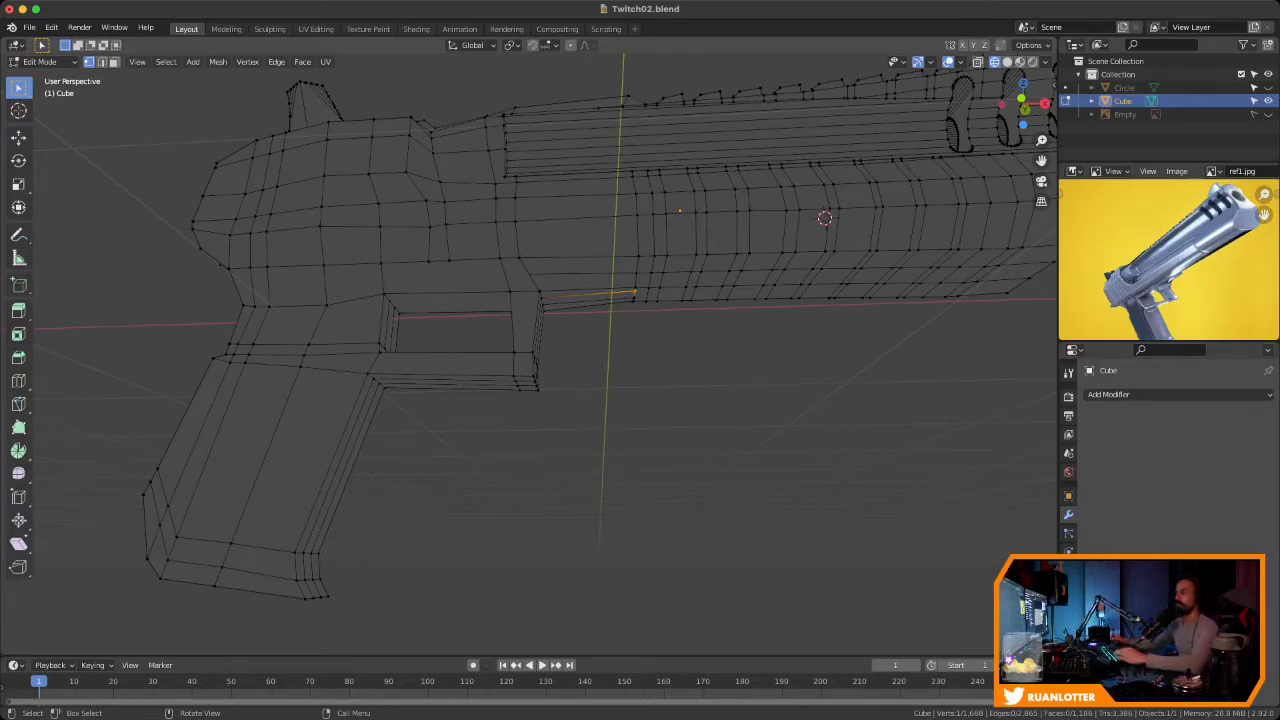
{"action": "scroll", "coordinate": [546, 355], "scroll_direction": "down", "scroll_amount": 1}
{"action": "left_click", "coordinate": [1042, 105]}
{"action": "left_click", "coordinate": [1022, 104]}
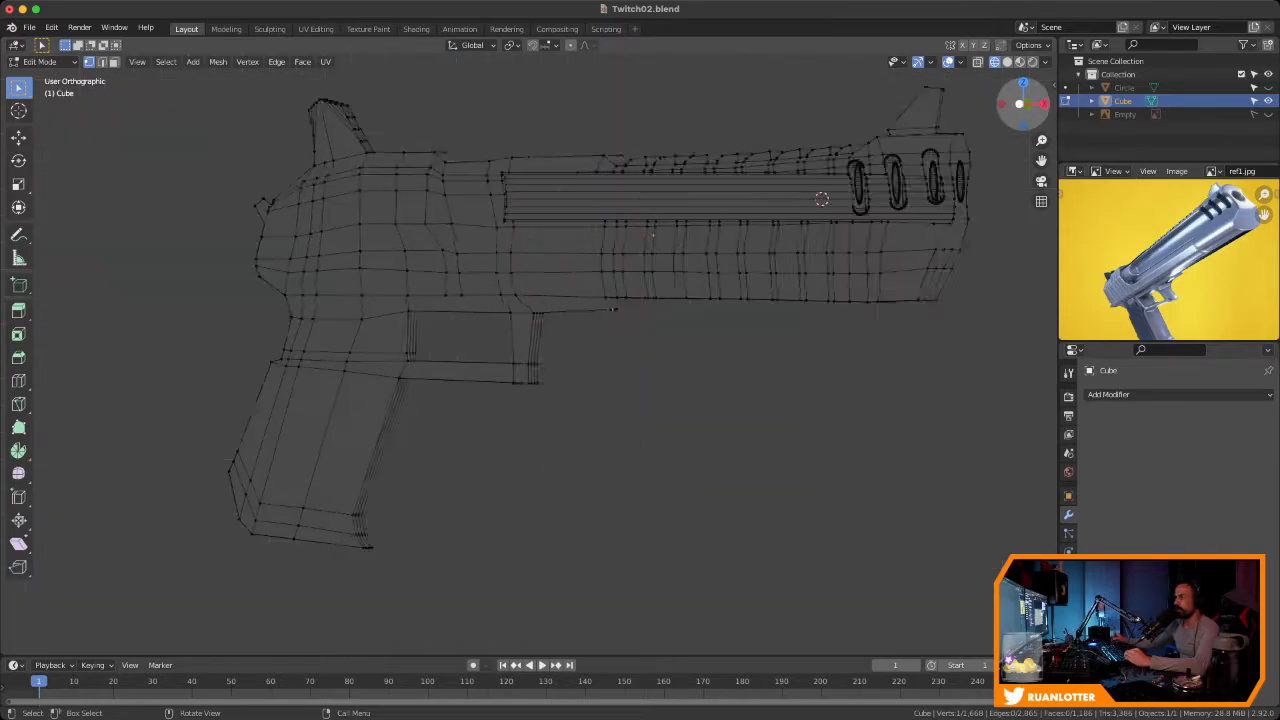
{"action": "left_click", "coordinate": [1268, 115]}
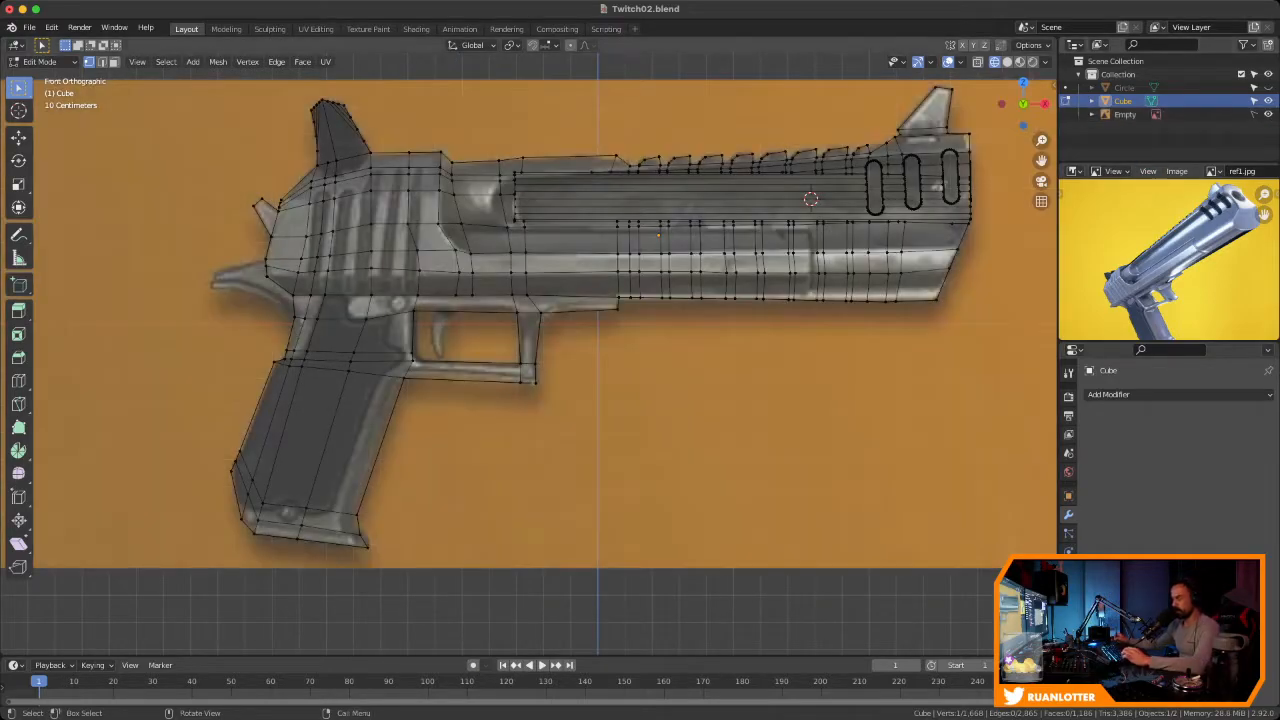
{"action": "key", "text": "ctrl+s"}
Subdivide the two long edges of the face above the trigger guard opening with one cut
{"action": "scroll", "coordinate": [387, 326], "scroll_direction": "up", "scroll_amount": 5}
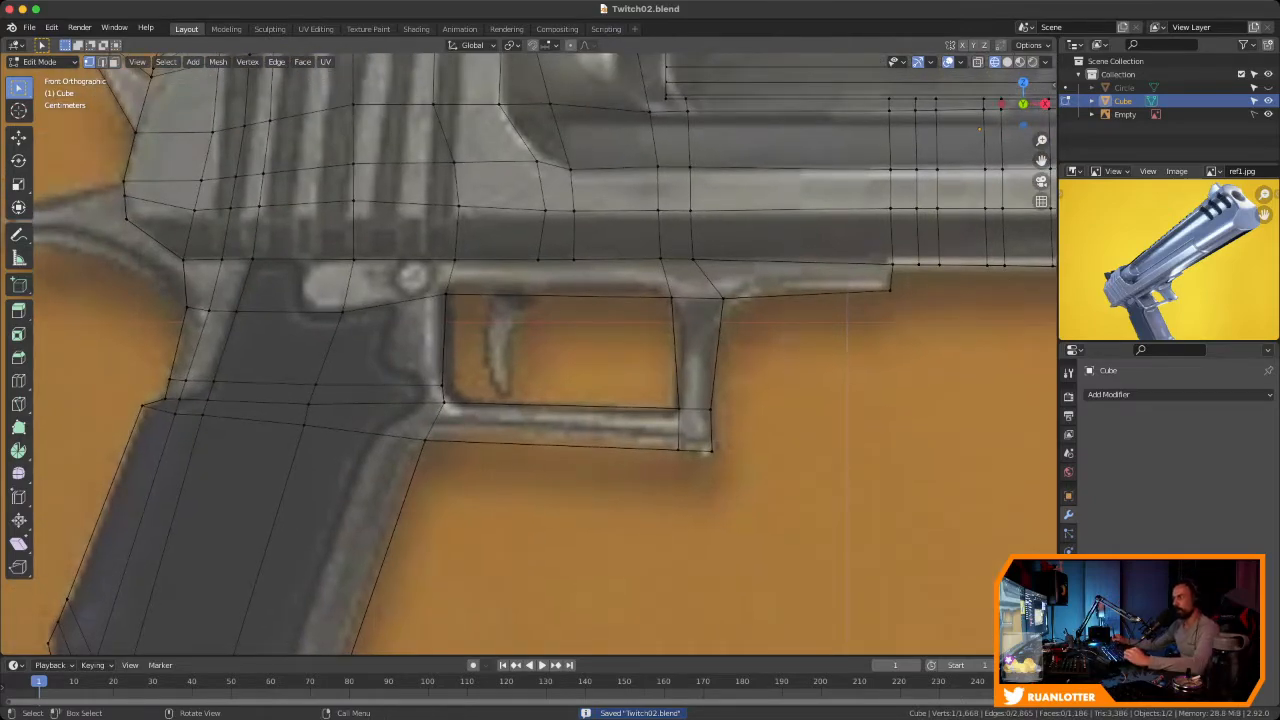
{"action": "mouse_move", "coordinate": [540, 350]}
{"action": "middle_mouse_down"}
{"action": "mouse_move", "coordinate": [620, 395]}
{"action": "mouse_move", "coordinate": [565, 352]}
{"action": "middle_mouse_up"}
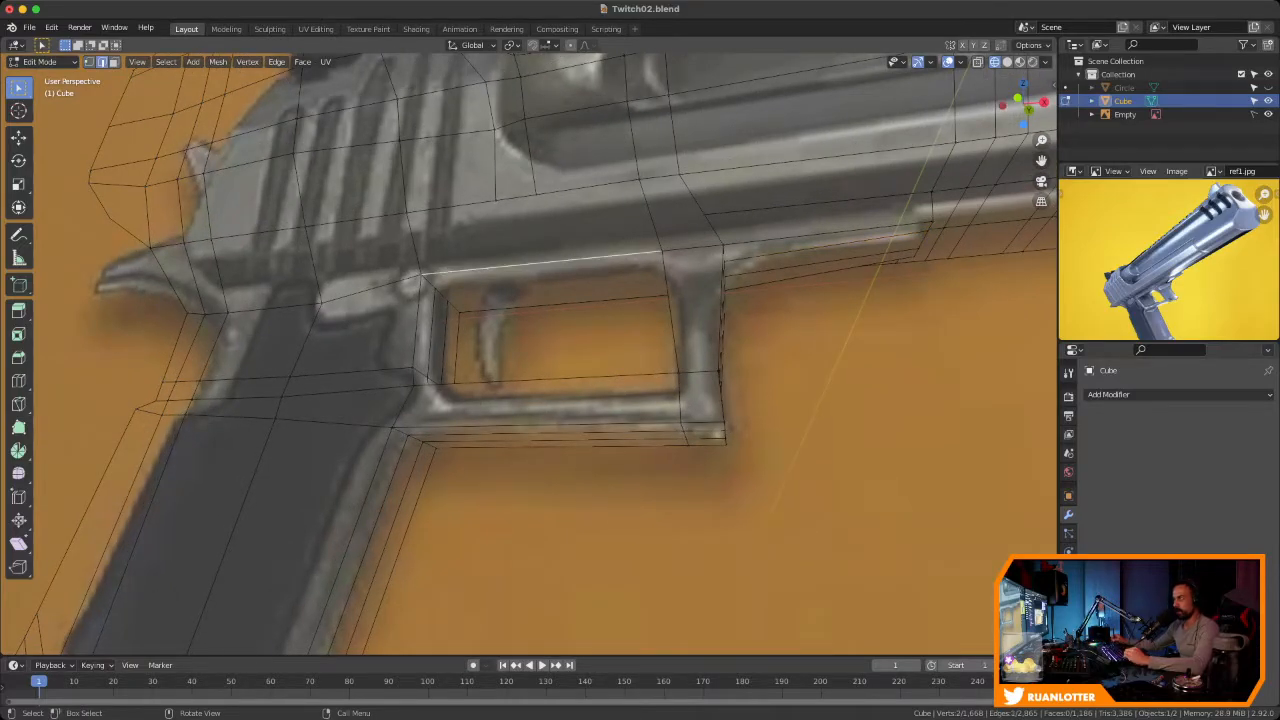
{"action": "left_click", "coordinate": [562, 304], "text": "shift"}
{"action": "middle_click_drag", "start_coordinate": [562, 304], "coordinate": [527, 266]}
{"action": "right_click", "coordinate": [527, 265]}
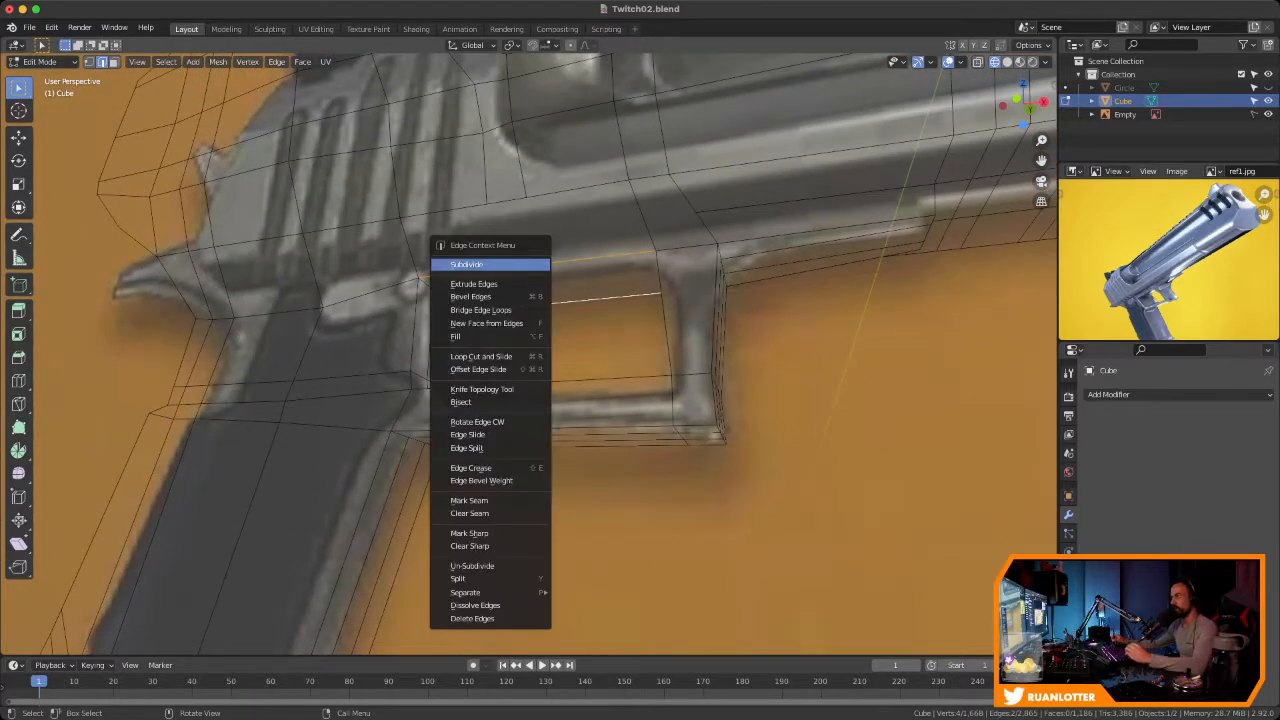
{"action": "left_click", "coordinate": [527, 264]}
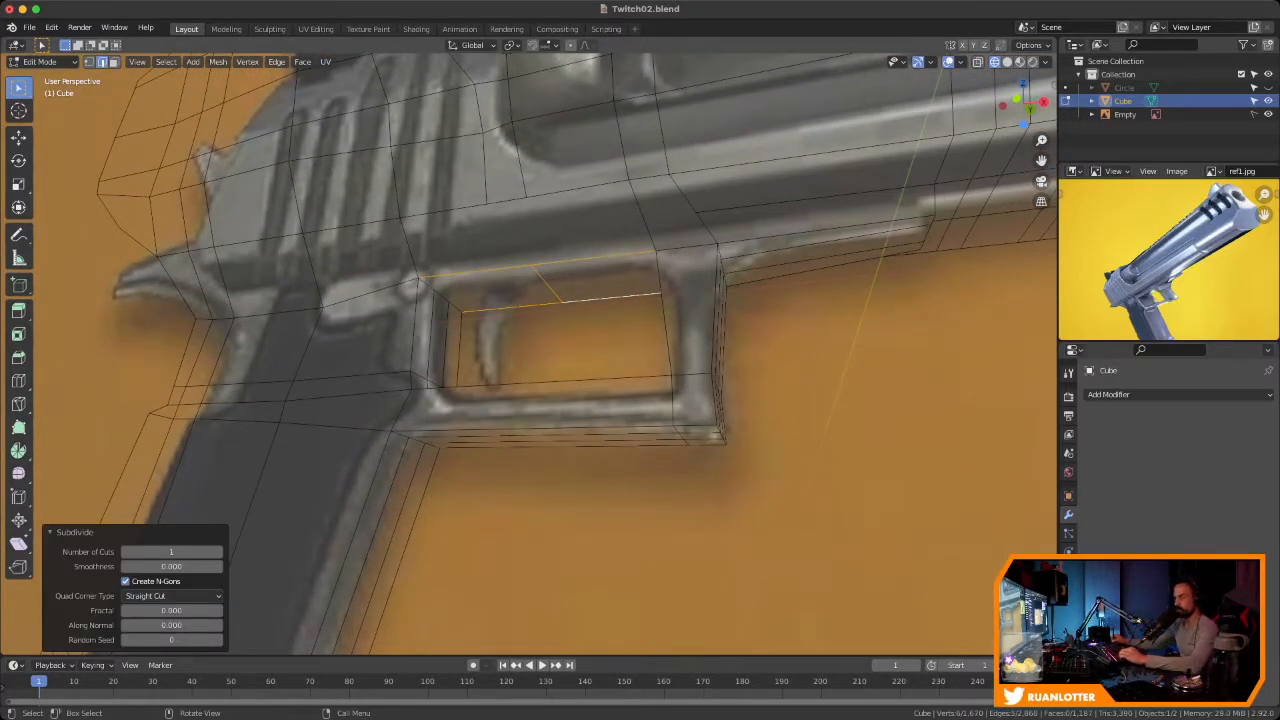
Move the subdivision's two new vertices about -0.049 m along X toward the trigger
{"action": "key", "text": "1"}
{"action": "left_click", "coordinate": [533, 265]}
{"action": "left_click", "coordinate": [562, 302], "text": "shift"}
{"action": "key", "text": "g"}
{"action": "key", "text": "x"}
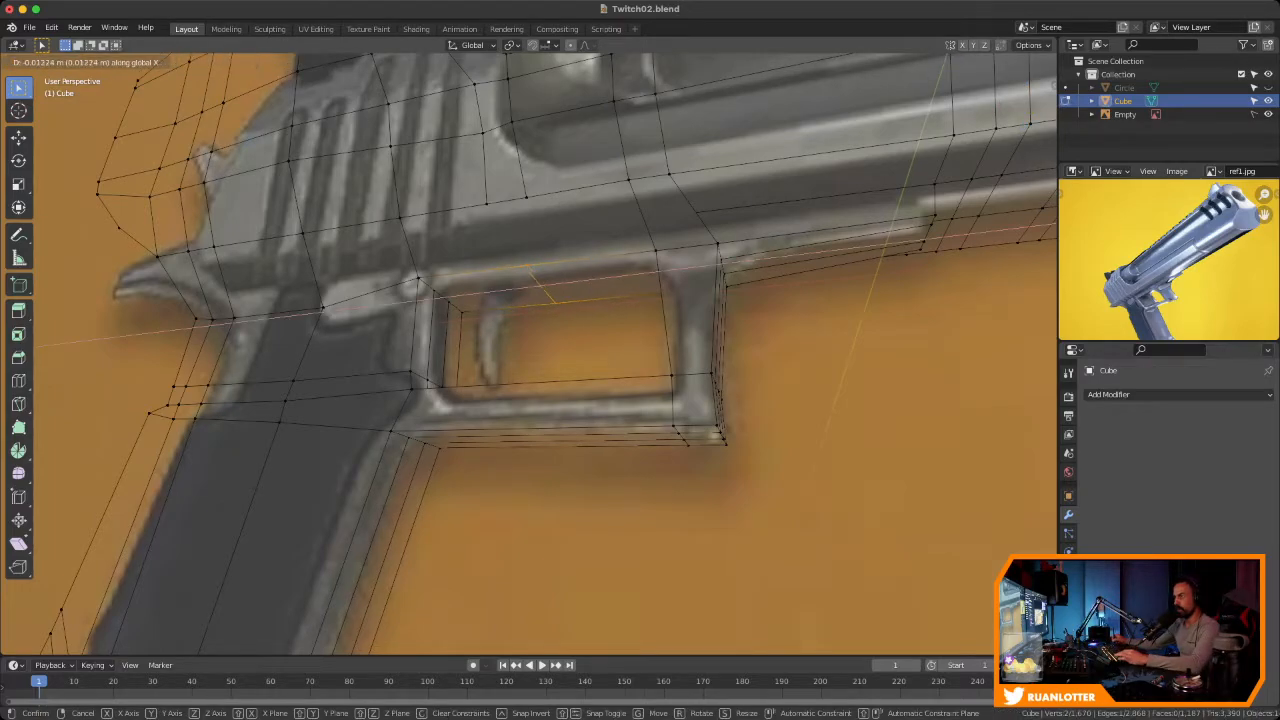
{"action": "key", "text": "Return"}
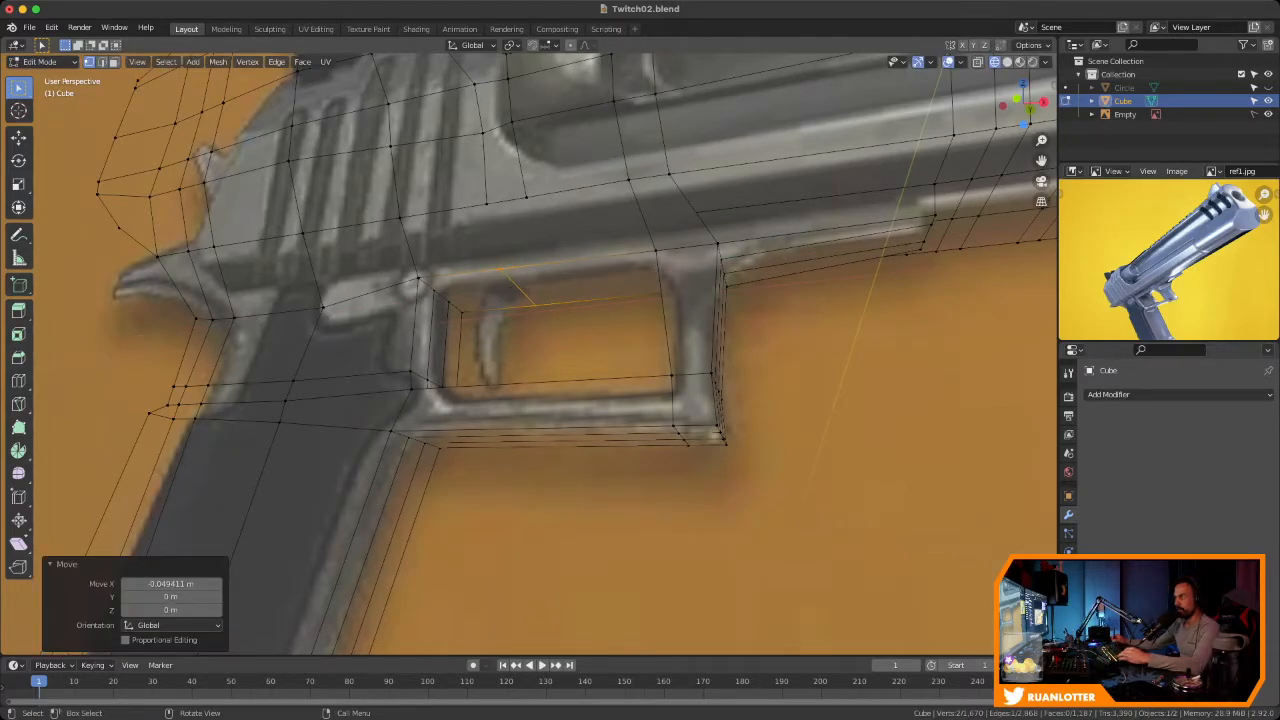
Subdivide the two long edges ahead of the cut above the trigger guard opening once and slide the new edge toward the trigger
{"action": "key", "text": "alt+a"}
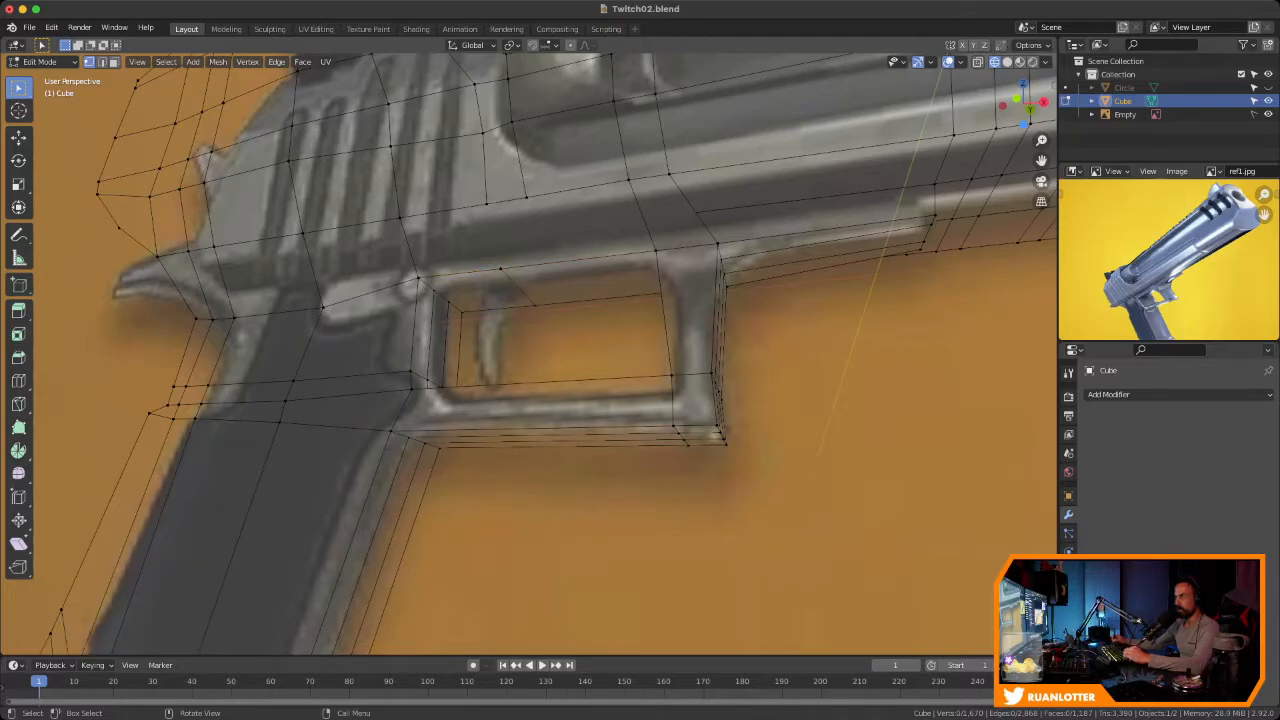
{"action": "left_click", "coordinate": [598, 299], "text": "shift"}
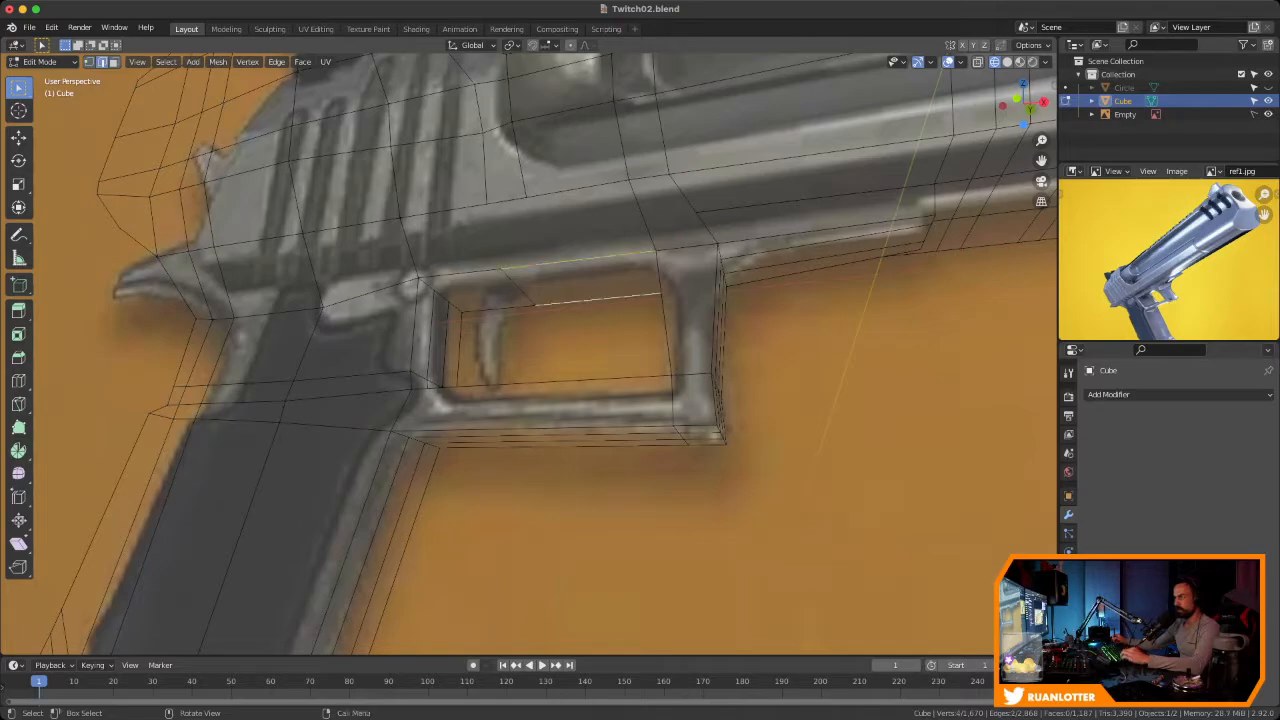
{"action": "right_click", "coordinate": [560, 297]}
{"action": "left_click", "coordinate": [560, 297]}
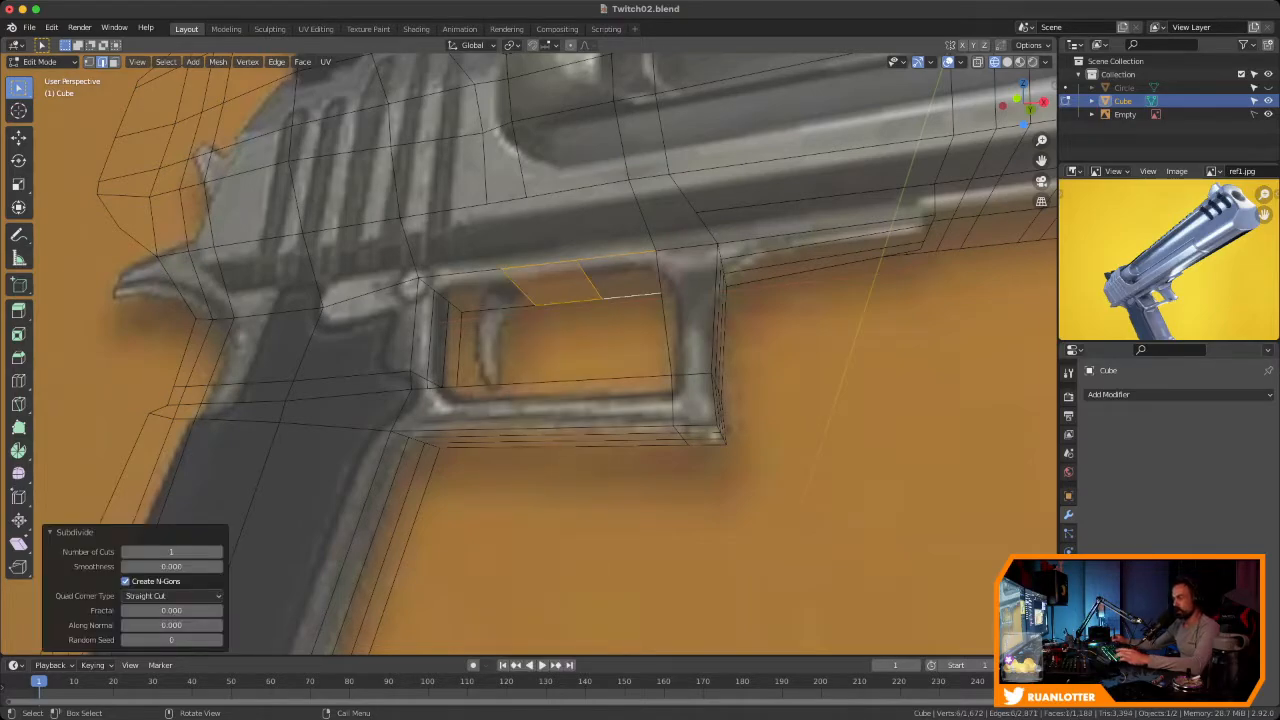
{"action": "left_click", "coordinate": [589, 281]}
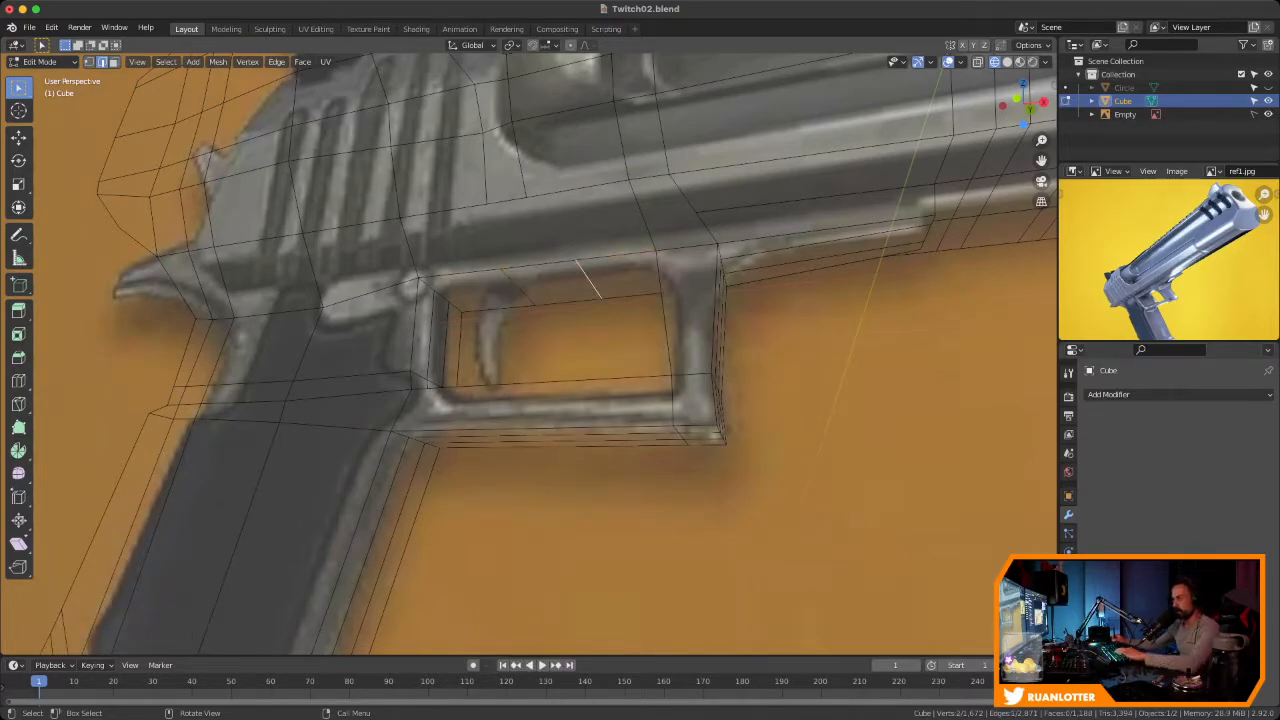
{"action": "key", "text": "g"}
{"action": "key", "text": "g"}
{"action": "left_click", "coordinate": [596, 275]}
Connect the vertices along the top of the guard opening to the frame vertices above them with new edges on both sides
{"action": "key", "text": "1"}
{"action": "left_click", "coordinate": [550, 272]}
{"action": "middle_click_drag", "start_coordinate": [590, 288], "coordinate": [538, 290]}
{"action": "left_click", "coordinate": [530, 269]}
{"action": "middle_click_drag", "start_coordinate": [960, 240], "coordinate": [990, 232]}
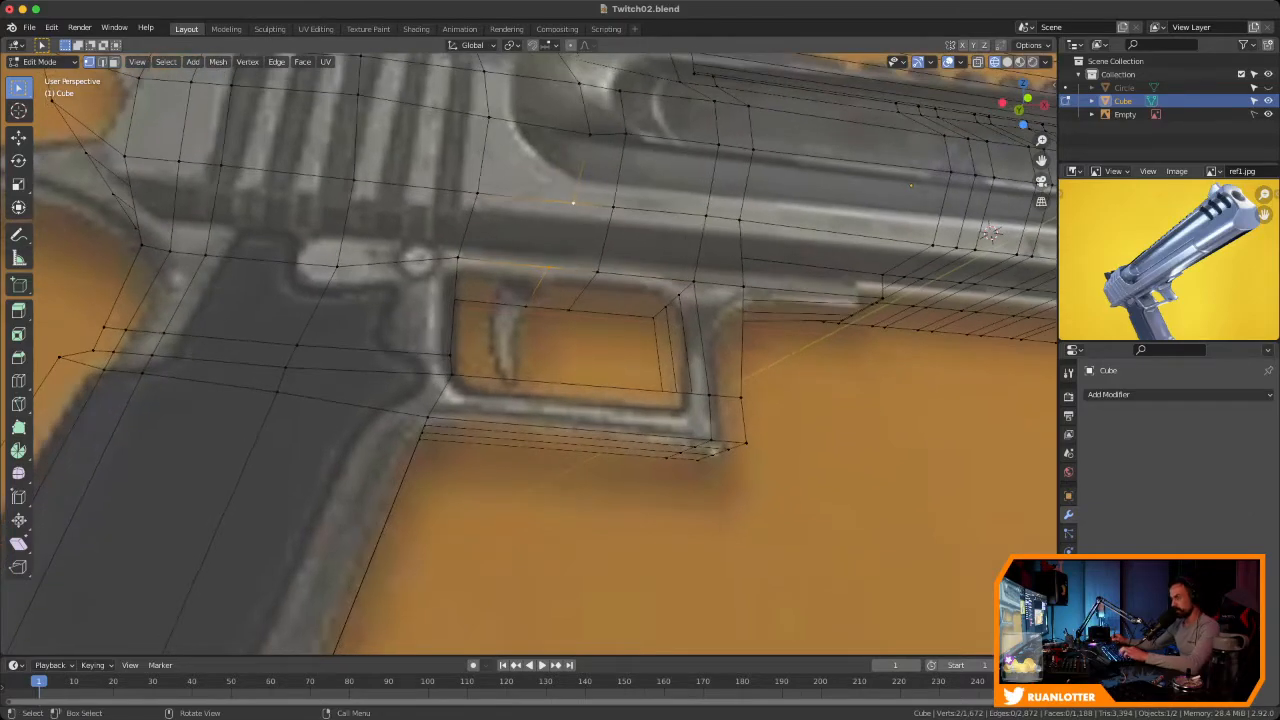
{"action": "key", "text": "f"}
{"action": "middle_click_drag", "start_coordinate": [573, 208], "coordinate": [285, 212]}
{"action": "scroll", "coordinate": [541, 163], "scroll_direction": "up", "scroll_amount": 2}
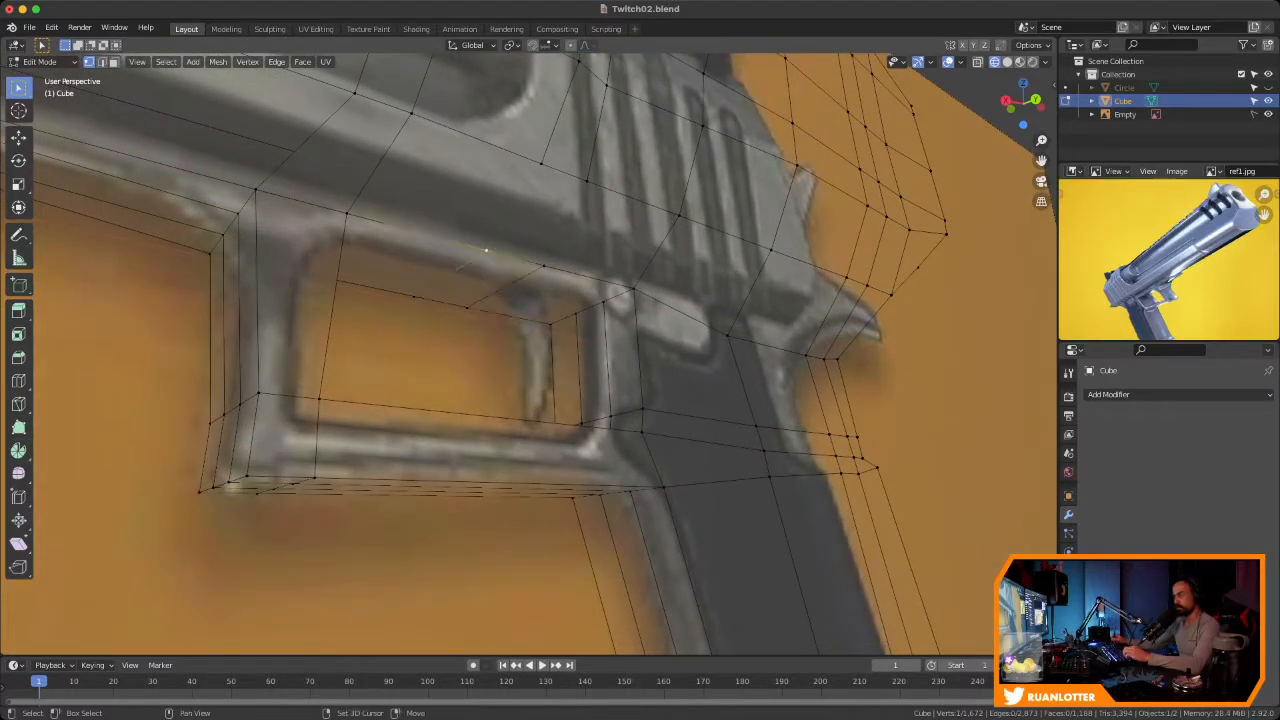
{"action": "left_click", "coordinate": [544, 265]}
{"action": "left_click", "coordinate": [587, 181], "text": "shift"}
{"action": "key", "text": "f"}
{"action": "middle_click_drag", "start_coordinate": [587, 181], "coordinate": [865, 184]}
{"action": "scroll", "coordinate": [865, 184], "scroll_direction": "down", "scroll_amount": 3}
{"action": "scroll", "coordinate": [700, 230], "scroll_direction": "up", "scroll_amount": 3}
{"action": "middle_click_drag", "start_coordinate": [700, 230], "coordinate": [682, 326]}
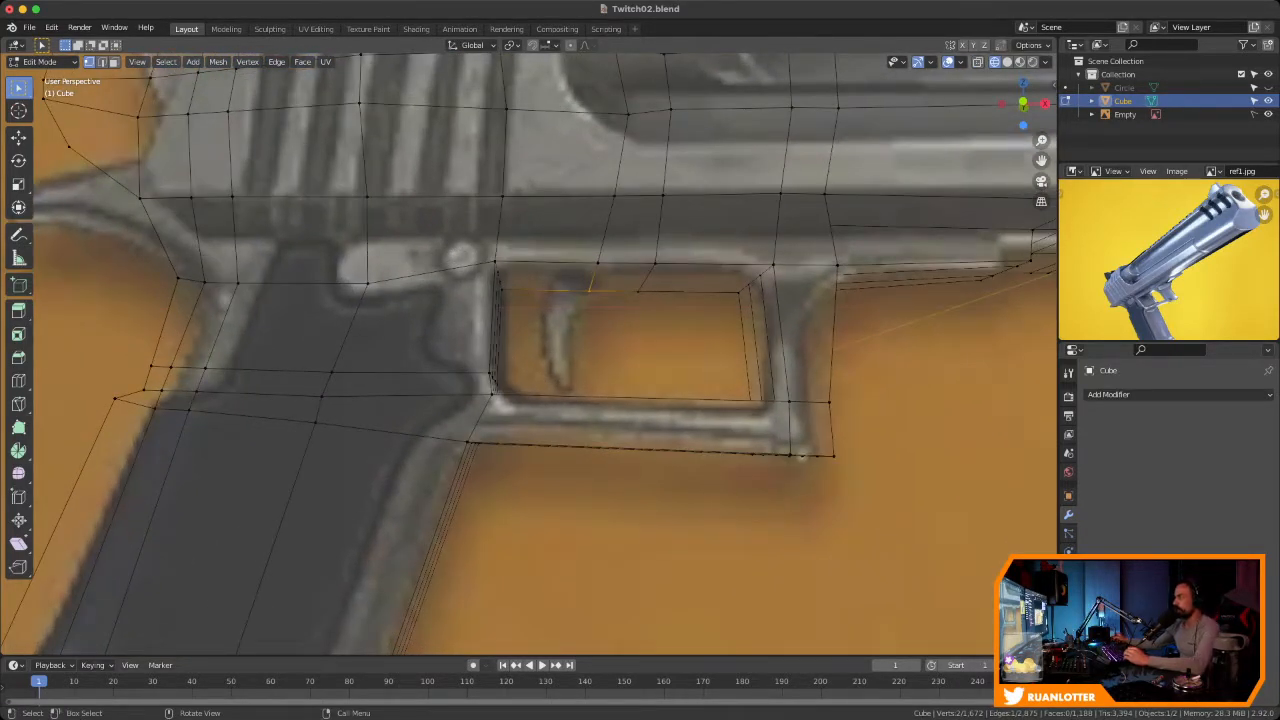
Examine the trigger and its guard closely in the pistol reference photo
{"action": "scroll", "coordinate": [1190, 292], "scroll_direction": "up", "scroll_amount": 4}
{"action": "middle_click_drag", "start_coordinate": [1190, 292], "coordinate": [1203, 254]}
{"action": "middle_click_drag", "start_coordinate": [1203, 254], "coordinate": [1206, 226], "text": "ctrl"}
{"action": "middle_click_drag", "start_coordinate": [700, 300], "coordinate": [628, 334]}
{"action": "middle_click_drag", "start_coordinate": [1195, 262], "coordinate": [1198, 301]}
{"action": "middle_click_drag", "start_coordinate": [602, 350], "coordinate": [622, 320]}
{"action": "middle_click_drag", "start_coordinate": [571, 255], "coordinate": [538, 262]}
Subdivide the two long edges of the rearmost face above the guard opening with one cut
{"action": "key", "text": "ctrl+r"}
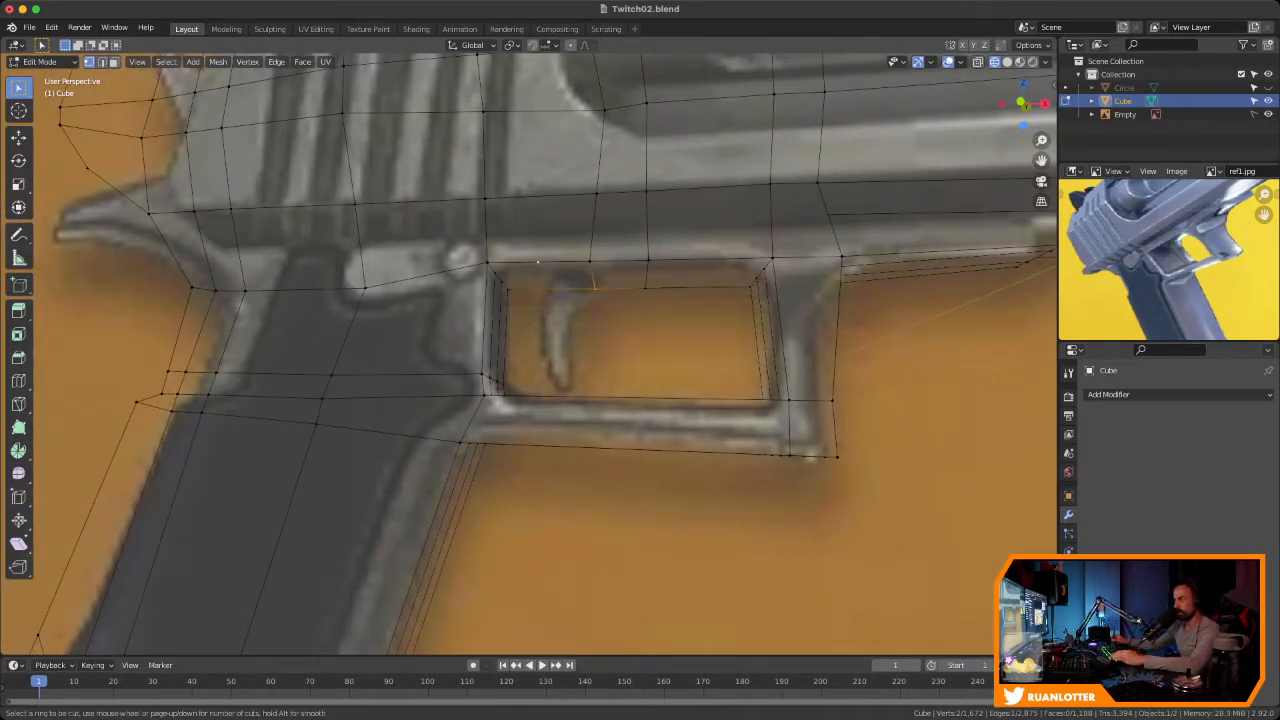
{"action": "key", "text": "Escape"}
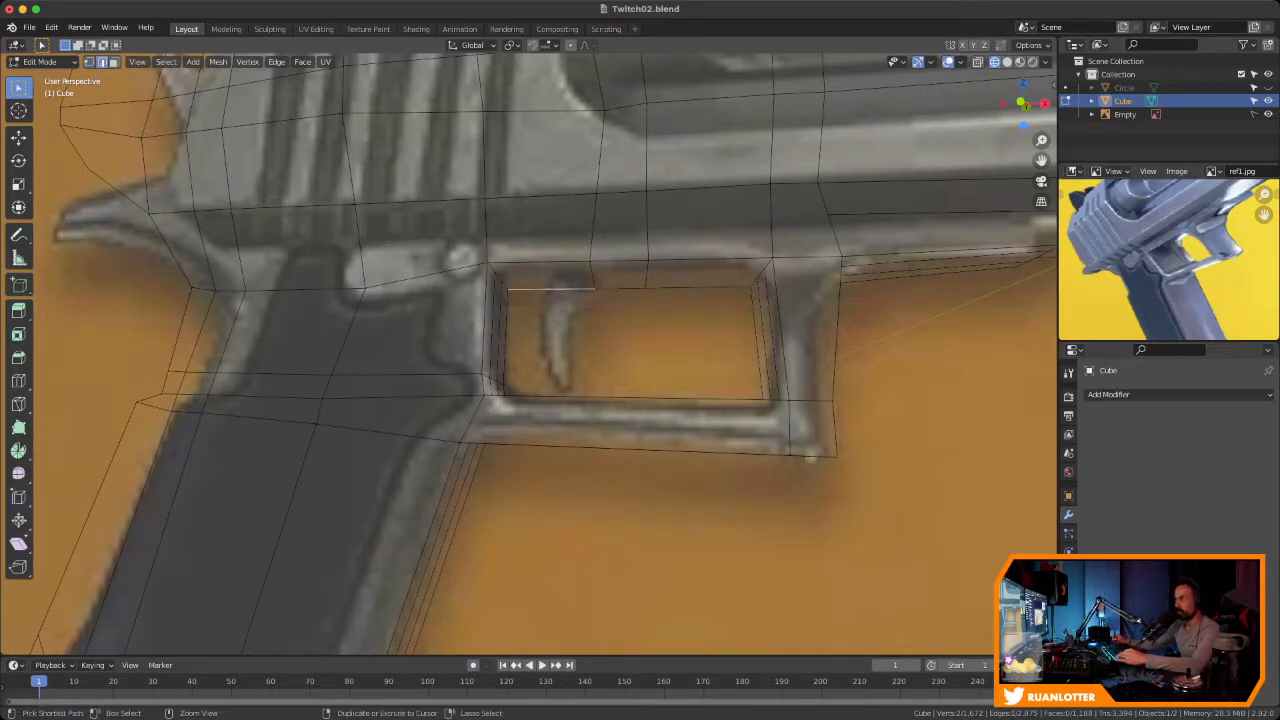
{"action": "left_click", "coordinate": [540, 263], "text": "ctrl"}
{"action": "left_click", "coordinate": [552, 289]}
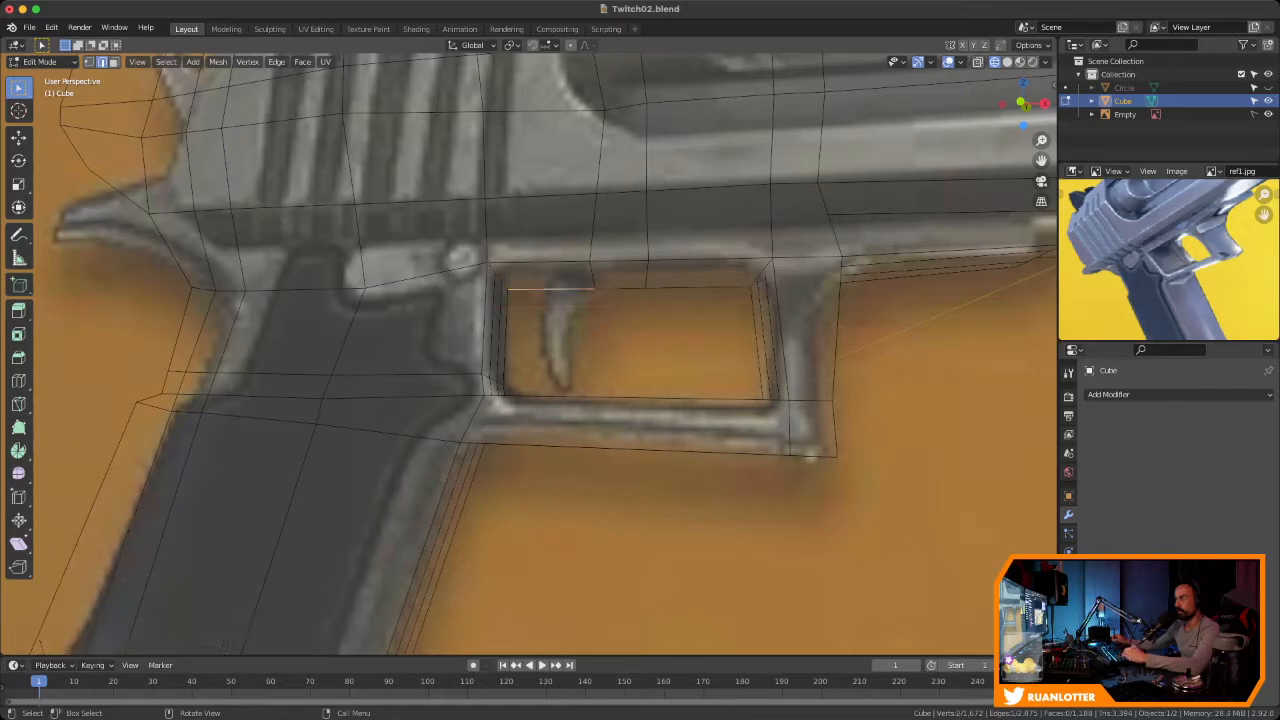
{"action": "left_click", "coordinate": [547, 263], "text": "shift"}
{"action": "right_click", "coordinate": [547, 261]}
{"action": "left_click", "coordinate": [547, 261]}
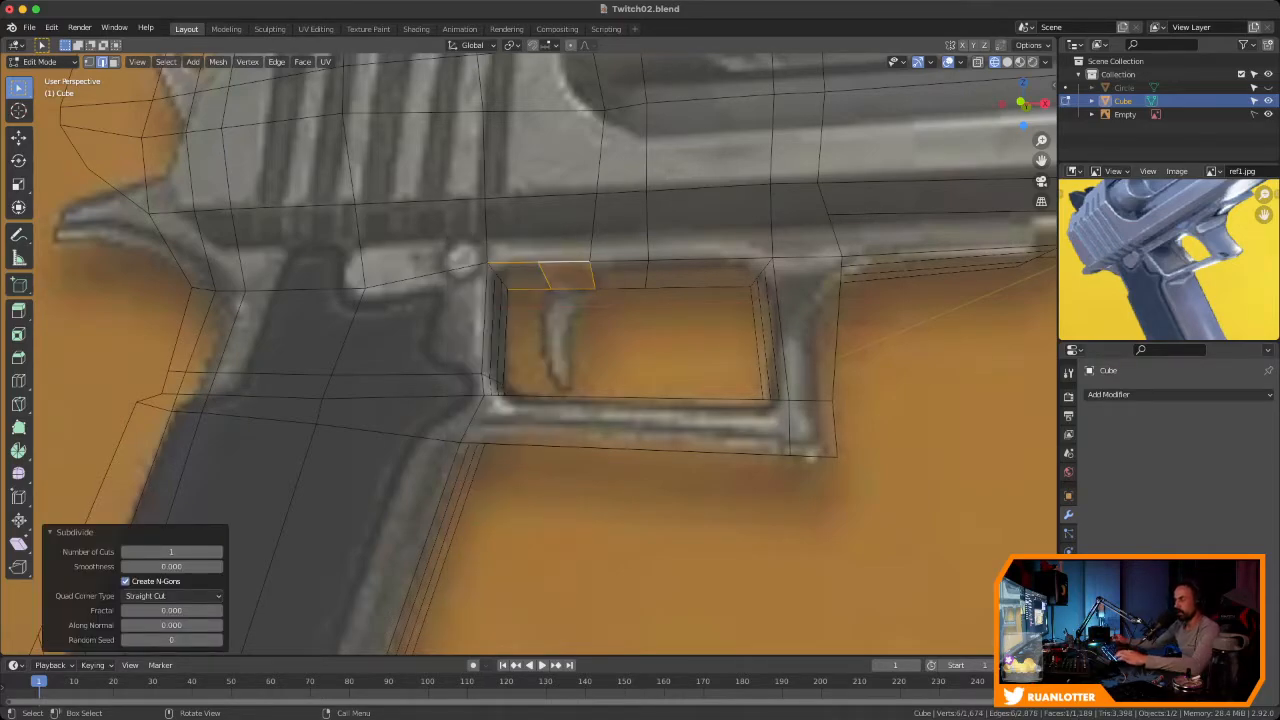
Extrude the face above the reference trigger about 0.167 m down into the guard opening in front view
{"action": "left_click", "coordinate": [593, 275]}
{"action": "left_click", "coordinate": [567, 276]}
{"action": "middle_click_drag", "start_coordinate": [567, 276], "coordinate": [498, 296]}
{"action": "key", "text": "KP_1"}
{"action": "scroll", "coordinate": [553, 272], "scroll_direction": "up", "scroll_amount": 2}
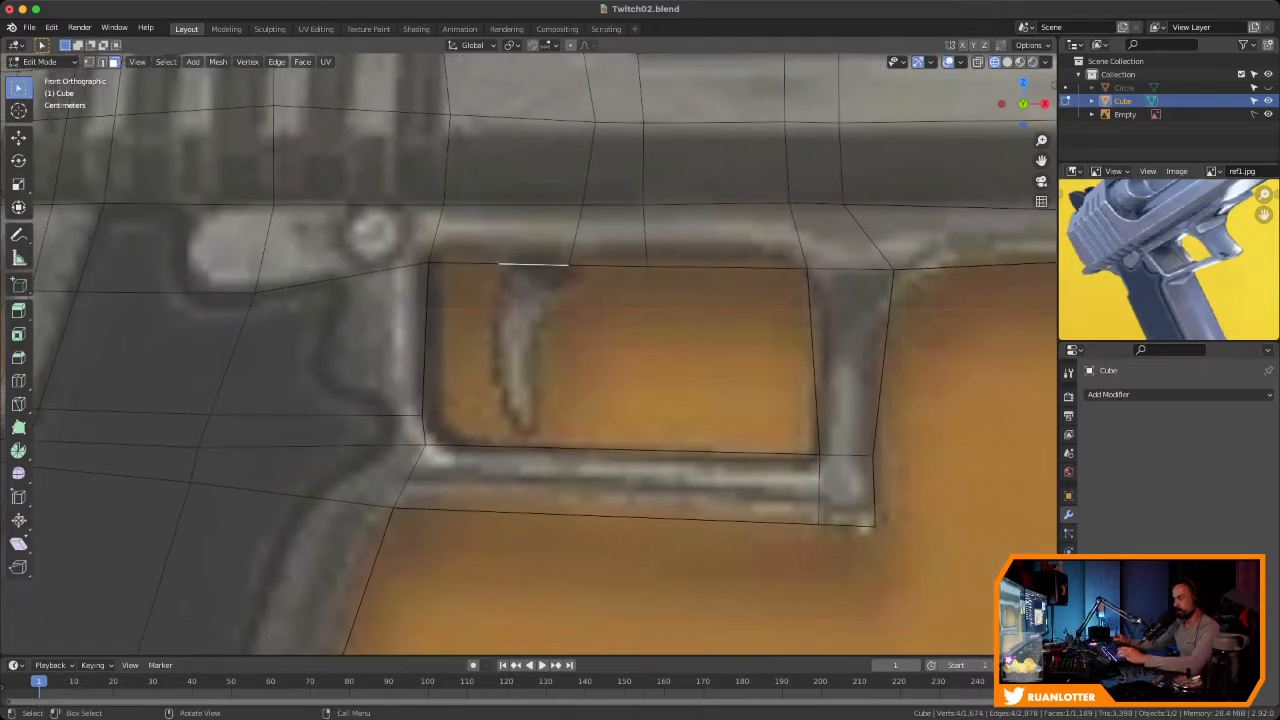
{"action": "key", "text": "e"}
{"action": "left_click", "coordinate": [500, 419]}
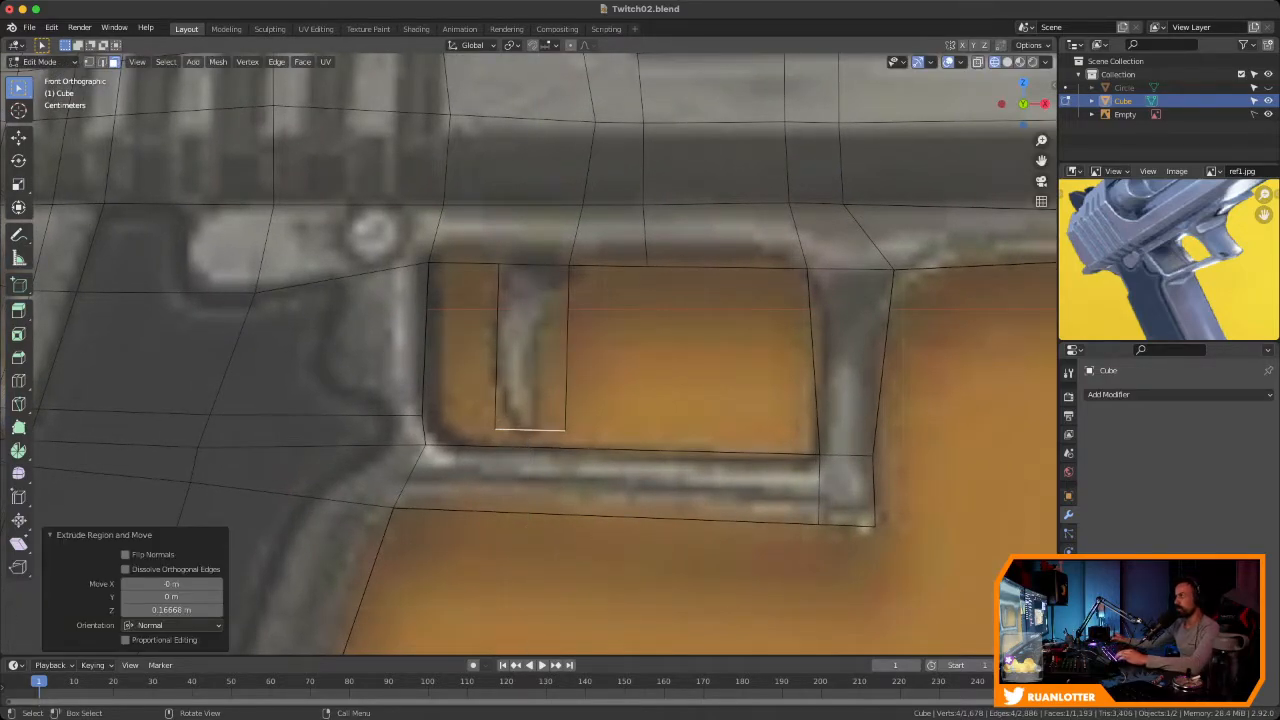
Move the front and rear vertices of the extrusion's lower end inward to taper it to the reference trigger's tip
{"action": "key", "text": "1"}
{"action": "left_click", "coordinate": [566, 429]}
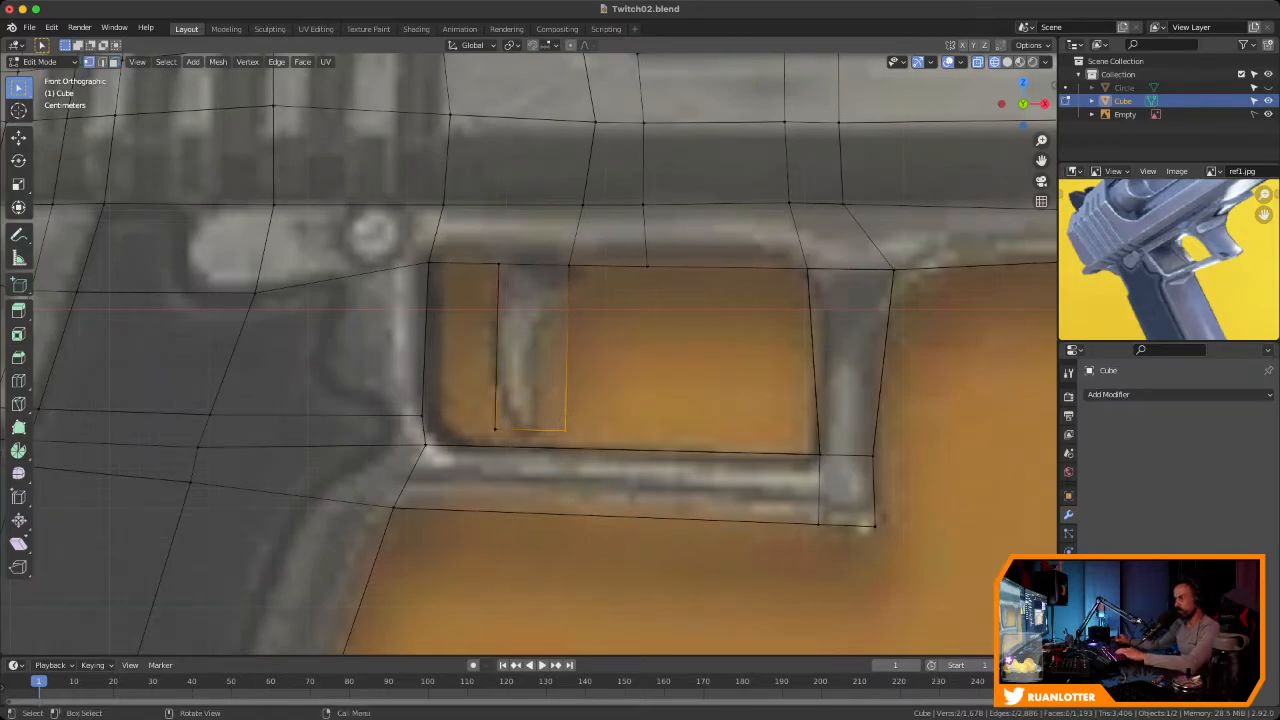
{"action": "key", "text": "g"}
{"action": "left_click", "coordinate": [540, 428]}
{"action": "left_click", "coordinate": [495, 429]}
{"action": "key", "text": "g"}
{"action": "key", "text": "Return"}
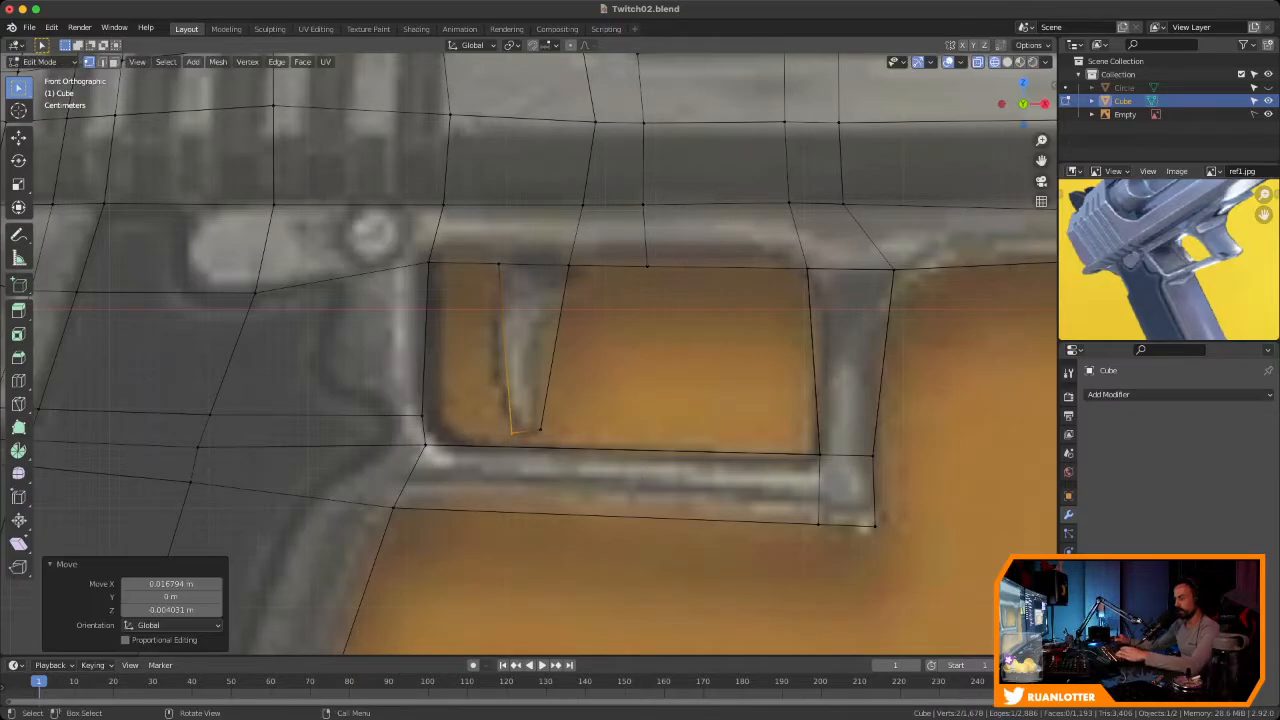
Add three horizontal loop cuts along the trigger, from near its base to near its tip
{"action": "key", "text": "ctrl+r"}
{"action": "left_click", "coordinate": [530, 348]}
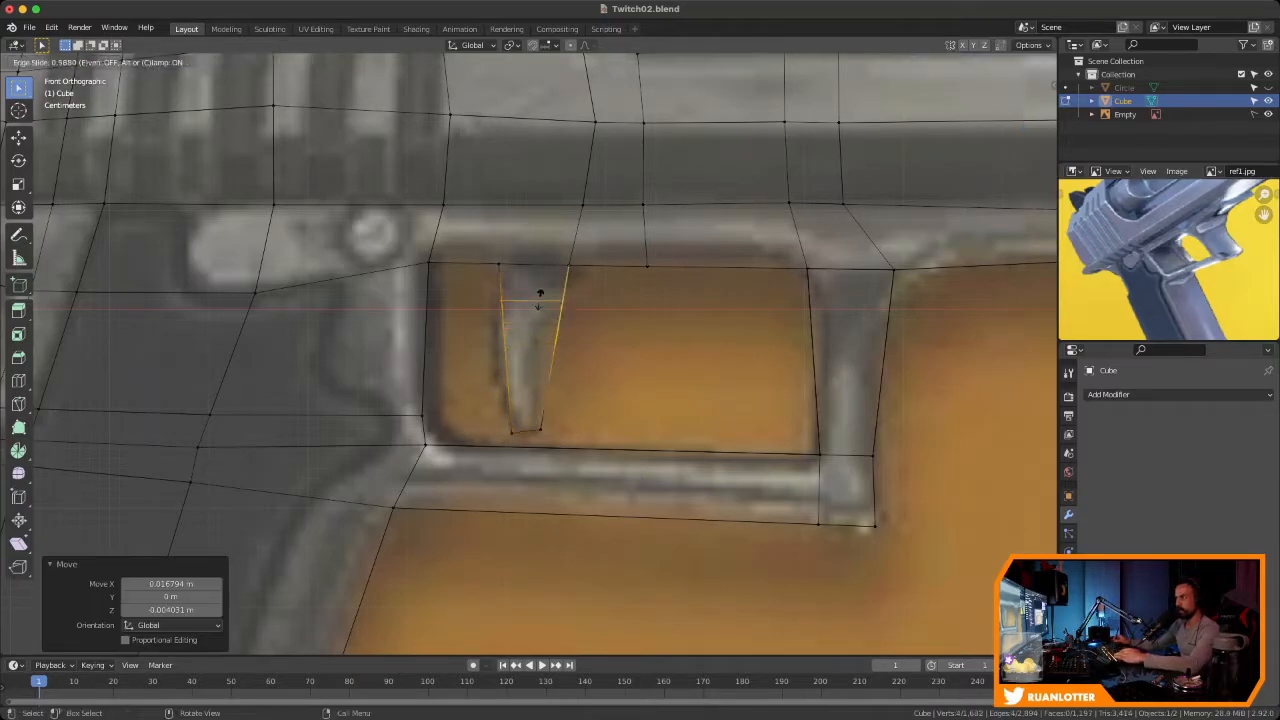
{"action": "left_click", "coordinate": [541, 287]}
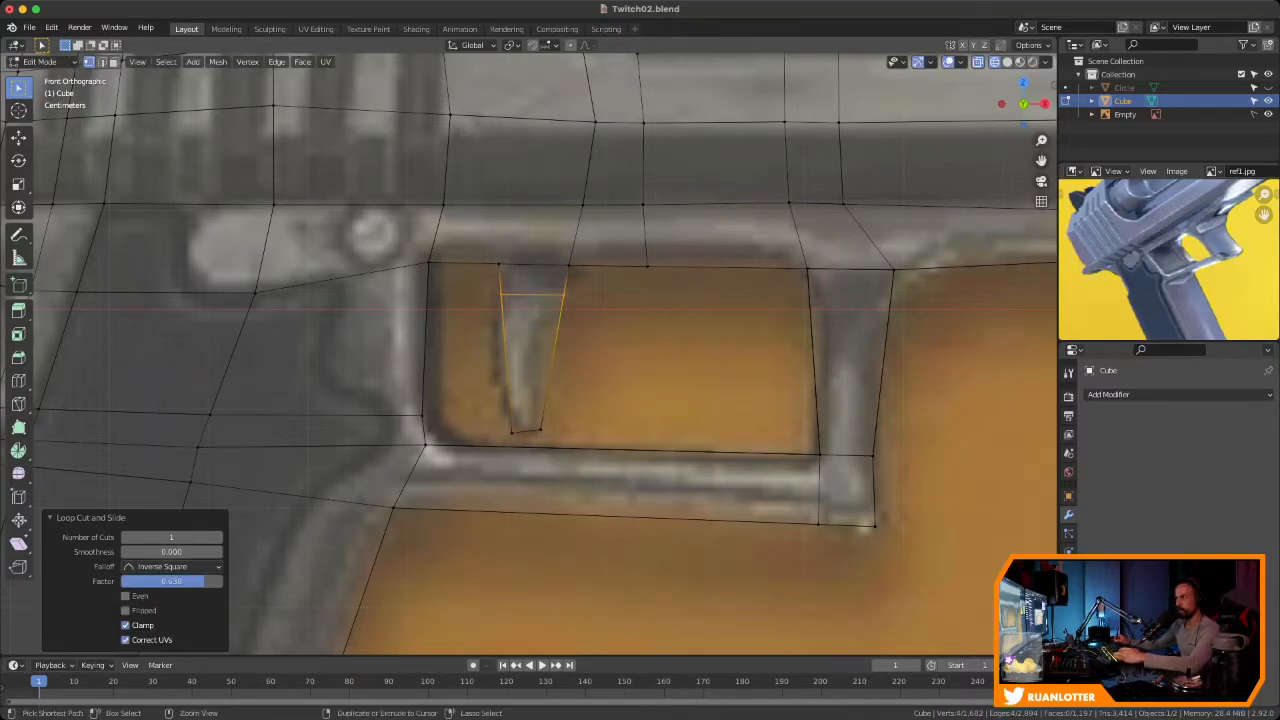
{"action": "key", "text": "g"}
{"action": "key", "text": "g"}
{"action": "left_click", "coordinate": [536, 334]}
{"action": "key", "text": "ctrl+r"}
{"action": "left_click", "coordinate": [530, 387]}
{"action": "left_click", "coordinate": [528, 396]}
Move the vertices on the trigger's rear edge at each loop cut to follow the curve in the reference image
{"action": "left_click_drag", "start_coordinate": [495, 379], "coordinate": [521, 409]}
{"action": "key", "text": "g"}
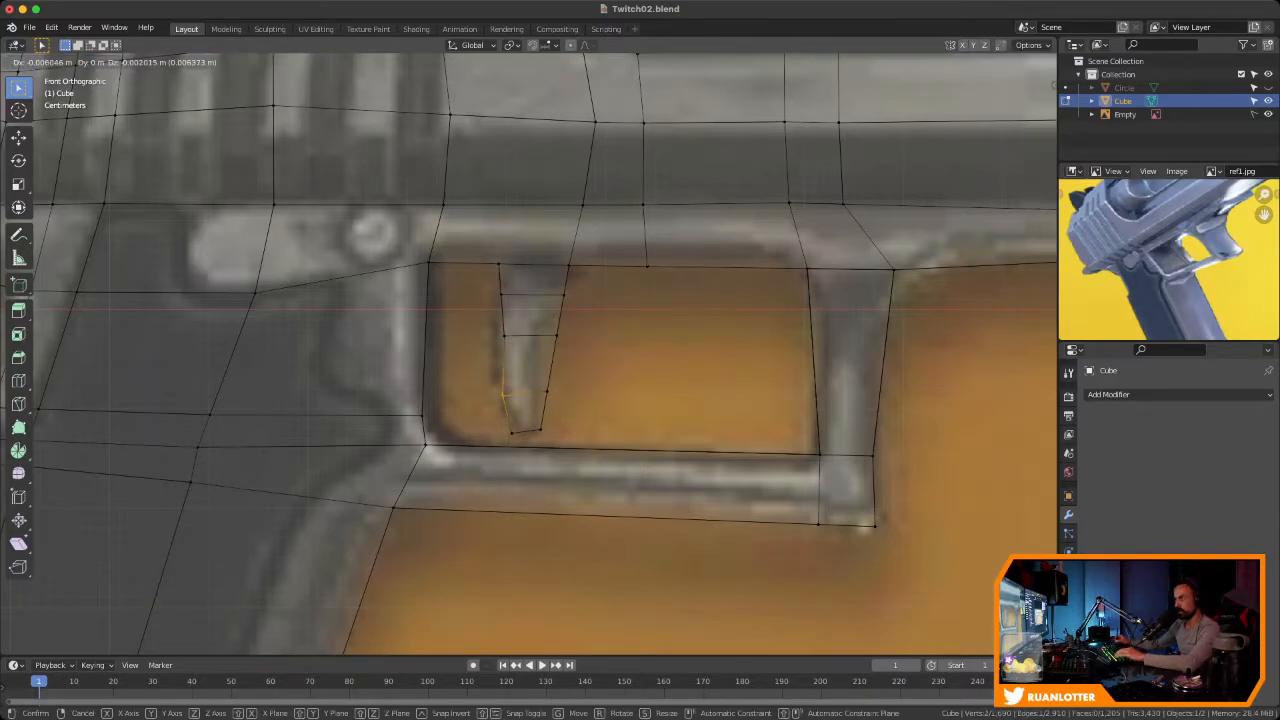
{"action": "left_click", "coordinate": [515, 409]}
{"action": "left_click_drag", "start_coordinate": [489, 327], "coordinate": [518, 356]}
{"action": "key", "text": "g"}
{"action": "left_click", "coordinate": [508, 362]}
{"action": "key", "text": "g"}
{"action": "left_click_drag", "start_coordinate": [489, 281], "coordinate": [585, 309]}
{"action": "left_click", "coordinate": [505, 310]}
{"action": "key", "text": "g"}
{"action": "left_click", "coordinate": [581, 310]}
Shape the trigger's front edge and tip by moving their vertices onto the curved outline in the reference image
{"action": "left_click_drag", "start_coordinate": [546, 324], "coordinate": [569, 349]}
{"action": "key", "text": "g"}
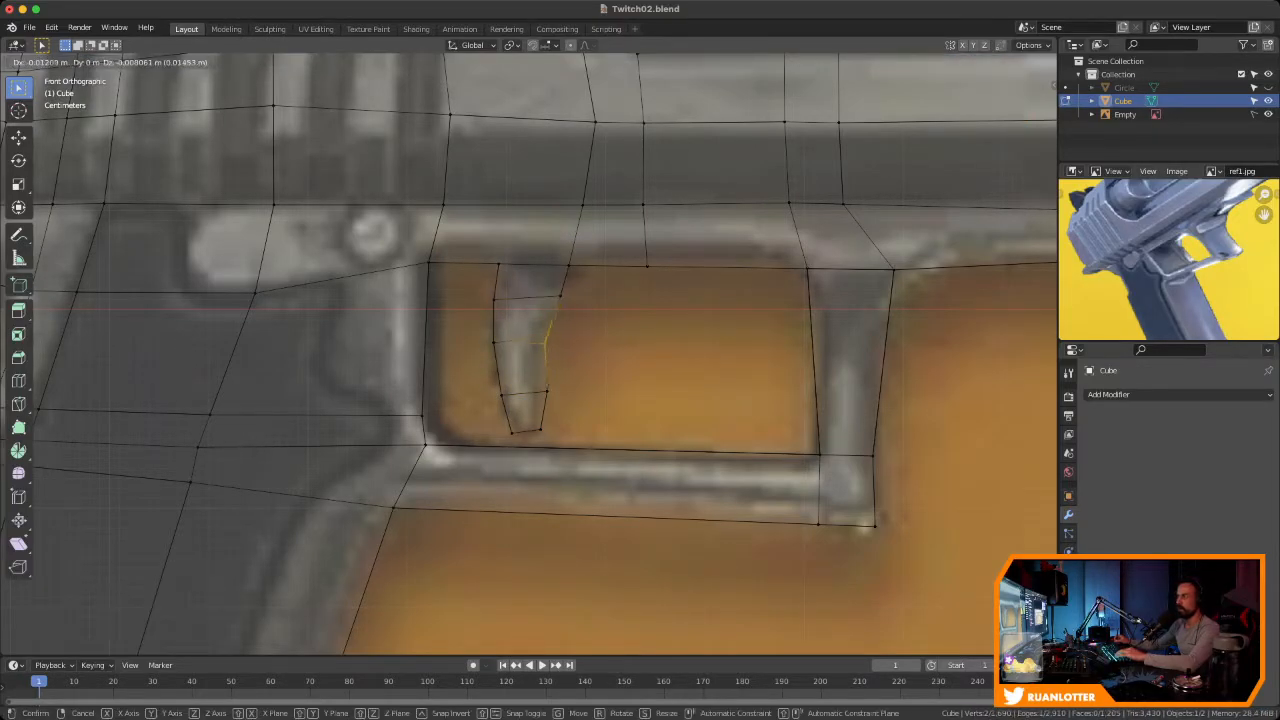
{"action": "left_click", "coordinate": [559, 351]}
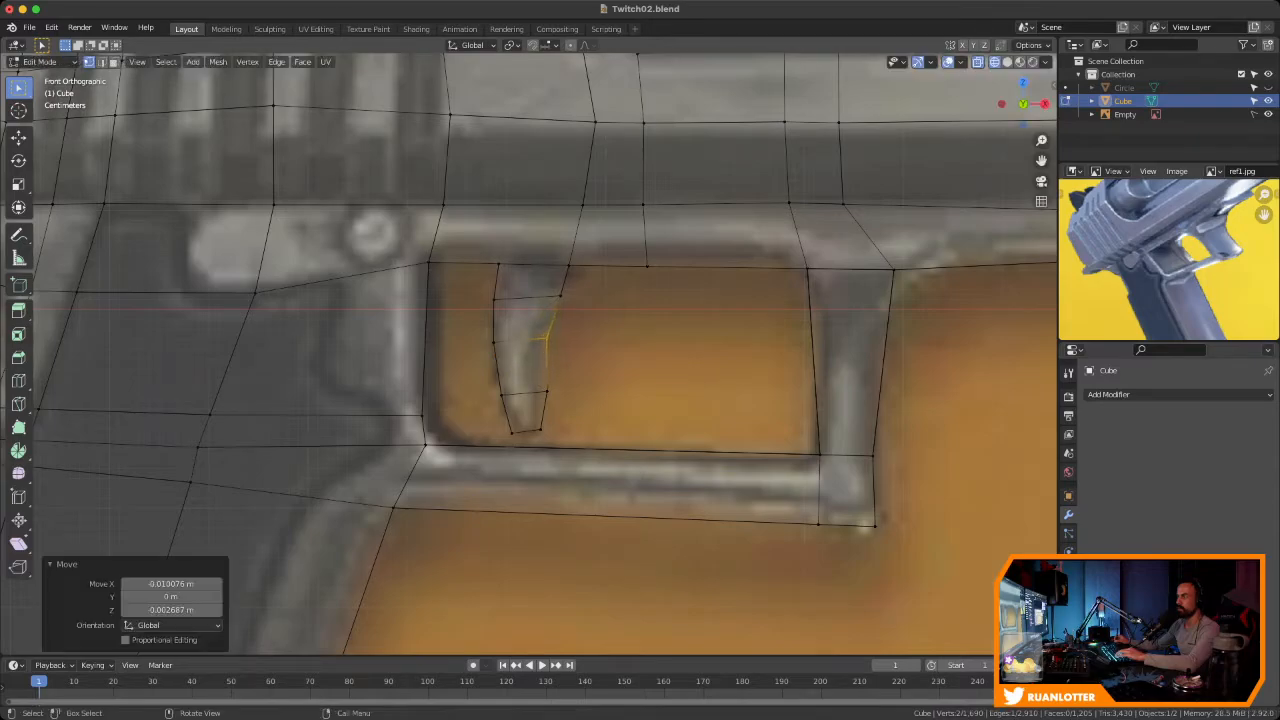
{"action": "left_click", "coordinate": [547, 391]}
{"action": "key", "text": "g"}
{"action": "left_click", "coordinate": [538, 390]}
{"action": "left_click_drag", "start_coordinate": [532, 421], "coordinate": [551, 440]}
{"action": "key", "text": "g"}
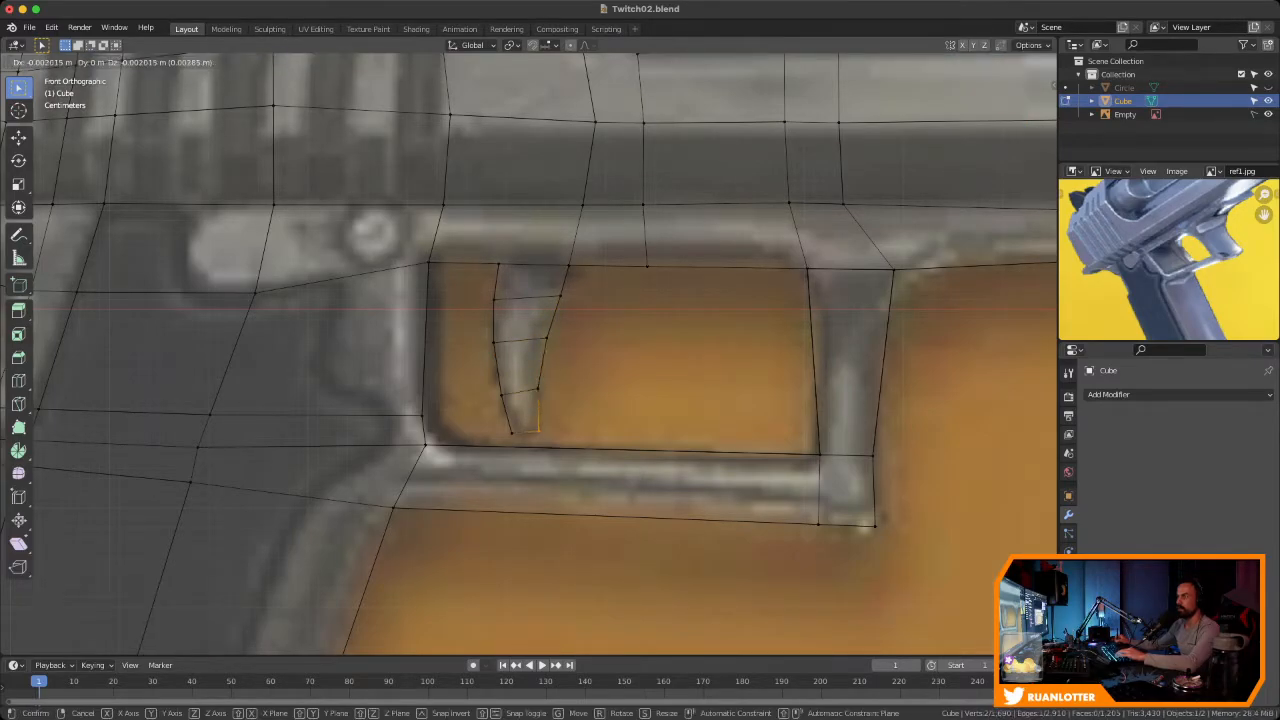
{"action": "left_click", "coordinate": [533, 423]}
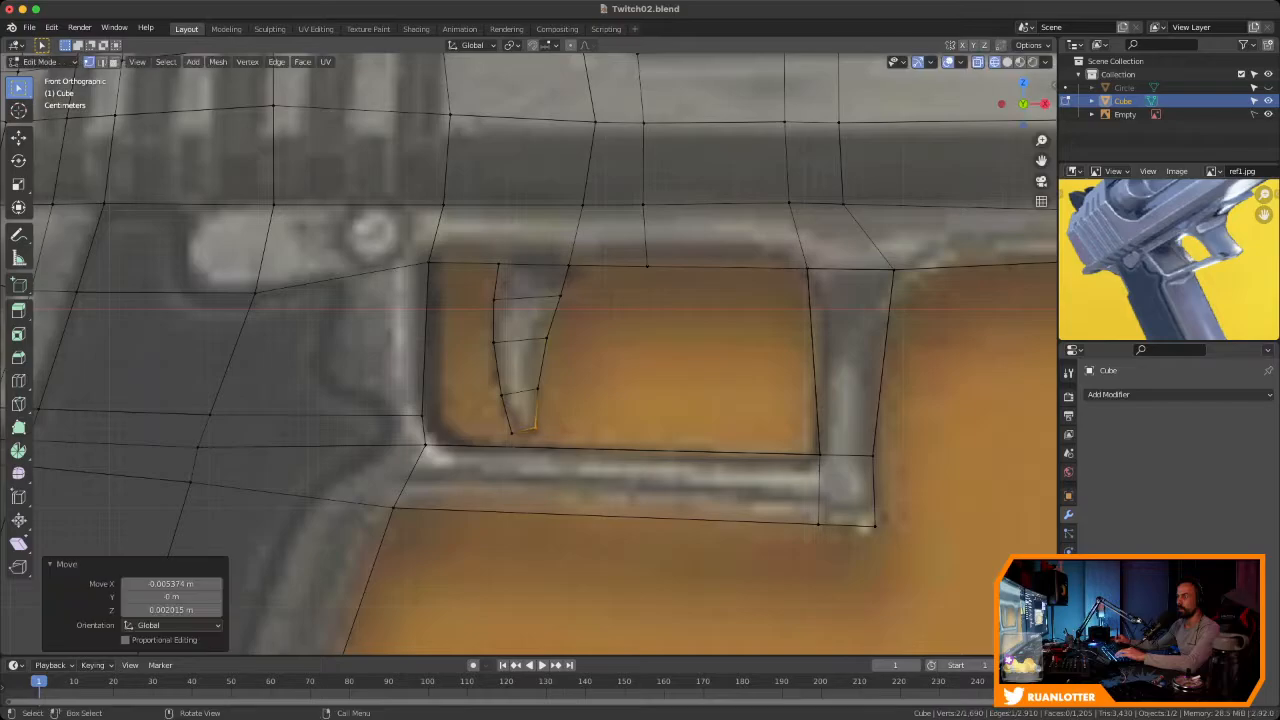
{"action": "key", "text": "g"}
{"action": "left_click", "coordinate": [519, 436]}
Scale the four faces on each side of the trigger to 0.237 along Y to make it thinner
{"action": "middle_click_drag", "start_coordinate": [519, 436], "coordinate": [490, 474]}
{"action": "scroll", "coordinate": [537, 470], "scroll_direction": "up", "scroll_amount": 2}
{"action": "key", "text": "2"}
{"action": "left_click", "coordinate": [503, 262]}
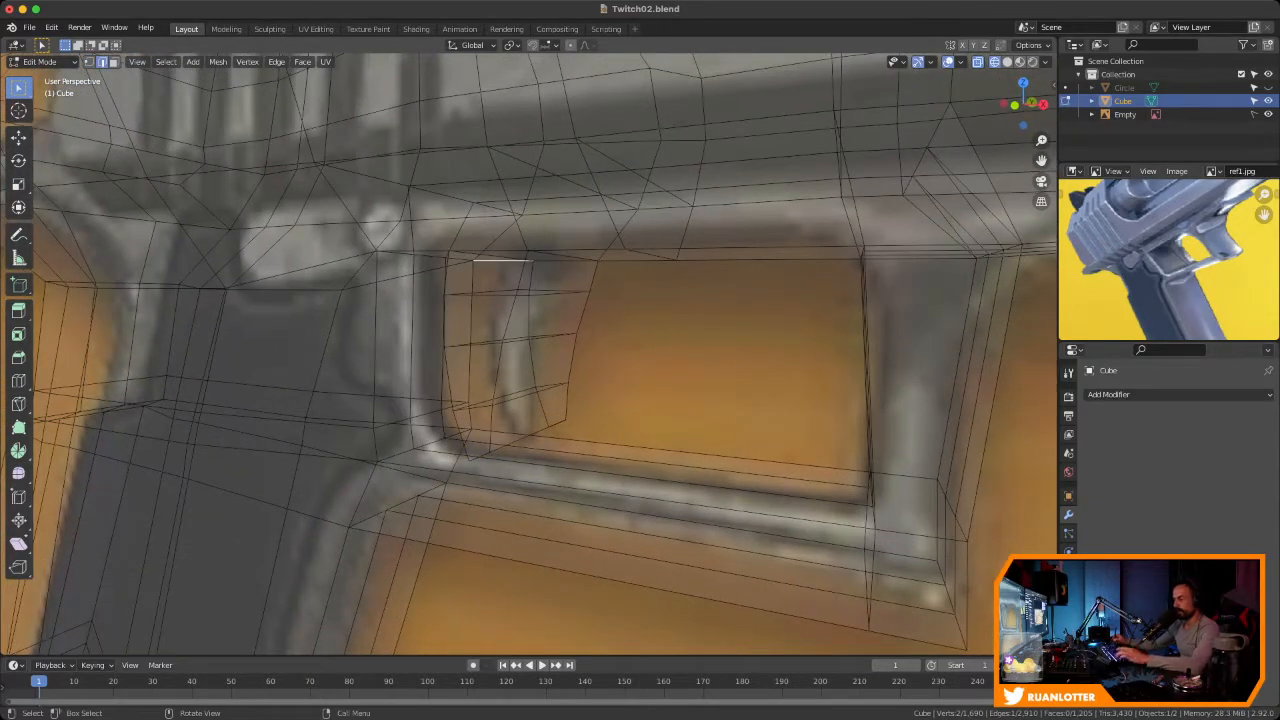
{"action": "middle_click_drag", "start_coordinate": [503, 264], "coordinate": [540, 278]}
{"action": "key", "text": "3"}
{"action": "left_click", "coordinate": [512, 281]}
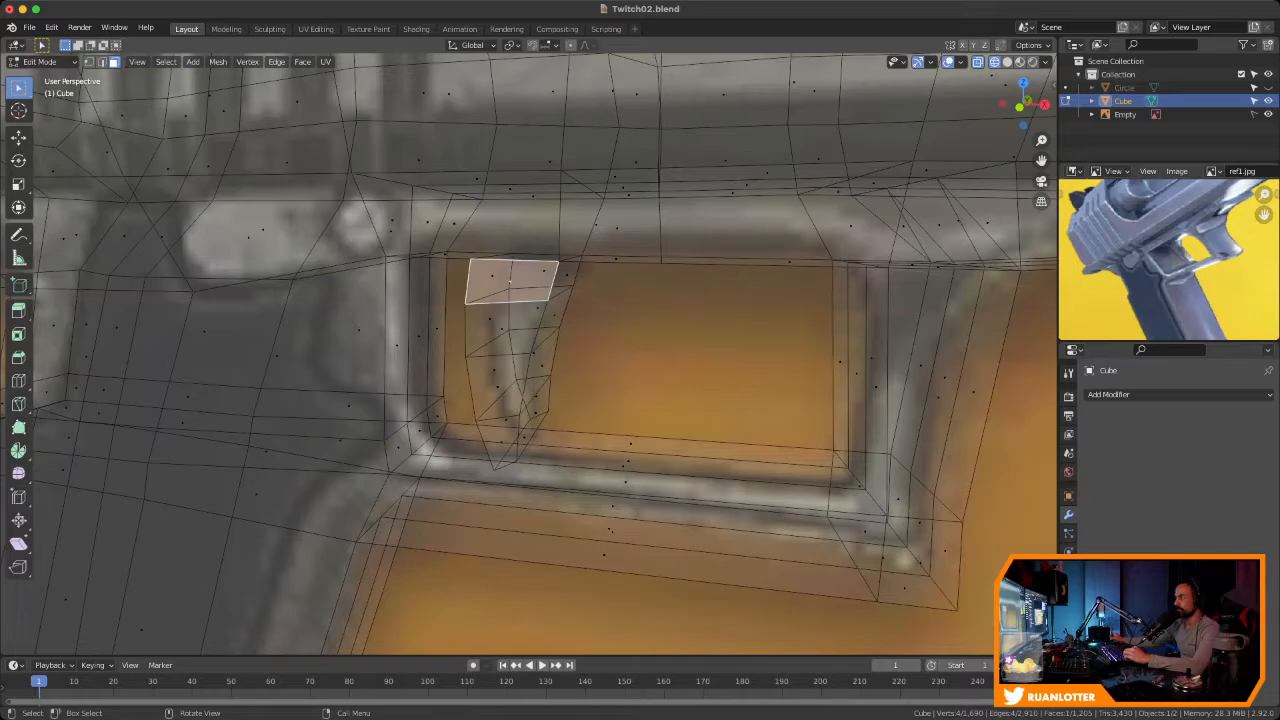
{"action": "key", "text": "alt+z"}
{"action": "left_click", "coordinate": [508, 328], "text": "shift"}
{"action": "left_click", "coordinate": [505, 385], "text": "shift"}
{"action": "left_click", "coordinate": [498, 440], "text": "shift"}
{"action": "middle_click_drag", "start_coordinate": [498, 440], "coordinate": [445, 425]}
{"action": "left_click", "coordinate": [589, 289], "text": "shift"}
{"action": "left_click", "coordinate": [594, 334], "text": "shift"}
{"action": "left_click", "coordinate": [595, 386], "text": "shift"}
{"action": "left_click", "coordinate": [592, 435], "text": "shift"}
{"action": "middle_click_drag", "start_coordinate": [592, 435], "coordinate": [855, 340]}
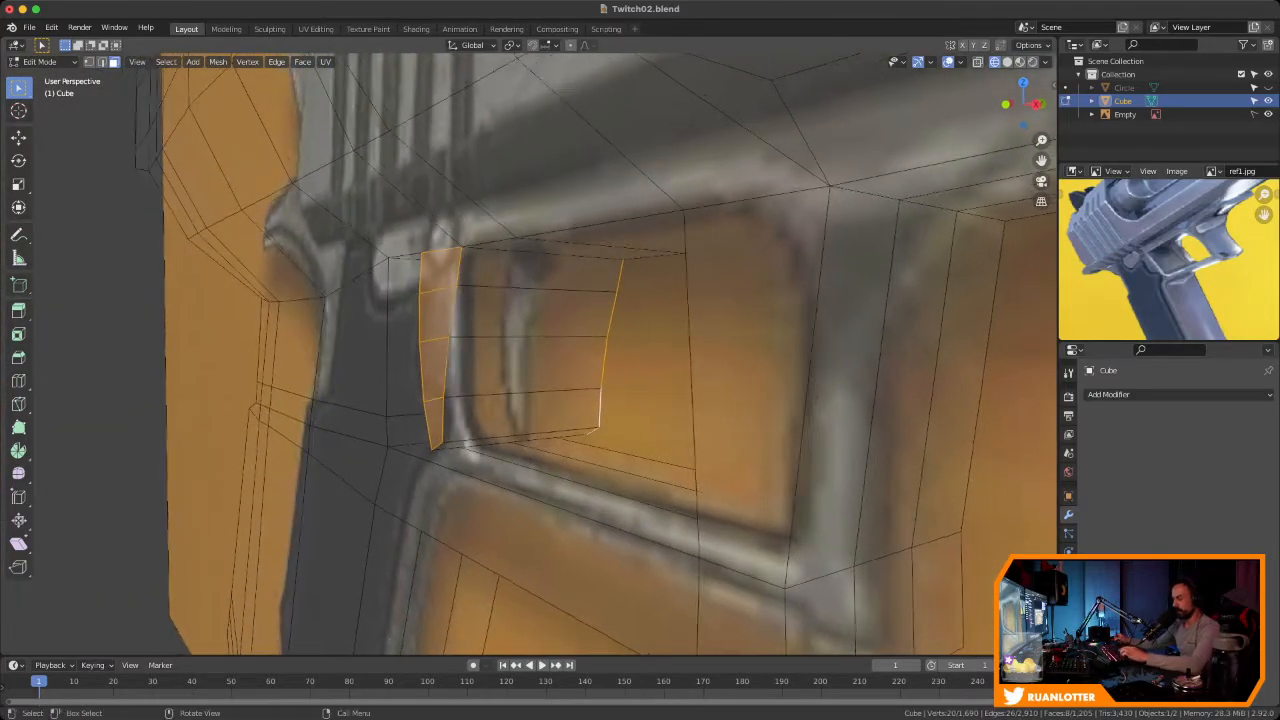
{"action": "key", "text": "s"}
{"action": "key", "text": "y"}
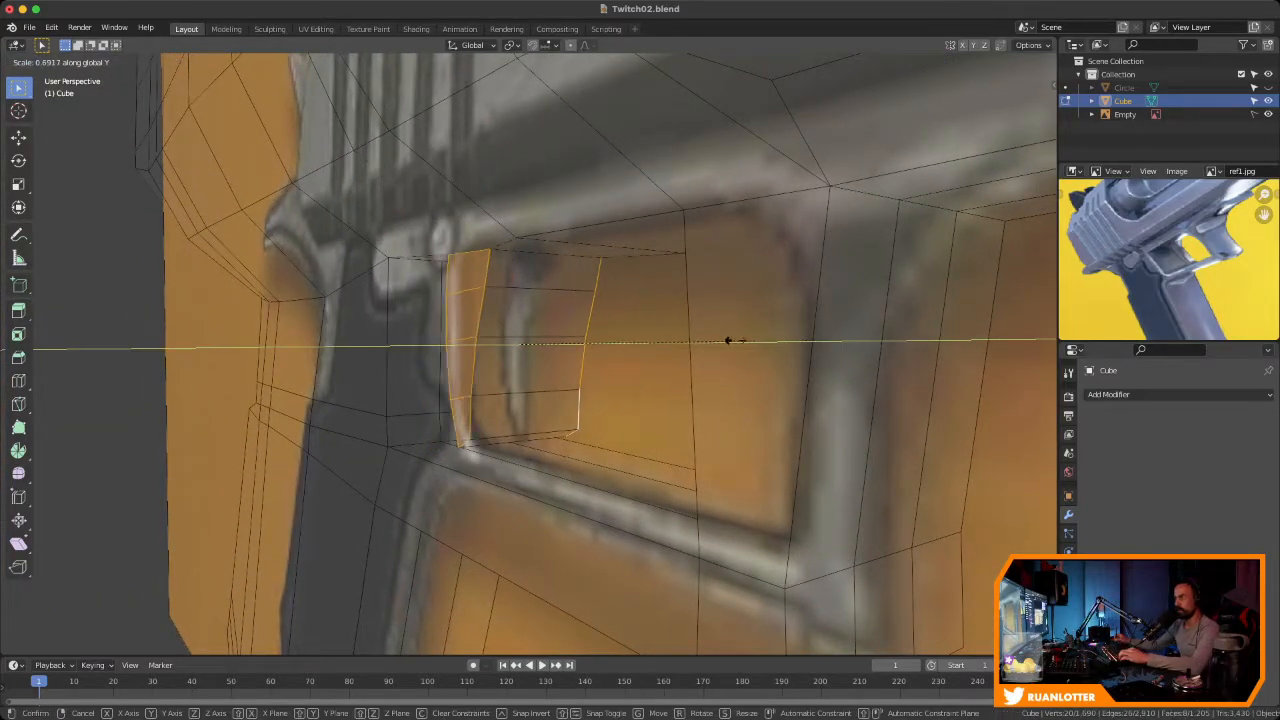
{"action": "left_click", "coordinate": [600, 354]}
{"action": "mouse_move", "coordinate": [600, 354]}
{"action": "middle_mouse_down"}
{"action": "mouse_move", "coordinate": [722, 345]}
{"action": "mouse_move", "coordinate": [640, 352]}
{"action": "mouse_move", "coordinate": [600, 340]}
{"action": "middle_mouse_up"}
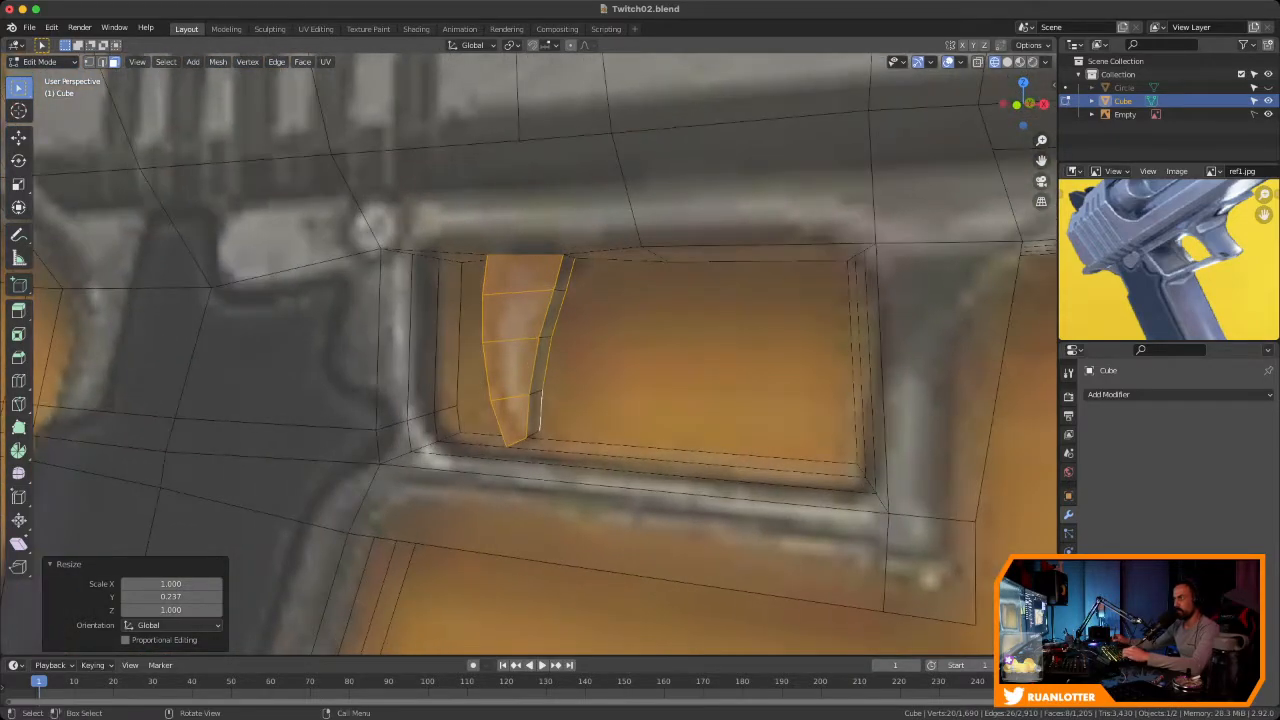
Bevel the outline edges around both sides of the trigger with one segment
{"action": "key", "text": "2"}
{"action": "left_click", "coordinate": [558, 272]}
{"action": "left_click", "coordinate": [485, 274], "text": "ctrl"}
{"action": "key", "text": "ctrl+z"}
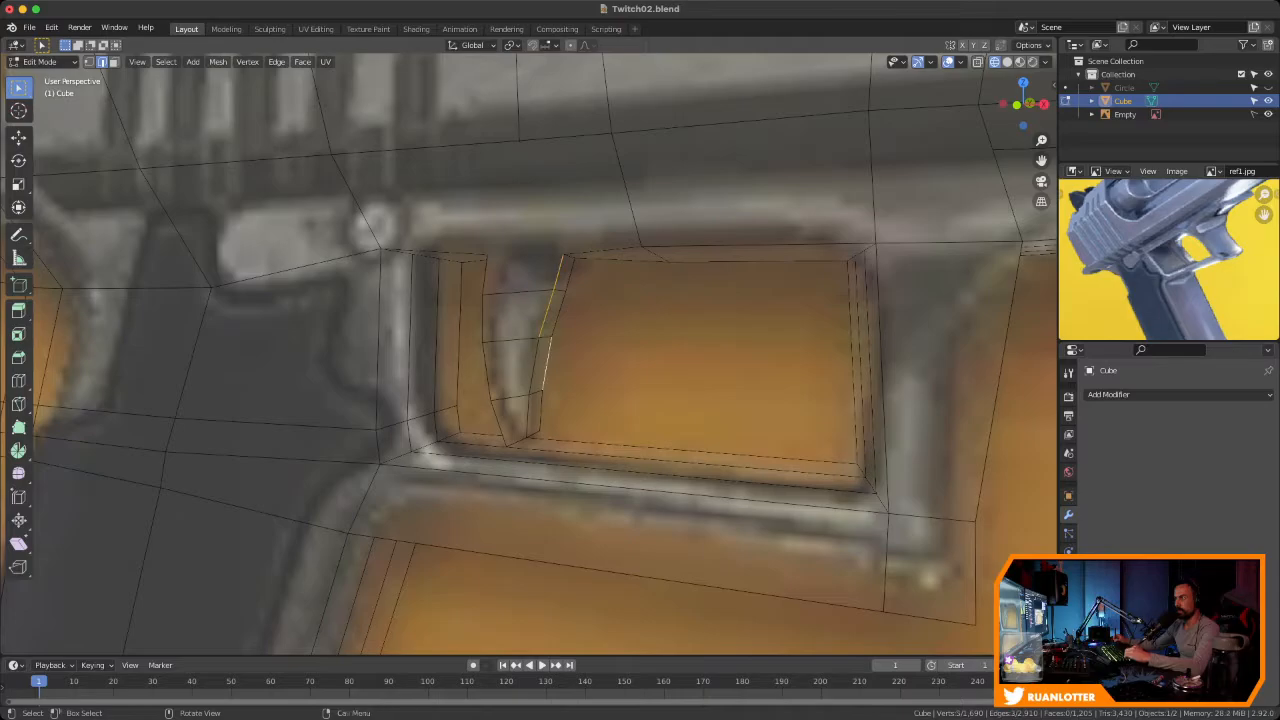
{"action": "left_click", "coordinate": [529, 416], "text": "shift"}
{"action": "middle_click_drag", "start_coordinate": [529, 416], "coordinate": [520, 456]}
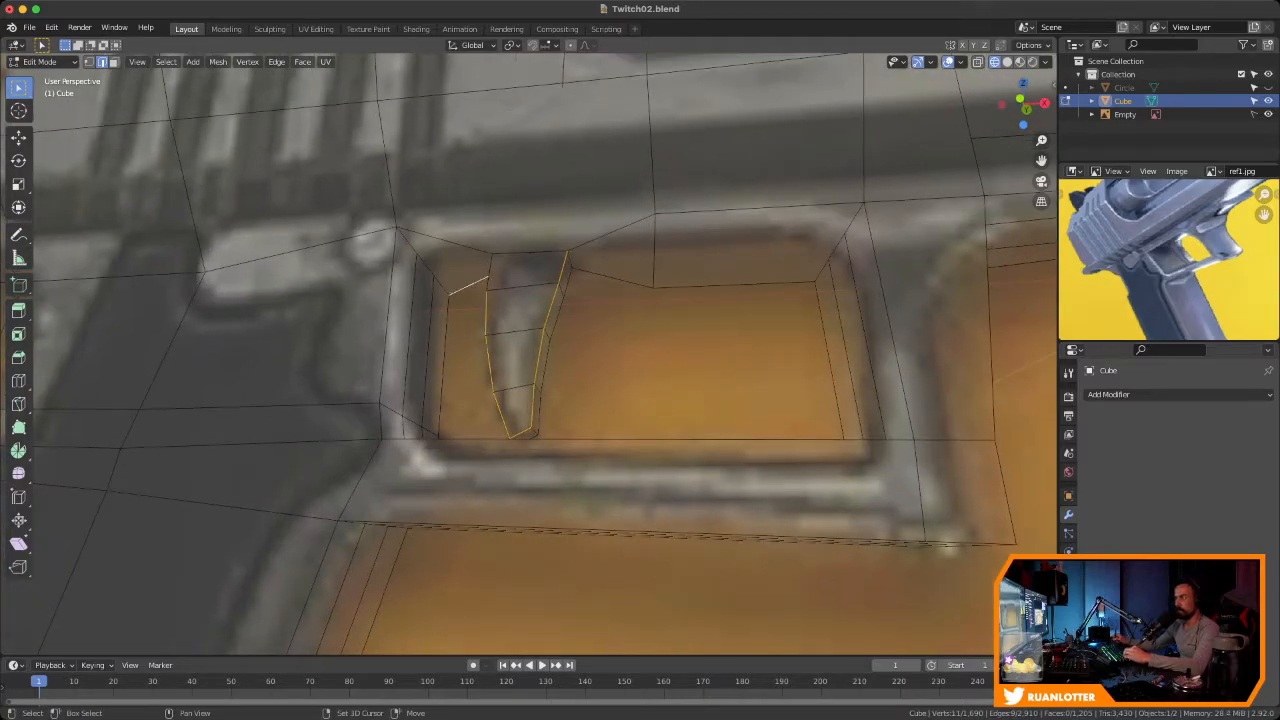
{"action": "left_click", "coordinate": [489, 273], "text": "shift"}
{"action": "middle_click_drag", "start_coordinate": [489, 273], "coordinate": [215, 290]}
{"action": "scroll", "coordinate": [545, 355], "scroll_direction": "up", "scroll_amount": 2}
{"action": "left_click", "coordinate": [503, 245], "text": "shift"}
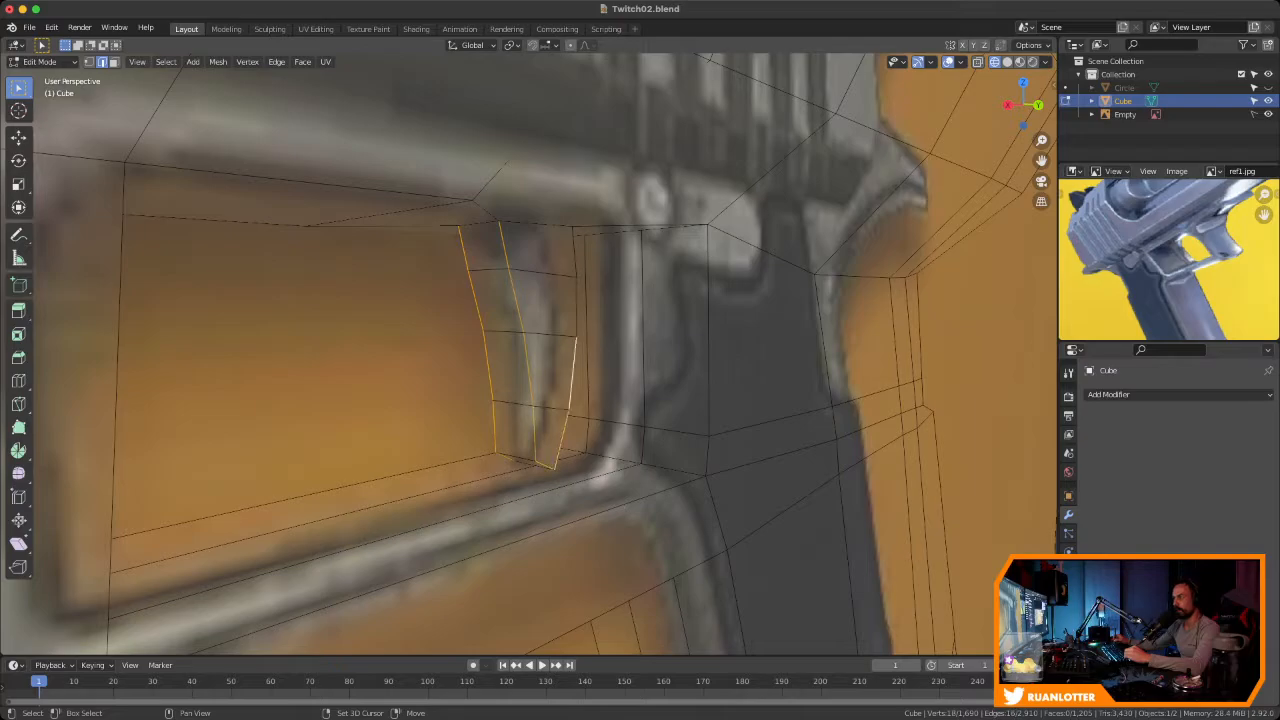
{"action": "left_click", "coordinate": [575, 251], "text": "shift"}
{"action": "middle_click_drag", "start_coordinate": [575, 251], "coordinate": [520, 300]}
{"action": "key", "text": "ctrl+b"}
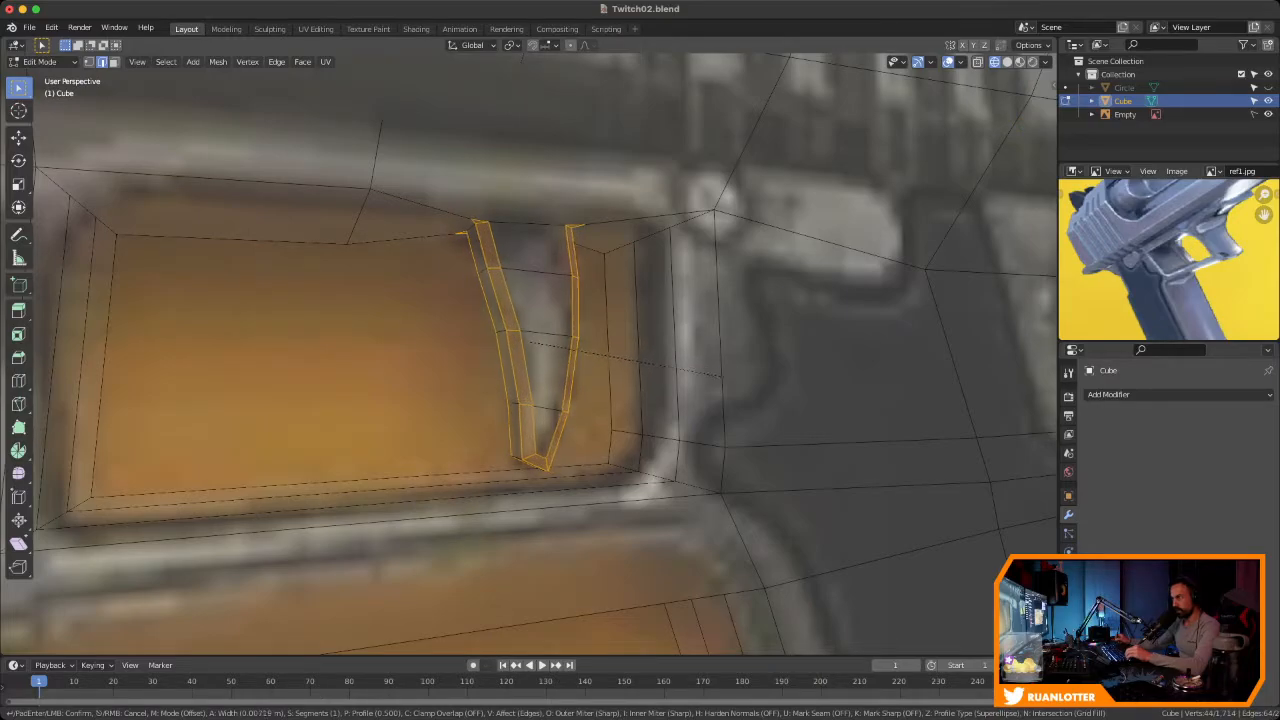
{"action": "left_click", "coordinate": [738, 372]}
{"action": "middle_click_drag", "start_coordinate": [738, 372], "coordinate": [715, 350]}
{"action": "left_click", "coordinate": [217, 452]}
{"action": "key", "text": "alt+a"}
Return to Object Mode, hide the reference image and inspect the whole pistol in solid shading
{"action": "middle_click_drag", "start_coordinate": [400, 380], "coordinate": [690, 560]}
{"action": "key", "text": "Tab"}
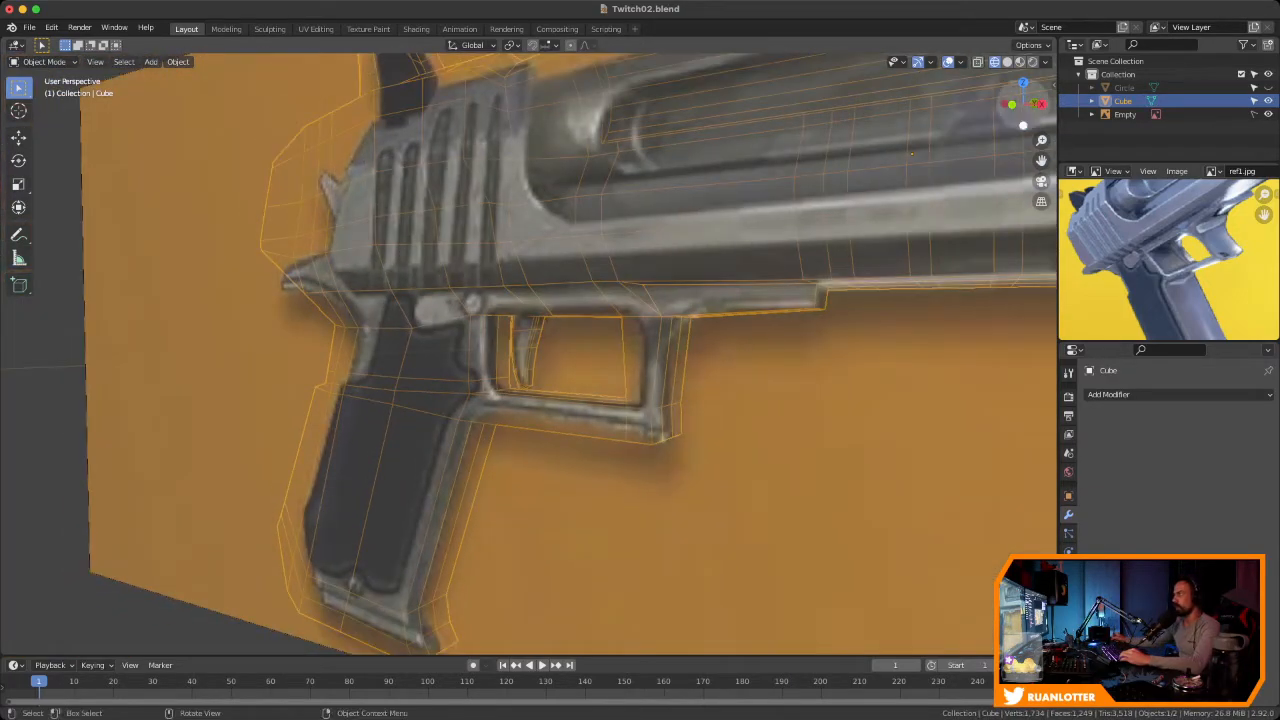
{"action": "left_click", "coordinate": [1268, 114]}
{"action": "middle_click_drag", "start_coordinate": [640, 350], "coordinate": [675, 480]}
{"action": "key", "text": "alt+a"}
{"action": "middle_click_drag", "start_coordinate": [675, 430], "coordinate": [535, 440], "text": "shift"}
{"action": "mouse_move", "coordinate": [600, 400]}
{"action": "middle_mouse_down", "text": "ctrl"}
{"action": "mouse_move", "coordinate": [600, 450]}
{"action": "mouse_move", "coordinate": [640, 400]}
{"action": "mouse_move", "coordinate": [590, 415]}
{"action": "mouse_move", "coordinate": [500, 405]}
{"action": "mouse_move", "coordinate": [380, 345]}
{"action": "middle_mouse_up", "text": "ctrl"}
{"action": "key", "text": "shift+z"}
{"action": "mouse_move", "coordinate": [746, 248]}
{"action": "middle_mouse_down"}
{"action": "mouse_move", "coordinate": [697, 253]}
{"action": "mouse_move", "coordinate": [742, 207]}
{"action": "mouse_move", "coordinate": [754, 250]}
{"action": "middle_mouse_up"}
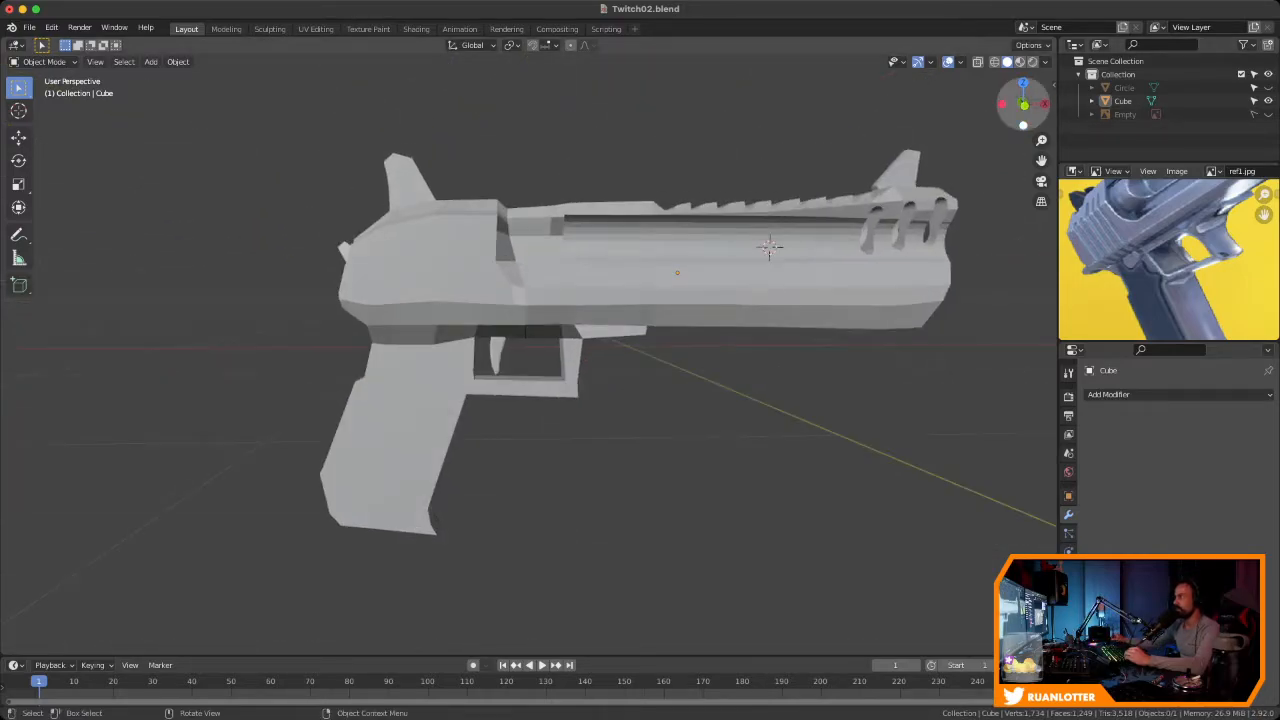
Show the reference image again and compare the pistol's rear, grip and trigger area against it in front view
{"action": "left_click", "coordinate": [1268, 115]}
{"action": "middle_click_drag", "start_coordinate": [700, 350], "coordinate": [700, 303], "text": "ctrl"}
{"action": "middle_click_drag", "start_coordinate": [700, 303], "coordinate": [811, 296], "text": "shift"}
{"action": "middle_click_drag", "start_coordinate": [590, 290], "coordinate": [590, 235], "text": "ctrl"}
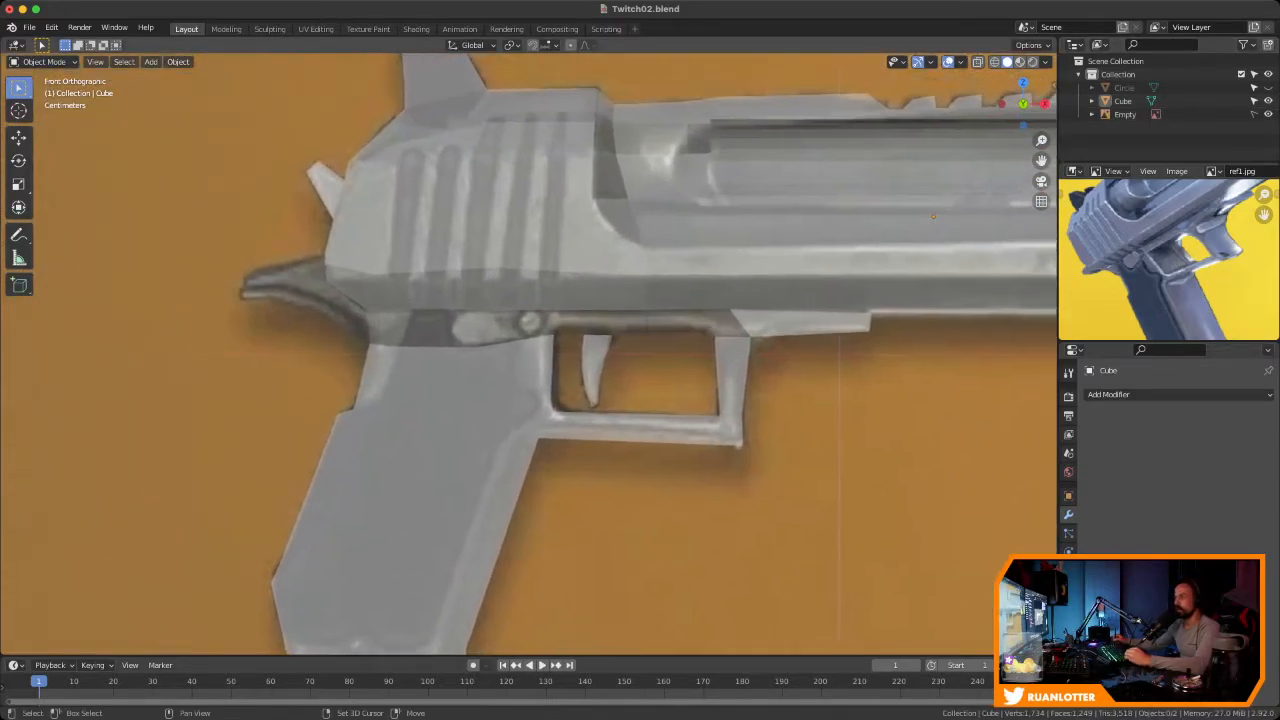
{"action": "middle_click_drag", "start_coordinate": [573, 340], "coordinate": [539, 350], "text": "shift"}
{"action": "middle_click_drag", "start_coordinate": [539, 350], "coordinate": [539, 368], "text": "ctrl"}
{"action": "middle_click_drag", "start_coordinate": [858, 239], "coordinate": [822, 228], "text": "ctrl"}
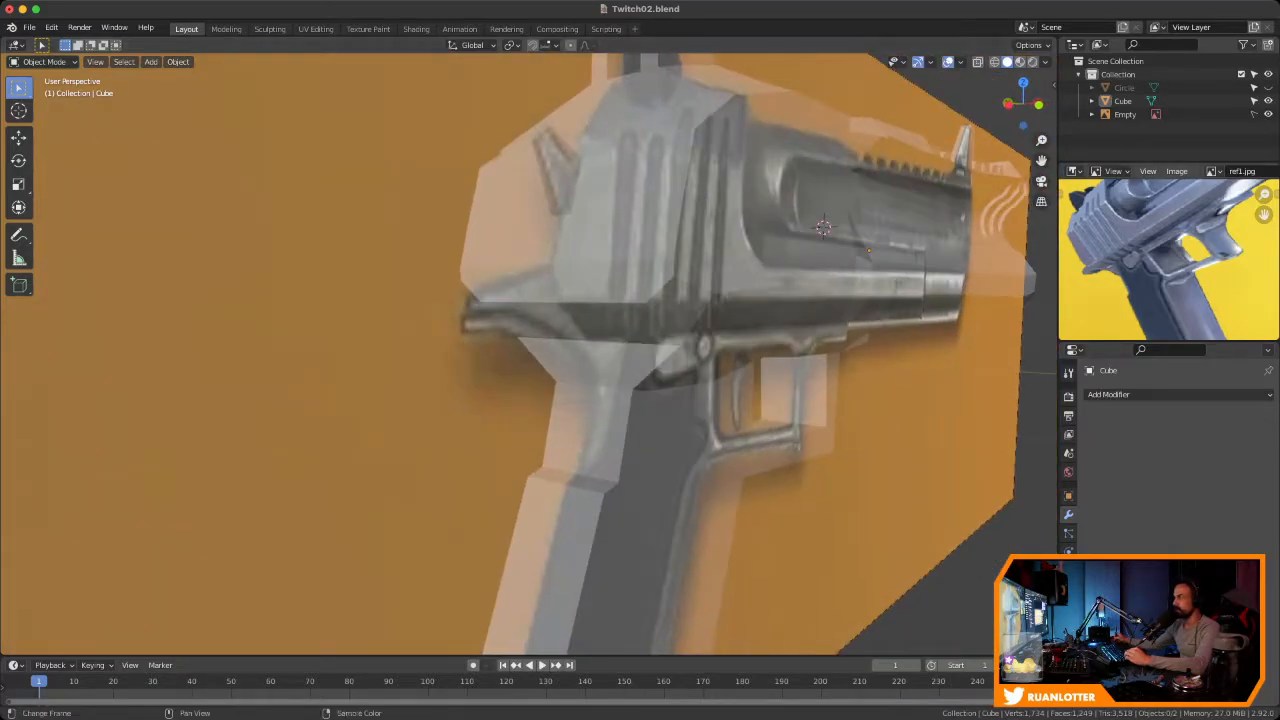
Enter Edit Mode on the pistol mesh and select the three rear faces between the slide and the grip
{"action": "middle_click_drag", "start_coordinate": [1170, 250], "coordinate": [1170, 278], "text": "ctrl"}
{"action": "middle_click_drag", "start_coordinate": [720, 345], "coordinate": [560, 330]}
{"action": "left_click", "coordinate": [1025, 108]}
{"action": "middle_click_drag", "start_coordinate": [500, 375], "coordinate": [650, 373], "text": "shift"}
{"action": "middle_click_drag", "start_coordinate": [560, 370], "coordinate": [645, 350]}
{"action": "key", "text": "Tab"}
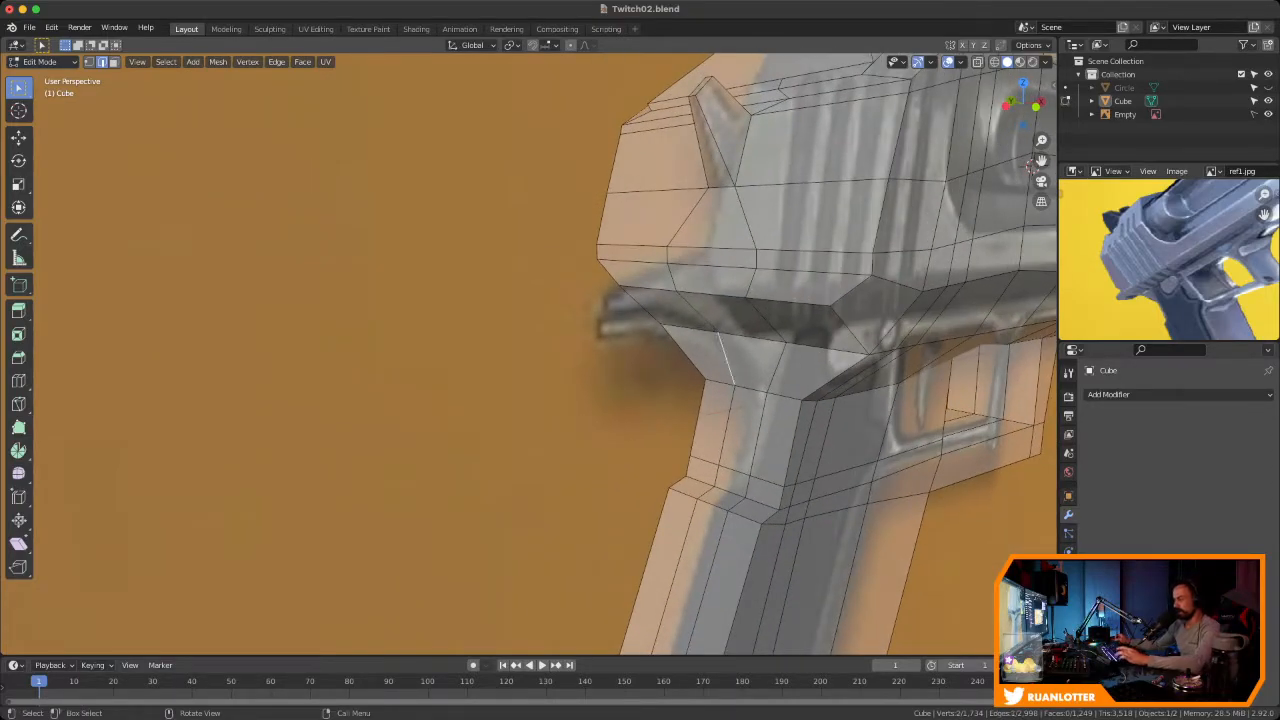
{"action": "middle_click_drag", "start_coordinate": [645, 350], "coordinate": [917, 200]}
{"action": "key", "text": "ctrl+Right"}
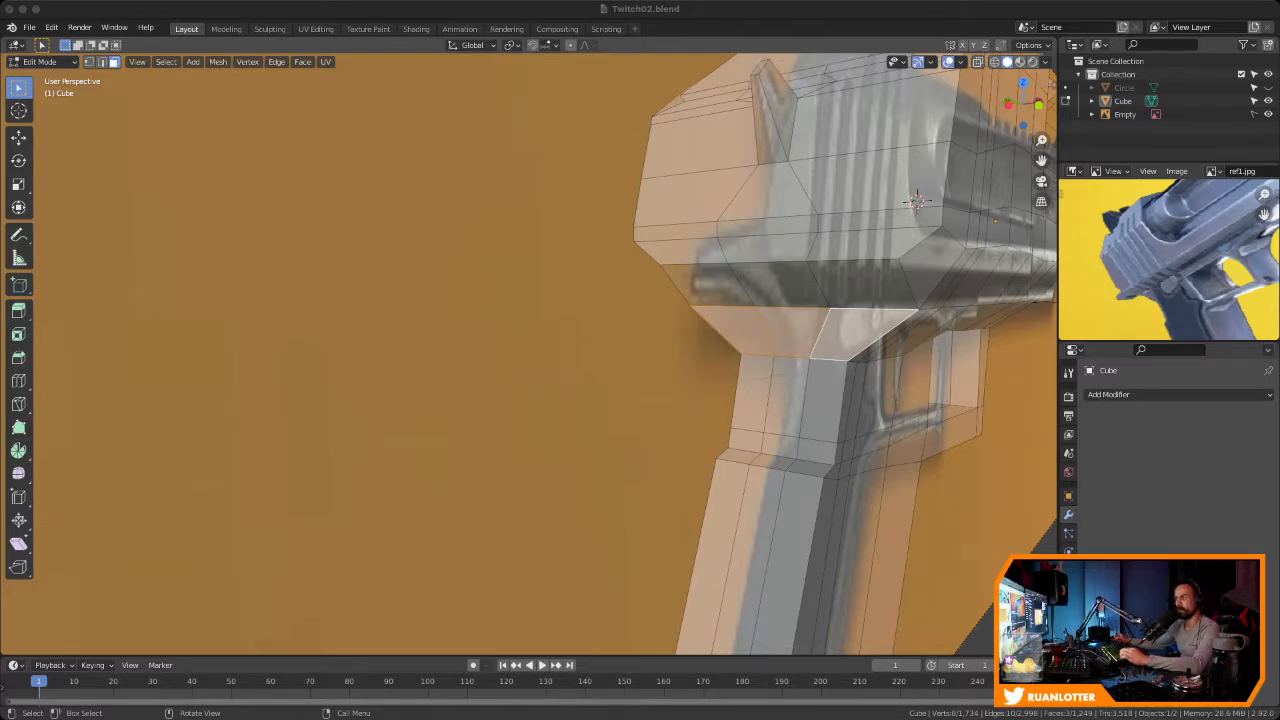
{"action": "key", "text": "super+Tab"}
{"action": "middle_click_drag", "start_coordinate": [917, 200], "coordinate": [791, 224]}
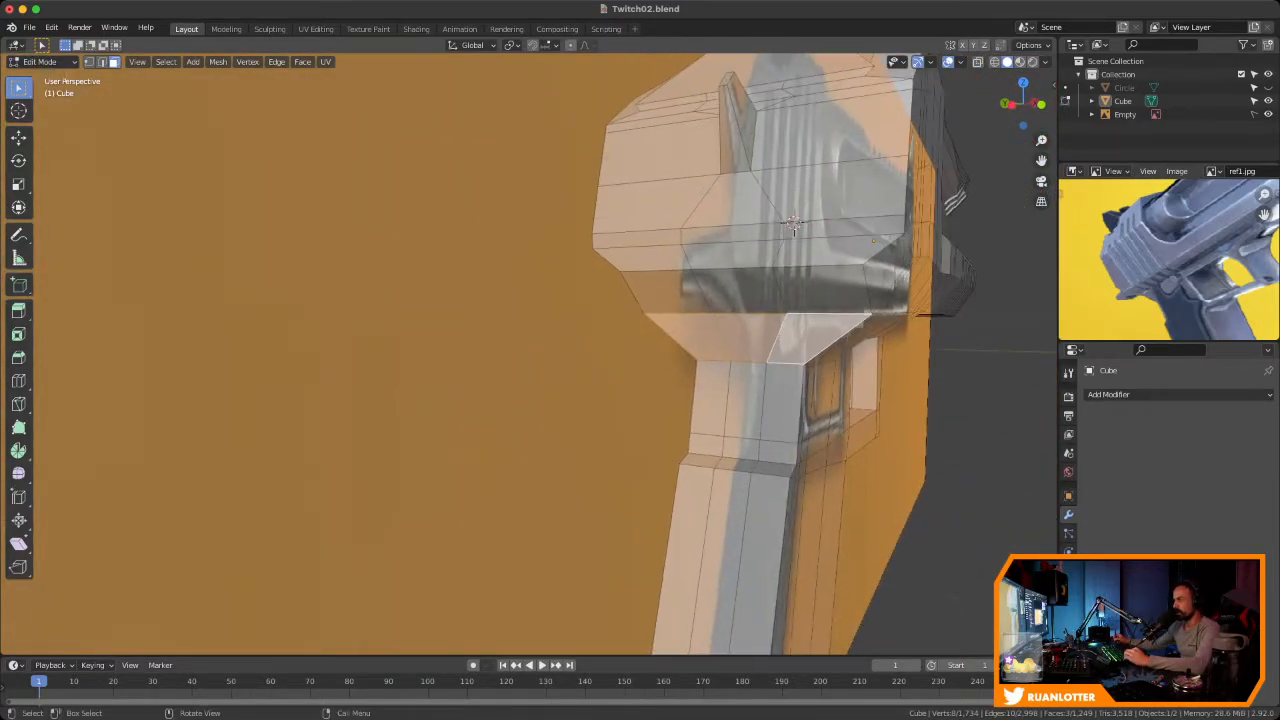
Try to extrude the middle rear face above the grip outward by about 0.225 m
{"action": "left_click", "coordinate": [750, 340]}
{"action": "middle_click_drag", "start_coordinate": [750, 340], "coordinate": [672, 332]}
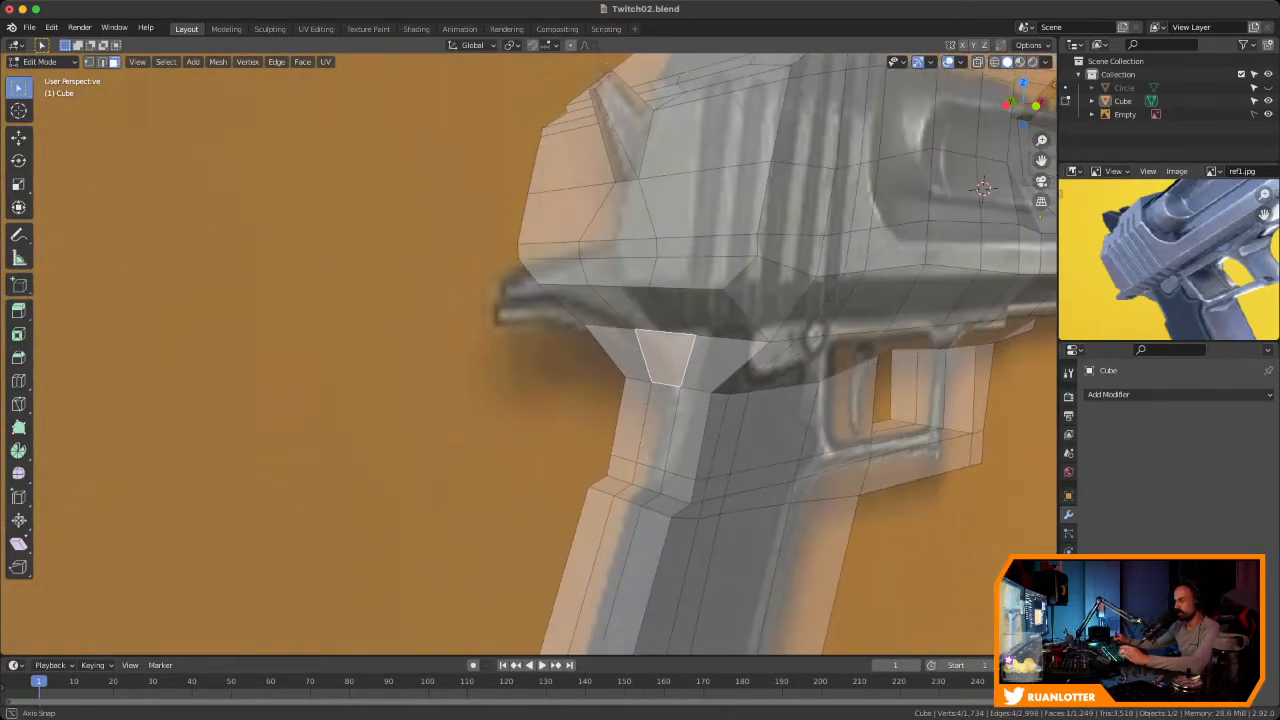
{"action": "key", "text": "e"}
{"action": "left_click", "coordinate": [550, 365]}
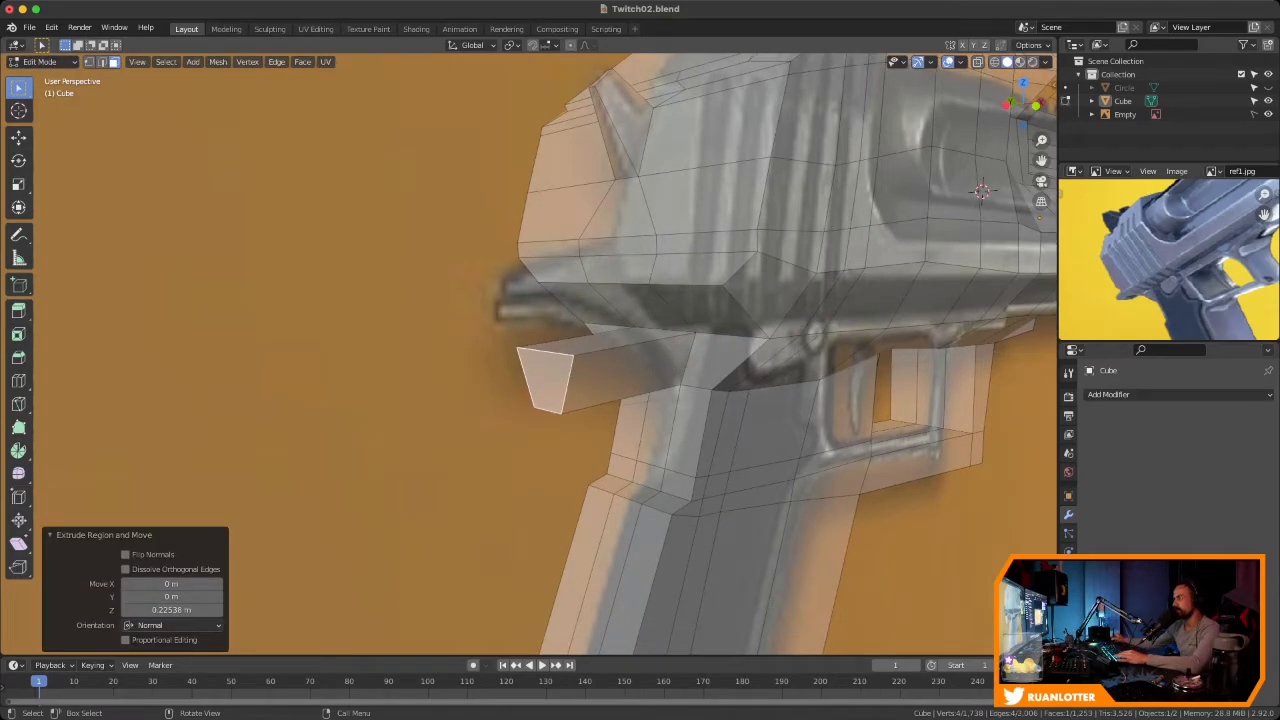
{"action": "left_click", "coordinate": [1036, 105]}
{"action": "scroll", "coordinate": [550, 355], "scroll_direction": "up", "scroll_amount": 1}
{"action": "middle_click_drag", "start_coordinate": [550, 355], "coordinate": [681, 360], "text": "shift"}
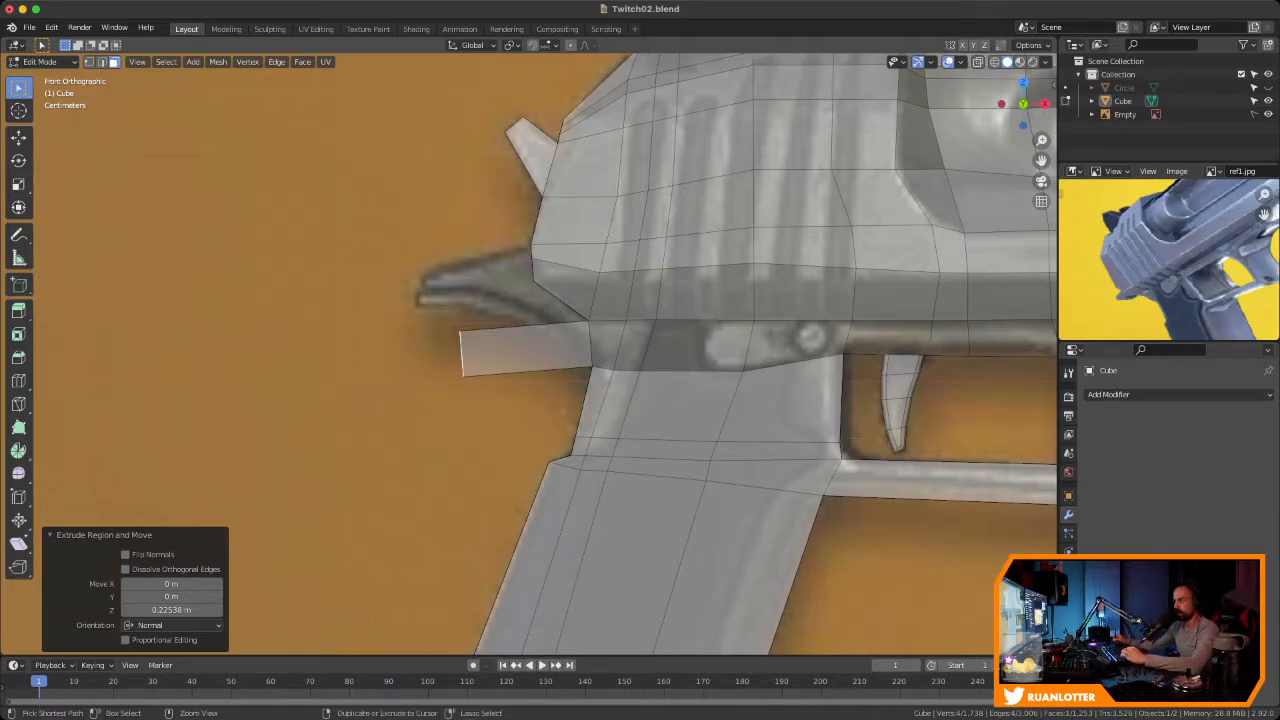
{"action": "key", "text": "ctrl+z"}
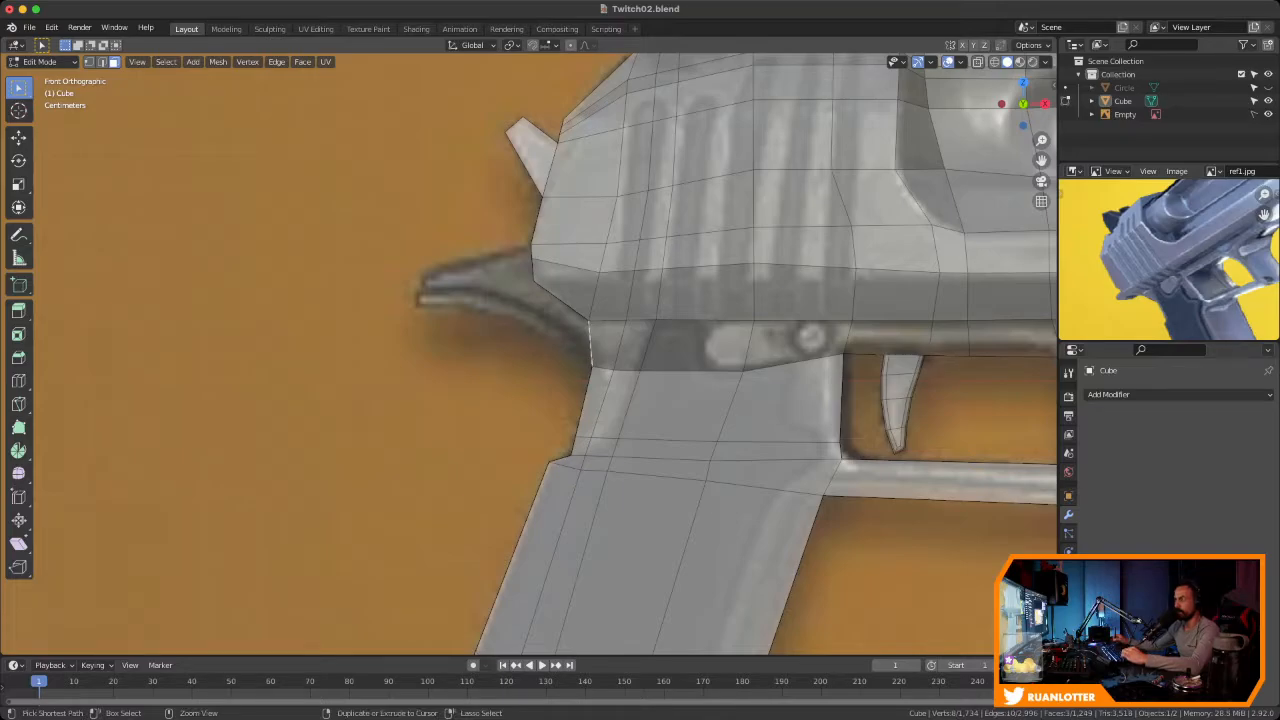
Move the three rear faces above the grip about 0.036 m backward along X and 0.006 m up in front view
{"action": "mouse_move", "coordinate": [600, 360]}
{"action": "middle_mouse_down"}
{"action": "mouse_move", "coordinate": [705, 352]}
{"action": "mouse_move", "coordinate": [588, 368]}
{"action": "mouse_move", "coordinate": [590, 338]}
{"action": "middle_mouse_up"}
{"action": "key", "text": "KP_1"}
{"action": "key", "text": "g"}
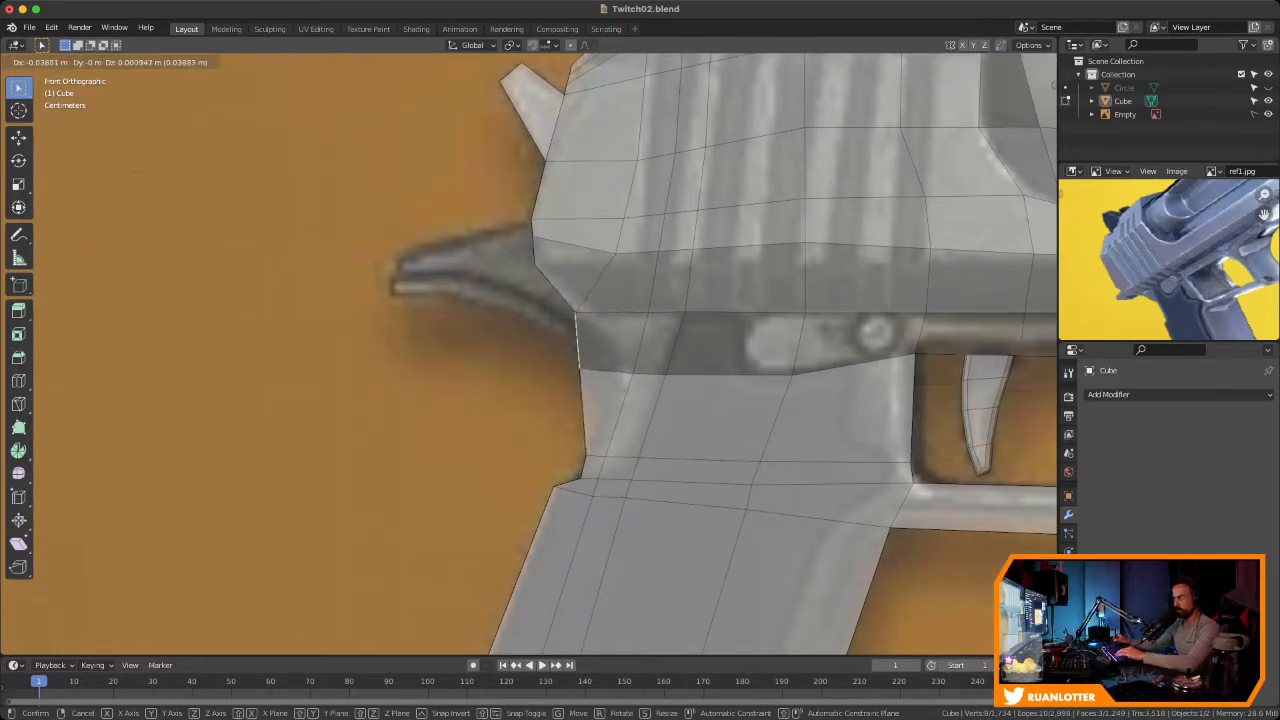
{"action": "left_click", "coordinate": [580, 340]}
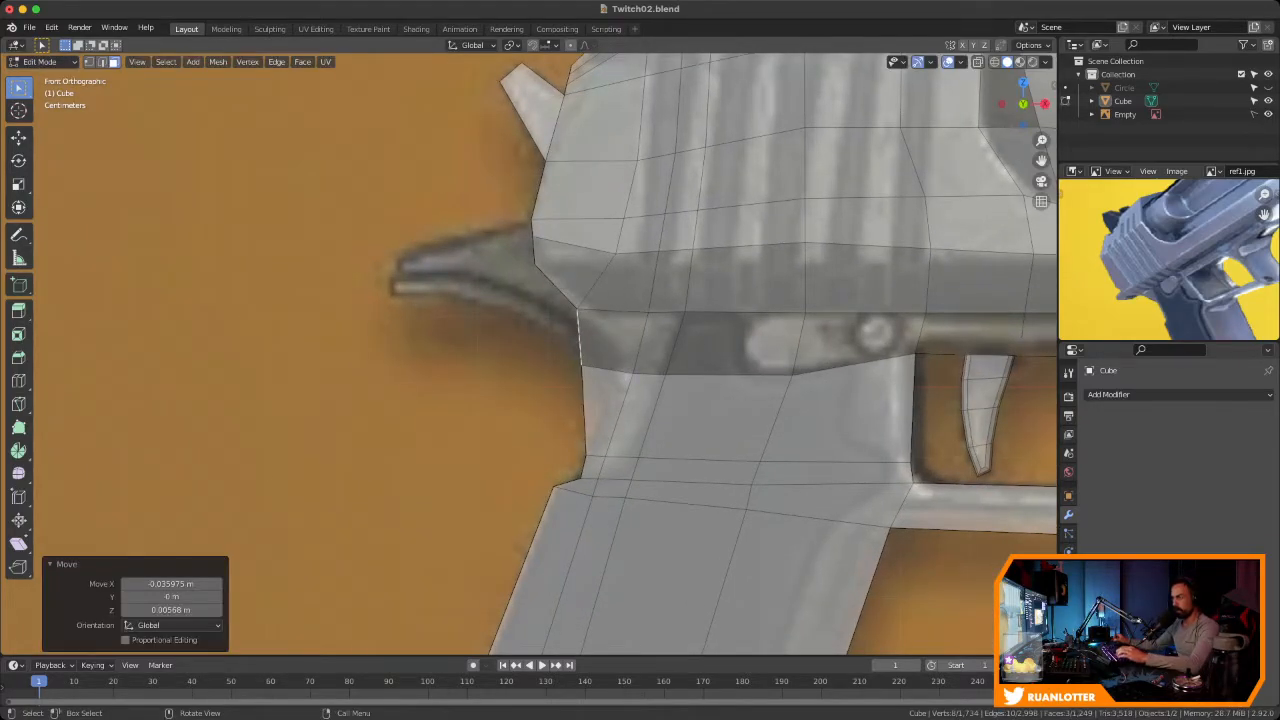
With X-ray vertex selection, move the slide's lower rear corner vertices about 0.04 m backward and 0.021 m down onto the reference outline
{"action": "key", "text": "1"}
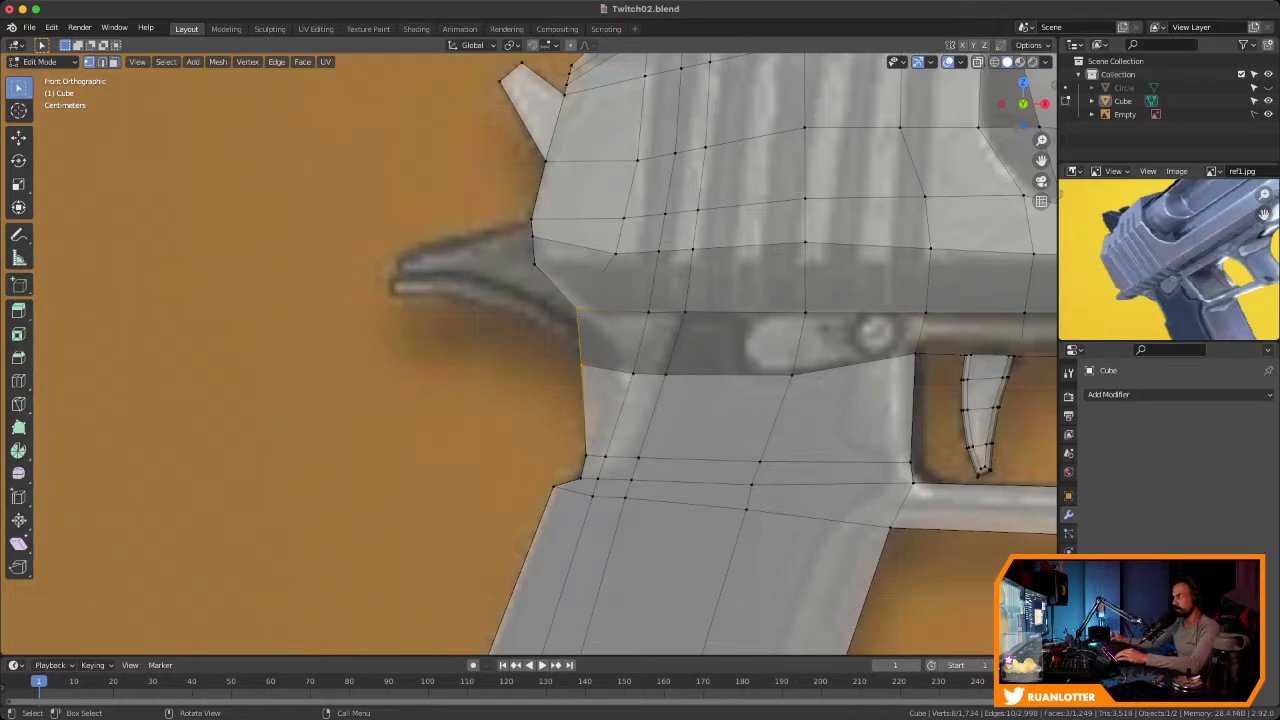
{"action": "key", "text": "alt+z"}
{"action": "left_click_drag", "start_coordinate": [557, 290], "coordinate": [597, 329]}
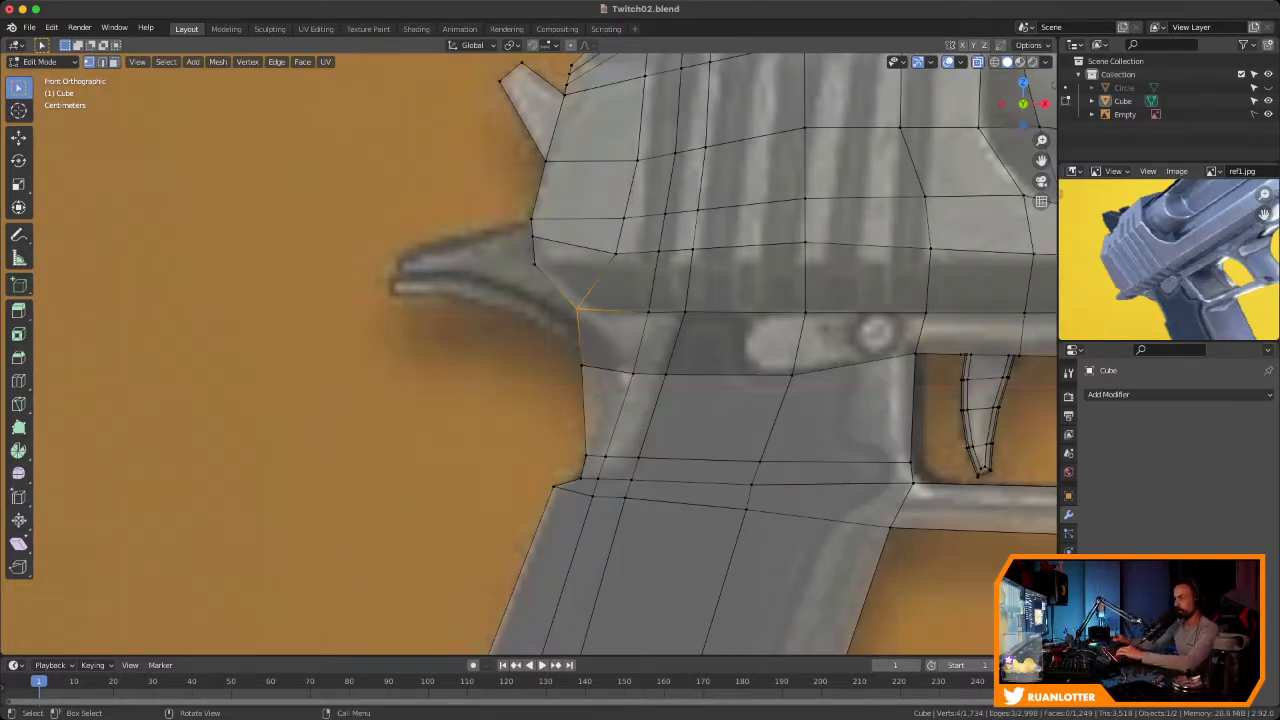
{"action": "key", "text": "g"}
{"action": "left_click", "coordinate": [562, 336]}
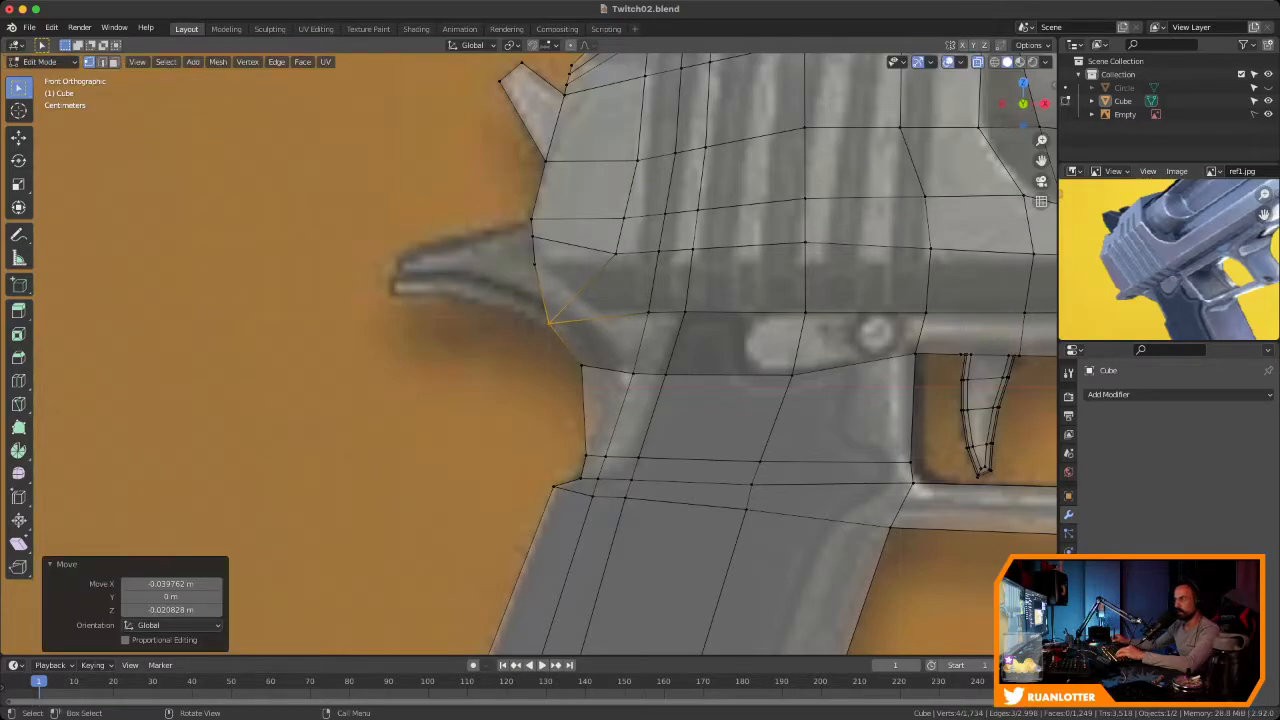
Move the two rear vertex groups above that corner outward along the reference outline to start the rear spur
{"action": "key", "text": "g"}
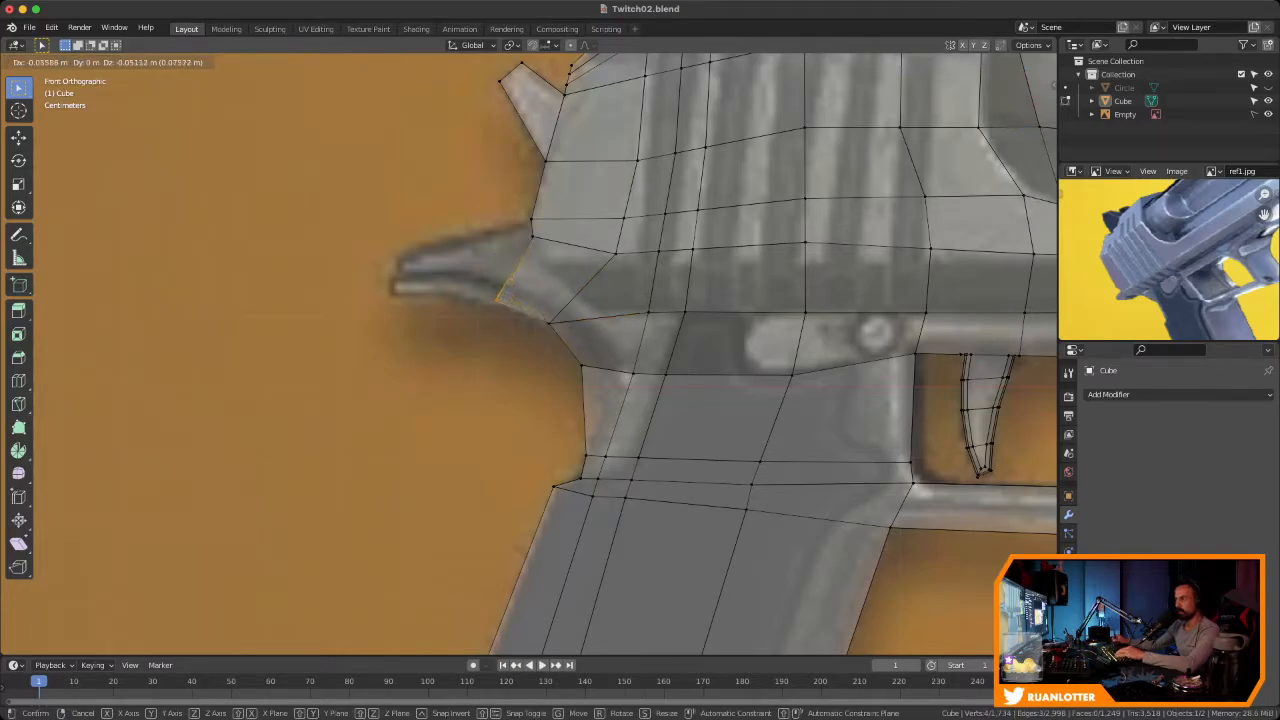
{"action": "key", "text": "Return"}
{"action": "key", "text": "g"}
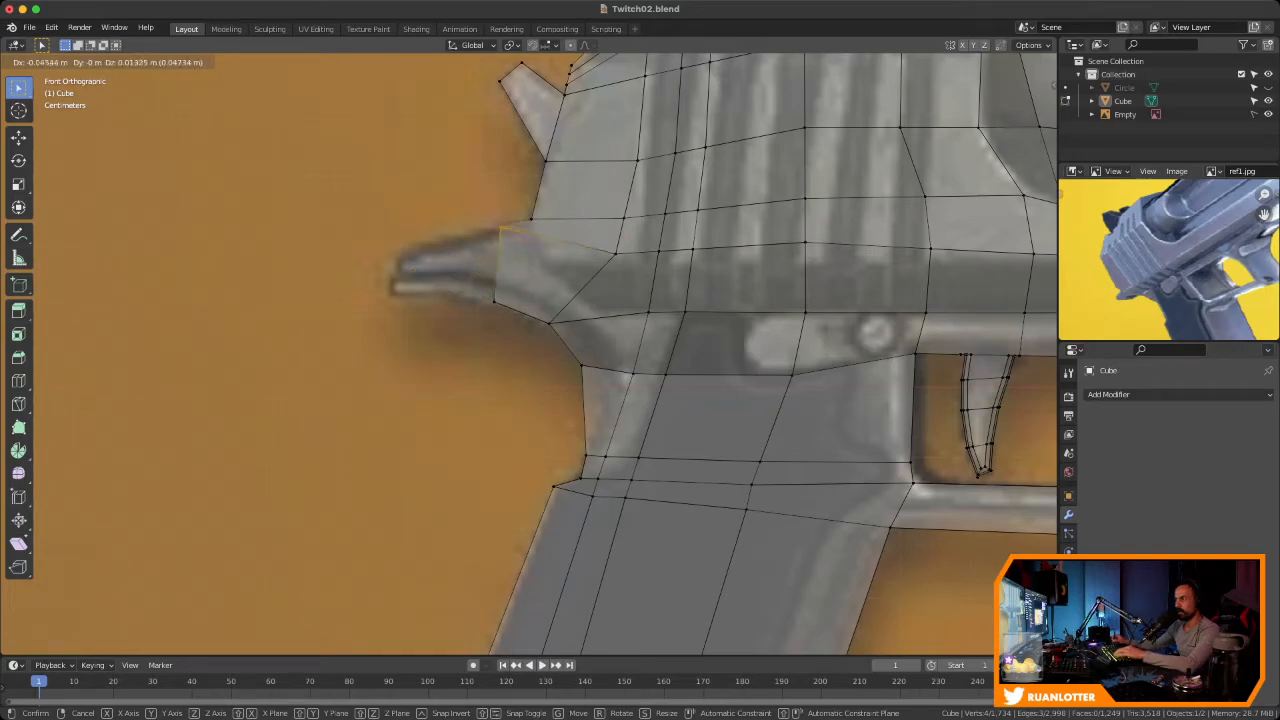
{"action": "left_click", "coordinate": [484, 262]}
Pull the spur's upper end vertices about 0.19 m backward and 0.03 m down to the reference spur's tip
{"action": "middle_click_drag", "start_coordinate": [484, 262], "coordinate": [538, 267]}
{"action": "scroll", "coordinate": [525, 275], "scroll_direction": "down", "scroll_amount": 5}
{"action": "key", "text": "KP_1"}
{"action": "key", "text": "g"}
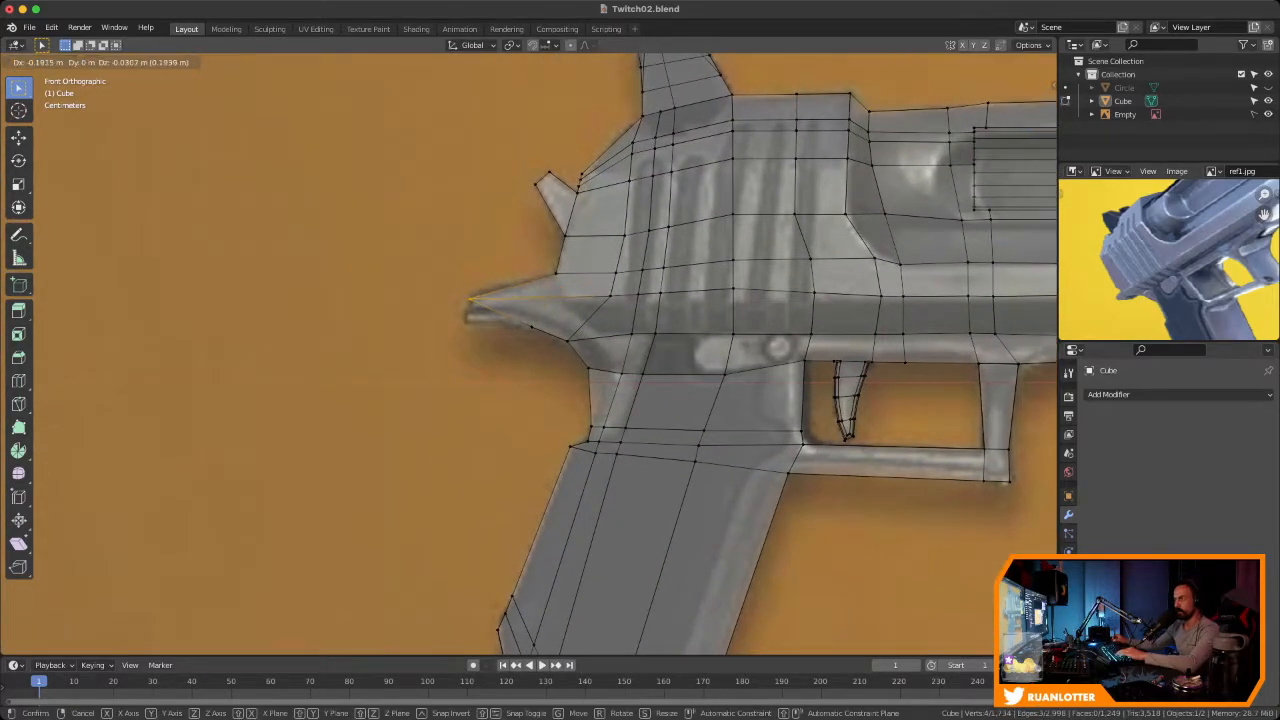
{"action": "left_click", "coordinate": [469, 299]}
Move the vertices above the spur backward to its tip and nudge the vertices below the hammer slightly down
{"action": "left_click_drag", "start_coordinate": [544, 263], "coordinate": [576, 282]}
{"action": "key", "text": "g"}
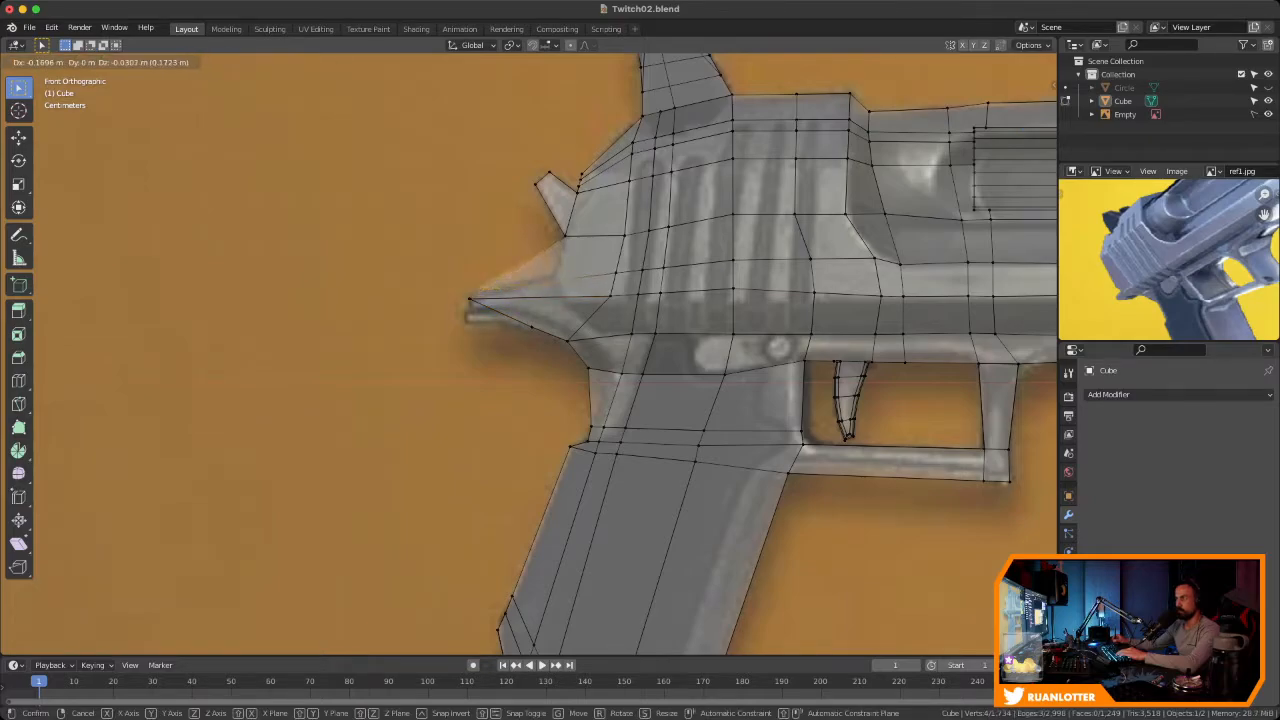
{"action": "key", "text": "Return"}
{"action": "key", "text": "g"}
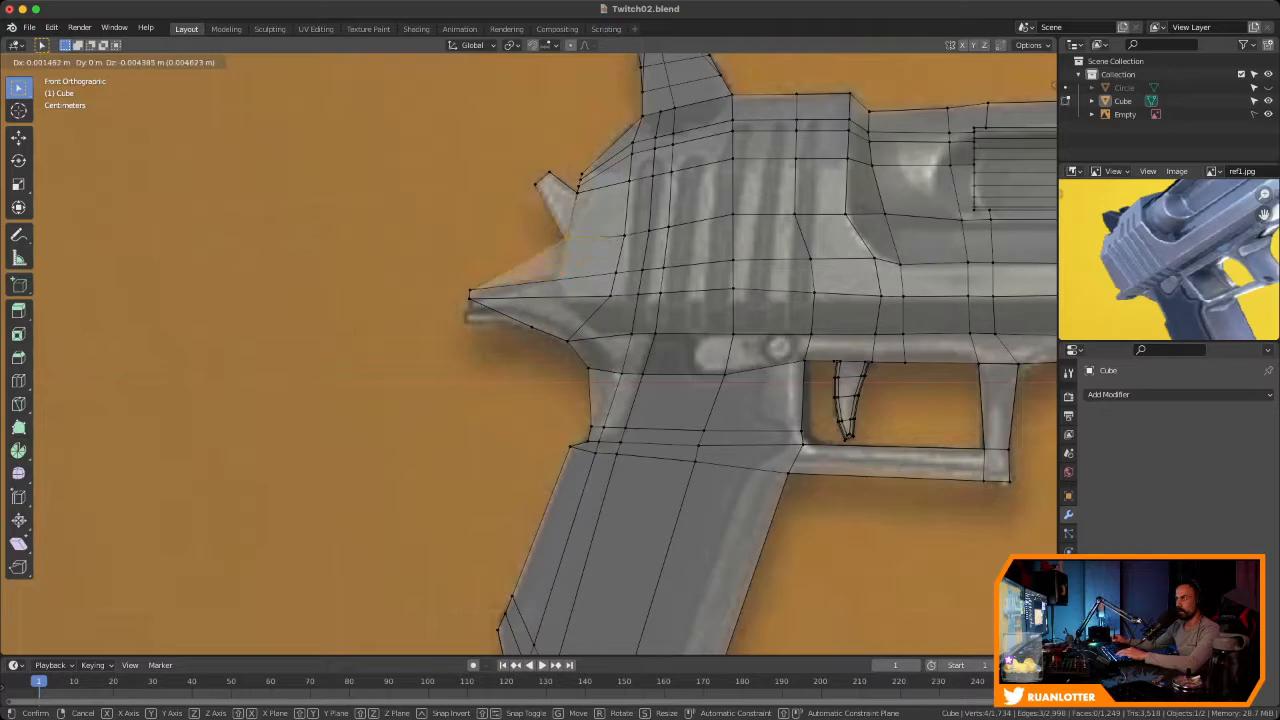
{"action": "key", "text": "Return"}
Move the vertices just placed at the spur's tip about 0.184 m forward and 0.032 m up to the slide's rear edge
{"action": "left_click_drag", "start_coordinate": [462, 277], "coordinate": [478, 293]}
{"action": "key", "text": "g"}
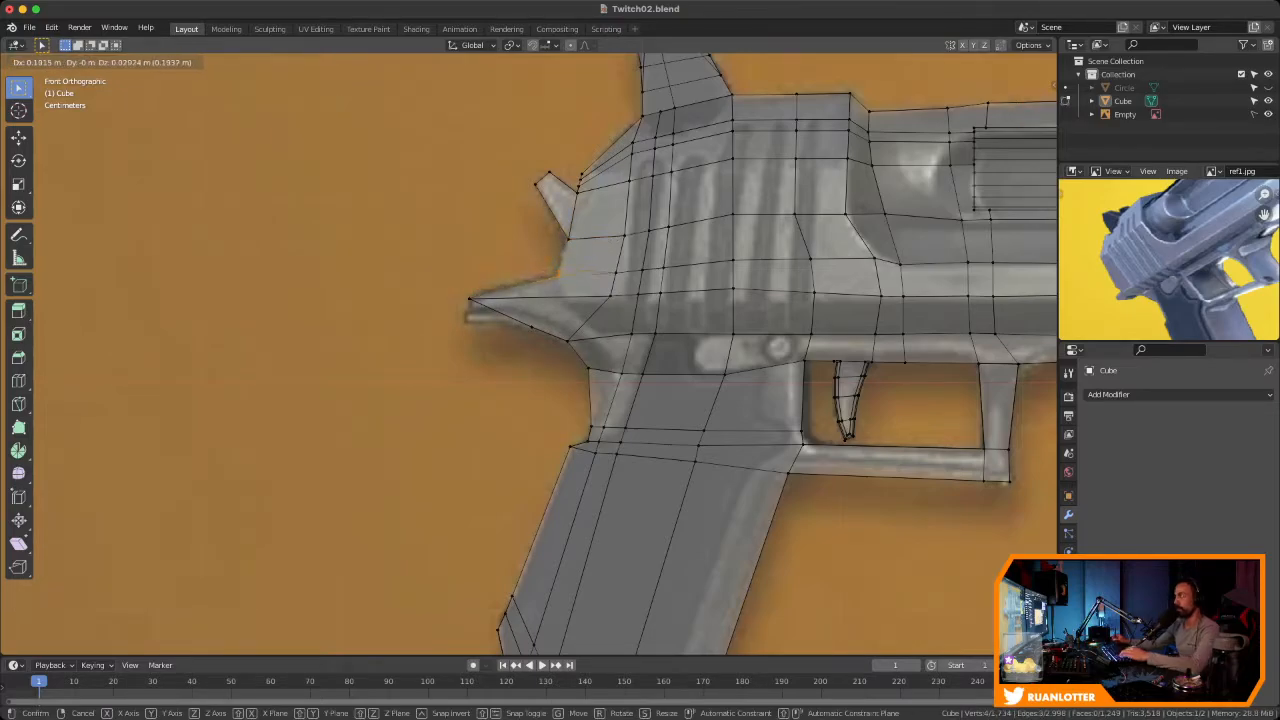
{"action": "key", "text": "Return"}
Check the outline against the reference, then return to Object Mode, hide the reference image and inspect the whole pistol
{"action": "mouse_move", "coordinate": [511, 313]}
{"action": "middle_mouse_down", "text": "ctrl"}
{"action": "mouse_move", "coordinate": [511, 290]}
{"action": "mouse_move", "coordinate": [511, 331]}
{"action": "middle_mouse_up", "text": "ctrl"}
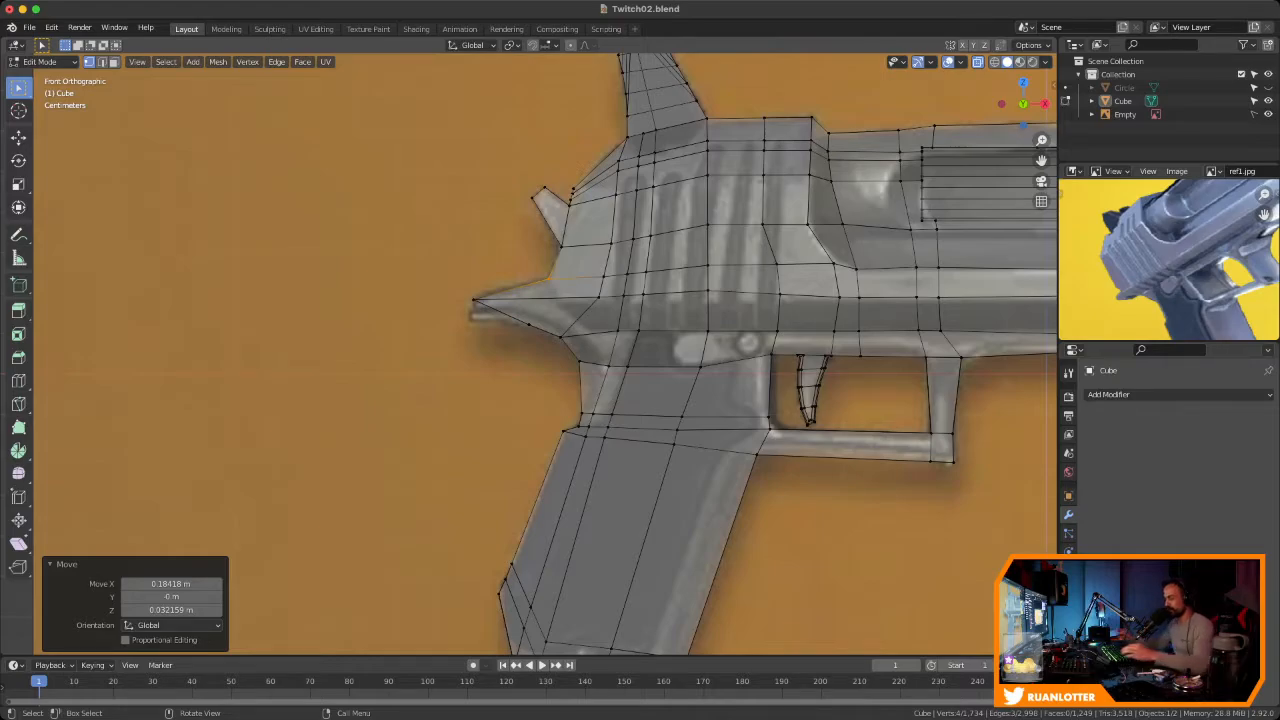
{"action": "scroll", "coordinate": [243, 416], "scroll_direction": "down", "scroll_amount": 7}
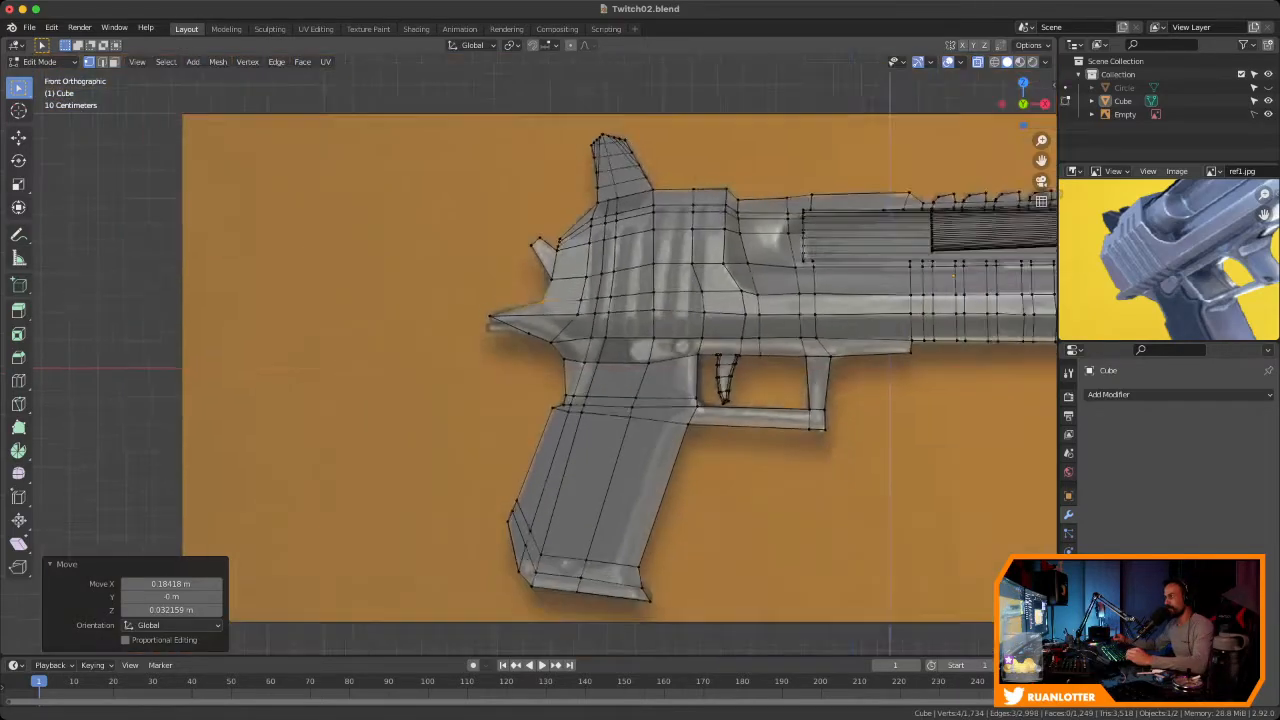
{"action": "scroll", "coordinate": [530, 560], "scroll_direction": "up", "scroll_amount": 2}
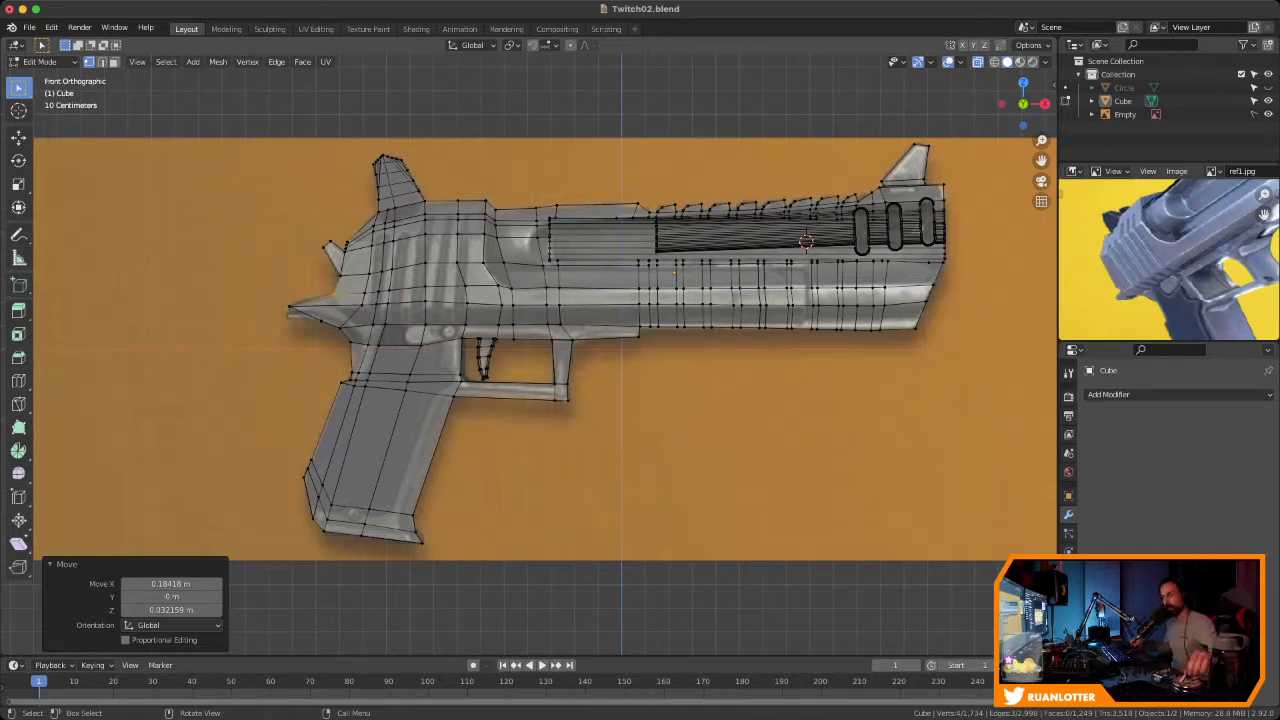
{"action": "middle_click_drag", "start_coordinate": [529, 353], "coordinate": [529, 312], "text": "ctrl"}
{"action": "middle_click_drag", "start_coordinate": [529, 312], "coordinate": [510, 355], "text": "shift"}
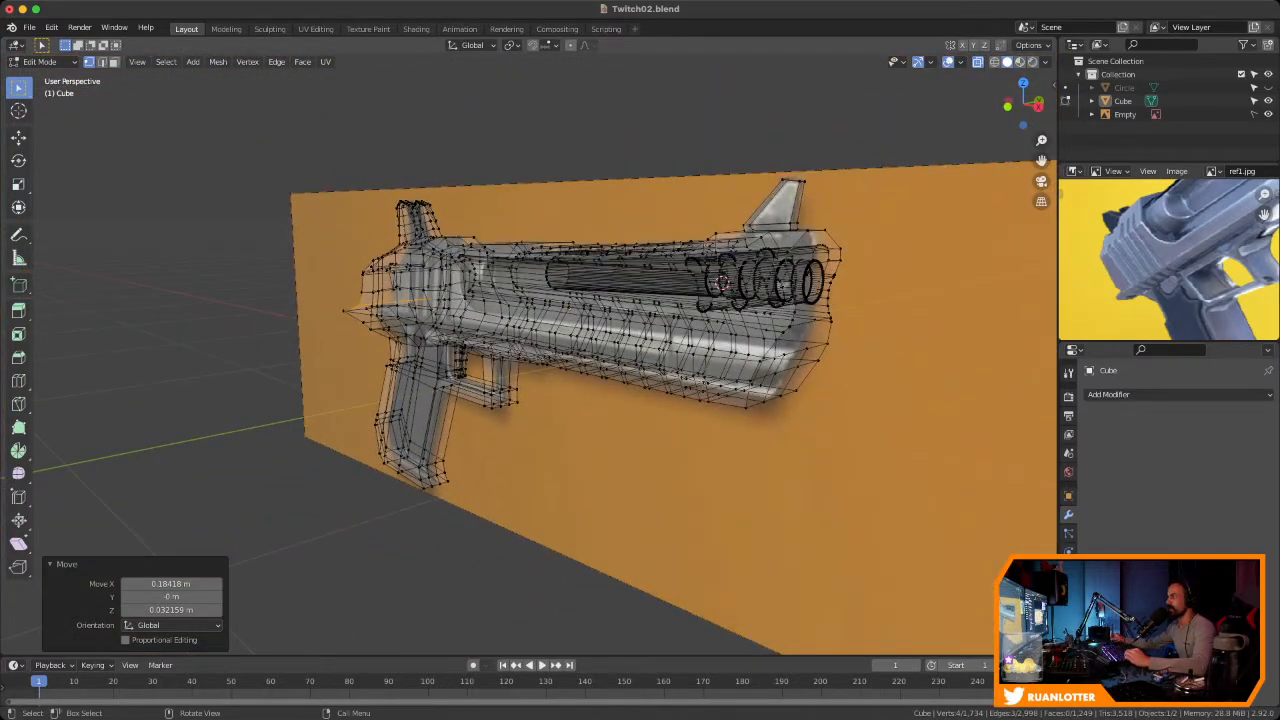
{"action": "left_click", "coordinate": [1268, 114]}
{"action": "middle_click_drag", "start_coordinate": [760, 330], "coordinate": [48, 318]}
{"action": "key", "text": "Tab"}
{"action": "scroll", "coordinate": [530, 330], "scroll_direction": "up", "scroll_amount": 3}
{"action": "scroll", "coordinate": [530, 355], "scroll_direction": "up", "scroll_amount": 4}
{"action": "scroll", "coordinate": [530, 355], "scroll_direction": "down", "scroll_amount": 2}
{"action": "middle_click_drag", "start_coordinate": [530, 355], "coordinate": [512, 358]}
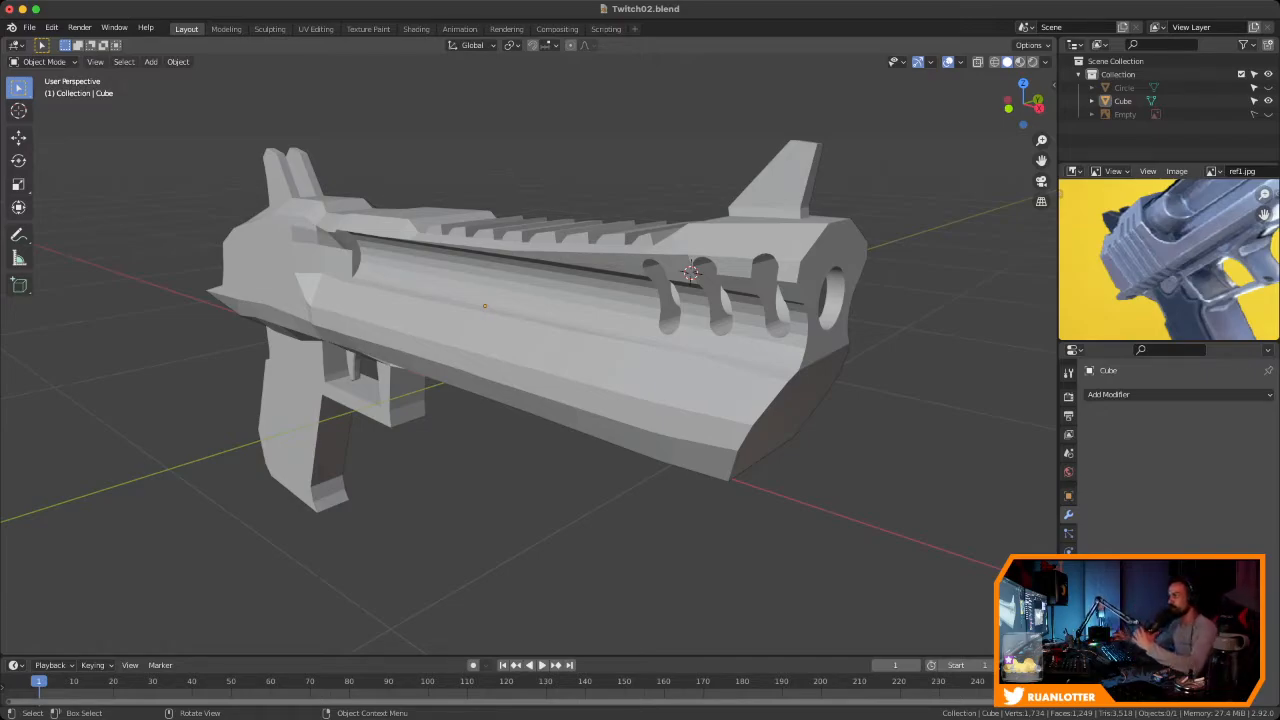
{"action": "scroll", "coordinate": [484, 306], "scroll_direction": "down", "scroll_amount": 3}
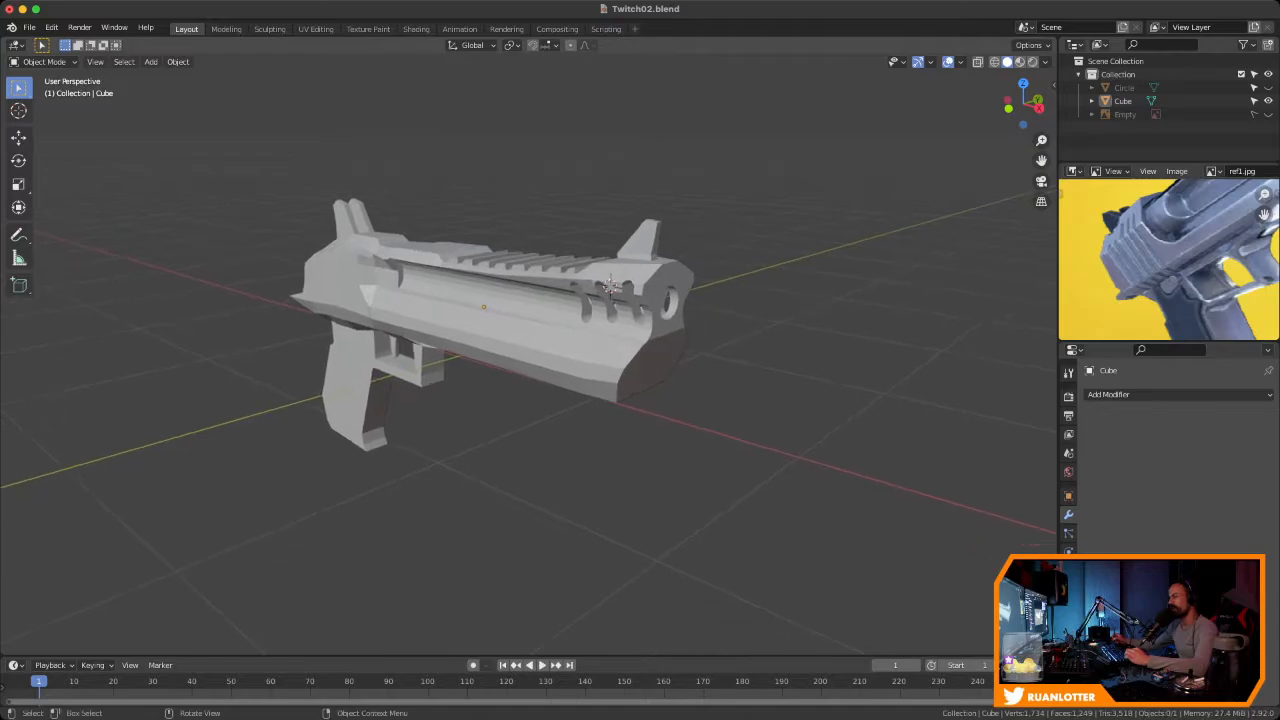
{"action": "scroll", "coordinate": [609, 287], "scroll_direction": "up", "scroll_amount": 3}
{"action": "middle_click_drag", "start_coordinate": [609, 287], "coordinate": [706, 268]}
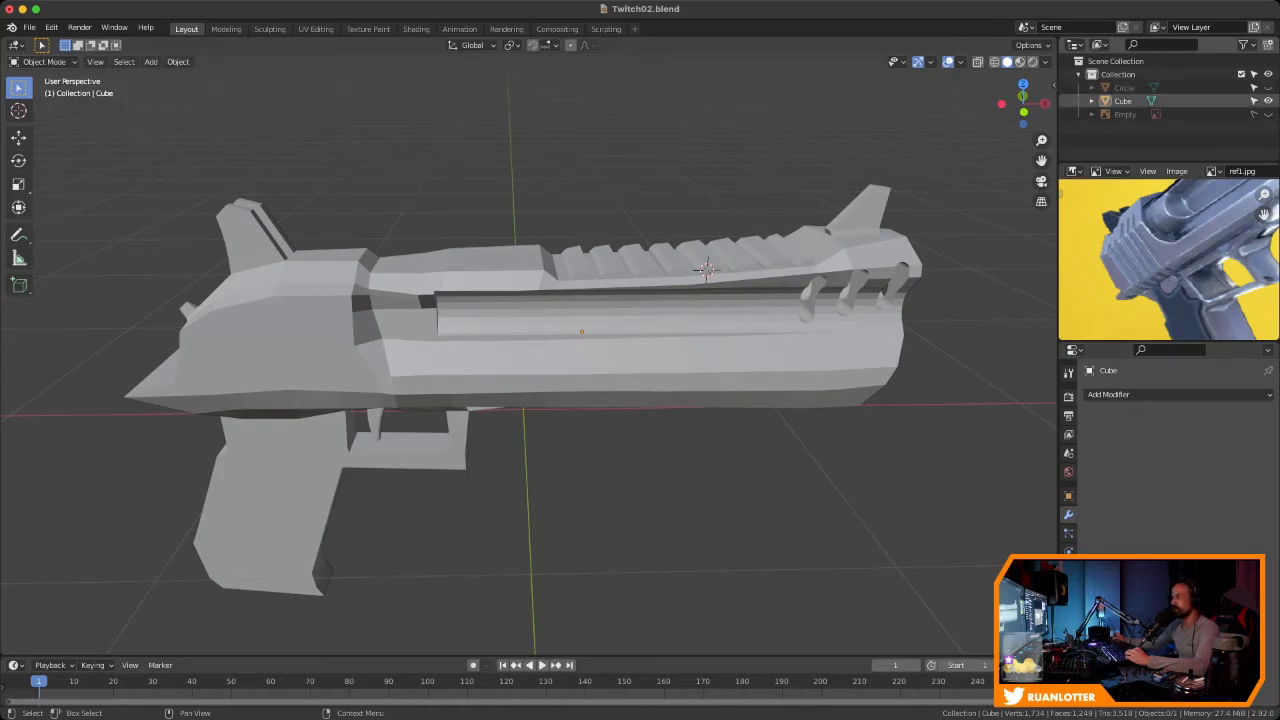
{"action": "middle_click_drag", "start_coordinate": [706, 268], "coordinate": [620, 281]}
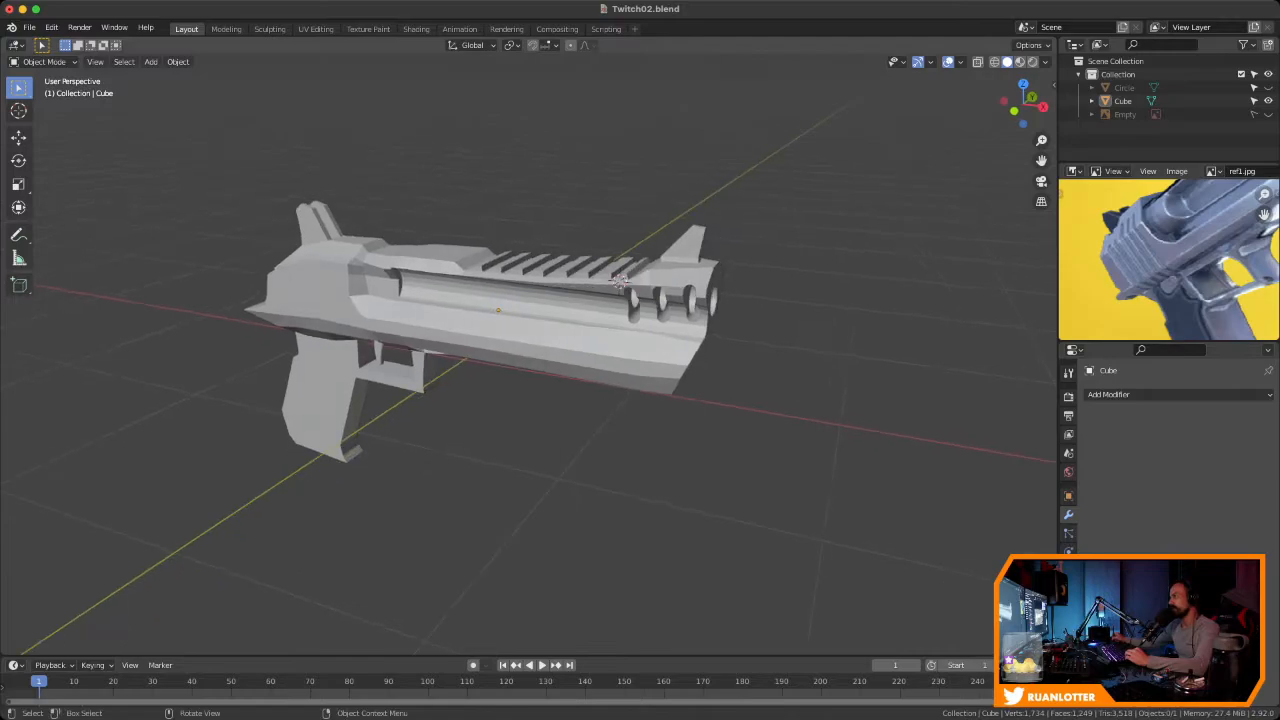
Toggle the Circle object's visibility, show the reference image again and compare the pistol's rear against it from the front
{"action": "left_click", "coordinate": [1268, 88]}
{"action": "middle_click_drag", "start_coordinate": [720, 300], "coordinate": [690, 292]}
{"action": "left_click", "coordinate": [1268, 88]}
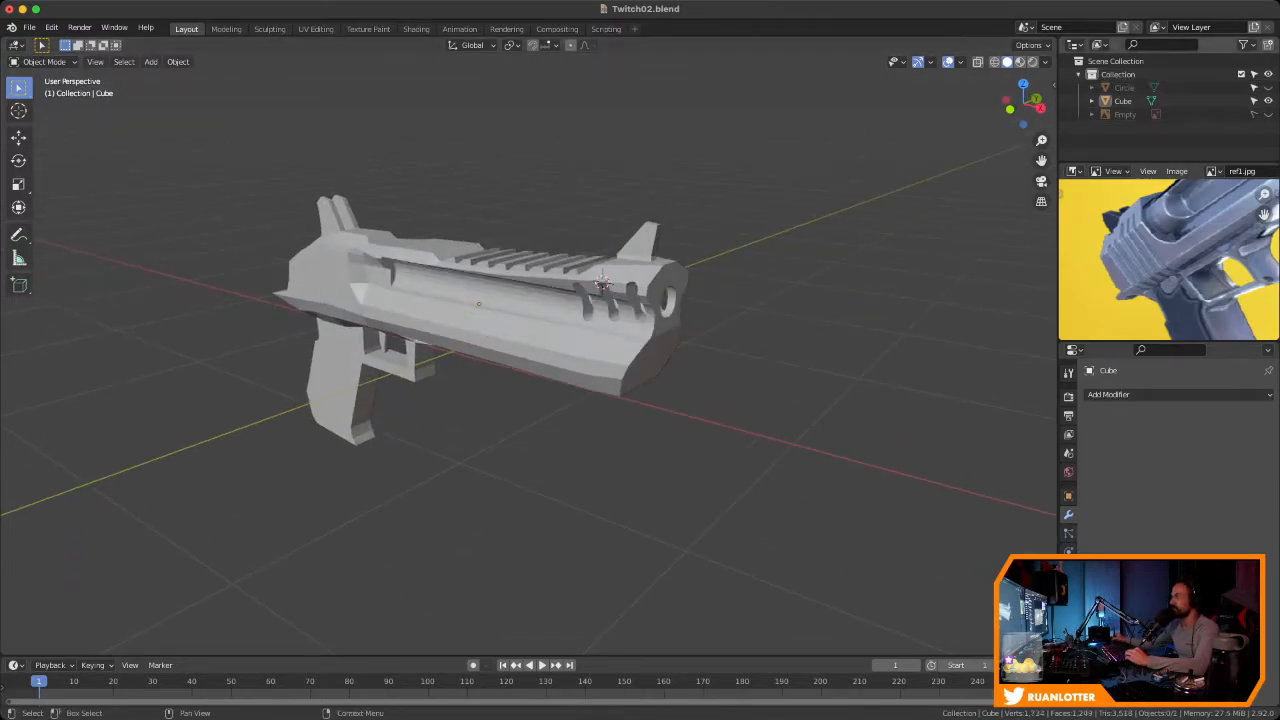
{"action": "left_click", "coordinate": [1268, 114]}
{"action": "middle_click_drag", "start_coordinate": [700, 300], "coordinate": [660, 296]}
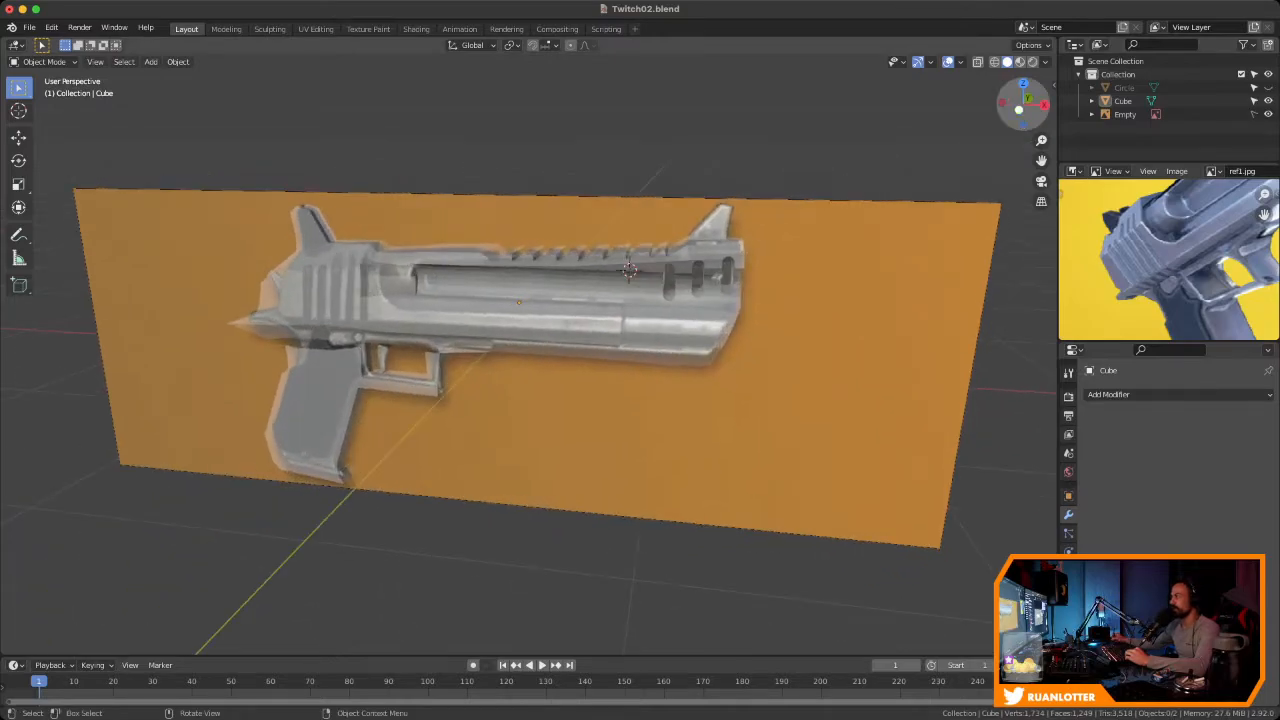
{"action": "key", "text": "KP_1"}
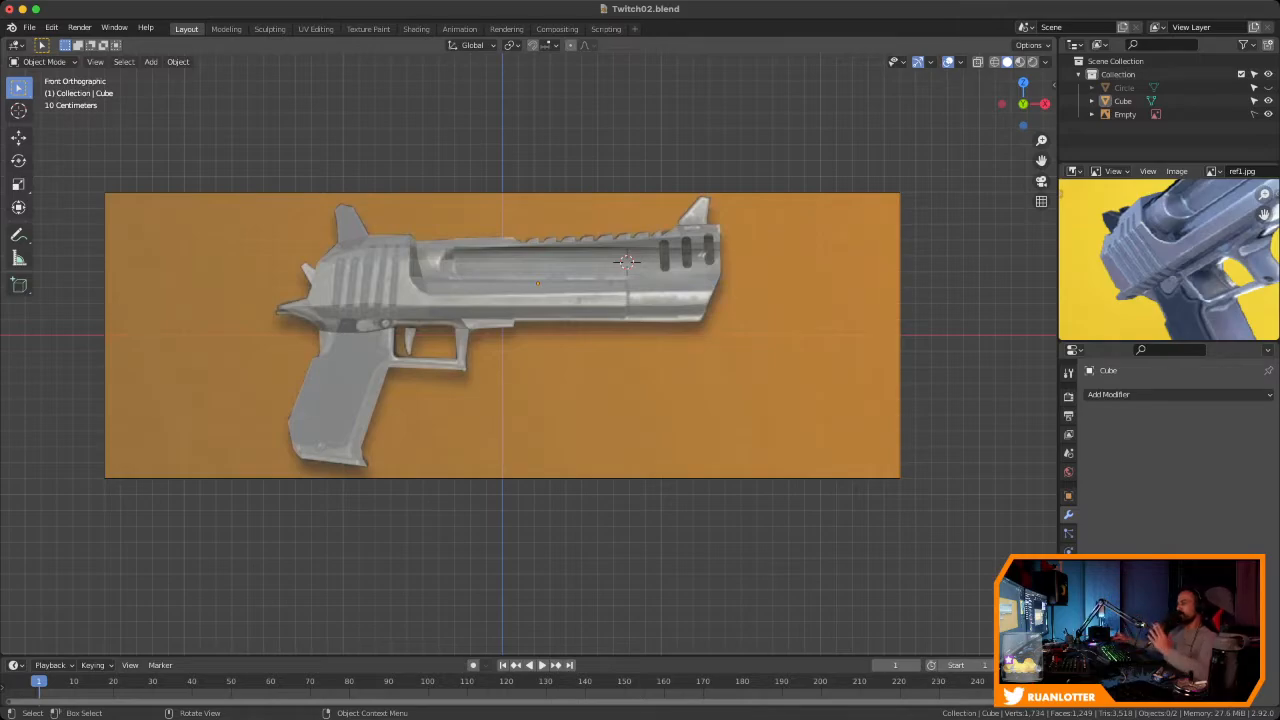
{"action": "middle_click_drag", "start_coordinate": [530, 340], "coordinate": [530, 210], "text": "ctrl"}
{"action": "middle_click_drag", "start_coordinate": [430, 290], "coordinate": [672, 384], "text": "shift"}
{"action": "middle_click_drag", "start_coordinate": [672, 384], "coordinate": [788, 340], "text": "shift"}
{"action": "middle_click_drag", "start_coordinate": [1050, 290], "coordinate": [1050, 250], "text": "ctrl"}
{"action": "middle_click_drag", "start_coordinate": [1050, 250], "coordinate": [1151, 247], "text": "shift"}
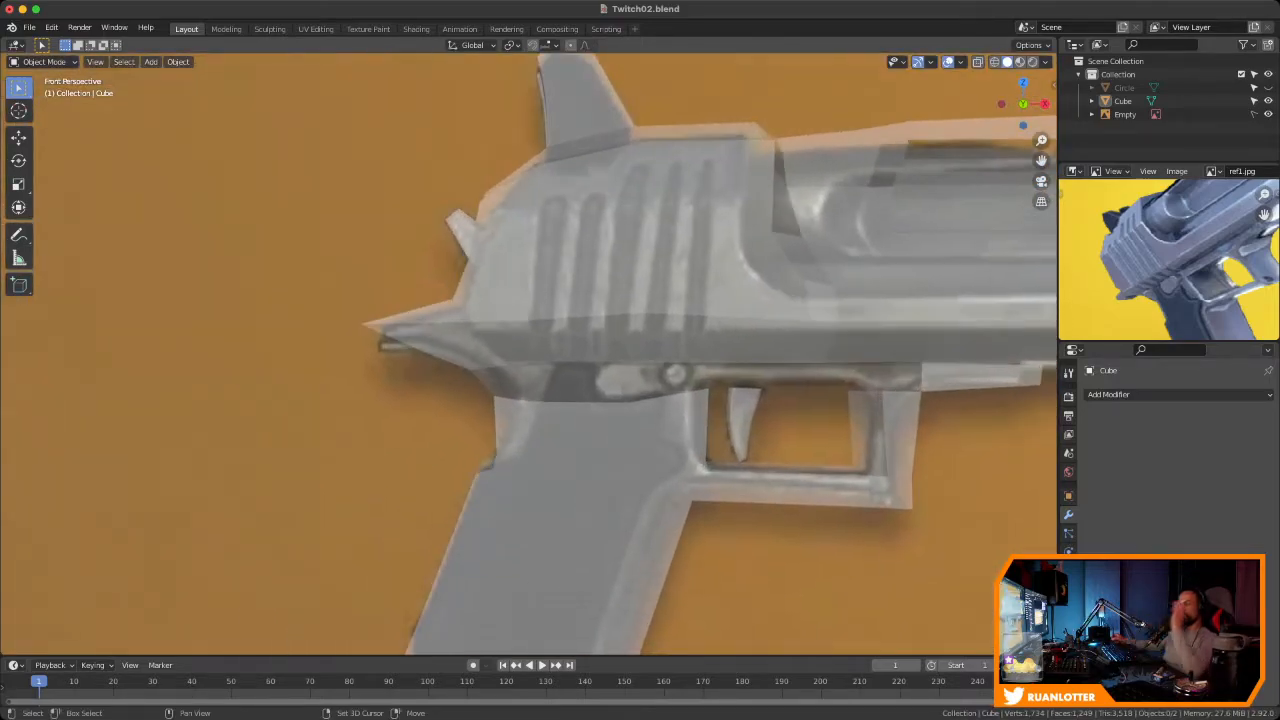
In Edit Mode with X-ray on, move the spur's tip vertices about 0.019 m backward and 0.041 m down to the reference's lower tip
{"action": "key", "text": "Tab"}
{"action": "middle_click_drag", "start_coordinate": [530, 354], "coordinate": [764, 316], "text": "ctrl"}
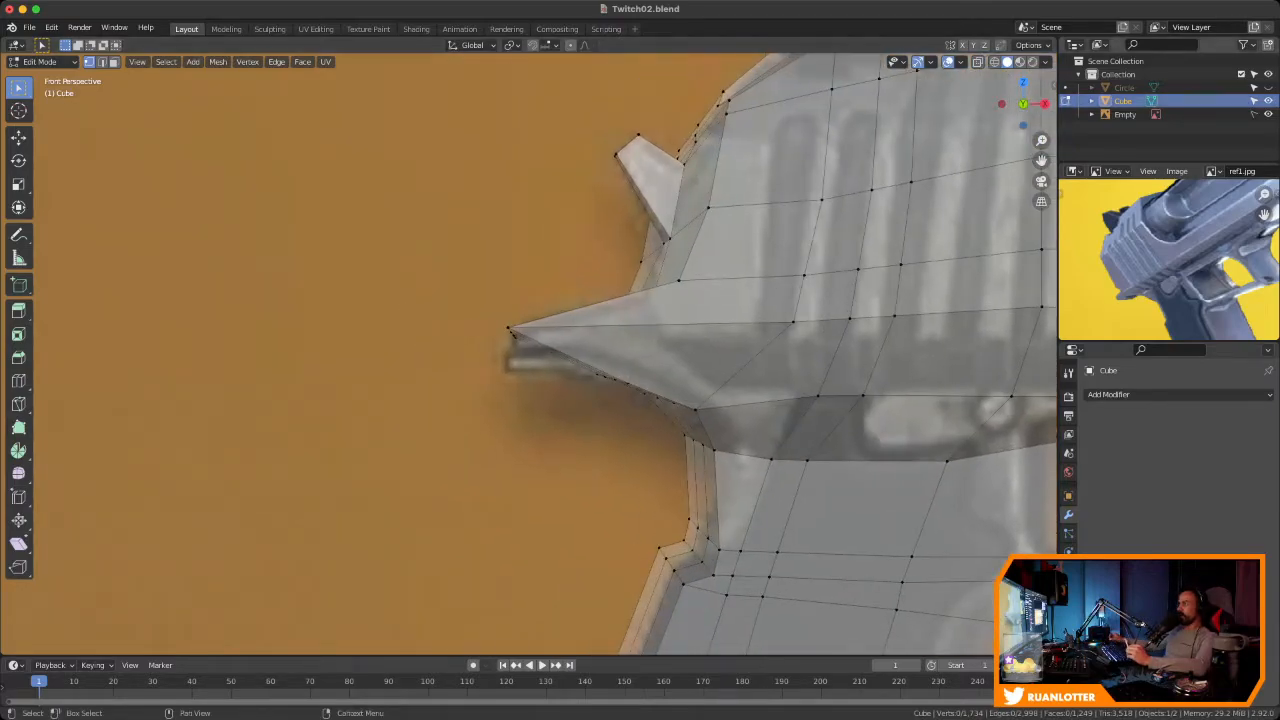
{"action": "key", "text": "ctrl+KP_1"}
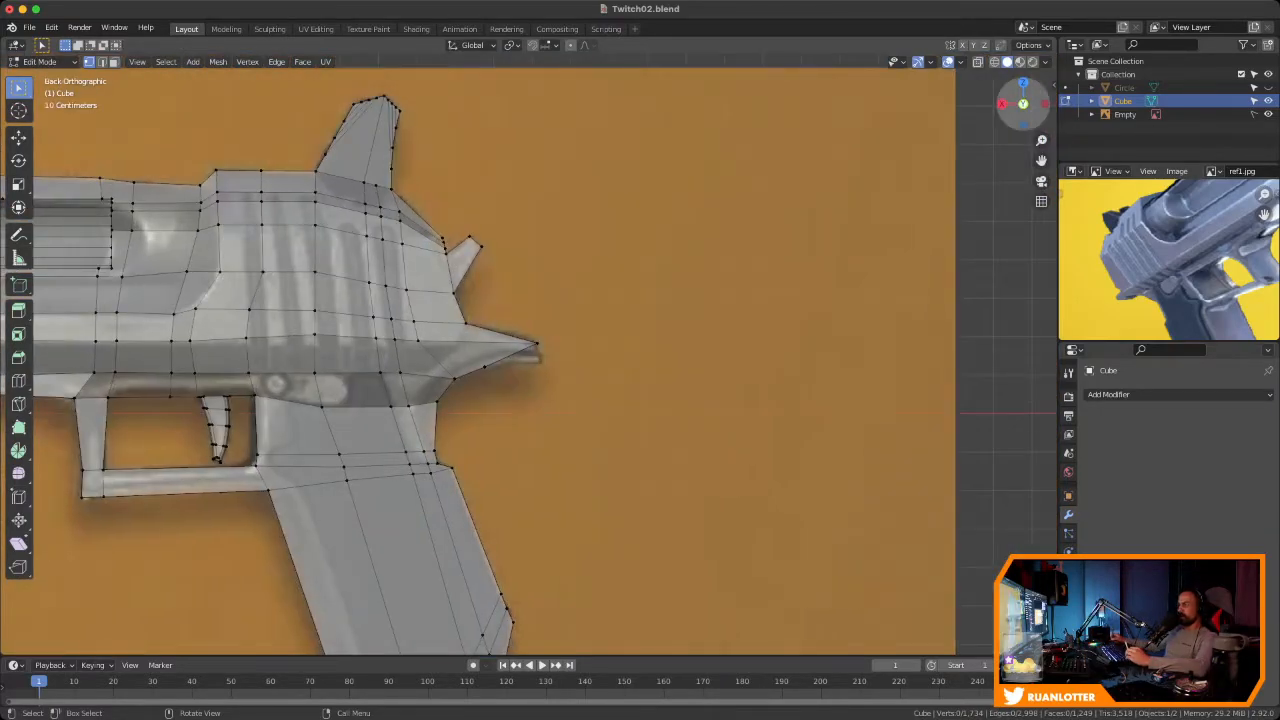
{"action": "left_click", "coordinate": [1023, 104]}
{"action": "middle_click_drag", "start_coordinate": [760, 360], "coordinate": [782, 315], "text": "ctrl"}
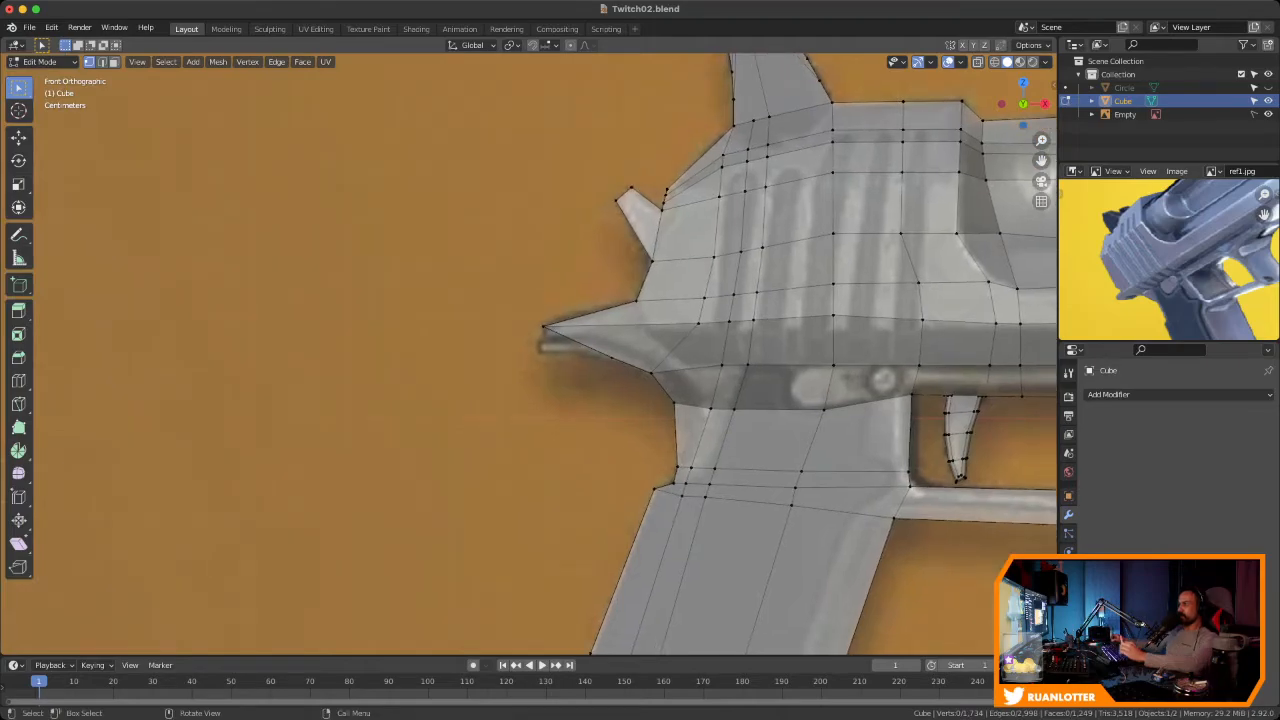
{"action": "key", "text": "alt+z"}
{"action": "left_click_drag", "start_coordinate": [523, 297], "coordinate": [565, 345]}
{"action": "key", "text": "g"}
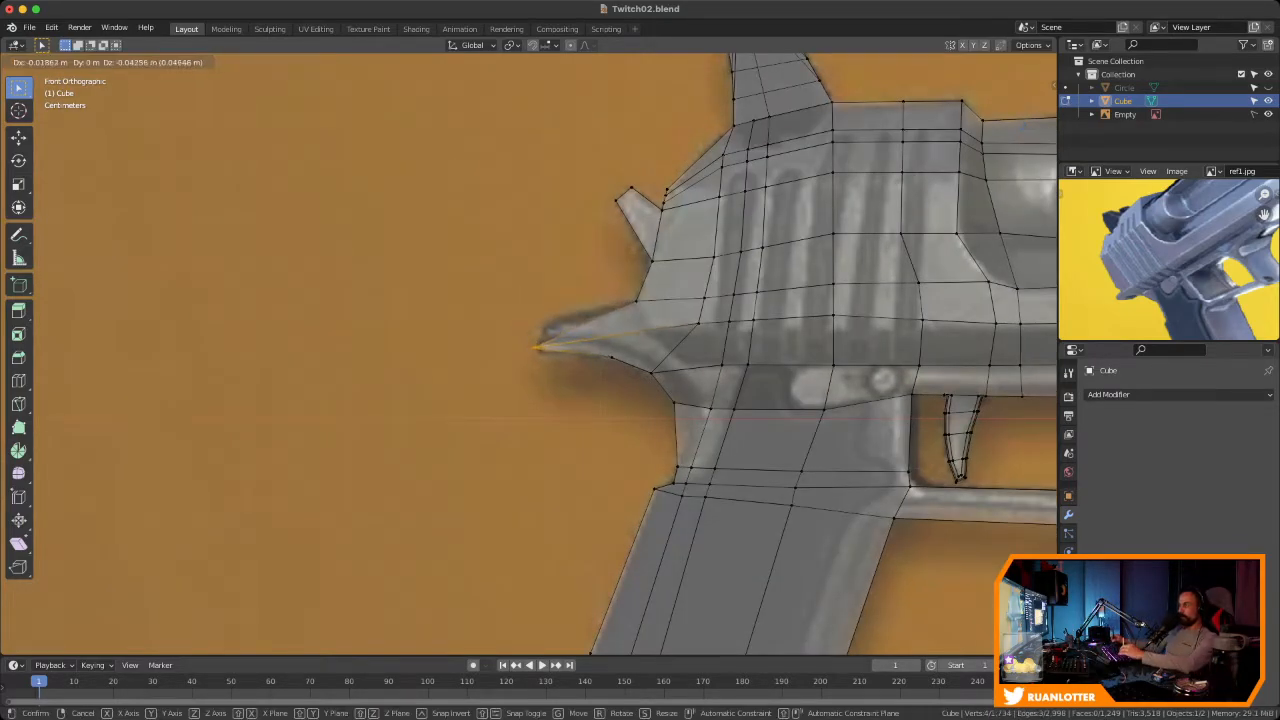
{"action": "left_click", "coordinate": [550, 359]}
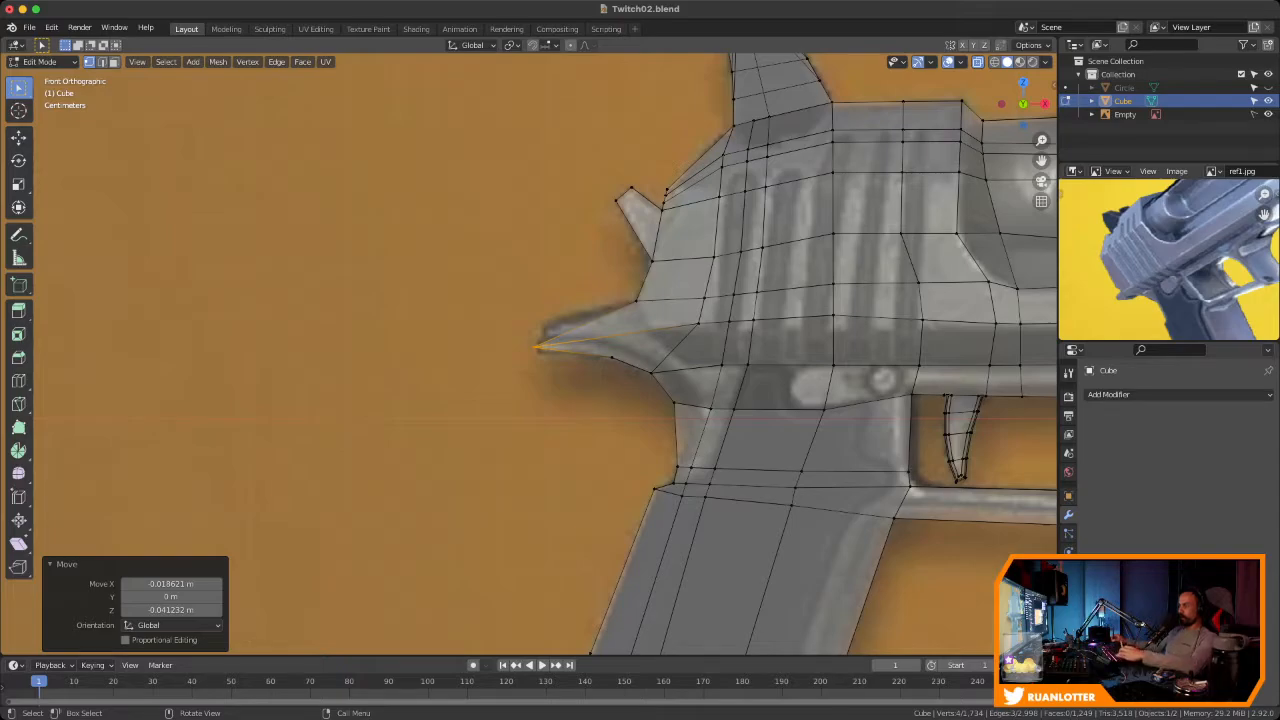
Add a loop cut along the spur's upper side and move its rear vertices up to the reference's upper tip
{"action": "key", "text": "ctrl+r"}
{"action": "left_click", "coordinate": [591, 326]}
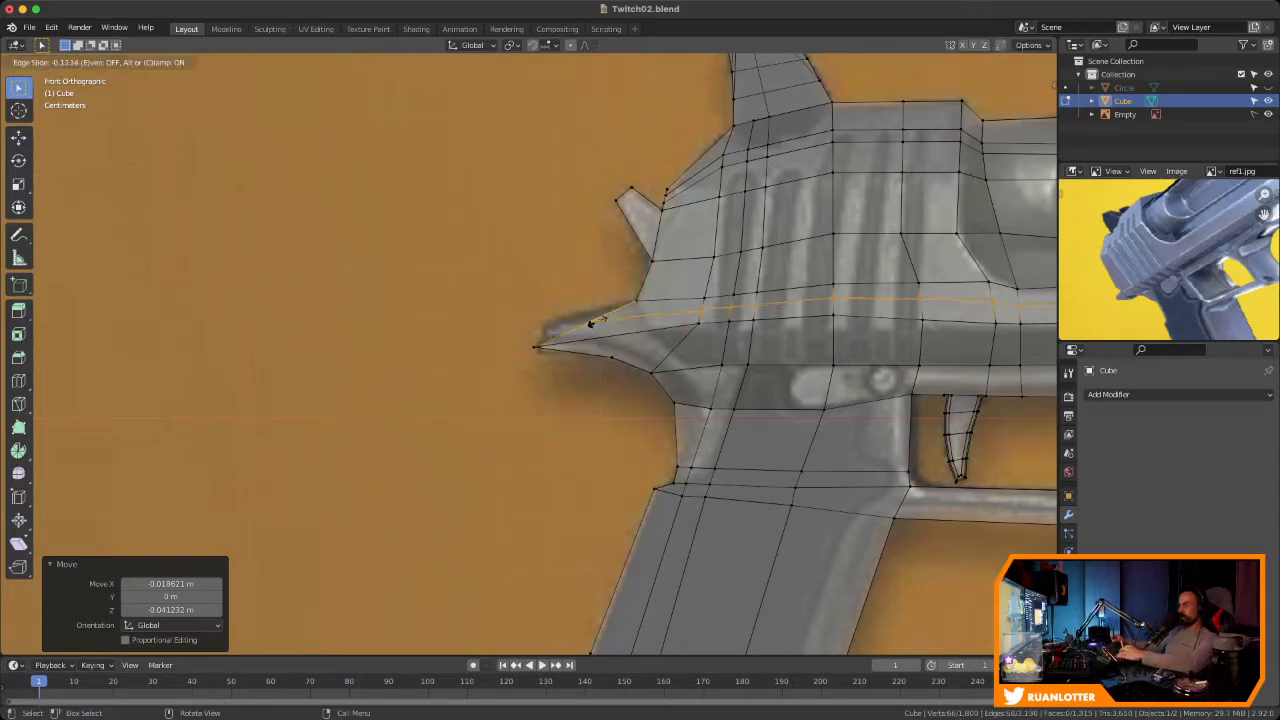
{"action": "left_click", "coordinate": [593, 325]}
{"action": "left_click_drag", "start_coordinate": [578, 305], "coordinate": [608, 335]}
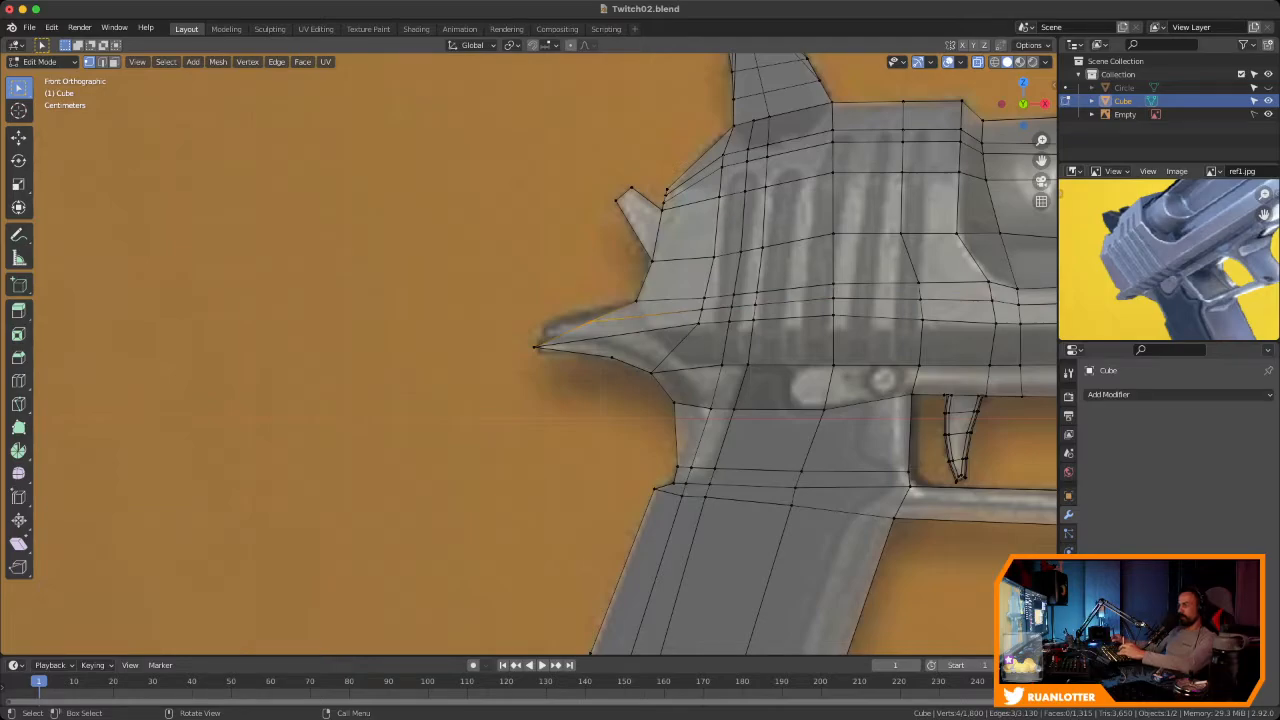
{"action": "key", "text": "g"}
Move the spur's lower tip vertices about 0.003 m forward and 0.016 m down to the reference outline
{"action": "left_click", "coordinate": [538, 348]}
{"action": "key", "text": "g"}
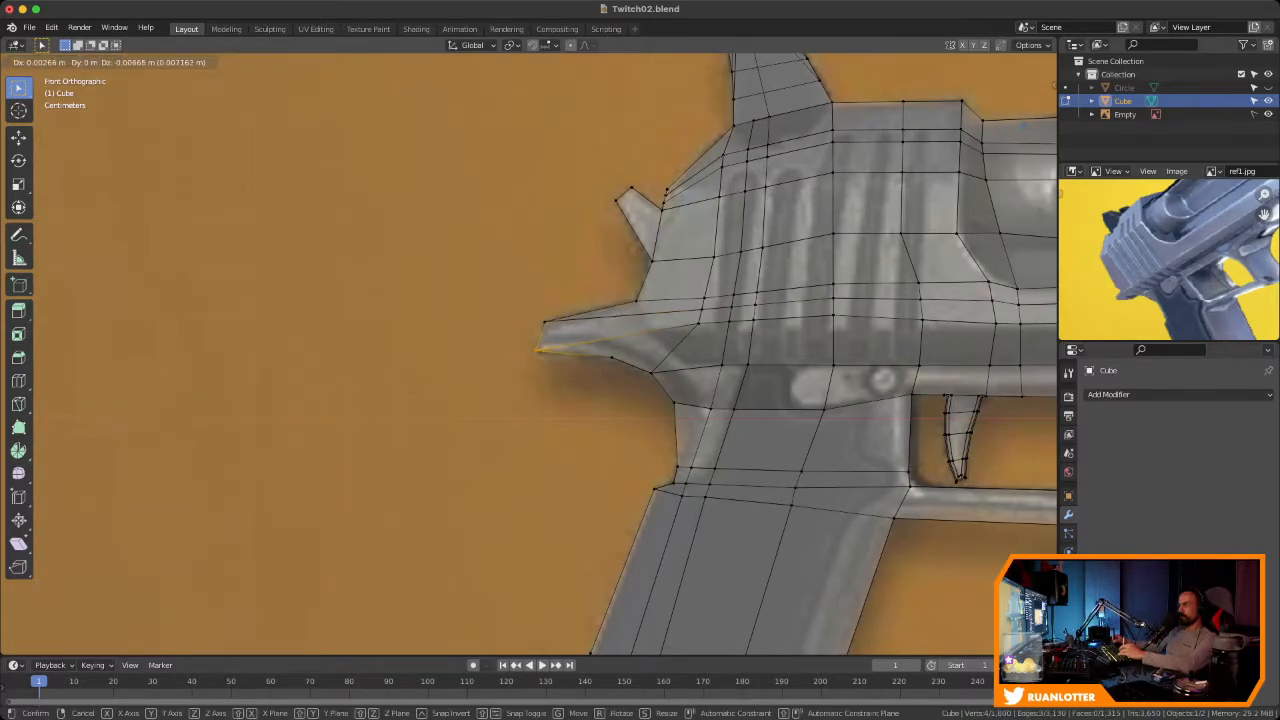
{"action": "left_click", "coordinate": [538, 349]}
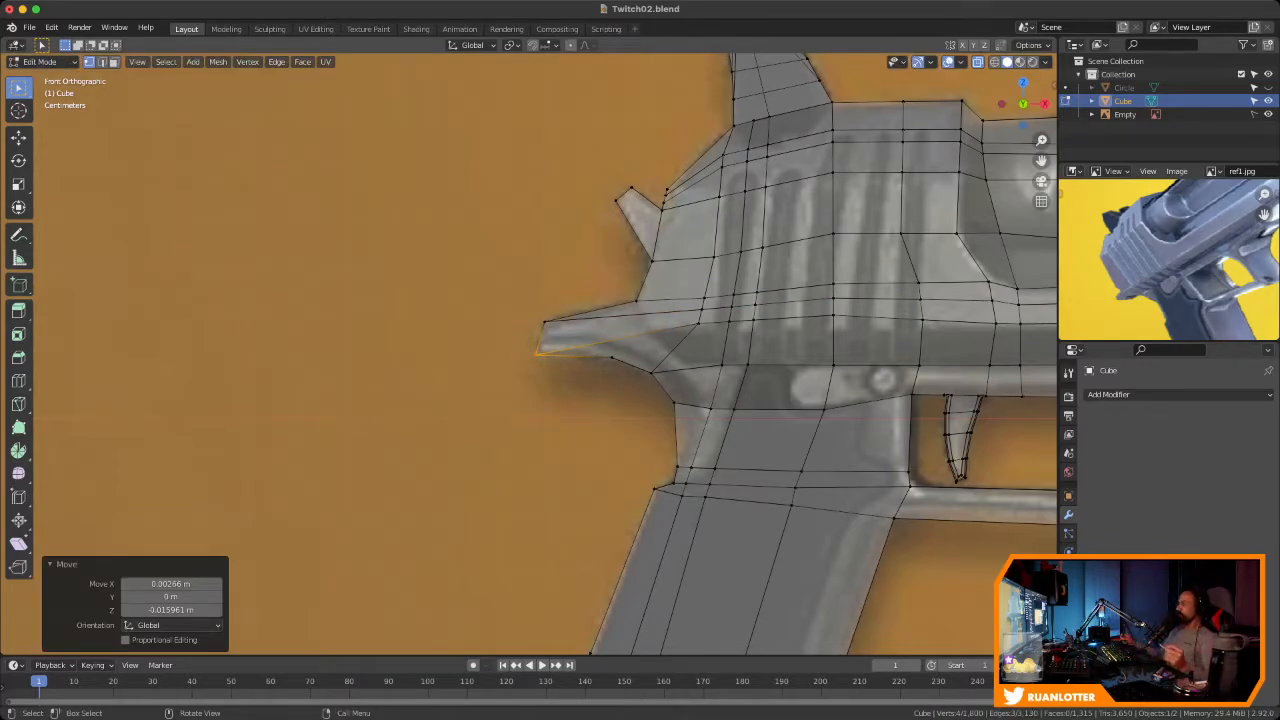
Move the middle vertices of the grip's upper edge about 0.001 m backward and 0.009 m up
{"action": "middle_click_drag", "start_coordinate": [538, 349], "coordinate": [538, 392], "text": "ctrl"}
{"action": "middle_click_drag", "start_coordinate": [538, 392], "coordinate": [434, 392], "text": "shift"}
{"action": "middle_click_drag", "start_coordinate": [434, 392], "coordinate": [229, 465], "text": "ctrl"}
{"action": "middle_click_drag", "start_coordinate": [229, 465], "coordinate": [161, 452], "text": "shift"}
{"action": "middle_click_drag", "start_coordinate": [161, 452], "coordinate": [161, 432], "text": "ctrl"}
{"action": "middle_click_drag", "start_coordinate": [161, 432], "coordinate": [180, 407], "text": "shift"}
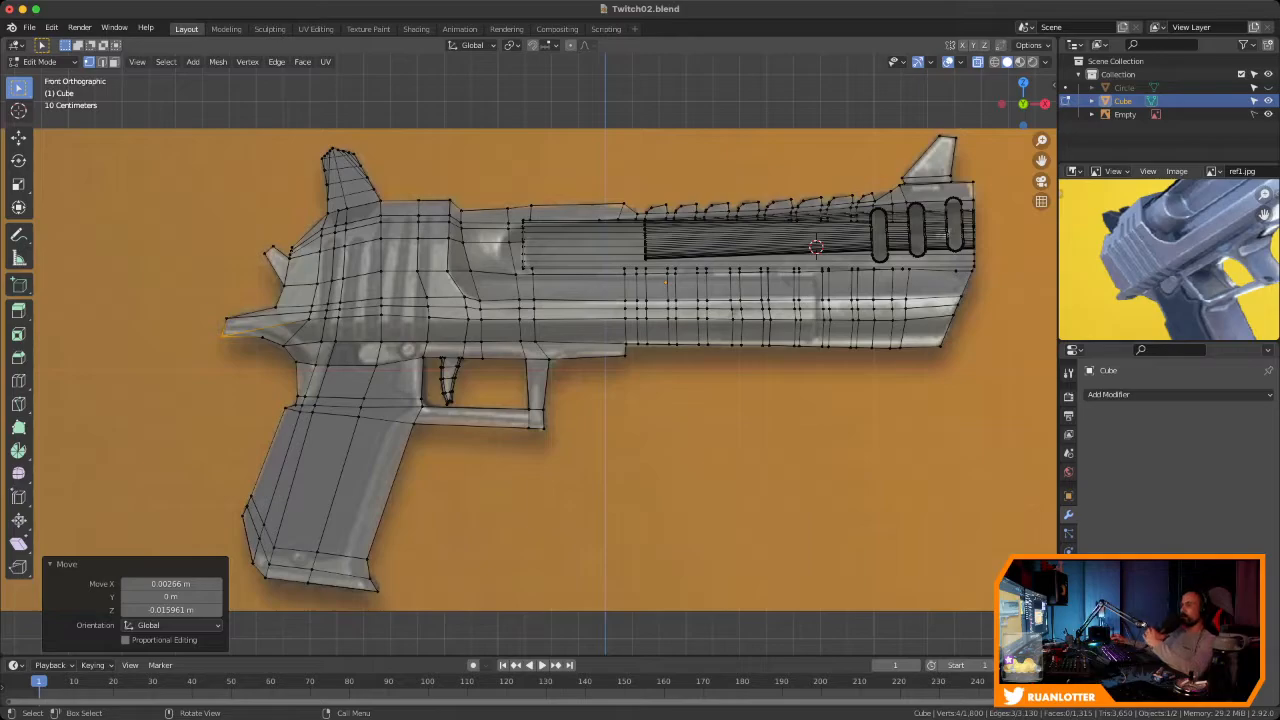
{"action": "middle_click_drag", "start_coordinate": [240, 340], "coordinate": [501, 290], "text": "ctrl"}
{"action": "left_click_drag", "start_coordinate": [629, 335], "coordinate": [658, 362]}
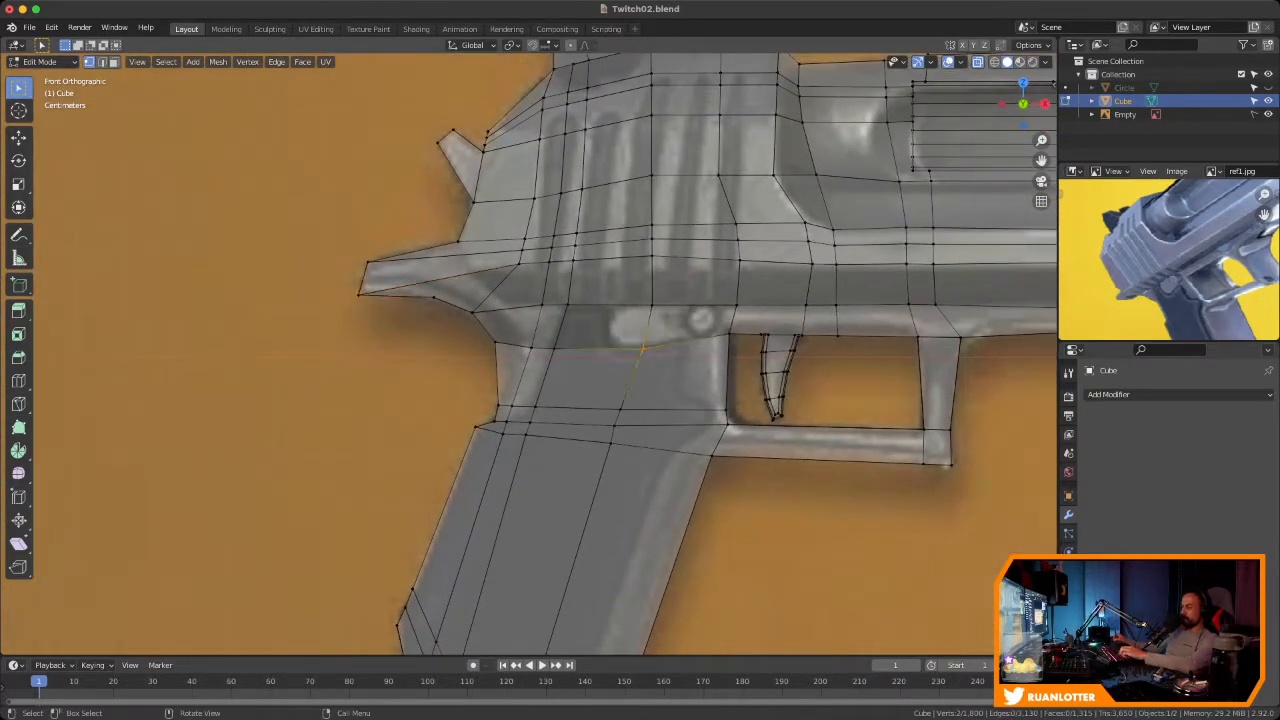
{"action": "key", "text": "g"}
{"action": "key", "text": "Return"}
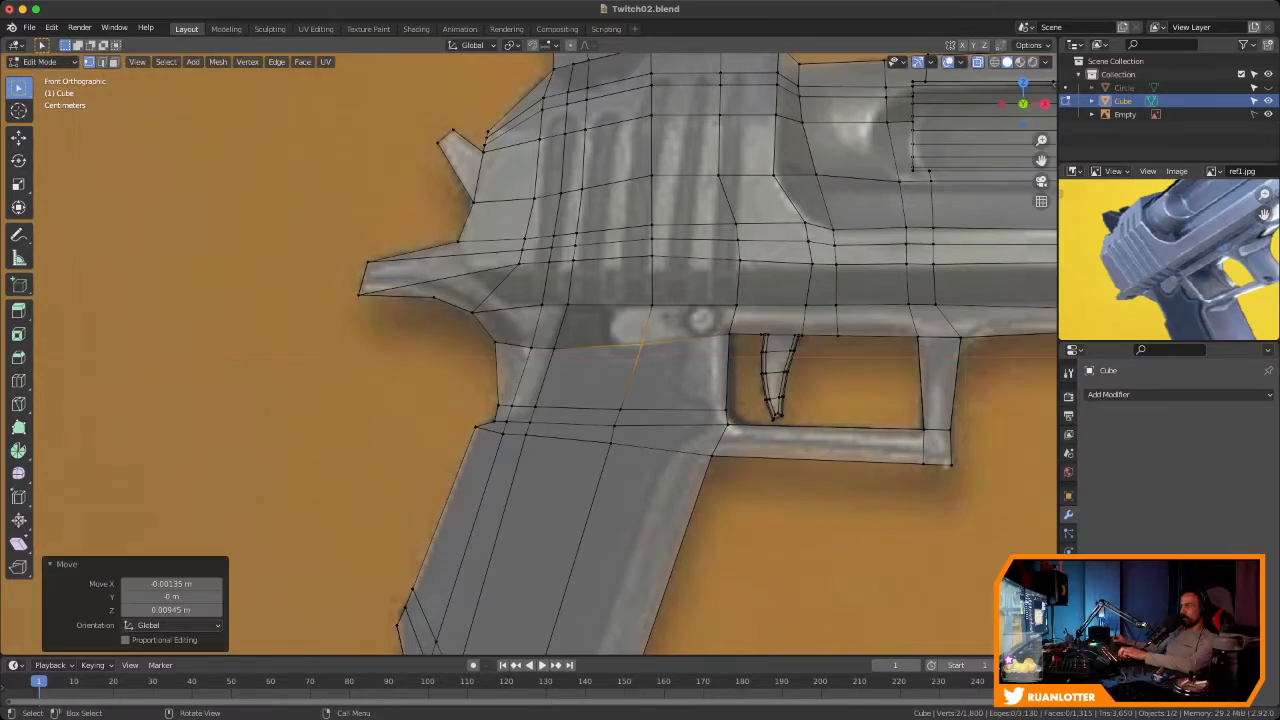
Move the rear vertices of the grip's upper edge into a level line beneath the frame
{"action": "left_click_drag", "start_coordinate": [541, 336], "coordinate": [508, 354]}
{"action": "key", "text": "g"}
{"action": "left_click", "coordinate": [571, 356]}
{"action": "key", "text": "g"}
{"action": "left_click", "coordinate": [542, 350]}
{"action": "key", "text": "g"}
{"action": "left_click", "coordinate": [514, 355]}
Move the vertices where the trigger guard's underside meets the grip about 0.01 m forward and 0.02 m up
{"action": "middle_click_drag", "start_coordinate": [514, 355], "coordinate": [469, 331], "text": "shift"}
{"action": "mouse_move", "coordinate": [469, 331]}
{"action": "middle_mouse_down", "text": "ctrl"}
{"action": "mouse_move", "coordinate": [469, 362]}
{"action": "mouse_move", "coordinate": [469, 321]}
{"action": "mouse_move", "coordinate": [445, 361]}
{"action": "mouse_move", "coordinate": [445, 329]}
{"action": "middle_mouse_up", "text": "ctrl"}
{"action": "middle_click_drag", "start_coordinate": [445, 329], "coordinate": [341, 262], "text": "shift"}
{"action": "middle_click_drag", "start_coordinate": [341, 262], "coordinate": [165, 238], "text": "shift"}
{"action": "middle_click_drag", "start_coordinate": [411, 416], "coordinate": [430, 395], "text": "ctrl"}
{"action": "left_click_drag", "start_coordinate": [430, 395], "coordinate": [468, 432]}
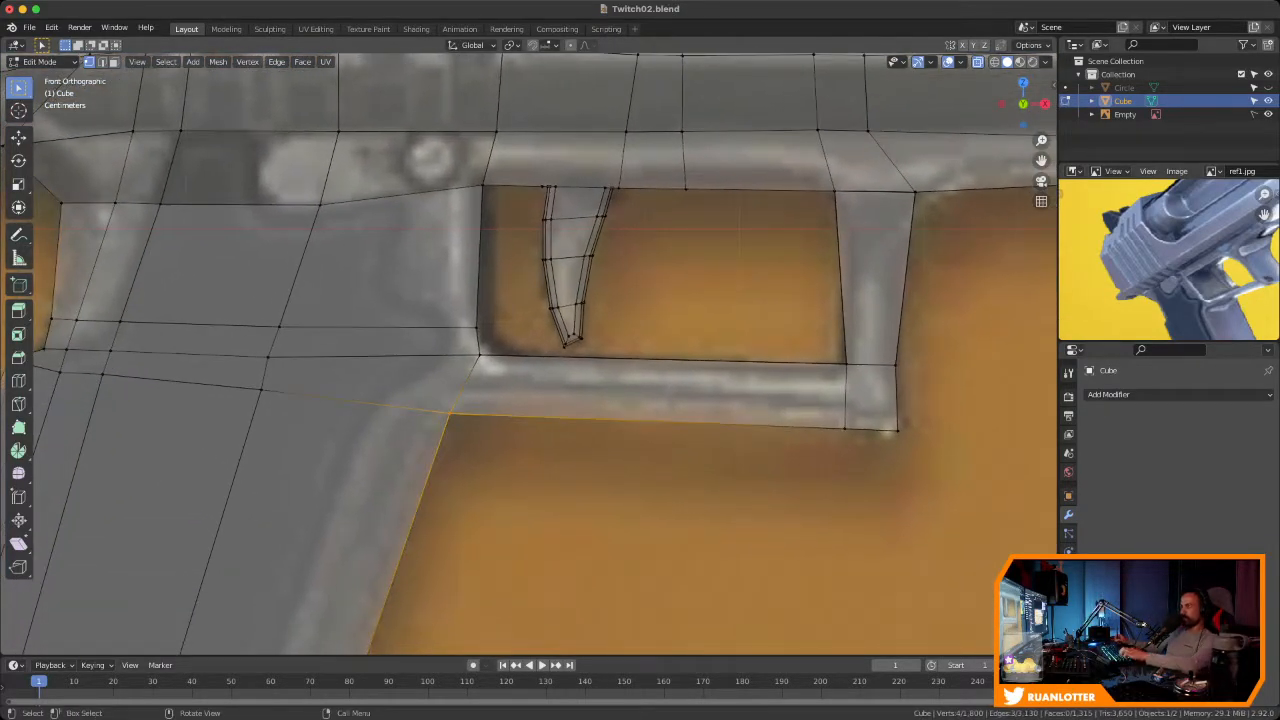
{"action": "key", "text": "g"}
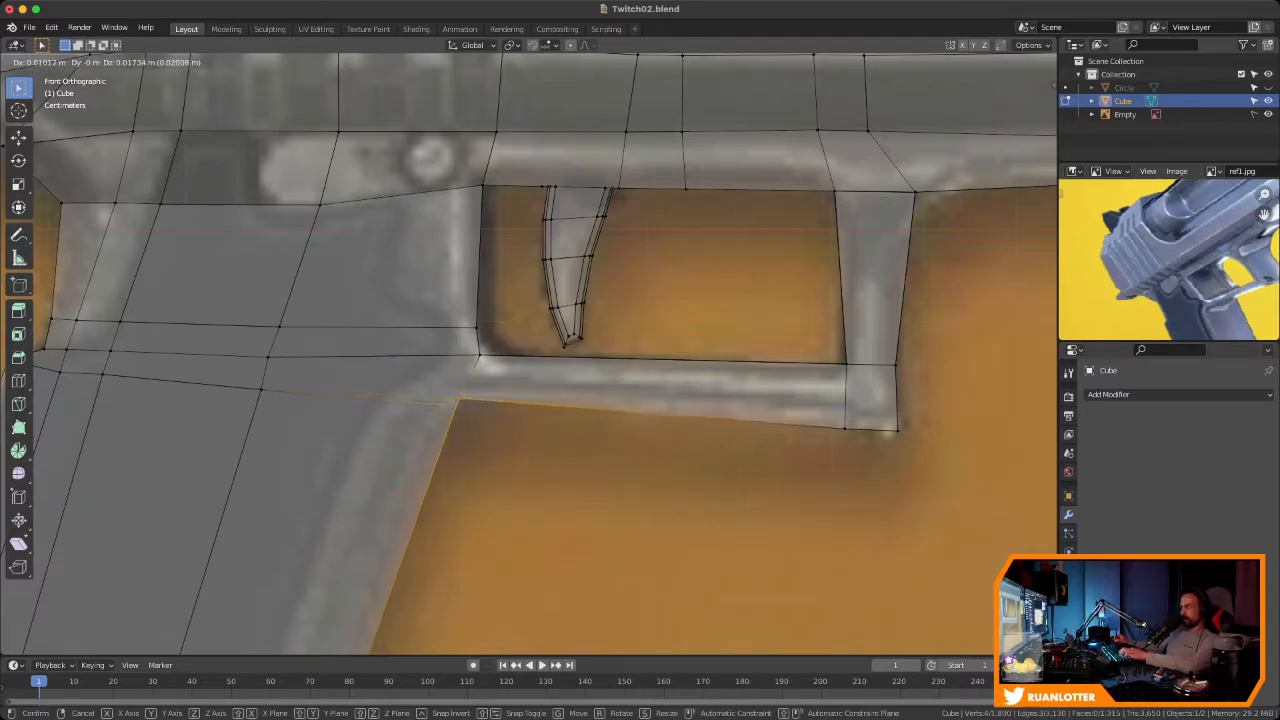
{"action": "left_click", "coordinate": [468, 410]}
Move the trigger guard's lower front corner vertices about 0.0065 m forward and 0.002 m down
{"action": "left_click", "coordinate": [893, 431]}
{"action": "key", "text": "g"}
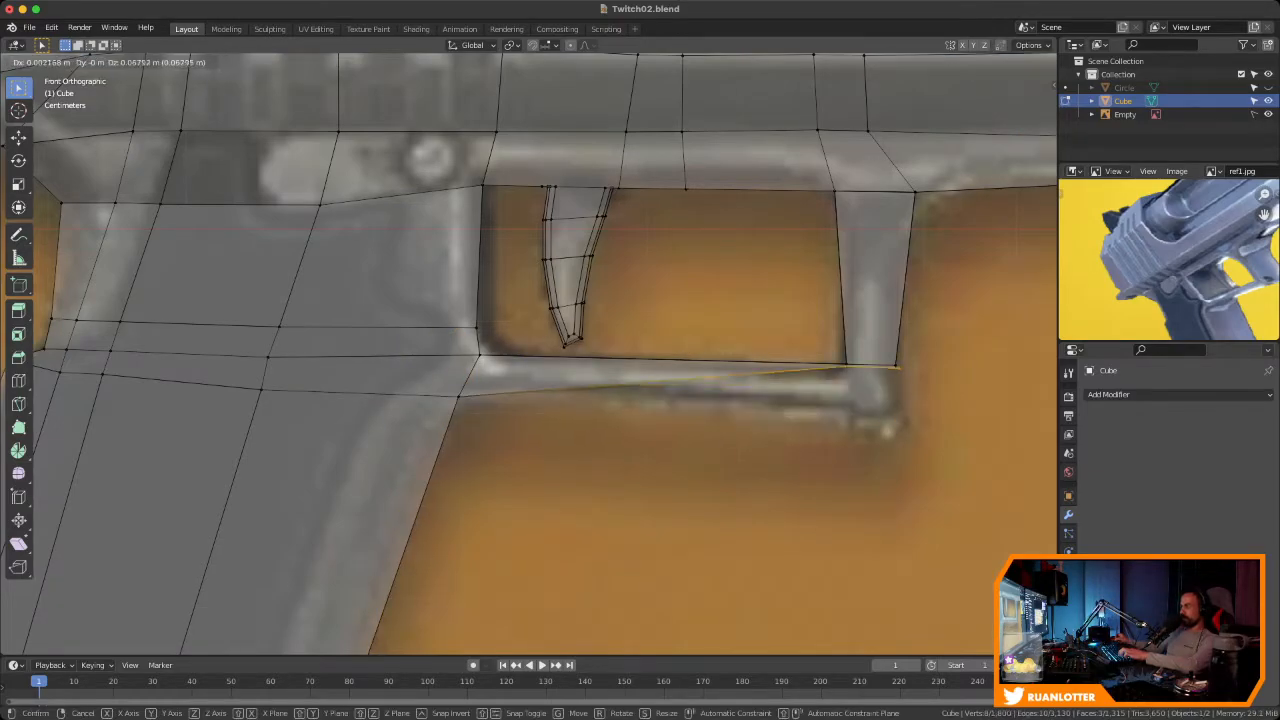
{"action": "left_click", "coordinate": [888, 432]}
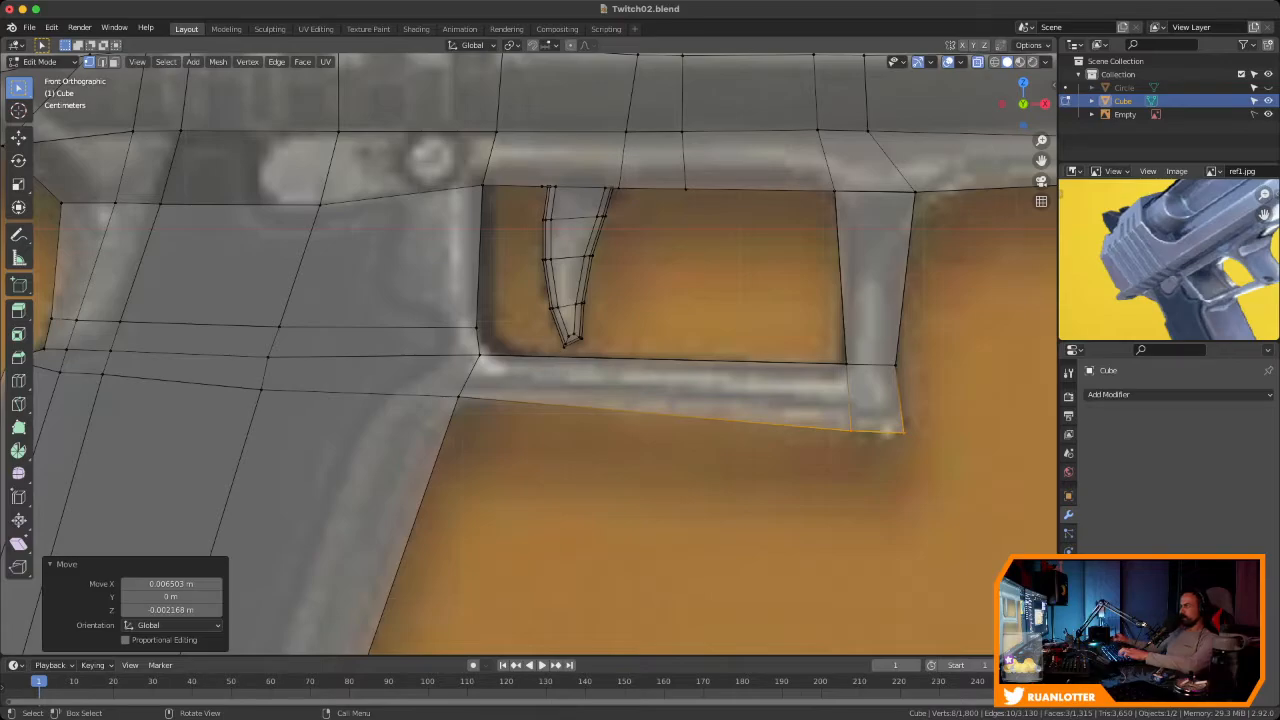
Lower the trigger guard's inner front corner about 0.004 m and move the front post's upper inner vertices 0.008 m forward and 0.002 m down
{"action": "left_click_drag", "start_coordinate": [832, 350], "coordinate": [860, 378]}
{"action": "key", "text": "g"}
{"action": "left_click", "coordinate": [860, 381]}
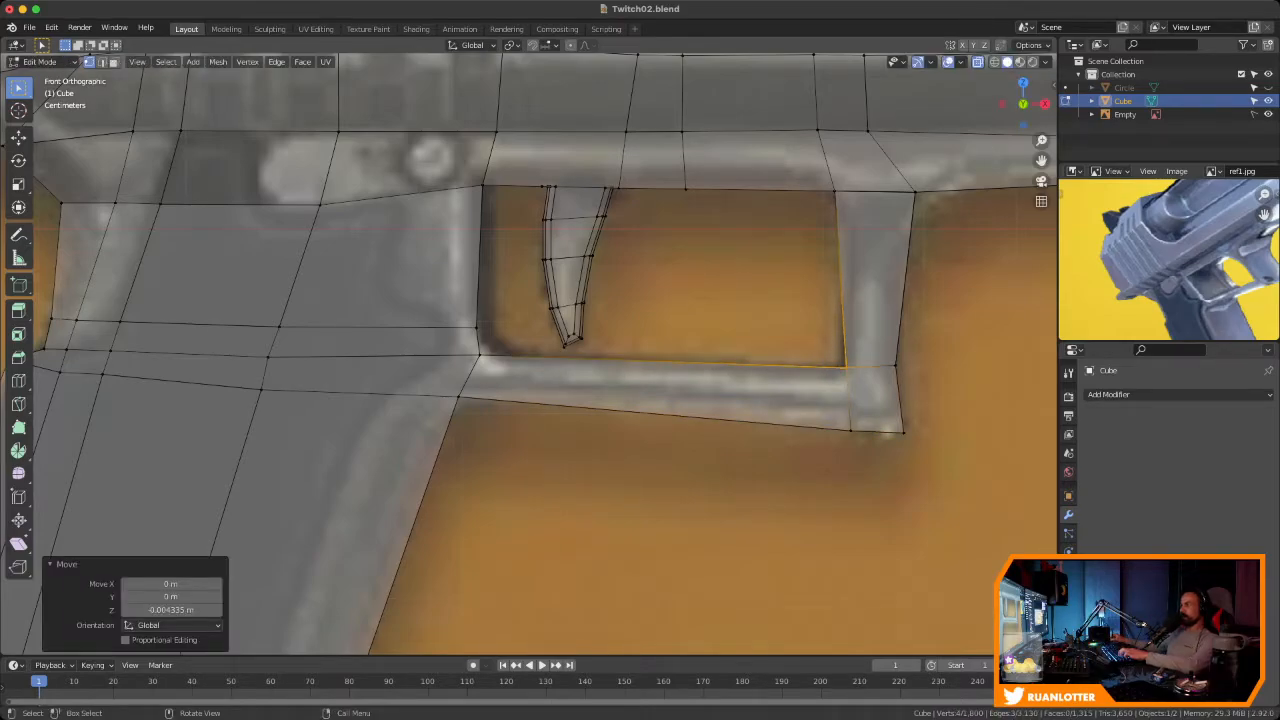
{"action": "left_click_drag", "start_coordinate": [814, 170], "coordinate": [850, 208]}
{"action": "key", "text": "g"}
{"action": "left_click", "coordinate": [857, 210]}
Turn off X-ray and select the vertices around the end face of the rear spur
{"action": "middle_click_drag", "start_coordinate": [857, 210], "coordinate": [857, 312], "text": "ctrl"}
{"action": "middle_click_drag", "start_coordinate": [857, 312], "coordinate": [977, 341], "text": "shift"}
{"action": "middle_click_drag", "start_coordinate": [800, 360], "coordinate": [931, 365], "text": "ctrl"}
{"action": "middle_click_drag", "start_coordinate": [850, 350], "coordinate": [520, 405], "text": "shift"}
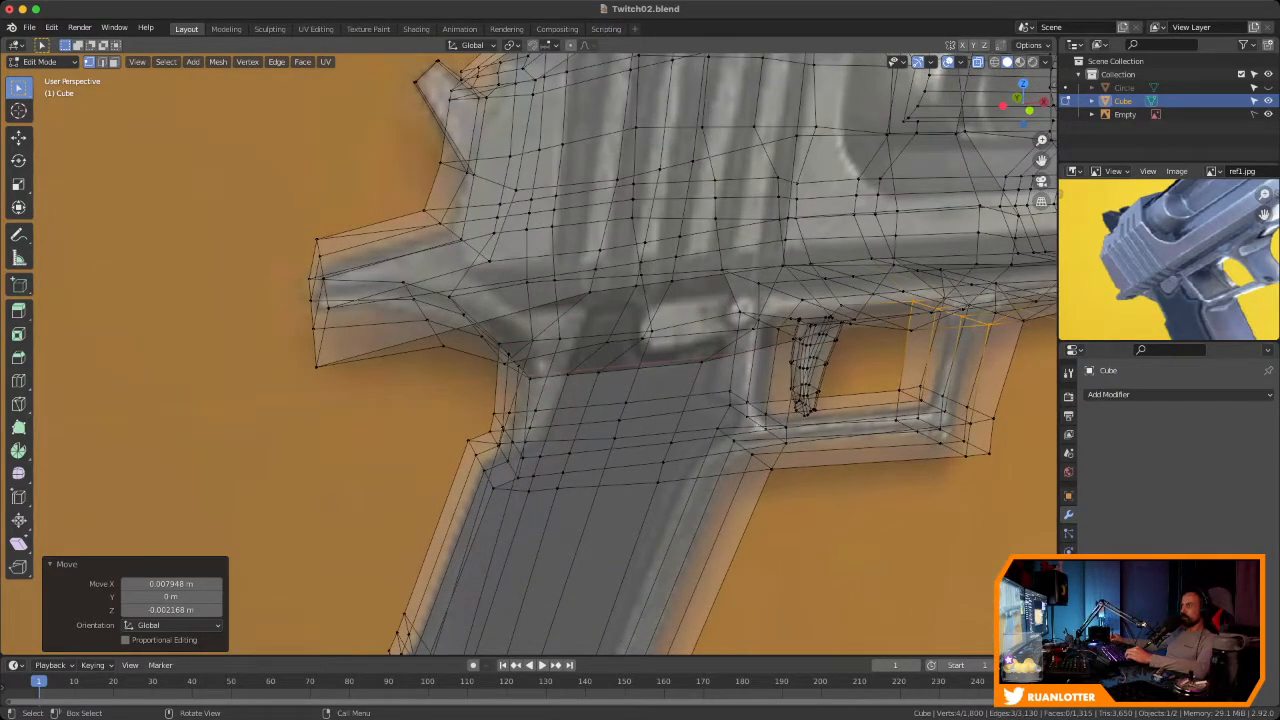
{"action": "key", "text": "alt+z"}
{"action": "middle_click_drag", "start_coordinate": [350, 305], "coordinate": [382, 317]}
{"action": "left_click", "coordinate": [358, 320]}
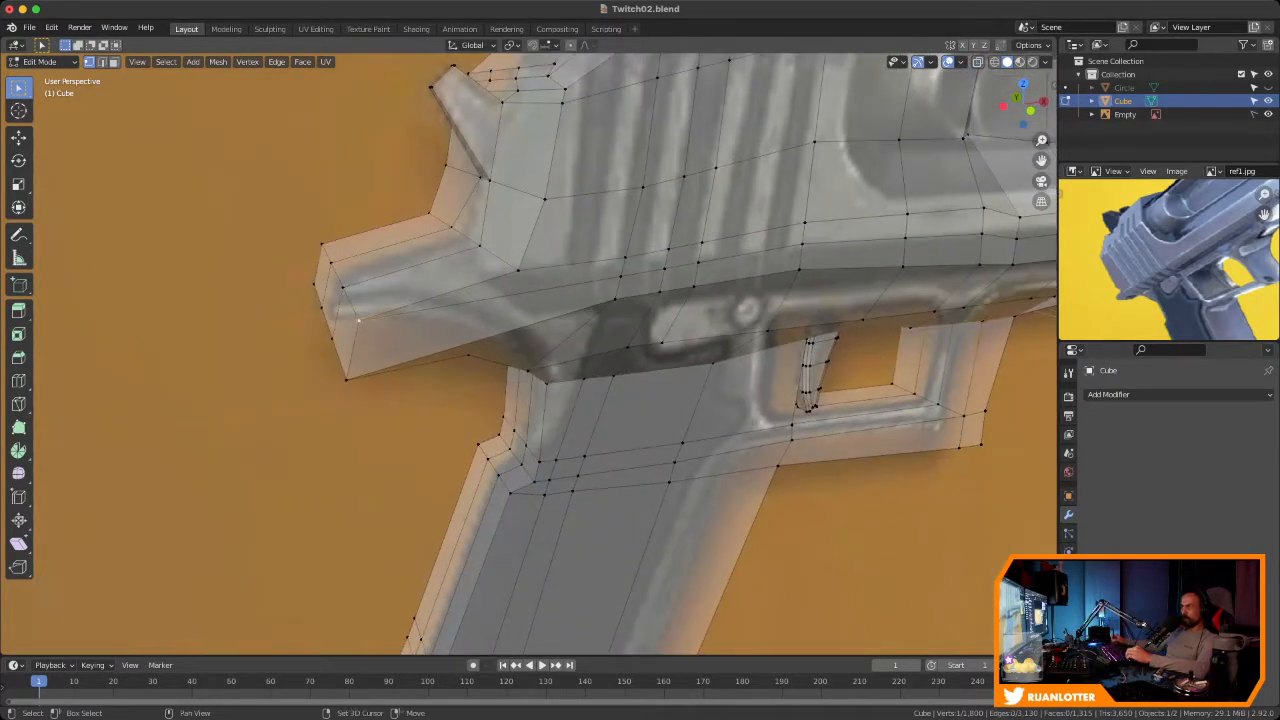
{"action": "left_click", "coordinate": [315, 284], "text": "shift"}
{"action": "left_click", "coordinate": [322, 244], "text": "shift"}
{"action": "middle_click_drag", "start_coordinate": [322, 246], "coordinate": [435, 262]}
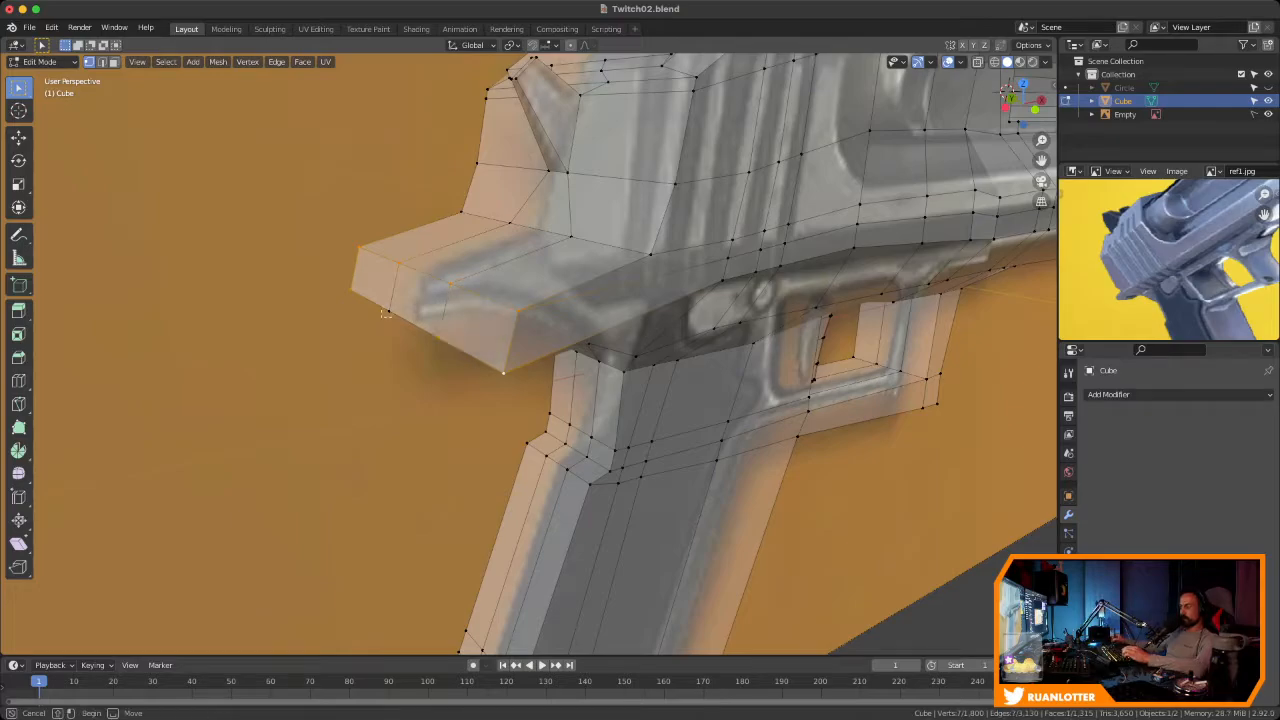
{"action": "key", "text": "s"}
{"action": "key", "text": "y"}
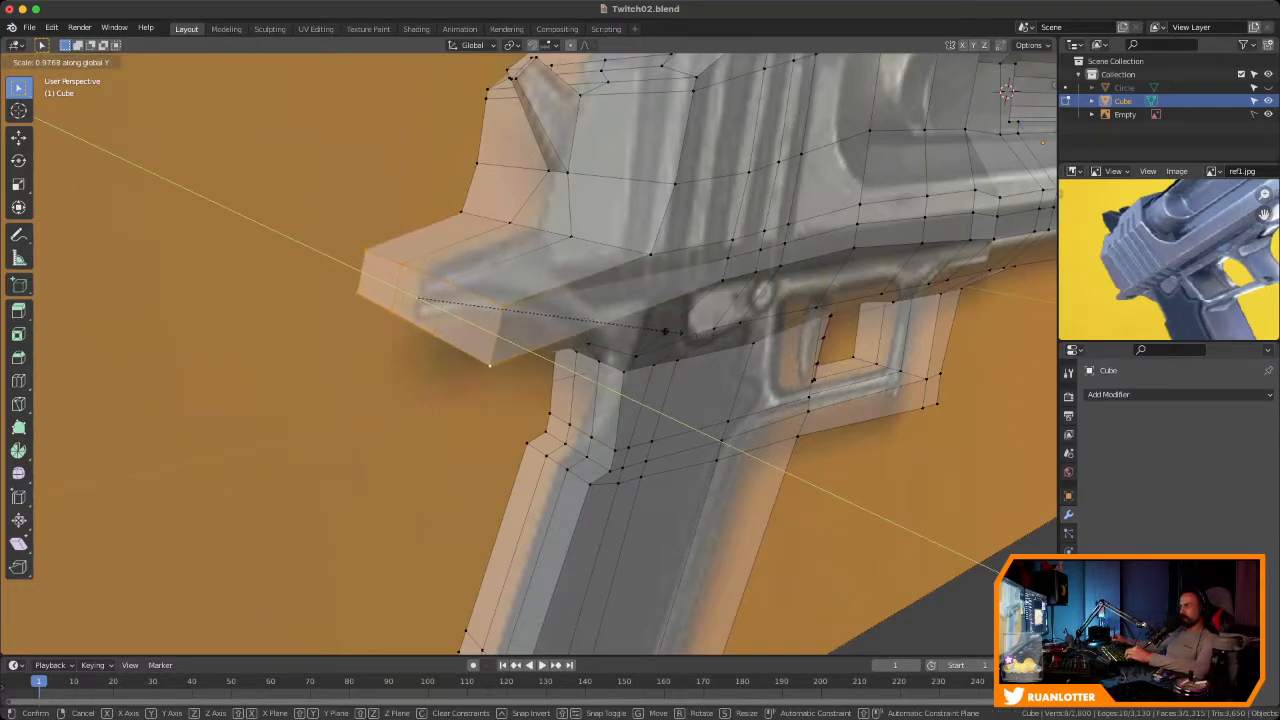
{"action": "left_click", "coordinate": [695, 334]}
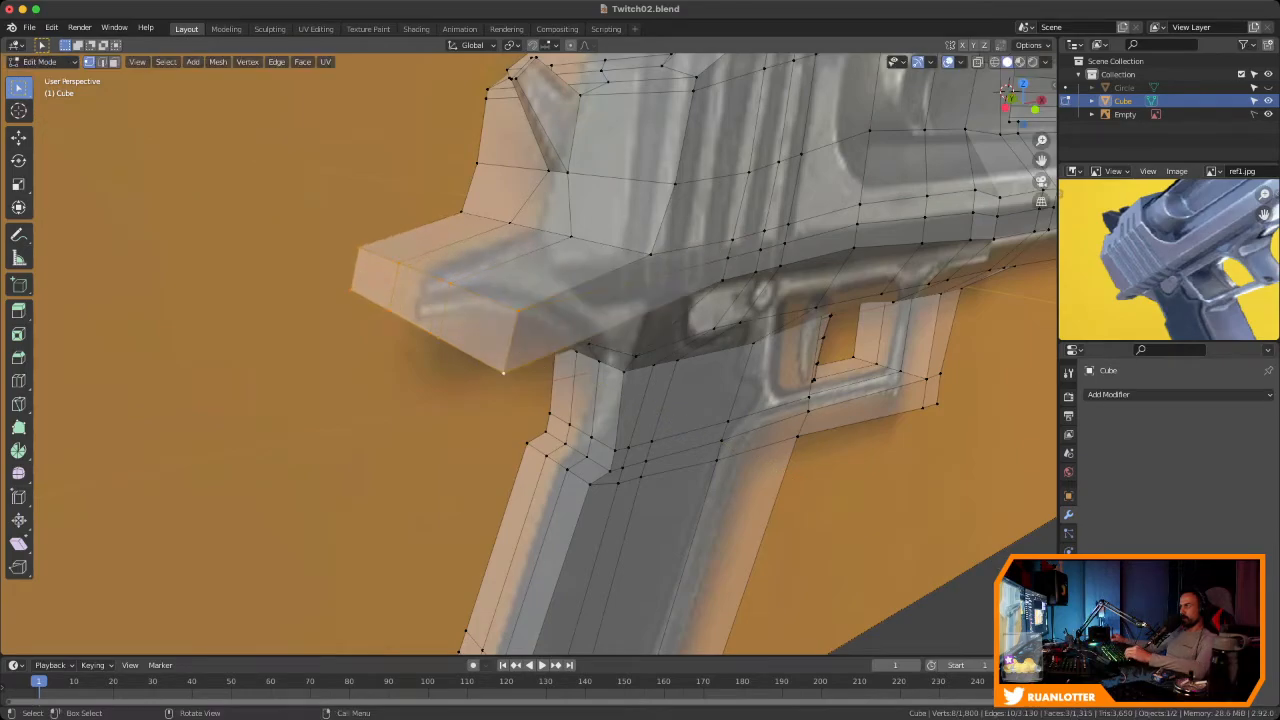
Add the outer vertices at the spur's upper root to the selection and scale it to about 0.601 along Y
{"action": "middle_click_drag", "start_coordinate": [690, 340], "coordinate": [688, 284]}
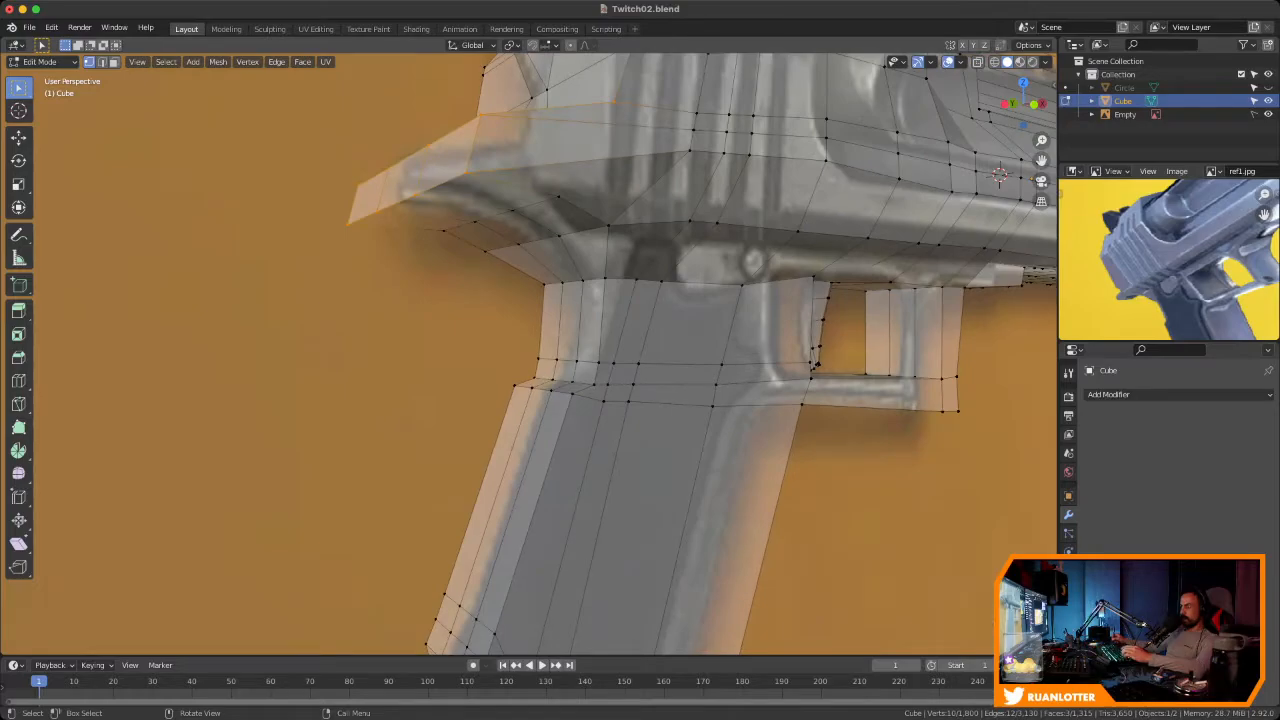
{"action": "key", "text": "s"}
{"action": "key", "text": "y"}
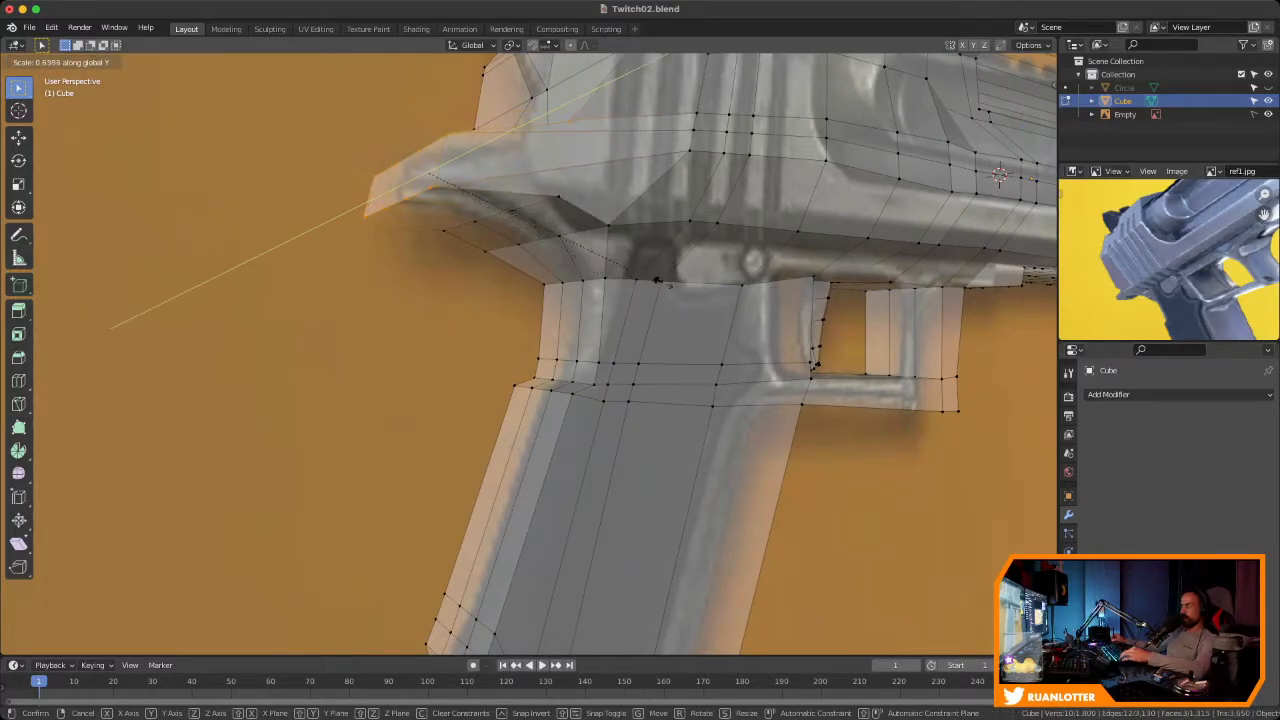
{"action": "left_click", "coordinate": [585, 242]}
Select the four outer corner vertices of the spur's end face and scale them inward along Y
{"action": "middle_click_drag", "start_coordinate": [585, 242], "coordinate": [537, 231]}
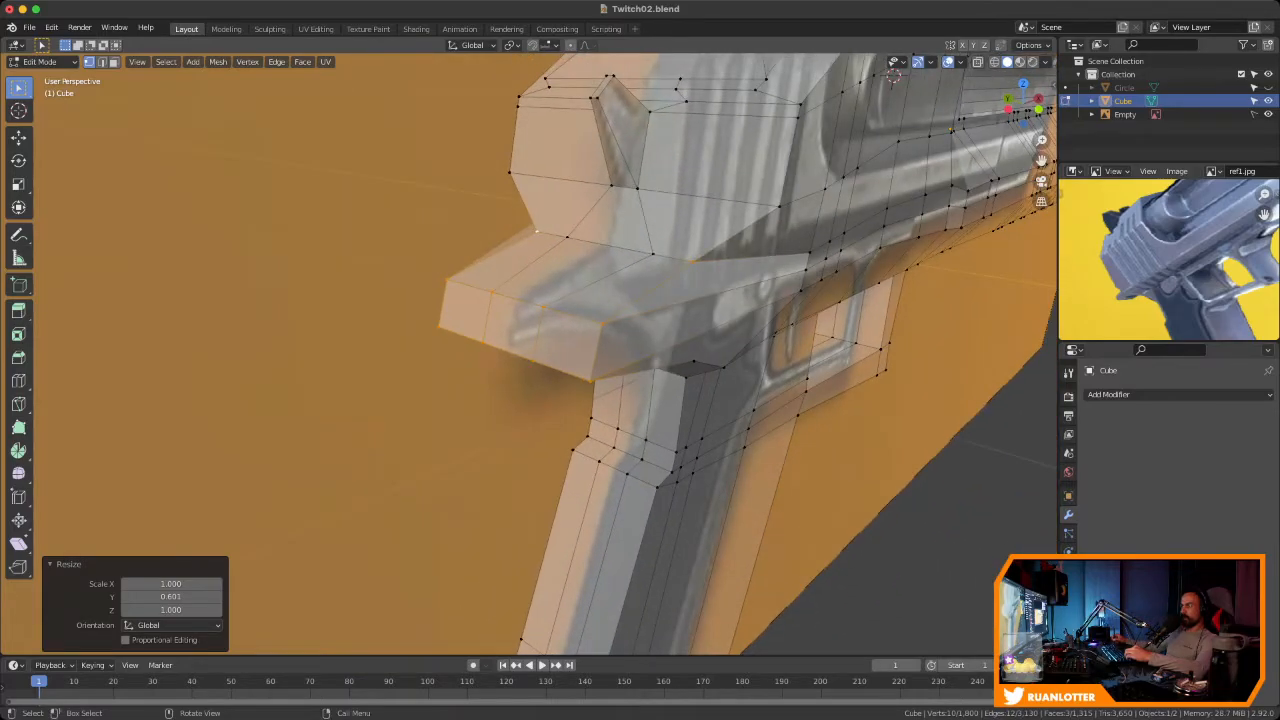
{"action": "left_click", "coordinate": [601, 323]}
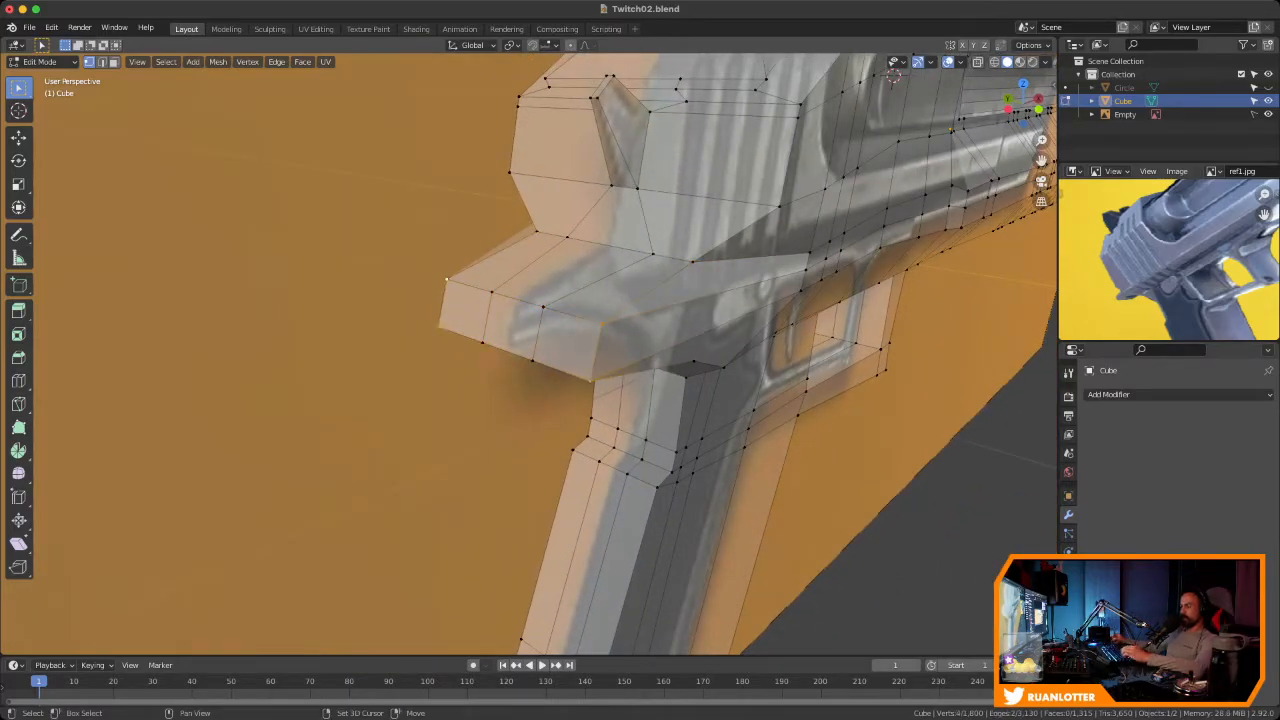
{"action": "key", "text": "s"}
{"action": "key", "text": "y"}
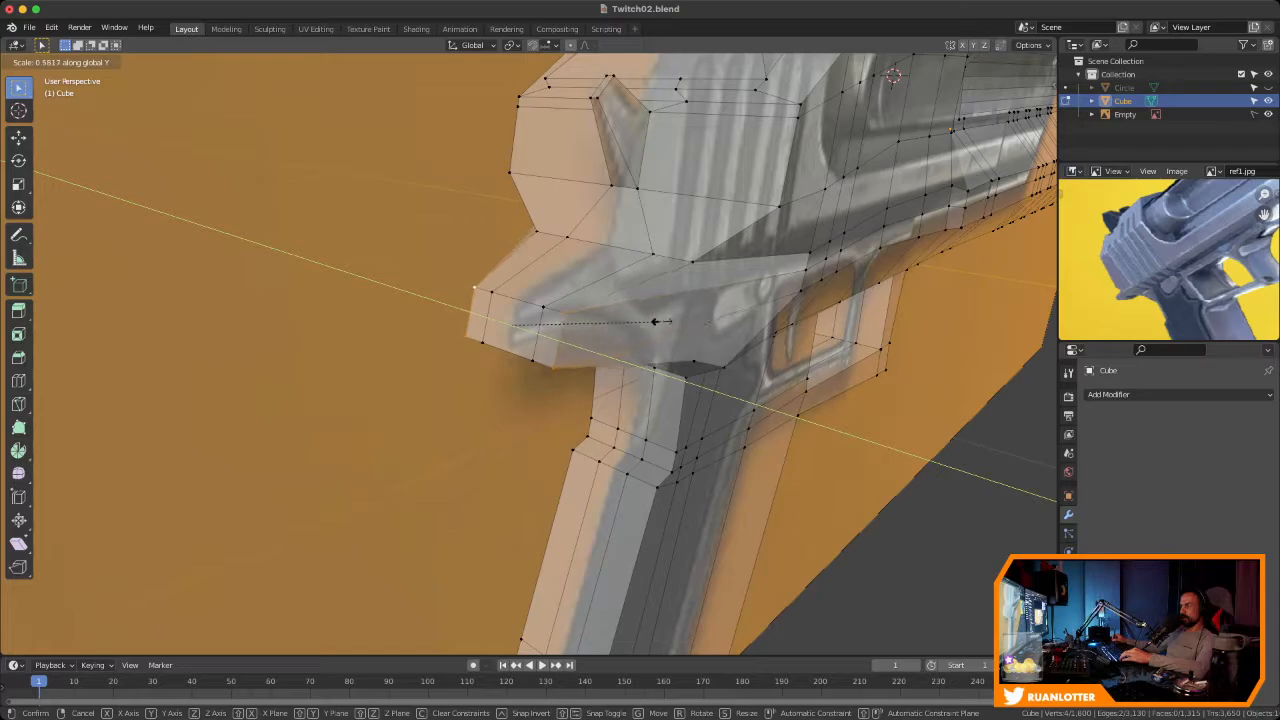
{"action": "left_click", "coordinate": [580, 323]}
Select the four inner vertices of the spur's end face and scale them to about 0.581 along Y
{"action": "left_click", "coordinate": [543, 306], "text": "shift"}
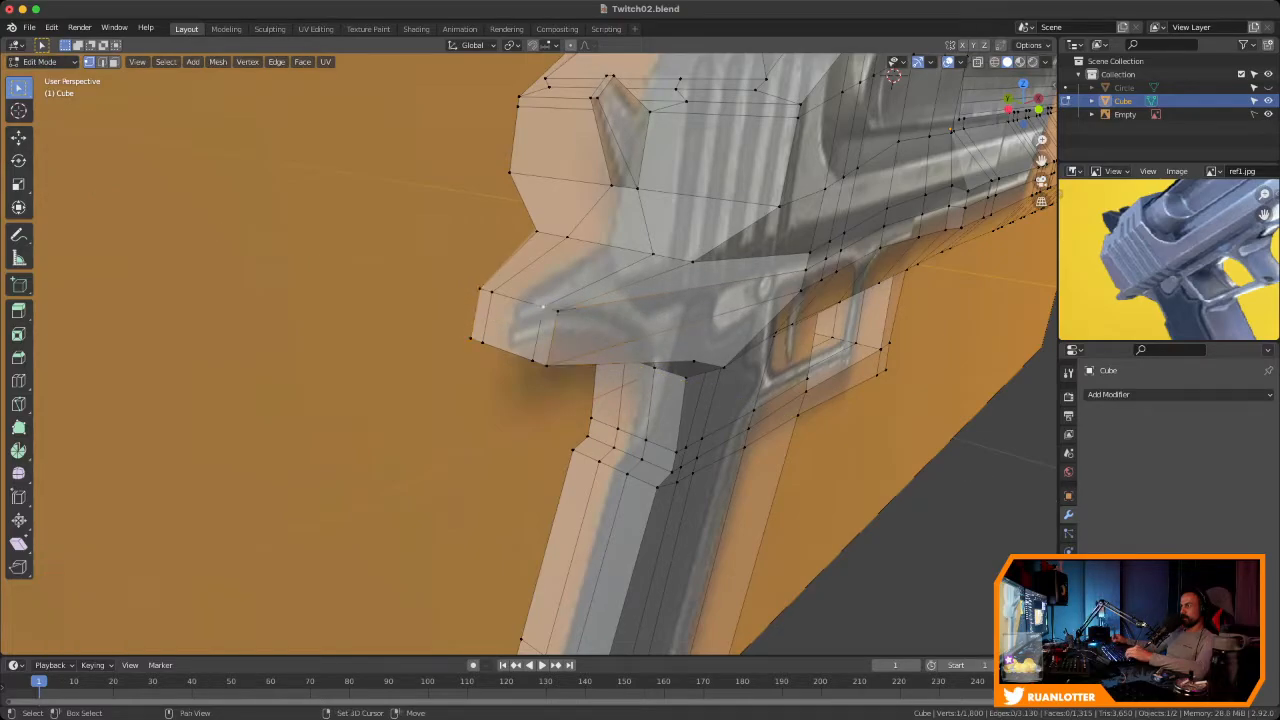
{"action": "key", "text": "s"}
{"action": "key", "text": "y"}
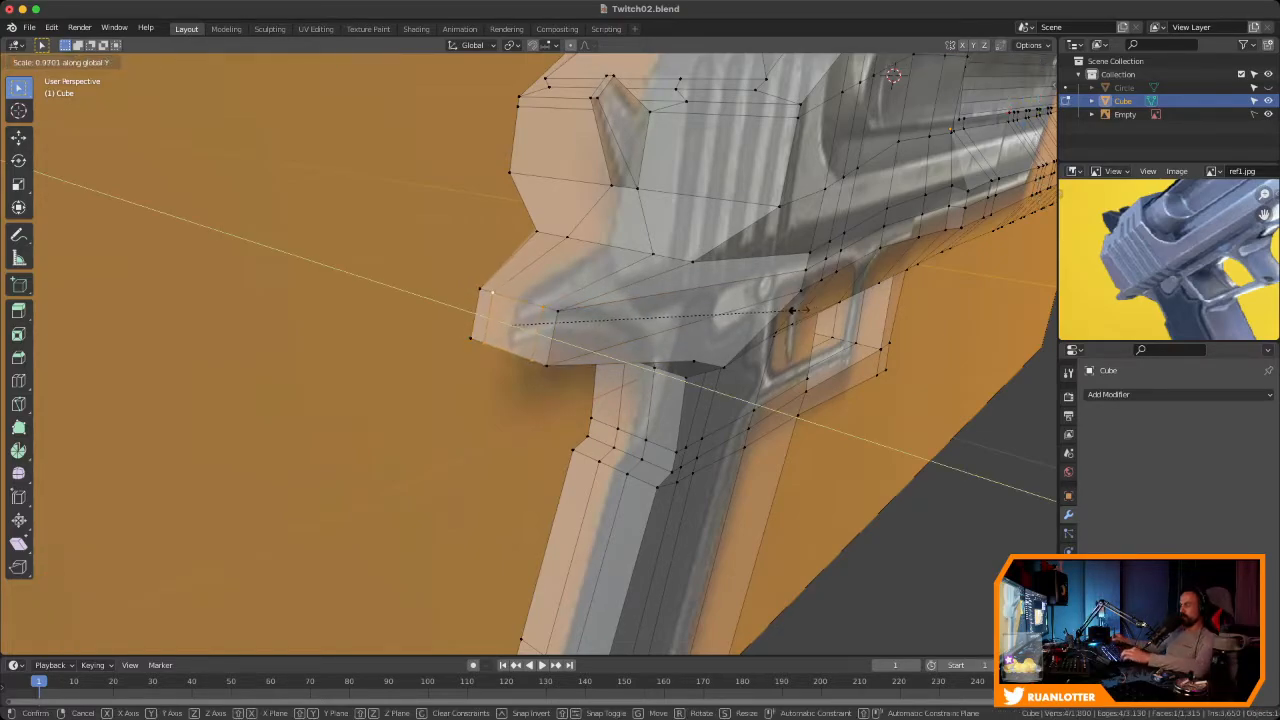
{"action": "left_click", "coordinate": [672, 320]}
{"action": "middle_click_drag", "start_coordinate": [672, 320], "coordinate": [410, 318]}
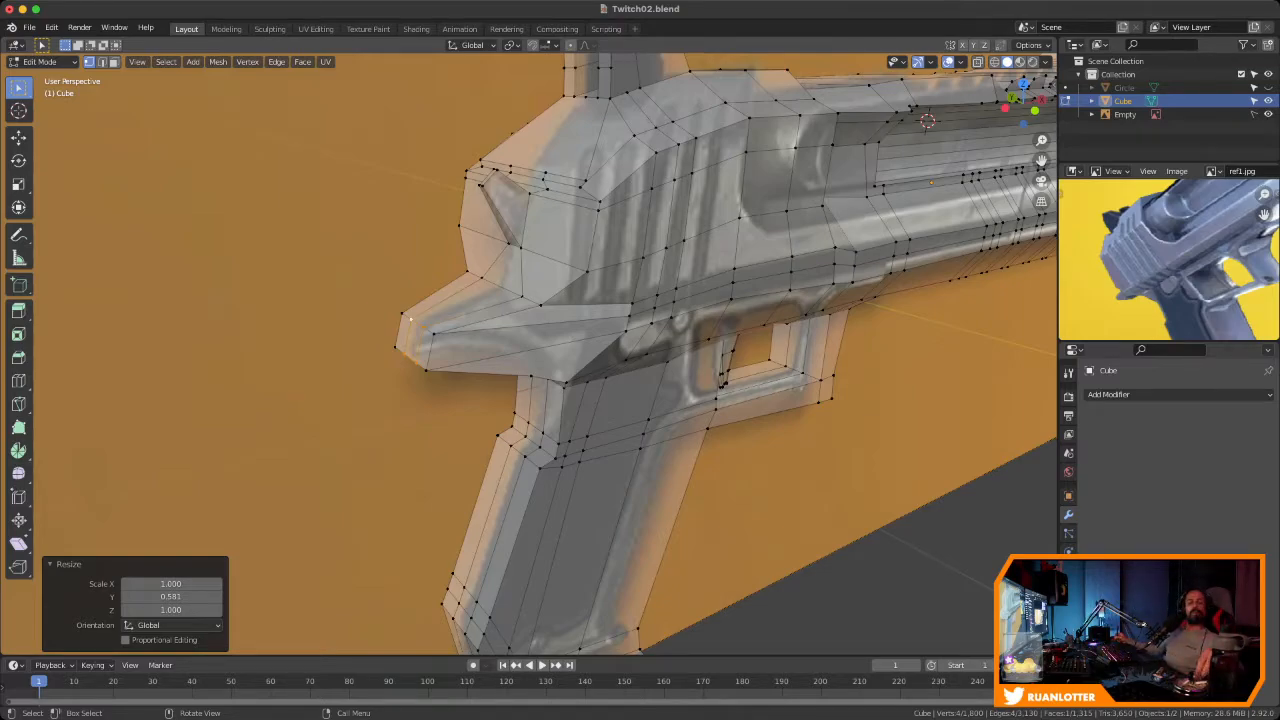
Select the vertices where the spur's side edges meet the frame on both sides and scale them to about 0.884 along Y
{"action": "middle_click_drag", "start_coordinate": [520, 360], "coordinate": [425, 372]}
{"action": "scroll", "coordinate": [545, 360], "scroll_direction": "up", "scroll_amount": 2}
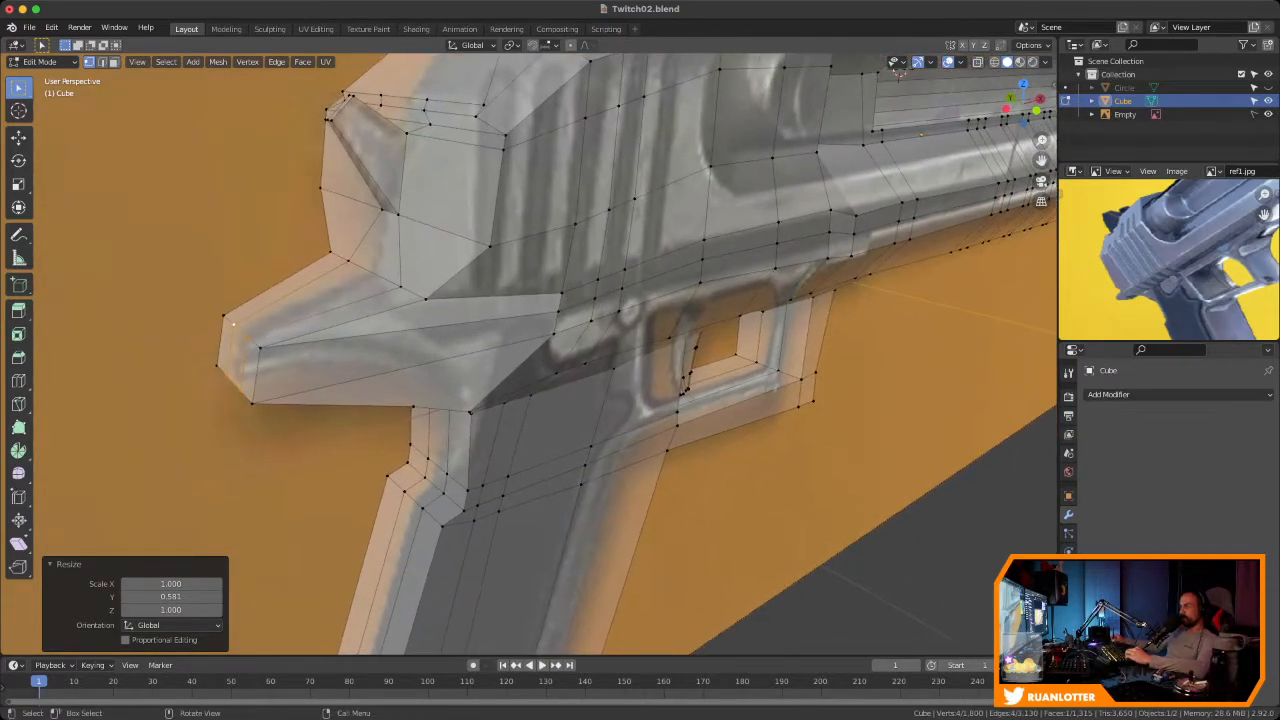
{"action": "left_click", "coordinate": [561, 293]}
{"action": "left_click", "coordinate": [558, 311], "text": "shift"}
{"action": "left_click", "coordinate": [554, 334], "text": "shift"}
{"action": "middle_click_drag", "start_coordinate": [554, 338], "coordinate": [880, 328]}
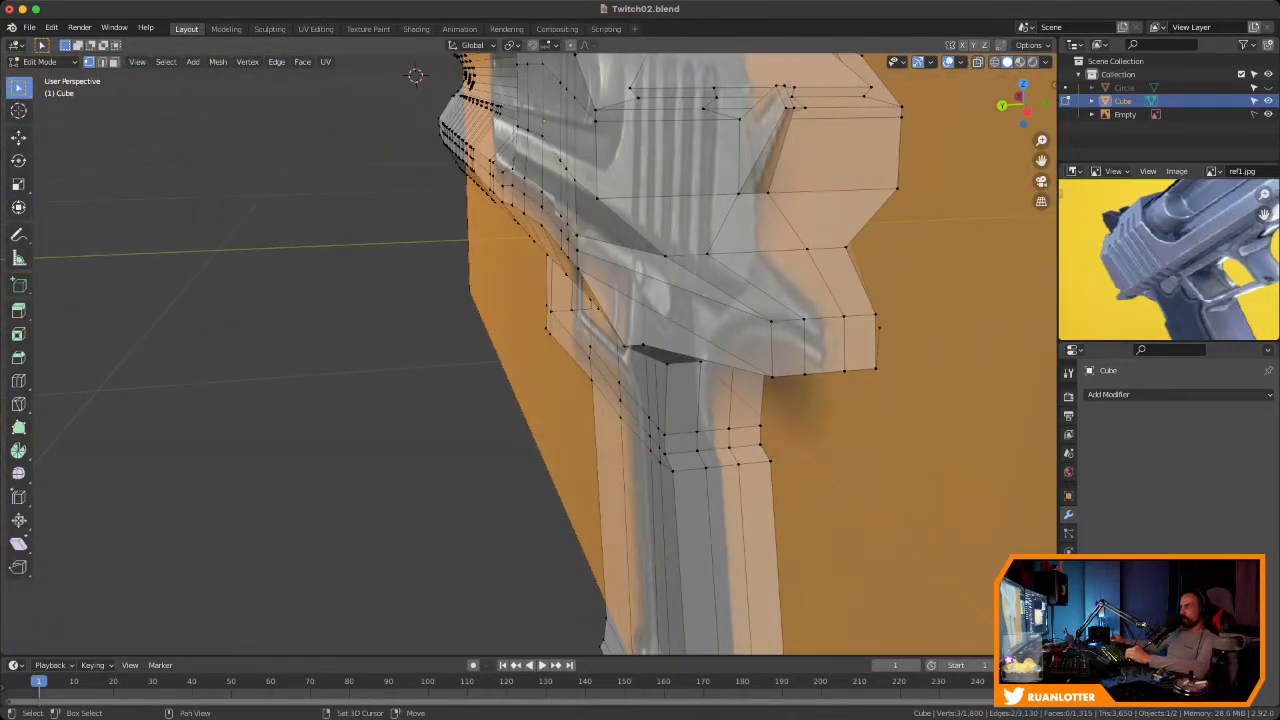
{"action": "left_click", "coordinate": [578, 268], "text": "shift"}
{"action": "middle_click_drag", "start_coordinate": [579, 272], "coordinate": [640, 300]}
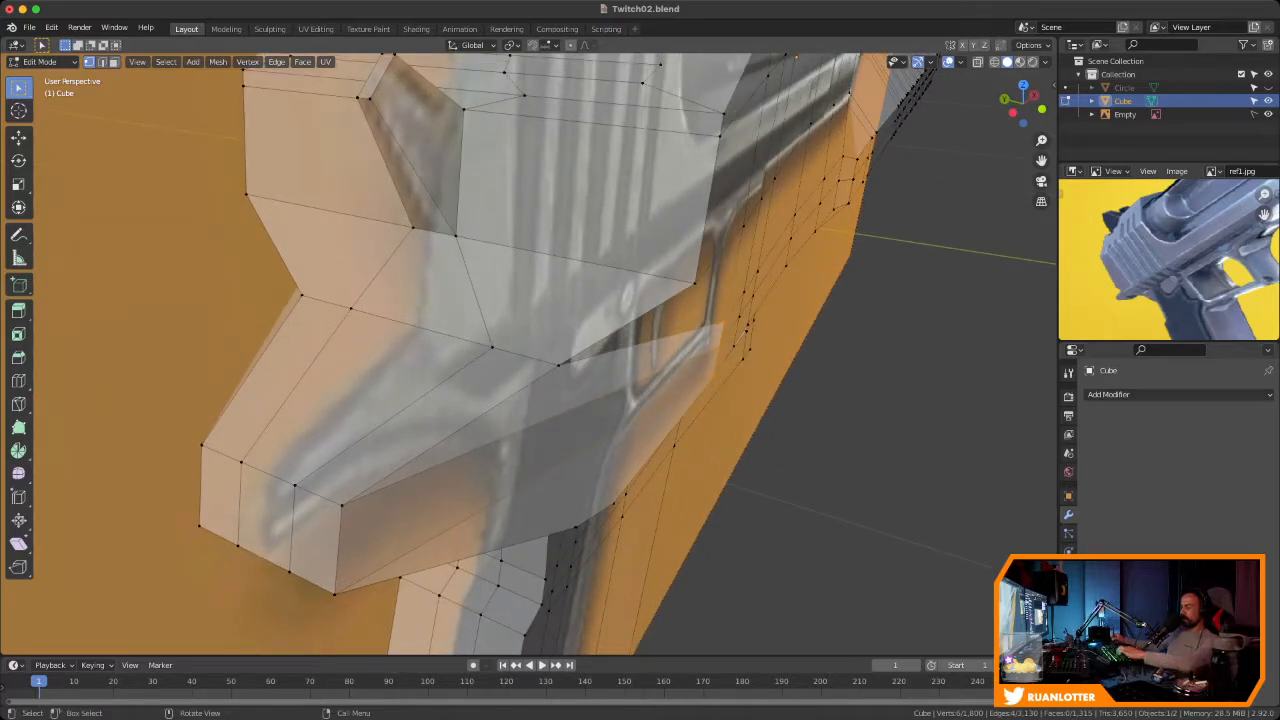
{"action": "key", "text": "s"}
{"action": "key", "text": "y"}
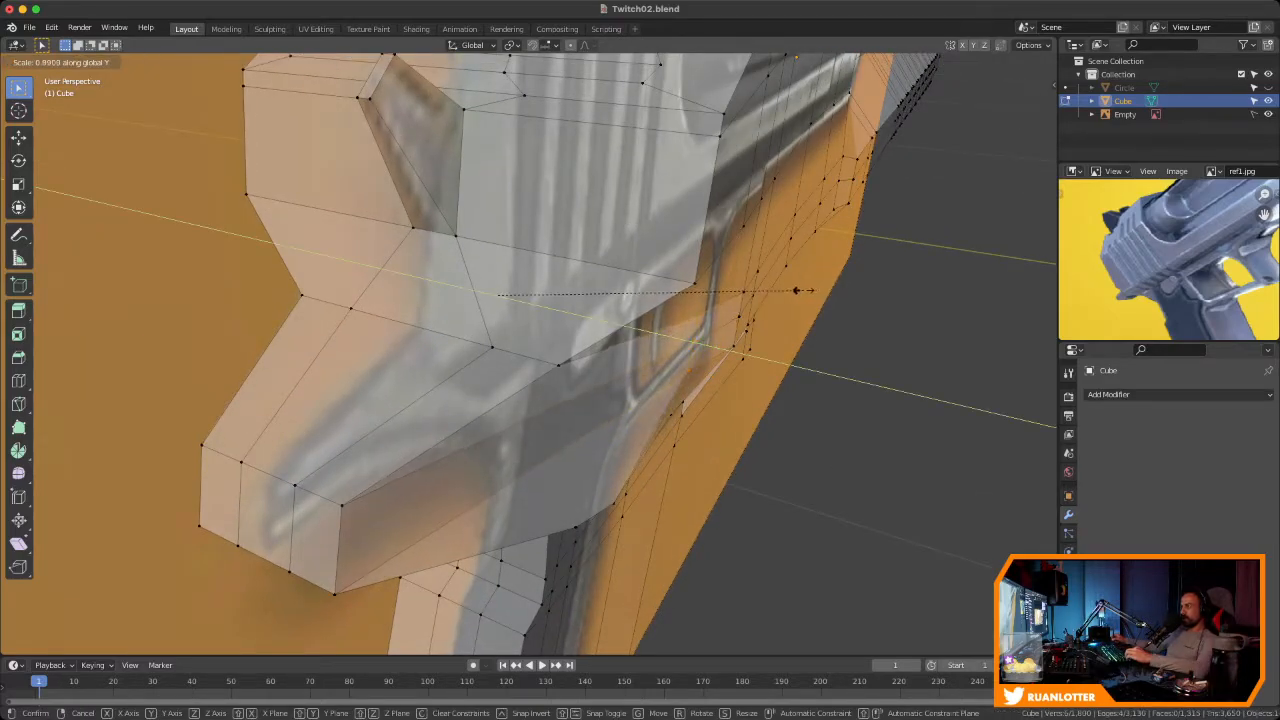
{"action": "left_click", "coordinate": [802, 290]}
Select the protruding frame corner vertices below the spur on both sides and scale them to about 0.760 along Y
{"action": "middle_click_drag", "start_coordinate": [802, 290], "coordinate": [735, 262]}
{"action": "scroll", "coordinate": [735, 262], "scroll_direction": "down", "scroll_amount": 4}
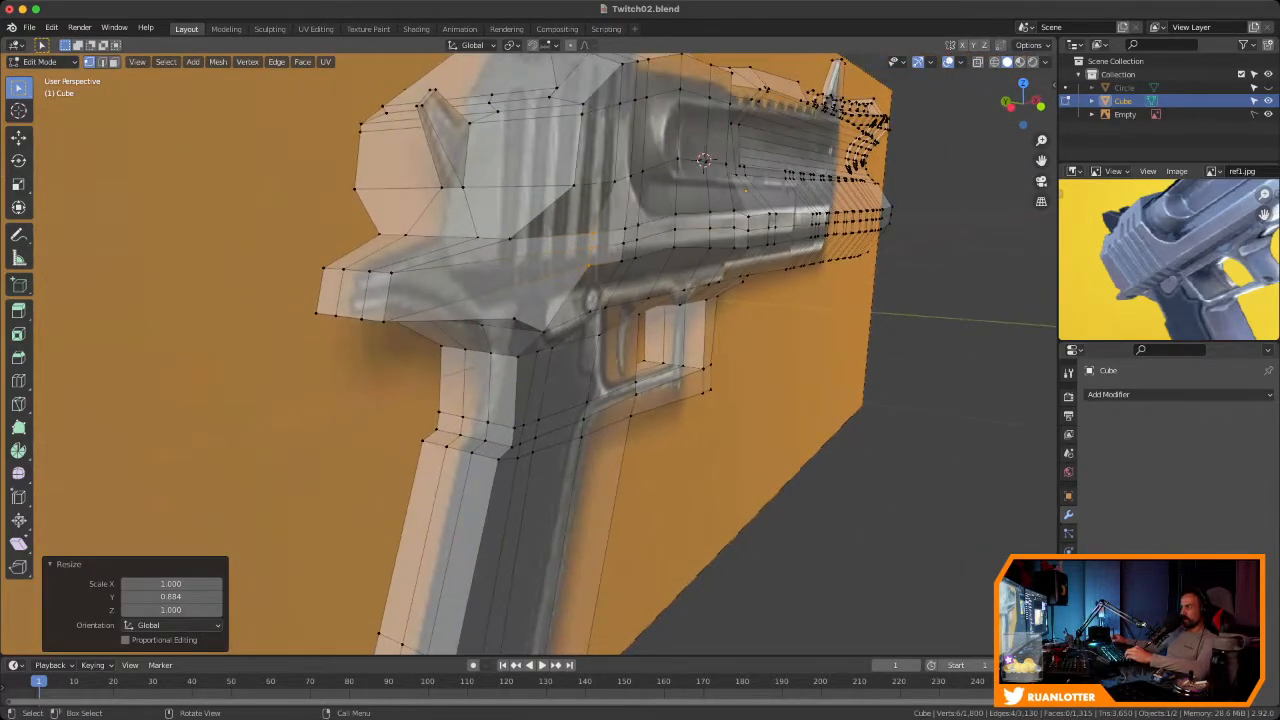
{"action": "left_click", "coordinate": [545, 331]}
{"action": "middle_click_drag", "start_coordinate": [545, 331], "coordinate": [690, 312]}
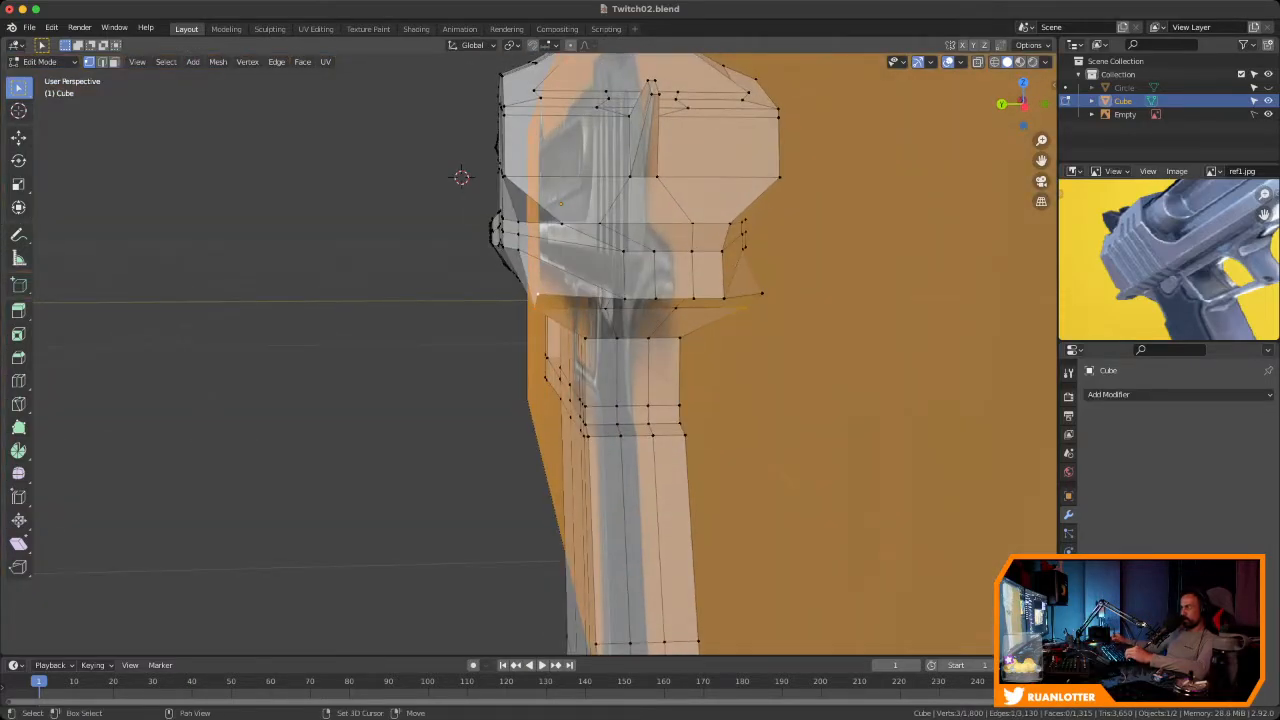
{"action": "key", "text": "s"}
{"action": "key", "text": "y"}
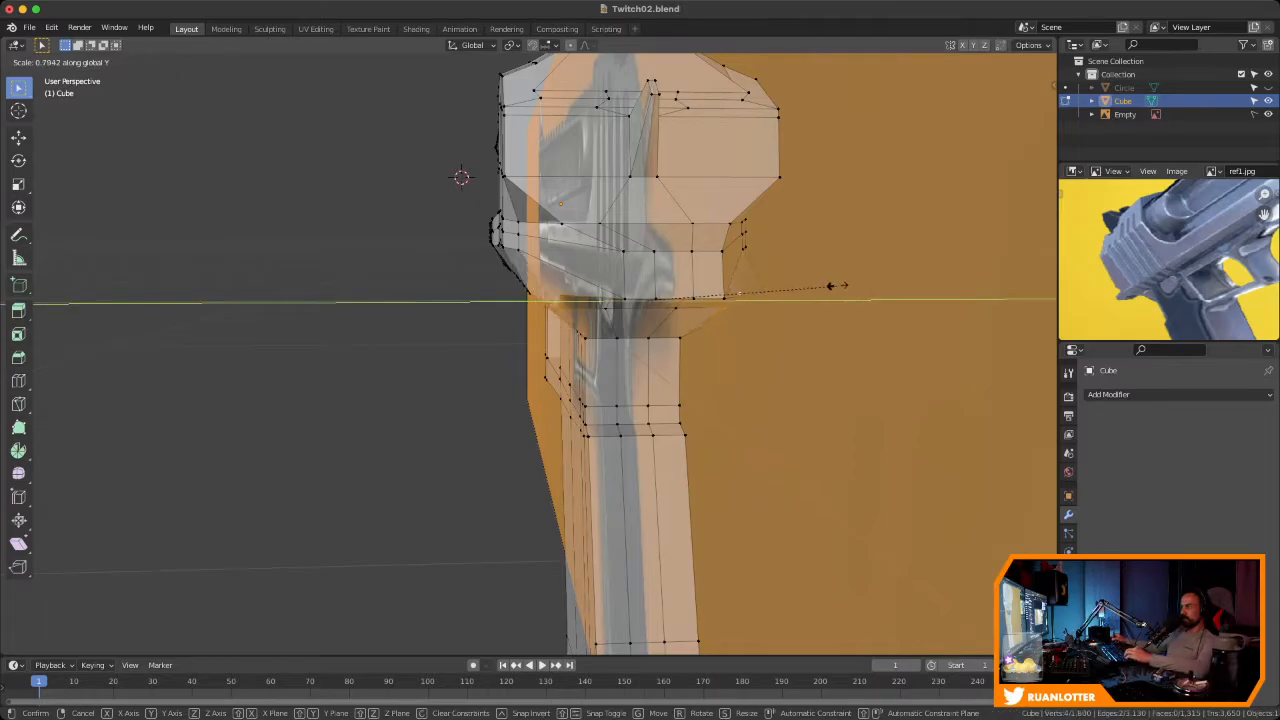
{"action": "left_click", "coordinate": [830, 290]}
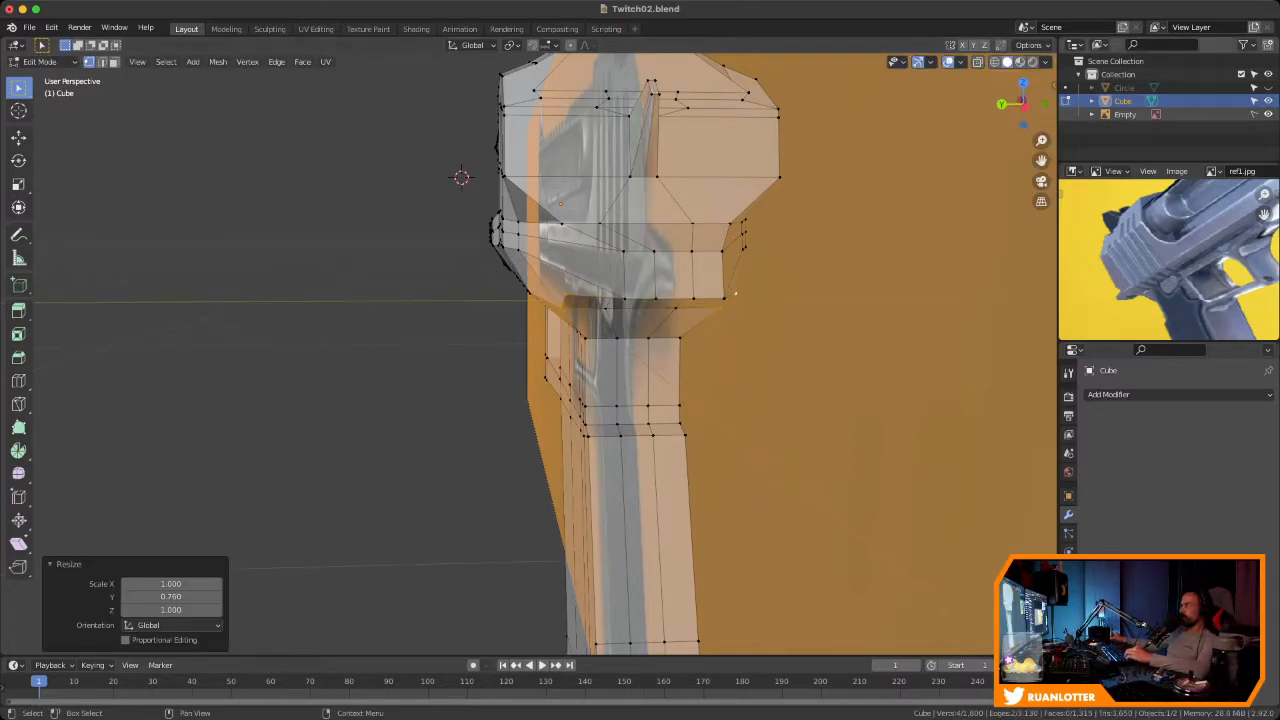
Hide the reference image and inspect the narrowed spur in Object Mode, then return to Edit Mode in front view
{"action": "left_click", "coordinate": [1268, 114]}
{"action": "middle_click_drag", "start_coordinate": [780, 310], "coordinate": [1000, 282]}
{"action": "key", "text": "Tab"}
{"action": "key", "text": "Tab"}
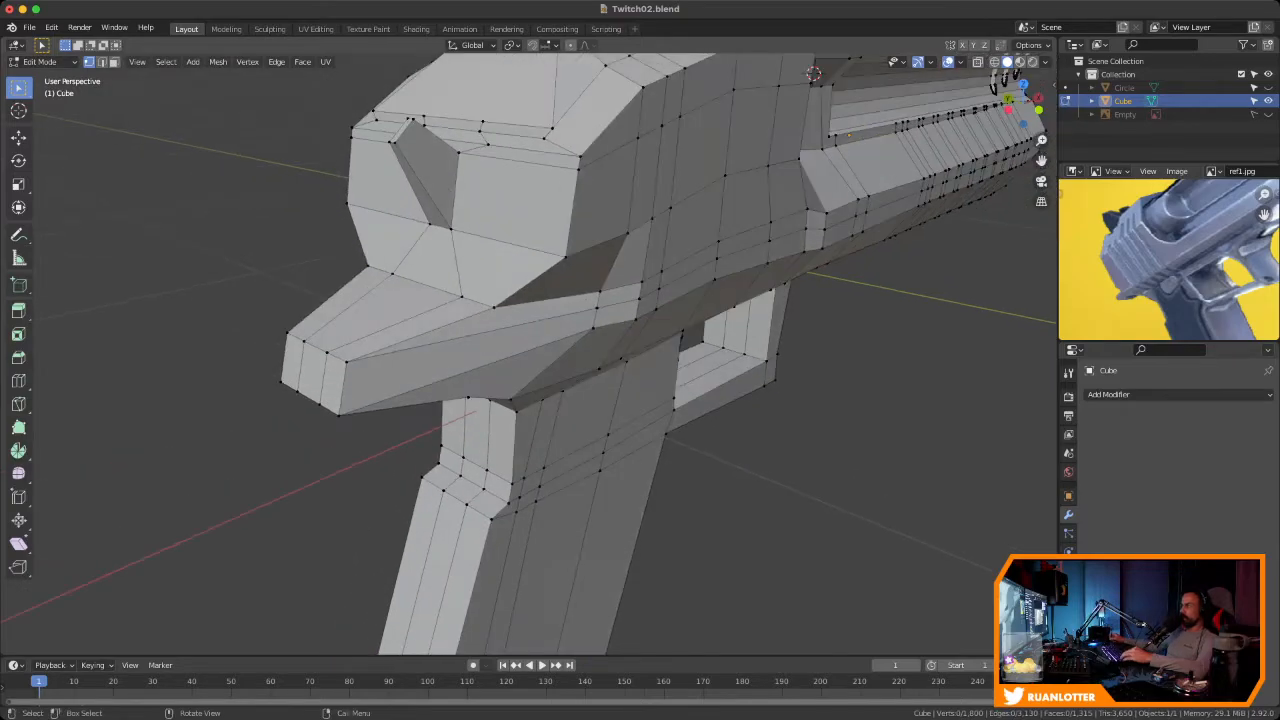
{"action": "key", "text": "KP_1"}
{"action": "scroll", "coordinate": [978, 203], "scroll_direction": "down", "scroll_amount": 3}
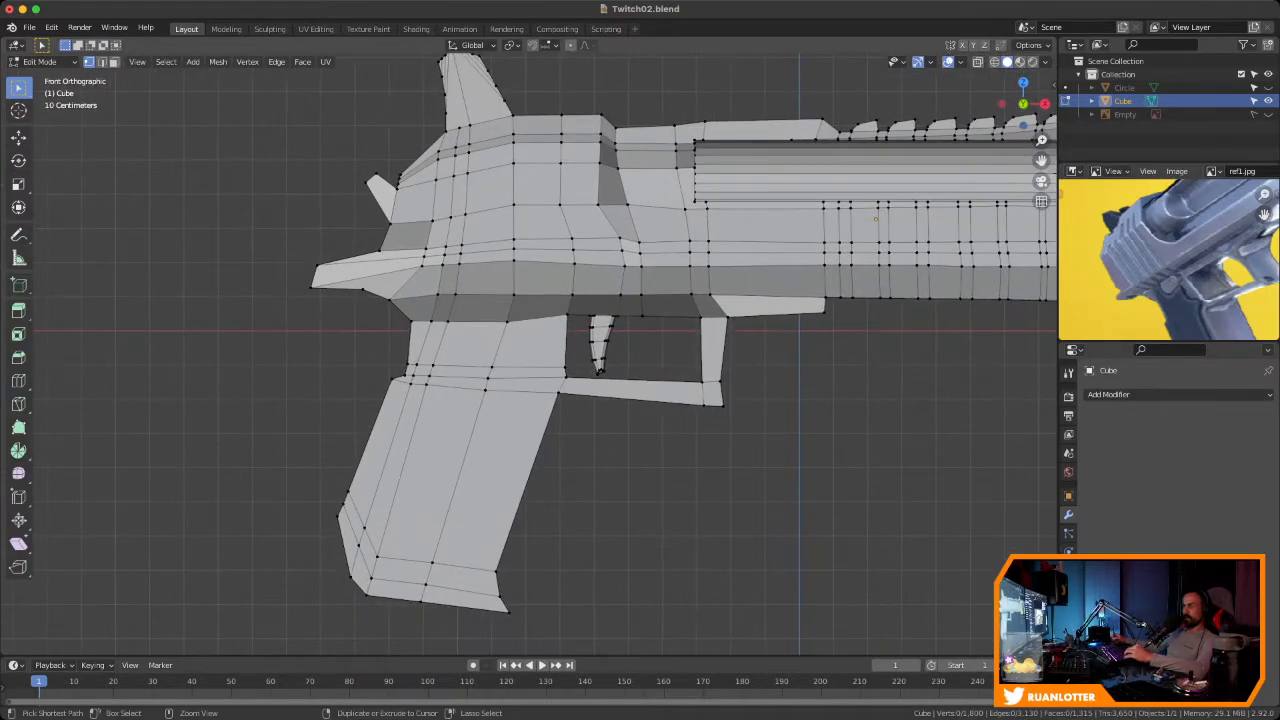
Select the pair of side vertices on the frame just above the spur's root and scale them to about 1.037 along Y
{"action": "scroll", "coordinate": [330, 275], "scroll_direction": "up", "scroll_amount": 5}
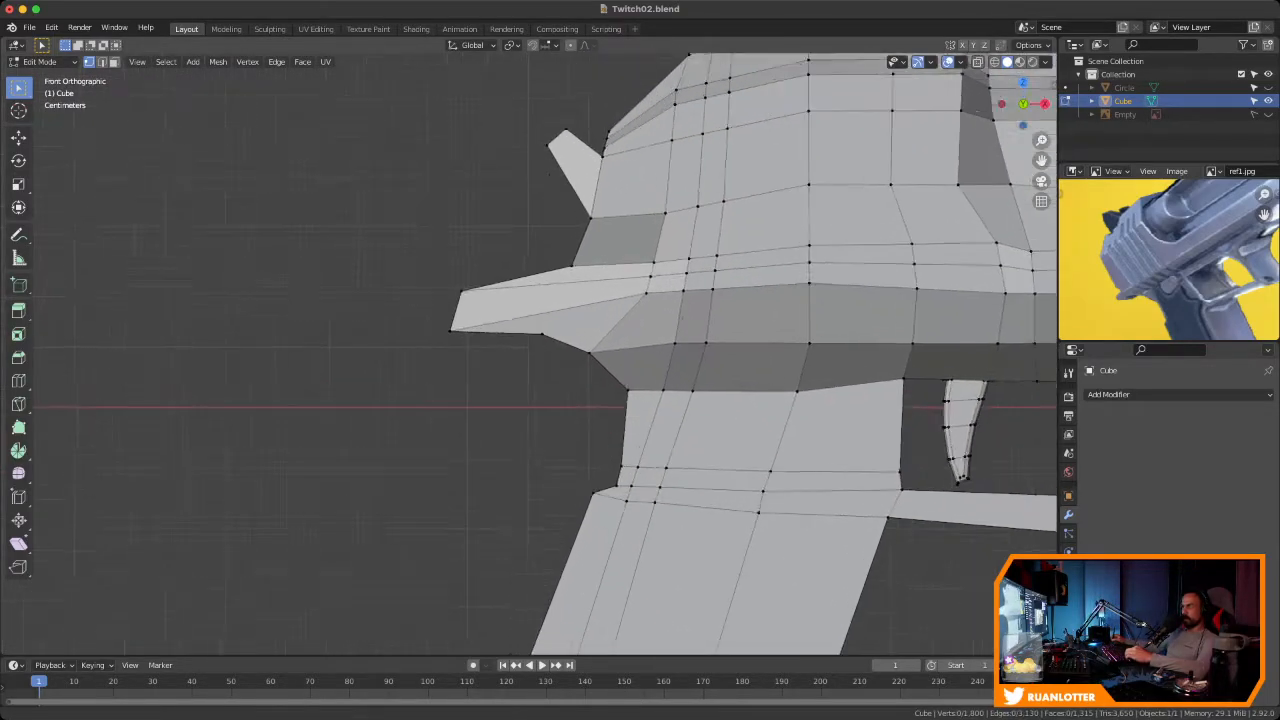
{"action": "left_click_drag", "start_coordinate": [345, 258], "coordinate": [422, 356]}
{"action": "middle_click_drag", "start_coordinate": [430, 345], "coordinate": [560, 354]}
{"action": "middle_click_drag", "start_coordinate": [790, 145], "coordinate": [537, 158]}
{"action": "scroll", "coordinate": [537, 158], "scroll_direction": "up", "scroll_amount": 5}
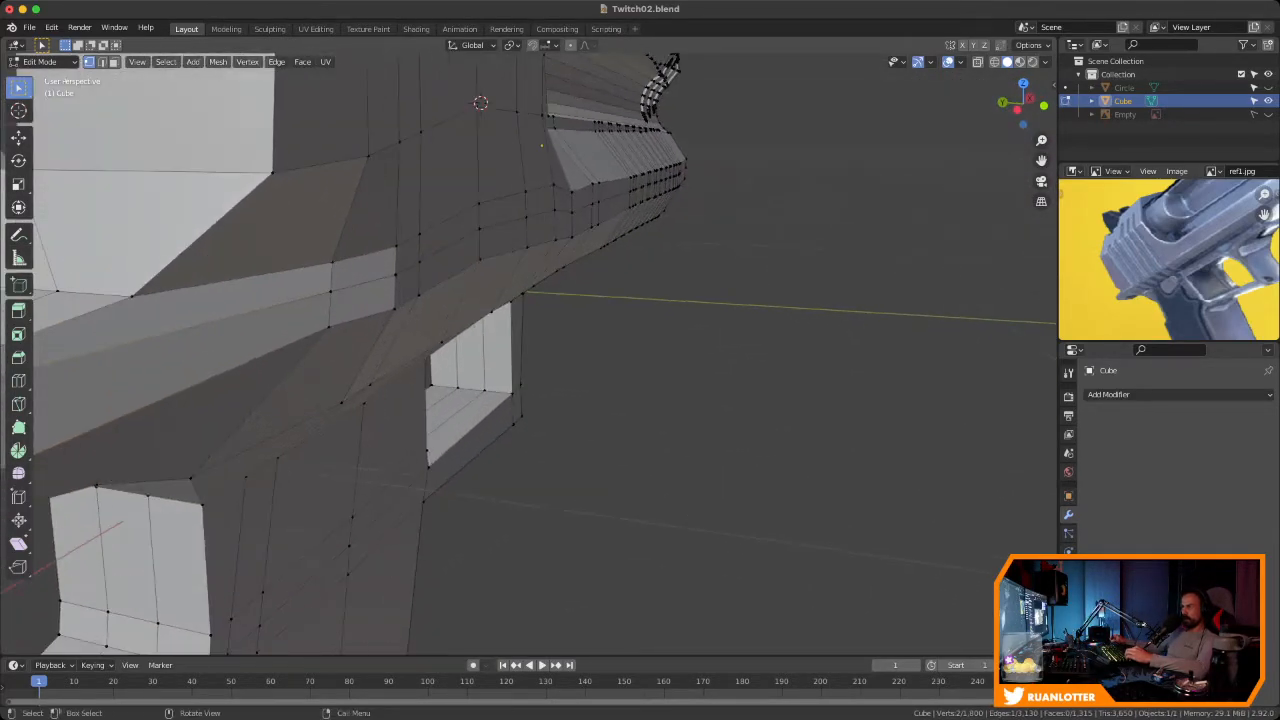
{"action": "middle_click_drag", "start_coordinate": [481, 103], "coordinate": [700, 317]}
{"action": "key", "text": "s"}
{"action": "key", "text": "y"}
{"action": "left_click", "coordinate": [716, 319]}
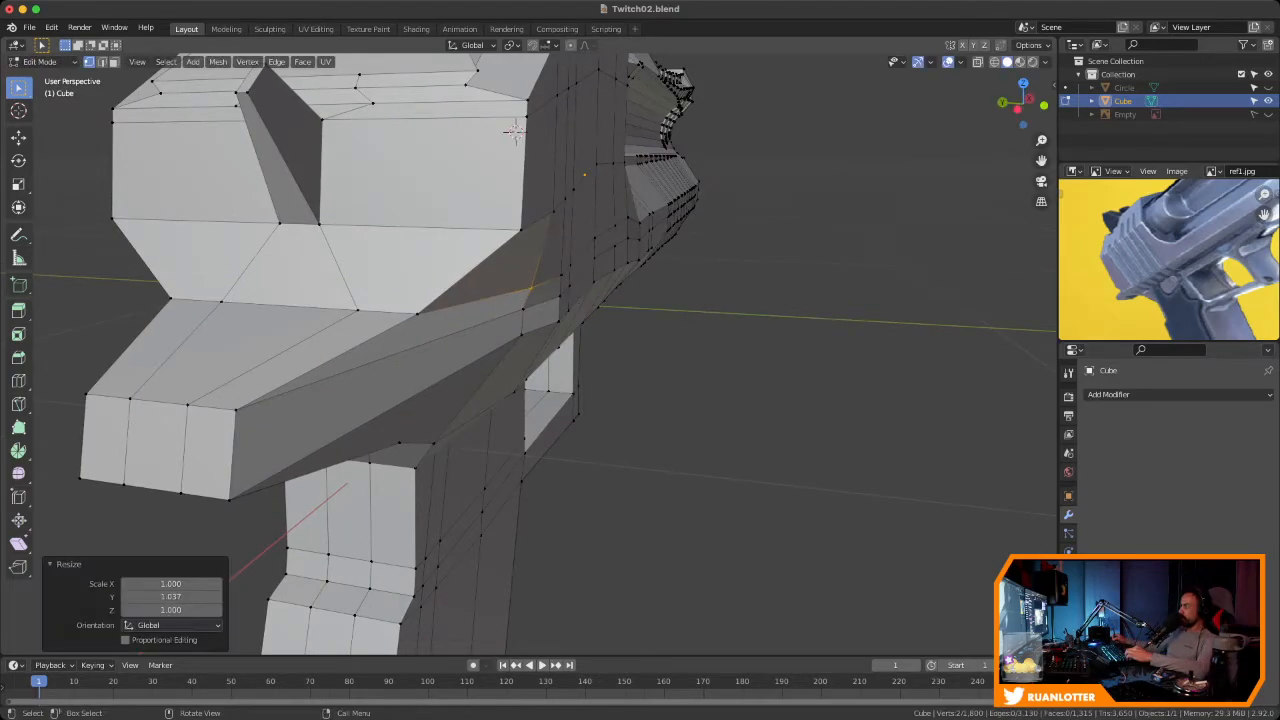
{"action": "middle_click_drag", "start_coordinate": [716, 319], "coordinate": [714, 390], "text": "ctrl"}
{"action": "middle_click_drag", "start_coordinate": [714, 390], "coordinate": [640, 435]}
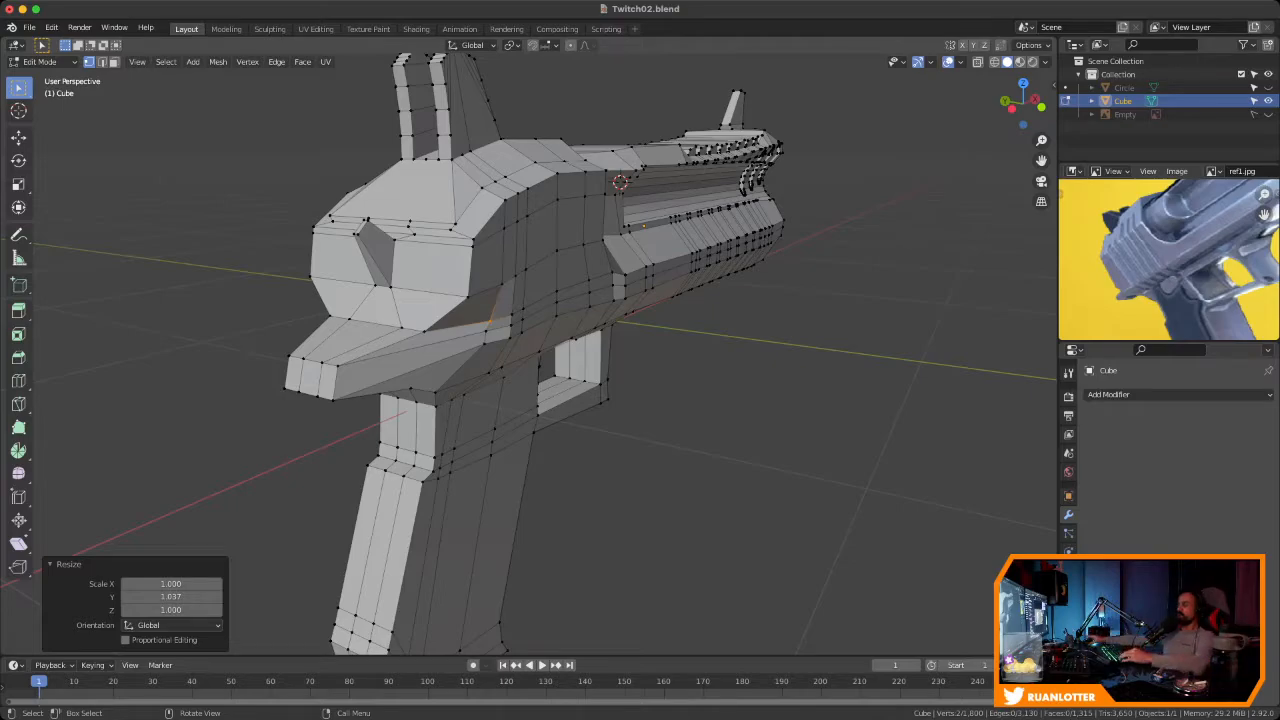
{"action": "key", "text": "super+Tab"}
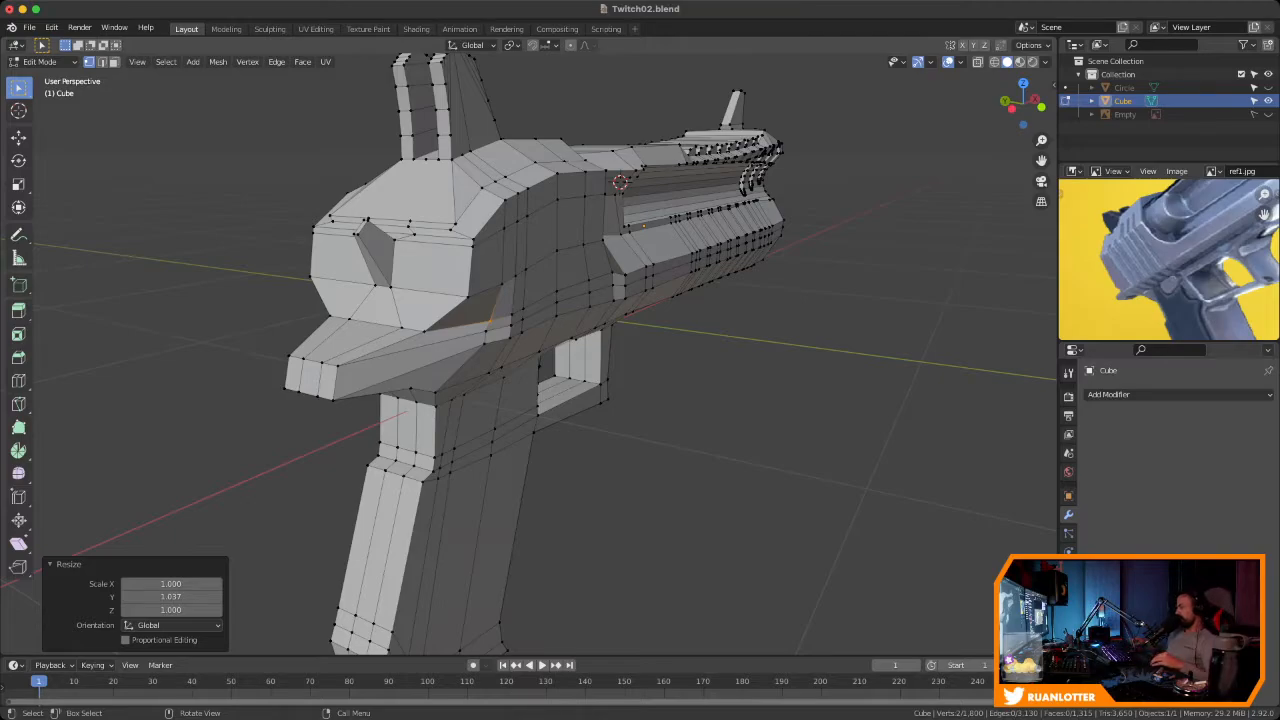
Scale the lower outer corner vertices of the frame's rear face to about 0.820 along Y
{"action": "middle_click_drag", "start_coordinate": [560, 350], "coordinate": [675, 391]}
{"action": "scroll", "coordinate": [455, 356], "scroll_direction": "up", "scroll_amount": 2}
{"action": "middle_click_drag", "start_coordinate": [675, 391], "coordinate": [830, 390]}
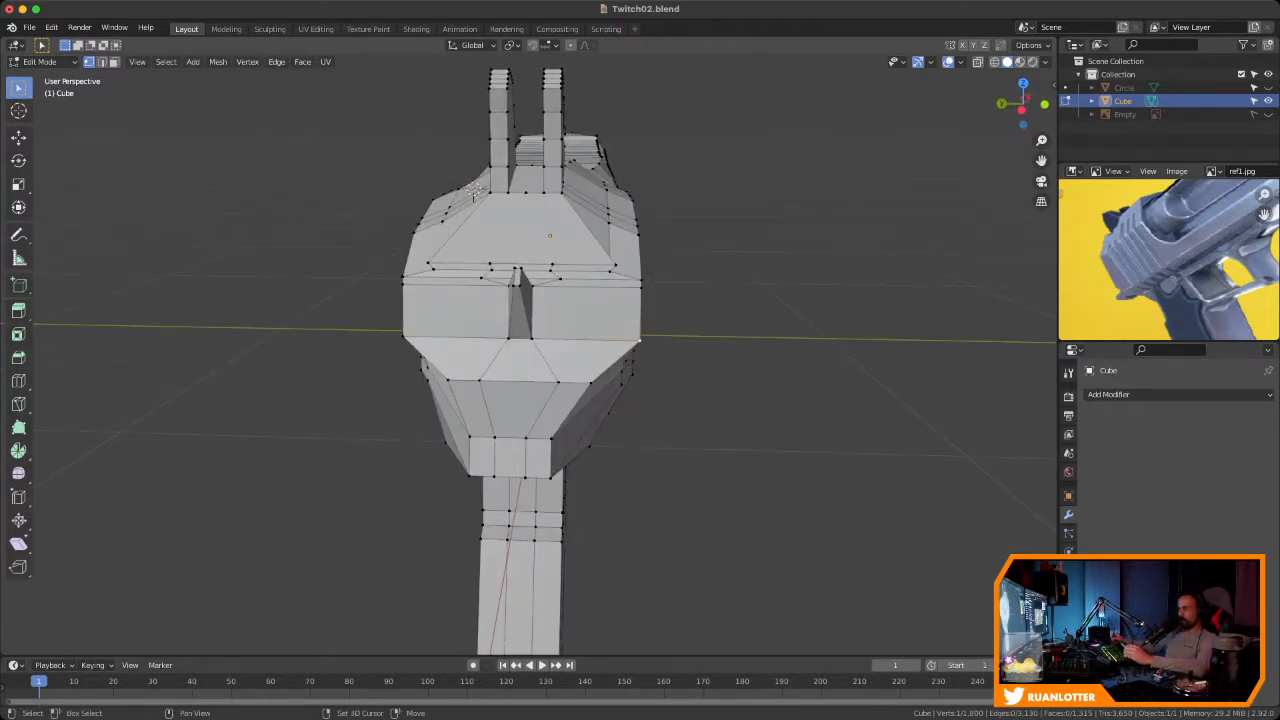
{"action": "key", "text": "s"}
{"action": "key", "text": "y"}
{"action": "left_click", "coordinate": [771, 309]}
{"action": "middle_click_drag", "start_coordinate": [771, 309], "coordinate": [700, 332]}
Return to front view, show the reference image and display the model in wireframe
{"action": "left_click", "coordinate": [1036, 109]}
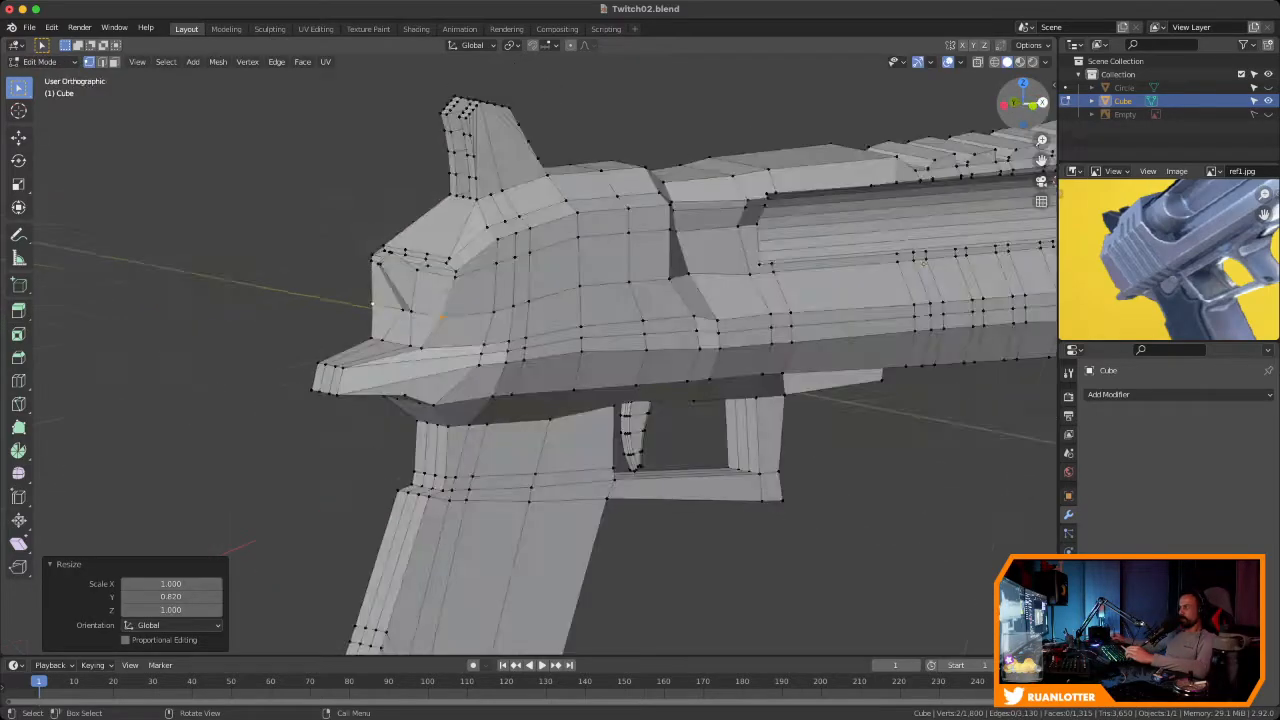
{"action": "scroll", "coordinate": [372, 163], "scroll_direction": "down", "scroll_amount": 1}
{"action": "middle_click_drag", "start_coordinate": [389, 252], "coordinate": [232, 210], "text": "shift"}
{"action": "scroll", "coordinate": [261, 174], "scroll_direction": "up", "scroll_amount": 1}
{"action": "left_click", "coordinate": [1268, 115]}
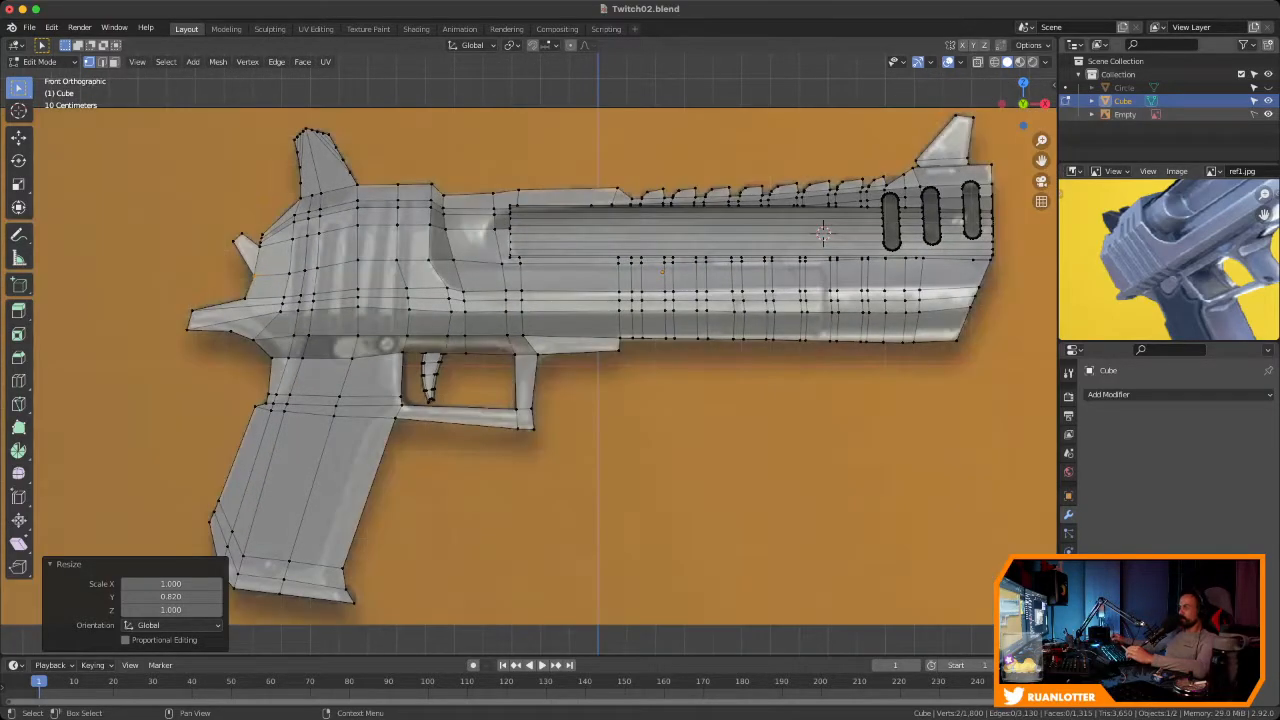
{"action": "scroll", "coordinate": [880, 279], "scroll_direction": "down", "scroll_amount": 1}
{"action": "scroll", "coordinate": [762, 258], "scroll_direction": "up", "scroll_amount": 3}
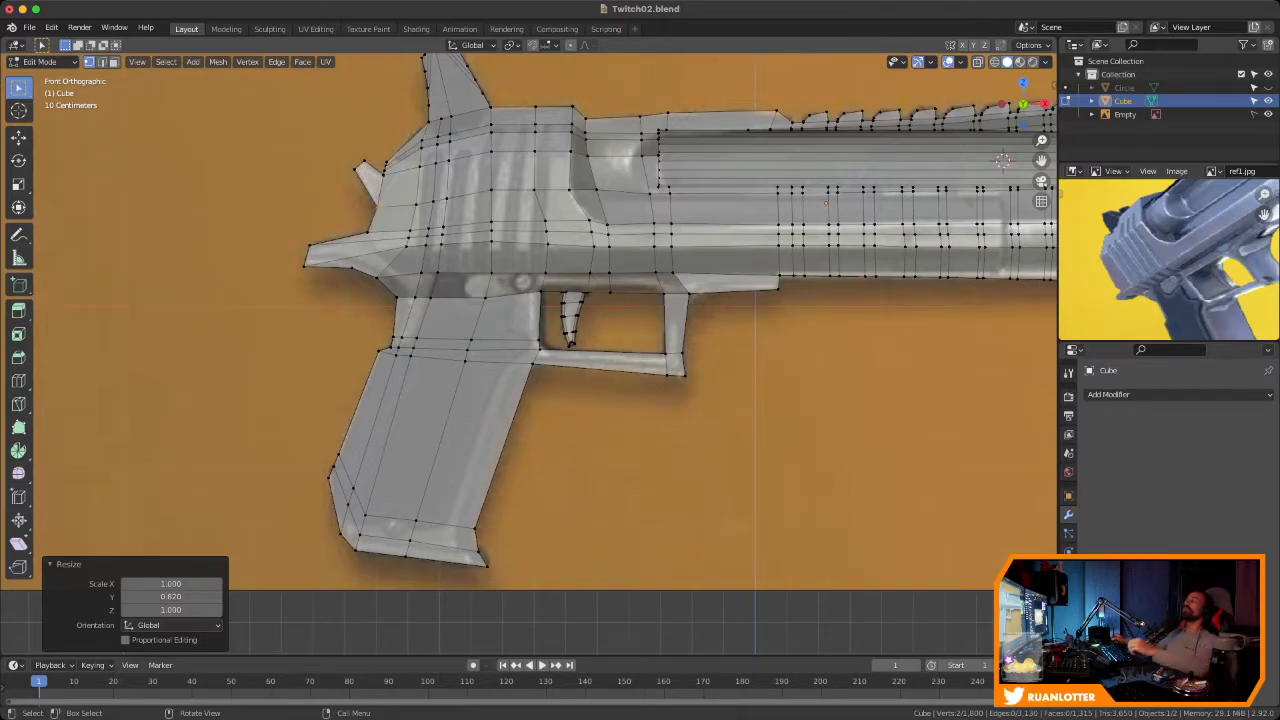
{"action": "scroll", "coordinate": [755, 308], "scroll_direction": "down", "scroll_amount": 2}
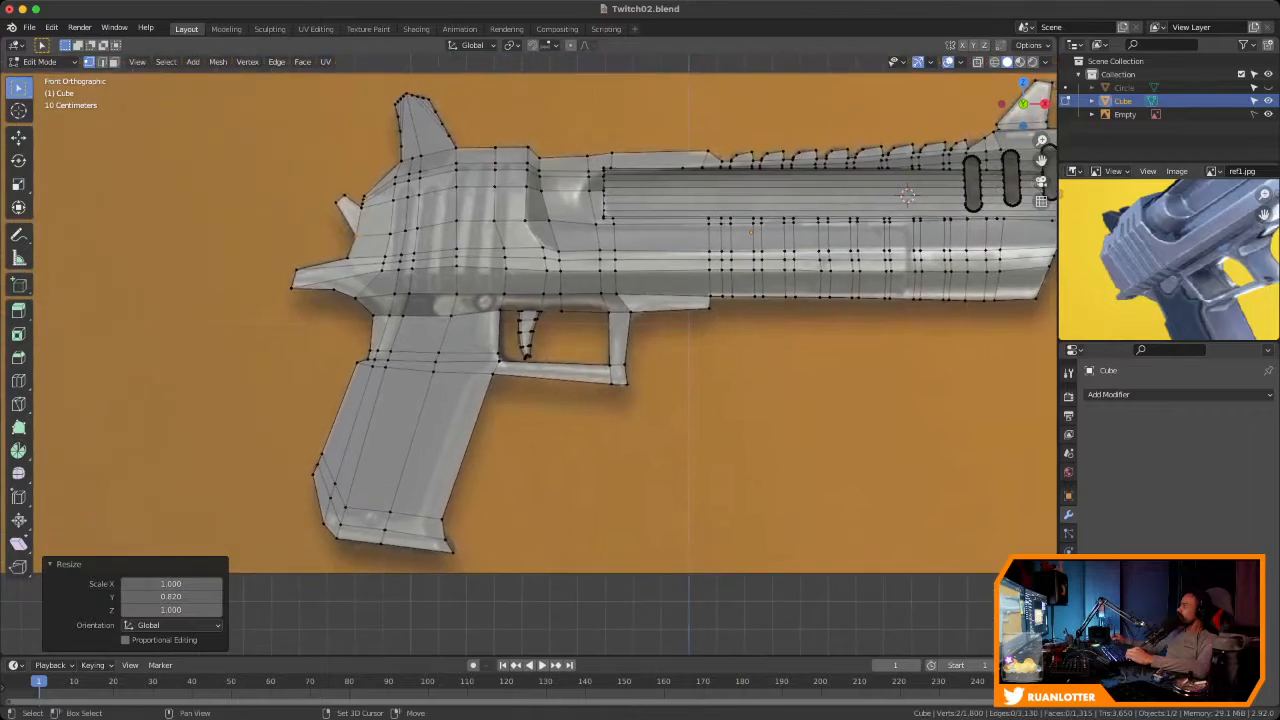
{"action": "middle_click_drag", "start_coordinate": [455, 315], "coordinate": [530, 300], "text": "shift"}
{"action": "middle_click_drag", "start_coordinate": [797, 278], "coordinate": [797, 262], "text": "ctrl"}
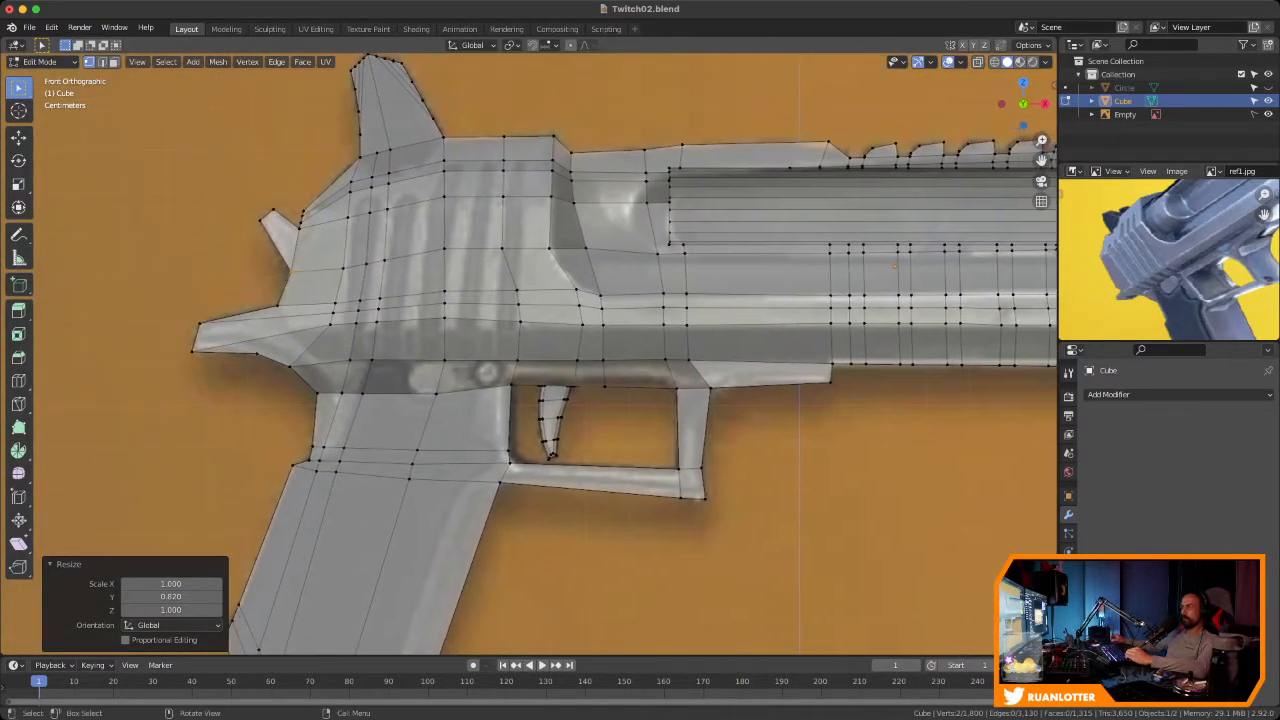
{"action": "left_click", "coordinate": [517, 291]}
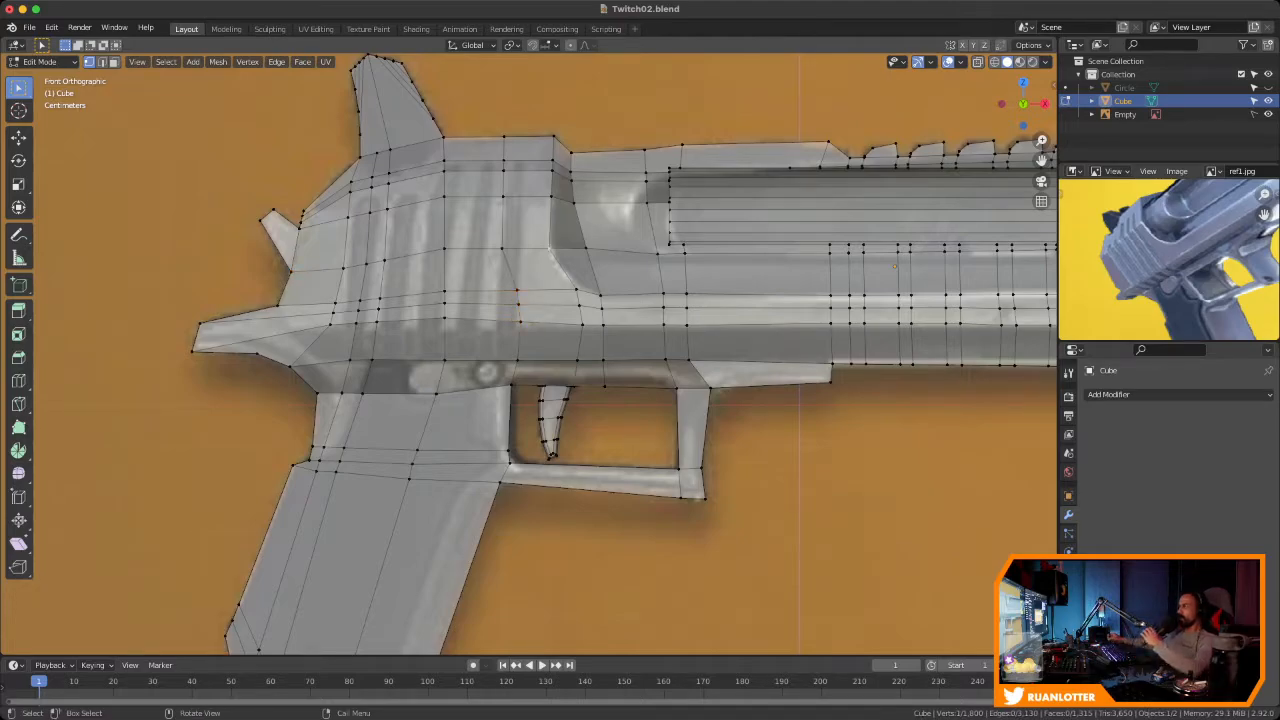
{"action": "key", "text": "shift+z"}
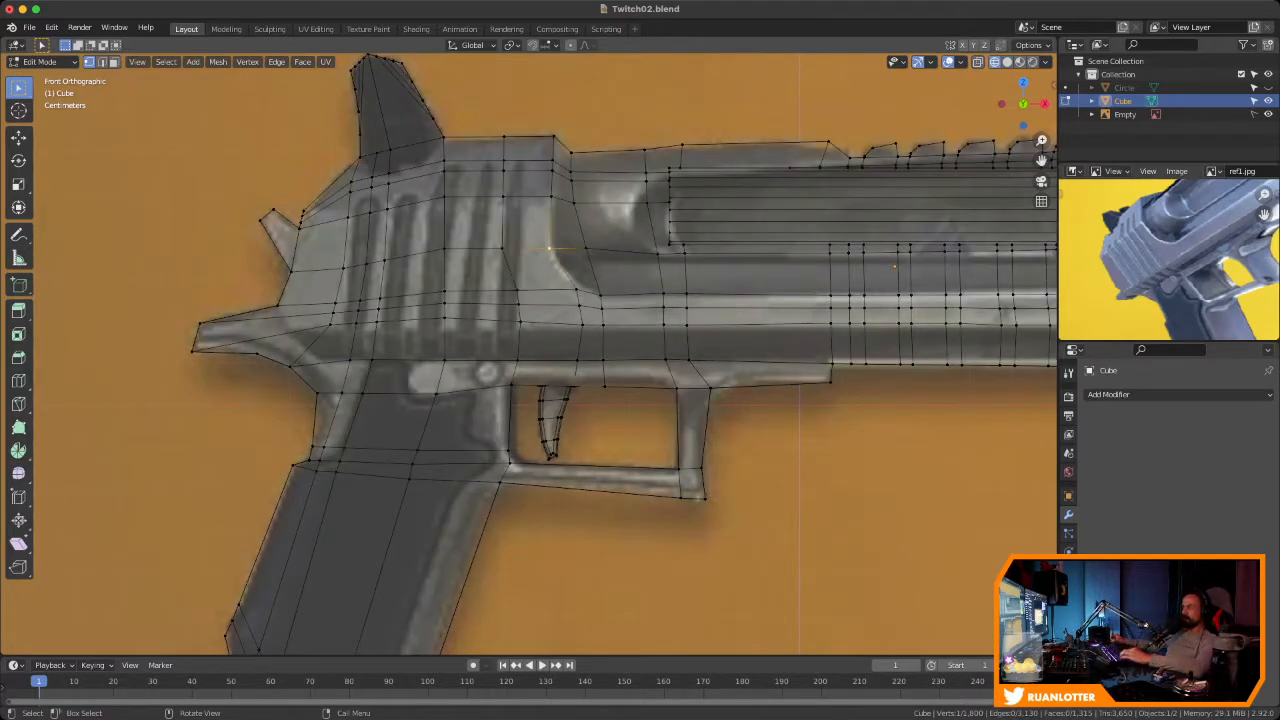
Slide the three lower vertices of the vertical edge loop at the foremost slide groove toward the groove's front edge and adjust the vertex beneath them
{"action": "left_click_drag", "start_coordinate": [504, 274], "coordinate": [546, 344]}
{"action": "key", "text": "g"}
{"action": "key", "text": "g"}
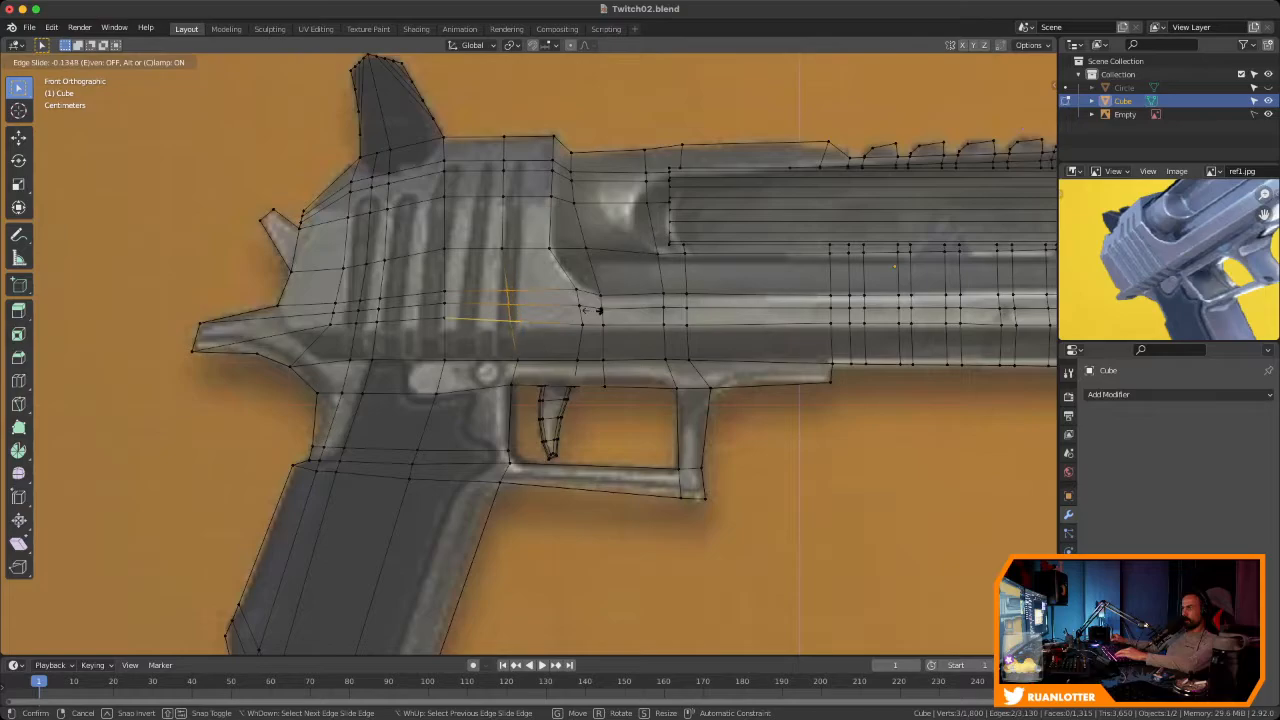
{"action": "left_click", "coordinate": [590, 311]}
{"action": "key", "text": "shift+v"}
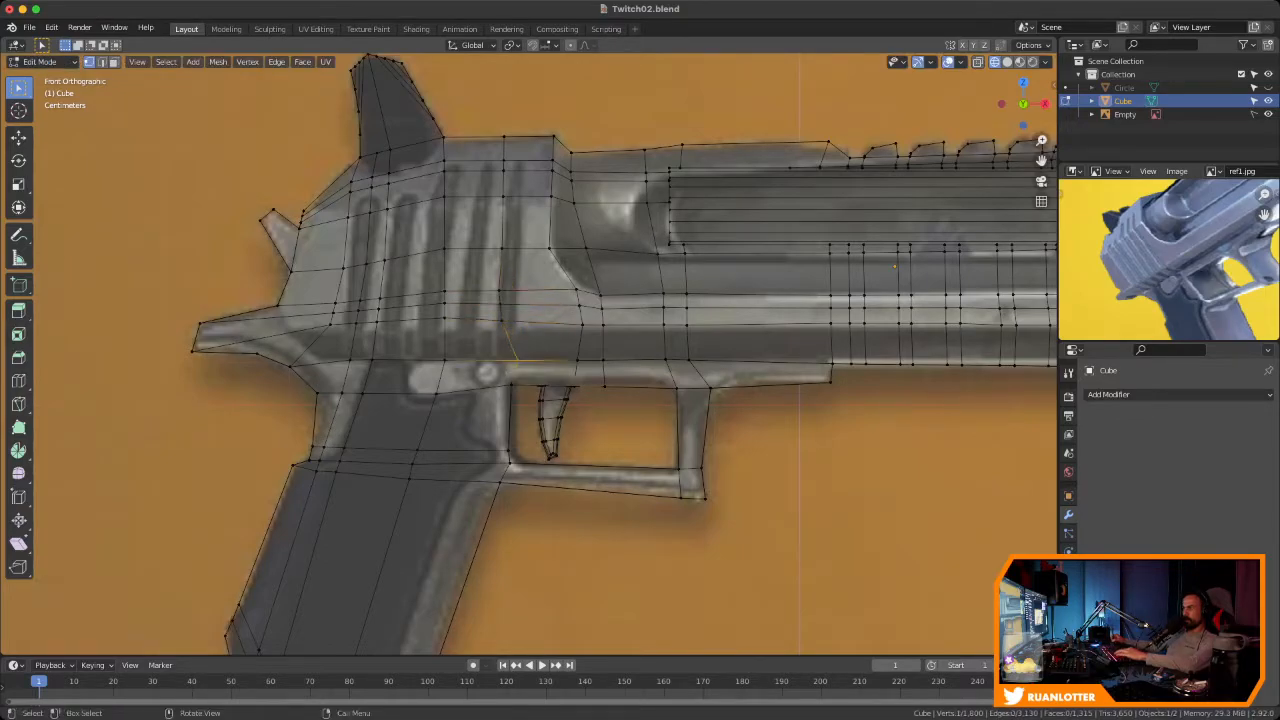
{"action": "left_click", "coordinate": [494, 376]}
{"action": "left_click_drag", "start_coordinate": [488, 280], "coordinate": [526, 332]}
{"action": "key", "text": "g"}
{"action": "key", "text": "g"}
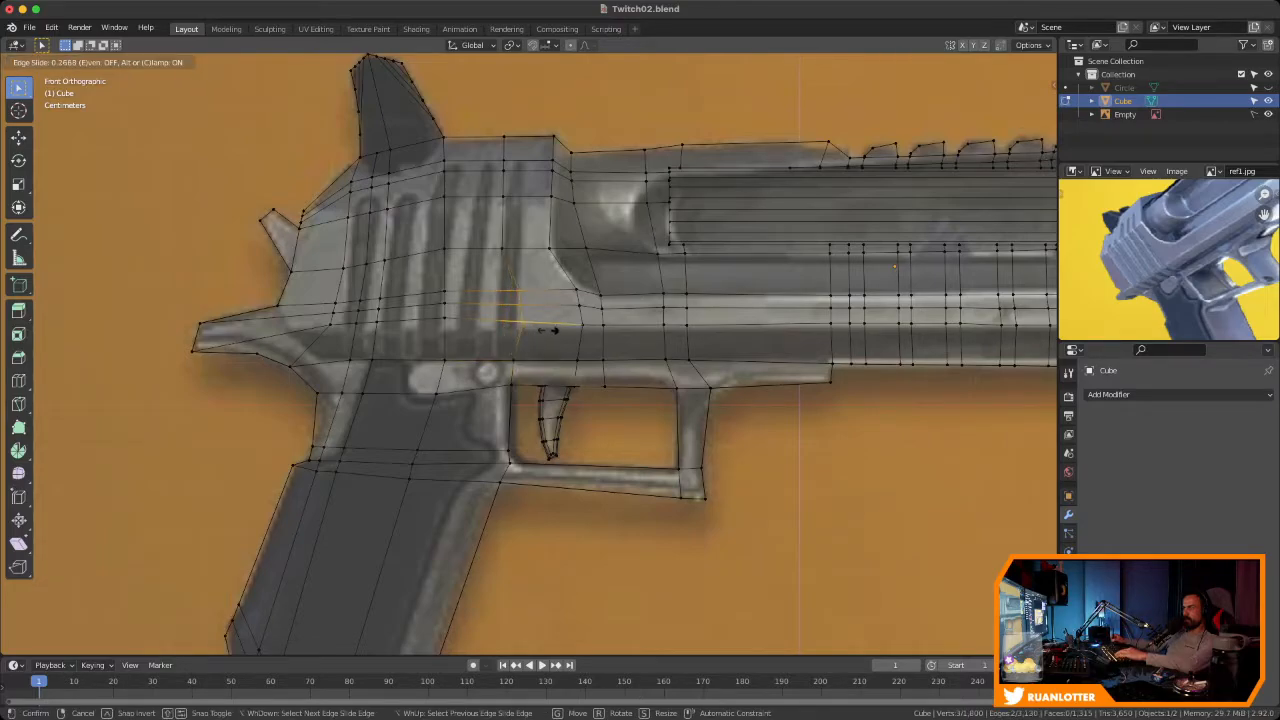
{"action": "left_click", "coordinate": [553, 330]}
Slide the loop's middle vertex and its upper vertices forward to the front edge of the foremost groove
{"action": "left_click", "coordinate": [505, 248]}
{"action": "key", "text": "shift+v"}
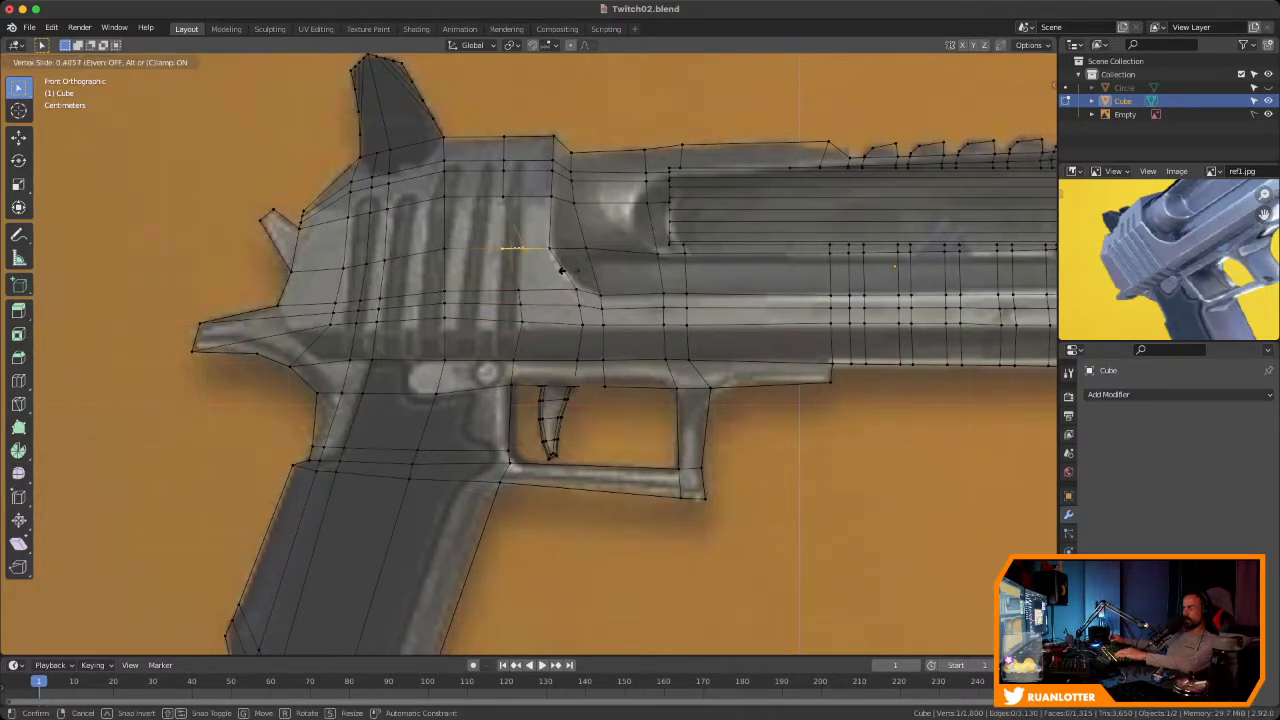
{"action": "left_click", "coordinate": [562, 270]}
{"action": "left_click_drag", "start_coordinate": [487, 129], "coordinate": [513, 212]}
{"action": "key", "text": "g"}
{"action": "key", "text": "g"}
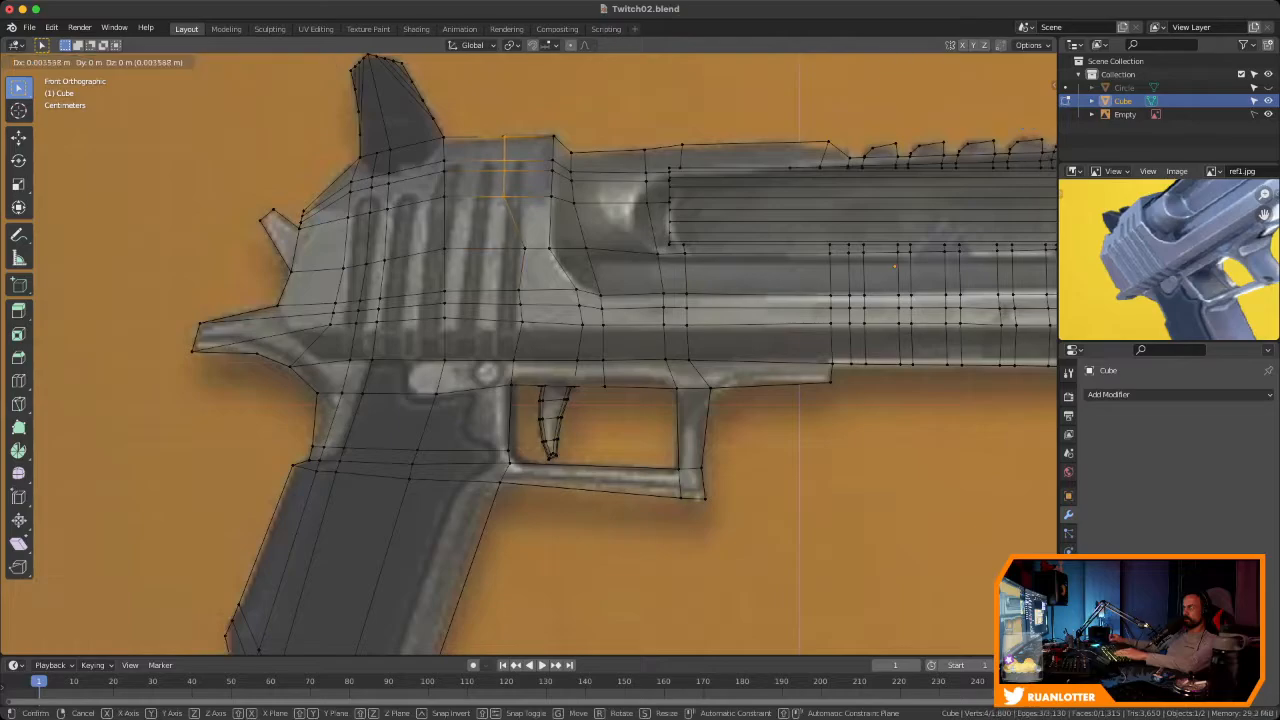
{"action": "left_click", "coordinate": [636, 193]}
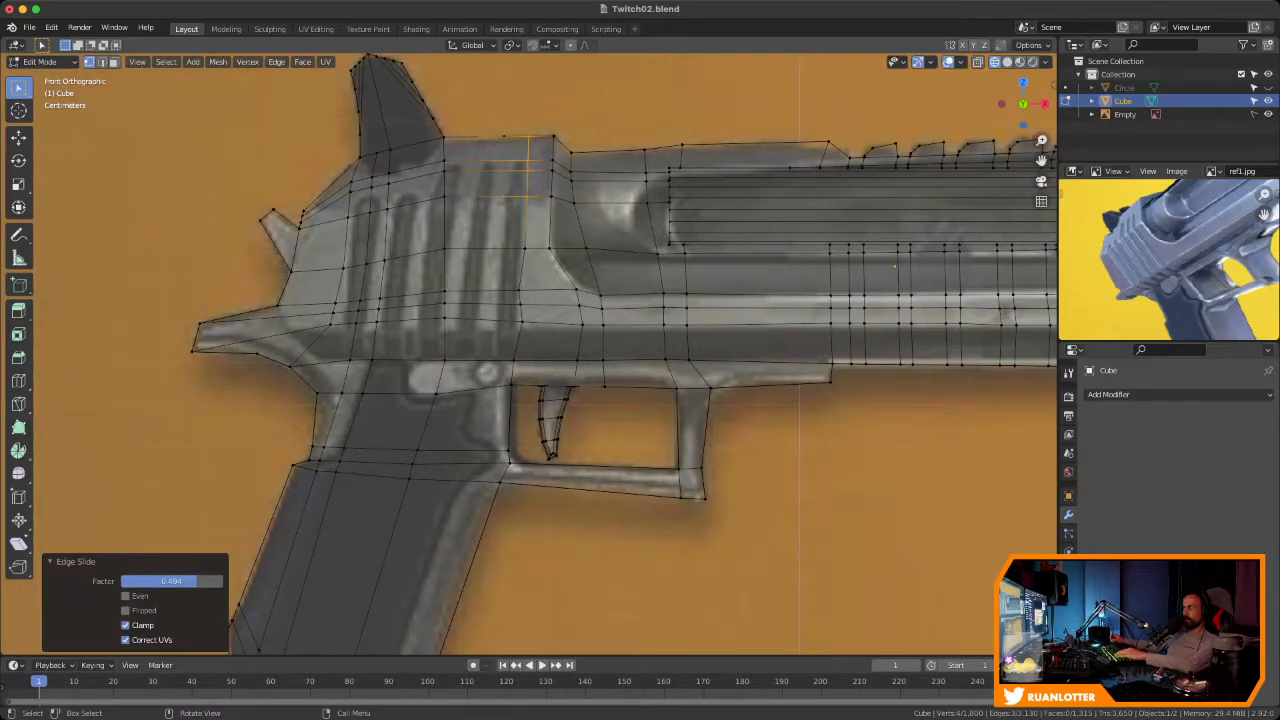
Fine-tune the loop's middle vertex and the one below it with vertex slides, using a factor of about 0.070 for the lower one
{"action": "left_click", "coordinate": [523, 251]}
{"action": "key", "text": "g"}
{"action": "key", "text": "g"}
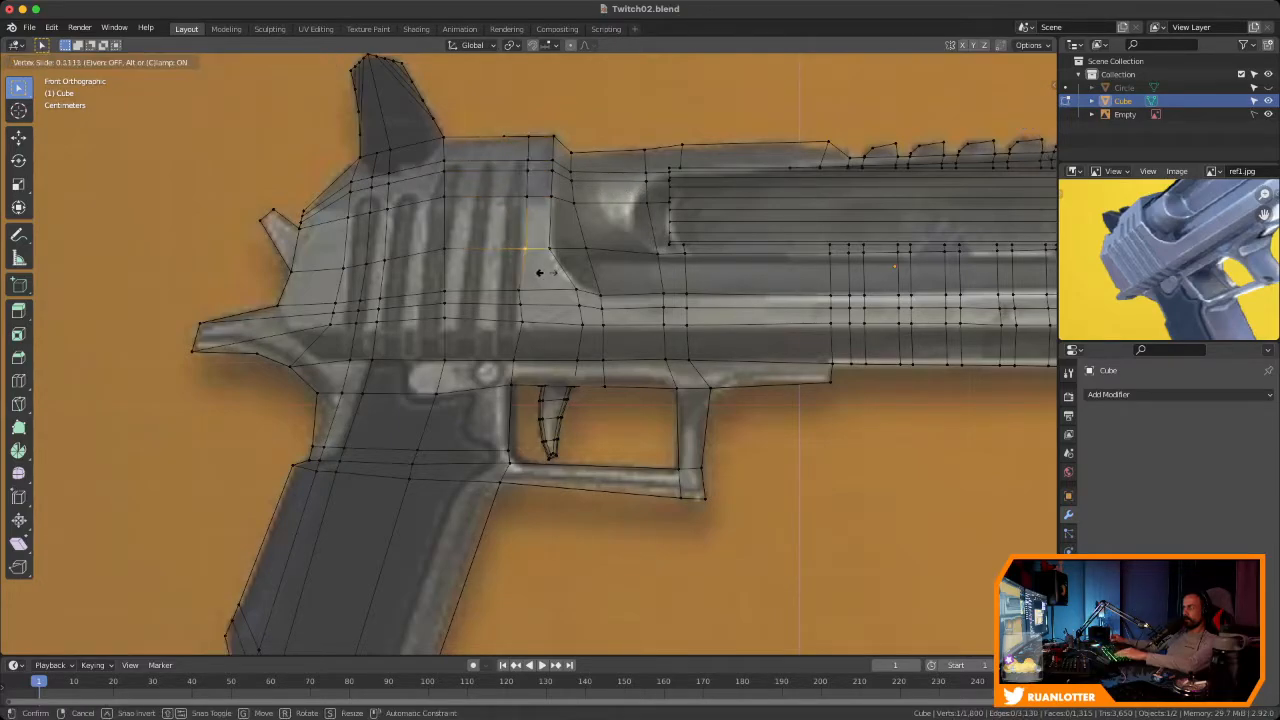
{"action": "left_click", "coordinate": [540, 272]}
{"action": "left_click", "coordinate": [519, 291]}
{"action": "key", "text": "g"}
{"action": "key", "text": "g"}
{"action": "left_click", "coordinate": [566, 291]}
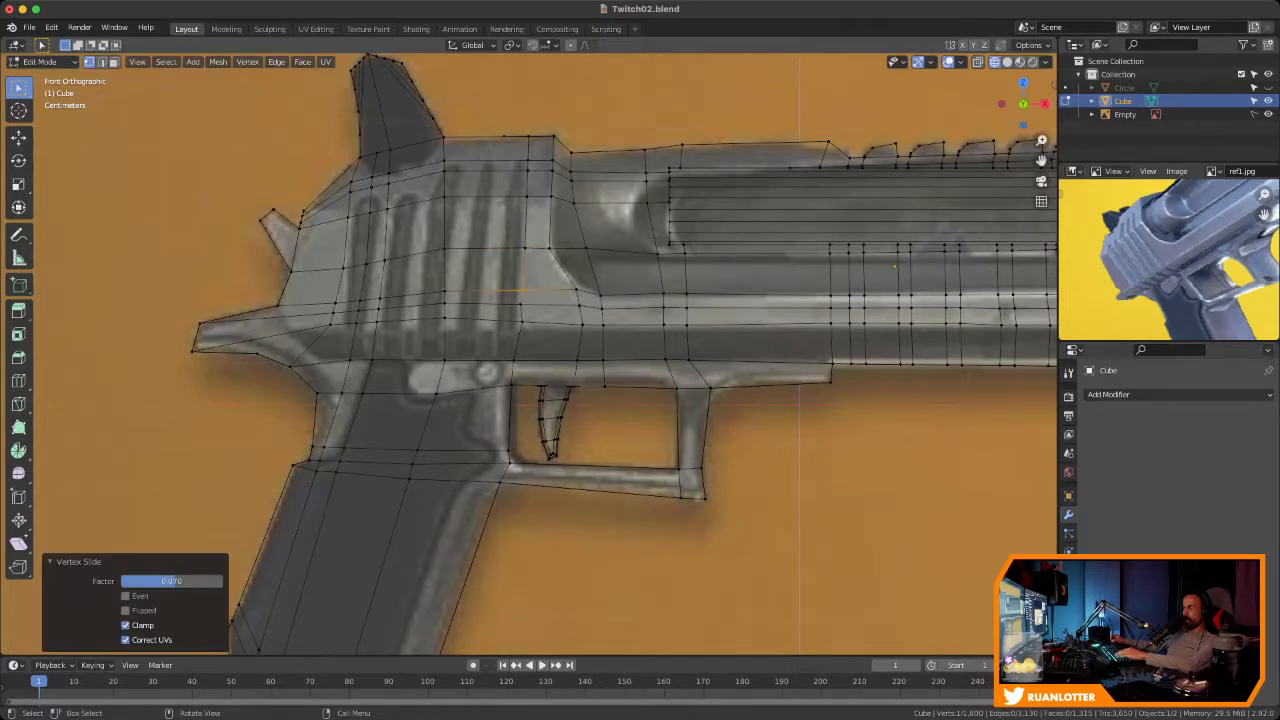
Vertex-slide the loop's three lowest vertices one by one so the line runs straight along the groove's front edge down to the frame
{"action": "left_click", "coordinate": [521, 304]}
{"action": "key", "text": "g"}
{"action": "key", "text": "g"}
{"action": "left_click", "coordinate": [598, 297]}
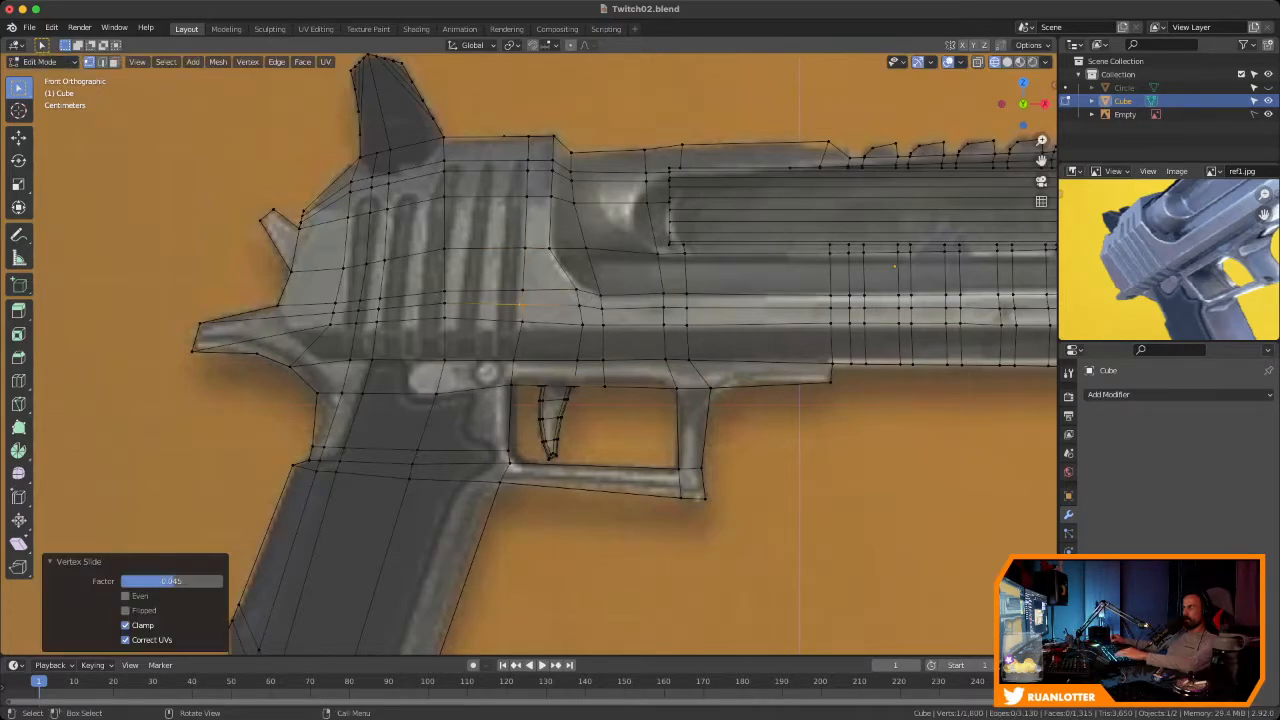
{"action": "left_click", "coordinate": [522, 323]}
{"action": "key", "text": "g"}
{"action": "key", "text": "g"}
{"action": "left_click", "coordinate": [540, 338]}
{"action": "left_click", "coordinate": [521, 360]}
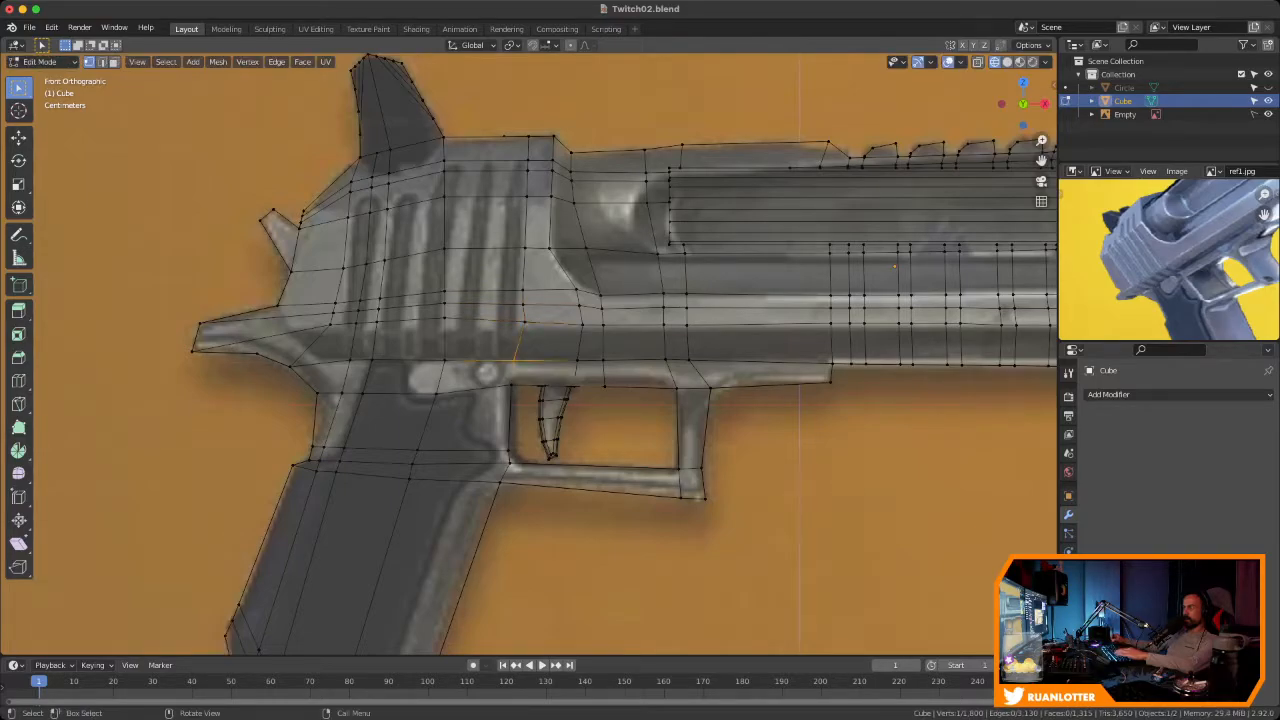
{"action": "key", "text": "g"}
{"action": "key", "text": "g"}
{"action": "left_click", "coordinate": [573, 360]}
Examine the grip and trigger guard against both reference images and save the file
{"action": "scroll", "coordinate": [573, 360], "scroll_direction": "down", "scroll_amount": 3}
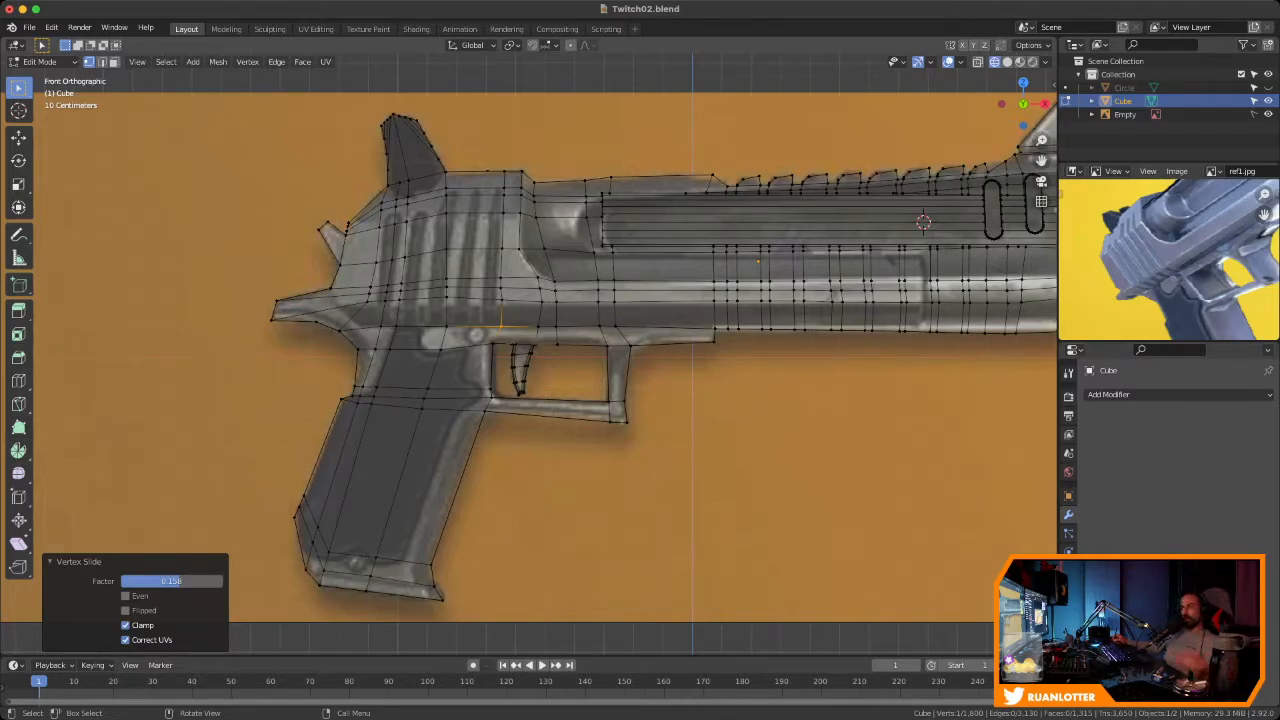
{"action": "middle_click_drag", "start_coordinate": [510, 330], "coordinate": [510, 365], "text": "ctrl"}
{"action": "middle_click_drag", "start_coordinate": [510, 365], "coordinate": [536, 297], "text": "shift"}
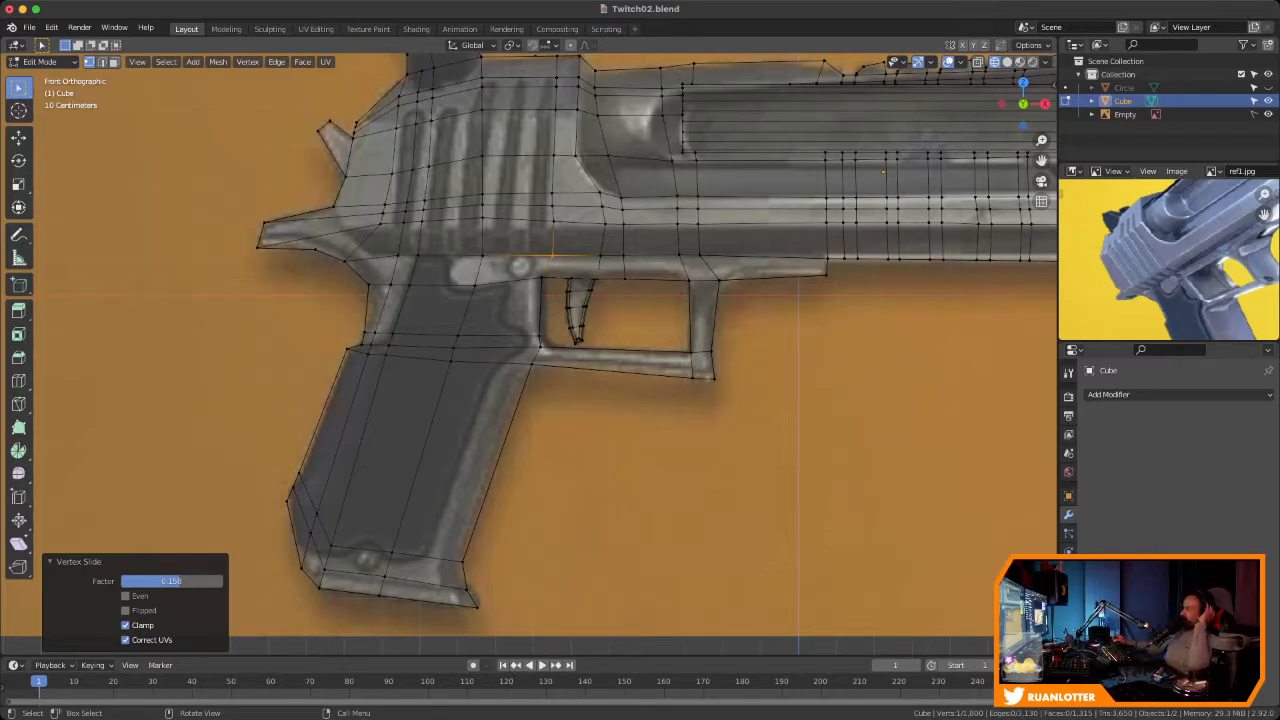
{"action": "middle_click_drag", "start_coordinate": [560, 297], "coordinate": [560, 362], "text": "ctrl"}
{"action": "middle_click_drag", "start_coordinate": [560, 362], "coordinate": [480, 340], "text": "shift"}
{"action": "middle_click_drag", "start_coordinate": [1165, 285], "coordinate": [1163, 243]}
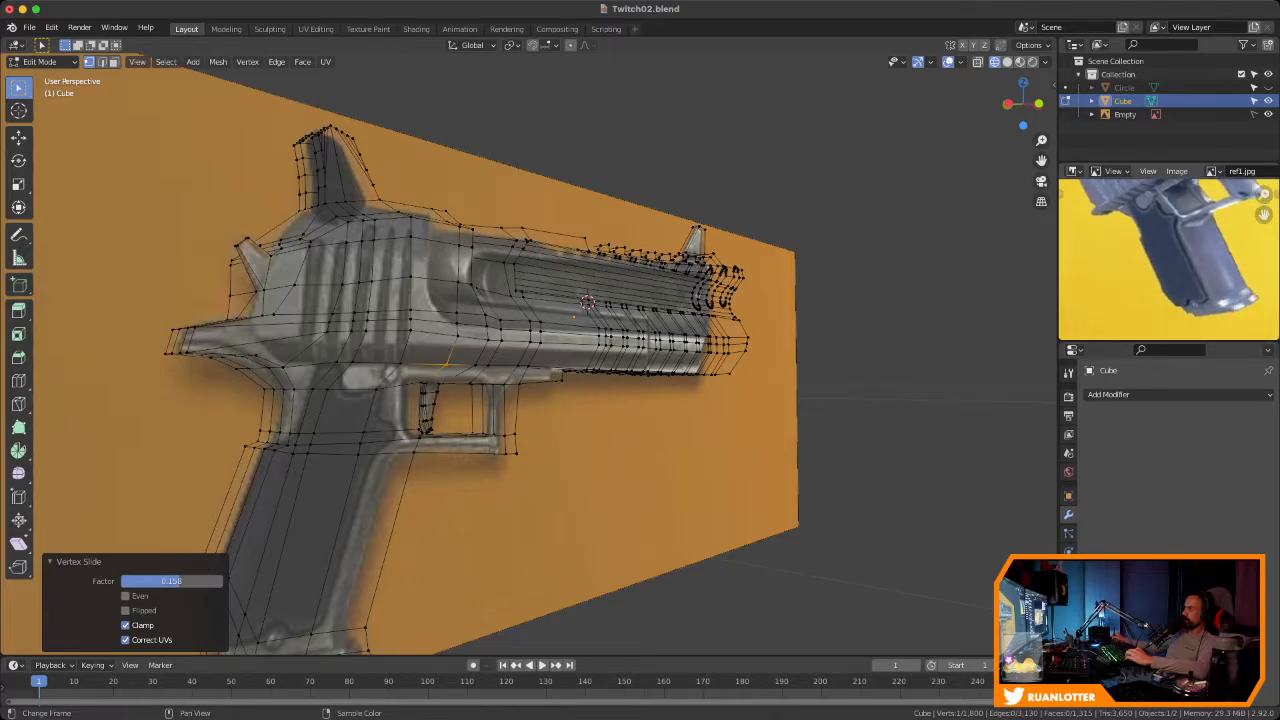
{"action": "middle_click_drag", "start_coordinate": [1168, 248], "coordinate": [1172, 269]}
{"action": "middle_click_drag", "start_coordinate": [440, 427], "coordinate": [373, 438]}
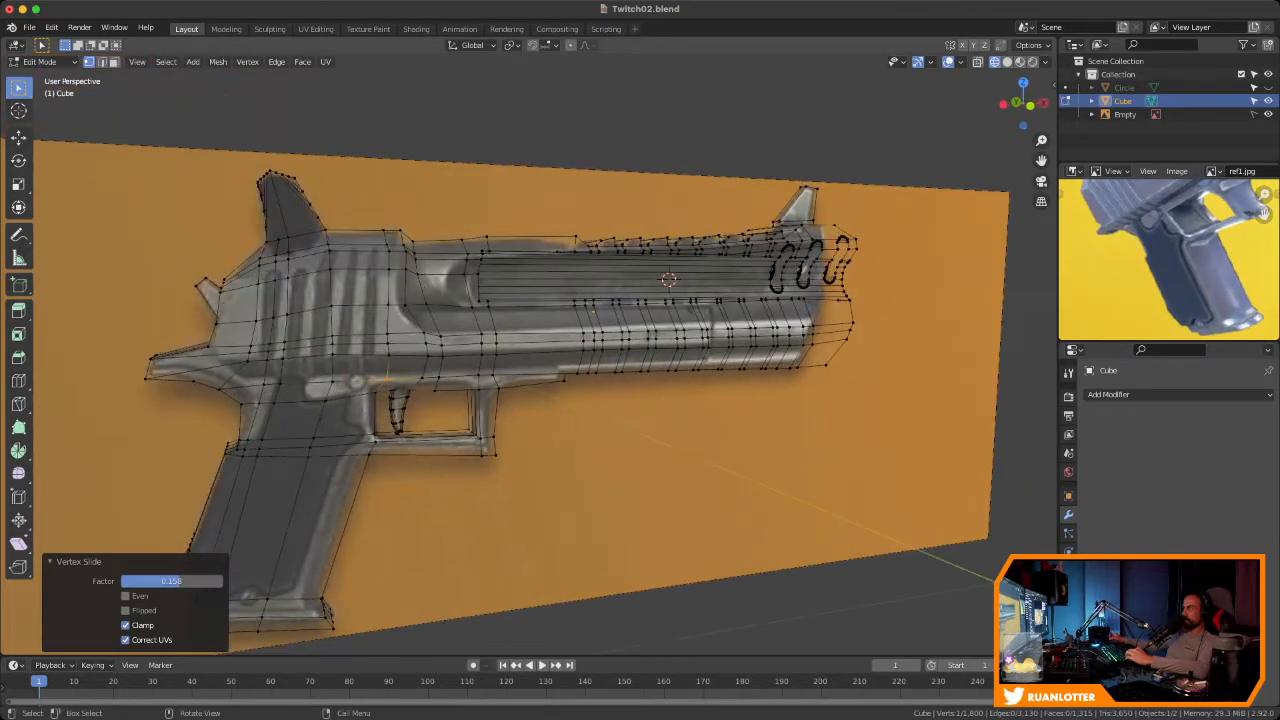
{"action": "left_click", "coordinate": [1030, 105]}
{"action": "middle_click_drag", "start_coordinate": [640, 350], "coordinate": [919, 244], "text": "ctrl"}
{"action": "middle_click_drag", "start_coordinate": [530, 400], "coordinate": [530, 202], "text": "ctrl"}
{"action": "middle_click_drag", "start_coordinate": [530, 202], "coordinate": [530, 265], "text": "ctrl"}
{"action": "middle_click_drag", "start_coordinate": [530, 265], "coordinate": [530, 211], "text": "shift"}
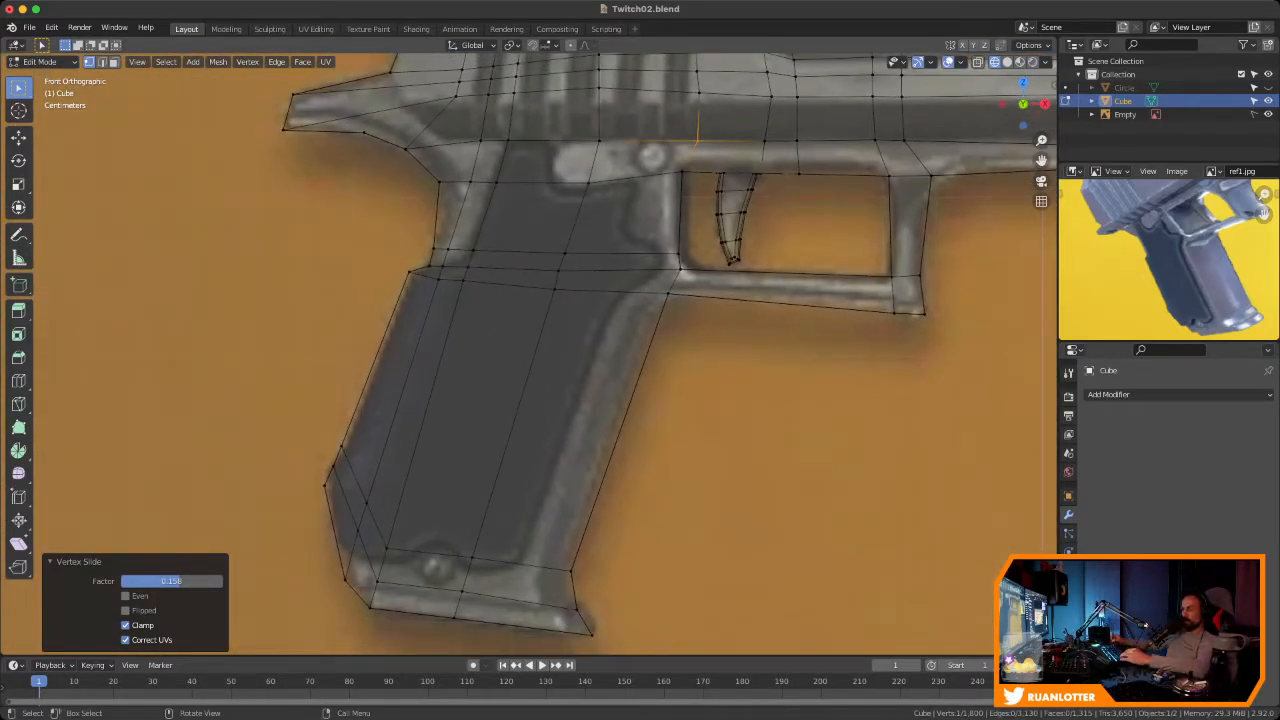
{"action": "key", "text": "ctrl+s"}
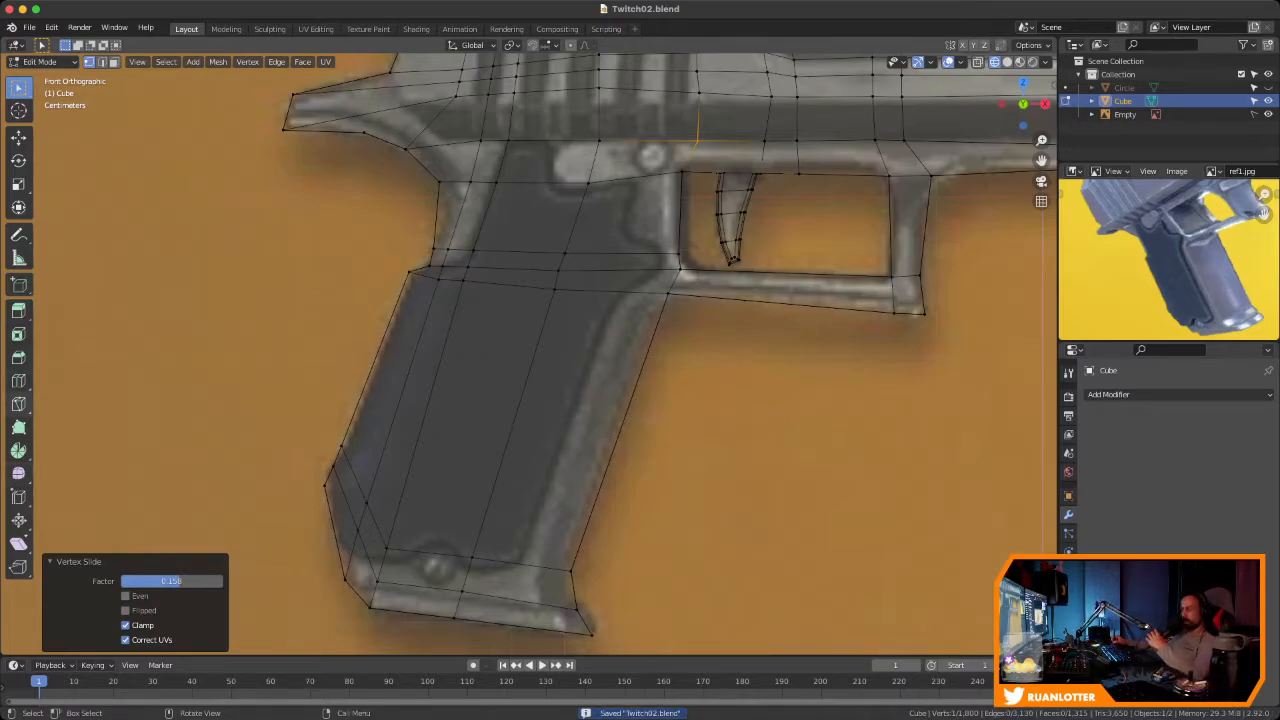
{"action": "left_click", "coordinate": [18, 403]}
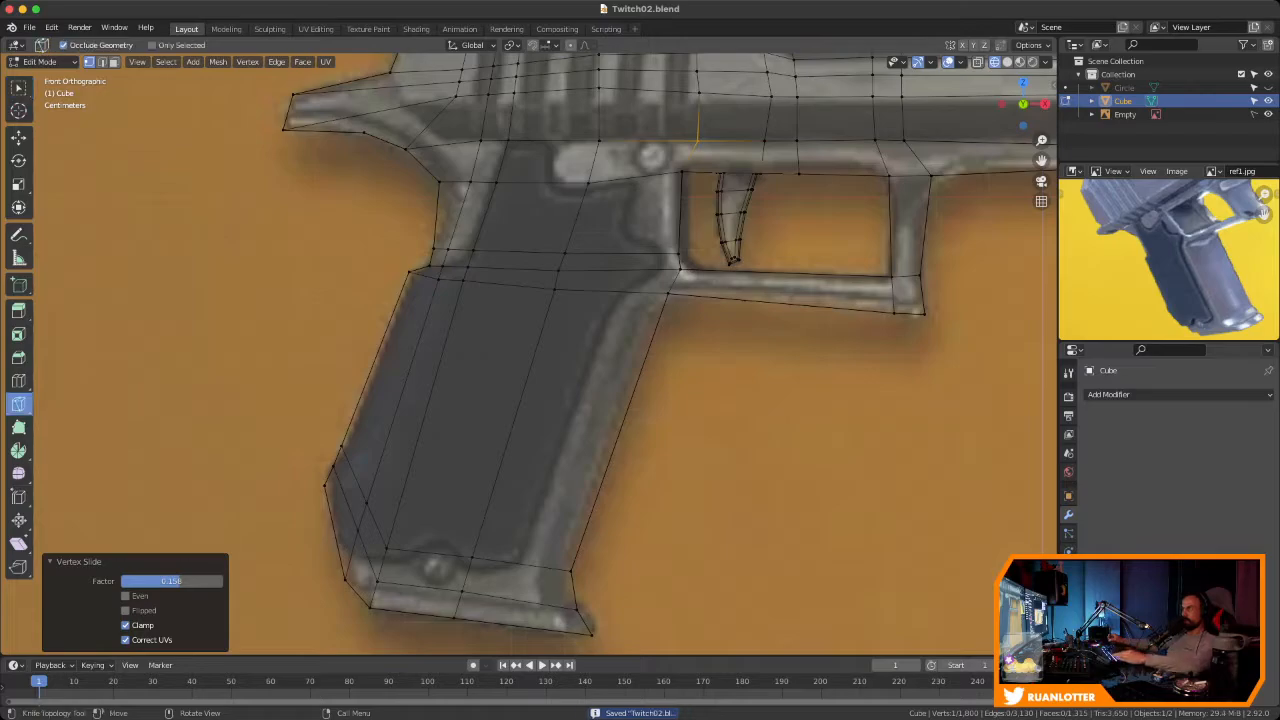
{"action": "left_click", "coordinate": [549, 140]}
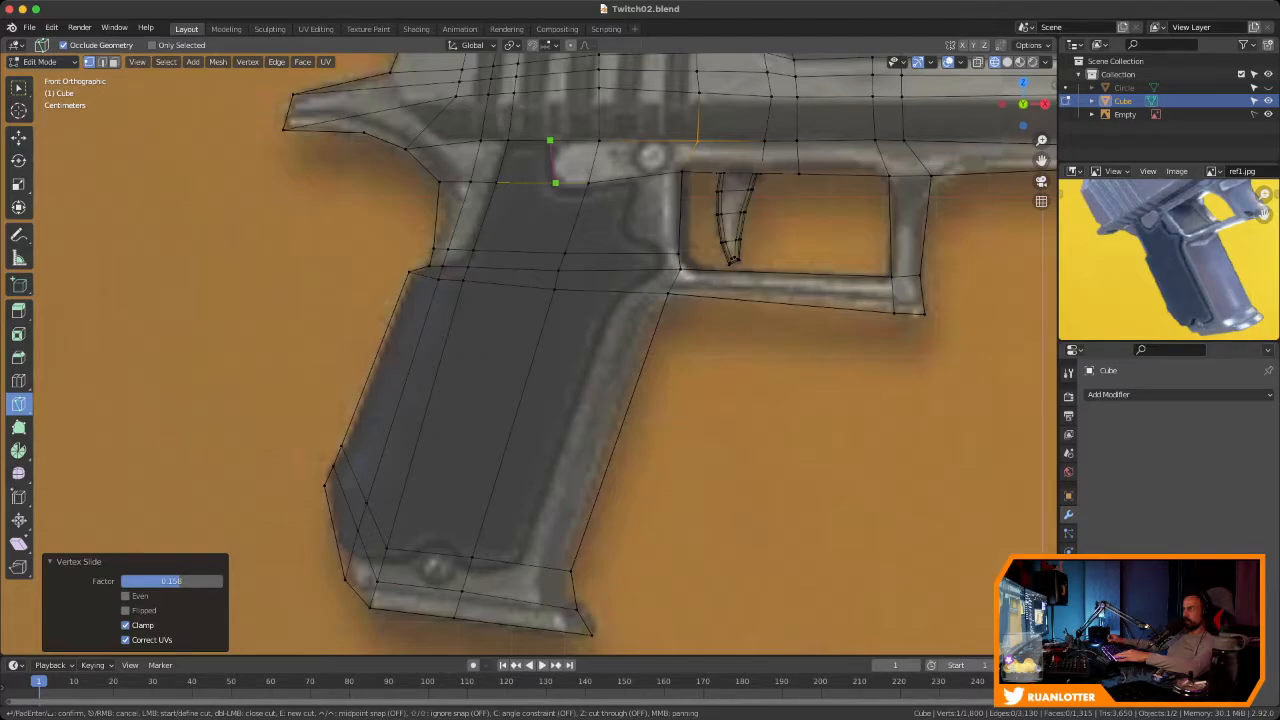
{"action": "left_click", "coordinate": [556, 182]}
{"action": "left_click", "coordinate": [567, 189]}
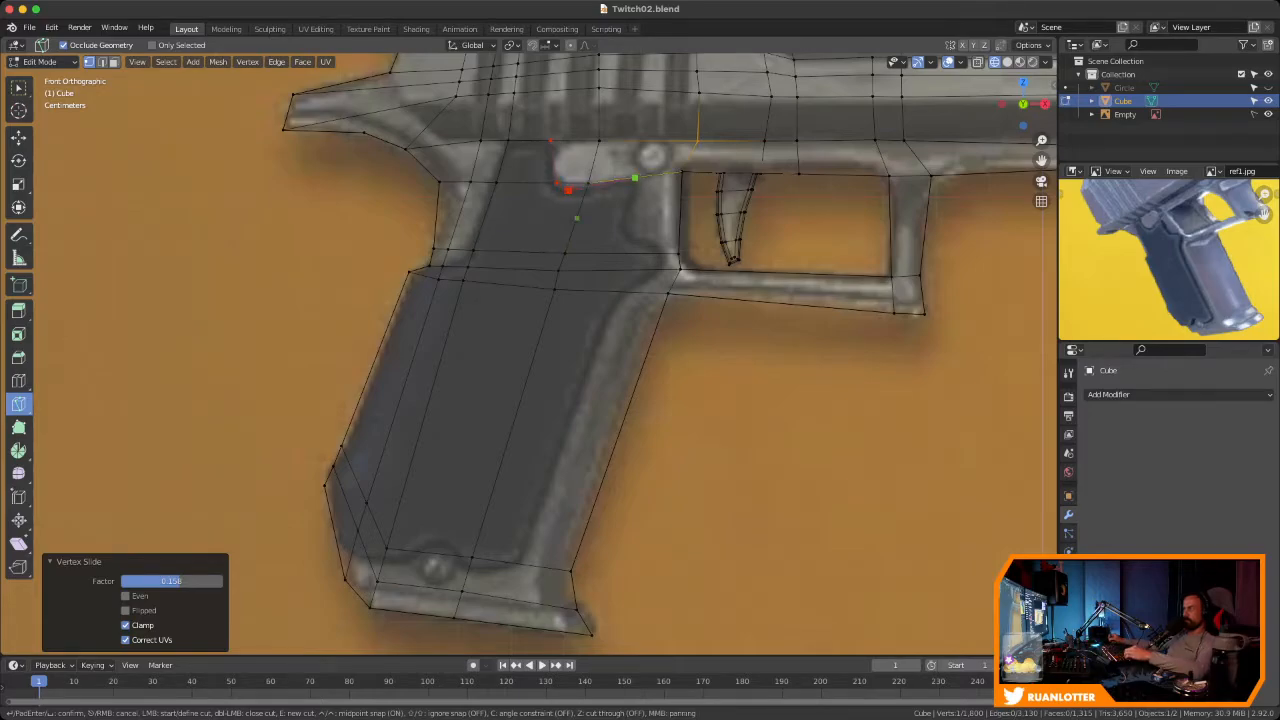
{"action": "scroll", "coordinate": [636, 186], "scroll_direction": "up", "scroll_amount": 3}
{"action": "middle_click_drag", "start_coordinate": [627, 148], "coordinate": [500, 393], "text": "shift"}
{"action": "scroll", "coordinate": [560, 340], "scroll_direction": "up", "scroll_amount": 2}
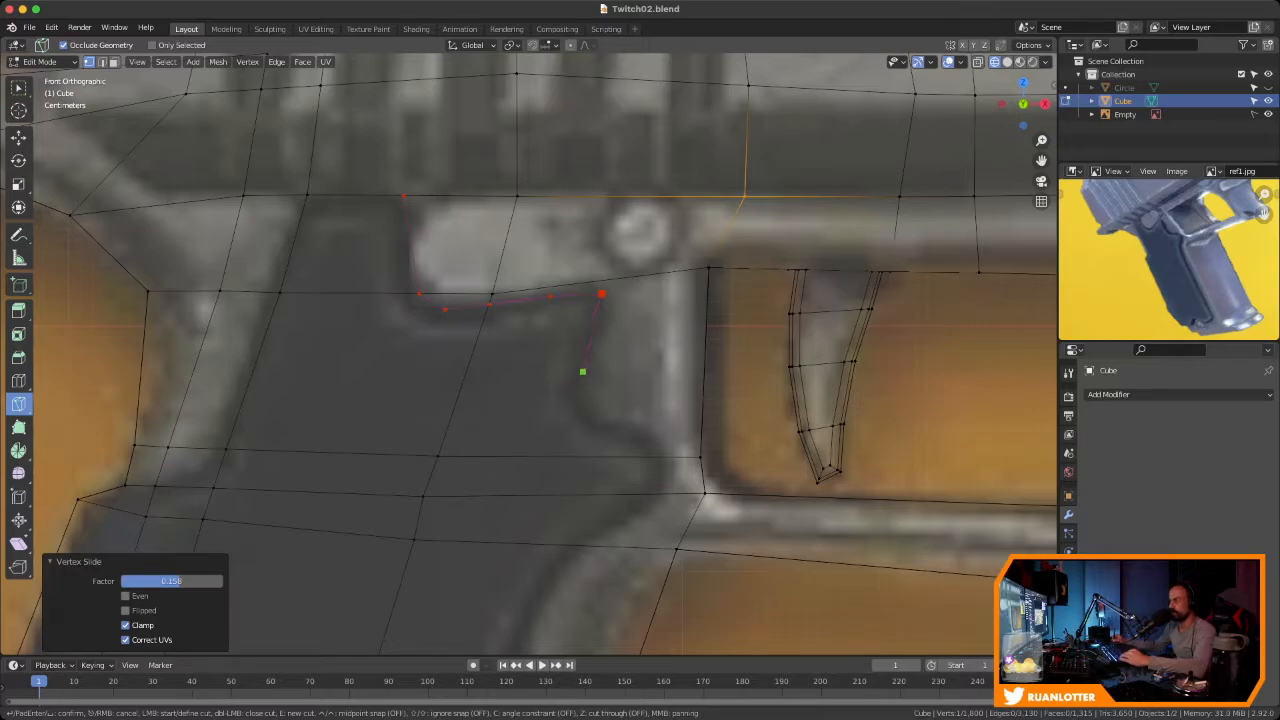
{"action": "left_click", "coordinate": [600, 320]}
{"action": "left_click", "coordinate": [659, 456]}
{"action": "left_click", "coordinate": [662, 493]}
{"action": "left_click", "coordinate": [642, 514]}
{"action": "left_click", "coordinate": [596, 533]}
{"action": "left_click", "coordinate": [584, 546]}
{"action": "middle_click_drag", "start_coordinate": [555, 530], "coordinate": [694, 408], "text": "ctrl"}
{"action": "middle_click_drag", "start_coordinate": [677, 464], "coordinate": [714, 169], "text": "shift"}
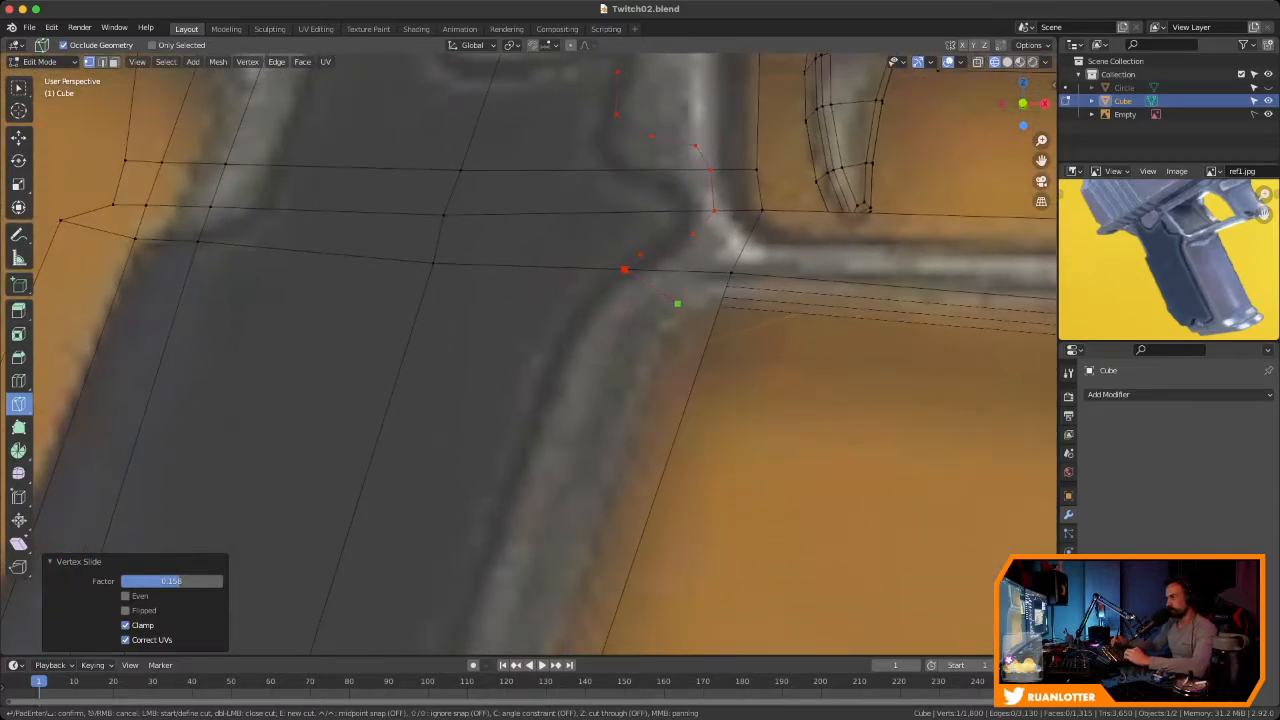
{"action": "key", "text": "Escape"}
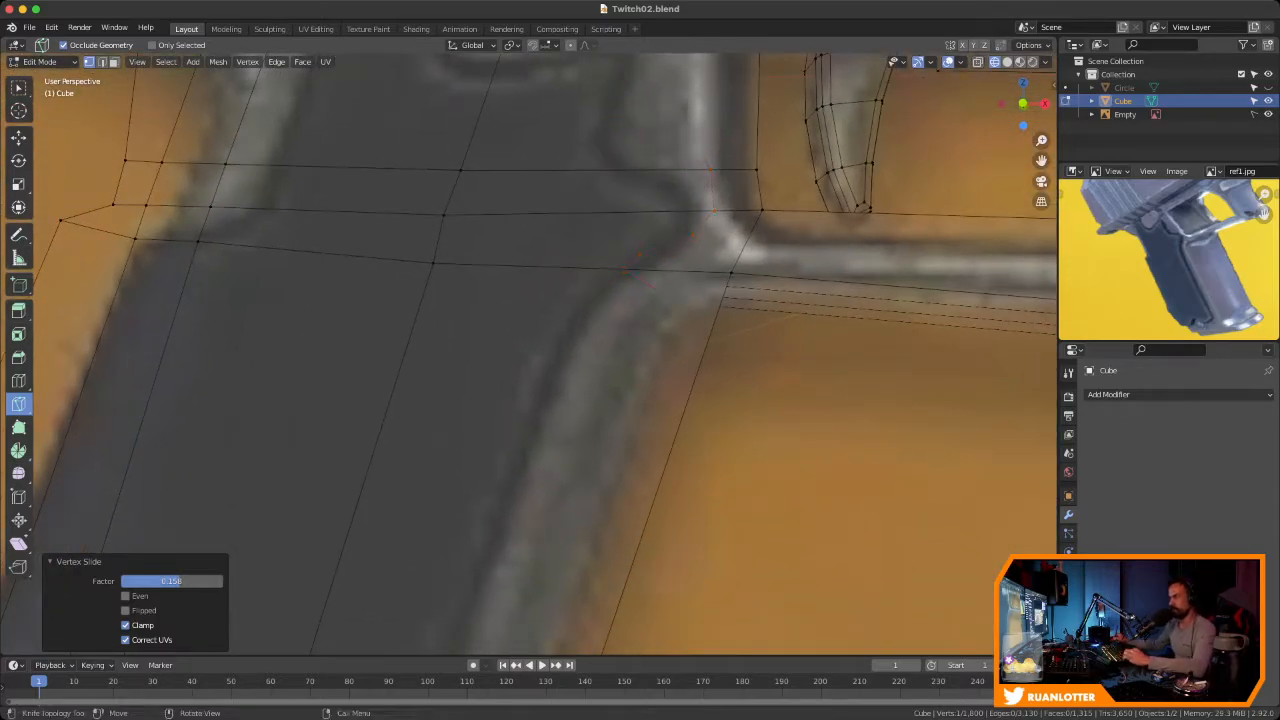
Inspect how the mesh wireframe follows the grip, trigger guard and frame of the reference image, in perspective and front view
{"action": "scroll", "coordinate": [677, 303], "scroll_direction": "down", "scroll_amount": 3}
{"action": "left_click", "coordinate": [1023, 104]}
{"action": "middle_click_drag", "start_coordinate": [700, 260], "coordinate": [700, 310], "text": "ctrl"}
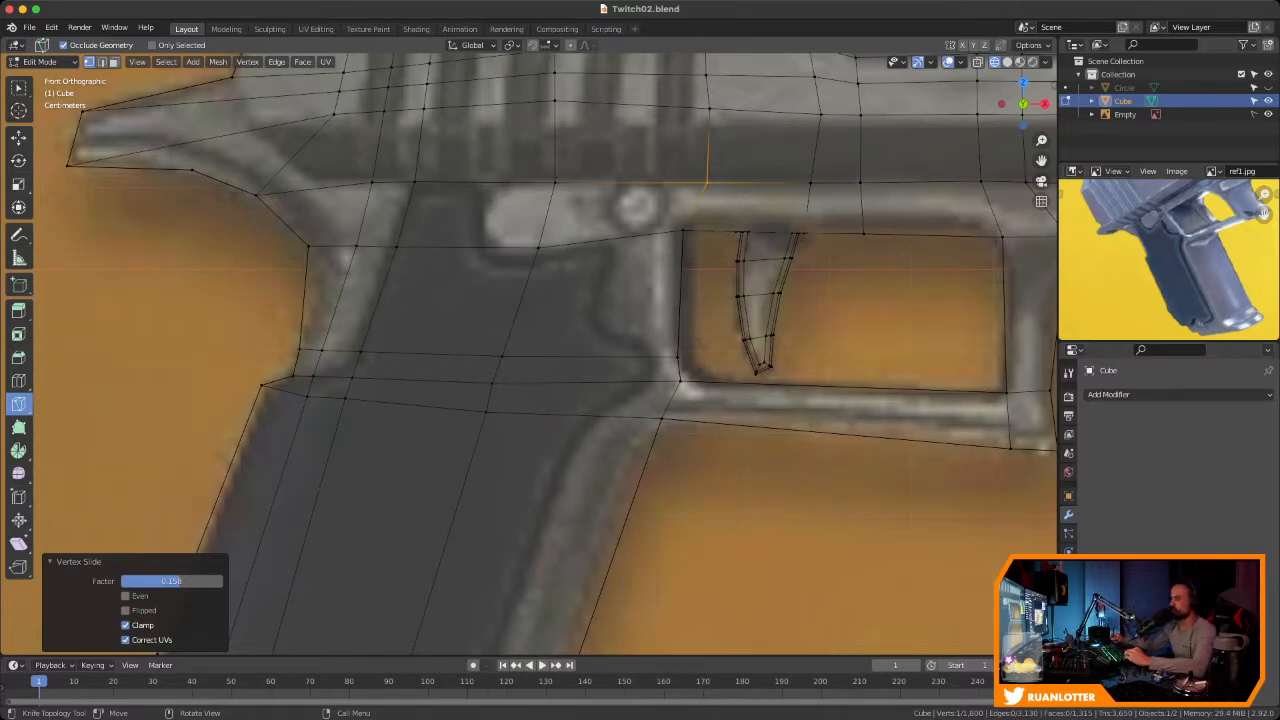
{"action": "middle_click_drag", "start_coordinate": [700, 310], "coordinate": [700, 391], "text": "ctrl"}
{"action": "mouse_move", "coordinate": [700, 391]}
{"action": "middle_mouse_down", "text": "shift"}
{"action": "mouse_move", "coordinate": [721, 350]}
{"action": "mouse_move", "coordinate": [721, 394]}
{"action": "middle_mouse_up", "text": "shift"}
{"action": "middle_click_drag", "start_coordinate": [721, 394], "coordinate": [1045, 440], "text": "shift"}
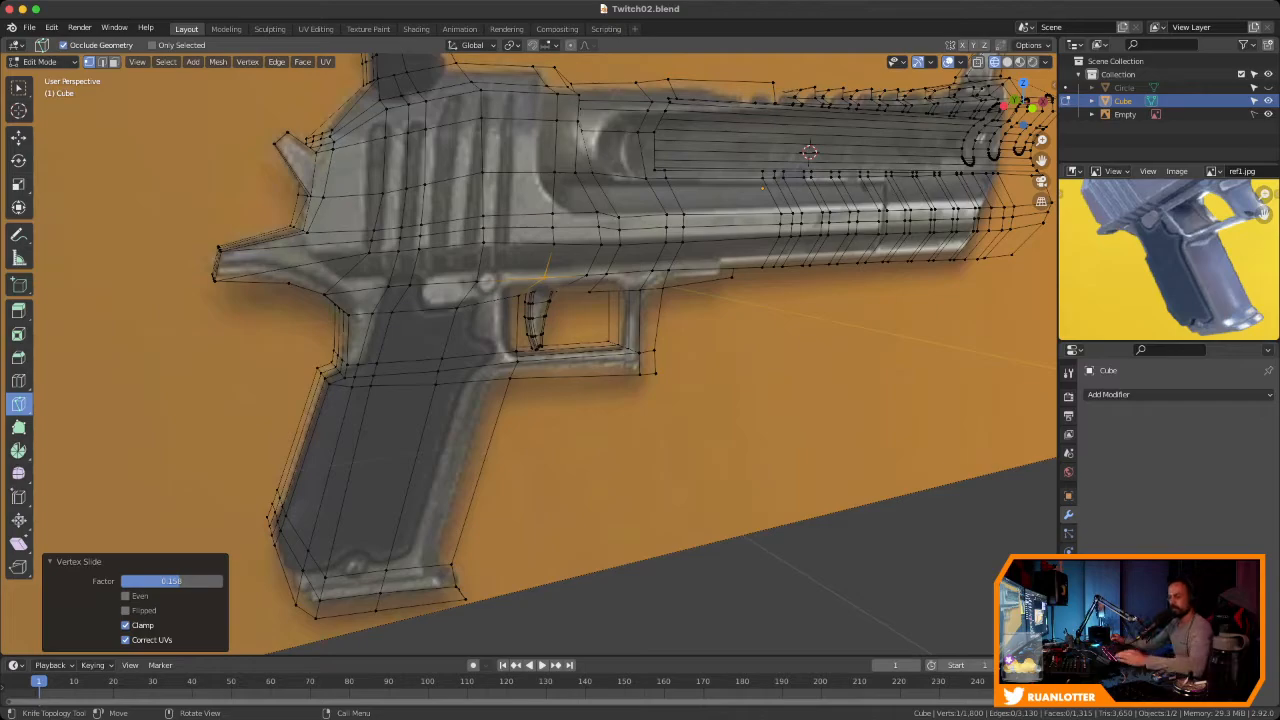
{"action": "middle_click_drag", "start_coordinate": [557, 390], "coordinate": [600, 335], "text": "ctrl"}
{"action": "left_click", "coordinate": [1030, 108]}
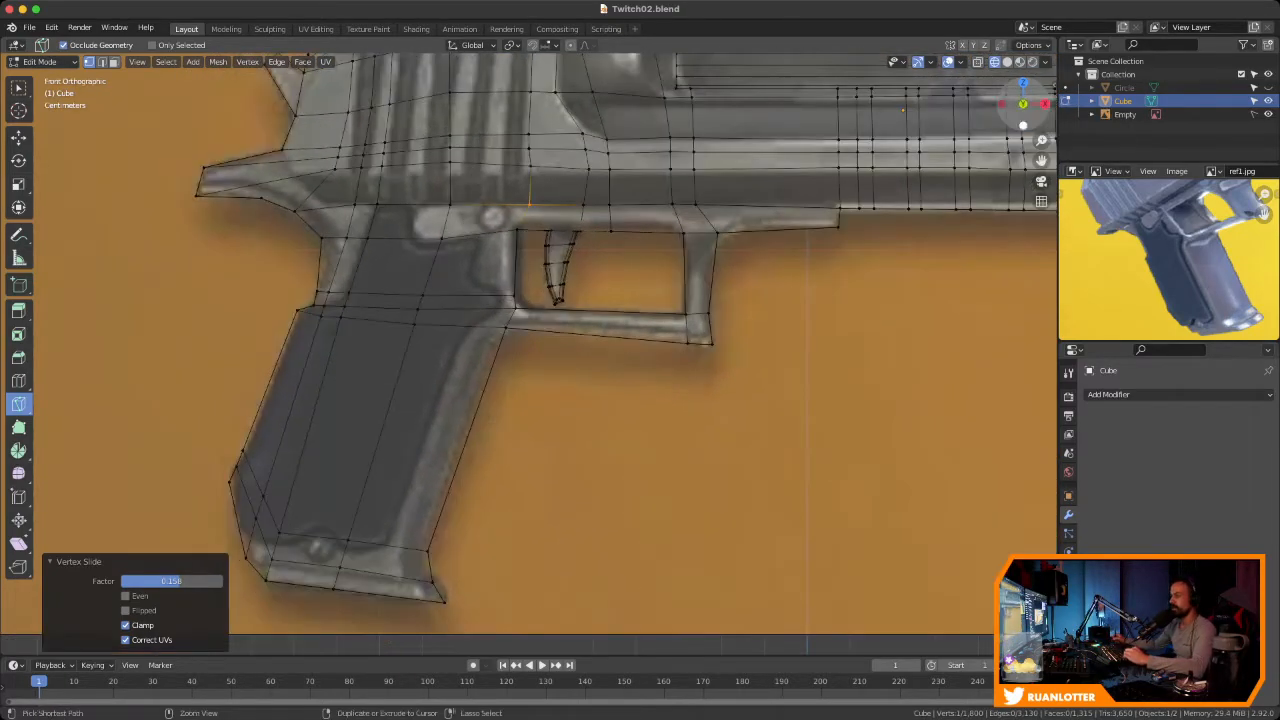
{"action": "scroll", "coordinate": [529, 355], "scroll_direction": "down", "scroll_amount": 2}
{"action": "middle_click_drag", "start_coordinate": [529, 355], "coordinate": [623, 320], "text": "shift"}
Leave mesh editing and add a Bezier curve as a separate object for tracing the grip panel
{"action": "key", "text": "Tab"}
{"action": "middle_click_drag", "start_coordinate": [529, 355], "coordinate": [542, 364], "text": "shift"}
{"action": "middle_click_drag", "start_coordinate": [542, 364], "coordinate": [534, 324], "text": "ctrl"}
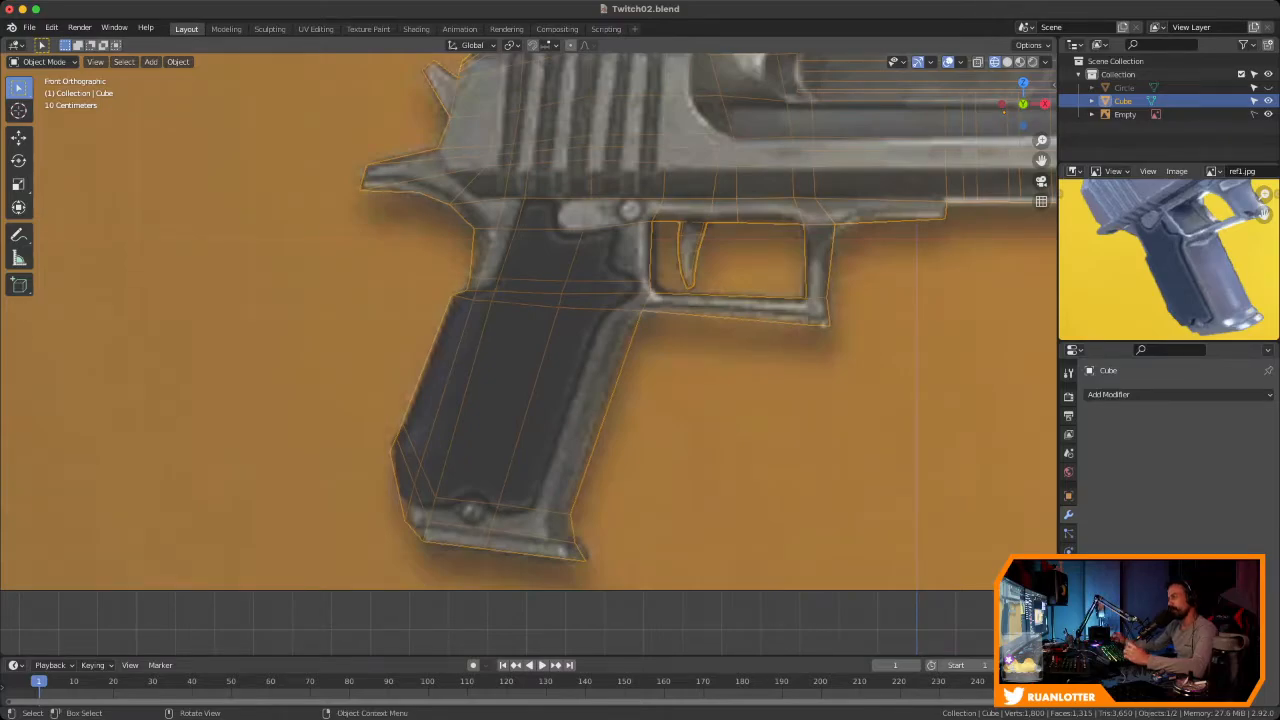
{"action": "middle_click_drag", "start_coordinate": [534, 324], "coordinate": [532, 355]}
{"action": "key", "text": "KP_1"}
{"action": "key", "text": "KP_5"}
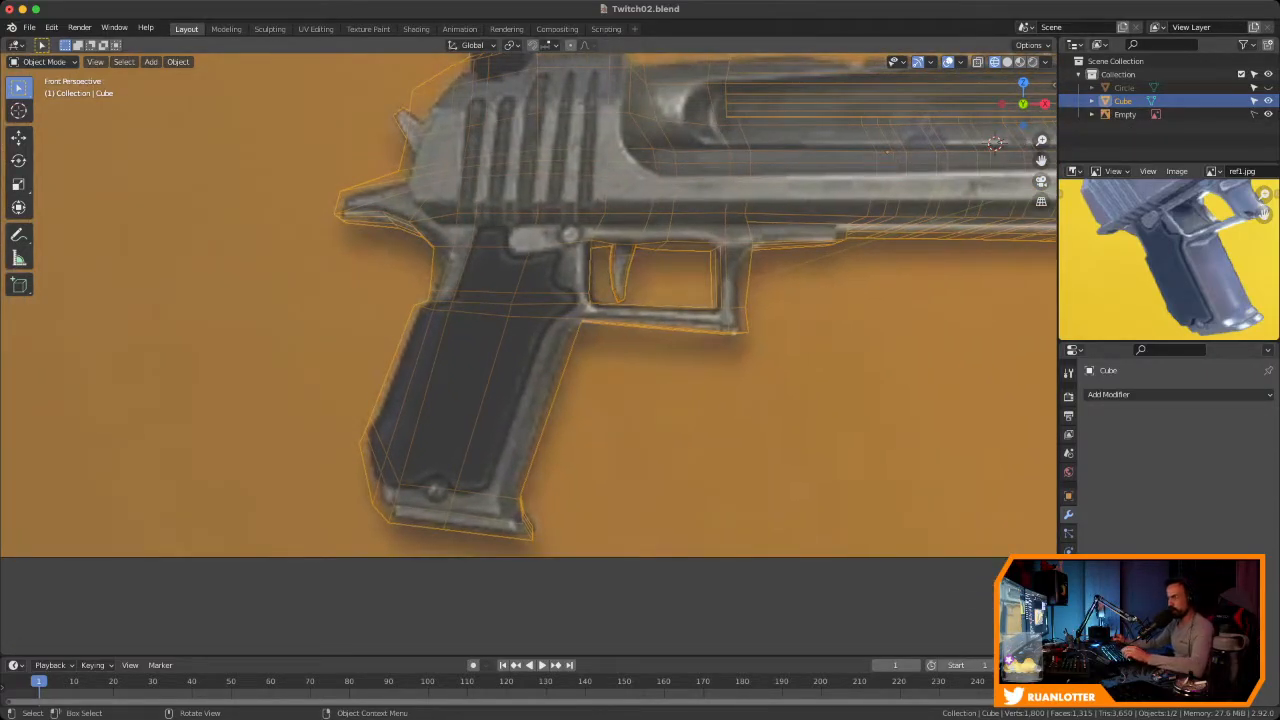
{"action": "key", "text": "shift+a"}
{"action": "mouse_move", "coordinate": [560, 380]}
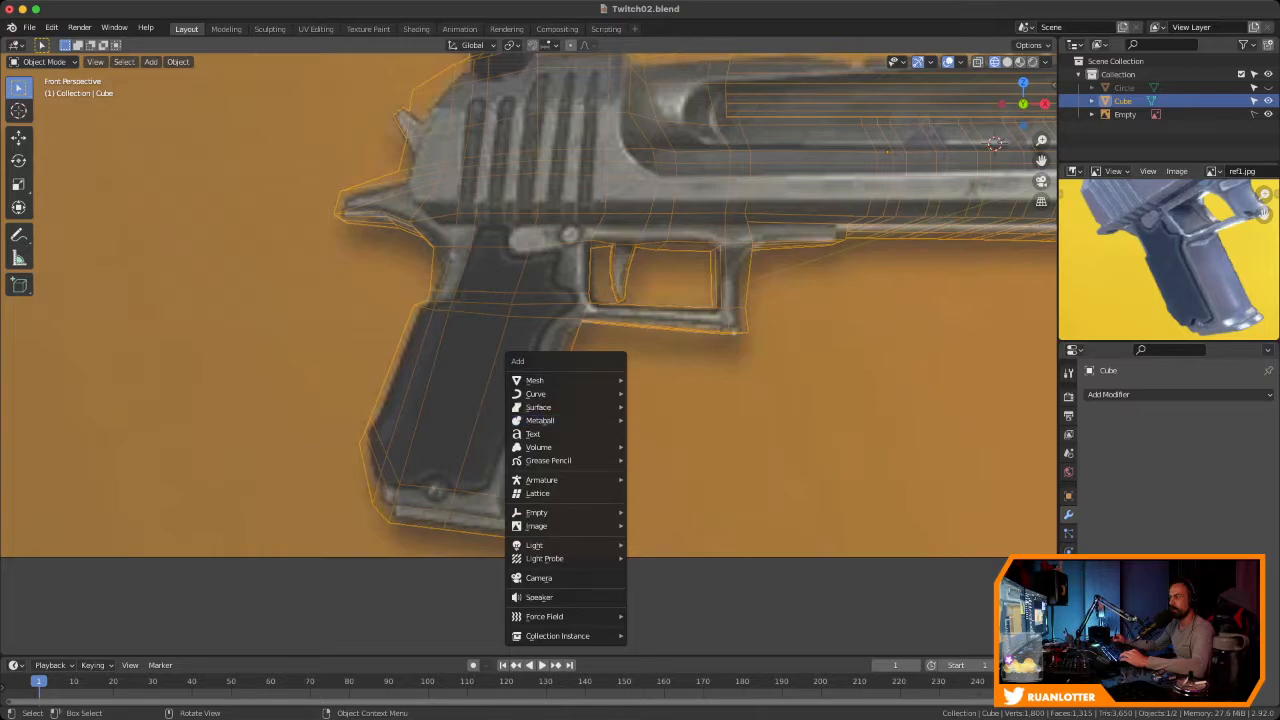
{"action": "left_click", "coordinate": [650, 392]}
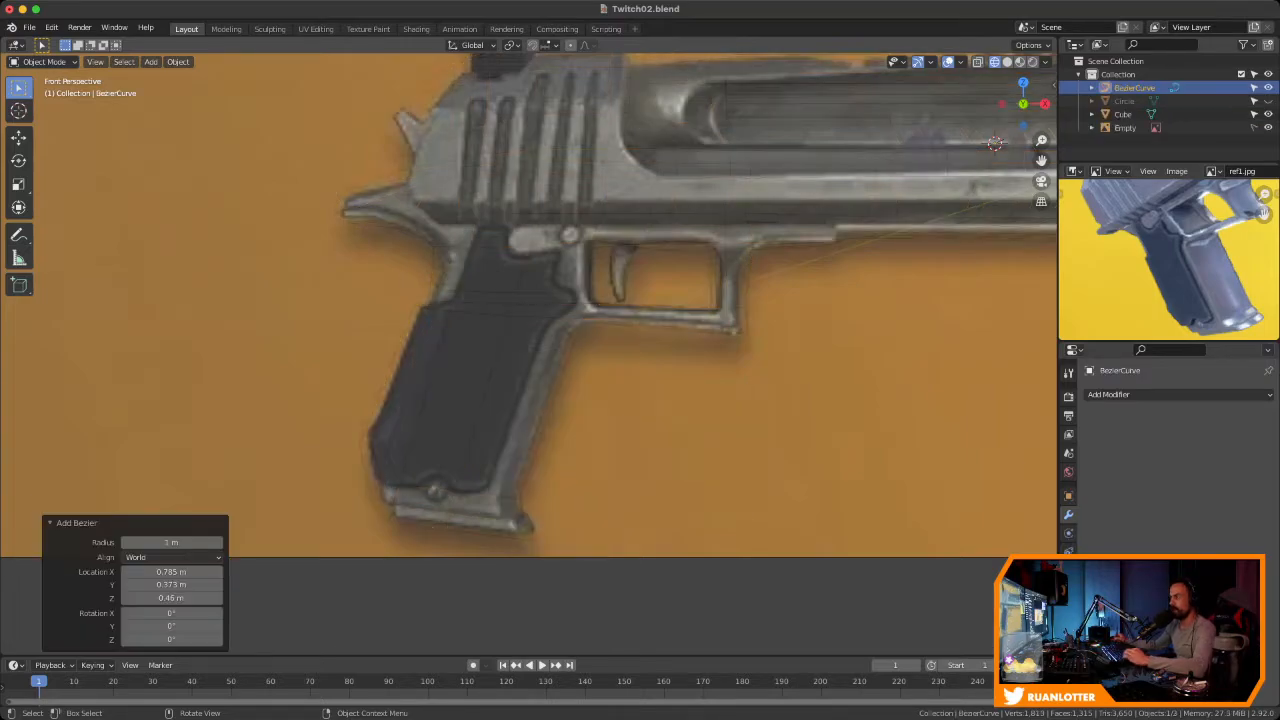
Move the Bezier curve about -1.70 m in X and -0.39 m in Z, onto the top of the grip
{"action": "scroll", "coordinate": [528, 305], "scroll_direction": "down", "scroll_amount": 3}
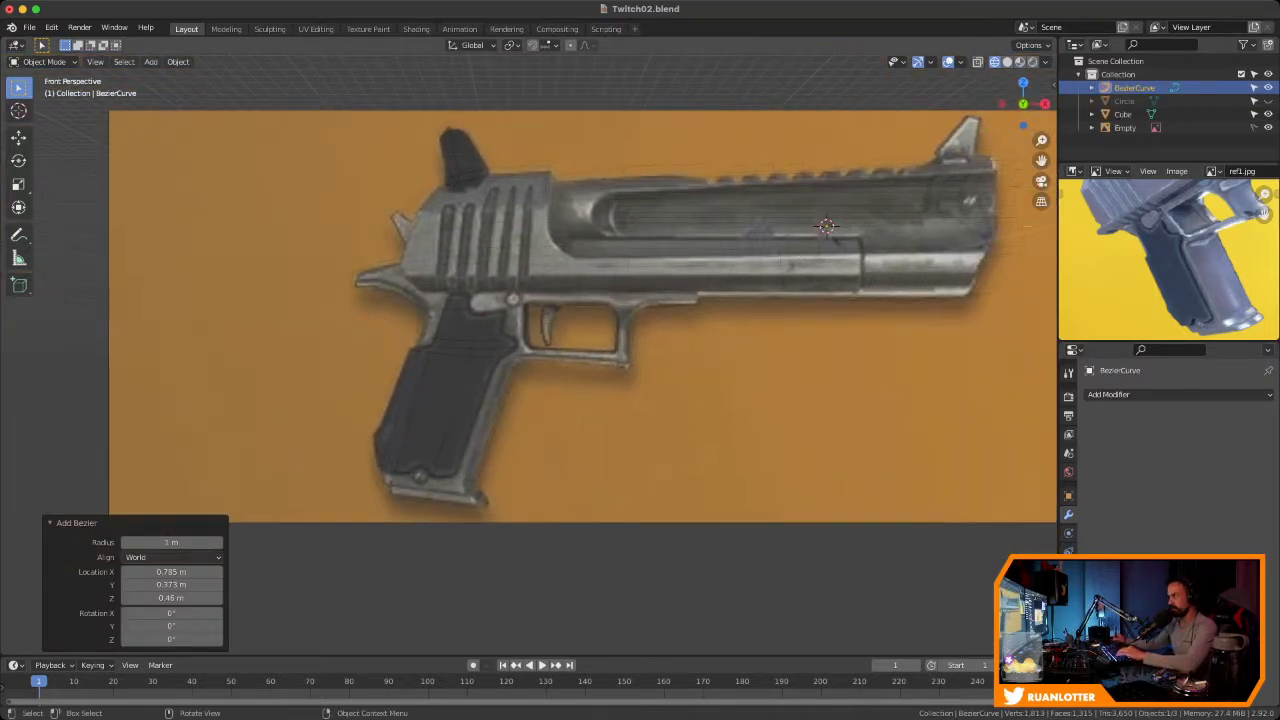
{"action": "key", "text": "g"}
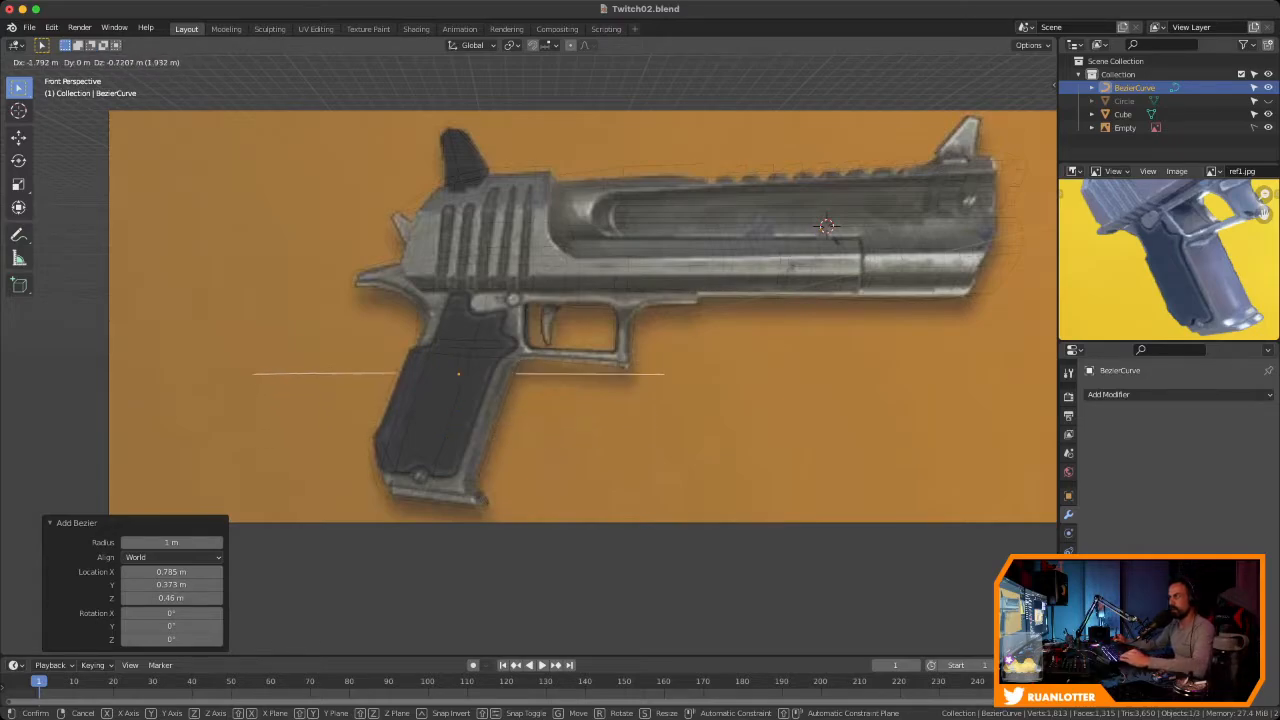
{"action": "left_click", "coordinate": [478, 306]}
{"action": "scroll", "coordinate": [478, 306], "scroll_direction": "up", "scroll_amount": 2}
{"action": "middle_click_drag", "start_coordinate": [478, 306], "coordinate": [150, 345]}
{"action": "scroll", "coordinate": [345, 318], "scroll_direction": "down", "scroll_amount": 2}
{"action": "middle_click_drag", "start_coordinate": [400, 350], "coordinate": [495, 280]}
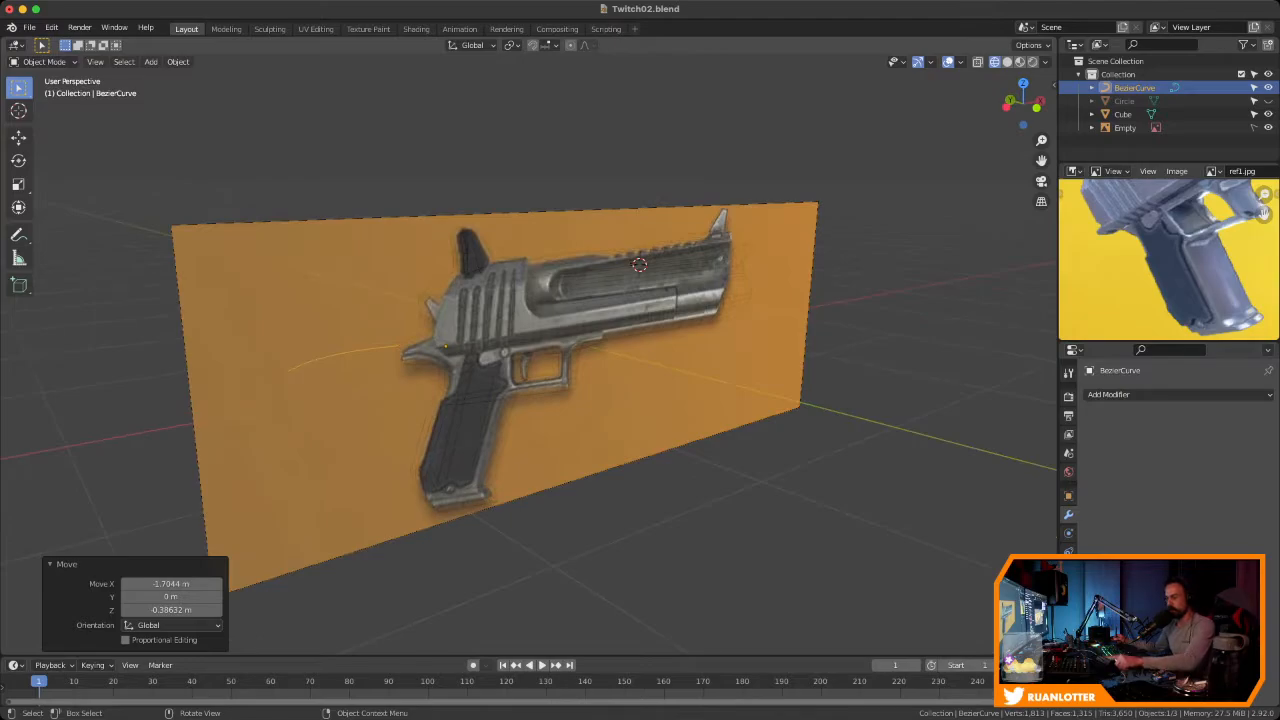
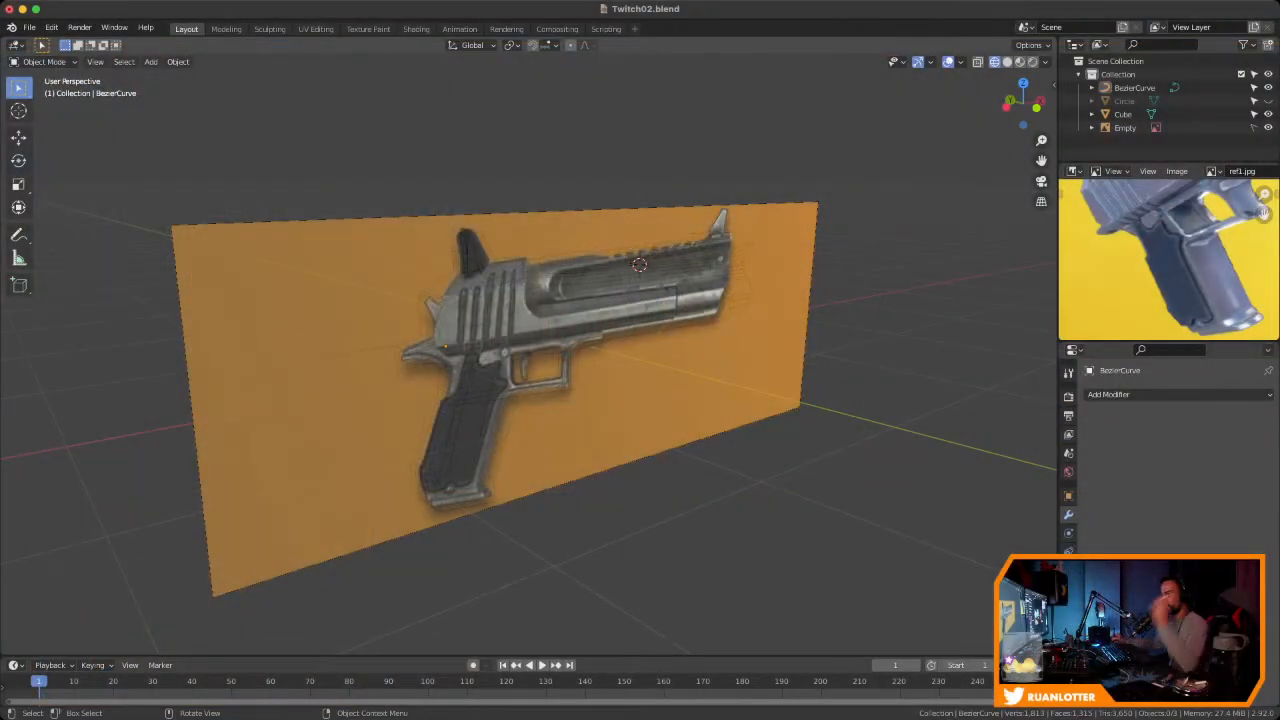
Examine the grip panel's outline on the reference image up close in front view
{"action": "middle_click_drag", "start_coordinate": [600, 370], "coordinate": [548, 370]}
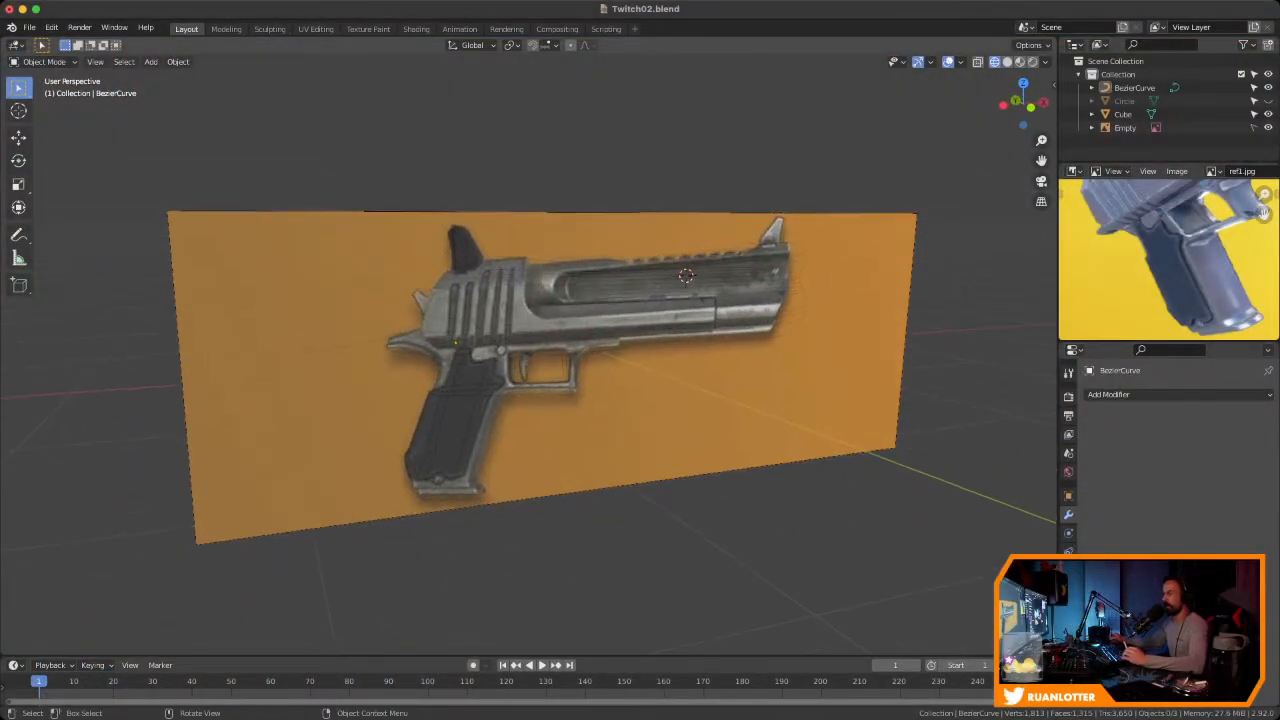
{"action": "left_click", "coordinate": [1031, 107]}
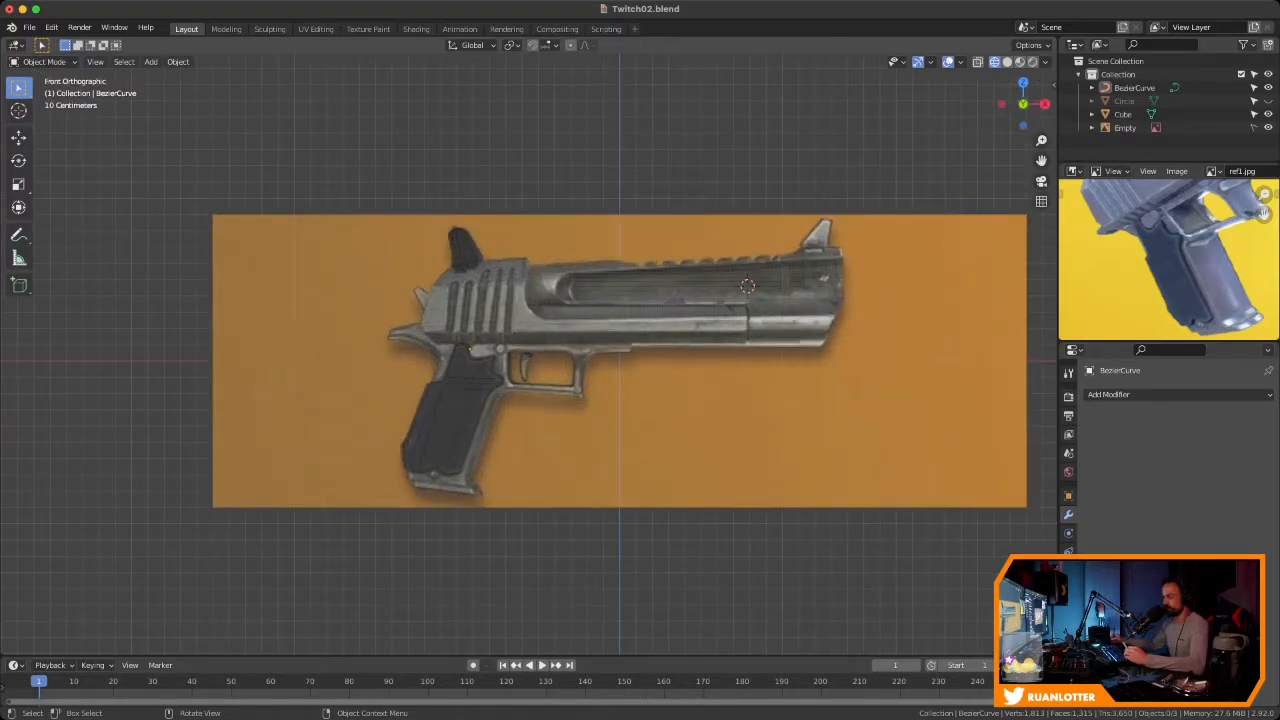
{"action": "middle_click_drag", "start_coordinate": [640, 400], "coordinate": [640, 340], "text": "ctrl"}
{"action": "middle_click_drag", "start_coordinate": [520, 390], "coordinate": [631, 240], "text": "shift"}
{"action": "middle_click_drag", "start_coordinate": [631, 340], "coordinate": [580, 345], "text": "shift"}
{"action": "middle_click_drag", "start_coordinate": [580, 345], "coordinate": [627, 278], "text": "shift"}
{"action": "middle_click_drag", "start_coordinate": [627, 278], "coordinate": [598, 330], "text": "ctrl"}
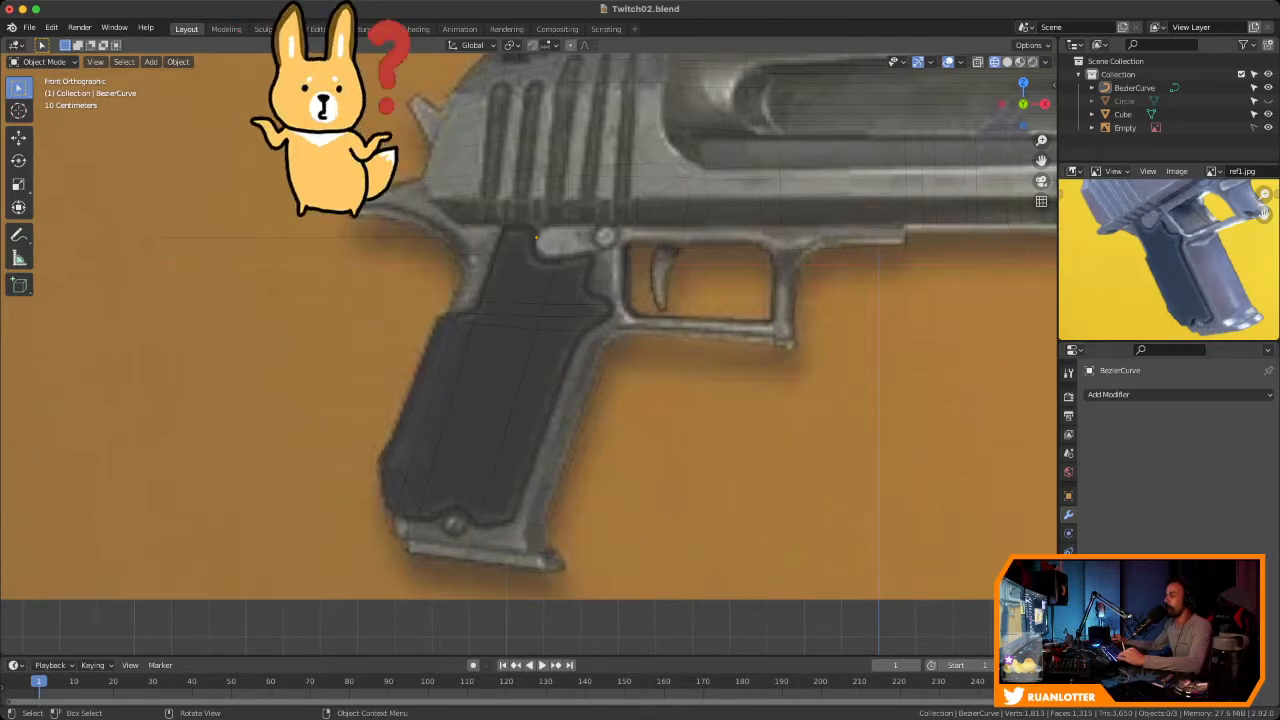
{"action": "scroll", "coordinate": [536, 237], "scroll_direction": "up", "scroll_amount": 5}
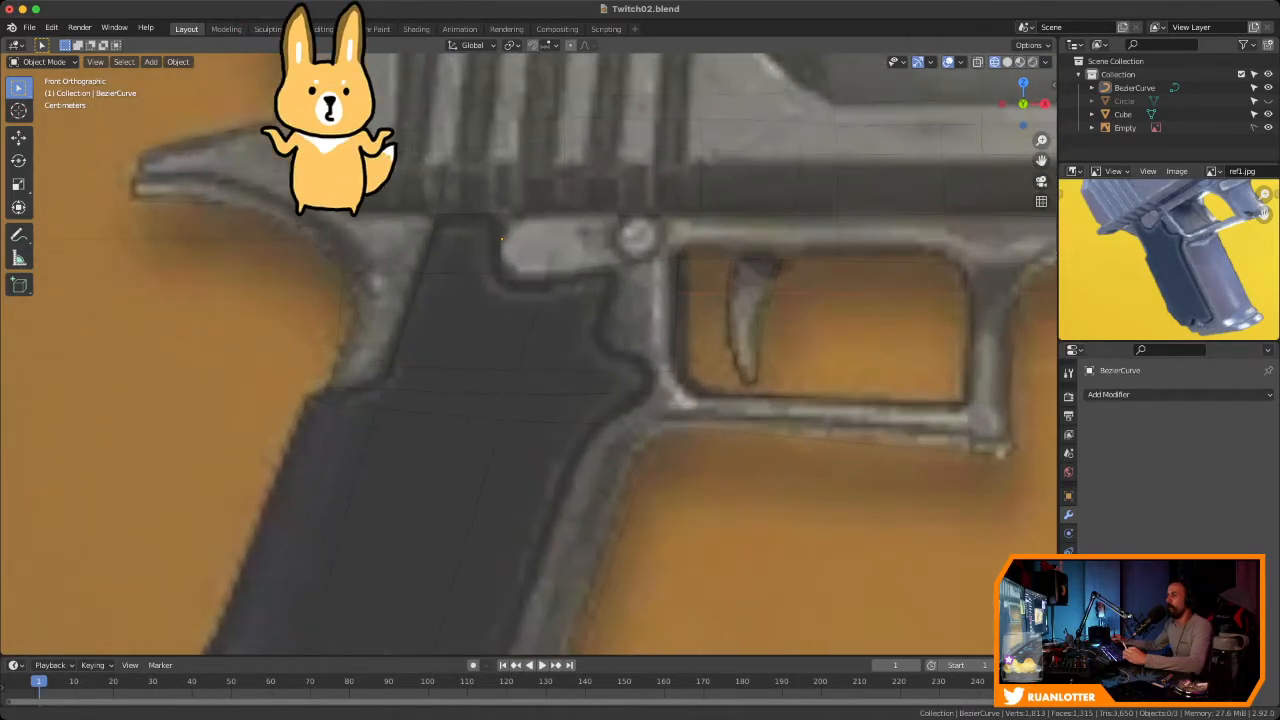
{"action": "middle_click_drag", "start_coordinate": [536, 240], "coordinate": [548, 284], "text": "ctrl"}
{"action": "middle_click_drag", "start_coordinate": [548, 284], "coordinate": [573, 304], "text": "ctrl"}
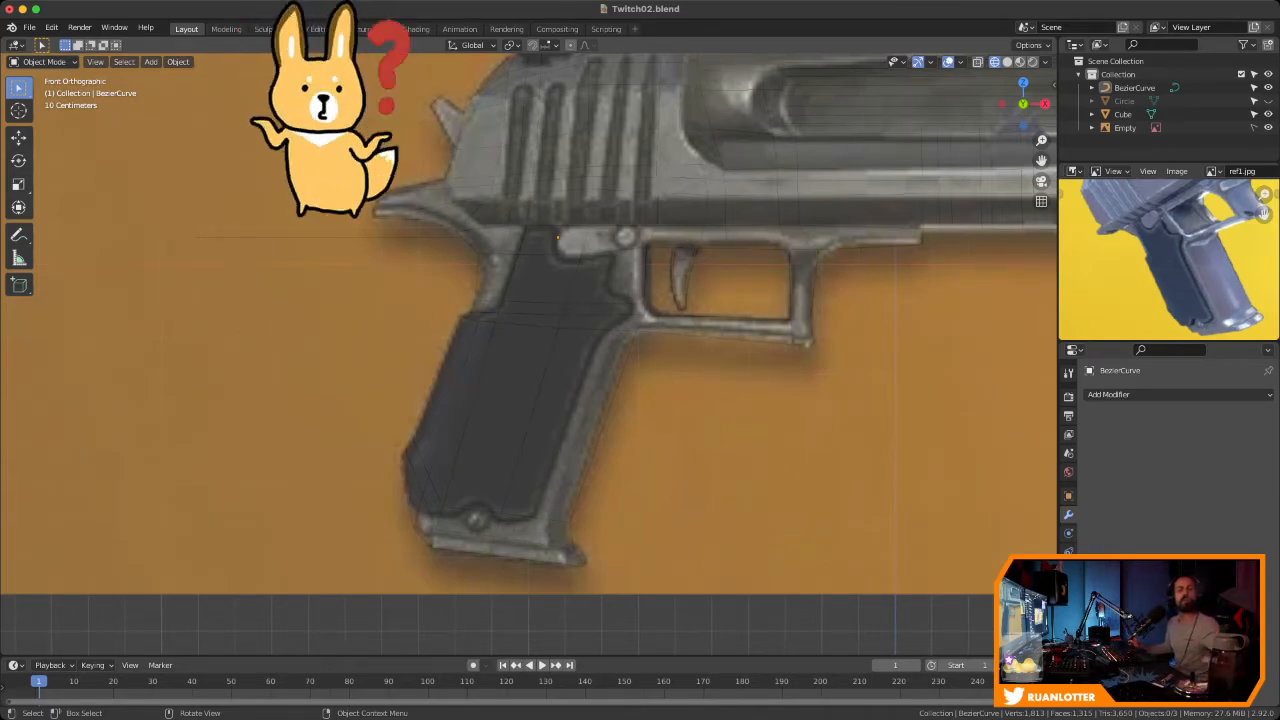
{"action": "middle_click_drag", "start_coordinate": [558, 304], "coordinate": [558, 274], "text": "ctrl"}
{"action": "middle_click_drag", "start_coordinate": [558, 274], "coordinate": [604, 281], "text": "shift"}
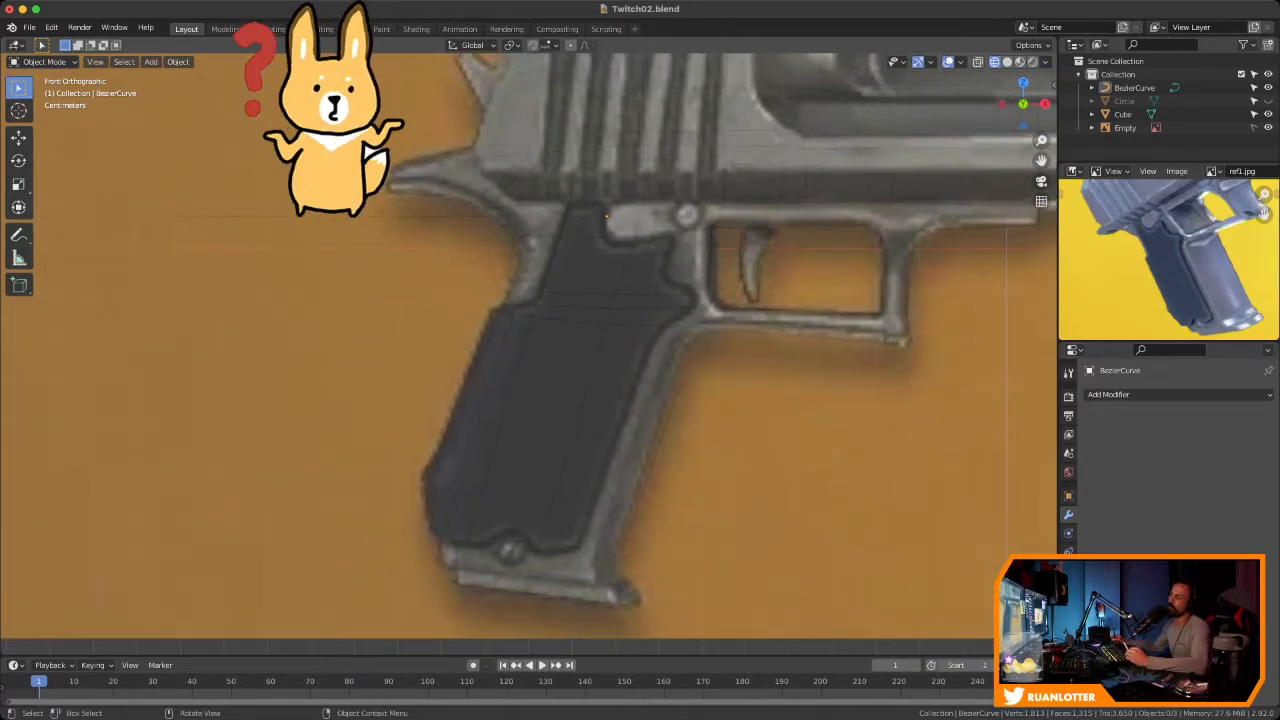
{"action": "middle_click_drag", "start_coordinate": [604, 281], "coordinate": [400, 336], "text": "ctrl"}
{"action": "middle_click_drag", "start_coordinate": [400, 336], "coordinate": [400, 362], "text": "ctrl"}
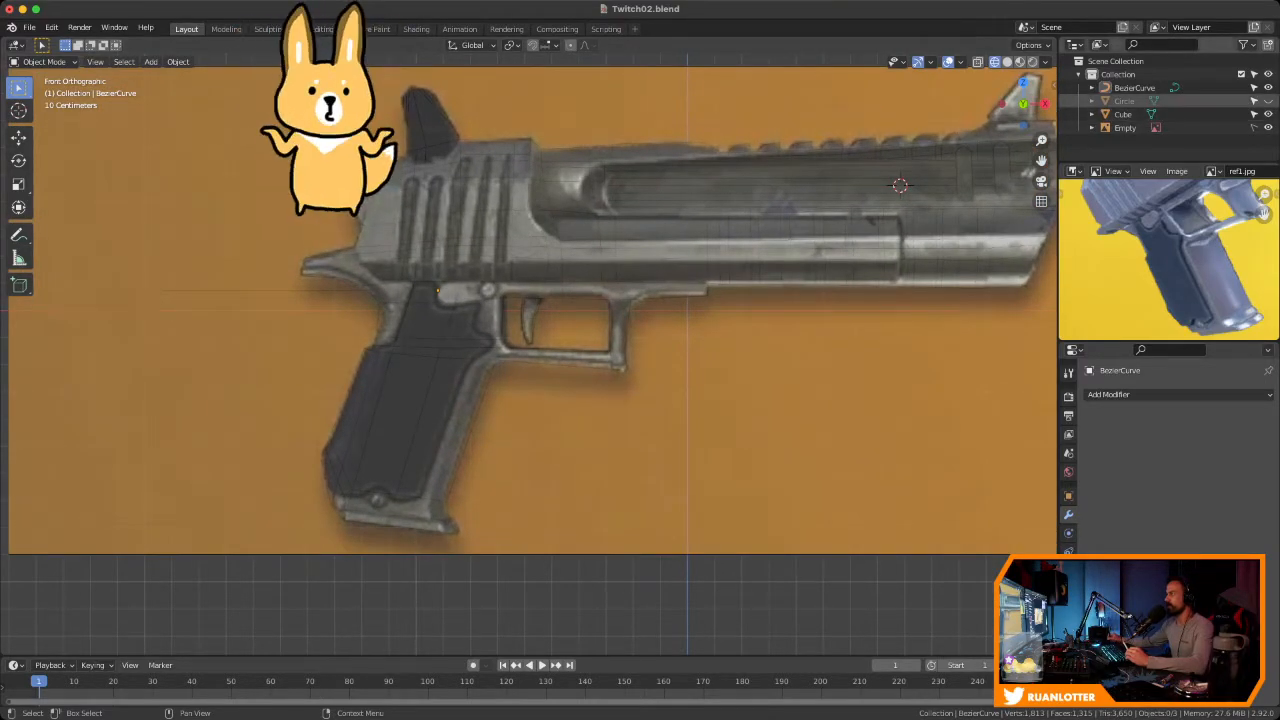
Select the Bezier curve and scale it down uniformly to about 0.396
{"action": "left_click", "coordinate": [1134, 87]}
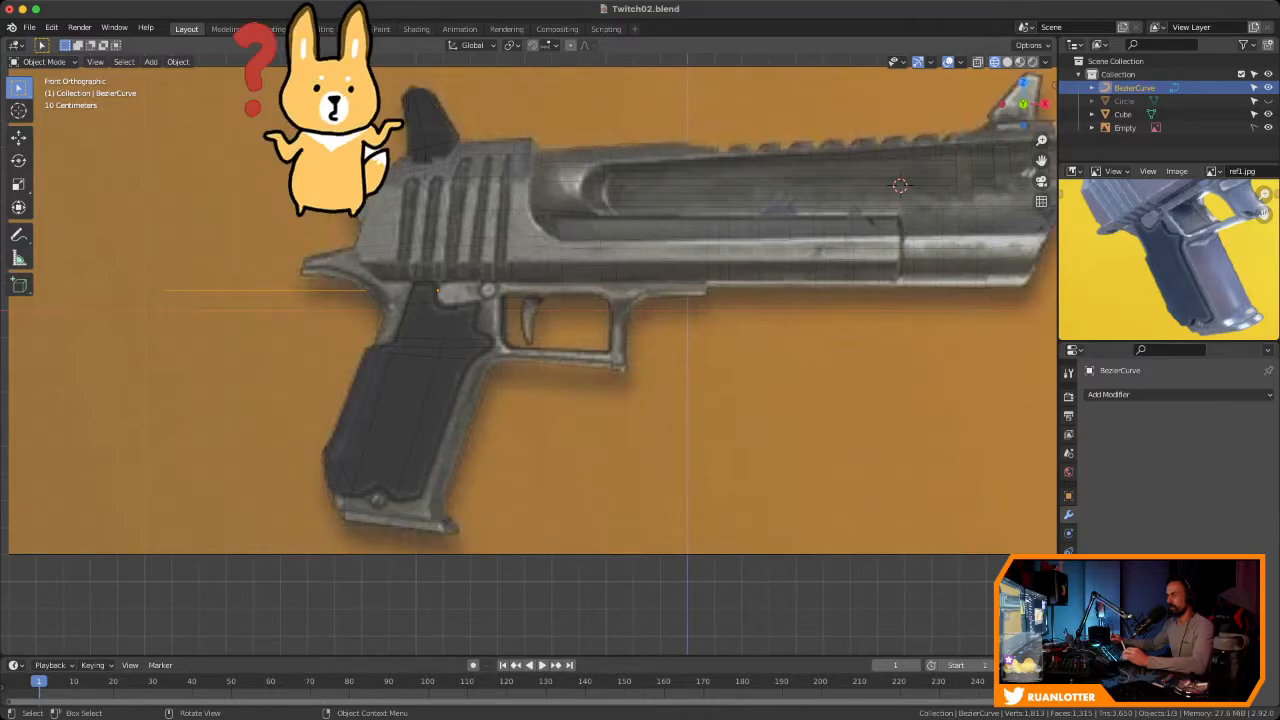
{"action": "key", "text": "Tab"}
{"action": "middle_click_drag", "start_coordinate": [440, 330], "coordinate": [551, 378], "text": "shift"}
{"action": "key", "text": "Tab"}
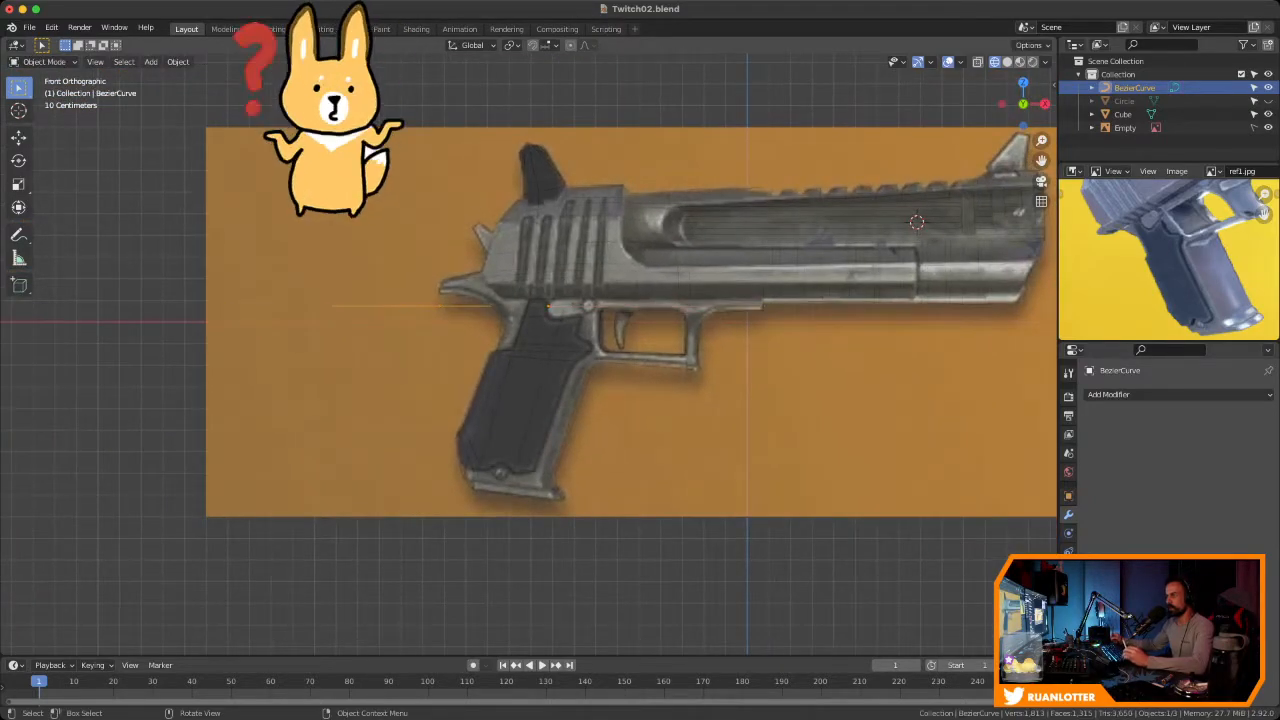
{"action": "key", "text": "s"}
{"action": "key", "text": "Return"}
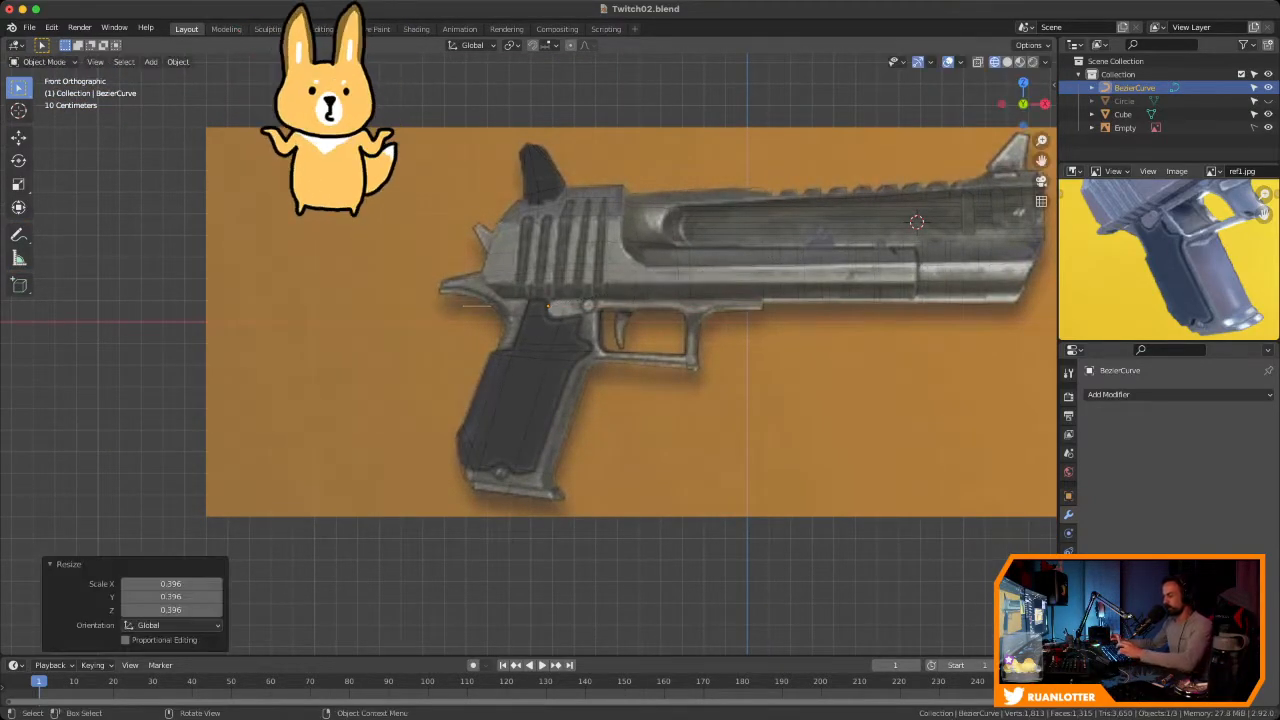
{"action": "key", "text": "g"}
{"action": "key", "text": "y"}
{"action": "key", "text": "Escape"}
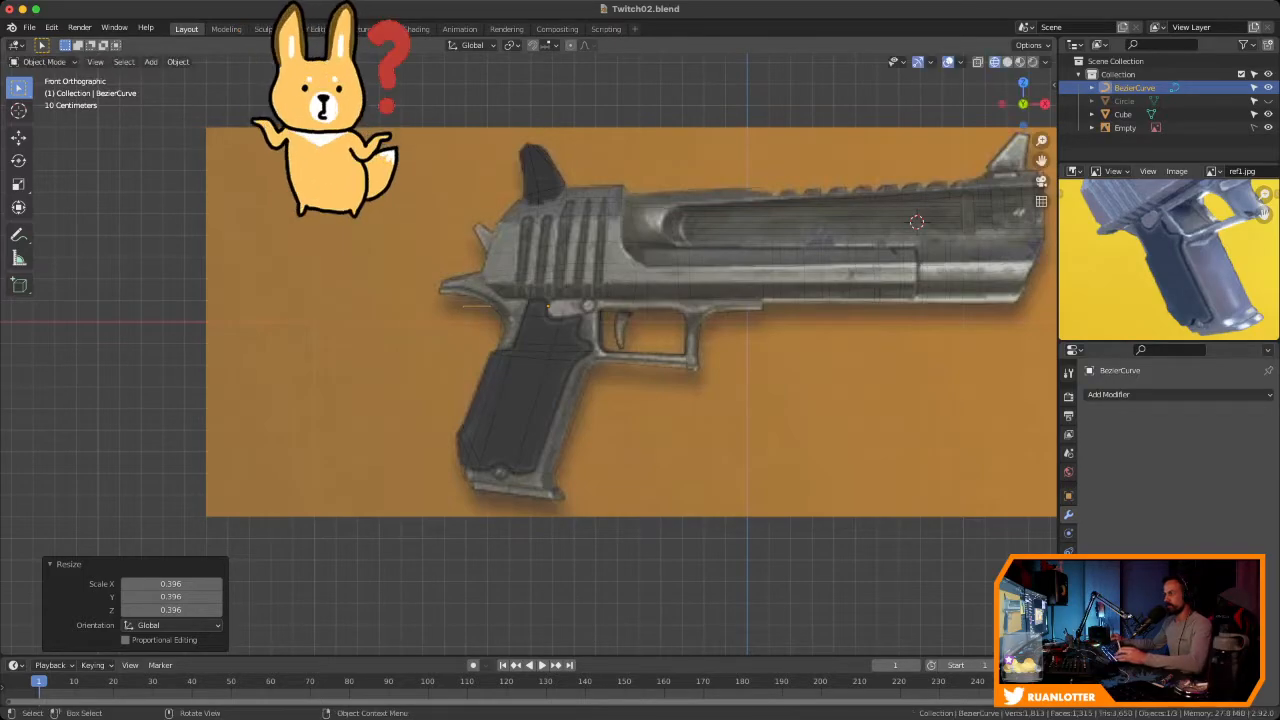
Flatten the Bezier curve by scaling both of its control points to 0 along Y
{"action": "middle_click_drag", "start_coordinate": [560, 330], "coordinate": [375, 435]}
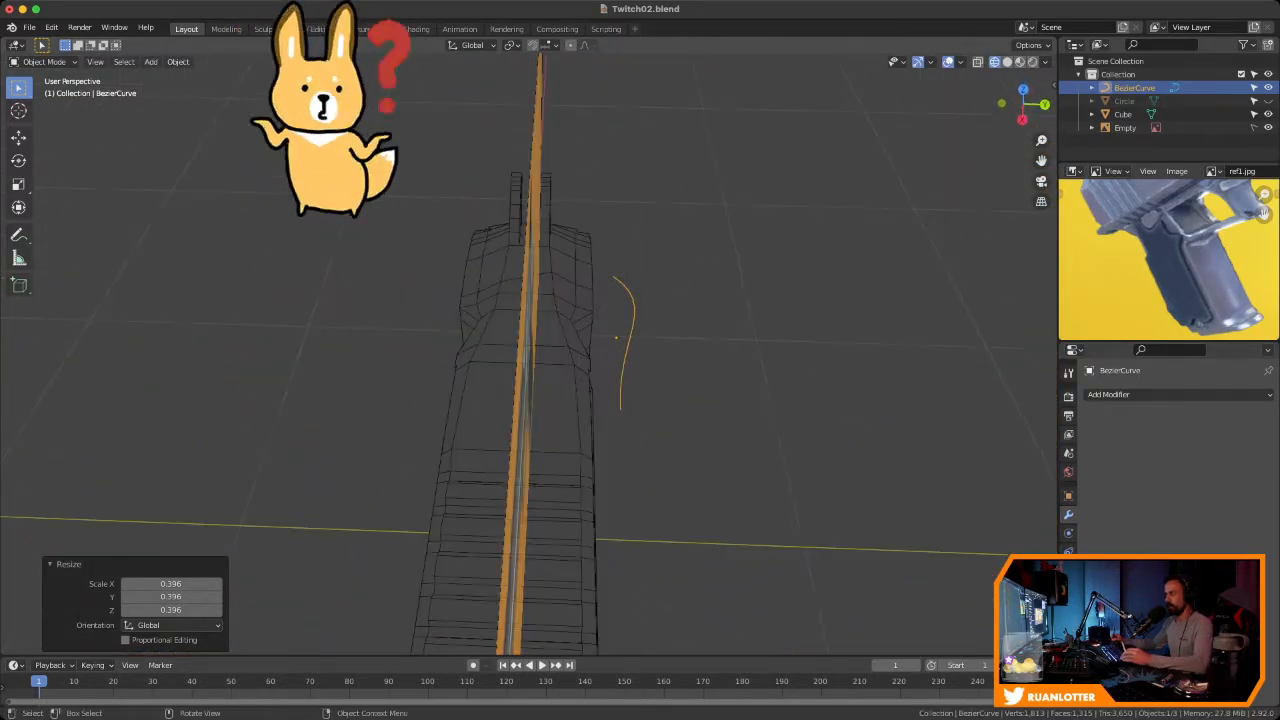
{"action": "key", "text": "Tab"}
{"action": "left_click_drag", "start_coordinate": [636, 260], "coordinate": [606, 286]}
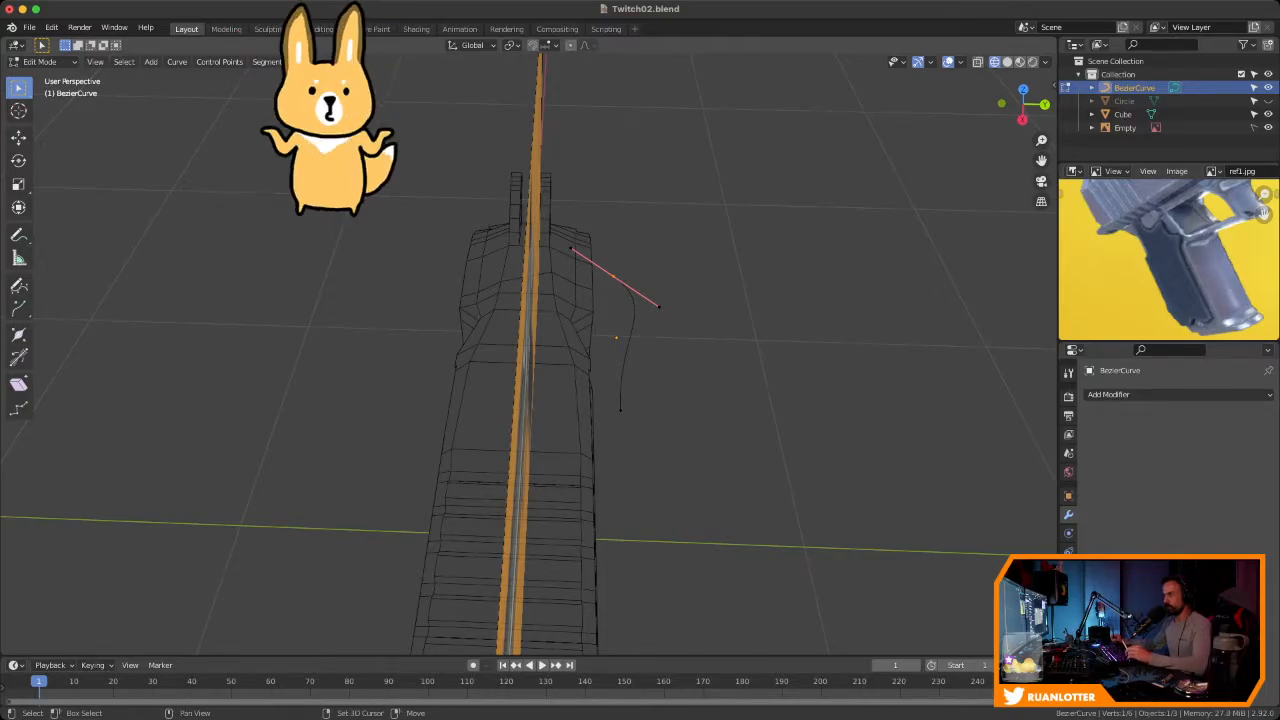
{"action": "left_click_drag", "start_coordinate": [637, 398], "coordinate": [615, 422], "text": "shift"}
{"action": "key", "text": "s"}
{"action": "key", "text": "y"}
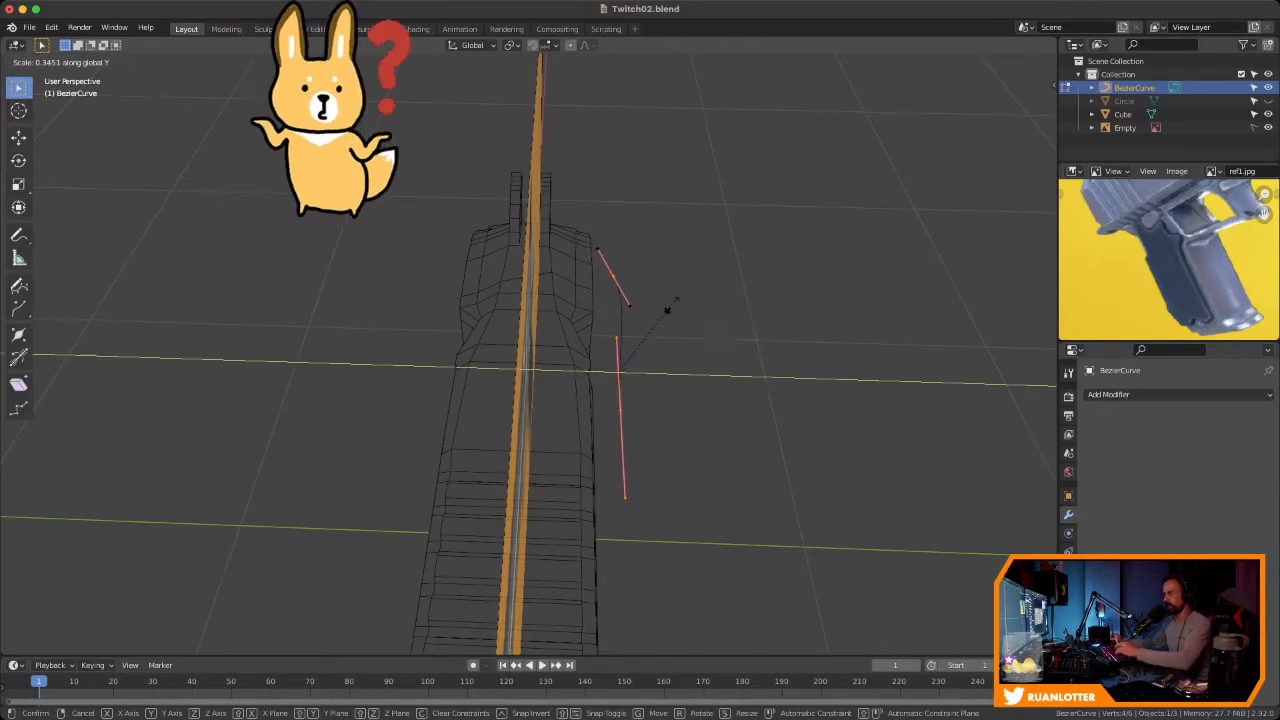
{"action": "key", "text": "0"}
{"action": "key", "text": "Return"}
{"action": "middle_click_drag", "start_coordinate": [728, 309], "coordinate": [856, 258]}
{"action": "key", "text": "Tab"}
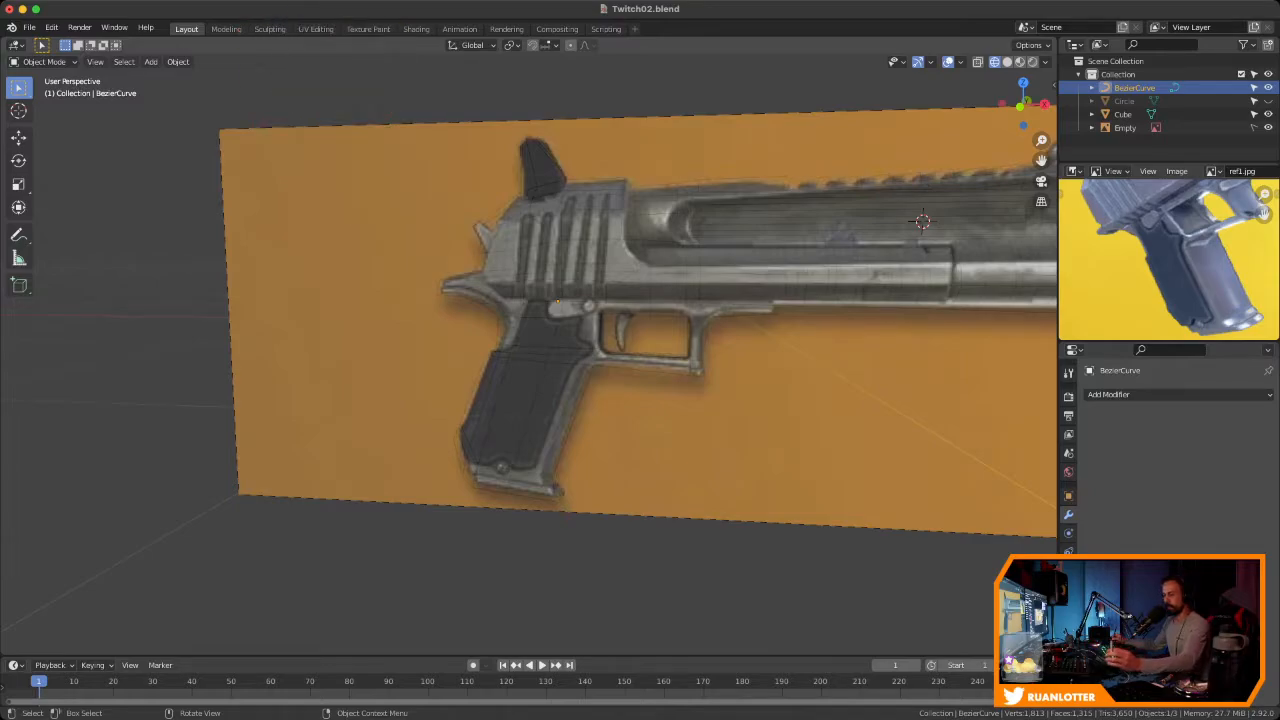
Move the curve about -0.62 m along Y so it lies in front of the pistol and reference image
{"action": "middle_click_drag", "start_coordinate": [856, 258], "coordinate": [598, 256]}
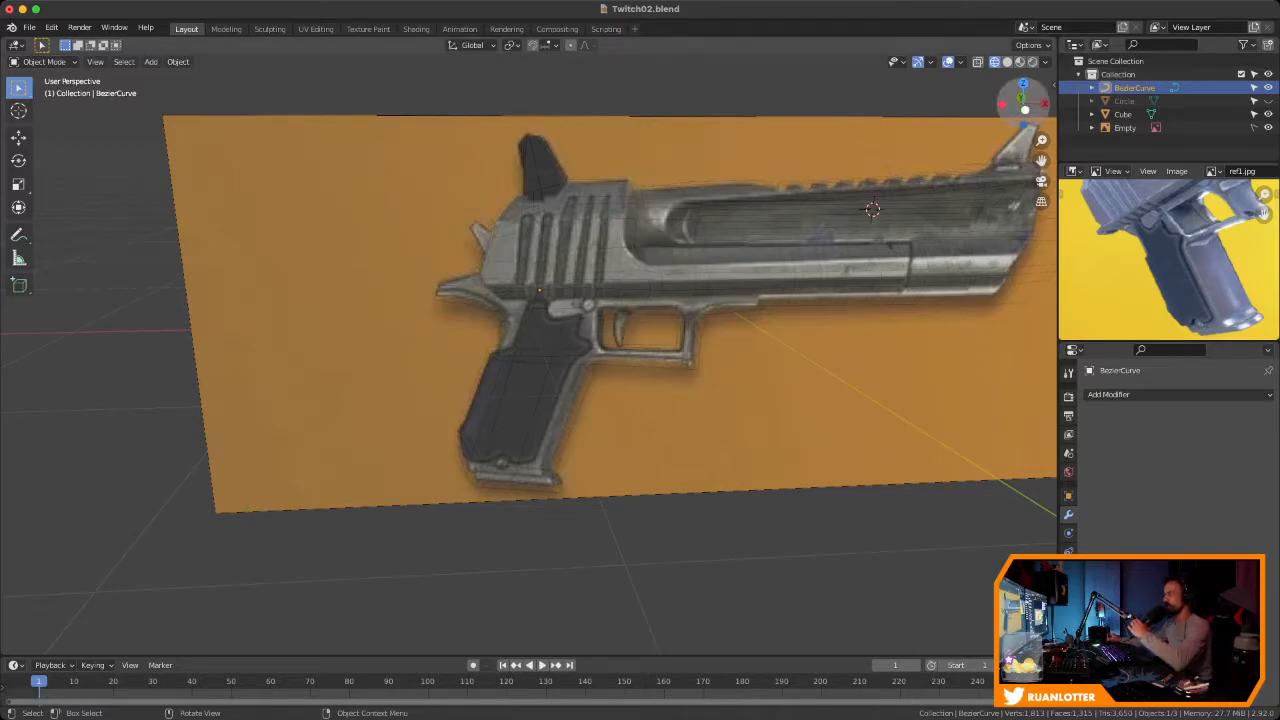
{"action": "key", "text": "KP_1"}
{"action": "scroll", "coordinate": [916, 221], "scroll_direction": "up", "scroll_amount": 3}
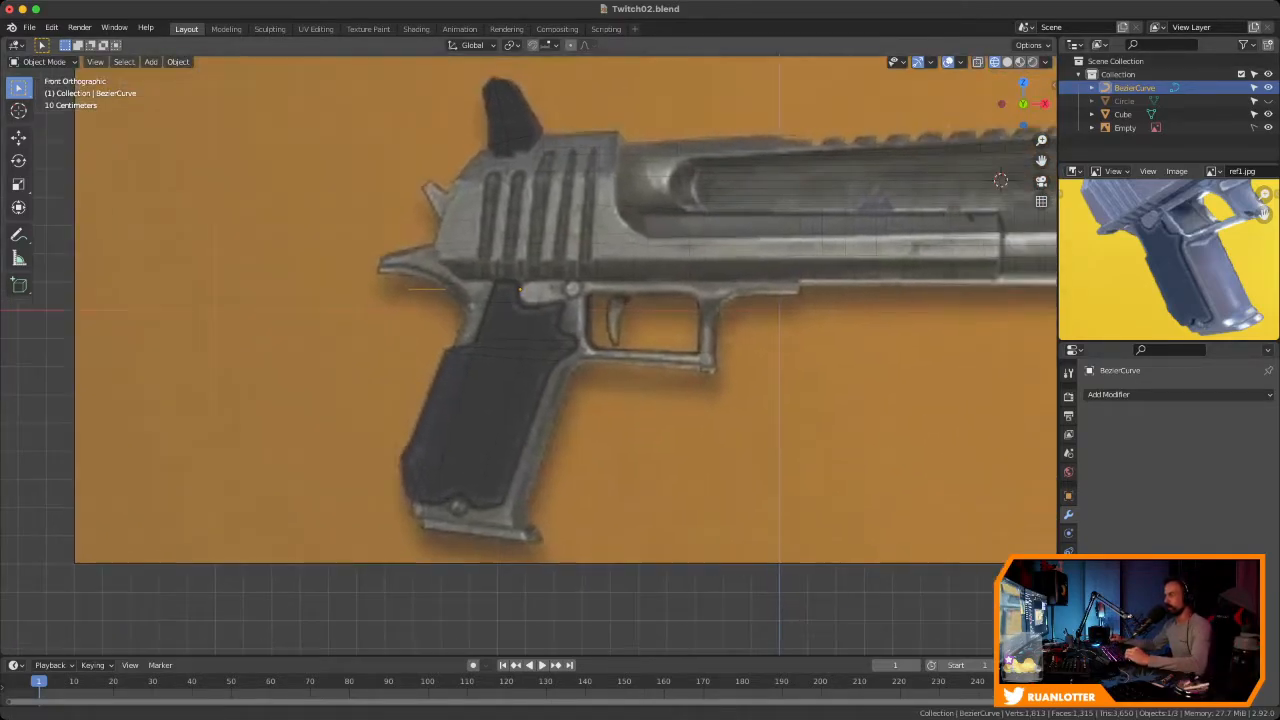
{"action": "middle_click_drag", "start_coordinate": [500, 330], "coordinate": [685, 400]}
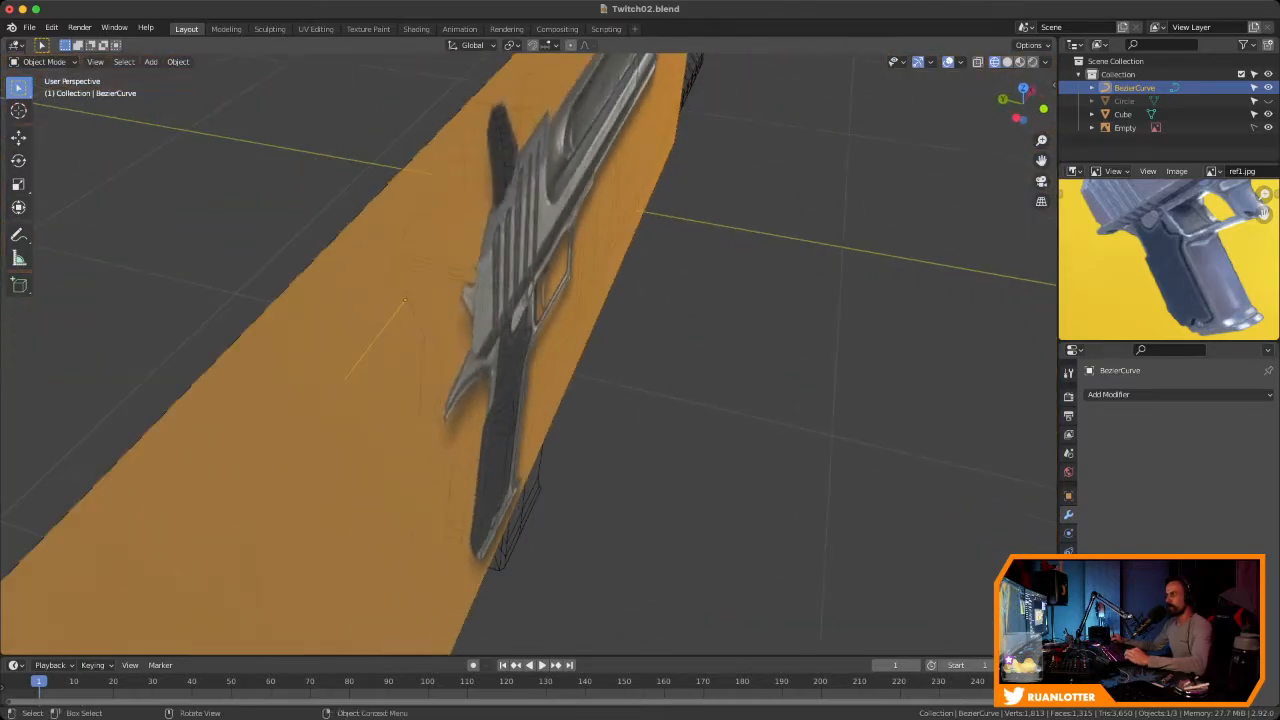
{"action": "scroll", "coordinate": [685, 400], "scroll_direction": "down", "scroll_amount": 2}
{"action": "key", "text": "g"}
{"action": "key", "text": "y"}
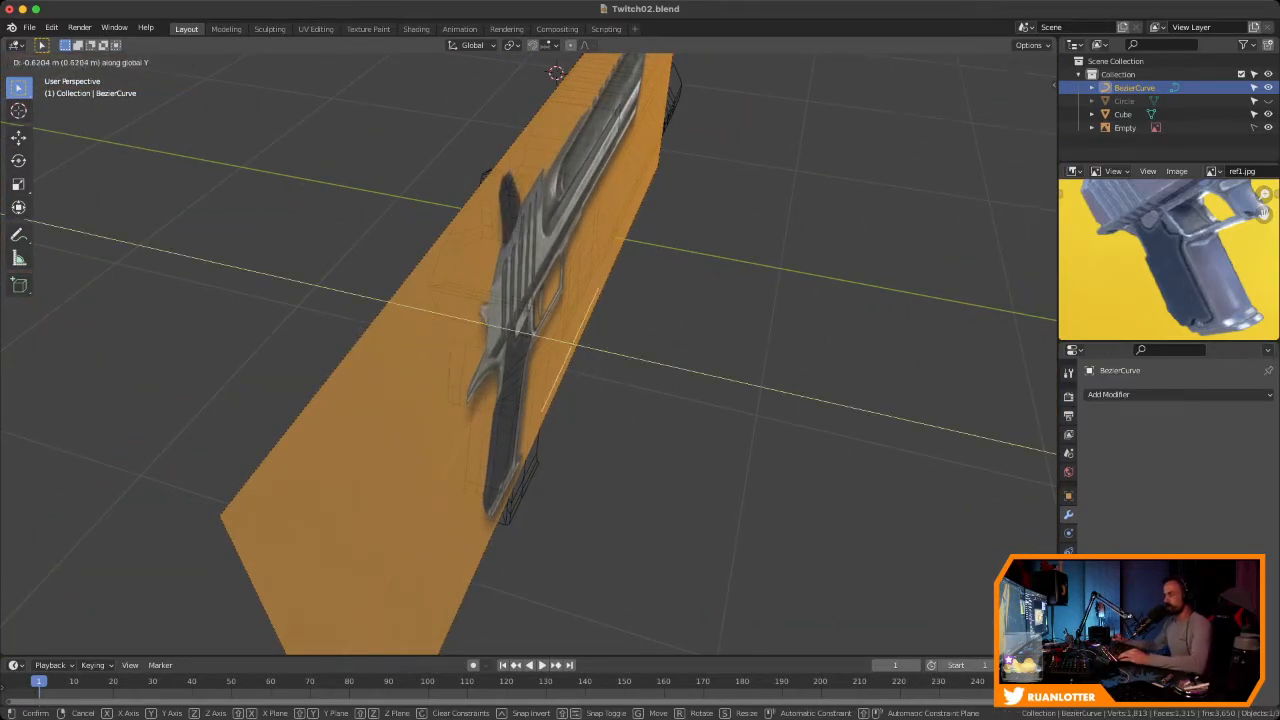
{"action": "left_click", "coordinate": [820, 380]}
{"action": "key", "text": "KP_1"}
{"action": "scroll", "coordinate": [600, 200], "scroll_direction": "up", "scroll_amount": 6}
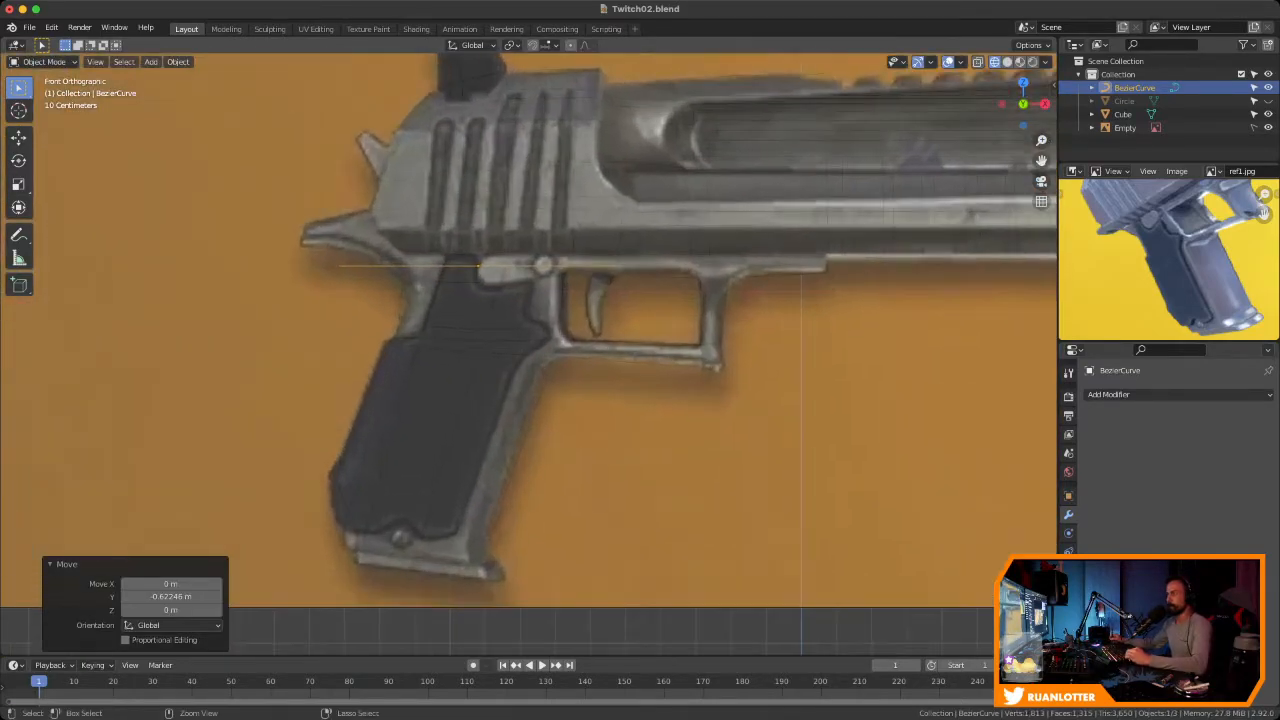
Move the curve's first control point to the grip panel's top rear corner and the second to the notch edge below the lever
{"action": "mouse_move", "coordinate": [400, 400]}
{"action": "middle_mouse_down", "text": "ctrl"}
{"action": "mouse_move", "coordinate": [400, 440]}
{"action": "mouse_move", "coordinate": [403, 415]}
{"action": "middle_mouse_up", "text": "ctrl"}
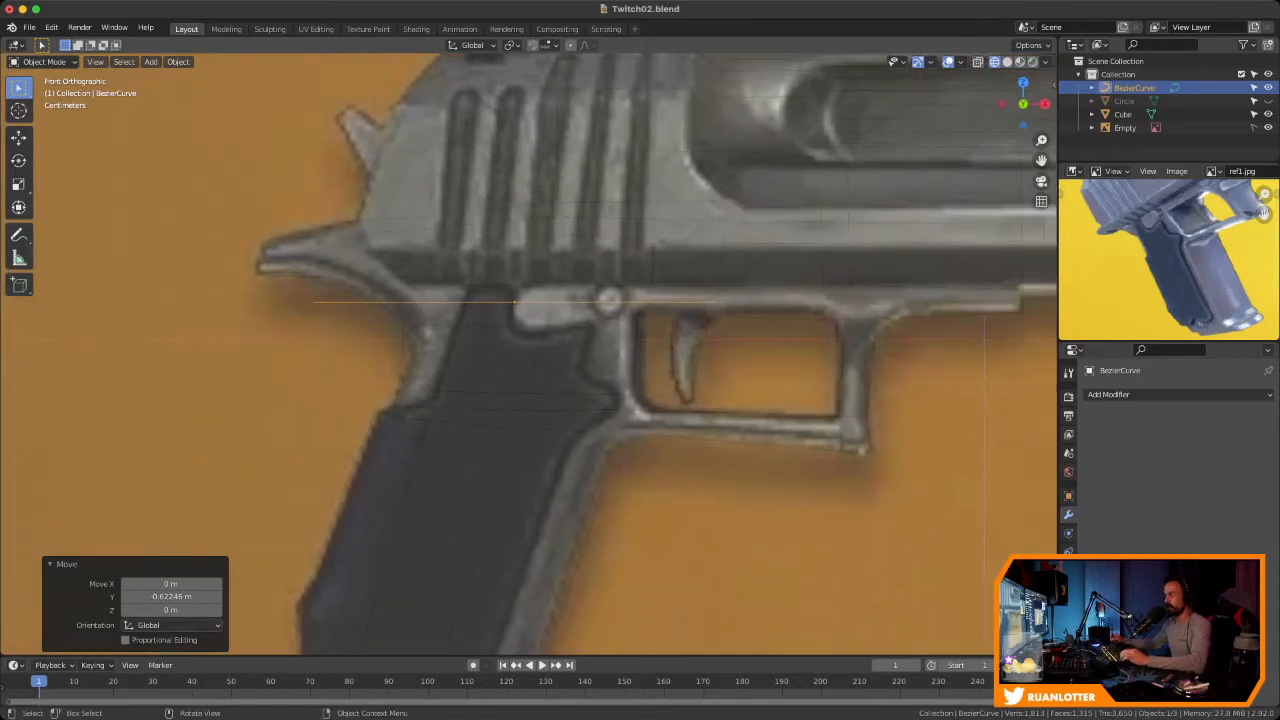
{"action": "key", "text": "Tab"}
{"action": "left_click", "coordinate": [311, 301]}
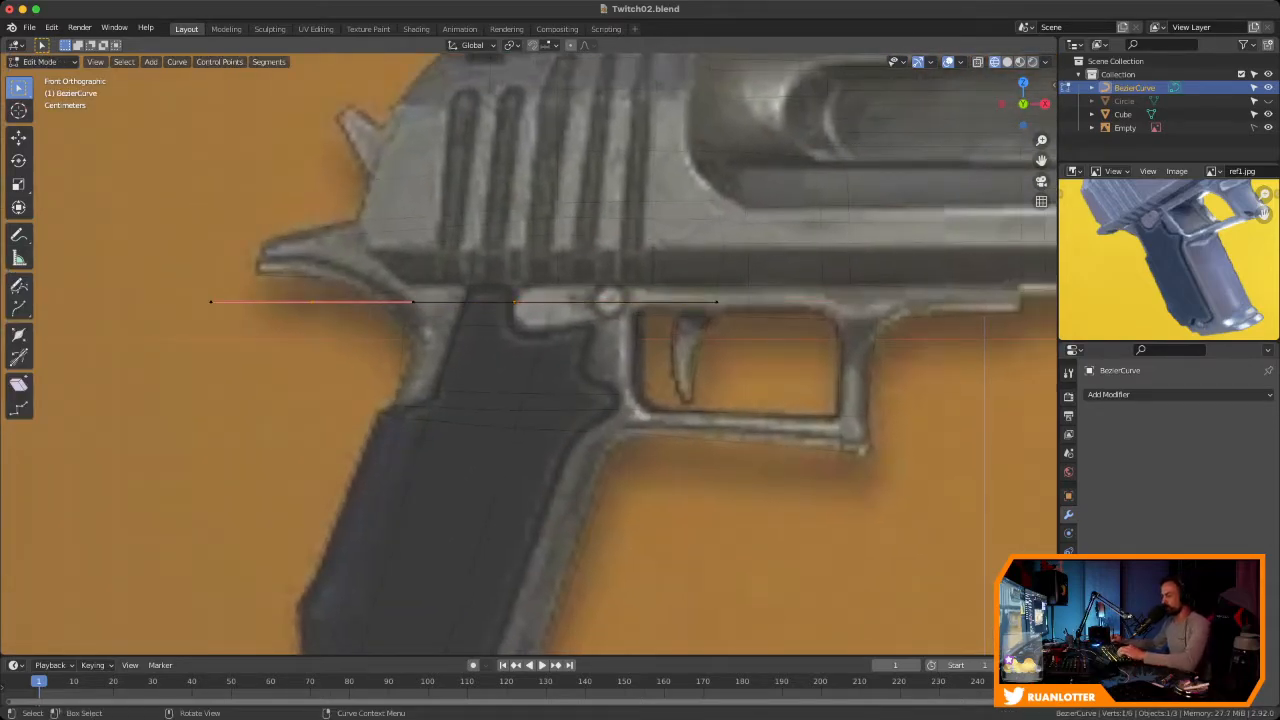
{"action": "key", "text": "g"}
{"action": "left_click", "coordinate": [471, 282]}
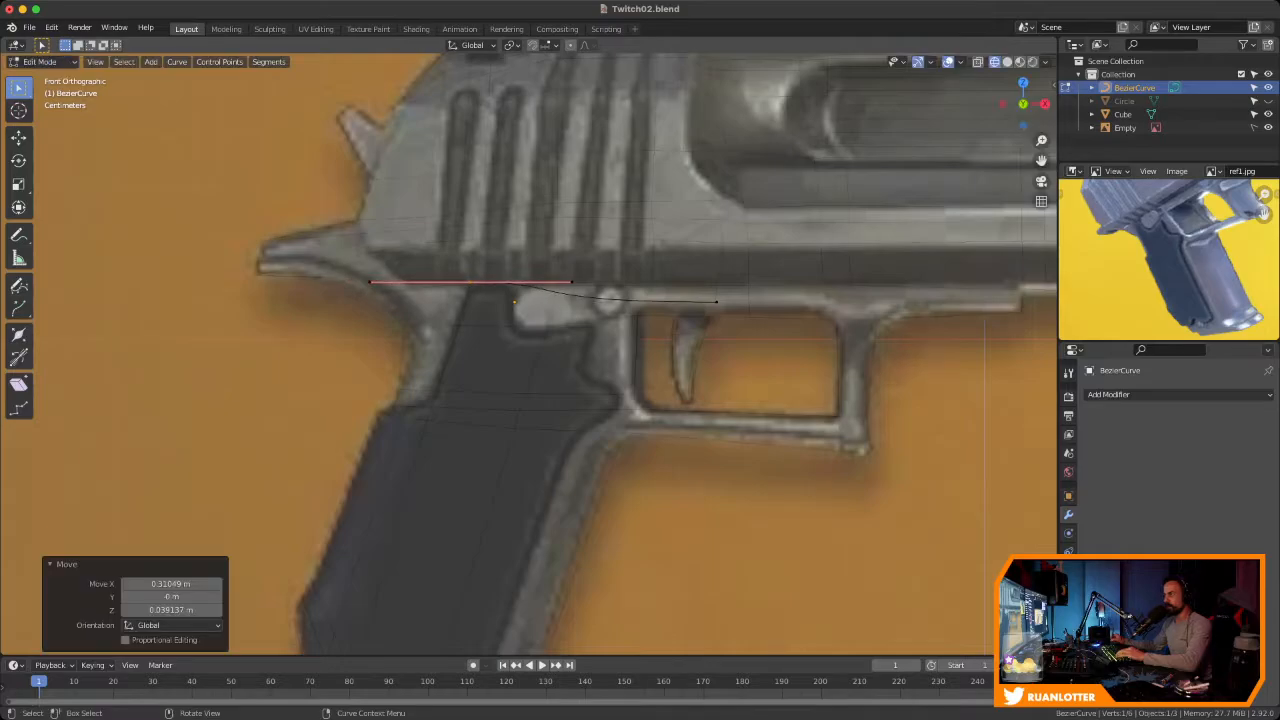
{"action": "left_click", "coordinate": [717, 302]}
{"action": "key", "text": "g"}
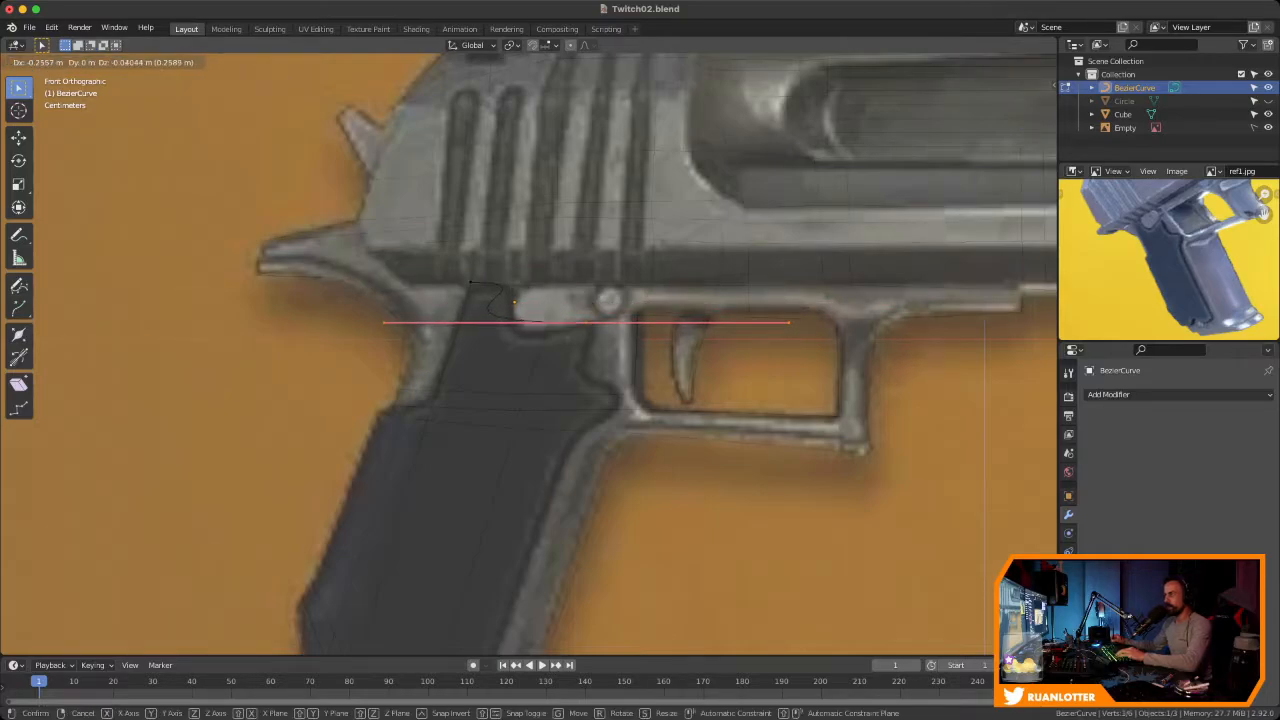
{"action": "left_click", "coordinate": [585, 322]}
Tilt the second point's handles to follow the notch below the lever, and nudge the first point about 0.008 m down onto the panel's corner
{"action": "left_click", "coordinate": [382, 322]}
{"action": "key", "text": "g"}
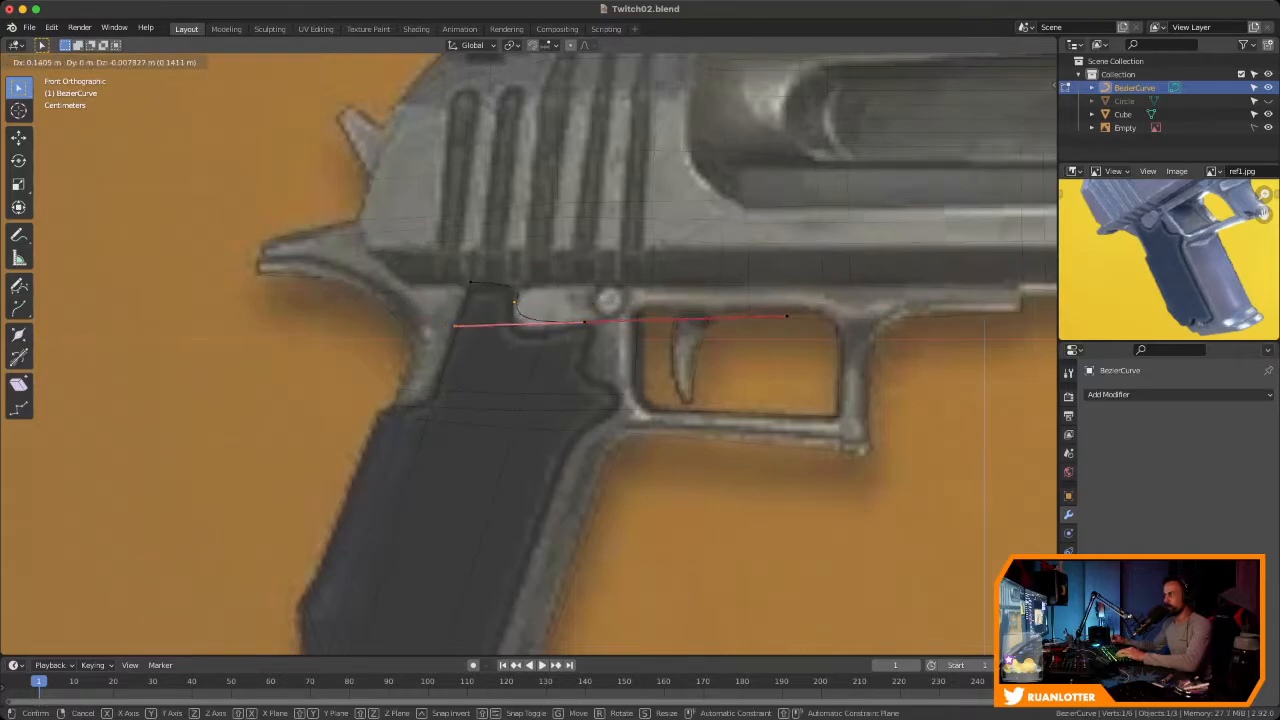
{"action": "left_click", "coordinate": [450, 325]}
{"action": "left_click_drag", "start_coordinate": [577, 307], "coordinate": [601, 344]}
{"action": "key", "text": "g"}
{"action": "left_click", "coordinate": [600, 345]}
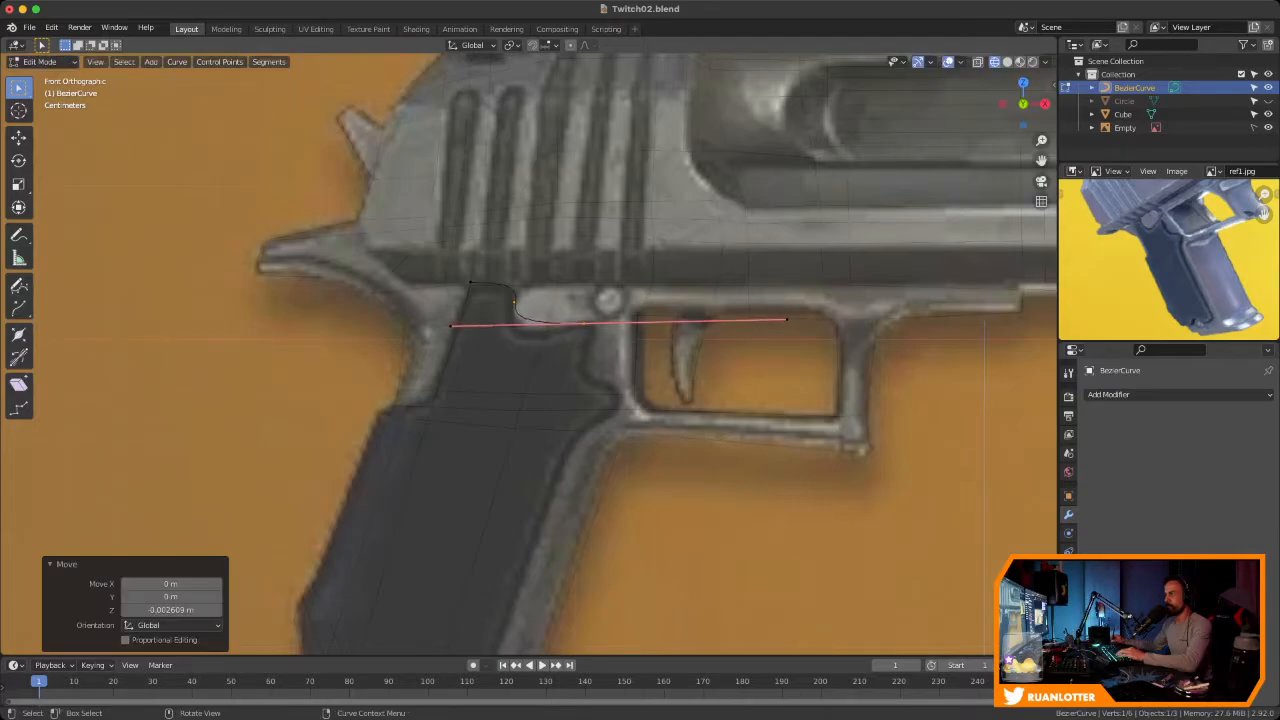
{"action": "left_click_drag", "start_coordinate": [437, 307], "coordinate": [476, 351]}
{"action": "key", "text": "g"}
{"action": "left_click", "coordinate": [469, 374]}
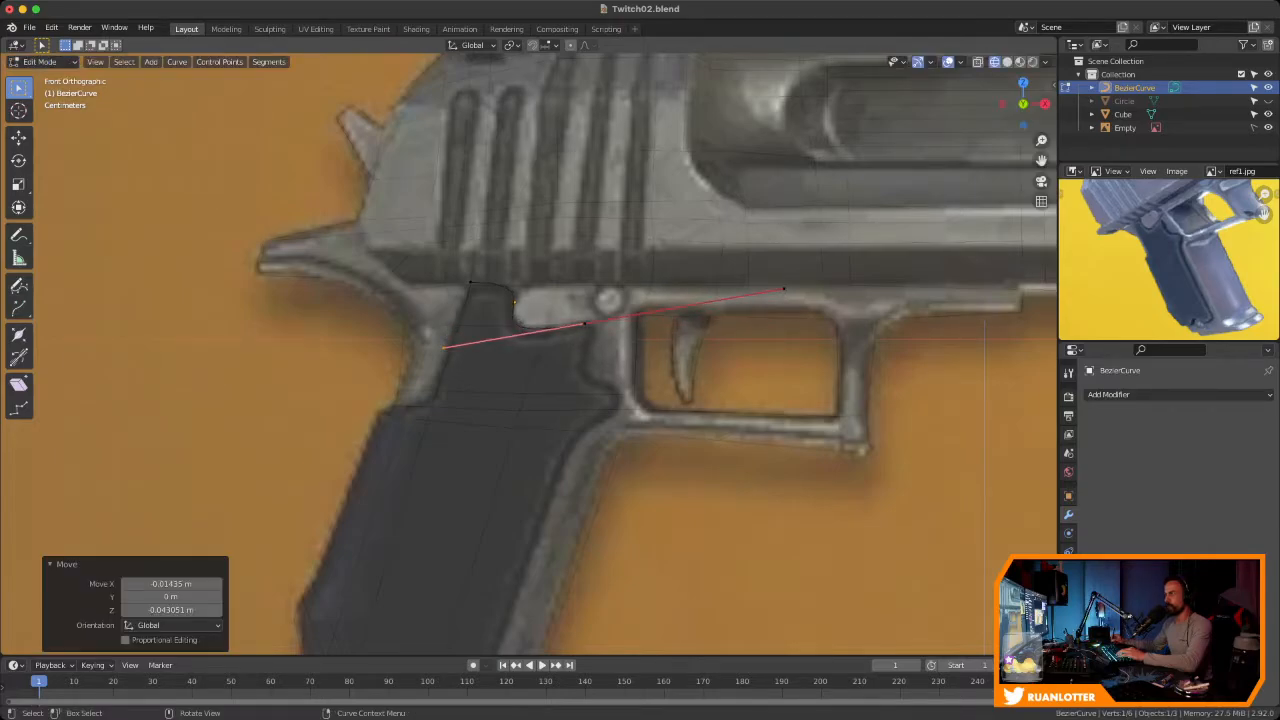
{"action": "left_click", "coordinate": [471, 282]}
{"action": "key", "text": "g"}
{"action": "left_click", "coordinate": [472, 287]}
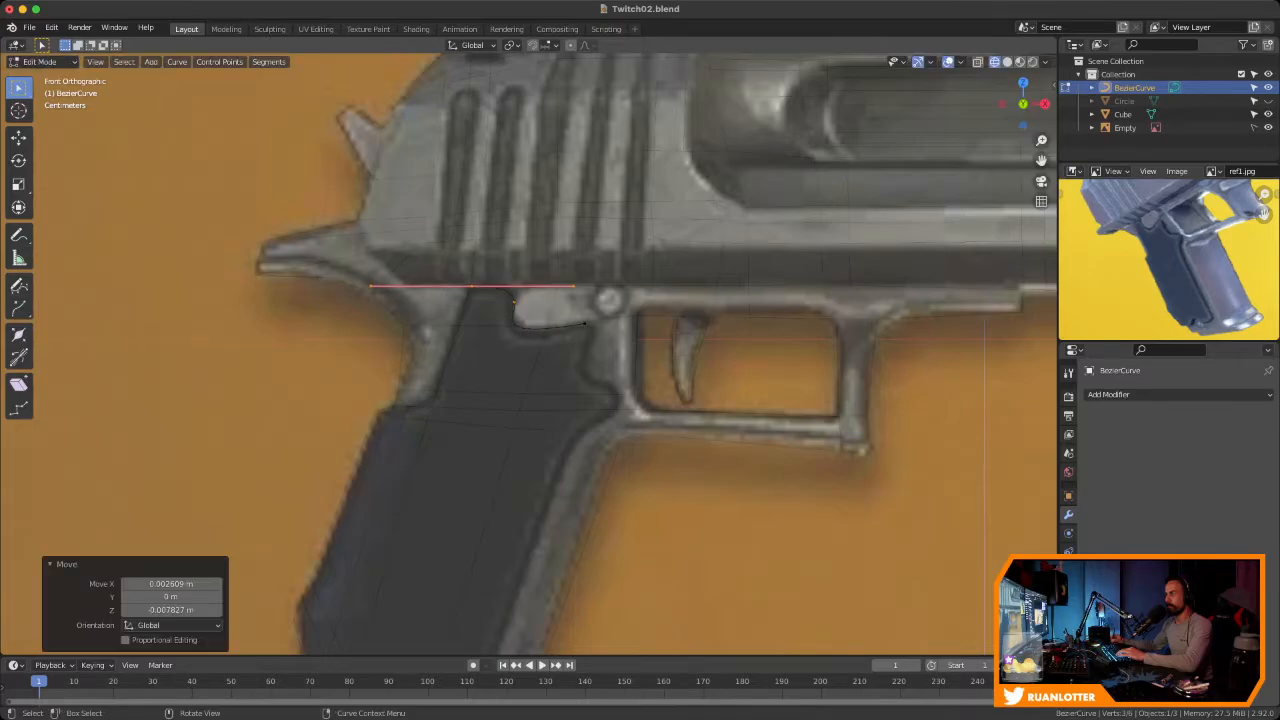
Extrude a point about 0.037 m in X and -0.11 m in Z, shrink its handles, and scale the previous point's outgoing handle to 0.182
{"action": "left_click", "coordinate": [585, 323]}
{"action": "key", "text": "e"}
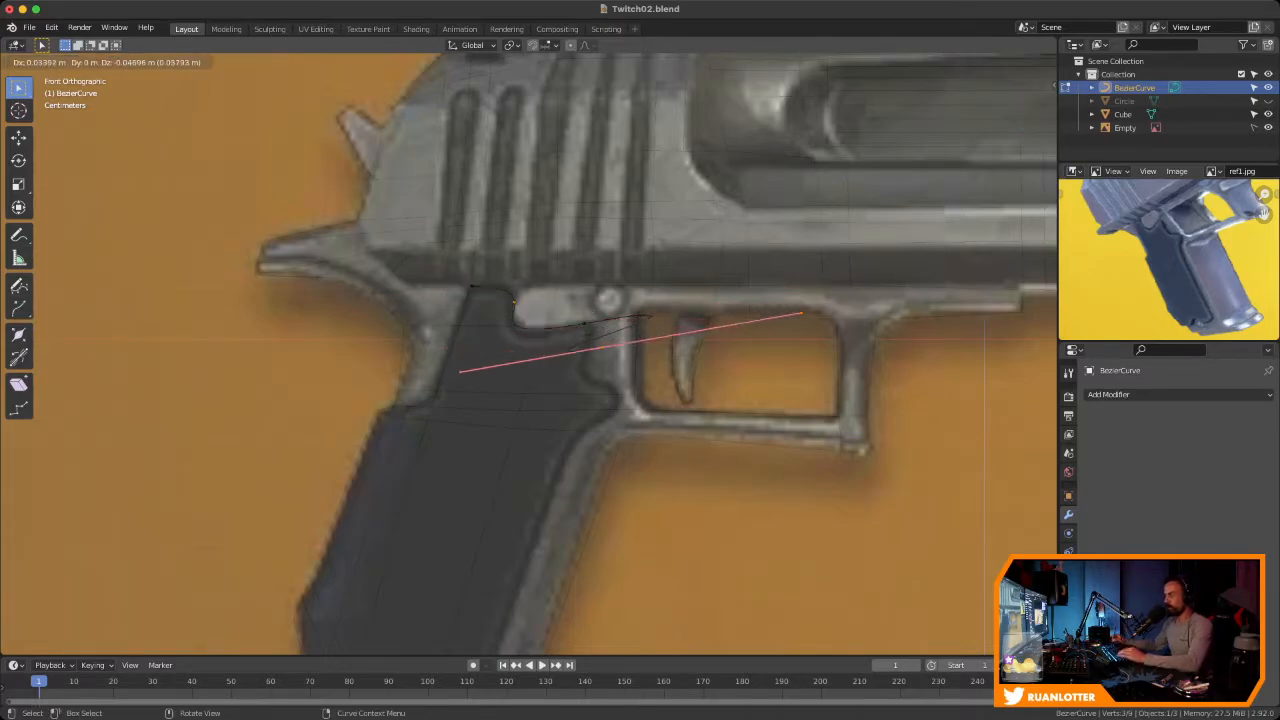
{"action": "left_click", "coordinate": [603, 381]}
{"action": "key", "text": "s"}
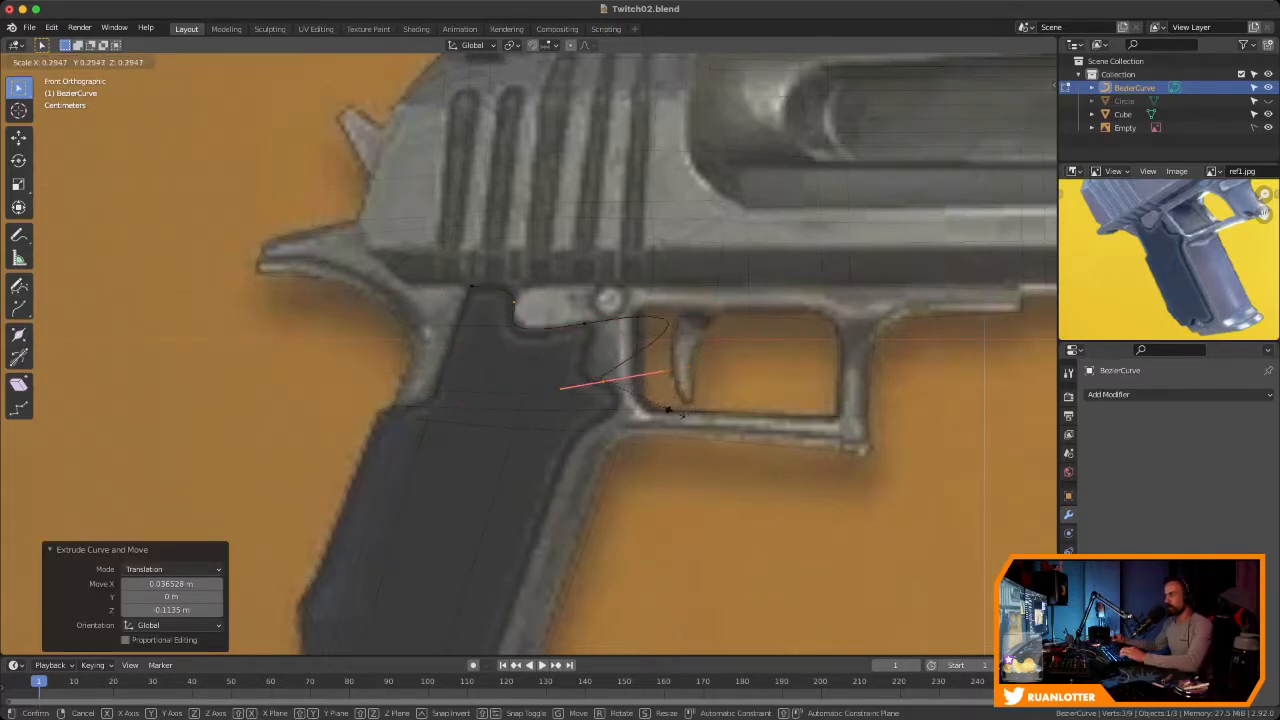
{"action": "left_click", "coordinate": [672, 409]}
{"action": "left_click", "coordinate": [585, 323]}
{"action": "key", "text": "s"}
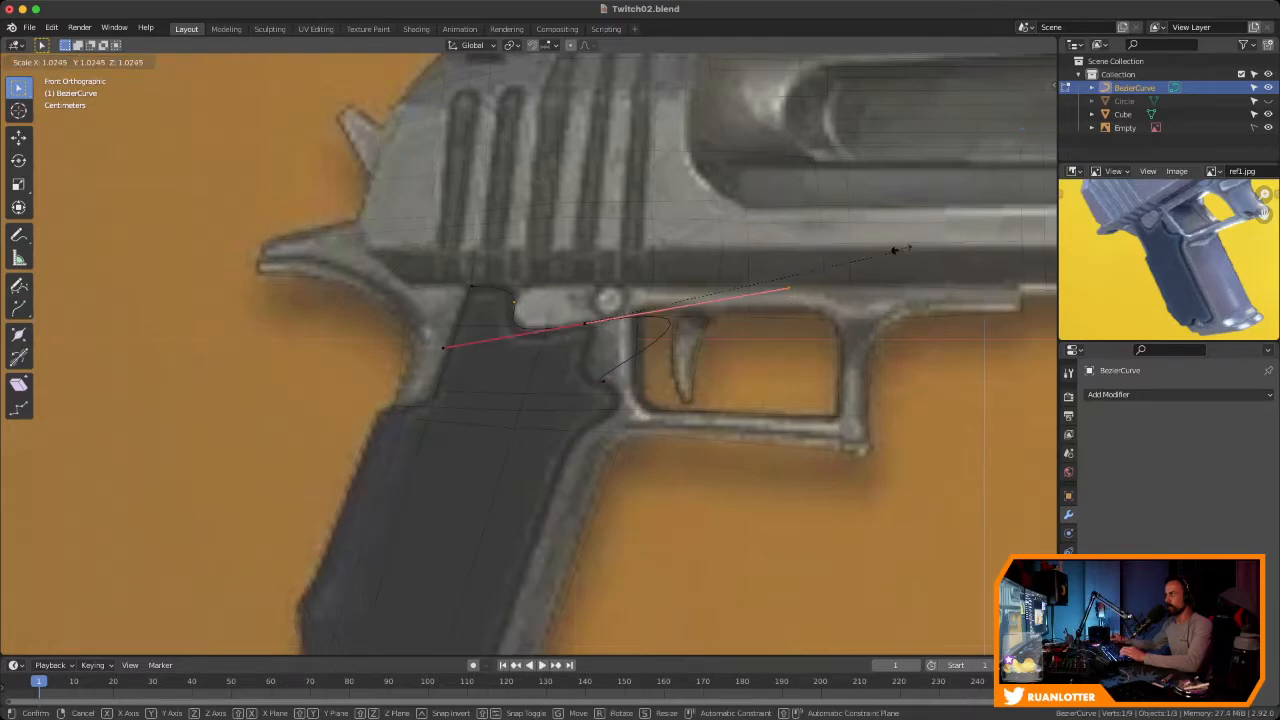
{"action": "left_click", "coordinate": [641, 332]}
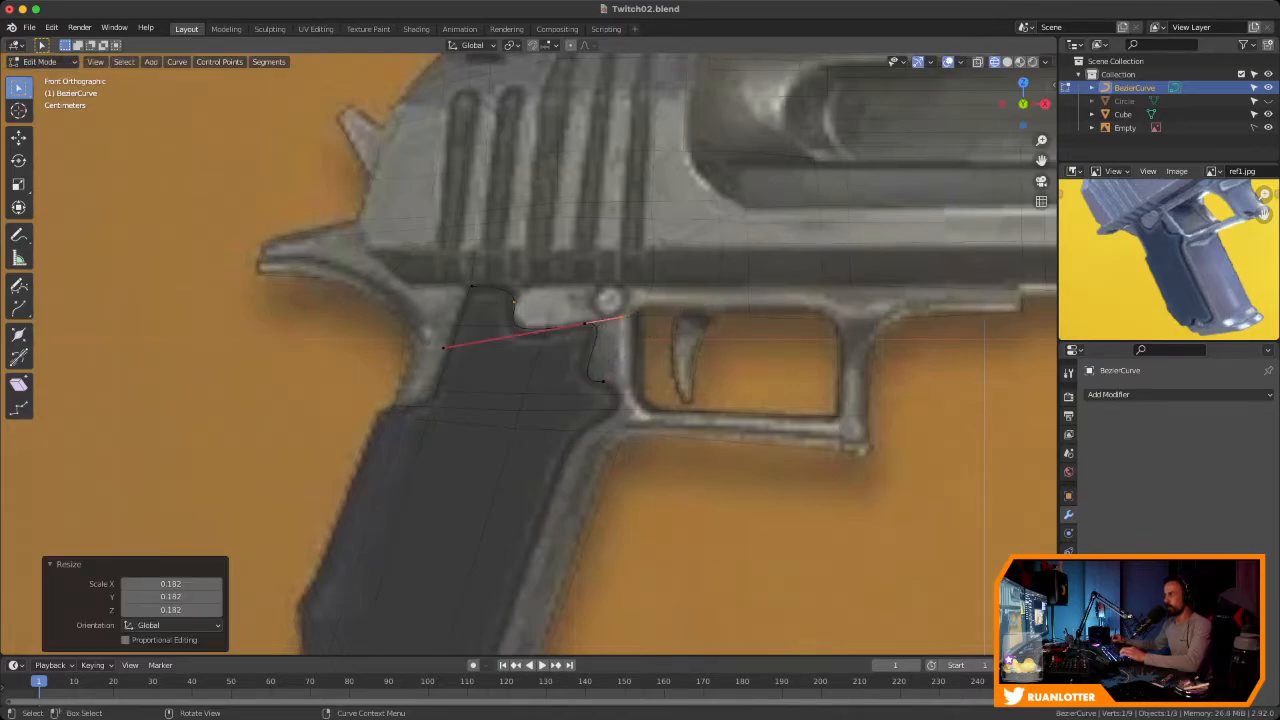
Rotate the newest point about 15.1° and shift it about -0.004 m in X and 0.003 m in Z onto the panel outline
{"action": "left_click", "coordinate": [603, 381]}
{"action": "key", "text": "r"}
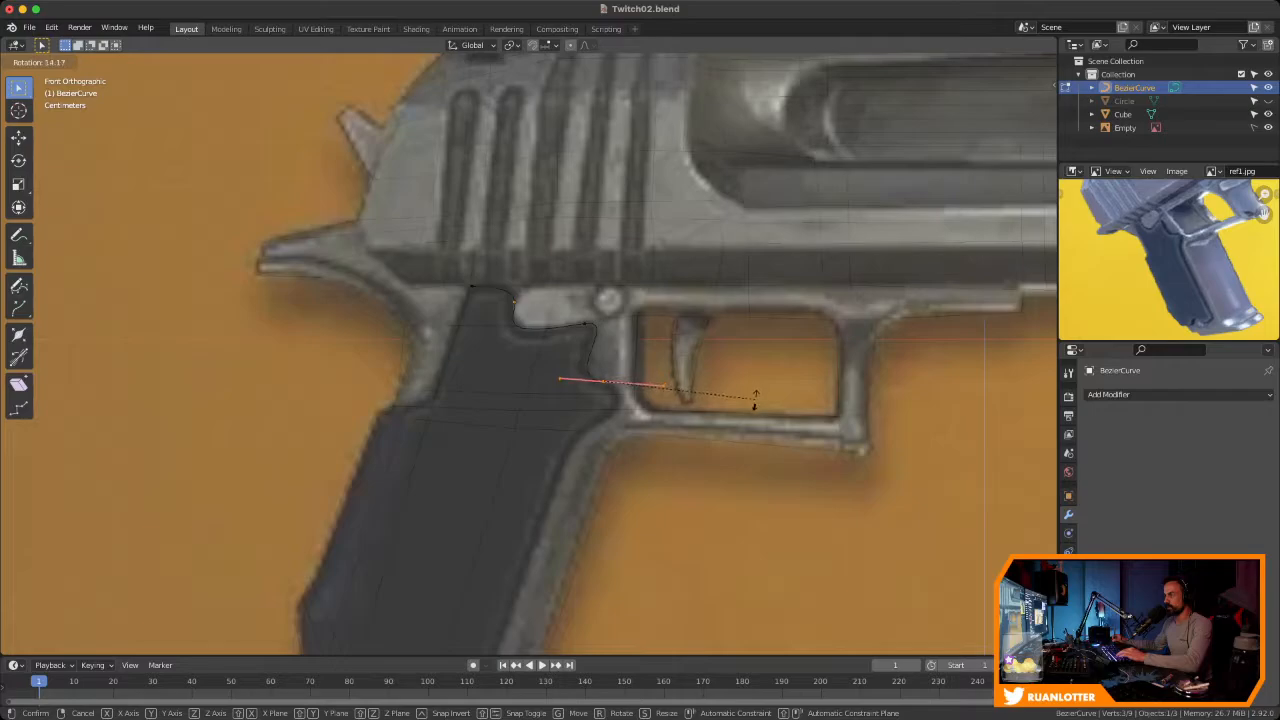
{"action": "left_click", "coordinate": [756, 398]}
{"action": "key", "text": "g"}
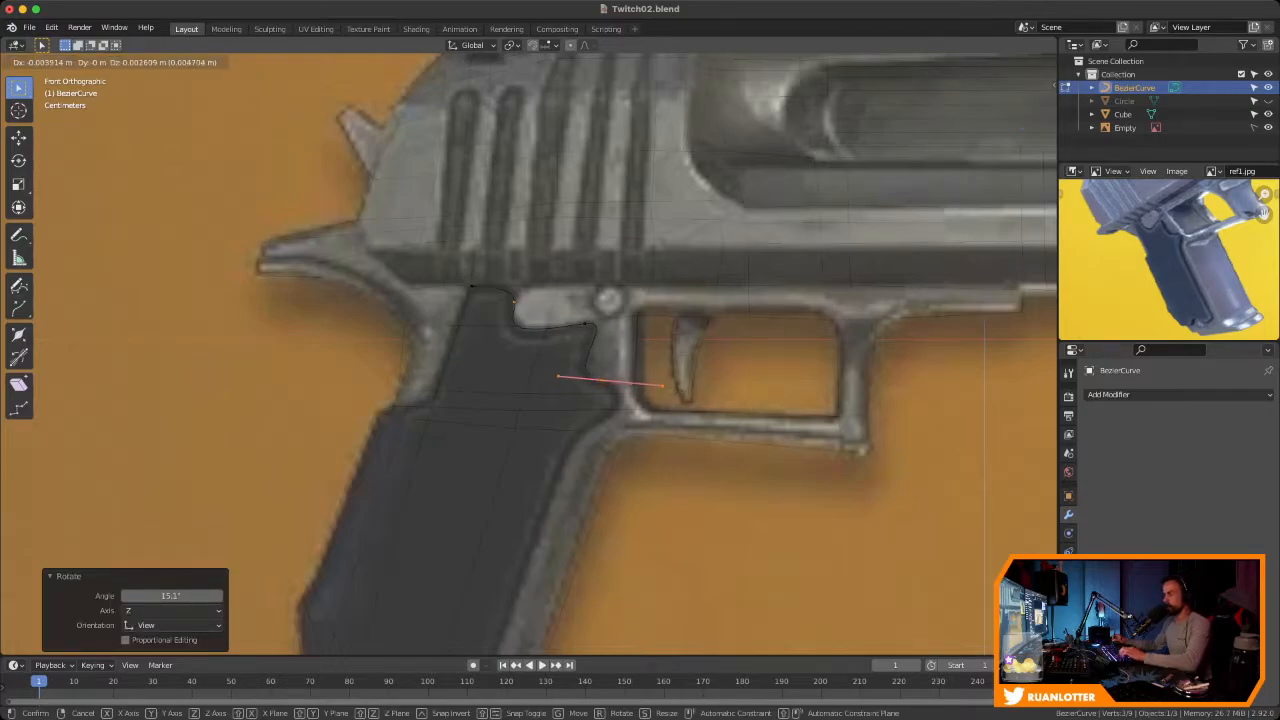
{"action": "left_click", "coordinate": [754, 397]}
Extrude another point down to the panel's front edge below the bulge and rotate its handles about 85.8°
{"action": "key", "text": "e"}
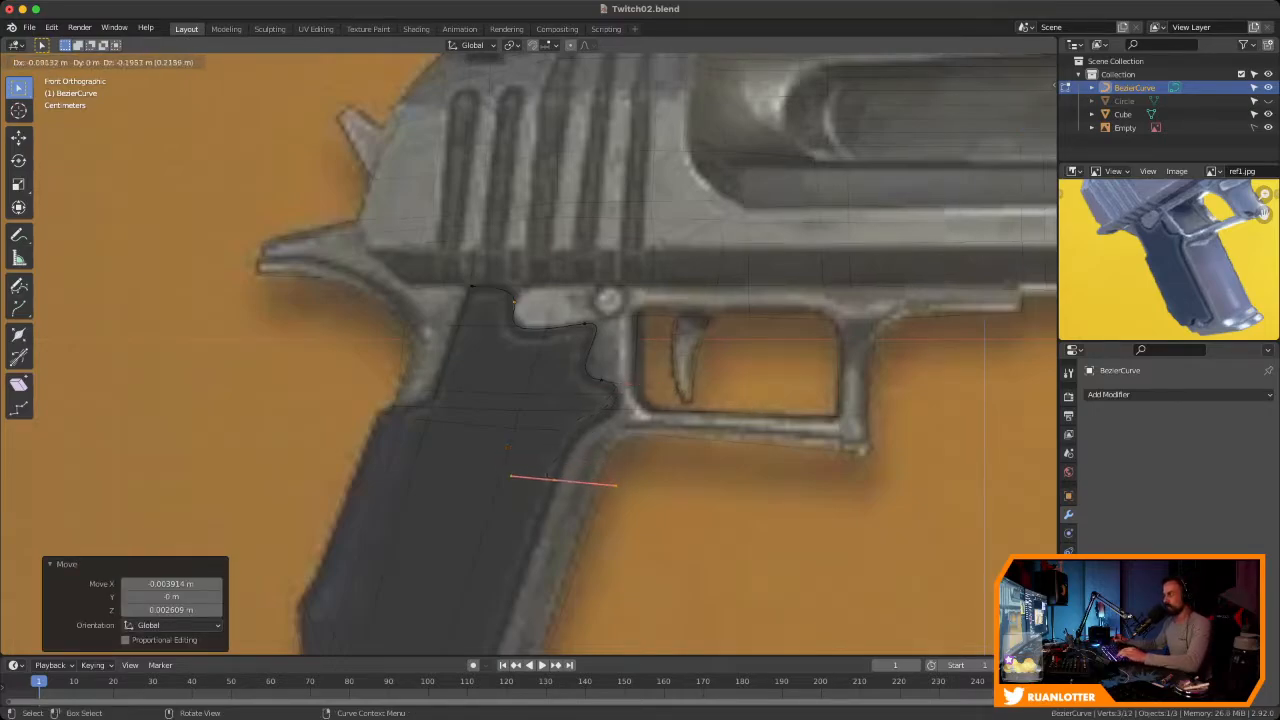
{"action": "left_click", "coordinate": [680, 443]}
{"action": "key", "text": "r"}
{"action": "left_click", "coordinate": [588, 573]}
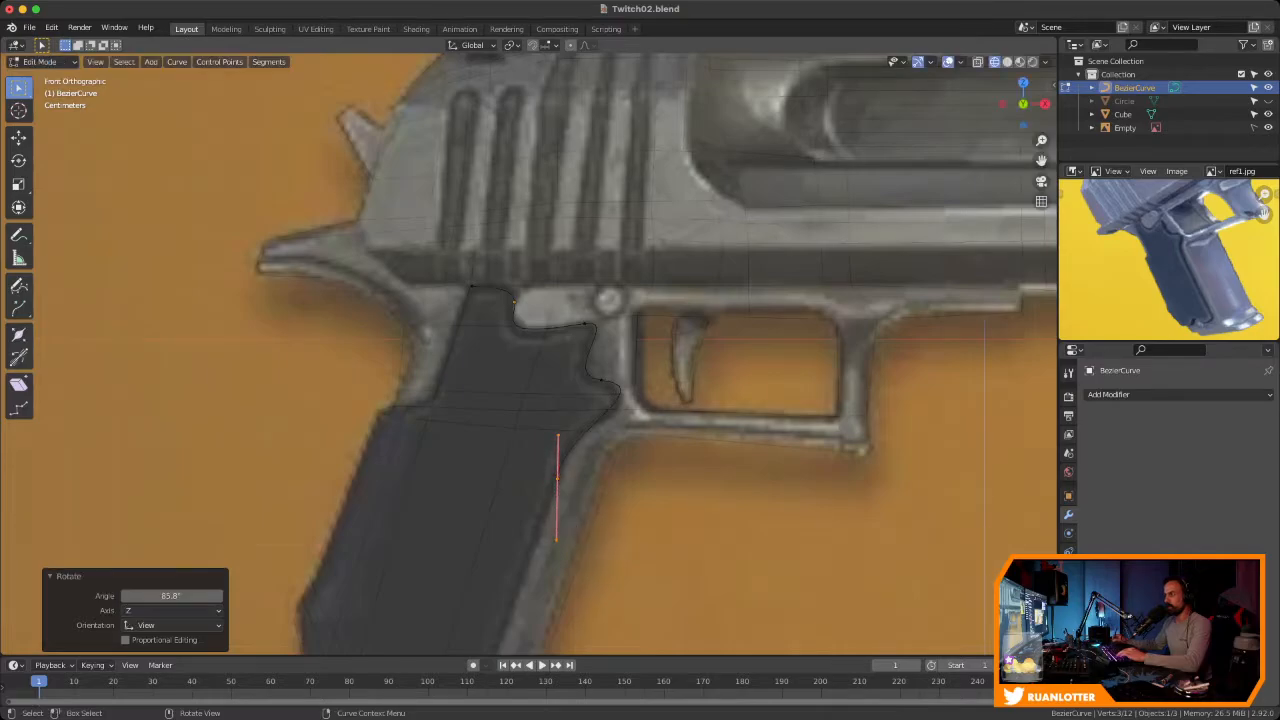
Subdivide the bulge segment between the last two points with one cut, and fit the new point and its upper handle to the outline
{"action": "key", "text": "e"}
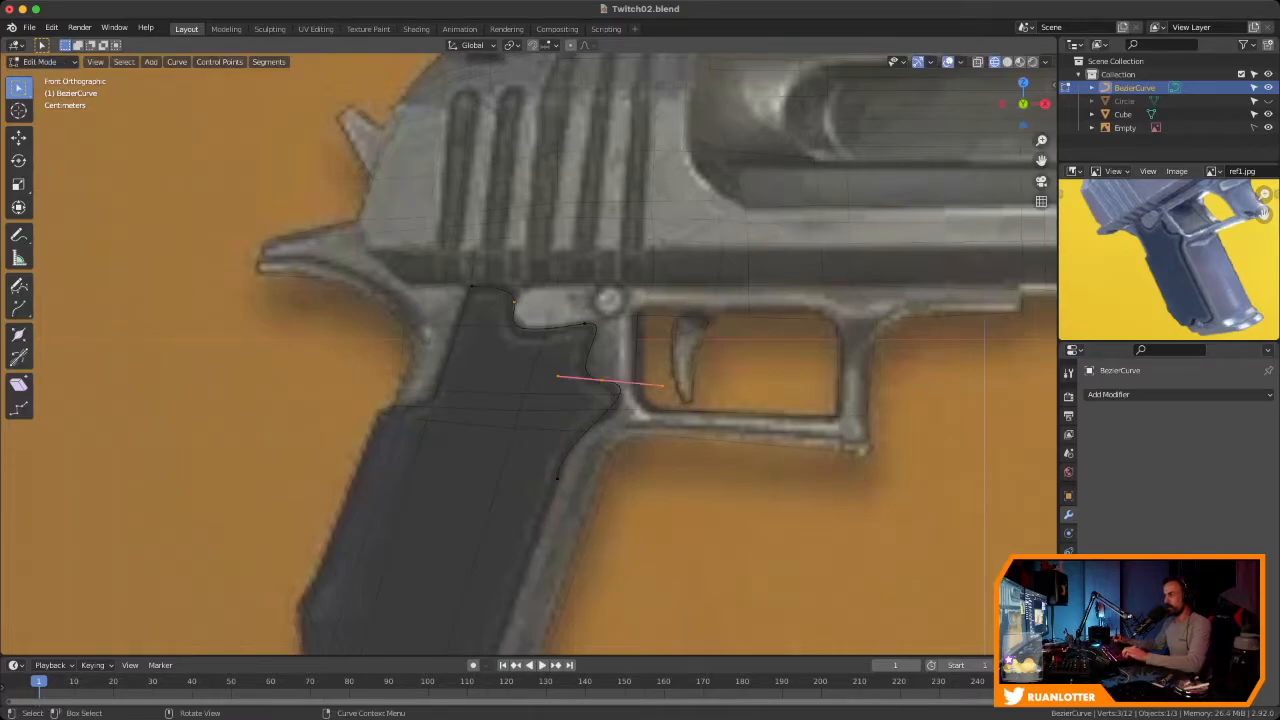
{"action": "right_click", "coordinate": [557, 477], "text": "ctrl"}
{"action": "right_click", "coordinate": [557, 478]}
{"action": "left_click", "coordinate": [515, 362]}
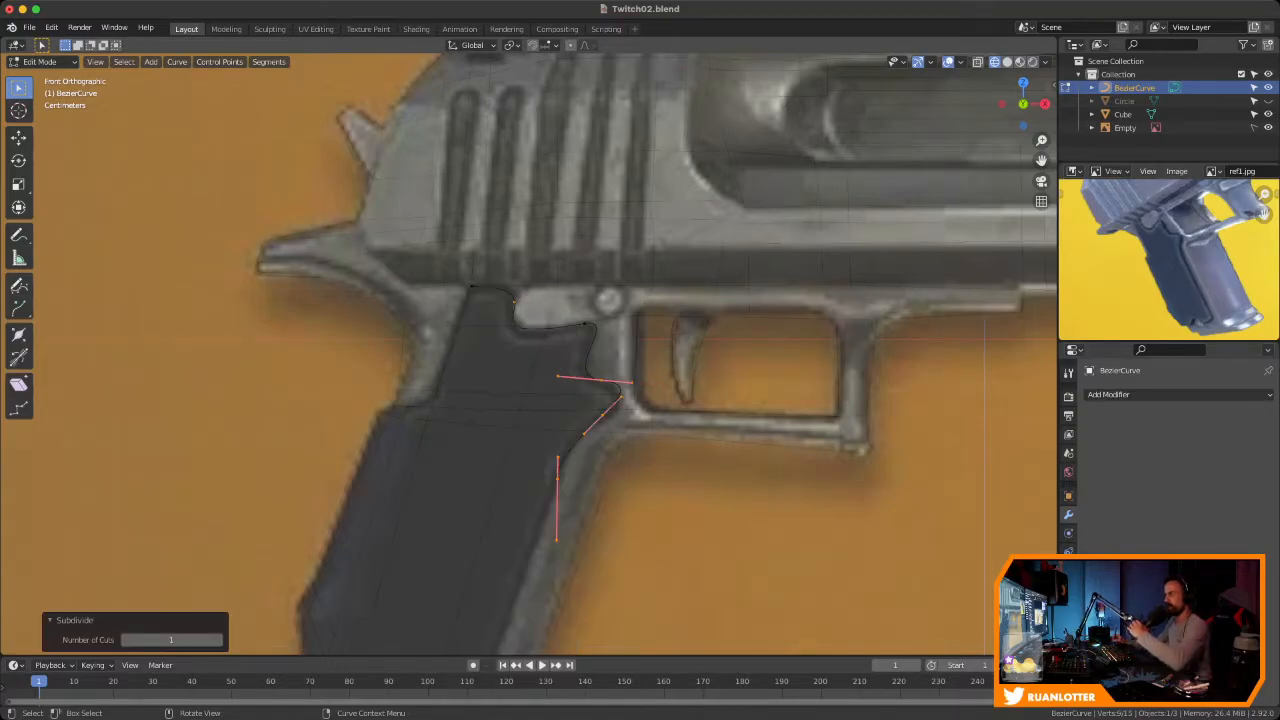
{"action": "left_click", "coordinate": [602, 415]}
{"action": "key", "text": "g"}
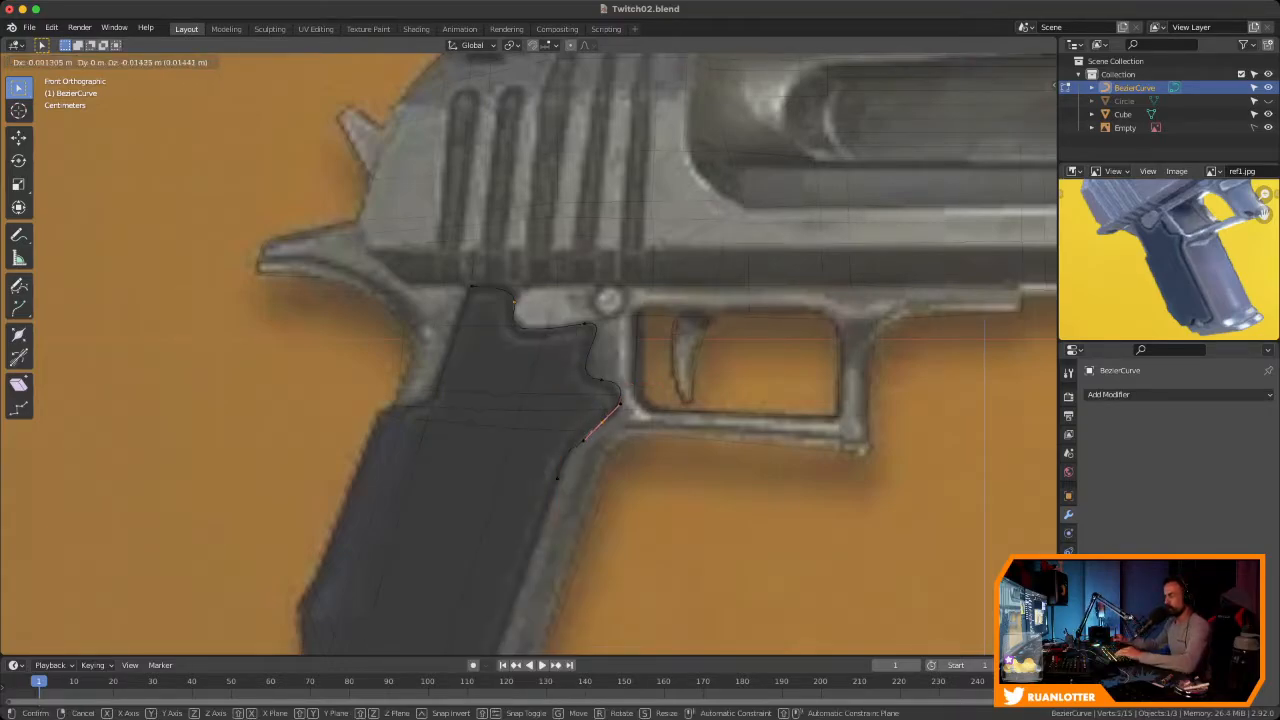
{"action": "left_click", "coordinate": [590, 427]}
{"action": "left_click", "coordinate": [609, 408]}
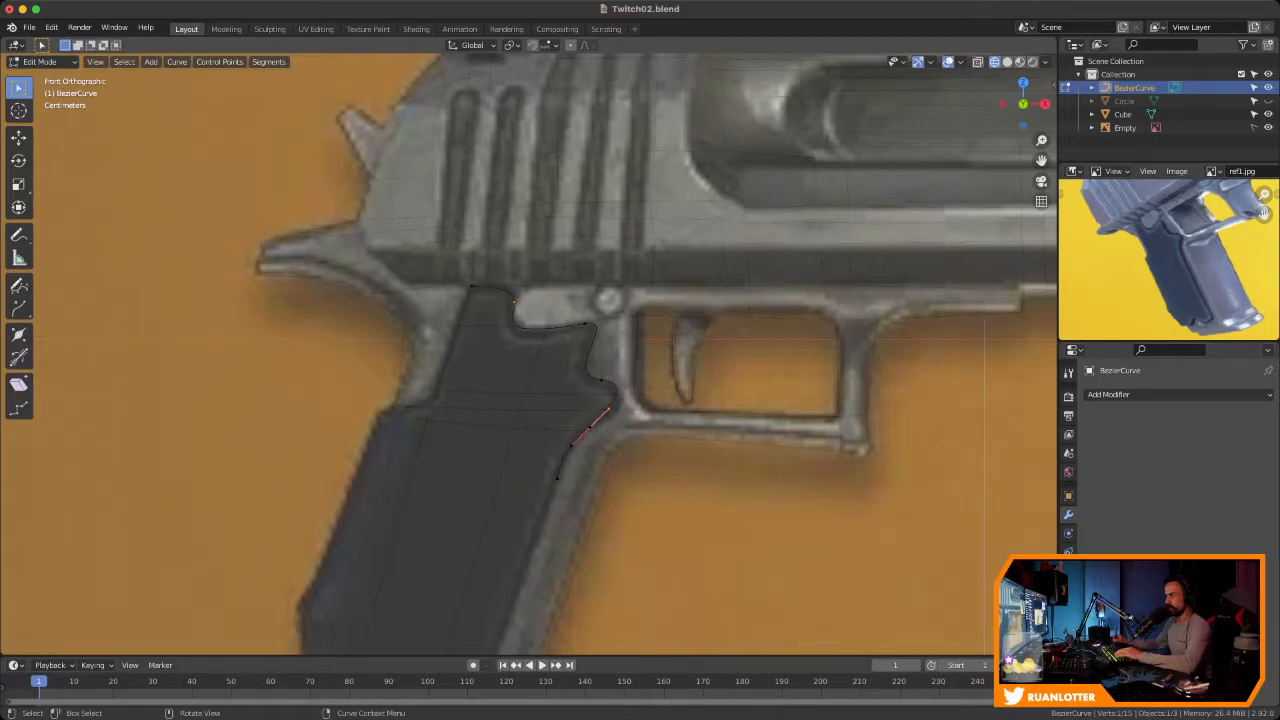
{"action": "key", "text": "g"}
{"action": "left_click", "coordinate": [622, 414]}
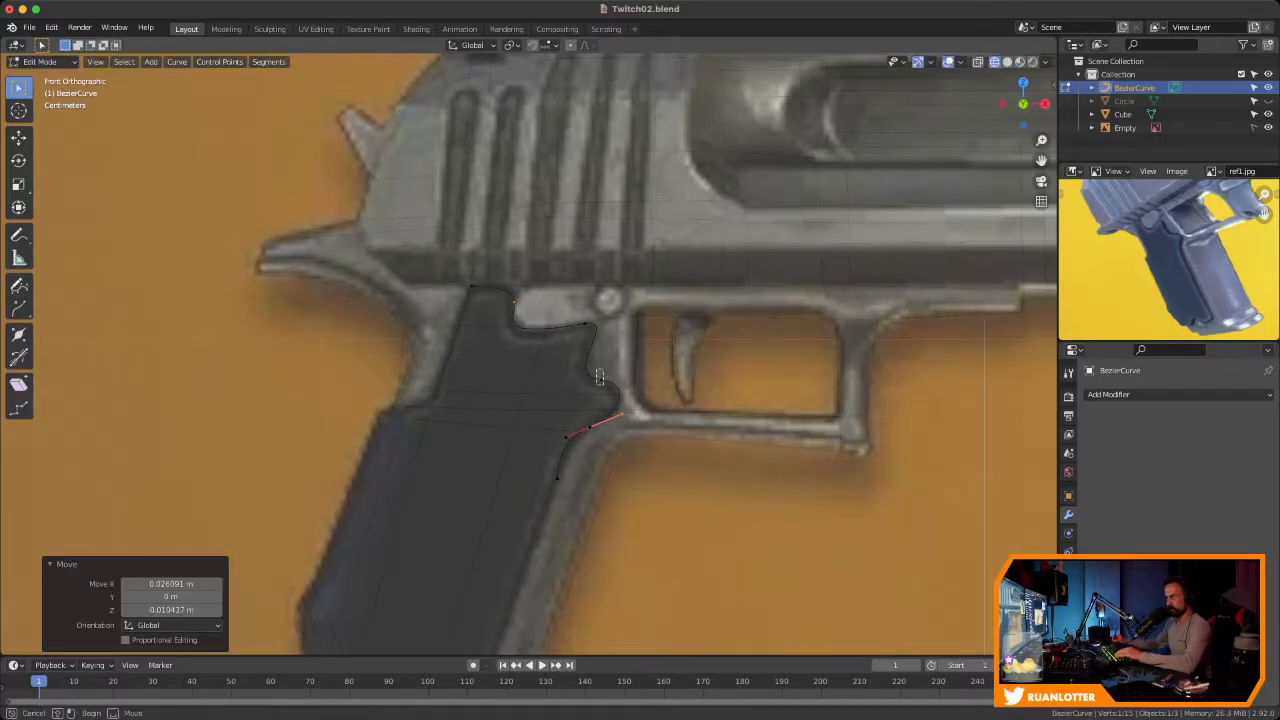
Nudge the point above the bulge slightly down, and rotate the lowest point about 17.3° to align with the grip's front edge
{"action": "left_click", "coordinate": [601, 379]}
{"action": "key", "text": "g"}
{"action": "left_click", "coordinate": [602, 383]}
{"action": "left_click", "coordinate": [557, 479]}
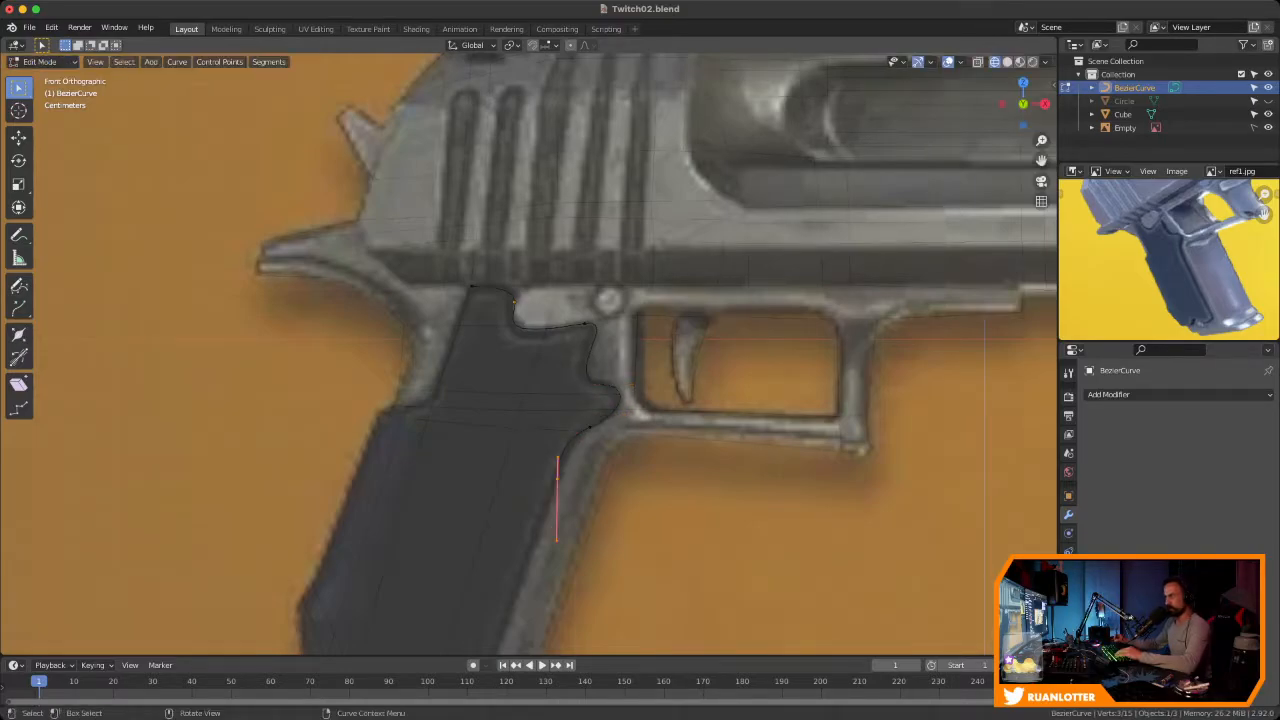
{"action": "key", "text": "r"}
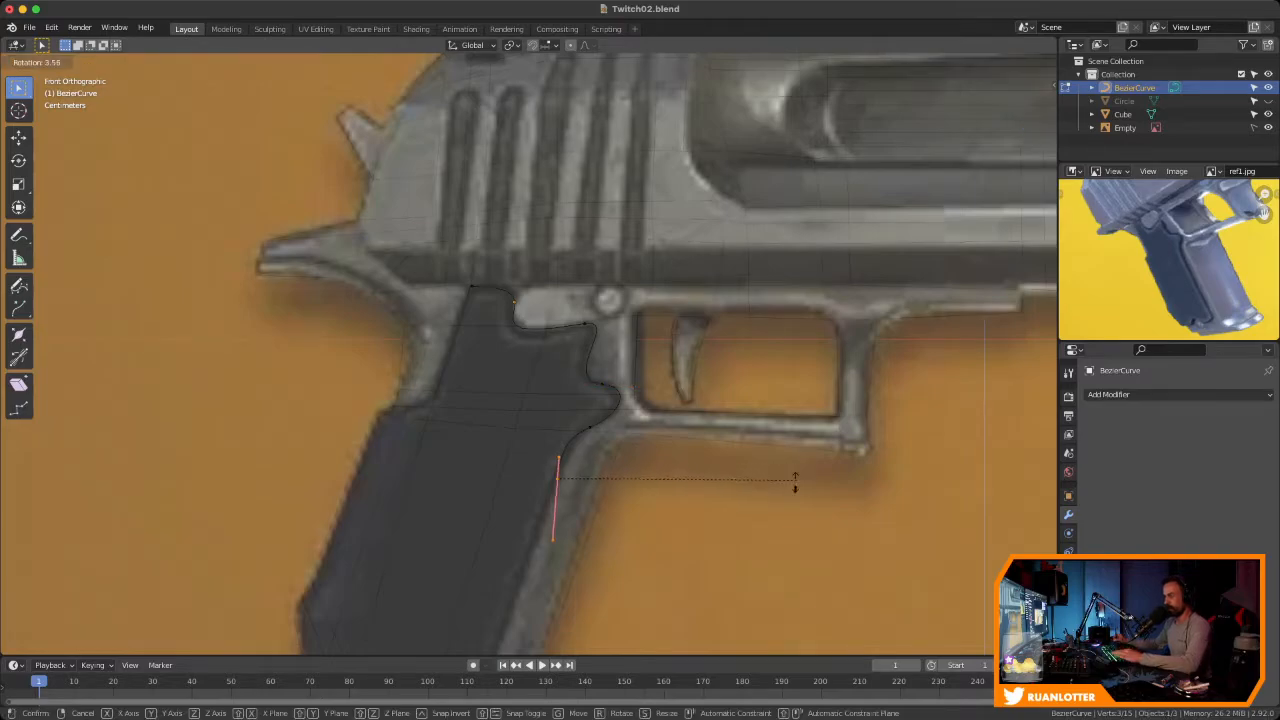
{"action": "left_click", "coordinate": [757, 528]}
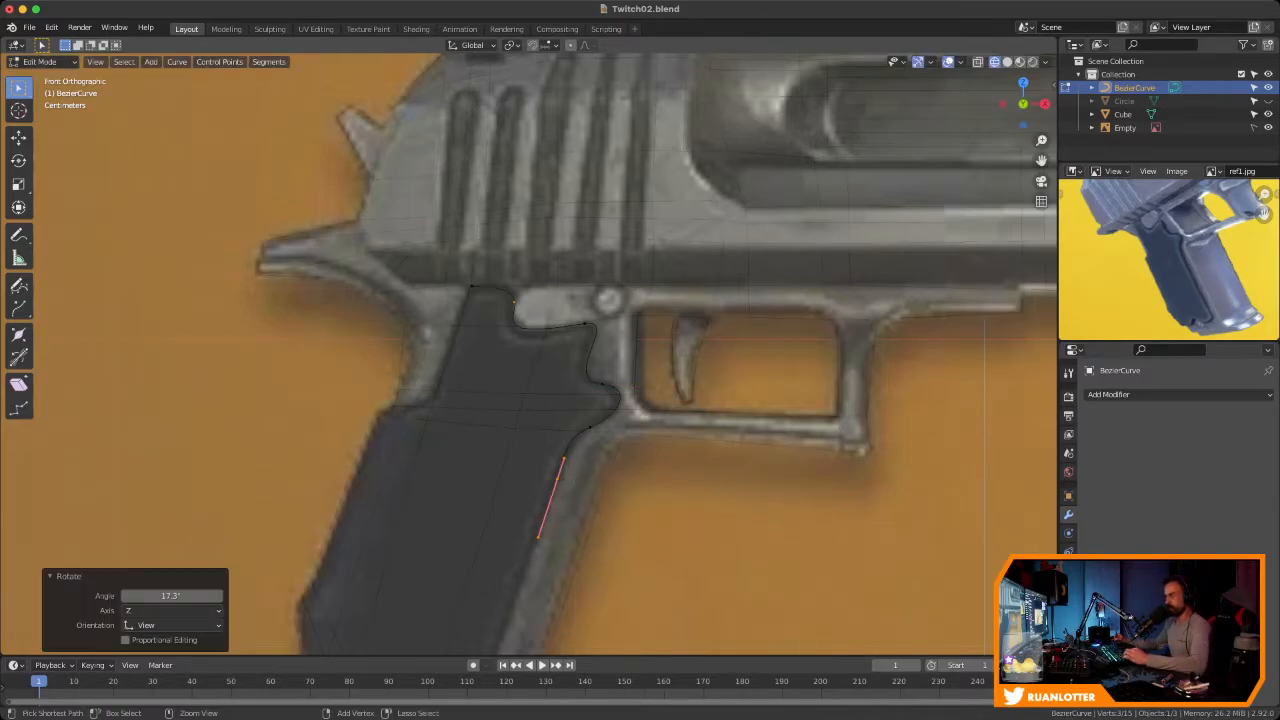
Extrude the curve about -0.15 m in X and -0.41 m in Z to the panel's bottom front corner
{"action": "scroll", "coordinate": [757, 528], "scroll_direction": "down", "scroll_amount": 1}
{"action": "middle_click_drag", "start_coordinate": [757, 528], "coordinate": [800, 381], "text": "shift"}
{"action": "scroll", "coordinate": [808, 402], "scroll_direction": "up", "scroll_amount": 1}
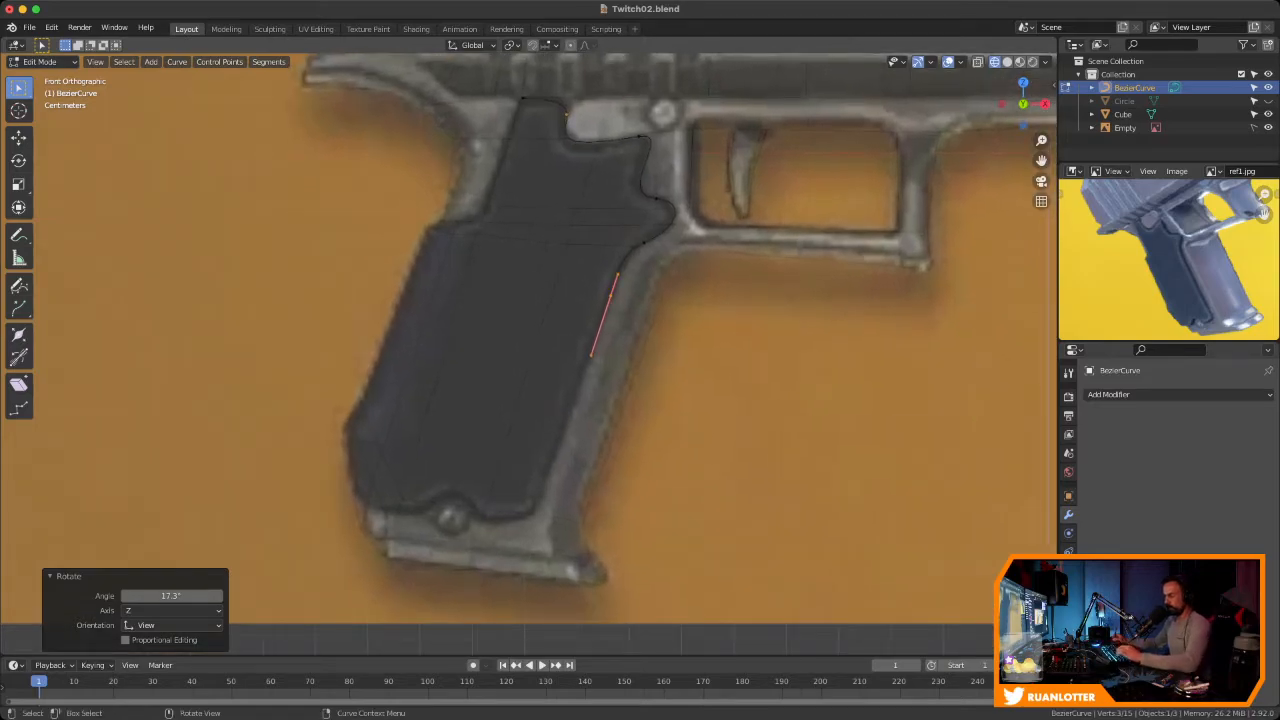
{"action": "key", "text": "e"}
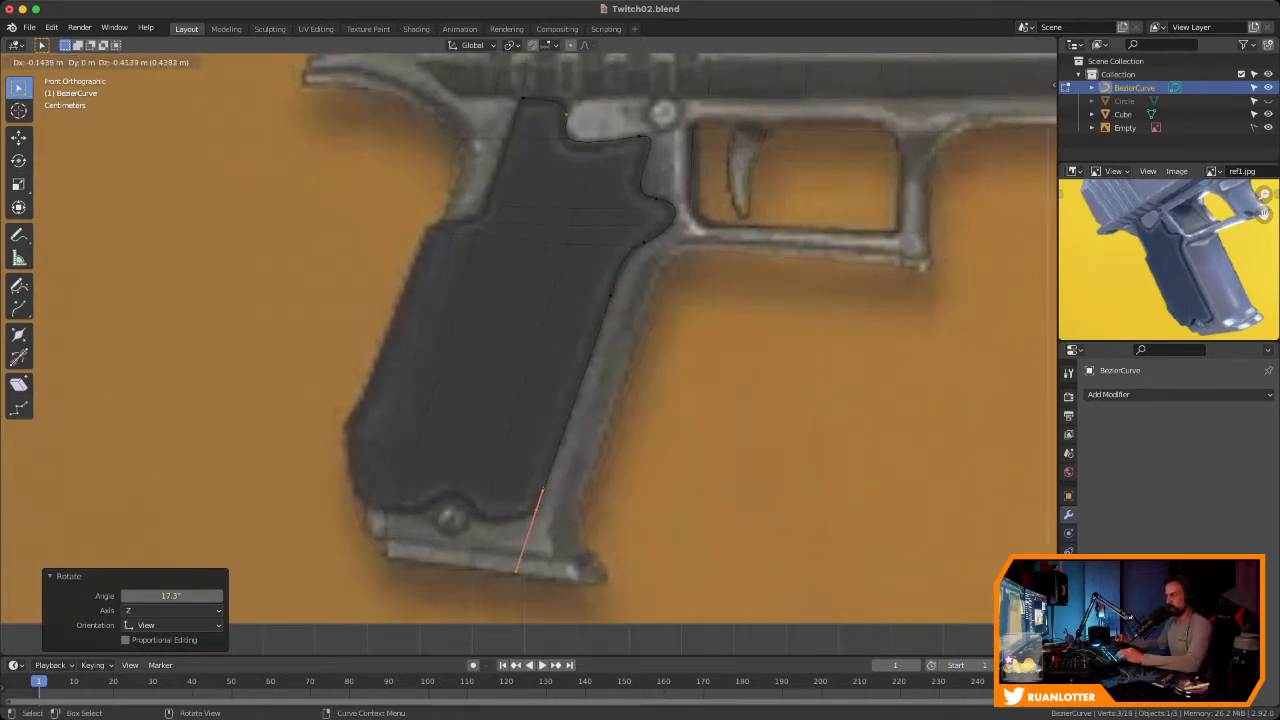
{"action": "left_click", "coordinate": [533, 512]}
Extrude a point about -0.2 m in X past the screw, rotate it about 16.3°, and lengthen its upper handle to arch over the screw
{"action": "key", "text": "e"}
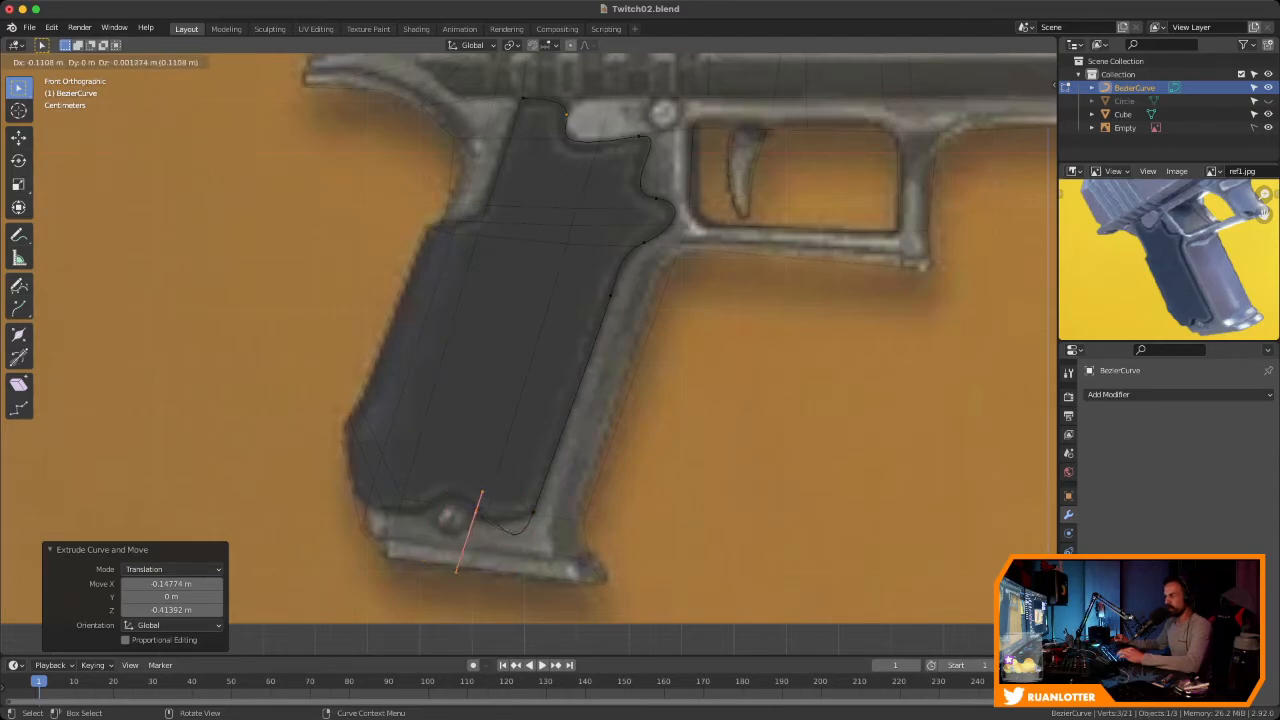
{"action": "left_click", "coordinate": [429, 502]}
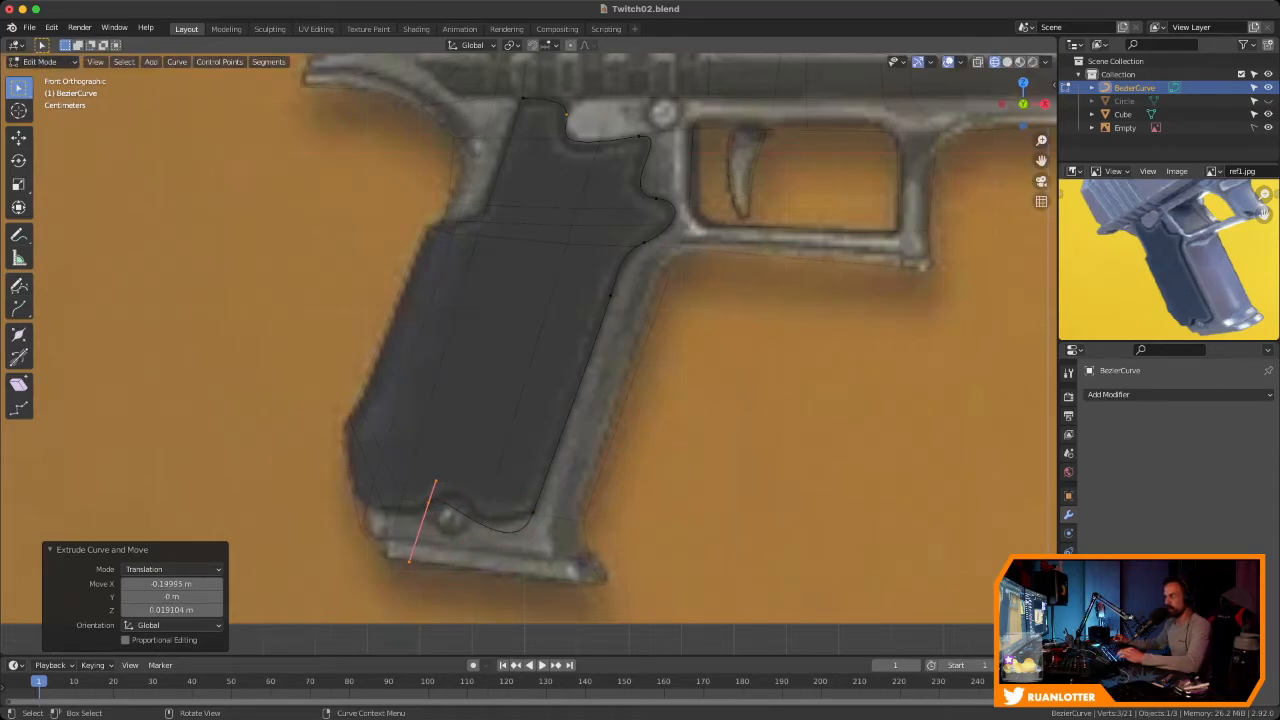
{"action": "key", "text": "r"}
{"action": "left_click", "coordinate": [508, 508]}
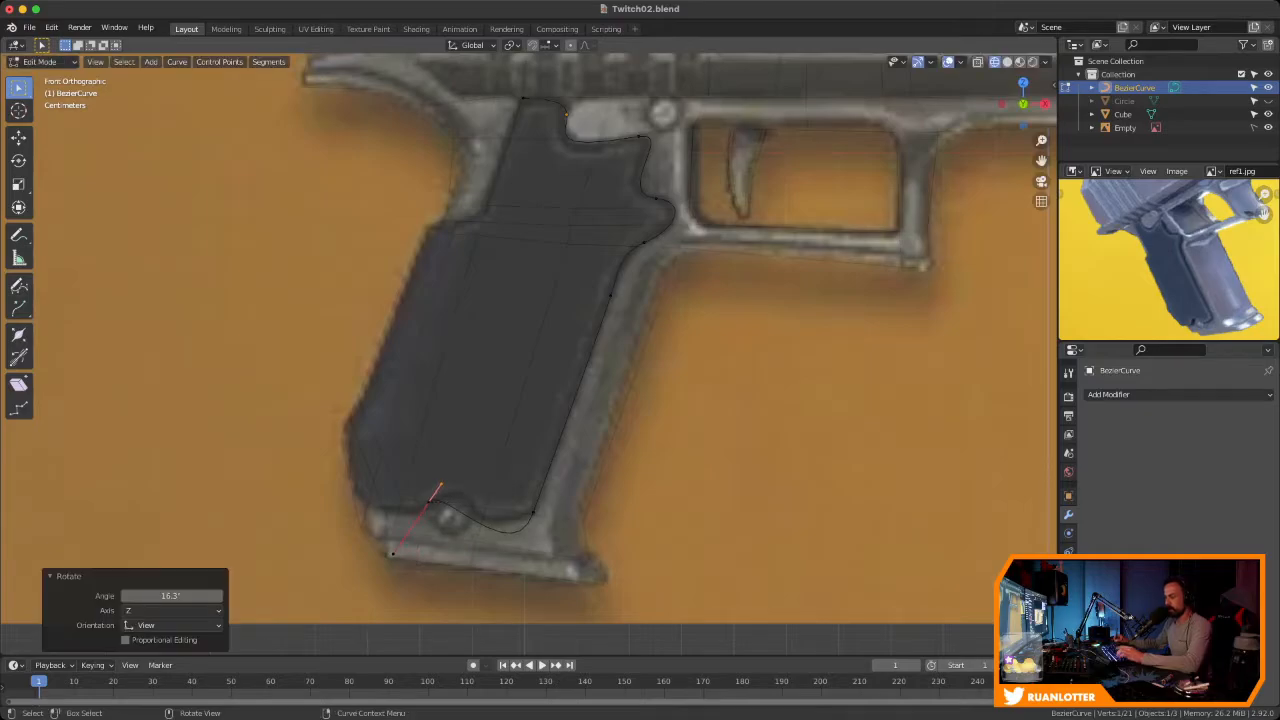
{"action": "key", "text": "g"}
{"action": "left_click", "coordinate": [463, 464]}
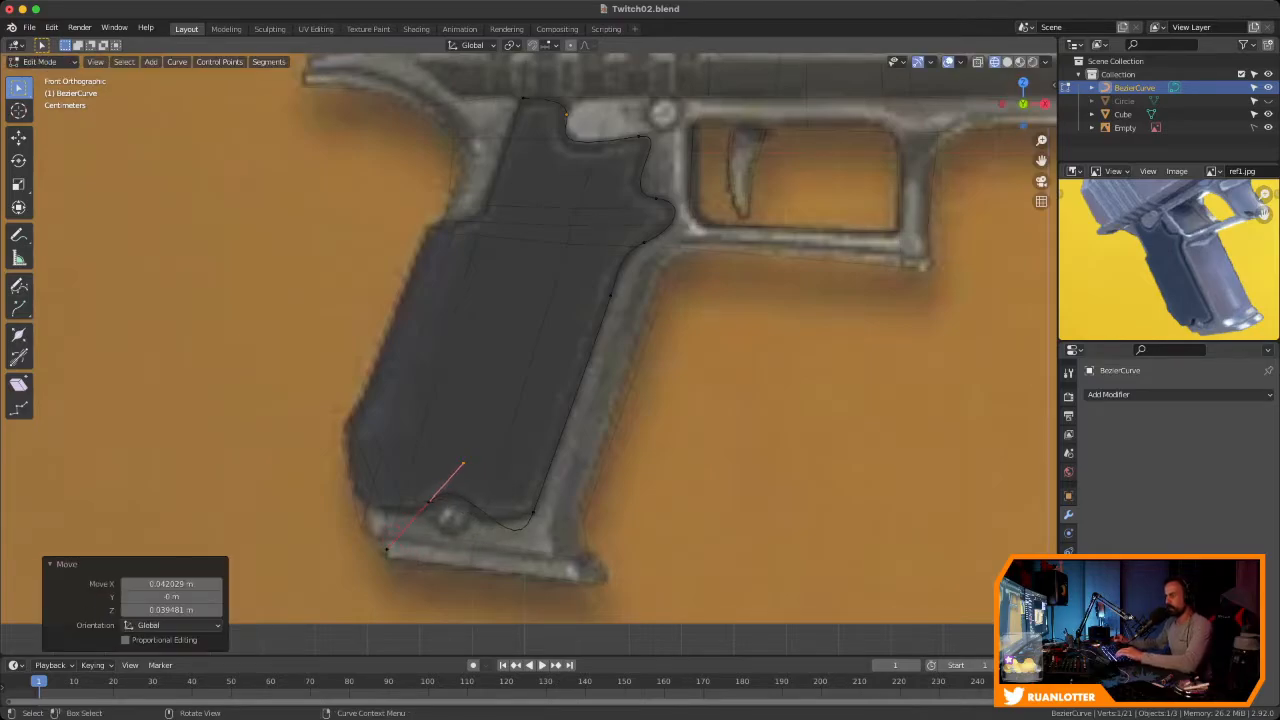
Scale the outgoing handle of the bottom front corner point down to about 0.333
{"action": "left_click", "coordinate": [533, 512]}
{"action": "key", "text": "s"}
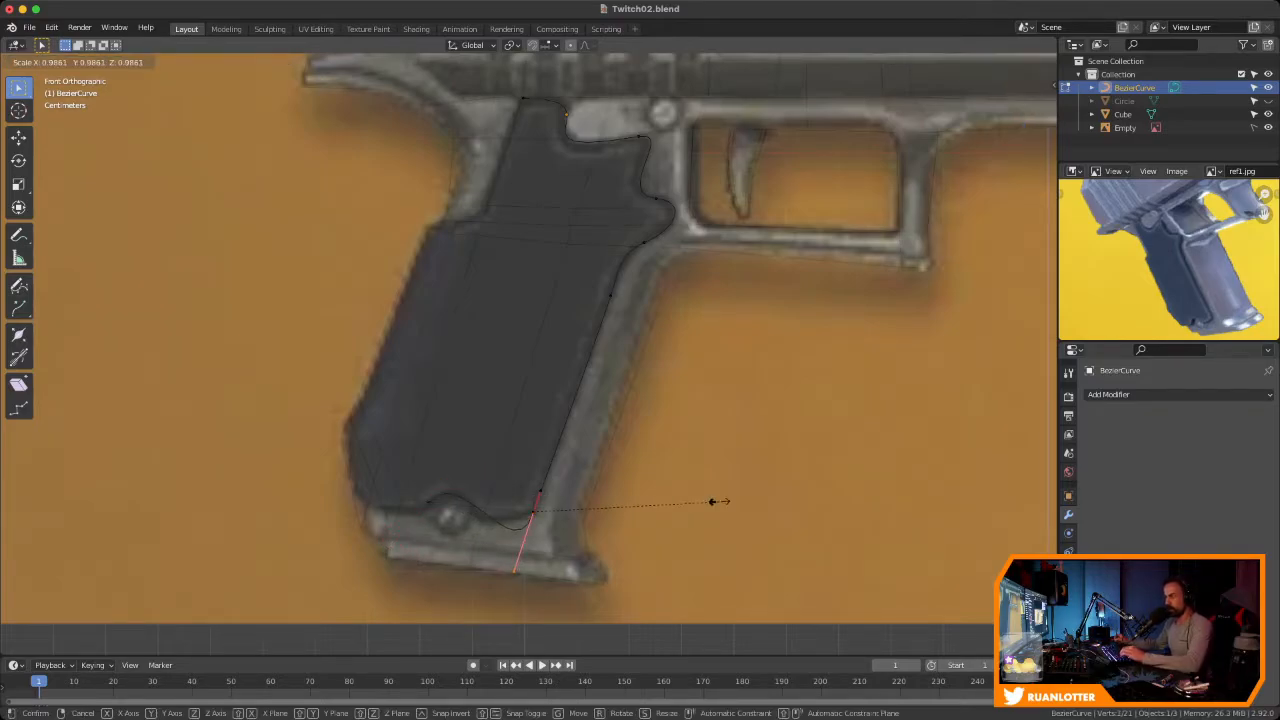
{"action": "left_click", "coordinate": [597, 516]}
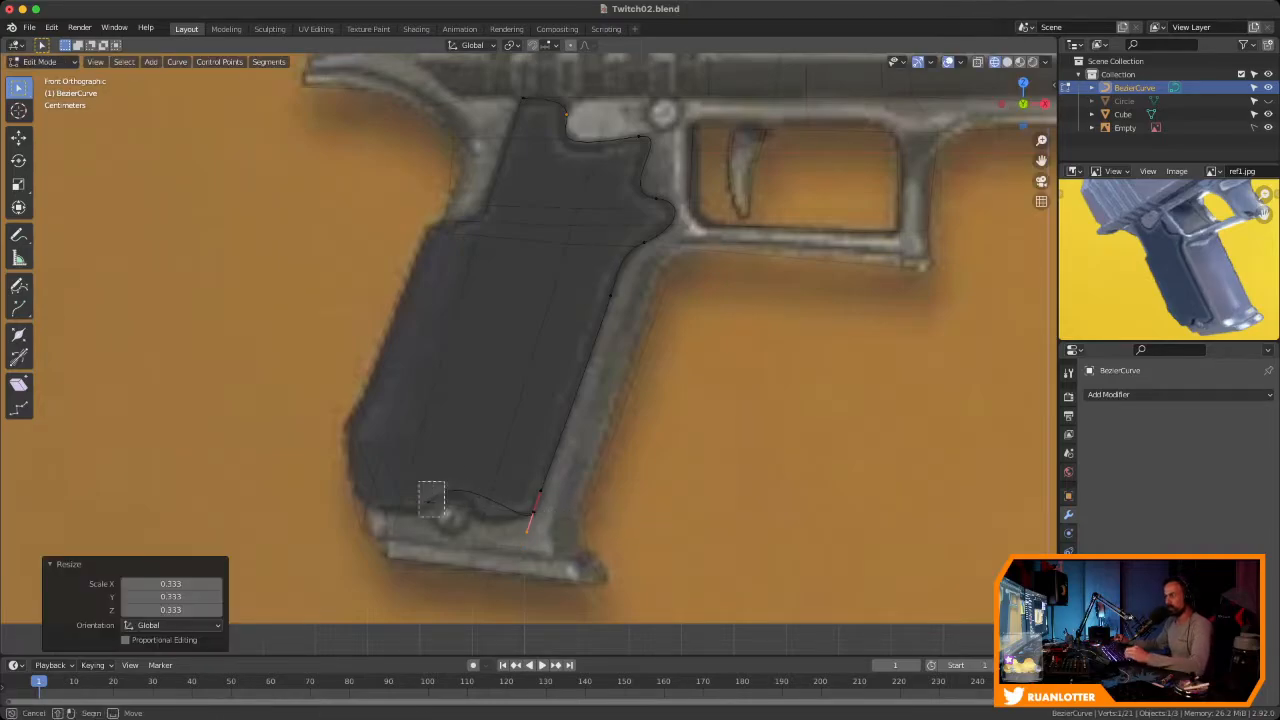
Subdivide the bottom edge segment and move the new point about -0.024 m in X and -0.034 m in Z onto the outline beside the screw
{"action": "left_click", "coordinate": [429, 500]}
{"action": "right_click", "coordinate": [345, 349]}
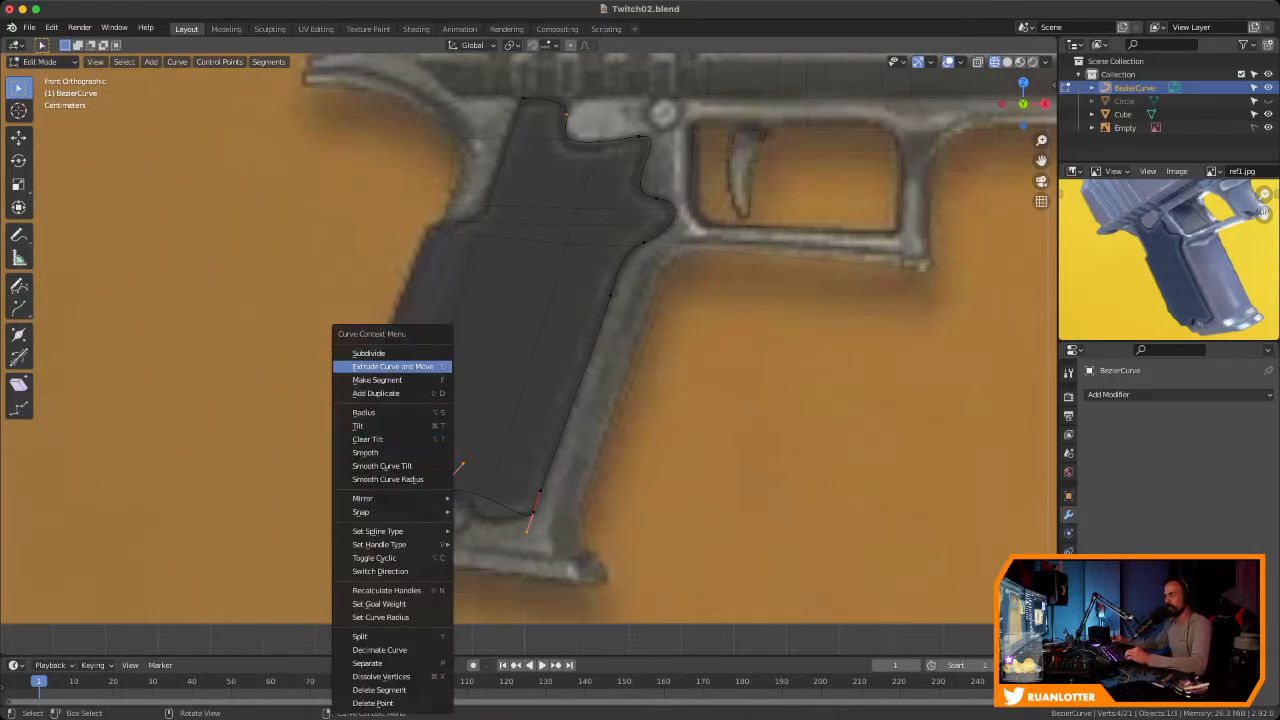
{"action": "left_click", "coordinate": [350, 349]}
{"action": "key", "text": "ctrl+z"}
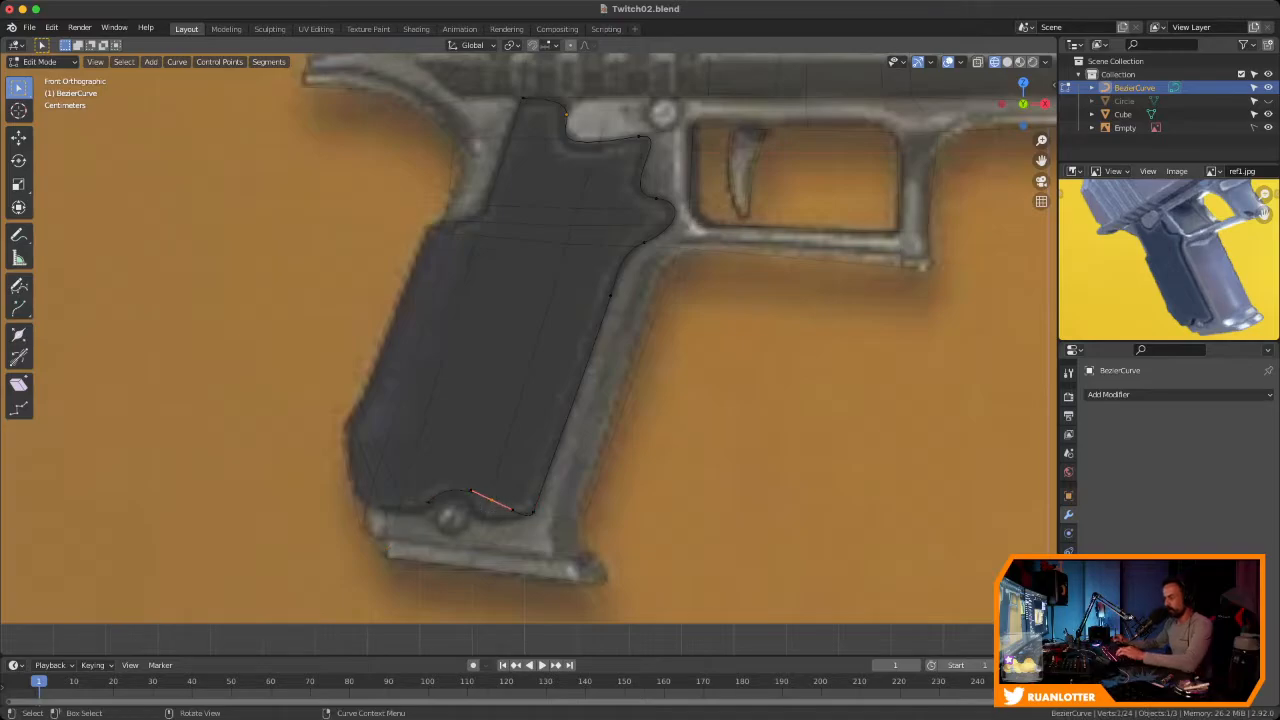
{"action": "key", "text": "g"}
{"action": "left_click", "coordinate": [480, 518]}
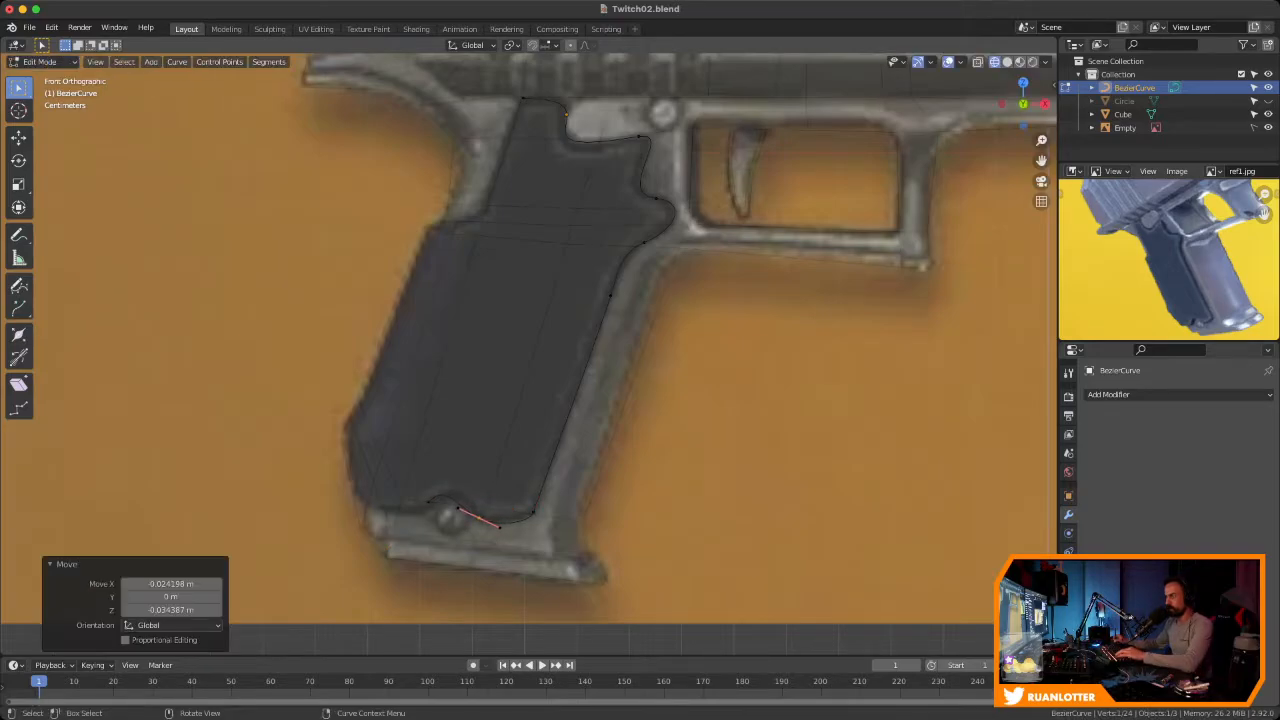
Rotate the grip curve's bottom front corner point about 10.4°
{"action": "left_click_drag", "start_coordinate": [525, 501], "coordinate": [555, 523]}
{"action": "key", "text": "r"}
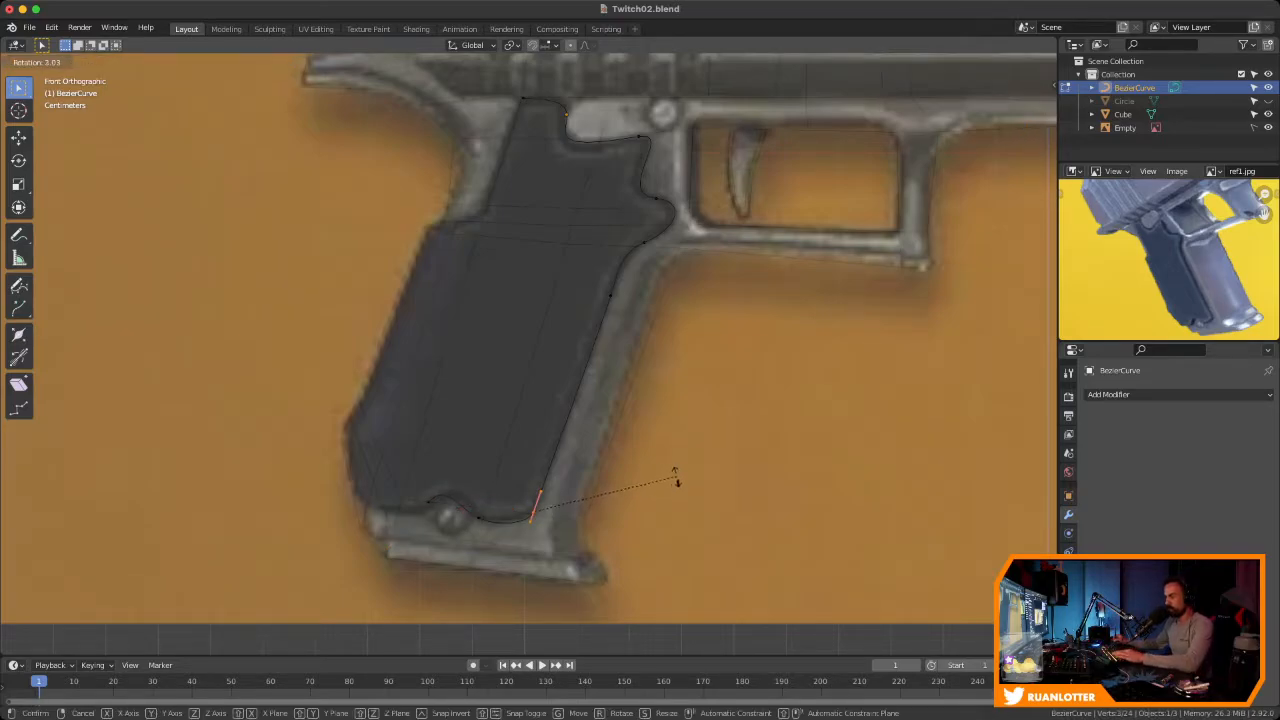
{"action": "left_click", "coordinate": [679, 497]}
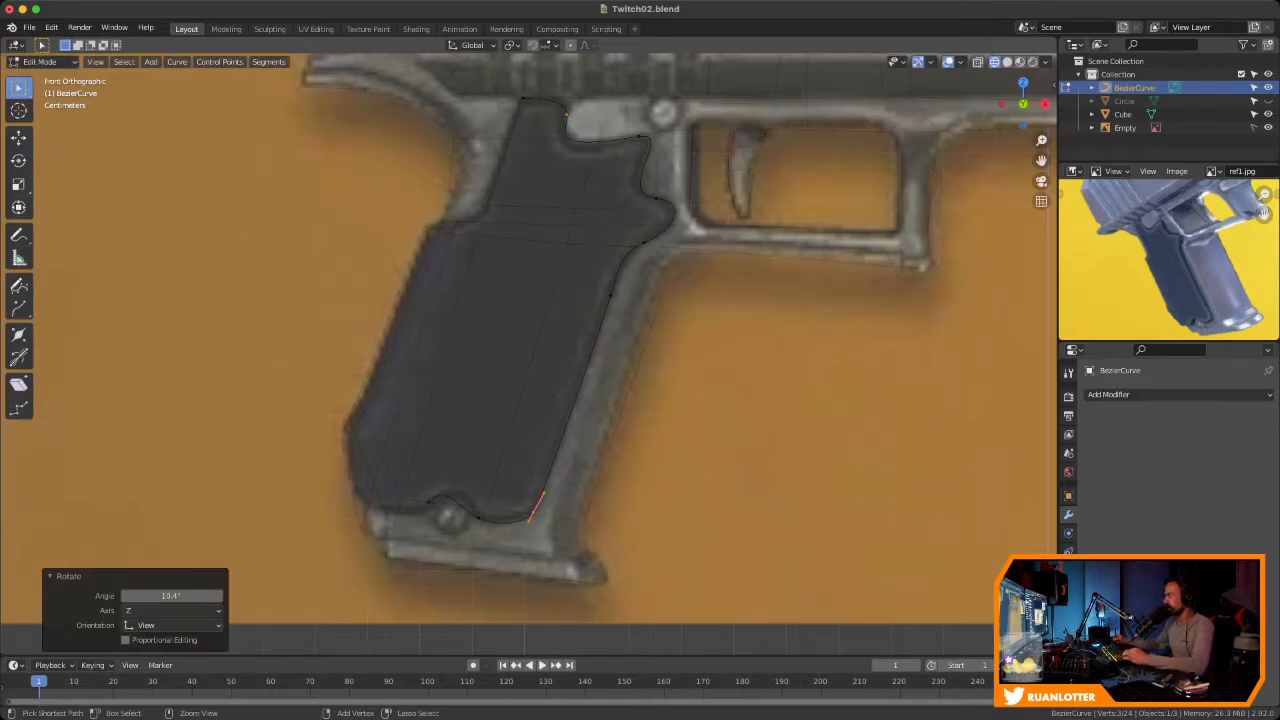
Move the upper handle of the point in front of the screw about 0.021 m in X and 0.01 m in Z, and reposition the point on the outline
{"action": "scroll", "coordinate": [679, 497], "scroll_direction": "up", "scroll_amount": 1}
{"action": "scroll", "coordinate": [580, 470], "scroll_direction": "up", "scroll_amount": 2}
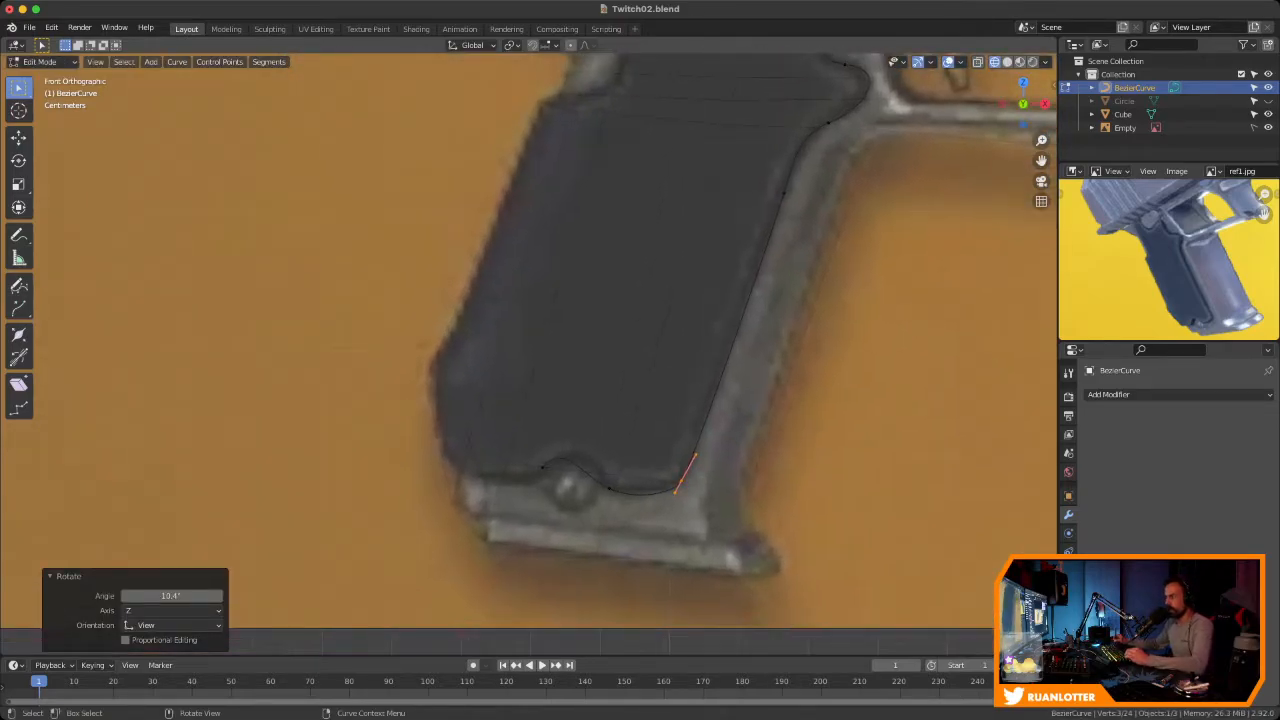
{"action": "left_click_drag", "start_coordinate": [574, 463], "coordinate": [591, 483]}
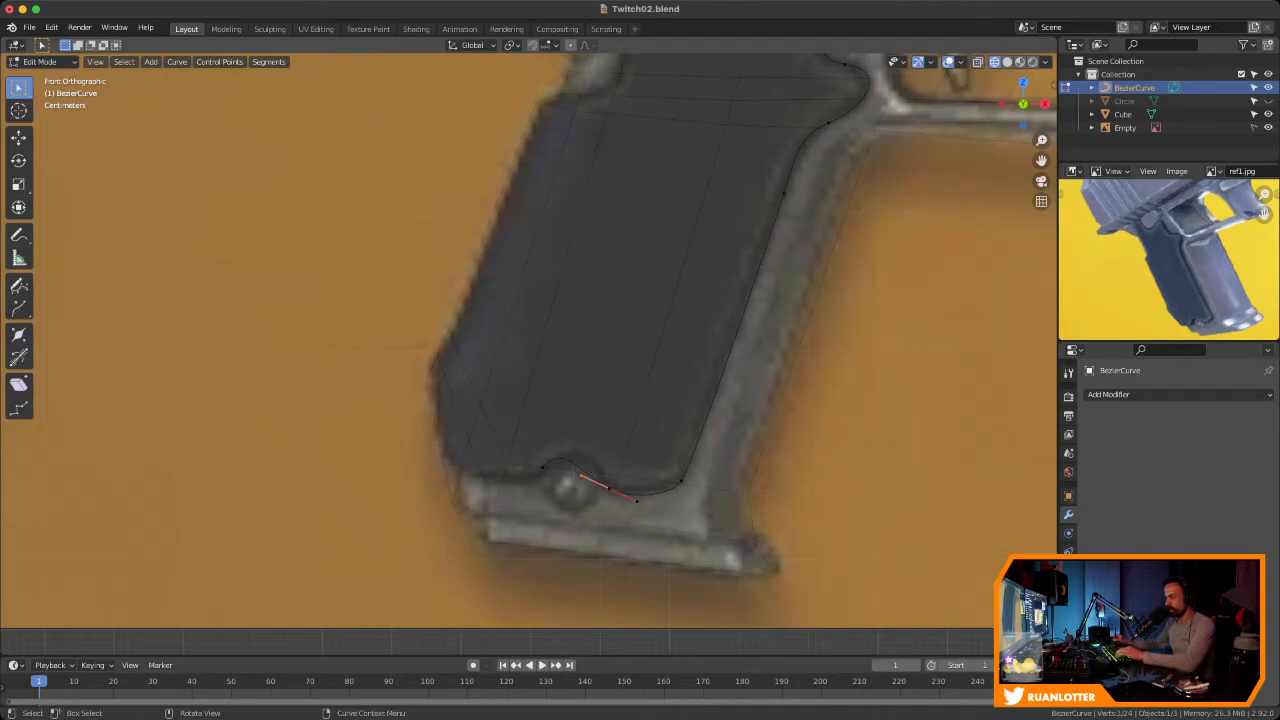
{"action": "key", "text": "g"}
{"action": "left_click", "coordinate": [600, 490]}
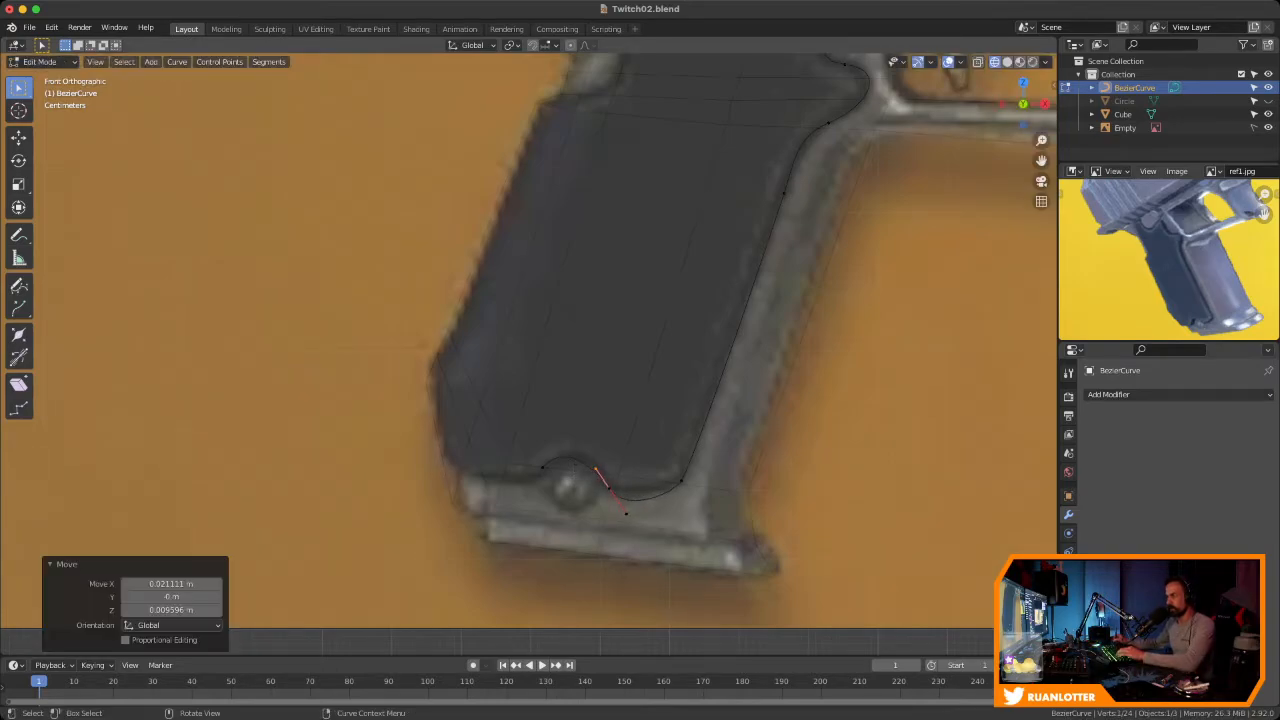
{"action": "key", "text": "g"}
{"action": "left_click", "coordinate": [601, 471]}
{"action": "left_click_drag", "start_coordinate": [602, 481], "coordinate": [618, 497]}
{"action": "key", "text": "g"}
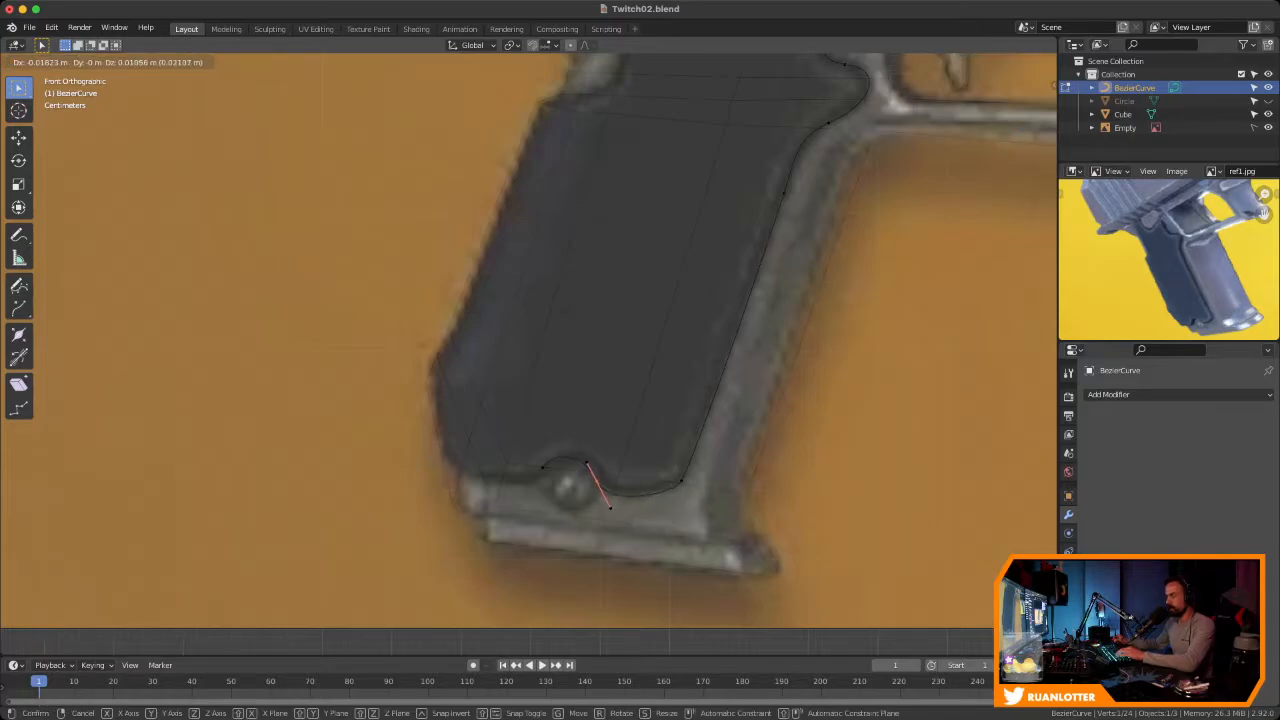
{"action": "left_click", "coordinate": [604, 484]}
Move the curve's end point behind the screw about 0.004 m in X and -0.015 m in Z
{"action": "left_click_drag", "start_coordinate": [537, 443], "coordinate": [557, 489]}
{"action": "key", "text": "g"}
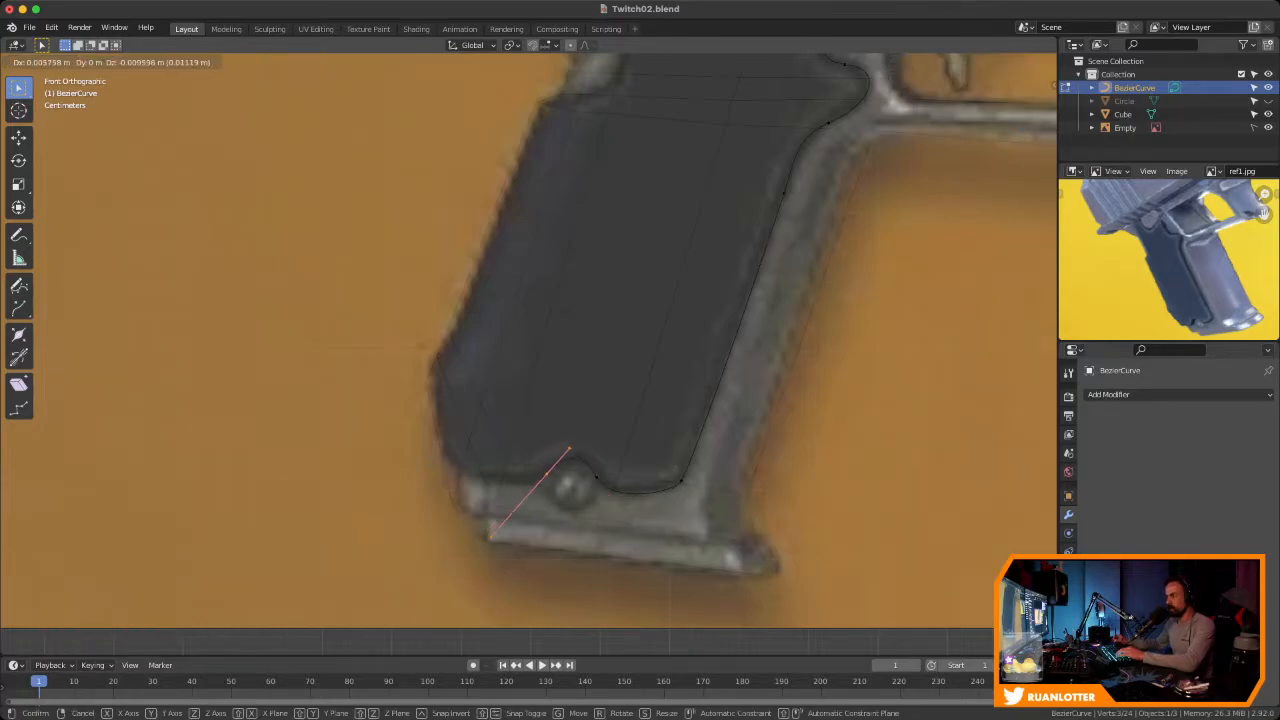
{"action": "key", "text": "Return"}
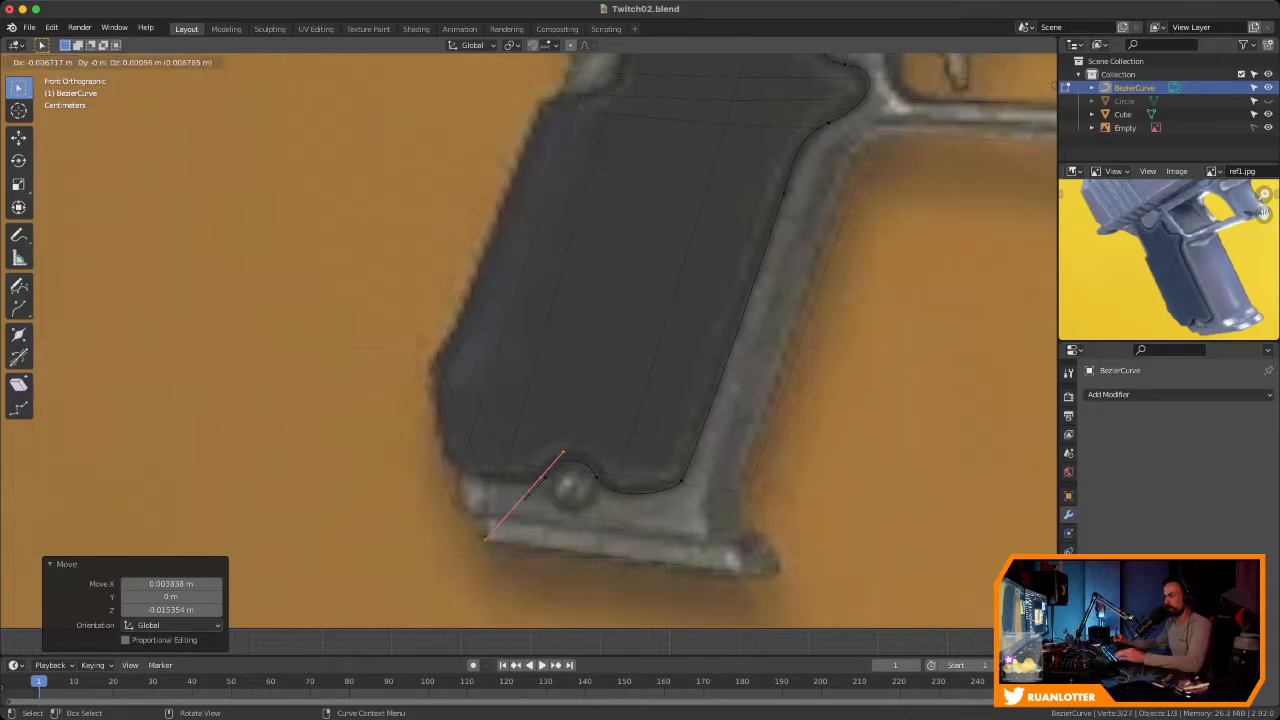
Extrude the curve about -0.15 m in X and -0.04 m in Z, rotate the new point about 142°, and move it up to the panel's rear bulge
{"action": "key", "text": "e"}
{"action": "key", "text": "Return"}
{"action": "key", "text": "r"}
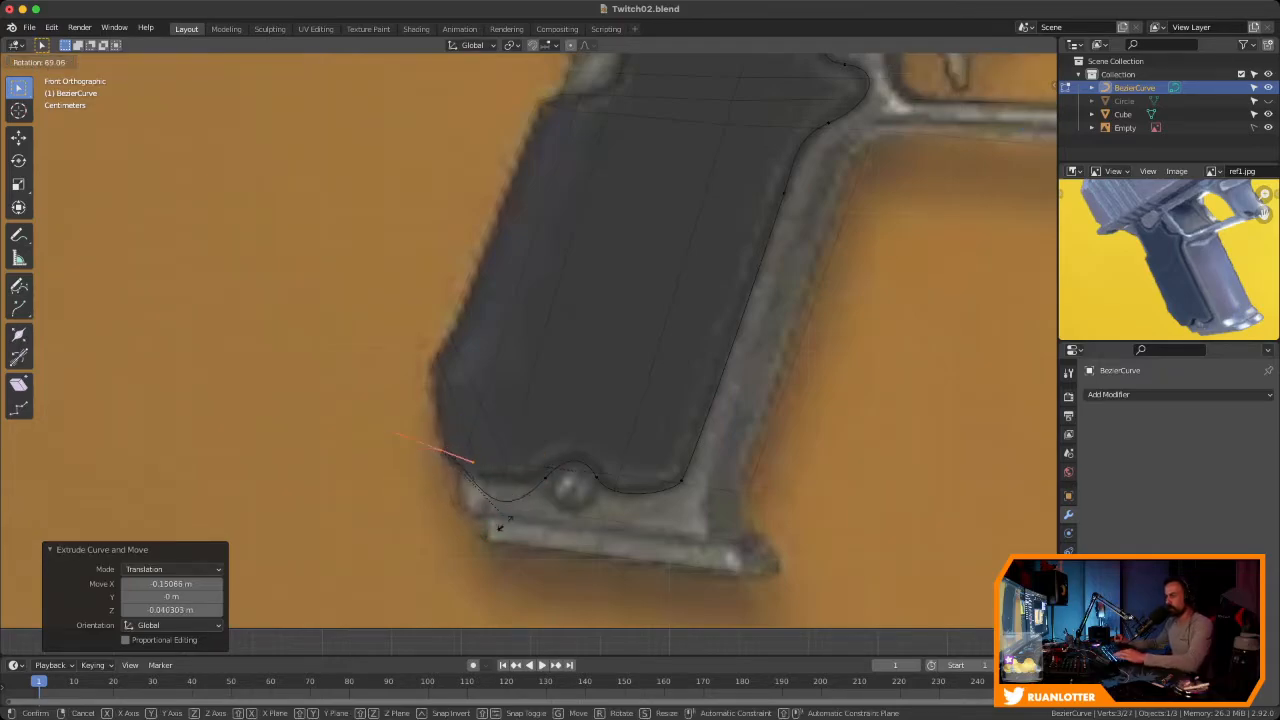
{"action": "key", "text": "Return"}
{"action": "key", "text": "g"}
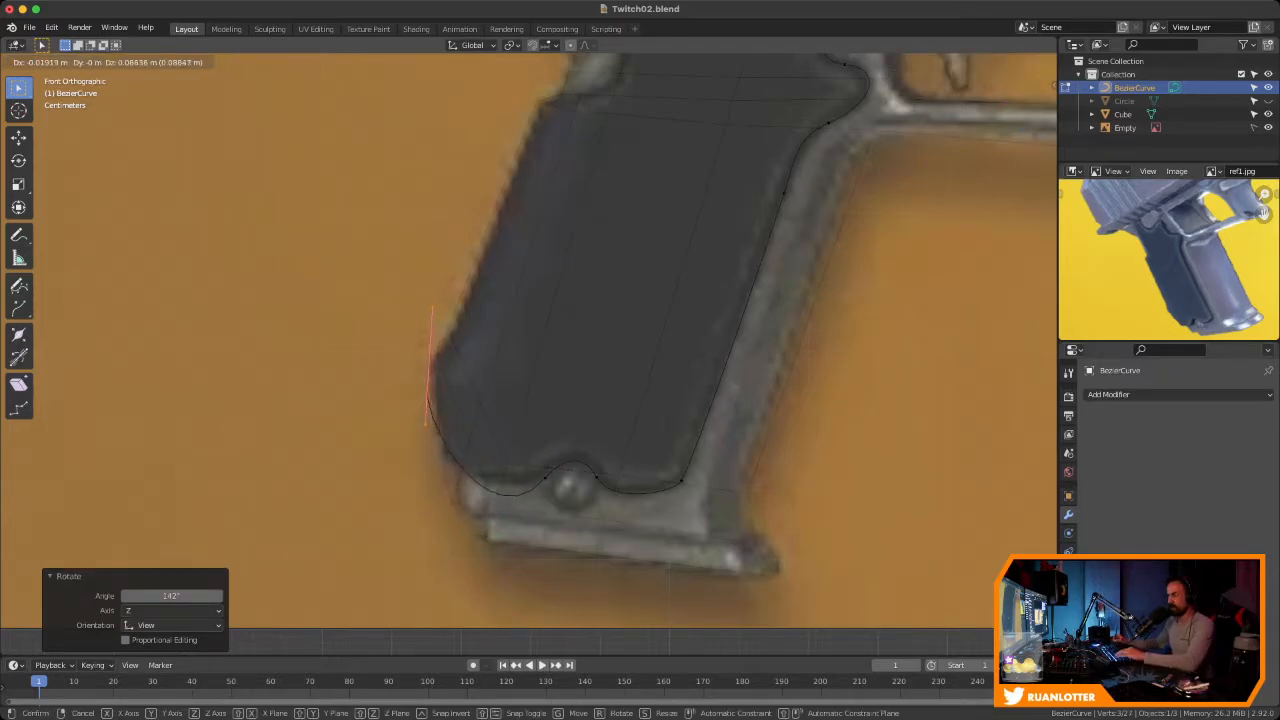
{"action": "key", "text": "Return"}
Scale down the lower handle of the point behind the screw so the bottom edge follows the reference
{"action": "left_click_drag", "start_coordinate": [536, 465], "coordinate": [550, 499]}
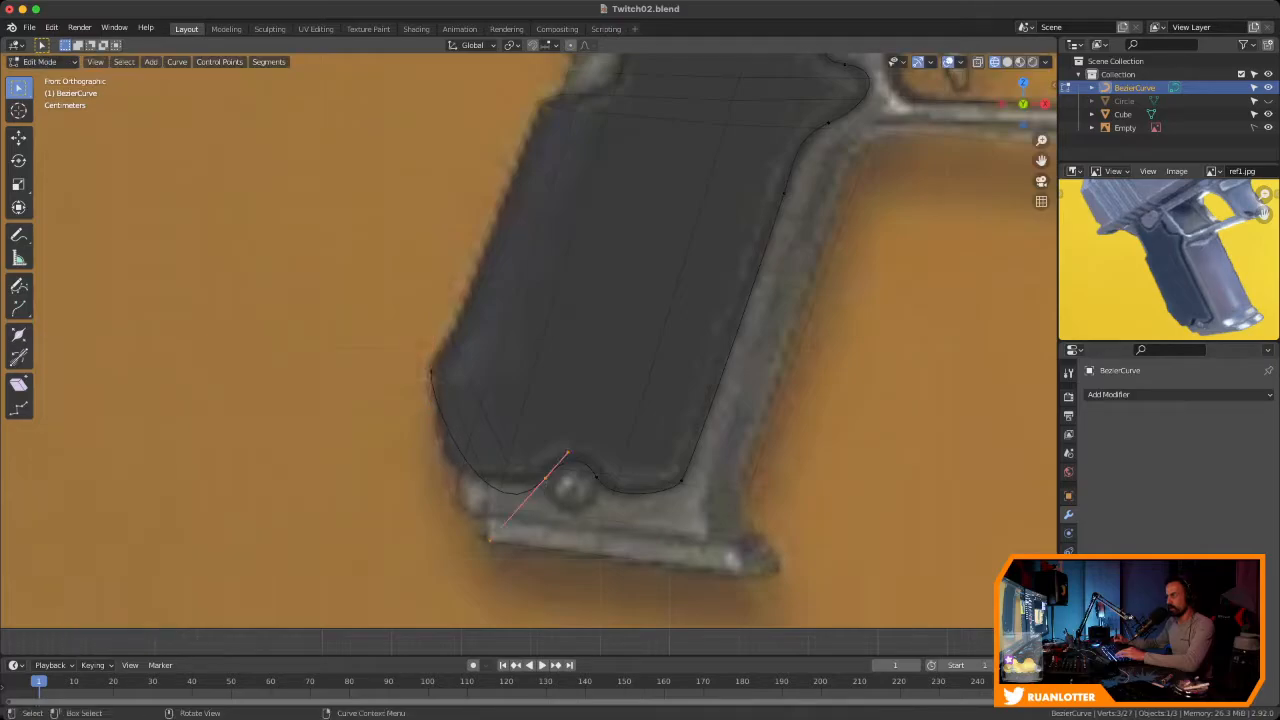
{"action": "left_click_drag", "start_coordinate": [478, 521], "coordinate": [498, 562]}
{"action": "key", "text": "s"}
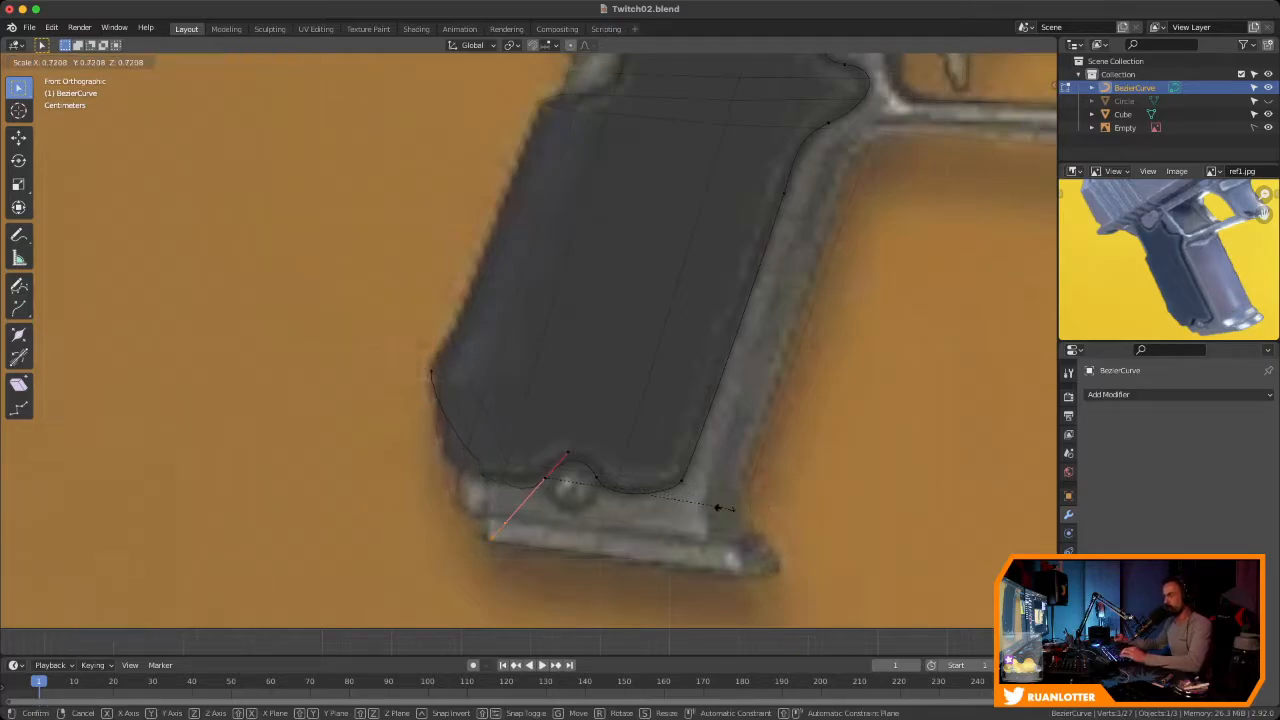
{"action": "key", "text": "Return"}
Move the rear end point about 0.017 m in X and -0.097 m in Z, and scale its upper handle to about 0.498
{"action": "left_click", "coordinate": [432, 372]}
{"action": "key", "text": "g"}
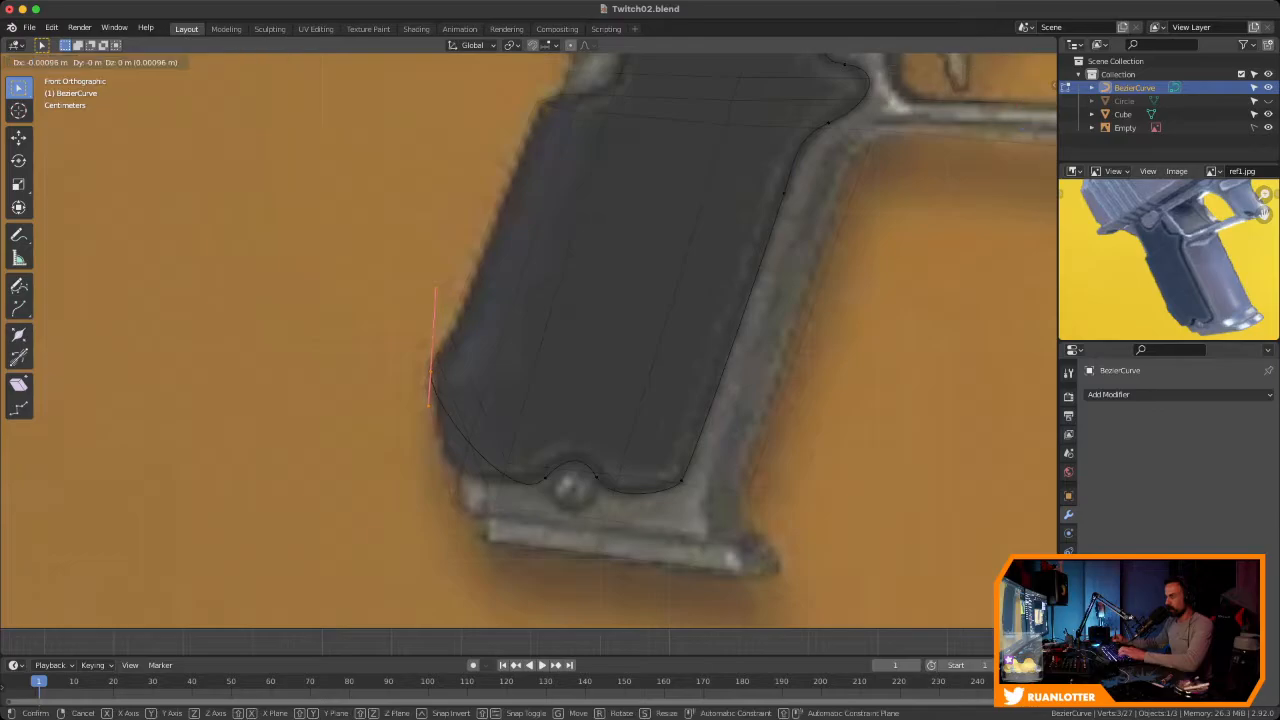
{"action": "left_click", "coordinate": [443, 438]}
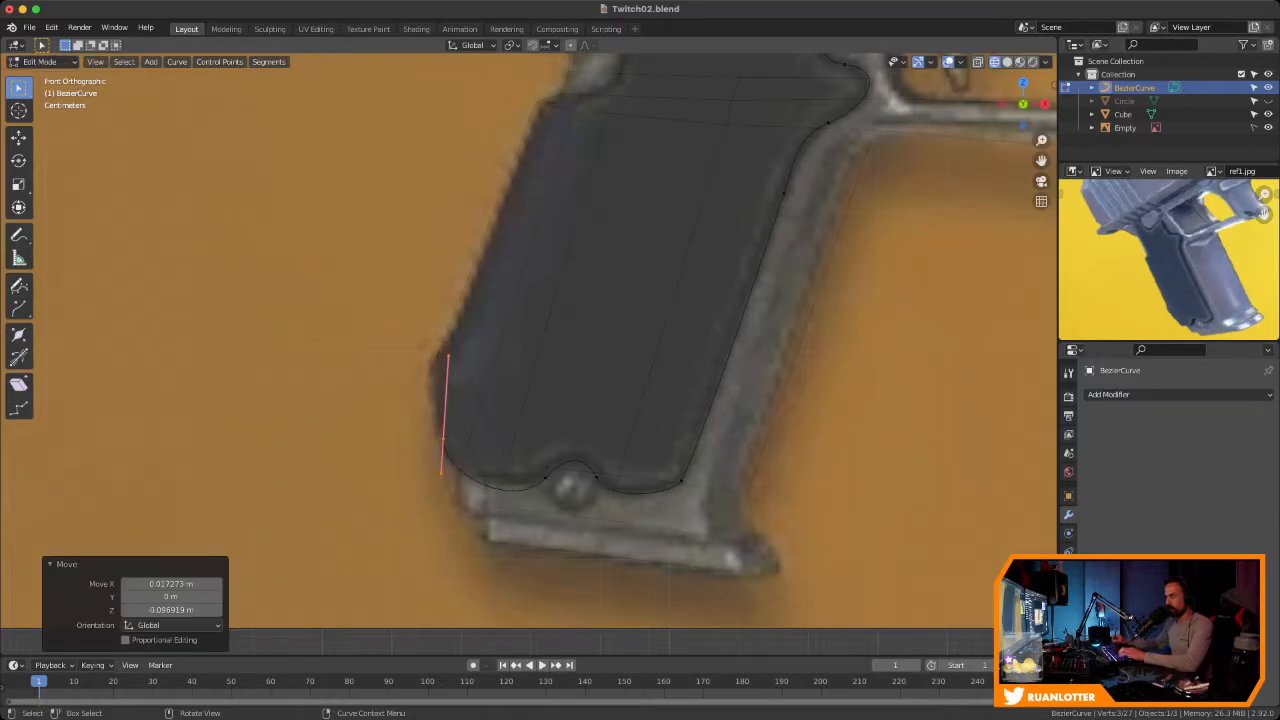
{"action": "left_click_drag", "start_coordinate": [432, 332], "coordinate": [467, 392]}
{"action": "key", "text": "s"}
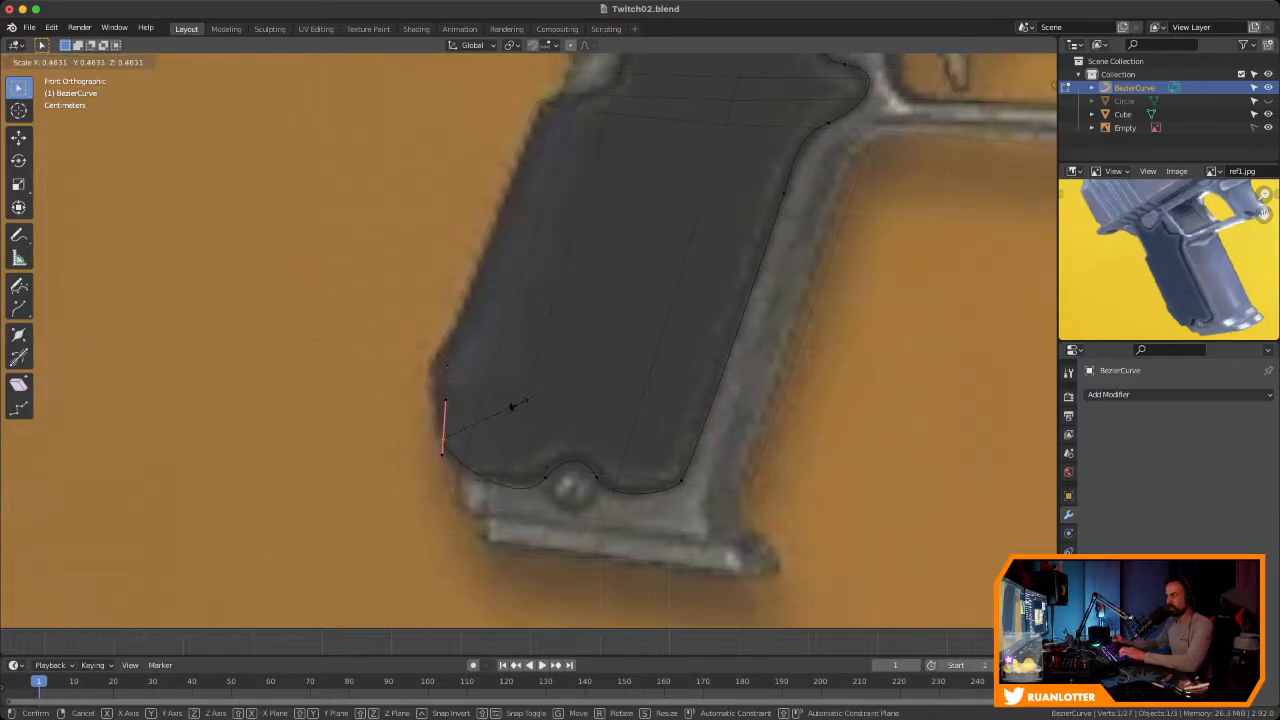
{"action": "left_click", "coordinate": [512, 405]}
Shift the lower rear point slightly outward onto the outline and rotate it about -19.5°
{"action": "key", "text": "g"}
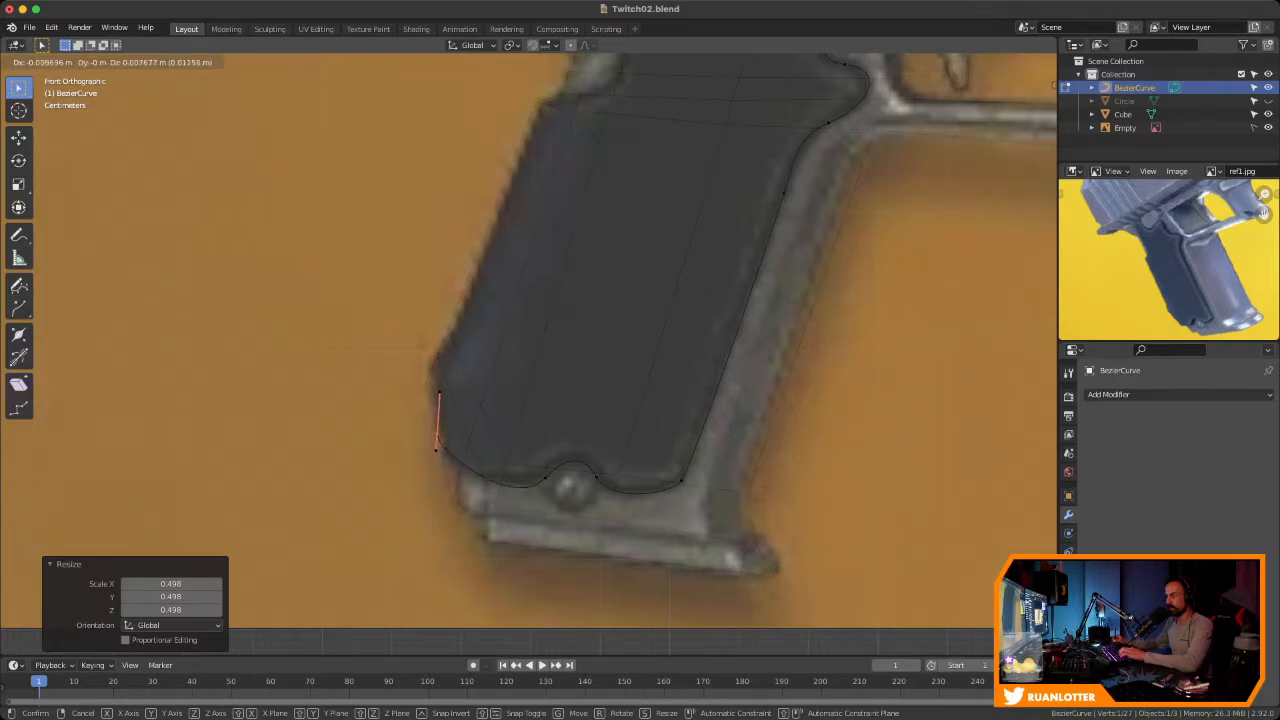
{"action": "left_click", "coordinate": [505, 372]}
{"action": "key", "text": "r"}
{"action": "left_click", "coordinate": [486, 360]}
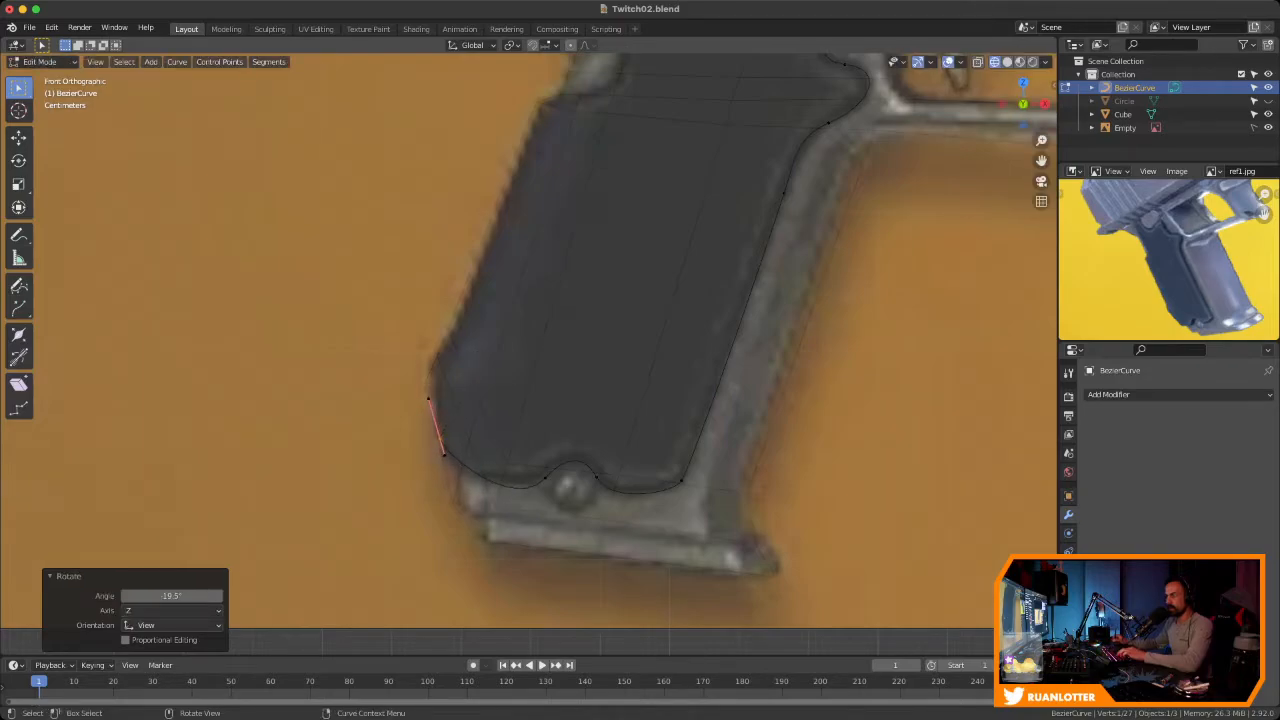
Move the point behind the screw about 0.002 m in X and 0.006 m in Z
{"action": "left_click_drag", "start_coordinate": [536, 468], "coordinate": [563, 497]}
{"action": "key", "text": "g"}
{"action": "left_click", "coordinate": [564, 493]}
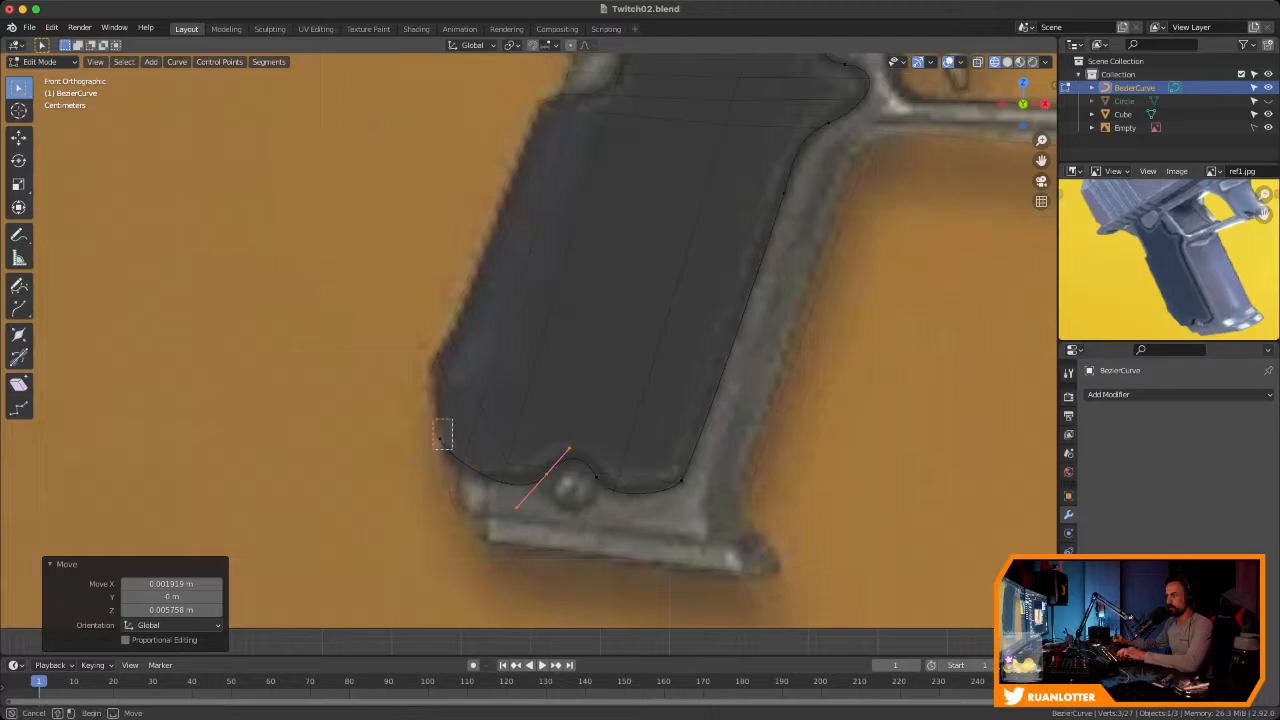
Extrude the lower rear point about -0.012 m in X and 0.103 m in Z, rotate the new point about 31.4°, and nudge it onto the outline
{"action": "left_click", "coordinate": [442, 430]}
{"action": "key", "text": "g"}
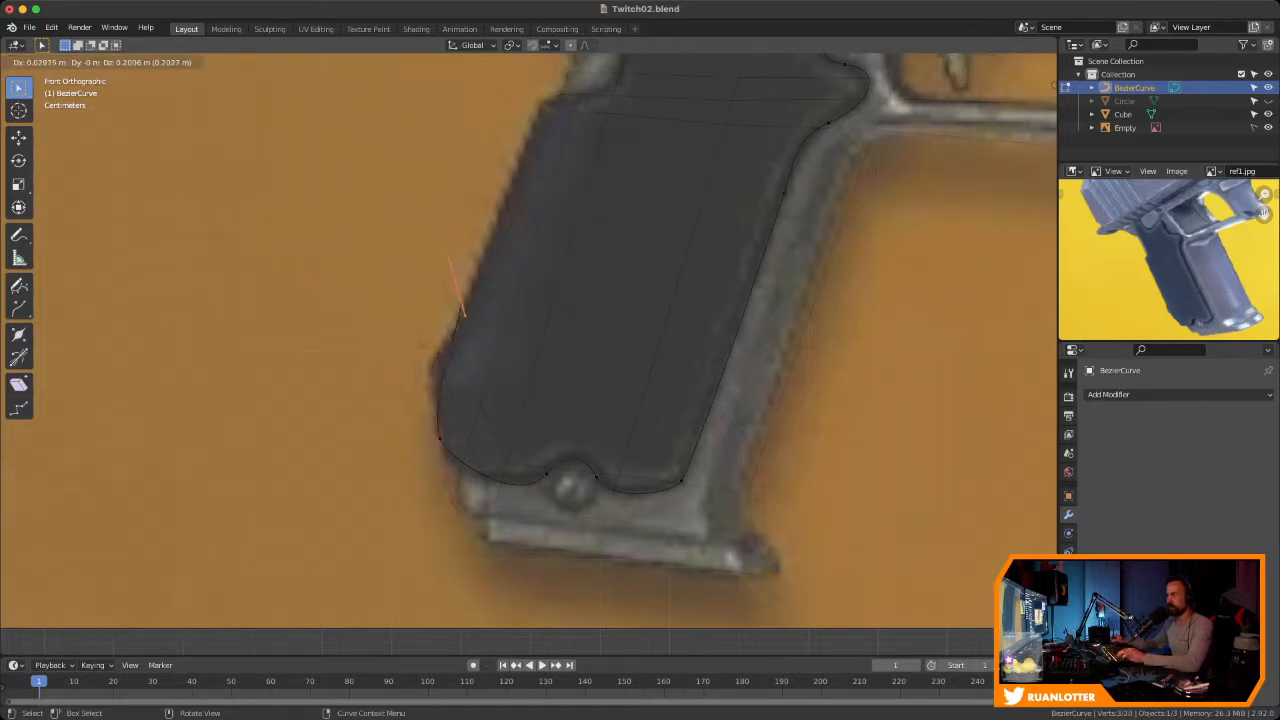
{"action": "left_click", "coordinate": [556, 303]}
{"action": "key", "text": "r"}
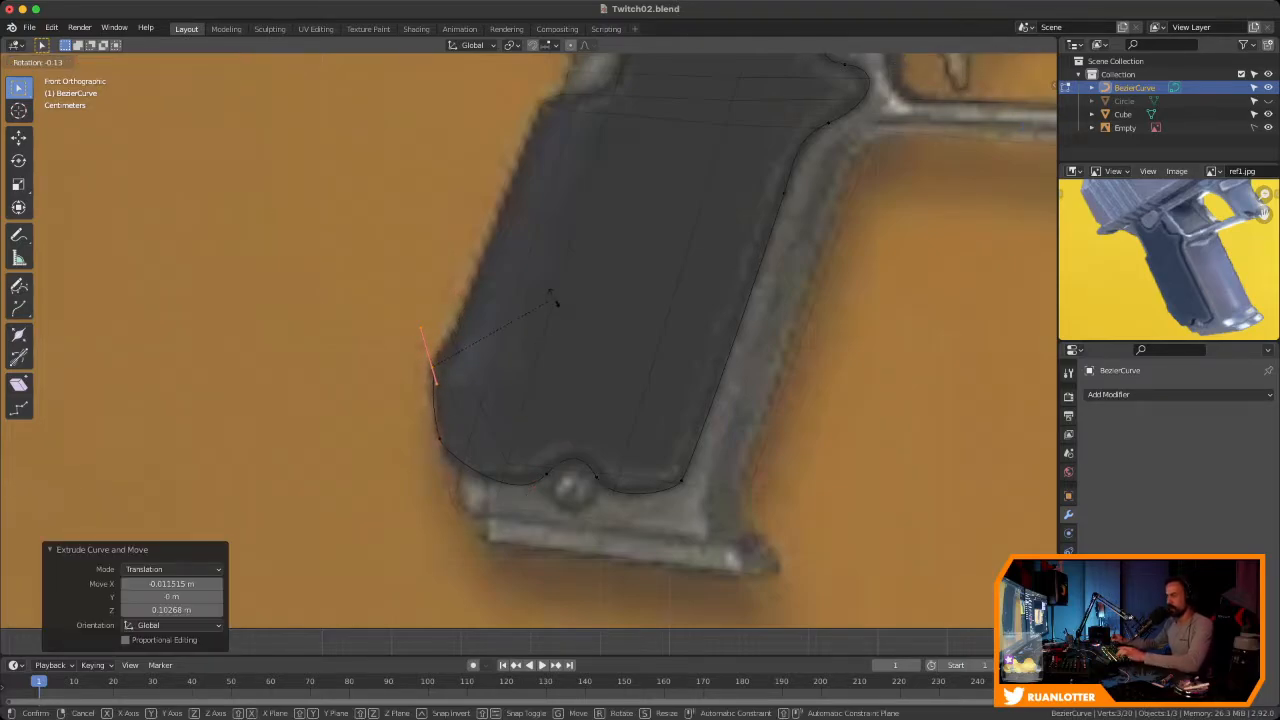
{"action": "left_click", "coordinate": [535, 375]}
{"action": "key", "text": "g"}
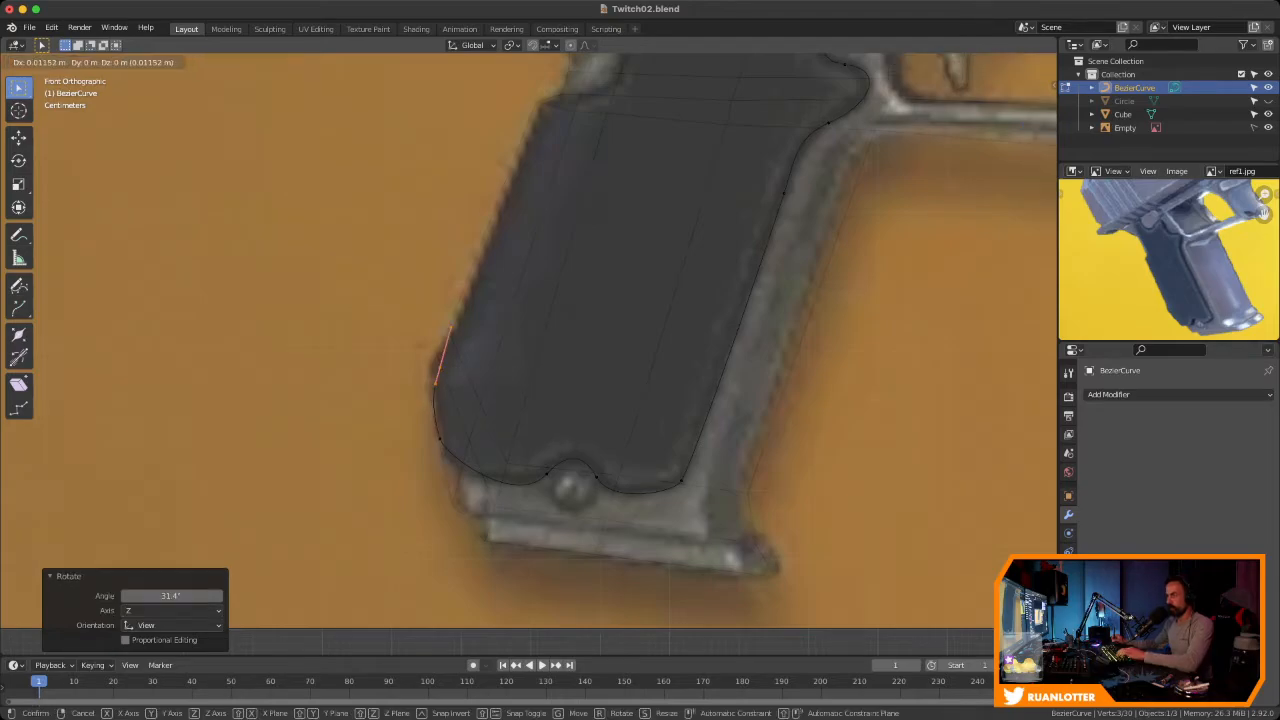
{"action": "left_click", "coordinate": [535, 375]}
Extrude the curve about 0.157 m in X and 0.387 m in Z to the panel's upper rear corner and rotate the new point about 9°
{"action": "key", "text": "e"}
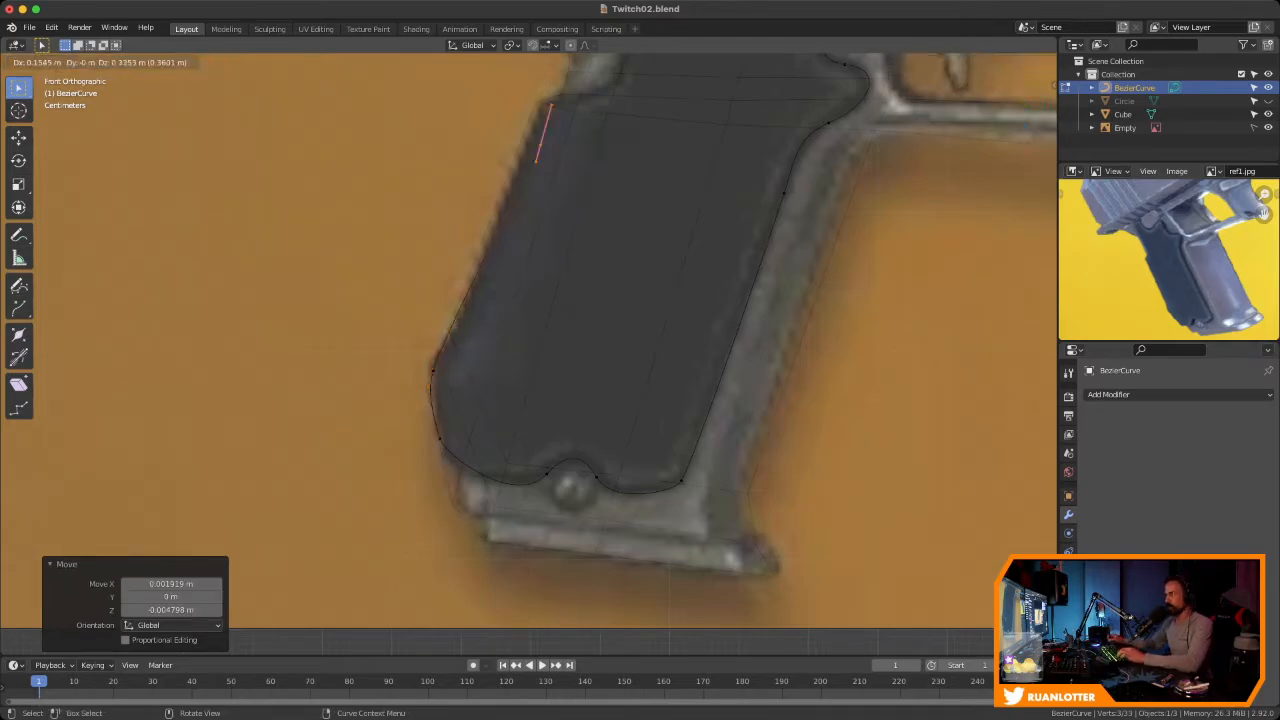
{"action": "left_click", "coordinate": [545, 101]}
{"action": "middle_click_drag", "start_coordinate": [545, 101], "coordinate": [545, 116], "text": "ctrl"}
{"action": "middle_click_drag", "start_coordinate": [545, 116], "coordinate": [505, 234], "text": "shift"}
{"action": "mouse_move", "coordinate": [635, 375]}
{"action": "middle_mouse_down", "text": "ctrl"}
{"action": "mouse_move", "coordinate": [635, 420]}
{"action": "mouse_move", "coordinate": [638, 357]}
{"action": "middle_mouse_up", "text": "ctrl"}
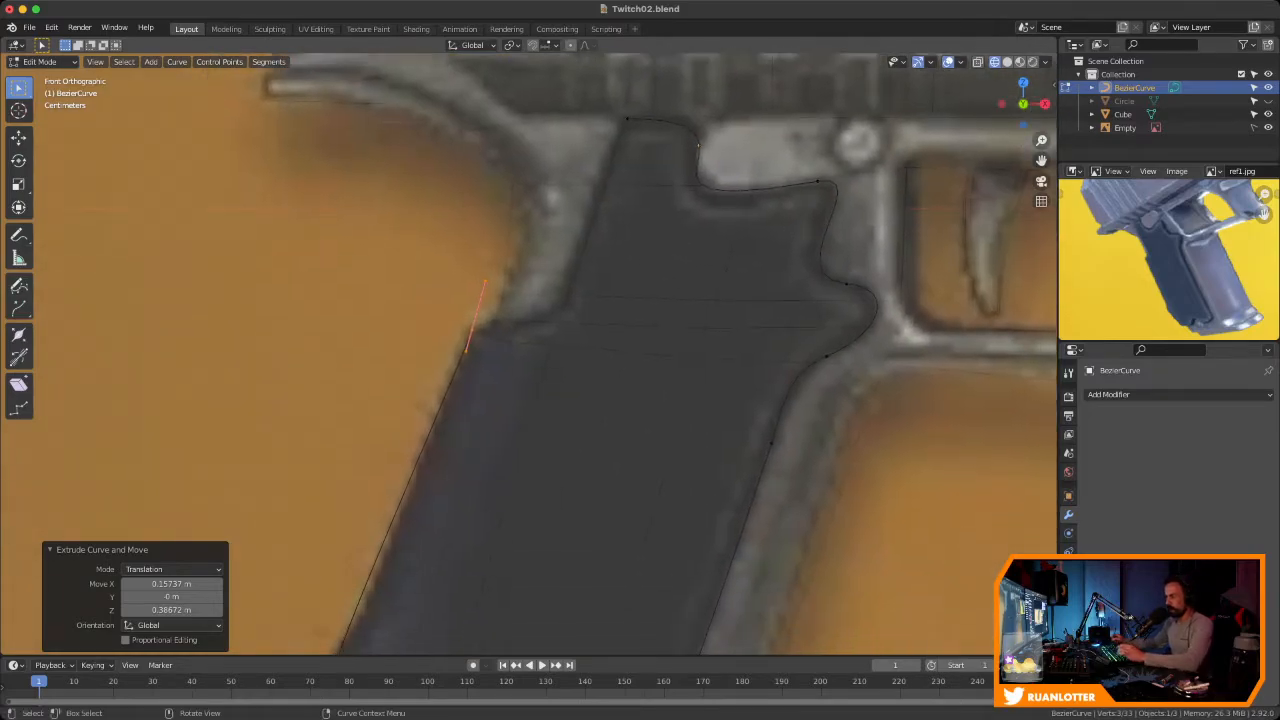
{"action": "key", "text": "r"}
{"action": "left_click", "coordinate": [635, 381]}
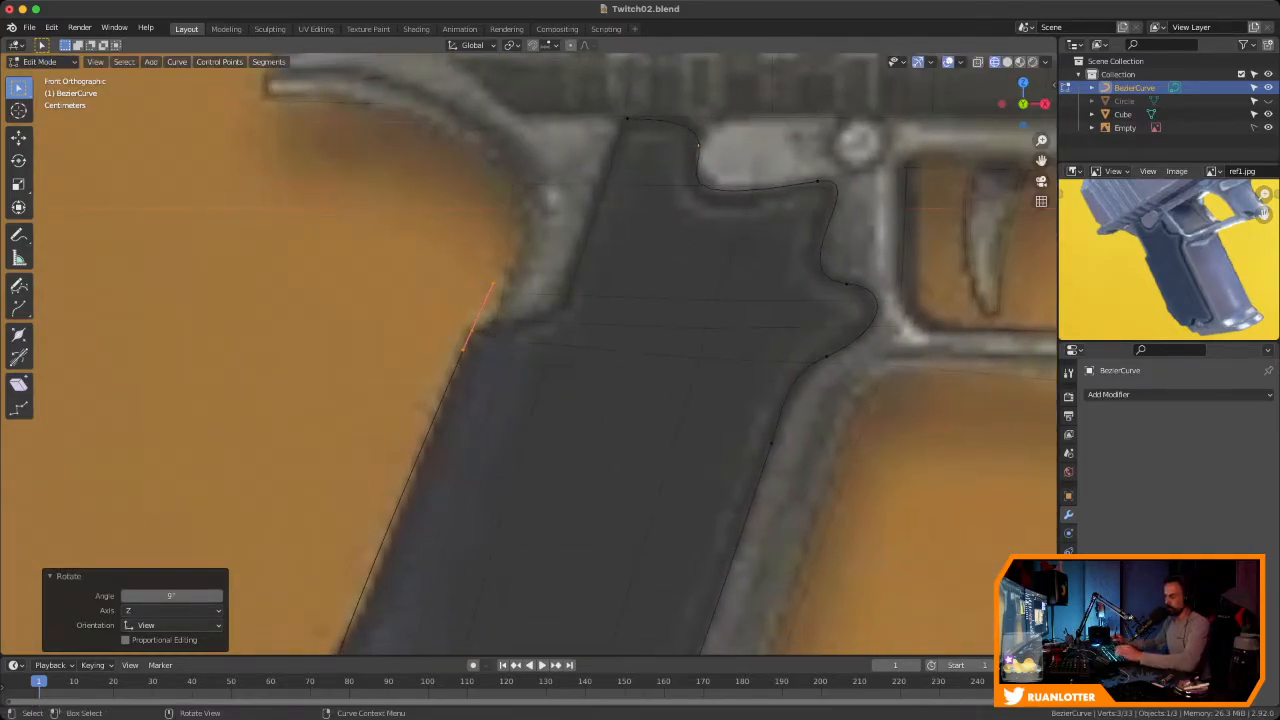
Extrude a point about 0.127 m in X and 0.077 m in Z onto the neck's rear edge and pull its lower handle down to match the curve
{"action": "key", "text": "e"}
{"action": "left_click", "coordinate": [580, 266]}
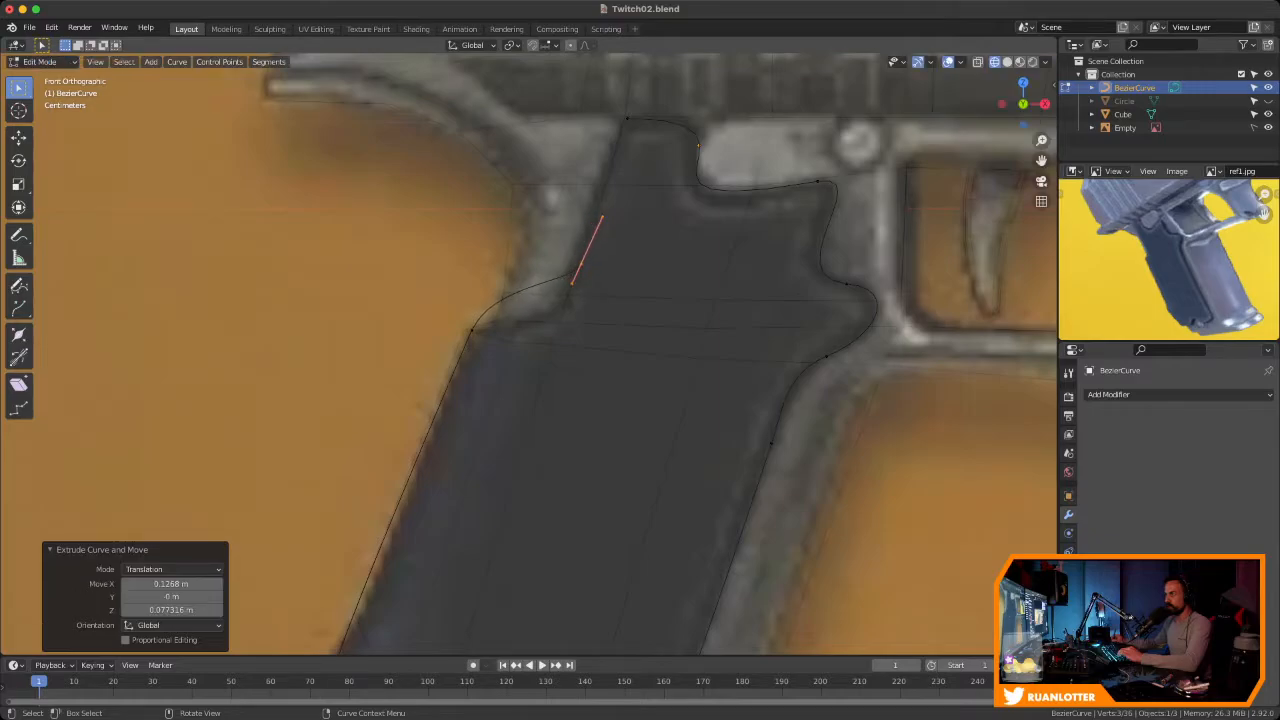
{"action": "key", "text": "e"}
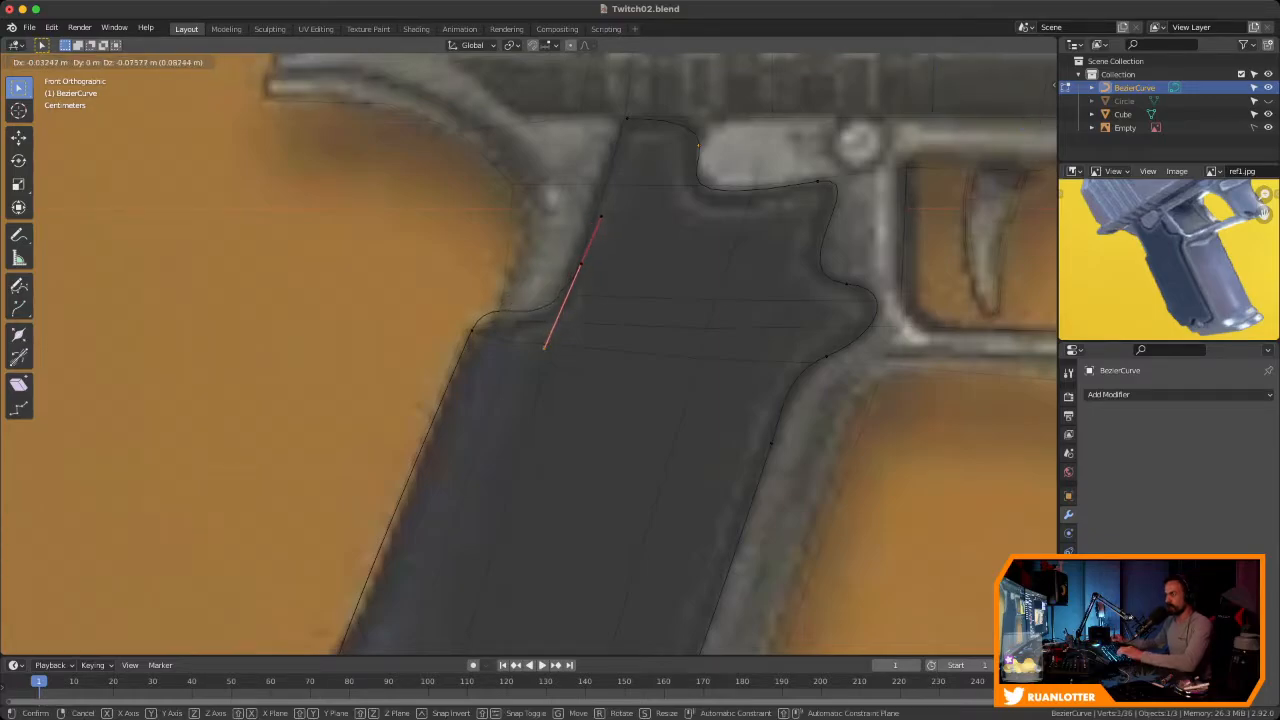
{"action": "left_click", "coordinate": [476, 322]}
Nudge the upper rear corner point slightly down and back onto the panel's outline
{"action": "key", "text": "e"}
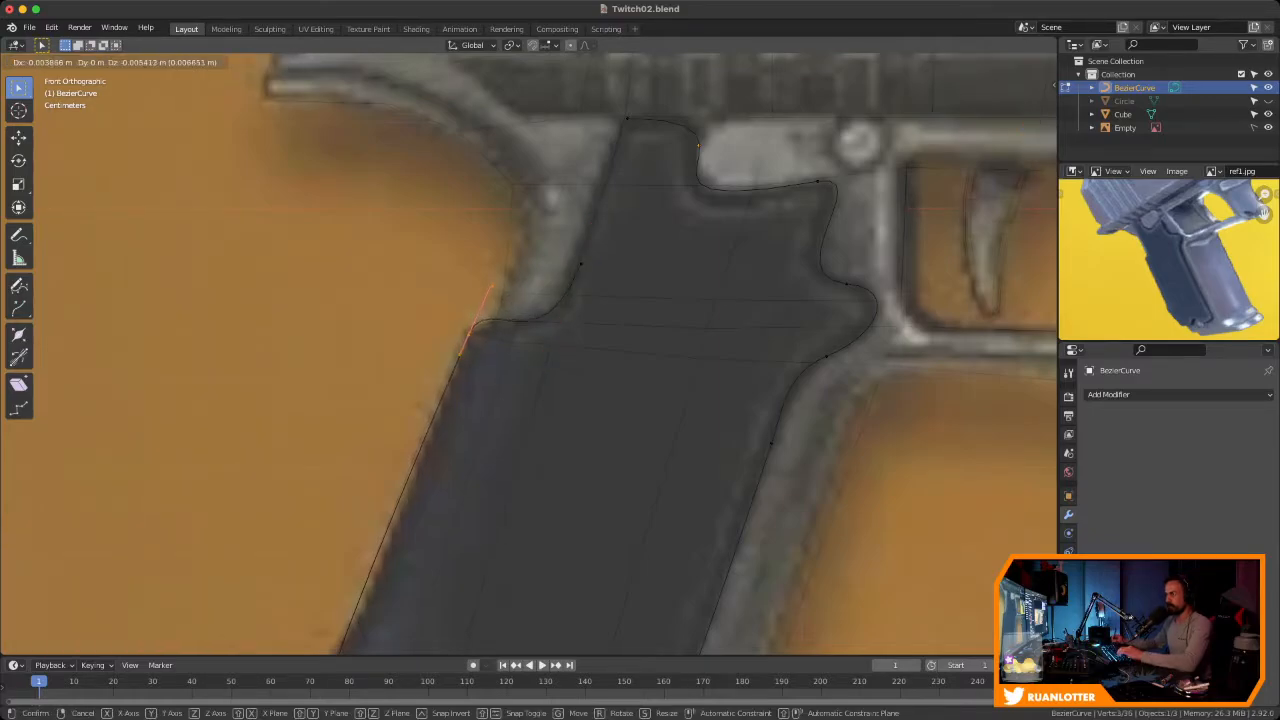
{"action": "left_click", "coordinate": [476, 322]}
Close the grip outline from the neck's rear point to the top point with Toggle Cyclic
{"action": "left_click_drag", "start_coordinate": [566, 244], "coordinate": [590, 276]}
{"action": "scroll", "coordinate": [590, 276], "scroll_direction": "down", "scroll_amount": 2}
{"action": "middle_click_drag", "start_coordinate": [590, 276], "coordinate": [502, 401], "text": "shift"}
{"action": "scroll", "coordinate": [490, 388], "scroll_direction": "up", "scroll_amount": 2}
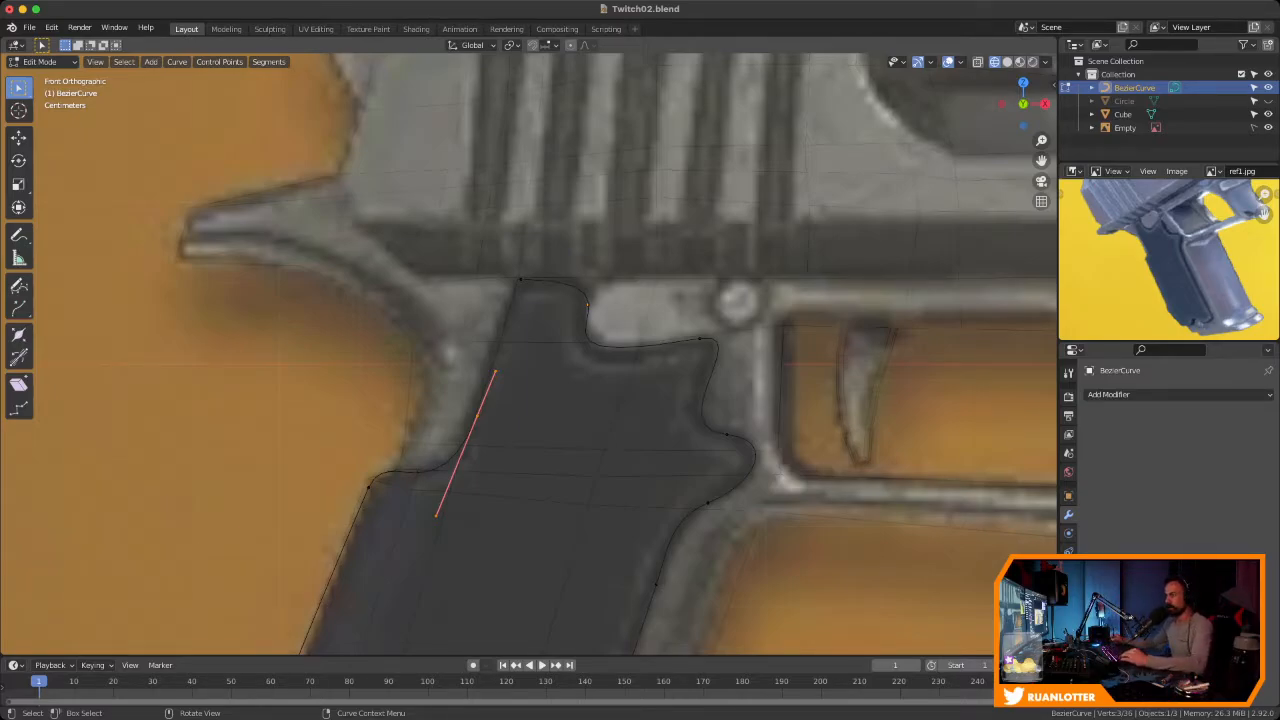
{"action": "middle_click_drag", "start_coordinate": [530, 400], "coordinate": [546, 364], "text": "shift"}
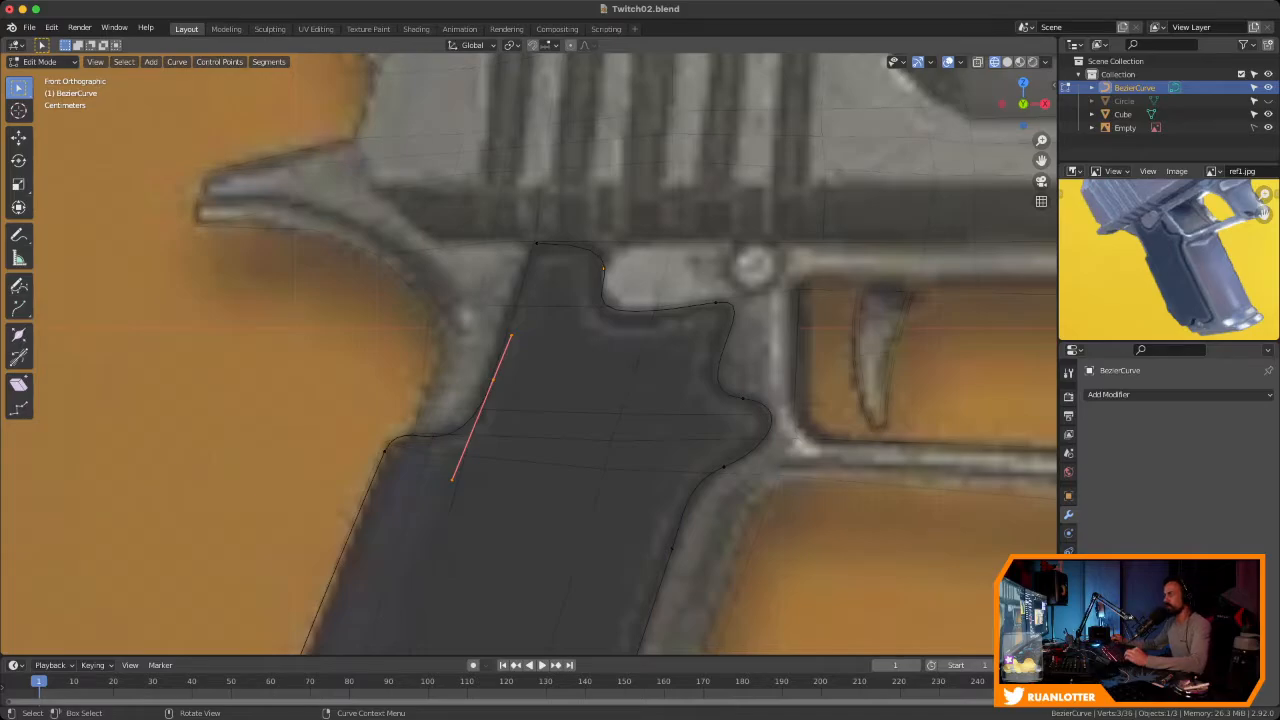
{"action": "right_click", "coordinate": [457, 380]}
{"action": "mouse_move", "coordinate": [470, 498]}
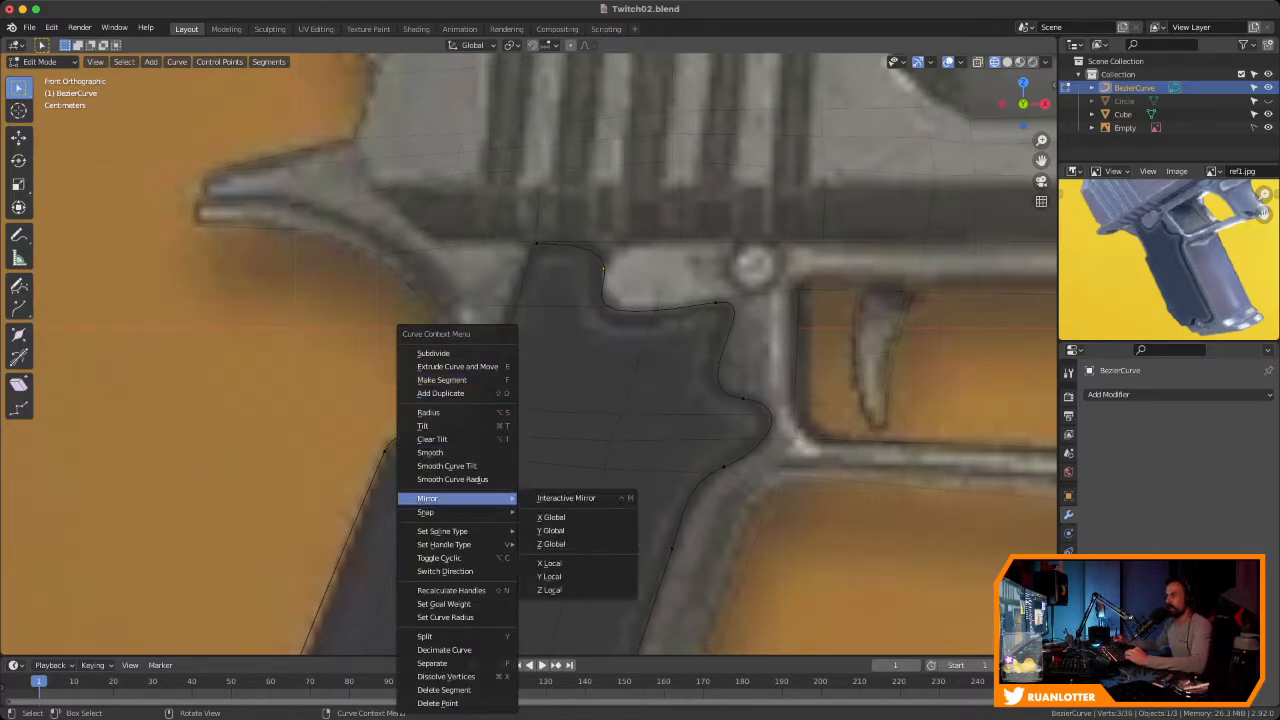
{"action": "left_click", "coordinate": [440, 557]}
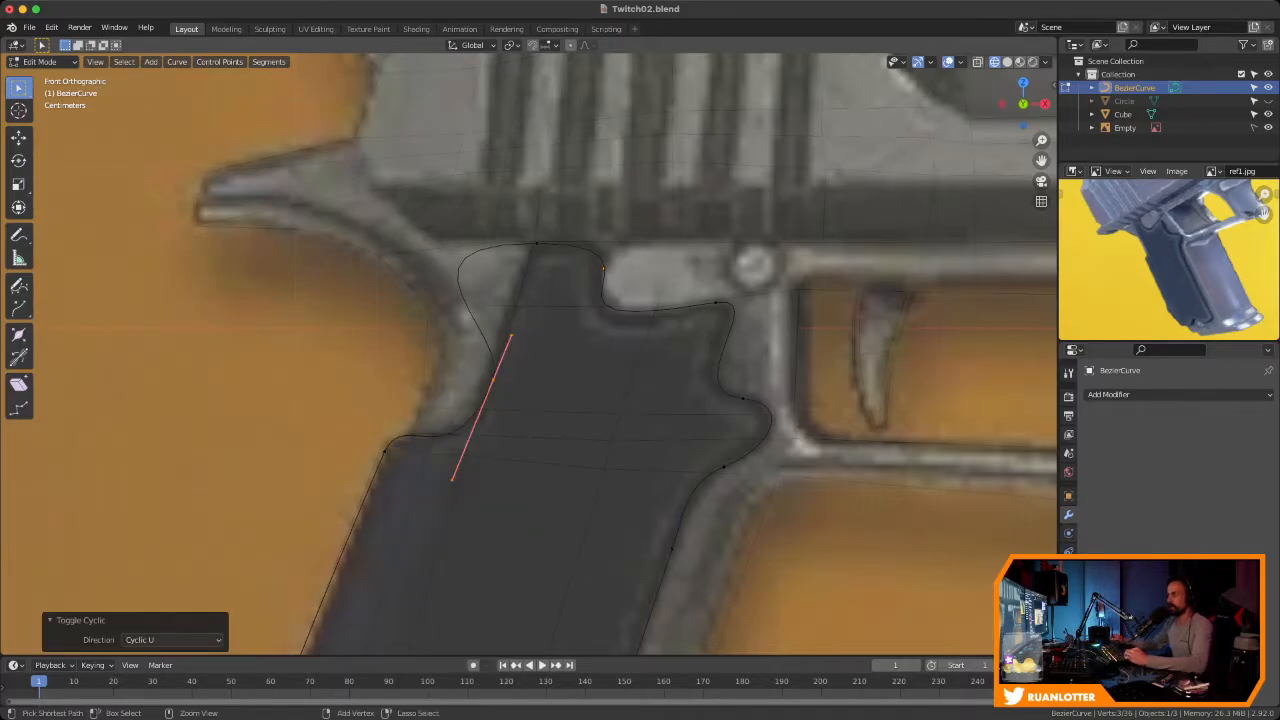
Shorten the rear handle of the curve's top point by scaling it twice, by about 0.141 and 0.537
{"action": "scroll", "coordinate": [509, 245], "scroll_direction": "up", "scroll_amount": 3}
{"action": "middle_click_drag", "start_coordinate": [520, 262], "coordinate": [522, 330], "text": "shift"}
{"action": "middle_click_drag", "start_coordinate": [522, 330], "coordinate": [539, 320], "text": "shift"}
{"action": "left_click", "coordinate": [562, 276]}
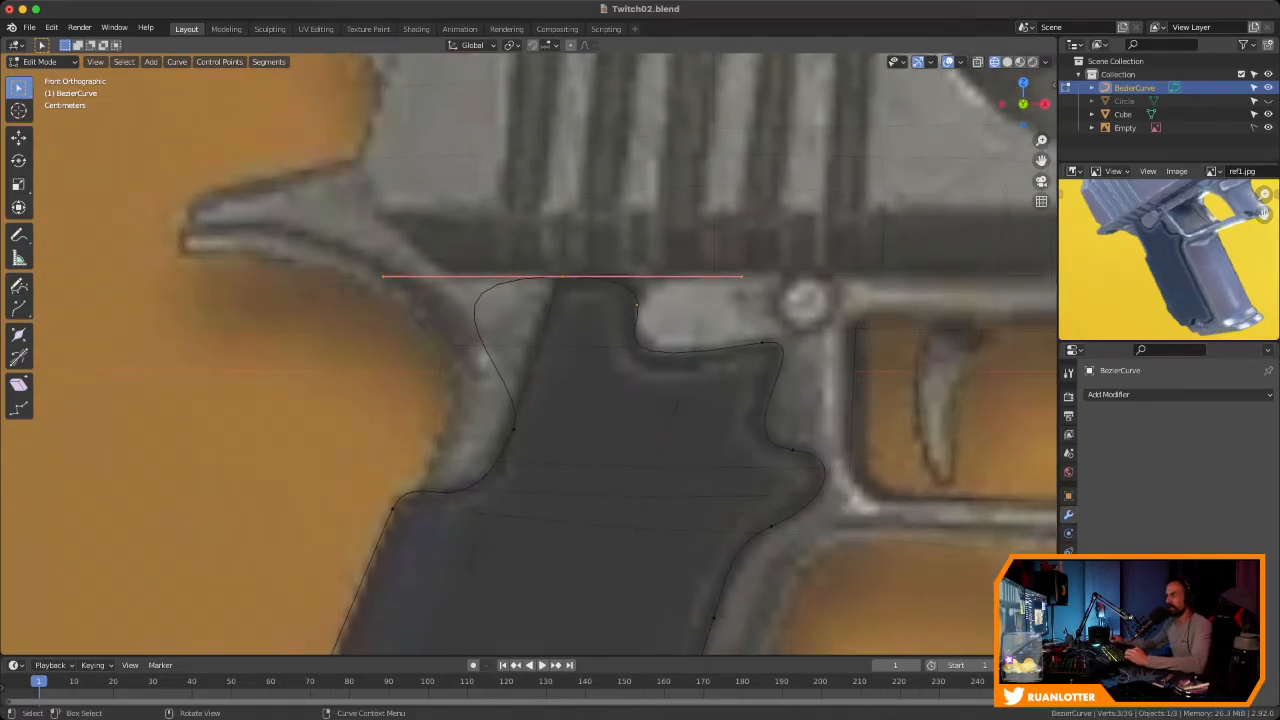
{"action": "key", "text": "s"}
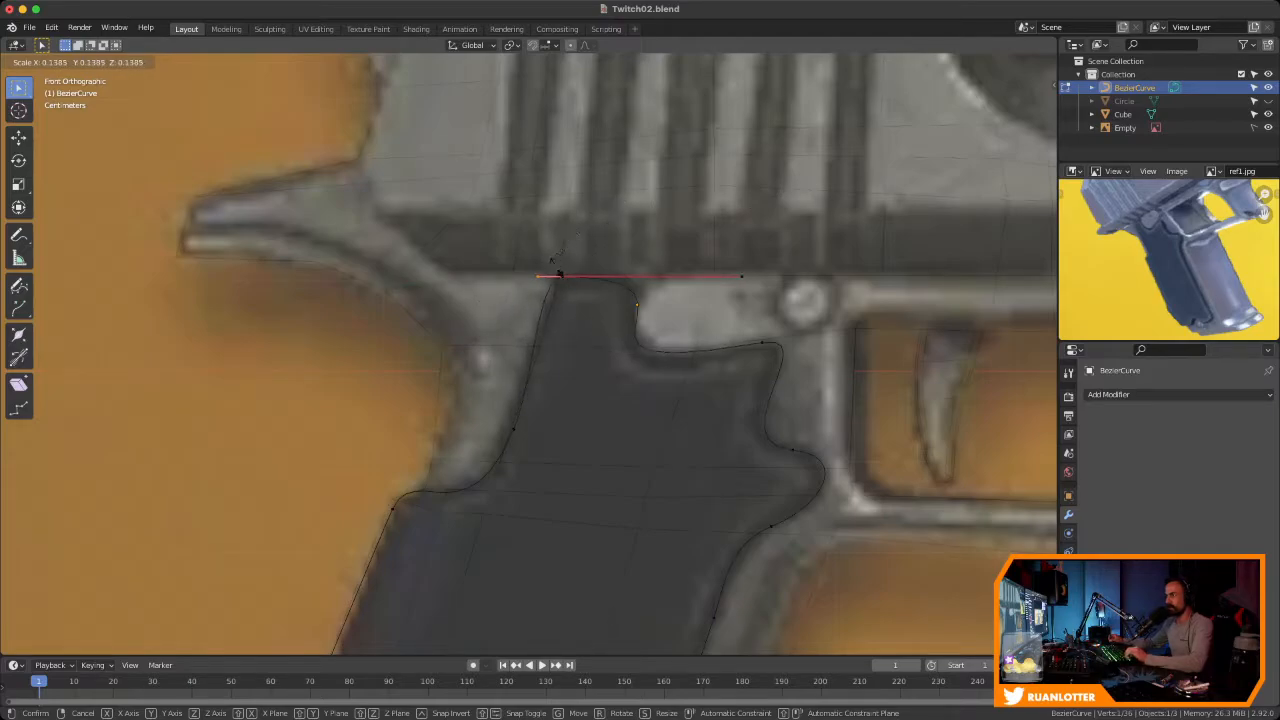
{"action": "left_click", "coordinate": [560, 275]}
{"action": "key", "text": "s"}
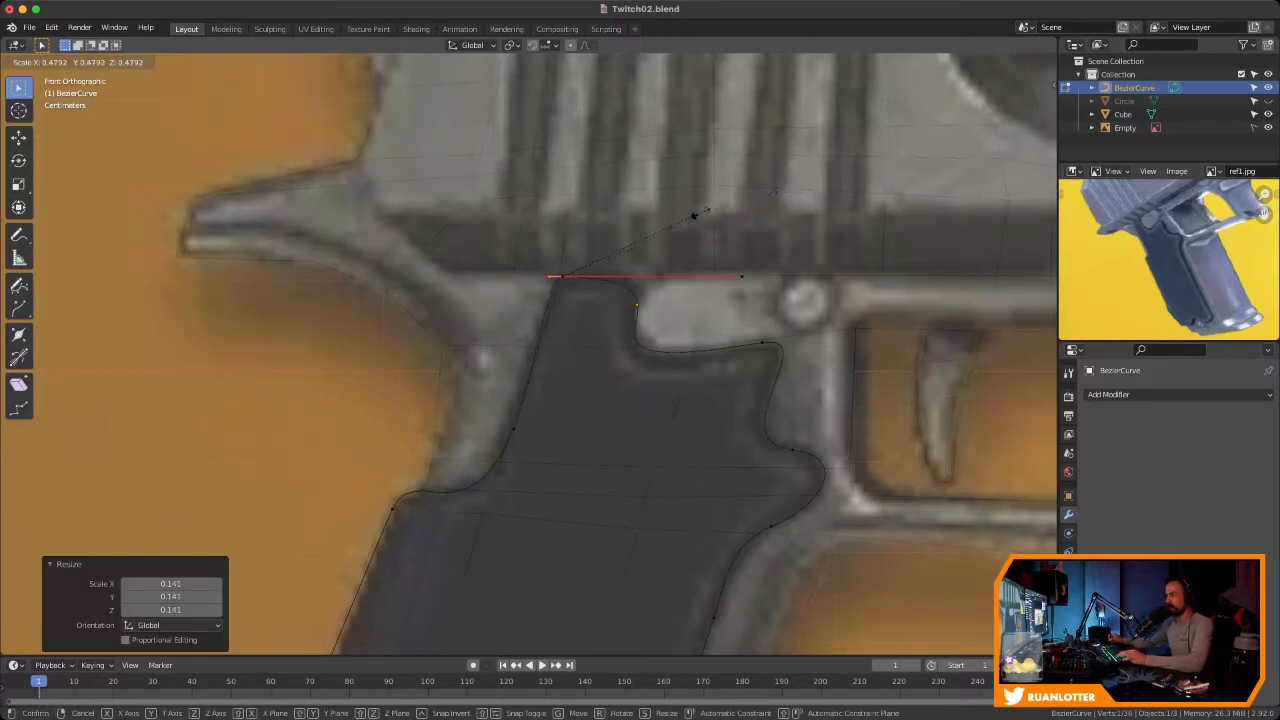
{"action": "left_click", "coordinate": [711, 208]}
{"action": "scroll", "coordinate": [548, 190], "scroll_direction": "down", "scroll_amount": 5}
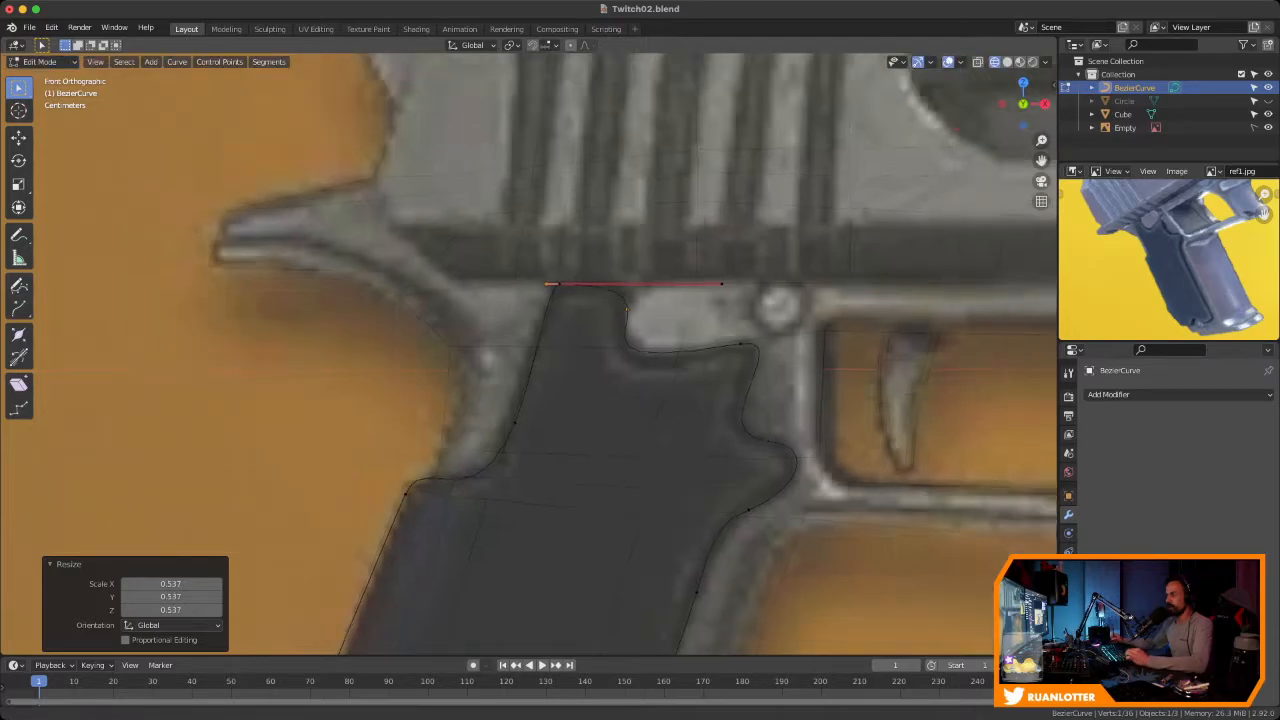
Leave Edit Mode on the grip panel's curve, check it in perspective against the reference, and save the file
{"action": "scroll", "coordinate": [680, 200], "scroll_direction": "down", "scroll_amount": 1}
{"action": "key", "text": "Tab"}
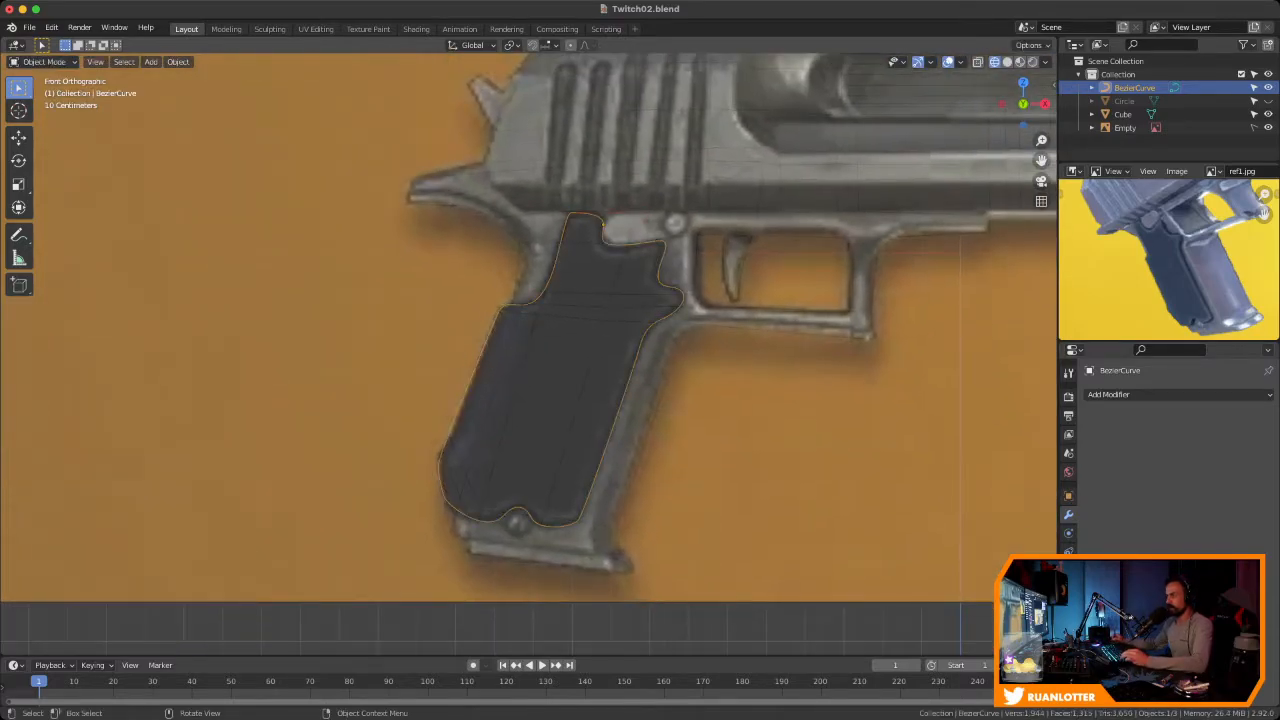
{"action": "middle_click_drag", "start_coordinate": [560, 300], "coordinate": [640, 296]}
{"action": "key", "text": "Tab"}
{"action": "key", "text": "Tab"}
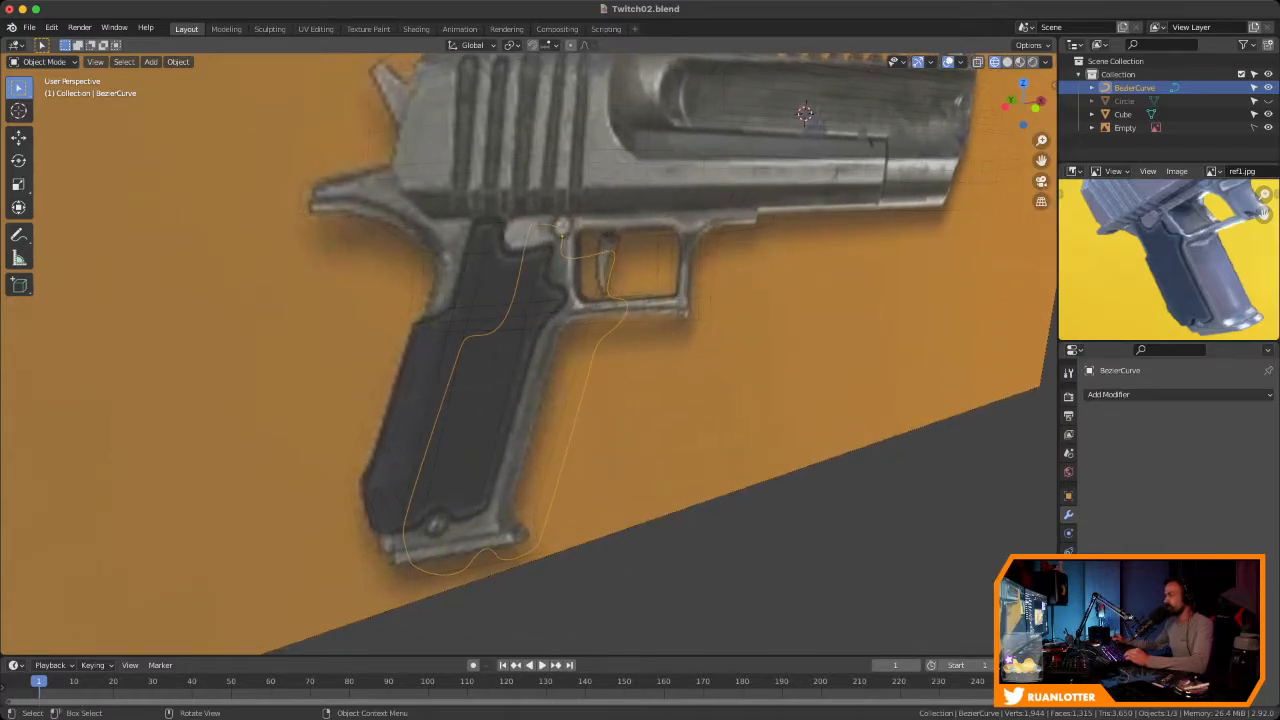
{"action": "middle_click_drag", "start_coordinate": [640, 298], "coordinate": [640, 276], "text": "ctrl"}
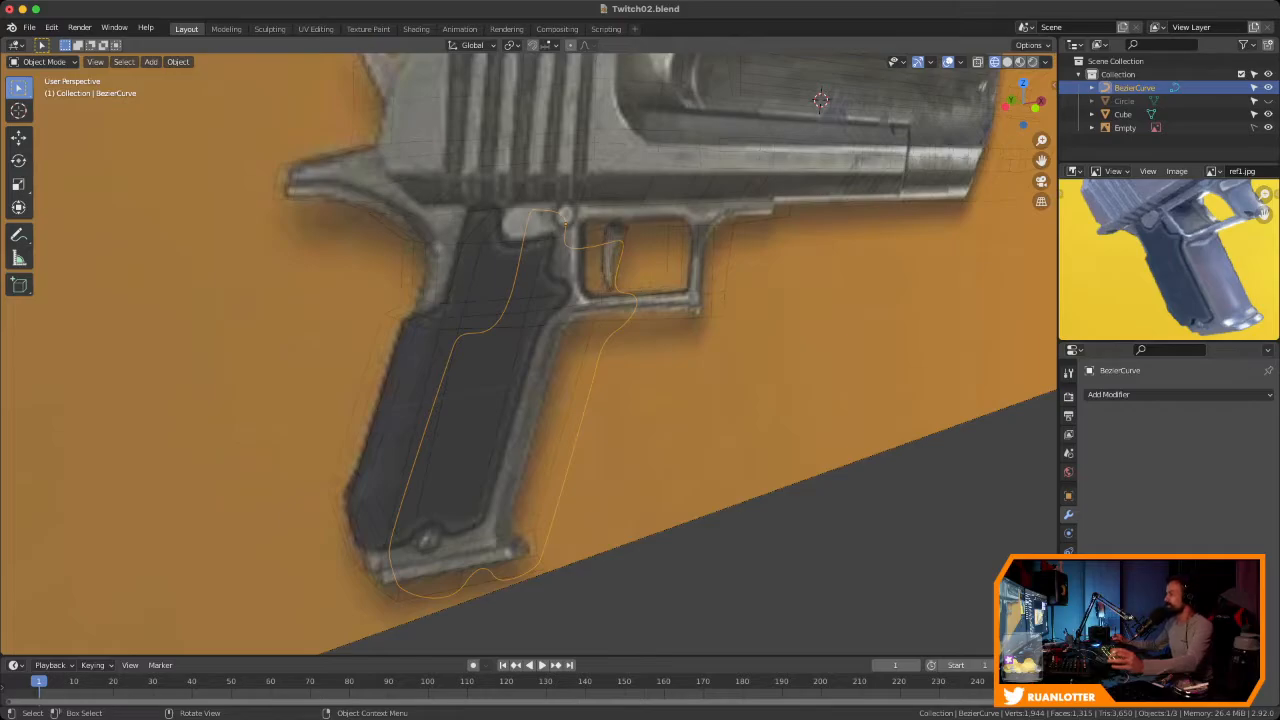
{"action": "mouse_move", "coordinate": [620, 350]}
{"action": "middle_mouse_down"}
{"action": "mouse_move", "coordinate": [492, 338]}
{"action": "mouse_move", "coordinate": [660, 335]}
{"action": "mouse_move", "coordinate": [570, 342]}
{"action": "mouse_move", "coordinate": [640, 338]}
{"action": "middle_mouse_up"}
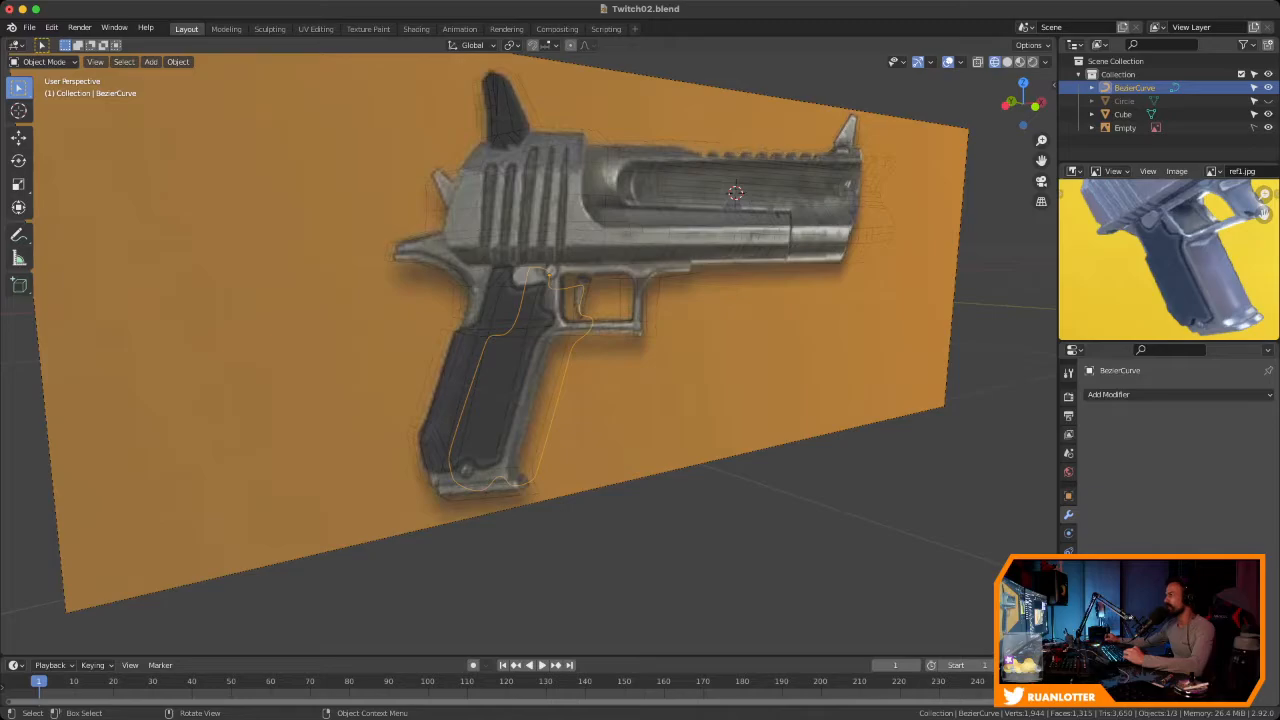
{"action": "middle_click_drag", "start_coordinate": [640, 338], "coordinate": [665, 345]}
{"action": "scroll", "coordinate": [580, 340], "scroll_direction": "up", "scroll_amount": 3}
{"action": "scroll", "coordinate": [560, 350], "scroll_direction": "down", "scroll_amount": 2}
{"action": "scroll", "coordinate": [610, 345], "scroll_direction": "up", "scroll_amount": 3}
{"action": "key", "text": "ctrl+s"}
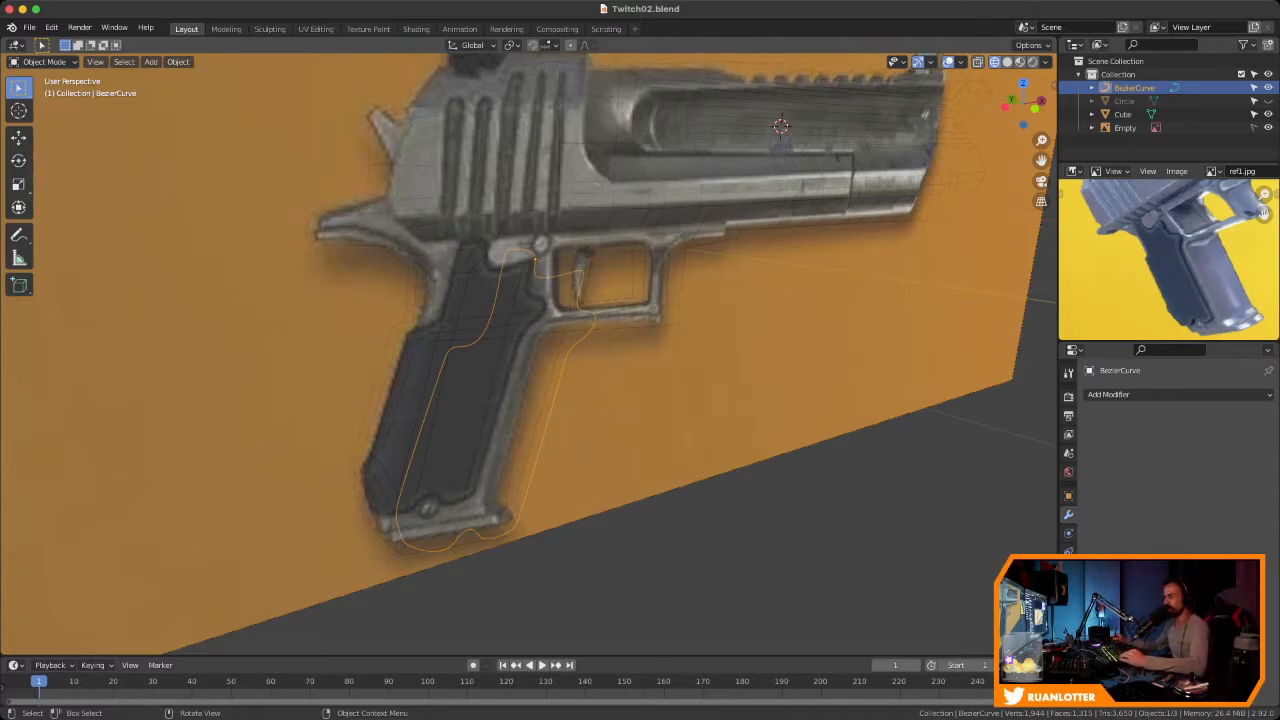
Examine the closed grip outline in Edit Mode from several angles, comparing its position with the reference image plane
{"action": "scroll", "coordinate": [529, 350], "scroll_direction": "down", "scroll_amount": 1}
{"action": "middle_click_drag", "start_coordinate": [600, 350], "coordinate": [490, 340]}
{"action": "scroll", "coordinate": [529, 350], "scroll_direction": "up", "scroll_amount": 2}
{"action": "scroll", "coordinate": [600, 345], "scroll_direction": "up", "scroll_amount": 2}
{"action": "scroll", "coordinate": [529, 350], "scroll_direction": "down", "scroll_amount": 2}
{"action": "scroll", "coordinate": [529, 350], "scroll_direction": "up", "scroll_amount": 2}
{"action": "key", "text": "Tab"}
{"action": "key", "text": "Tab"}
{"action": "scroll", "coordinate": [640, 340], "scroll_direction": "up", "scroll_amount": 2}
{"action": "key", "text": "Tab"}
{"action": "scroll", "coordinate": [529, 354], "scroll_direction": "down", "scroll_amount": 2}
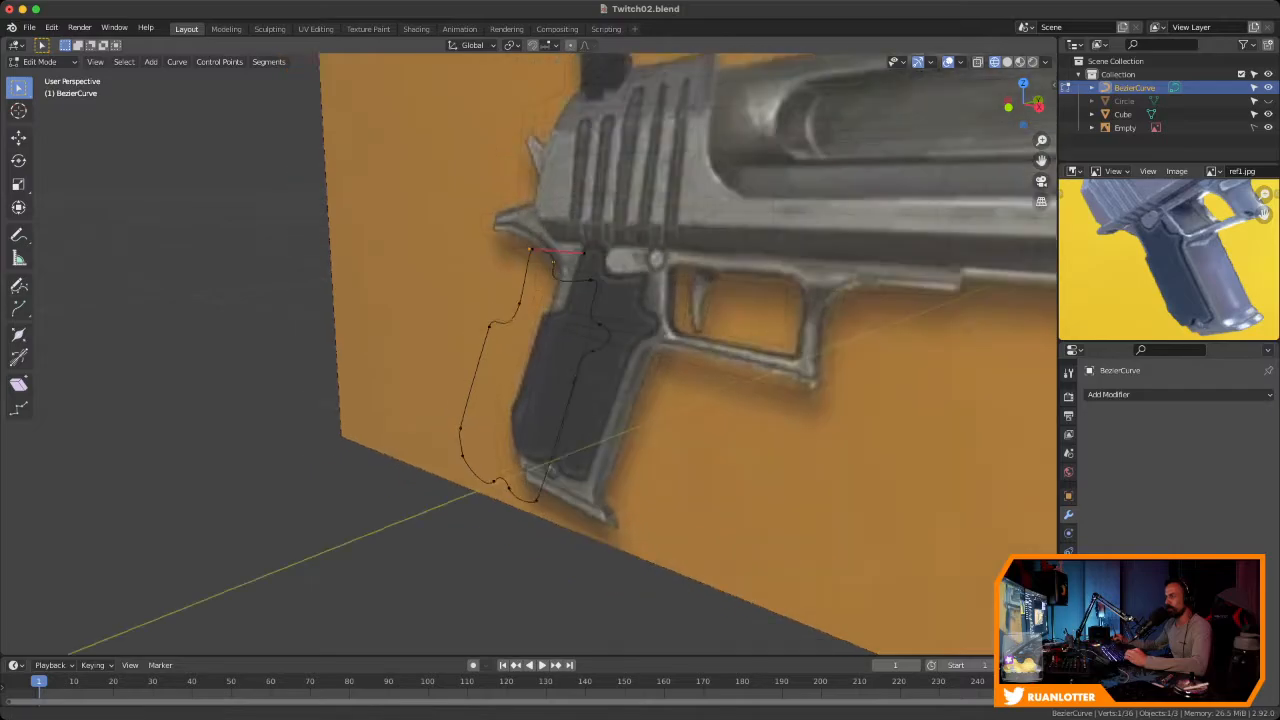
{"action": "middle_click_drag", "start_coordinate": [529, 354], "coordinate": [554, 340], "text": "shift"}
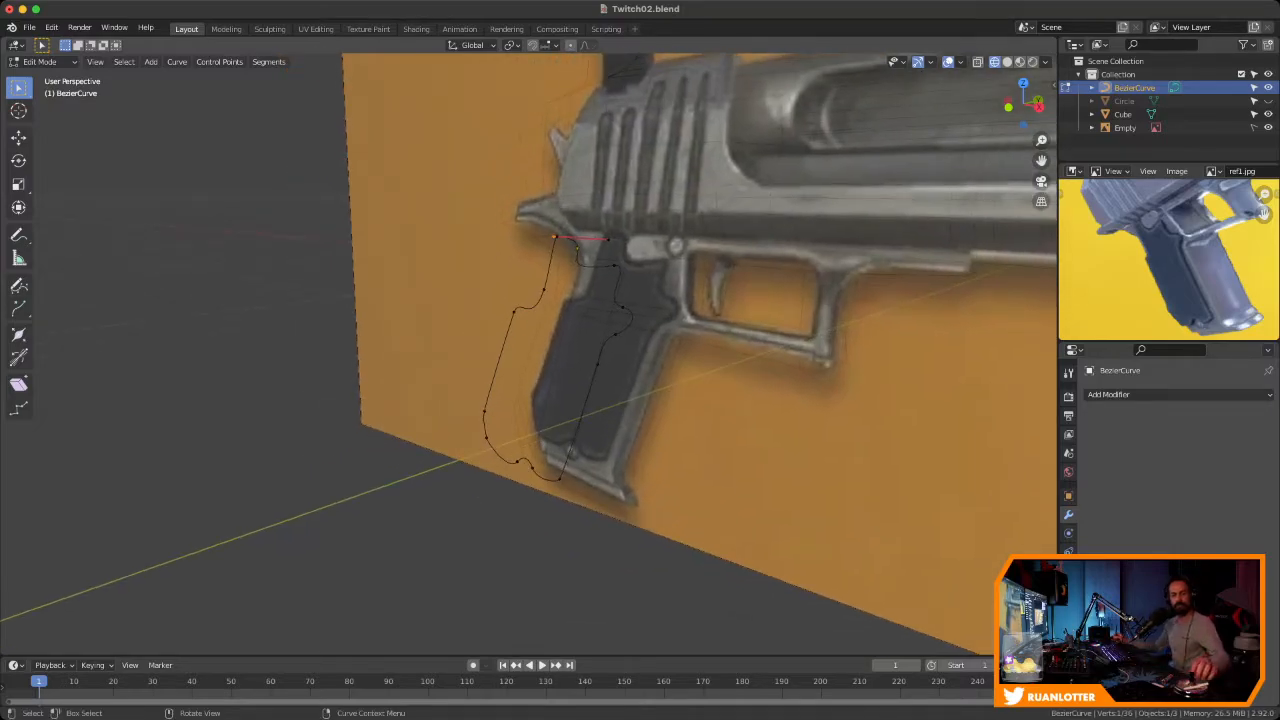
{"action": "middle_click_drag", "start_coordinate": [554, 340], "coordinate": [596, 336]}
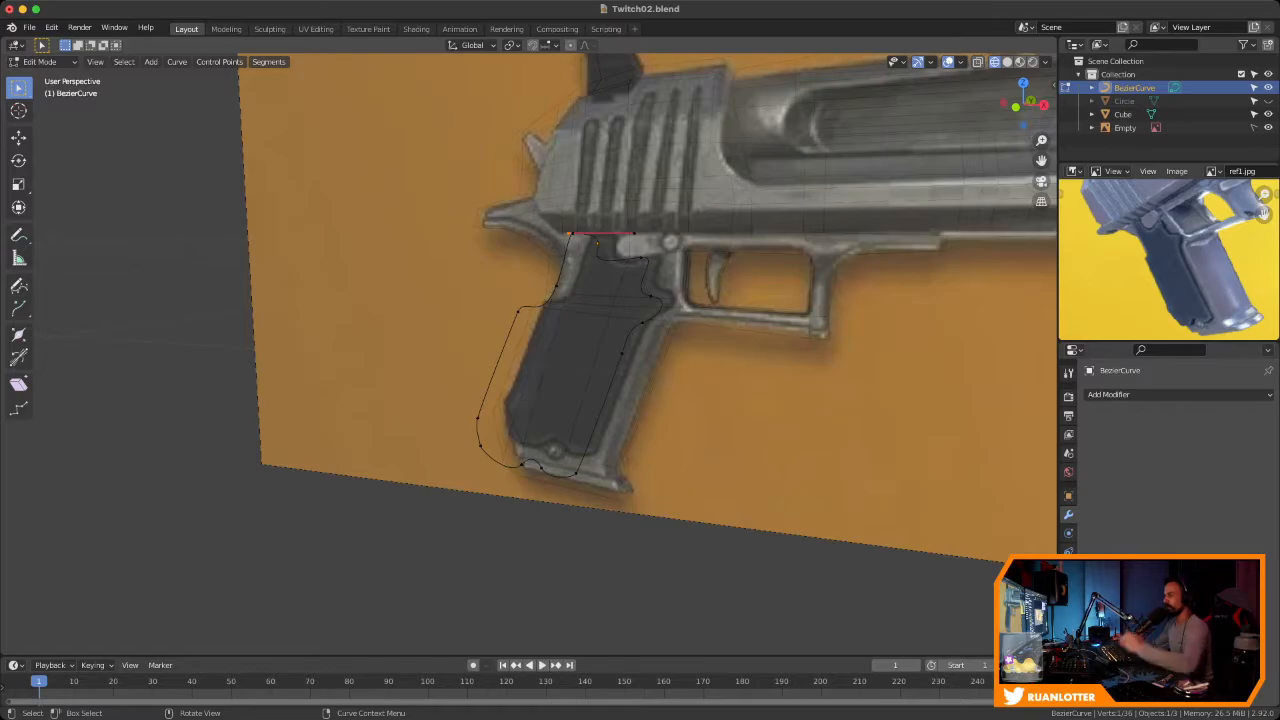
{"action": "mouse_move", "coordinate": [596, 336]}
{"action": "middle_mouse_down"}
{"action": "mouse_move", "coordinate": [660, 342]}
{"action": "mouse_move", "coordinate": [586, 340]}
{"action": "mouse_move", "coordinate": [700, 336]}
{"action": "mouse_move", "coordinate": [576, 325]}
{"action": "middle_mouse_up"}
{"action": "scroll", "coordinate": [650, 336], "scroll_direction": "up", "scroll_amount": 3}
{"action": "scroll", "coordinate": [586, 340], "scroll_direction": "down", "scroll_amount": 2}
{"action": "scroll", "coordinate": [650, 338], "scroll_direction": "up", "scroll_amount": 2}
Try to extrude the top point of the grip outline upward, and undo the extrusion
{"action": "left_click_drag", "start_coordinate": [536, 154], "coordinate": [545, 170]}
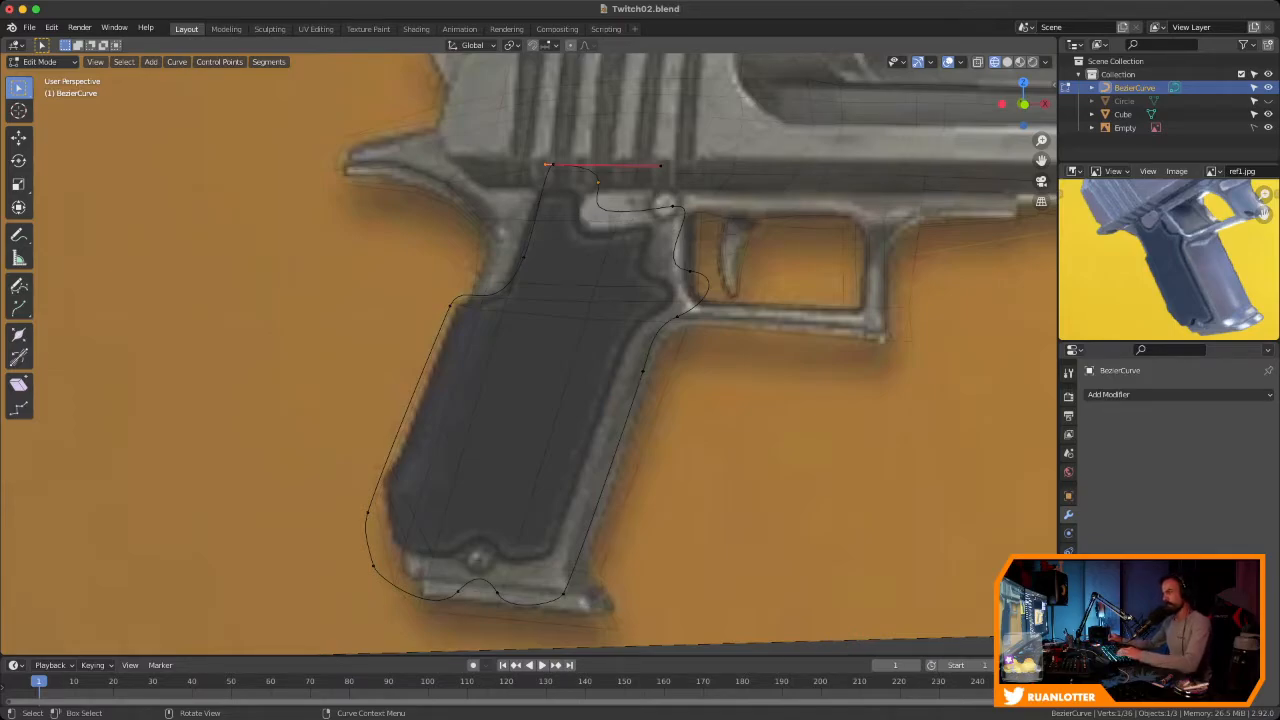
{"action": "key", "text": "g"}
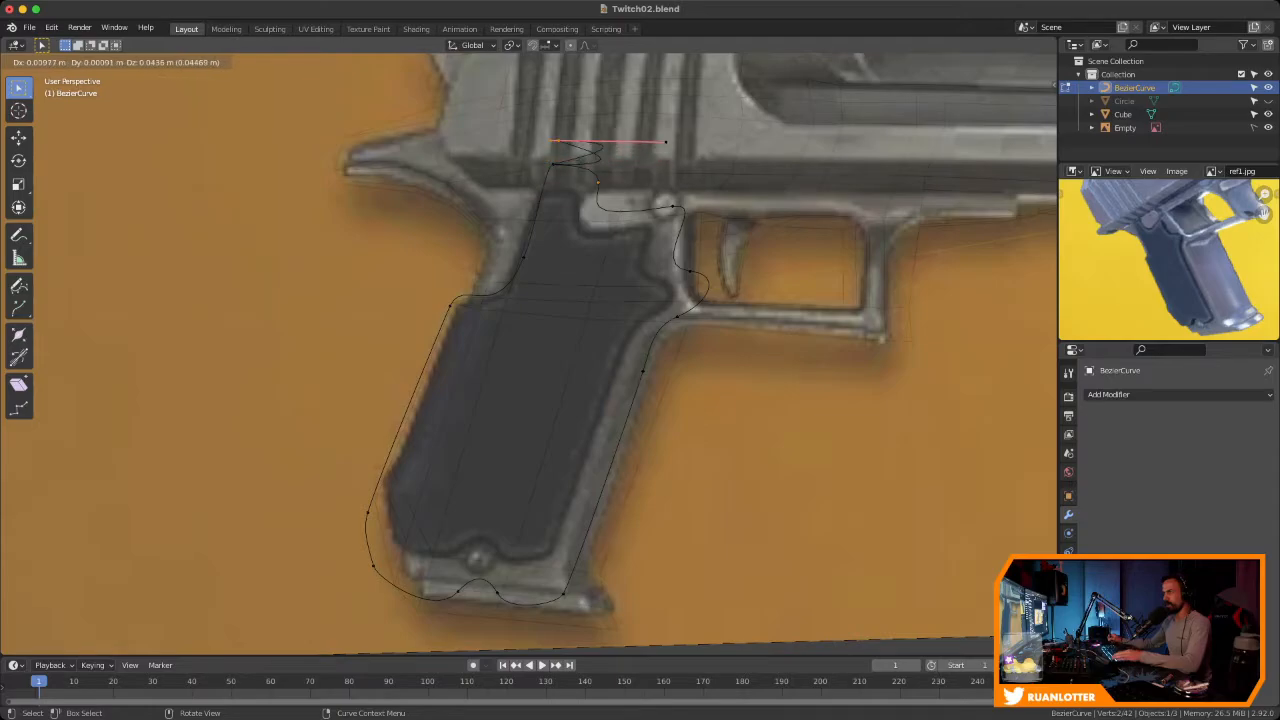
{"action": "key", "text": "Return"}
{"action": "key", "text": "ctrl+z"}
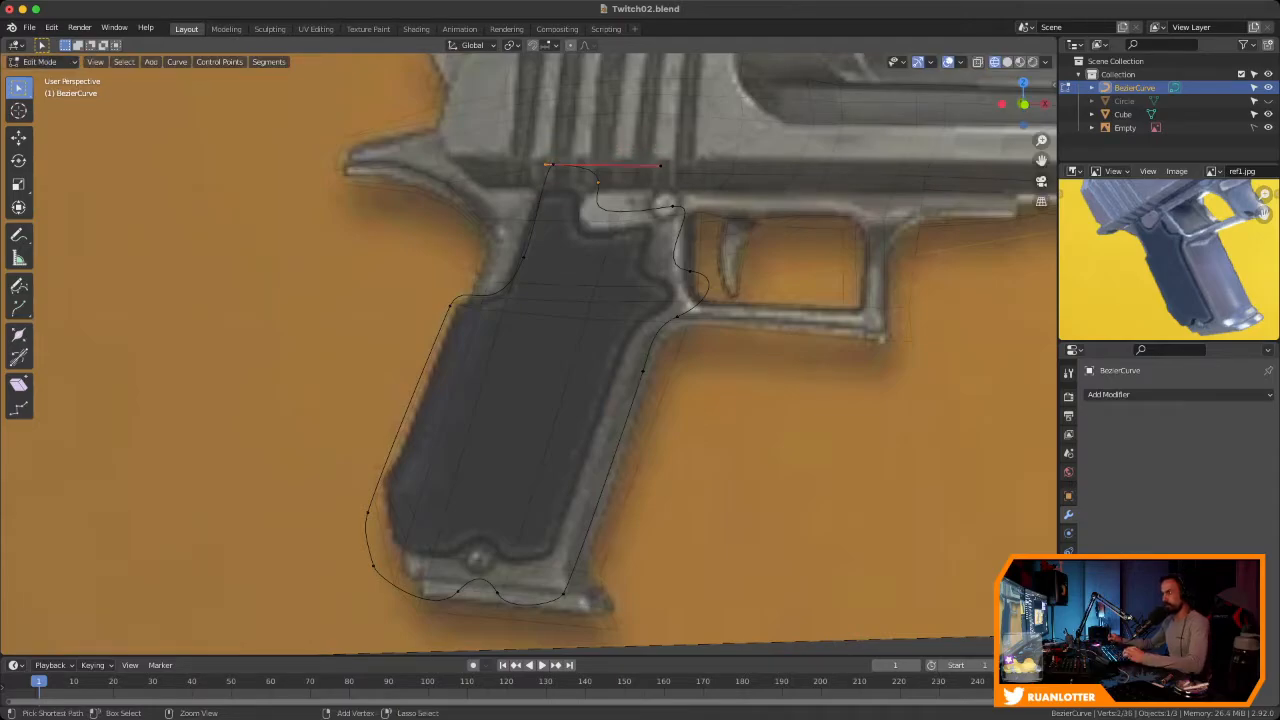
Return to Object Mode, set the view to front orthographic, and save the file
{"action": "key", "text": "Tab"}
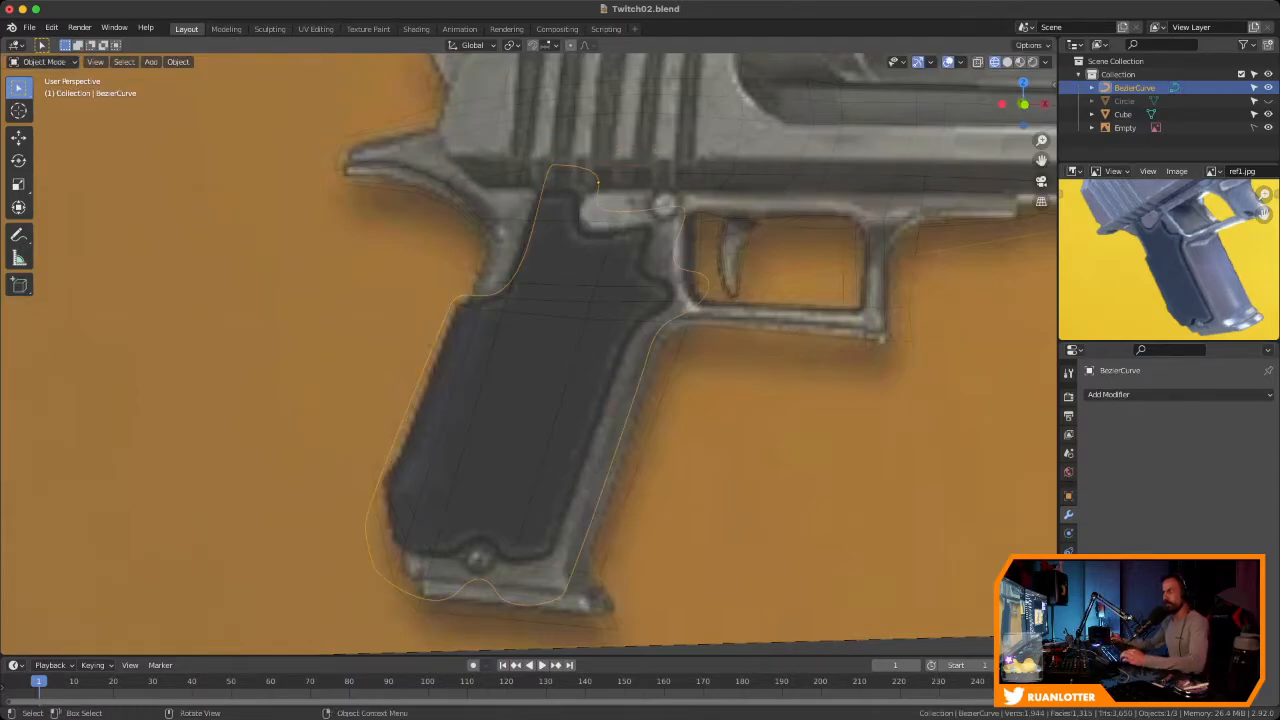
{"action": "scroll", "coordinate": [560, 380], "scroll_direction": "down", "scroll_amount": 1}
{"action": "middle_click_drag", "start_coordinate": [560, 380], "coordinate": [620, 385]}
{"action": "scroll", "coordinate": [570, 378], "scroll_direction": "down", "scroll_amount": 2}
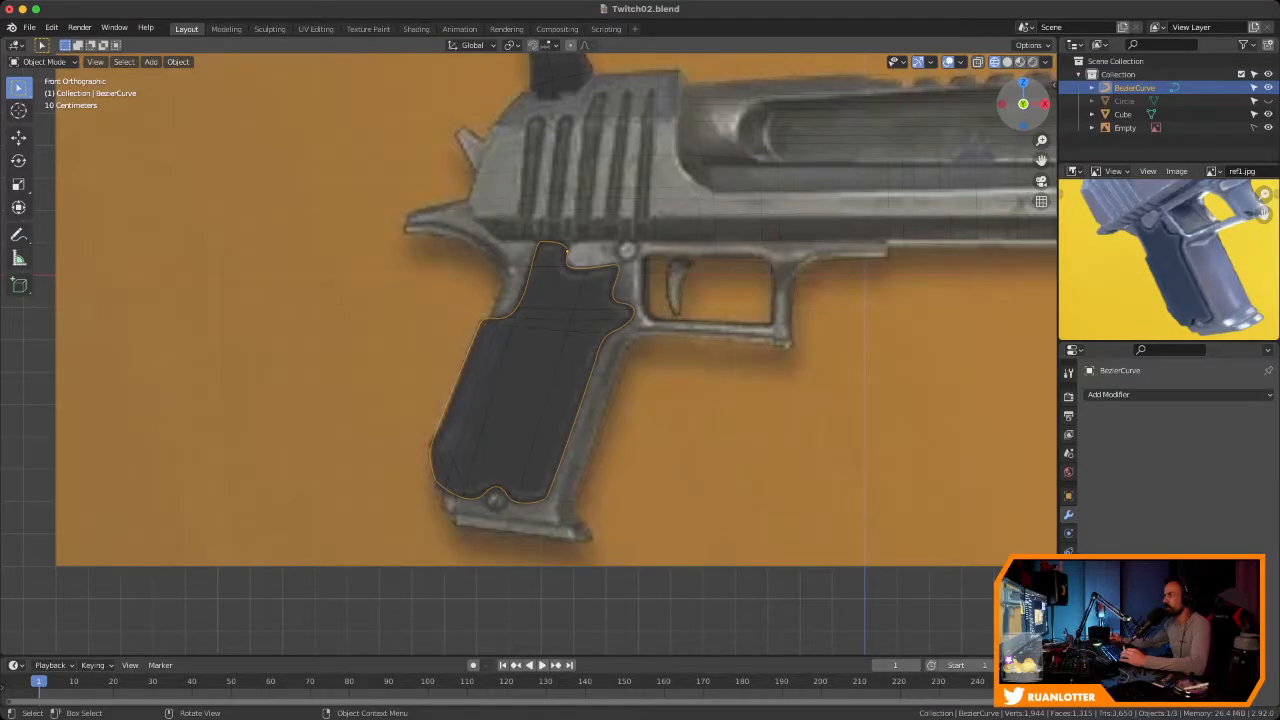
{"action": "scroll", "coordinate": [528, 270], "scroll_direction": "down", "scroll_amount": 2}
{"action": "scroll", "coordinate": [528, 270], "scroll_direction": "up", "scroll_amount": 2}
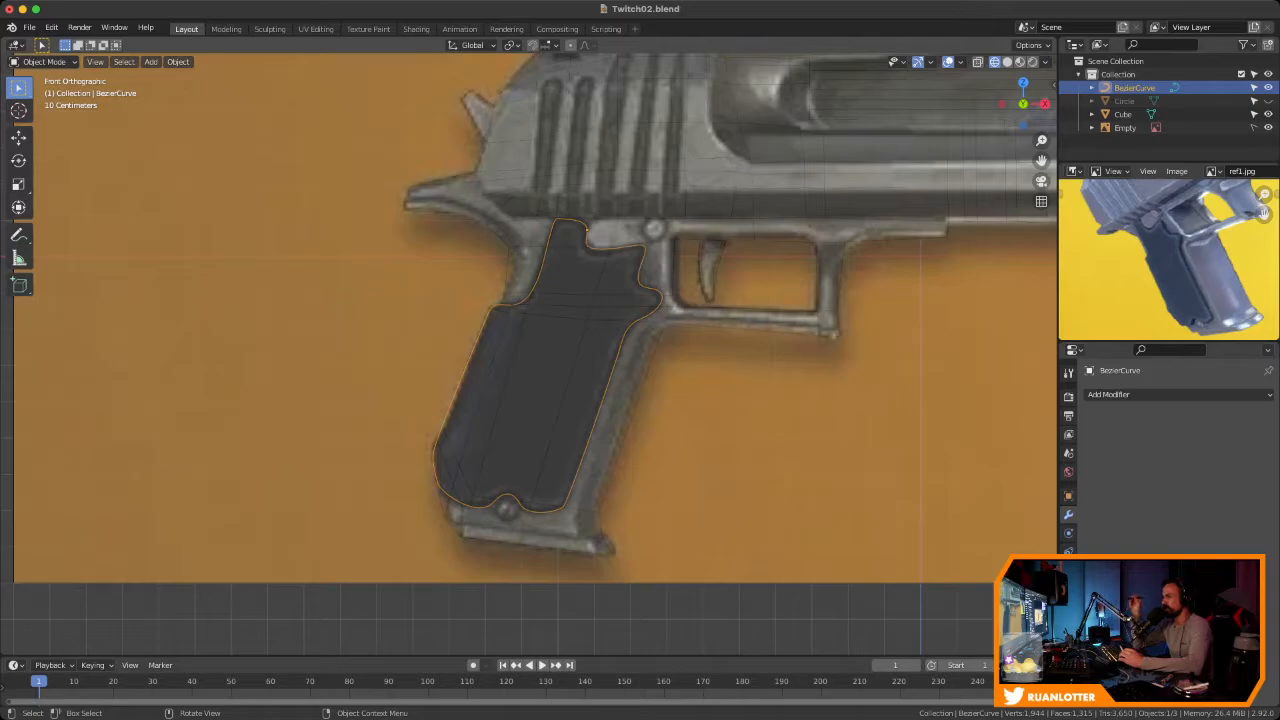
{"action": "mouse_move", "coordinate": [530, 354]}
{"action": "middle_mouse_down", "text": "ctrl"}
{"action": "mouse_move", "coordinate": [530, 280]}
{"action": "mouse_move", "coordinate": [530, 322]}
{"action": "mouse_move", "coordinate": [496, 293]}
{"action": "mouse_move", "coordinate": [496, 325]}
{"action": "mouse_move", "coordinate": [466, 331]}
{"action": "mouse_move", "coordinate": [466, 347]}
{"action": "mouse_move", "coordinate": [578, 352]}
{"action": "mouse_move", "coordinate": [510, 348]}
{"action": "middle_mouse_up", "text": "ctrl"}
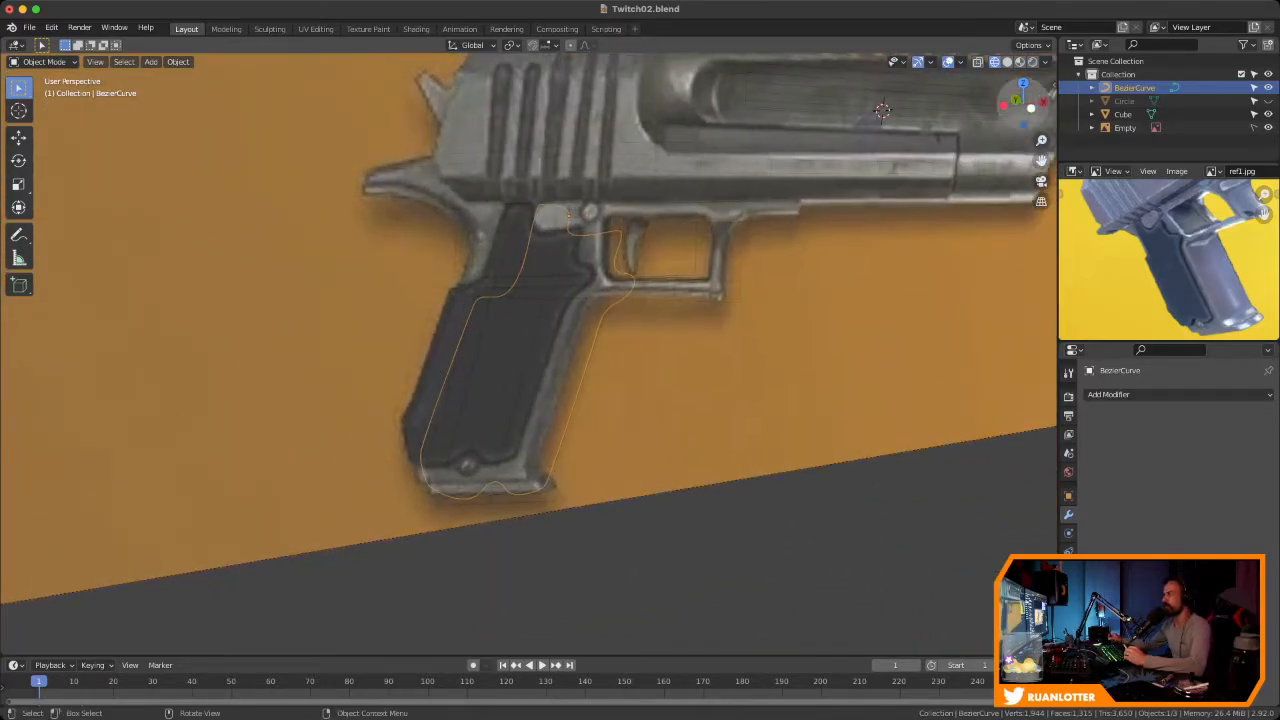
{"action": "left_click", "coordinate": [1030, 105]}
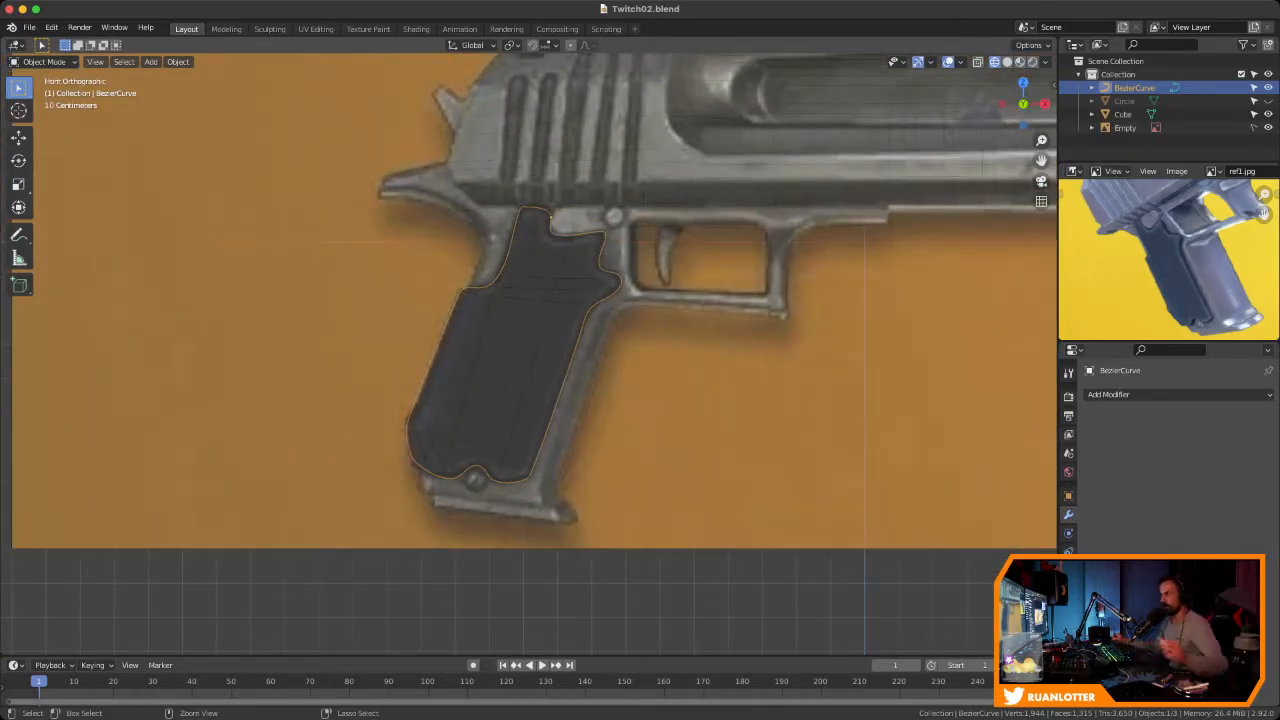
{"action": "key", "text": "ctrl+s"}
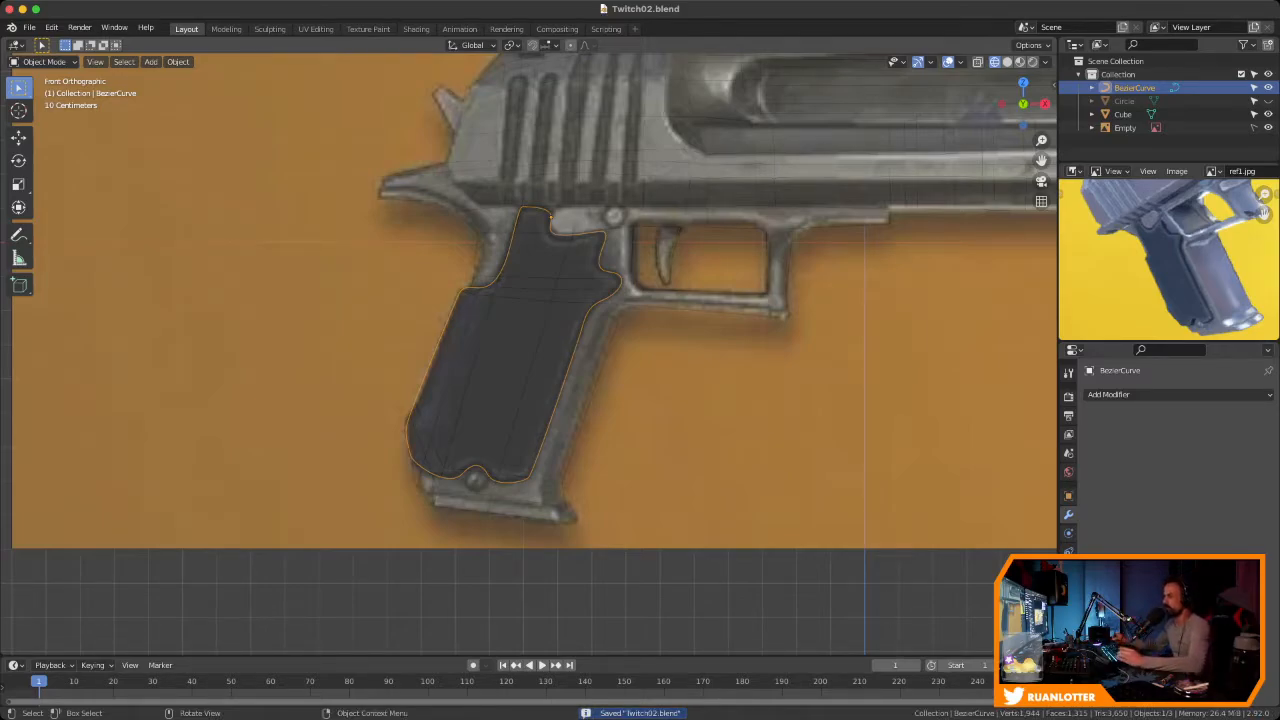
Select the grip outline curve in front view and open its curve data properties
{"action": "mouse_move", "coordinate": [529, 350]}
{"action": "middle_mouse_down", "text": "ctrl"}
{"action": "mouse_move", "coordinate": [529, 321]}
{"action": "mouse_move", "coordinate": [529, 340]}
{"action": "middle_mouse_up", "text": "ctrl"}
{"action": "middle_click_drag", "start_coordinate": [529, 340], "coordinate": [632, 374], "text": "shift"}
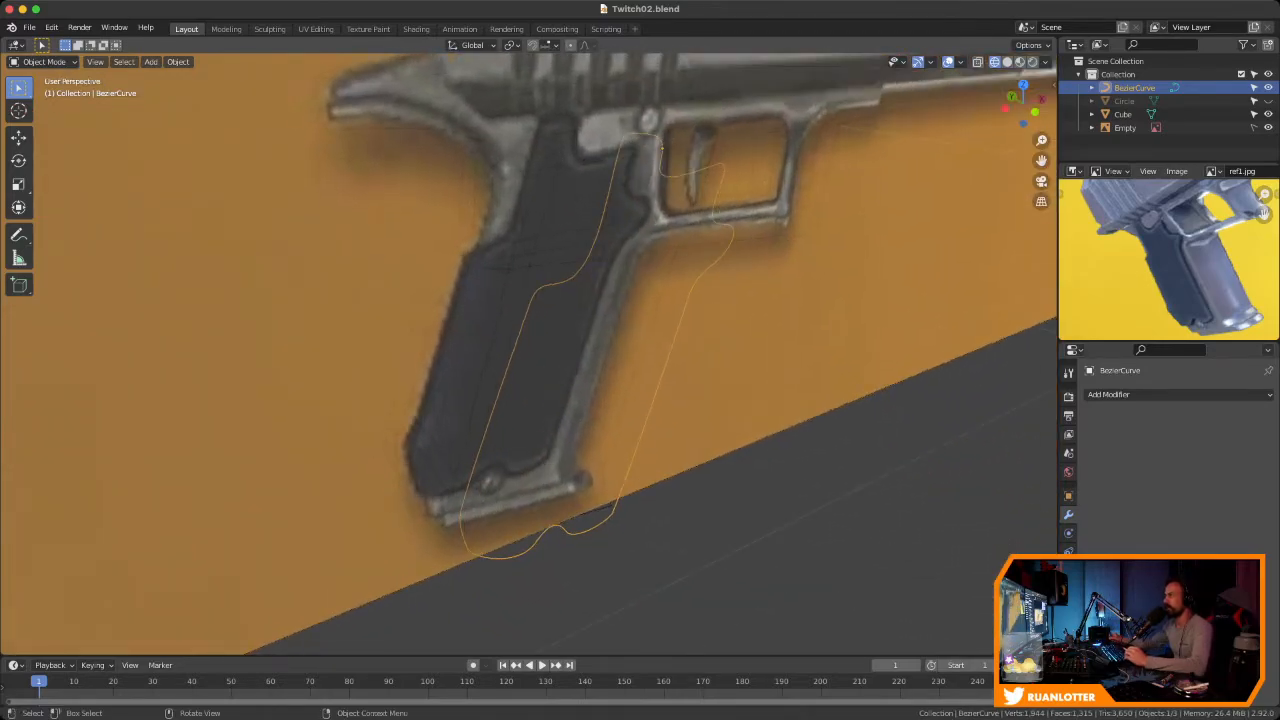
{"action": "left_click", "coordinate": [1034, 112]}
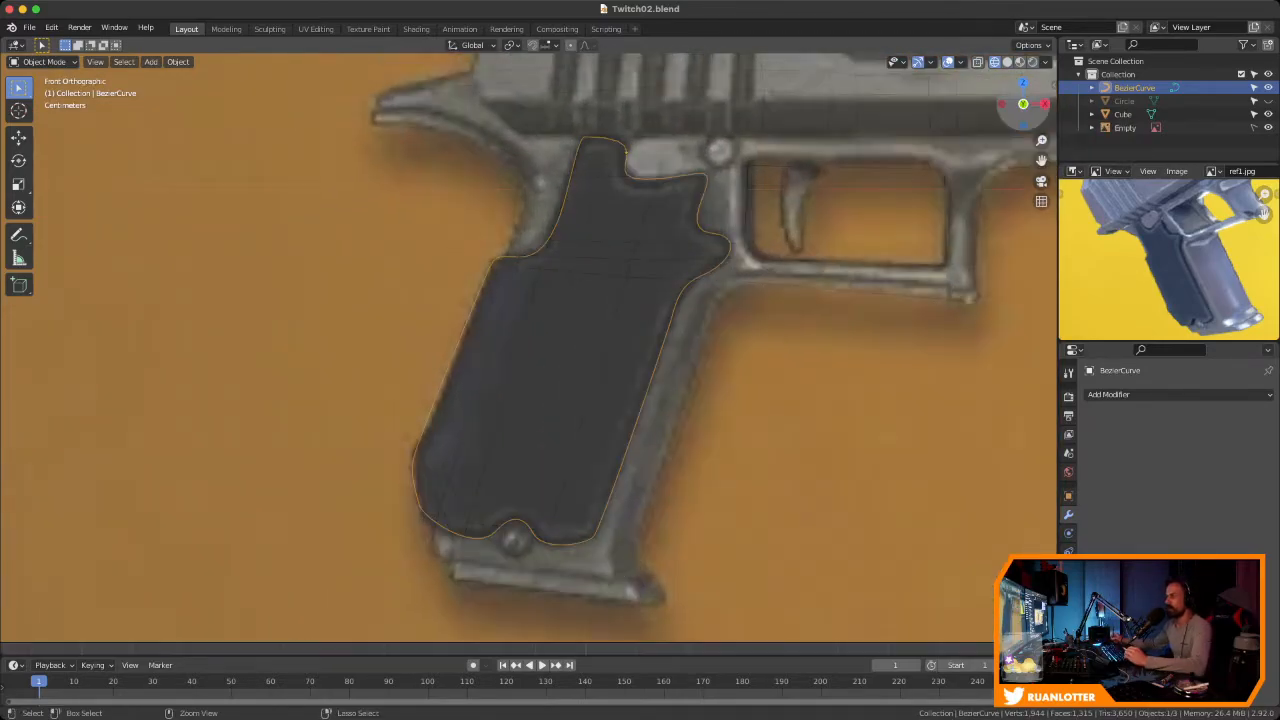
{"action": "middle_click_drag", "start_coordinate": [800, 250], "coordinate": [728, 277], "text": "ctrl"}
{"action": "left_click", "coordinate": [842, 304]}
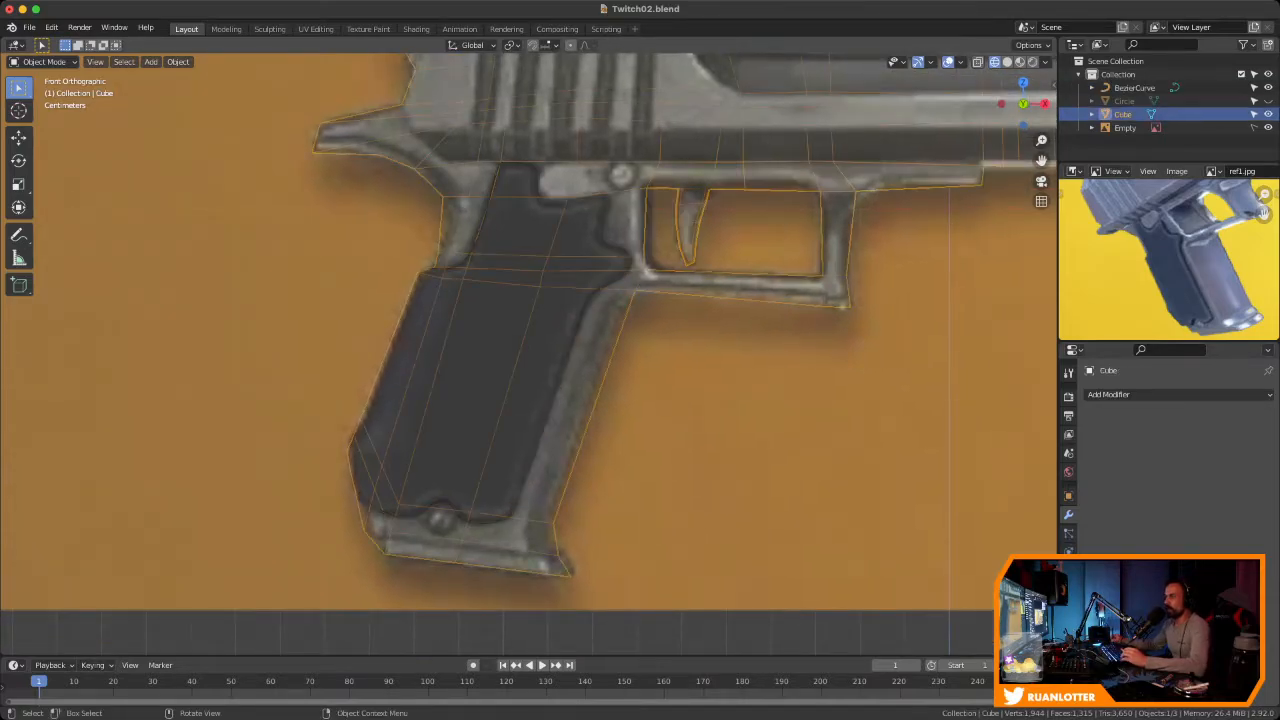
{"action": "left_click", "coordinate": [584, 316]}
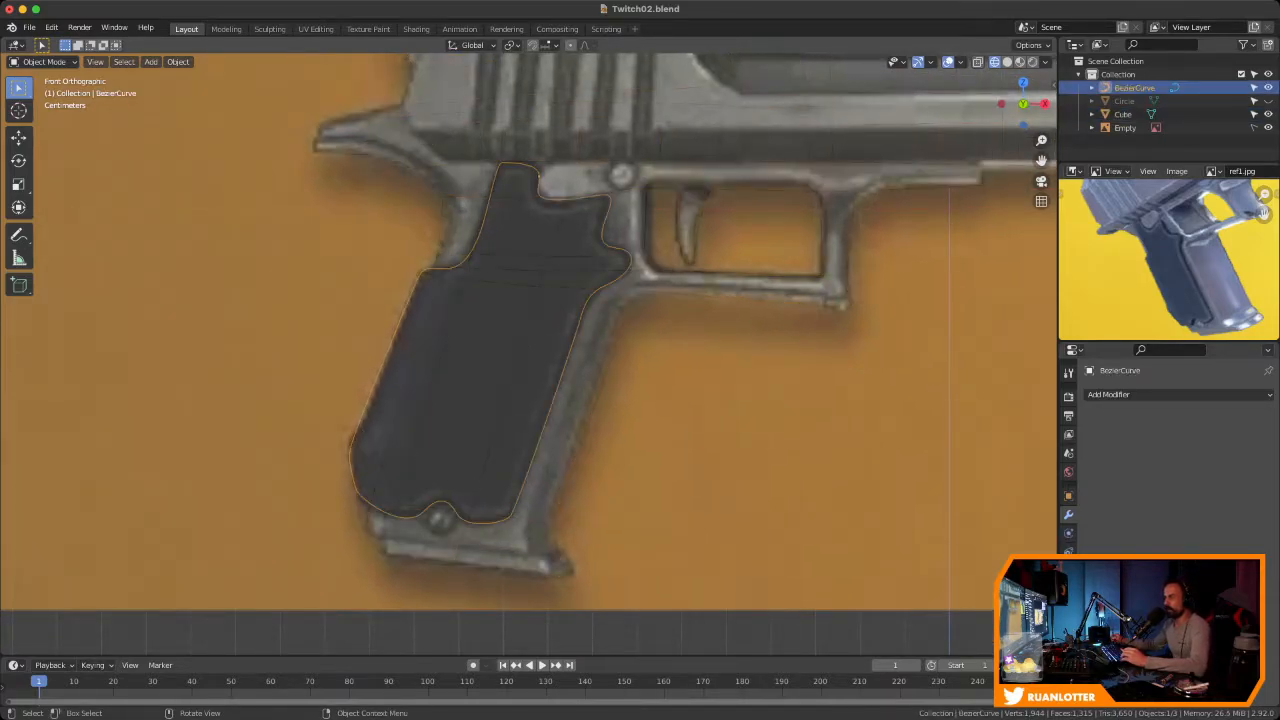
{"action": "right_click", "coordinate": [530, 332]}
{"action": "left_click", "coordinate": [1068, 571]}
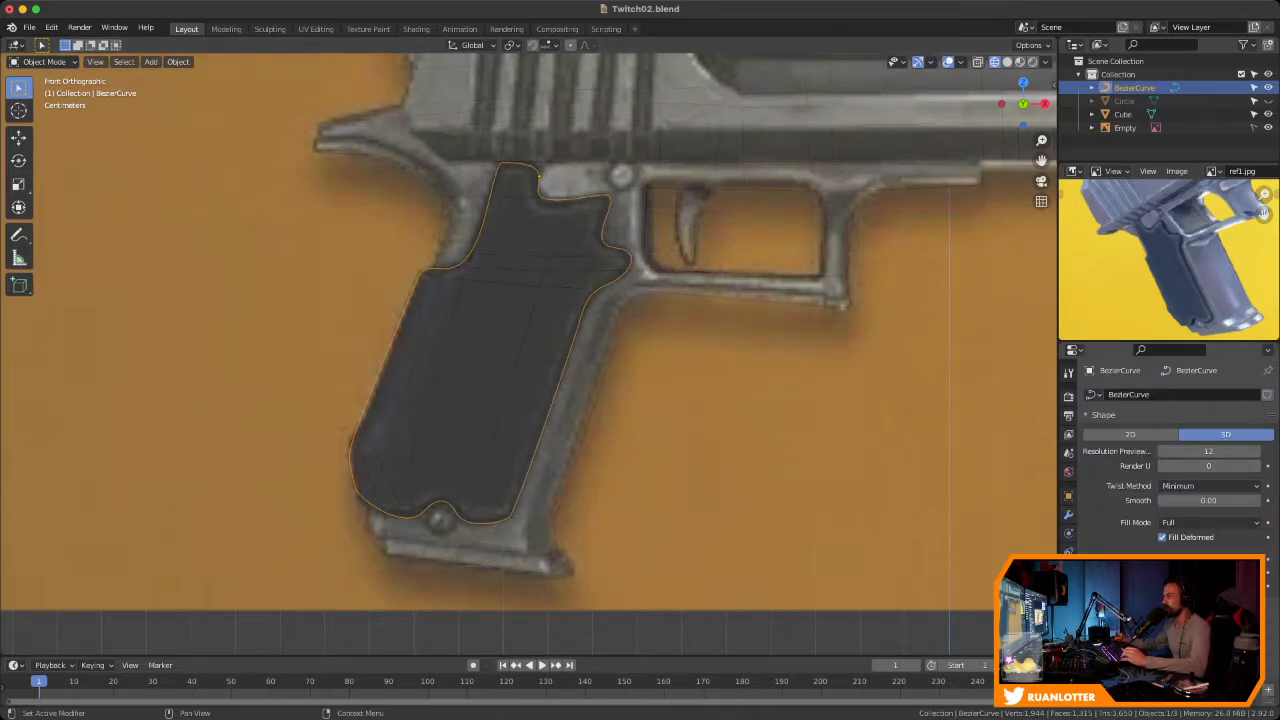
Set the grip curve's geometry Extrude to 0.06 m and view the resulting band from an angle
{"action": "scroll", "coordinate": [1170, 450], "scroll_direction": "down", "scroll_amount": 2}
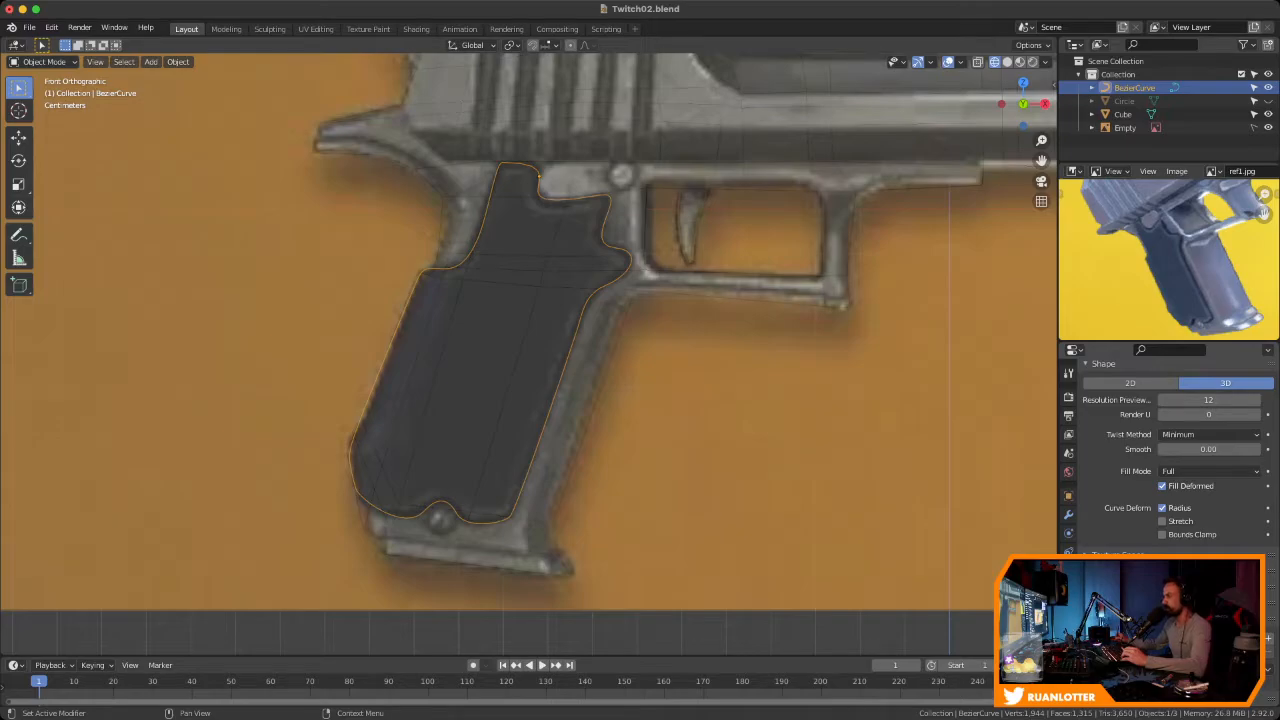
{"action": "scroll", "coordinate": [1170, 450], "scroll_direction": "down", "scroll_amount": 3}
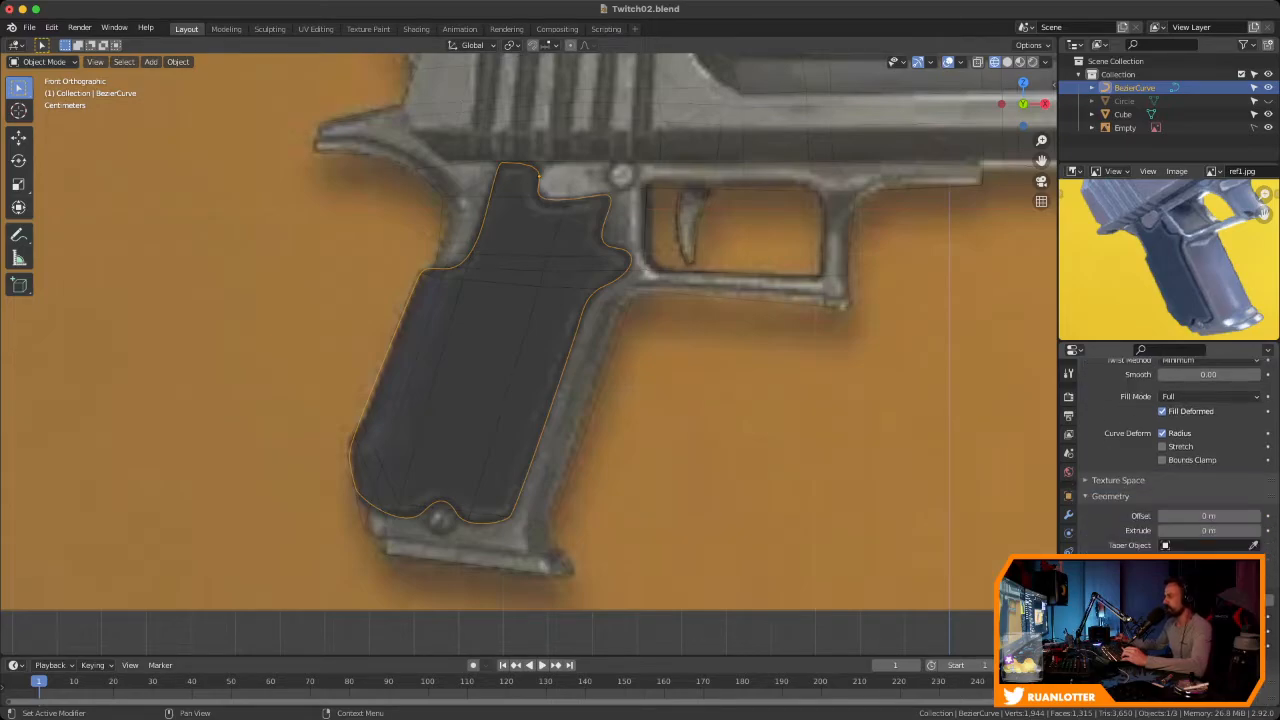
{"action": "scroll", "coordinate": [1208, 511], "scroll_direction": "down", "scroll_amount": 1}
{"action": "mouse_move", "coordinate": [1208, 511]}
{"action": "left_mouse_down"}
{"action": "mouse_move", "coordinate": [1240, 511]}
{"action": "mouse_move", "coordinate": [1225, 511]}
{"action": "left_mouse_up"}
{"action": "middle_click_drag", "start_coordinate": [600, 330], "coordinate": [636, 344]}
{"action": "middle_click_drag", "start_coordinate": [959, 98], "coordinate": [905, 118]}
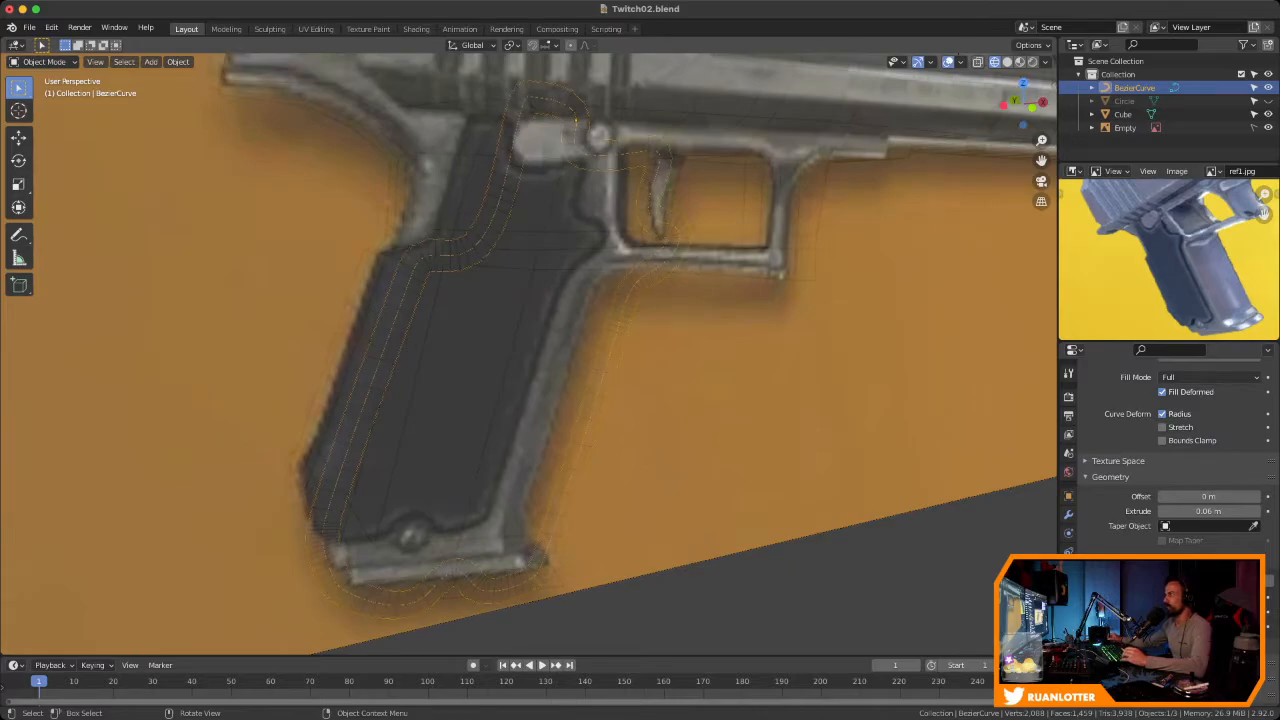
Switch the viewport to solid shading and reset the grip curve's Extrude and Offset to 0 m
{"action": "key", "text": "shift+z"}
{"action": "mouse_move", "coordinate": [600, 330]}
{"action": "middle_mouse_down"}
{"action": "mouse_move", "coordinate": [664, 338]}
{"action": "mouse_move", "coordinate": [584, 335]}
{"action": "middle_mouse_up"}
{"action": "left_click_drag", "start_coordinate": [1208, 511], "coordinate": [1168, 498]}
{"action": "left_click", "coordinate": [1208, 497]}
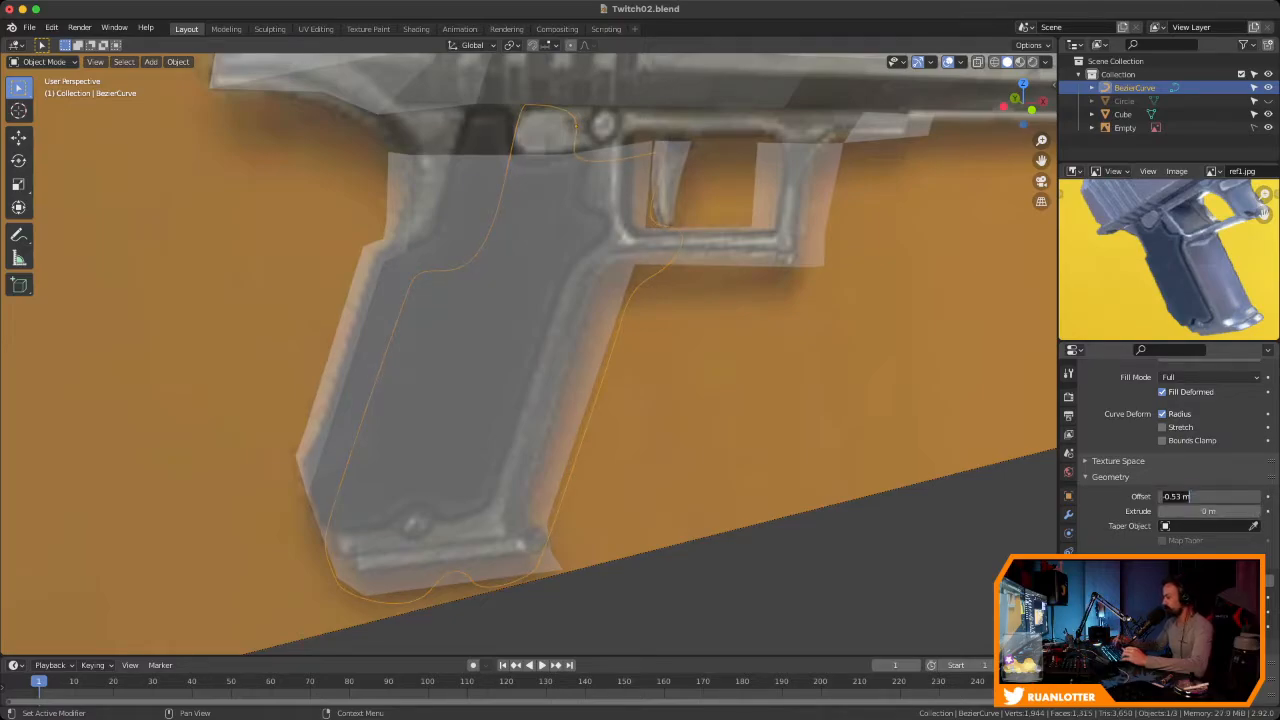
{"action": "type", "text": "0"}
{"action": "key", "text": "Return"}
Examine the curve's Geometry and Bevel settings and its placement on the pistol body from several angles
{"action": "scroll", "coordinate": [1170, 450], "scroll_direction": "down", "scroll_amount": 3}
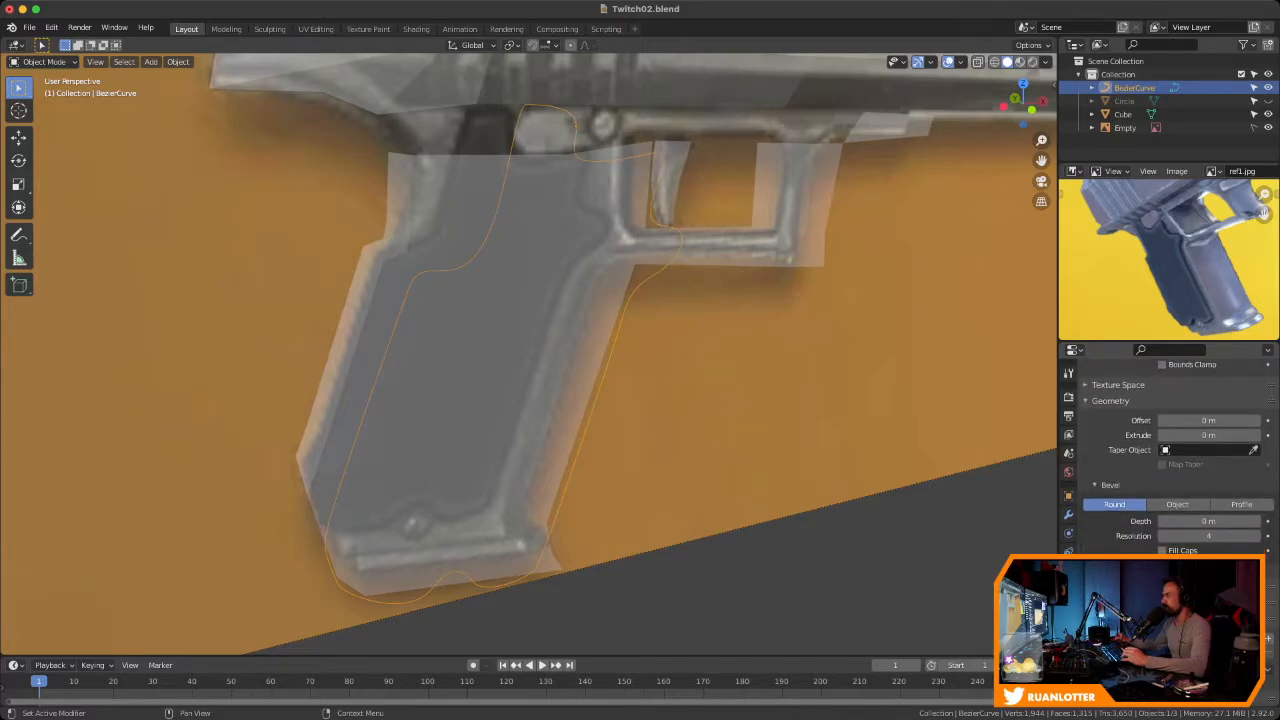
{"action": "scroll", "coordinate": [1170, 450], "scroll_direction": "up", "scroll_amount": 3}
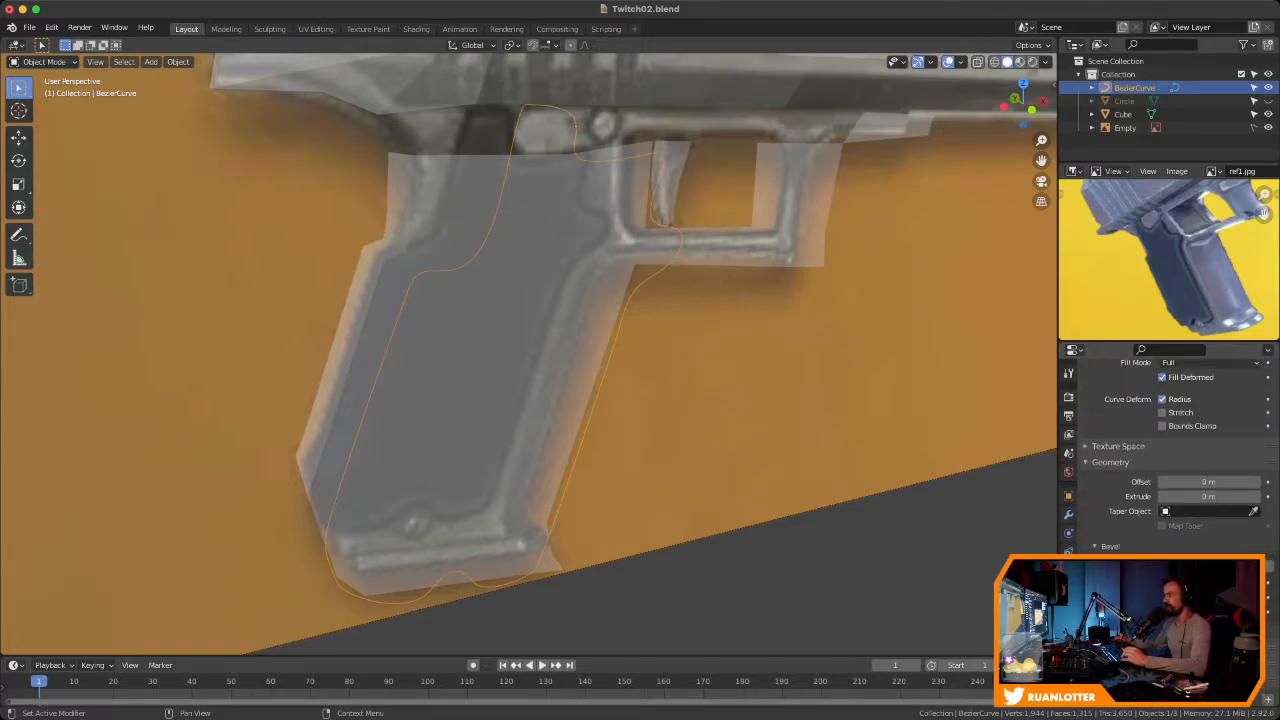
{"action": "scroll", "coordinate": [1170, 450], "scroll_direction": "down", "scroll_amount": 2}
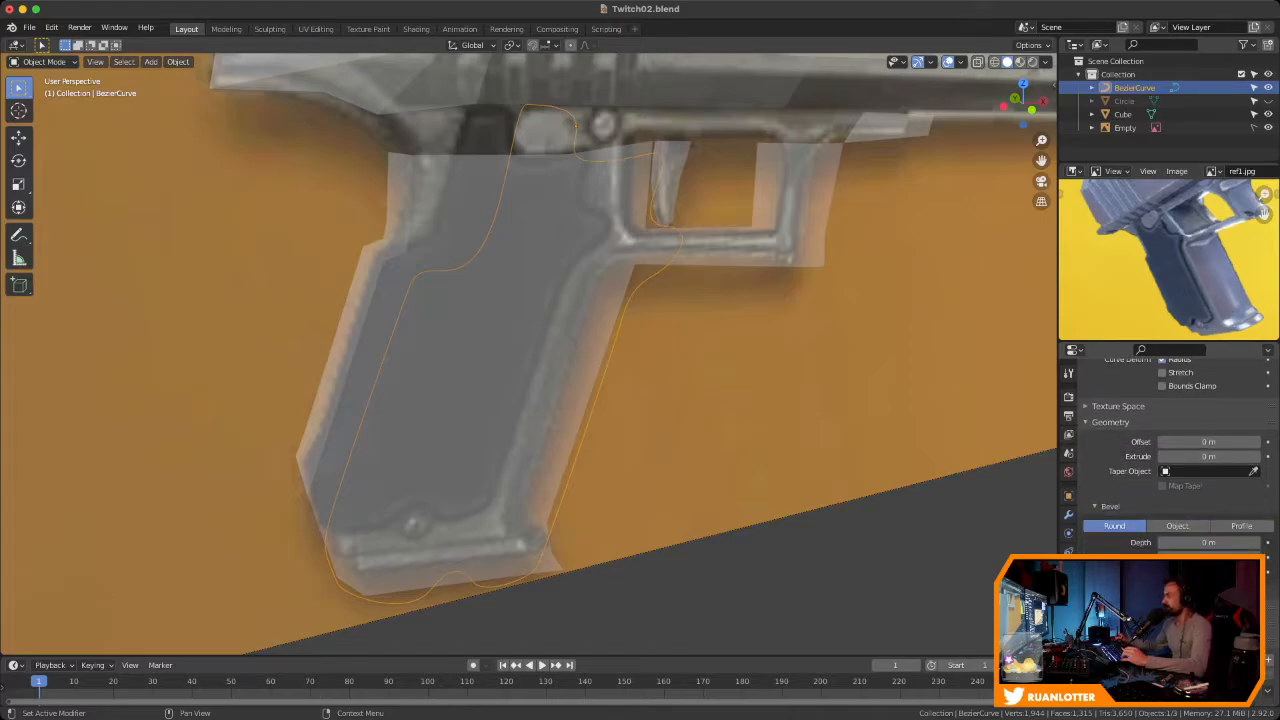
{"action": "scroll", "coordinate": [1170, 450], "scroll_direction": "up", "scroll_amount": 1}
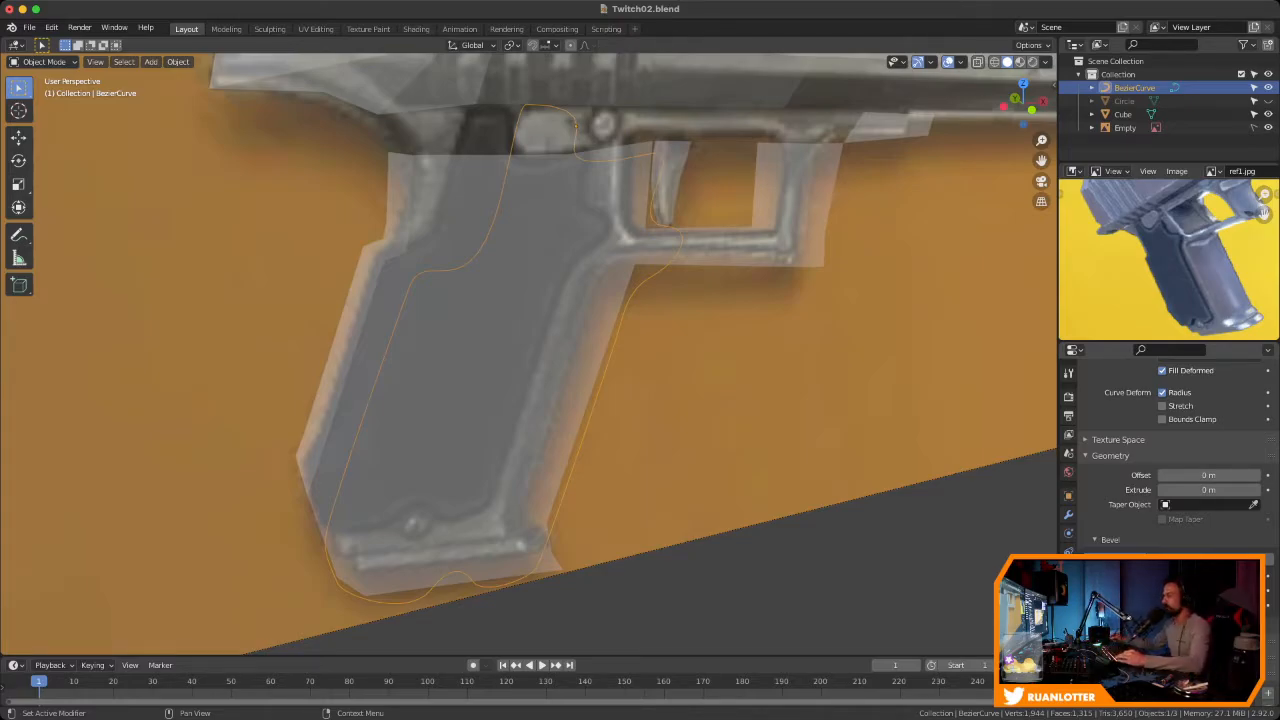
{"action": "middle_click_drag", "start_coordinate": [600, 360], "coordinate": [712, 450]}
{"action": "middle_click_drag", "start_coordinate": [700, 400], "coordinate": [480, 366]}
{"action": "middle_click_drag", "start_coordinate": [738, 70], "coordinate": [780, 100]}
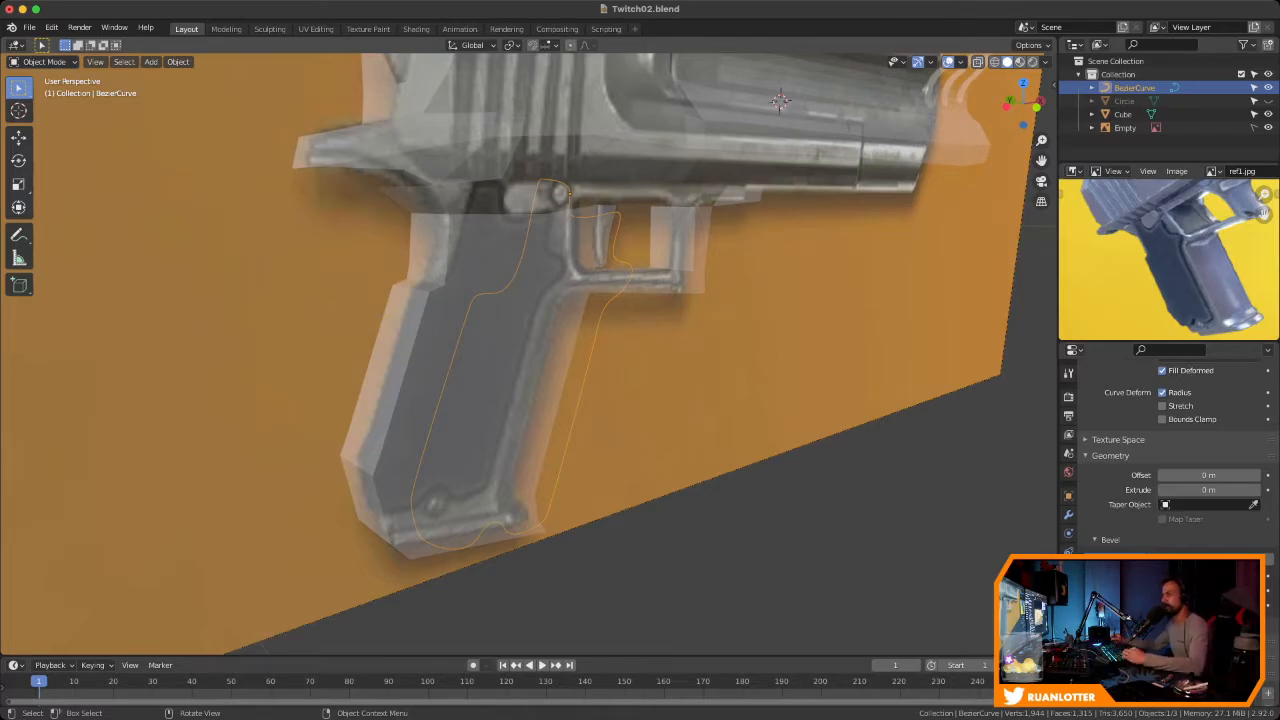
{"action": "middle_click_drag", "start_coordinate": [780, 100], "coordinate": [743, 163]}
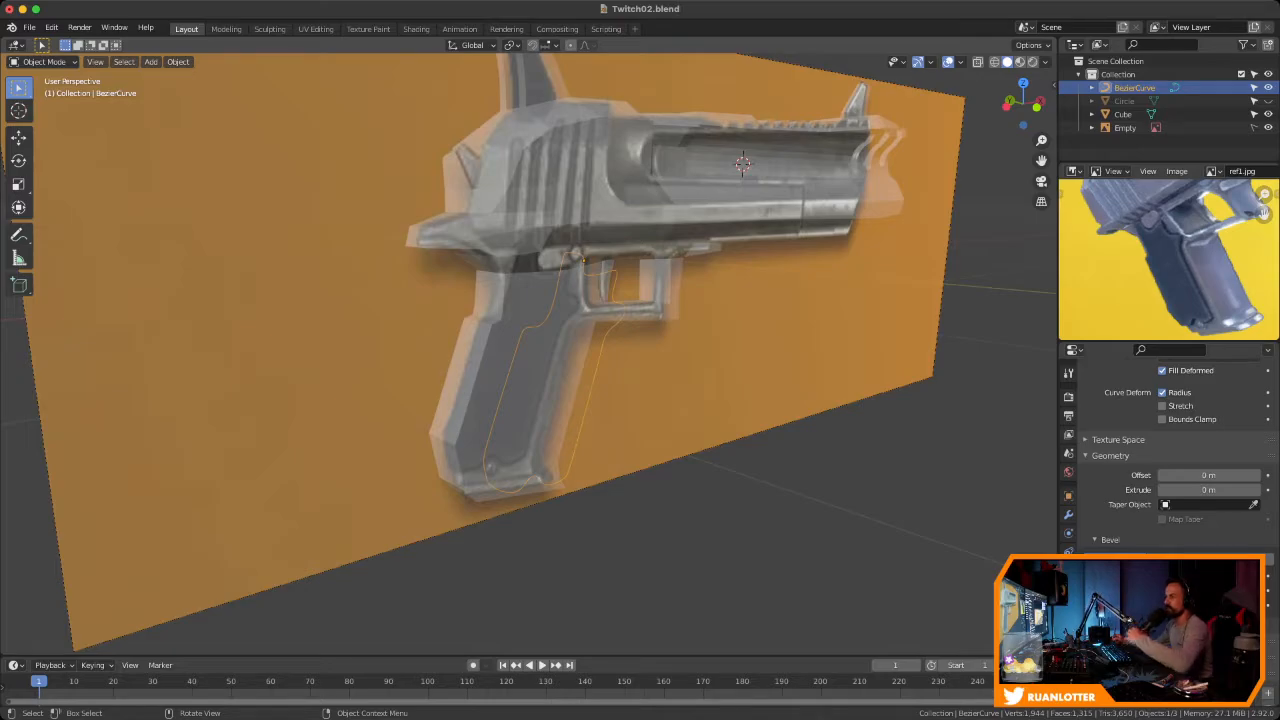
{"action": "middle_click_drag", "start_coordinate": [620, 350], "coordinate": [555, 348]}
{"action": "middle_click_drag", "start_coordinate": [852, 150], "coordinate": [773, 194]}
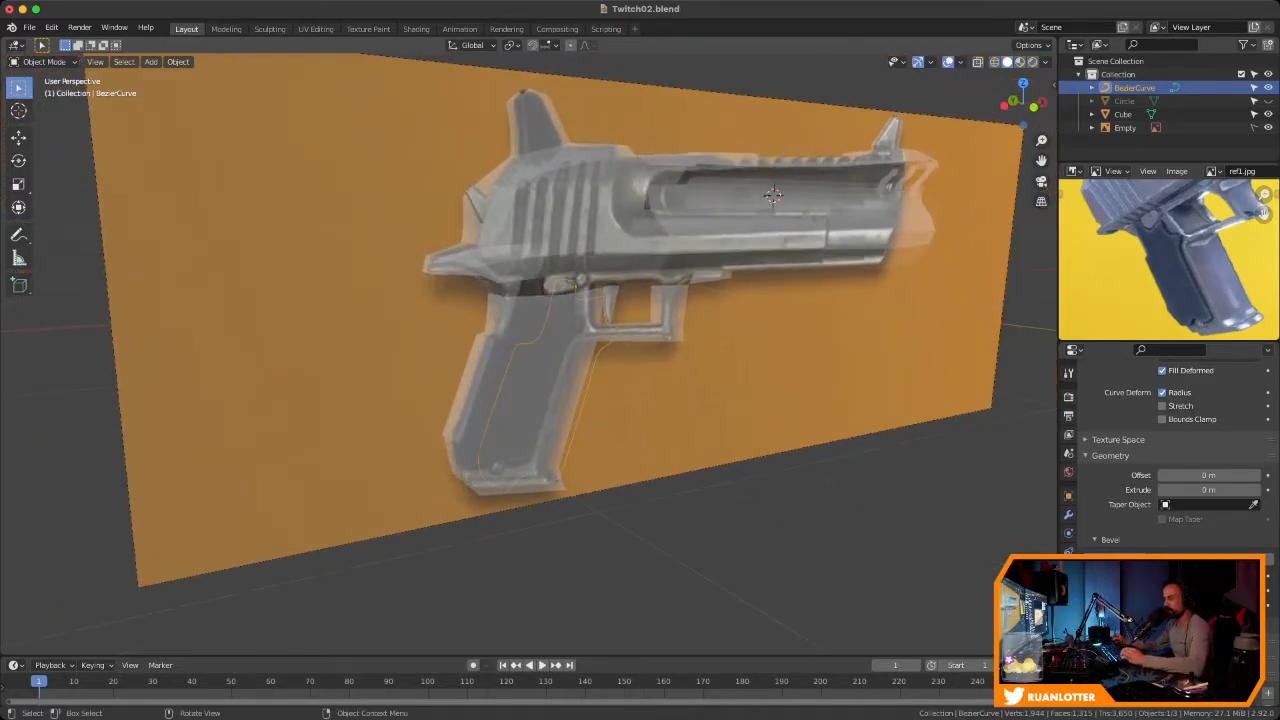
Save the file with the grip curve's current geometry settings
{"action": "key", "text": "ctrl+s"}
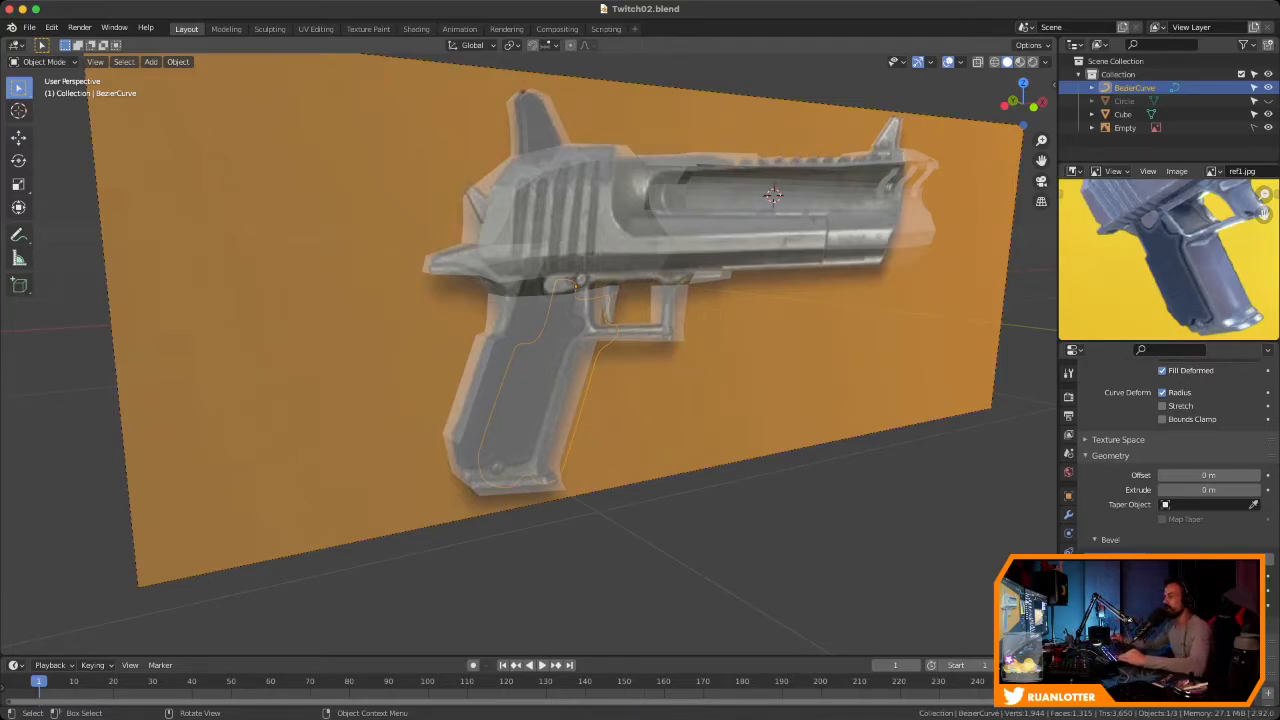
{"action": "mouse_move", "coordinate": [640, 330]}
{"action": "middle_mouse_down"}
{"action": "mouse_move", "coordinate": [575, 338]}
{"action": "mouse_move", "coordinate": [618, 350]}
{"action": "mouse_move", "coordinate": [690, 340]}
{"action": "mouse_move", "coordinate": [650, 342]}
{"action": "middle_mouse_up"}
{"action": "scroll", "coordinate": [680, 342], "scroll_direction": "up", "scroll_amount": 2}
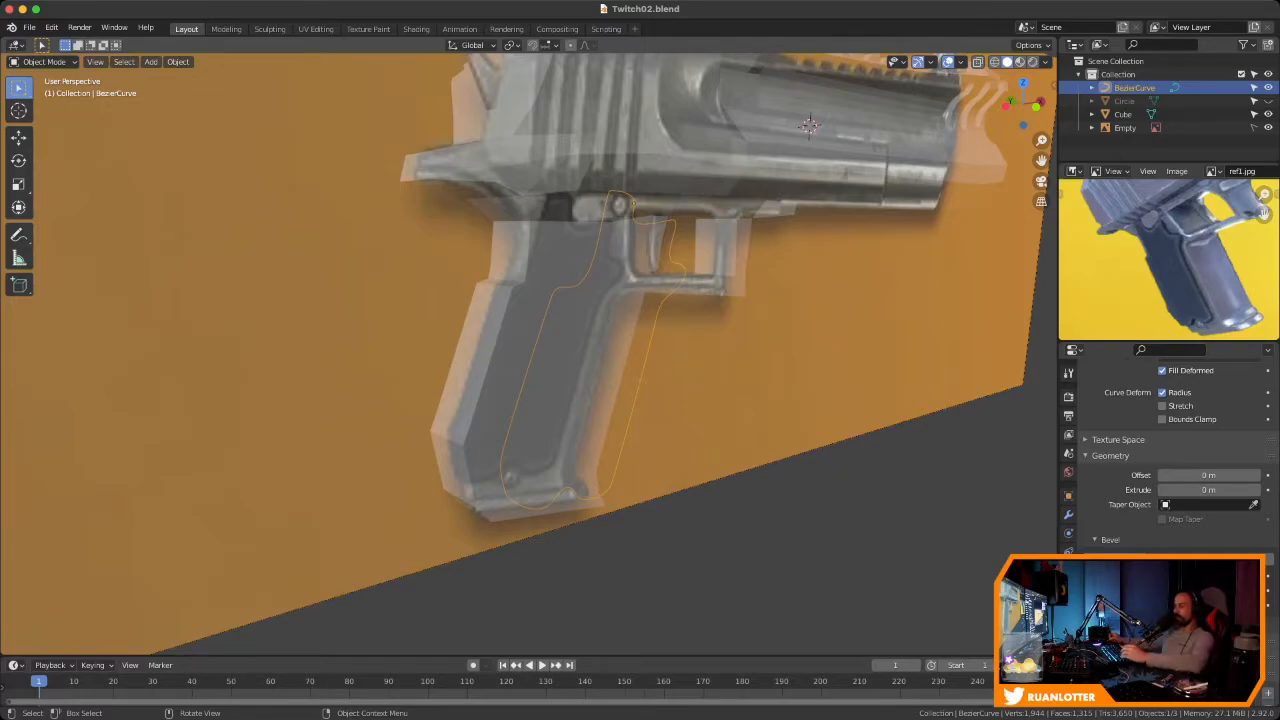
Inspect the grip outline's placement against the pistol body and reference image from several angles and save the file
{"action": "key", "text": "ctrl+s"}
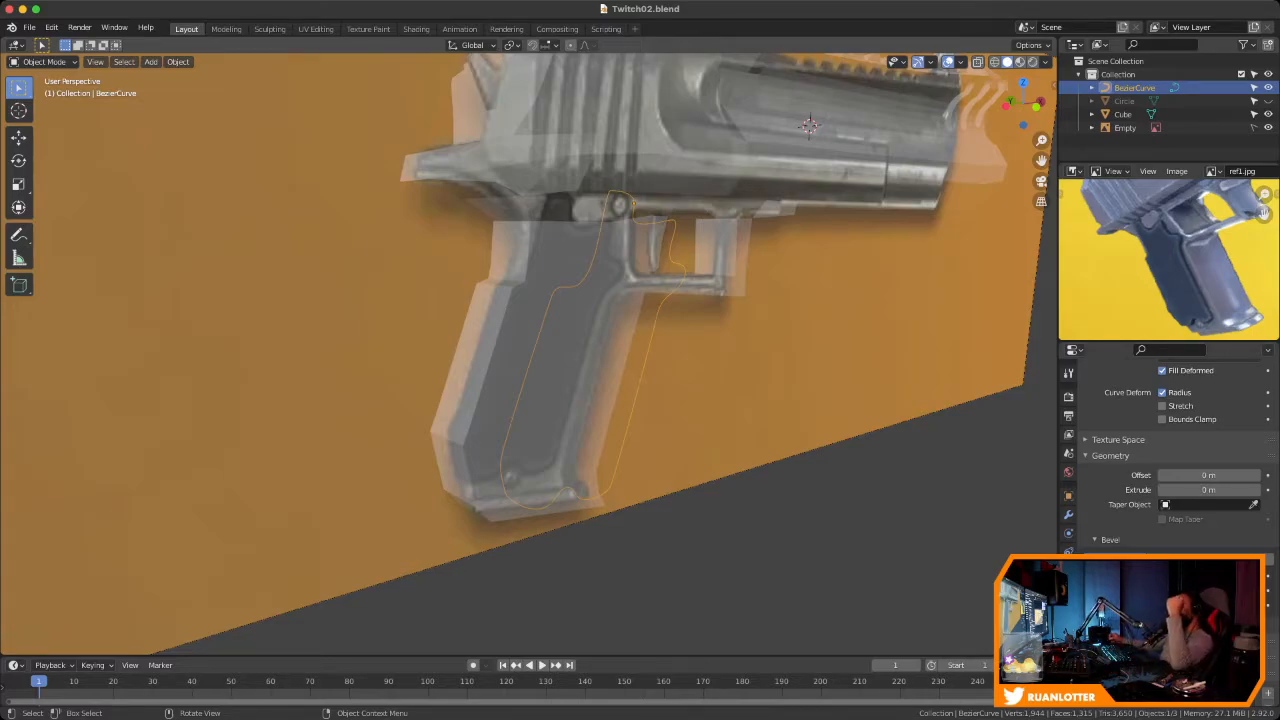
{"action": "middle_click_drag", "start_coordinate": [620, 340], "coordinate": [730, 340]}
{"action": "scroll", "coordinate": [530, 340], "scroll_direction": "down", "scroll_amount": 3}
{"action": "scroll", "coordinate": [520, 335], "scroll_direction": "down", "scroll_amount": 2}
{"action": "scroll", "coordinate": [565, 335], "scroll_direction": "up", "scroll_amount": 2}
{"action": "scroll", "coordinate": [640, 345], "scroll_direction": "up", "scroll_amount": 2}
{"action": "scroll", "coordinate": [530, 340], "scroll_direction": "up", "scroll_amount": 2}
{"action": "middle_click_drag", "start_coordinate": [530, 340], "coordinate": [622, 324]}
{"action": "scroll", "coordinate": [600, 345], "scroll_direction": "up", "scroll_amount": 2}
{"action": "scroll", "coordinate": [620, 345], "scroll_direction": "down", "scroll_amount": 1}
{"action": "scroll", "coordinate": [600, 322], "scroll_direction": "up", "scroll_amount": 1}
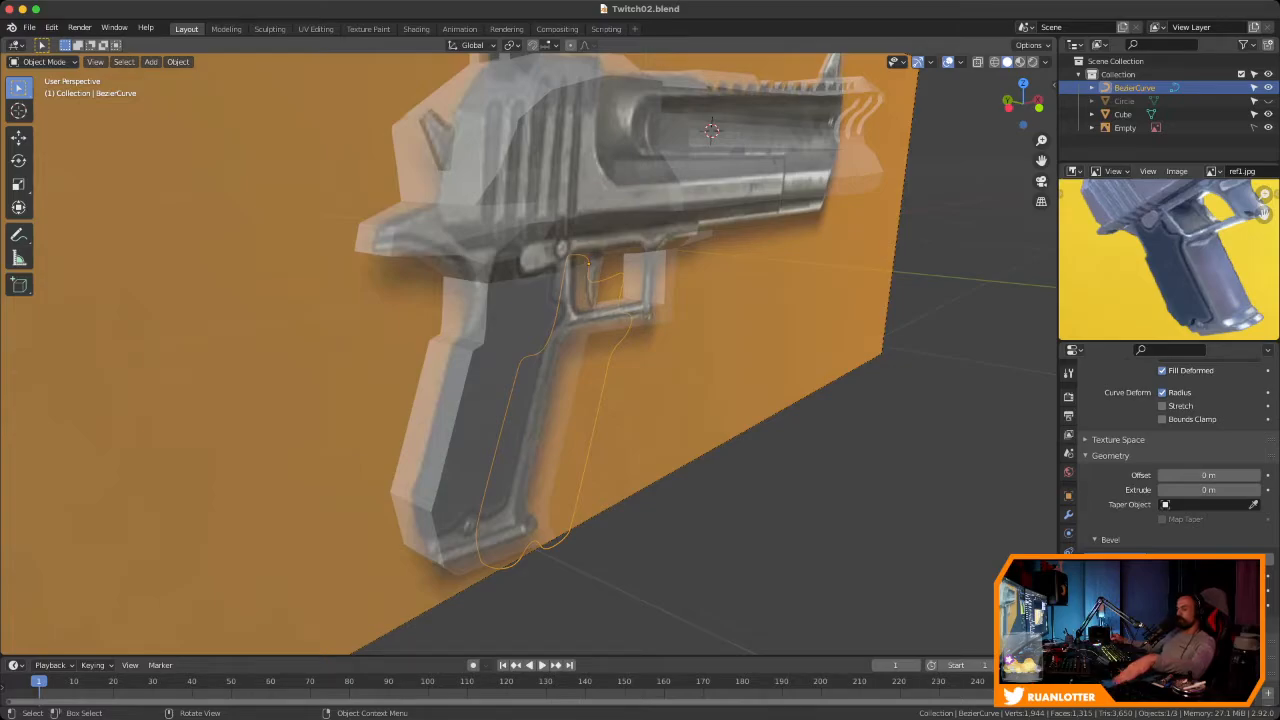
{"action": "middle_click_drag", "start_coordinate": [600, 350], "coordinate": [650, 350]}
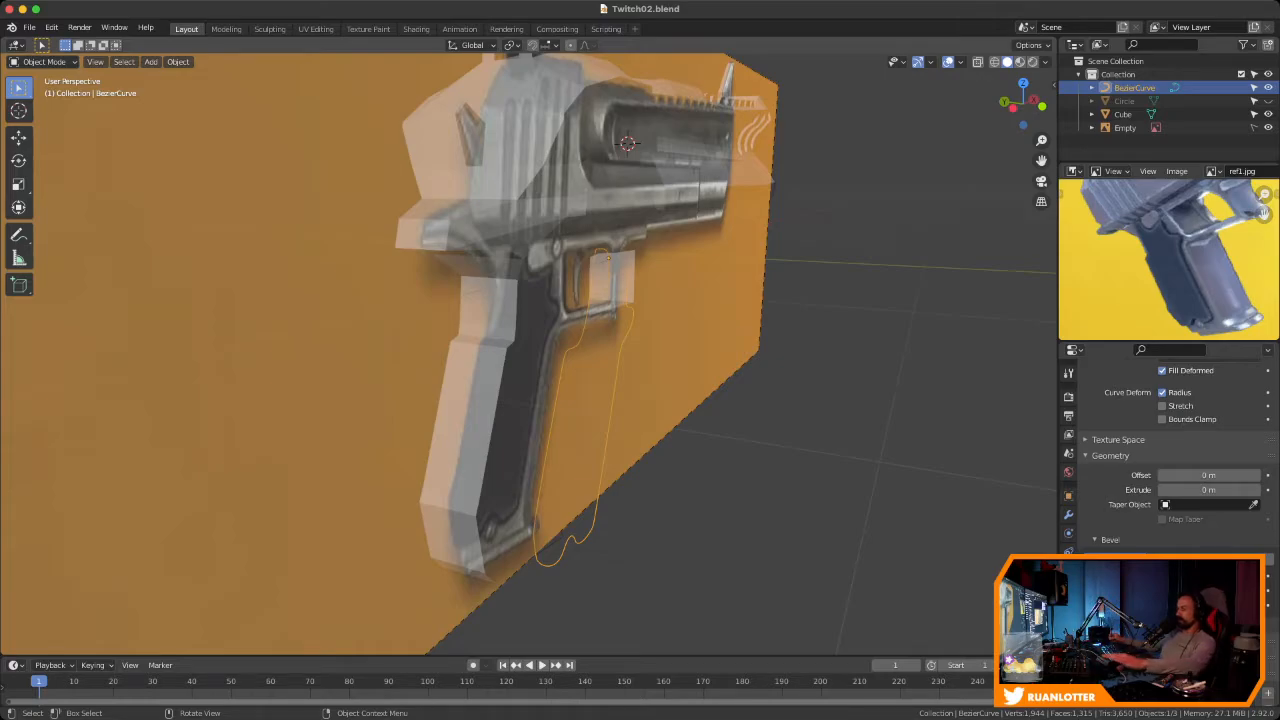
{"action": "mouse_move", "coordinate": [560, 350]}
{"action": "middle_mouse_down"}
{"action": "mouse_move", "coordinate": [400, 350]}
{"action": "mouse_move", "coordinate": [495, 372]}
{"action": "mouse_move", "coordinate": [615, 350]}
{"action": "mouse_move", "coordinate": [470, 350]}
{"action": "mouse_move", "coordinate": [604, 346]}
{"action": "mouse_move", "coordinate": [582, 348]}
{"action": "middle_mouse_up"}
{"action": "scroll", "coordinate": [525, 352], "scroll_direction": "down", "scroll_amount": 2}
{"action": "scroll", "coordinate": [600, 350], "scroll_direction": "up", "scroll_amount": 2}
{"action": "scroll", "coordinate": [600, 350], "scroll_direction": "up", "scroll_amount": 2}
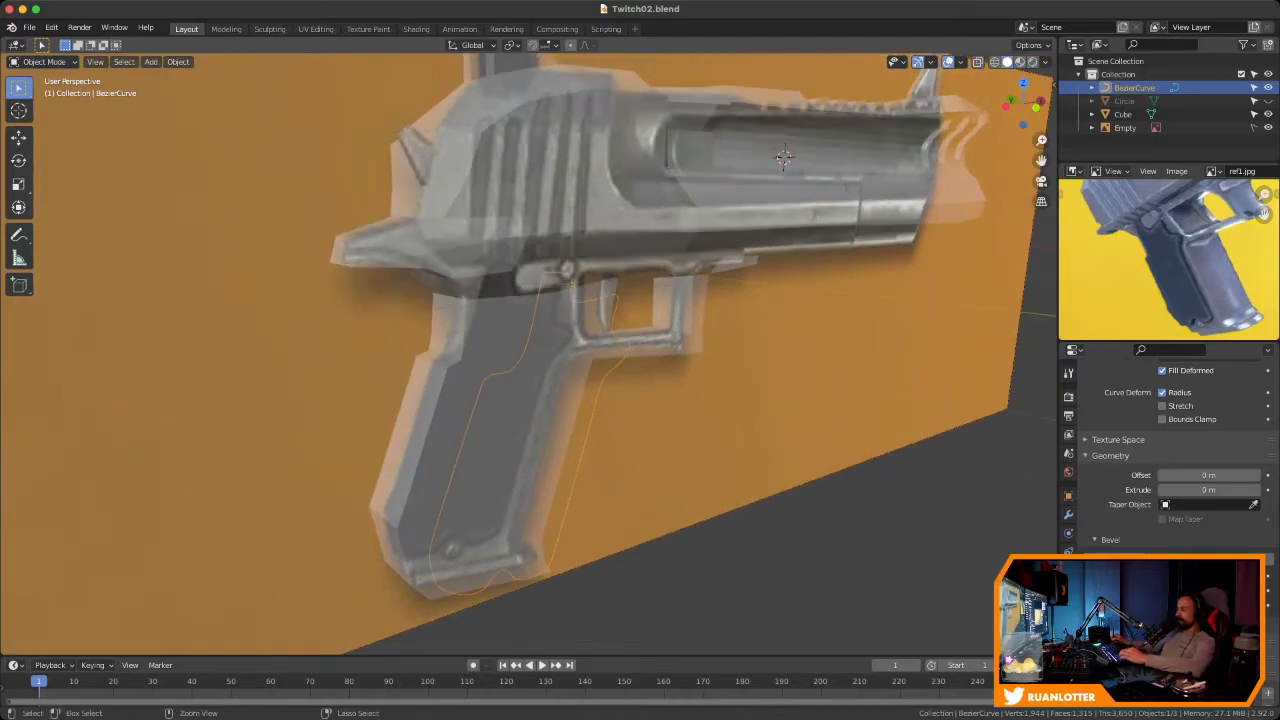
{"action": "key", "text": "ctrl+s"}
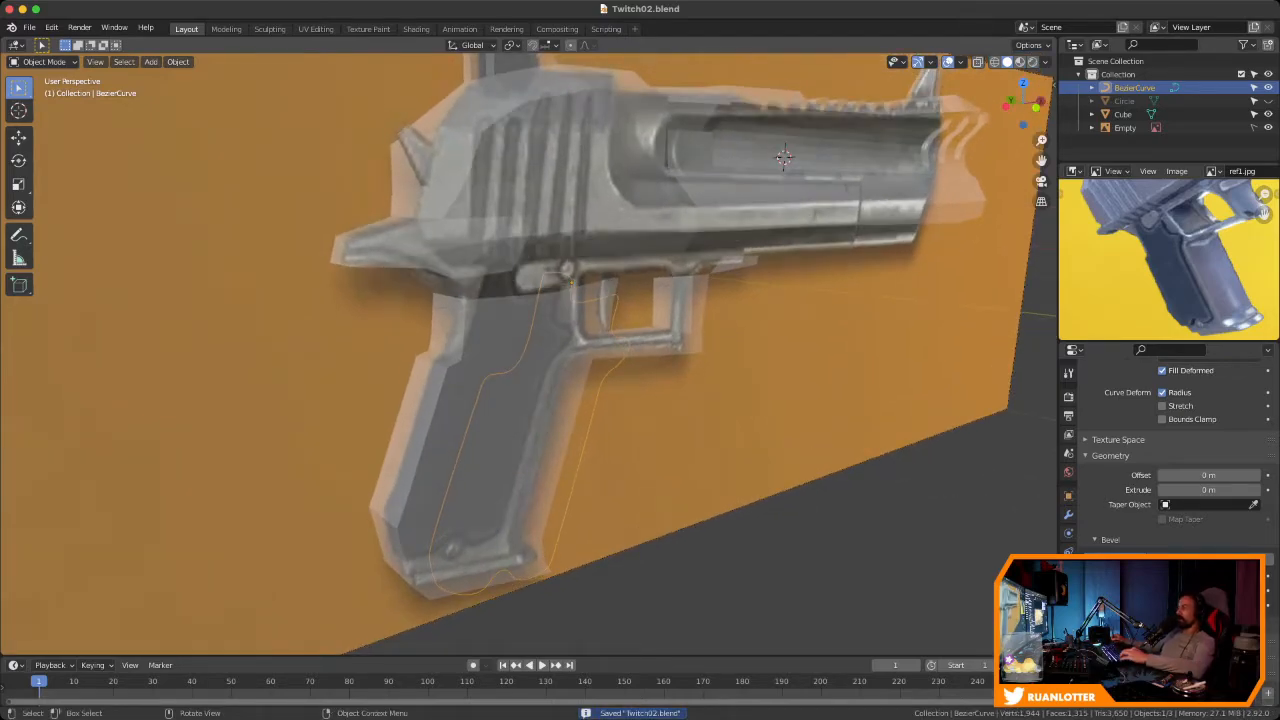
Try to put the grip curve into Edit Mode
{"action": "mouse_move", "coordinate": [582, 348]}
{"action": "middle_mouse_down"}
{"action": "mouse_move", "coordinate": [530, 342]}
{"action": "mouse_move", "coordinate": [541, 362]}
{"action": "mouse_move", "coordinate": [576, 366]}
{"action": "mouse_move", "coordinate": [542, 348]}
{"action": "mouse_move", "coordinate": [600, 347]}
{"action": "middle_mouse_up"}
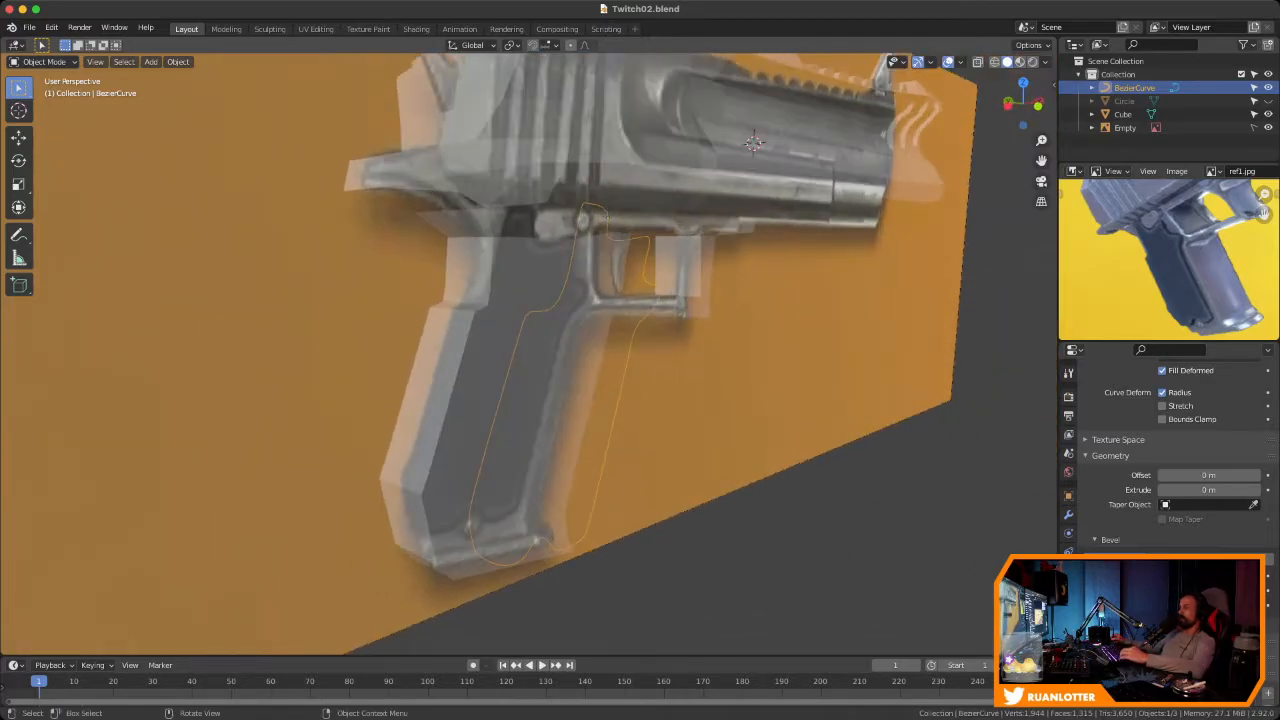
{"action": "key", "text": "Tab"}
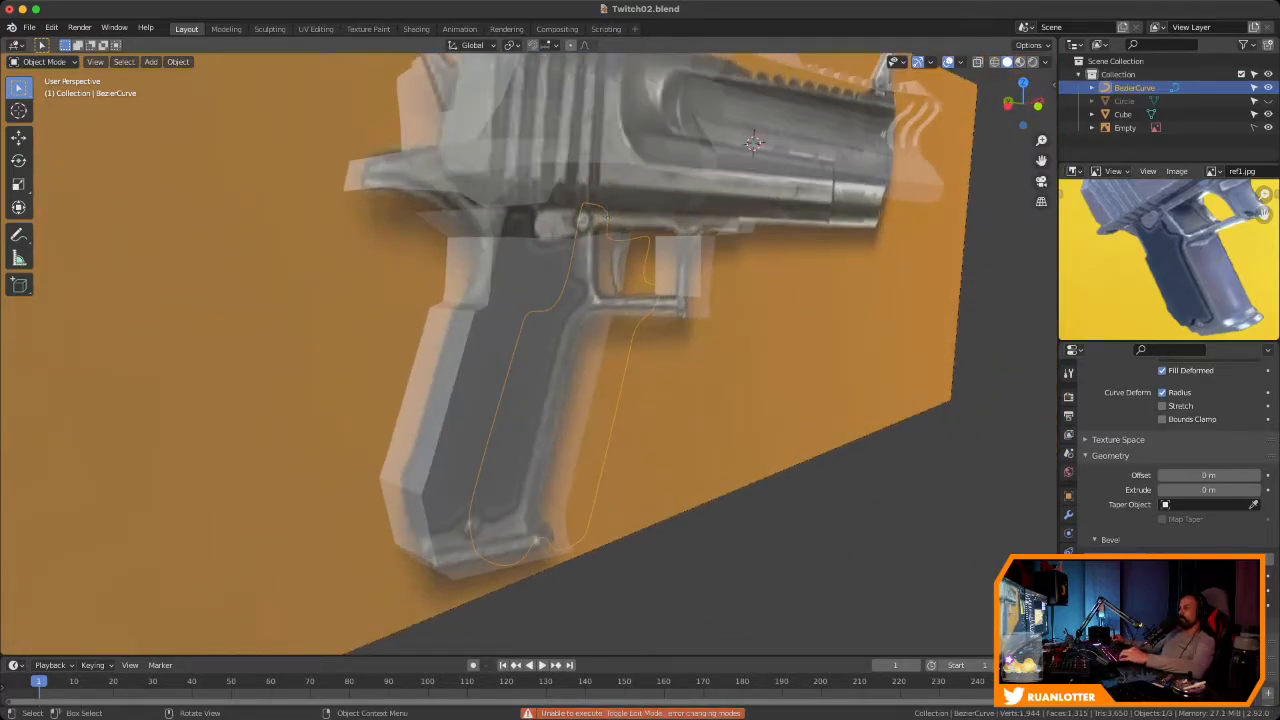
{"action": "left_click", "coordinate": [754, 143]}
{"action": "left_click", "coordinate": [754, 143]}
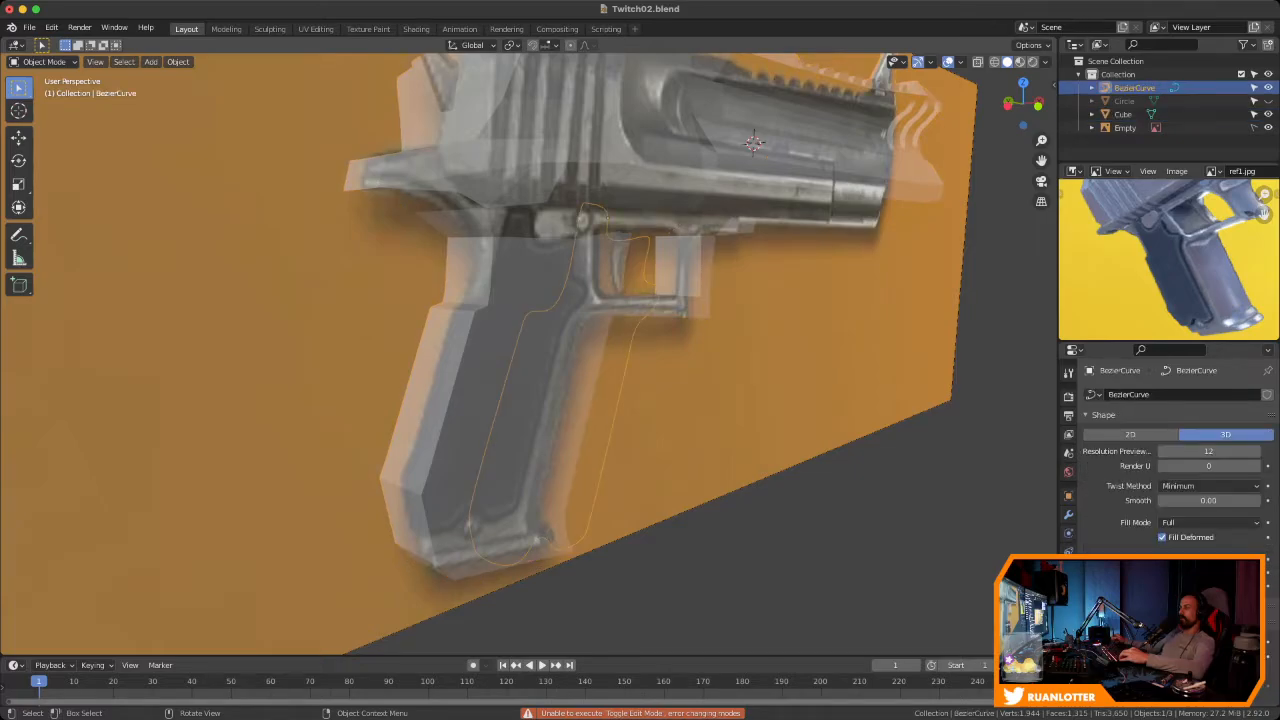
Review the grip curve's Shape, Geometry and Bevel settings
{"action": "right_click", "coordinate": [565, 428]}
{"action": "scroll", "coordinate": [1170, 450], "scroll_direction": "down", "scroll_amount": 2}
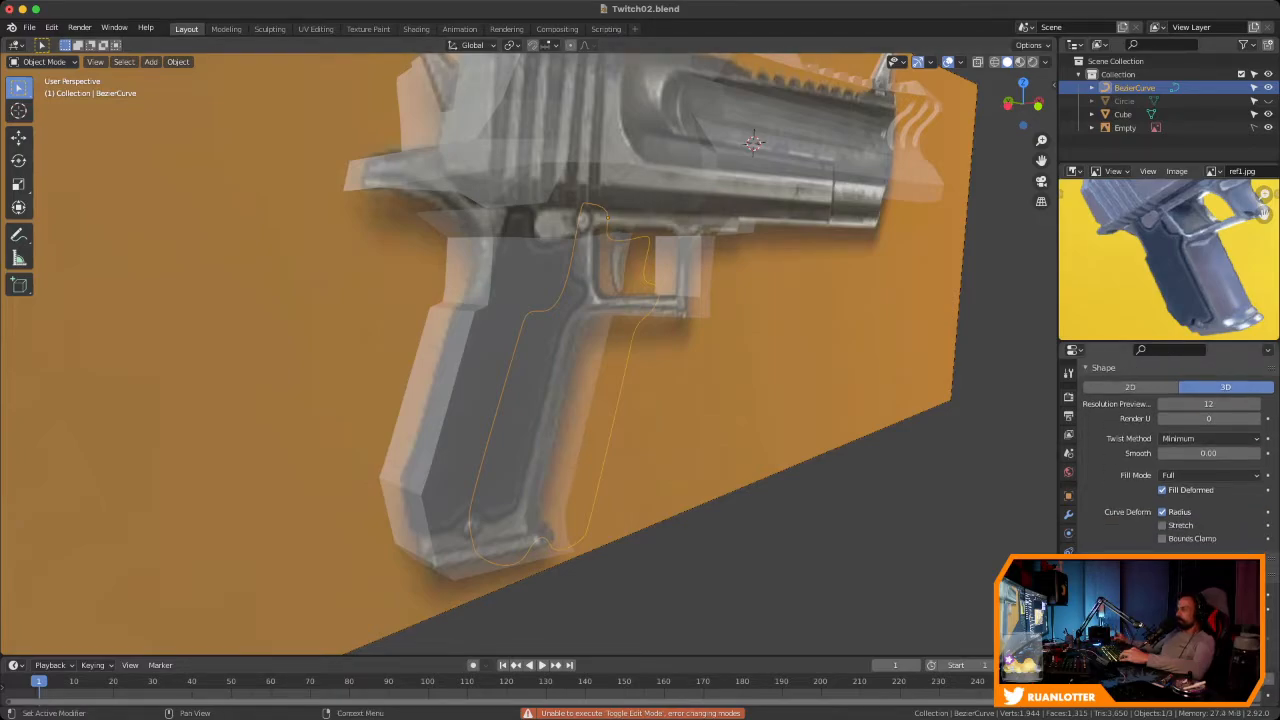
{"action": "scroll", "coordinate": [1170, 450], "scroll_direction": "up", "scroll_amount": 2}
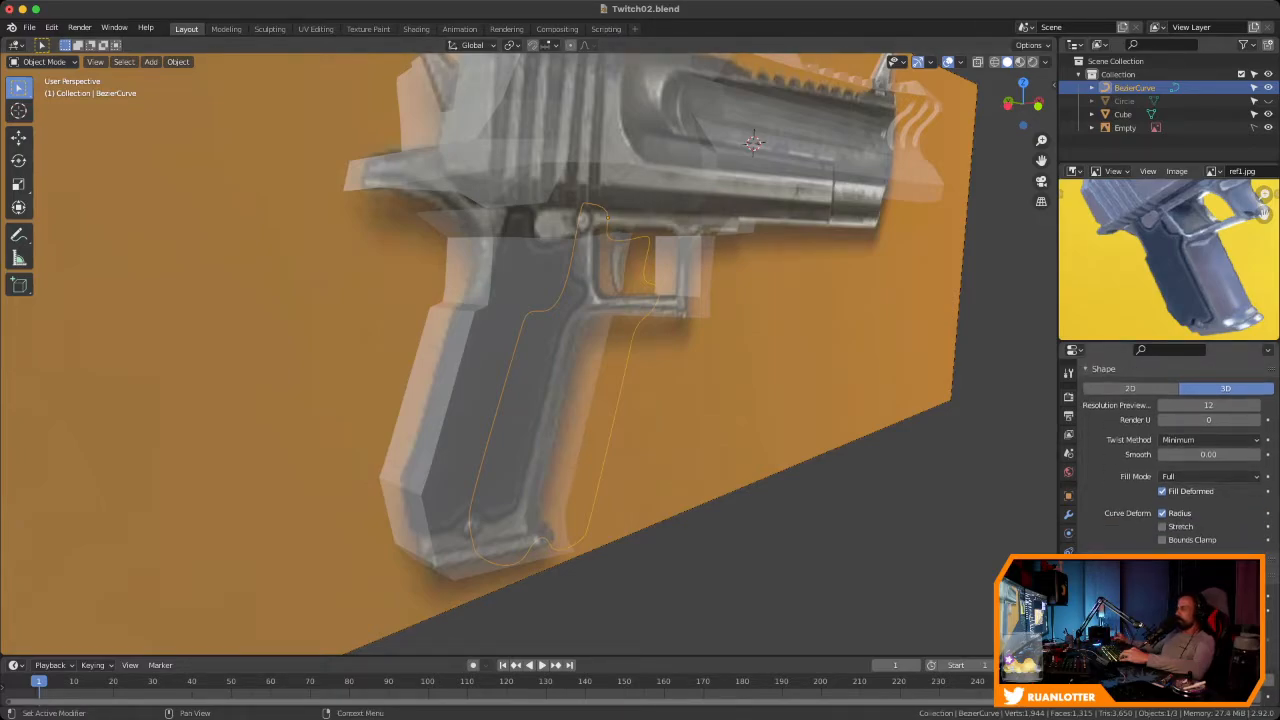
{"action": "scroll", "coordinate": [1170, 450], "scroll_direction": "down", "scroll_amount": 2}
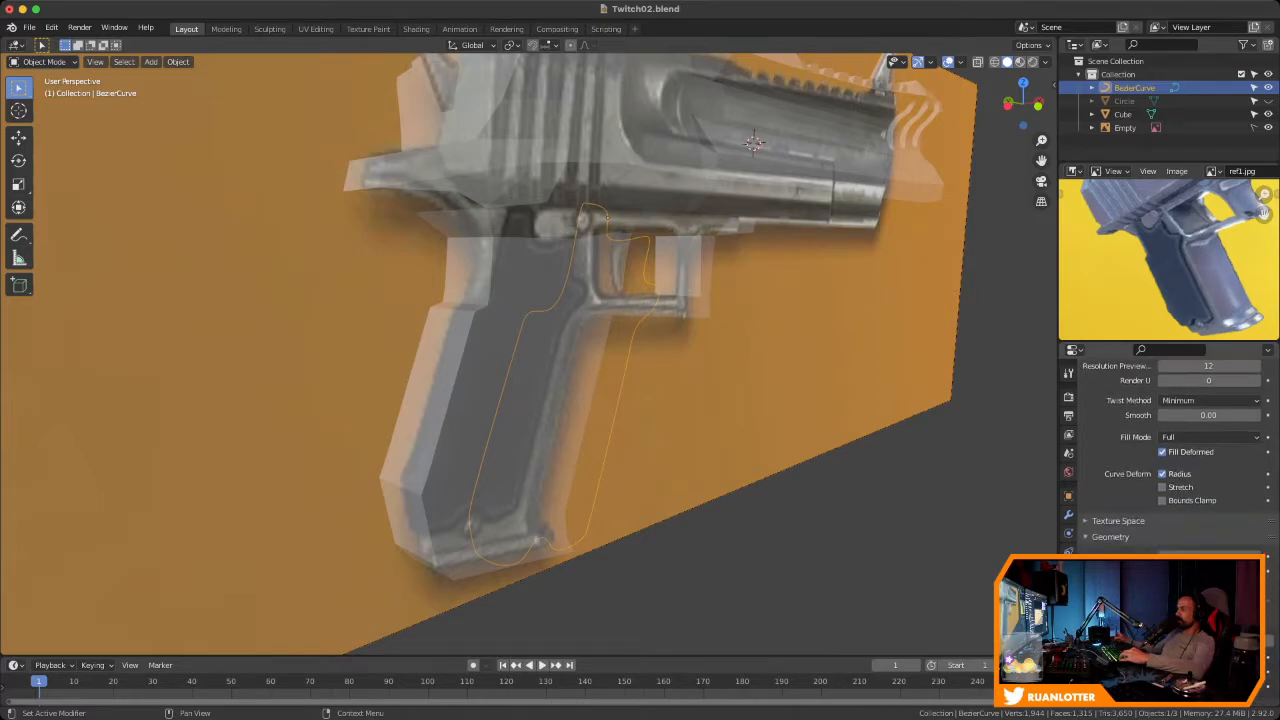
{"action": "scroll", "coordinate": [1170, 450], "scroll_direction": "down", "scroll_amount": 1}
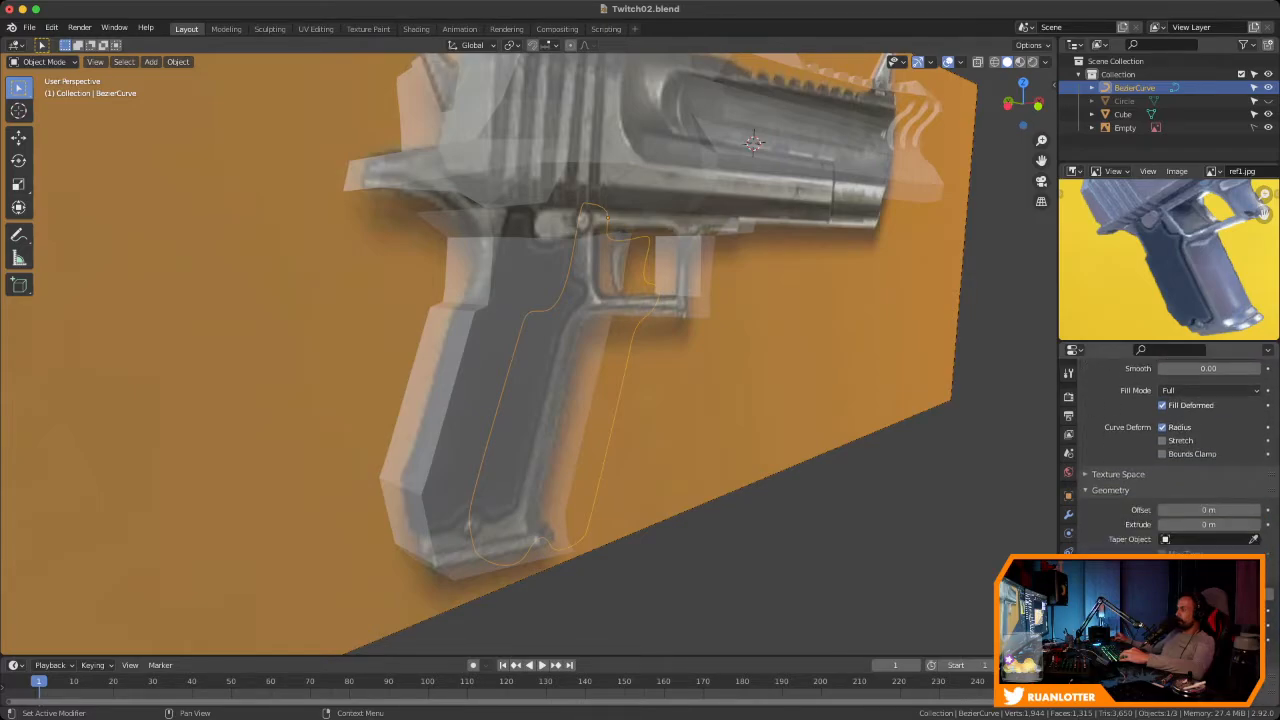
{"action": "scroll", "coordinate": [1170, 450], "scroll_direction": "down", "scroll_amount": 2}
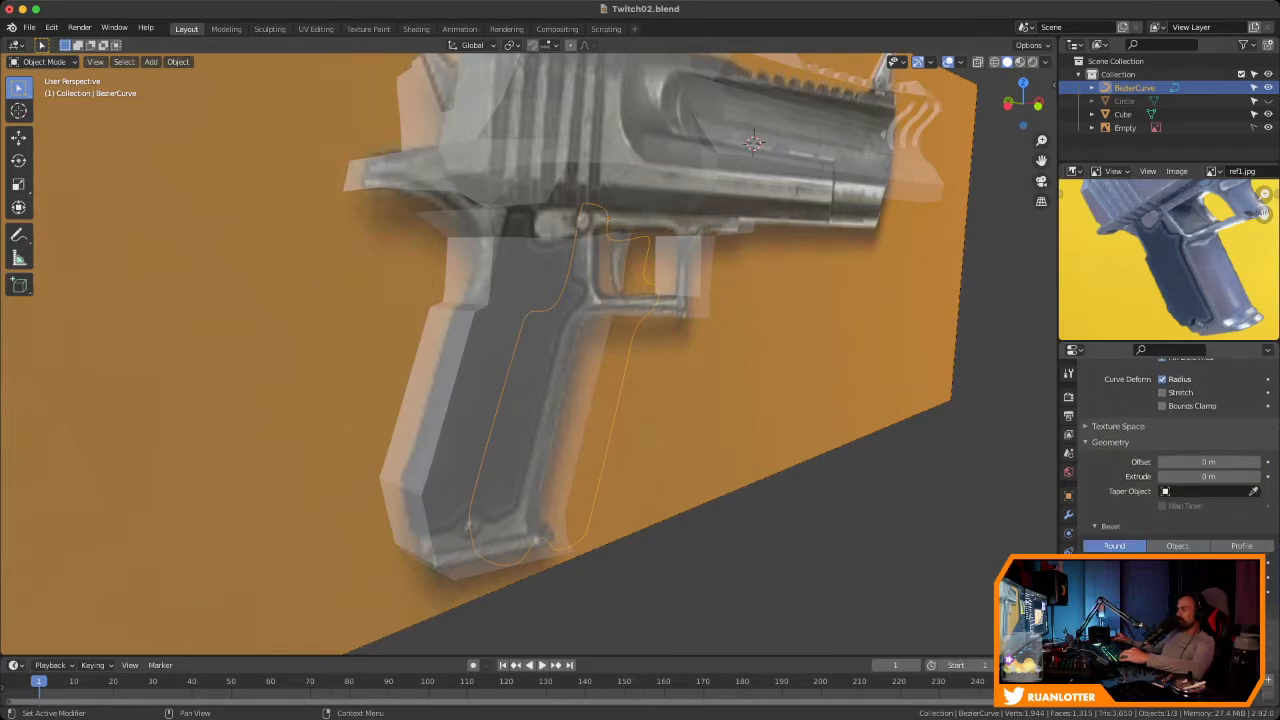
{"action": "mouse_move", "coordinate": [1208, 563]}
{"action": "left_mouse_down"}
{"action": "mouse_move", "coordinate": [1228, 563]}
{"action": "mouse_move", "coordinate": [1206, 563]}
{"action": "left_mouse_up"}
{"action": "scroll", "coordinate": [1165, 460], "scroll_direction": "down", "scroll_amount": 2}
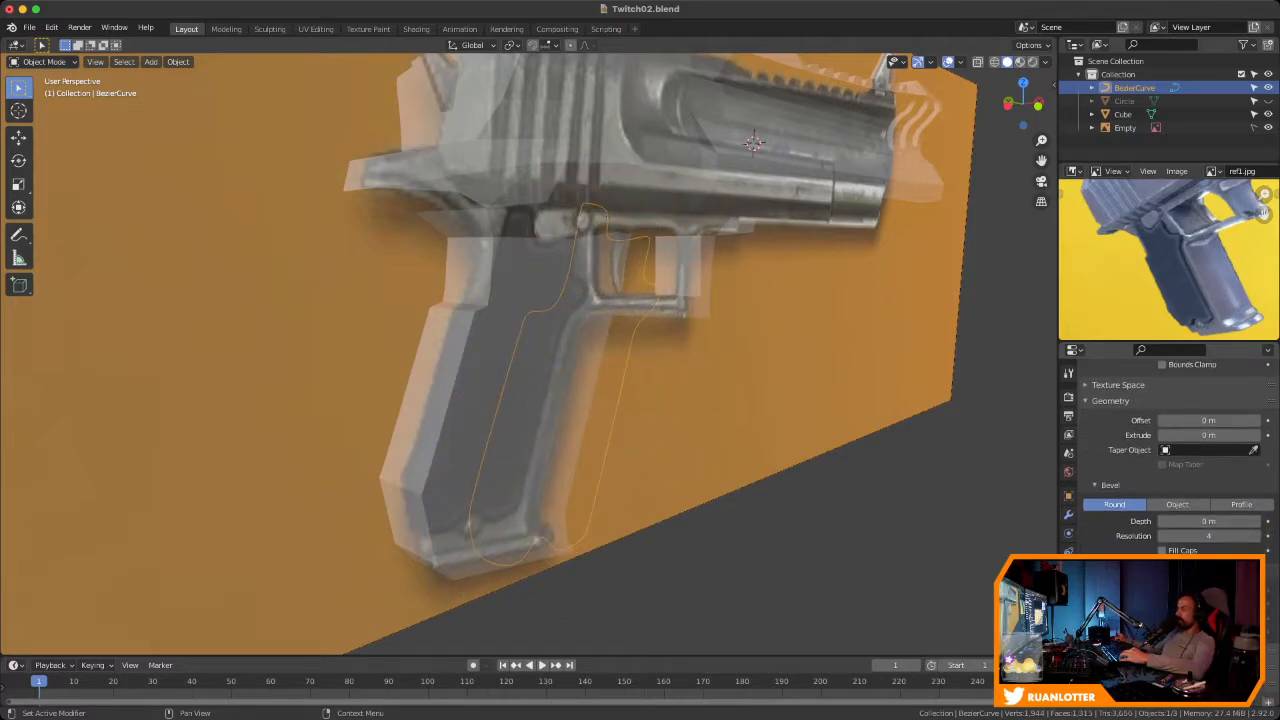
{"action": "scroll", "coordinate": [1165, 460], "scroll_direction": "up", "scroll_amount": 5}
{"action": "scroll", "coordinate": [1165, 460], "scroll_direction": "up", "scroll_amount": 1}
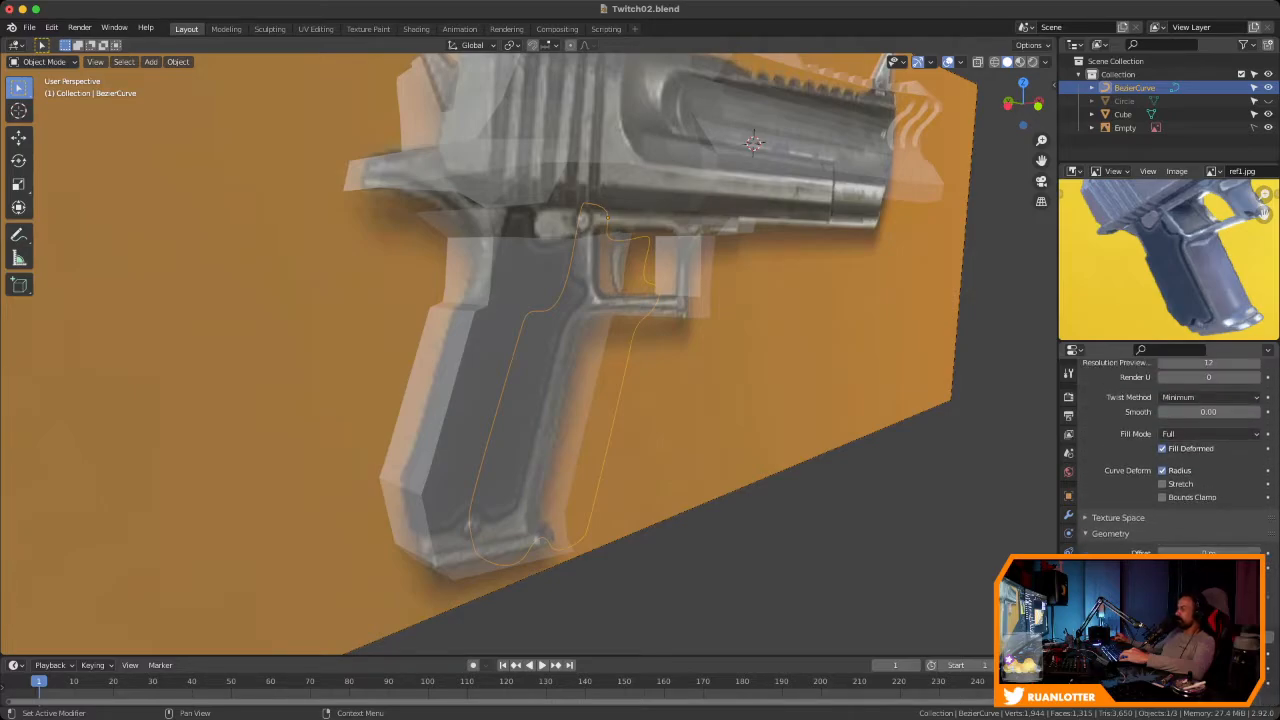
{"action": "scroll", "coordinate": [1165, 460], "scroll_direction": "up", "scroll_amount": 1}
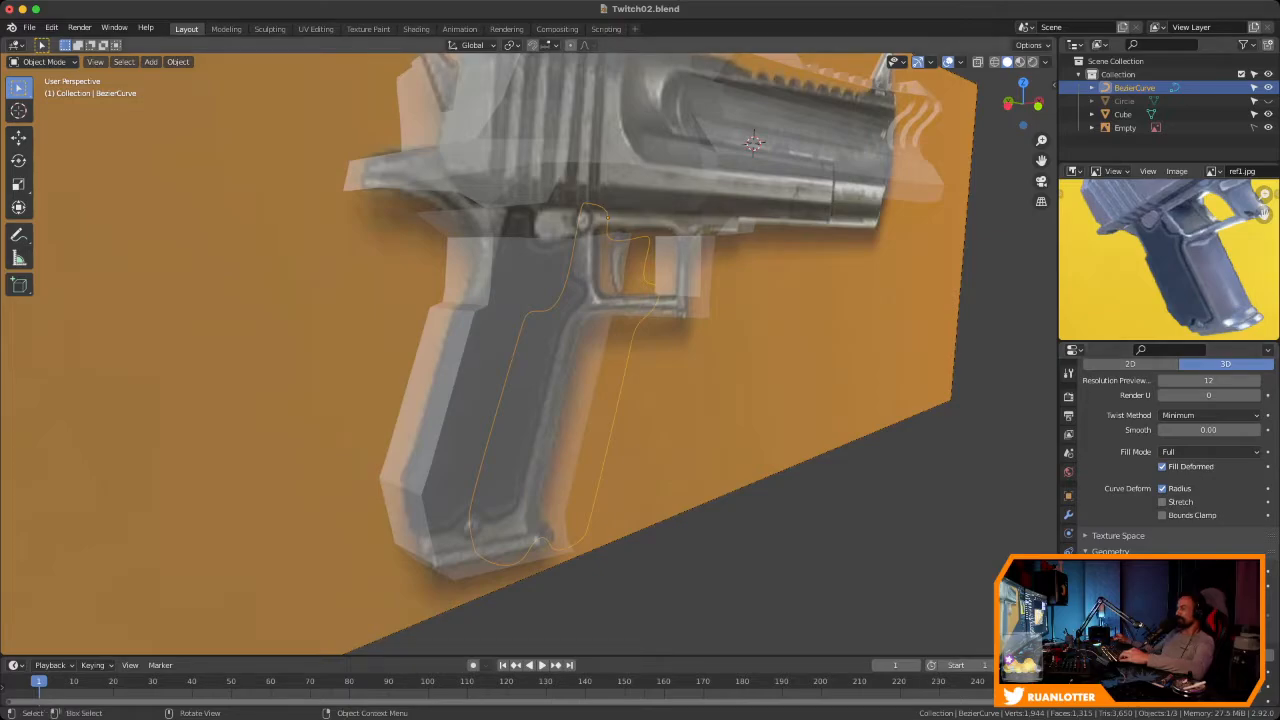
Retry toggling Edit Mode for the grip curve while viewing the outline from the pistol's side
{"action": "middle_click_drag", "start_coordinate": [600, 350], "coordinate": [730, 365]}
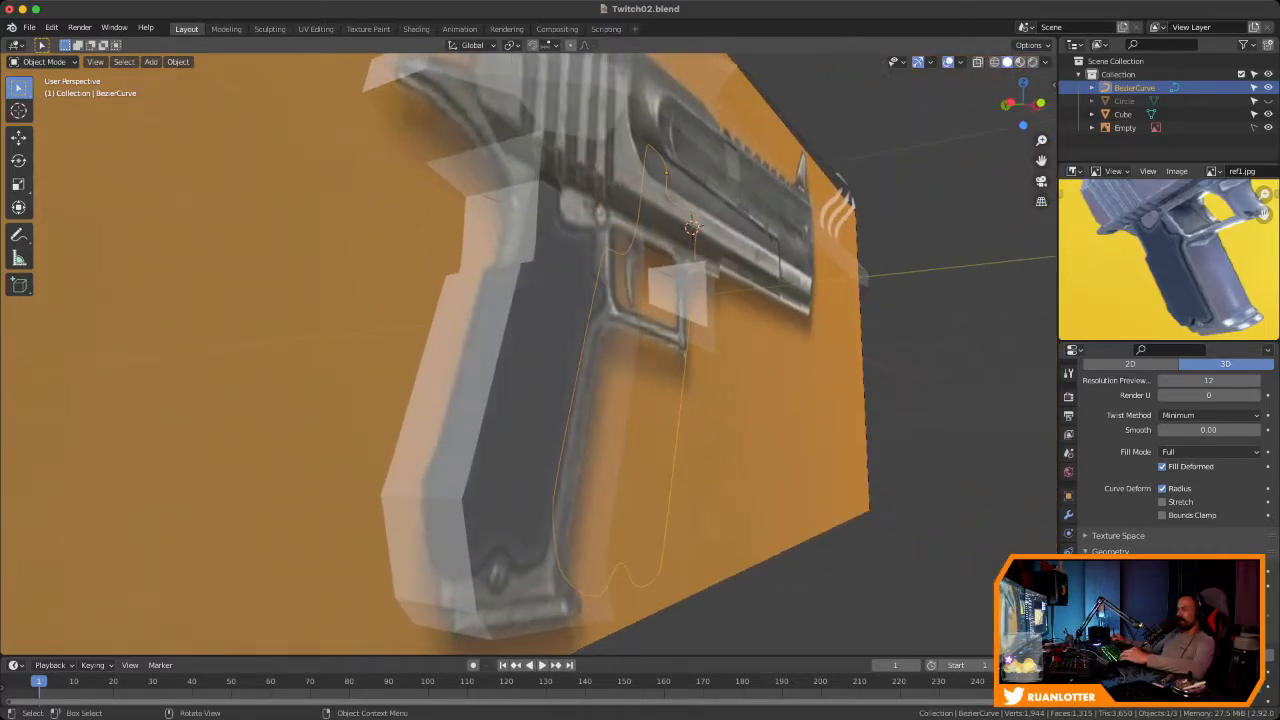
{"action": "key", "text": "Tab"}
{"action": "middle_click_drag", "start_coordinate": [738, 412], "coordinate": [640, 402]}
{"action": "middle_click_drag", "start_coordinate": [925, 128], "coordinate": [880, 115]}
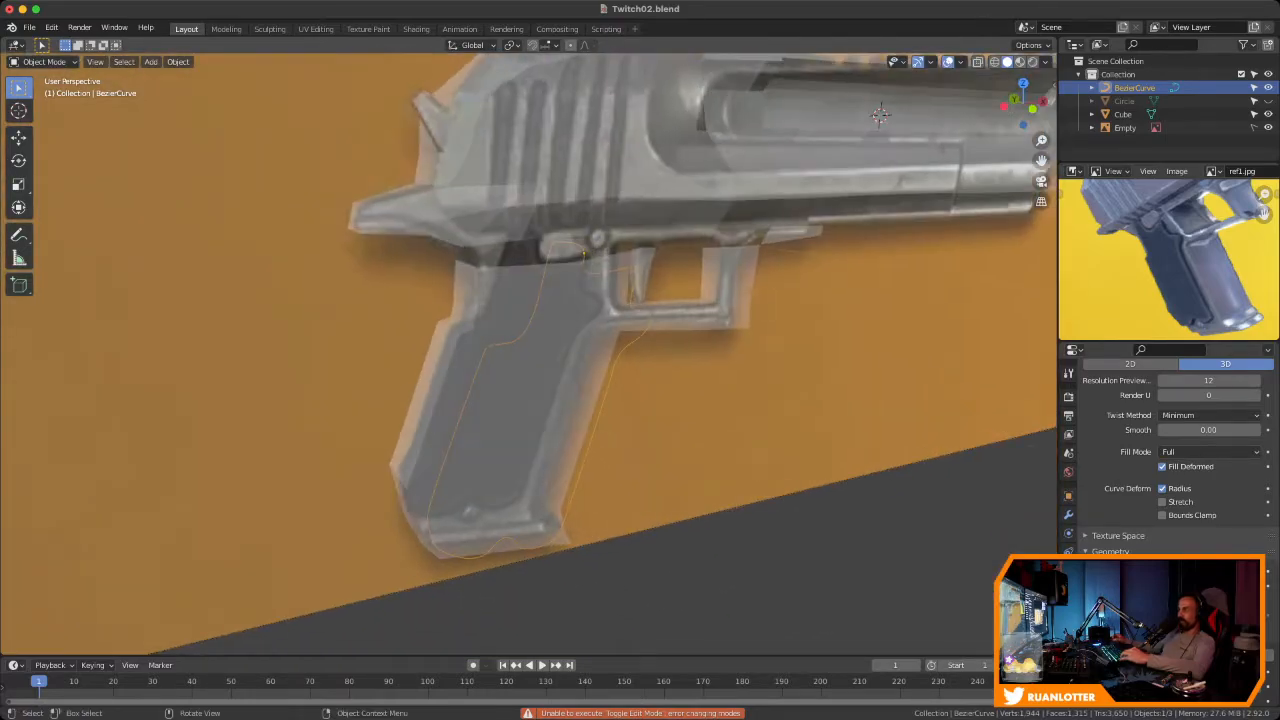
{"action": "left_click", "coordinate": [640, 402]}
{"action": "left_click", "coordinate": [608, 402]}
{"action": "scroll", "coordinate": [610, 400], "scroll_direction": "up", "scroll_amount": 2}
{"action": "middle_click_drag", "start_coordinate": [610, 400], "coordinate": [630, 382]}
Try the Back, Front and Half fill modes on the grip curve and restore Full
{"action": "left_click", "coordinate": [1208, 452]}
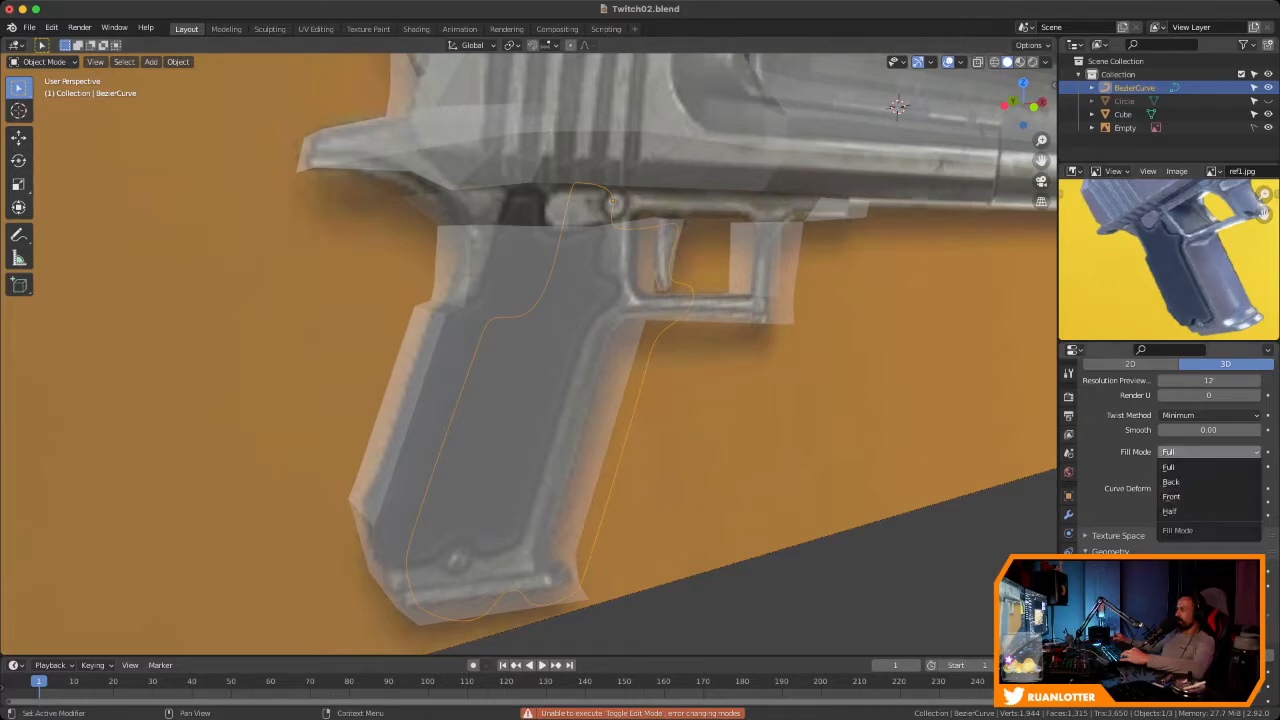
{"action": "left_click", "coordinate": [1170, 482]}
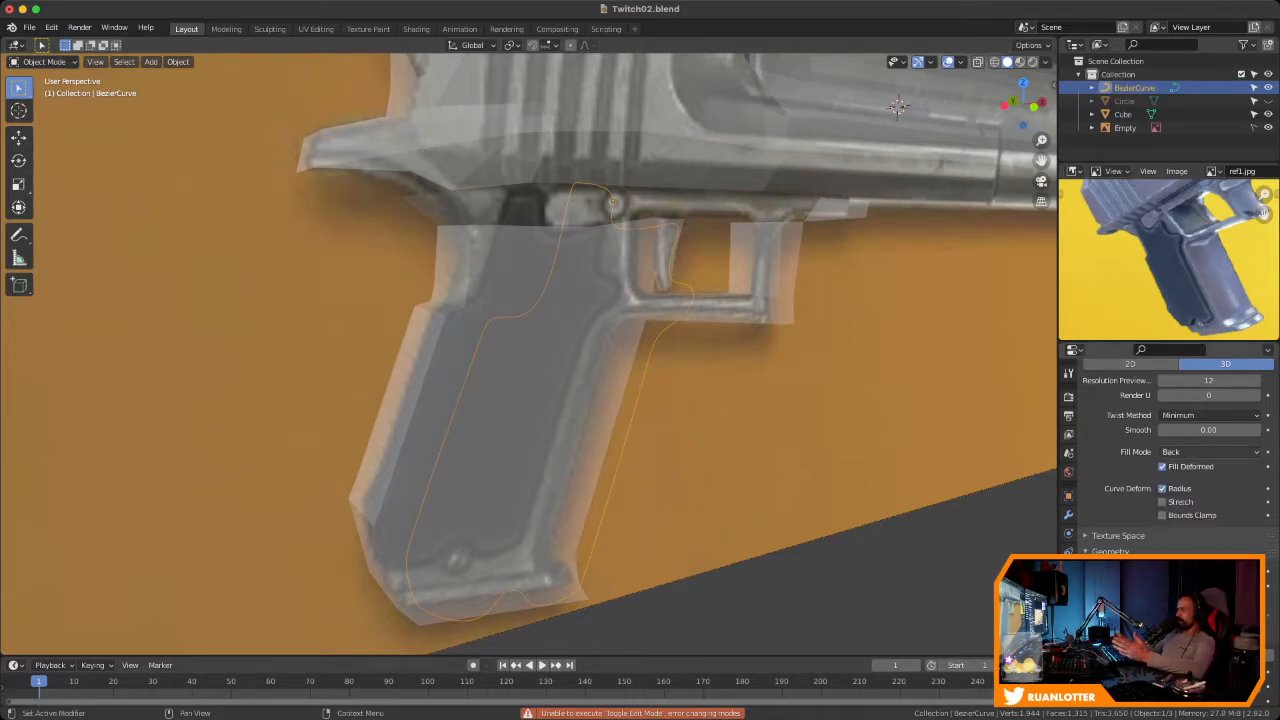
{"action": "left_click", "coordinate": [1208, 452]}
{"action": "left_click", "coordinate": [1170, 496]}
{"action": "left_click", "coordinate": [1208, 452]}
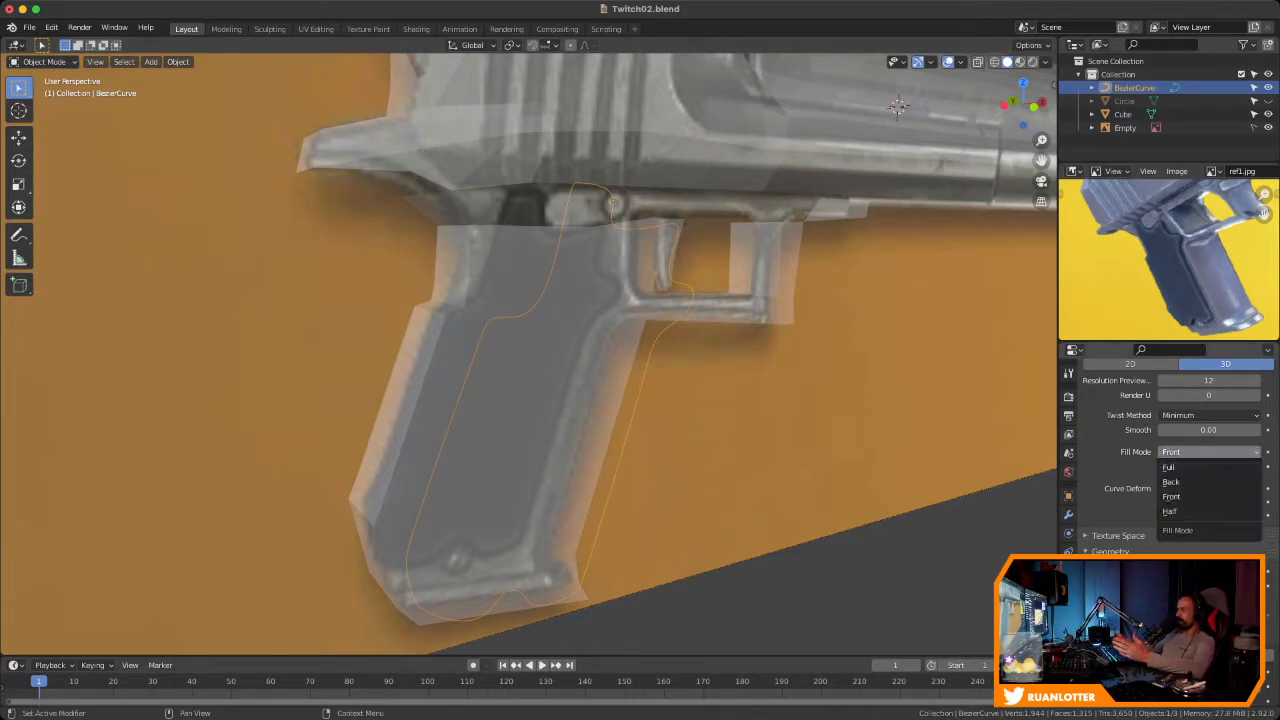
{"action": "left_click", "coordinate": [1170, 511]}
{"action": "left_click", "coordinate": [1208, 452]}
{"action": "left_click", "coordinate": [1170, 467]}
{"action": "scroll", "coordinate": [1170, 467], "scroll_direction": "up", "scroll_amount": 2}
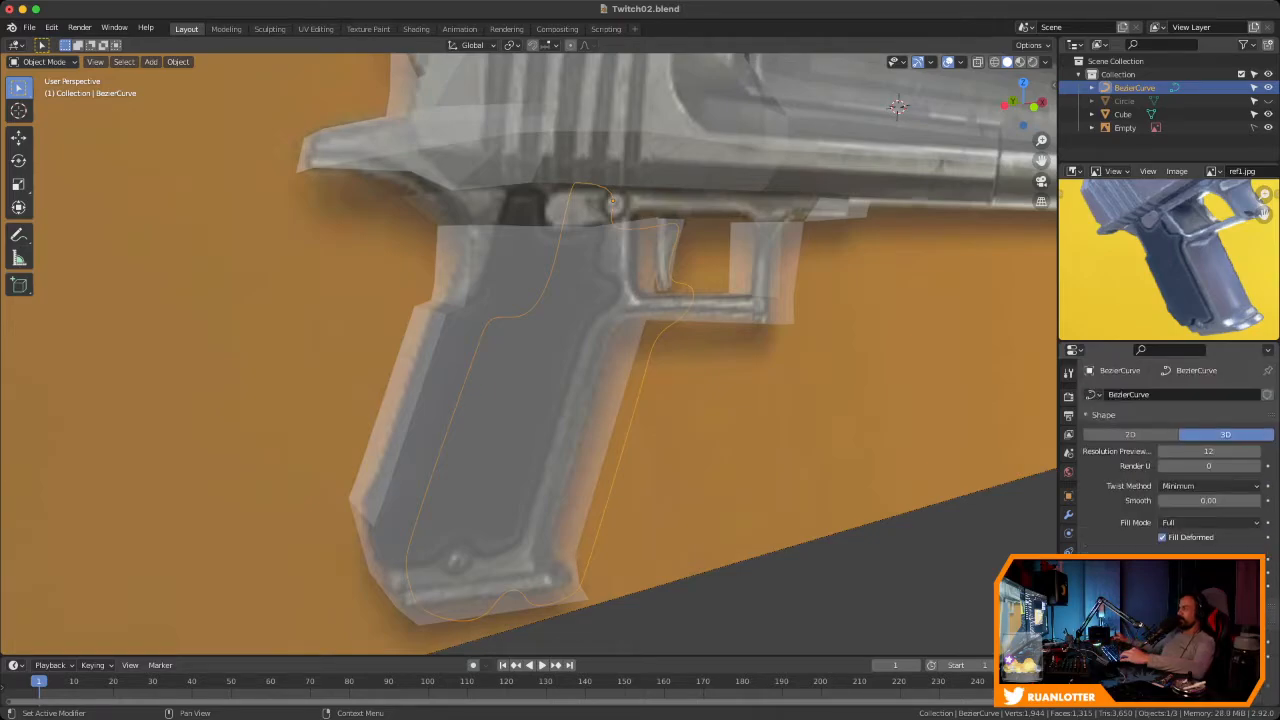
Try the 2D shape option on the grip curve and switch it back to 3D
{"action": "left_click", "coordinate": [1130, 435]}
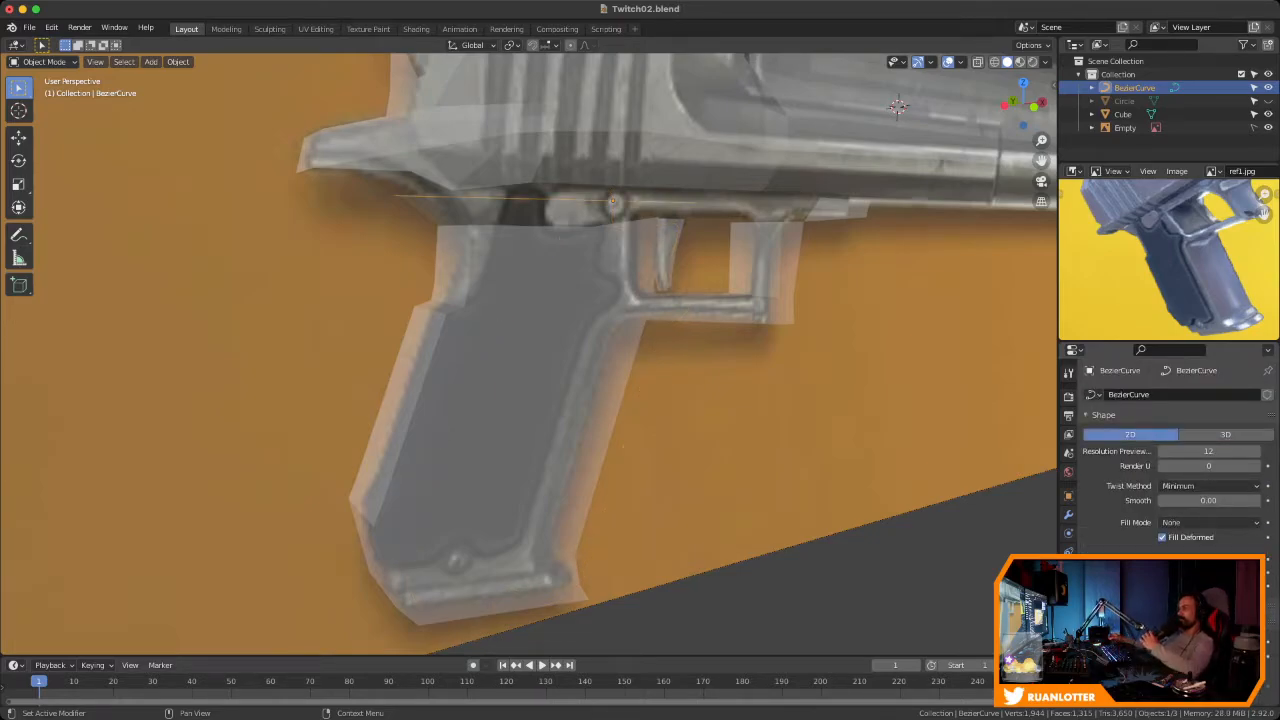
{"action": "middle_click_drag", "start_coordinate": [760, 390], "coordinate": [690, 380]}
{"action": "left_click", "coordinate": [1225, 435]}
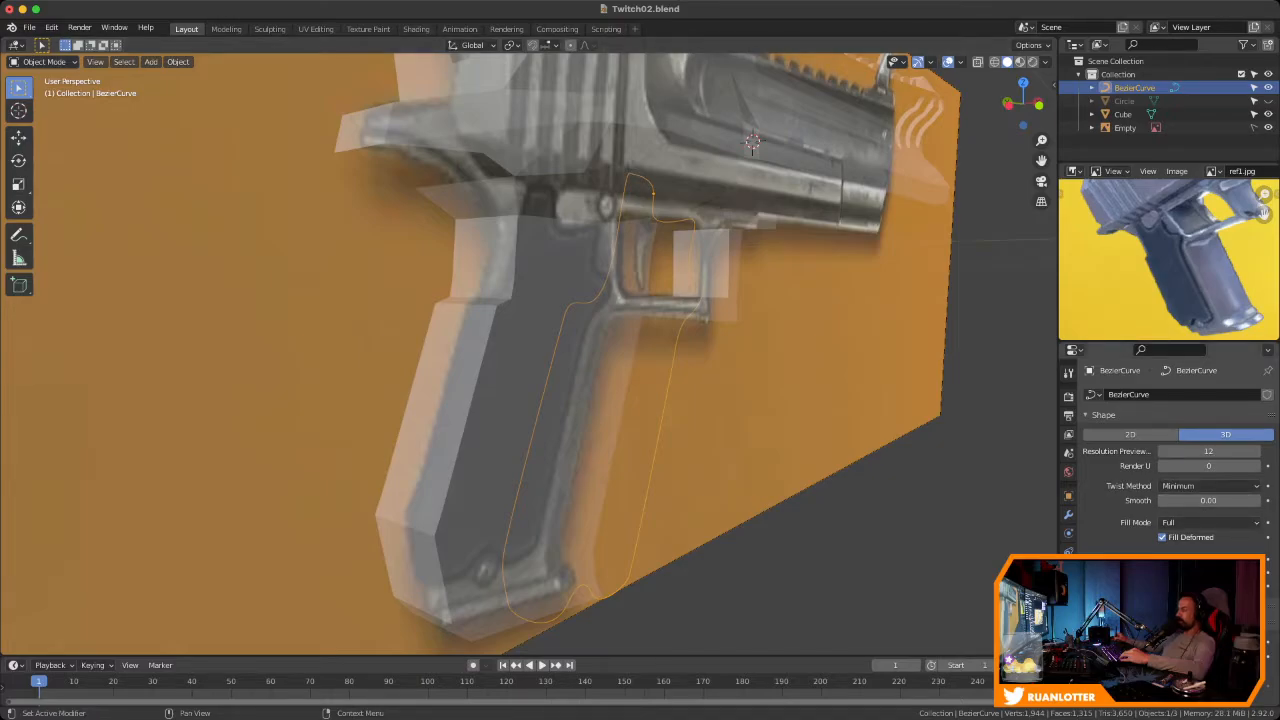
Examine the 3D grip curve's Shape settings and how its outline sits over the grip when seen from different sides
{"action": "scroll", "coordinate": [1208, 466], "scroll_direction": "down", "scroll_amount": 3}
{"action": "scroll", "coordinate": [1208, 466], "scroll_direction": "up", "scroll_amount": 3}
{"action": "scroll", "coordinate": [1168, 460], "scroll_direction": "down", "scroll_amount": 2}
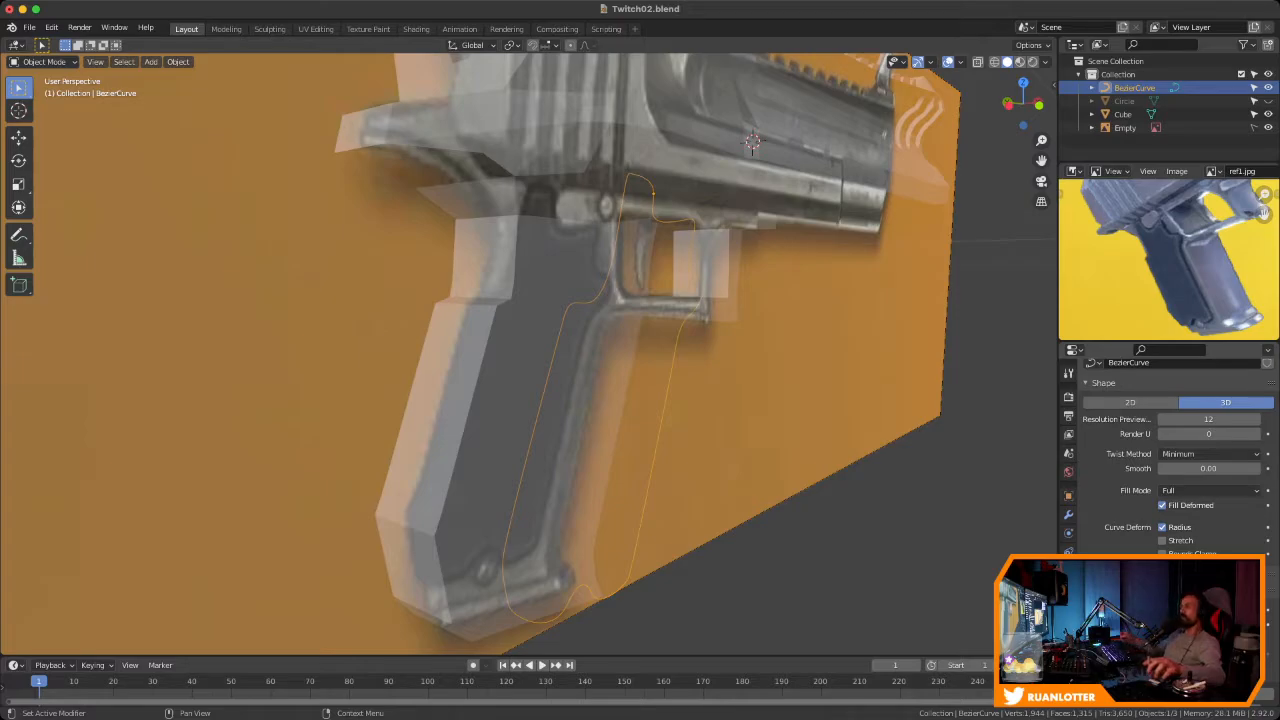
{"action": "middle_click_drag", "start_coordinate": [600, 350], "coordinate": [240, 346]}
{"action": "middle_click_drag", "start_coordinate": [480, 350], "coordinate": [450, 358]}
{"action": "scroll", "coordinate": [525, 362], "scroll_direction": "up", "scroll_amount": 1}
{"action": "scroll", "coordinate": [528, 355], "scroll_direction": "down", "scroll_amount": 1}
{"action": "mouse_move", "coordinate": [528, 355]}
{"action": "middle_mouse_down"}
{"action": "mouse_move", "coordinate": [590, 352]}
{"action": "mouse_move", "coordinate": [490, 350]}
{"action": "mouse_move", "coordinate": [545, 348]}
{"action": "mouse_move", "coordinate": [525, 350]}
{"action": "middle_mouse_up"}
{"action": "scroll", "coordinate": [538, 355], "scroll_direction": "down", "scroll_amount": 1}
{"action": "scroll", "coordinate": [528, 355], "scroll_direction": "up", "scroll_amount": 2}
{"action": "scroll", "coordinate": [512, 352], "scroll_direction": "down", "scroll_amount": 1}
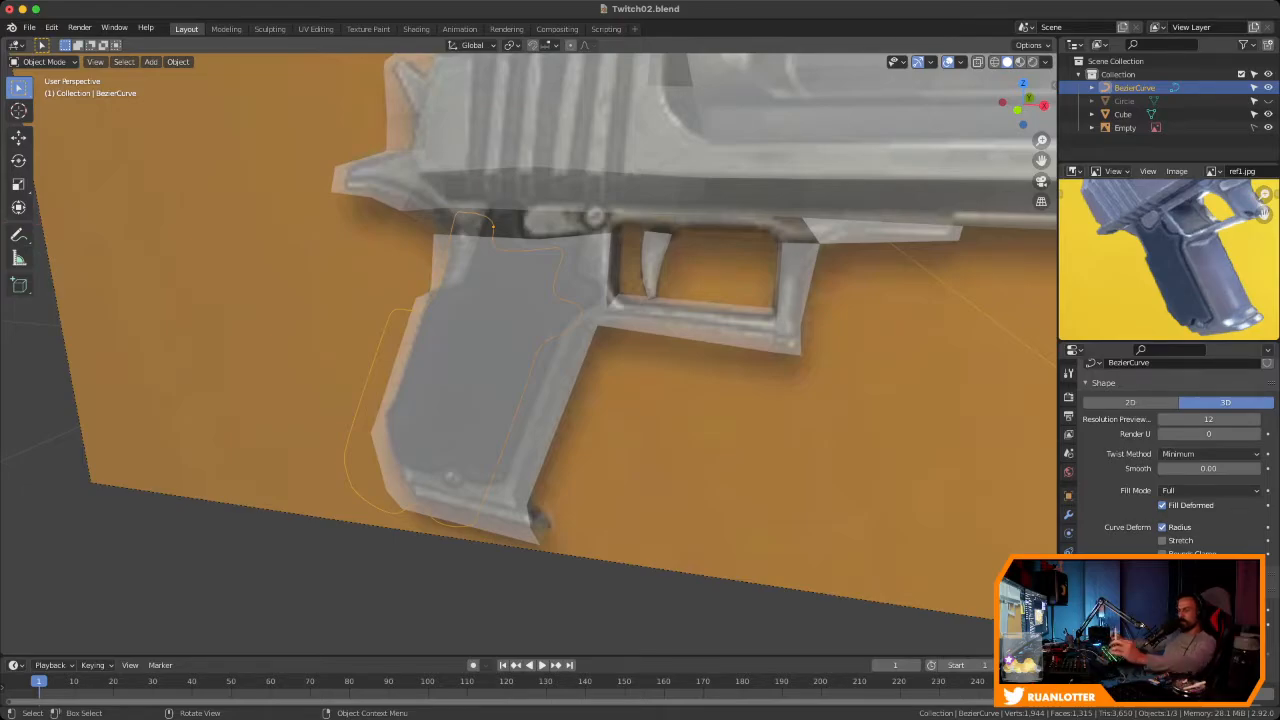
{"action": "middle_click_drag", "start_coordinate": [525, 350], "coordinate": [548, 350]}
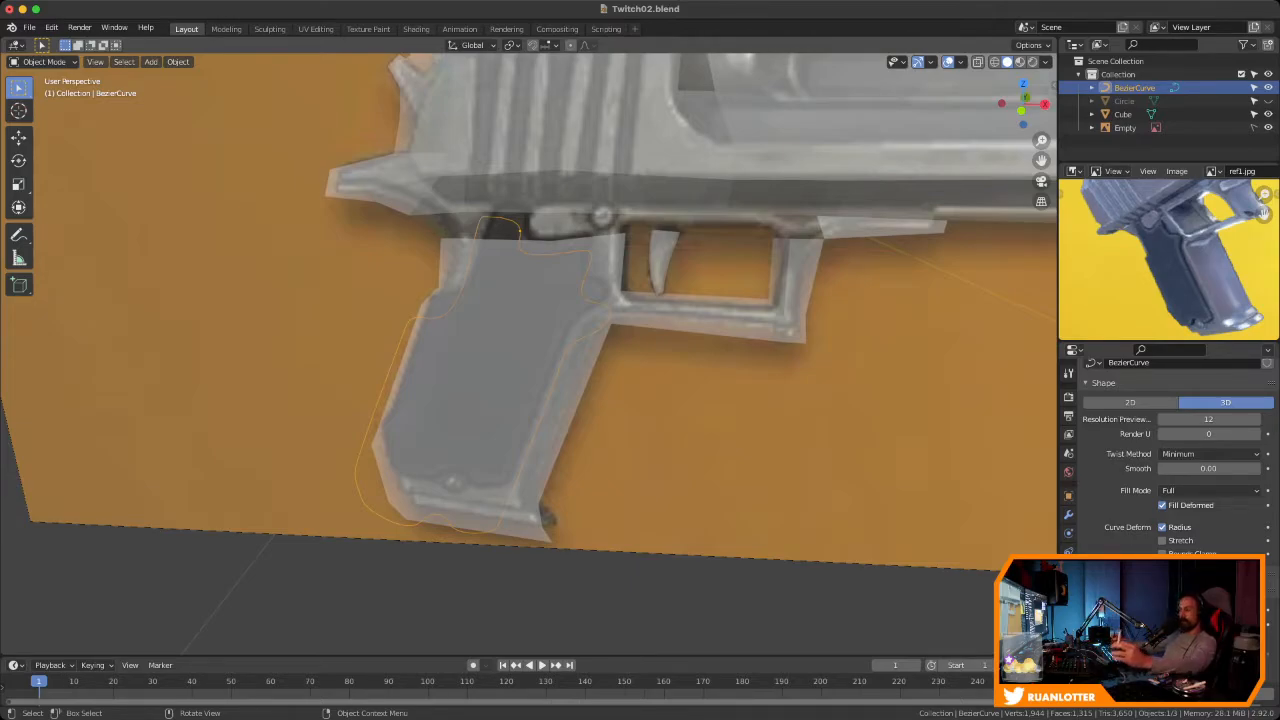
{"action": "middle_click_drag", "start_coordinate": [1000, 80], "coordinate": [834, 145]}
{"action": "left_click", "coordinate": [705, 410]}
{"action": "left_click", "coordinate": [656, 400]}
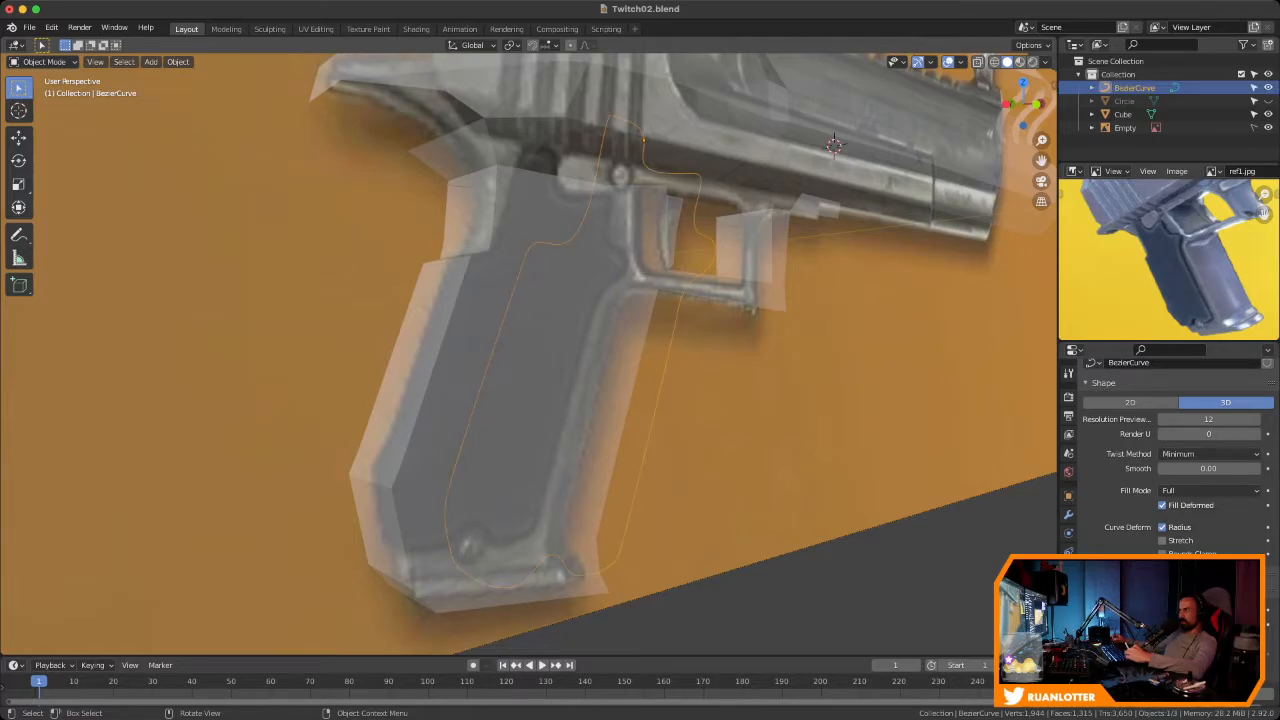
Check the grip curve's control points in Edit Mode, return to Object Mode and examine the outline's distance from the pistol body
{"action": "middle_click_drag", "start_coordinate": [656, 400], "coordinate": [605, 350]}
{"action": "key", "text": "Tab"}
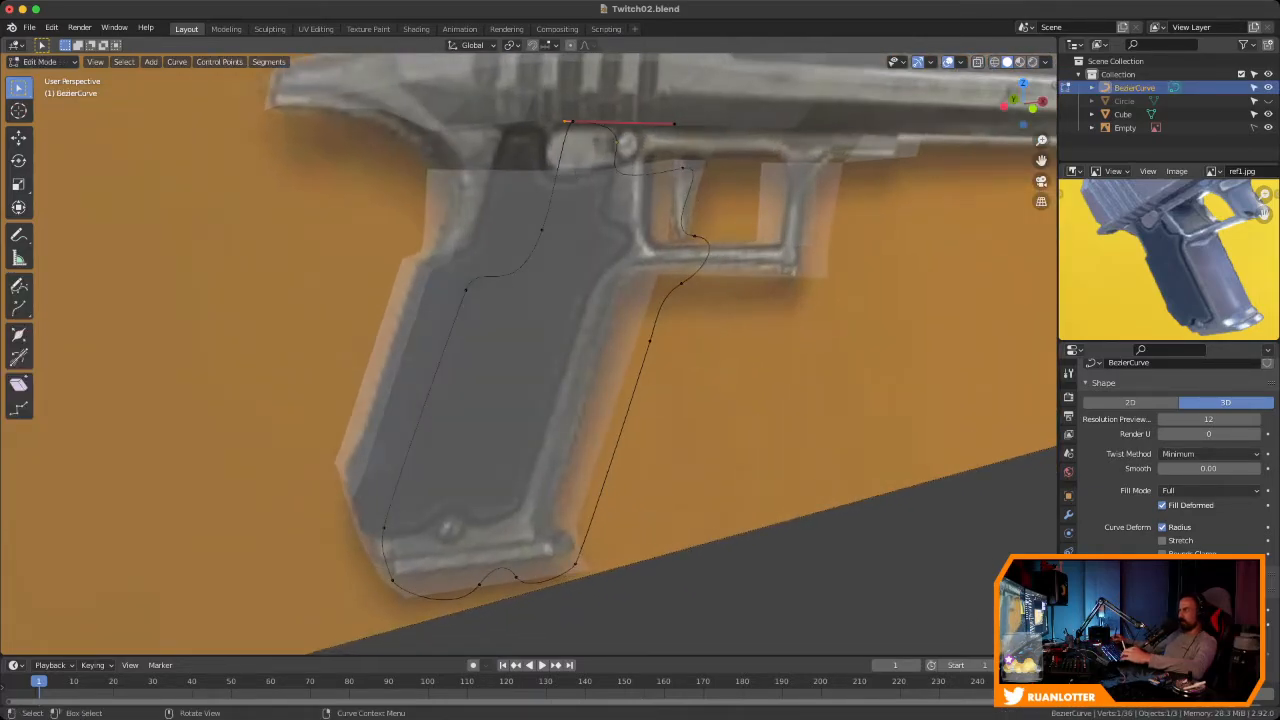
{"action": "key", "text": "Tab"}
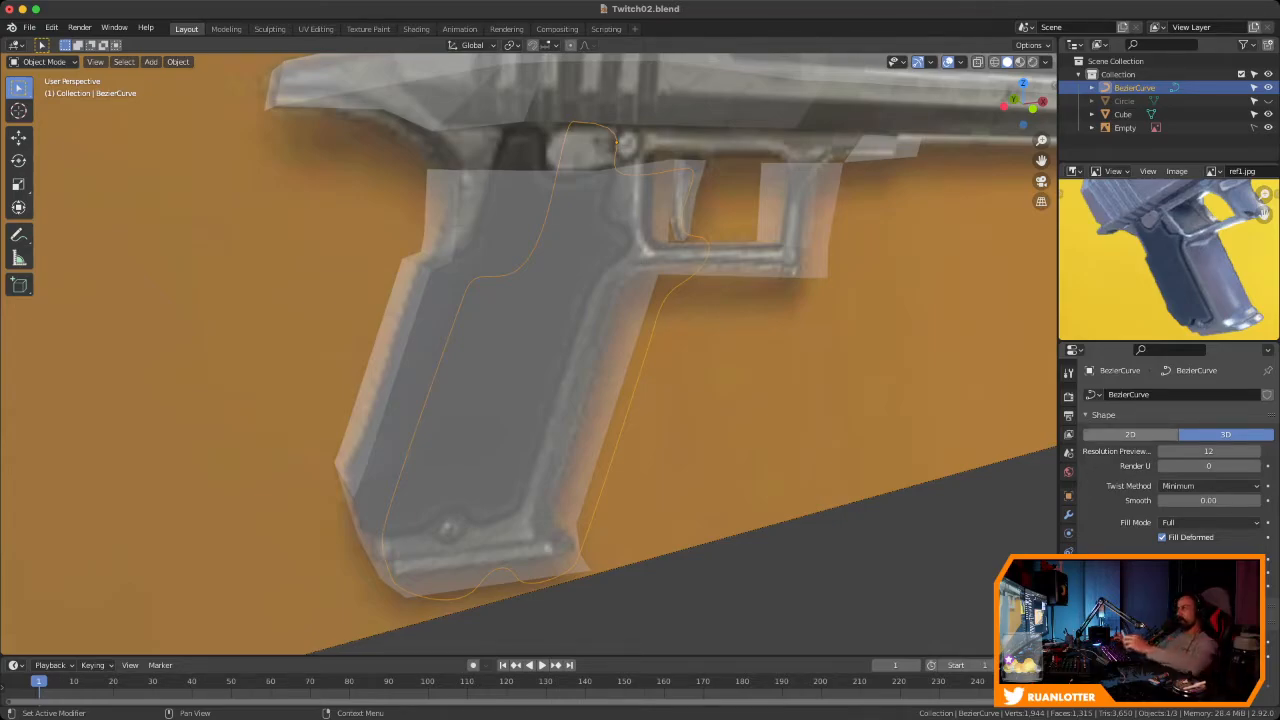
{"action": "middle_click_drag", "start_coordinate": [640, 350], "coordinate": [815, 355]}
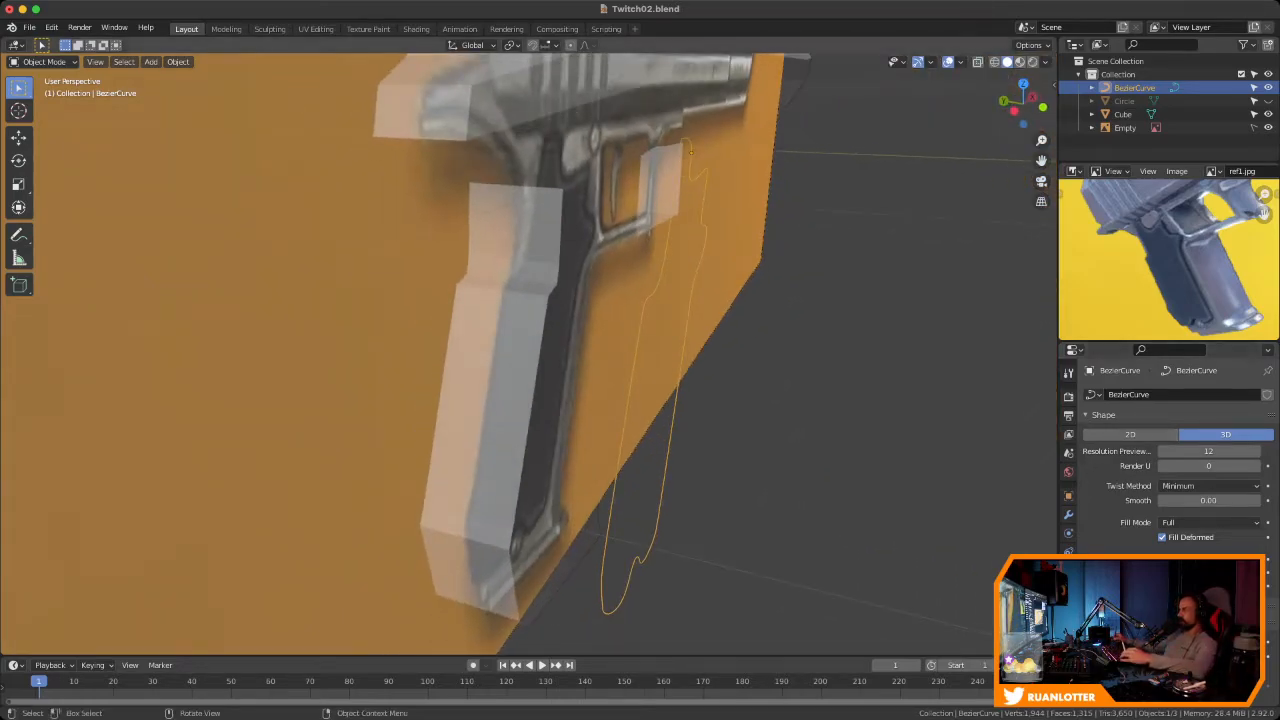
{"action": "middle_click_drag", "start_coordinate": [690, 350], "coordinate": [572, 345]}
{"action": "scroll", "coordinate": [635, 352], "scroll_direction": "down", "scroll_amount": 1}
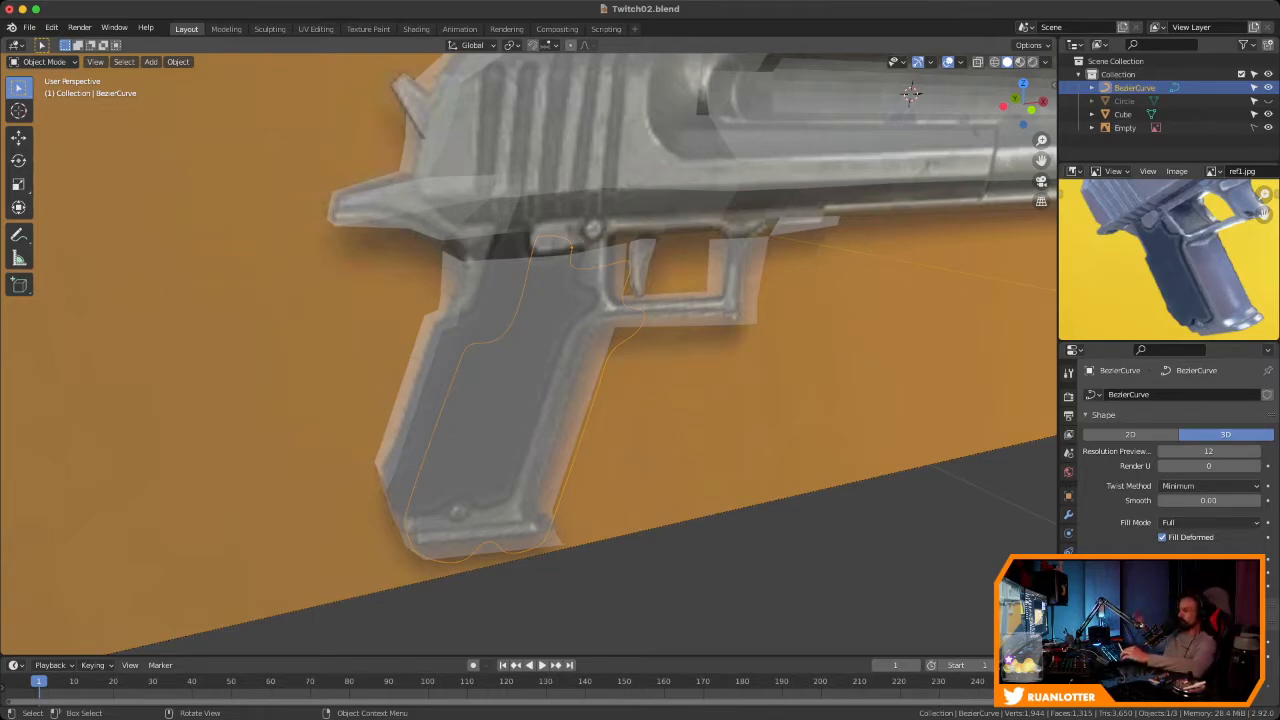
{"action": "middle_click_drag", "start_coordinate": [560, 350], "coordinate": [650, 352]}
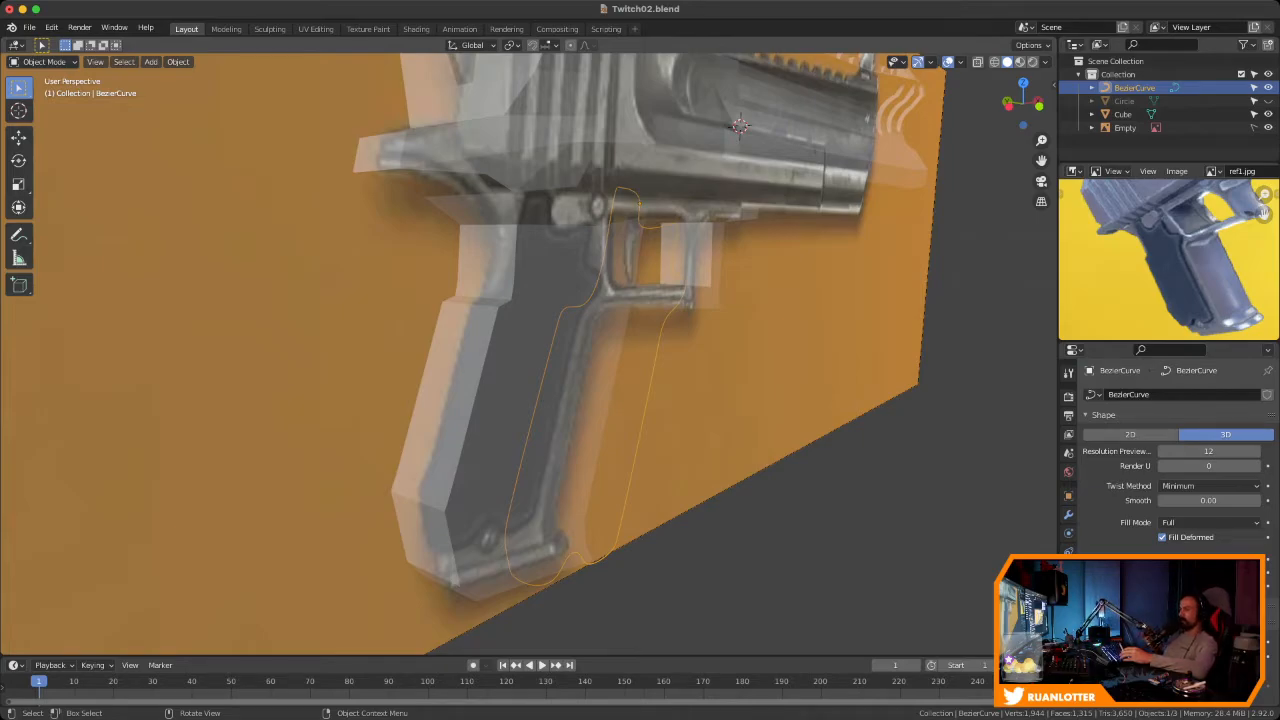
{"action": "scroll", "coordinate": [560, 350], "scroll_direction": "down", "scroll_amount": 2}
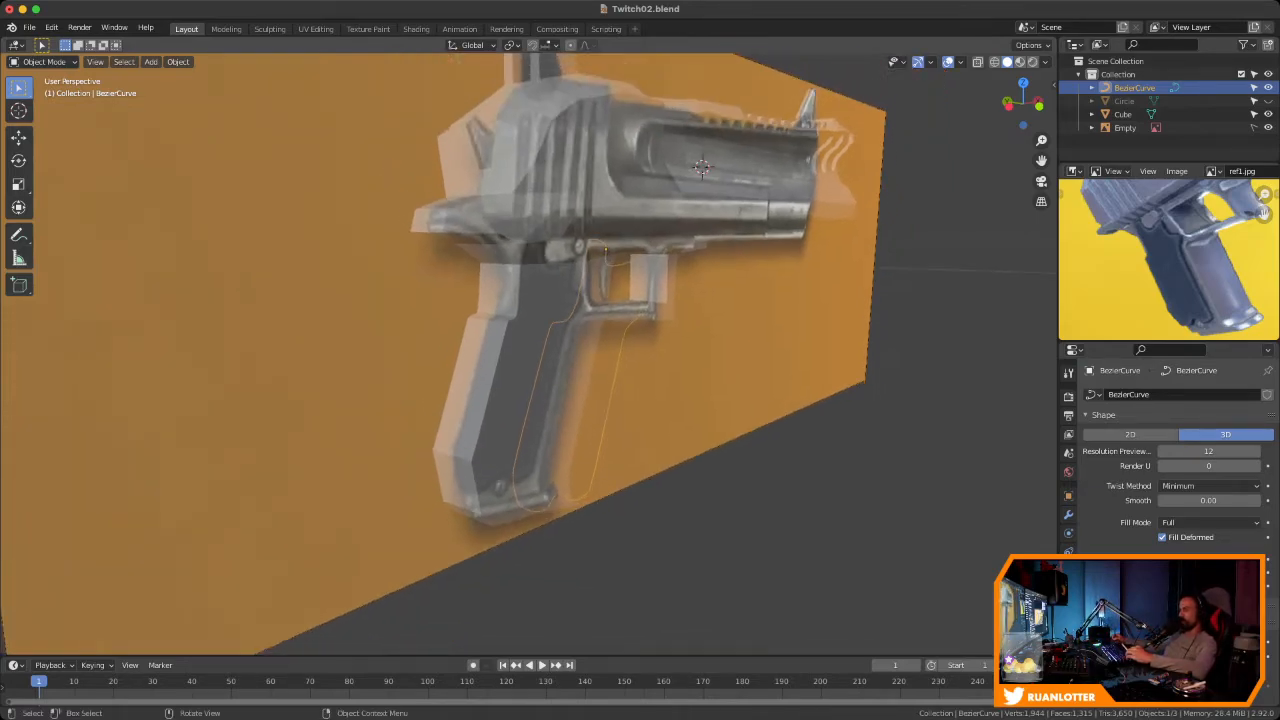
{"action": "middle_click_drag", "start_coordinate": [560, 350], "coordinate": [508, 350]}
{"action": "scroll", "coordinate": [560, 350], "scroll_direction": "up", "scroll_amount": 2}
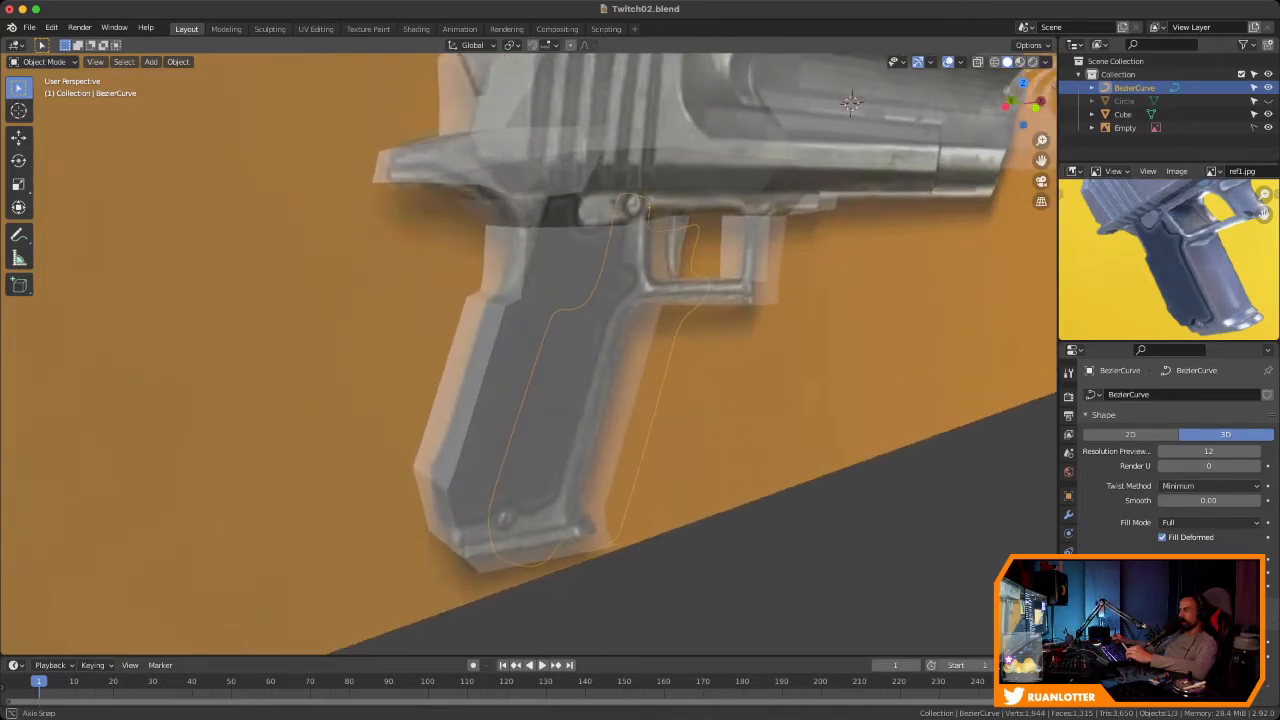
Undo the grip curve's Offset change and set its Extrude depth to 0.023 m
{"action": "middle_click_drag", "start_coordinate": [855, 100], "coordinate": [777, 122]}
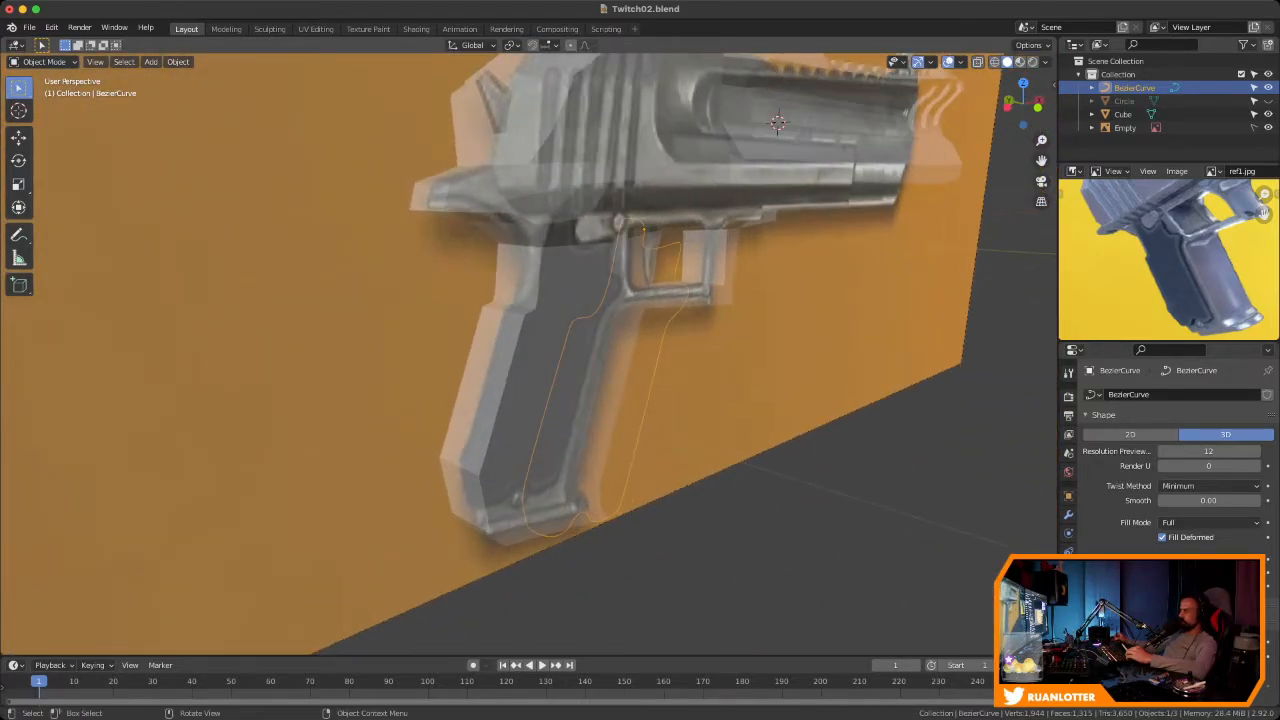
{"action": "scroll", "coordinate": [1170, 450], "scroll_direction": "down", "scroll_amount": 2}
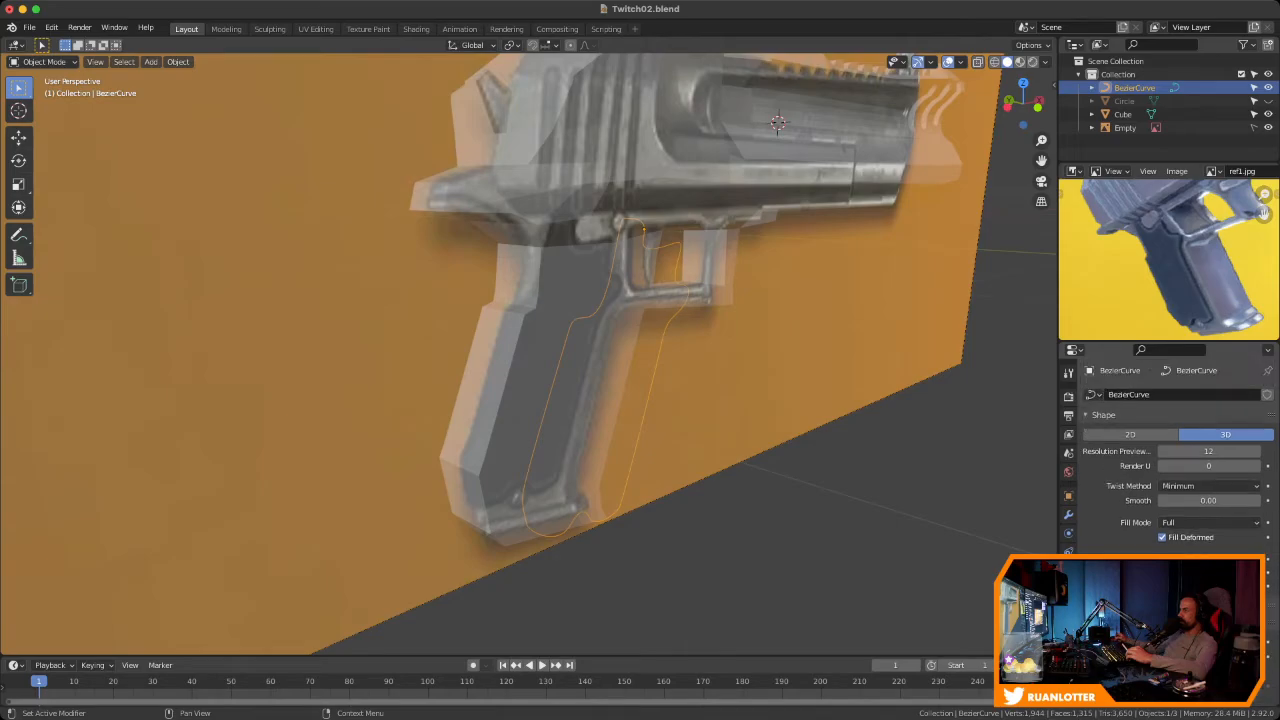
{"action": "scroll", "coordinate": [1170, 450], "scroll_direction": "down", "scroll_amount": 5}
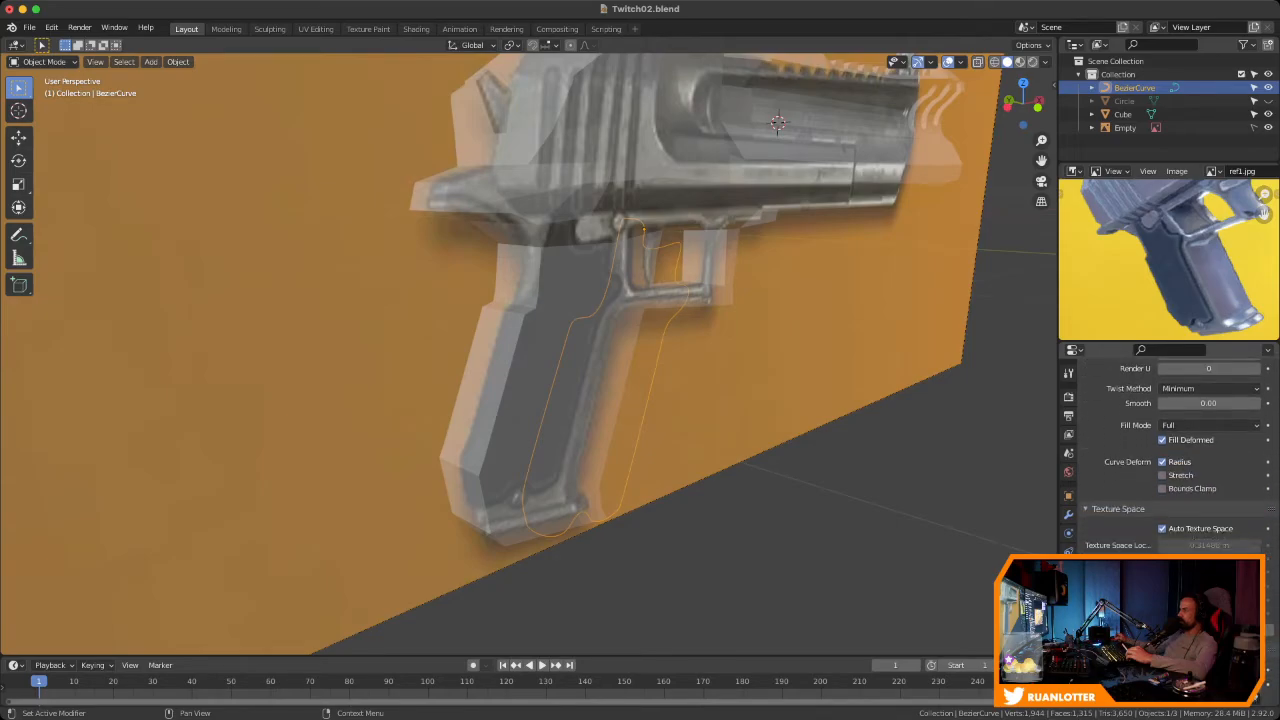
{"action": "scroll", "coordinate": [1170, 450], "scroll_direction": "down", "scroll_amount": 4}
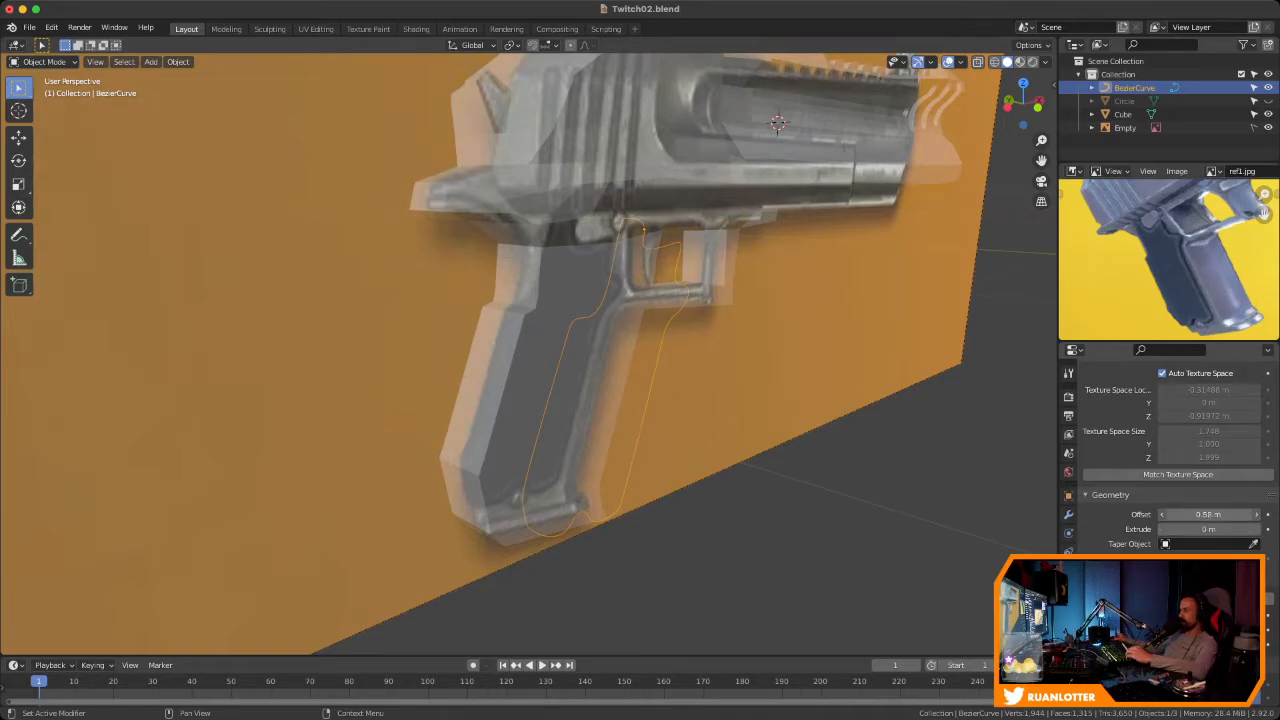
{"action": "key", "text": "ctrl+z"}
{"action": "left_click_drag", "start_coordinate": [1209, 529], "coordinate": [1217, 529]}
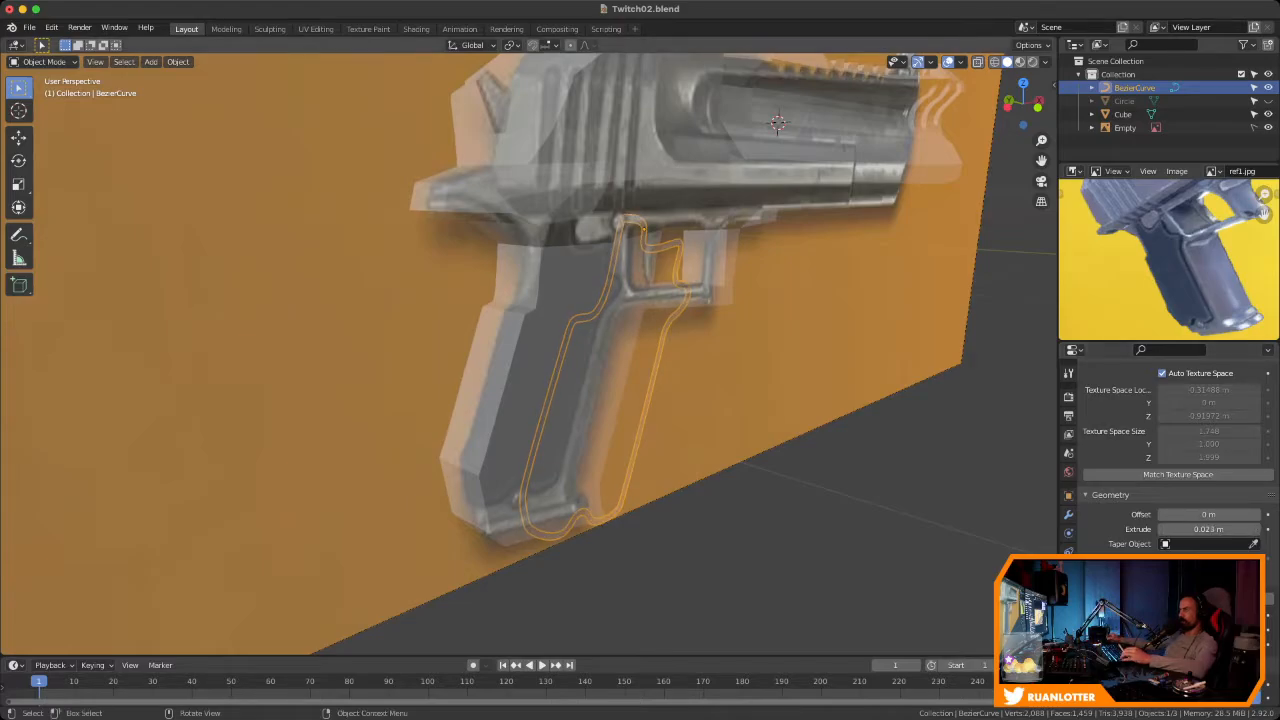
Convert the extruded grip curve to a mesh and open it in Edit Mode
{"action": "middle_click_drag", "start_coordinate": [640, 360], "coordinate": [610, 372]}
{"action": "key", "text": "alt+a"}
{"action": "scroll", "coordinate": [610, 372], "scroll_direction": "up", "scroll_amount": 3}
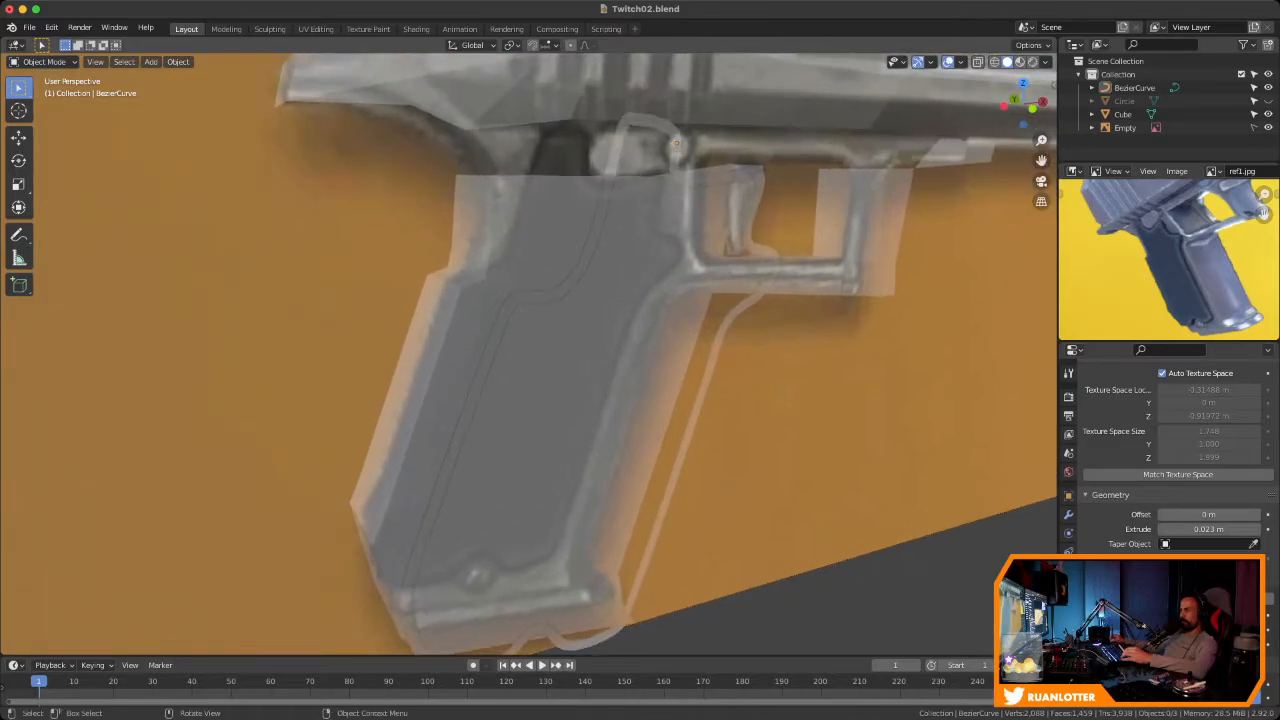
{"action": "left_click", "coordinate": [676, 143]}
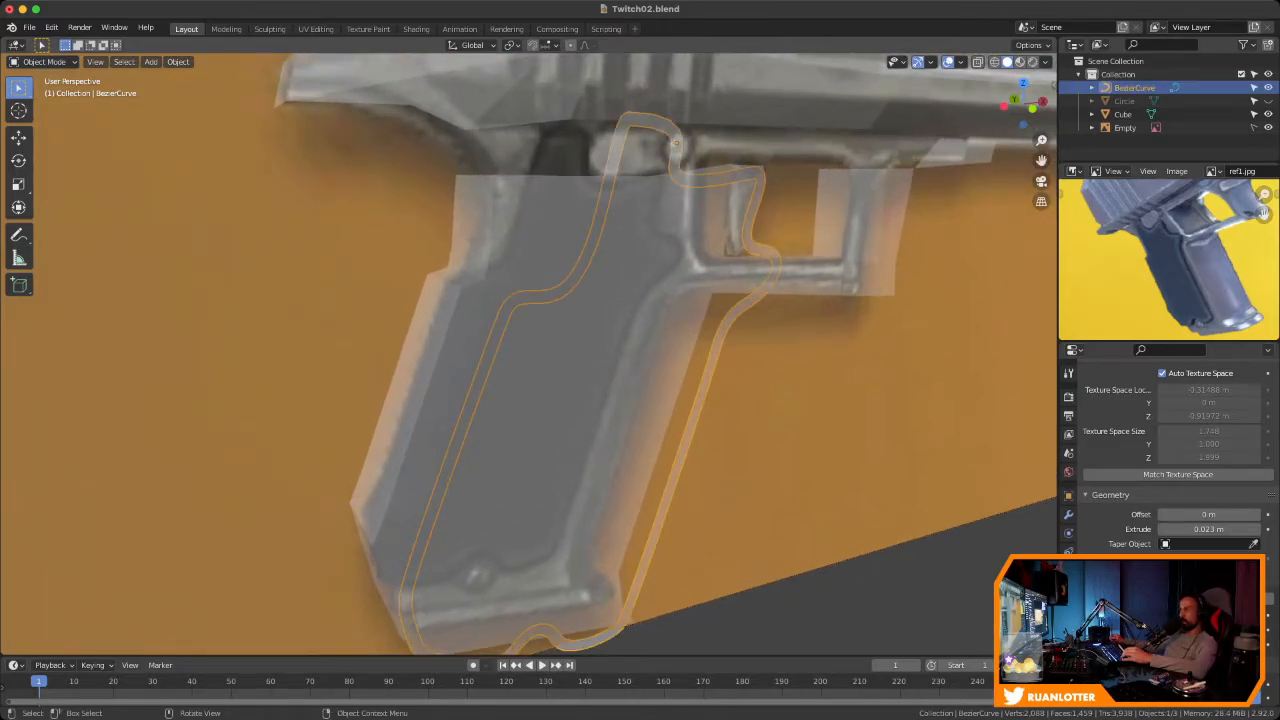
{"action": "right_click", "coordinate": [495, 296]}
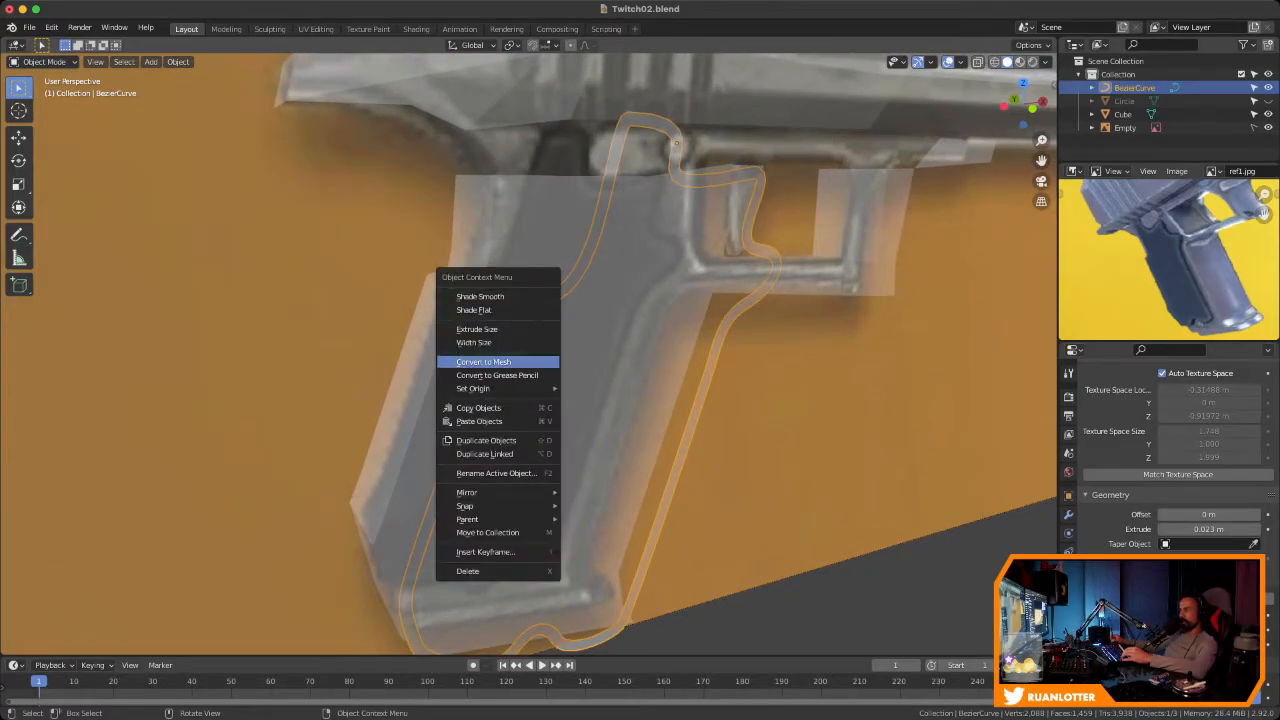
{"action": "left_click", "coordinate": [484, 361]}
{"action": "key", "text": "Tab"}
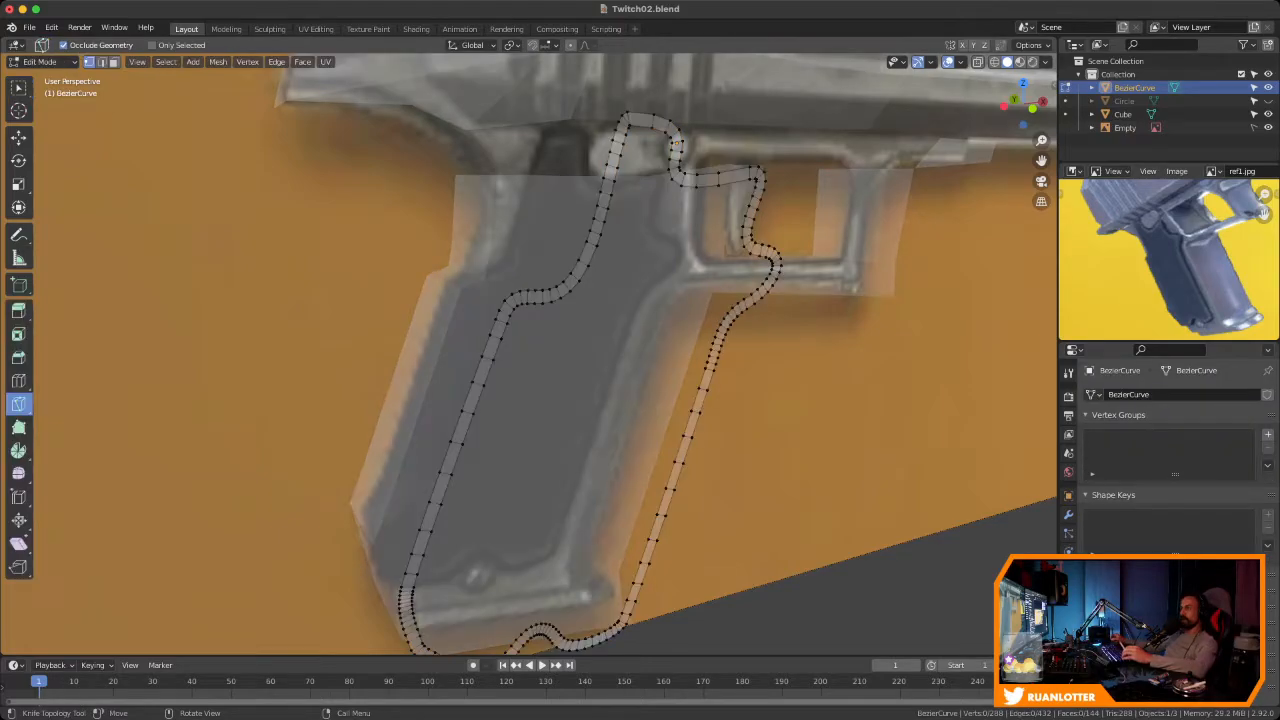
Fill one edge loop of the grip outline strip with a face, clear the selection and switch to face selection
{"action": "scroll", "coordinate": [530, 350], "scroll_direction": "up", "scroll_amount": 6}
{"action": "scroll", "coordinate": [530, 355], "scroll_direction": "down", "scroll_amount": 3}
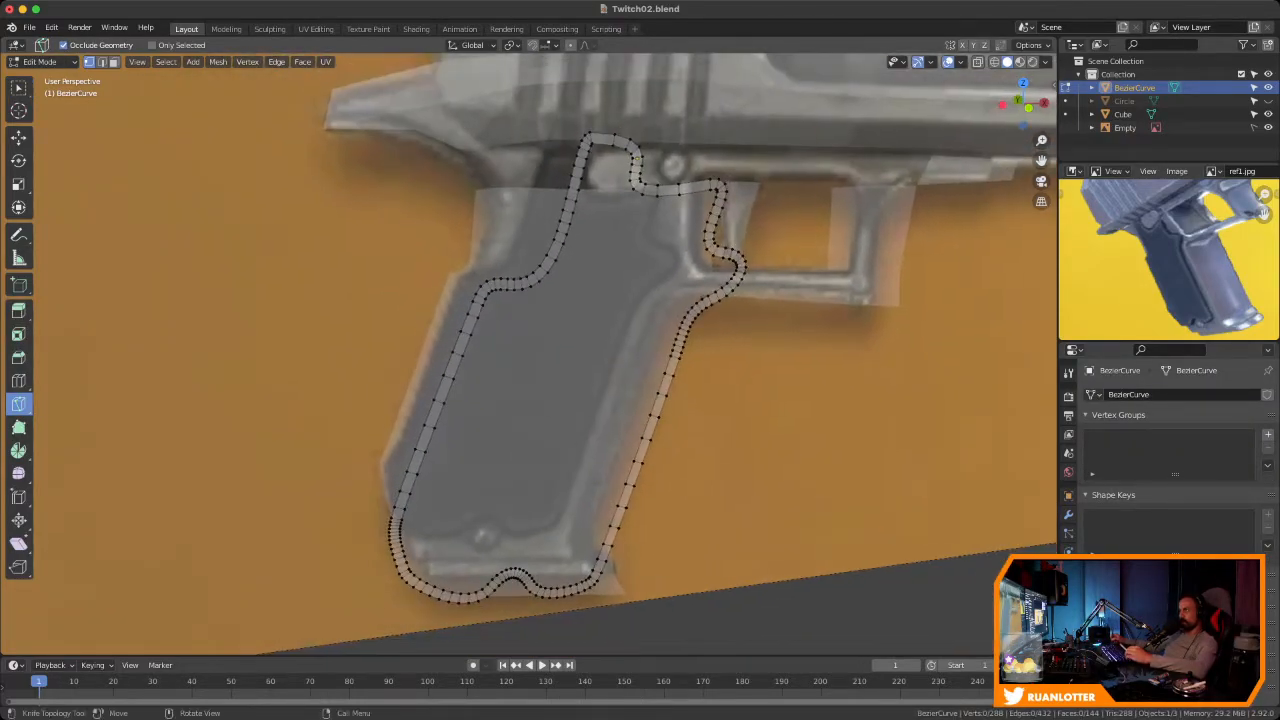
{"action": "middle_click_drag", "start_coordinate": [530, 355], "coordinate": [505, 347]}
{"action": "scroll", "coordinate": [530, 355], "scroll_direction": "up", "scroll_amount": 1}
{"action": "key", "text": "2"}
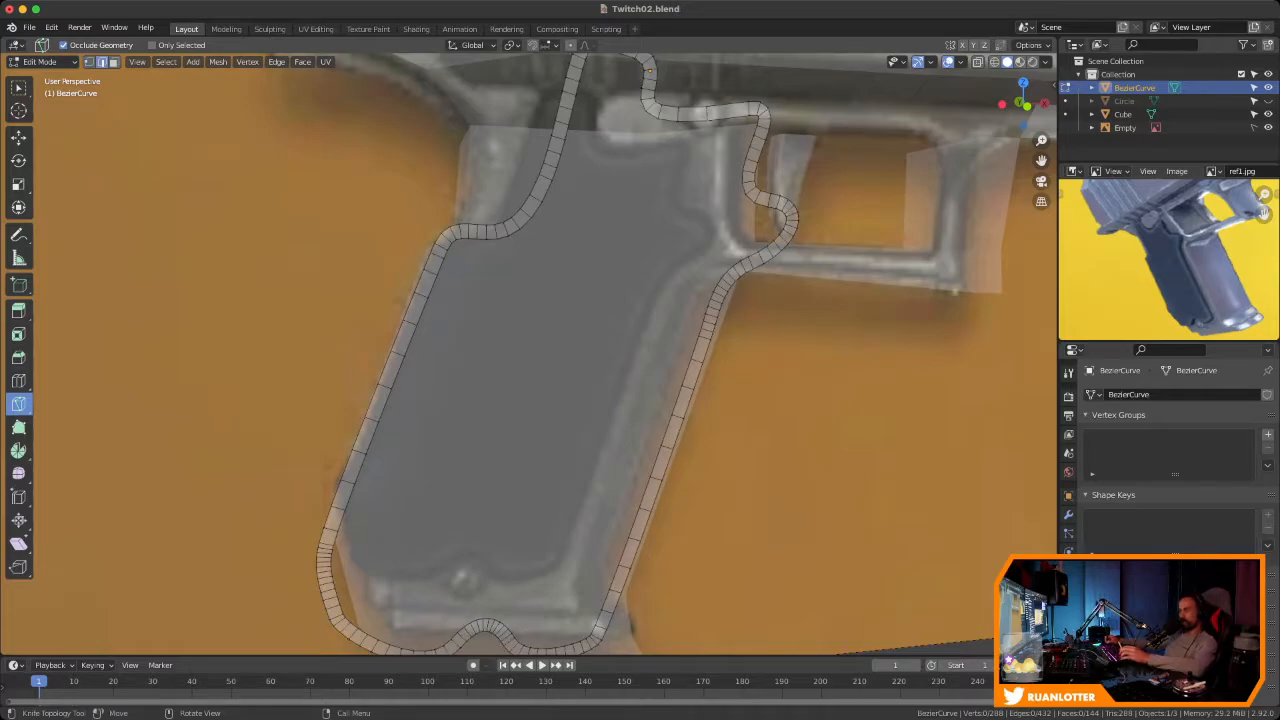
{"action": "key", "text": "w"}
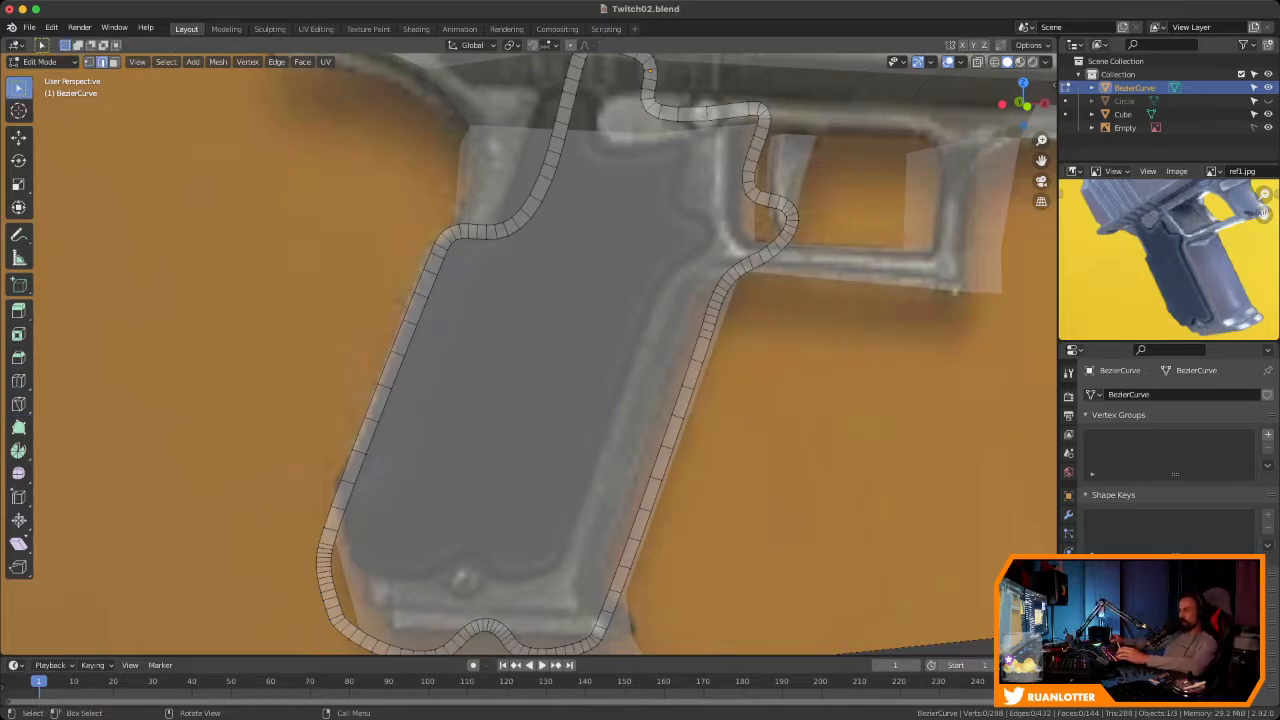
{"action": "left_click", "coordinate": [422, 311], "text": "alt"}
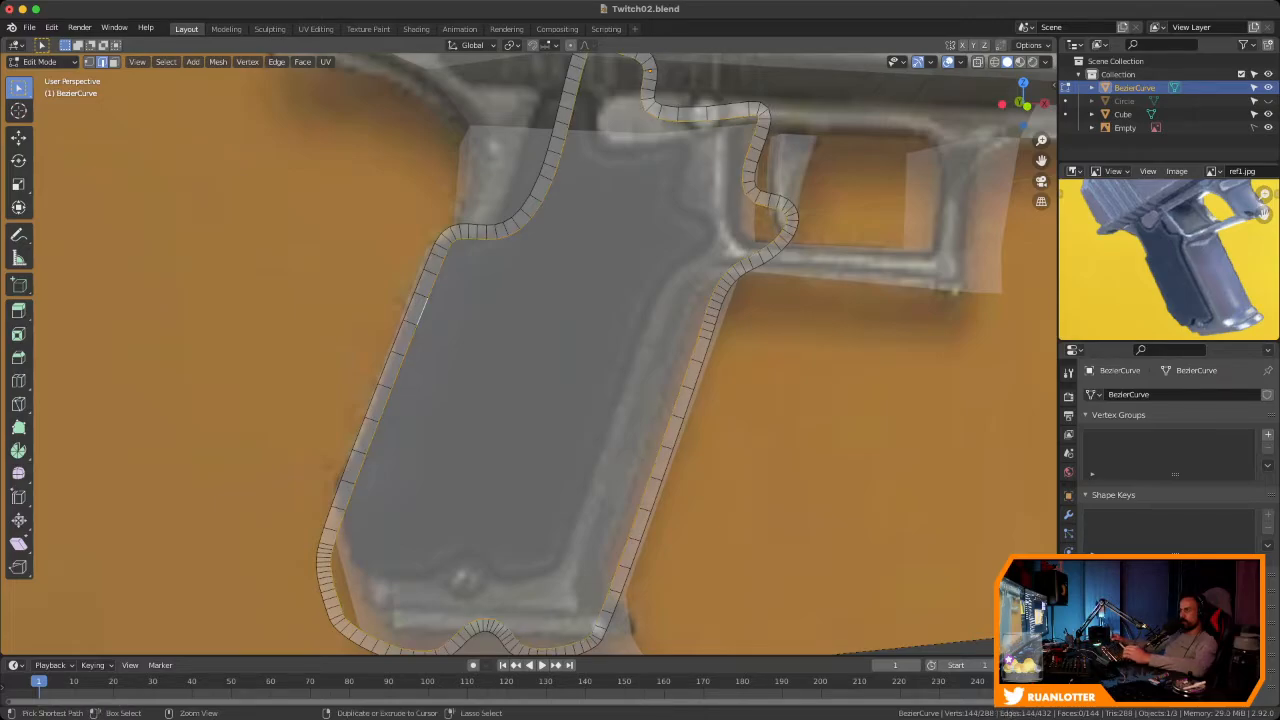
{"action": "scroll", "coordinate": [530, 355], "scroll_direction": "down", "scroll_amount": 1}
{"action": "key", "text": "f"}
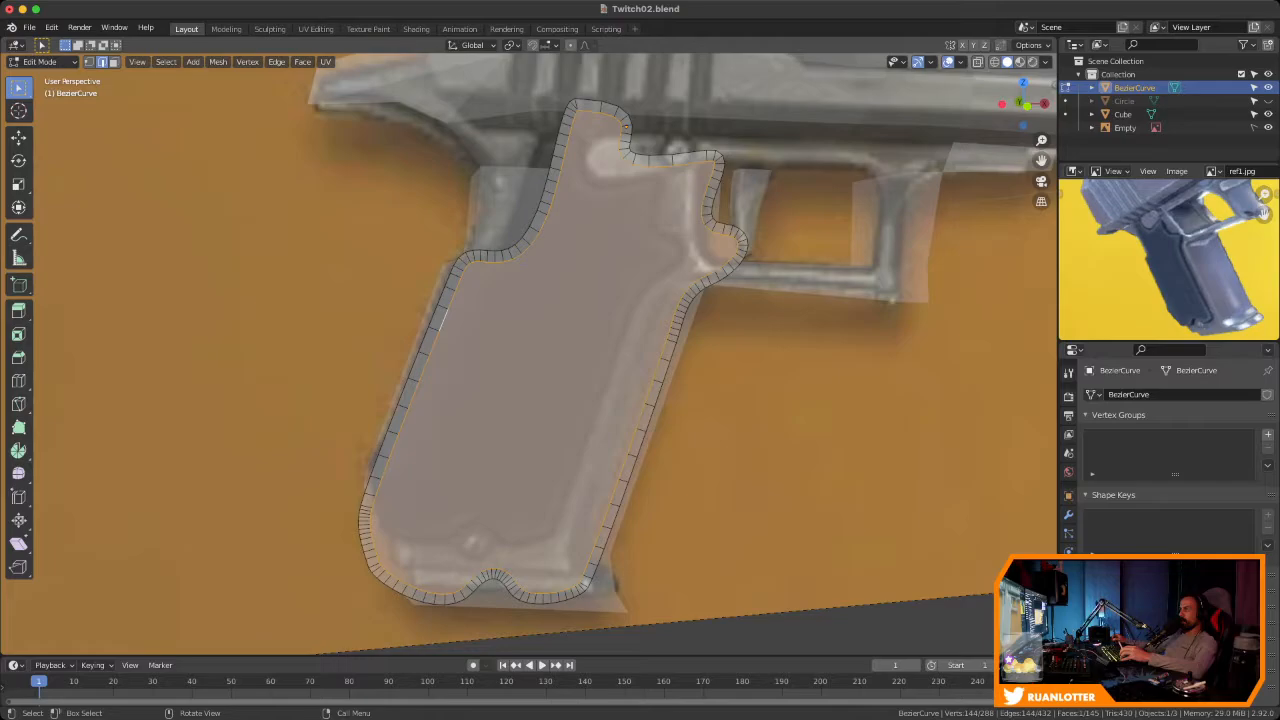
{"action": "key", "text": "alt+a"}
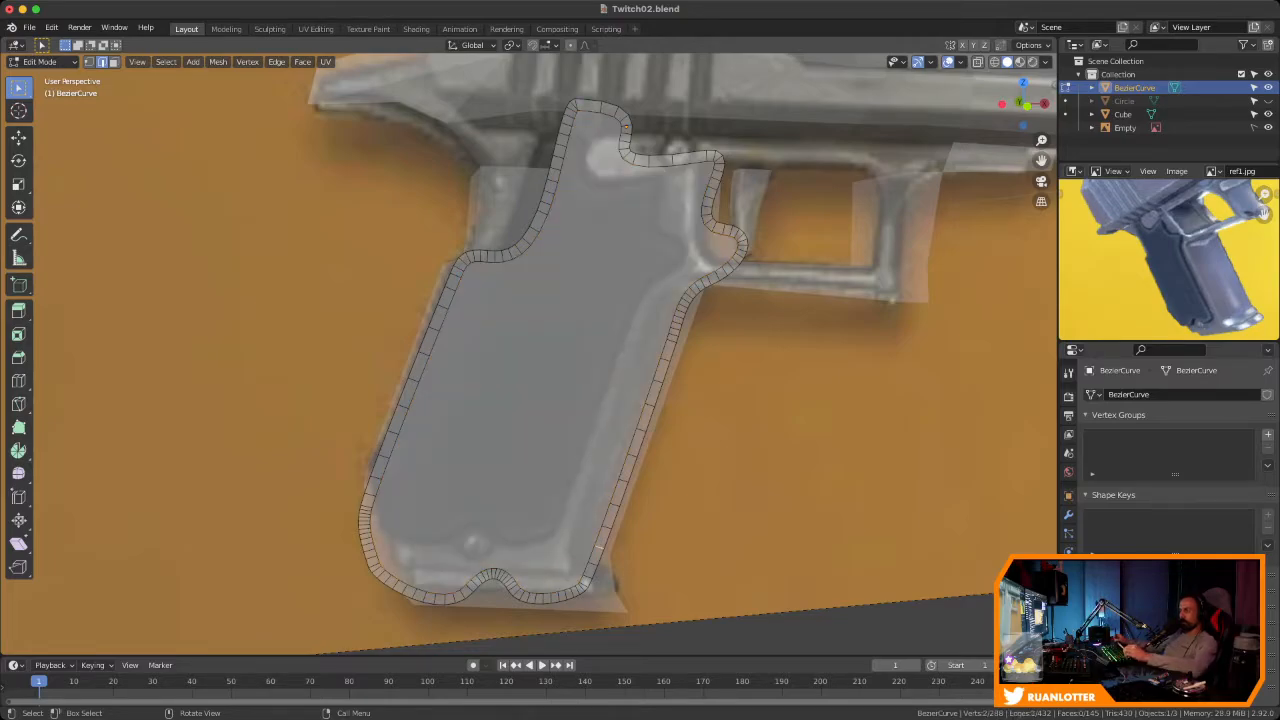
{"action": "key", "text": "3"}
{"action": "left_click", "coordinate": [611, 516]}
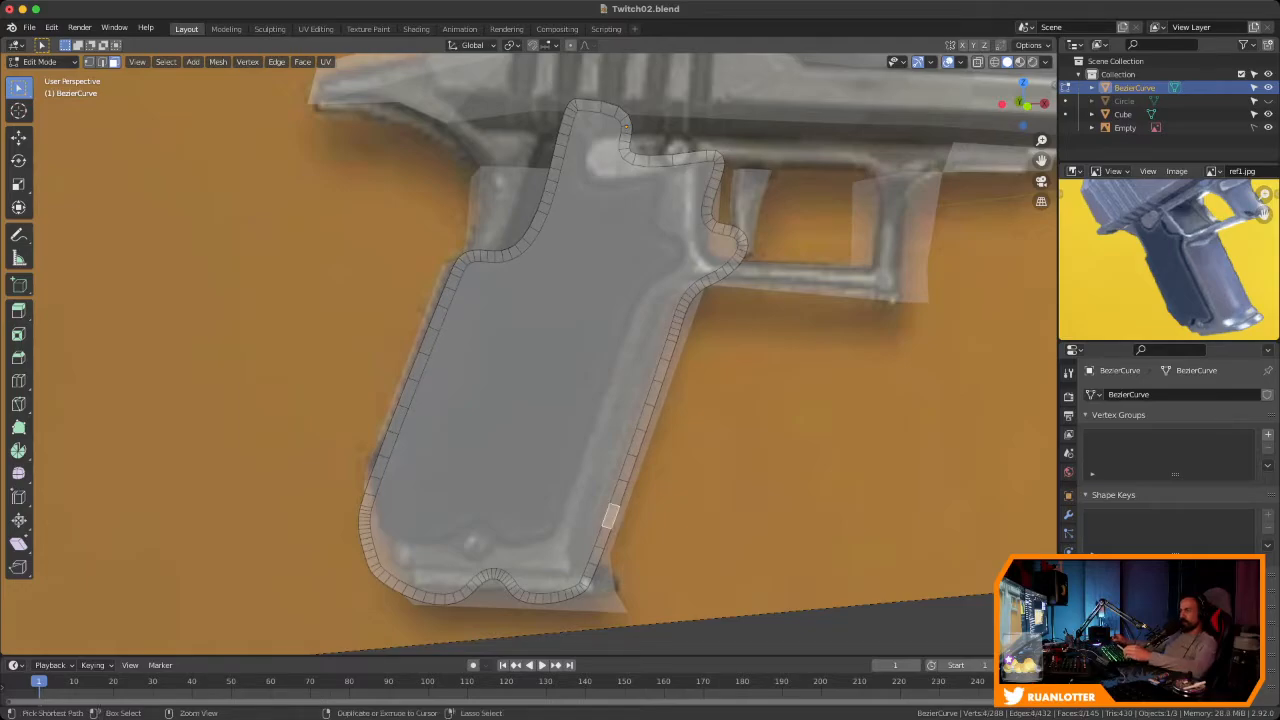
{"action": "left_click", "coordinate": [646, 417], "text": "ctrl"}
{"action": "key", "text": "alt+a"}
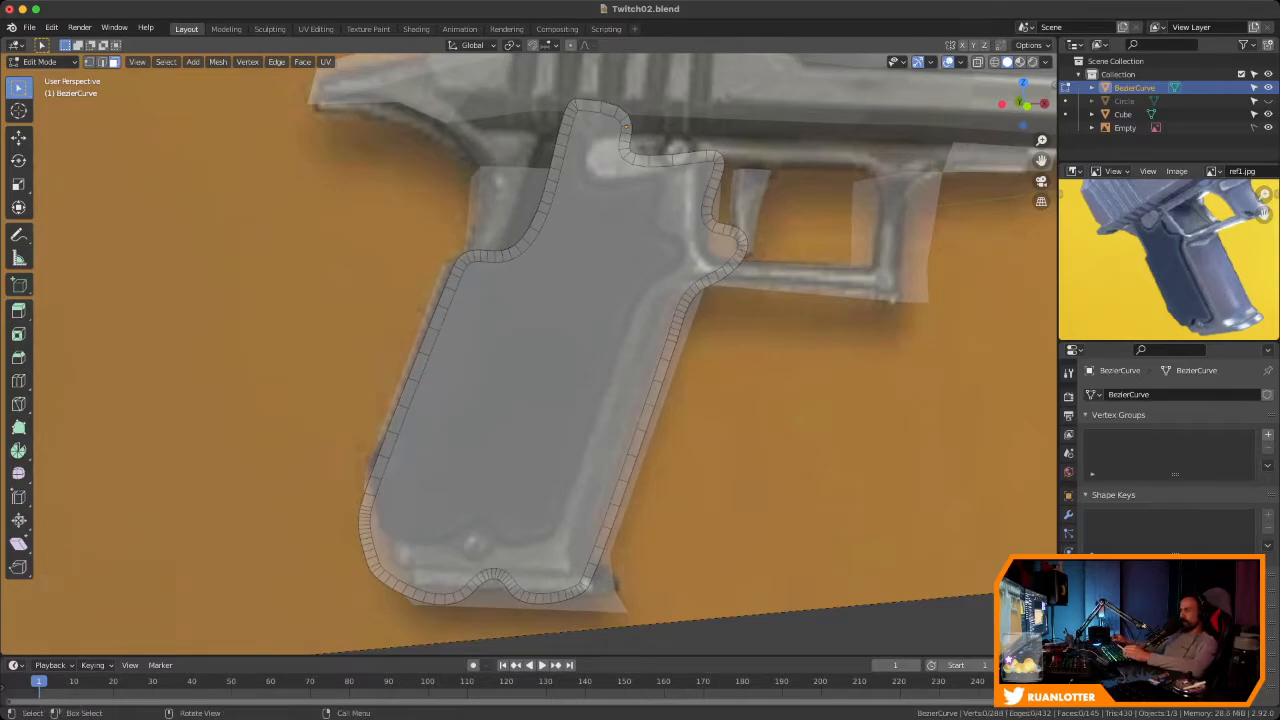
{"action": "left_click", "coordinate": [662, 371]}
{"action": "left_click", "coordinate": [646, 417], "text": "shift"}
Select all the narrow rim faces around the grip outline and delete them, keeping only the filled panel face
{"action": "left_click", "coordinate": [610, 515]}
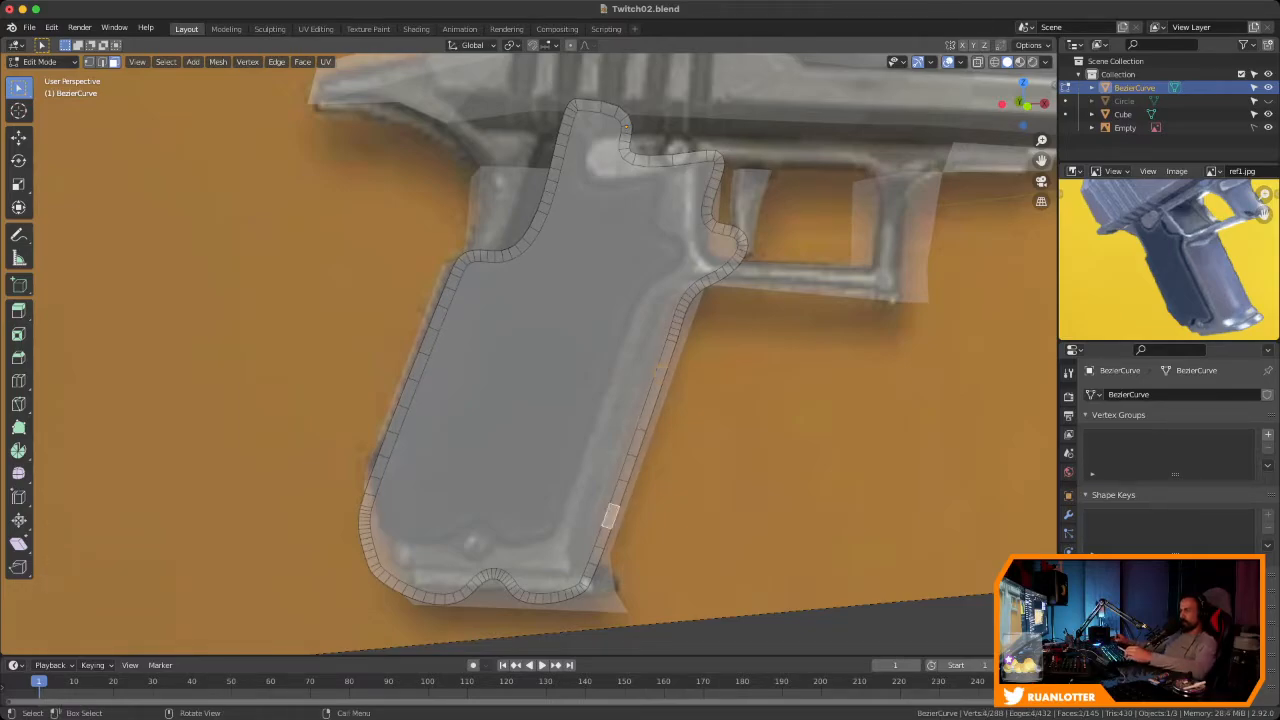
{"action": "left_click", "coordinate": [524, 597], "text": "ctrl"}
{"action": "left_click", "coordinate": [429, 598], "text": "ctrl"}
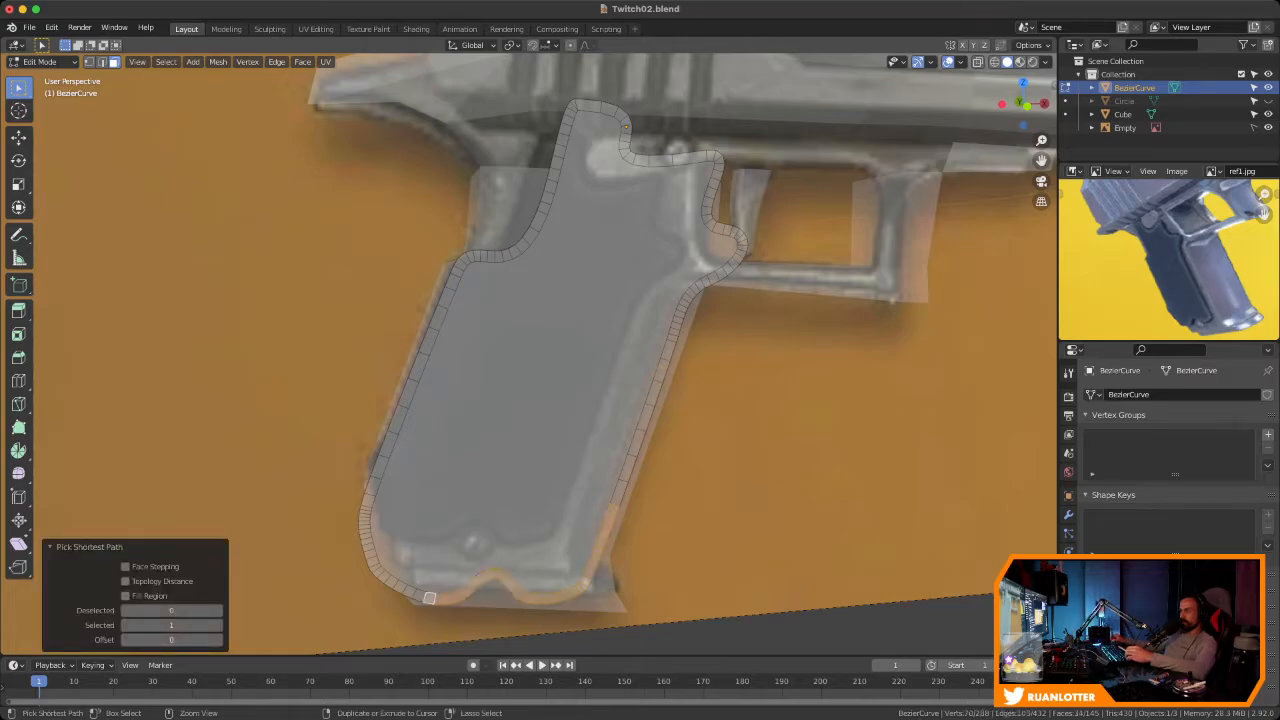
{"action": "left_click", "coordinate": [424, 352], "text": "ctrl"}
{"action": "left_click", "coordinate": [538, 222], "text": "ctrl"}
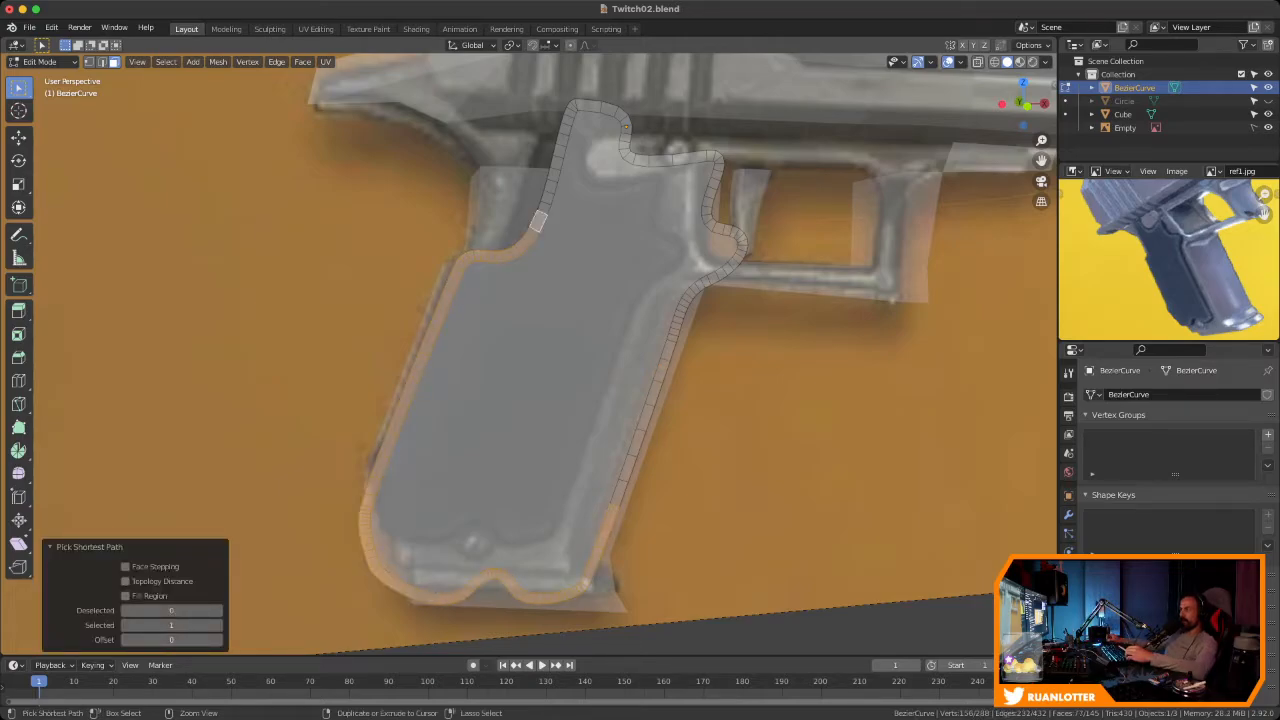
{"action": "left_click", "coordinate": [588, 106], "text": "ctrl"}
{"action": "left_click", "coordinate": [622, 153], "text": "ctrl"}
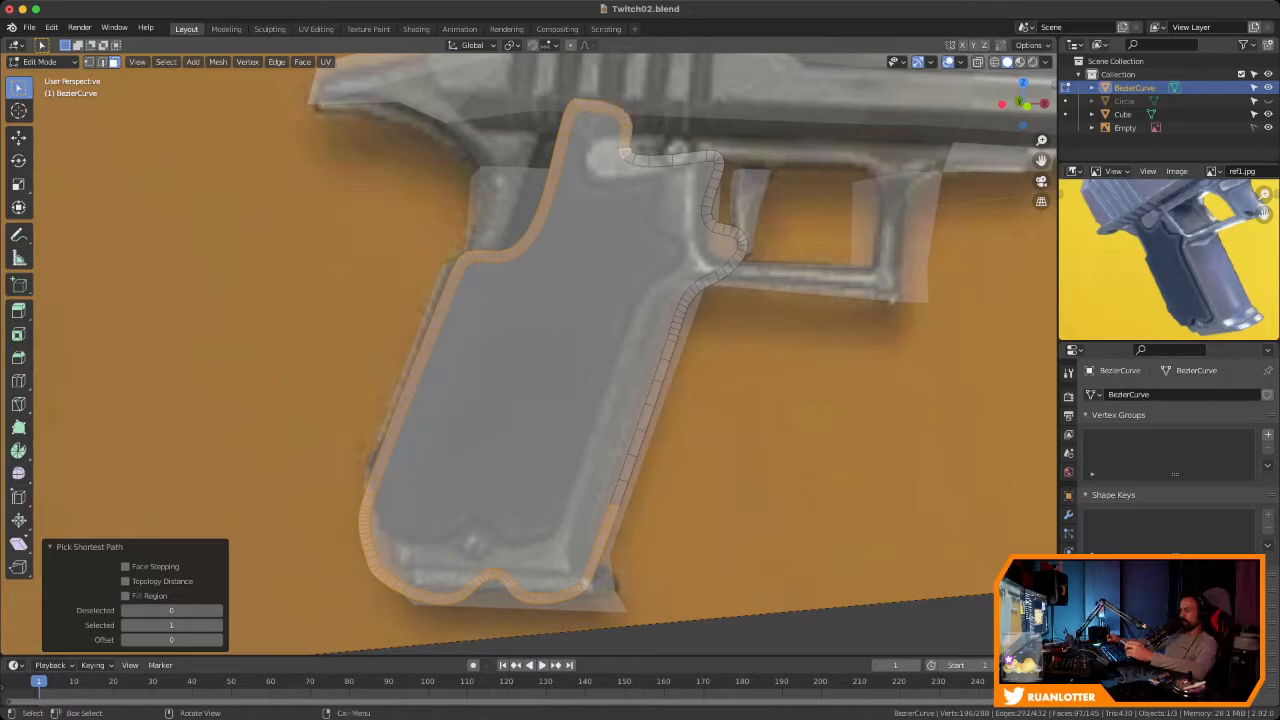
{"action": "left_click", "coordinate": [705, 160], "text": "ctrl"}
{"action": "left_click", "coordinate": [707, 202], "text": "ctrl"}
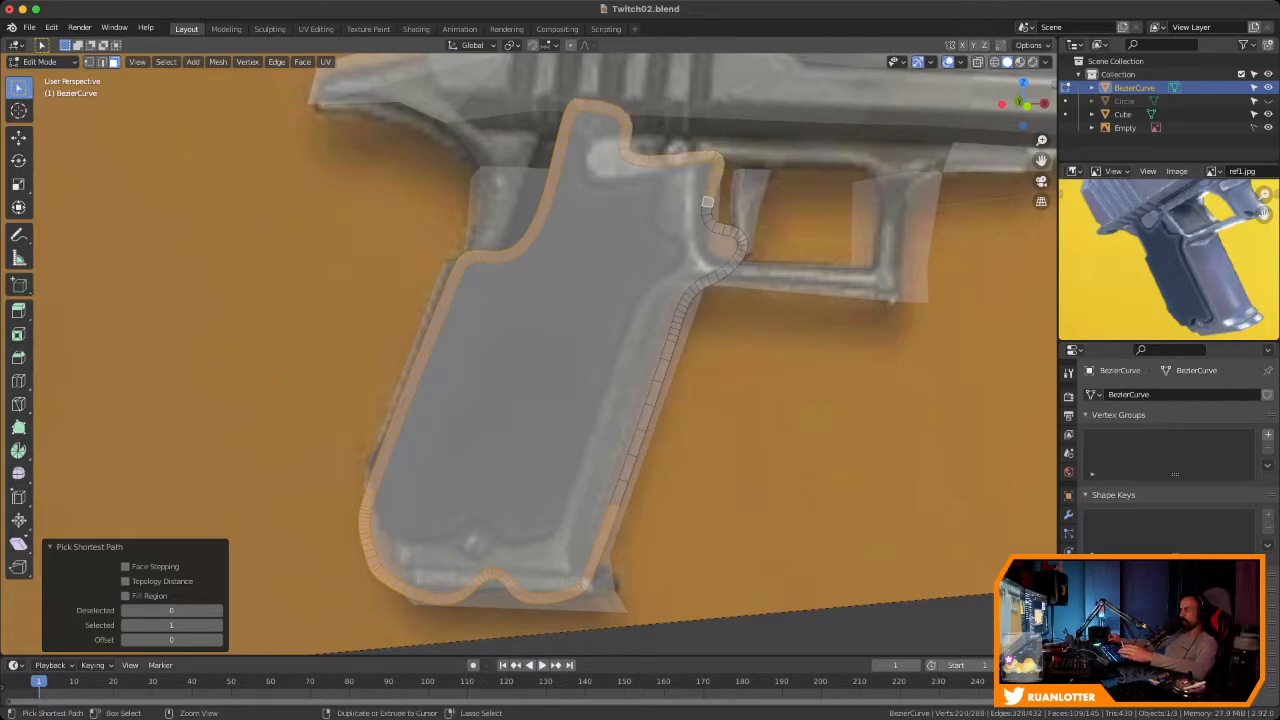
{"action": "left_click", "coordinate": [712, 277], "text": "ctrl"}
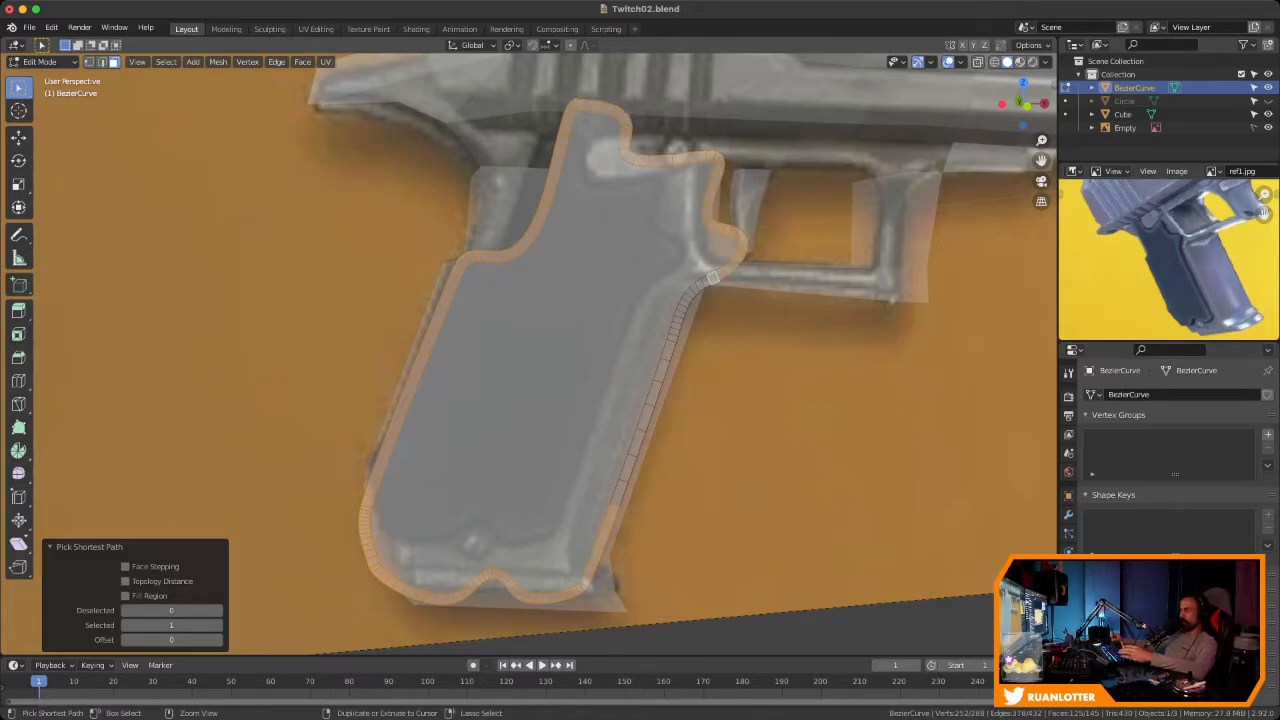
{"action": "left_click", "coordinate": [670, 350], "text": "ctrl"}
{"action": "left_click", "coordinate": [620, 491], "text": "ctrl"}
{"action": "middle_click_drag", "start_coordinate": [620, 491], "coordinate": [686, 474]}
{"action": "key", "text": "x"}
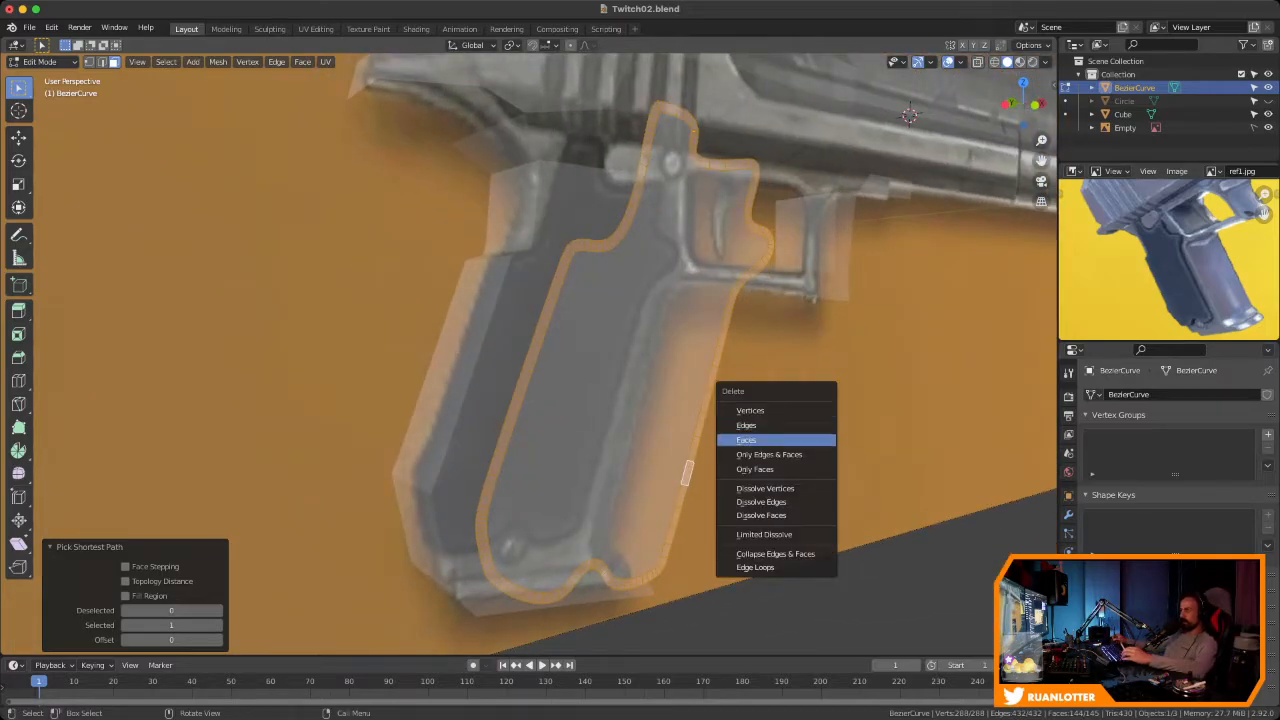
{"action": "left_click", "coordinate": [786, 440]}
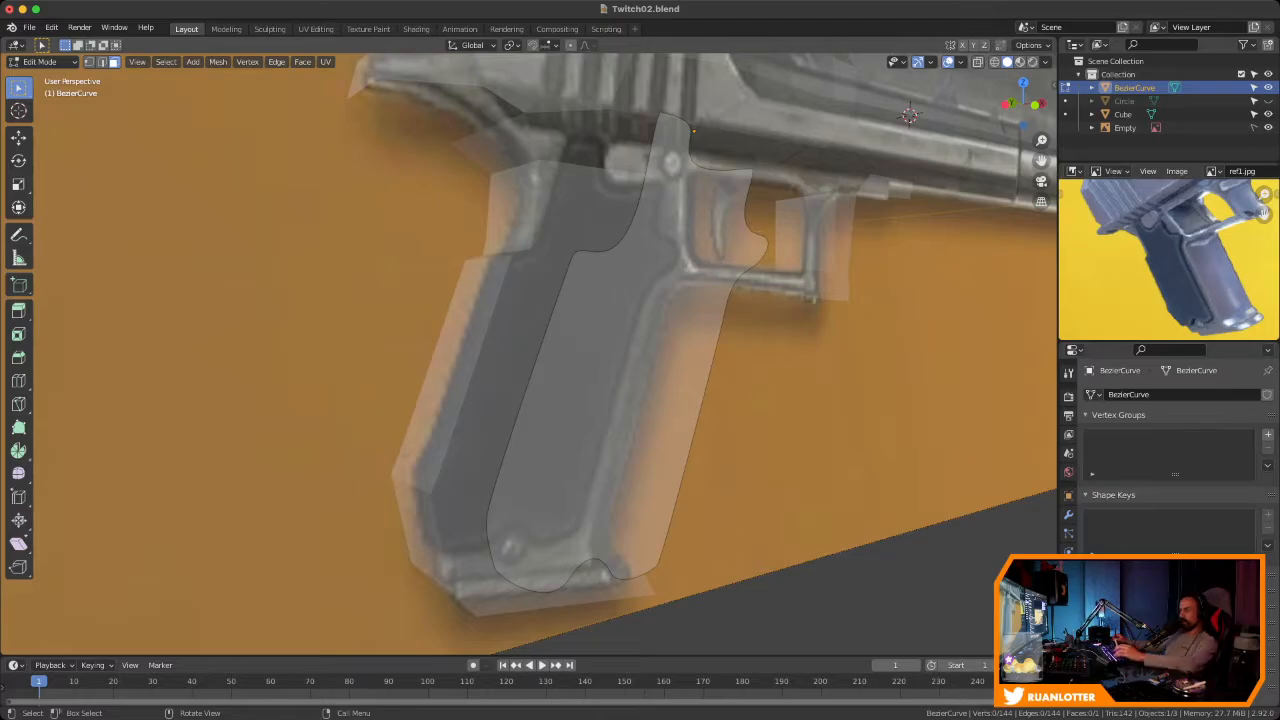
Select the whole grip panel face and examine its position against the pistol from the front and left views
{"action": "key", "text": "a"}
{"action": "middle_click_drag", "start_coordinate": [752, 440], "coordinate": [642, 448]}
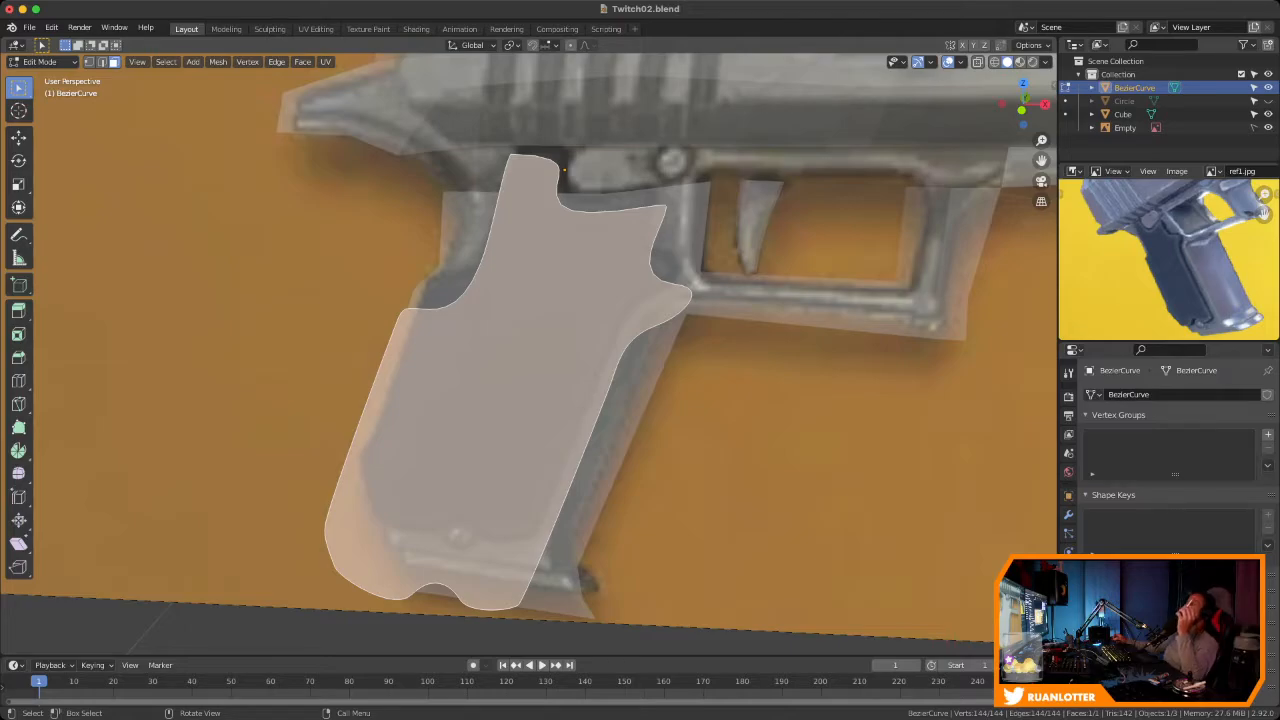
{"action": "middle_click_drag", "start_coordinate": [530, 350], "coordinate": [610, 374]}
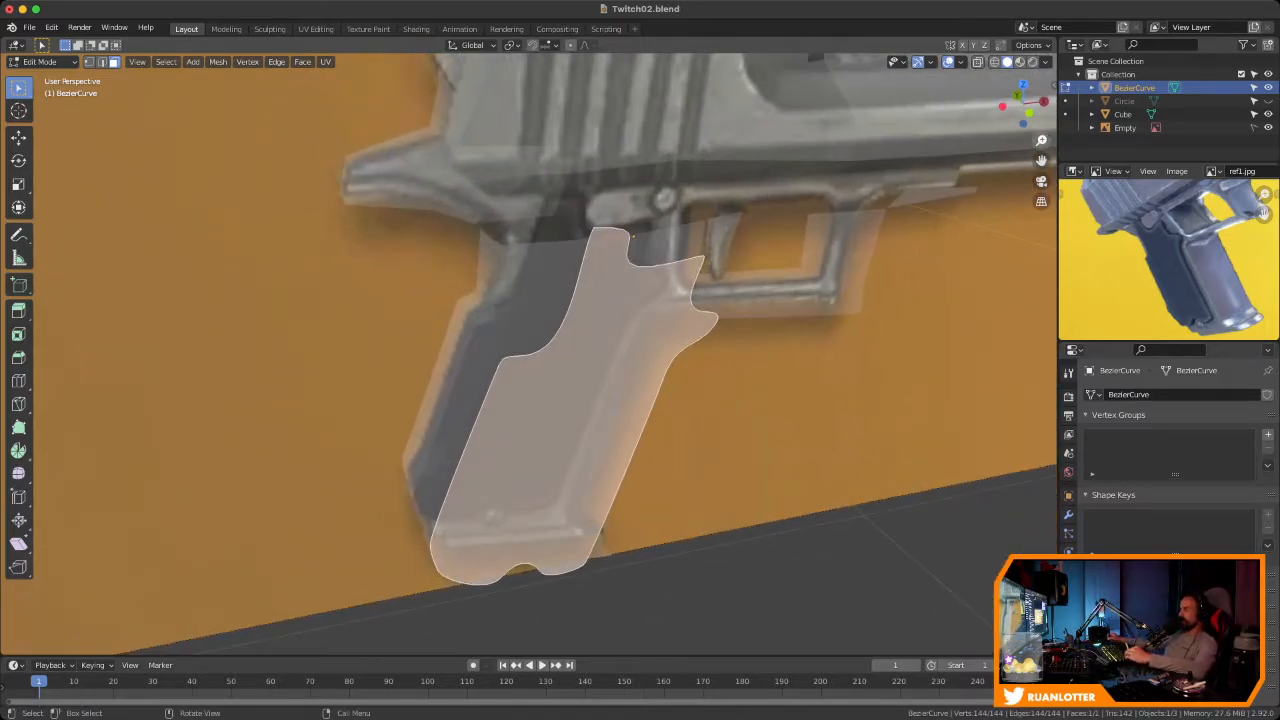
{"action": "key", "text": "KP_1"}
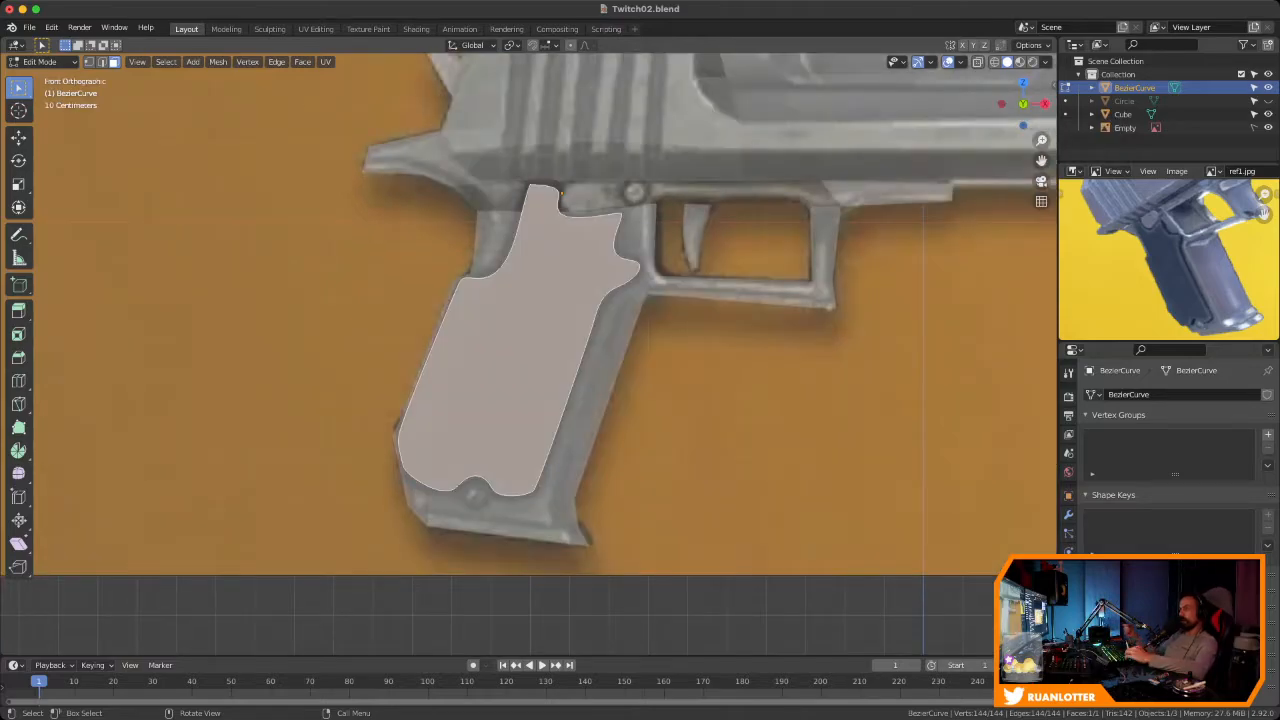
{"action": "middle_click_drag", "start_coordinate": [530, 354], "coordinate": [564, 376], "text": "ctrl"}
{"action": "middle_click_drag", "start_coordinate": [564, 376], "coordinate": [566, 388], "text": "shift"}
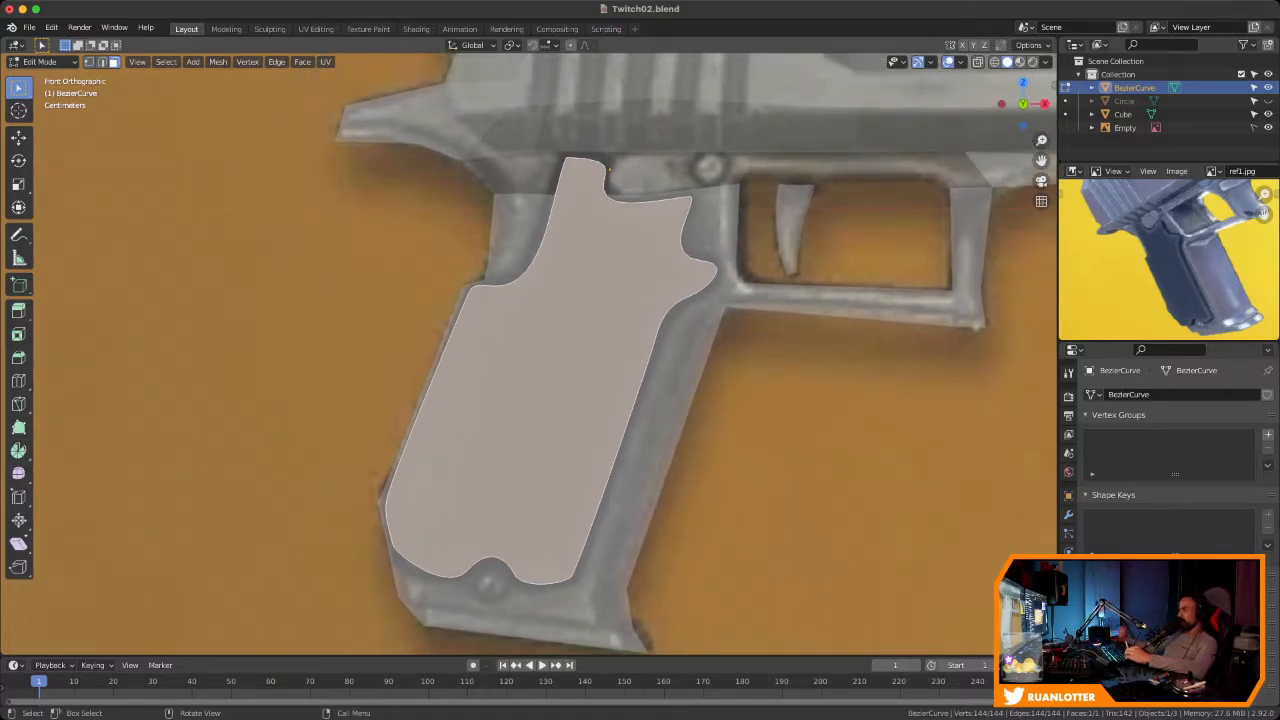
{"action": "middle_click_drag", "start_coordinate": [608, 170], "coordinate": [468, 92]}
{"action": "scroll", "coordinate": [543, 500], "scroll_direction": "down", "scroll_amount": 1}
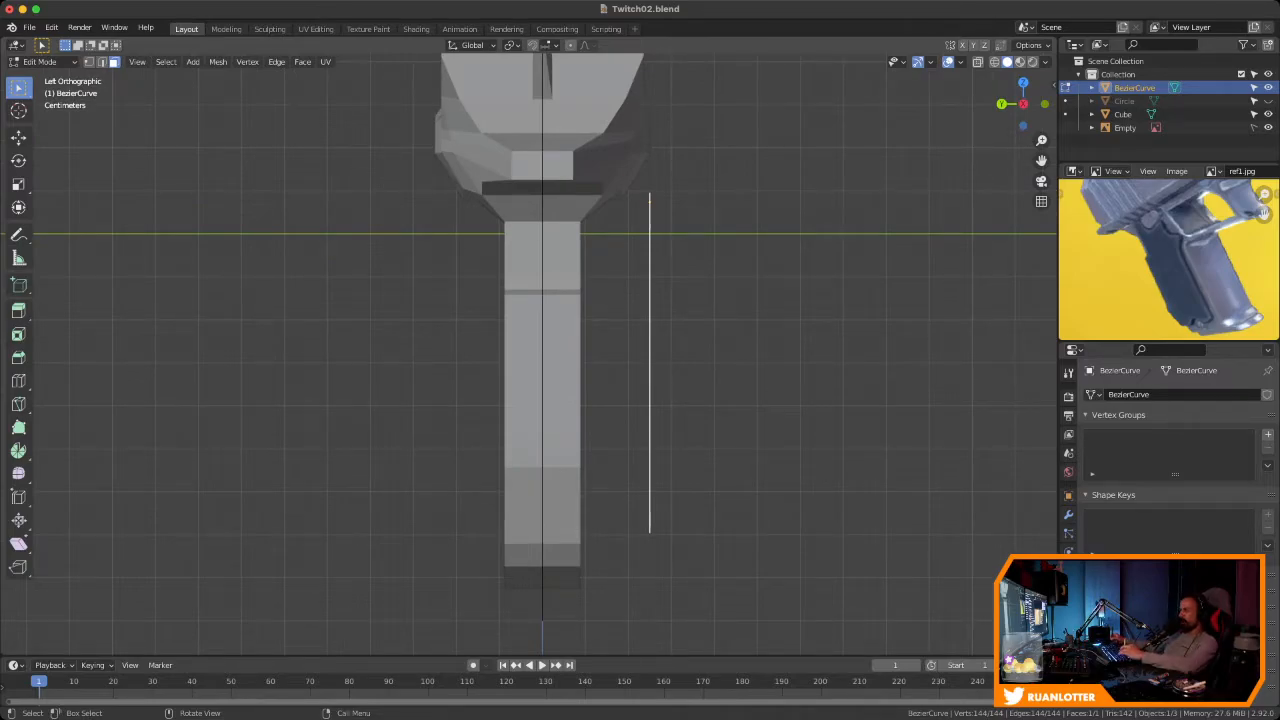
{"action": "key", "text": "g"}
{"action": "key", "text": "Escape"}
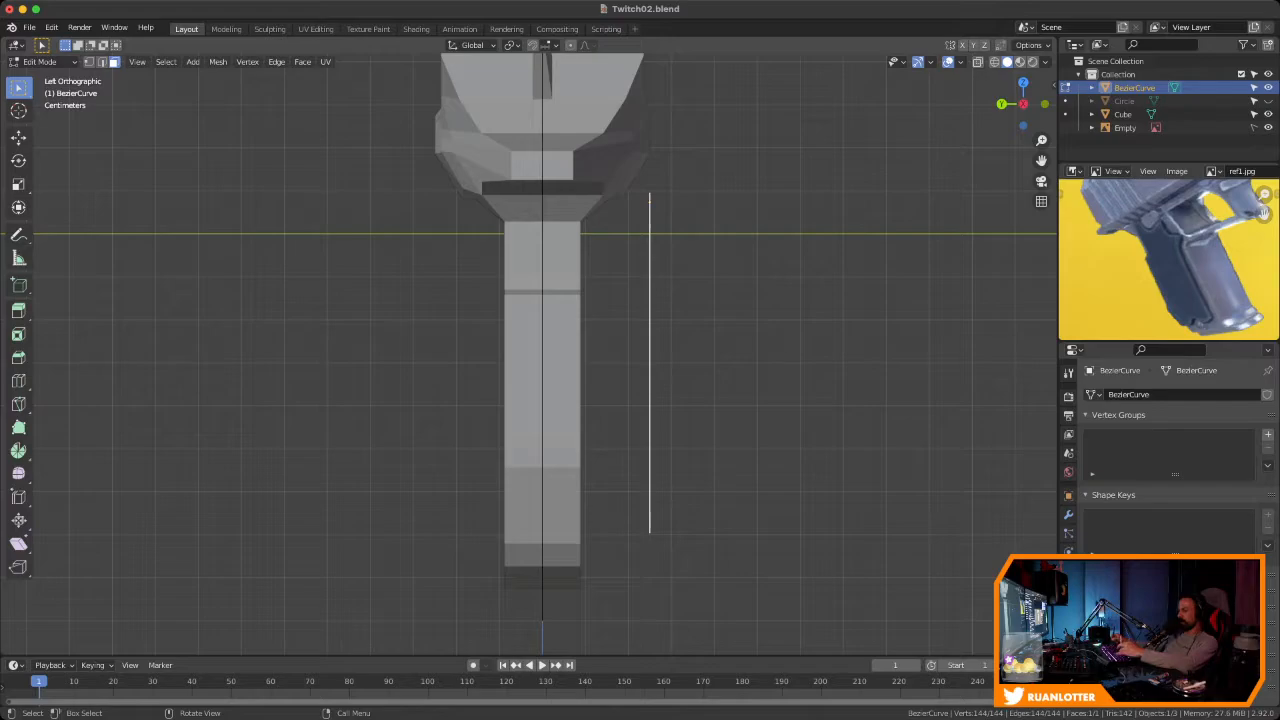
{"action": "key", "text": "g"}
{"action": "key", "text": "y"}
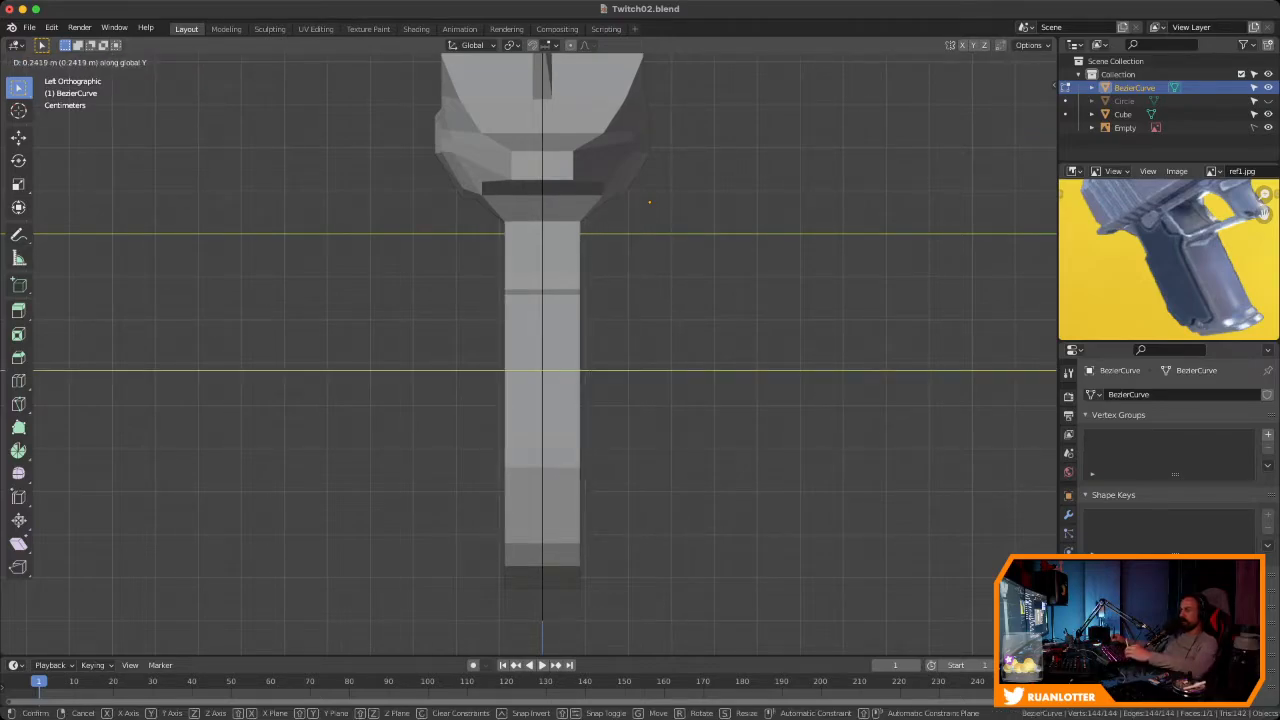
{"action": "key", "text": "Escape"}
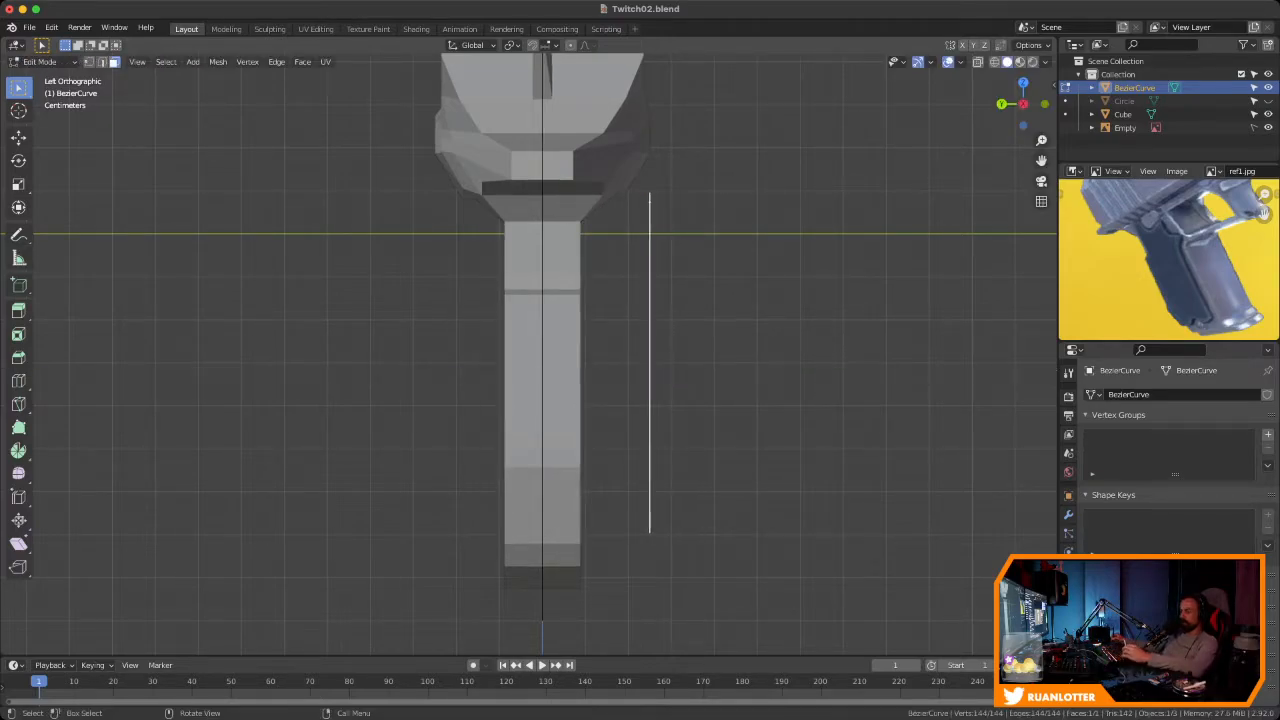
Save the file and return the grip panel to Object Mode
{"action": "key", "text": "ctrl+s"}
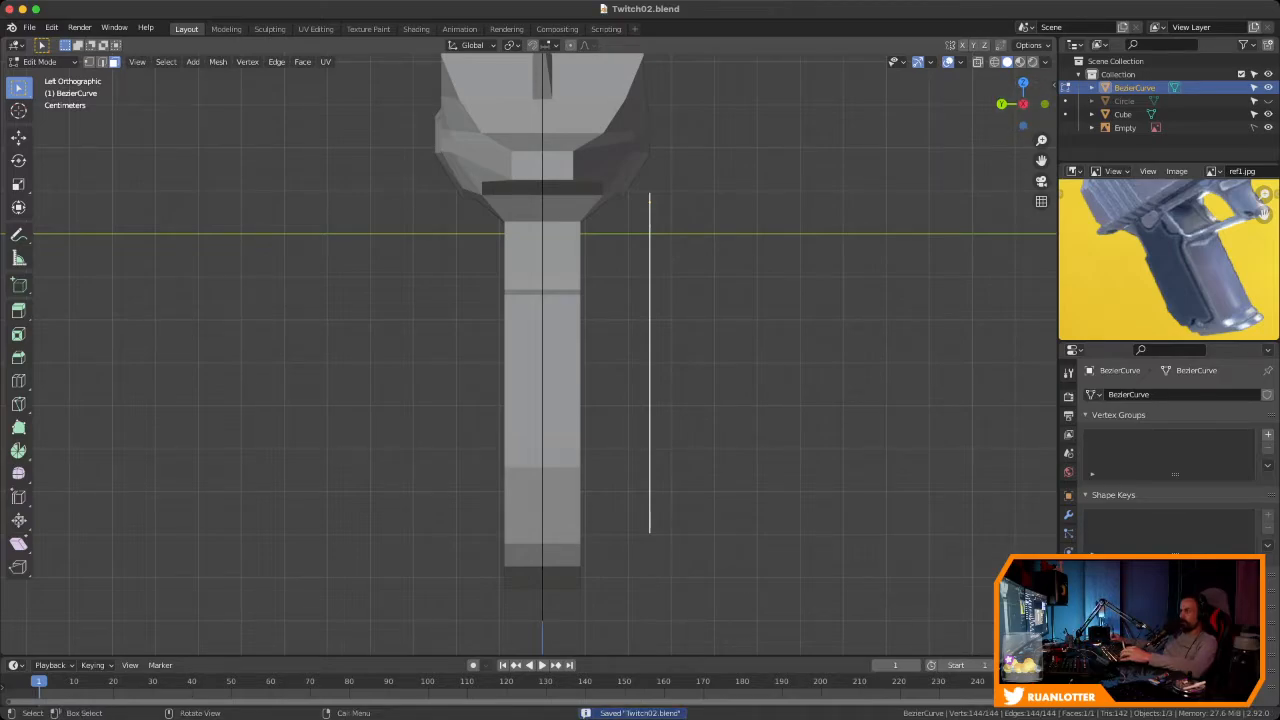
{"action": "key", "text": "Tab"}
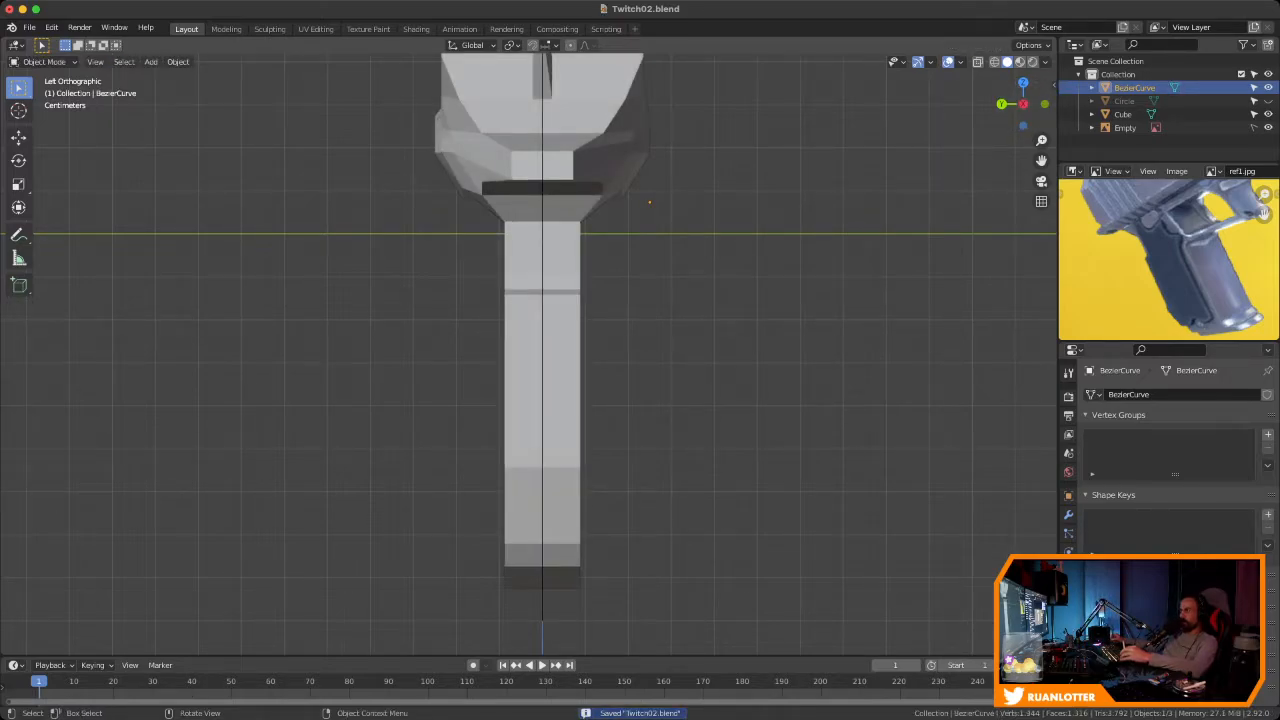
Examine how the grip panel sits against the pistol grip and the reference image from several angles
{"action": "key", "text": "Tab"}
{"action": "middle_click_drag", "start_coordinate": [560, 330], "coordinate": [595, 318]}
{"action": "key", "text": "Tab"}
{"action": "left_click", "coordinate": [540, 345]}
{"action": "left_click", "coordinate": [535, 310]}
{"action": "middle_click_drag", "start_coordinate": [724, 60], "coordinate": [673, 157]}
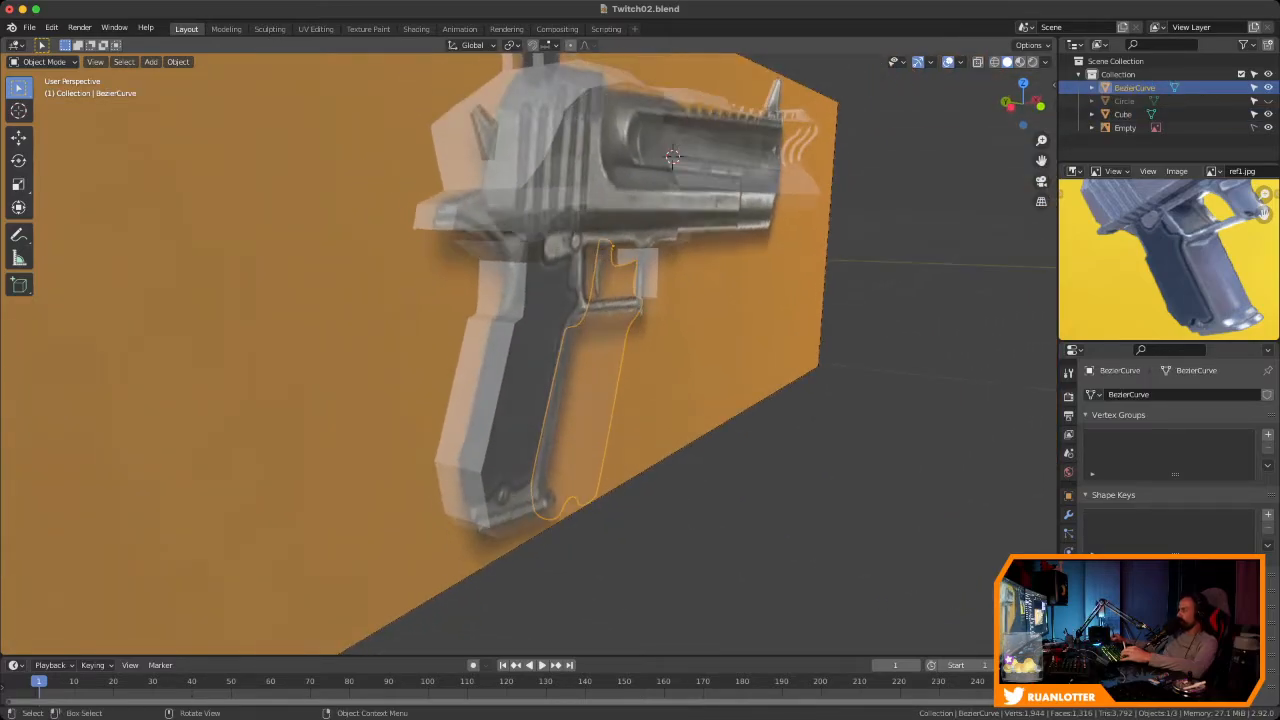
{"action": "scroll", "coordinate": [600, 350], "scroll_direction": "up", "scroll_amount": 3}
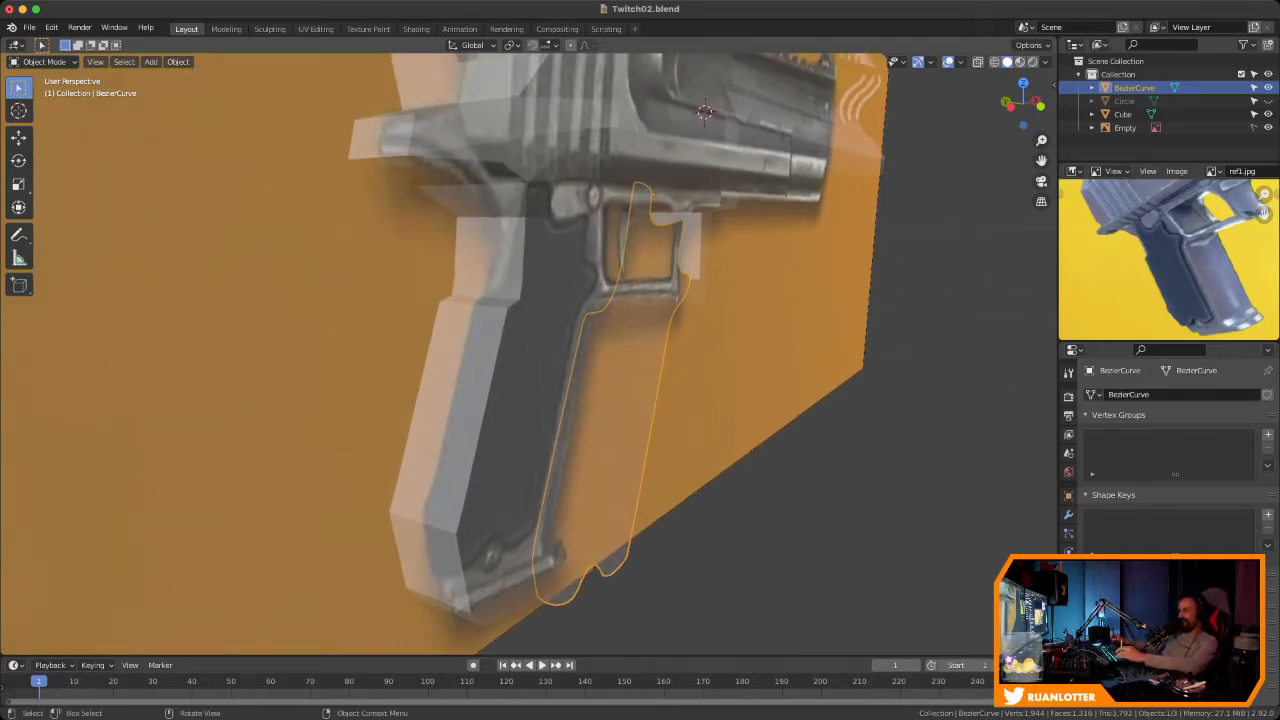
{"action": "key", "text": "alt+a"}
{"action": "key", "text": "ctrl+z"}
{"action": "left_click", "coordinate": [480, 400]}
{"action": "left_click", "coordinate": [620, 400]}
{"action": "middle_click_drag", "start_coordinate": [620, 400], "coordinate": [585, 410]}
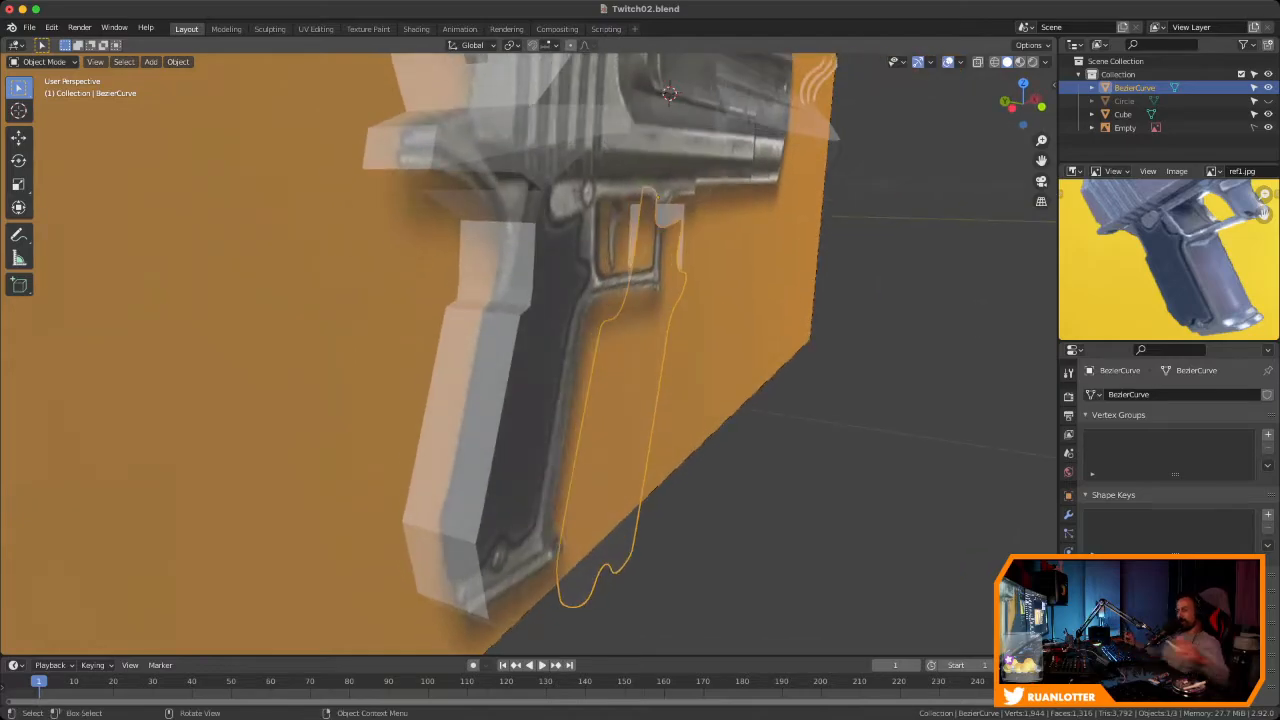
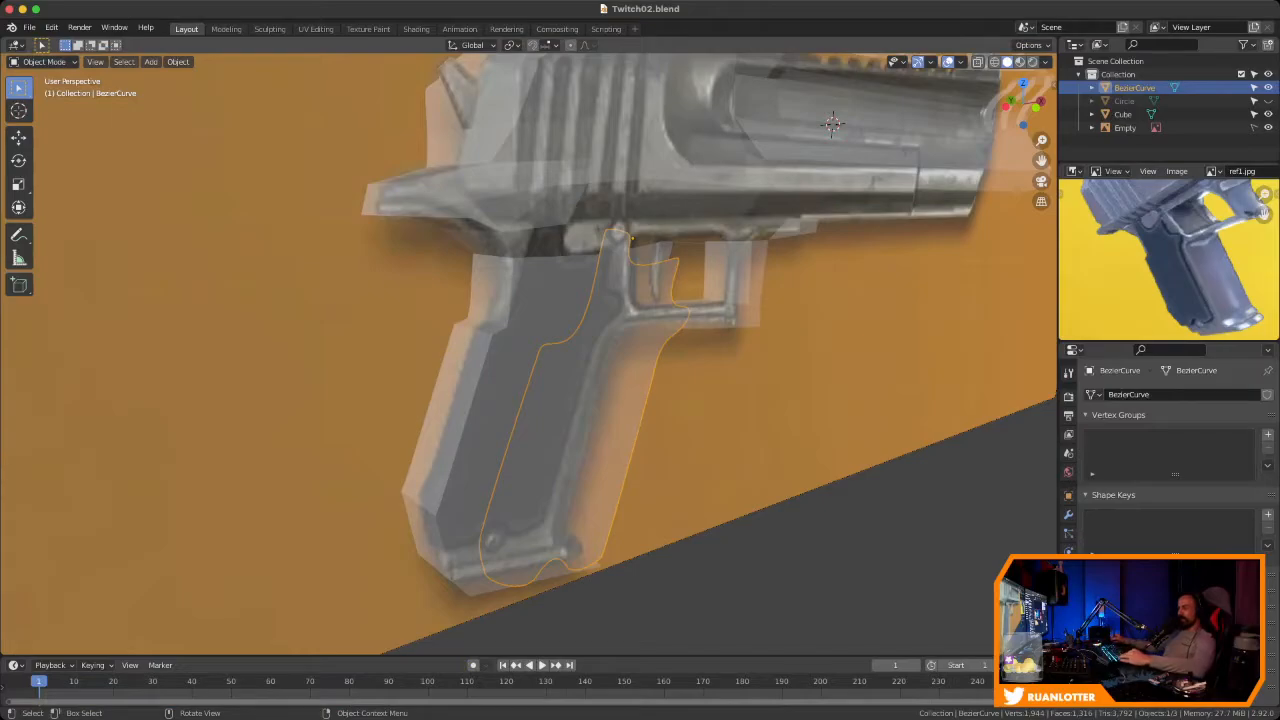
{"action": "middle_click_drag", "start_coordinate": [640, 360], "coordinate": [672, 360]}
{"action": "middle_click_drag", "start_coordinate": [778, 115], "coordinate": [905, 117]}
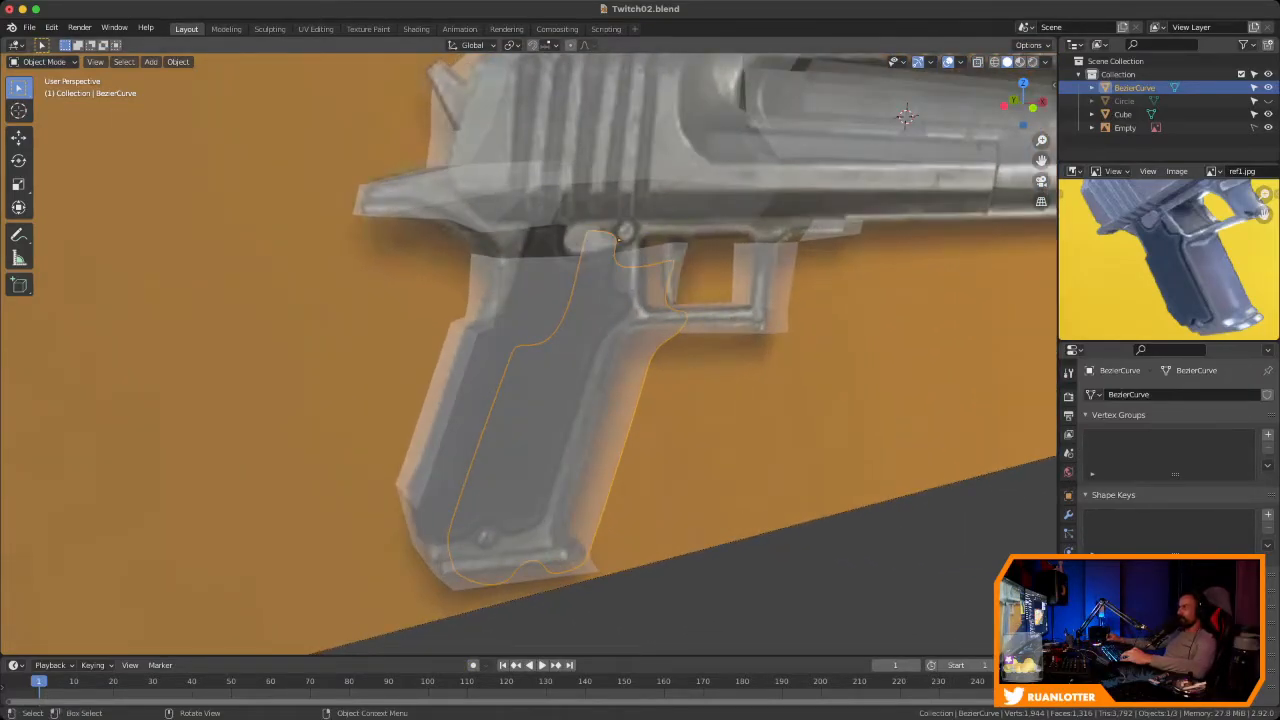
{"action": "middle_click_drag", "start_coordinate": [640, 360], "coordinate": [735, 372]}
Hide the reference image empty in the viewport, clear the selection and select the grip panel
{"action": "left_click", "coordinate": [1268, 128]}
{"action": "key", "text": "alt+a"}
{"action": "mouse_move", "coordinate": [640, 360]}
{"action": "middle_mouse_down"}
{"action": "mouse_move", "coordinate": [745, 335]}
{"action": "mouse_move", "coordinate": [650, 340]}
{"action": "middle_mouse_up"}
{"action": "left_click", "coordinate": [620, 420]}
{"action": "middle_click_drag", "start_coordinate": [620, 420], "coordinate": [530, 412]}
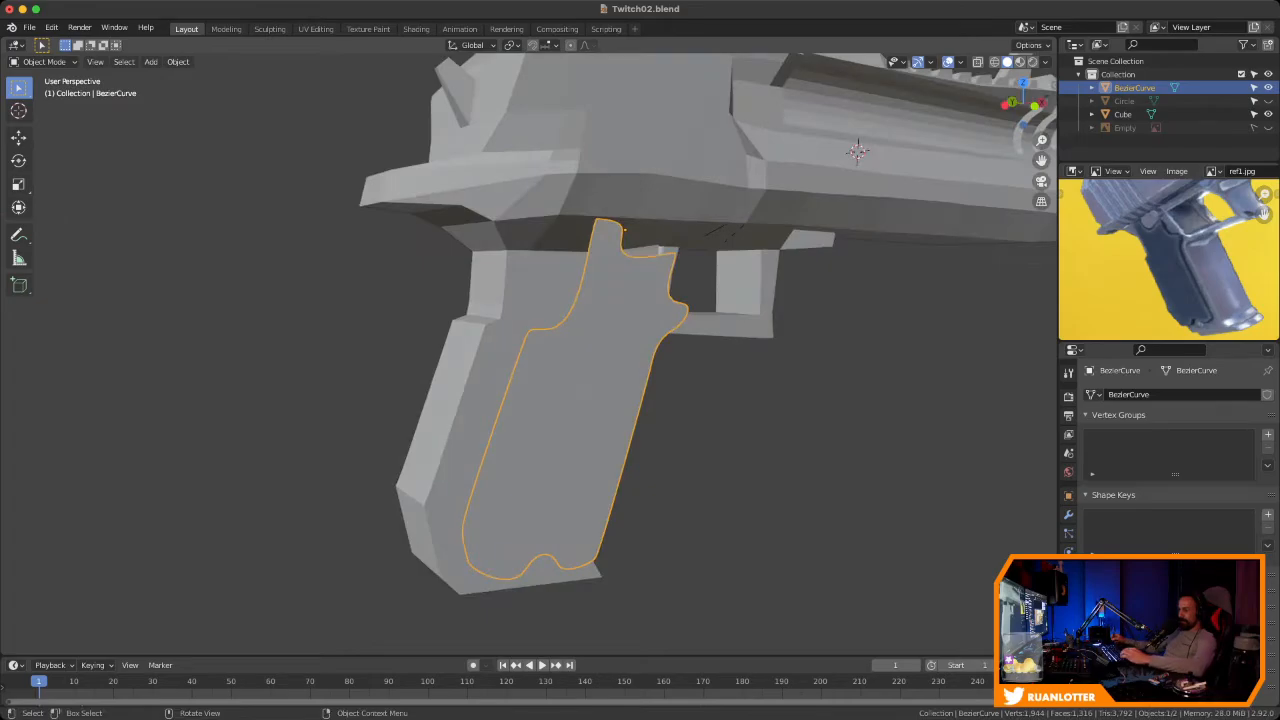
Save the file and switch the grip panel to Edit Mode
{"action": "key", "text": "ctrl+s"}
{"action": "middle_click_drag", "start_coordinate": [640, 360], "coordinate": [730, 365]}
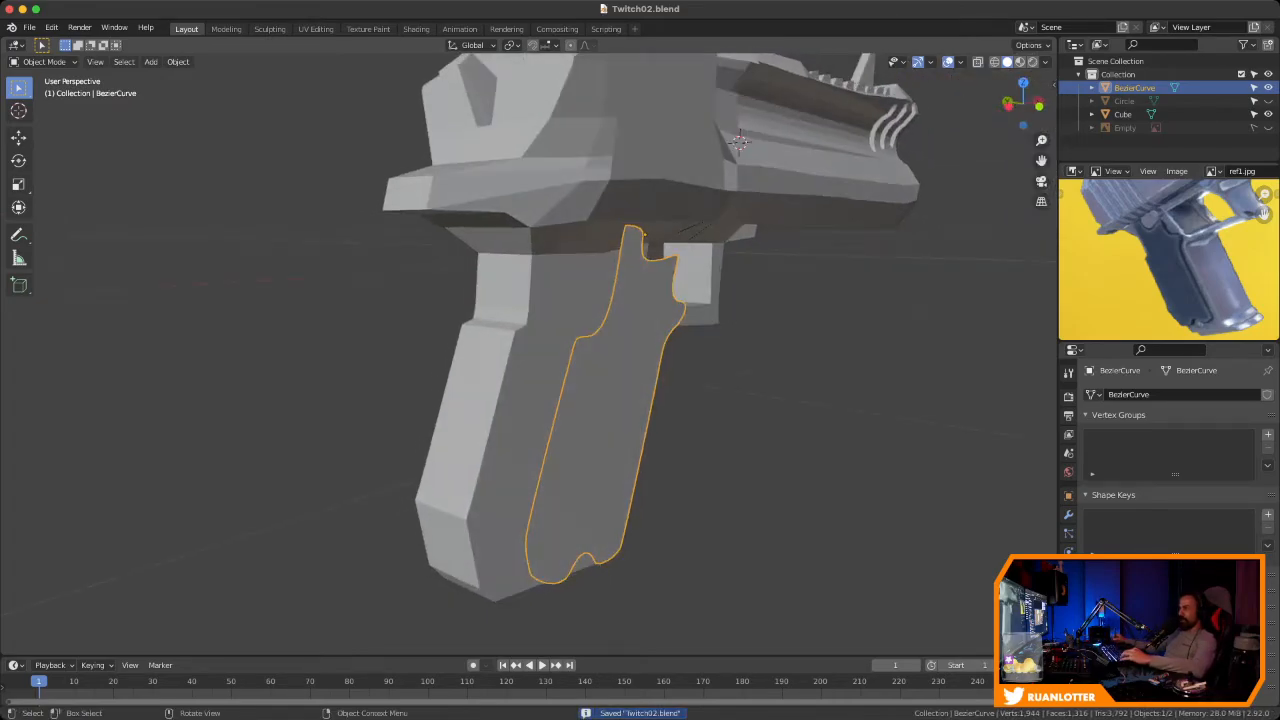
{"action": "key", "text": "Tab"}
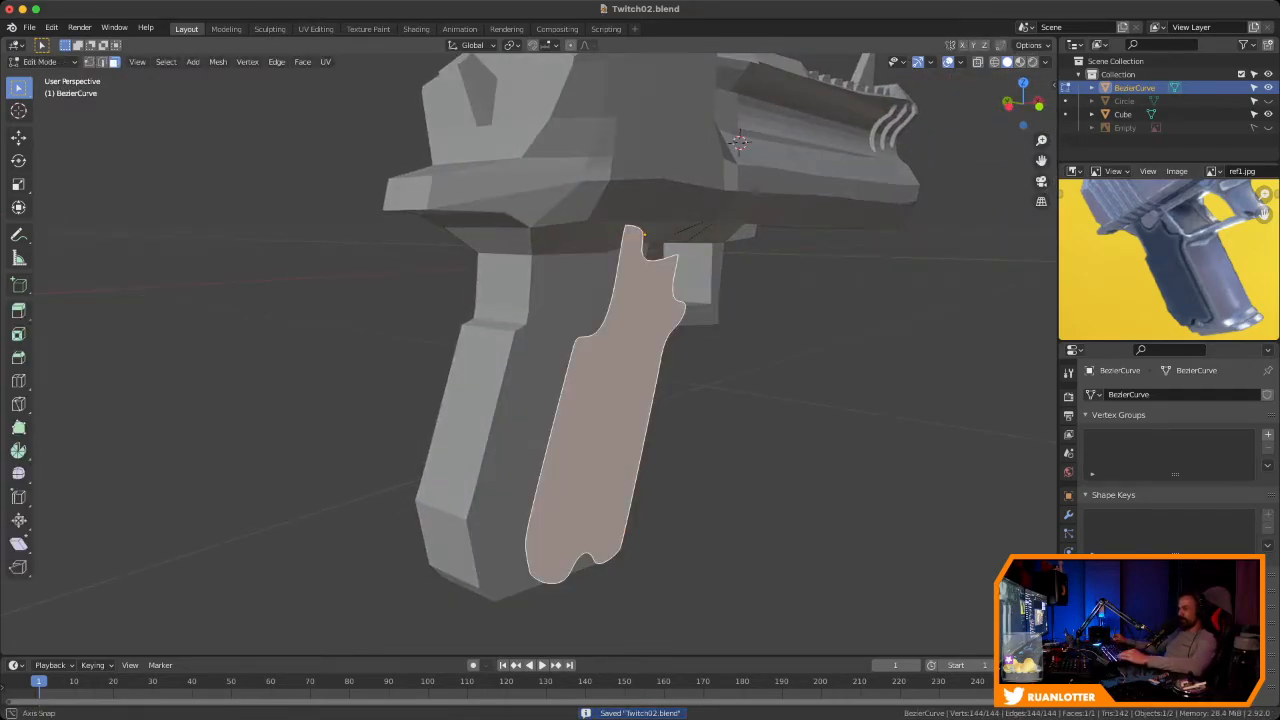
Leave mesh editing and set the flat grip panel's origin to its geometry
{"action": "middle_click_drag", "start_coordinate": [640, 360], "coordinate": [610, 362]}
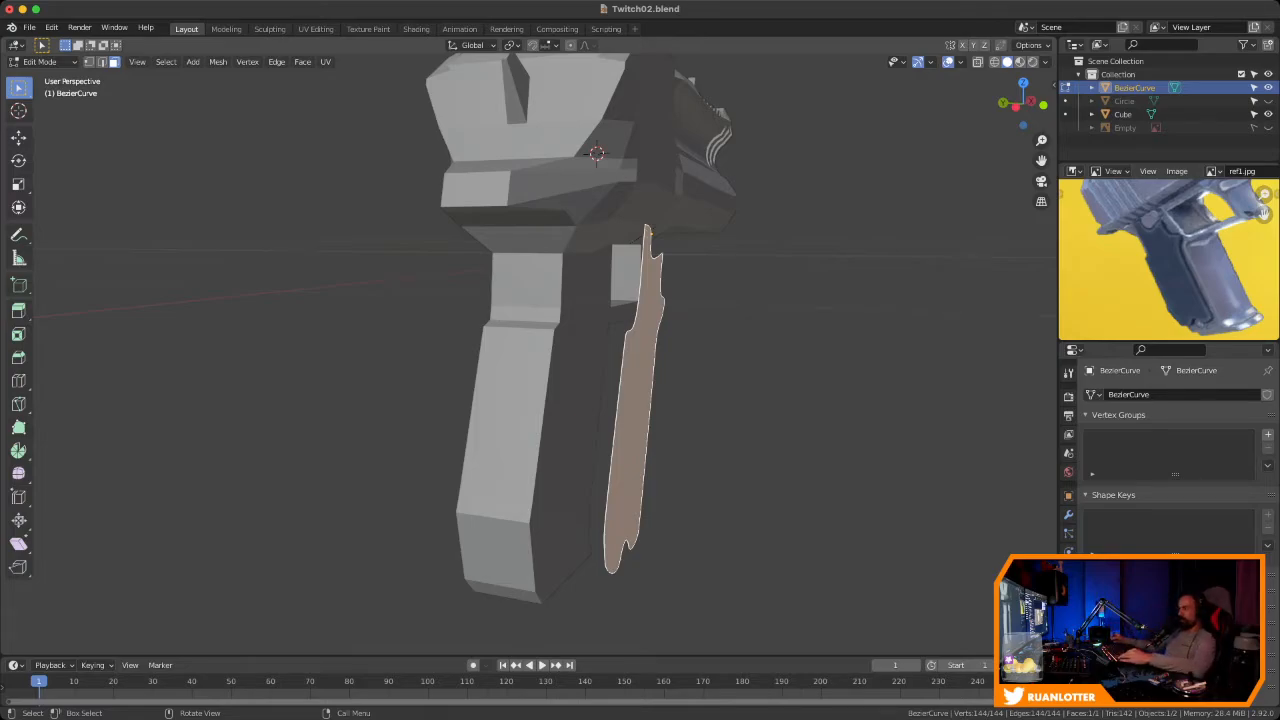
{"action": "middle_click_drag", "start_coordinate": [640, 360], "coordinate": [685, 350]}
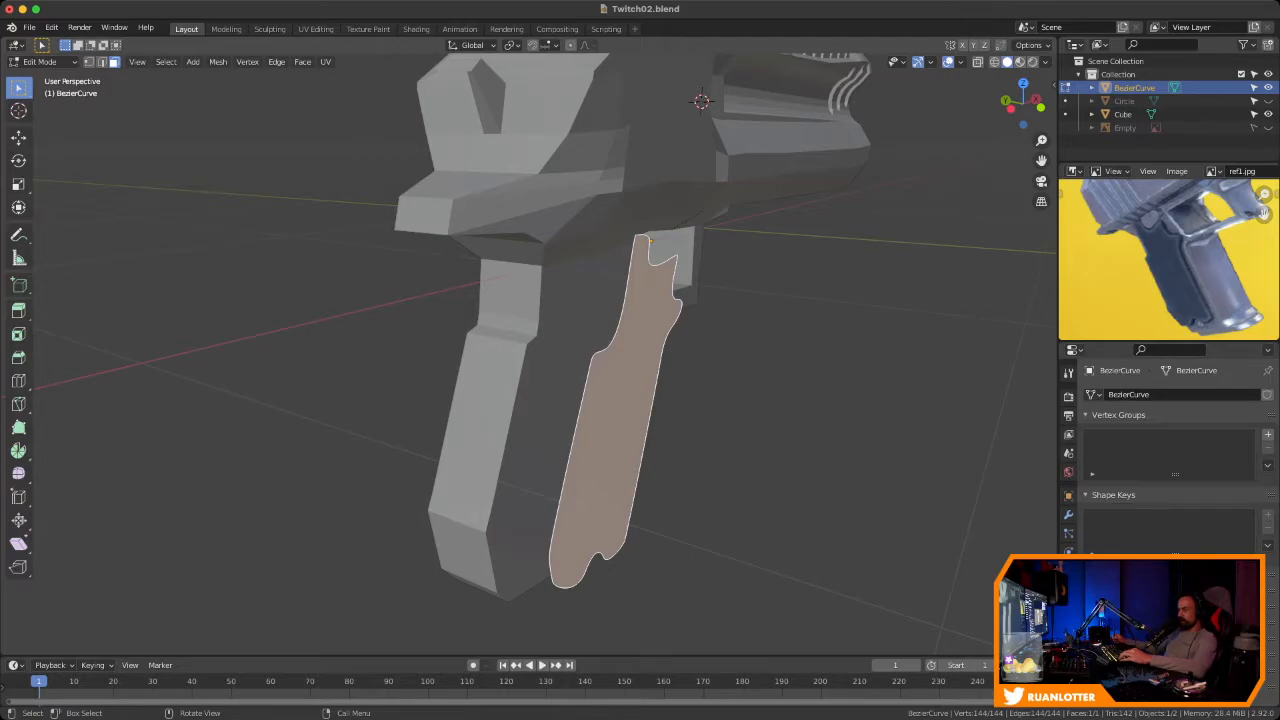
{"action": "right_click", "coordinate": [585, 399]}
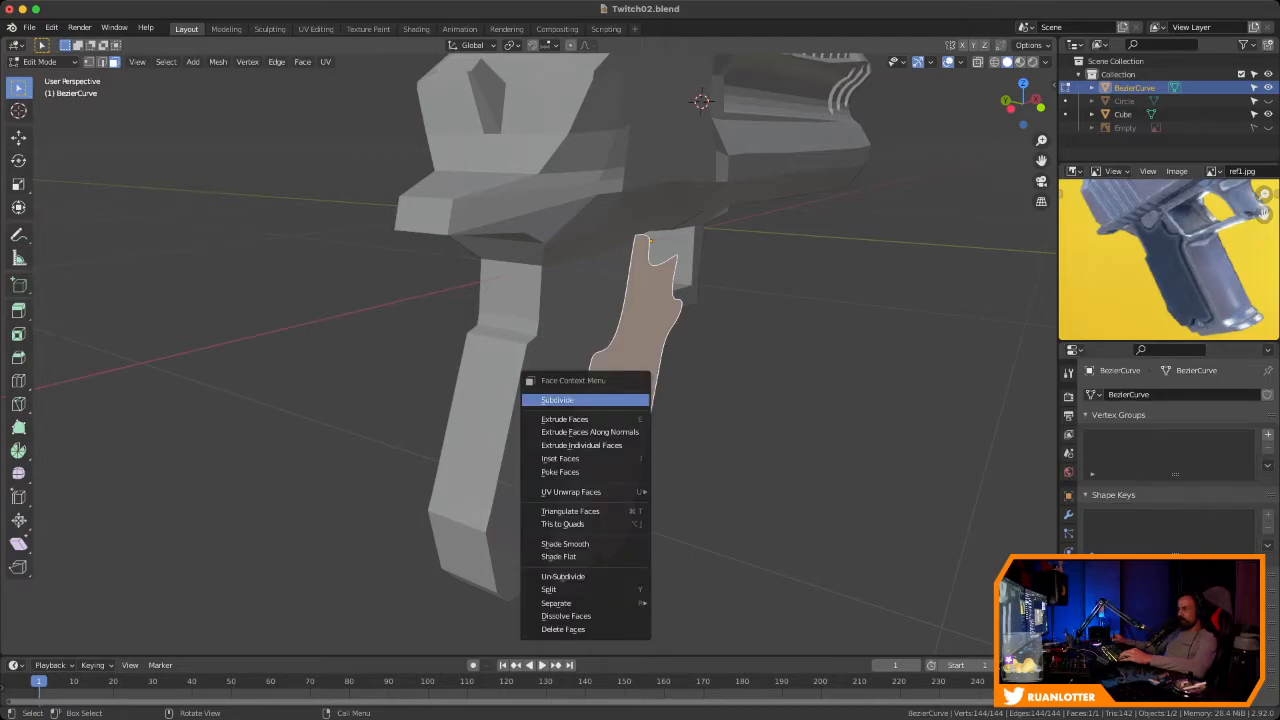
{"action": "key", "text": "Escape"}
{"action": "key", "text": "alt+a"}
{"action": "key", "text": "a"}
{"action": "key", "text": "Tab"}
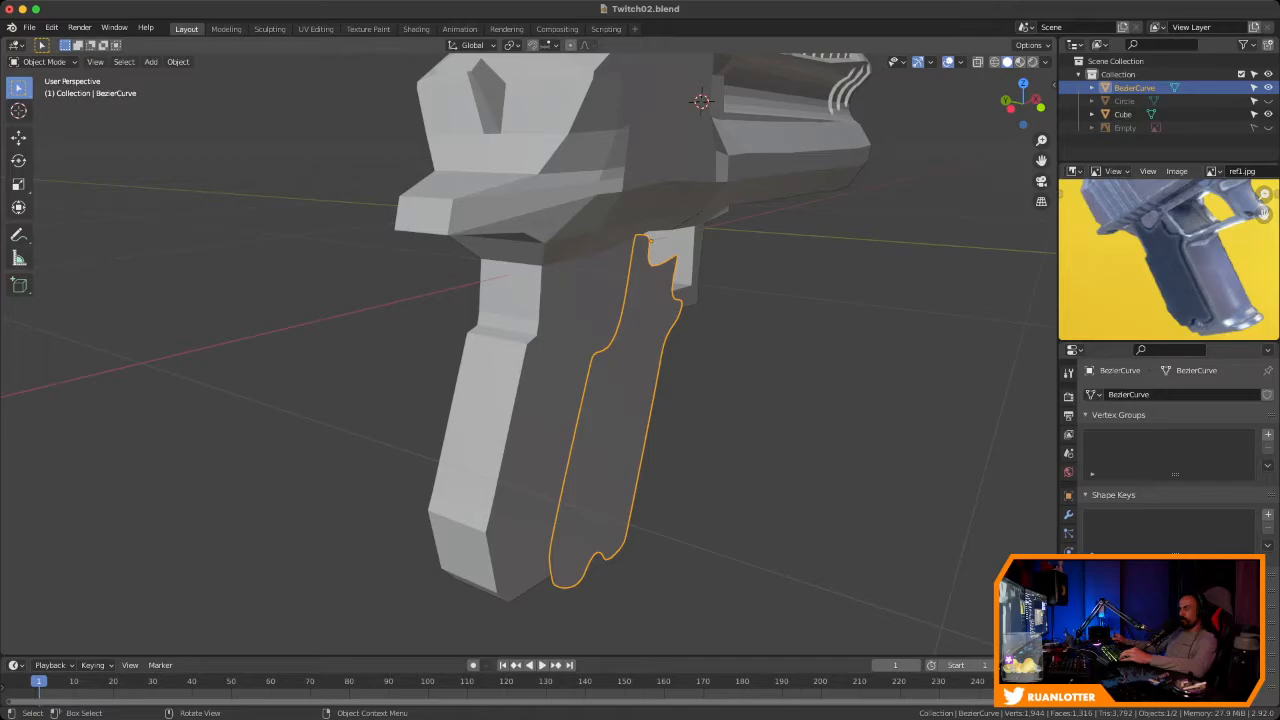
{"action": "key", "text": "alt+a"}
{"action": "left_click", "coordinate": [618, 397]}
{"action": "right_click", "coordinate": [618, 397]}
{"action": "mouse_move", "coordinate": [618, 429]}
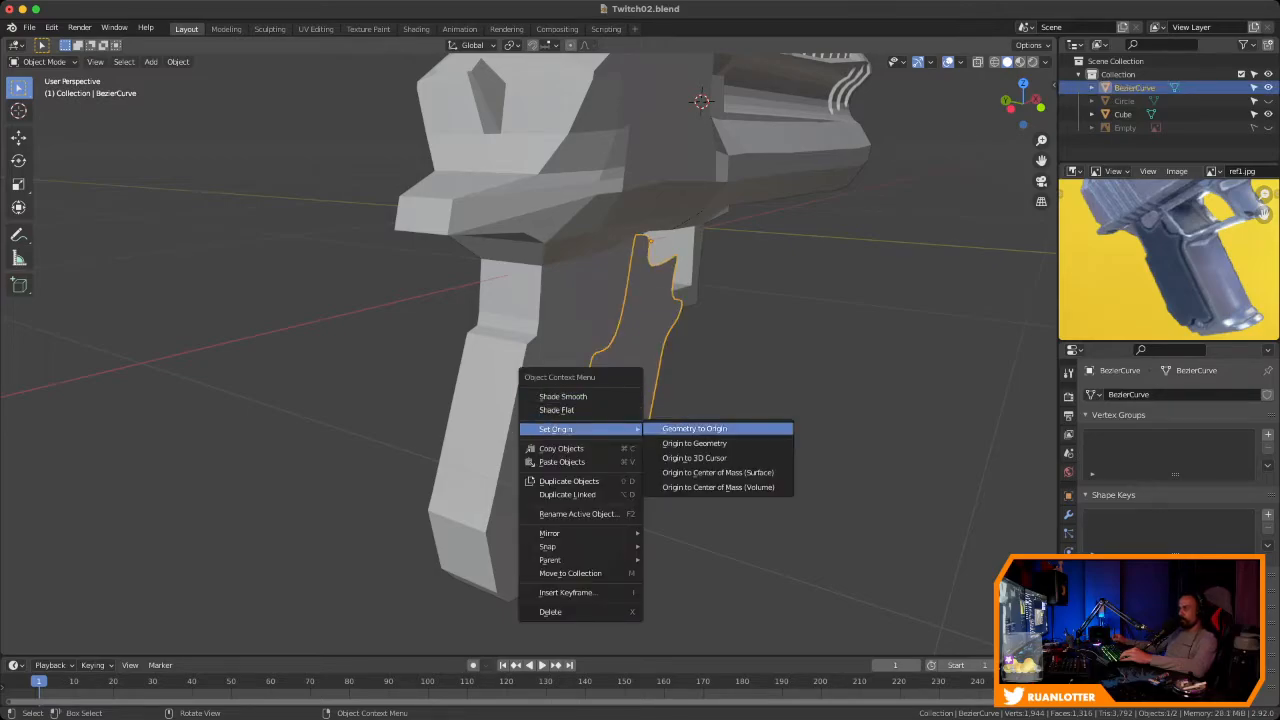
{"action": "left_click", "coordinate": [694, 443]}
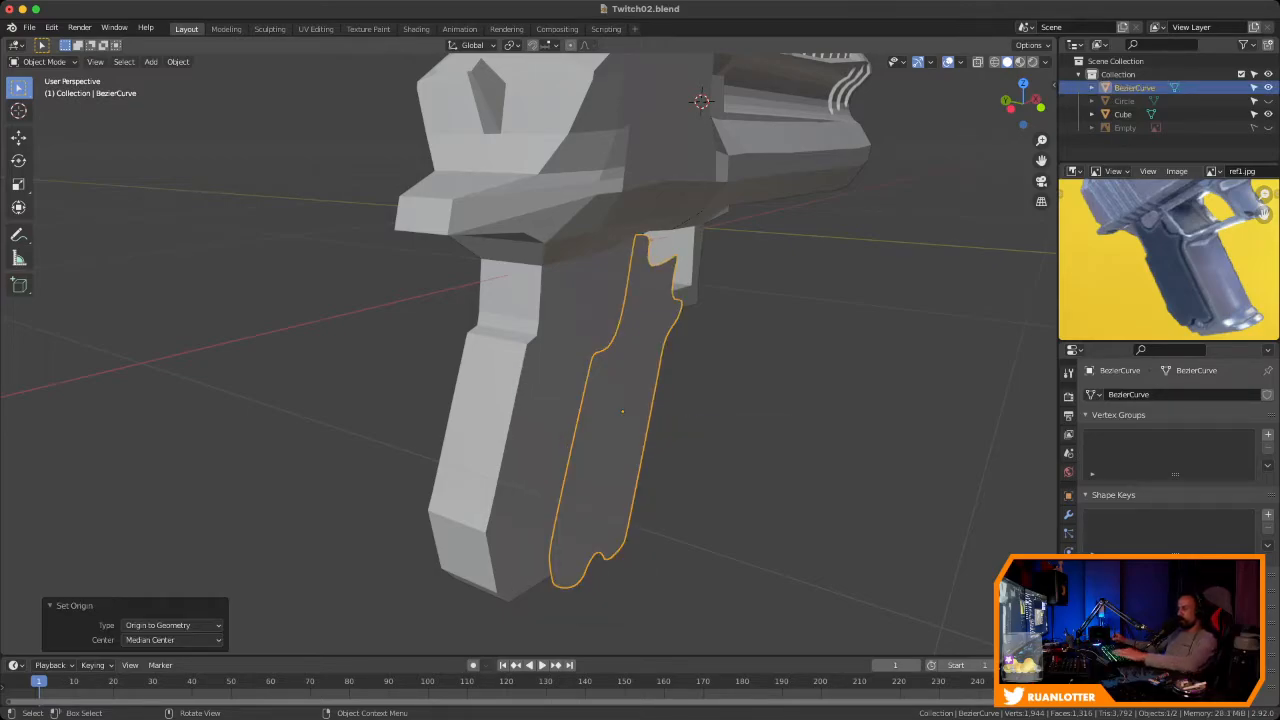
{"action": "key", "text": "r"}
{"action": "right_click", "coordinate": [817, 491]}
Snap the 3D cursor to the long rectangular face on the side of the pistol's grip
{"action": "middle_click_drag", "start_coordinate": [817, 491], "coordinate": [905, 468]}
{"action": "left_click", "coordinate": [590, 395]}
{"action": "middle_click_drag", "start_coordinate": [590, 395], "coordinate": [545, 373]}
{"action": "key", "text": "Tab"}
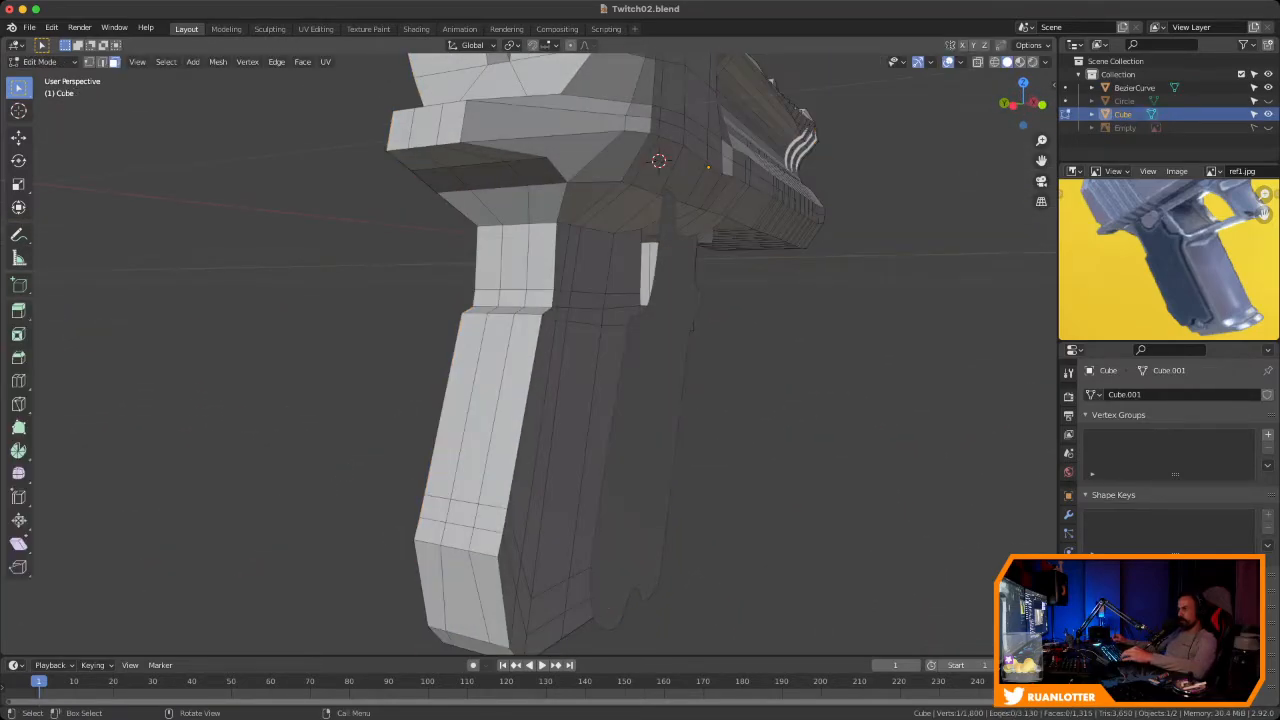
{"action": "left_click", "coordinate": [572, 435]}
{"action": "mouse_move", "coordinate": [572, 435]}
{"action": "middle_mouse_down"}
{"action": "mouse_move", "coordinate": [480, 440]}
{"action": "mouse_move", "coordinate": [570, 444]}
{"action": "middle_mouse_up"}
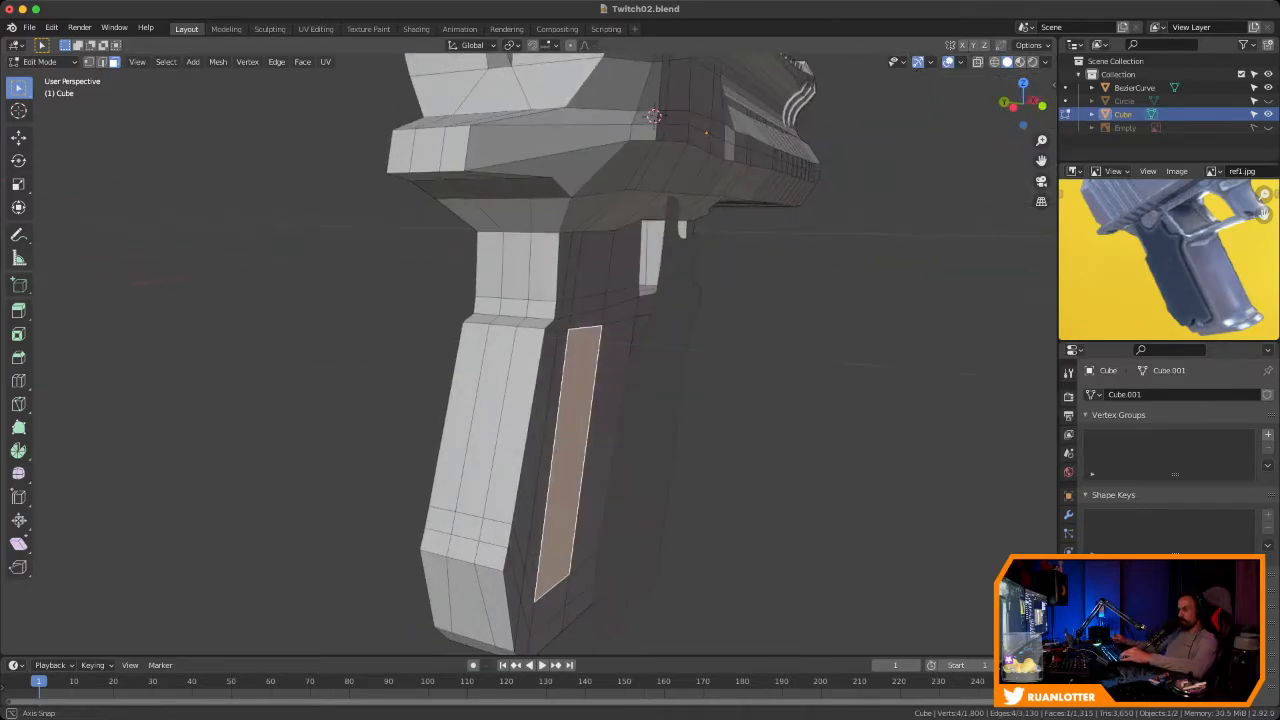
{"action": "key", "text": "shift+s"}
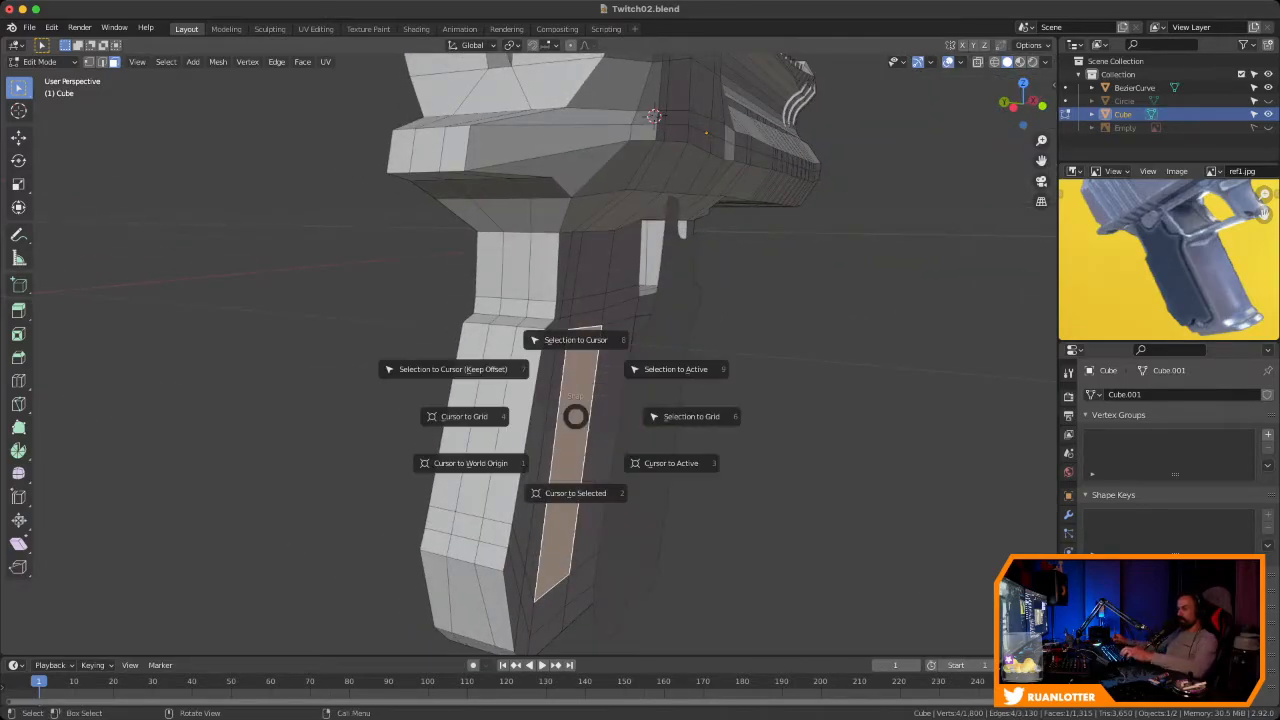
{"action": "left_click", "coordinate": [575, 493]}
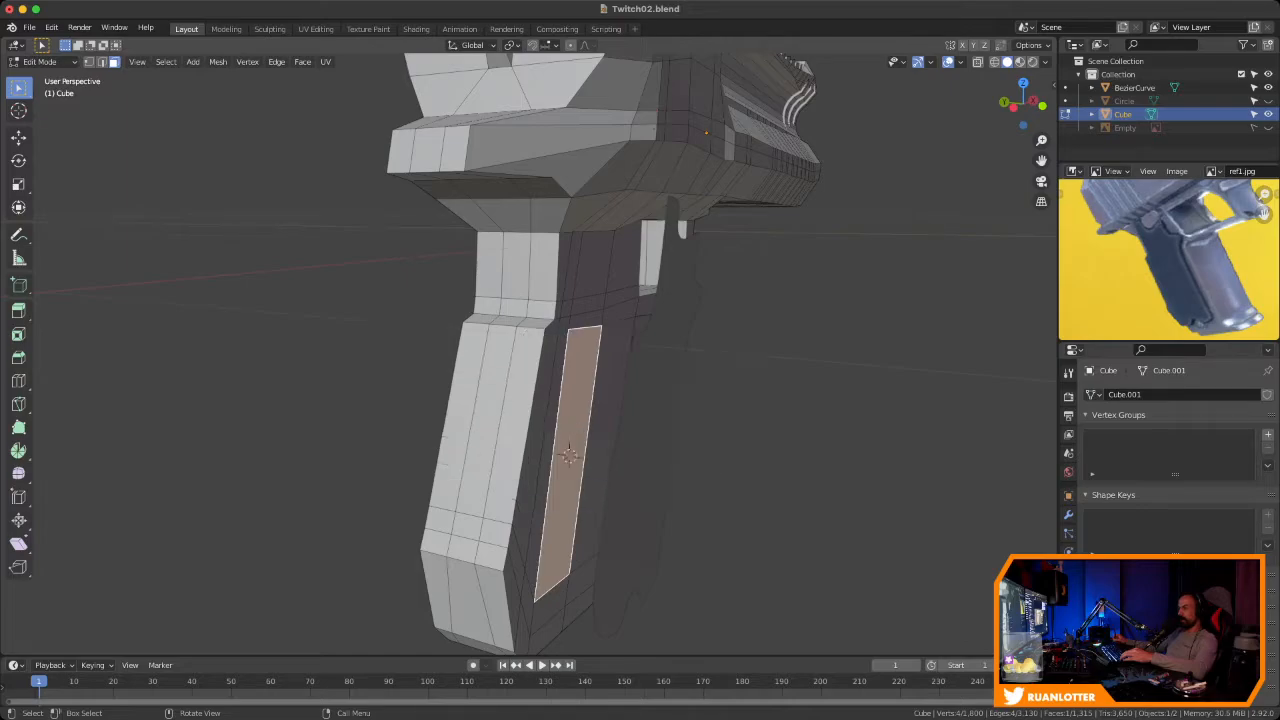
Set the snap target to Face and move the grip panel about 0.162 m along Y onto the grip's side
{"action": "middle_click_drag", "start_coordinate": [575, 490], "coordinate": [566, 517]}
{"action": "scroll", "coordinate": [600, 478], "scroll_direction": "down", "scroll_amount": 1}
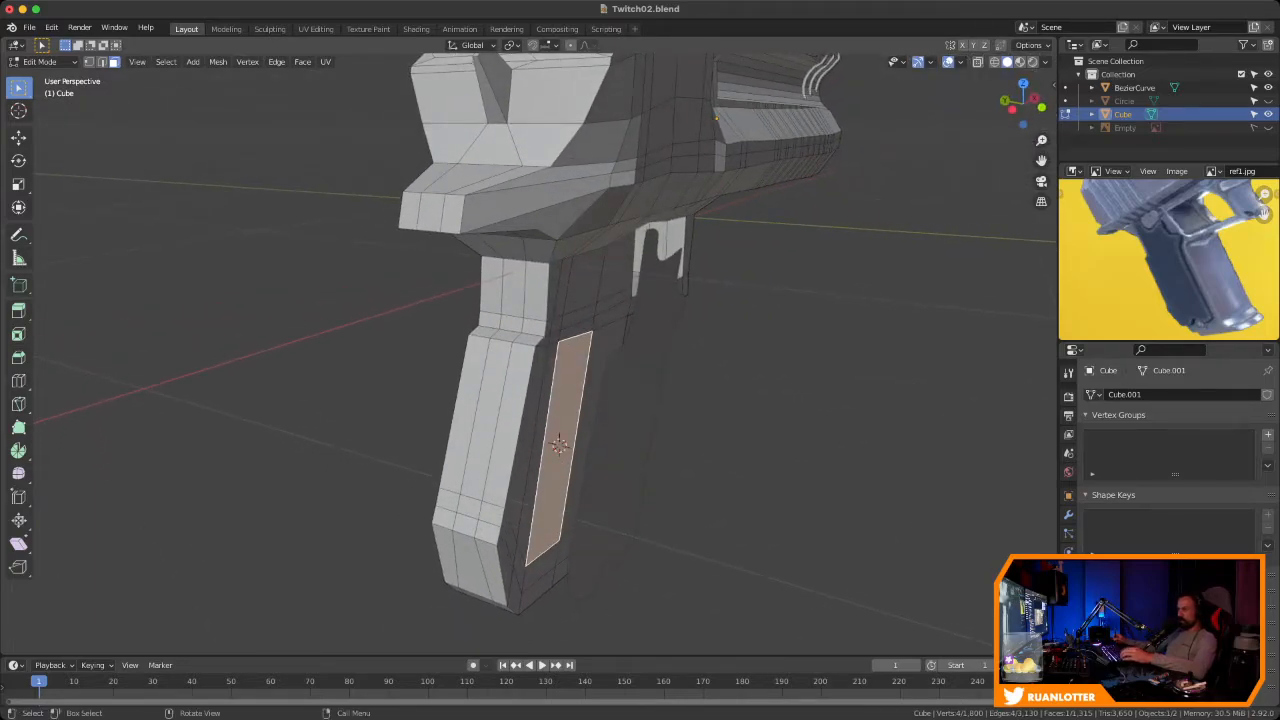
{"action": "key", "text": "Tab"}
{"action": "middle_click_drag", "start_coordinate": [600, 480], "coordinate": [692, 468]}
{"action": "left_click", "coordinate": [620, 470]}
{"action": "mouse_move", "coordinate": [581, 437]}
{"action": "middle_mouse_down"}
{"action": "mouse_move", "coordinate": [563, 440]}
{"action": "mouse_move", "coordinate": [580, 452]}
{"action": "middle_mouse_up"}
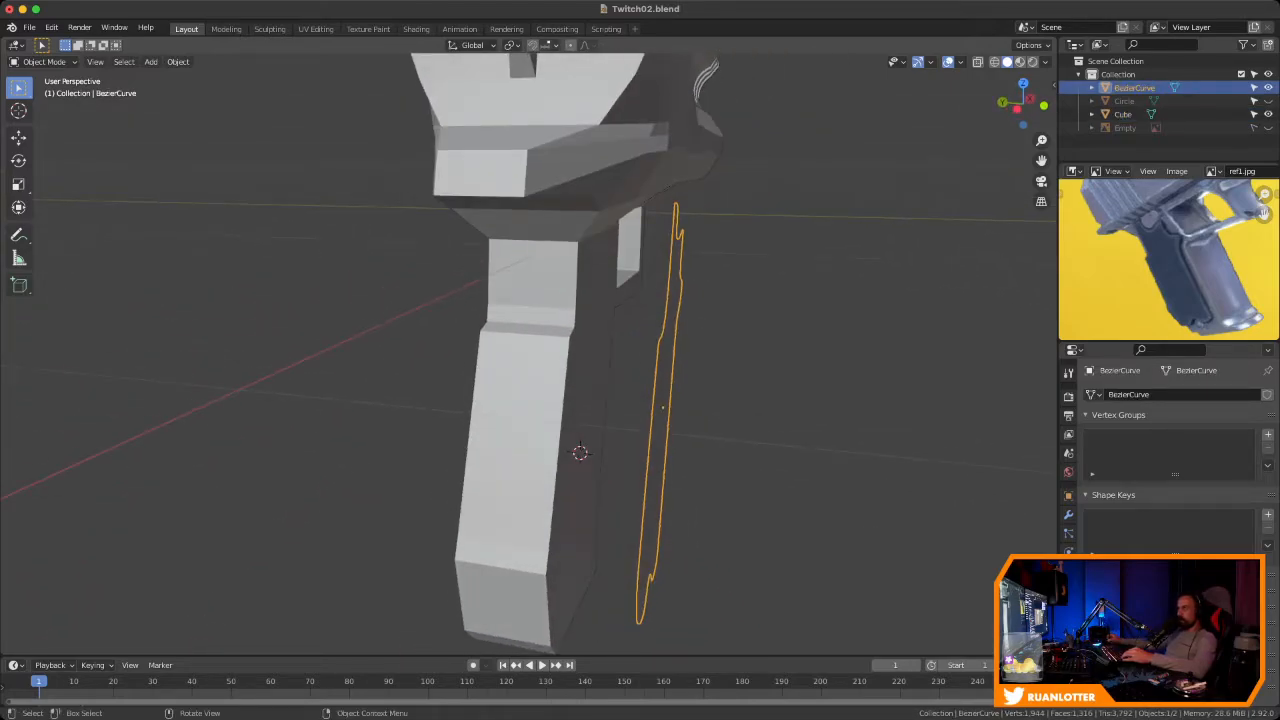
{"action": "left_click", "coordinate": [549, 45]}
{"action": "left_click", "coordinate": [548, 126]}
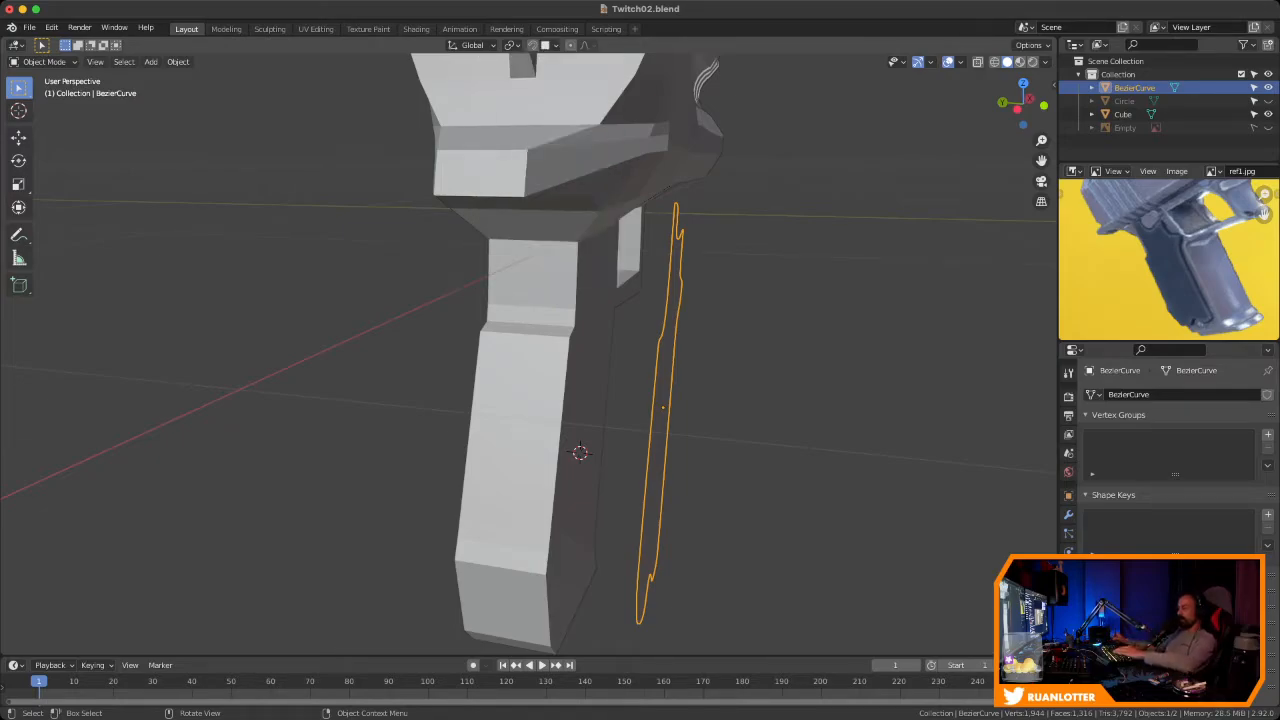
{"action": "key", "text": "g"}
{"action": "key", "text": "y"}
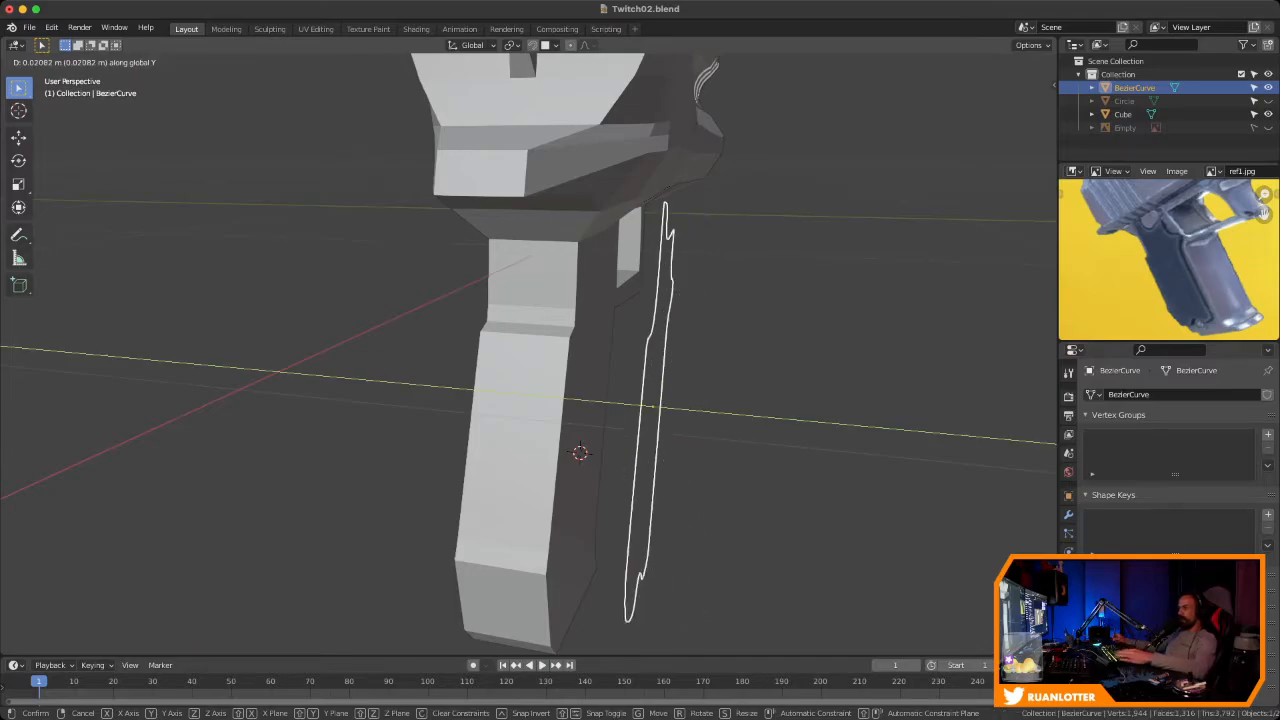
{"action": "key", "text": "ctrl"}
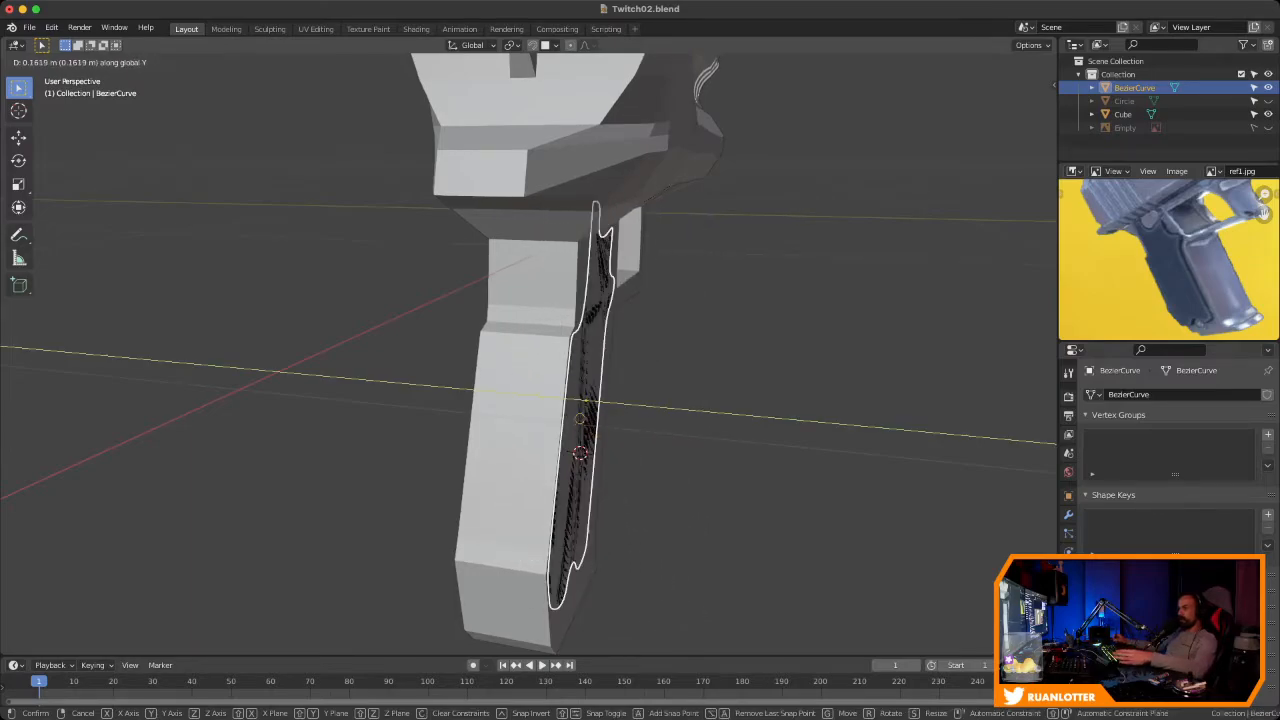
{"action": "left_click", "coordinate": [582, 419]}
Compare the grip panel's placement with the reference image in front view, then hide the image again
{"action": "middle_click_drag", "start_coordinate": [582, 419], "coordinate": [453, 405]}
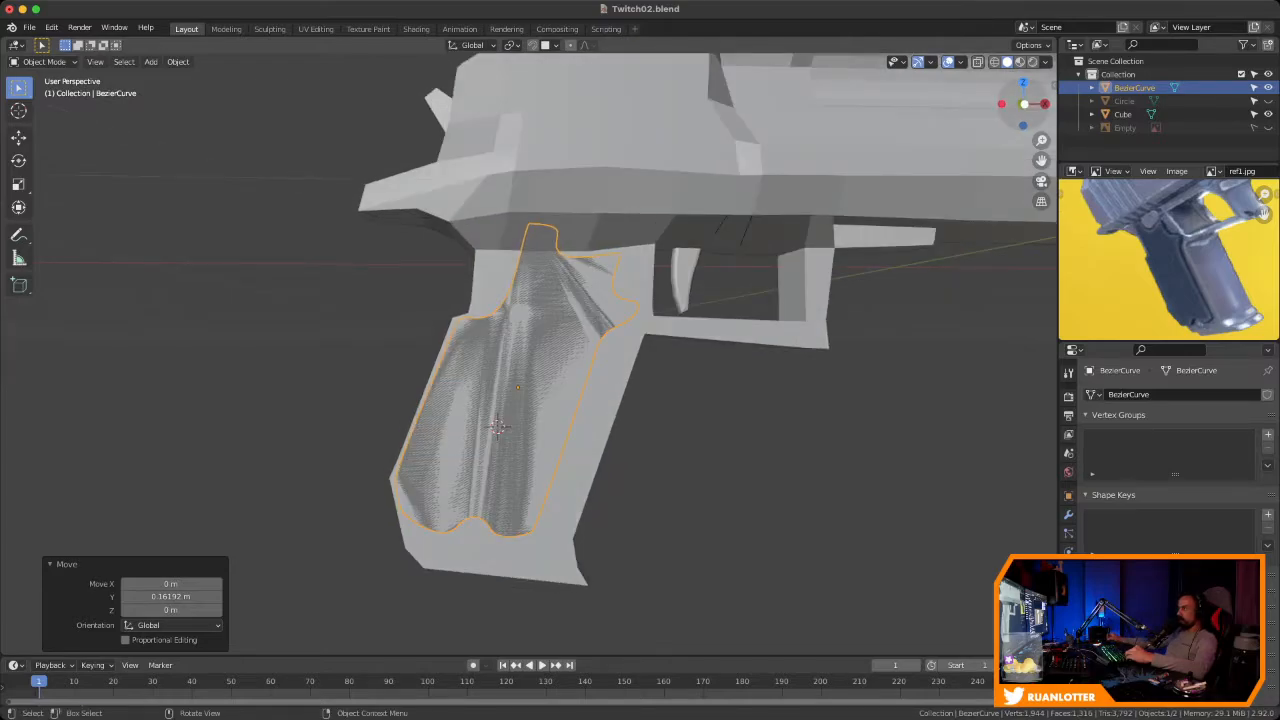
{"action": "left_click", "coordinate": [1024, 104]}
{"action": "left_click_drag", "start_coordinate": [1041, 140], "coordinate": [1041, 126]}
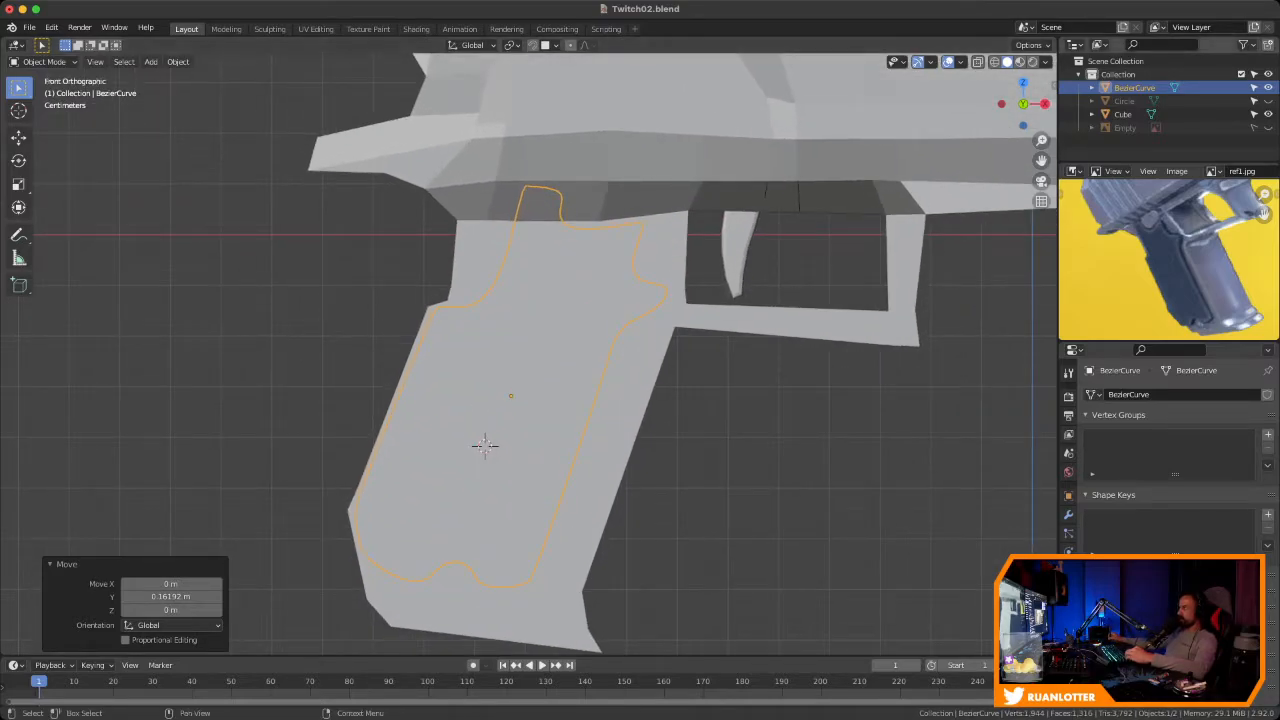
{"action": "left_click", "coordinate": [1268, 128]}
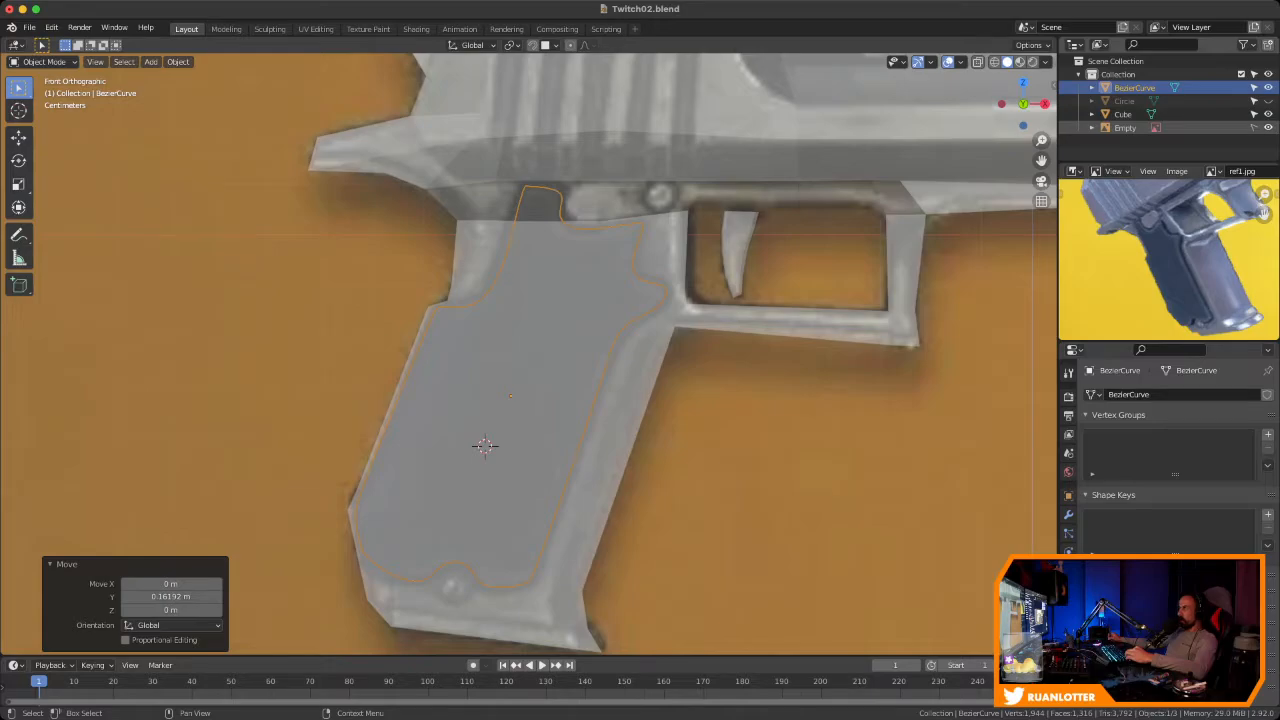
{"action": "left_click", "coordinate": [1268, 128]}
{"action": "middle_click_drag", "start_coordinate": [520, 400], "coordinate": [618, 378]}
{"action": "left_click", "coordinate": [760, 430]}
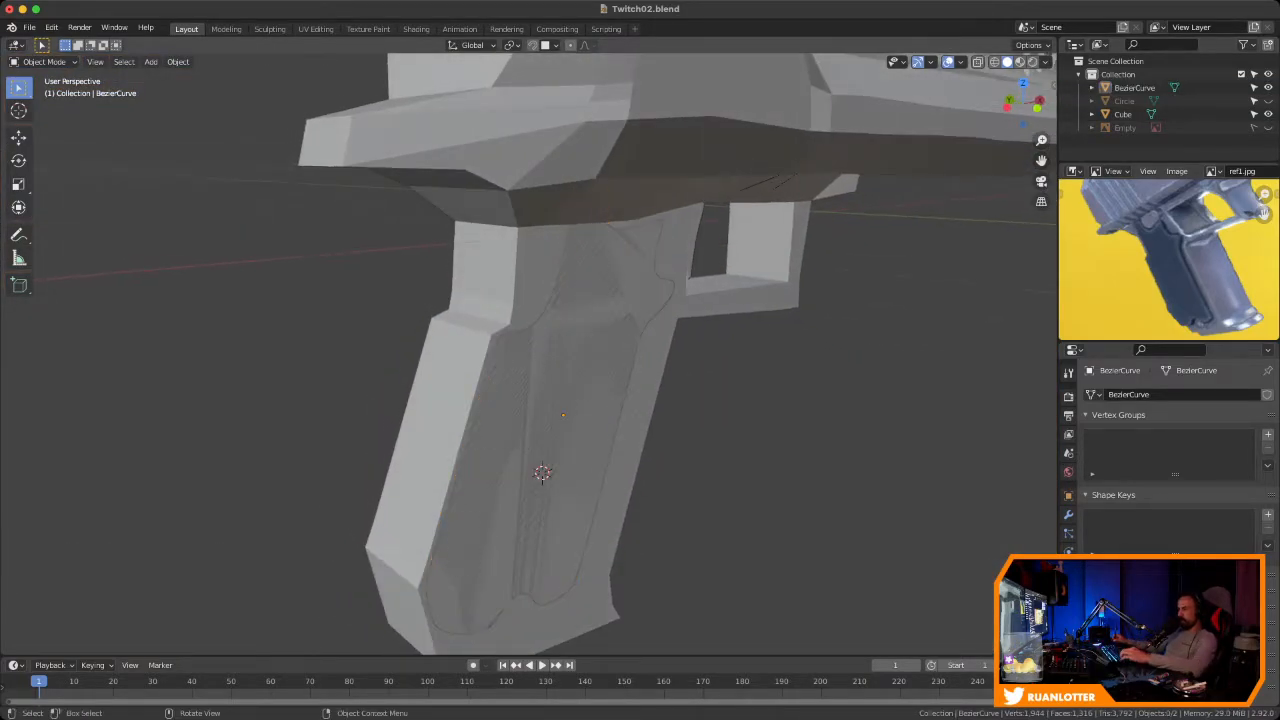
Extrude the grip panel's face outward by about 0.02 m to give it thickness
{"action": "left_click", "coordinate": [590, 400]}
{"action": "left_click", "coordinate": [590, 400]}
{"action": "key", "text": "Tab"}
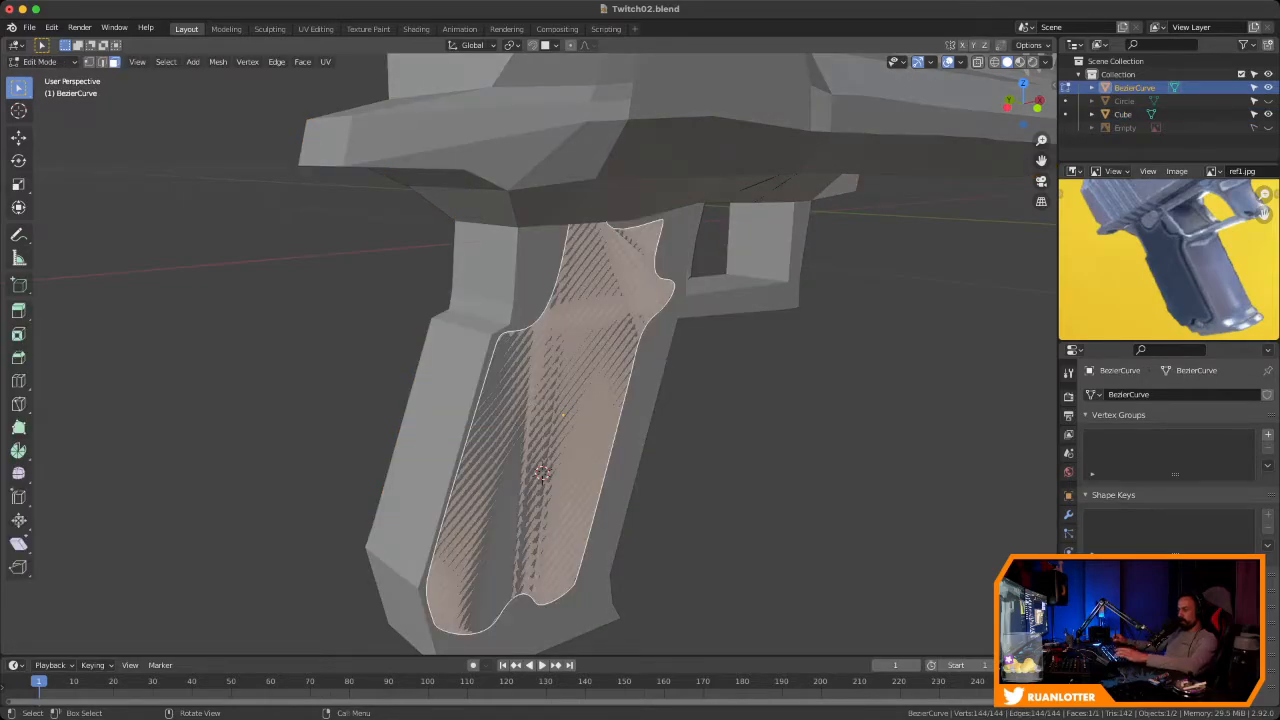
{"action": "key", "text": "alt+a"}
{"action": "key", "text": "a"}
{"action": "middle_click_drag", "start_coordinate": [541, 474], "coordinate": [562, 470]}
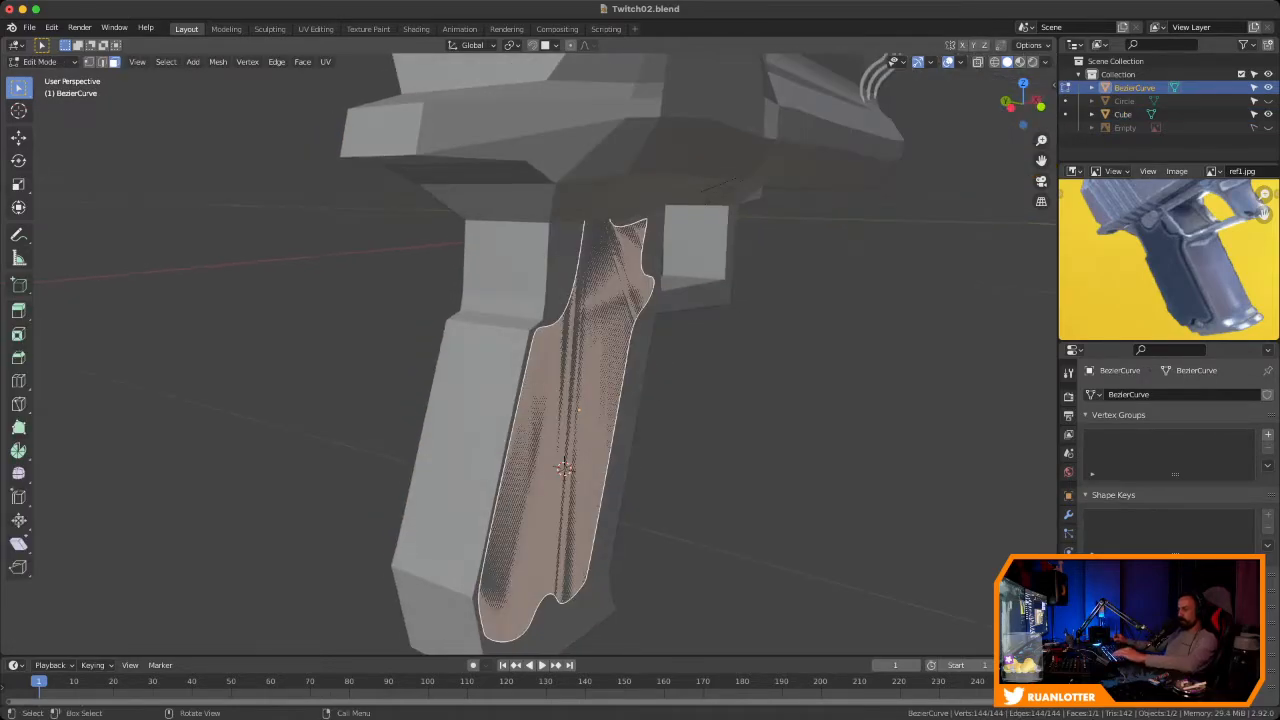
{"action": "key", "text": "e"}
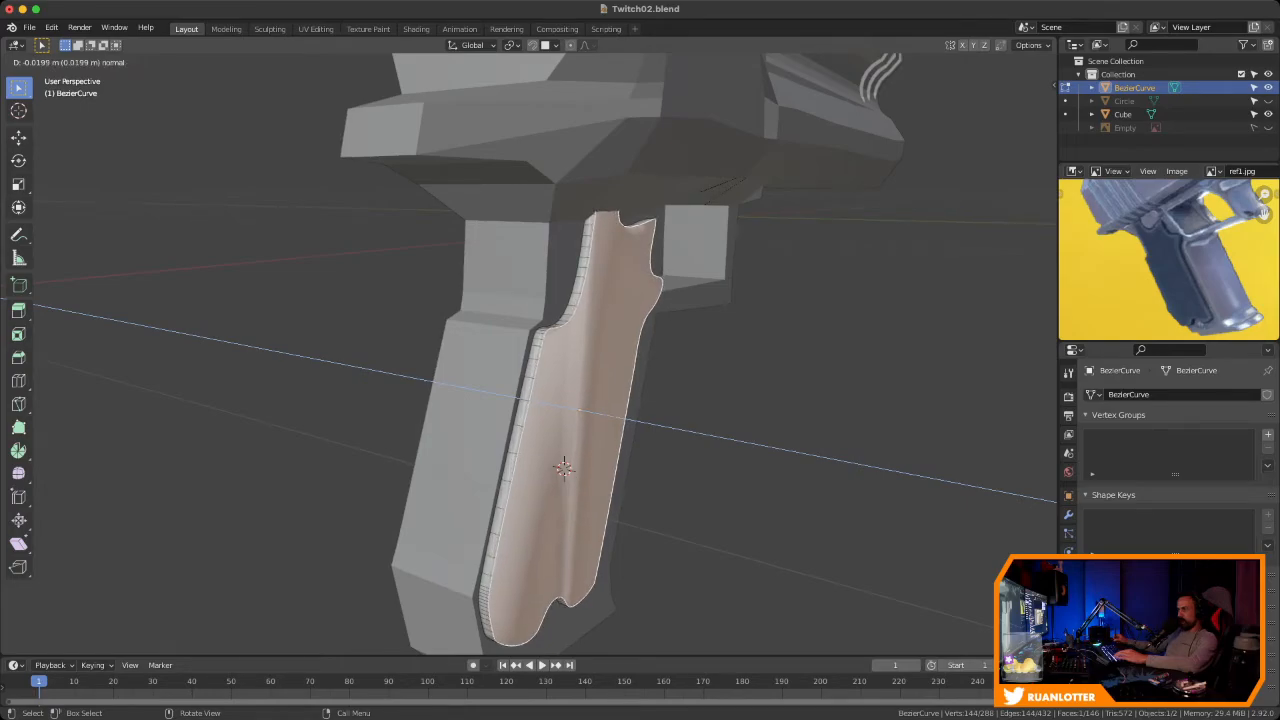
{"action": "left_click", "coordinate": [563, 468]}
{"action": "key", "text": "Tab"}
Apply flat shading to the extruded grip panel and deselect it
{"action": "middle_click_drag", "start_coordinate": [564, 450], "coordinate": [470, 400]}
{"action": "scroll", "coordinate": [420, 400], "scroll_direction": "up", "scroll_amount": 2}
{"action": "left_click", "coordinate": [470, 400]}
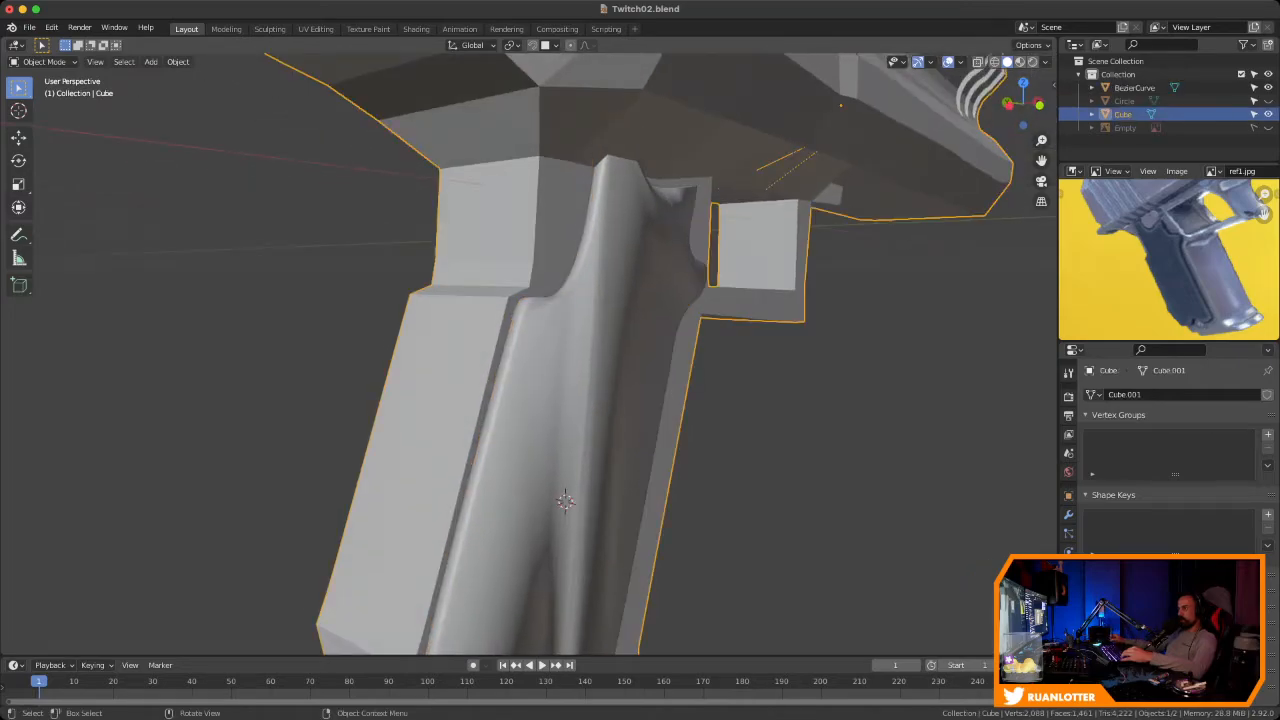
{"action": "left_click", "coordinate": [565, 502]}
{"action": "right_click", "coordinate": [515, 358]}
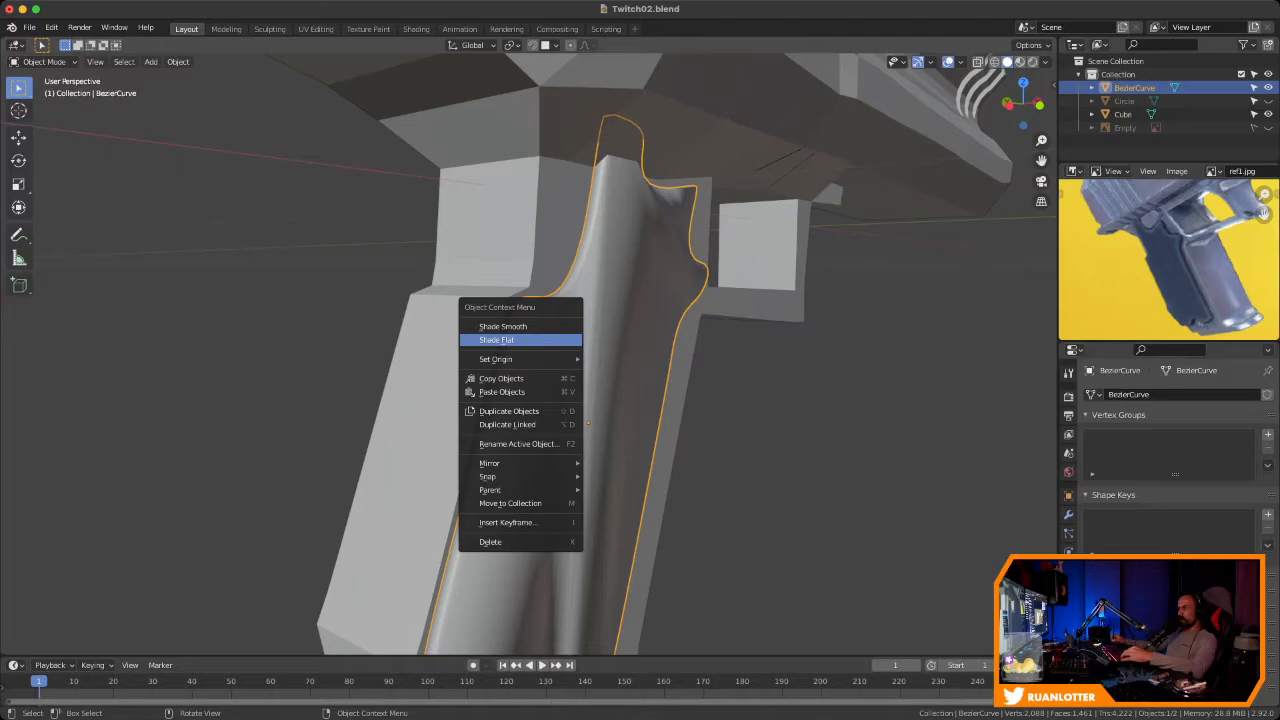
{"action": "left_click", "coordinate": [515, 340]}
{"action": "mouse_move", "coordinate": [515, 345]}
{"action": "middle_mouse_down"}
{"action": "mouse_move", "coordinate": [450, 385]}
{"action": "mouse_move", "coordinate": [300, 393]}
{"action": "middle_mouse_up"}
{"action": "scroll", "coordinate": [510, 345], "scroll_direction": "down", "scroll_amount": 3}
{"action": "key", "text": "alt+a"}
{"action": "middle_click_drag", "start_coordinate": [530, 400], "coordinate": [530, 345], "text": "ctrl"}
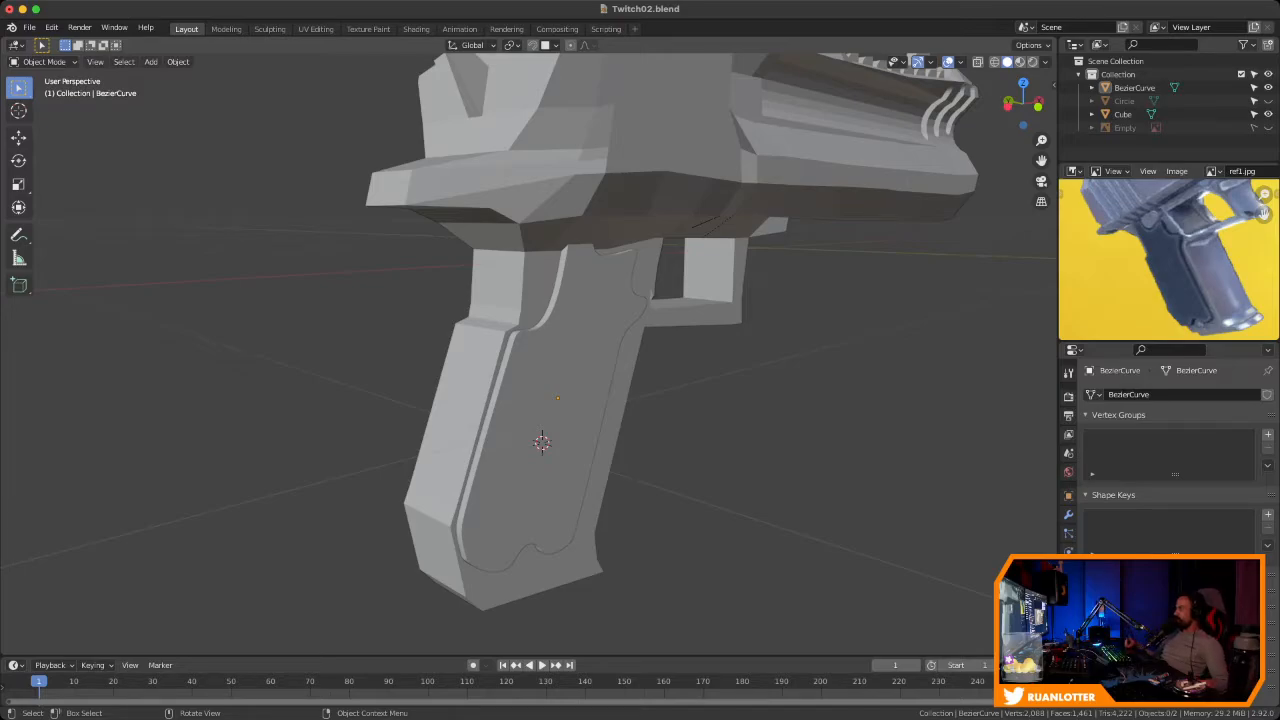
Select the pistol body and save the file
{"action": "middle_click_drag", "start_coordinate": [640, 400], "coordinate": [532, 401]}
{"action": "left_click", "coordinate": [530, 400]}
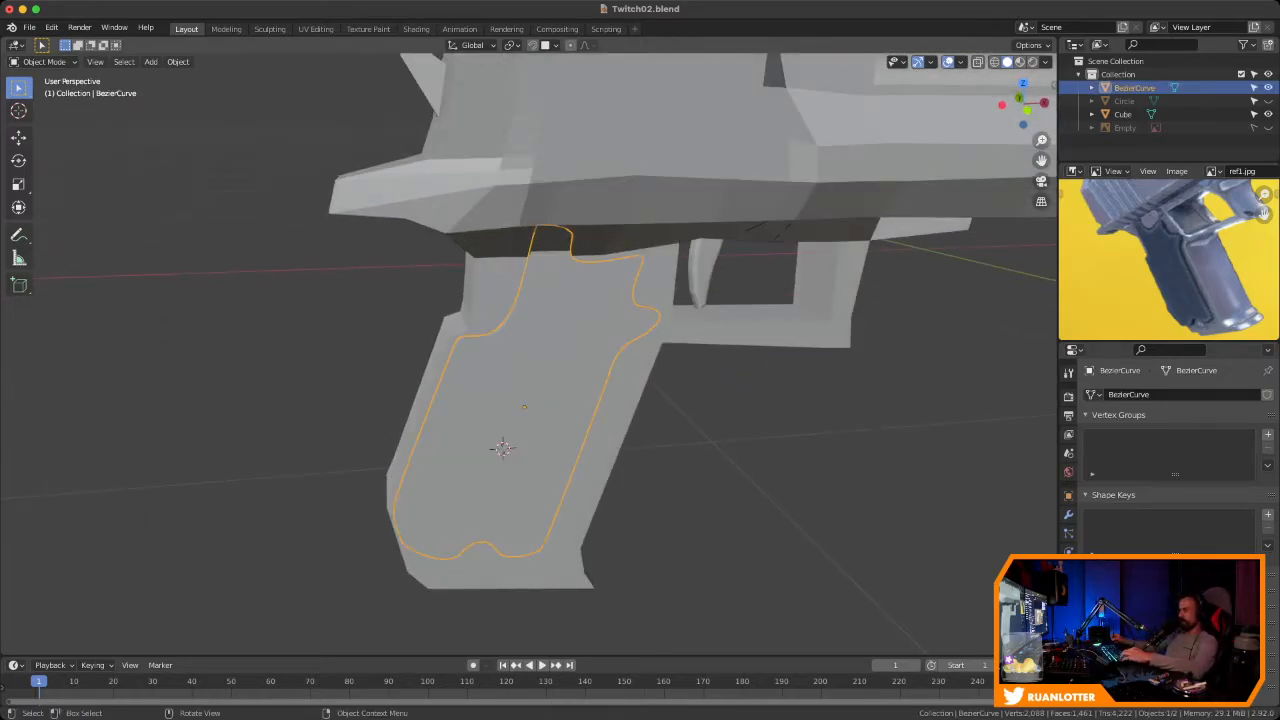
{"action": "scroll", "coordinate": [528, 350], "scroll_direction": "down", "scroll_amount": 6}
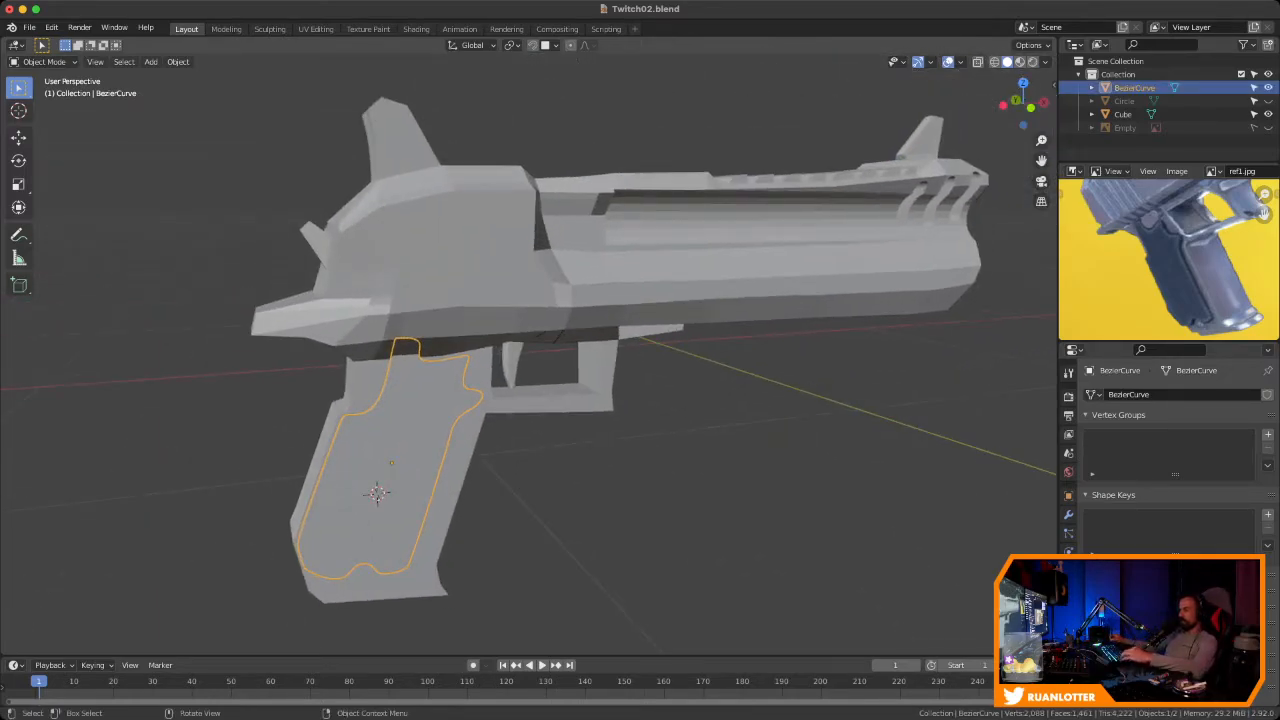
{"action": "left_click", "coordinate": [480, 262]}
{"action": "key", "text": "ctrl+s"}
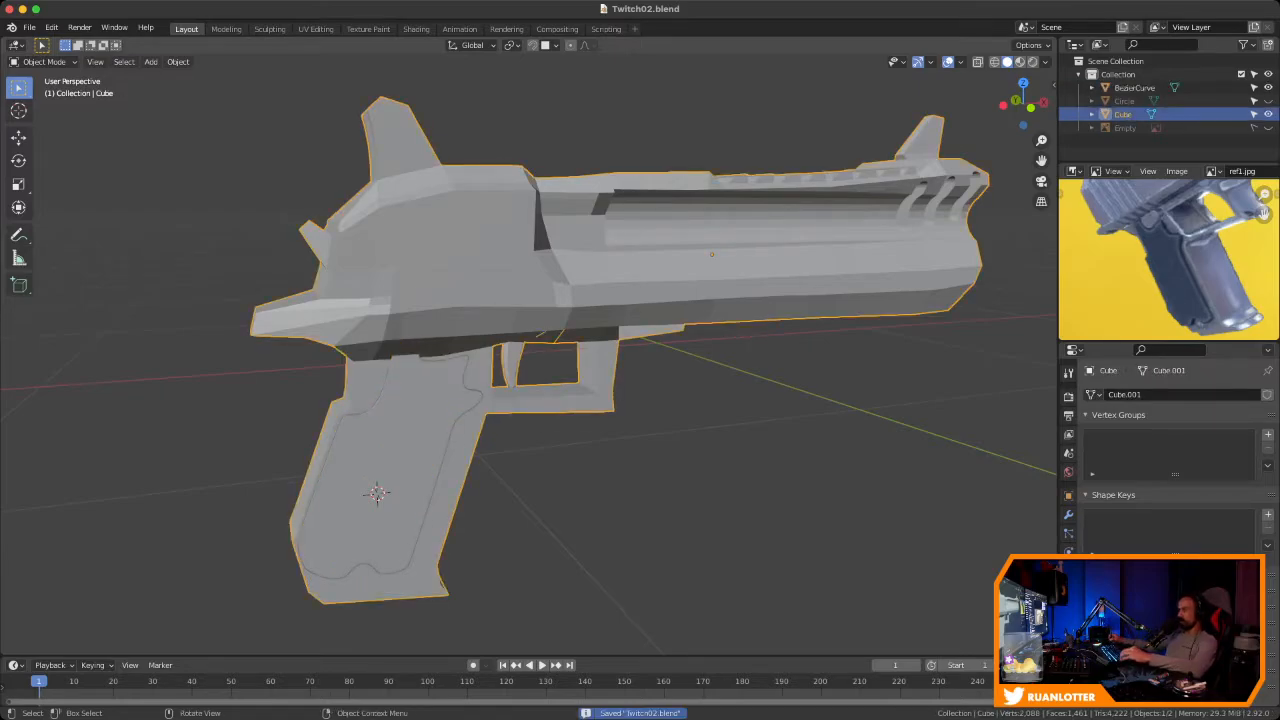
{"action": "key", "text": "Tab"}
{"action": "key", "text": "Tab"}
{"action": "key", "text": "Tab"}
{"action": "key", "text": "Tab"}
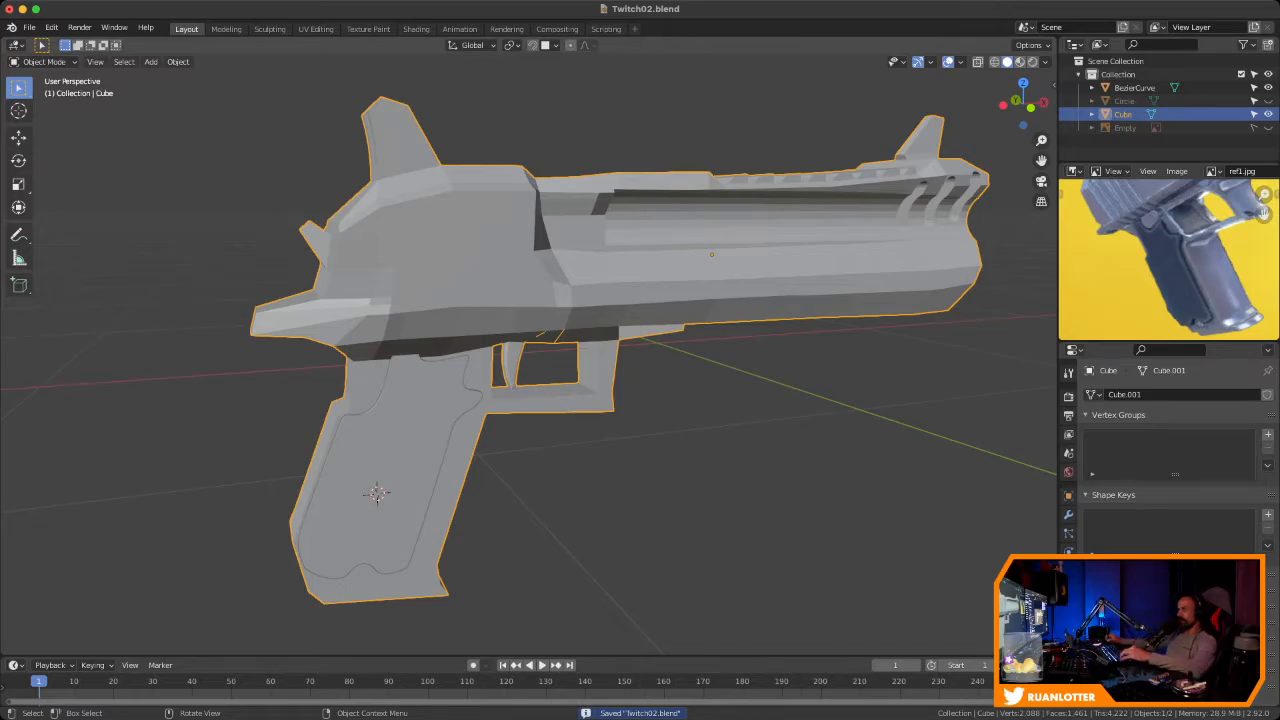
Switch to the UV Editing workspace, frame the pistol body and select all of its faces to show their UV layout
{"action": "left_click", "coordinate": [316, 29]}
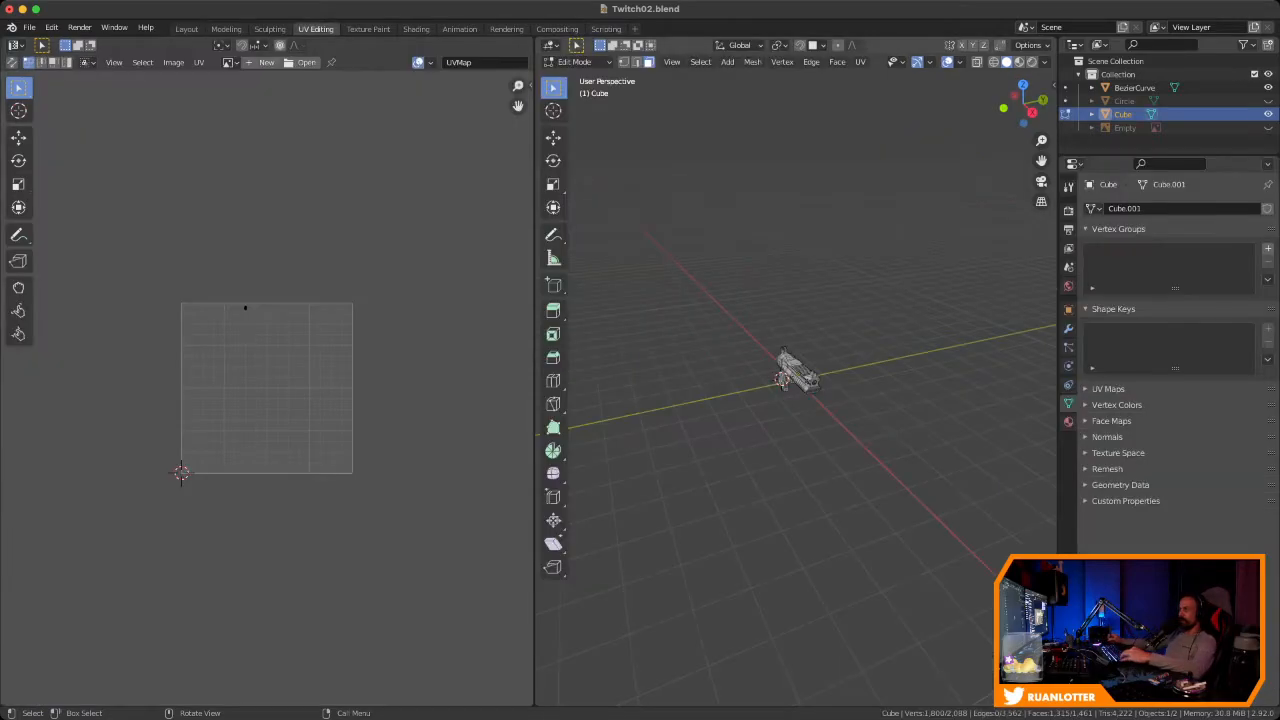
{"action": "middle_click_drag", "start_coordinate": [700, 385], "coordinate": [765, 325]}
{"action": "scroll", "coordinate": [755, 320], "scroll_direction": "up", "scroll_amount": 4}
{"action": "left_click_drag", "start_coordinate": [733, 305], "coordinate": [878, 387]}
{"action": "key", "text": "KP_Decimal"}
{"action": "middle_click_drag", "start_coordinate": [748, 350], "coordinate": [830, 365]}
{"action": "key", "text": "a"}
{"action": "middle_click_drag", "start_coordinate": [830, 368], "coordinate": [924, 356], "text": "shift"}
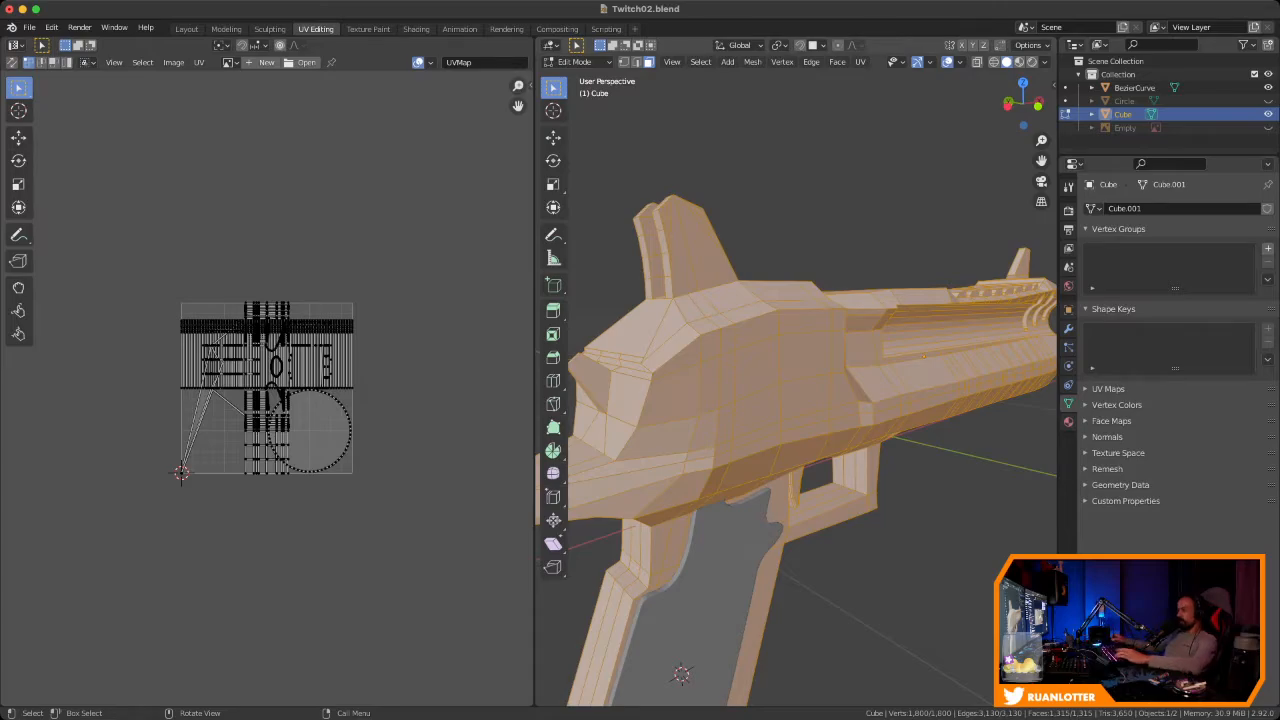
{"action": "key", "text": "2"}
{"action": "left_click", "coordinate": [682, 350]}
{"action": "left_click", "coordinate": [720, 342], "text": "ctrl"}
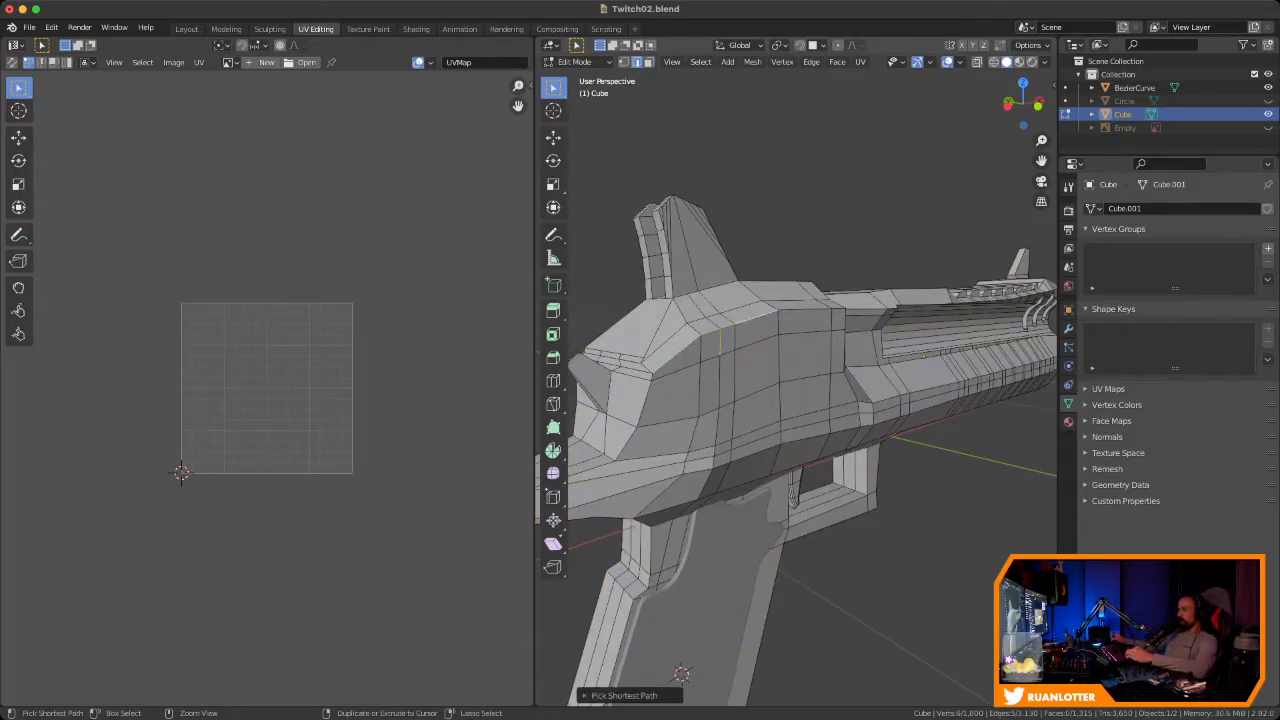
{"action": "middle_click_drag", "start_coordinate": [725, 345], "coordinate": [740, 345]}
{"action": "right_click", "coordinate": [740, 345]}
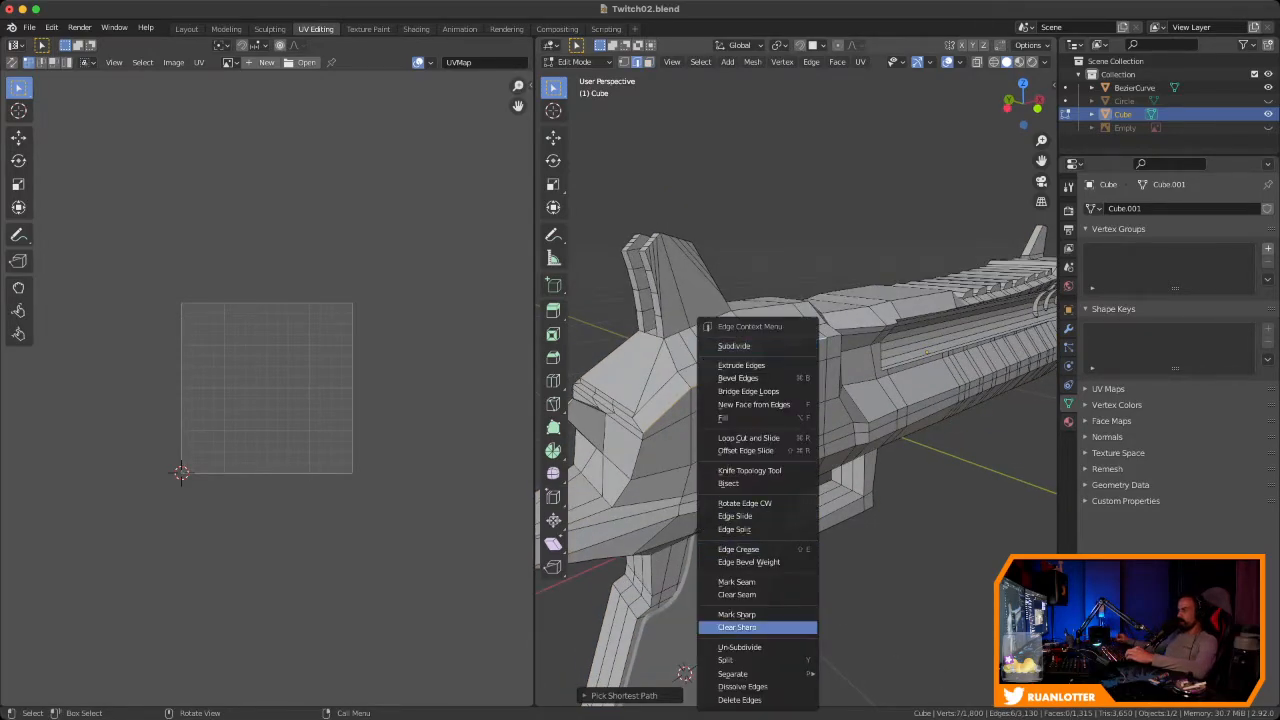
{"action": "left_click", "coordinate": [880, 560]}
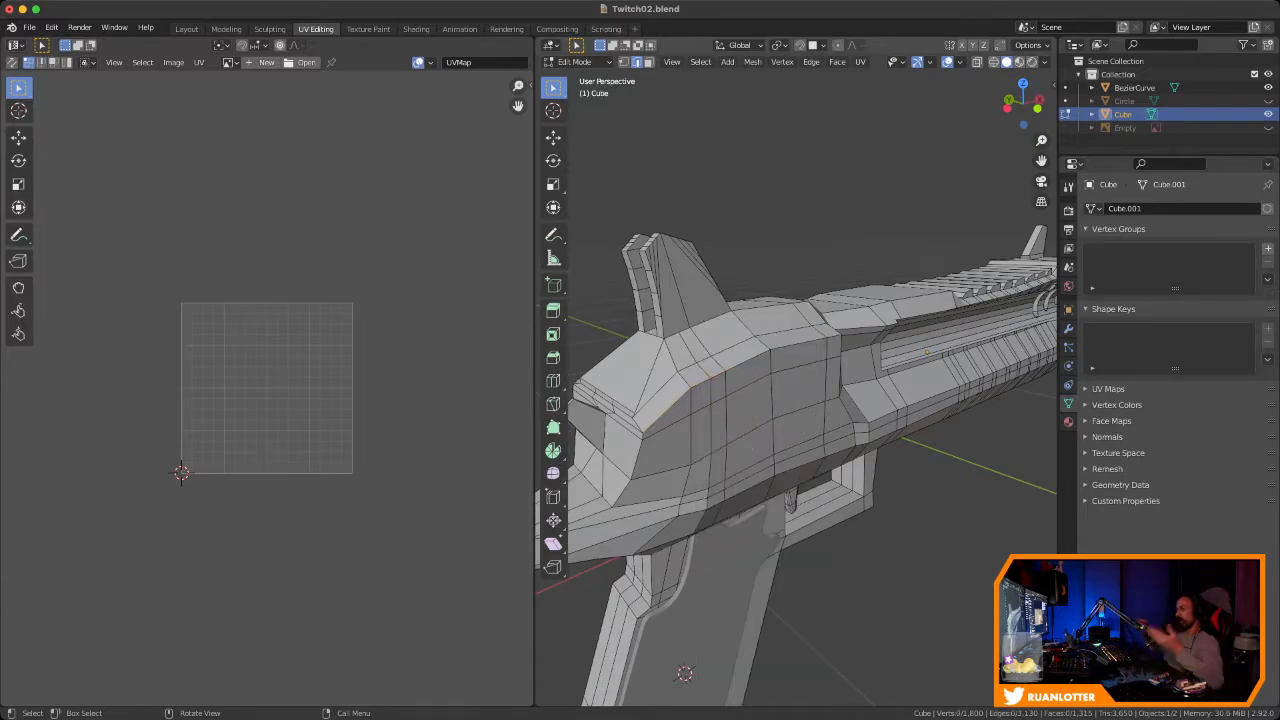
{"action": "key", "text": "3"}
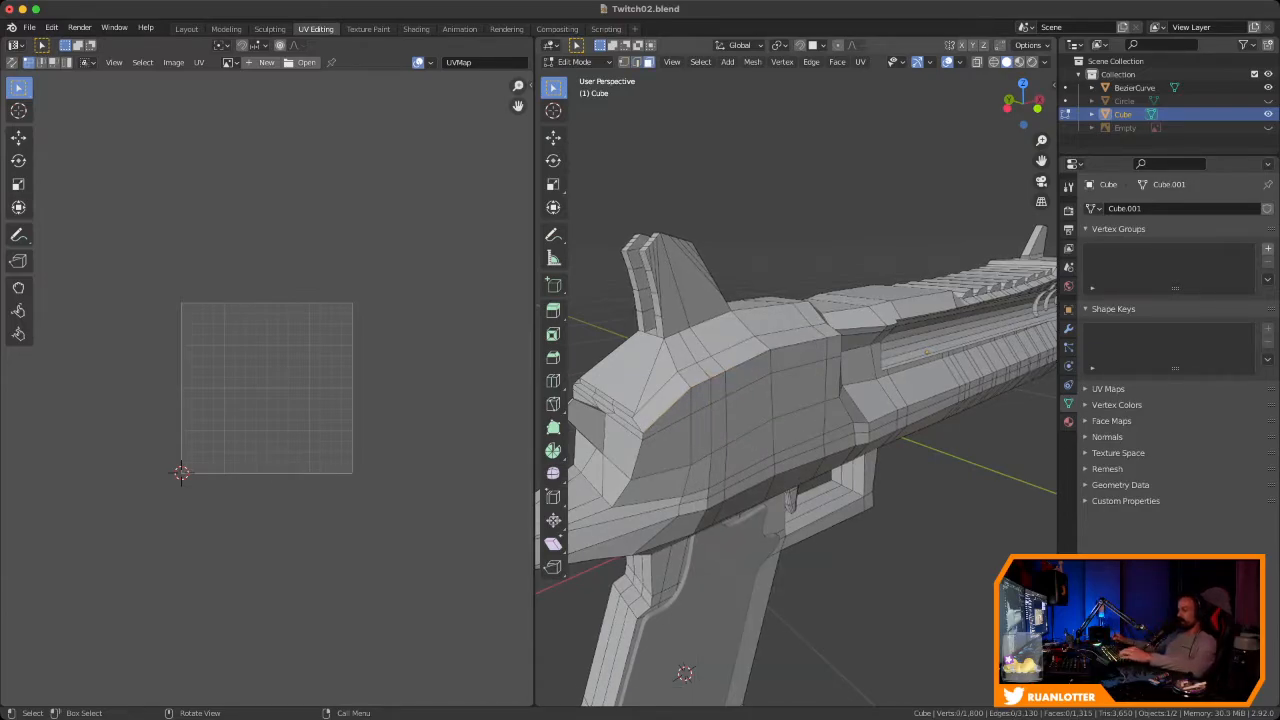
Enable UV sync selection and select all faces of the pistol body
{"action": "middle_click_drag", "start_coordinate": [800, 400], "coordinate": [732, 485]}
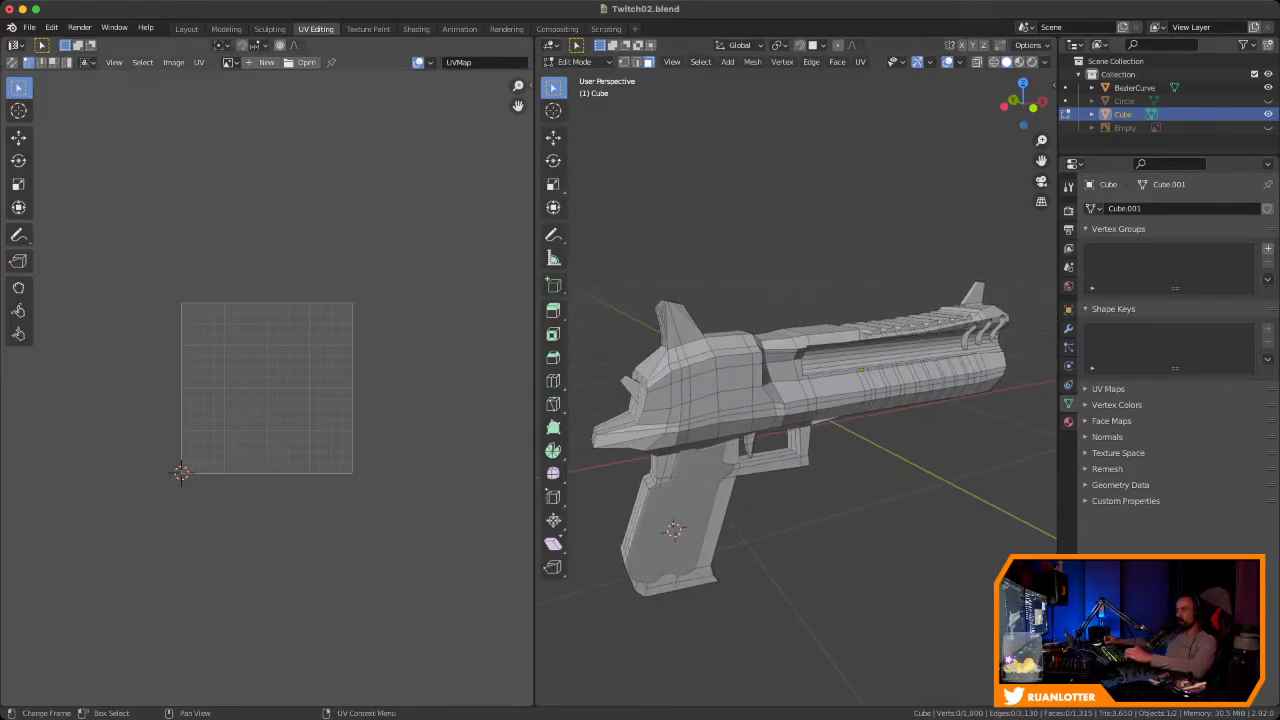
{"action": "left_click", "coordinate": [12, 62]}
{"action": "middle_click_drag", "start_coordinate": [280, 430], "coordinate": [280, 345], "text": "ctrl"}
{"action": "middle_click_drag", "start_coordinate": [799, 399], "coordinate": [735, 385]}
{"action": "left_click", "coordinate": [787, 391]}
{"action": "key", "text": "a"}
Unwrap all selected faces with Smart UV Project, keeping the 66° angle limit and zero island margin
{"action": "right_click", "coordinate": [735, 385]}
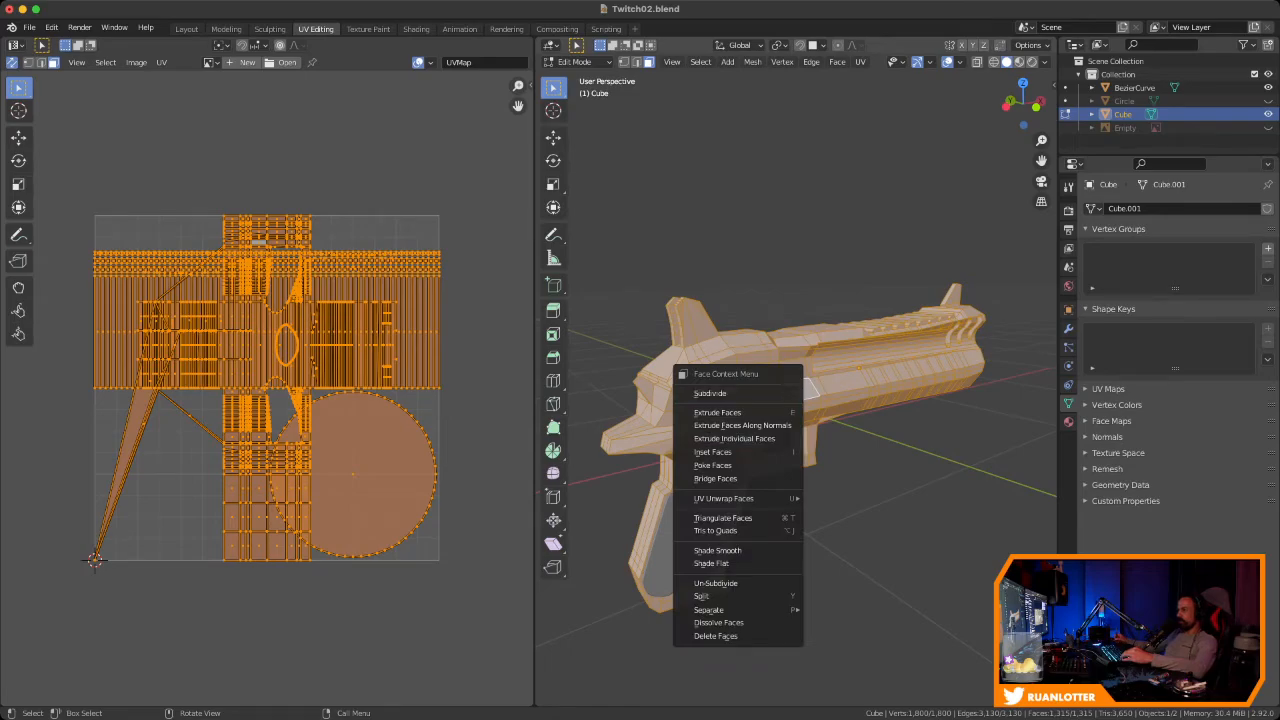
{"action": "mouse_move", "coordinate": [740, 498]}
{"action": "left_click", "coordinate": [858, 516]}
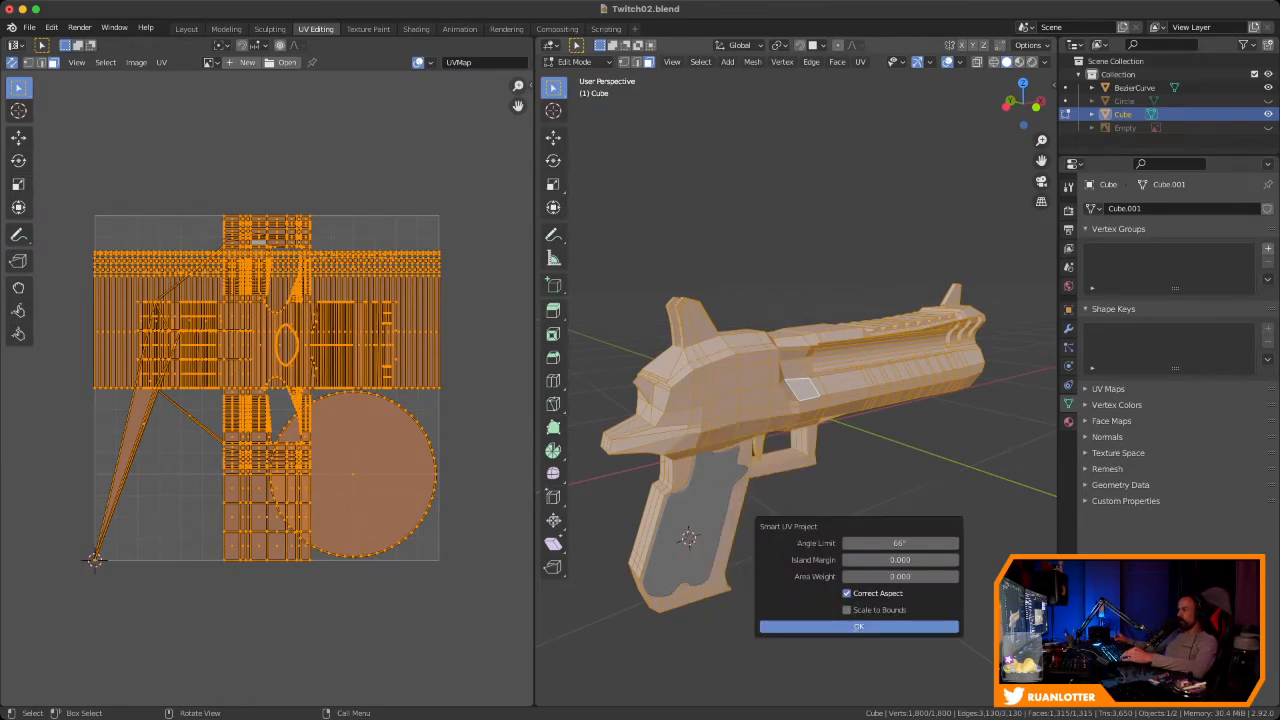
{"action": "left_click", "coordinate": [858, 626]}
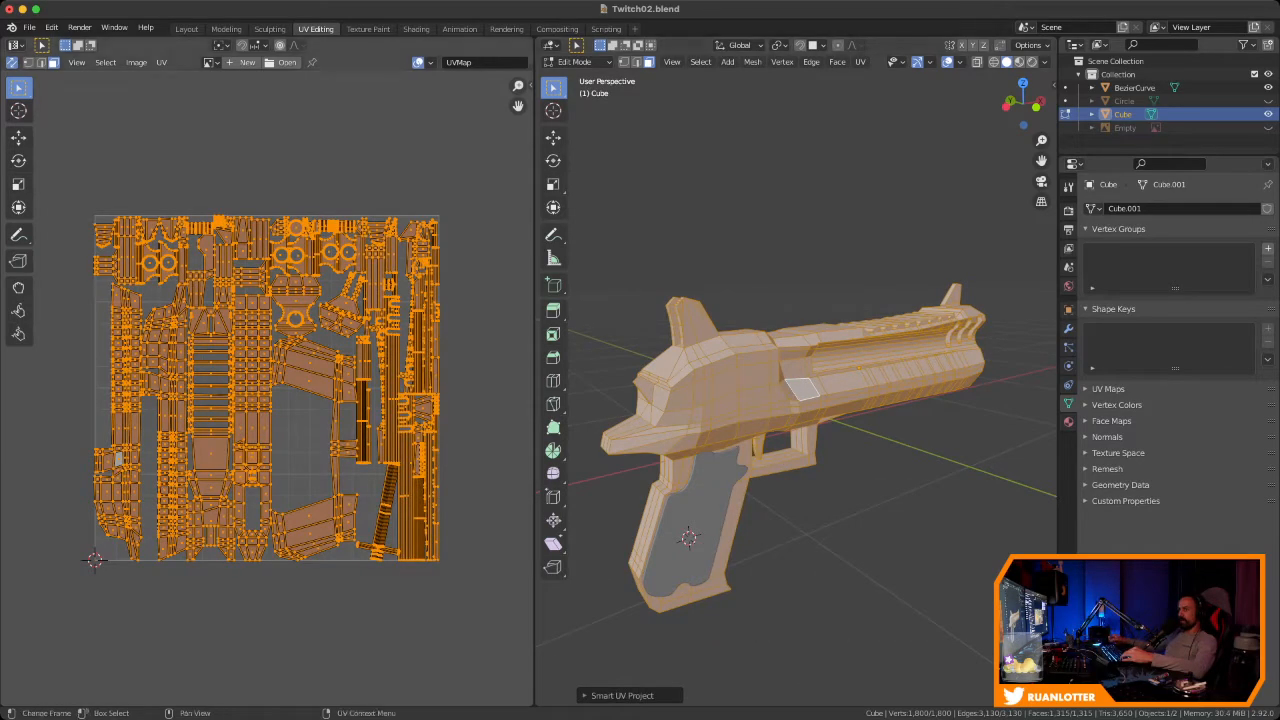
{"action": "key", "text": "Home"}
{"action": "mouse_move", "coordinate": [300, 400]}
{"action": "middle_mouse_down"}
{"action": "mouse_move", "coordinate": [338, 378]}
{"action": "mouse_move", "coordinate": [298, 385]}
{"action": "middle_mouse_up"}
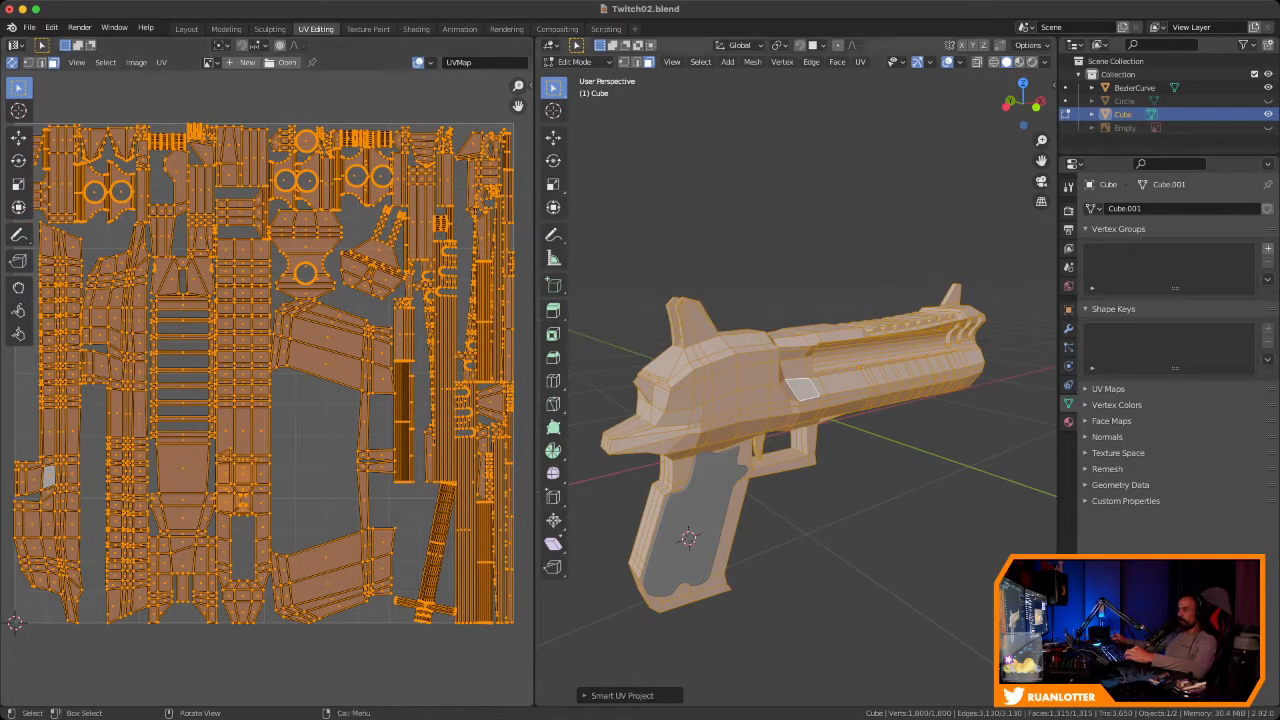
Select the tall narrow quad inside the body island beside the slotted island in the UV layout
{"action": "middle_click_drag", "start_coordinate": [800, 400], "coordinate": [794, 401]}
{"action": "middle_click_drag", "start_coordinate": [290, 400], "coordinate": [309, 305], "text": "ctrl"}
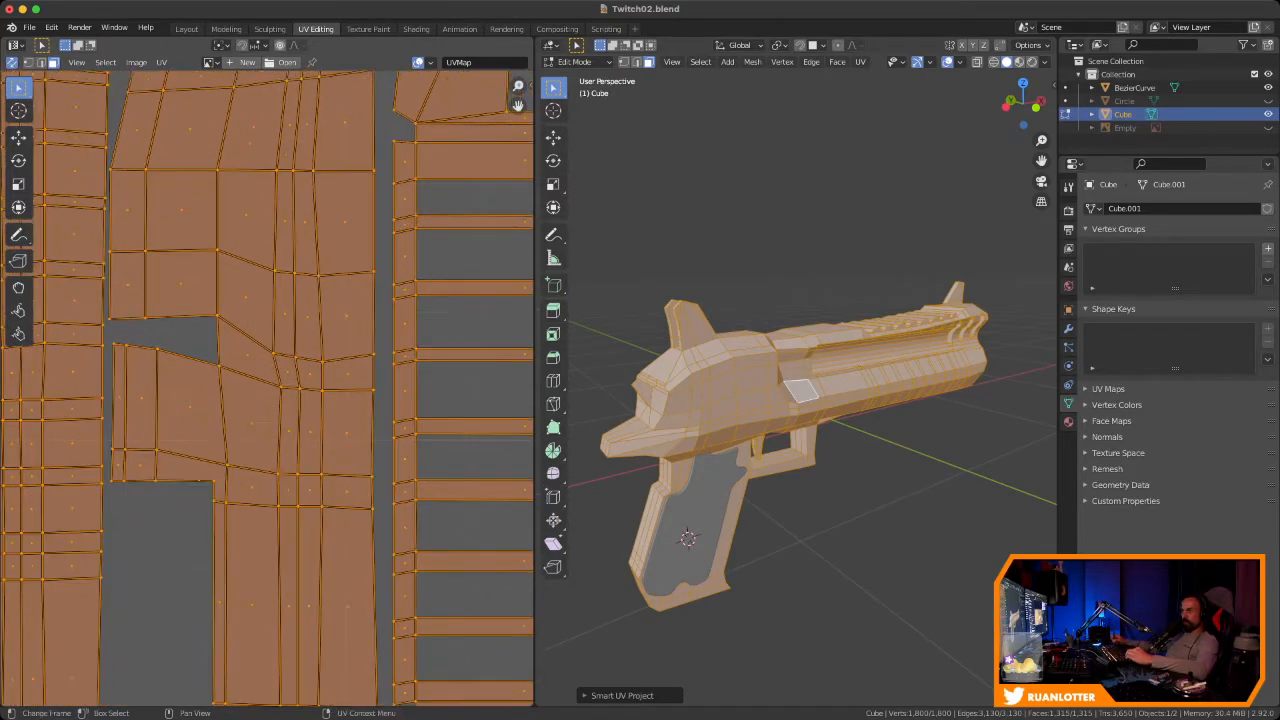
{"action": "middle_click_drag", "start_coordinate": [309, 400], "coordinate": [309, 350], "text": "ctrl"}
{"action": "middle_click_drag", "start_coordinate": [315, 430], "coordinate": [270, 354]}
{"action": "middle_click_drag", "start_coordinate": [270, 354], "coordinate": [272, 285], "text": "ctrl"}
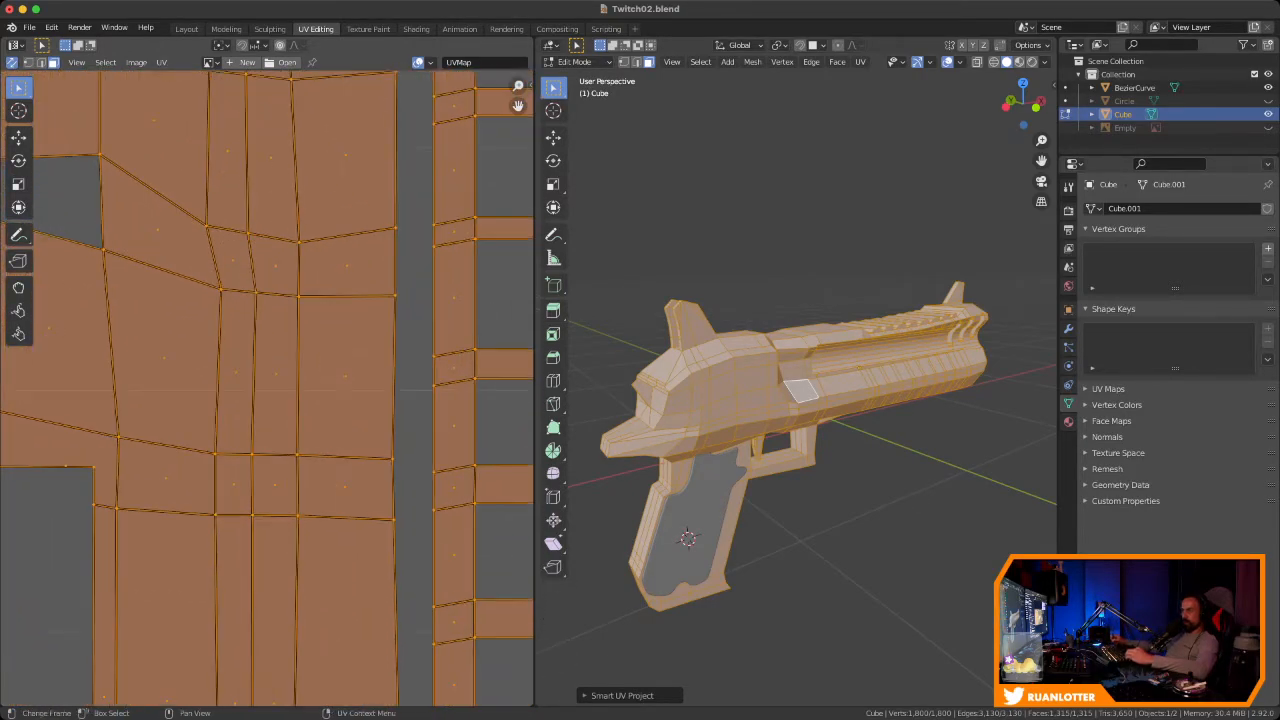
{"action": "left_click", "coordinate": [277, 373]}
{"action": "mouse_move", "coordinate": [277, 373]}
{"action": "middle_mouse_down"}
{"action": "mouse_move", "coordinate": [286, 435]}
{"action": "mouse_move", "coordinate": [274, 364]}
{"action": "mouse_move", "coordinate": [274, 382]}
{"action": "middle_mouse_up"}
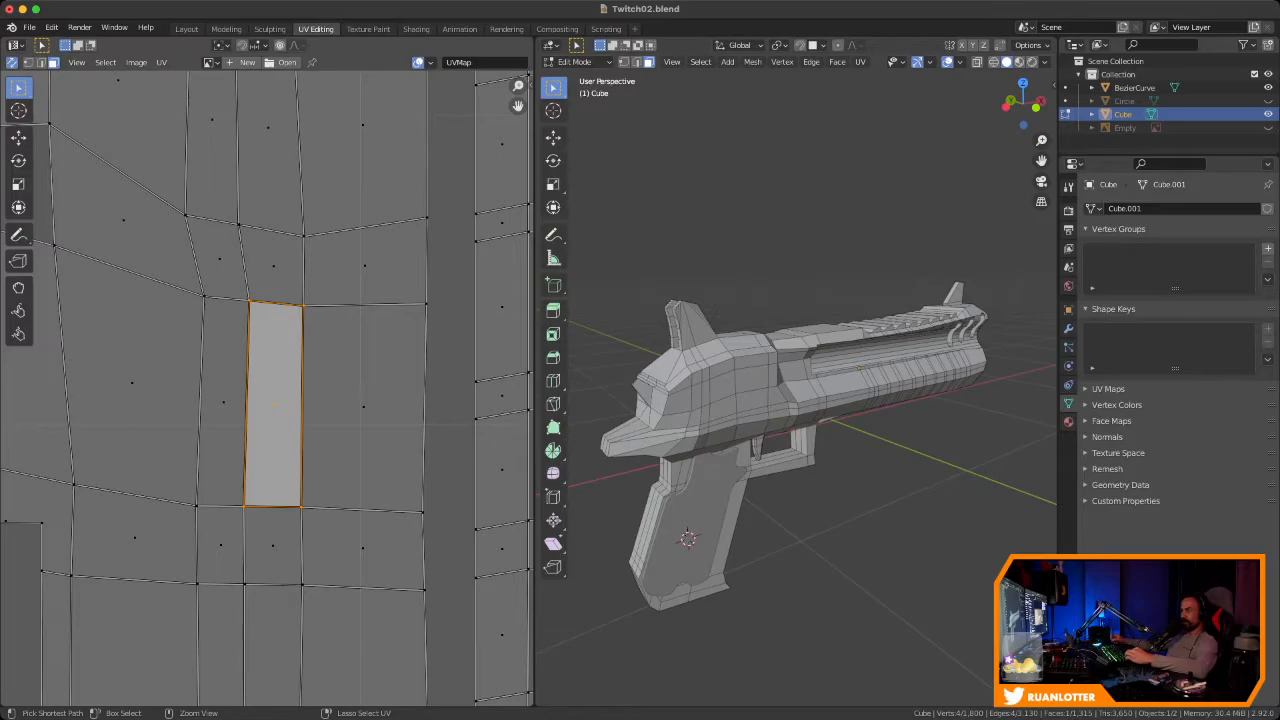
{"action": "middle_click_drag", "start_coordinate": [274, 420], "coordinate": [305, 372], "text": "ctrl"}
{"action": "middle_click_drag", "start_coordinate": [305, 372], "coordinate": [305, 302], "text": "ctrl"}
{"action": "middle_click_drag", "start_coordinate": [305, 302], "coordinate": [286, 283]}
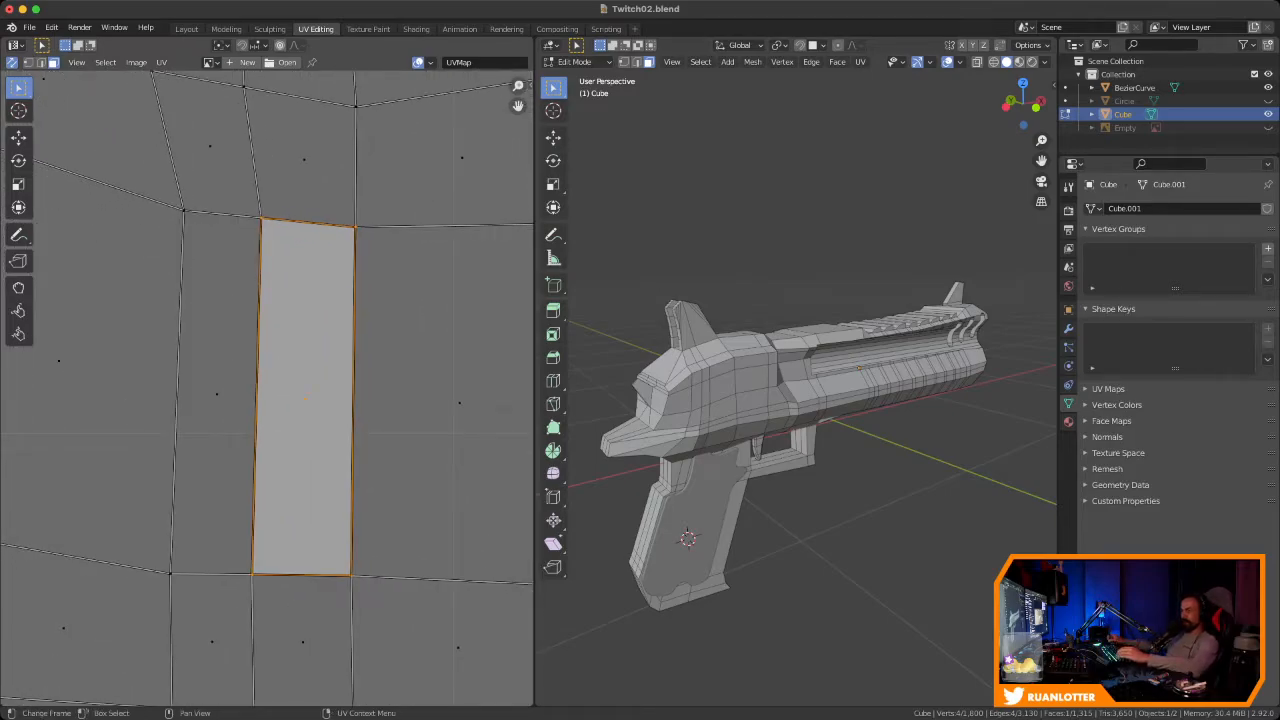
Switch to vertex selection and level the narrow quad's upper edge by scaling its two vertices to 0 along Y
{"action": "key", "text": "1"}
{"action": "middle_click_drag", "start_coordinate": [286, 375], "coordinate": [286, 390], "text": "ctrl"}
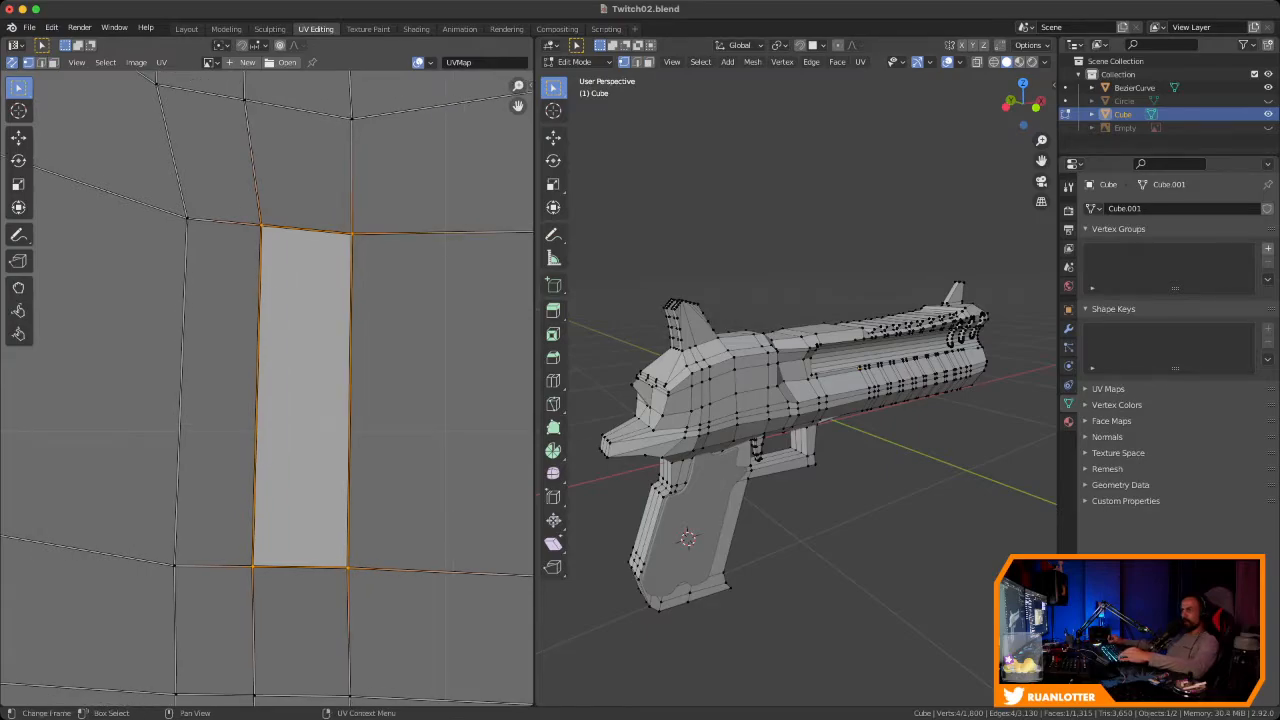
{"action": "left_click_drag", "start_coordinate": [241, 206], "coordinate": [381, 258]}
{"action": "middle_click_drag", "start_coordinate": [381, 258], "coordinate": [370, 302], "text": "ctrl"}
{"action": "middle_click_drag", "start_coordinate": [370, 302], "coordinate": [309, 297]}
{"action": "middle_click_drag", "start_coordinate": [309, 297], "coordinate": [345, 311]}
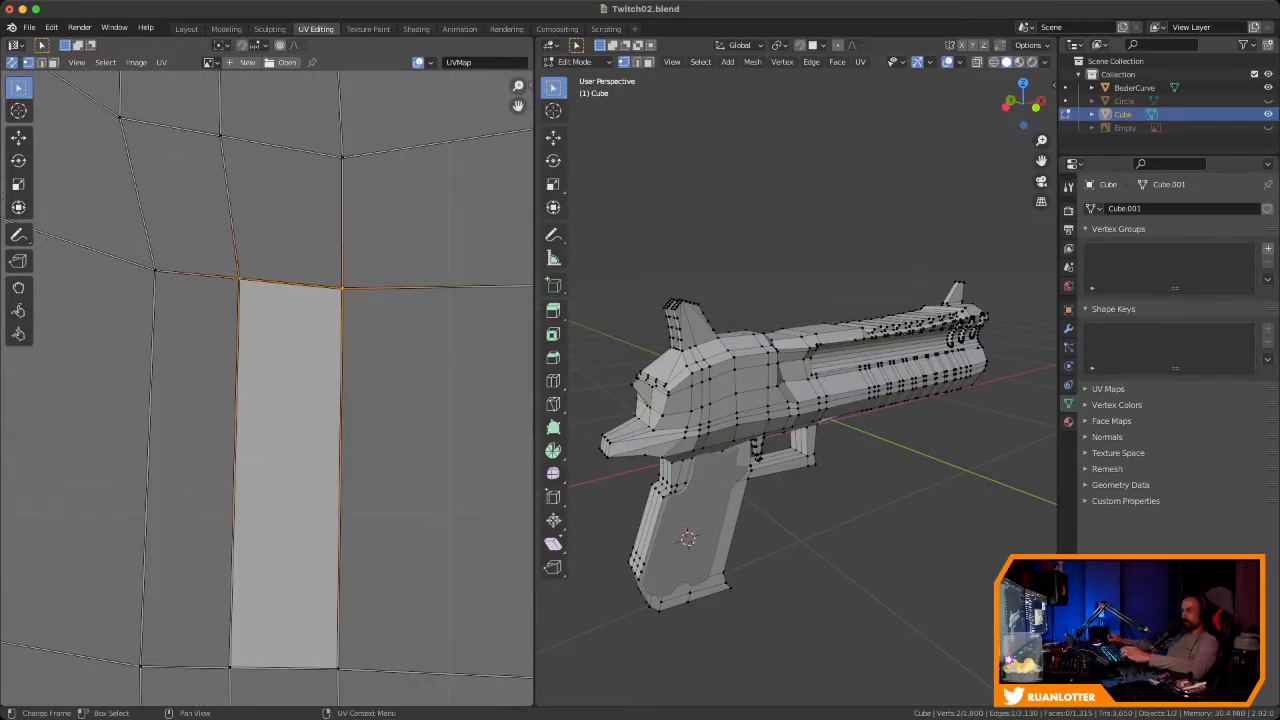
{"action": "key", "text": "s"}
{"action": "key", "text": "y"}
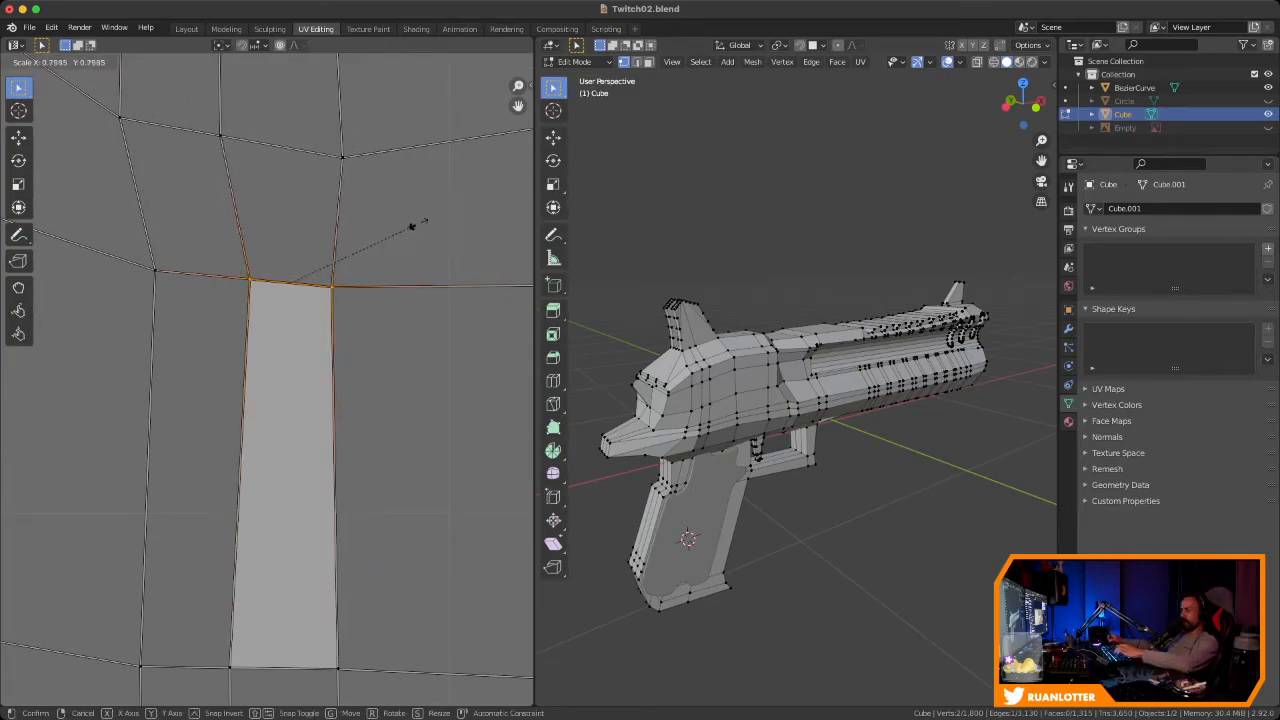
{"action": "key", "text": "0"}
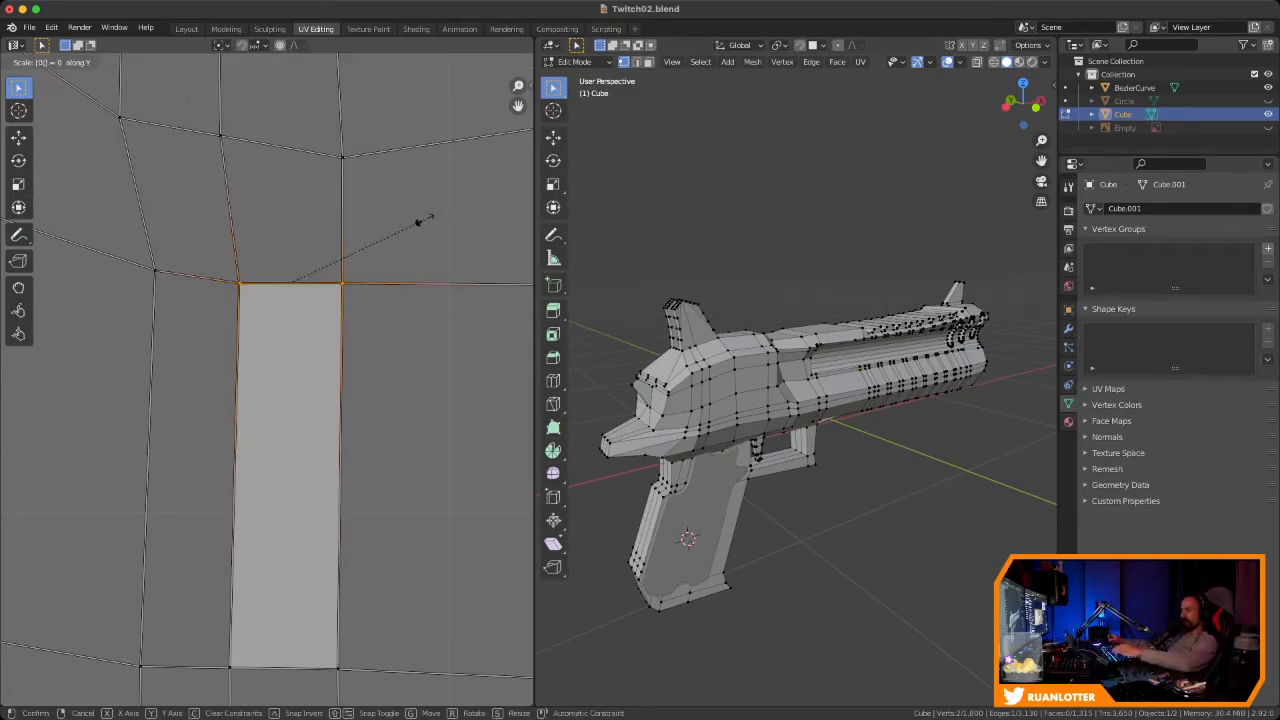
{"action": "key", "text": "Return"}
Level the narrow quad's lower edge by flattening its two vertices along Y
{"action": "middle_click_drag", "start_coordinate": [345, 400], "coordinate": [358, 334]}
{"action": "left_click_drag", "start_coordinate": [363, 571], "coordinate": [213, 626]}
{"action": "key", "text": "y"}
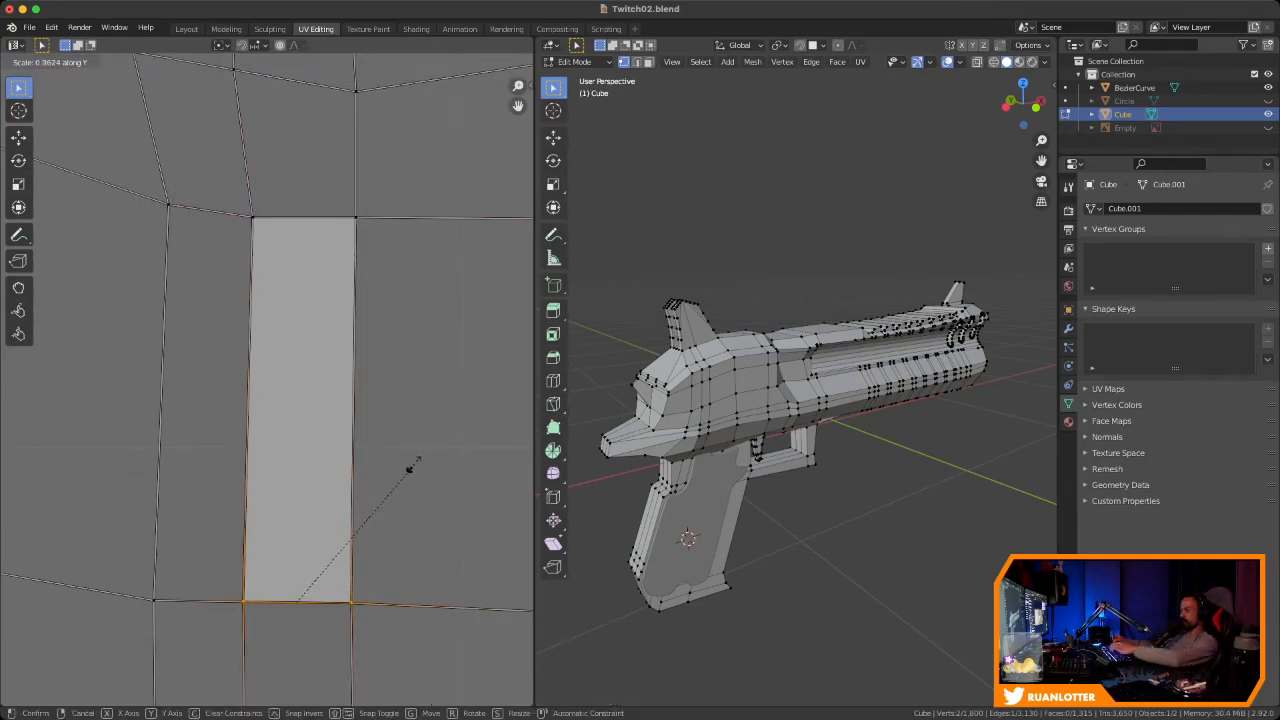
{"action": "key", "text": "Return"}
Make the narrow quad's right edge vertical by scaling its two vertices to 0 along X
{"action": "left_click_drag", "start_coordinate": [391, 194], "coordinate": [320, 628], "text": "shift"}
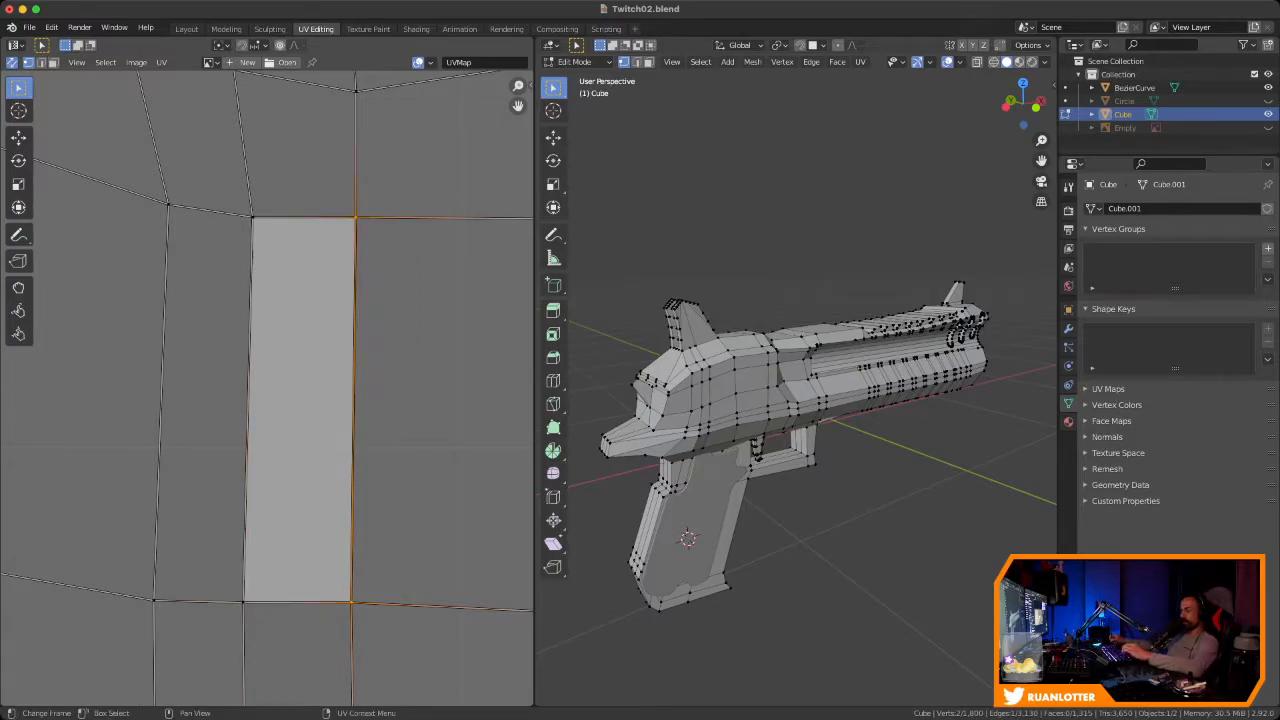
{"action": "key", "text": "s"}
{"action": "key", "text": "x"}
{"action": "key", "text": "0"}
{"action": "key", "text": "Return"}
Make the narrow quad's left edge vertical by scaling its two vertices to 0 along X
{"action": "left_click_drag", "start_coordinate": [236, 192], "coordinate": [270, 636], "text": "shift"}
{"action": "key", "text": "s"}
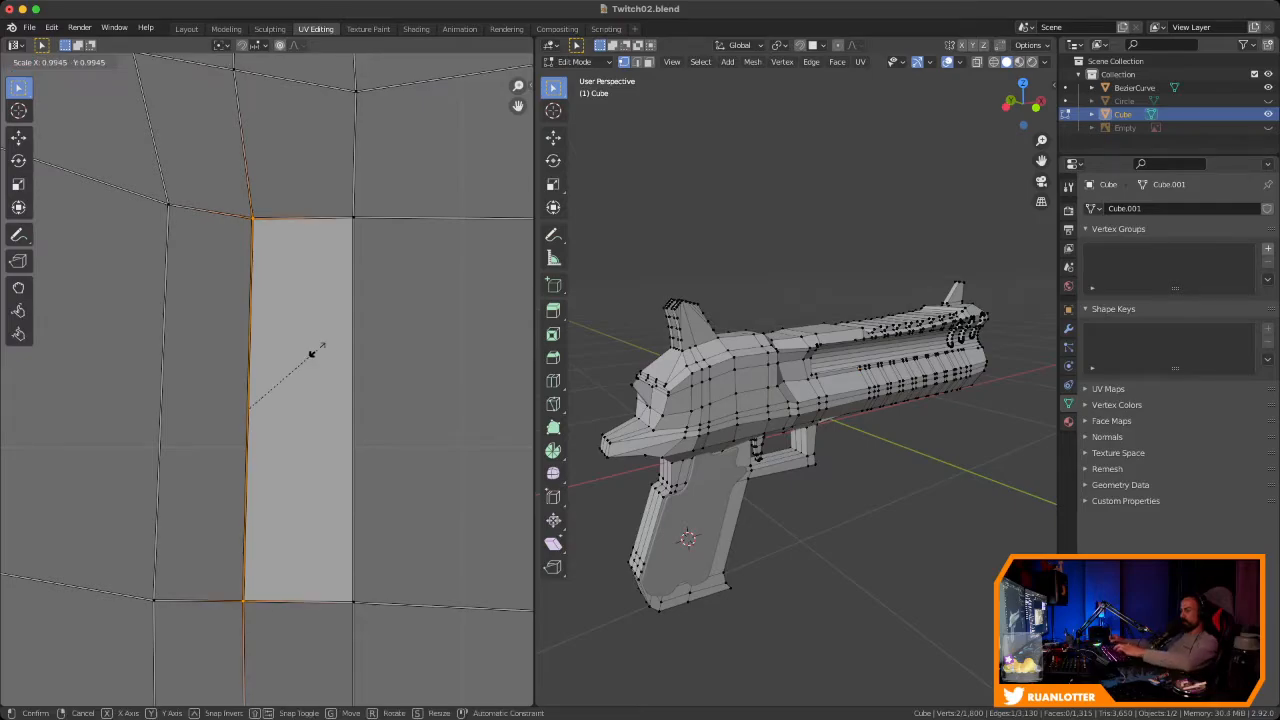
{"action": "key", "text": "x"}
{"action": "key", "text": "0"}
{"action": "key", "text": "Return"}
{"action": "scroll", "coordinate": [265, 388], "scroll_direction": "down", "scroll_amount": 3}
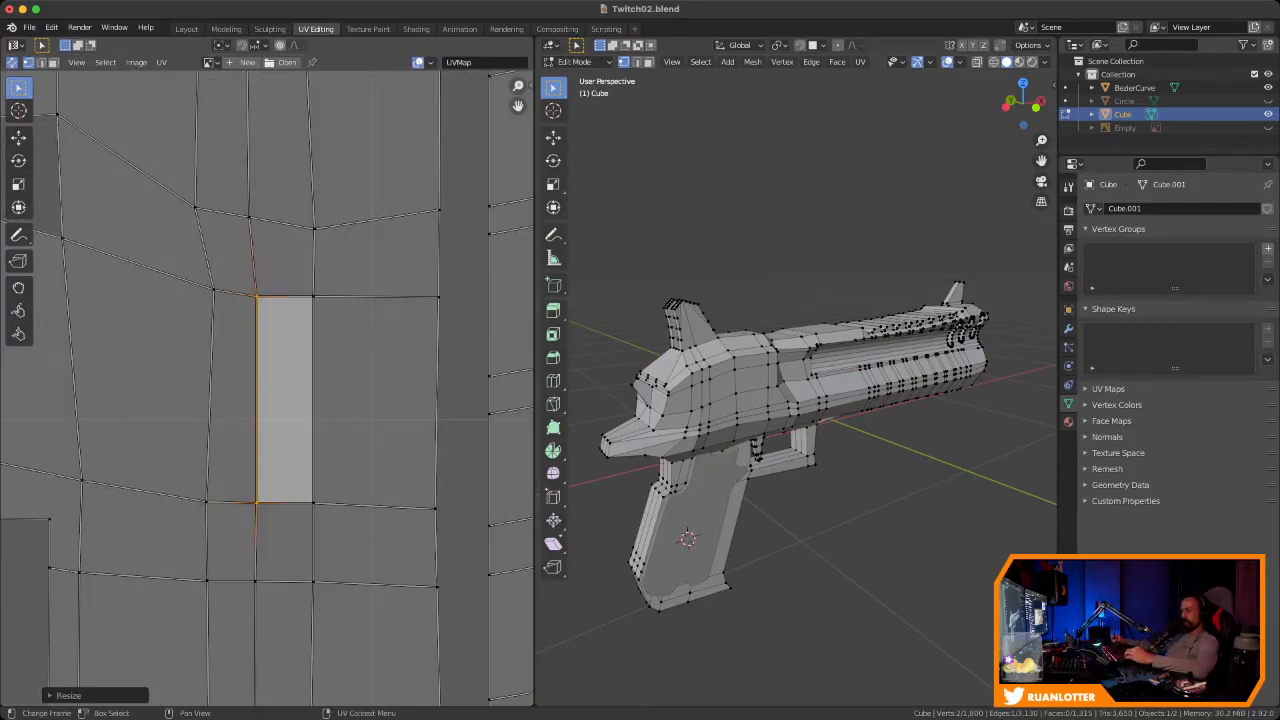
Make the straightened quad the active face, select its whole linked island and apply Follow Active Quads
{"action": "key", "text": "3"}
{"action": "left_click", "coordinate": [285, 400]}
{"action": "middle_click_drag", "start_coordinate": [285, 400], "coordinate": [262, 360], "text": "ctrl"}
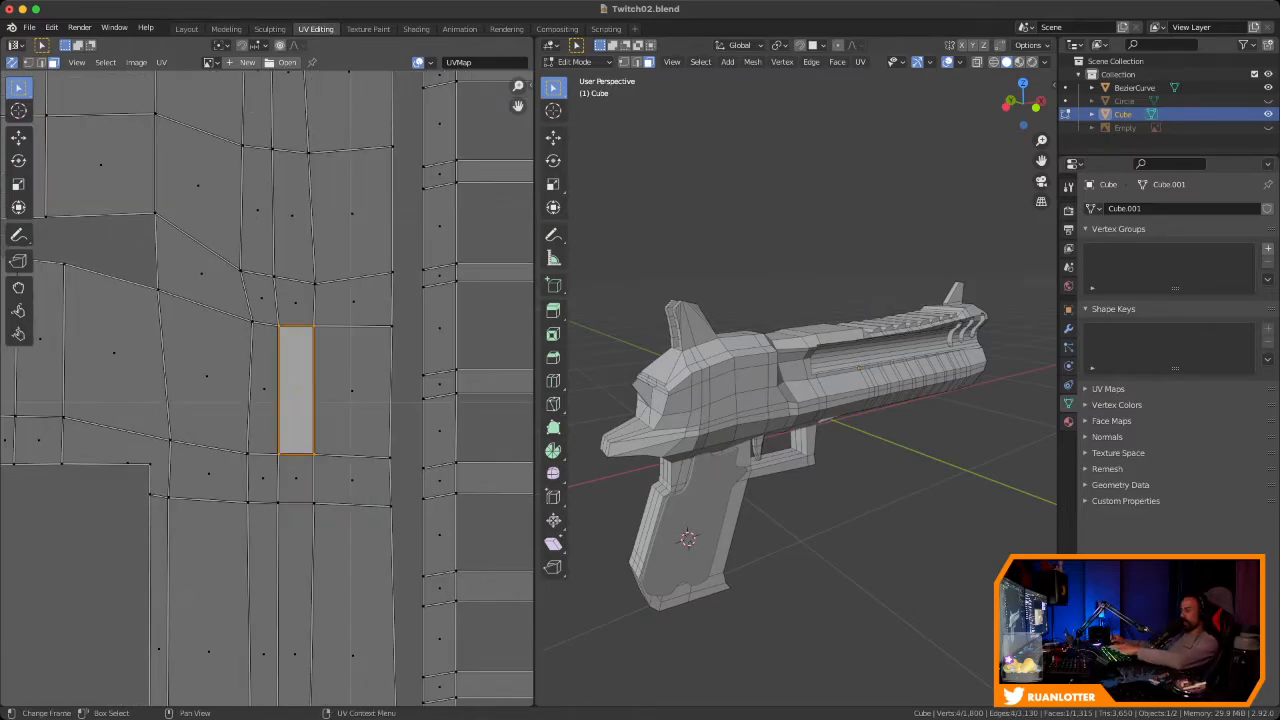
{"action": "key", "text": "l"}
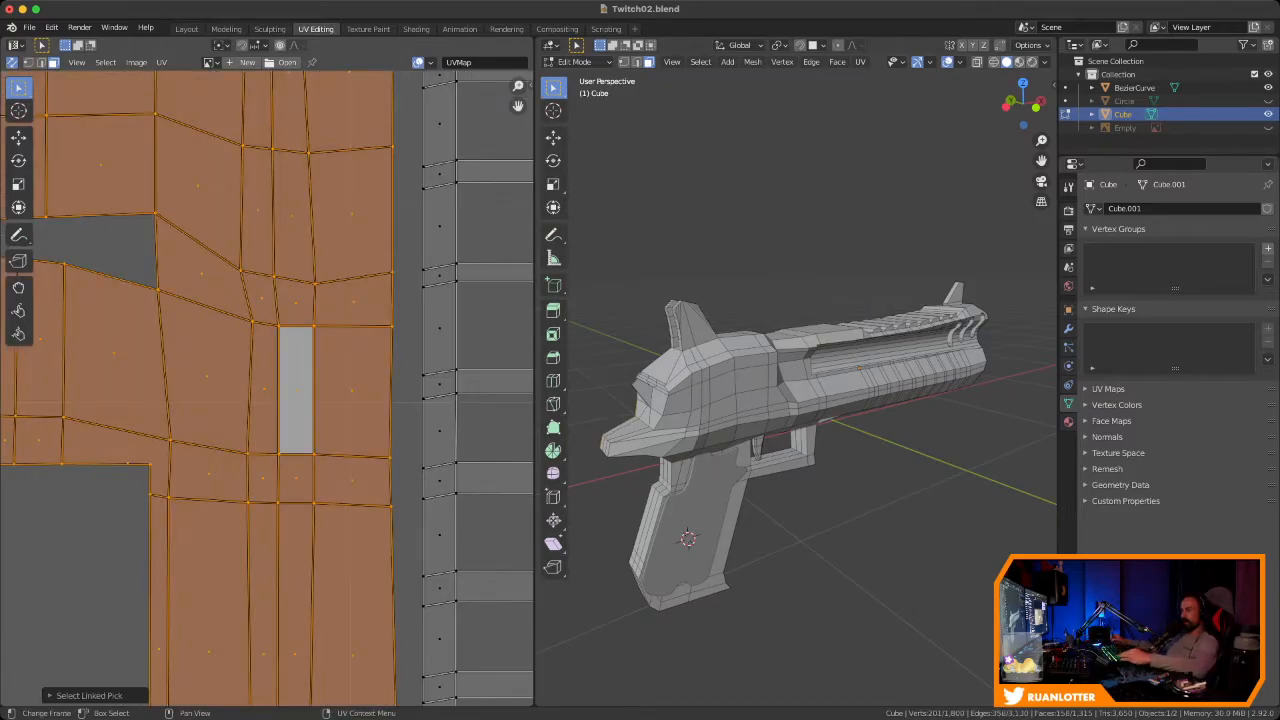
{"action": "scroll", "coordinate": [267, 389], "scroll_direction": "down", "scroll_amount": 4}
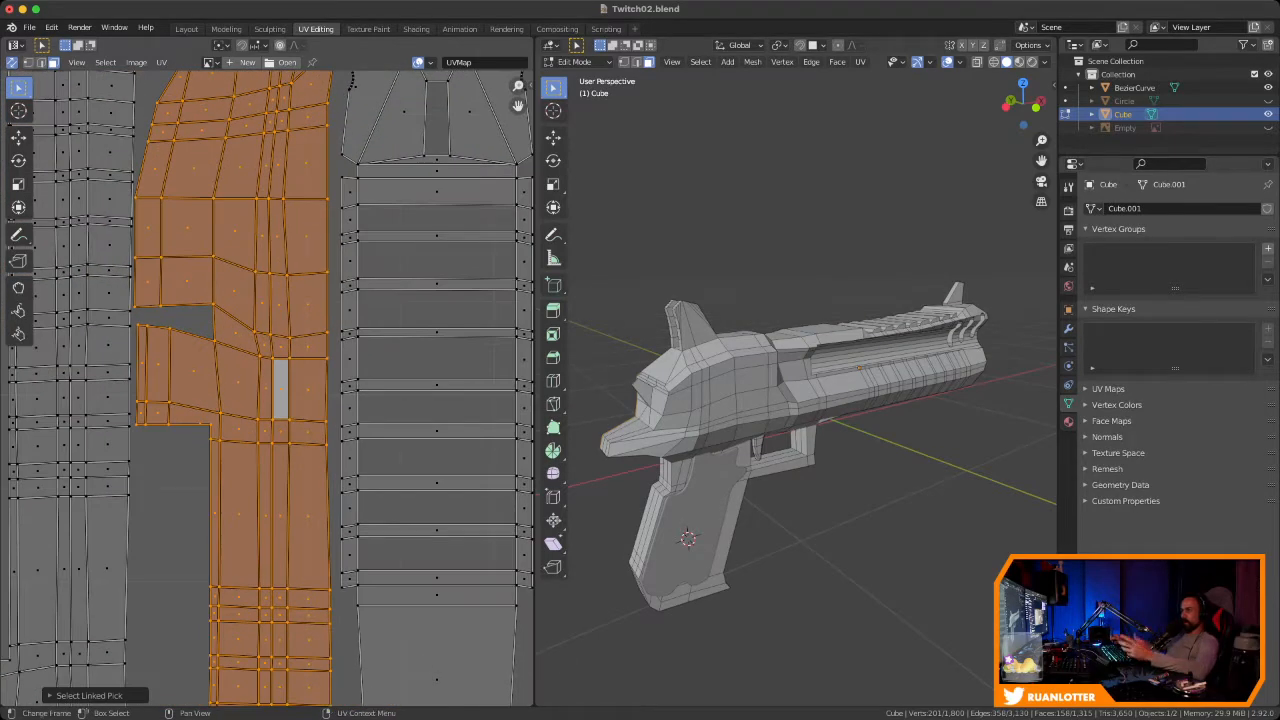
{"action": "right_click", "coordinate": [265, 389]}
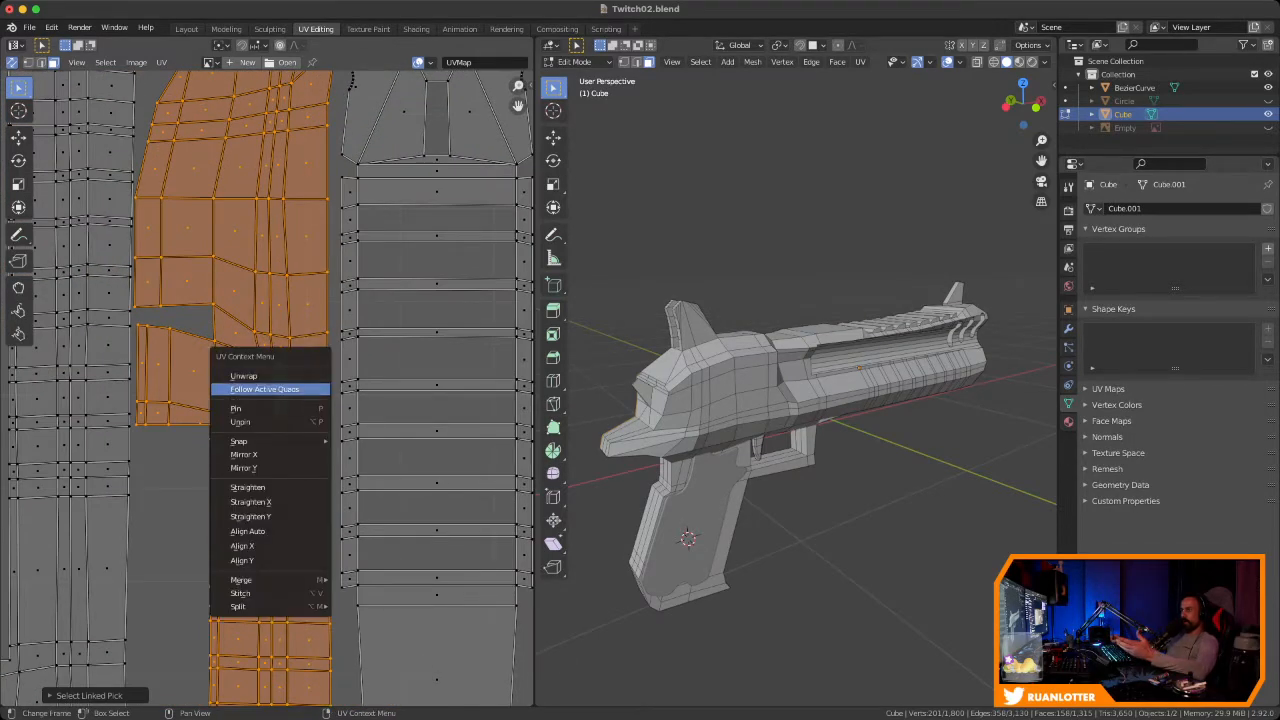
{"action": "left_click", "coordinate": [265, 389]}
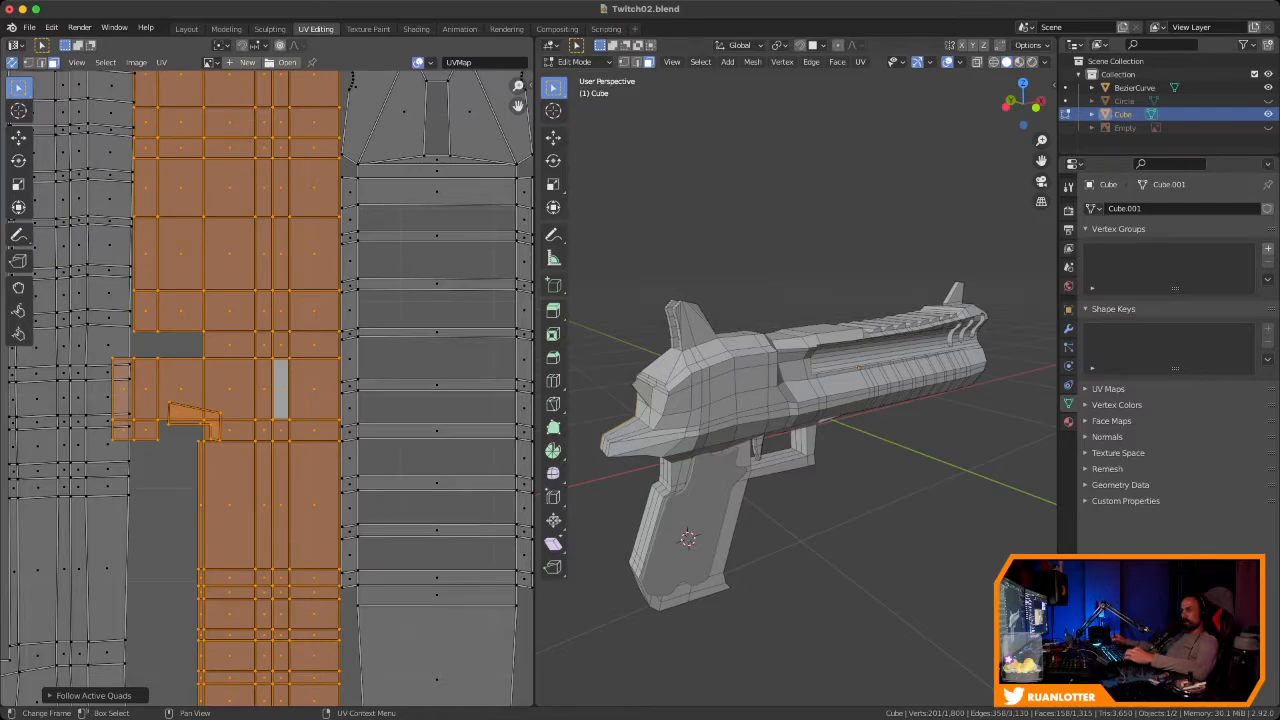
{"action": "scroll", "coordinate": [267, 389], "scroll_direction": "down", "scroll_amount": 4}
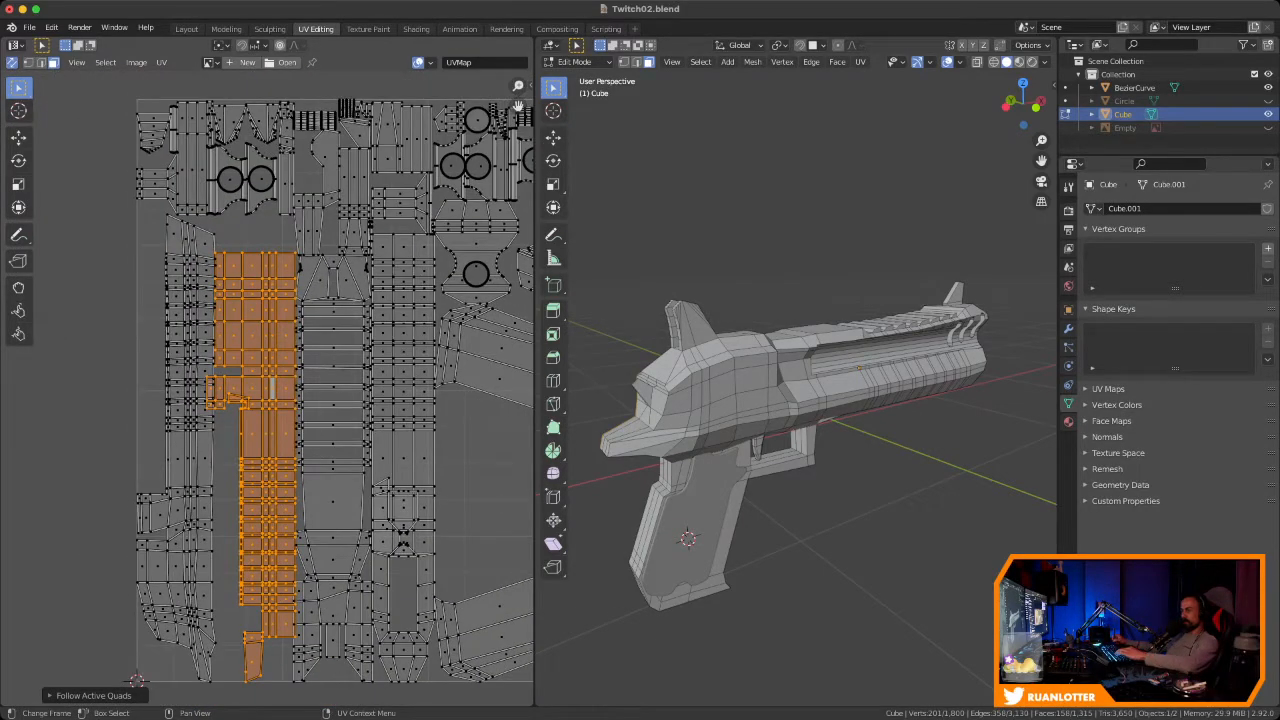
{"action": "key", "text": "g"}
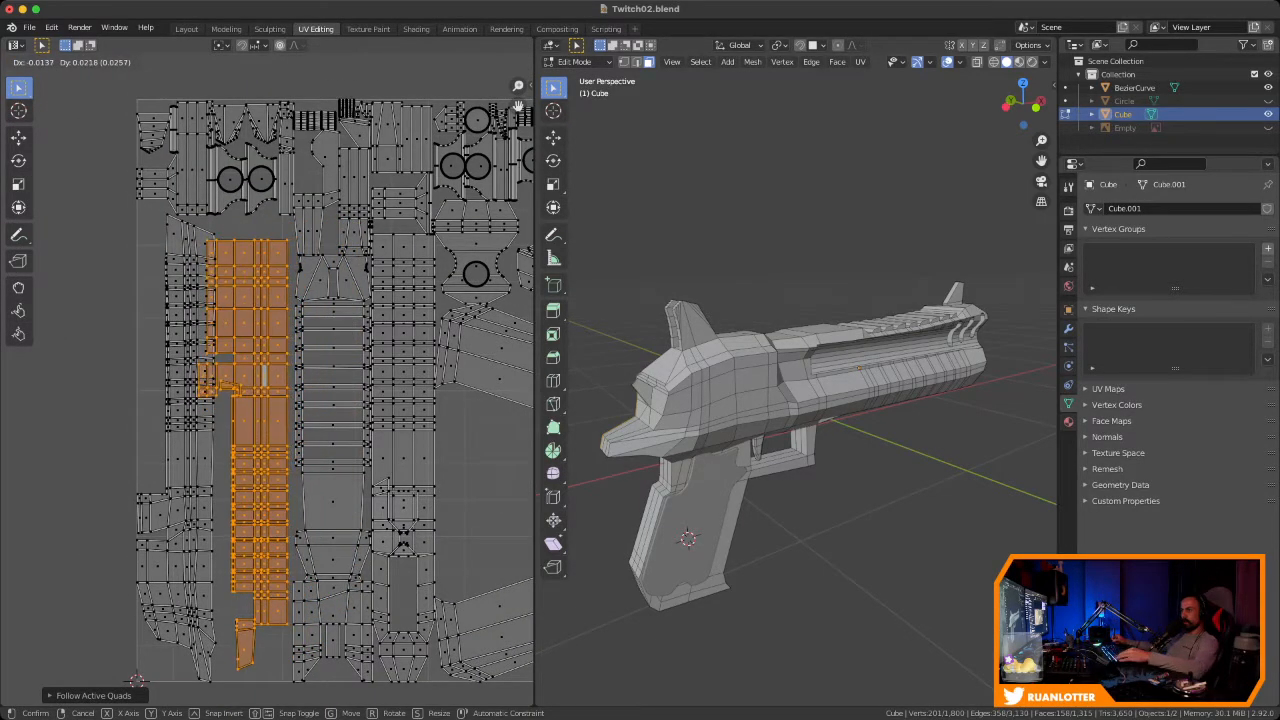
{"action": "key", "text": "Escape"}
Select a small slanted quad in the left border strip of the neighbouring slotted island
{"action": "middle_click_drag", "start_coordinate": [267, 389], "coordinate": [267, 200], "text": "ctrl"}
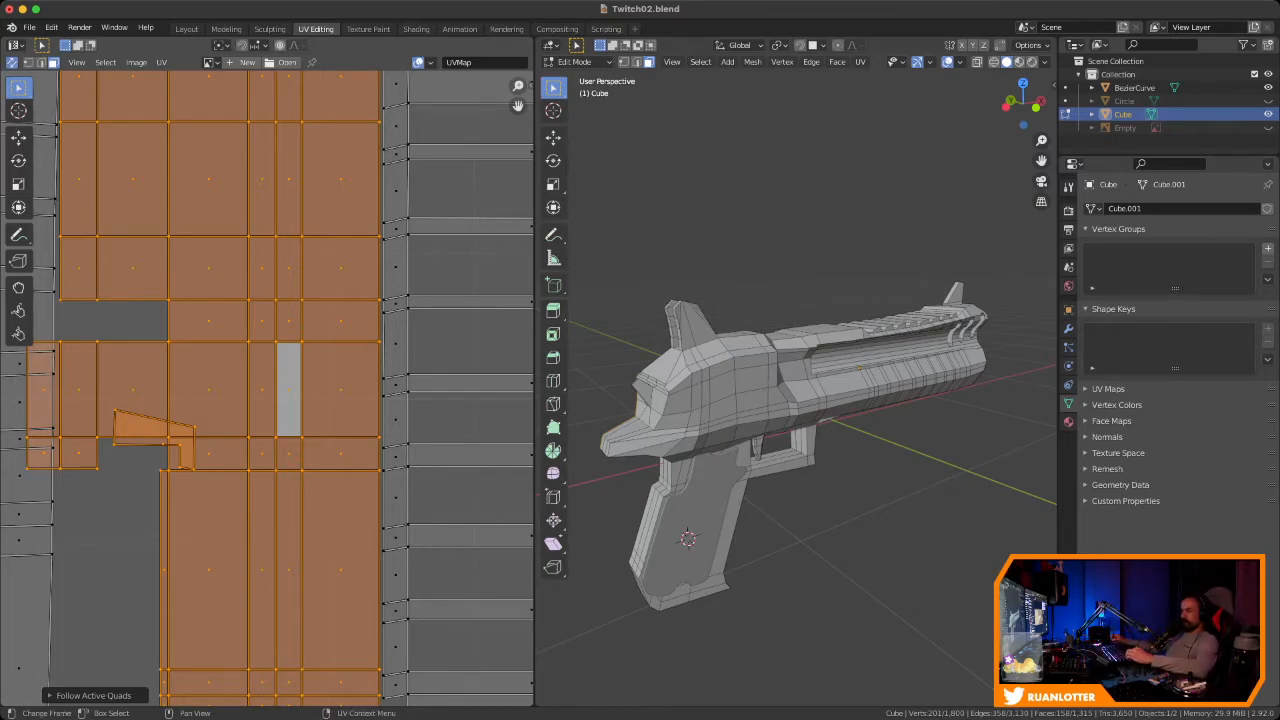
{"action": "scroll", "coordinate": [267, 389], "scroll_direction": "up", "scroll_amount": 2}
{"action": "middle_click_drag", "start_coordinate": [344, 408], "coordinate": [193, 383]}
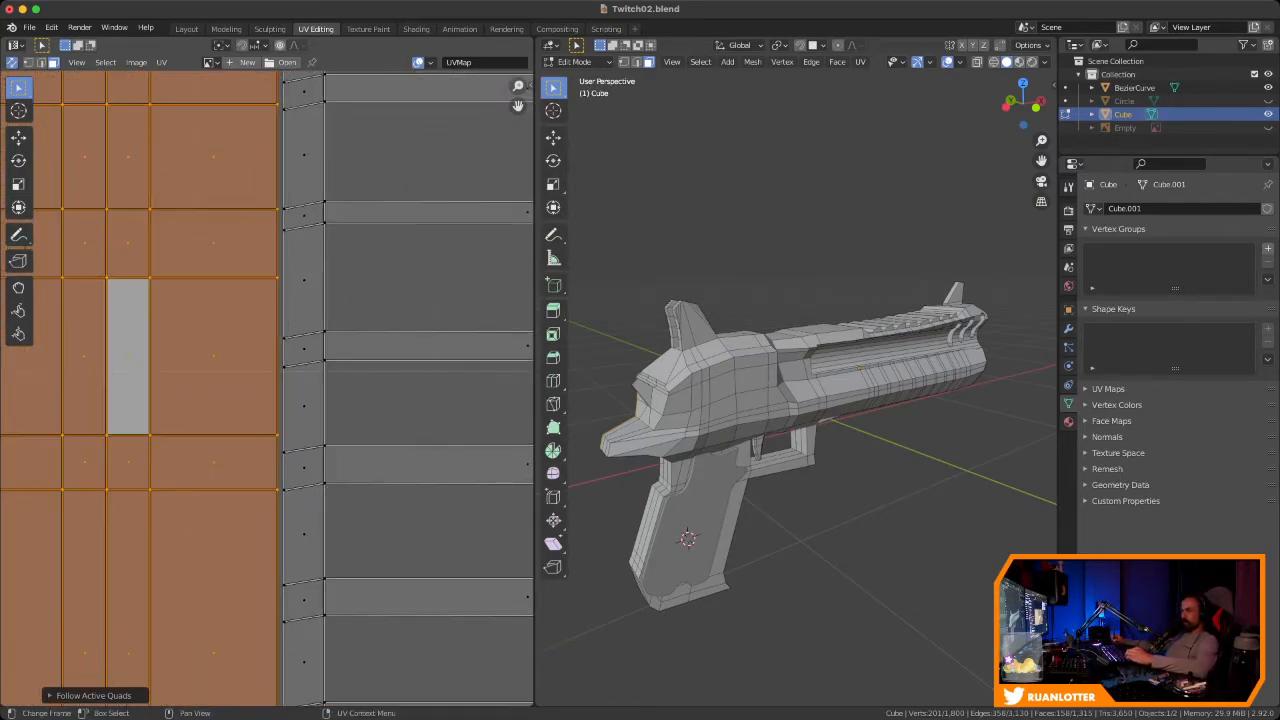
{"action": "left_click", "coordinate": [304, 408]}
{"action": "left_click", "coordinate": [304, 467]}
{"action": "left_click", "coordinate": [304, 534], "text": "ctrl"}
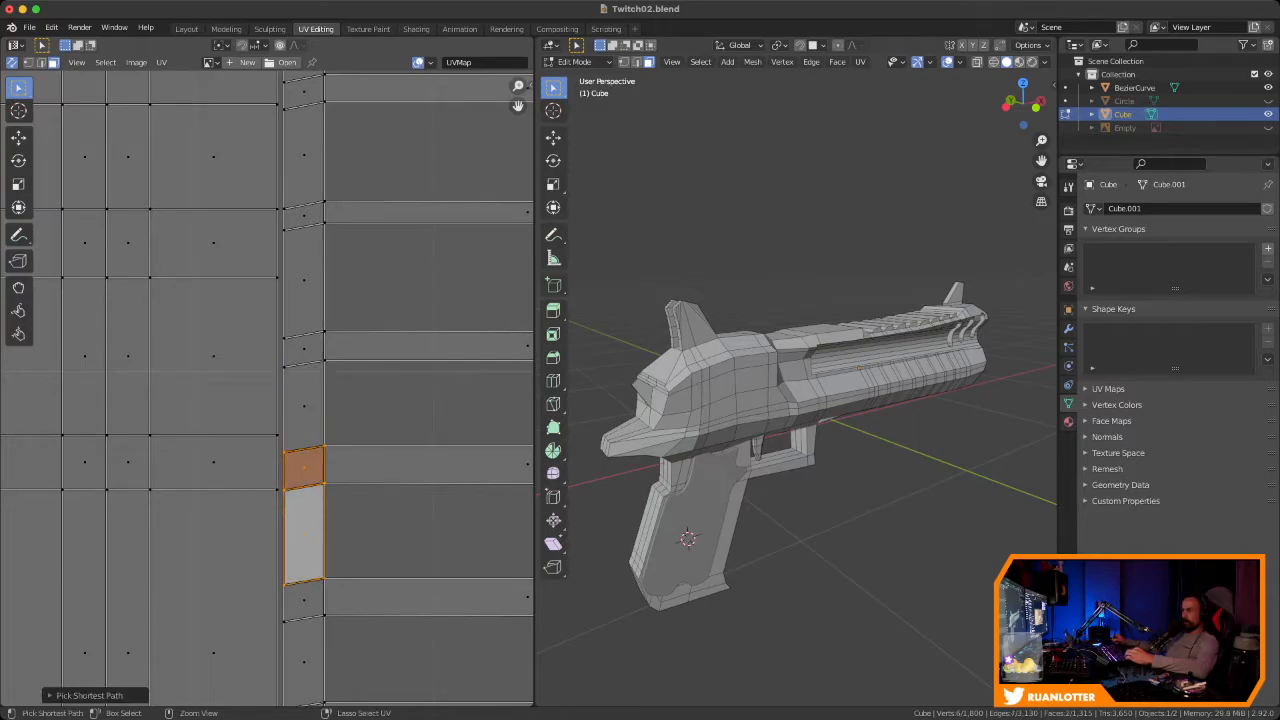
{"action": "left_click", "coordinate": [304, 406]}
{"action": "middle_click_drag", "start_coordinate": [335, 383], "coordinate": [310, 390]}
{"action": "middle_click_drag", "start_coordinate": [310, 390], "coordinate": [310, 265], "text": "ctrl"}
{"action": "left_click", "coordinate": [254, 331]}
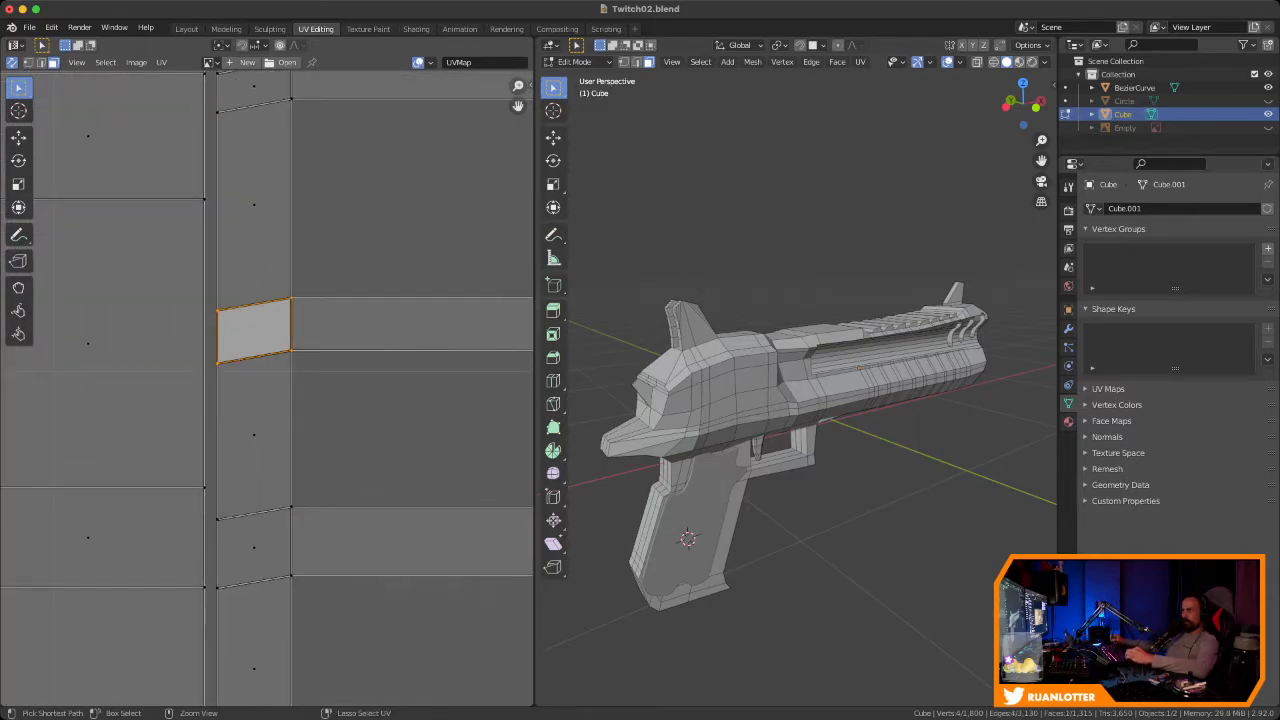
{"action": "middle_click_drag", "start_coordinate": [254, 331], "coordinate": [254, 302], "text": "ctrl"}
{"action": "middle_click_drag", "start_coordinate": [254, 302], "coordinate": [285, 332]}
Try to level the slanted quad's upper edge by scaling its two vertices to 0 along Y, and undo it
{"action": "key", "text": "1"}
{"action": "left_click", "coordinate": [241, 334]}
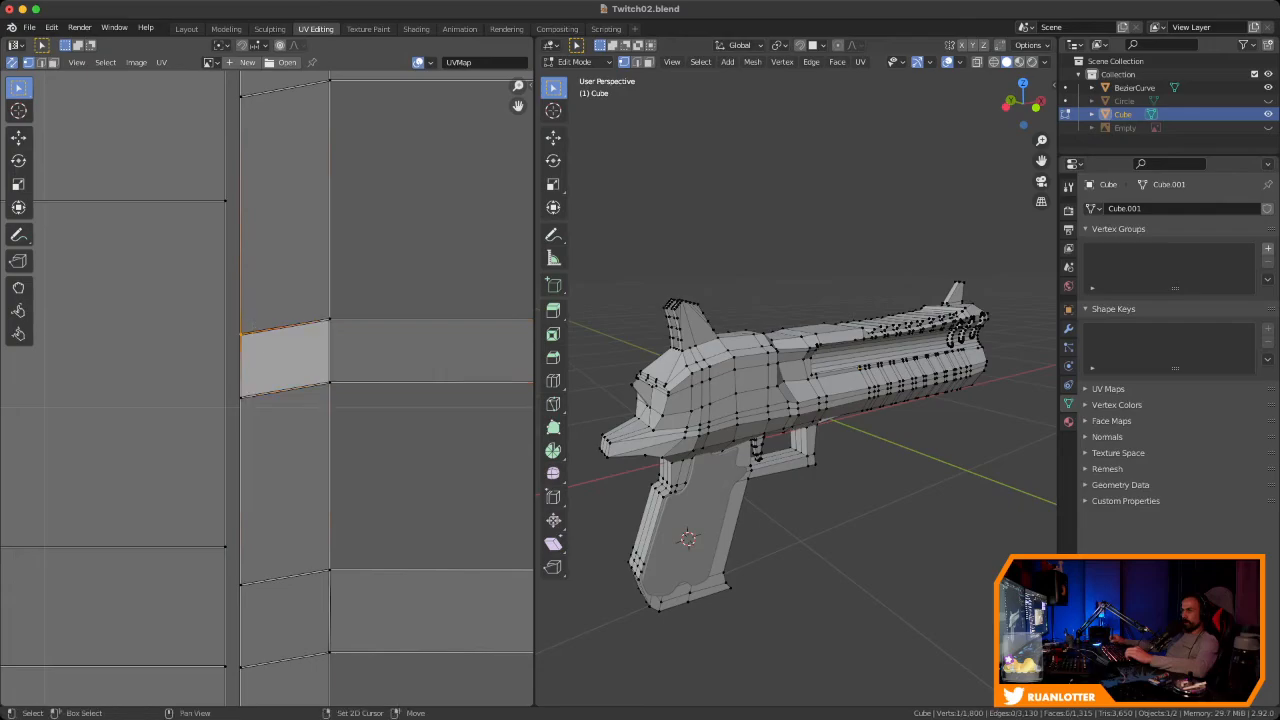
{"action": "left_click", "coordinate": [329, 320], "text": "shift"}
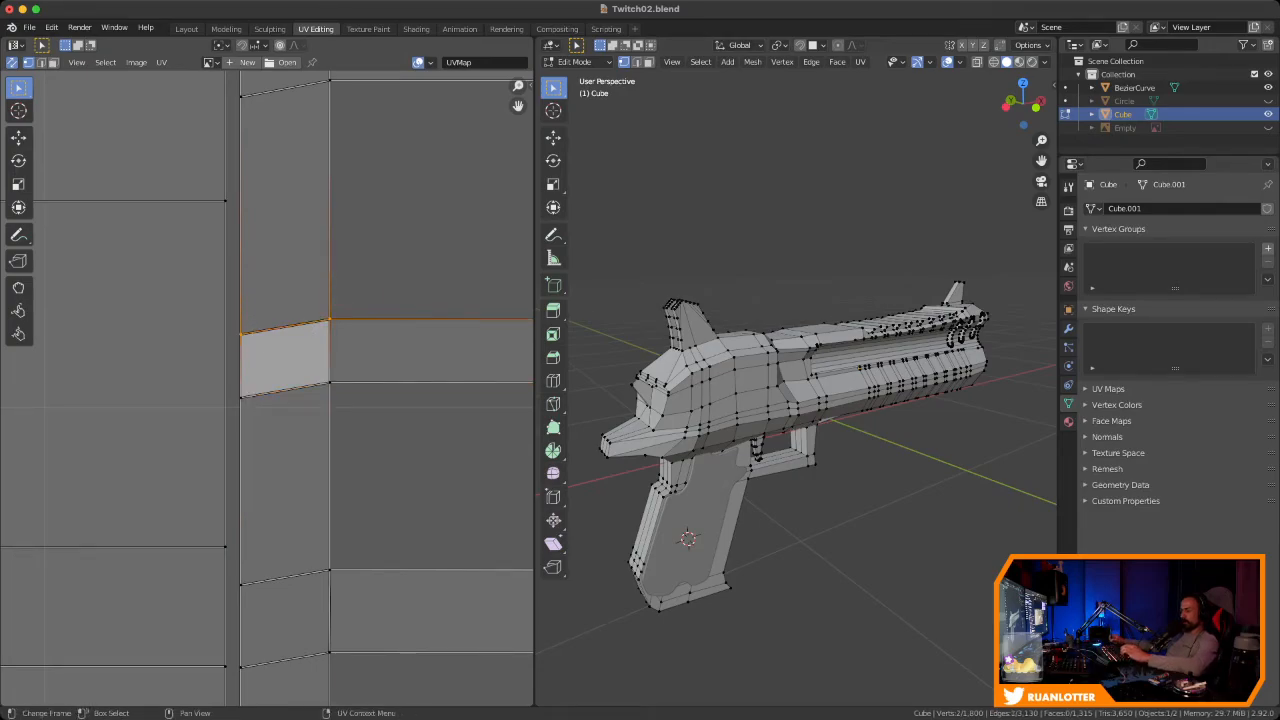
{"action": "key", "text": "s"}
{"action": "key", "text": "y"}
{"action": "key", "text": "0"}
{"action": "key", "text": "Return"}
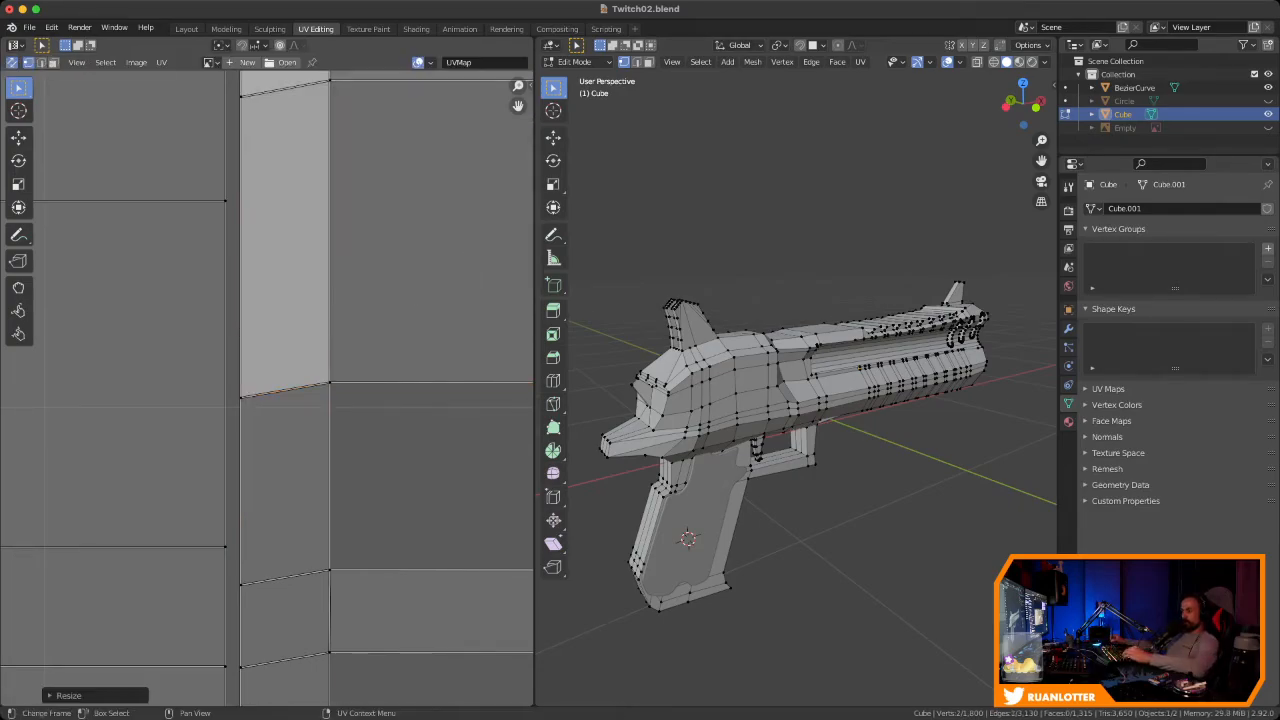
{"action": "key", "text": "ctrl+z"}
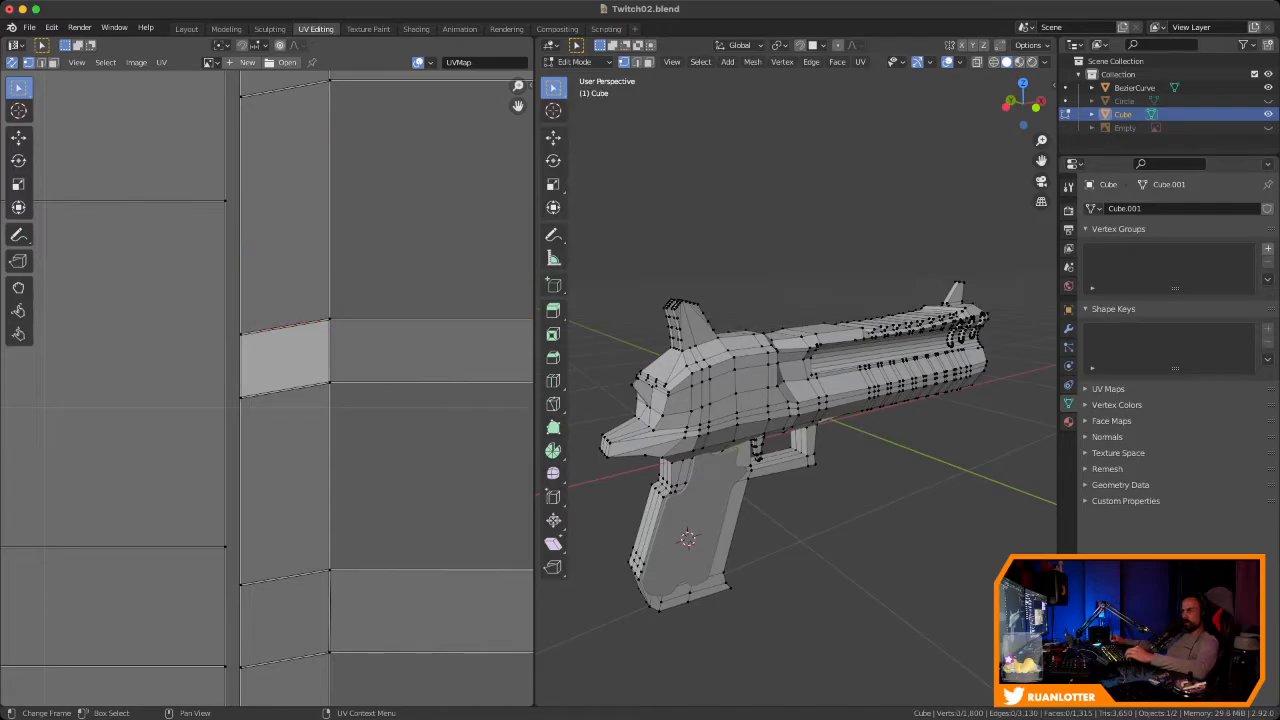
{"action": "scroll", "coordinate": [267, 390], "scroll_direction": "down", "scroll_amount": 10}
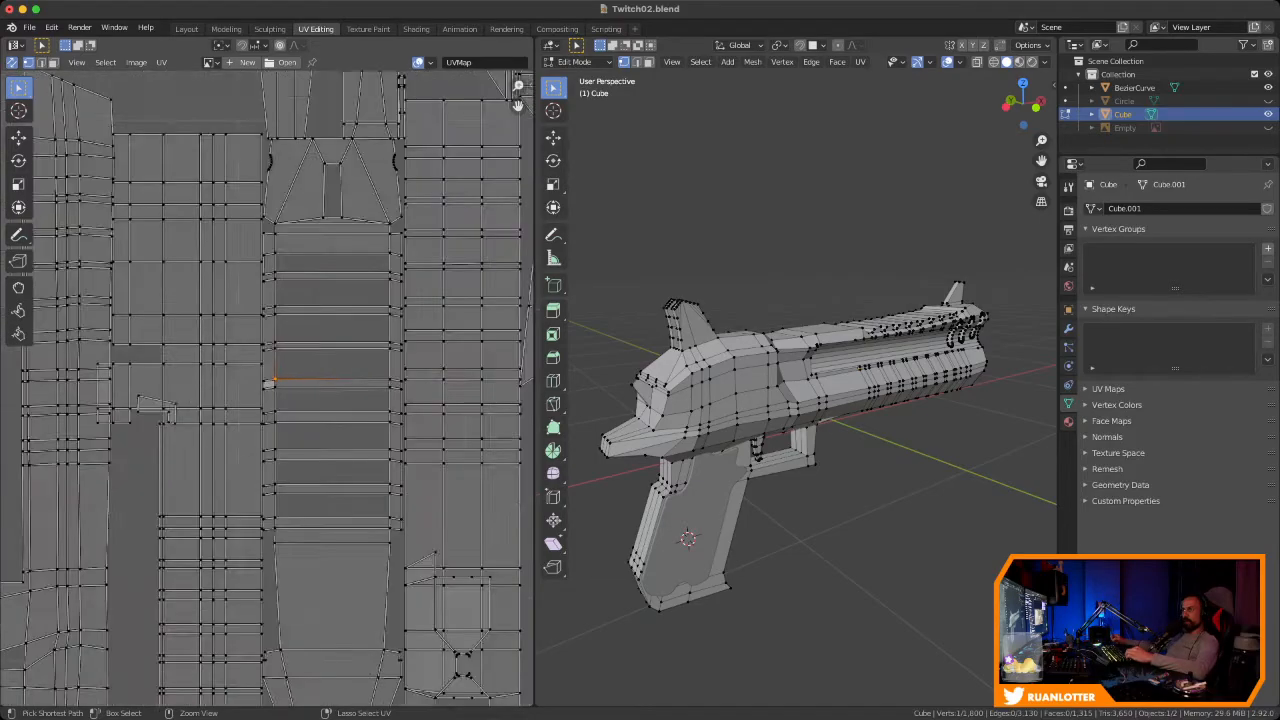
{"action": "scroll", "coordinate": [268, 384], "scroll_direction": "up", "scroll_amount": 10}
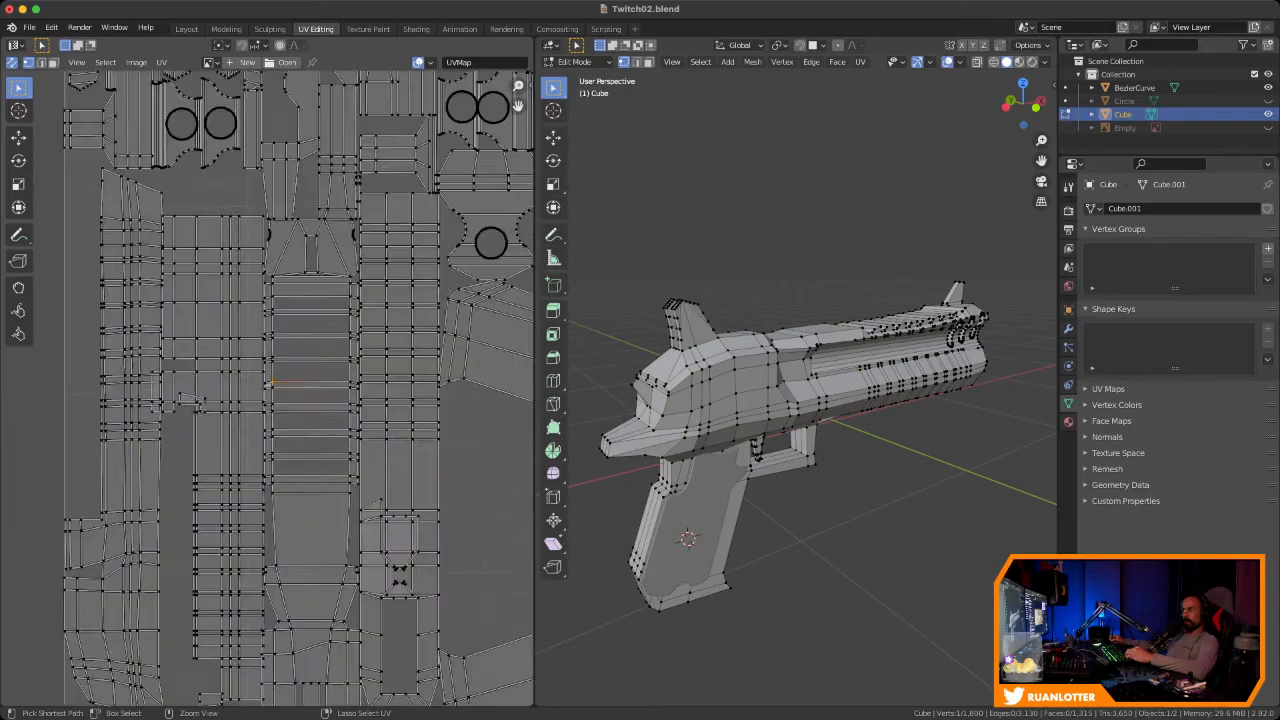
{"action": "scroll", "coordinate": [267, 389], "scroll_direction": "up", "scroll_amount": 5}
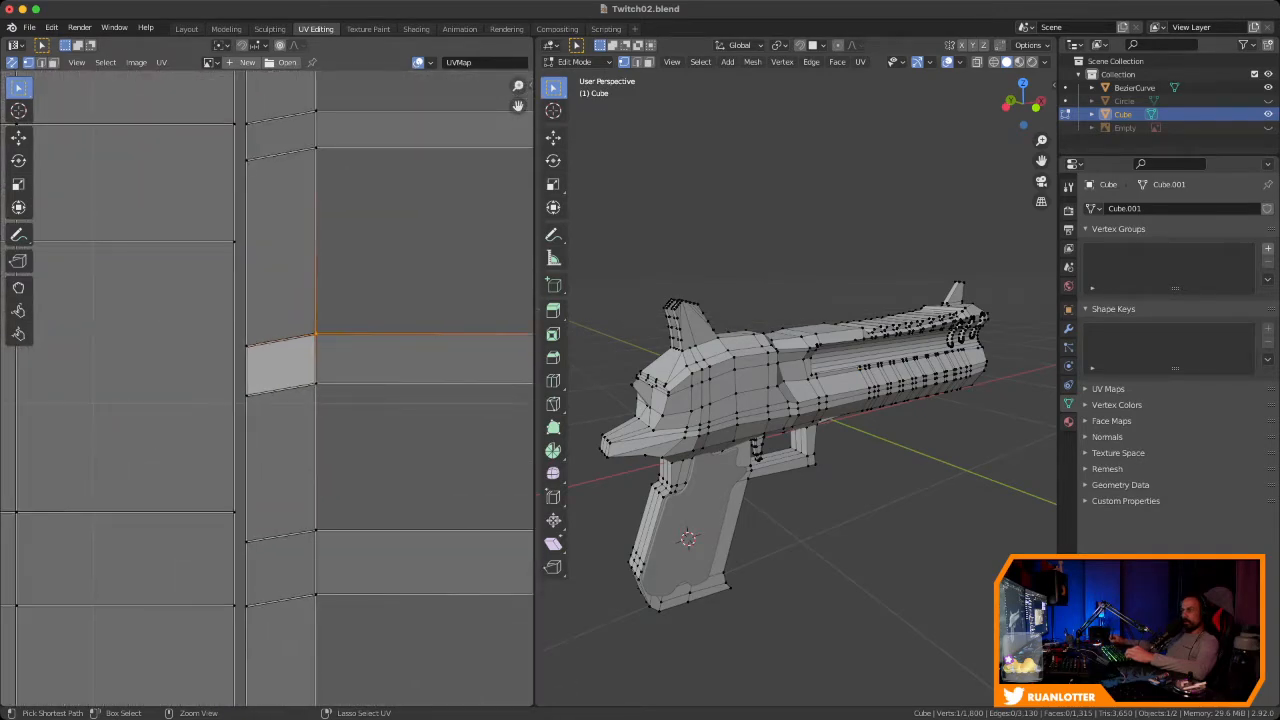
Select both vertices of the slanted quad's upper edge again and retry scaling them along Y
{"action": "left_click", "coordinate": [247, 346]}
{"action": "key", "text": "s"}
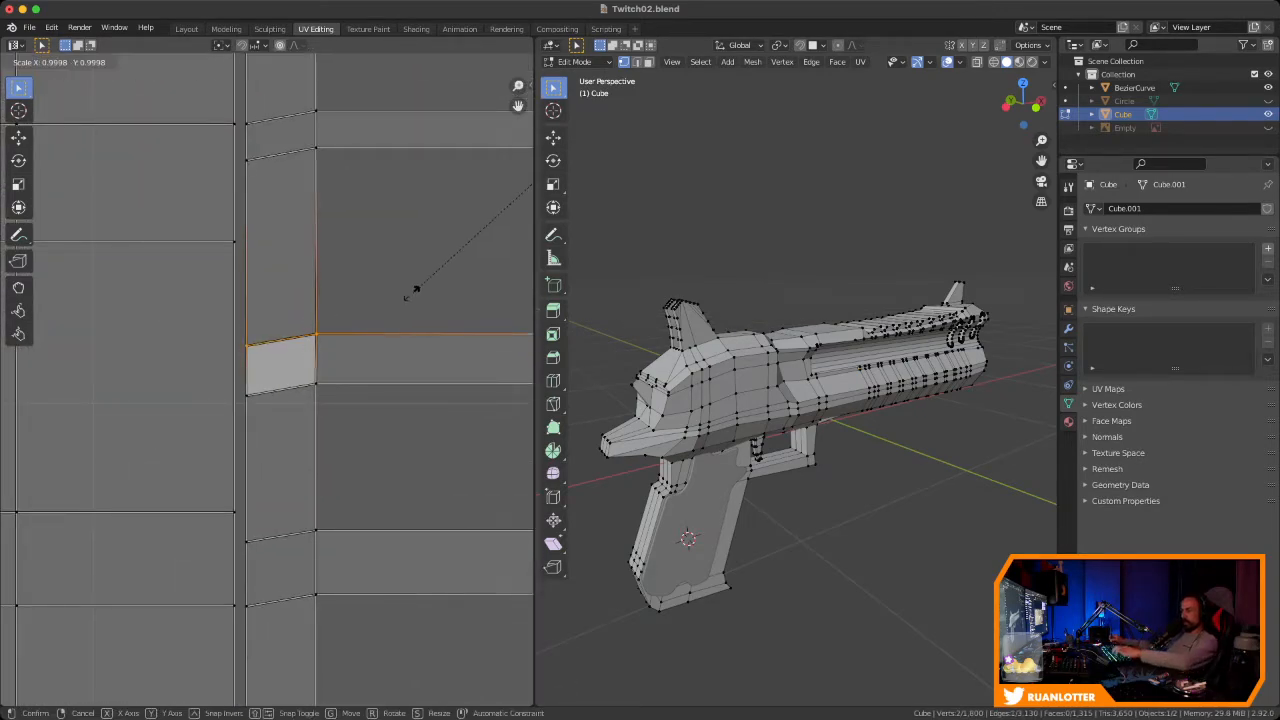
{"action": "key", "text": "y"}
{"action": "left_click", "coordinate": [408, 277]}
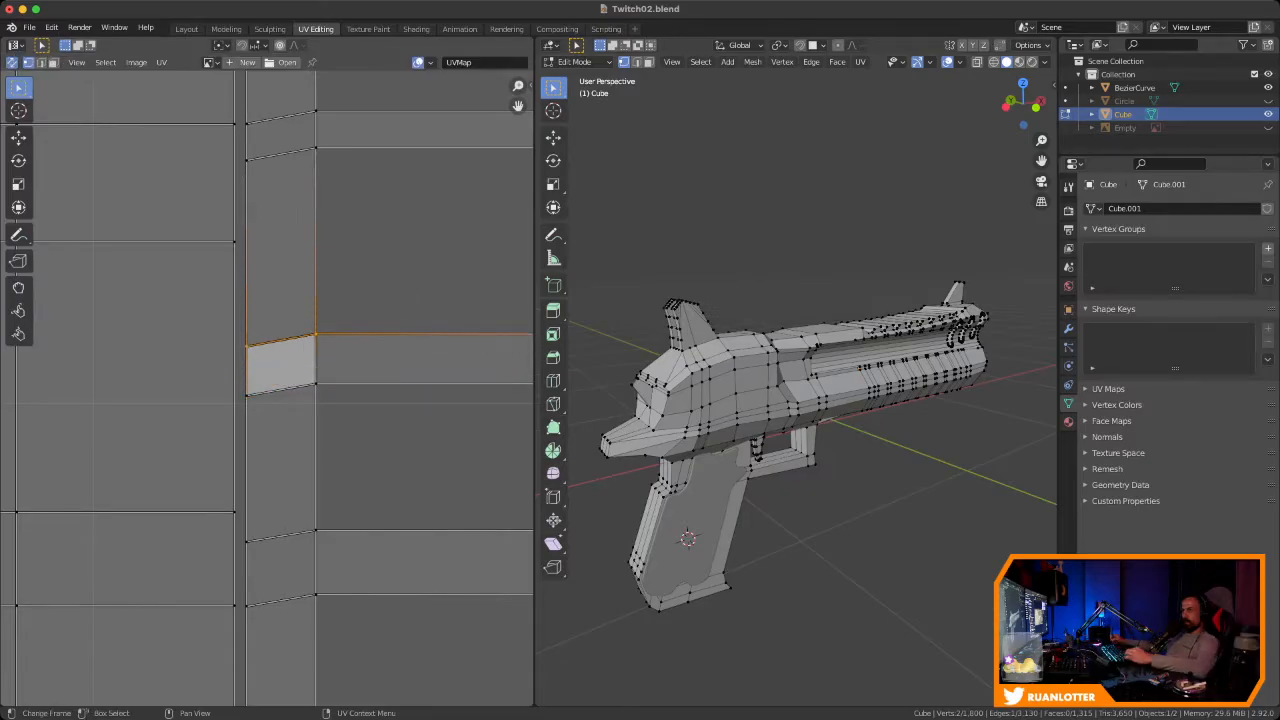
{"action": "scroll", "coordinate": [408, 277], "scroll_direction": "down", "scroll_amount": 10}
{"action": "scroll", "coordinate": [268, 380], "scroll_direction": "up", "scroll_amount": 12}
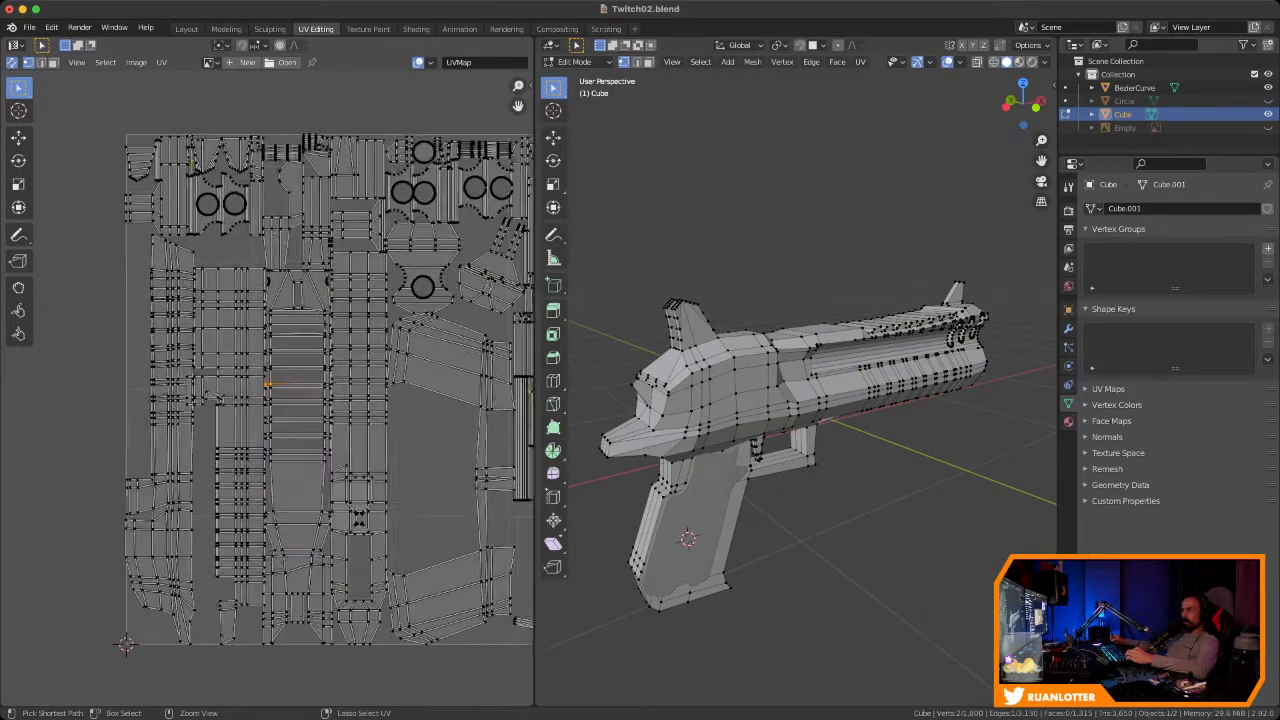
{"action": "scroll", "coordinate": [268, 385], "scroll_direction": "up", "scroll_amount": 5}
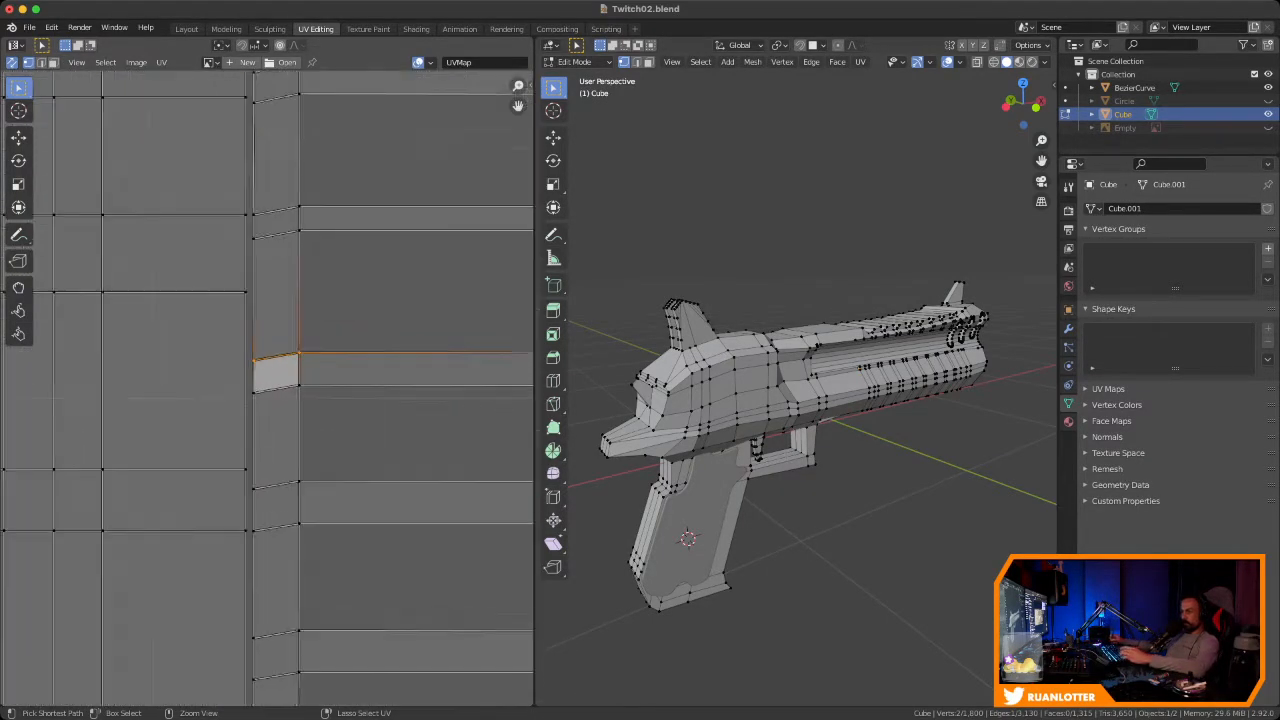
{"action": "scroll", "coordinate": [272, 381], "scroll_direction": "down", "scroll_amount": 2}
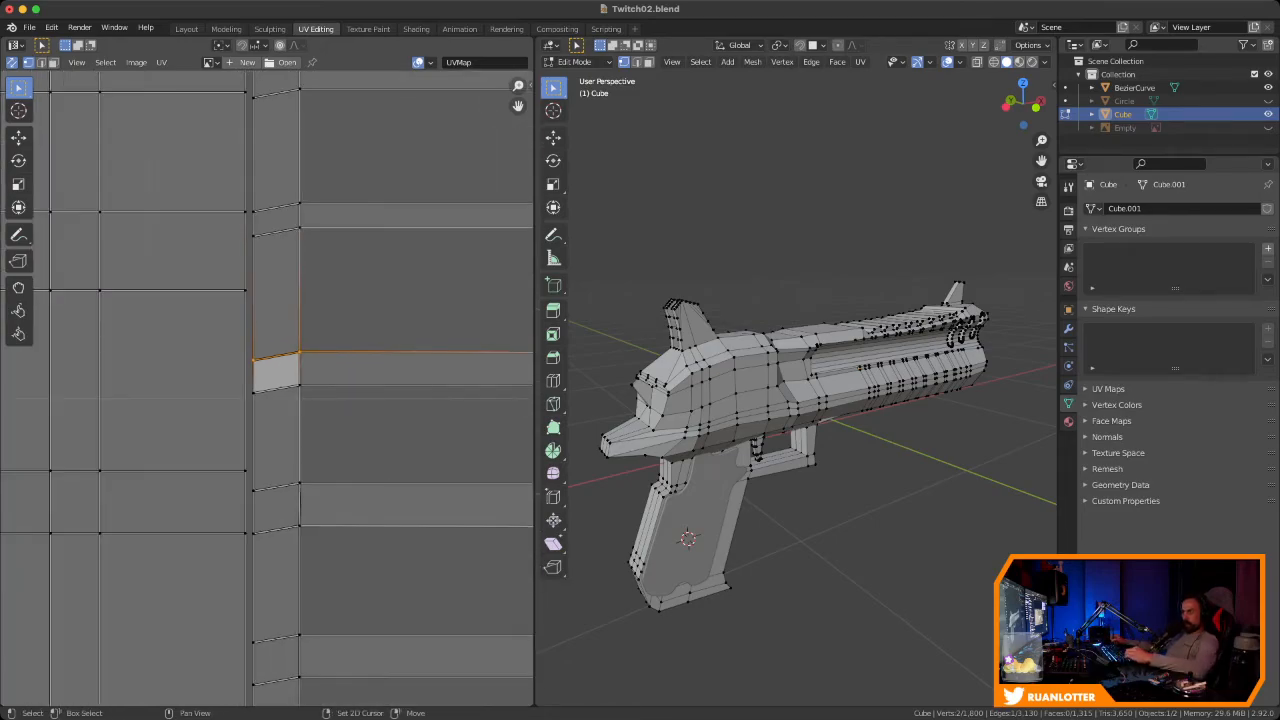
Select the taller quad just below in the border strip, and then the two vertices of its upper edge
{"action": "middle_click_drag", "start_coordinate": [272, 381], "coordinate": [313, 368], "text": "shift"}
{"action": "scroll", "coordinate": [189, 367], "scroll_direction": "down", "scroll_amount": 1}
{"action": "middle_click_drag", "start_coordinate": [313, 368], "coordinate": [236, 172], "text": "ctrl"}
{"action": "key", "text": "2"}
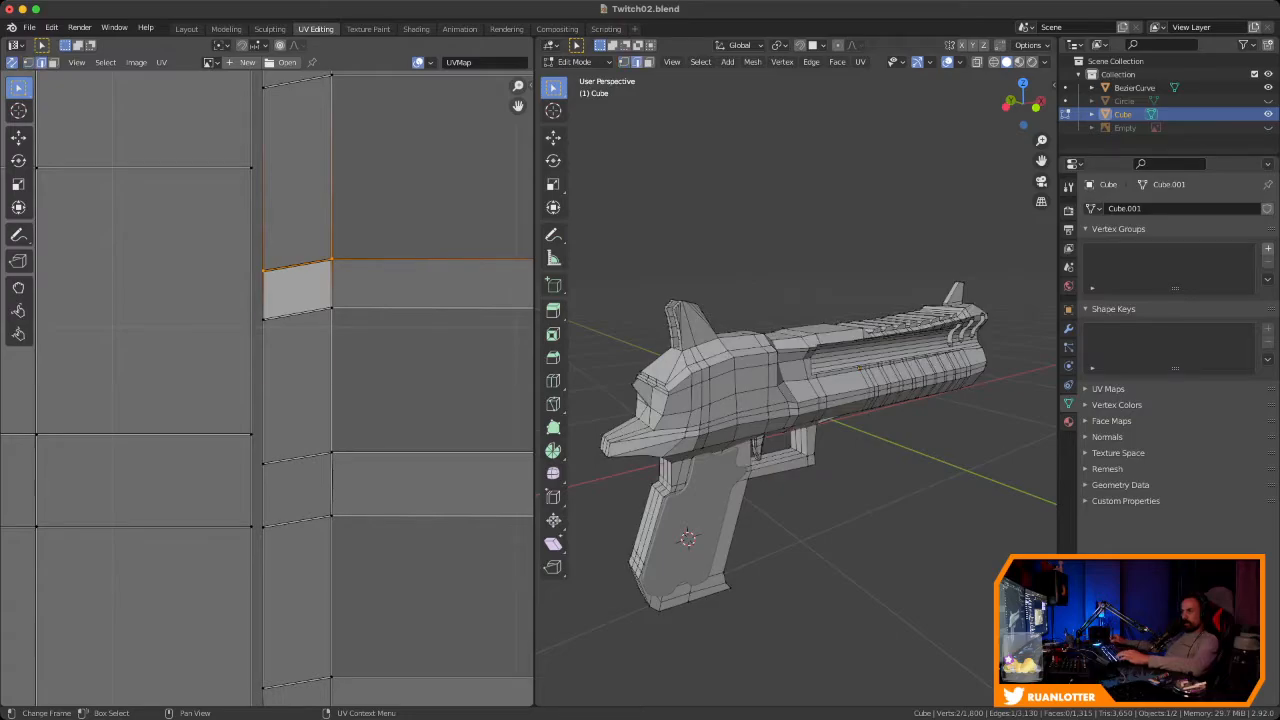
{"action": "key", "text": "3"}
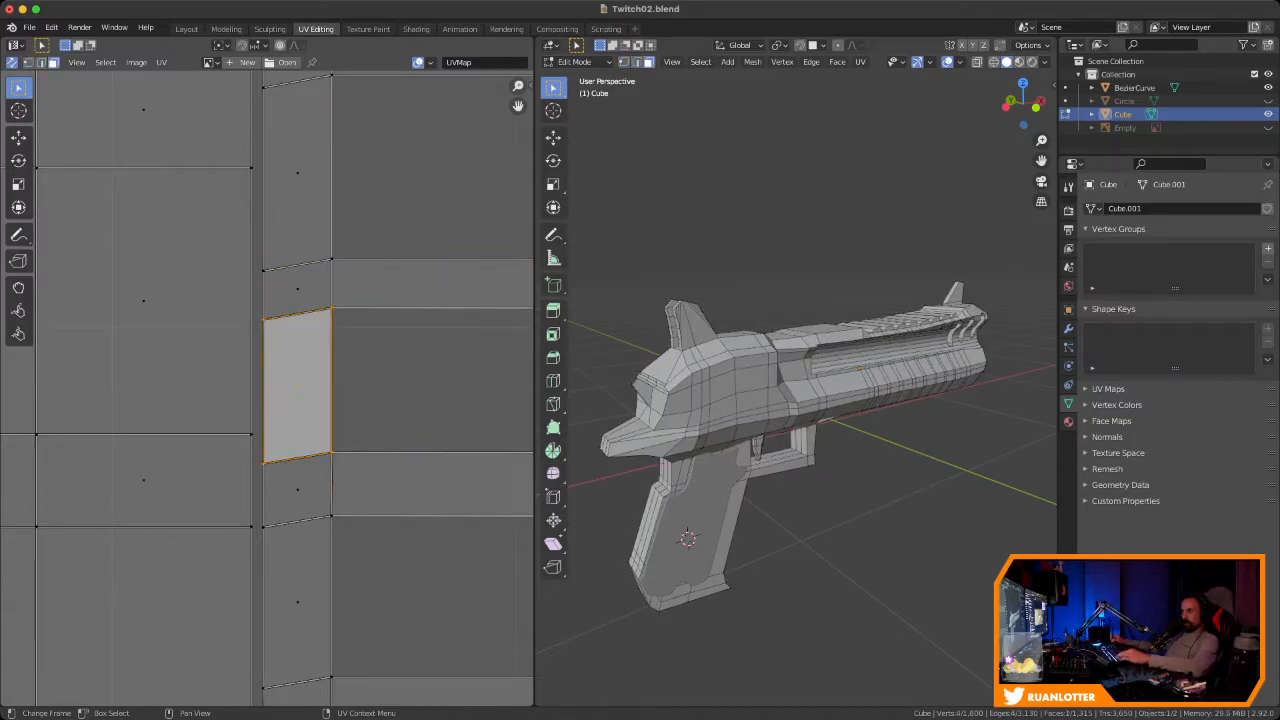
{"action": "key", "text": "1"}
{"action": "left_click_drag", "start_coordinate": [256, 307], "coordinate": [332, 316]}
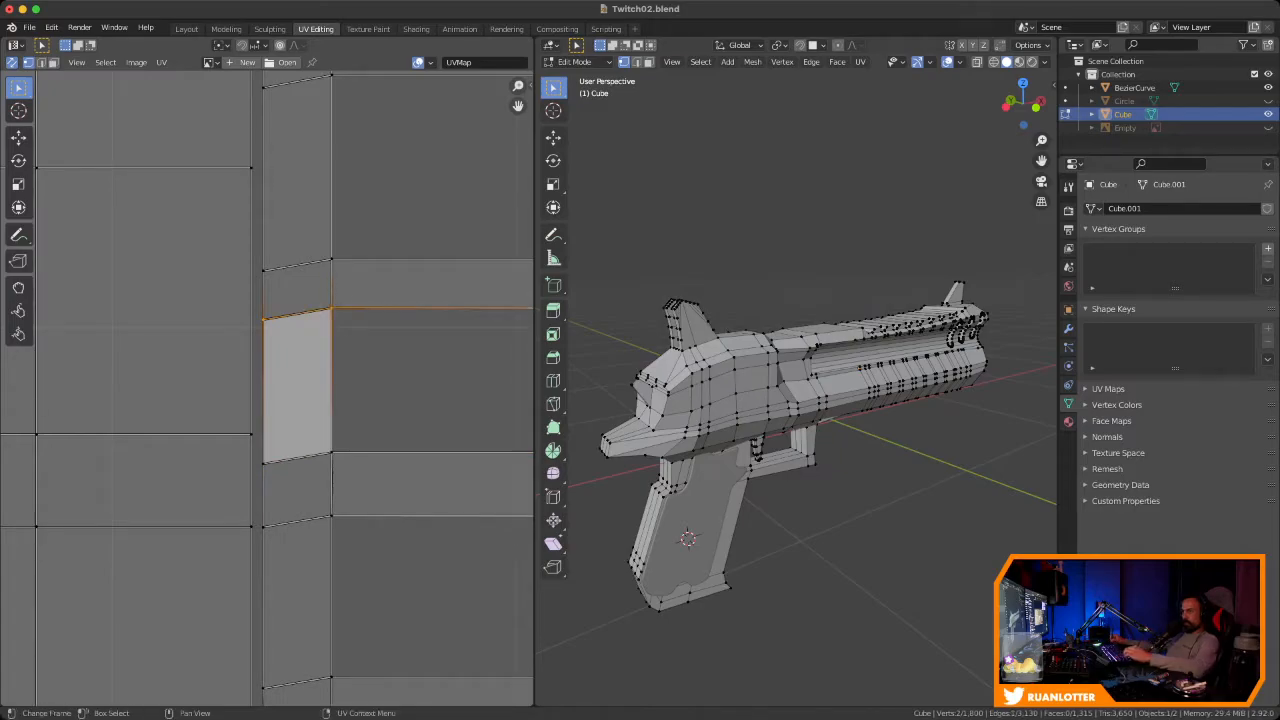
{"action": "middle_click_drag", "start_coordinate": [332, 316], "coordinate": [316, 212], "text": "ctrl"}
{"action": "middle_click_drag", "start_coordinate": [316, 212], "coordinate": [316, 325], "text": "ctrl"}
{"action": "middle_click_drag", "start_coordinate": [316, 325], "coordinate": [316, 276], "text": "ctrl"}
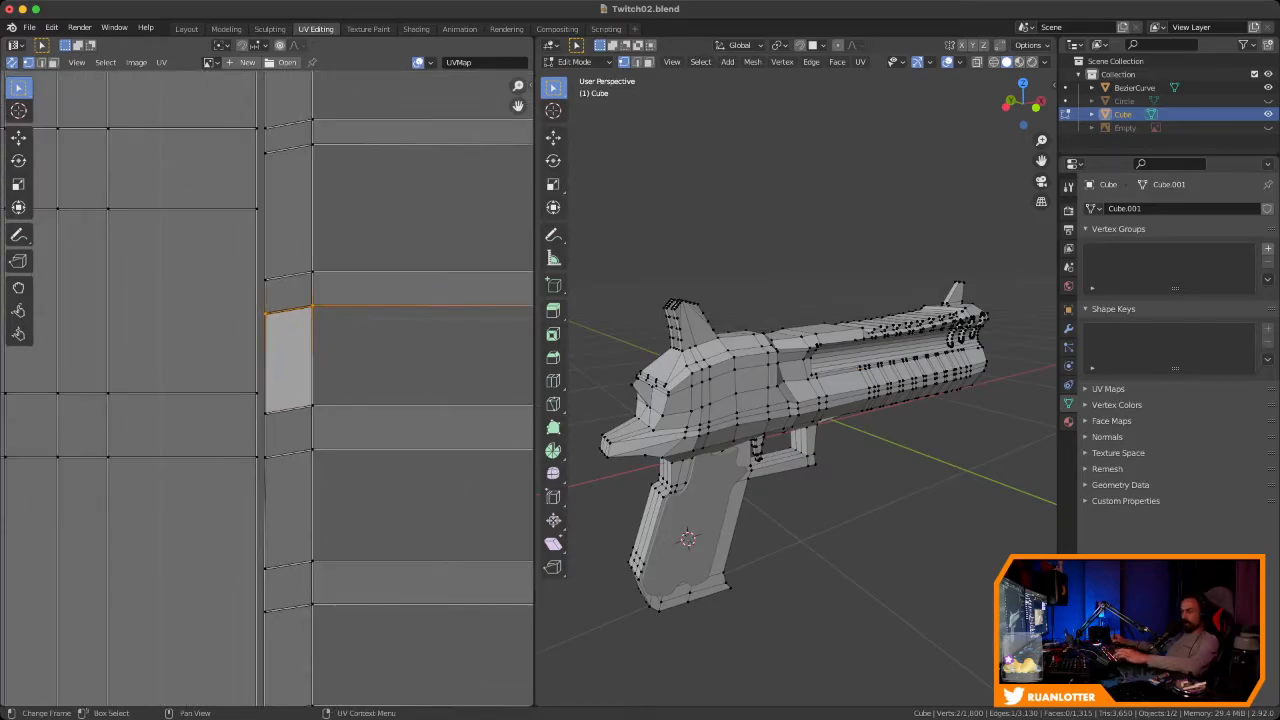
Try Follow Active Quads on the linked slotted island with a rectangular quad of the adjacent gridded island active, then clear the selection
{"action": "key", "text": "3"}
{"action": "left_click", "coordinate": [182, 425]}
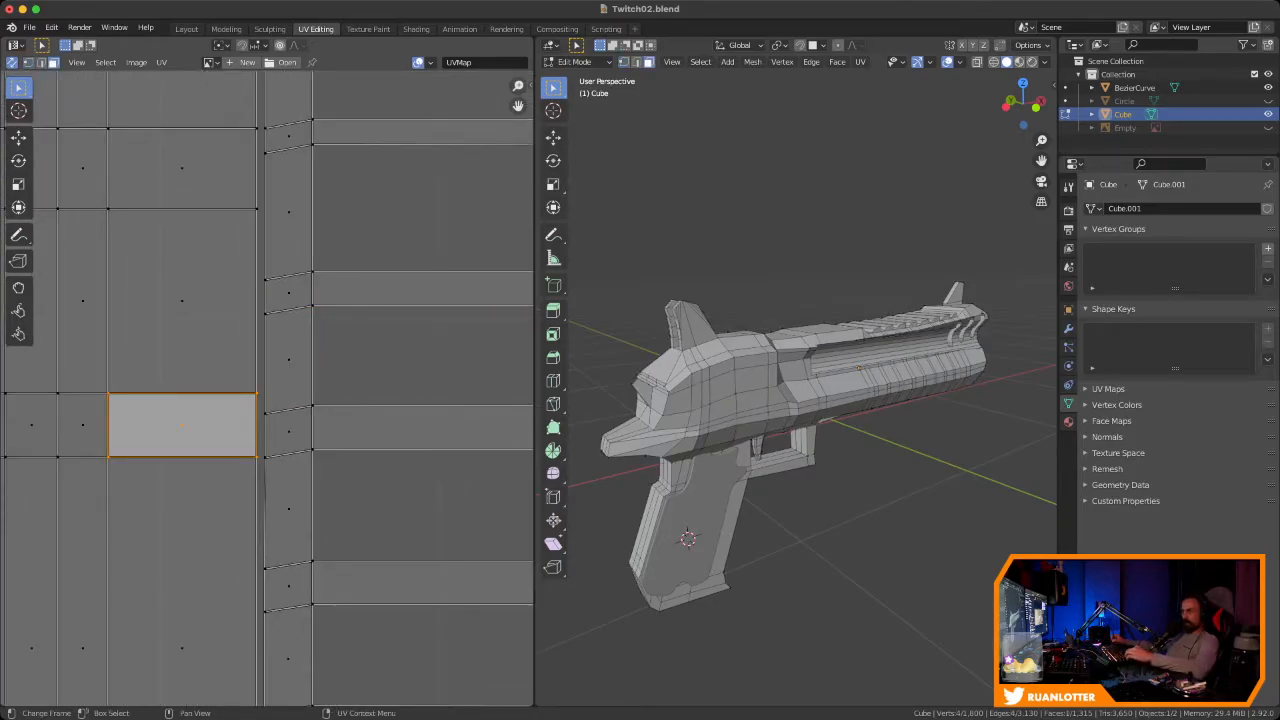
{"action": "key", "text": "l"}
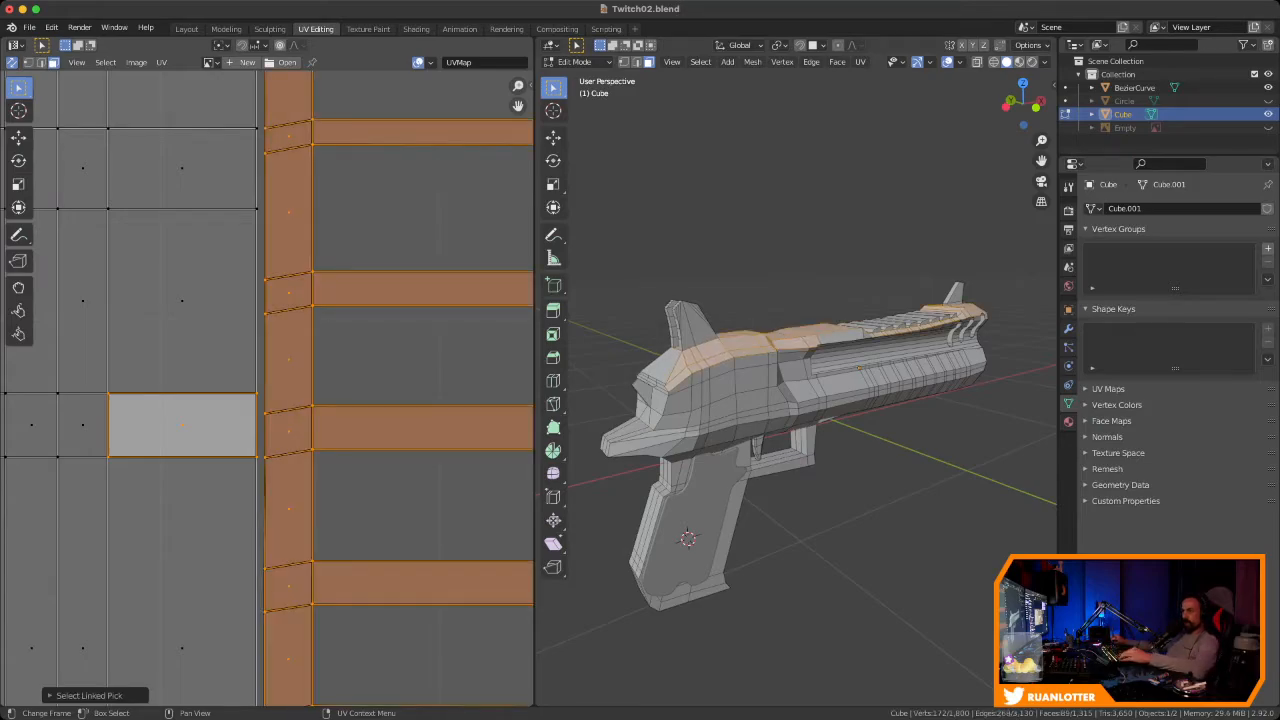
{"action": "right_click", "coordinate": [250, 376]}
{"action": "key", "text": "Return"}
{"action": "middle_click_drag", "start_coordinate": [250, 376], "coordinate": [250, 425], "text": "ctrl"}
{"action": "middle_click_drag", "start_coordinate": [250, 425], "coordinate": [143, 612]}
{"action": "key", "text": "alt+a"}
{"action": "middle_click_drag", "start_coordinate": [143, 612], "coordinate": [213, 615]}
Try Follow Active Quads on the whole slotted island from one of its horizontal crossbar faces, and undo it
{"action": "left_click", "coordinate": [400, 457]}
{"action": "middle_click_drag", "start_coordinate": [400, 457], "coordinate": [400, 505], "text": "ctrl"}
{"action": "middle_click_drag", "start_coordinate": [400, 505], "coordinate": [476, 445], "text": "shift"}
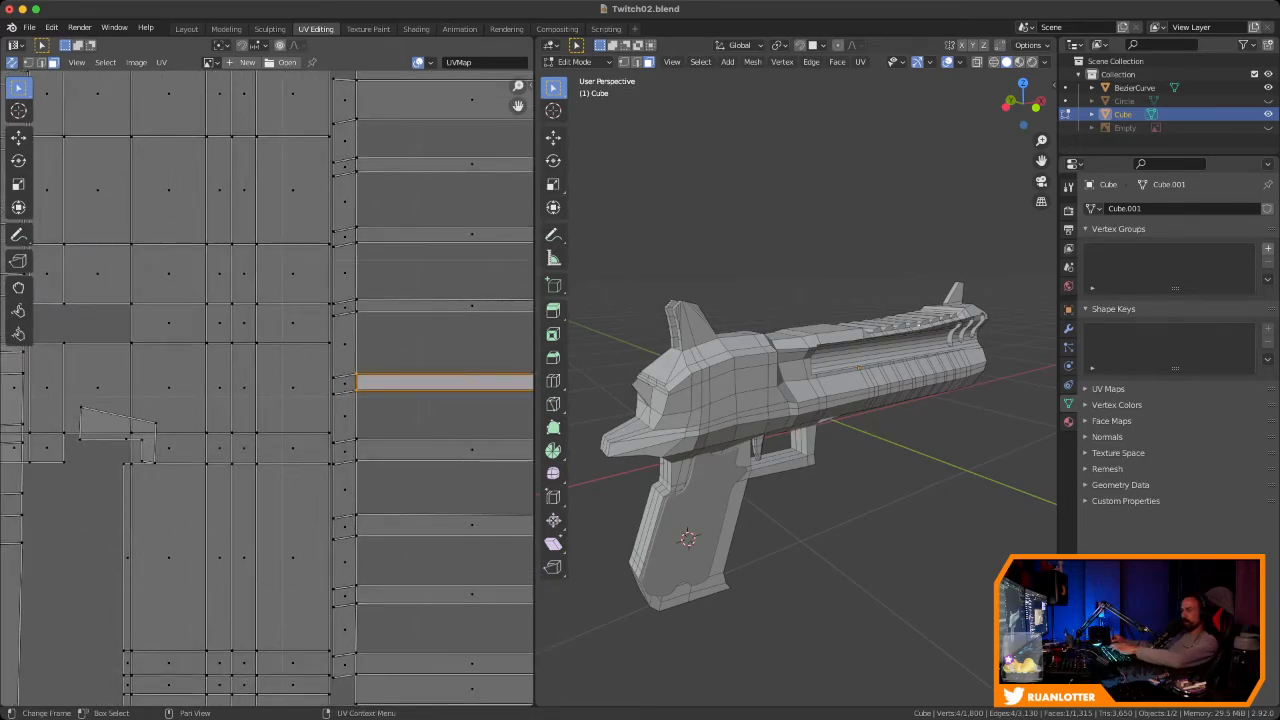
{"action": "key", "text": "l"}
{"action": "right_click", "coordinate": [285, 386]}
{"action": "left_click", "coordinate": [285, 386]}
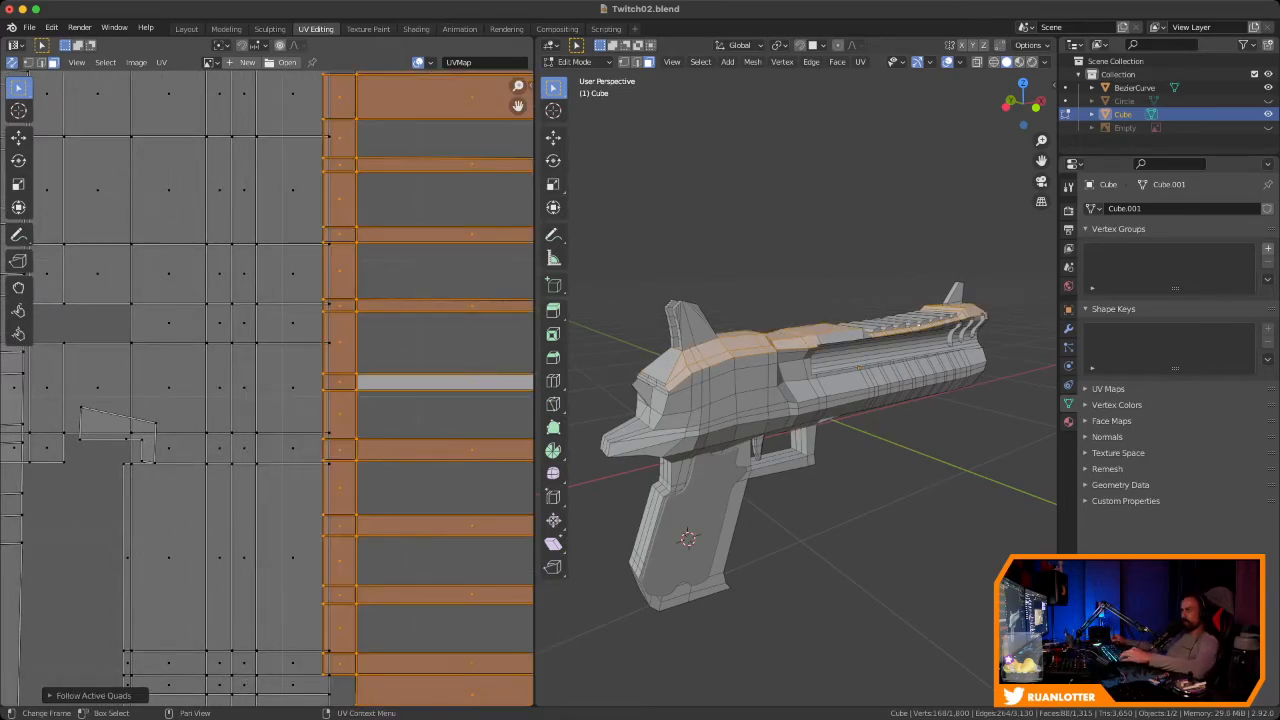
{"action": "middle_click_drag", "start_coordinate": [340, 420], "coordinate": [340, 373], "text": "ctrl"}
{"action": "middle_click_drag", "start_coordinate": [340, 373], "coordinate": [224, 400], "text": "shift"}
{"action": "key", "text": "ctrl+z"}
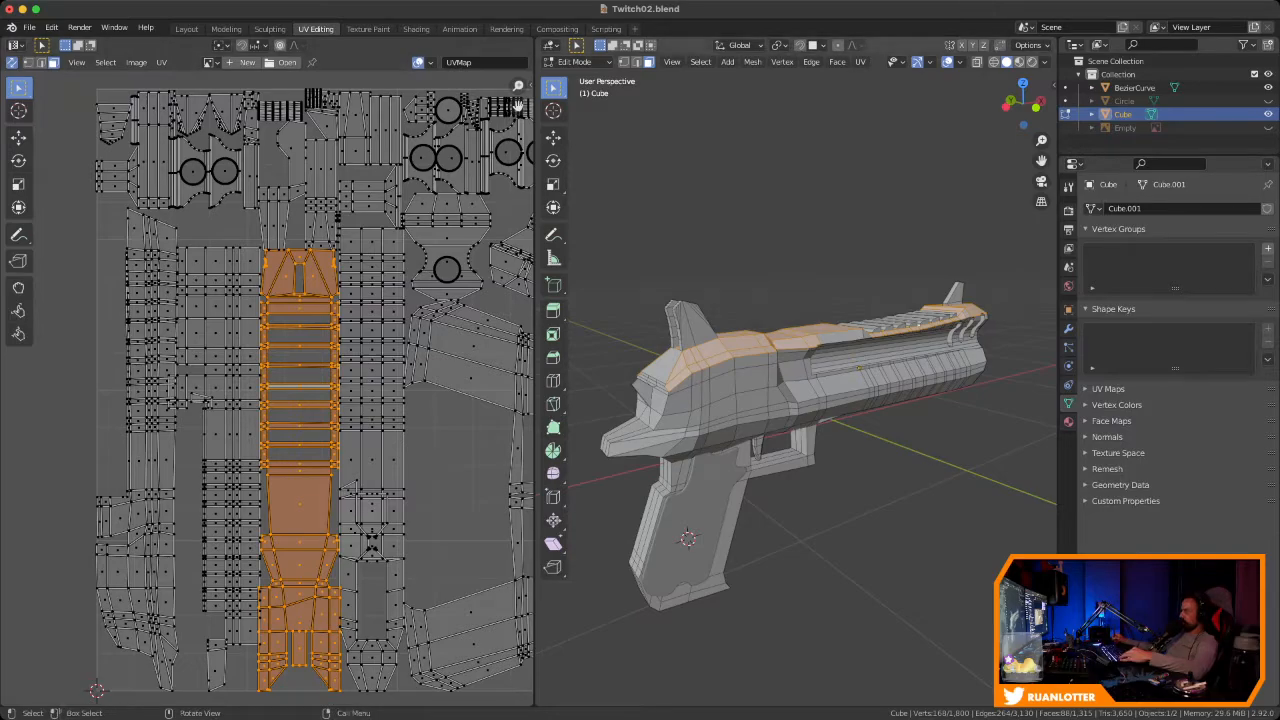
Examine the slotted island and the pistol mesh it belongs to, including the shaded model in the Layout workspace
{"action": "mouse_move", "coordinate": [780, 400]}
{"action": "middle_mouse_down"}
{"action": "mouse_move", "coordinate": [850, 416]}
{"action": "mouse_move", "coordinate": [865, 396]}
{"action": "mouse_move", "coordinate": [775, 402]}
{"action": "mouse_move", "coordinate": [880, 414]}
{"action": "mouse_move", "coordinate": [776, 390]}
{"action": "middle_mouse_up"}
{"action": "scroll", "coordinate": [850, 416], "scroll_direction": "down", "scroll_amount": 2}
{"action": "scroll", "coordinate": [775, 402], "scroll_direction": "up", "scroll_amount": 4}
{"action": "middle_click_drag", "start_coordinate": [270, 390], "coordinate": [272, 470], "text": "ctrl"}
{"action": "middle_click_drag", "start_coordinate": [340, 400], "coordinate": [247, 350]}
{"action": "middle_click_drag", "start_coordinate": [247, 370], "coordinate": [281, 386]}
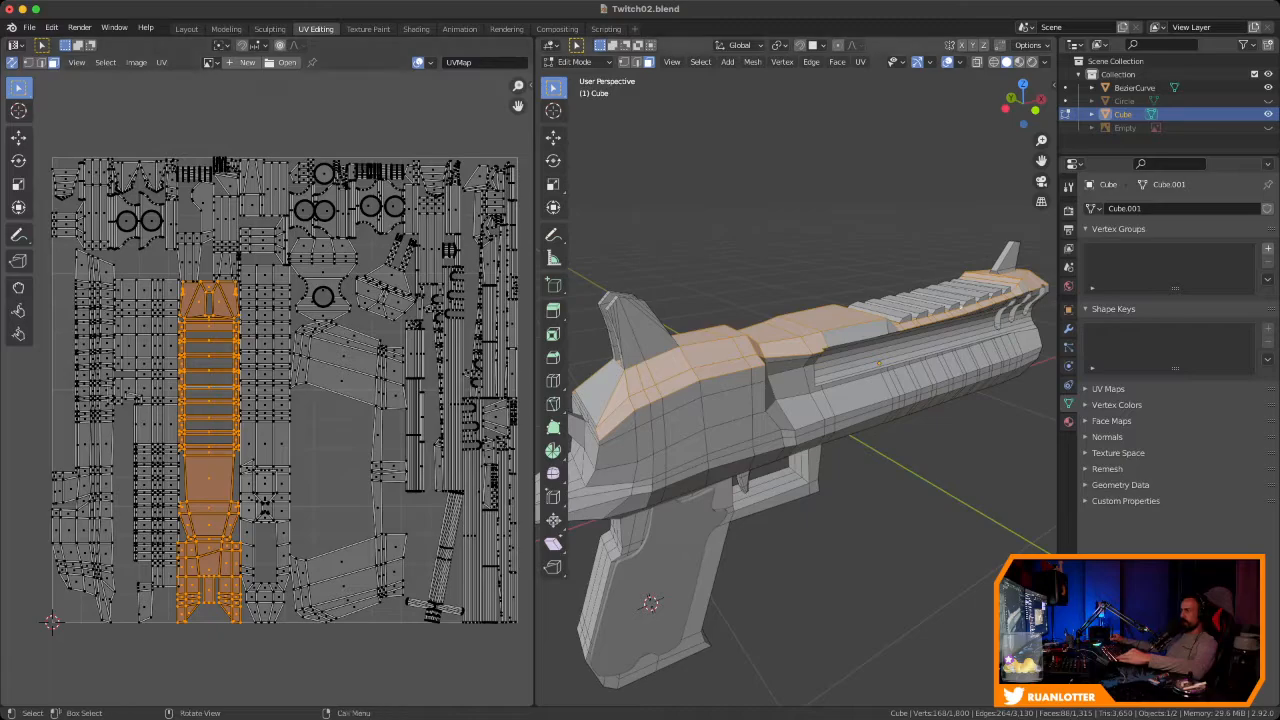
{"action": "middle_click_drag", "start_coordinate": [800, 400], "coordinate": [700, 420]}
{"action": "left_click", "coordinate": [187, 29]}
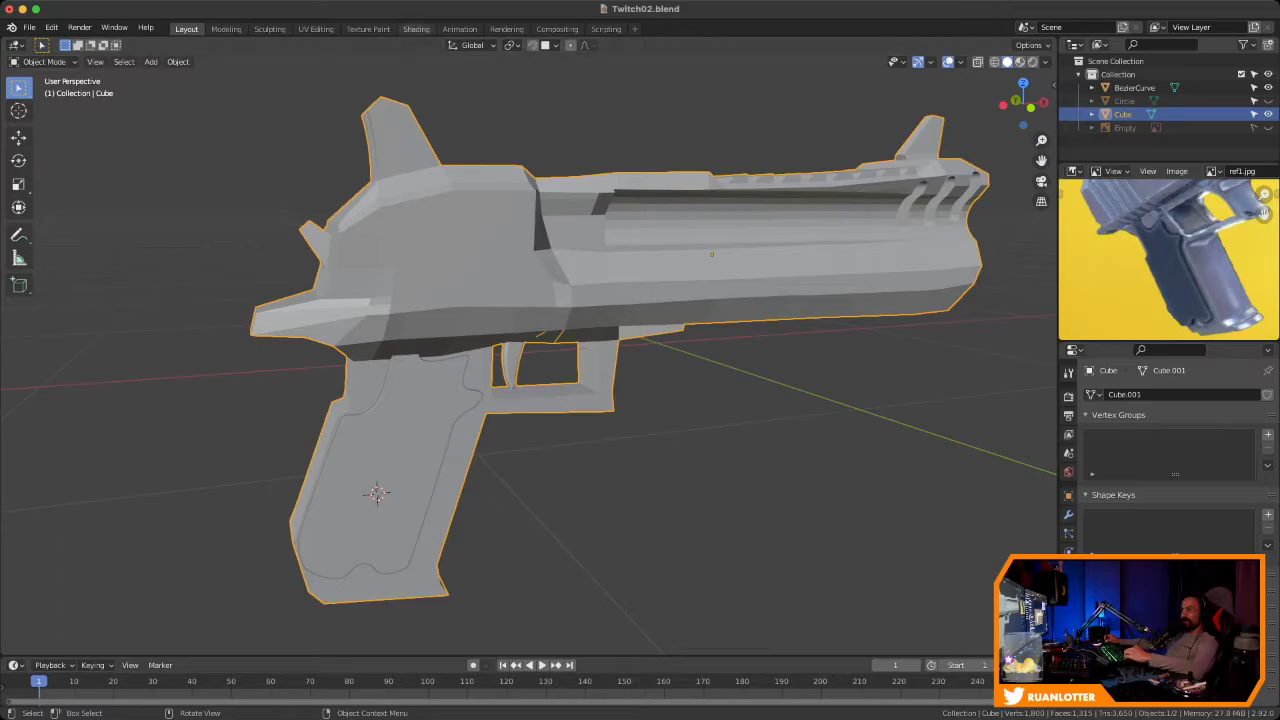
{"action": "left_click", "coordinate": [316, 29]}
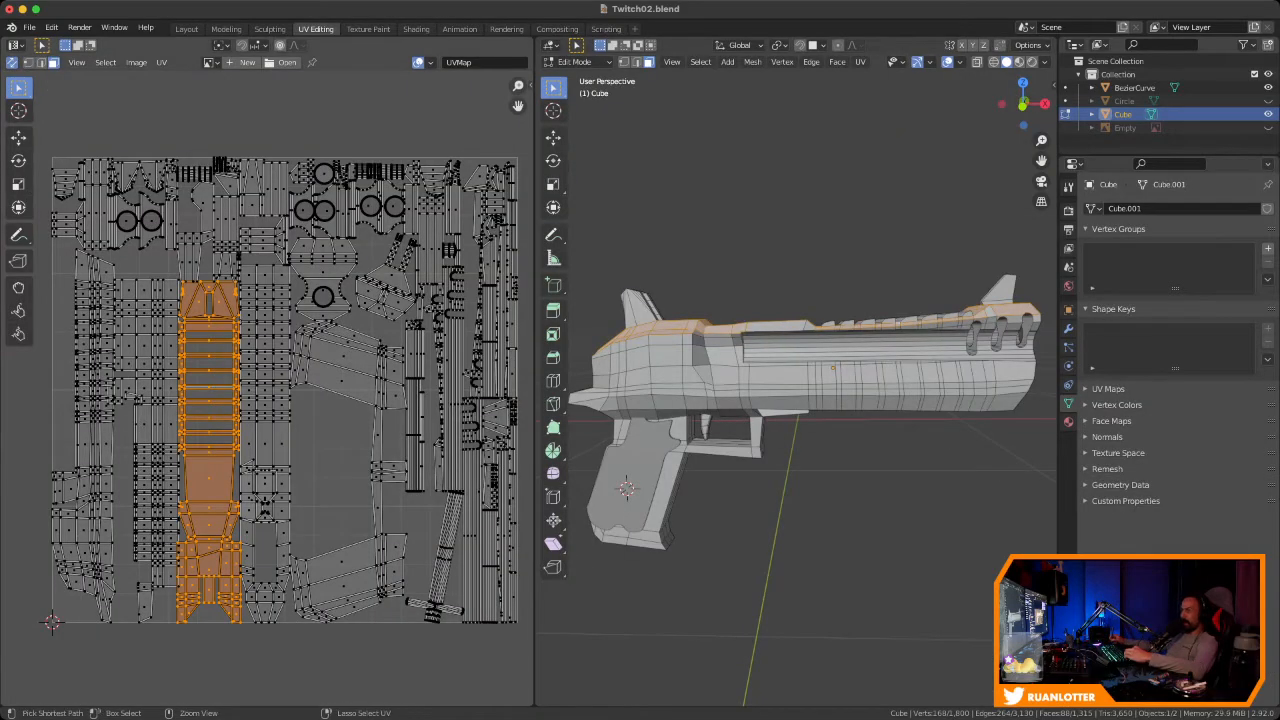
Select the left tapered face beside the small opening at the slotted island's upper end and try Straighten X on it
{"action": "scroll", "coordinate": [94, 352], "scroll_direction": "up", "scroll_amount": 4}
{"action": "middle_click_drag", "start_coordinate": [267, 300], "coordinate": [246, 285]}
{"action": "middle_click_drag", "start_coordinate": [246, 285], "coordinate": [142, 380]}
{"action": "middle_click_drag", "start_coordinate": [236, 392], "coordinate": [236, 360], "text": "ctrl"}
{"action": "left_click", "coordinate": [236, 360]}
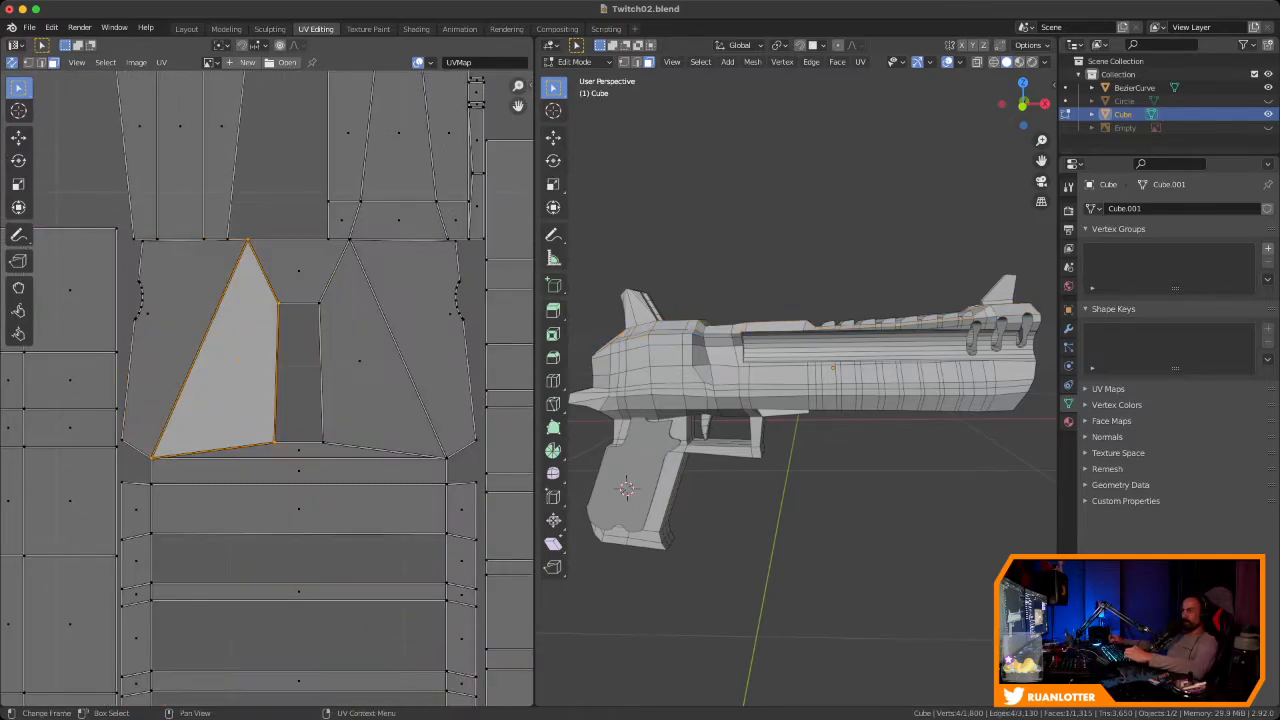
{"action": "left_click", "coordinate": [298, 270], "text": "shift"}
{"action": "left_click", "coordinate": [360, 360], "text": "shift"}
{"action": "left_click", "coordinate": [238, 360]}
{"action": "right_click", "coordinate": [236, 352]}
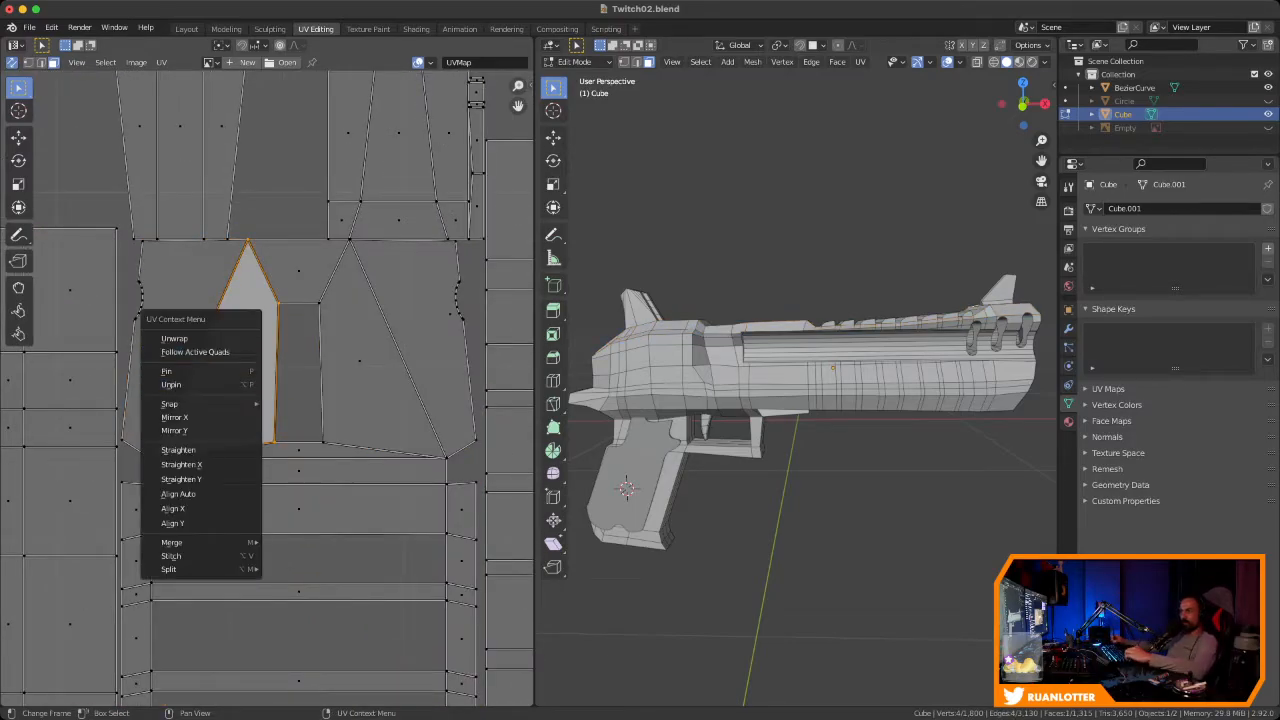
{"action": "left_click", "coordinate": [180, 464]}
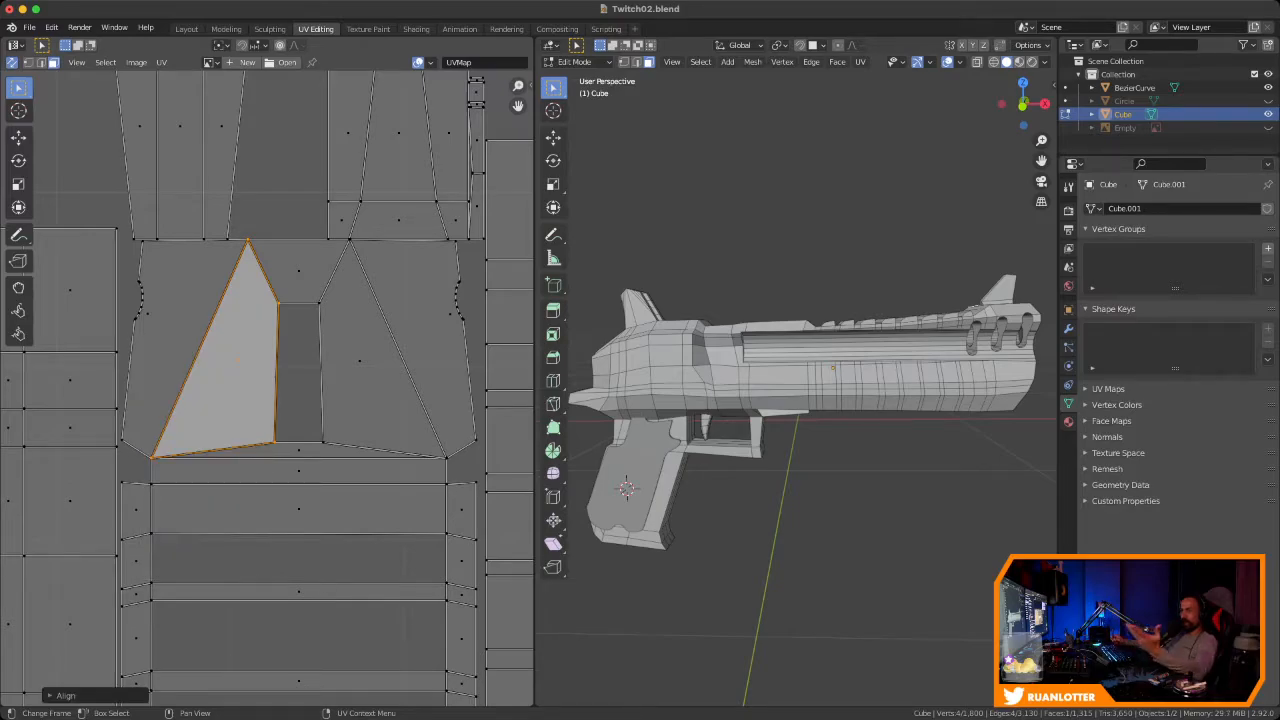
Try Straighten Y on the left tapered face and on its mirrored counterpart across the opening
{"action": "right_click", "coordinate": [253, 386]}
{"action": "left_click", "coordinate": [253, 400]}
{"action": "right_click", "coordinate": [327, 380]}
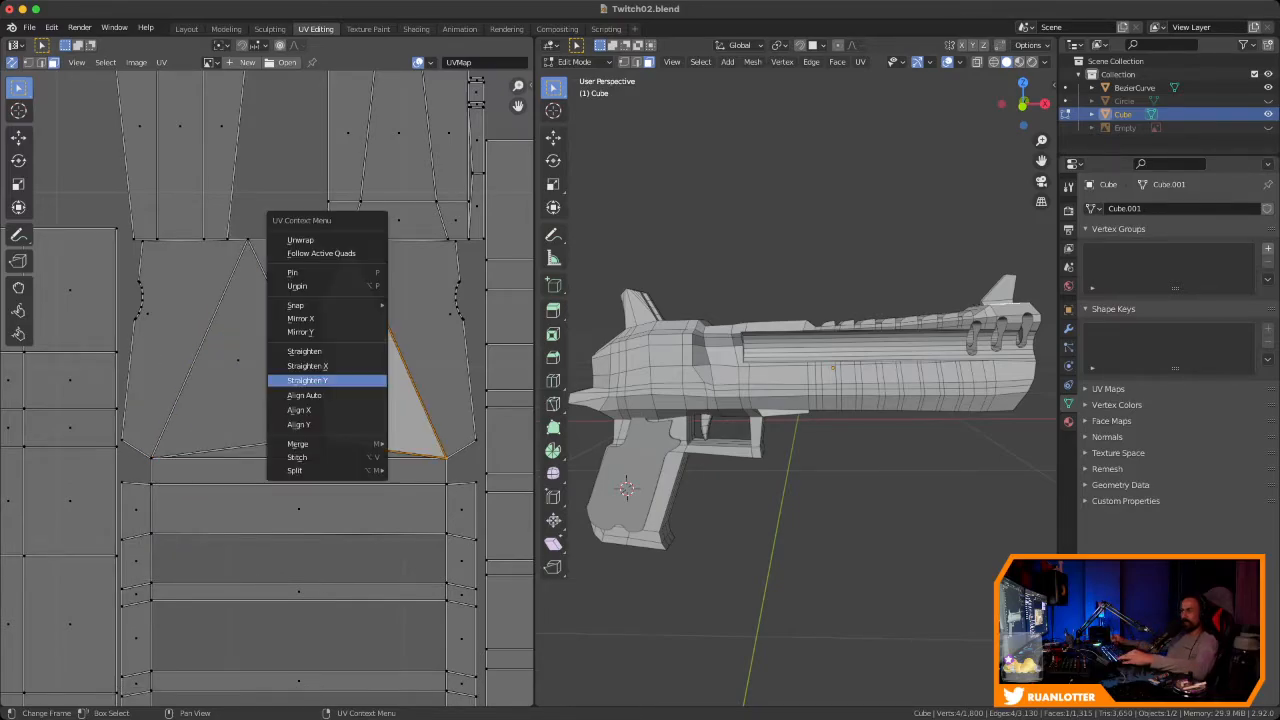
{"action": "left_click", "coordinate": [327, 380]}
Select both tapered faces together, try Straighten X, Straighten Y and Straighten on them, and expand the Align options
{"action": "left_click", "coordinate": [175, 378], "text": "shift"}
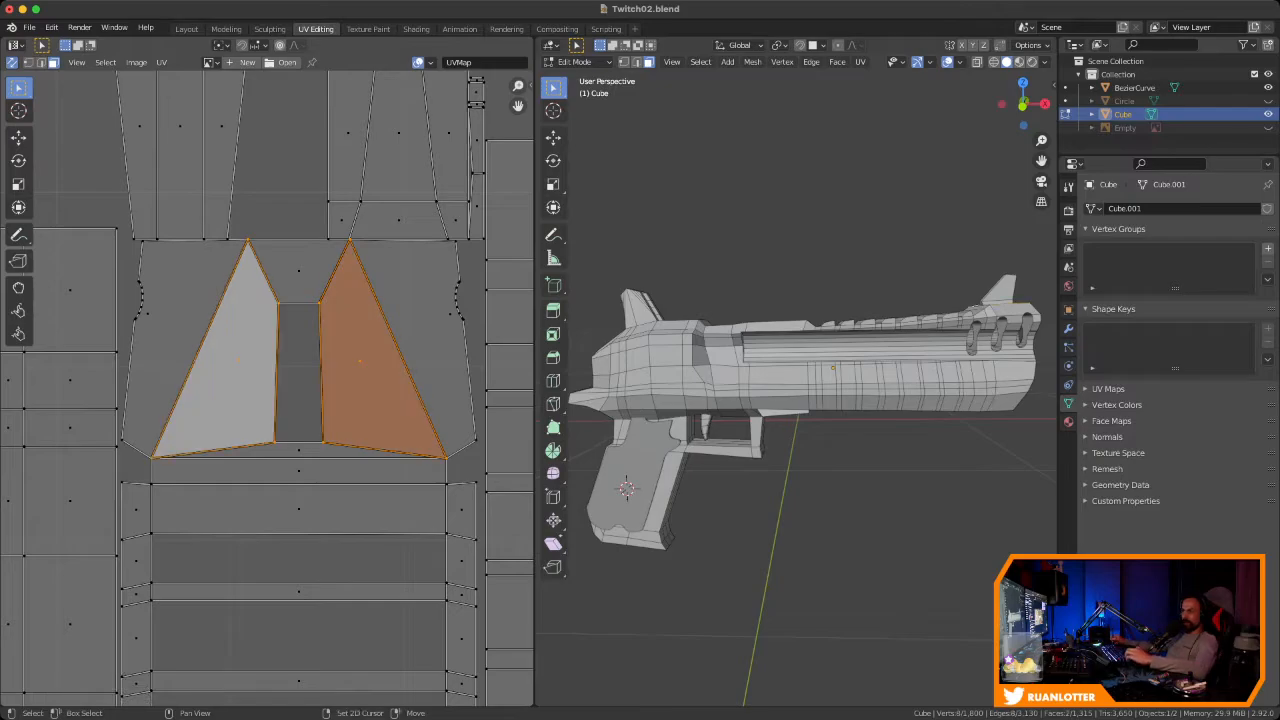
{"action": "right_click", "coordinate": [173, 378]}
{"action": "left_click", "coordinate": [173, 364]}
{"action": "right_click", "coordinate": [285, 364]}
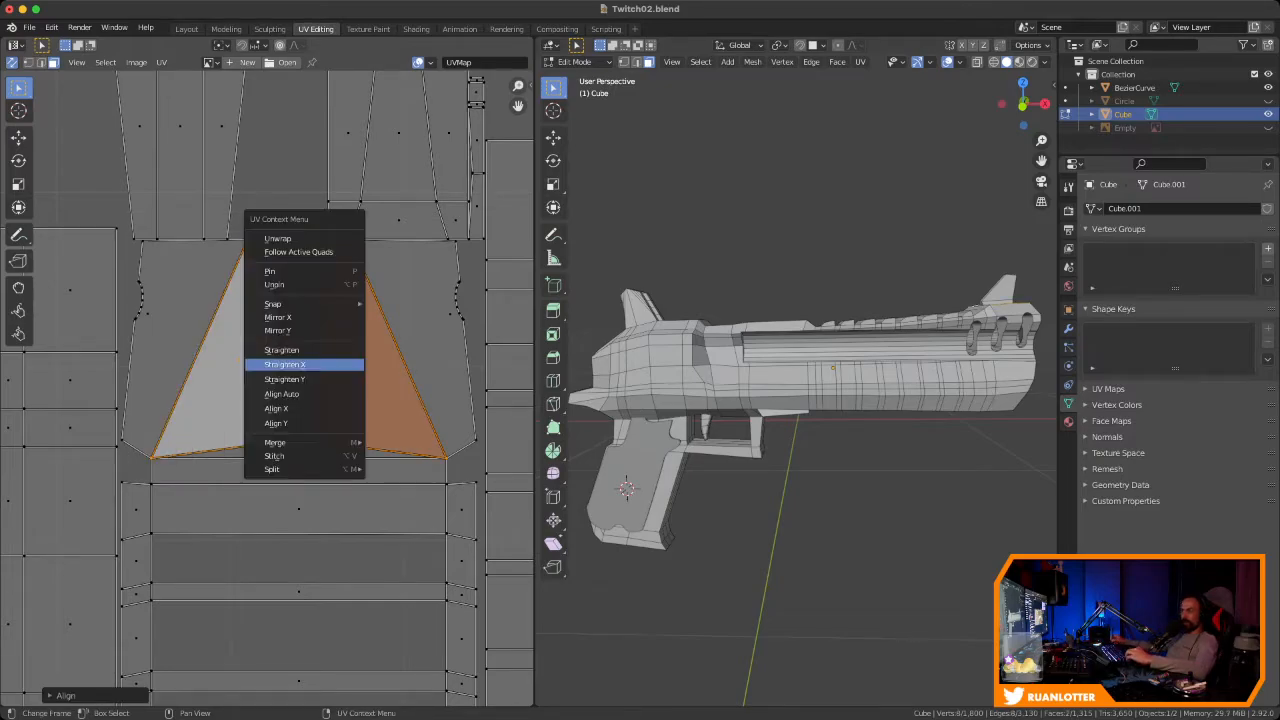
{"action": "left_click", "coordinate": [285, 364]}
{"action": "right_click", "coordinate": [359, 358]}
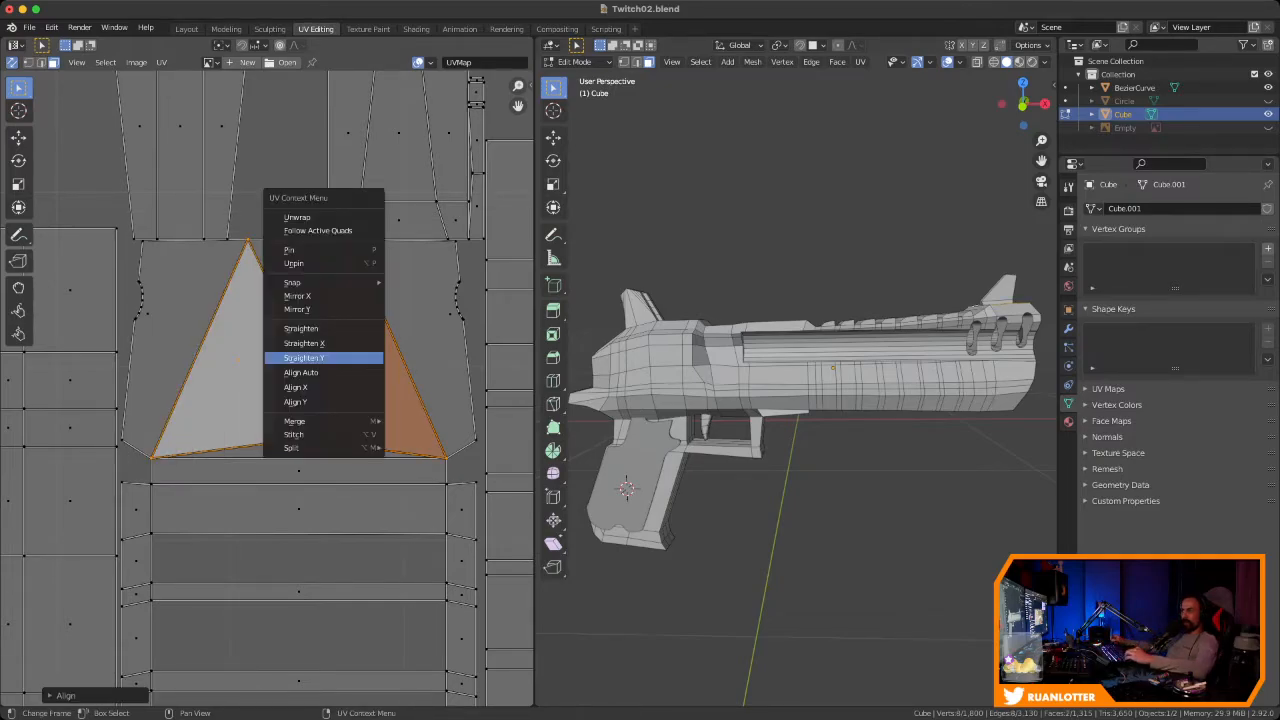
{"action": "left_click", "coordinate": [359, 329]}
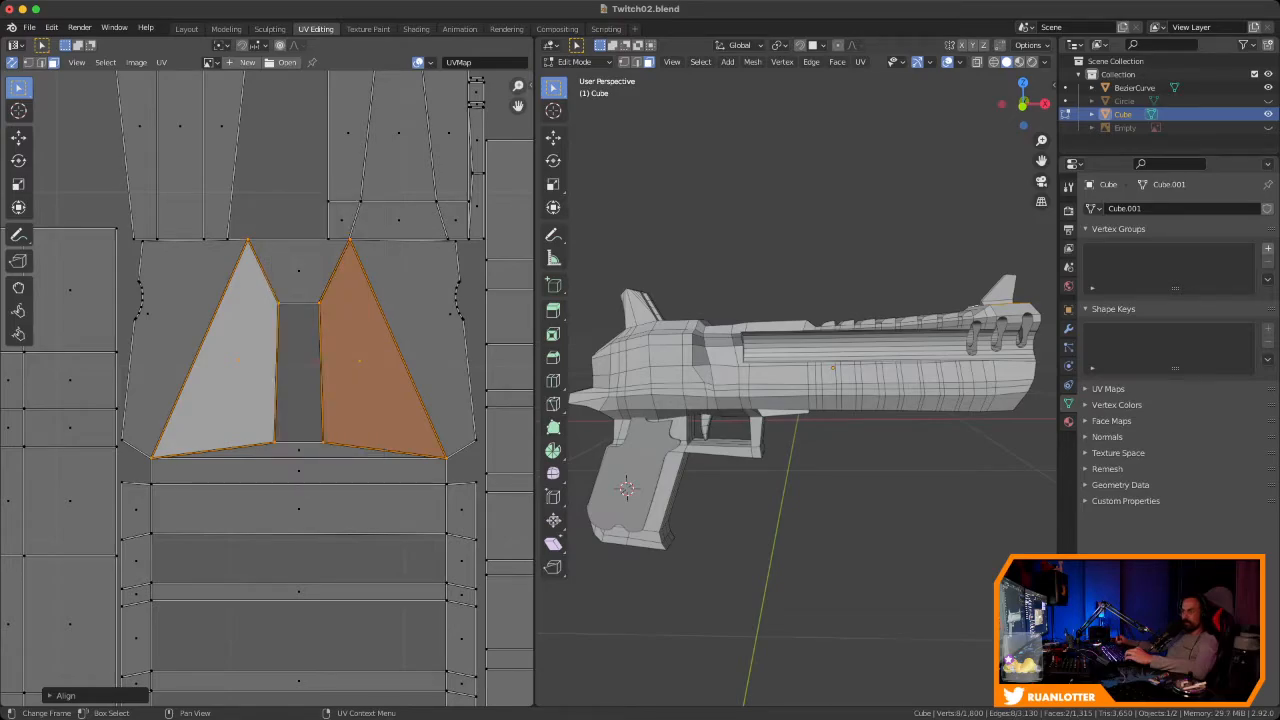
{"action": "left_click", "coordinate": [66, 695]}
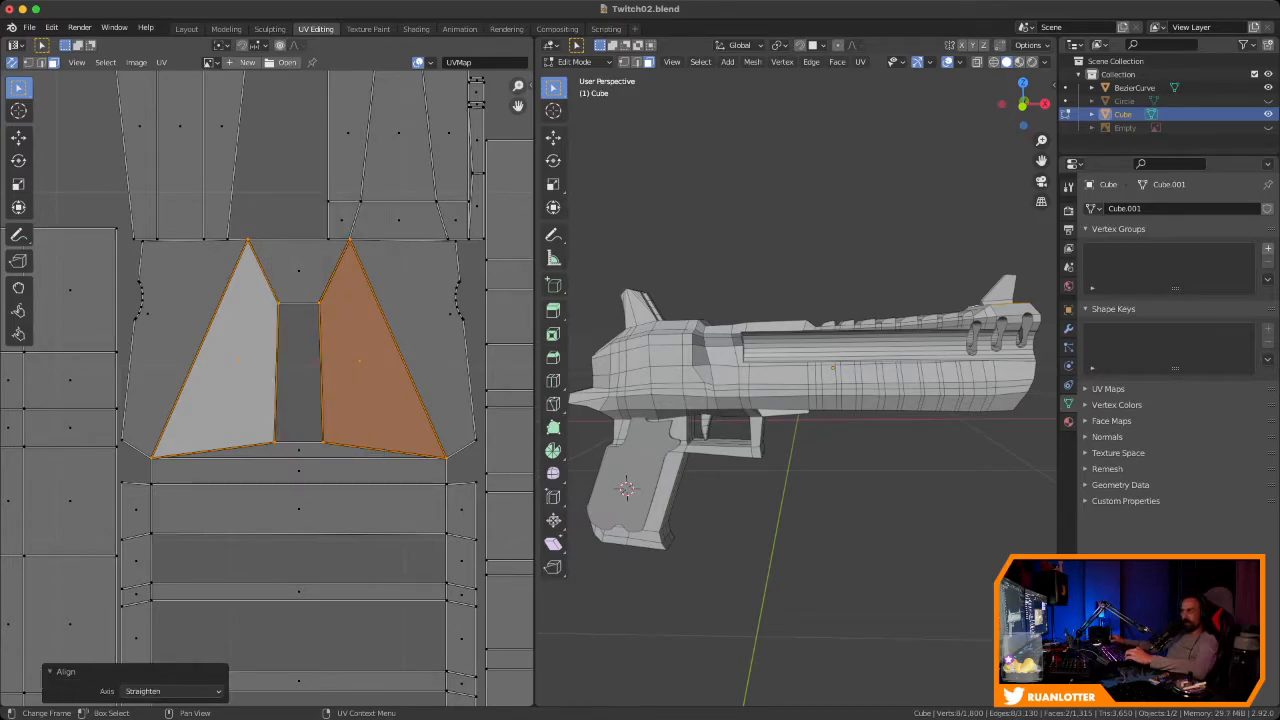
Select a single rectangular quad in the gridded island to the right of the slotted one
{"action": "left_click_drag", "start_coordinate": [421, 280], "coordinate": [449, 346]}
{"action": "middle_click_drag", "start_coordinate": [440, 350], "coordinate": [427, 590], "text": "ctrl"}
{"action": "middle_click_drag", "start_coordinate": [427, 590], "coordinate": [447, 531]}
{"action": "middle_click_drag", "start_coordinate": [447, 531], "coordinate": [385, 650], "text": "ctrl"}
{"action": "middle_click_drag", "start_coordinate": [385, 650], "coordinate": [385, 390], "text": "ctrl"}
{"action": "left_click", "coordinate": [308, 435]}
{"action": "right_click", "coordinate": [308, 435]}
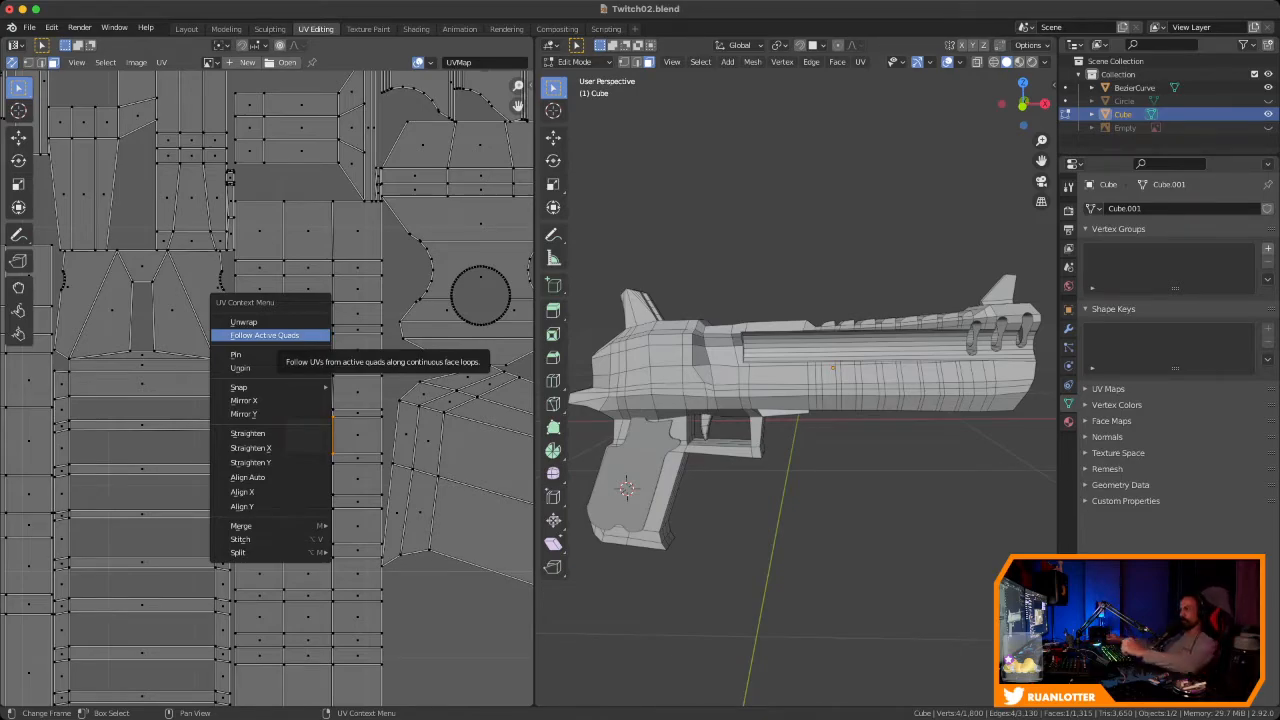
{"action": "key", "text": "Escape"}
{"action": "mouse_move", "coordinate": [308, 435]}
{"action": "middle_mouse_down", "text": "ctrl"}
{"action": "mouse_move", "coordinate": [308, 565]}
{"action": "mouse_move", "coordinate": [308, 445]}
{"action": "middle_mouse_up", "text": "ctrl"}
Select a two-column block of quads around the active face in the gridded island and try Straighten on them
{"action": "middle_click_drag", "start_coordinate": [800, 400], "coordinate": [828, 396]}
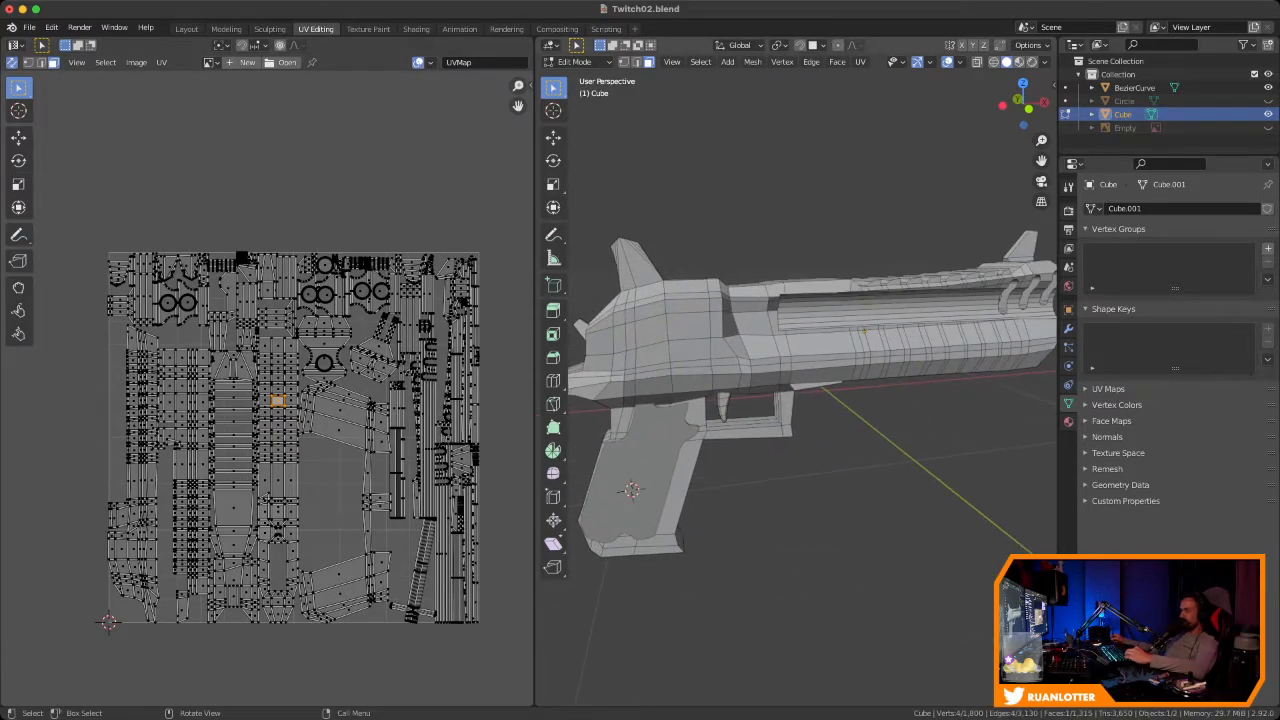
{"action": "middle_click_drag", "start_coordinate": [270, 450], "coordinate": [270, 340], "text": "ctrl"}
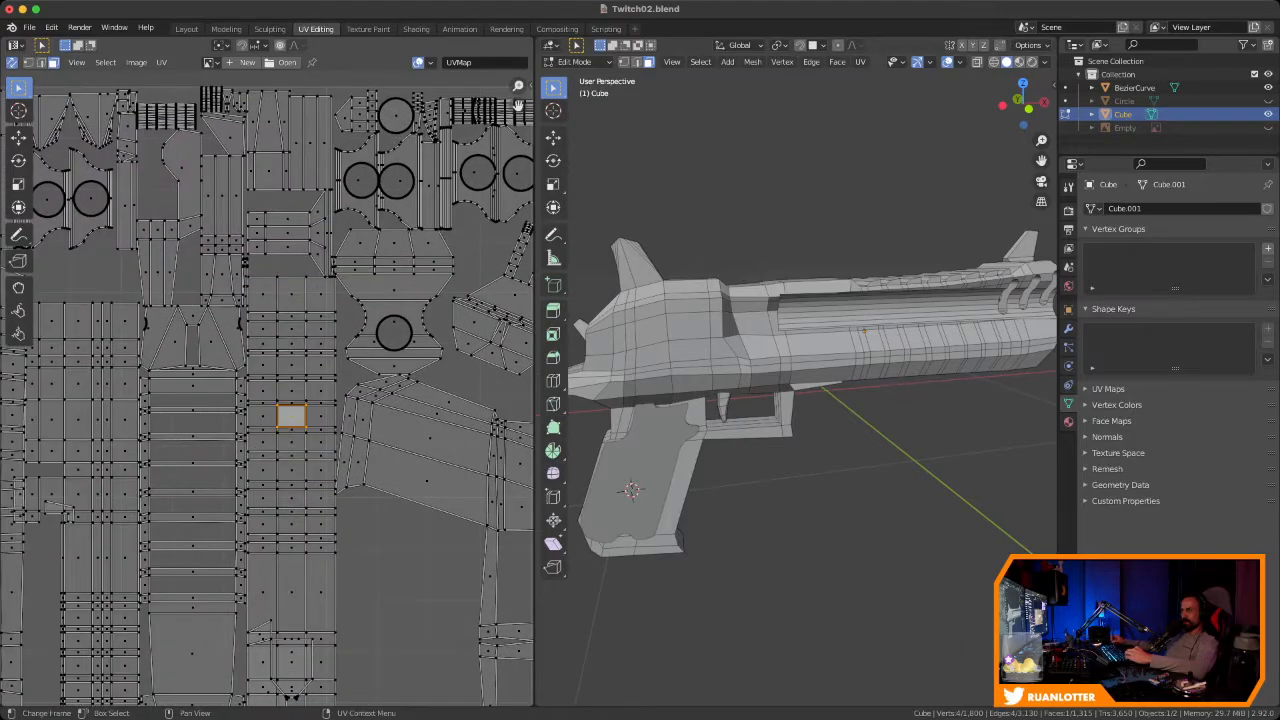
{"action": "left_click_drag", "start_coordinate": [248, 310], "coordinate": [306, 450]}
{"action": "right_click", "coordinate": [272, 358]}
{"action": "left_click", "coordinate": [272, 358]}
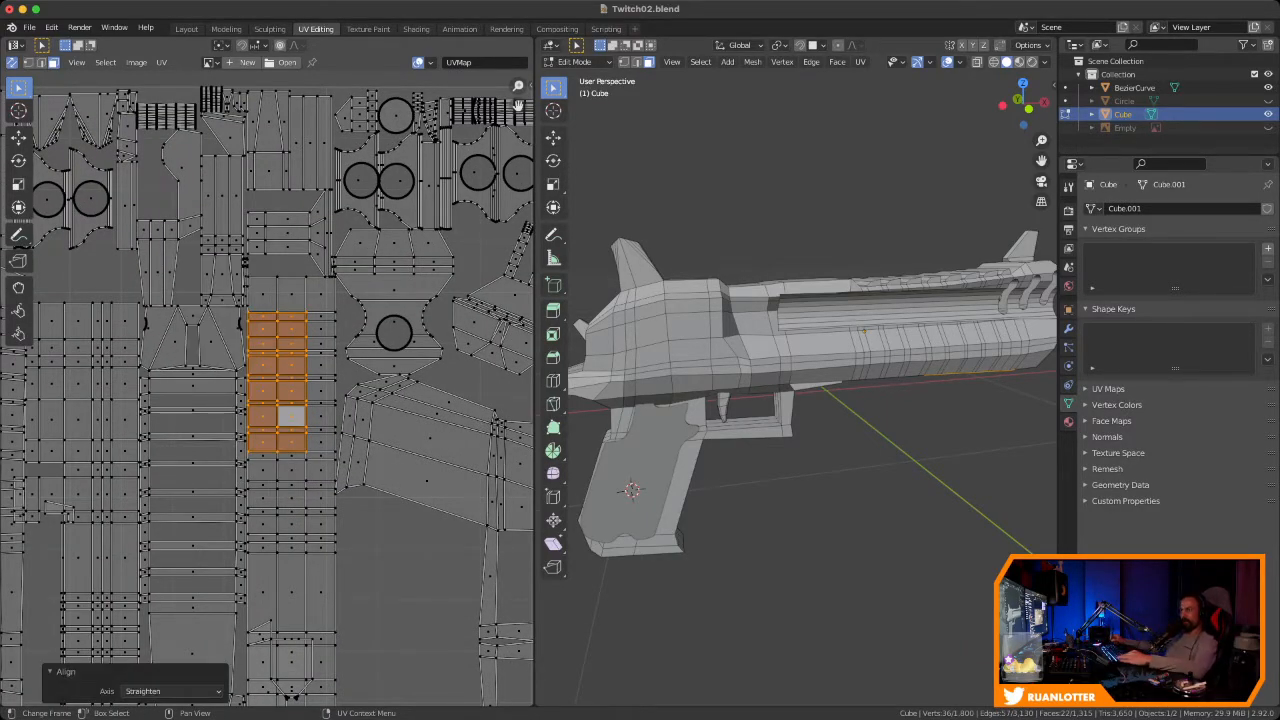
Try Straighten on the vertices along the left concave edge of the island with the single round hole, and undo it
{"action": "middle_click_drag", "start_coordinate": [270, 340], "coordinate": [270, 284], "text": "ctrl"}
{"action": "middle_click_drag", "start_coordinate": [270, 284], "coordinate": [162, 380], "text": "shift"}
{"action": "middle_click_drag", "start_coordinate": [162, 380], "coordinate": [116, 291], "text": "ctrl"}
{"action": "key", "text": "1"}
{"action": "left_click_drag", "start_coordinate": [265, 291], "coordinate": [328, 433]}
{"action": "right_click", "coordinate": [283, 366]}
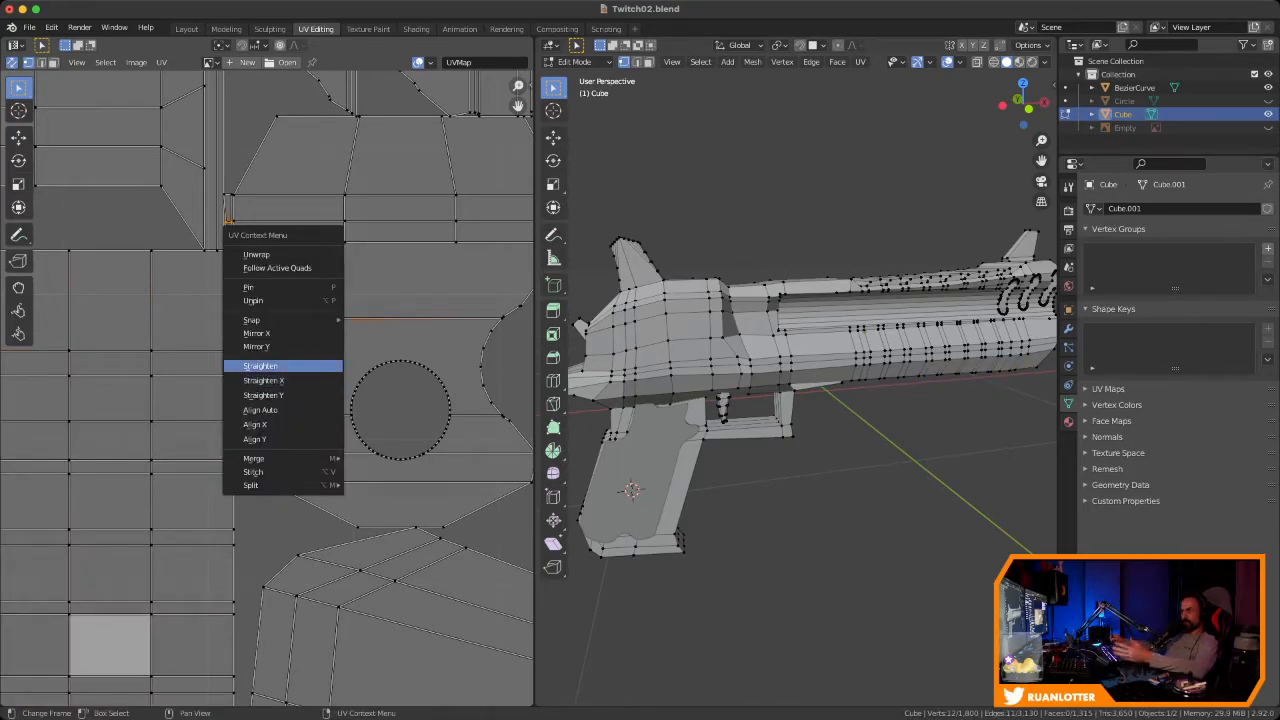
{"action": "left_click", "coordinate": [283, 366]}
{"action": "middle_click_drag", "start_coordinate": [283, 366], "coordinate": [483, 400], "text": "ctrl"}
{"action": "key", "text": "ctrl+z"}
{"action": "middle_click_drag", "start_coordinate": [483, 400], "coordinate": [190, 374], "text": "shift"}
{"action": "middle_click_drag", "start_coordinate": [190, 374], "coordinate": [190, 275], "text": "ctrl"}
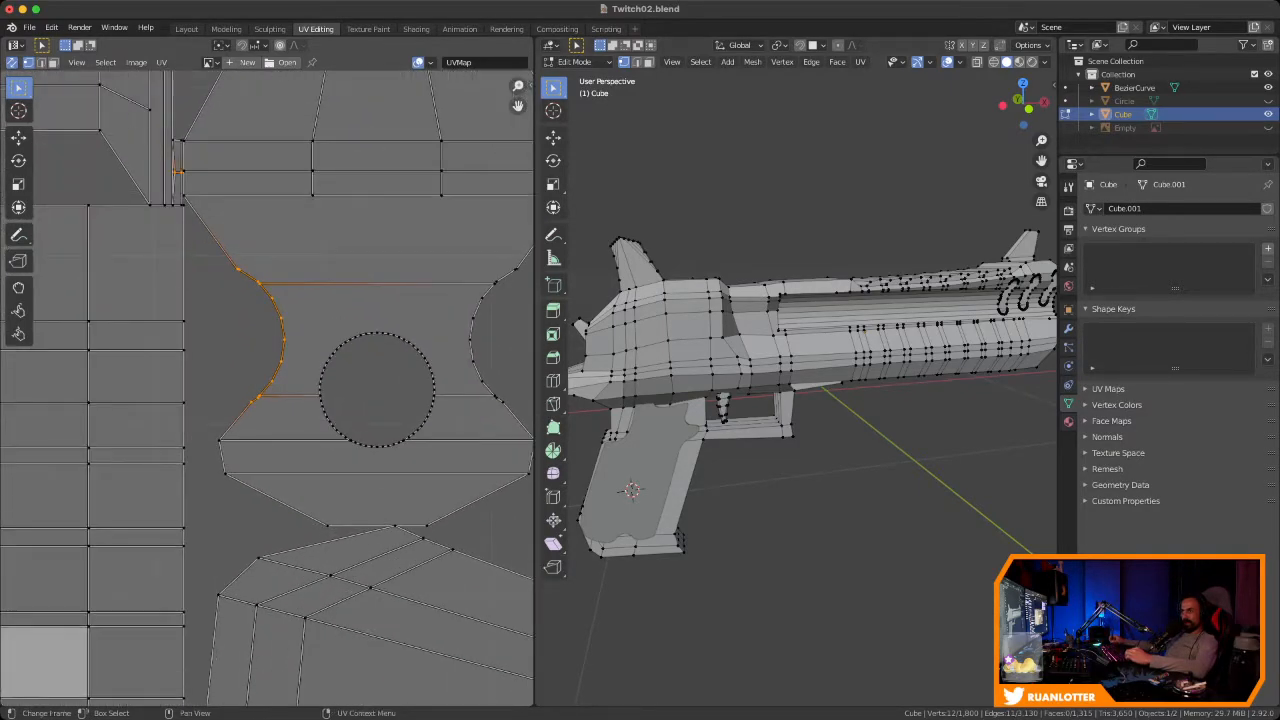
{"action": "key", "text": "ctrl+z"}
Try Straighten on only the five inner vertices of that island's left concave edge, and undo it
{"action": "left_click_drag", "start_coordinate": [254, 322], "coordinate": [285, 415], "text": "shift"}
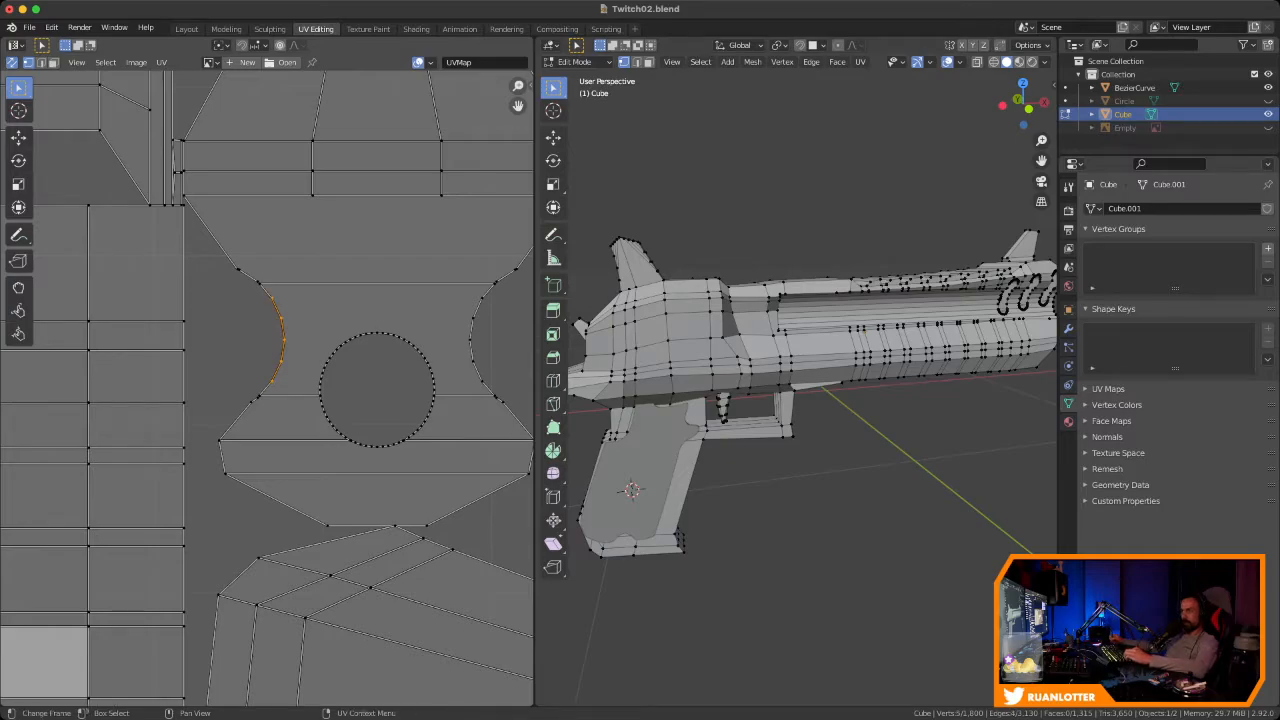
{"action": "key", "text": "shift+w"}
{"action": "left_click", "coordinate": [229, 331]}
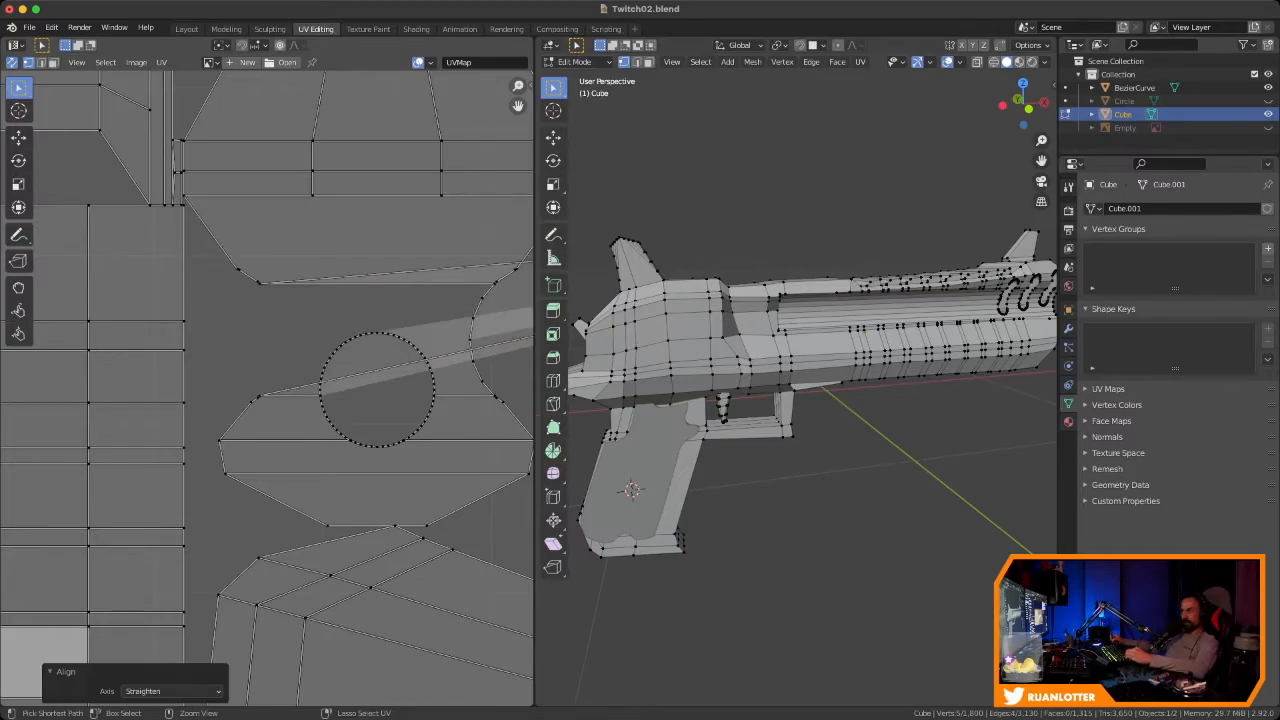
{"action": "scroll", "coordinate": [266, 390], "scroll_direction": "down", "scroll_amount": 5}
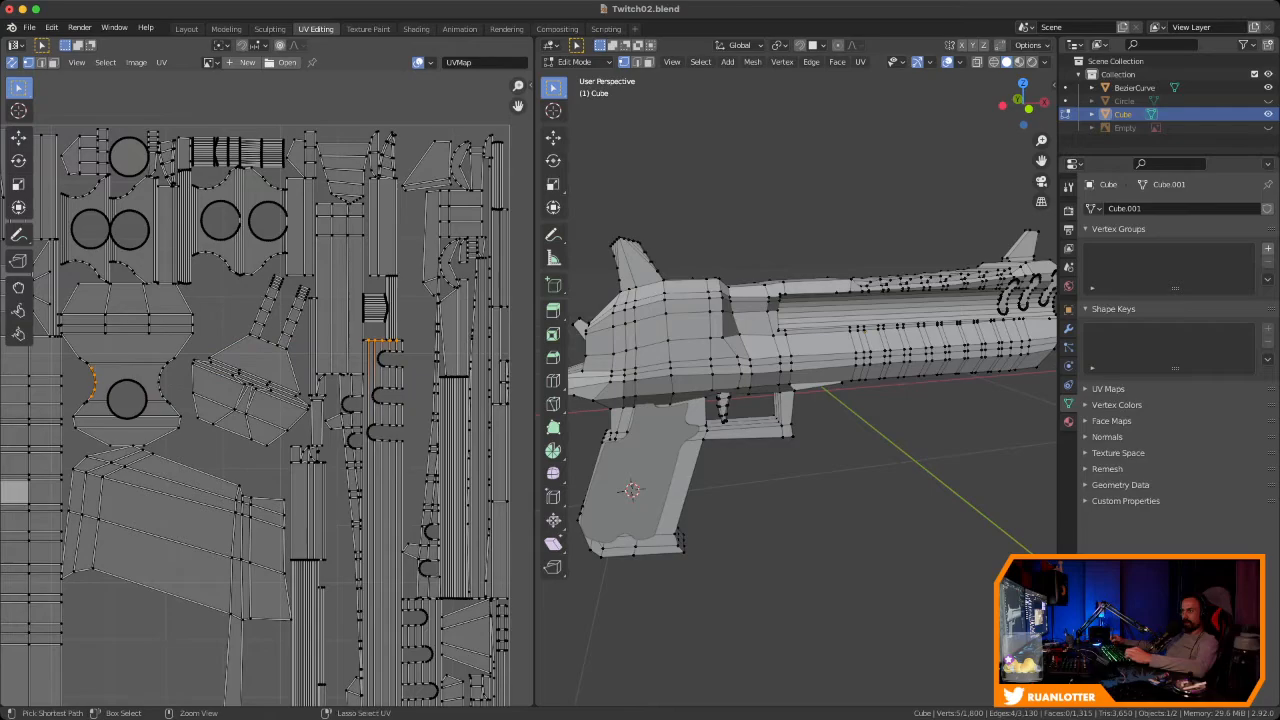
Try Straighten on the edges along the left concave side of the single-hole island, and undo it
{"action": "middle_click_drag", "start_coordinate": [270, 388], "coordinate": [374, 356], "text": "ctrl"}
{"action": "middle_click_drag", "start_coordinate": [270, 385], "coordinate": [355, 363]}
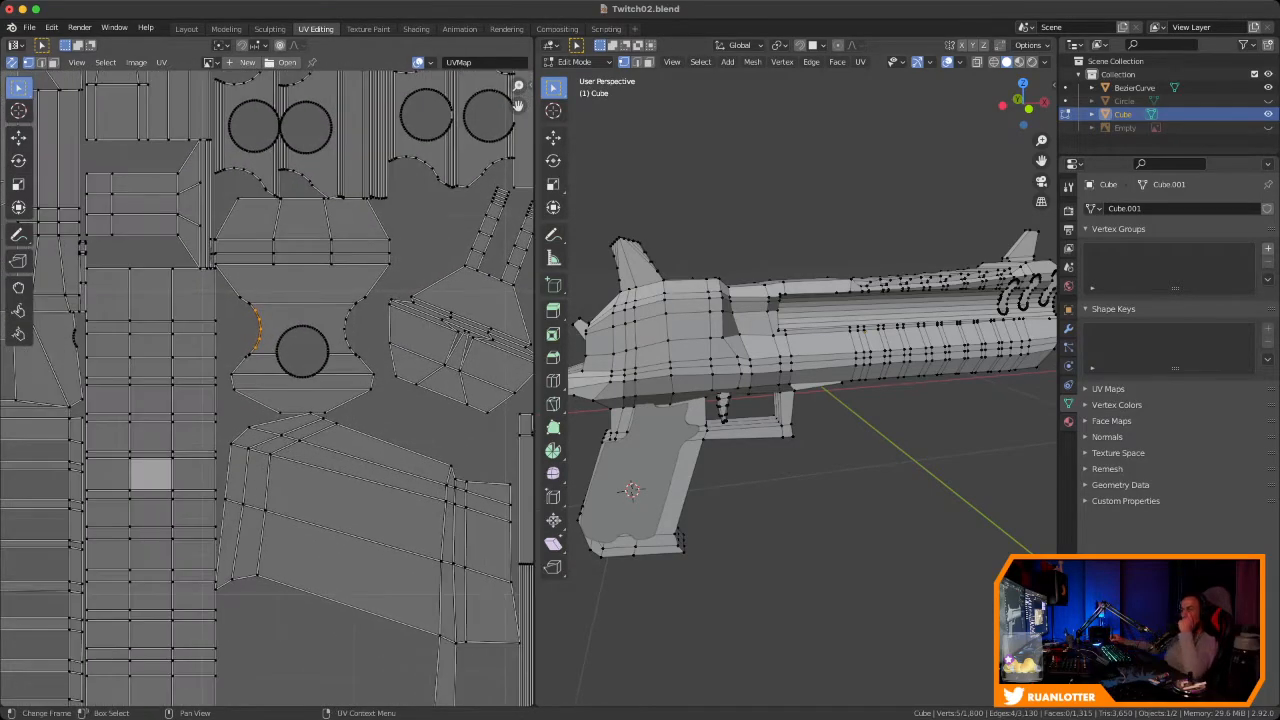
{"action": "key", "text": "2"}
{"action": "scroll", "coordinate": [245, 310], "scroll_direction": "up", "scroll_amount": 4}
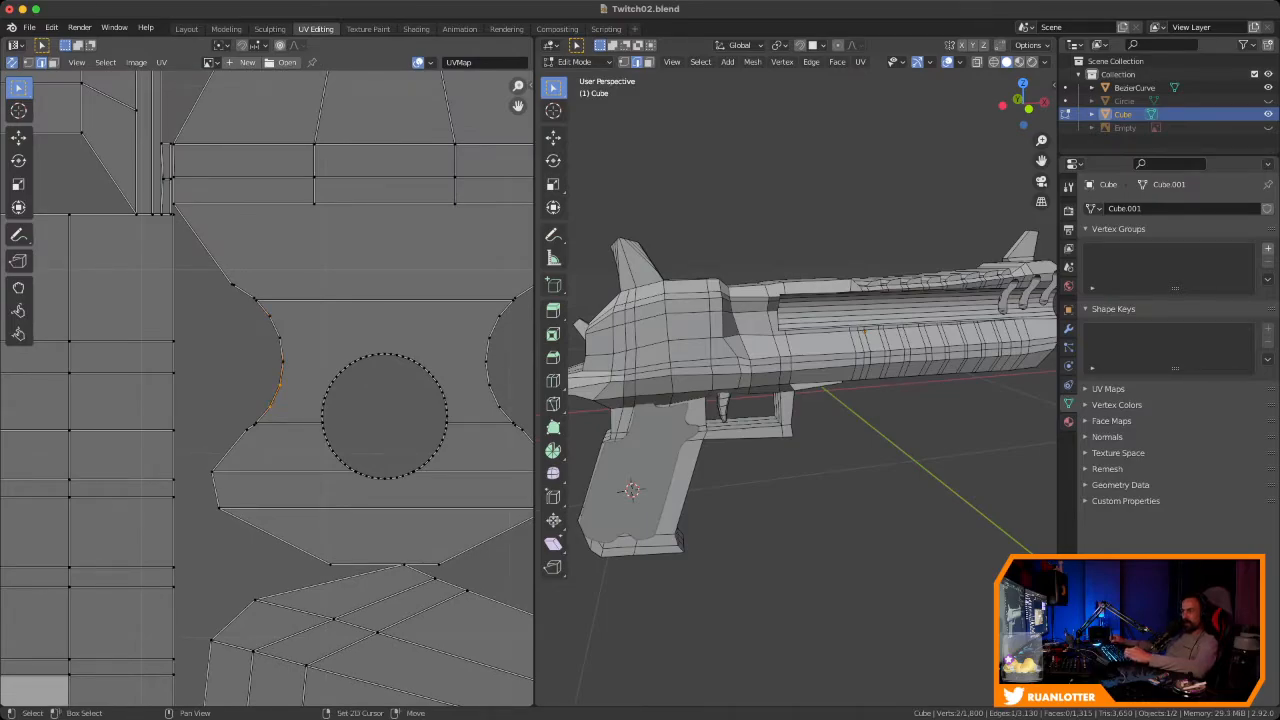
{"action": "left_click", "coordinate": [282, 348], "text": "ctrl"}
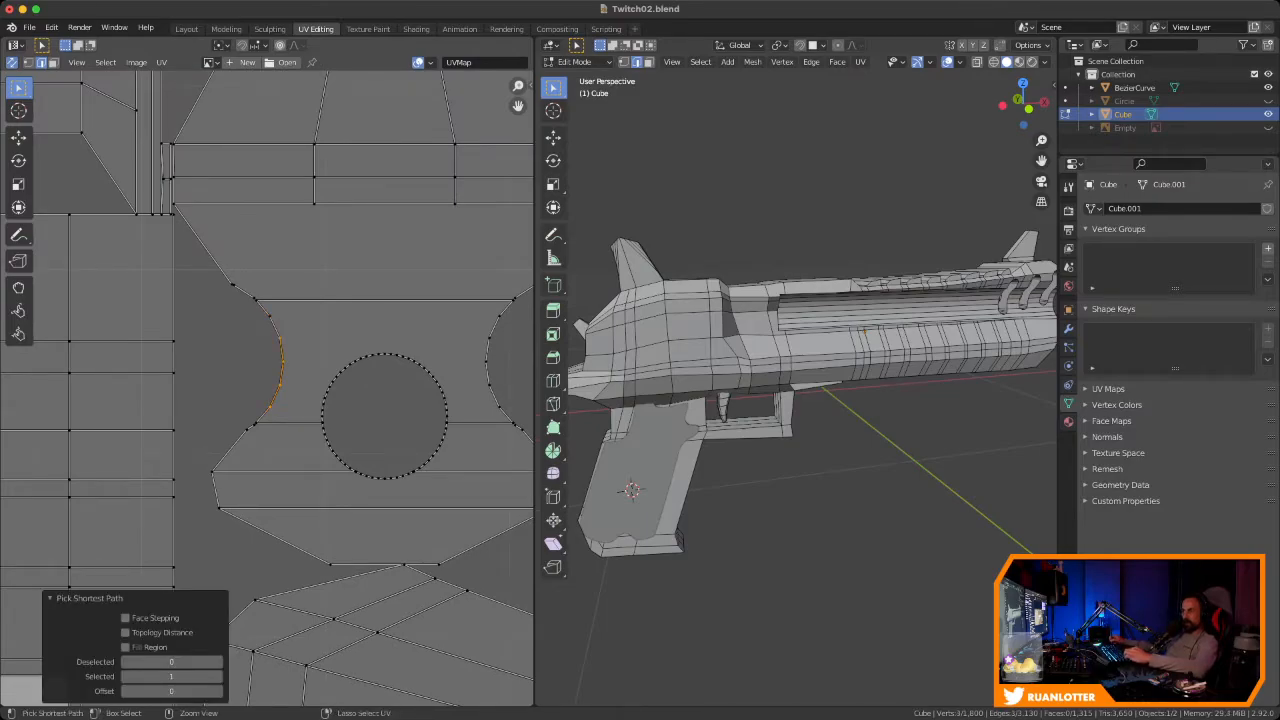
{"action": "right_click", "coordinate": [238, 324]}
{"action": "left_click", "coordinate": [238, 324]}
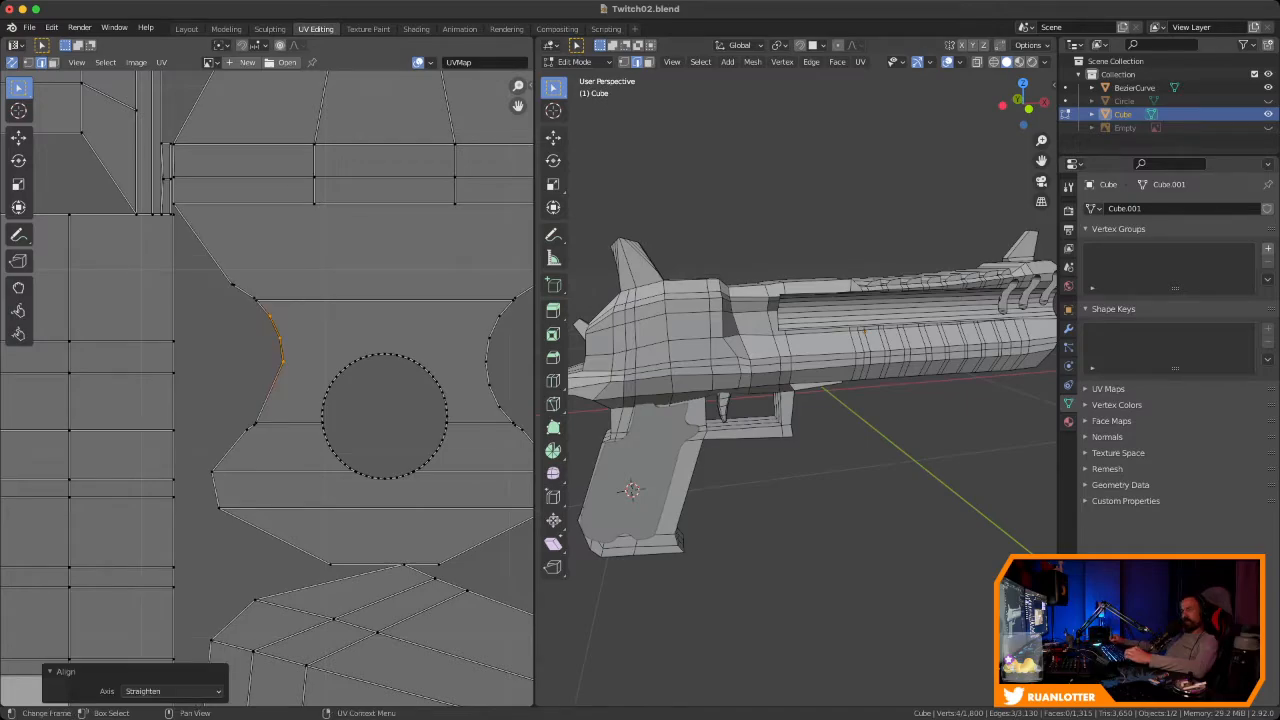
{"action": "key", "text": "ctrl+z"}
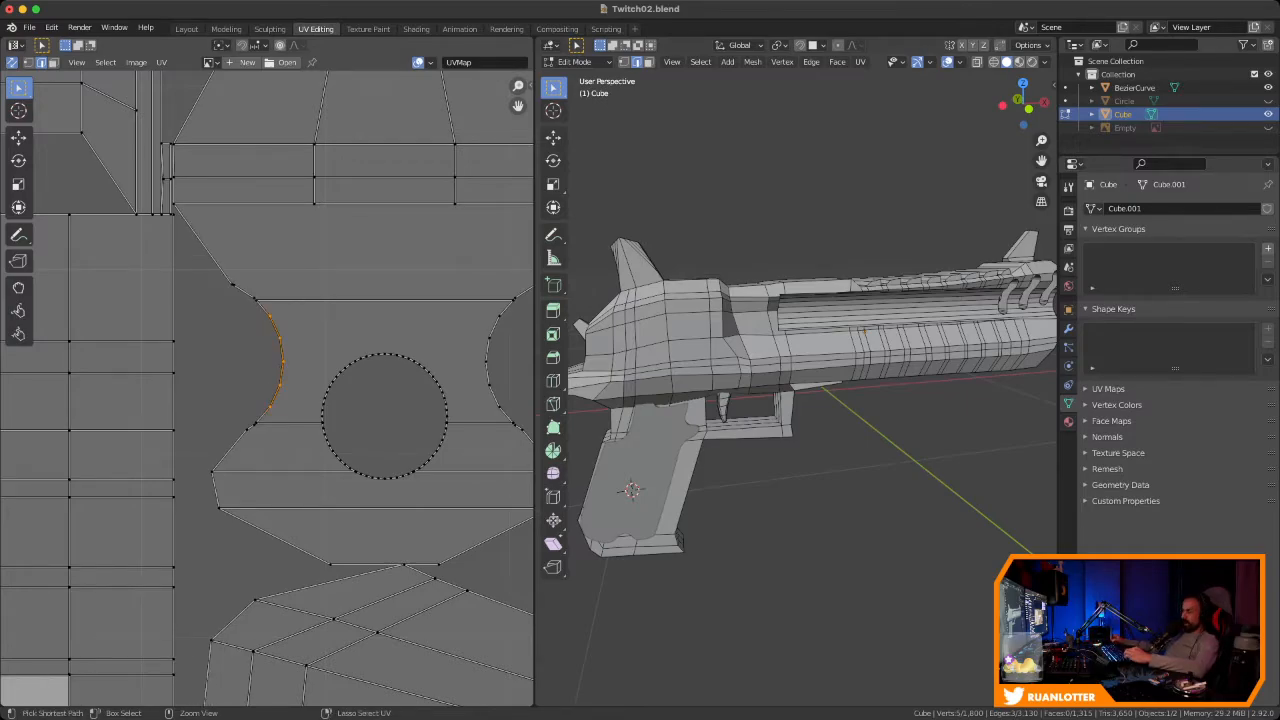
Switch selection to faces, select the whole mesh to check its UV layout, and clear the selection
{"action": "scroll", "coordinate": [297, 371], "scroll_direction": "down", "scroll_amount": 8}
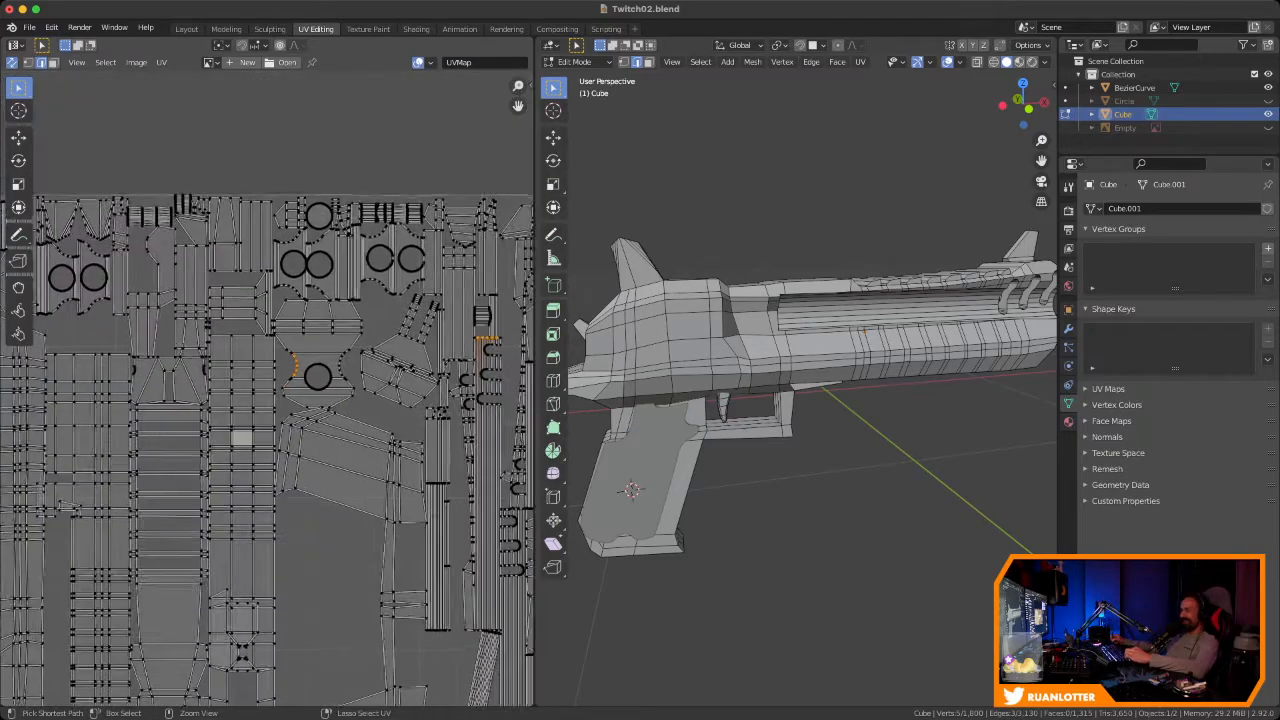
{"action": "middle_click_drag", "start_coordinate": [270, 380], "coordinate": [300, 440]}
{"action": "middle_click_drag", "start_coordinate": [300, 440], "coordinate": [340, 442]}
{"action": "key", "text": "3"}
{"action": "key", "text": "a"}
{"action": "middle_click_drag", "start_coordinate": [340, 442], "coordinate": [265, 442]}
{"action": "middle_click_drag", "start_coordinate": [800, 400], "coordinate": [730, 478]}
{"action": "middle_click_drag", "start_coordinate": [300, 440], "coordinate": [300, 385], "text": "ctrl"}
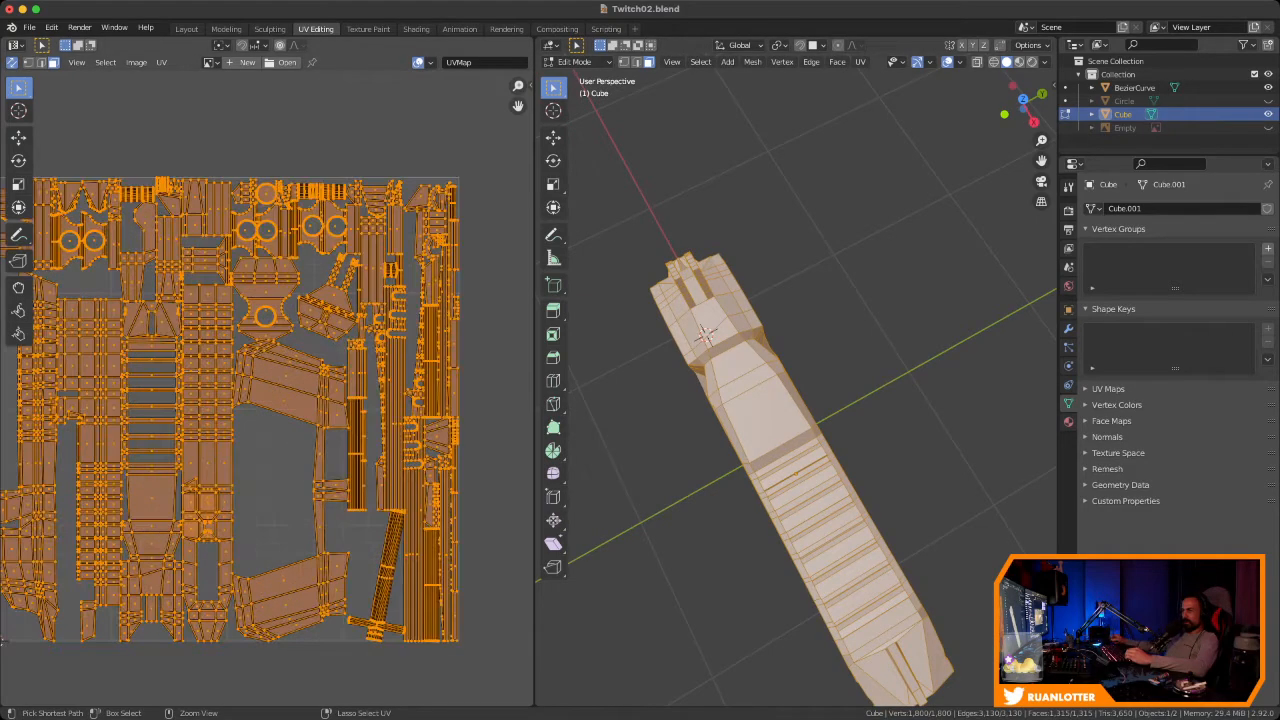
{"action": "middle_click_drag", "start_coordinate": [755, 455], "coordinate": [820, 362]}
{"action": "right_click", "coordinate": [820, 360]}
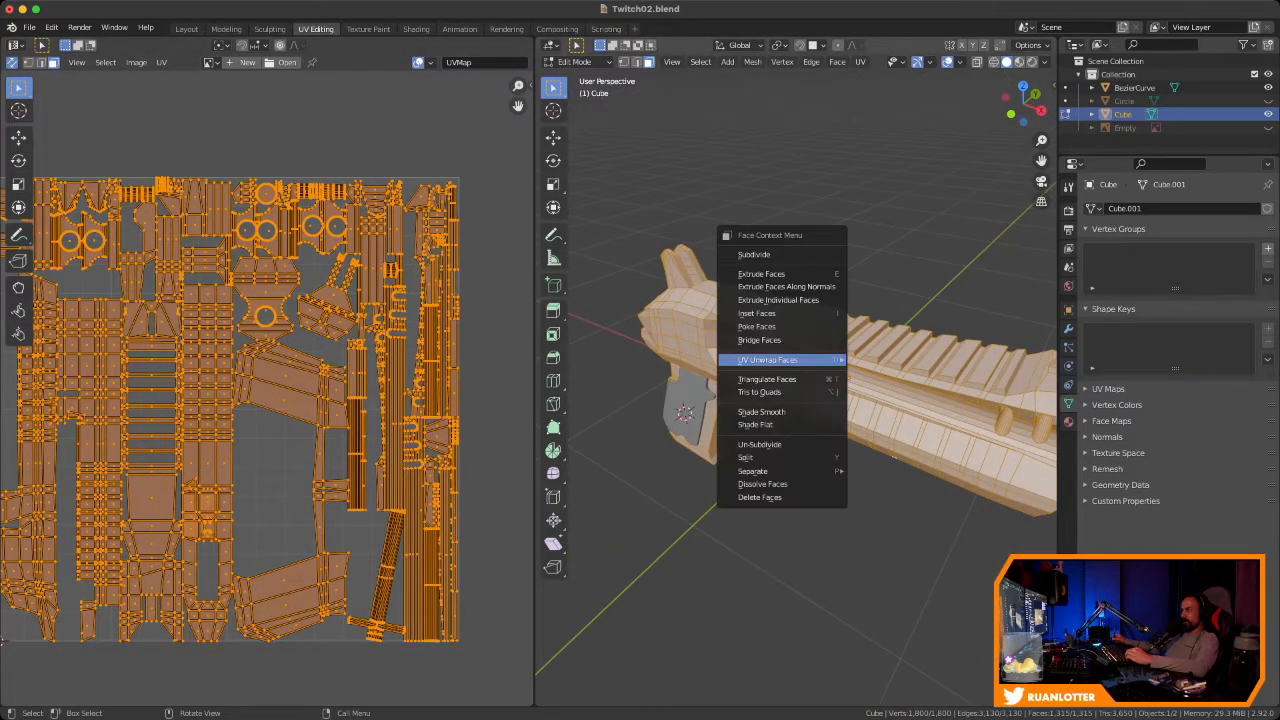
{"action": "mouse_move", "coordinate": [820, 360]}
{"action": "key", "text": "alt+a"}
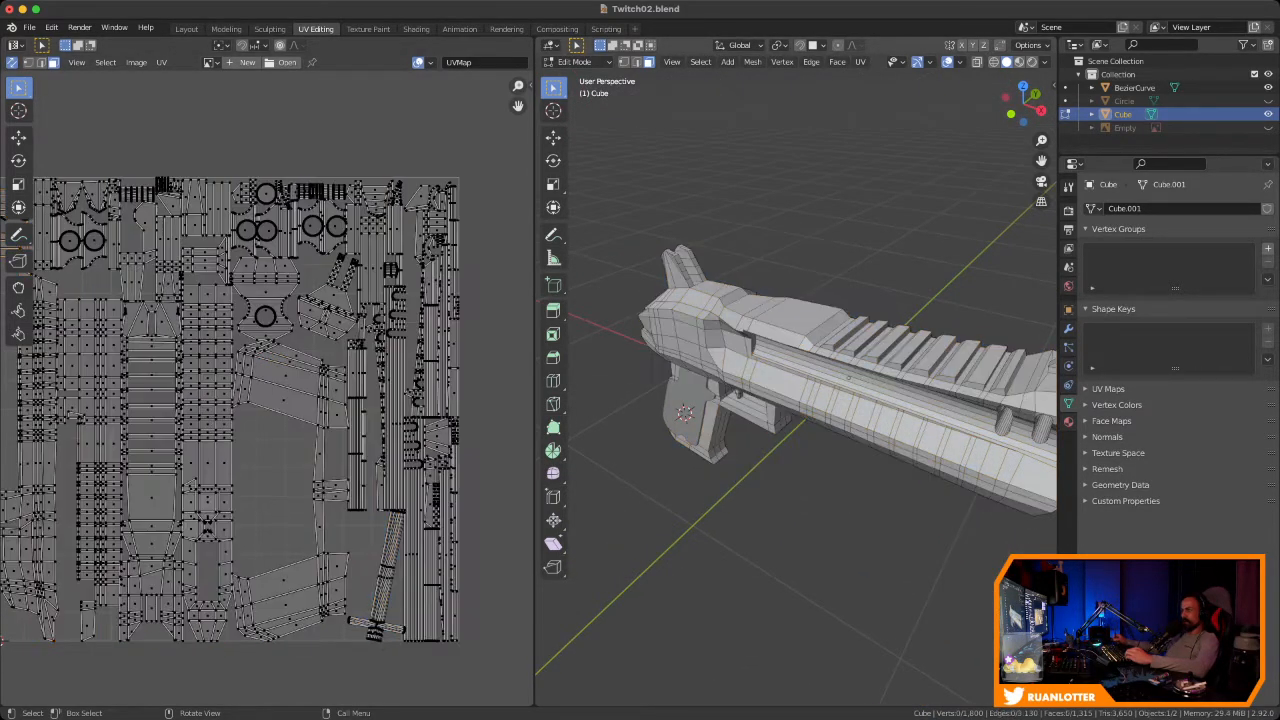
Select all faces of the irregular island in the lower-left corner of the UV layout, covering the pistol's rear side
{"action": "middle_click_drag", "start_coordinate": [300, 385], "coordinate": [355, 399], "text": "ctrl"}
{"action": "middle_click_drag", "start_coordinate": [355, 399], "coordinate": [342, 254], "text": "ctrl"}
{"action": "middle_click_drag", "start_coordinate": [290, 395], "coordinate": [440, 288]}
{"action": "middle_click_drag", "start_coordinate": [440, 288], "coordinate": [440, 228], "text": "ctrl"}
{"action": "left_click_drag", "start_coordinate": [188, 208], "coordinate": [379, 587]}
{"action": "middle_click_drag", "start_coordinate": [720, 400], "coordinate": [900, 400]}
{"action": "scroll", "coordinate": [796, 390], "scroll_direction": "up", "scroll_amount": 3}
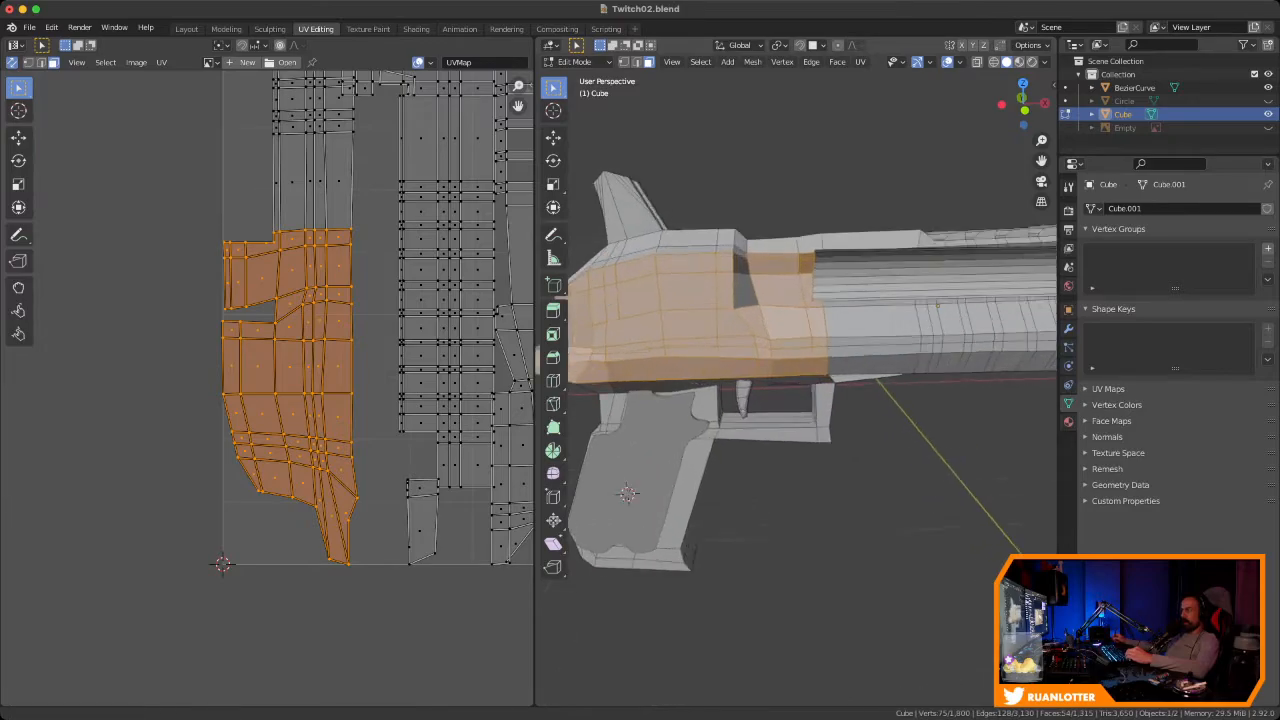
{"action": "middle_click_drag", "start_coordinate": [780, 380], "coordinate": [916, 388], "text": "shift"}
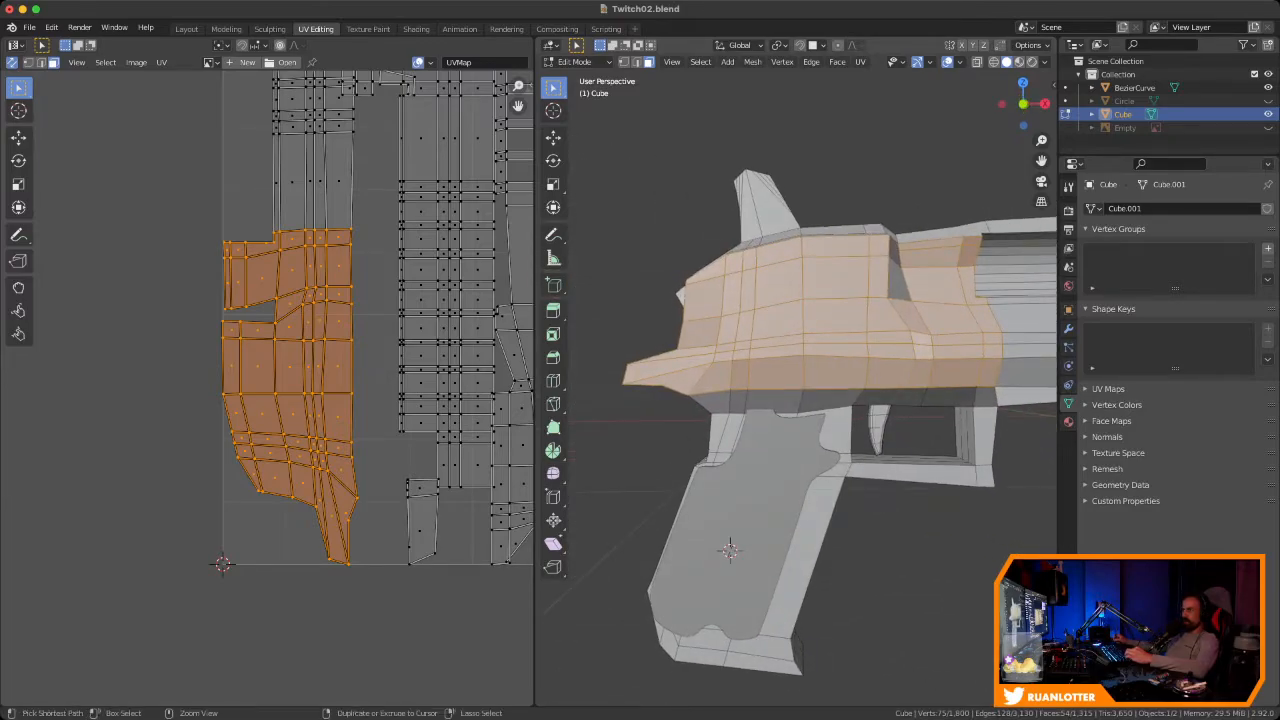
Unwrap the selected rear side faces and move their island outside the UV square, about -0.81 in X and -0.85 in Y
{"action": "scroll", "coordinate": [260, 405], "scroll_direction": "down", "scroll_amount": 5}
{"action": "right_click", "coordinate": [750, 304]}
{"action": "mouse_move", "coordinate": [765, 304]}
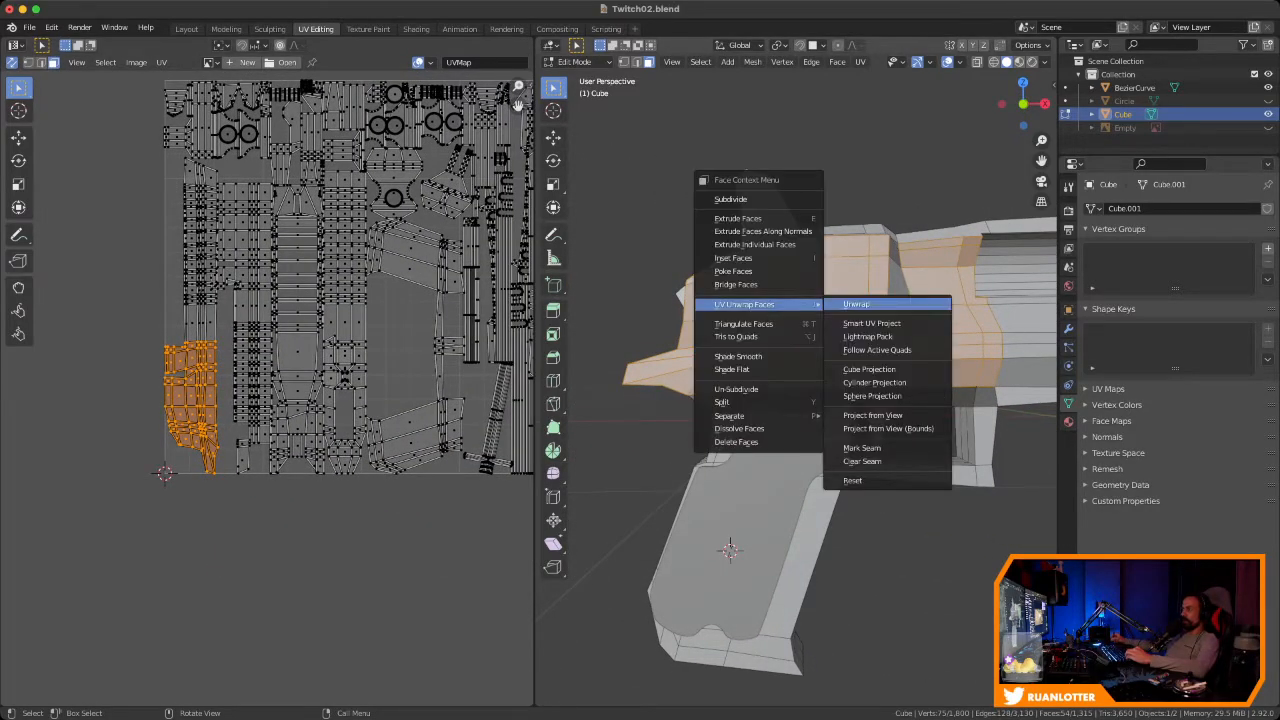
{"action": "left_click", "coordinate": [856, 304]}
{"action": "scroll", "coordinate": [310, 335], "scroll_direction": "down", "scroll_amount": 3}
{"action": "key", "text": "g"}
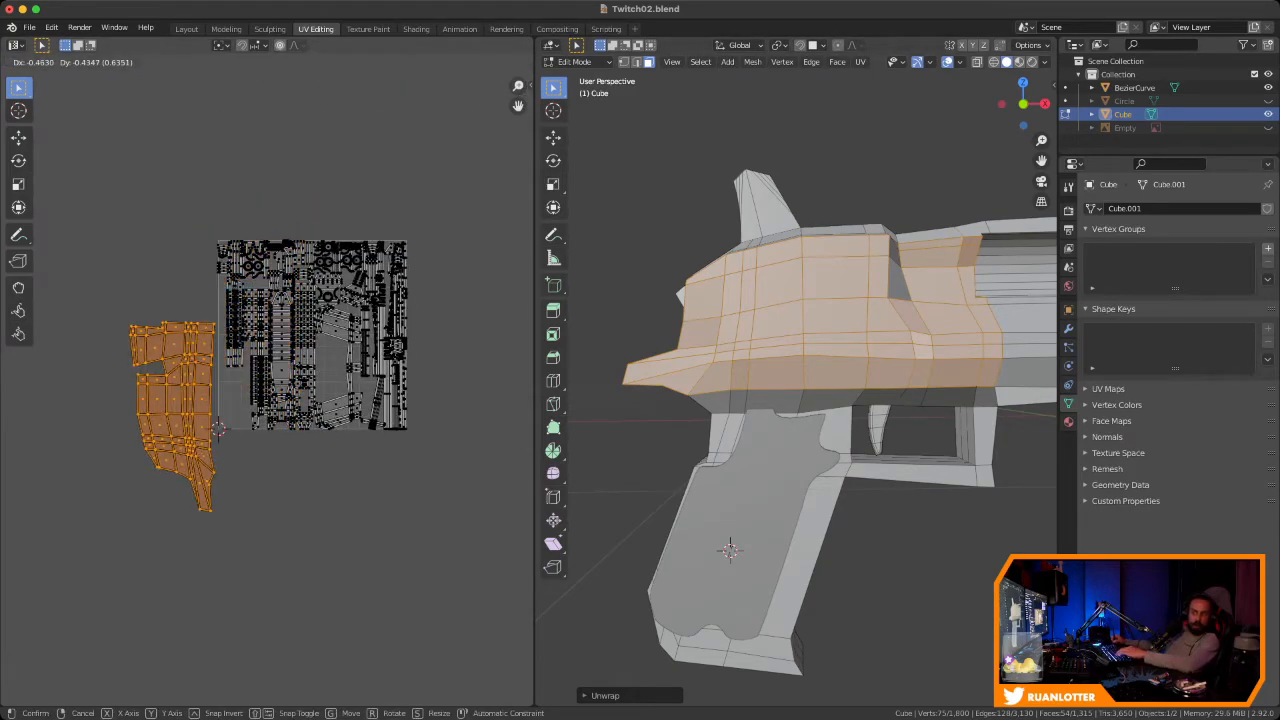
{"action": "left_click", "coordinate": [132, 495]}
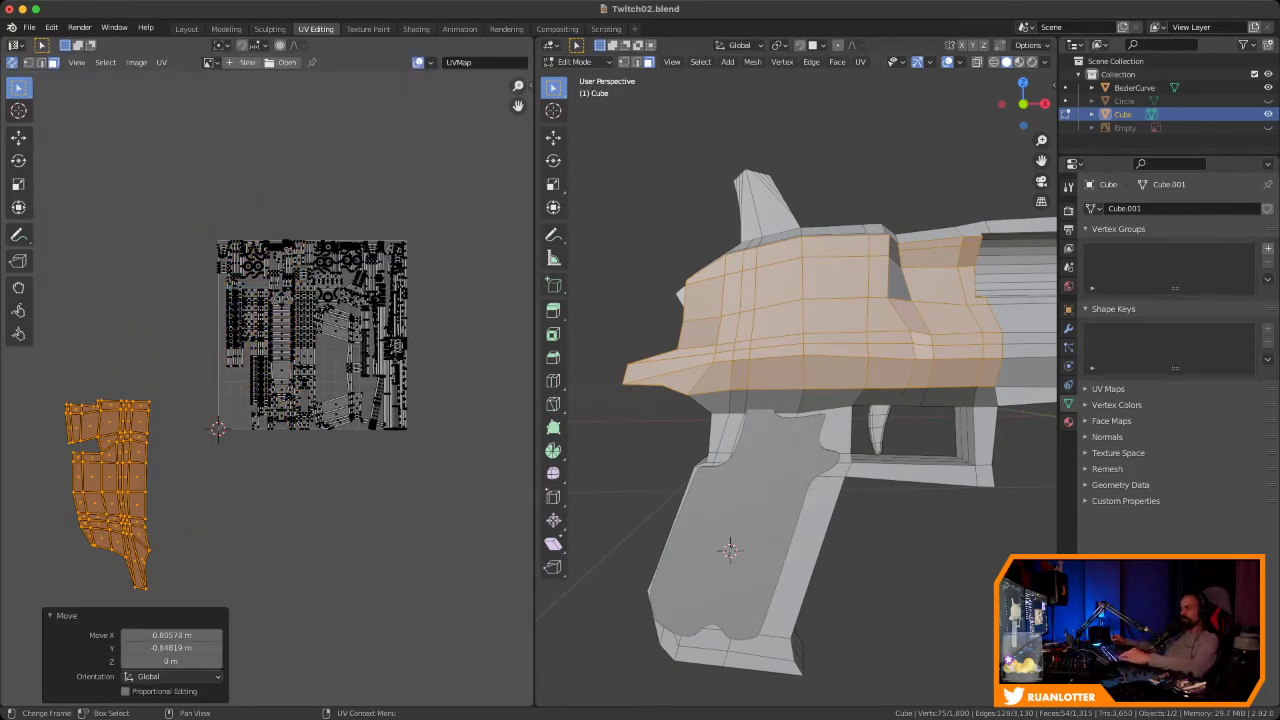
Project the rear side faces from the side view and move their island about 0.99 down, below the UV square
{"action": "scroll", "coordinate": [795, 420], "scroll_direction": "down", "scroll_amount": 1}
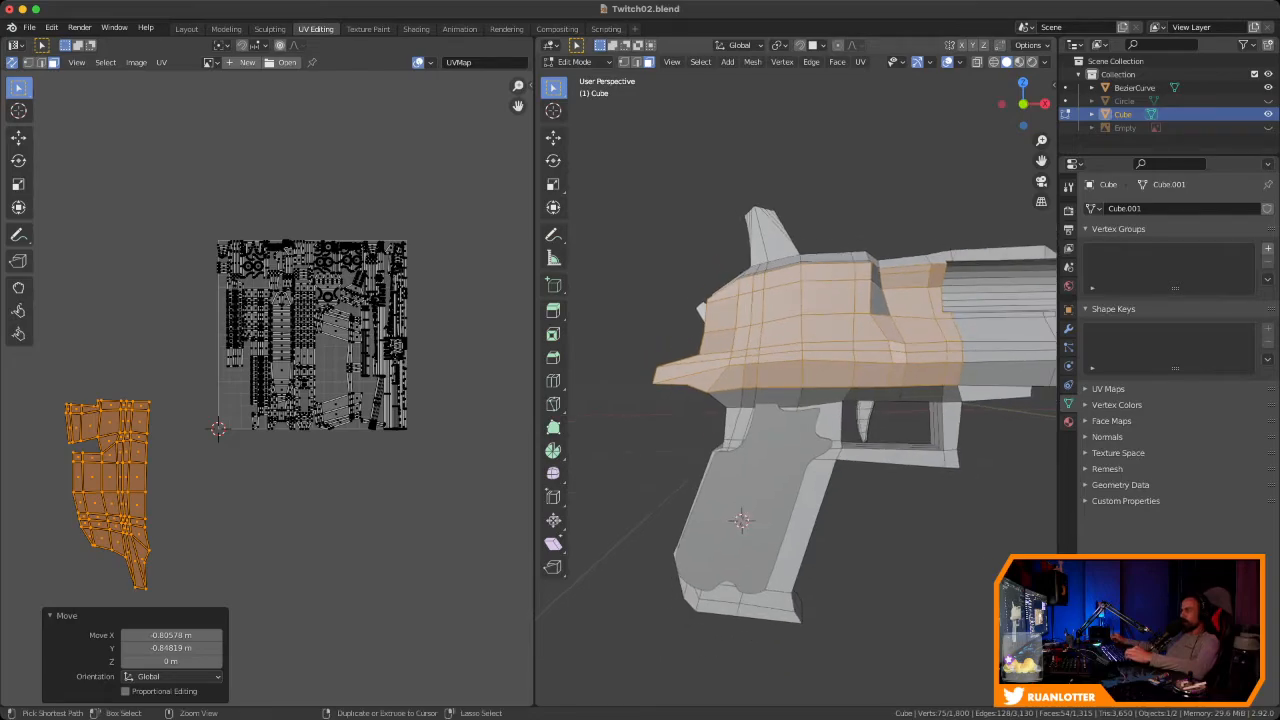
{"action": "right_click", "coordinate": [765, 345]}
{"action": "mouse_move", "coordinate": [760, 330]}
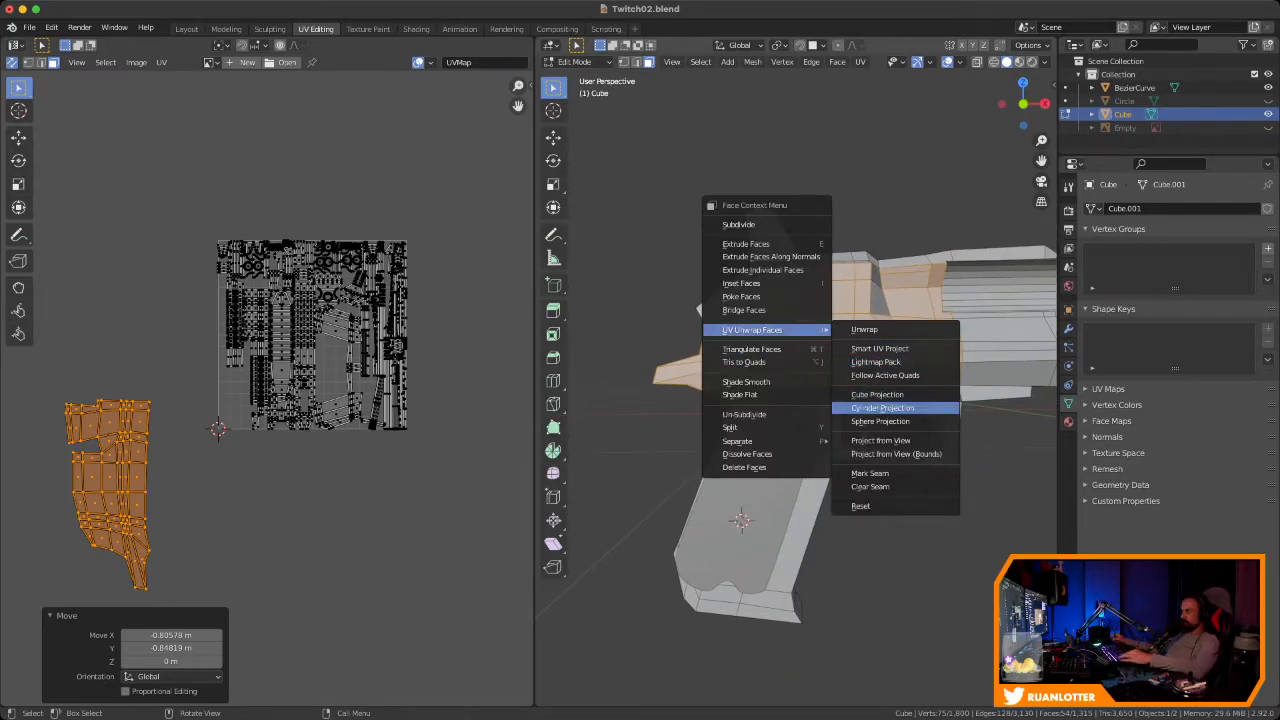
{"action": "left_click", "coordinate": [880, 441]}
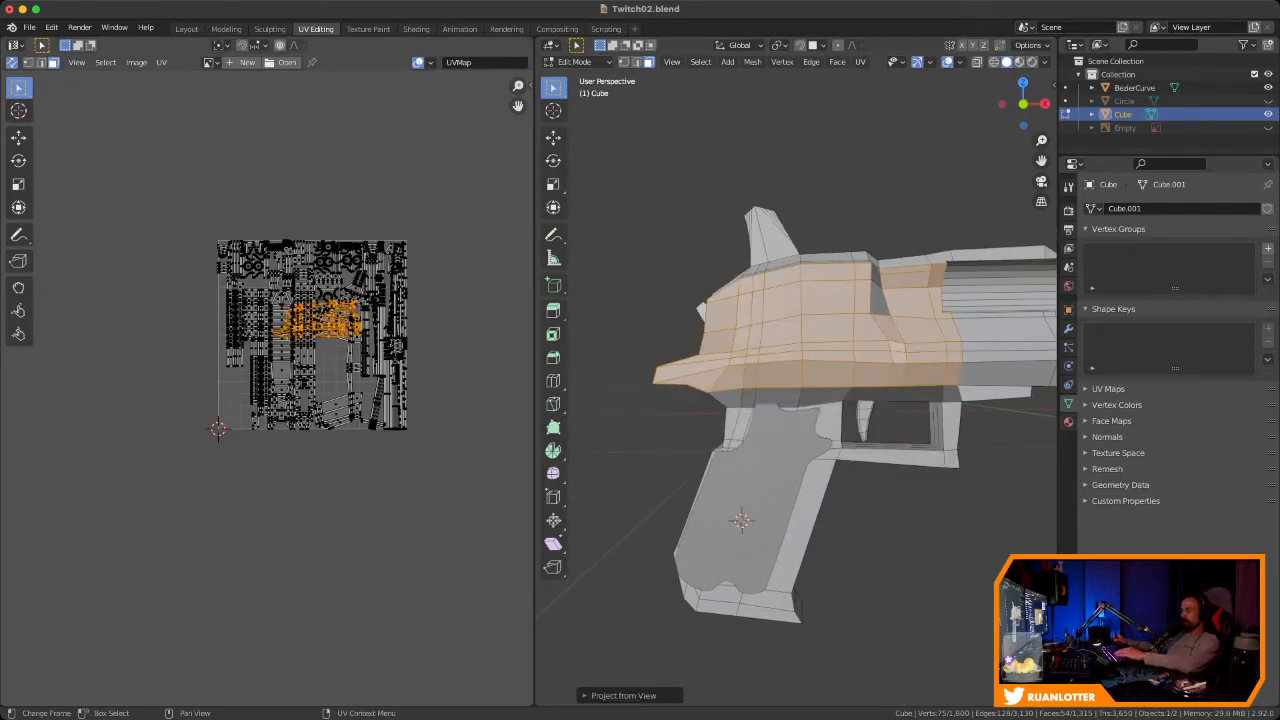
{"action": "key", "text": "g"}
{"action": "left_click", "coordinate": [320, 506]}
Move the projected island about 0.25 up so it sits just beneath the UV square
{"action": "mouse_move", "coordinate": [780, 400]}
{"action": "middle_mouse_down"}
{"action": "mouse_move", "coordinate": [855, 415]}
{"action": "mouse_move", "coordinate": [795, 405]}
{"action": "mouse_move", "coordinate": [780, 435]}
{"action": "mouse_move", "coordinate": [785, 405]}
{"action": "middle_mouse_up"}
{"action": "scroll", "coordinate": [862, 350], "scroll_direction": "up", "scroll_amount": 3}
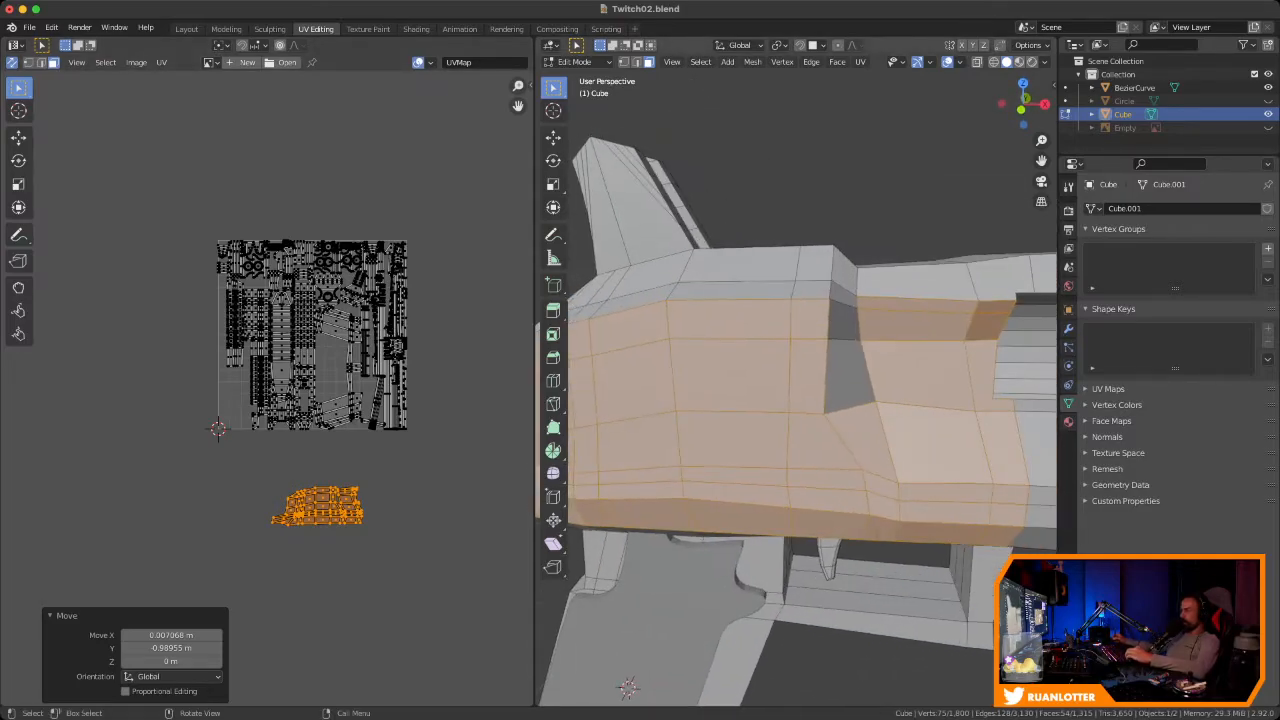
{"action": "middle_click_drag", "start_coordinate": [628, 687], "coordinate": [764, 675]}
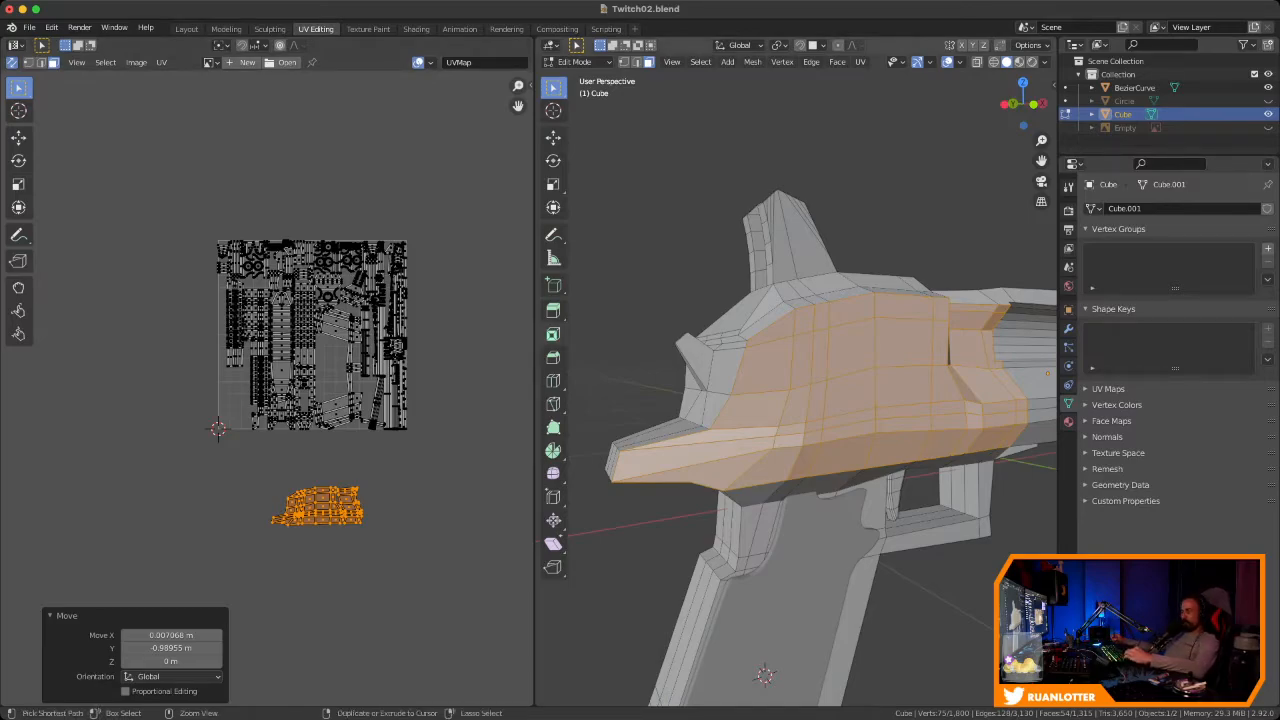
{"action": "scroll", "coordinate": [364, 370], "scroll_direction": "up", "scroll_amount": 3}
{"action": "key", "text": "g"}
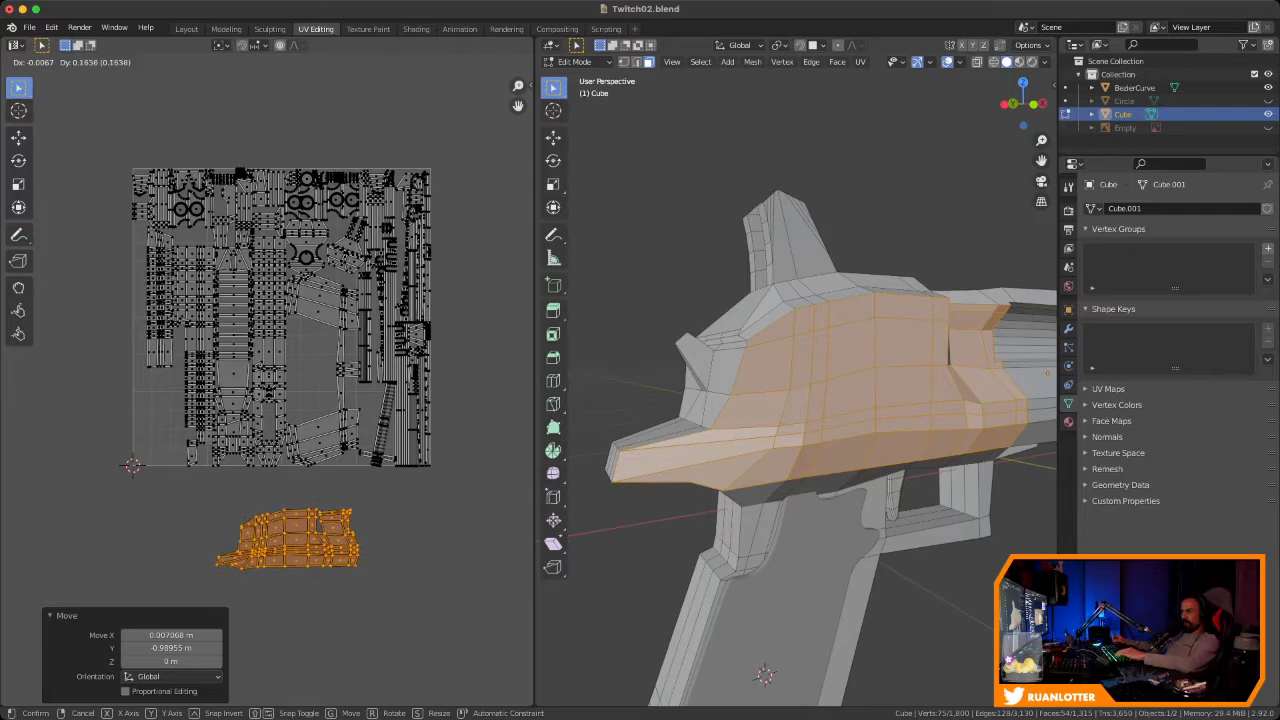
{"action": "left_click", "coordinate": [268, 452]}
{"action": "mouse_move", "coordinate": [266, 450]}
{"action": "middle_mouse_down", "text": "ctrl"}
{"action": "mouse_move", "coordinate": [266, 522]}
{"action": "mouse_move", "coordinate": [263, 457]}
{"action": "middle_mouse_up", "text": "ctrl"}
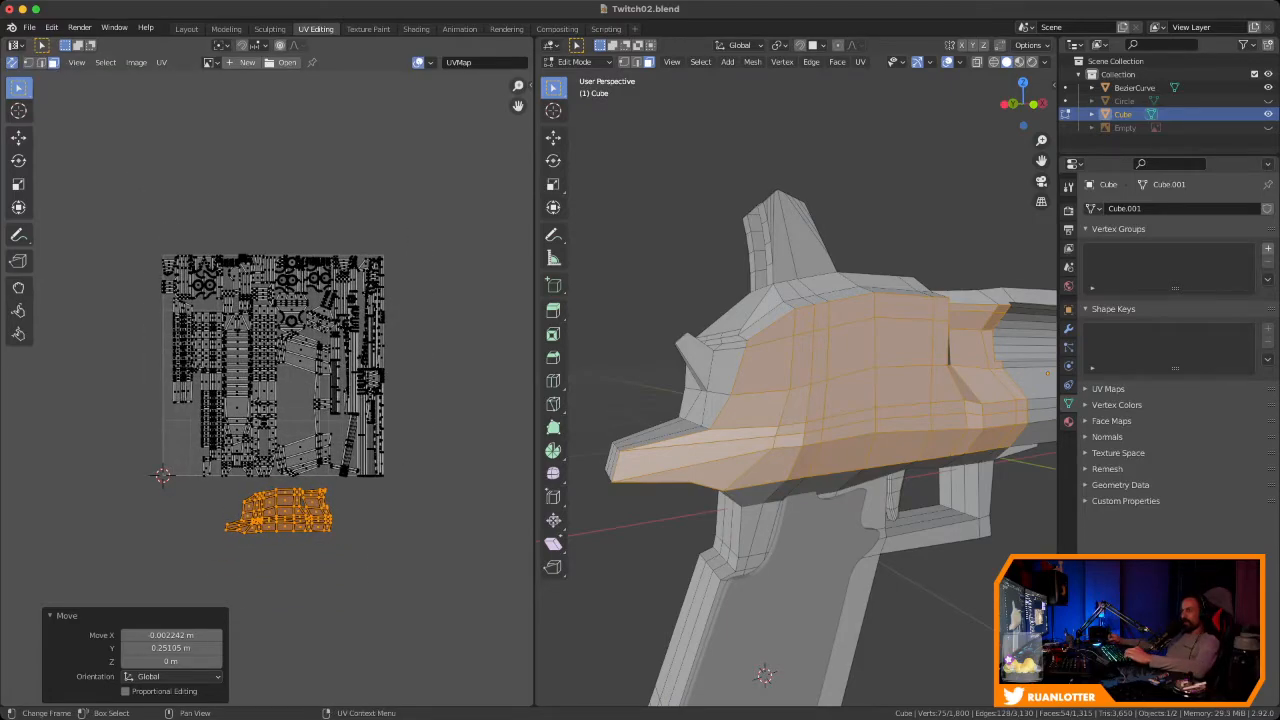
Unwrap all faces of the pistol body again with Smart UV Project at a 66° angle limit and zero island margin
{"action": "key", "text": "a"}
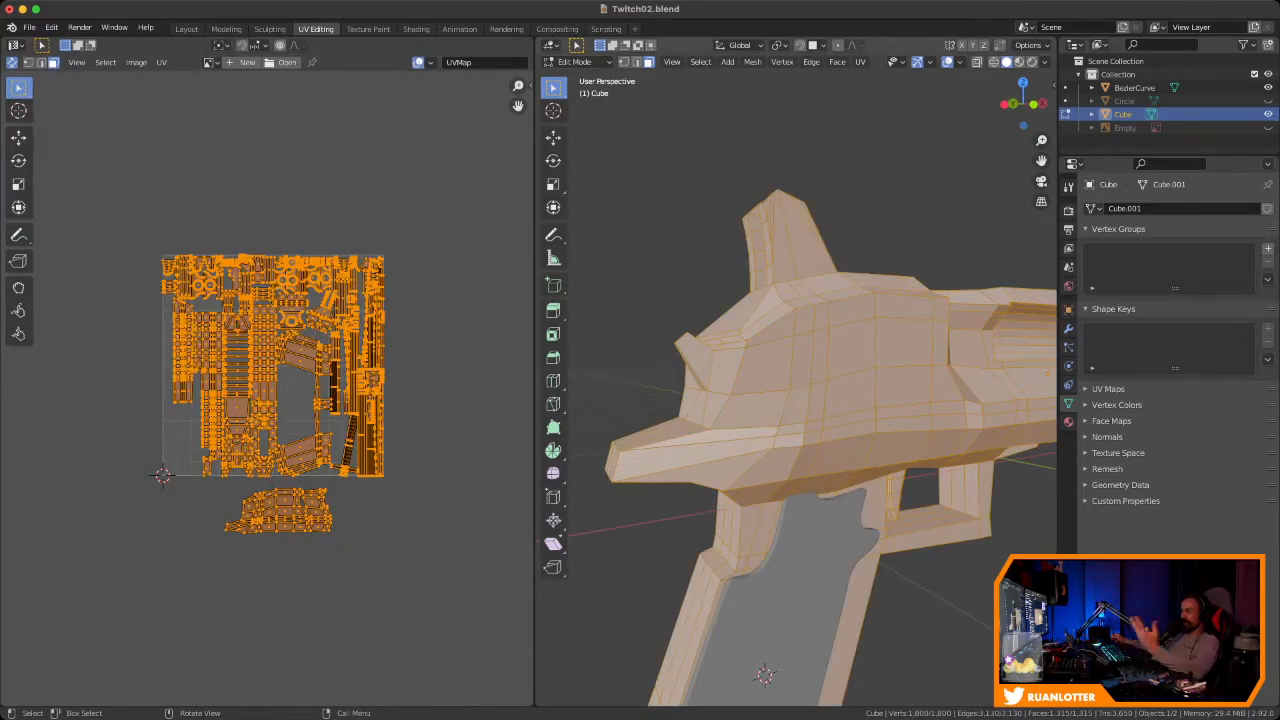
{"action": "right_click", "coordinate": [760, 240]}
{"action": "mouse_move", "coordinate": [771, 354]}
{"action": "left_click", "coordinate": [880, 376]}
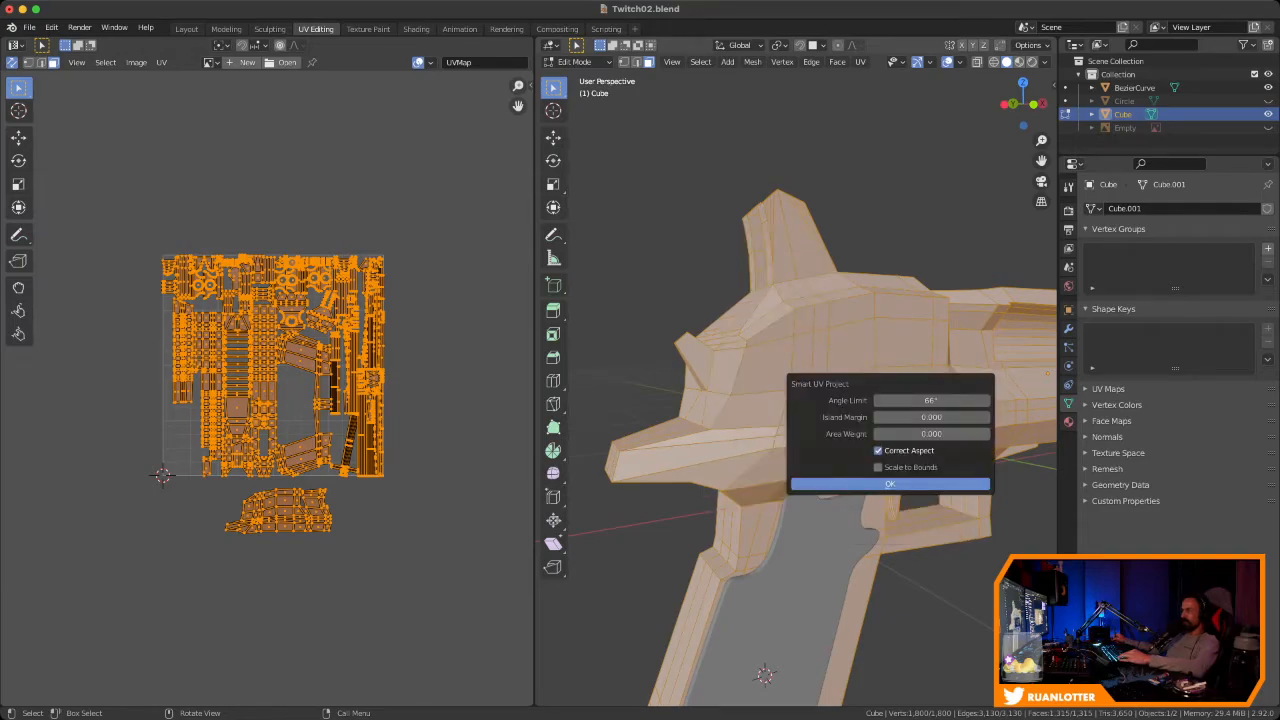
{"action": "left_click", "coordinate": [889, 484]}
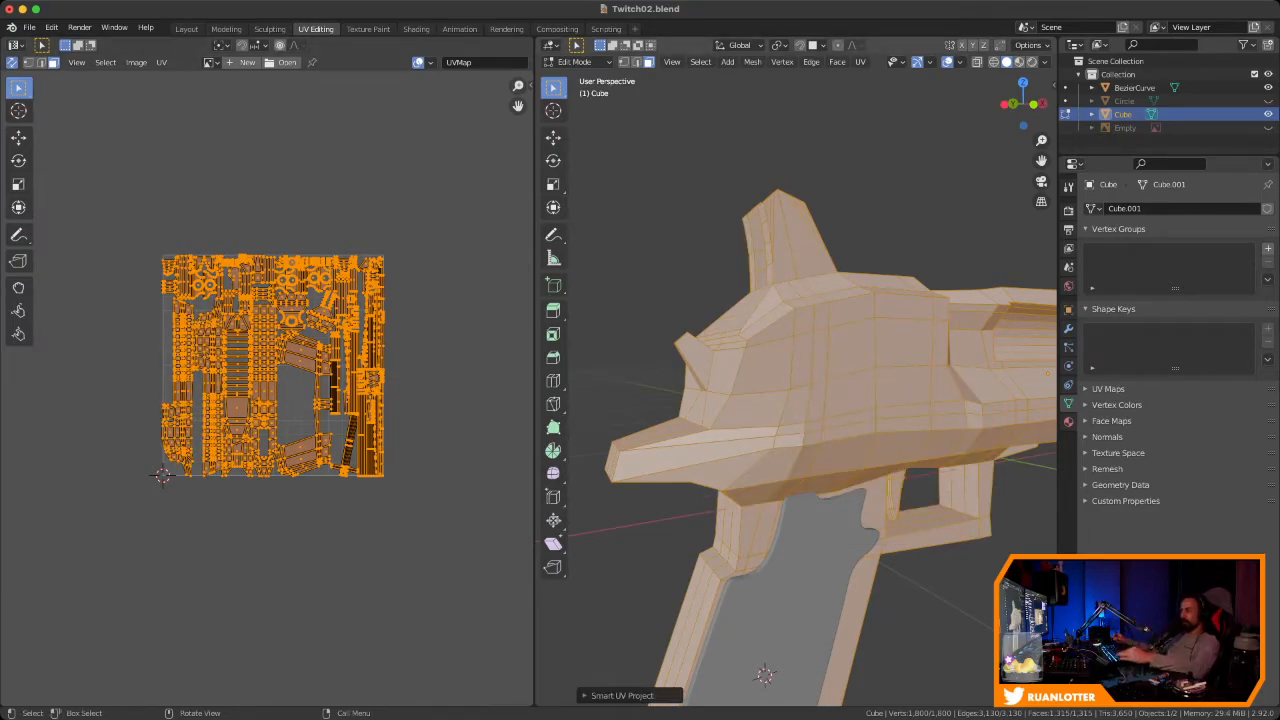
Examine the islands and empty gaps across the newly generated UV layout
{"action": "scroll", "coordinate": [267, 380], "scroll_direction": "up", "scroll_amount": 7}
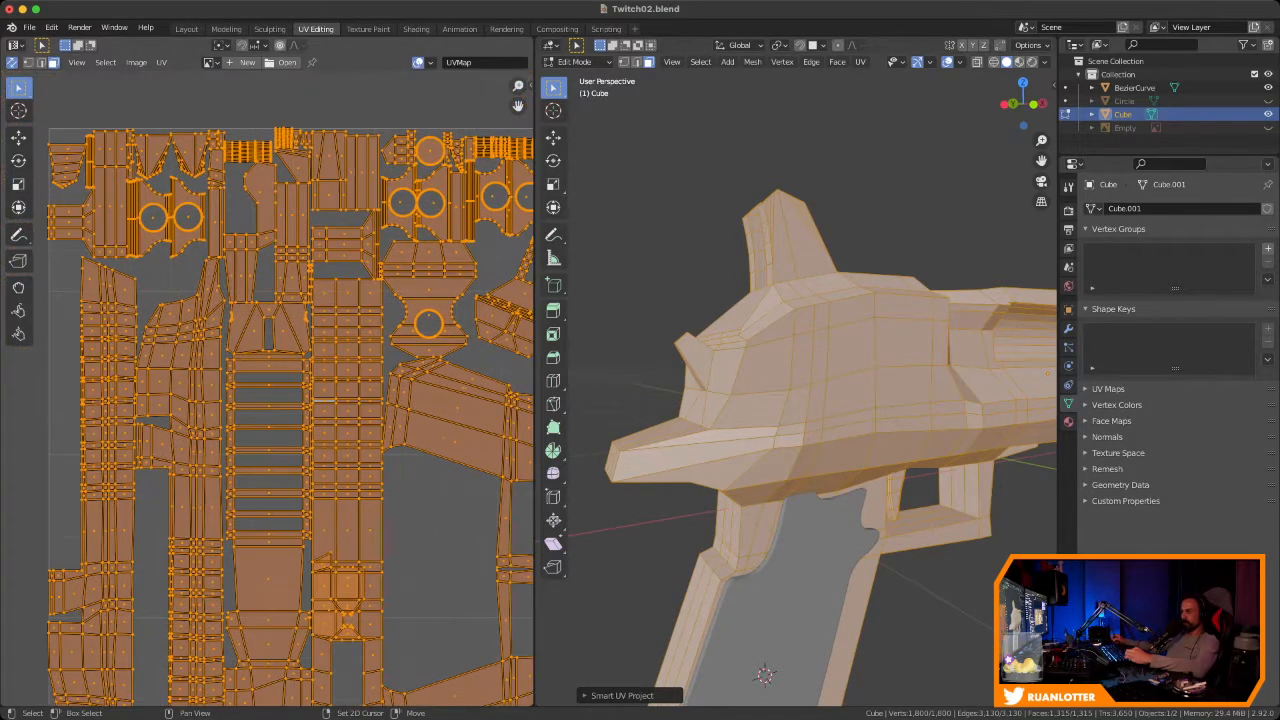
{"action": "scroll", "coordinate": [267, 380], "scroll_direction": "up", "scroll_amount": 5}
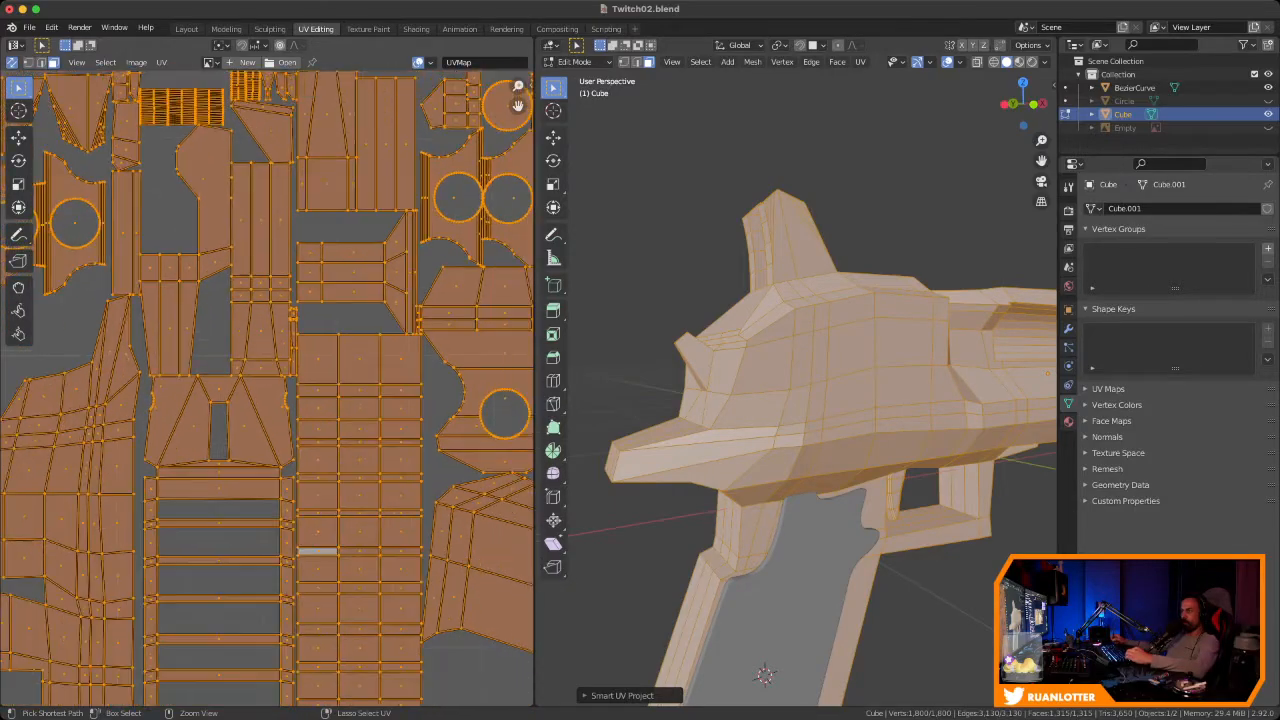
{"action": "middle_click_drag", "start_coordinate": [267, 380], "coordinate": [267, 396], "text": "ctrl"}
{"action": "middle_click_drag", "start_coordinate": [267, 396], "coordinate": [532, 645]}
{"action": "mouse_move", "coordinate": [267, 450]}
{"action": "middle_mouse_down", "text": "ctrl"}
{"action": "mouse_move", "coordinate": [267, 333]}
{"action": "mouse_move", "coordinate": [267, 468]}
{"action": "middle_mouse_up", "text": "ctrl"}
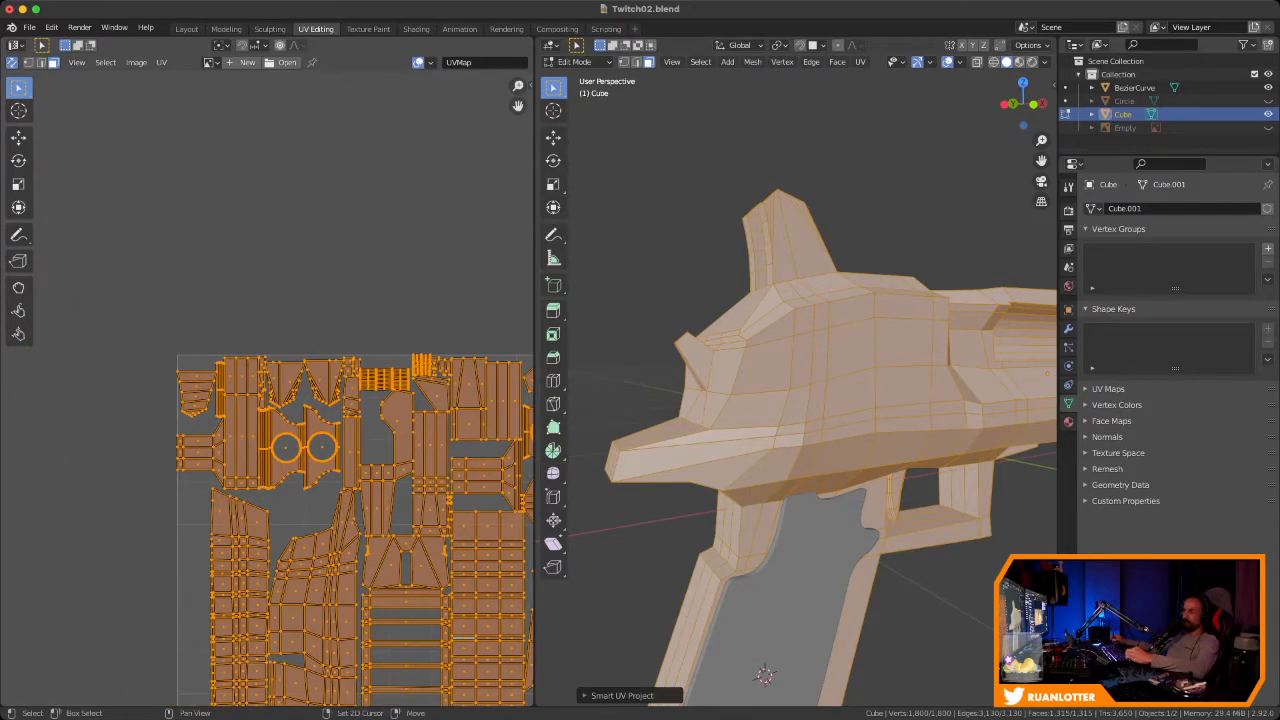
{"action": "middle_click_drag", "start_coordinate": [355, 580], "coordinate": [240, 428]}
{"action": "middle_click_drag", "start_coordinate": [240, 428], "coordinate": [199, 459], "text": "ctrl"}
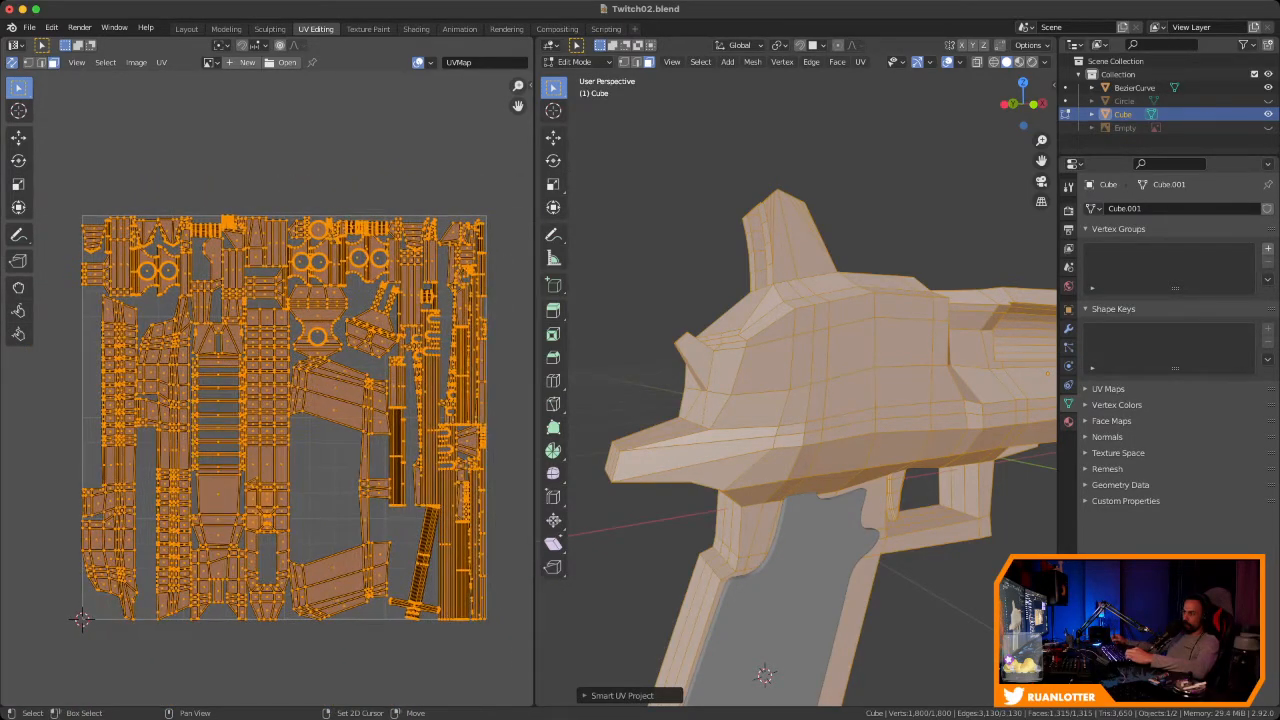
{"action": "middle_click_drag", "start_coordinate": [300, 460], "coordinate": [226, 325]}
{"action": "middle_click_drag", "start_coordinate": [267, 430], "coordinate": [267, 375], "text": "ctrl"}
{"action": "middle_click_drag", "start_coordinate": [310, 400], "coordinate": [220, 368]}
{"action": "middle_click_drag", "start_coordinate": [267, 390], "coordinate": [293, 477], "text": "ctrl"}
Select the slanted narrow island near the layout's lower right and move it outside the UV square to the right
{"action": "left_click", "coordinate": [289, 453]}
{"action": "key", "text": "l"}
{"action": "key", "text": "g"}
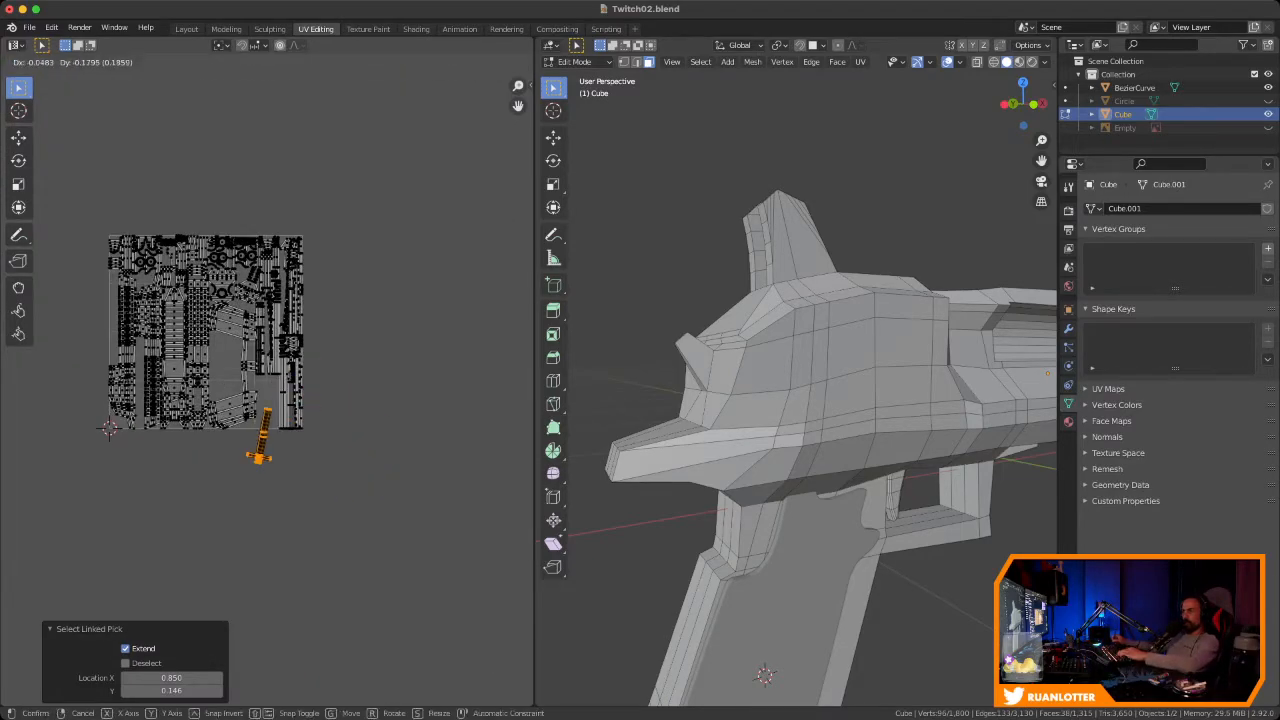
{"action": "left_click", "coordinate": [376, 472]}
{"action": "middle_click_drag", "start_coordinate": [376, 472], "coordinate": [315, 330], "text": "ctrl"}
{"action": "middle_click_drag", "start_coordinate": [315, 330], "coordinate": [498, 298], "text": "shift"}
{"action": "left_click", "coordinate": [310, 386]}
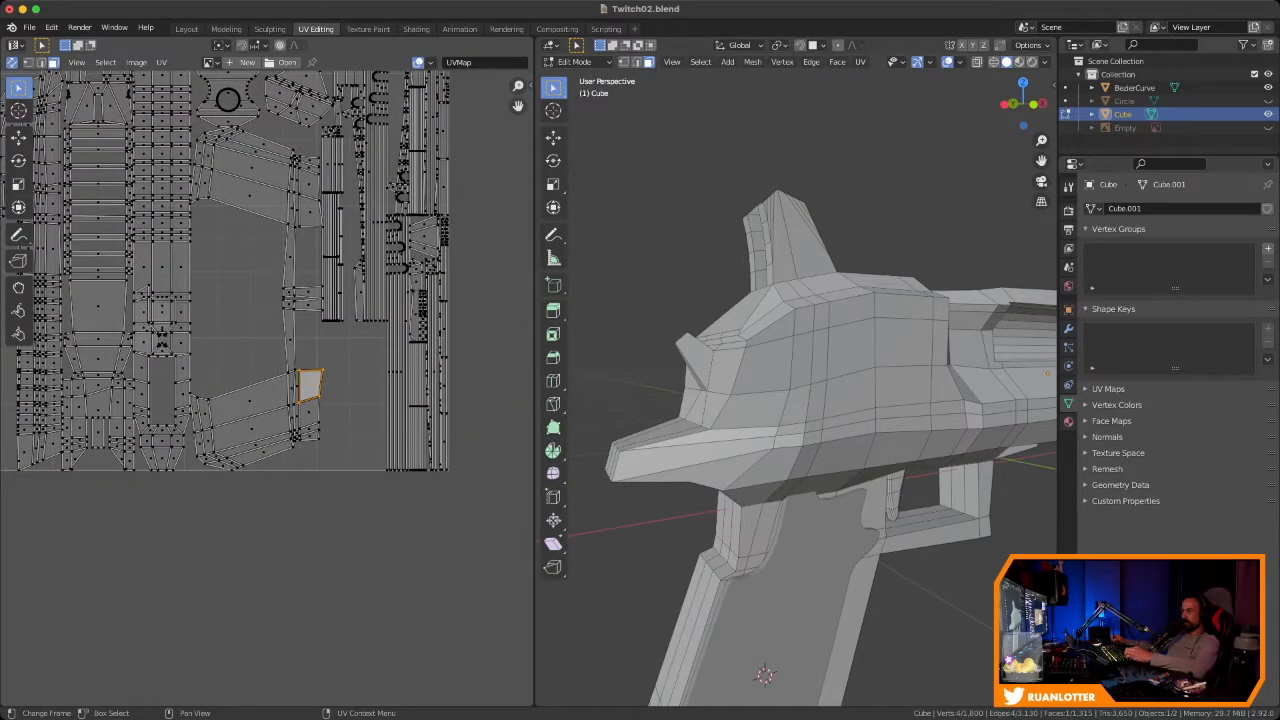
{"action": "middle_click_drag", "start_coordinate": [310, 386], "coordinate": [278, 413], "text": "ctrl"}
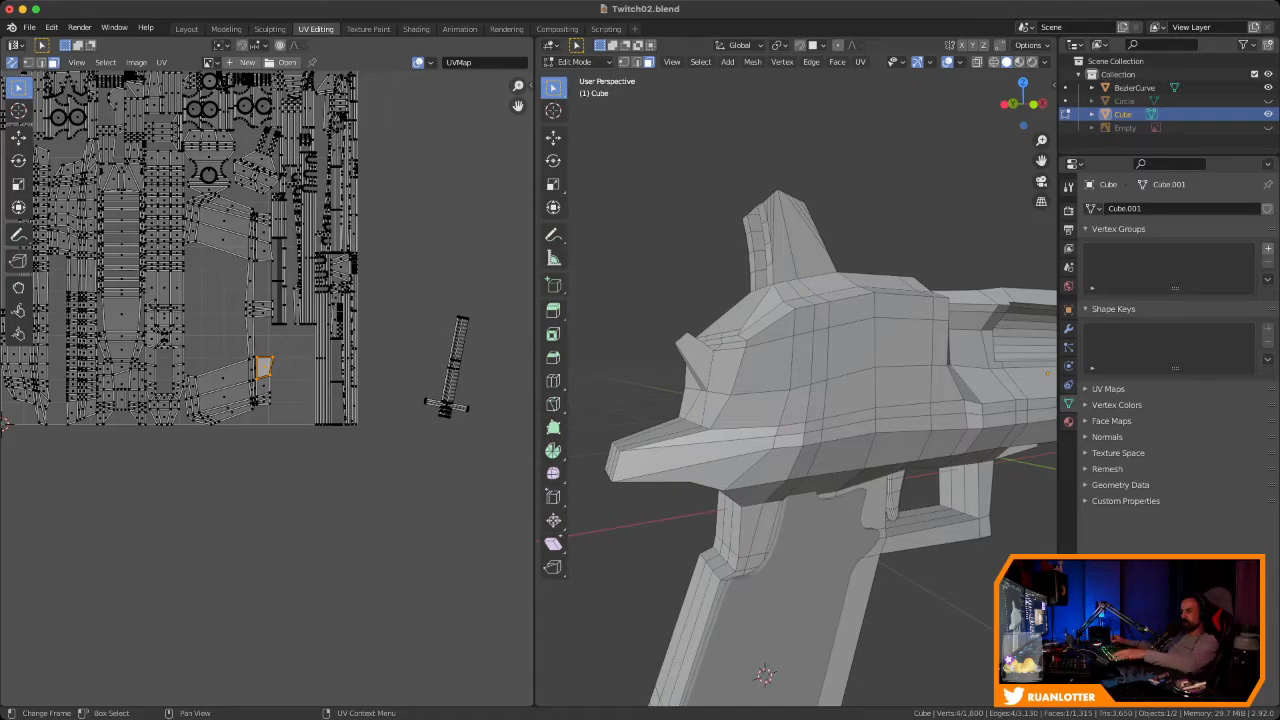
{"action": "key", "text": "l"}
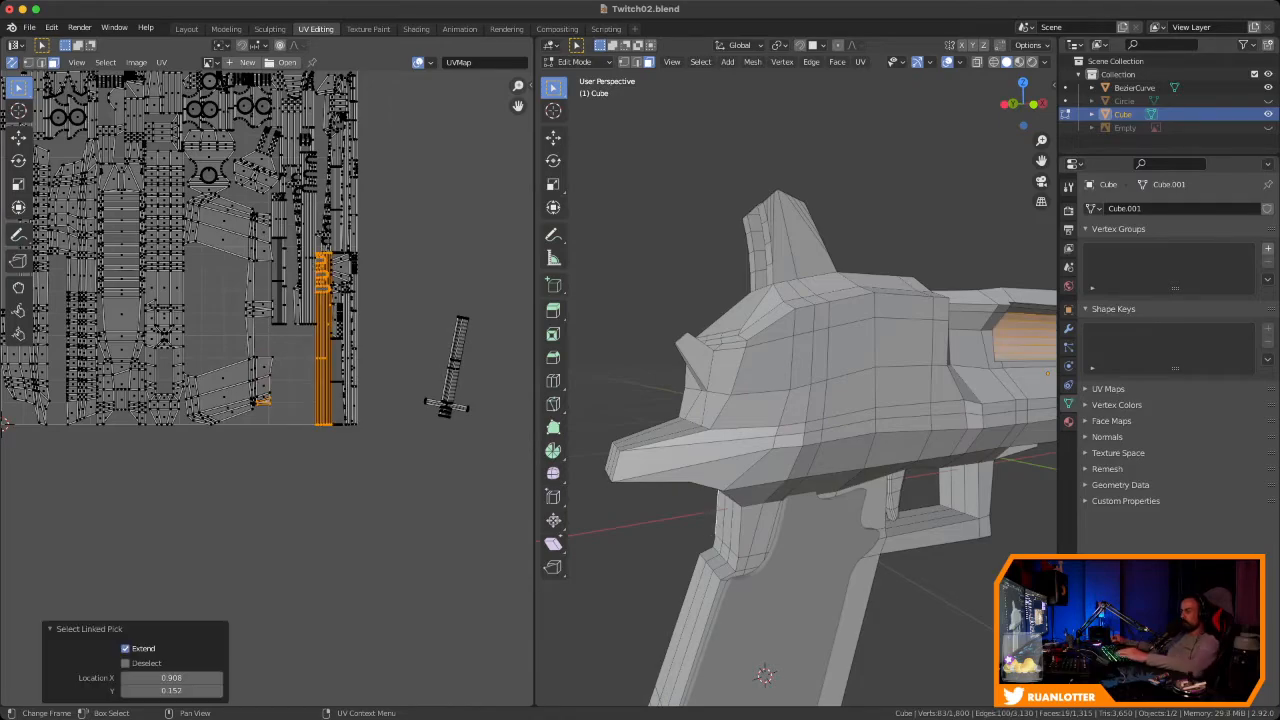
{"action": "key", "text": "g"}
{"action": "key", "text": "Escape"}
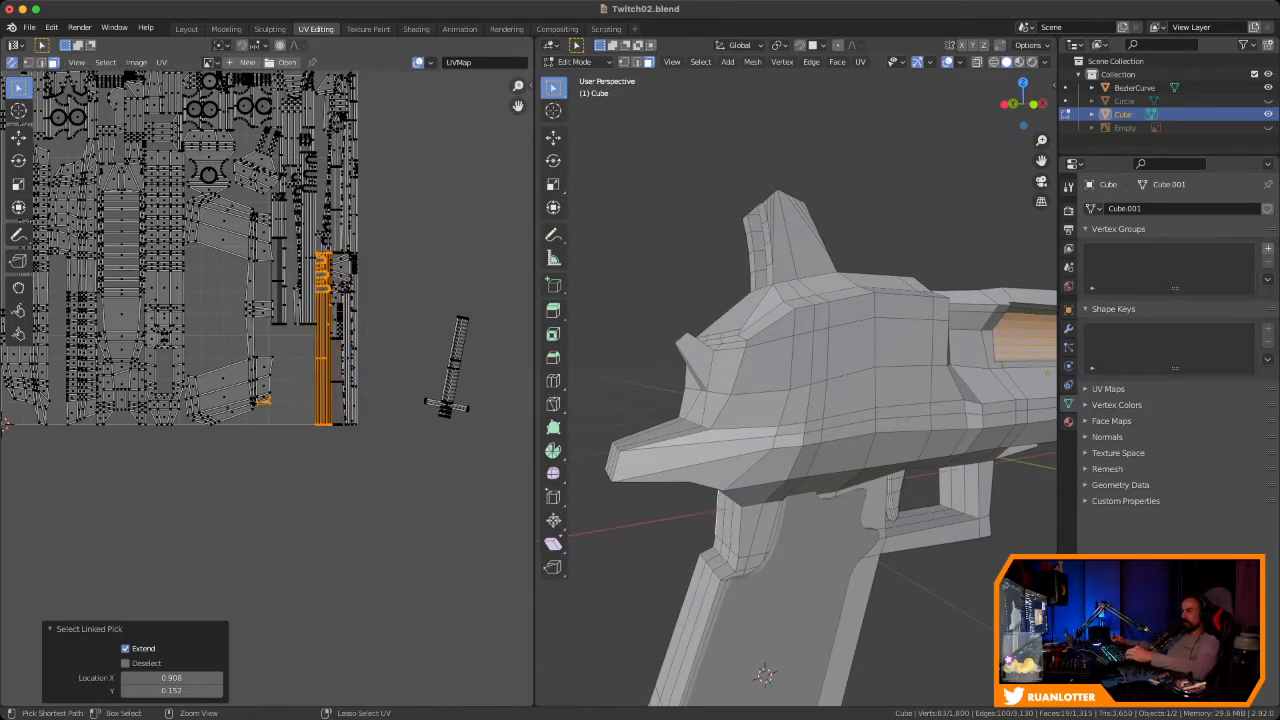
{"action": "middle_click_drag", "start_coordinate": [325, 371], "coordinate": [322, 425], "text": "ctrl"}
{"action": "left_click", "coordinate": [405, 368]}
Select the slanted island outside the UV square and move it about -0.46 in X, back into its gap
{"action": "middle_click_drag", "start_coordinate": [405, 368], "coordinate": [402, 430], "text": "ctrl"}
{"action": "middle_click_drag", "start_coordinate": [350, 330], "coordinate": [392, 380]}
{"action": "left_click_drag", "start_coordinate": [387, 363], "coordinate": [441, 469]}
{"action": "key", "text": "g"}
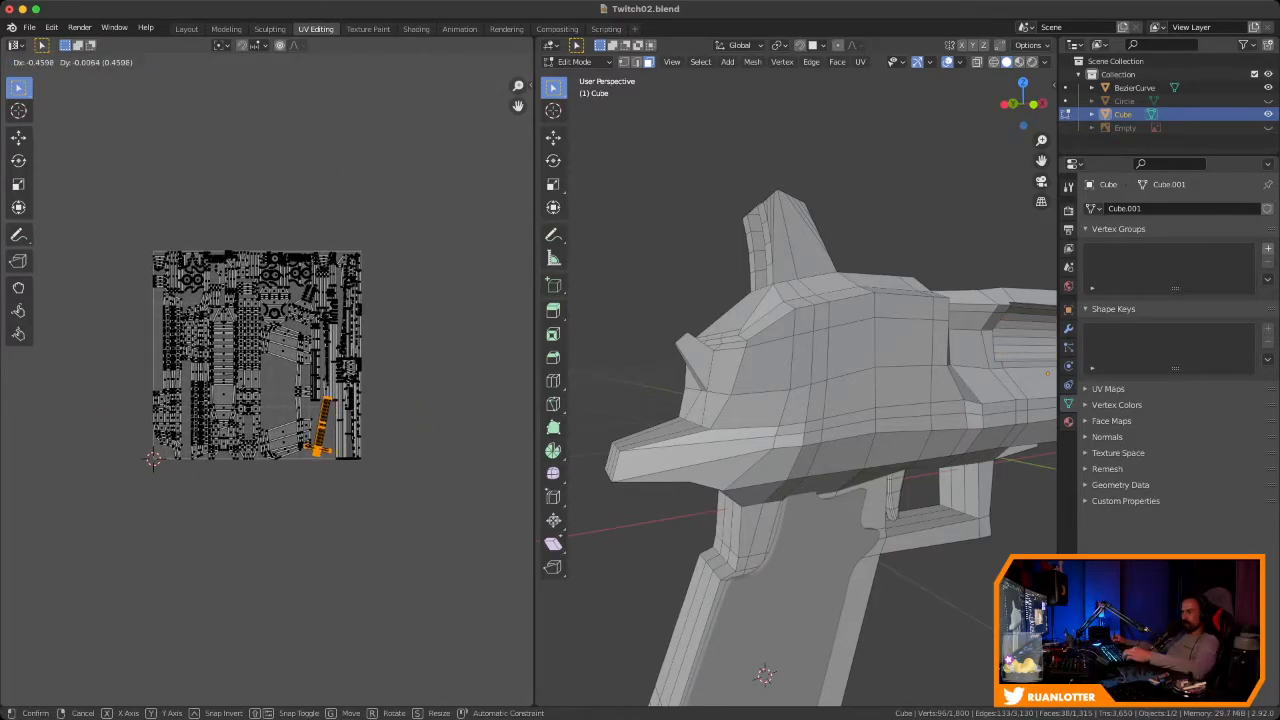
{"action": "left_click", "coordinate": [345, 470]}
{"action": "middle_click_drag", "start_coordinate": [345, 470], "coordinate": [345, 401], "text": "ctrl"}
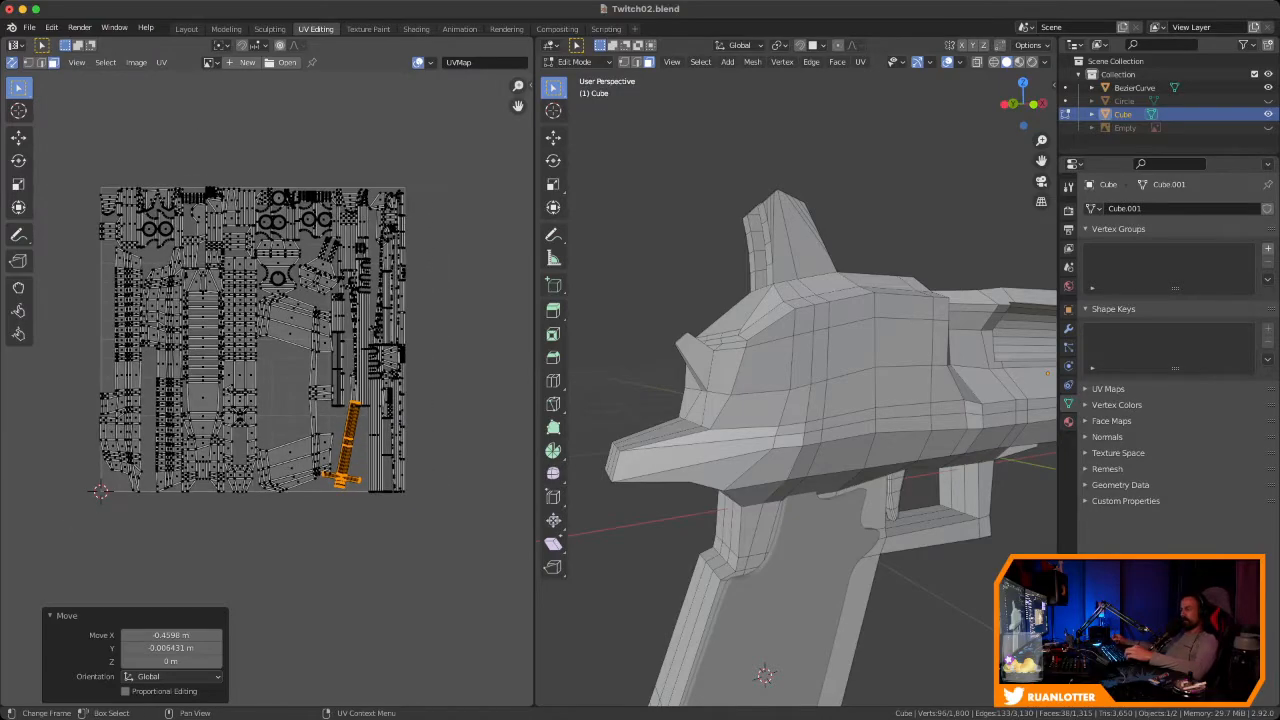
Switch to the Layout workspace and duplicate the curved grip panel, offsetting the copy about 0.37 m along Y
{"action": "left_click", "coordinate": [186, 28]}
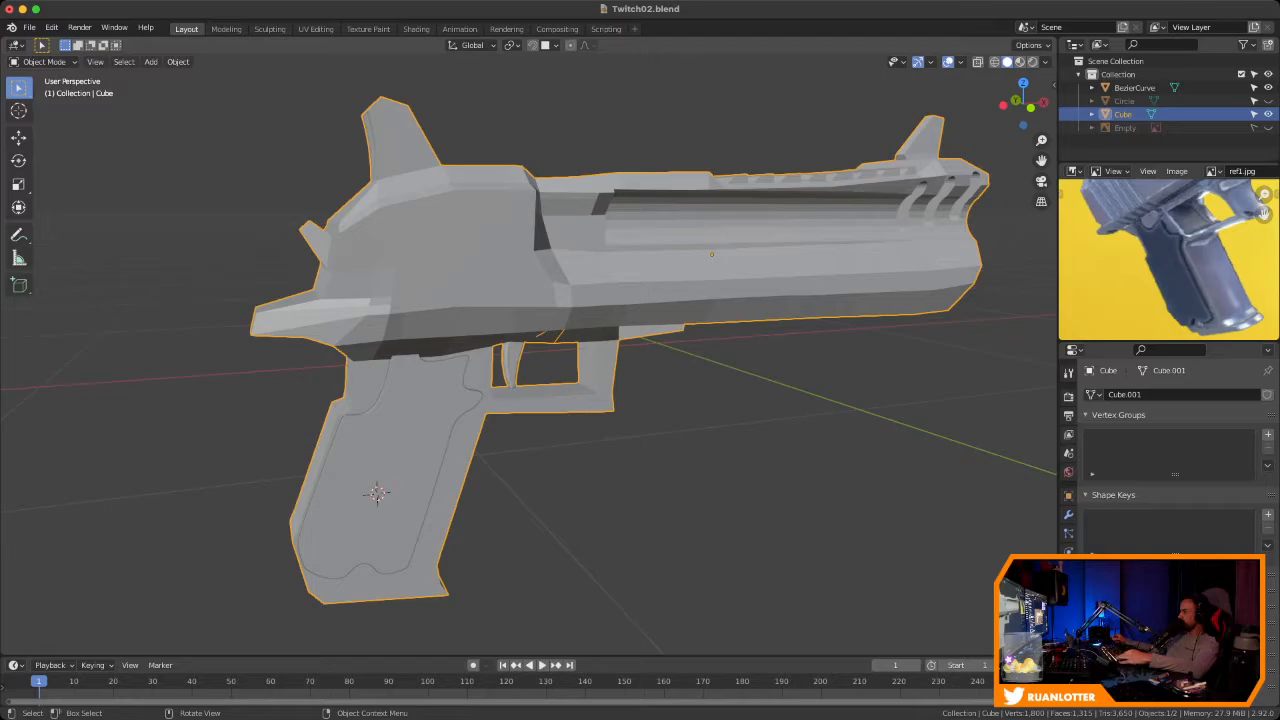
{"action": "middle_click_drag", "start_coordinate": [540, 400], "coordinate": [520, 375], "text": "ctrl"}
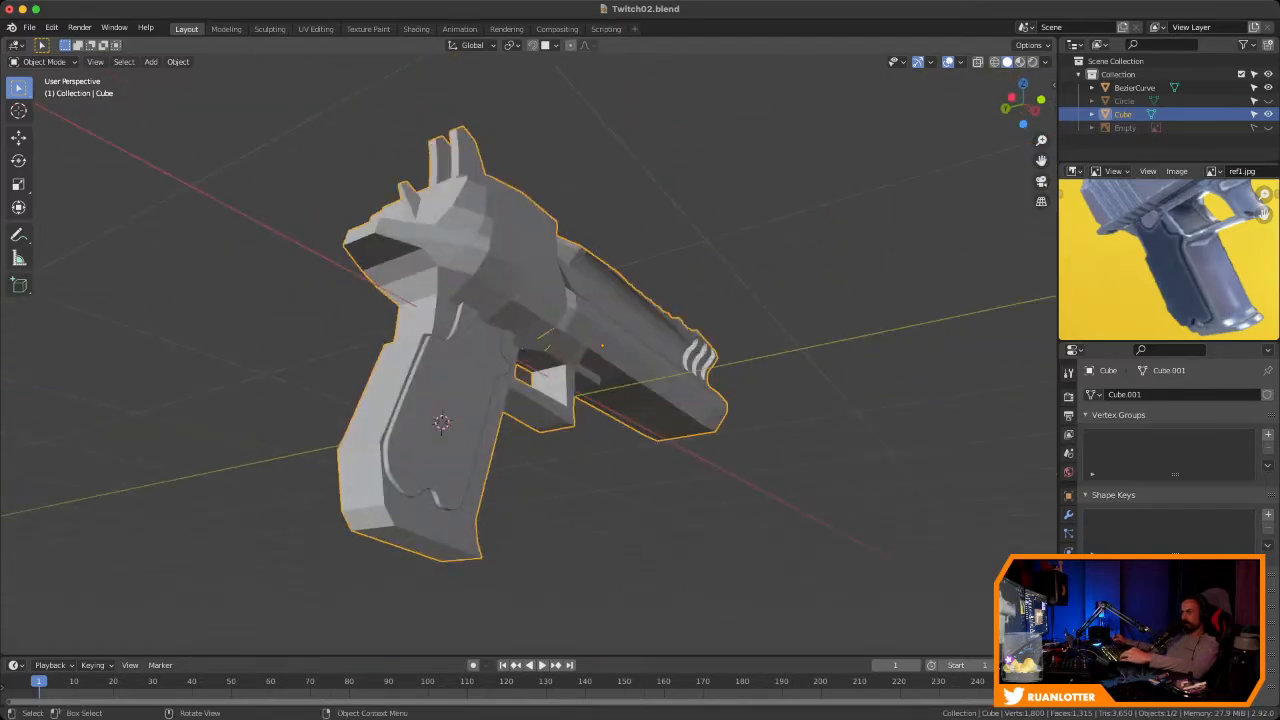
{"action": "middle_click_drag", "start_coordinate": [600, 370], "coordinate": [640, 425]}
{"action": "scroll", "coordinate": [560, 400], "scroll_direction": "up", "scroll_amount": 2}
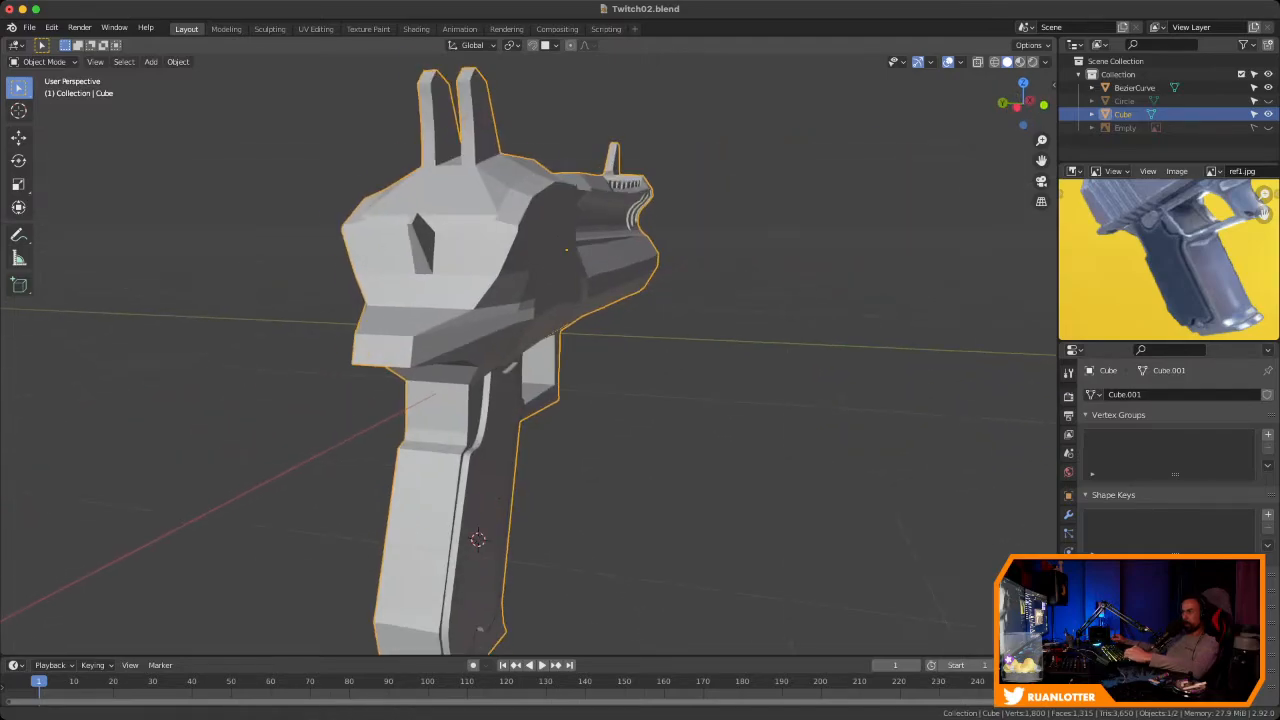
{"action": "middle_click_drag", "start_coordinate": [560, 420], "coordinate": [590, 375]}
{"action": "left_click", "coordinate": [474, 370]}
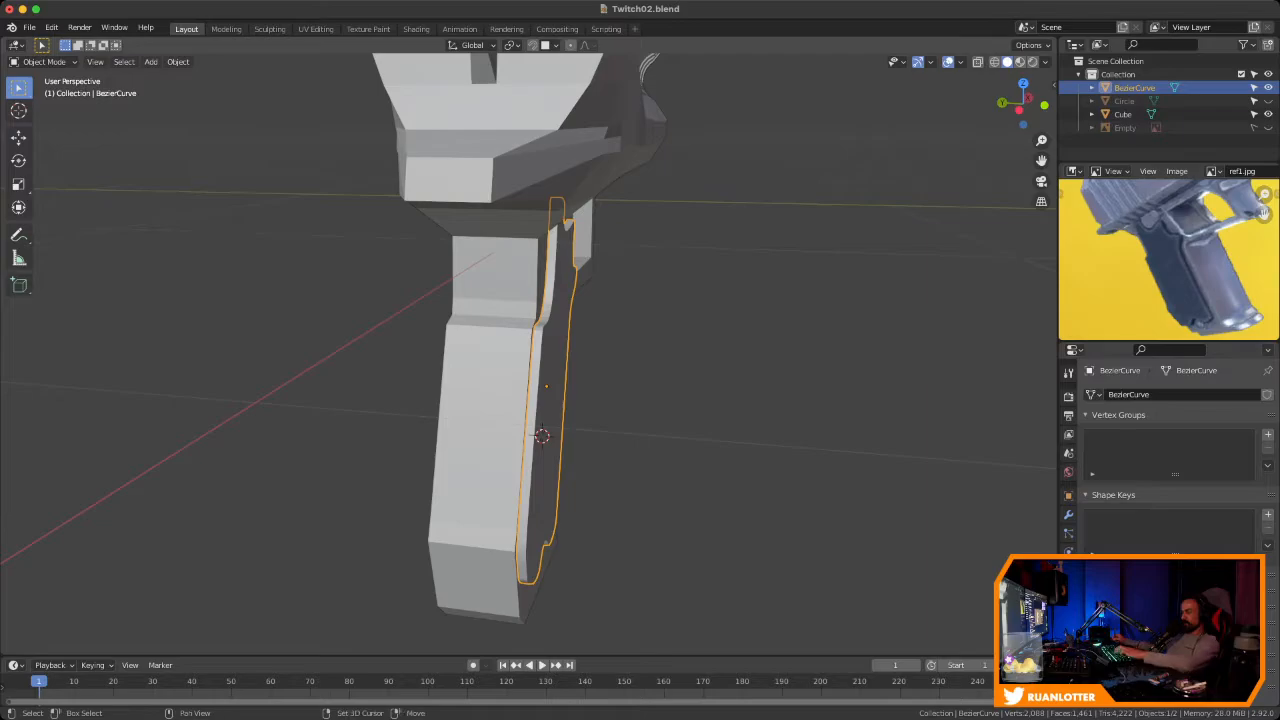
{"action": "key", "text": "shift+d"}
{"action": "key", "text": "y"}
{"action": "key", "text": "Return"}
{"action": "scroll", "coordinate": [529, 400], "scroll_direction": "up", "scroll_amount": 2}
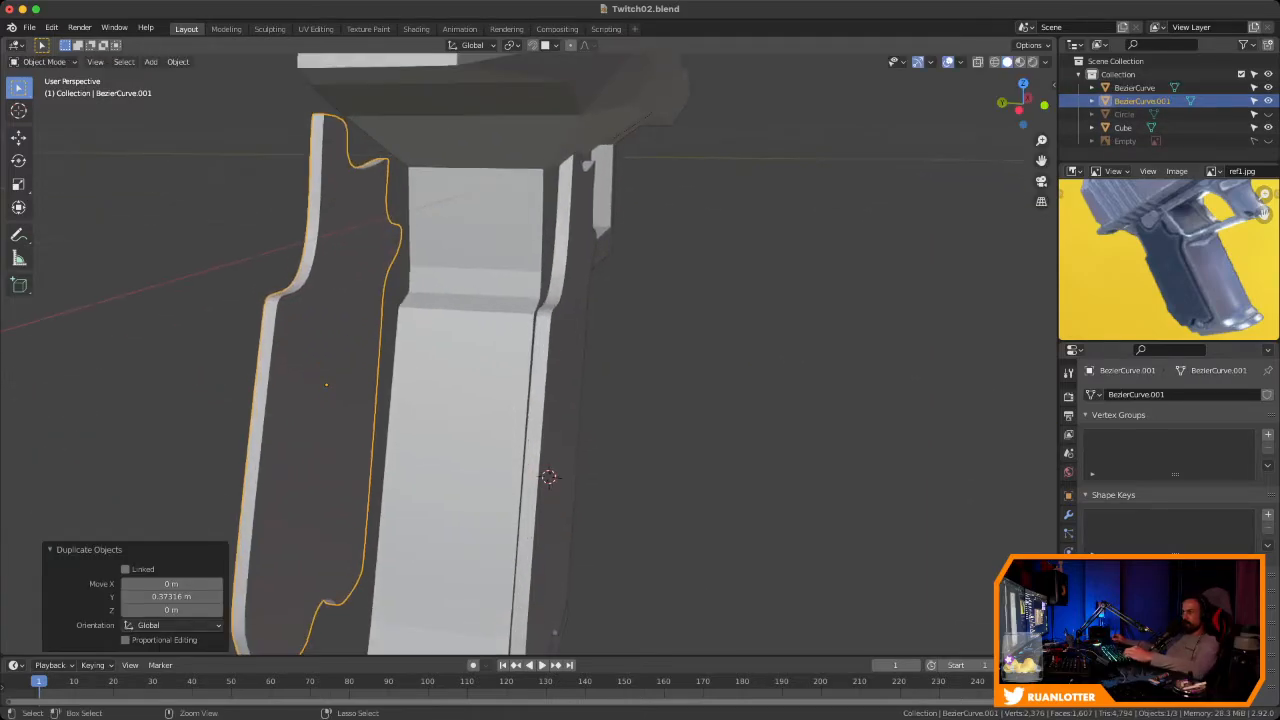
Move the duplicated grip panel about -0.18 m along Y against the grip's other side and save the file
{"action": "middle_click_drag", "start_coordinate": [500, 420], "coordinate": [740, 375], "text": "shift"}
{"action": "middle_click_drag", "start_coordinate": [600, 380], "coordinate": [602, 418]}
{"action": "left_click", "coordinate": [550, 385]}
{"action": "key", "text": "g"}
{"action": "key", "text": "y"}
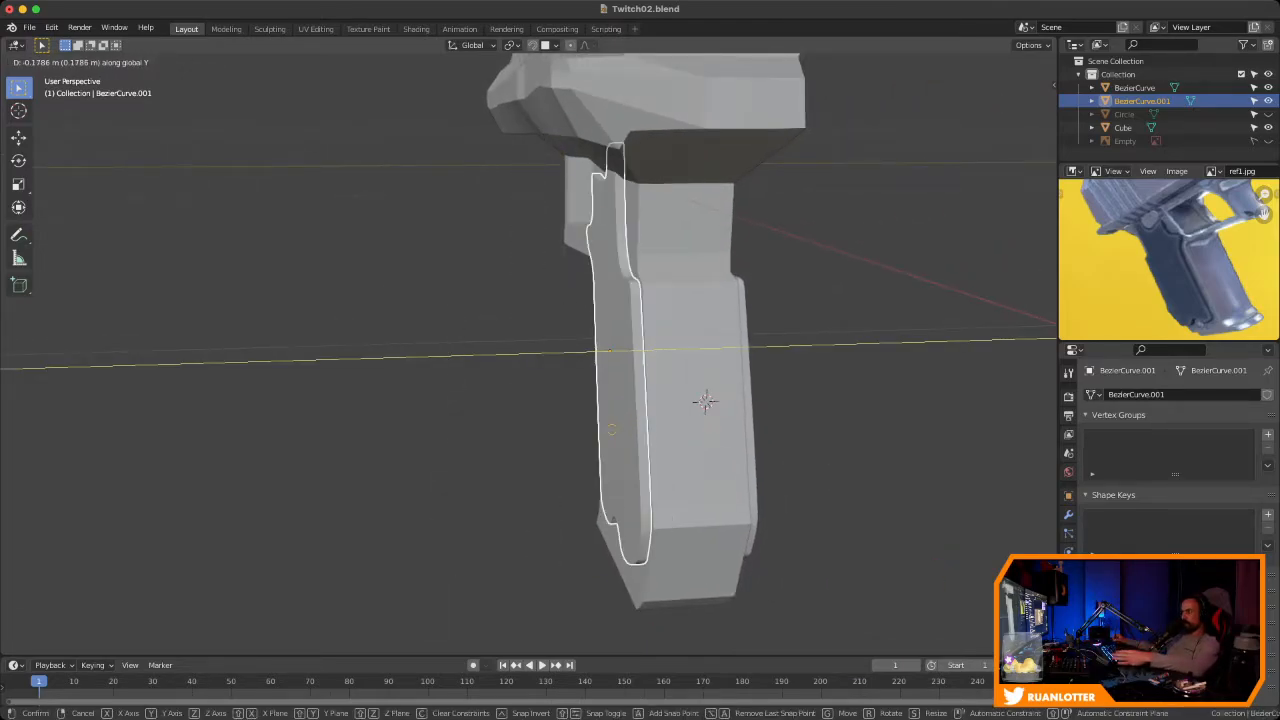
{"action": "left_click", "coordinate": [602, 428]}
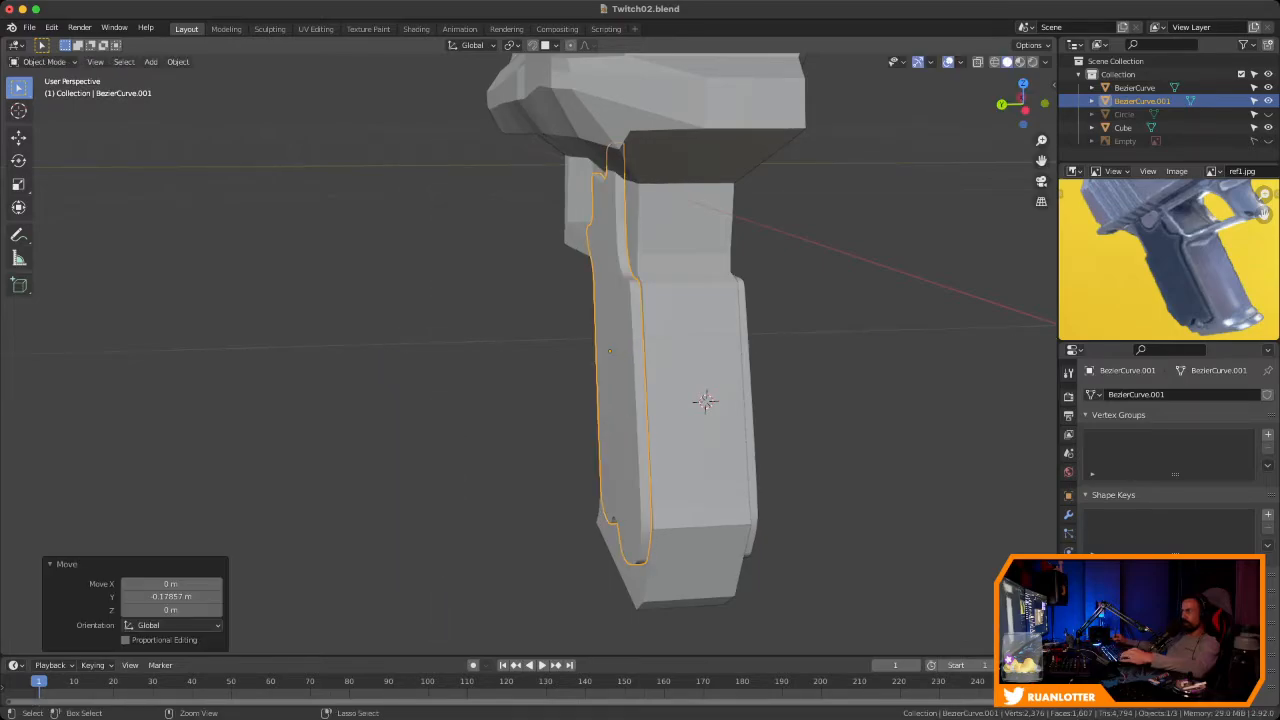
{"action": "middle_click_drag", "start_coordinate": [602, 428], "coordinate": [522, 474]}
{"action": "left_click", "coordinate": [500, 470]}
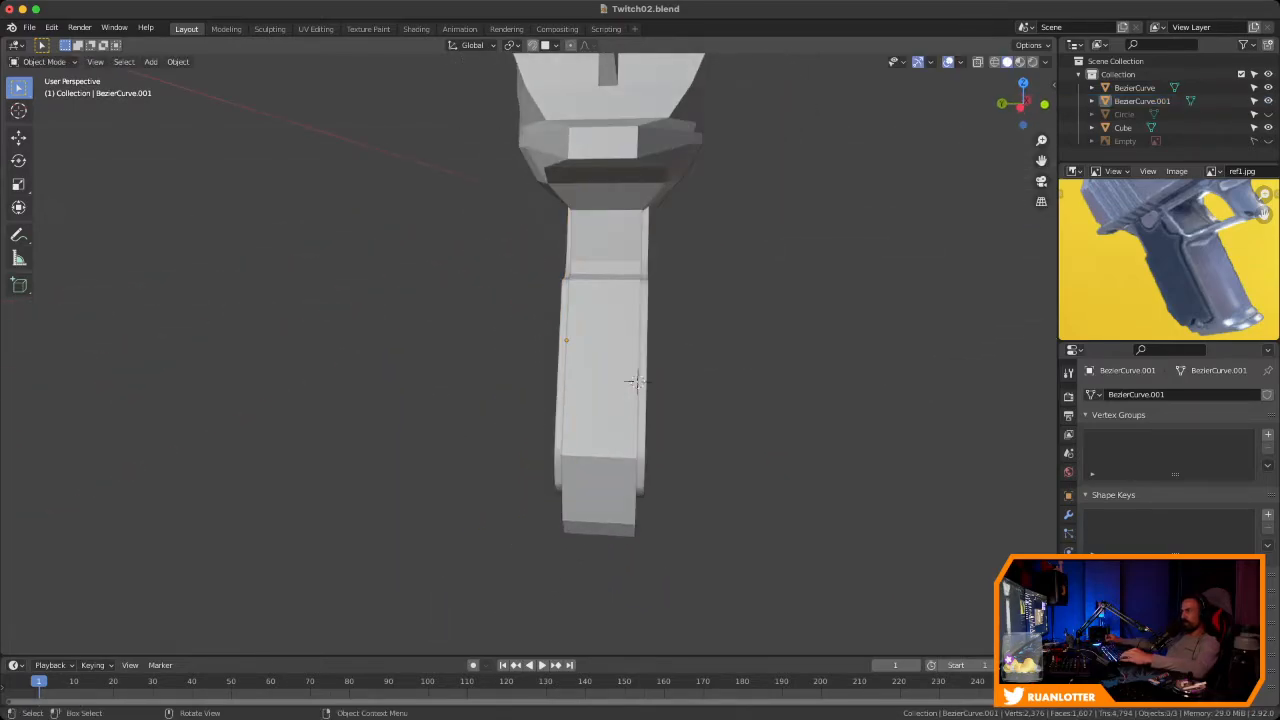
{"action": "left_click", "coordinate": [550, 45]}
{"action": "middle_click_drag", "start_coordinate": [600, 400], "coordinate": [600, 460], "text": "ctrl"}
{"action": "middle_click_drag", "start_coordinate": [600, 420], "coordinate": [548, 405]}
{"action": "key", "text": "ctrl+s"}
Add a mesh plane at the 3D cursor and scale it by about 2.4
{"action": "key", "text": "shift+a"}
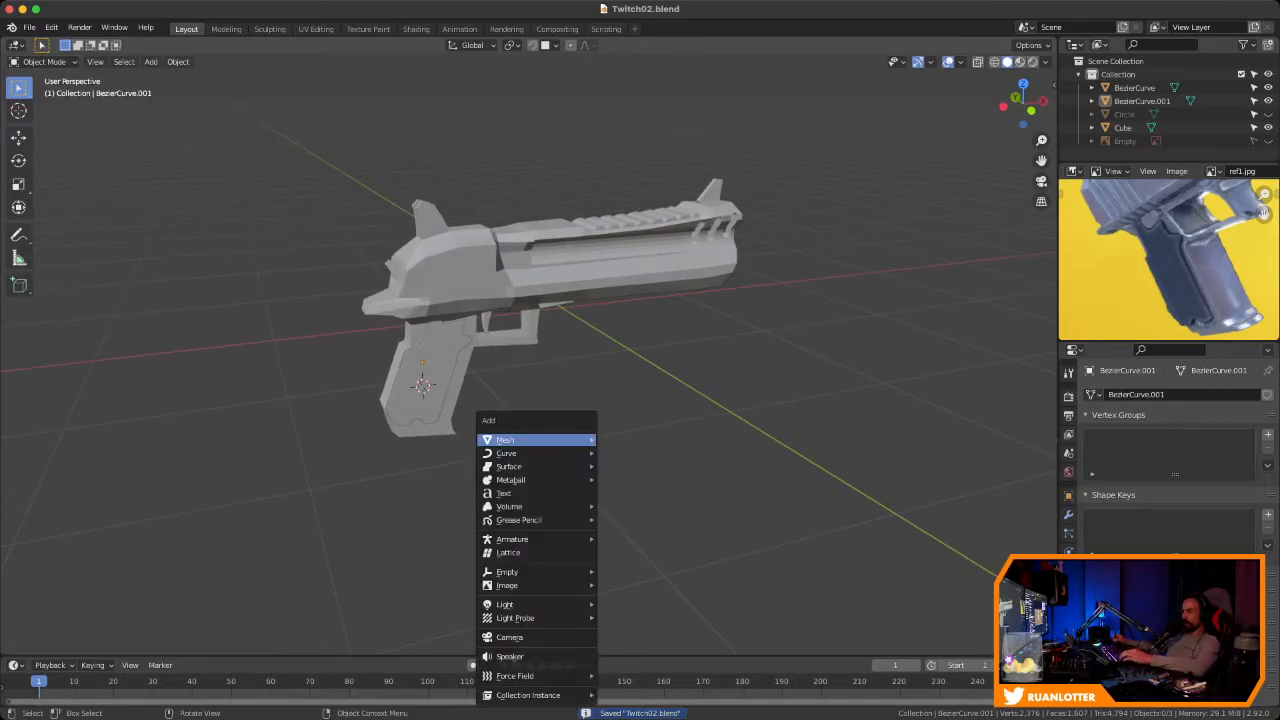
{"action": "mouse_move", "coordinate": [510, 440]}
{"action": "left_click", "coordinate": [626, 440]}
{"action": "key", "text": "s"}
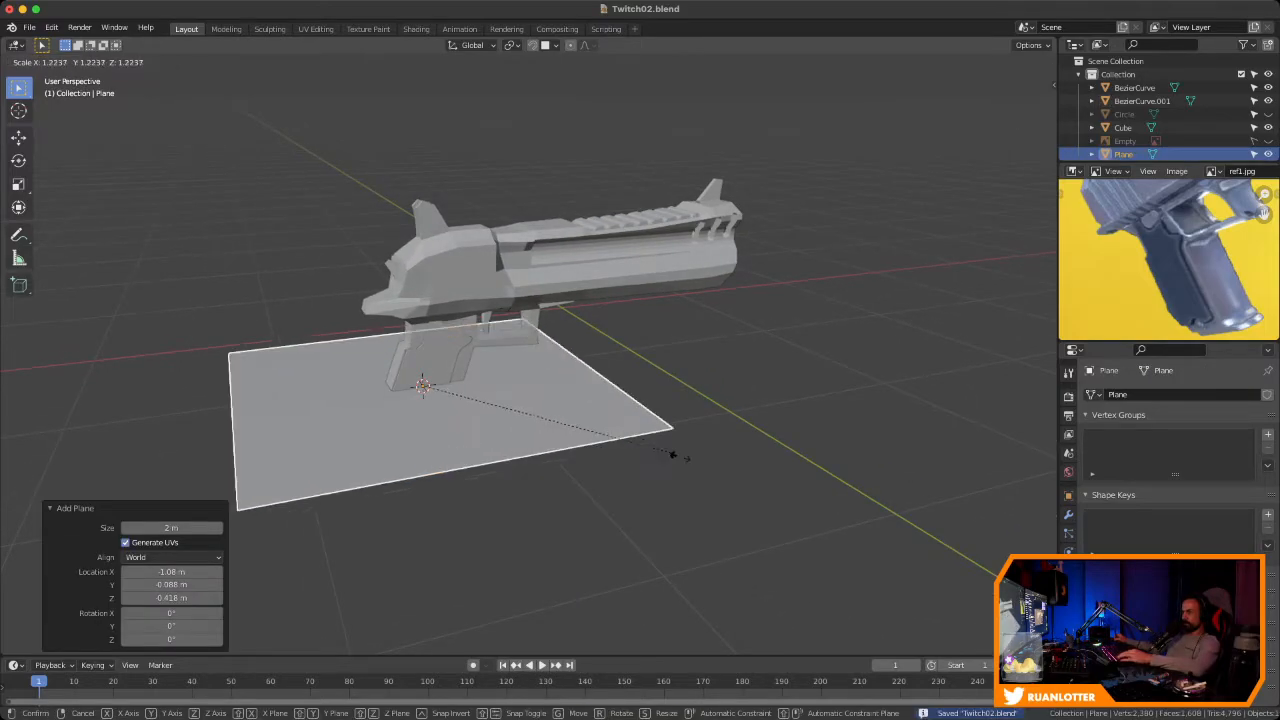
{"action": "left_click", "coordinate": [908, 512]}
Add a mesh cube scaled by 0.416 and move it beside the pistol, about 0.94 m in X and -1.04 m in Y
{"action": "middle_click_drag", "start_coordinate": [908, 512], "coordinate": [908, 560], "text": "ctrl"}
{"action": "key", "text": "shift+a"}
{"action": "mouse_move", "coordinate": [614, 449]}
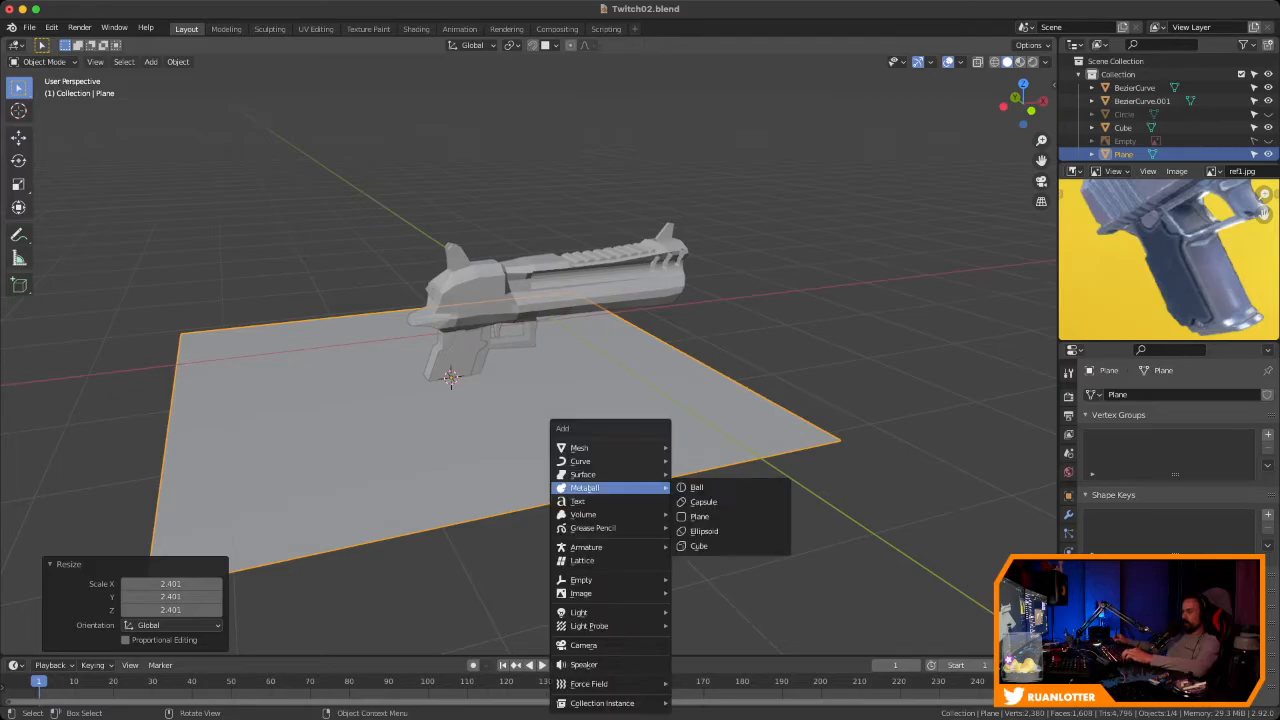
{"action": "left_click", "coordinate": [712, 457]}
{"action": "middle_click_drag", "start_coordinate": [720, 418], "coordinate": [776, 434]}
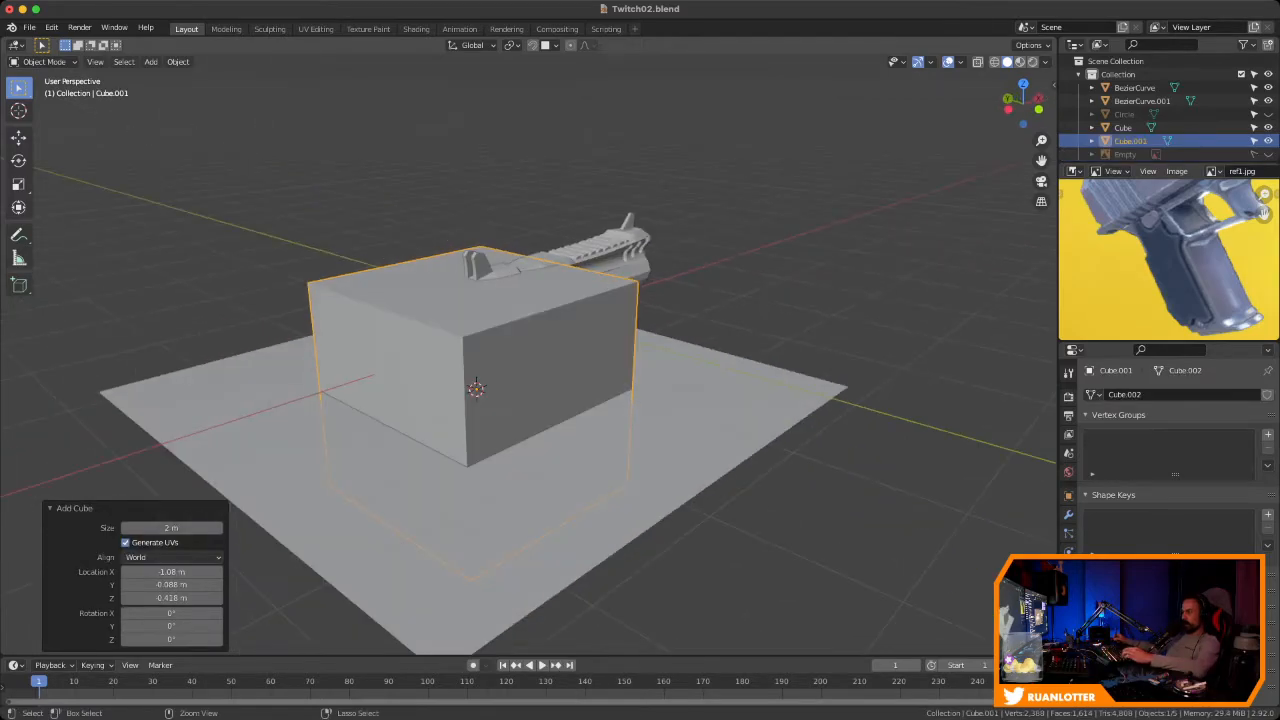
{"action": "scroll", "coordinate": [777, 434], "scroll_direction": "down", "scroll_amount": 2}
{"action": "key", "text": "s"}
{"action": "left_click", "coordinate": [601, 426]}
{"action": "key", "text": "g"}
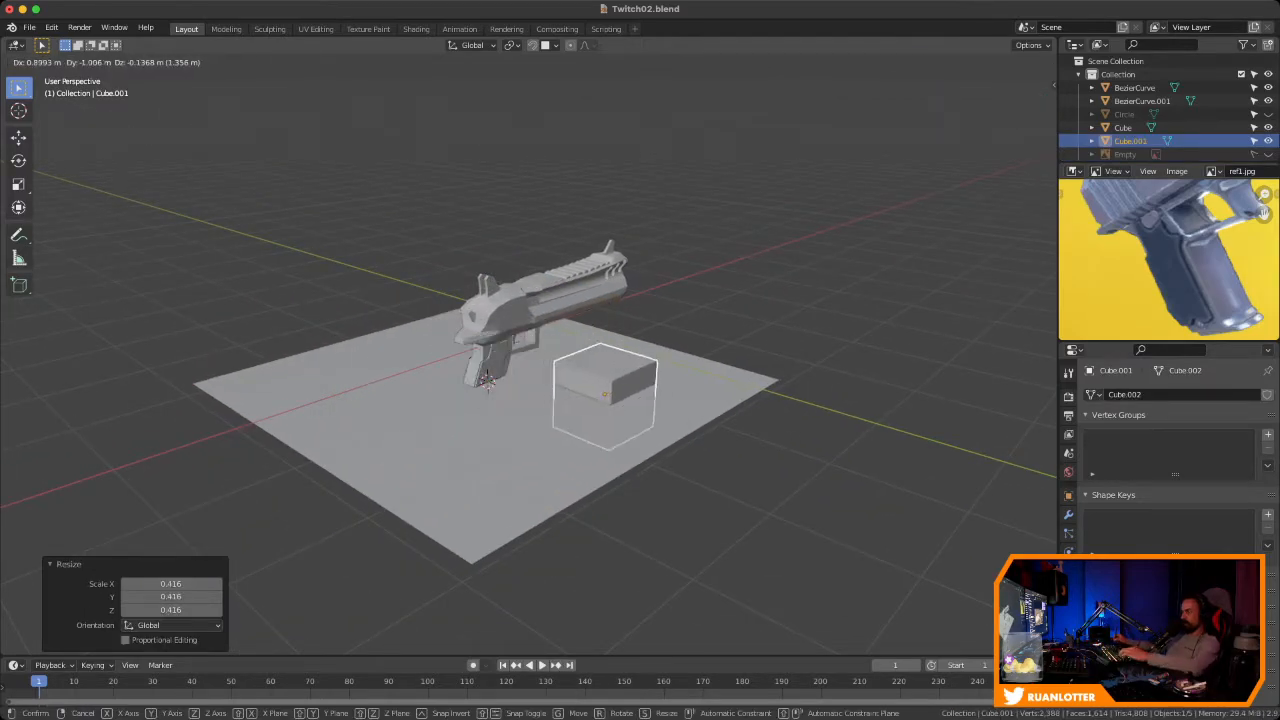
{"action": "left_click", "coordinate": [723, 436]}
Preview the scene in Rendered shading and return to Solid shading
{"action": "key", "text": "z"}
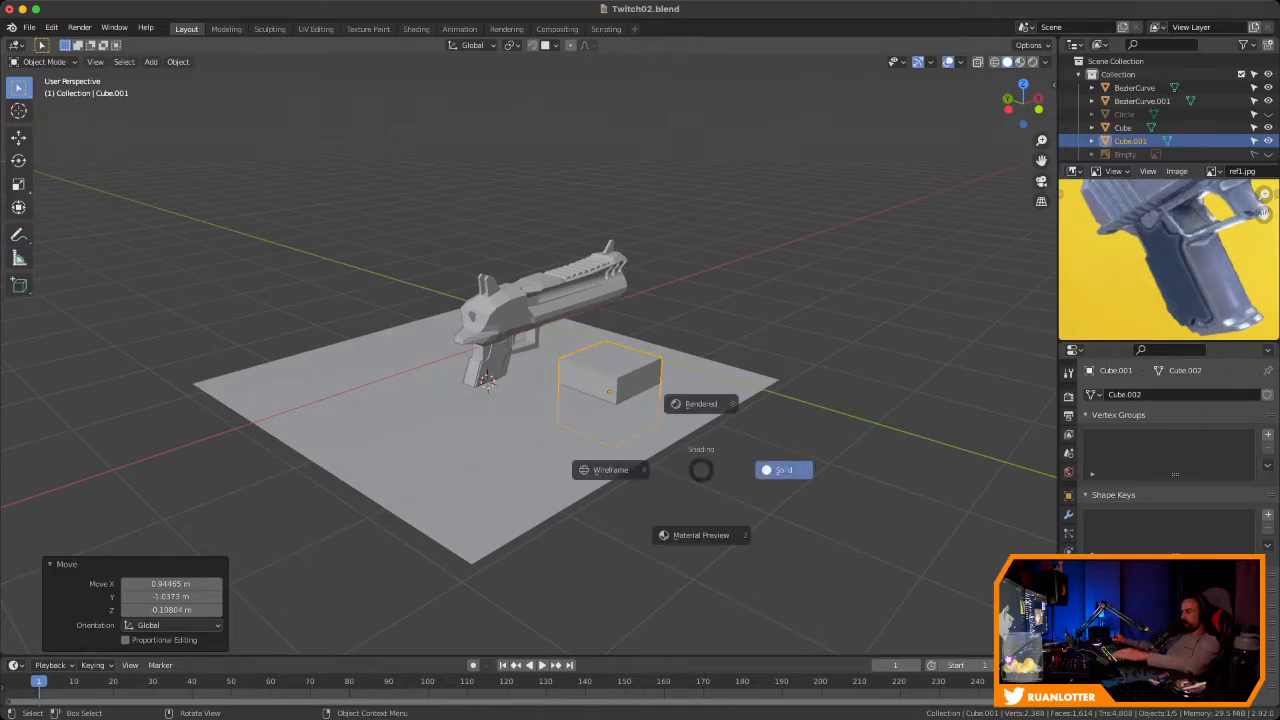
{"action": "left_click", "coordinate": [701, 404]}
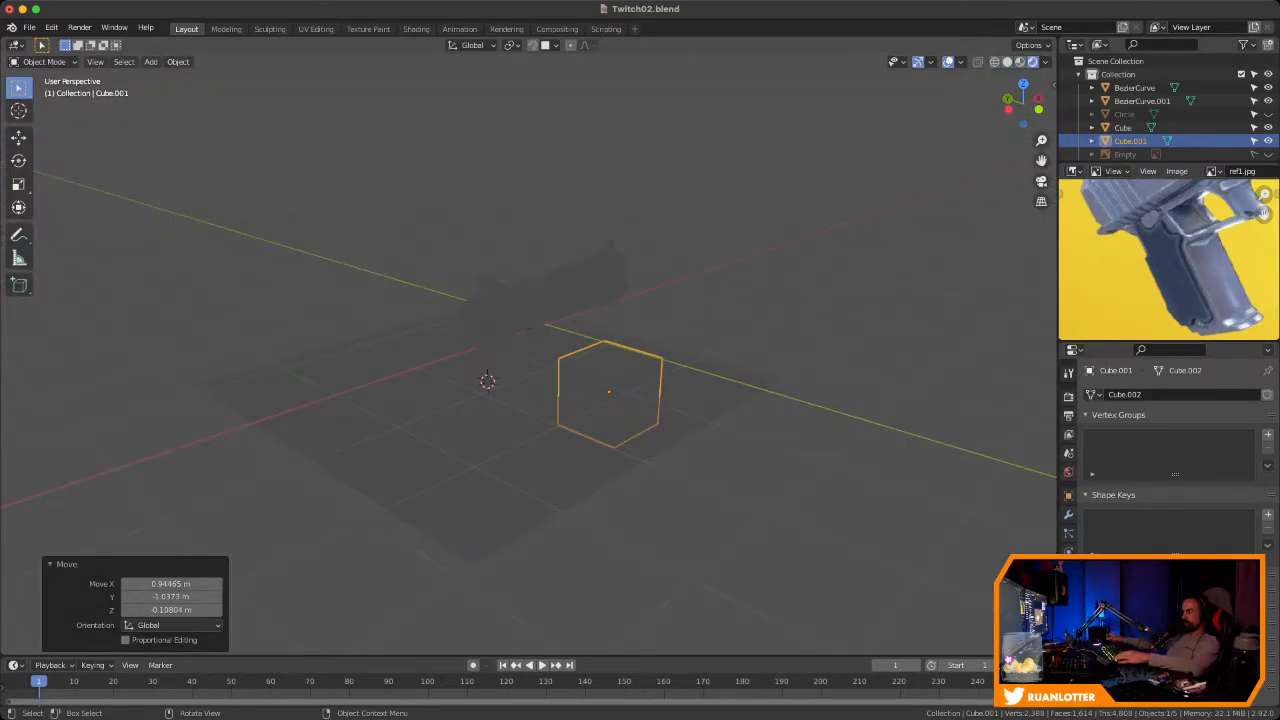
{"action": "left_click", "coordinate": [1007, 62]}
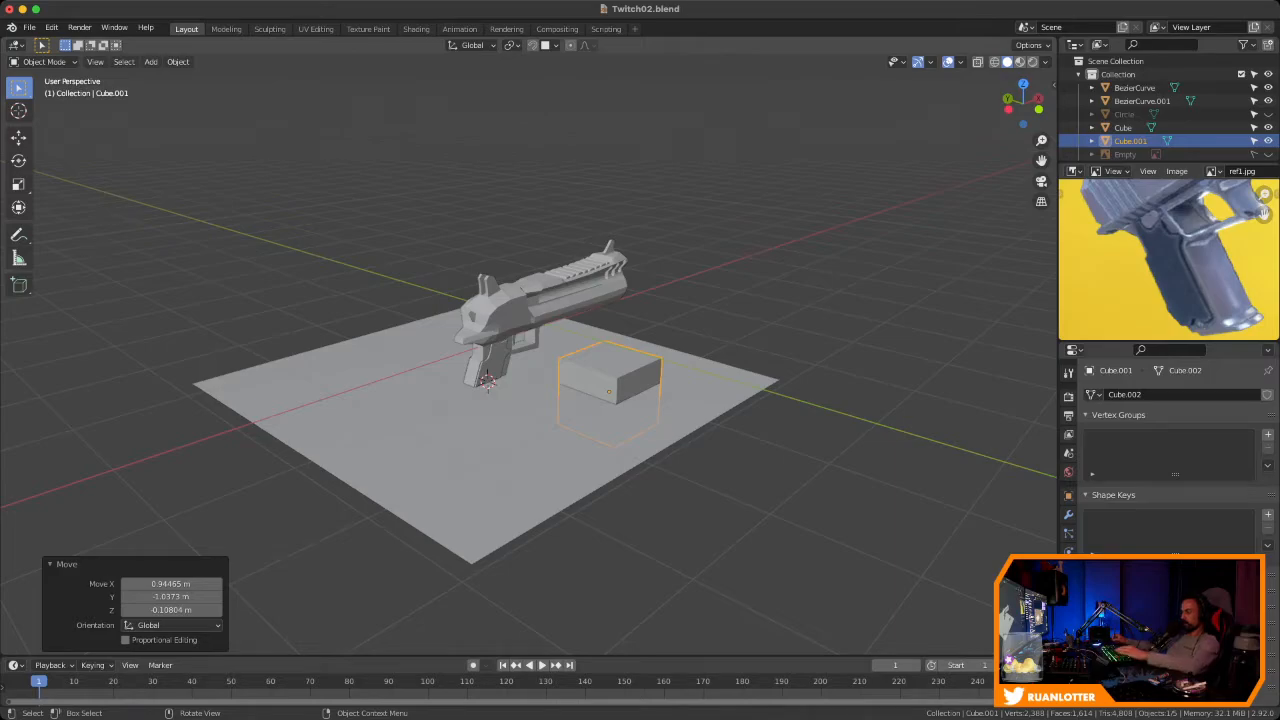
Raise the cube about 2.43 m along Z, clear of the plane
{"action": "key", "text": "g"}
{"action": "key", "text": "z"}
{"action": "left_click", "coordinate": [618, 180]}
{"action": "mouse_move", "coordinate": [618, 180]}
{"action": "middle_mouse_down"}
{"action": "mouse_move", "coordinate": [540, 198]}
{"action": "mouse_move", "coordinate": [612, 196]}
{"action": "middle_mouse_up"}
Use face snapping to lower the cube about 1.9 m along Z onto the plane
{"action": "left_click", "coordinate": [555, 45]}
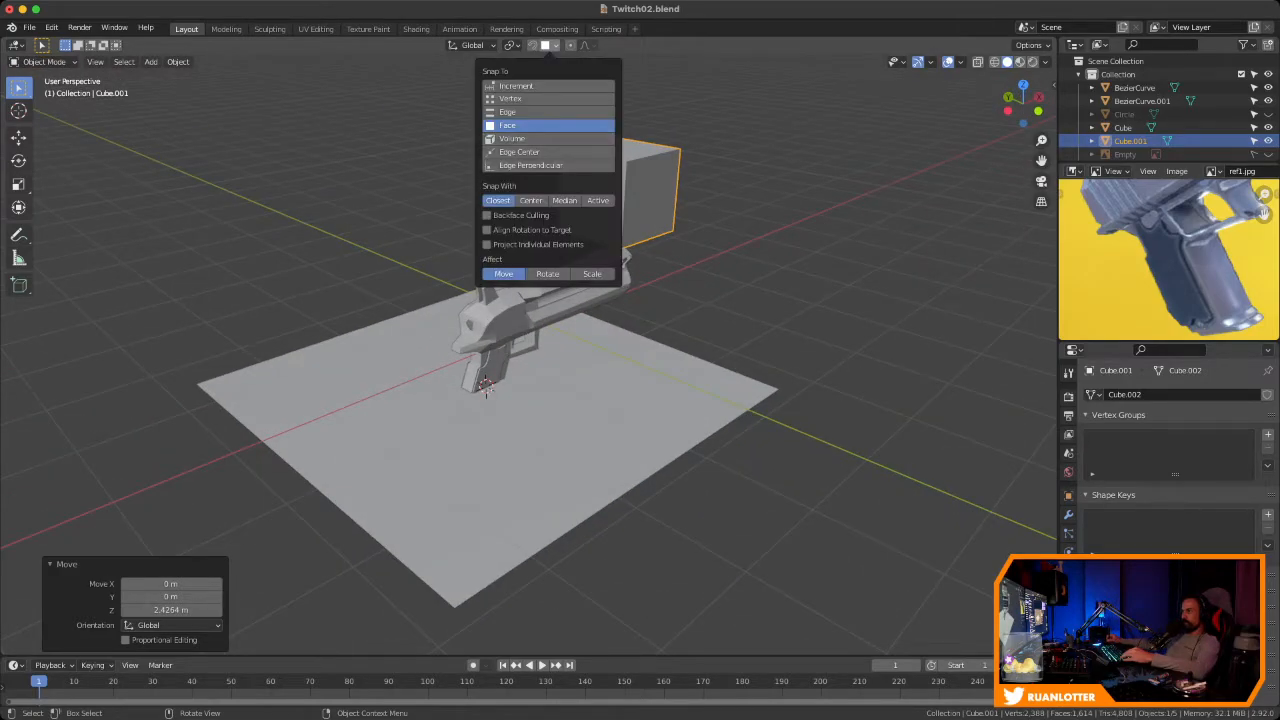
{"action": "left_click", "coordinate": [740, 200]}
{"action": "left_click", "coordinate": [638, 200]}
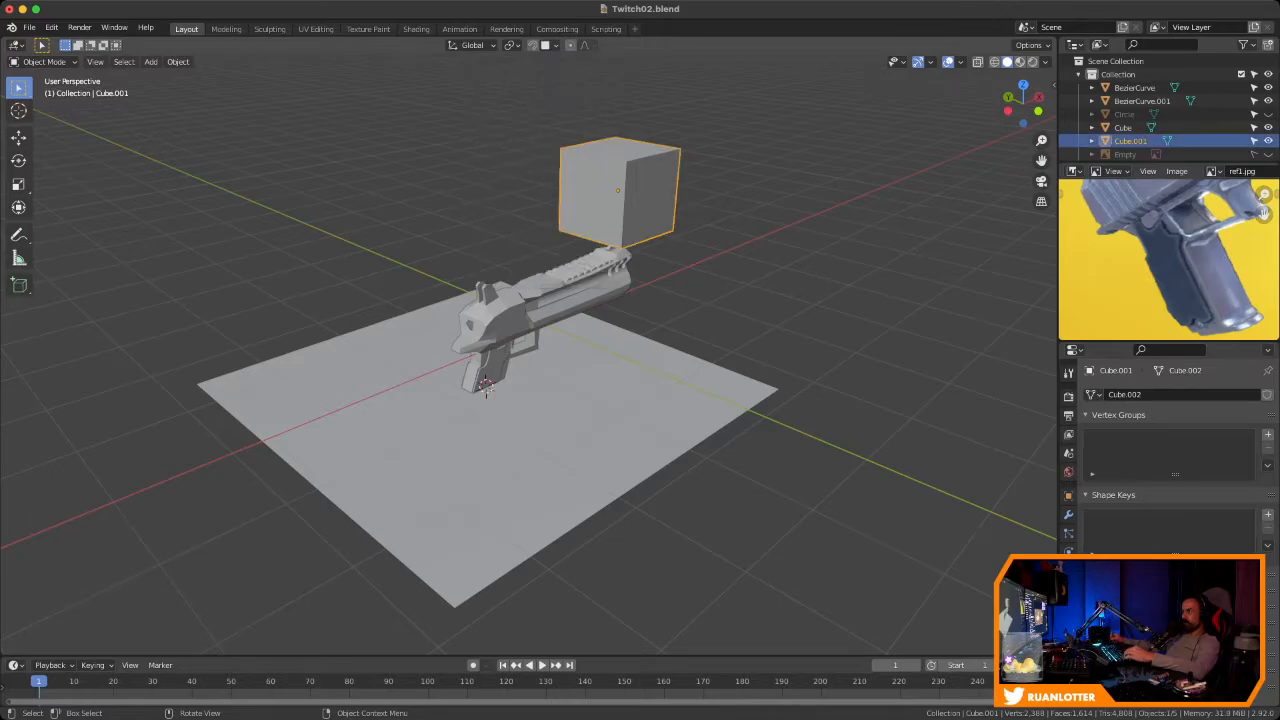
{"action": "scroll", "coordinate": [638, 200], "scroll_direction": "down", "scroll_amount": 2}
{"action": "key", "text": "g"}
{"action": "key", "text": "z"}
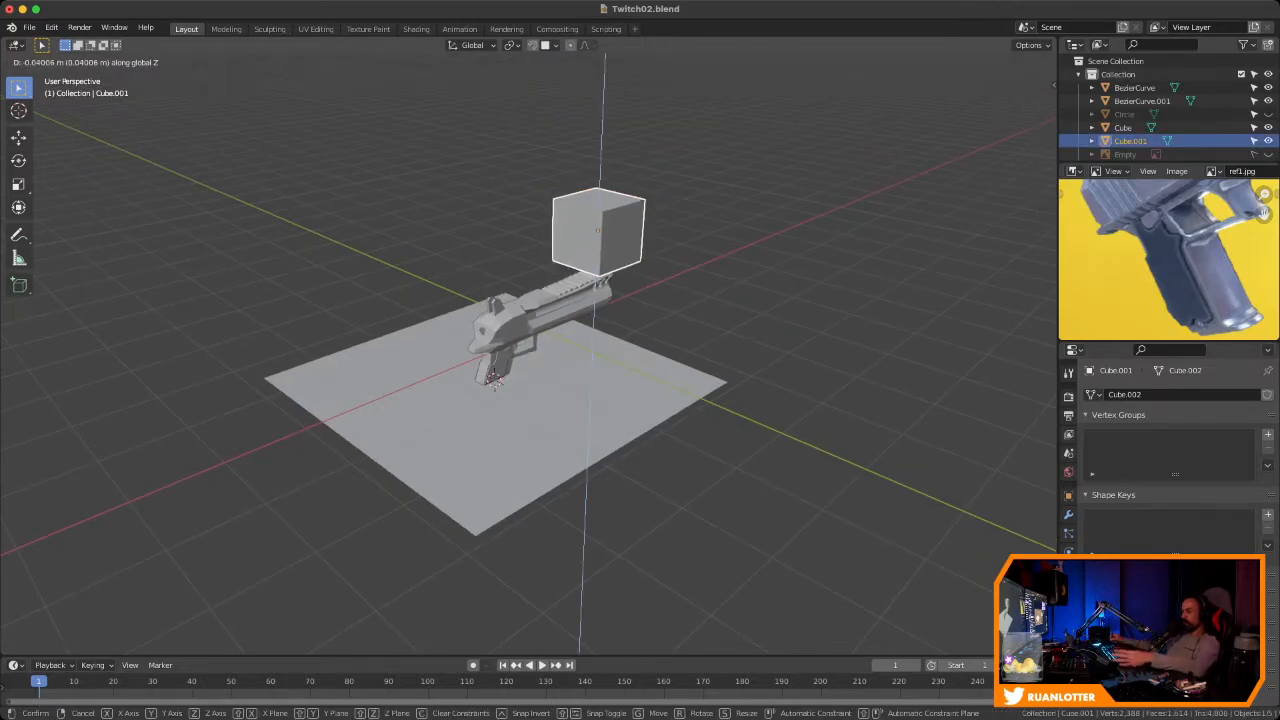
{"action": "key", "text": "ctrl"}
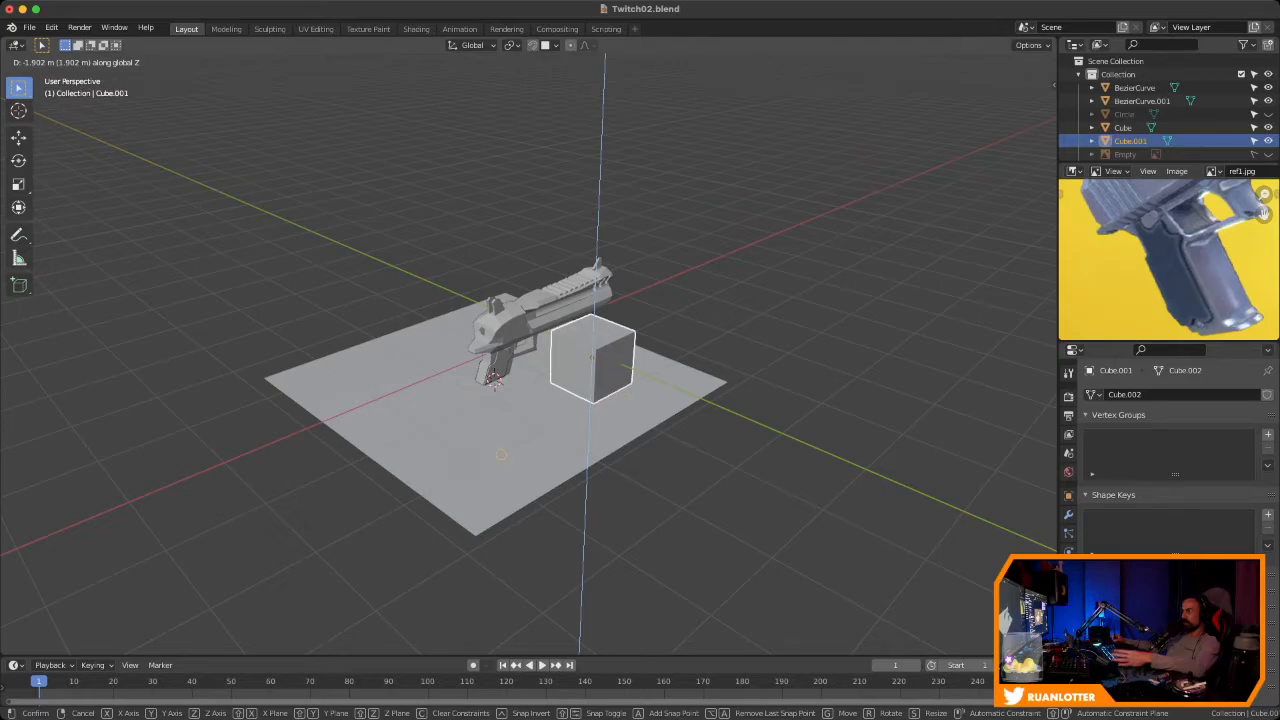
{"action": "left_click", "coordinate": [535, 438], "text": "ctrl"}
Examine from low angles how the snapped cube's base meets the plane
{"action": "middle_click_drag", "start_coordinate": [535, 438], "coordinate": [538, 386]}
{"action": "scroll", "coordinate": [538, 386], "scroll_direction": "up", "scroll_amount": 5}
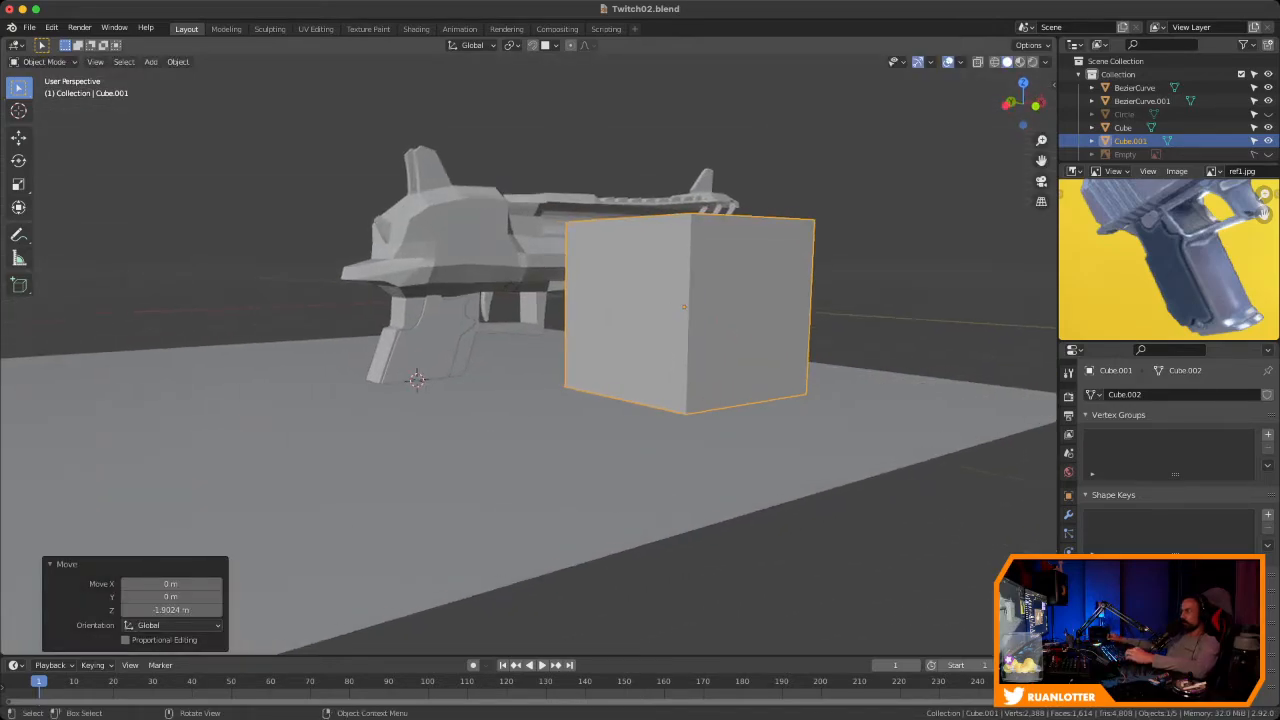
{"action": "left_click", "coordinate": [1035, 106]}
{"action": "scroll", "coordinate": [640, 330], "scroll_direction": "up", "scroll_amount": 2}
{"action": "middle_click_drag", "start_coordinate": [640, 330], "coordinate": [580, 357]}
{"action": "scroll", "coordinate": [588, 336], "scroll_direction": "down", "scroll_amount": 2}
{"action": "left_click", "coordinate": [530, 428]}
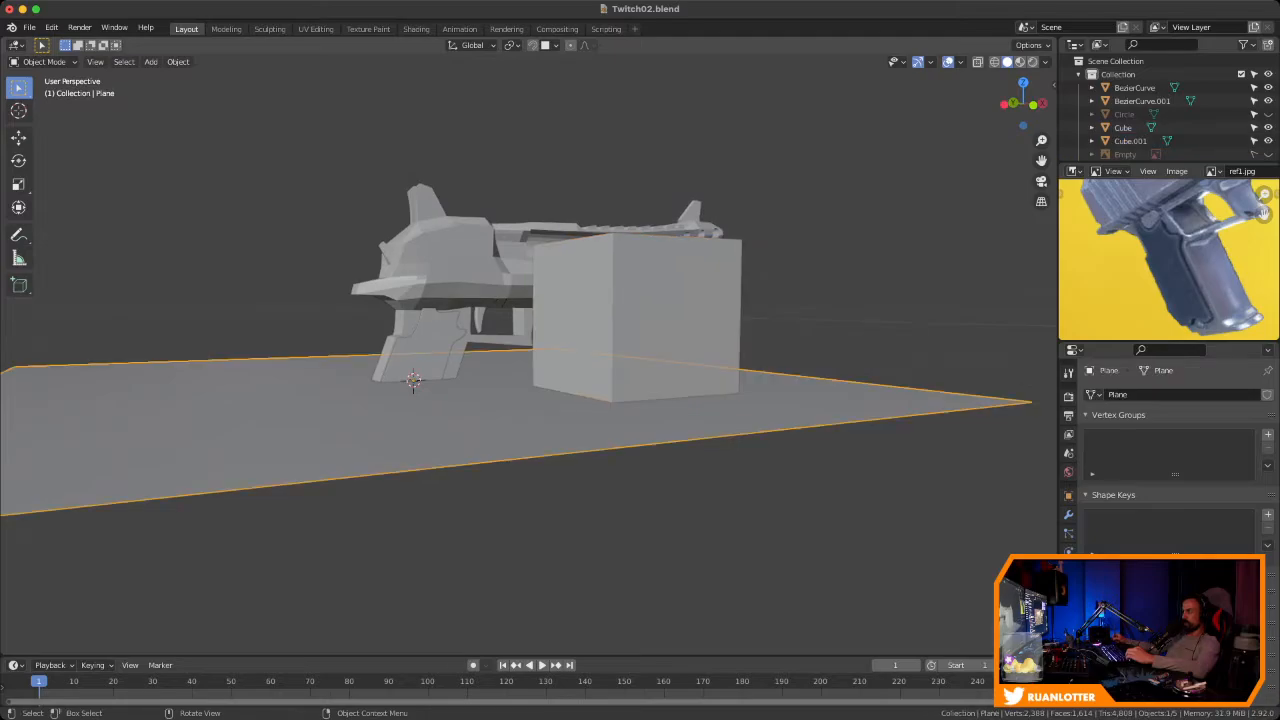
{"action": "middle_click_drag", "start_coordinate": [530, 428], "coordinate": [572, 500], "text": "shift"}
{"action": "scroll", "coordinate": [532, 486], "scroll_direction": "down", "scroll_amount": 2}
{"action": "key", "text": "alt+a"}
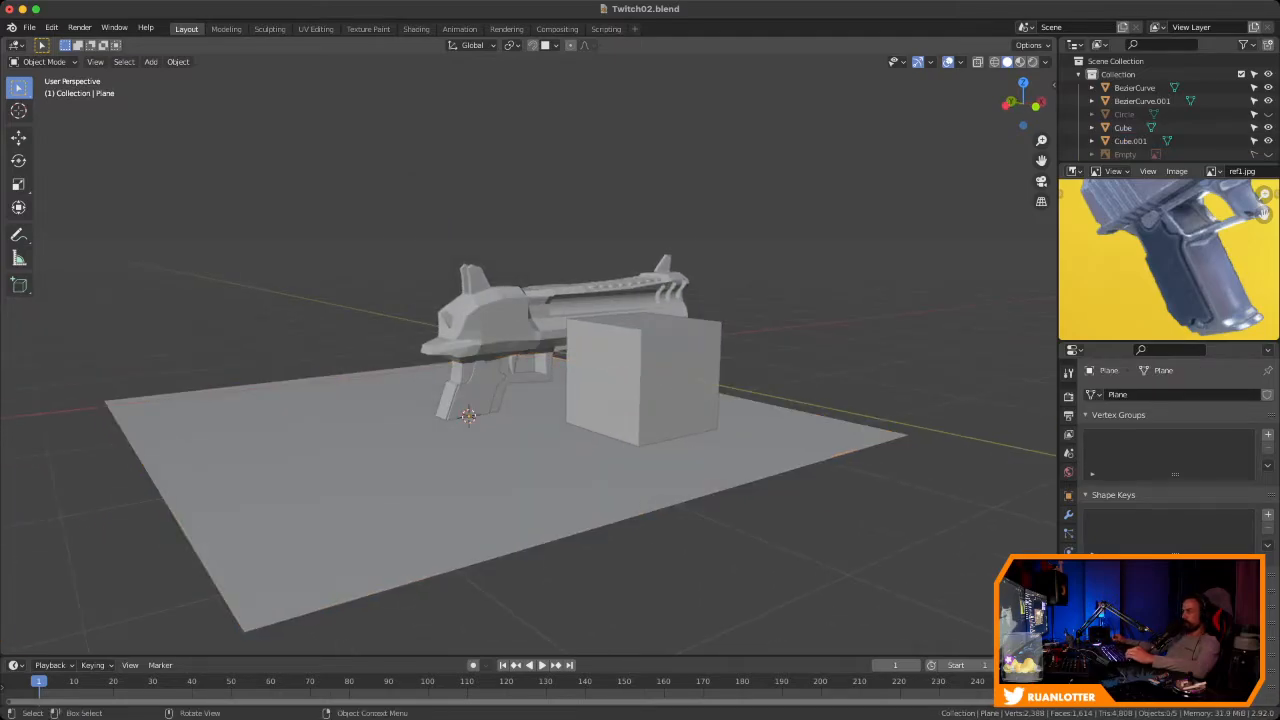
Delete the demonstration cube and the plane beneath the pistol
{"action": "left_click", "coordinate": [640, 390]}
{"action": "left_click", "coordinate": [545, 470], "text": "shift"}
{"action": "key", "text": "x"}
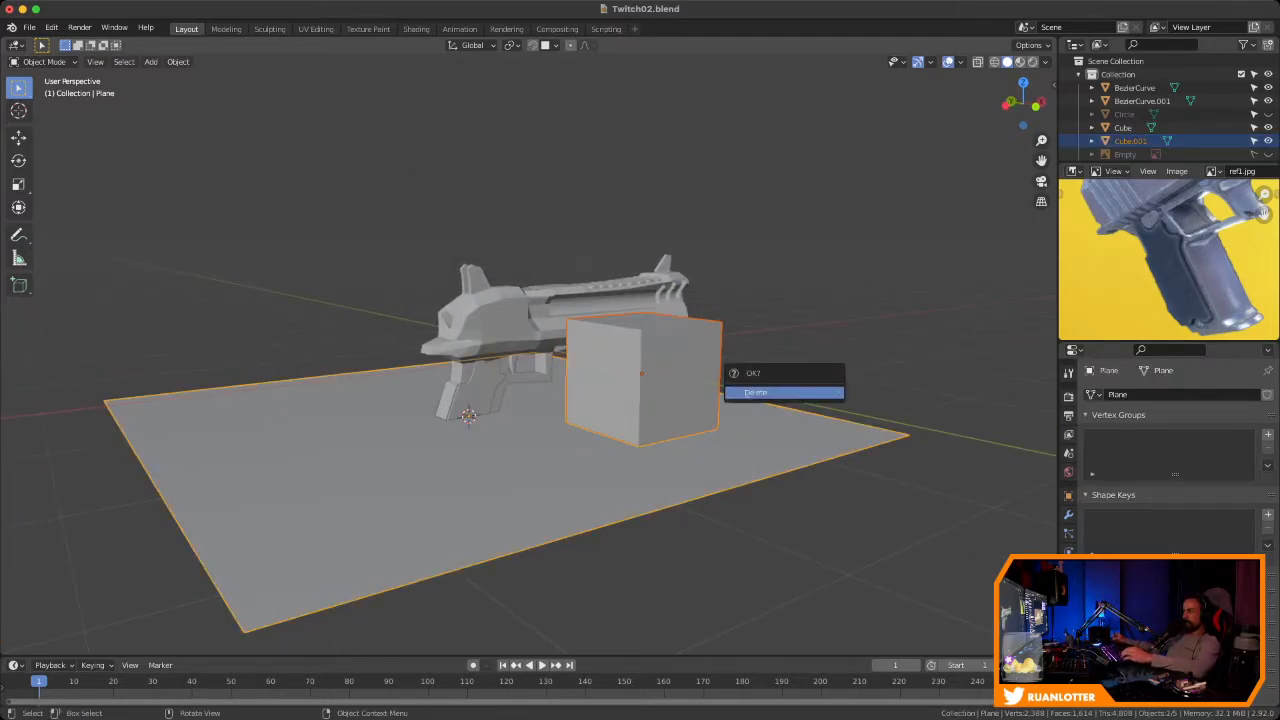
{"action": "left_click", "coordinate": [760, 391]}
Save the file and open the original grip panel's mesh for editing
{"action": "scroll", "coordinate": [760, 391], "scroll_direction": "up", "scroll_amount": 3}
{"action": "key", "text": "ctrl+s"}
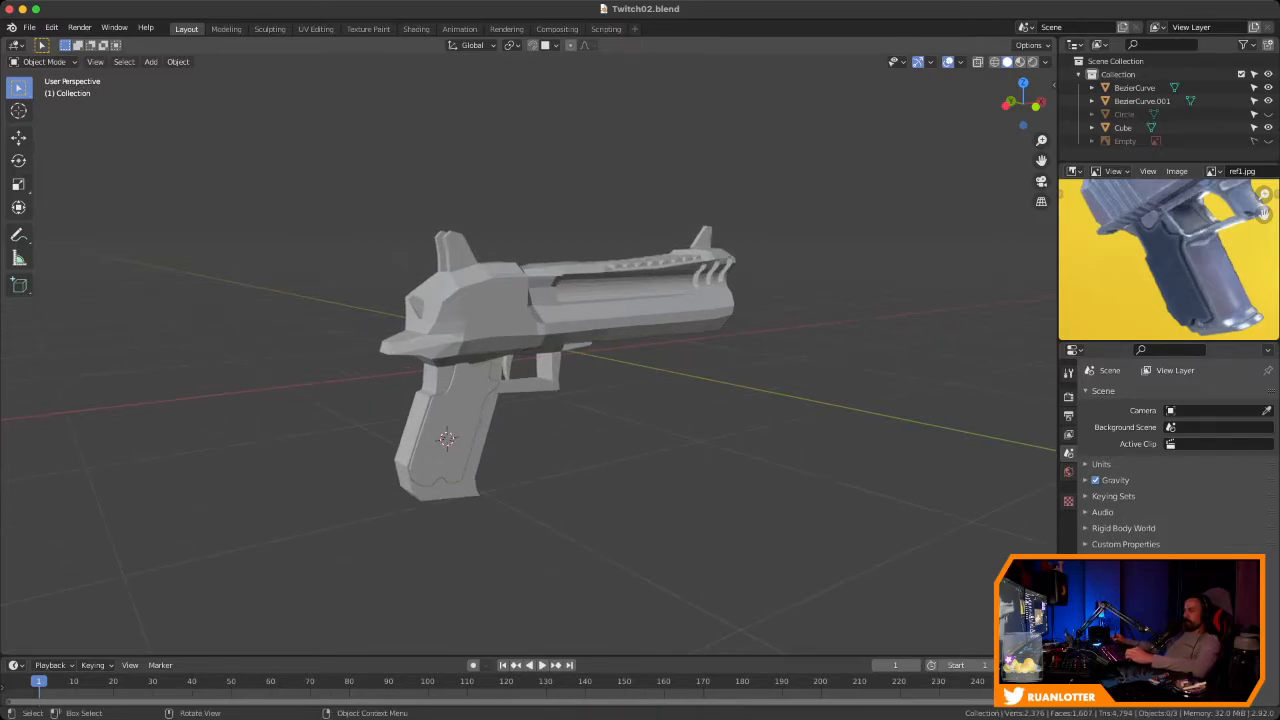
{"action": "middle_click_drag", "start_coordinate": [760, 391], "coordinate": [600, 400]}
{"action": "middle_click_drag", "start_coordinate": [673, 460], "coordinate": [684, 344]}
{"action": "scroll", "coordinate": [603, 505], "scroll_direction": "up", "scroll_amount": 2}
{"action": "scroll", "coordinate": [584, 496], "scroll_direction": "up", "scroll_amount": 4}
{"action": "left_click", "coordinate": [604, 440]}
{"action": "scroll", "coordinate": [634, 344], "scroll_direction": "down", "scroll_amount": 2}
{"action": "key", "text": "Tab"}
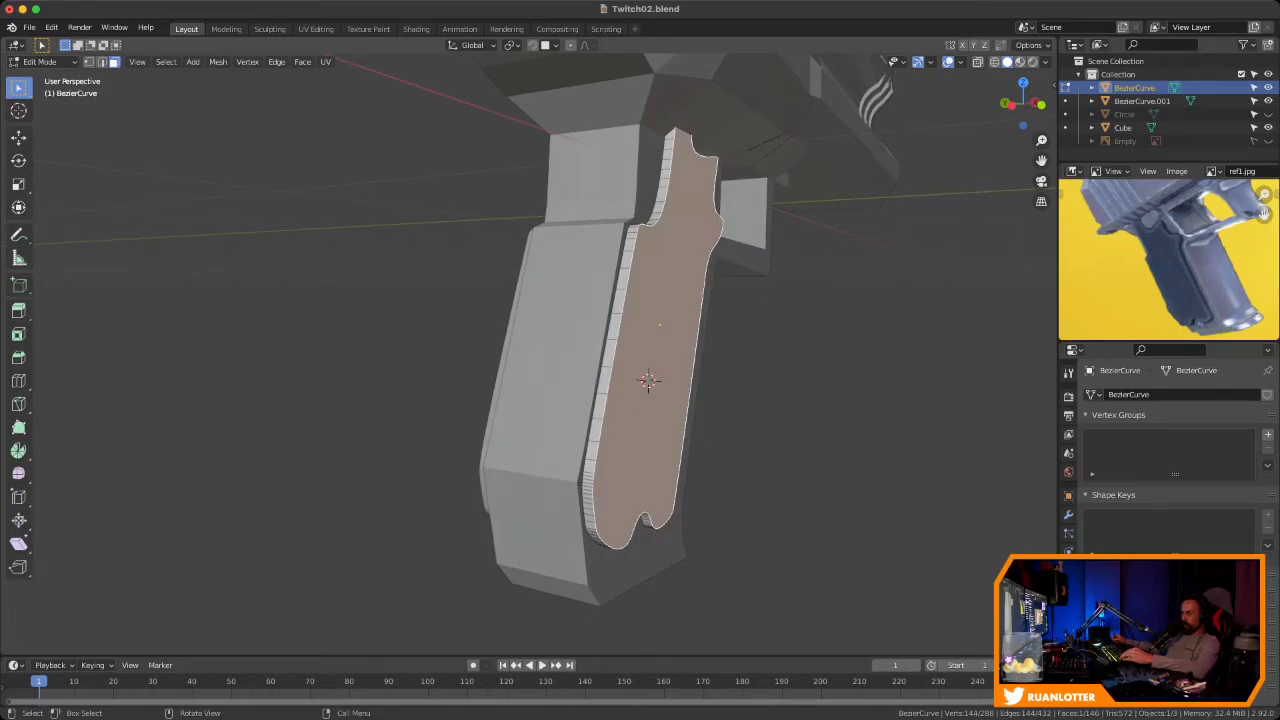
Try to loop-select the narrow side faces around the grip panel's rim
{"action": "left_click", "coordinate": [600, 407], "text": "alt"}
{"action": "middle_click_drag", "start_coordinate": [600, 407], "coordinate": [620, 350], "text": "ctrl"}
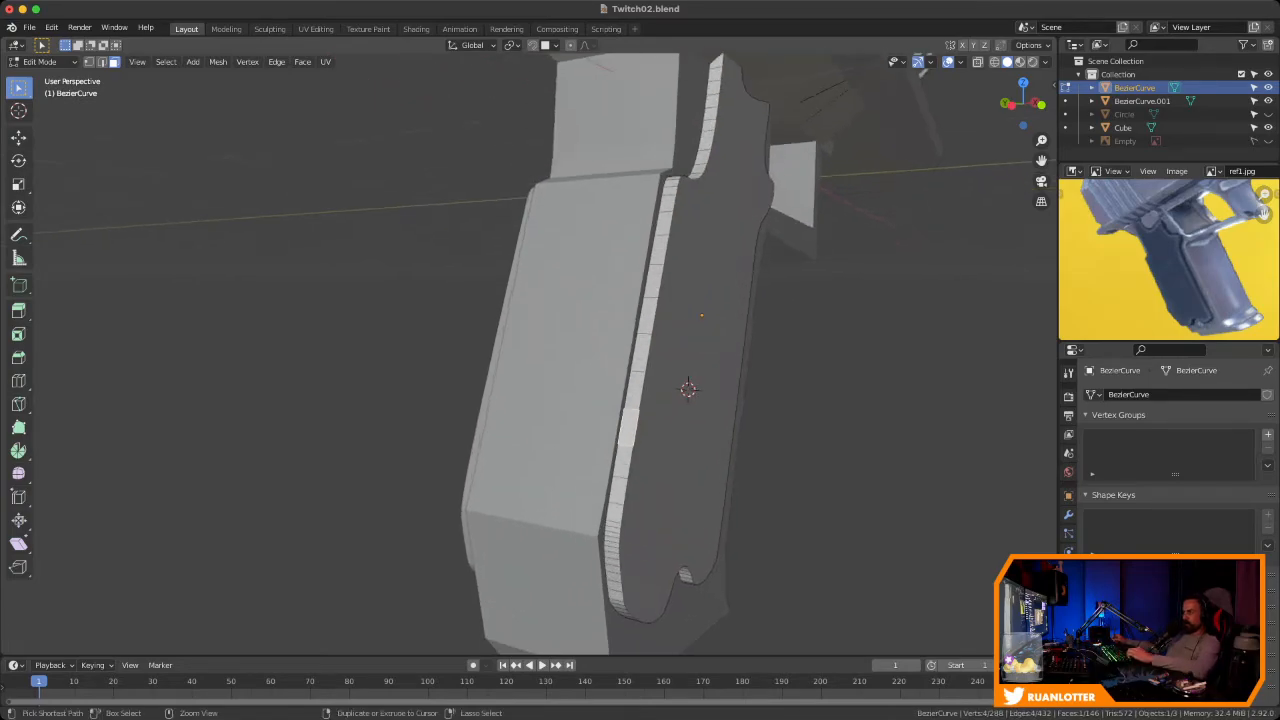
{"action": "left_click", "coordinate": [632, 393], "text": "alt"}
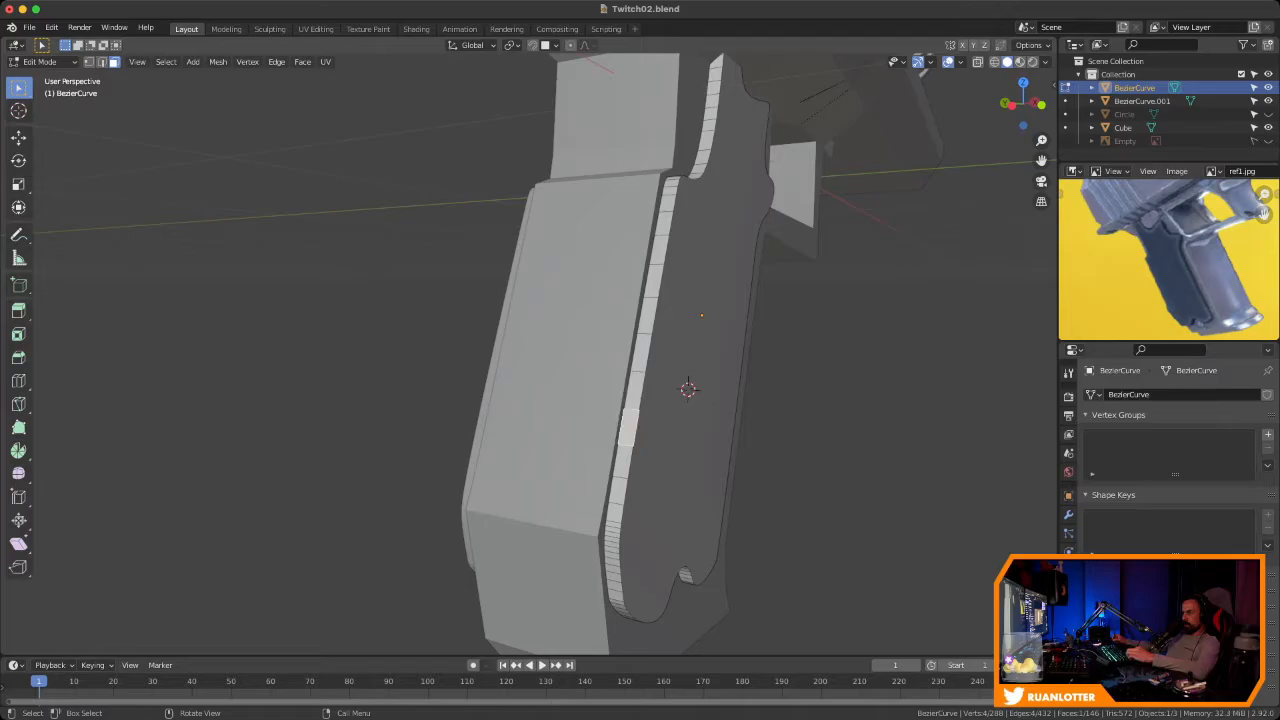
{"action": "left_click", "coordinate": [628, 428], "text": "ctrl"}
{"action": "left_click", "coordinate": [628, 428]}
{"action": "middle_click_drag", "start_coordinate": [632, 450], "coordinate": [578, 470], "text": "ctrl"}
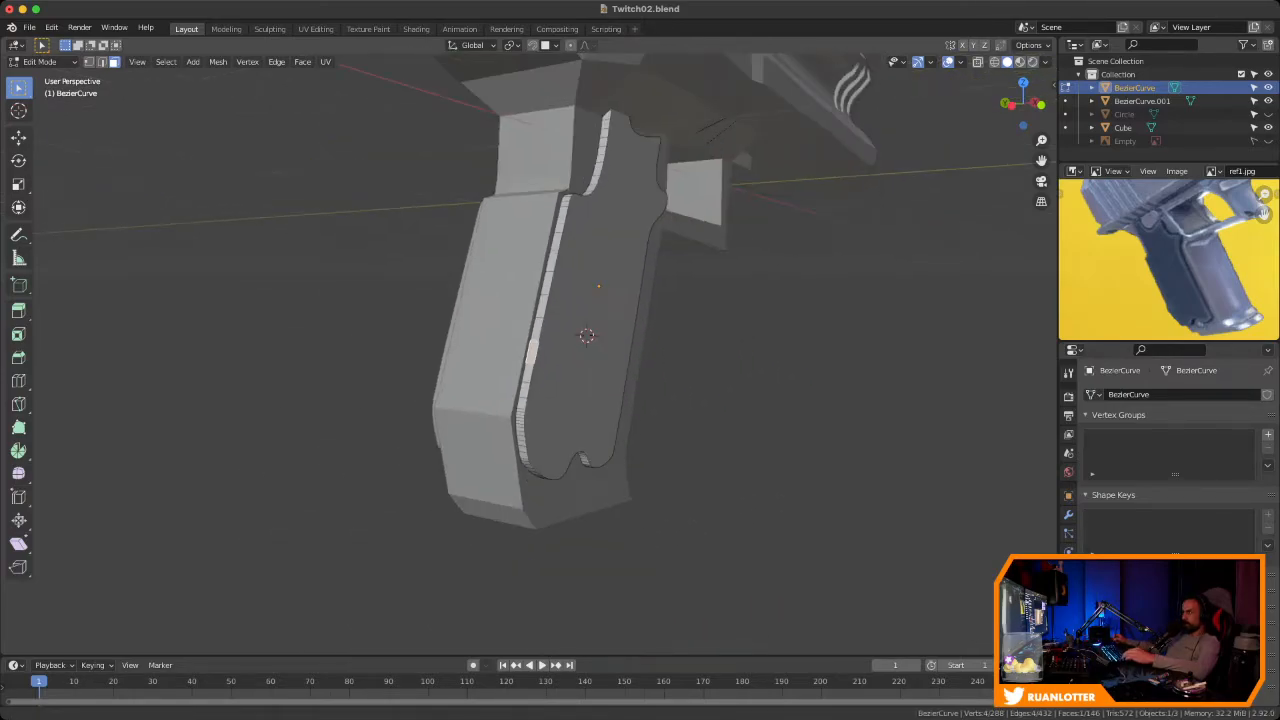
Leave and re-enter mesh editing on the grip panel, and retry loop selection from several rim faces
{"action": "key", "text": "Tab"}
{"action": "key", "text": "Tab"}
{"action": "key", "text": "Tab"}
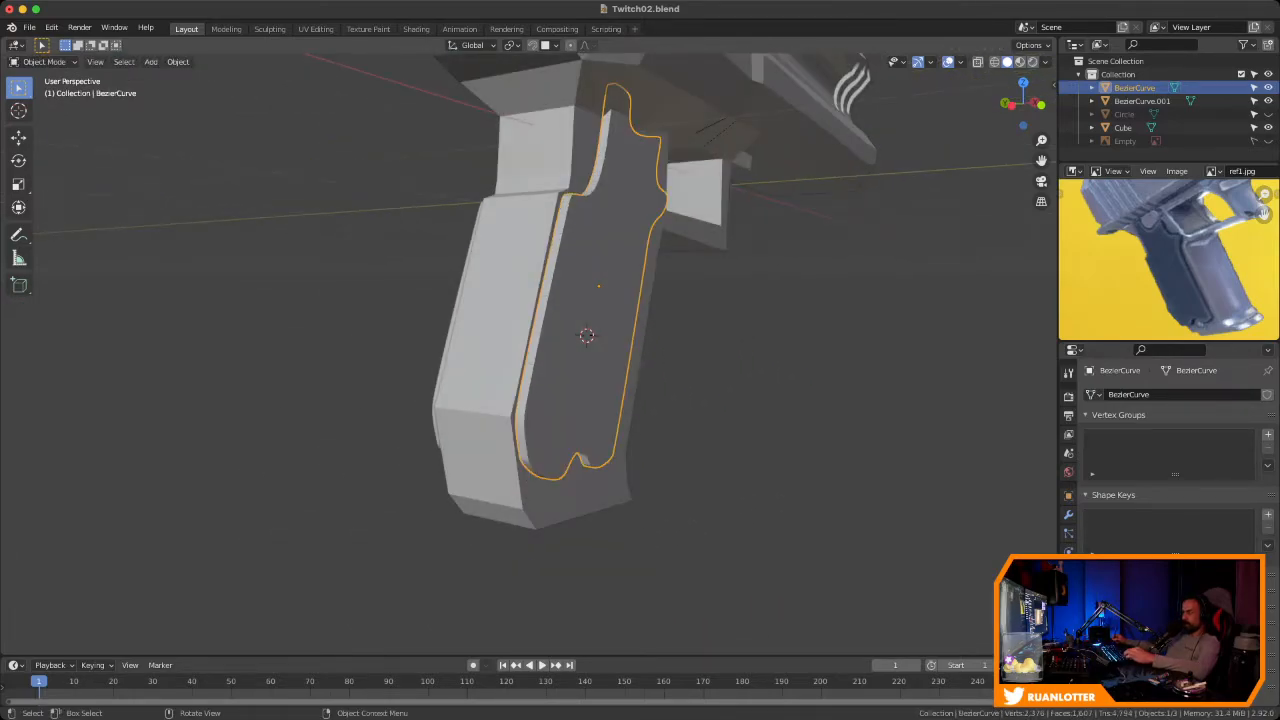
{"action": "key", "text": "Tab"}
{"action": "scroll", "coordinate": [587, 335], "scroll_direction": "up", "scroll_amount": 4}
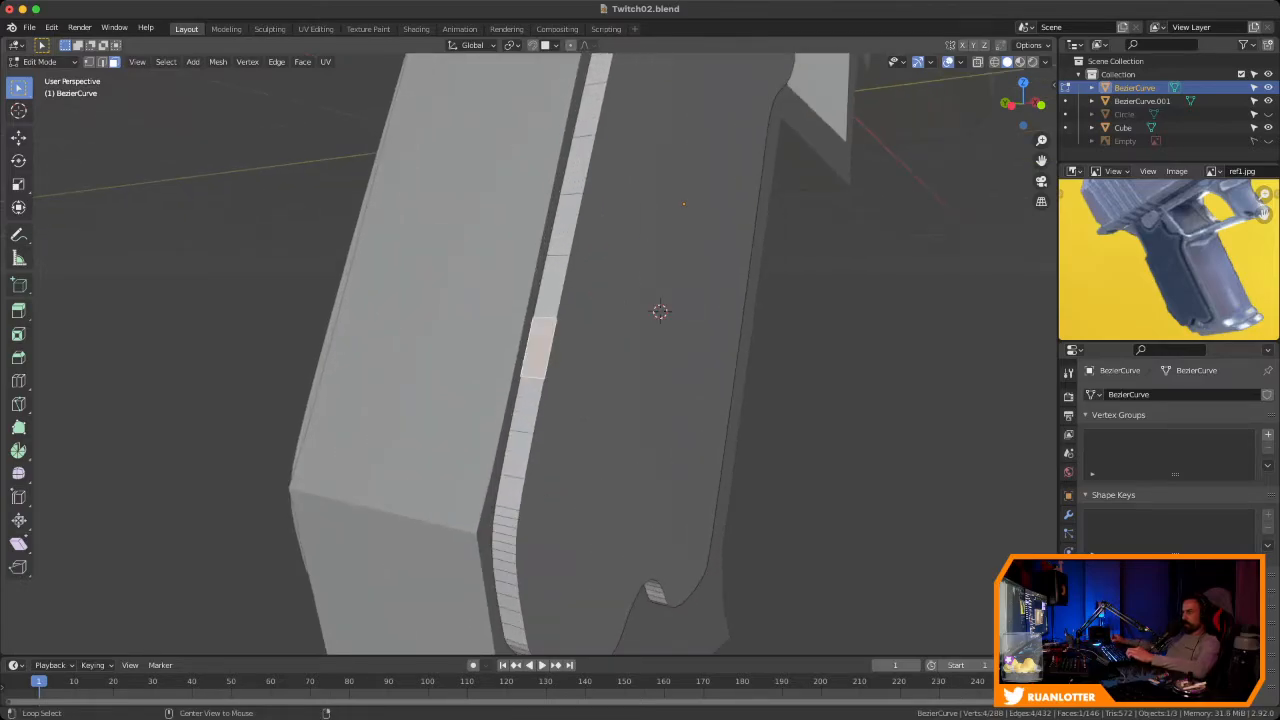
{"action": "left_click", "coordinate": [532, 405], "text": "alt"}
{"action": "left_click", "coordinate": [551, 286], "text": "alt"}
{"action": "left_click", "coordinate": [559, 254], "text": "alt"}
{"action": "left_click", "coordinate": [565, 225], "text": "alt"}
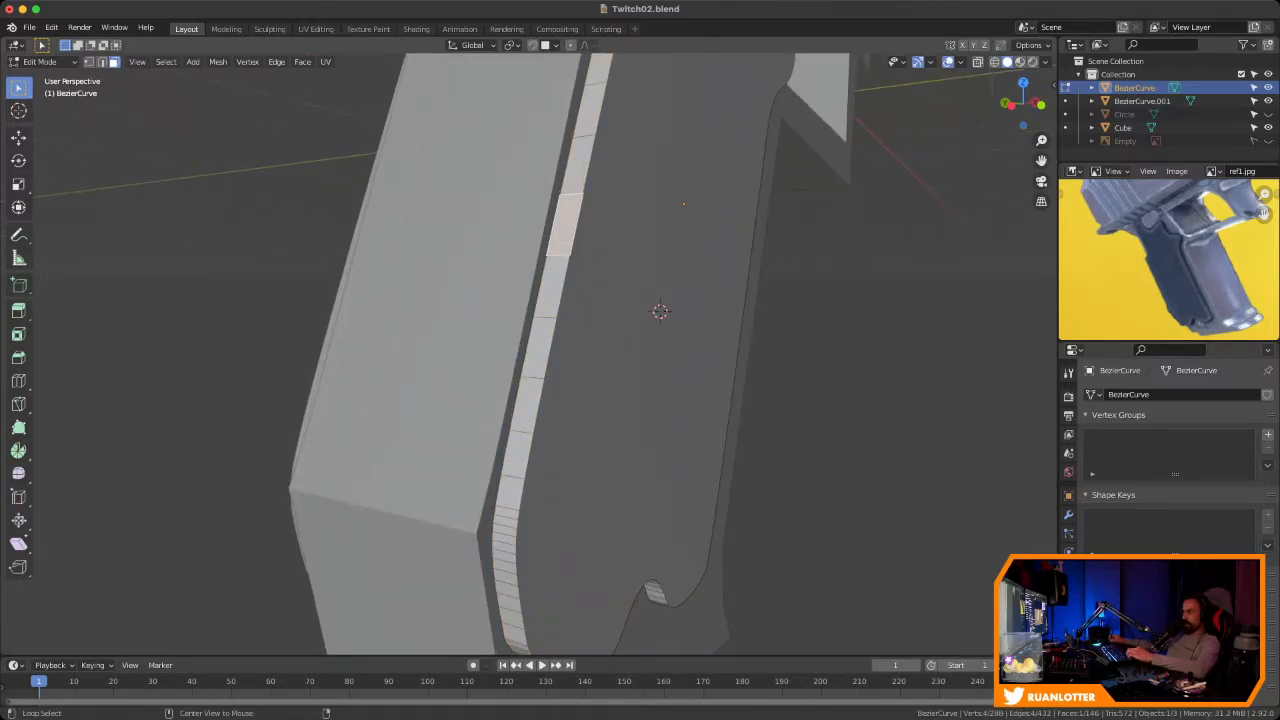
{"action": "left_click", "coordinate": [577, 168], "text": "alt"}
{"action": "left_click", "coordinate": [565, 225], "text": "alt"}
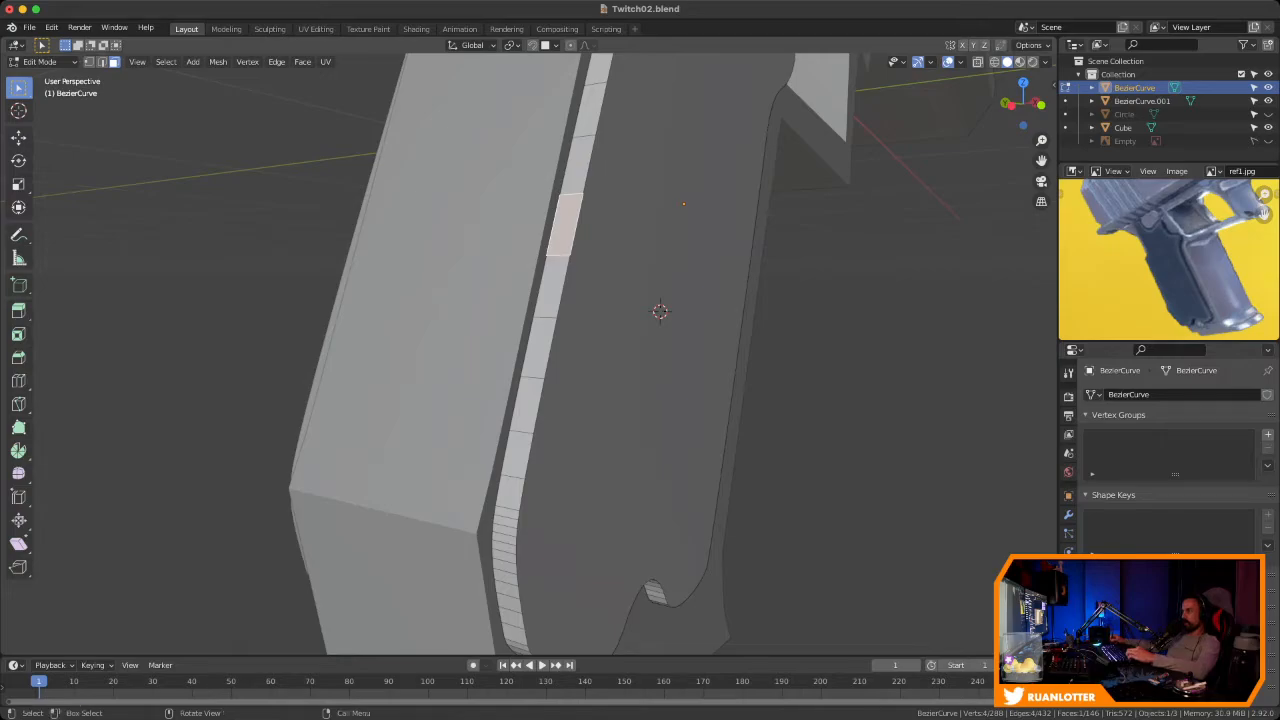
Select four consecutive side faces on the grip panel's long rear rim, ending with the uppermost of the run
{"action": "left_click", "coordinate": [558, 286]}
{"action": "scroll", "coordinate": [558, 287], "scroll_direction": "down", "scroll_amount": 2}
{"action": "scroll", "coordinate": [558, 287], "scroll_direction": "up", "scroll_amount": 6}
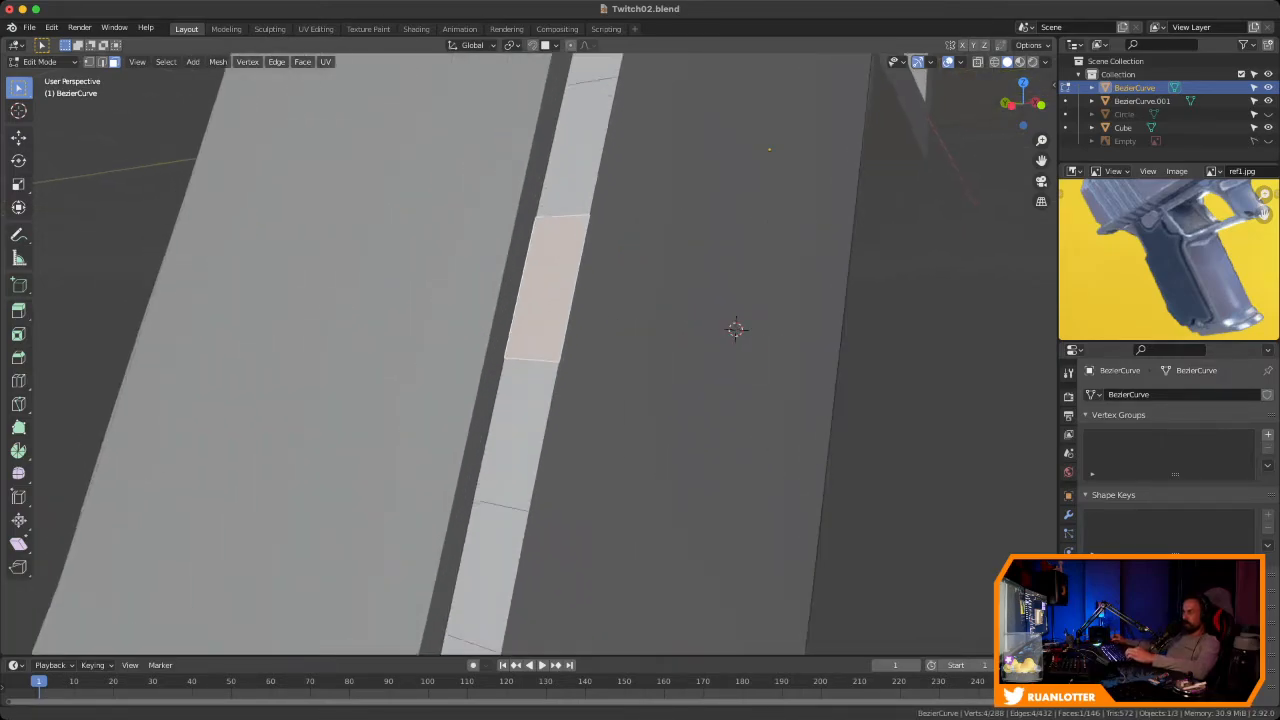
{"action": "scroll", "coordinate": [547, 290], "scroll_direction": "down", "scroll_amount": 4}
{"action": "middle_click_drag", "start_coordinate": [547, 300], "coordinate": [519, 258], "text": "shift"}
{"action": "left_click", "coordinate": [470, 467]}
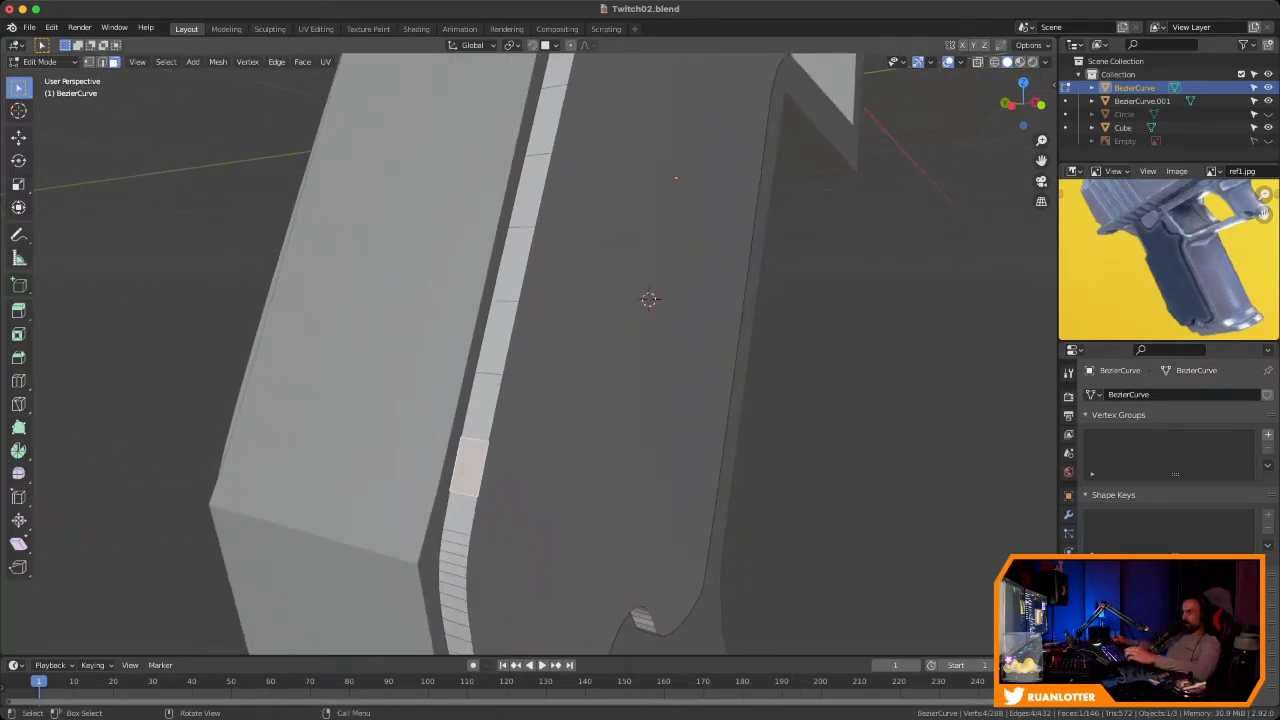
{"action": "left_click", "coordinate": [482, 408], "text": "shift"}
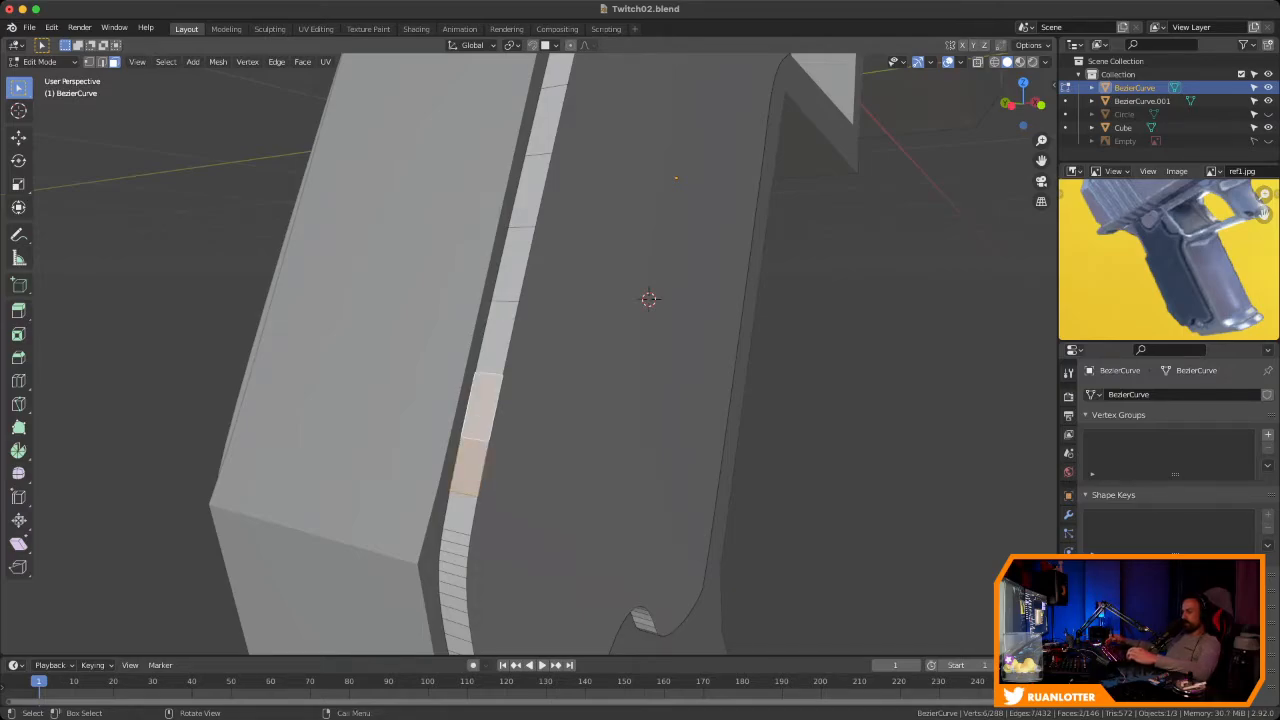
{"action": "left_click", "coordinate": [498, 338], "text": "ctrl"}
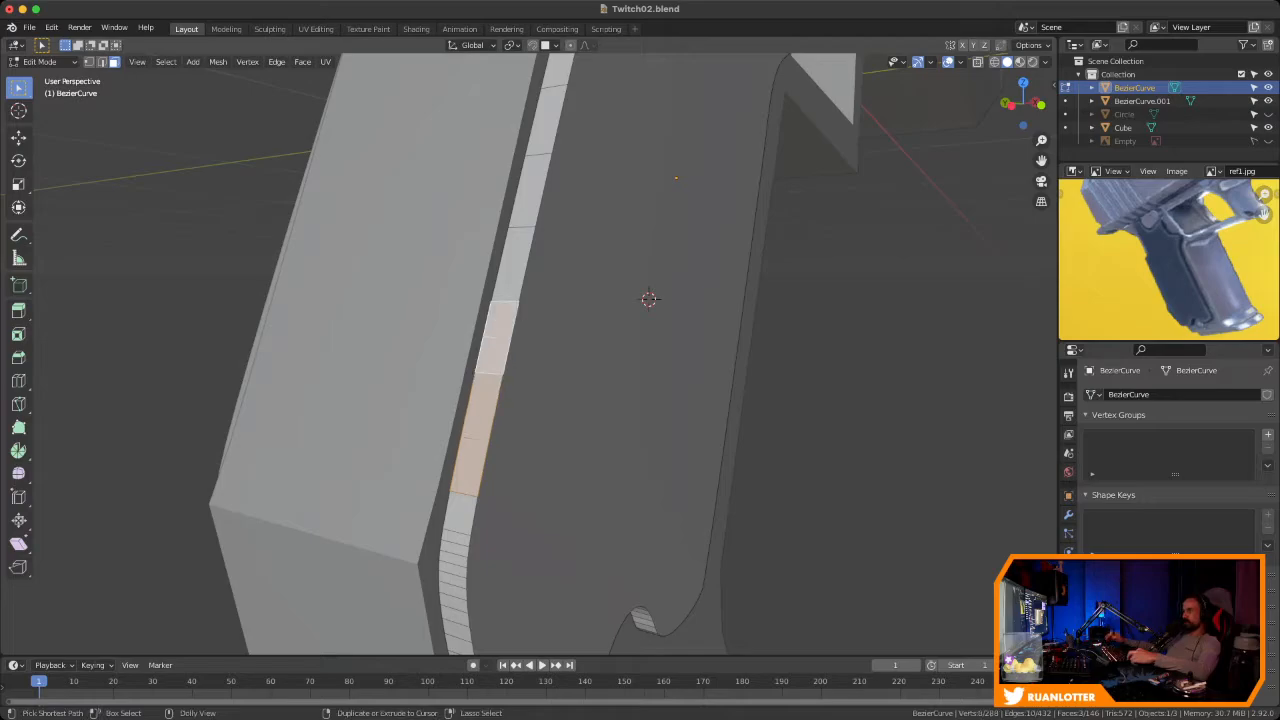
{"action": "left_click", "coordinate": [513, 266], "text": "ctrl"}
Extend the face selection around the grip panel's entire rim with Select Next Active, and leave mesh editing
{"action": "key", "text": "ctrl+shift+KP_Add"}
{"action": "key", "text": "ctrl+shift+KP_Add"}
{"action": "key", "text": "ctrl+shift+KP_Add"}
{"action": "key", "text": "ctrl+shift+KP_Add"}
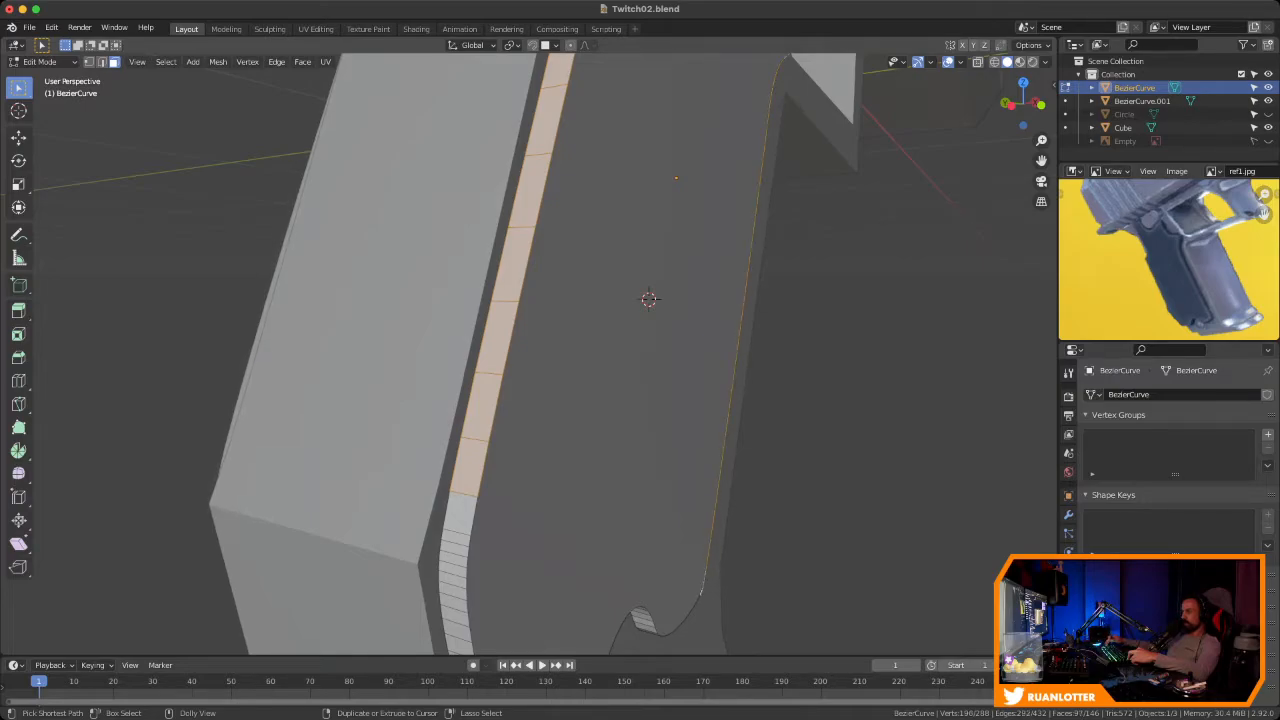
{"action": "left_click", "coordinate": [684, 620], "text": "ctrl"}
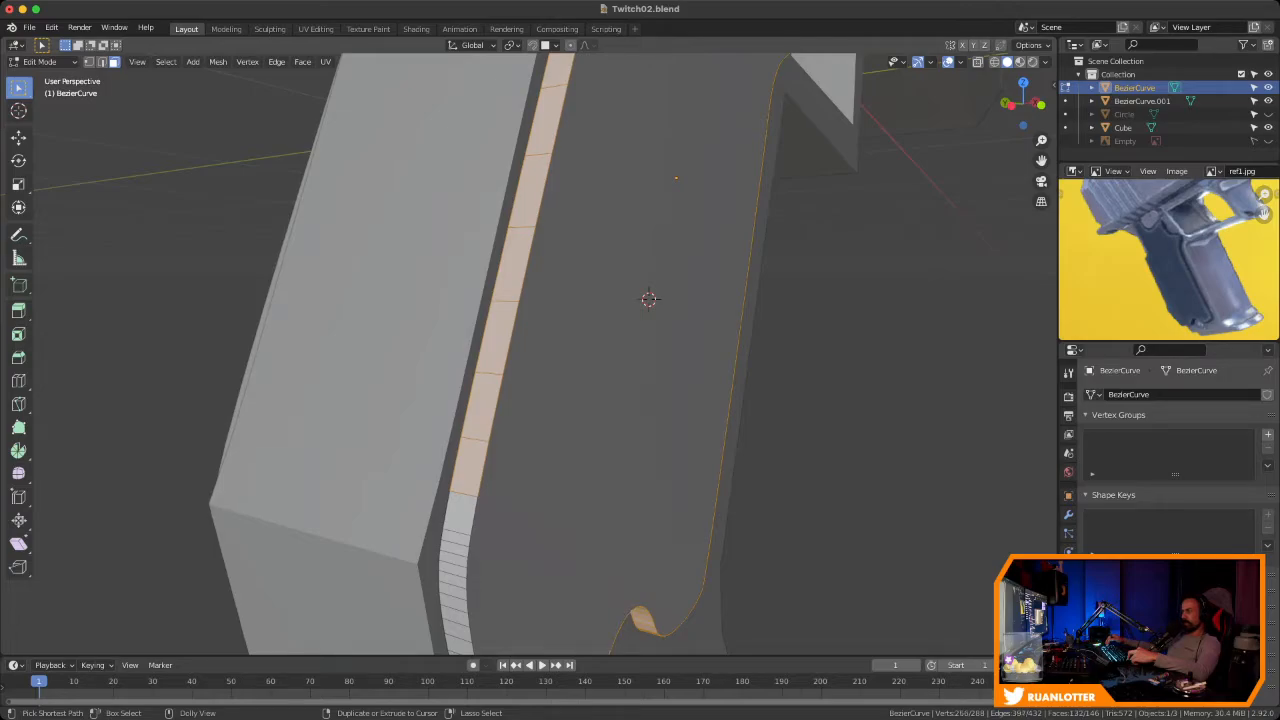
{"action": "key", "text": "ctrl+shift+KP_Add"}
{"action": "key", "text": "ctrl+shift+KP_Add"}
{"action": "key", "text": "ctrl+shift+KP_Add"}
{"action": "key", "text": "ctrl+shift+KP_Add"}
{"action": "key", "text": "ctrl+shift+KP_Add"}
{"action": "key", "text": "ctrl+shift+KP_Add"}
{"action": "key", "text": "ctrl+shift+KP_Add"}
{"action": "key", "text": "ctrl+shift+KP_Add"}
{"action": "key", "text": "ctrl+shift+KP_Add"}
{"action": "key", "text": "ctrl+shift+KP_Add"}
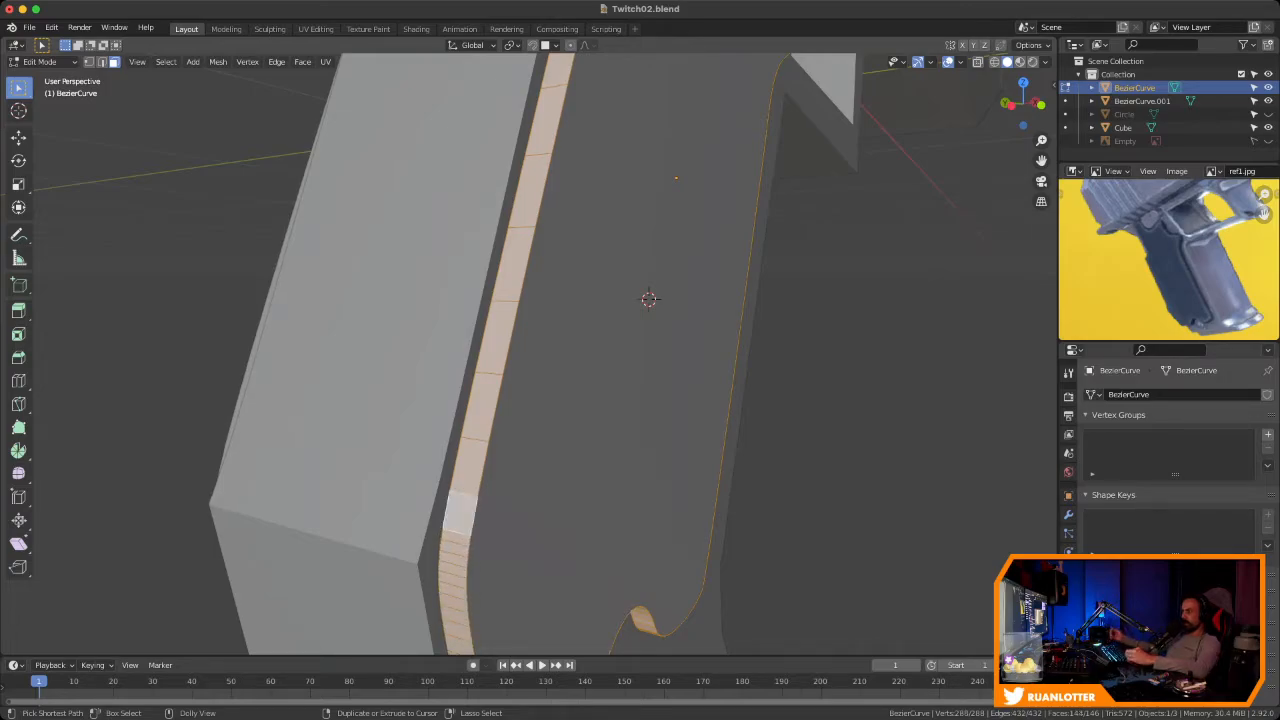
{"action": "key", "text": "KP_Decimal"}
{"action": "scroll", "coordinate": [530, 354], "scroll_direction": "down", "scroll_amount": 3}
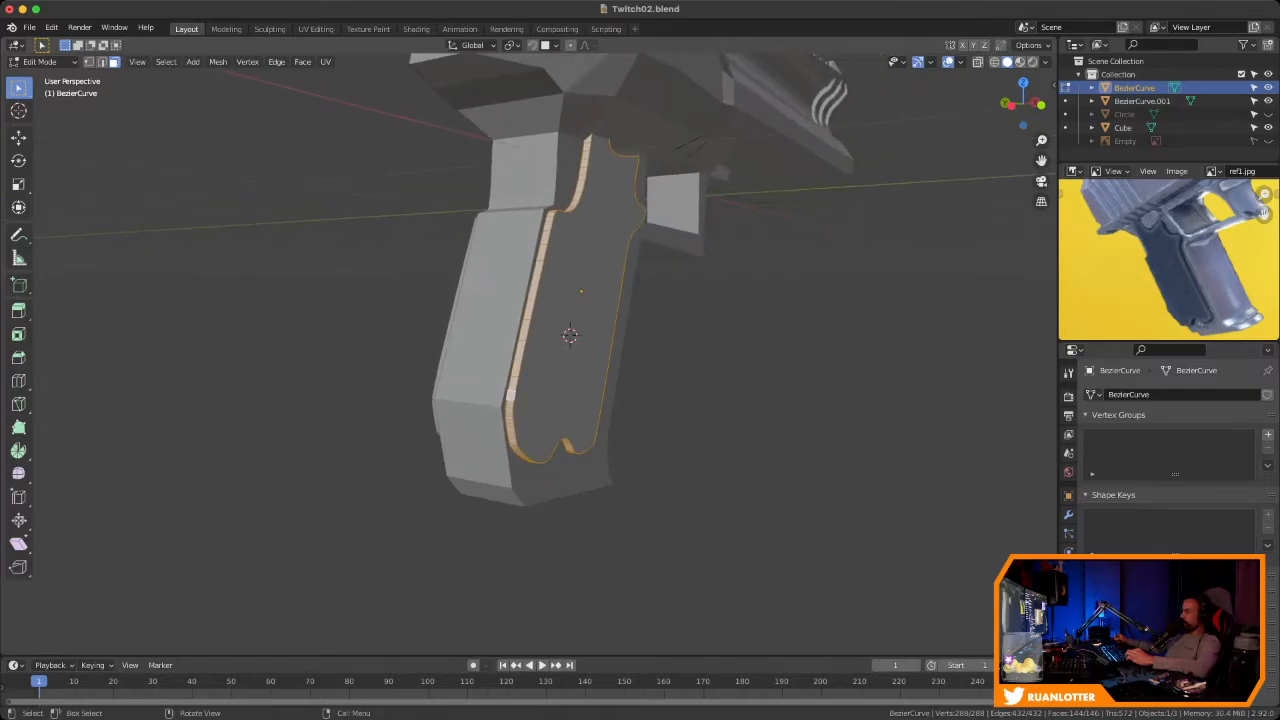
{"action": "middle_click_drag", "start_coordinate": [570, 360], "coordinate": [455, 392]}
{"action": "scroll", "coordinate": [497, 386], "scroll_direction": "down", "scroll_amount": 1}
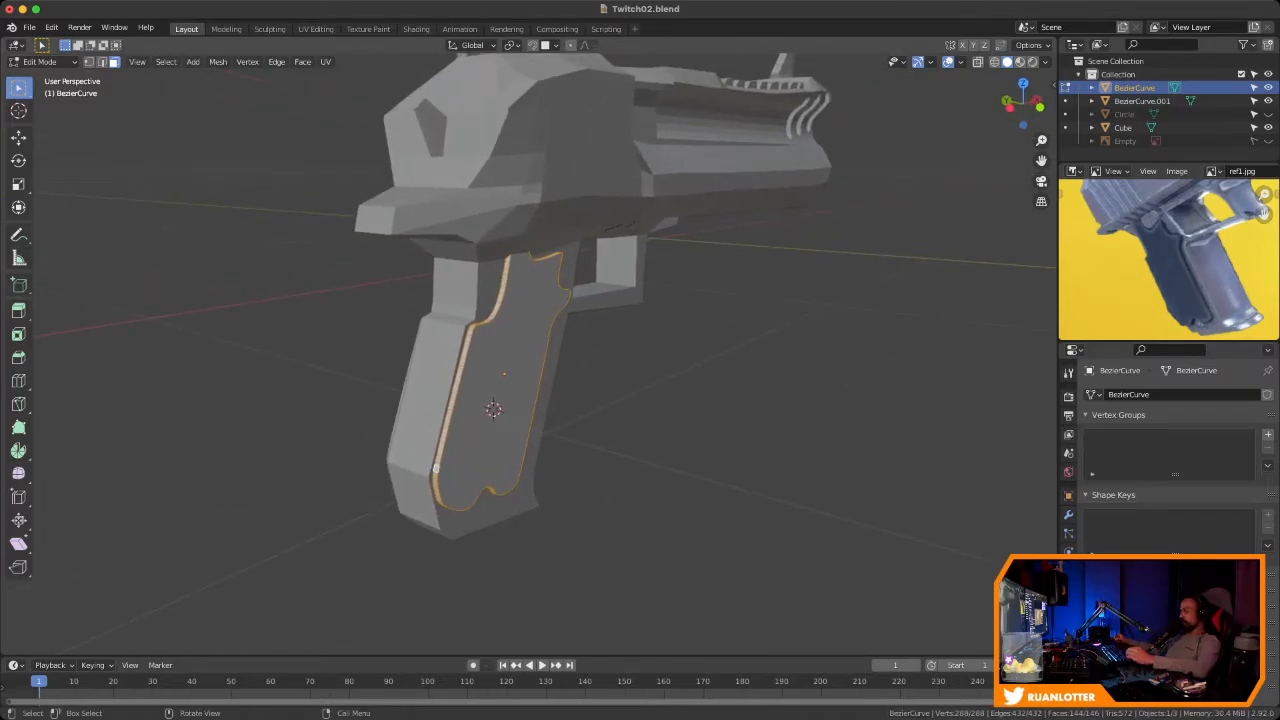
{"action": "key", "text": "Tab"}
{"action": "scroll", "coordinate": [455, 392], "scroll_direction": "down", "scroll_amount": 1}
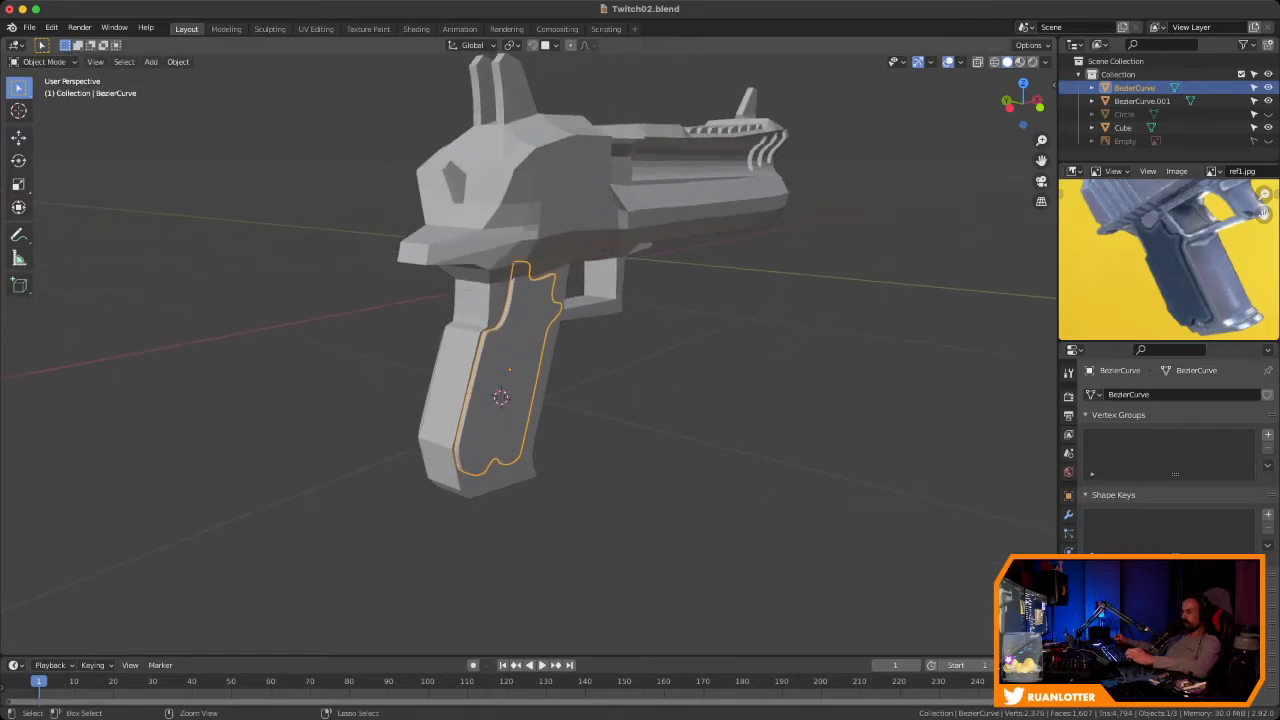
Deselect everything, add a demonstration cylinder at the 3D cursor, and open its mesh for editing
{"action": "middle_click_drag", "start_coordinate": [455, 392], "coordinate": [392, 381], "text": "shift"}
{"action": "scroll", "coordinate": [392, 381], "scroll_direction": "down", "scroll_amount": 2}
{"action": "key", "text": "alt+a"}
{"action": "key", "text": "shift+a"}
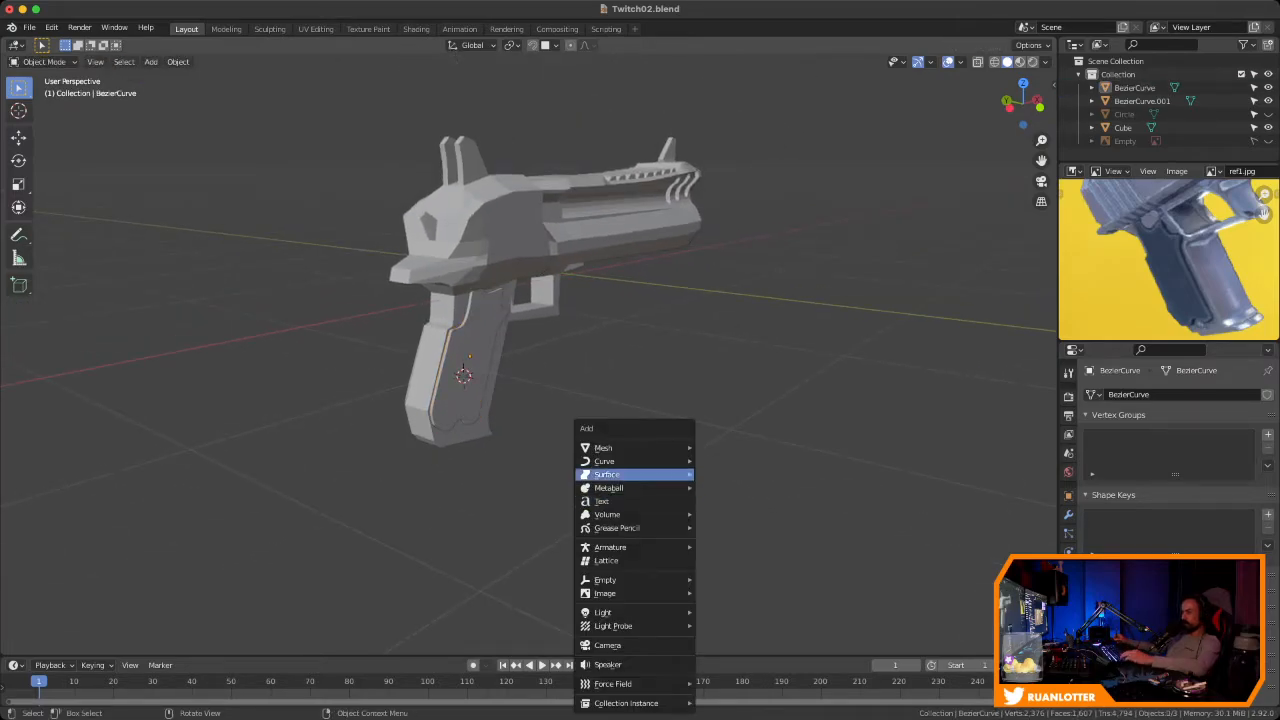
{"action": "mouse_move", "coordinate": [620, 447]}
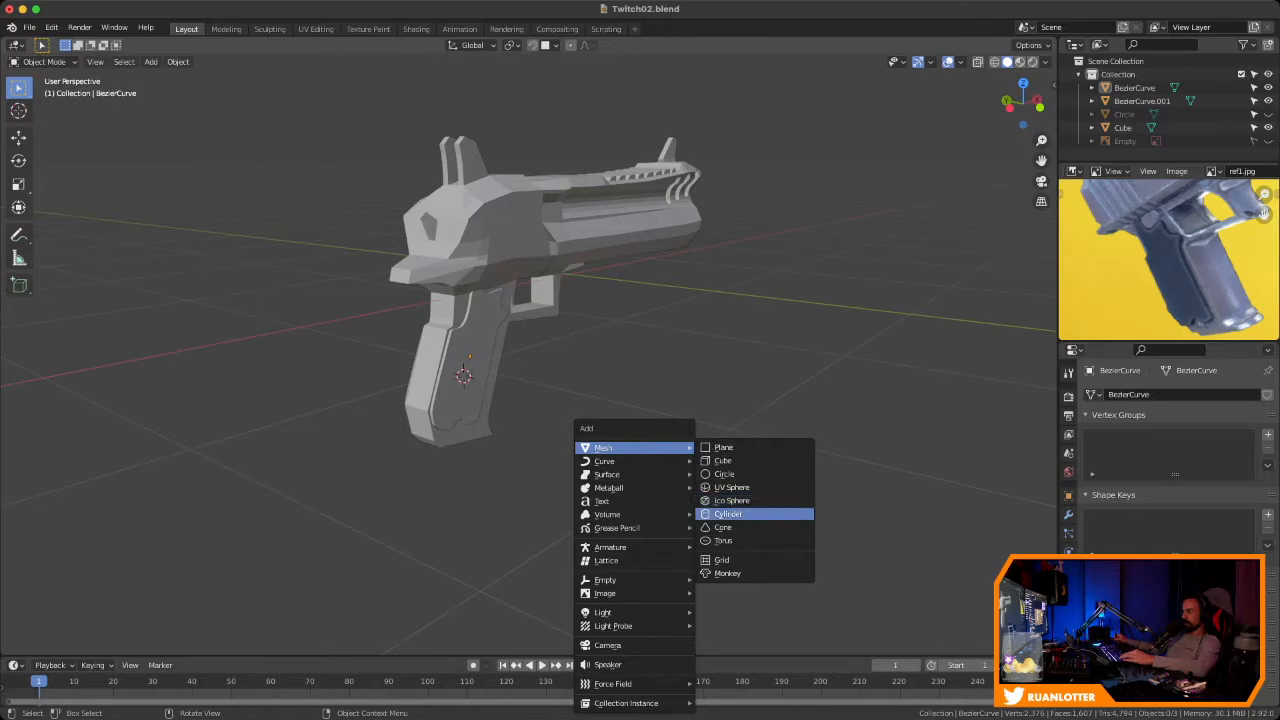
{"action": "left_click", "coordinate": [728, 514]}
{"action": "key", "text": "Tab"}
{"action": "mouse_move", "coordinate": [606, 420]}
{"action": "middle_mouse_down"}
{"action": "mouse_move", "coordinate": [600, 440]}
{"action": "mouse_move", "coordinate": [598, 410]}
{"action": "middle_mouse_up"}
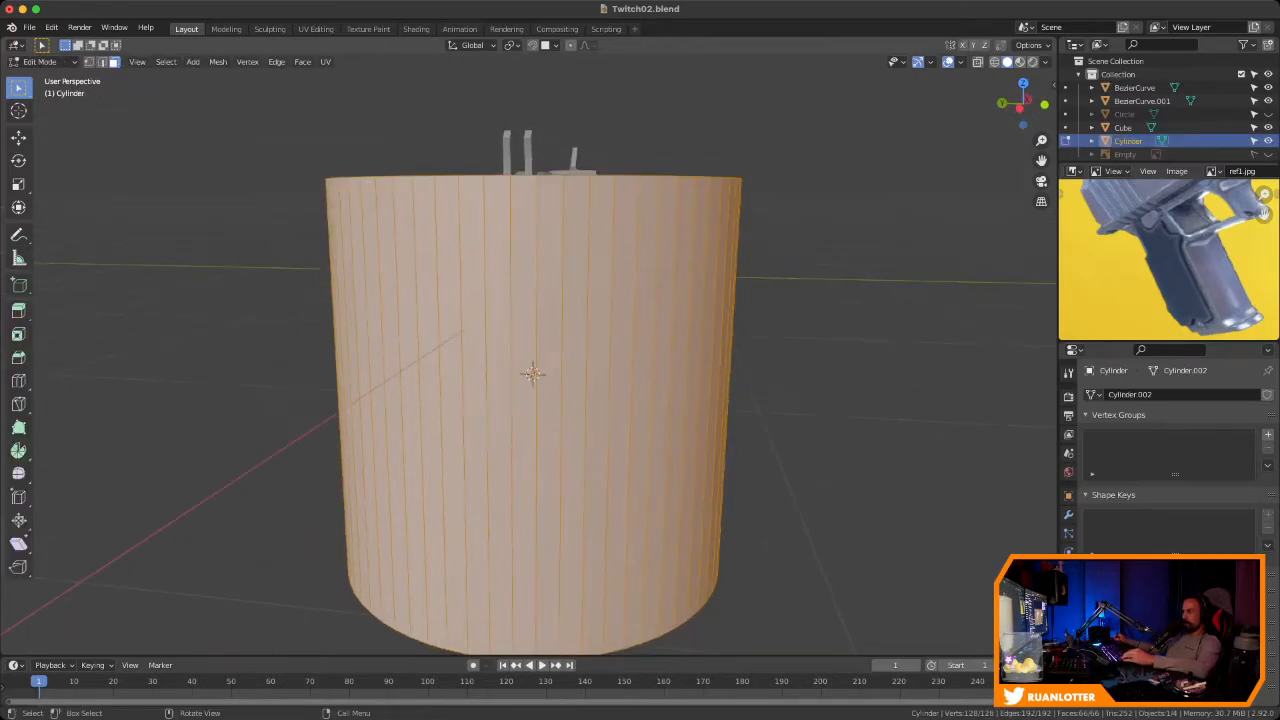
Select two side faces of the cylinder with one unselected face between them
{"action": "left_click", "coordinate": [598, 410]}
{"action": "scroll", "coordinate": [598, 410], "scroll_direction": "up", "scroll_amount": 2}
{"action": "middle_click_drag", "start_coordinate": [533, 378], "coordinate": [559, 349]}
{"action": "left_click", "coordinate": [536, 346]}
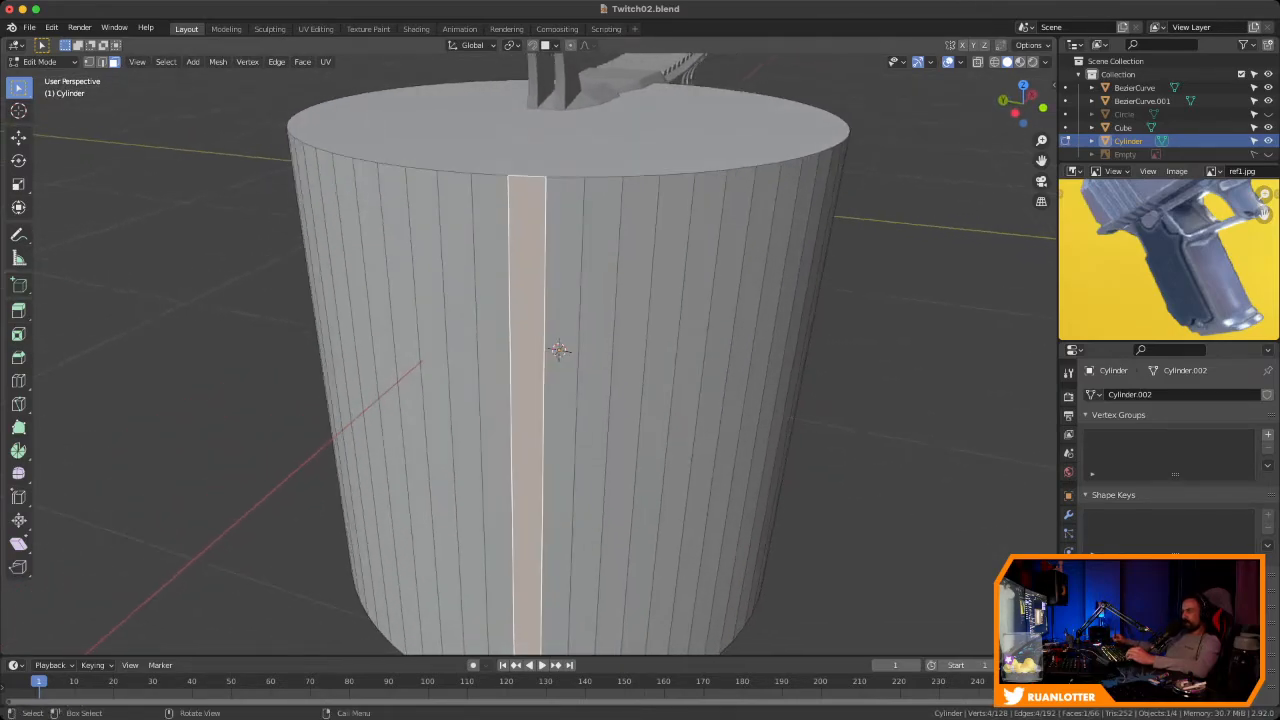
{"action": "left_click", "coordinate": [595, 350]}
{"action": "left_click", "coordinate": [661, 350]}
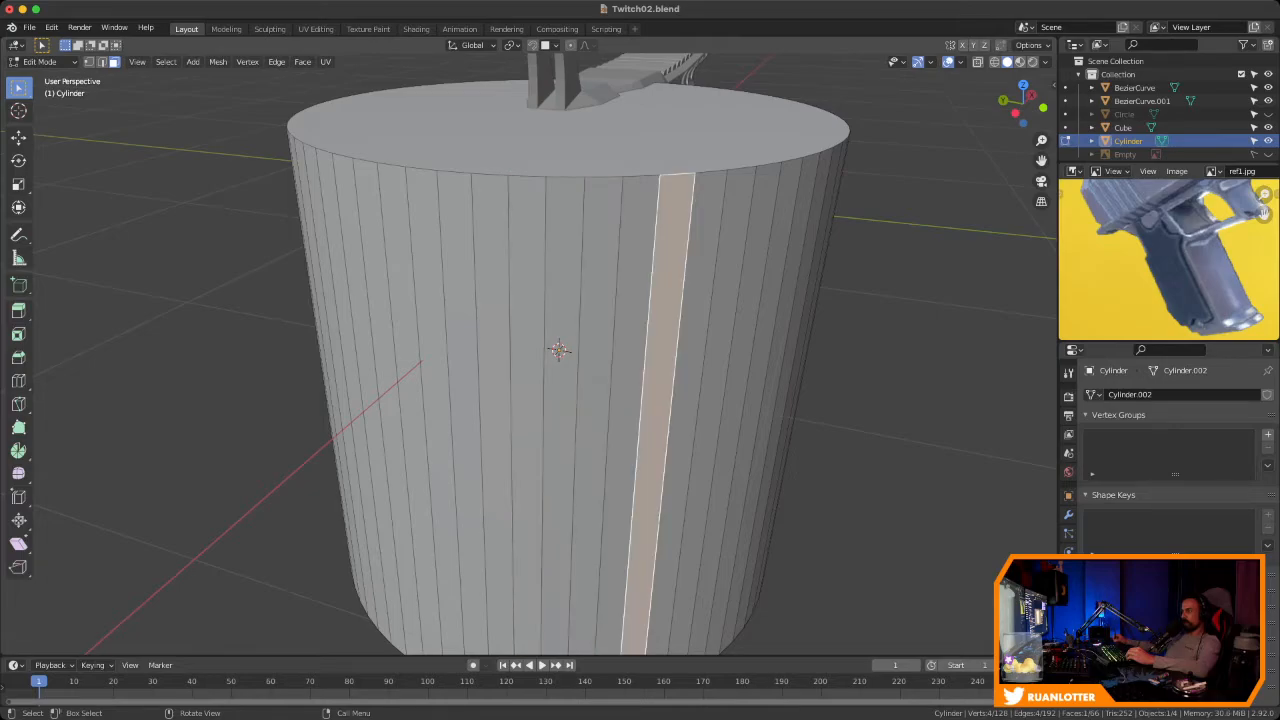
{"action": "left_click", "coordinate": [595, 350]}
{"action": "left_click", "coordinate": [528, 350]}
{"action": "middle_click_drag", "start_coordinate": [559, 350], "coordinate": [549, 346]}
{"action": "key", "text": "ctrl+z"}
{"action": "key", "text": "ctrl+shift+z"}
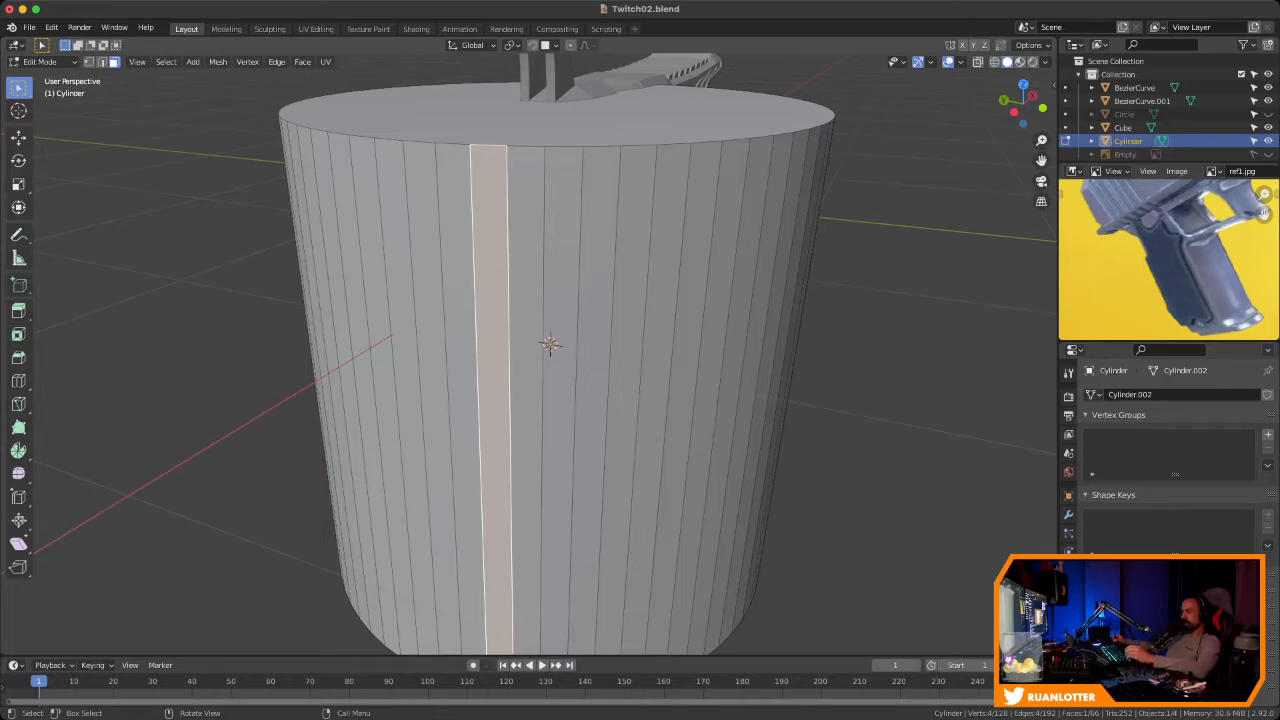
{"action": "left_click", "coordinate": [550, 345], "text": "shift"}
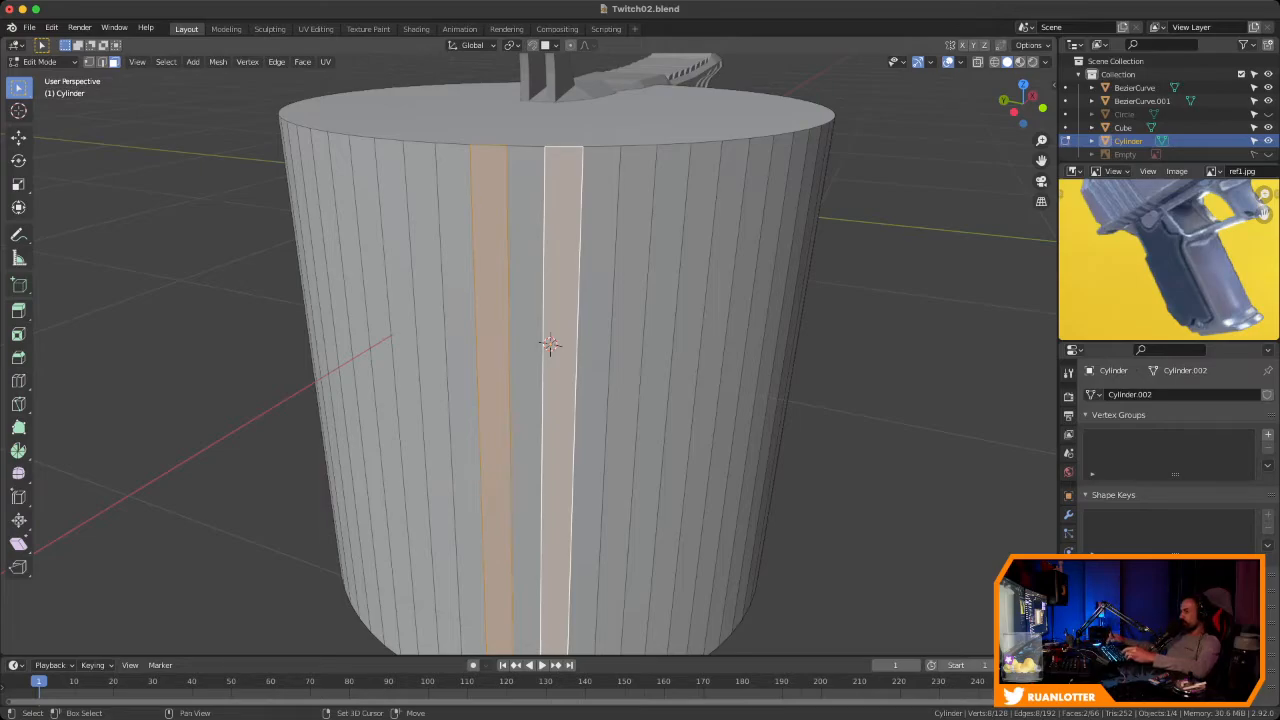
Continue the every-second-face selection pattern all the way around the cylinder with Select Next Active
{"action": "key", "text": "ctrl+shift+KP_Add"}
{"action": "key", "text": "ctrl+shift+KP_Add"}
{"action": "key", "text": "ctrl+shift+KP_Add"}
{"action": "key", "text": "ctrl+shift+KP_Add"}
{"action": "key", "text": "ctrl+shift+KP_Add"}
{"action": "key", "text": "ctrl+shift+KP_Add"}
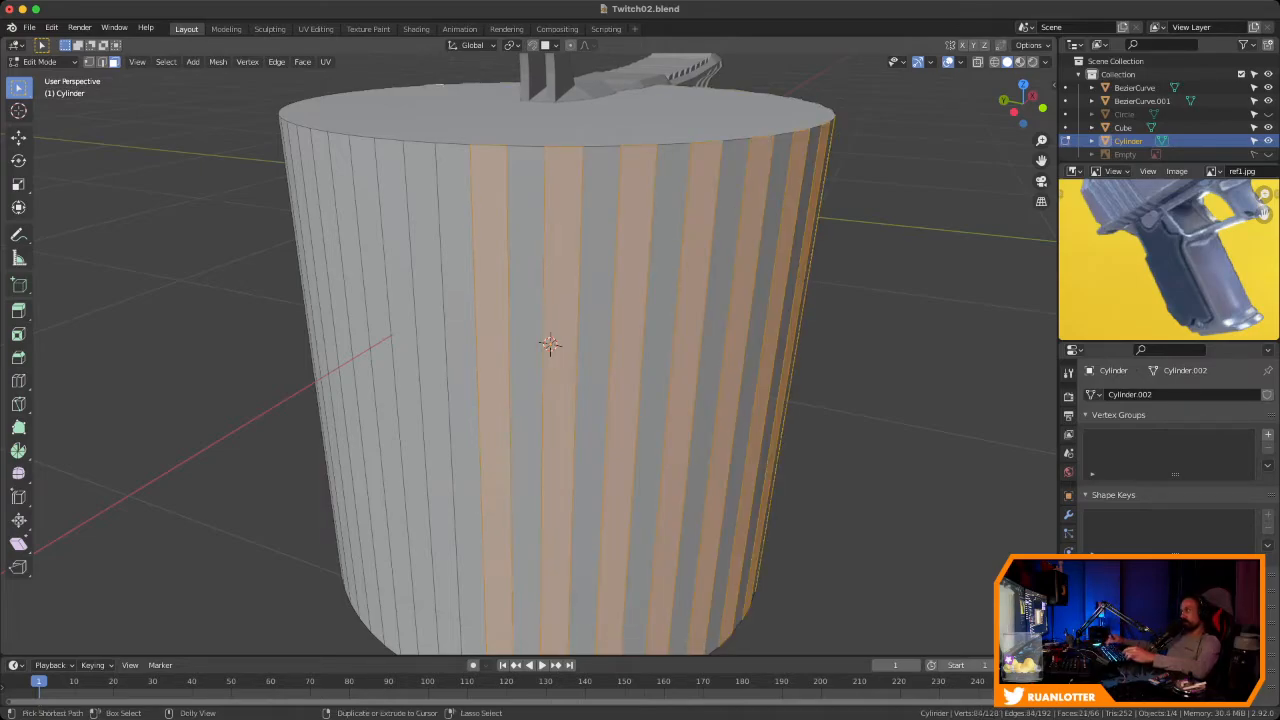
{"action": "key", "text": "ctrl+shift+KP_Add"}
{"action": "key", "text": "ctrl+shift+KP_Add"}
{"action": "key", "text": "ctrl+shift+KP_Add"}
{"action": "key", "text": "ctrl+shift+KP_Add"}
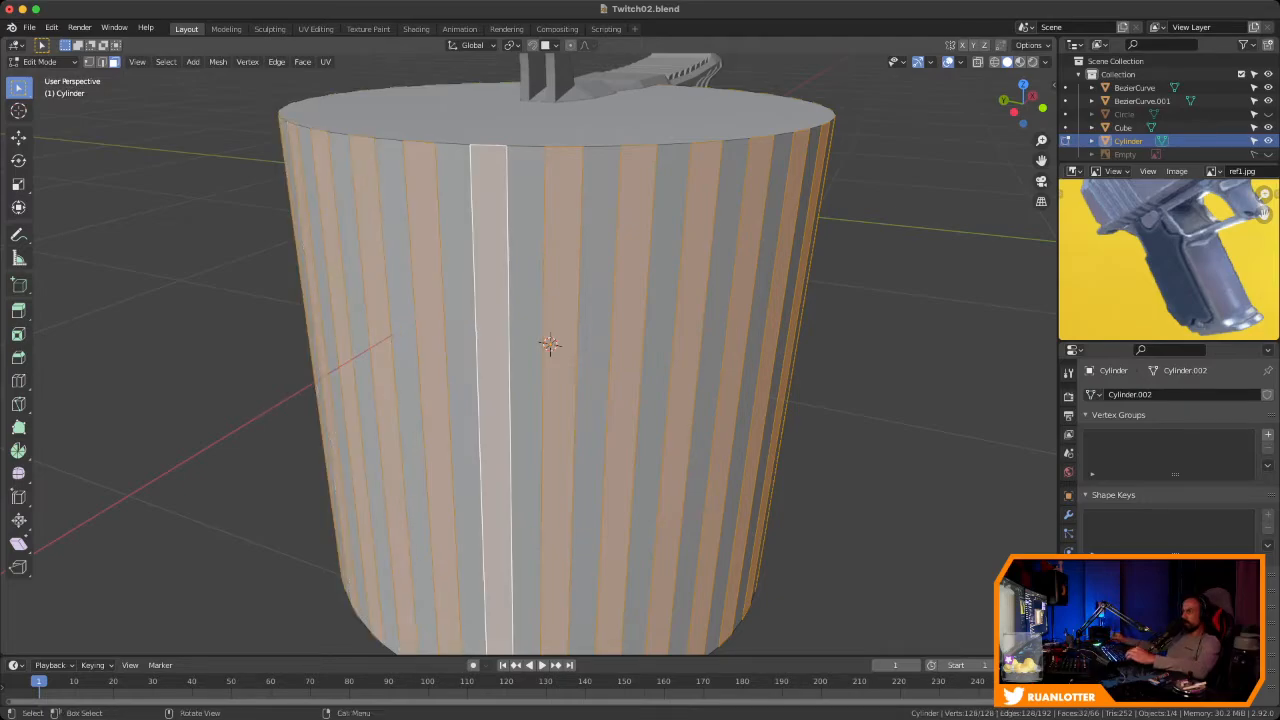
Select two cylinder side faces with two unselected faces between them, and repeat that pattern around the cylinder with Select Next Active
{"action": "left_click", "coordinate": [432, 345]}
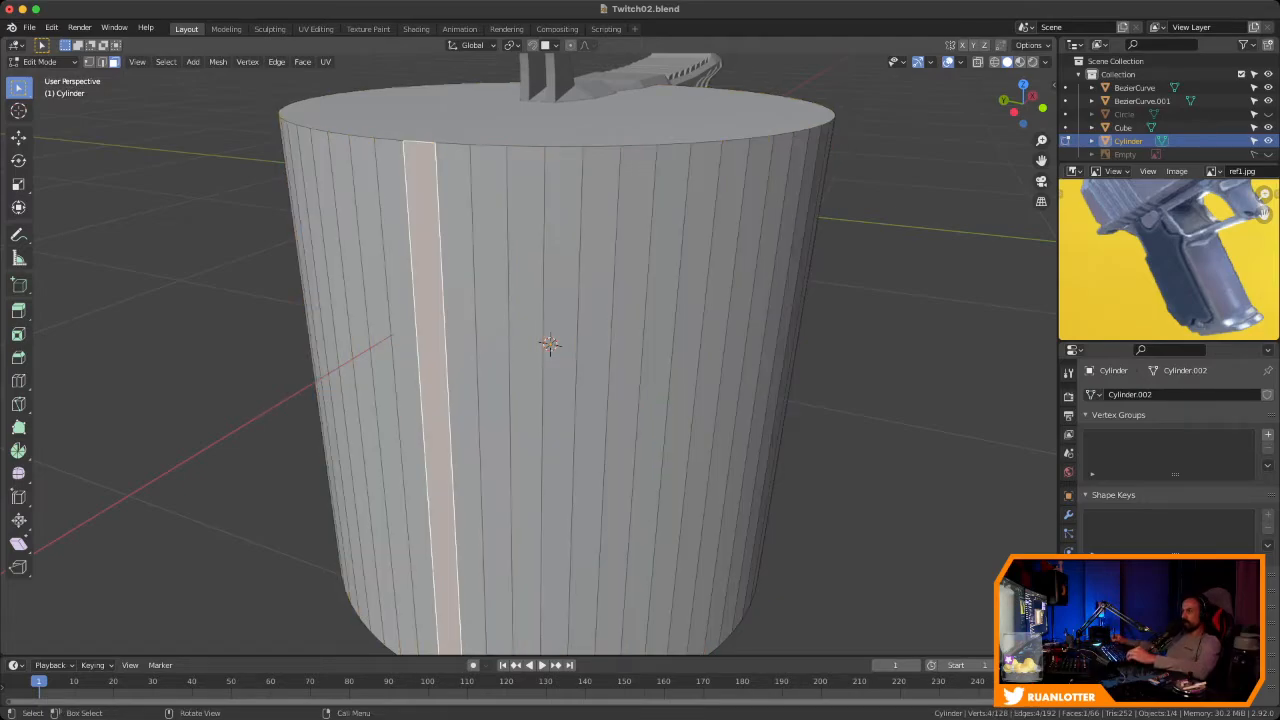
{"action": "left_click", "coordinate": [527, 345], "text": "shift"}
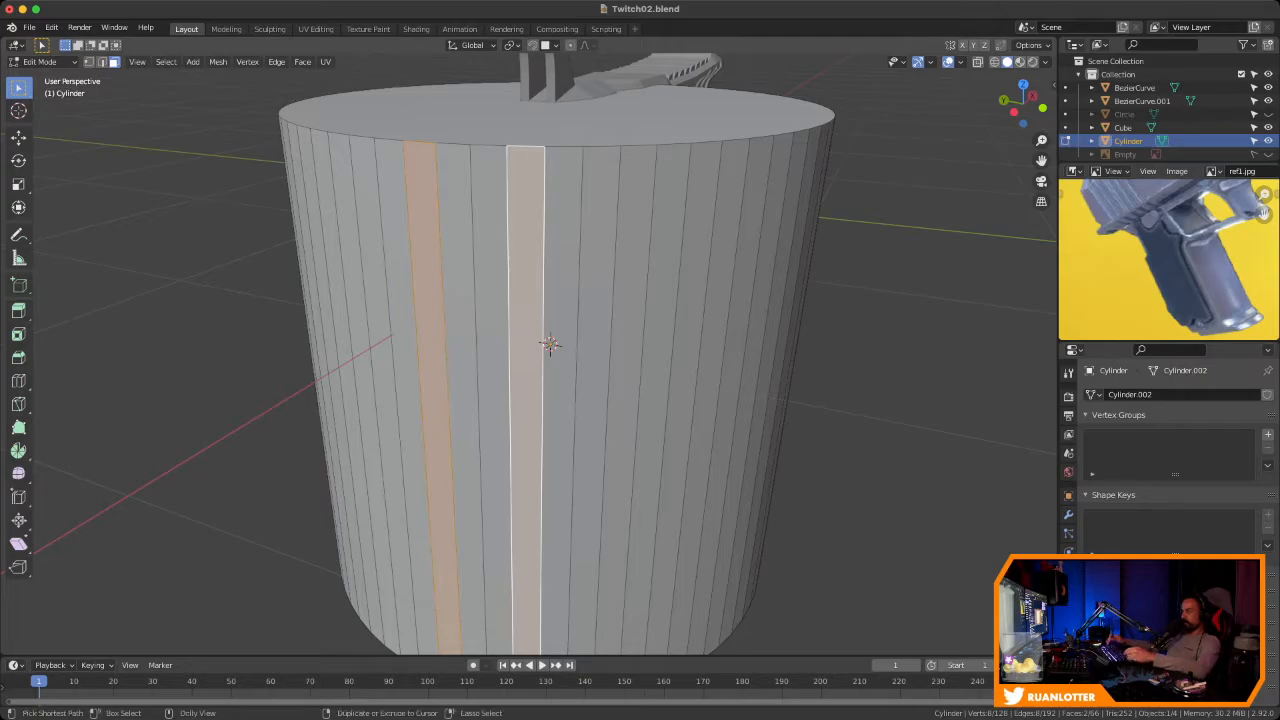
{"action": "key", "text": "ctrl+shift+KP_Add"}
{"action": "key", "text": "ctrl+shift+KP_Add"}
{"action": "key", "text": "ctrl+shift+KP_Add"}
{"action": "key", "text": "ctrl+shift+KP_Add"}
{"action": "key", "text": "ctrl+shift+KP_Add"}
{"action": "key", "text": "ctrl+shift+KP_Add"}
{"action": "key", "text": "ctrl+shift+KP_Add"}
{"action": "key", "text": "ctrl+shift+KP_Add"}
{"action": "key", "text": "ctrl+shift+KP_Add"}
{"action": "key", "text": "ctrl+shift+KP_Add"}
{"action": "key", "text": "ctrl+shift+KP_Add"}
{"action": "key", "text": "ctrl+shift+KP_Add"}
{"action": "key", "text": "ctrl+shift+KP_Add"}
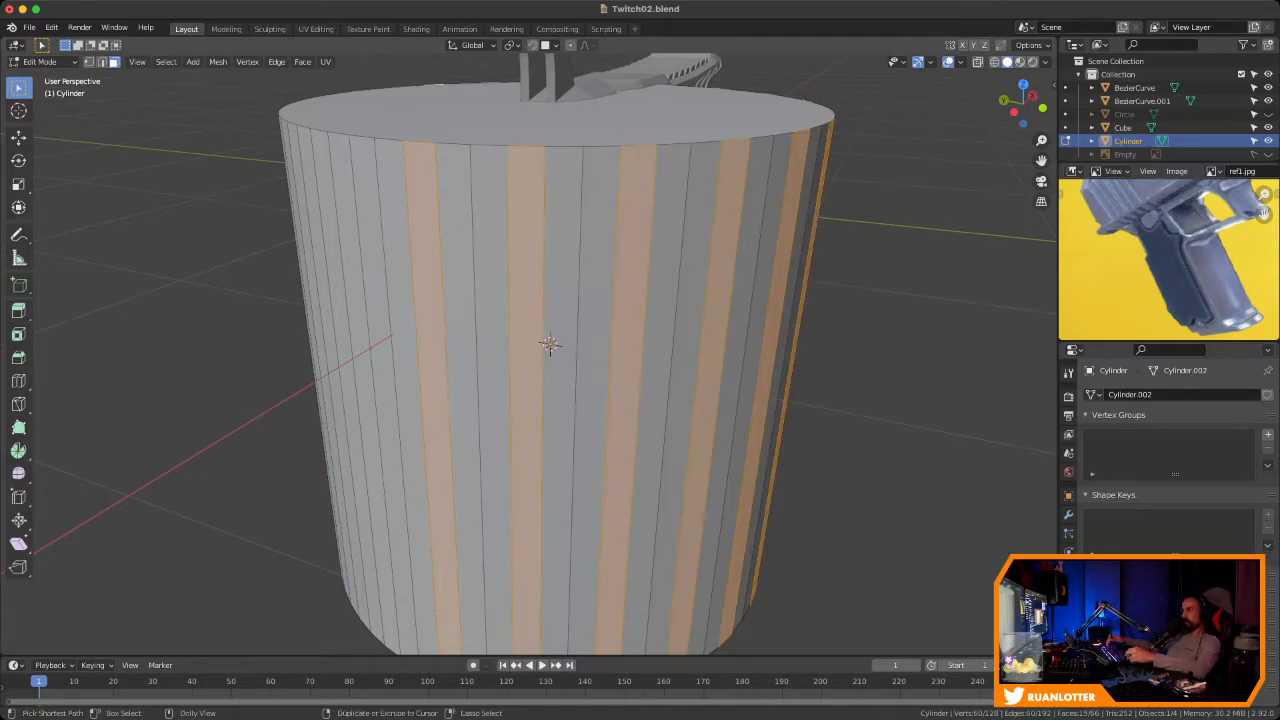
{"action": "key", "text": "ctrl+shift+KP_Add"}
{"action": "key", "text": "ctrl+shift+KP_Add"}
{"action": "key", "text": "ctrl+shift+KP_Add"}
{"action": "key", "text": "ctrl+shift+KP_Add"}
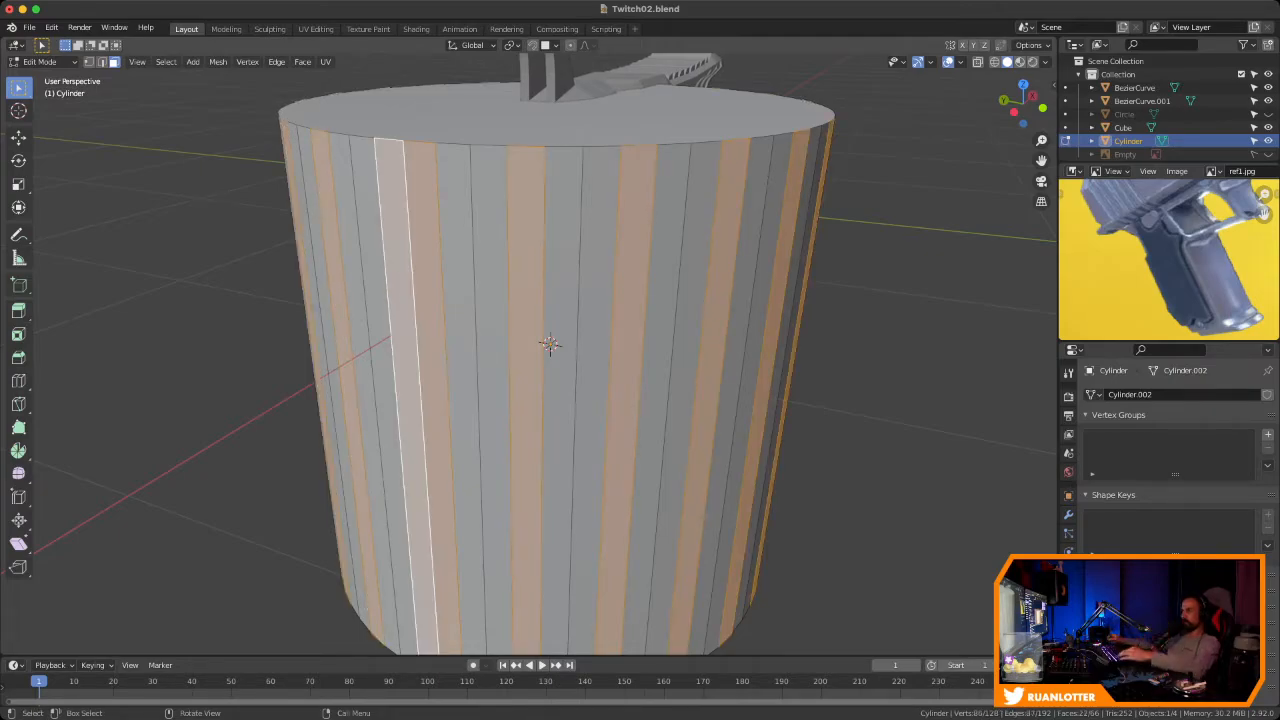
Clear the face selection, leave mesh editing, and delete the demonstration cylinder
{"action": "middle_click_drag", "start_coordinate": [549, 344], "coordinate": [530, 425]}
{"action": "key", "text": "alt+a"}
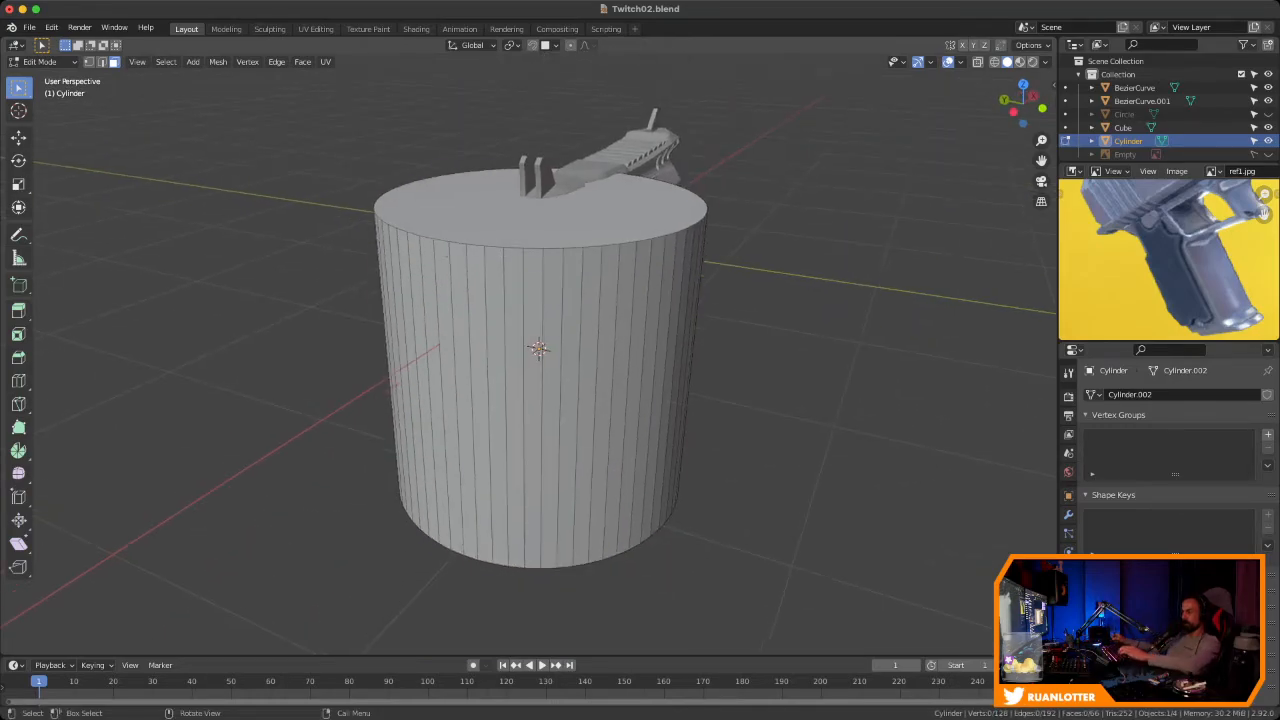
{"action": "key", "text": "Tab"}
{"action": "key", "text": "x"}
{"action": "left_click", "coordinate": [656, 412]}
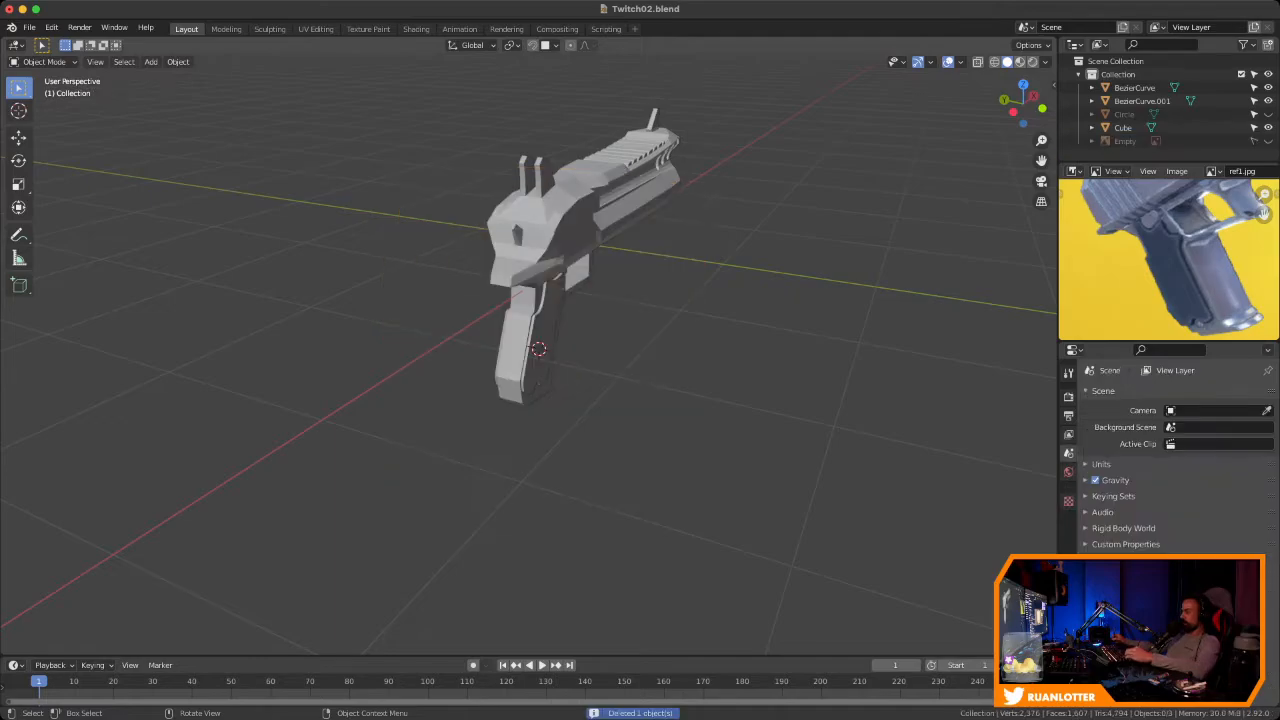
Select the original grip panel on the pistol's handle and open its mesh for editing
{"action": "middle_click_drag", "start_coordinate": [656, 412], "coordinate": [668, 468], "text": "ctrl"}
{"action": "middle_click_drag", "start_coordinate": [668, 468], "coordinate": [640, 270], "text": "ctrl"}
{"action": "middle_click_drag", "start_coordinate": [600, 420], "coordinate": [600, 370], "text": "ctrl"}
{"action": "middle_click_drag", "start_coordinate": [600, 370], "coordinate": [680, 480], "text": "shift"}
{"action": "middle_click_drag", "start_coordinate": [680, 480], "coordinate": [590, 405], "text": "shift"}
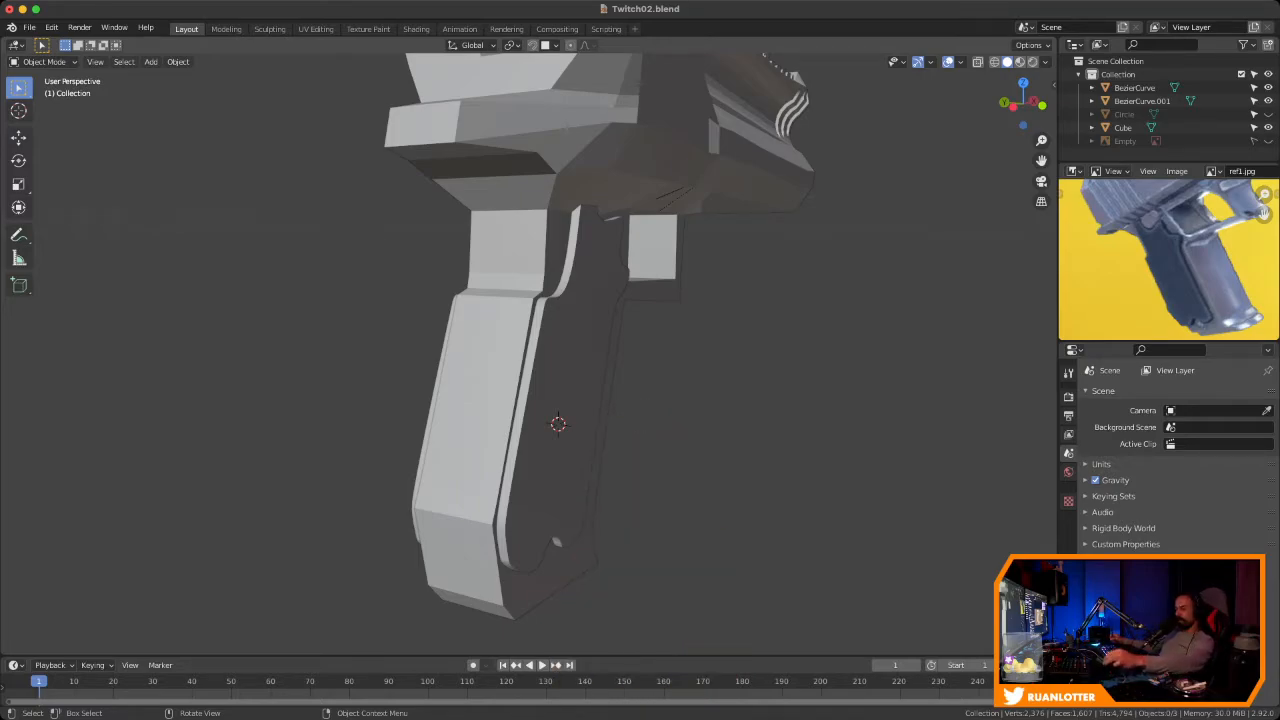
{"action": "mouse_move", "coordinate": [528, 355]}
{"action": "middle_mouse_down"}
{"action": "mouse_move", "coordinate": [650, 348]}
{"action": "mouse_move", "coordinate": [520, 354]}
{"action": "middle_mouse_up"}
{"action": "scroll", "coordinate": [520, 354], "scroll_direction": "up", "scroll_amount": 3}
{"action": "left_click", "coordinate": [622, 365]}
{"action": "key", "text": "Tab"}
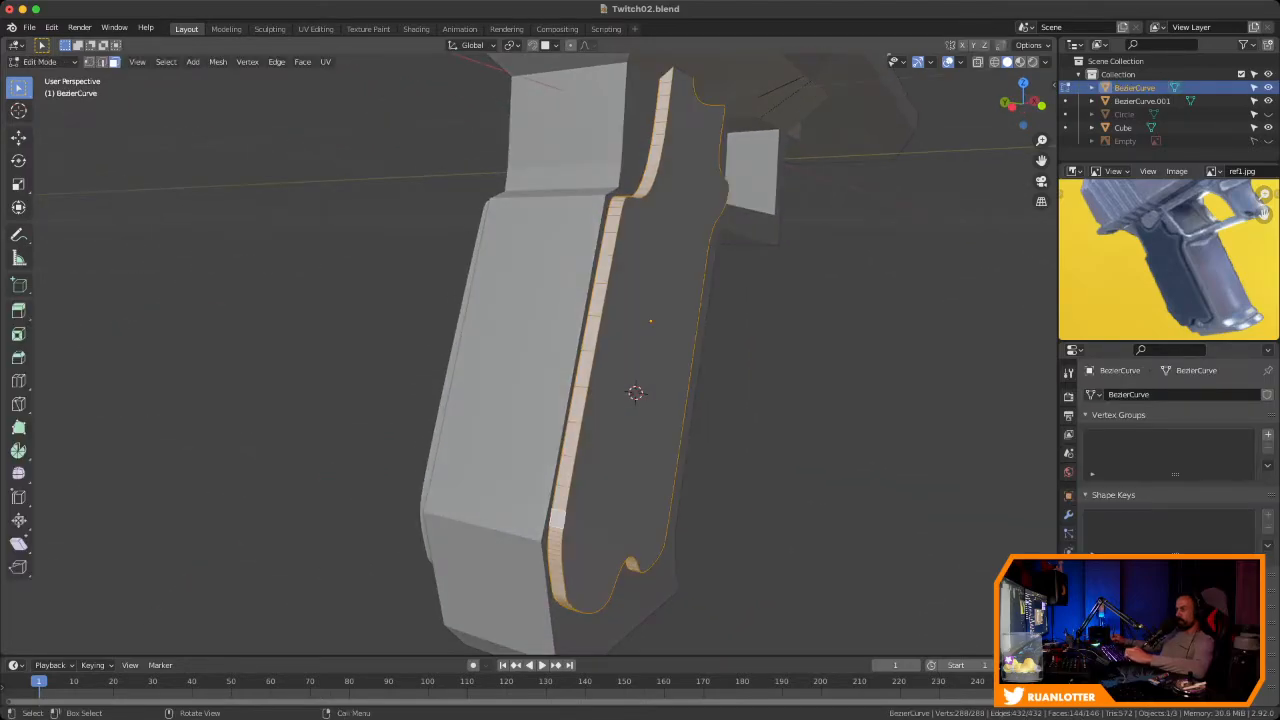
{"action": "scroll", "coordinate": [622, 365], "scroll_direction": "up", "scroll_amount": 3}
{"action": "scroll", "coordinate": [622, 365], "scroll_direction": "down", "scroll_amount": 3}
{"action": "middle_click_drag", "start_coordinate": [622, 365], "coordinate": [622, 335]}
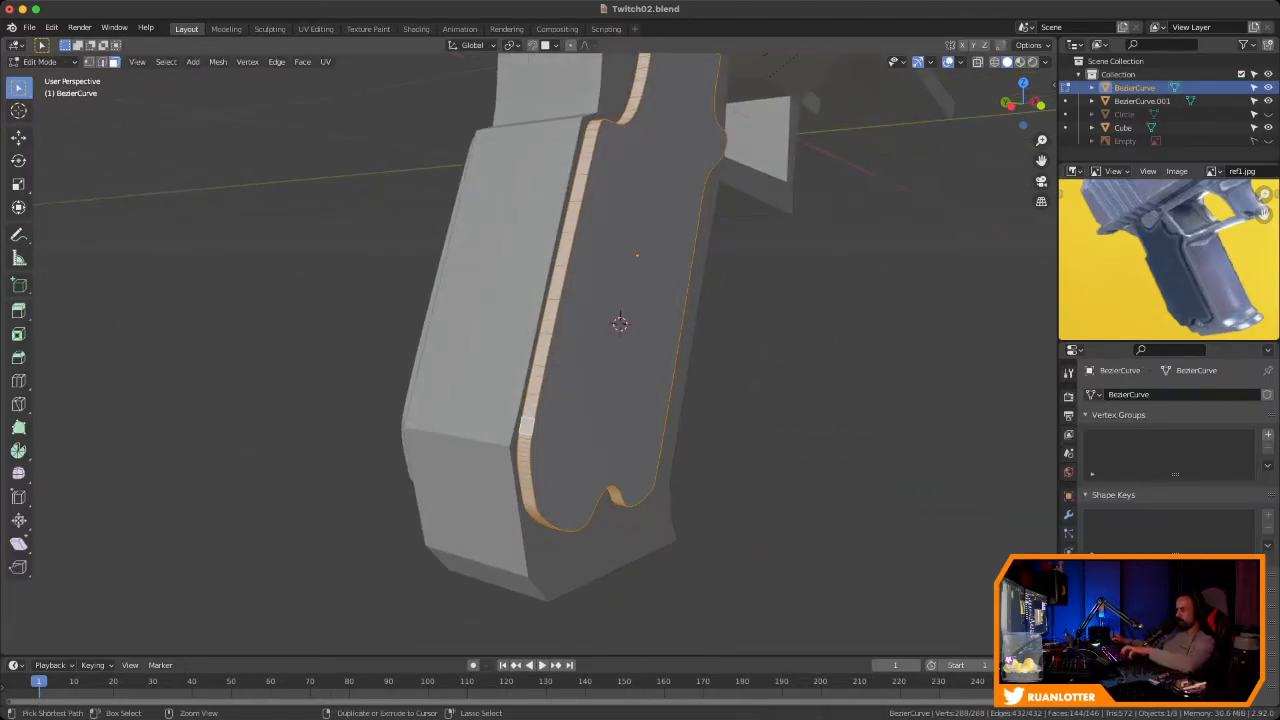
Try to bevel all edges of the grip panel's selected rim faces with two segments
{"action": "key", "text": "ctrl+b"}
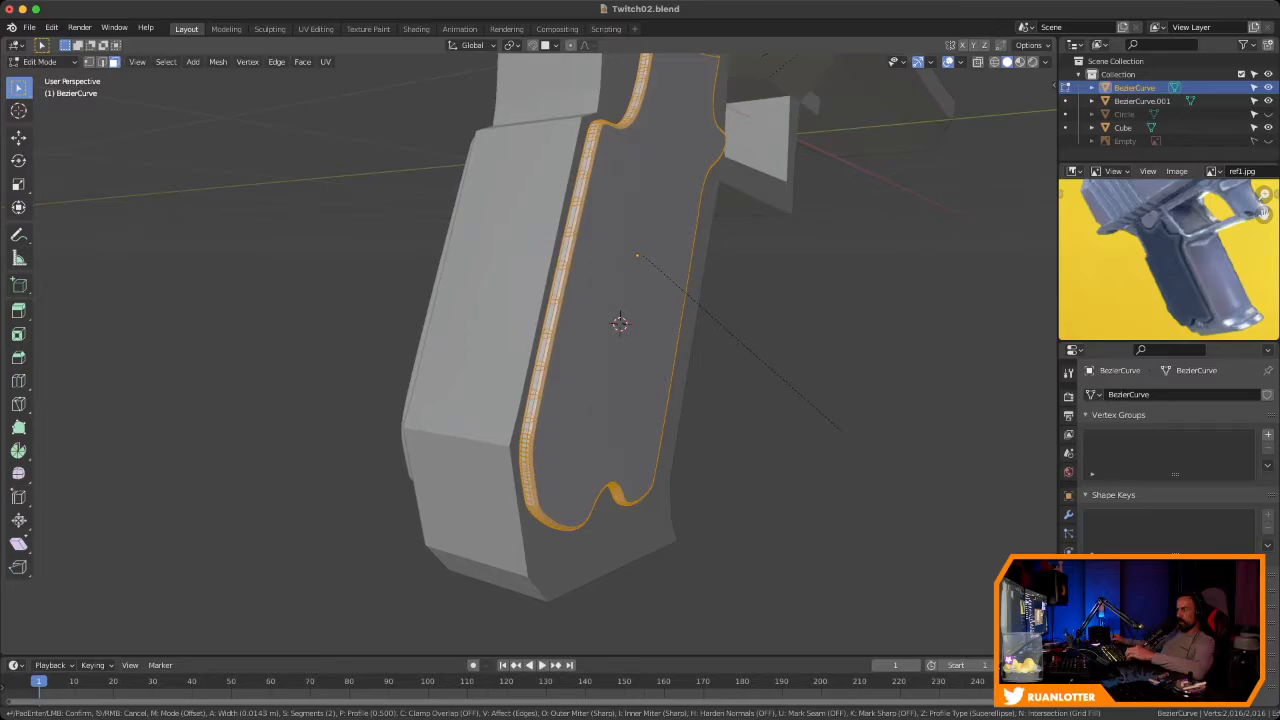
{"action": "left_click", "coordinate": [840, 430]}
{"action": "scroll", "coordinate": [760, 400], "scroll_direction": "up", "scroll_amount": 2}
{"action": "key", "text": "Tab"}
{"action": "middle_click_drag", "start_coordinate": [672, 400], "coordinate": [690, 370]}
{"action": "scroll", "coordinate": [740, 364], "scroll_direction": "up", "scroll_amount": 1}
{"action": "key", "text": "Tab"}
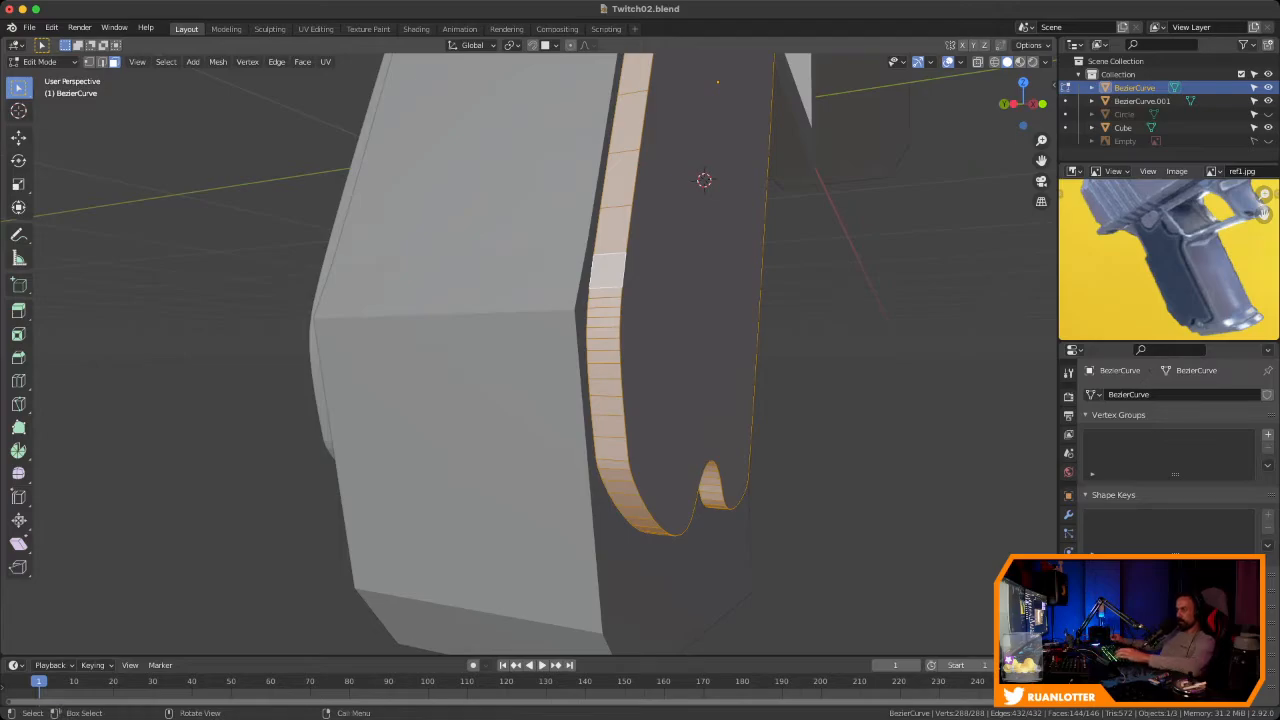
Try to bevel the outer edge loop of the original grip panel with two segments
{"action": "key", "text": "2"}
{"action": "key", "text": "alt+a"}
{"action": "left_click", "coordinate": [625, 269], "text": "alt"}
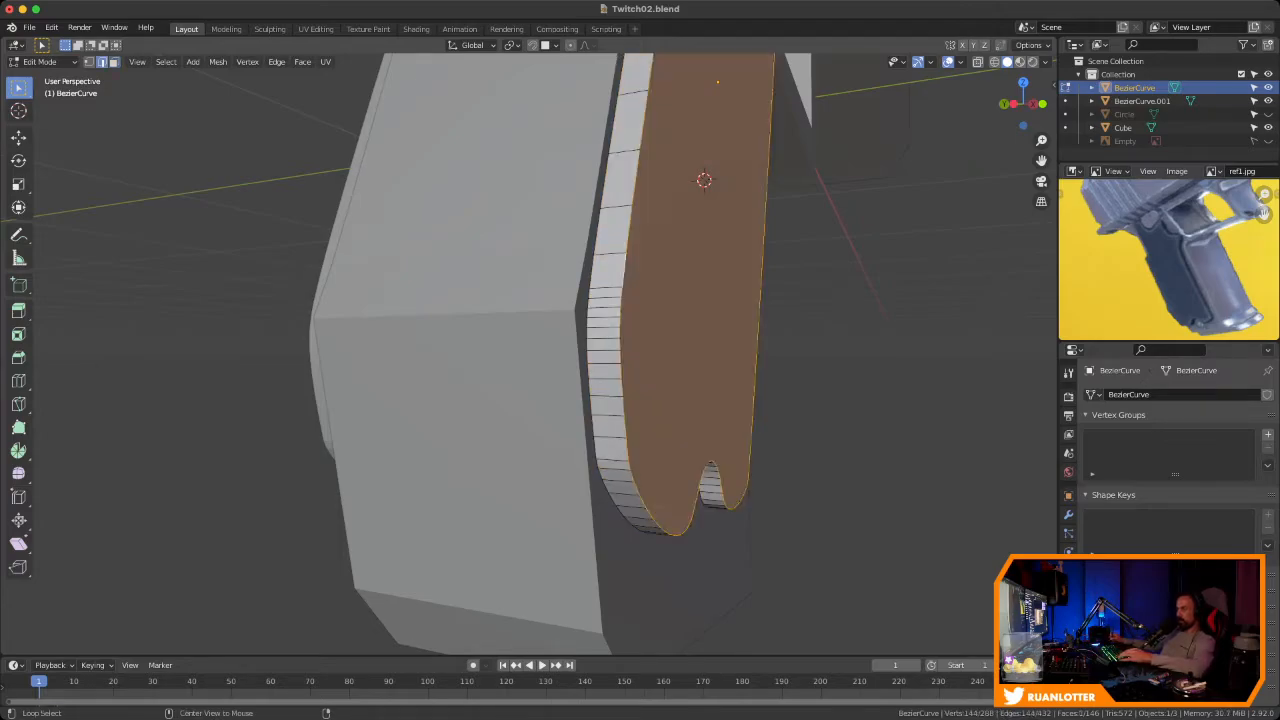
{"action": "key", "text": "ctrl+b"}
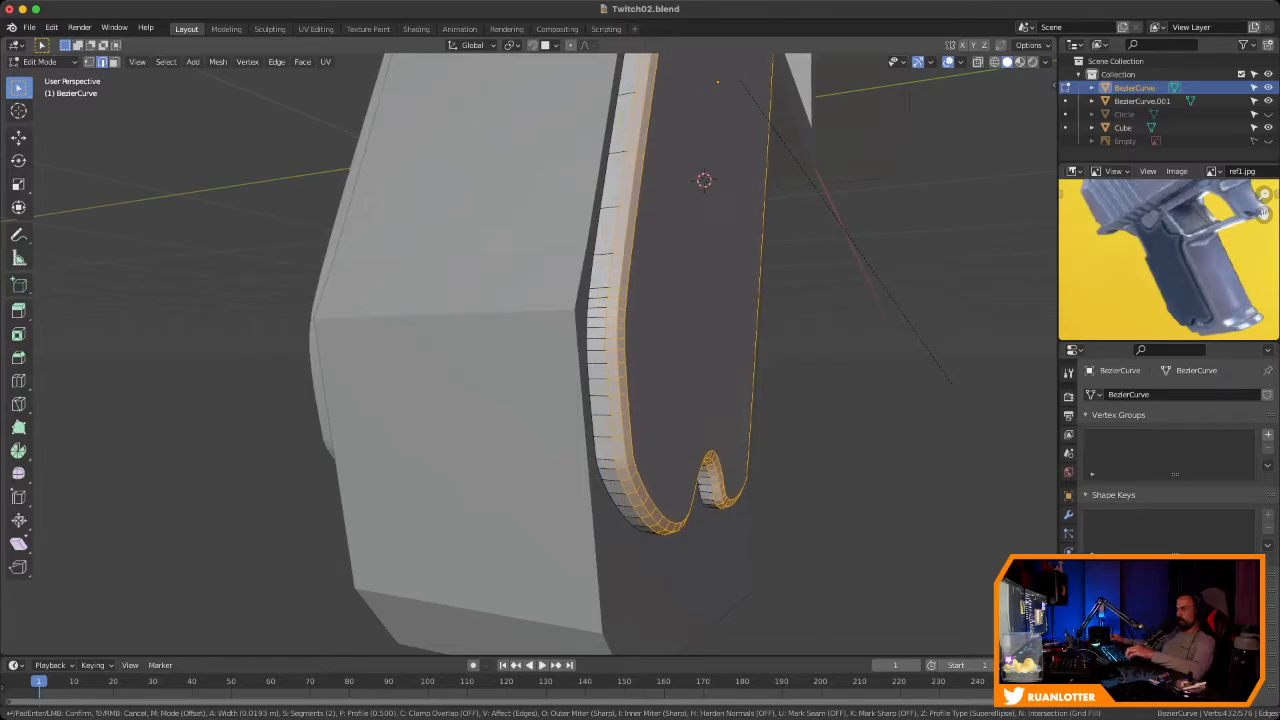
{"action": "left_click", "coordinate": [958, 390]}
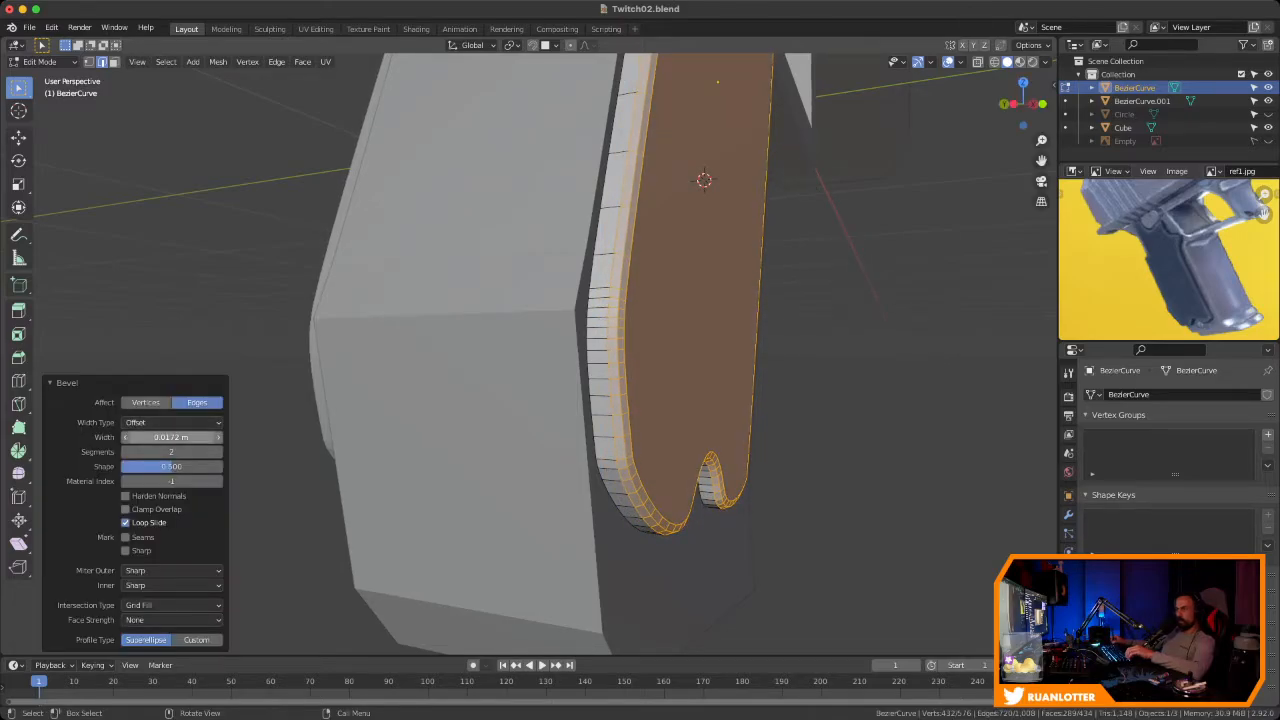
Set the original grip panel's bevel width to 0.02 m, clear the selection and leave mesh editing
{"action": "left_click_drag", "start_coordinate": [172, 437], "coordinate": [150, 437]}
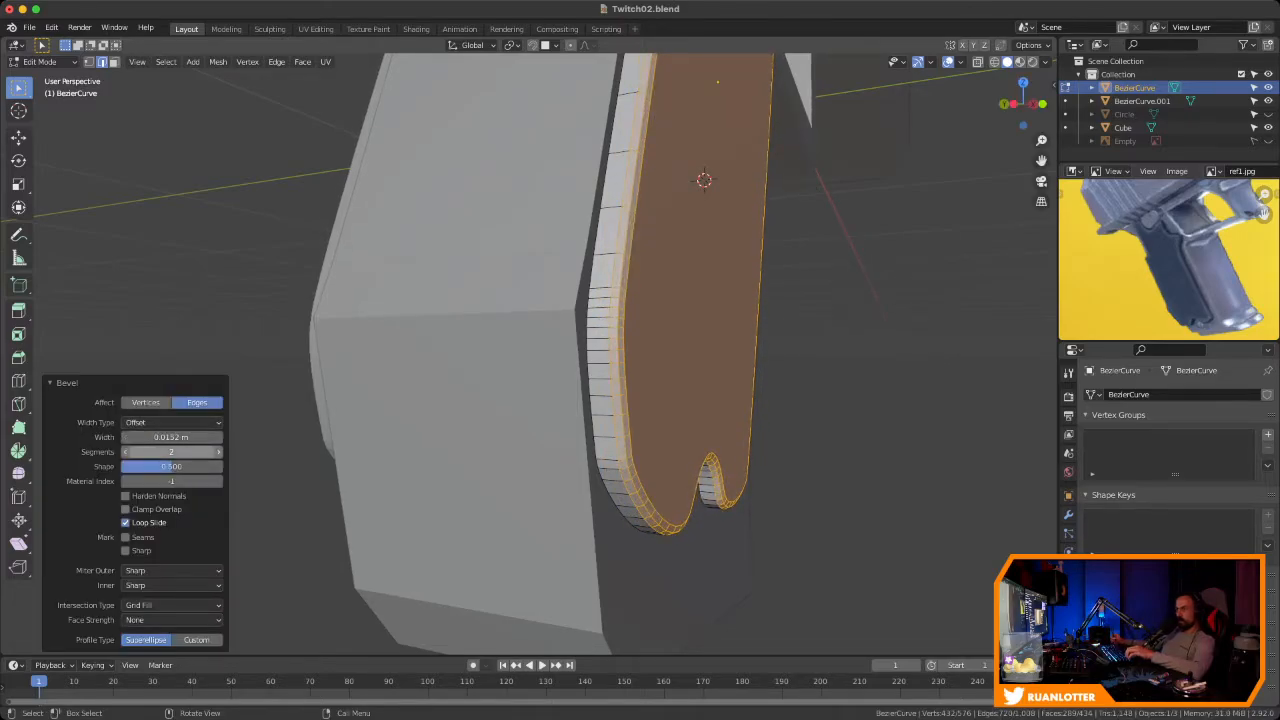
{"action": "left_click", "coordinate": [171, 437]}
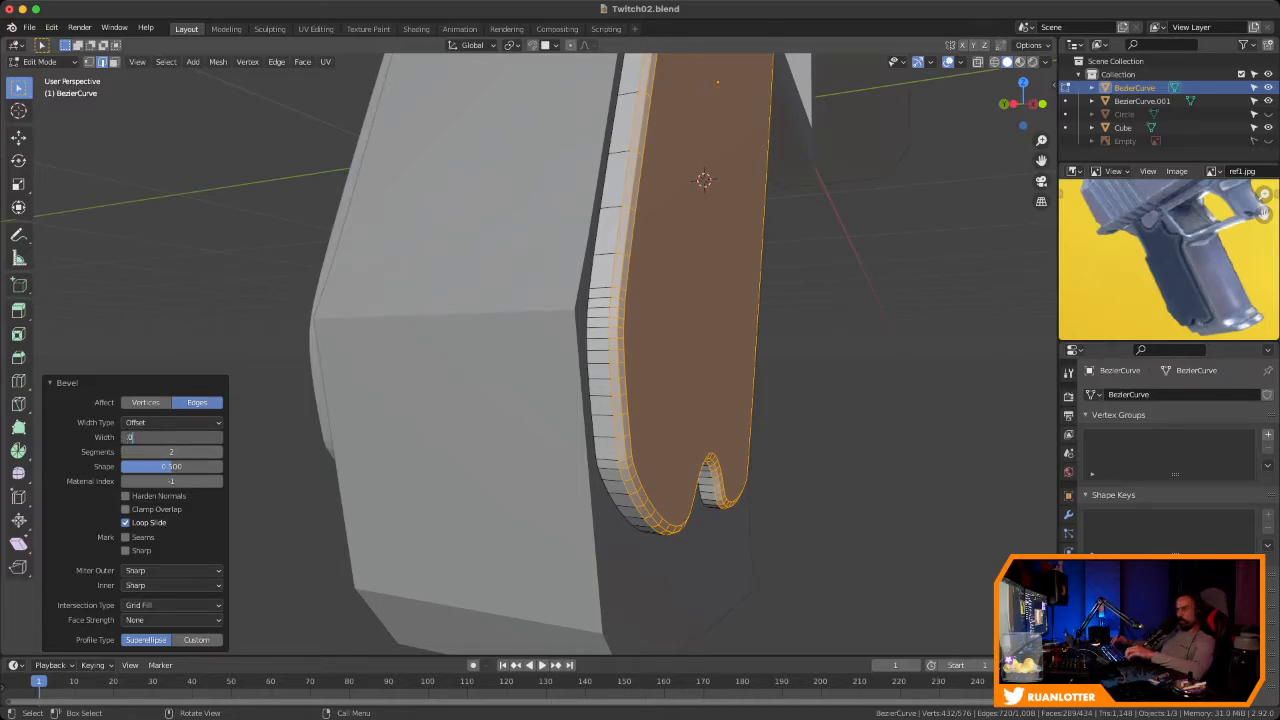
{"action": "key", "text": "Return"}
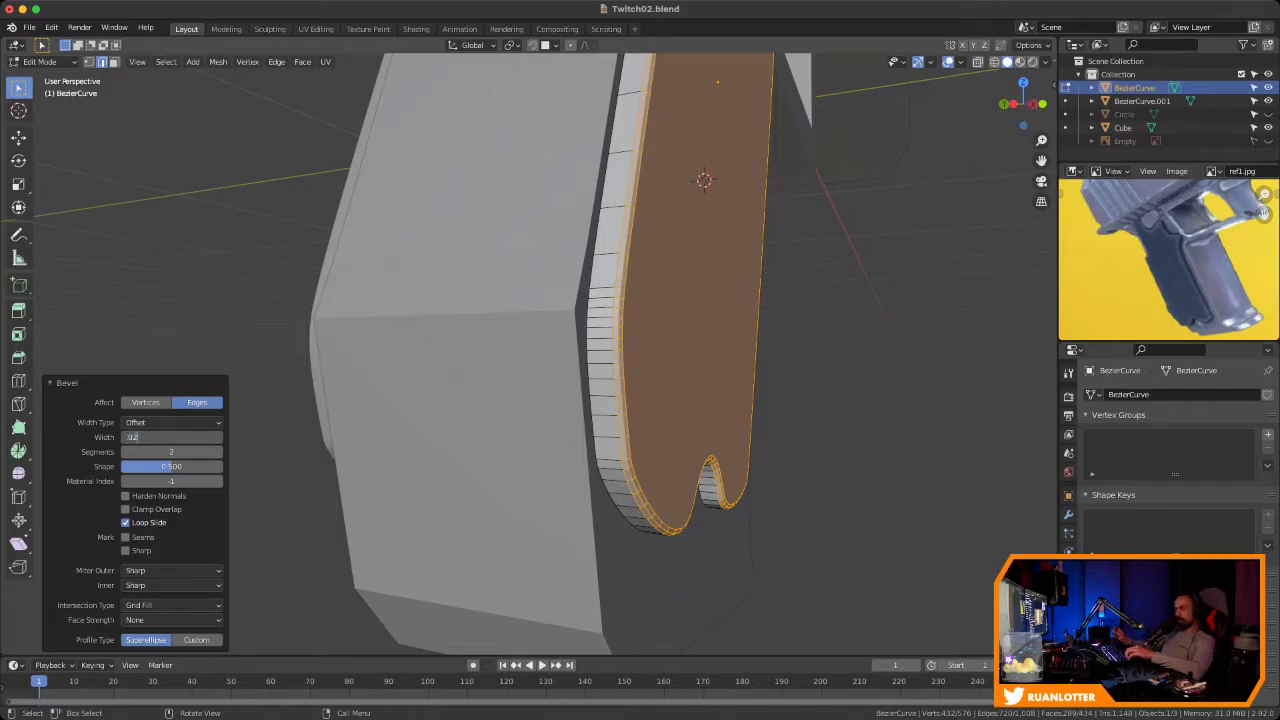
{"action": "key", "text": "Return"}
{"action": "key", "text": "alt+a"}
{"action": "scroll", "coordinate": [530, 355], "scroll_direction": "down", "scroll_amount": 4}
{"action": "key", "text": "Tab"}
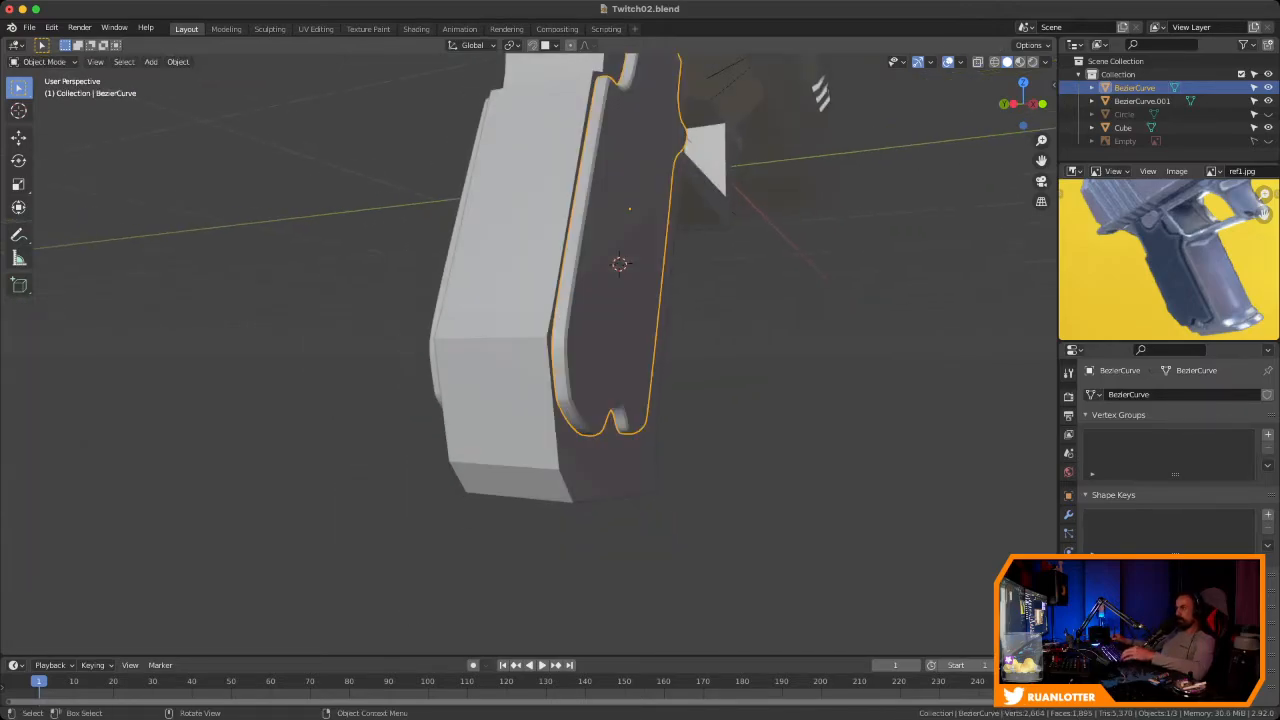
Open the grip panel on the opposite side of the handle for mesh editing and select its outer edge loop
{"action": "middle_click_drag", "start_coordinate": [530, 355], "coordinate": [605, 318]}
{"action": "left_click", "coordinate": [600, 322]}
{"action": "scroll", "coordinate": [600, 322], "scroll_direction": "up", "scroll_amount": 2}
{"action": "key", "text": "Tab"}
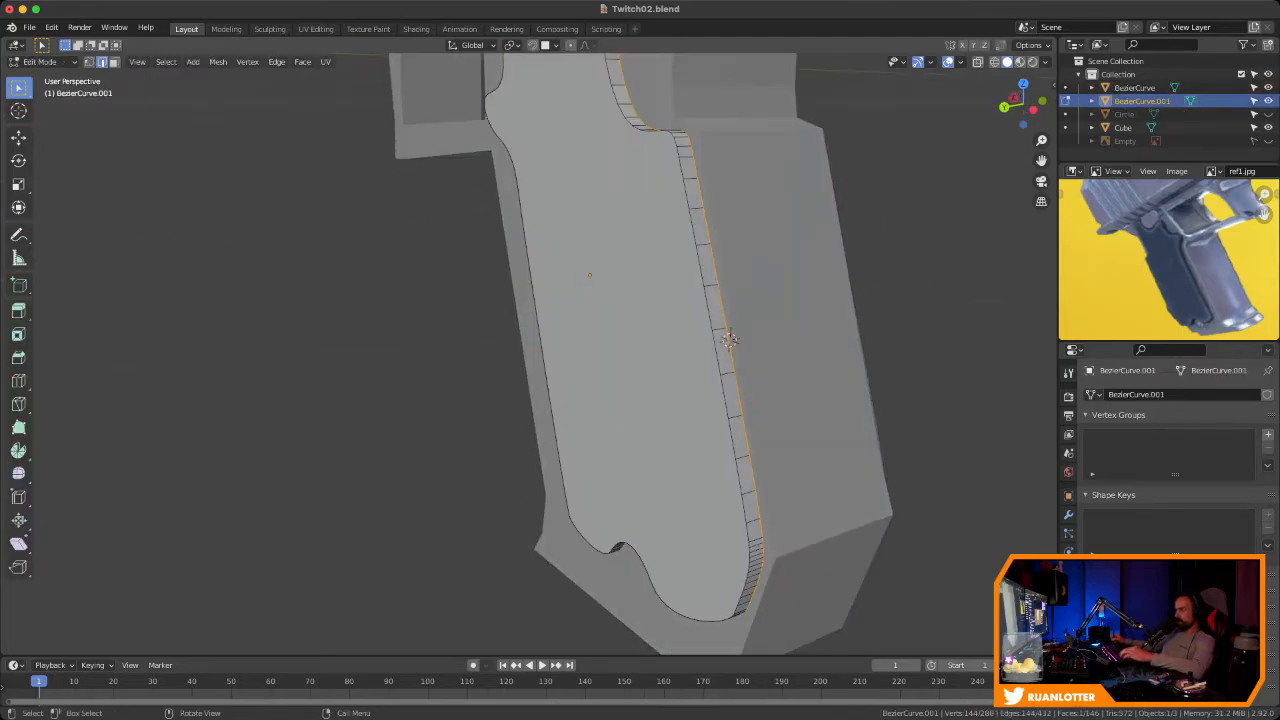
{"action": "left_click", "coordinate": [732, 438]}
{"action": "left_click", "coordinate": [732, 438], "text": "alt"}
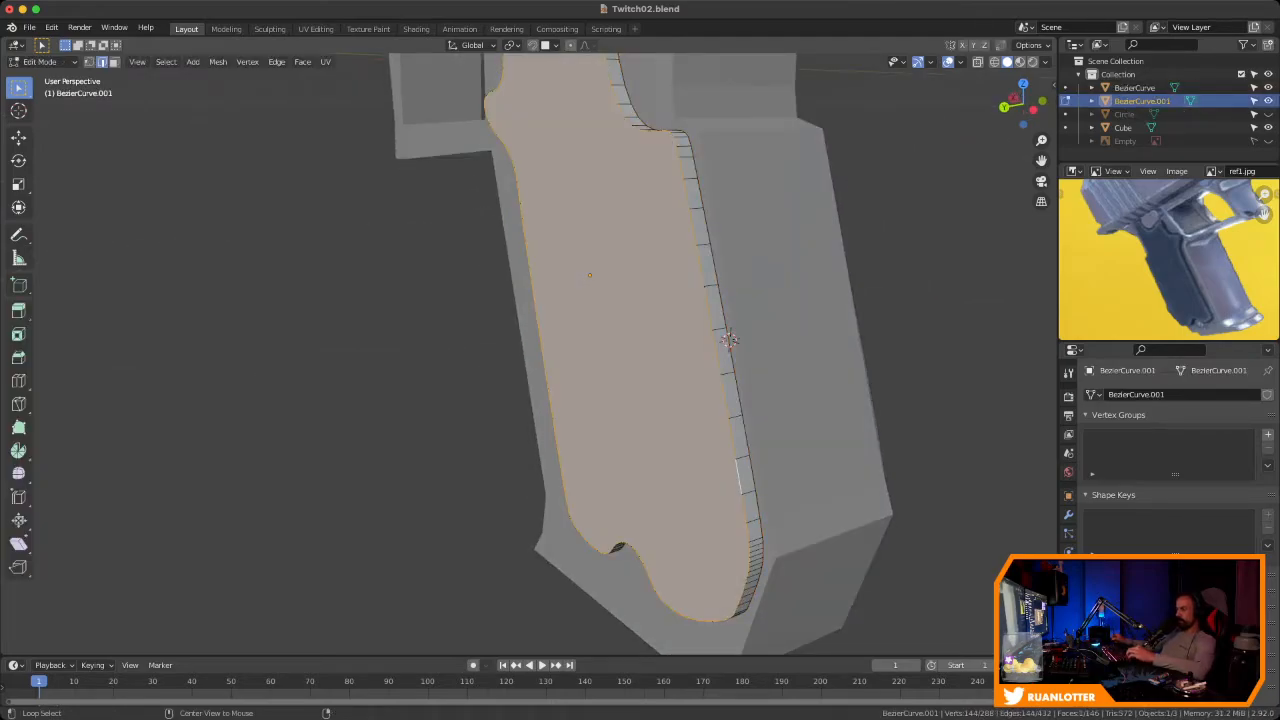
{"action": "middle_click_drag", "start_coordinate": [732, 438], "coordinate": [750, 432]}
Try to bevel the opposite grip panel's outer edge loop with two segments and an adjusted width, ending mesh editing
{"action": "key", "text": "ctrl+b"}
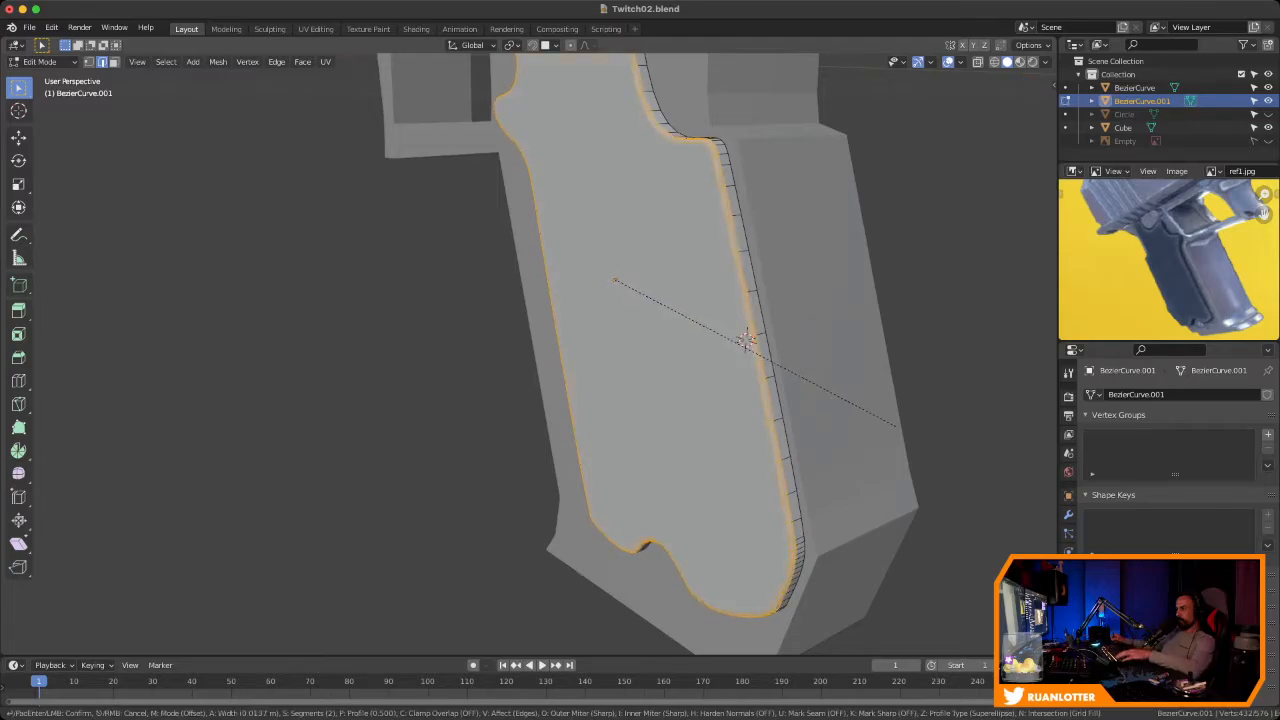
{"action": "left_click", "coordinate": [829, 429]}
{"action": "left_click", "coordinate": [170, 437]}
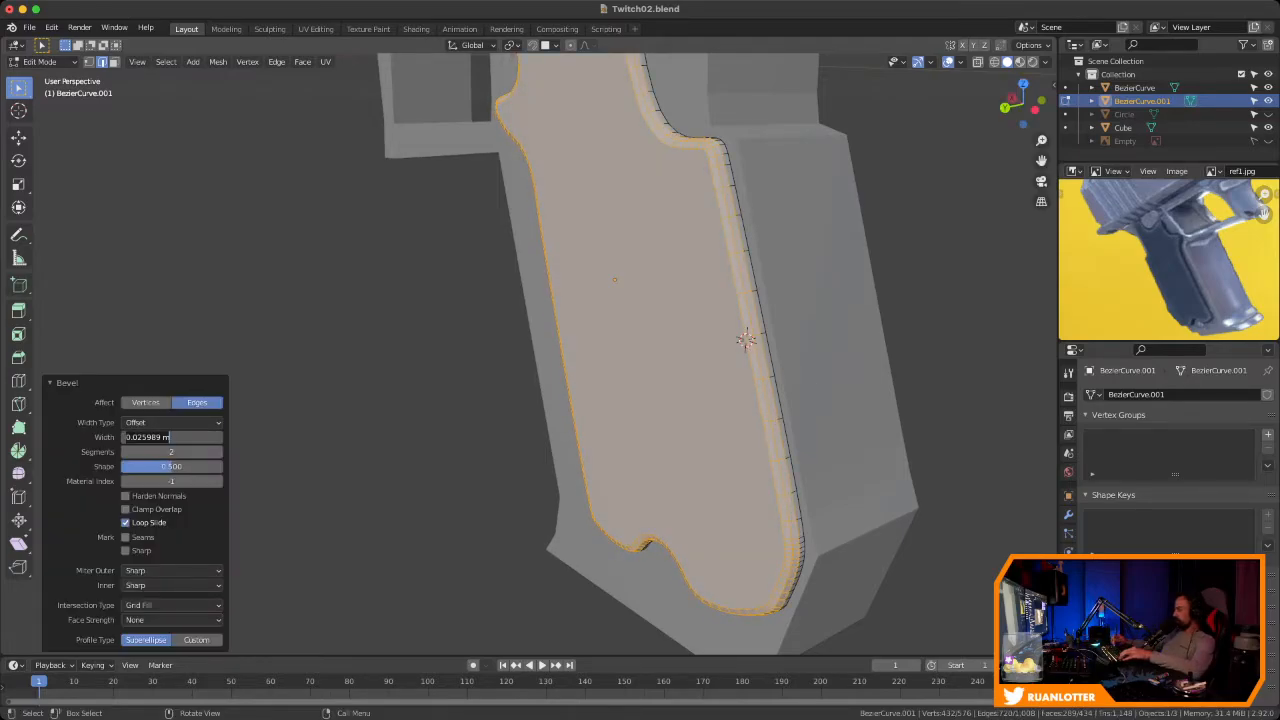
{"action": "key", "text": "Return"}
{"action": "key", "text": "Tab"}
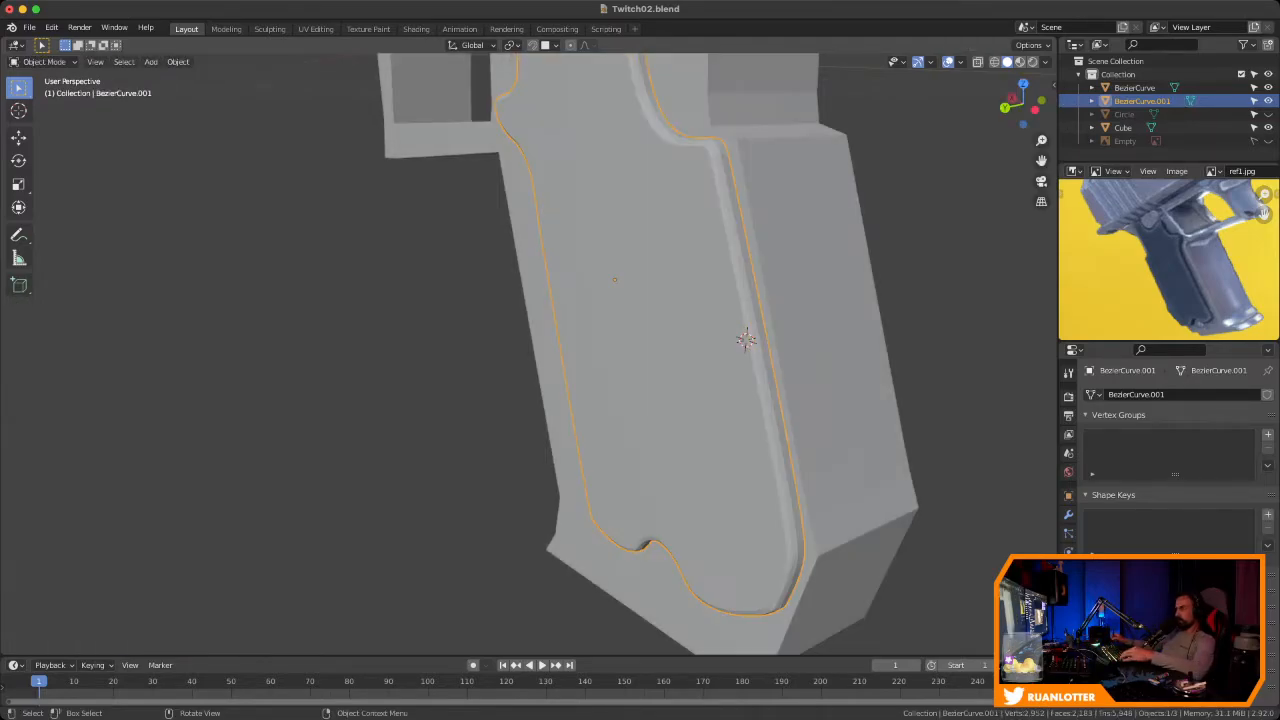
Examine the bevelled rims on both sides of the handle and the edge density of the original grip panel
{"action": "scroll", "coordinate": [560, 400], "scroll_direction": "down", "scroll_amount": 3}
{"action": "middle_click_drag", "start_coordinate": [560, 400], "coordinate": [950, 400]}
{"action": "key", "text": "alt+a"}
{"action": "middle_click_drag", "start_coordinate": [400, 400], "coordinate": [500, 470]}
{"action": "left_click", "coordinate": [445, 440]}
{"action": "scroll", "coordinate": [455, 425], "scroll_direction": "up", "scroll_amount": 2}
{"action": "middle_click_drag", "start_coordinate": [433, 632], "coordinate": [520, 625]}
{"action": "key", "text": "Tab"}
{"action": "scroll", "coordinate": [510, 580], "scroll_direction": "down", "scroll_amount": 5}
{"action": "middle_click_drag", "start_coordinate": [510, 580], "coordinate": [530, 560]}
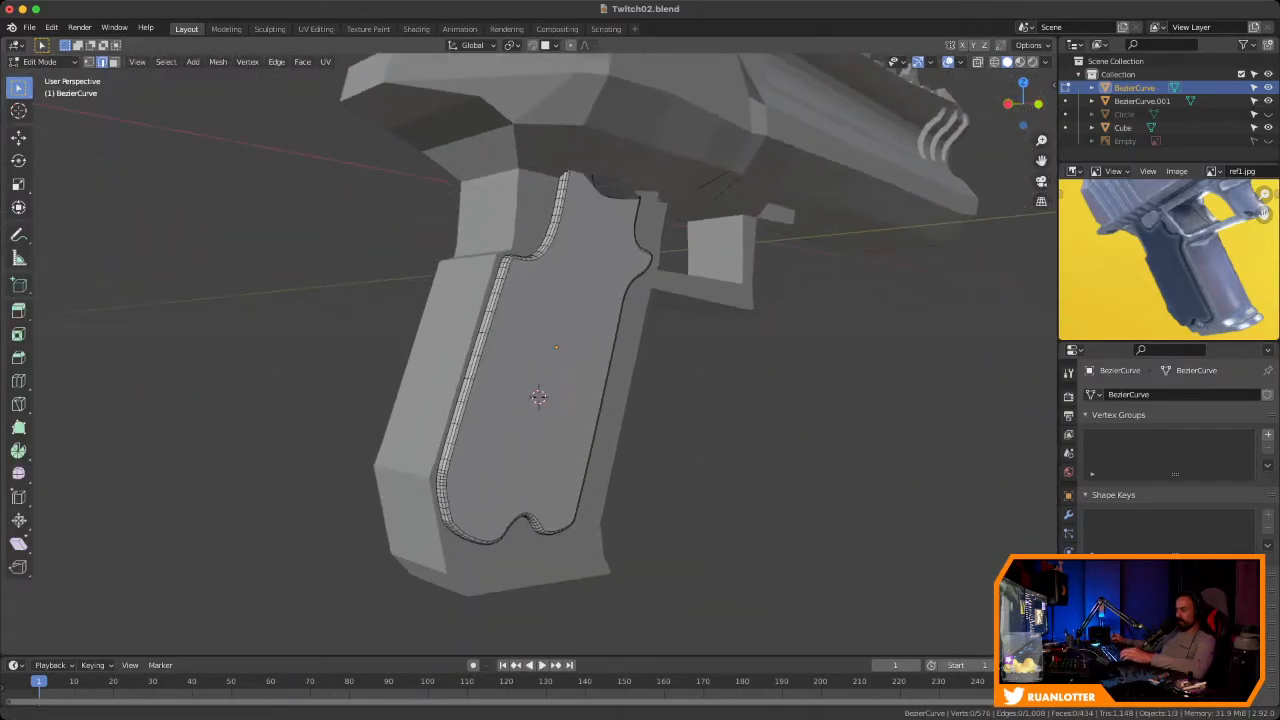
Undo the bevel on the opposite grip panel and check its rim in mesh editing
{"action": "key", "text": "Tab"}
{"action": "key", "text": "ctrl+z"}
{"action": "key", "text": "ctrl+z"}
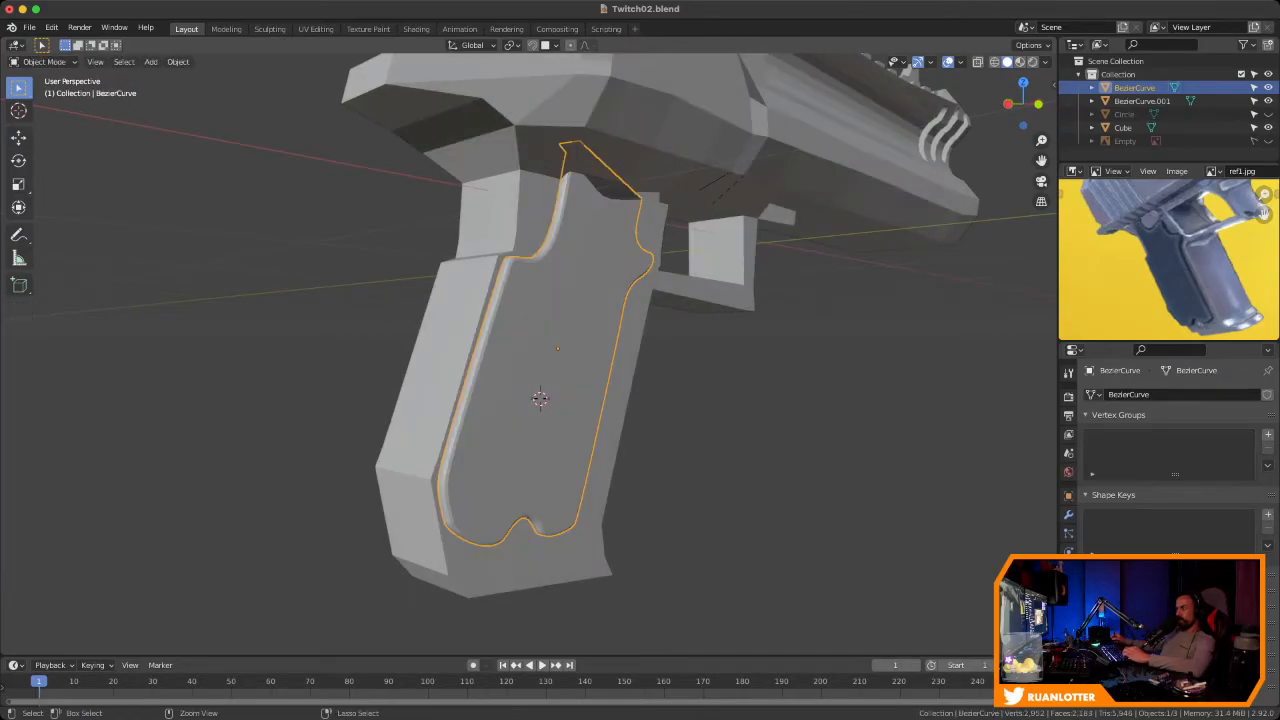
{"action": "middle_click_drag", "start_coordinate": [520, 500], "coordinate": [780, 470]}
{"action": "left_click", "coordinate": [482, 400]}
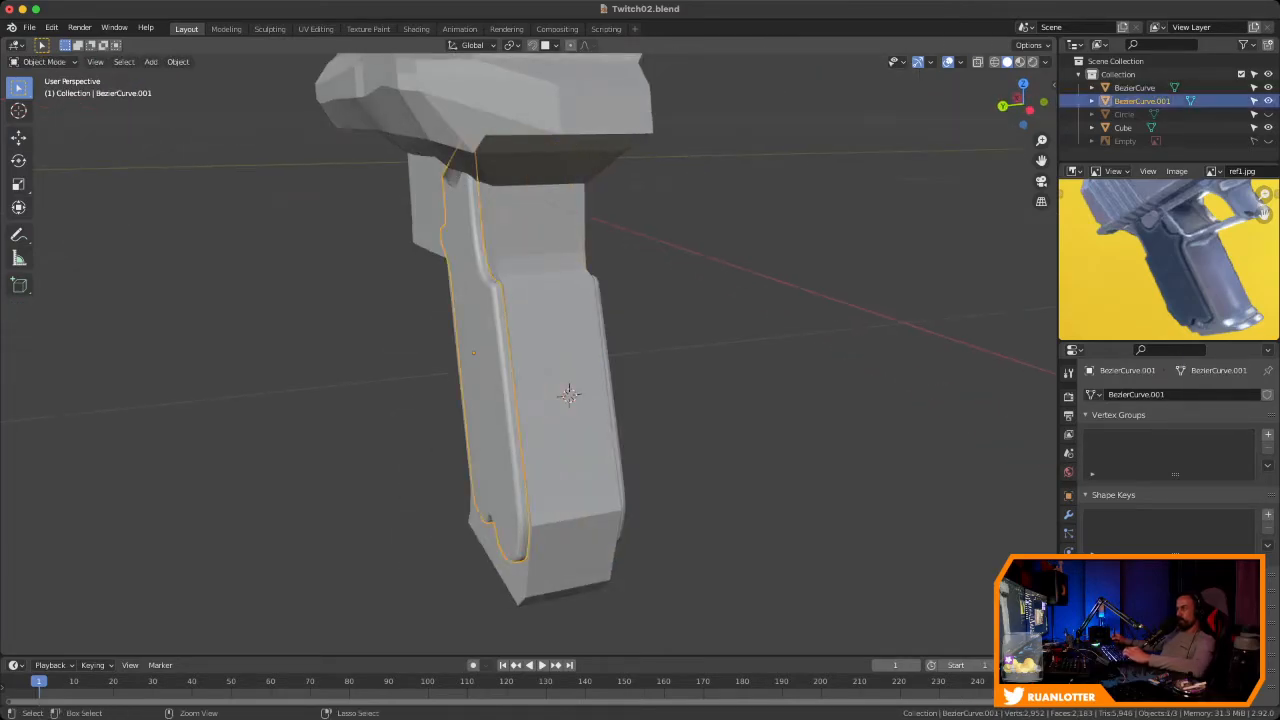
{"action": "key", "text": "Tab"}
{"action": "middle_click_drag", "start_coordinate": [482, 400], "coordinate": [468, 396]}
{"action": "middle_click_drag", "start_coordinate": [514, 457], "coordinate": [395, 452]}
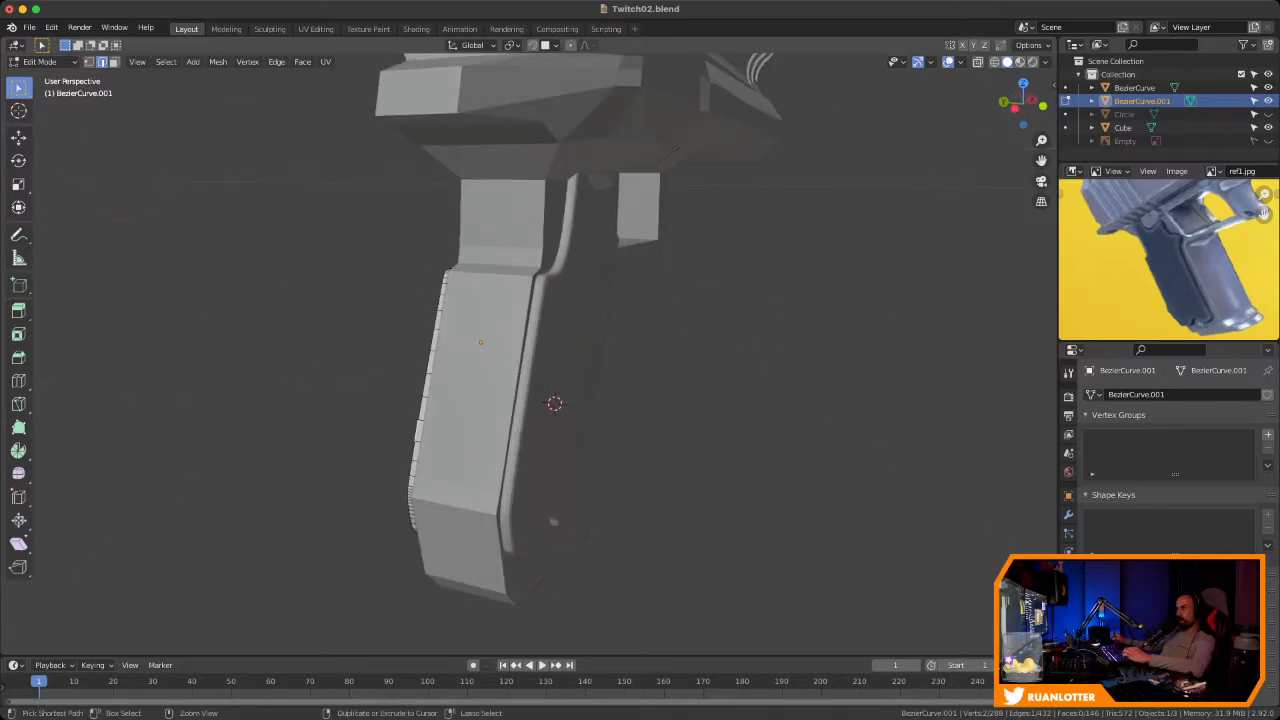
Undo the bevel on the original grip panel, leave mesh editing and clear the selection
{"action": "key", "text": "Tab"}
{"action": "left_click", "coordinate": [556, 400]}
{"action": "key", "text": "Tab"}
{"action": "key", "text": "a"}
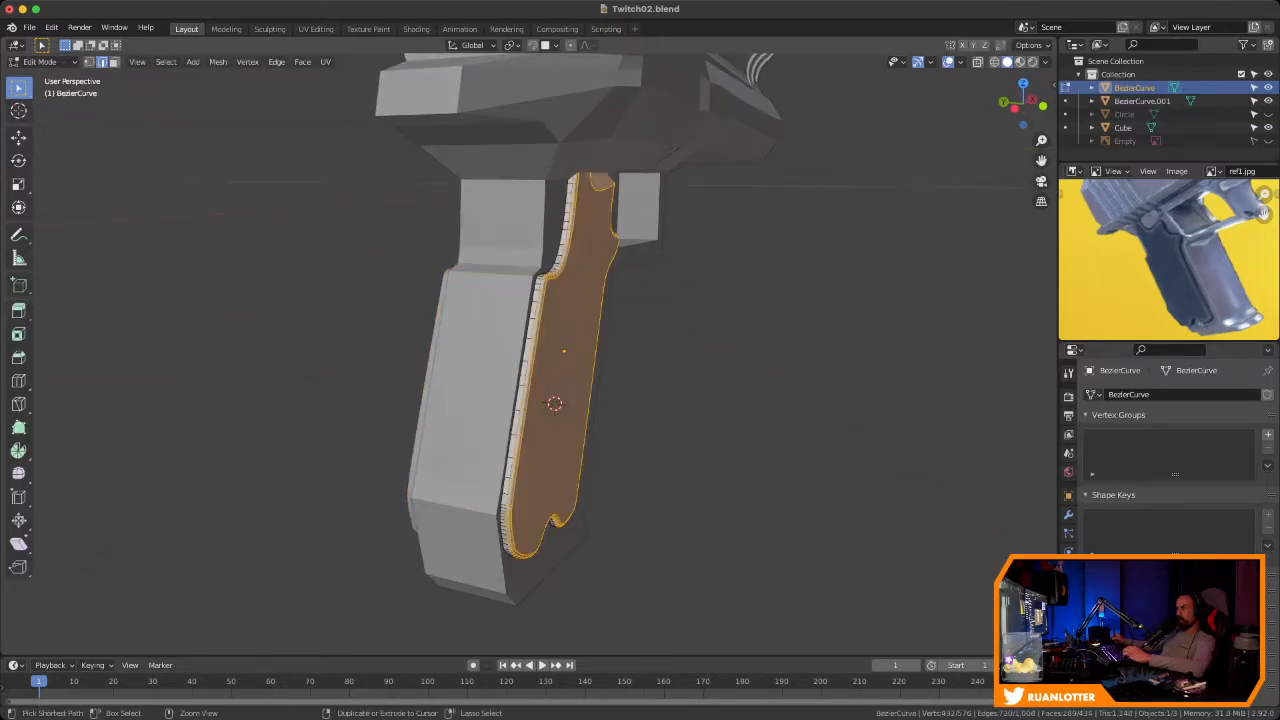
{"action": "key", "text": "Tab"}
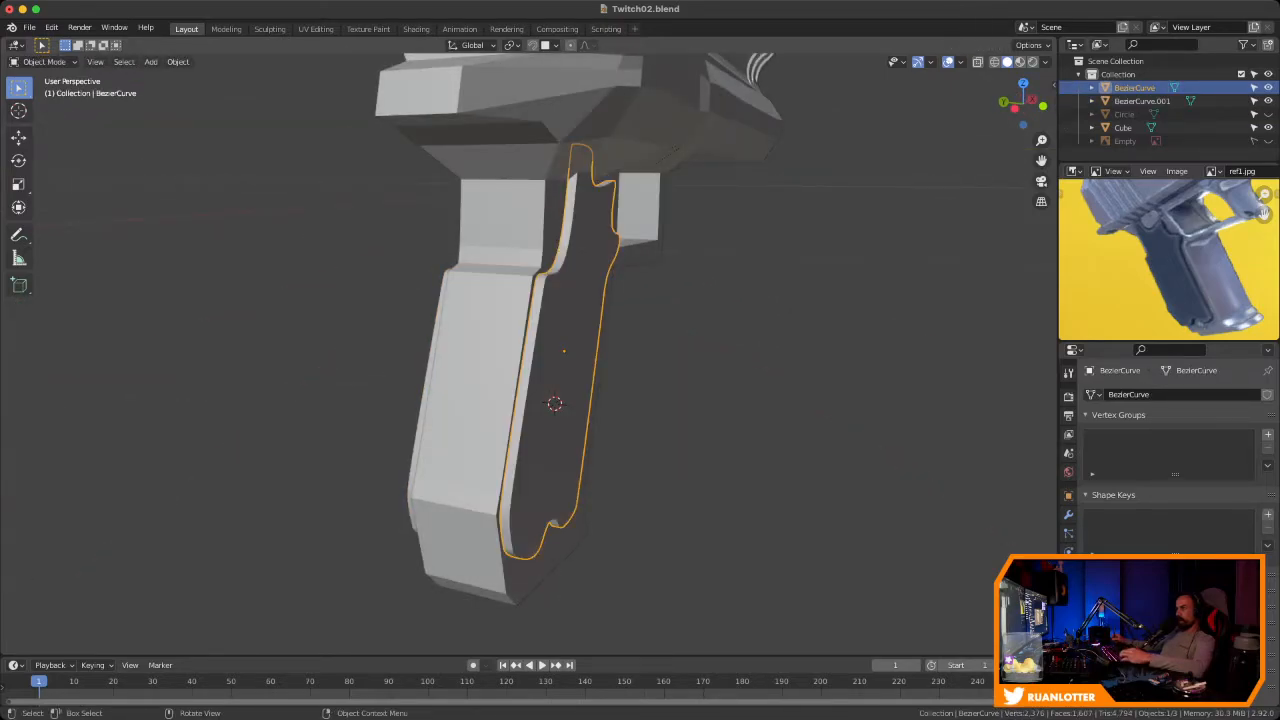
{"action": "key", "text": "alt+a"}
Unhide the Empty holding the pistol reference image and look at the pistol in front orthographic view
{"action": "middle_click_drag", "start_coordinate": [556, 420], "coordinate": [538, 424]}
{"action": "middle_click_drag", "start_coordinate": [538, 424], "coordinate": [1018, 543], "text": "ctrl"}
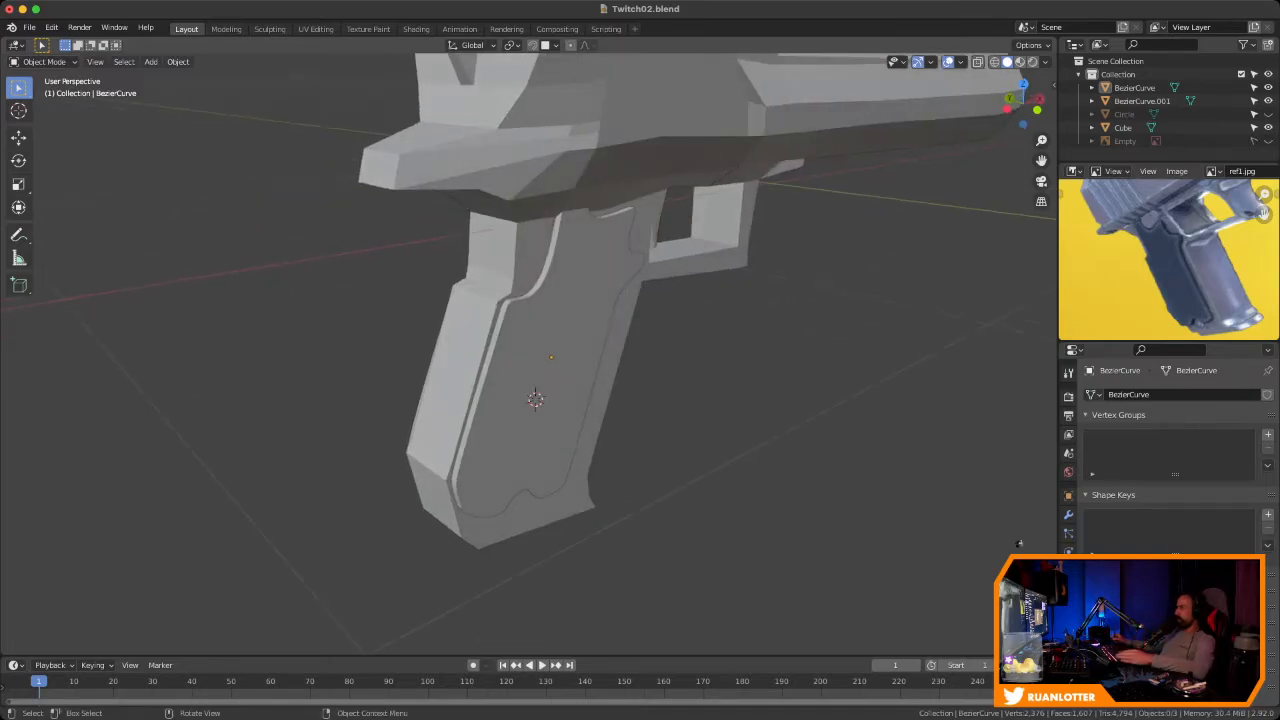
{"action": "middle_click_drag", "start_coordinate": [540, 400], "coordinate": [582, 472], "text": "ctrl"}
{"action": "mouse_move", "coordinate": [582, 472]}
{"action": "middle_mouse_down"}
{"action": "mouse_move", "coordinate": [640, 550]}
{"action": "mouse_move", "coordinate": [560, 480]}
{"action": "middle_mouse_up"}
{"action": "middle_click_drag", "start_coordinate": [560, 480], "coordinate": [560, 430], "text": "ctrl"}
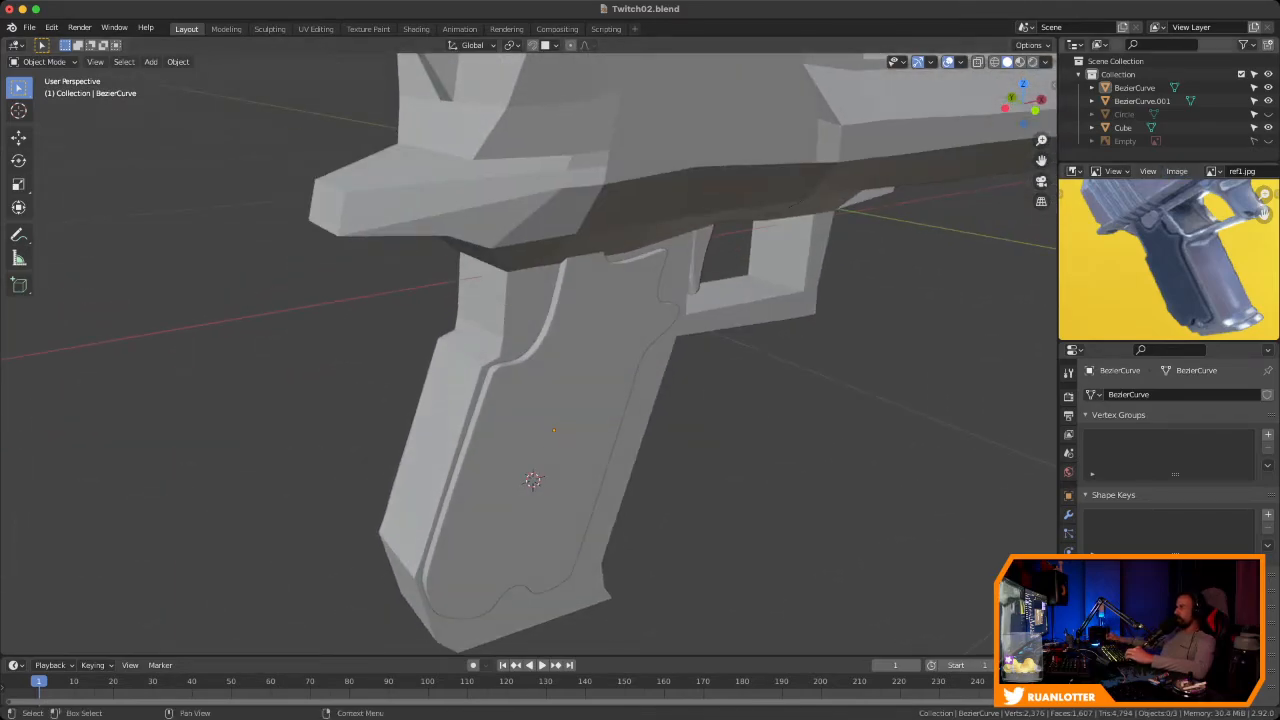
{"action": "left_click", "coordinate": [1268, 141]}
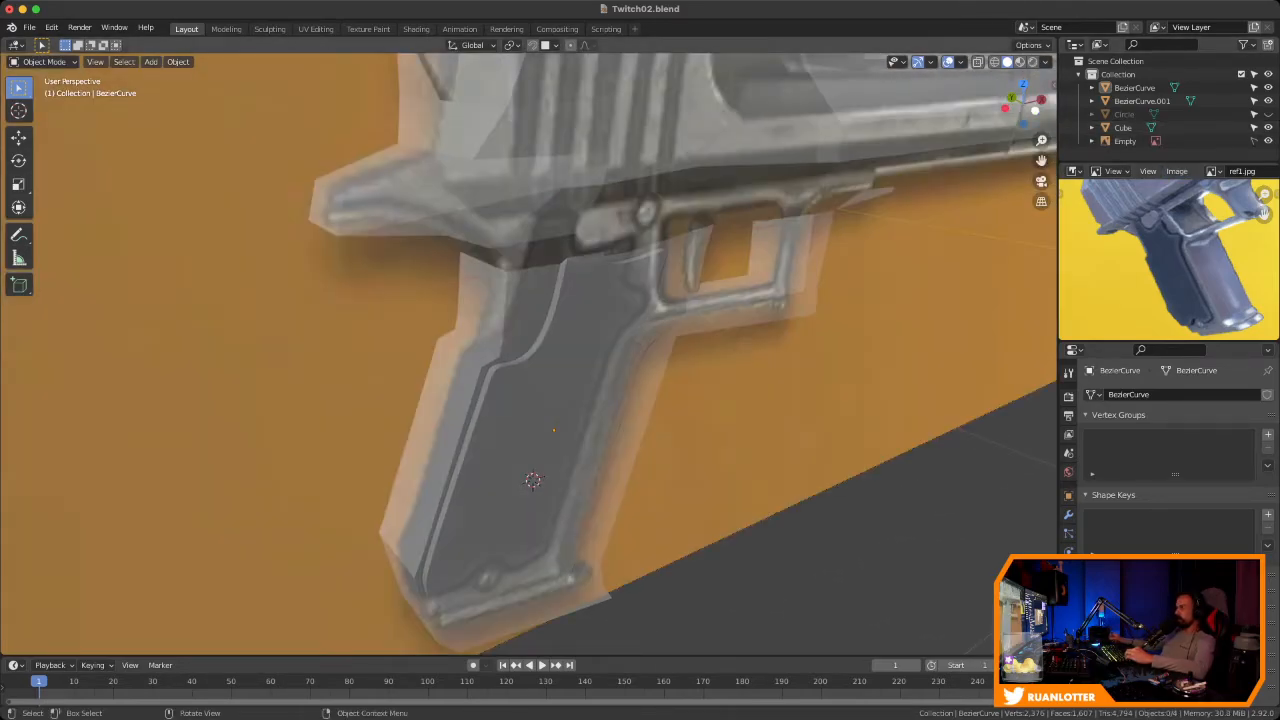
{"action": "key", "text": "KP_1"}
{"action": "scroll", "coordinate": [287, 462], "scroll_direction": "down", "scroll_amount": 6}
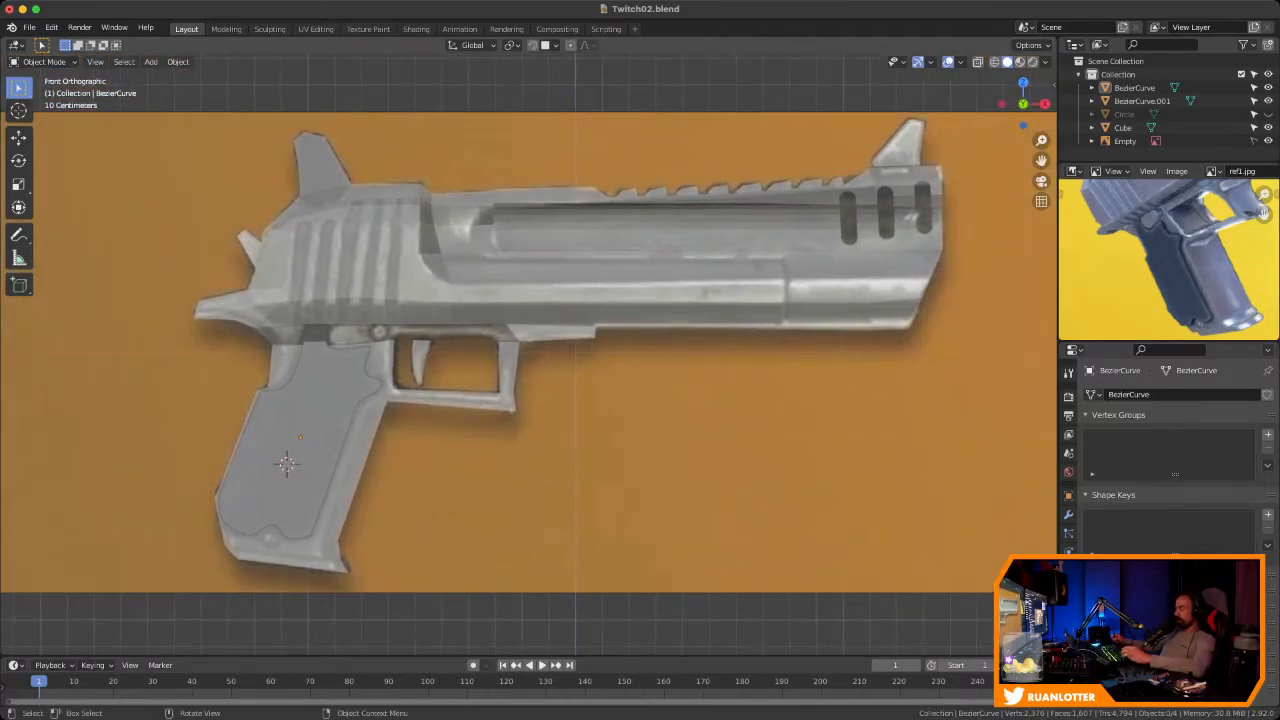
Save the Twitch02.blend file, keeping the whole pistol and its reference in front view
{"action": "key", "text": "ctrl+s"}
{"action": "scroll", "coordinate": [528, 354], "scroll_direction": "down", "scroll_amount": 3}
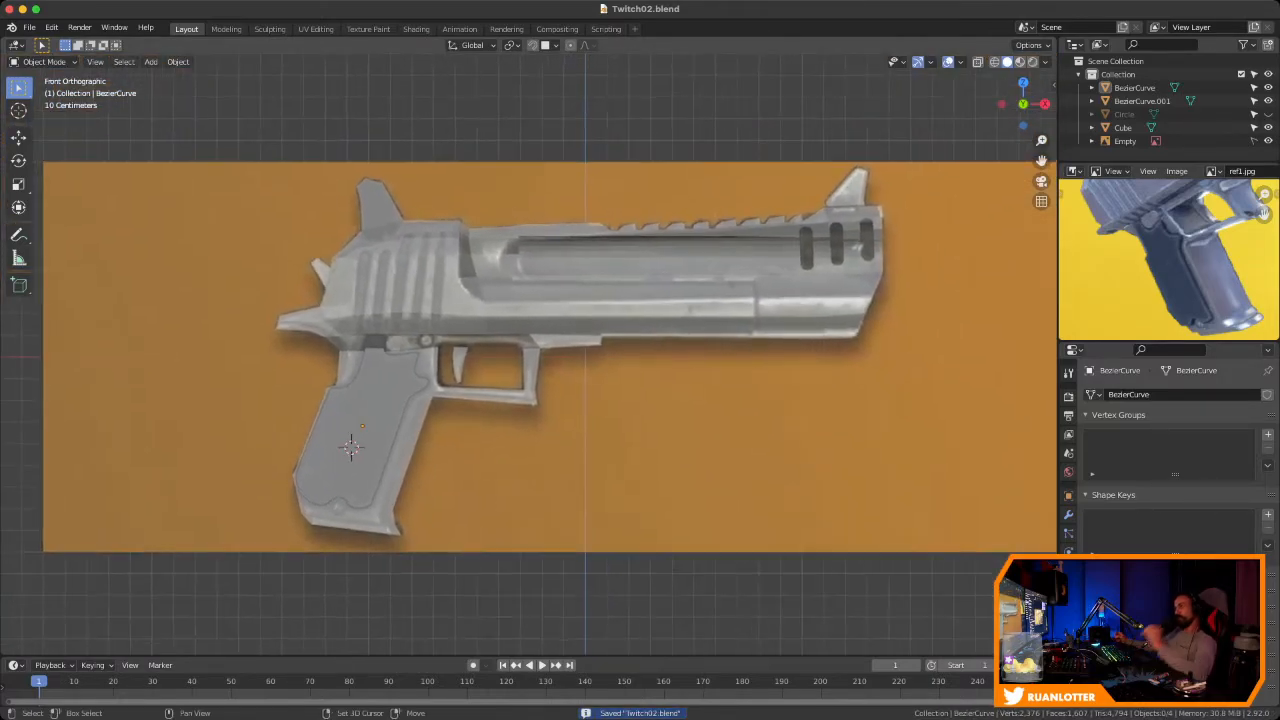
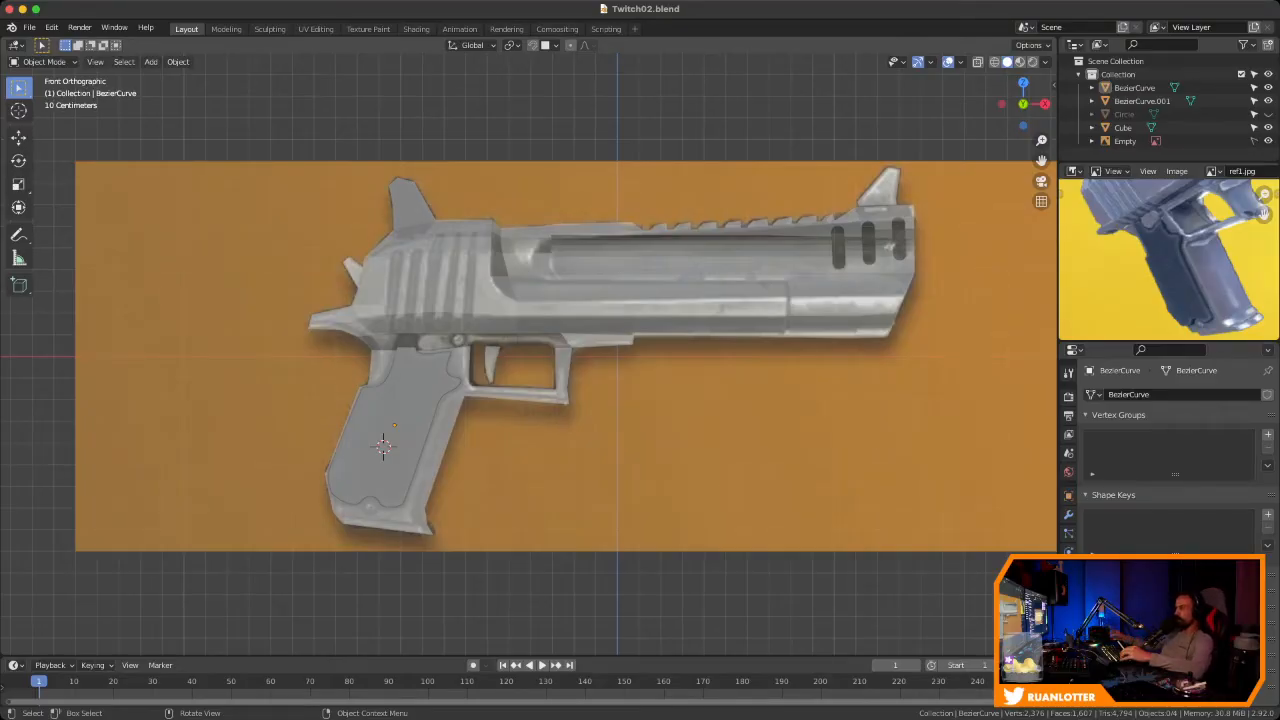
{"action": "middle_click_drag", "start_coordinate": [530, 356], "coordinate": [460, 435], "text": "ctrl"}
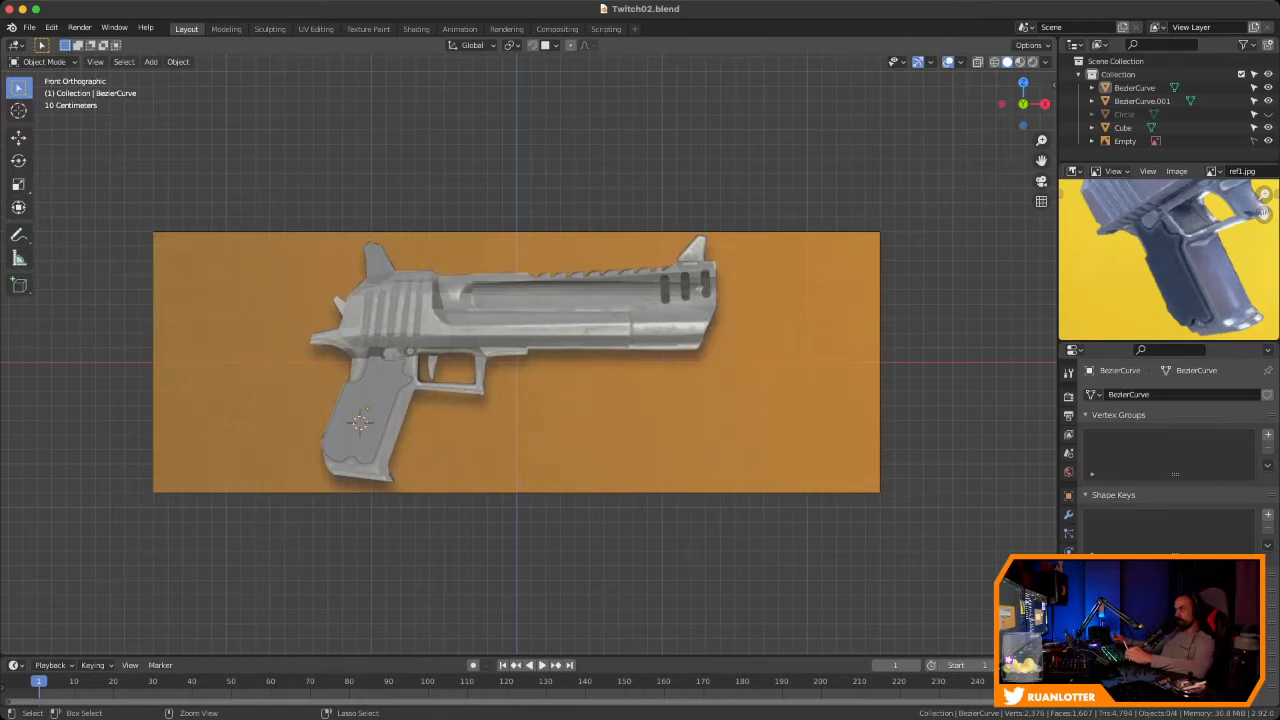
{"action": "scroll", "coordinate": [480, 332], "scroll_direction": "up", "scroll_amount": 3}
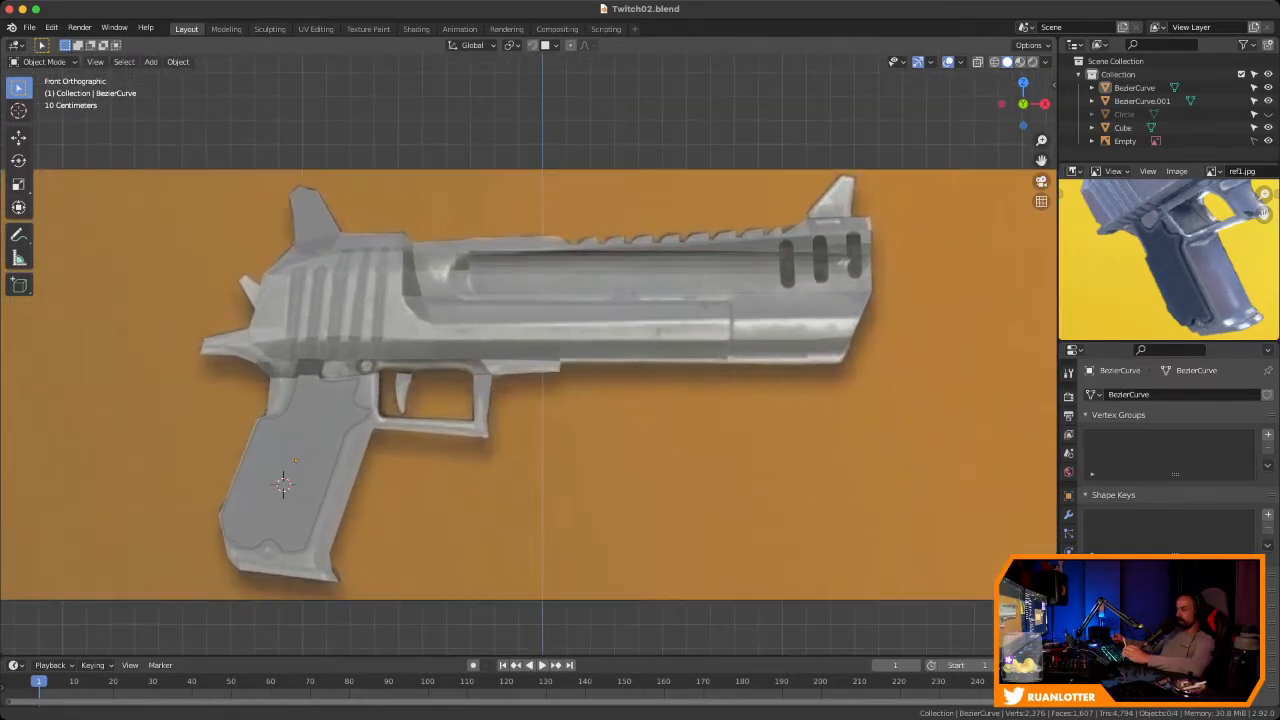
{"action": "key", "text": "ctrl+s"}
{"action": "scroll", "coordinate": [532, 347], "scroll_direction": "down", "scroll_amount": 2}
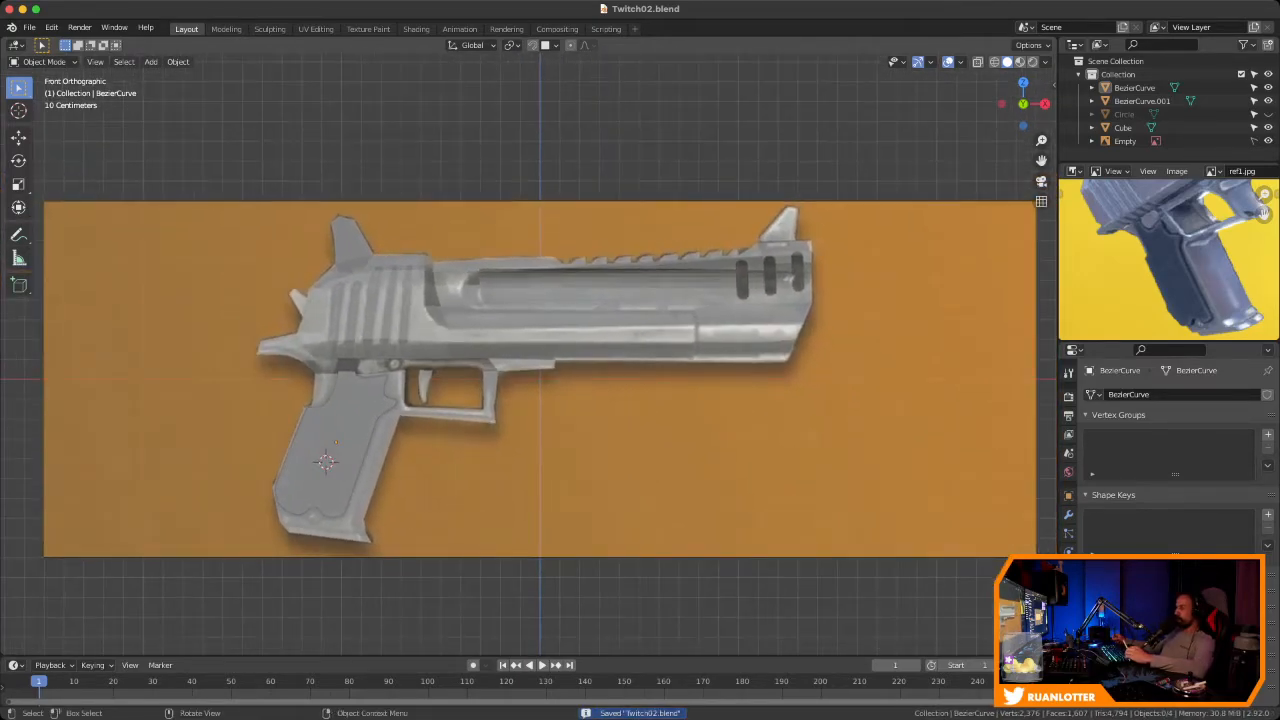
{"action": "middle_click_drag", "start_coordinate": [532, 347], "coordinate": [565, 368], "text": "shift"}
{"action": "key", "text": "KP_1"}
{"action": "scroll", "coordinate": [530, 355], "scroll_direction": "up", "scroll_amount": 3}
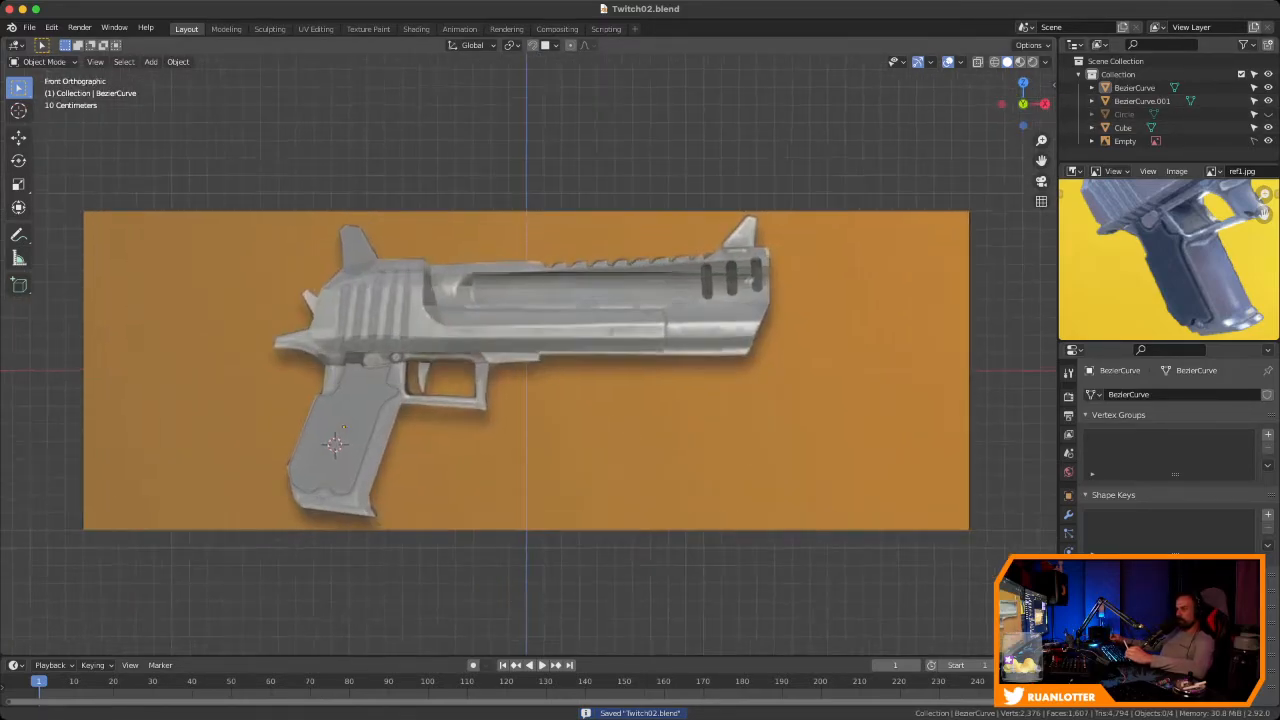
Select the pistol body at the lower end of the handle and open its mesh for editing
{"action": "middle_click_drag", "start_coordinate": [430, 390], "coordinate": [616, 332], "text": "shift"}
{"action": "middle_click_drag", "start_coordinate": [530, 390], "coordinate": [530, 330], "text": "ctrl"}
{"action": "middle_click_drag", "start_coordinate": [500, 390], "coordinate": [530, 345], "text": "shift"}
{"action": "middle_click_drag", "start_coordinate": [500, 400], "coordinate": [530, 345], "text": "shift"}
{"action": "middle_click_drag", "start_coordinate": [500, 390], "coordinate": [645, 378], "text": "shift"}
{"action": "left_click", "coordinate": [672, 385]}
{"action": "key", "text": "Tab"}
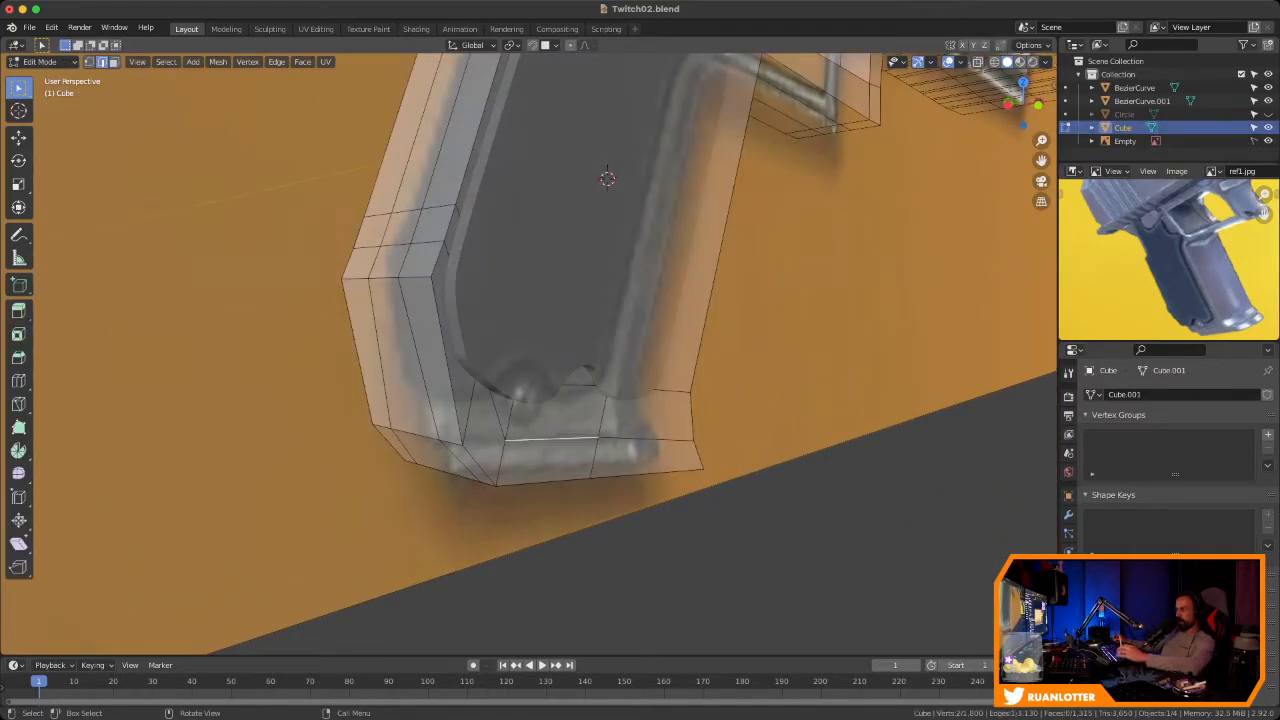
Select the side face of the handle below the grip panel's notch and snap the 3D cursor to it
{"action": "key", "text": "3"}
{"action": "left_click", "coordinate": [556, 414]}
{"action": "mouse_move", "coordinate": [556, 414]}
{"action": "middle_mouse_down"}
{"action": "mouse_move", "coordinate": [340, 410]}
{"action": "mouse_move", "coordinate": [585, 404]}
{"action": "mouse_move", "coordinate": [553, 406]}
{"action": "middle_mouse_up"}
{"action": "key", "text": "shift+s"}
{"action": "key", "text": "2"}
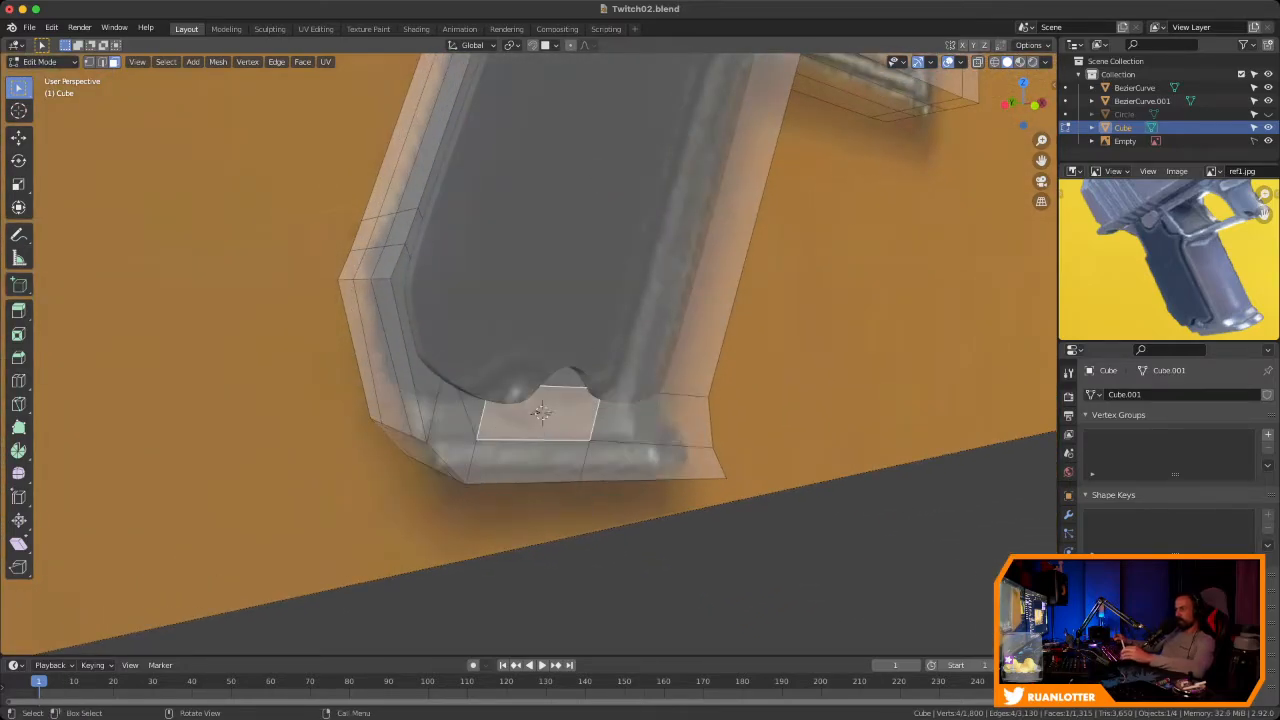
Leave mesh editing, add a cylinder at the 3D cursor and scale it by about 0.325, then by about 0.06
{"action": "key", "text": "Tab"}
{"action": "key", "text": "shift+a"}
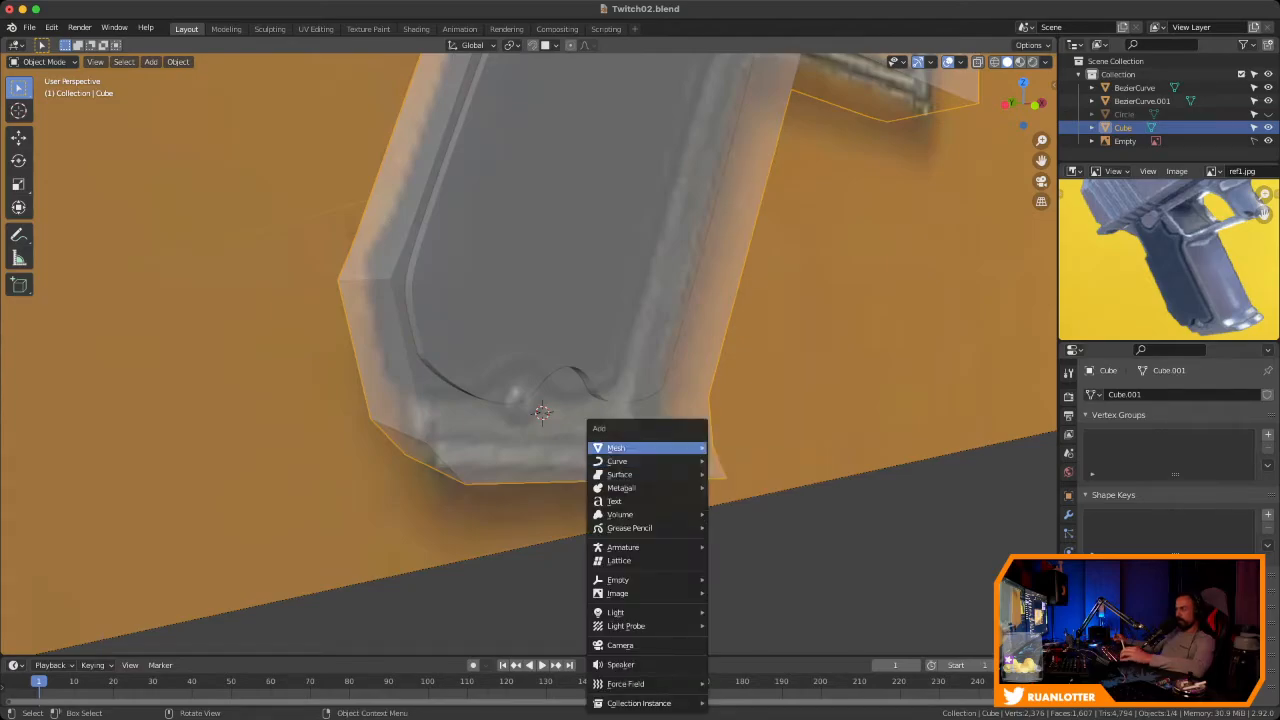
{"action": "mouse_move", "coordinate": [640, 447]}
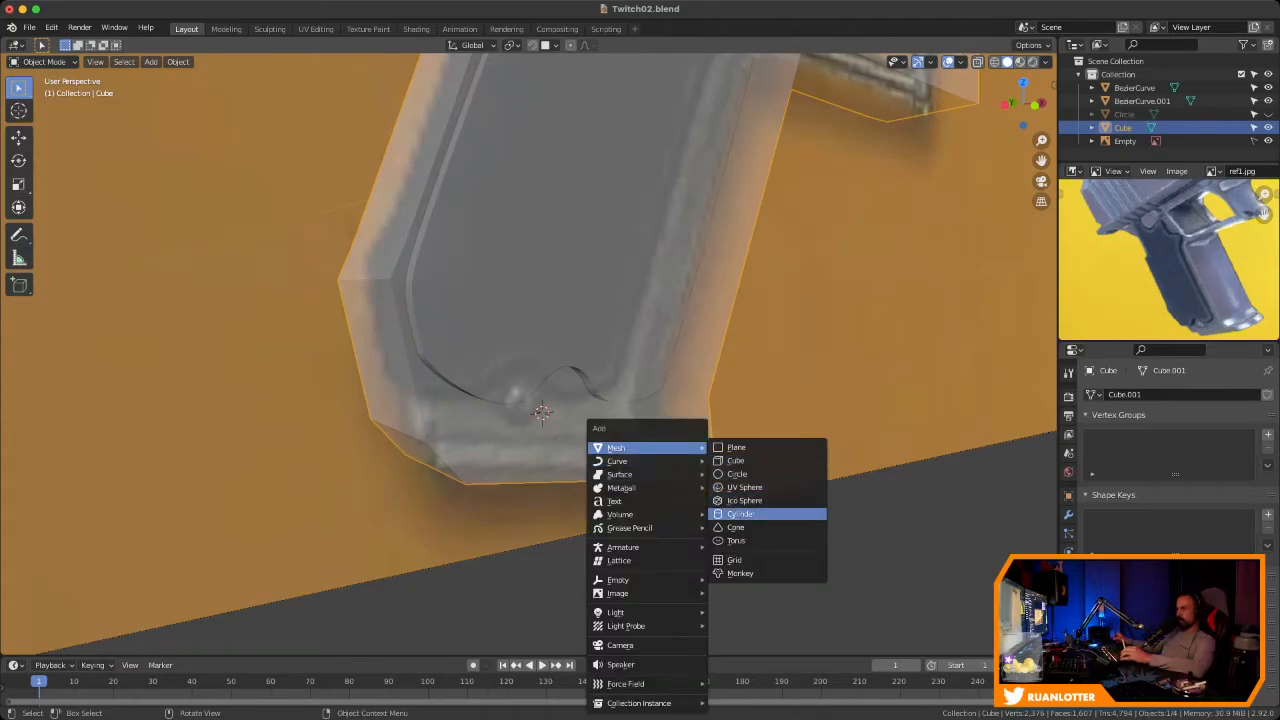
{"action": "left_click", "coordinate": [740, 513]}
{"action": "key", "text": "s"}
{"action": "left_click", "coordinate": [680, 420]}
{"action": "key", "text": "s"}
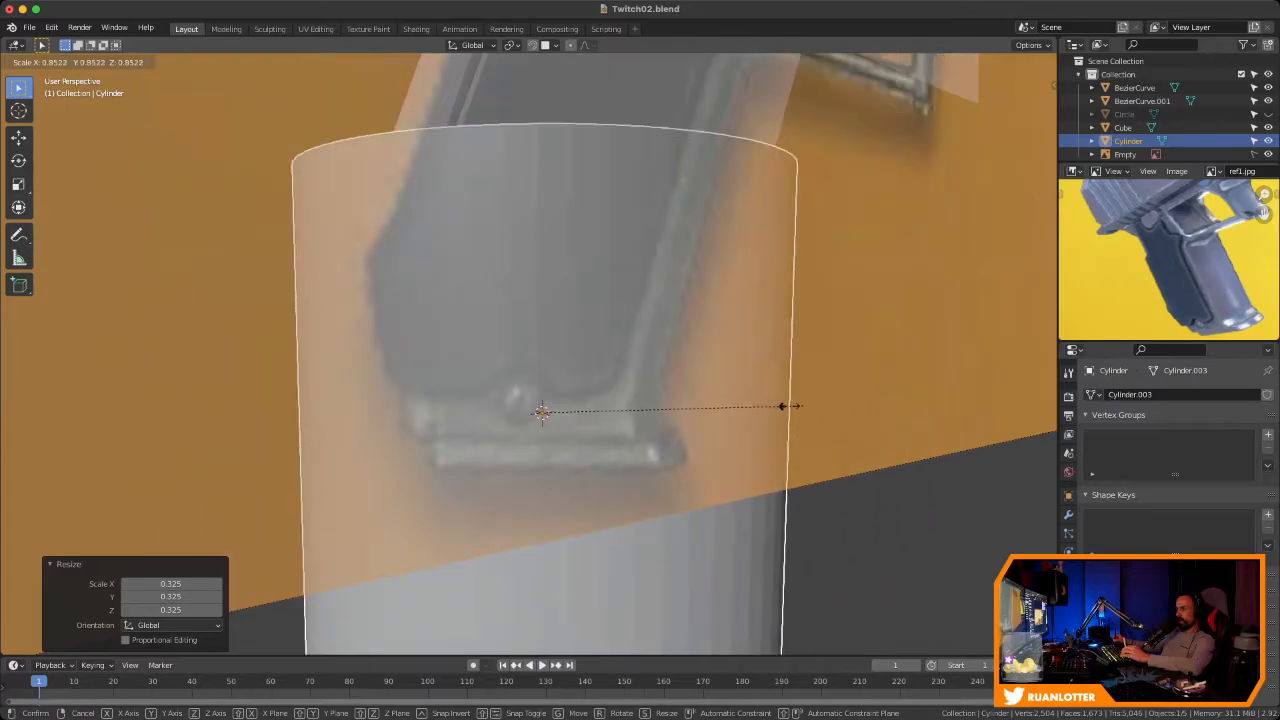
{"action": "left_click", "coordinate": [550, 418]}
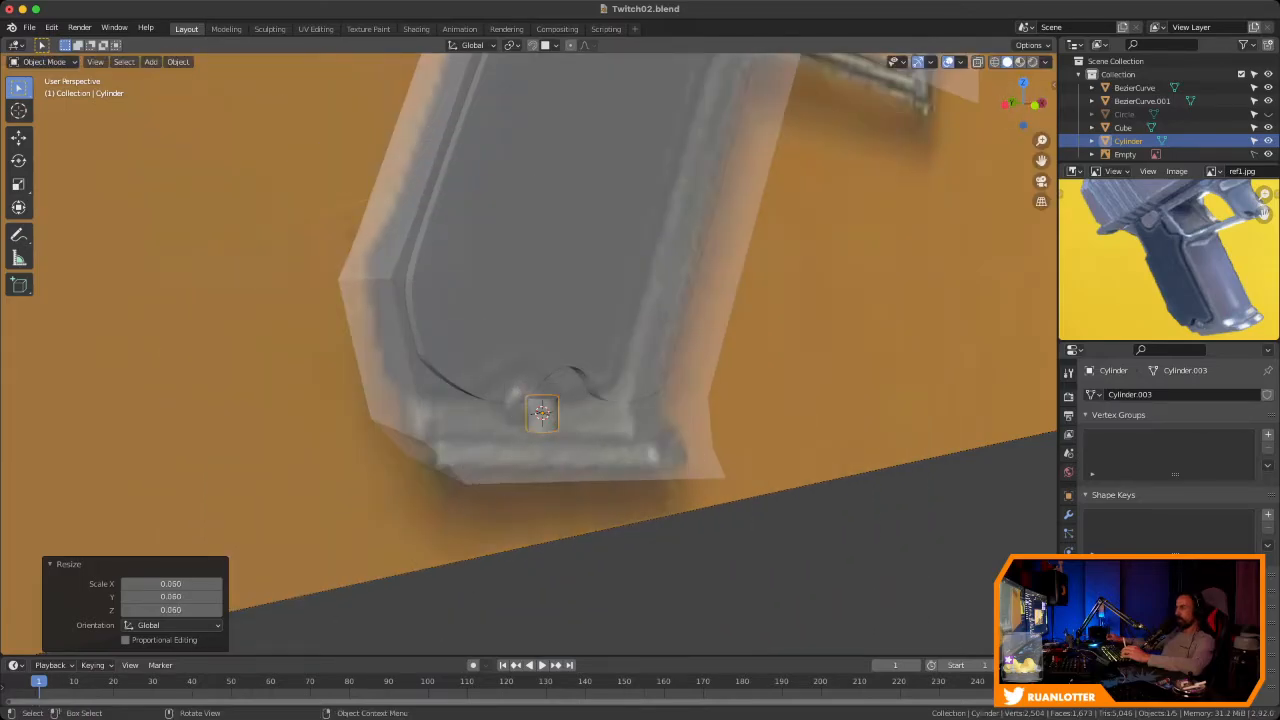
Rotate the small cylinder 90° about the global X axis so its end faces outward from the side of the handle
{"action": "key", "text": "r"}
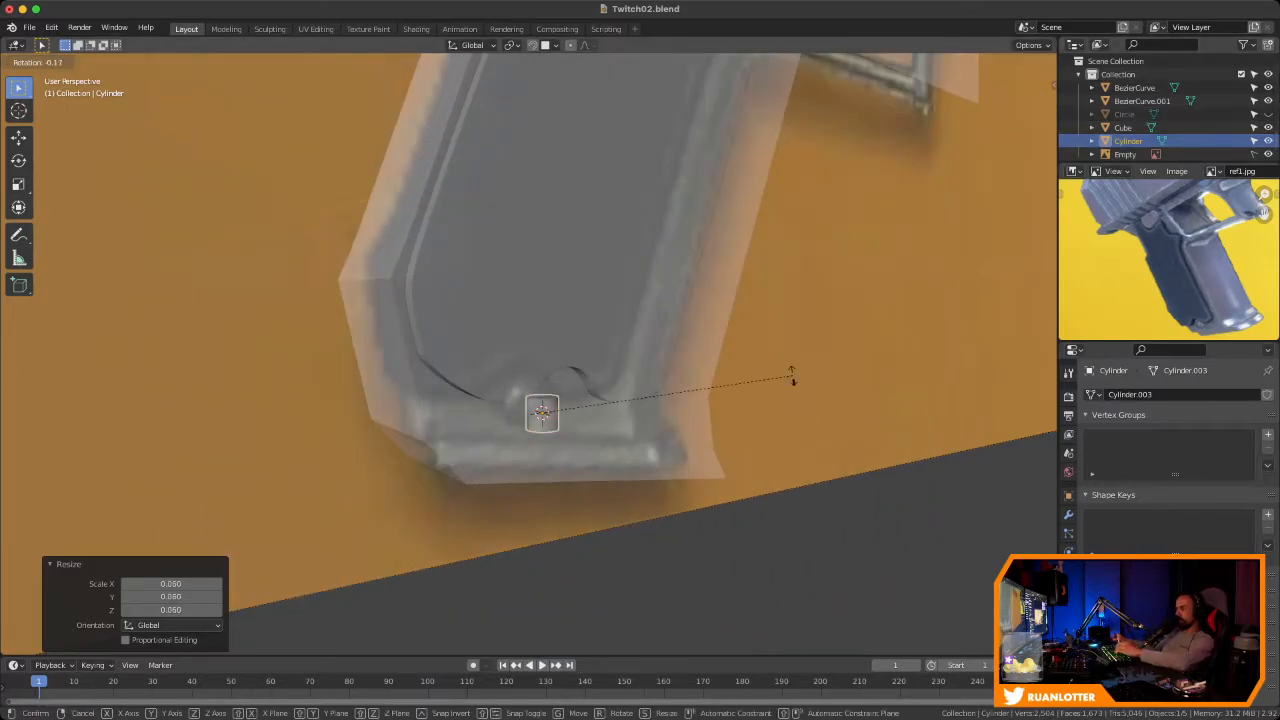
{"action": "key", "text": "x"}
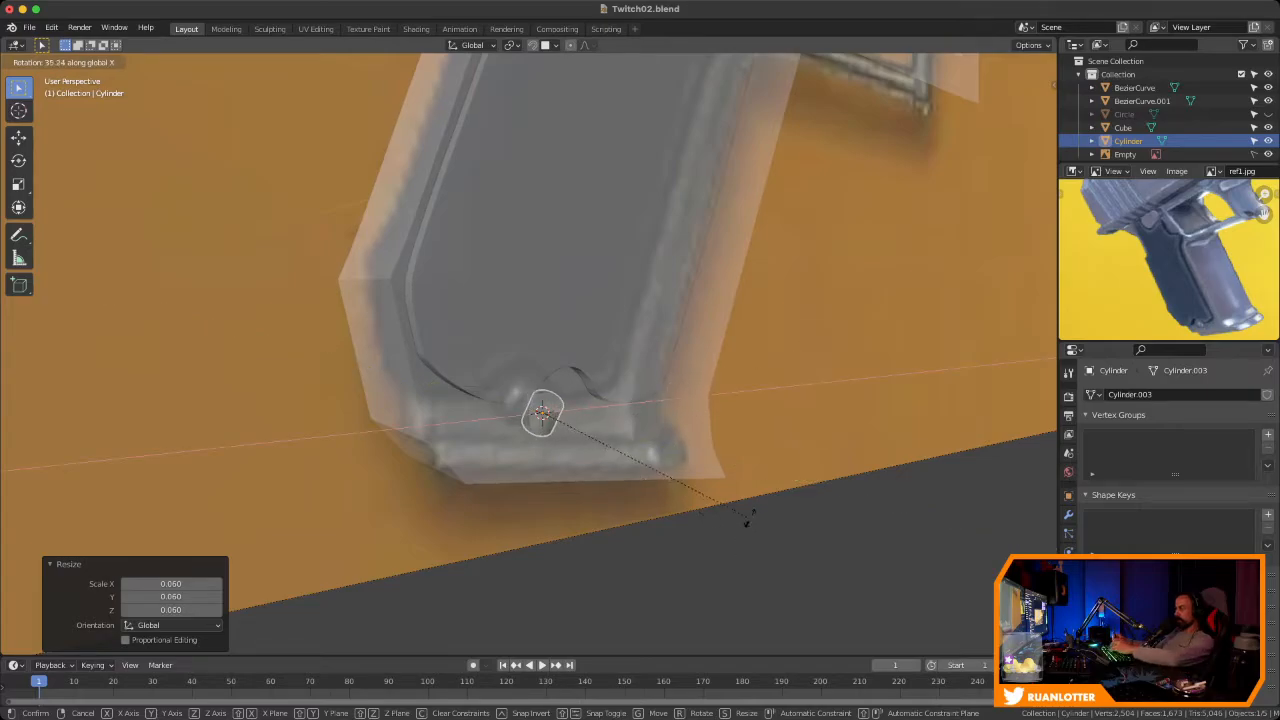
{"action": "type", "text": "90"}
{"action": "key", "text": "Return"}
{"action": "scroll", "coordinate": [748, 517], "scroll_direction": "up", "scroll_amount": 2}
{"action": "middle_click_drag", "start_coordinate": [748, 517], "coordinate": [790, 478]}
{"action": "scroll", "coordinate": [880, 505], "scroll_direction": "up", "scroll_amount": 3}
{"action": "scroll", "coordinate": [800, 490], "scroll_direction": "up", "scroll_amount": 2}
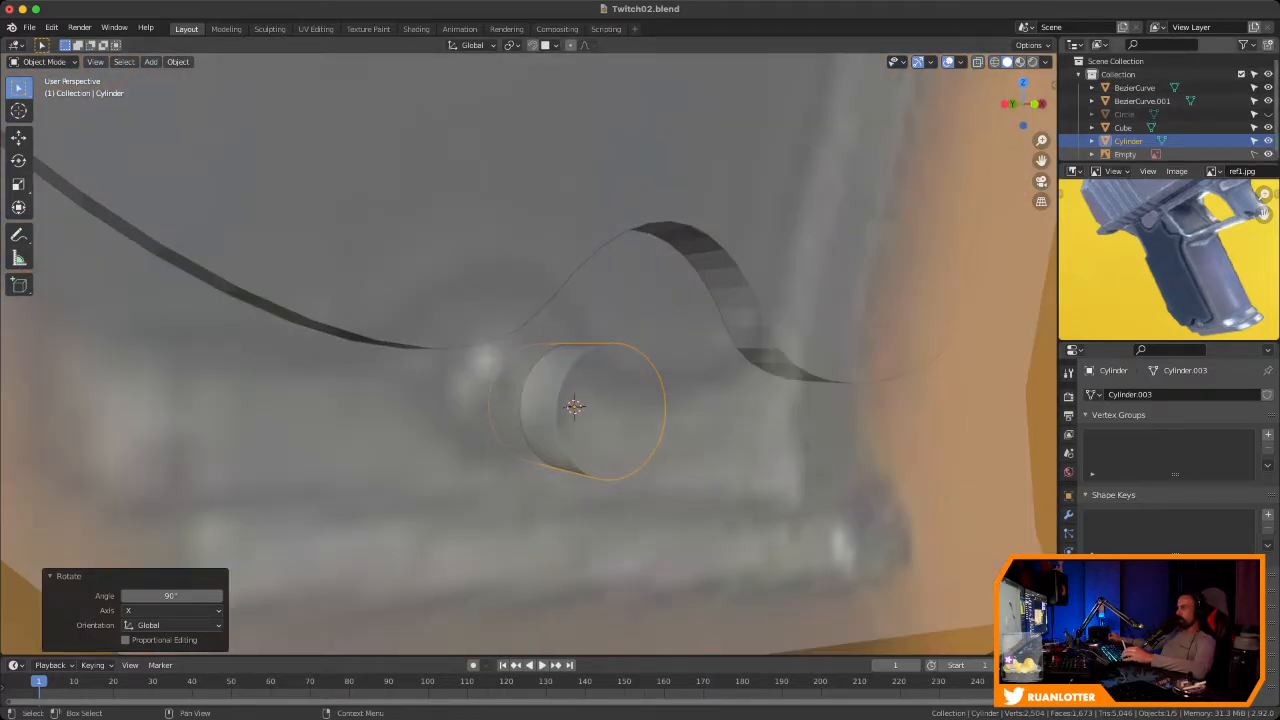
Hide the reference image object in the scene, open the cylinder's mesh for editing and select its outward end face
{"action": "left_click", "coordinate": [1268, 154]}
{"action": "scroll", "coordinate": [600, 380], "scroll_direction": "down", "scroll_amount": 1}
{"action": "middle_click_drag", "start_coordinate": [600, 380], "coordinate": [543, 386]}
{"action": "scroll", "coordinate": [600, 360], "scroll_direction": "up", "scroll_amount": 2}
{"action": "key", "text": "Tab"}
{"action": "left_click", "coordinate": [544, 385]}
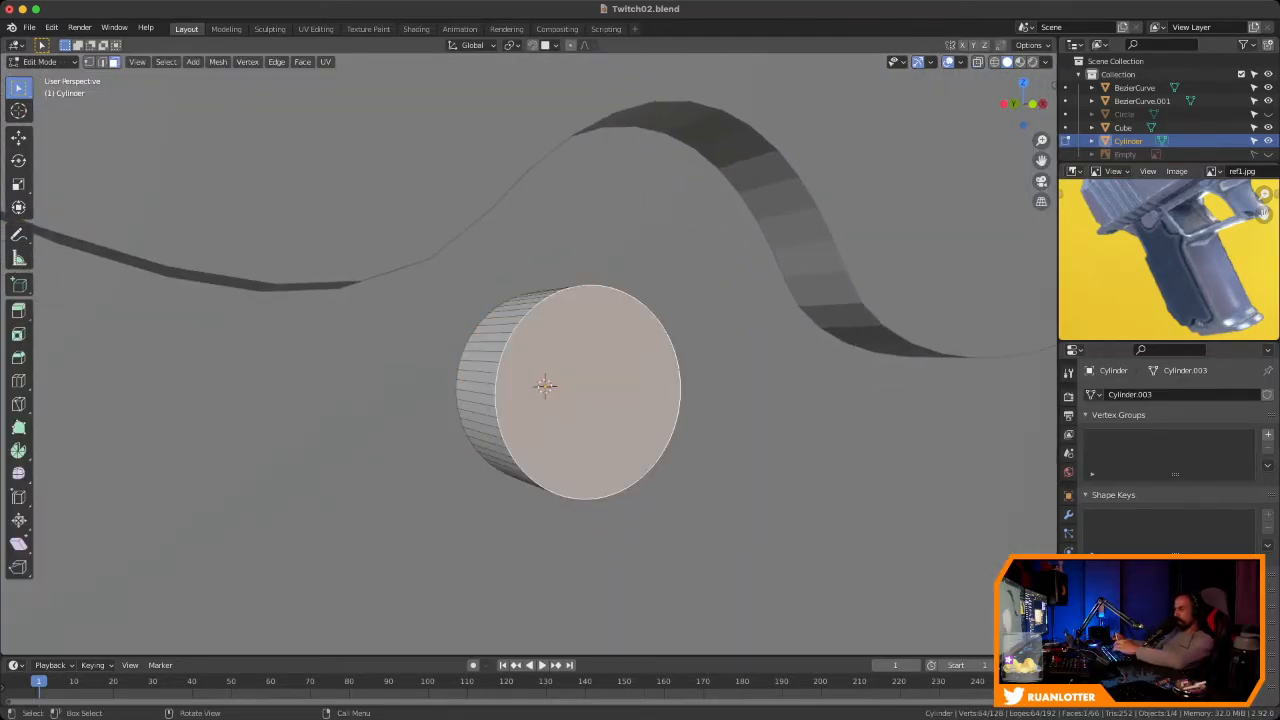
Inset the end face three times, with thicknesses of about 0.16 m, 0.26 m and 0.37 m, leaving a small central face
{"action": "key", "text": "i"}
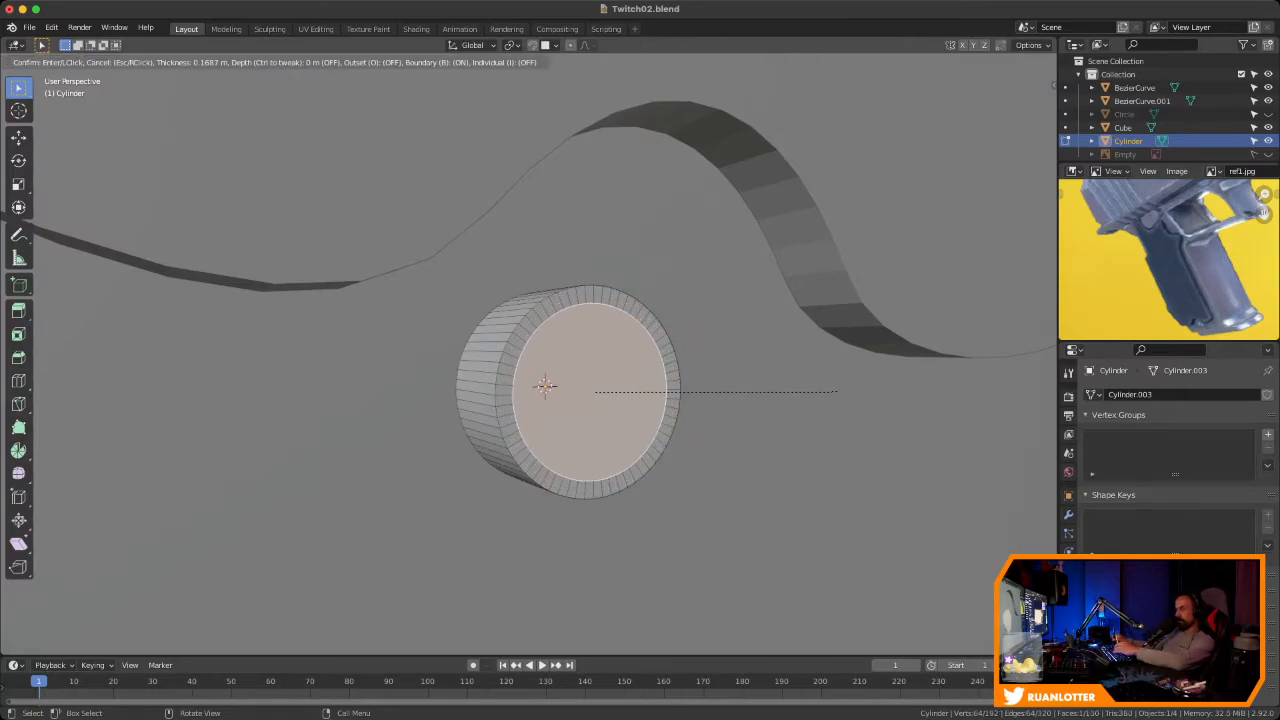
{"action": "left_click", "coordinate": [838, 392]}
{"action": "key", "text": "i"}
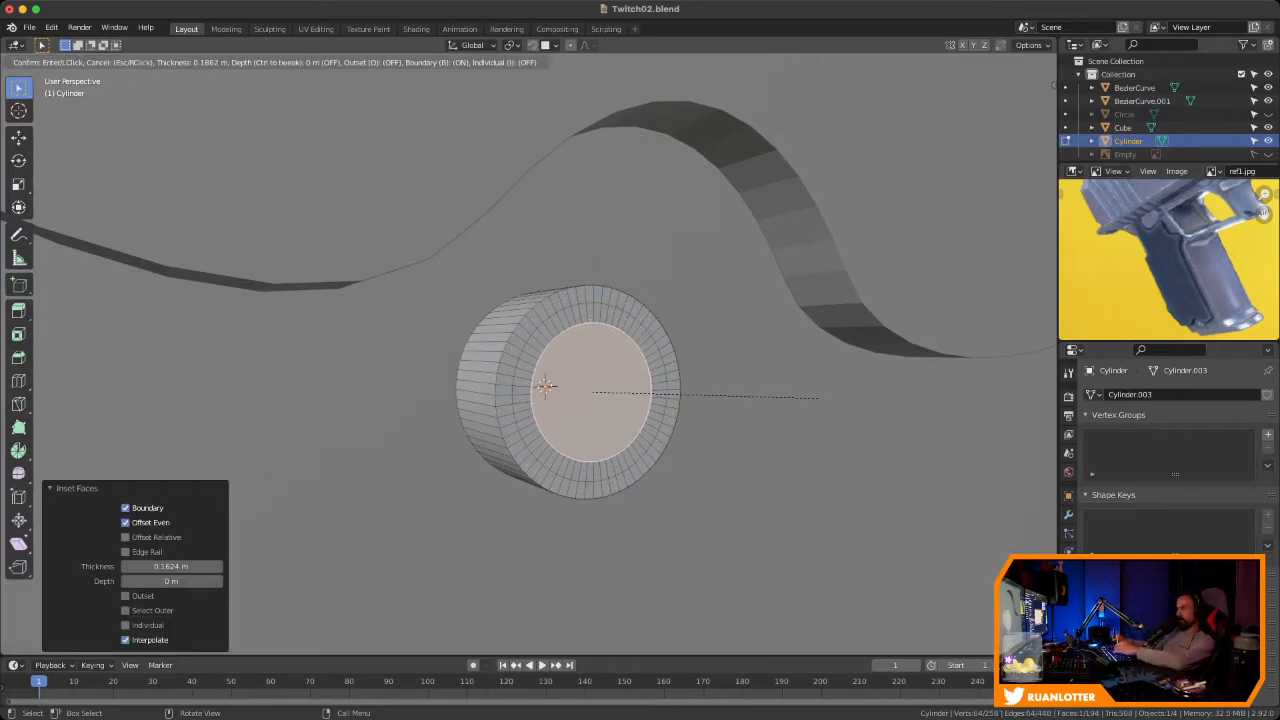
{"action": "left_click", "coordinate": [730, 398]}
{"action": "key", "text": "i"}
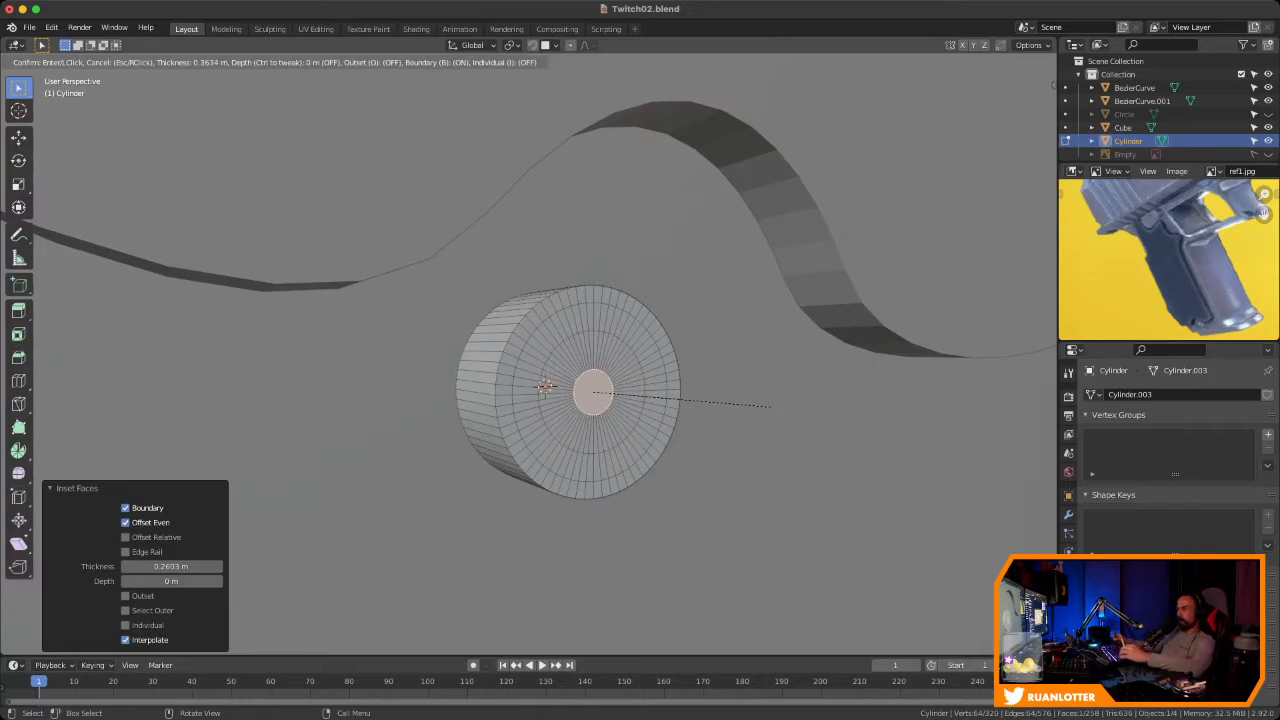
{"action": "left_click", "coordinate": [770, 402]}
{"action": "middle_click_drag", "start_coordinate": [770, 402], "coordinate": [532, 385]}
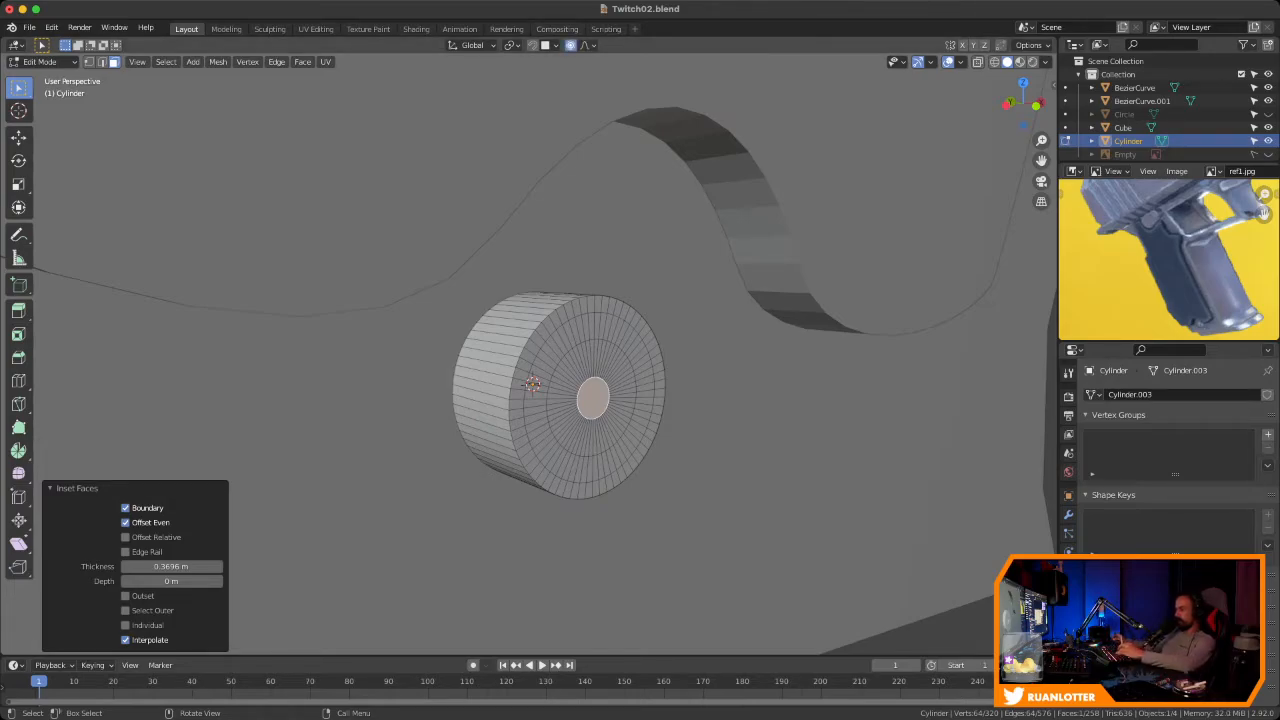
Try to pull the central face outward about 0.0085 m along Y using Smooth proportional editing with a size of 0.02
{"action": "key", "text": "g"}
{"action": "key", "text": "y"}
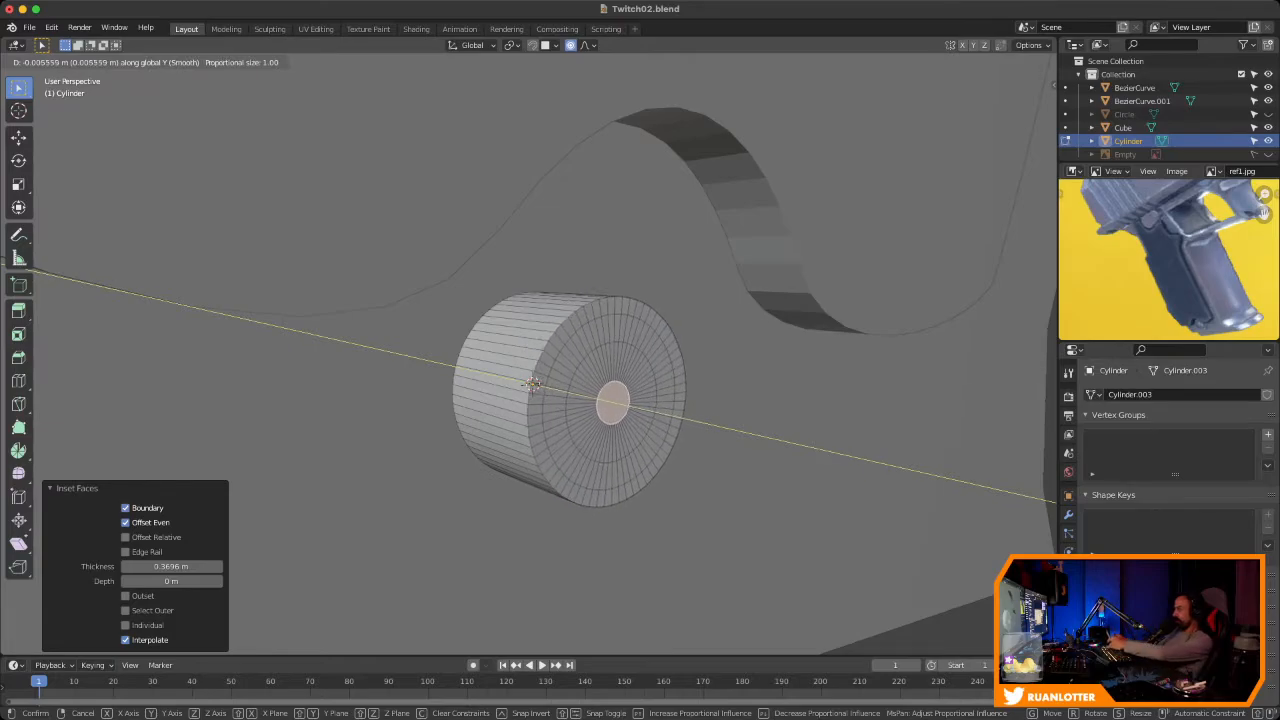
{"action": "scroll", "coordinate": [570, 400], "scroll_direction": "up", "scroll_amount": 9}
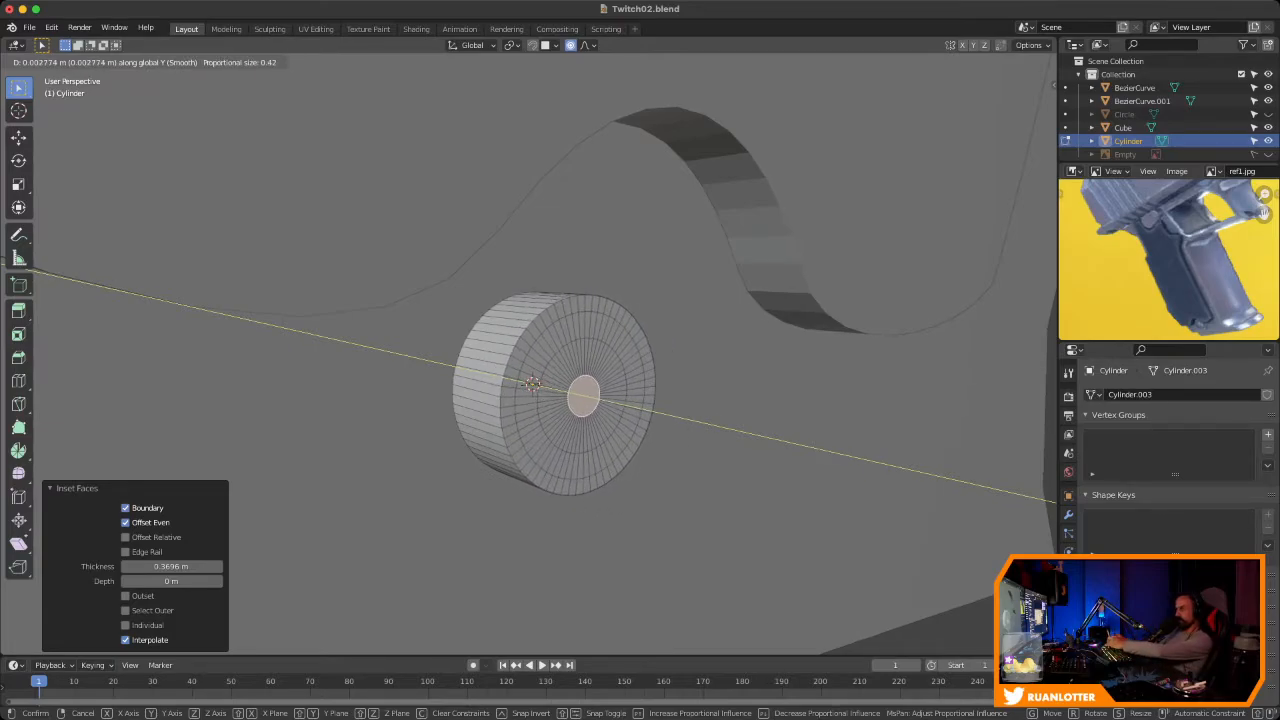
{"action": "scroll", "coordinate": [580, 395], "scroll_direction": "up", "scroll_amount": 10}
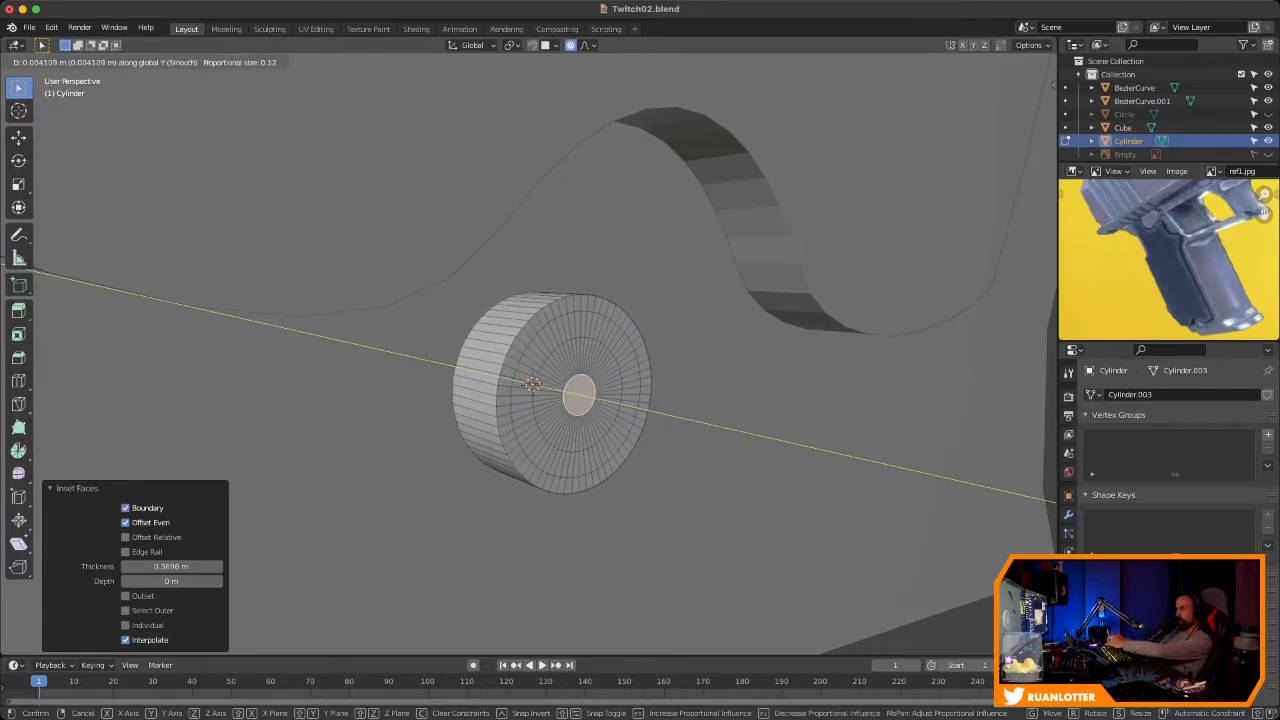
{"action": "scroll", "coordinate": [580, 395], "scroll_direction": "up", "scroll_amount": 12}
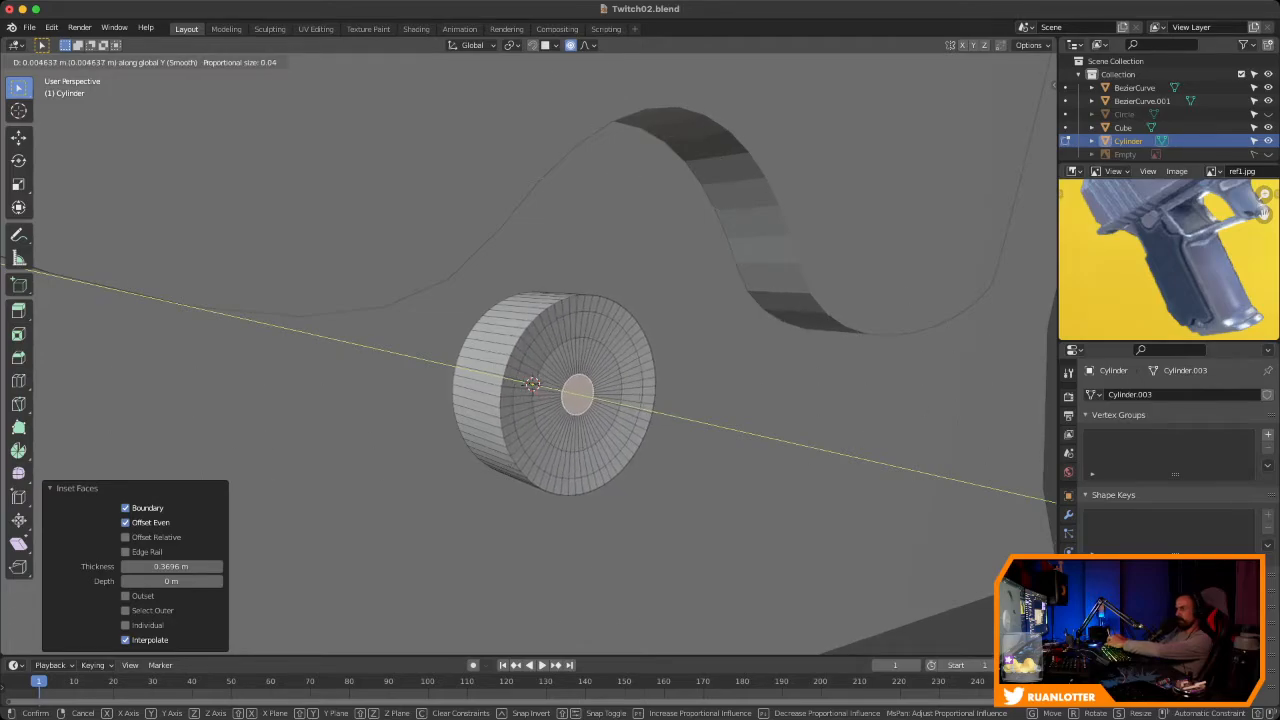
{"action": "scroll", "coordinate": [580, 395], "scroll_direction": "up", "scroll_amount": 4}
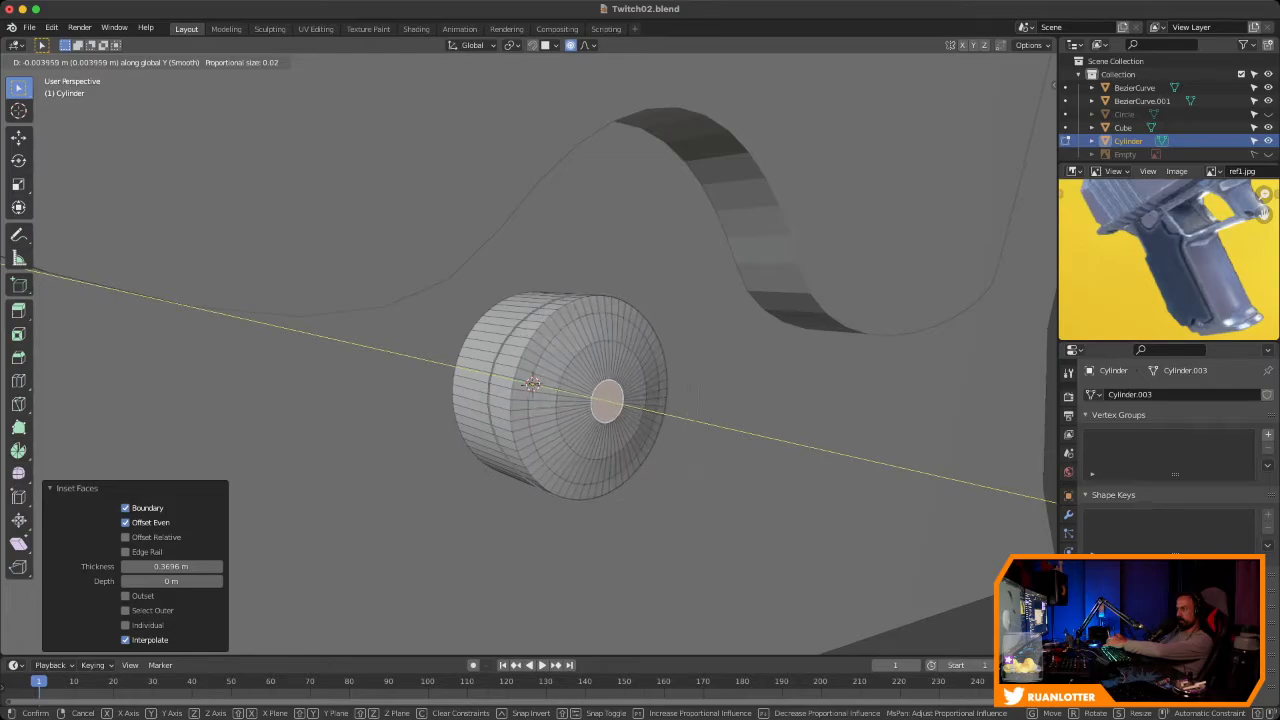
{"action": "key", "text": "Return"}
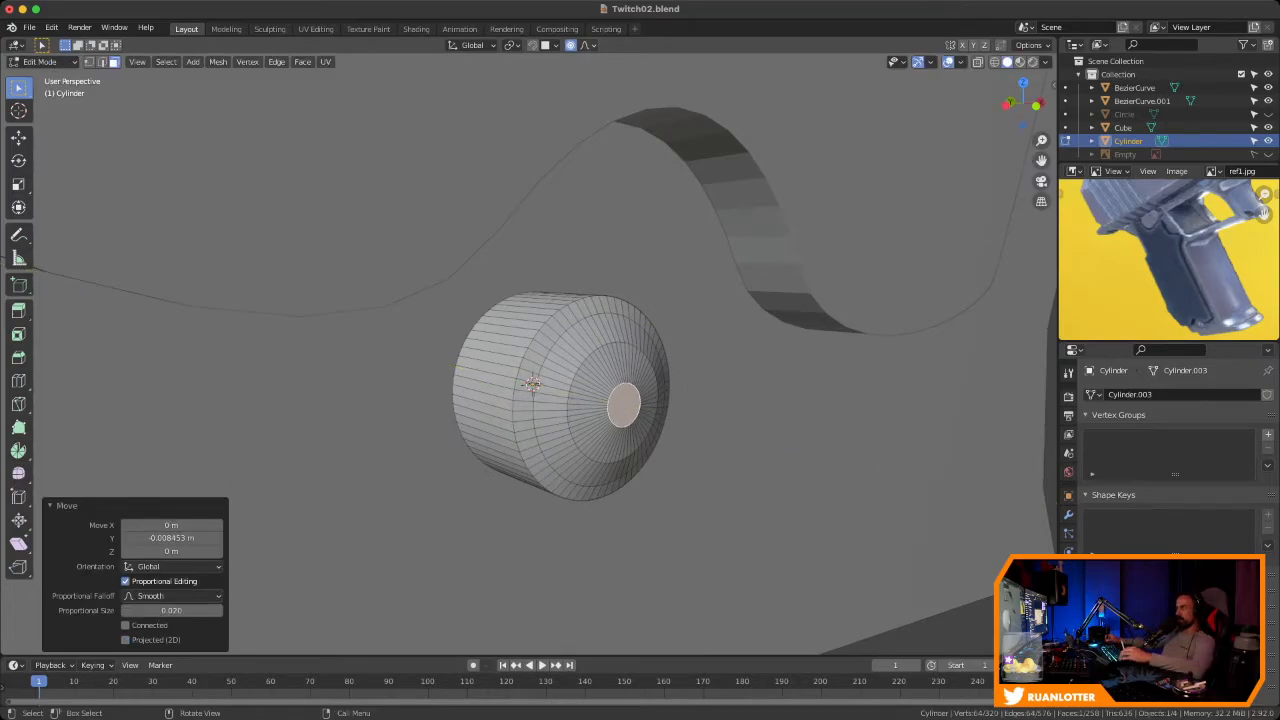
Switch the proportional editing falloff to Sphere and undo the last move of the central face
{"action": "left_click", "coordinate": [587, 45]}
{"action": "left_click", "coordinate": [600, 121]}
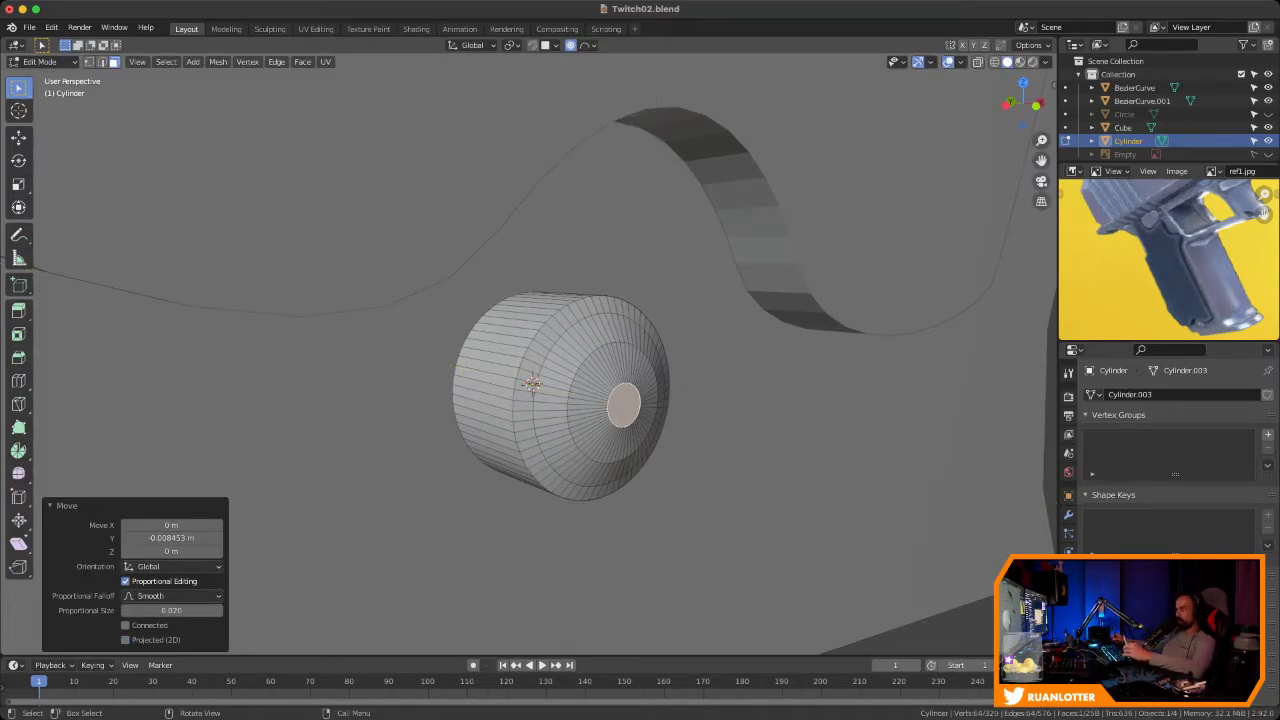
{"action": "key", "text": "ctrl+z"}
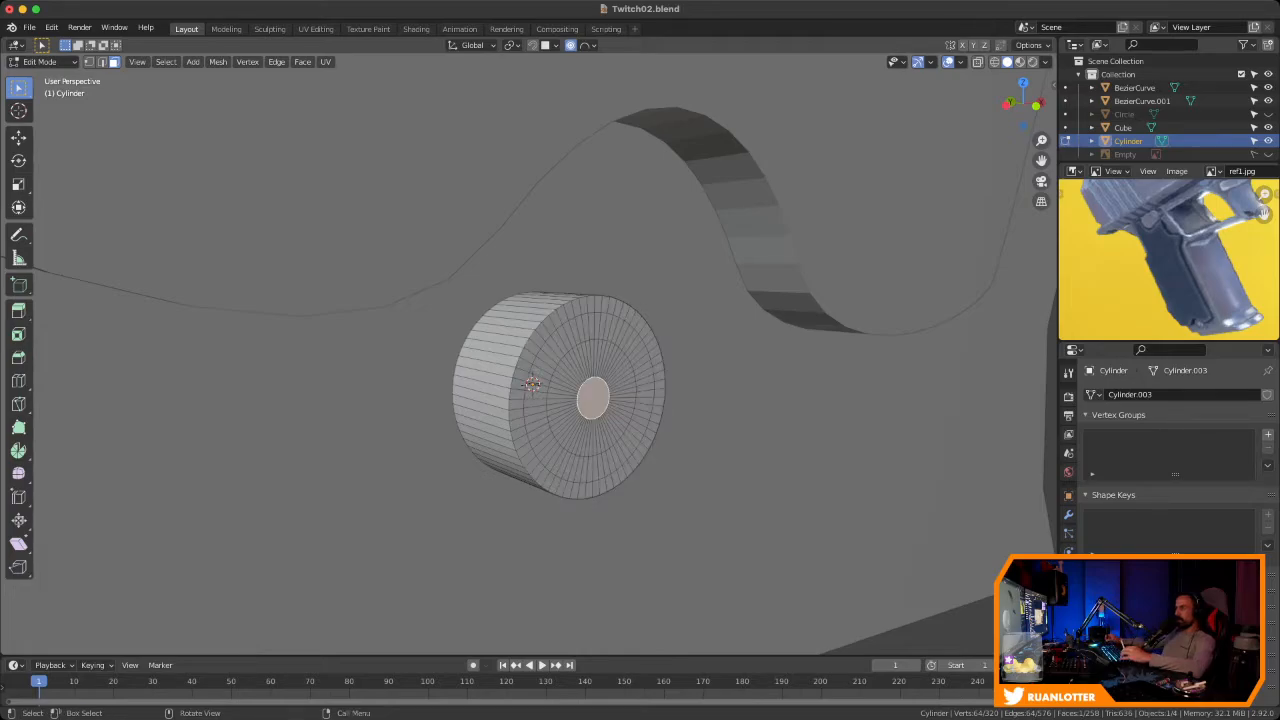
{"action": "left_click", "coordinate": [587, 45]}
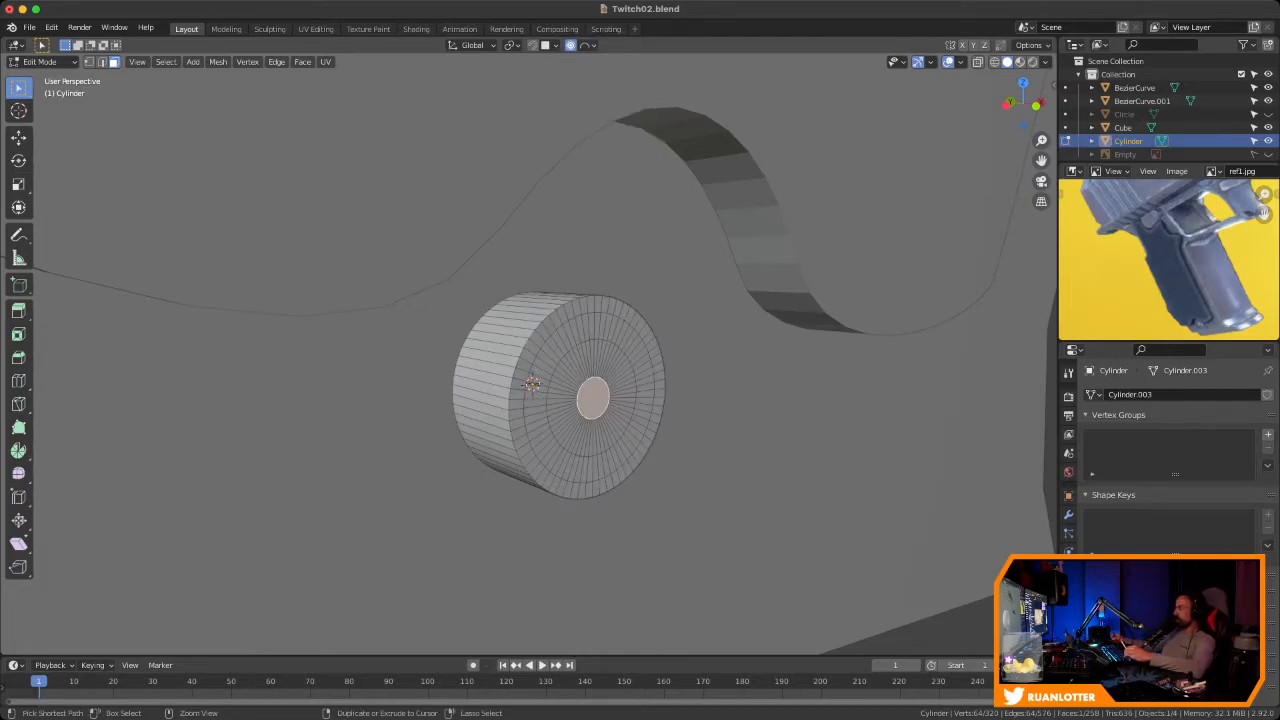
Pull the central face about 0.0087 m outward along Y with Sphere falloff and a proportional size of about 0.014 to dome the end
{"action": "middle_click_drag", "start_coordinate": [620, 300], "coordinate": [626, 275], "text": "ctrl"}
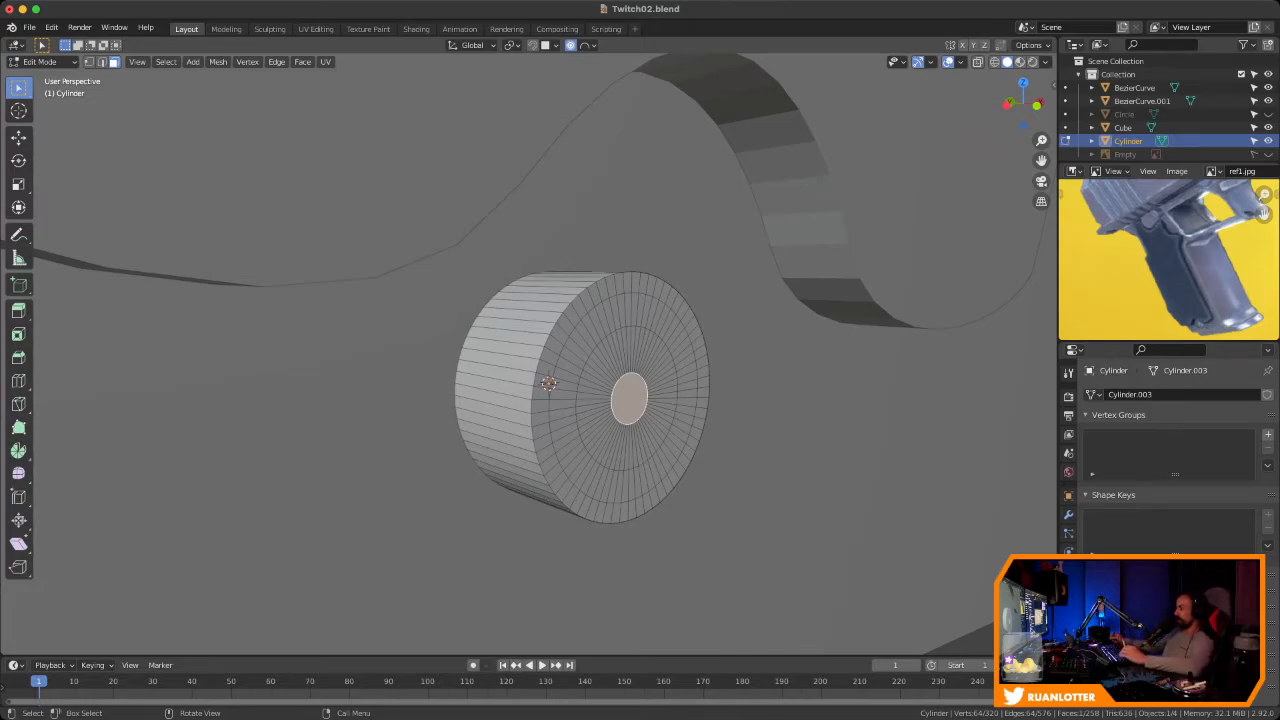
{"action": "middle_click_drag", "start_coordinate": [626, 300], "coordinate": [515, 325], "text": "ctrl"}
{"action": "mouse_move", "coordinate": [515, 325]}
{"action": "middle_mouse_down", "text": "shift"}
{"action": "mouse_move", "coordinate": [460, 310]}
{"action": "mouse_move", "coordinate": [500, 335]}
{"action": "middle_mouse_up", "text": "shift"}
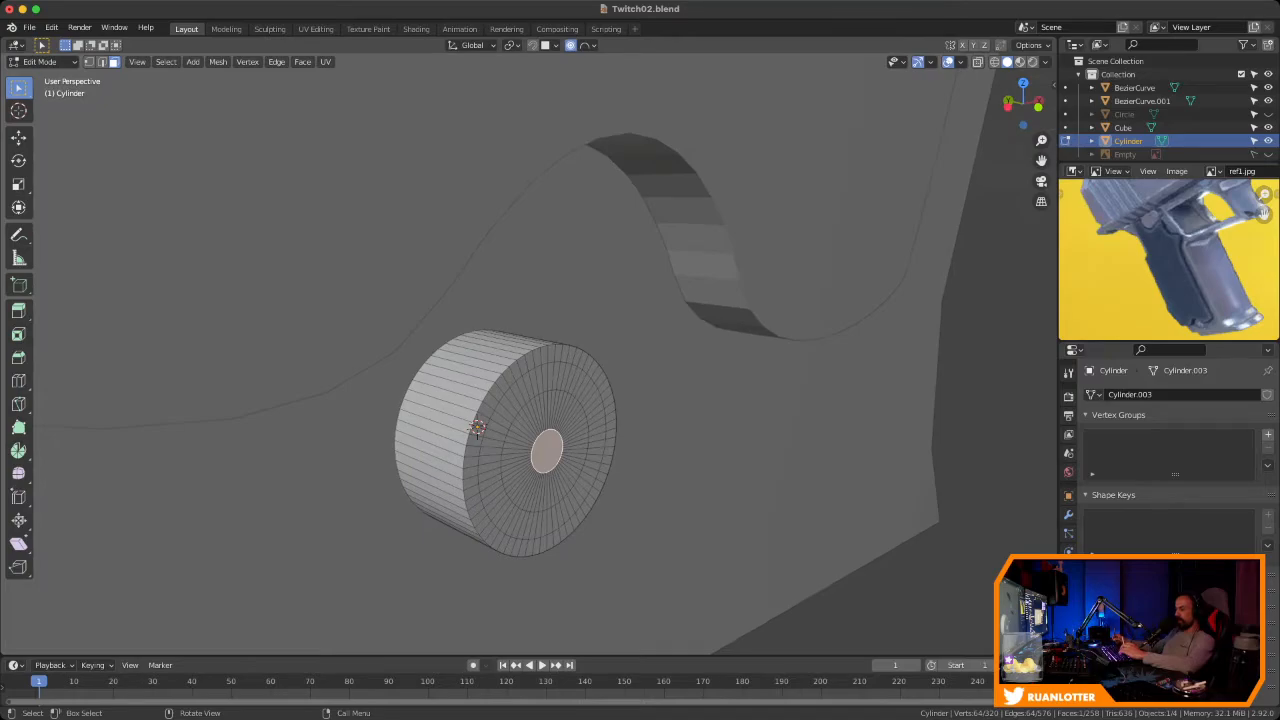
{"action": "key", "text": "g"}
{"action": "key", "text": "y"}
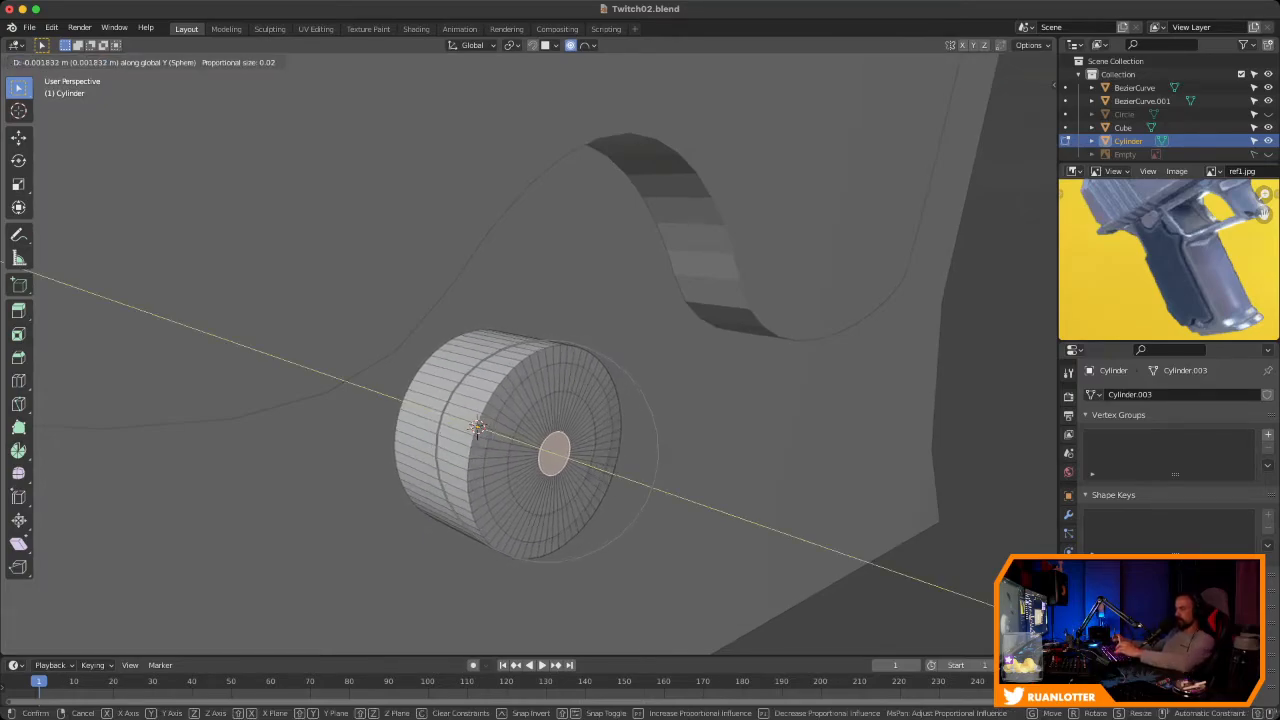
{"action": "scroll", "coordinate": [477, 428], "scroll_direction": "up", "scroll_amount": 7}
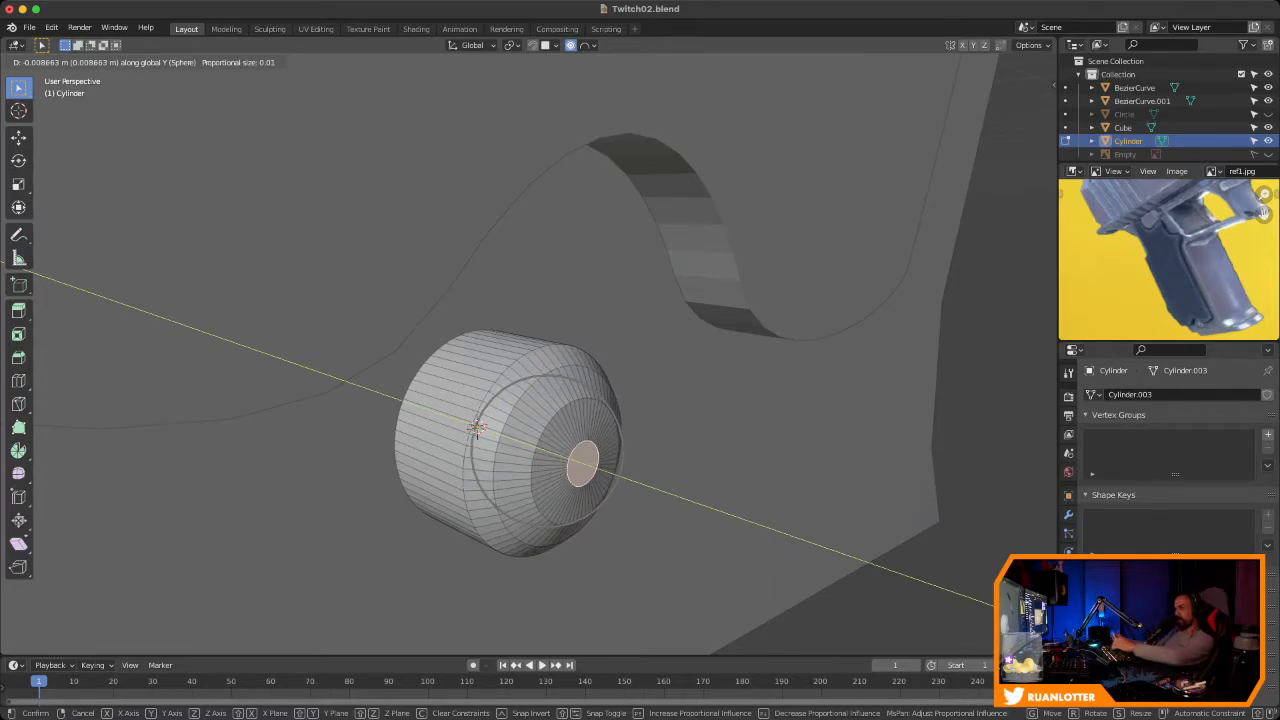
{"action": "left_click", "coordinate": [477, 428]}
Add one loop cut around the cylinder's straight side, slid towards the domed end at a factor of about -0.73
{"action": "middle_click_drag", "start_coordinate": [477, 428], "coordinate": [470, 414]}
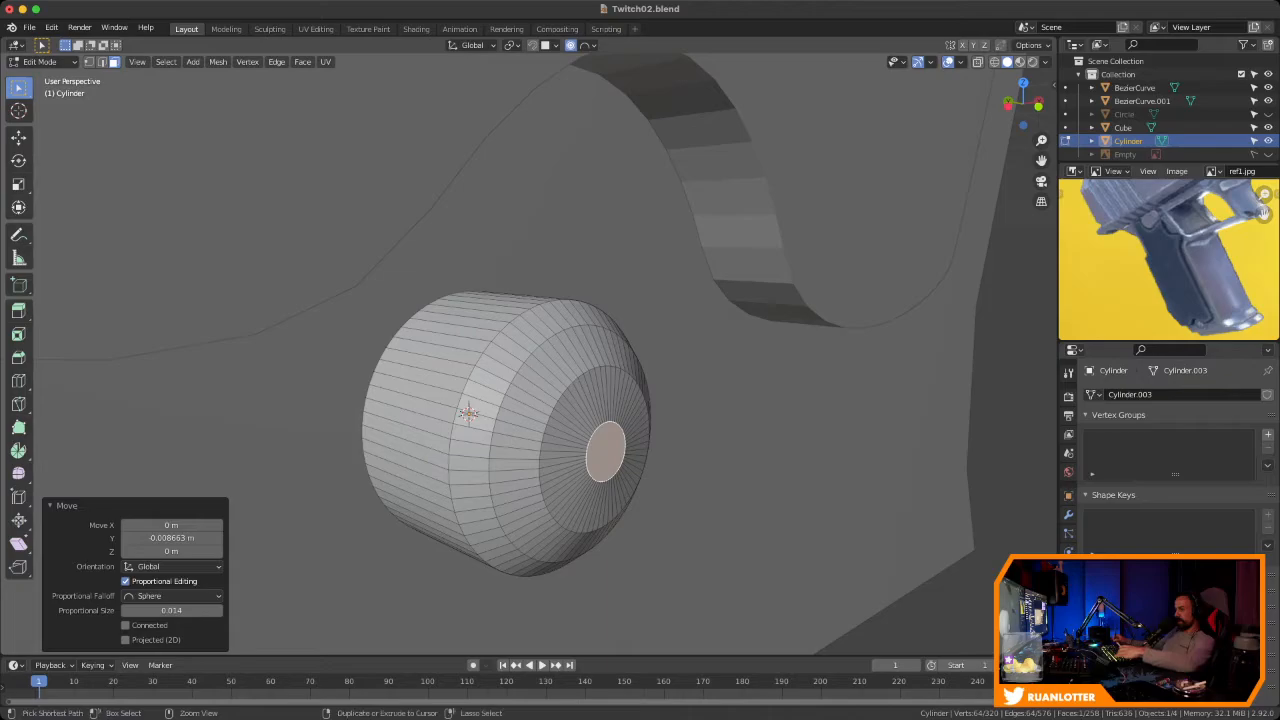
{"action": "key", "text": "ctrl+r"}
{"action": "left_click", "coordinate": [405, 415]}
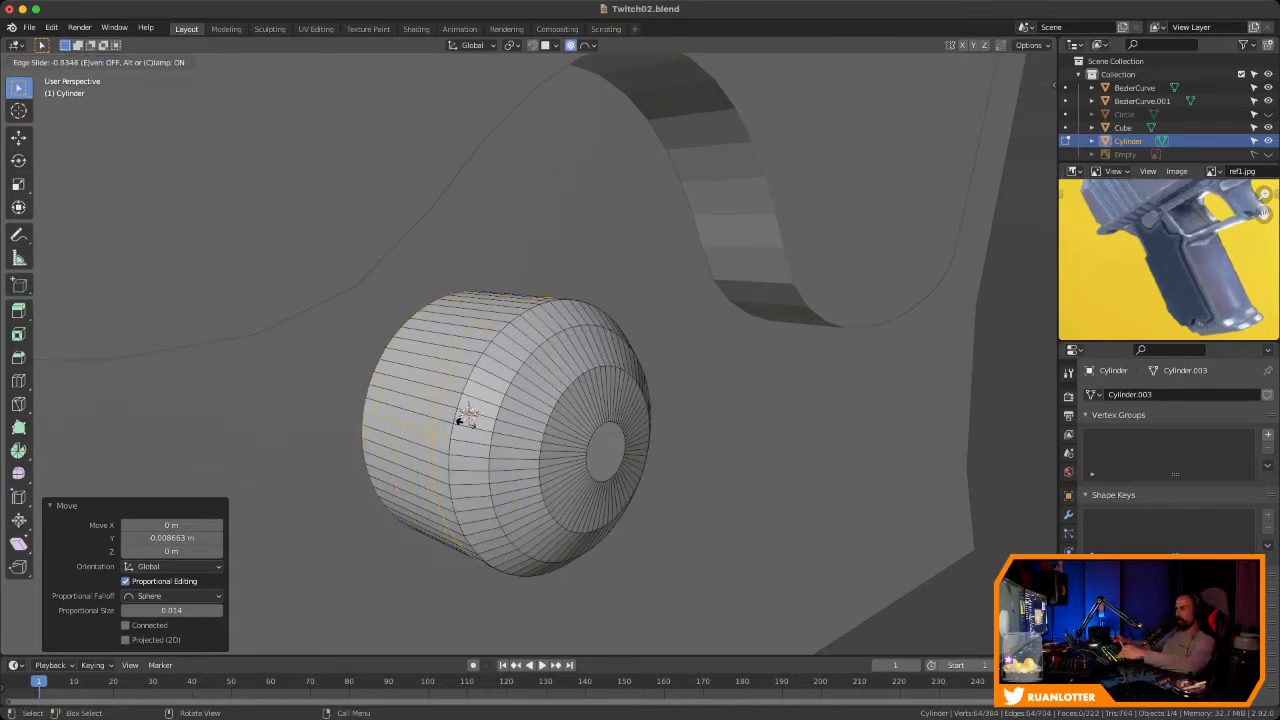
{"action": "left_click", "coordinate": [453, 421]}
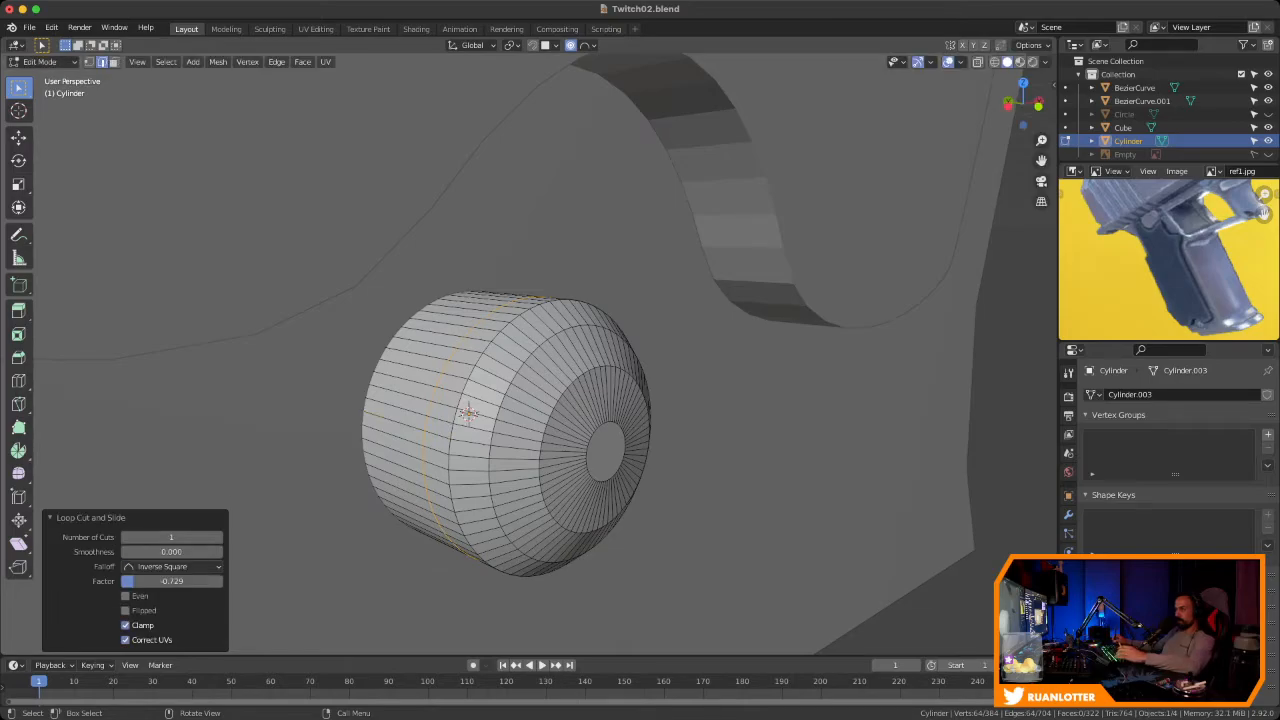
Select the ring of side faces behind the new loop and scale it by about 0.422 with proportional editing off to form a stem
{"action": "key", "text": "3"}
{"action": "left_click", "coordinate": [399, 401]}
{"action": "left_click", "coordinate": [399, 404], "text": "alt"}
{"action": "scroll", "coordinate": [399, 404], "scroll_direction": "down", "scroll_amount": 2}
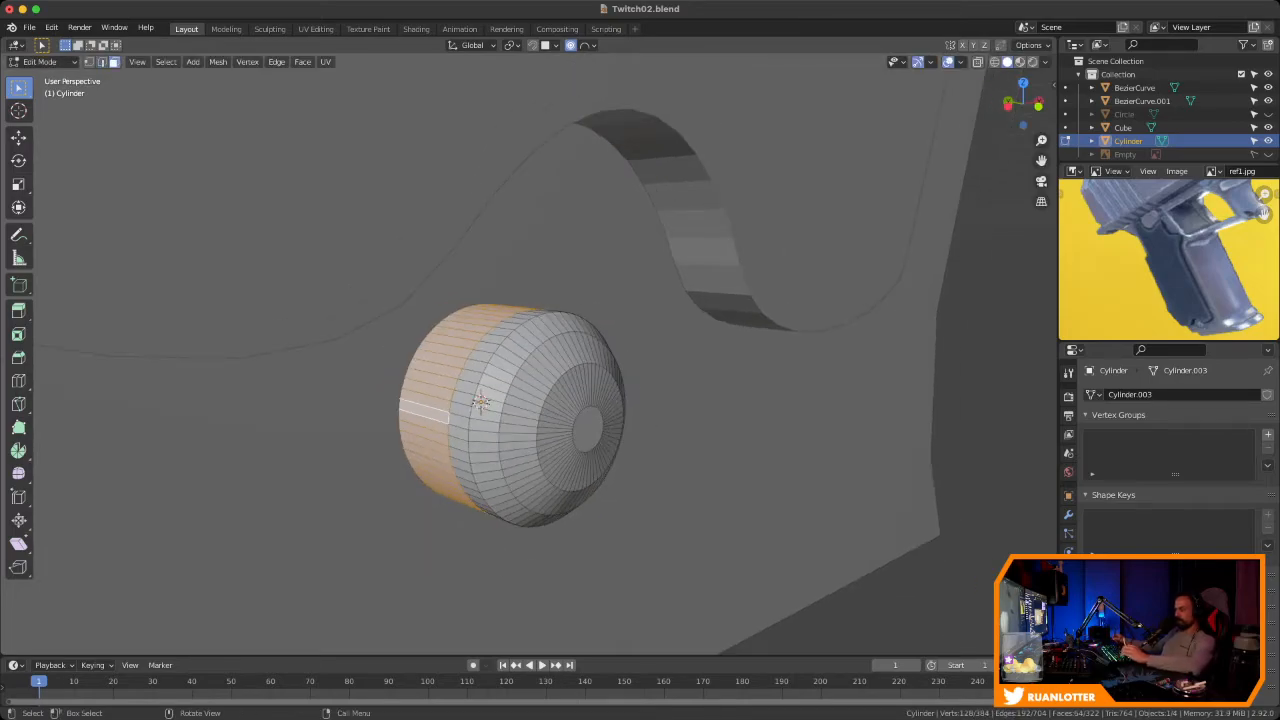
{"action": "key", "text": "s"}
{"action": "key", "text": "Escape"}
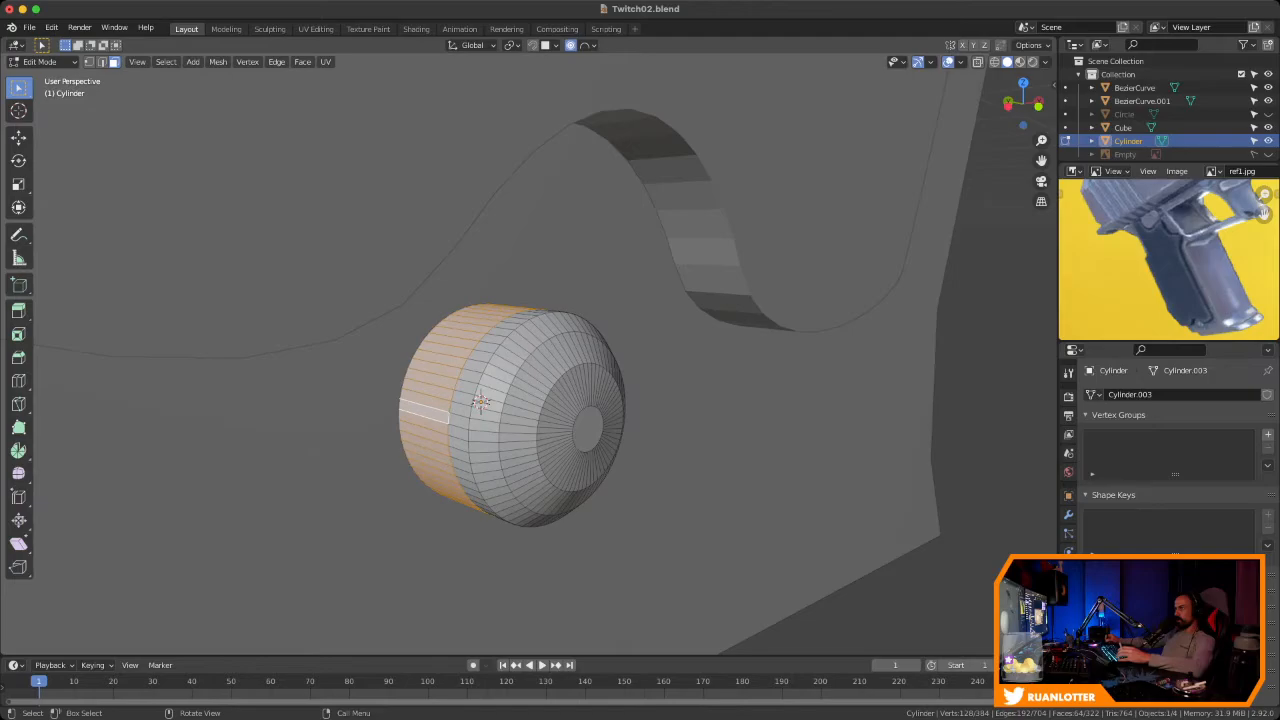
{"action": "key", "text": "o"}
{"action": "middle_click_drag", "start_coordinate": [480, 400], "coordinate": [562, 365]}
{"action": "scroll", "coordinate": [655, 390], "scroll_direction": "up", "scroll_amount": 3}
{"action": "key", "text": "s"}
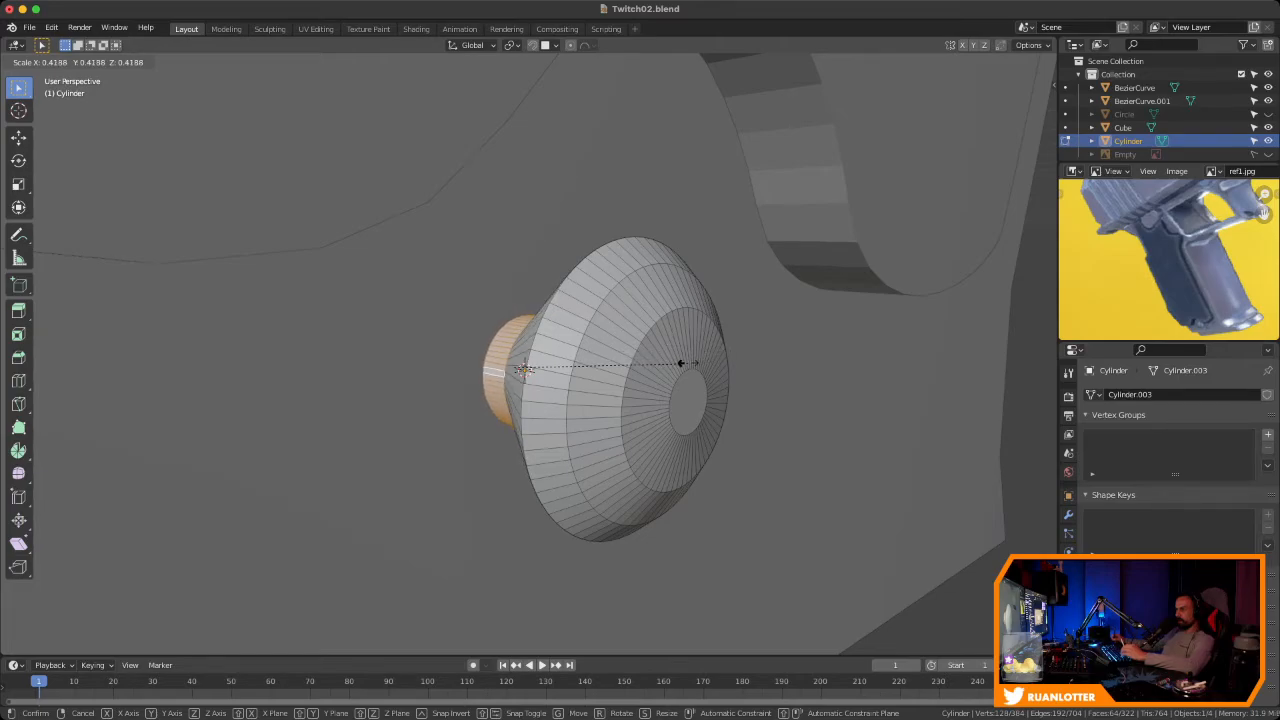
{"action": "left_click", "coordinate": [522, 369]}
Select the edge loop where the stem meets the head and move it about -0.0115 m along Y, towards the head
{"action": "middle_click_drag", "start_coordinate": [525, 365], "coordinate": [668, 320]}
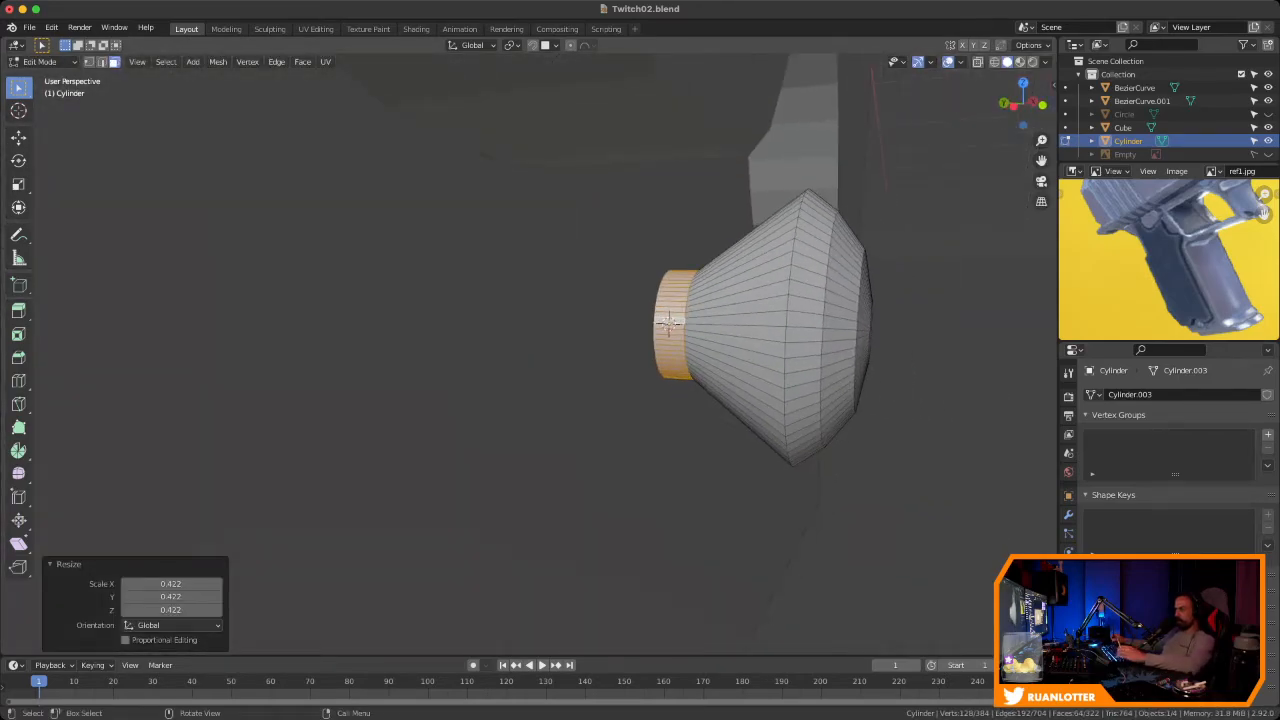
{"action": "left_click", "coordinate": [668, 321], "text": "alt"}
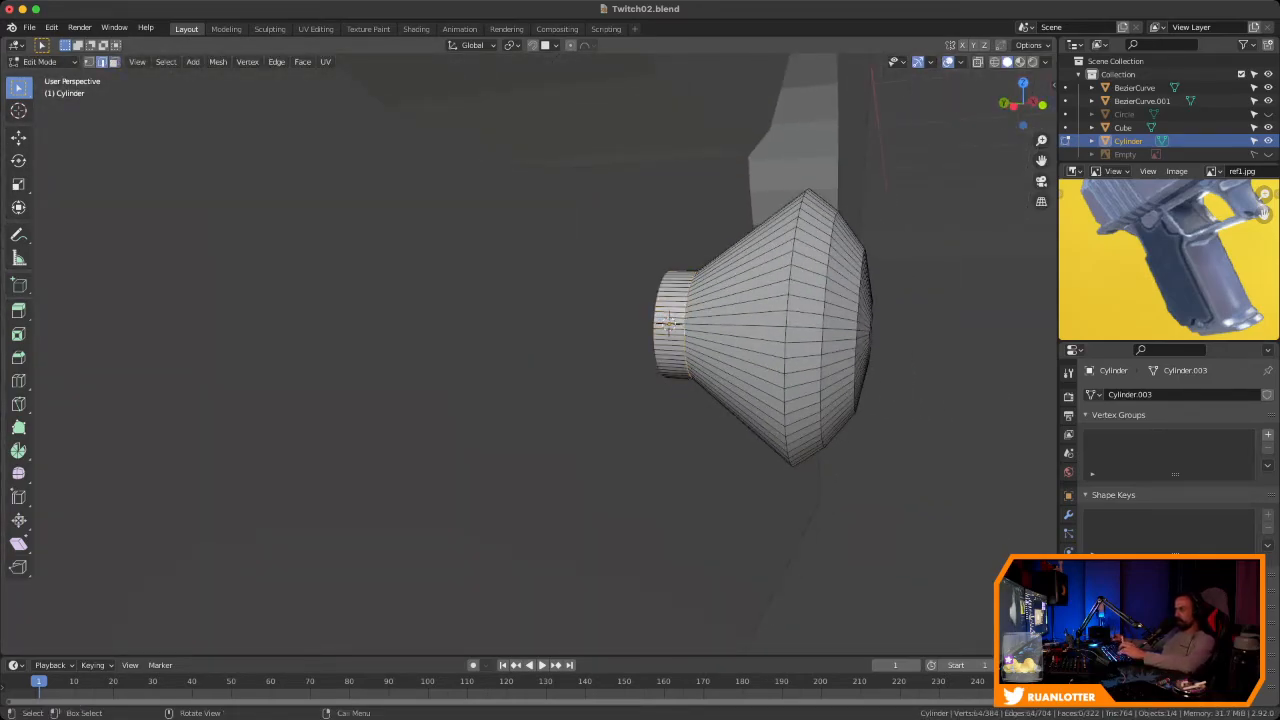
{"action": "key", "text": "g"}
{"action": "key", "text": "g"}
{"action": "key", "text": "c"}
{"action": "key", "text": "Escape"}
{"action": "key", "text": "g"}
{"action": "key", "text": "y"}
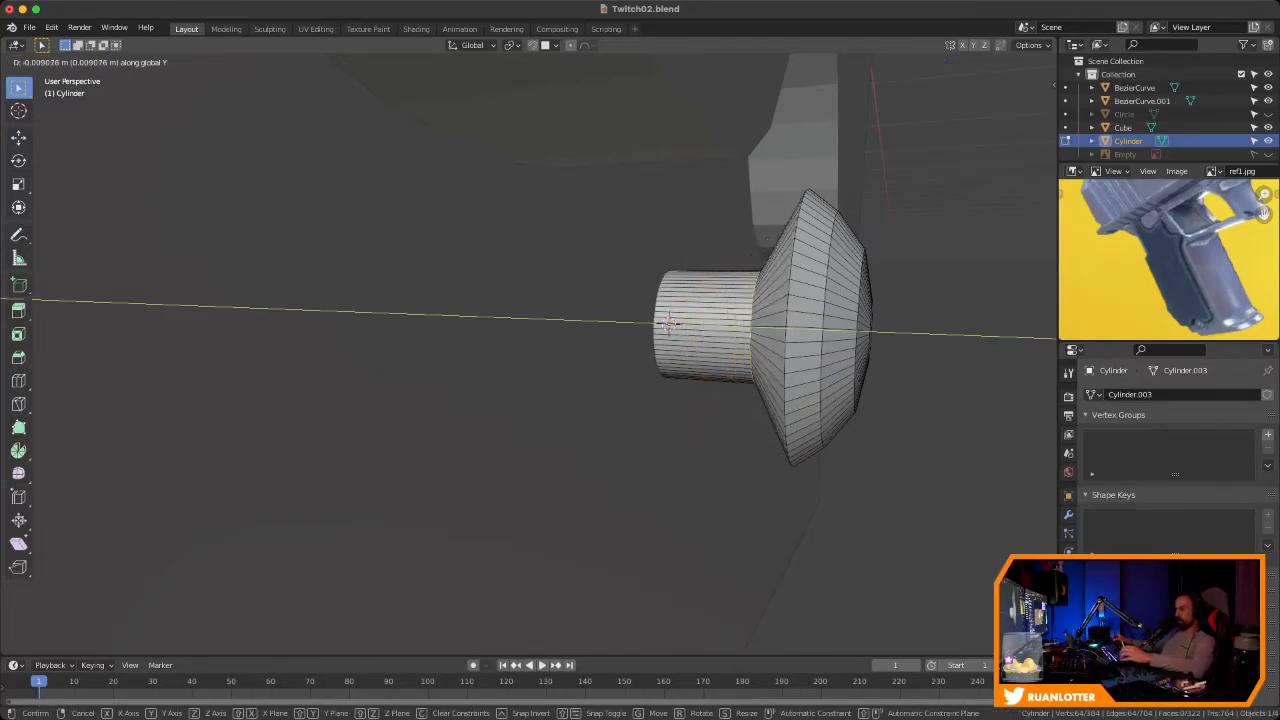
{"action": "left_click", "coordinate": [560, 360]}
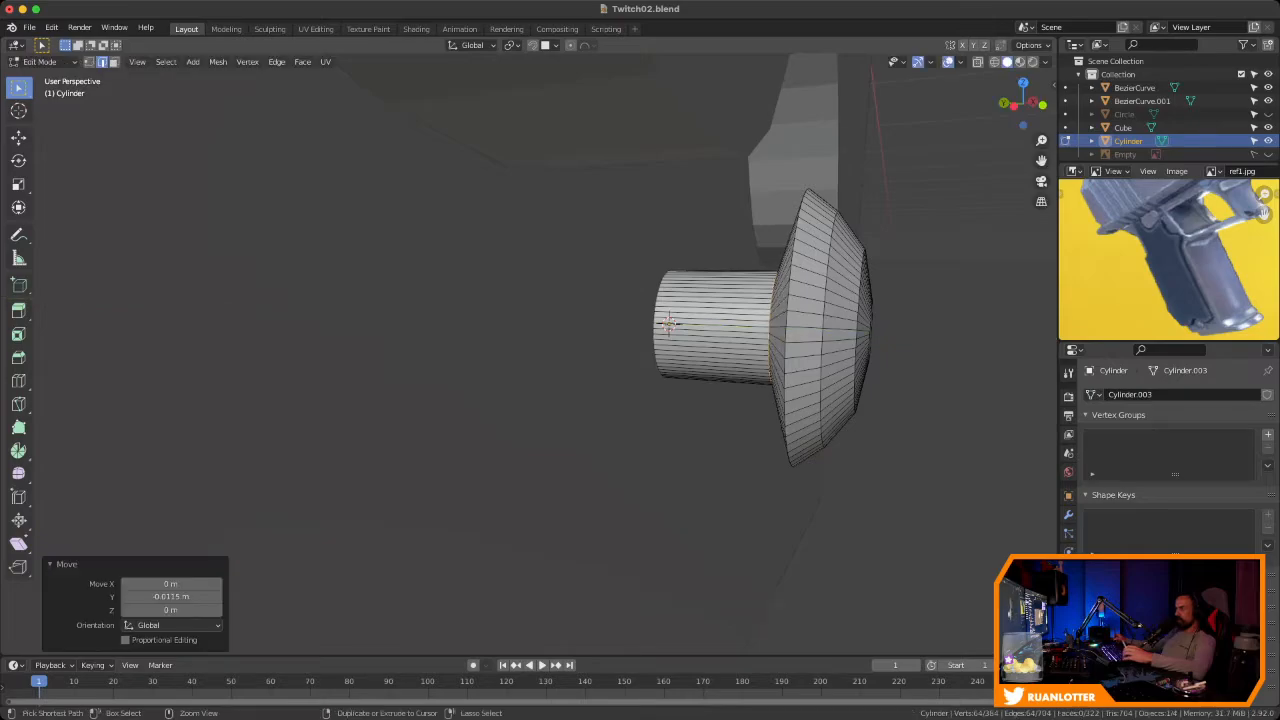
Select the whole knob mesh and move it about 0.0219 m along X and 0.0268 m along Z in front view, under the curved notch
{"action": "scroll", "coordinate": [560, 360], "scroll_direction": "down", "scroll_amount": 4}
{"action": "middle_click_drag", "start_coordinate": [560, 360], "coordinate": [490, 375]}
{"action": "middle_click_drag", "start_coordinate": [546, 336], "coordinate": [458, 358]}
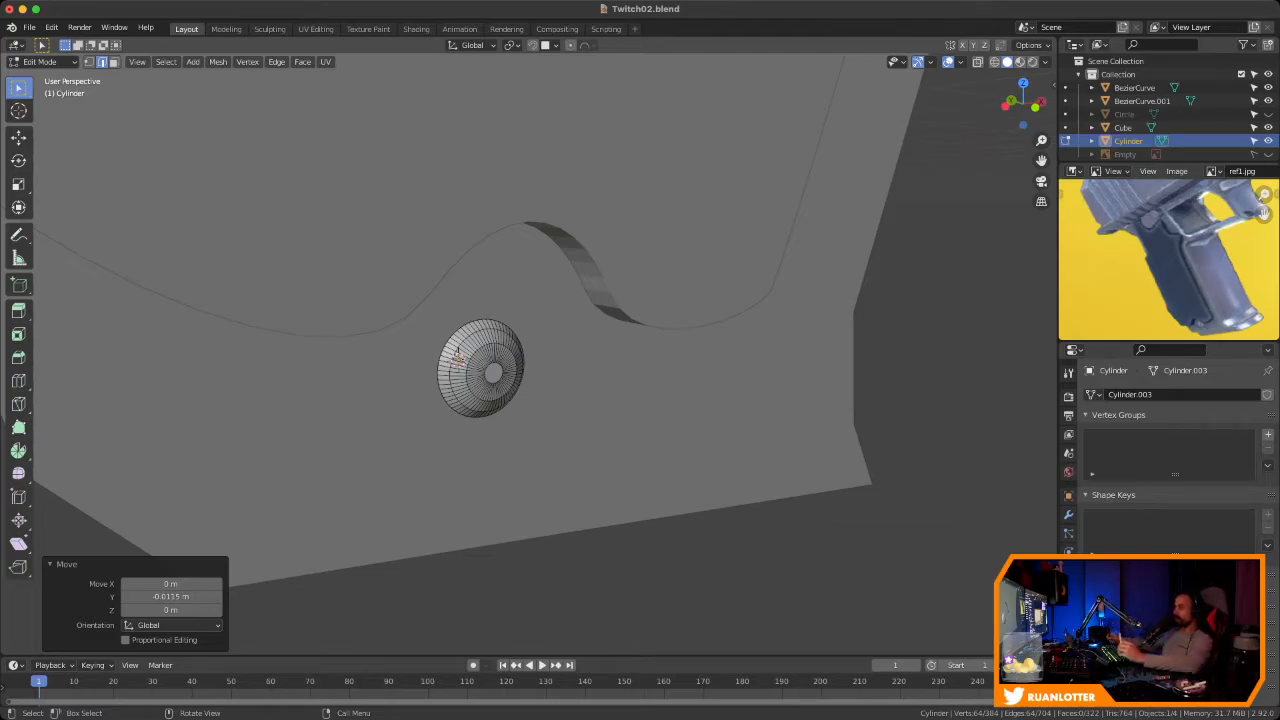
{"action": "middle_click_drag", "start_coordinate": [1165, 280], "coordinate": [1168, 240], "text": "ctrl"}
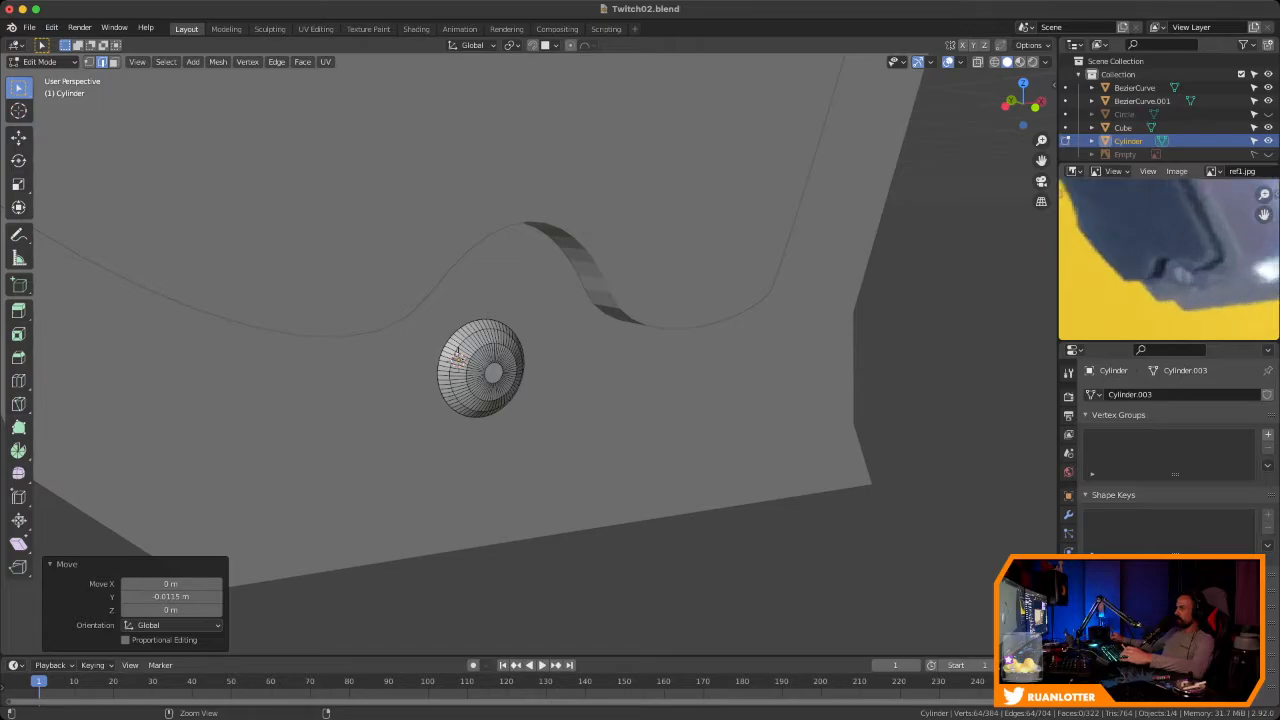
{"action": "middle_click_drag", "start_coordinate": [600, 350], "coordinate": [600, 332], "text": "ctrl"}
{"action": "middle_click_drag", "start_coordinate": [600, 340], "coordinate": [580, 346]}
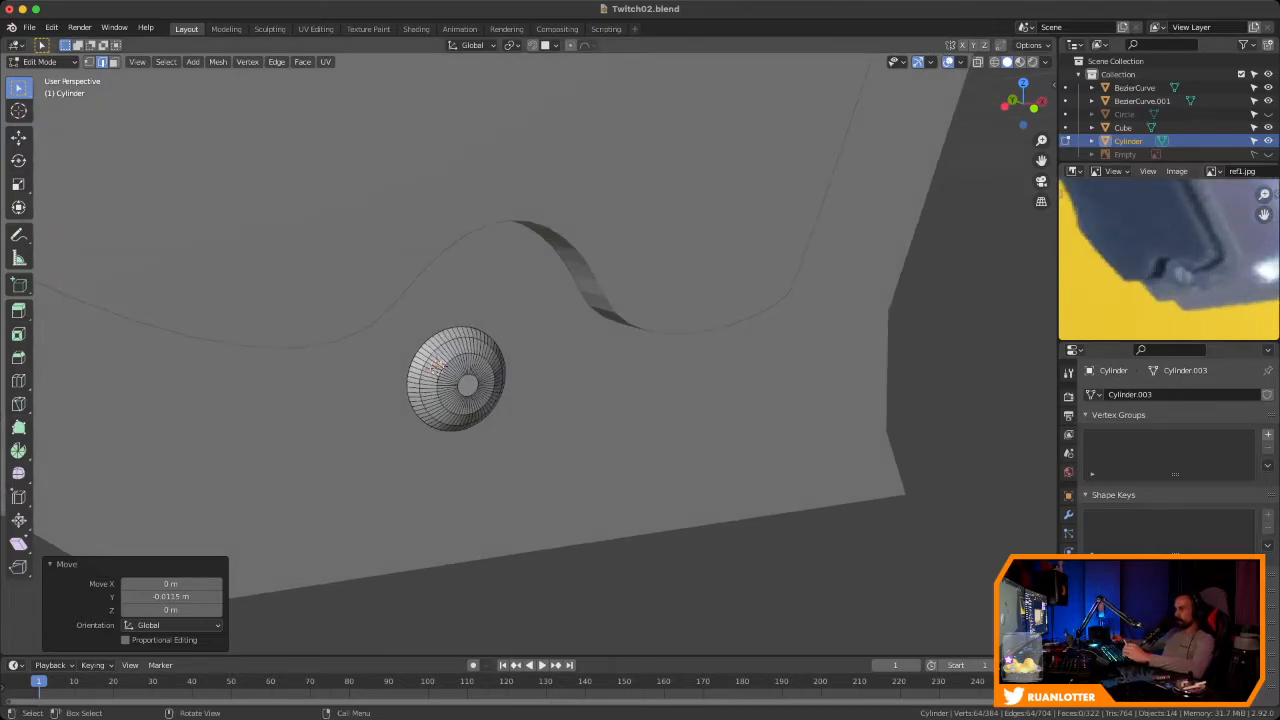
{"action": "key", "text": "l"}
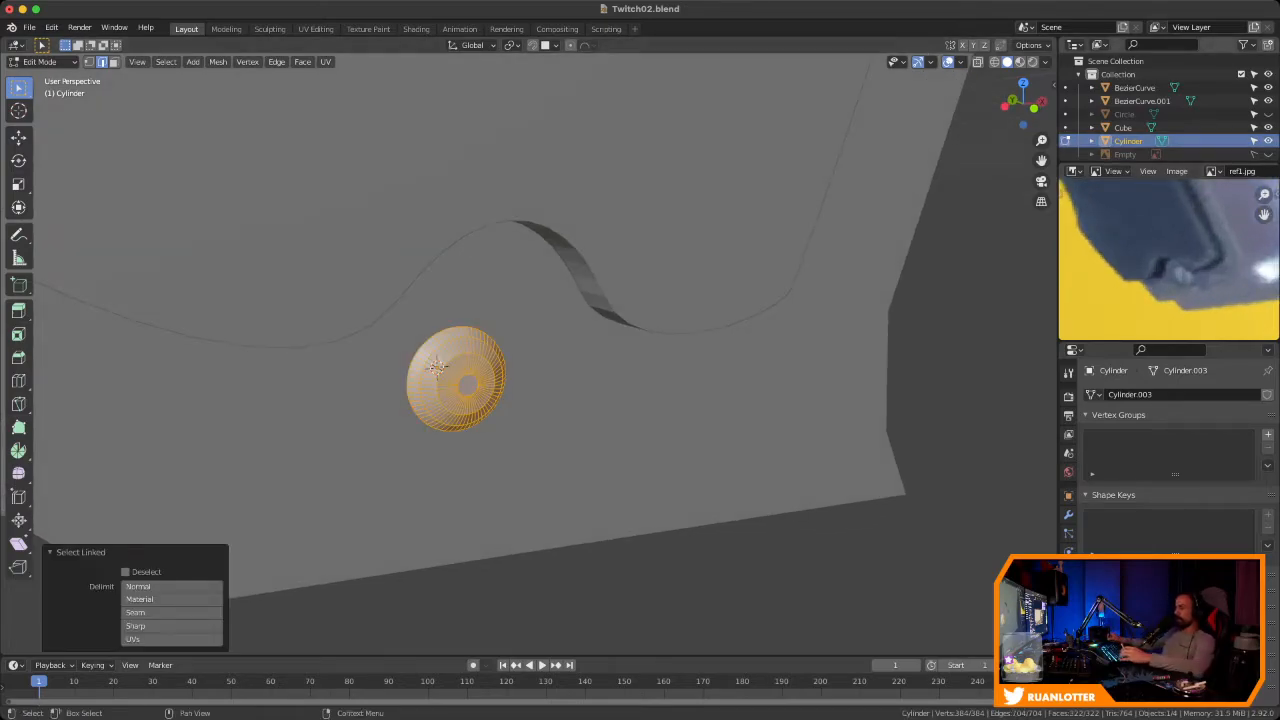
{"action": "key", "text": "KP_1"}
{"action": "middle_click_drag", "start_coordinate": [500, 340], "coordinate": [500, 318], "text": "ctrl"}
{"action": "middle_click_drag", "start_coordinate": [500, 318], "coordinate": [528, 383], "text": "shift"}
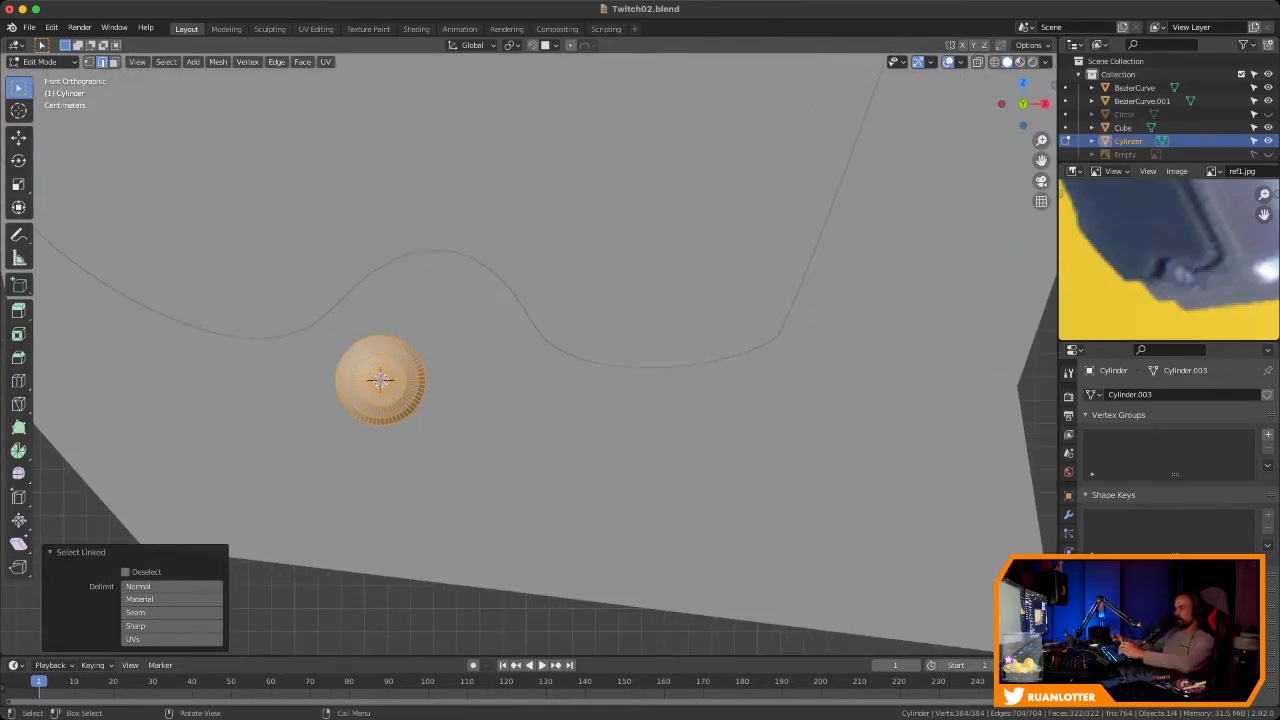
{"action": "key", "text": "g"}
{"action": "left_click", "coordinate": [686, 377]}
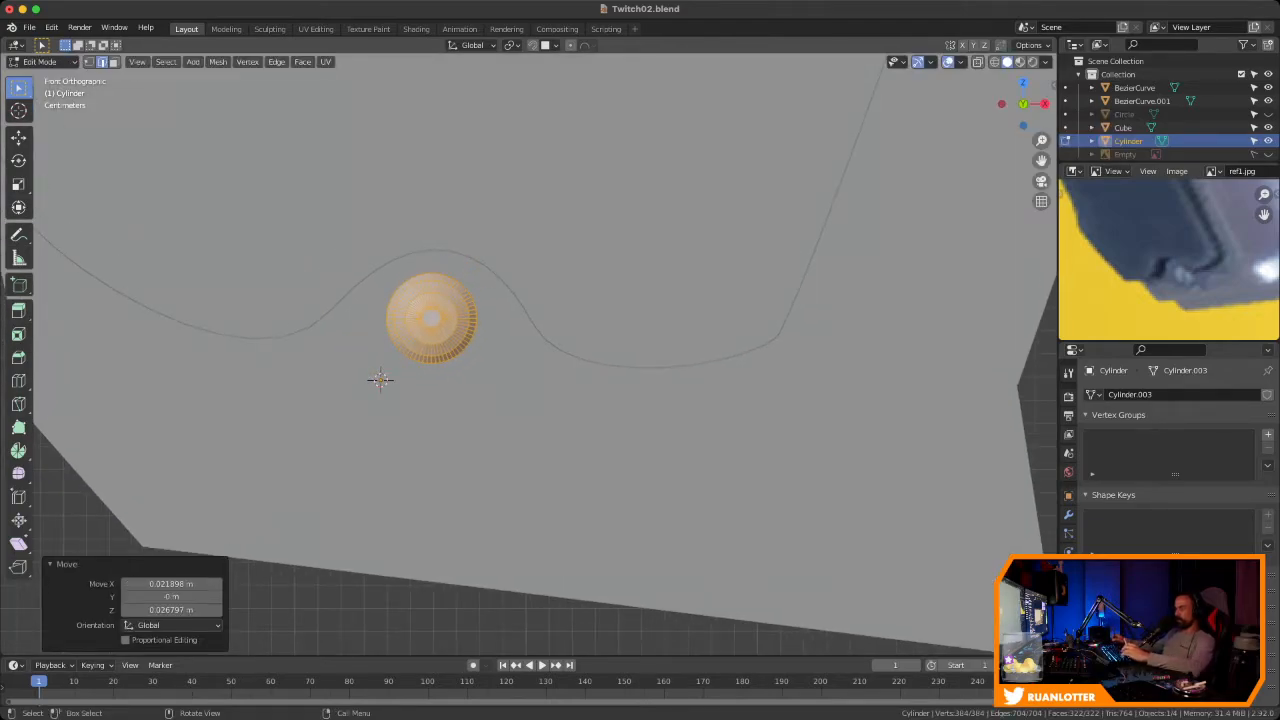
Scale the knob by about 1.347 and nudge it about 0.0026 m along X and -0.0026 m along Z to fit the notch
{"action": "key", "text": "s"}
{"action": "left_click", "coordinate": [737, 393]}
{"action": "key", "text": "g"}
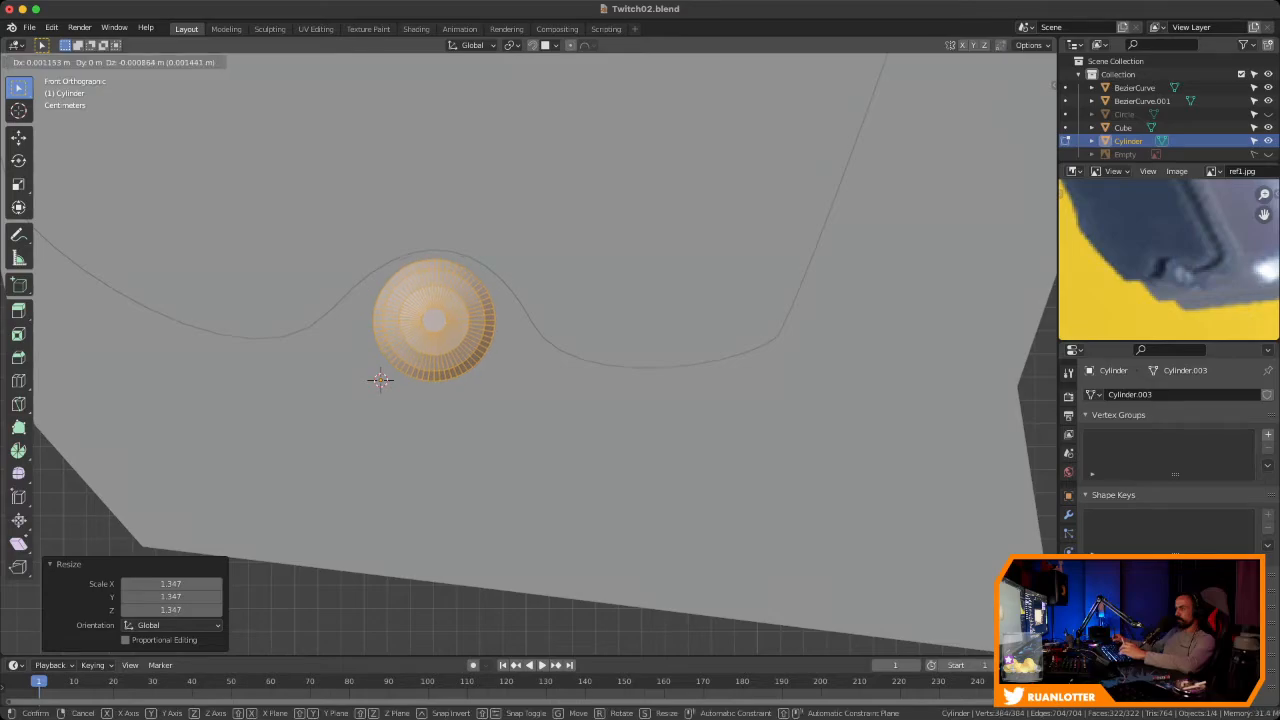
{"action": "left_click", "coordinate": [743, 399]}
Move the knob object about -0.0906 m along Y, clear of the handle
{"action": "middle_click_drag", "start_coordinate": [743, 399], "coordinate": [743, 580], "text": "ctrl"}
{"action": "middle_click_drag", "start_coordinate": [743, 480], "coordinate": [883, 162]}
{"action": "middle_click_drag", "start_coordinate": [883, 162], "coordinate": [883, 125], "text": "ctrl"}
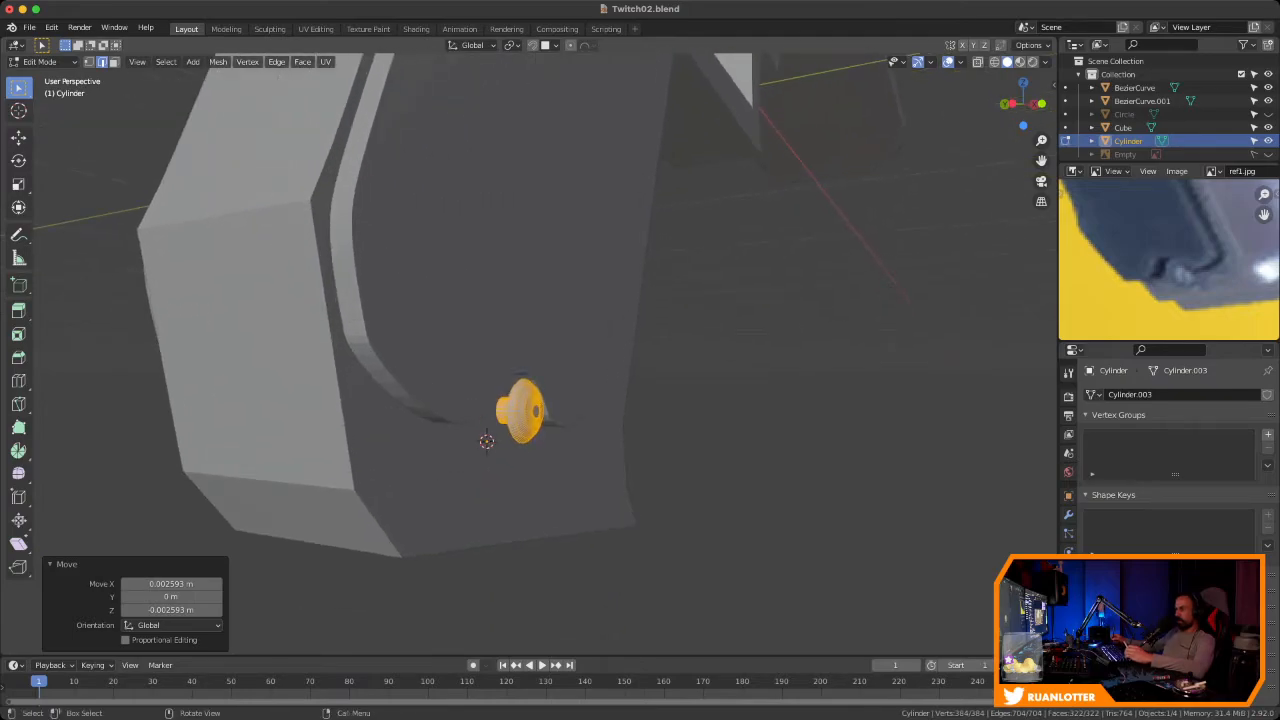
{"action": "middle_click_drag", "start_coordinate": [880, 300], "coordinate": [891, 170], "text": "shift"}
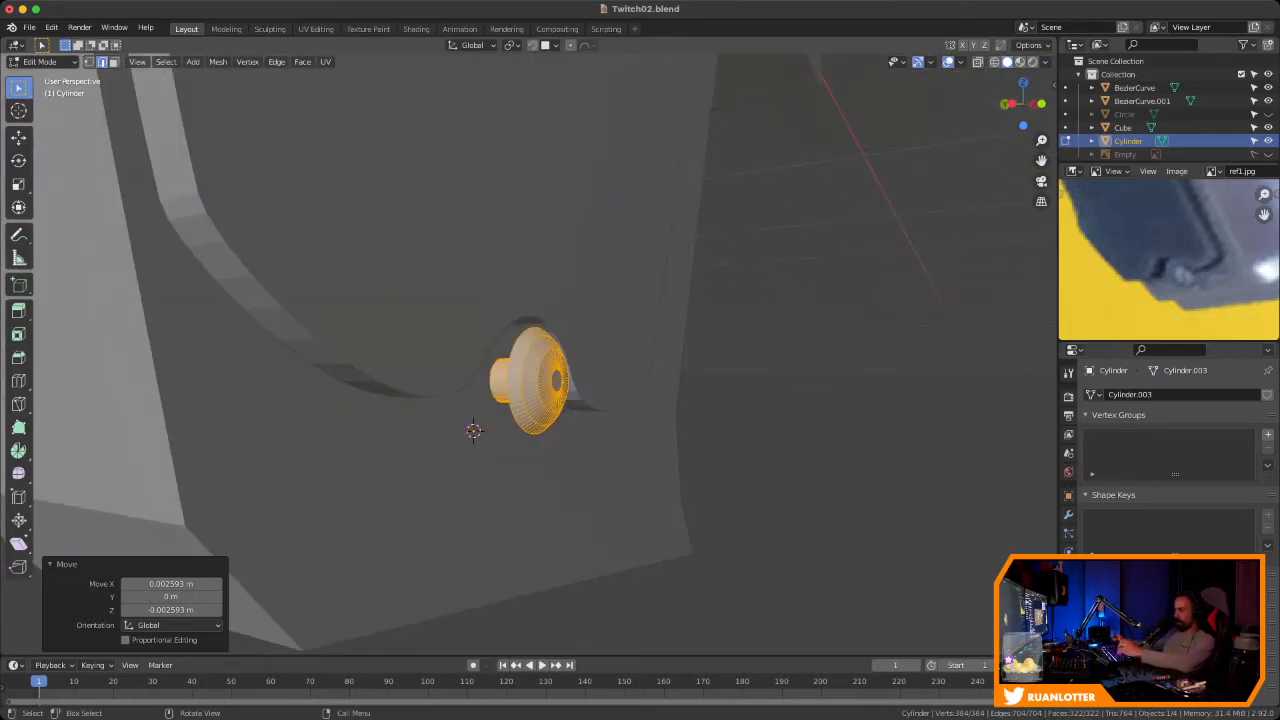
{"action": "key", "text": "g"}
{"action": "key", "text": "y"}
{"action": "key", "text": "Return"}
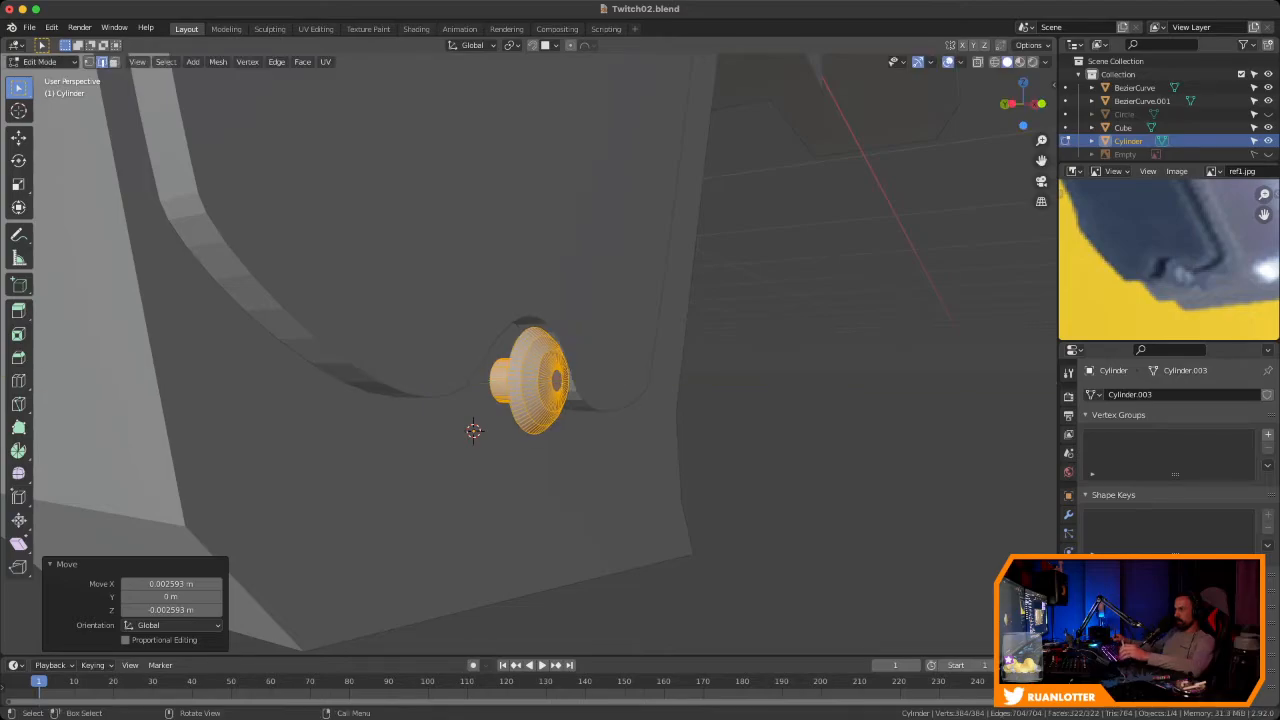
{"action": "key", "text": "Tab"}
{"action": "key", "text": "g"}
{"action": "key", "text": "y"}
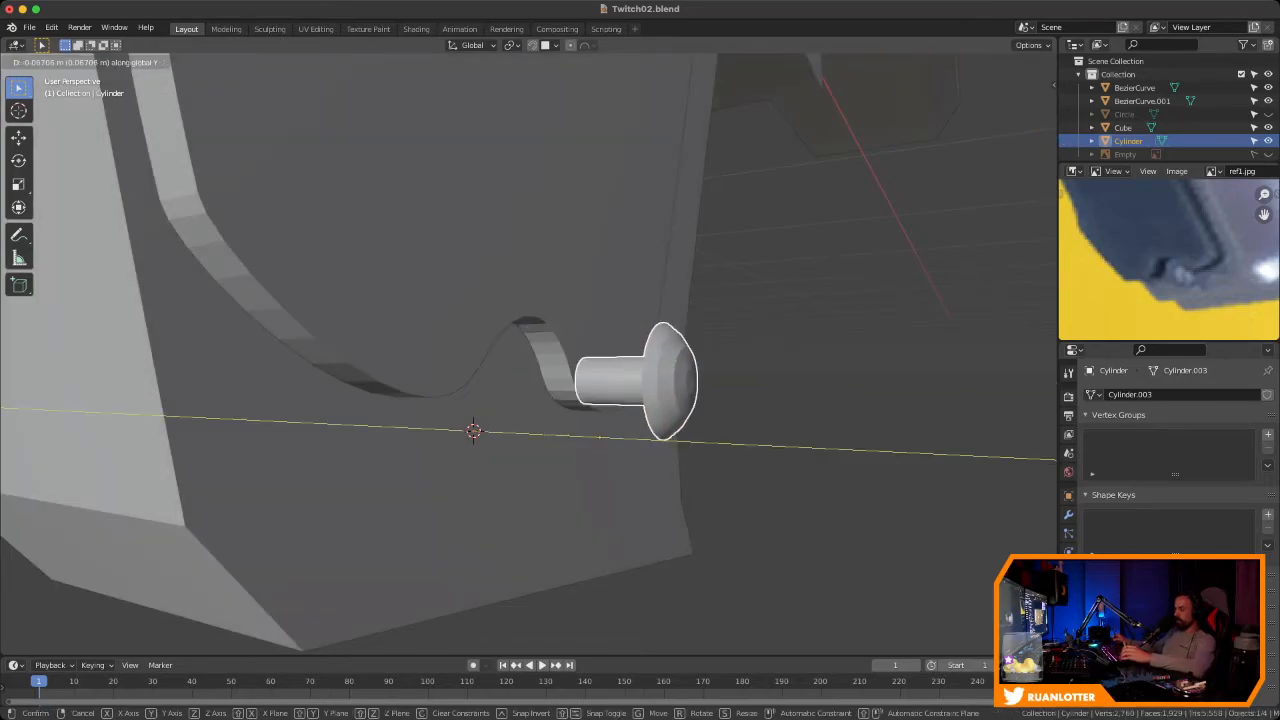
{"action": "key", "text": "Return"}
Set the knob's origin to its geometry
{"action": "middle_click_drag", "start_coordinate": [700, 390], "coordinate": [778, 385]}
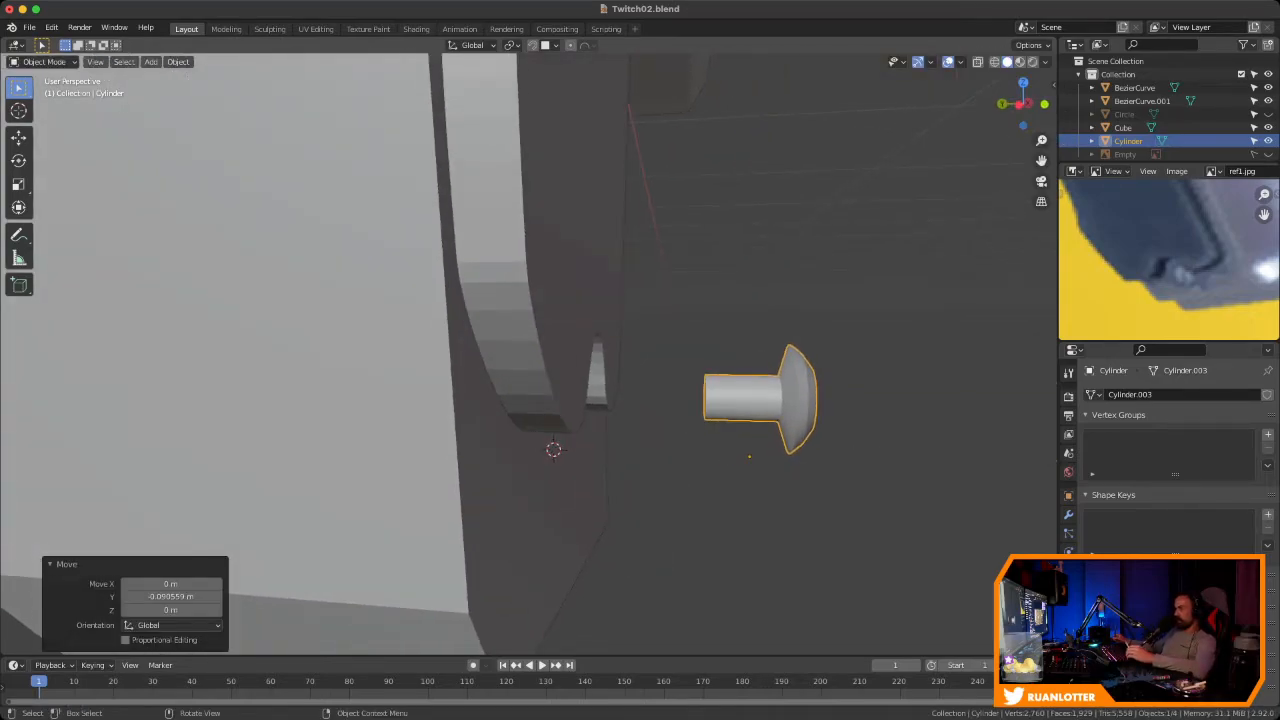
{"action": "right_click", "coordinate": [700, 408]}
{"action": "mouse_move", "coordinate": [700, 427]}
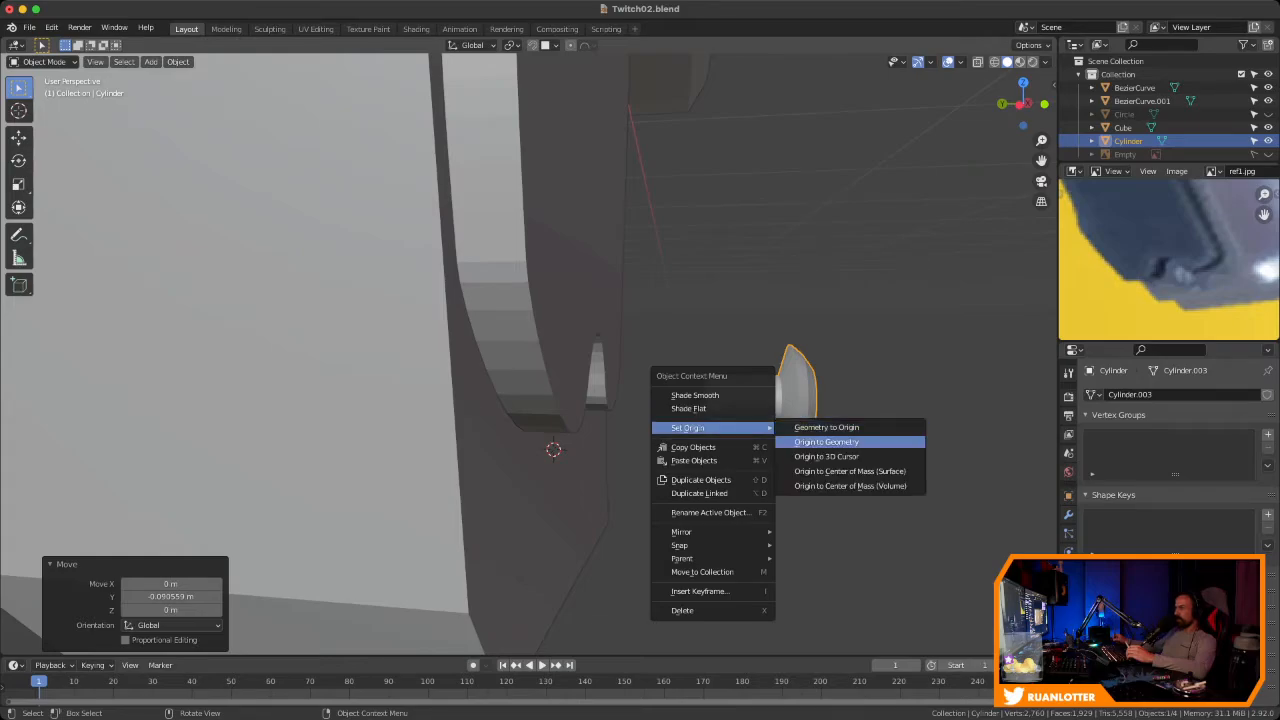
{"action": "left_click", "coordinate": [826, 442]}
Select the end face of the knob's stem and move it about -0.022 m along Y to shorten the stem
{"action": "middle_click_drag", "start_coordinate": [826, 442], "coordinate": [765, 408]}
{"action": "scroll", "coordinate": [720, 410], "scroll_direction": "up", "scroll_amount": 2}
{"action": "key", "text": "Tab"}
{"action": "scroll", "coordinate": [700, 408], "scroll_direction": "up", "scroll_amount": 2}
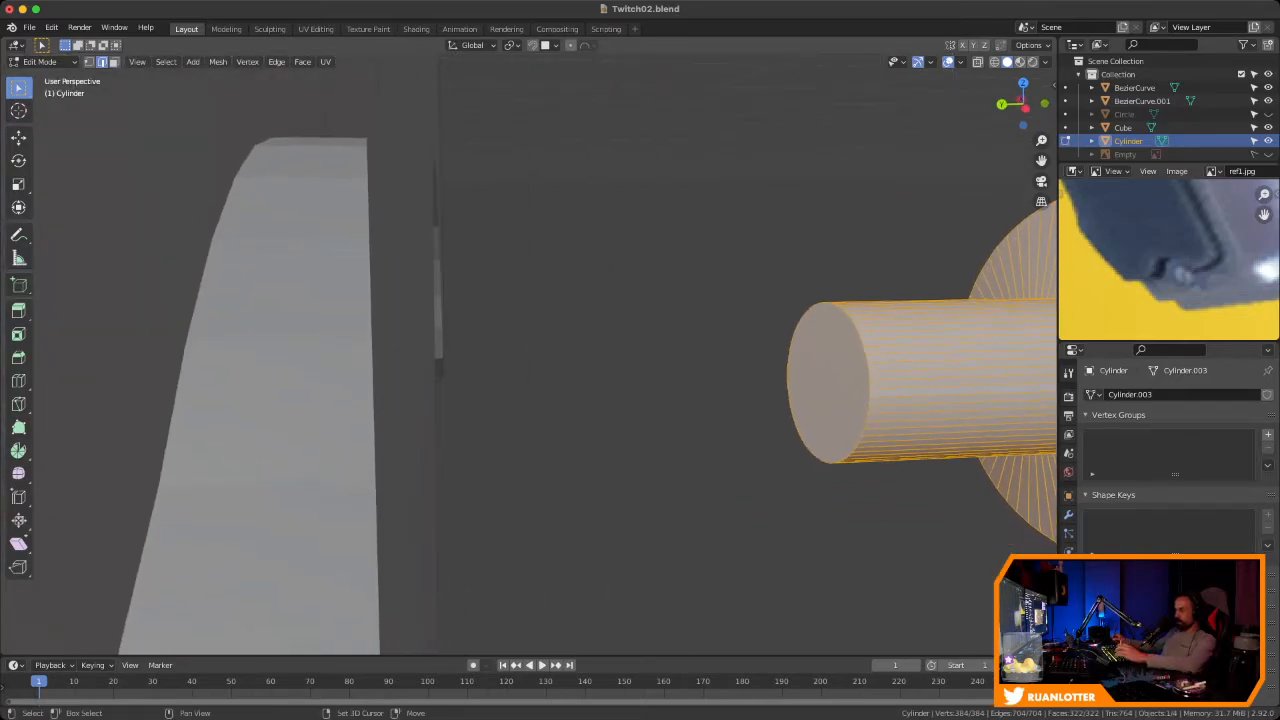
{"action": "key", "text": "3"}
{"action": "key", "text": "alt+a"}
{"action": "left_click", "coordinate": [830, 383]}
{"action": "scroll", "coordinate": [830, 383], "scroll_direction": "down", "scroll_amount": 1}
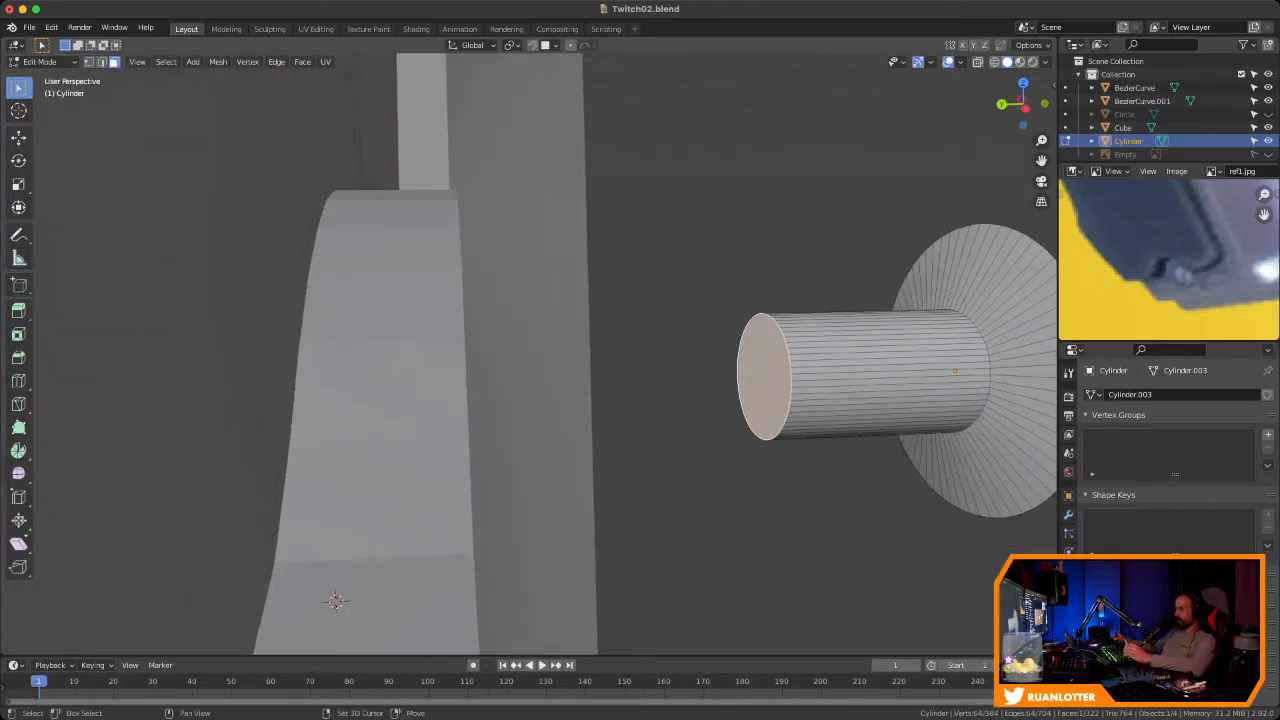
{"action": "middle_click_drag", "start_coordinate": [830, 383], "coordinate": [666, 446], "text": "shift"}
{"action": "key", "text": "g"}
{"action": "key", "text": "y"}
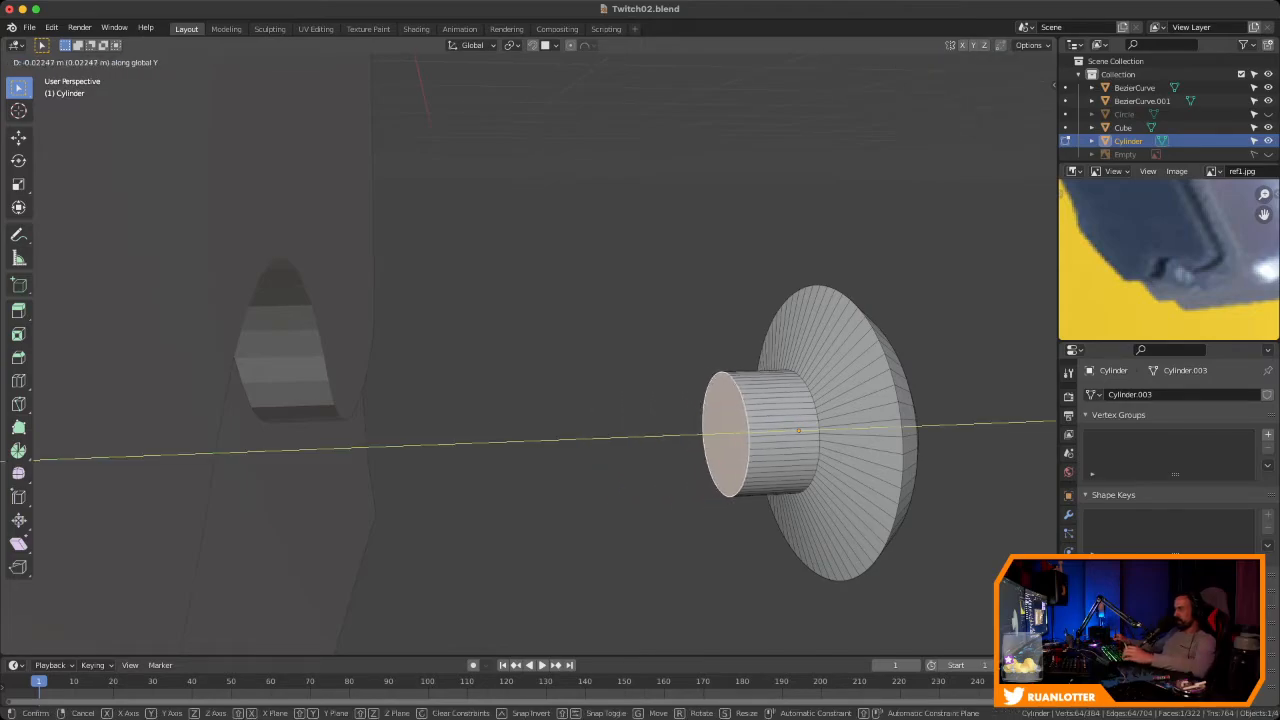
{"action": "left_click", "coordinate": [765, 438]}
Move the knob object about 0.1009 m along Y so it sits against the handle in the notch
{"action": "middle_click_drag", "start_coordinate": [765, 438], "coordinate": [560, 430]}
{"action": "middle_click_drag", "start_coordinate": [183, 441], "coordinate": [440, 384]}
{"action": "key", "text": "Tab"}
{"action": "scroll", "coordinate": [529, 379], "scroll_direction": "down", "scroll_amount": 1}
{"action": "middle_click_drag", "start_coordinate": [529, 355], "coordinate": [560, 375], "text": "shift"}
{"action": "key", "text": "g"}
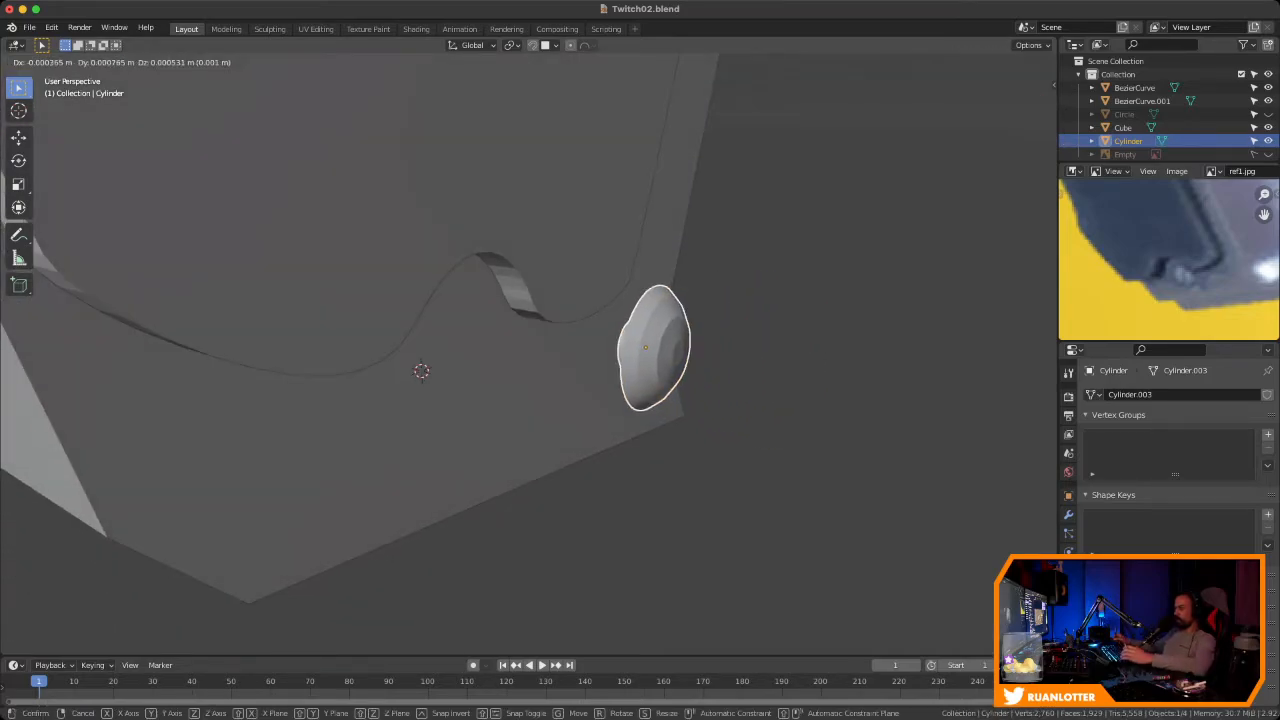
{"action": "key", "text": "y"}
{"action": "left_click", "coordinate": [479, 376]}
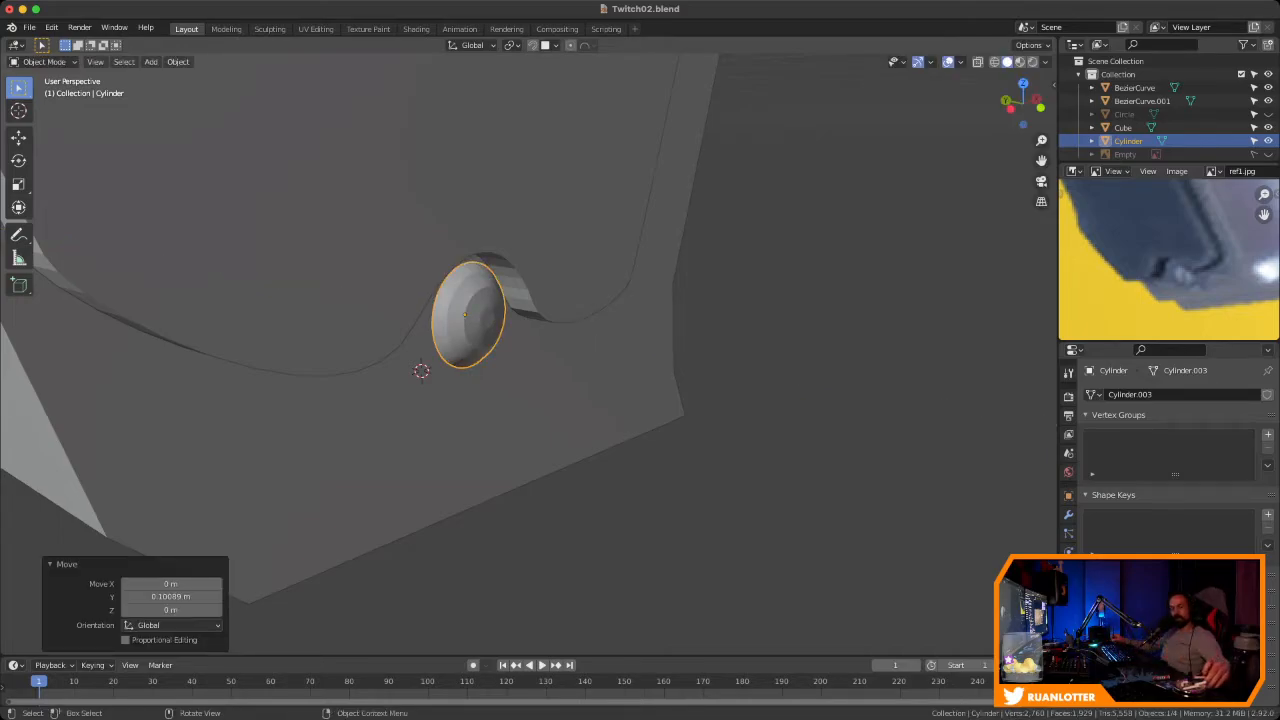
Snap the 3D cursor to the small central face on the front of the knob's dome
{"action": "middle_click_drag", "start_coordinate": [479, 376], "coordinate": [414, 362]}
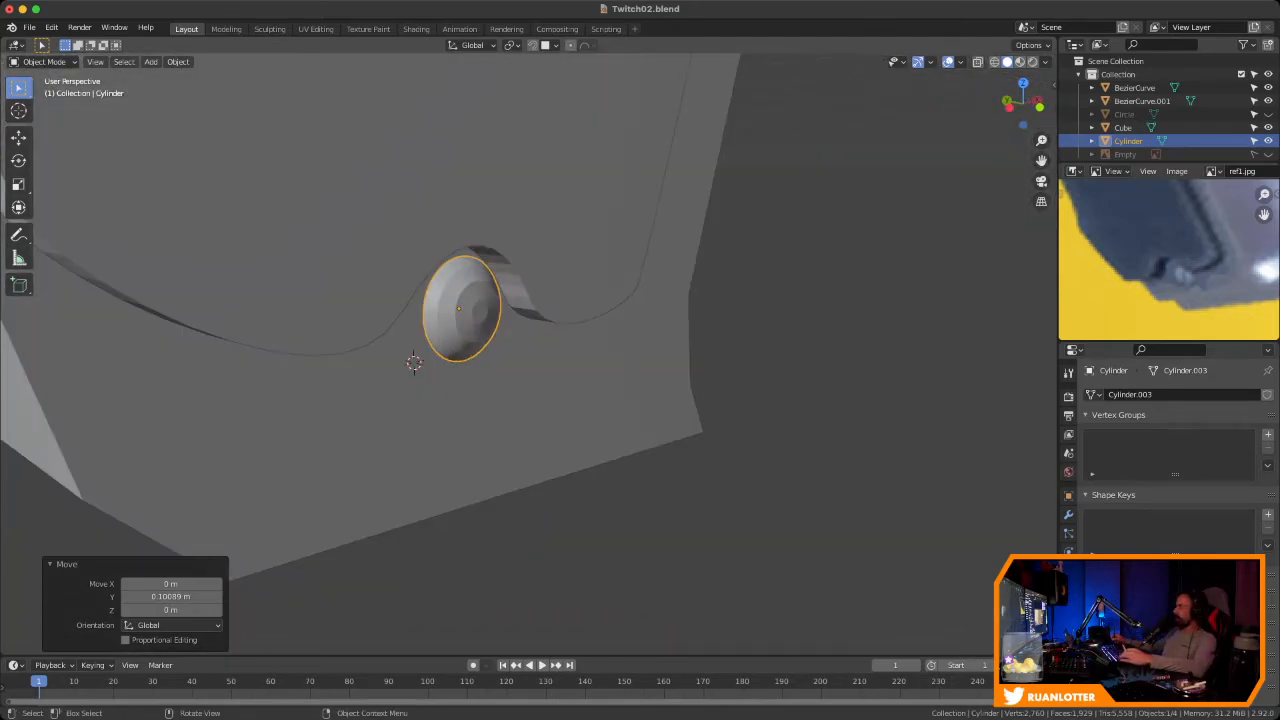
{"action": "mouse_move", "coordinate": [414, 362]}
{"action": "middle_mouse_down"}
{"action": "mouse_move", "coordinate": [609, 368]}
{"action": "mouse_move", "coordinate": [543, 363]}
{"action": "mouse_move", "coordinate": [529, 340]}
{"action": "mouse_move", "coordinate": [615, 343]}
{"action": "mouse_move", "coordinate": [549, 379]}
{"action": "middle_mouse_up"}
{"action": "middle_click_drag", "start_coordinate": [615, 355], "coordinate": [500, 338]}
{"action": "scroll", "coordinate": [528, 355], "scroll_direction": "up", "scroll_amount": 2}
{"action": "scroll", "coordinate": [494, 359], "scroll_direction": "up", "scroll_amount": 2}
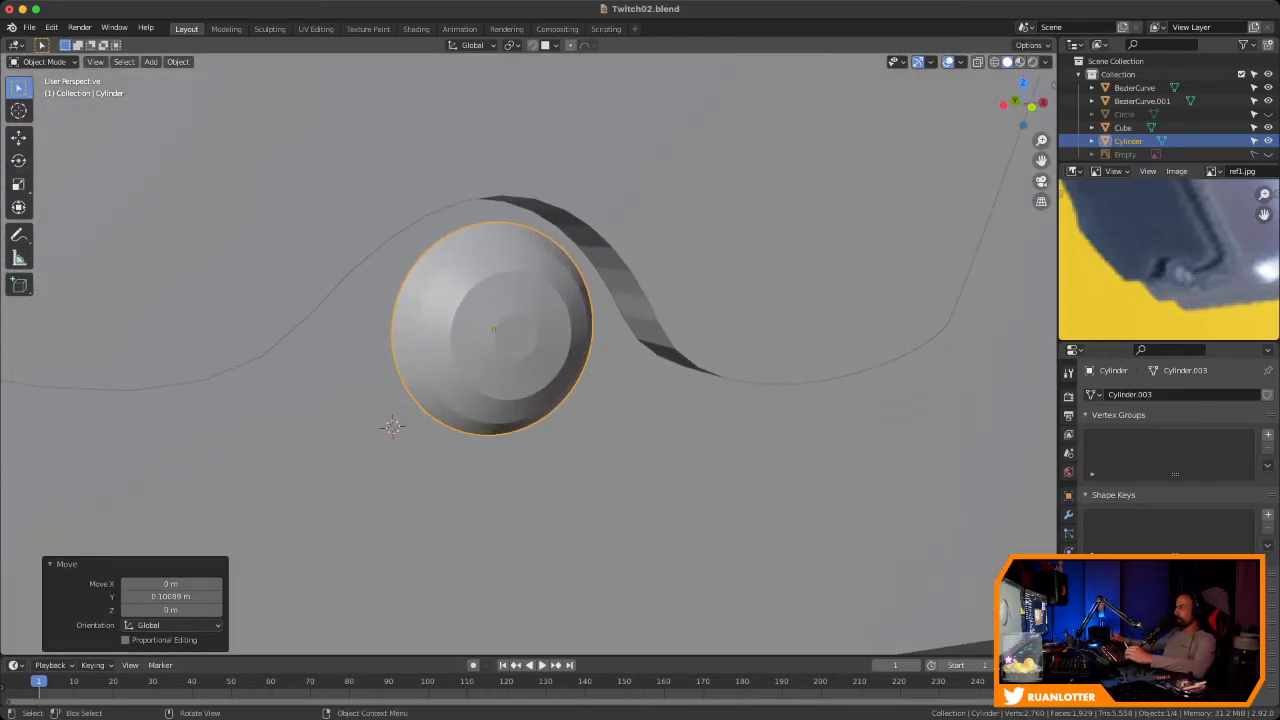
{"action": "middle_click_drag", "start_coordinate": [1186, 290], "coordinate": [1186, 250], "text": "ctrl"}
{"action": "key", "text": "Tab"}
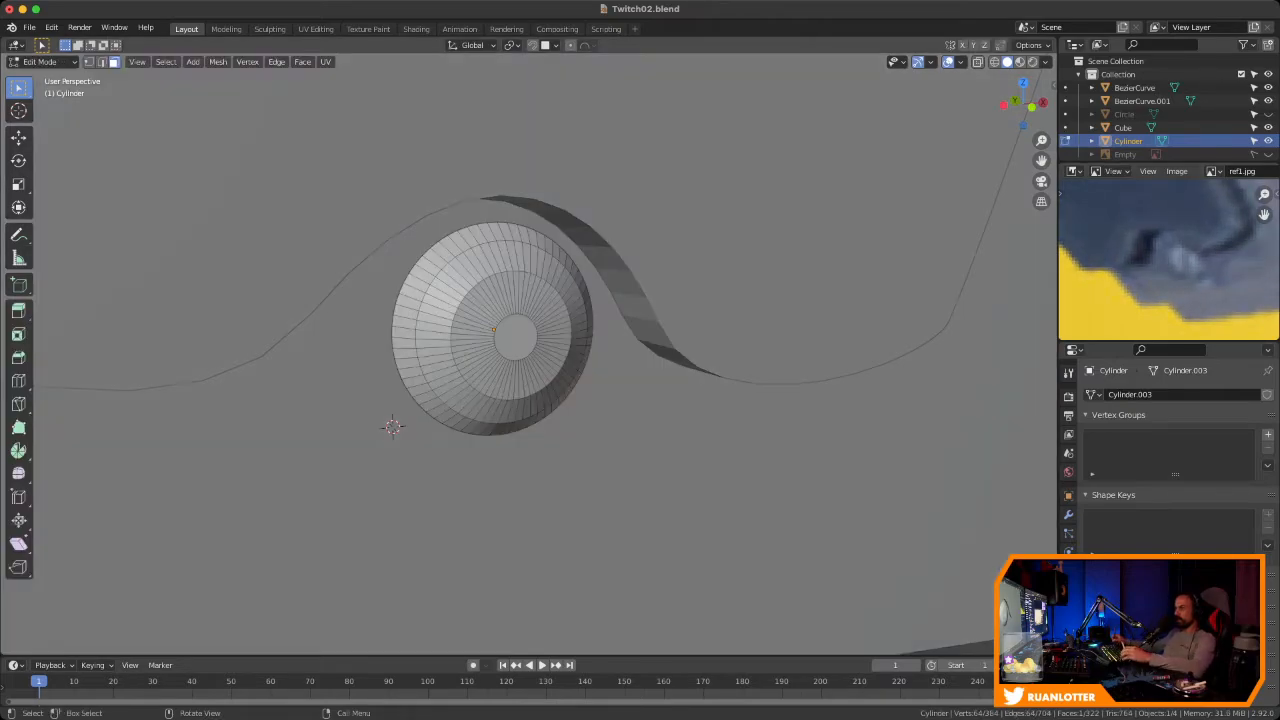
{"action": "key", "text": "shift+s"}
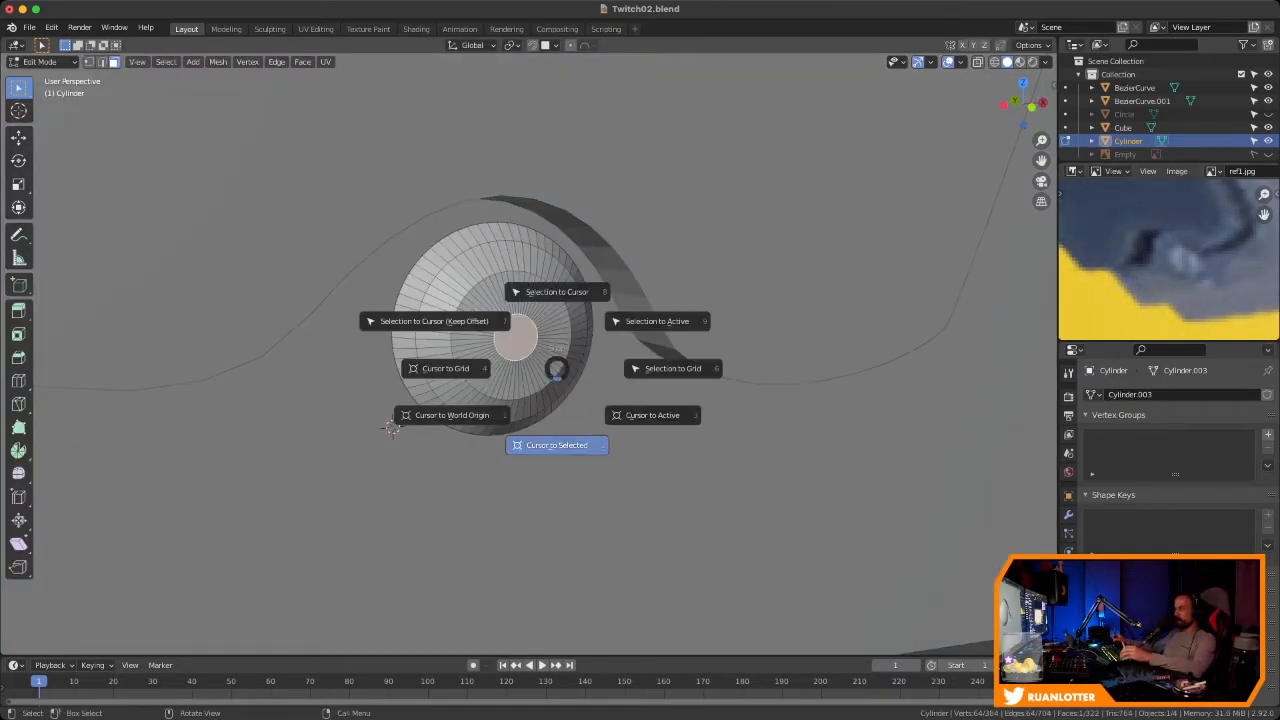
{"action": "left_click", "coordinate": [523, 446]}
{"action": "key", "text": "Tab"}
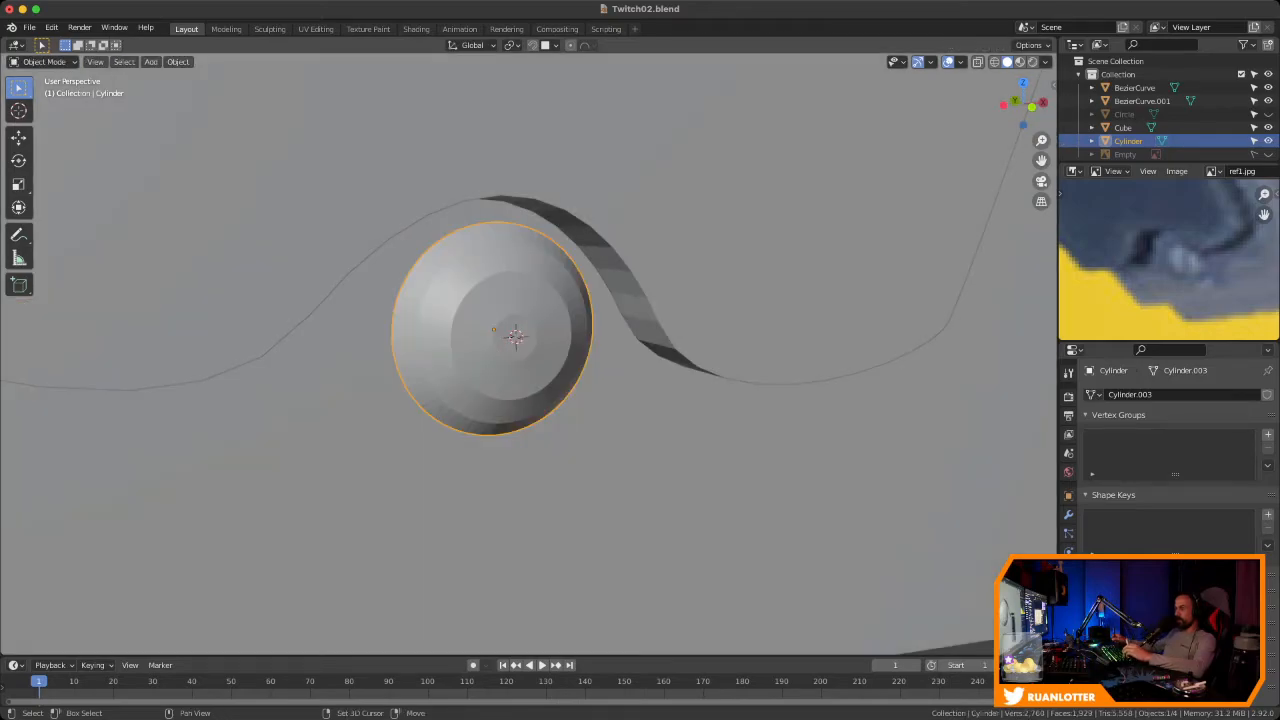
Add a cube at the 3D cursor and scale it by 0.362, then by about 0.14, to fit inside the knob's face
{"action": "key", "text": "shift+a"}
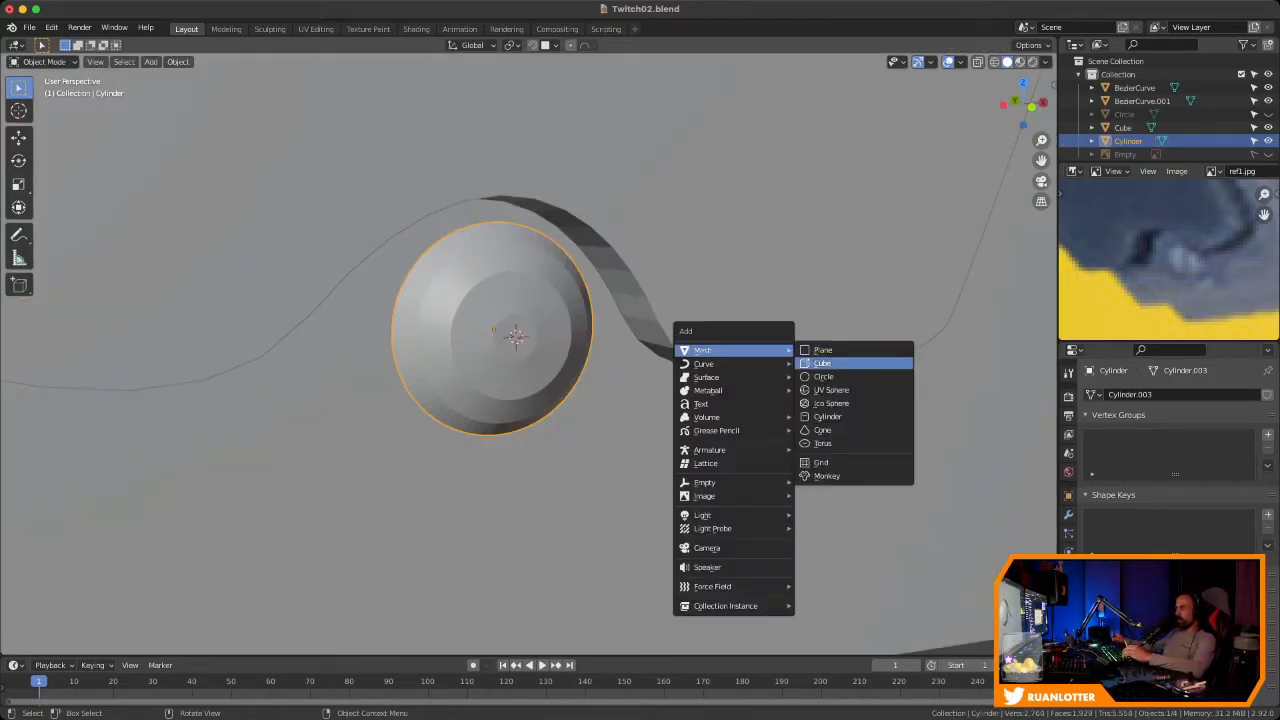
{"action": "left_click", "coordinate": [850, 363]}
{"action": "key", "text": "s"}
{"action": "left_click", "coordinate": [631, 338]}
{"action": "key", "text": "s"}
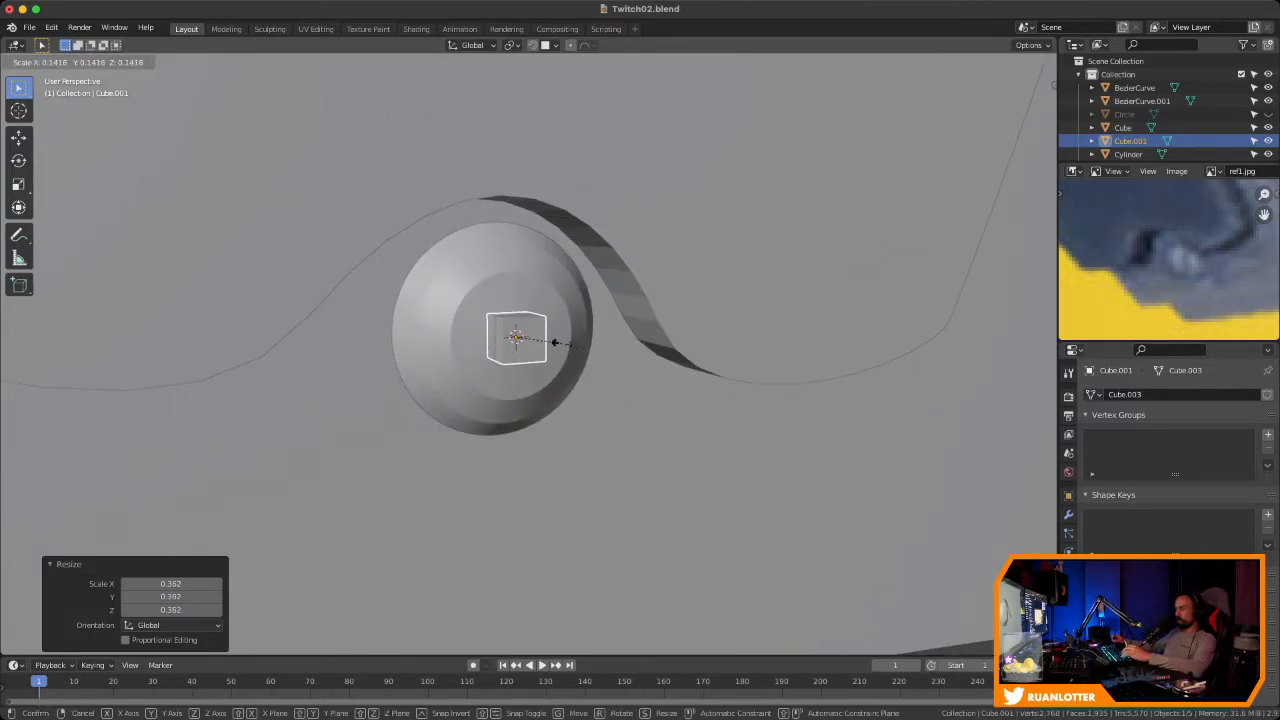
{"action": "left_click", "coordinate": [540, 341]}
Stretch the cube along X by 3.277 and 1.693 and scale it by 0.621 along Z to form a thin bar across the knob
{"action": "key", "text": "s"}
{"action": "key", "text": "x"}
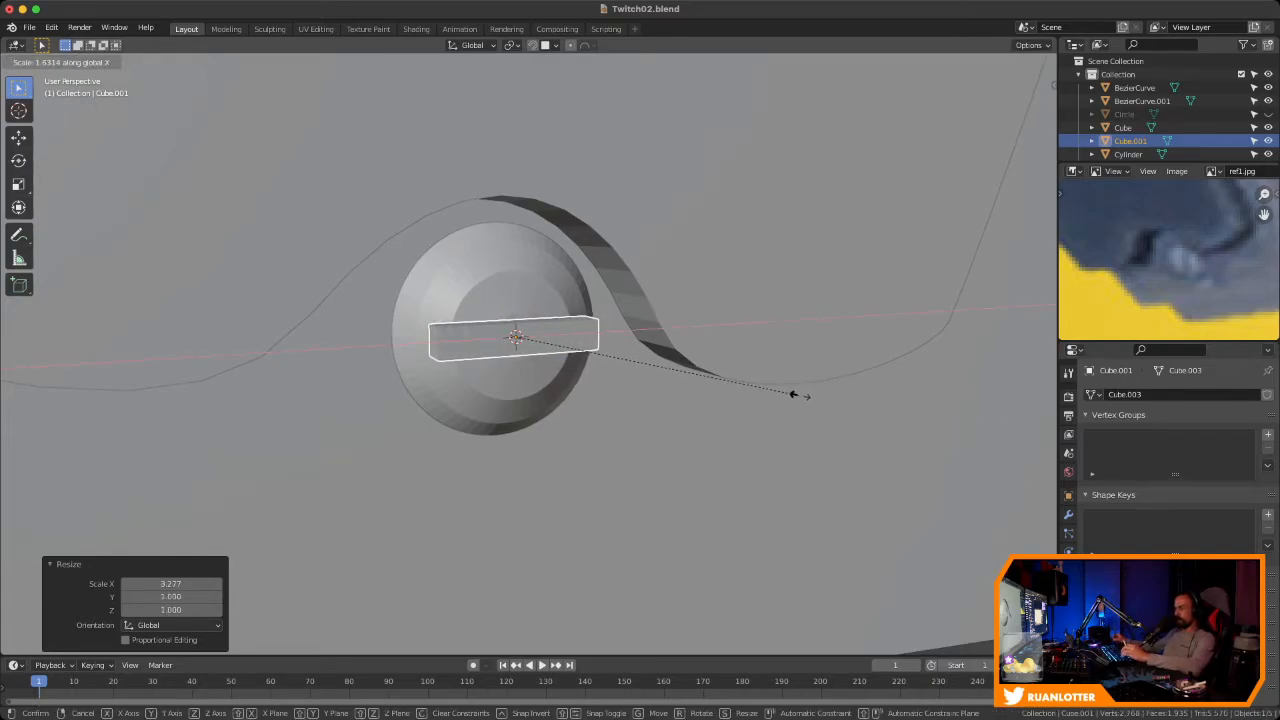
{"action": "left_click", "coordinate": [795, 394]}
{"action": "key", "text": "s"}
{"action": "key", "text": "y"}
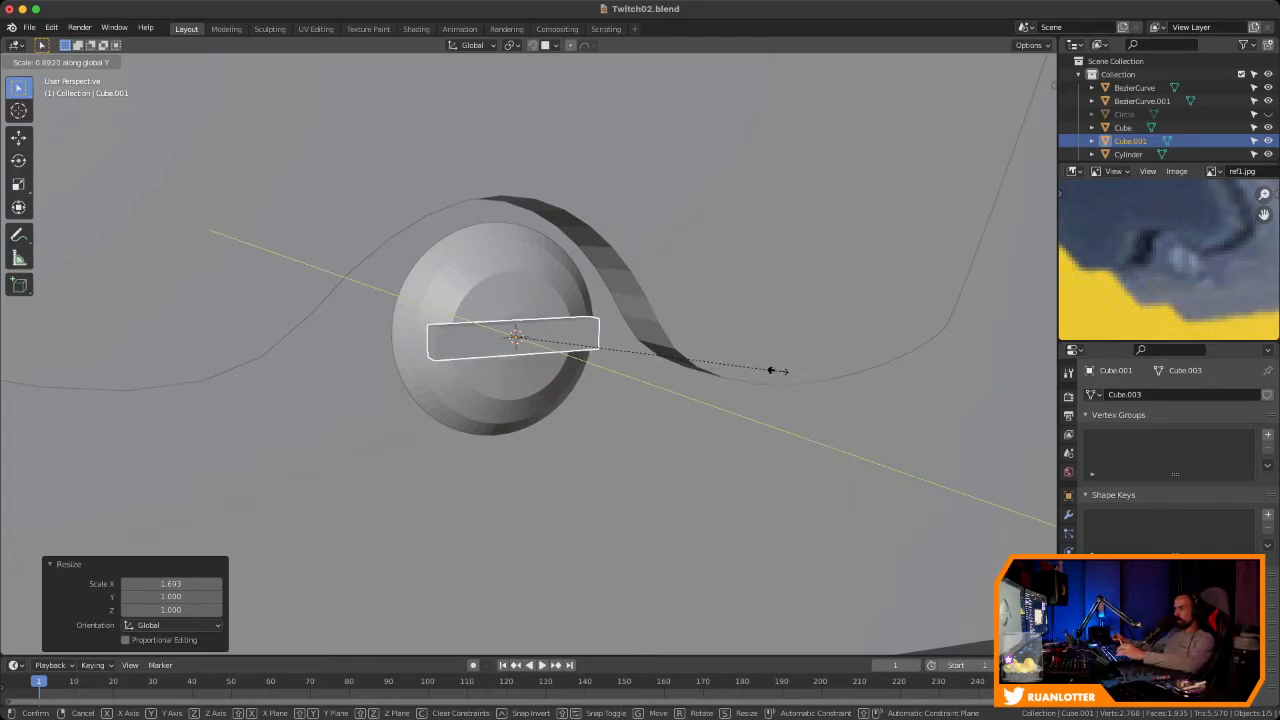
{"action": "key", "text": "z"}
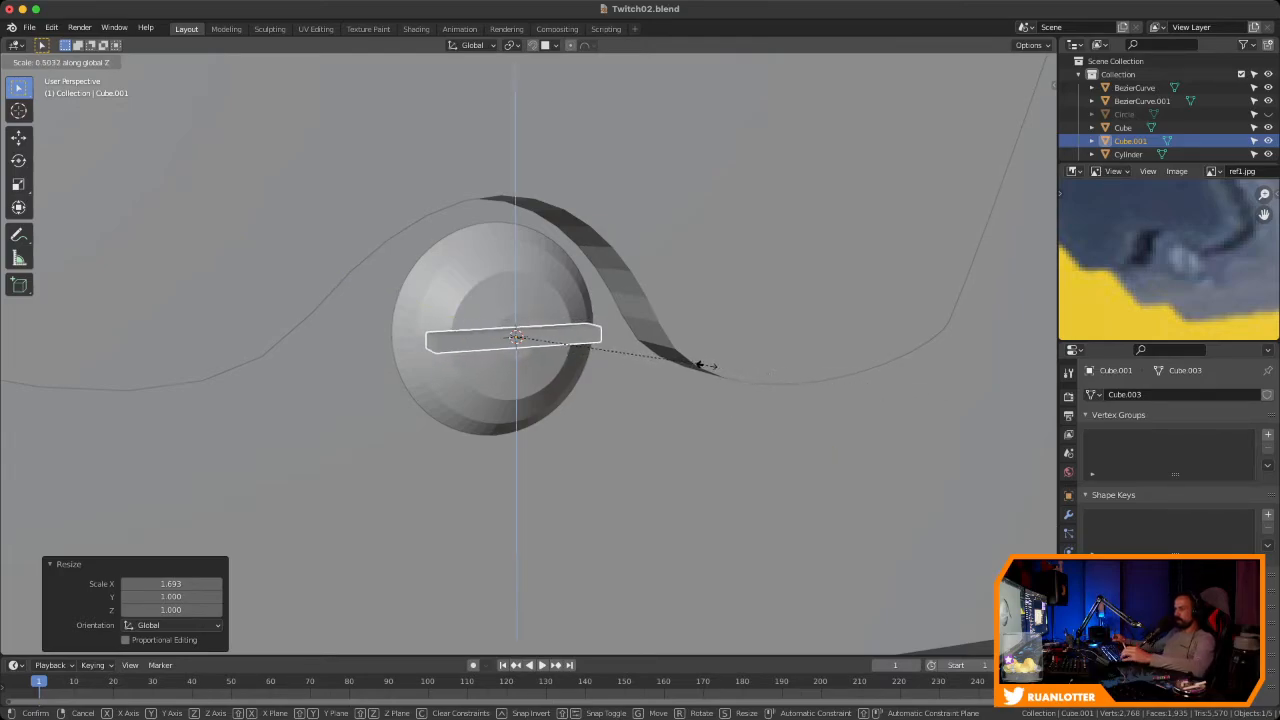
{"action": "left_click", "coordinate": [748, 372]}
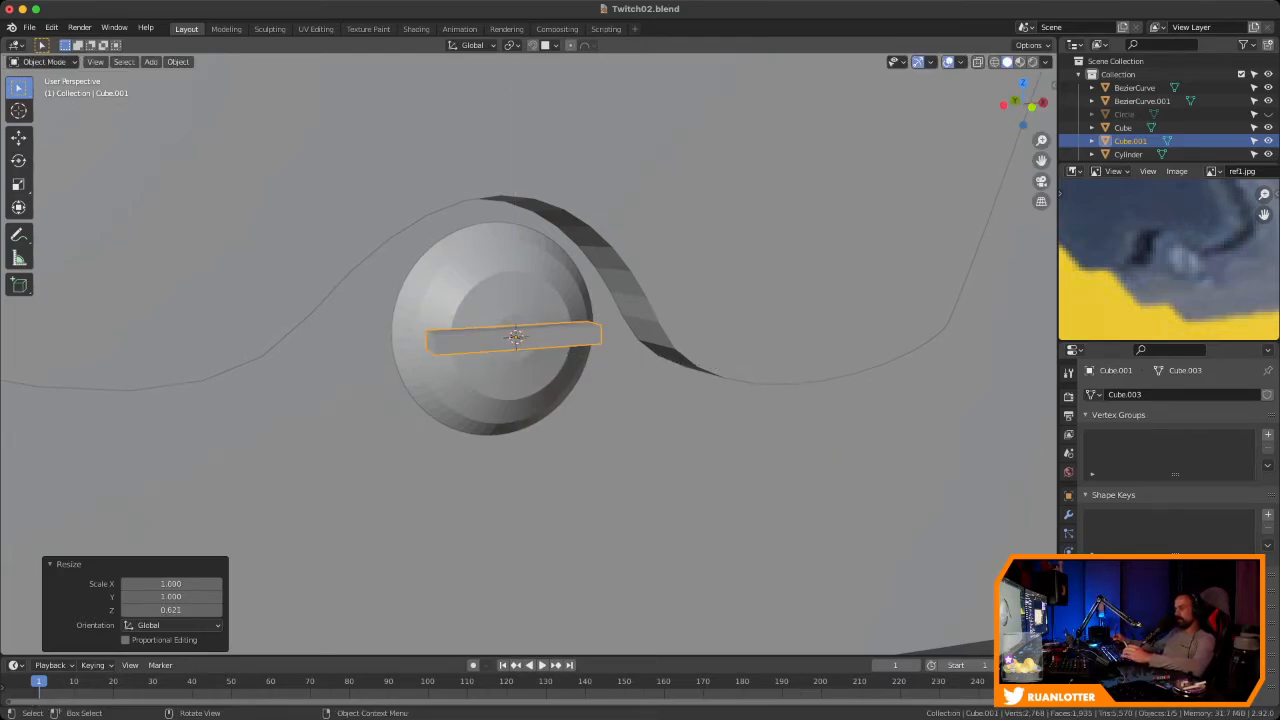
Save the file, select the domed knob and apply its scale
{"action": "key", "text": "ctrl+s"}
{"action": "left_click", "coordinate": [540, 386]}
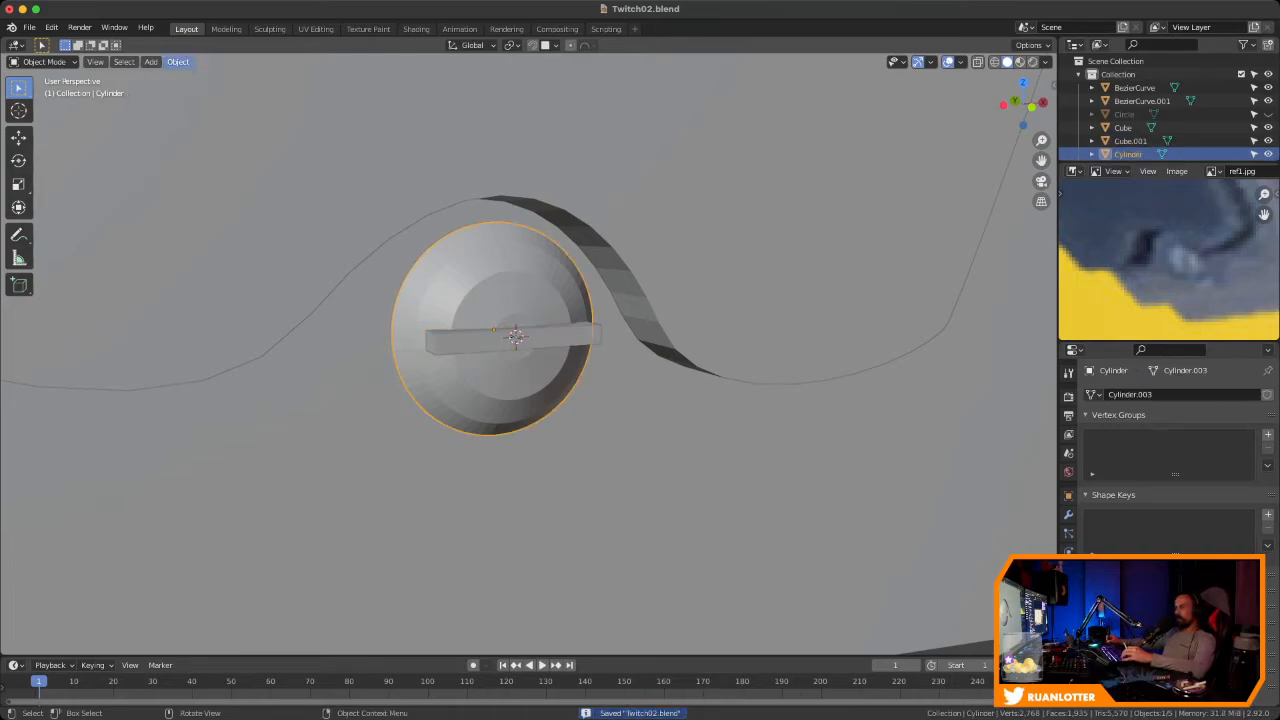
{"action": "left_click", "coordinate": [178, 61]}
{"action": "mouse_move", "coordinate": [200, 130]}
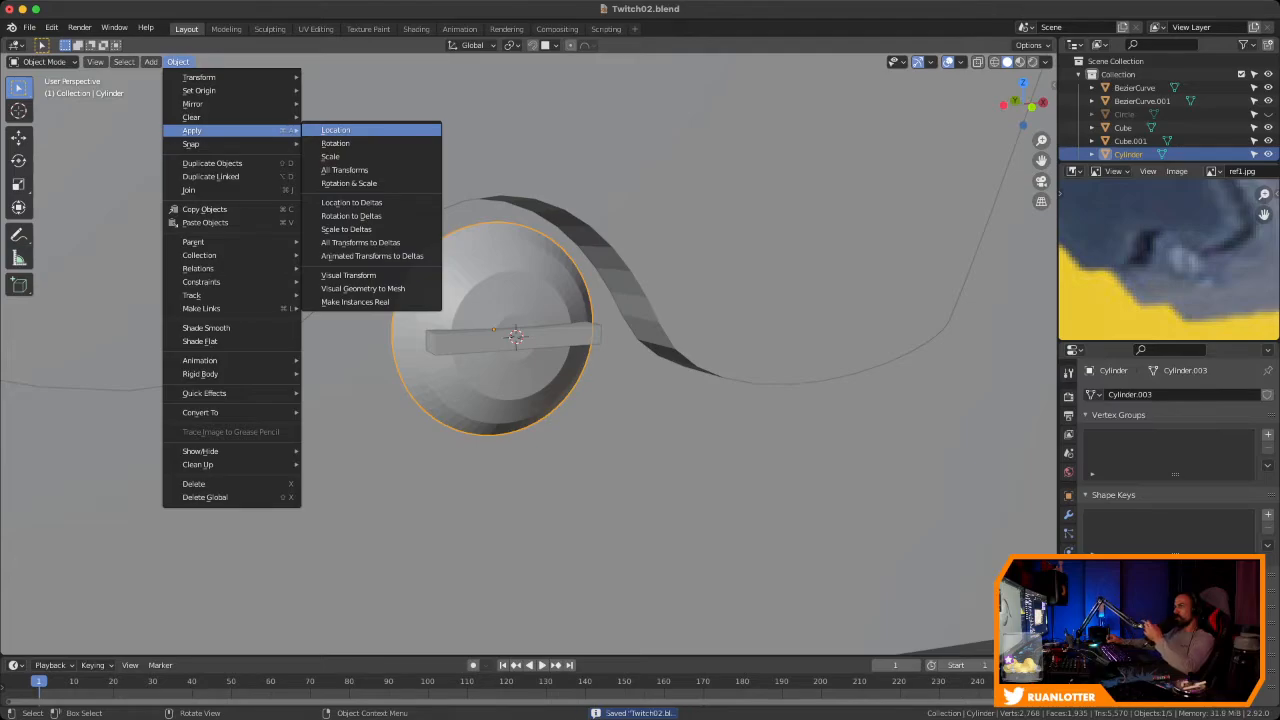
{"action": "left_click", "coordinate": [330, 156]}
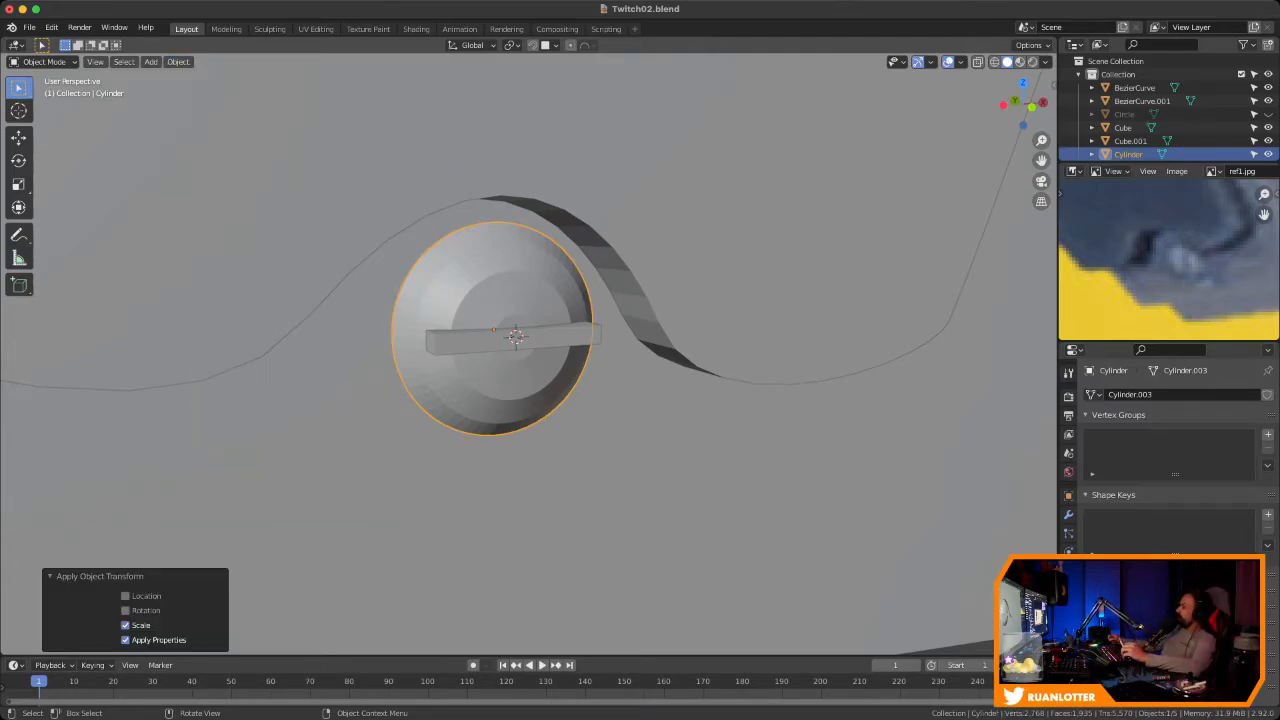
Add a Boolean Difference modifier to the domed knob, using the thin bar as the cutting object
{"action": "middle_click_drag", "start_coordinate": [520, 340], "coordinate": [554, 341]}
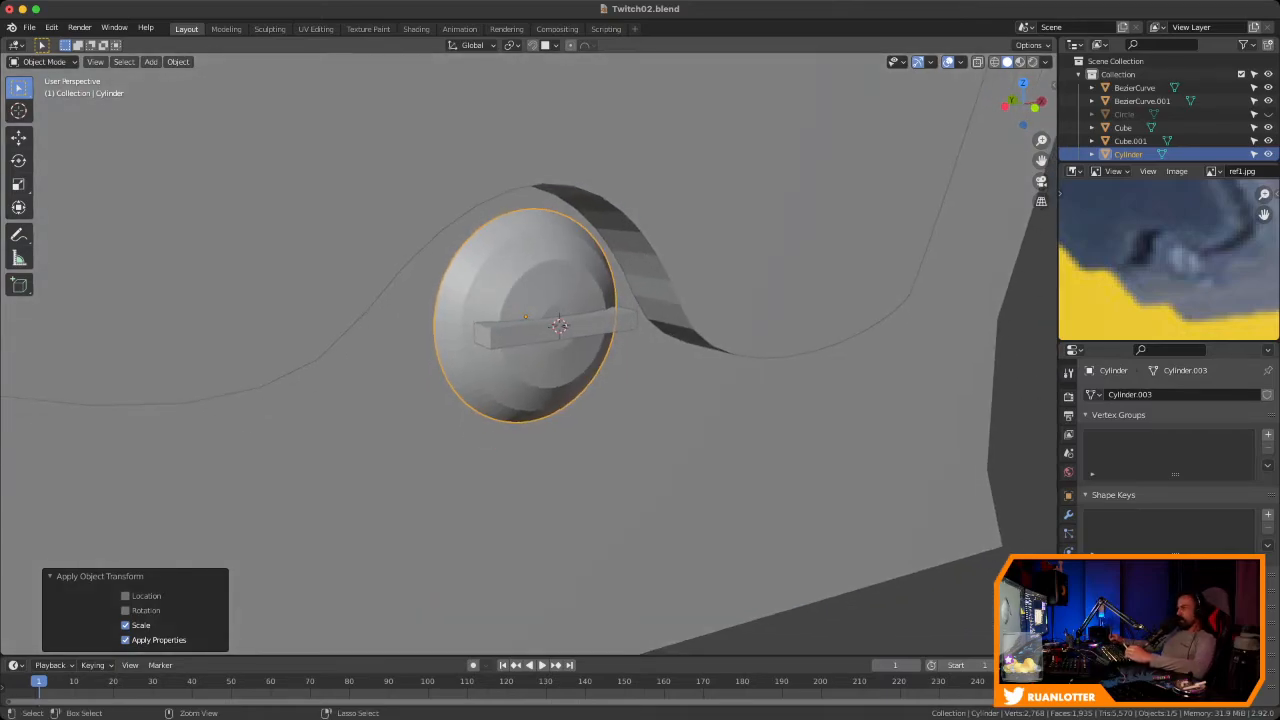
{"action": "left_click", "coordinate": [600, 440]}
{"action": "middle_click_drag", "start_coordinate": [600, 440], "coordinate": [562, 466]}
{"action": "left_click", "coordinate": [530, 410]}
{"action": "middle_click_drag", "start_coordinate": [530, 410], "coordinate": [585, 405]}
{"action": "scroll", "coordinate": [457, 317], "scroll_direction": "up", "scroll_amount": 3}
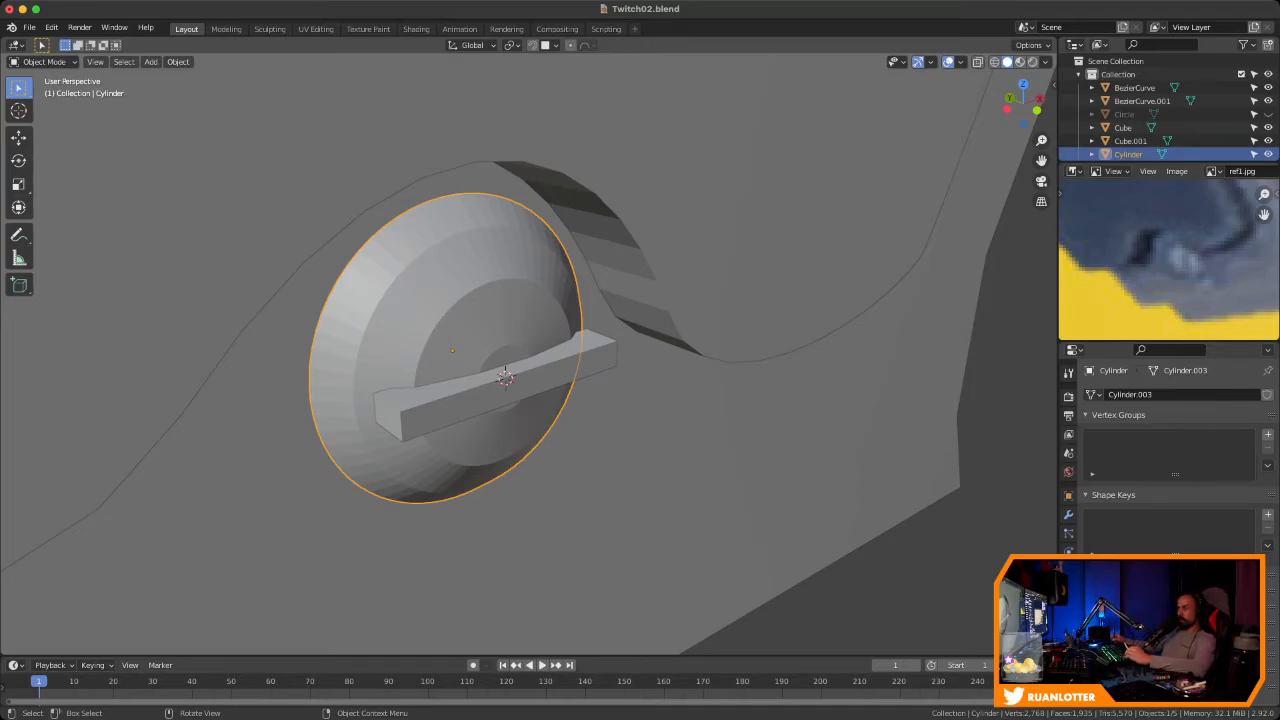
{"action": "left_click", "coordinate": [1068, 514]}
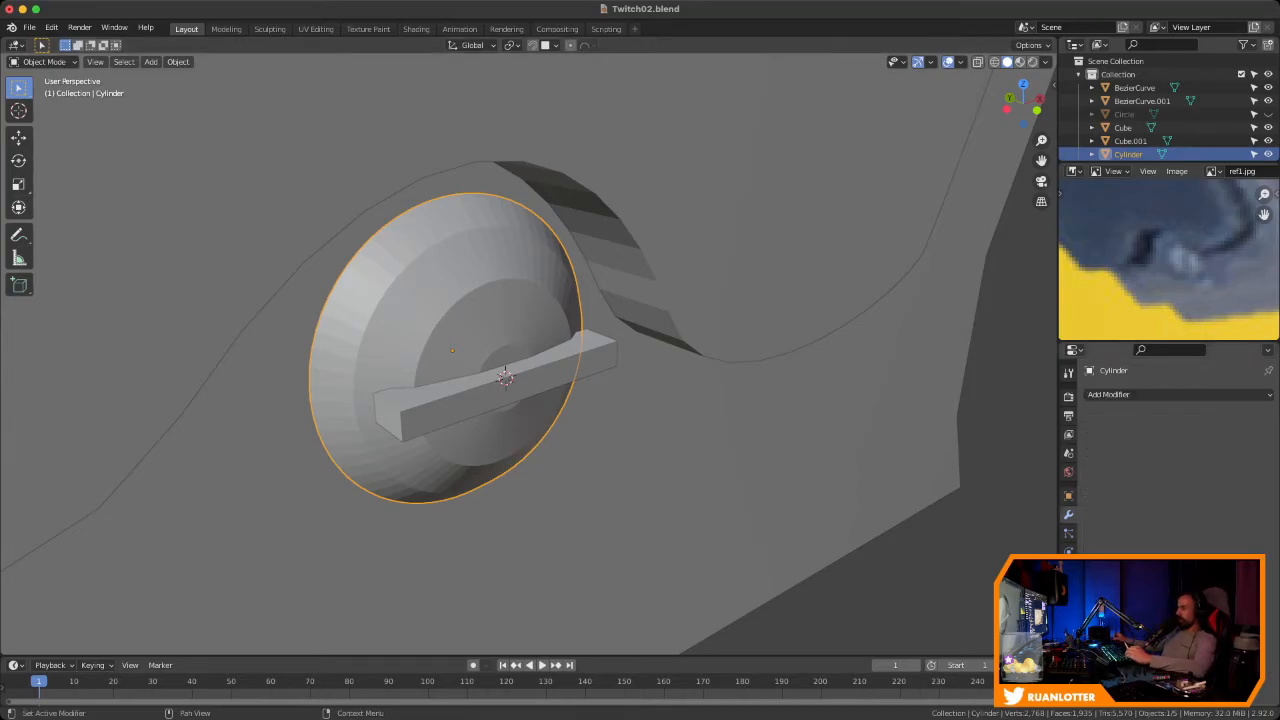
{"action": "left_click", "coordinate": [1178, 394]}
{"action": "left_click", "coordinate": [1005, 460]}
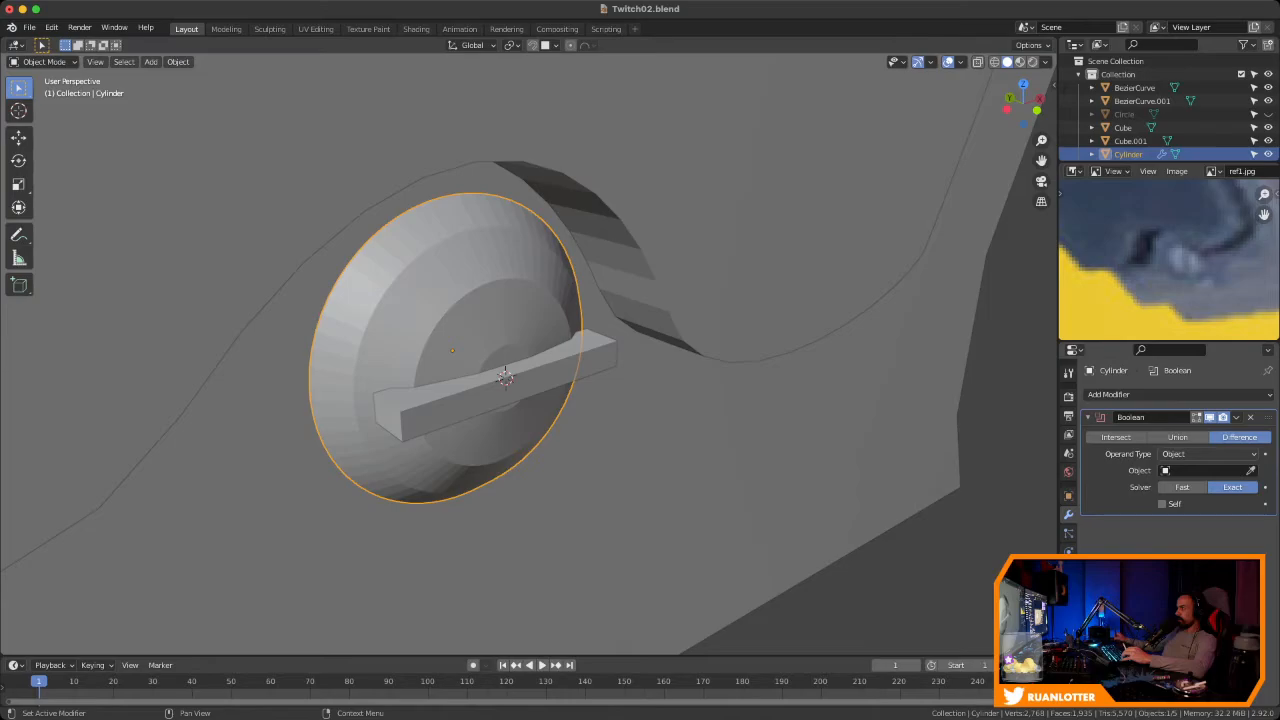
{"action": "left_click", "coordinate": [1250, 470]}
{"action": "left_click", "coordinate": [505, 377]}
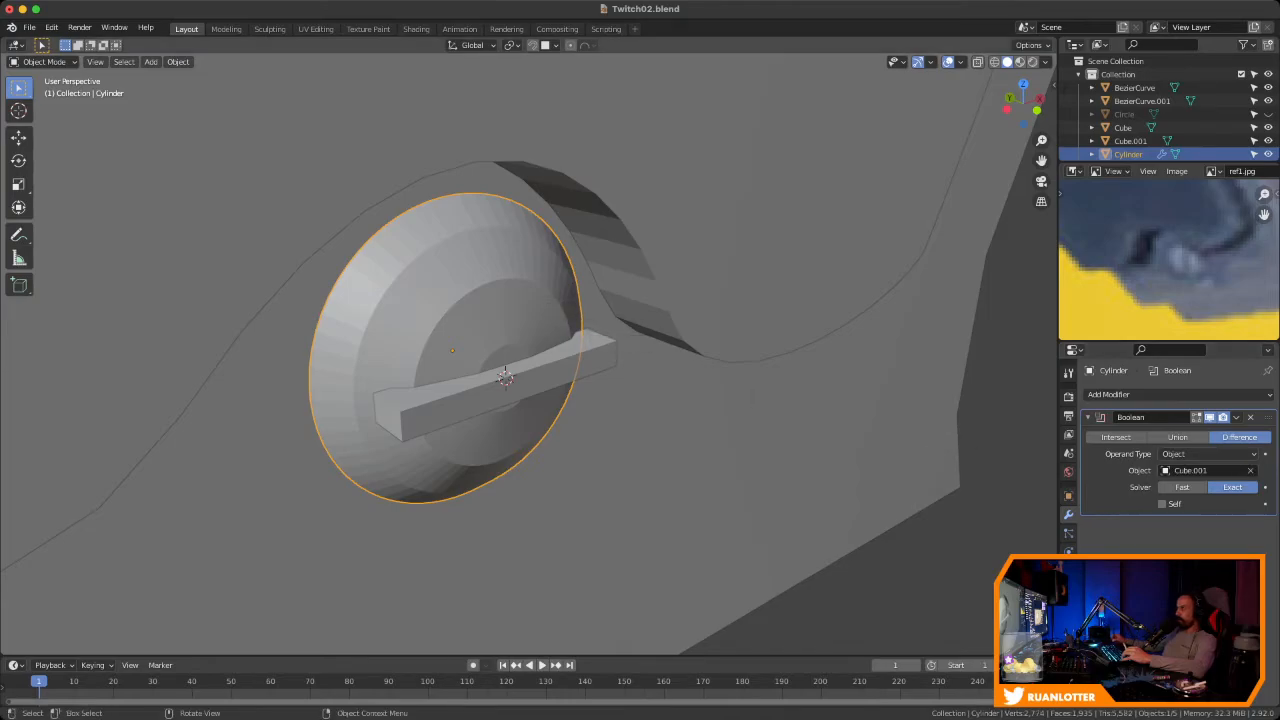
Check the knob in wireframe and solid shading, then hide the bar to examine the slot's cut
{"action": "left_click", "coordinate": [994, 61]}
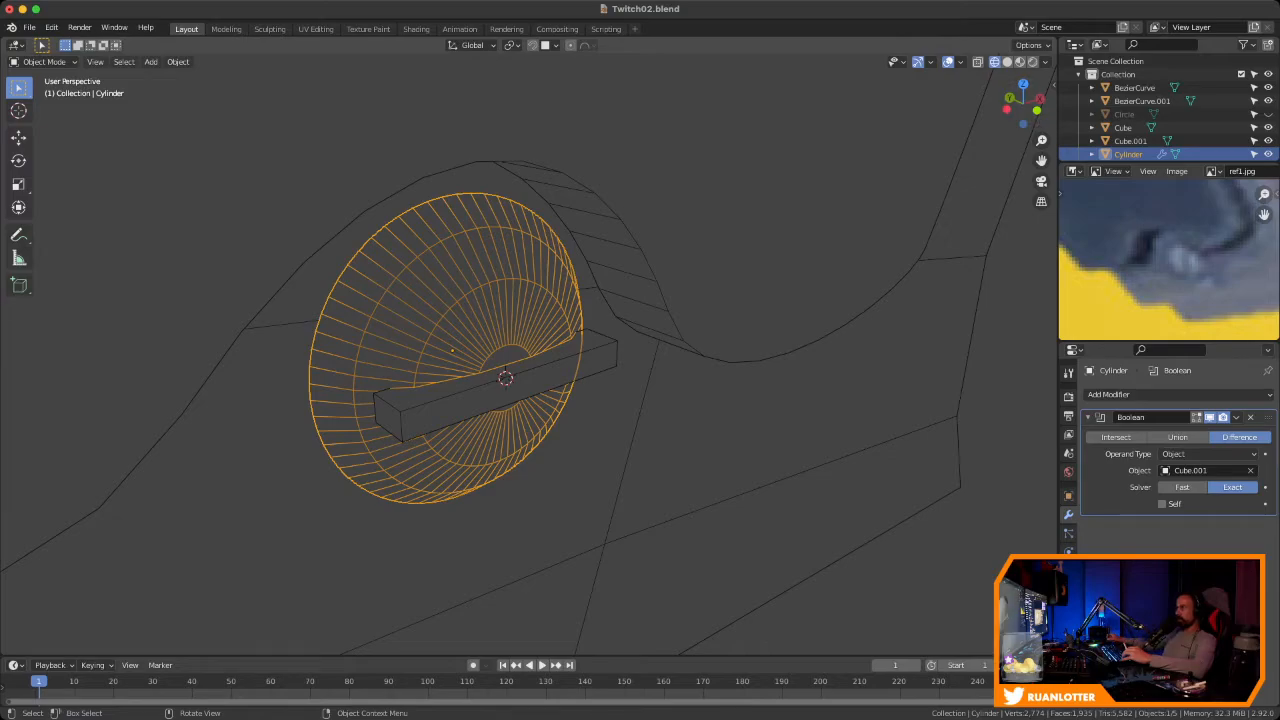
{"action": "left_click", "coordinate": [1007, 61]}
{"action": "left_click", "coordinate": [500, 389]}
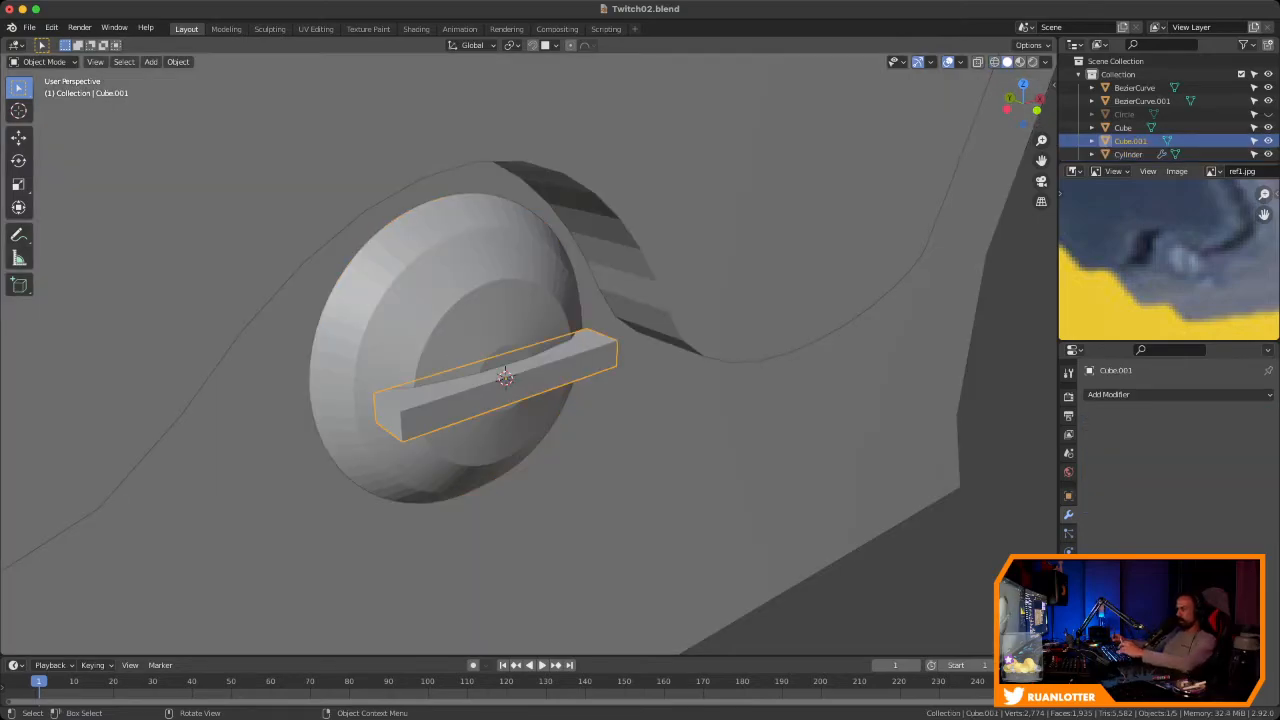
{"action": "key", "text": "h"}
{"action": "middle_click_drag", "start_coordinate": [500, 389], "coordinate": [380, 358]}
{"action": "scroll", "coordinate": [420, 335], "scroll_direction": "down", "scroll_amount": 2}
{"action": "scroll", "coordinate": [435, 350], "scroll_direction": "down", "scroll_amount": 1}
{"action": "scroll", "coordinate": [435, 350], "scroll_direction": "down", "scroll_amount": 2}
{"action": "scroll", "coordinate": [515, 350], "scroll_direction": "up", "scroll_amount": 4}
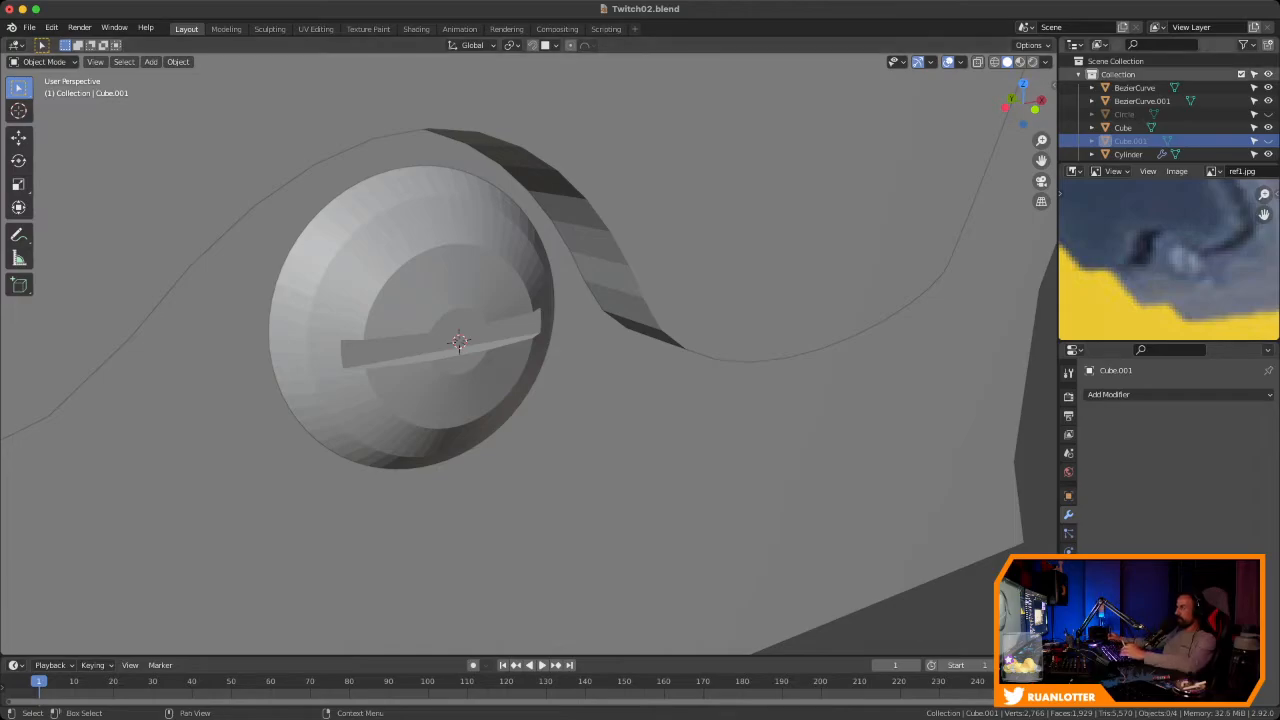
Unhide the cutting bar and scale it by 1.585 along X so it spans beyond the knob's edges
{"action": "left_click", "coordinate": [1268, 141]}
{"action": "left_click", "coordinate": [455, 346]}
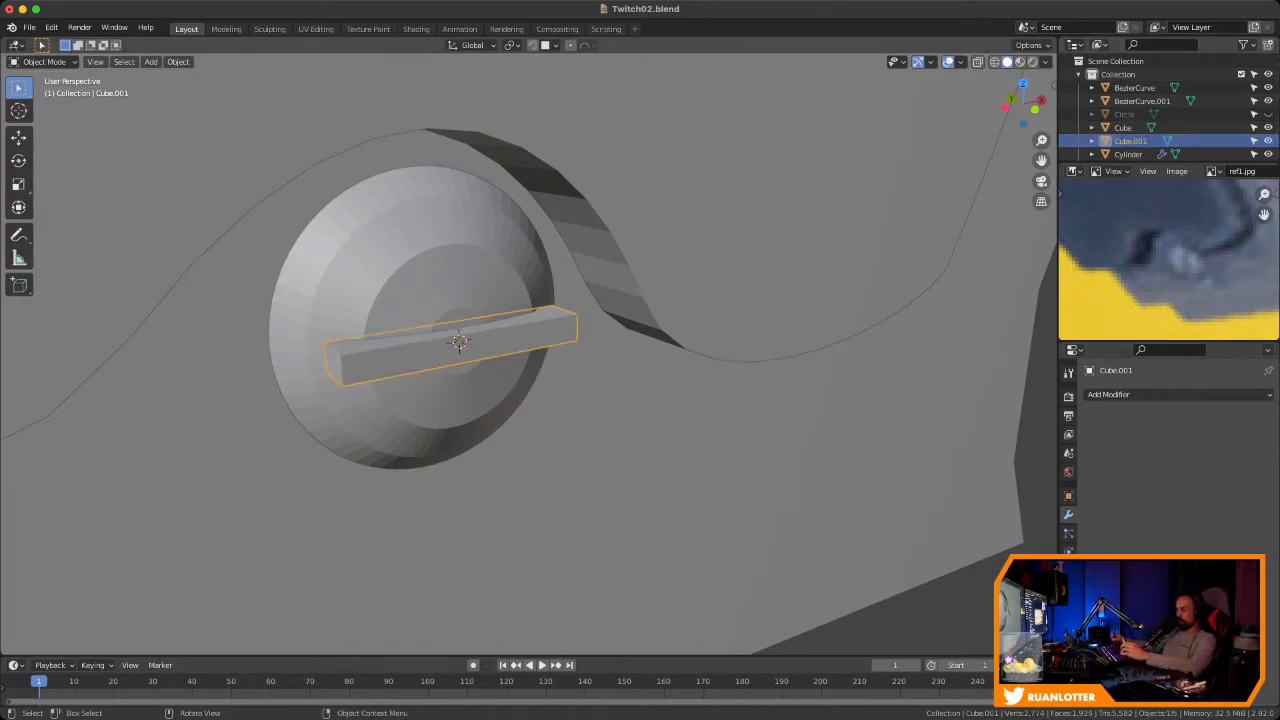
{"action": "key", "text": "s"}
{"action": "key", "text": "x"}
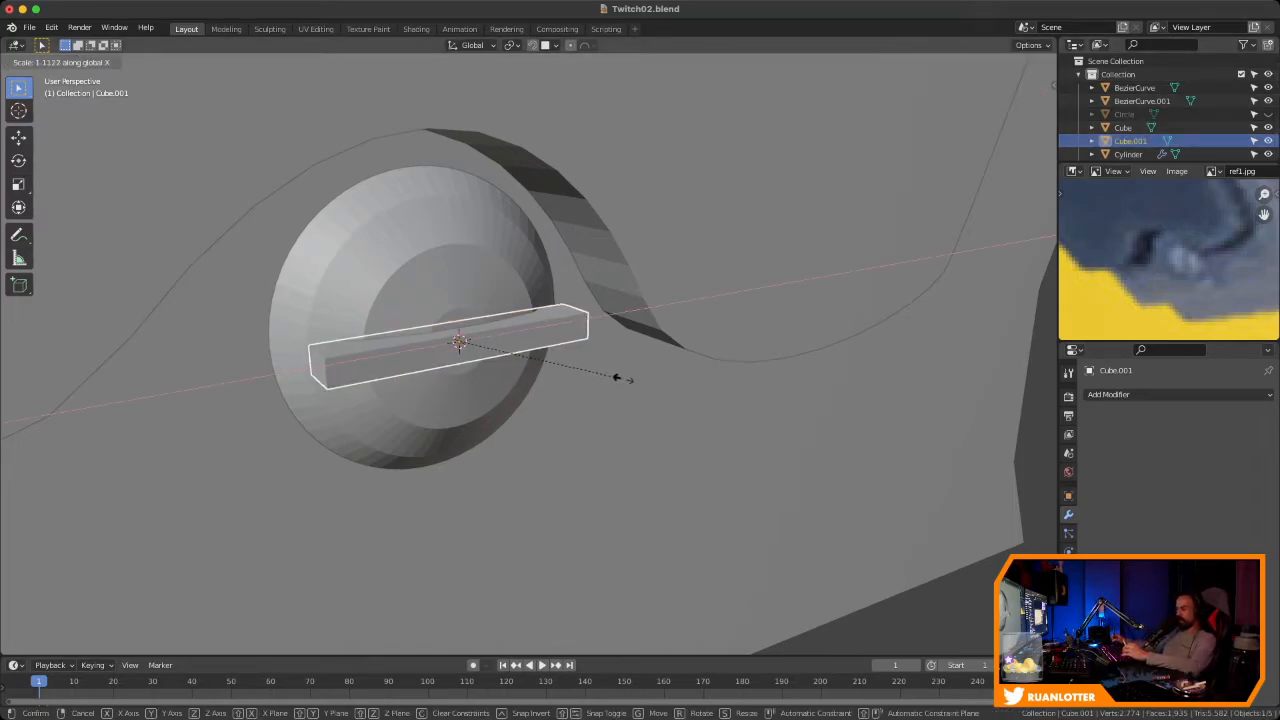
{"action": "left_click", "coordinate": [653, 374]}
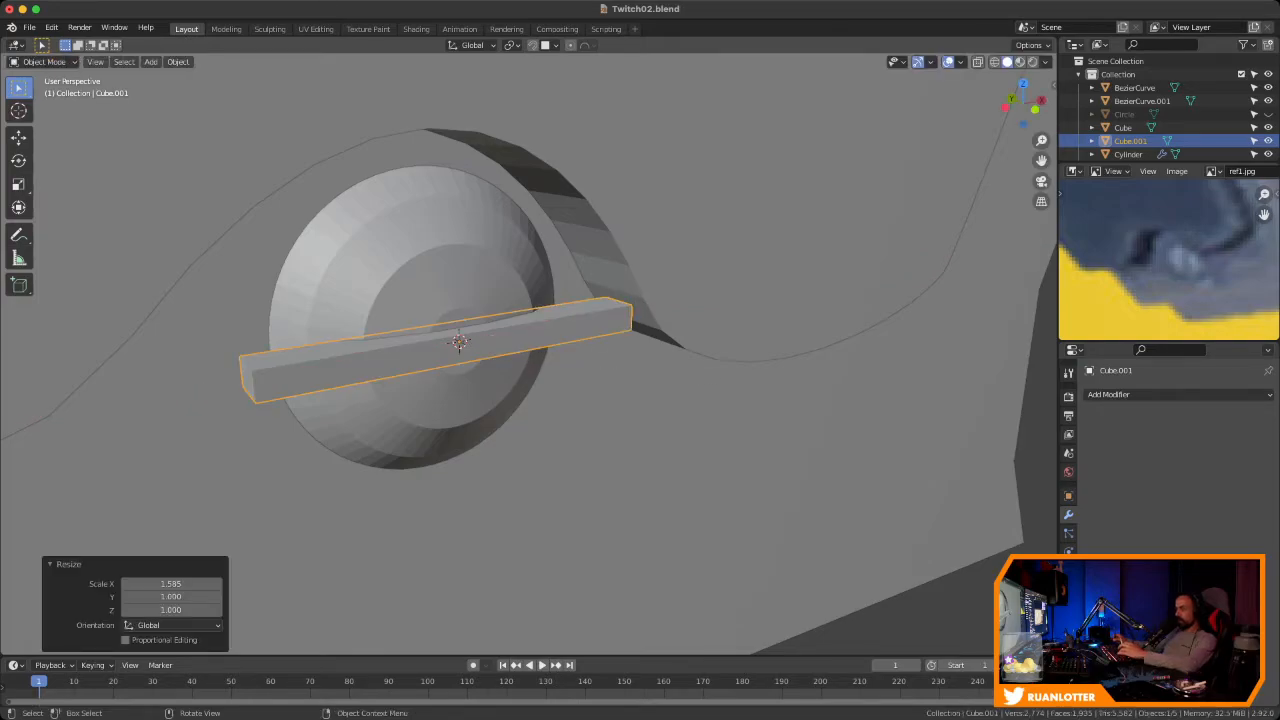
Move the bar 0.006821 m along Y and scale it by 2.023 along Y to deepen it
{"action": "key", "text": "g"}
{"action": "key", "text": "y"}
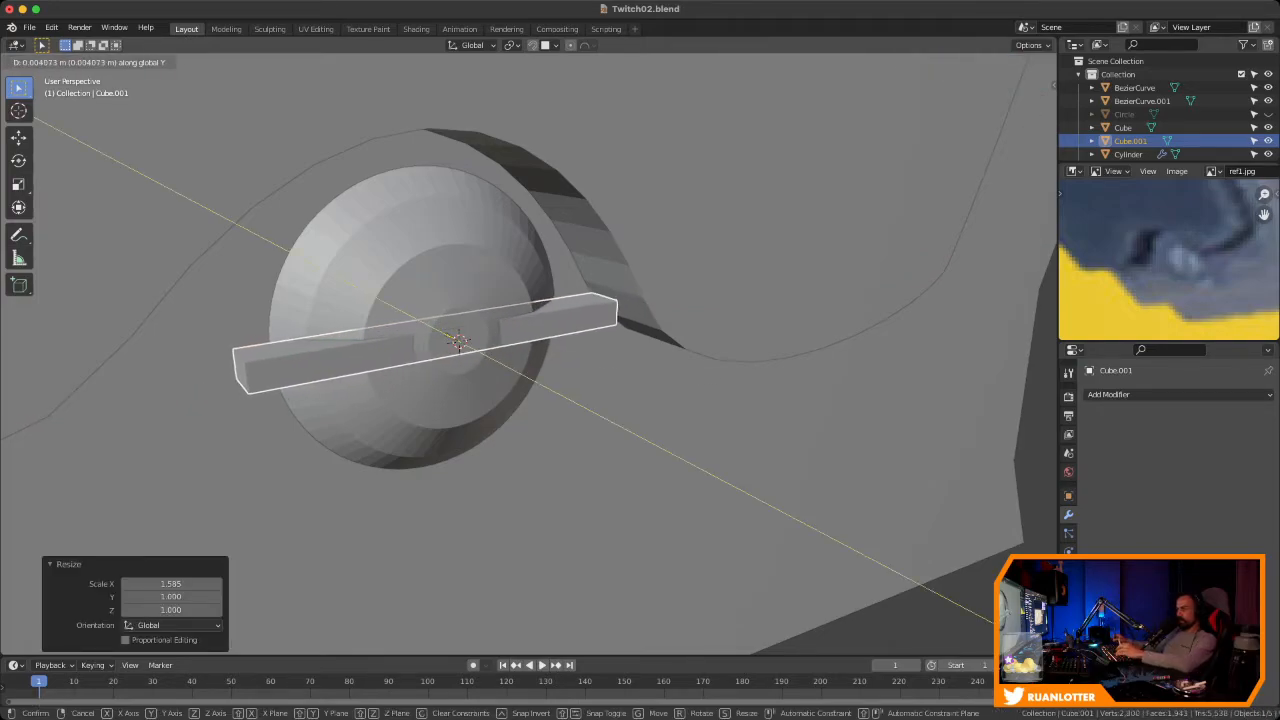
{"action": "key", "text": "Return"}
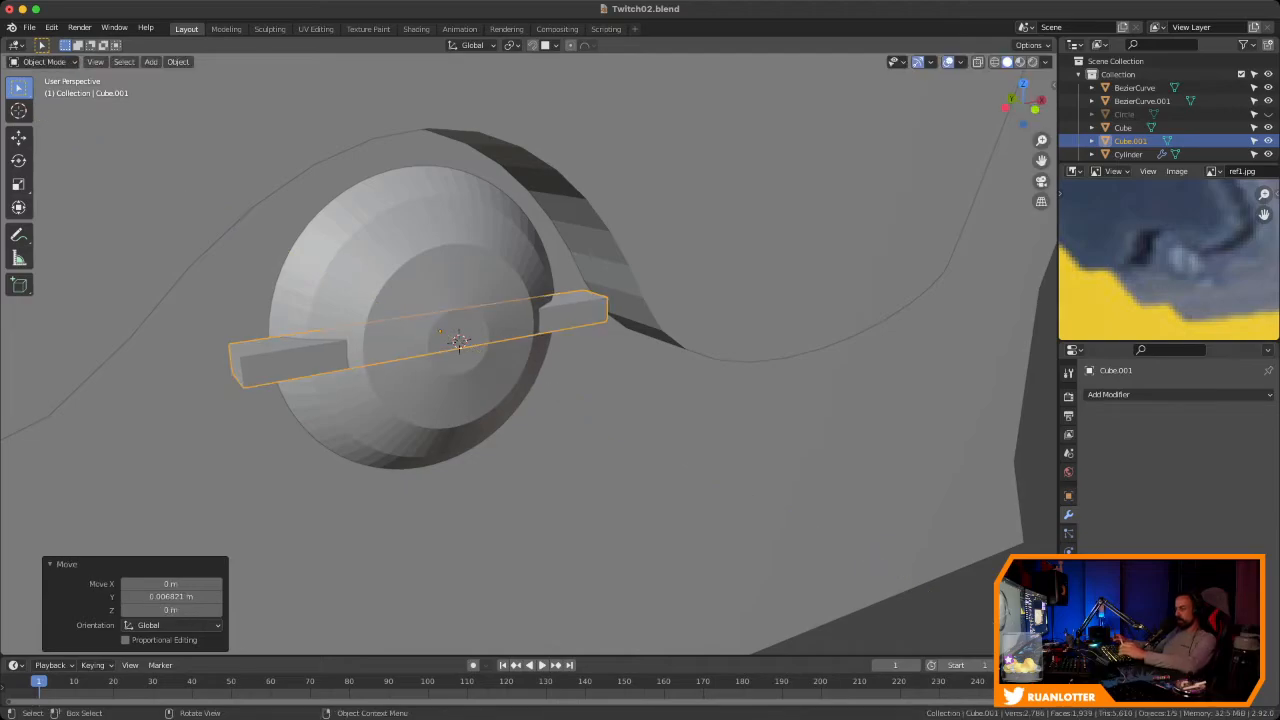
{"action": "key", "text": "s"}
{"action": "key", "text": "y"}
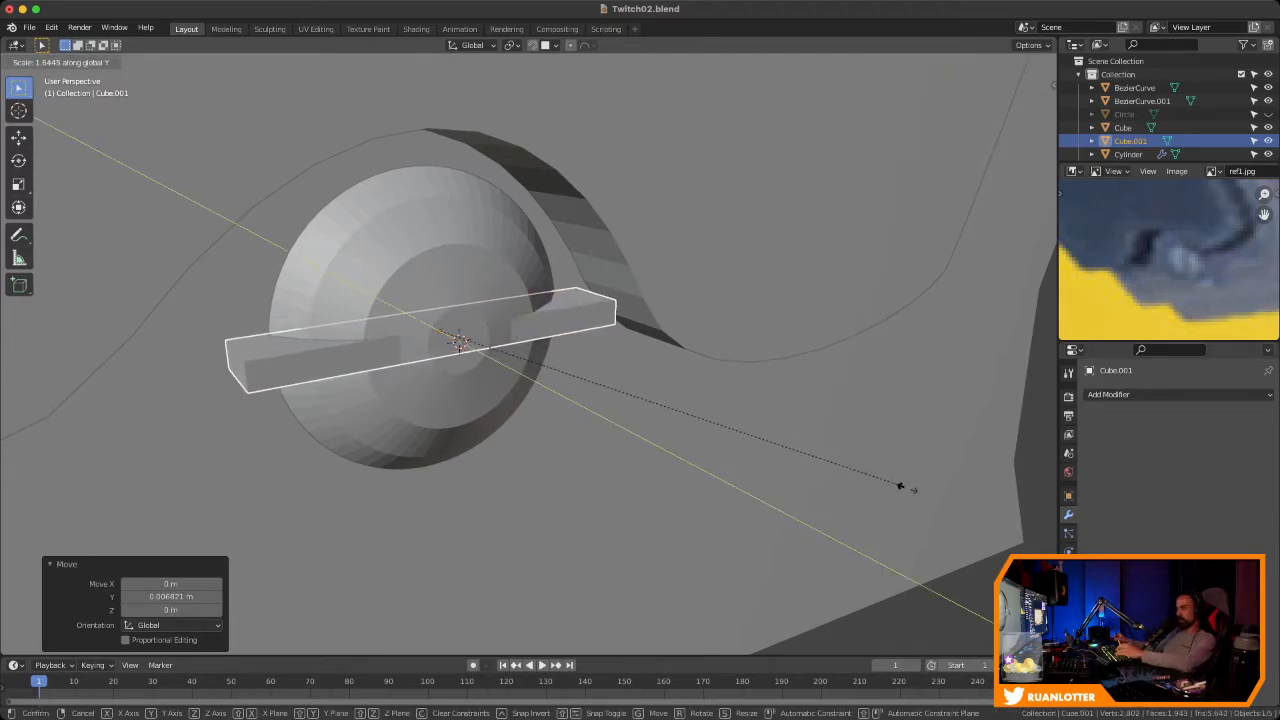
{"action": "left_click", "coordinate": [1012, 541]}
Scale the bar by 1.106 along Y and move it about -0.008 m along Y to set the slot depth
{"action": "key", "text": "s"}
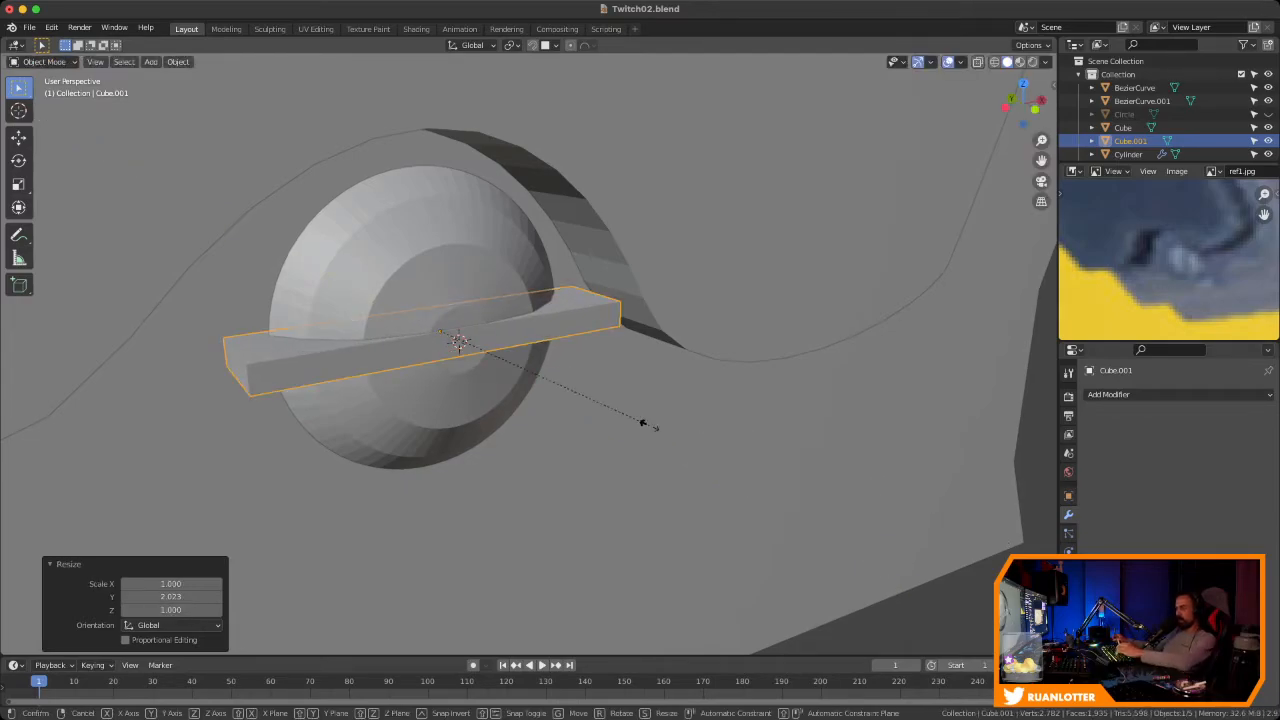
{"action": "key", "text": "y"}
{"action": "left_click", "coordinate": [654, 428]}
{"action": "key", "text": "g"}
{"action": "key", "text": "y"}
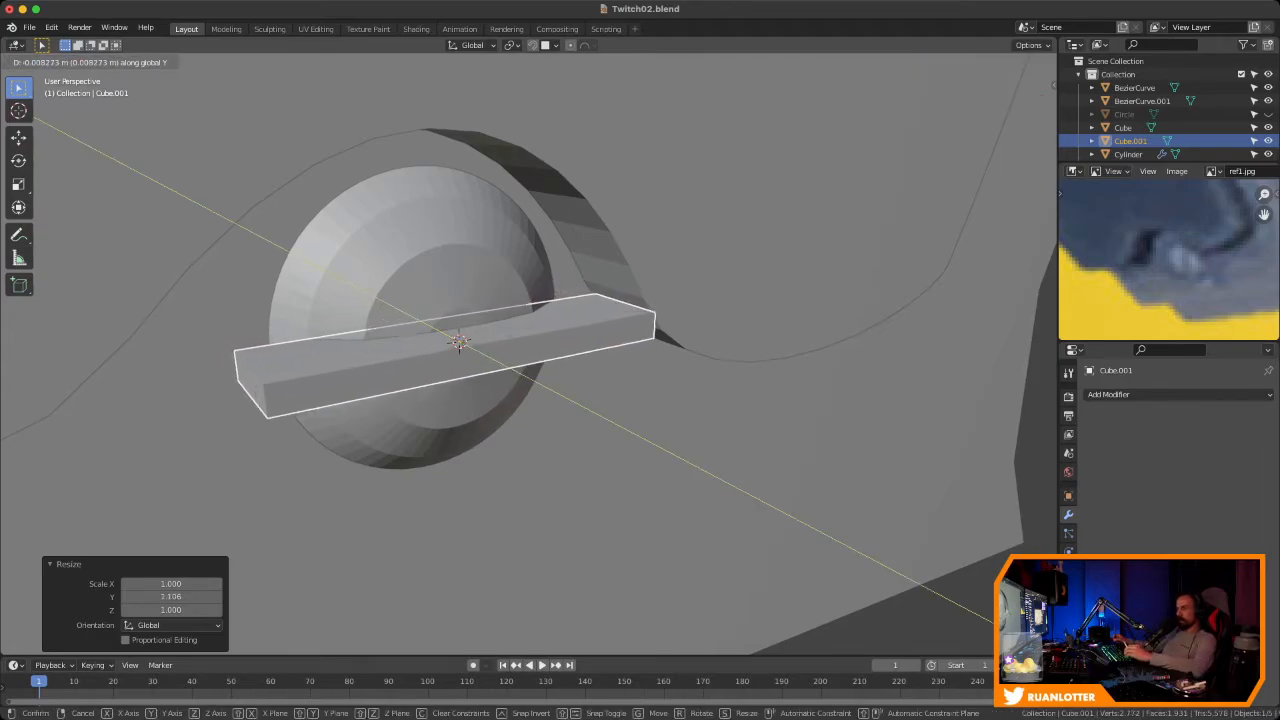
{"action": "left_click", "coordinate": [658, 434]}
Hide the cutting bar and apply the Boolean modifier on the domed knob
{"action": "key", "text": "h"}
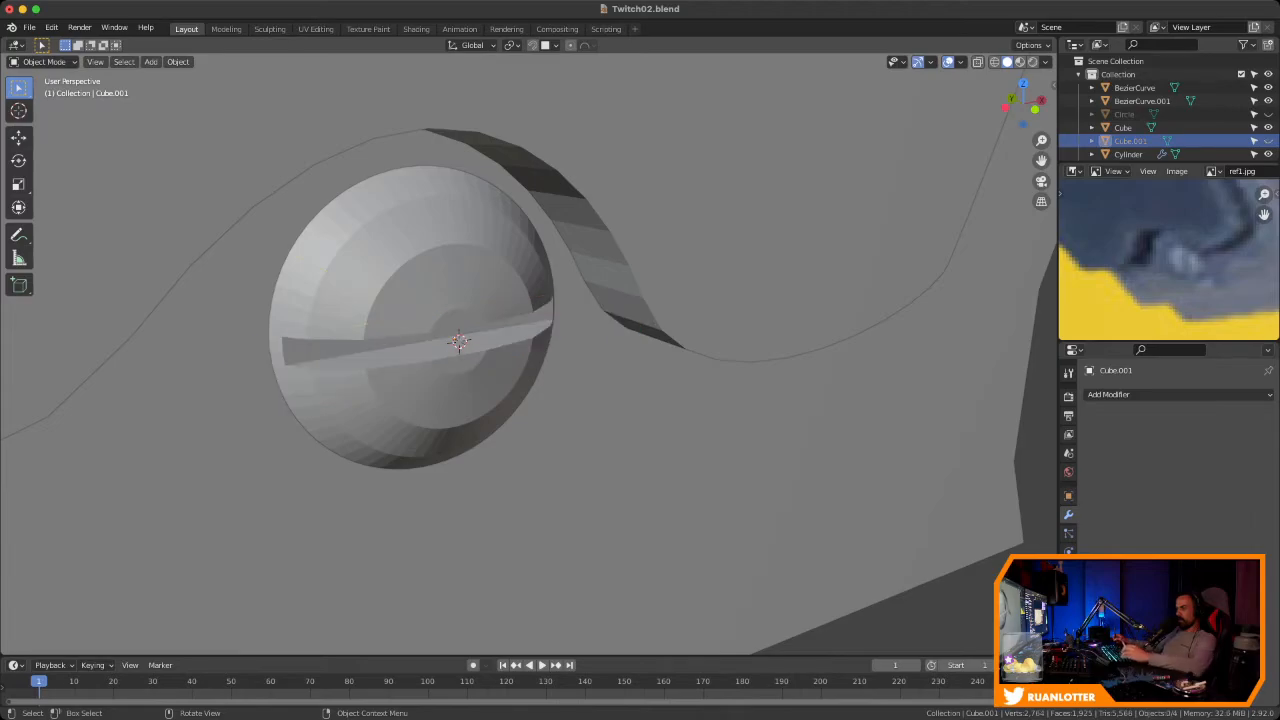
{"action": "middle_click_drag", "start_coordinate": [658, 434], "coordinate": [600, 368]}
{"action": "scroll", "coordinate": [570, 376], "scroll_direction": "down", "scroll_amount": 4}
{"action": "scroll", "coordinate": [560, 360], "scroll_direction": "up", "scroll_amount": 3}
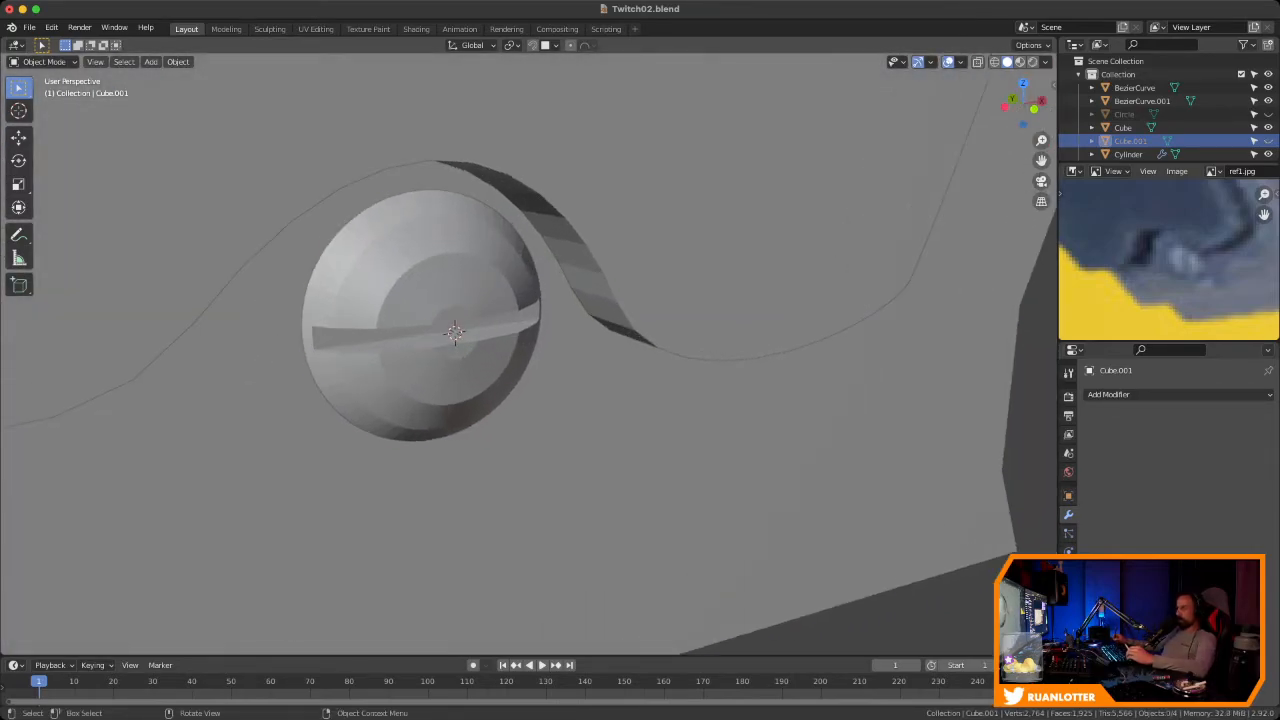
{"action": "left_click", "coordinate": [468, 355]}
{"action": "left_click", "coordinate": [1236, 417]}
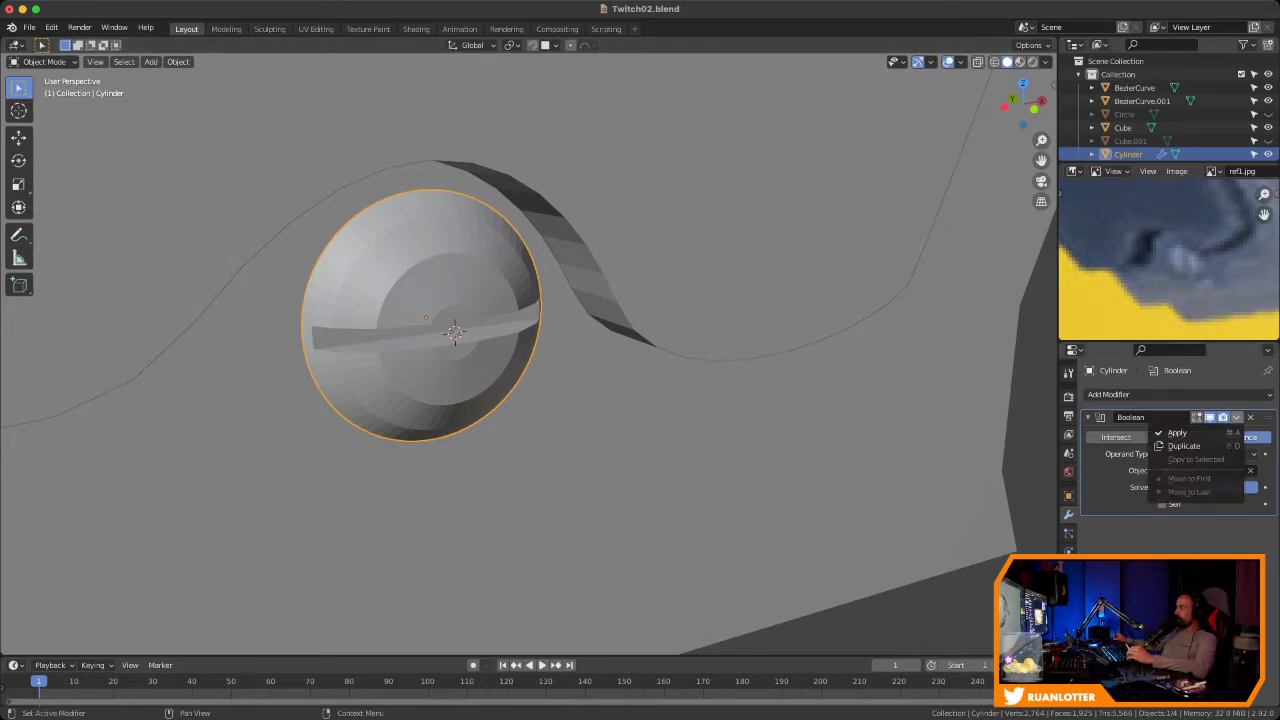
{"action": "left_click", "coordinate": [1180, 432]}
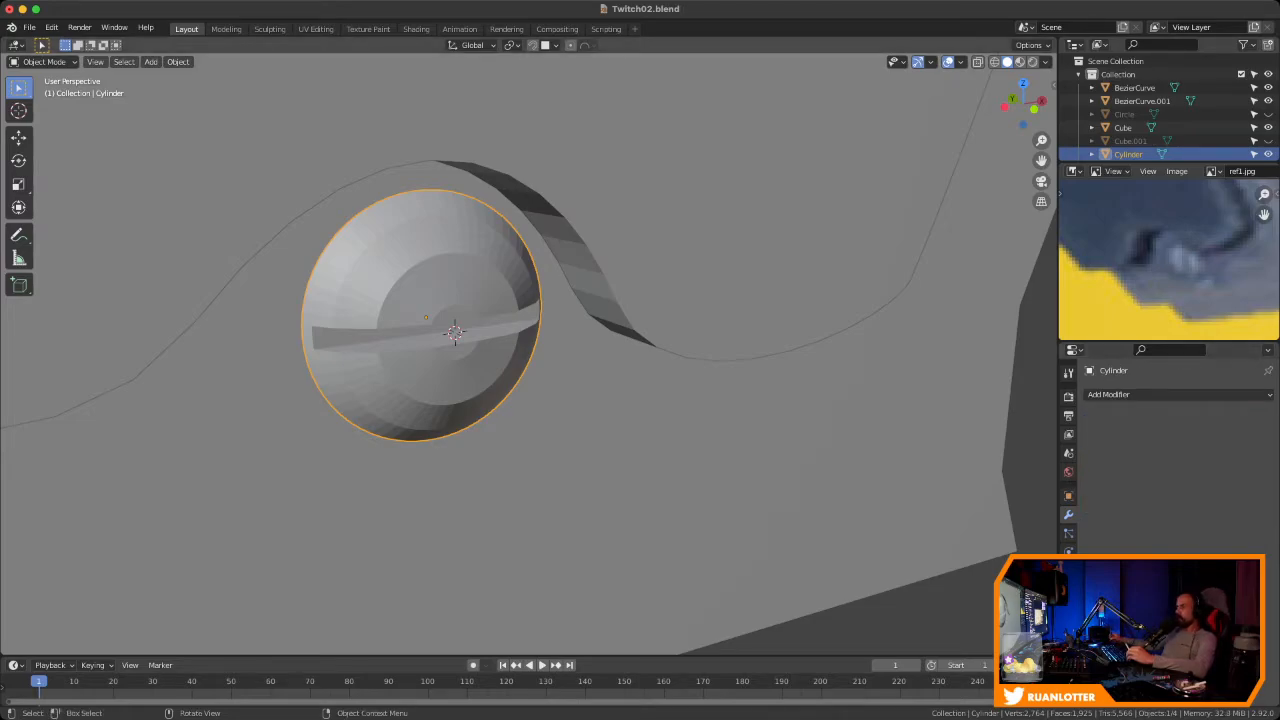
Examine the slotted knob's fit in the handle's notch from several angles
{"action": "scroll", "coordinate": [455, 332], "scroll_direction": "down", "scroll_amount": 3}
{"action": "middle_click_drag", "start_coordinate": [455, 332], "coordinate": [560, 330]}
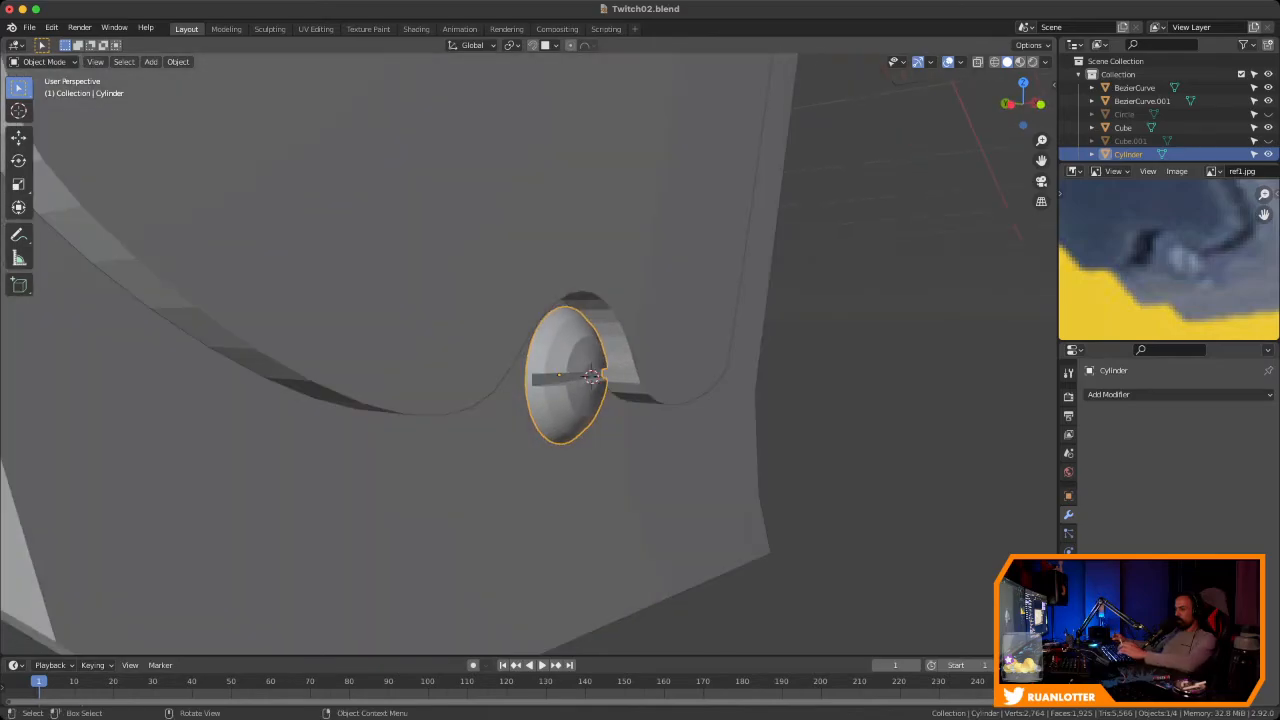
{"action": "key", "text": "g"}
{"action": "left_click", "coordinate": [500, 400]}
{"action": "middle_click_drag", "start_coordinate": [500, 400], "coordinate": [360, 375]}
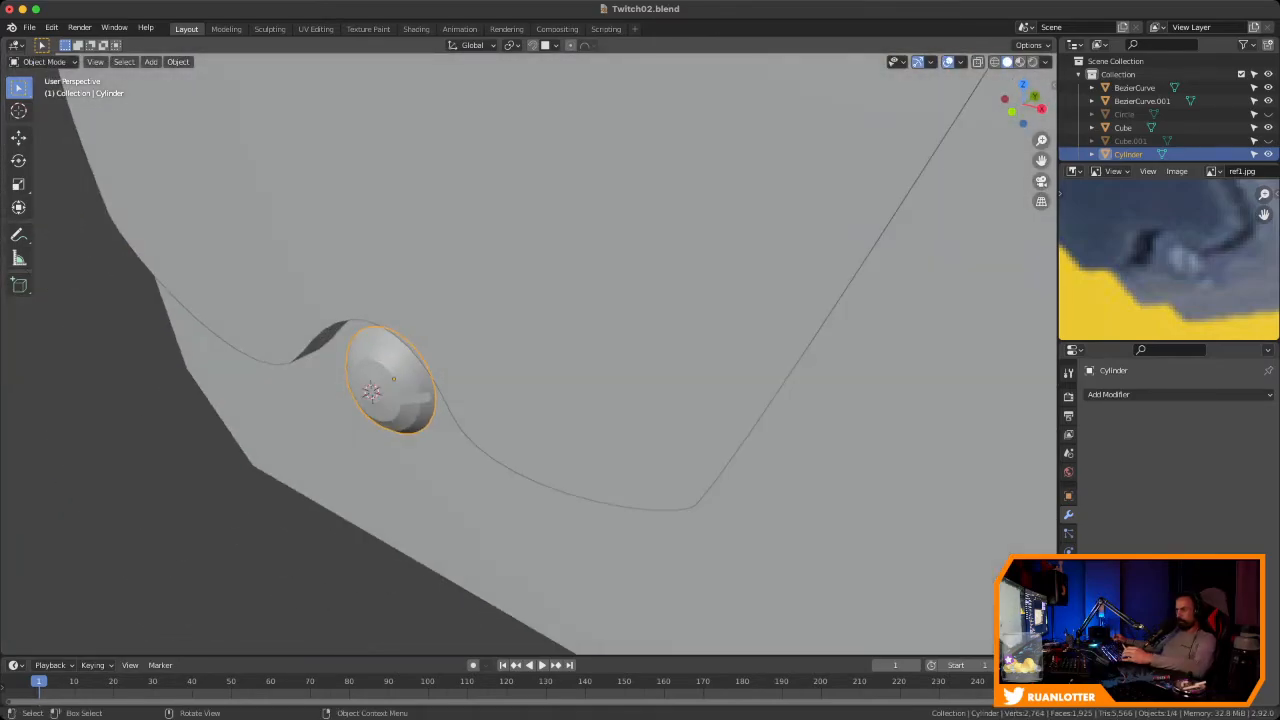
{"action": "left_click", "coordinate": [430, 310]}
{"action": "middle_click_drag", "start_coordinate": [450, 390], "coordinate": [520, 395]}
{"action": "left_click", "coordinate": [432, 388]}
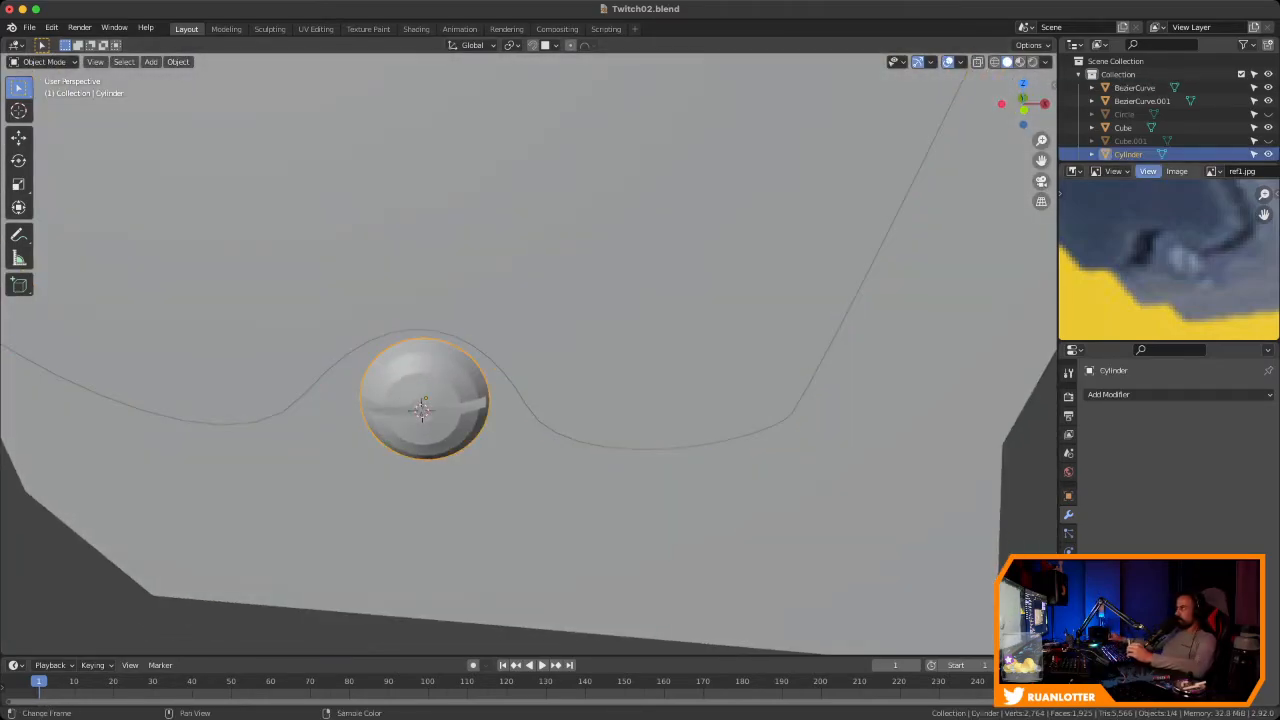
Rename the slotted knob object as Screw
{"action": "double_click", "coordinate": [1128, 154]}
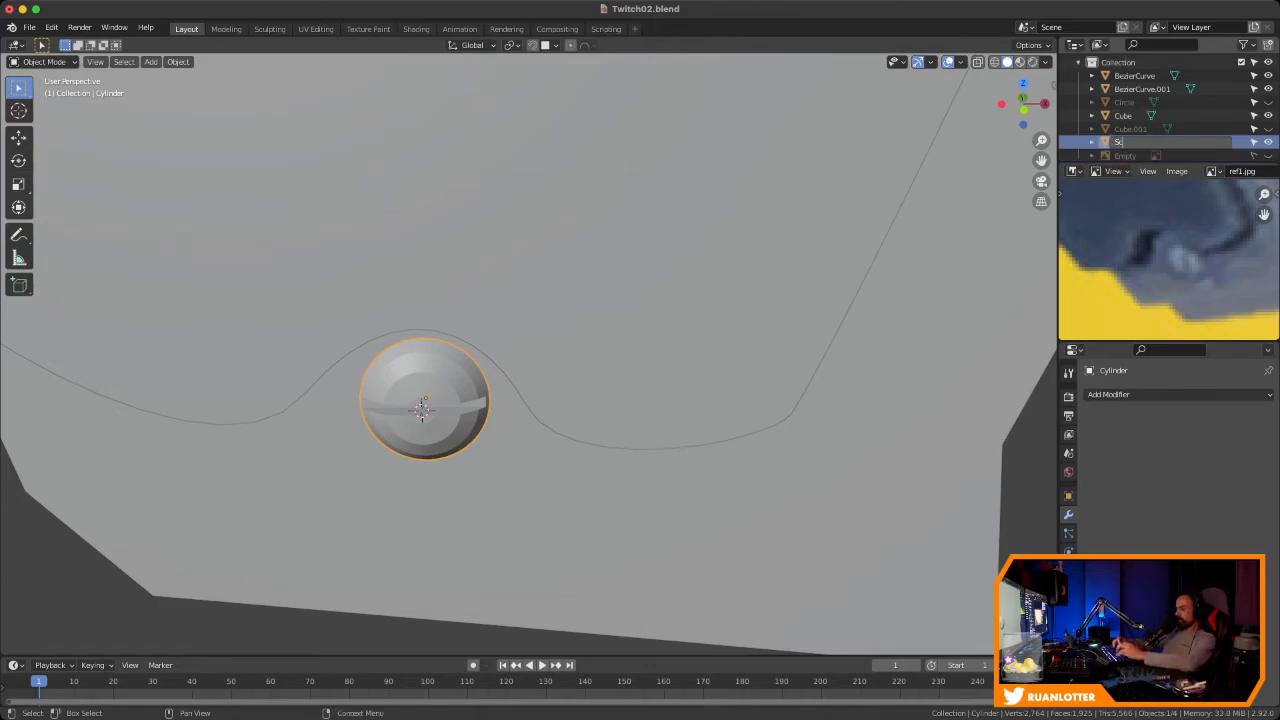
{"action": "type", "text": "Screw"}
{"action": "key", "text": "Return"}
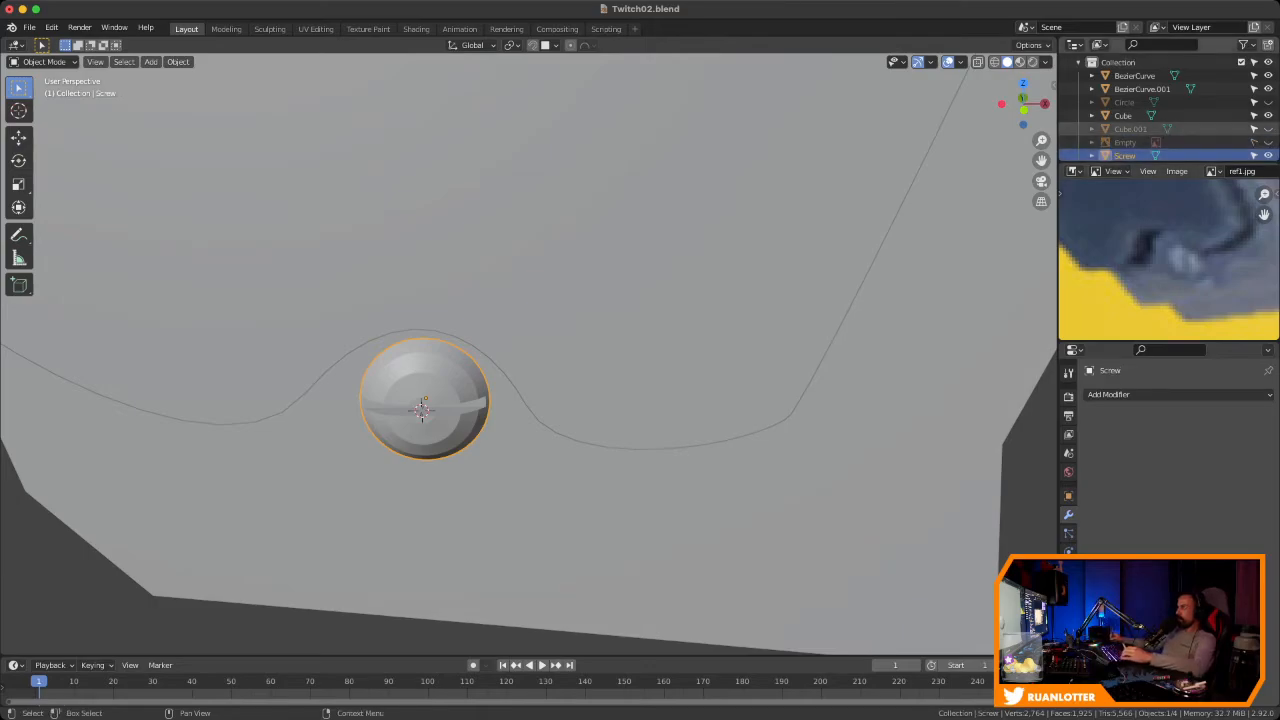
Select the handle's side panel next to the screw and rename it Grip
{"action": "scroll", "coordinate": [540, 300], "scroll_direction": "down", "scroll_amount": 7}
{"action": "left_click", "coordinate": [540, 300]}
{"action": "middle_click_drag", "start_coordinate": [540, 300], "coordinate": [770, 408], "text": "shift"}
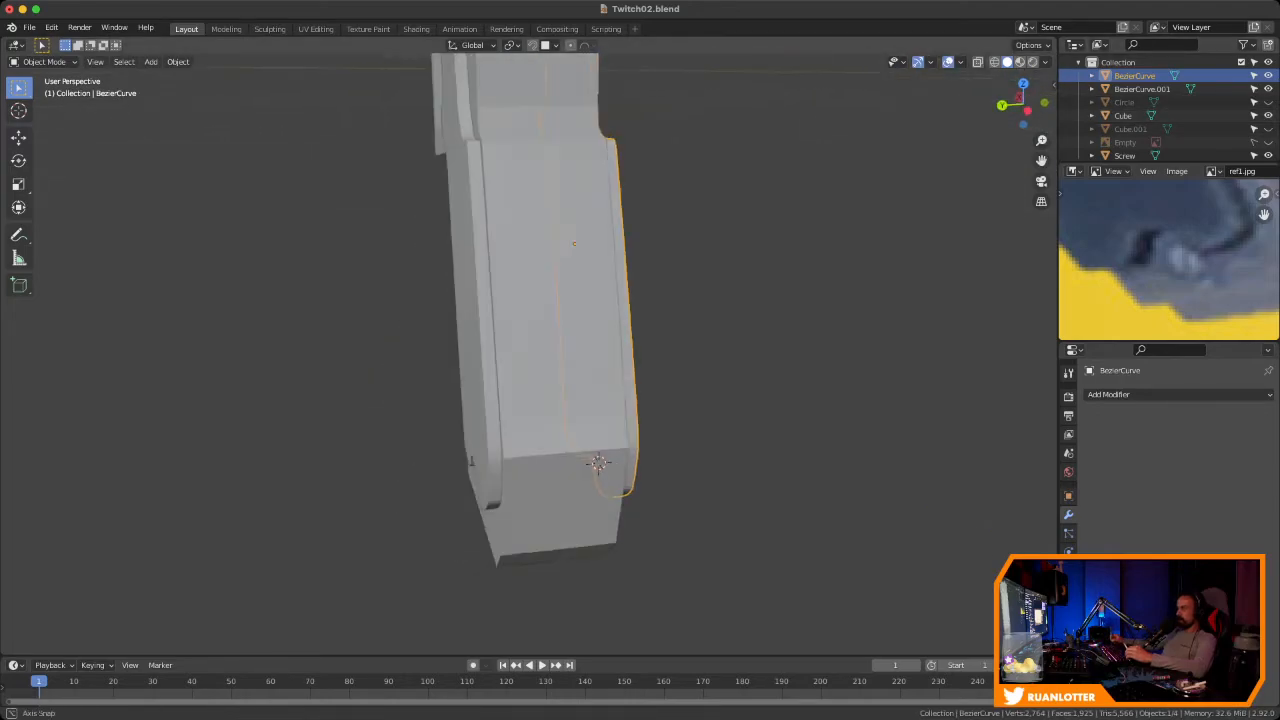
{"action": "left_click", "coordinate": [484, 420], "text": "shift"}
{"action": "middle_click_drag", "start_coordinate": [484, 420], "coordinate": [385, 415]}
{"action": "left_click", "coordinate": [582, 320]}
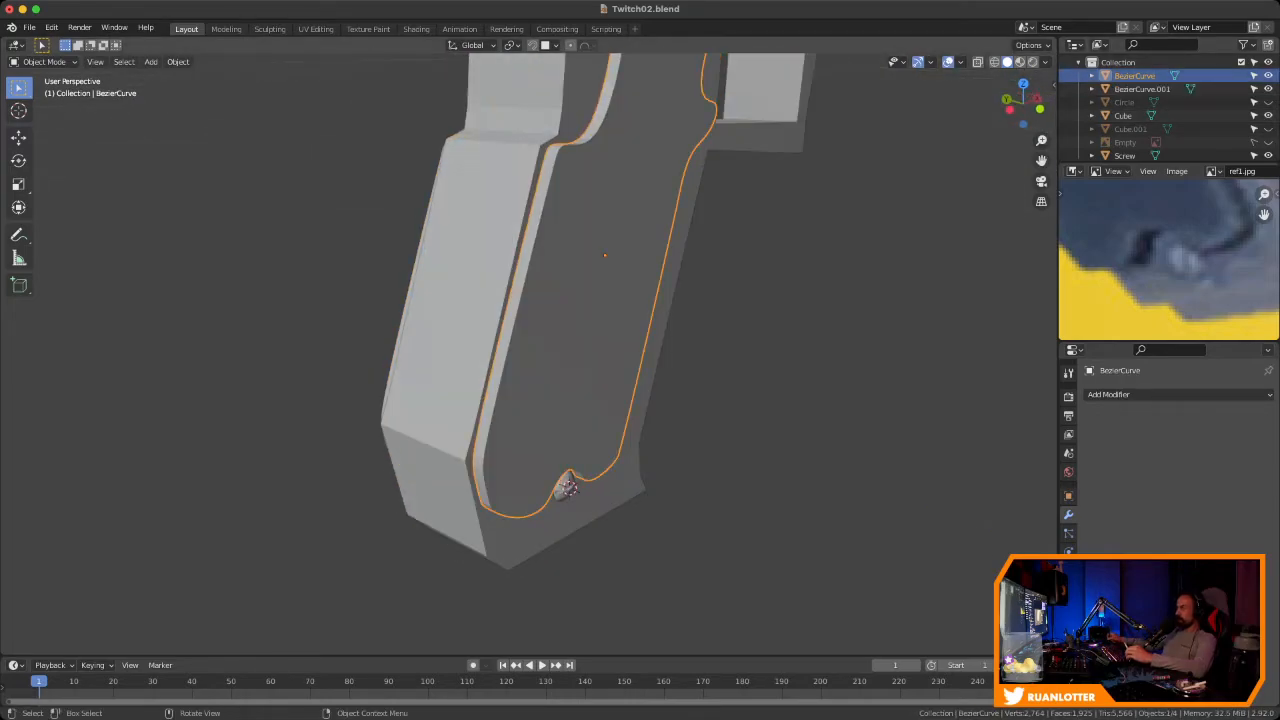
{"action": "double_click", "coordinate": [1135, 76]}
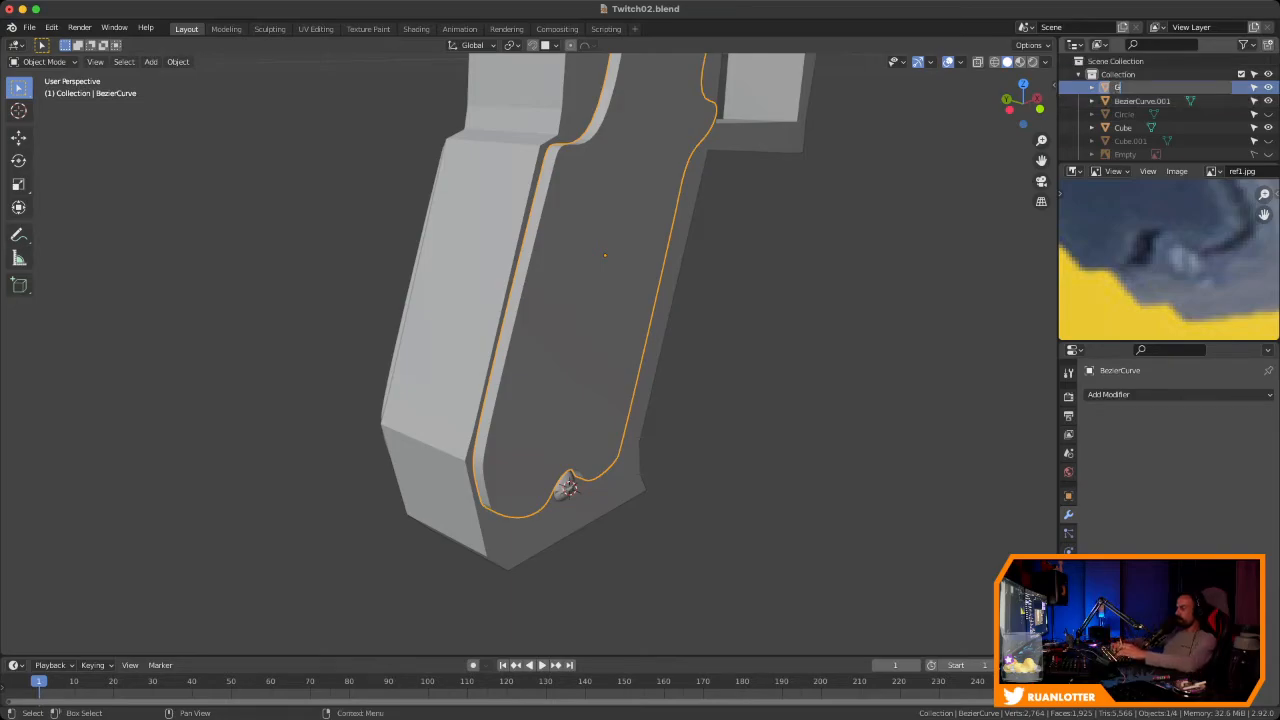
{"action": "type", "text": "Grip"}
{"action": "key", "text": "Return"}
Select the side panel on the opposite side of the handle and rename it Grip2
{"action": "middle_click_drag", "start_coordinate": [567, 487], "coordinate": [588, 447]}
{"action": "left_click", "coordinate": [588, 447]}
{"action": "double_click", "coordinate": [1141, 88]}
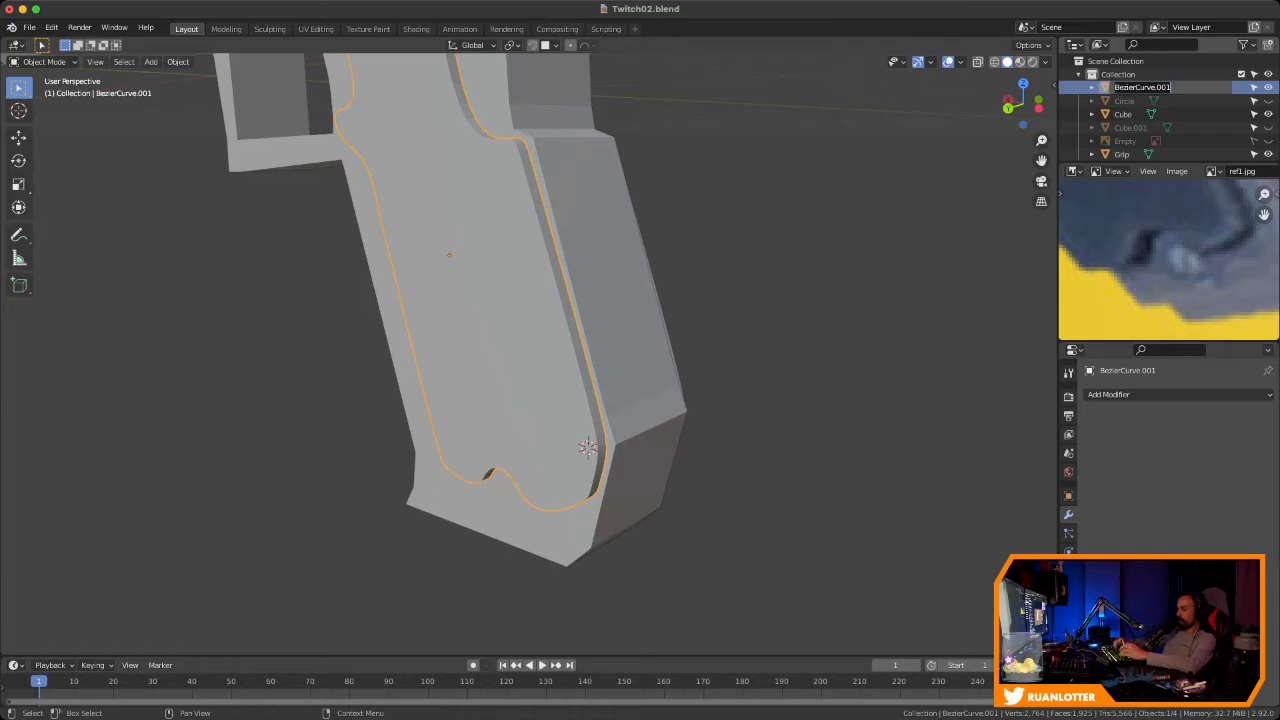
{"action": "type", "text": "Grip2"}
{"action": "key", "text": "Return"}
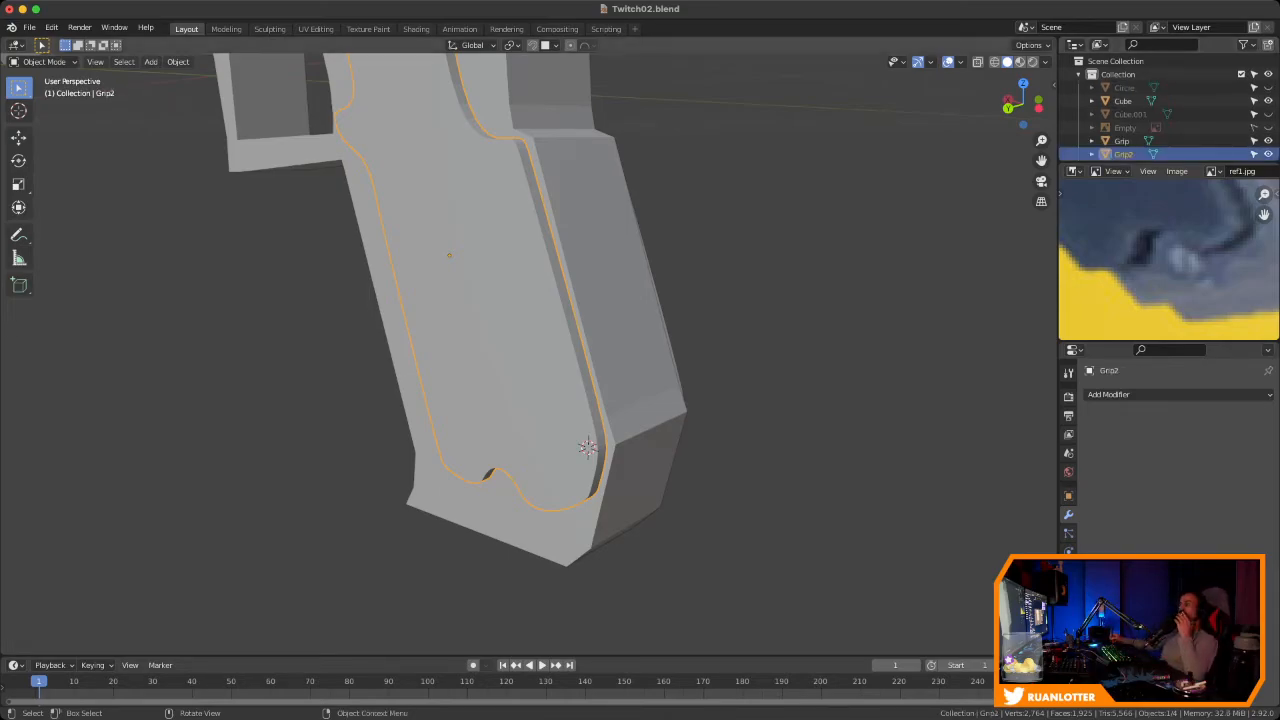
Select the pistol's main body and rename it Canon
{"action": "middle_click_drag", "start_coordinate": [645, 330], "coordinate": [540, 332]}
{"action": "left_click", "coordinate": [590, 326]}
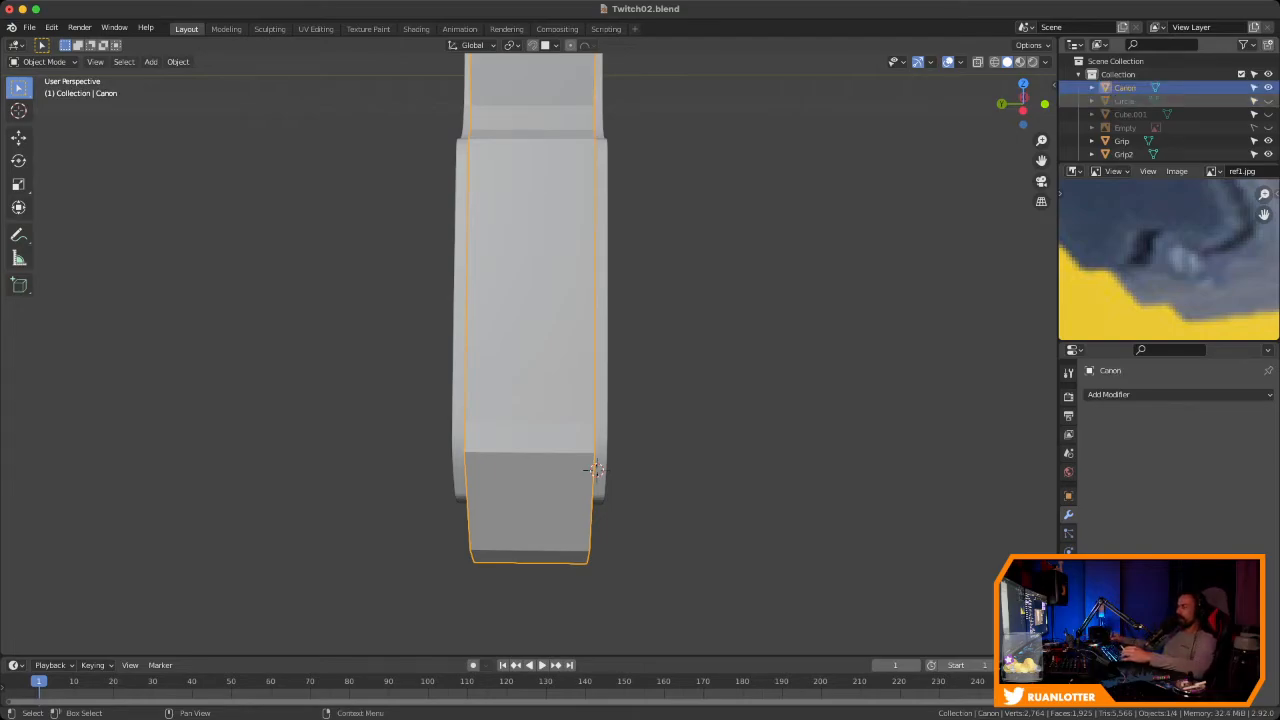
{"action": "middle_click_drag", "start_coordinate": [595, 470], "coordinate": [572, 431], "text": "ctrl"}
{"action": "key", "text": "ctrl+Right"}
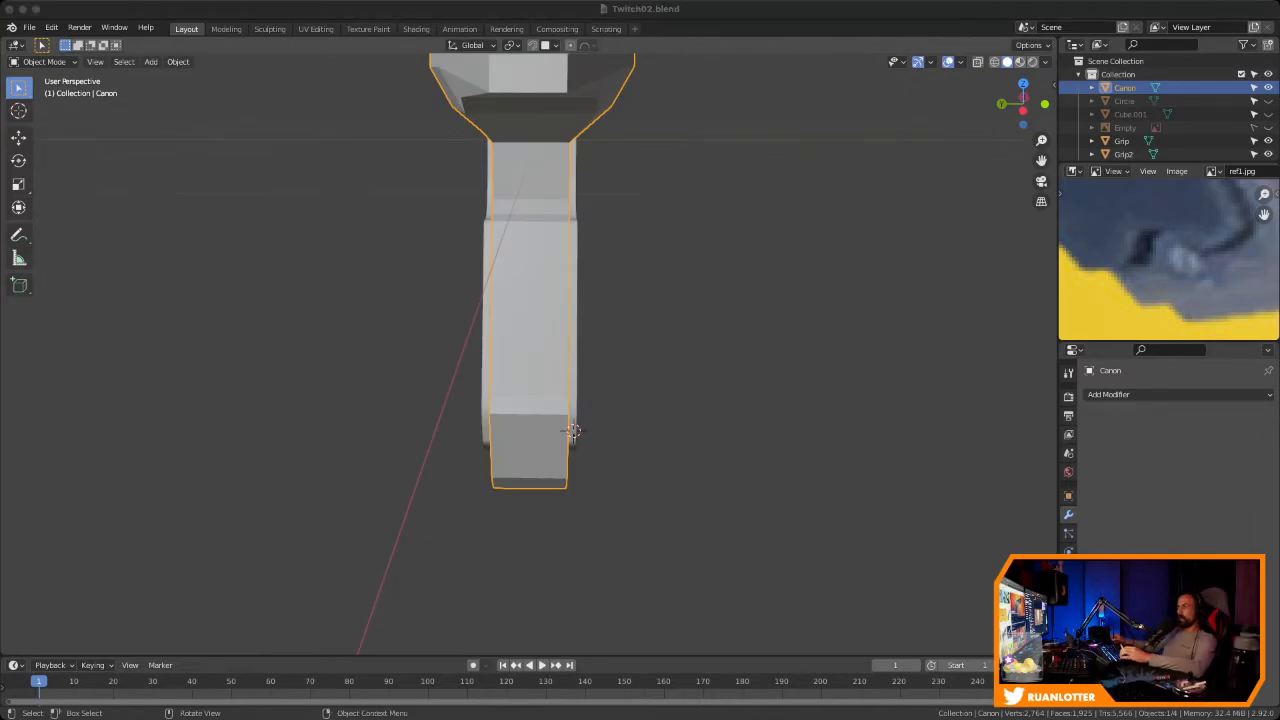
{"action": "middle_click_drag", "start_coordinate": [572, 431], "coordinate": [510, 485]}
{"action": "middle_click_drag", "start_coordinate": [529, 385], "coordinate": [529, 355], "text": "ctrl"}
{"action": "mouse_move", "coordinate": [529, 355]}
{"action": "middle_mouse_down", "text": "shift"}
{"action": "mouse_move", "coordinate": [529, 396]}
{"action": "mouse_move", "coordinate": [525, 347]}
{"action": "middle_mouse_up", "text": "shift"}
{"action": "middle_click_drag", "start_coordinate": [525, 347], "coordinate": [485, 350], "text": "shift"}
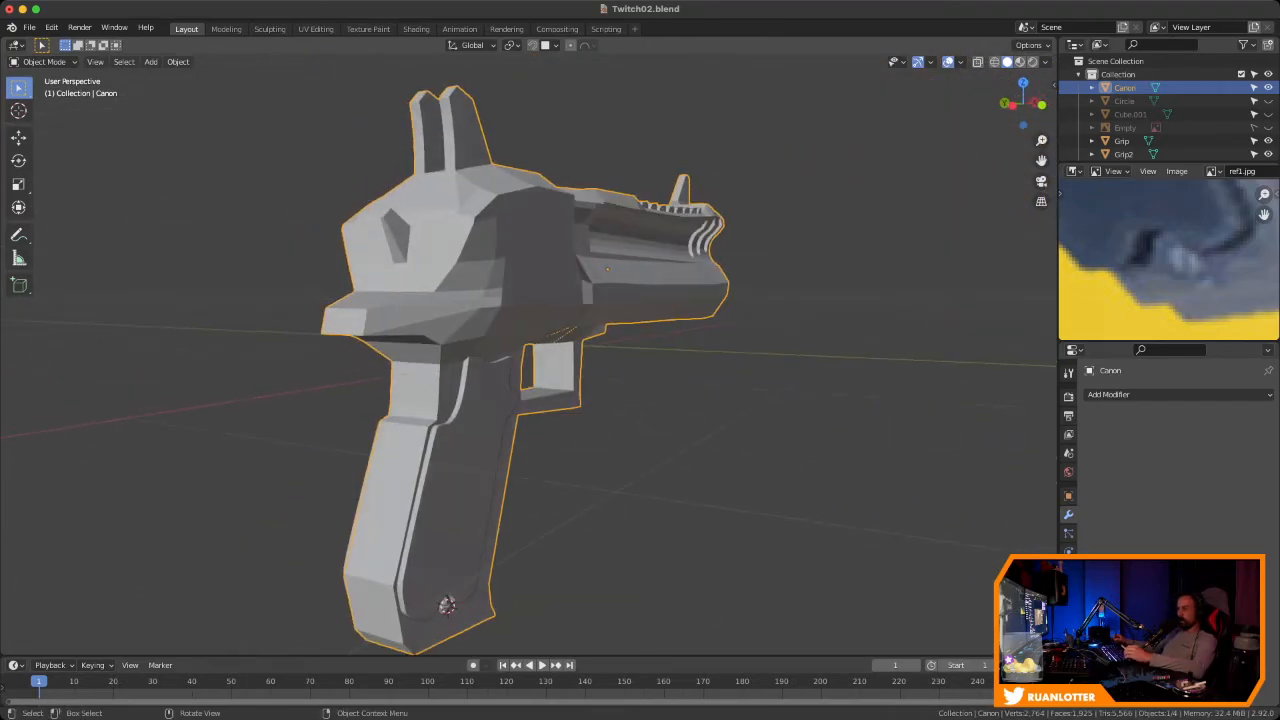
Deselect all objects and save the file
{"action": "key", "text": "alt+a"}
{"action": "middle_click_drag", "start_coordinate": [485, 480], "coordinate": [505, 224], "text": "shift"}
{"action": "middle_click_drag", "start_coordinate": [505, 224], "coordinate": [587, 105], "text": "shift"}
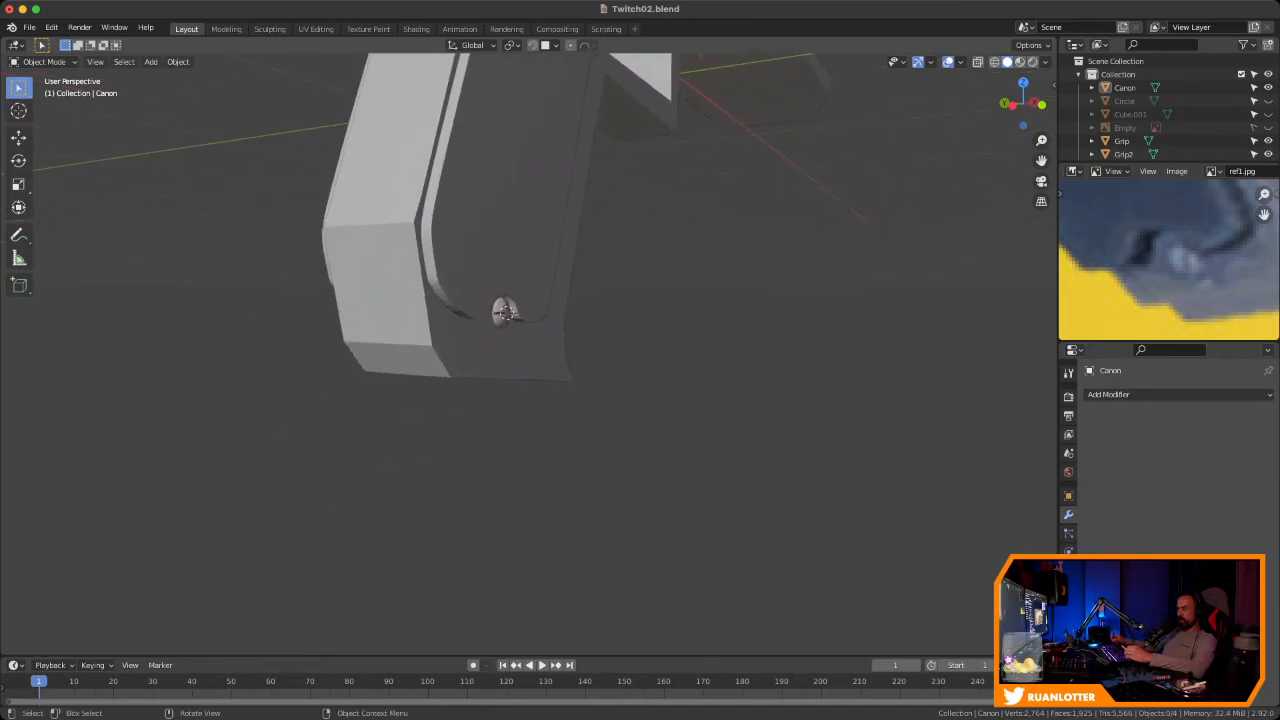
{"action": "middle_click_drag", "start_coordinate": [529, 395], "coordinate": [615, 349], "text": "ctrl"}
{"action": "middle_click_drag", "start_coordinate": [615, 349], "coordinate": [752, 381], "text": "ctrl"}
{"action": "key", "text": "ctrl+s"}
Duplicate the handle screw, place the copy about 0.327 m away along Y and rotate it 180° around X
{"action": "left_click", "coordinate": [731, 393]}
{"action": "key", "text": "r"}
{"action": "key", "text": "x"}
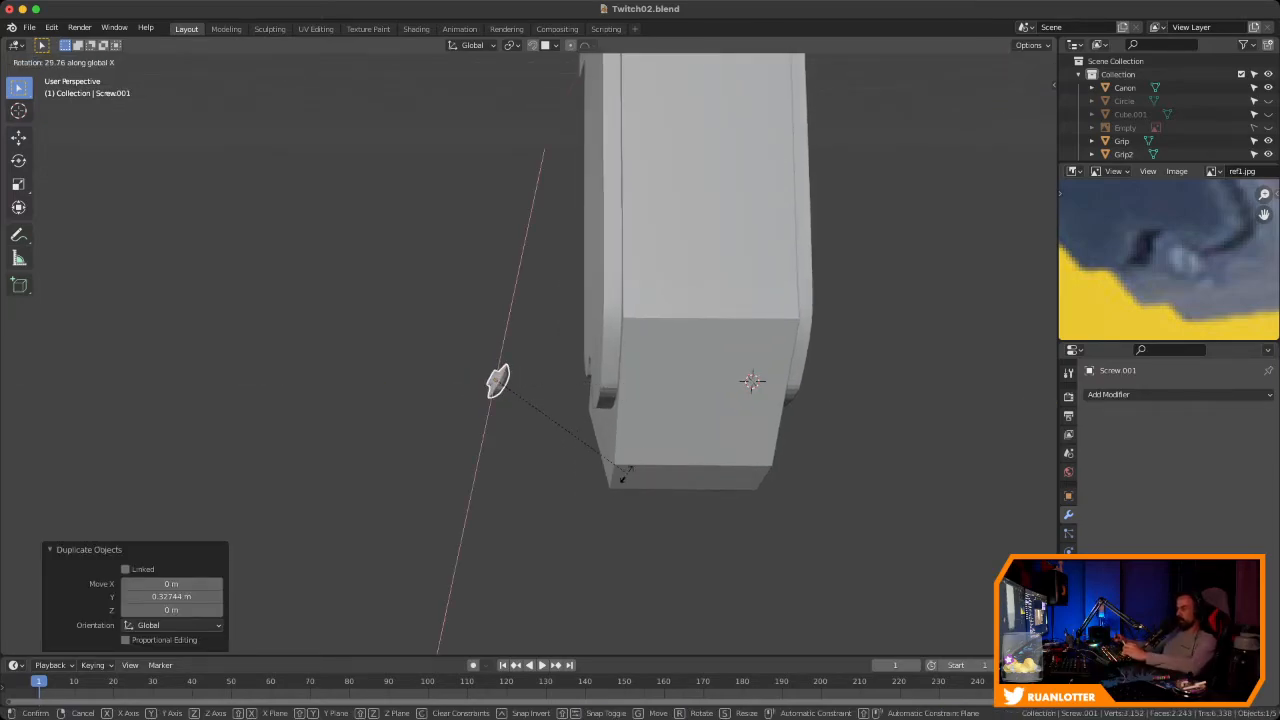
{"action": "type", "text": "18"}
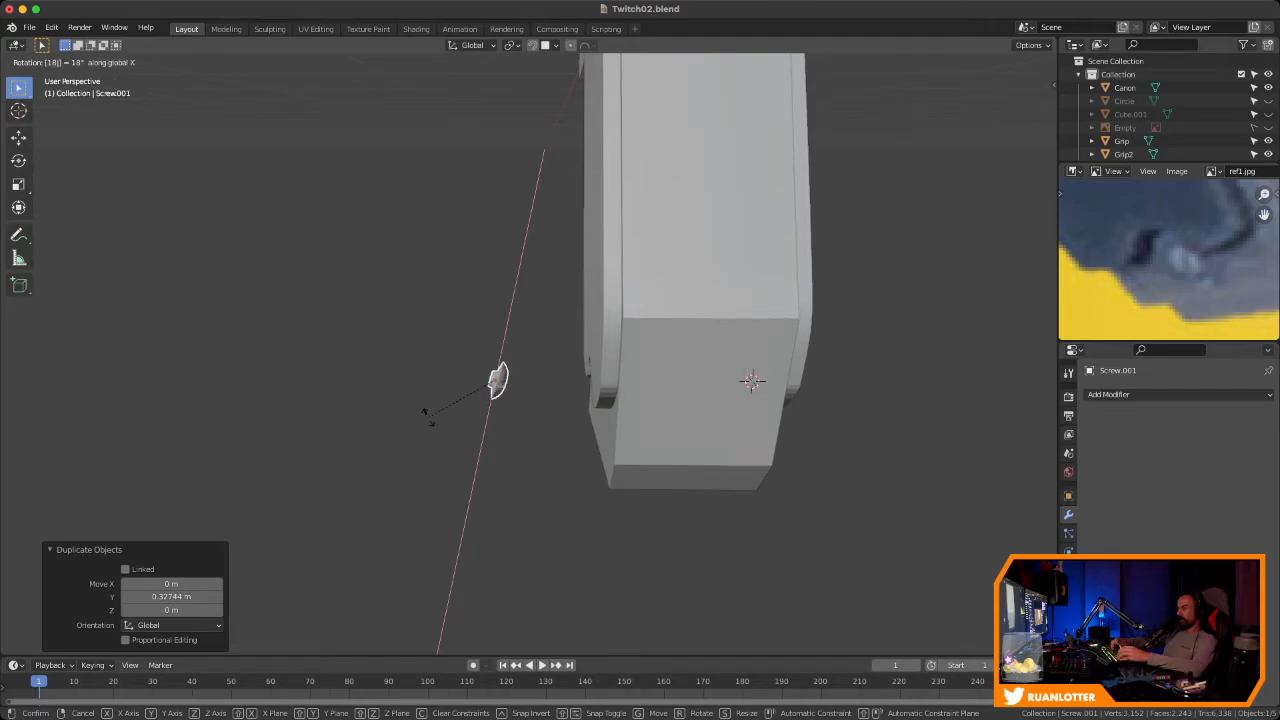
{"action": "type", "text": "0"}
{"action": "key", "text": "Return"}
Move the duplicated screw about -0.137 m along Y into the notch on the handle's opposite side and deselect it
{"action": "middle_click_drag", "start_coordinate": [752, 381], "coordinate": [908, 315]}
{"action": "key", "text": "KP_Decimal"}
{"action": "mouse_move", "coordinate": [540, 360]}
{"action": "middle_mouse_down"}
{"action": "mouse_move", "coordinate": [645, 362]}
{"action": "mouse_move", "coordinate": [545, 358]}
{"action": "middle_mouse_up"}
{"action": "scroll", "coordinate": [645, 362], "scroll_direction": "down", "scroll_amount": 5}
{"action": "key", "text": "g"}
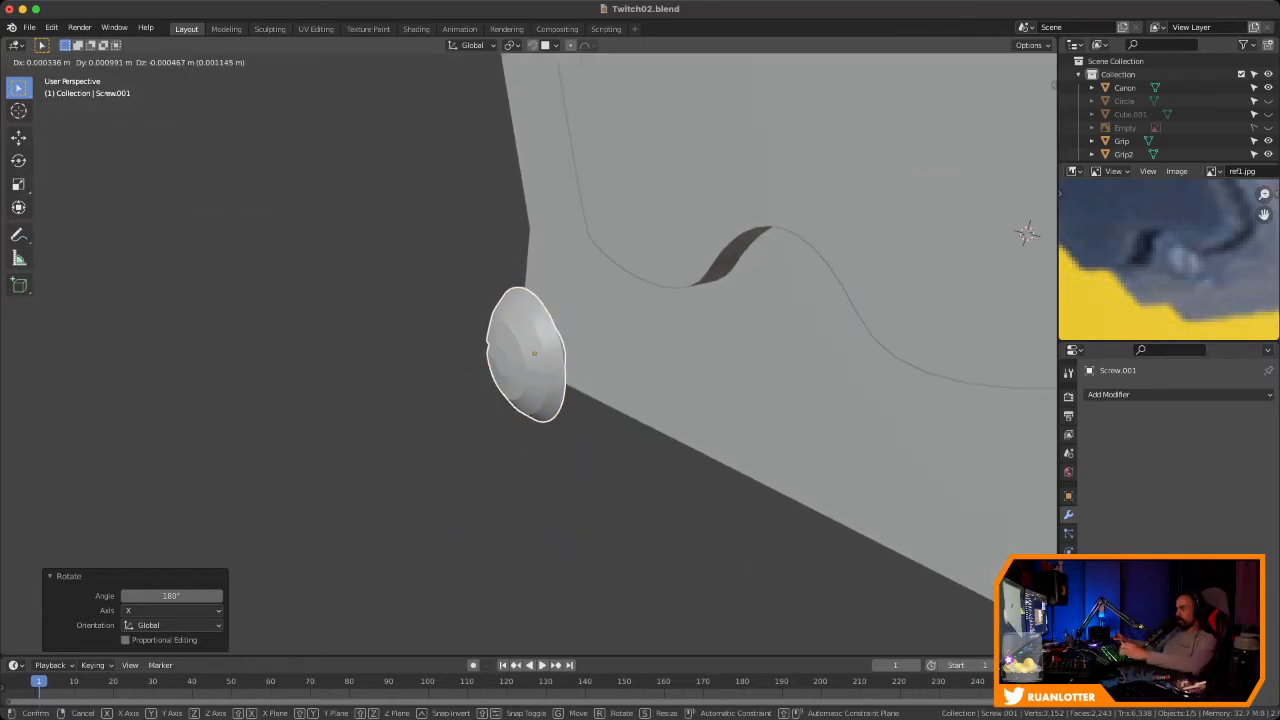
{"action": "key", "text": "y"}
{"action": "left_click", "coordinate": [734, 450]}
{"action": "scroll", "coordinate": [734, 450], "scroll_direction": "down", "scroll_amount": 7}
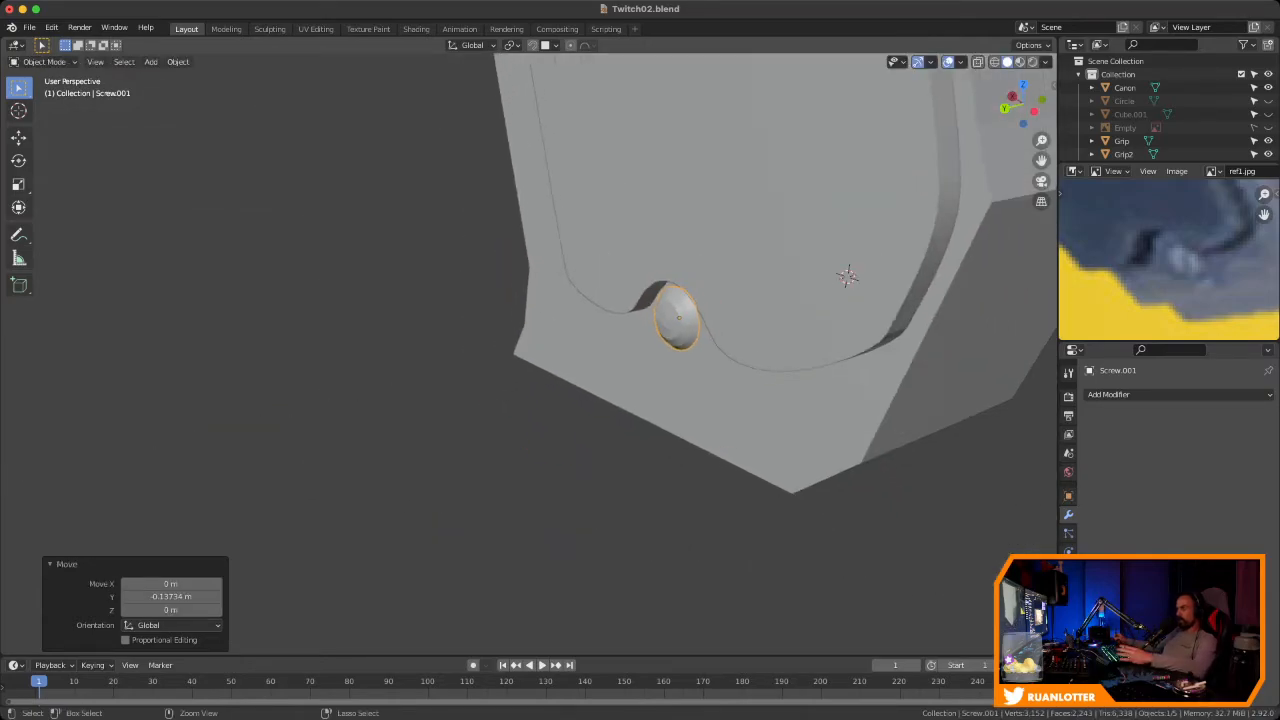
{"action": "middle_click_drag", "start_coordinate": [734, 450], "coordinate": [520, 440]}
{"action": "key", "text": "alt+a"}
{"action": "scroll", "coordinate": [560, 400], "scroll_direction": "down", "scroll_amount": 3}
{"action": "left_click_drag", "start_coordinate": [0, 0], "coordinate": [0, 0]}
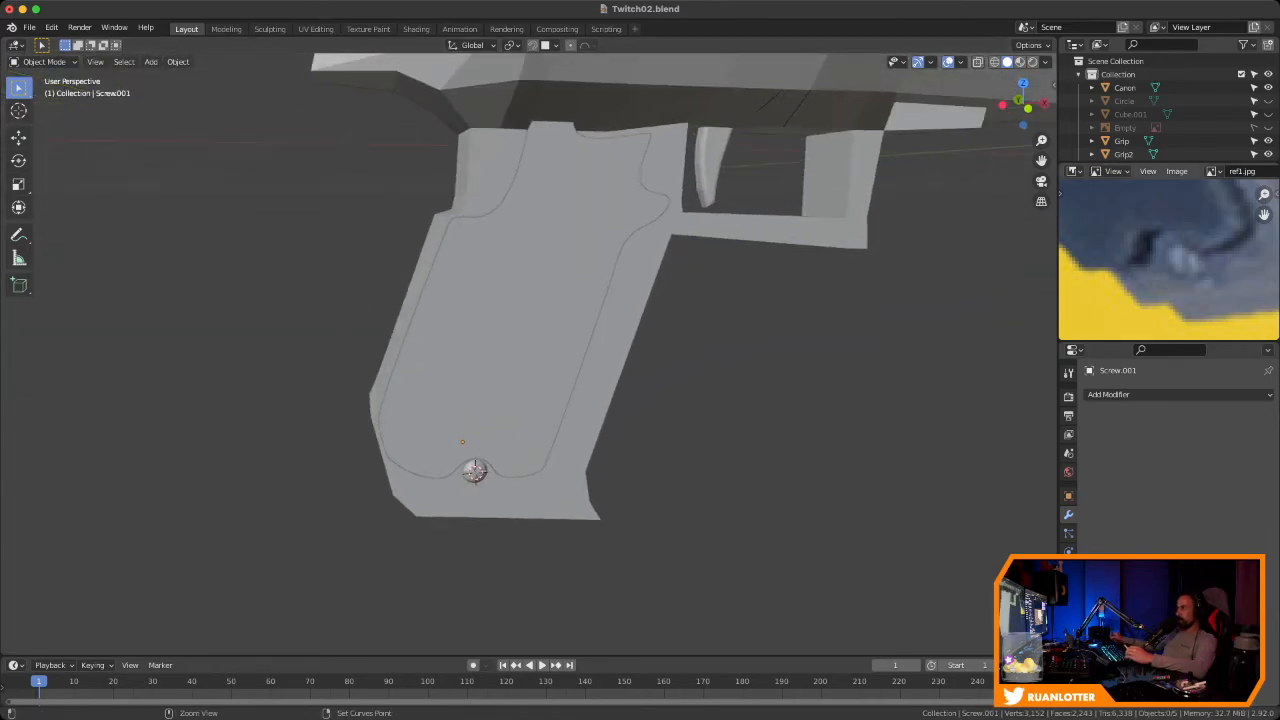
Examine the handle and trigger guard area in the reference picture and compare it with the pistol in front view
{"action": "middle_click_drag", "start_coordinate": [1160, 235], "coordinate": [1175, 295]}
{"action": "scroll", "coordinate": [1170, 270], "scroll_direction": "down", "scroll_amount": 2}
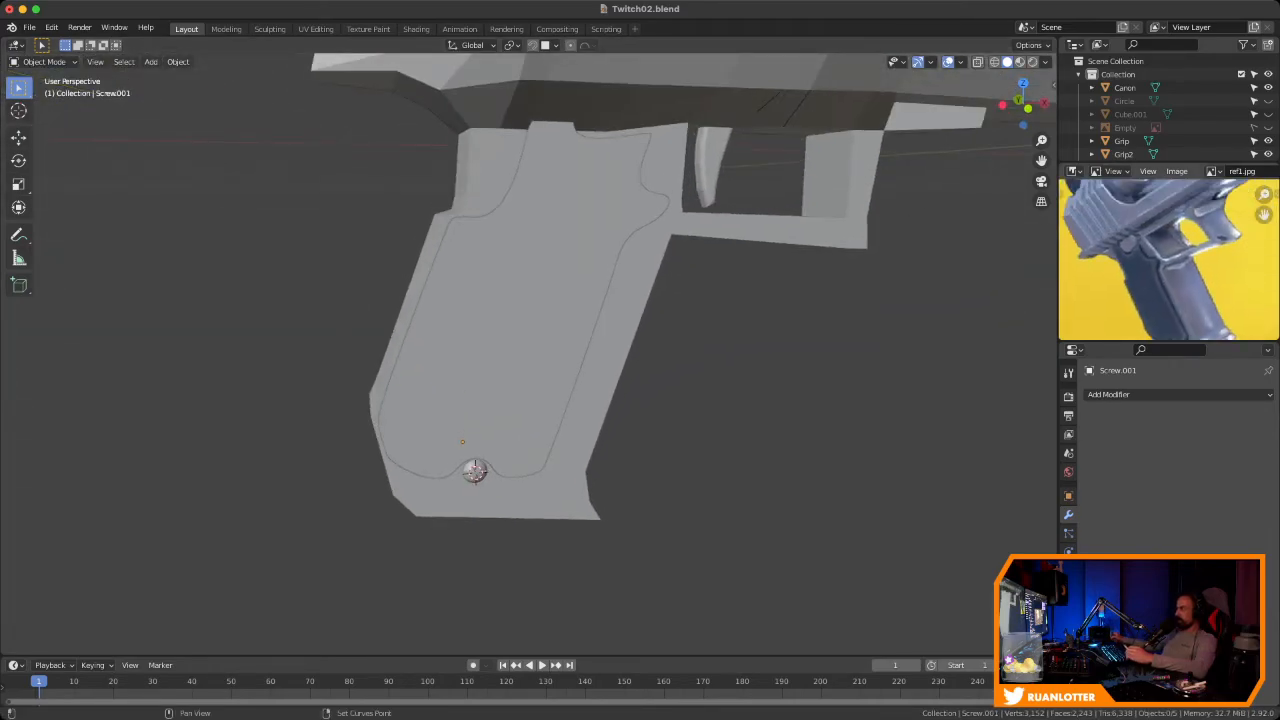
{"action": "middle_click_drag", "start_coordinate": [1170, 250], "coordinate": [1170, 300]}
{"action": "scroll", "coordinate": [1170, 280], "scroll_direction": "down", "scroll_amount": 1}
{"action": "middle_click_drag", "start_coordinate": [1175, 255], "coordinate": [1145, 273], "text": "shift"}
{"action": "middle_click_drag", "start_coordinate": [640, 300], "coordinate": [350, 390], "text": "shift"}
{"action": "key", "text": "KP_1"}
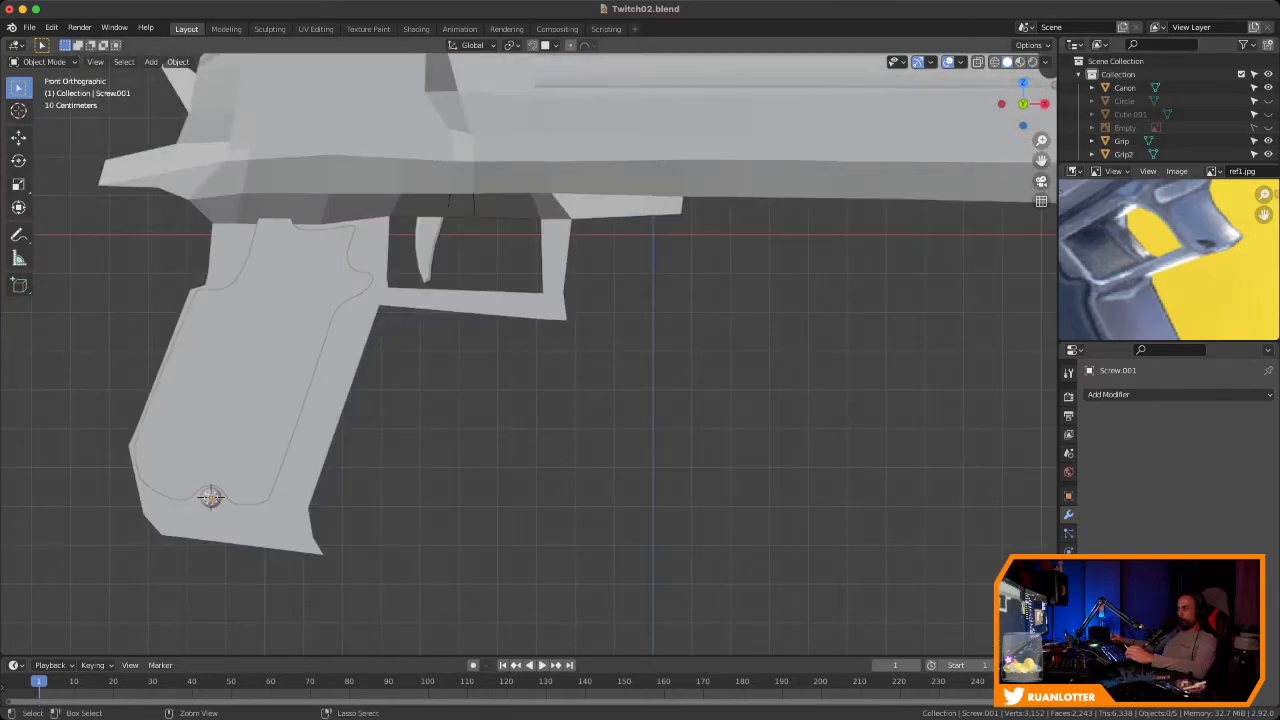
{"action": "middle_click_drag", "start_coordinate": [600, 360], "coordinate": [538, 454], "text": "ctrl"}
{"action": "middle_click_drag", "start_coordinate": [1170, 230], "coordinate": [1196, 226], "text": "ctrl"}
{"action": "mouse_move", "coordinate": [1160, 270]}
{"action": "middle_mouse_down"}
{"action": "mouse_move", "coordinate": [1208, 204]}
{"action": "mouse_move", "coordinate": [1165, 248]}
{"action": "middle_mouse_up"}
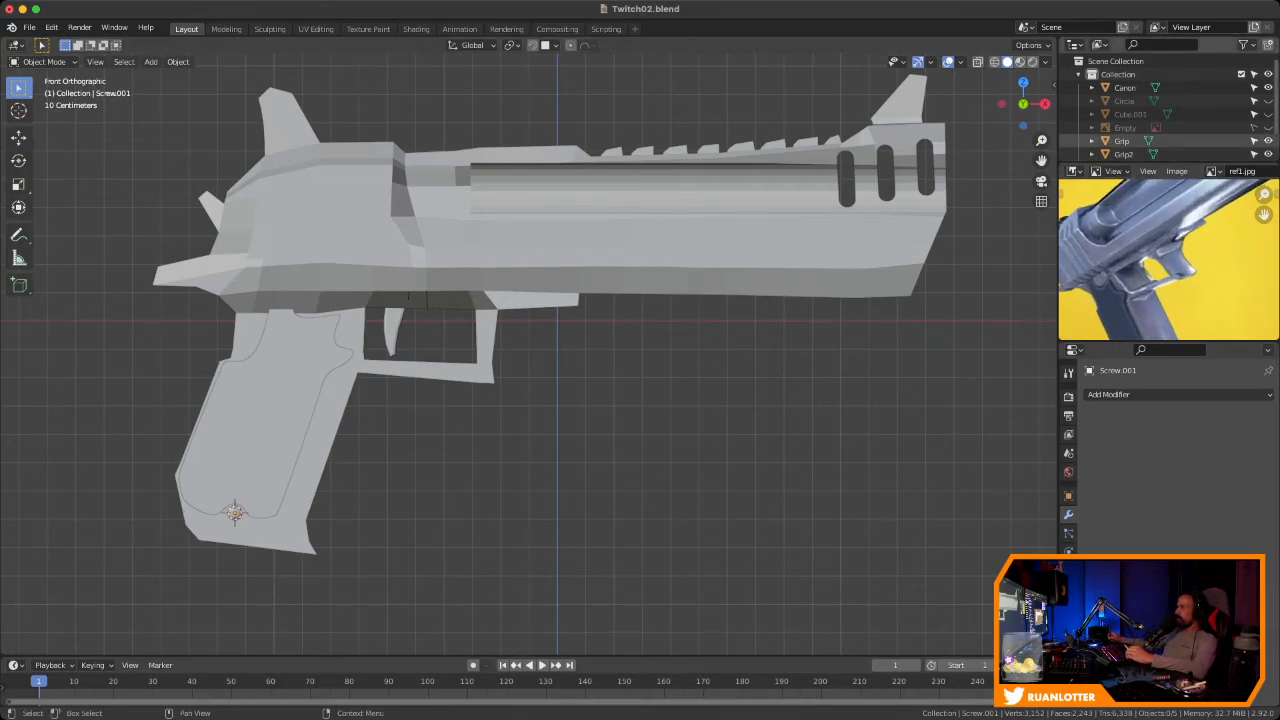
{"action": "scroll", "coordinate": [1165, 110], "scroll_direction": "down", "scroll_amount": 1}
Show the background reference image behind the pistol, compare it with the model, and hide it again
{"action": "left_click", "coordinate": [1268, 121]}
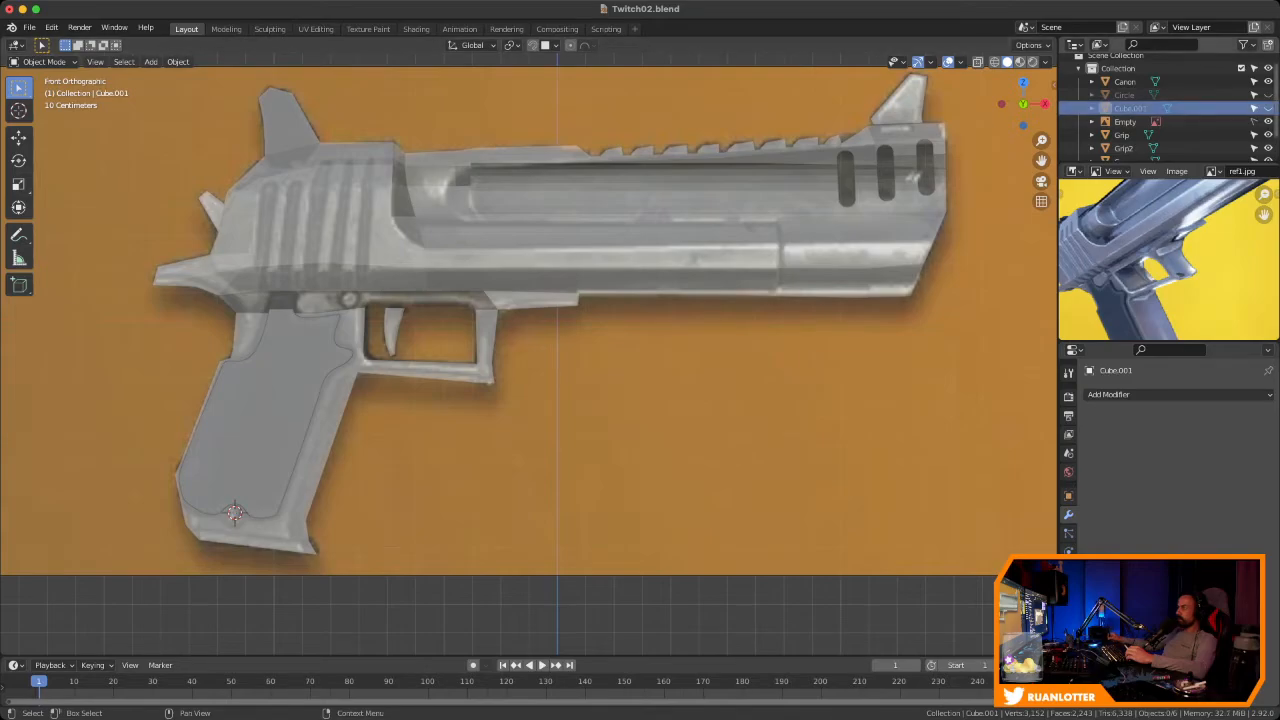
{"action": "middle_click_drag", "start_coordinate": [800, 240], "coordinate": [885, 280]}
{"action": "scroll", "coordinate": [885, 280], "scroll_direction": "down", "scroll_amount": 4}
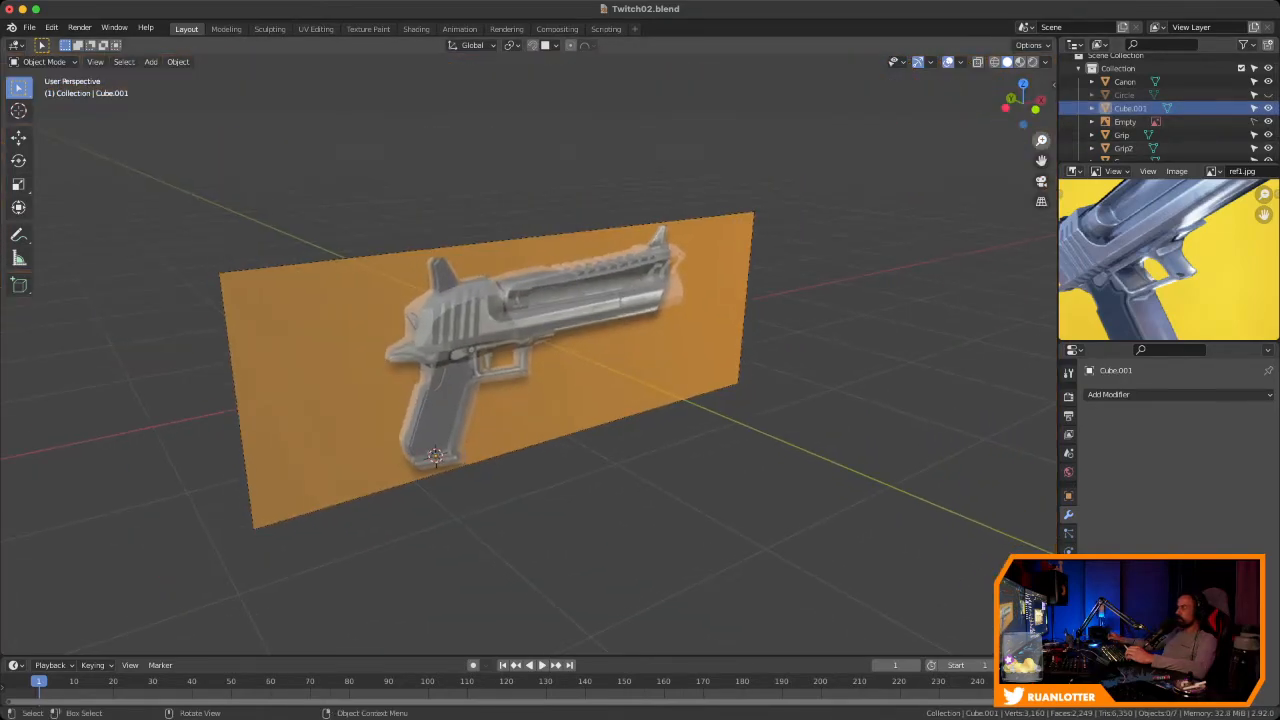
{"action": "scroll", "coordinate": [1268, 135], "scroll_direction": "down", "scroll_amount": 2}
{"action": "left_click", "coordinate": [1268, 95]}
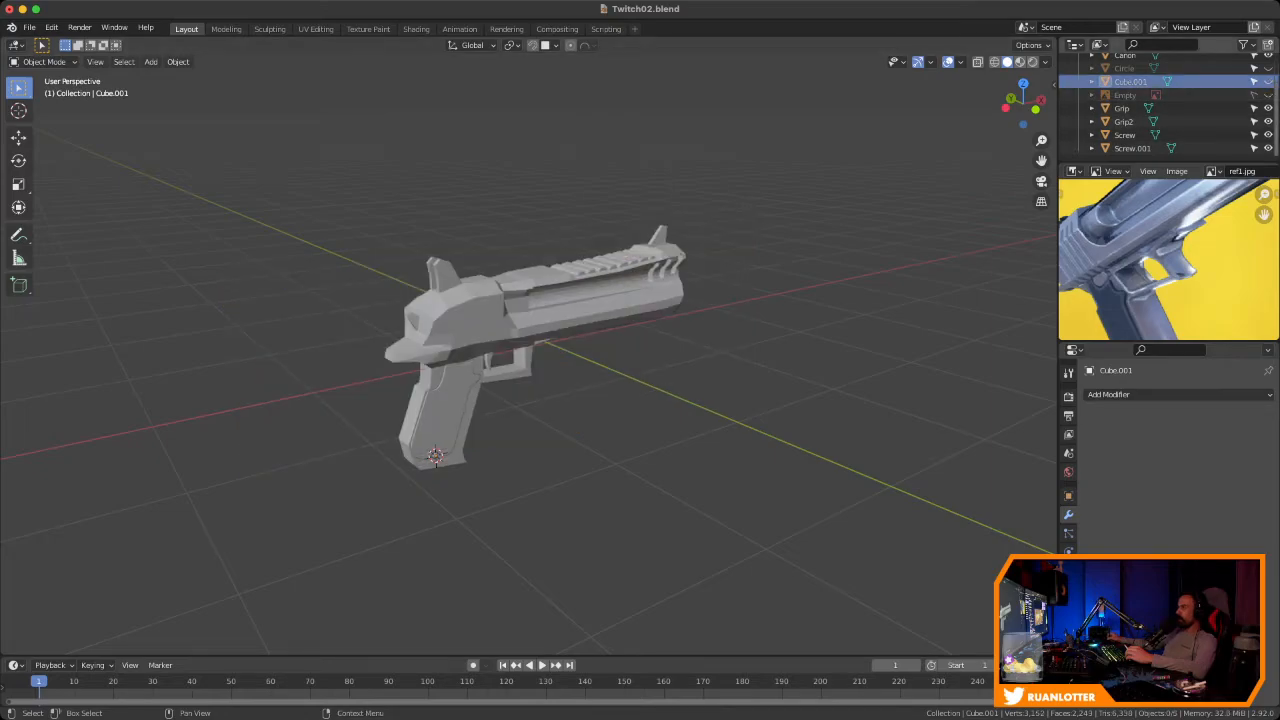
Unhide the object Cube.001 and locate it at the handle's screw
{"action": "left_click", "coordinate": [1268, 82]}
{"action": "left_click", "coordinate": [1126, 95]}
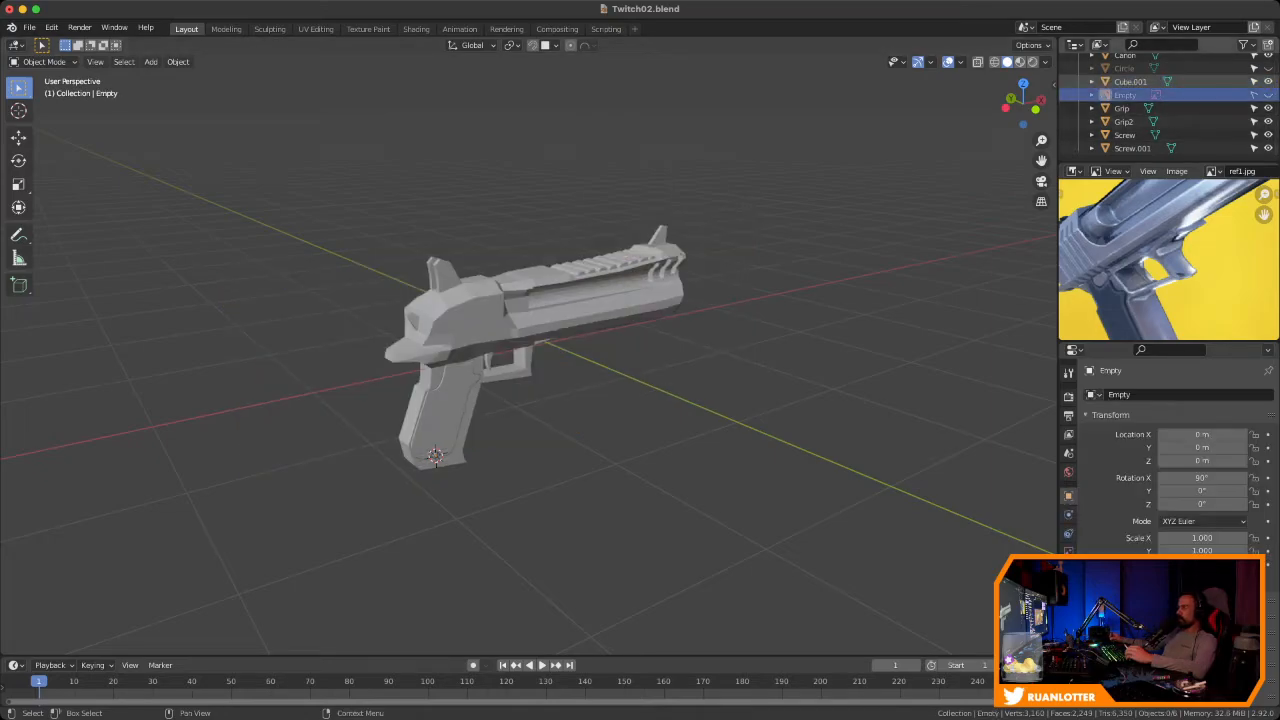
{"action": "left_click", "coordinate": [1130, 82]}
{"action": "mouse_move", "coordinate": [560, 400]}
{"action": "middle_mouse_down"}
{"action": "mouse_move", "coordinate": [700, 390]}
{"action": "mouse_move", "coordinate": [550, 390]}
{"action": "middle_mouse_up"}
{"action": "middle_click_drag", "start_coordinate": [550, 390], "coordinate": [550, 330], "text": "ctrl"}
{"action": "middle_click_drag", "start_coordinate": [450, 420], "coordinate": [592, 308], "text": "shift"}
{"action": "scroll", "coordinate": [529, 354], "scroll_direction": "up", "scroll_amount": 7}
{"action": "middle_click_drag", "start_coordinate": [450, 400], "coordinate": [755, 323], "text": "shift"}
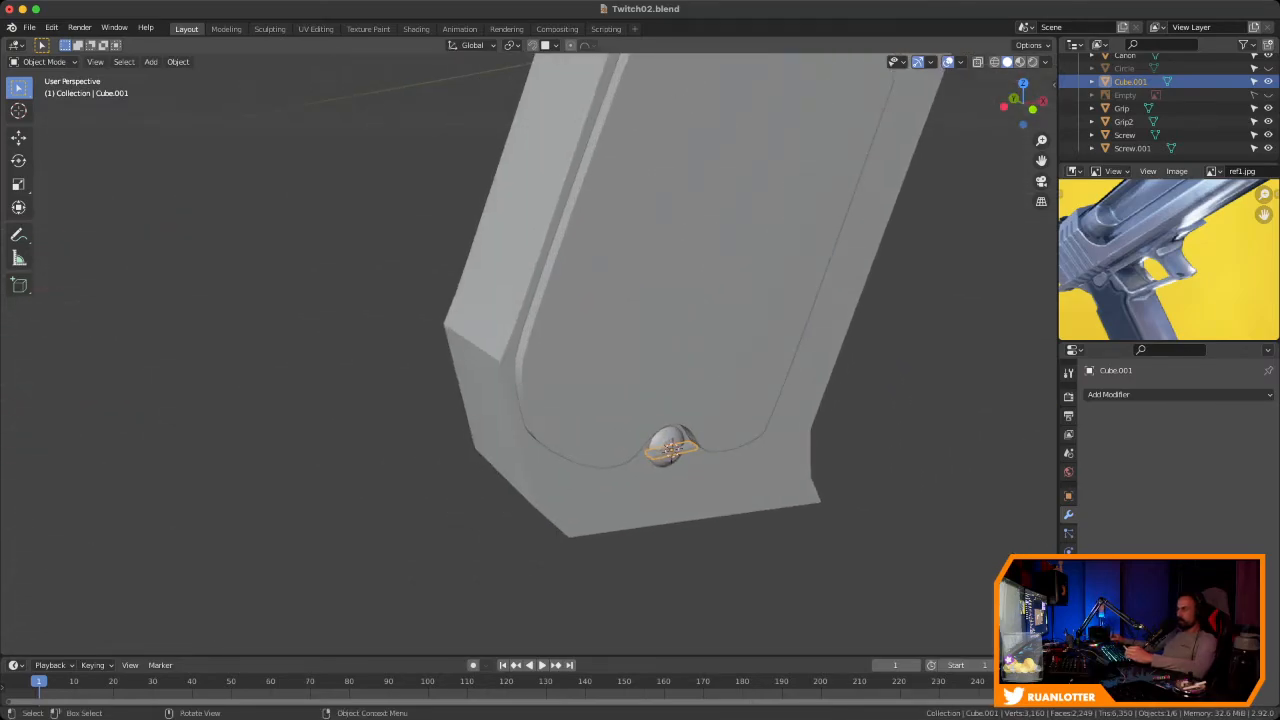
Select the leftover Cube.001 block crossing the screw and delete it
{"action": "scroll", "coordinate": [529, 354], "scroll_direction": "up", "scroll_amount": 6}
{"action": "middle_click_drag", "start_coordinate": [892, 574], "coordinate": [578, 380], "text": "shift"}
{"action": "left_click", "coordinate": [580, 384]}
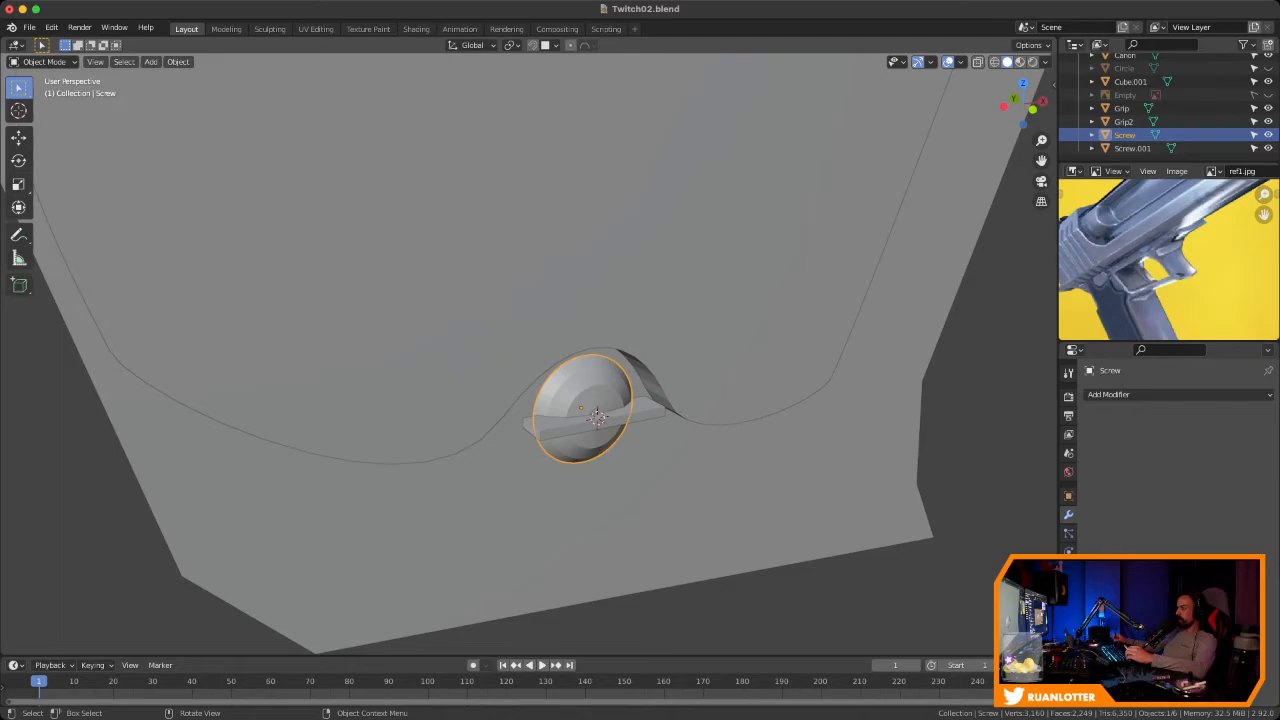
{"action": "left_click", "coordinate": [588, 419]}
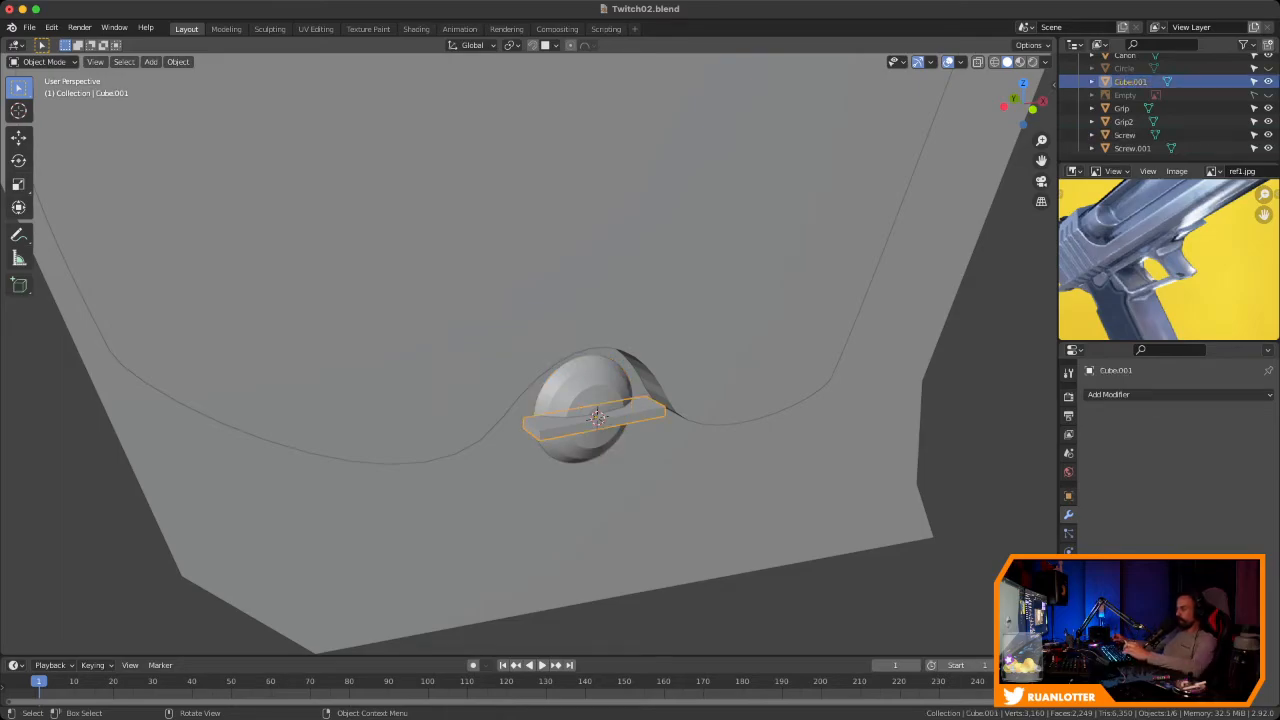
{"action": "left_click", "coordinate": [646, 418]}
{"action": "middle_click_drag", "start_coordinate": [646, 418], "coordinate": [672, 395]}
{"action": "scroll", "coordinate": [1160, 113], "scroll_direction": "up", "scroll_amount": 3}
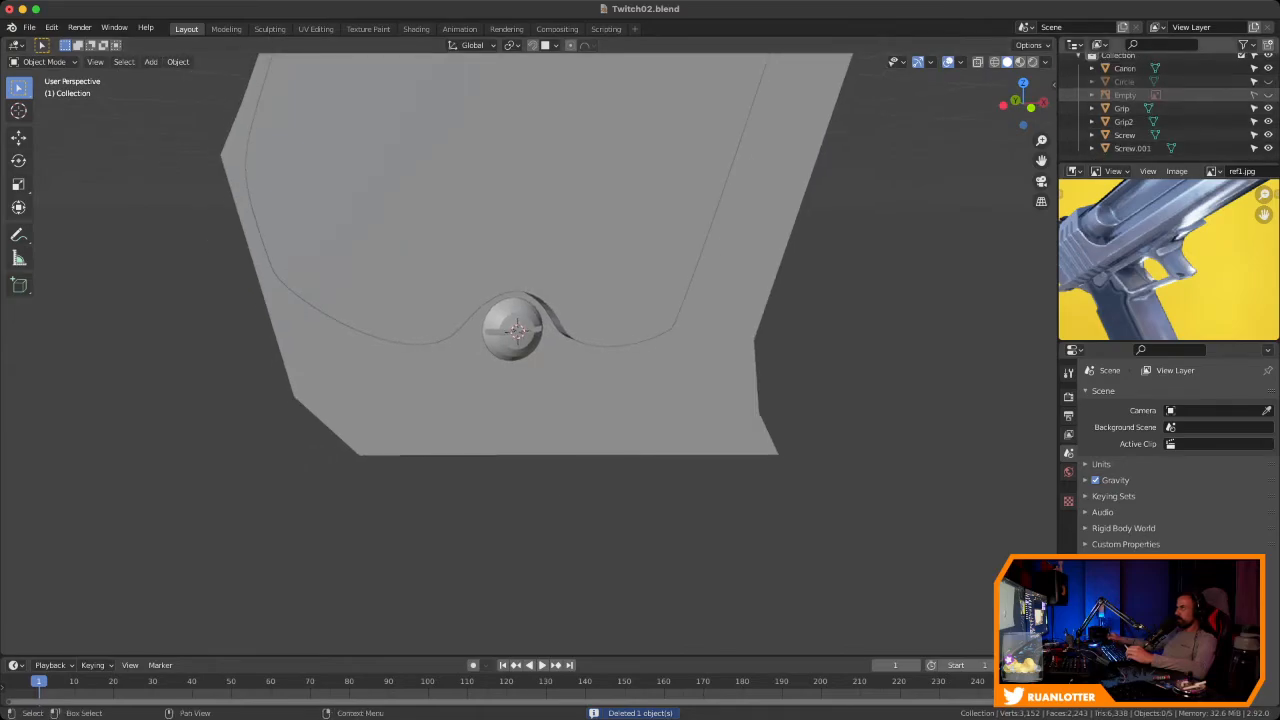
Unhide the Circle object, delete its two rounded bars beside the barrel, and save the file
{"action": "left_click", "coordinate": [1124, 99]}
{"action": "scroll", "coordinate": [700, 250], "scroll_direction": "down", "scroll_amount": 6}
{"action": "middle_click_drag", "start_coordinate": [700, 220], "coordinate": [677, 589], "text": "shift"}
{"action": "scroll", "coordinate": [677, 450], "scroll_direction": "down", "scroll_amount": 3}
{"action": "middle_click_drag", "start_coordinate": [677, 440], "coordinate": [745, 465]}
{"action": "left_click", "coordinate": [1269, 99]}
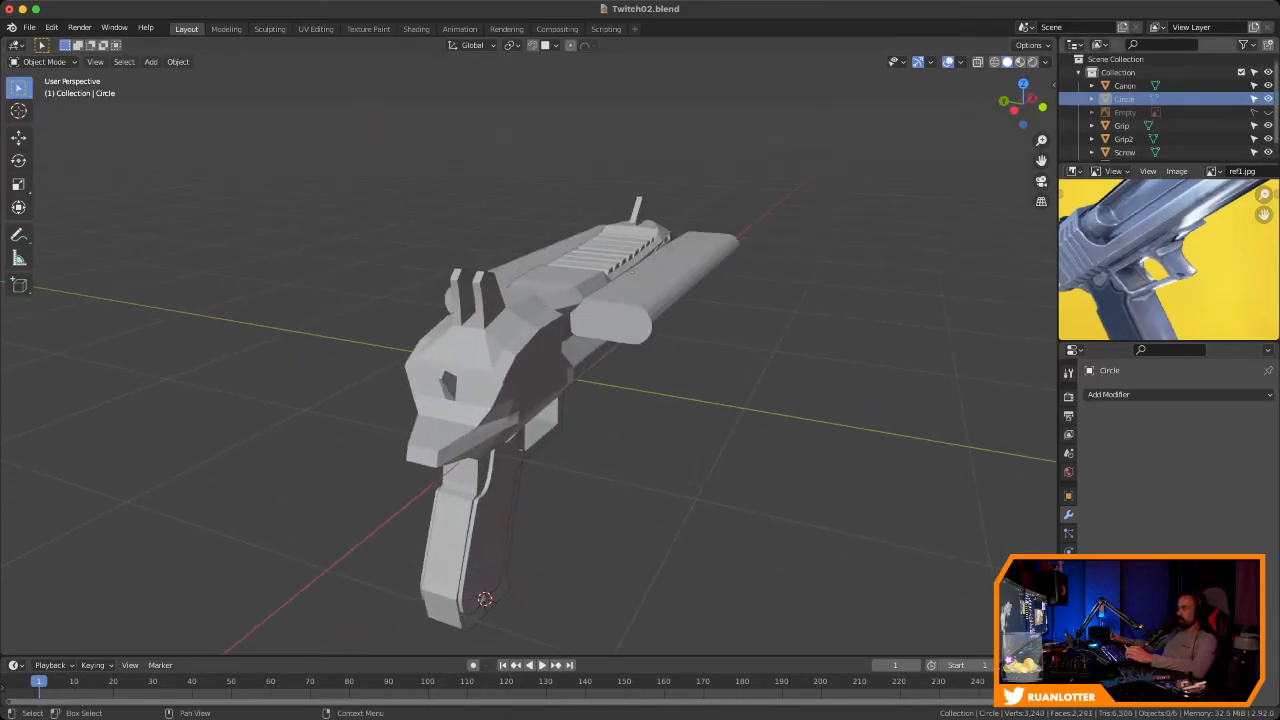
{"action": "left_click", "coordinate": [530, 350]}
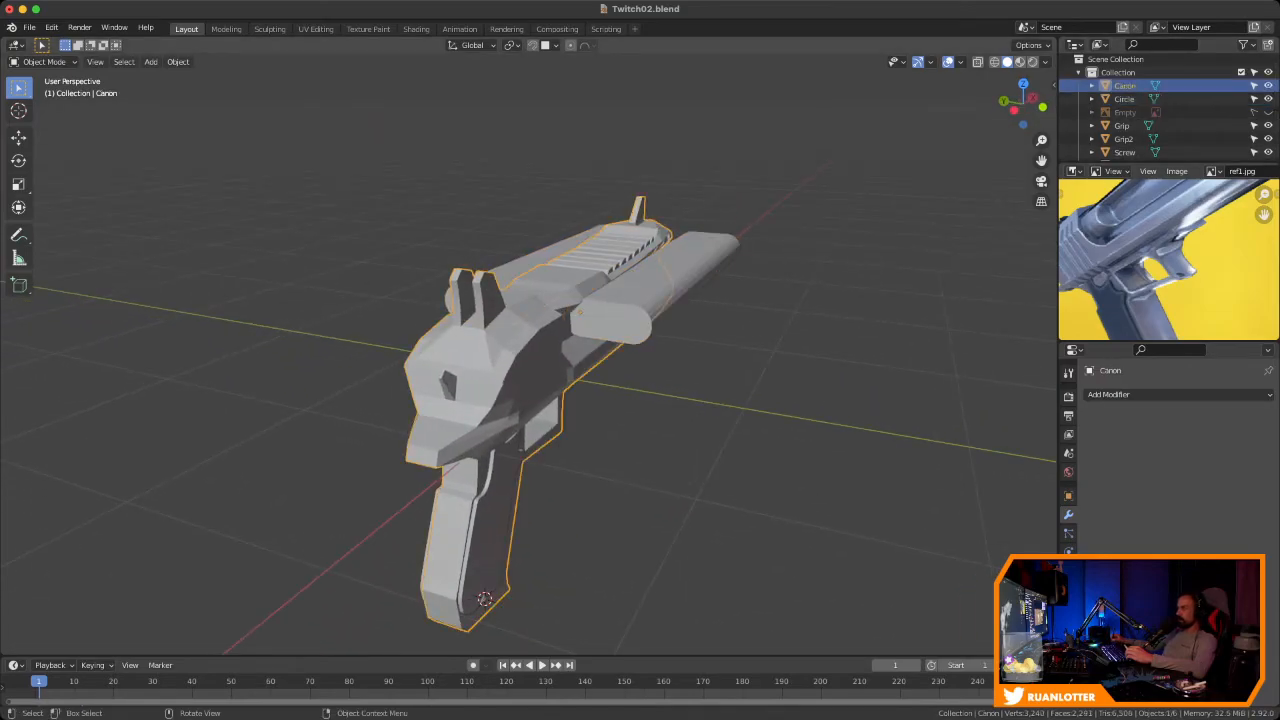
{"action": "left_click", "coordinate": [645, 297]}
{"action": "middle_click_drag", "start_coordinate": [645, 300], "coordinate": [485, 302]}
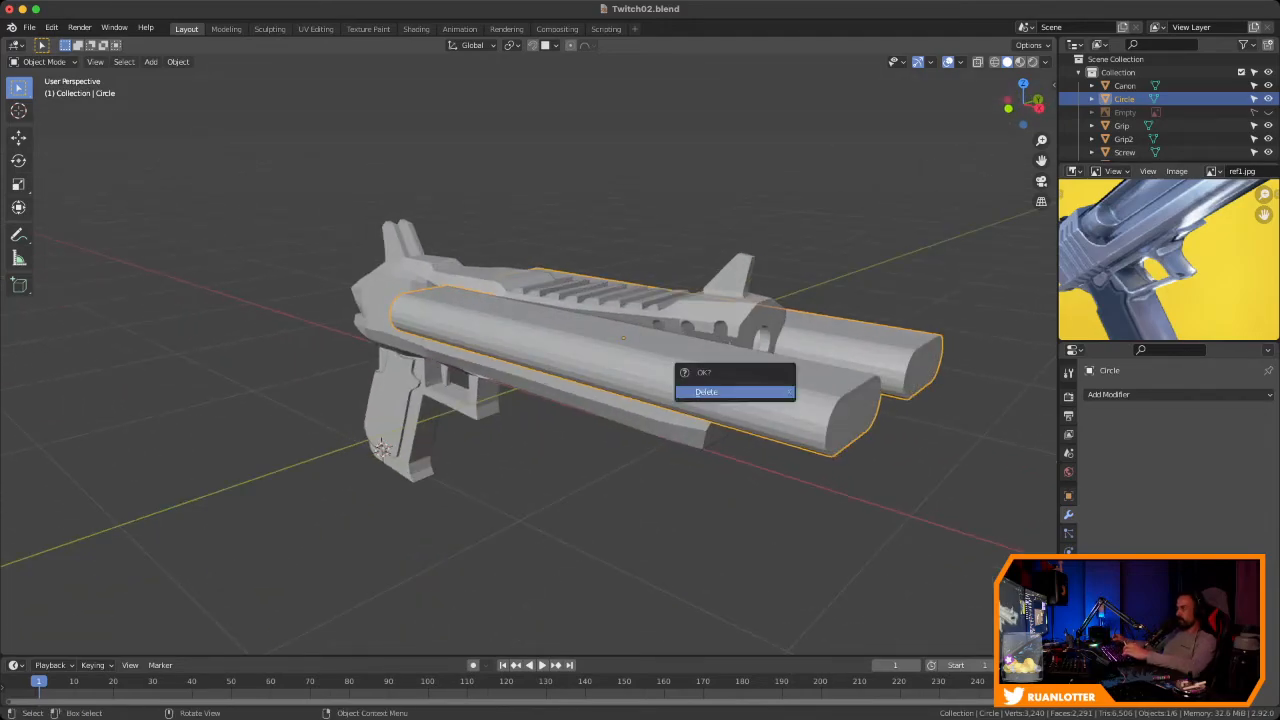
{"action": "left_click", "coordinate": [768, 392]}
{"action": "middle_click_drag", "start_coordinate": [768, 392], "coordinate": [940, 388]}
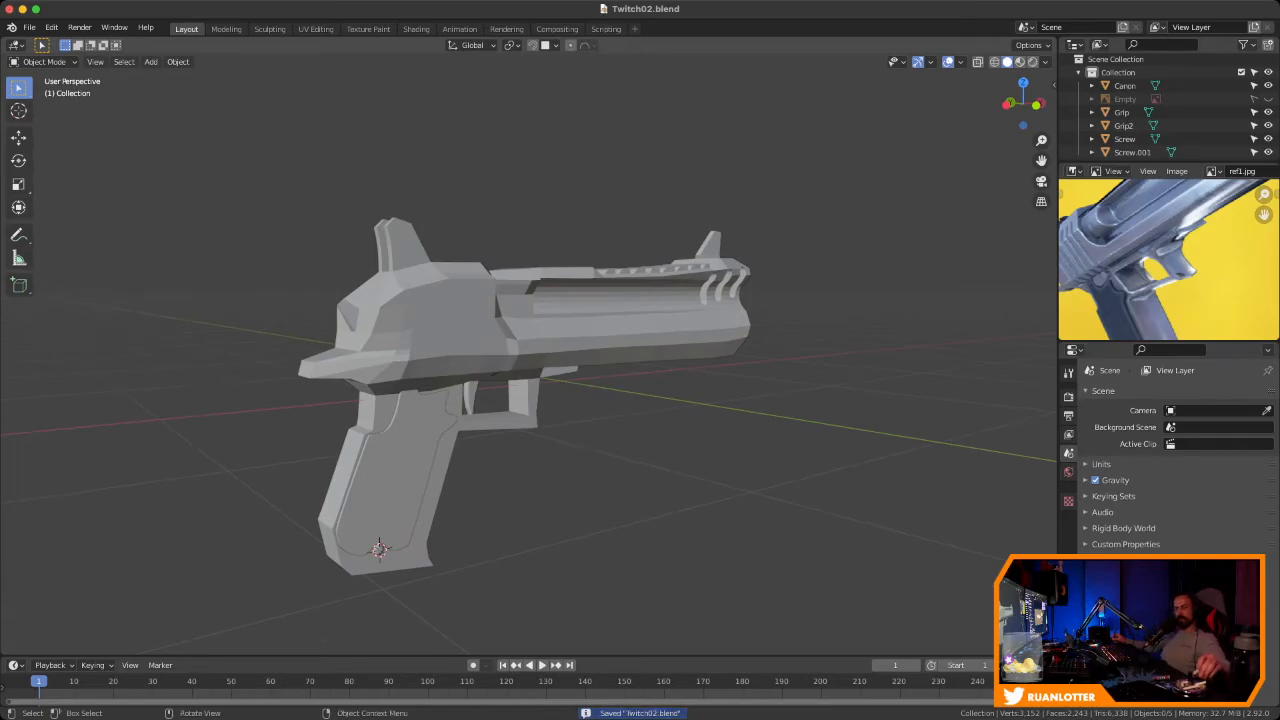
{"action": "middle_click_drag", "start_coordinate": [640, 390], "coordinate": [592, 392]}
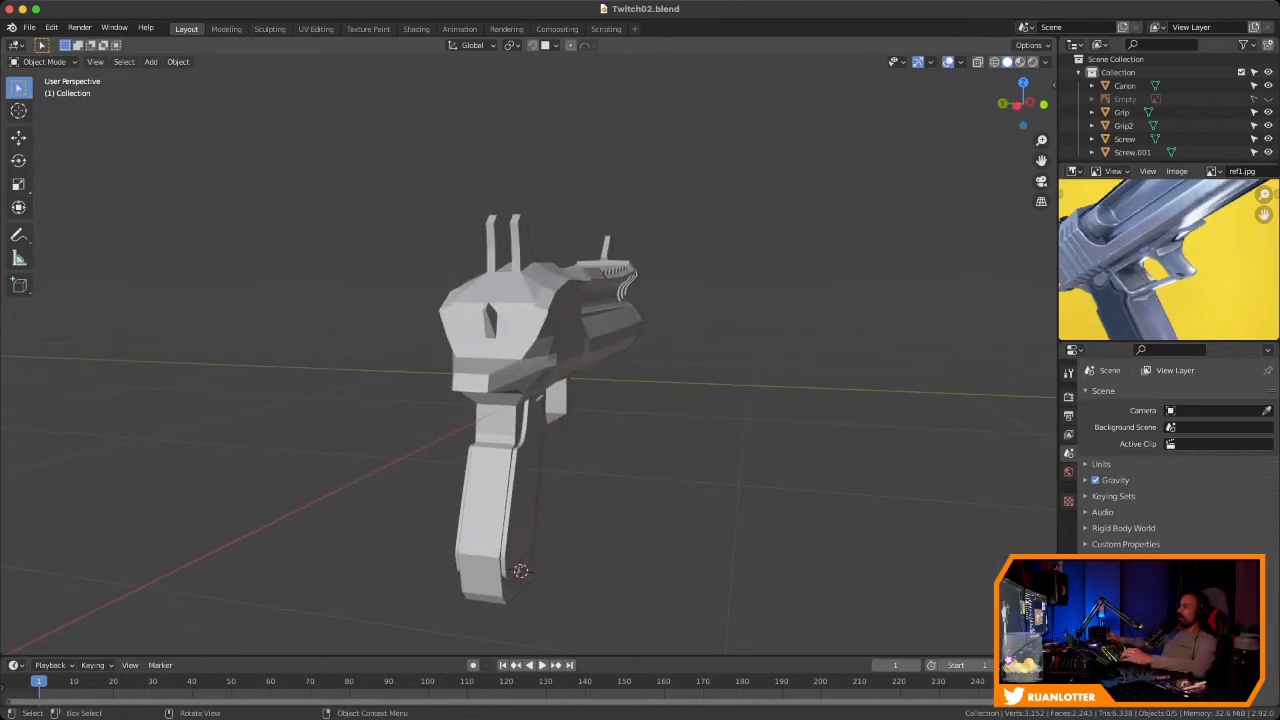
Unhide the Empty reference image and compare the pistol with it, from the front and around the trigger
{"action": "left_click", "coordinate": [1125, 99]}
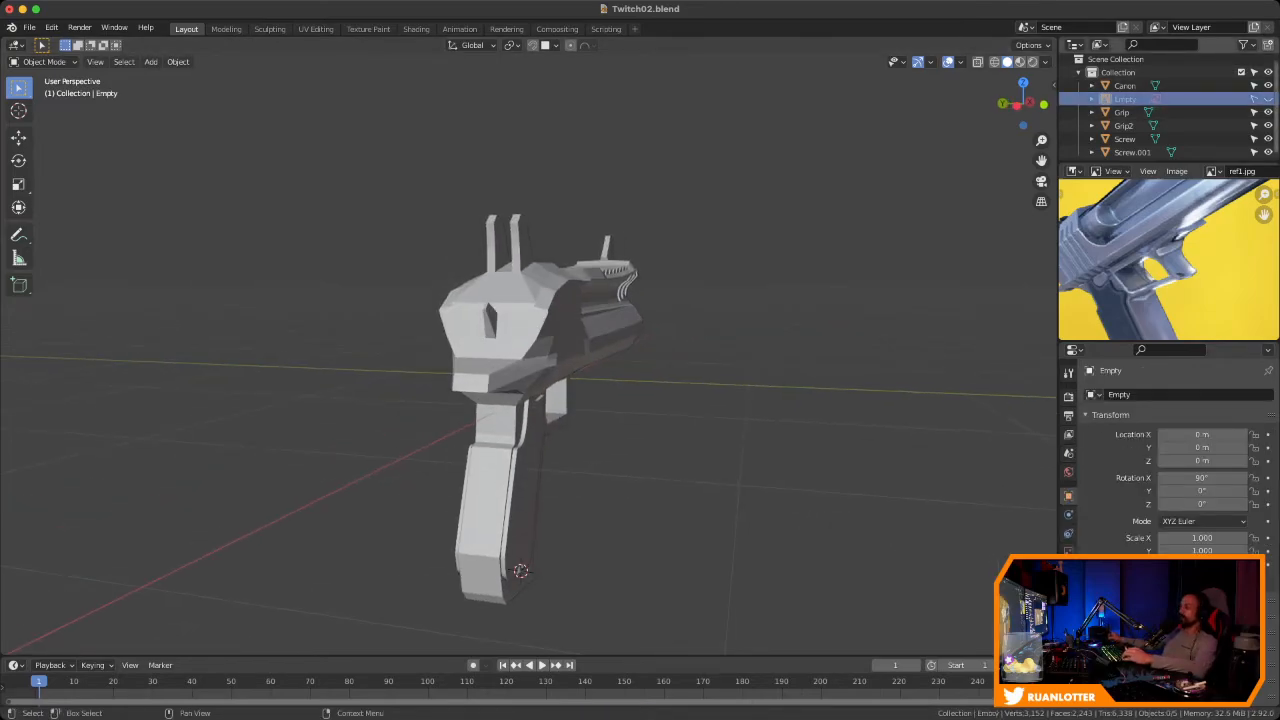
{"action": "left_click", "coordinate": [1268, 99]}
{"action": "middle_click_drag", "start_coordinate": [640, 350], "coordinate": [640, 395], "text": "ctrl"}
{"action": "left_click", "coordinate": [1018, 105]}
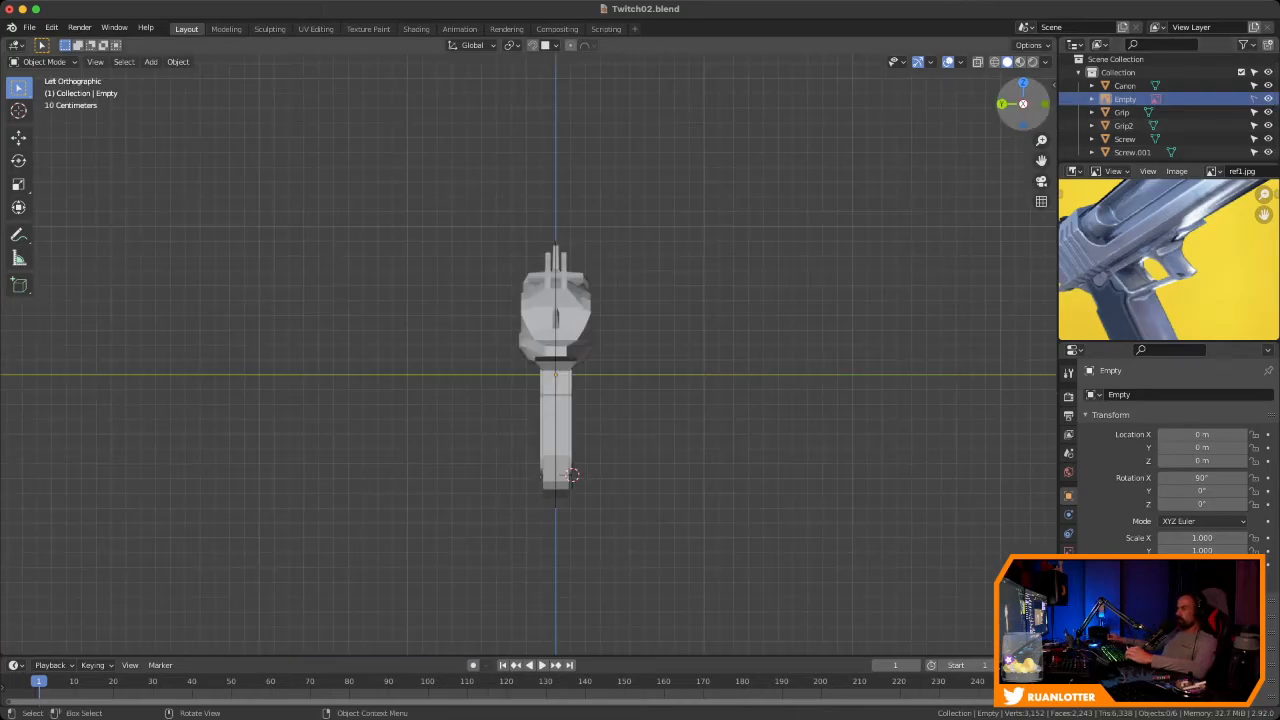
{"action": "left_click", "coordinate": [1045, 104]}
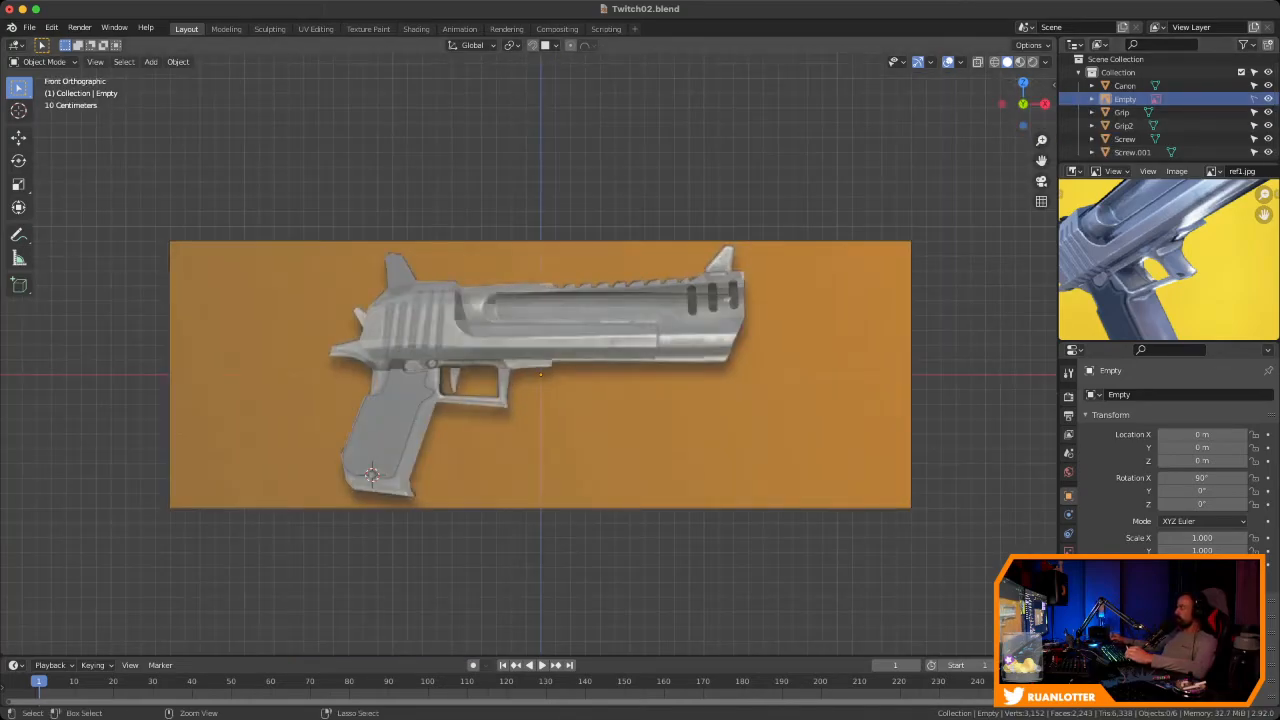
{"action": "middle_click_drag", "start_coordinate": [363, 388], "coordinate": [363, 355], "text": "ctrl"}
{"action": "middle_click_drag", "start_coordinate": [363, 355], "coordinate": [443, 350], "text": "shift"}
{"action": "middle_click_drag", "start_coordinate": [443, 350], "coordinate": [415, 285], "text": "ctrl"}
{"action": "middle_click_drag", "start_coordinate": [415, 285], "coordinate": [415, 140], "text": "ctrl"}
{"action": "middle_click_drag", "start_coordinate": [415, 140], "coordinate": [677, 347], "text": "shift"}
{"action": "middle_click_drag", "start_coordinate": [677, 347], "coordinate": [868, 390], "text": "ctrl"}
Put the Canon body in Edit Mode and select its lower edges above the grip and trigger on both sides
{"action": "left_click", "coordinate": [900, 241]}
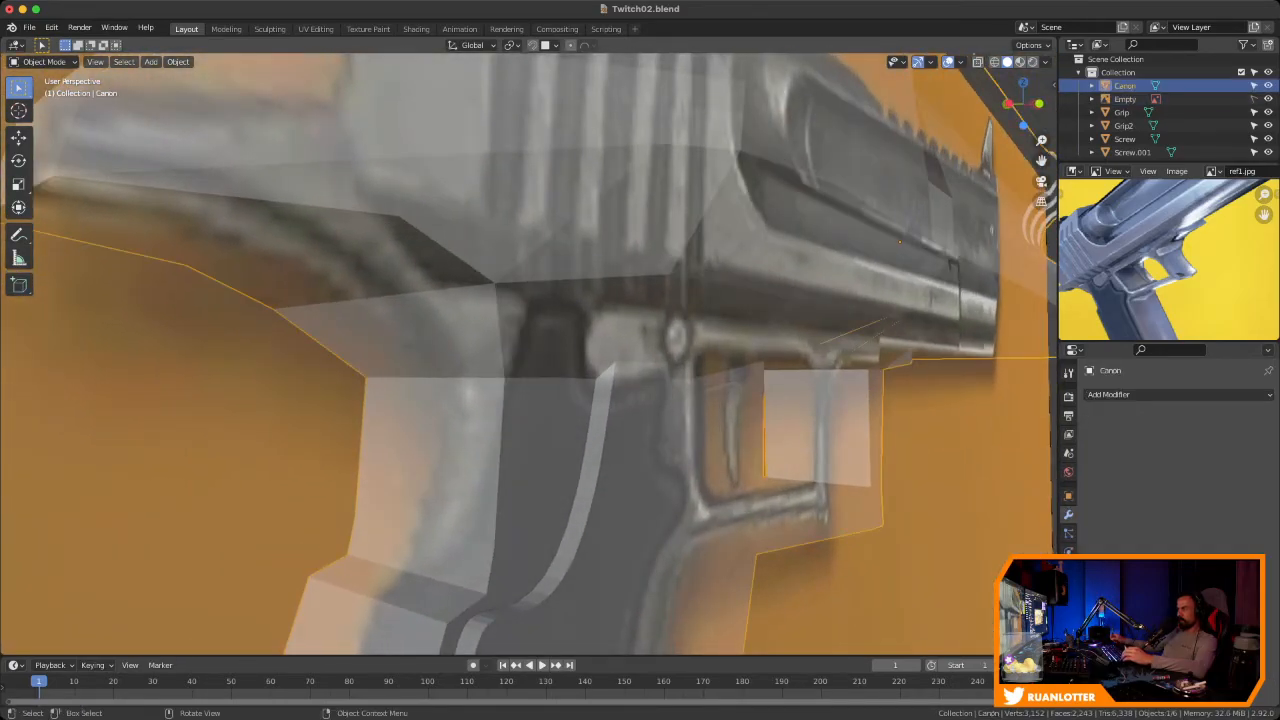
{"action": "key", "text": "Tab"}
{"action": "middle_click_drag", "start_coordinate": [640, 350], "coordinate": [640, 420], "text": "ctrl"}
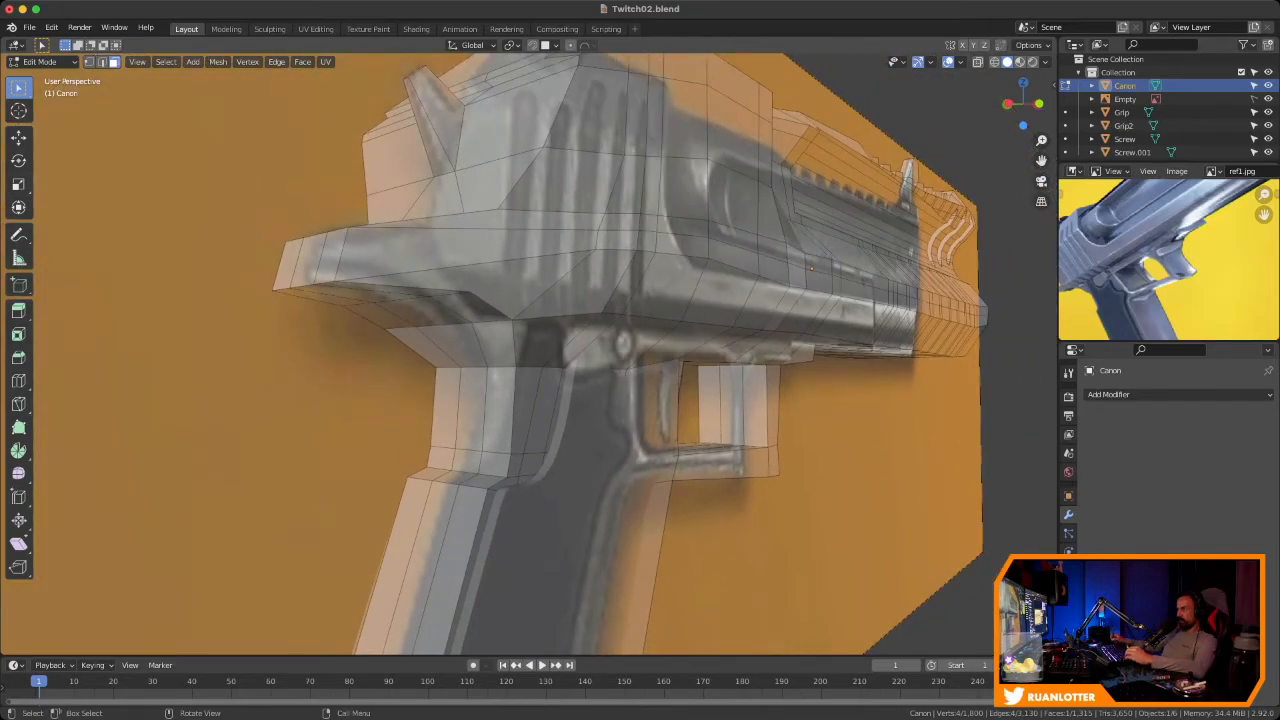
{"action": "middle_click_drag", "start_coordinate": [640, 360], "coordinate": [612, 340]}
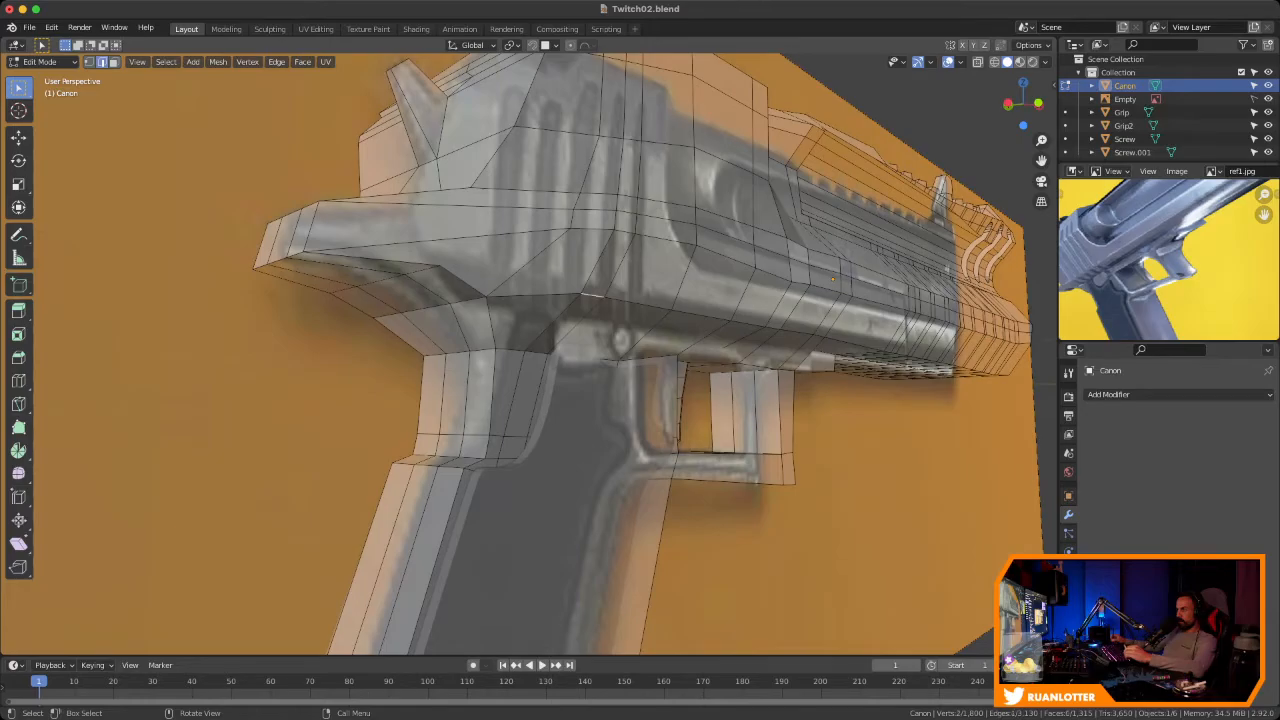
{"action": "middle_click_drag", "start_coordinate": [600, 360], "coordinate": [585, 320]}
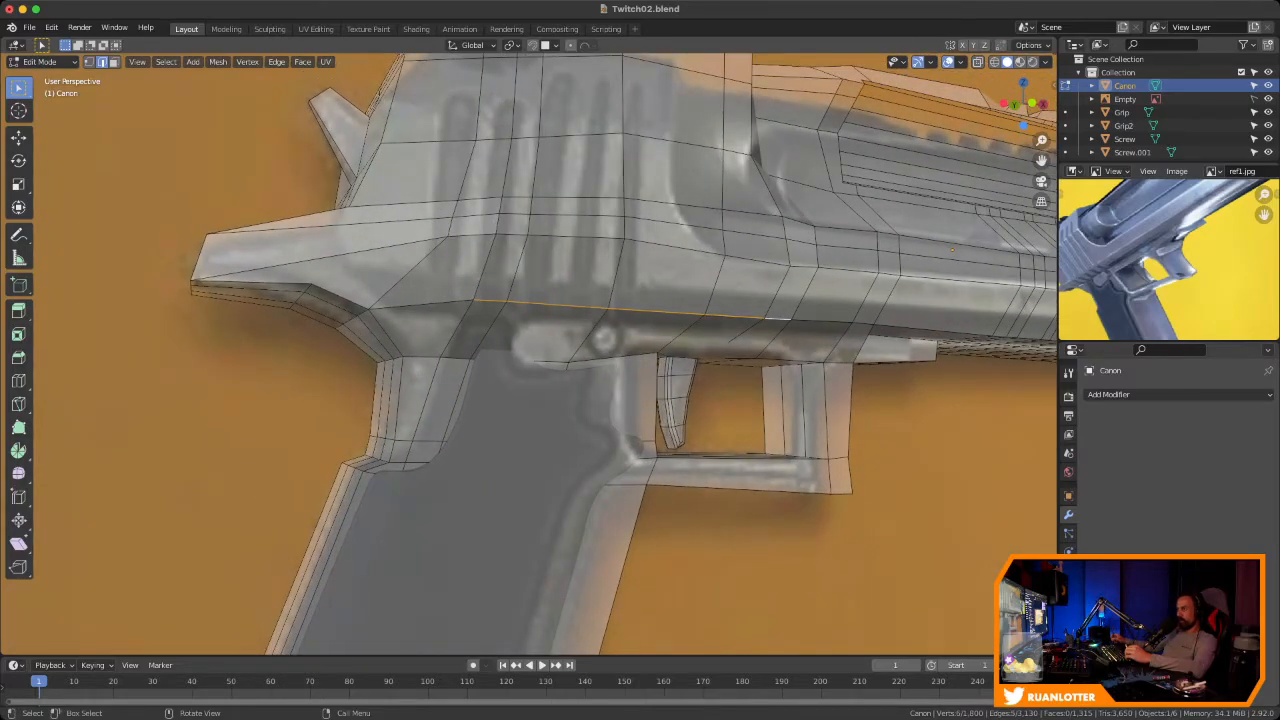
{"action": "middle_click_drag", "start_coordinate": [585, 320], "coordinate": [400, 332]}
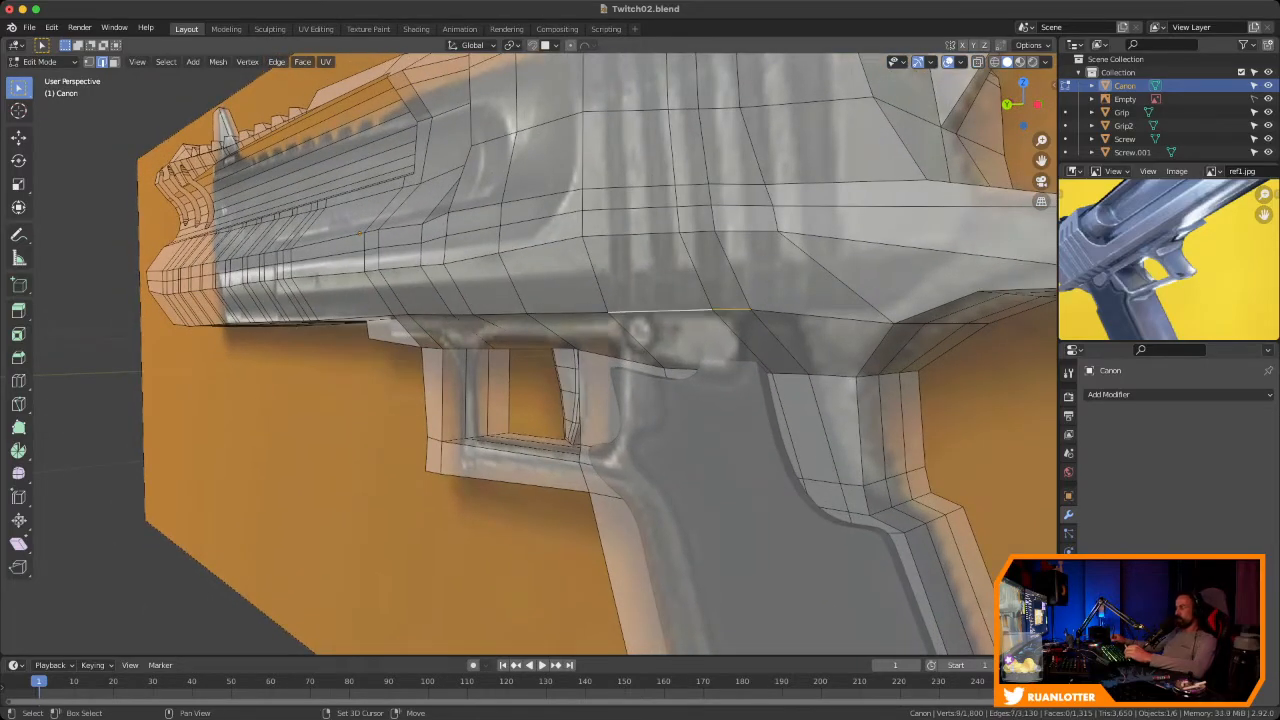
{"action": "middle_click_drag", "start_coordinate": [400, 332], "coordinate": [555, 322]}
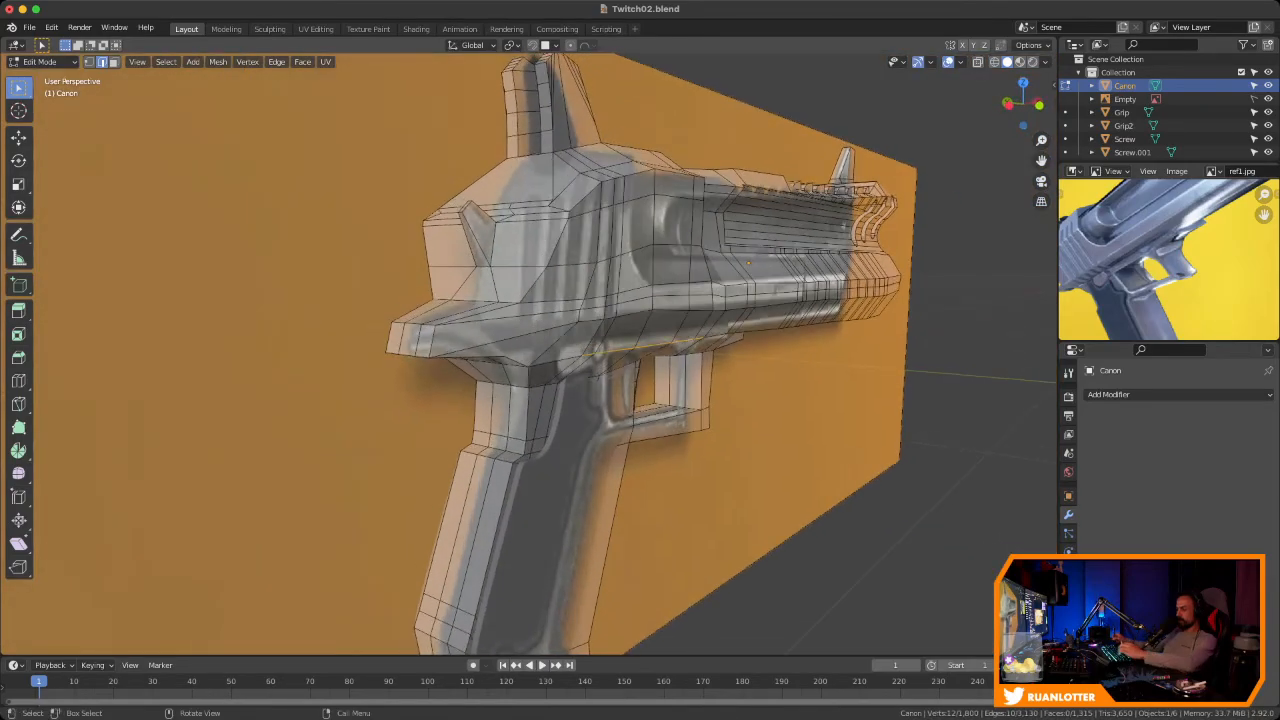
Scale the selected lower edges of the body to about 0.552 along Y
{"action": "key", "text": "s"}
{"action": "key", "text": "y"}
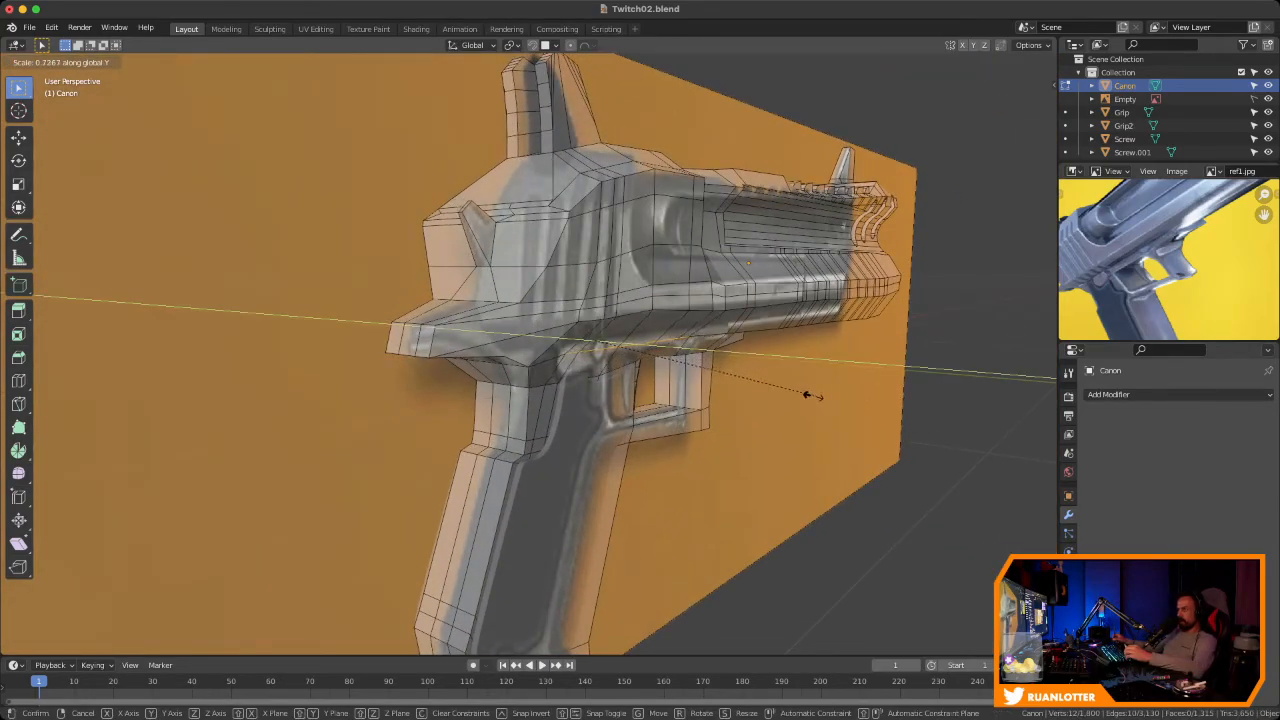
{"action": "left_click", "coordinate": [770, 400]}
{"action": "middle_click_drag", "start_coordinate": [770, 400], "coordinate": [636, 648]}
{"action": "middle_click_drag", "start_coordinate": [663, 288], "coordinate": [480, 295]}
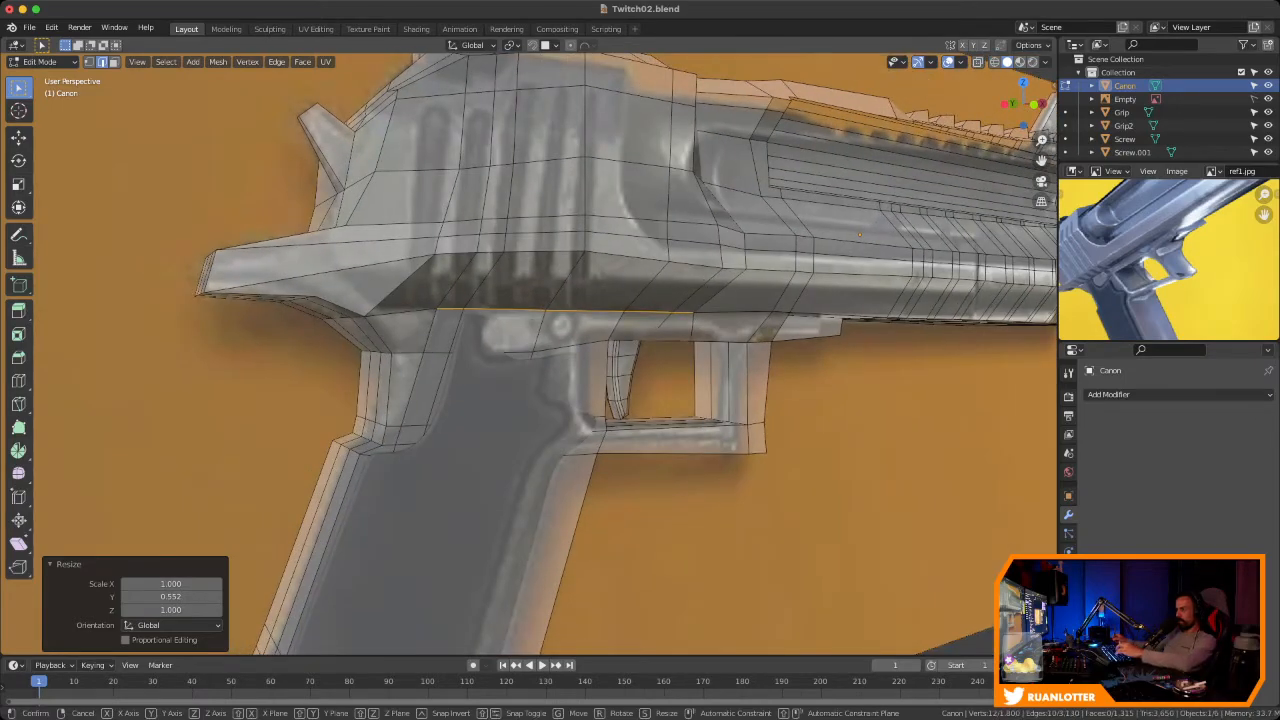
{"action": "key", "text": "y"}
{"action": "key", "text": "Escape"}
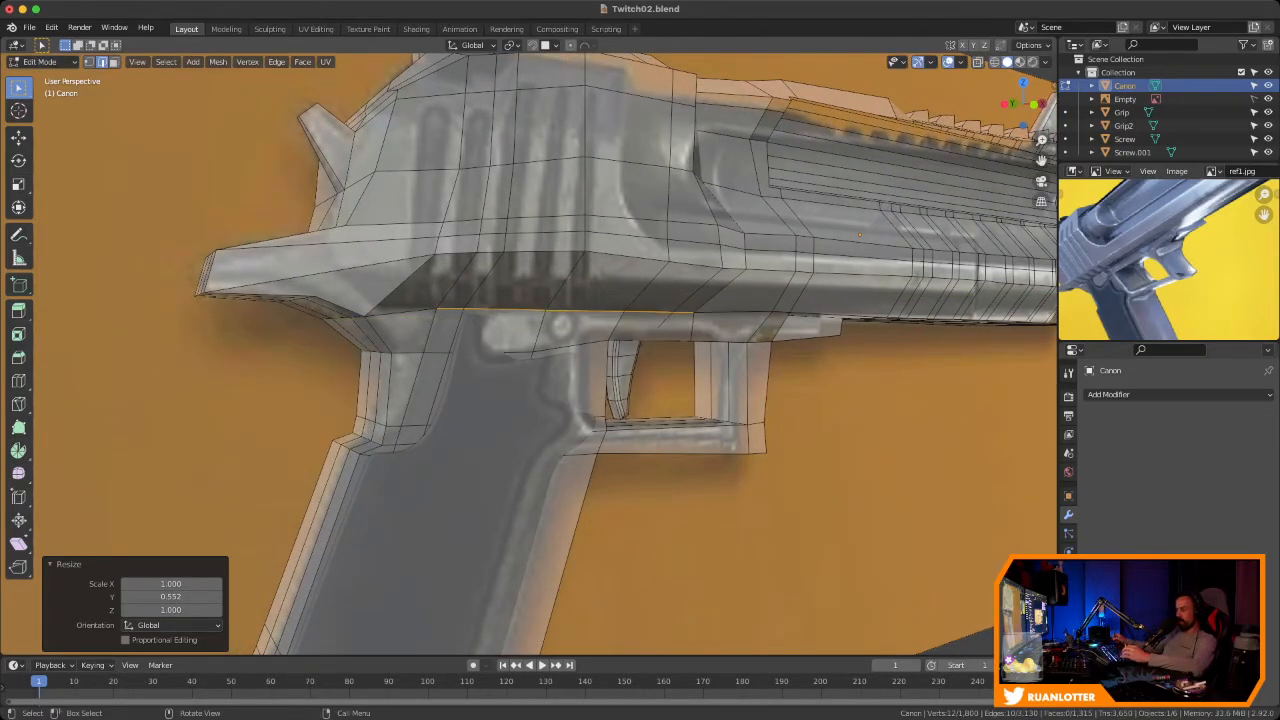
Scale the same edges further inward along Y by a factor of about 0.9 and return to Object Mode
{"action": "middle_click_drag", "start_coordinate": [775, 370], "coordinate": [856, 375]}
{"action": "key", "text": "s"}
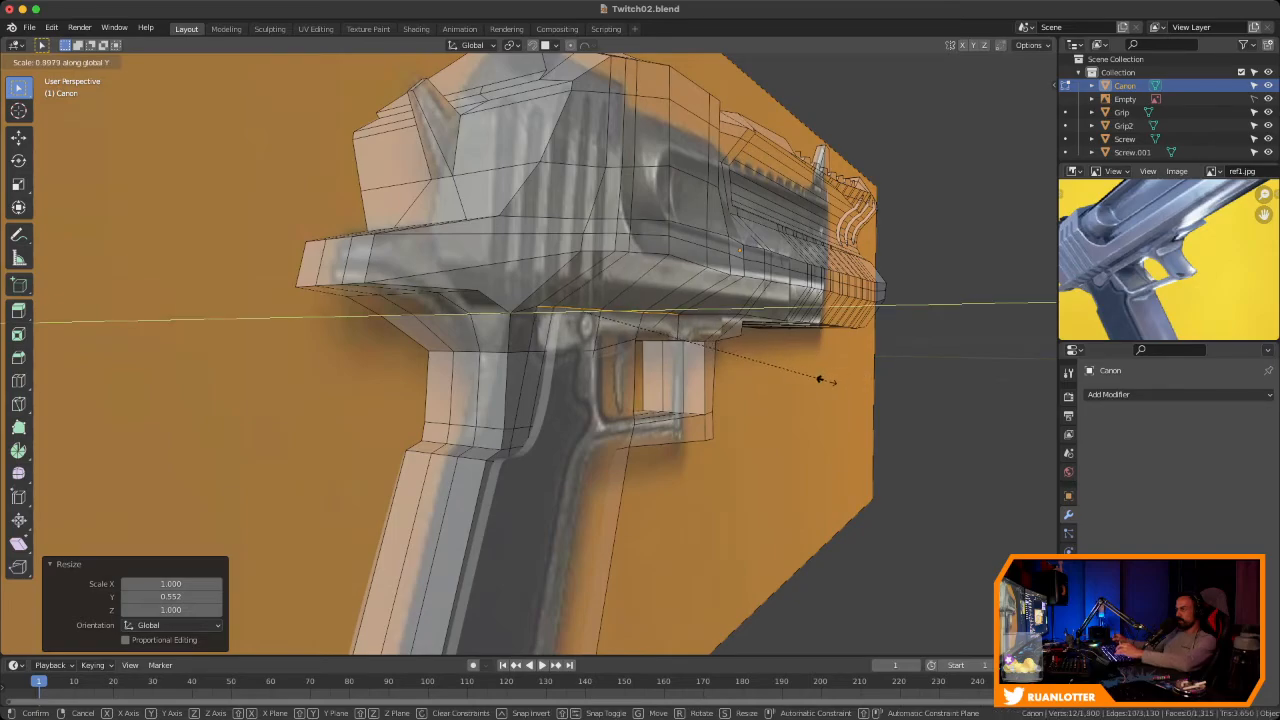
{"action": "left_click", "coordinate": [820, 380]}
{"action": "key", "text": "Tab"}
{"action": "middle_click_drag", "start_coordinate": [820, 380], "coordinate": [690, 372]}
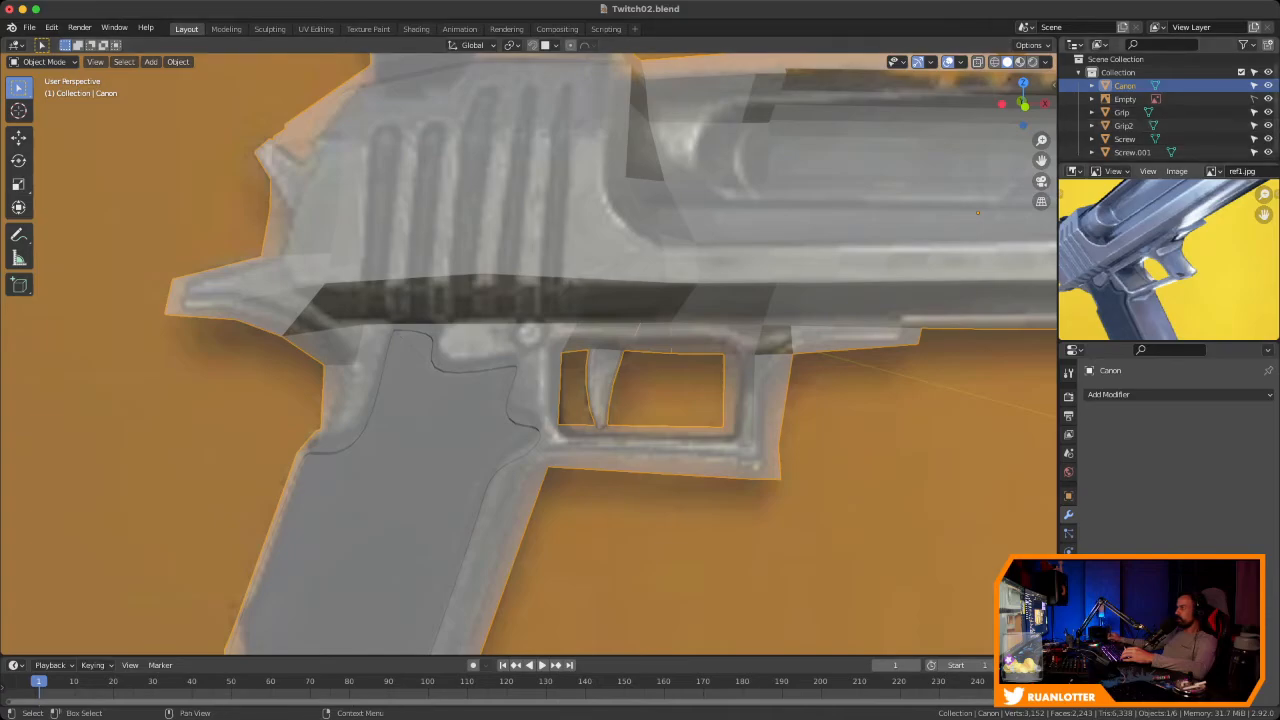
Hide the Empty reference image and clear the object selection
{"action": "left_click", "coordinate": [1268, 99]}
{"action": "middle_click_drag", "start_coordinate": [760, 420], "coordinate": [905, 425]}
{"action": "scroll", "coordinate": [825, 430], "scroll_direction": "down", "scroll_amount": 3}
{"action": "left_click", "coordinate": [825, 430]}
{"action": "middle_click_drag", "start_coordinate": [800, 400], "coordinate": [720, 400]}
{"action": "scroll", "coordinate": [600, 355], "scroll_direction": "up", "scroll_amount": 3}
{"action": "scroll", "coordinate": [700, 400], "scroll_direction": "up", "scroll_amount": 4}
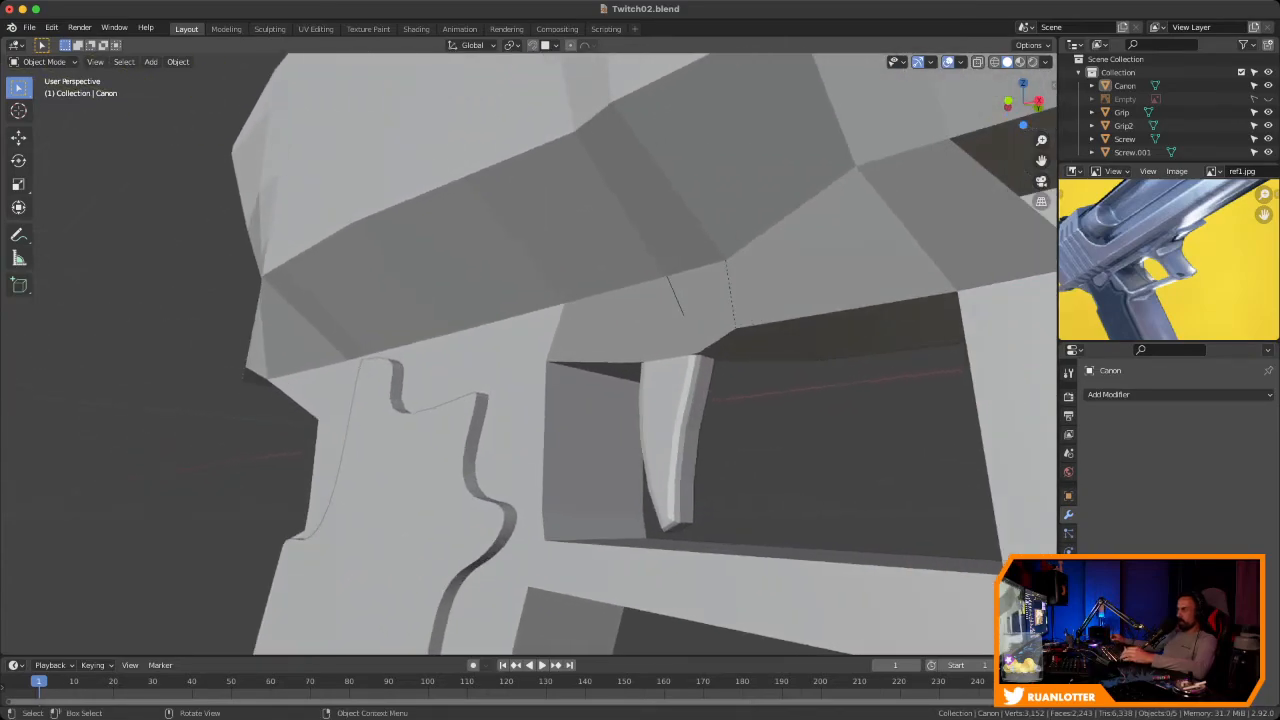
Edit the Canon mesh in wireframe, scaling the opposite pair of underside vertices above the trigger by 1.359 along Y, and return to solid shading
{"action": "key", "text": "Tab"}
{"action": "middle_click_drag", "start_coordinate": [640, 360], "coordinate": [524, 370]}
{"action": "key", "text": "Tab"}
{"action": "key", "text": "Tab"}
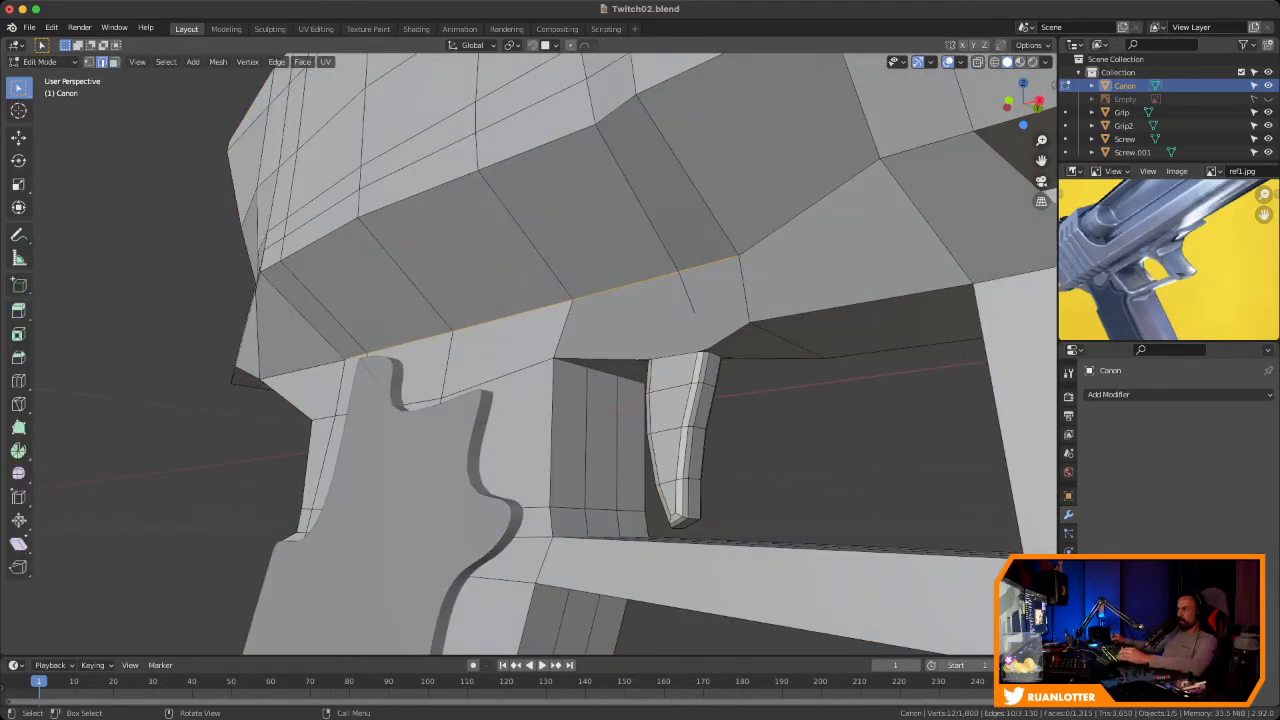
{"action": "key", "text": "shift+z"}
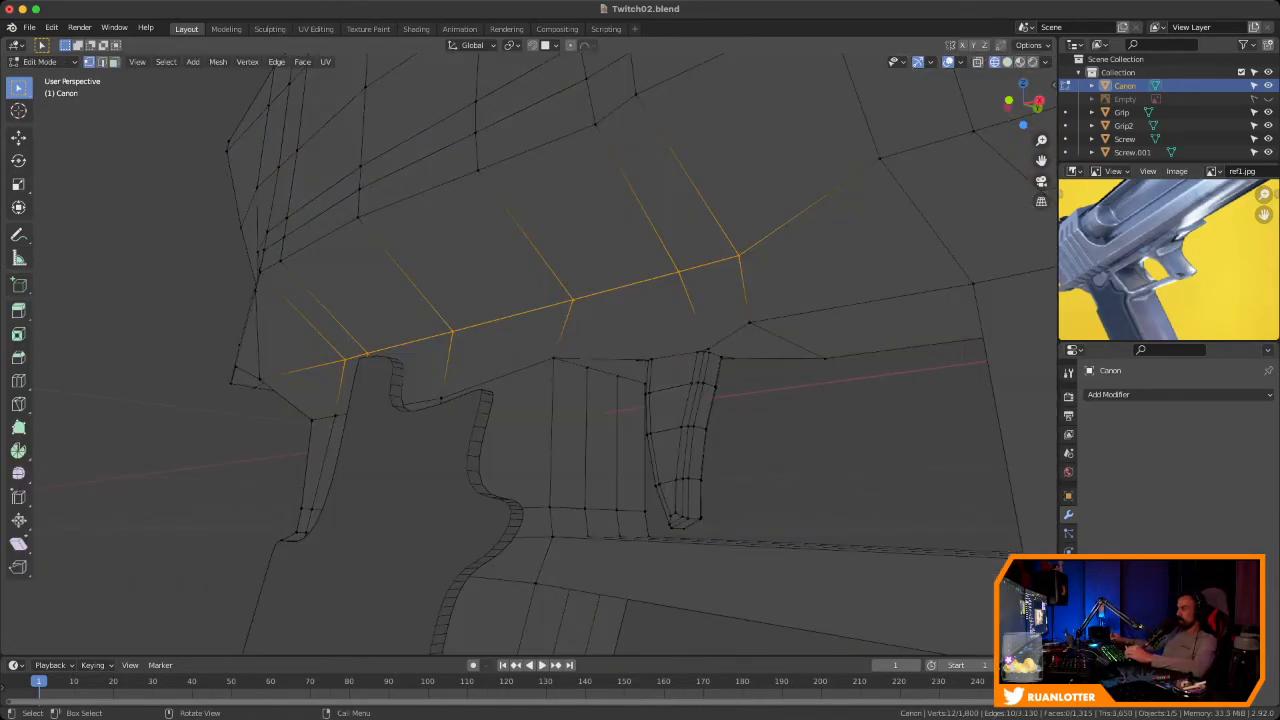
{"action": "middle_click_drag", "start_coordinate": [524, 368], "coordinate": [660, 450]}
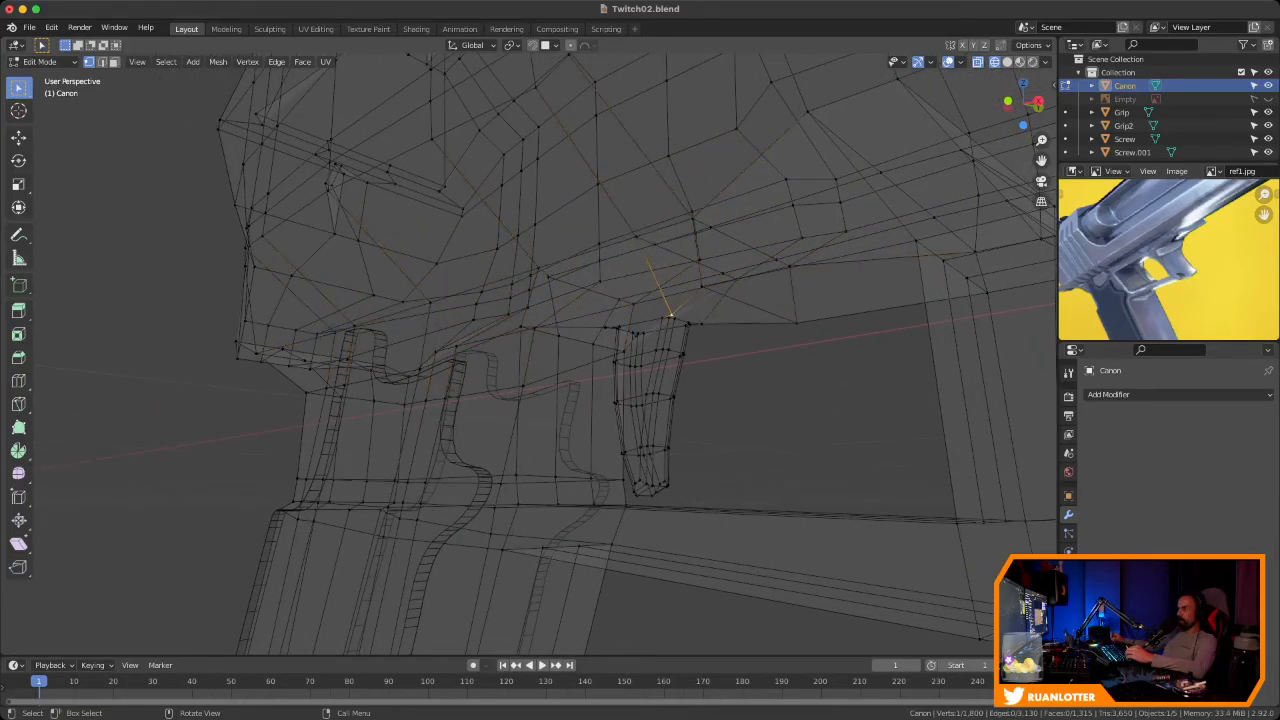
{"action": "middle_click_drag", "start_coordinate": [660, 400], "coordinate": [690, 456]}
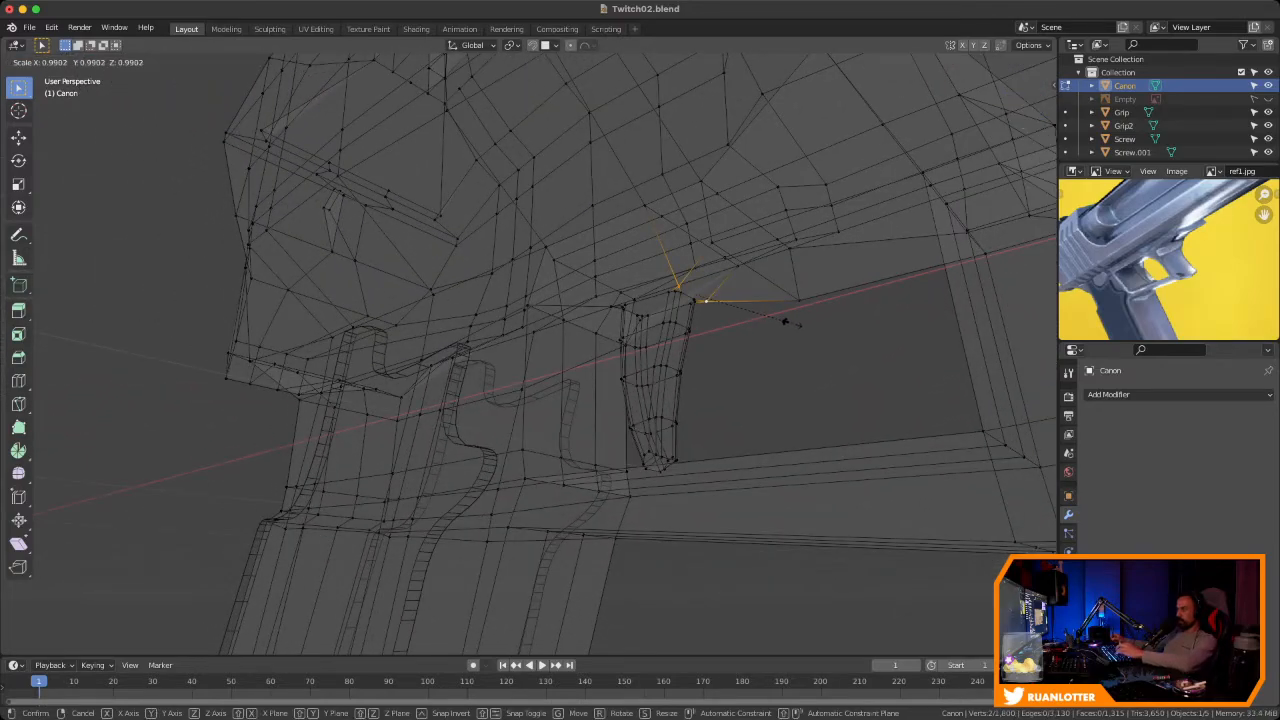
{"action": "left_click", "coordinate": [822, 330]}
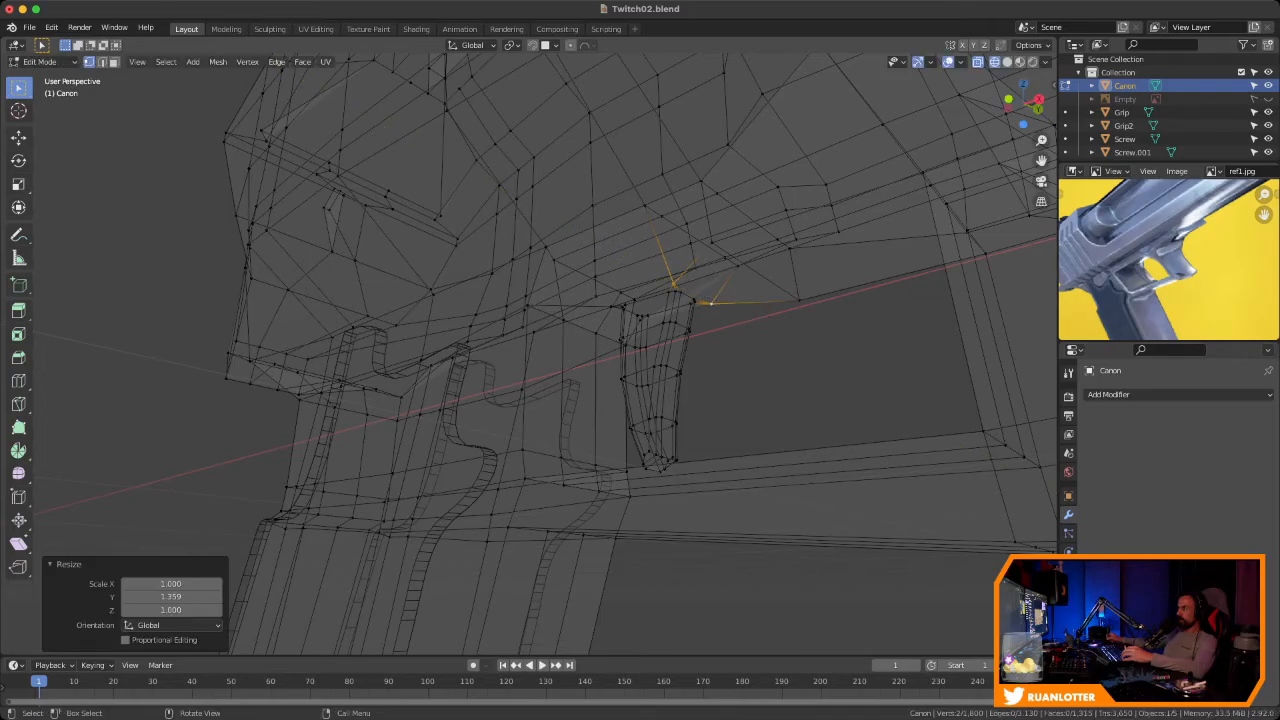
{"action": "key", "text": "shift+z"}
Clear the vertex selection and examine the body's underside, trigger area and side profile from several angles against the reference picture
{"action": "mouse_move", "coordinate": [690, 330]}
{"action": "middle_mouse_down"}
{"action": "mouse_move", "coordinate": [840, 352]}
{"action": "mouse_move", "coordinate": [985, 352]}
{"action": "middle_mouse_up"}
{"action": "left_click", "coordinate": [726, 337]}
{"action": "scroll", "coordinate": [890, 350], "scroll_direction": "down", "scroll_amount": 5}
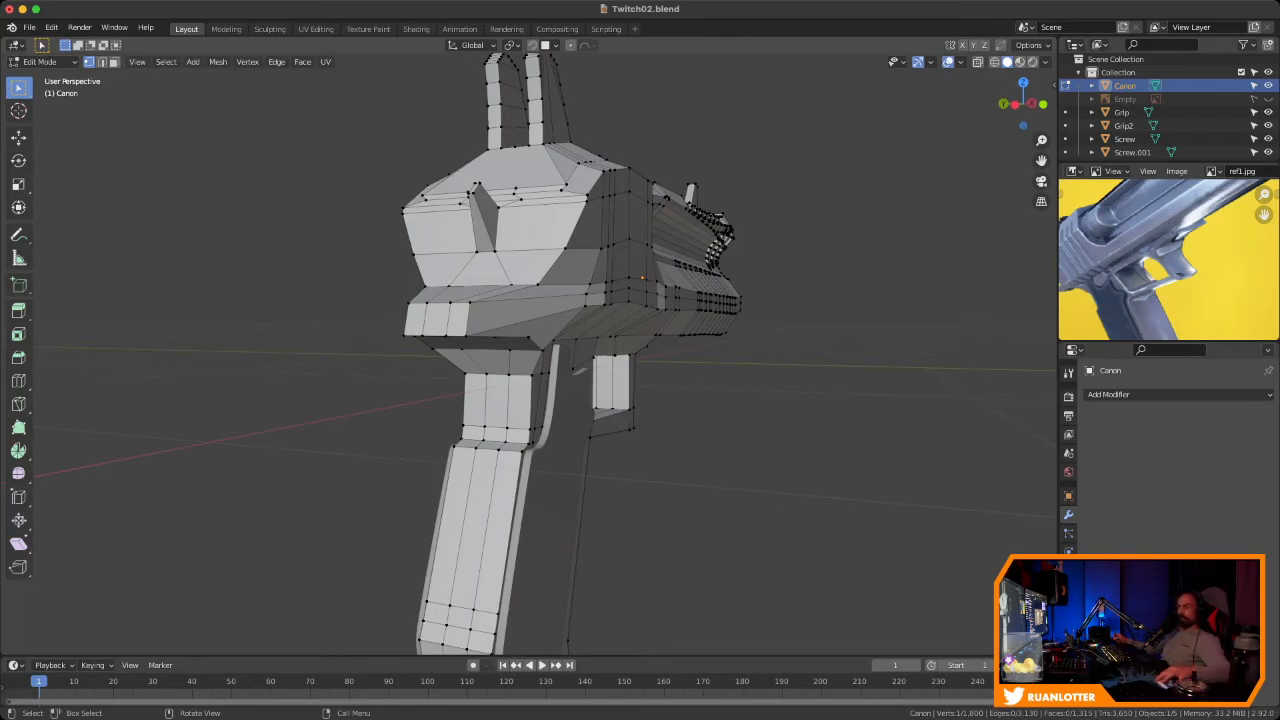
{"action": "middle_click_drag", "start_coordinate": [620, 300], "coordinate": [400, 380]}
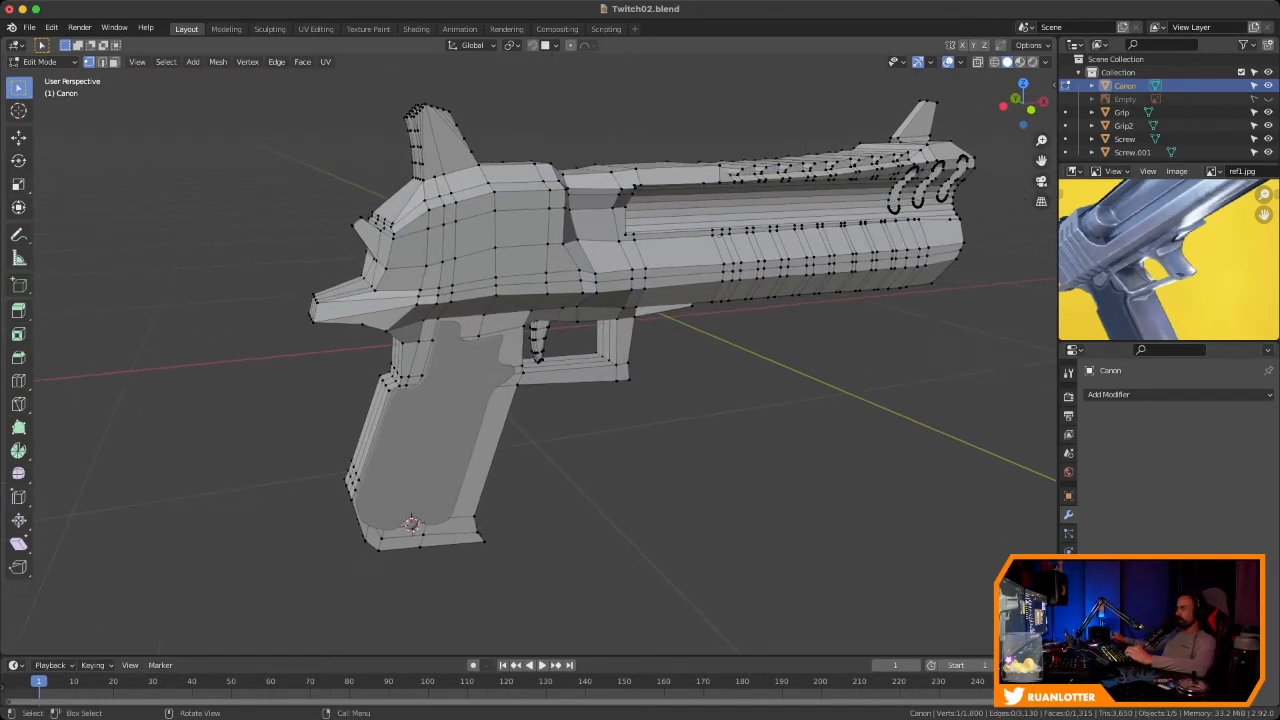
{"action": "middle_click_drag", "start_coordinate": [1165, 250], "coordinate": [1150, 280], "text": "ctrl"}
{"action": "middle_click_drag", "start_coordinate": [640, 330], "coordinate": [580, 290]}
{"action": "scroll", "coordinate": [560, 300], "scroll_direction": "up", "scroll_amount": 4}
{"action": "middle_click_drag", "start_coordinate": [500, 300], "coordinate": [700, 335], "text": "shift"}
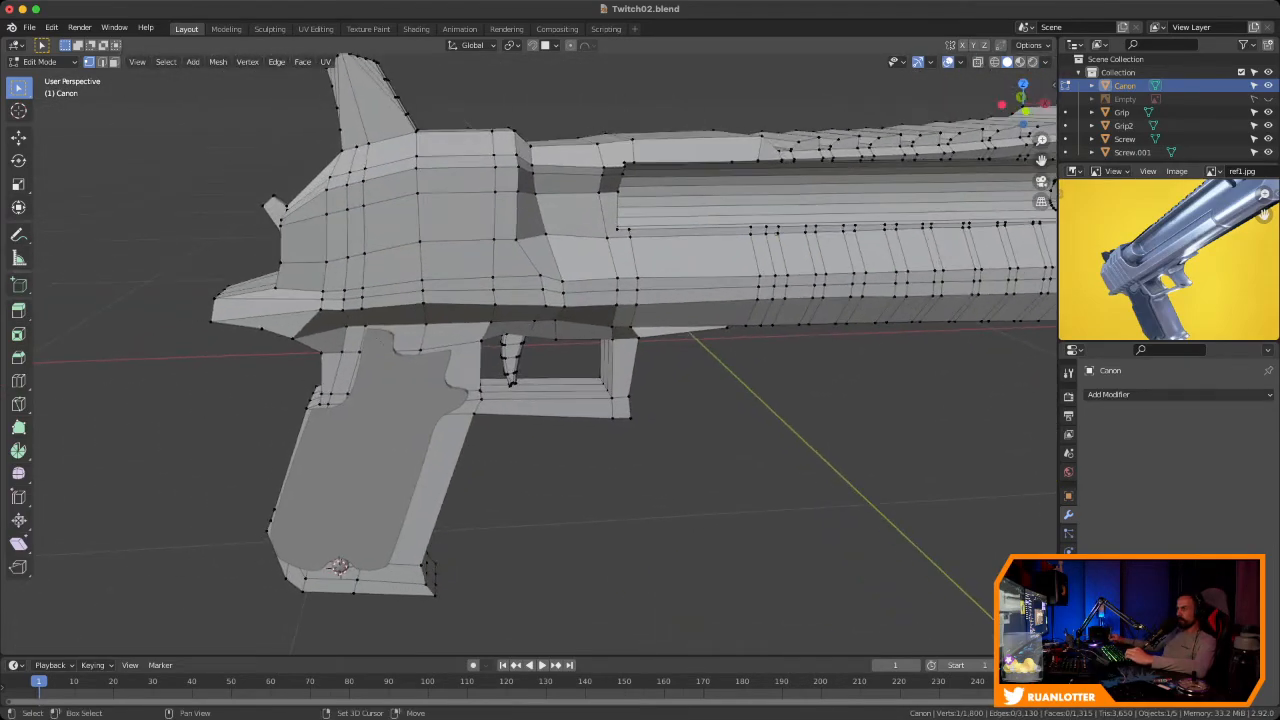
{"action": "middle_click_drag", "start_coordinate": [530, 380], "coordinate": [530, 230], "text": "ctrl"}
{"action": "middle_click_drag", "start_coordinate": [520, 280], "coordinate": [530, 460], "text": "shift"}
{"action": "middle_click_drag", "start_coordinate": [560, 320], "coordinate": [530, 420]}
{"action": "middle_click_drag", "start_coordinate": [600, 360], "coordinate": [570, 265]}
{"action": "middle_click_drag", "start_coordinate": [450, 320], "coordinate": [560, 410]}
{"action": "middle_click_drag", "start_coordinate": [500, 340], "coordinate": [420, 345]}
Return the Canon to Object Mode and save the file
{"action": "key", "text": "Tab"}
{"action": "key", "text": "ctrl+s"}
{"action": "middle_click_drag", "start_coordinate": [620, 335], "coordinate": [435, 325]}
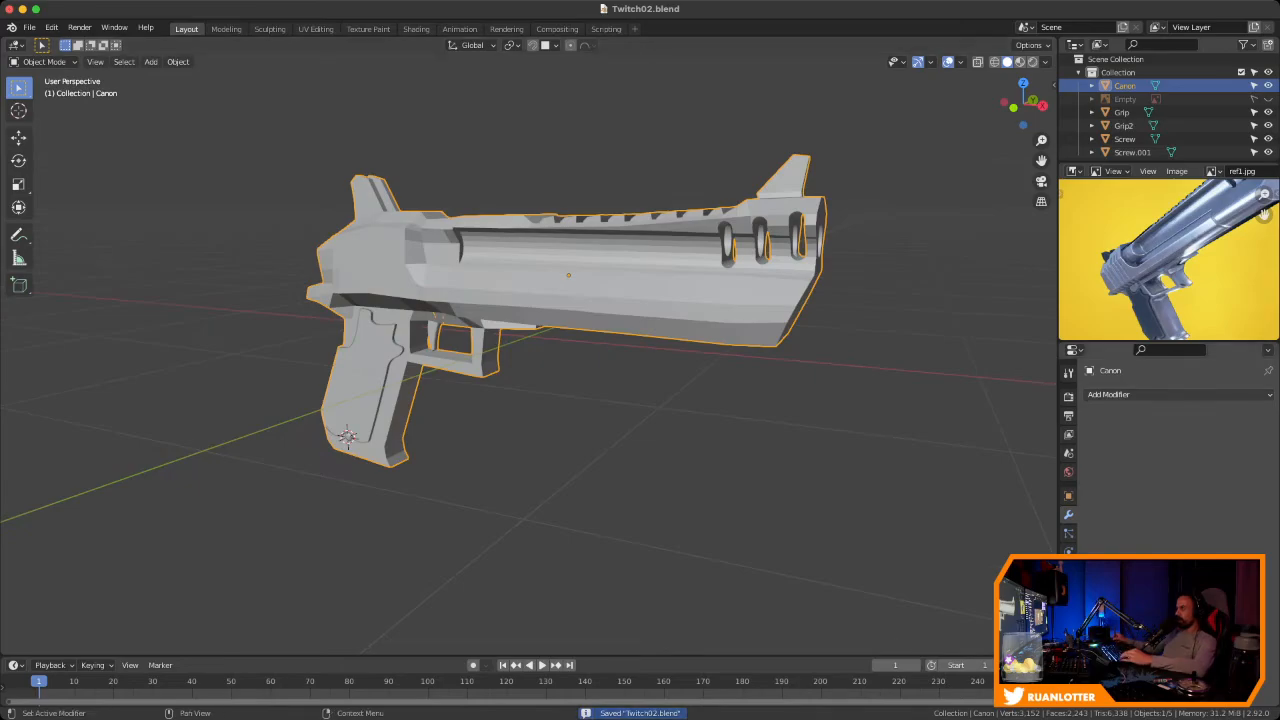
Try a Subdivision modifier on the Canon, first as Catmull-Clark and with the Simple type, and remove it
{"action": "left_click", "coordinate": [1110, 394]}
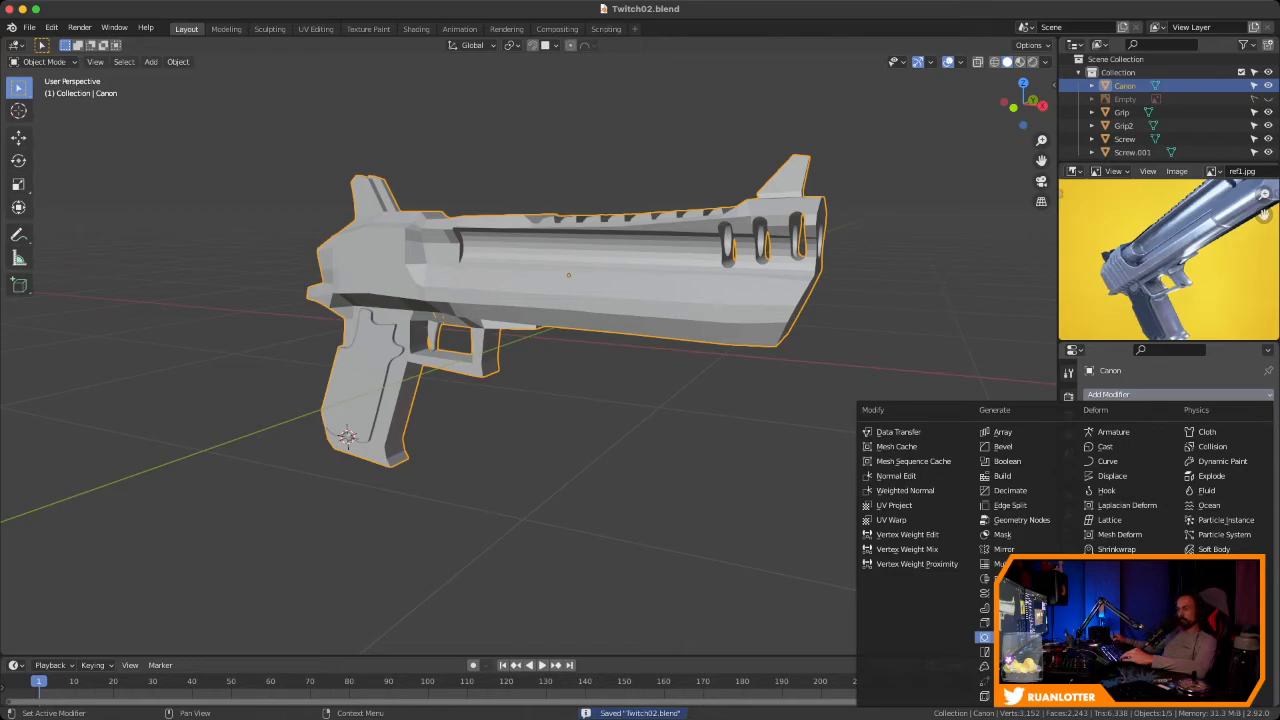
{"action": "left_click", "coordinate": [1005, 637]}
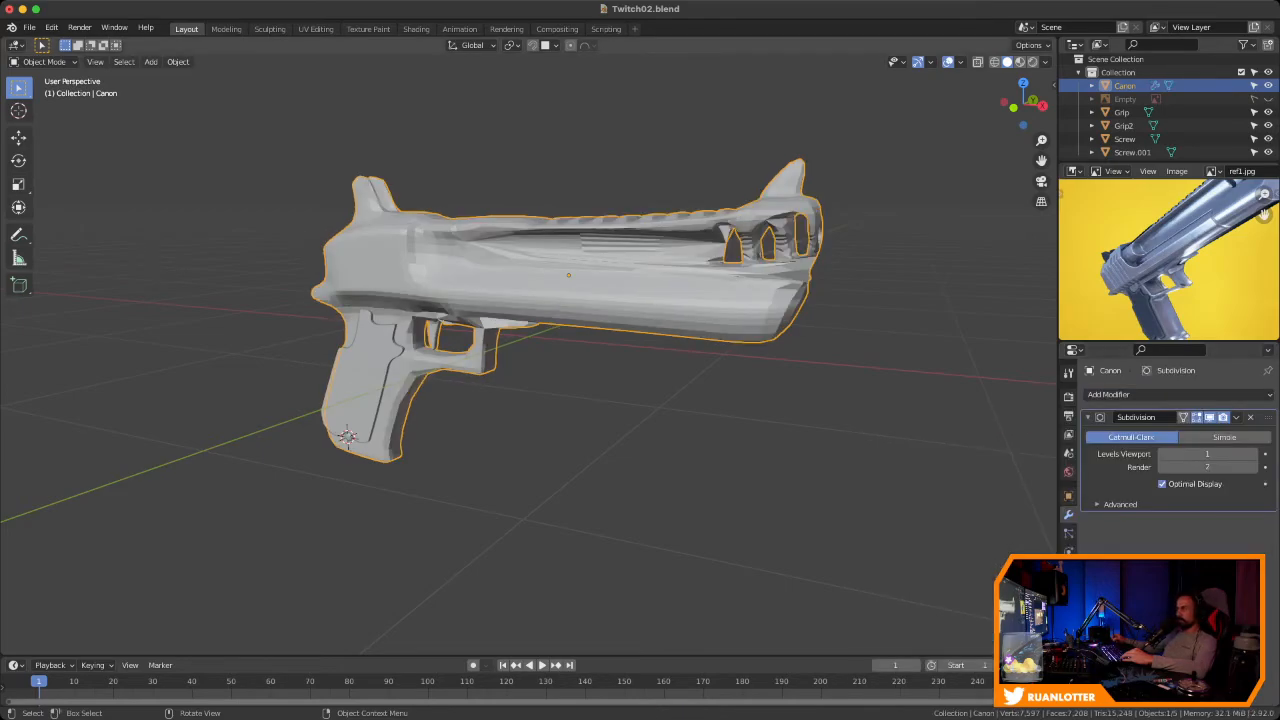
{"action": "mouse_move", "coordinate": [560, 400]}
{"action": "middle_mouse_down"}
{"action": "mouse_move", "coordinate": [695, 400]}
{"action": "mouse_move", "coordinate": [568, 398]}
{"action": "middle_mouse_up"}
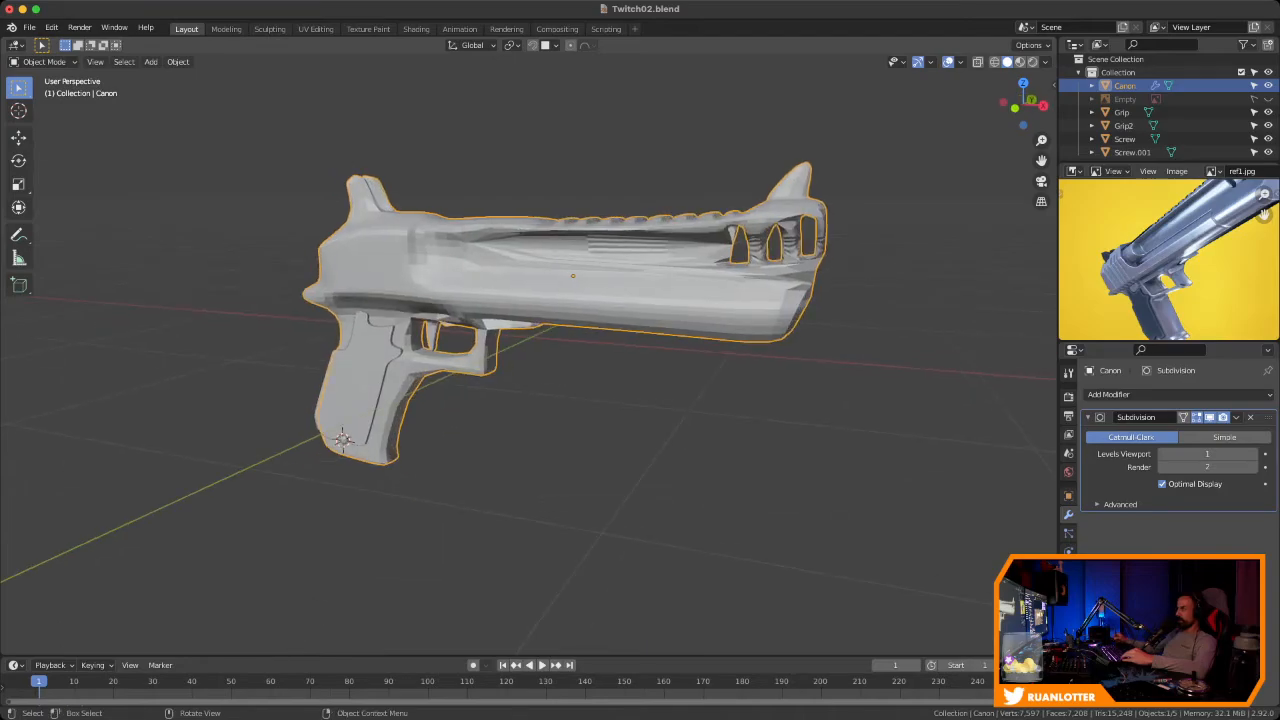
{"action": "left_click", "coordinate": [1224, 437]}
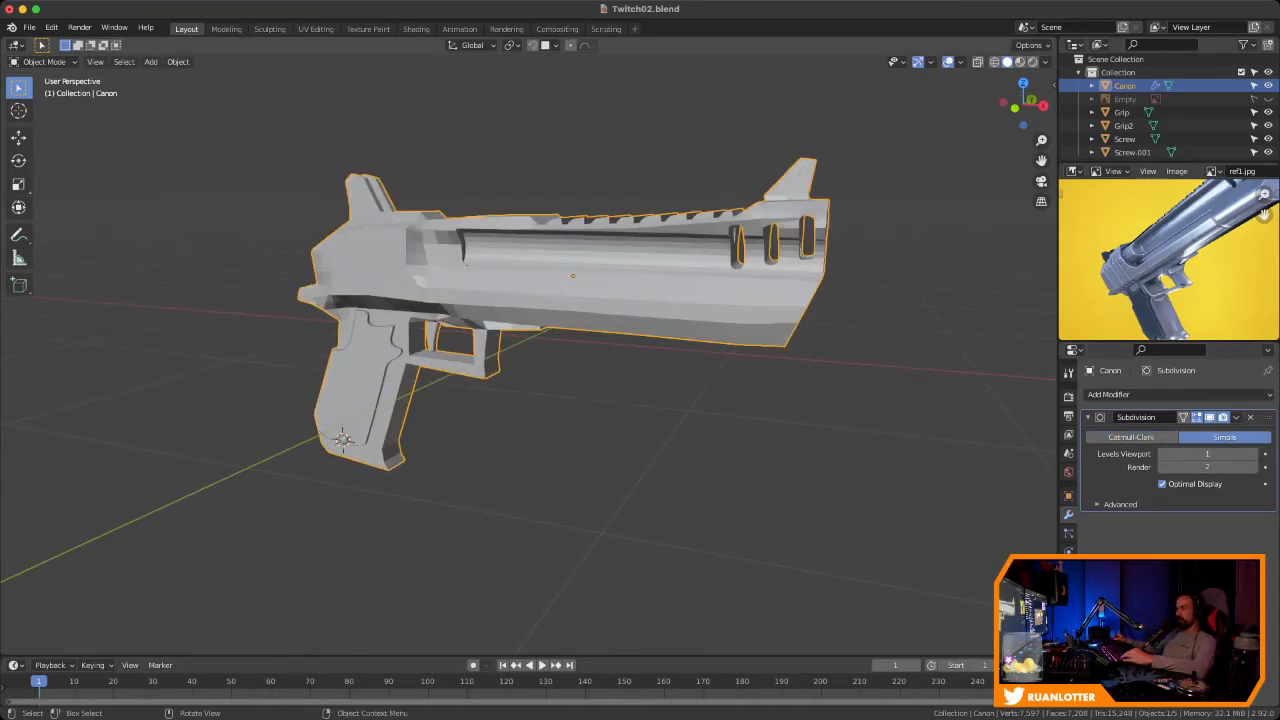
{"action": "middle_click_drag", "start_coordinate": [640, 400], "coordinate": [372, 385]}
{"action": "left_click", "coordinate": [1250, 417]}
Check the Canon's mesh briefly in Edit Mode, compare its shape with the reference picture and save the file
{"action": "scroll", "coordinate": [640, 400], "scroll_direction": "up", "scroll_amount": 4}
{"action": "scroll", "coordinate": [640, 400], "scroll_direction": "down", "scroll_amount": 1}
{"action": "scroll", "coordinate": [640, 400], "scroll_direction": "down", "scroll_amount": 1}
{"action": "key", "text": "Tab"}
{"action": "key", "text": "Tab"}
{"action": "middle_click_drag", "start_coordinate": [1210, 230], "coordinate": [1095, 316]}
{"action": "middle_click_drag", "start_coordinate": [500, 380], "coordinate": [605, 415]}
{"action": "key", "text": "ctrl+s"}
Examine the whole pistol from the rear, sides and muzzle alongside the reference picture, and deselect it
{"action": "mouse_move", "coordinate": [540, 380]}
{"action": "middle_mouse_down"}
{"action": "mouse_move", "coordinate": [560, 420]}
{"action": "mouse_move", "coordinate": [580, 370]}
{"action": "mouse_move", "coordinate": [530, 375]}
{"action": "middle_mouse_up"}
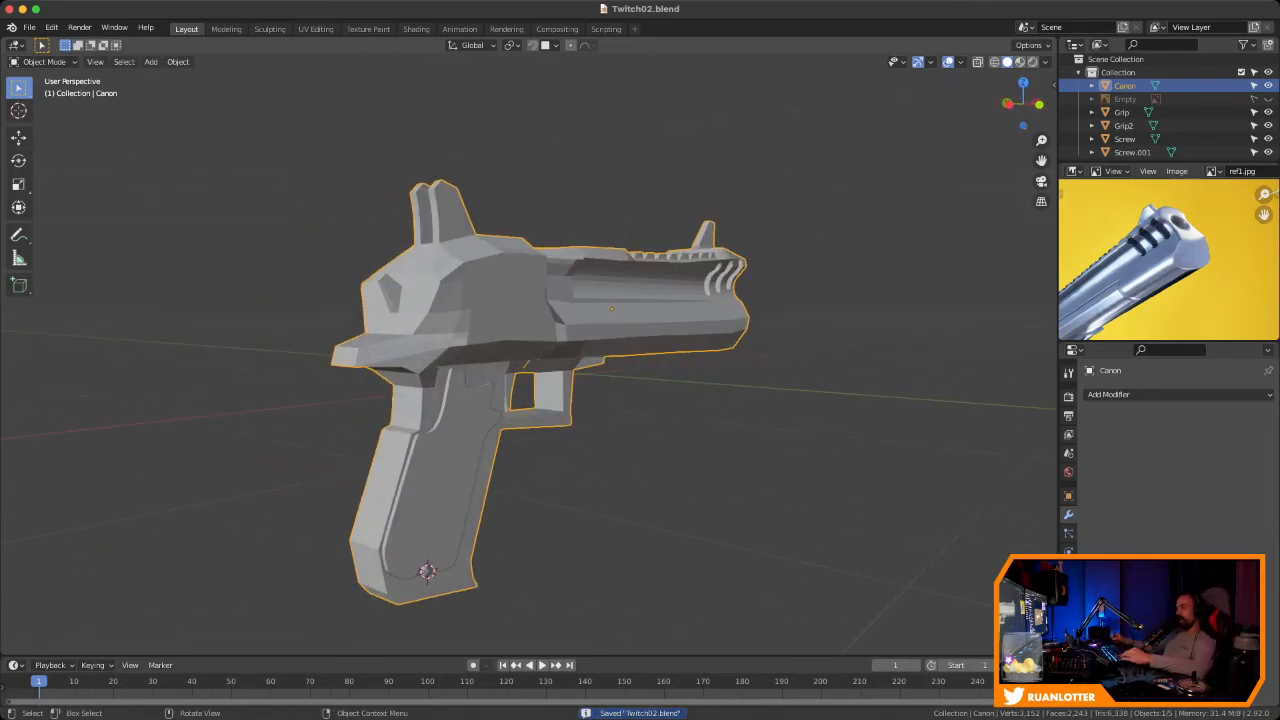
{"action": "middle_click_drag", "start_coordinate": [530, 375], "coordinate": [720, 370]}
{"action": "middle_click_drag", "start_coordinate": [600, 370], "coordinate": [762, 368], "text": "shift"}
{"action": "middle_click_drag", "start_coordinate": [1140, 275], "coordinate": [1238, 224]}
{"action": "scroll", "coordinate": [700, 350], "scroll_direction": "up", "scroll_amount": 2}
{"action": "middle_click_drag", "start_coordinate": [700, 350], "coordinate": [750, 400], "text": "shift"}
{"action": "middle_click_drag", "start_coordinate": [650, 400], "coordinate": [648, 345], "text": "shift"}
{"action": "middle_click_drag", "start_coordinate": [648, 345], "coordinate": [700, 380]}
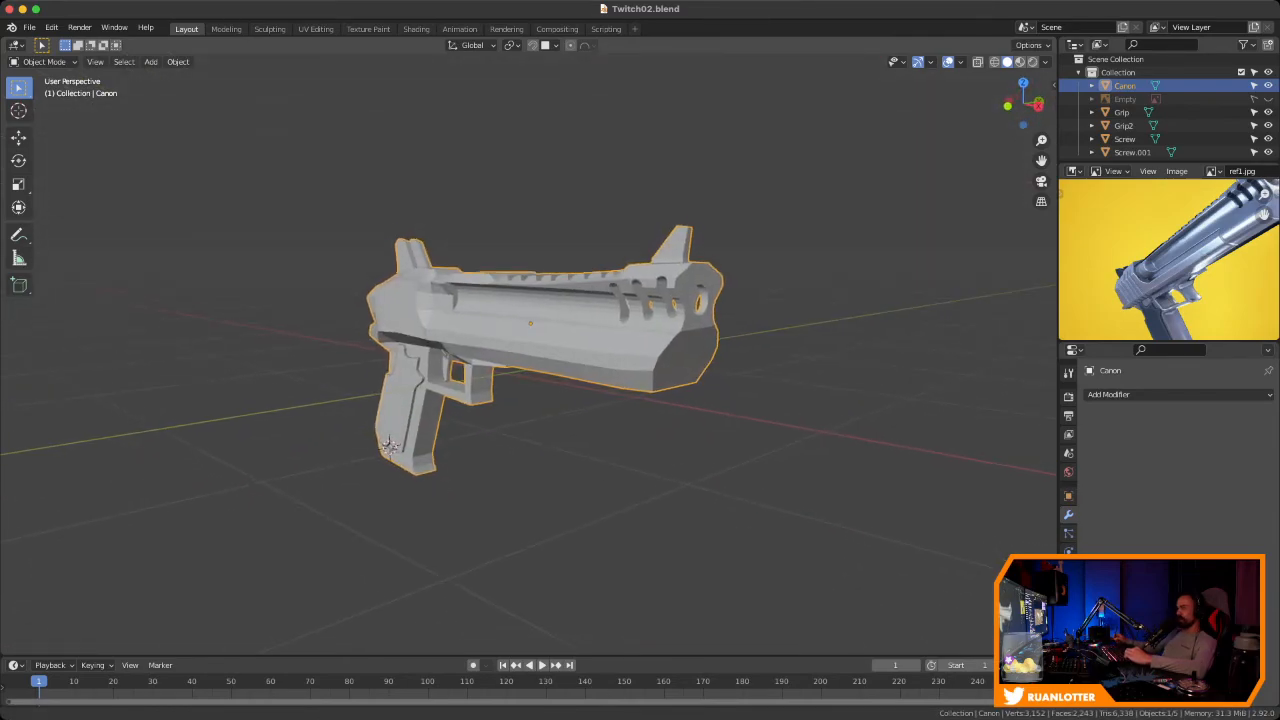
{"action": "middle_click_drag", "start_coordinate": [560, 380], "coordinate": [680, 375]}
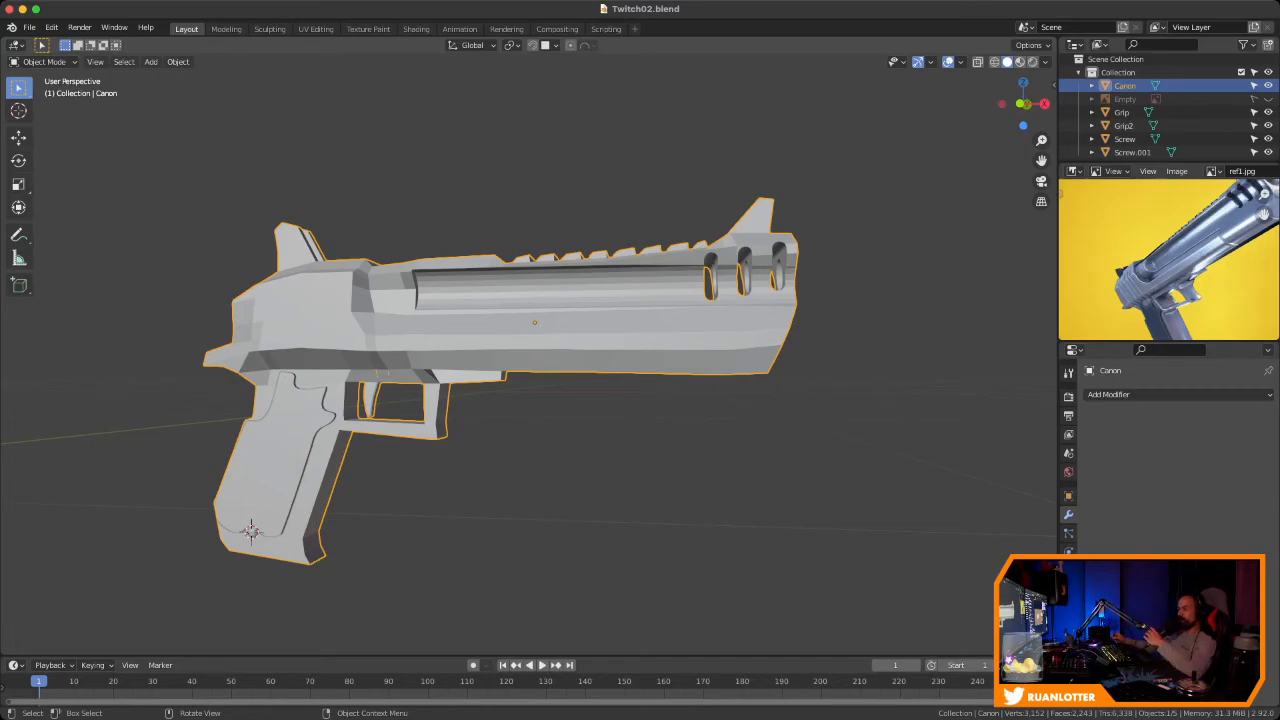
{"action": "middle_click_drag", "start_coordinate": [560, 380], "coordinate": [680, 370]}
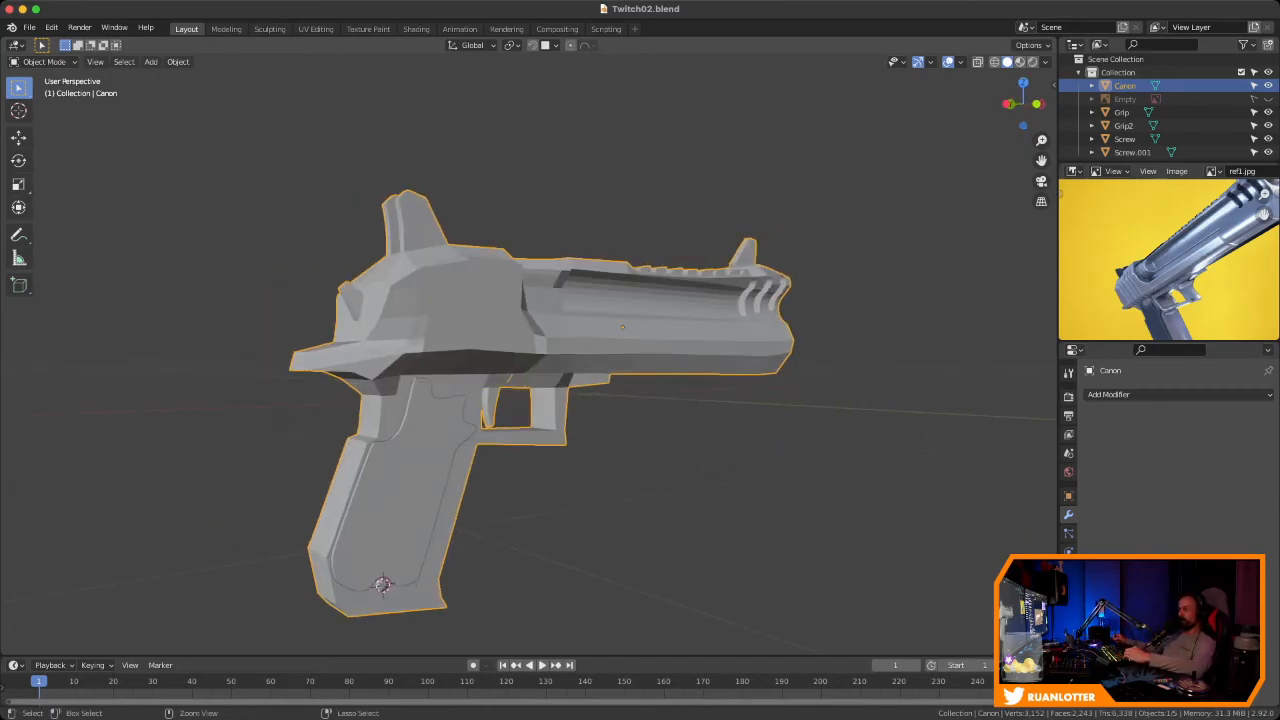
{"action": "scroll", "coordinate": [560, 380], "scroll_direction": "down", "scroll_amount": 2}
{"action": "middle_click_drag", "start_coordinate": [560, 420], "coordinate": [525, 405], "text": "shift"}
{"action": "key", "text": "alt+a"}
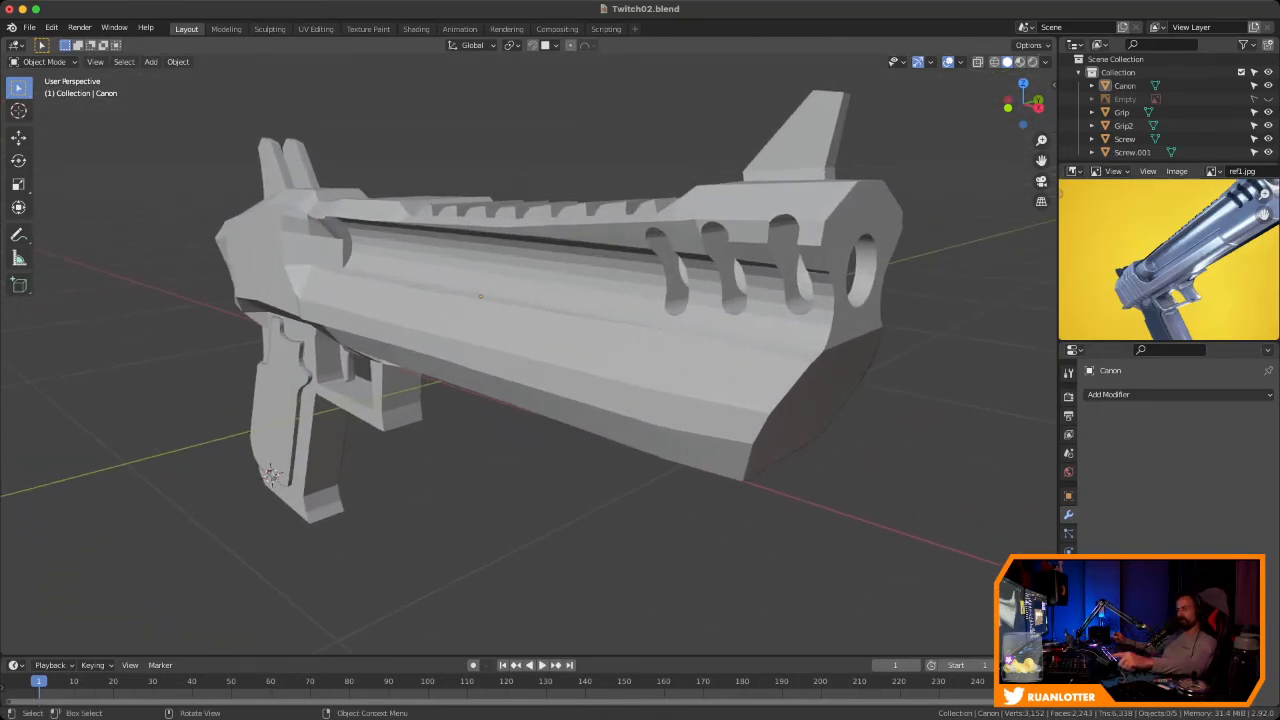